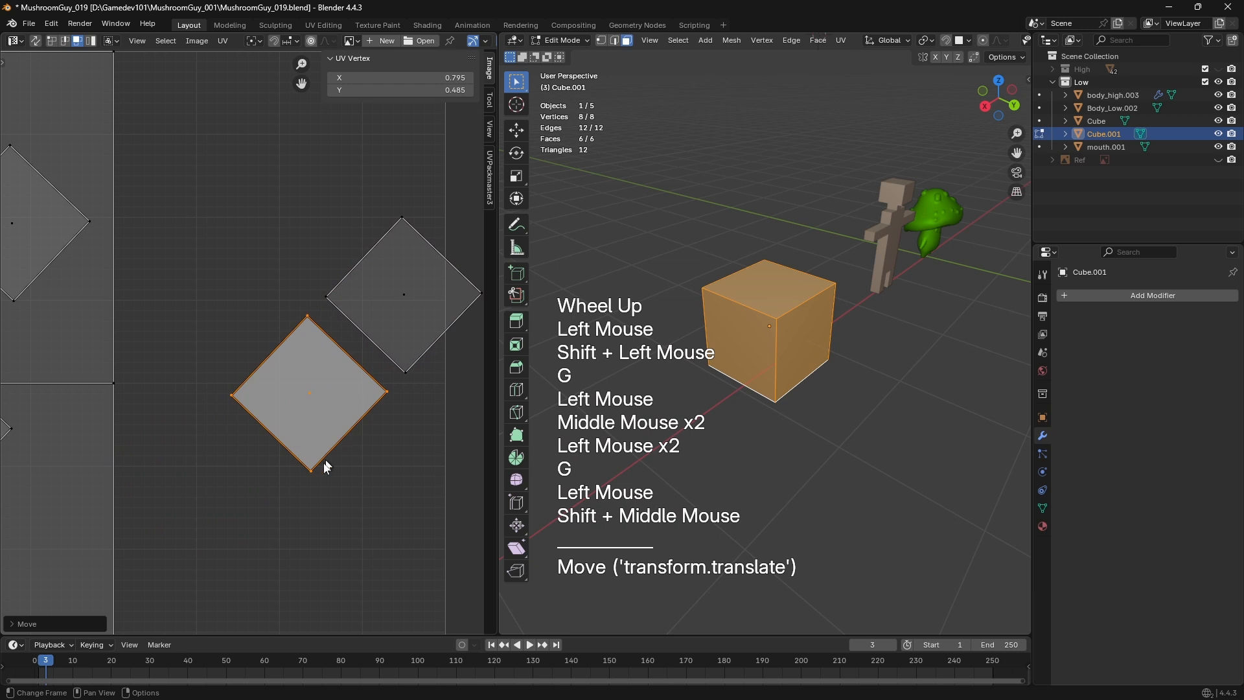
Clear the UV selection and pick individual cube faces to examine how they correspond to the UV islands
click(320, 512)
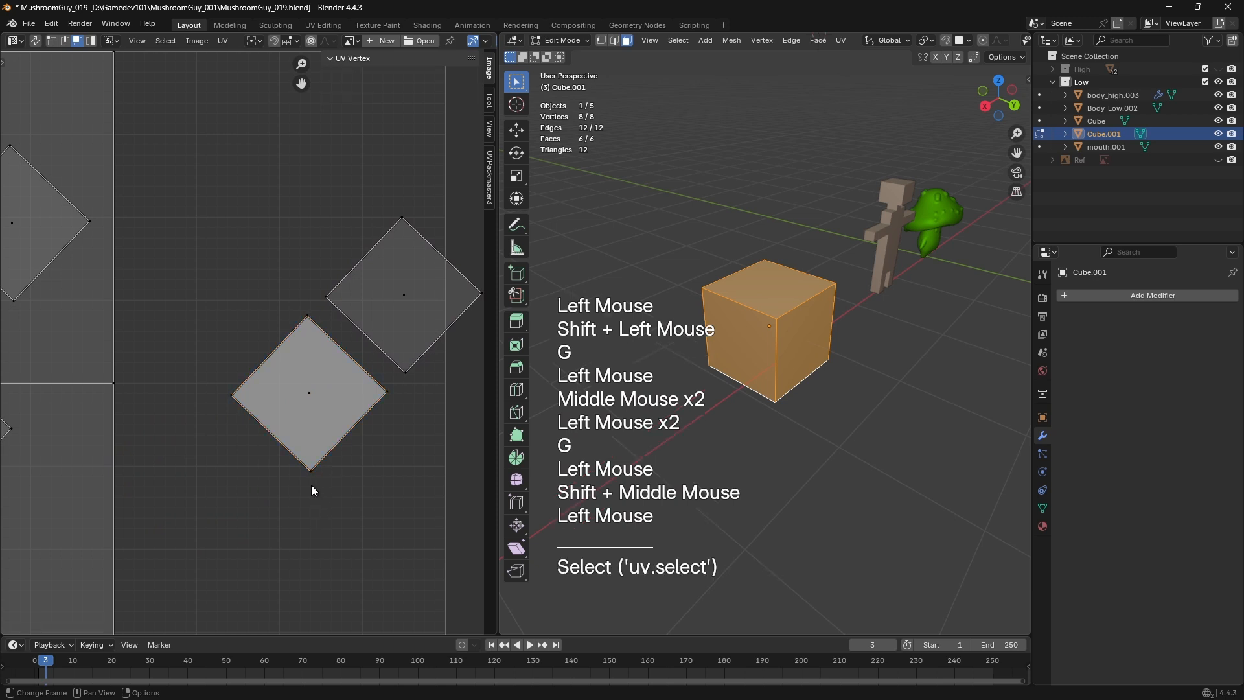
middle_drag(746, 453, 783, 281)
scroll(836, 279, up, 2)
click(838, 256)
click(877, 325)
shift+click(862, 272)
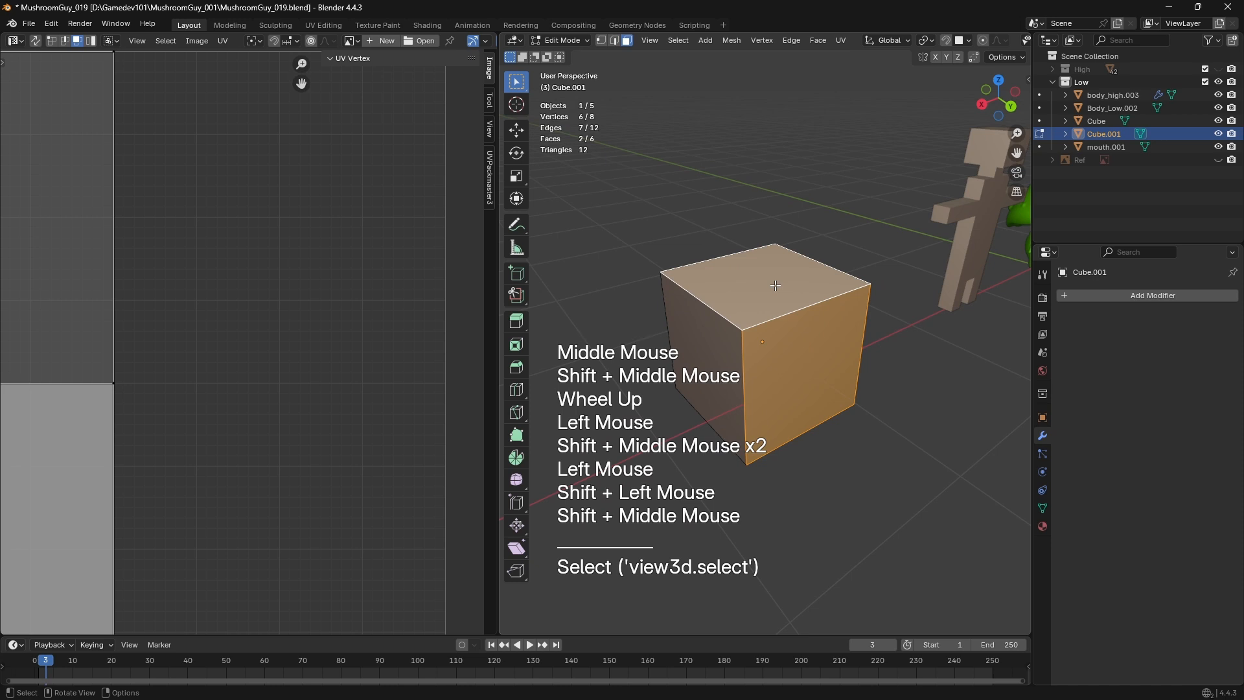
scroll(942, 262, down, 1)
middle_drag(855, 305, 907, 369)
shift+middle_drag(907, 370, 752, 321)
click(810, 319)
middle_drag(751, 321, 687, 322)
scroll(233, 309, down, 2)
Collapse all of the cube's UVs by scaling them to 0, and move them to about X 0.050, Y 0.298
key(a)
key(a)
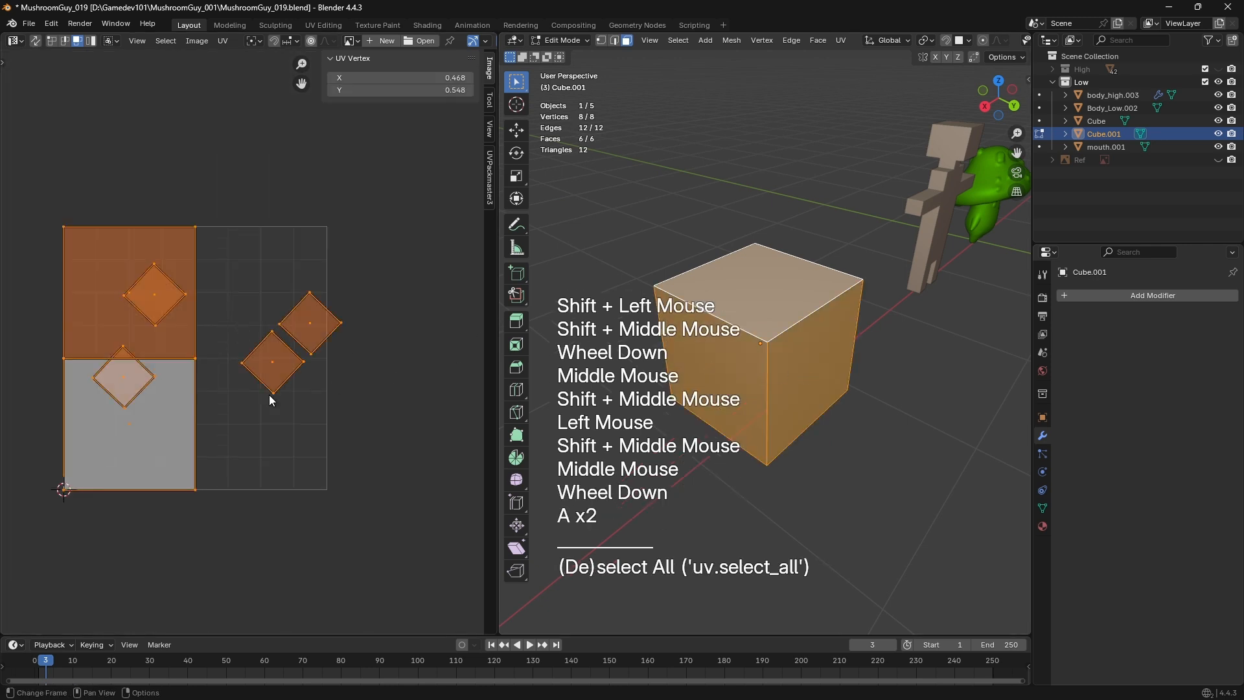
key(s)
key(KP_0)
key(KP_Enter)
key(g)
click(33, 369)
Select the cube's top face and place the 3D cursor at its +Y edge in the right orthographic view
key(3)
click(764, 291)
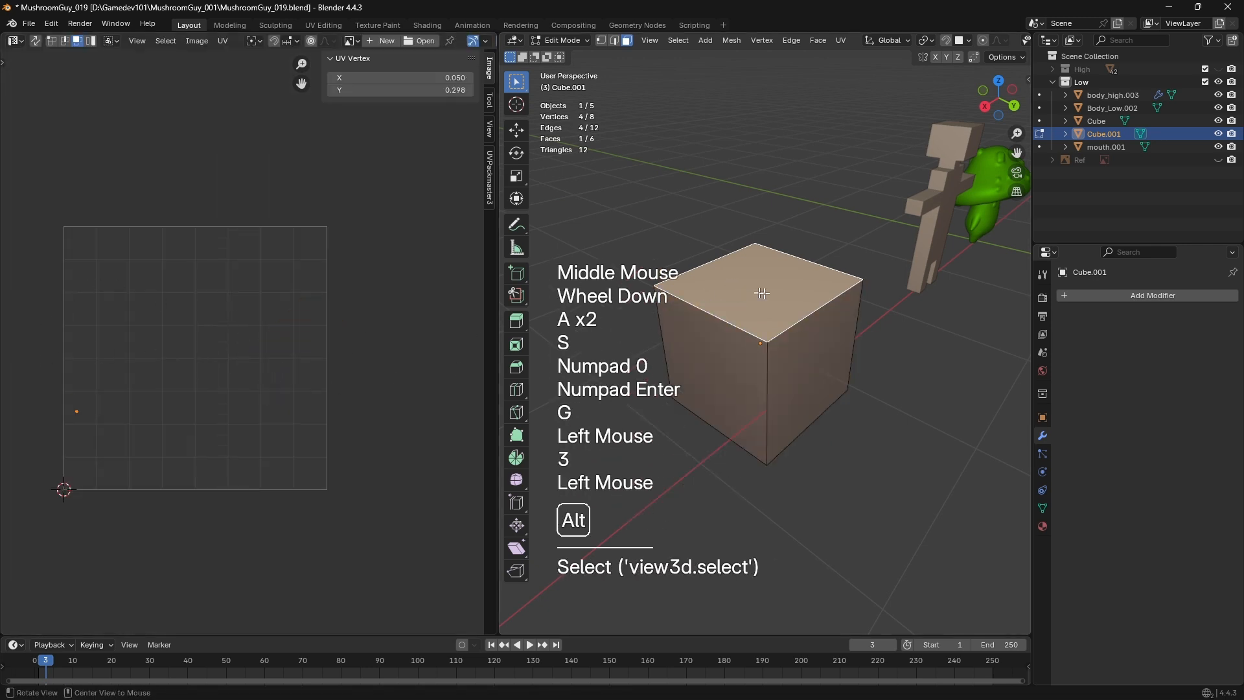
alt+middle_drag(764, 292, 800, 293)
mouse_move(800, 293)
alt+middle_down()
mouse_move(836, 295)
mouse_move(806, 300)
alt+middle_up()
scroll(806, 300, up, 2)
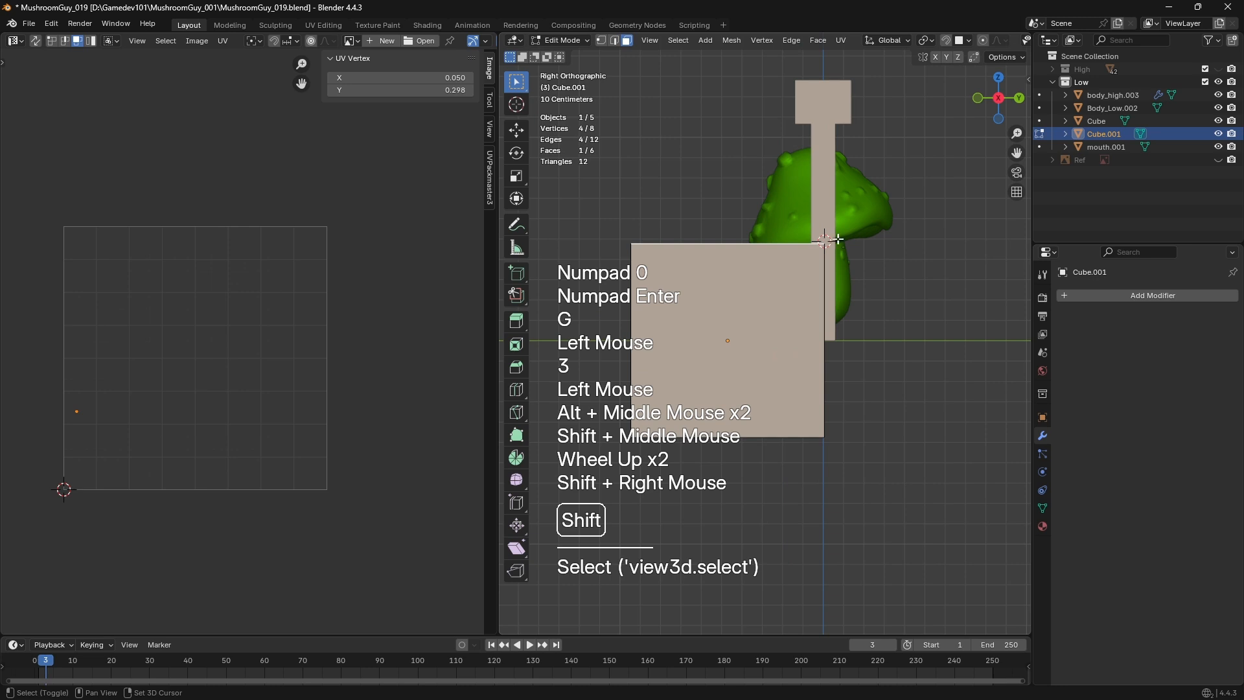
middle_drag(838, 240, 802, 347)
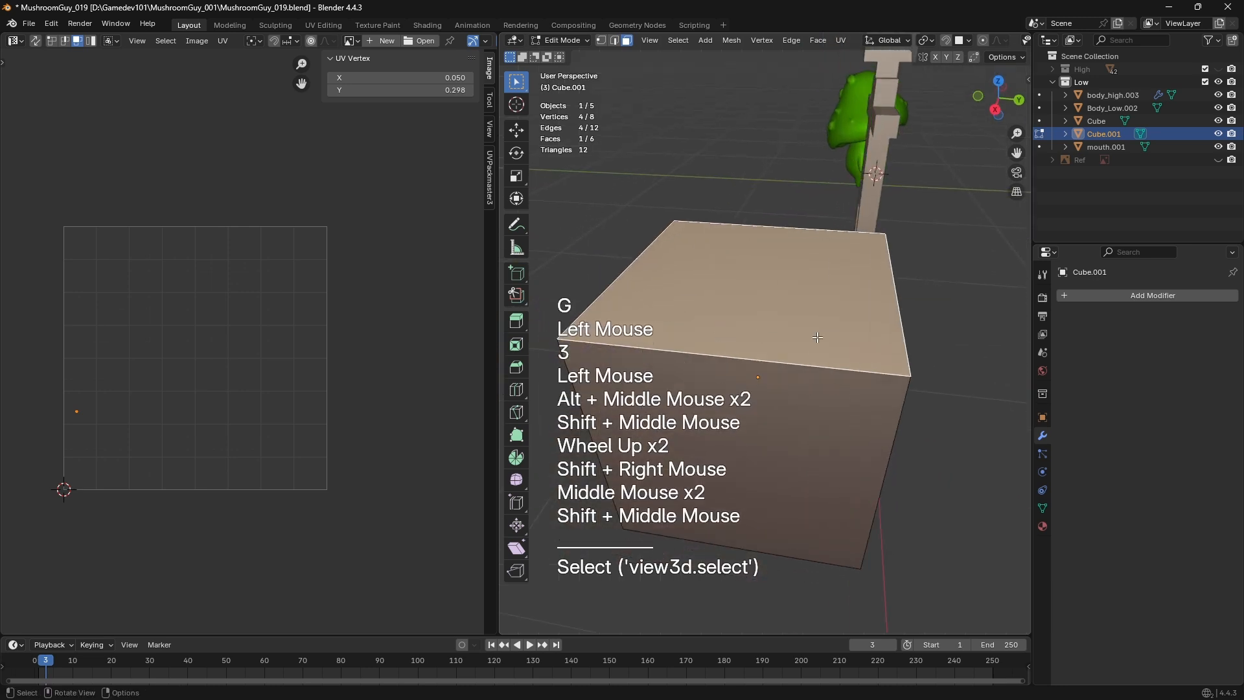
Split off the top face and rotate it upright around X, using the 3D cursor as pivot
key(y)
key(period)
shift+middle_drag(940, 334, 874, 330)
middle_drag(875, 330, 855, 300)
key(r)
key(x)
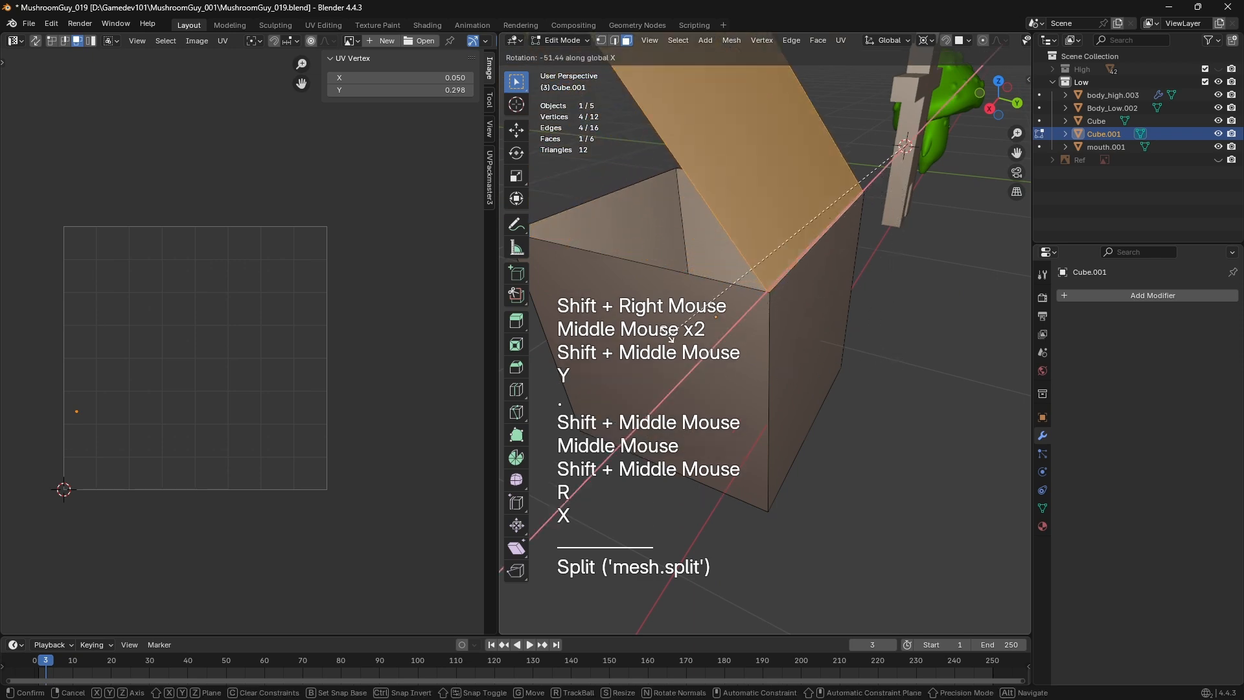
click(644, 203)
Snap the 3D cursor to the upper corner vertex shared by the +X and +Y side faces
alt+middle_drag(644, 203, 720, 243)
alt+middle_drag(719, 243, 758, 301)
key(g)
key(h)
shift+click(738, 285)
click(738, 285)
key(1)
click(757, 301)
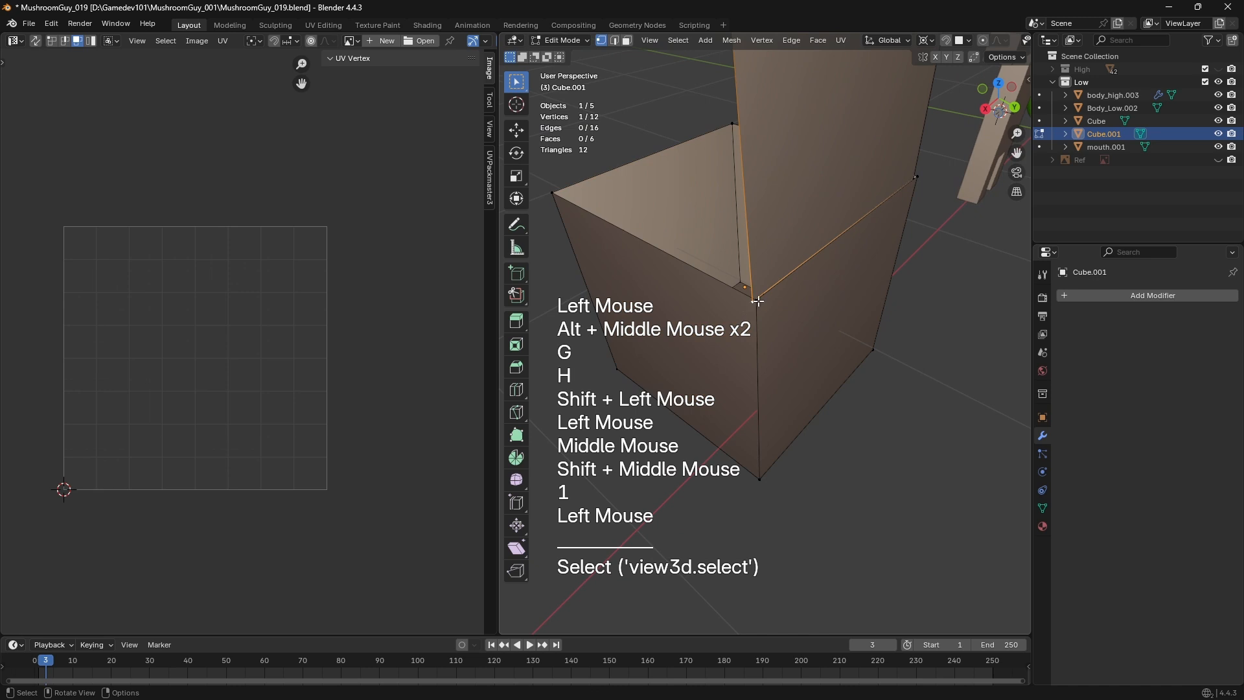
Split off the +X side face and swing it outward around Z, level with the +Y face
click(702, 319)
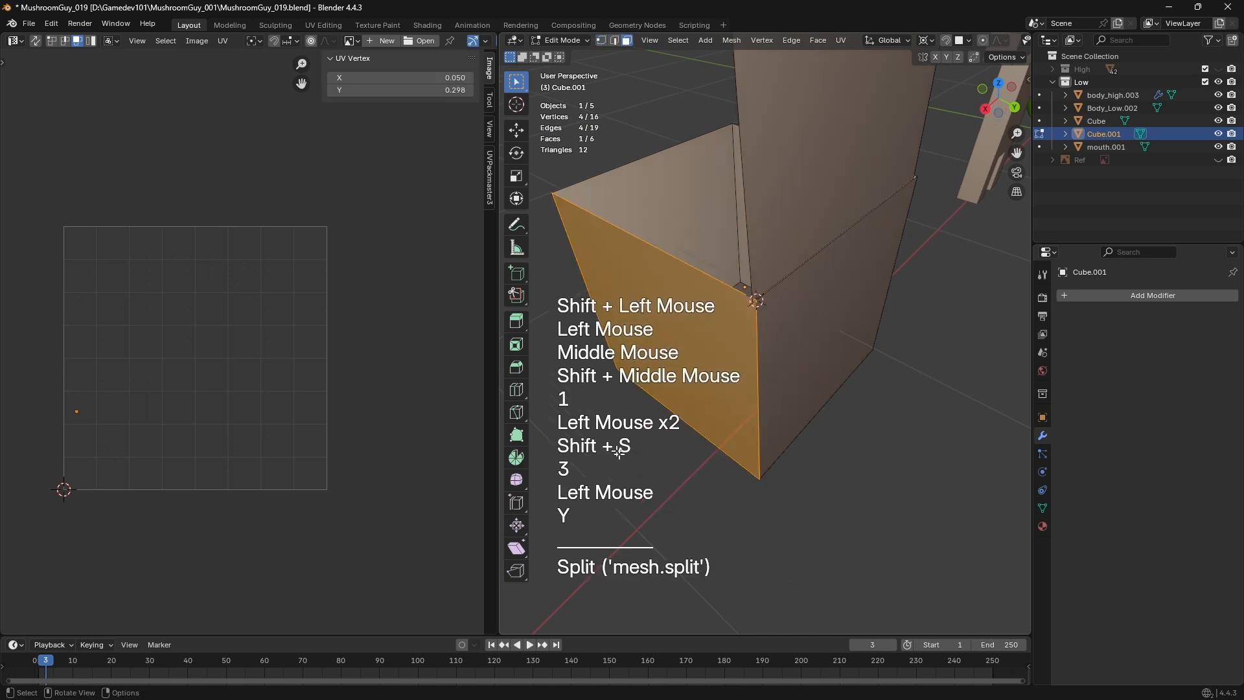
key(r)
key(z)
click(849, 450)
Split off the opposite side face and swing it outward around Z, pivoting at the 3D cursor snapped to its upper corner
middle_drag(850, 449, 755, 309)
scroll(797, 397, down, 1)
key(3)
key(1)
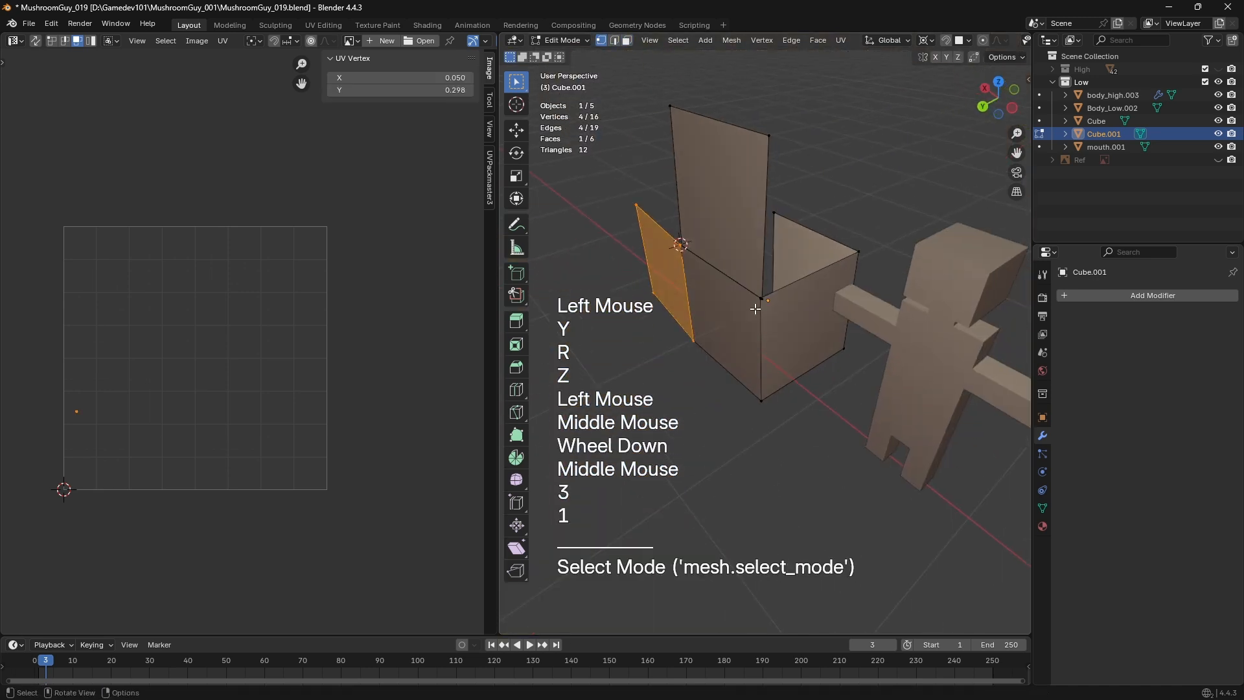
click(818, 331)
key(y)
key(r)
key(z)
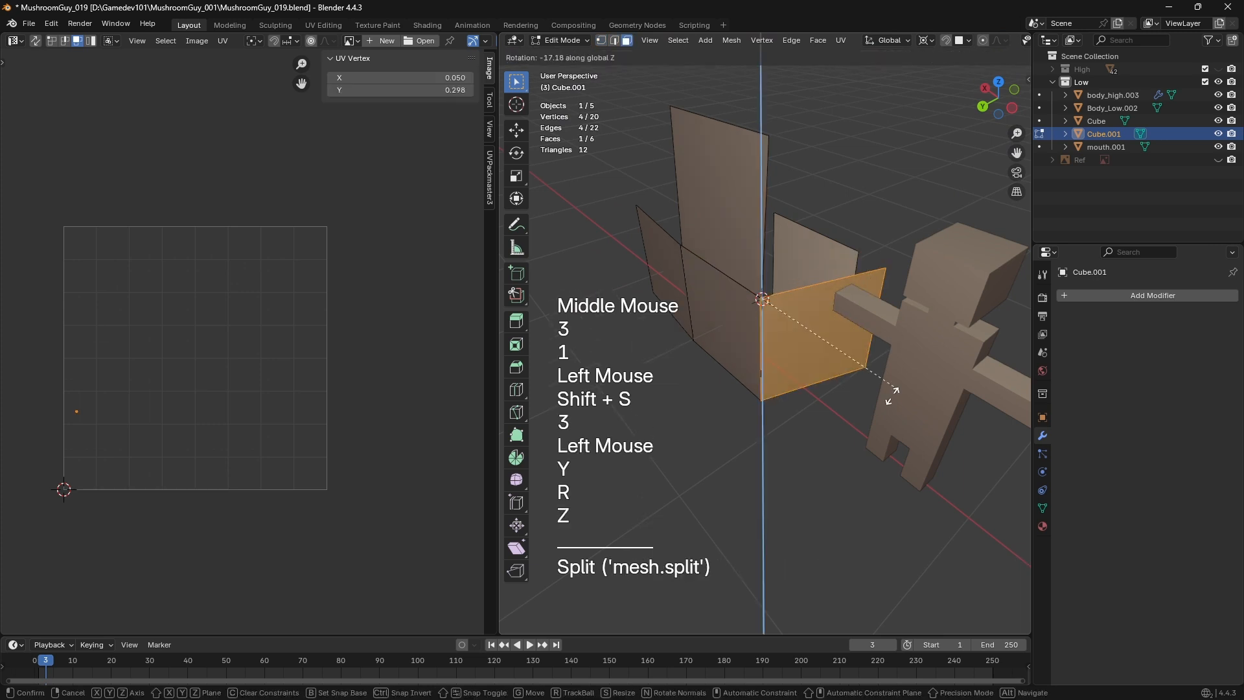
click(810, 350)
Snap the 3D cursor to the bottom edge of the stationary centre face
middle_drag(810, 350, 869, 262)
key(2)
click(745, 330)
key(shift+s)
scroll(609, 445, up, 2)
scroll(758, 333, down, 1)
middle_drag(834, 319, 801, 350)
Rotate the bottom face together with the remaining side face around X until the bottom face hangs below the centre face
key(3)
click(824, 320)
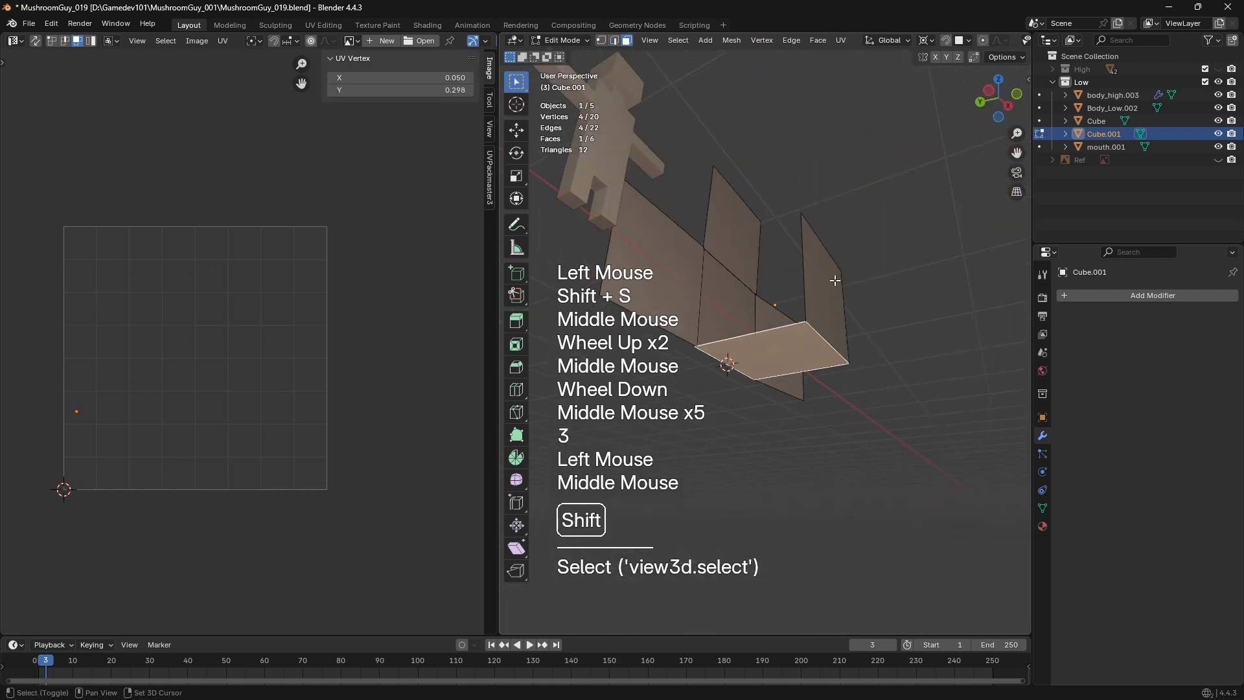
shift+click(833, 281)
middle_drag(834, 280, 730, 389)
middle_drag(732, 234, 896, 240)
key(r)
key(x)
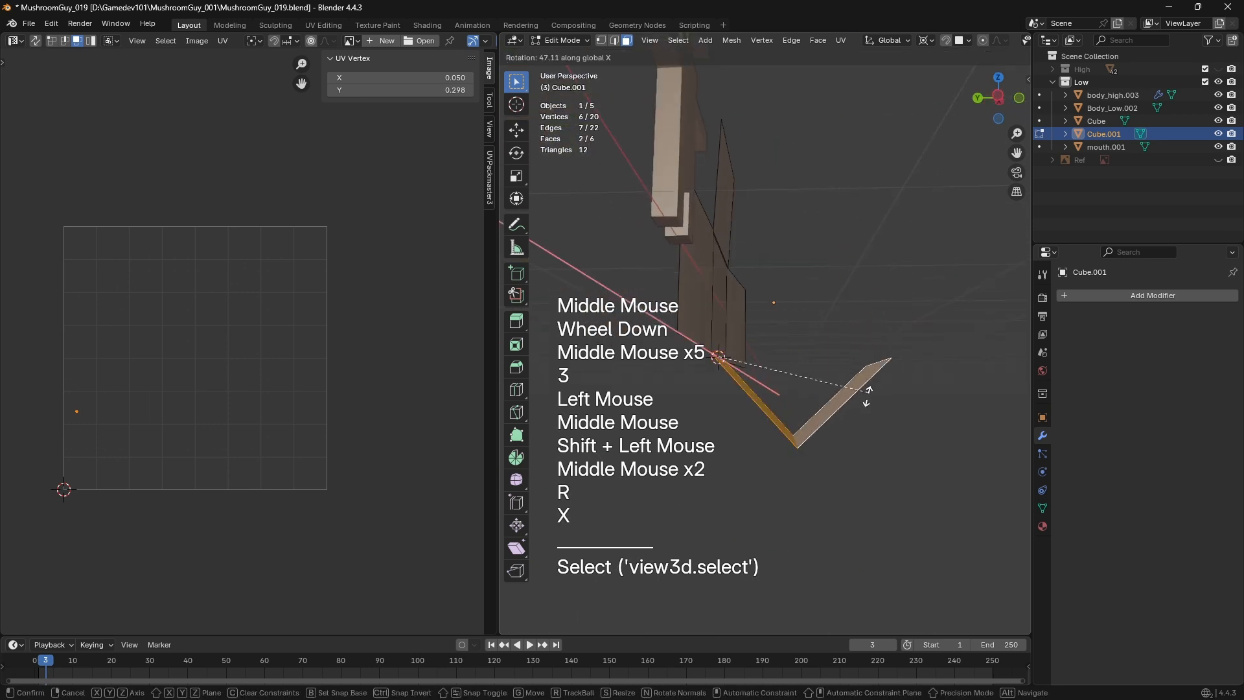
click(832, 512)
Try to rotate the last side face around X about the current cursor position, and undo the rotation
click(816, 511)
key(r)
key(x)
click(826, 489)
key(ctrl+z)
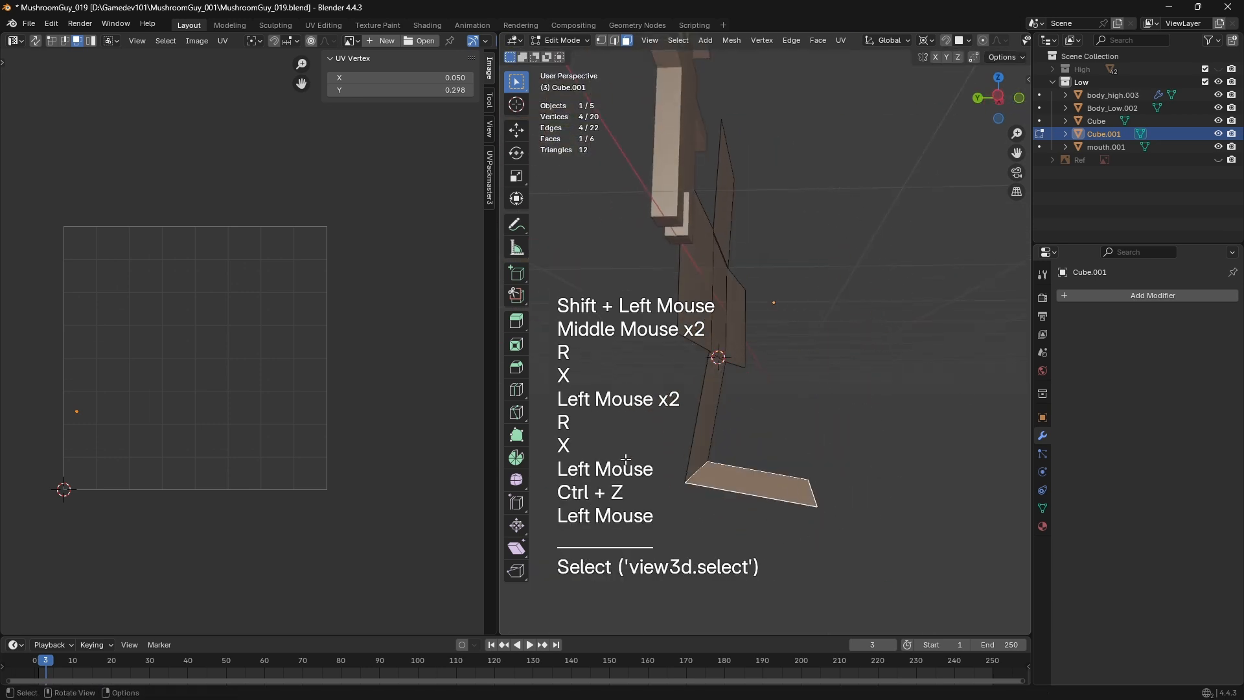
Snap the 3D cursor to a corner of the last face's hinge edge and rotate that face around X in line with the others
key(1)
click(677, 479)
key(shift+s)
key(3)
click(753, 493)
key(r)
key(x)
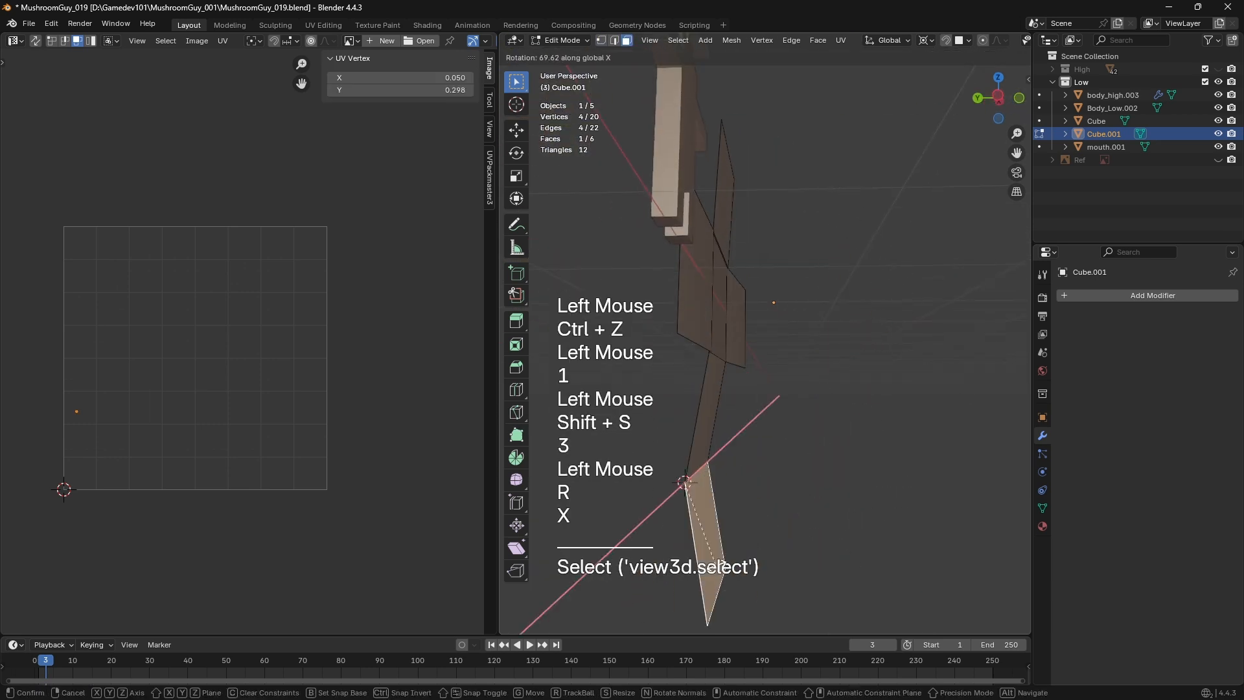
click(718, 565)
Box-select all faces of the unfolded cross
middle_drag(859, 529, 933, 498)
scroll(933, 499, down, 1)
middle_drag(934, 499, 941, 486)
click(636, 171)
drag(635, 171, 836, 518)
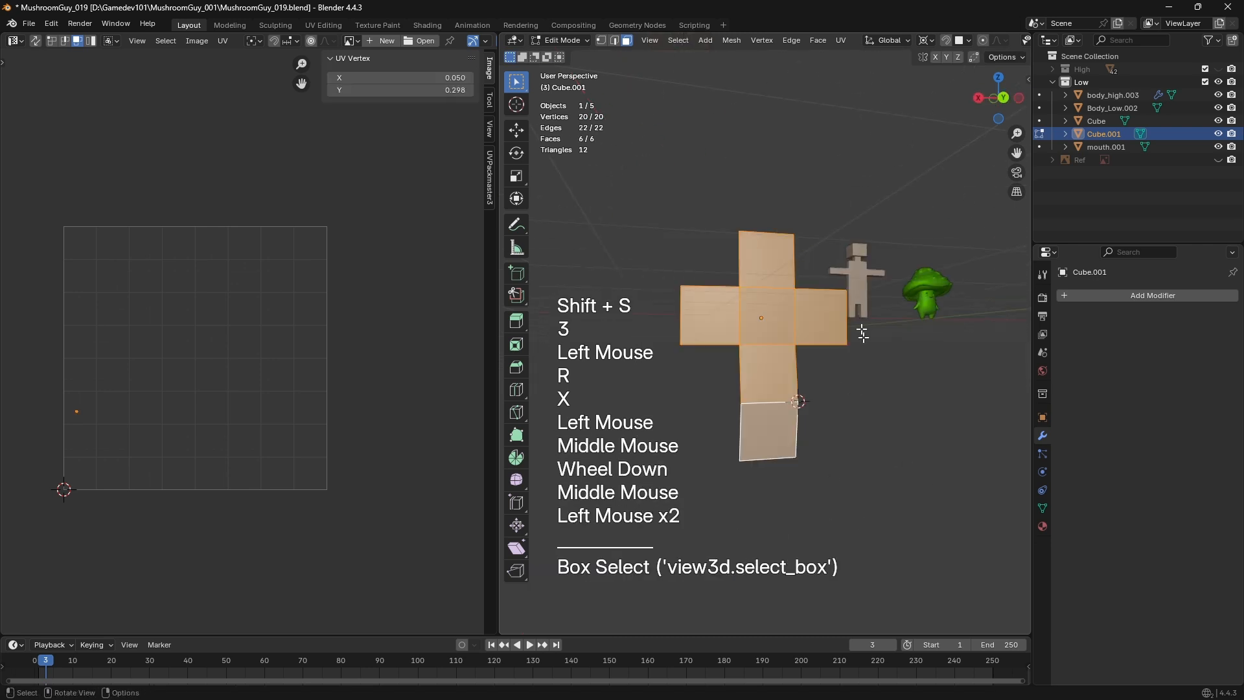
alt+middle_drag(751, 358, 777, 246)
Try to flatten the unfolded cross by scaling it to 0 along X, and undo the scaling
key(s)
key(x)
key(KP_0)
key(KP_Enter)
key(ctrl+z)
Flatten the unfolded cross by scaling it to 0 along Y
key(s)
key(y)
key(KP_0)
key(KP_Enter)
drag(592, 133, 935, 579)
middle_drag(935, 578, 810, 499)
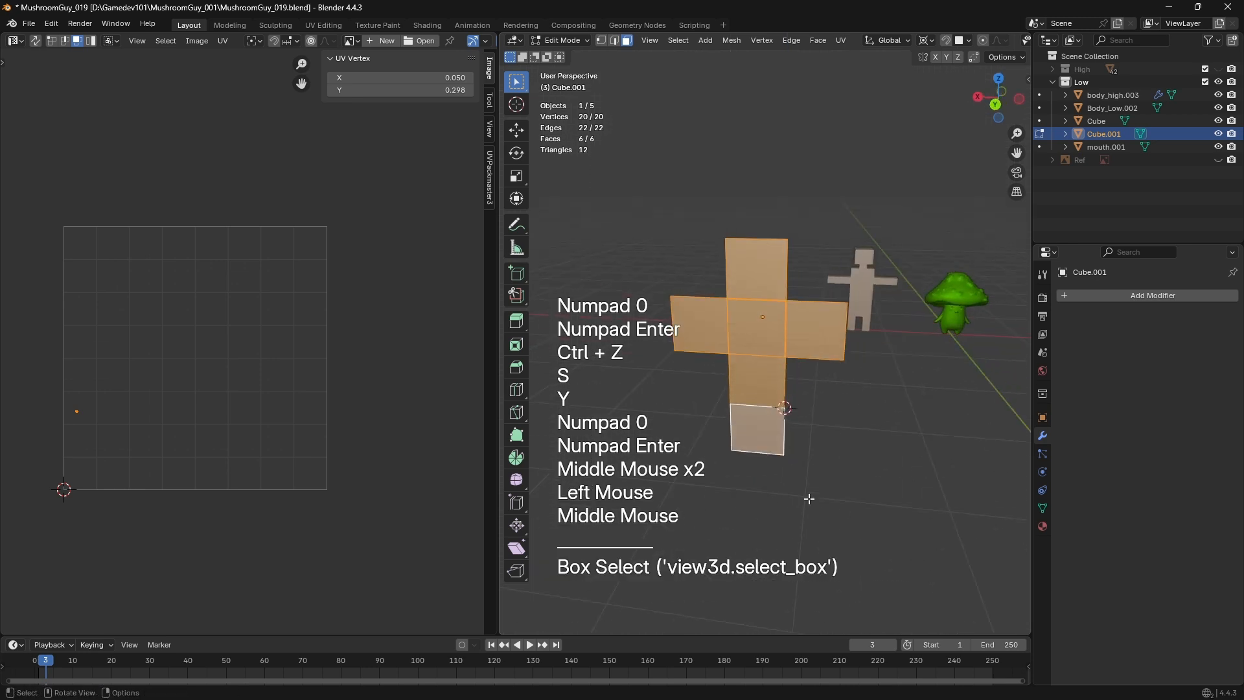
Return to Object Mode, delete the unfolded cube object, and widen the 3D viewport
key(Tab)
key(x)
click(984, 368)
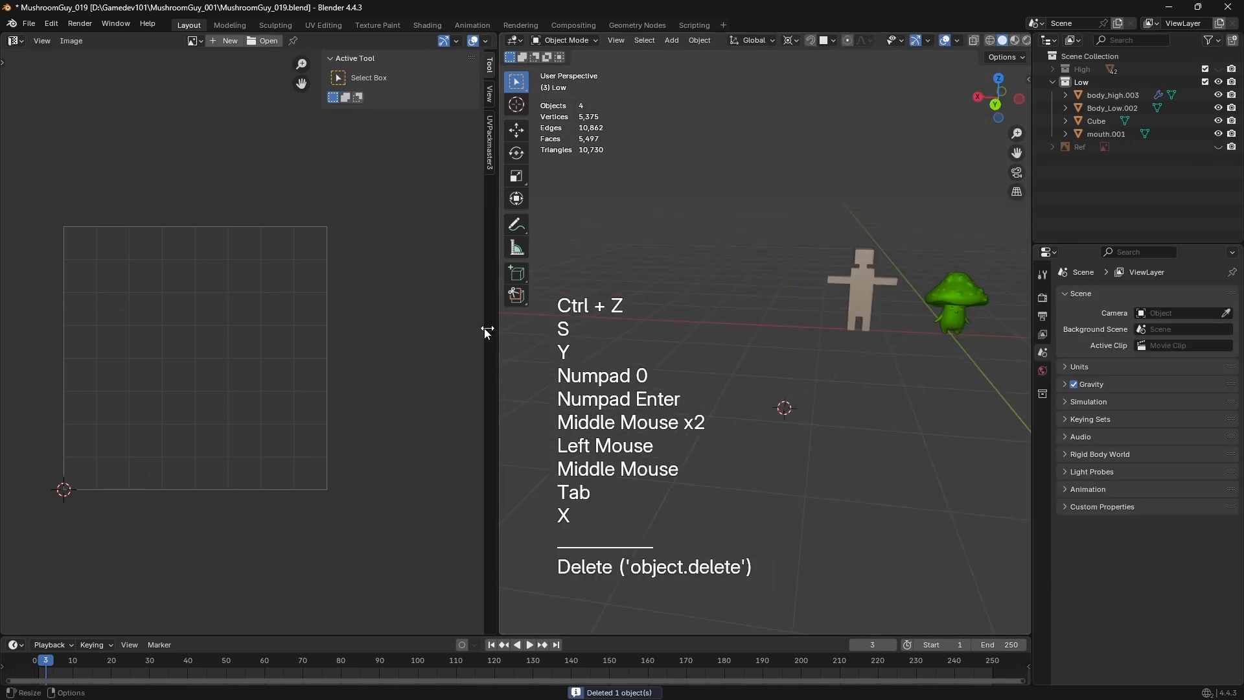
drag(504, 306, 444, 306)
scroll(692, 291, up, 2)
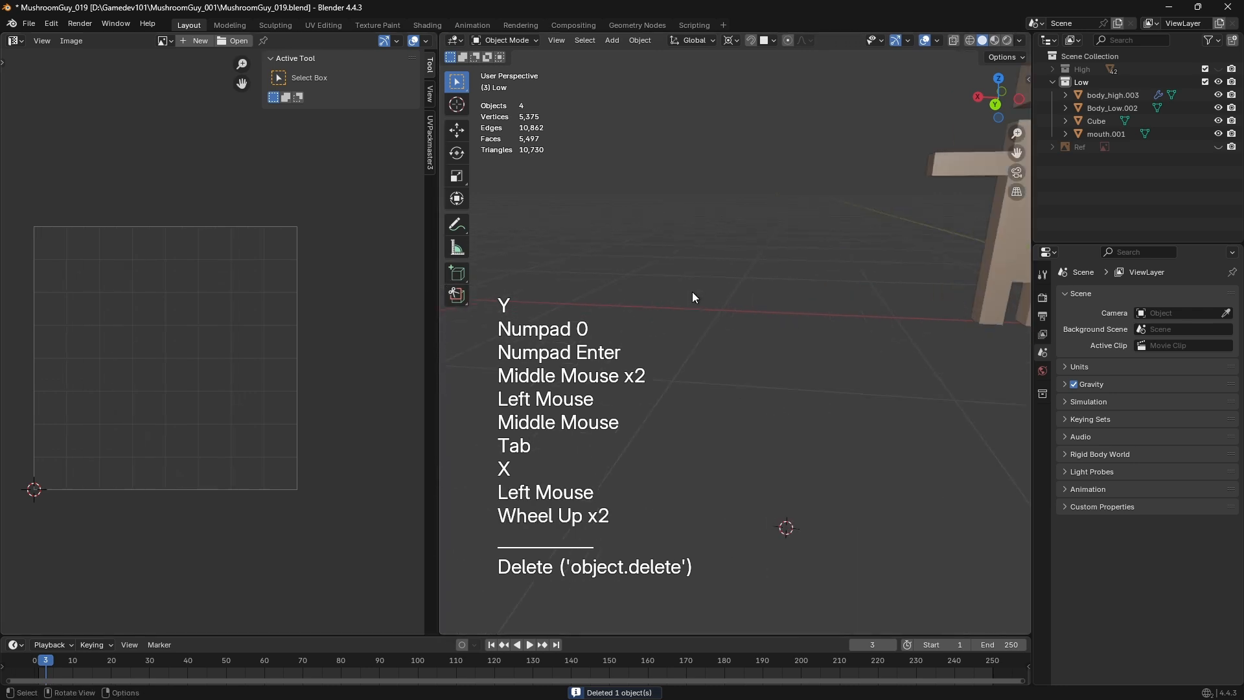
Add a new 2 m mesh cube to the scene
scroll(692, 292, down, 2)
shift+middle_drag(787, 324, 821, 322)
scroll(767, 329, up, 1)
key(shift+a)
mouse_move(822, 323)
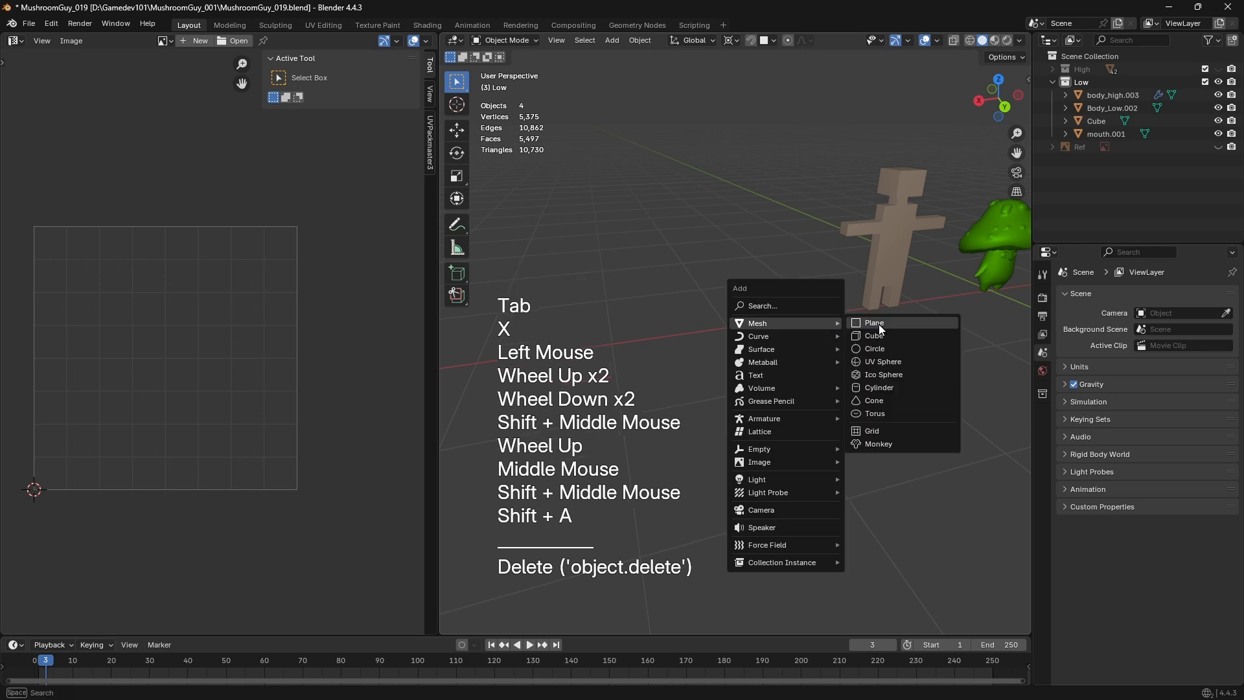
click(876, 337)
Shift the cube along the ground plane and raise it along Z
scroll(876, 337, down, 1)
key(g)
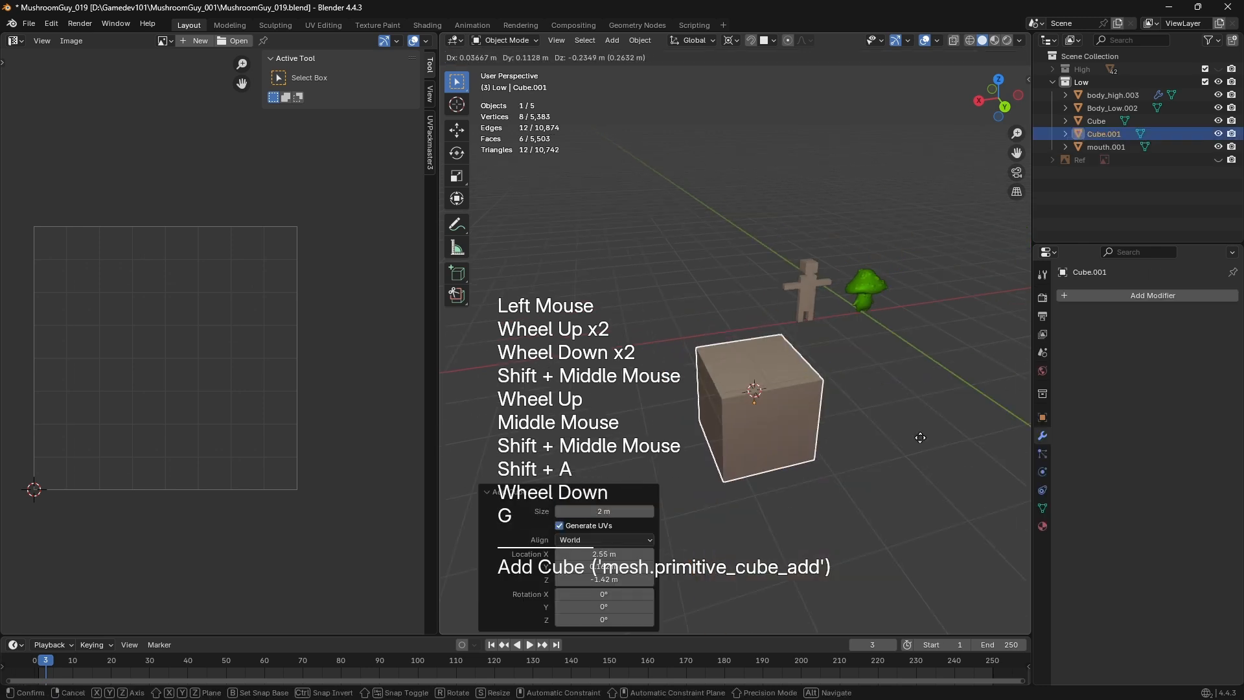
key(shift+z)
click(743, 373)
key(g)
key(z)
click(795, 309)
Scale the cube to about 0.607 in X and Y, keeping its height, and apply its rotation and scale
key(s)
key(shift+z)
click(752, 357)
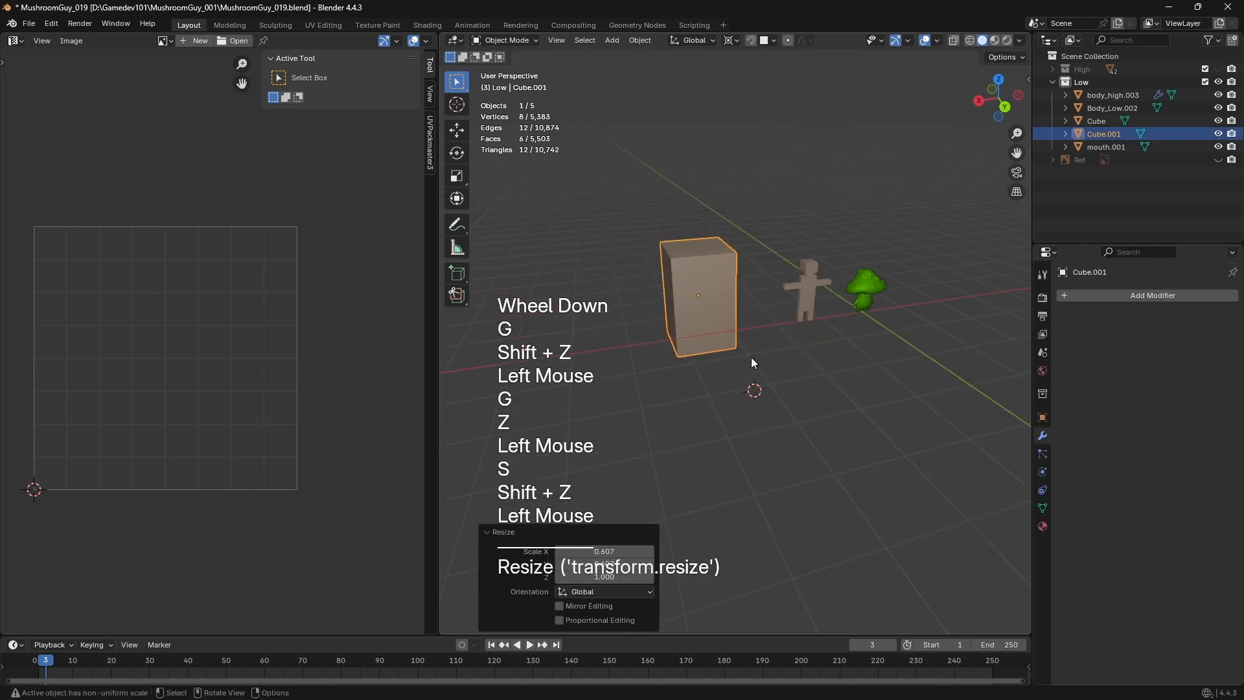
key(period)
key(KP_Decimal)
key(ctrl+a)
click(797, 318)
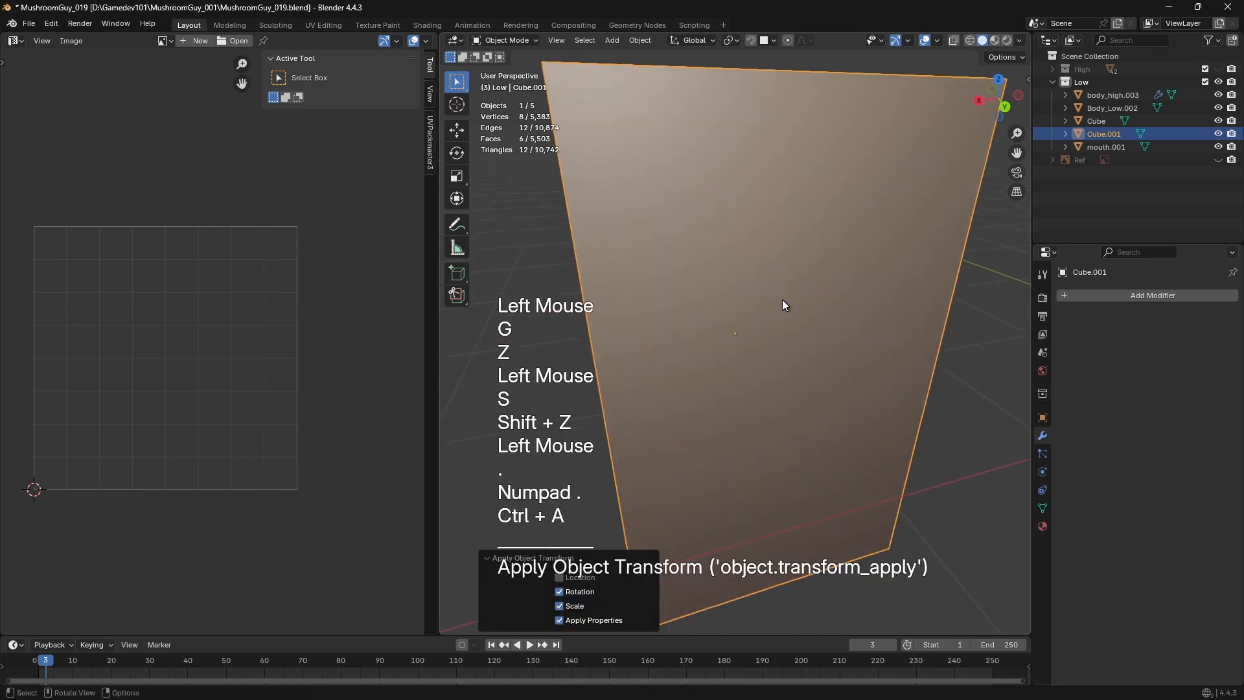
Move the box horizontally away from the characters and enter Edit Mode
scroll(783, 300, down, 1)
shift+middle_drag(783, 299, 878, 285)
key(g)
key(shift+z)
click(691, 391)
middle_drag(691, 392, 738, 348)
key(Tab)
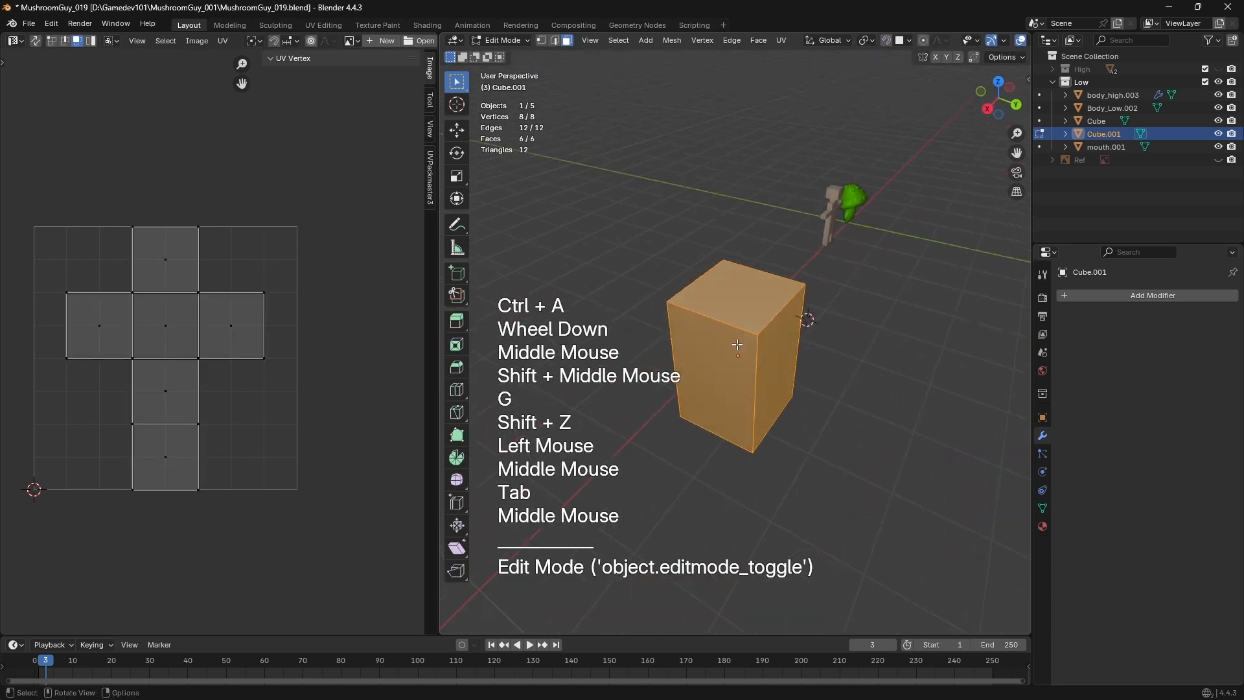
Try to mark three edges of the box's top face as seams
key(2)
scroll(682, 332, up, 2)
click(683, 332)
shift+click(691, 298)
shift+click(767, 236)
shift+click(683, 231)
shift+click(685, 313)
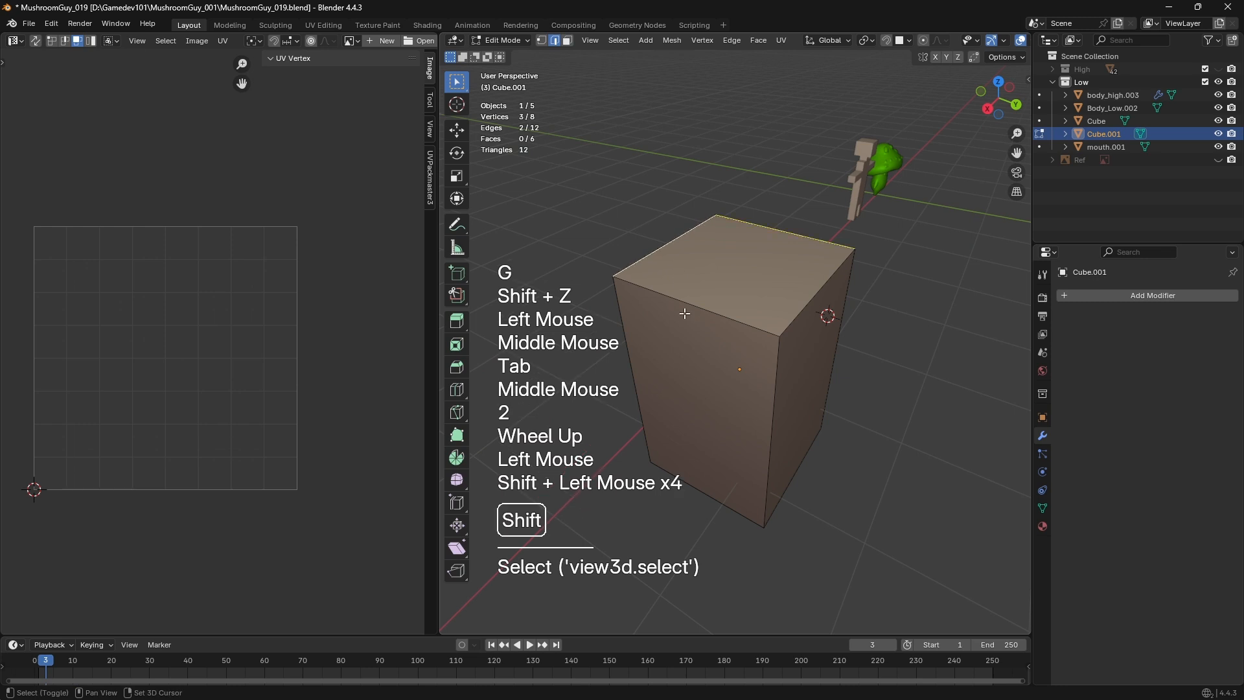
key(ctrl+e)
click(691, 301)
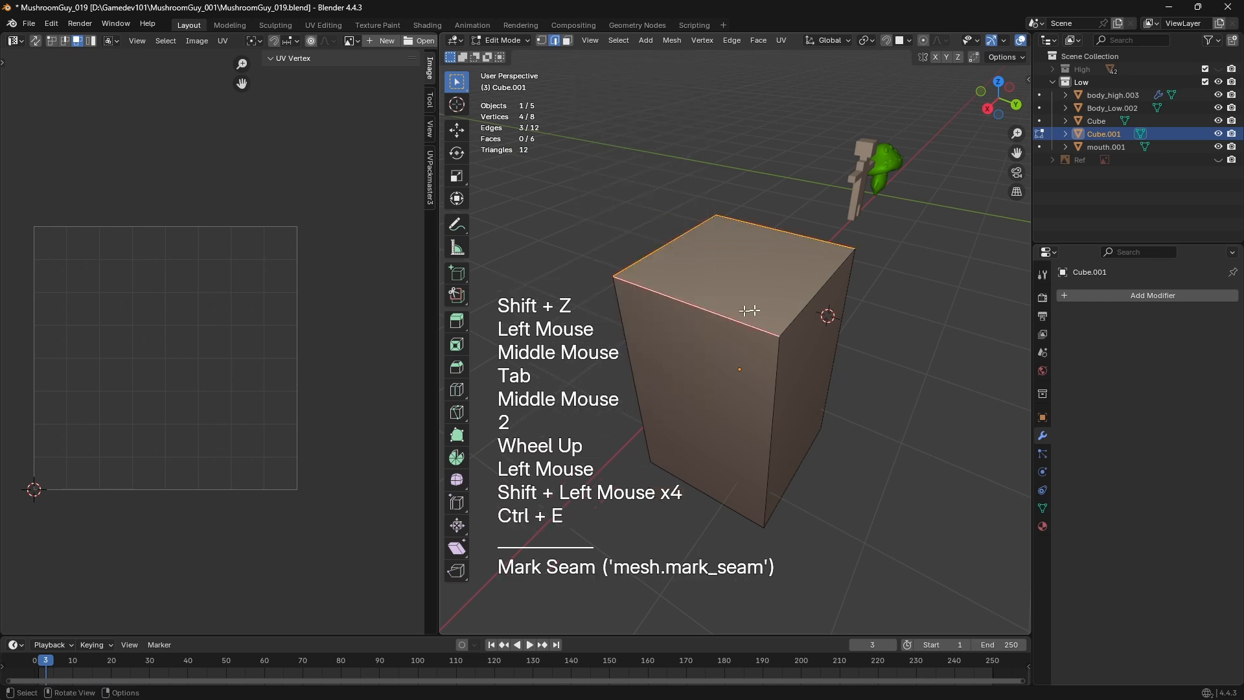
Unwrap all faces of the box with Unwrap Angle Based
key(a)
key(u)
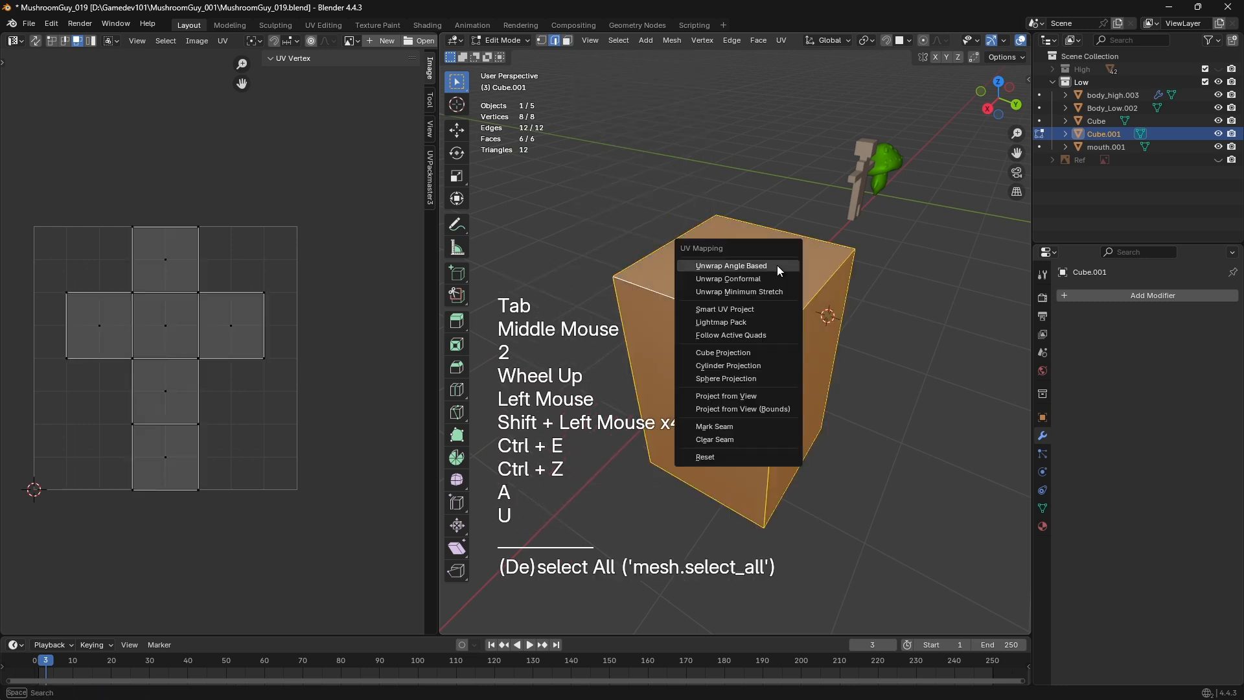
click(777, 259)
middle_drag(208, 352, 255, 332)
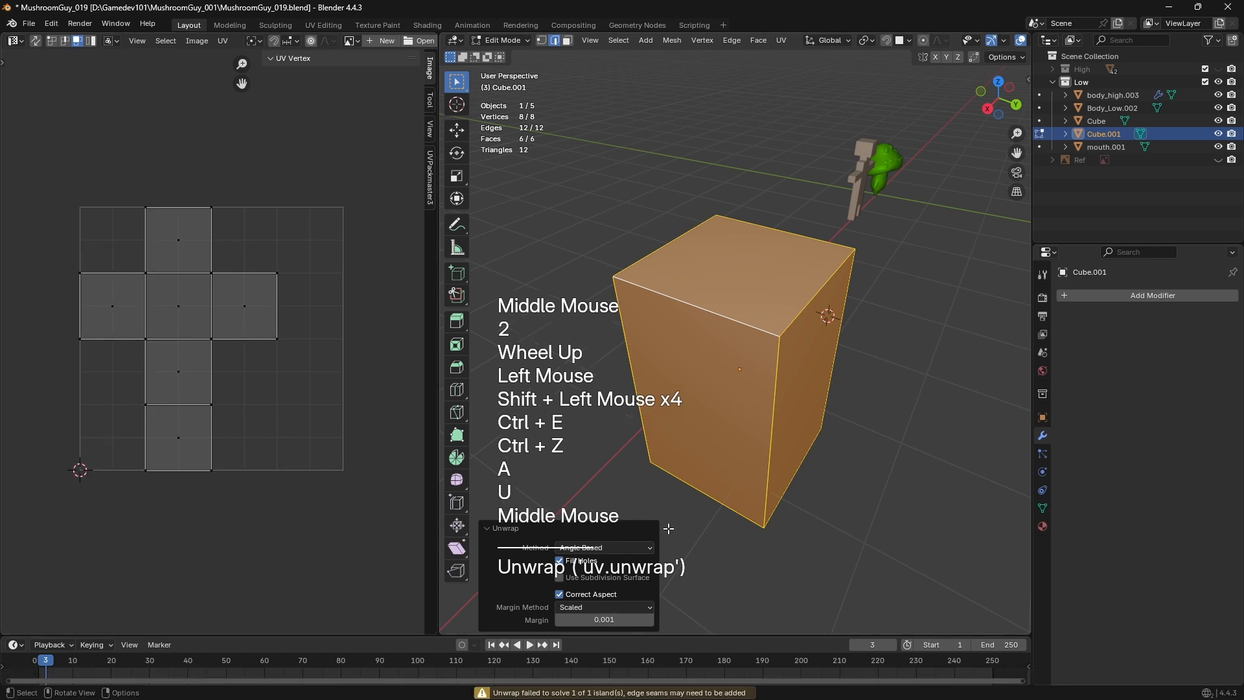
Collapse all of the box's UVs to a point by scaling them to 0
key(a)
key(s)
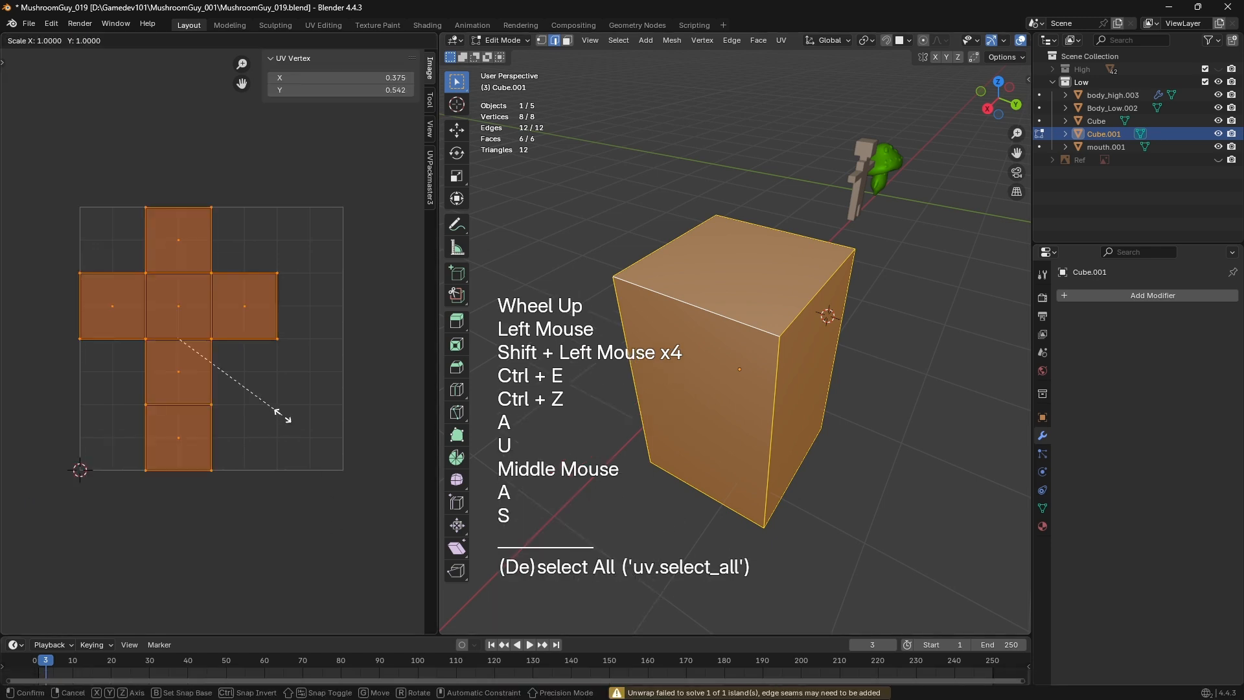
key(KP_0)
key(KP_Enter)
Try to unwrap the box again with Unwrap Angle Based, without any seams
key(u)
click(611, 237)
key(u)
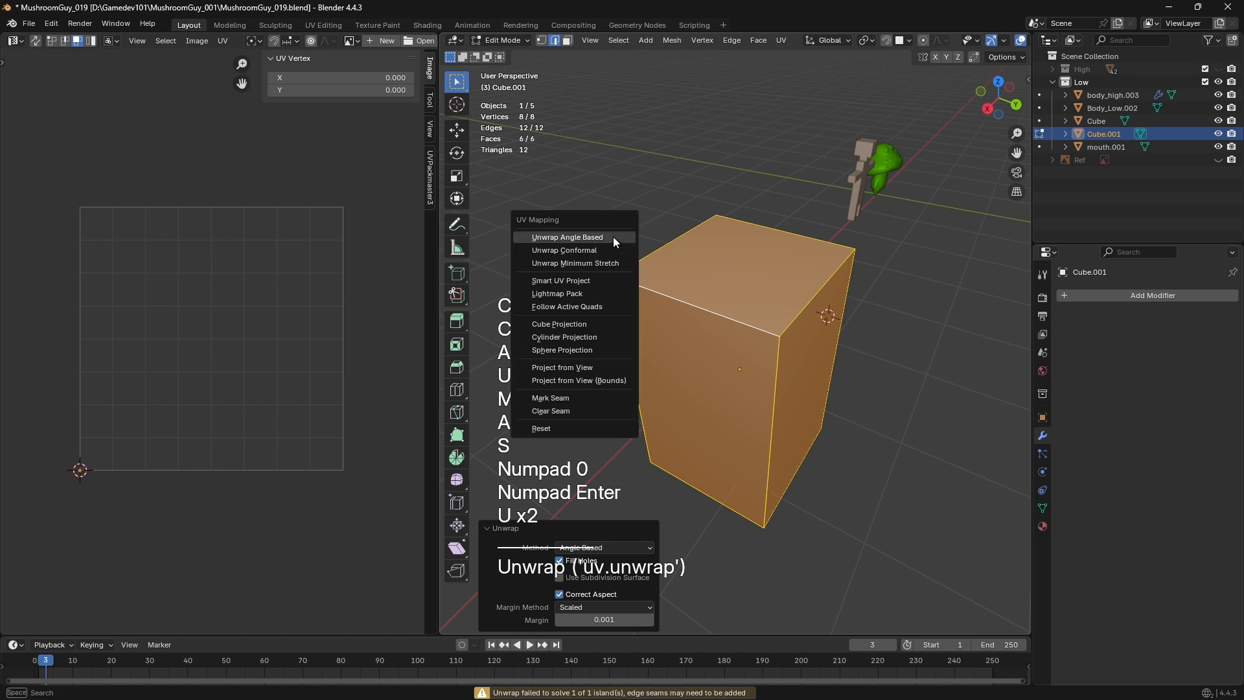
key(u)
click(615, 238)
Mark three connected edges of the box's top face as seams, leaving the fourth edge unmarked
click(831, 370)
key(2)
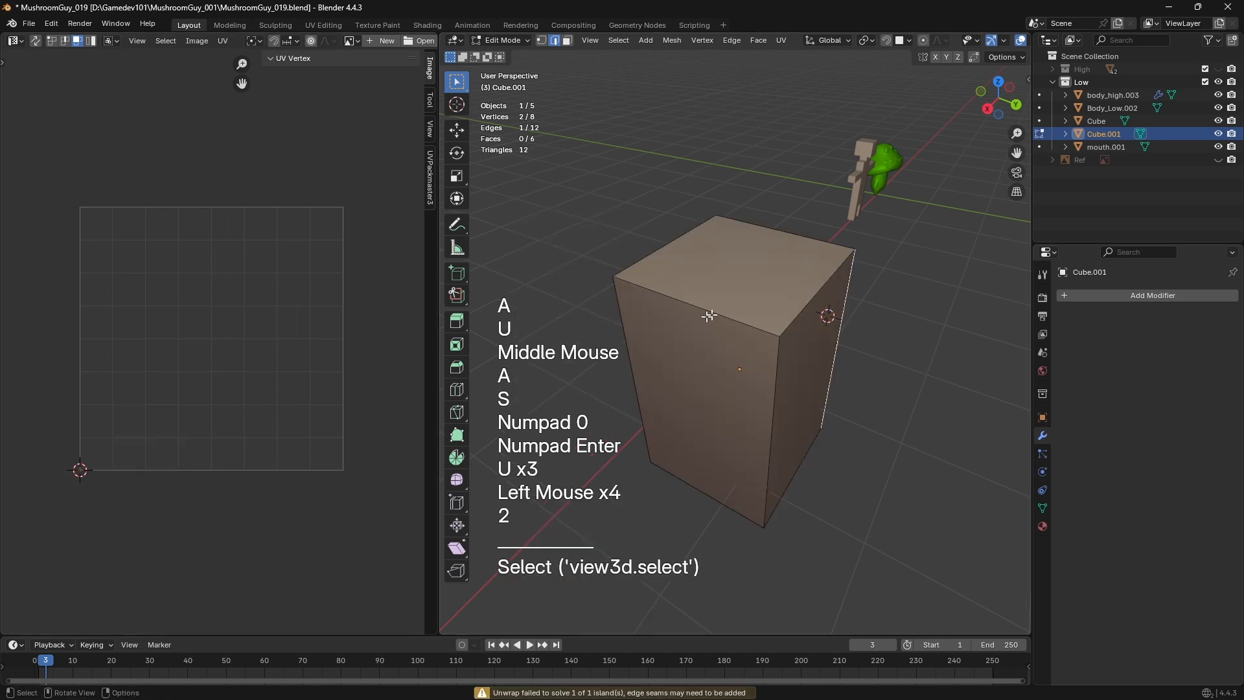
click(708, 313)
shift+click(624, 261)
shift+click(775, 213)
key(ctrl+e)
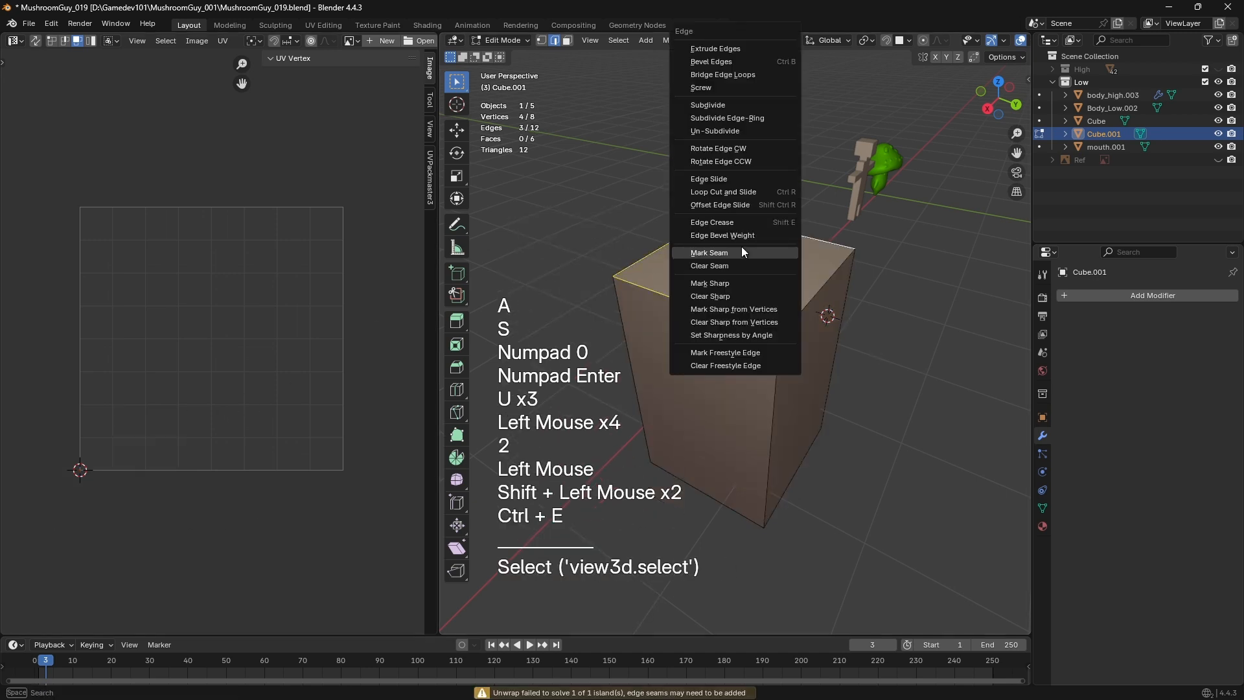
click(741, 252)
shift+click(787, 225)
shift+click(788, 224)
Unwrap all faces of the box with Unwrap Angle Based using the three marked seams
key(a)
key(u)
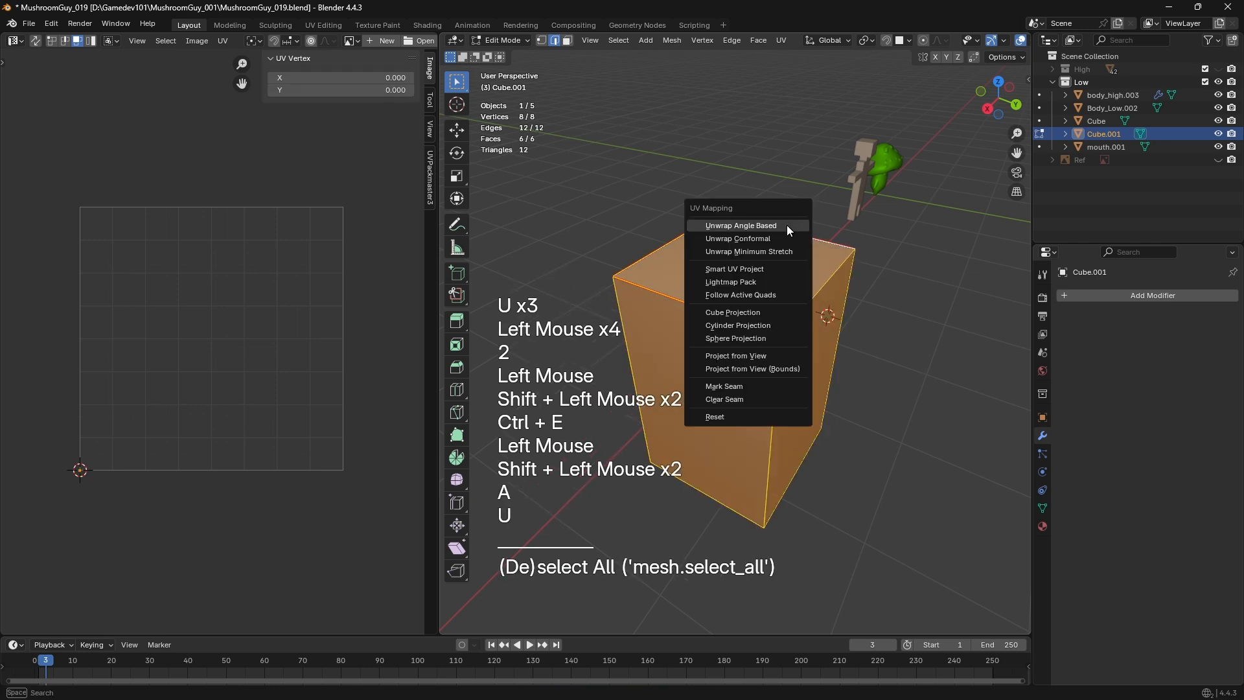
click(752, 226)
Examine the UV layout of the box's top face and the island shared by its side and bottom faces
scroll(224, 363, up, 1)
key(3)
click(133, 248)
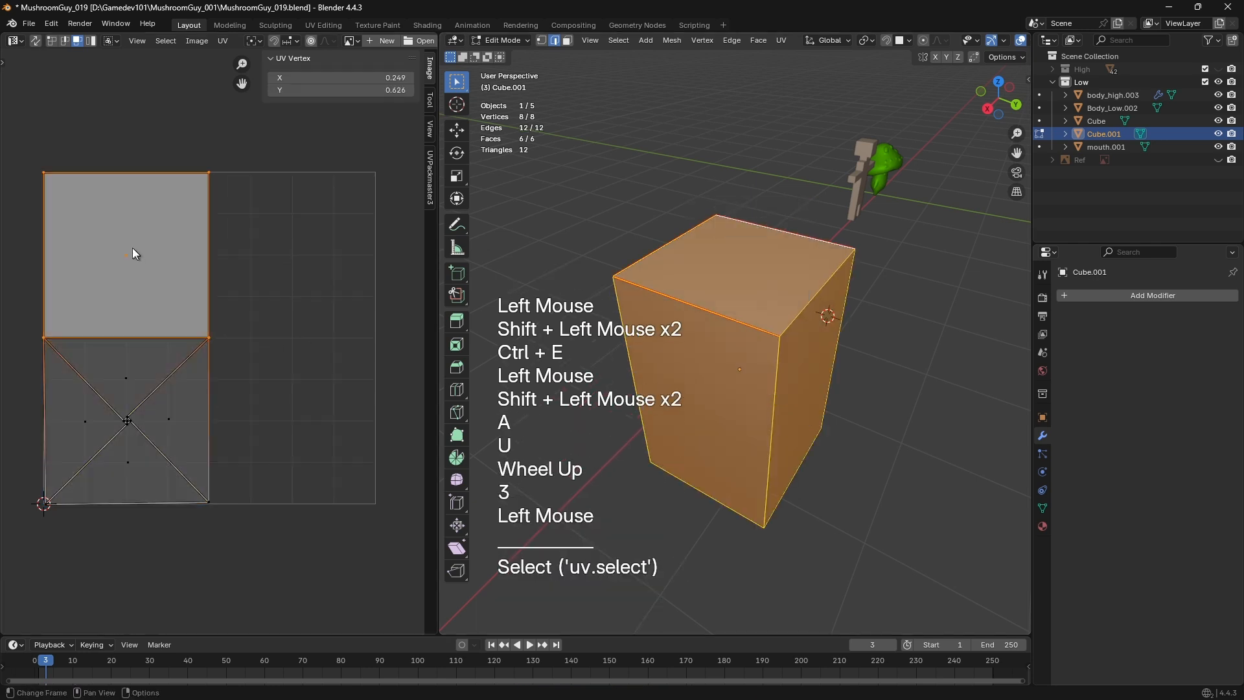
middle_drag(113, 234, 168, 174)
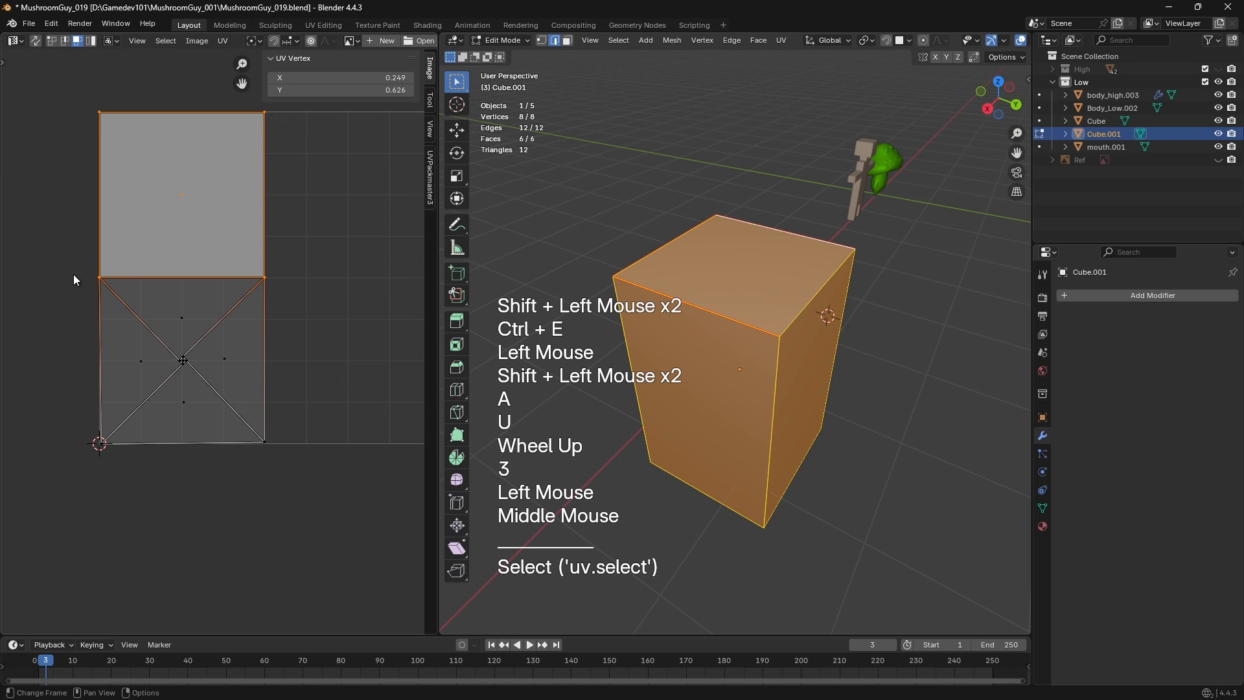
click(70, 264)
drag(69, 264, 305, 471)
scroll(85, 289, up, 2)
middle_drag(85, 289, 198, 252)
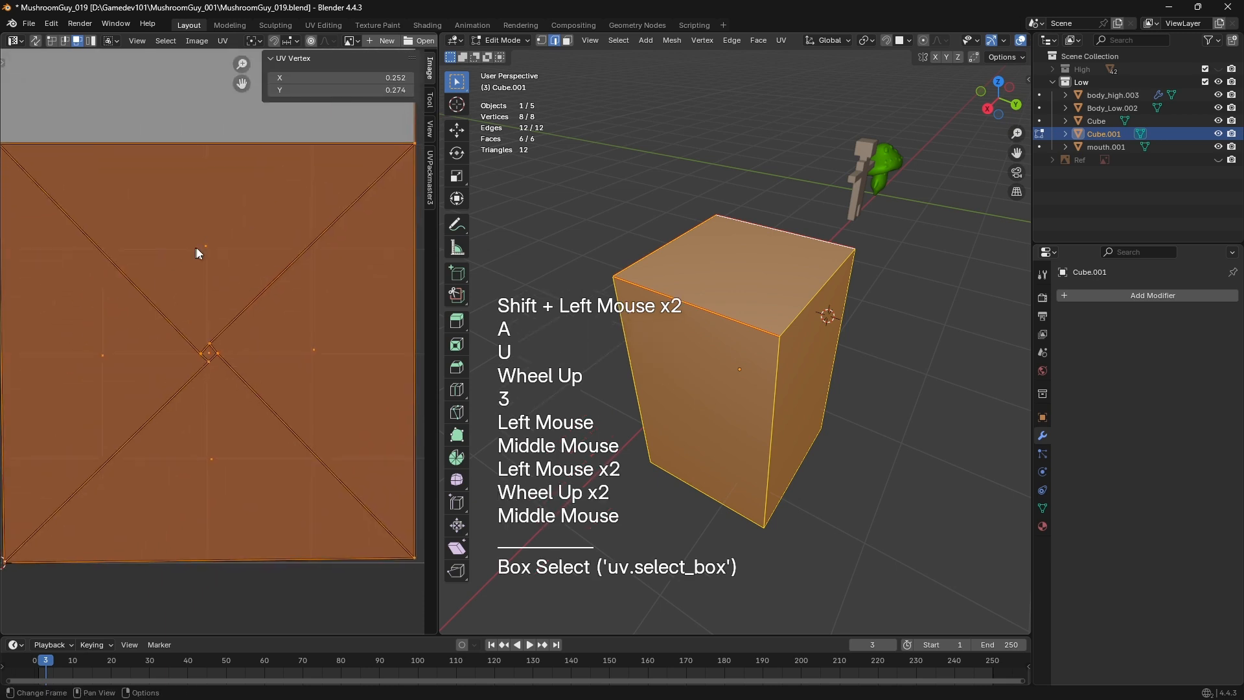
scroll(223, 355, down, 1)
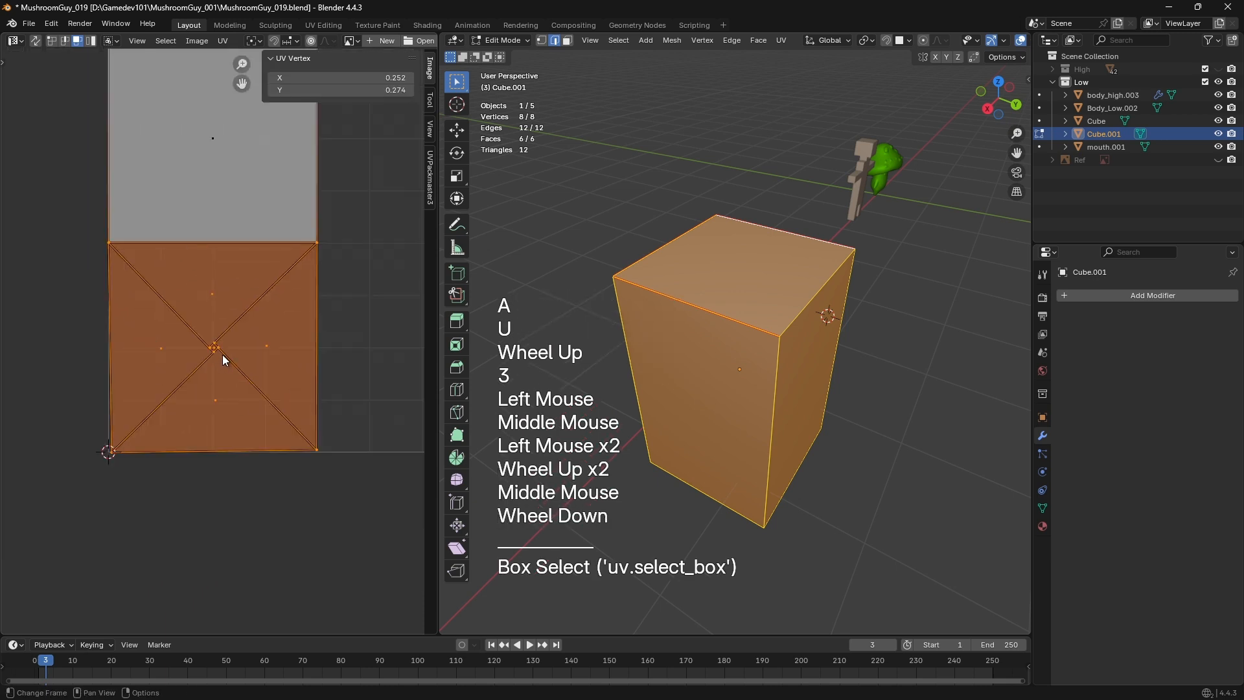
scroll(200, 367, up, 5)
middle_drag(198, 367, 188, 420)
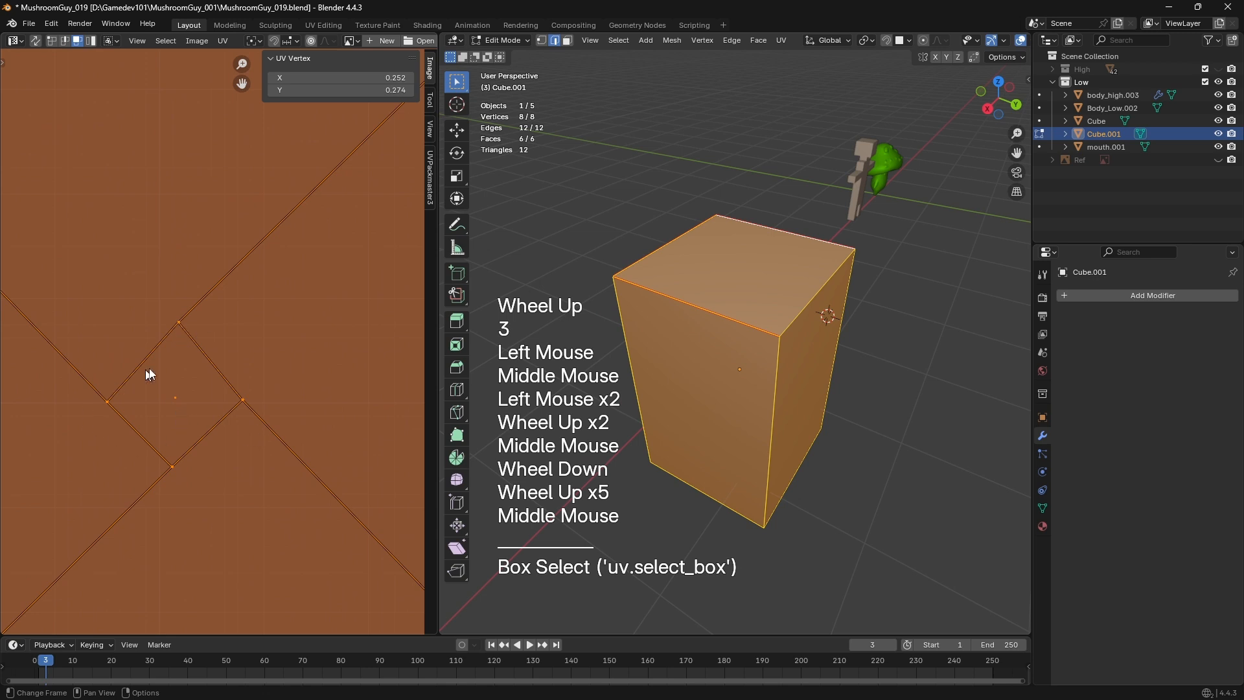
scroll(270, 208, down, 2)
middle_drag(269, 208, 273, 246)
scroll(283, 39, down, 2)
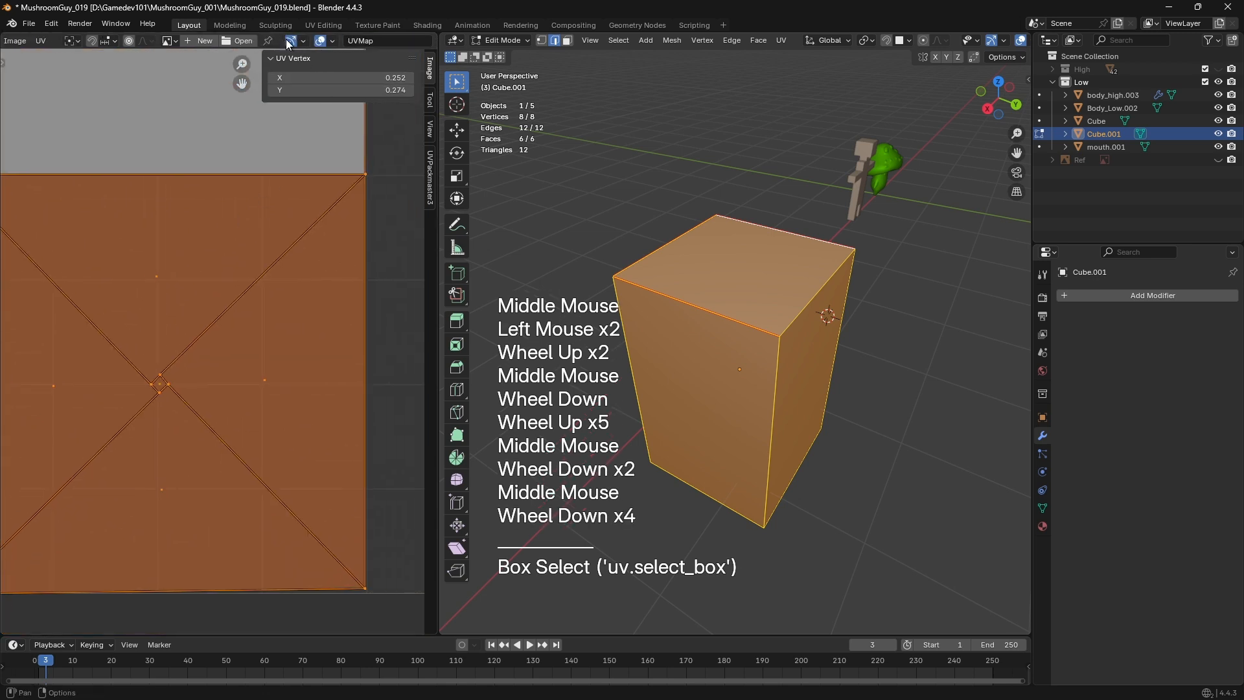
Enable the UV Stretch overlay in Angle mode in the UV editor
click(331, 41)
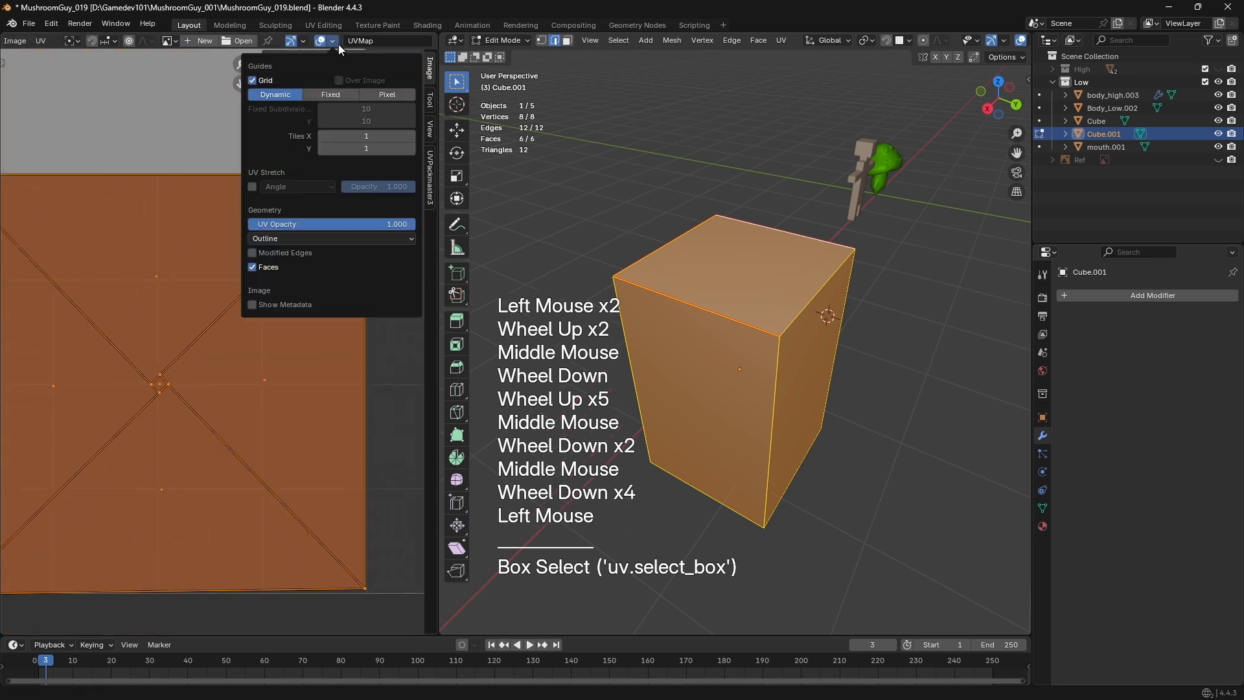
click(335, 42)
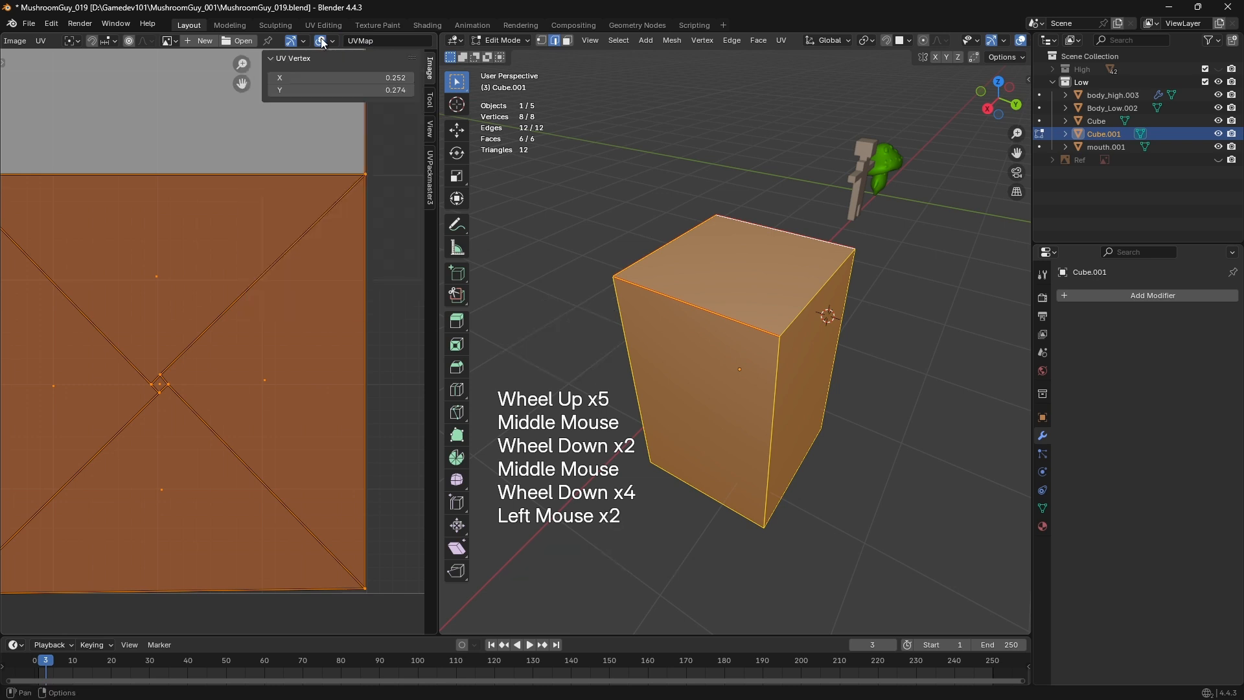
click(335, 43)
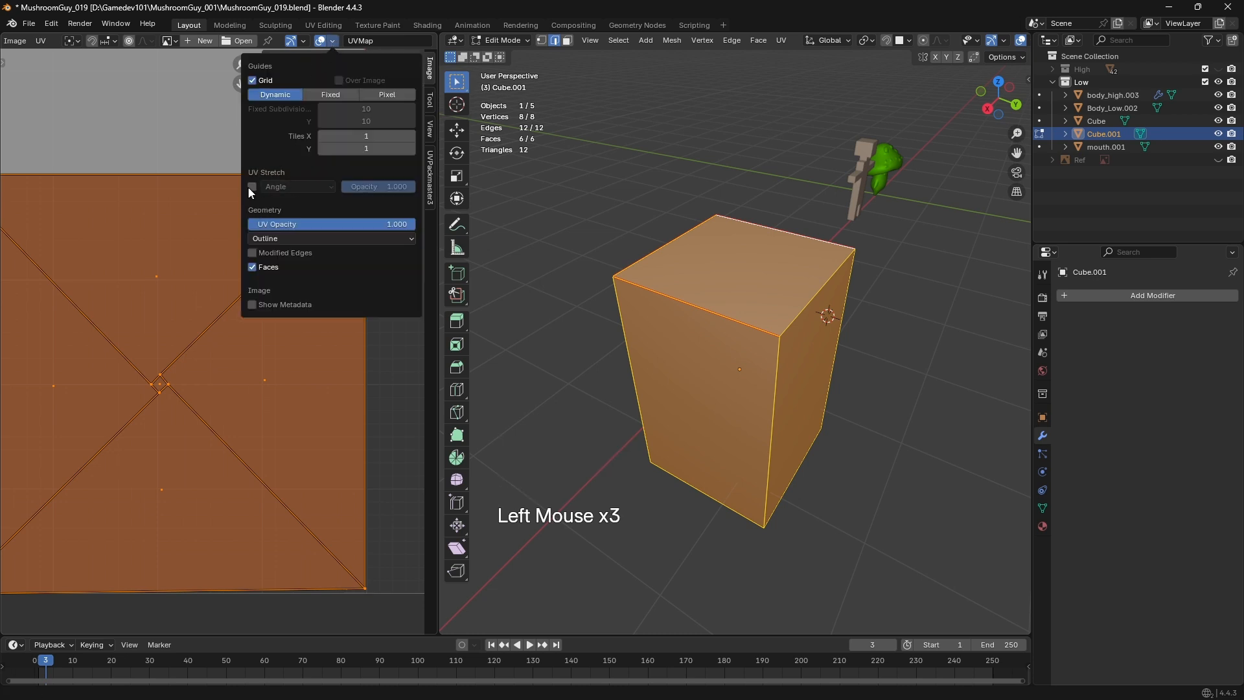
click(252, 187)
Examine the stretch colours across the box's UVs, especially along the diagonals and the small centre face
scroll(97, 478, down, 1)
middle_drag(97, 477, 33, 449)
scroll(33, 449, up, 2)
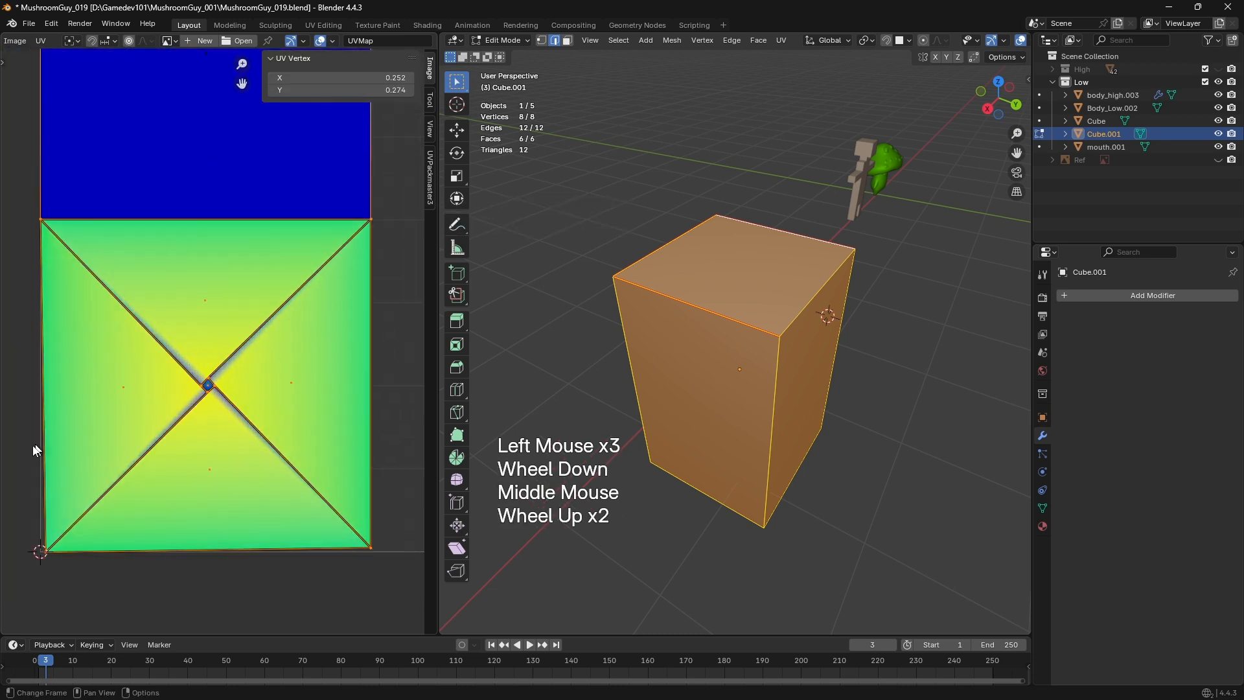
scroll(10, 246, down, 1)
click(368, 535)
scroll(271, 391, up, 1)
middle_drag(270, 391, 187, 289)
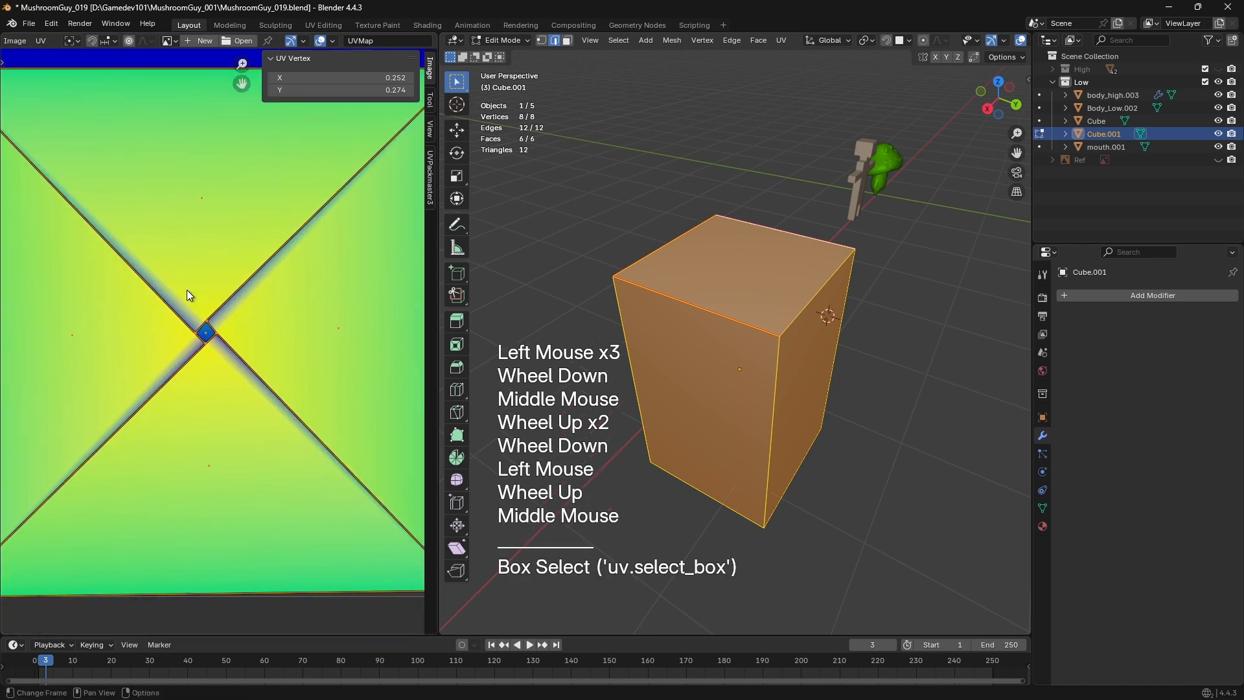
scroll(220, 332, up, 2)
scroll(217, 332, up, 2)
scroll(189, 333, up, 4)
middle_drag(174, 209, 299, 290)
scroll(197, 273, down, 2)
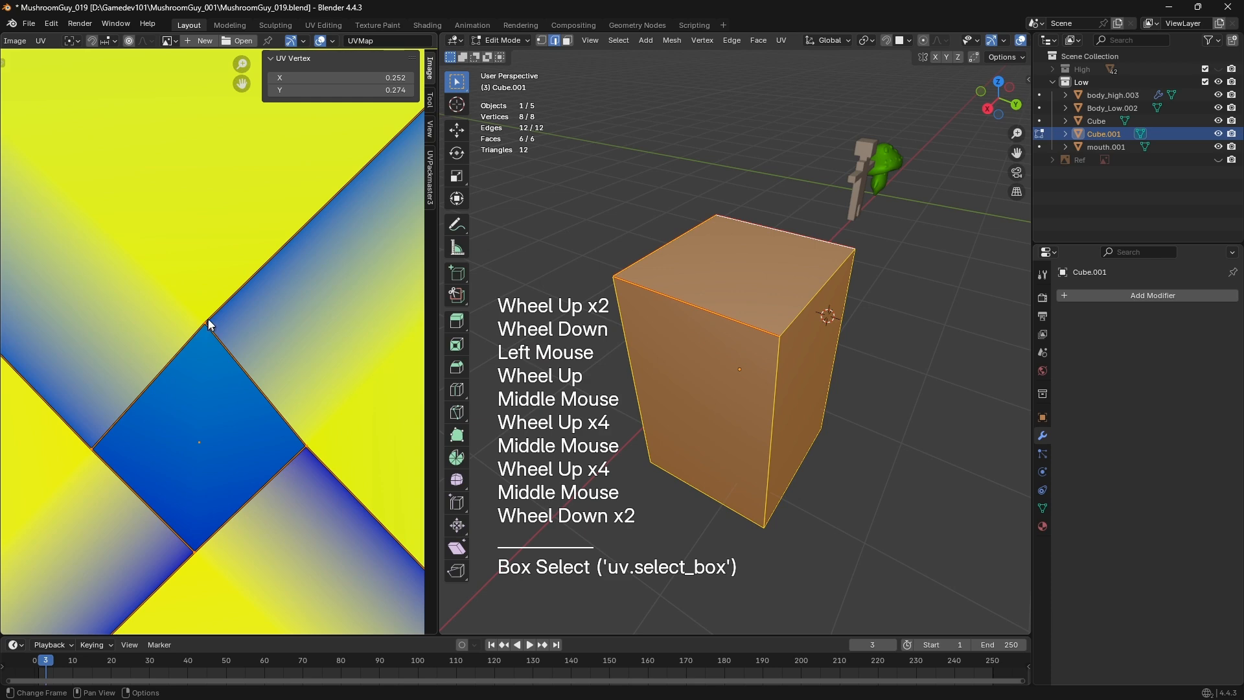
middle_drag(231, 326, 207, 329)
scroll(206, 331, up, 2)
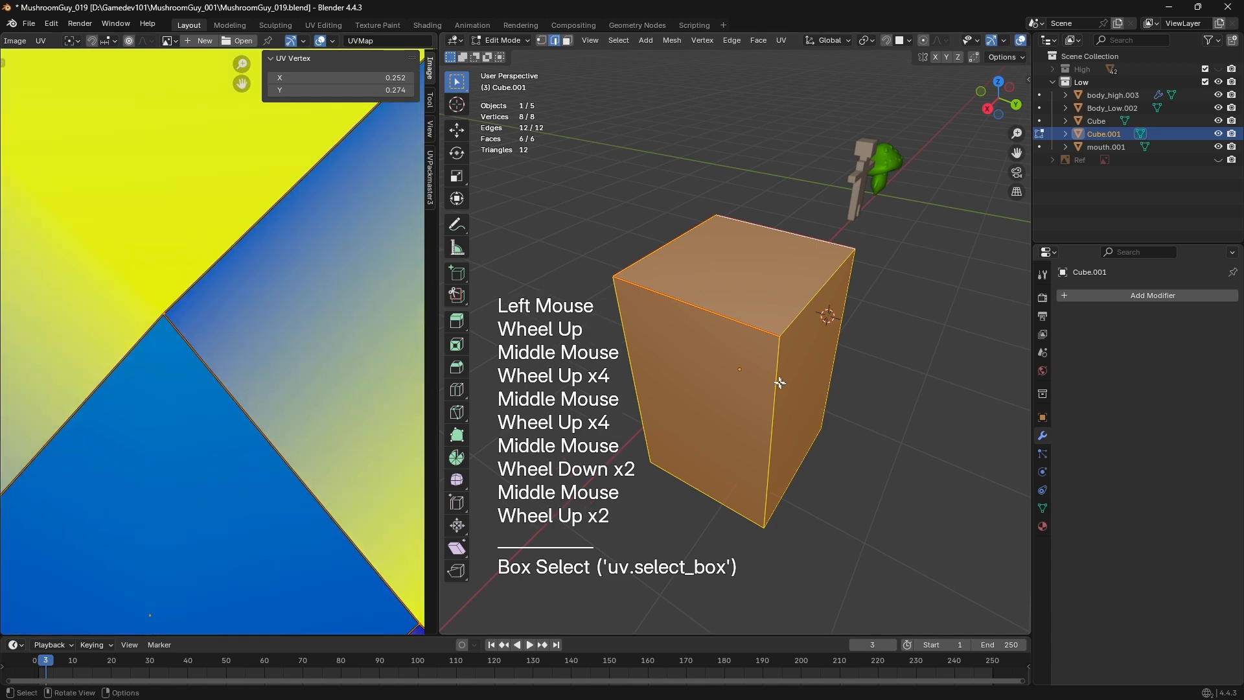
scroll(208, 352, down, 10)
middle_drag(227, 350, 9, 256)
scroll(613, 352, down, 4)
scroll(250, 409, down, 2)
scroll(253, 414, down, 1)
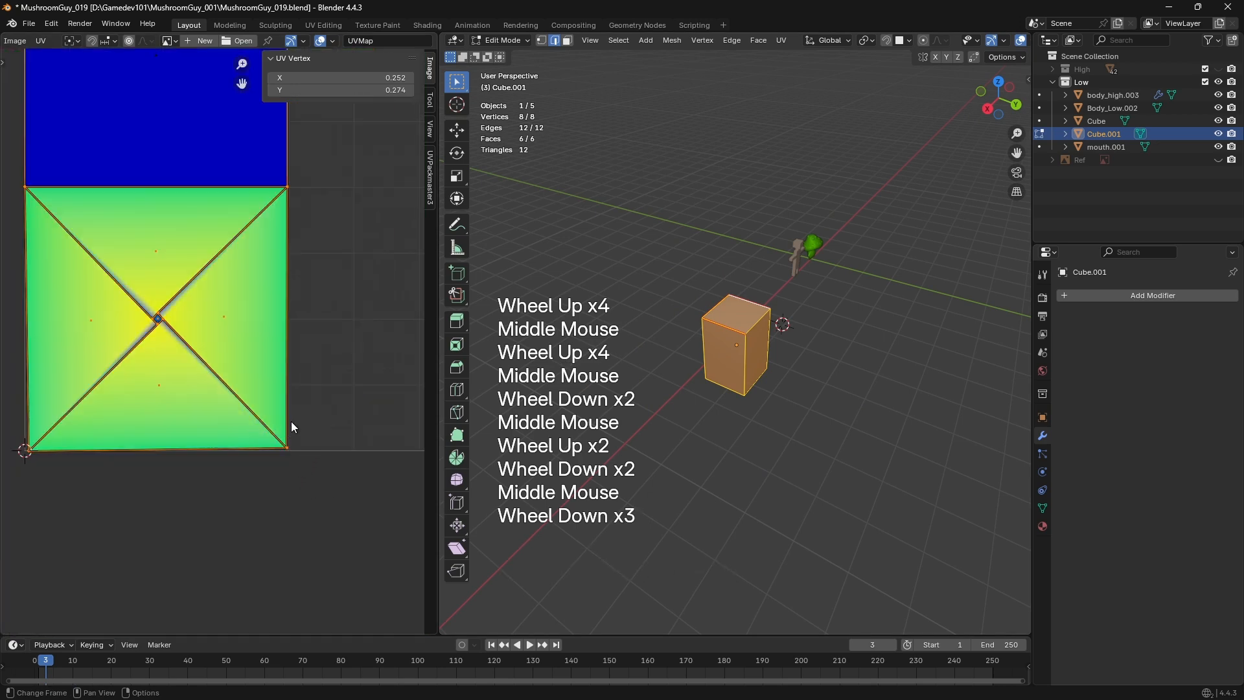
middle_drag(787, 431, 722, 409)
scroll(619, 408, up, 1)
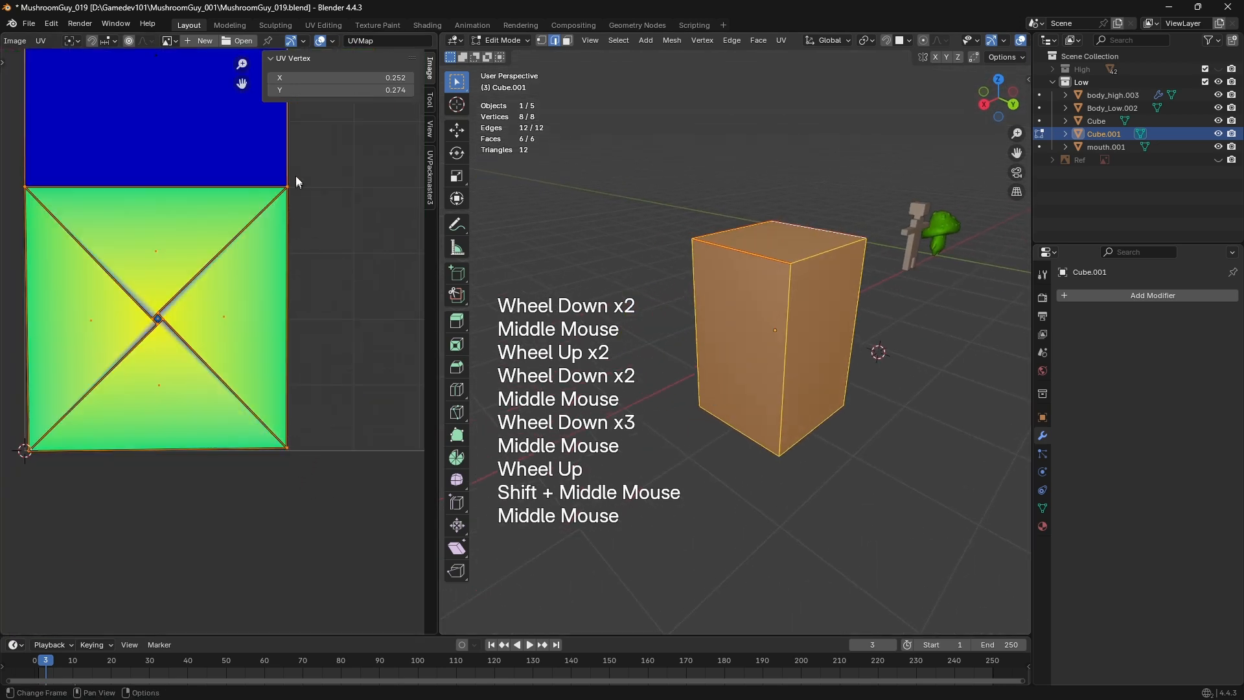
Create a new 1024 x 1024 px image with the UV Grid generated type
click(205, 41)
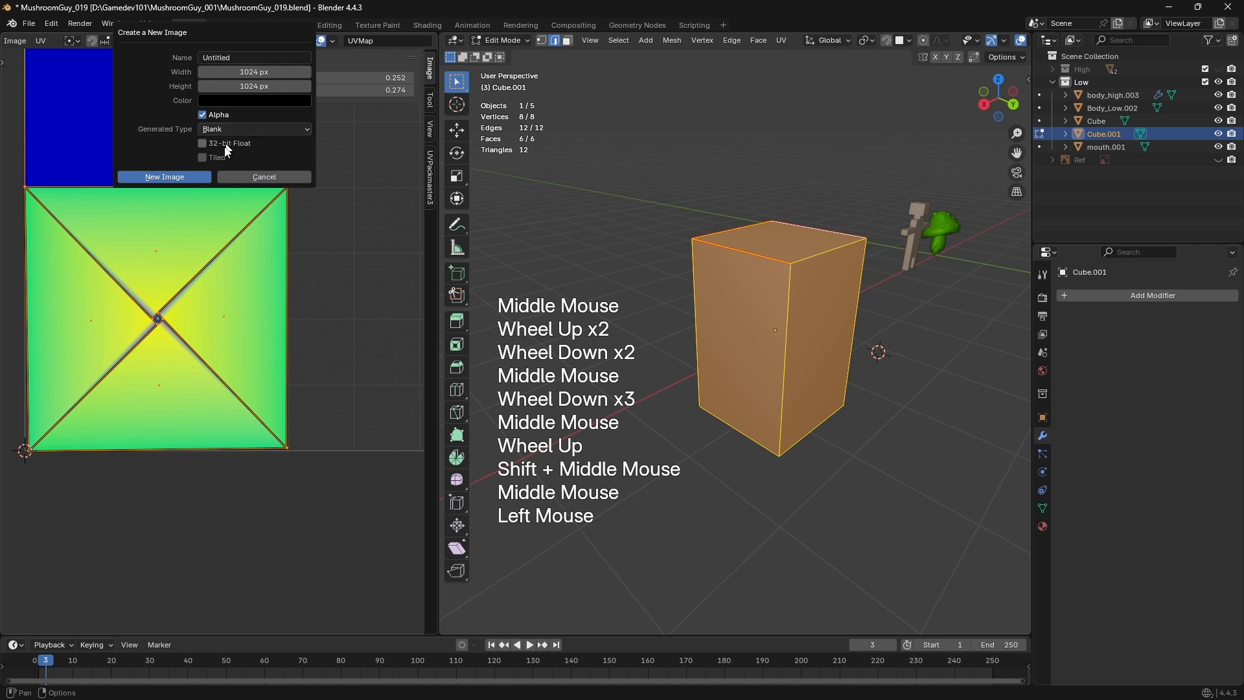
click(248, 158)
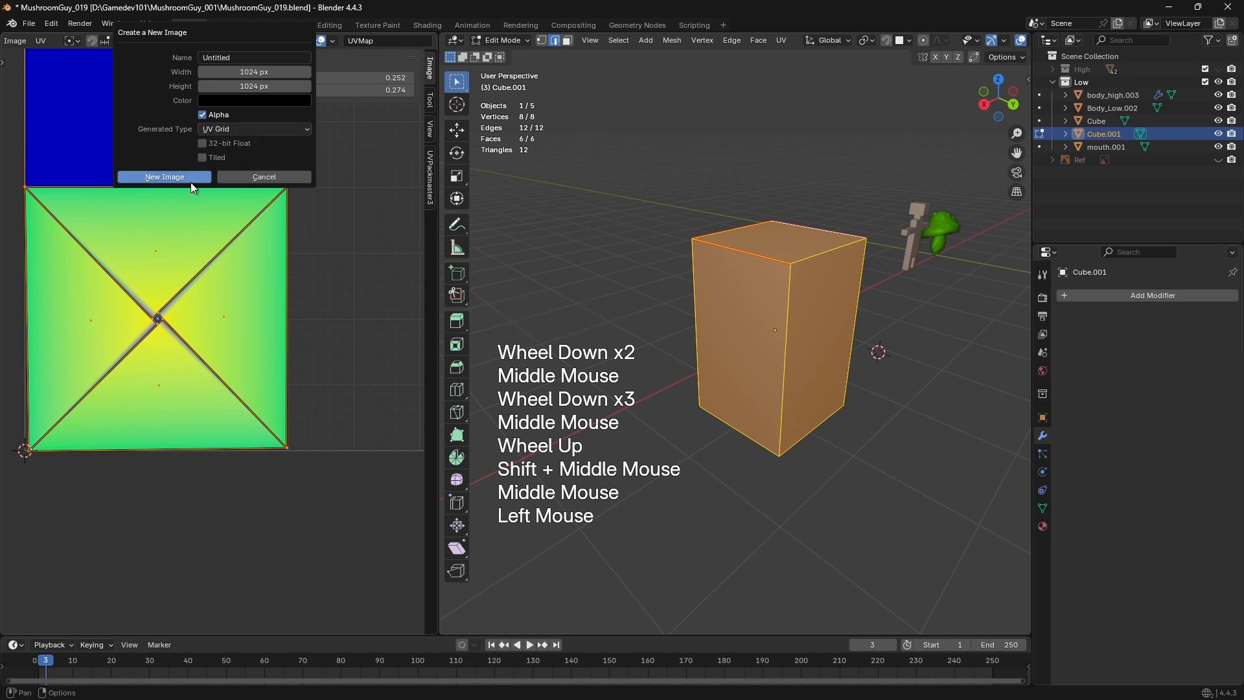
click(190, 178)
Switch the box to Object Mode, show its material properties and display the viewport in Material Preview shading
key(Tab)
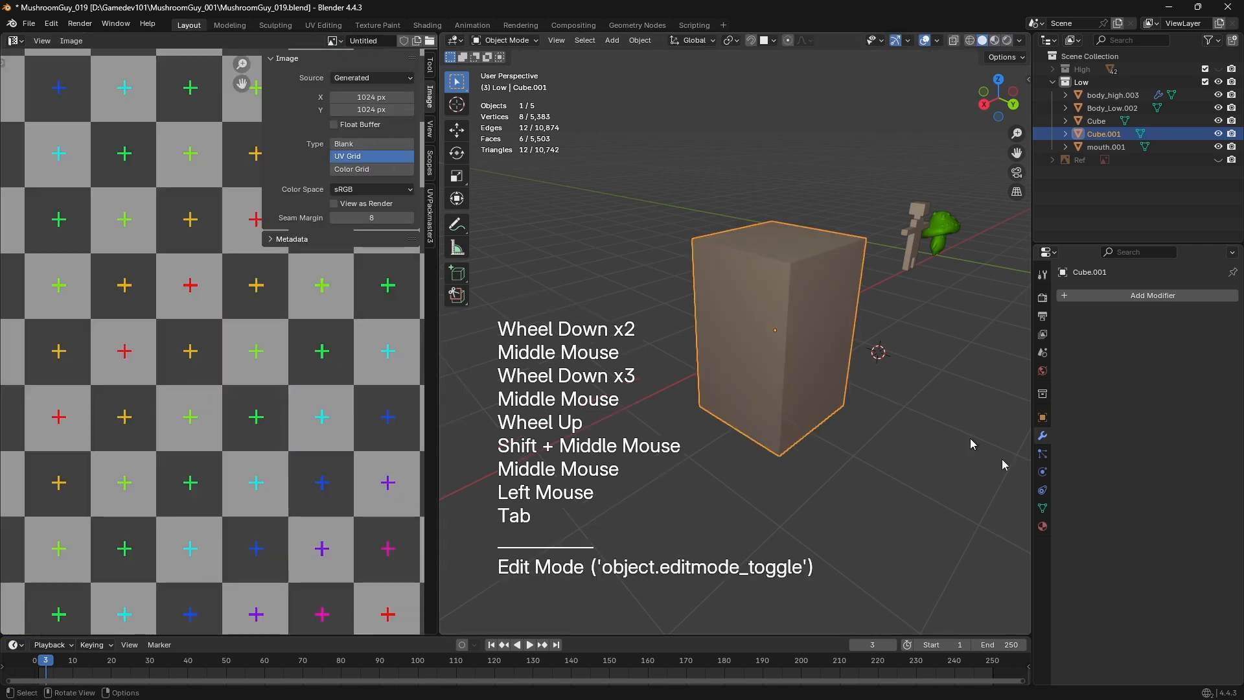
click(1043, 526)
key(z)
middle_drag(880, 397, 863, 368)
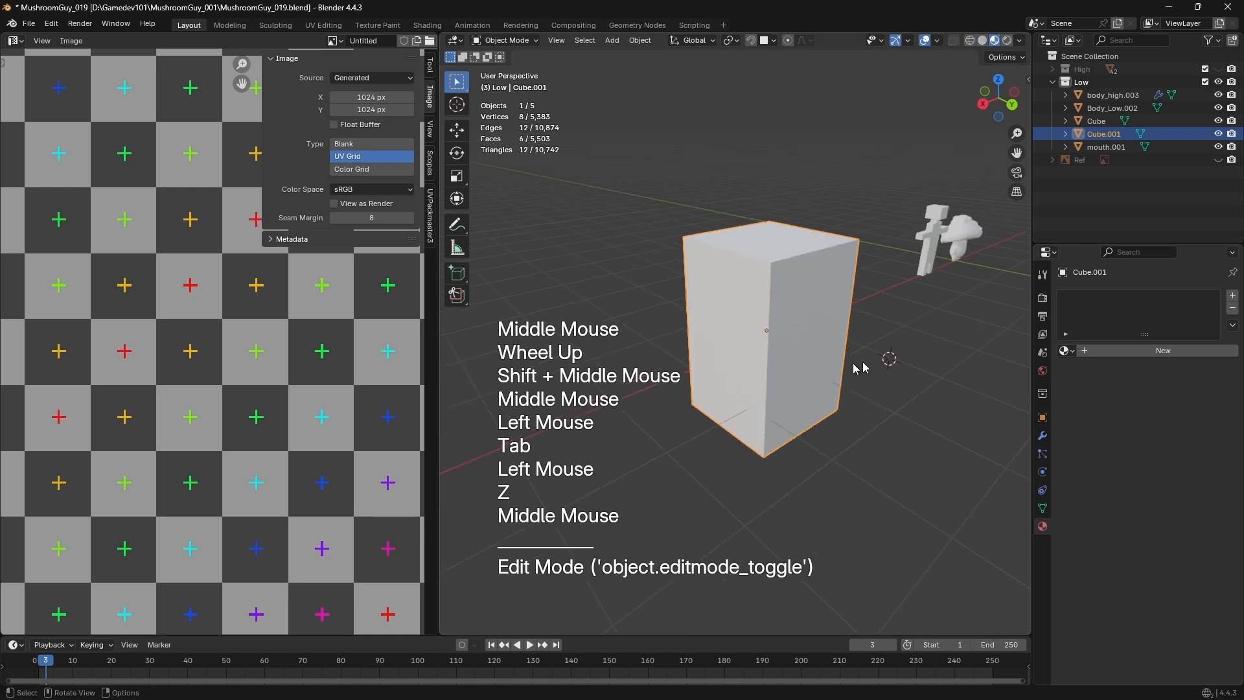
Add a new material to the box and rename the generated grid image UVGRID
click(1110, 350)
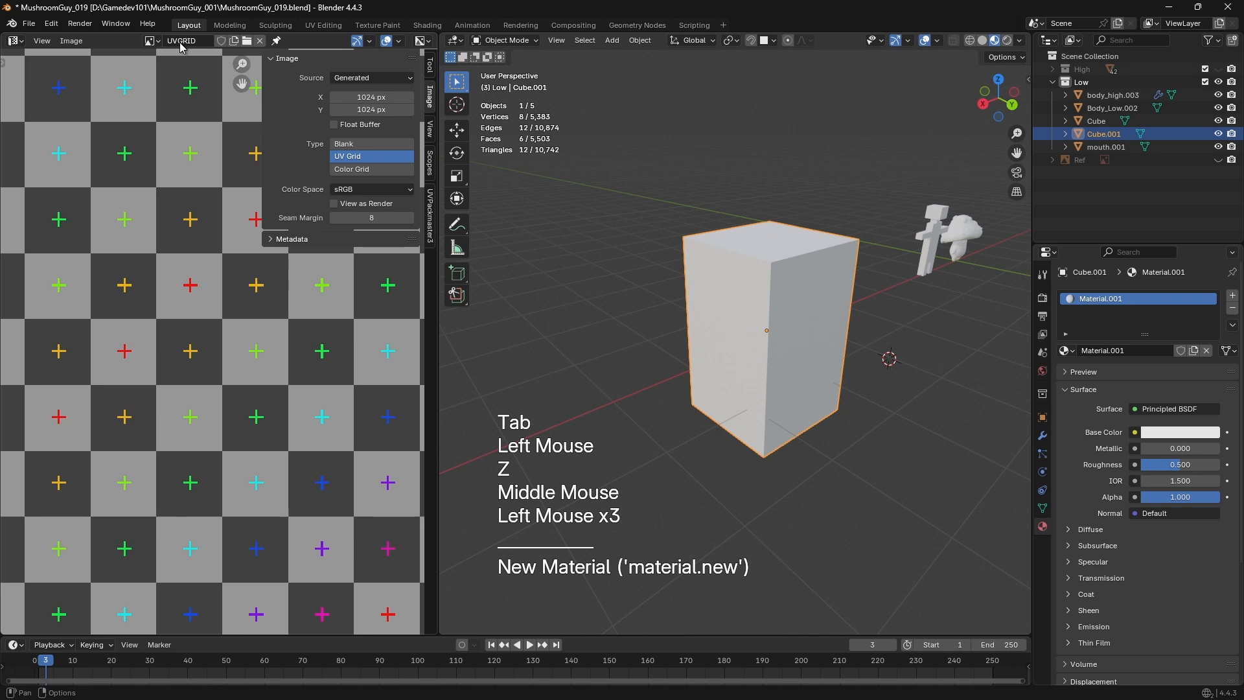
scroll(163, 178, down, 1)
scroll(843, 324, up, 1)
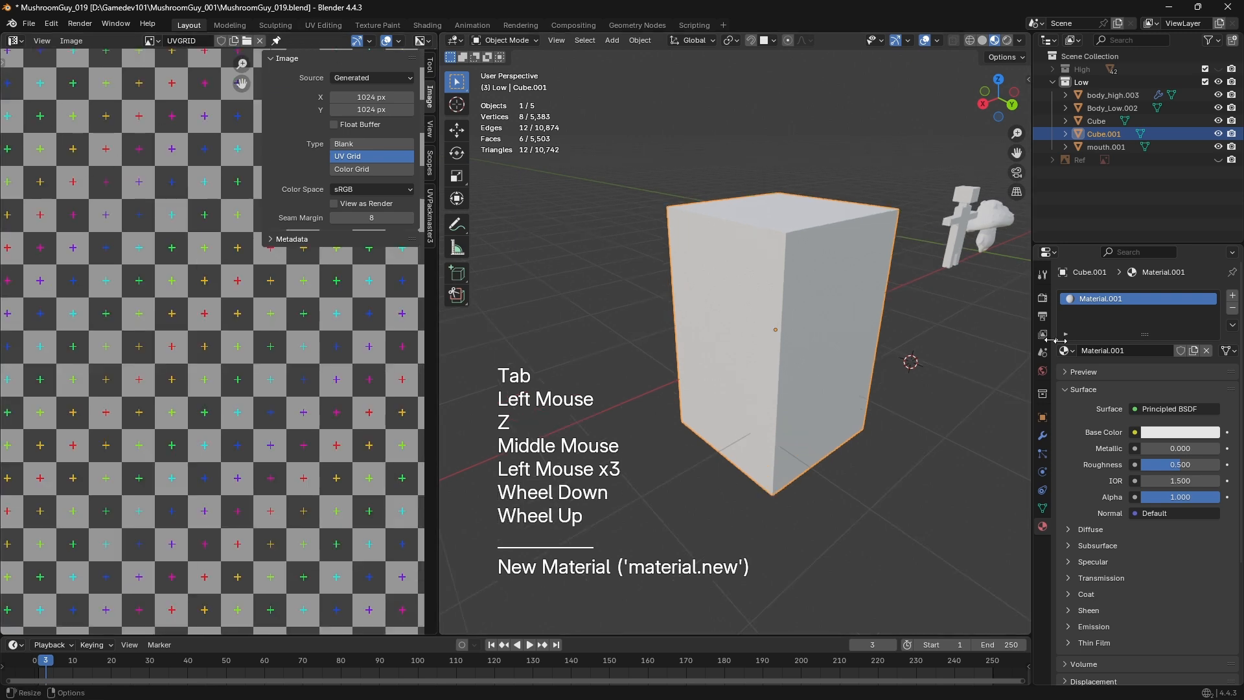
Set the material's Base Color to an Image Texture that uses the UVGRID image
click(1135, 432)
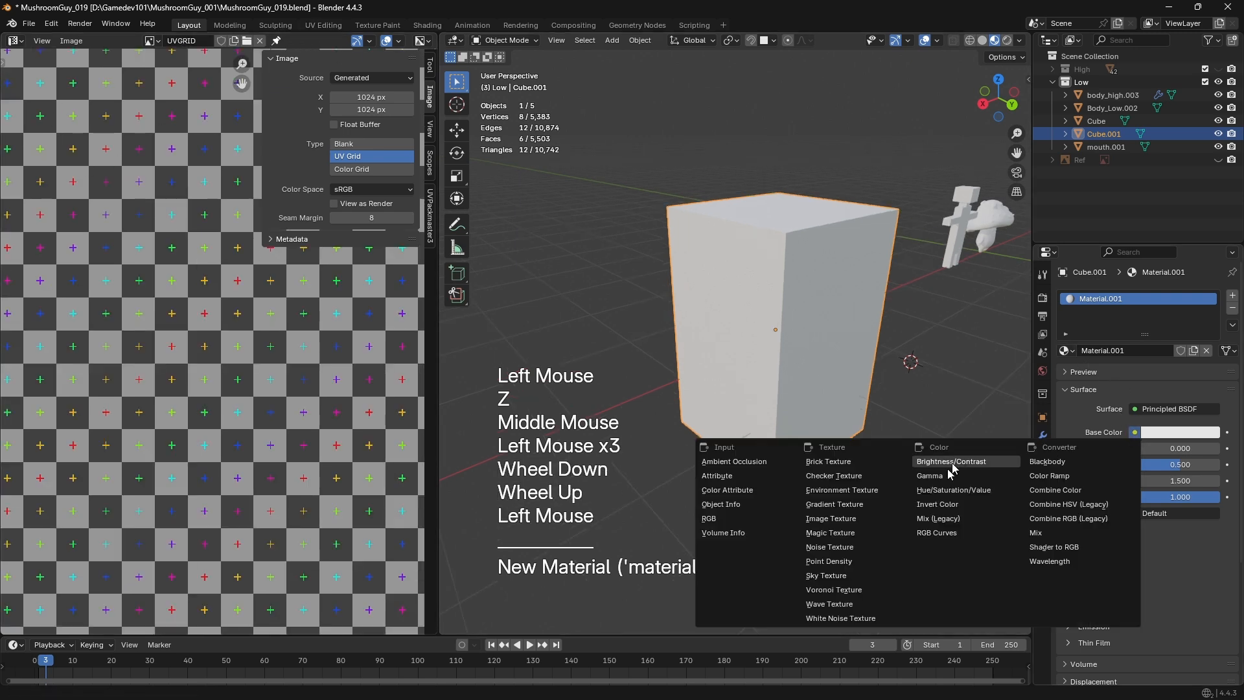
click(861, 527)
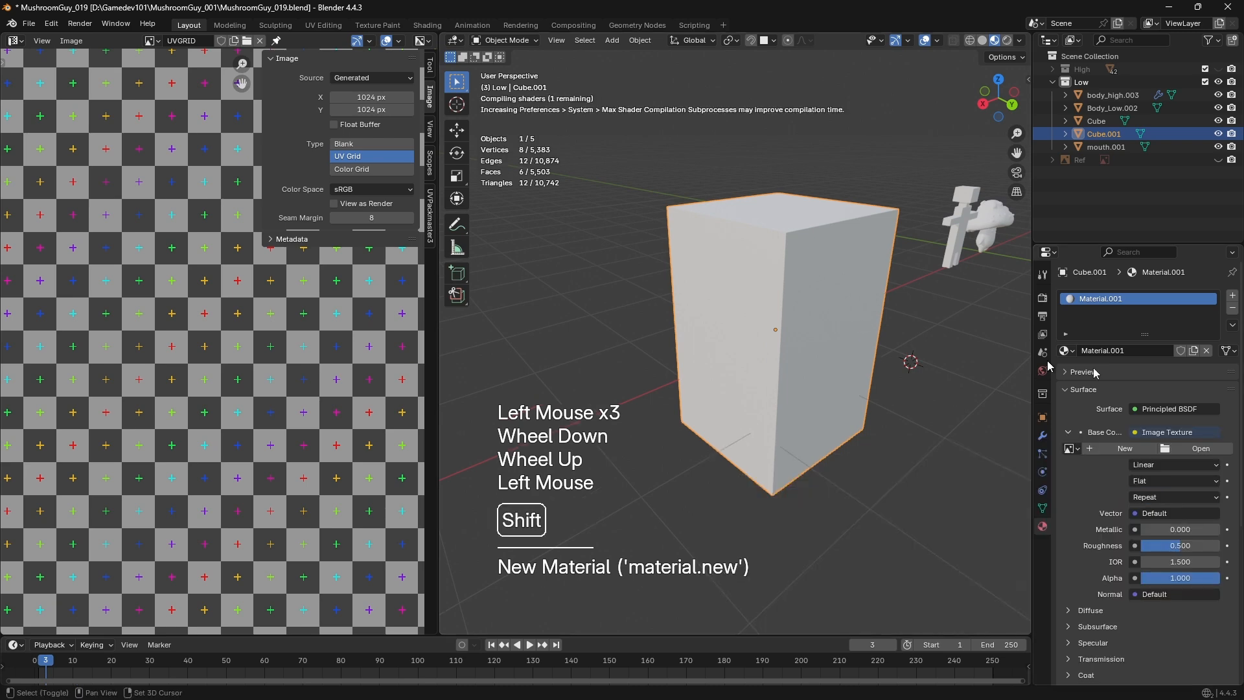
shift+middle_drag(860, 320, 847, 306)
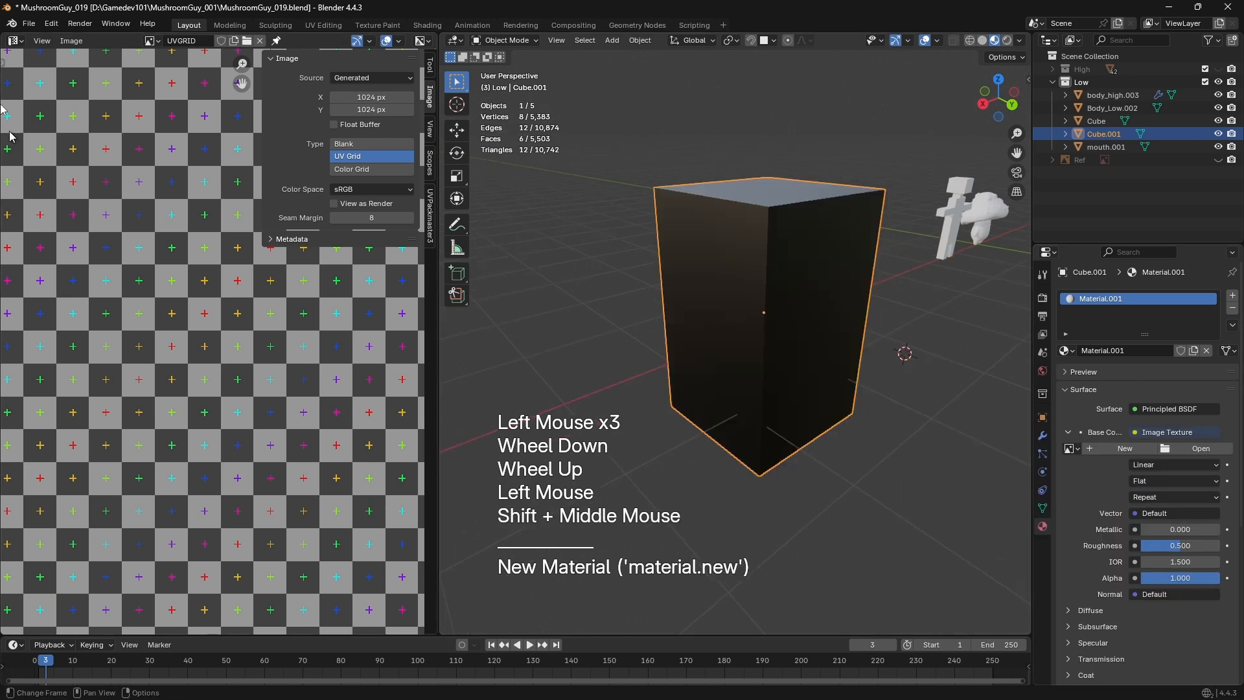
click(1069, 448)
text(UVGRID)
key(Return)
Inspect the grid texture on the box and select one side face in Edit Mode to view its UVs
click(828, 489)
middle_drag(828, 488, 842, 292)
click(813, 446)
scroll(739, 494, up, 2)
key(Tab)
key(3)
click(898, 184)
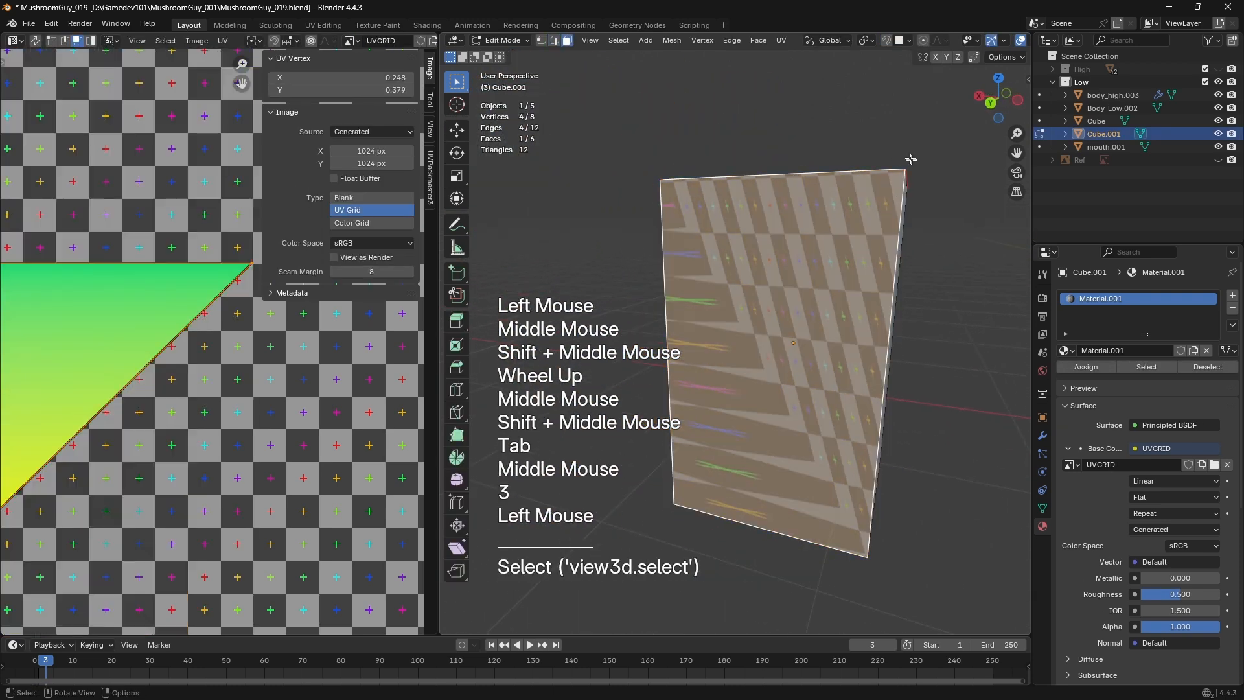
Compare the selected side face's triangular UV shape with the grid texture shown on the box
middle_drag(251, 273, 251, 478)
scroll(260, 486, up, 1)
drag(228, 493, 312, 524)
middle_drag(752, 408, 496, 463)
middle_drag(241, 453, 246, 493)
middle_drag(237, 508, 231, 552)
middle_drag(547, 538, 826, 481)
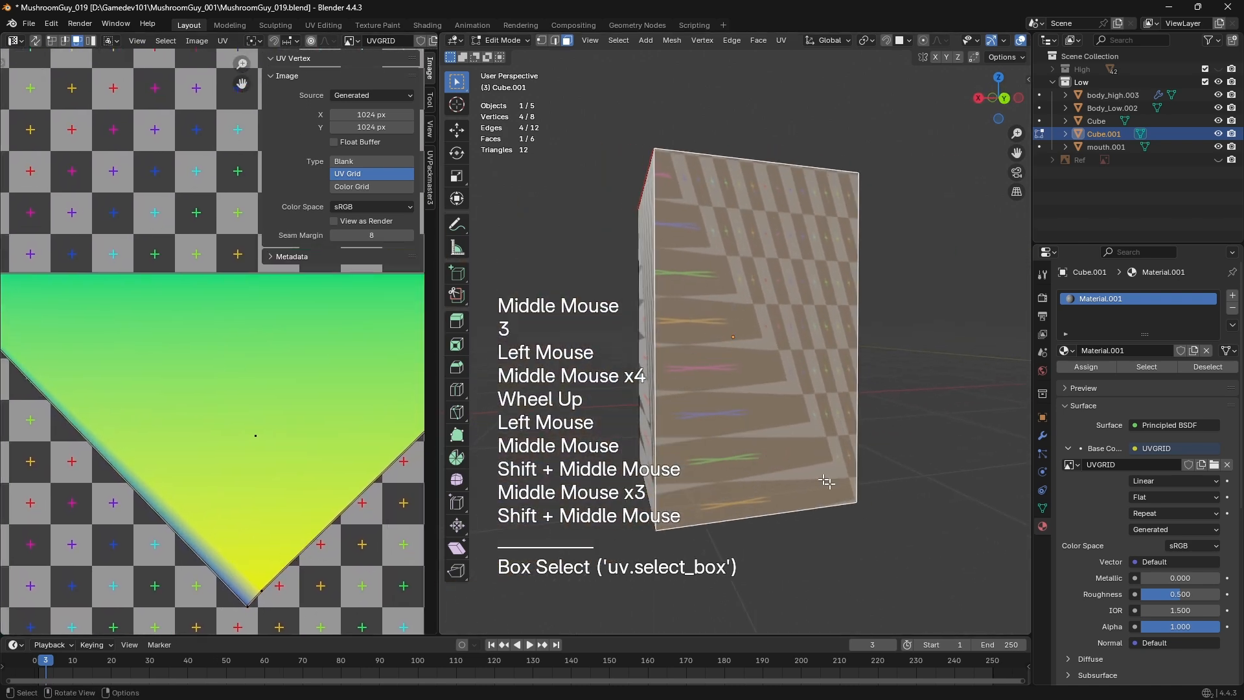
middle_drag(711, 262, 745, 272)
Select all faces of the box to display its full UV layout and hide the UV editor's sidebar
key(a)
key(a)
scroll(228, 406, down, 1)
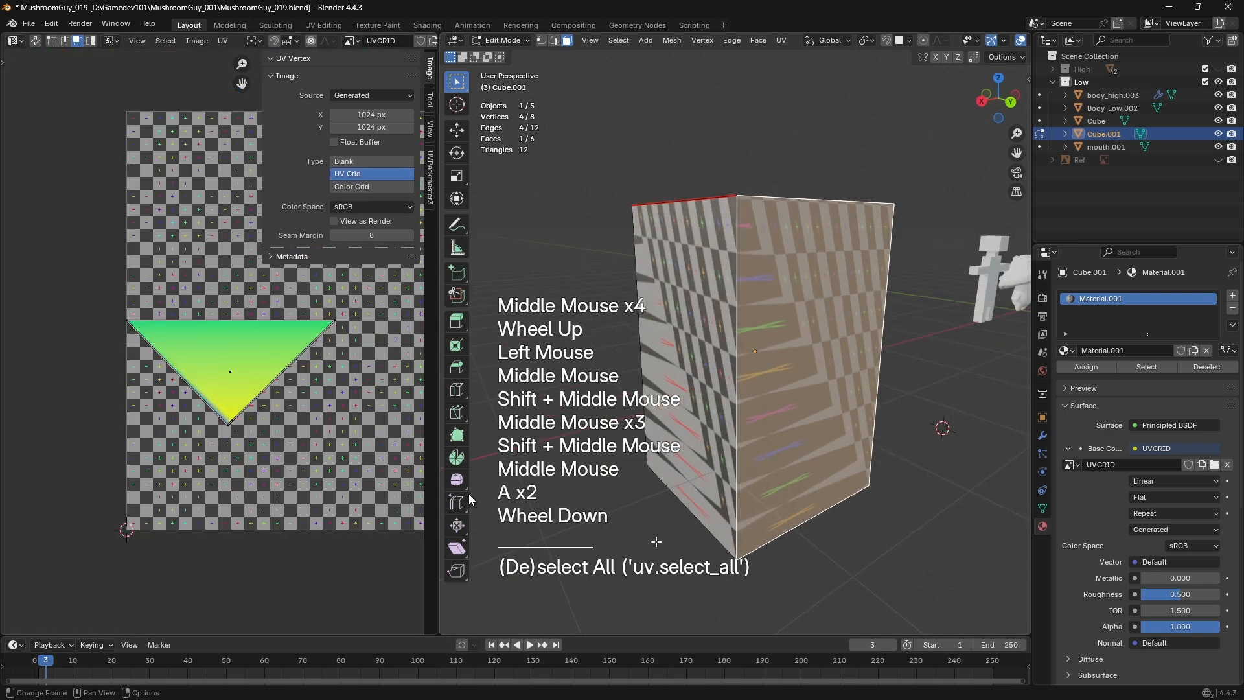
key(a)
middle_drag(288, 447, 285, 472)
scroll(285, 472, up, 2)
drag(3, 231, 406, 618)
middle_drag(389, 617, 382, 568)
drag(382, 567, 16, 219)
key(n)
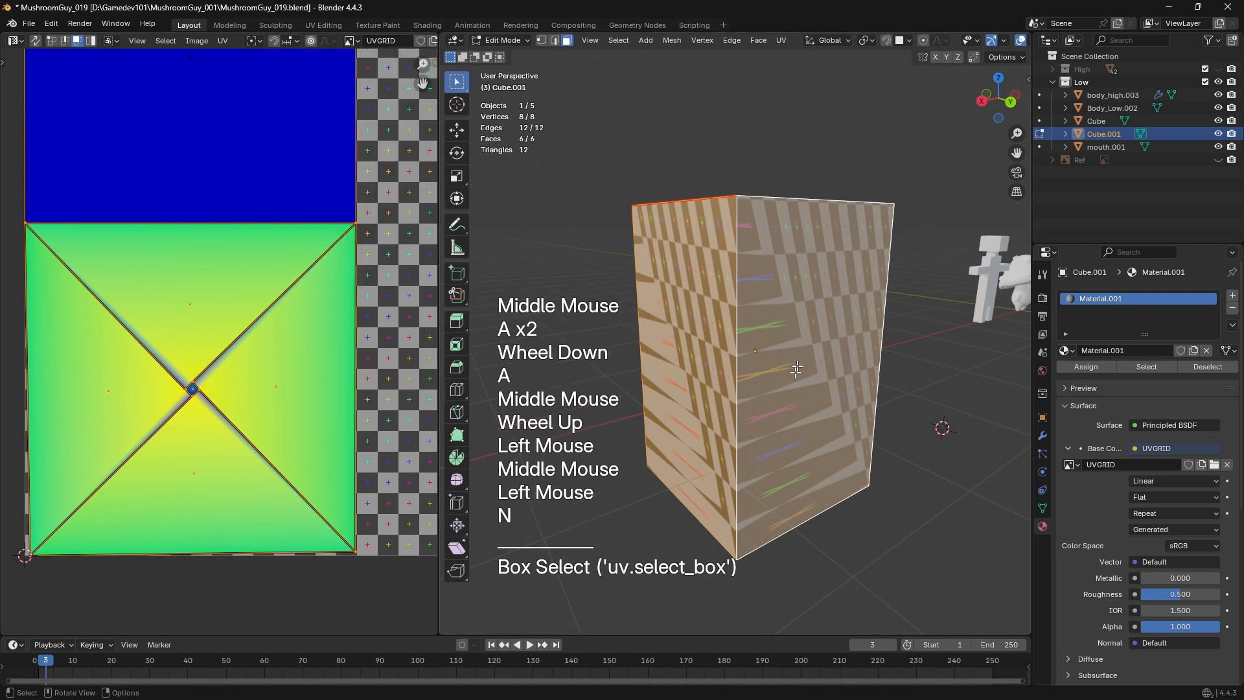
Inspect the grid texture across the whole box and box-select the UVs of its side and bottom faces
middle_drag(792, 363, 778, 389)
key(Tab)
scroll(174, 429, down, 2)
key(Tab)
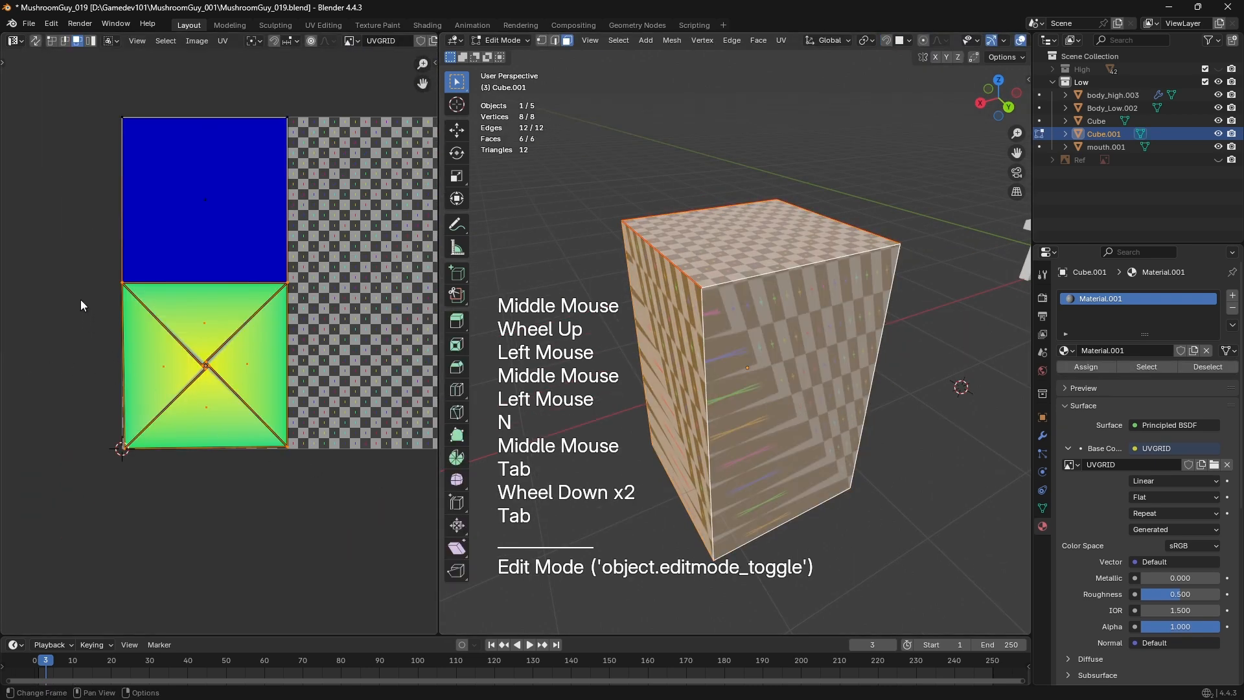
drag(83, 259, 363, 483)
middle_drag(745, 414, 726, 463)
shift+middle_drag(726, 463, 669, 453)
Check edges near the box's base, and select the top face to view its separate UV square
key(2)
click(647, 407)
shift+click(673, 393)
middle_drag(746, 337, 820, 304)
key(3)
click(790, 263)
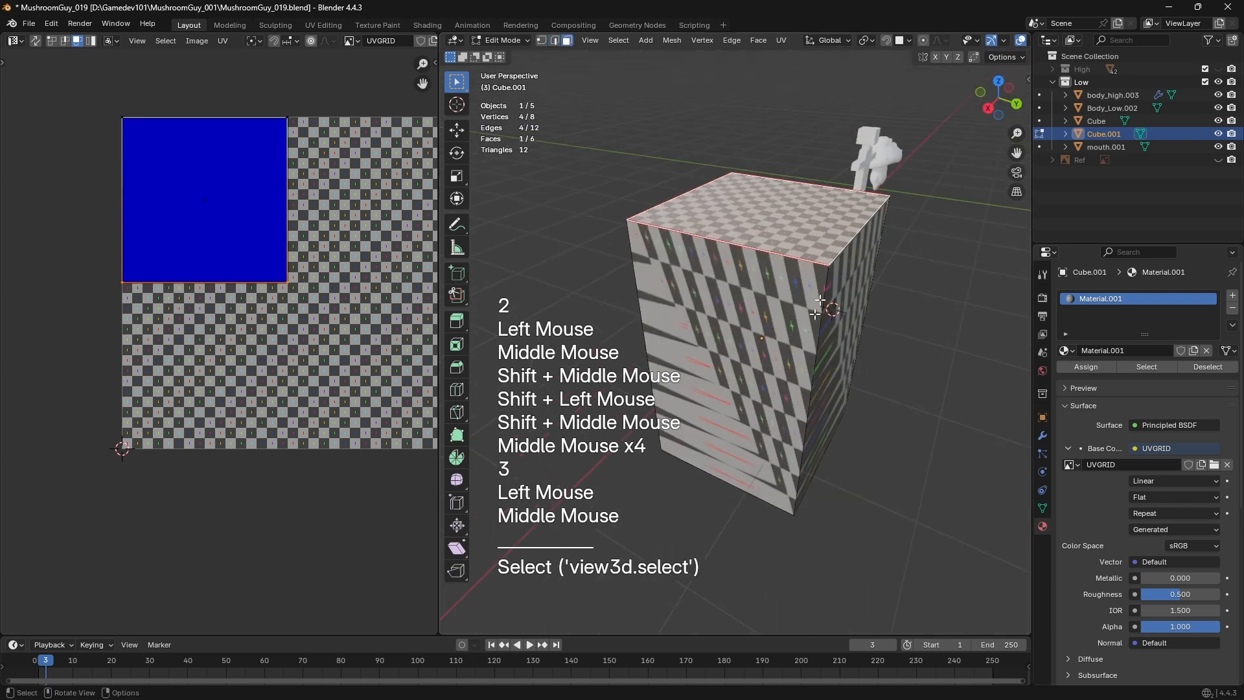
Mark one vertical corner edge of the box and the adjoining bottom edge as seams
click(638, 257)
key(2)
click(636, 283)
shift+click(701, 457)
key(ctrl+e)
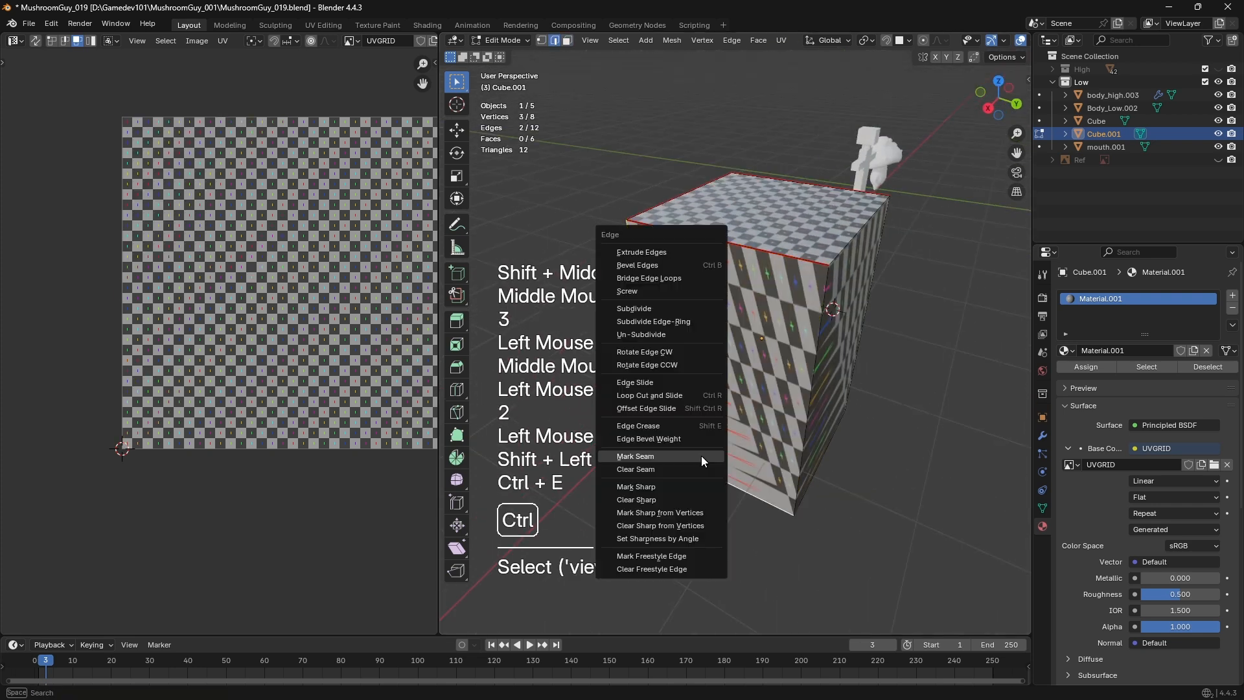
click(701, 457)
Select the whole box and unwrap it with Angle Based using the newly marked seams
key(a)
key(u)
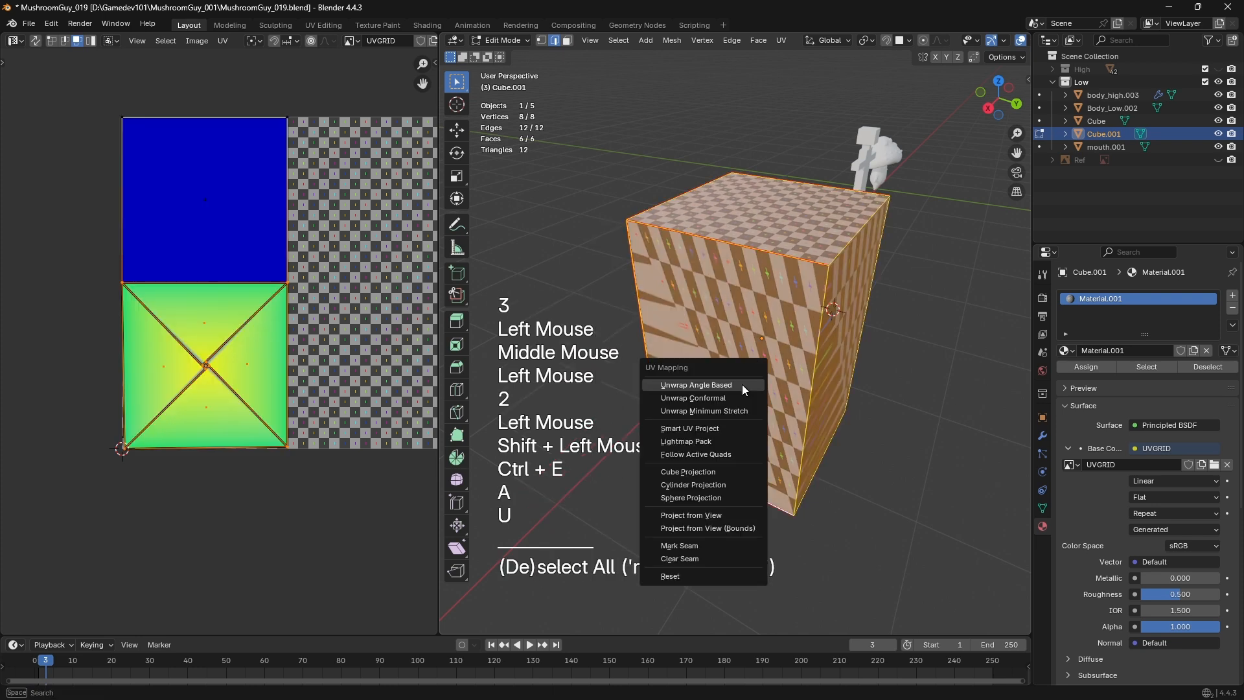
click(743, 387)
click(311, 353)
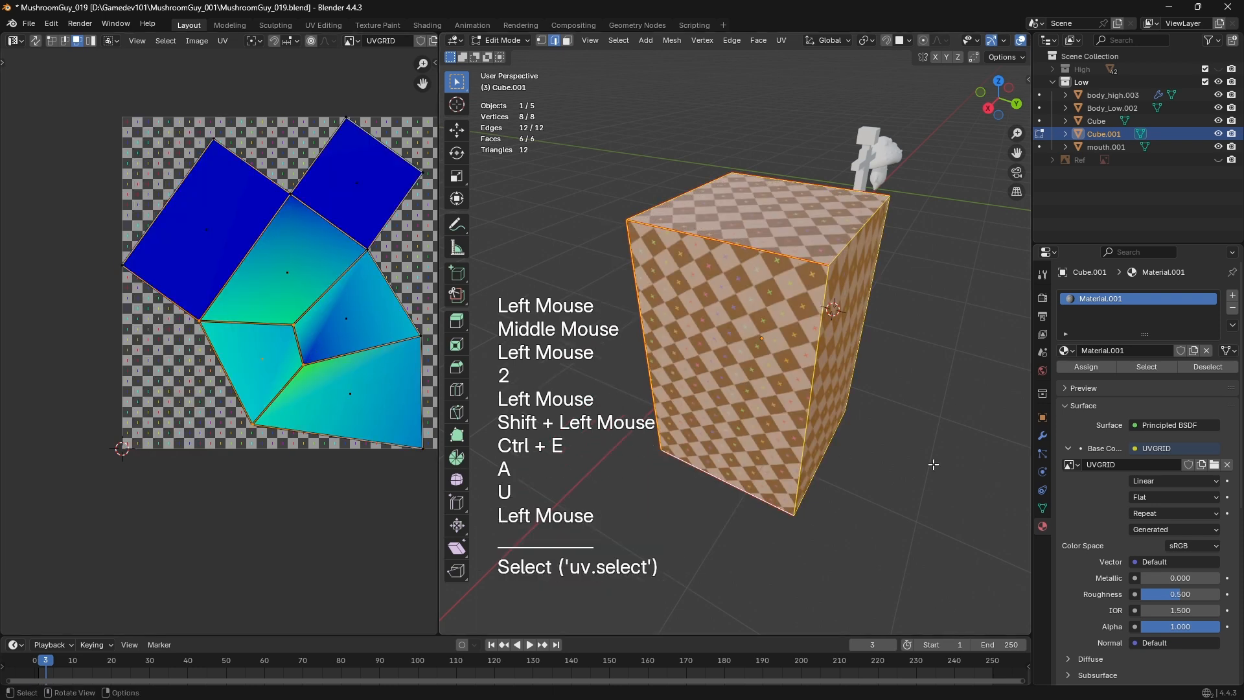
Select the box's top face and examine its grid texture and its separate UV square
click(933, 464)
middle_drag(933, 465, 786, 422)
key(3)
click(787, 424)
scroll(787, 424, up, 3)
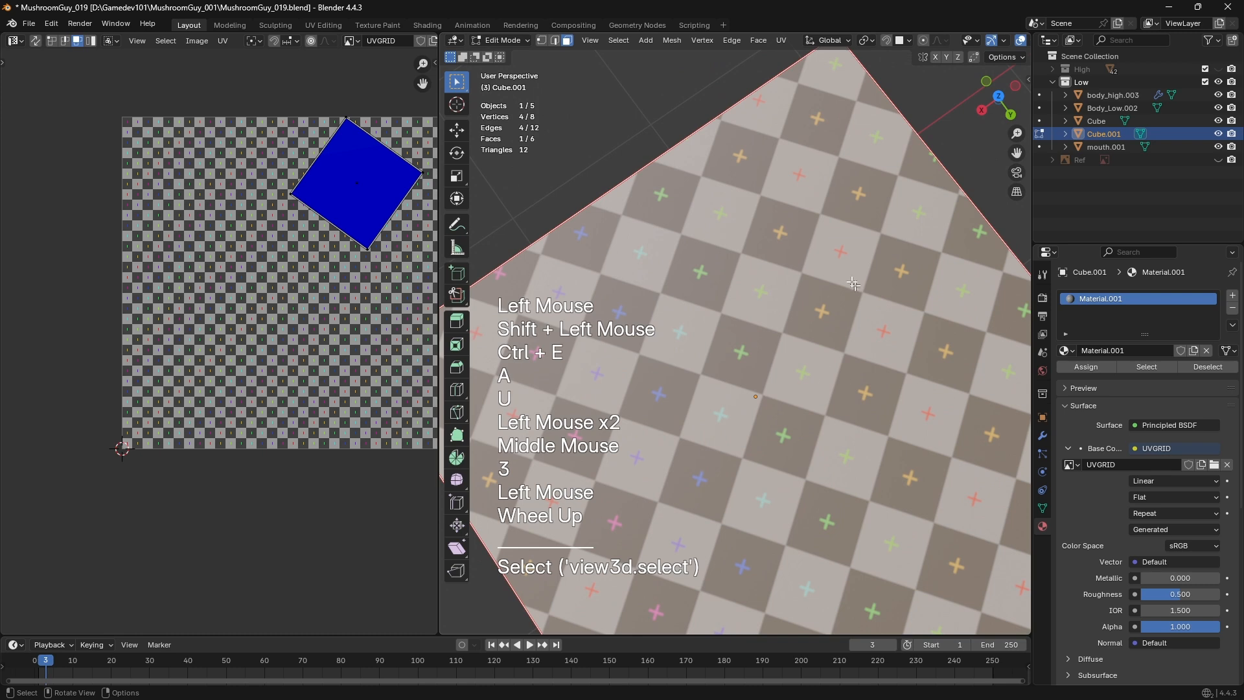
Examine the stretch colours across the box's full UV layout, box-selecting individual UV faces
scroll(740, 344, down, 2)
key(a)
middle_drag(338, 266, 238, 330)
scroll(238, 330, up, 1)
key(a)
key(a)
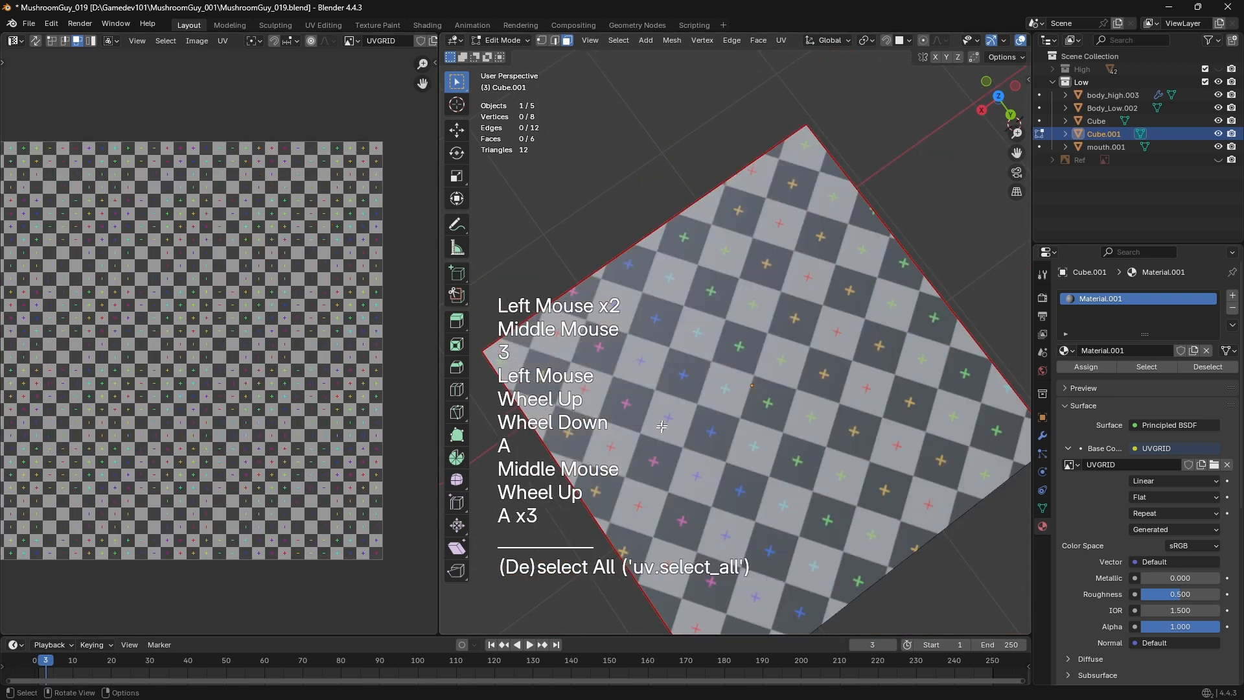
key(a)
click(286, 231)
middle_drag(285, 231, 153, 258)
click(188, 347)
middle_drag(188, 348, 130, 189)
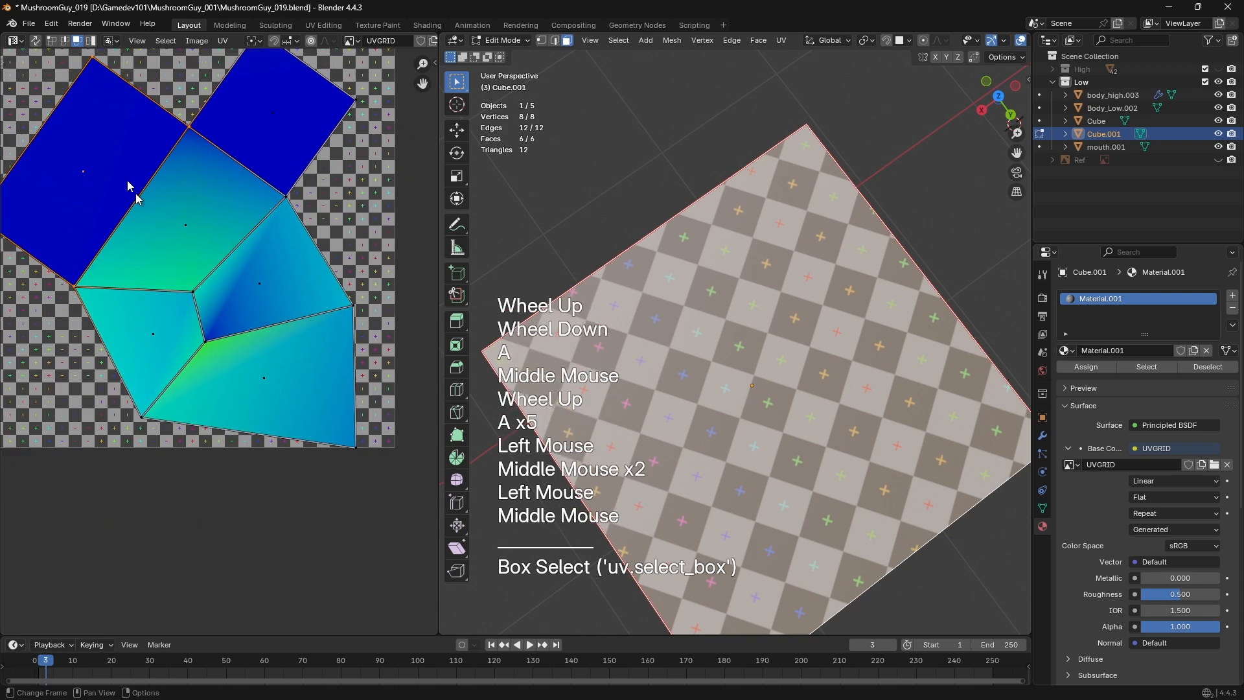
drag(72, 118, 162, 272)
drag(305, 411, 356, 463)
scroll(702, 430, down, 3)
Mark a second vertical corner edge of the box and its adjoining bottom edge as seams
middle_drag(702, 430, 806, 383)
middle_drag(877, 397, 847, 344)
middle_drag(918, 473, 780, 482)
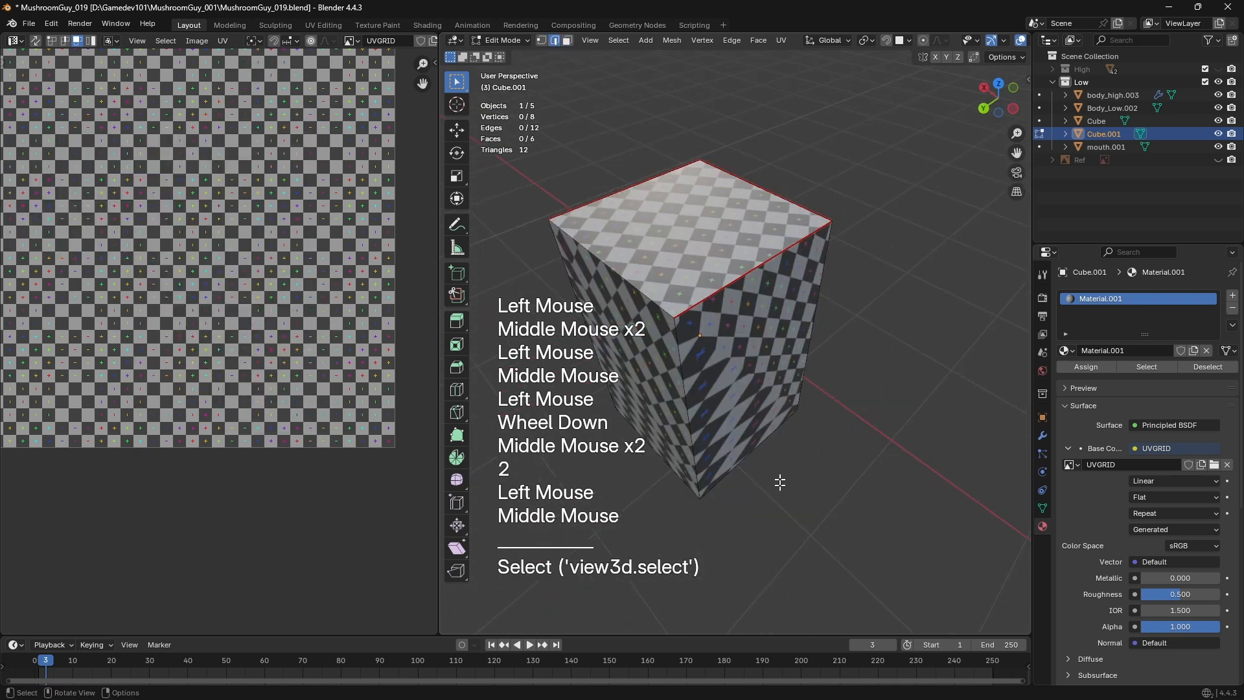
click(797, 453)
shift+click(794, 452)
key(ctrl+e)
Unwrap the whole box with Angle Based and box-select the resulting UV layout
key(a)
key(u)
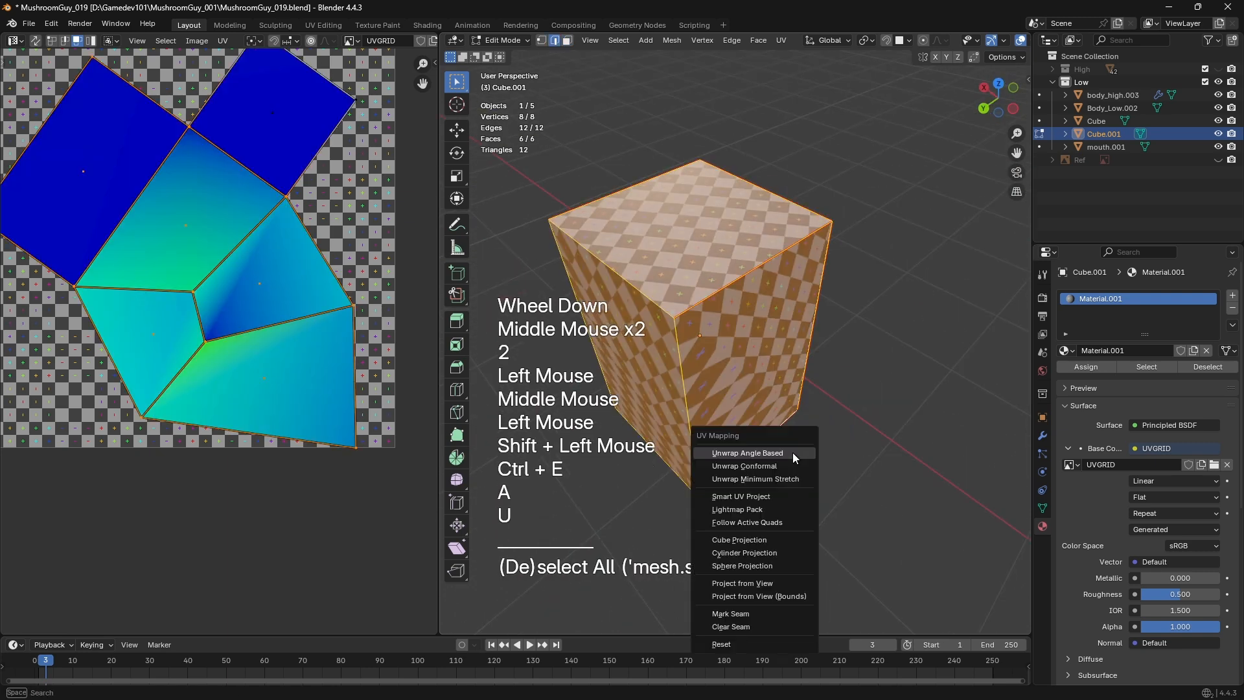
click(792, 452)
middle_drag(129, 194, 195, 195)
click(32, 68)
drag(33, 69, 387, 547)
Undo the last unwrap of the box
middle_drag(803, 506, 780, 493)
key(ctrl+z)
key(ctrl+z)
Inspect the box's seams from above, the sides and below, selecting individual edges and the top face
click(830, 266)
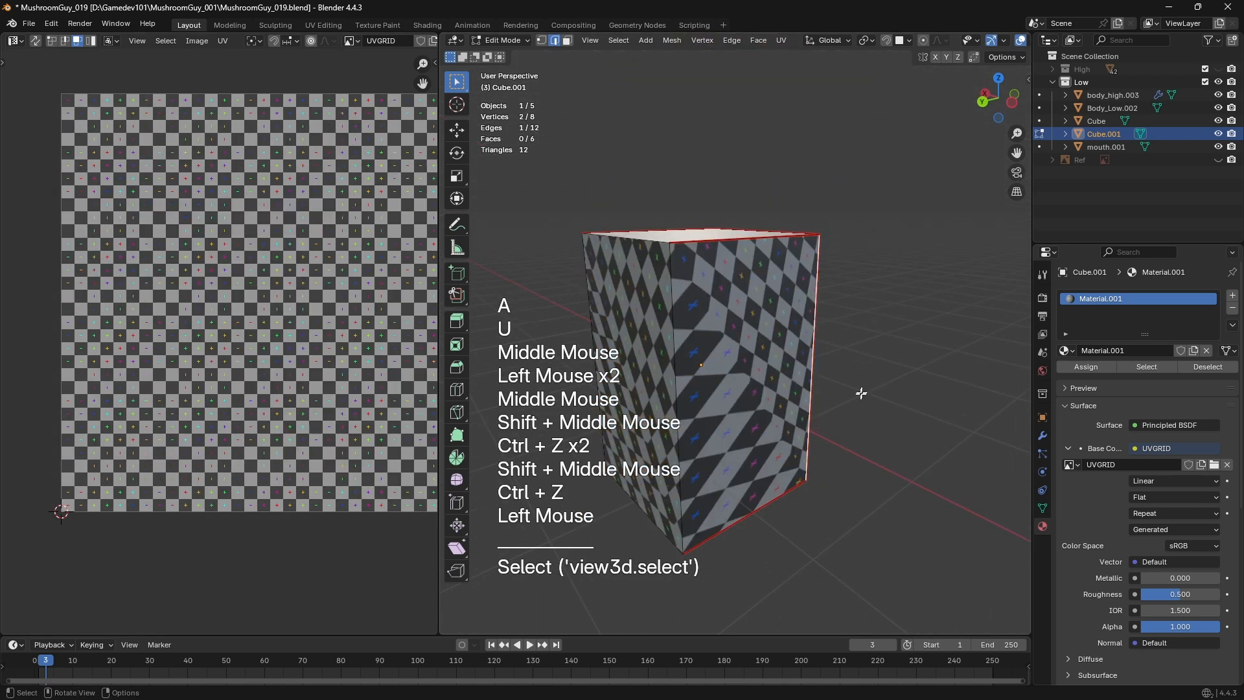
middle_drag(861, 392, 859, 435)
key(2)
click(838, 286)
mouse_move(843, 482)
middle_down()
mouse_move(795, 466)
mouse_move(836, 475)
middle_up()
key(a)
middle_drag(804, 427, 826, 466)
click(680, 263)
middle_drag(679, 273, 729, 303)
key(3)
click(728, 305)
key(2)
click(746, 235)
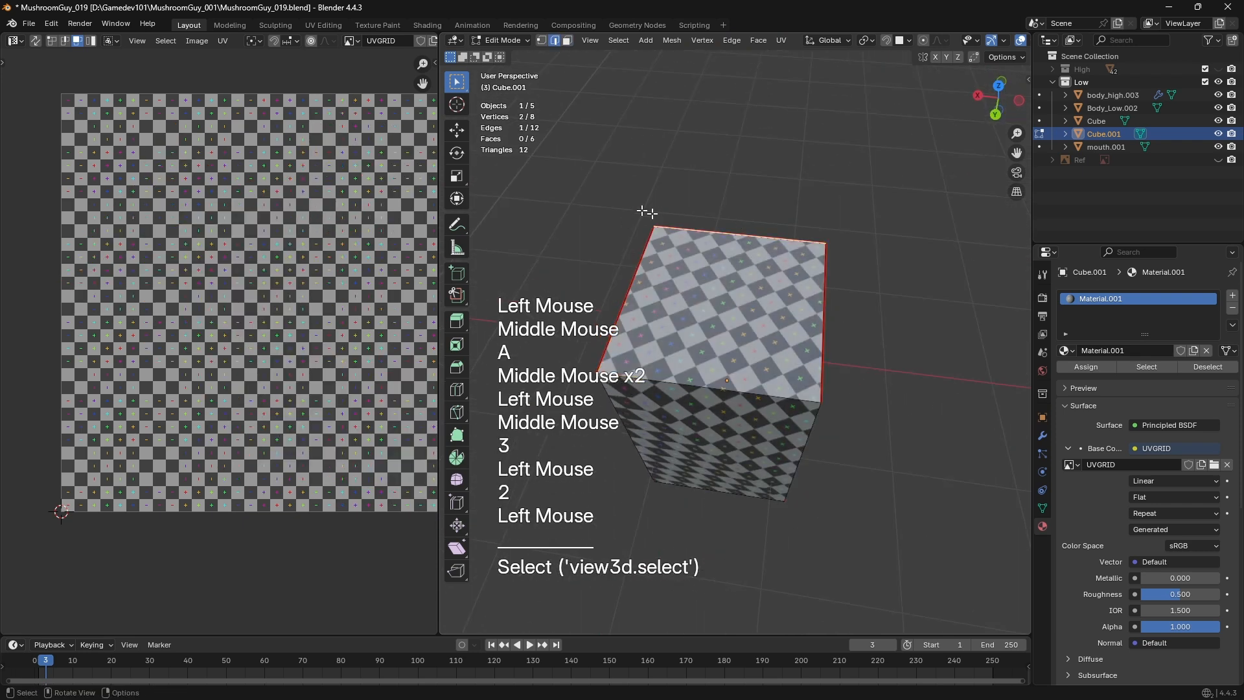
middle_drag(917, 416, 674, 464)
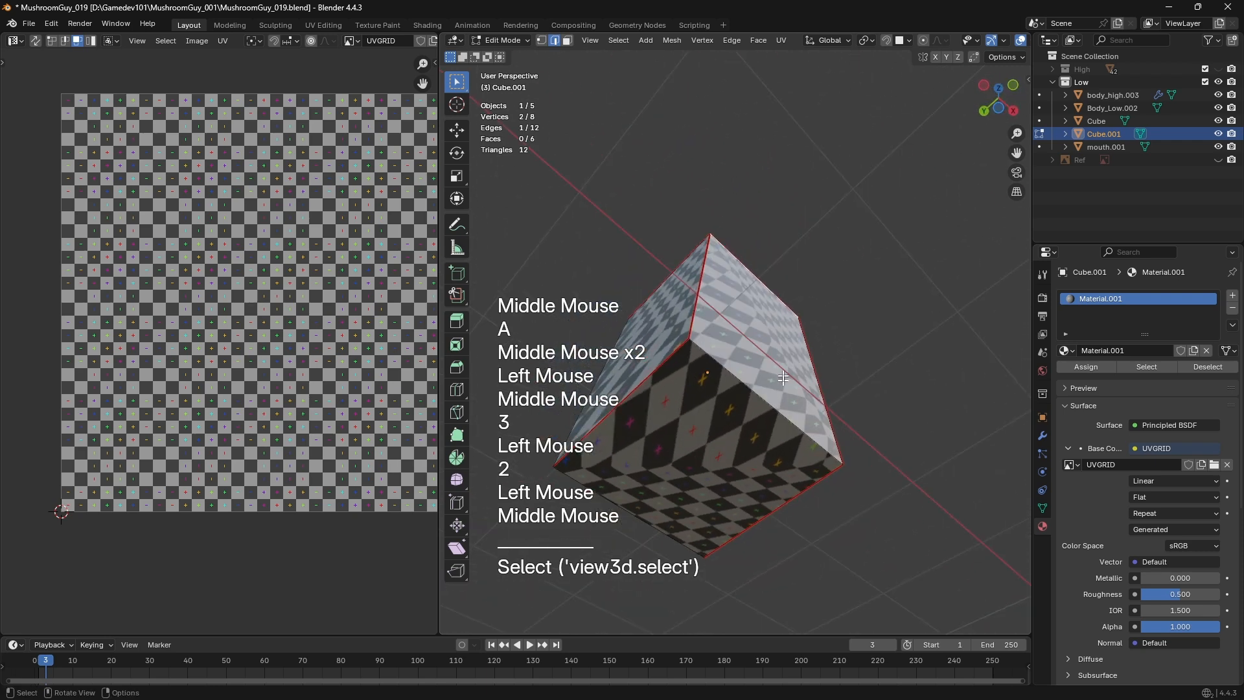
middle_drag(779, 266, 836, 314)
Unwrap the whole box again with Angle Based, select all its UVs, and show the UV editor's sidebar
key(a)
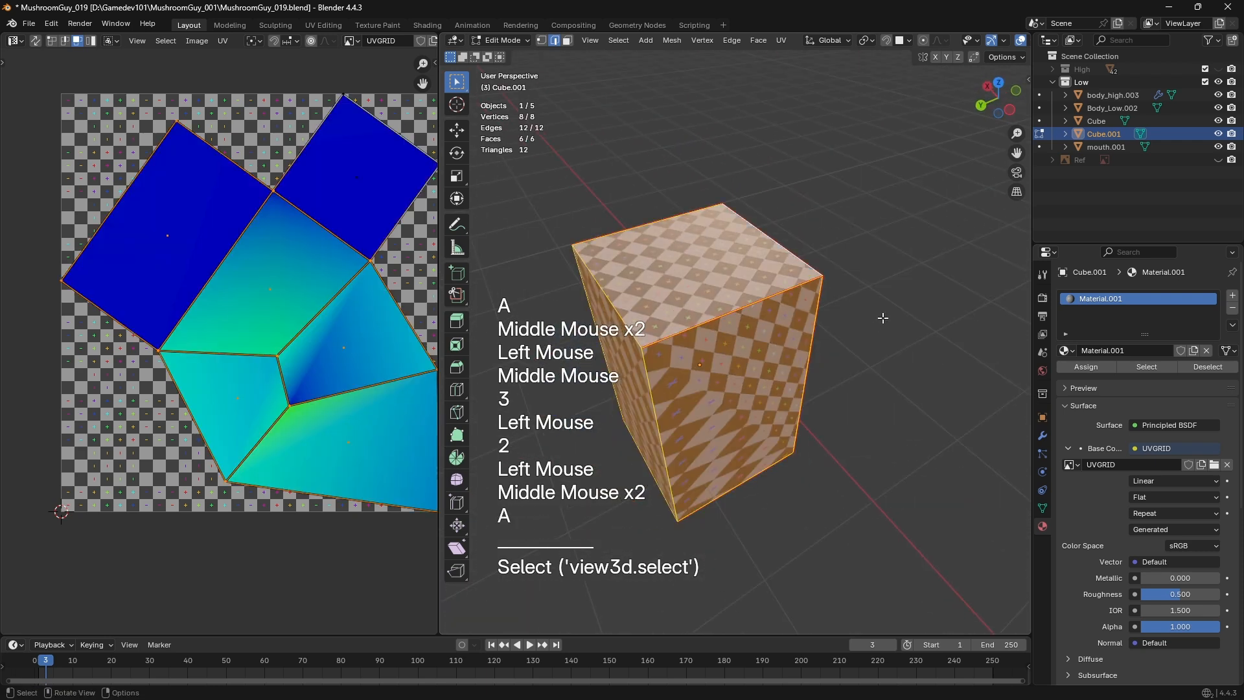
key(u)
click(836, 315)
click(132, 286)
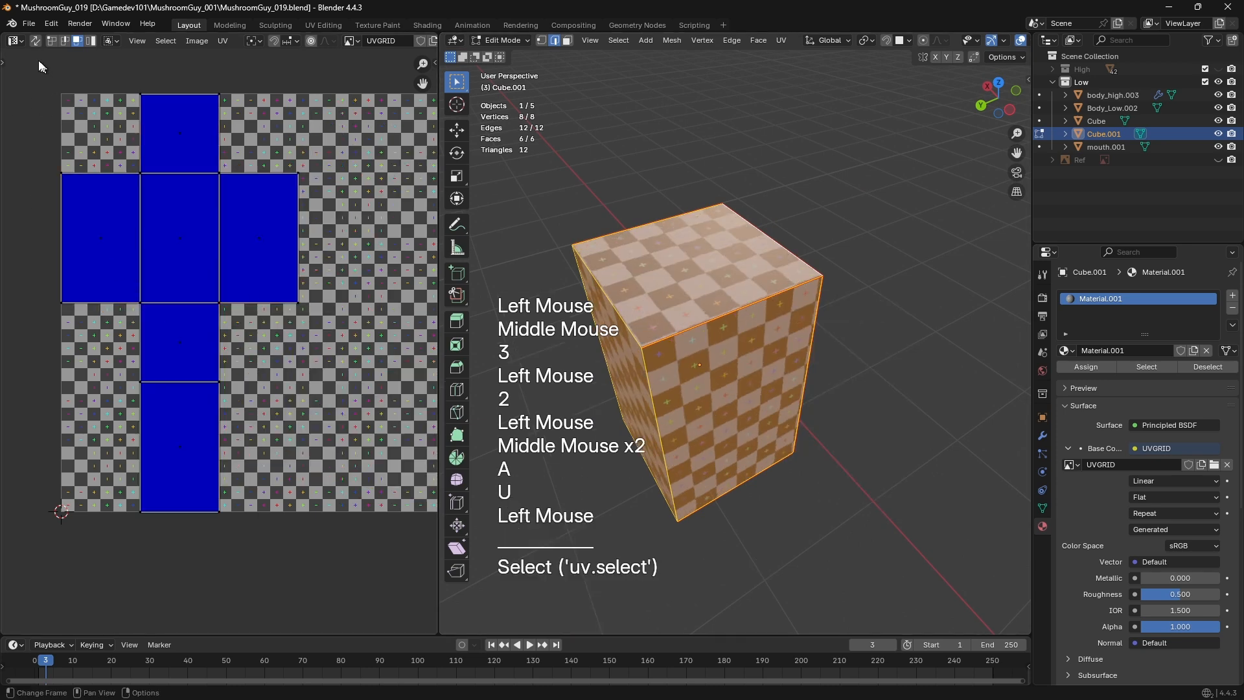
drag(37, 59, 337, 558)
key(n)
middle_drag(322, 338, 220, 438)
Examine the grid texture on the box from several angles in Object Mode and Edit Mode
key(Tab)
middle_drag(706, 429, 714, 401)
key(Tab)
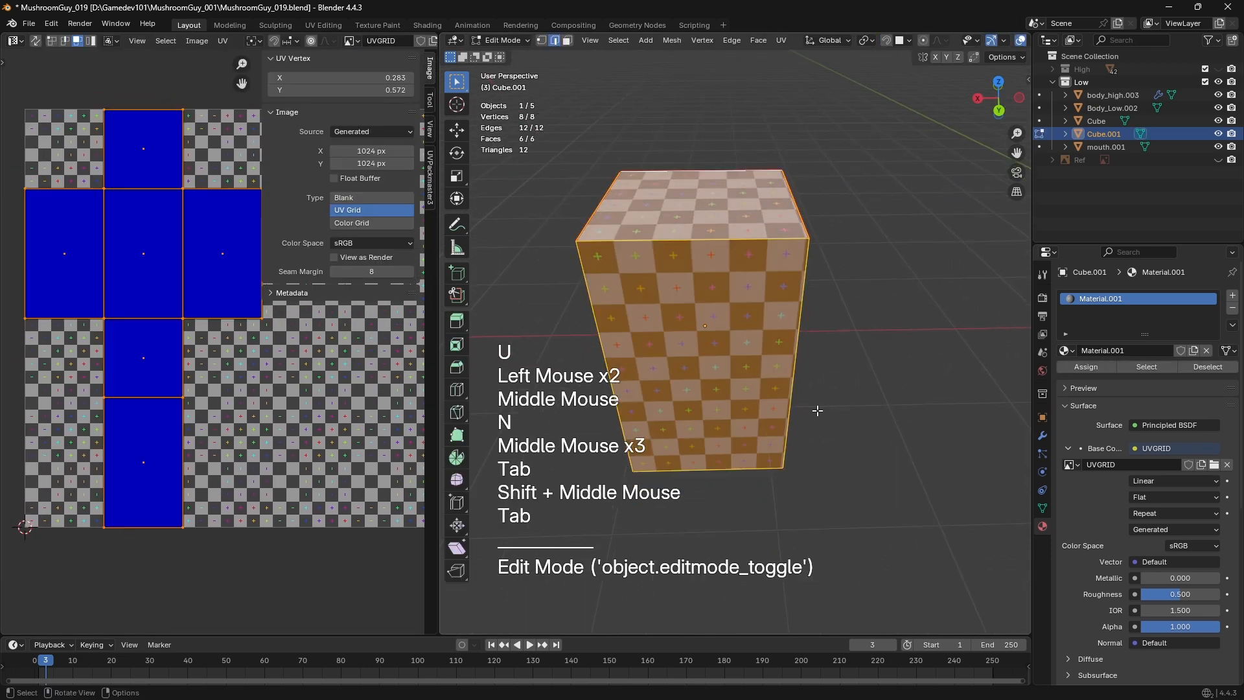
middle_drag(816, 410, 802, 386)
click(827, 269)
middle_drag(827, 269, 778, 363)
key(a)
scroll(811, 387, down, 2)
scroll(810, 383, up, 2)
Snap the 3D cursor to the box in Object Mode and add a cylinder mesh there
key(Tab)
scroll(815, 387, down, 1)
shift+middle_drag(778, 363, 737, 340)
key(shift+s)
key(shift+a)
key(shift+a)
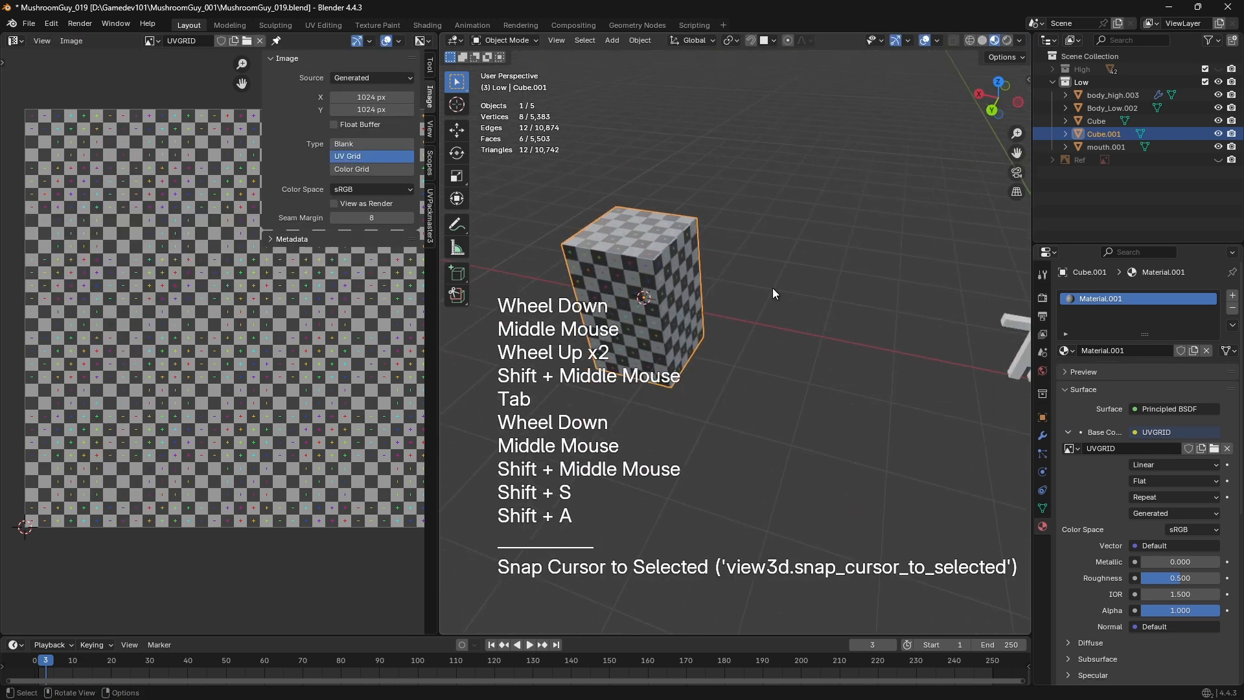
mouse_move(773, 288)
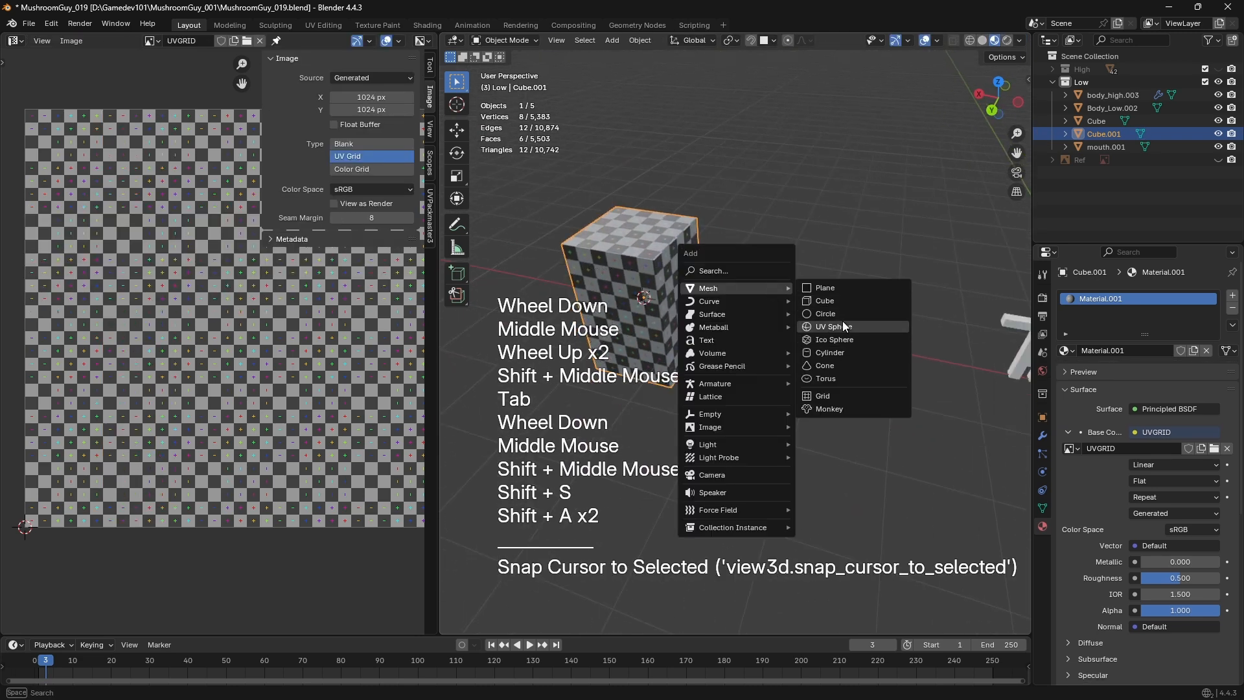
click(841, 352)
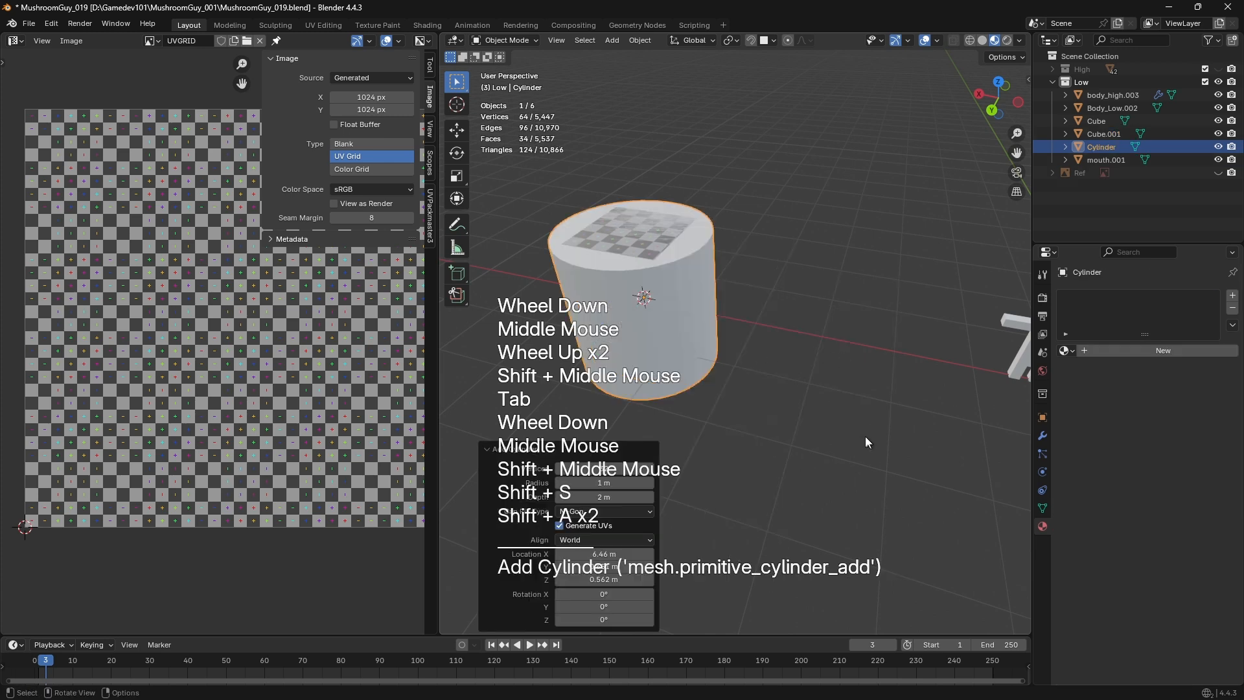
Scale the cylinder horizontally, excluding Z, to about 0.64
key(s)
key(shift+z)
click(745, 387)
Move the cylinder along the X axis to stand beside the box and apply its transform
key(g)
key(shift+z)
key(shift+x)
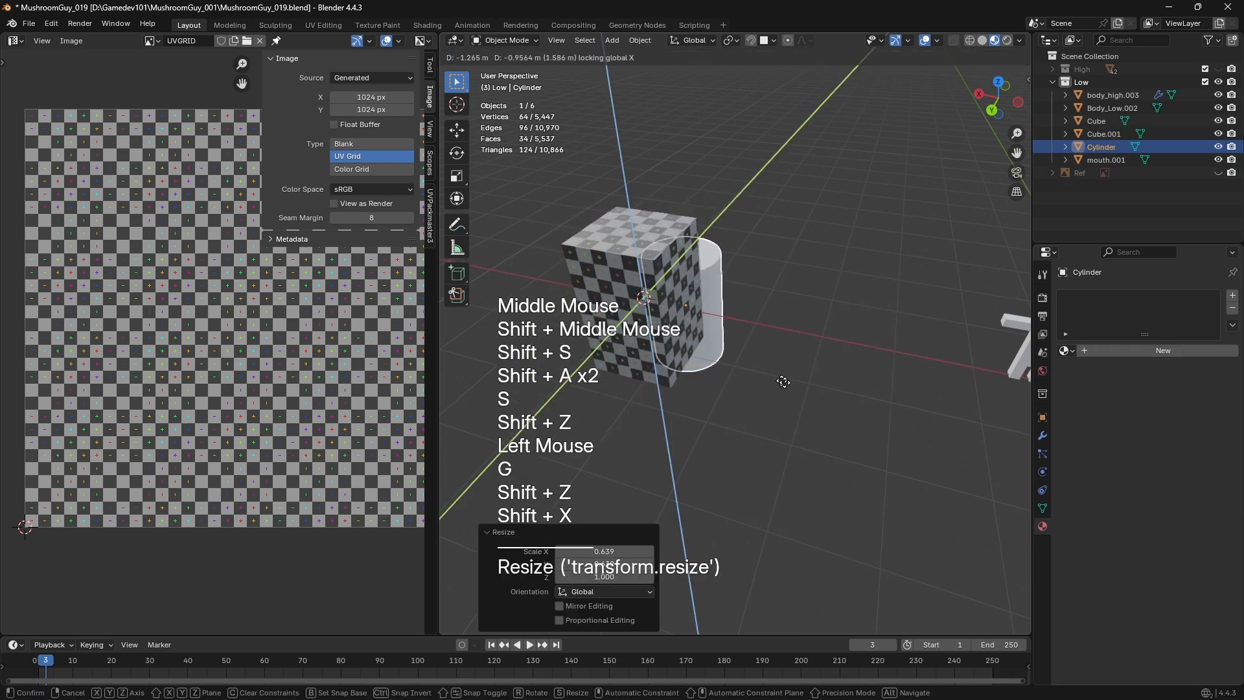
key(x)
click(847, 410)
key(ctrl+a)
Enter Edit Mode on the cylinder and select its top face to view its circular UV
shift+middle_drag(738, 332, 777, 305)
key(Tab)
key(3)
click(731, 327)
scroll(739, 334, up, 2)
shift+middle_drag(778, 304, 836, 259)
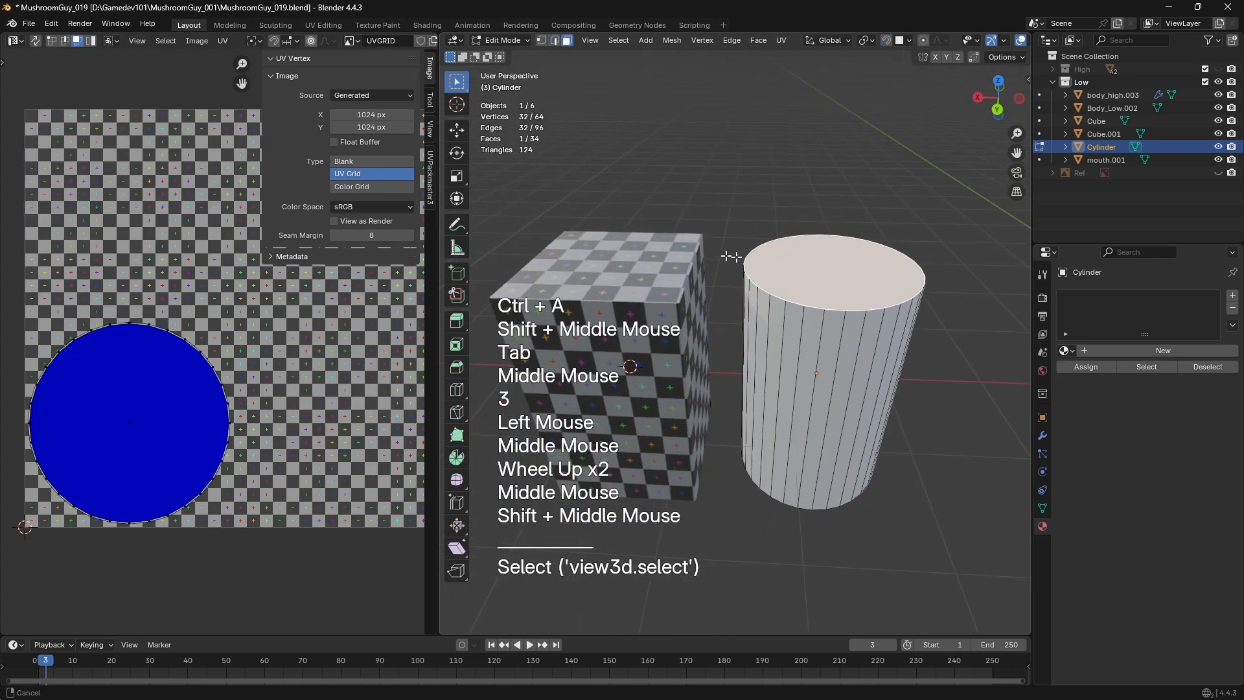
Select the whole cylinder and collapse all its UVs by scaling them to 0
key(a)
key(a)
key(a)
key(s)
key(KP_0)
key(KP_Enter)
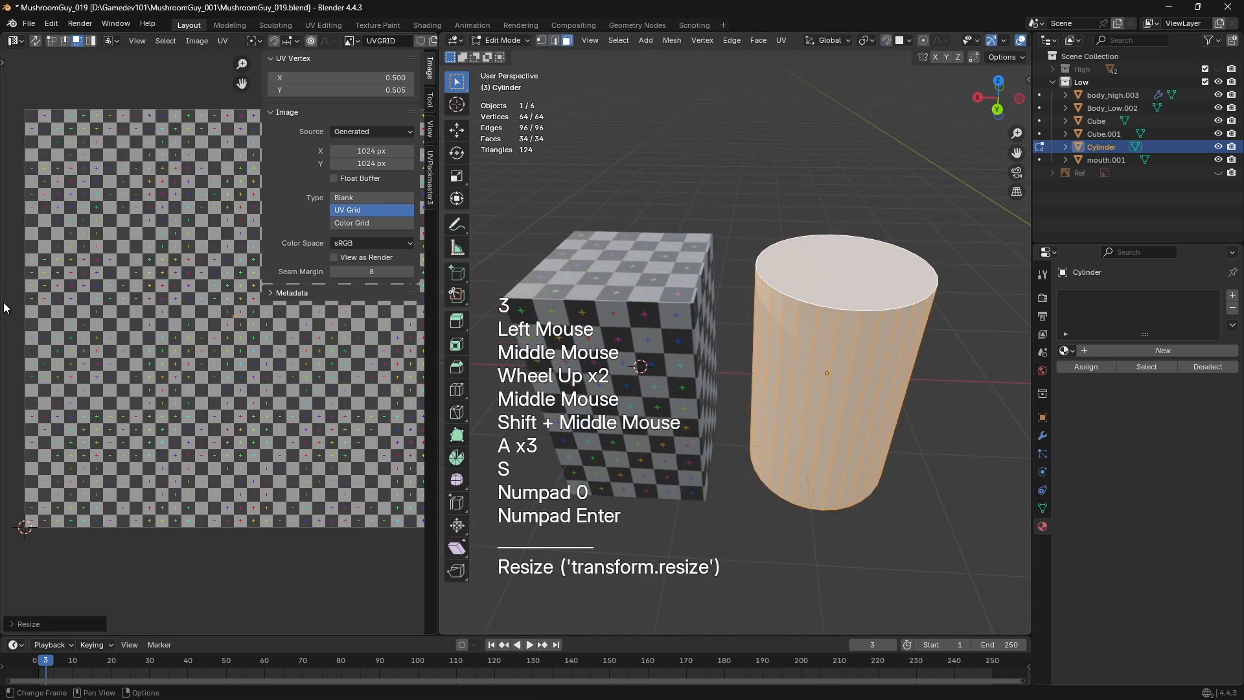
Examine the cylinder's top face and select one vertical edge on its side
key(Tab)
click(854, 285)
shift+middle_drag(854, 285, 810, 273)
key(Tab)
scroll(694, 314, up, 1)
key(2)
key(3)
click(694, 314)
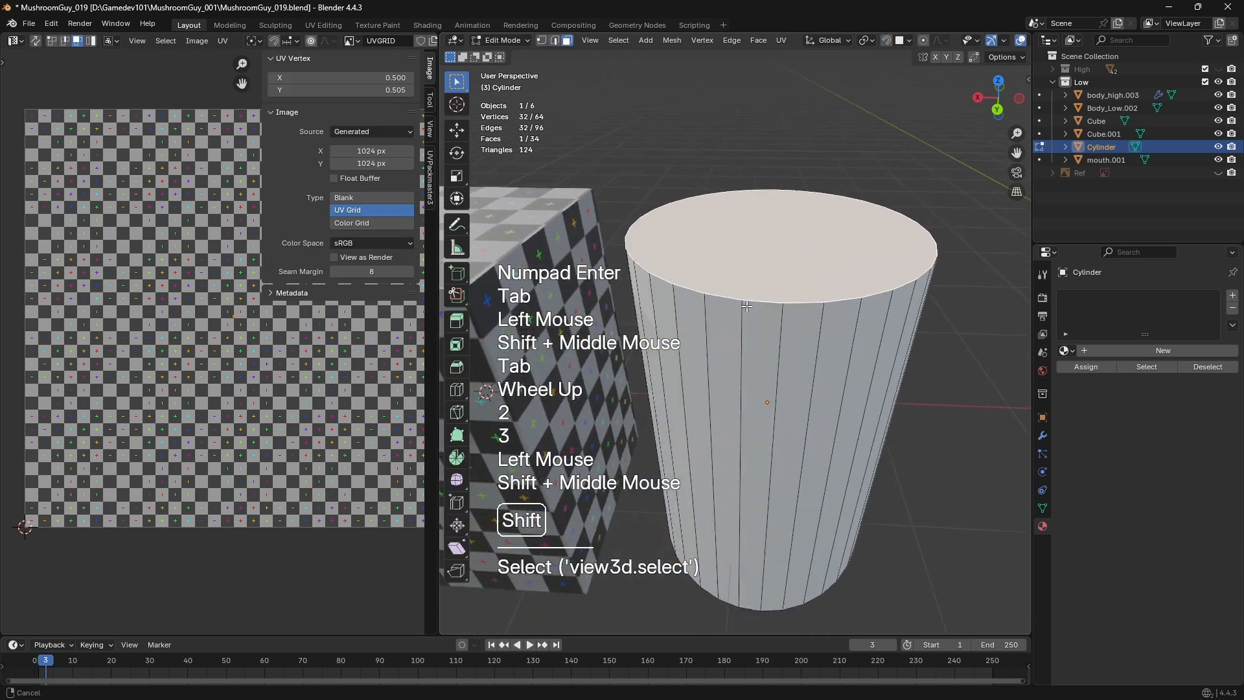
key(2)
shift+click(763, 324)
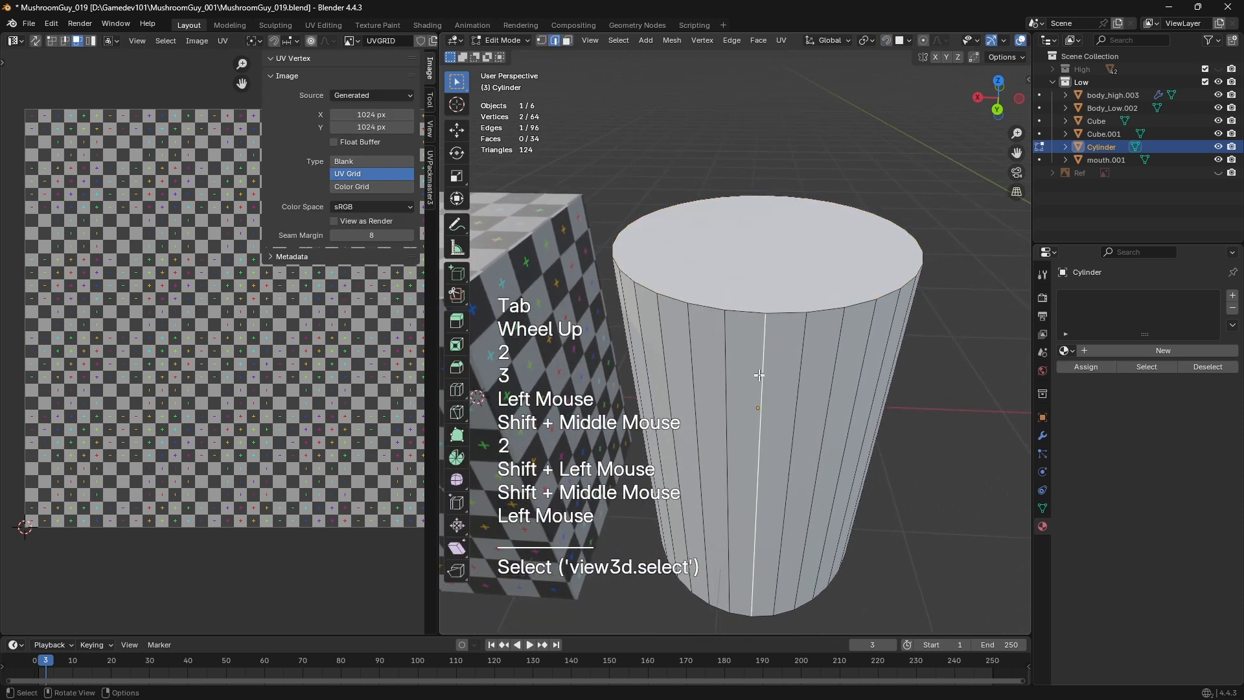
key(ctrl+e)
Mark the edges around the cylinder's top and bottom faces as seams
key(3)
click(747, 258)
middle_drag(778, 423, 745, 395)
key(ctrl+e)
click(795, 324)
scroll(794, 324, down, 1)
key(ctrl+e)
click(752, 330)
scroll(752, 329, down, 1)
Switch to editing the box and select its one top edge that has no seam for comparison
key(Tab)
click(684, 341)
key(Tab)
middle_drag(685, 342, 745, 375)
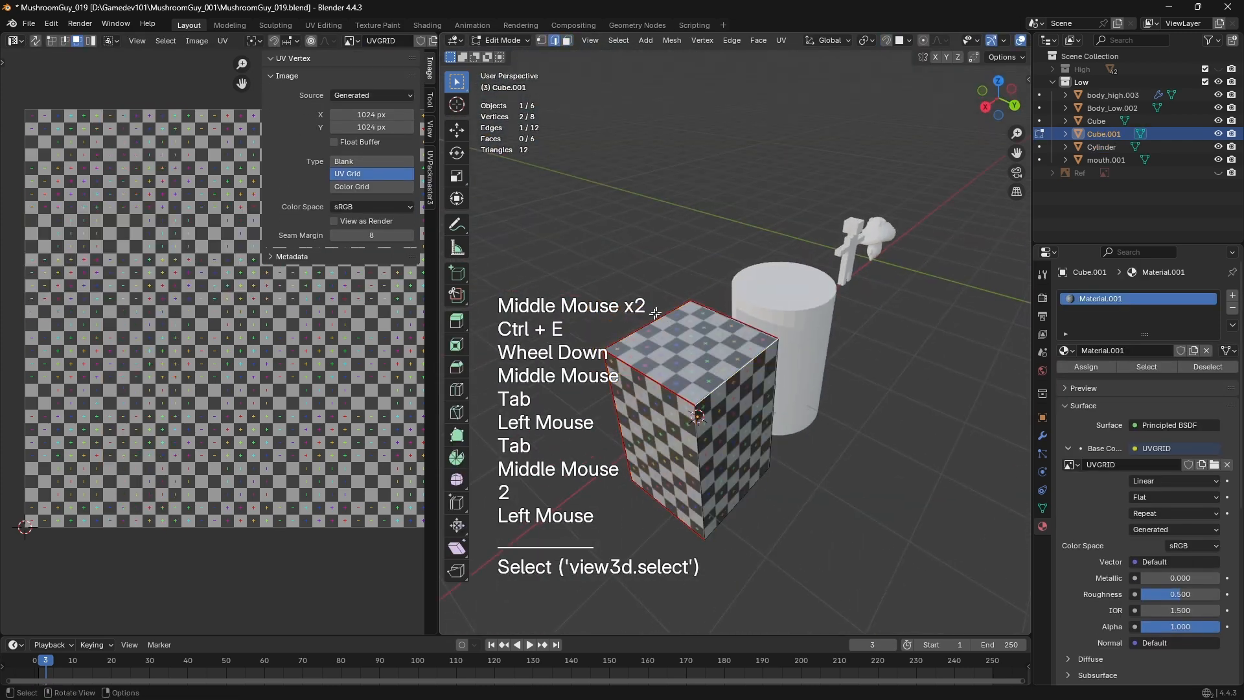
scroll(656, 313, up, 2)
middle_drag(655, 313, 667, 337)
Switch back to editing the cylinder and clear the seam from one edge of its top rim
key(Tab)
click(864, 317)
key(Tab)
scroll(663, 346, up, 2)
click(662, 345)
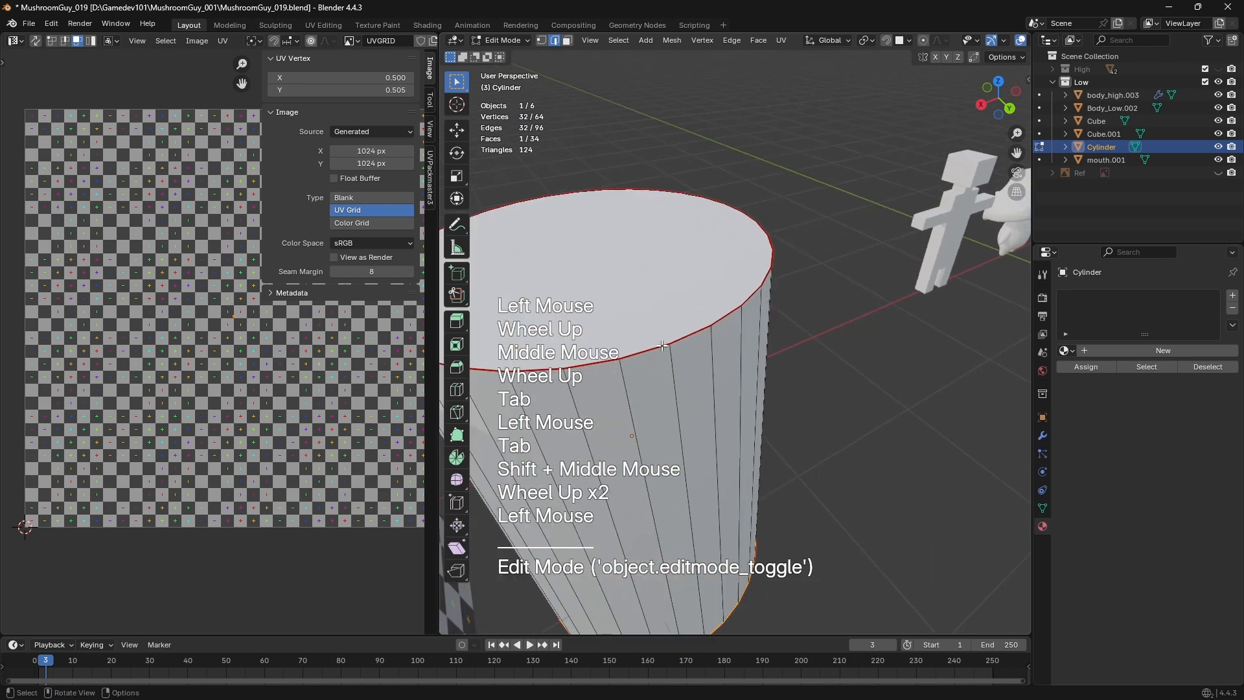
key(KP_1)
key(KP_7)
key(KP_Decimal)
scroll(659, 326, down, 1)
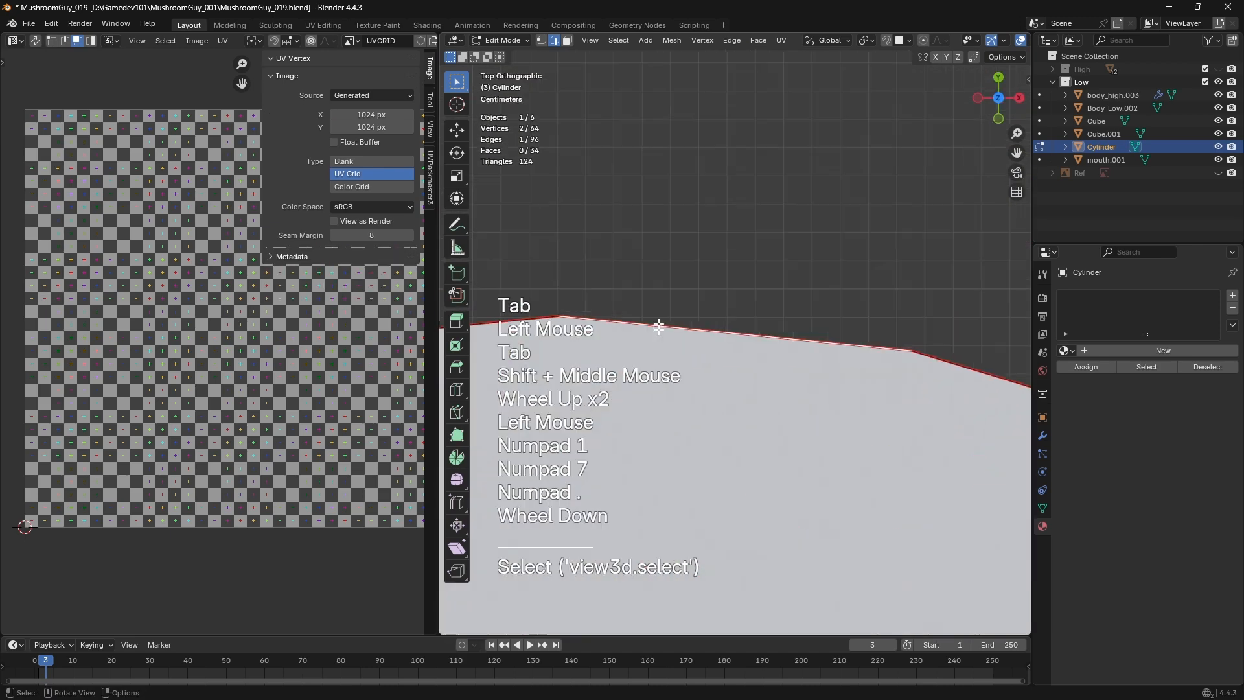
scroll(659, 326, down, 2)
middle_drag(659, 326, 645, 259)
middle_drag(645, 259, 738, 325)
key(ctrl+e)
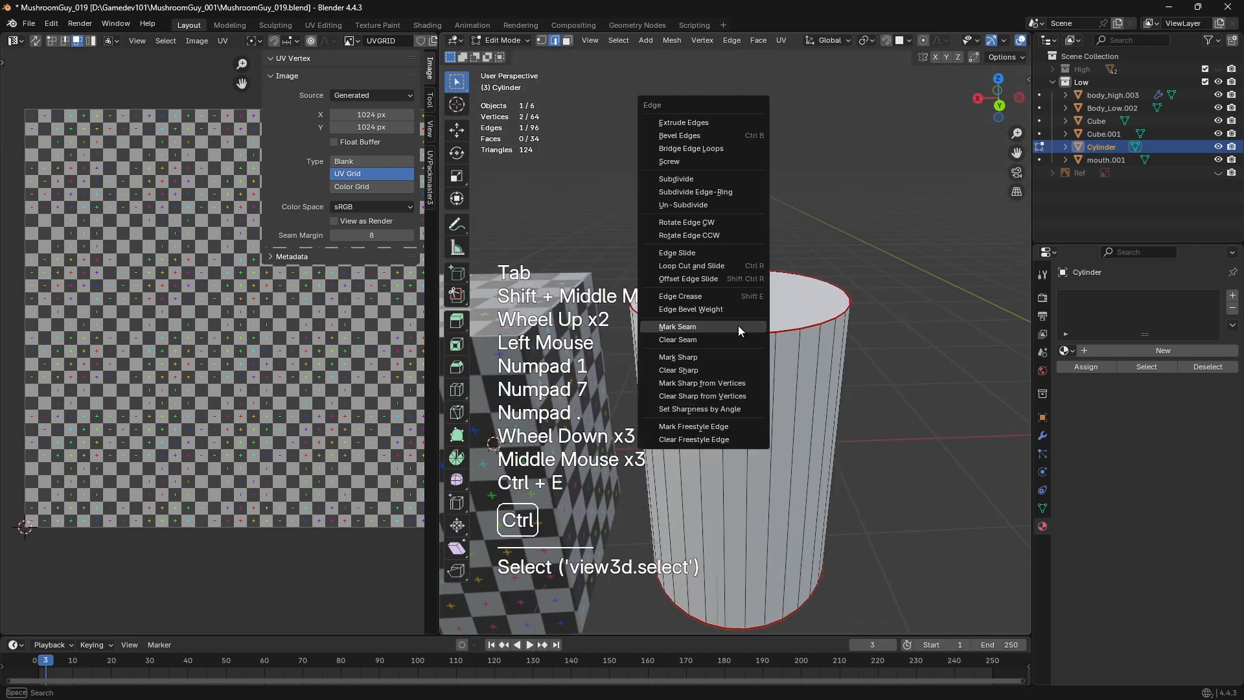
click(741, 327)
Select the cylinder's top face and check the seams around its rim
scroll(741, 334, up, 3)
key(a)
key(a)
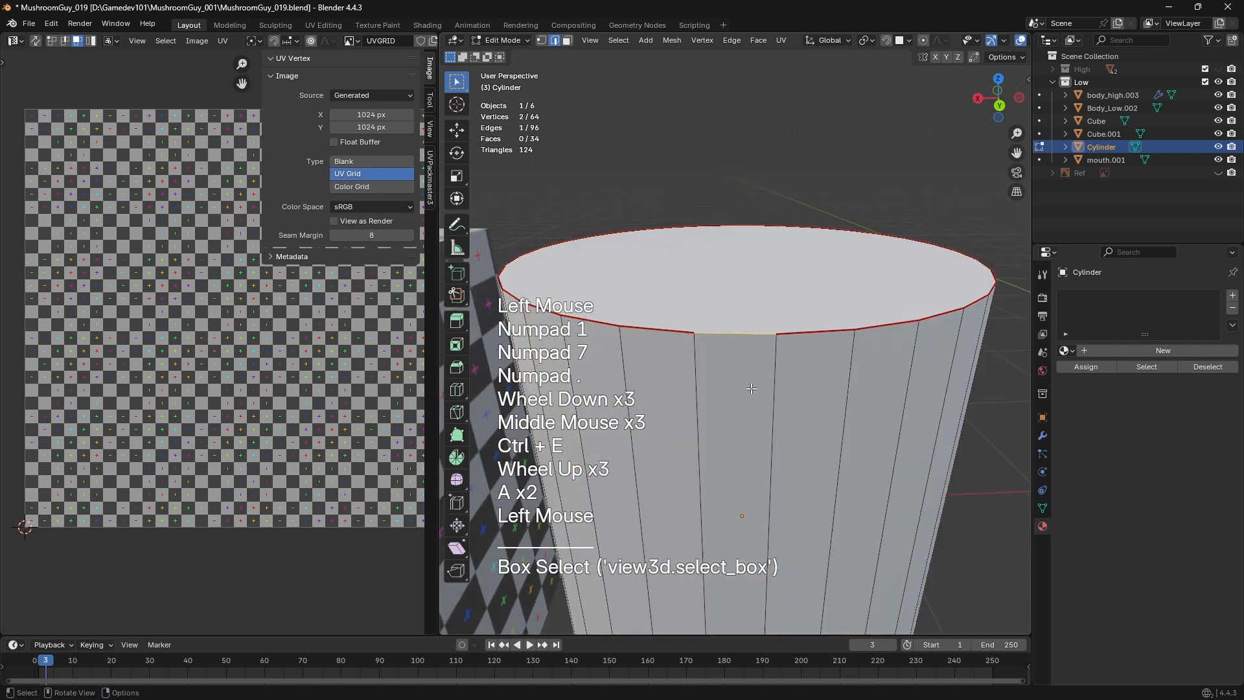
key(3)
click(740, 286)
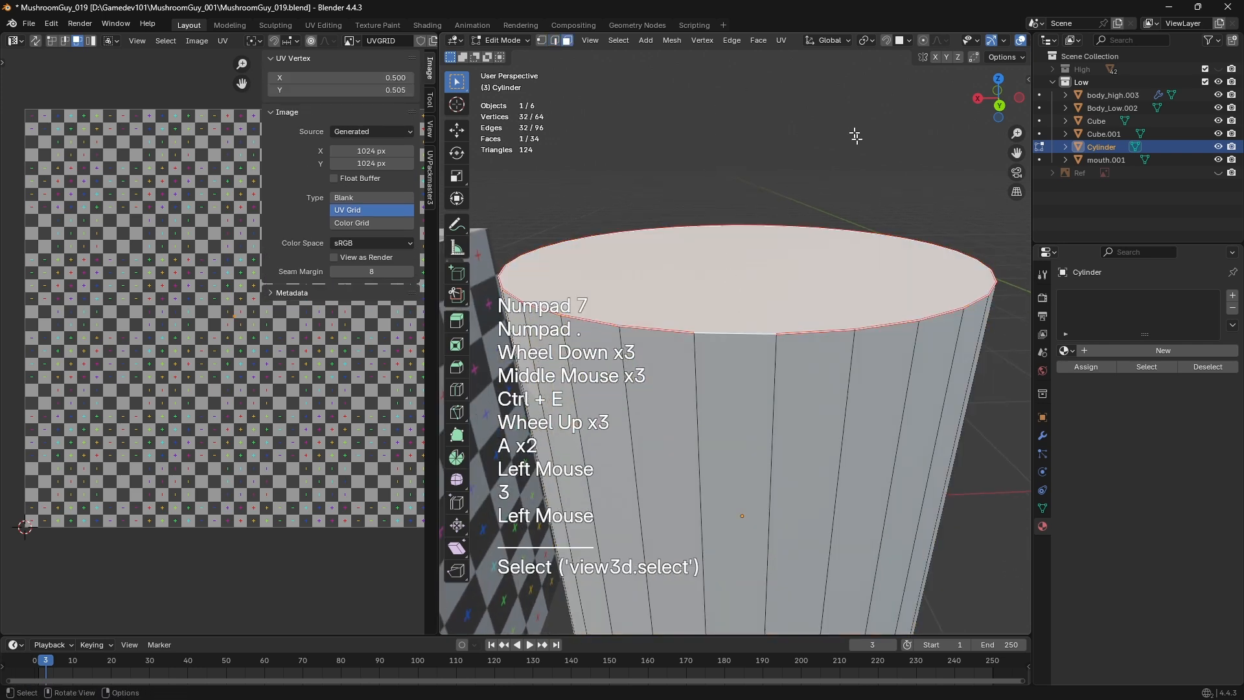
Clear the seam from the matching edge of the cylinder's bottom rim
scroll(852, 139, down, 1)
shift+middle_drag(800, 328, 755, 292)
shift+middle_drag(778, 503, 747, 300)
key(2)
click(707, 256)
middle_drag(709, 258, 746, 403)
scroll(716, 296, down, 1)
click(716, 353)
key(ctrl+e)
click(718, 363)
Clear the cylinder's current selection and view the mesh from directly above in wireframe
key(a)
scroll(724, 336, down, 2)
key(a)
key(a)
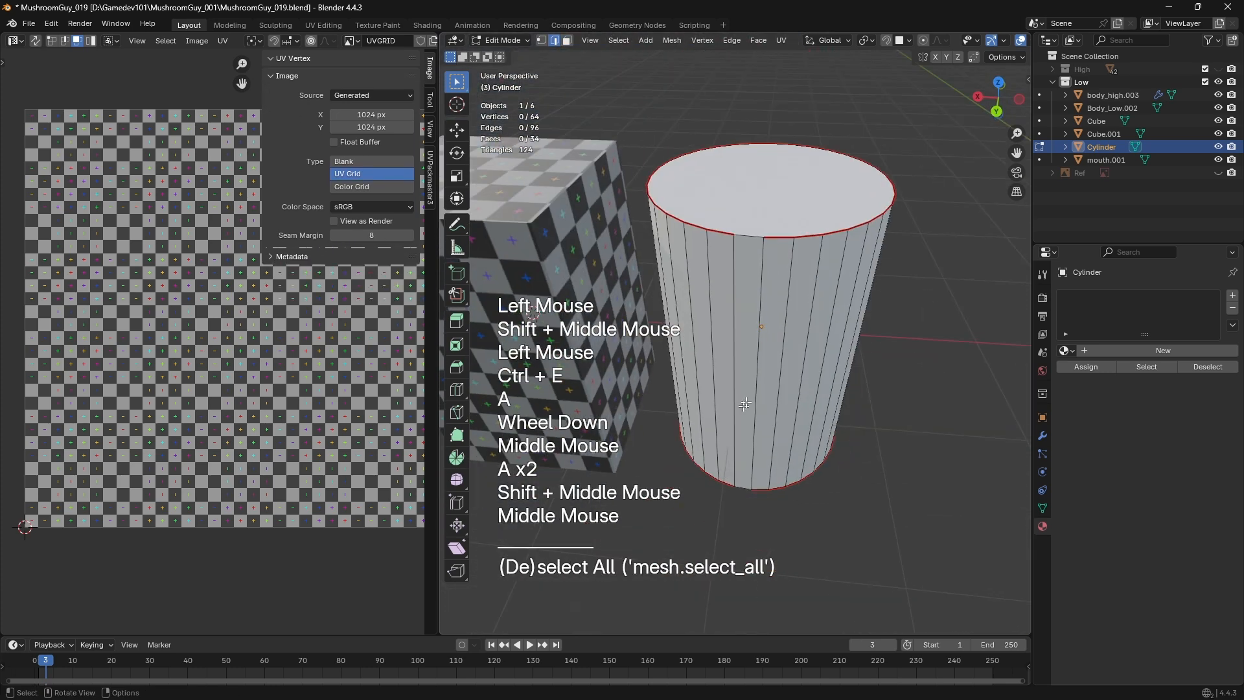
middle_drag(807, 315, 680, 340)
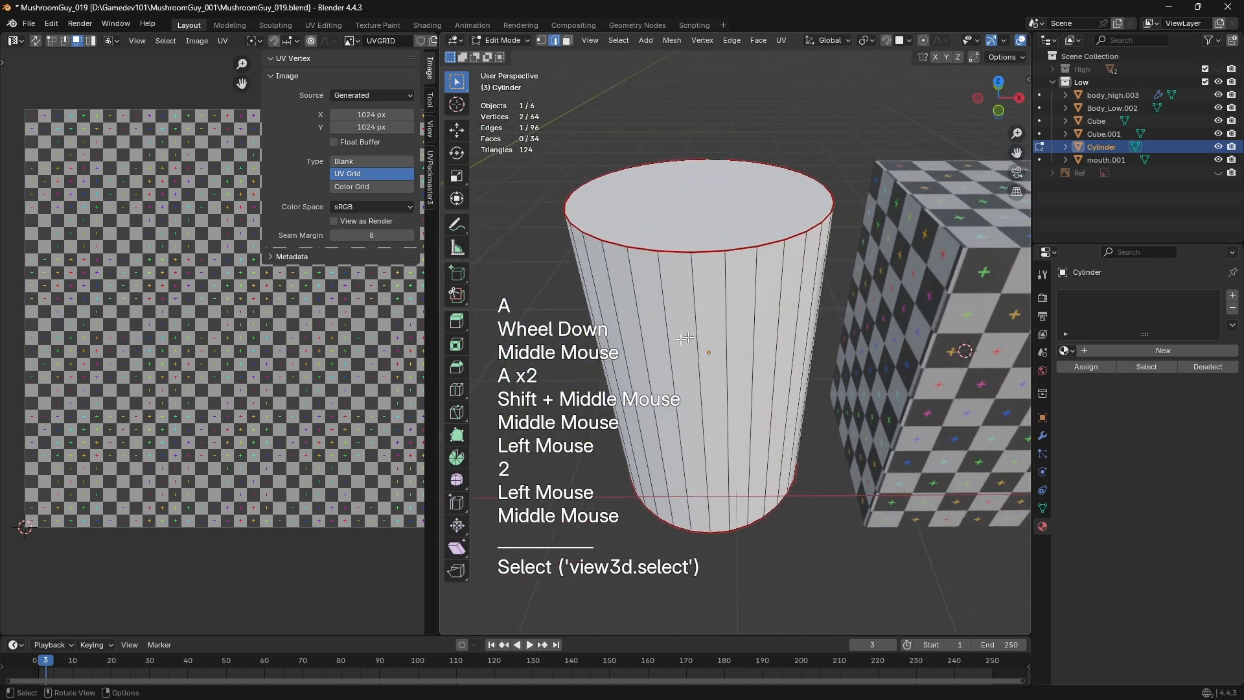
key(KP_7)
click(678, 418)
shift+middle_drag(742, 382, 819, 363)
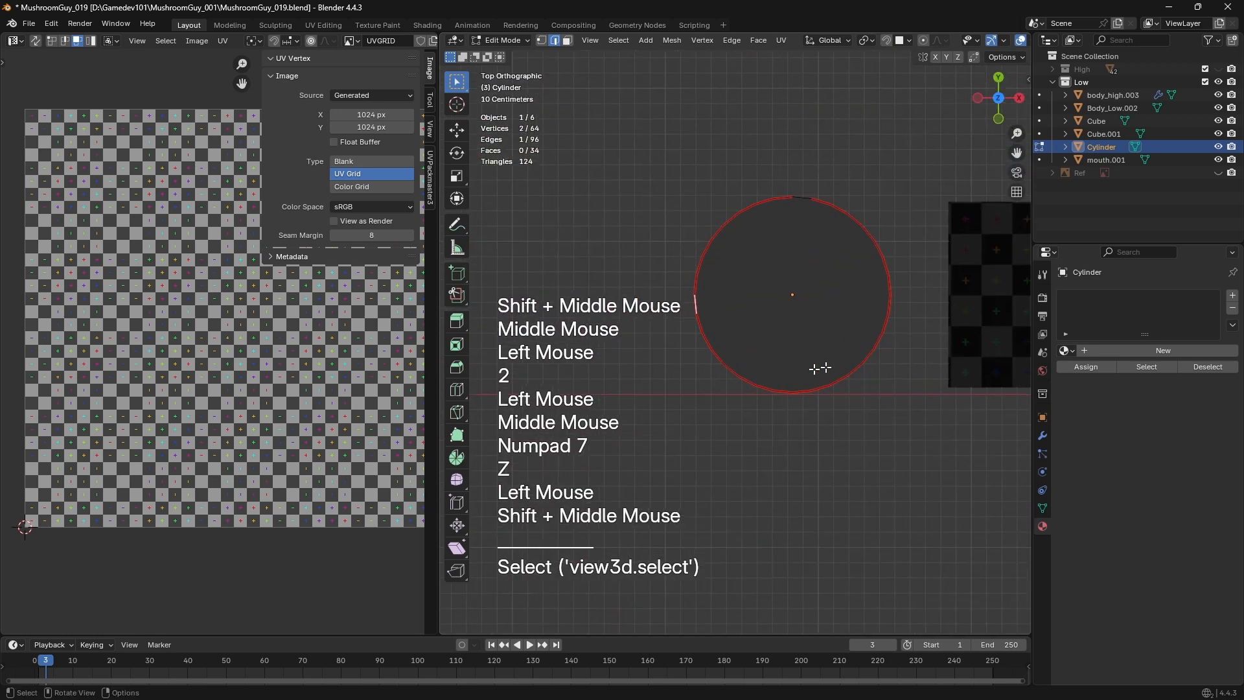
Switch to vertex selection and box-select the vertices at the front point of the cylinder's circular outline
key(z)
key(1)
scroll(855, 426, up, 2)
key(a)
key(a)
key(b)
drag(879, 494, 878, 495)
shift+middle_drag(879, 494, 839, 512)
key(z)
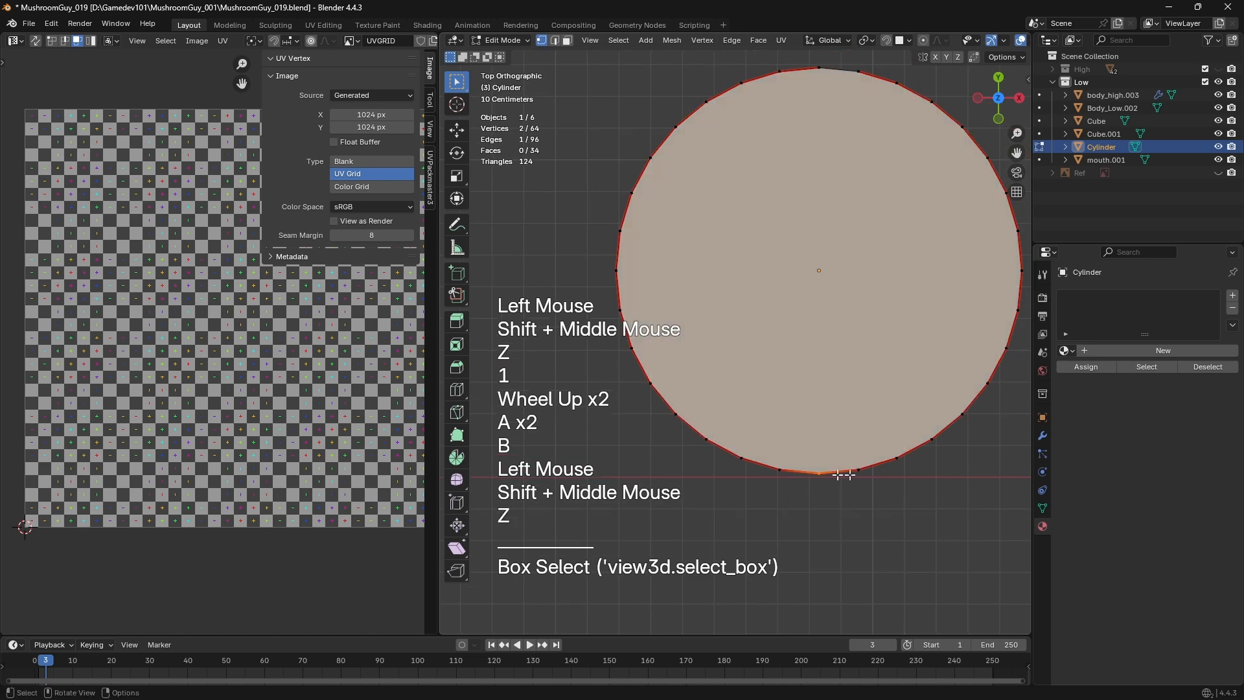
Box-select the top and bottom vertices at the two opposite side points of the cylinder's outline in wireframe
scroll(646, 350, down, 1)
key(z)
right_click(656, 279)
key(a)
key(a)
key(b)
drag(639, 281, 667, 304)
shift+middle_drag(802, 340, 842, 392)
key(a)
key(a)
key(b)
drag(674, 337, 709, 356)
shift+middle_drag(808, 353, 742, 358)
drag(898, 334, 921, 357)
scroll(739, 367, down, 3)
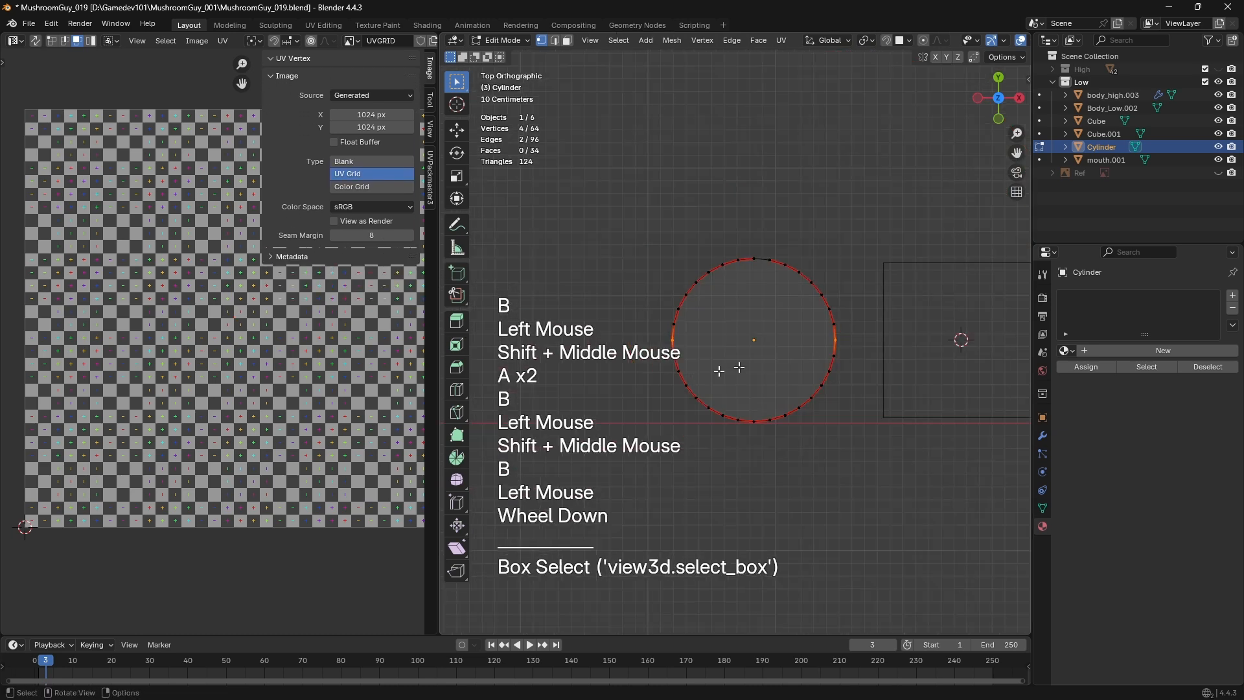
Return to solid shading and mark seams on four vertical edges spaced a quarter turn apart around the cylinder's side
key(z)
middle_drag(739, 366, 798, 324)
mouse_move(797, 324)
shift+middle_down()
mouse_move(786, 334)
mouse_move(778, 307)
shift+middle_up()
scroll(779, 307, up, 1)
key(2)
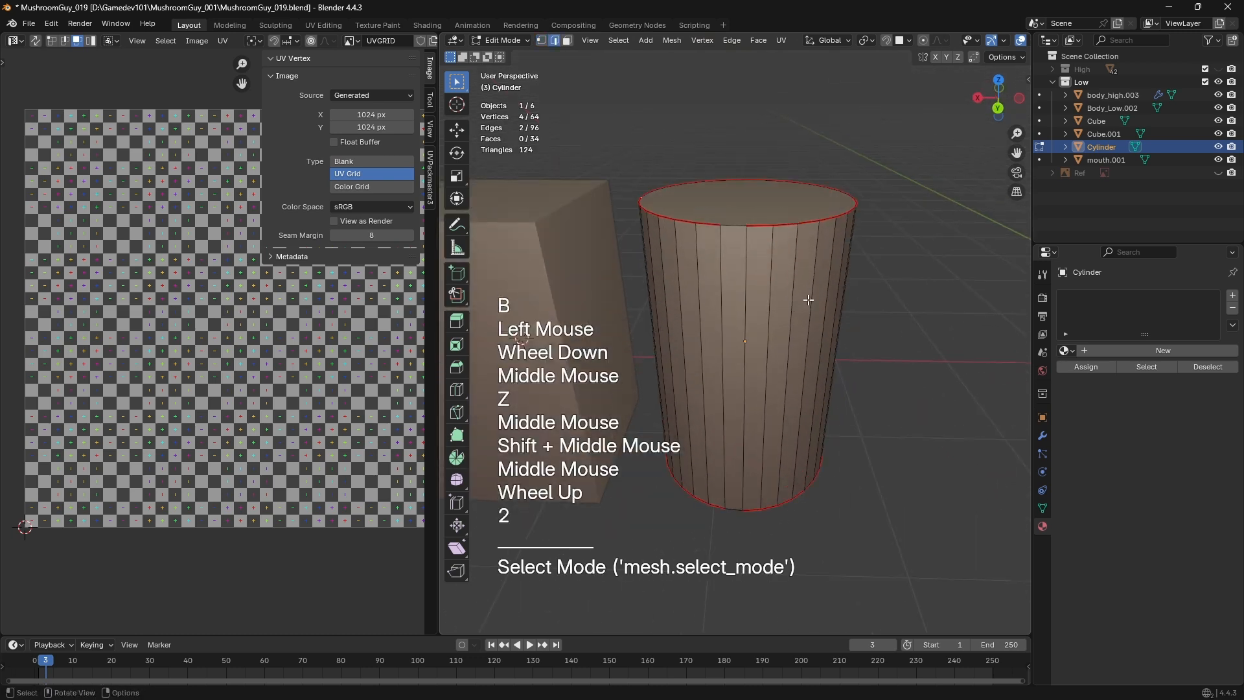
shift+click(667, 285)
middle_drag(632, 287, 836, 320)
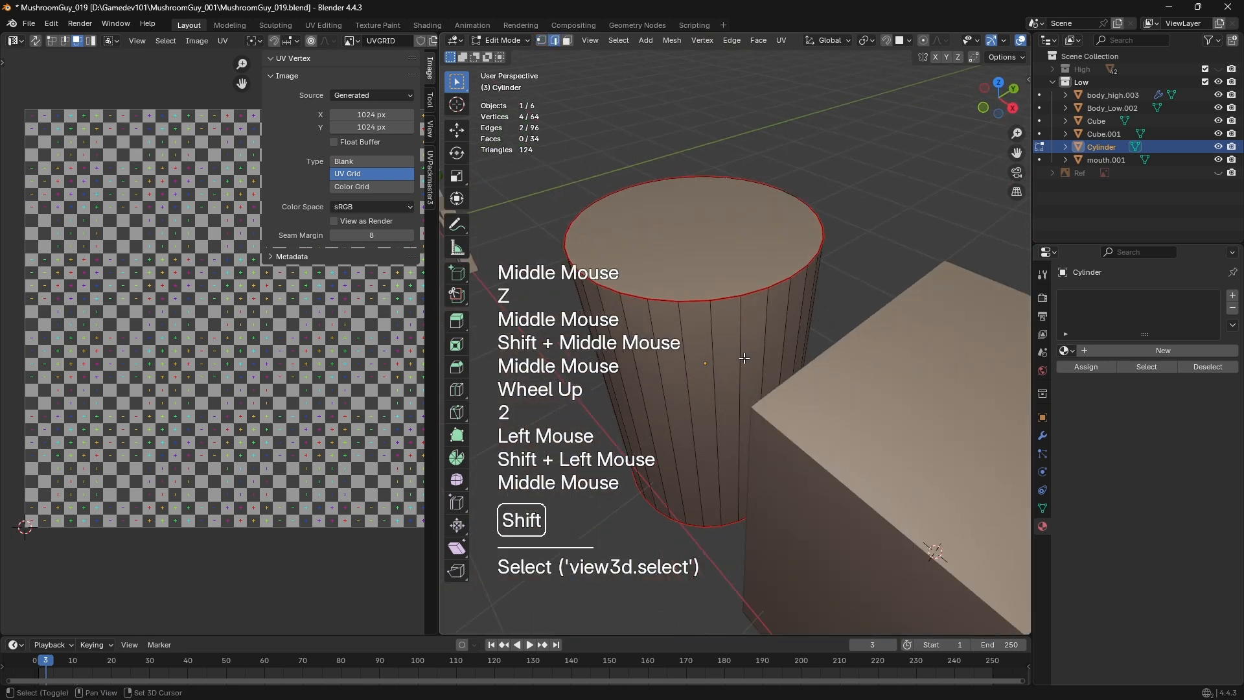
shift+click(745, 358)
middle_drag(622, 389, 697, 357)
shift+click(664, 339)
scroll(665, 339, down, 1)
key(ctrl+e)
click(693, 334)
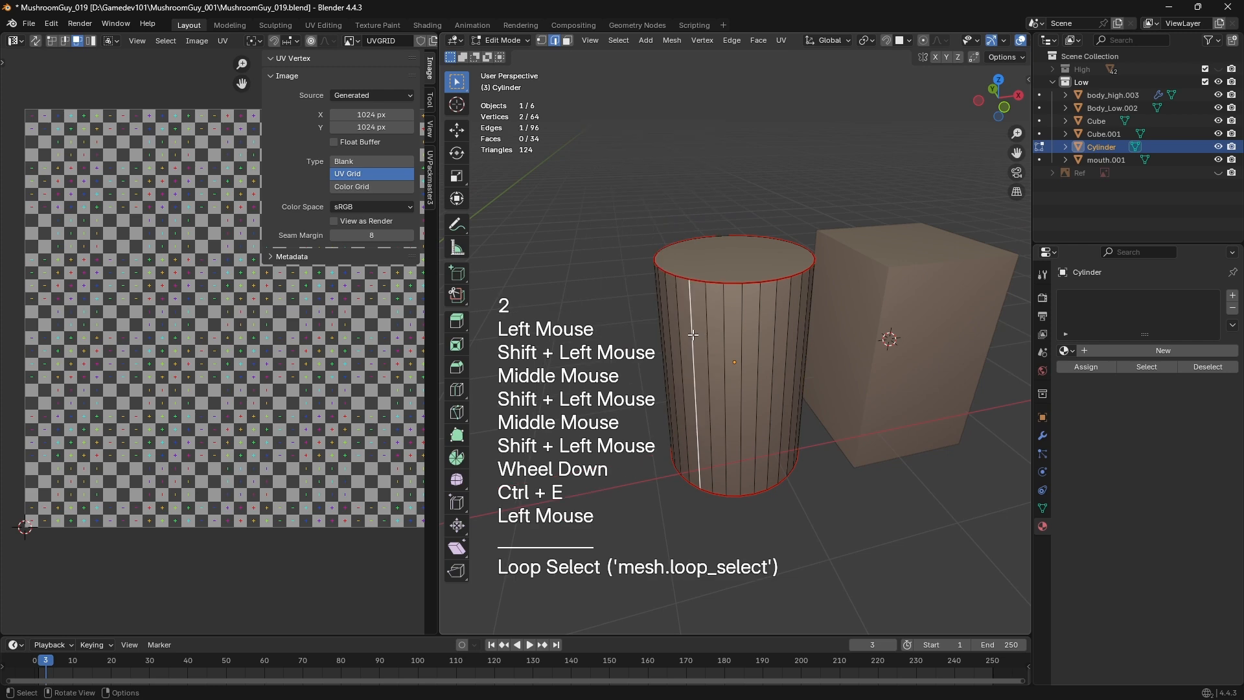
key(ctrl+z)
key(ctrl+e)
click(712, 314)
Unwrap the whole cylinder with the Angle Based method and hide the UV editor's sidebar
key(a)
key(u)
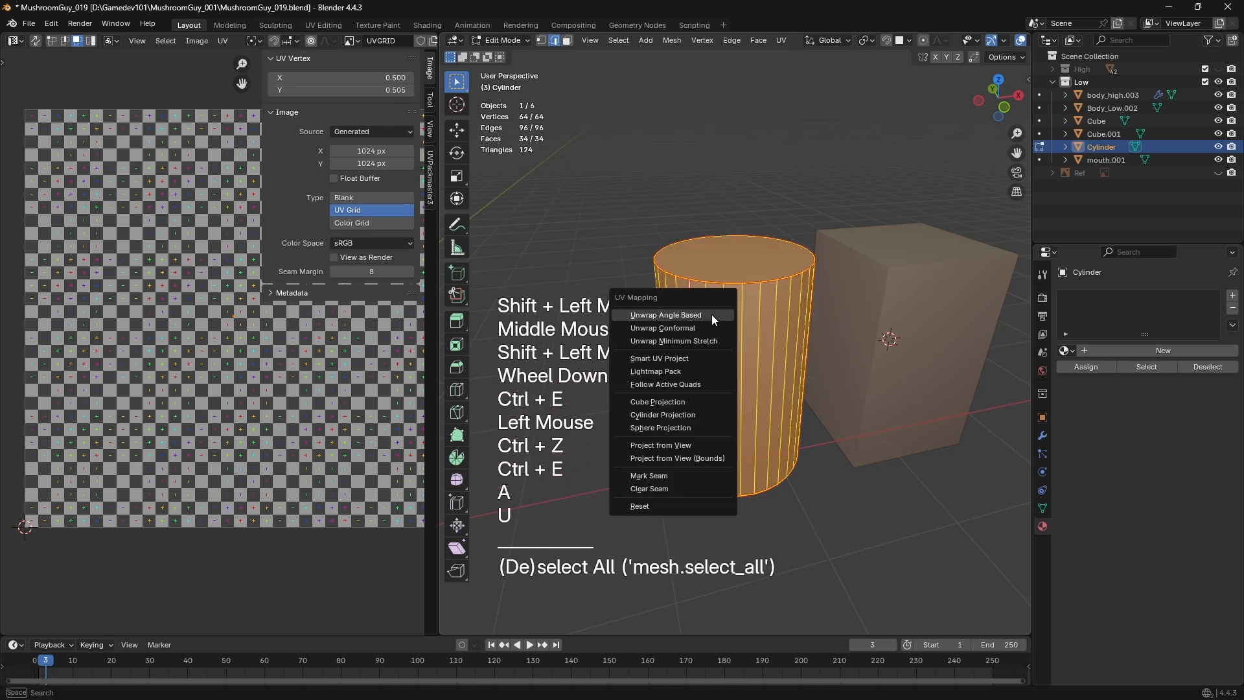
click(712, 313)
key(b)
right_click(184, 335)
key(n)
key(b)
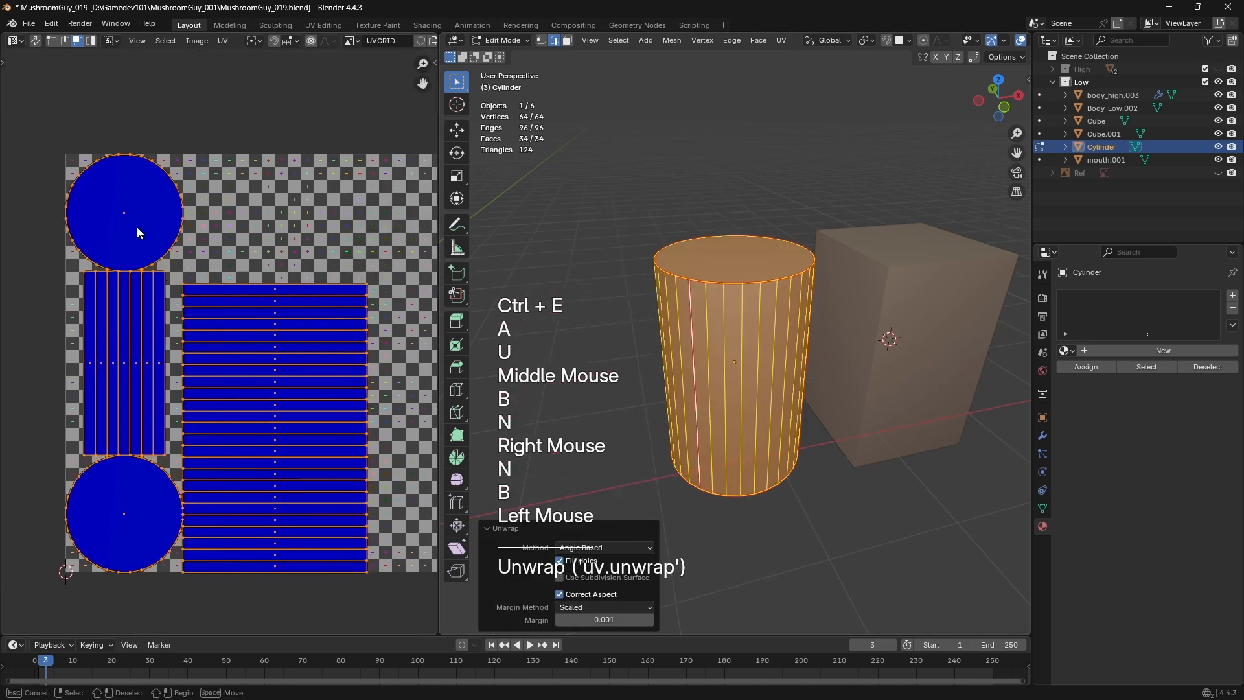
click(305, 329)
Switch the UV editor to island selection and move the upper and middle horizontal side strips apart
key(ctrl+Tab)
click(244, 298)
middle_drag(270, 304, 217, 294)
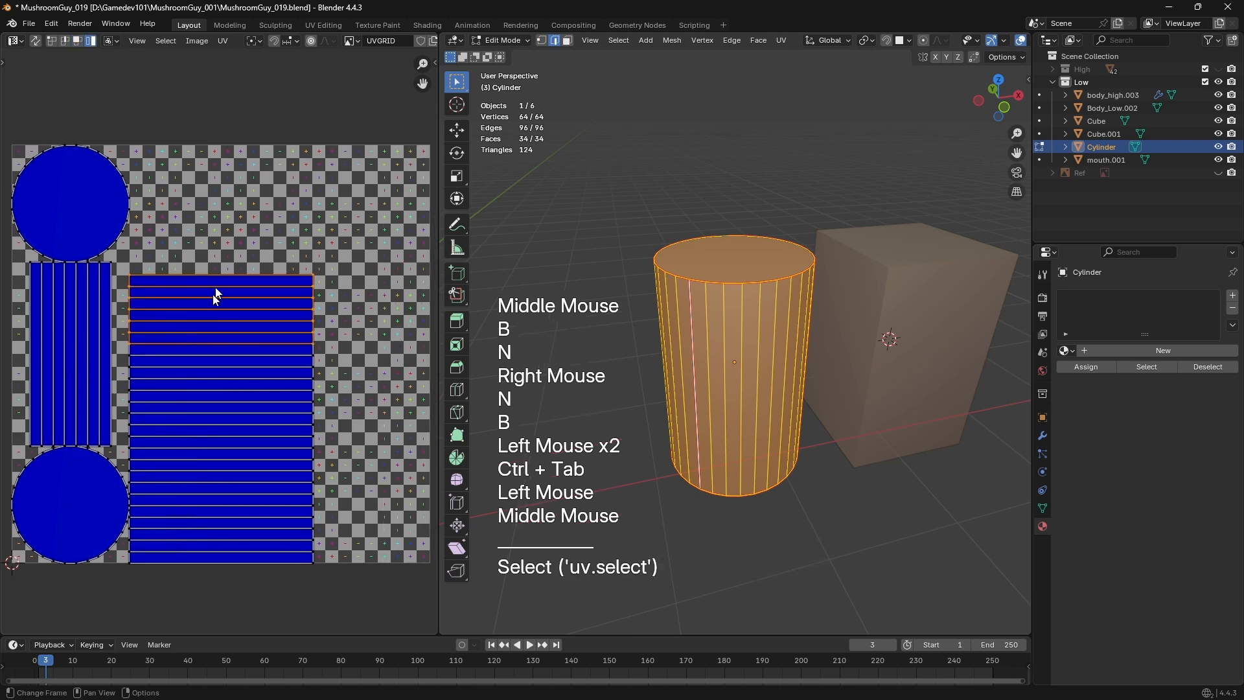
key(g)
click(203, 342)
key(g)
click(234, 270)
click(211, 359)
key(g)
click(216, 335)
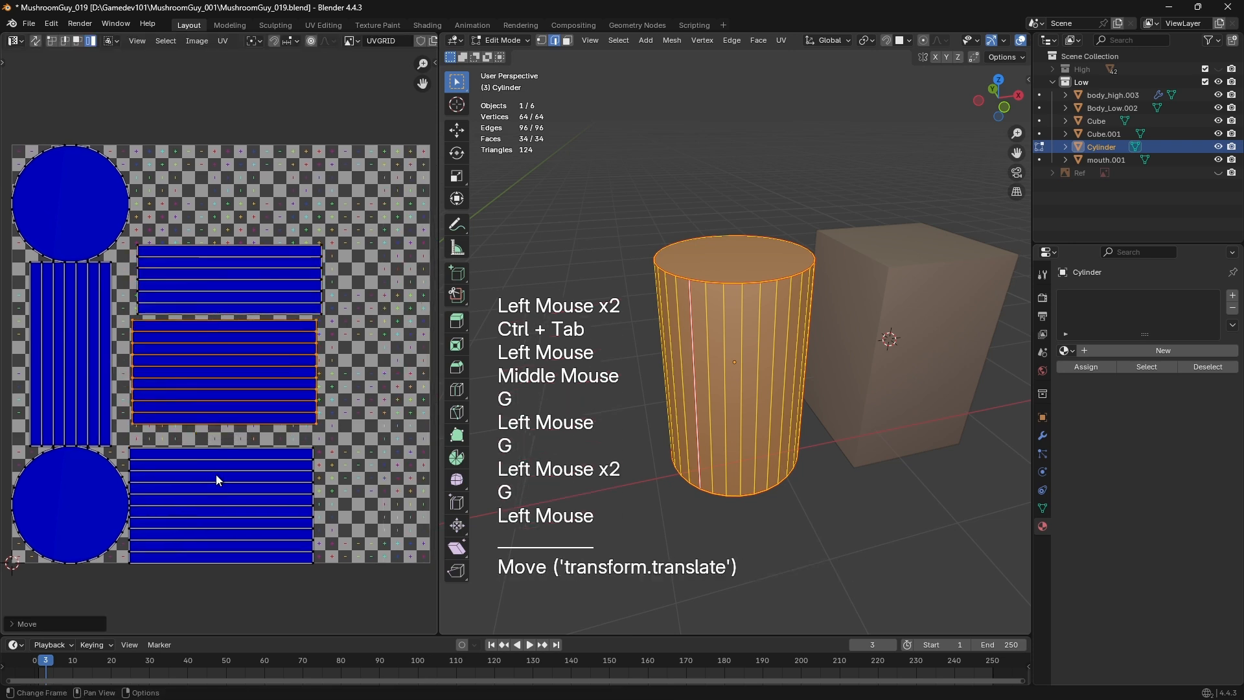
Separate the lowest horizontal side strip from the others and box-select all the UV islands
click(217, 481)
key(g)
click(224, 591)
key(g)
click(221, 496)
scroll(208, 400, down, 4)
drag(45, 157, 262, 536)
scroll(285, 531, up, 6)
middle_drag(255, 494, 286, 444)
scroll(145, 365, down, 3)
scroll(115, 333, up, 2)
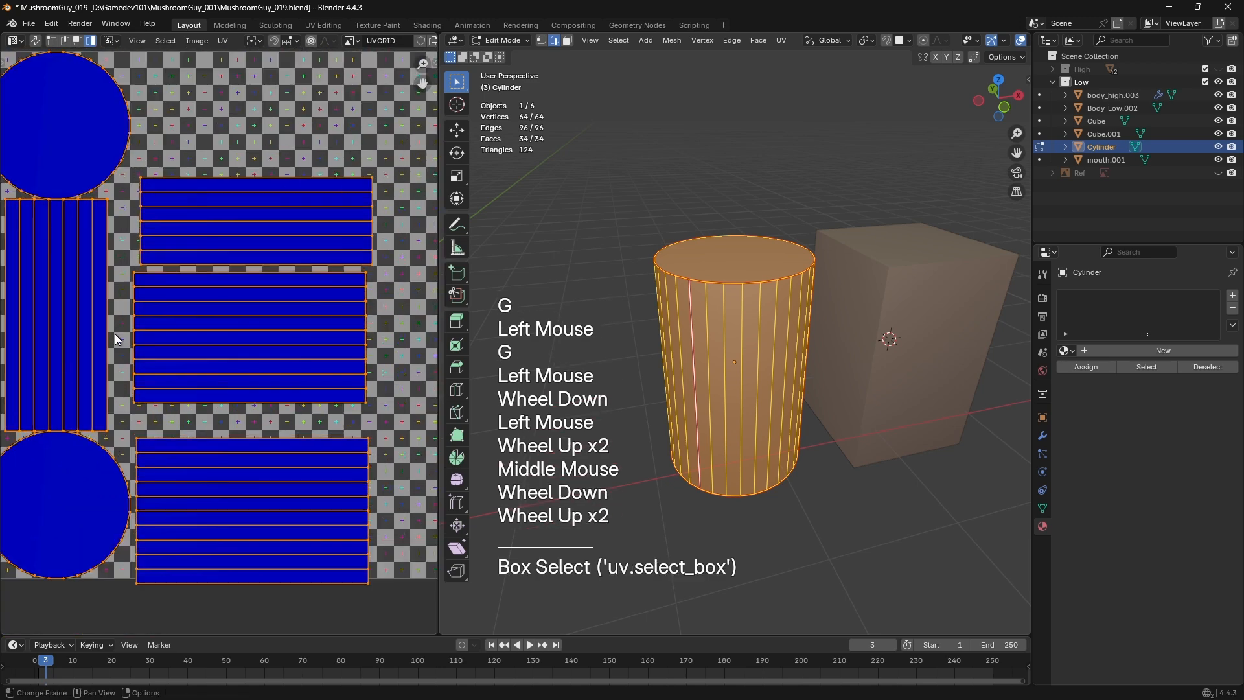
Examine the cylinder's vertical seam edges from several sides, in and out of Edit Mode
middle_drag(599, 395, 708, 398)
key(2)
scroll(791, 311, up, 1)
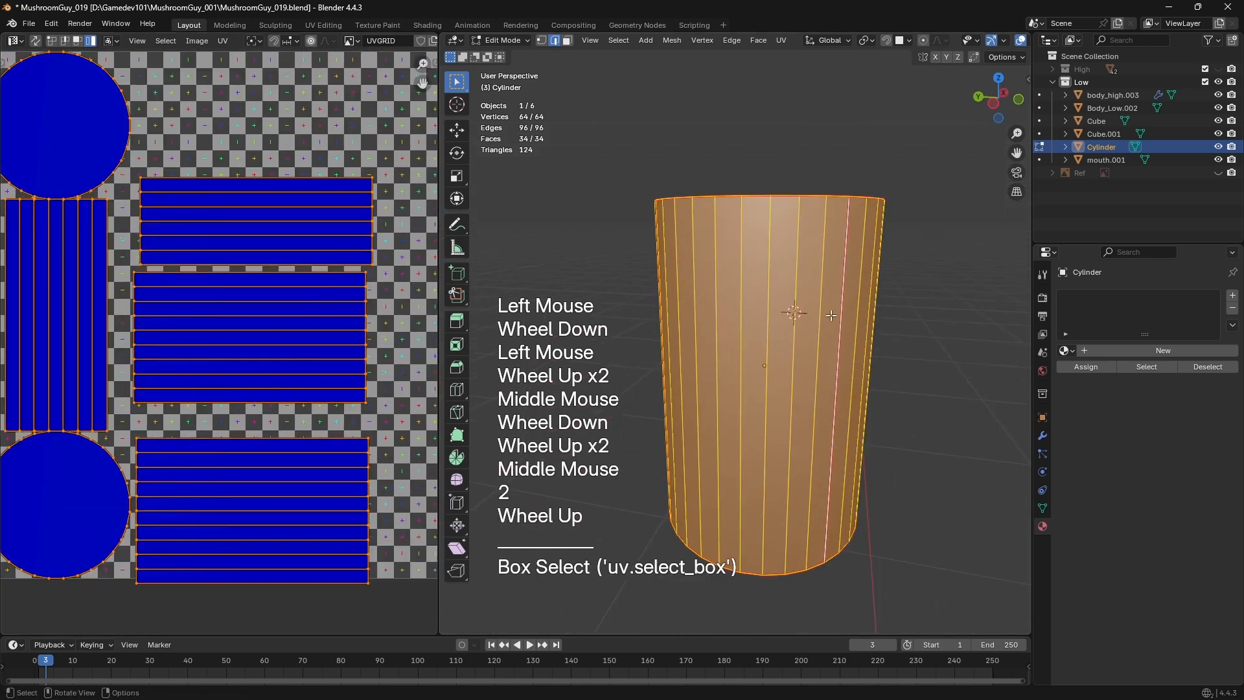
click(842, 324)
middle_drag(849, 327, 882, 385)
key(Tab)
key(Tab)
key(Tab)
key(Tab)
Select all of the cylinder's faces in face mode and unwrap them again with the Angle Based method
key(3)
click(768, 315)
key(a)
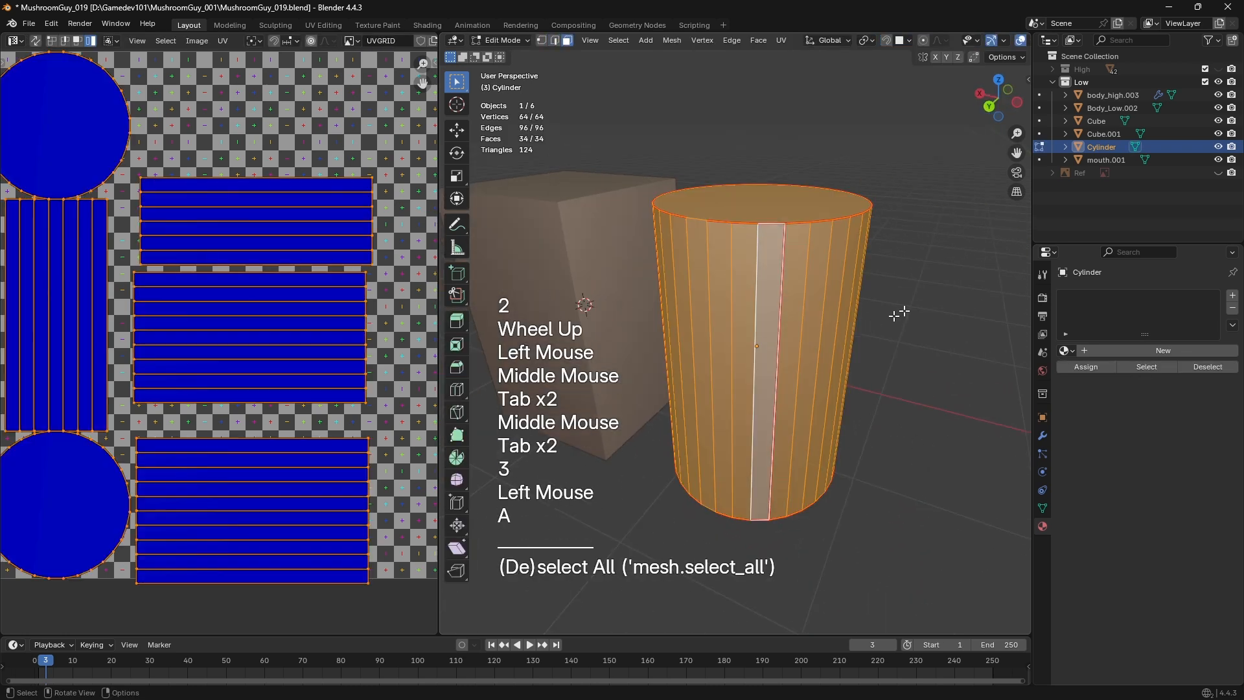
key(u)
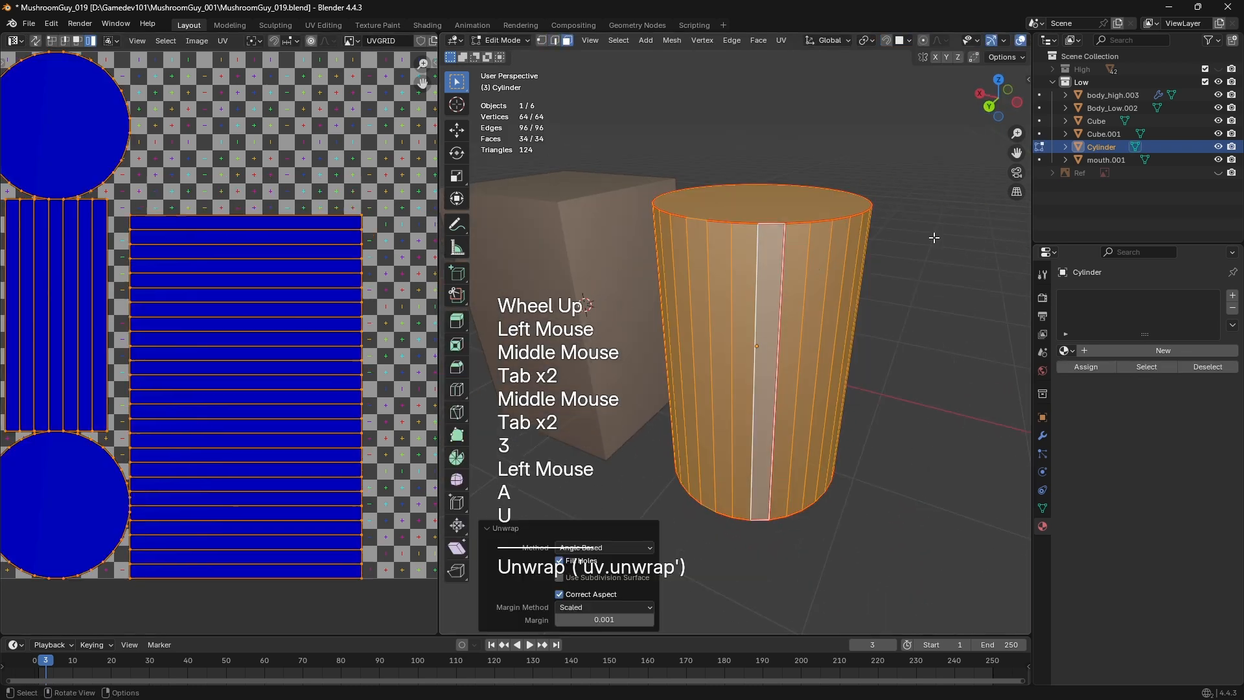
Select the two neighbouring side faces across a vertical seam and compare their positions in the UV layout
click(764, 291)
shift+click(793, 290)
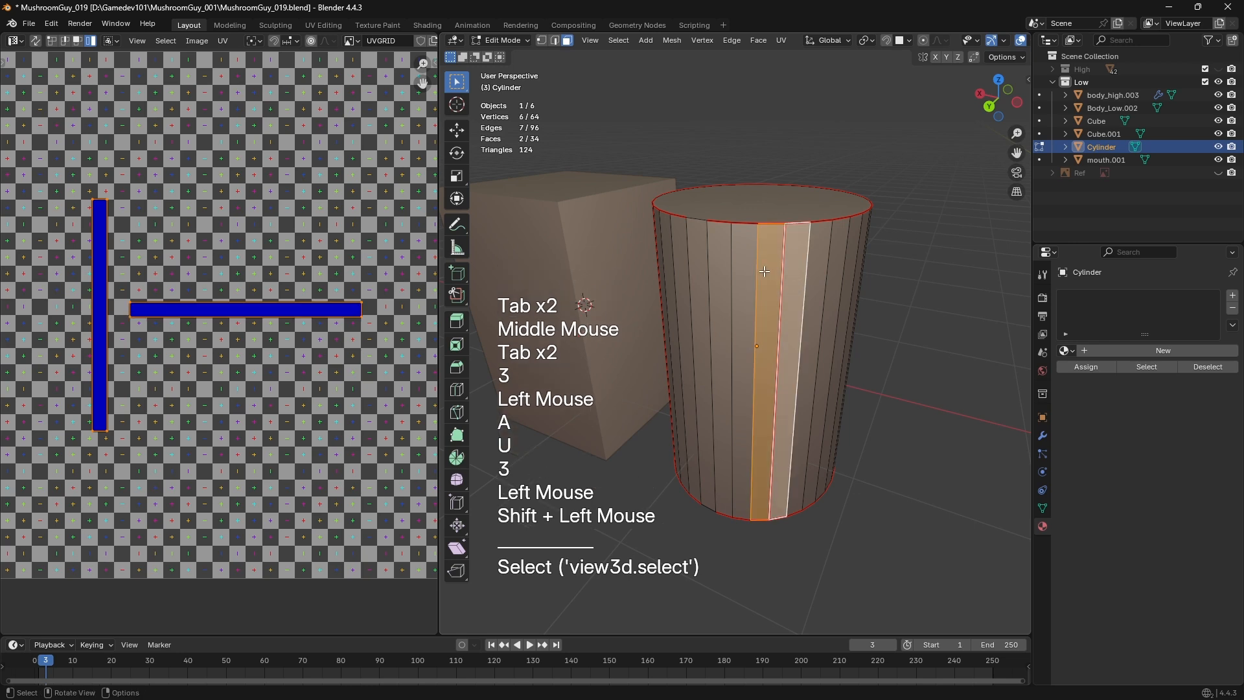
scroll(123, 329, up, 2)
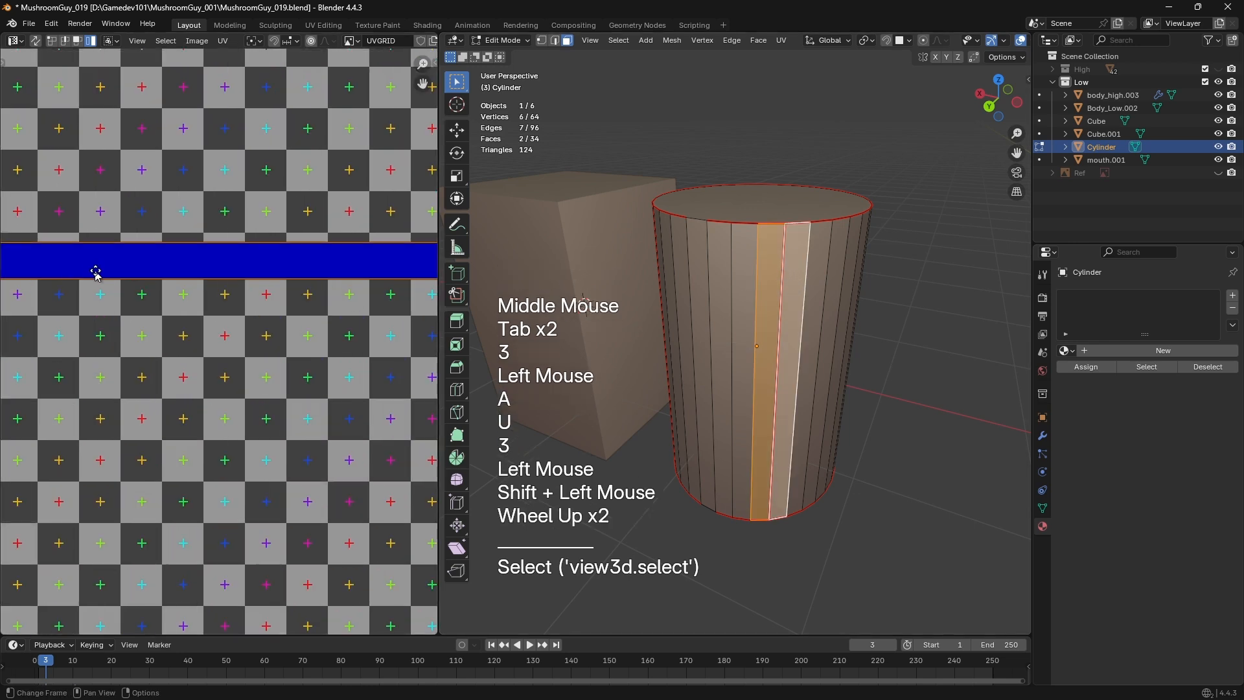
middle_drag(96, 272, 225, 270)
key(a)
key(a)
key(a)
scroll(279, 396, down, 1)
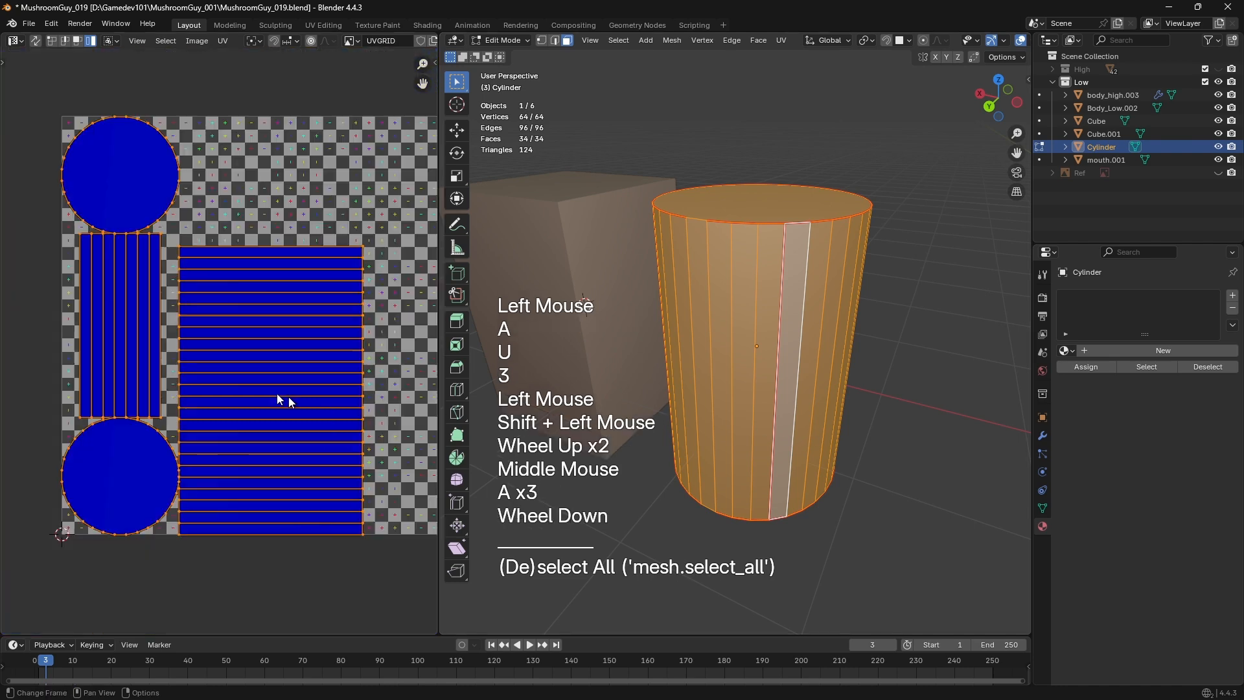
key(ctrl+z)
scroll(795, 356, up, 2)
middle_drag(859, 398, 728, 340)
scroll(728, 340, down, 2)
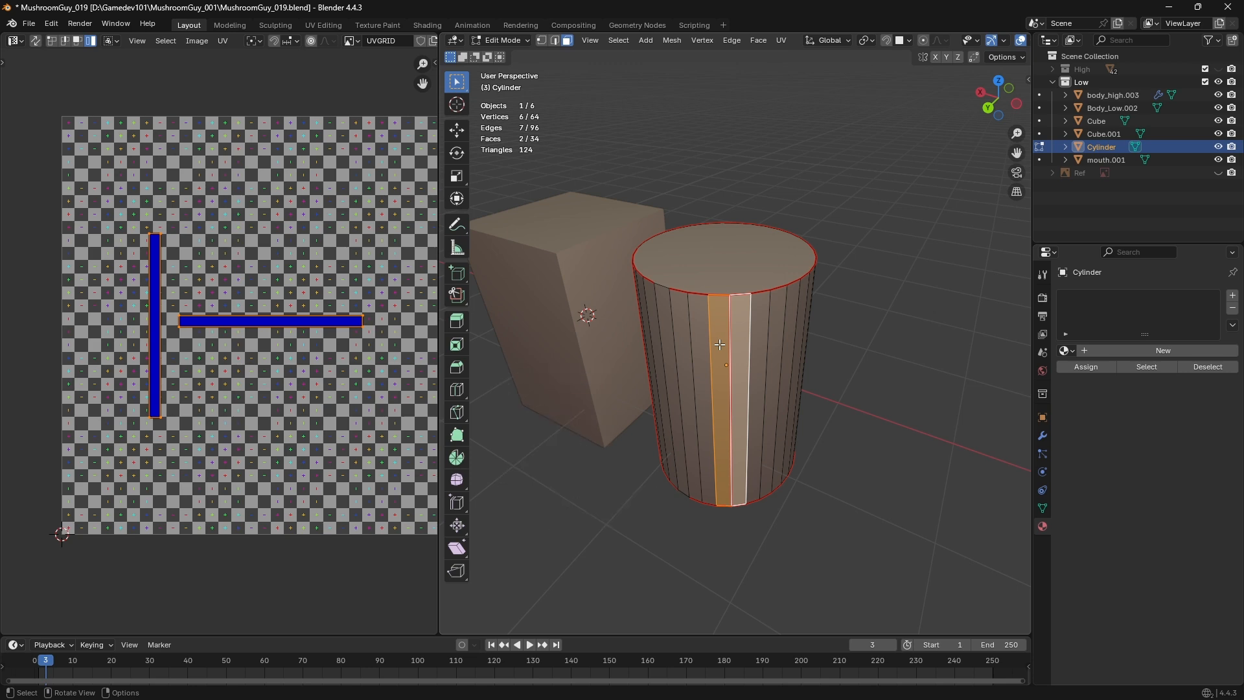
Select the vertical edge beside a seam in edge mode and examine the seams around the cylinder's side
middle_drag(719, 344, 712, 368)
click(876, 355)
key(2)
scroll(781, 354, up, 2)
click(781, 354)
scroll(791, 358, down, 2)
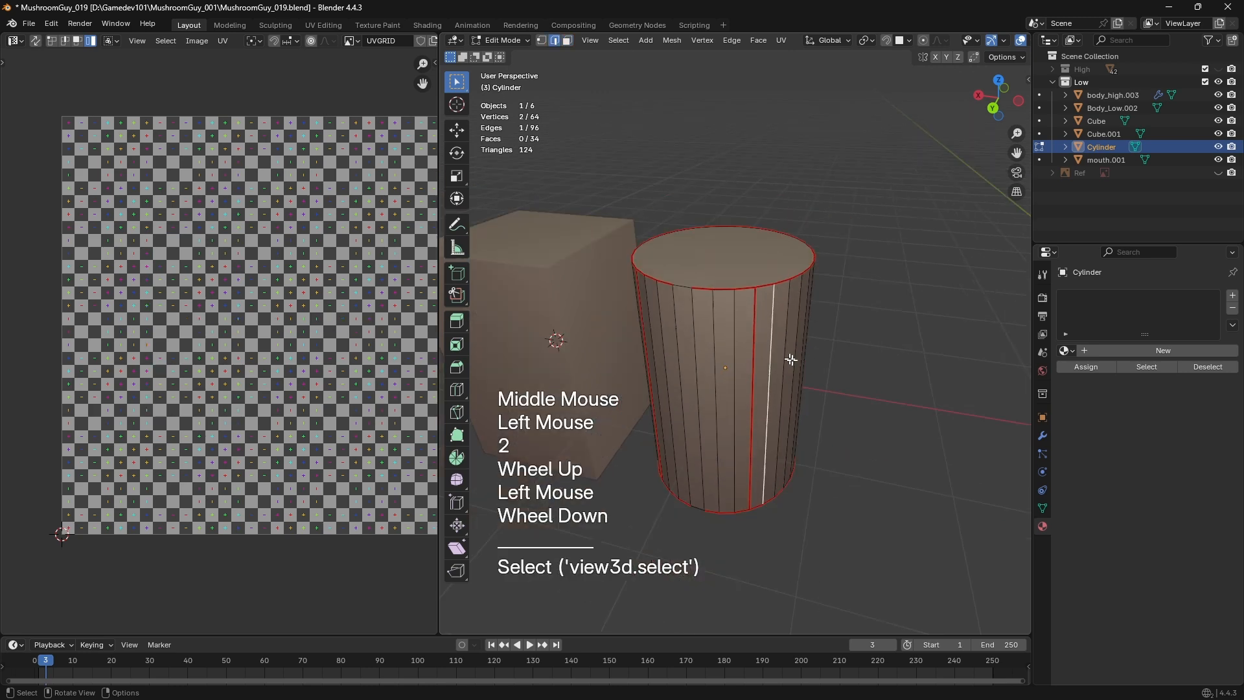
middle_drag(792, 358, 600, 340)
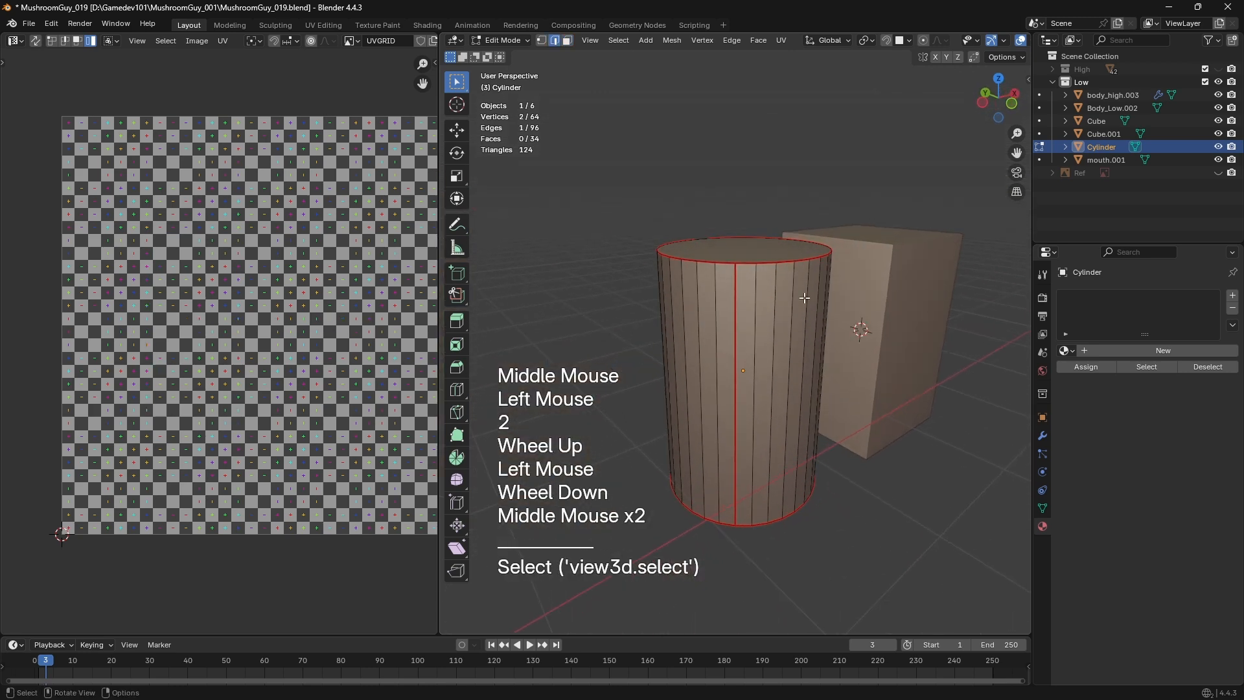
middle_drag(805, 297, 734, 194)
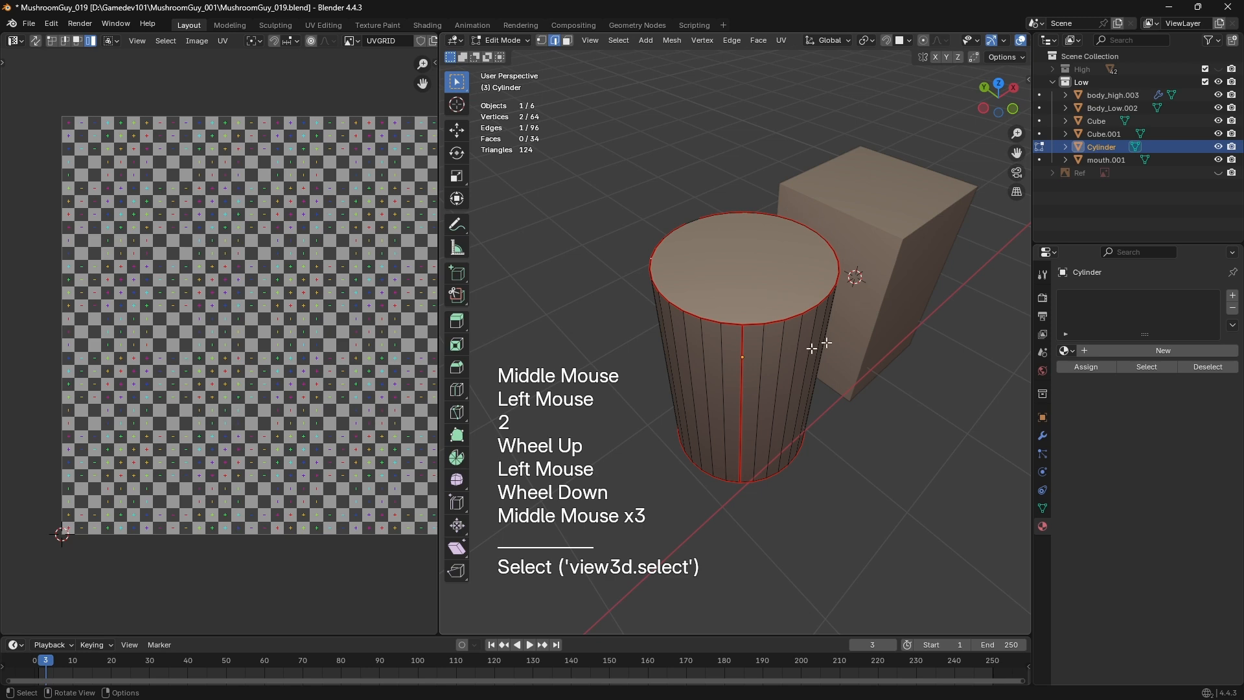
Clear the seams from three of the four marked vertical edges on the cylinder's side
key(2)
click(716, 348)
middle_drag(747, 378, 804, 339)
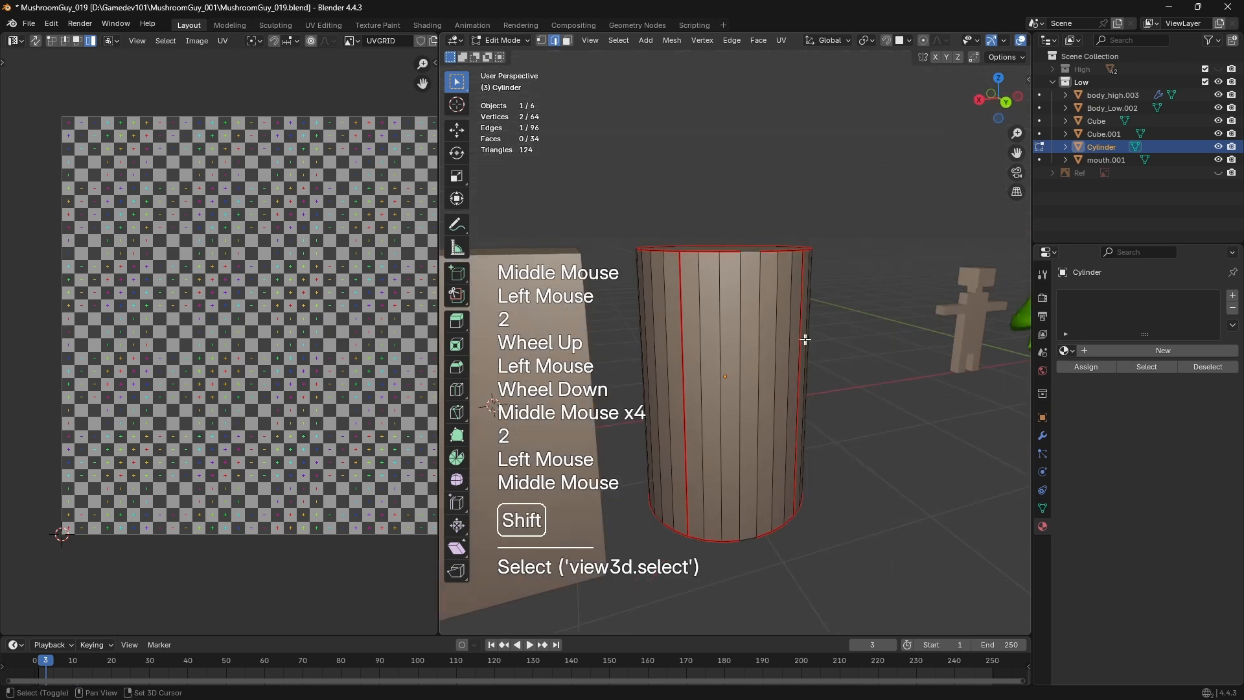
shift+click(685, 313)
middle_drag(685, 313, 765, 316)
shift+click(771, 314)
key(ctrl+e)
click(768, 315)
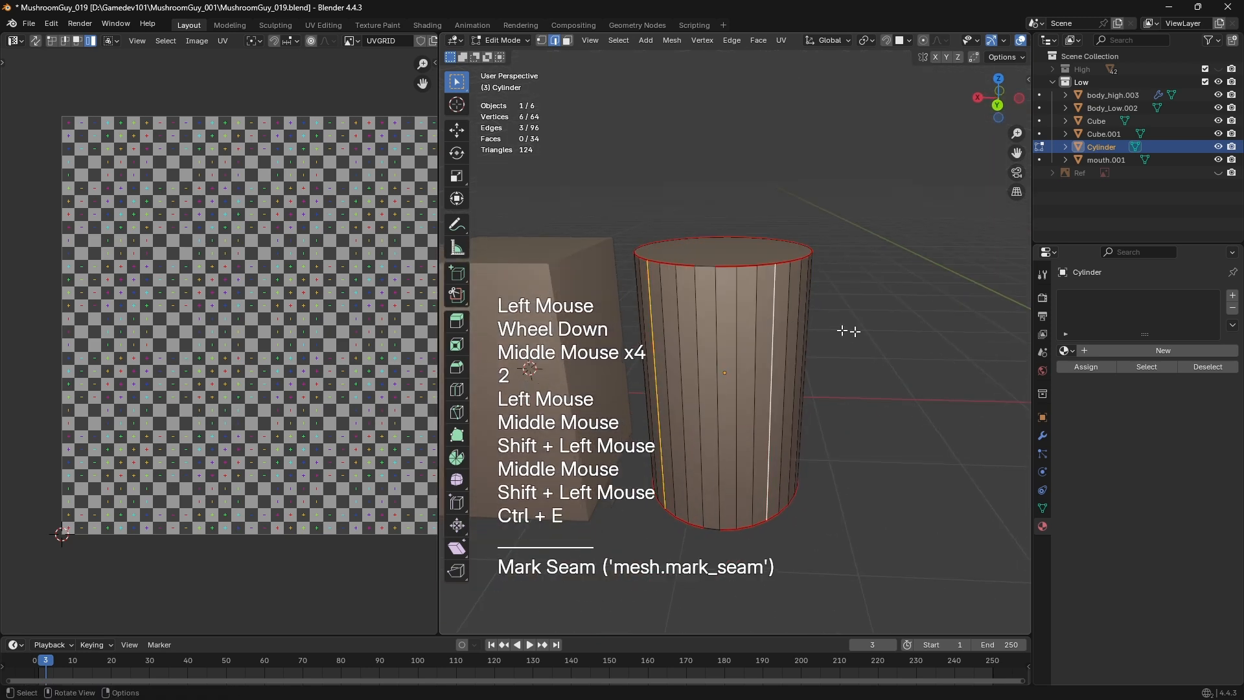
Select one unmarked vertical edge on the cylinder and inspect the seams that remain around its side
middle_drag(849, 331, 609, 361)
click(781, 358)
middle_drag(780, 358, 765, 317)
shift+middle_click(740, 336)
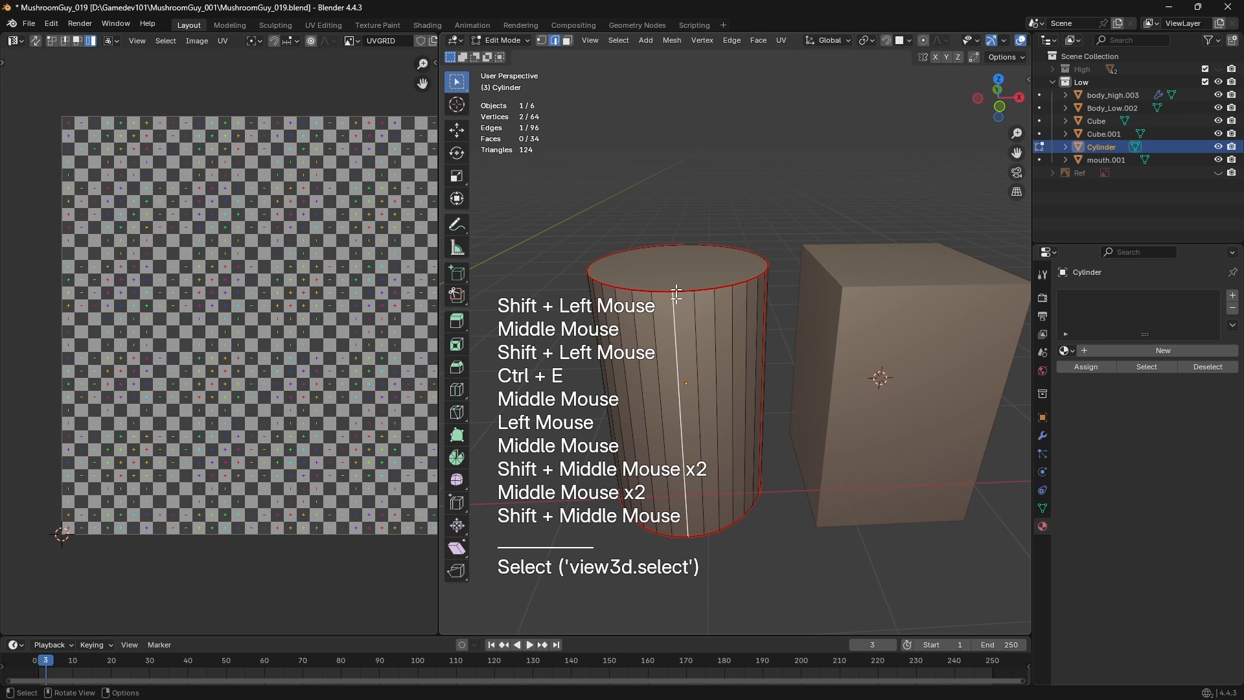
middle_drag(676, 293, 761, 345)
Leave Edit Mode and place a duplicate of the cylinder toward the humanoid figure in the back view
key(Tab)
scroll(790, 353, down, 1)
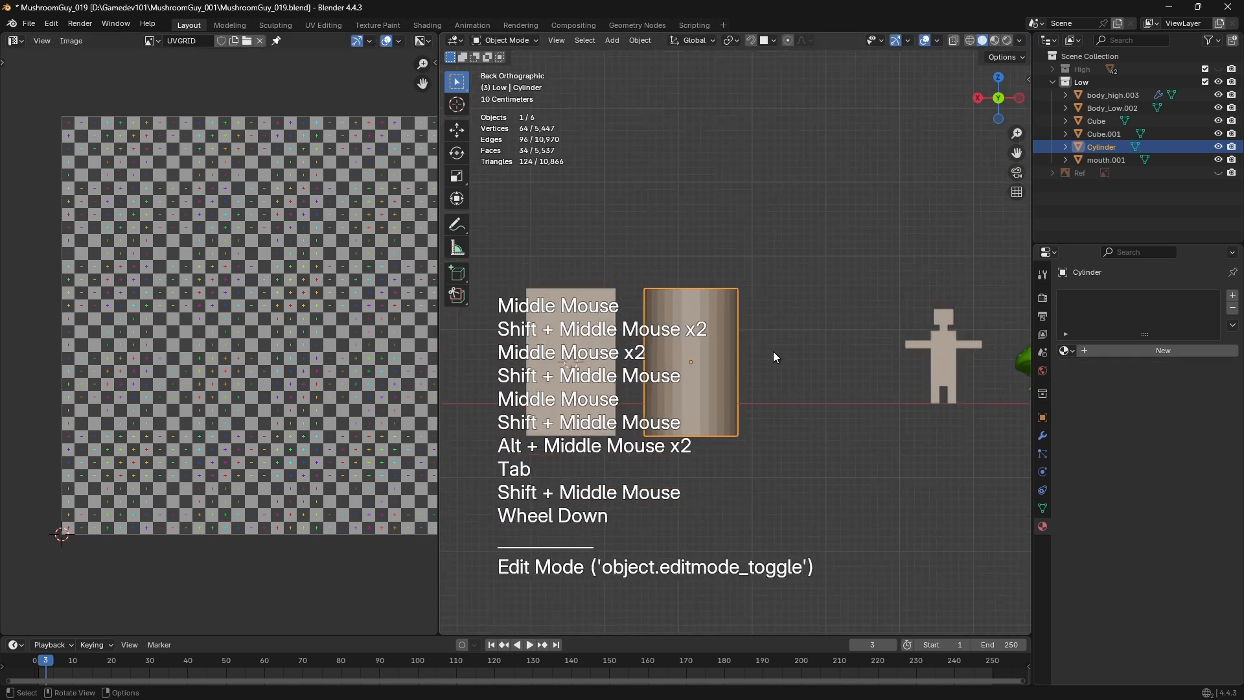
shift+middle_drag(772, 355, 765, 353)
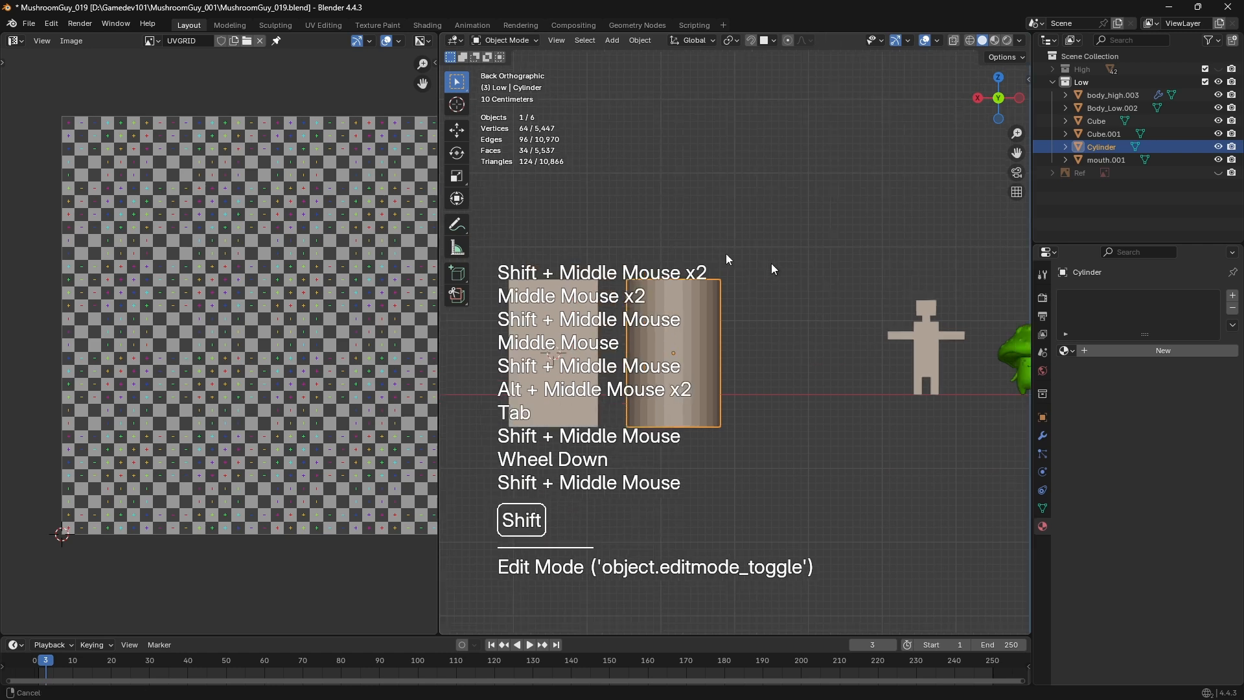
key(shift+d)
click(820, 248)
shift+middle_drag(820, 249, 790, 250)
Tip the duplicate cylinder onto its side and place it, scaled down, beside the humanoid figure
key(r)
click(714, 445)
key(s)
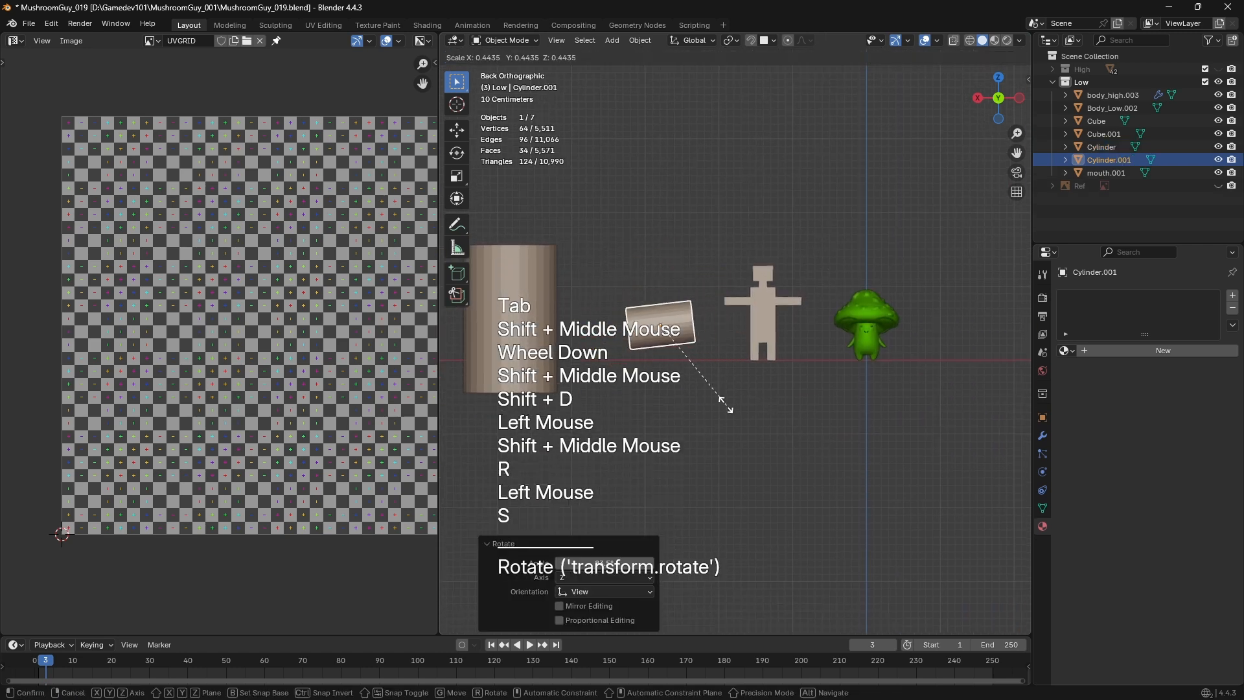
click(745, 389)
key(g)
click(823, 369)
Level the duplicate cylinder horizontally and fit it, scaled down further, over one arm of the humanoid figure
scroll(835, 364, up, 2)
shift+middle_drag(836, 365, 882, 379)
scroll(881, 379, up, 2)
key(r)
click(875, 403)
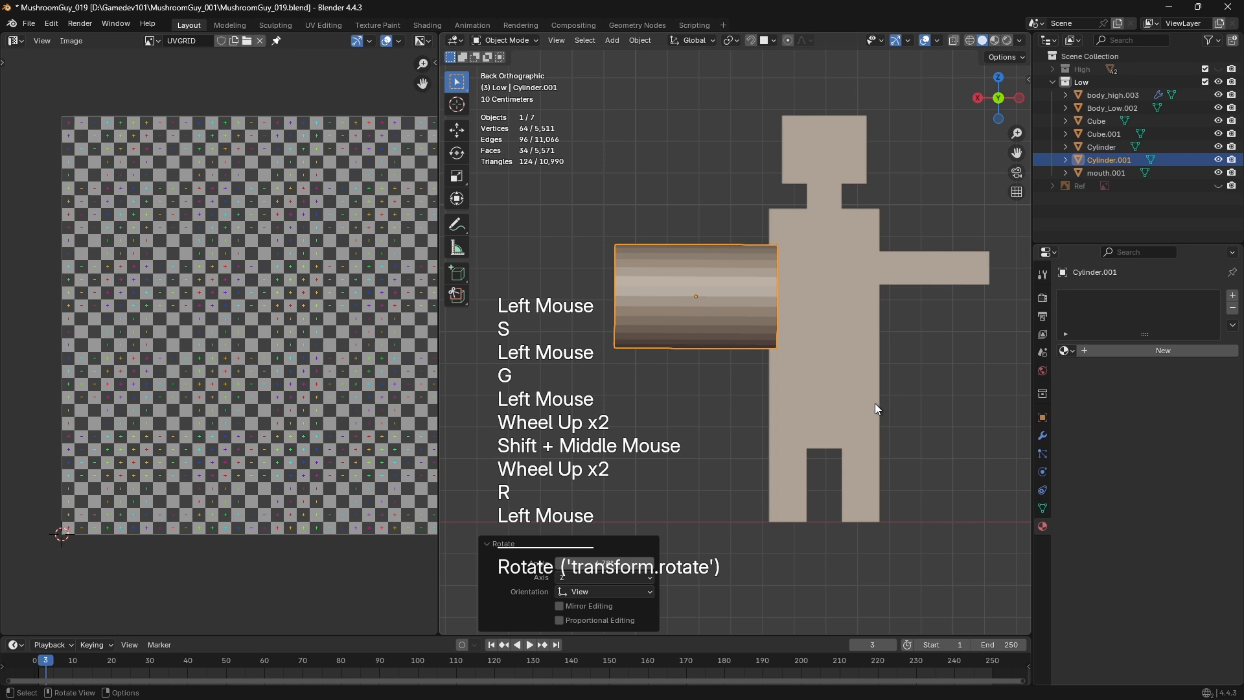
key(s)
click(862, 369)
key(g)
click(838, 328)
Thin the duplicate cylinder to a scale of 0.554 across its width, keeping its length, to match the humanoid figure's arm
shift+middle_drag(839, 328, 796, 286)
scroll(796, 286, up, 2)
key(s)
key(z)
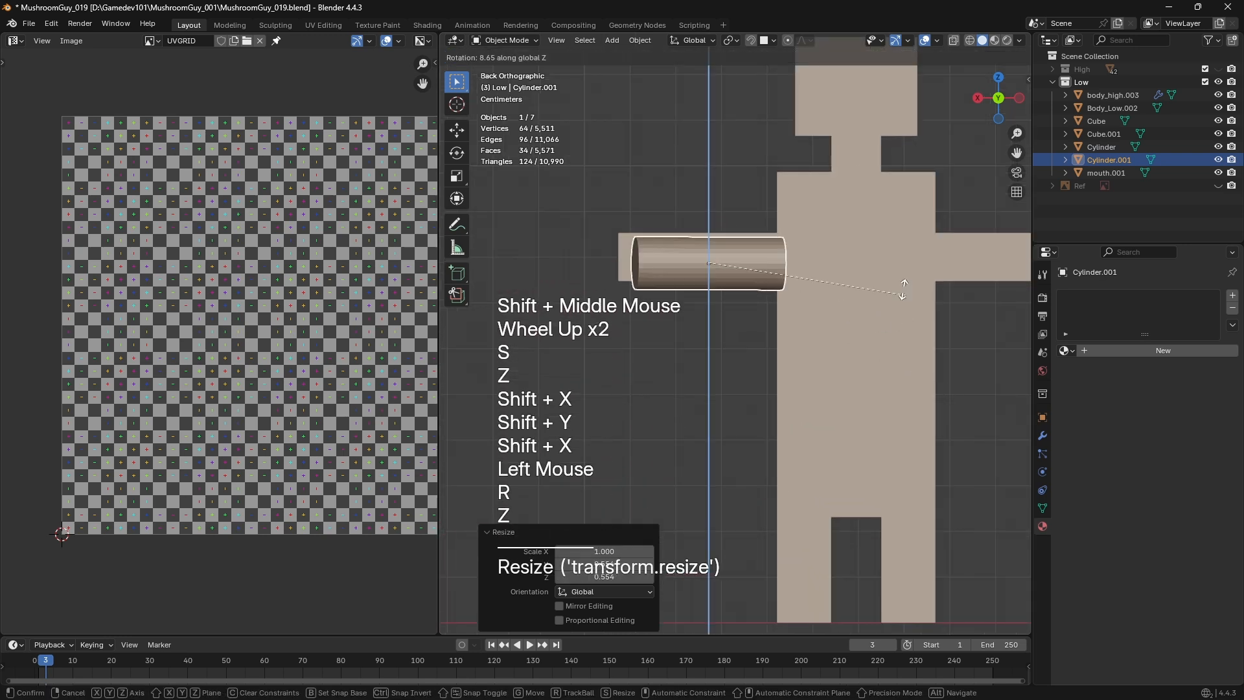
click(846, 309)
Try swinging the duplicate cylinder down beside the torso like a lowered arm, and undo that rotation and move
key(ctrl+z)
key(r)
click(806, 217)
key(g)
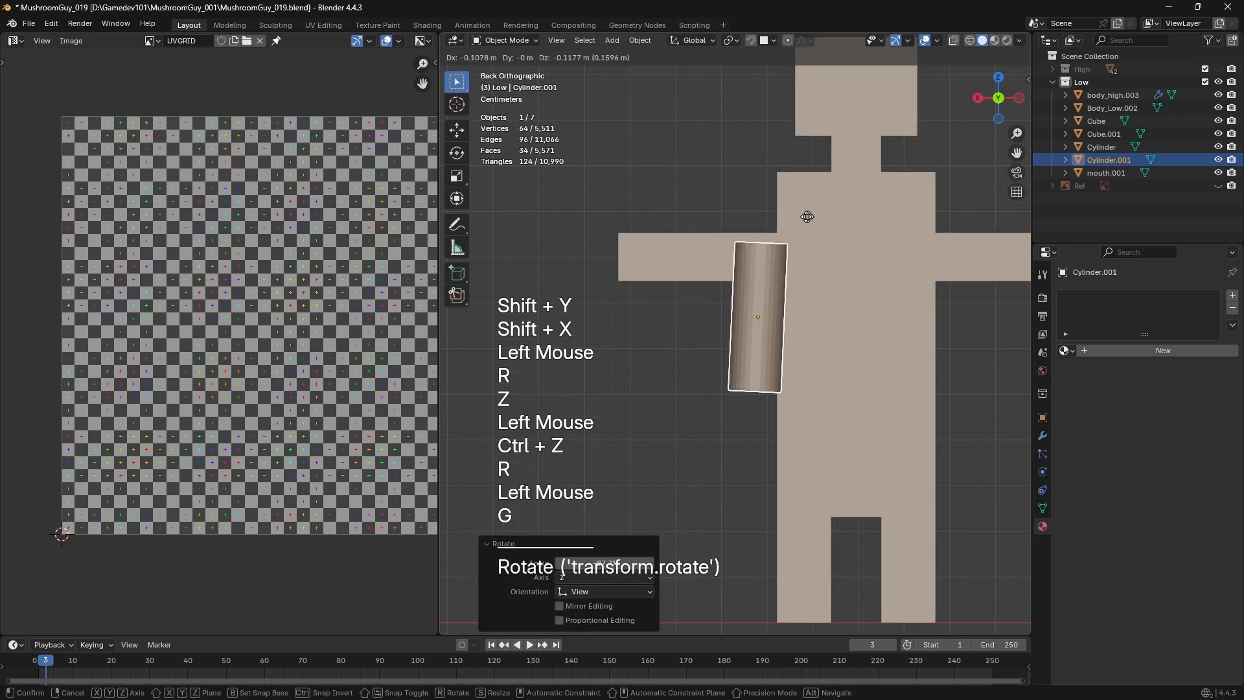
click(808, 217)
middle_drag(808, 216, 616, 331)
key(ctrl+z)
key(ctrl+z)
Mark one lengthwise edge on the underside of the duplicate cylinder as a seam and unwrap its whole mesh
key(Tab)
scroll(765, 175, up, 3)
key(2)
middle_drag(798, 312, 768, 169)
alt+middle_drag(833, 353, 830, 324)
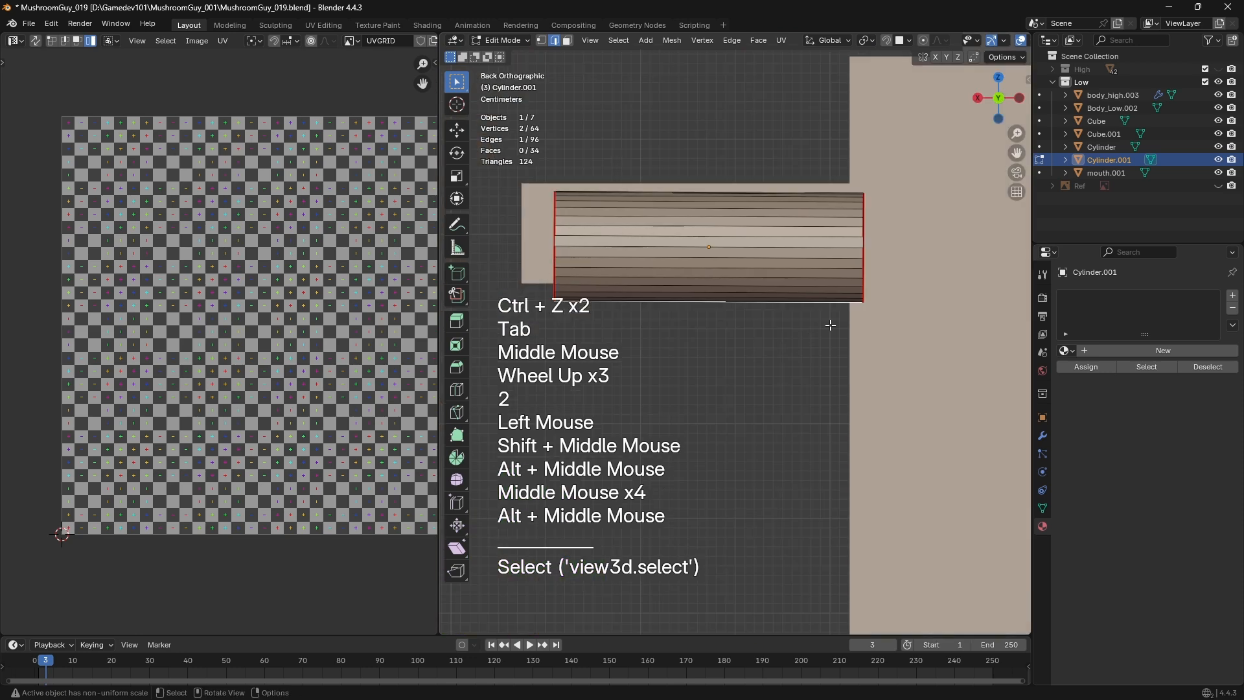
key(ctrl+e)
key(ctrl+e)
key(a)
key(u)
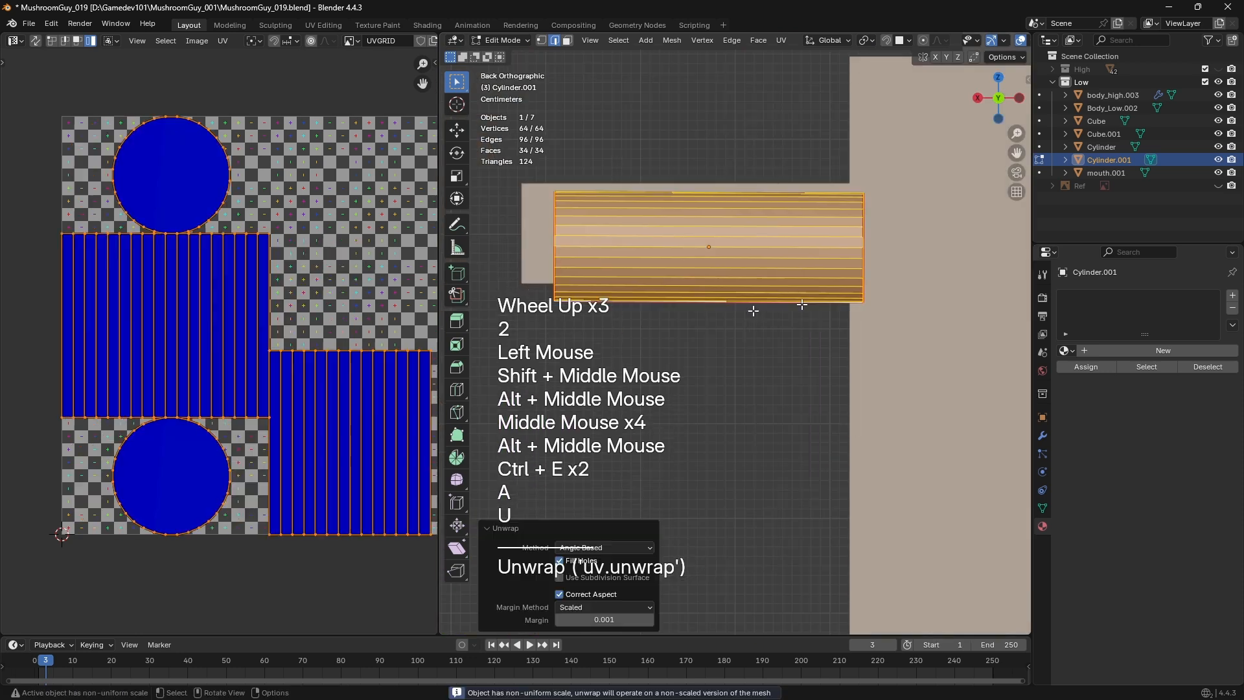
click(181, 324)
Undo the last changes, leave Edit Mode and delete the duplicate cylinder from the figure's arm
key(ctrl+z)
key(ctrl+z)
scroll(815, 331, down, 1)
key(Tab)
scroll(815, 331, down, 2)
shift+middle_drag(816, 331, 425, 394)
key(x)
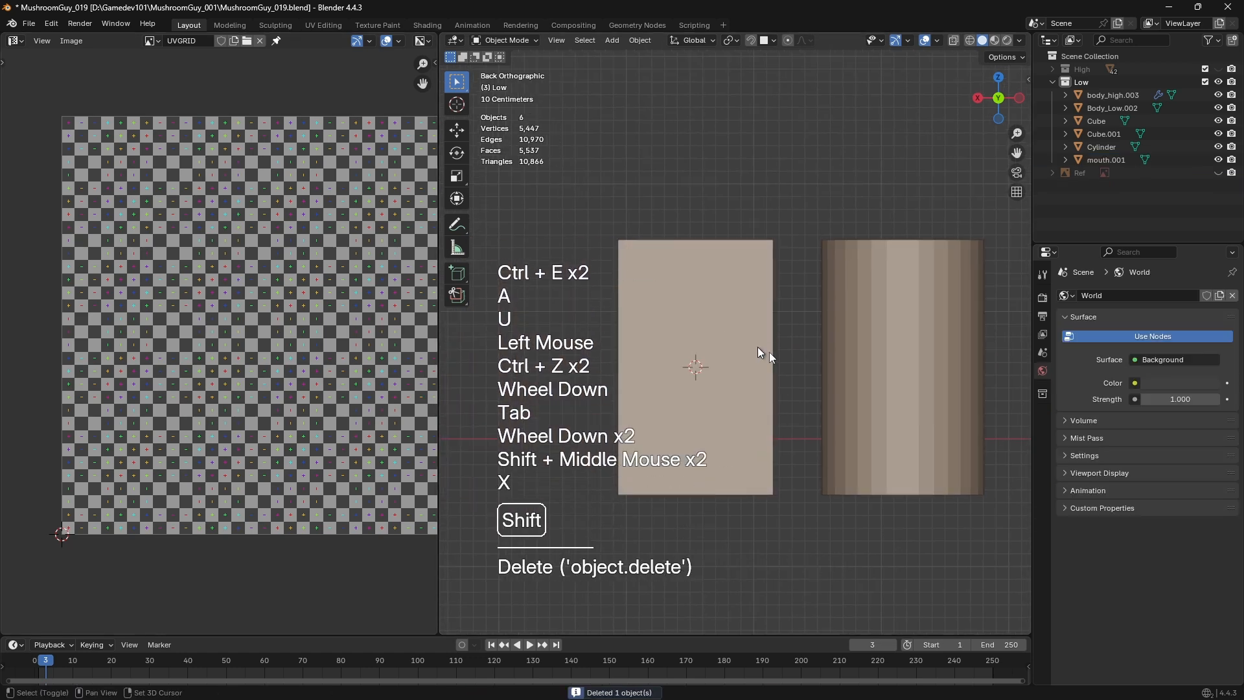
Open the original cylinder in Edit Mode and select its whole mesh to view its UV layout
shift+middle_drag(757, 348, 642, 337)
click(642, 337)
click(751, 311)
click(772, 330)
key(Tab)
middle_drag(773, 331, 745, 376)
shift+middle_drag(745, 375, 735, 404)
key(a)
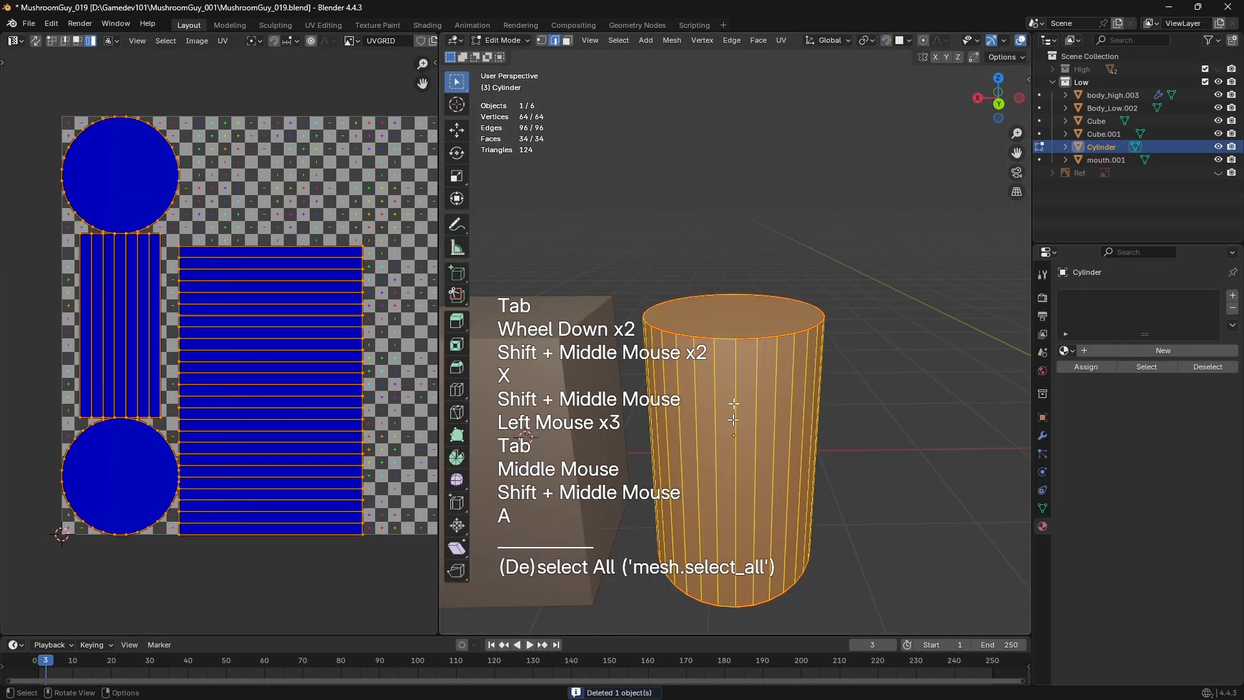
Select the unmarked rim edge at the top and the matching one at the bottom of the cylinder
middle_drag(723, 344, 766, 315)
click(766, 315)
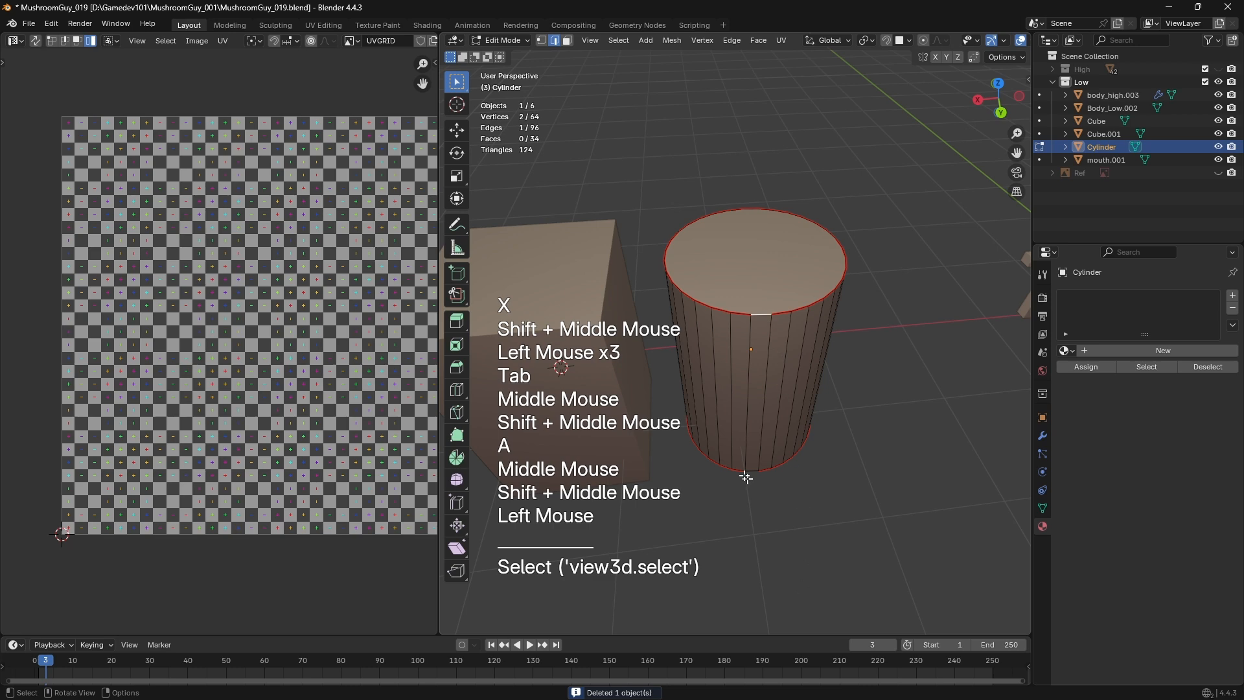
shift+click(746, 477)
middle_drag(747, 478, 752, 442)
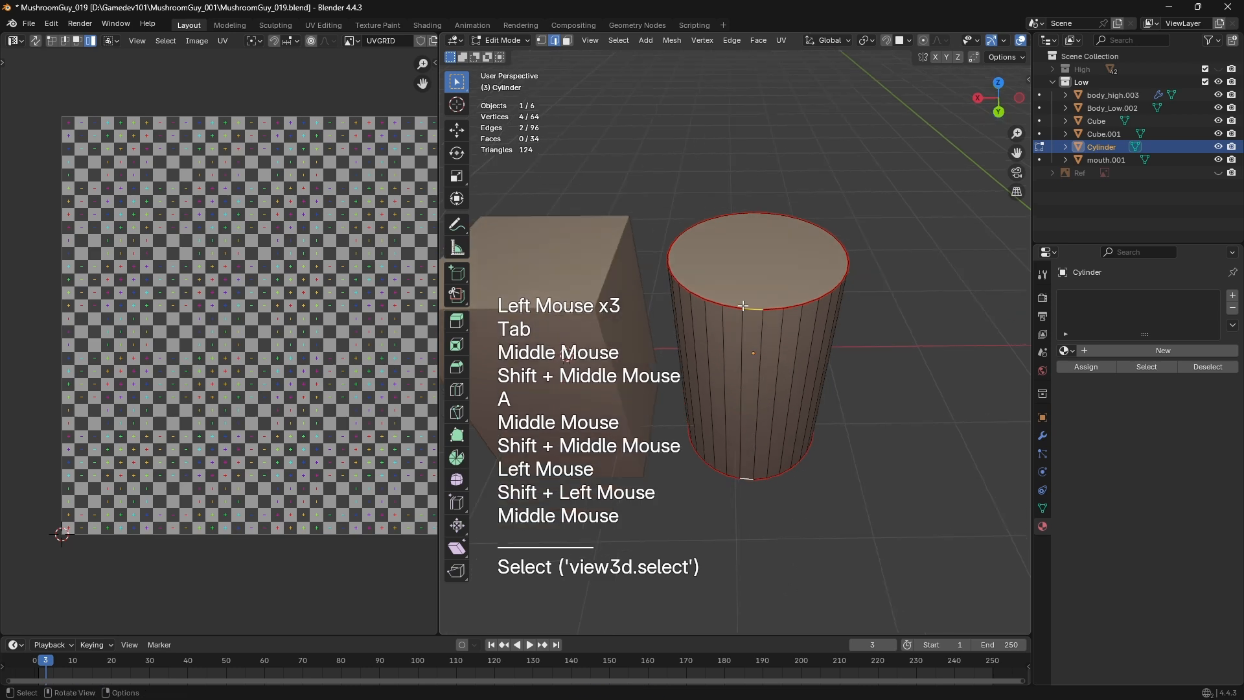
Select the whole cylinder and examine in the UV layout where the side strip meets the end cap
key(a)
middle_drag(233, 298, 228, 286)
scroll(228, 286, up, 5)
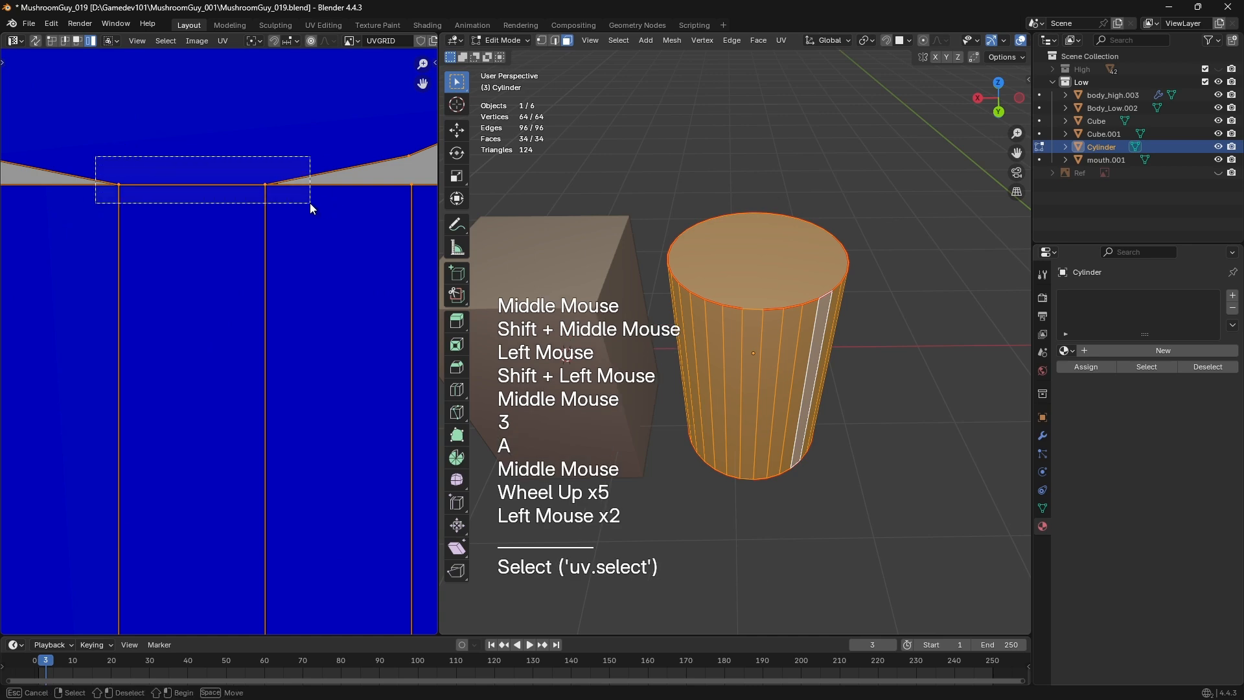
drag(310, 204, 310, 203)
scroll(310, 203, down, 3)
middle_drag(254, 321, 234, 244)
scroll(758, 295, up, 2)
Try to mark the unmarked top and bottom rim edges of the cylinder as seams and unwrap the whole mesh
key(2)
click(759, 295)
middle_drag(781, 486, 778, 317)
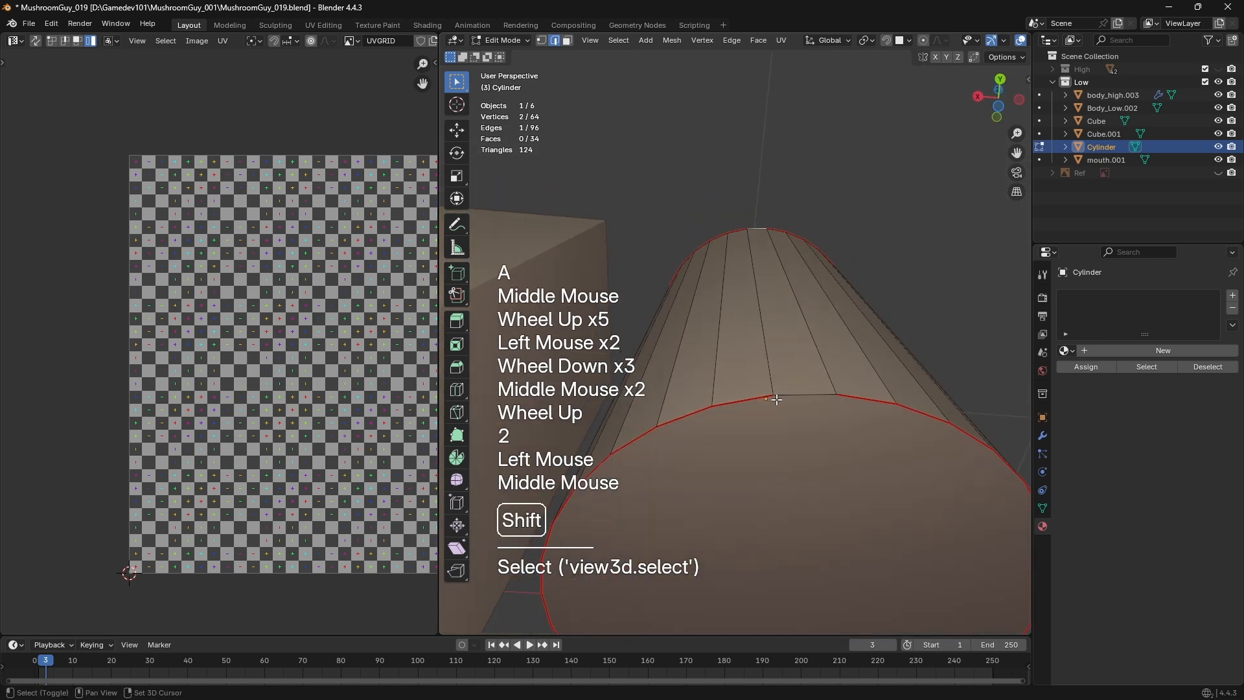
shift+middle_drag(828, 350, 791, 318)
key(ctrl+e)
click(742, 329)
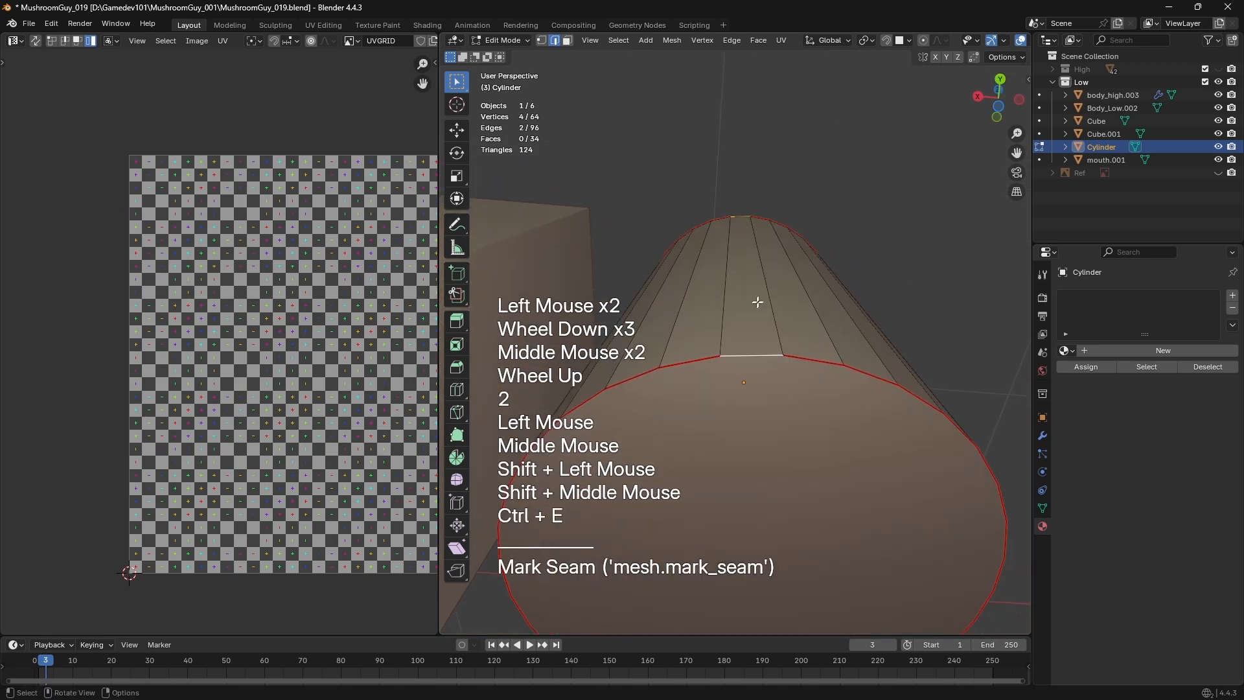
key(a)
key(u)
click(761, 290)
Try moving the lower cap's UV face away from the side strip to check whether they are separate
middle_drag(229, 281, 214, 277)
scroll(211, 274, down, 1)
key(ctrl+Tab)
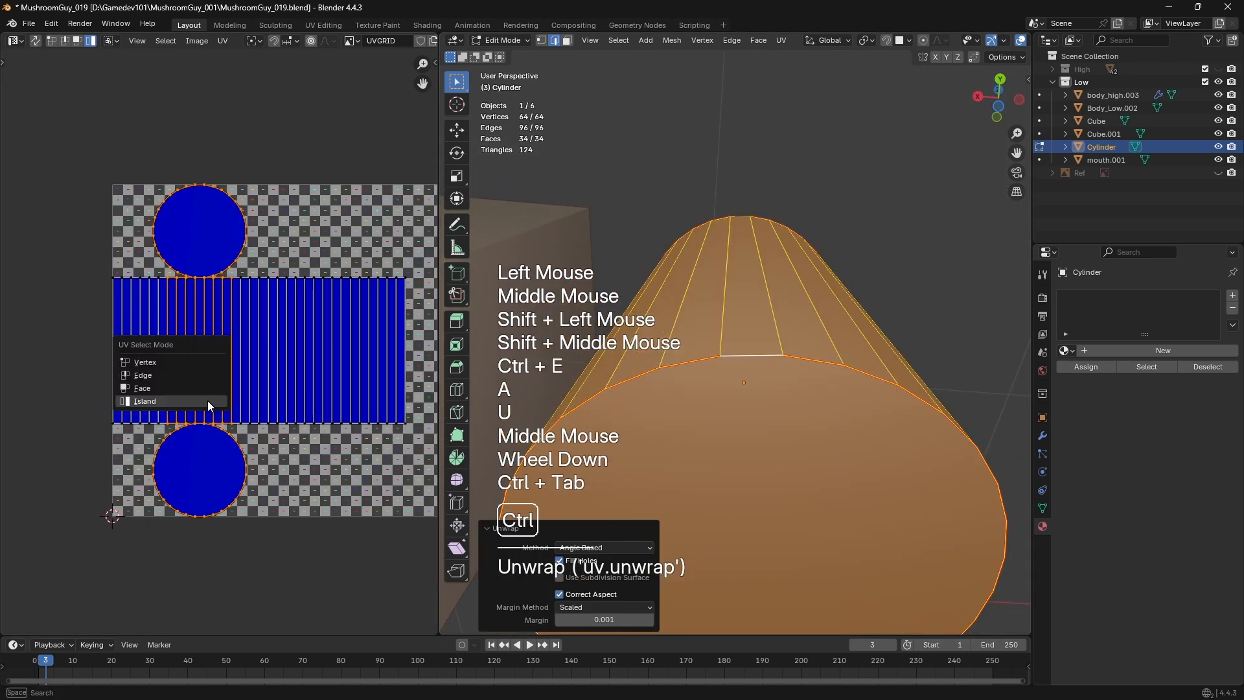
click(194, 390)
key(ctrl+Tab)
click(224, 466)
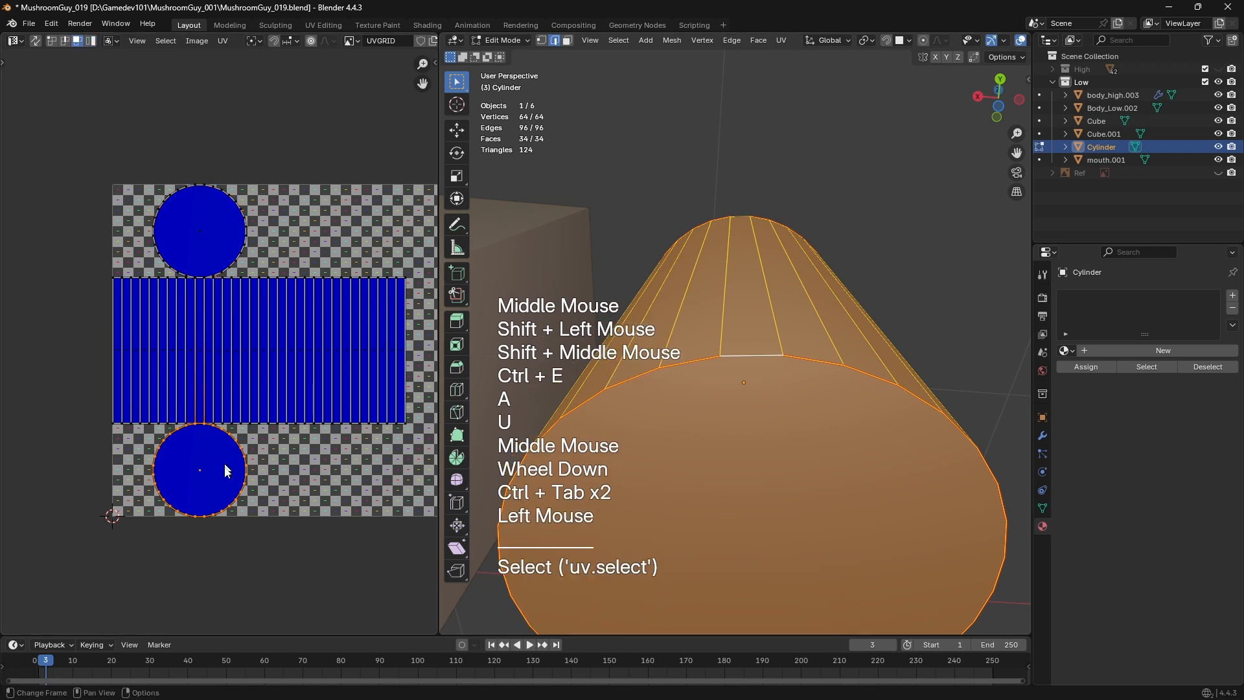
middle_drag(227, 465, 147, 402)
key(g)
click(326, 440)
Apply Clear Seam to the cylinder's bottom rim edge and unwrap the whole mesh again
key(2)
click(770, 354)
key(ctrl+e)
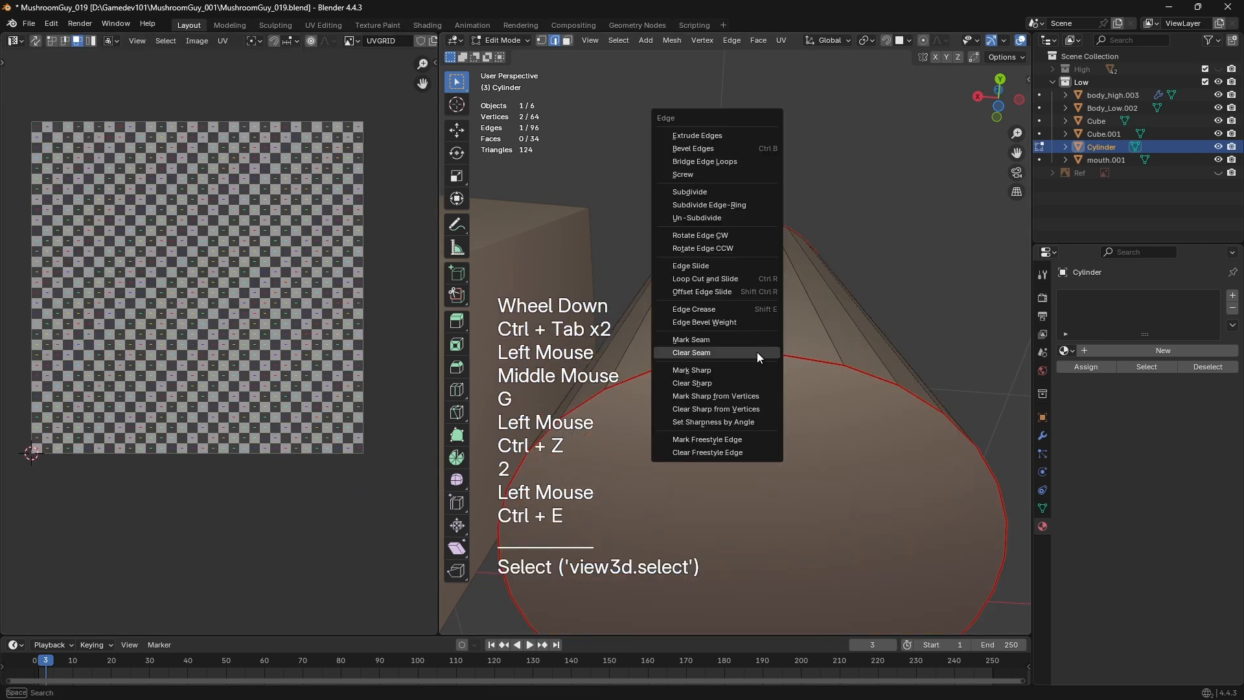
click(757, 352)
key(a)
key(u)
click(744, 351)
Merge all of the cylinder's vertices by distance to remove any duplicates
key(1)
key(a)
right_click(911, 309)
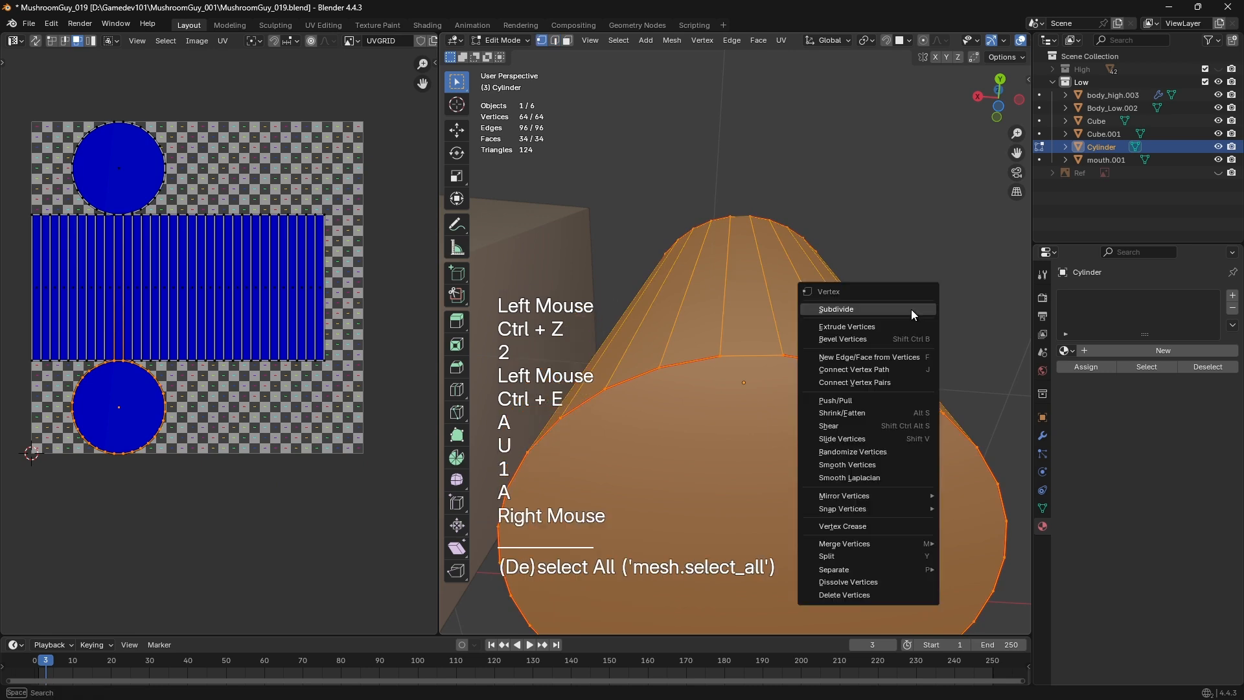
click(979, 589)
Select both end cap faces of the cylinder and mark their complete outlines as seams
key(2)
click(756, 354)
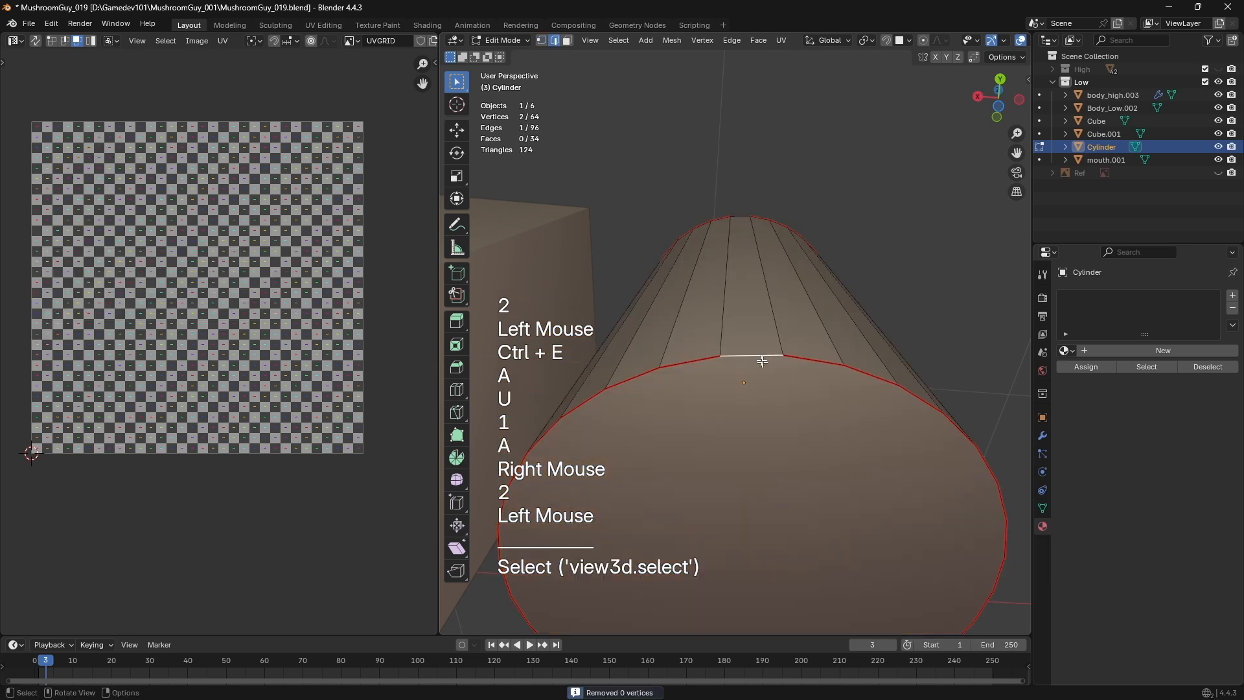
middle_drag(756, 353, 753, 428)
key(3)
click(746, 227)
middle_drag(755, 491, 752, 518)
shift+click(752, 518)
key(ctrl+e)
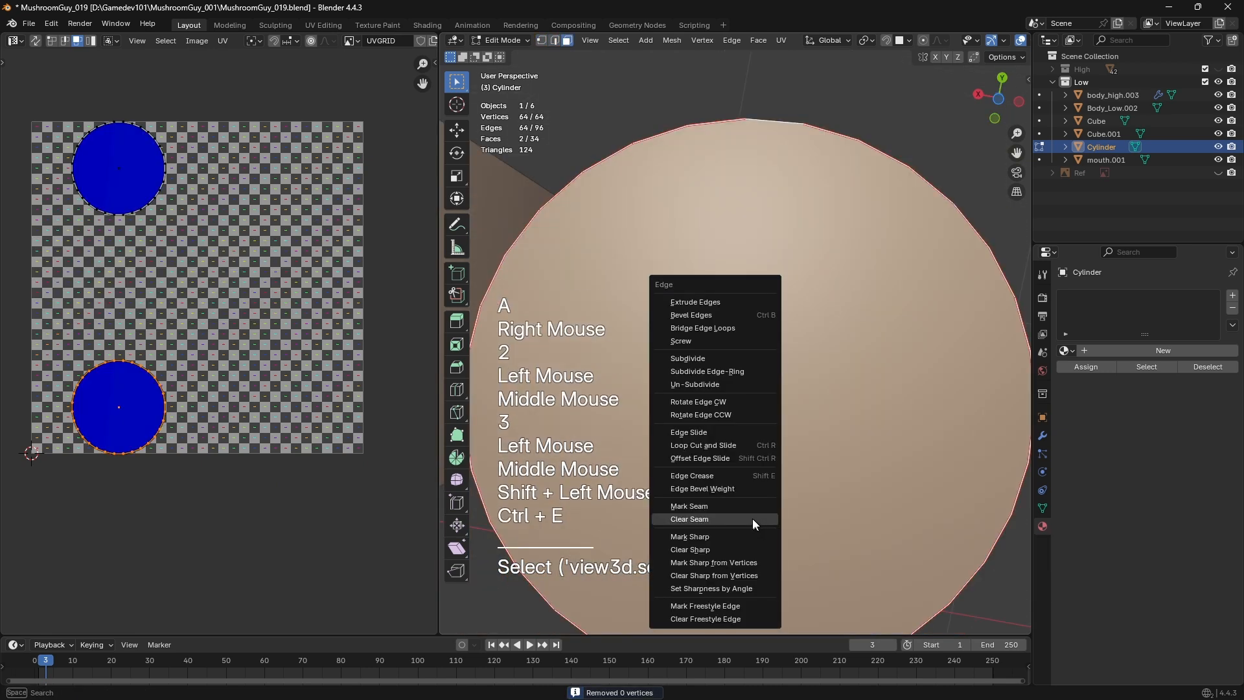
click(753, 518)
Unwrap the whole cylinder so the side and both caps become separate UV islands
key(a)
key(u)
click(752, 519)
middle_drag(114, 370, 128, 362)
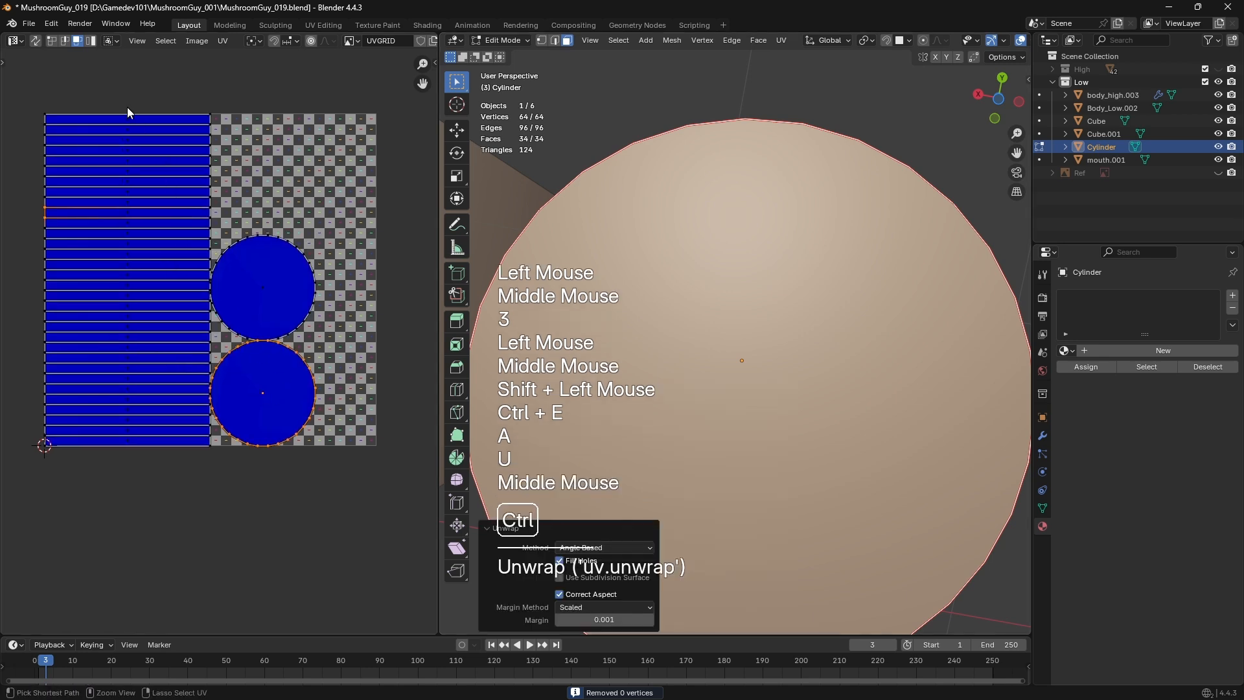
key(ctrl+z)
key(u)
click(698, 281)
scroll(93, 231, up, 2)
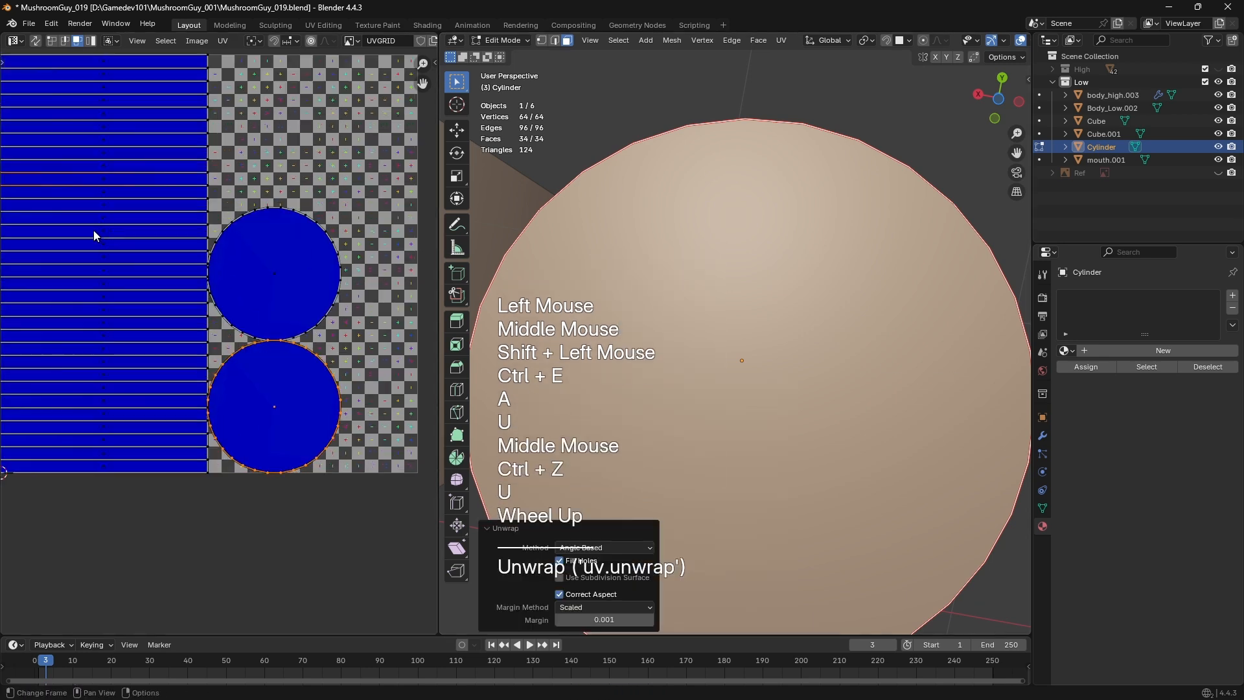
Switch UV selection to Island mode and select the cylinder's side island
key(ctrl+Tab)
click(120, 215)
scroll(118, 231, down, 1)
click(118, 231)
middle_drag(118, 232, 148, 210)
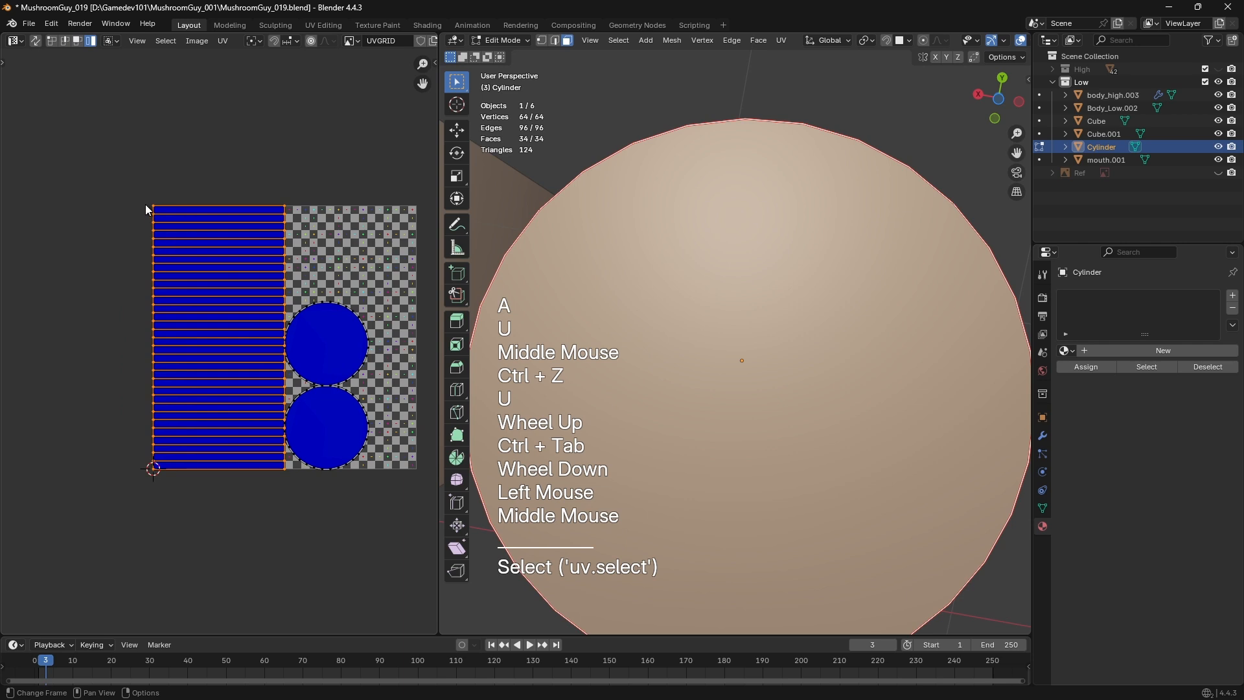
Move the side island horizontally out of the UV grid, just past the grid's left edge
drag(294, 495, 293, 496)
key(g)
key(x)
click(417, 460)
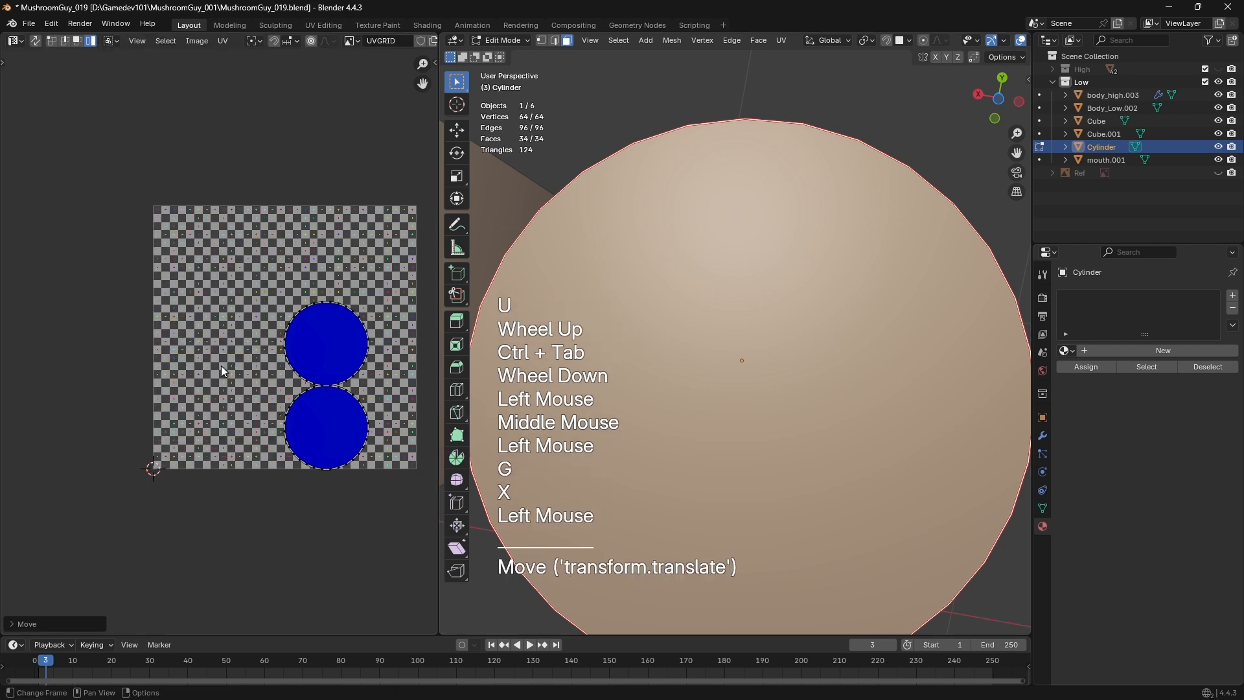
key(g)
key(x)
click(376, 371)
Move both circular cap islands together into the upper right corner of the UV grid
middle_drag(376, 372, 267, 353)
click(243, 334)
shift+click(253, 418)
key(g)
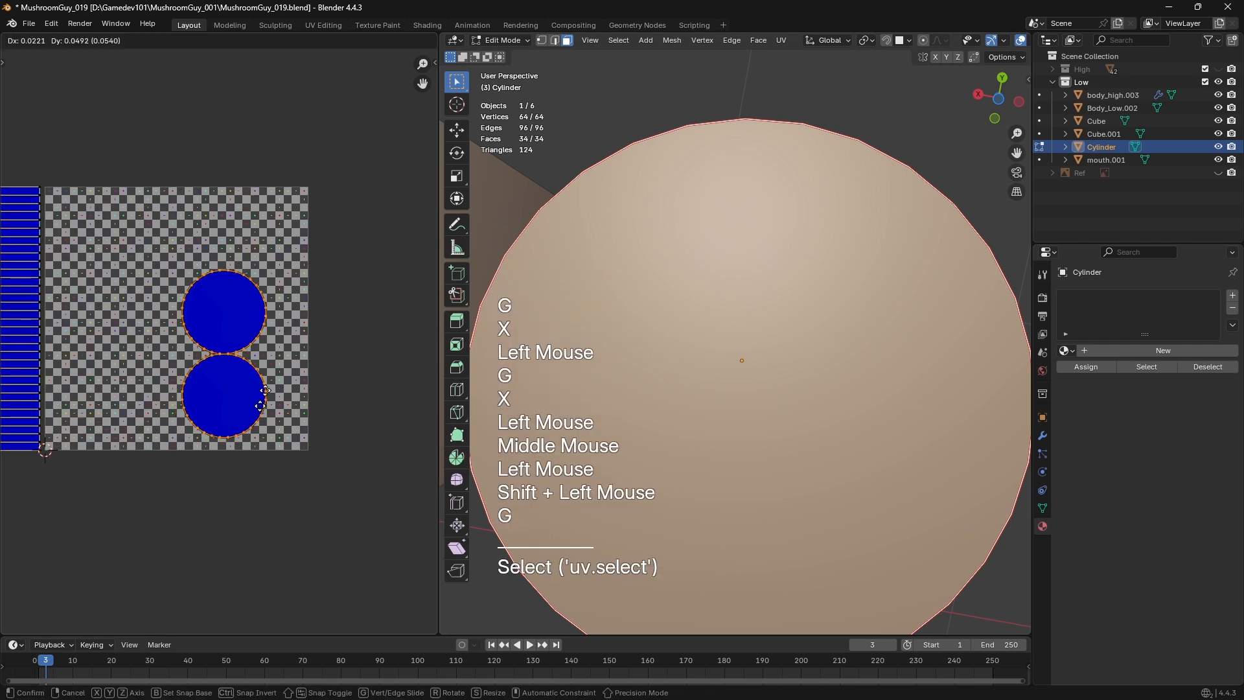
click(327, 413)
key(shift+d)
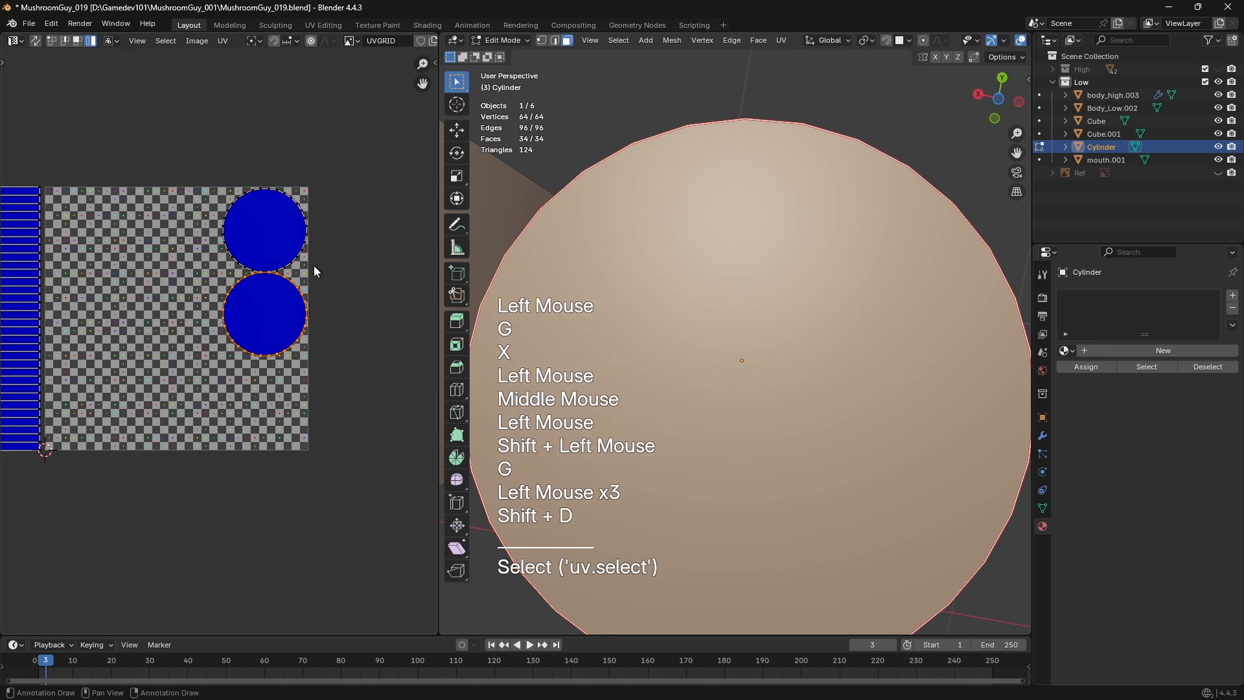
Move the side island horizontally back inside the UV grid, against the grid's left edge
shift+middle_drag(130, 185, 399, 212)
drag(120, 161, 352, 546)
middle_drag(325, 459, 232, 457)
key(g)
key(x)
shift+click(386, 200)
middle_drag(386, 200, 305, 212)
Leave Edit Mode to view the cylinder beside the box, and reopen its mesh for inspection
middle_drag(745, 363, 916, 469)
key(Tab)
scroll(843, 421, down, 2)
middle_drag(842, 421, 742, 348)
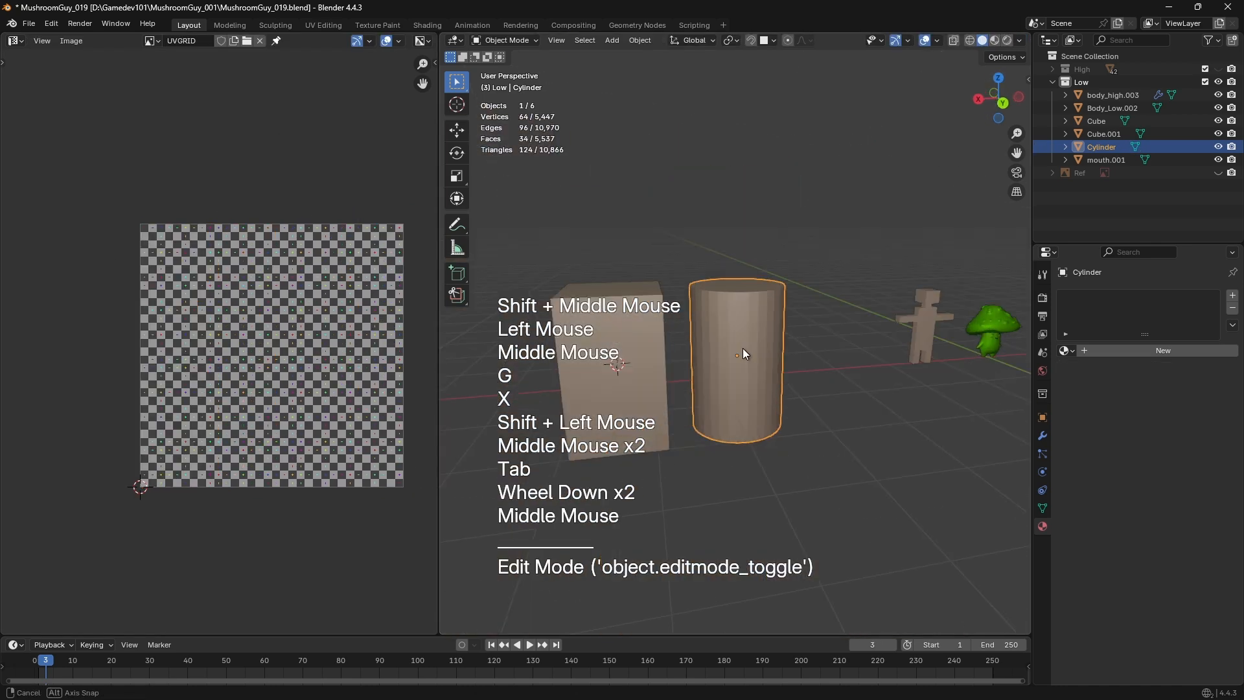
scroll(742, 311, up, 2)
key(Tab)
mouse_move(742, 284)
middle_down()
mouse_move(616, 322)
mouse_move(600, 306)
mouse_move(765, 285)
middle_up()
Open the box in Edit Mode and select its top face to view that face's UV
key(Tab)
click(608, 309)
scroll(607, 309, down, 1)
key(Tab)
click(765, 285)
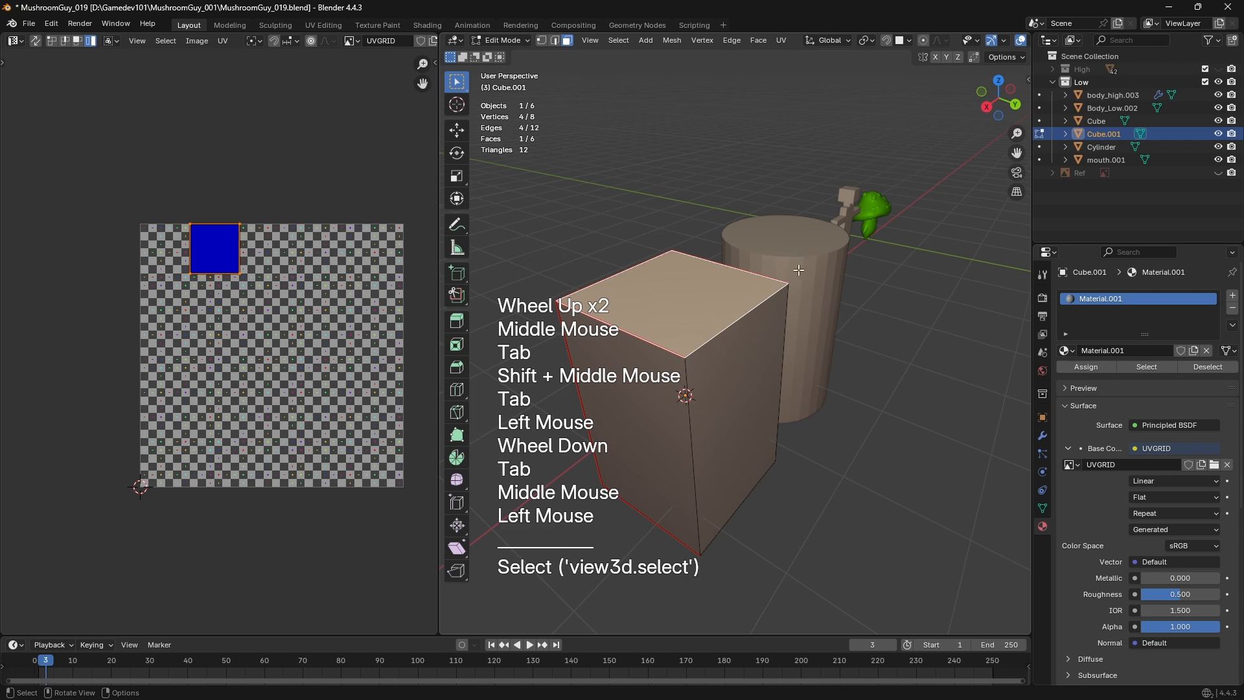
Reopen the cylinder in Edit Mode to compare its UV islands with the box
key(Tab)
click(818, 247)
key(Tab)
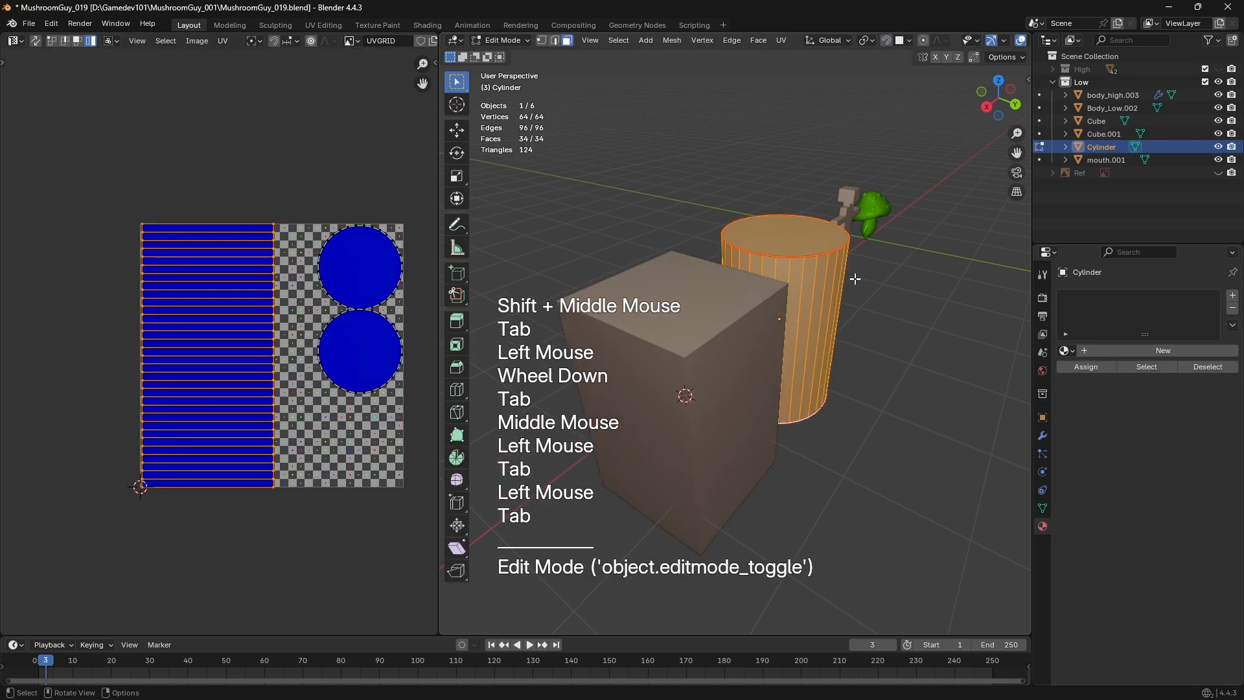
middle_drag(856, 275, 673, 436)
Return to the box in Edit Mode and select several of its faces to inspect how they are split by seams
key(Tab)
click(675, 302)
key(Tab)
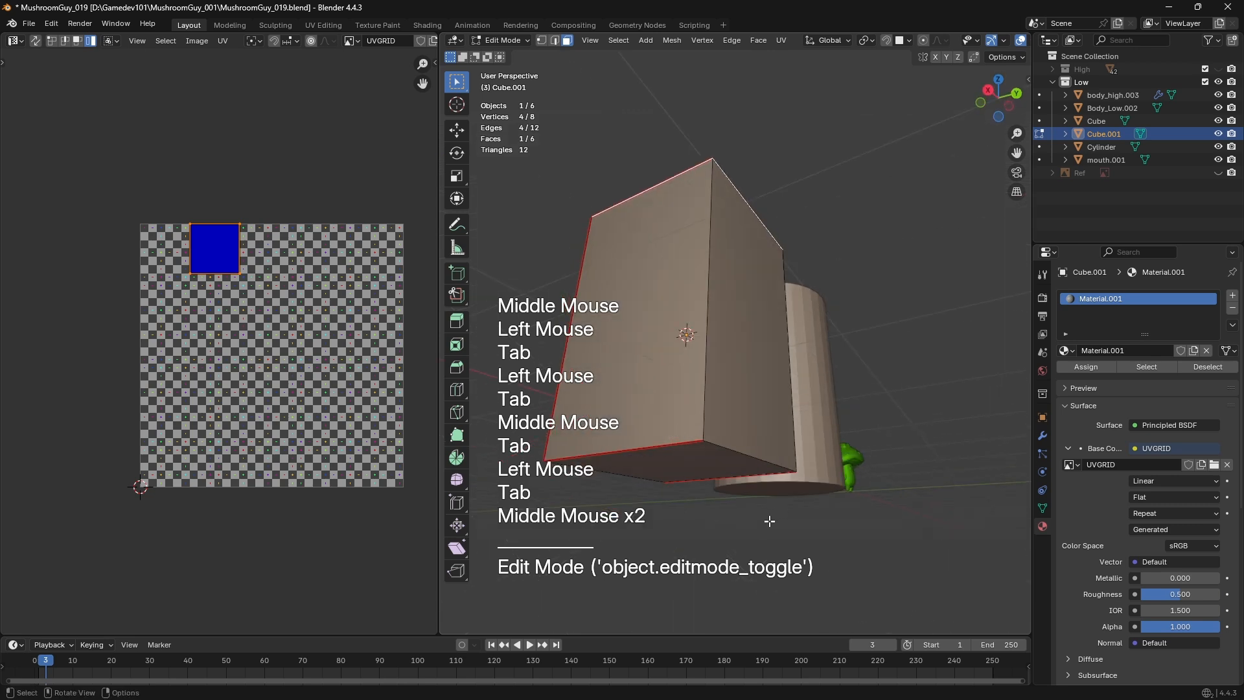
key(3)
middle_drag(752, 492, 671, 337)
click(739, 381)
shift+click(739, 381)
shift+click(754, 375)
shift+click(703, 383)
shift+click(721, 356)
middle_drag(583, 294, 647, 280)
Leave Edit Mode and select the cylinder as the active object
key(Tab)
click(900, 332)
shift+middle_drag(900, 332, 764, 343)
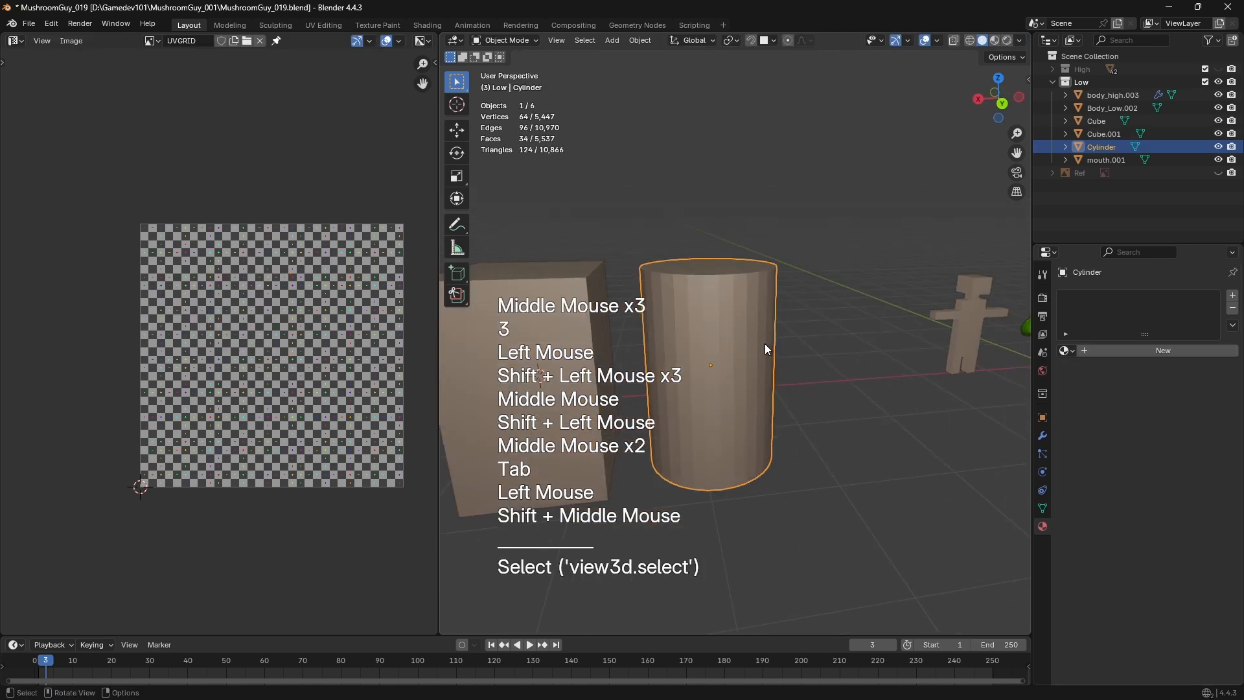
Open the cylinder in Edit Mode and view its UV islands with the whole mesh selected
key(Tab)
key(a)
key(a)
ctrl+middle_drag(843, 353, 556, 323)
double_click(712, 363)
scroll(732, 331, up, 1)
middle_drag(746, 331, 696, 382)
Select a vertical side edge of the cylinder for seam editing and return to Object Mode
key(2)
click(772, 388)
middle_drag(697, 383, 1022, 354)
key(ctrl+e)
middle_drag(842, 194, 729, 321)
click(726, 322)
scroll(728, 578, down, 1)
middle_drag(821, 436, 742, 408)
key(Tab)
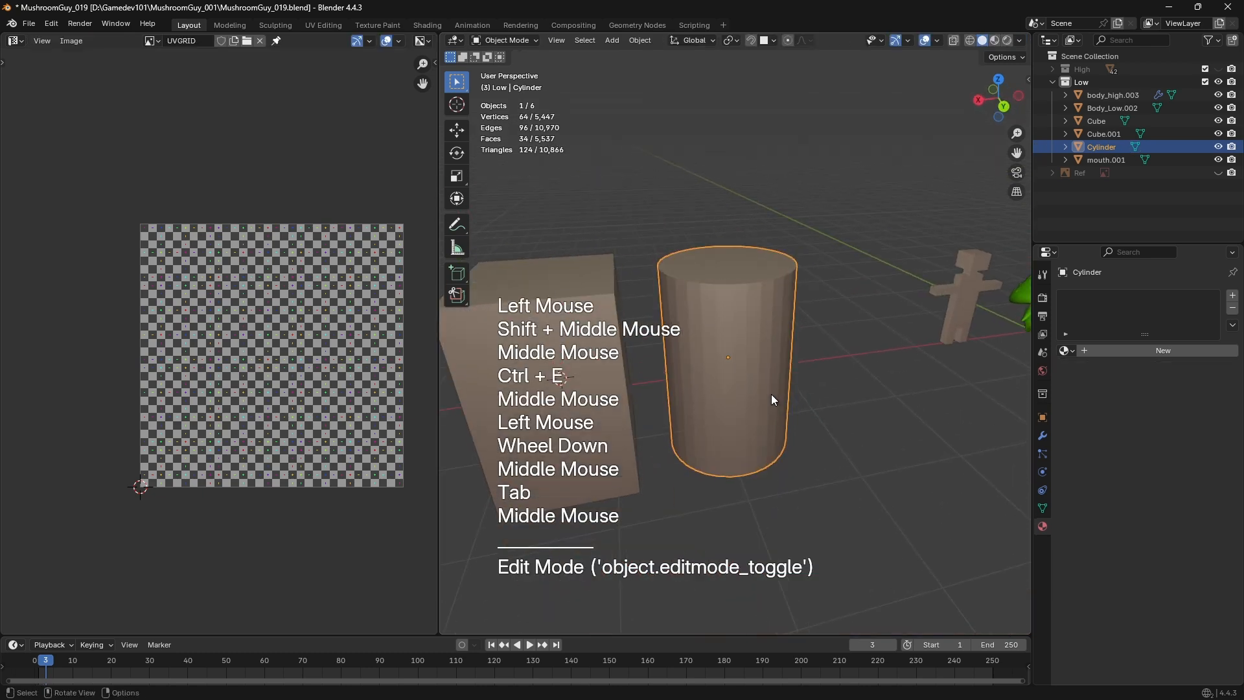
Snap the 3D cursor to the world origin, add a cone mesh and clear its location
shift+middle_drag(771, 394, 765, 351)
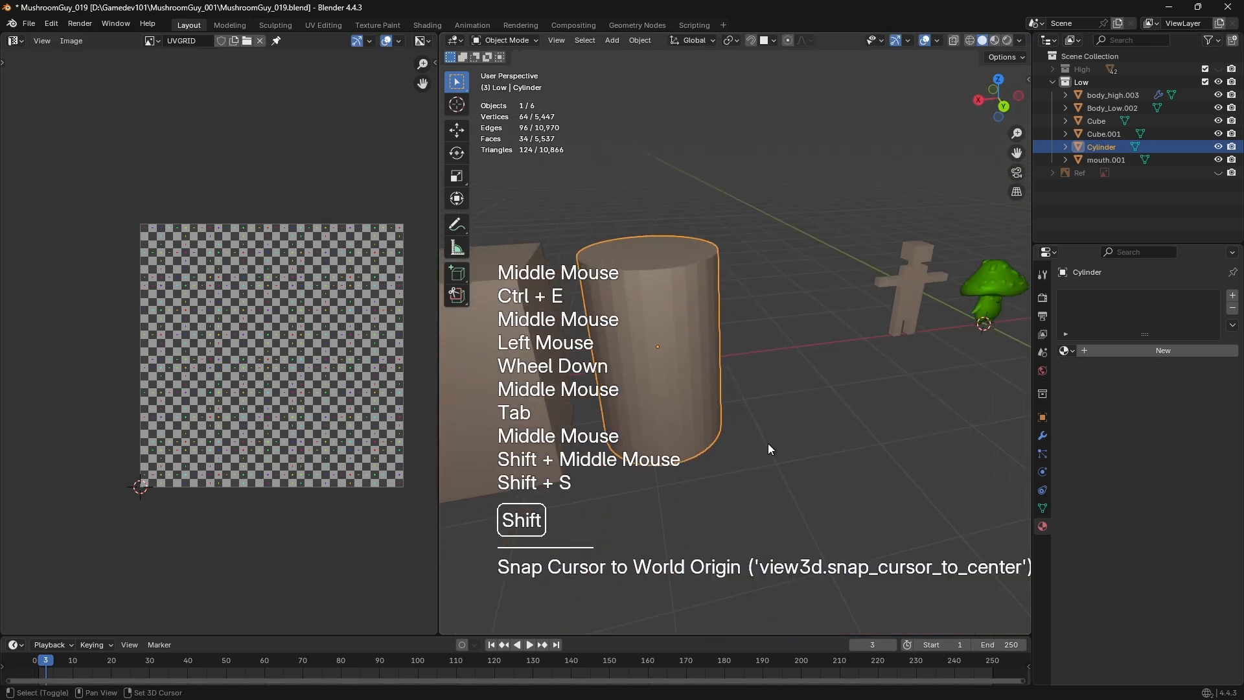
key(Tab)
key(shift+a)
key(Tab)
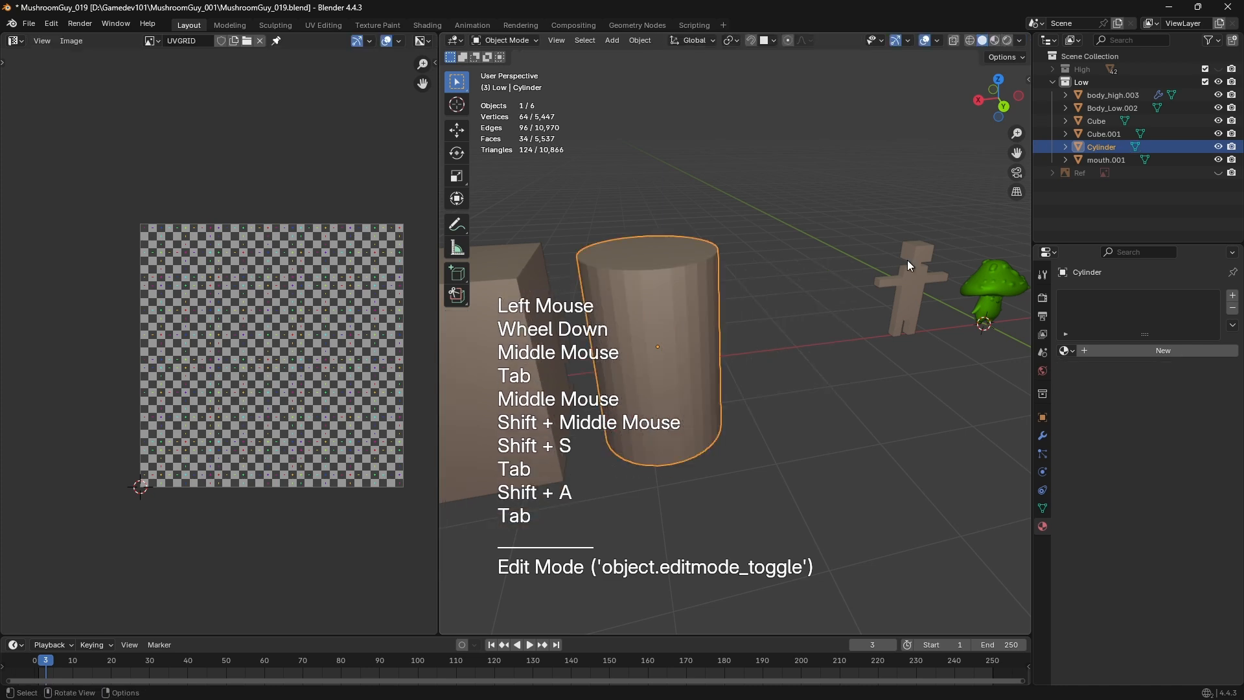
key(shift+a)
mouse_move(869, 258)
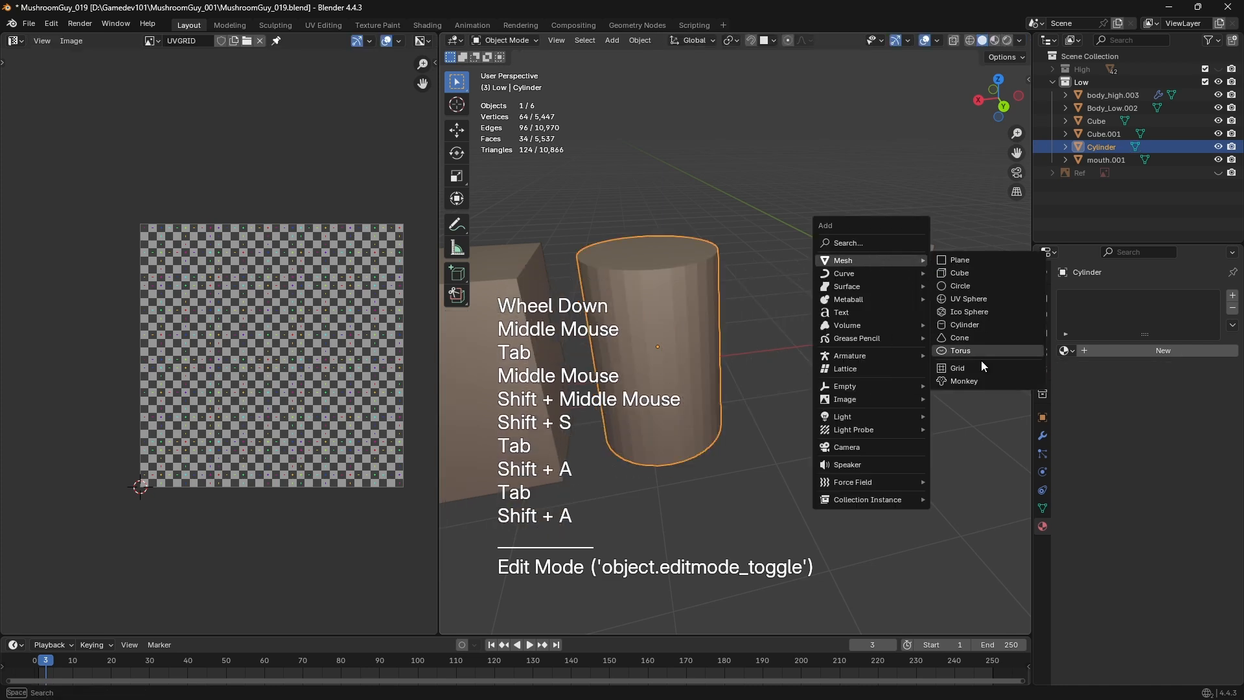
click(979, 338)
scroll(955, 466, down, 1)
key(alt+g)
Move the cone about 3.15 m along X on the ground plane, placing it next to the cylinder
key(shift+z)
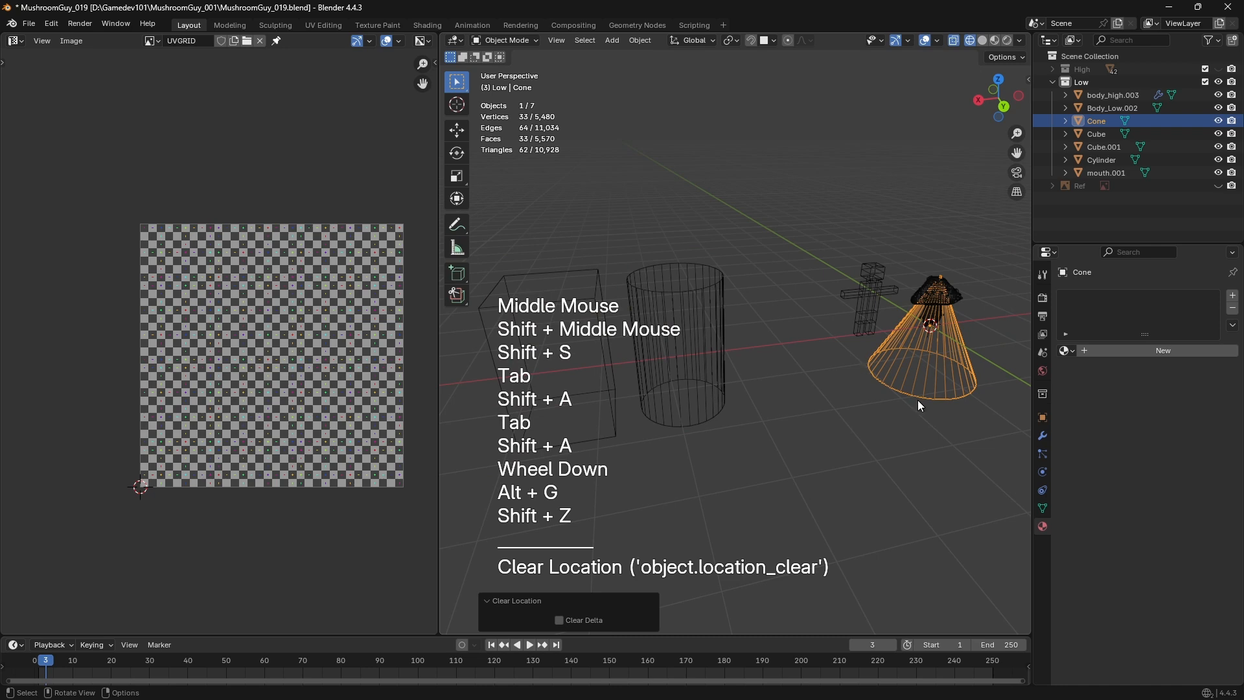
key(g)
key(shift+z)
click(885, 414)
key(z)
middle_drag(908, 405, 784, 378)
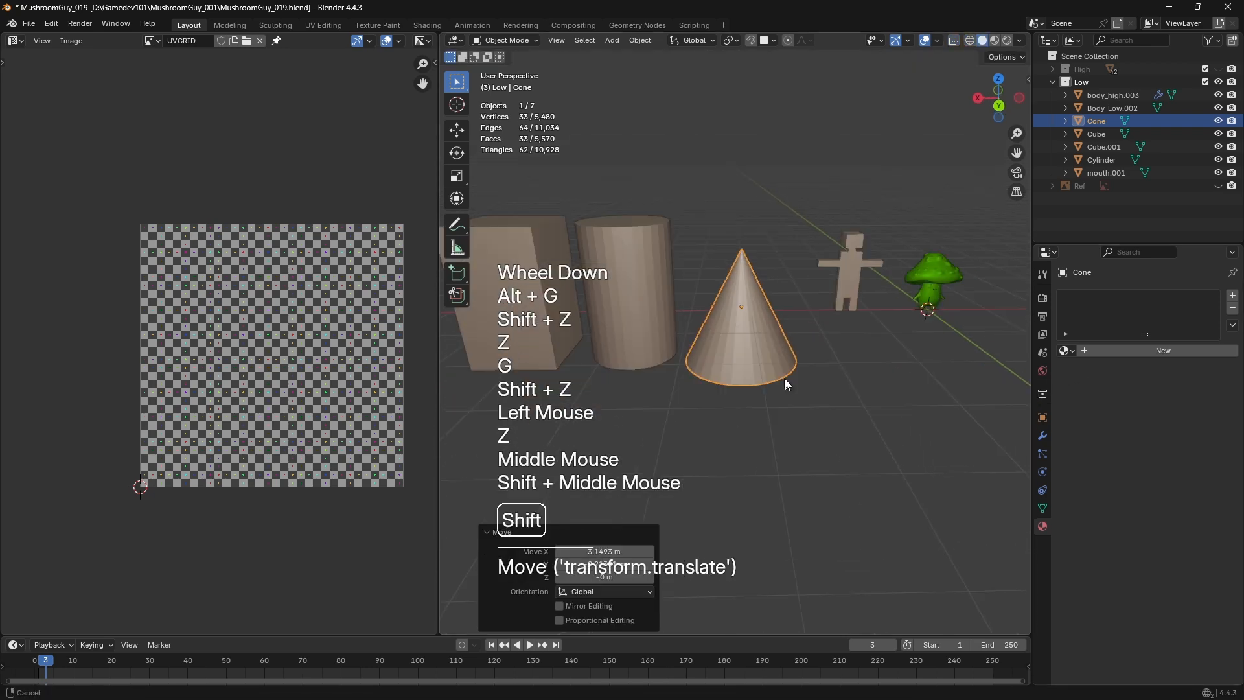
Open the cone in Edit Mode, check its tip vertex and return to Object Mode
scroll(745, 273, up, 2)
key(Tab)
key(1)
click(694, 160)
shift+middle_drag(586, 180, 694, 250)
key(Tab)
Try tapering the cylinder by scaling down its top face, and undo the change
click(695, 250)
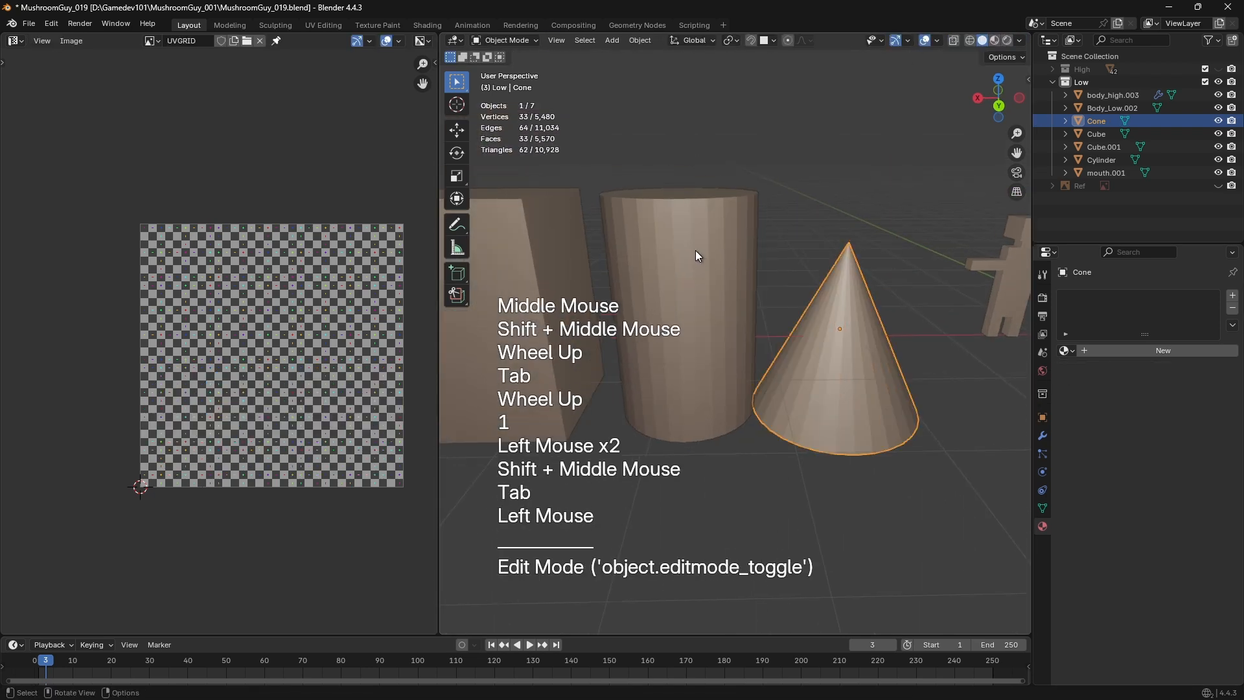
key(Tab)
key(3)
click(697, 197)
key(s)
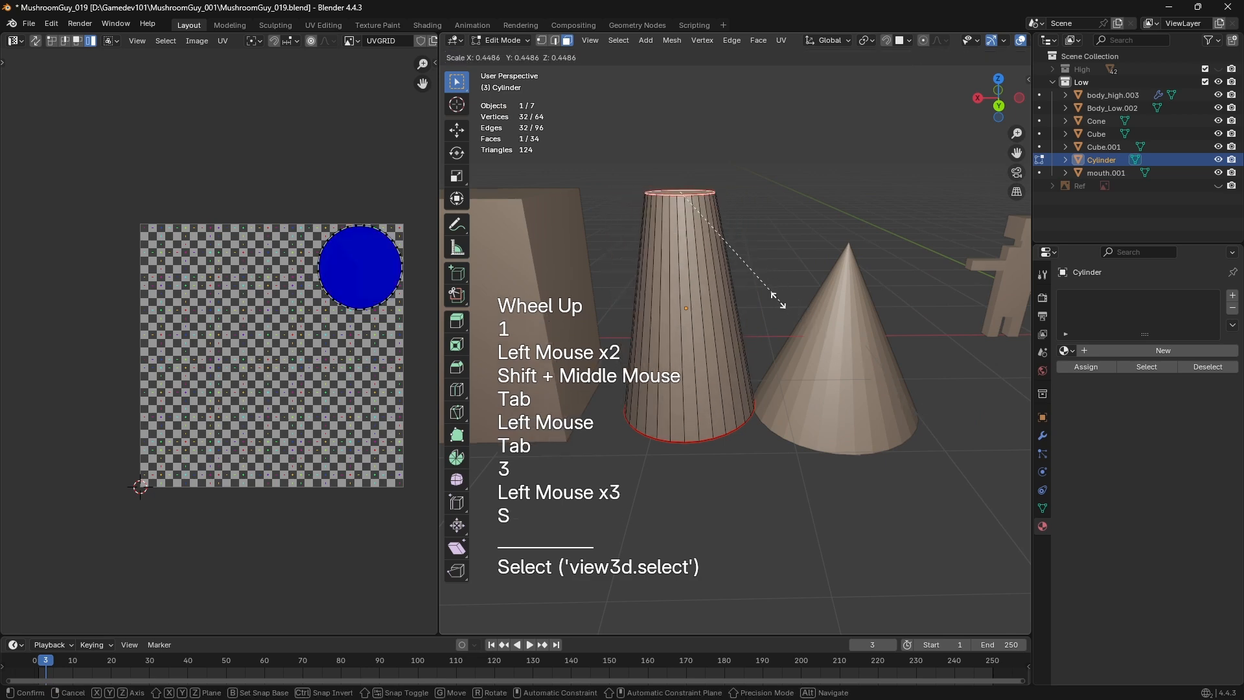
click(866, 365)
key(ctrl+z)
key(Tab)
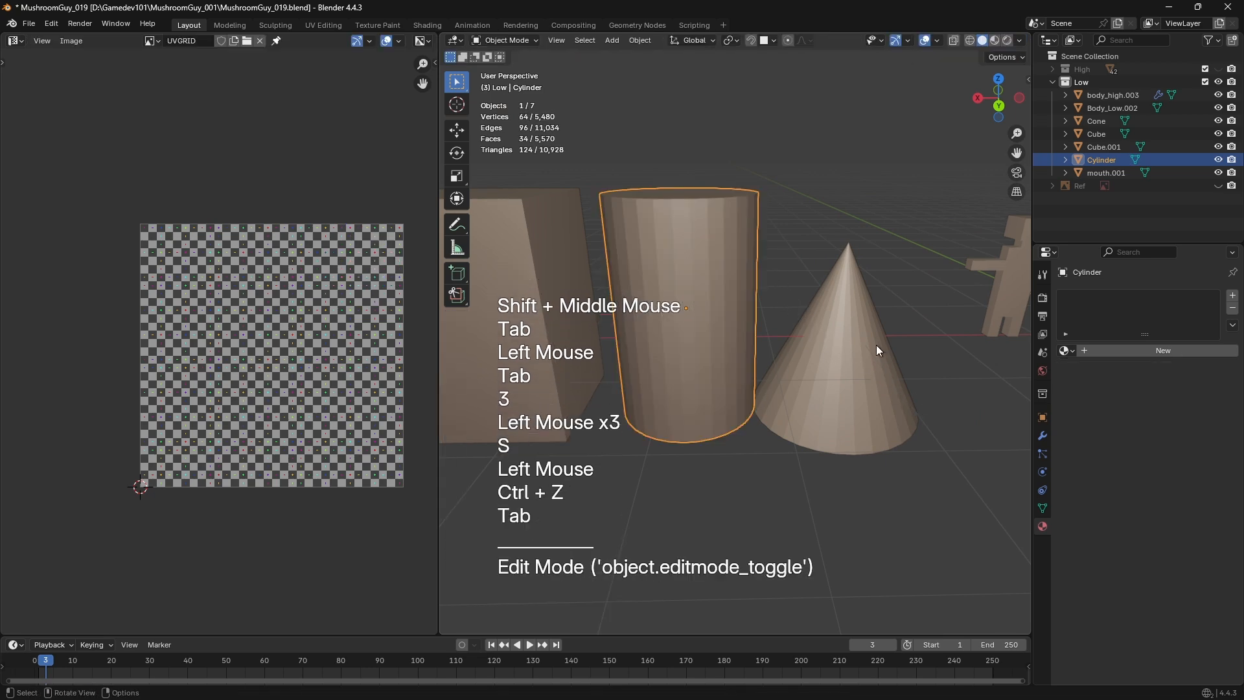
Open the cone in Edit Mode and raise its tip vertex about 2.41 m along Z
click(877, 344)
shift+middle_drag(876, 345, 823, 422)
key(Tab)
key(1)
click(755, 194)
key(g)
key(z)
click(847, 221)
shift+middle_drag(847, 220, 836, 363)
scroll(814, 339, up, 2)
shift+middle_drag(836, 363, 939, 447)
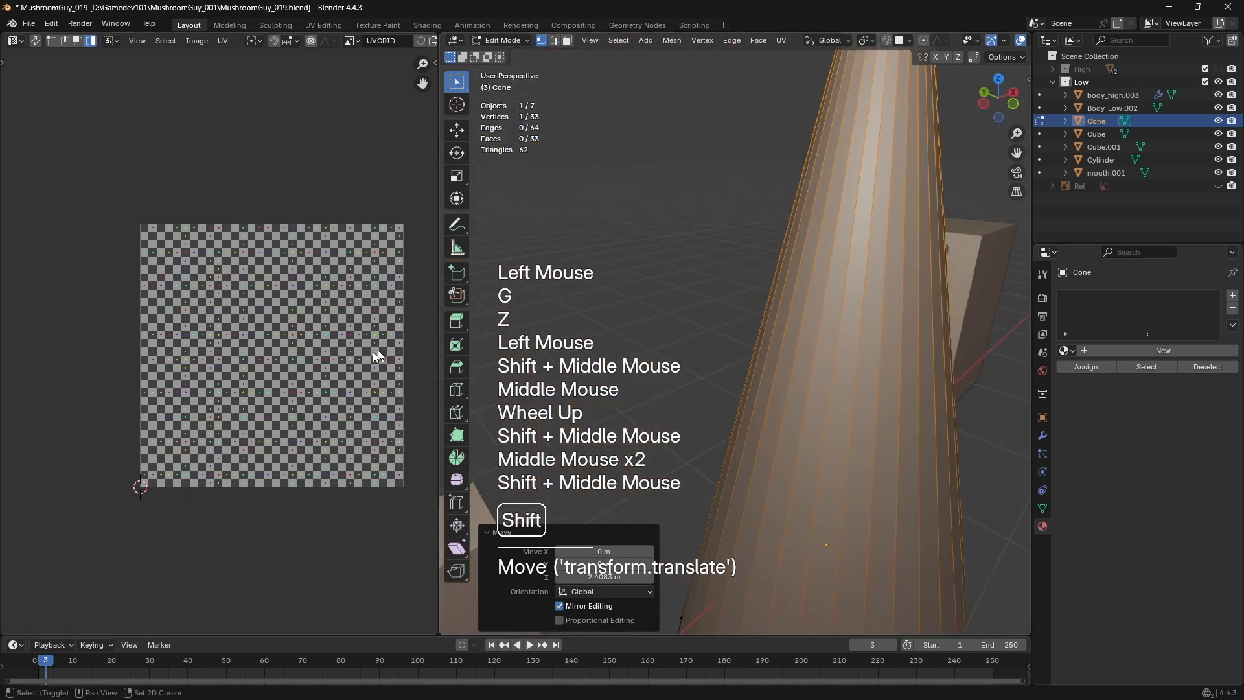
Mark one slanted side edge of the cone, running from tip to base, as a seam
middle_drag(130, 285, 328, 331)
scroll(737, 401, down, 2)
key(2)
middle_drag(737, 402, 583, 360)
click(786, 446)
key(ctrl+e)
click(787, 446)
Select the cone's base face and mark its boundary as a seam
key(3)
click(804, 363)
key(ctrl+e)
click(805, 356)
Select the whole cone and unwrap it with the Angle Based method
scroll(291, 363, down, 2)
key(a)
key(u)
click(739, 313)
scroll(352, 287, up, 1)
middle_drag(353, 286, 344, 272)
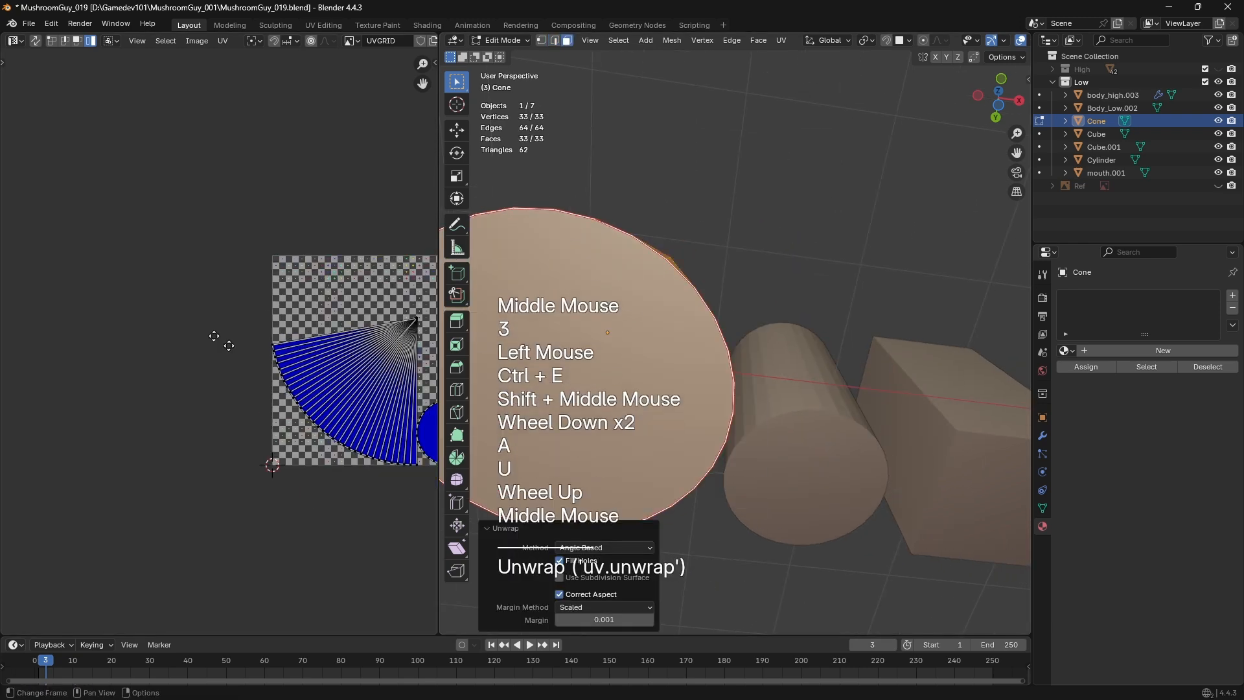
scroll(343, 272, up, 1)
middle_drag(305, 209, 343, 285)
click(280, 464)
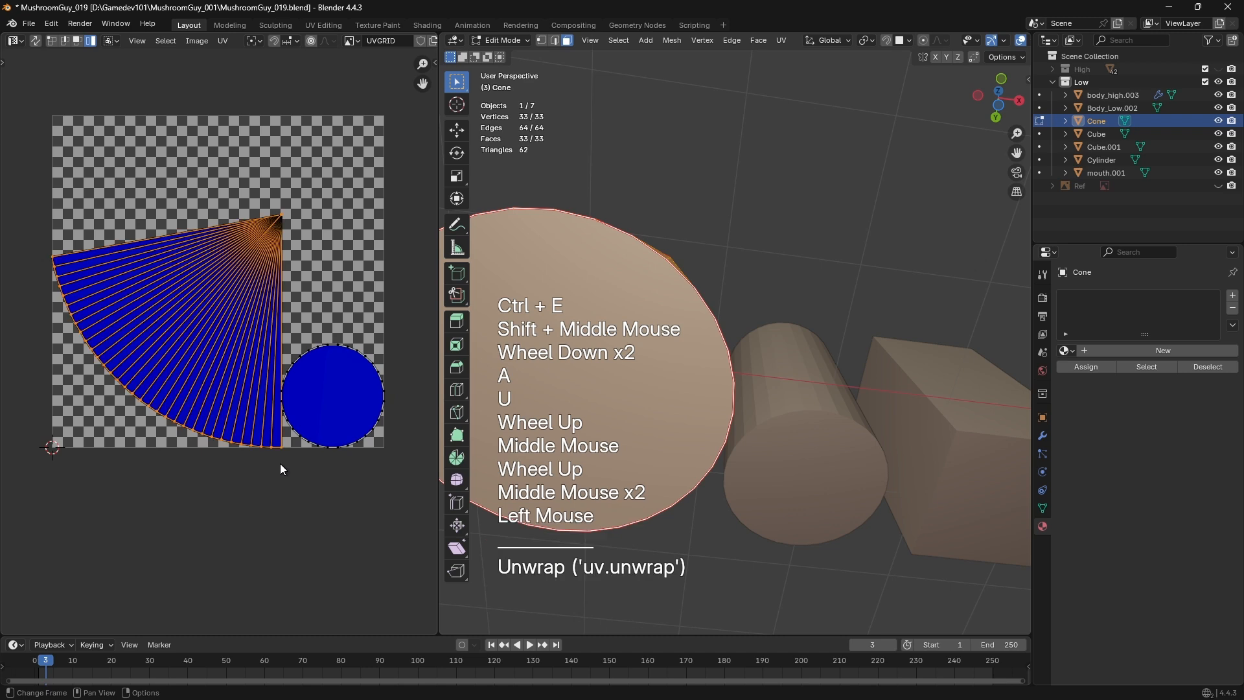
Select the cone's side seam edge and the faces on both sides of it to compare their UV positions
middle_drag(648, 389, 664, 355)
key(2)
click(664, 355)
click(649, 366)
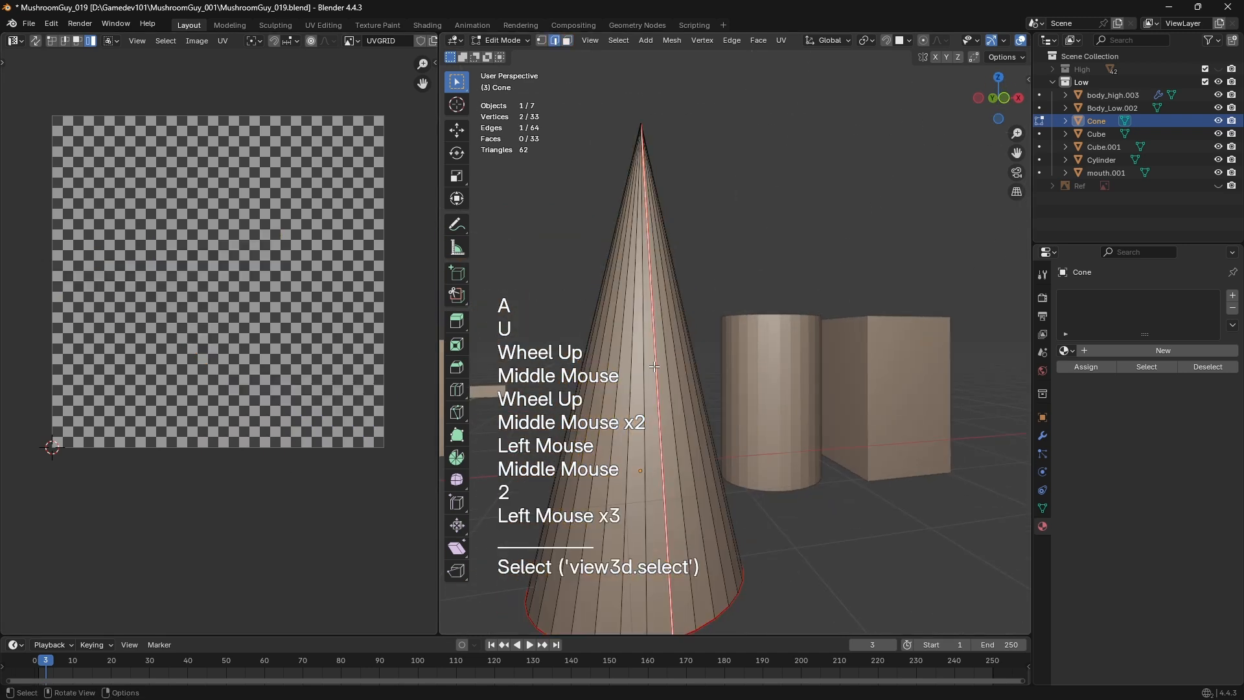
key(a)
key(3)
click(660, 388)
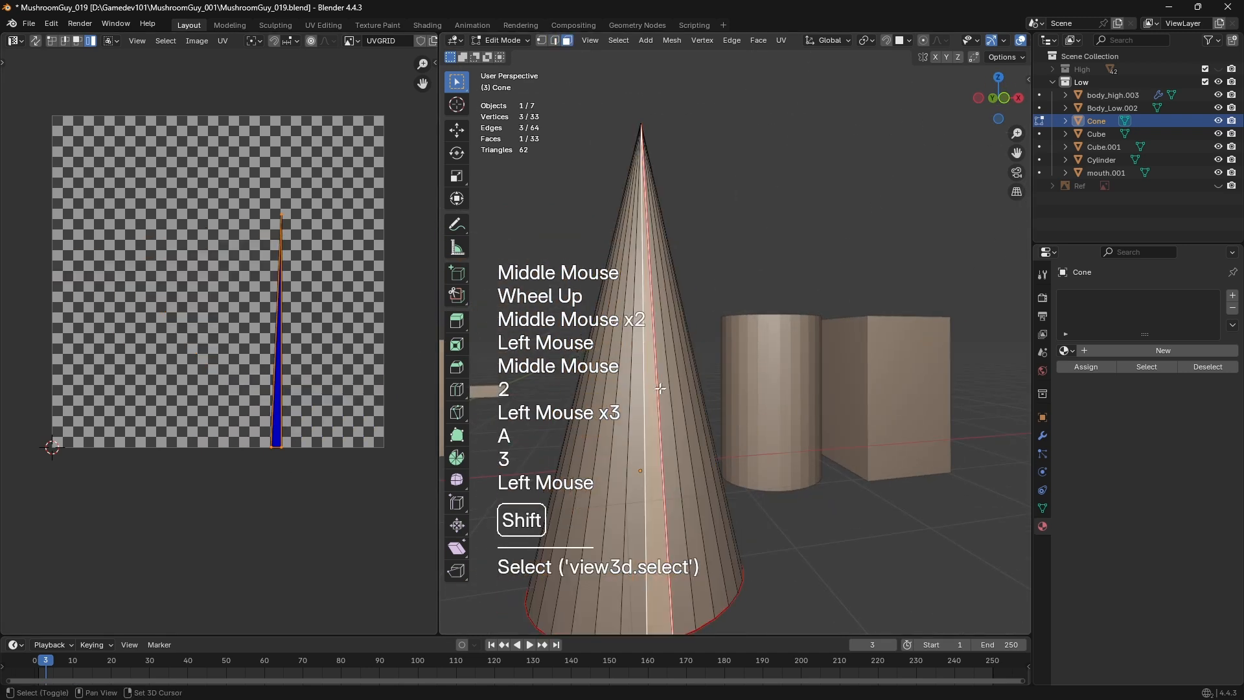
shift+click(654, 437)
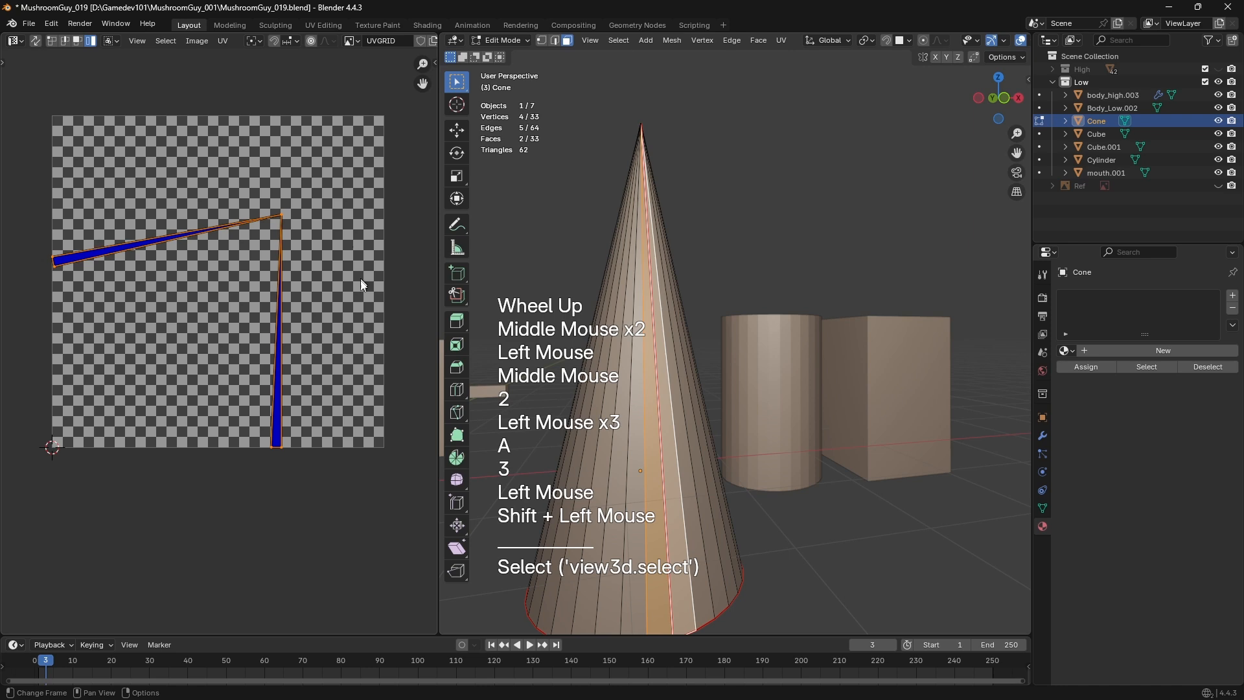
Show all of the cone's UVs and pull the rim vertex at the fan's lower end far outward
key(a)
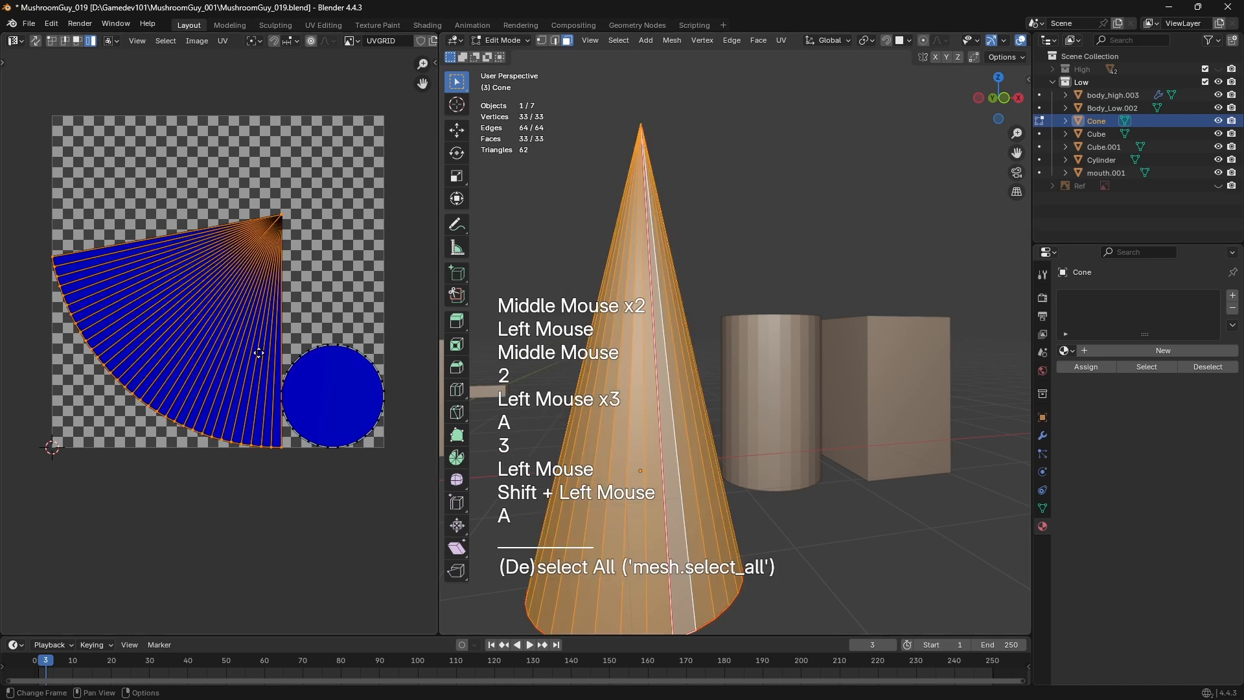
middle_drag(295, 448, 282, 448)
key(1)
click(272, 447)
key(g)
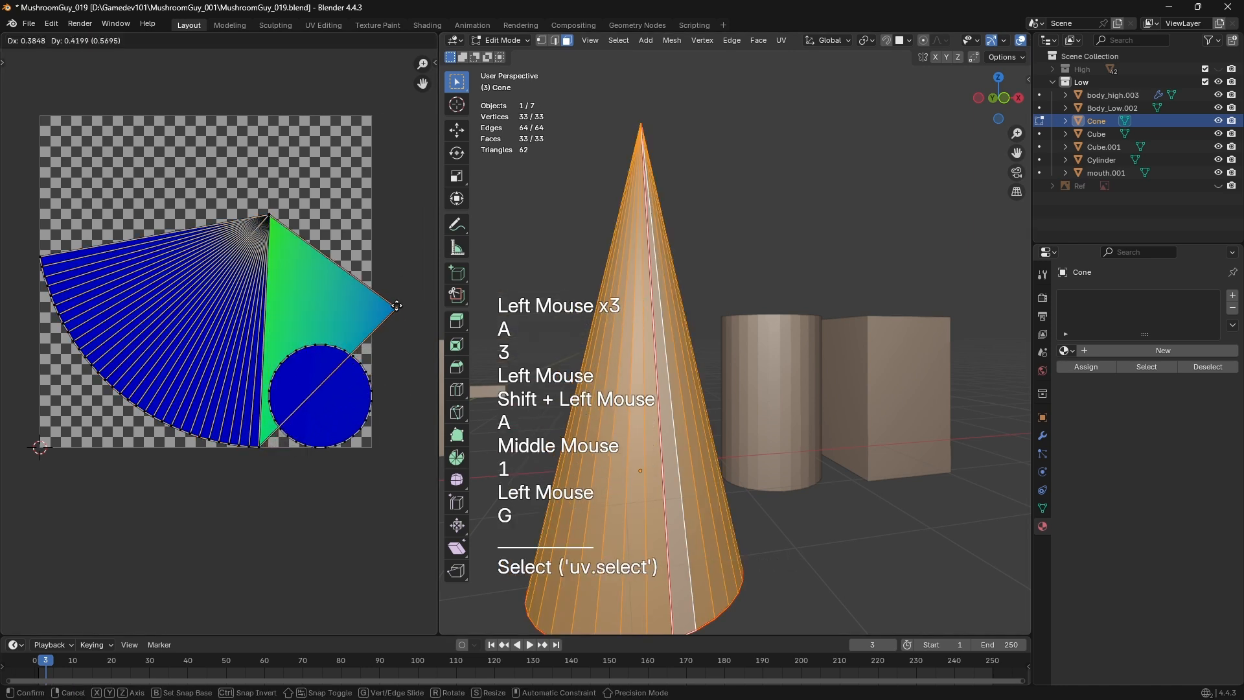
click(413, 229)
Pull the rim vertices at the fan's other end upward to widen its end slices
click(39, 251)
key(g)
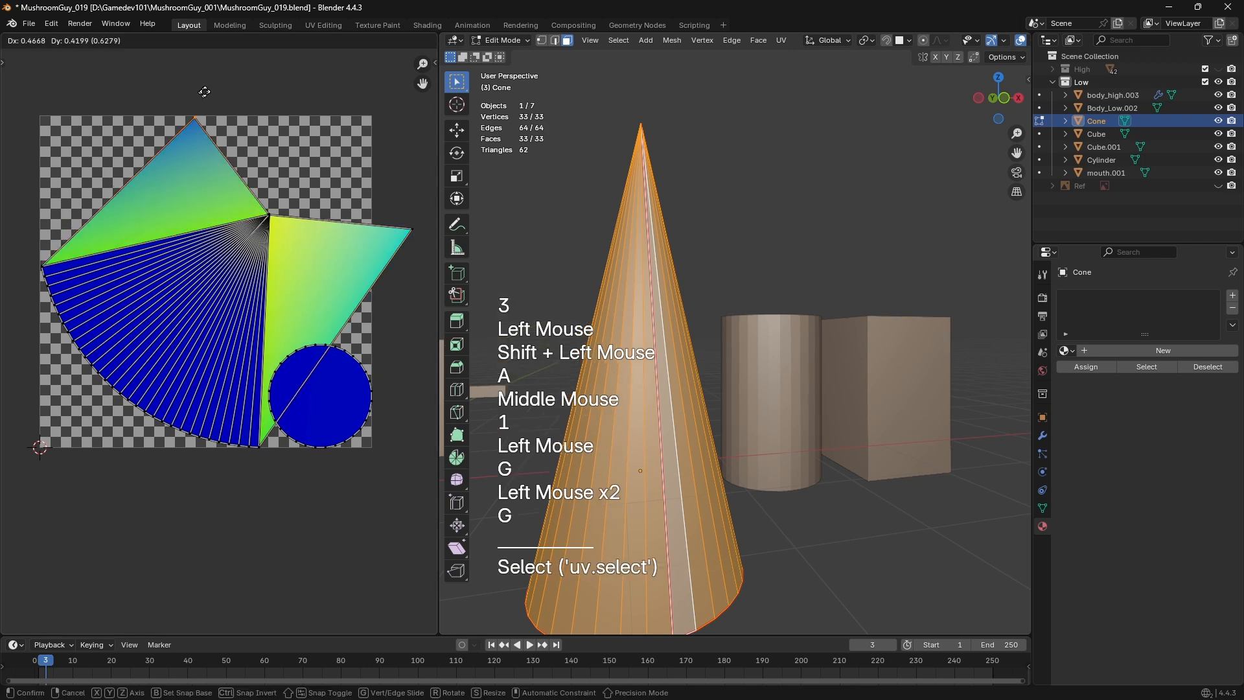
click(263, 101)
key(g)
click(88, 144)
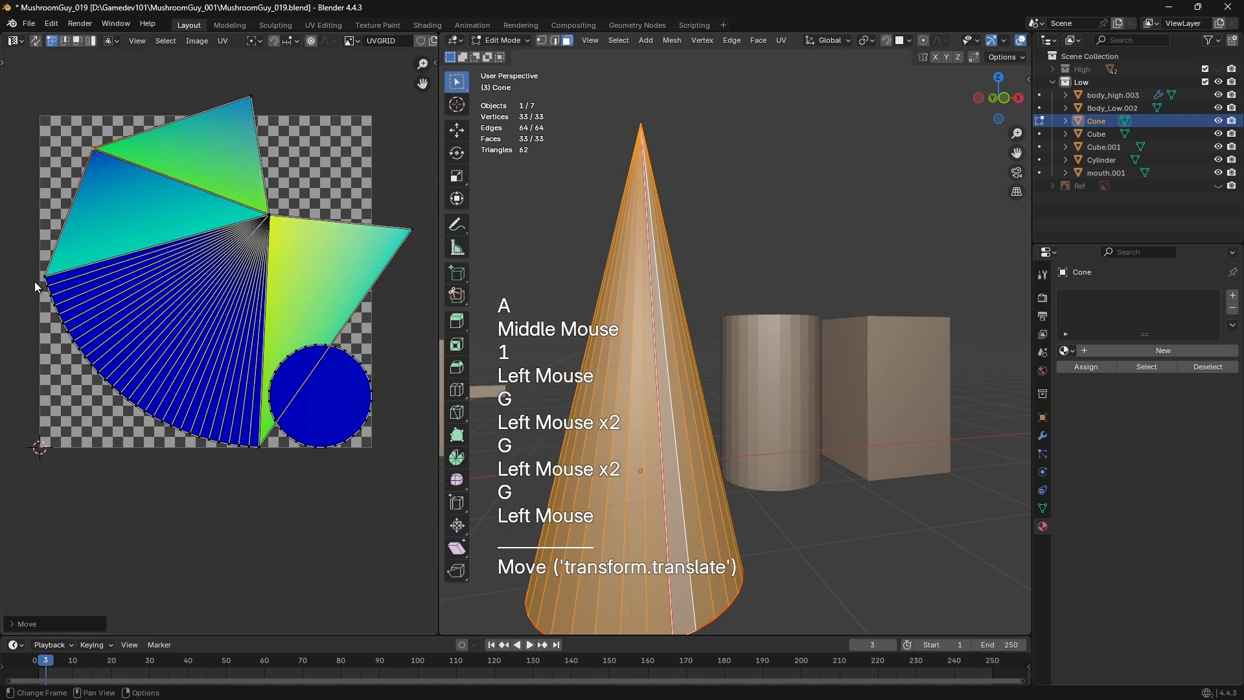
click(34, 281)
key(g)
click(65, 185)
Undo the last UV move and pull the fan's upper end vertex further across toward the opposite end
click(258, 97)
key(z)
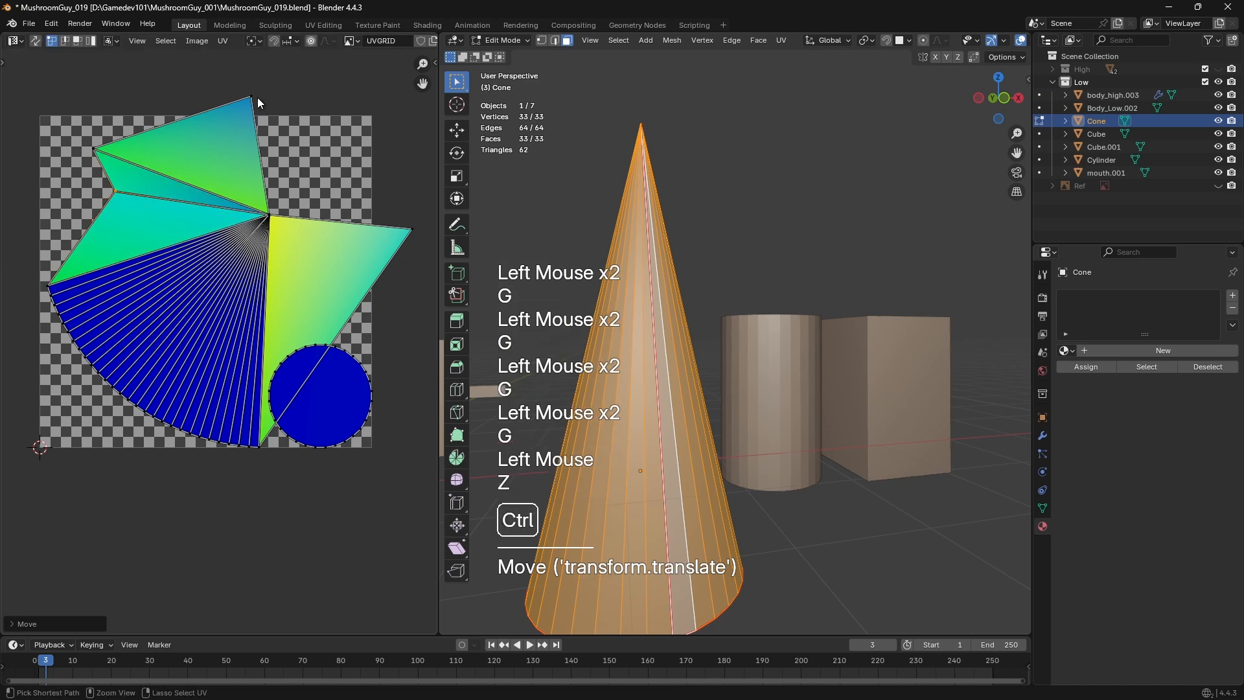
key(ctrl+z)
click(256, 96)
key(g)
click(389, 113)
Pull two more rim vertices at the fan's lower end outward around the tip
double_click(252, 454)
key(g)
click(1, 452)
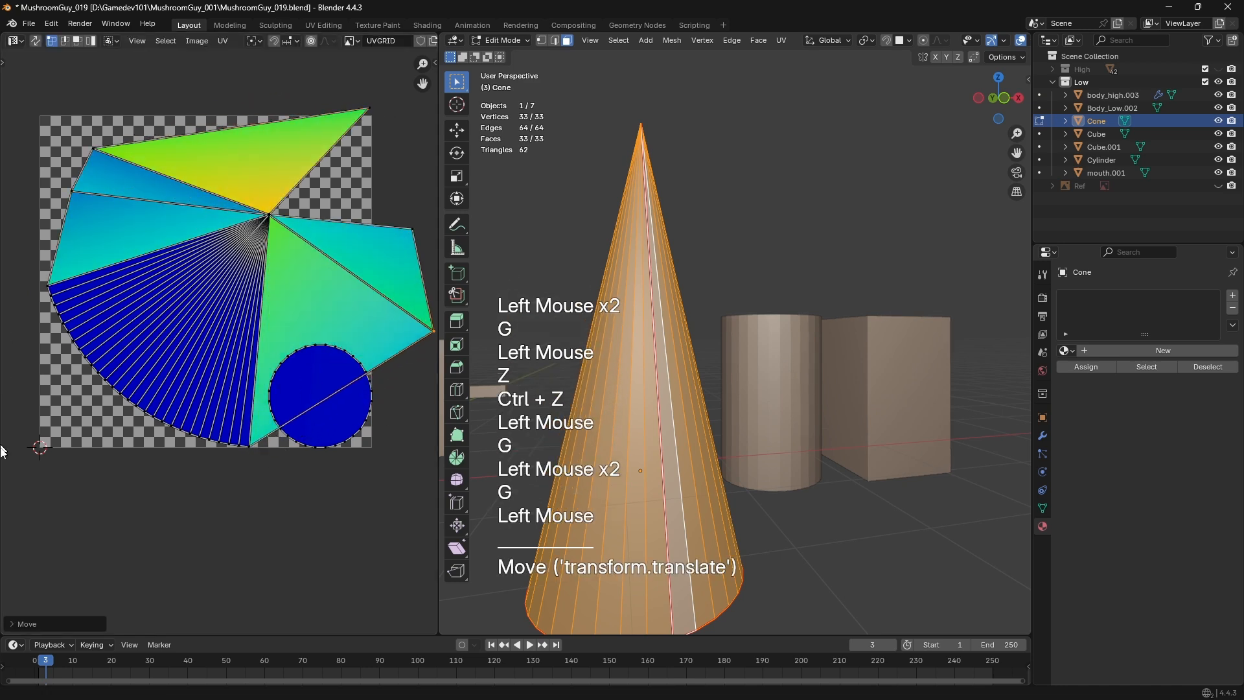
click(255, 449)
key(g)
click(409, 404)
Move the lower end's corner vertex up to meet the opposite end, closing the gap in the fan
shift+click(414, 236)
shift+middle_drag(417, 239, 279, 314)
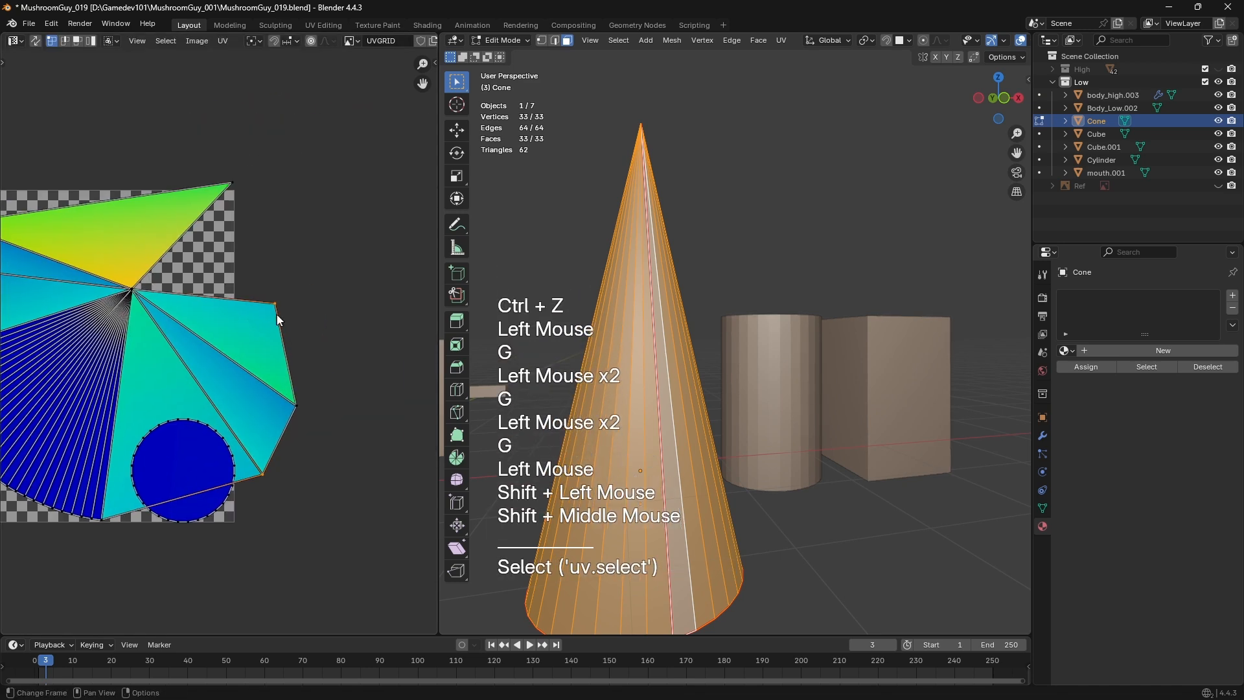
key(g)
click(255, 191)
key(ctrl+z)
click(272, 208)
key(g)
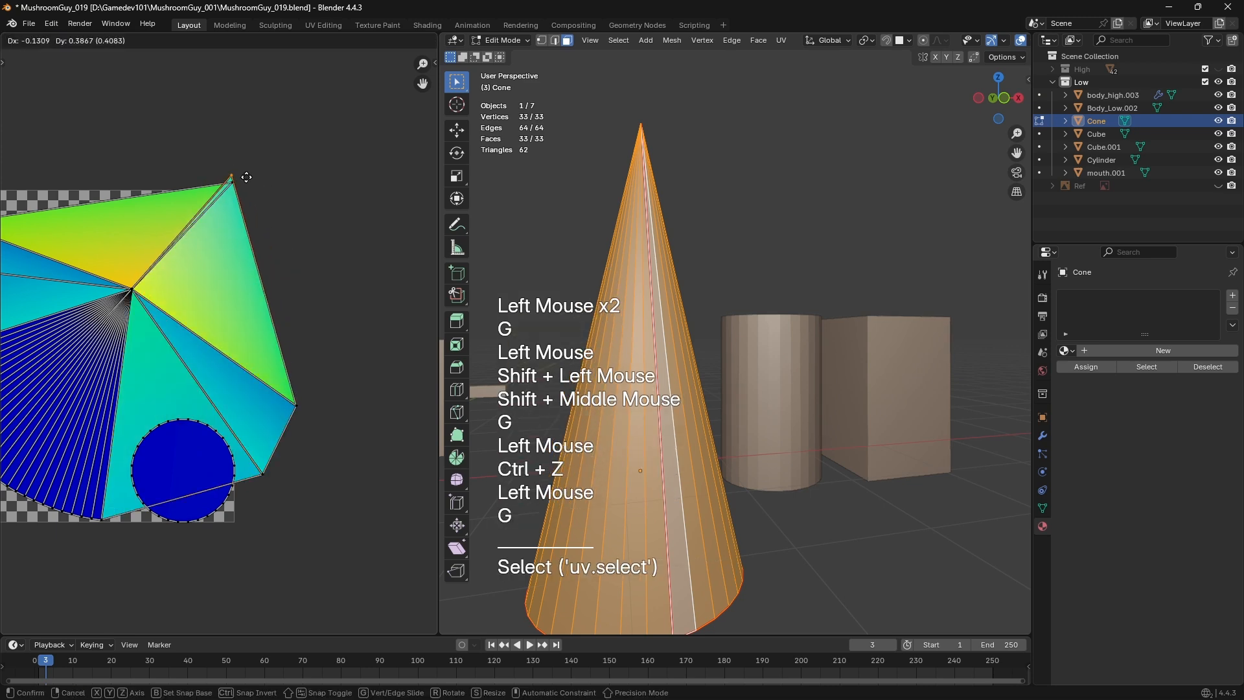
click(256, 189)
shift+scroll(255, 189, up, 1)
shift+middle_drag(36, 374, 232, 379)
Project the cone's UVs from the top view
middle_drag(745, 415, 780, 433)
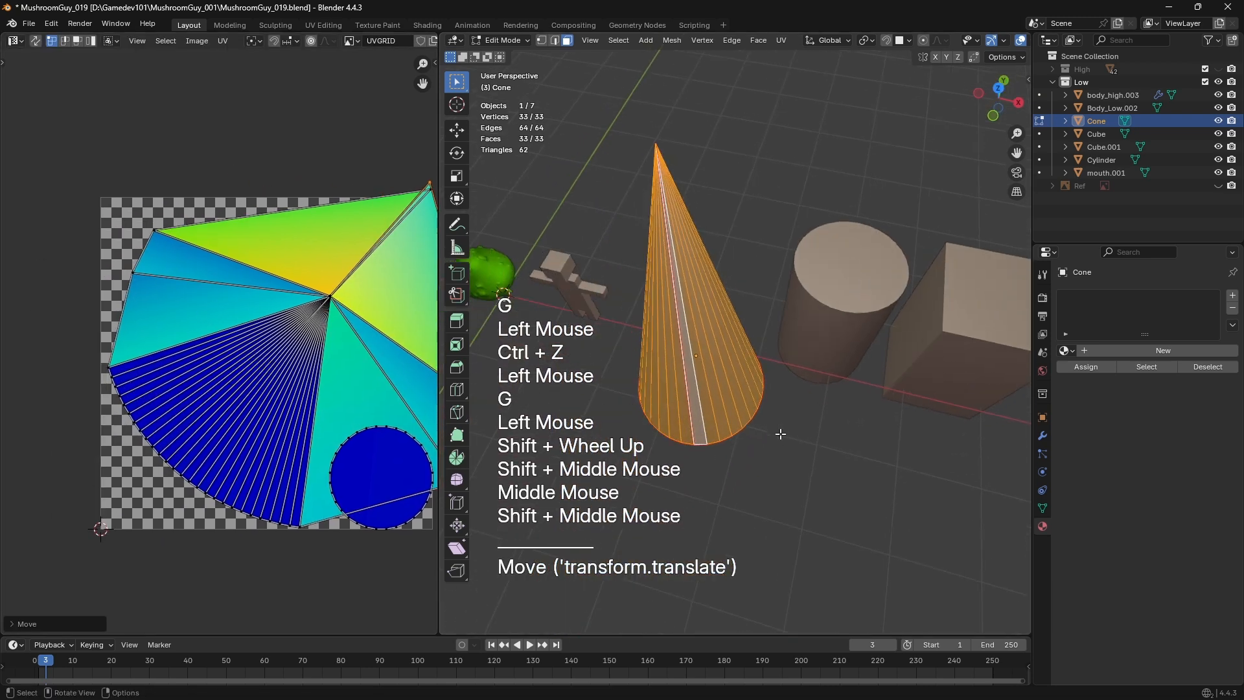
key(KP_7)
scroll(751, 362, up, 2)
key(u)
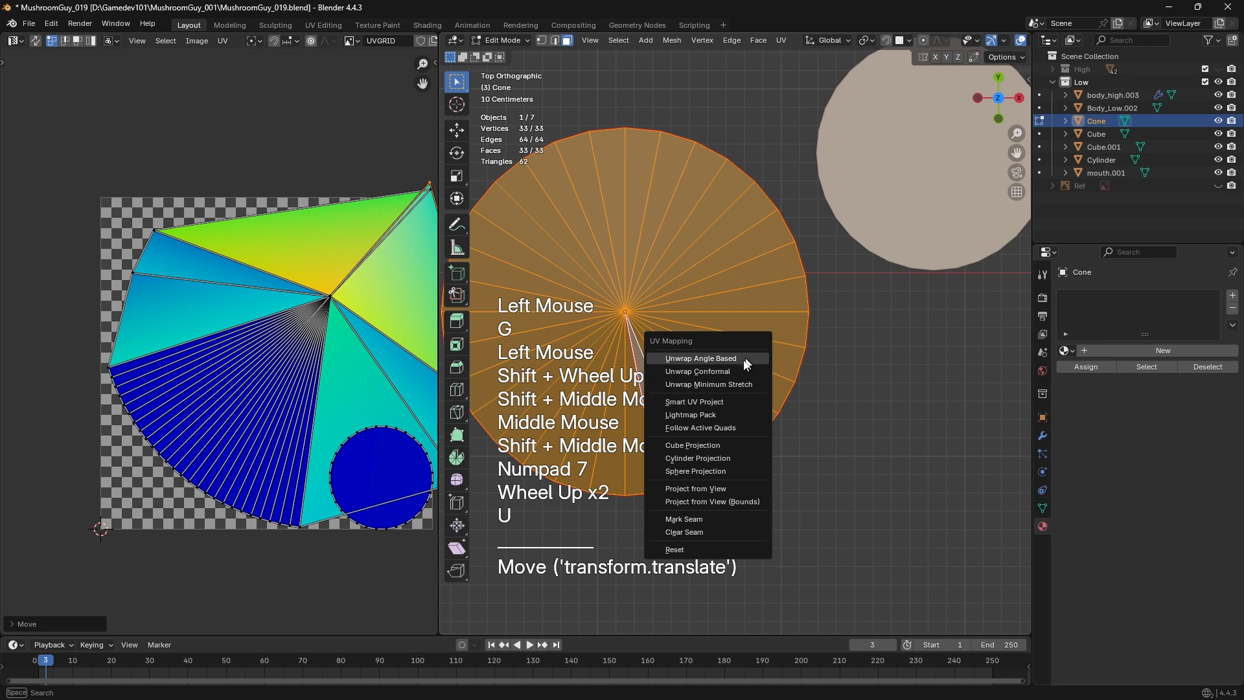
click(689, 489)
Select the whole projected disc in the UV Editor
scroll(241, 375, down, 1)
middle_drag(234, 370, 242, 375)
scroll(111, 292, up, 1)
key(1)
key(a)
key(a)
drag(21, 146, 355, 510)
Set the UV stretch display type to Area and deselect the projected UVs
key(2)
key(n)
double_click(351, 40)
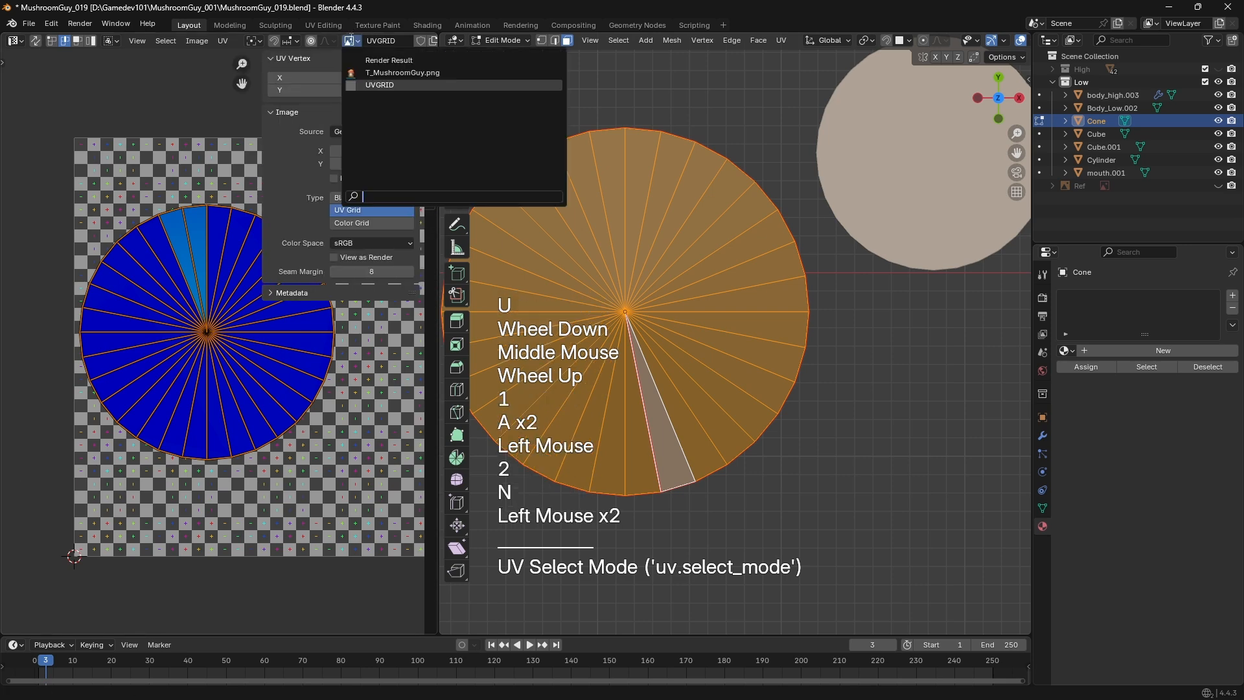
right_click(310, 43)
click(327, 42)
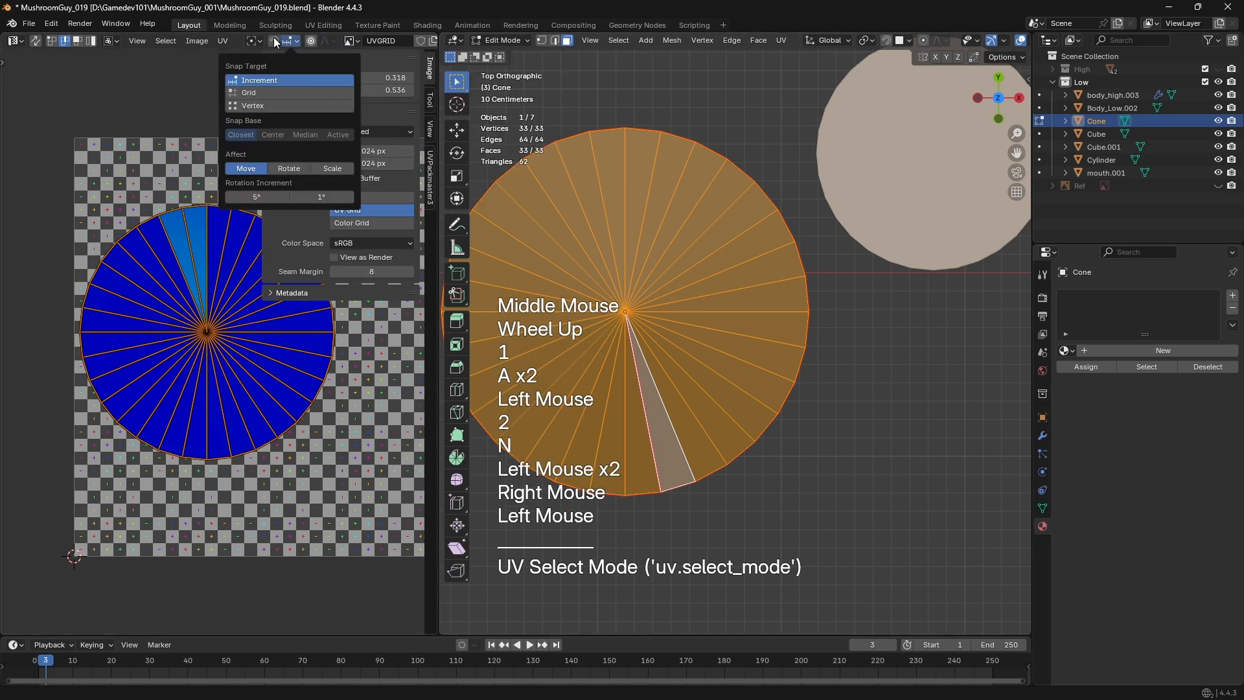
scroll(310, 44, down, 4)
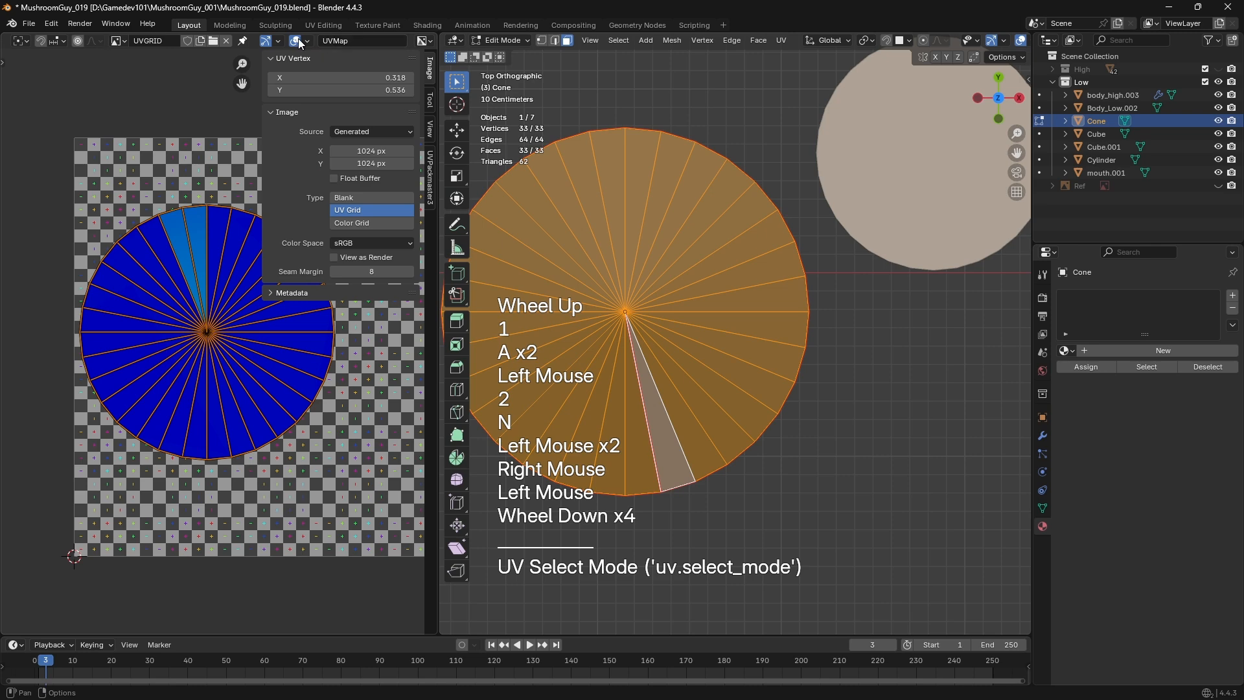
click(311, 40)
click(263, 189)
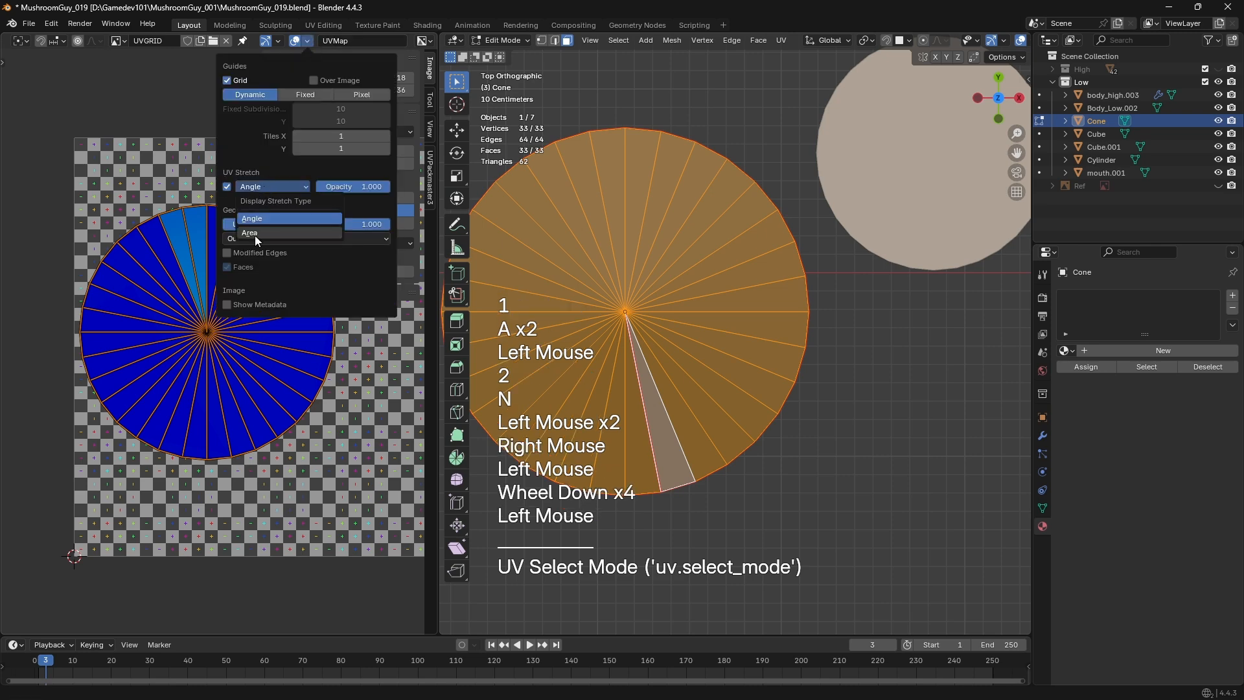
click(255, 237)
key(n)
key(1)
click(290, 563)
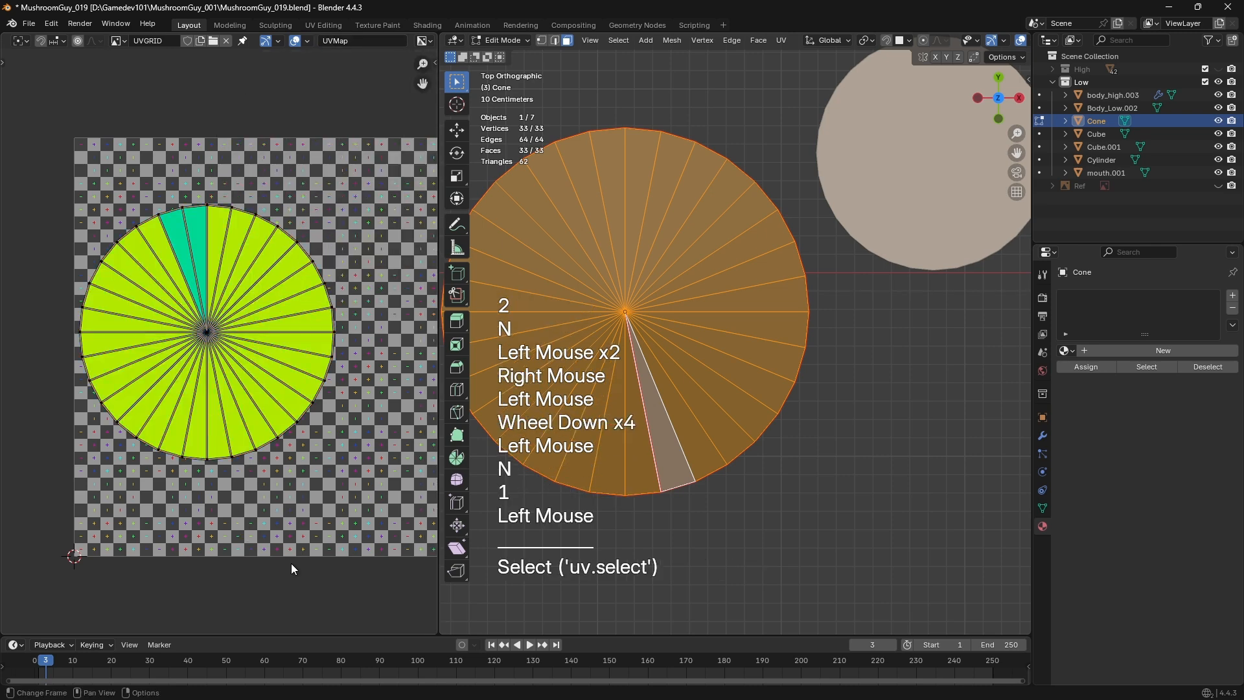
scroll(270, 425, down, 1)
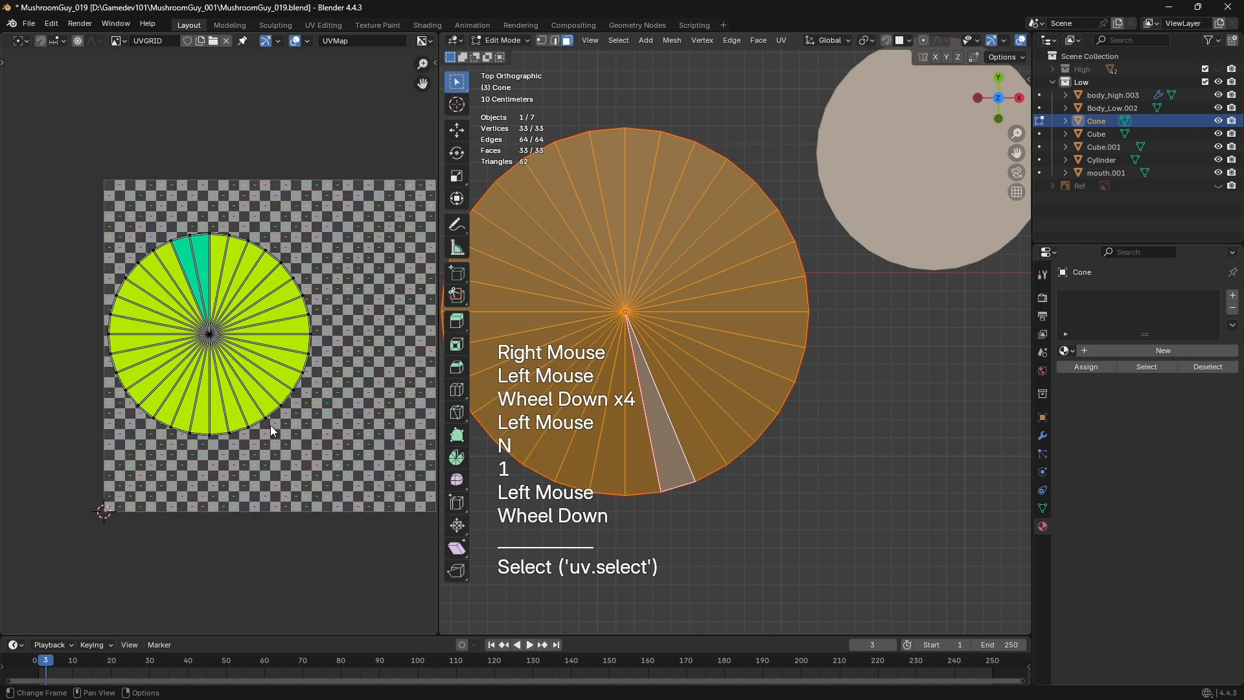
Try unwrapping the cone with the Conformal method, and undo it
scroll(800, 270, down, 1)
middle_drag(893, 374, 787, 329)
scroll(792, 286, down, 1)
key(u)
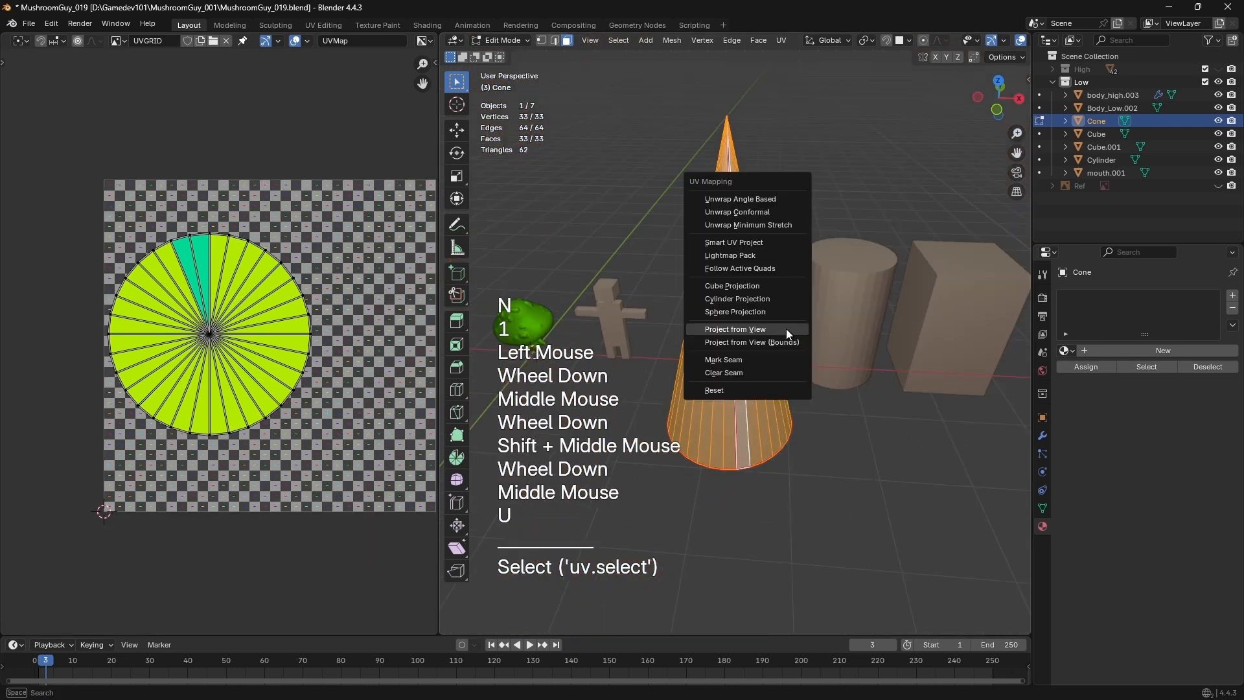
click(740, 212)
key(ctrl+z)
Unwrap the whole cone with the Angle Based method
key(u)
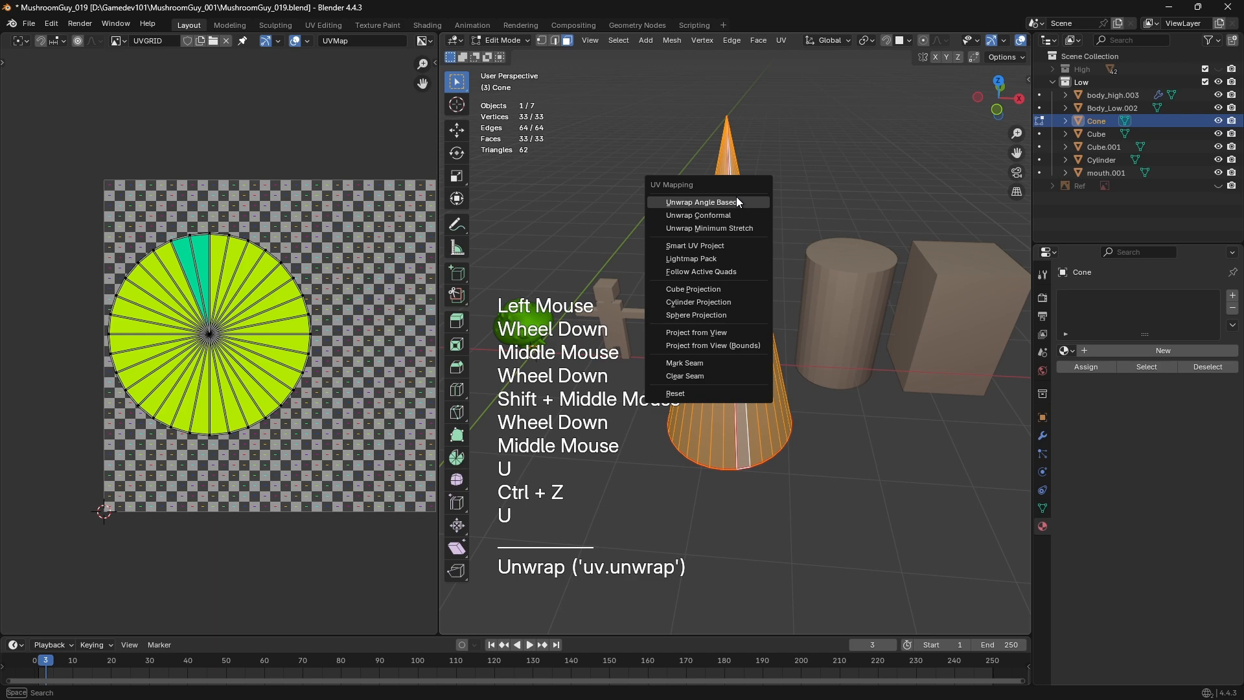
click(736, 197)
middle_drag(210, 277, 196, 235)
Select all of the cone's UVs and examine the fan-shaped side island and its apex in the UV Editor
key(a)
key(a)
scroll(259, 301, up, 6)
key(1)
mouse_move(323, 282)
middle_down()
mouse_move(256, 304)
mouse_move(305, 297)
middle_up()
key(a)
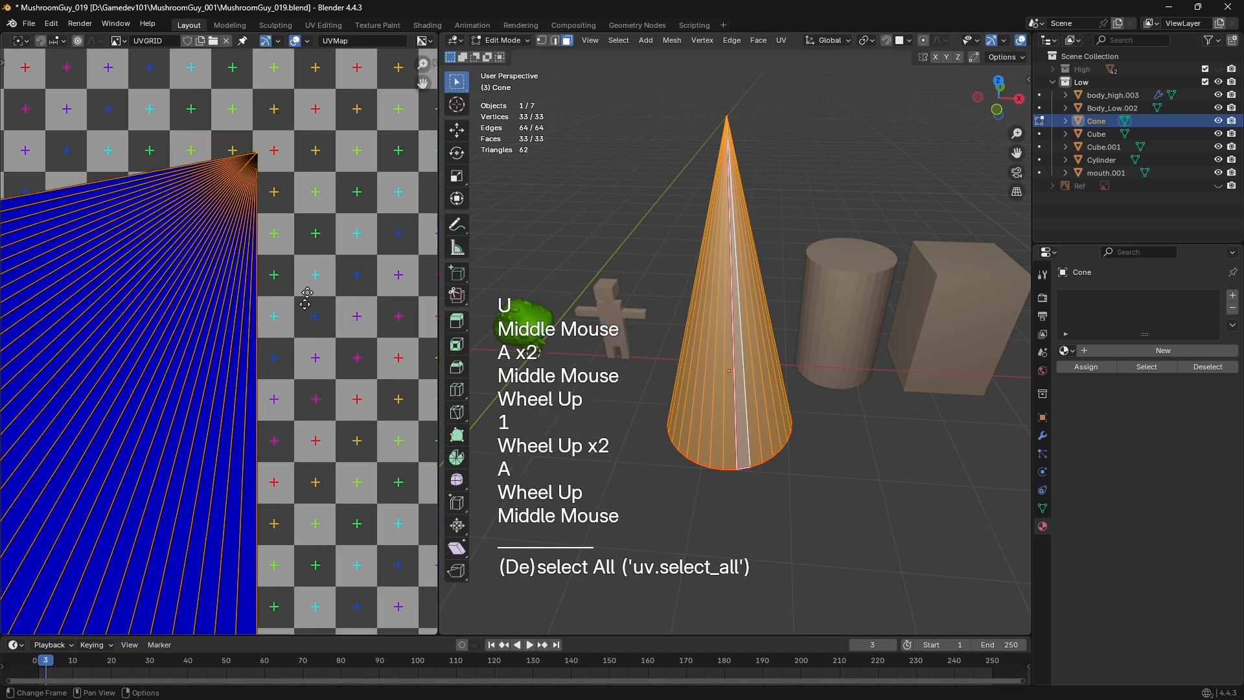
scroll(260, 160, up, 5)
click(330, 313)
click(330, 313)
scroll(330, 313, down, 3)
middle_drag(162, 363, 219, 328)
scroll(219, 328, up, 1)
key(a)
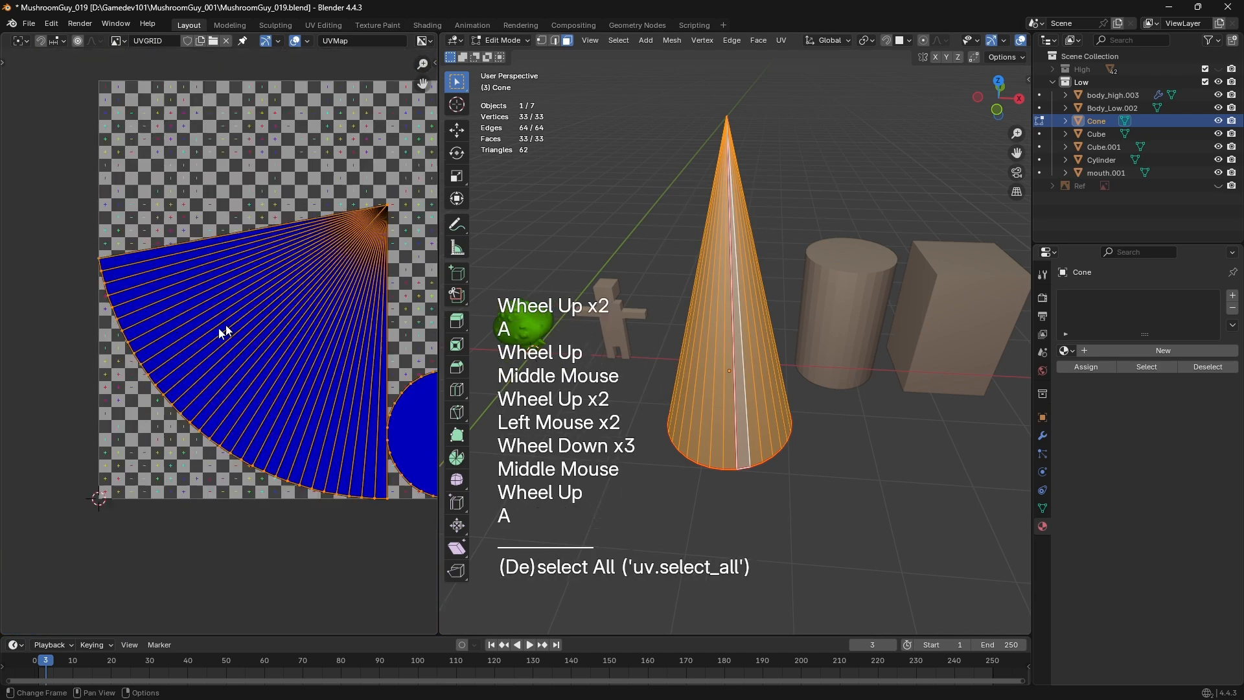
Box-select both cone UV islands and move them below the UV tile
middle_drag(195, 568, 109, 509)
click(108, 509)
scroll(109, 509, down, 1)
drag(107, 181, 357, 492)
scroll(358, 491, up, 1)
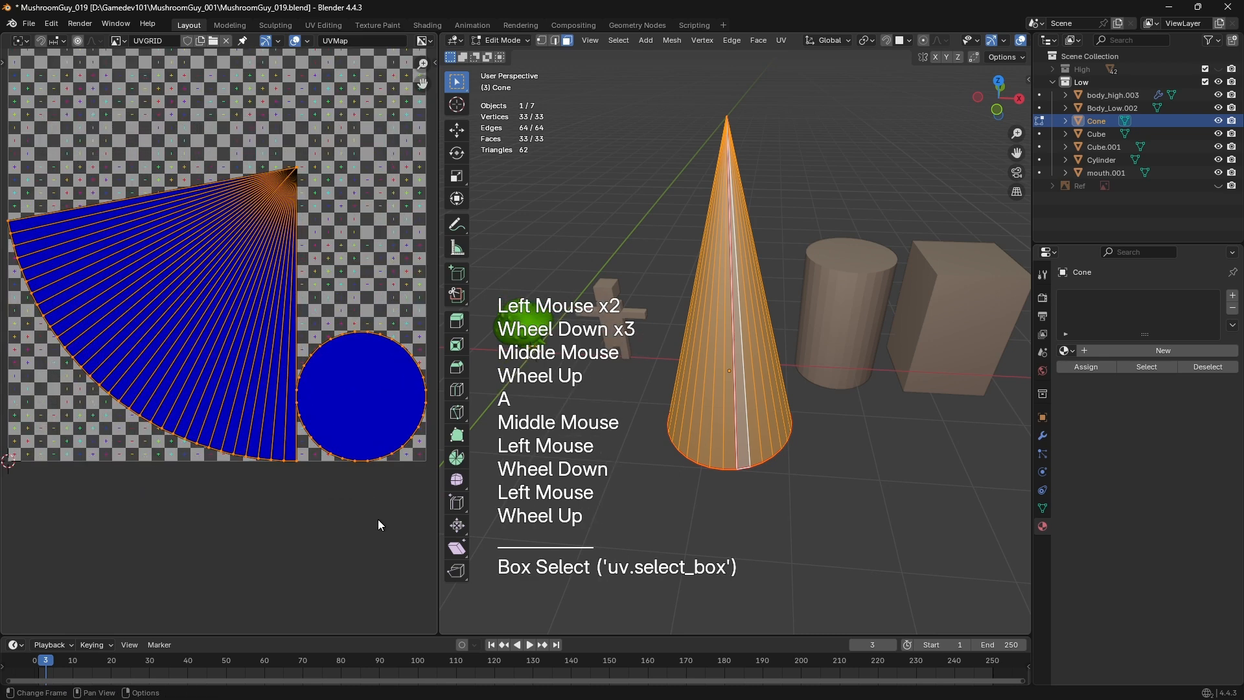
middle_drag(374, 218, 389, 52)
key(g)
key(y)
click(383, 363)
middle_drag(383, 363, 363, 415)
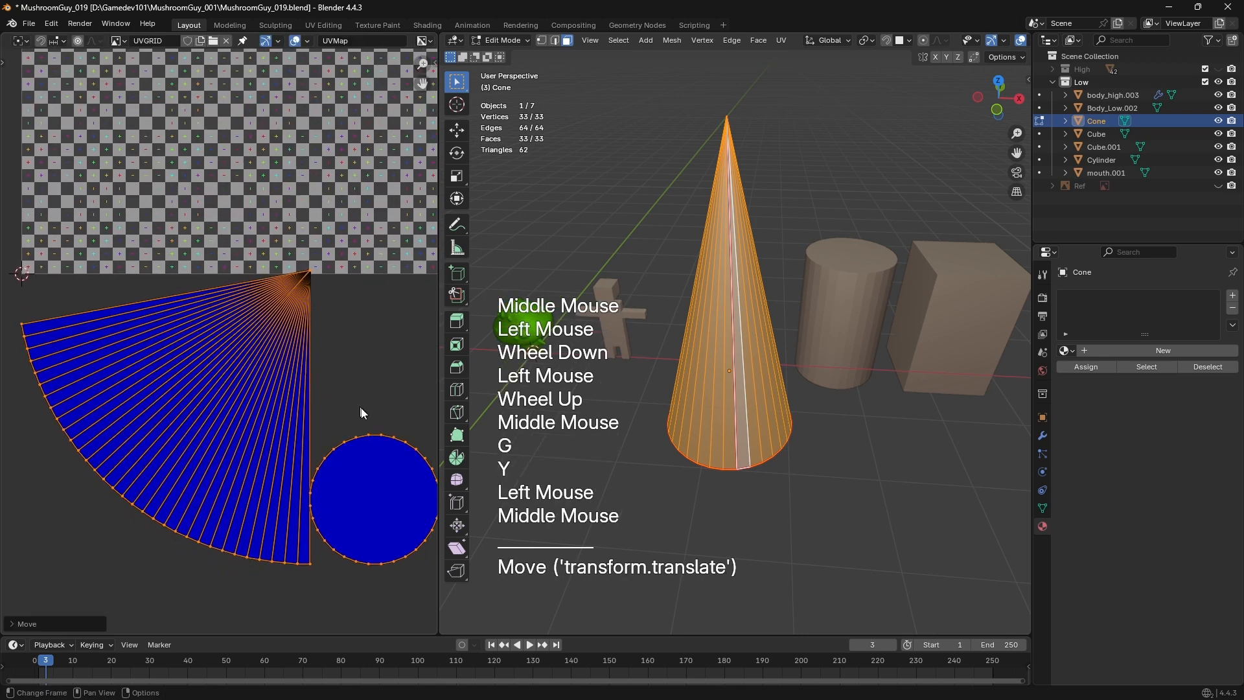
key(g)
click(355, 459)
scroll(409, 405, down, 2)
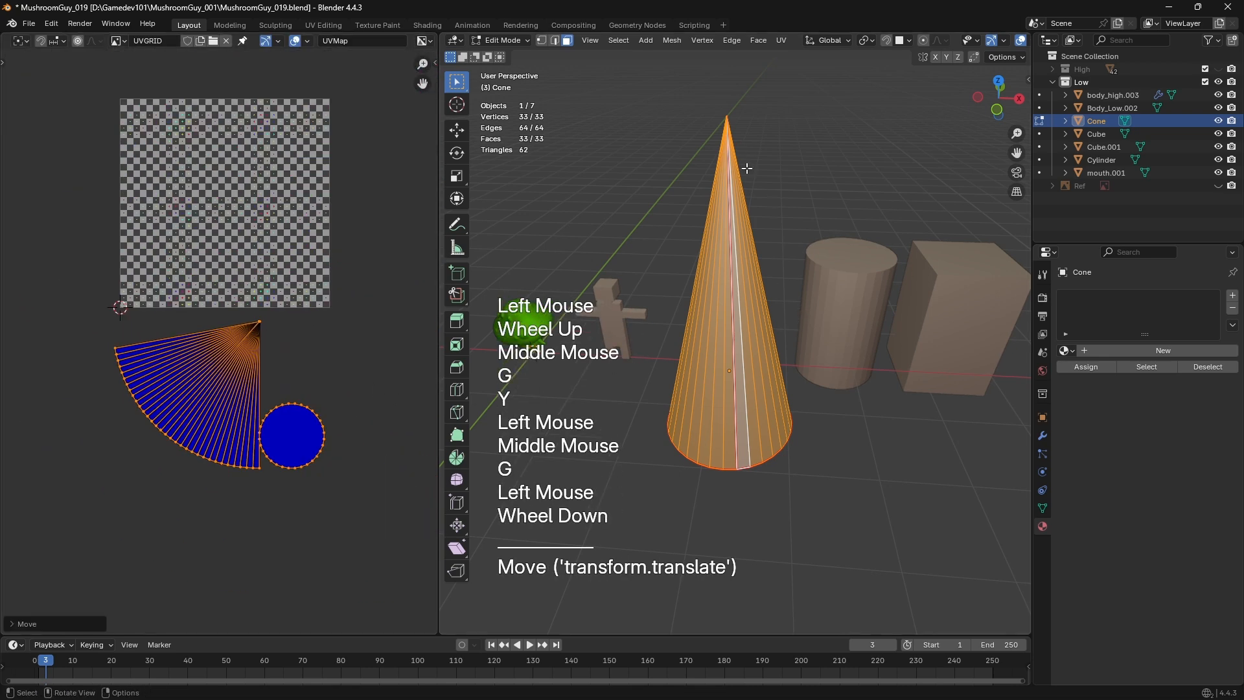
Raise the cone's tip vertex about 6.53 m along the Z axis
middle_drag(743, 484, 732, 389)
key(1)
click(729, 122)
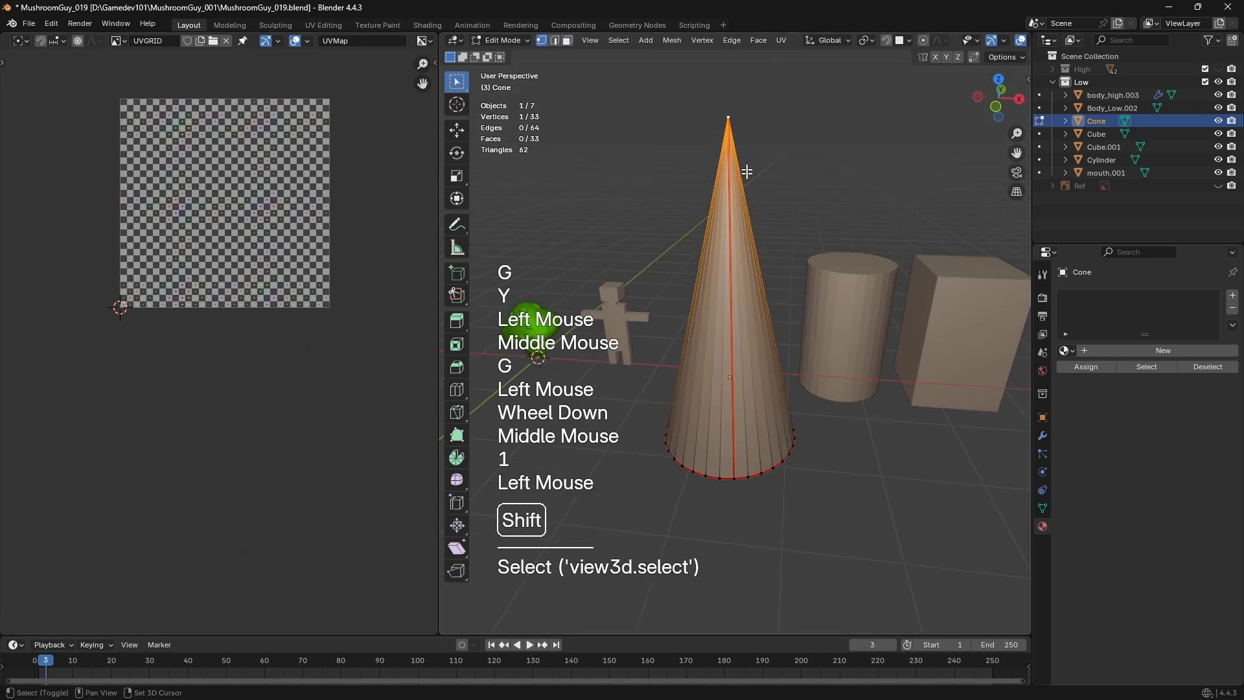
shift+middle_drag(738, 531, 744, 548)
scroll(744, 548, down, 1)
key(g)
key(z)
click(723, 275)
scroll(706, 379, down, 1)
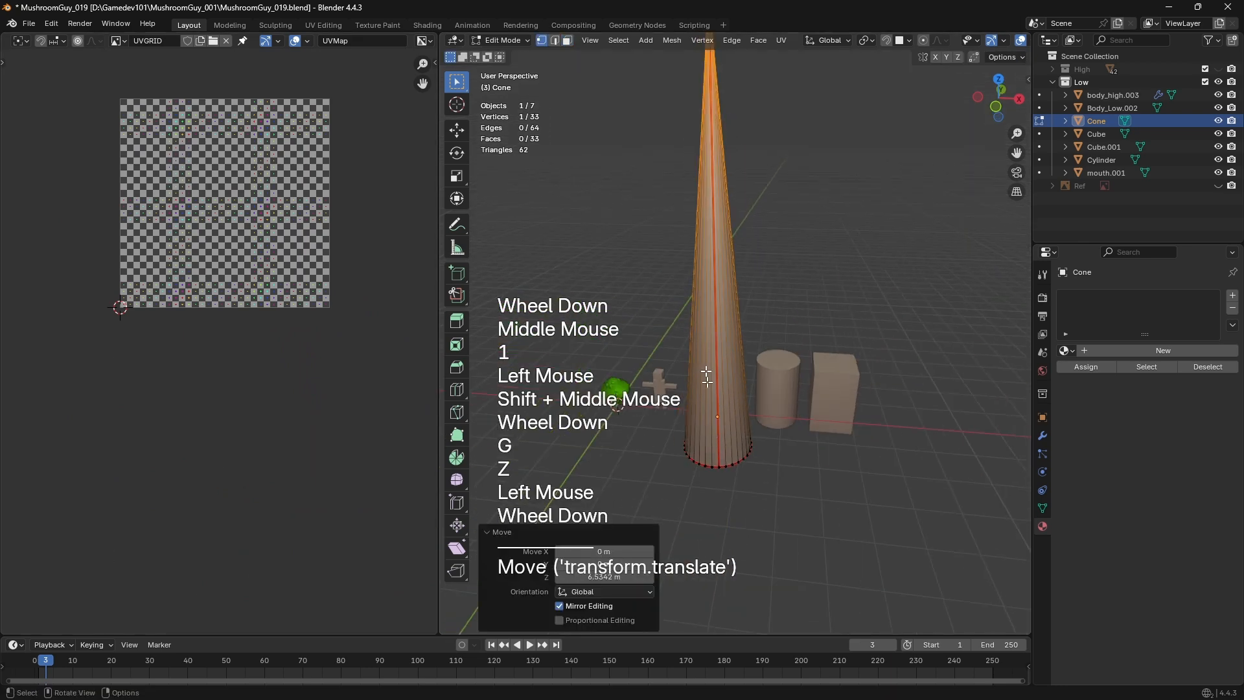
Unwrap the whole heightened cone with the Angle Based method
middle_drag(867, 99, 734, 264)
shift+right_click(734, 264)
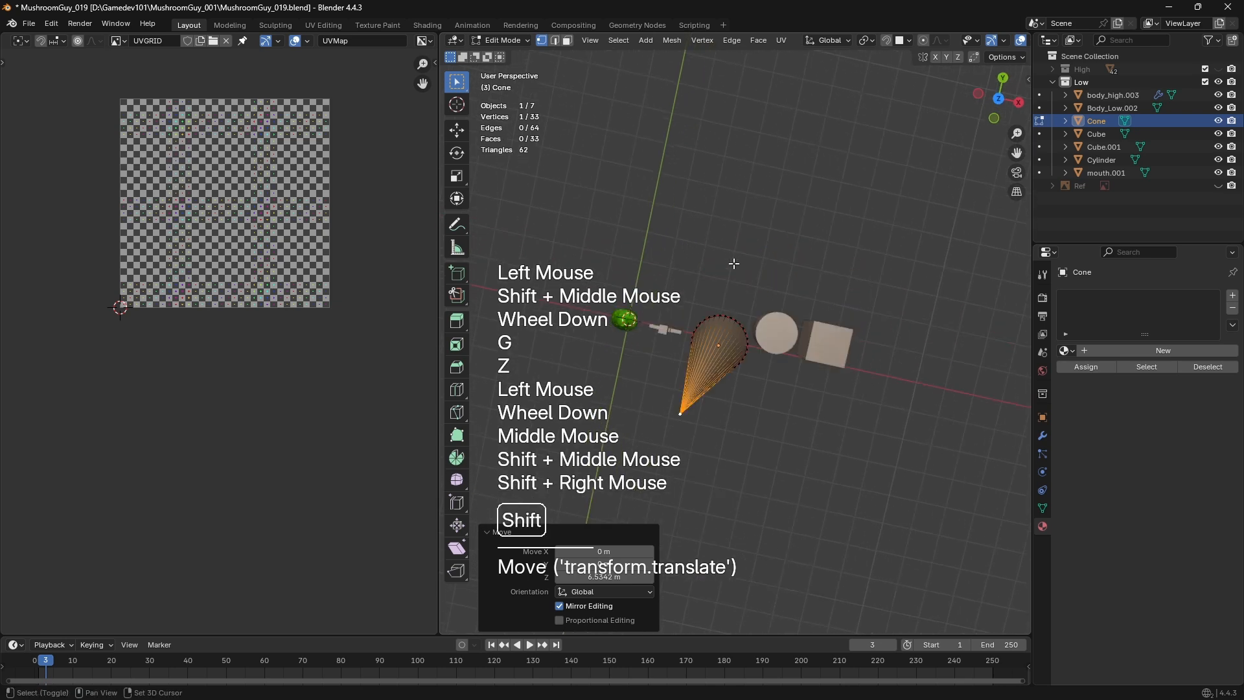
key(a)
key(u)
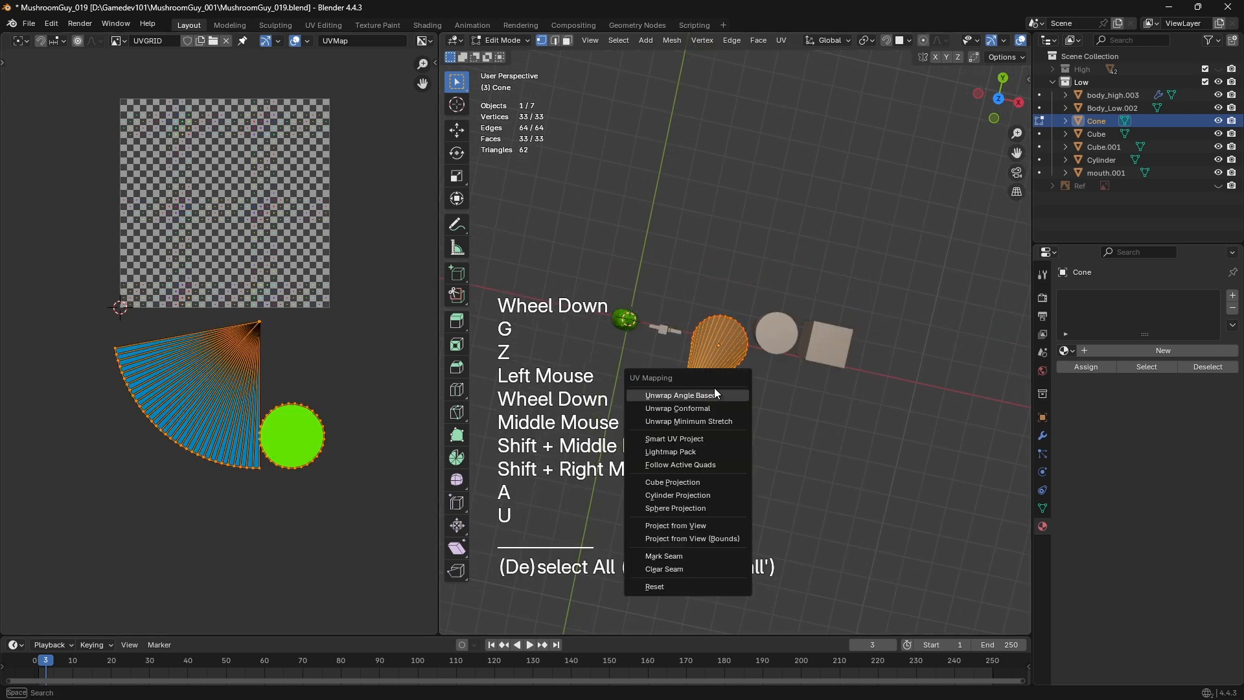
click(714, 389)
middle_drag(695, 446, 672, 289)
scroll(674, 285, down, 2)
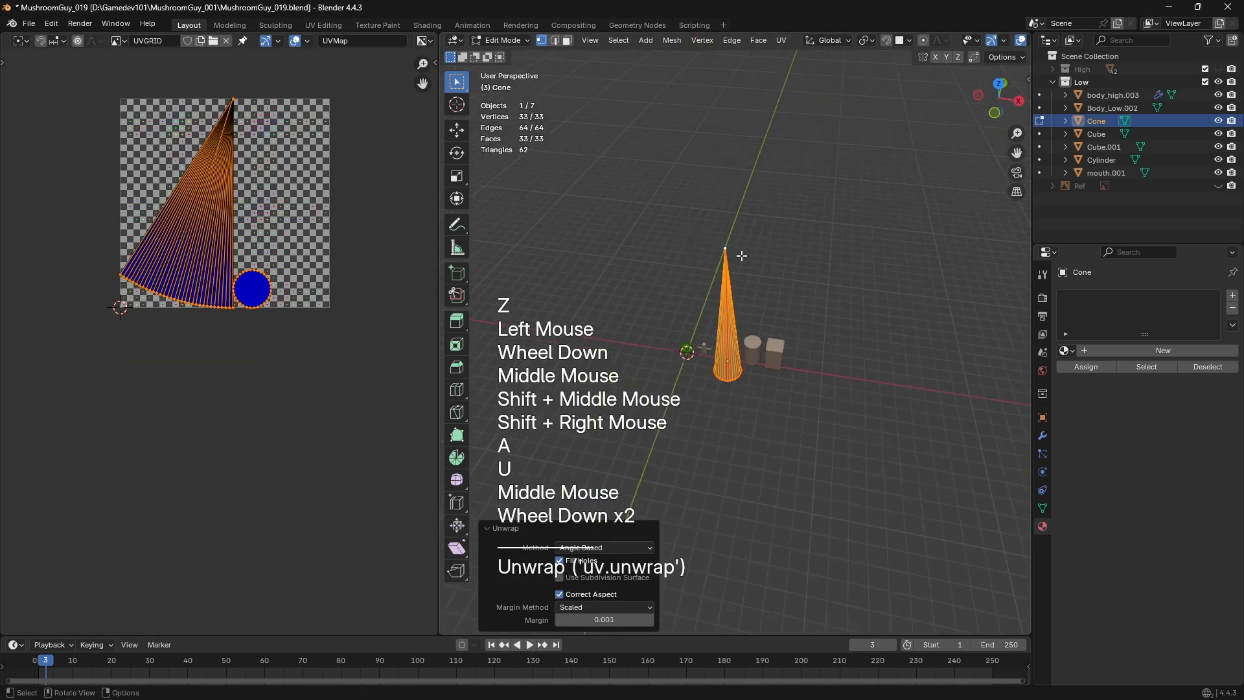
Raise the cone's tip vertex much further along the Z axis to make a very tall, thin cone
click(728, 247)
shift+scroll(744, 528, down, 1)
shift+middle_drag(739, 427, 733, 453)
scroll(744, 527, down, 1)
key(g)
key(z)
click(734, 253)
Unwrap the entire very tall cone with the Angle Based method and view its narrow side island
key(a)
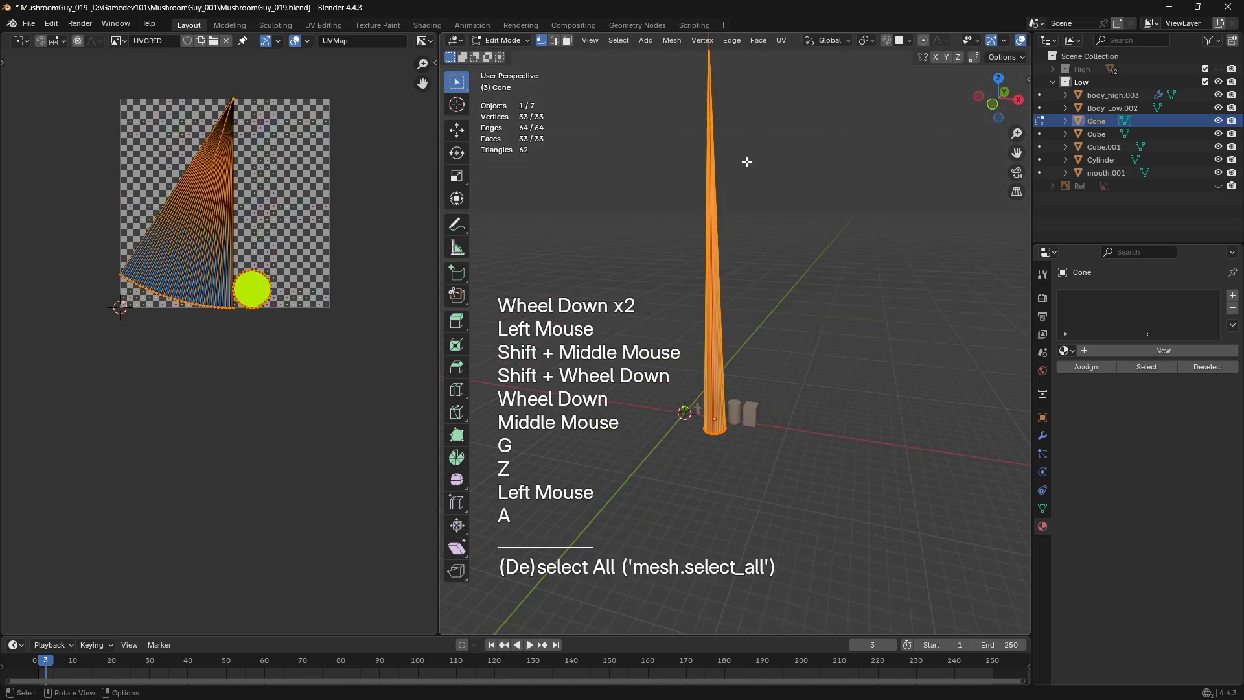
key(u)
click(746, 162)
scroll(149, 305, up, 2)
middle_drag(168, 318, 214, 369)
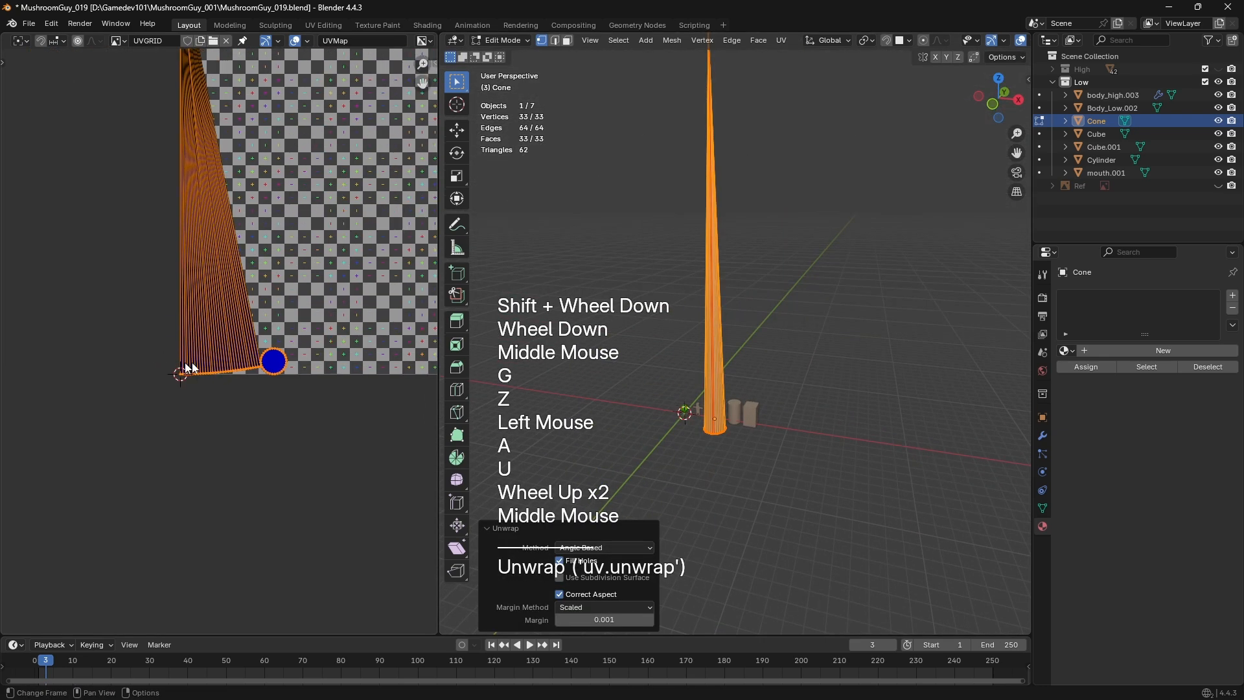
shift+middle_drag(280, 237, 240, 262)
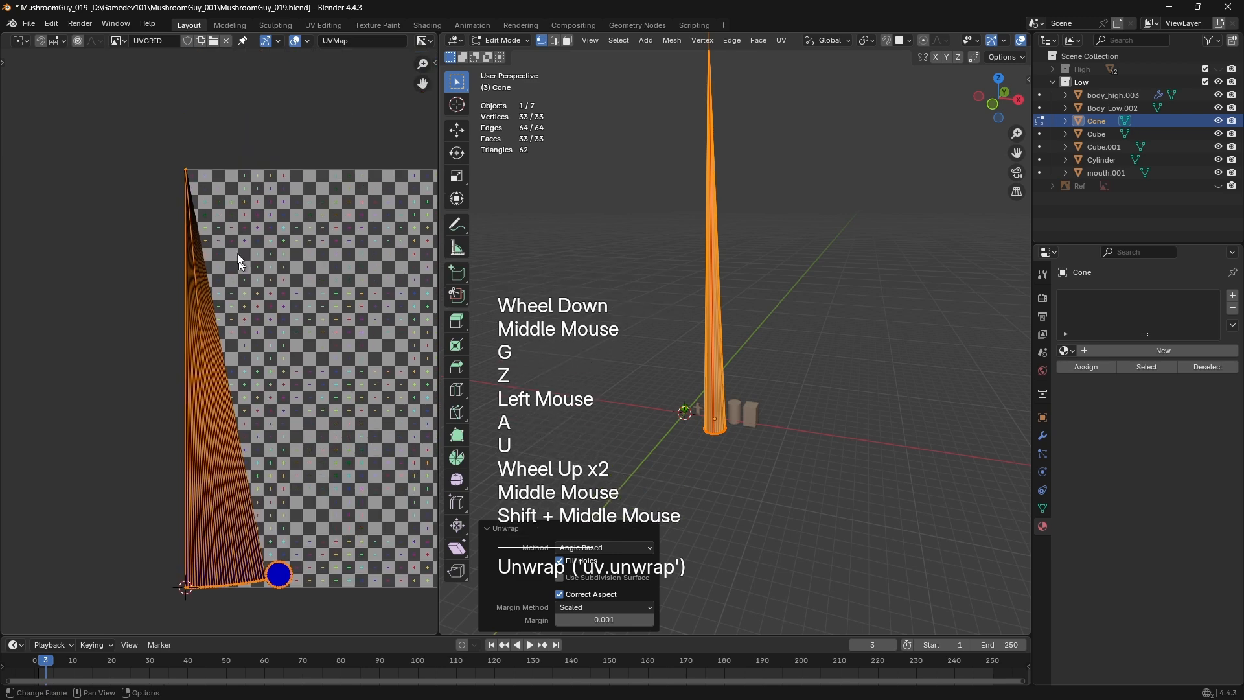
Lower the tall cone's tip vertex about 26.92 m along the Z axis
shift+middle_drag(712, 305, 730, 313)
scroll(716, 250, down, 1)
click(717, 250)
shift+middle_drag(717, 251, 736, 194)
key(g)
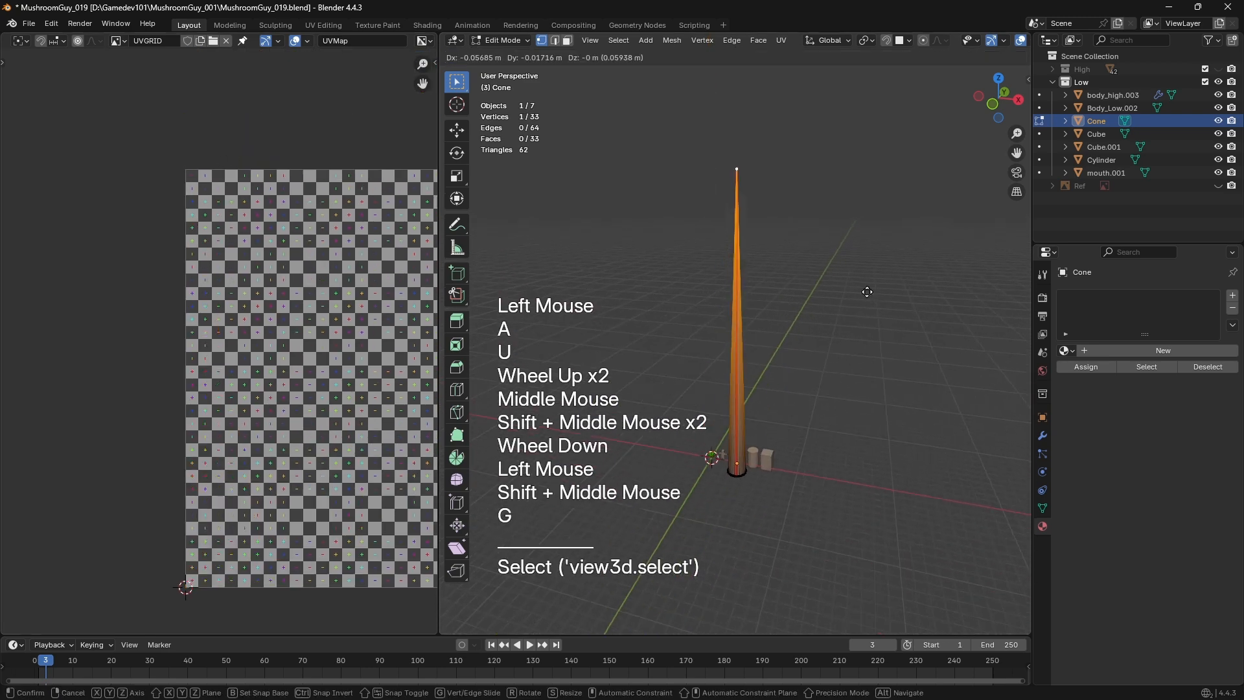
key(z)
click(865, 474)
key(KP_Decimal)
scroll(802, 471, down, 3)
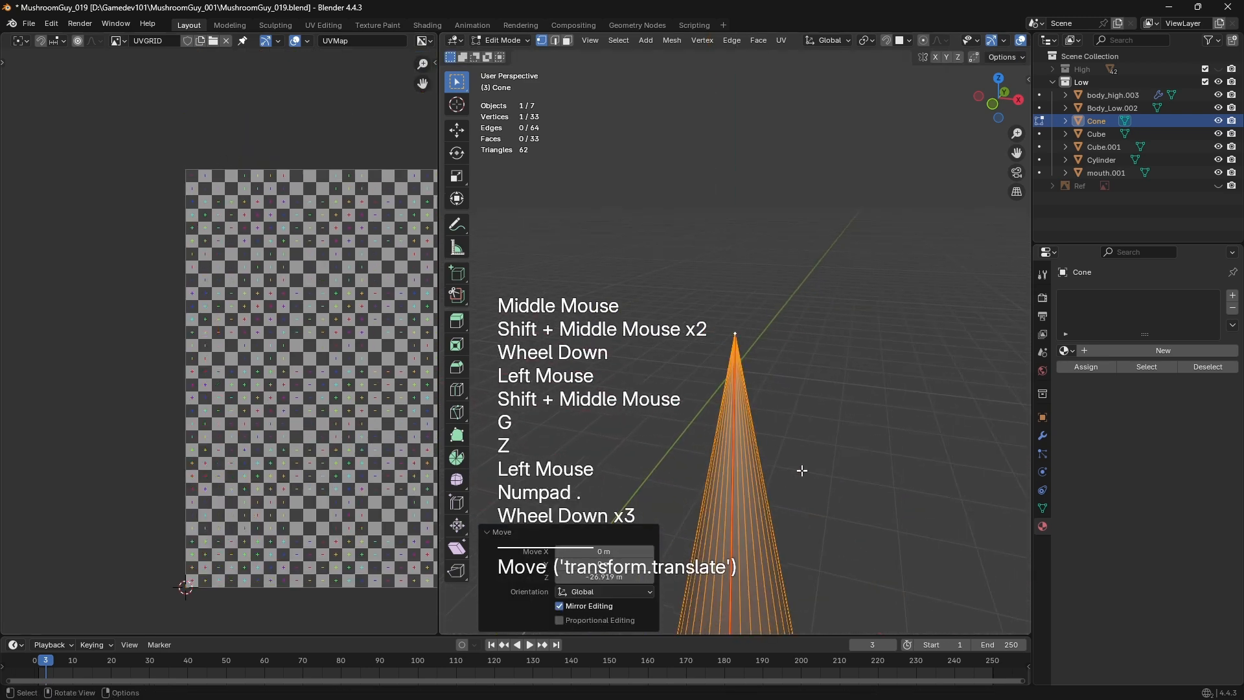
Lower the tip vertex further along Z until the cone is shorter than the neighbouring cylinder
scroll(788, 455, down, 3)
shift+middle_drag(787, 456, 820, 347)
key(g)
key(z)
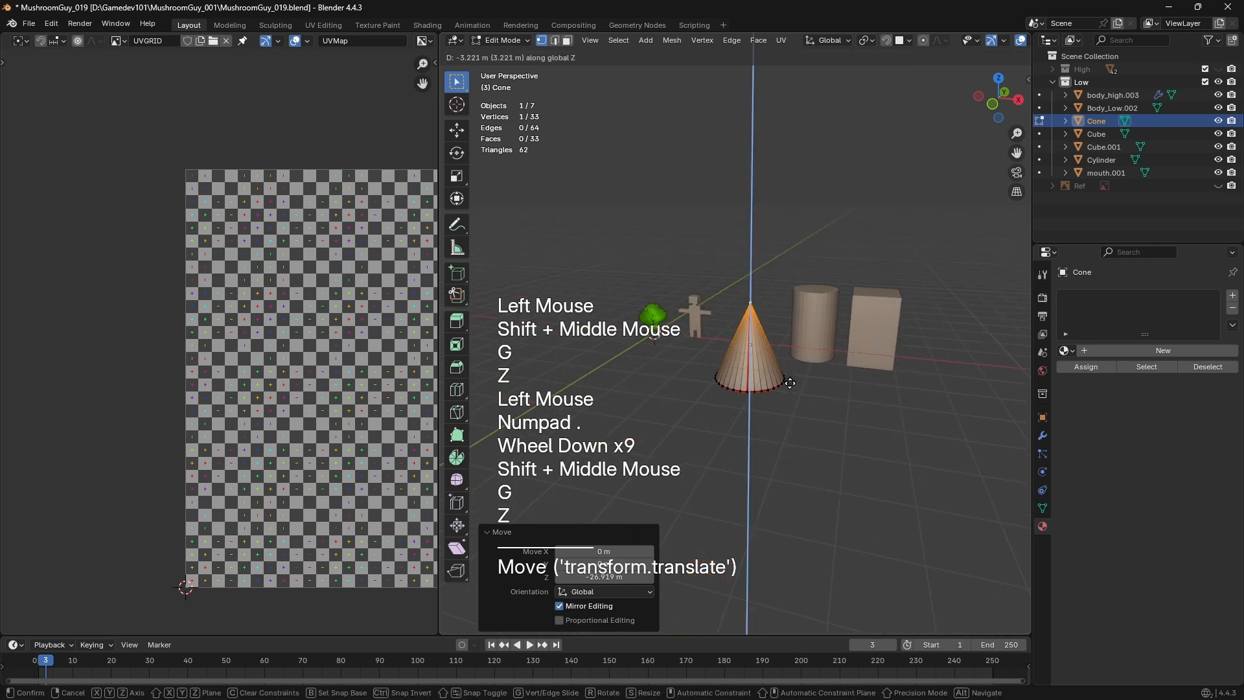
click(827, 350)
Unwrap the whole short cone with the Angle Based method and box-select its UVs
key(a)
key(u)
click(827, 345)
middle_drag(149, 363, 149, 307)
click(114, 91)
drag(114, 91, 394, 588)
Lower the short cone's tip vertex along Z so that the cone is almost flat
click(750, 328)
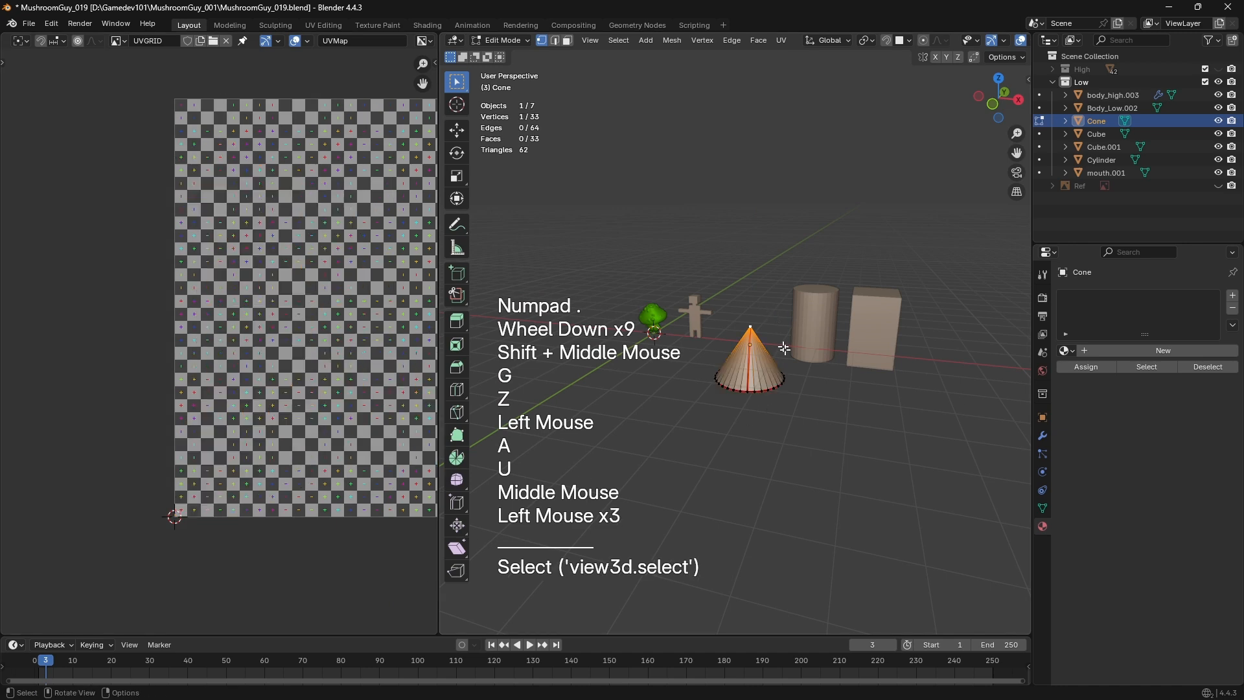
middle_drag(750, 327, 816, 316)
key(g)
key(z)
click(824, 342)
Unwrap the whole flattened cone with the Angle Based method
key(a)
key(u)
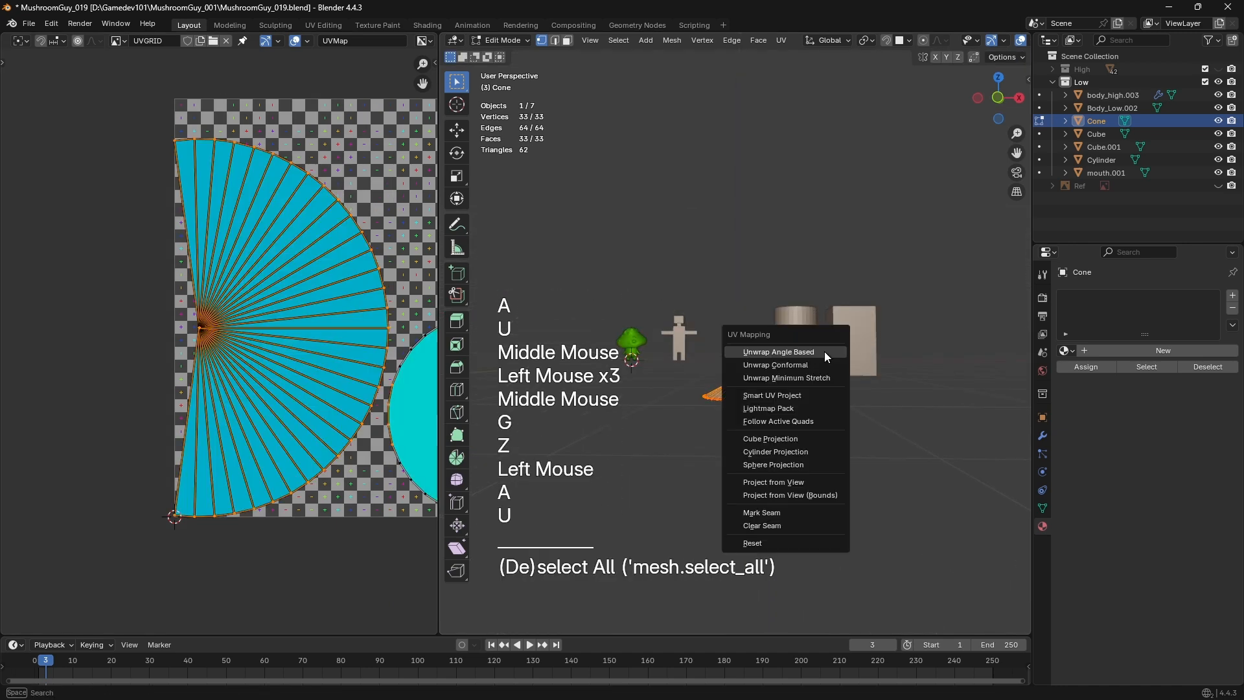
click(825, 351)
scroll(84, 499, up, 1)
middle_drag(84, 499, 123, 379)
Box-select the notched side island in the UV Editor, deselect it, and inspect its notch
click(26, 154)
drag(26, 154, 341, 502)
click(277, 560)
shift+middle_drag(354, 588, 266, 470)
middle_drag(266, 349, 298, 365)
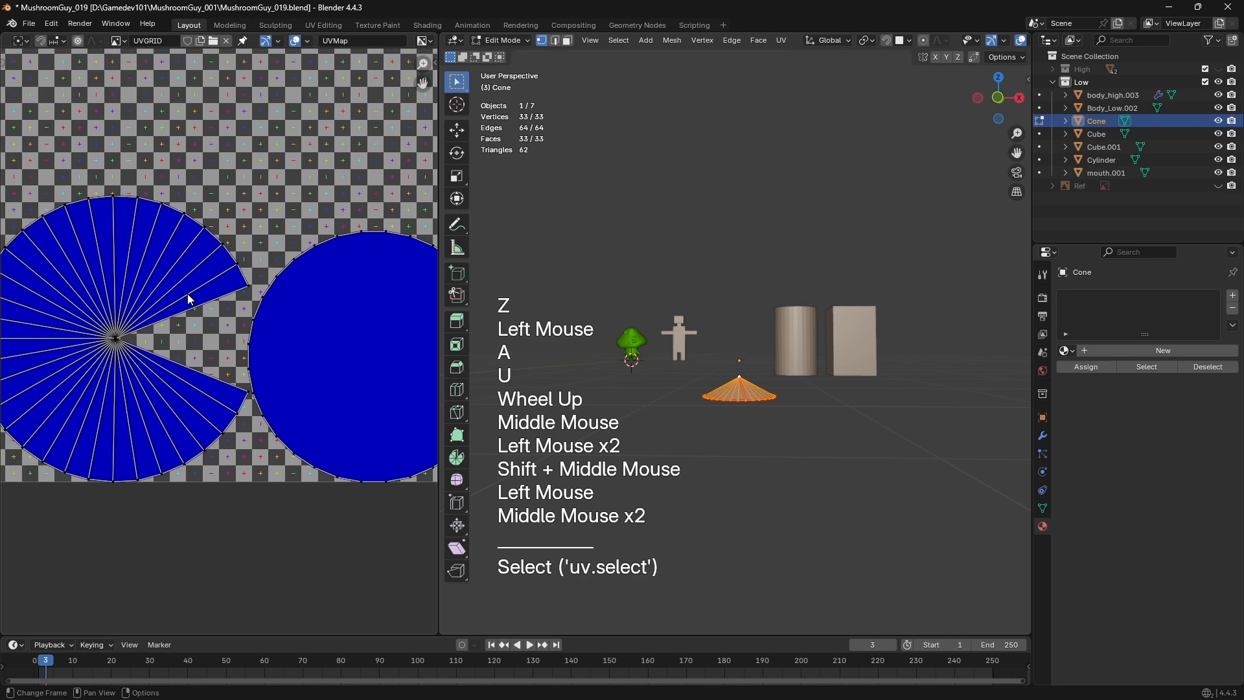
scroll(298, 366, up, 1)
middle_drag(129, 368, 201, 383)
Select the flattened cone's tip vertex and frame the 3D view on it
middle_drag(713, 337, 708, 393)
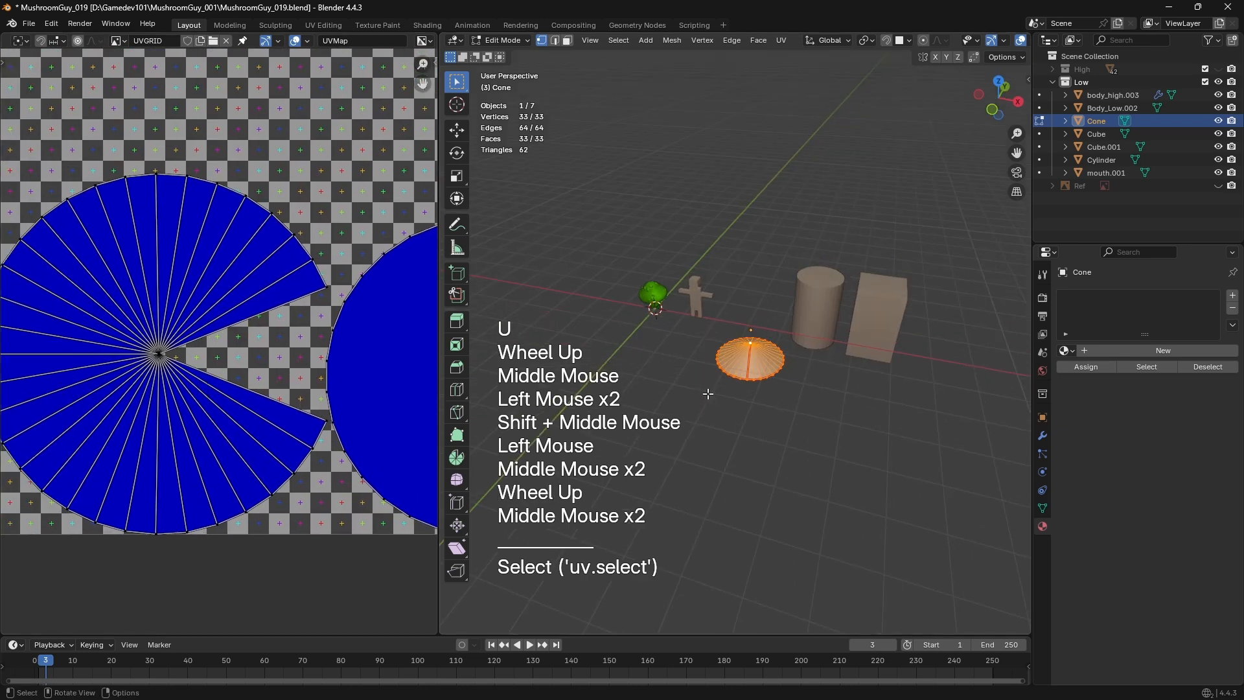
key(1)
click(751, 346)
key(KP_Decimal)
scroll(751, 357, down, 6)
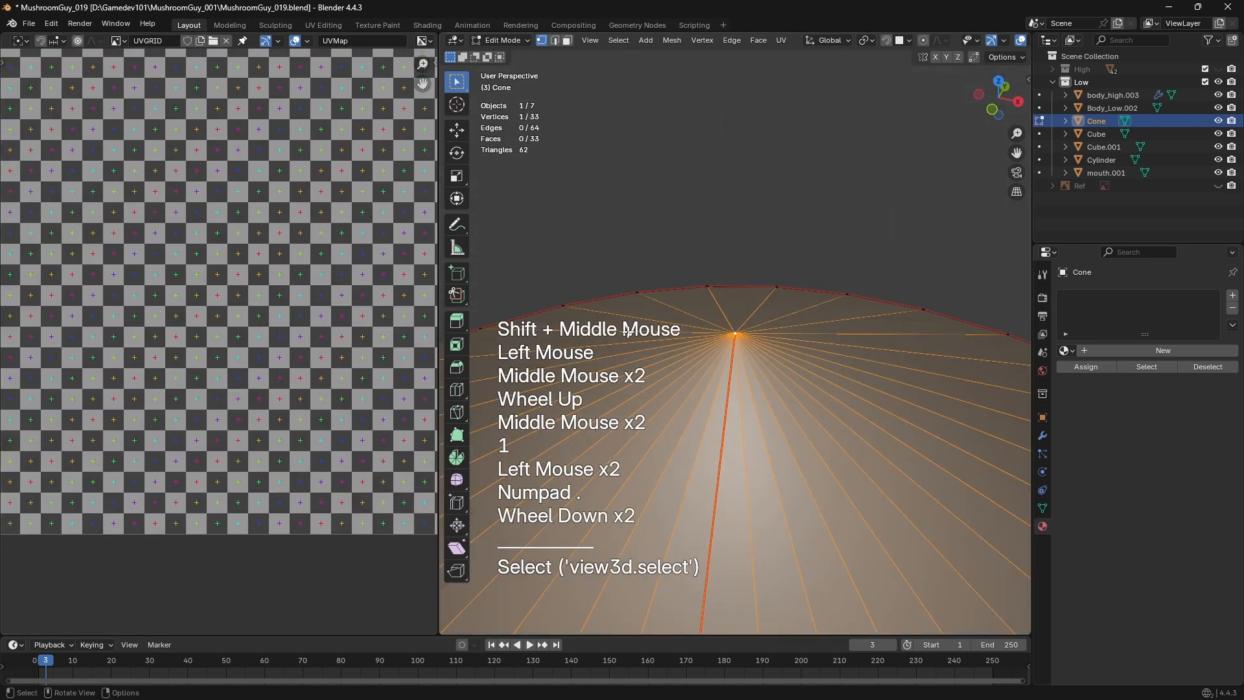
Box-select the flattened cone's side faces from above in face mode
key(3)
middle_drag(750, 363, 735, 441)
key(a)
key(a)
key(b)
drag(622, 246, 764, 399)
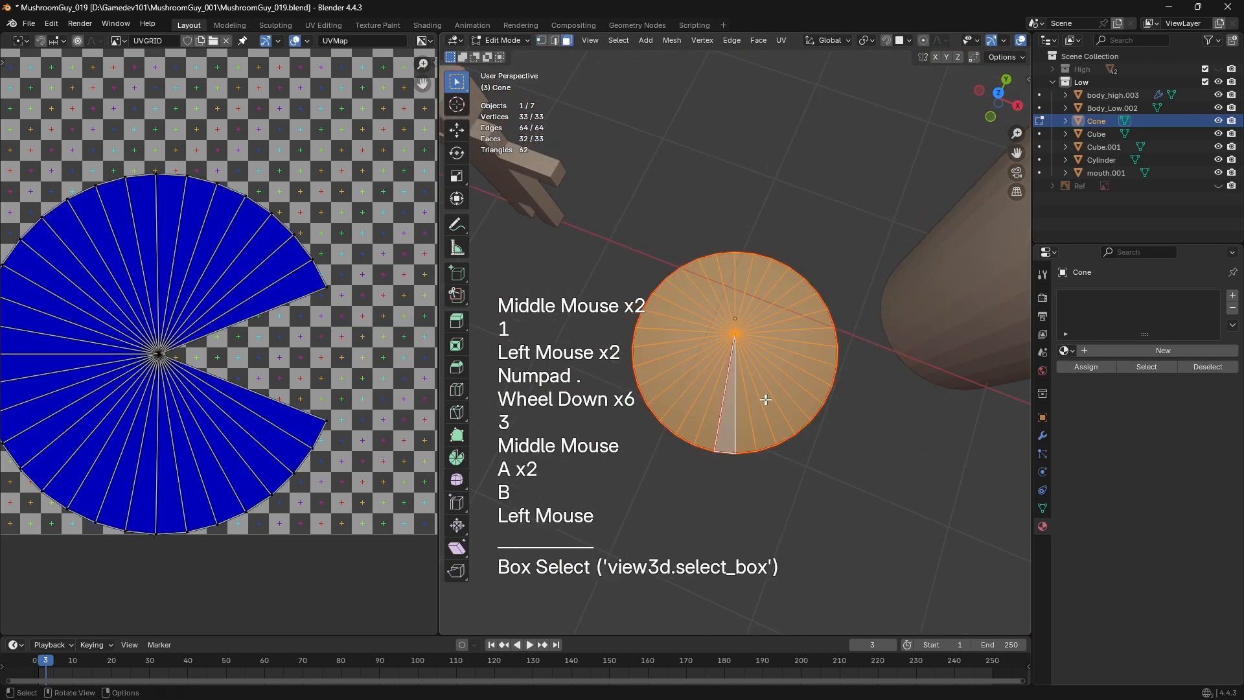
Select the radial seam edge on the cone's side in edge mode, and switch to vertex mode
scroll(764, 400, up, 1)
key(2)
click(709, 455)
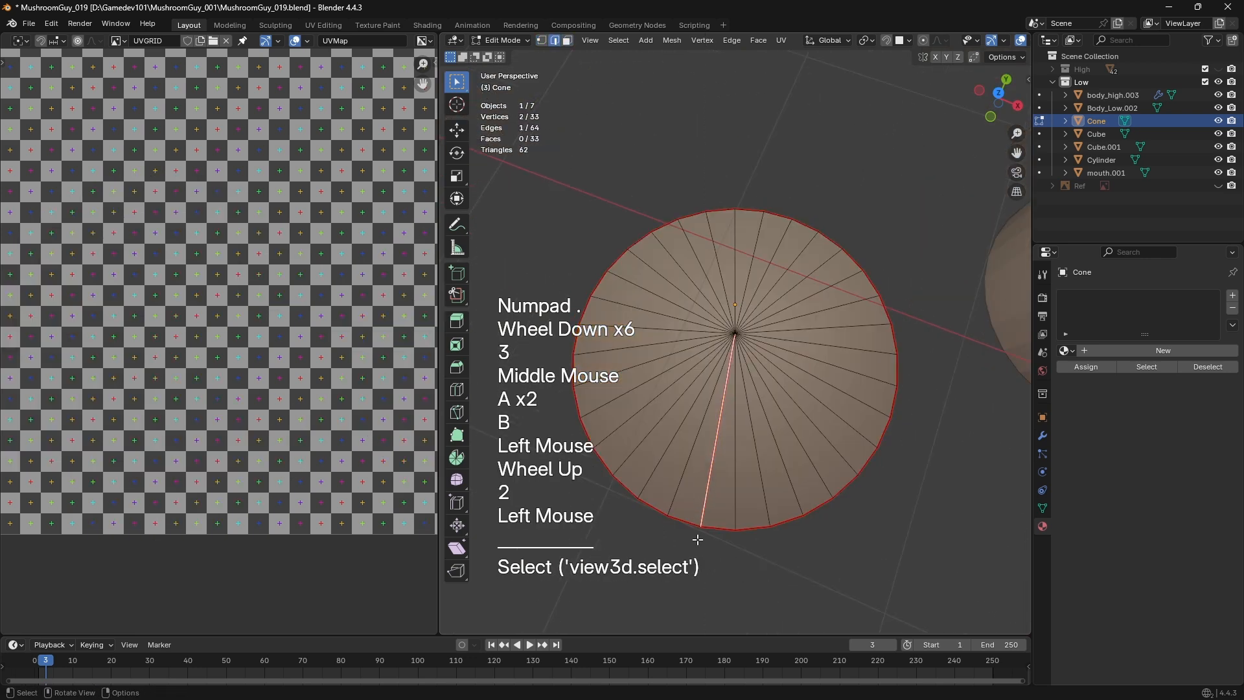
key(3)
key(1)
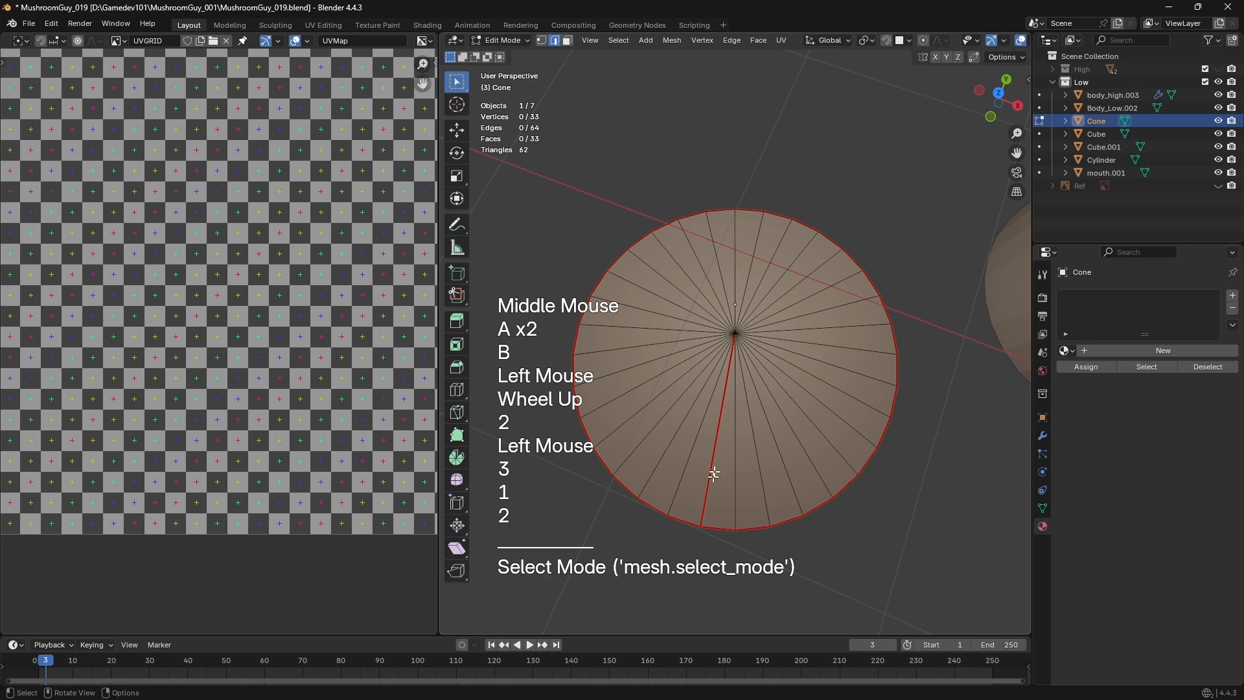
Box-select the cone's side faces again in face mode to show only their island in the UV Editor
key(3)
drag(709, 295, 771, 379)
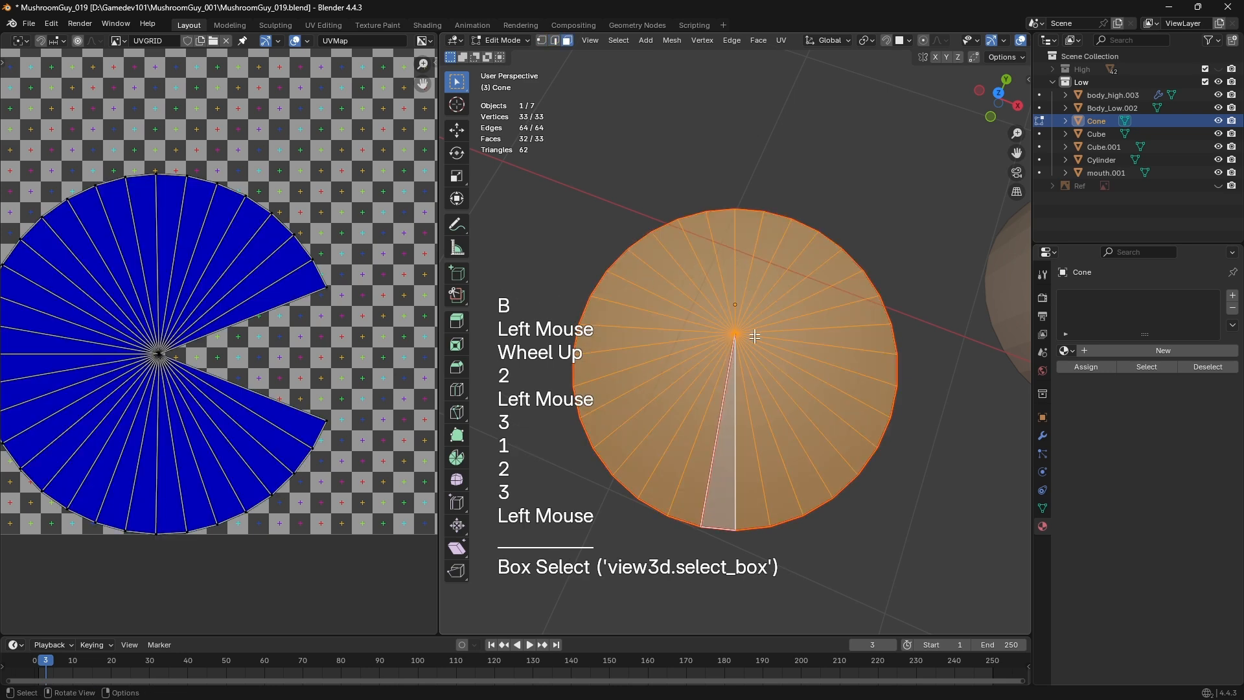
middle_drag(142, 320, 147, 325)
scroll(103, 304, down, 2)
scroll(102, 303, up, 2)
scroll(101, 303, down, 2)
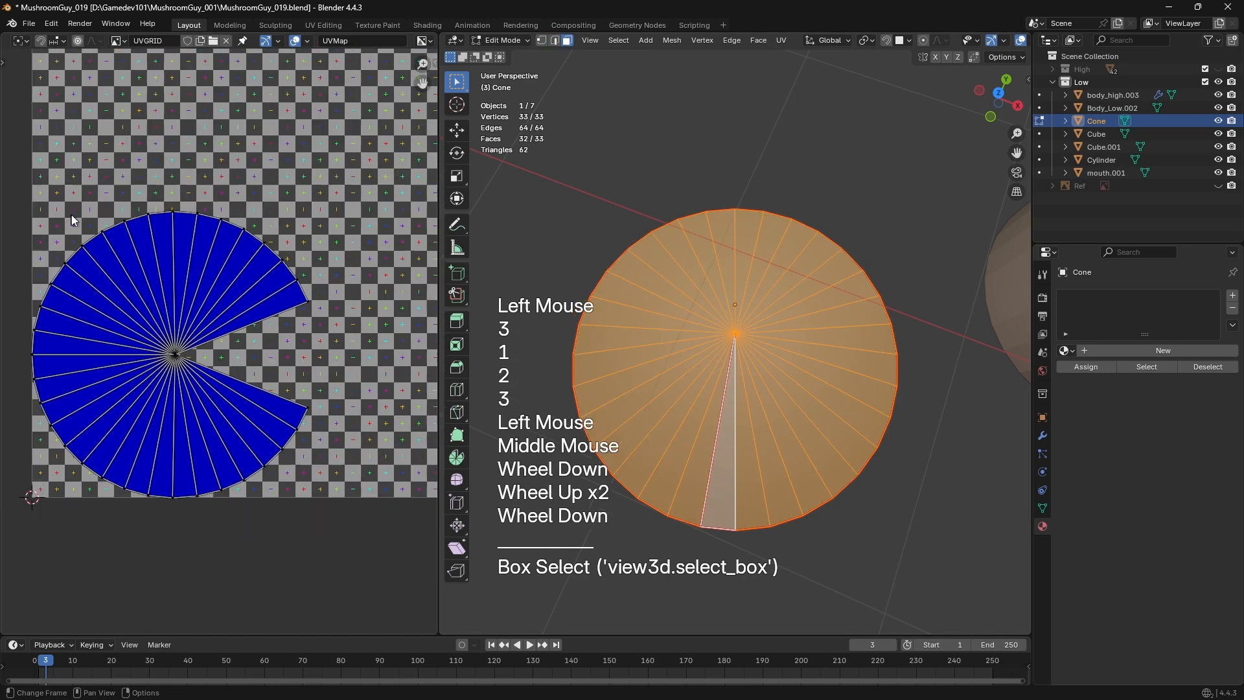
Box-select the side island in the UV Editor and deselect it with the notch in close view
click(39, 210)
drag(38, 210, 323, 504)
scroll(230, 350, up, 2)
middle_drag(228, 351, 162, 357)
click(239, 374)
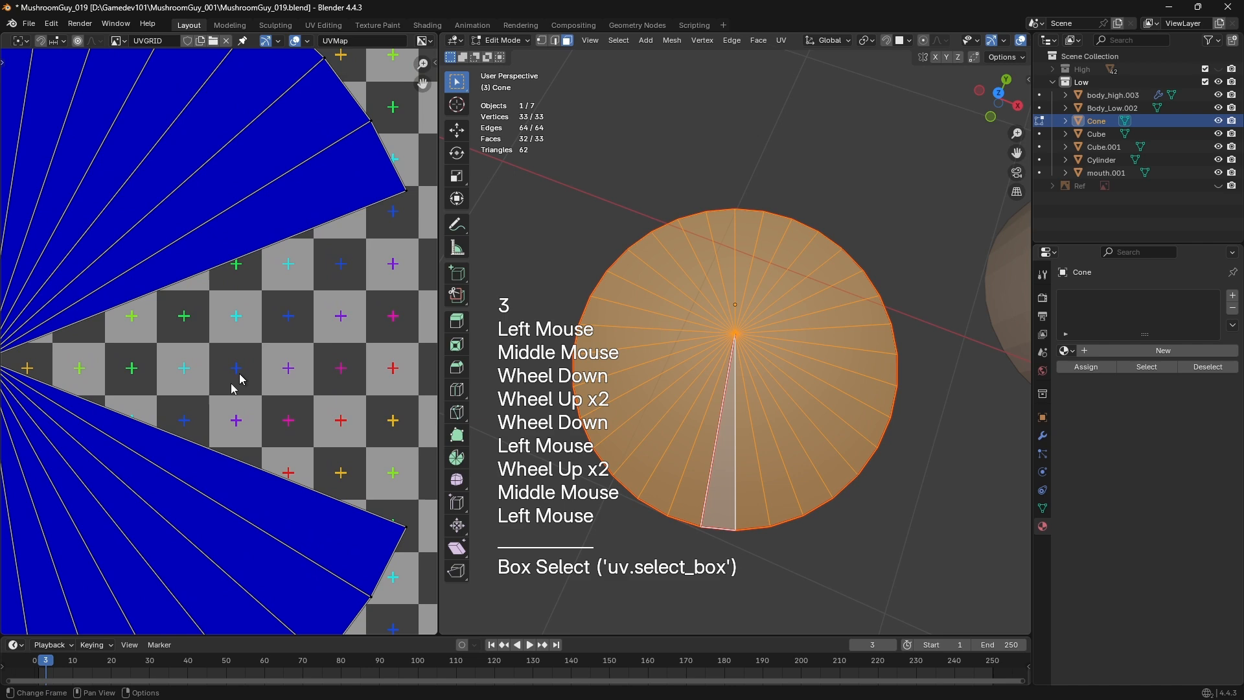
Select the two edges bordering the side island's notch using UV edge mode
key(2)
click(229, 324)
shift+click(234, 281)
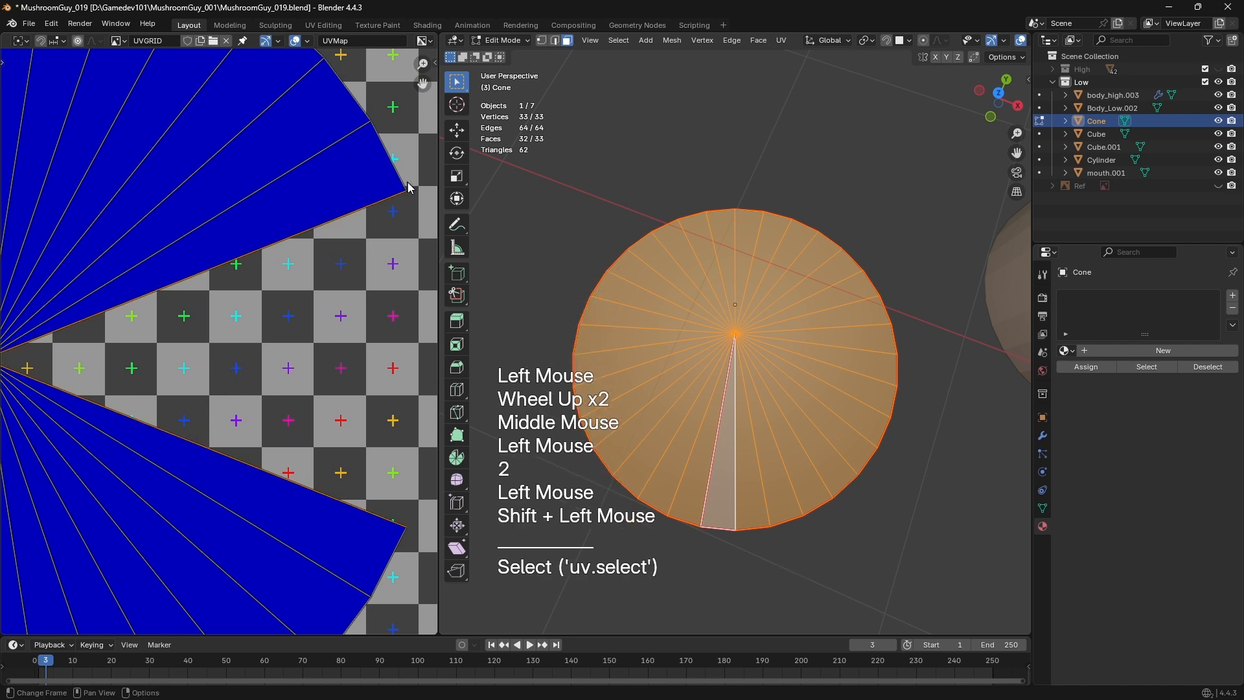
scroll(228, 398, down, 1)
shift+middle_drag(228, 398, 239, 393)
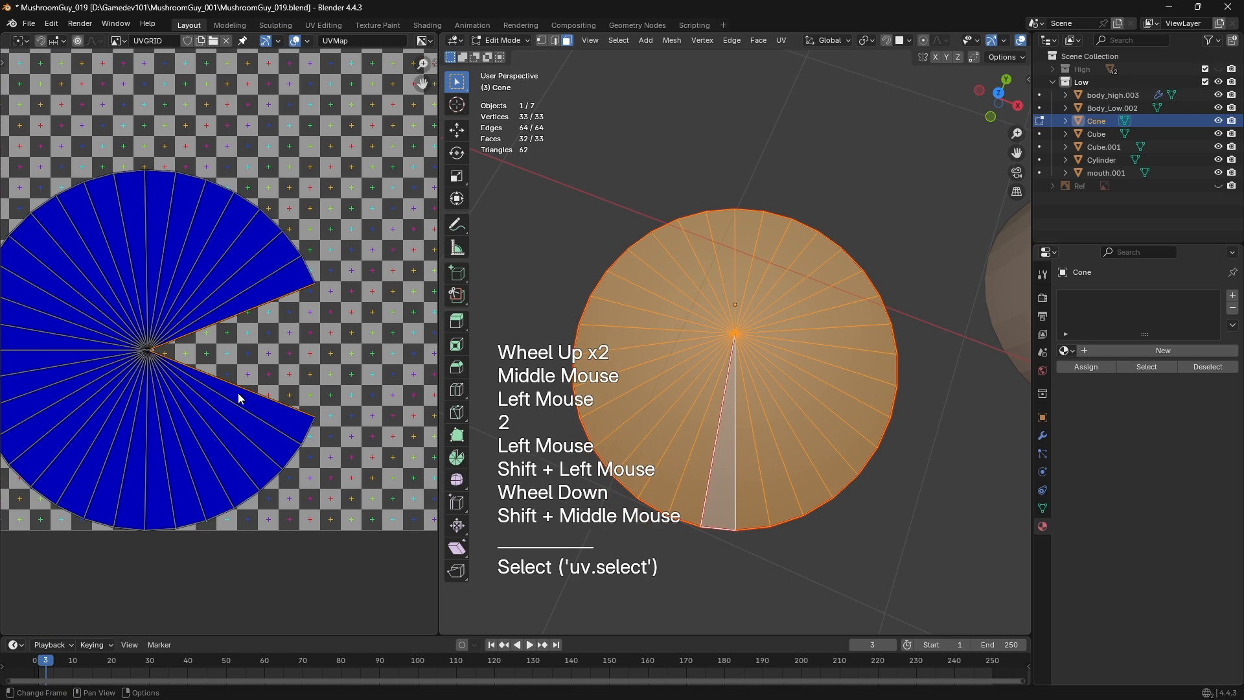
Clear the seam from the radial edge on the cone's side and switch to vertex mode
key(ctrl+e)
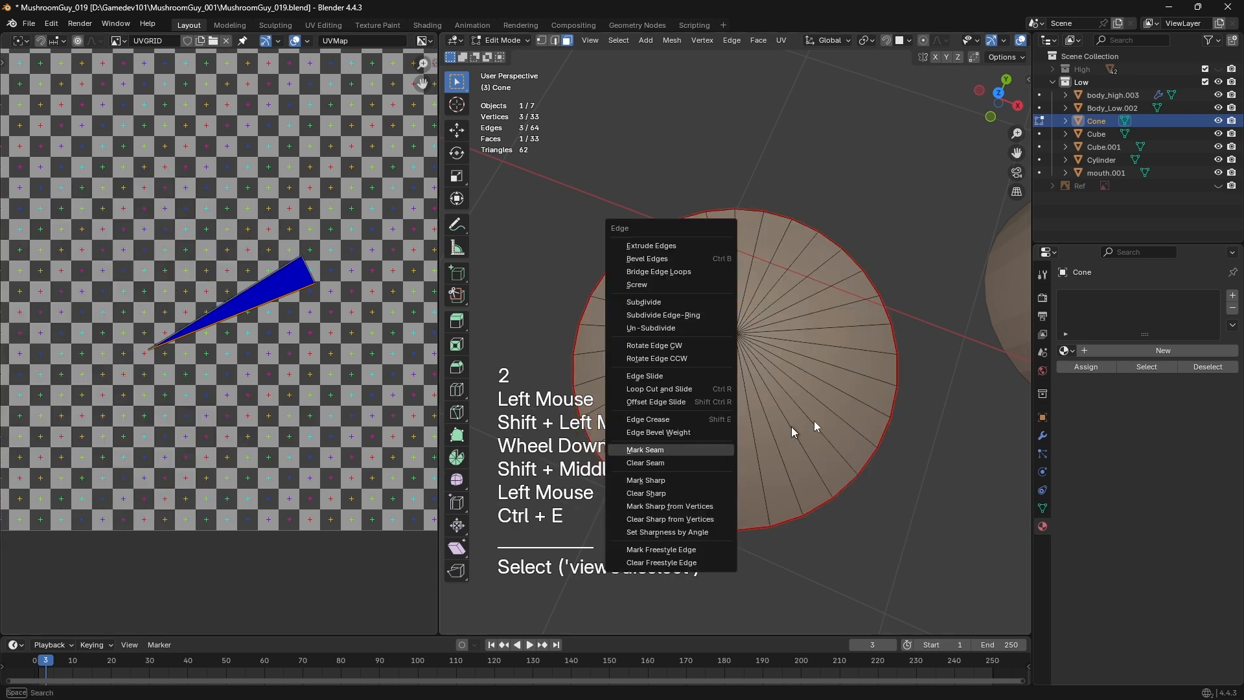
key(2)
click(719, 432)
key(ctrl+e)
key(3)
key(1)
Select the entire linked cone mesh and unwrap it with the Angle Based method
click(745, 326)
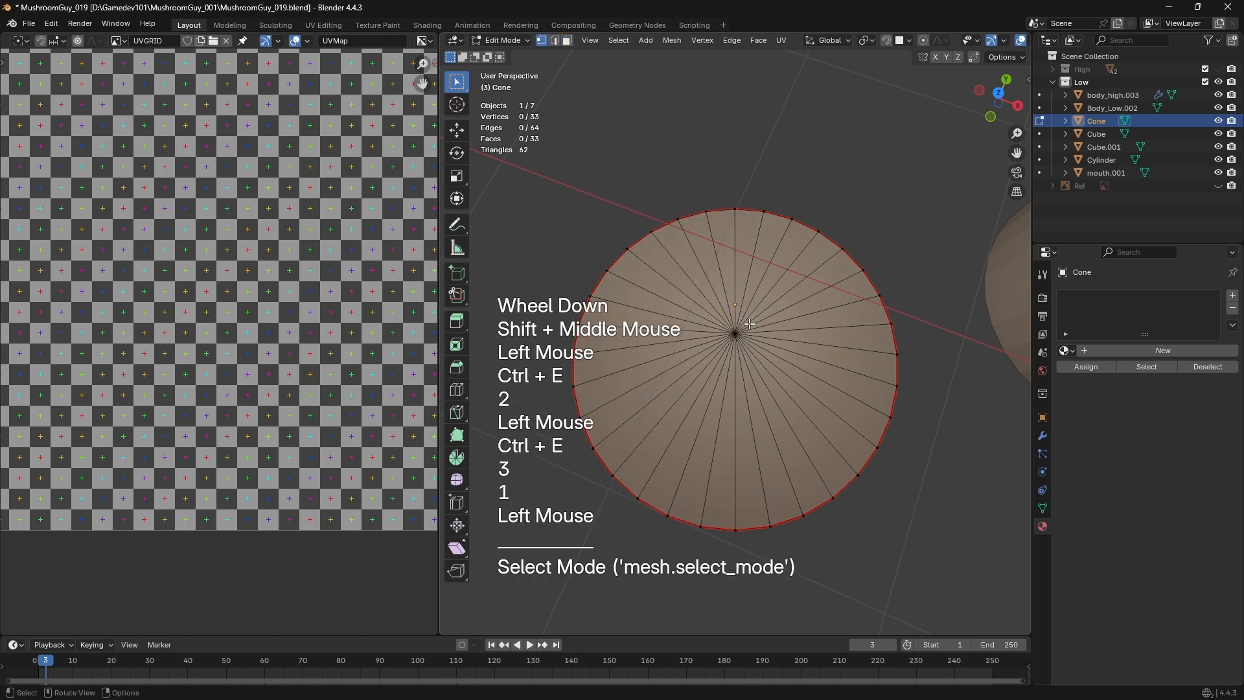
key(ctrl+l)
key(u)
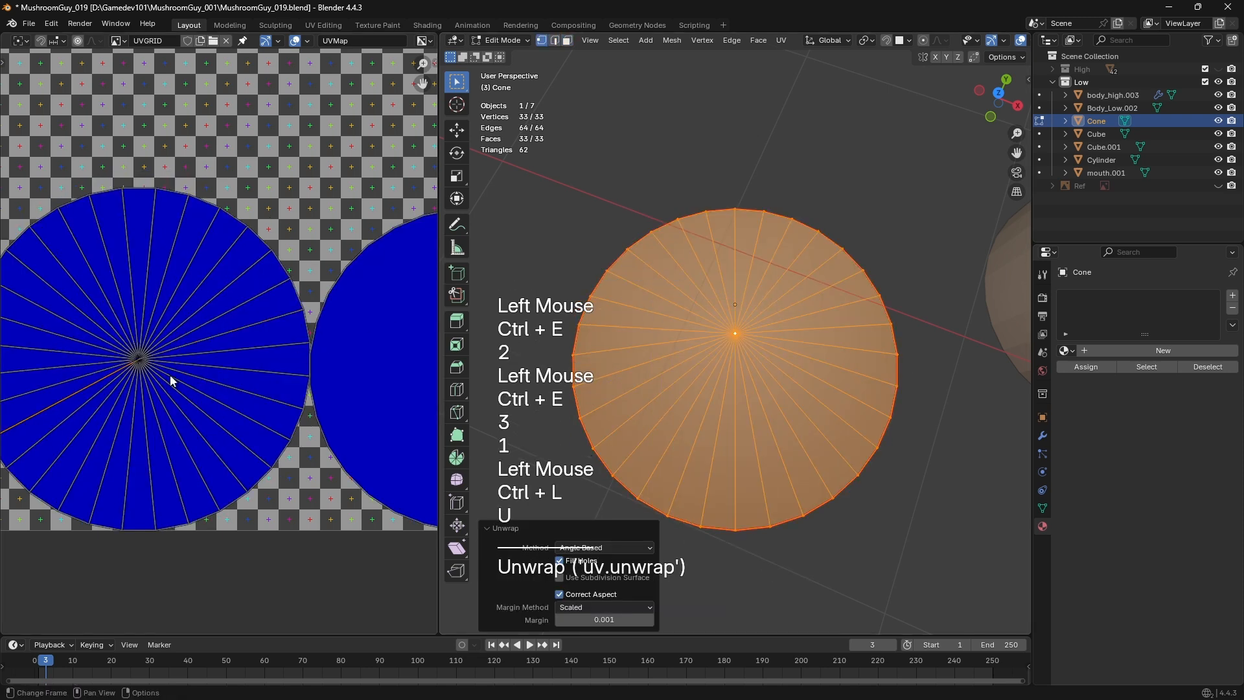
middle_drag(170, 375, 204, 360)
Select all of the cone's UVs and examine the side island unwrapped without a radial seam
key(a)
scroll(127, 372, up, 2)
middle_drag(128, 372, 155, 344)
key(Tab)
middle_drag(155, 344, 172, 322)
key(Tab)
scroll(328, 150, down, 3)
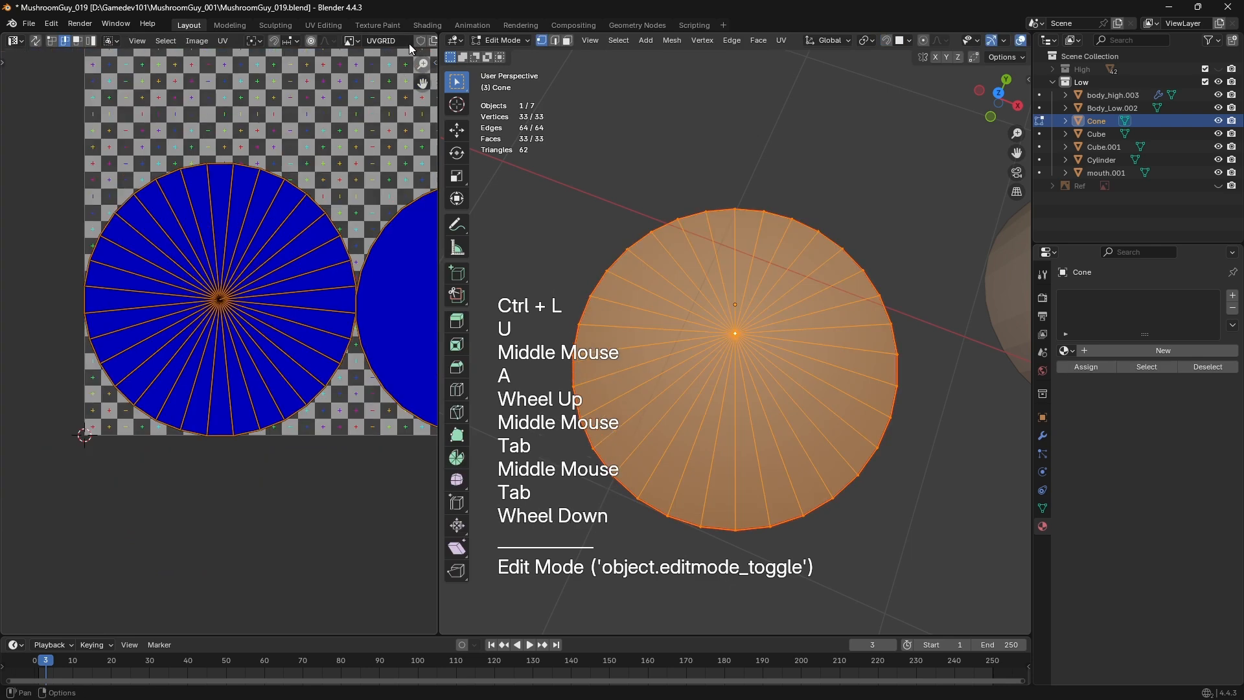
Change the UV stretch display in the UV Editor overlays and deselect the cone's UVs
click(386, 40)
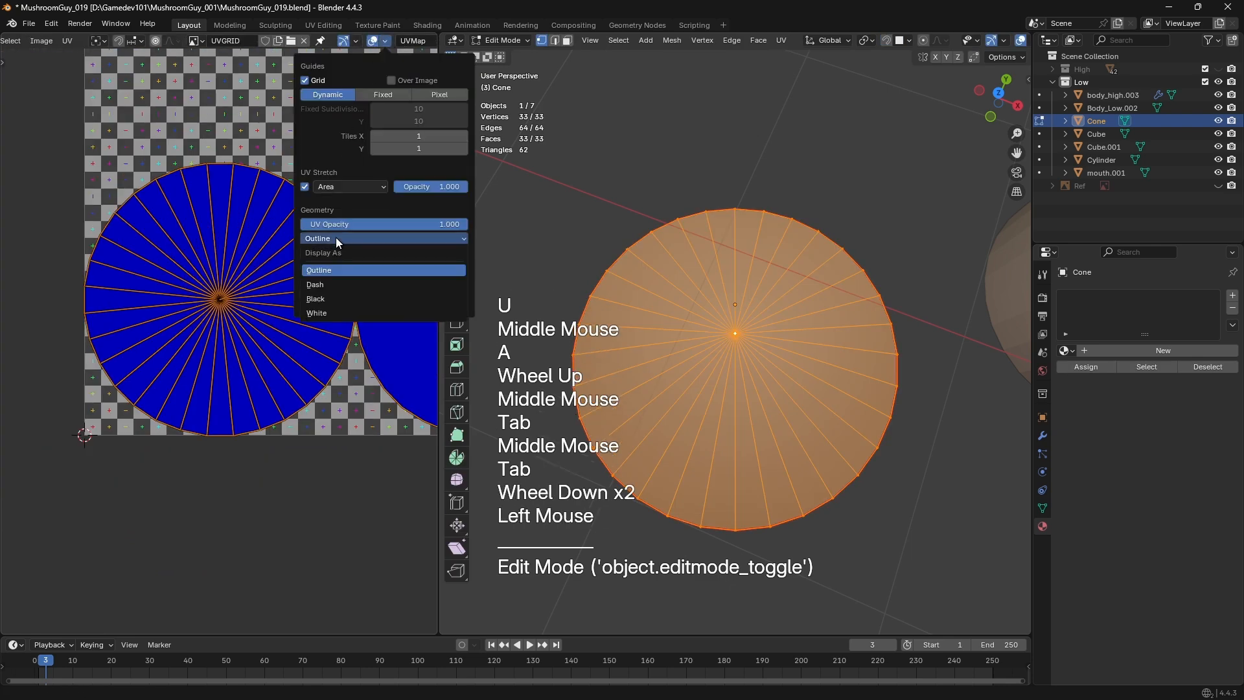
middle_drag(213, 301, 130, 376)
scroll(182, 288, up, 3)
scroll(183, 289, down, 1)
click(130, 376)
scroll(129, 376, down, 1)
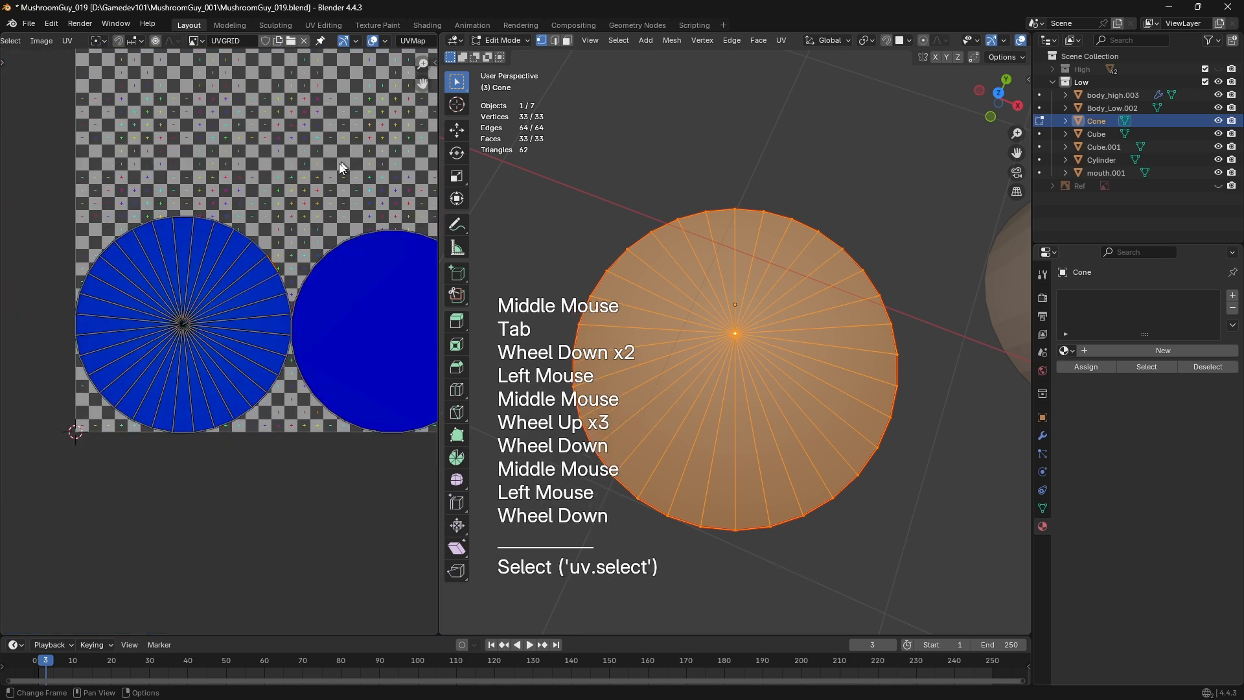
Select the UV vertices at the centre of the cone's side island and examine its stretching
middle_drag(343, 261, 327, 175)
key(Tab)
key(Tab)
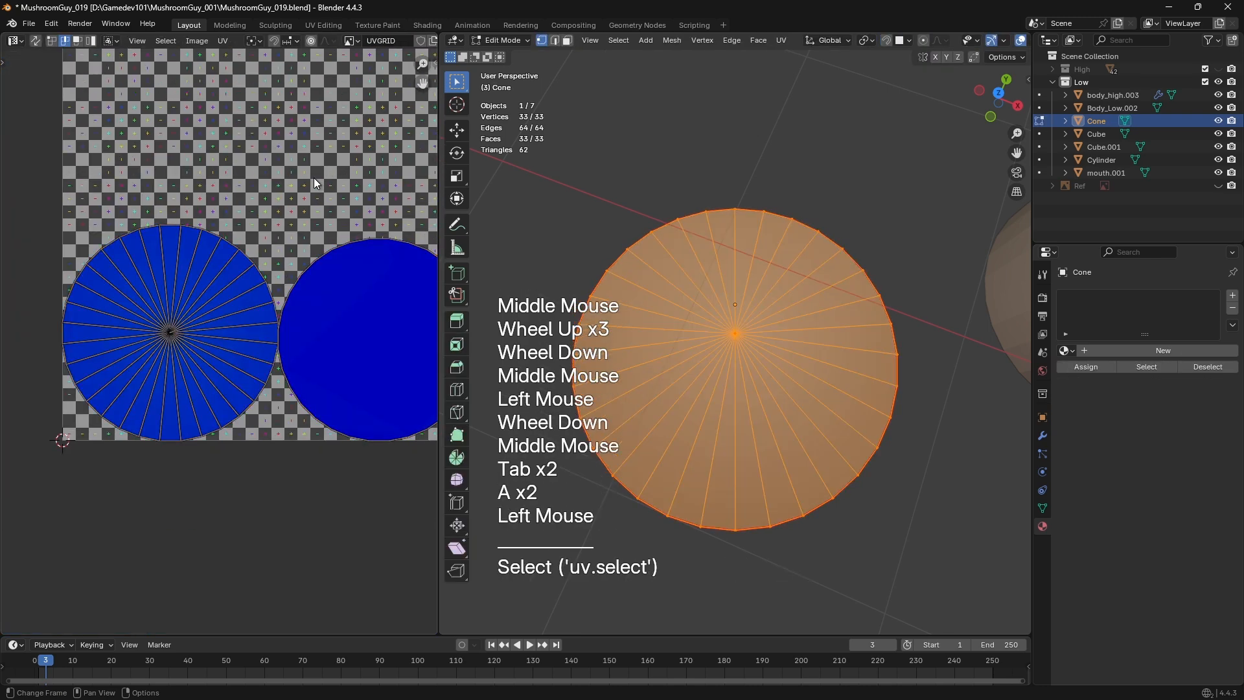
scroll(214, 261, up, 1)
middle_drag(213, 261, 283, 280)
scroll(283, 281, up, 1)
key(1)
drag(234, 304, 256, 350)
Raise the cone's apex vertex about 1.67 m along the Z axis to make the cone taller
middle_drag(696, 350, 697, 322)
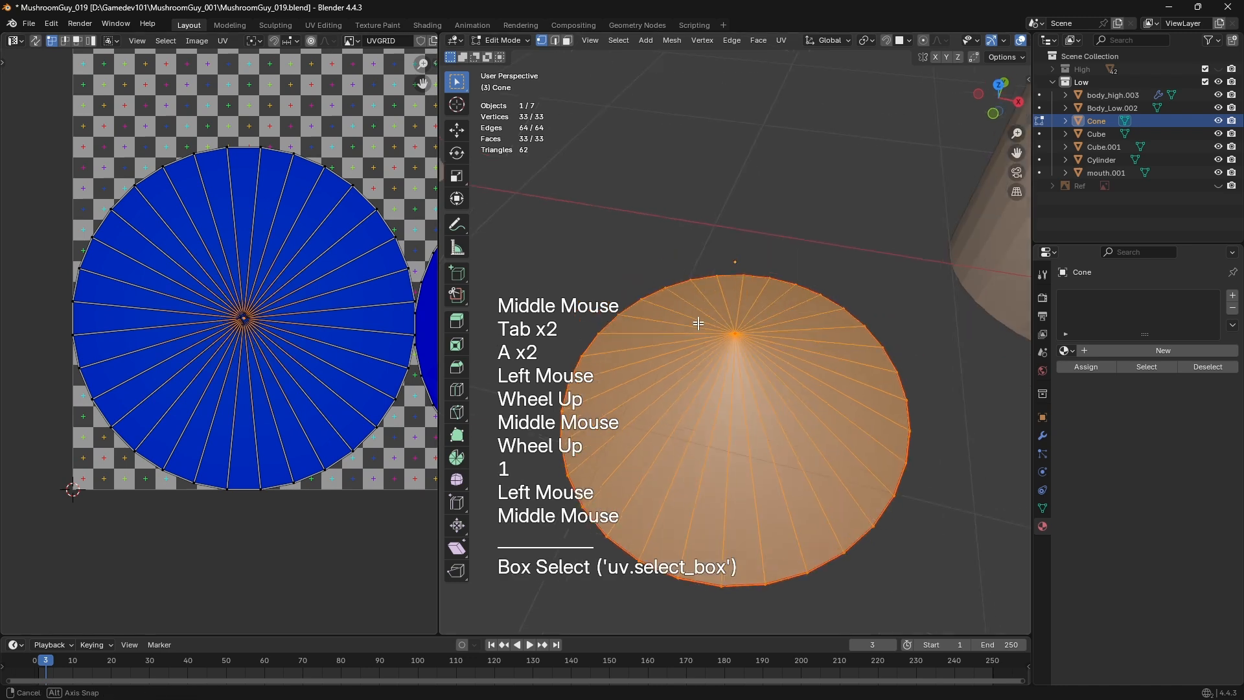
click(733, 335)
middle_drag(771, 344, 787, 285)
shift+middle_drag(788, 311, 800, 240)
key(g)
key(z)
click(819, 557)
scroll(845, 337, down, 2)
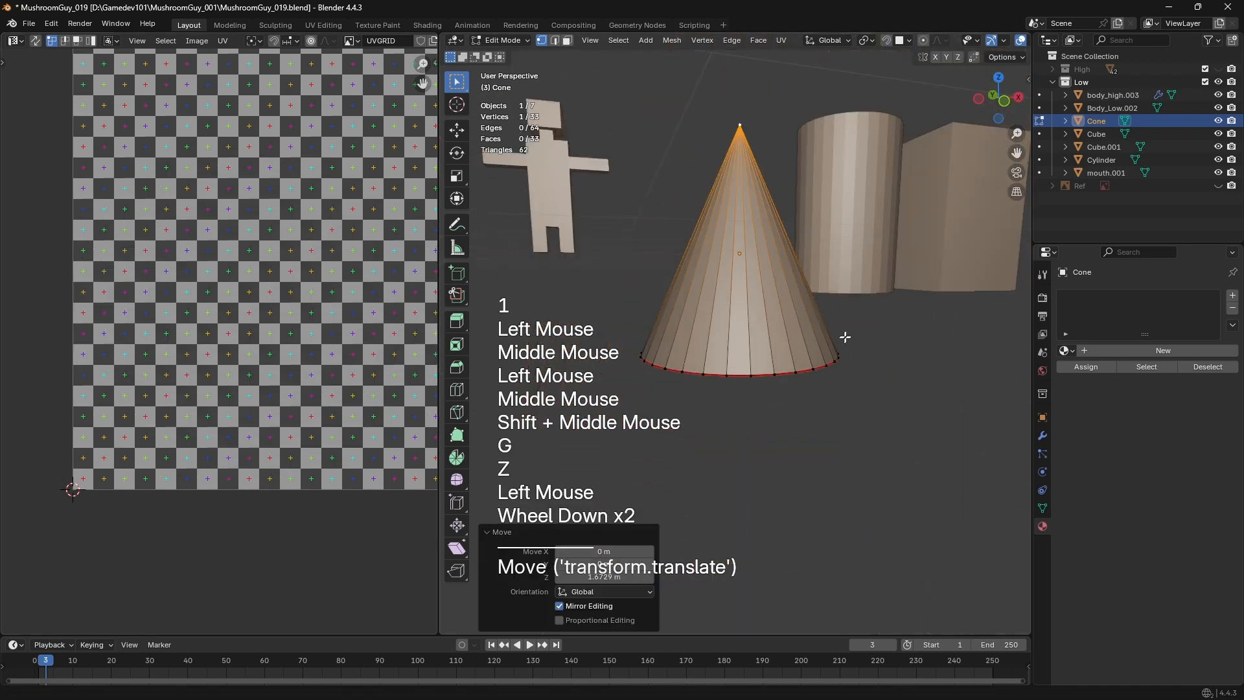
middle_drag(780, 335, 748, 256)
key(2)
click(745, 275)
key(ctrl+e)
click(731, 266)
click(744, 104)
shift+middle_drag(788, 294, 748, 328)
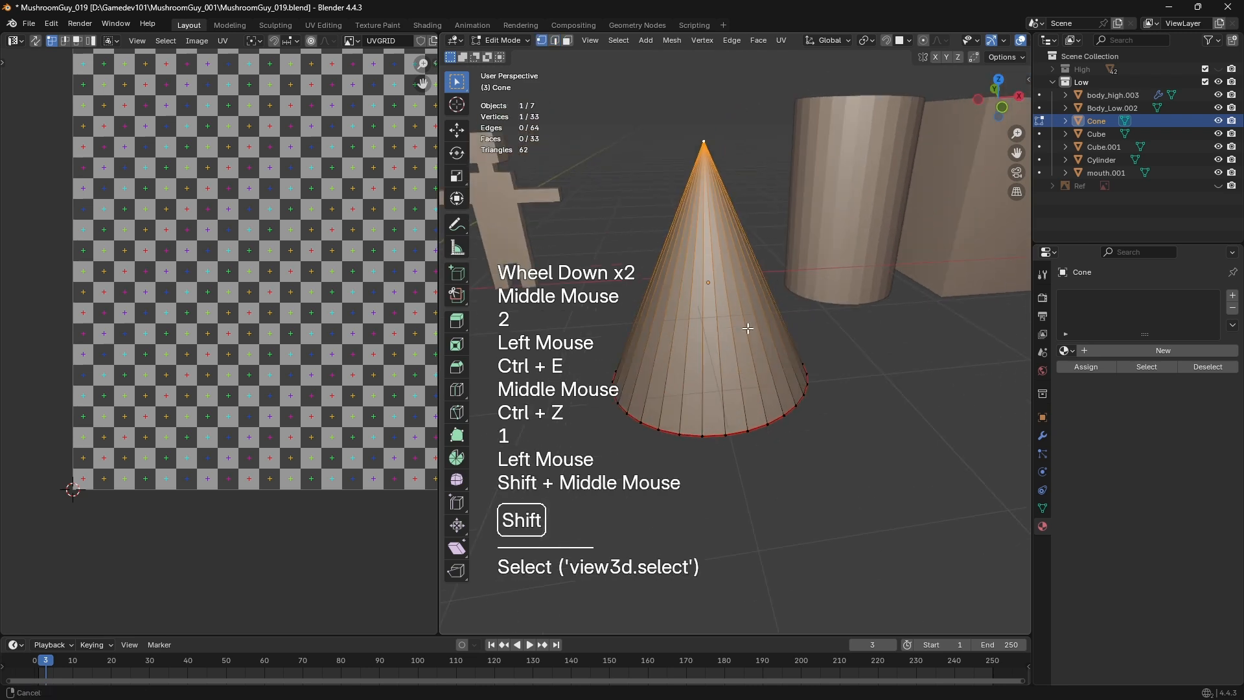
shift+middle_drag(818, 265, 733, 224)
Try lowering the cylinder's top face about 1.59 m along Z and undo the move
key(Tab)
click(633, 314)
key(Tab)
key(2)
key(3)
click(716, 233)
key(3)
key(g)
key(z)
click(753, 321)
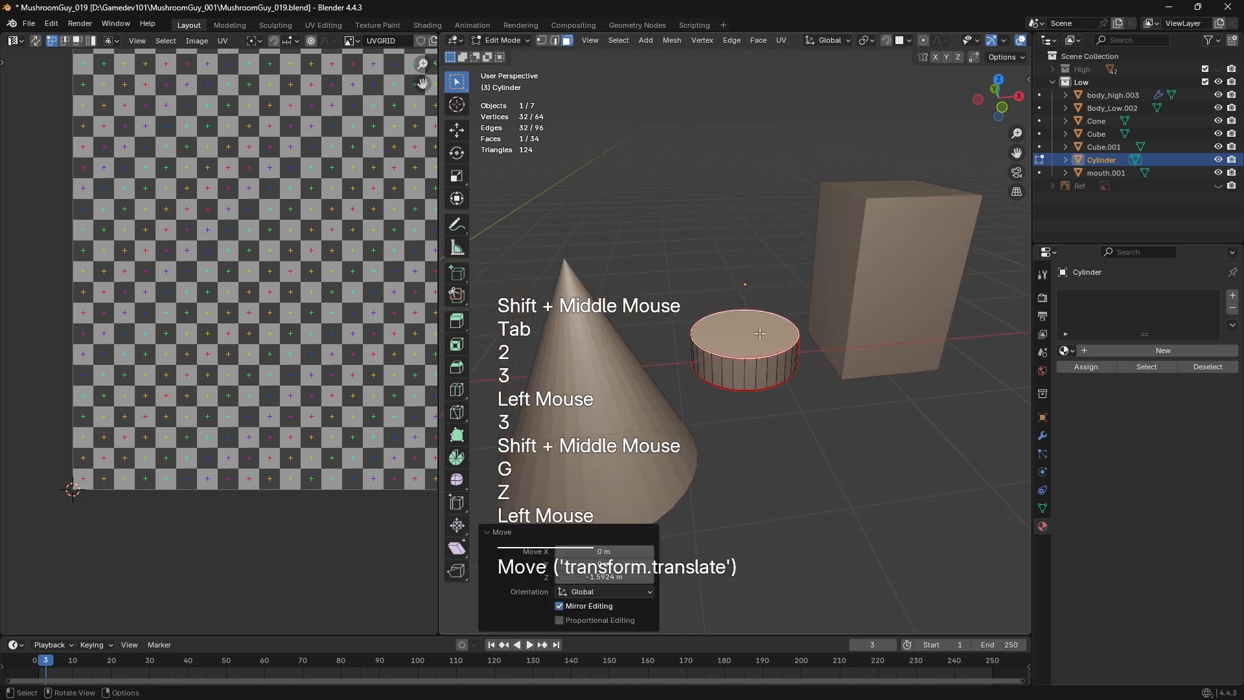
key(ctrl+z)
Return to editing the cone and lower its apex vertex about 1.56 m along Z
shift+middle_drag(753, 321, 739, 129)
key(Tab)
click(636, 195)
key(Tab)
key(1)
click(614, 165)
middle_drag(614, 165, 641, 188)
key(g)
key(z)
click(641, 356)
Lower the cone's apex further along Z until the cone is nearly flat
shift+middle_drag(641, 355, 734, 267)
middle_drag(735, 267, 737, 224)
key(g)
key(z)
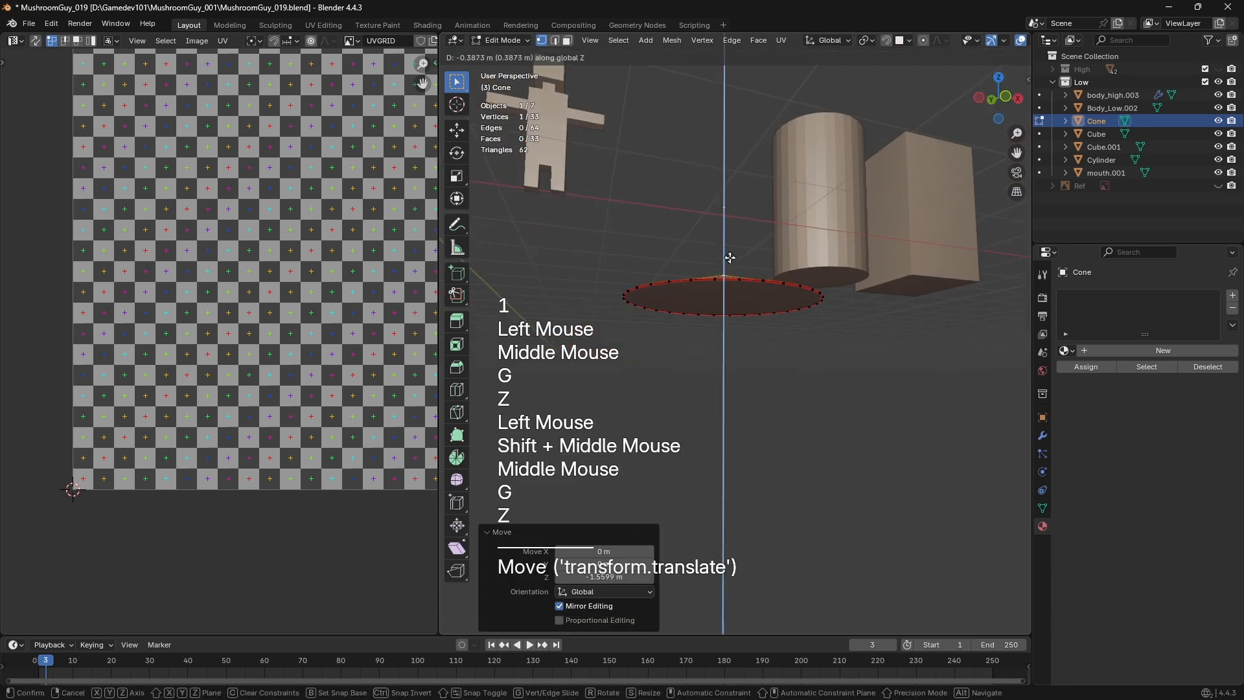
click(731, 269)
Delete the cone's bottom face so that only its sloped side faces remain
scroll(731, 270, up, 2)
key(3)
click(731, 270)
key(x)
middle_drag(730, 269, 702, 203)
Lower the open cone's apex vertex about 0.28 m along Z
key(1)
click(702, 202)
key(g)
key(z)
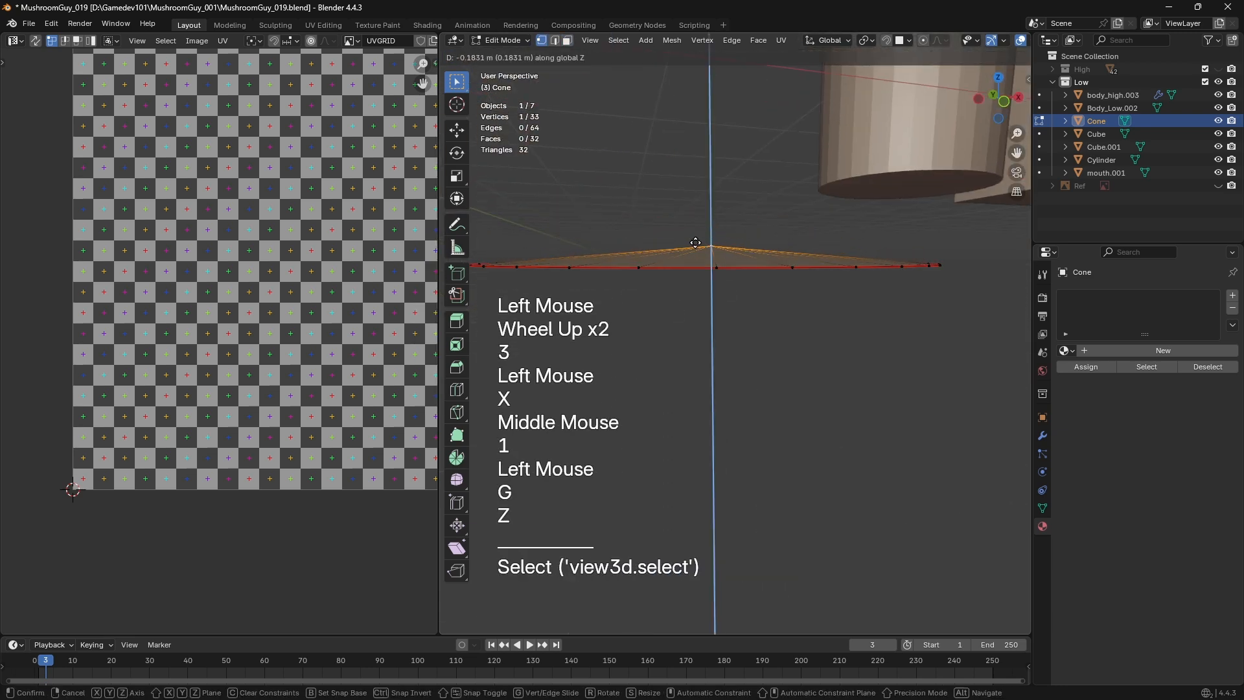
click(714, 286)
scroll(680, 259, down, 1)
middle_drag(714, 285, 605, 217)
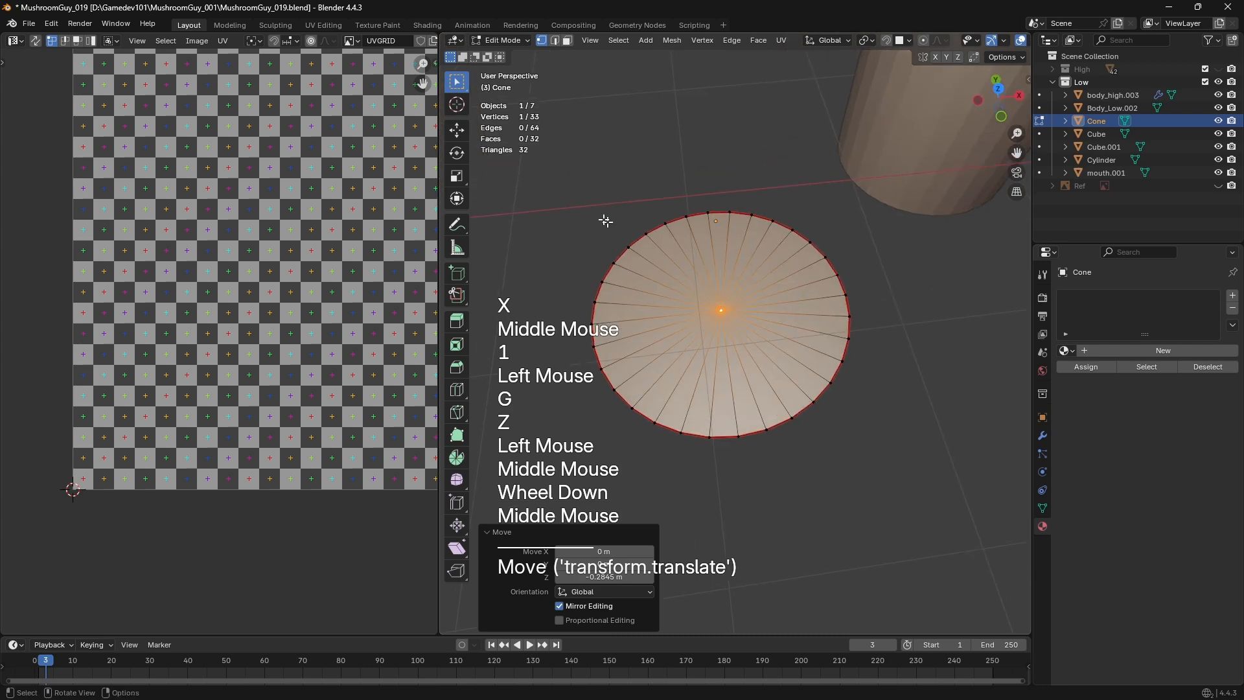
Select the entire flattened cone and unwrap it with the Angle Based method
drag(582, 199, 1044, 526)
key(u)
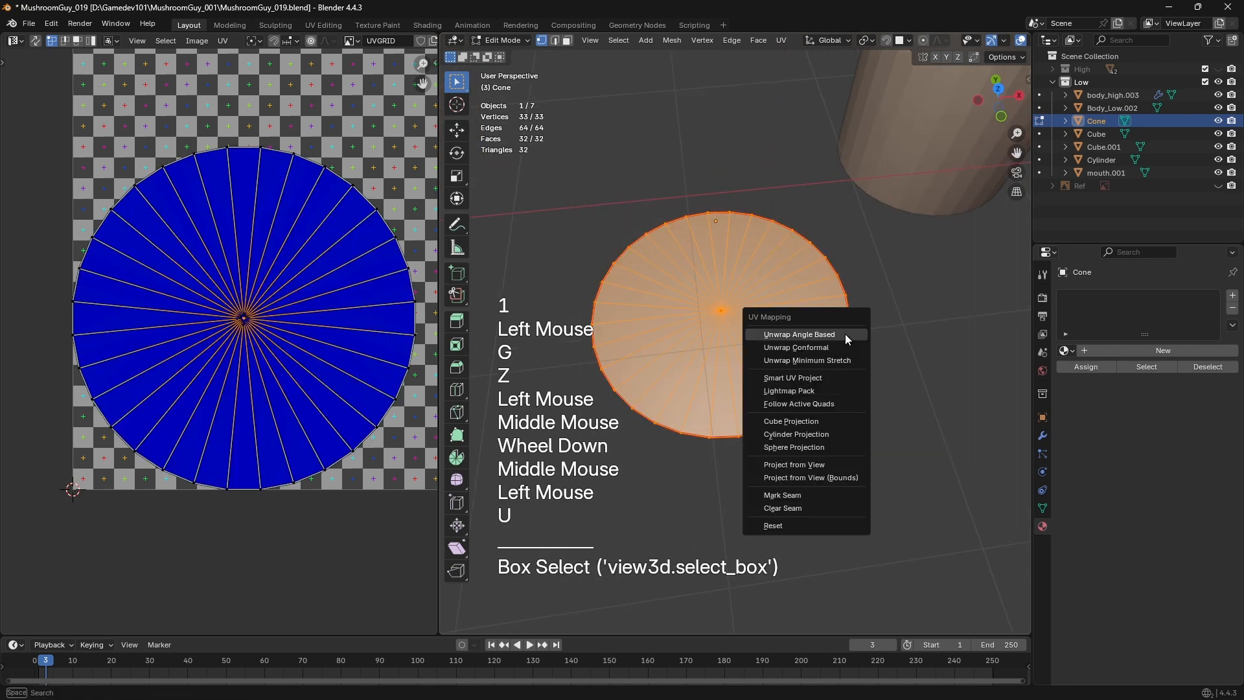
click(845, 334)
scroll(196, 306, down, 1)
Raise the open cone's apex vertex about 1.86 m along Z to form a tall cone
click(721, 314)
middle_drag(832, 561, 810, 454)
key(g)
key(z)
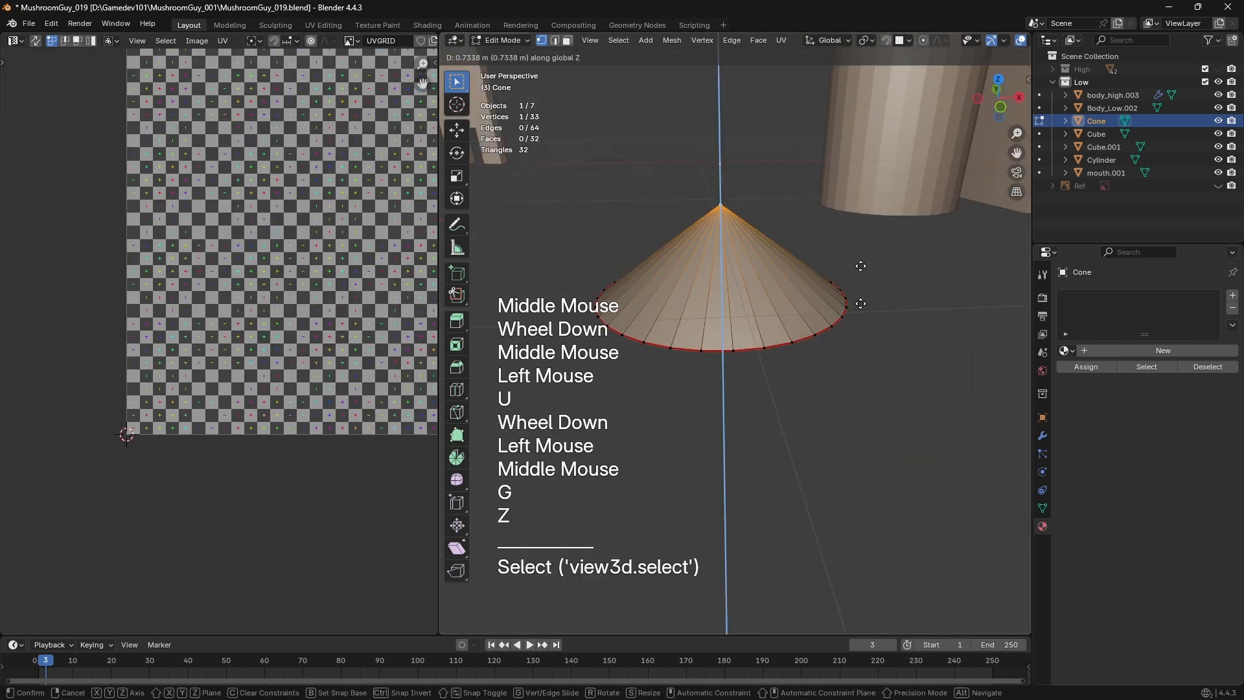
click(569, 350)
shift+middle_drag(569, 350, 578, 368)
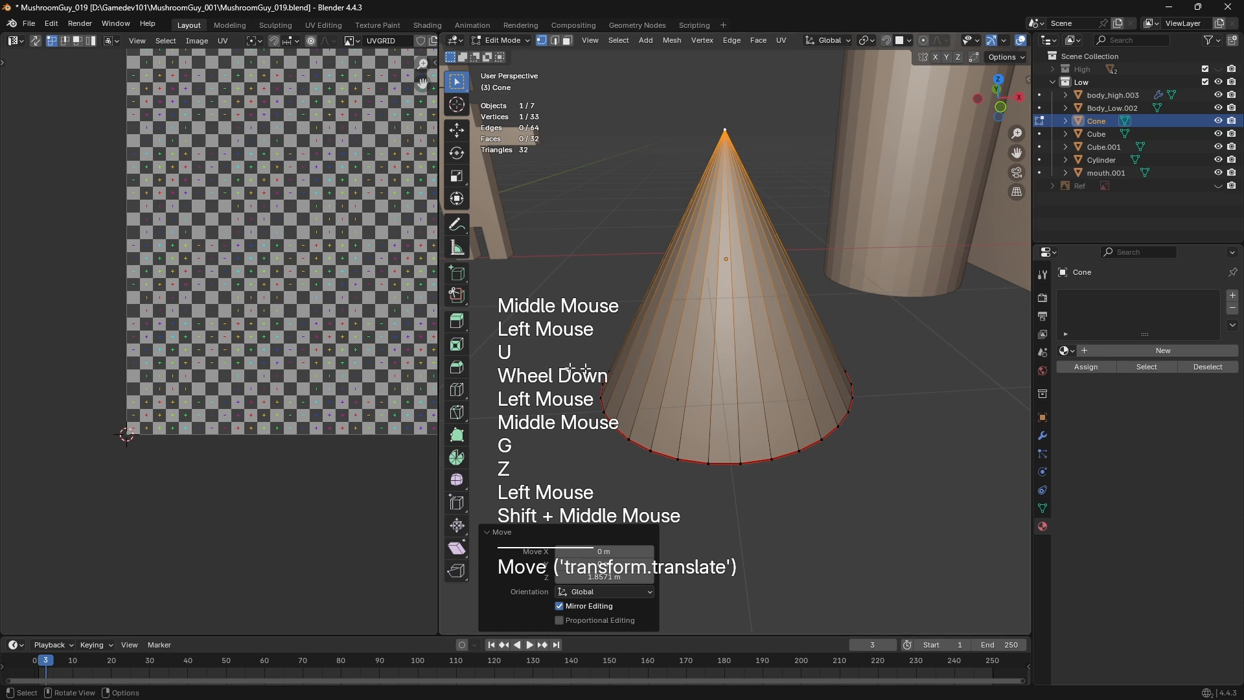
Select the entire tall cone and unwrap it with the Angle Based method
key(a)
key(u)
click(709, 213)
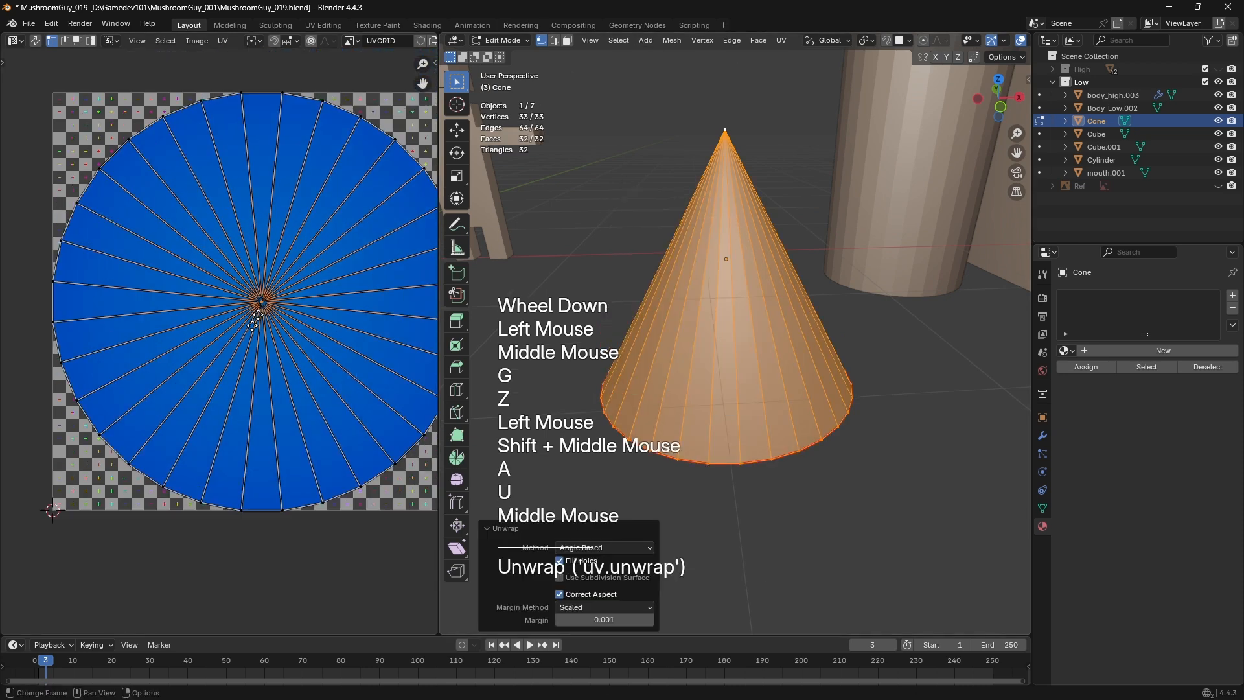
middle_drag(152, 299, 157, 330)
Mark a radial edge on the cone's side as a seam and leave Edit Mode
middle_drag(880, 266, 843, 278)
shift+middle_drag(712, 337, 697, 353)
key(2)
click(698, 350)
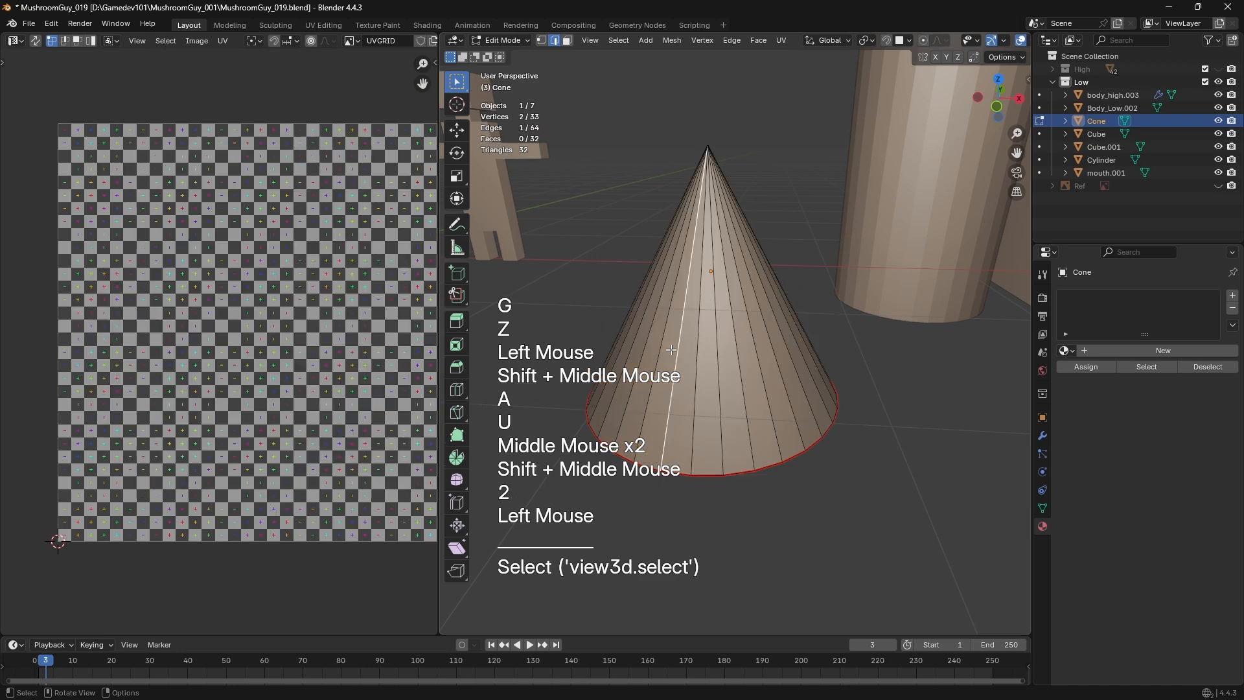
key(ctrl+e)
click(681, 347)
key(a)
key(Tab)
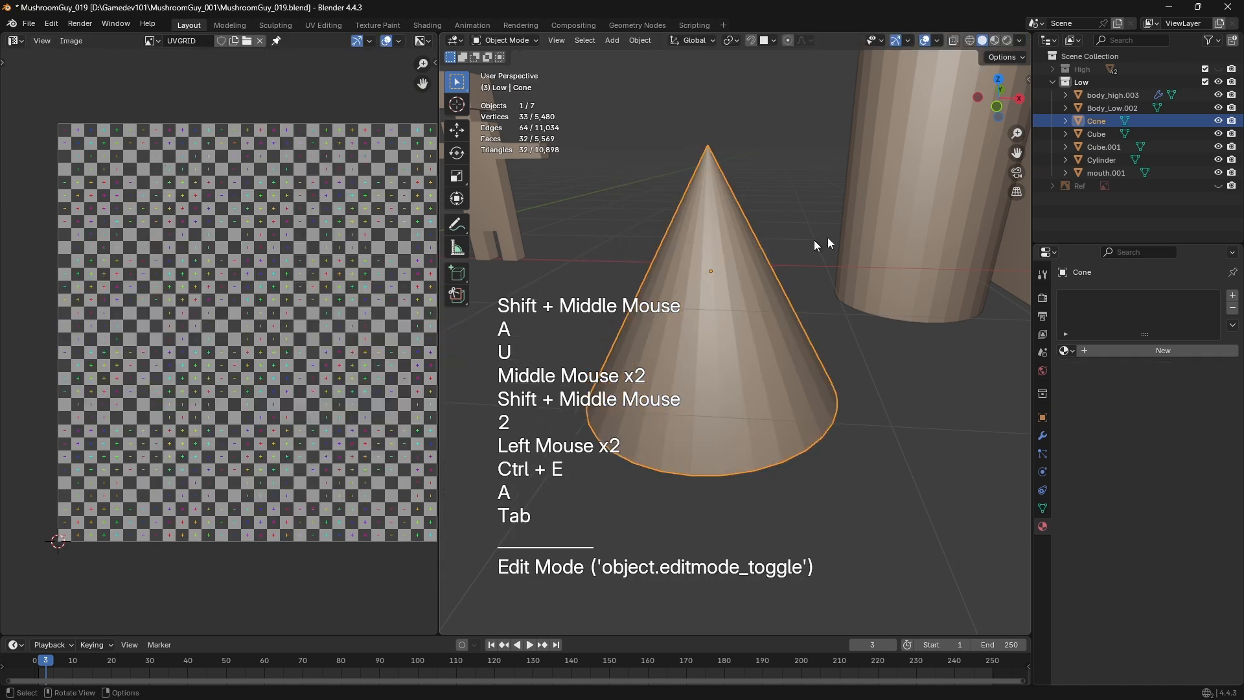
Edit the cylinder and clear the seams around its top rim and along its vertical side edge
click(733, 375)
shift+middle_drag(814, 240, 784, 271)
key(Tab)
key(ctrl+e)
click(775, 259)
middle_drag(784, 271, 742, 259)
key(2)
click(795, 280)
key(ctrl+e)
click(786, 281)
Delete the cylinder's bottom face and select the remaining mesh
key(3)
click(748, 431)
key(x)
key(a)
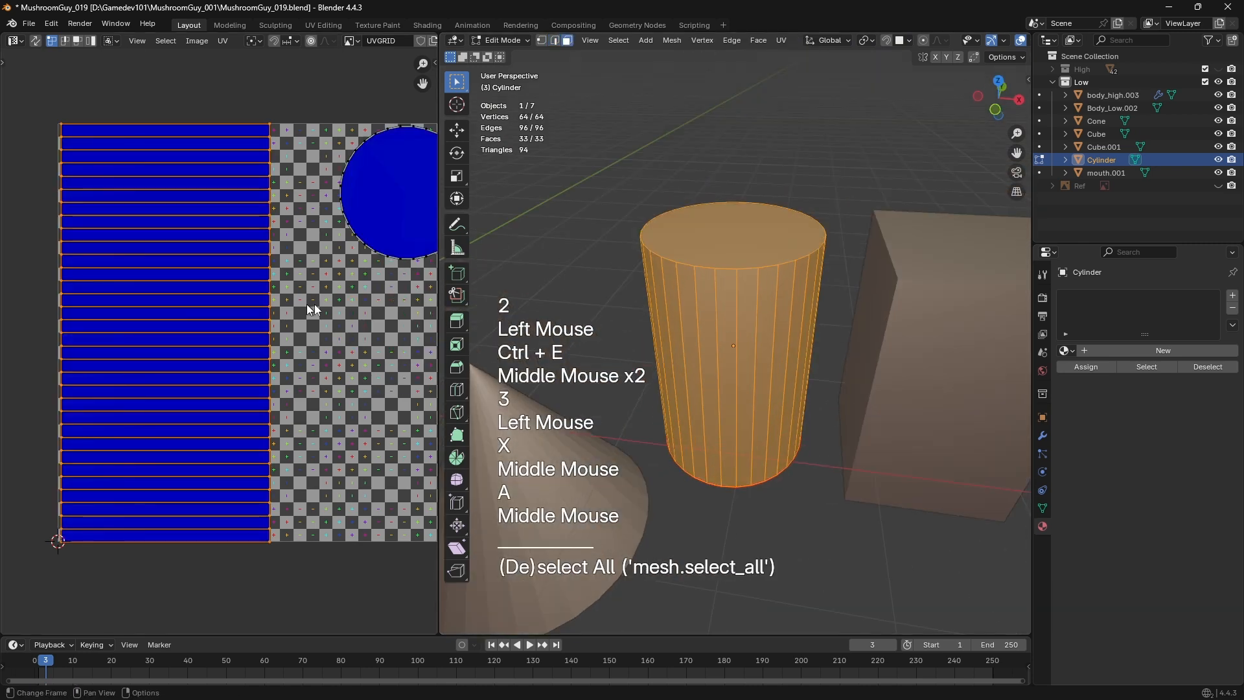
Unwrap the whole open cylinder with the Angle Based method and inspect the resulting island
click(738, 224)
key(a)
key(u)
click(838, 221)
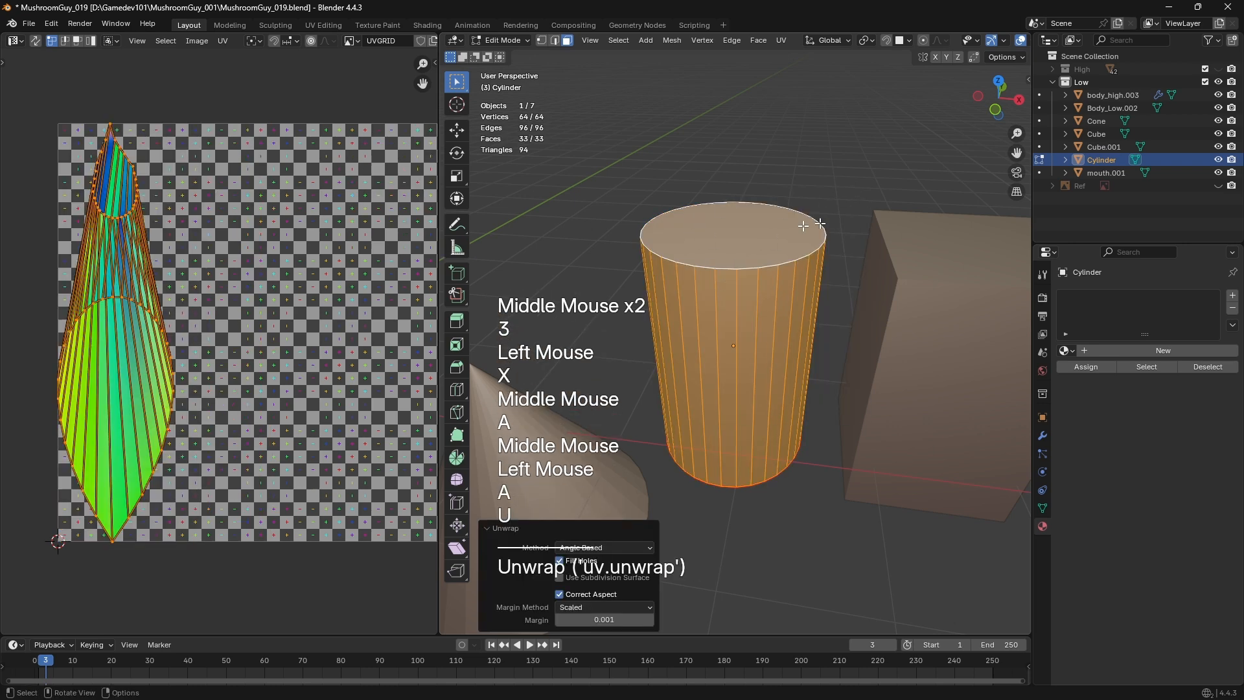
middle_drag(130, 292, 152, 305)
scroll(110, 124, up, 3)
middle_drag(632, 285, 746, 320)
key(3)
key(2)
click(752, 480)
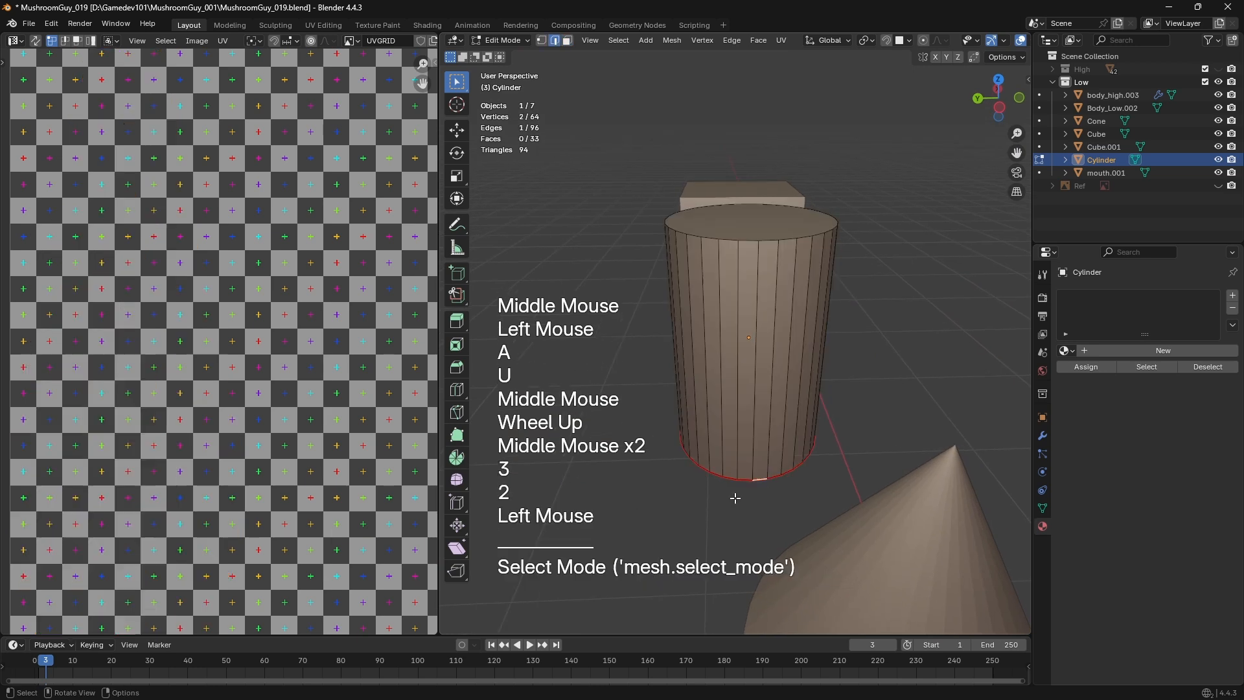
key(s)
click(805, 486)
key(ctrl+z)
middle_click(800, 483)
key(s)
click(797, 479)
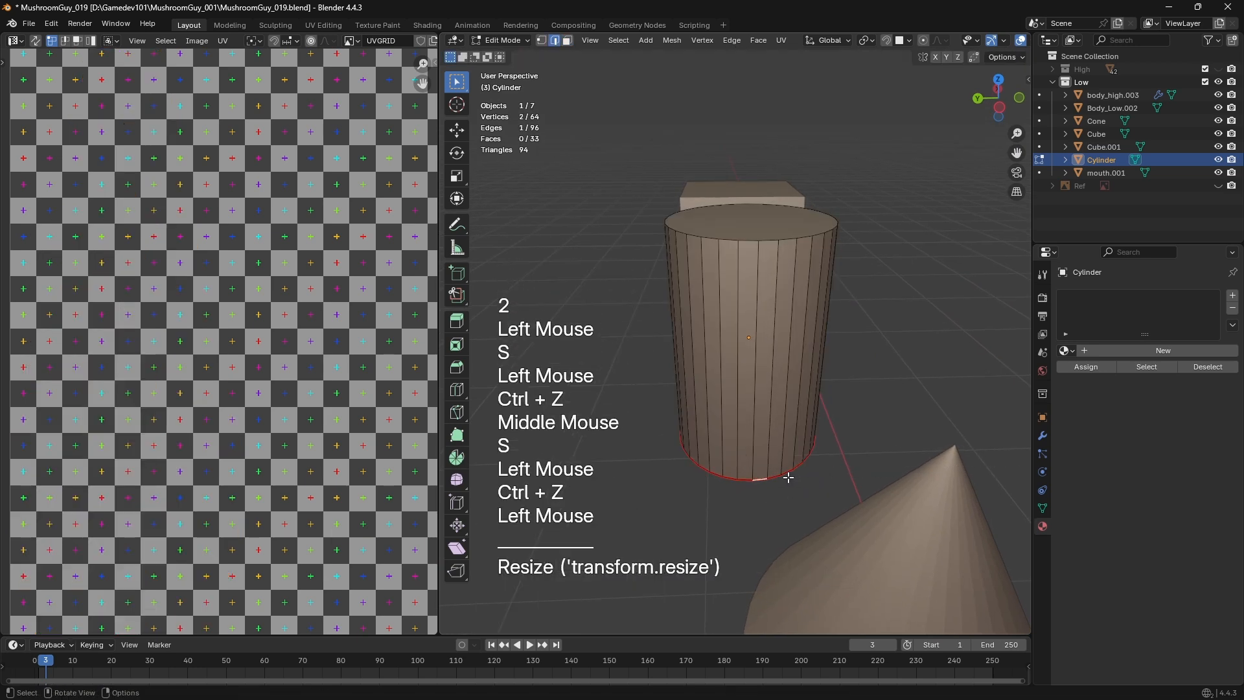
key(ctrl+z)
Try flattening the open cylinder by scaling its bottom edge loop outward and raising it about 2.04 m along Z, and undo the changes
double_click(787, 478)
key(s)
click(991, 472)
key(g)
key(z)
click(952, 246)
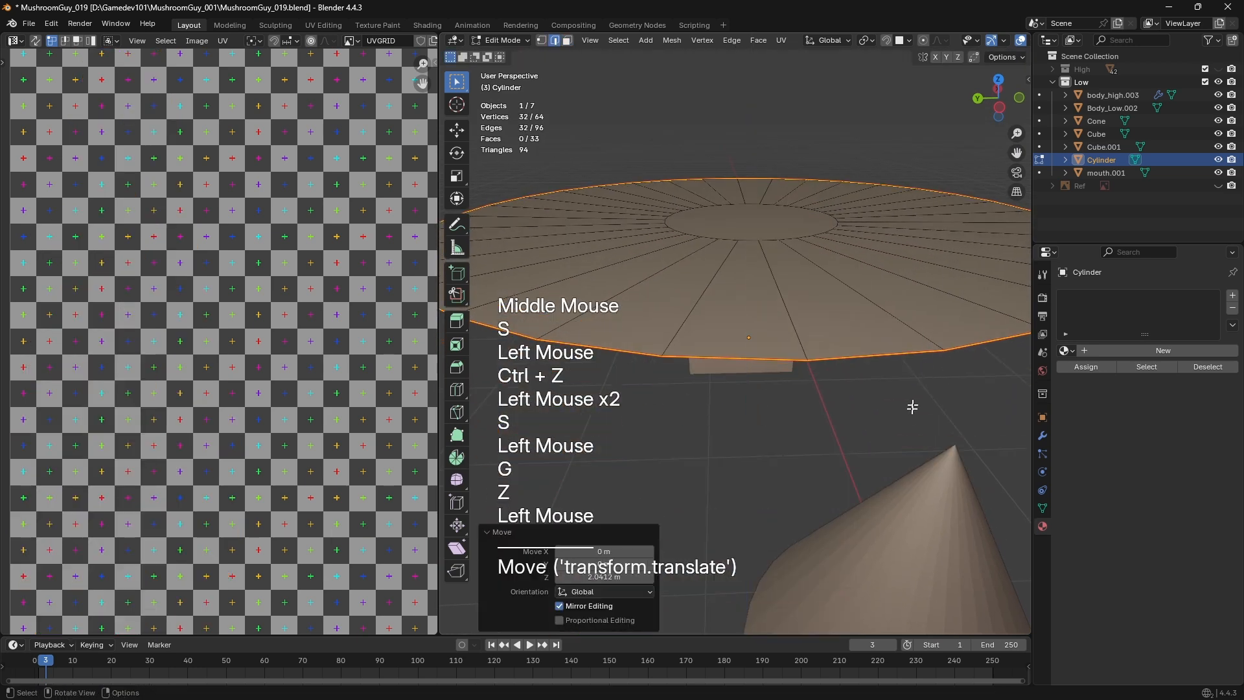
key(s)
click(839, 277)
key(ctrl+z)
key(ctrl+z)
key(ctrl+z)
Shorten the cylinder by lowering its top face along Z to roughly half the height
middle_drag(810, 311, 745, 253)
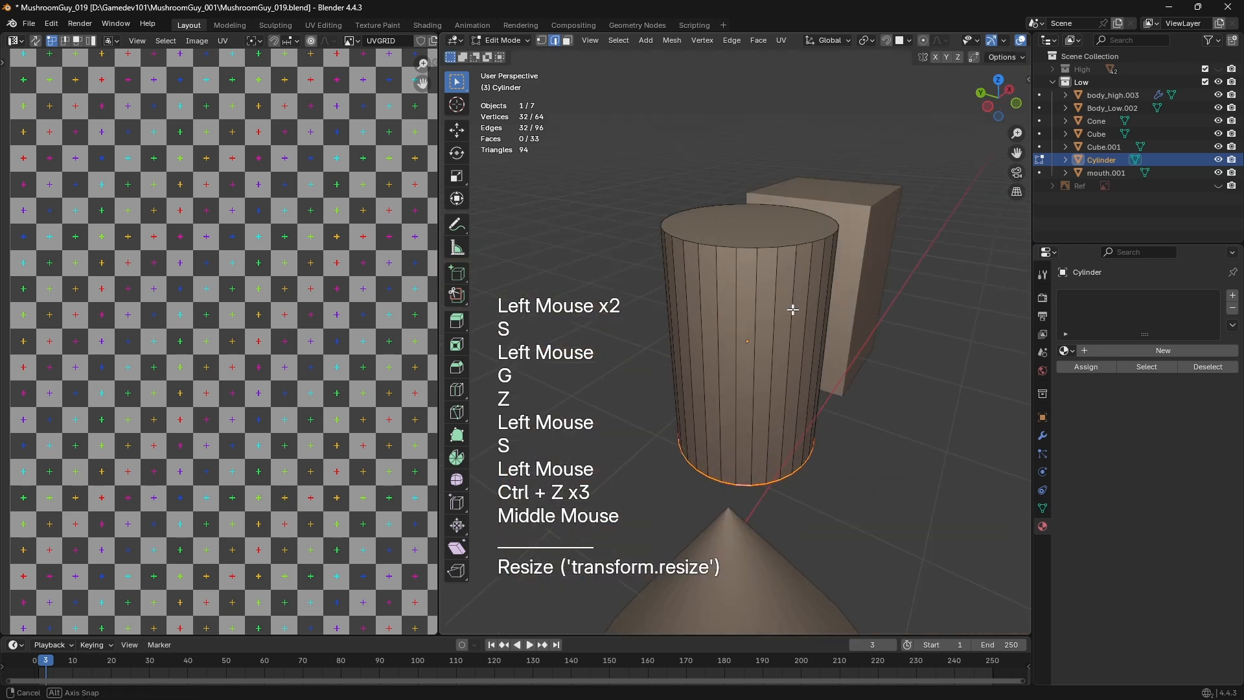
key(3)
click(738, 241)
key(g)
key(z)
click(741, 311)
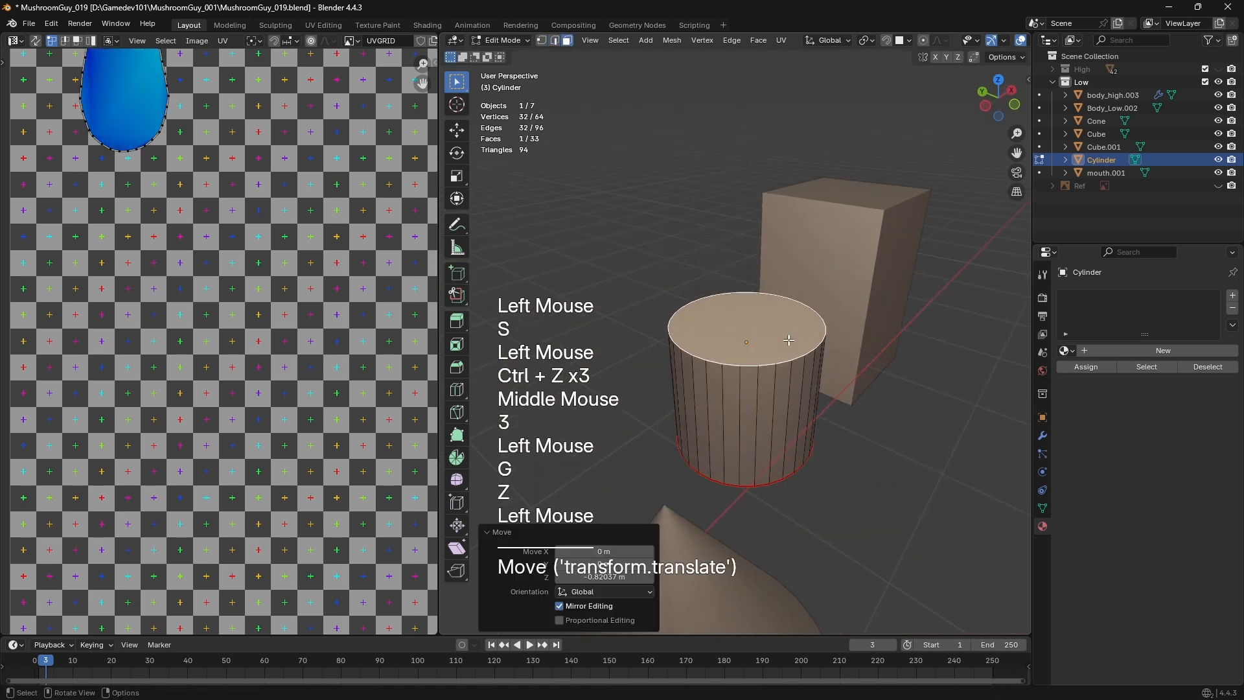
Select the whole shortened cylinder and unwrap it again with the Angle Based method
middle_drag(741, 311, 758, 313)
key(a)
key(u)
click(758, 313)
scroll(299, 353, down, 3)
middle_drag(300, 353, 242, 299)
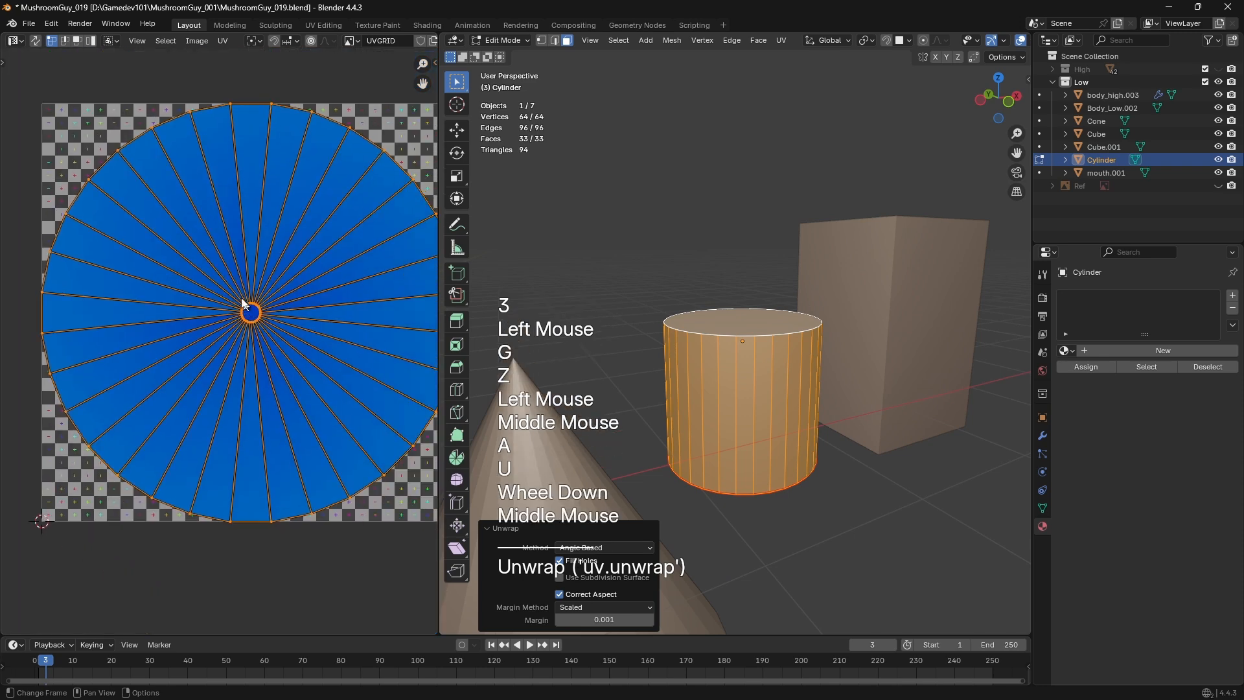
key(ctrl+z)
key(u)
click(615, 266)
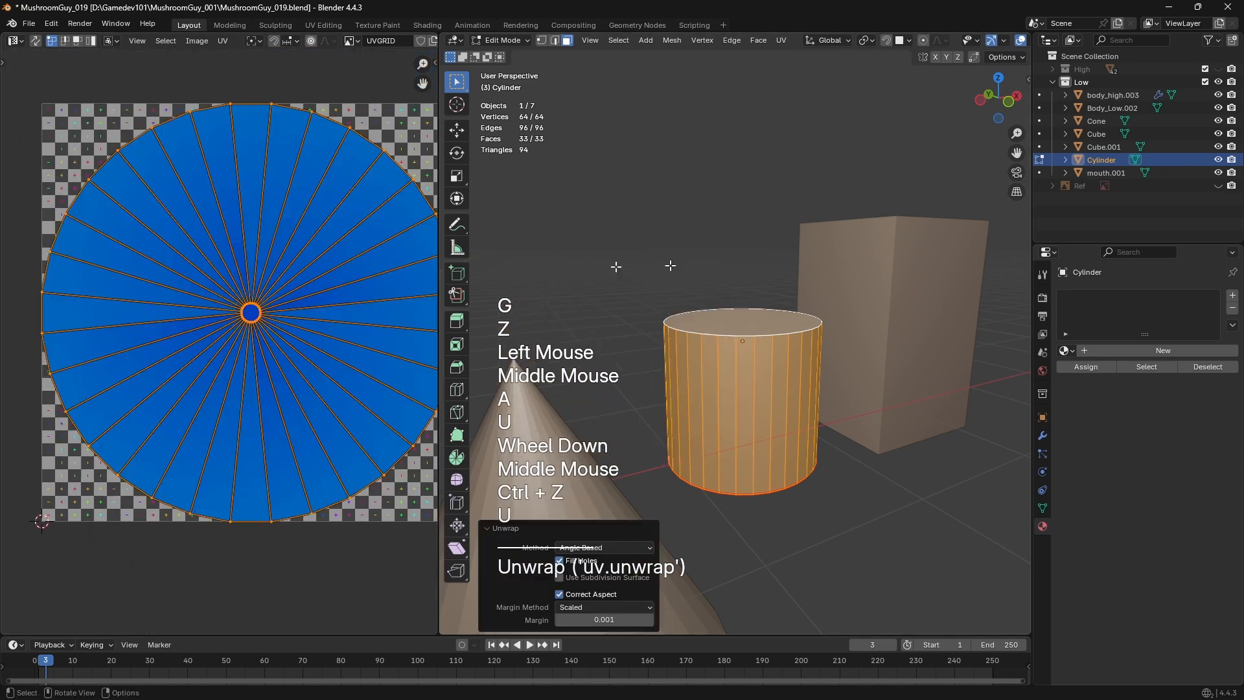
Deselect the cylinder's UVs and examine the centre of its circular island for stretching
key(a)
key(a)
scroll(319, 333, up, 3)
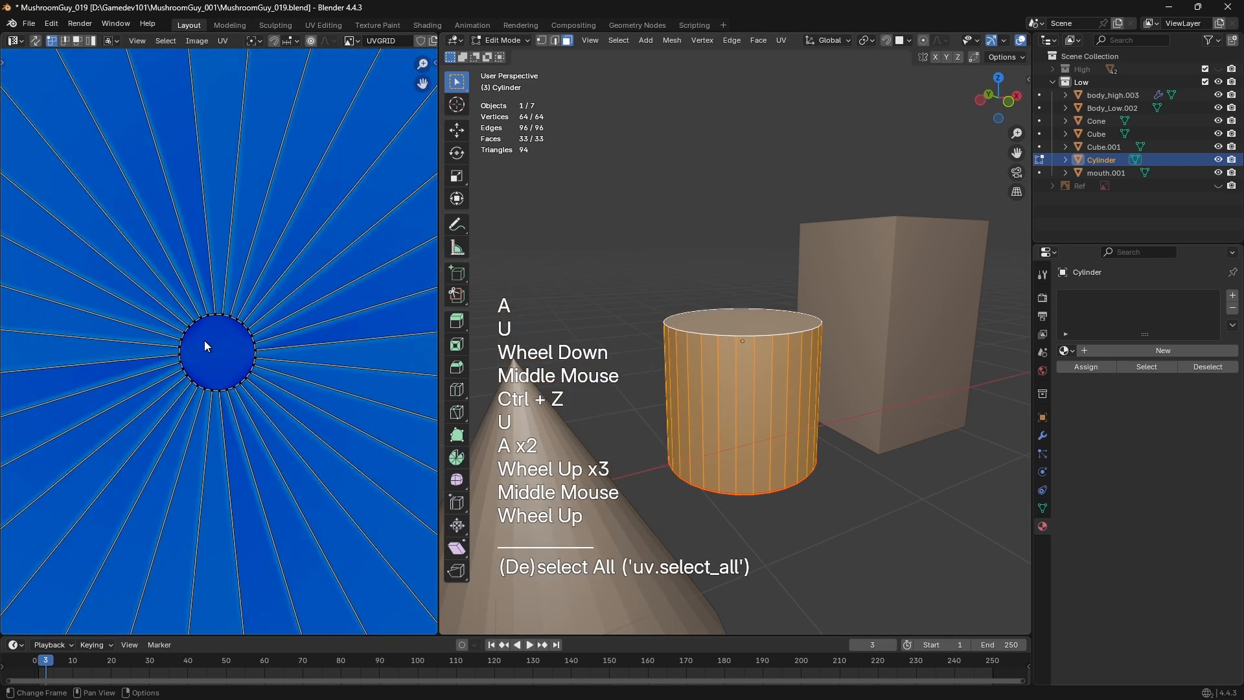
middle_drag(204, 340, 211, 328)
scroll(212, 329, up, 4)
scroll(221, 318, down, 2)
scroll(220, 315, down, 1)
scroll(153, 276, up, 2)
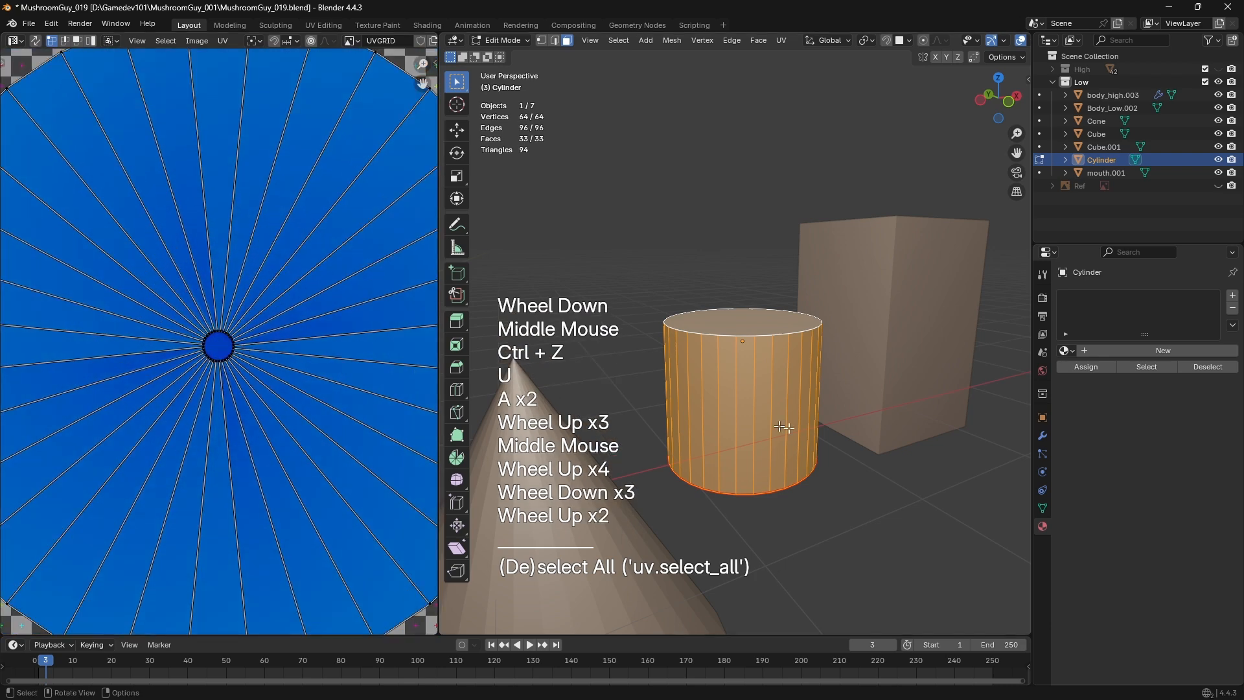
Isolate the cylinder's top face to examine its UVs, and reselect the entire mesh to compare it with the surrounding side faces
shift+middle_drag(786, 428, 779, 405)
scroll(779, 409, up, 1)
middle_drag(780, 414, 777, 476)
key(3)
click(740, 280)
scroll(219, 342, up, 4)
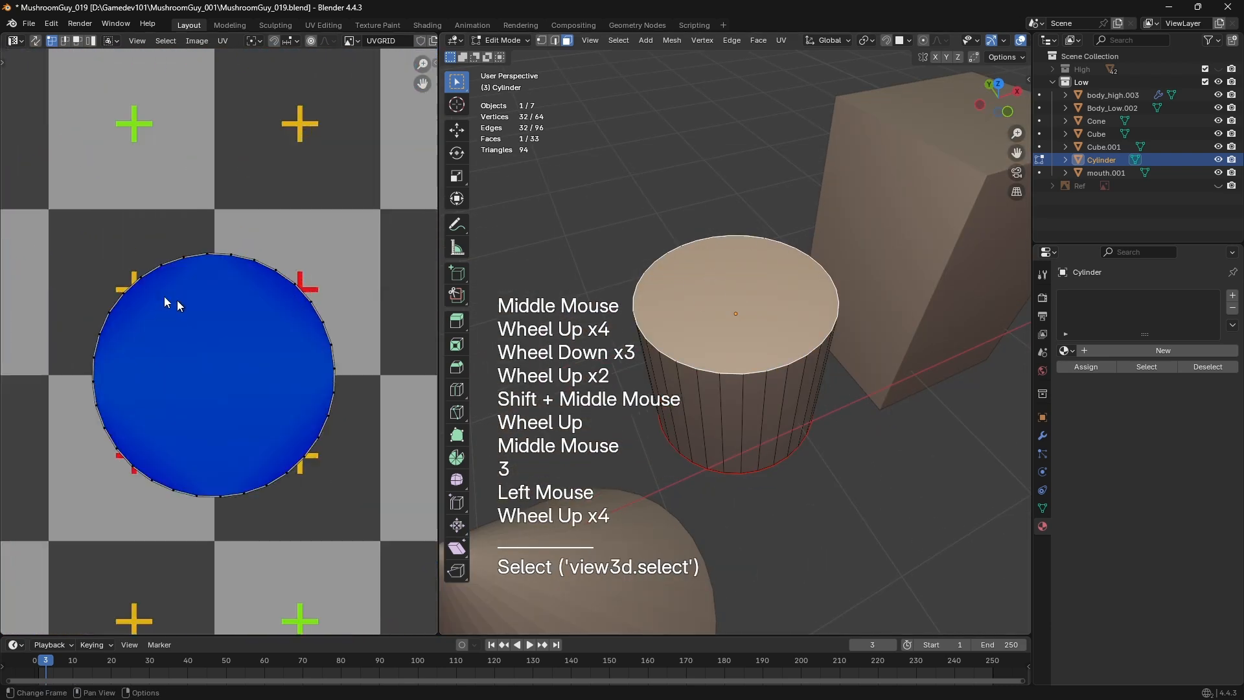
drag(71, 236, 367, 547)
scroll(282, 237, down, 5)
key(a)
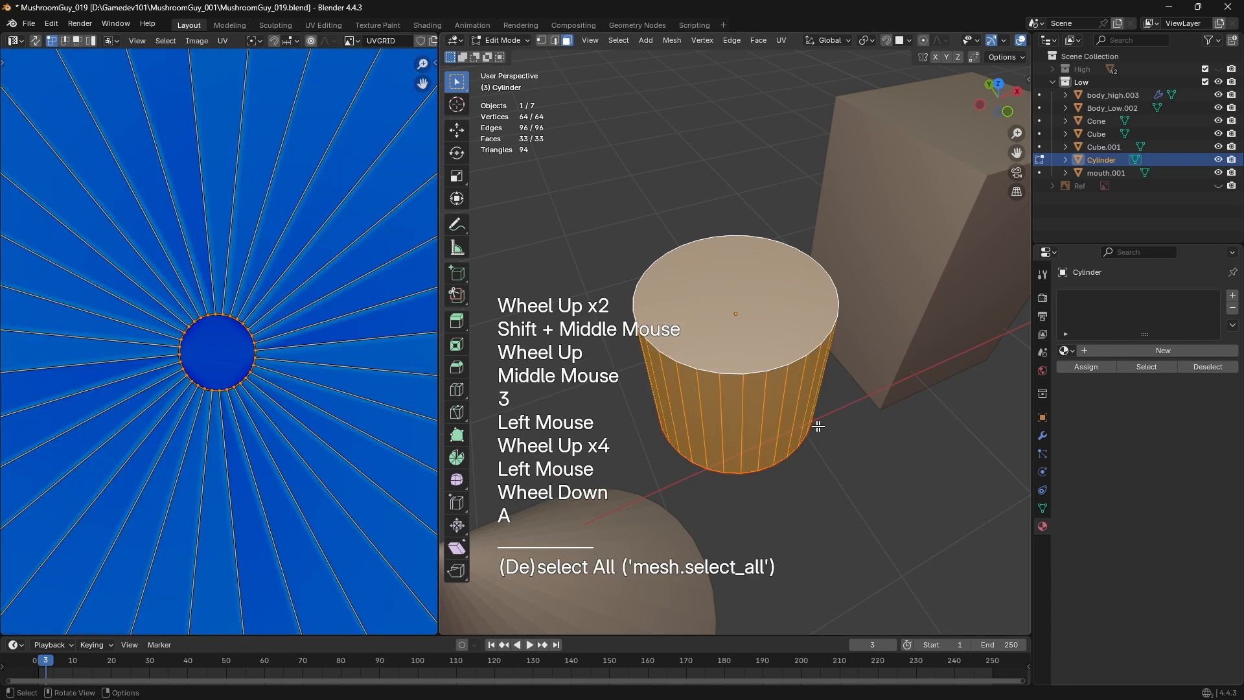
Lower the cylinder's top face by about 0.58 m along Z
middle_drag(868, 463, 836, 422)
click(775, 283)
shift+middle_drag(780, 367, 792, 334)
key(g)
key(z)
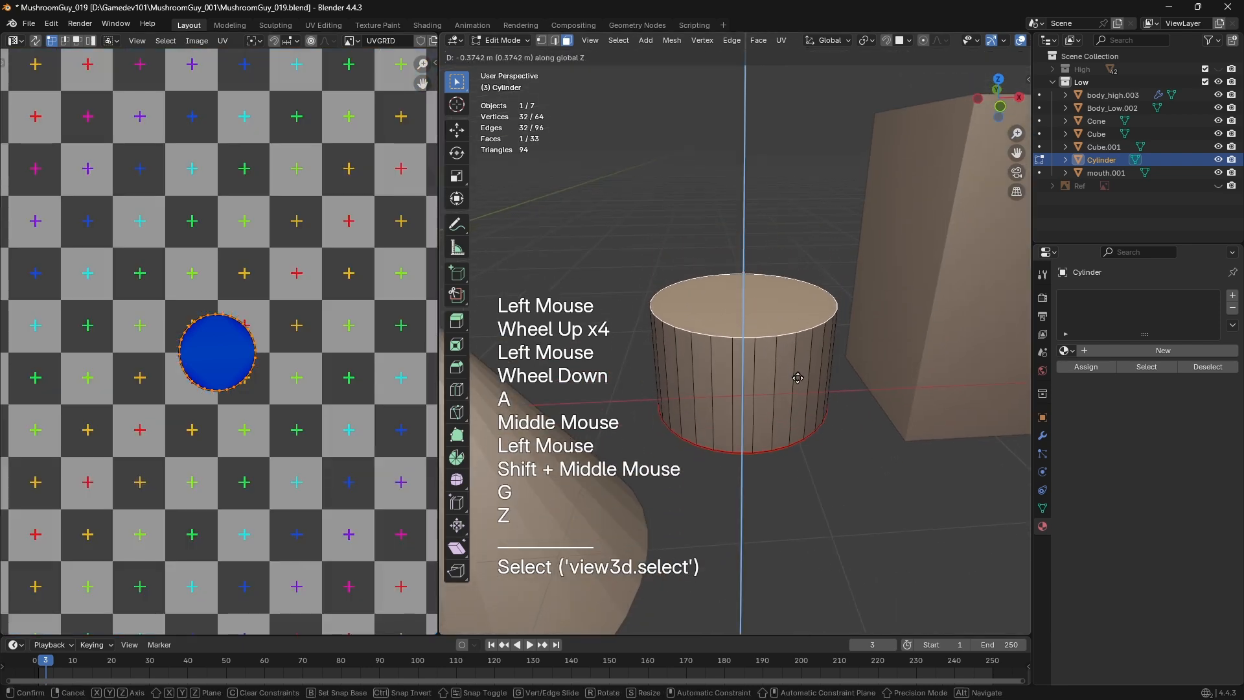
click(798, 397)
shift+middle_drag(806, 417, 794, 401)
middle_drag(794, 401, 780, 396)
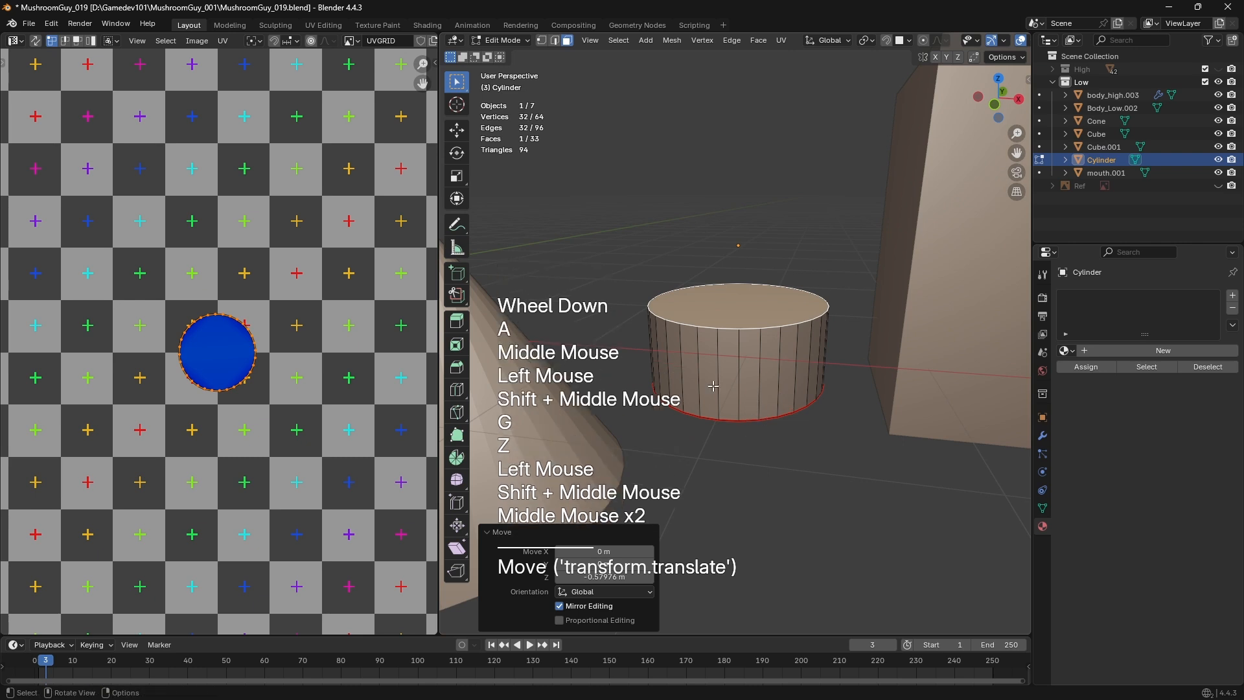
Raise the cylinder's top face by about 3.42 m along Z to form a tall column
scroll(712, 386, down, 2)
key(g)
key(h)
key(z)
click(674, 252)
scroll(674, 253, up, 1)
shift+middle_drag(674, 253, 663, 245)
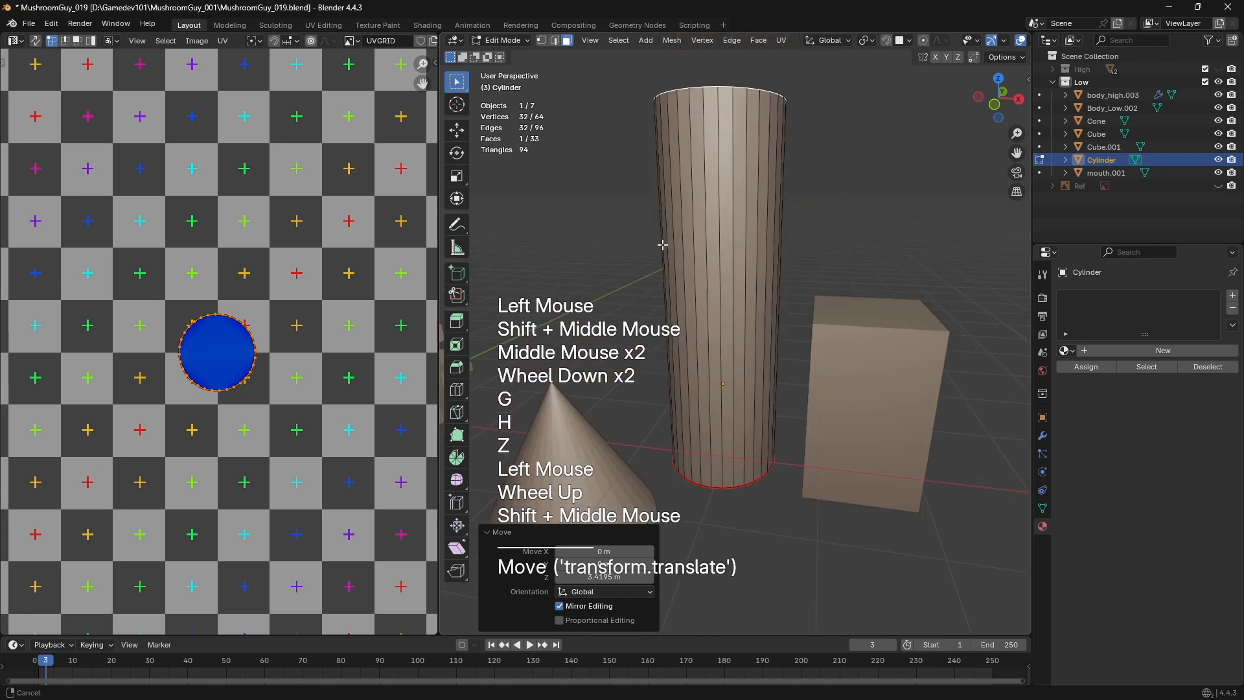
key(2)
click(692, 241)
key(ctrl+e)
click(694, 208)
middle_click(706, 209)
click(738, 254)
key(ctrl+z)
key(ctrl+e)
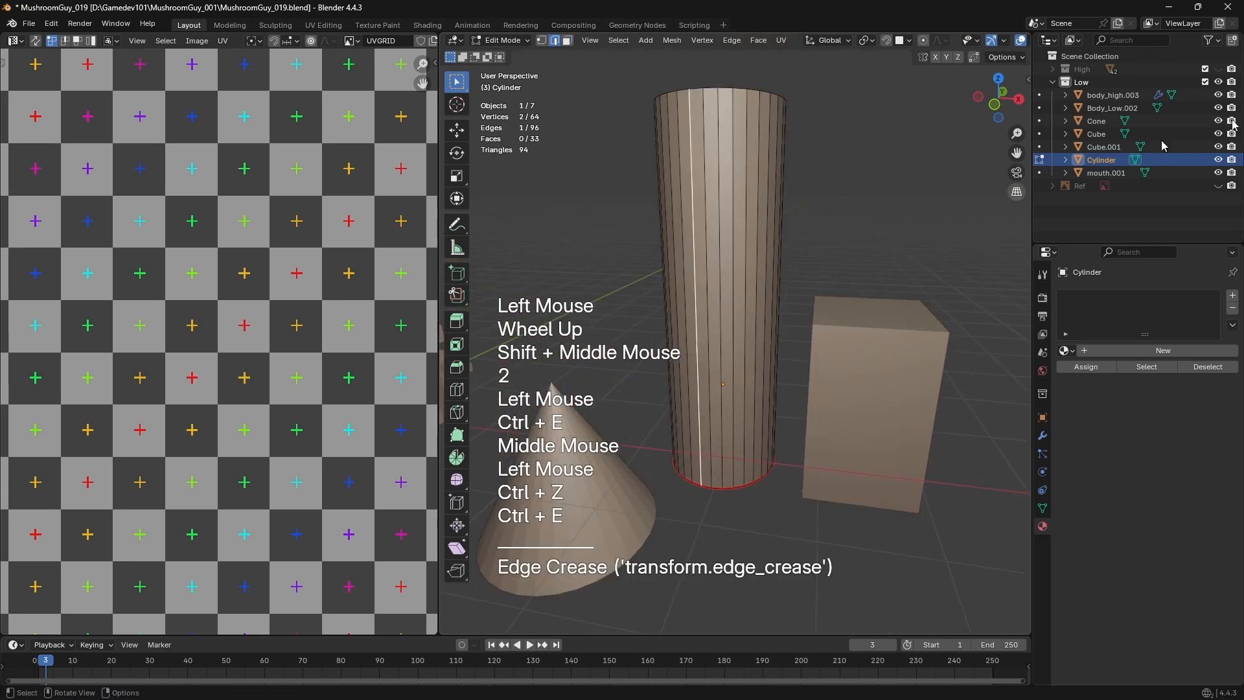
Select the tall cylinder's top face and lower it along Z until only a short disc remains
middle_drag(778, 214, 816, 216)
key(3)
click(725, 129)
middle_drag(724, 129, 865, 237)
key(g)
key(z)
click(833, 216)
key(g)
key(z)
click(858, 227)
key(g)
key(z)
click(868, 240)
key(g)
key(z)
click(877, 241)
Select the whole short cylinder and unwrap it with the Angle Based method
scroll(877, 241, up, 1)
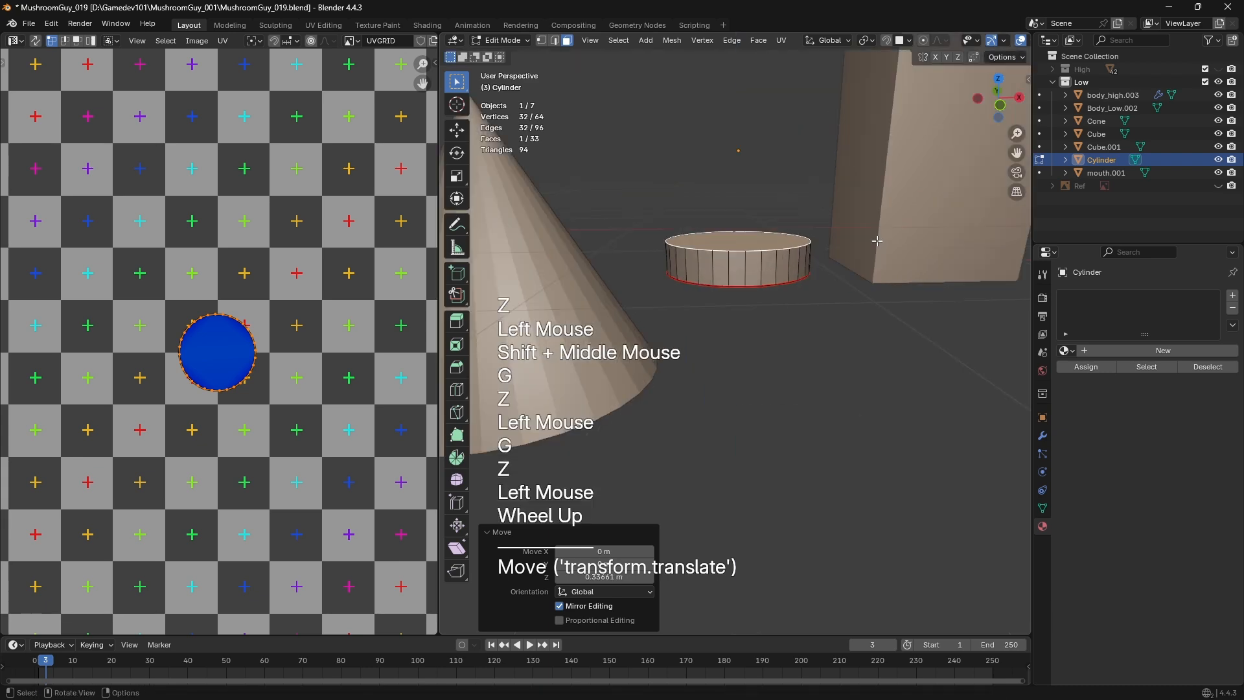
scroll(876, 241, up, 1)
key(a)
key(u)
click(874, 243)
scroll(228, 303, down, 1)
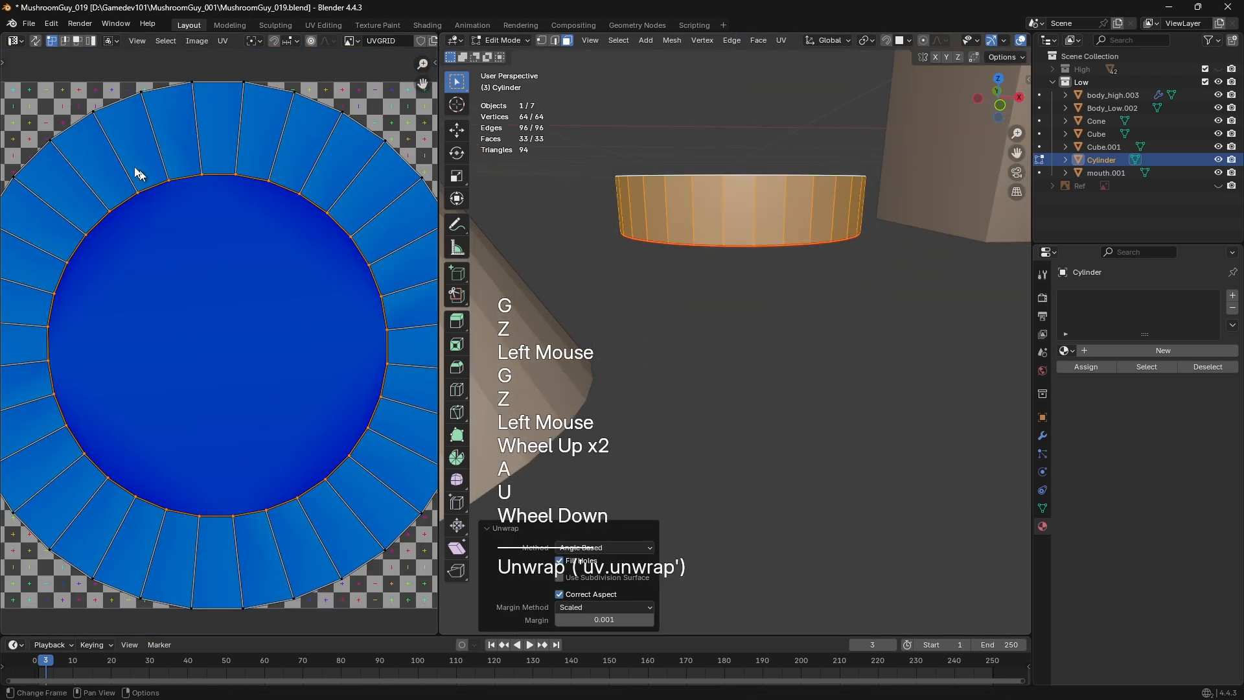
Switch the UV selection to faces and isolate the cylinder's top face to examine the stretching in its circular island
key(3)
click(134, 217)
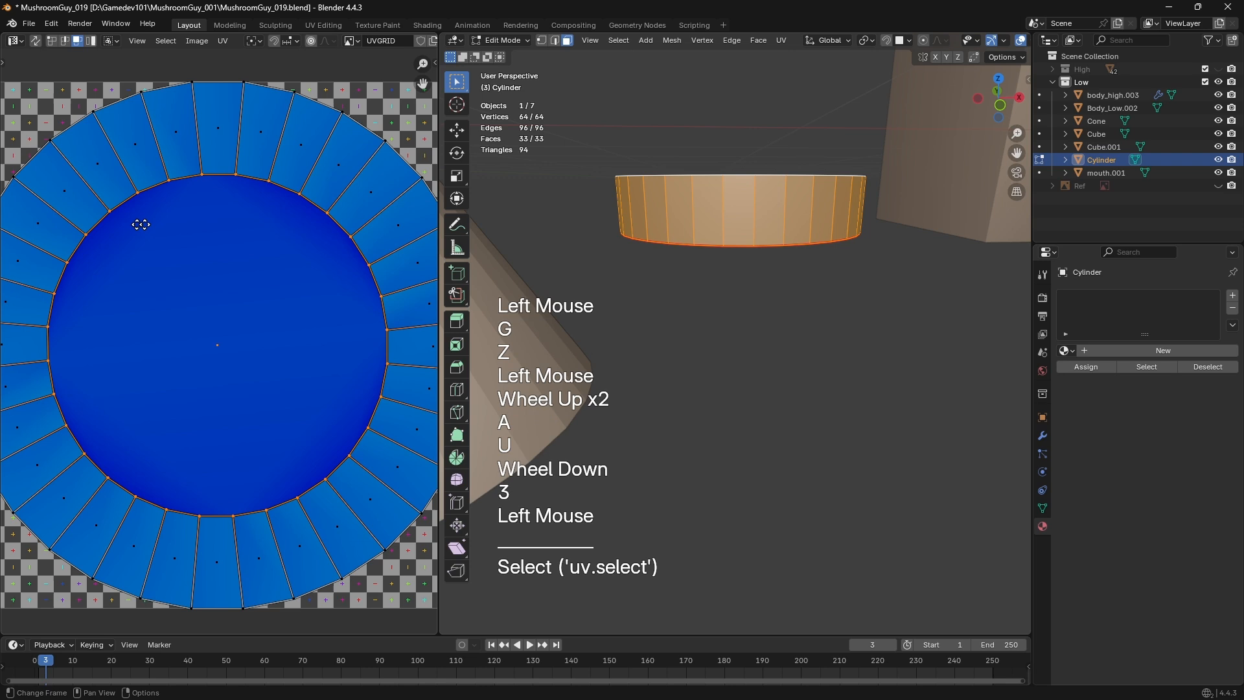
middle_drag(133, 217, 248, 228)
click(305, 438)
click(352, 359)
middle_drag(352, 360, 281, 357)
drag(206, 315, 301, 423)
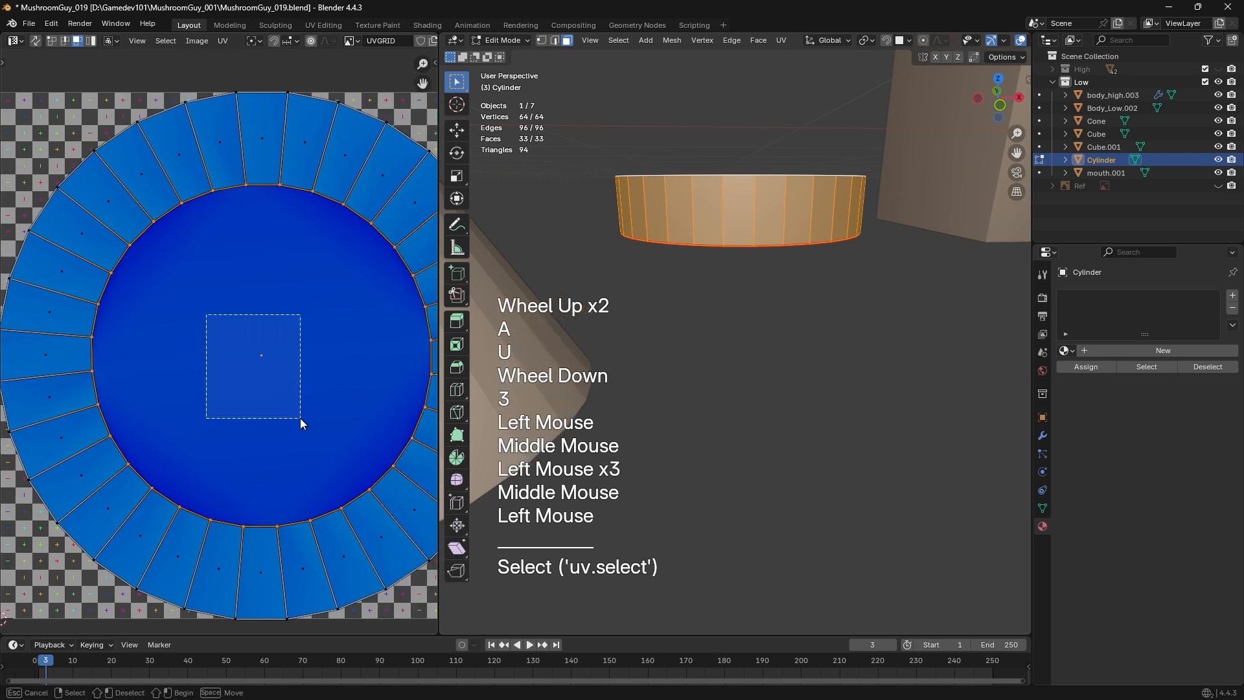
middle_drag(681, 301, 705, 336)
click(765, 165)
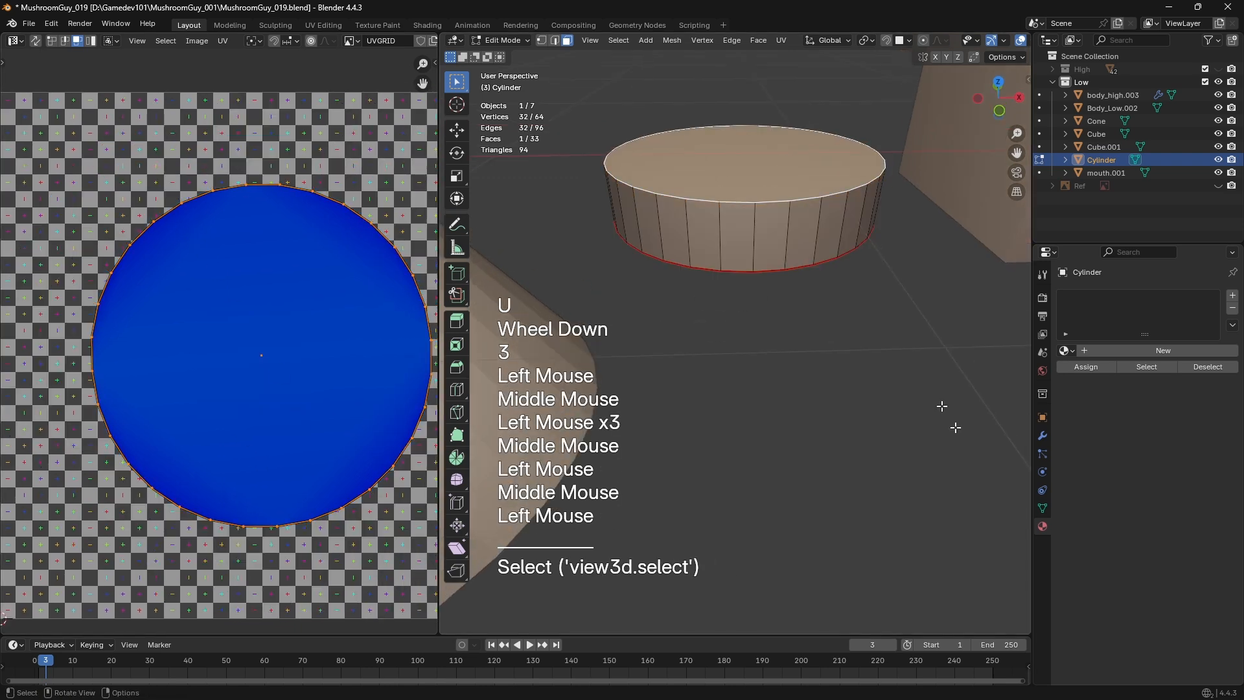
key(s)
click(959, 423)
key(ctrl+z)
Lower the top face about 0.2 m along Z to leave a thin rim, and unwrap the whole mesh again
key(g)
key(z)
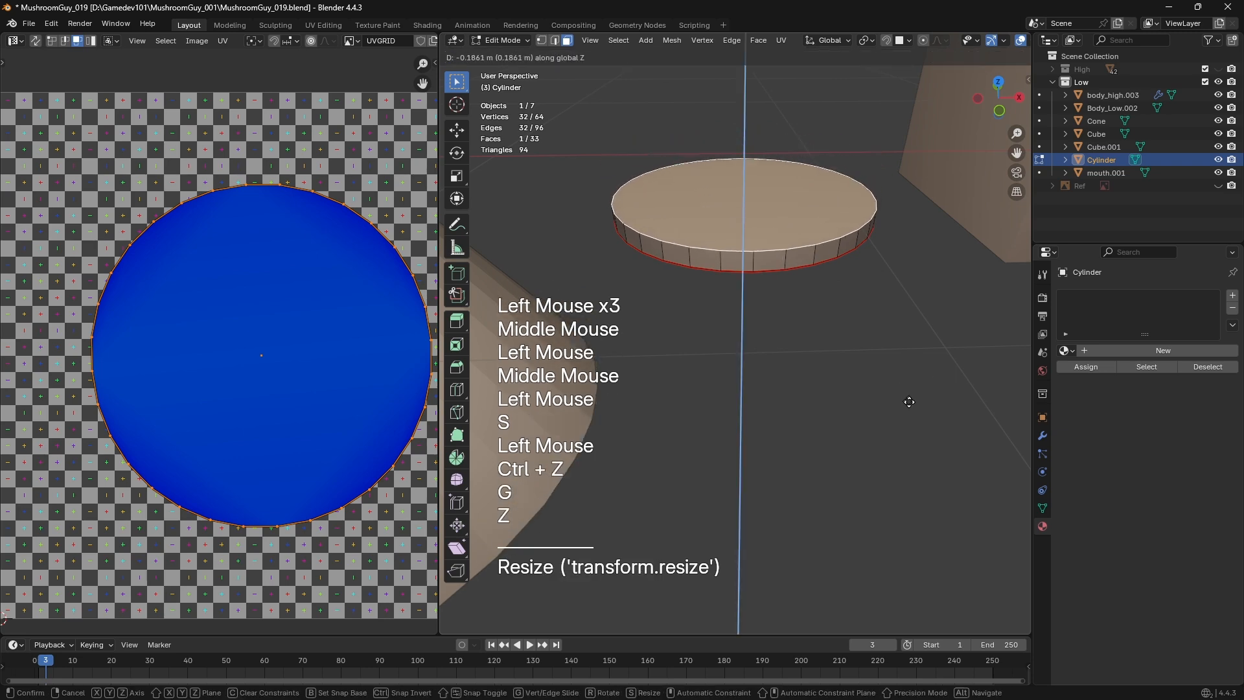
click(909, 402)
key(a)
key(u)
click(799, 280)
click(214, 144)
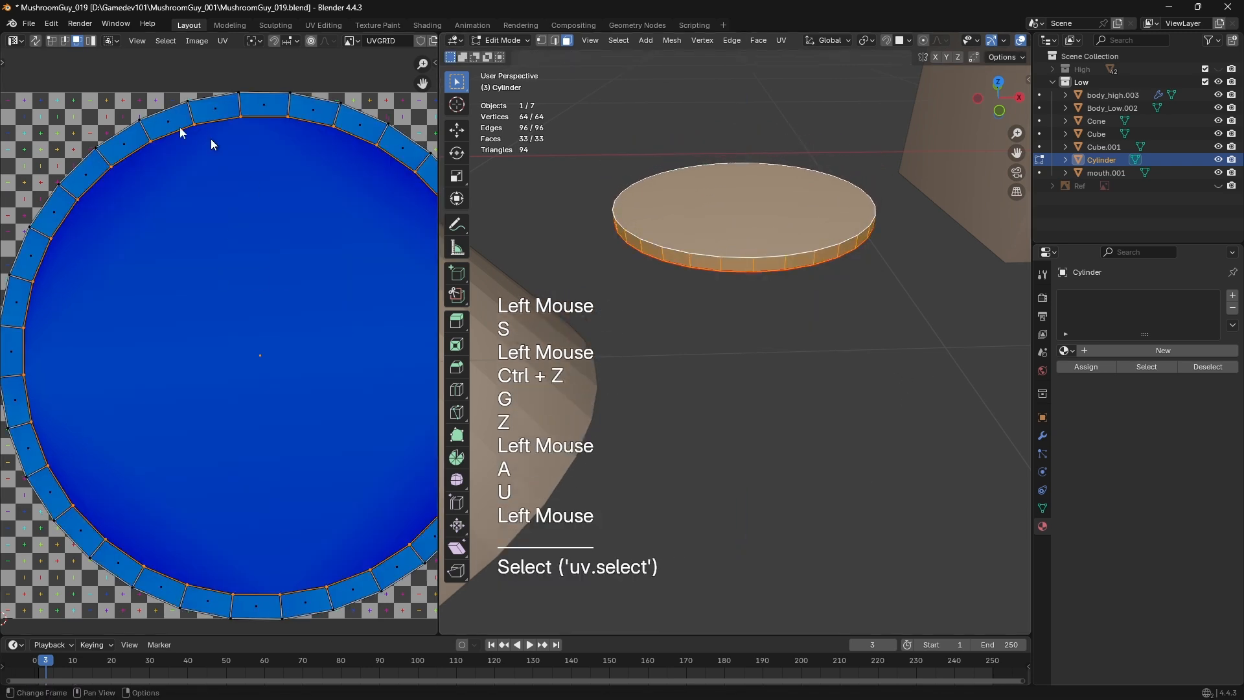
Try widening the disc's bottom edge loop and raising it along Z level with the top face
click(809, 345)
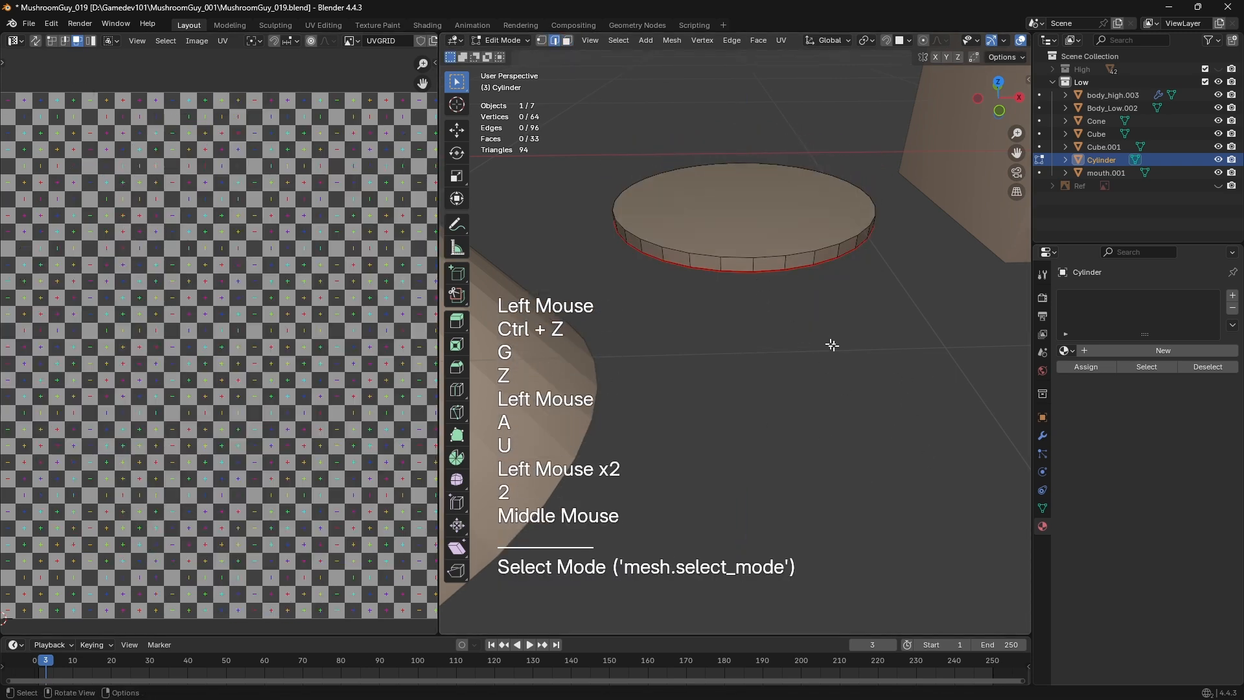
key(s)
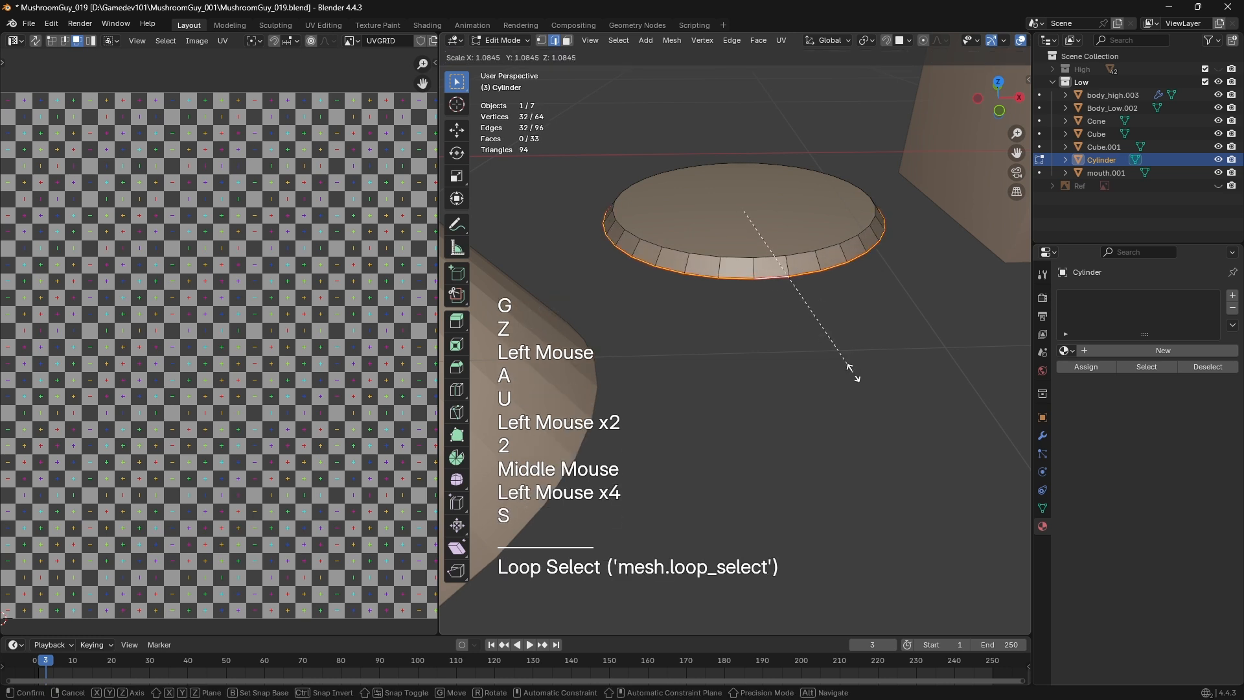
click(852, 364)
key(g)
key(z)
shift+click(855, 330)
key(g)
key(z)
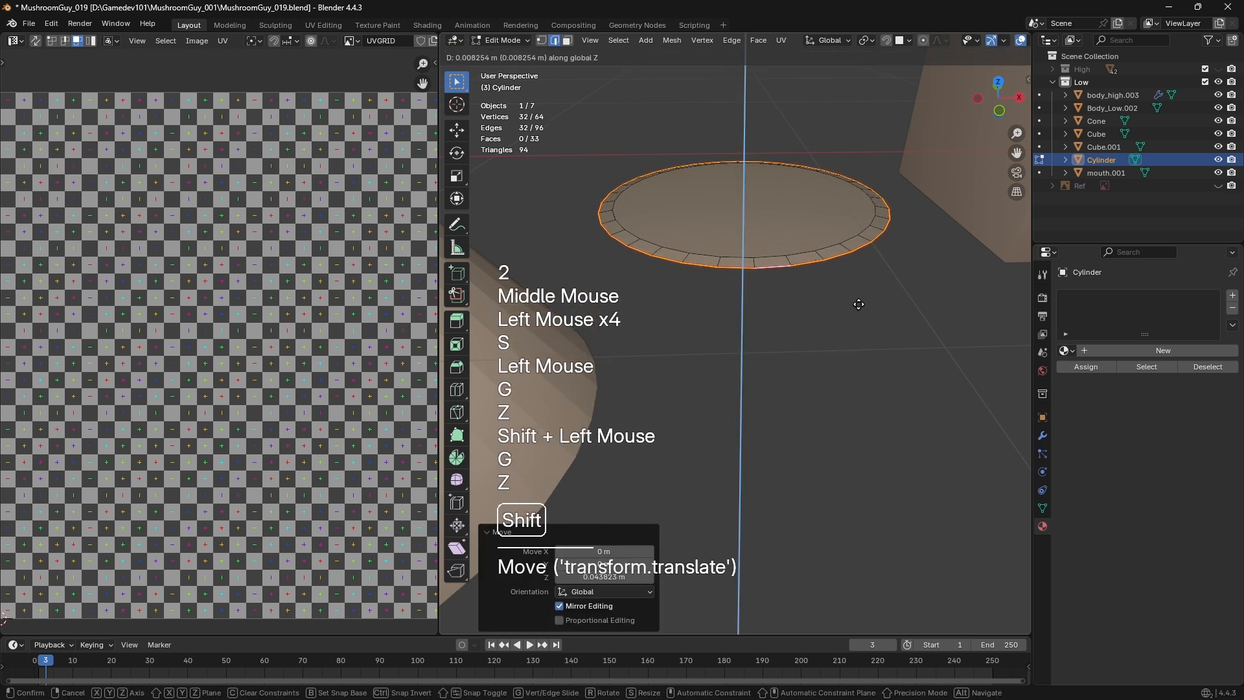
shift+click(853, 350)
key(ctrl+z)
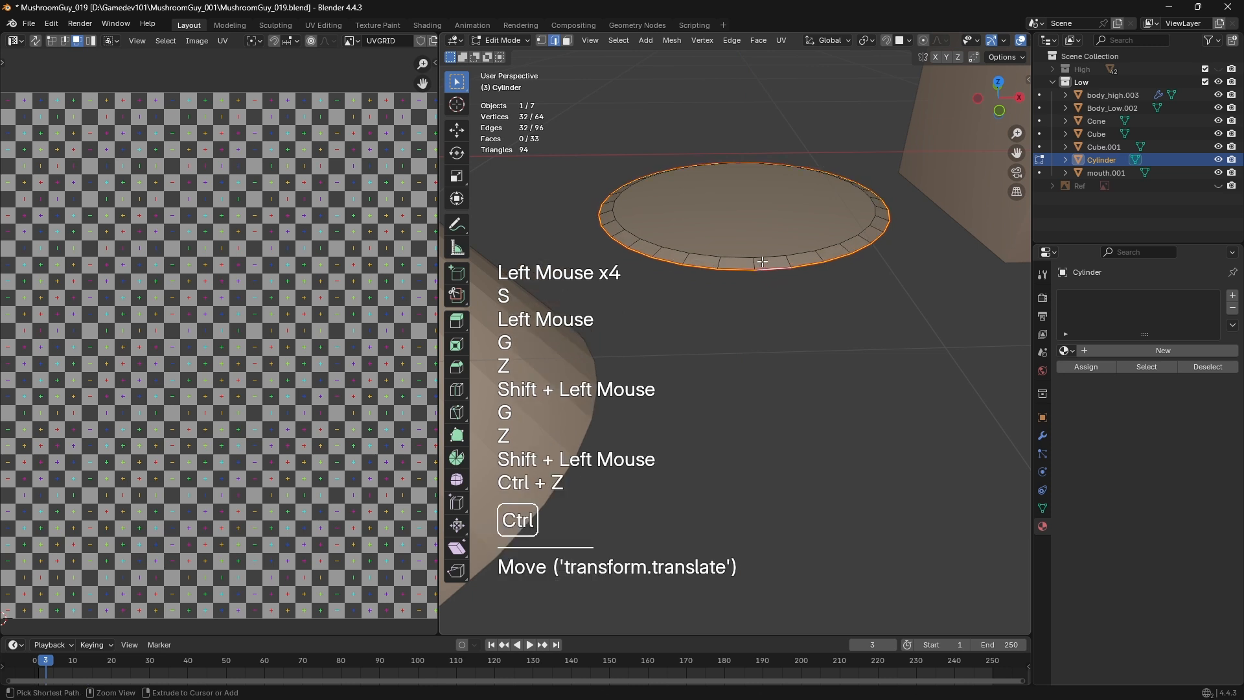
Select the disc's top face and scale it down to about 0.87 to slope the sides inward
shift+middle_drag(762, 261, 675, 300)
key(3)
click(744, 339)
middle_drag(744, 339, 940, 424)
scroll(945, 430, up, 1)
key(s)
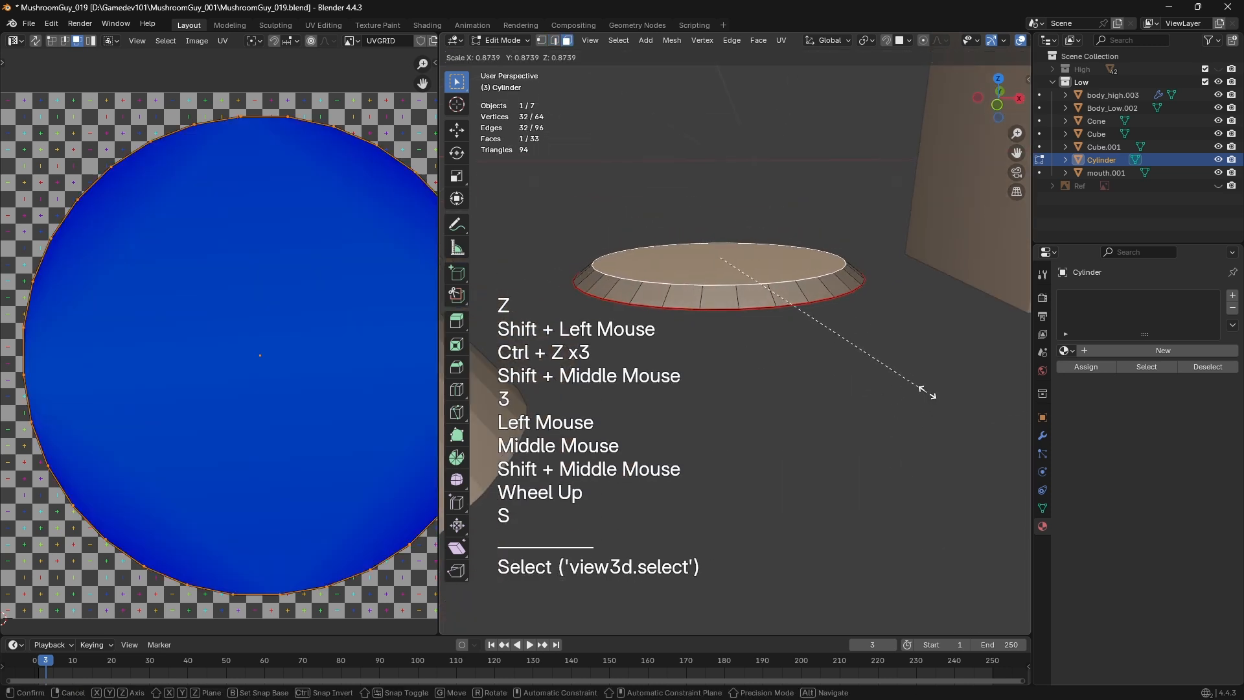
click(927, 390)
Extrude the top face slightly upward twice, scaling it to about 0.72 and 0.48, to build a low dome
key(e)
click(914, 371)
key(s)
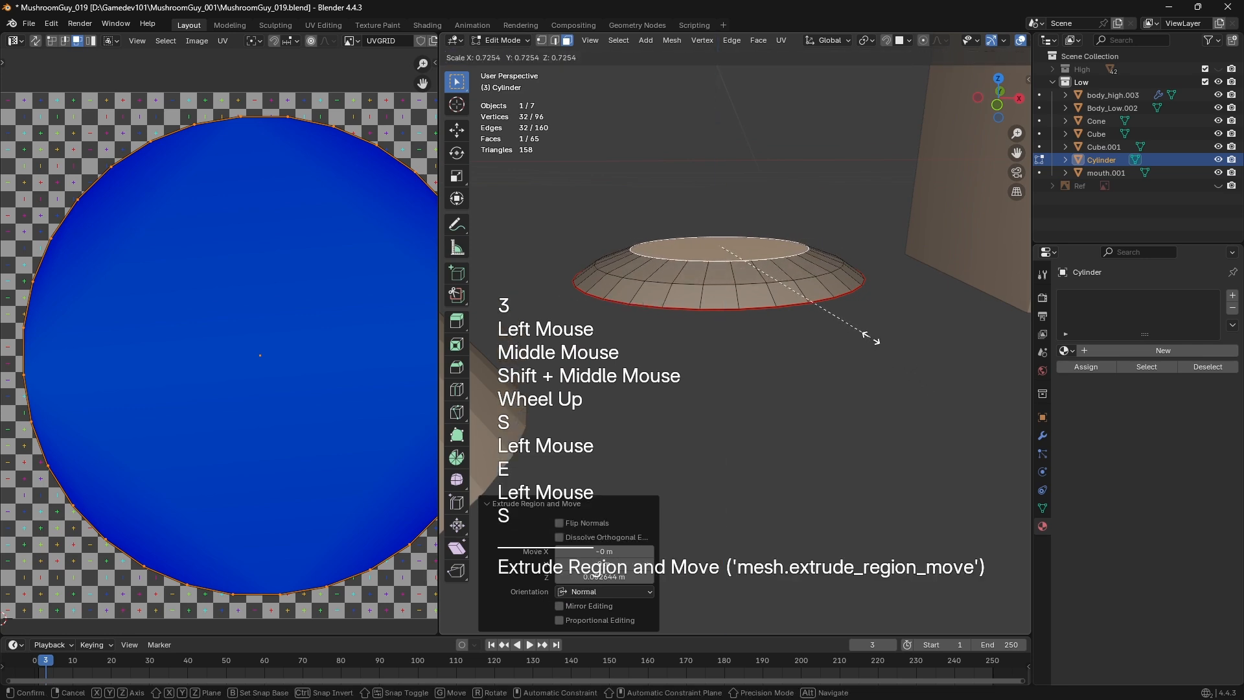
click(868, 332)
key(e)
click(869, 322)
key(s)
click(800, 266)
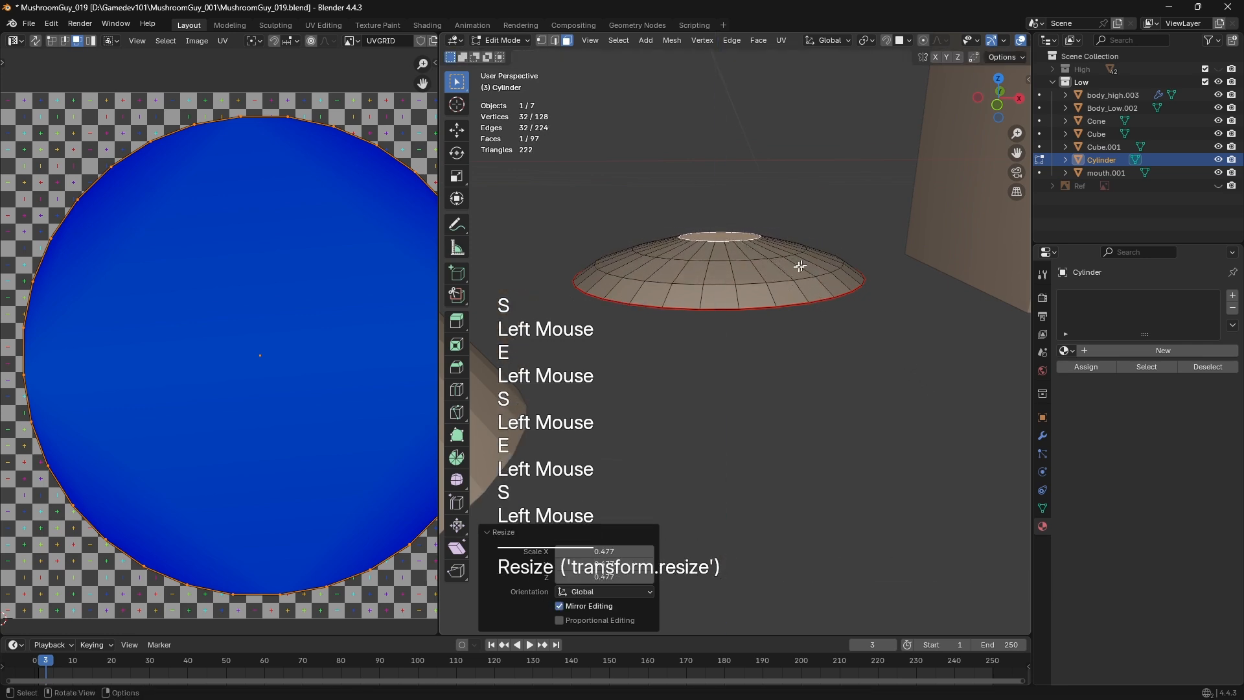
Collapse the dome's top ring to a point by scaling it to 0, and merge all overlapping vertices by distance
key(1)
key(s)
key(KP_1)
key(KP_0)
key(KP_2)
key(KP_Enter)
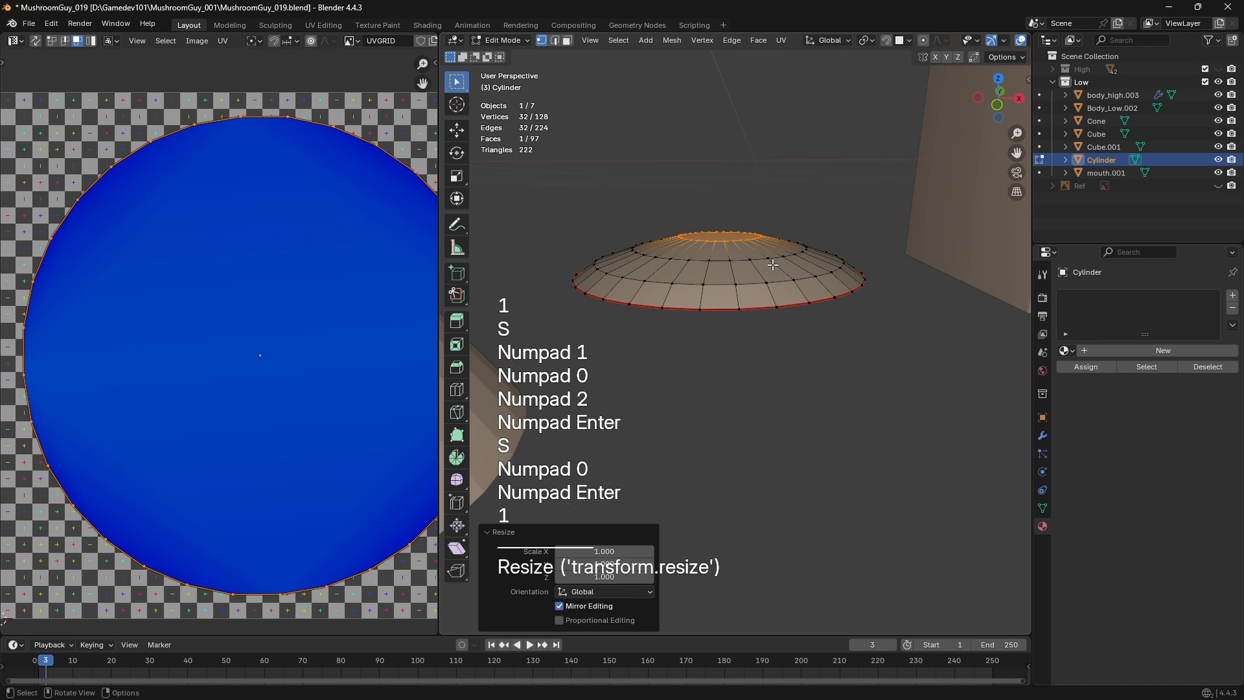
key(s)
key(KP_0)
key(KP_Enter)
key(a)
right_click(778, 464)
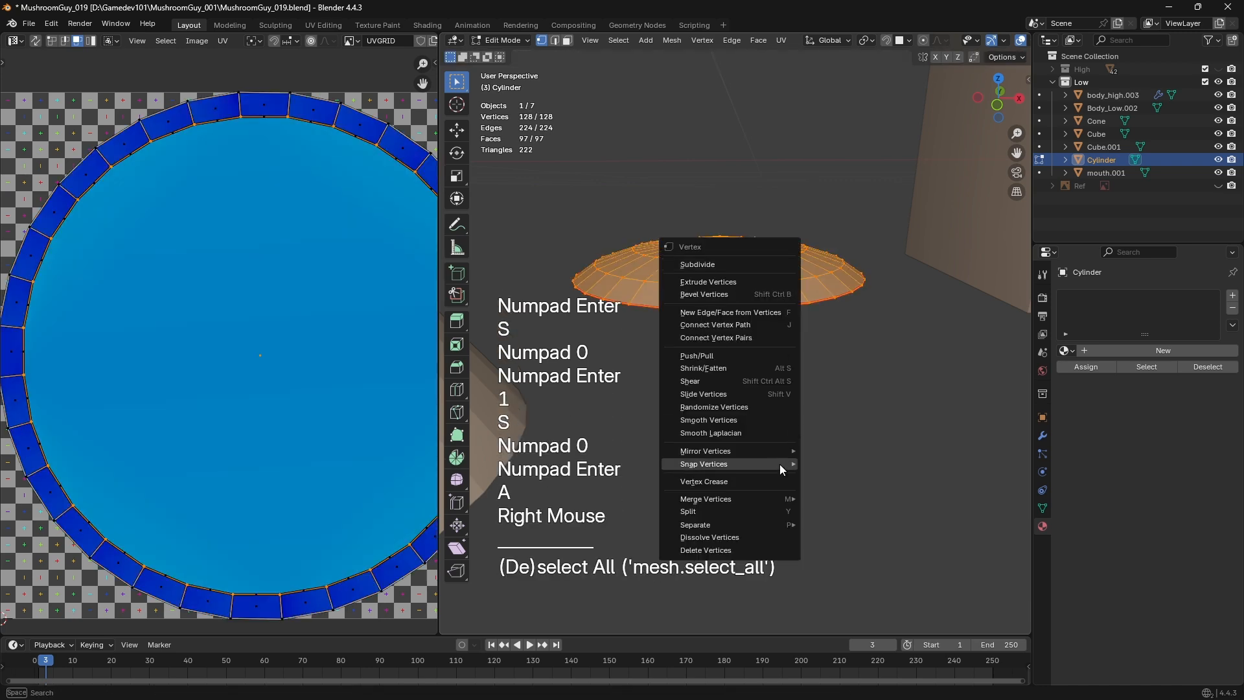
click(827, 544)
Try flattening the entire dome by scaling it along Z
key(2)
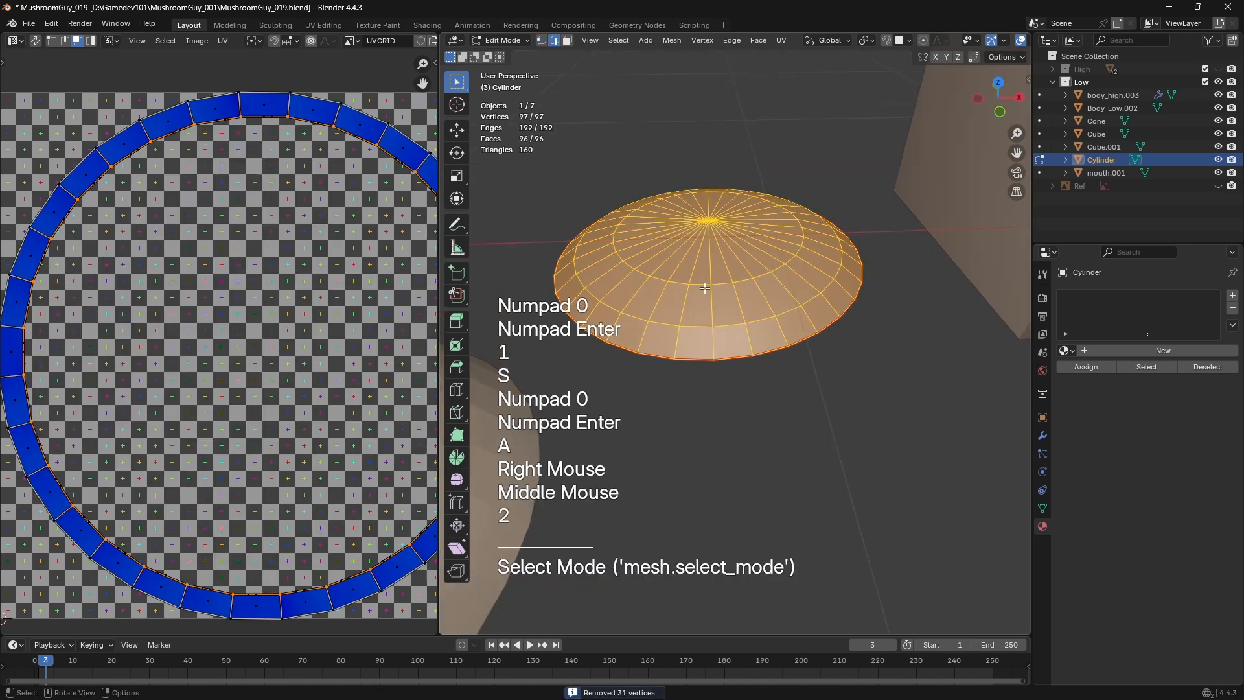
double_click(719, 316)
shift+scroll(713, 313, up, 1)
shift+middle_drag(738, 328, 713, 313)
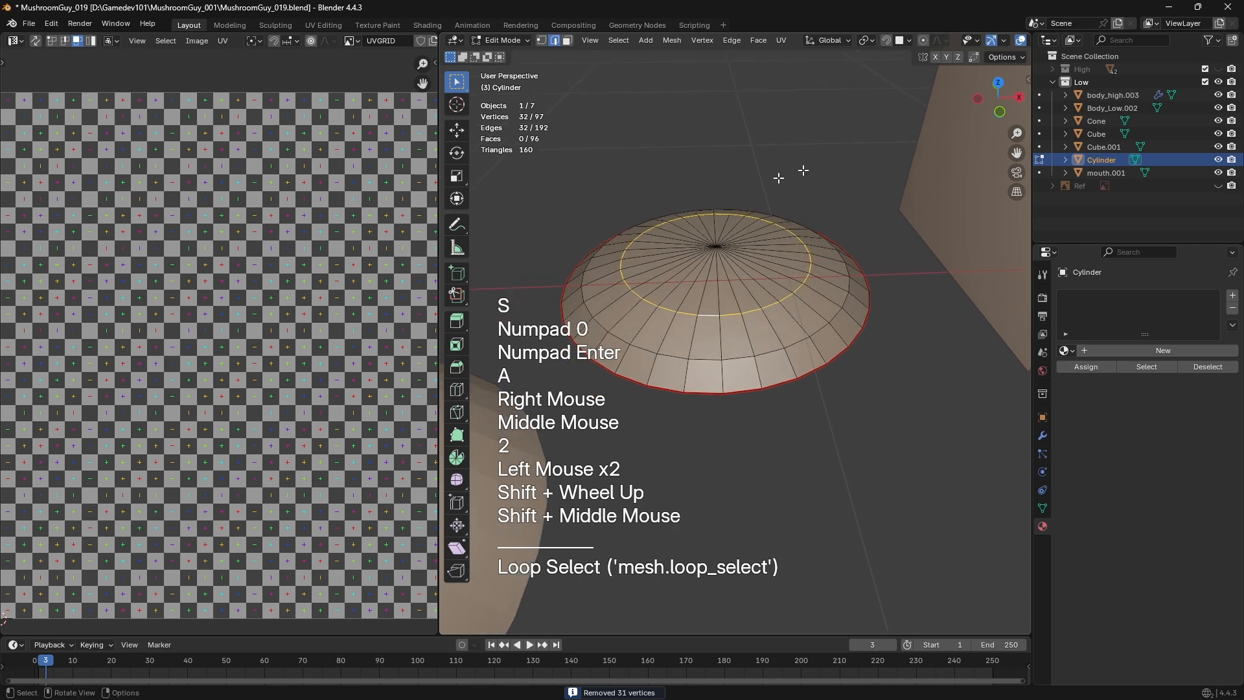
middle_drag(778, 178, 790, 349)
key(a)
key(s)
key(z)
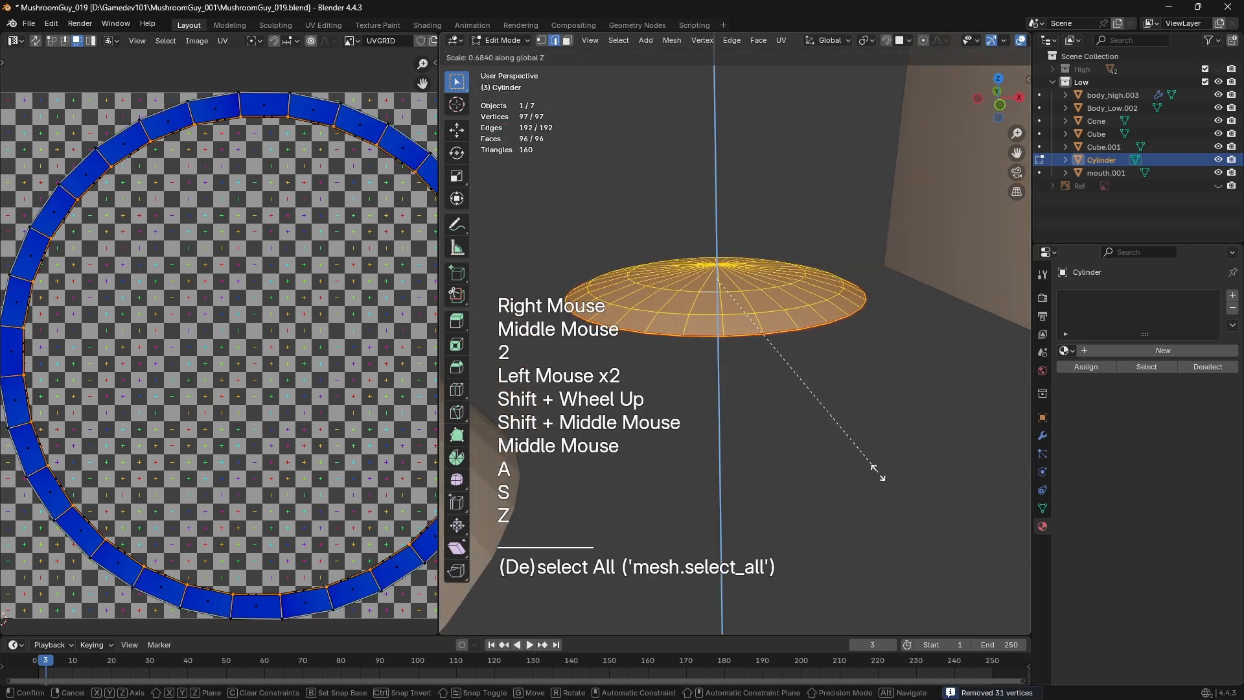
click(779, 352)
key(ctrl+z)
Unwrap the whole dome with the Angle Based method and select all of its UV faces
key(u)
click(749, 251)
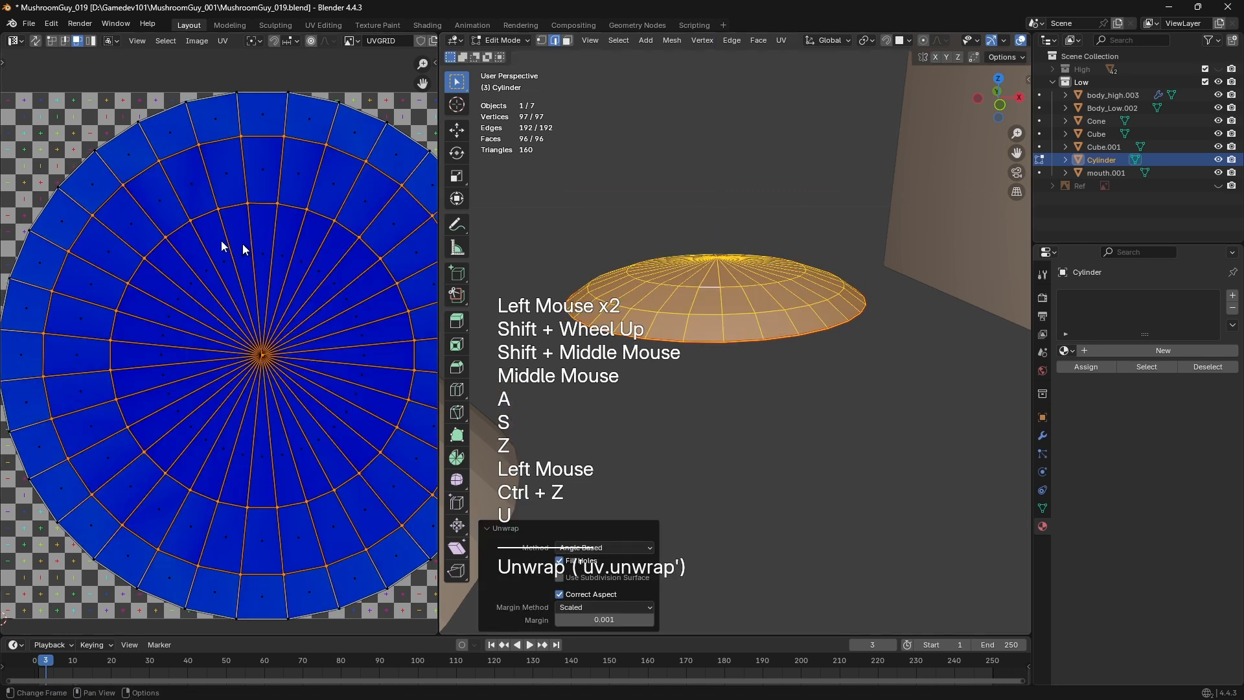
middle_drag(130, 170, 112, 162)
scroll(113, 162, down, 3)
click(52, 154)
drag(53, 154, 387, 542)
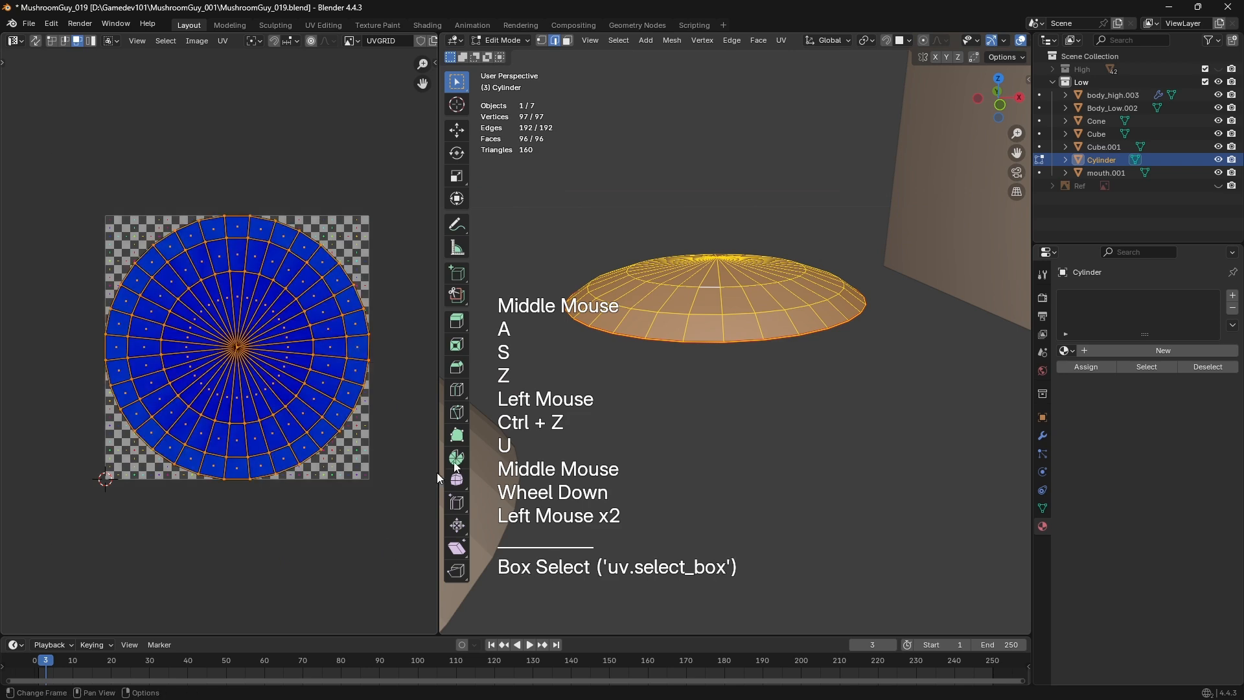
Select the dome's central cap and raise it far up along Z to form a tall hat with a brim
scroll(765, 337, down, 2)
key(Tab)
scroll(765, 337, up, 2)
key(Tab)
scroll(729, 295, up, 1)
key(2)
scroll(706, 278, up, 1)
double_click(693, 260)
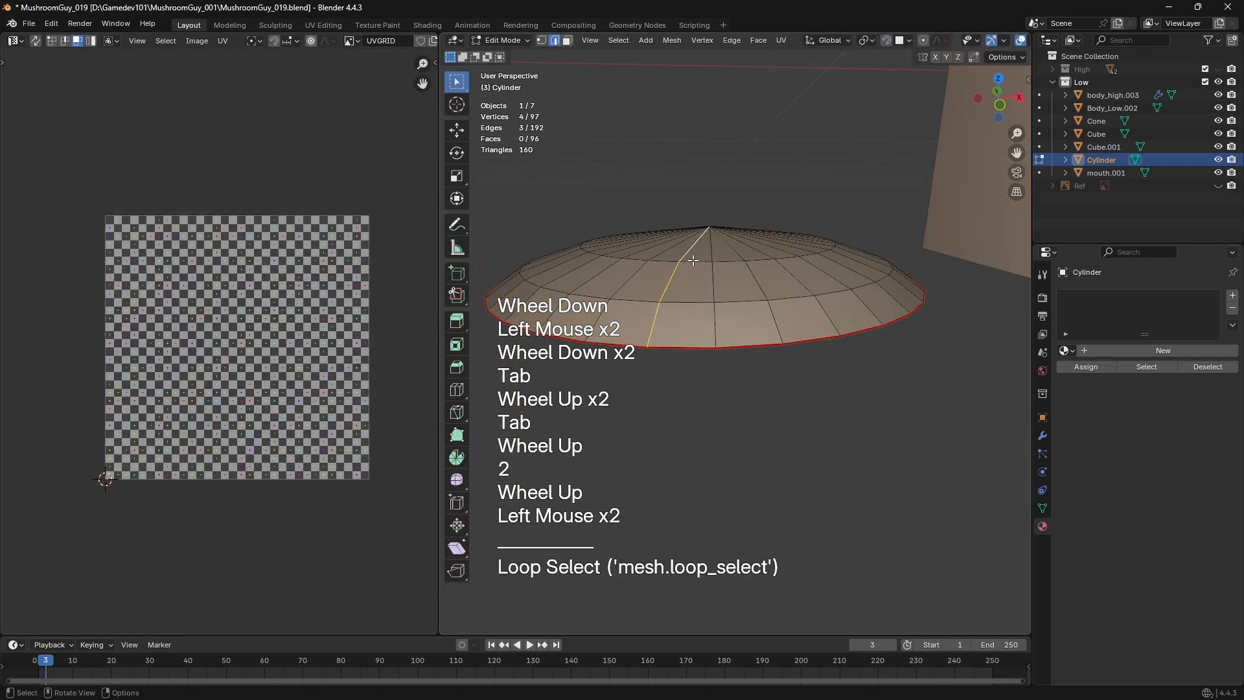
key(ctrl+KP_Add)
key(g)
key(z)
click(691, 278)
Try dissolving the edge loop where the hat's side meets the brim
shift+middle_drag(690, 278, 698, 512)
key(2)
click(687, 484)
double_click(687, 484)
key(ctrl+x)
key(ctrl+z)
Raise the inner brim edge loop along Z to about mid-height to give the hat a barrel shape
middle_click(698, 512)
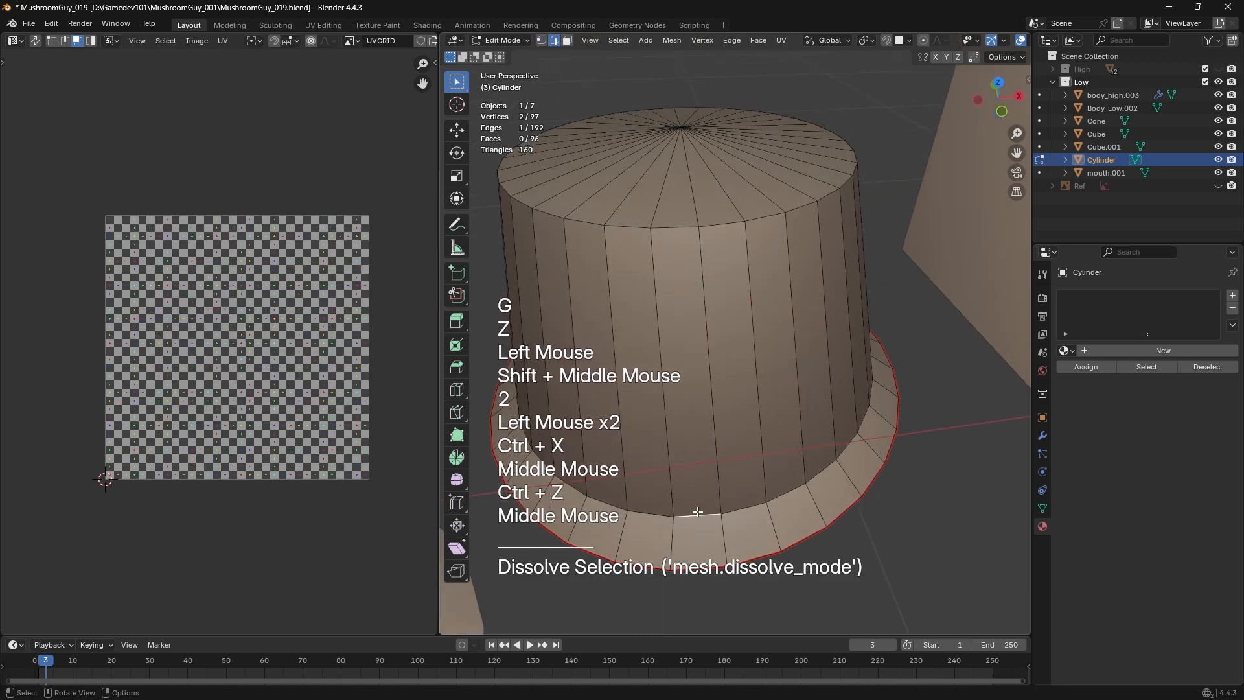
key(z)
click(677, 239)
Select the edge loop around the barrel's upper rim and mark it as a seam
click(677, 240)
key(ctrl+e)
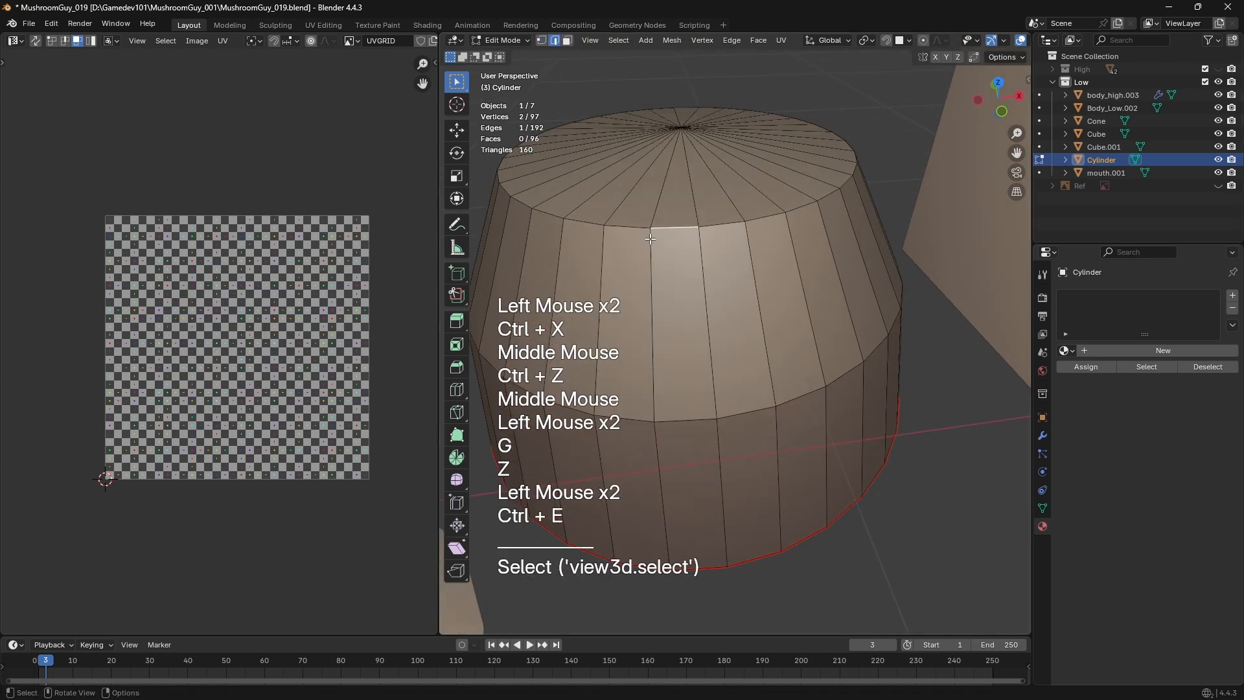
double_click(713, 219)
key(ctrl+e)
click(714, 221)
click(705, 289)
key(ctrl+z)
key(ctrl+e)
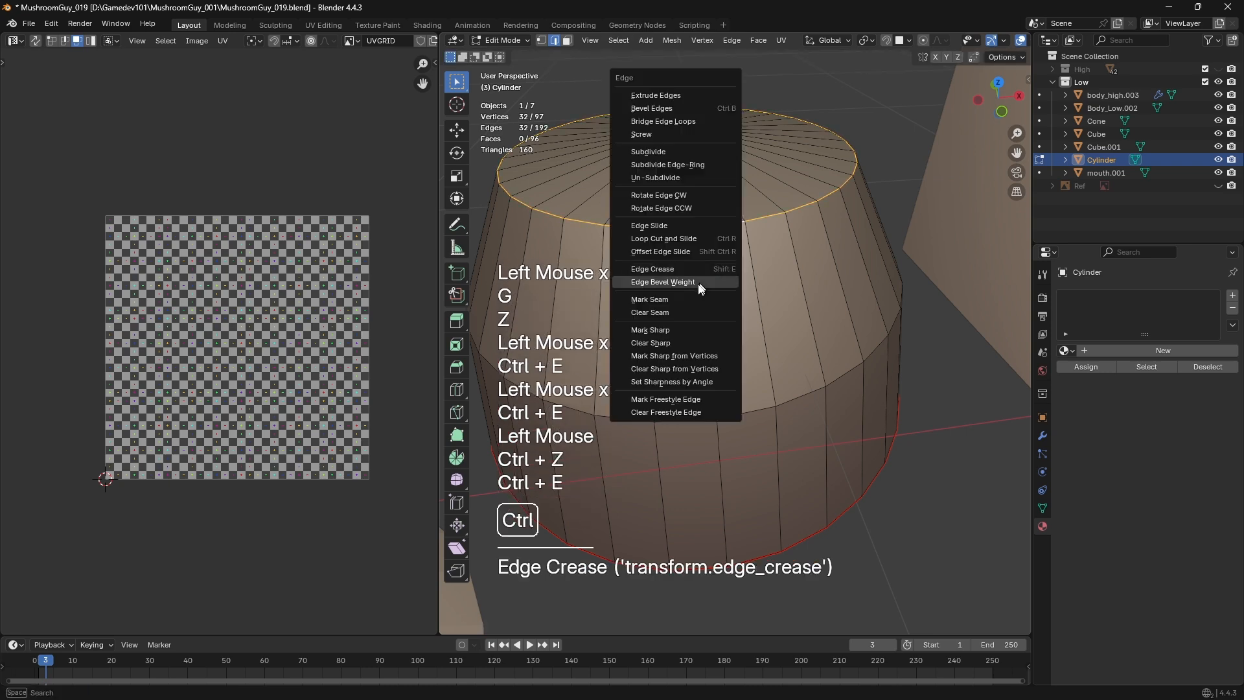
click(673, 330)
click(703, 334)
key(ctrl+z)
key(ctrl+e)
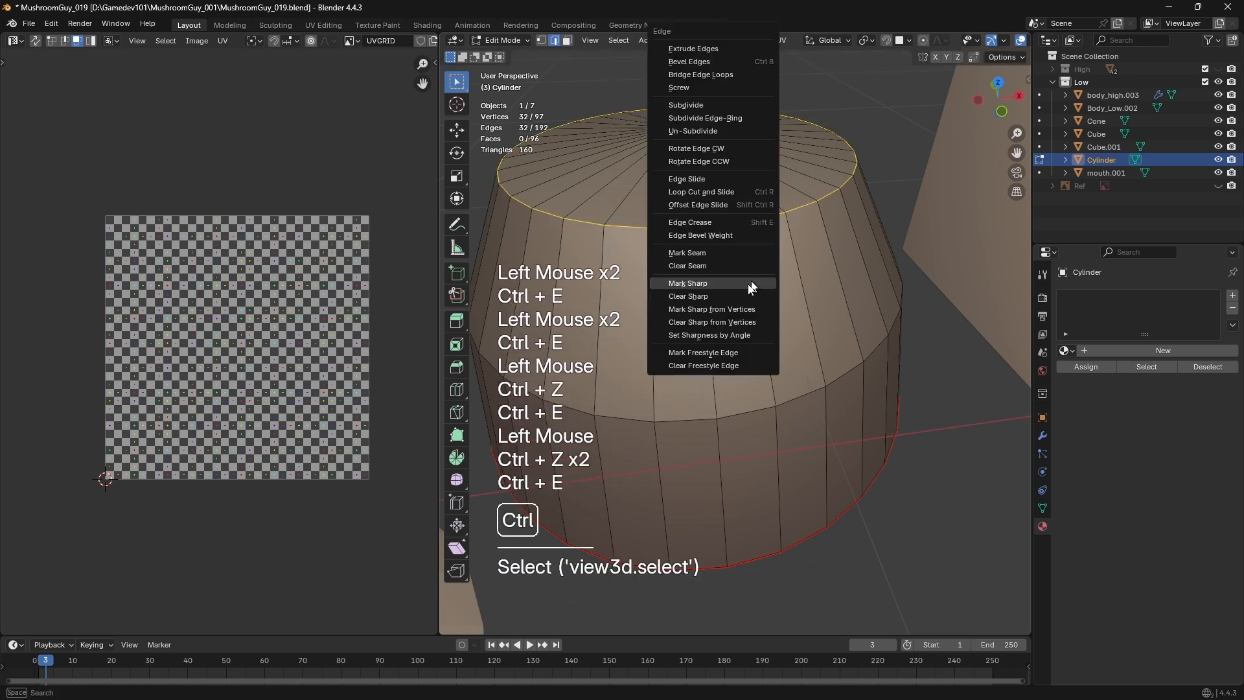
click(710, 254)
Mark the two connected vertical side edges, from the upper rim down to the base, as a seam
click(710, 340)
shift+click(722, 464)
key(ctrl+e)
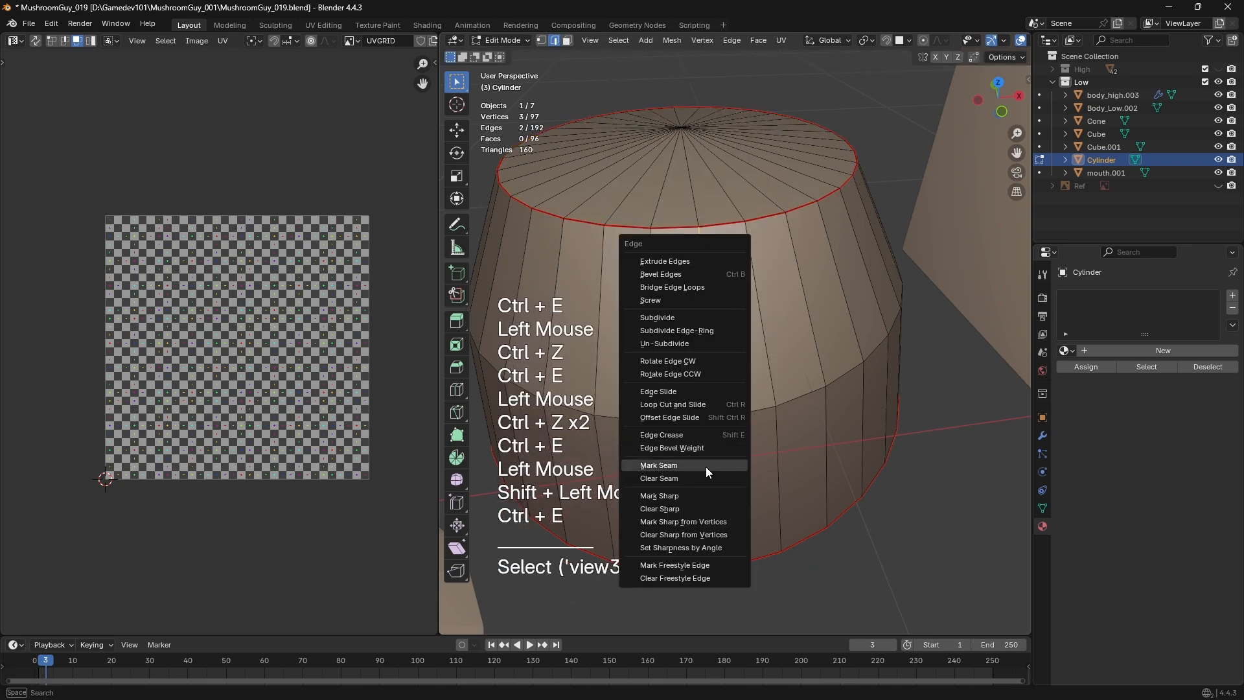
Select the whole barrel and unwrap it with the Angle Based method into separate side and top islands
key(a)
key(u)
click(718, 335)
middle_drag(192, 320, 193, 308)
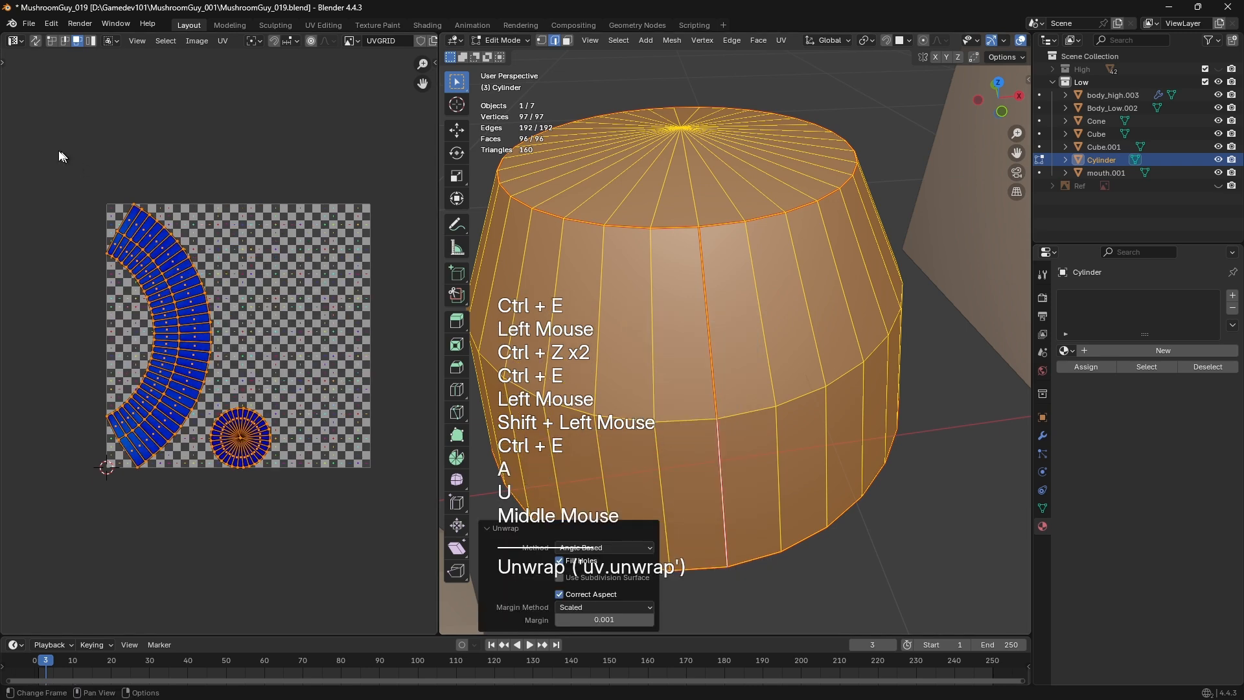
Flatten the whole barrel along Z to a scale of 0.200
drag(59, 152, 354, 586)
mouse_move(790, 399)
middle_down()
mouse_move(743, 374)
mouse_move(777, 389)
middle_up()
scroll(778, 389, up, 1)
scroll(777, 389, down, 1)
middle_drag(777, 389, 939, 528)
key(s)
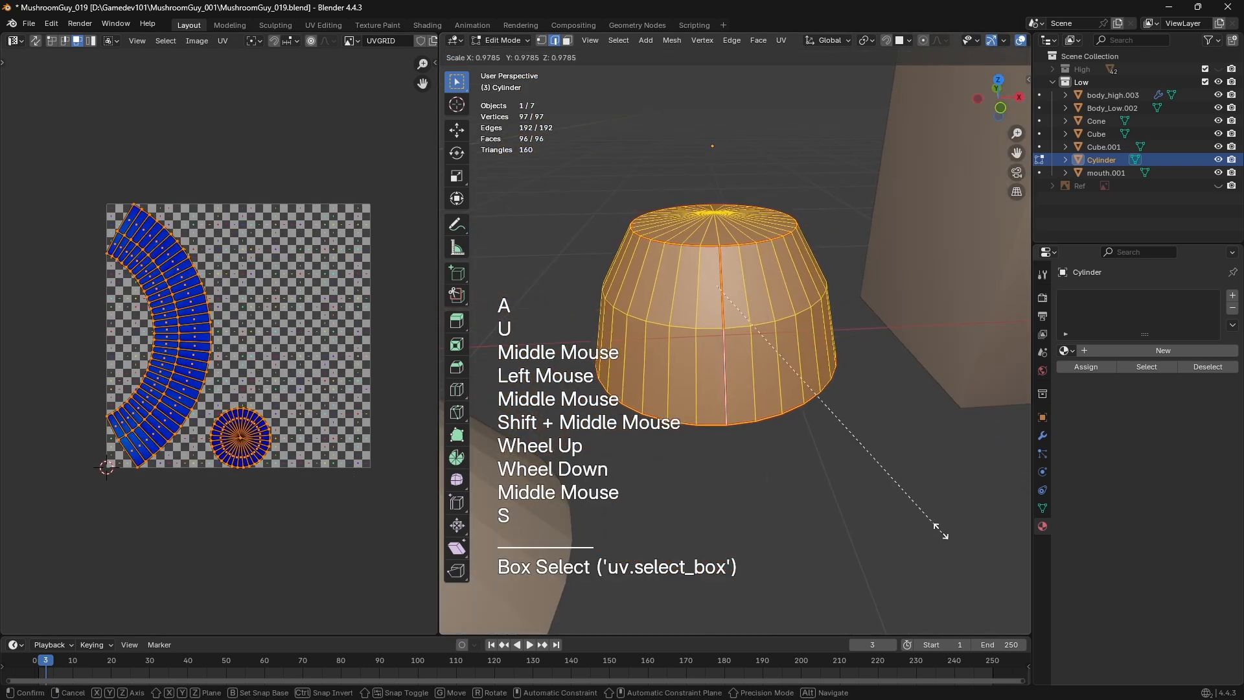
key(z)
click(759, 363)
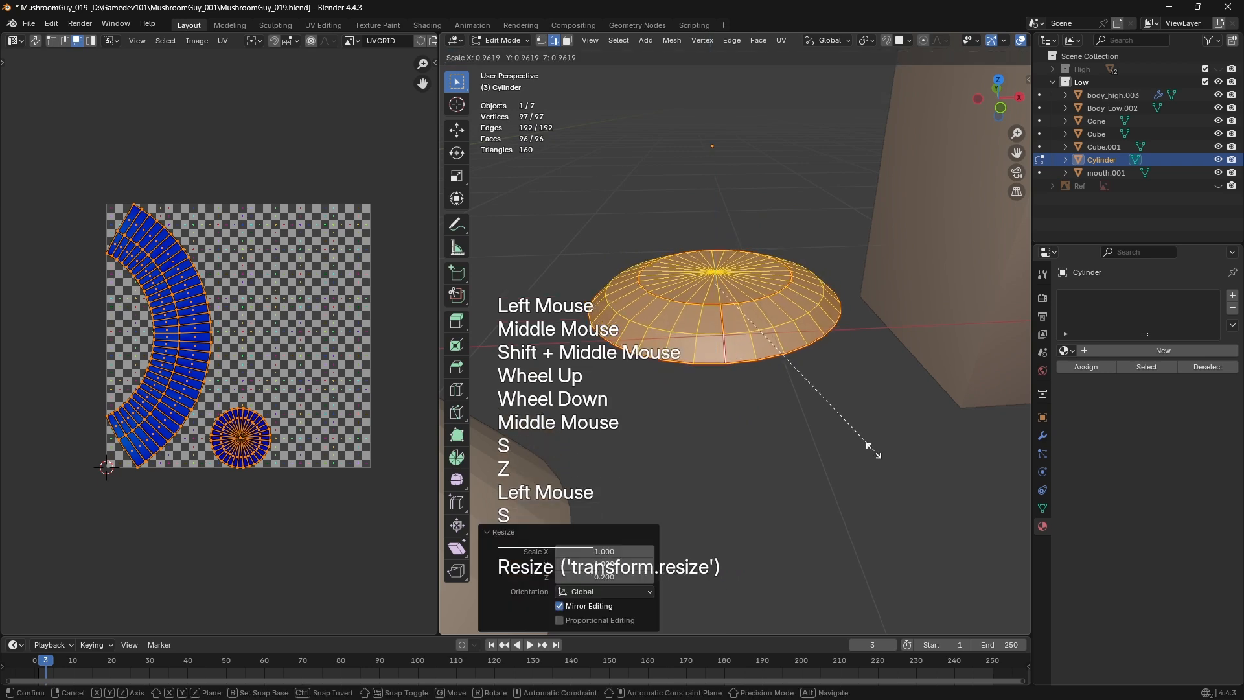
Scale the flattened barrel in X and Y only, and rescale it along Z to form a shallow dome
key(s)
key(shift+z)
click(810, 405)
scroll(732, 363, down, 1)
middle_drag(732, 362, 732, 279)
scroll(727, 357, up, 2)
key(s)
key(z)
click(749, 339)
Select the whole shallow dome and clear all of its seams
click(527, 119)
drag(527, 119, 1026, 484)
scroll(722, 290, up, 1)
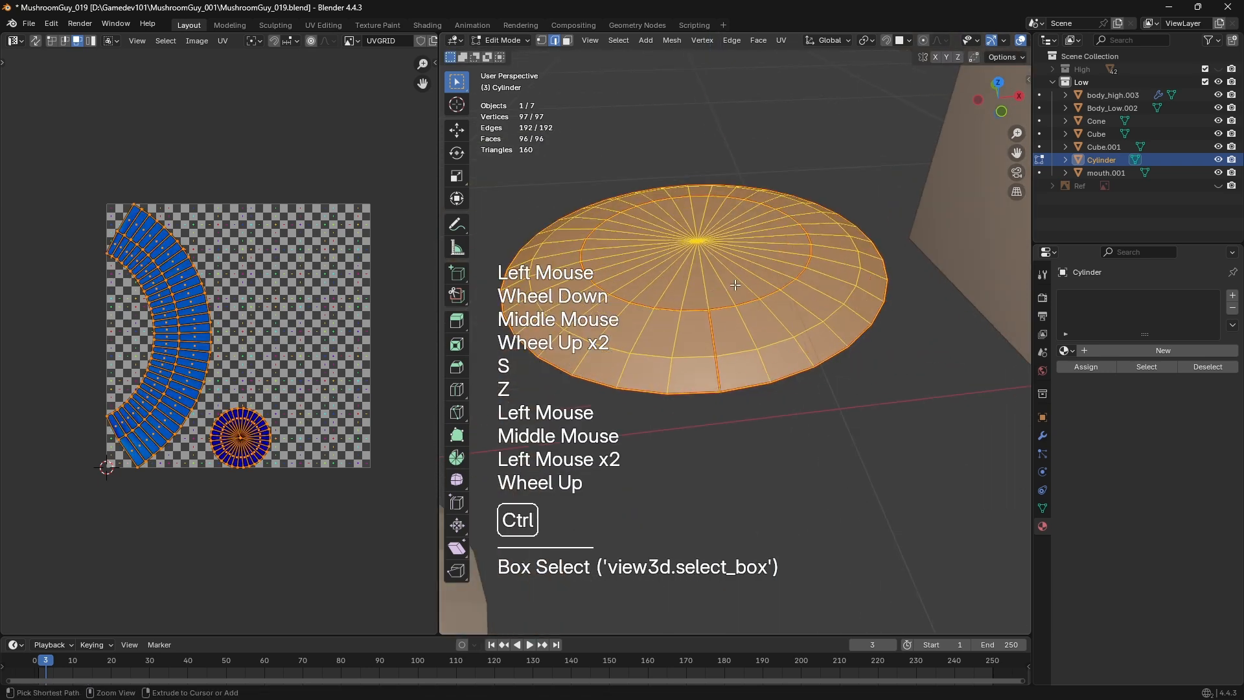
key(ctrl+e)
click(705, 285)
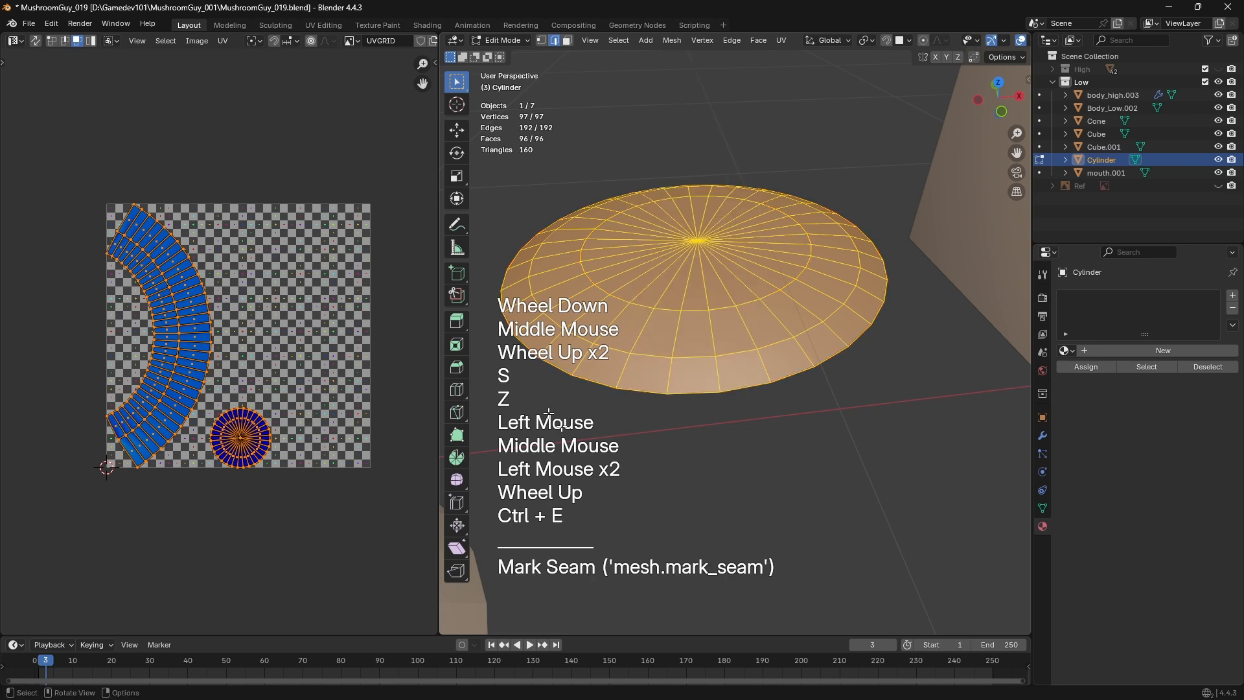
Unwrap the seamless dome with the Angle Based method into one circular island and select all its UVs
shift+middle_drag(547, 248, 598, 319)
key(u)
click(611, 264)
scroll(328, 245, up, 1)
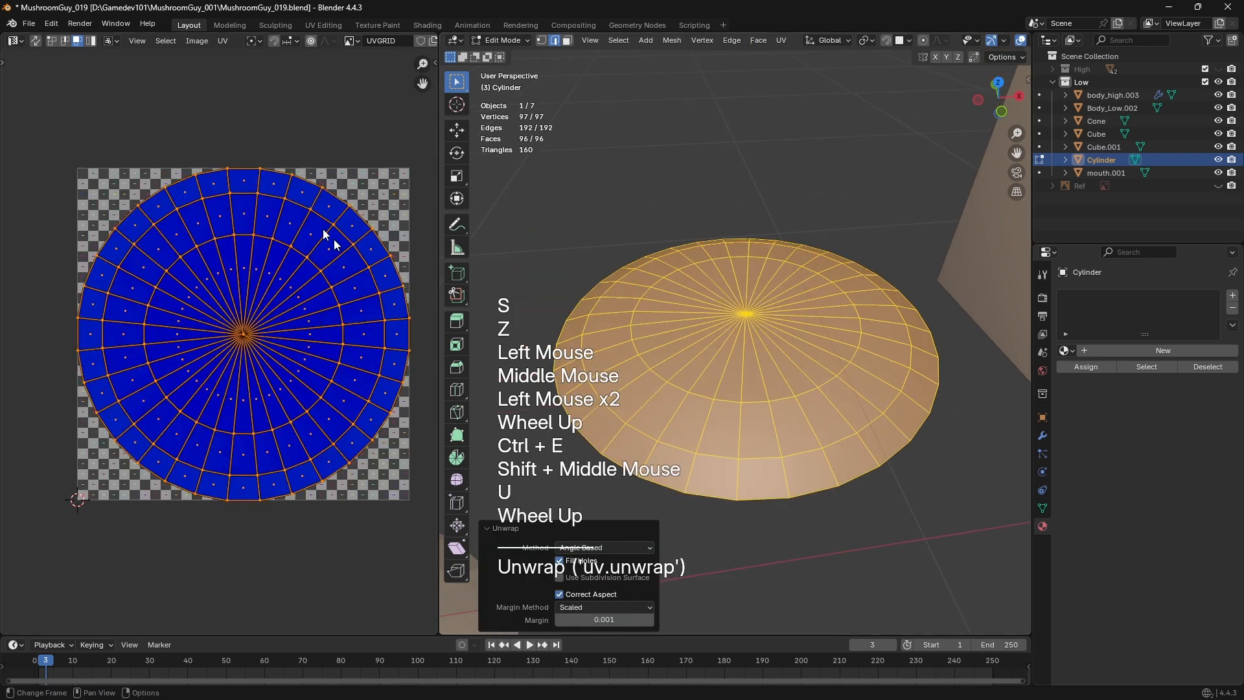
drag(10, 134, 375, 473)
scroll(726, 447, down, 1)
Leave Edit Mode on the dome and select the cone
key(1)
scroll(726, 447, down, 1)
key(Tab)
scroll(725, 447, down, 1)
middle_drag(700, 415, 726, 448)
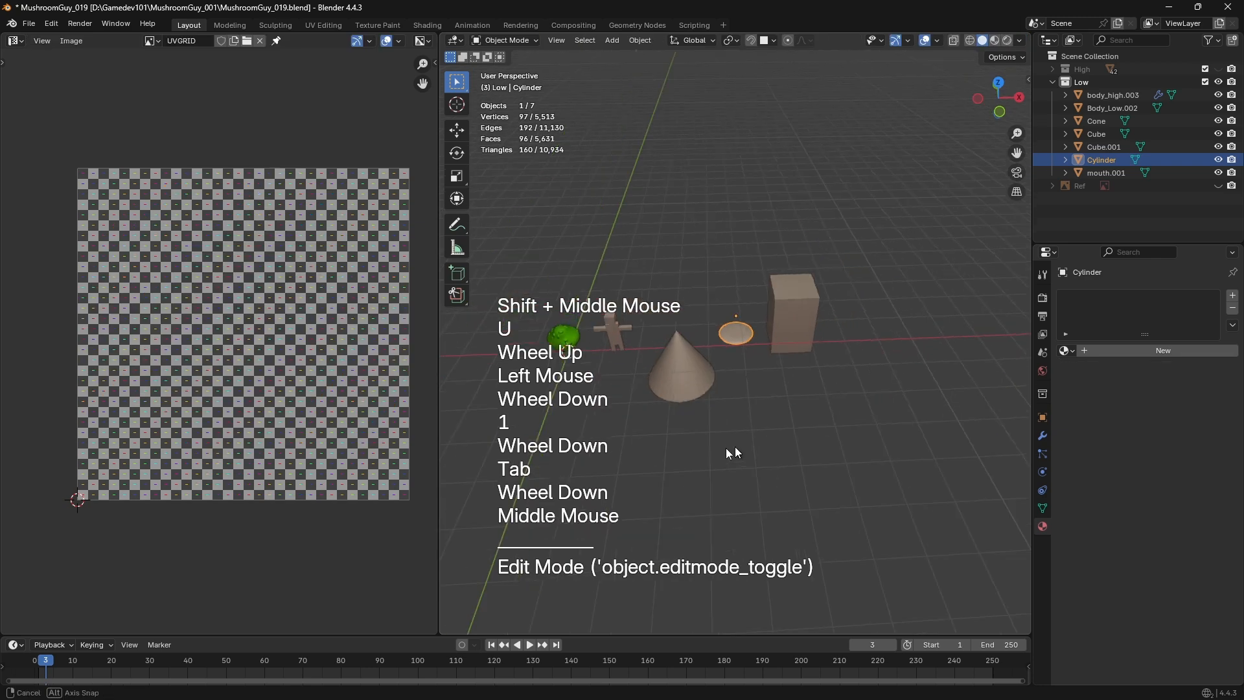
scroll(671, 375, up, 2)
shift+middle_drag(671, 374, 749, 345)
shift+click(822, 355)
scroll(749, 345, up, 2)
click(849, 383)
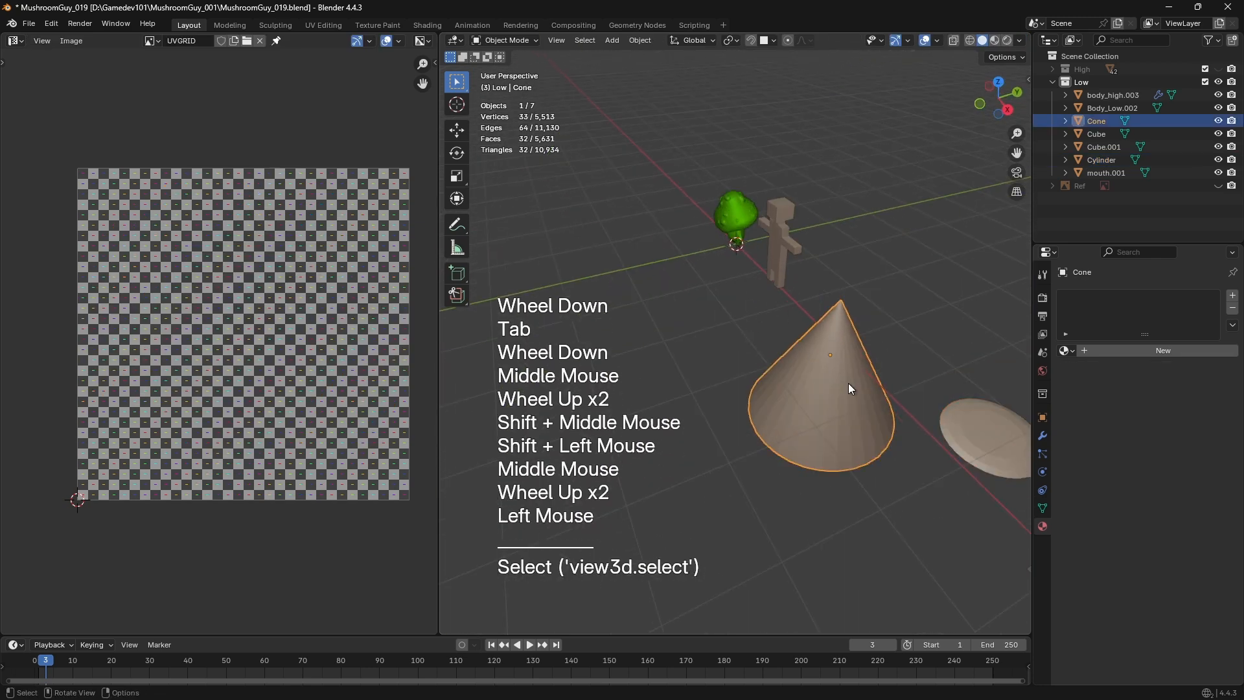
Enter Edit Mode on the cone and flatten the whole mesh along Z into a low, wide cone
shift+middle_drag(849, 383, 810, 363)
key(Tab)
middle_drag(810, 362, 840, 319)
click(942, 514)
key(a)
key(s)
key(z)
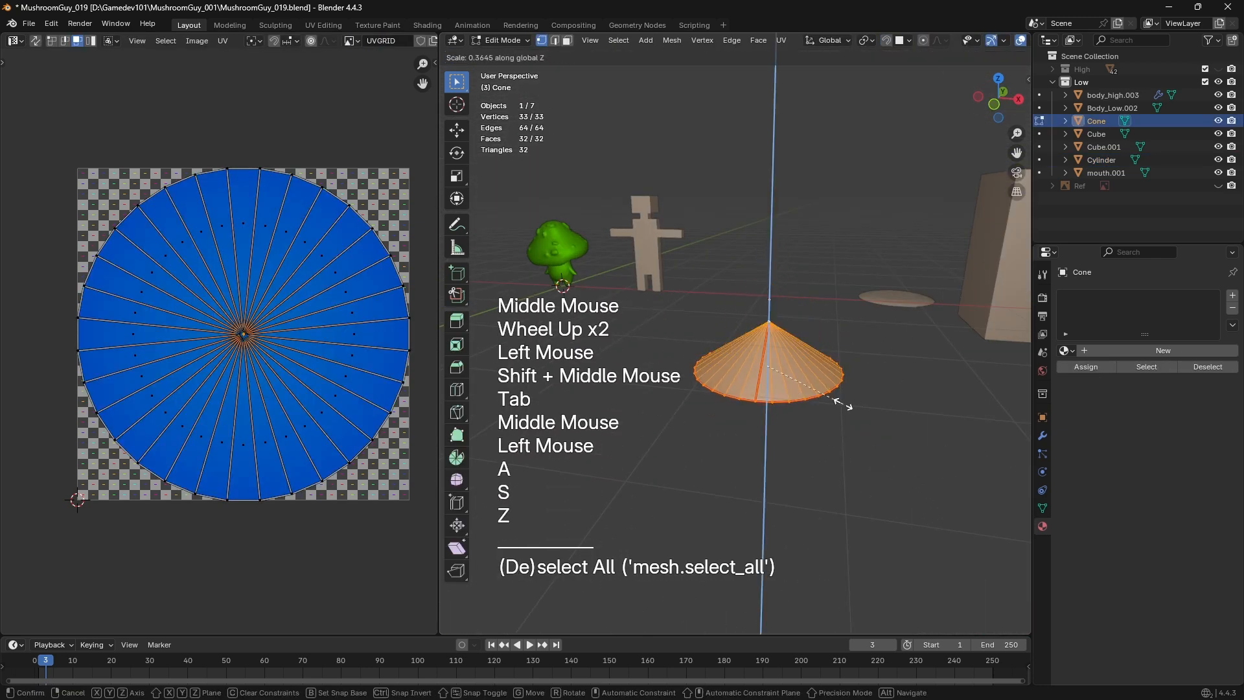
click(817, 402)
Clear the seam on the flattened cone's side edge and unwrap the whole cone into one circular island
scroll(797, 401, up, 1)
key(2)
click(771, 411)
key(ctrl+e)
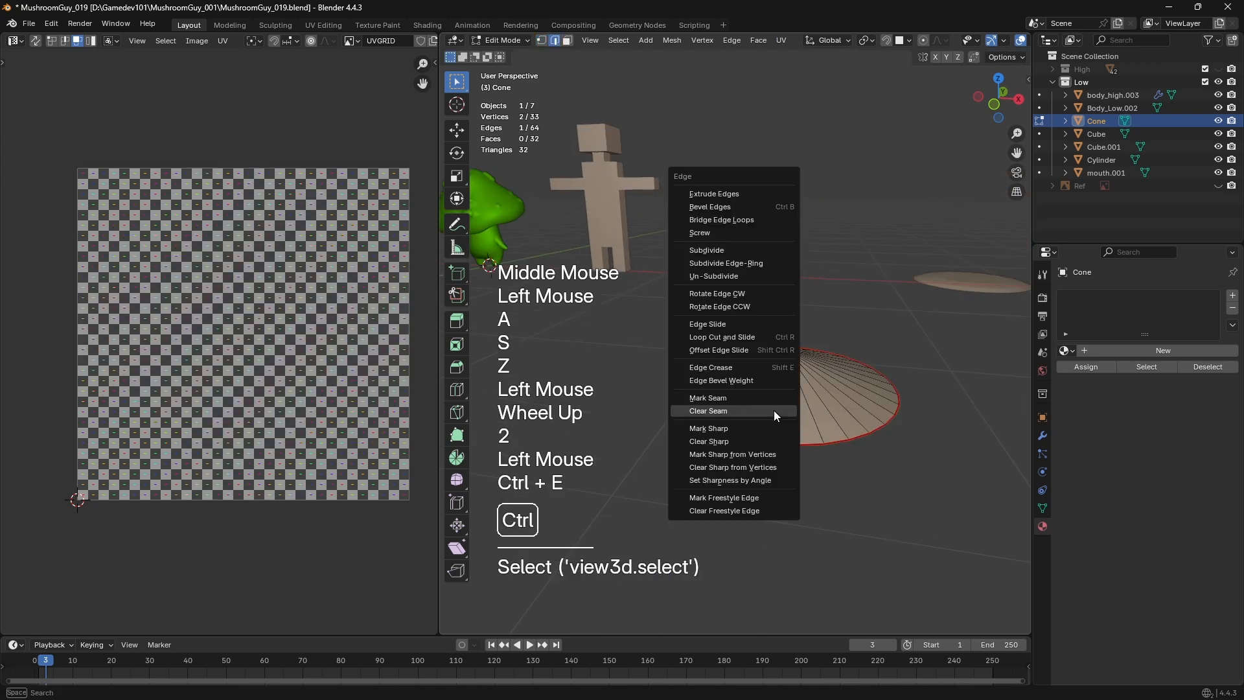
click(756, 415)
click(810, 377)
key(a)
key(u)
click(814, 372)
middle_drag(290, 355, 210, 331)
Select the cone's open base edge loop and fill it with a face
middle_drag(799, 473, 842, 384)
key(2)
double_click(826, 405)
key(f)
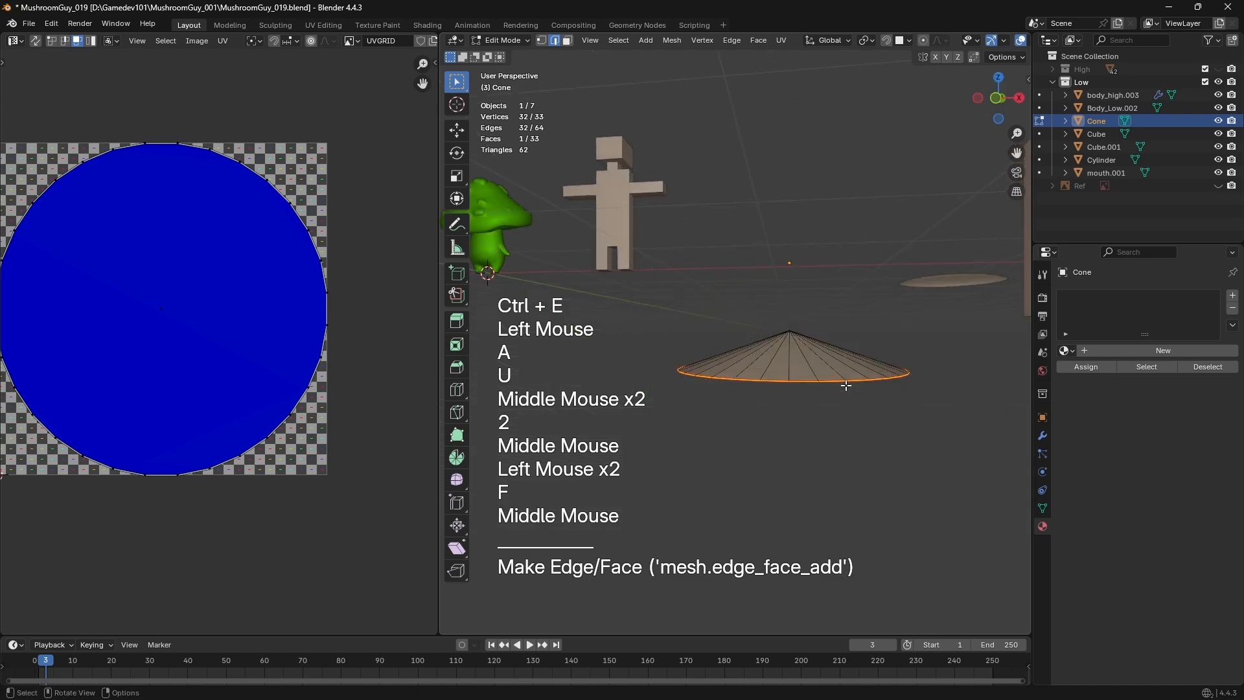
Unwrap the whole cone together with its filled base and select all its UVs
key(a)
key(u)
click(842, 385)
middle_drag(214, 285, 259, 337)
drag(6, 86, 258, 493)
Raise the cone's apex vertex along Z to make a tall, narrow cone
key(1)
click(791, 331)
key(g)
key(z)
click(830, 221)
scroll(731, 336, down, 1)
shift+middle_drag(831, 221, 745, 364)
key(Tab)
key(Tab)
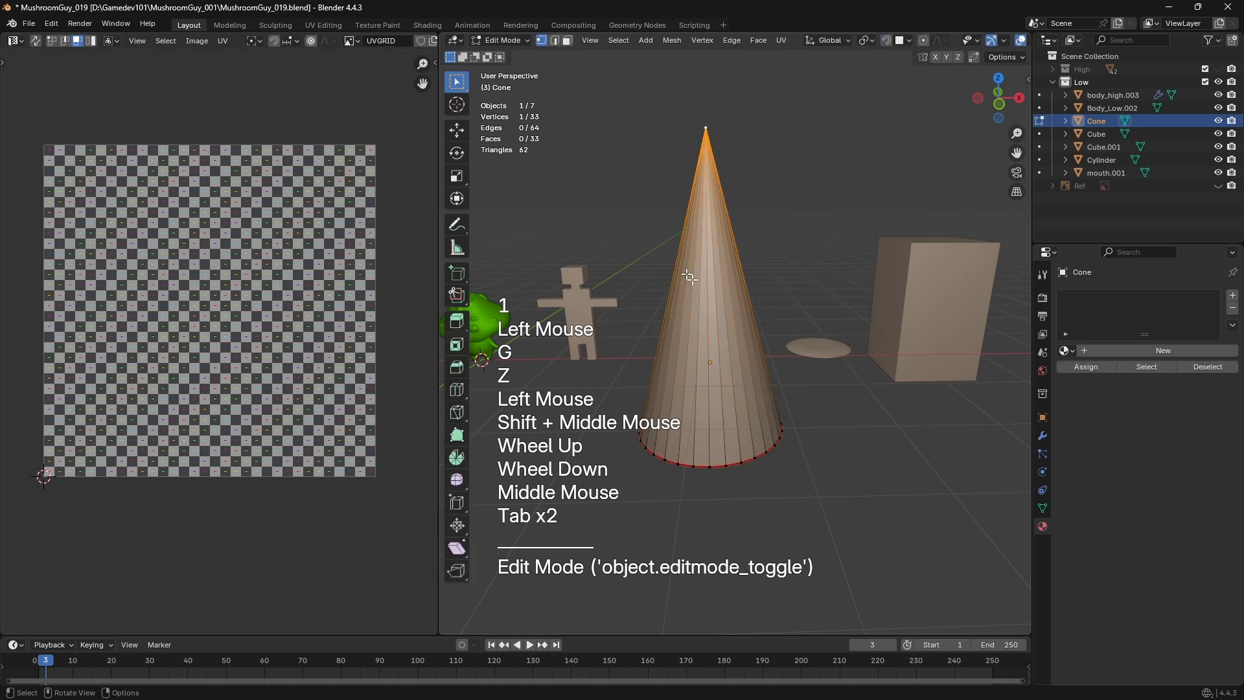
Mark one apex-to-base side edge as a seam and unwrap the tall cone into a fan-shaped side and a round base island
key(2)
click(710, 266)
key(ctrl+e)
click(708, 262)
key(a)
key(u)
click(709, 266)
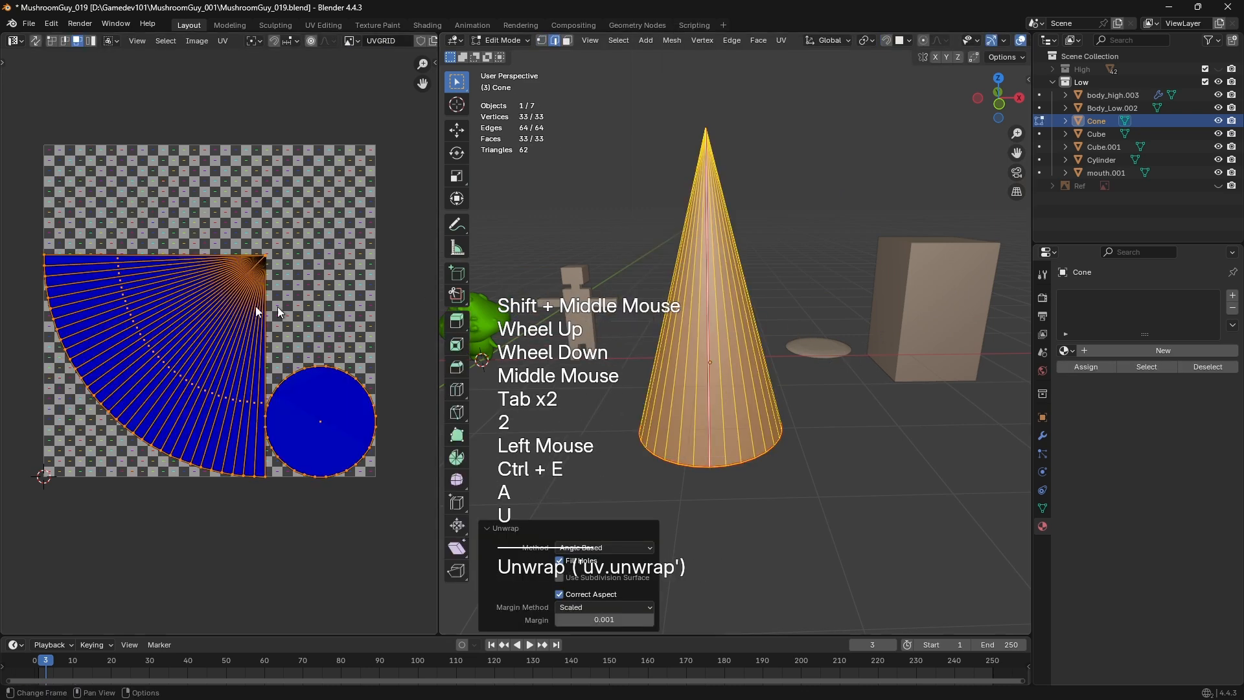
key(Tab)
key(x)
click(608, 386)
mouse_move(767, 380)
middle_down()
mouse_move(608, 386)
mouse_move(676, 360)
mouse_move(764, 382)
middle_up()
scroll(676, 360, up, 2)
scroll(676, 359, down, 1)
key(ctrl+z)
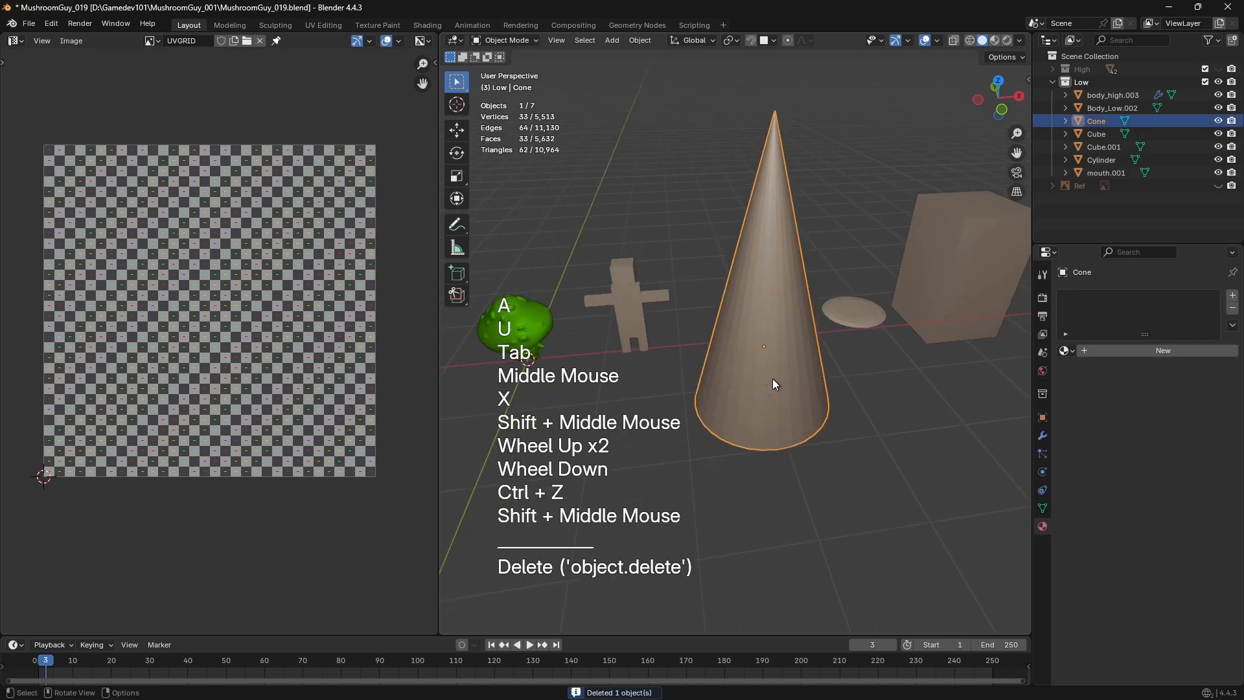
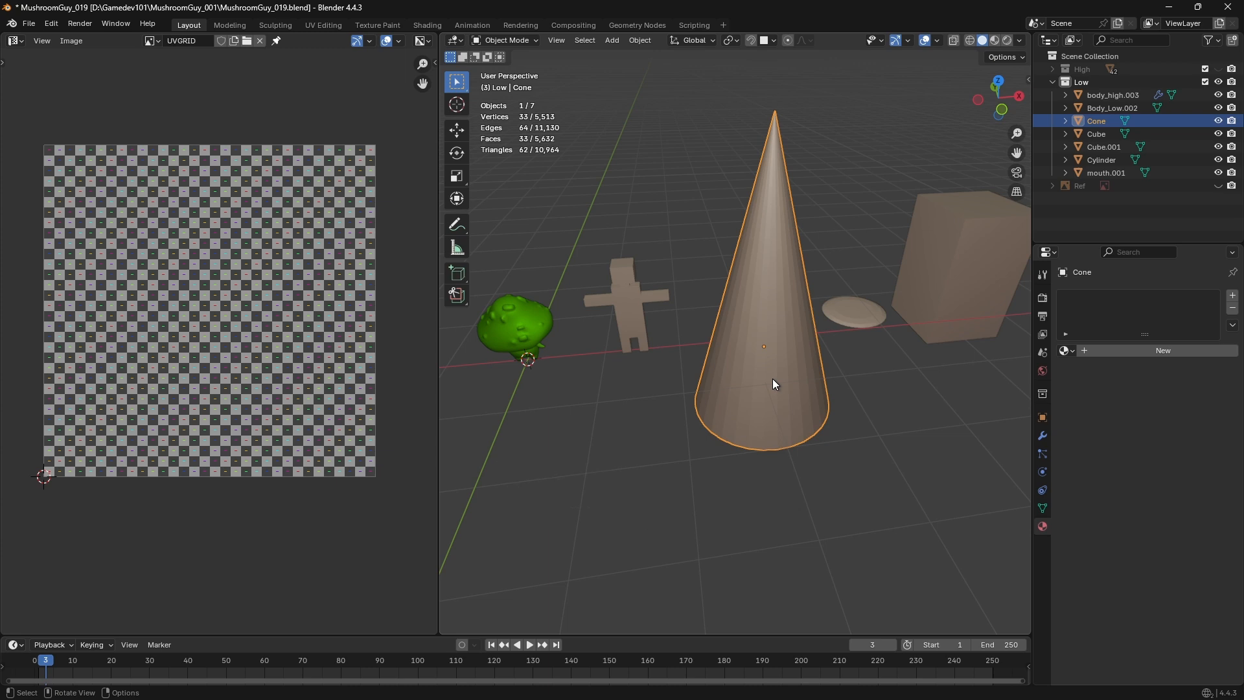
scroll(737, 407, up, 2)
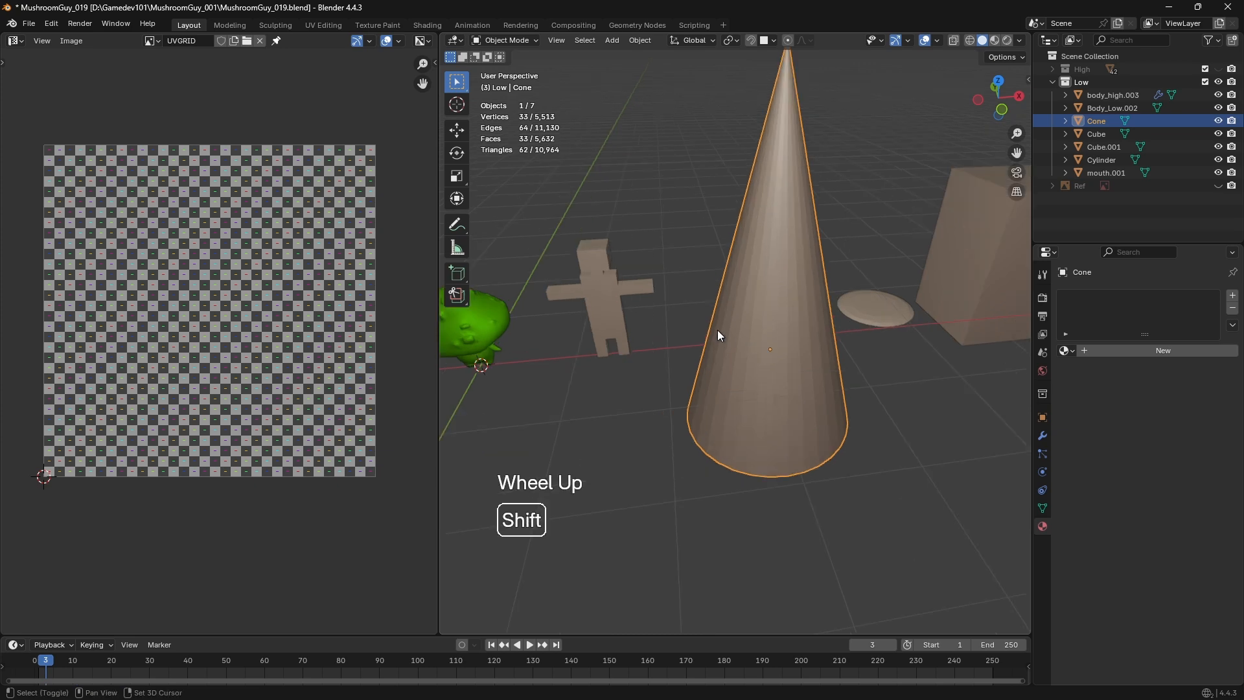
shift+middle_drag(717, 329, 681, 331)
middle_drag(681, 331, 648, 297)
scroll(621, 290, up, 2)
middle_drag(648, 297, 684, 305)
key(Tab)
key(Tab)
key(Tab)
key(shift+a)
key(Tab)
key(shift+a)
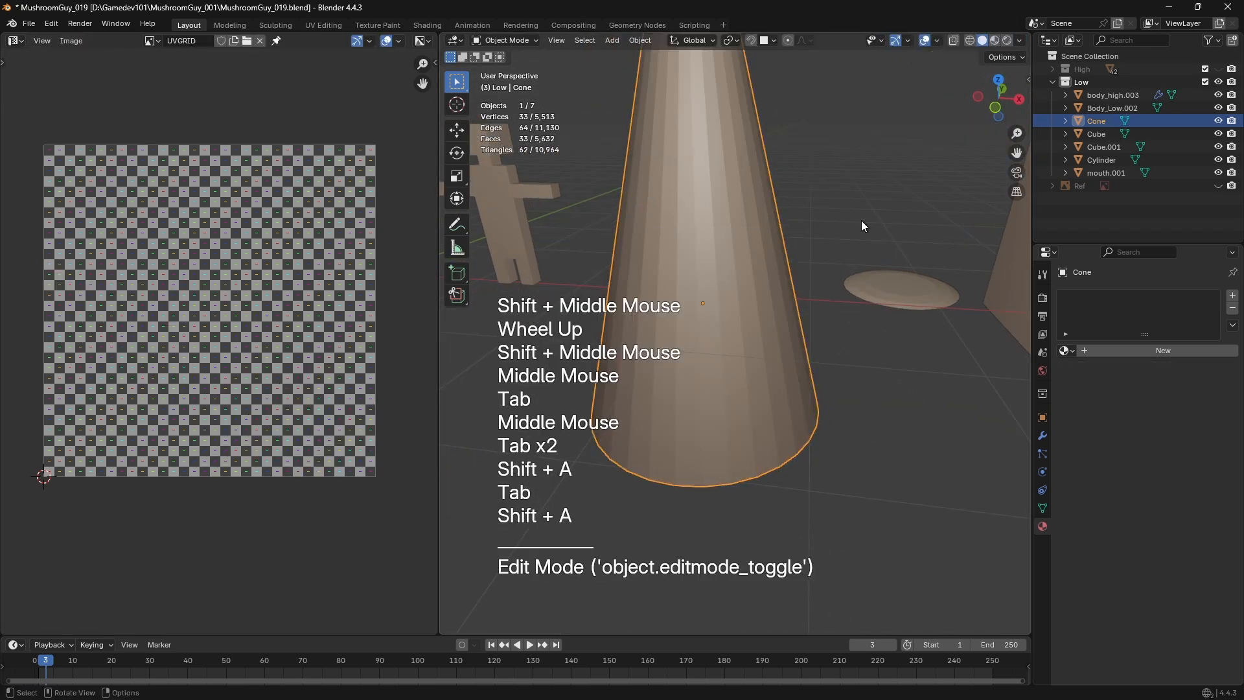
Delete the cone and add a UV Sphere with 32 segments and 16 rings
key(x)
key(shift+a)
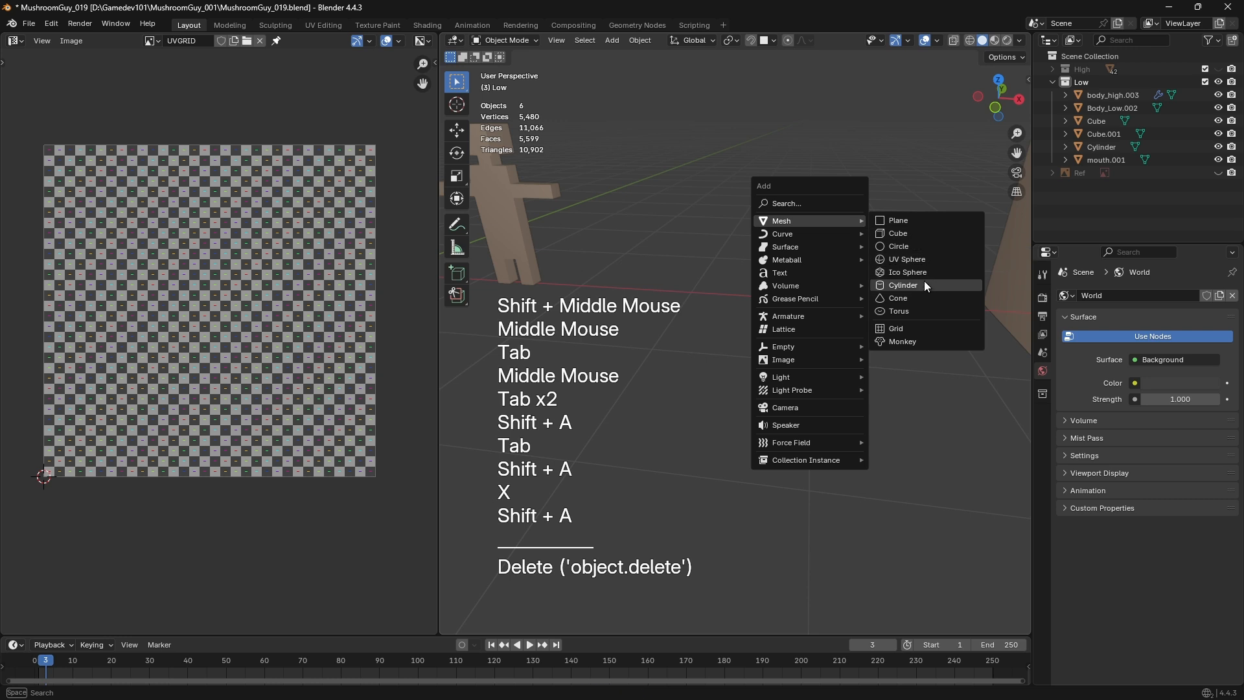
click(910, 260)
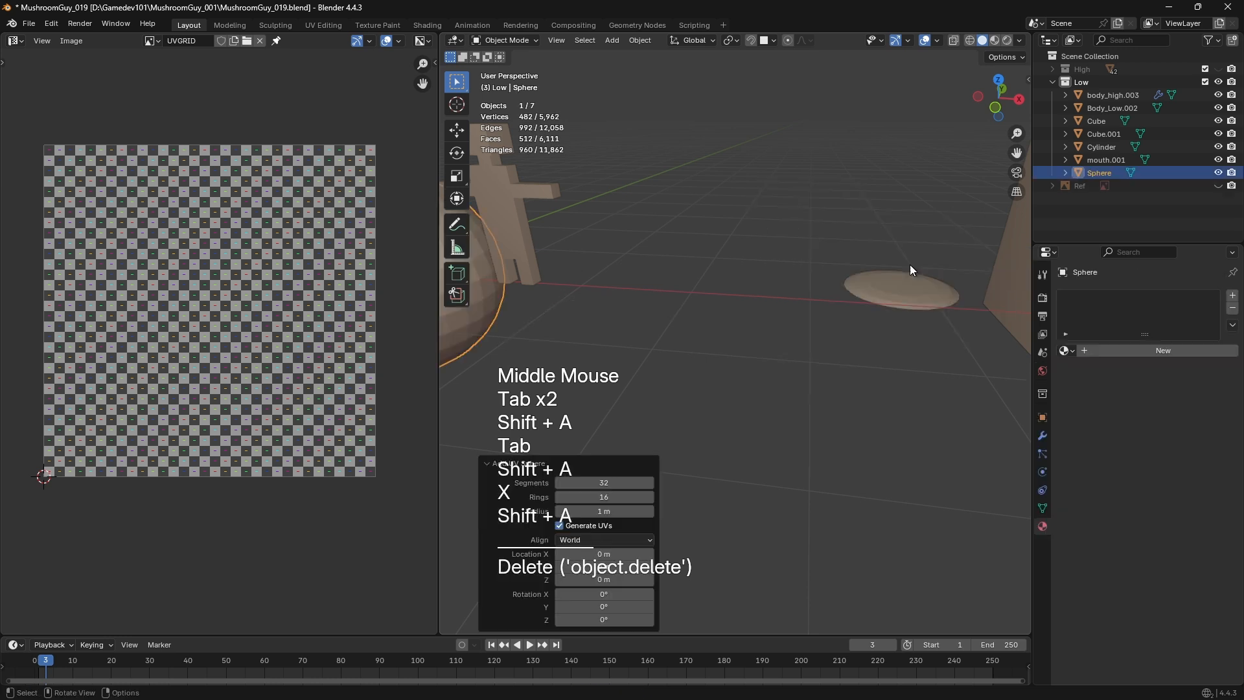
Clear the sphere's location and move it within the ground plane, about 4.73 m along X, to open space near the box
scroll(779, 289, down, 1)
scroll(779, 289, up, 2)
key(alt+g)
key(g)
key(shift+z)
click(907, 363)
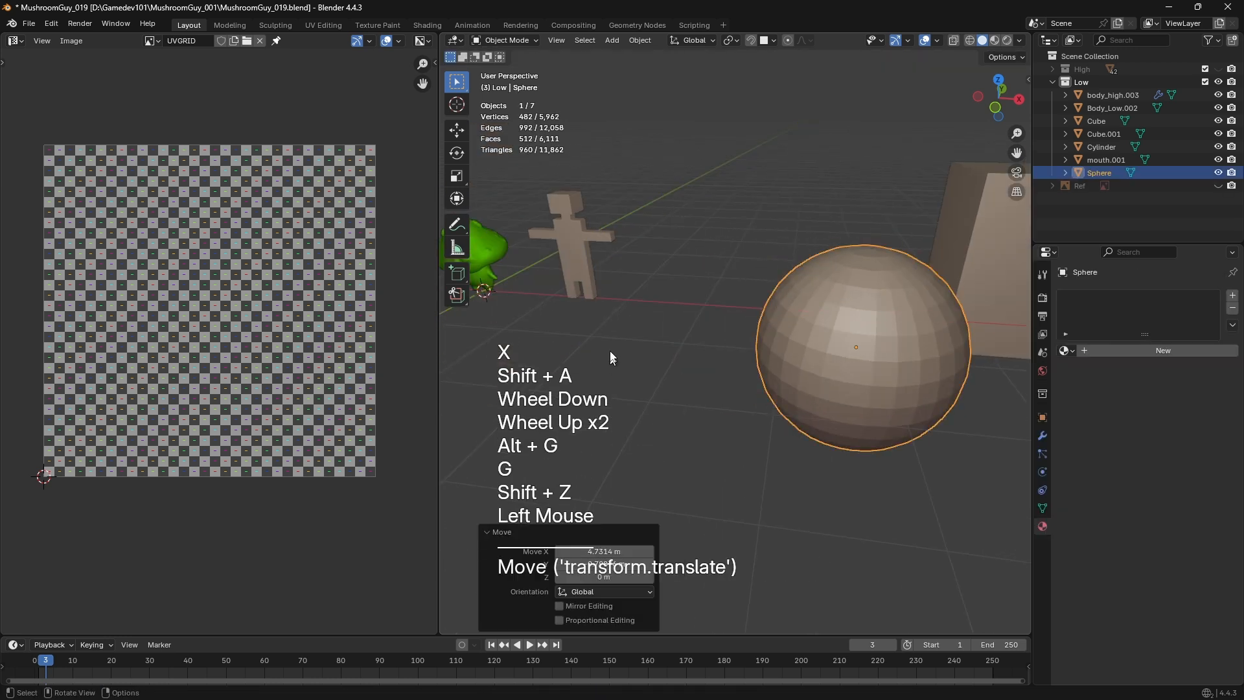
Enter Edit Mode on the sphere and select its whole mesh and all its default UVs
shift+middle_drag(889, 342, 815, 317)
key(Tab)
click(611, 317)
key(1)
drag(630, 192, 1046, 574)
key(a)
key(a)
middle_drag(861, 464, 851, 457)
key(a)
drag(4, 123, 414, 501)
Collapse the sphere's UVs to a single point with scale 0 and move that point near the UV grid's origin corner
scroll(106, 222, up, 2)
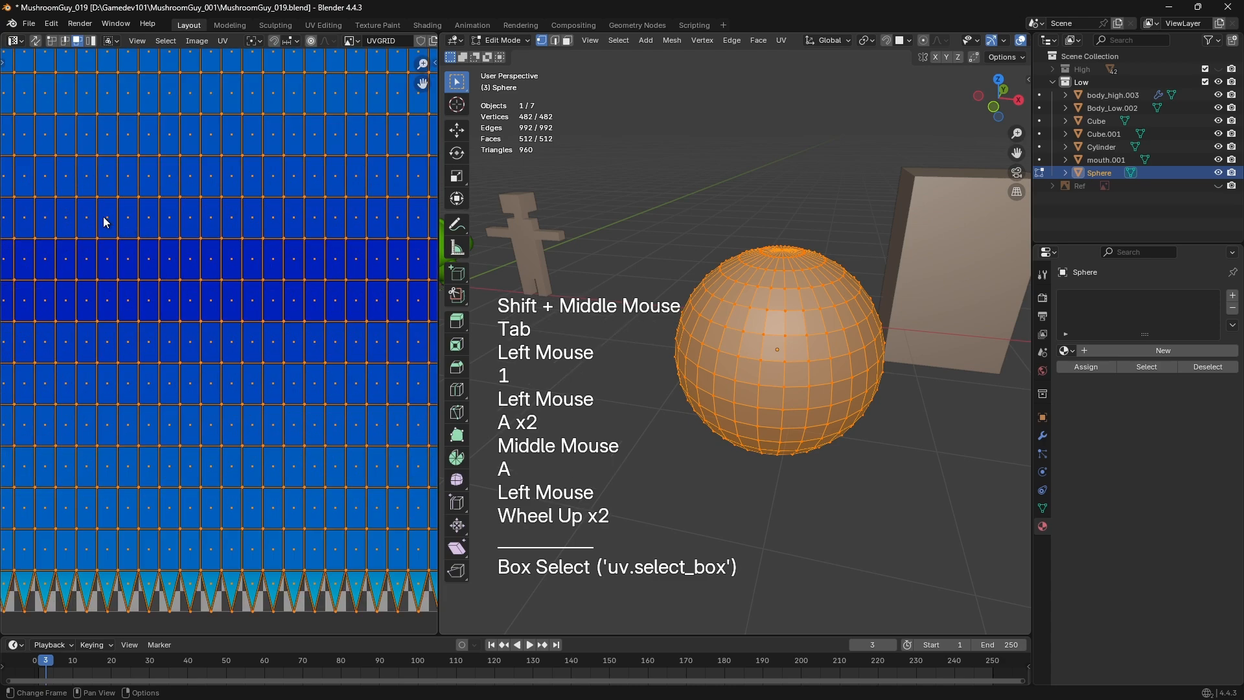
scroll(259, 486, down, 1)
scroll(233, 395, up, 1)
scroll(233, 394, down, 1)
key(s)
key(KP_0)
key(KP_Enter)
key(g)
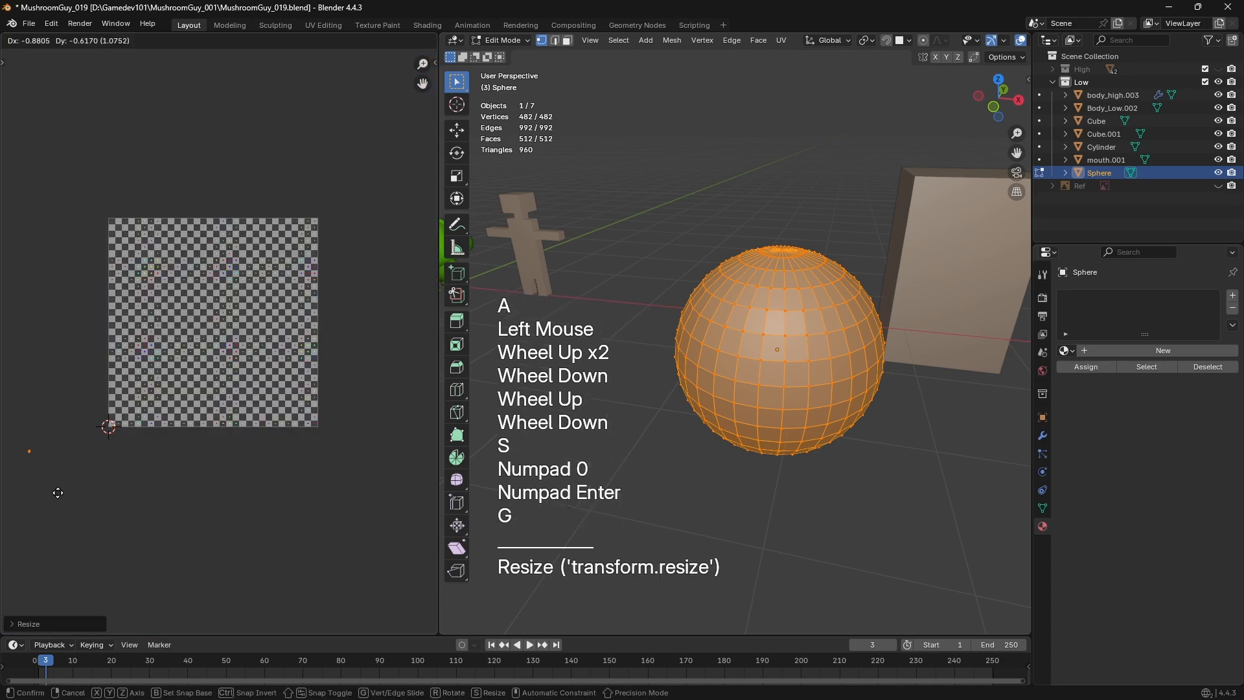
click(138, 471)
Select the upper half of the sphere's vertices in a wireframe front view
scroll(611, 436, up, 1)
shift+middle_drag(611, 436, 696, 262)
key(2)
double_click(697, 263)
key(z)
alt+middle_click(883, 298)
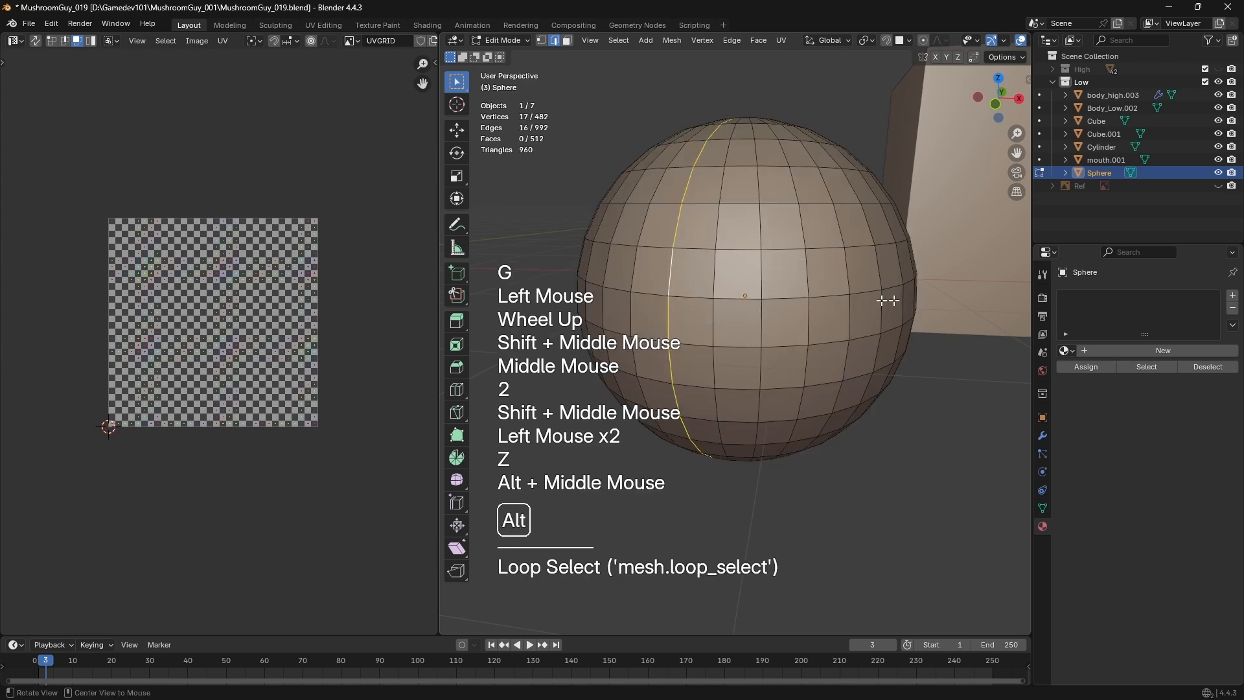
alt+middle_drag(883, 298, 939, 305)
key(z)
key(1)
key(a)
key(a)
key(b)
drag(538, 45, 992, 294)
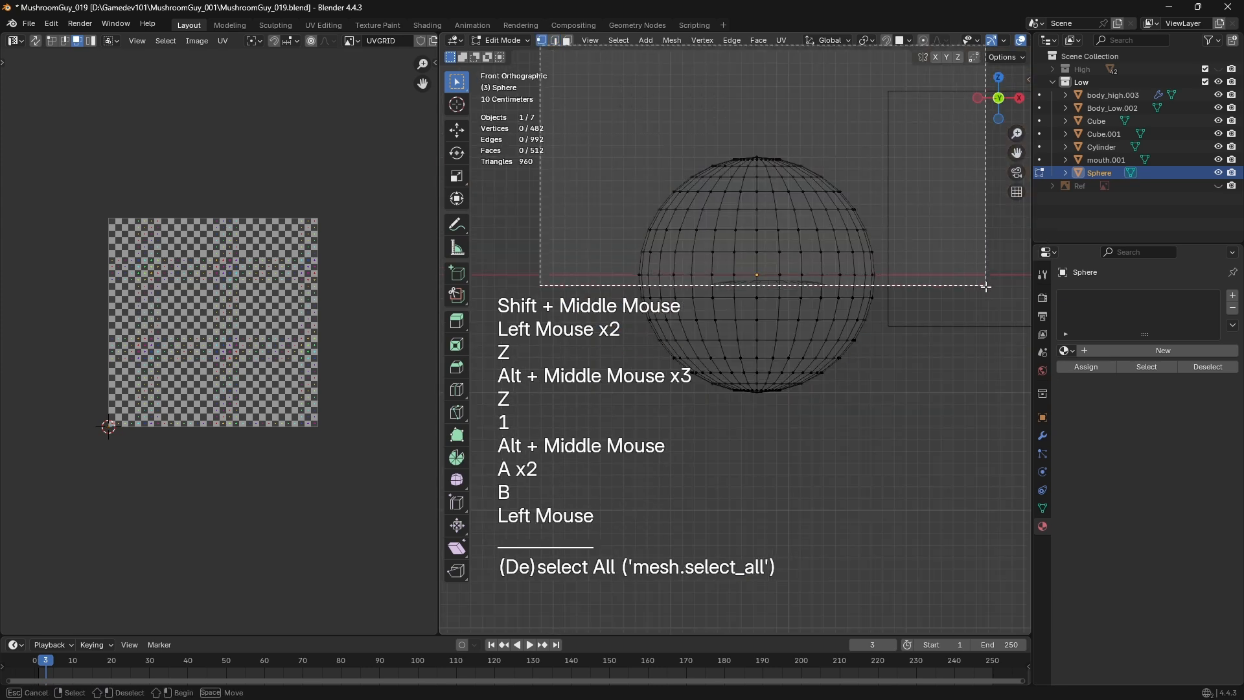
Try to flatten the sphere's upper half along Z, and undo the scaling
shift+middle_drag(836, 263, 833, 324)
key(s)
key(z)
click(752, 314)
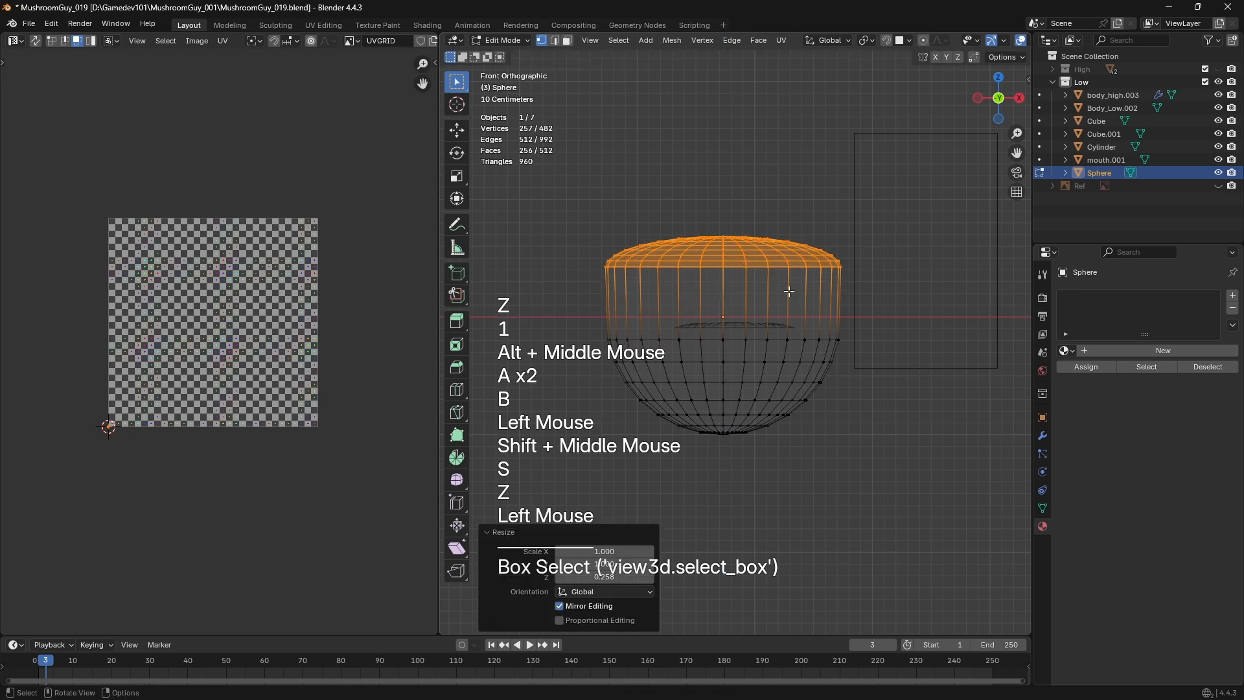
key(ctrl+z)
Select the sphere's equator edge loop and mark it as a seam in solid shading
key(2)
double_click(708, 318)
mouse_move(707, 318)
middle_down()
mouse_move(725, 353)
mouse_move(729, 311)
middle_up()
key(z)
key(ctrl+e)
click(885, 309)
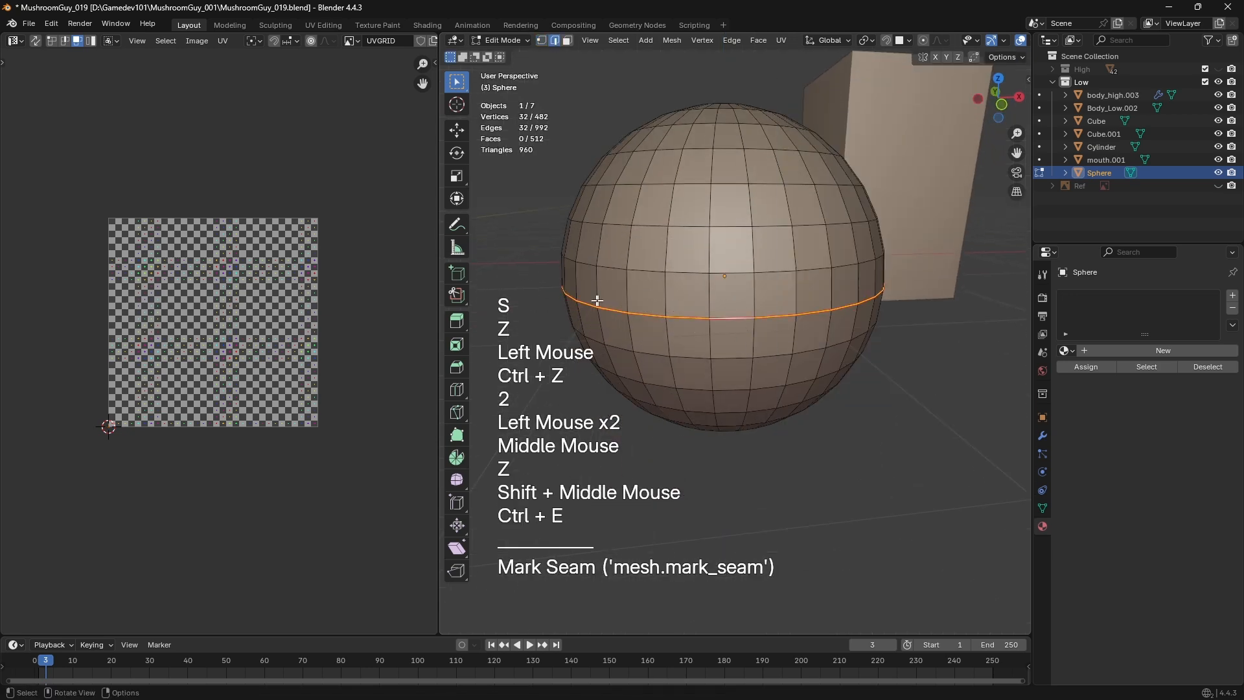
Unwrap the whole sphere with the Angle Based method into two circular hemisphere islands and select their UVs for a stretching check
key(a)
key(u)
click(827, 297)
scroll(181, 428, up, 3)
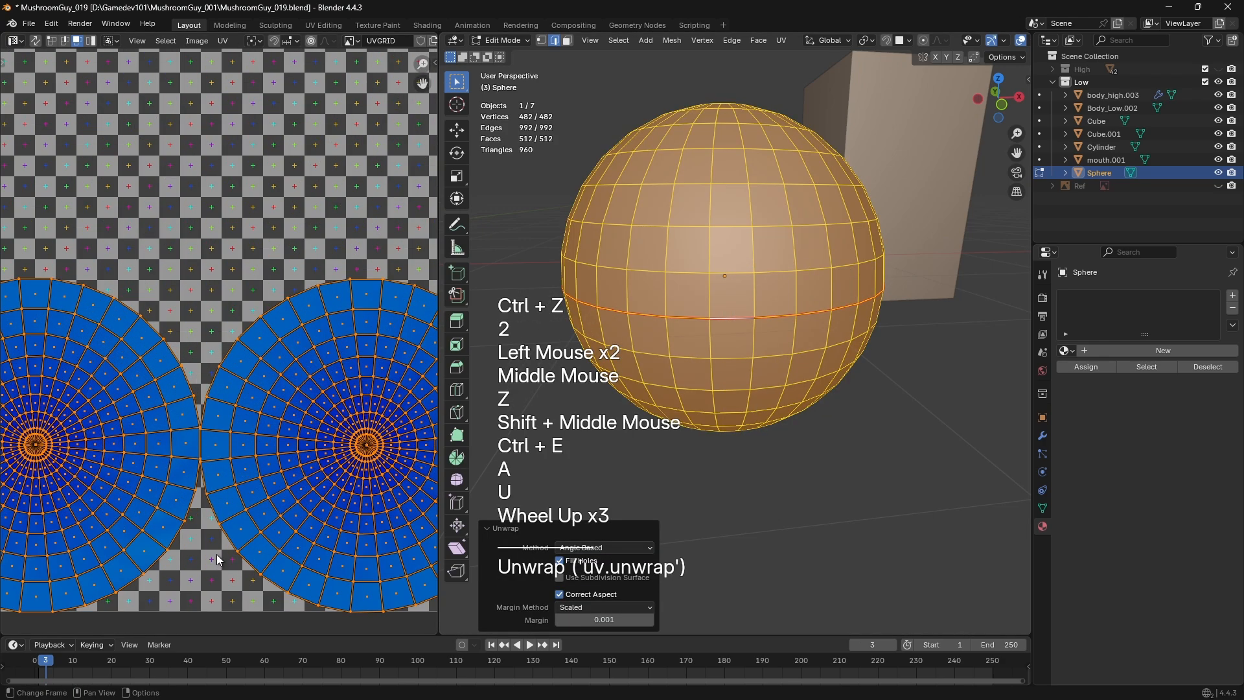
middle_drag(182, 421, 302, 438)
drag(17, 206, 370, 557)
scroll(280, 421, up, 2)
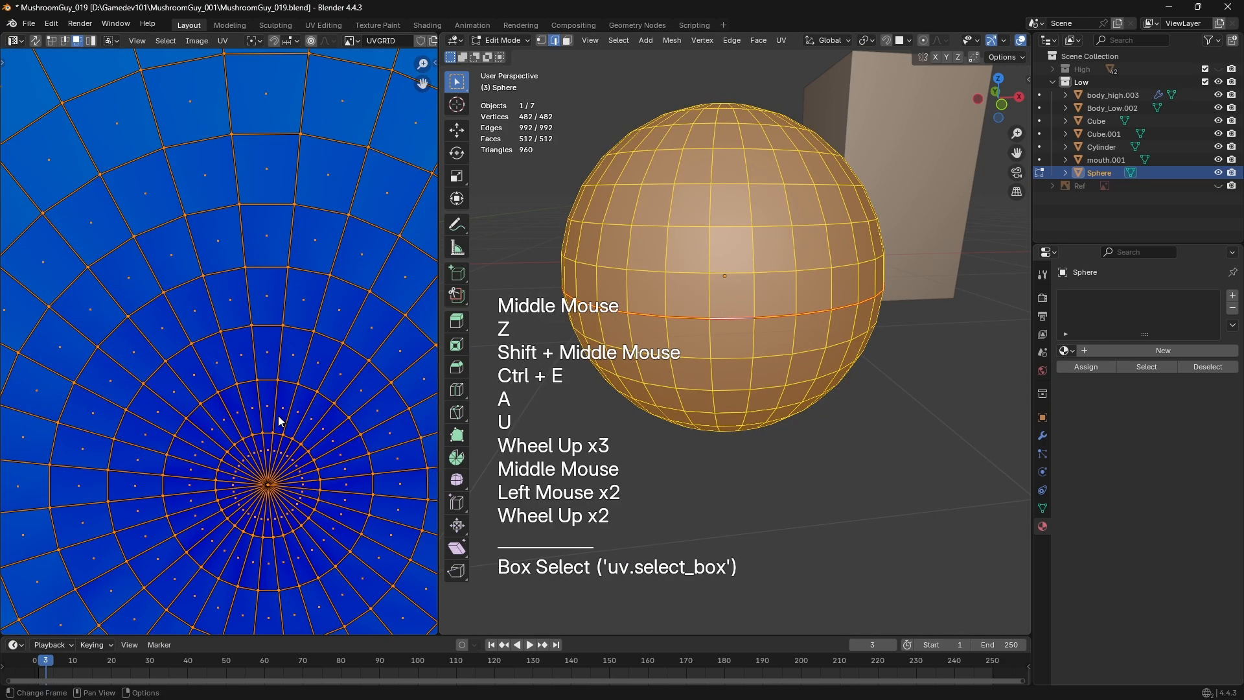
middle_drag(733, 298, 730, 337)
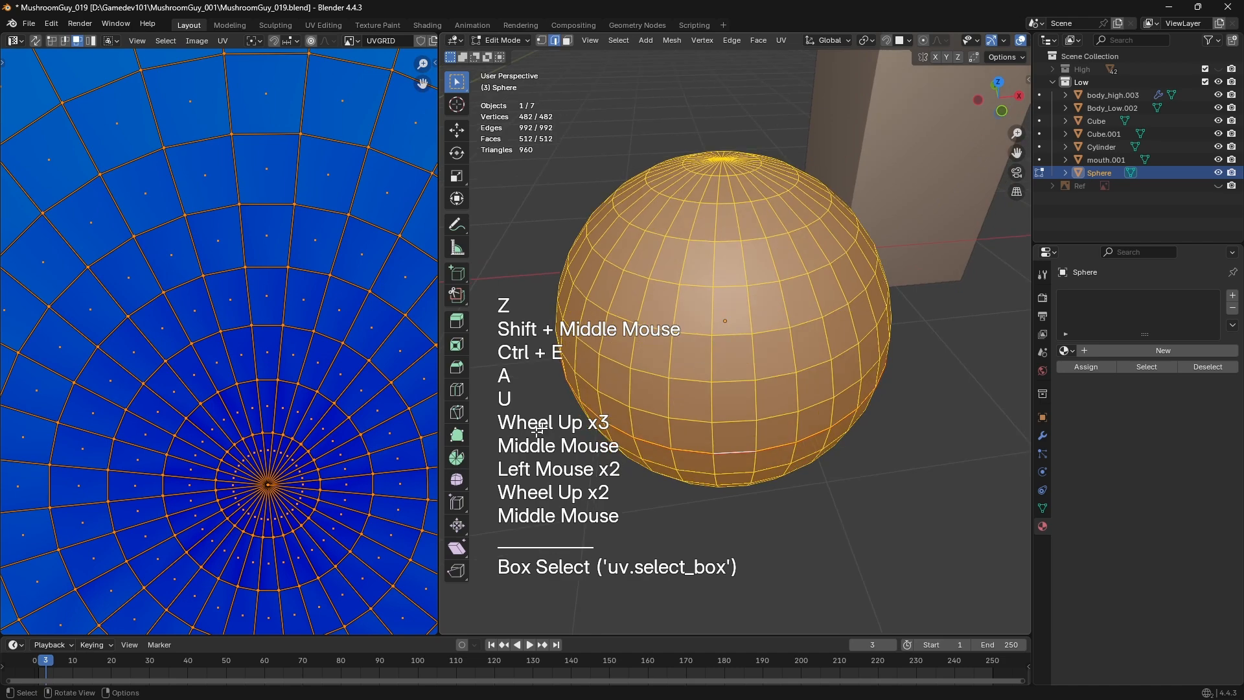
Examine the stretch colours on the circular hemisphere island and compare them with the sphere's faces
middle_drag(294, 468, 263, 274)
scroll(268, 361, down, 1)
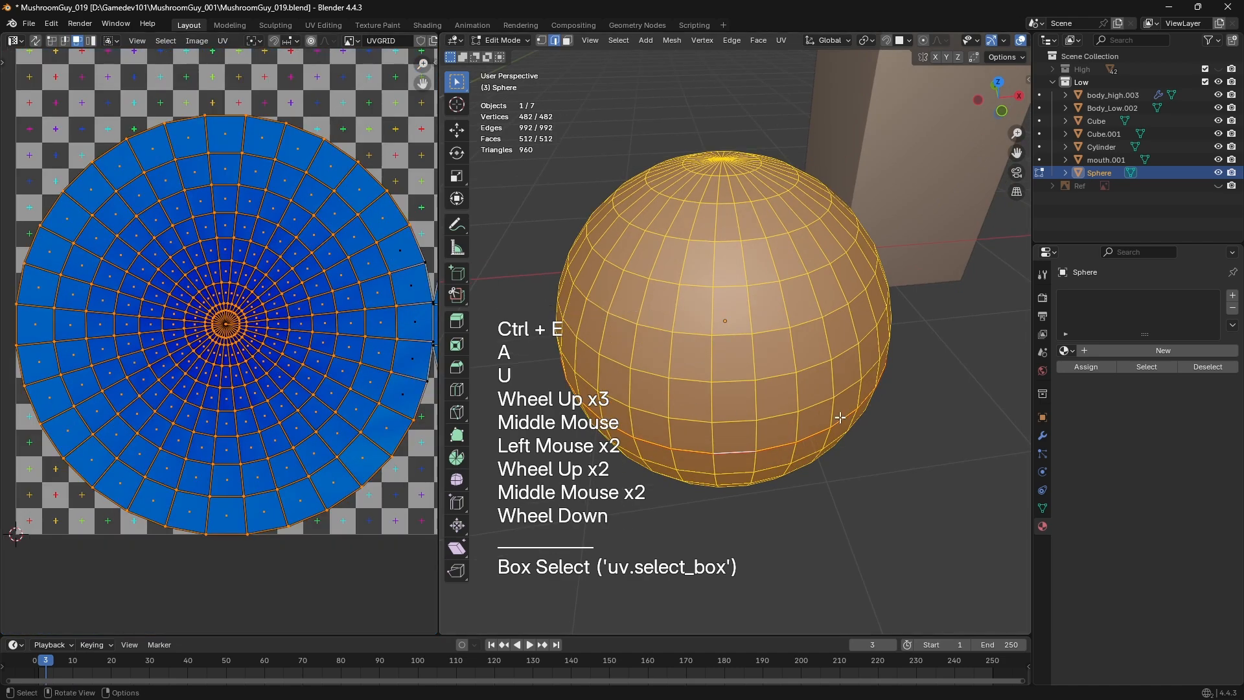
middle_drag(840, 418, 842, 389)
scroll(843, 389, up, 2)
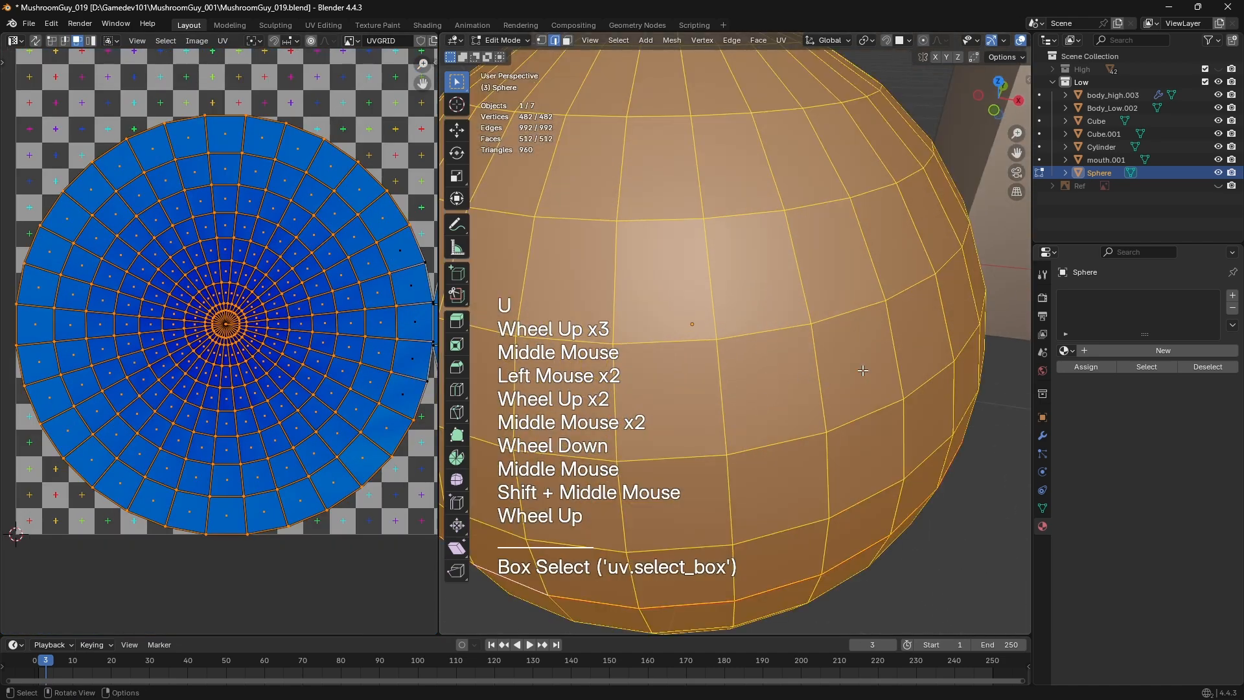
scroll(846, 329, down, 1)
middle_drag(833, 271, 797, 49)
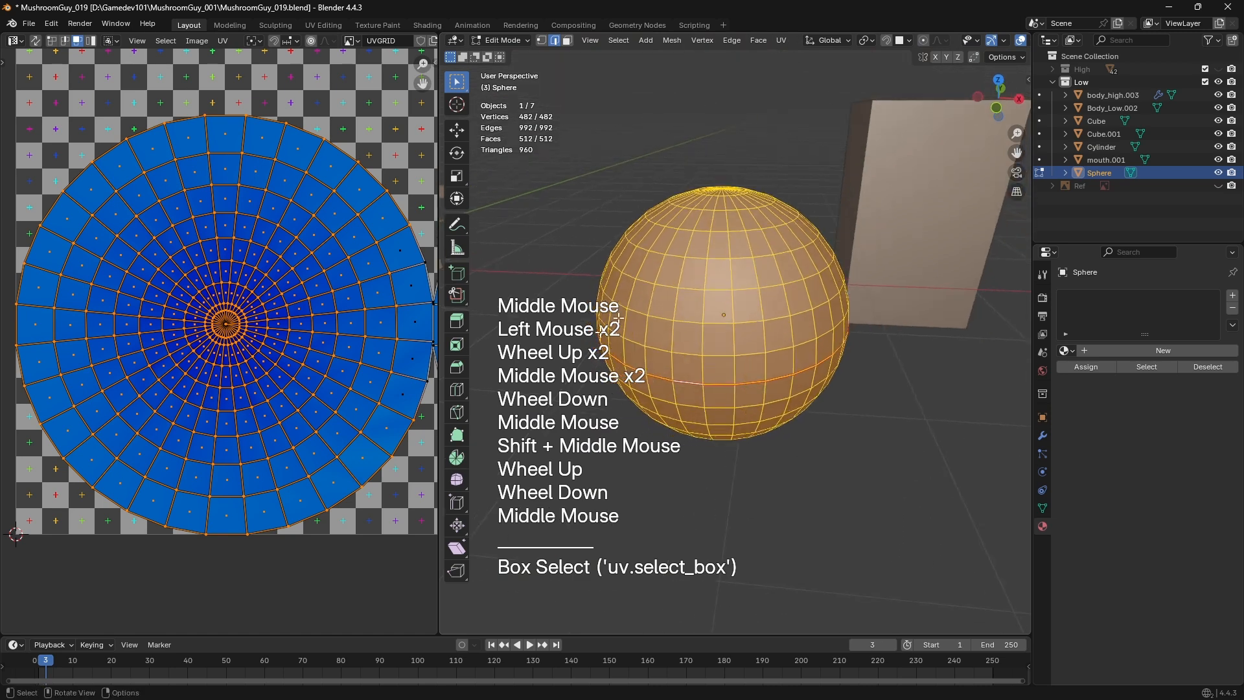
middle_drag(619, 317, 771, 341)
Leave edit mode and delete the sphere object
key(Tab)
click(935, 203)
click(703, 344)
key(x)
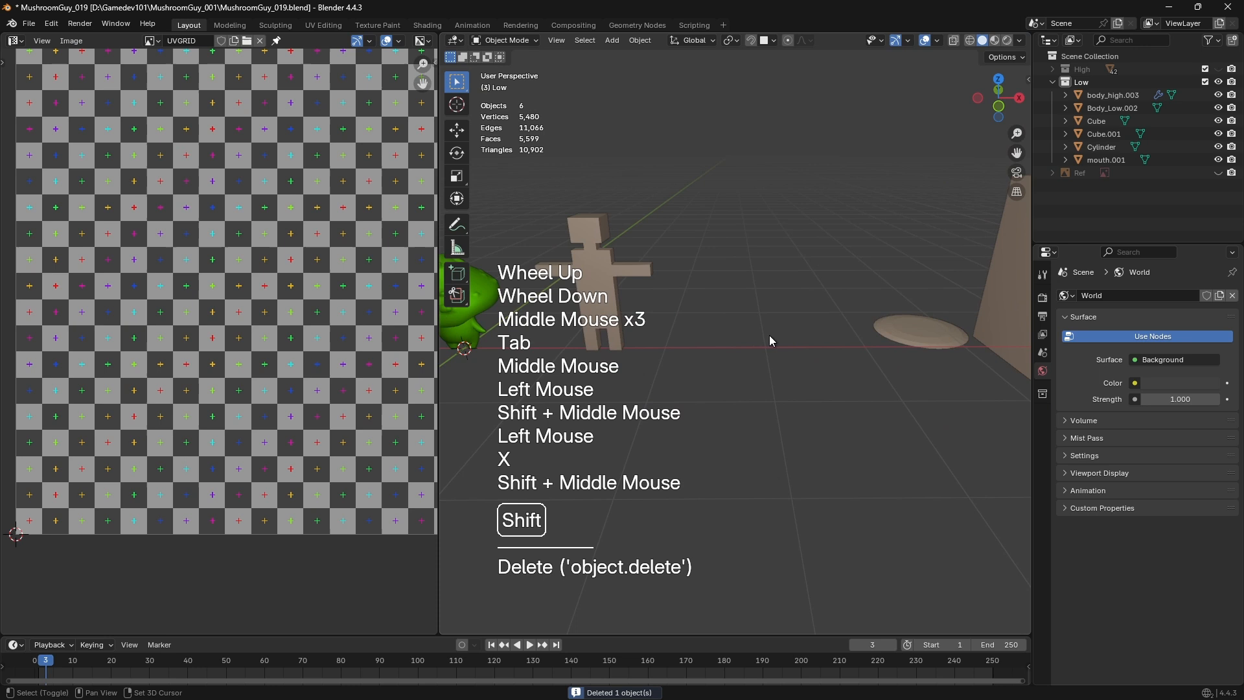
Add a cube, clear its location, and slide it across the ground plane to stand beside the blocky figure
key(shift+a)
shift+middle_drag(1024, 214, 792, 247)
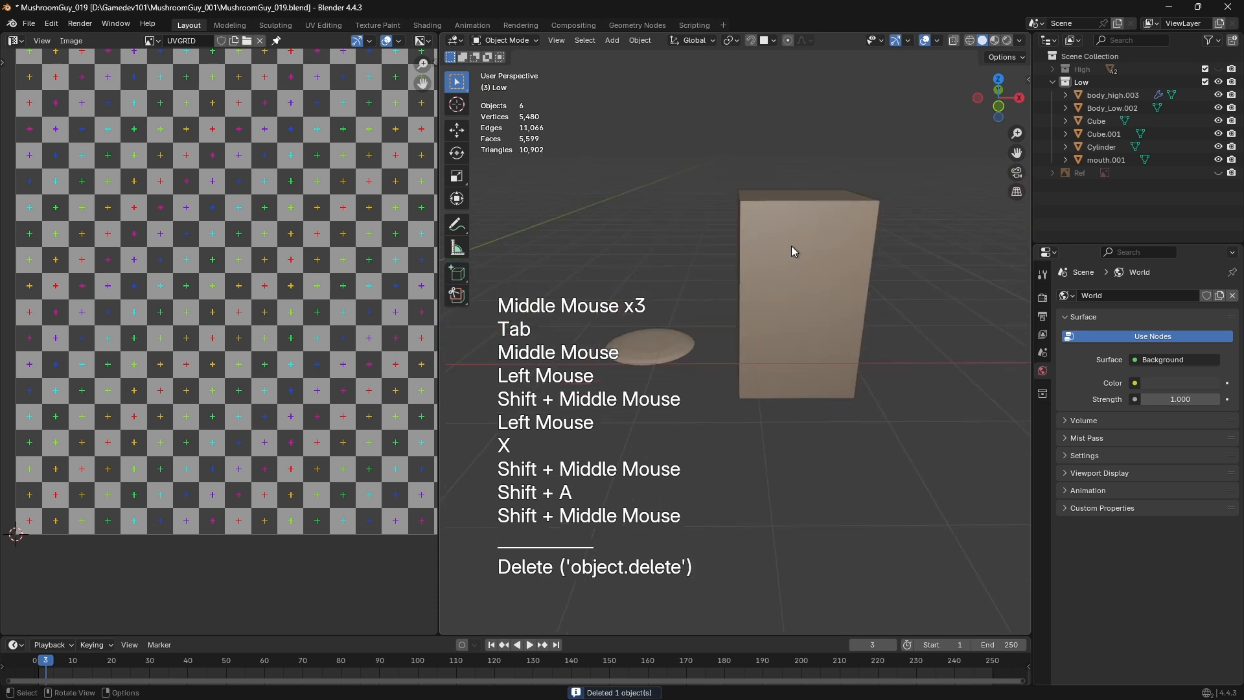
key(shift+a)
click(846, 267)
shift+middle_drag(847, 311, 961, 387)
key(alt+g)
scroll(729, 395, down, 1)
key(g)
key(shift+z)
click(732, 388)
Round the cube with a level 4 Catmull-Clark Subdivision modifier and apply the modifier
key(ctrl+1)
key(ctrl+2)
key(ctrl+3)
key(ctrl+4)
scroll(961, 387, up, 3)
click(1043, 436)
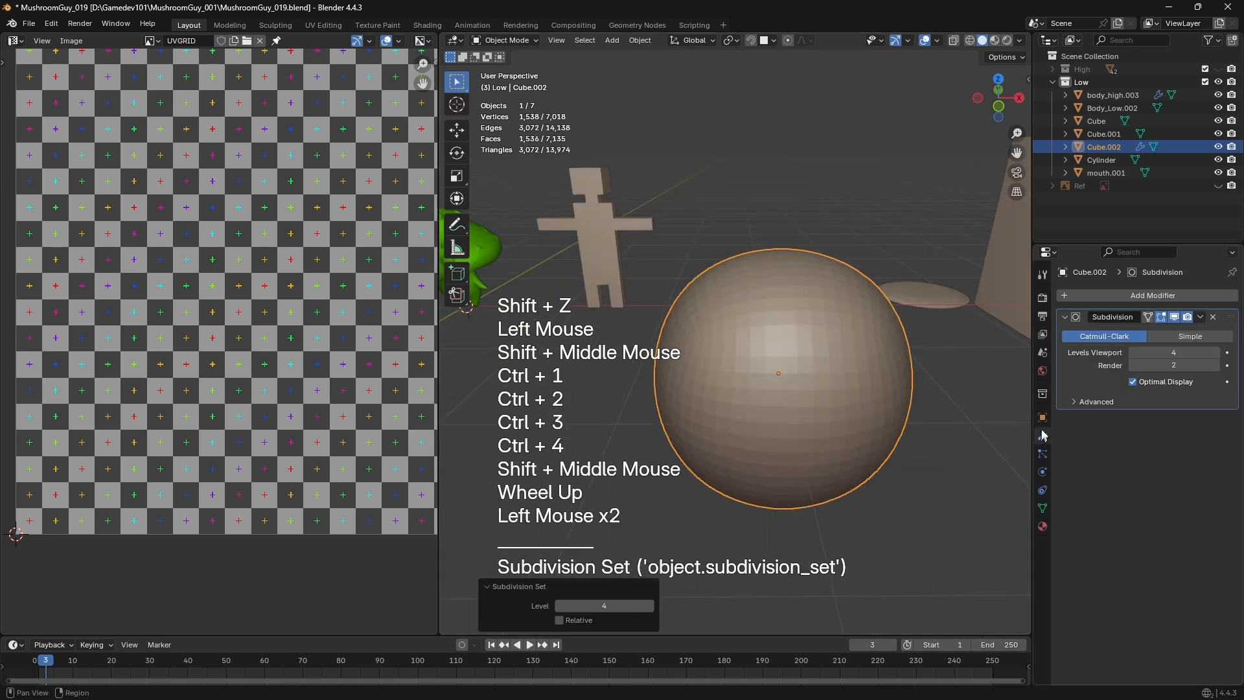
click(1202, 321)
click(1166, 332)
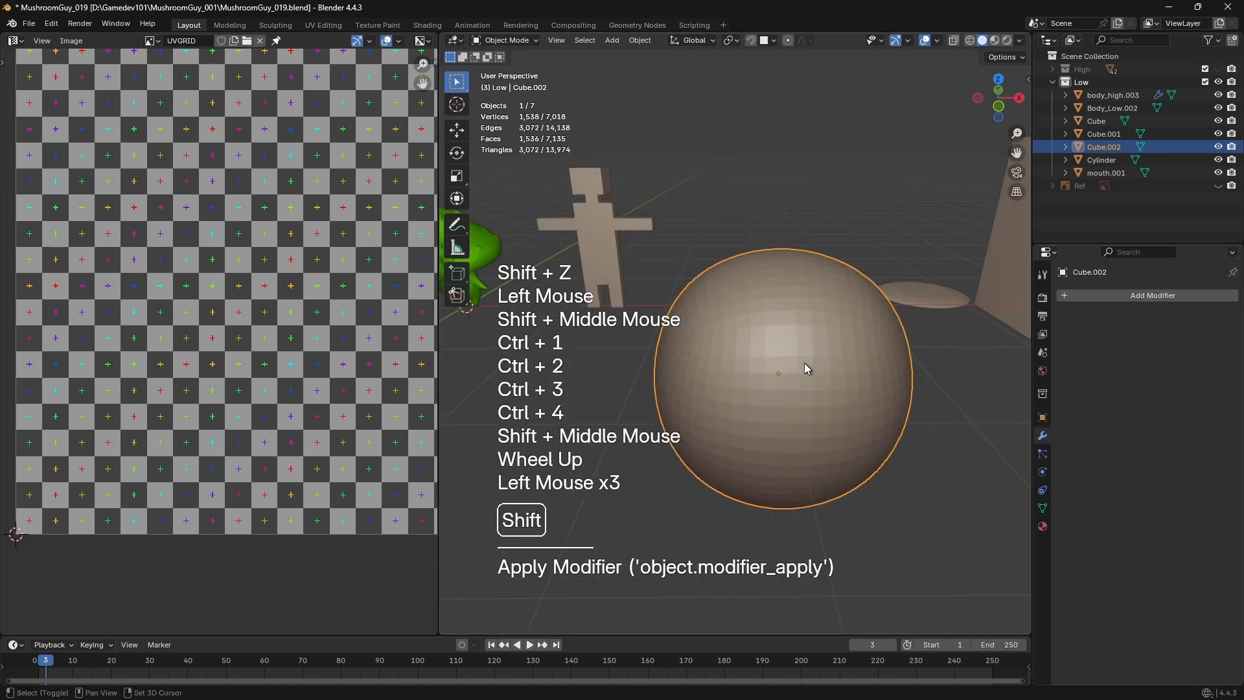
Start editing the rounded cube and select its entire mesh
shift+middle_drag(805, 361, 814, 353)
middle_drag(814, 354, 795, 272)
scroll(783, 360, up, 2)
key(Tab)
key(a)
scroll(848, 237, down, 2)
scroll(848, 237, up, 2)
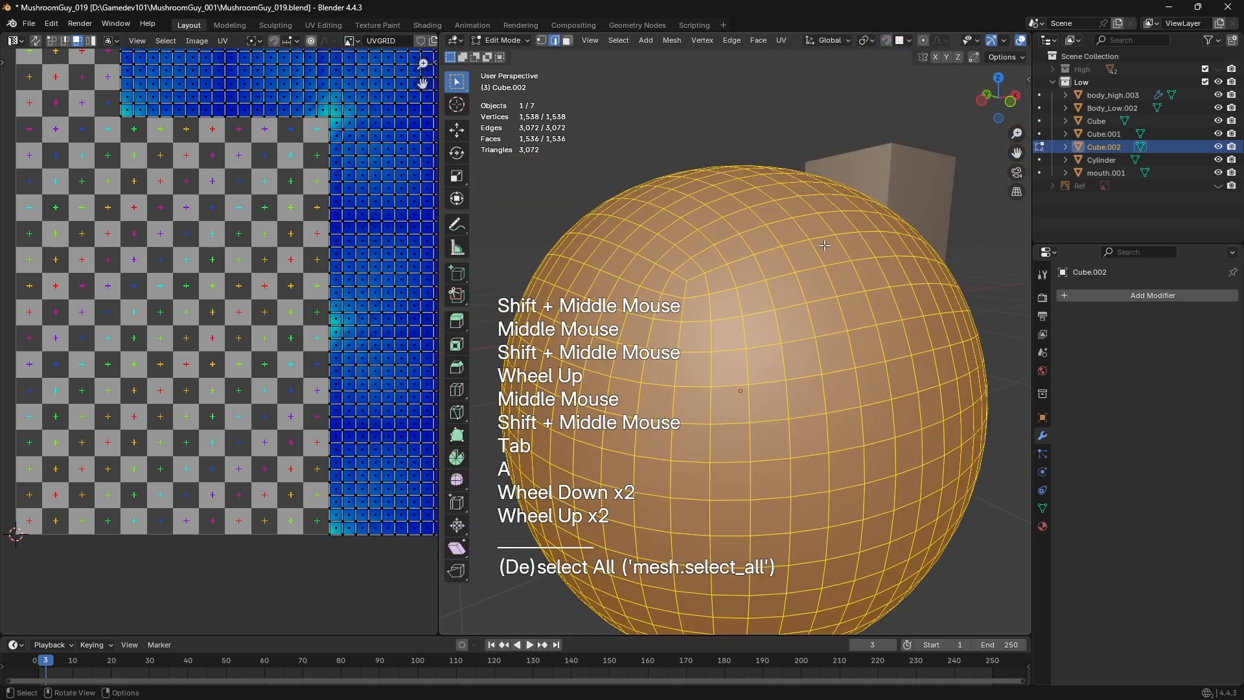
Examine the rounded cube's cross-shaped UV layout, box-selecting its UVs to compare it with the mesh topology
key(F3)
scroll(738, 187, down, 1)
middle_drag(740, 429, 808, 348)
scroll(808, 348, up, 1)
middle_drag(816, 357, 781, 327)
scroll(311, 260, down, 3)
middle_drag(405, 204, 282, 271)
scroll(161, 161, down, 1)
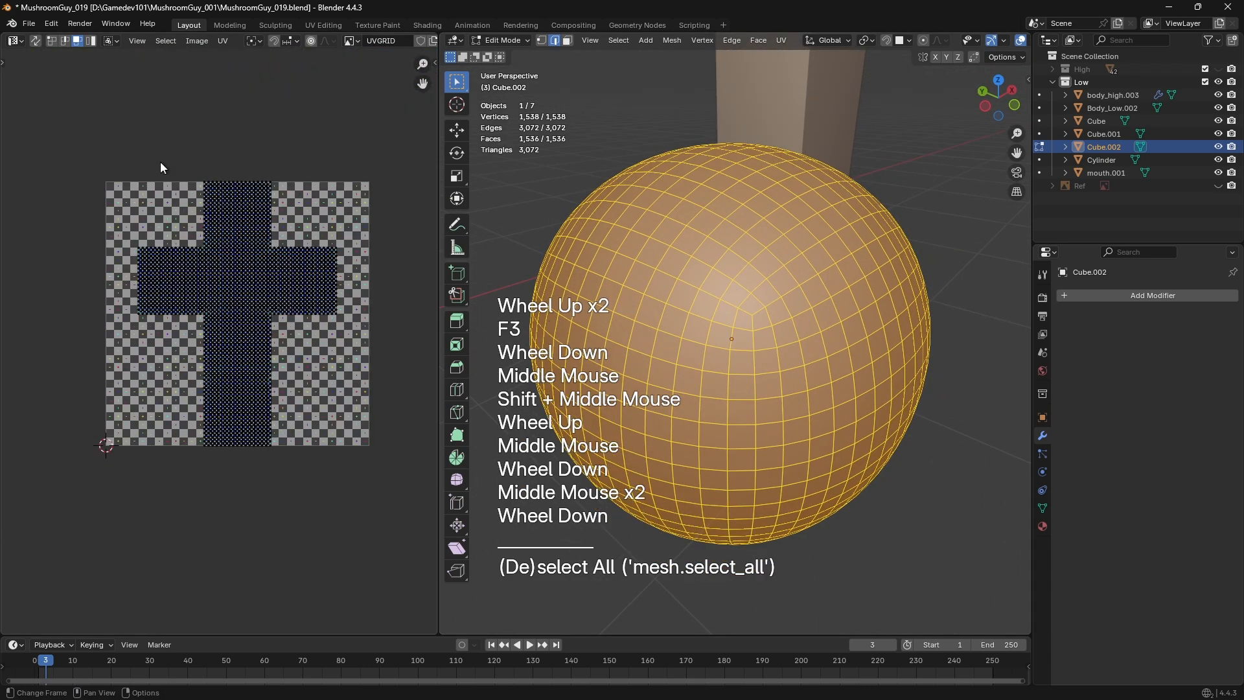
drag(116, 158, 378, 478)
scroll(366, 415, up, 1)
Try to select the edge loops that link the corner poles around the top of the rounded cube
key(2)
click(755, 307)
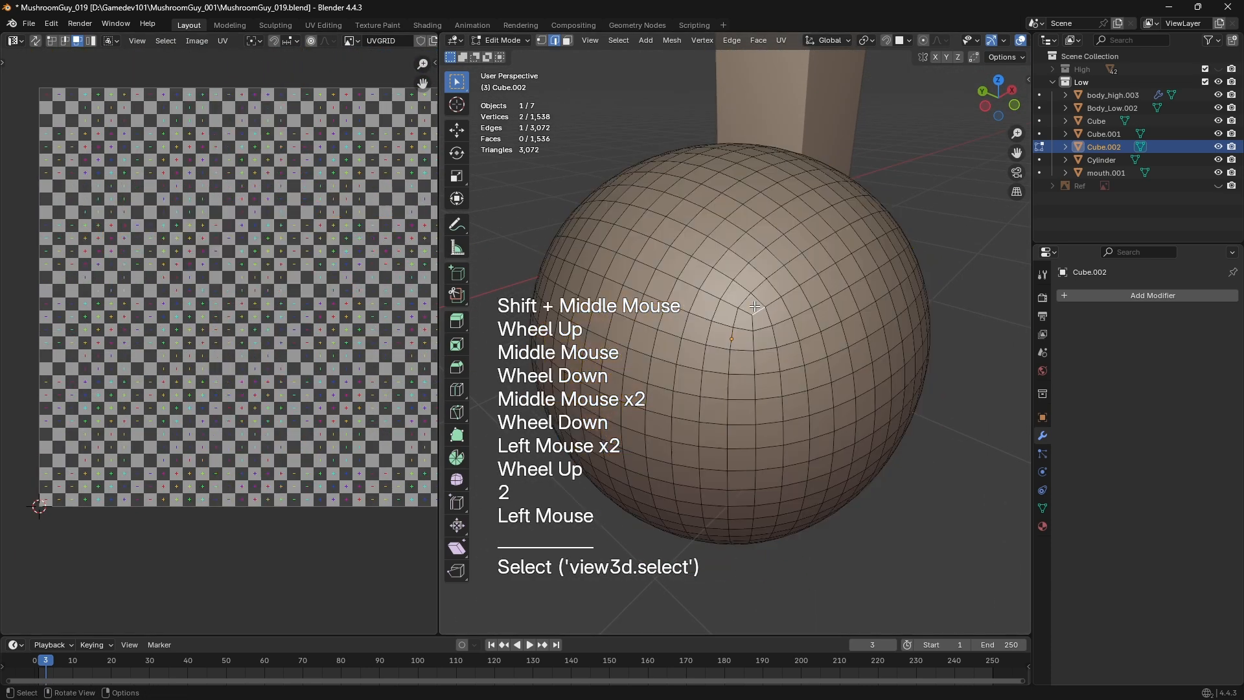
middle_drag(748, 313, 904, 408)
middle_drag(904, 409, 805, 398)
scroll(806, 398, up, 1)
scroll(806, 397, up, 1)
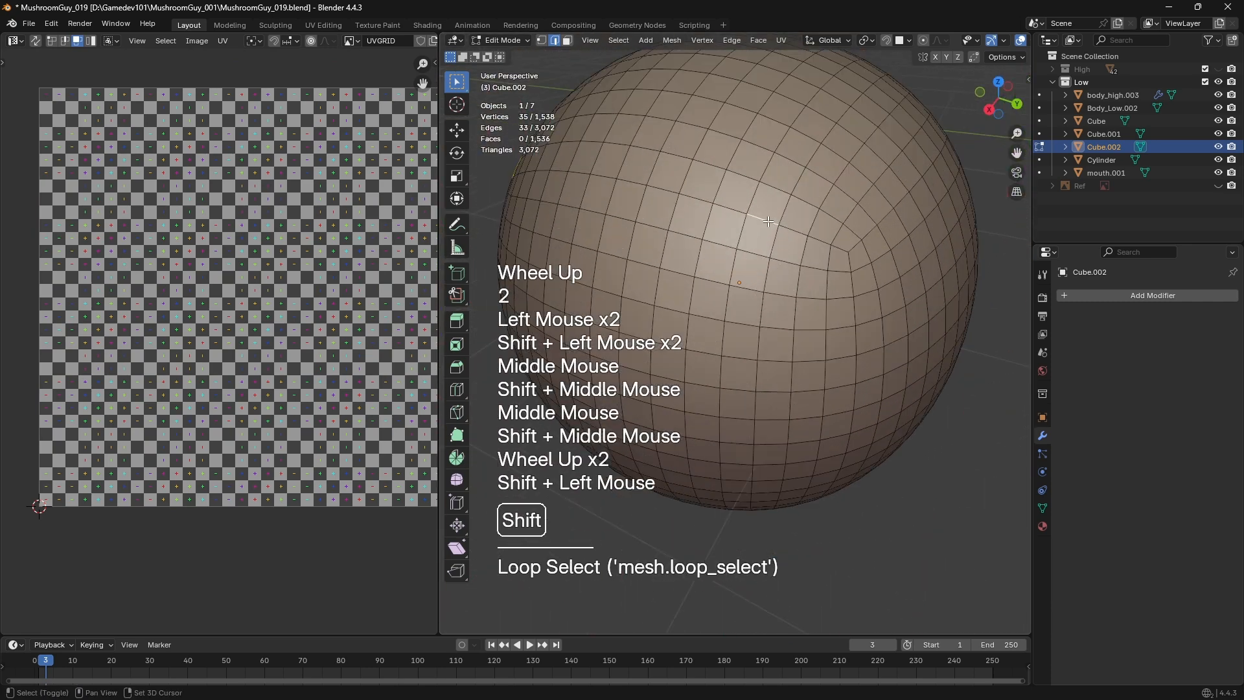
shift+double_click(768, 222)
middle_drag(768, 222, 832, 300)
middle_drag(821, 252, 712, 330)
shift+double_click(756, 319)
key(ctrl+z)
Select the rounded cube's horizontal middle edge loop from a side orthographic view and mark it as a seam
scroll(745, 337, down, 1)
scroll(765, 356, up, 1)
scroll(782, 371, down, 1)
scroll(712, 331, up, 1)
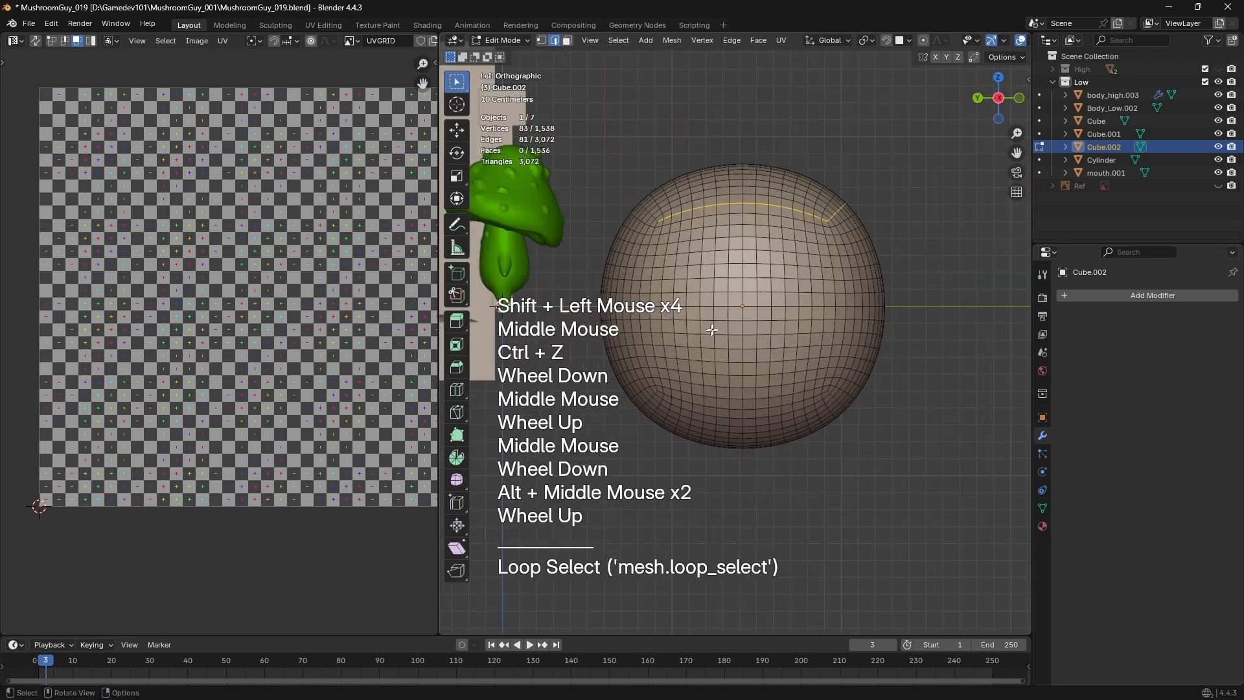
key(a)
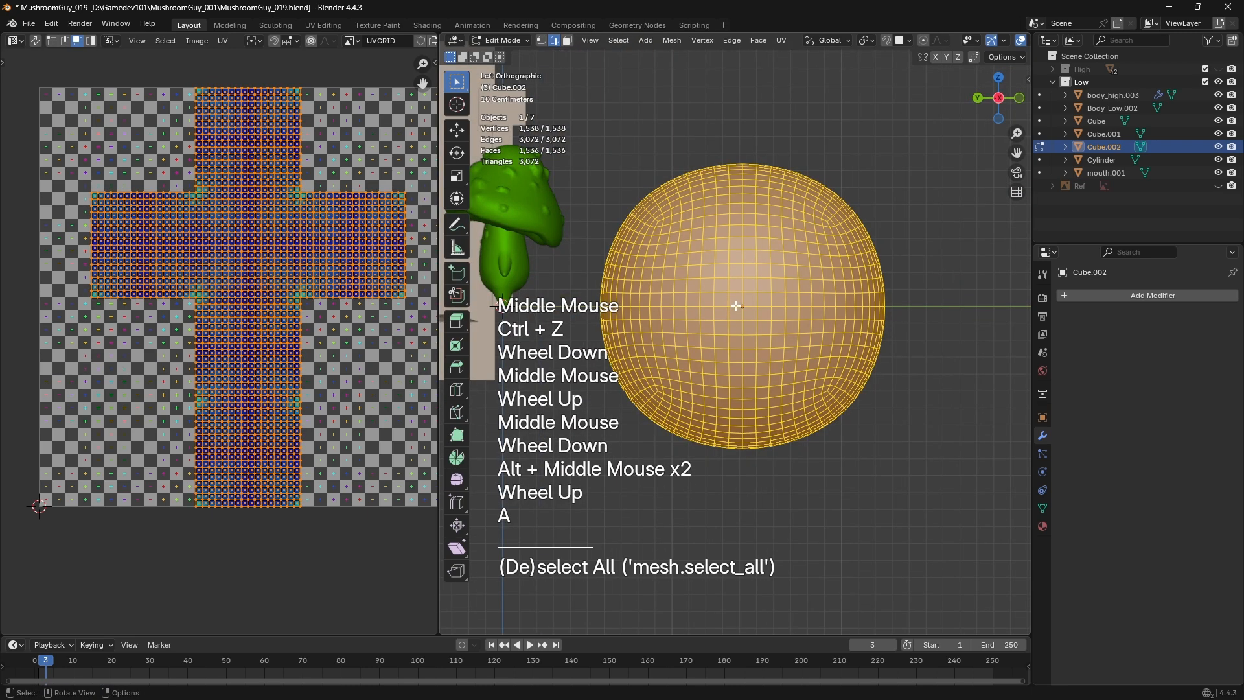
scroll(736, 306, up, 2)
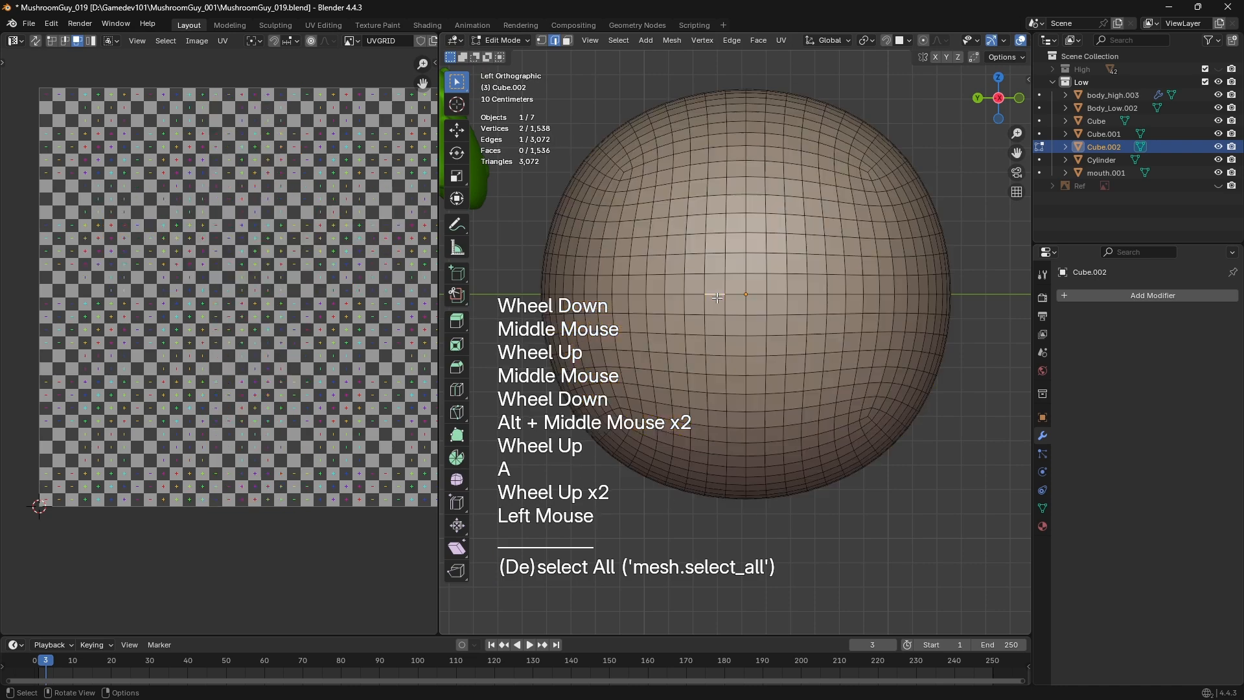
double_click(717, 296)
scroll(717, 295, down, 2)
middle_drag(717, 295, 836, 338)
key(ctrl+e)
click(835, 335)
Unwrap the whole rounded cube into two circular islands and narrow the UV editor's tool strip to two columns
key(a)
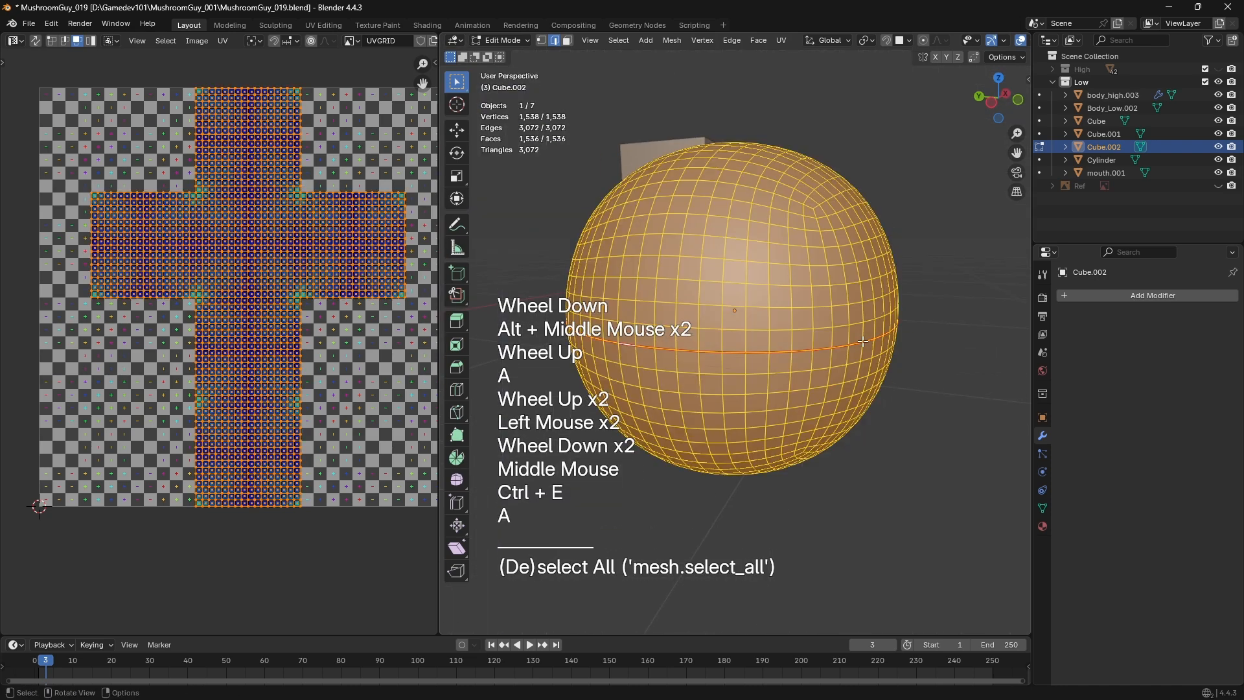
key(u)
click(675, 332)
drag(279, 266, 294, 274)
drag(3, 63, 384, 484)
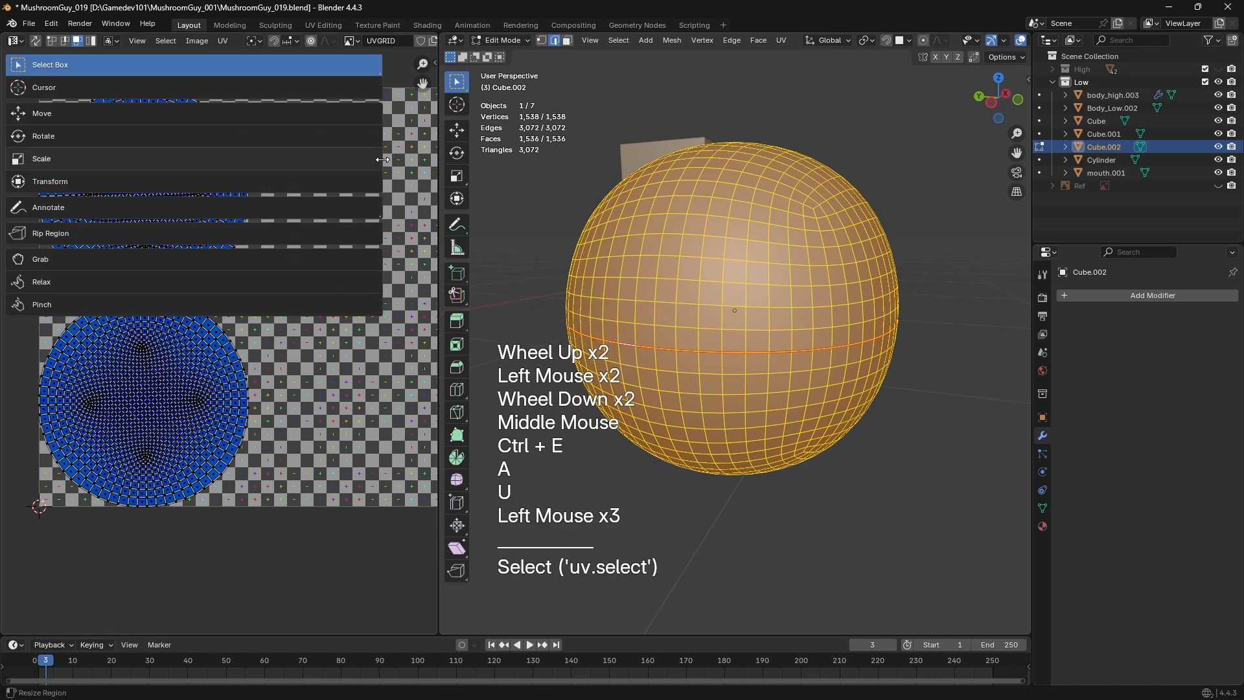
drag(383, 160, 55, 175)
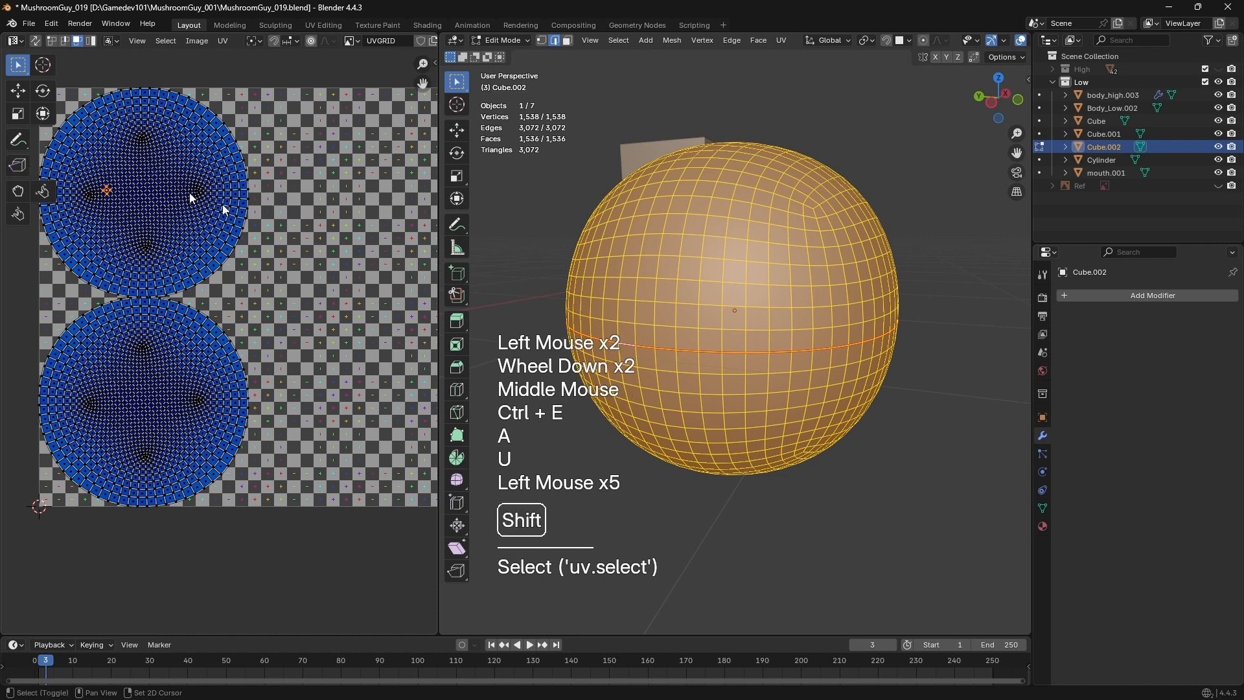
Leave edit mode and delete the rounded cube object
shift+middle_drag(648, 292, 726, 337)
middle_drag(726, 337, 865, 418)
key(Tab)
scroll(729, 422, down, 1)
key(x)
key(shift+a)
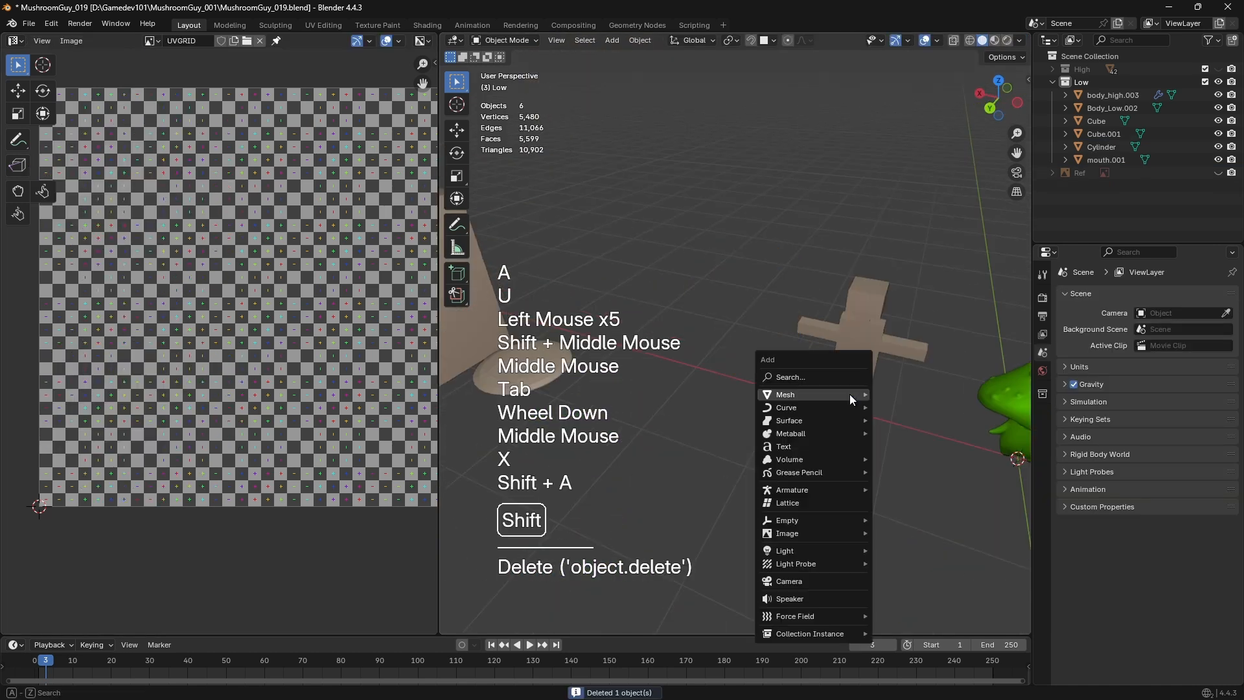
Select the blocky humanoid figure, frame it in view, and widen the 3D viewport
click(841, 285)
middle_drag(841, 285, 835, 327)
key(KP_Decimal)
scroll(851, 392, down, 1)
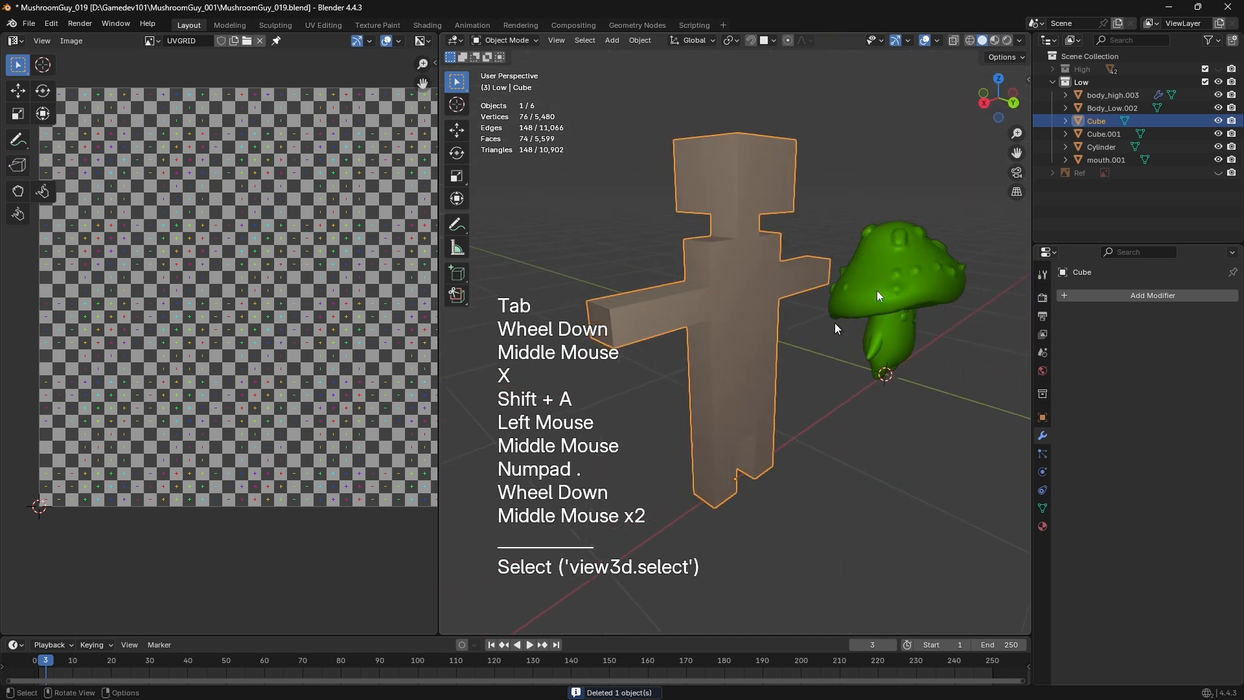
middle_drag(685, 275, 632, 257)
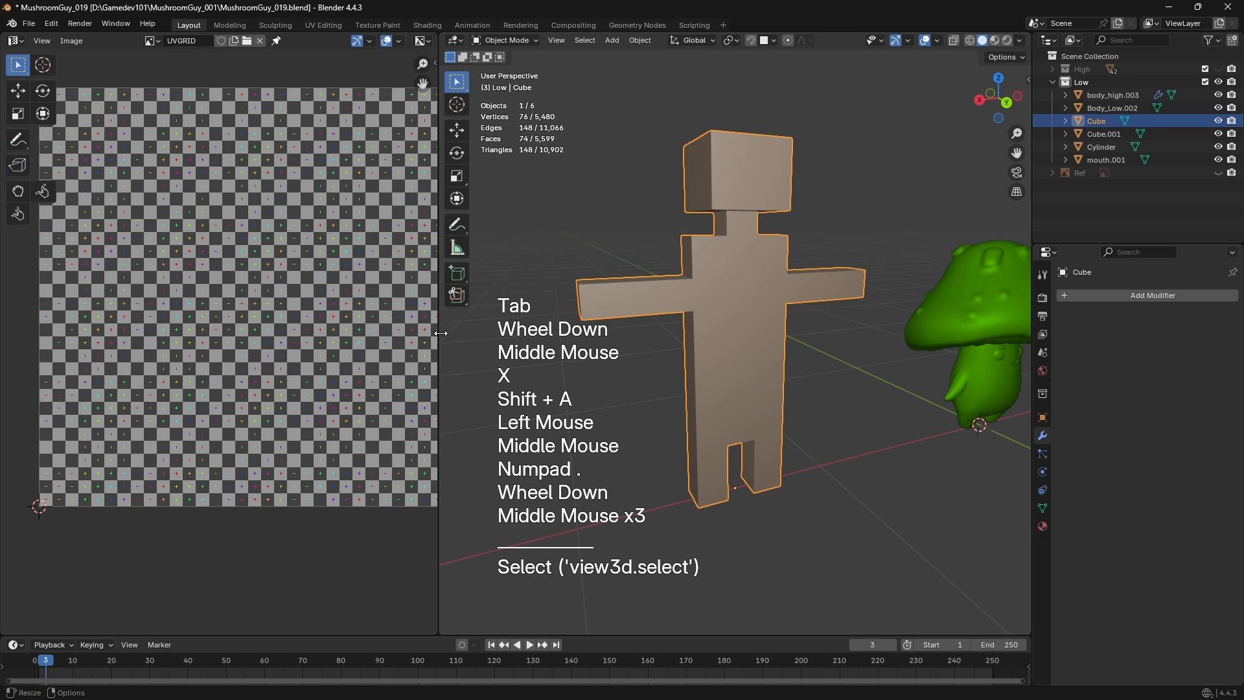
drag(435, 332, 340, 331)
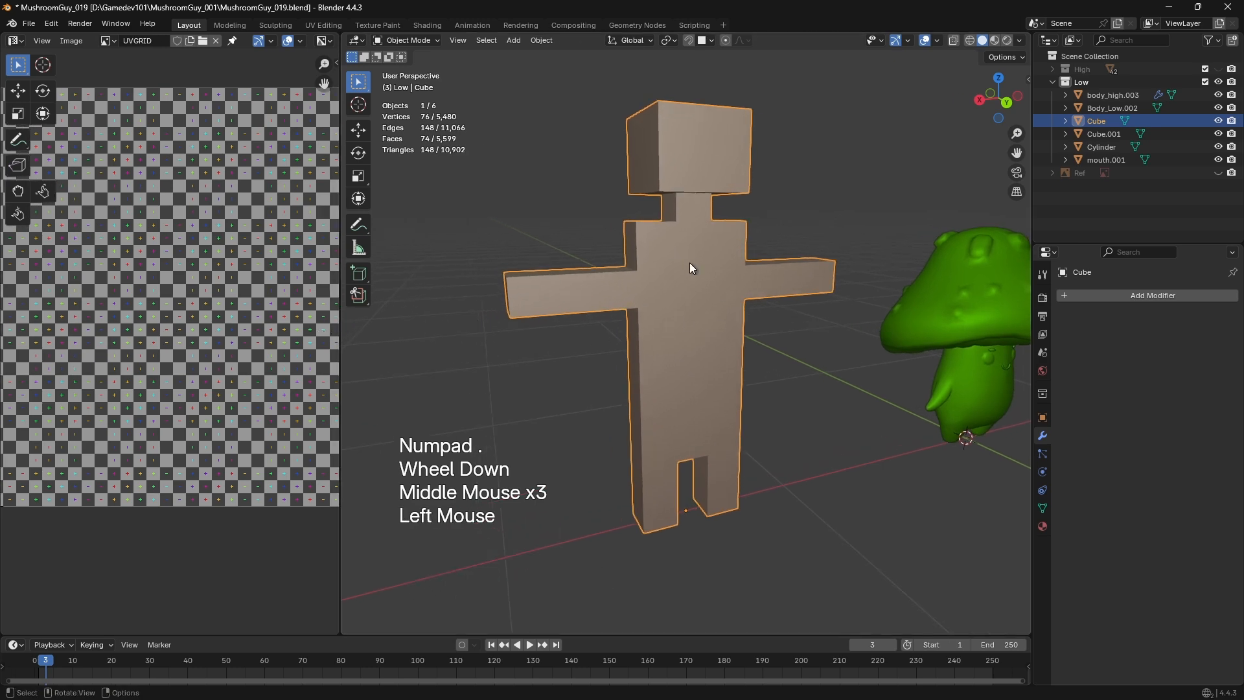
Select the end face of the figure's arm in edit mode and scale it along Z
key(Tab)
middle_drag(690, 266, 719, 363)
scroll(681, 320, up, 2)
key(3)
click(681, 311)
key(s)
key(z)
click(894, 473)
Divide the arm's end face into four strips by subdividing its horizontal edges and adding two more cuts
scroll(674, 372, up, 2)
key(2)
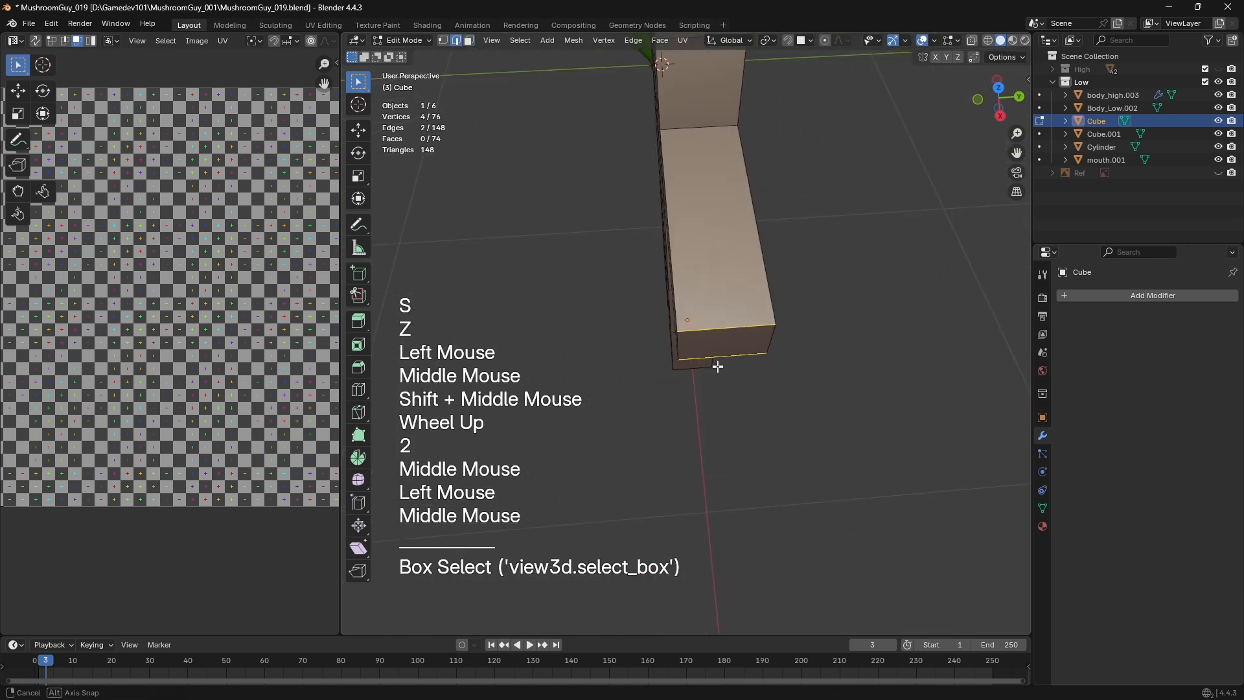
right_click(729, 330)
click(723, 302)
scroll(698, 350, up, 1)
key(ctrl+r)
ctrl+click(707, 333)
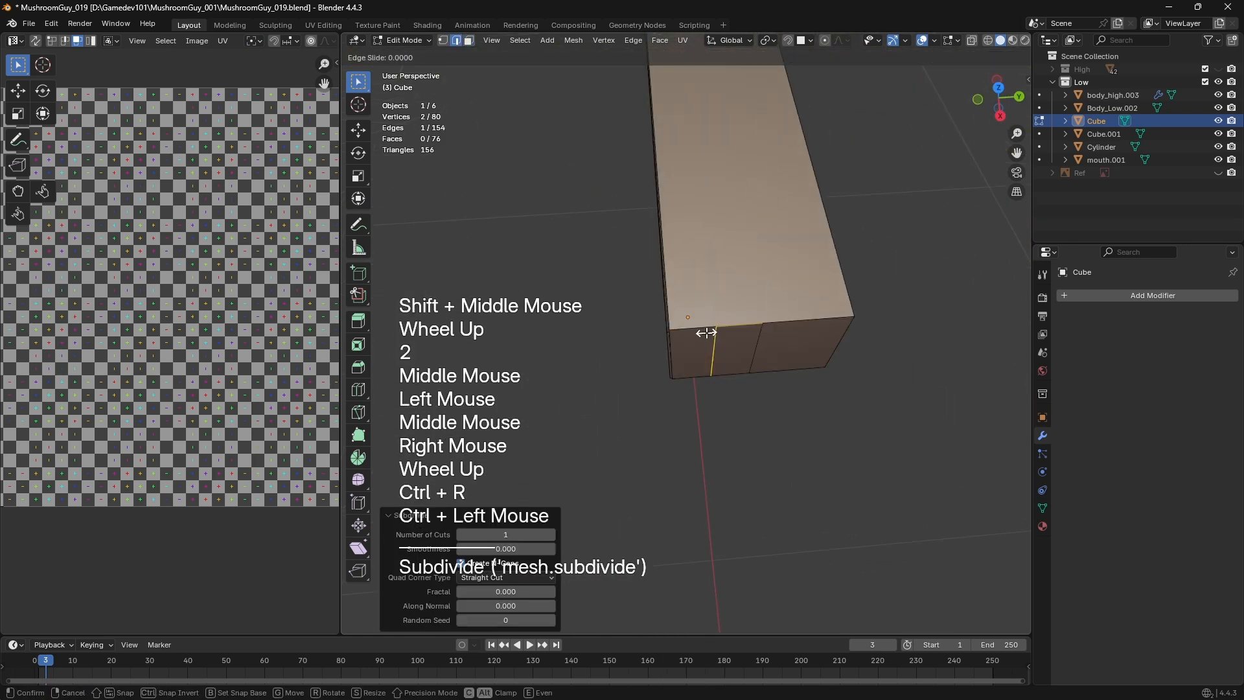
click(709, 333)
key(ctrl+r)
double_click(815, 331)
Select the four end faces of the arm and inset them individually by about 0.01 m
key(3)
click(692, 356)
shift+click(736, 353)
shift+click(778, 351)
shift+click(818, 343)
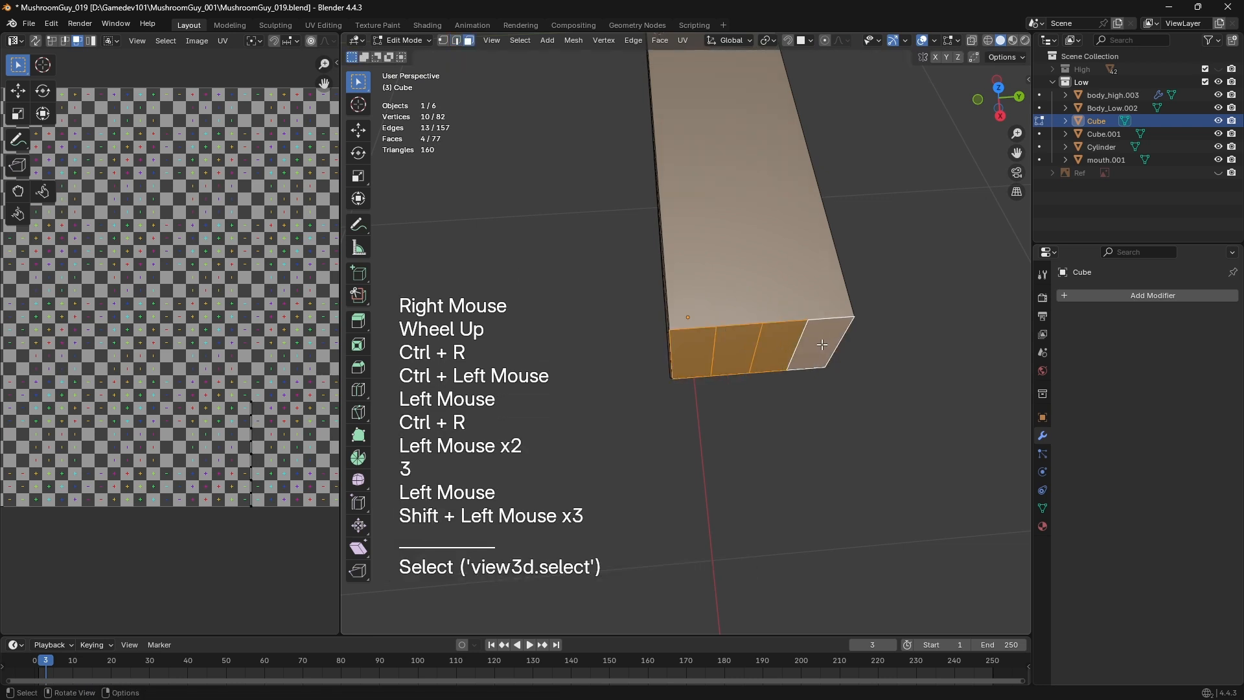
key(period)
key(i)
click(907, 496)
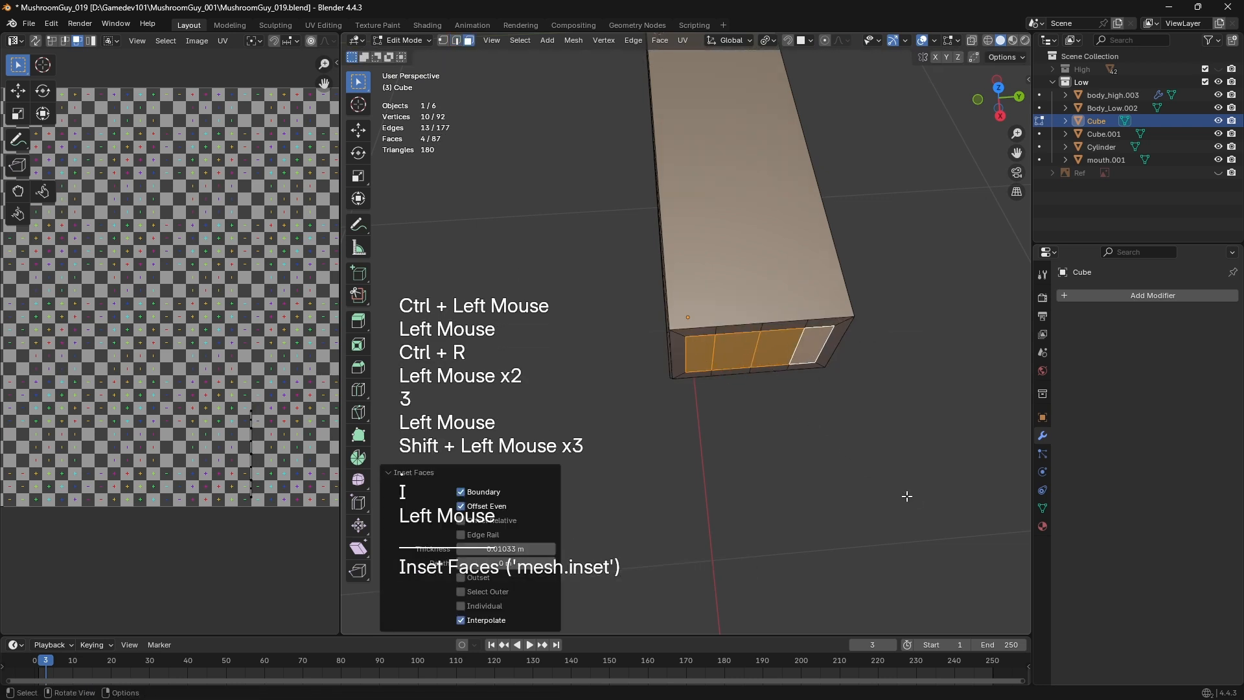
scroll(683, 437, down, 1)
Extrude the four inset faces outward as fingers and scale the whole fingers along Y
key(e)
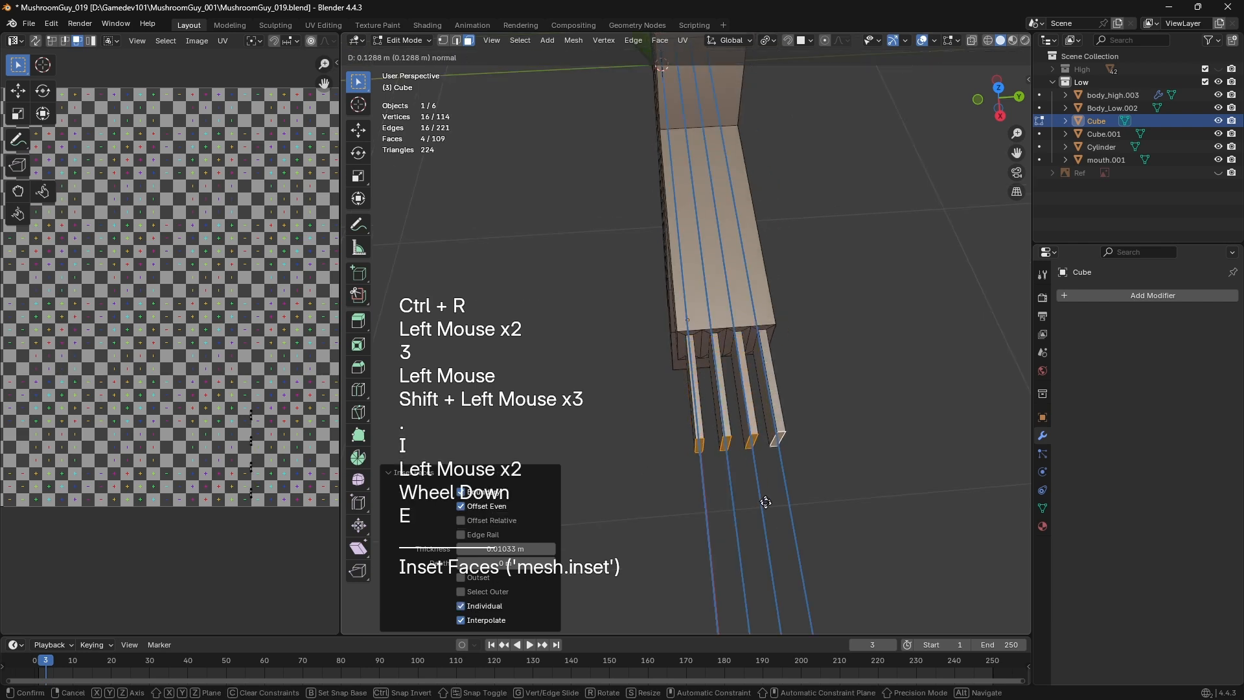
click(746, 519)
middle_drag(745, 518, 847, 408)
key(ctrl+KP_Add)
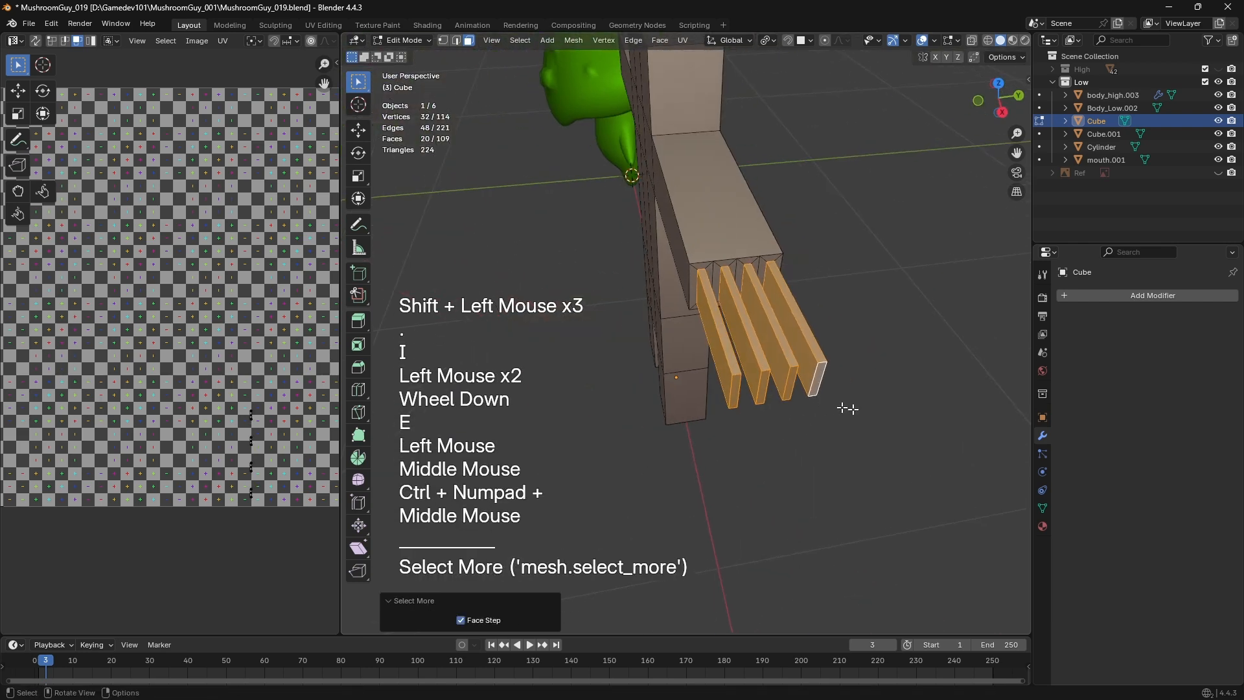
key(s)
key(x)
key(y)
double_click(926, 343)
Select the four fingertip faces and move them outward along X to lengthen the fingers
middle_drag(927, 342, 738, 353)
scroll(749, 369, up, 1)
shift+middle_drag(739, 353, 685, 376)
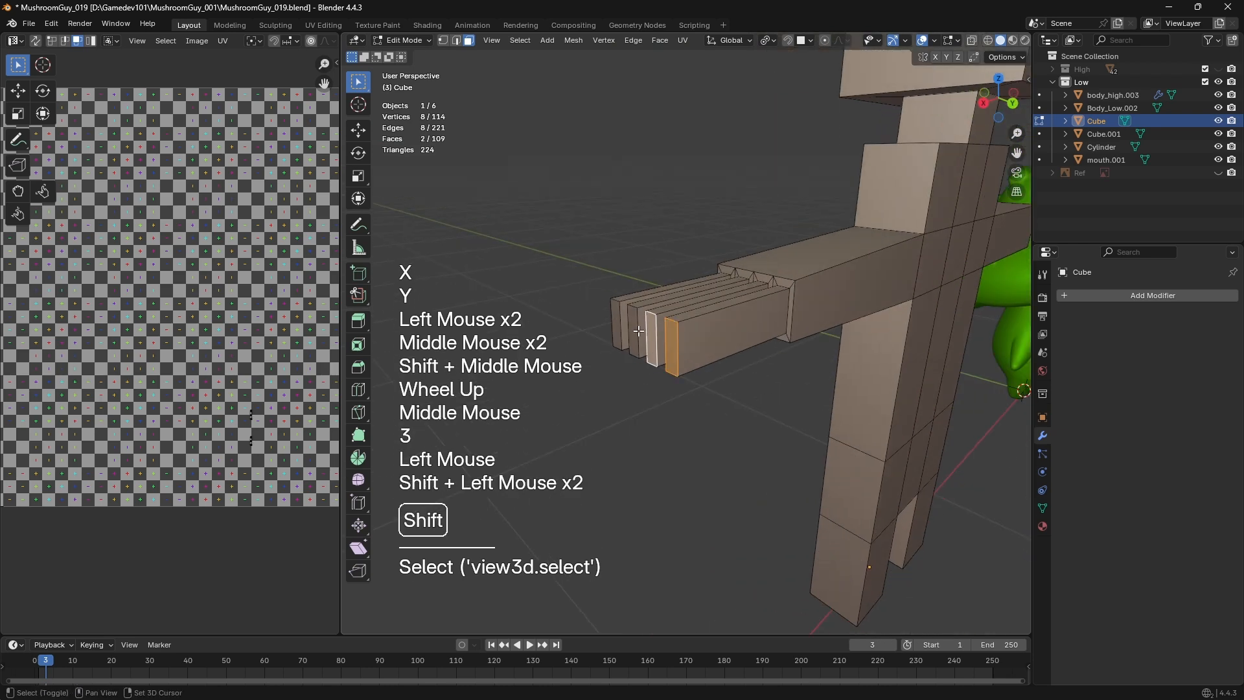
shift+click(610, 319)
scroll(612, 320, up, 1)
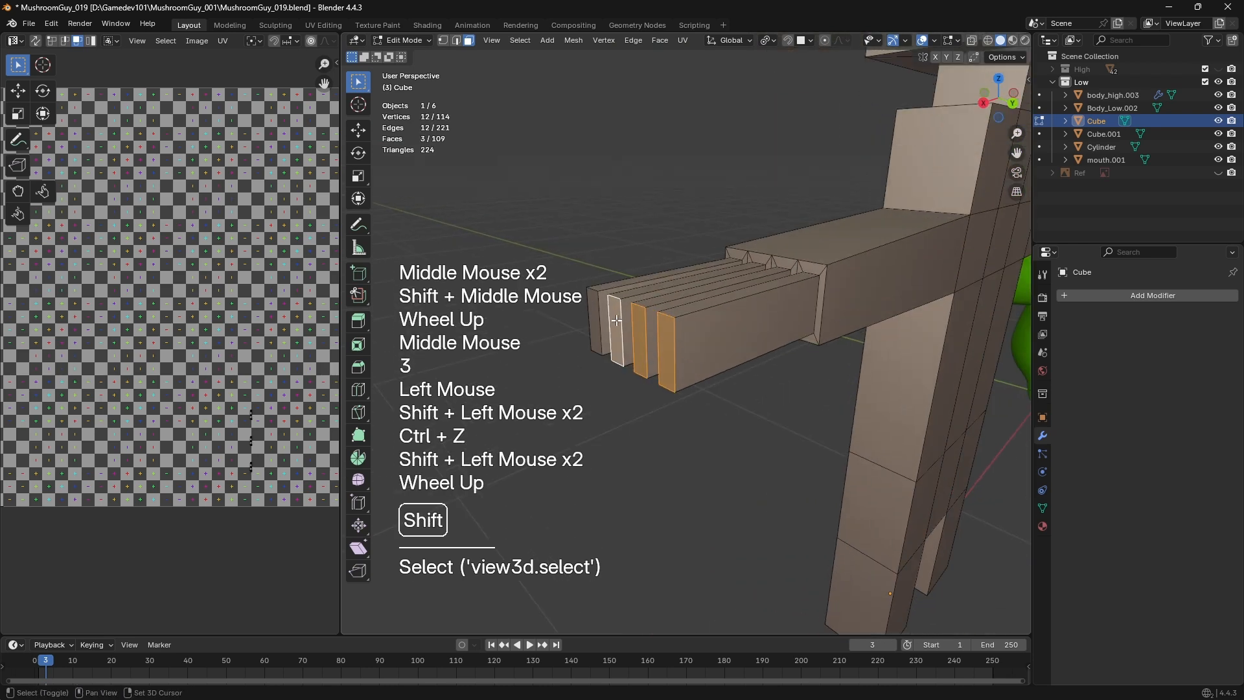
key(g)
key(x)
click(583, 324)
Expand the selection to the whole fingers and move them about 0.057 m outward along X
key(ctrl+KP_Add)
key(g)
key(x)
click(540, 358)
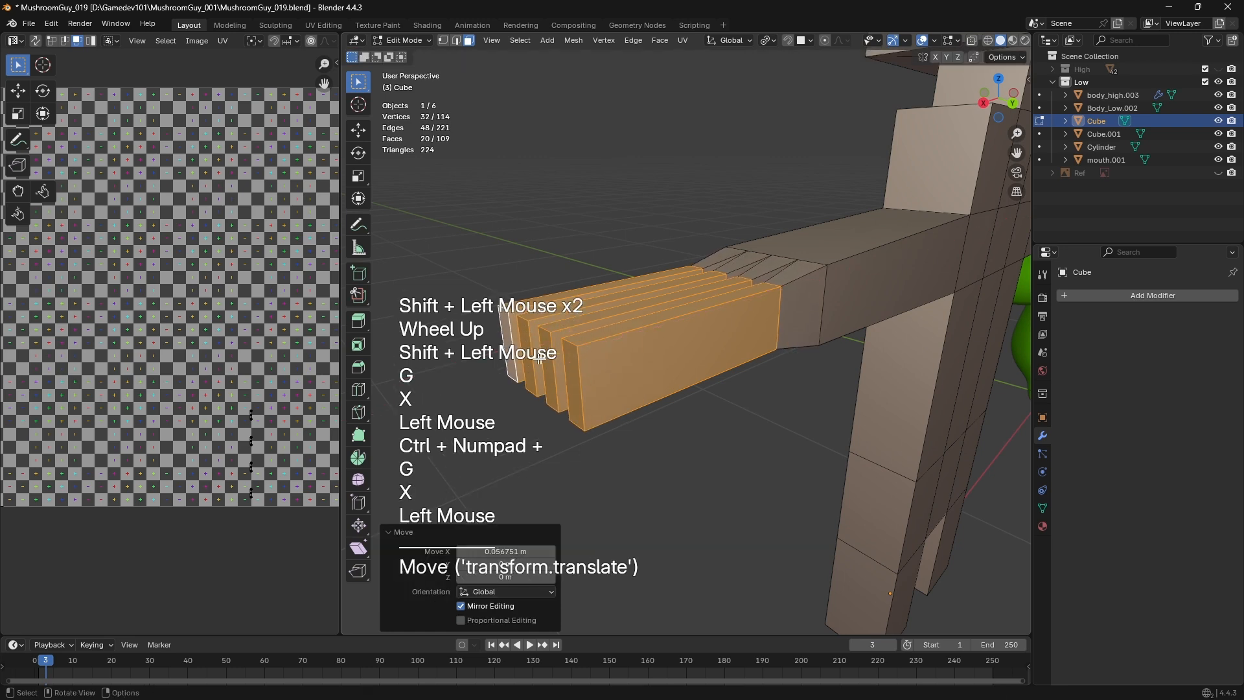
Try a loop cut near the figure's wrist and undo it
shift+middle_drag(540, 358, 621, 361)
middle_drag(621, 361, 744, 364)
key(ctrl+r)
click(686, 294)
click(661, 293)
key(ctrl+z)
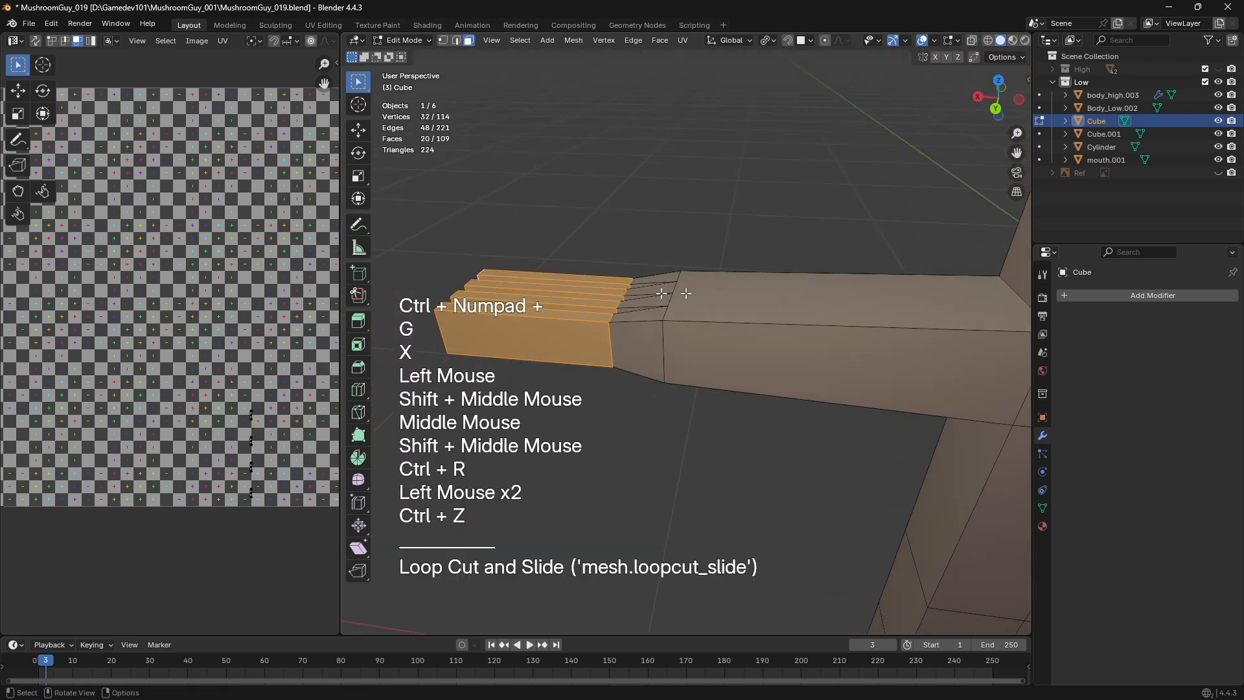
Box-select the four lengthwise edges of the forearm in wireframe shading and subdivide them
key(z)
key(2)
key(a)
key(a)
key(b)
drag(661, 265, 770, 375)
right_click(786, 286)
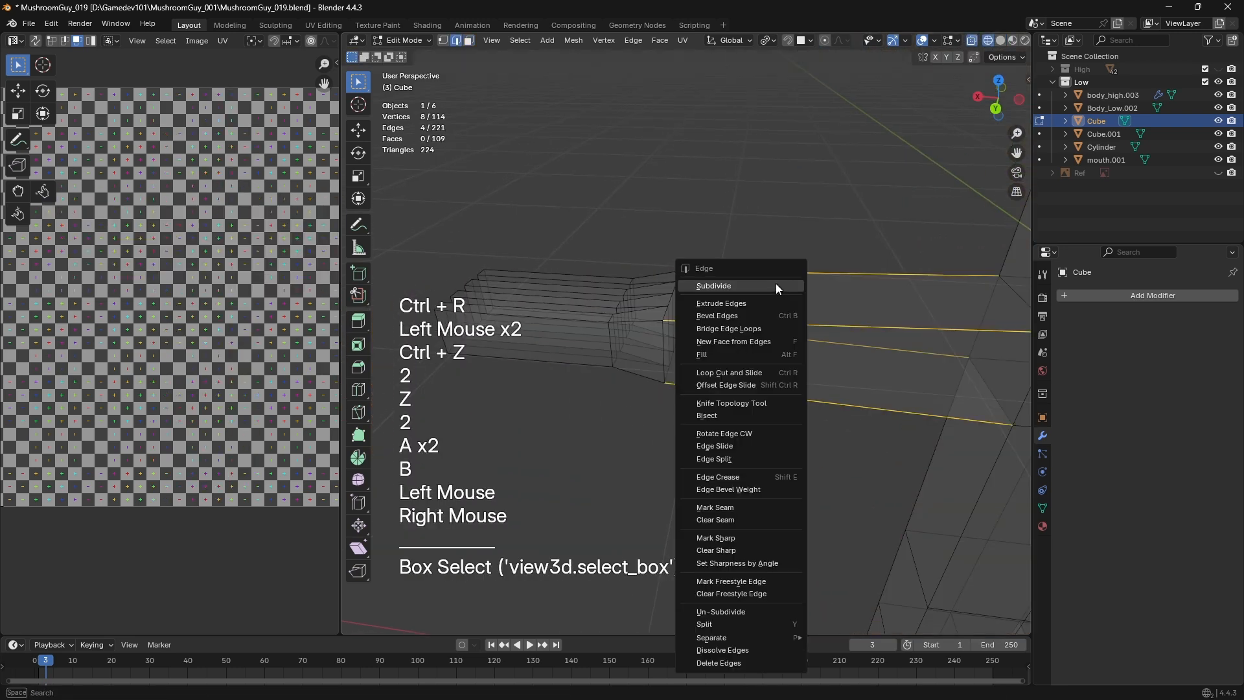
Scale the forearm's new edge loop to about 0.83, move it about 0.13 m along X toward the wrist, and restore solid shading
key(2)
double_click(832, 312)
key(s)
click(892, 350)
key(g)
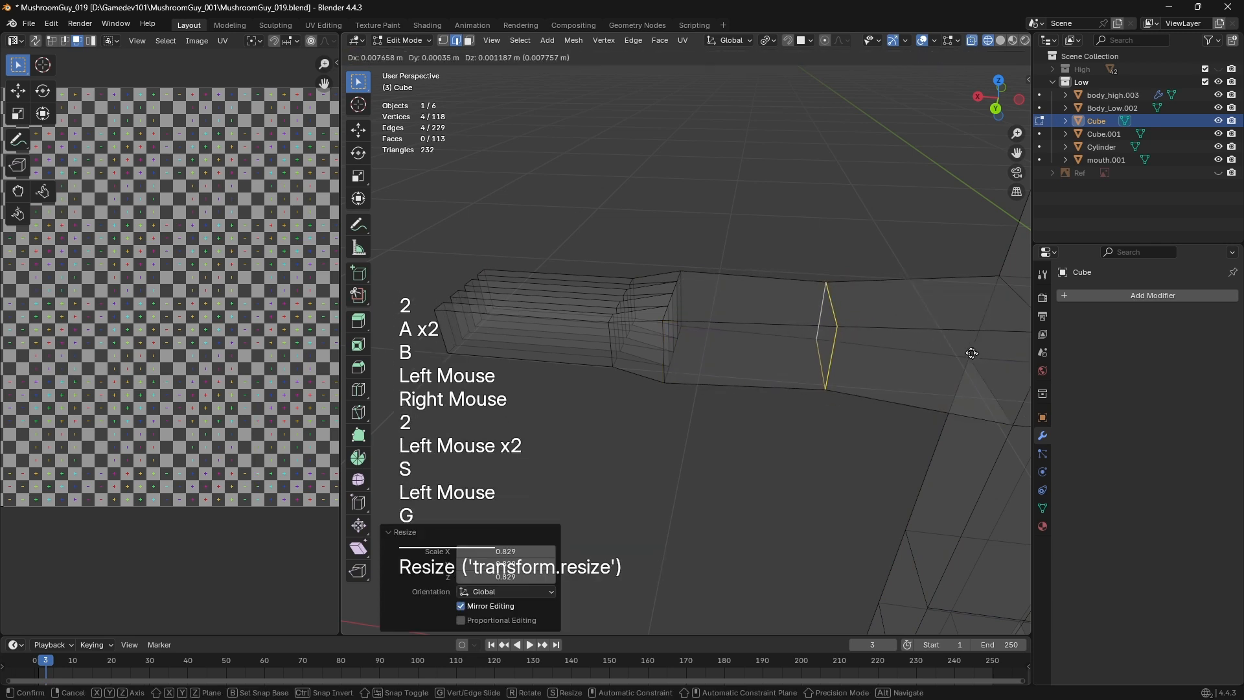
key(y)
key(x)
click(859, 355)
key(z)
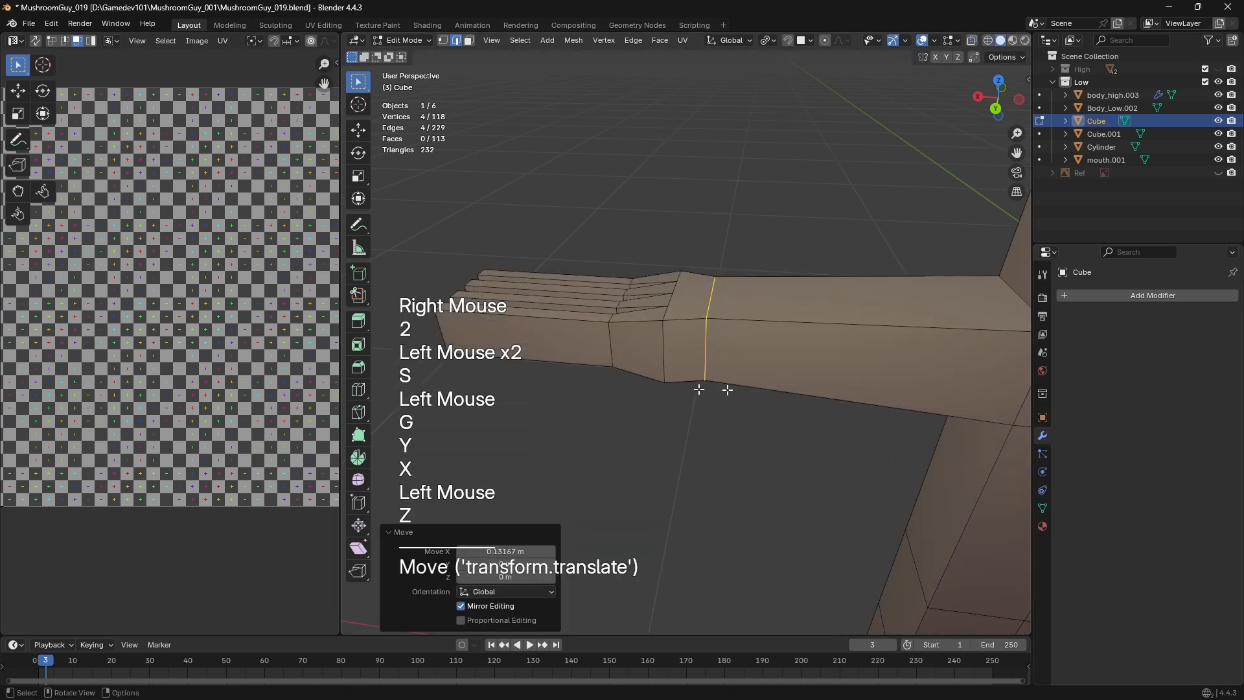
Try to isolate the hand by box-selecting its vertices in wireframe shading and hiding all unselected geometry, and undo the hiding
key(z)
key(1)
key(a)
key(a)
key(b)
drag(389, 172, 757, 504)
key(shift+h)
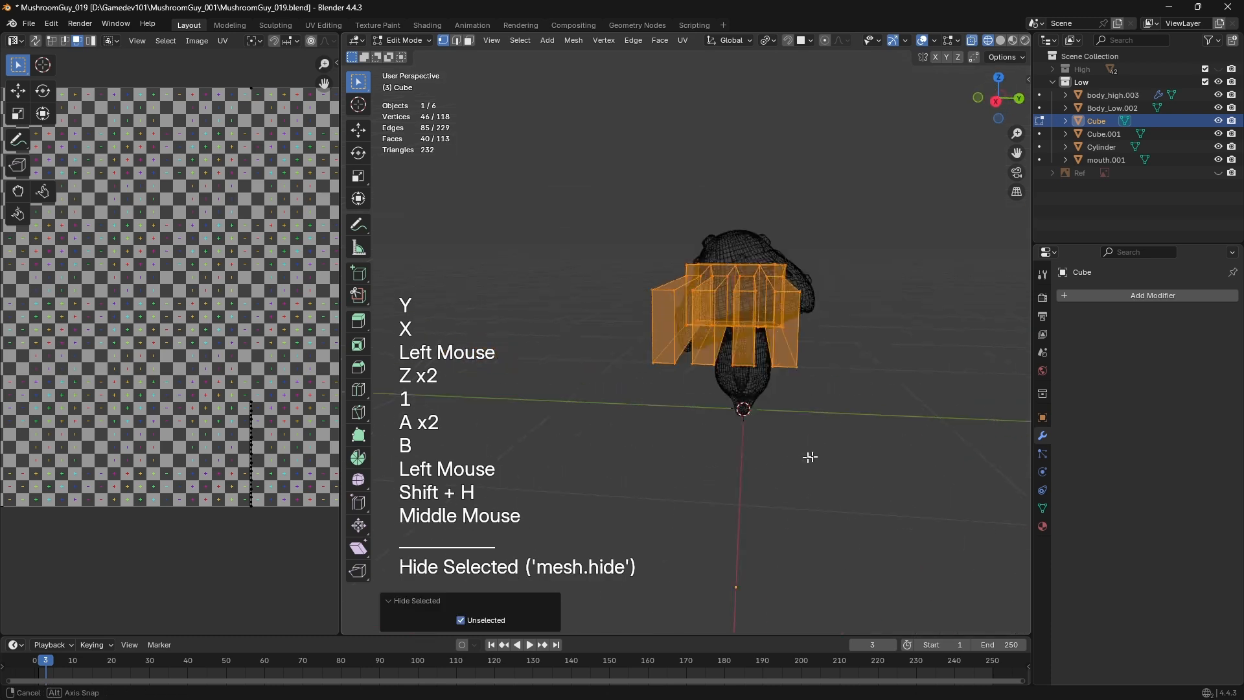
key(ctrl+z)
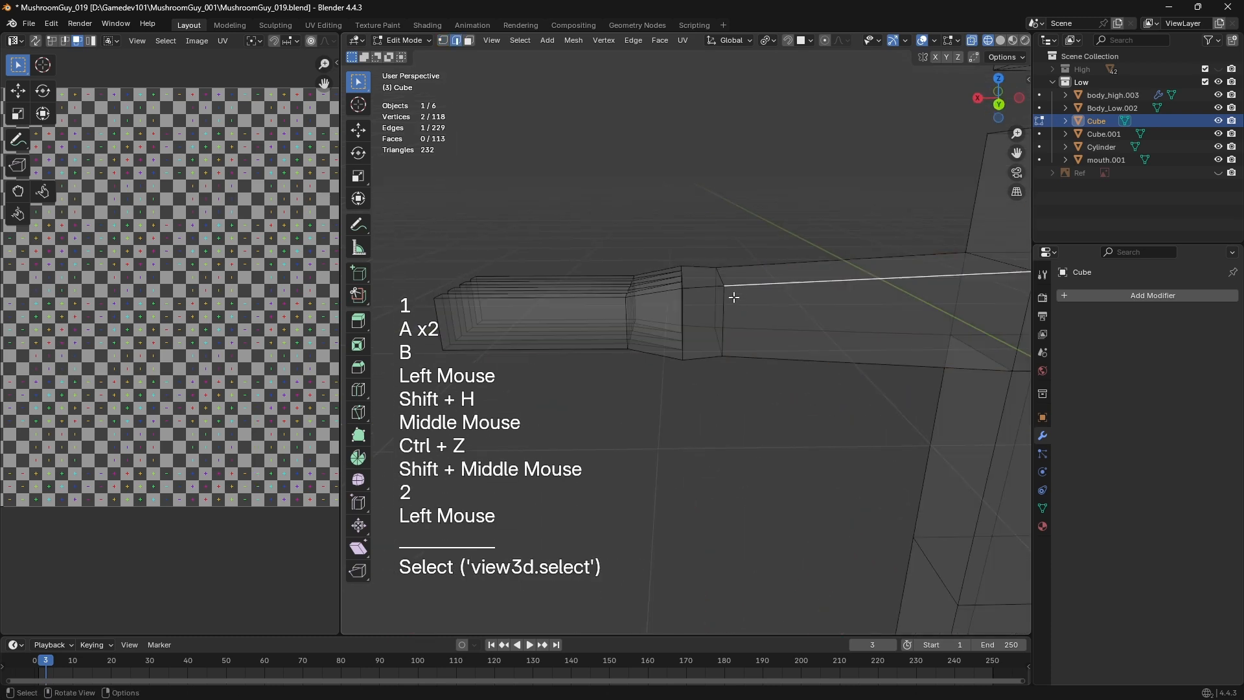
Select the edge loop around the wrist of the fingered hand and mark it as a seam
click(734, 297)
key(ctrl+e)
click(734, 297)
key(1)
scroll(401, 237, down, 1)
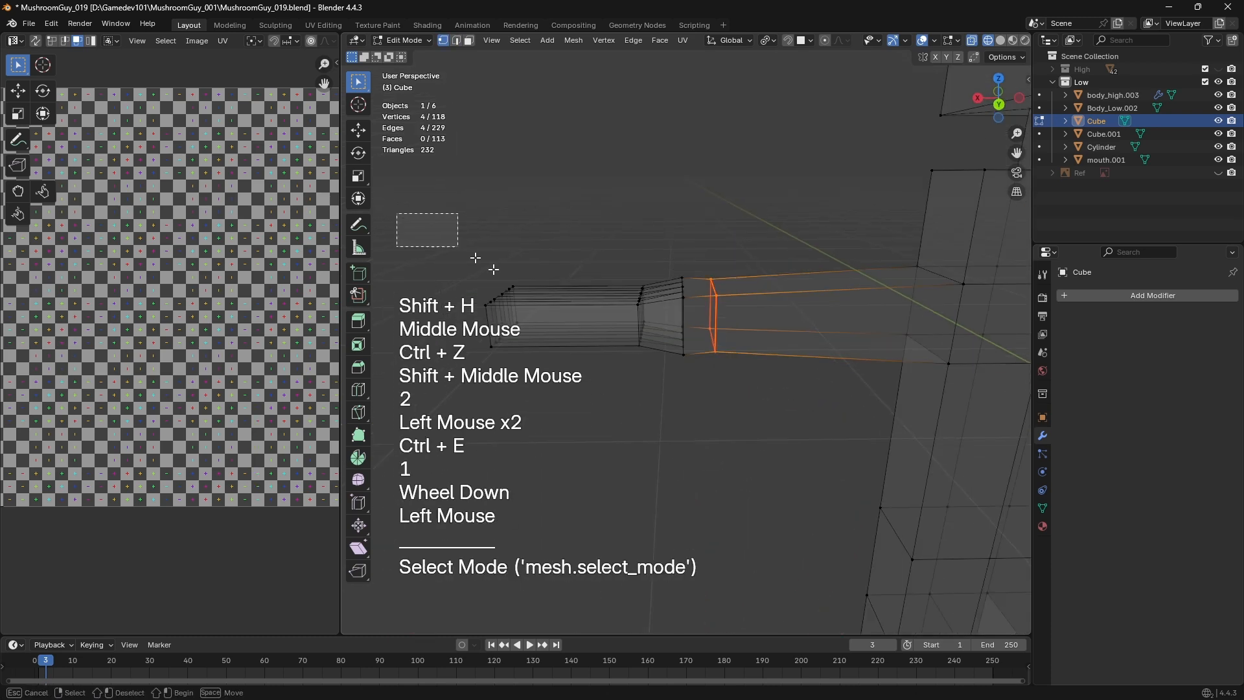
Box-select the fingered hand's vertices and examine how it connects to the blocky body in solid shading
drag(747, 445, 747, 445)
key(z)
mouse_move(703, 450)
middle_down()
mouse_move(843, 415)
mouse_move(952, 528)
mouse_move(879, 316)
mouse_move(570, 454)
middle_up()
middle_drag(570, 454, 622, 453)
scroll(683, 444, down, 1)
shift+middle_drag(622, 454, 609, 423)
middle_drag(609, 424, 683, 388)
shift+middle_drag(683, 387, 627, 363)
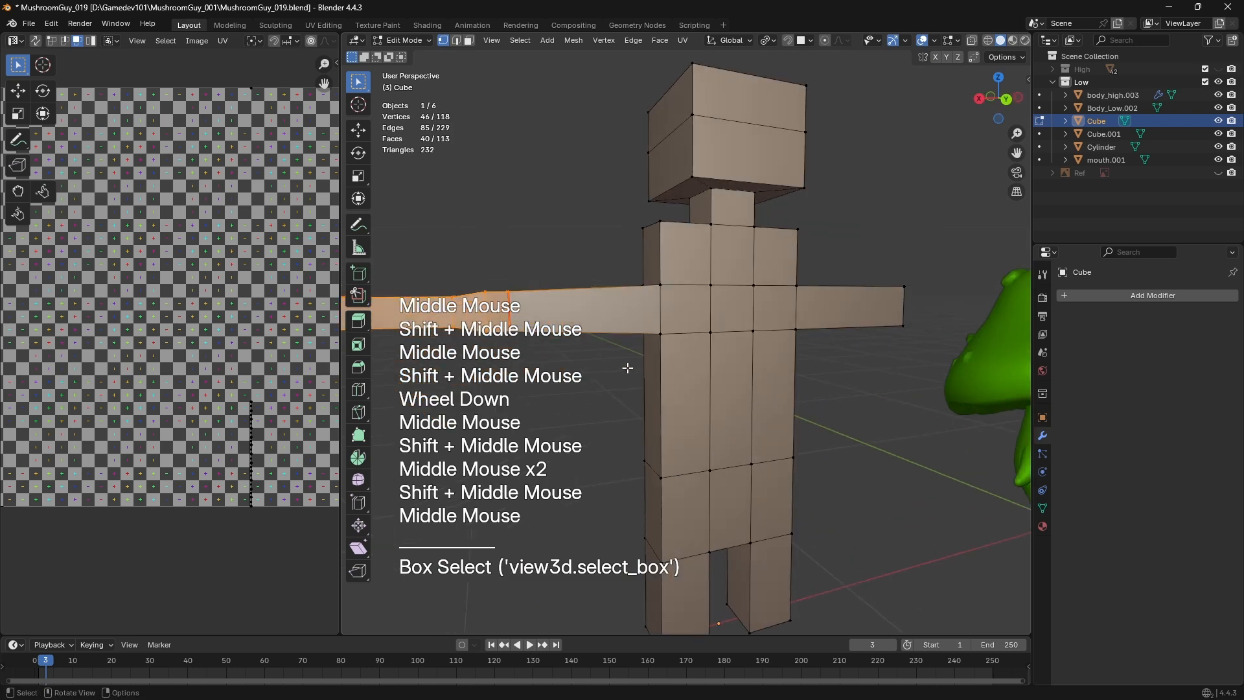
scroll(628, 367, up, 2)
scroll(673, 234, down, 1)
shift+middle_drag(670, 421, 661, 395)
Examine the torso as a separate section by box-selecting it in an orthographic back view with wireframe shading
key(z)
middle_drag(577, 363, 555, 370)
key(1)
key(a)
key(a)
mouse_move(611, 264)
alt+middle_down()
mouse_move(736, 341)
mouse_move(603, 249)
alt+middle_up()
key(b)
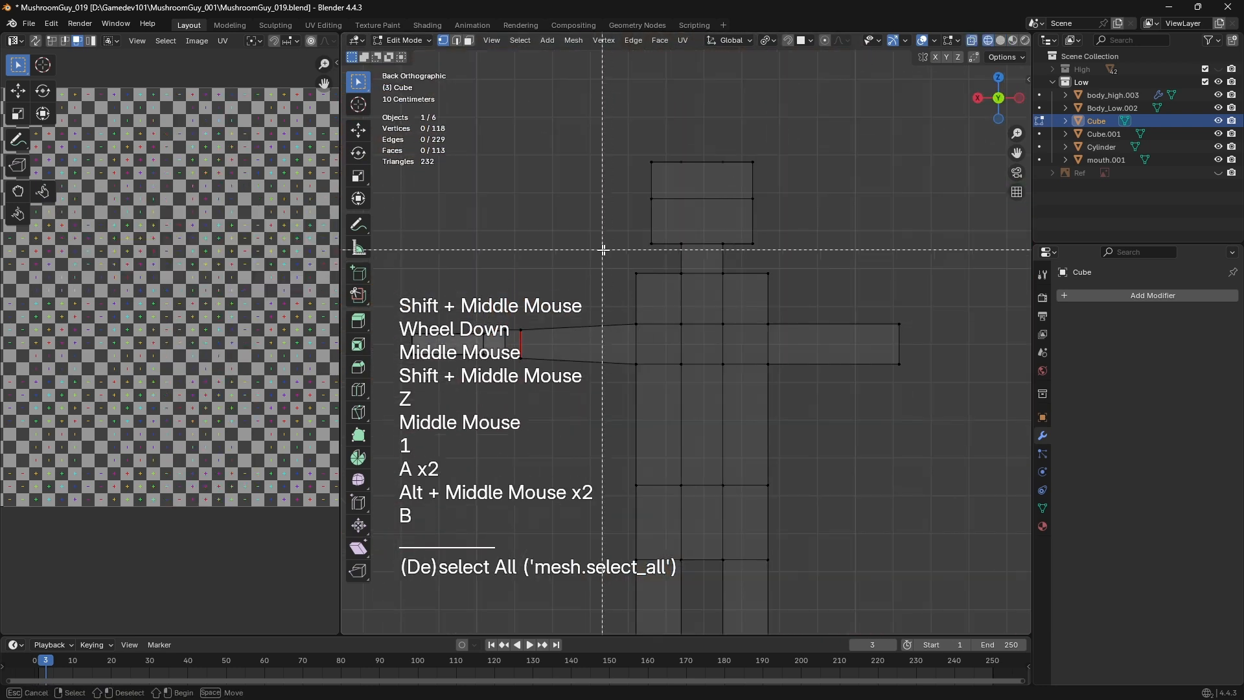
key(b)
drag(610, 265, 814, 591)
shift+middle_drag(763, 495, 732, 341)
Examine the legs and both arms as separate sections by box-selecting each of them in turn
click(641, 612)
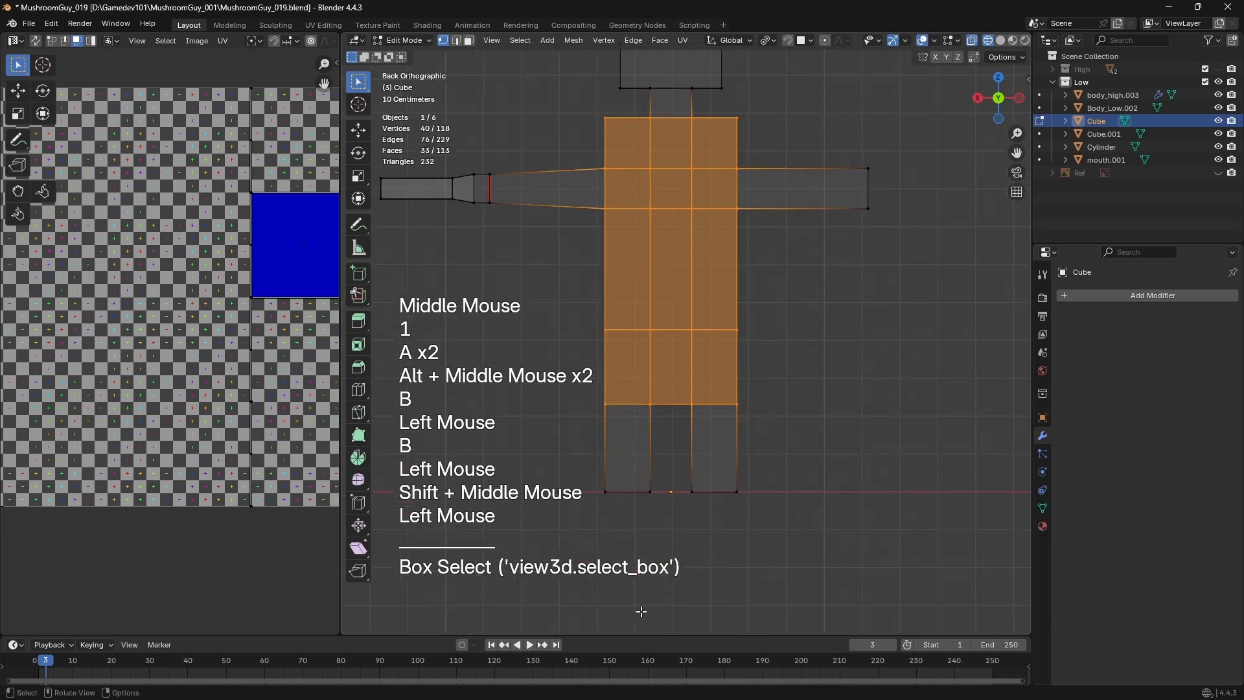
drag(565, 377, 643, 553)
shift+middle_drag(725, 148, 702, 247)
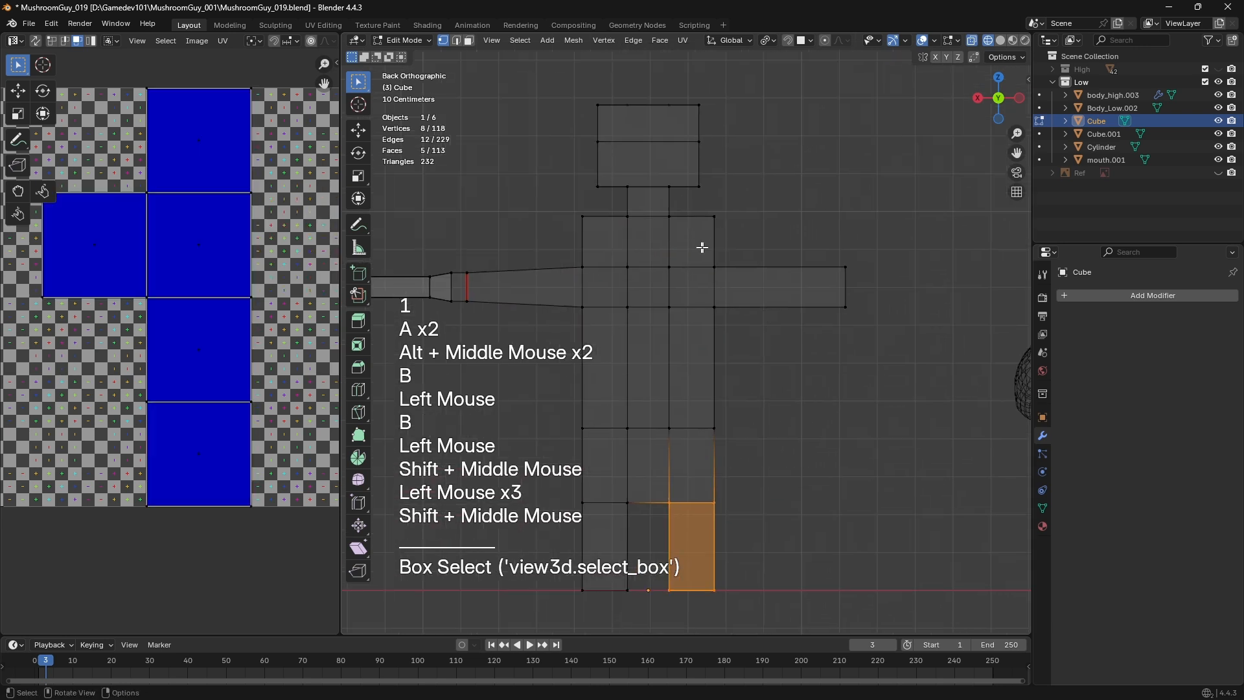
drag(702, 247, 879, 326)
shift+middle_drag(453, 243, 614, 271)
drag(774, 356, 776, 357)
shift+middle_drag(882, 373, 619, 381)
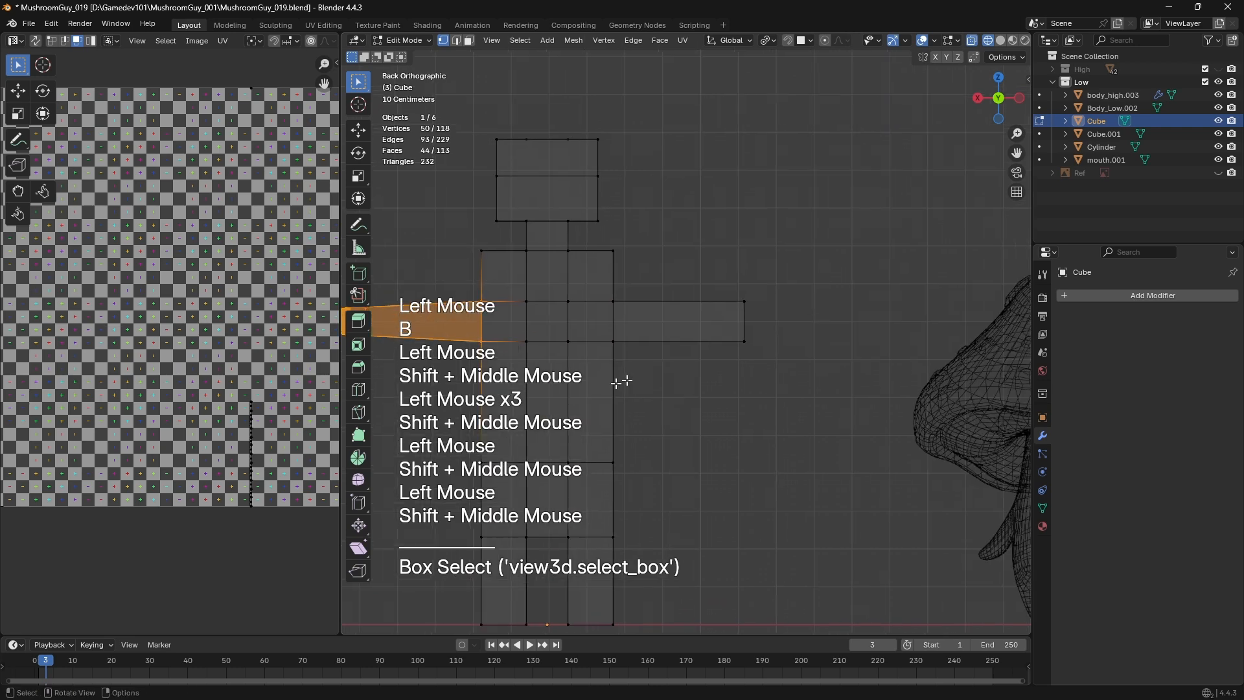
click(620, 381)
shift+middle_drag(640, 333, 739, 345)
Box-select the edge loop where the plain, handless arm meets the torso and mark it as a seam
scroll(739, 345, up, 2)
key(b)
drag(691, 270, 745, 383)
key(z)
middle_drag(896, 398, 810, 387)
shift+middle_drag(810, 387, 850, 359)
key(ctrl+e)
click(828, 337)
Box-select the edge loop at the top of each leg and mark both loops as seams
shift+middle_drag(836, 438, 847, 252)
key(z)
middle_drag(732, 291, 648, 320)
key(b)
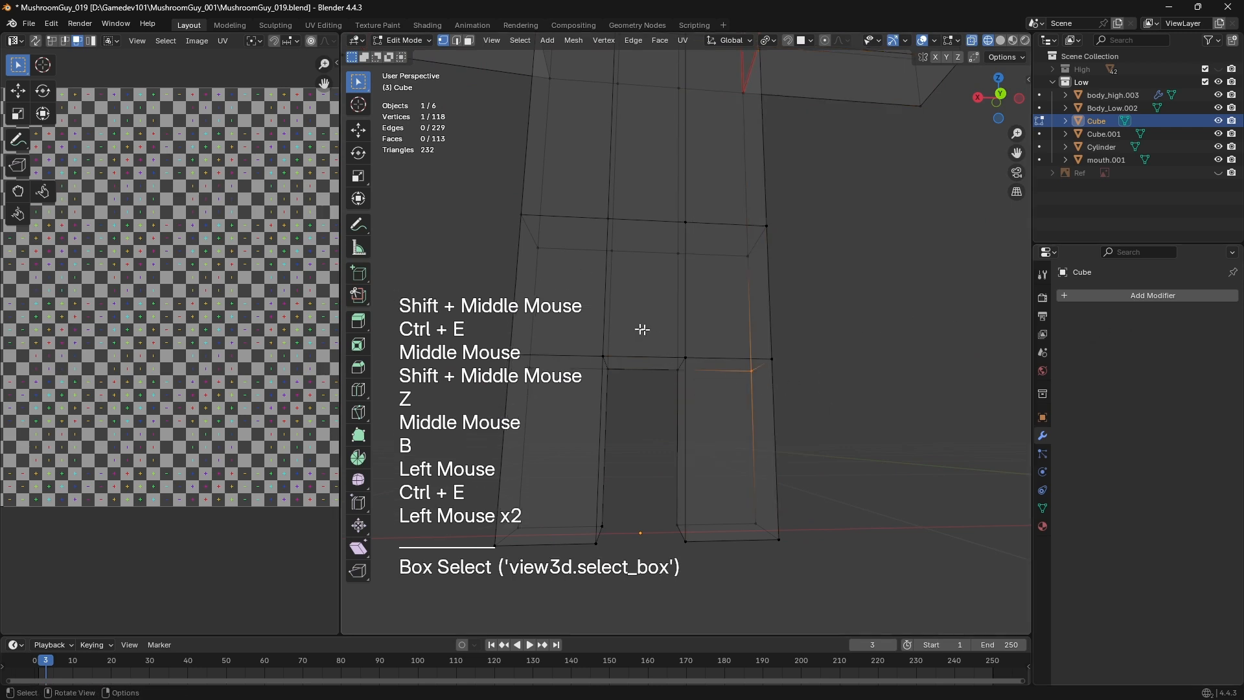
drag(642, 329, 872, 409)
key(ctrl+e)
click(872, 409)
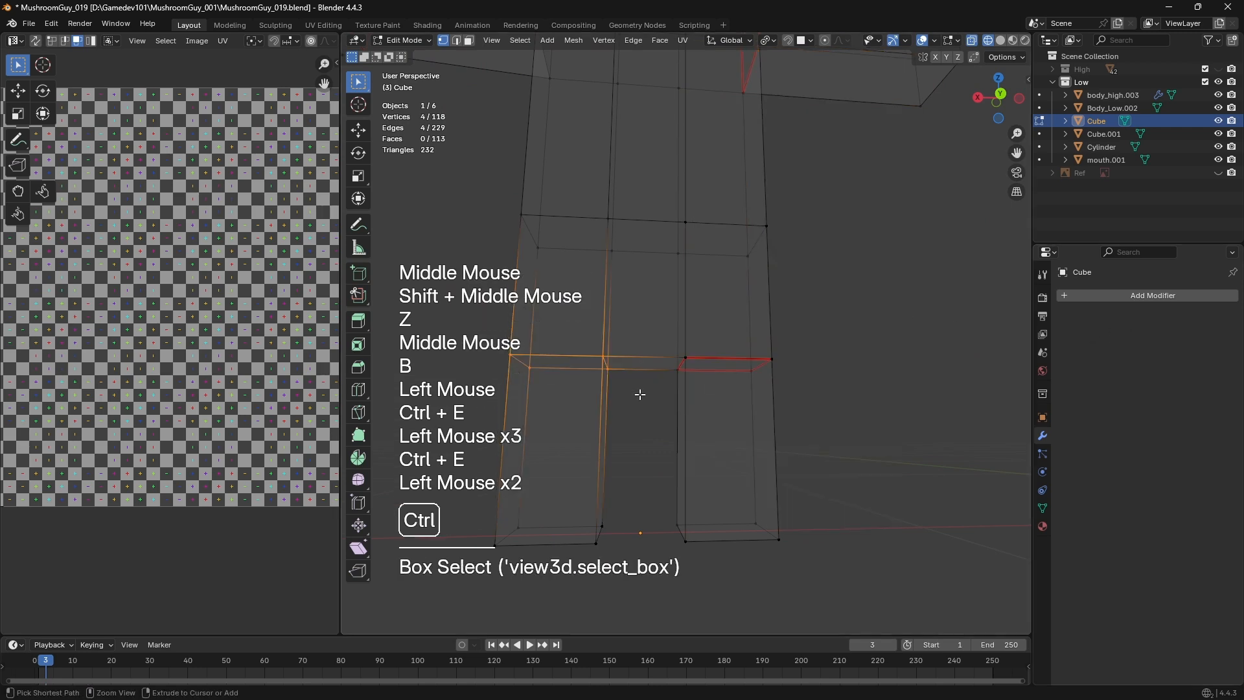
key(ctrl+e)
click(640, 394)
Box-select the shoulder loop of the arm with the fingered hand and mark it as a seam
shift+middle_drag(481, 171, 656, 389)
shift+middle_drag(656, 311, 677, 344)
middle_drag(677, 345, 653, 369)
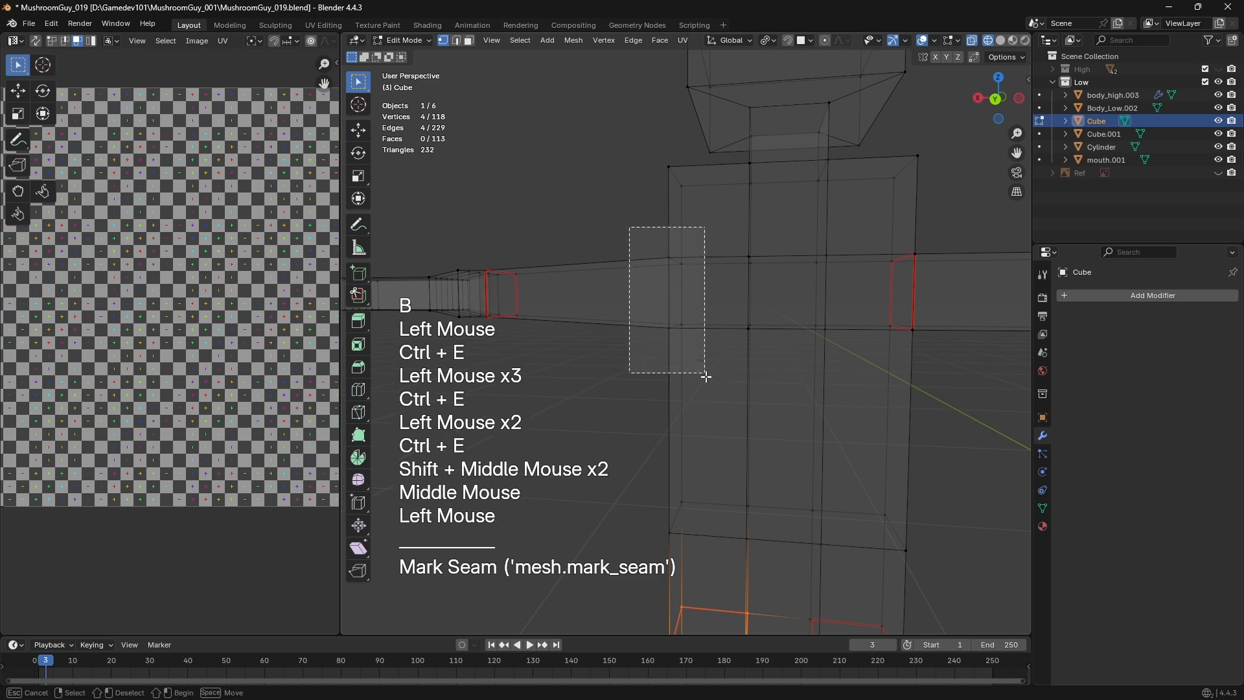
drag(706, 376, 706, 376)
key(ctrl+e)
click(687, 289)
Box-select the edge loop at the base of the neck and mark it as a seam
shift+middle_drag(787, 344, 774, 320)
middle_drag(774, 320, 628, 287)
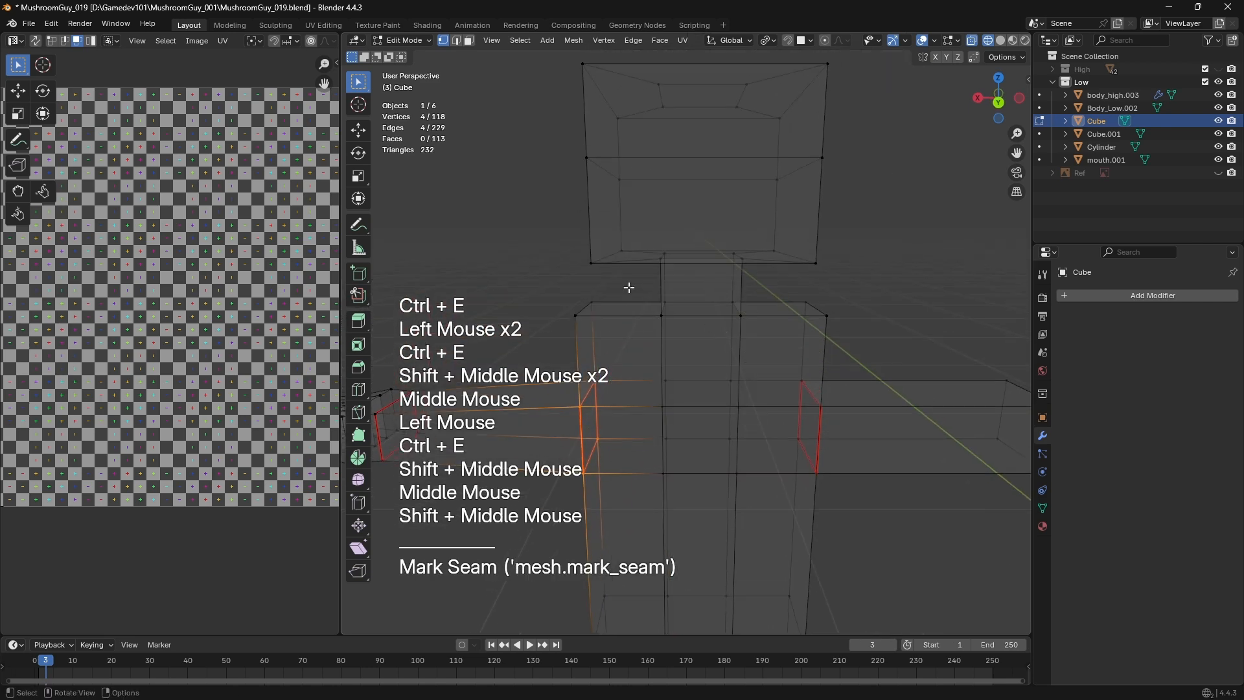
drag(629, 287, 766, 331)
middle_drag(766, 331, 713, 331)
key(ctrl+e)
click(714, 331)
key(z)
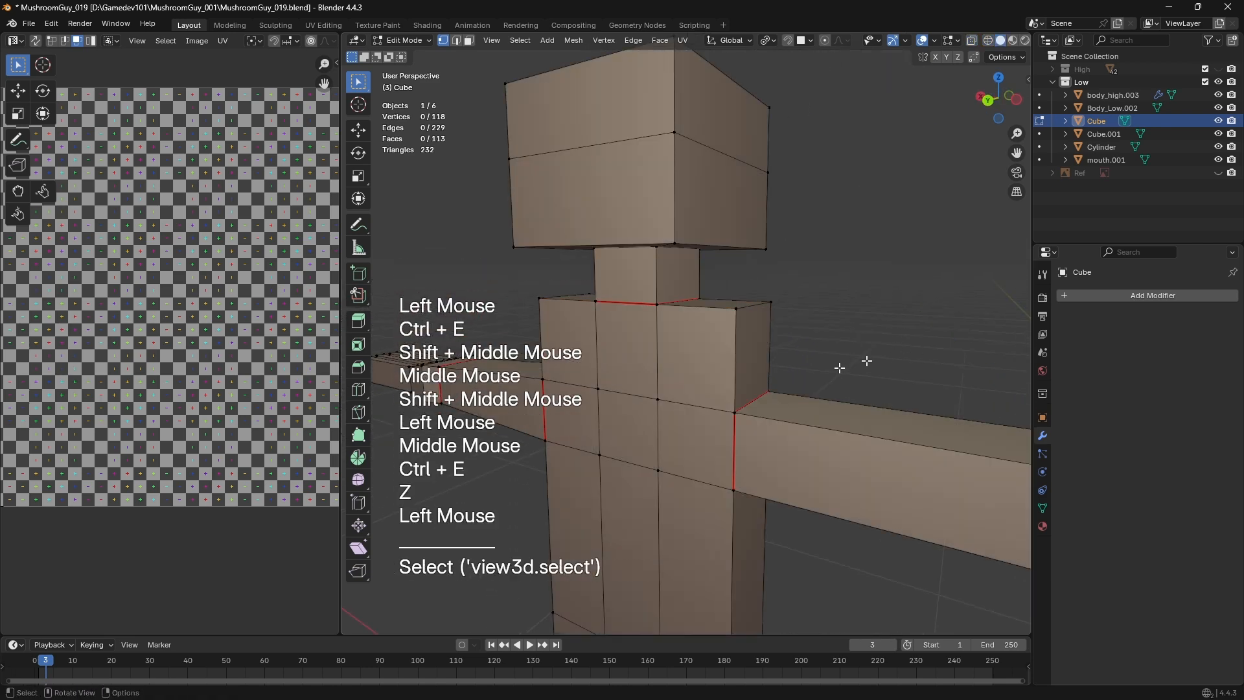
Select the four faces of the centre column on the torso's back and move them outward along Y
scroll(867, 361, down, 6)
middle_drag(867, 361, 735, 442)
mouse_move(735, 442)
shift+middle_down()
mouse_move(775, 425)
mouse_move(726, 446)
shift+middle_up()
shift+middle_drag(726, 445, 728, 444)
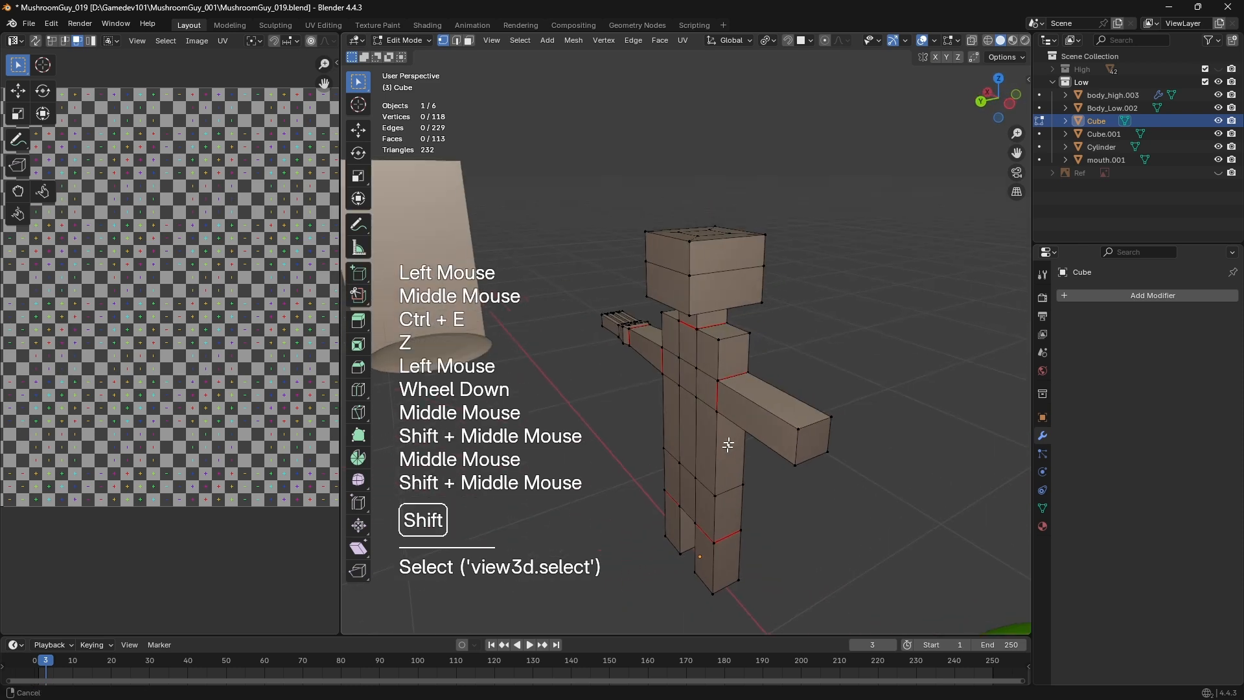
scroll(729, 445, up, 2)
middle_drag(750, 383, 686, 430)
key(3)
click(732, 309)
scroll(686, 430, up, 2)
shift+click(700, 286)
middle_drag(700, 285, 640, 330)
key(g)
key(x)
key(y)
click(727, 370)
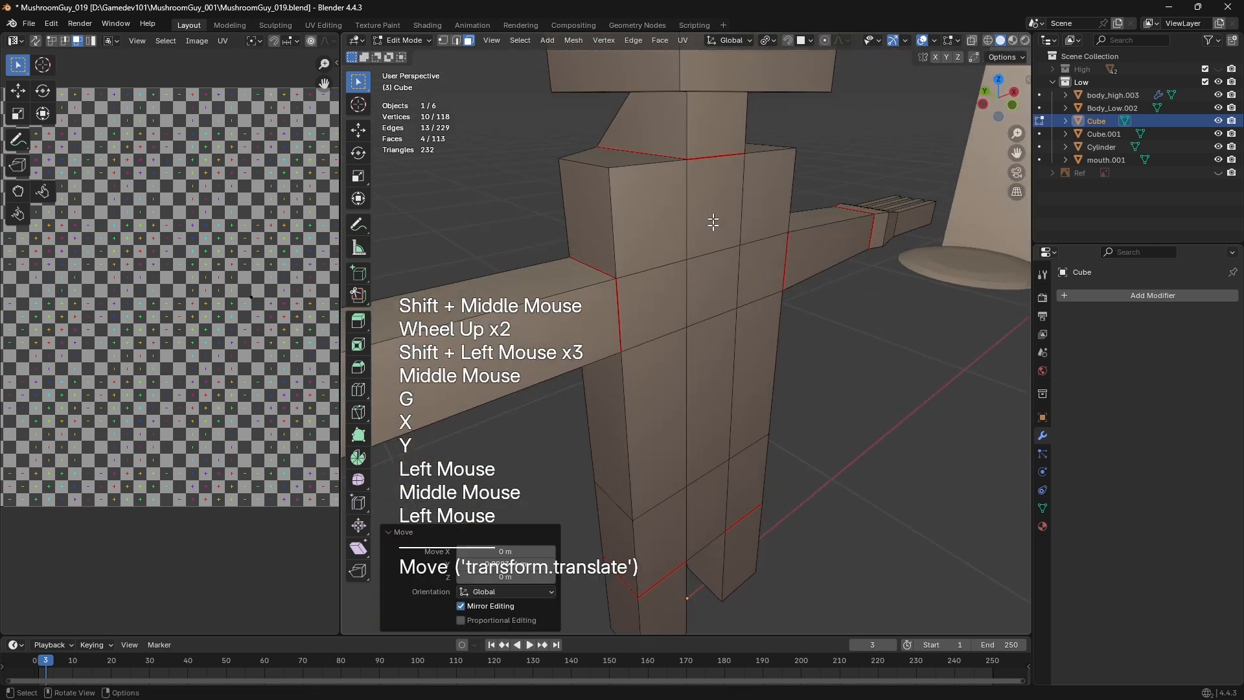
Select the centre column of faces on the torso's front and move it outward along Y
drag(713, 223, 712, 415)
middle_drag(713, 415, 680, 389)
drag(691, 477, 697, 558)
key(g)
middle_drag(697, 557, 644, 321)
click(780, 569)
click(802, 516)
scroll(802, 516, down, 1)
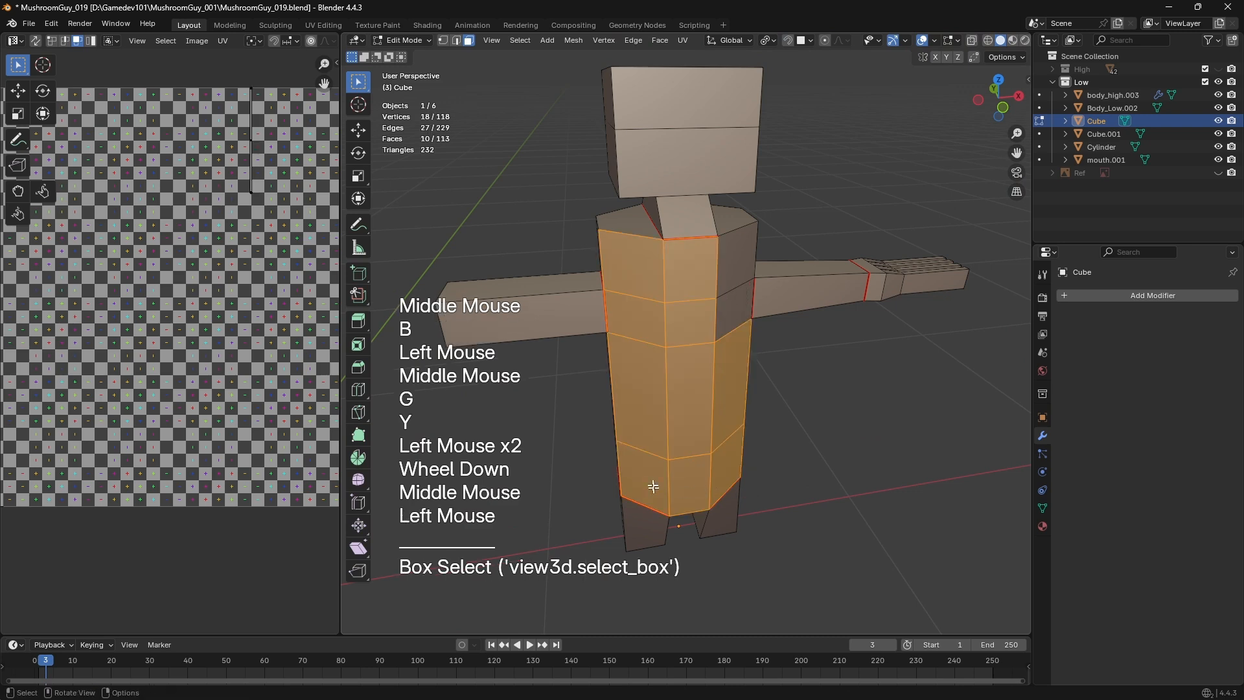
middle_drag(653, 487, 877, 459)
scroll(844, 485, up, 2)
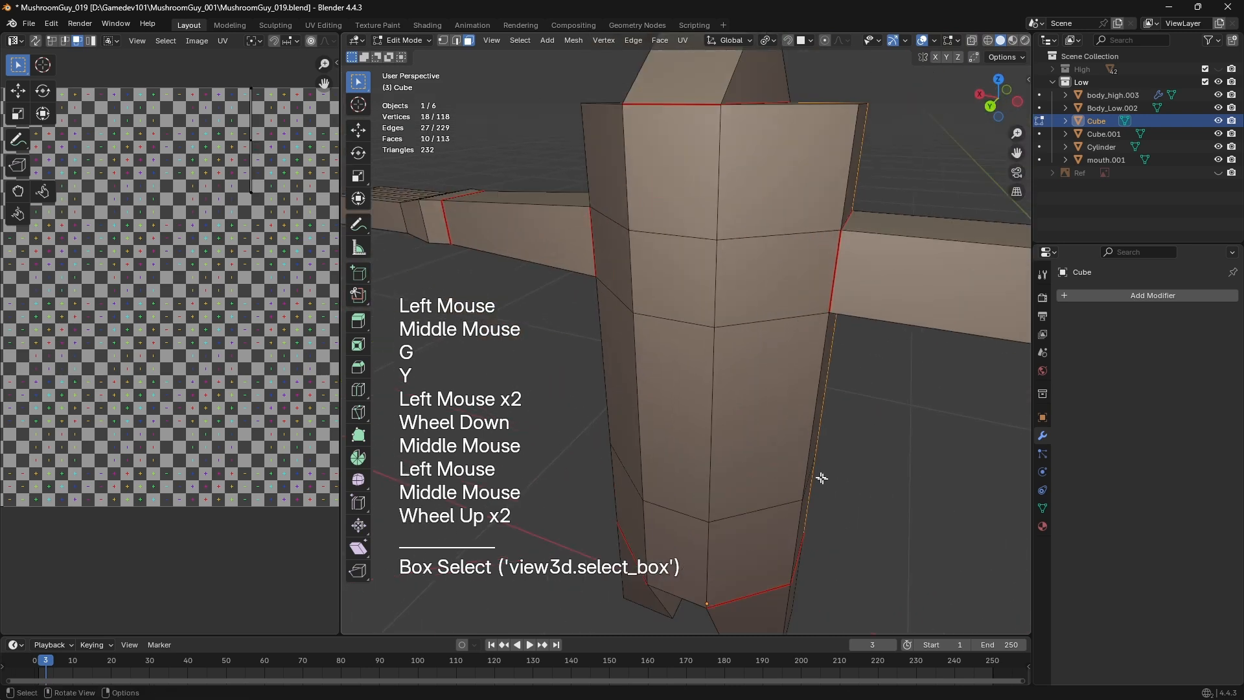
middle_drag(823, 477, 830, 467)
scroll(830, 467, down, 1)
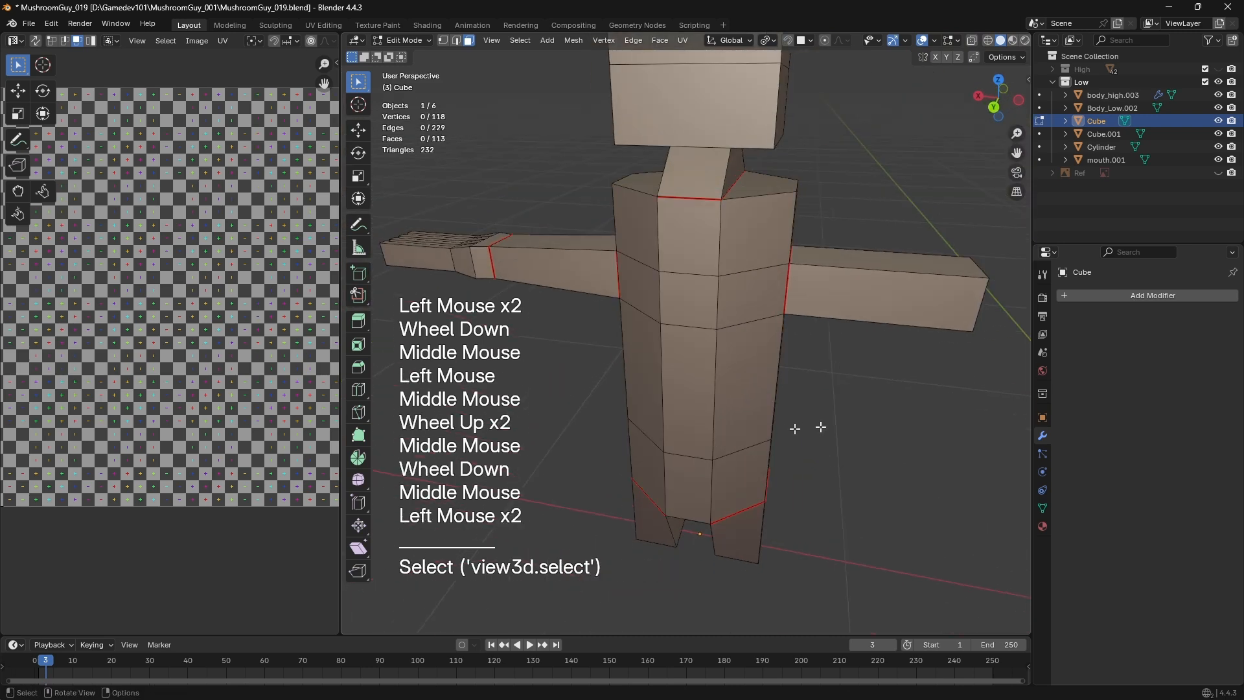
middle_drag(796, 428, 621, 427)
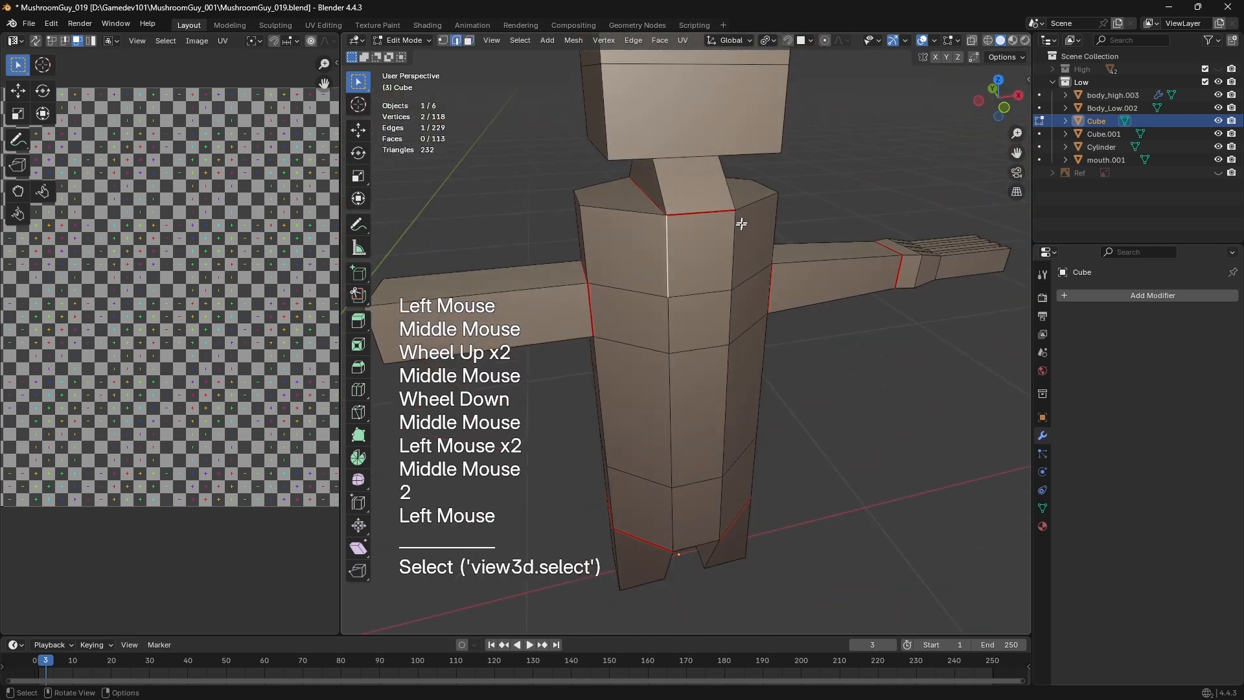
Add a loop cut down the middle of the body's sides, through arms and legs, and select edges along the torso side
middle_drag(650, 356, 649, 308)
shift+middle_drag(649, 307, 645, 408)
shift+middle_drag(646, 408, 732, 395)
shift+middle_drag(732, 395, 768, 372)
middle_drag(767, 372, 712, 318)
scroll(713, 318, up, 1)
middle_drag(713, 317, 681, 159)
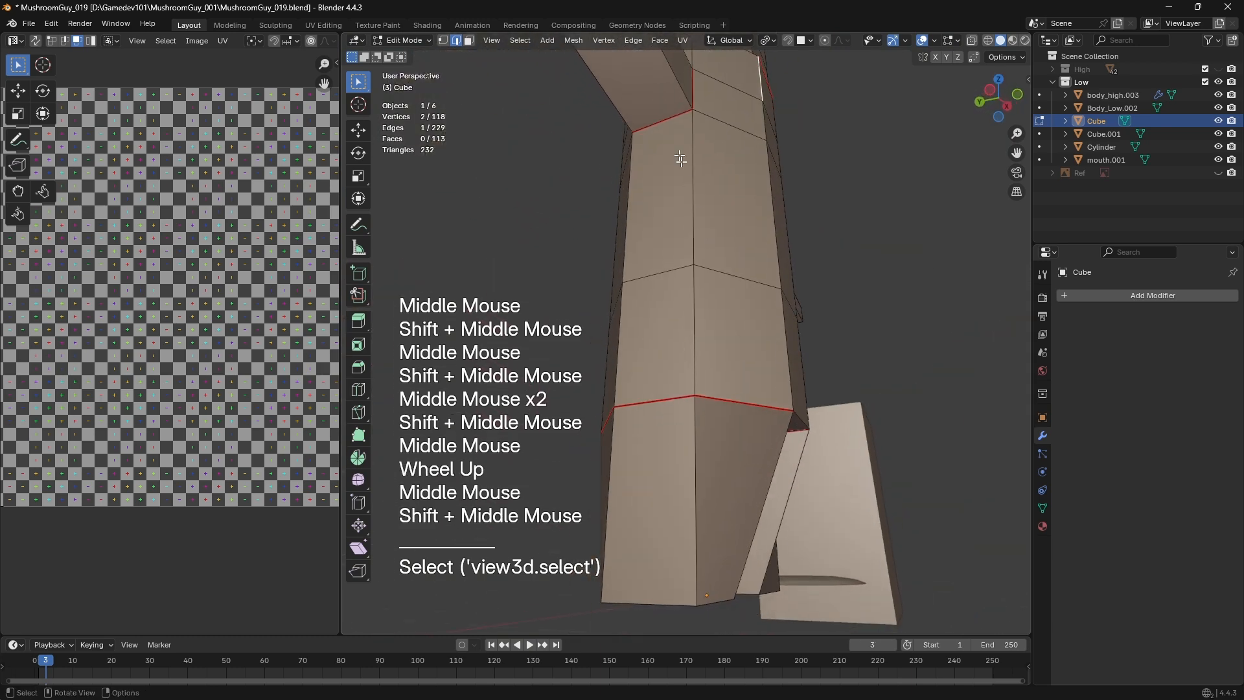
click(666, 121)
click(647, 185)
shift+click(656, 329)
middle_drag(658, 227, 735, 220)
shift+middle_drag(735, 220, 770, 272)
shift+middle_drag(770, 273, 792, 369)
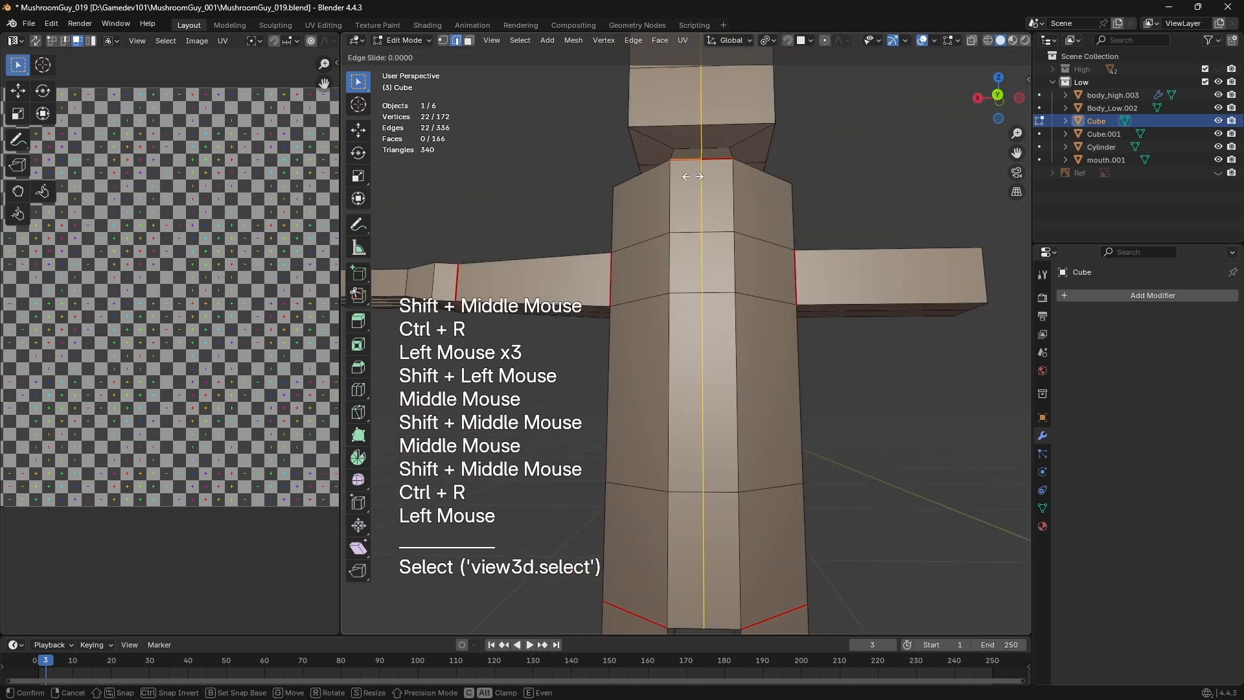
click(692, 177)
middle_drag(693, 176, 708, 214)
key(ctrl+z)
Add a single vertical loop cut down the centre of the body with a slide factor of 0
key(ctrl+r)
click(707, 147)
click(706, 150)
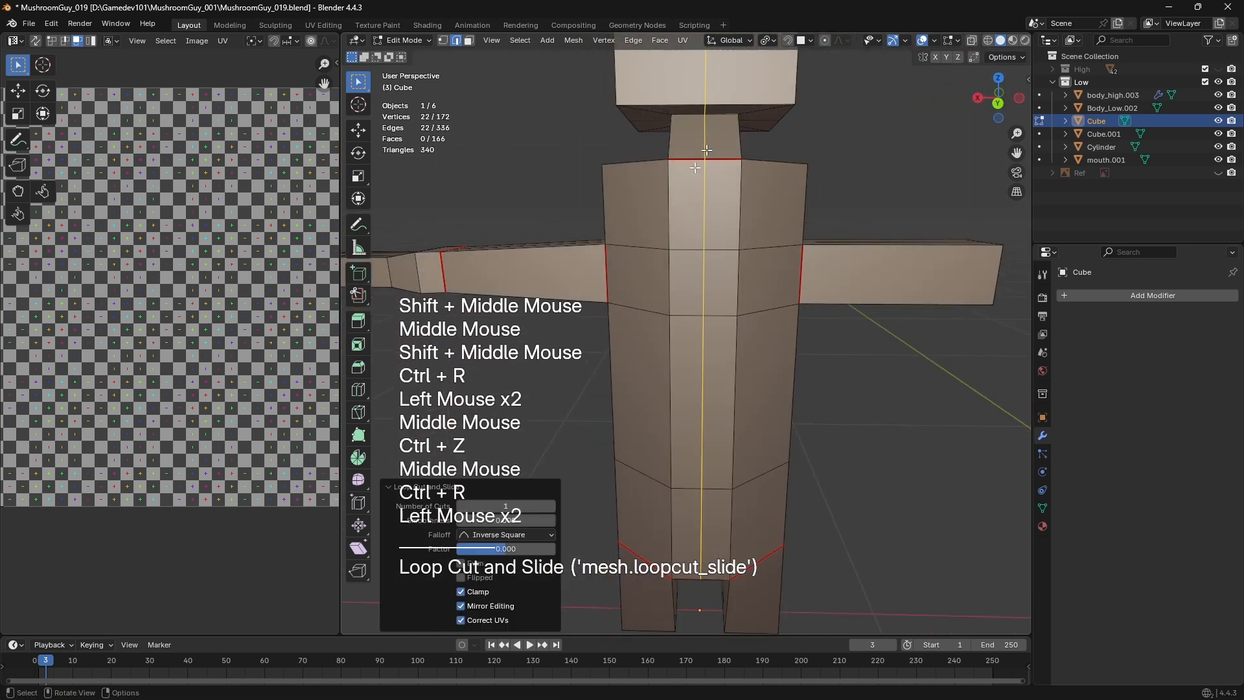
Box-select the half of the body that has the fingered hand in back wireframe view and delete its vertices
alt+middle_drag(706, 150, 687, 194)
key(z)
scroll(545, 200, down, 1)
key(1)
key(a)
key(a)
key(b)
mouse_move(444, 76)
mouse_down()
mouse_move(715, 549)
mouse_move(688, 586)
mouse_up()
key(x)
click(696, 520)
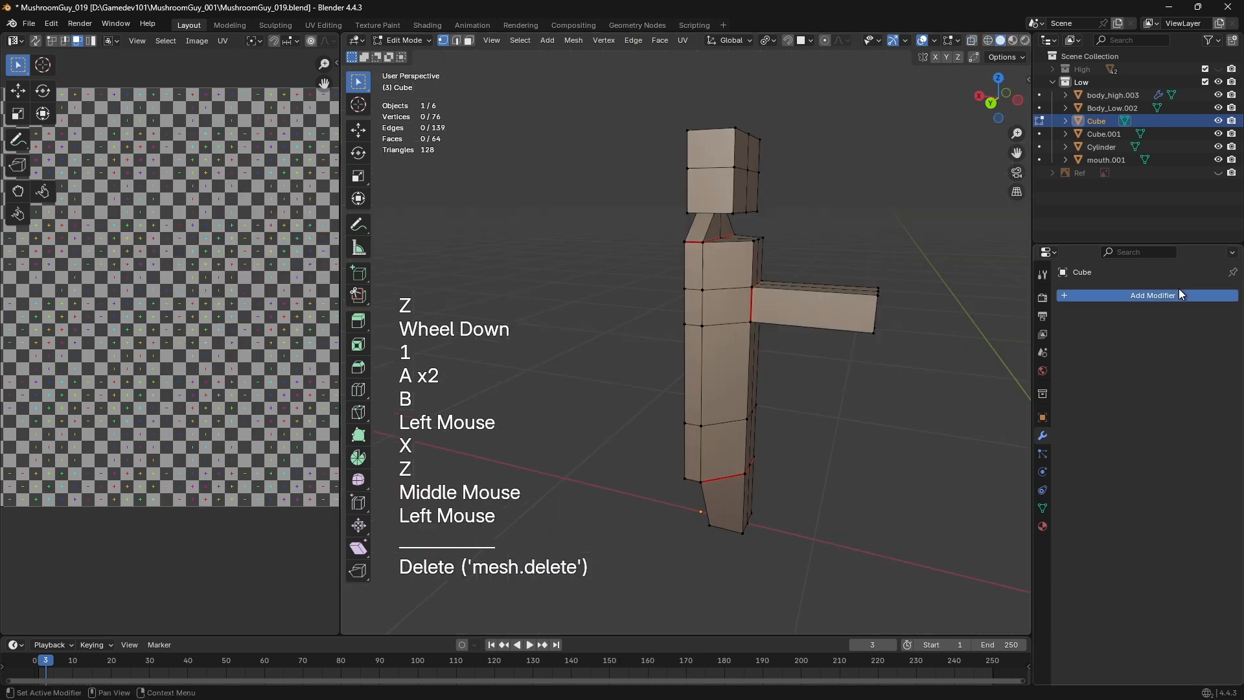
Add a Mirror modifier on the X axis to the remaining half of the body
click(1180, 294)
text(mirr)
key(Return)
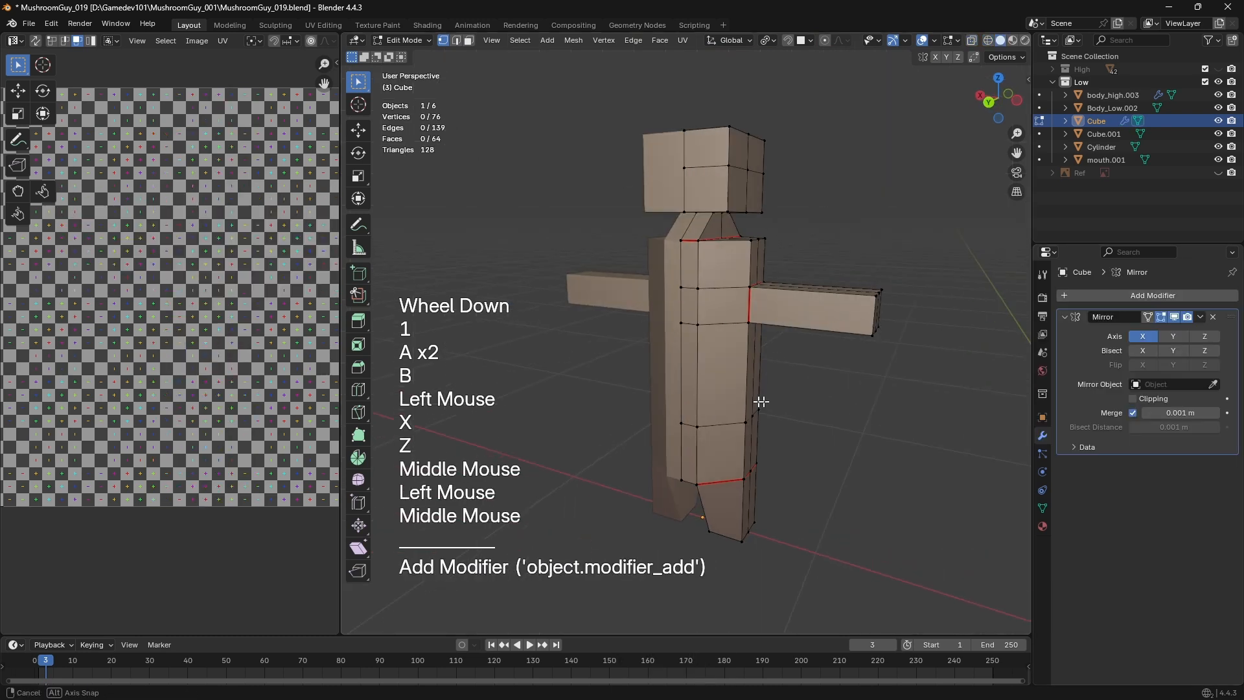
Select the four vertical edges on the front centre line of the torso and mark them as a seam
middle_drag(761, 401, 643, 378)
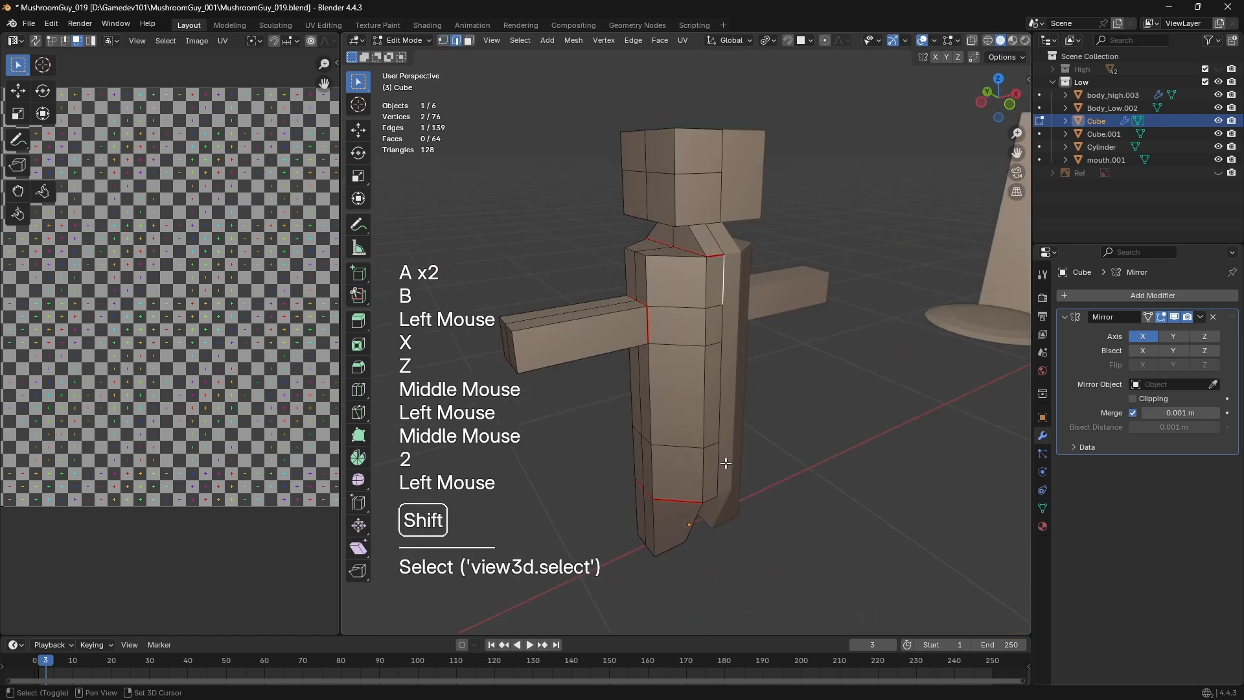
middle_drag(681, 477, 776, 164)
scroll(717, 361, up, 2)
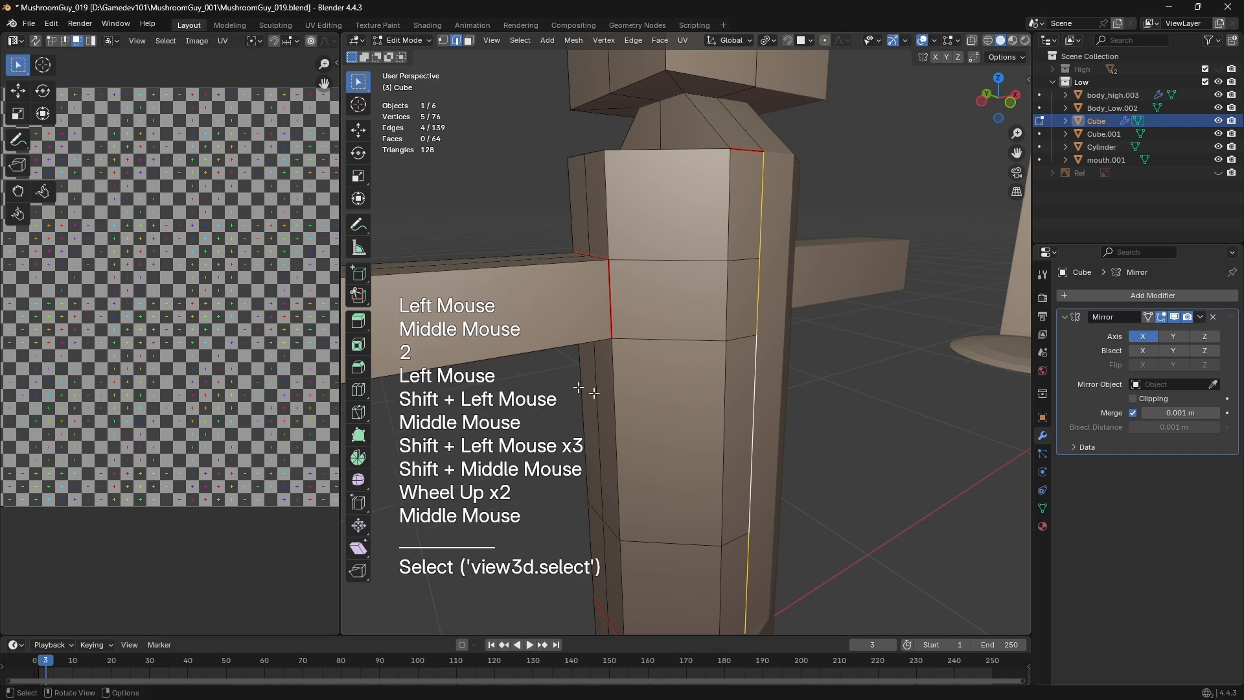
middle_drag(579, 388, 644, 240)
middle_drag(773, 243, 814, 244)
key(ctrl+e)
click(823, 250)
scroll(761, 370, down, 2)
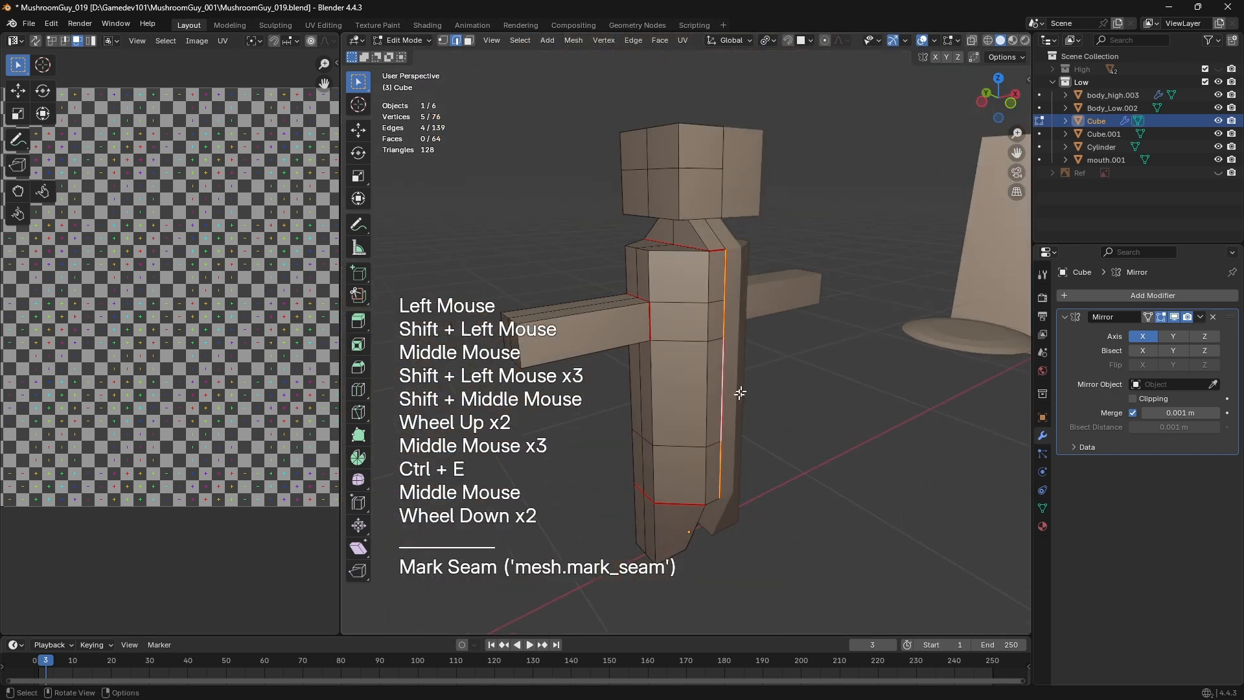
Undo the latest changes back past the addition of the Mirror modifier
middle_drag(760, 370, 676, 348)
middle_drag(659, 468, 853, 434)
scroll(879, 429, up, 1)
key(Tab)
scroll(867, 432, up, 1)
key(Tab)
middle_drag(764, 396, 622, 372)
key(ctrl+z)
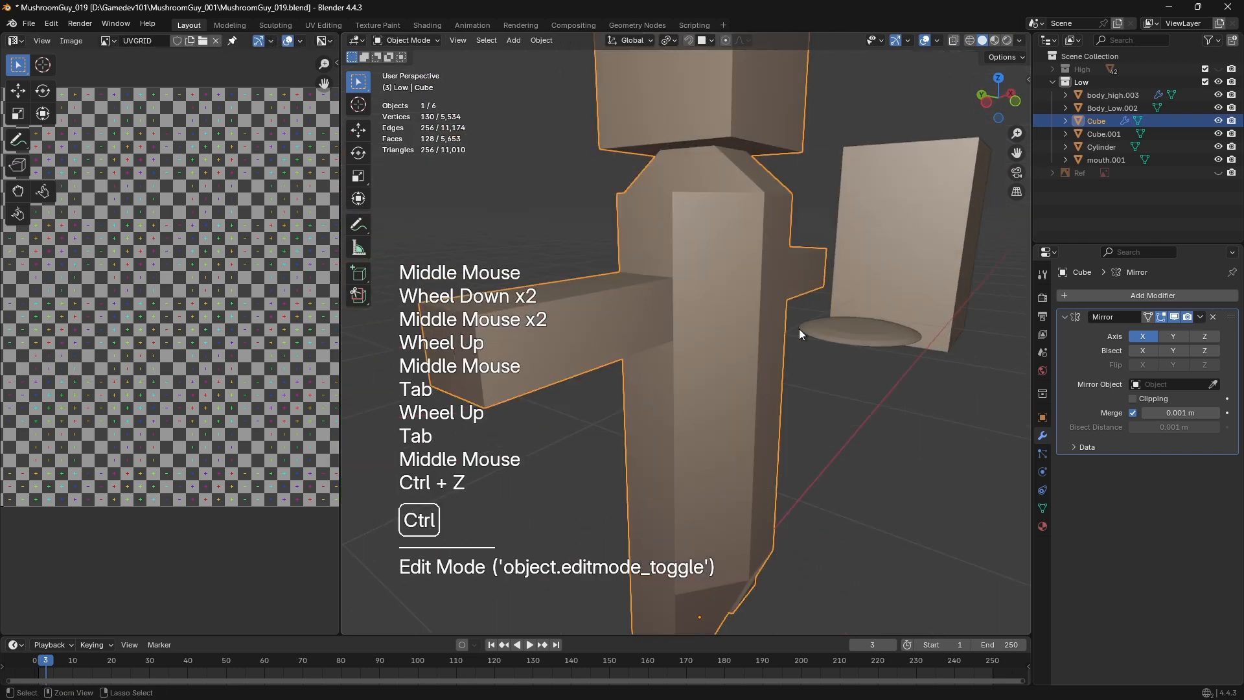
ctrl+scroll(800, 335, down, 1)
key(ctrl+z)
key(ctrl+z)
Switch the half body to object mode and add a Mirror modifier on the X axis
middle_drag(791, 333, 689, 394)
scroll(745, 353, down, 1)
key(Tab)
scroll(744, 353, down, 1)
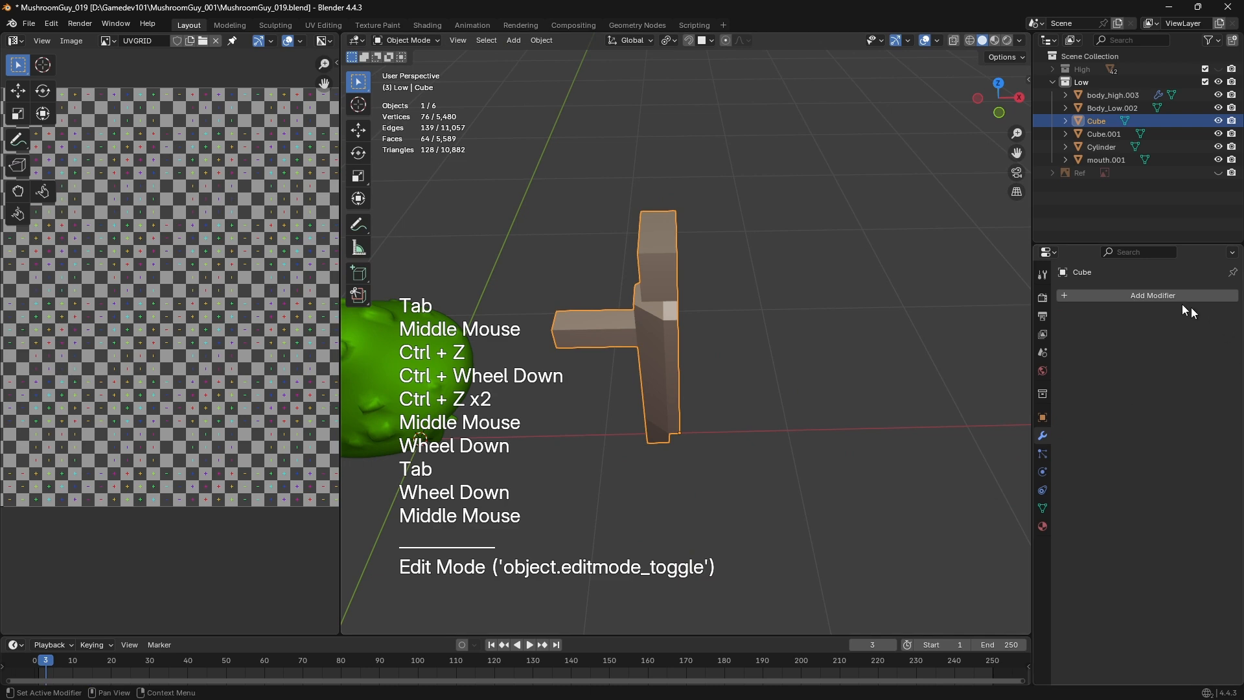
click(1152, 298)
text(mir)
key(Return)
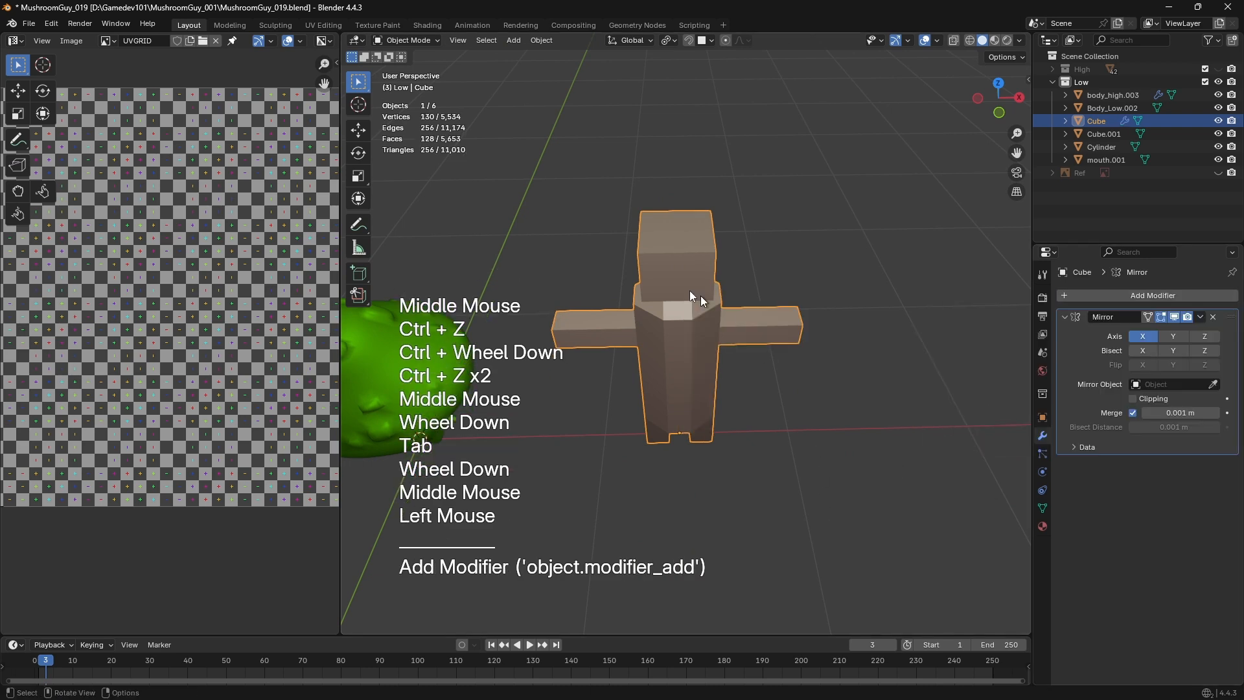
Open the half body in edit mode with edge selection, viewing the torso's side under the arm
middle_drag(648, 339, 765, 404)
scroll(756, 464, up, 1)
shift+middle_drag(686, 521, 536, 408)
scroll(741, 376, up, 2)
key(Tab)
middle_drag(742, 376, 731, 267)
key(2)
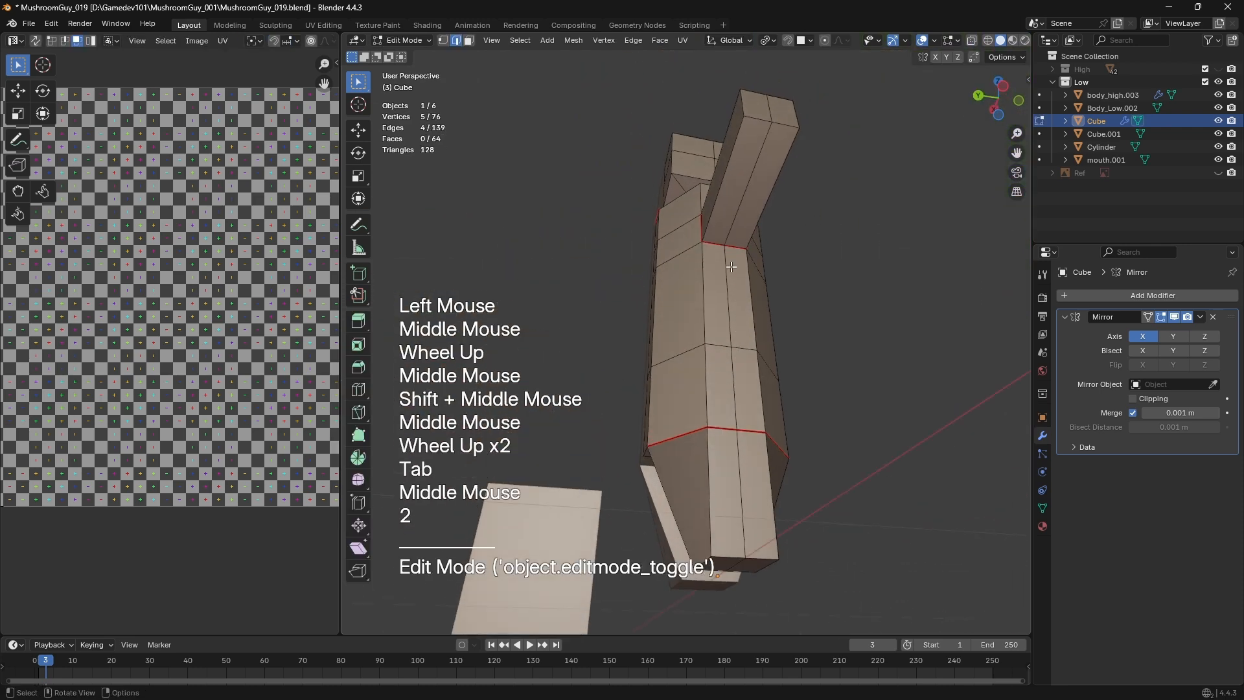
Select the two vertical edges running down the torso's outer side from the armpit to the leg seam
click(728, 279)
shift+click(725, 339)
shift+middle_drag(725, 339, 735, 321)
middle_drag(736, 321, 612, 349)
scroll(612, 350, up, 1)
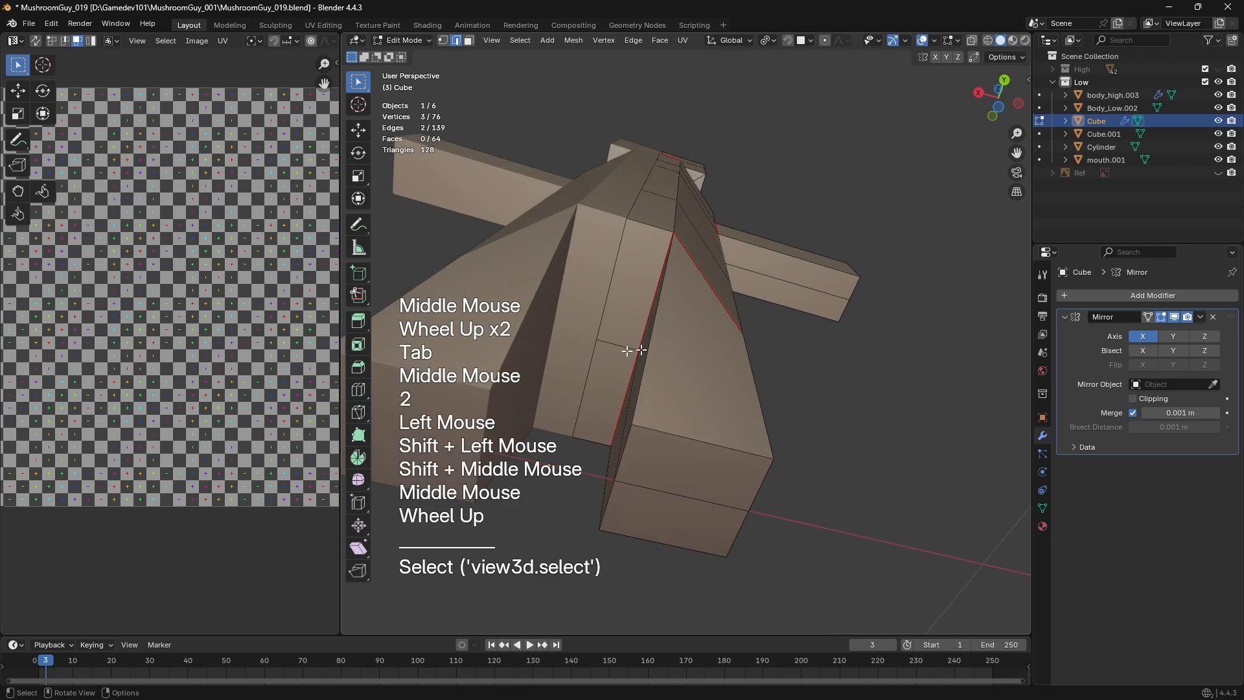
shift+click(613, 350)
middle_drag(719, 332, 712, 155)
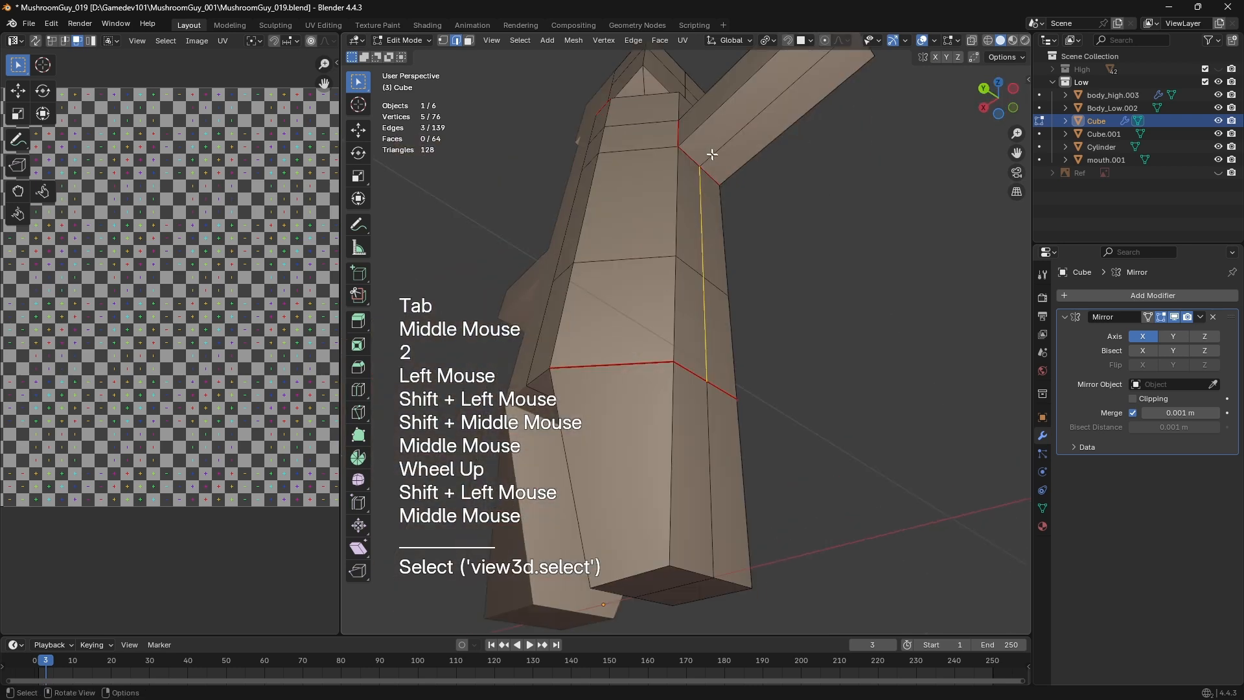
middle_drag(696, 259, 845, 315)
click(715, 339)
shift+click(706, 225)
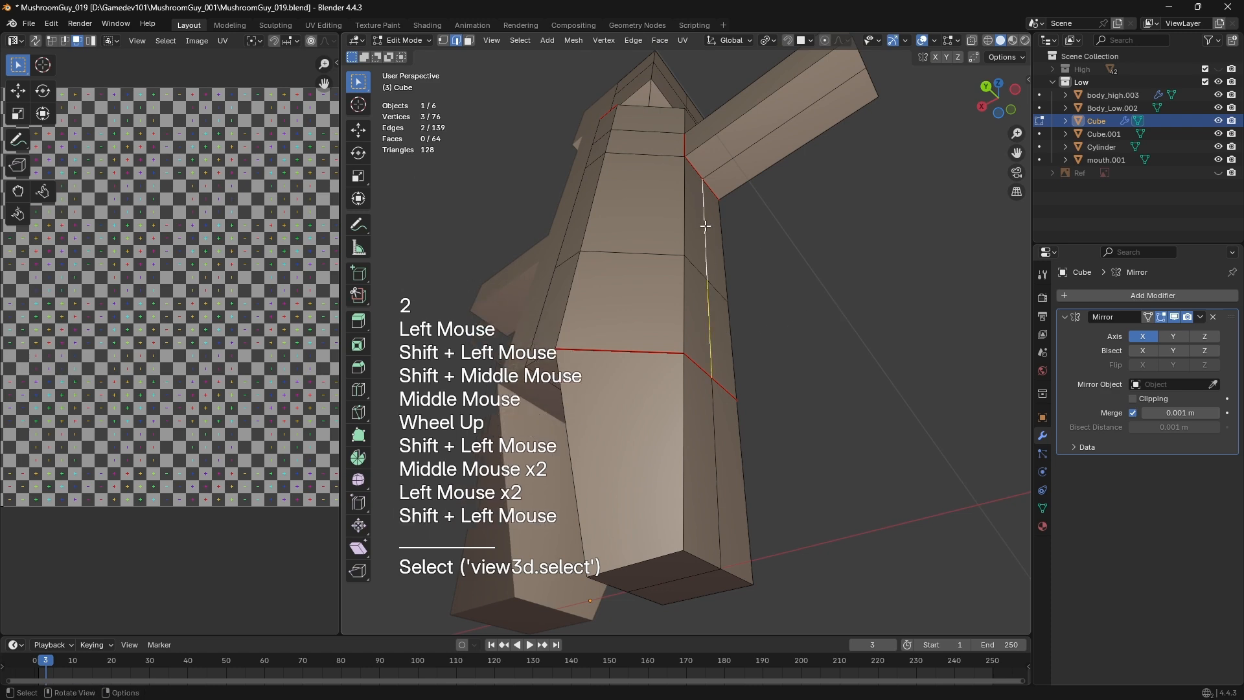
In a wireframe back view, box-select the arm's end vertices and move and rotate them into a lowered arm pose
middle_drag(768, 264, 822, 340)
scroll(775, 336, down, 1)
key(z)
key(1)
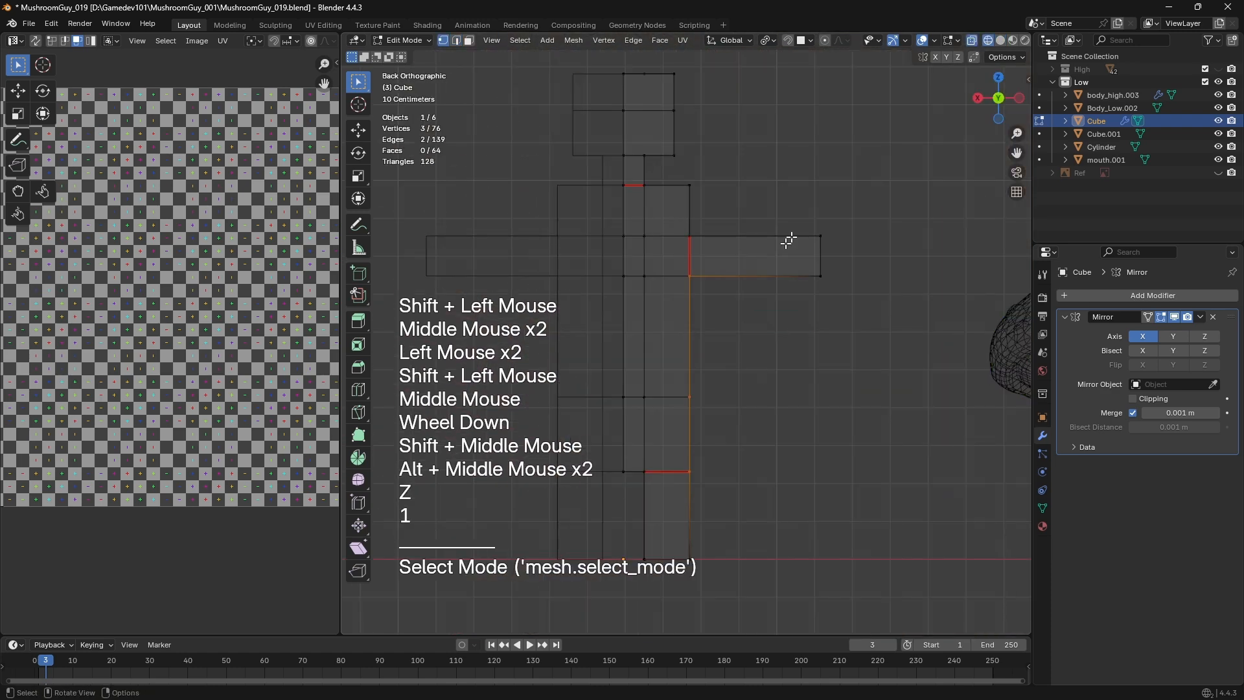
key(a)
key(a)
key(b)
drag(778, 175, 900, 370)
key(g)
click(725, 419)
key(r)
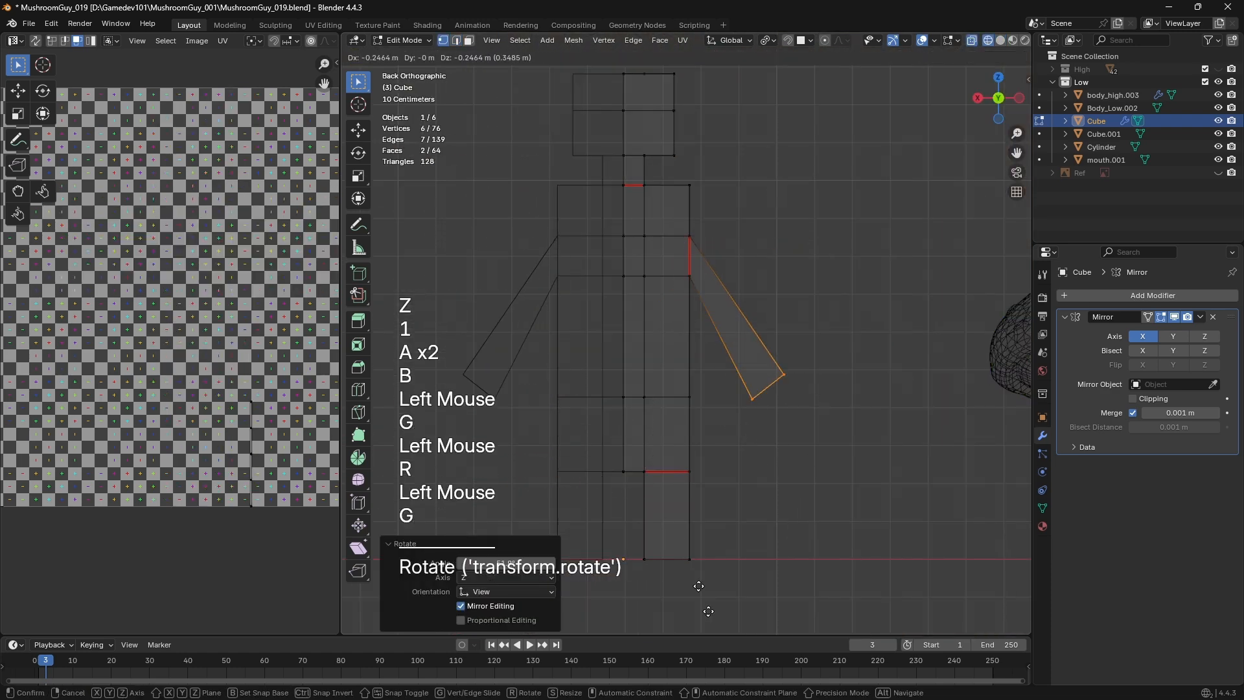
click(672, 600)
Box-select the armpit vertices and move them inward and down to slim the upper torso
scroll(687, 333, up, 2)
key(a)
key(a)
key(b)
drag(683, 233, 709, 307)
key(g)
click(688, 368)
Box-select the arm's end vertices, reposition them, and restore solid shading while setting the arm at a diagonal outward angle
key(a)
key(a)
key(b)
drag(715, 357, 813, 541)
key(g)
click(788, 527)
scroll(789, 527, down, 2)
key(z)
mouse_move(789, 528)
middle_down()
mouse_move(678, 416)
mouse_move(775, 427)
mouse_move(580, 433)
mouse_move(851, 423)
mouse_move(841, 369)
mouse_move(856, 395)
middle_up()
key(g)
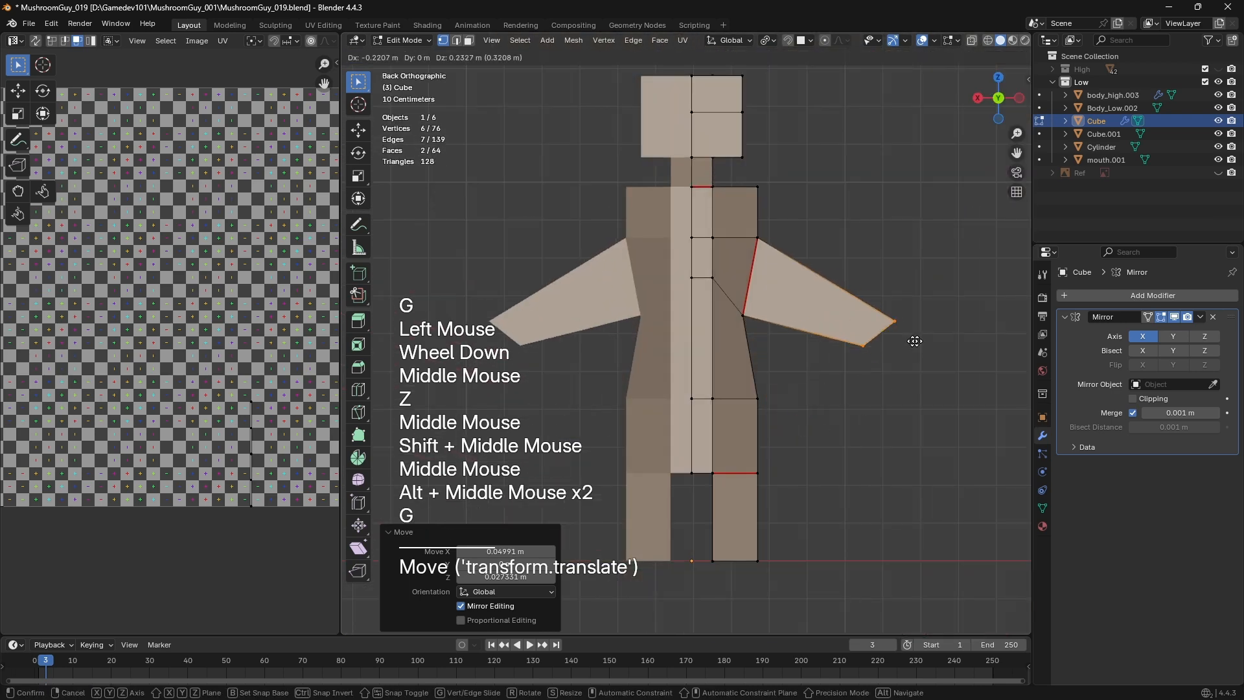
click(914, 340)
Select the two vertical edges on the torso's outer side below the armpit and mark them as a seam
shift+middle_drag(915, 341, 771, 350)
scroll(810, 363, up, 2)
key(2)
click(736, 333)
shift+click(736, 375)
scroll(736, 375, down, 1)
key(ctrl+e)
click(786, 338)
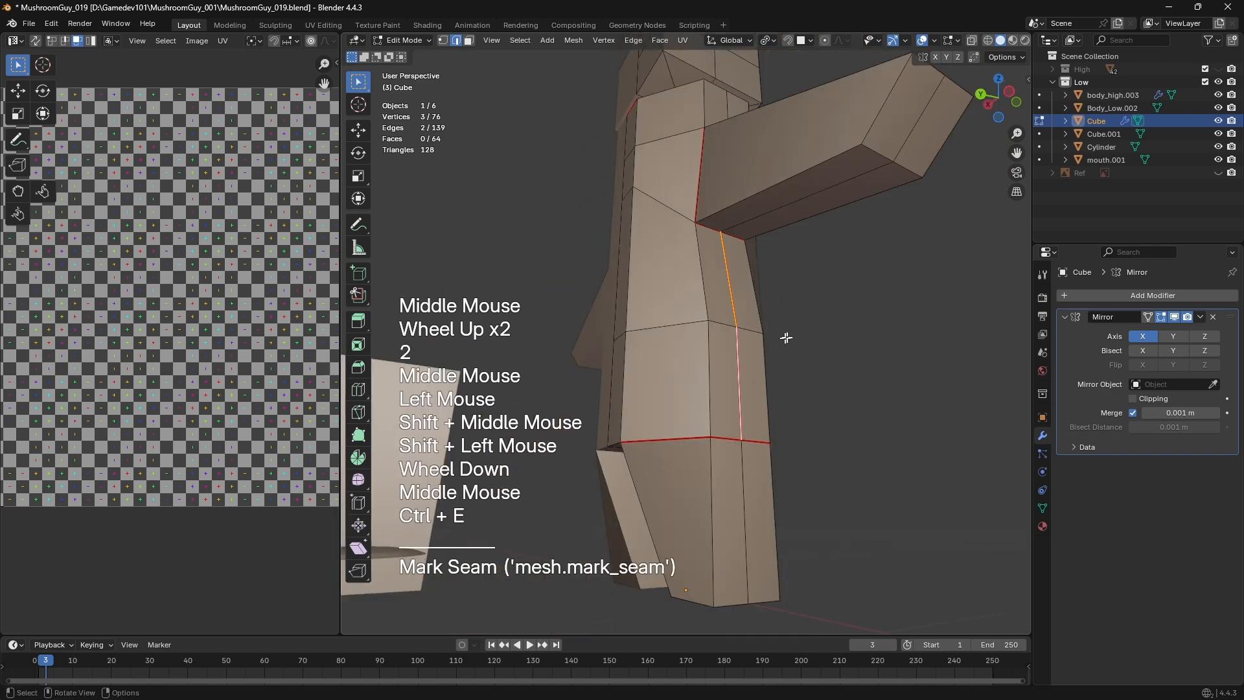
Select the linked torso faces bounded by seams and unwrap them with the angle-based method
key(l)
middle_drag(682, 317, 759, 202)
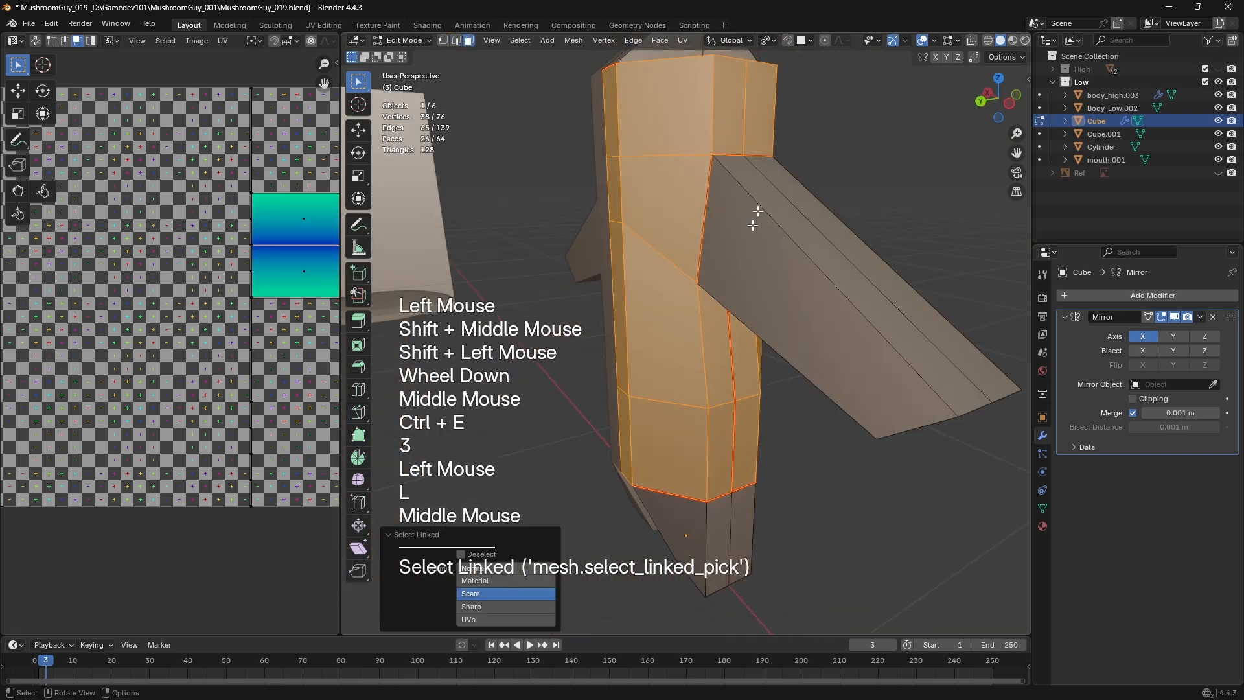
key(u)
middle_click(762, 202)
middle_drag(214, 350, 252, 442)
middle_drag(90, 280, 110, 321)
scroll(91, 281, up, 1)
scroll(68, 255, down, 2)
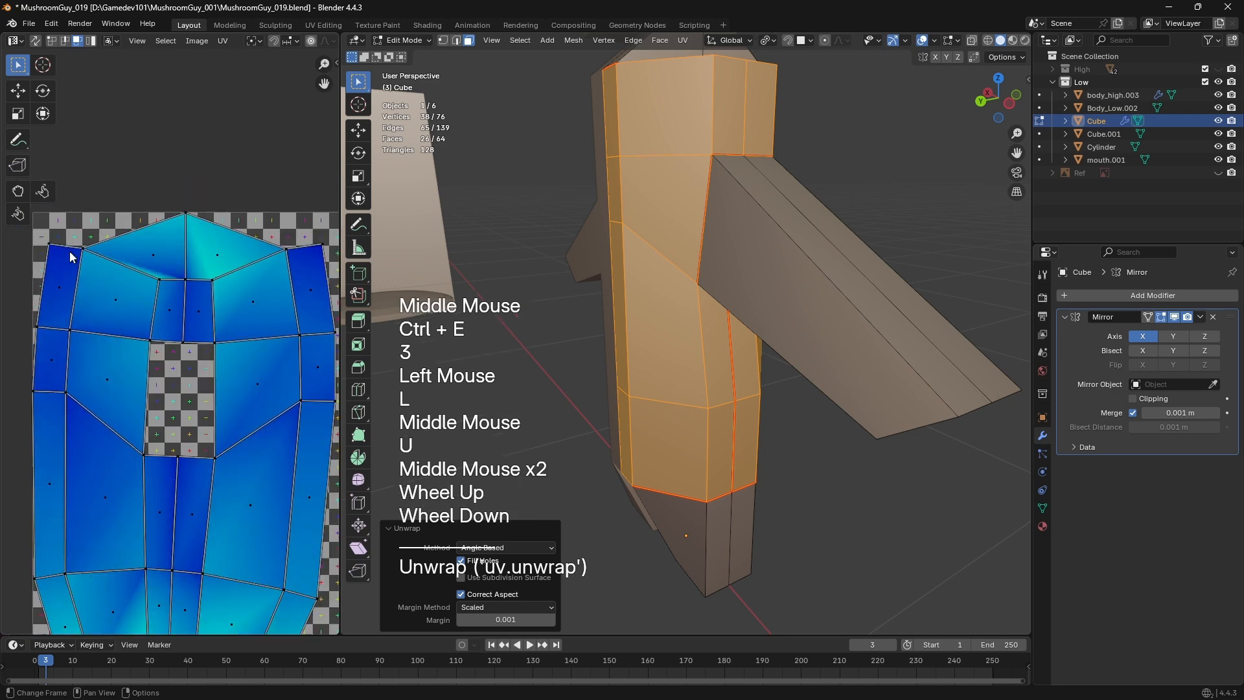
Box-select the torso's UV island and rotate it in the UV editor
drag(59, 272, 121, 450)
middle_drag(137, 375, 173, 352)
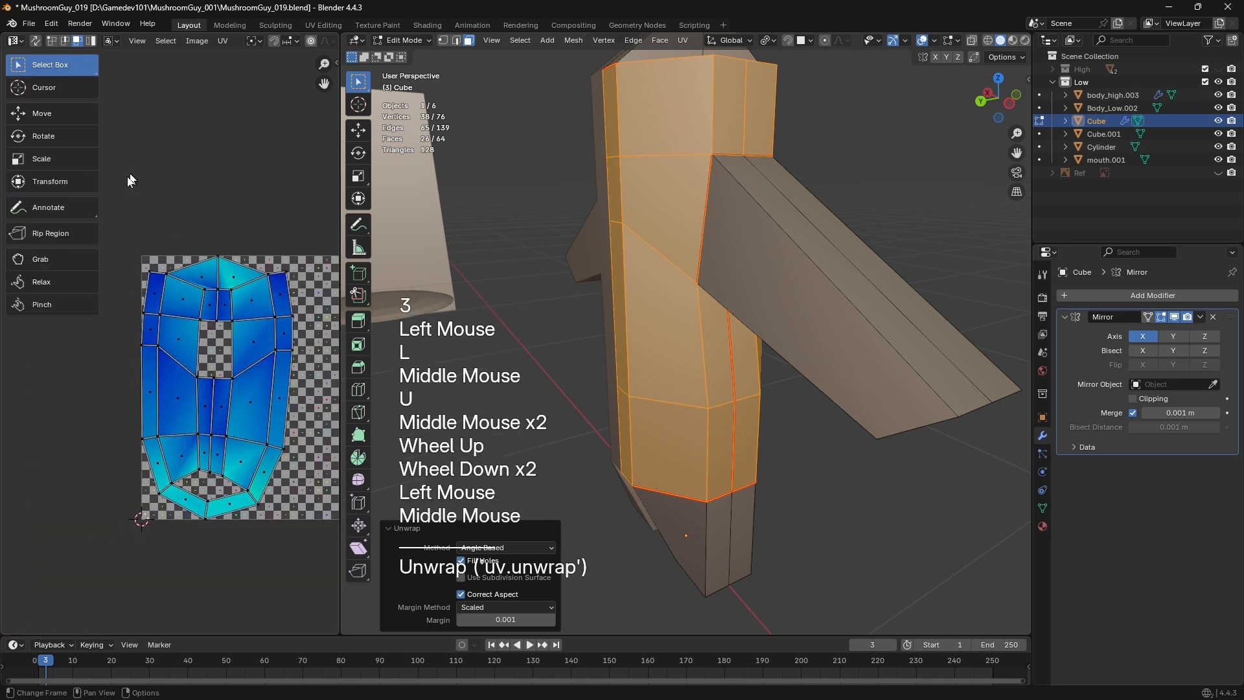
drag(130, 173, 316, 593)
key(r)
click(341, 522)
Widen the UV editor and select one of the two underside faces between the legs to locate it on the UV island
middle_drag(648, 422, 610, 370)
middle_drag(178, 491, 188, 322)
scroll(200, 325, up, 2)
click(214, 436)
scroll(205, 363, up, 4)
drag(127, 289, 509, 407)
middle_drag(745, 402, 966, 496)
middle_drag(920, 454, 835, 404)
scroll(834, 404, up, 1)
click(826, 383)
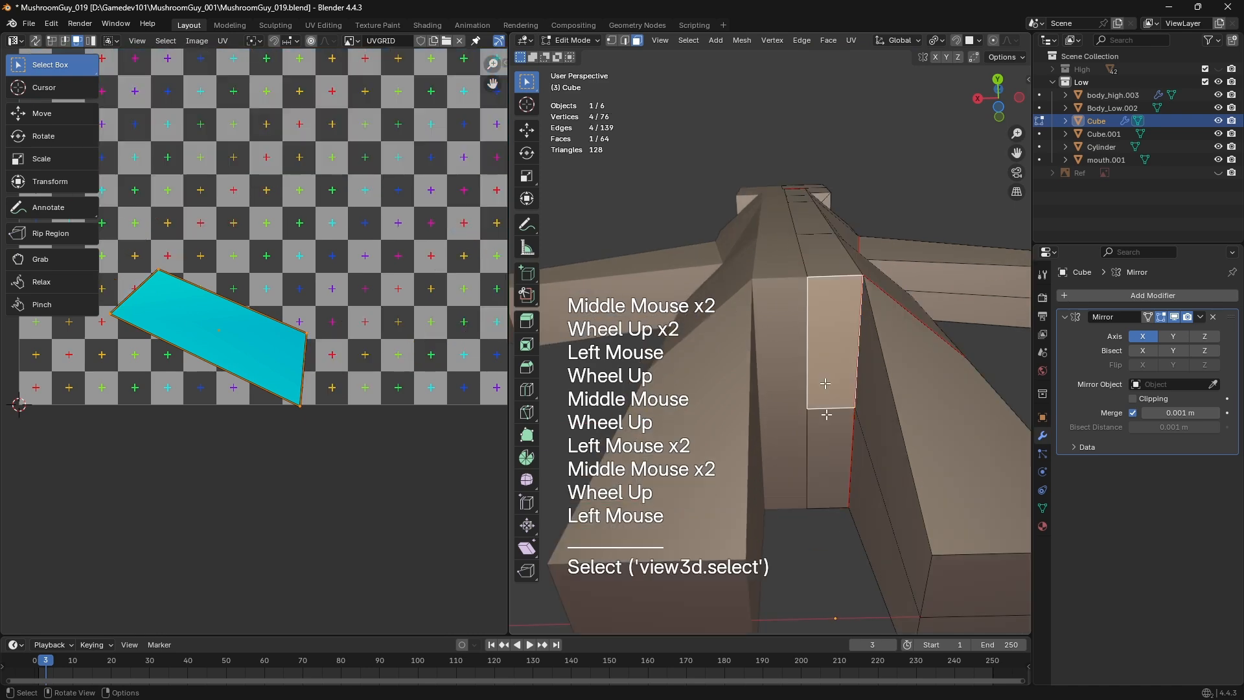
Select the edge between the two underside faces at the crotch and mark it as a seam
key(2)
click(828, 413)
key(ctrl+e)
click(830, 413)
Reselect the seam-bounded torso faces and unwrap them angle based with the added crotch seam
key(a)
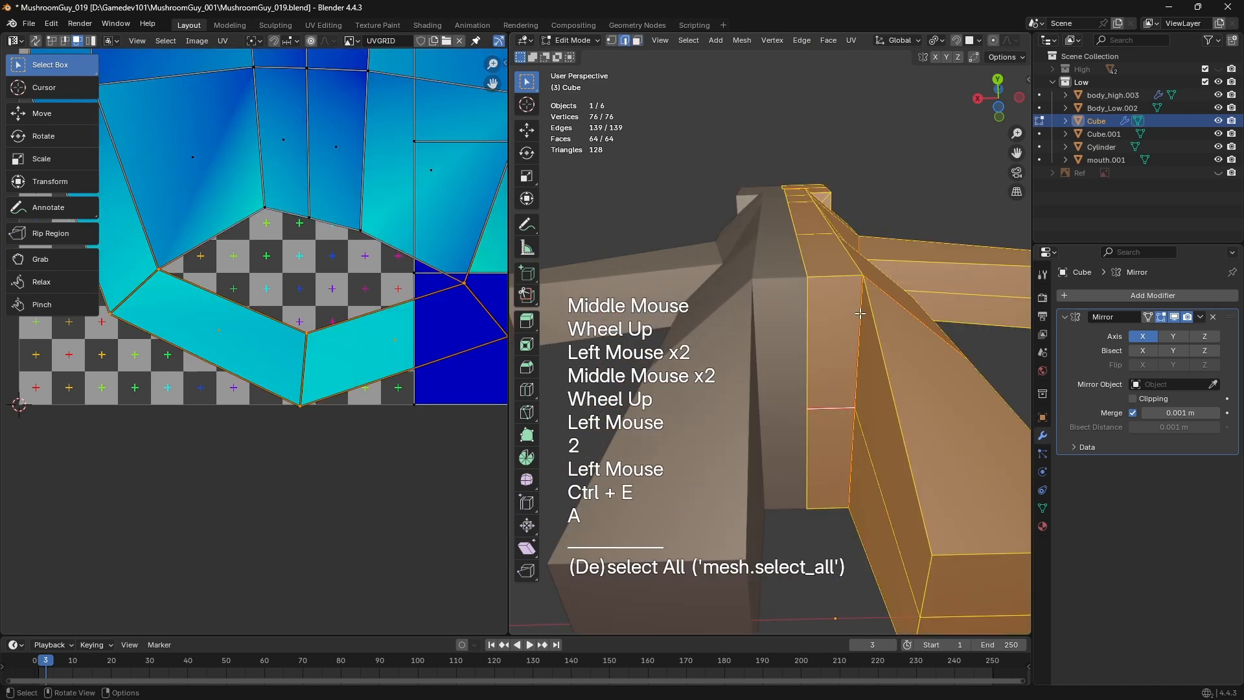
key(3)
click(837, 297)
key(l)
key(u)
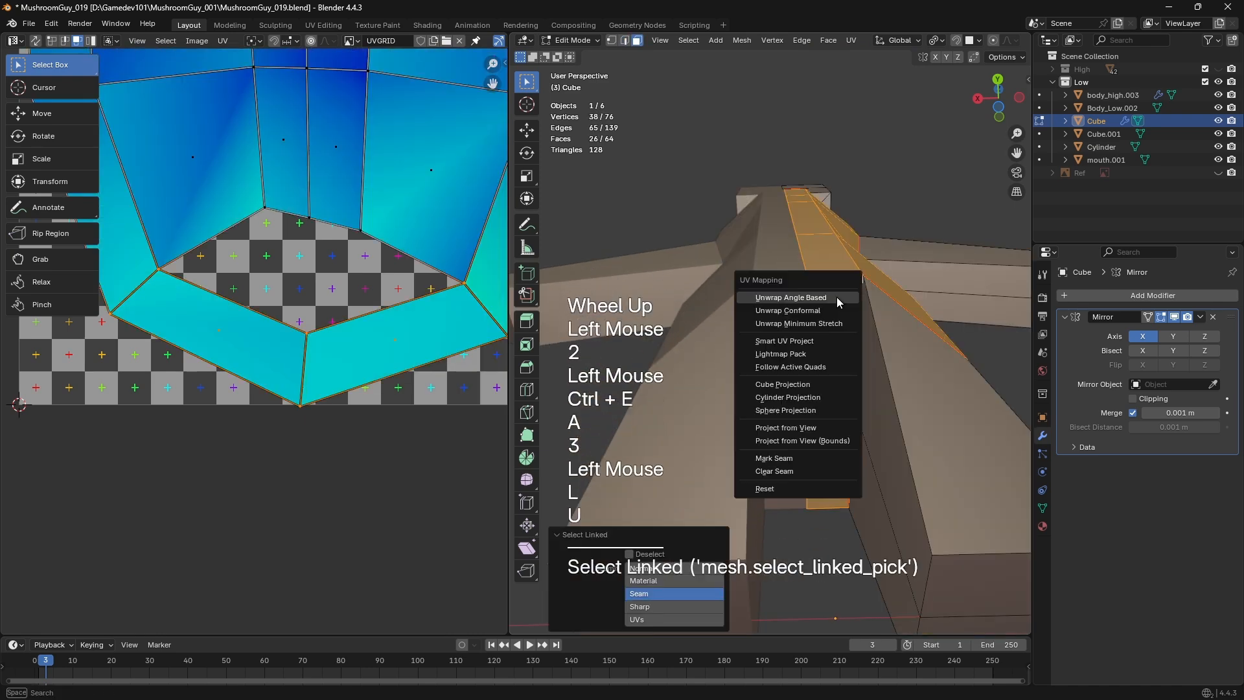
click(838, 297)
scroll(293, 326, down, 1)
middle_drag(292, 327, 281, 248)
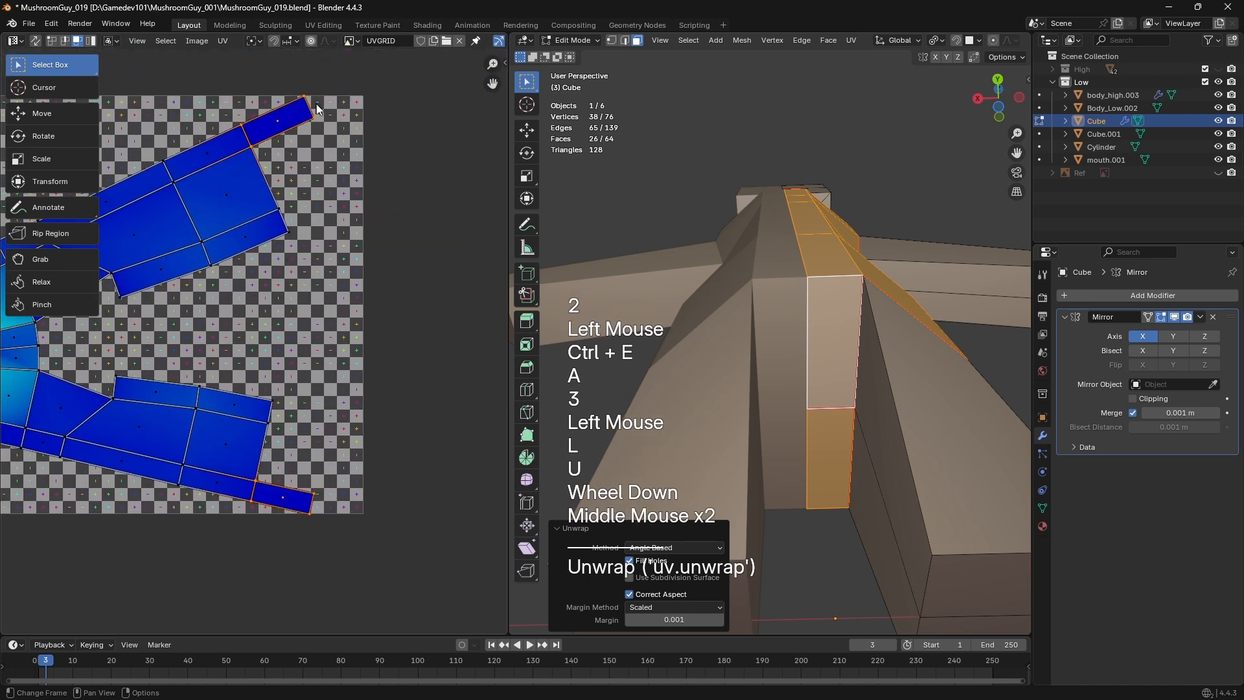
middle_drag(158, 311, 277, 330)
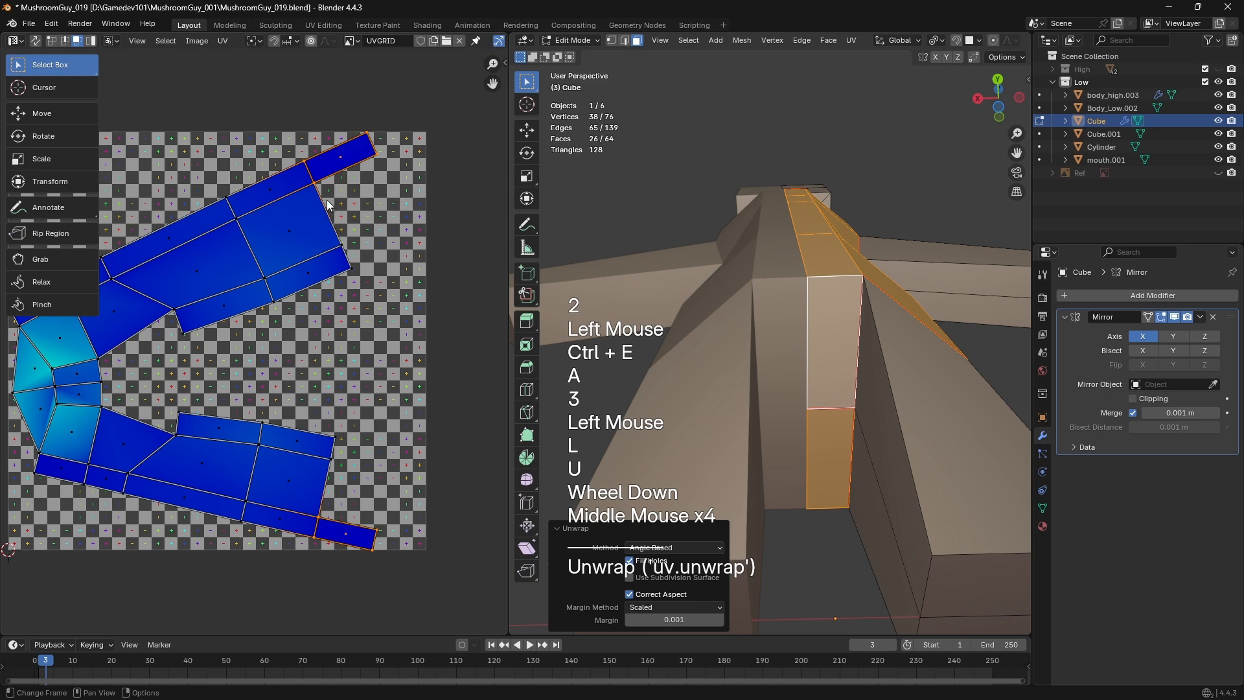
Box-select the upper branch of the torso's UV island, rotate it about 35 degrees clockwise and move it closer to the lower branch
middle_drag(765, 389, 799, 394)
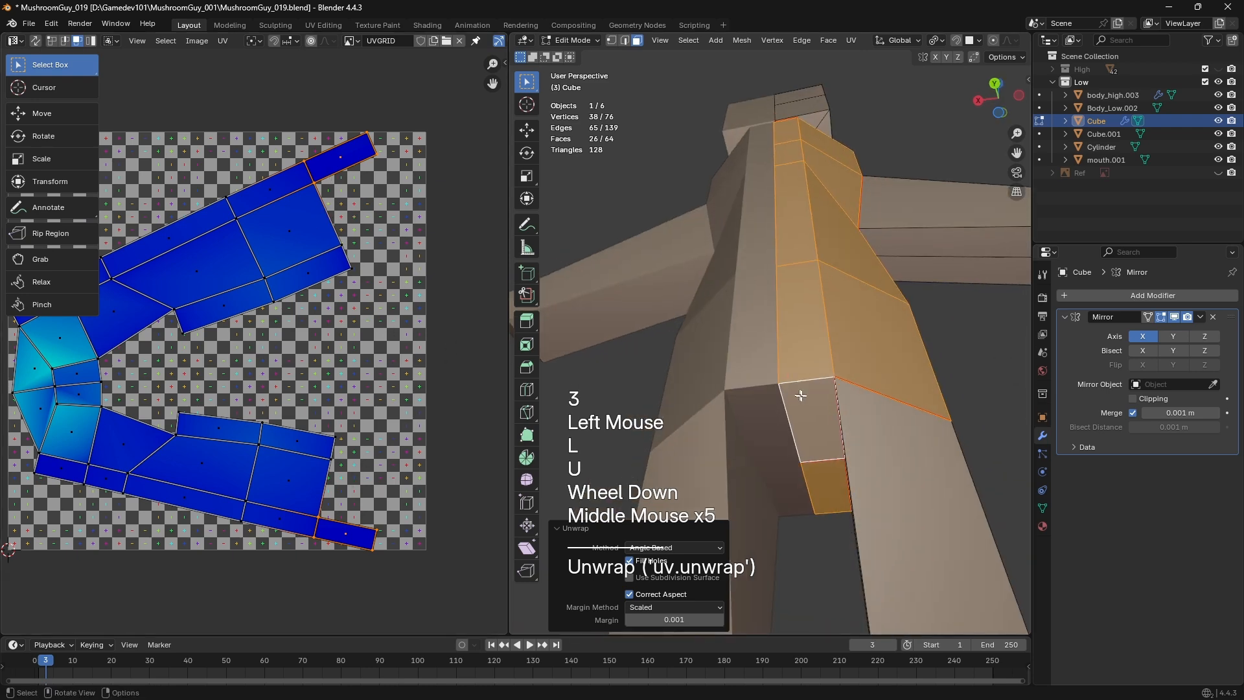
key(2)
middle_drag(252, 318, 317, 293)
scroll(217, 308, down, 1)
key(a)
scroll(317, 293, up, 1)
key(1)
key(a)
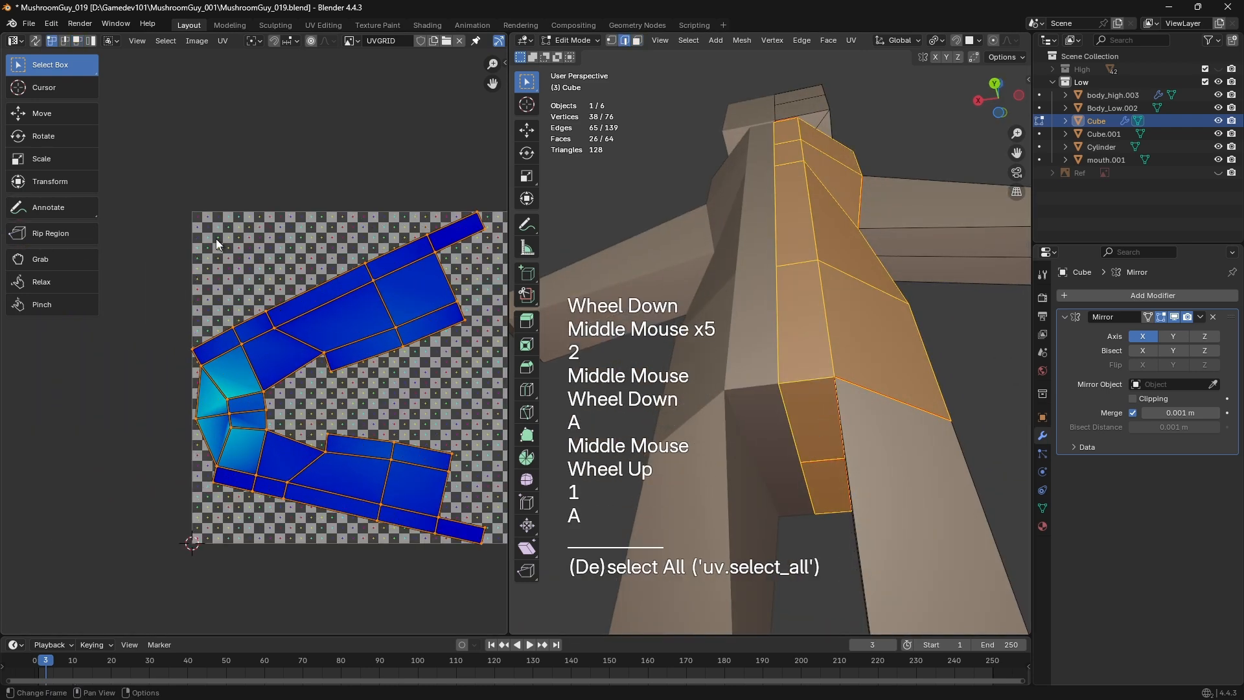
key(a)
key(b)
drag(153, 144, 502, 402)
middle_click(461, 405)
key(r)
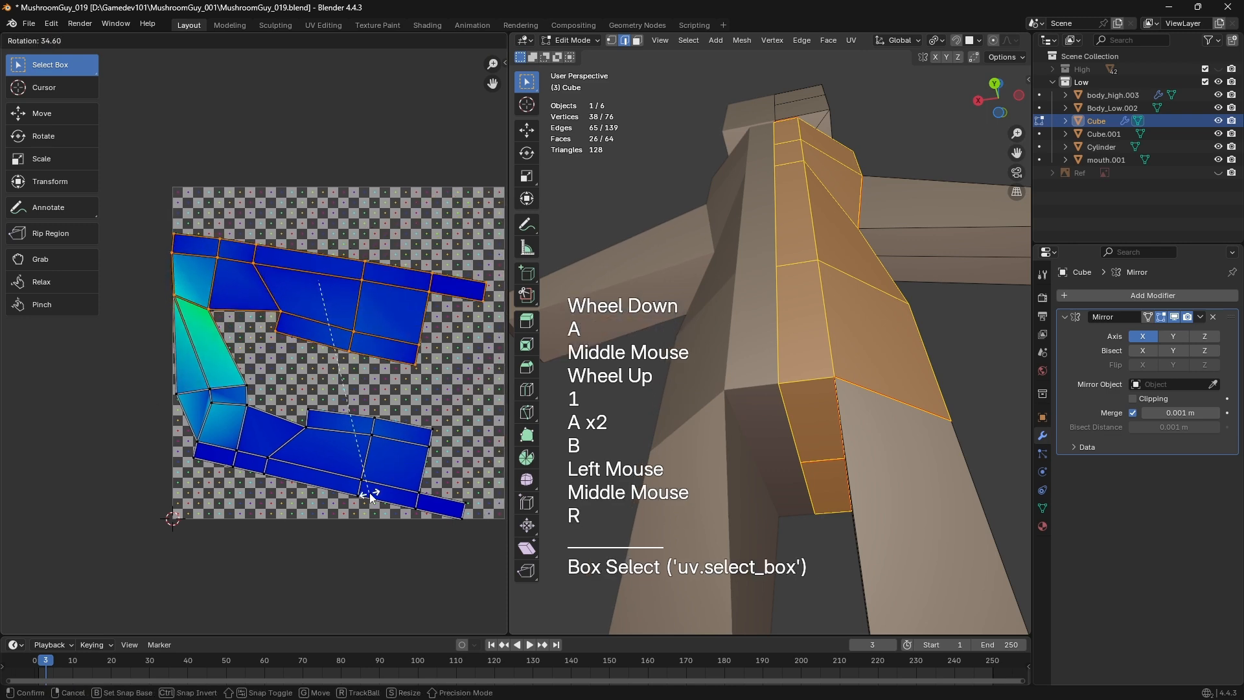
click(369, 496)
key(g)
click(420, 535)
middle_drag(420, 536, 390, 511)
key(g)
click(392, 431)
Box-select the whole torso UV island and rotate it until its long strips lie roughly horizontal
key(a)
key(a)
key(b)
drag(103, 184, 496, 549)
key(r)
click(611, 403)
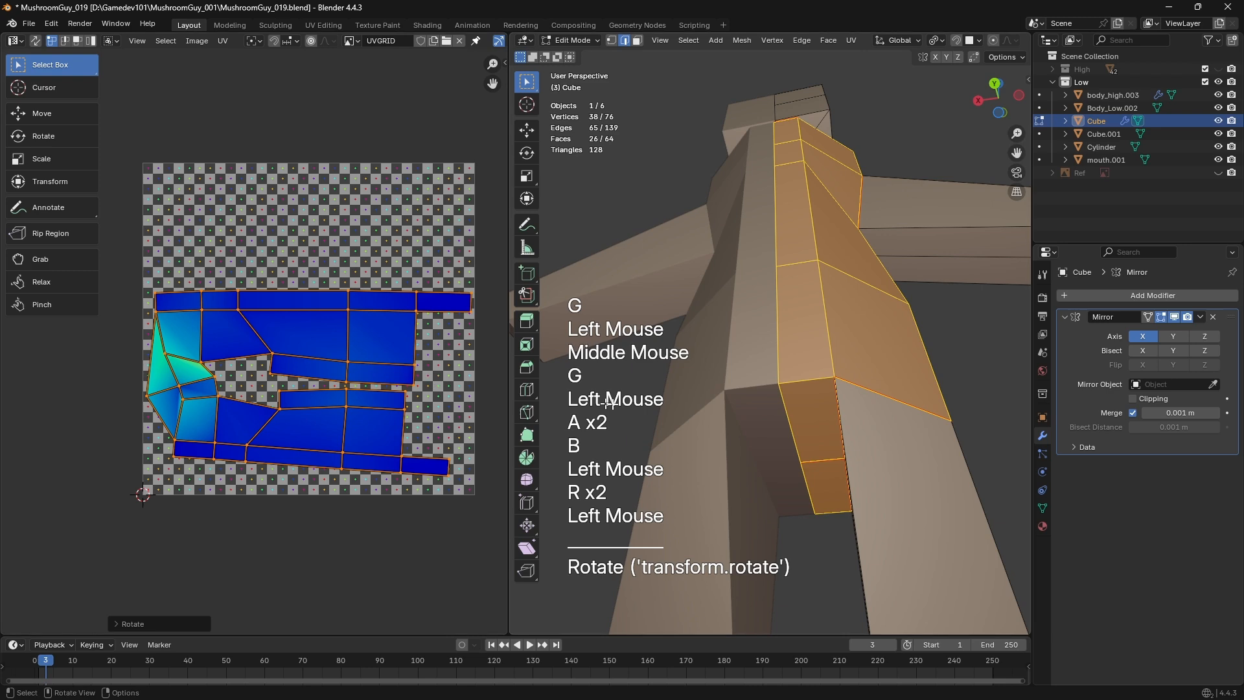
Clear the seam from the crotch edge, reselect the linked torso faces and unwrap them angle based
click(812, 456)
key(ctrl+e)
key(3)
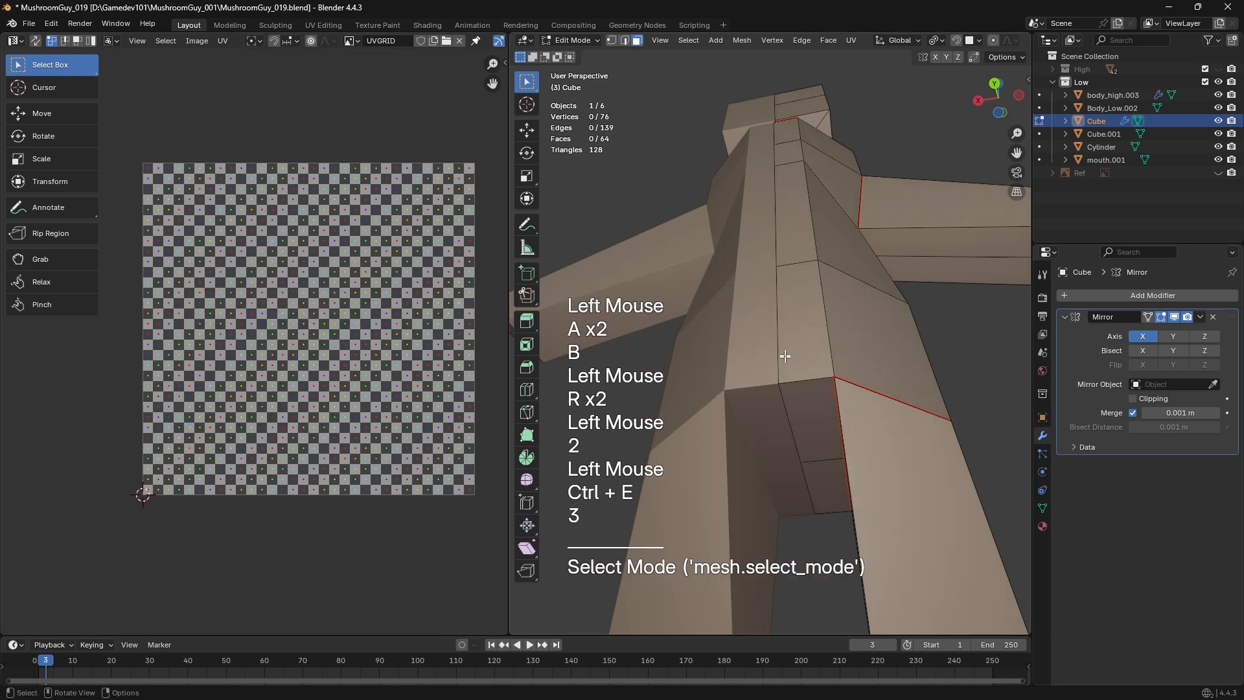
key(a)
key(a)
key(l)
key(u)
click(816, 300)
middle_drag(313, 350, 339, 342)
click(464, 389)
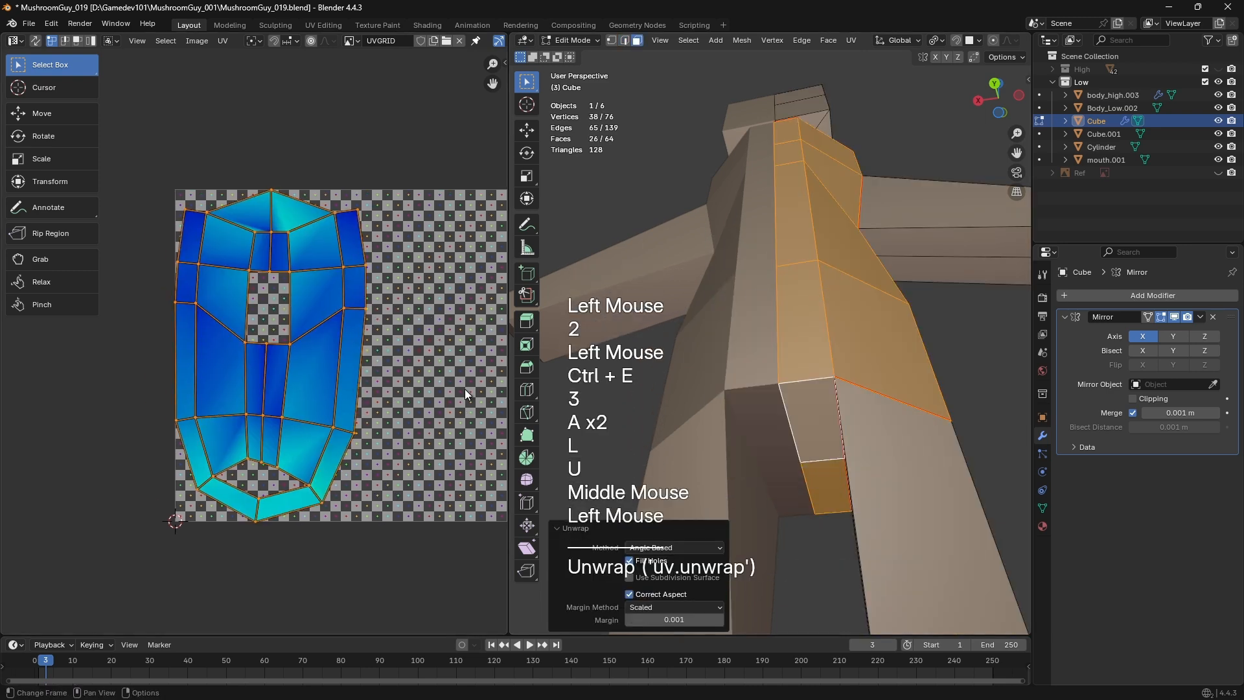
Check the whole mirrored body in object mode and return to editing the mesh
scroll(186, 539, up, 2)
drag(386, 639, 383, 632)
middle_click(827, 414)
key(Tab)
scroll(826, 434, down, 1)
middle_drag(827, 428, 814, 504)
key(Tab)
scroll(444, 387, down, 1)
Box-select the entire torso UV island, rotate it slightly so it stands upright and reposition it in the UV tile
key(a)
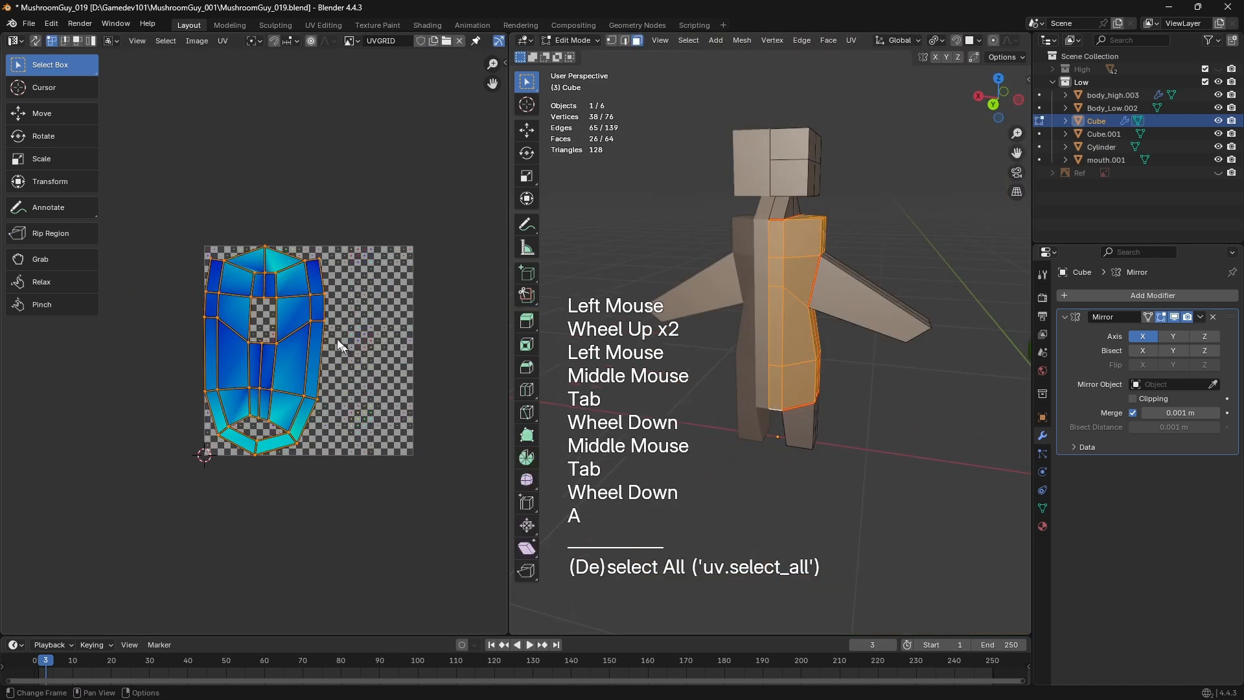
key(a)
key(b)
drag(180, 194, 383, 515)
scroll(433, 512, up, 1)
key(r)
click(407, 496)
key(g)
click(389, 462)
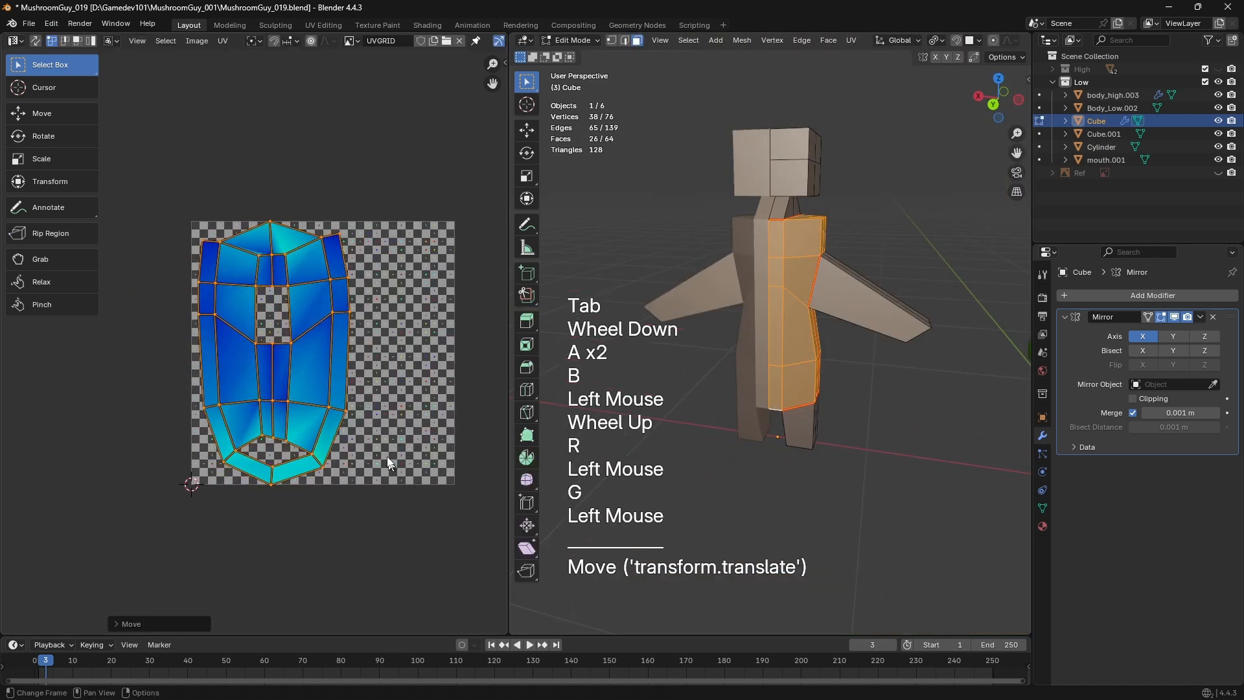
Rotate the torso UV island slightly again and move it toward the upper edge of the UV tile
click(170, 183)
key(r)
click(389, 566)
key(g)
click(398, 563)
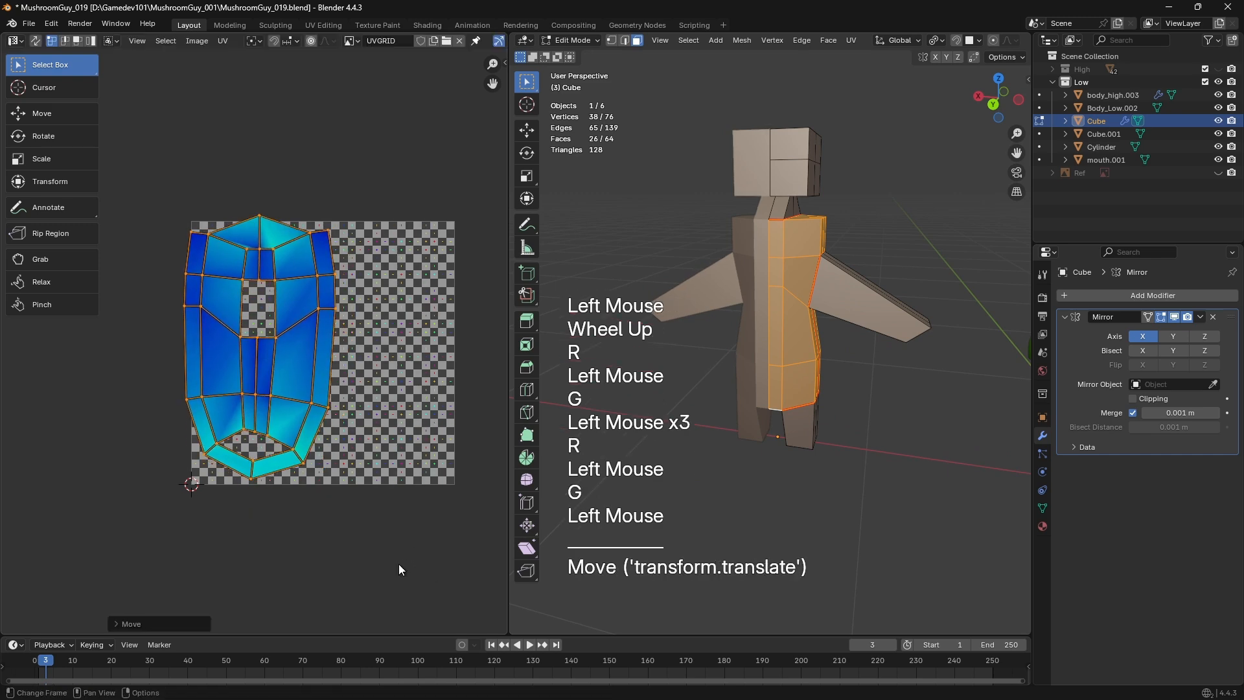
Undo the last UV island edit and view the torso from other angles
middle_drag(956, 351, 858, 368)
key(ctrl+z)
scroll(855, 371, up, 2)
shift+middle_drag(858, 368, 880, 364)
shift+middle_drag(880, 365, 921, 356)
mouse_move(921, 356)
middle_down()
mouse_move(933, 354)
mouse_move(920, 357)
middle_up()
scroll(921, 356, down, 2)
Leave mesh editing, add a cube, scale it down and narrow it horizontally into a tall block
key(Tab)
middle_drag(920, 356, 875, 308)
key(shift+a)
mouse_move(875, 309)
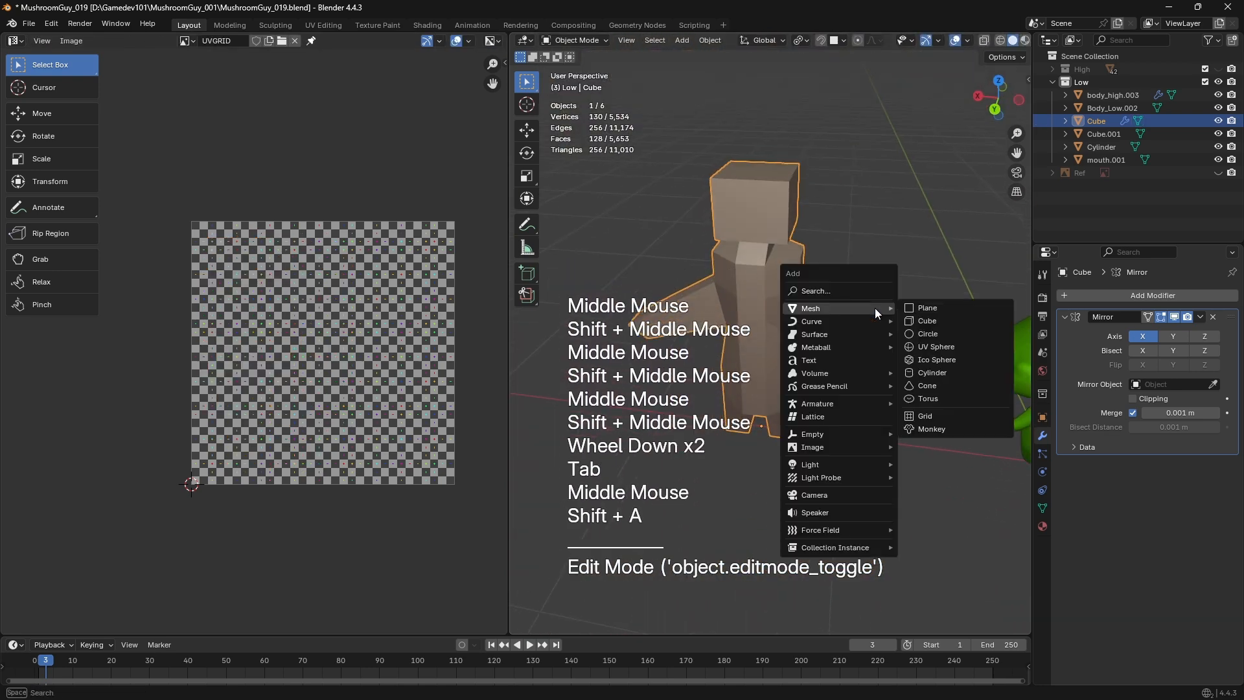
click(935, 320)
key(s)
click(881, 345)
scroll(882, 345, down, 1)
key(s)
key(shift+z)
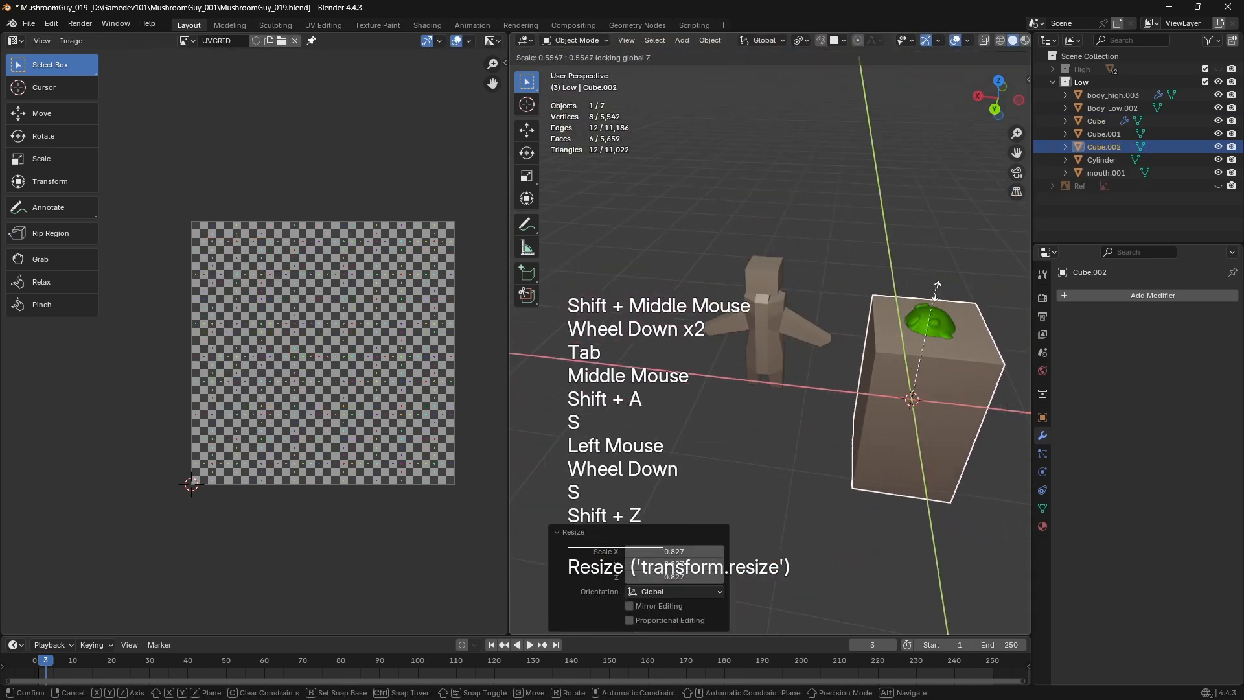
click(932, 350)
Move the tall block horizontally away from the mushroom and delete it
key(g)
key(shift+z)
click(845, 308)
key(x)
Add a cylinder, move it horizontally over the blocky character and resize it horizontally without changing its height
key(shift+a)
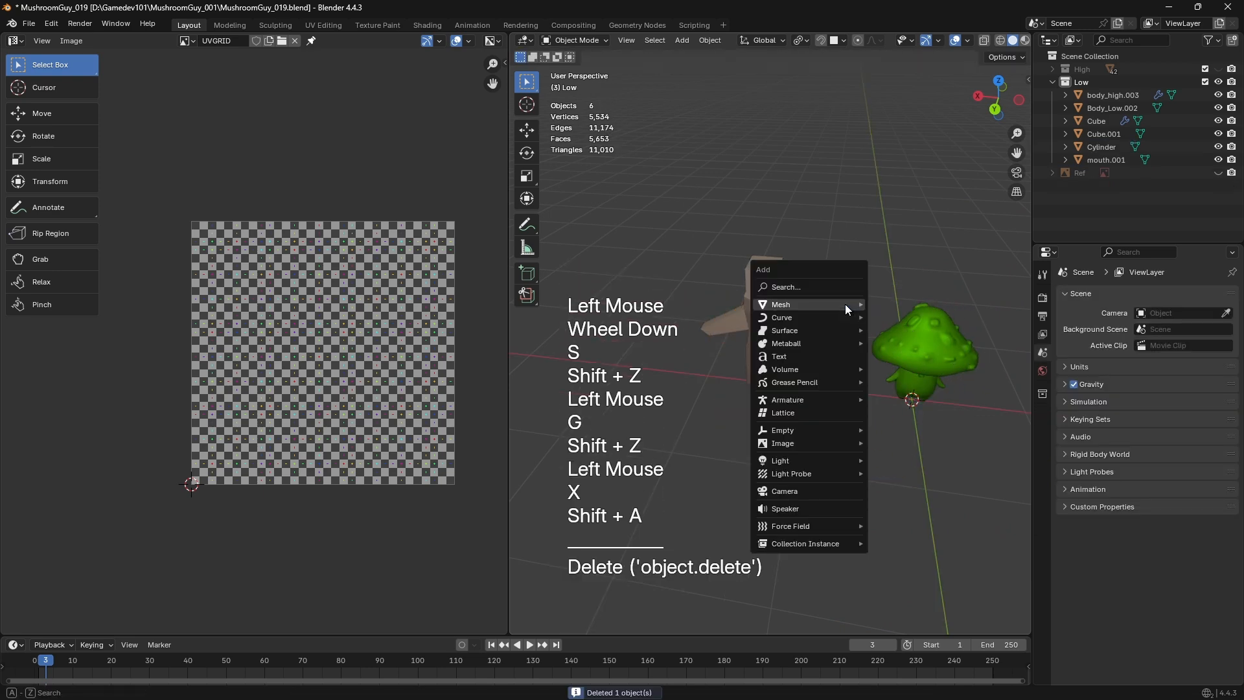
mouse_move(845, 304)
click(902, 368)
key(g)
key(shift+z)
click(892, 502)
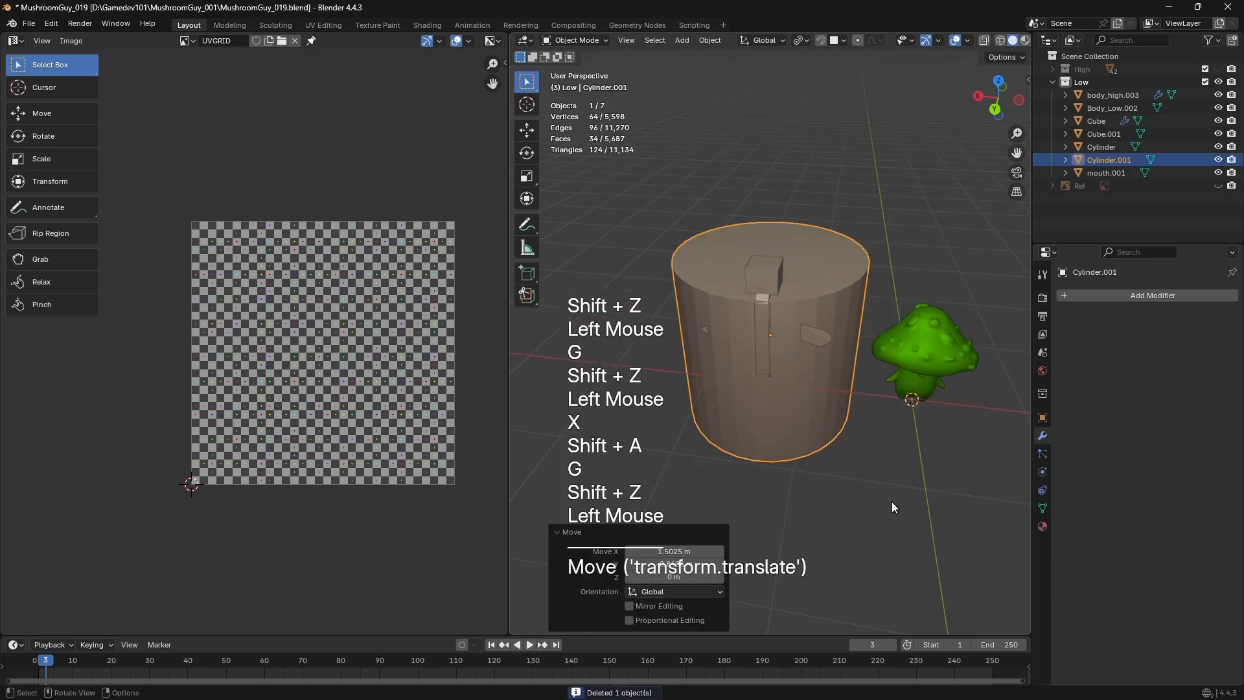
key(s)
key(shift+z)
click(790, 378)
key(g)
click(823, 399)
Shorten the cylinder along Z and reposition it around the character's torso
middle_drag(823, 400, 749, 300)
key(g)
click(842, 239)
key(s)
key(z)
click(792, 261)
scroll(865, 267, up, 1)
key(g)
click(913, 267)
key(s)
key(z)
click(876, 275)
scroll(749, 299, up, 1)
key(g)
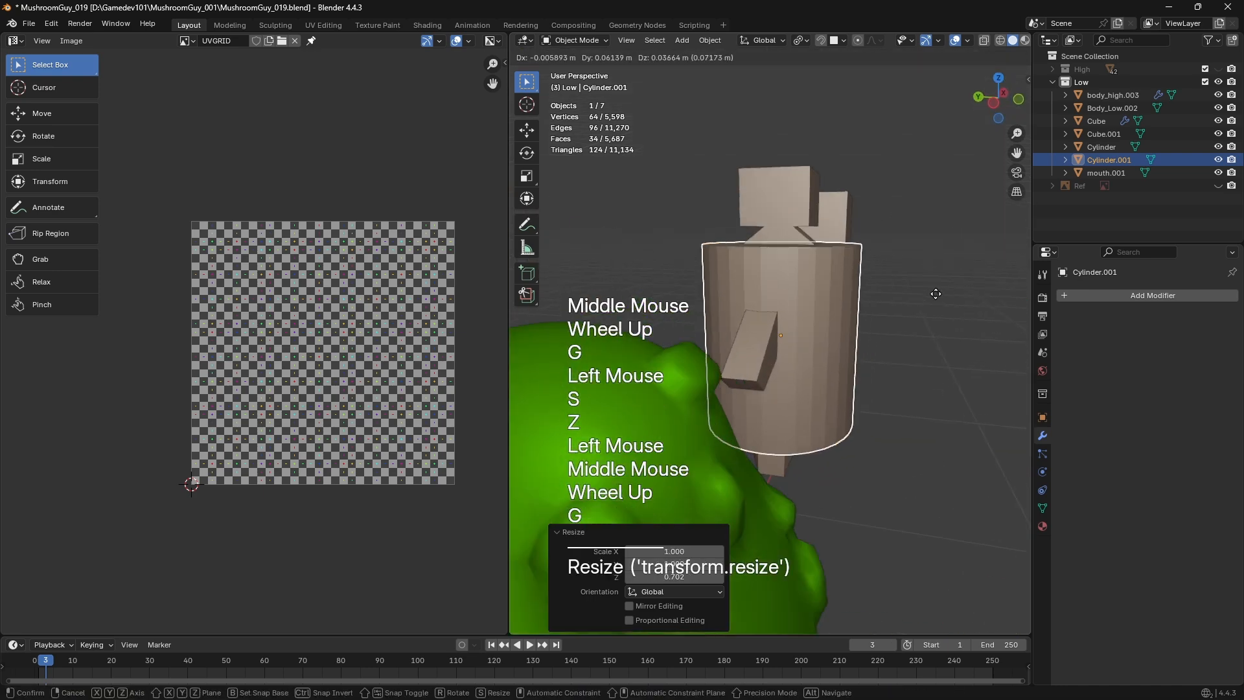
click(990, 303)
Scale the cylinder horizontally once more and delete it
key(s)
key(shift+z)
click(894, 298)
key(x)
Resume editing the blocky body and select the two vertical side edges of the torso below the arm
click(775, 328)
scroll(774, 328, up, 2)
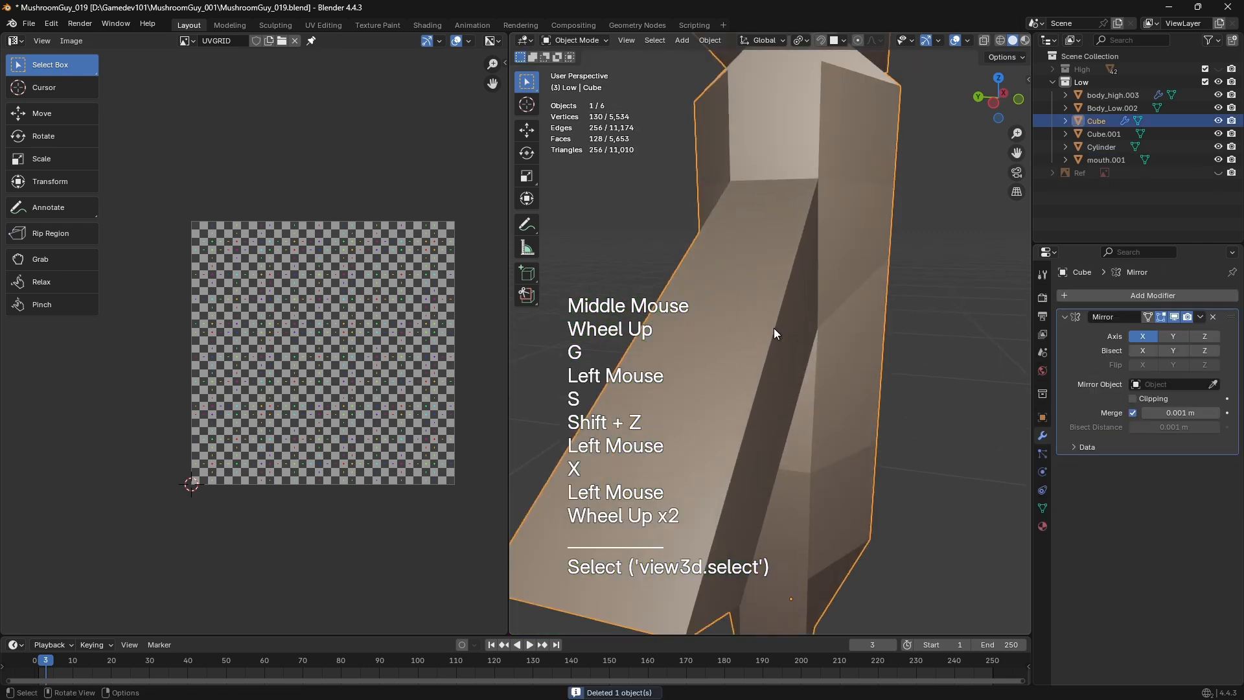
key(Tab)
middle_drag(774, 328, 797, 304)
mouse_move(797, 304)
shift+middle_down()
mouse_move(813, 288)
mouse_move(802, 322)
shift+middle_up()
middle_drag(803, 323, 808, 343)
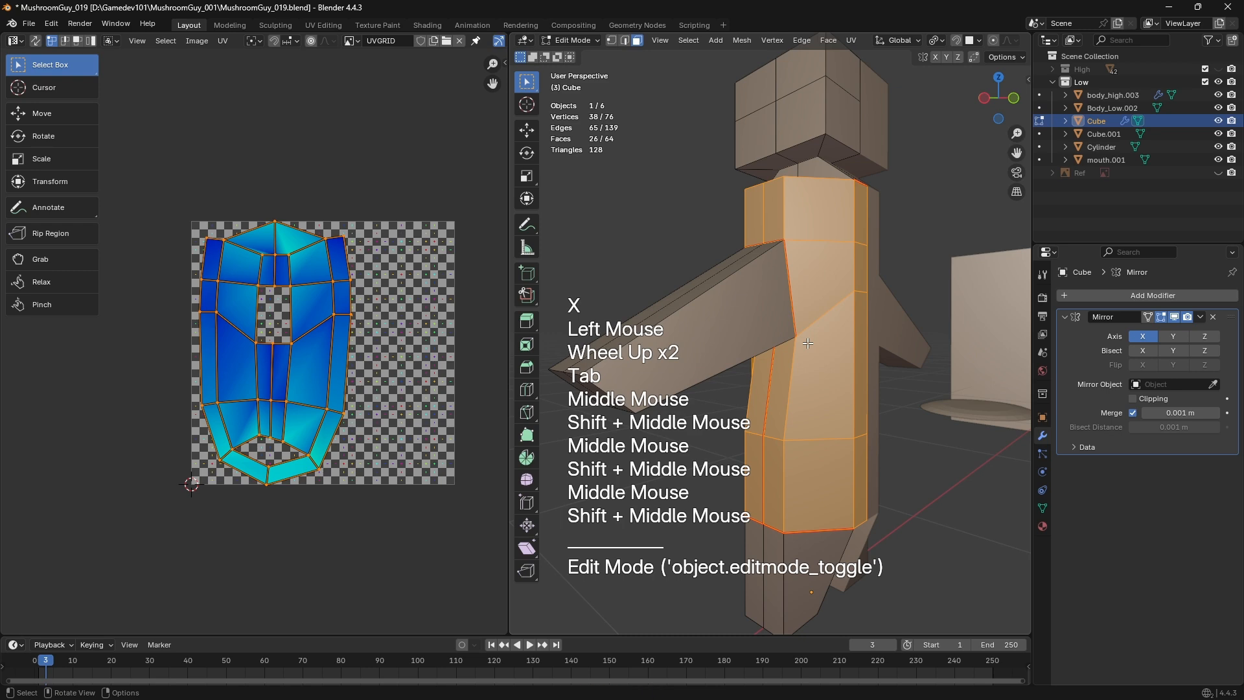
middle_drag(840, 392, 891, 414)
shift+middle_drag(891, 414, 816, 311)
key(2)
click(778, 319)
shift+click(783, 418)
middle_drag(784, 424, 804, 407)
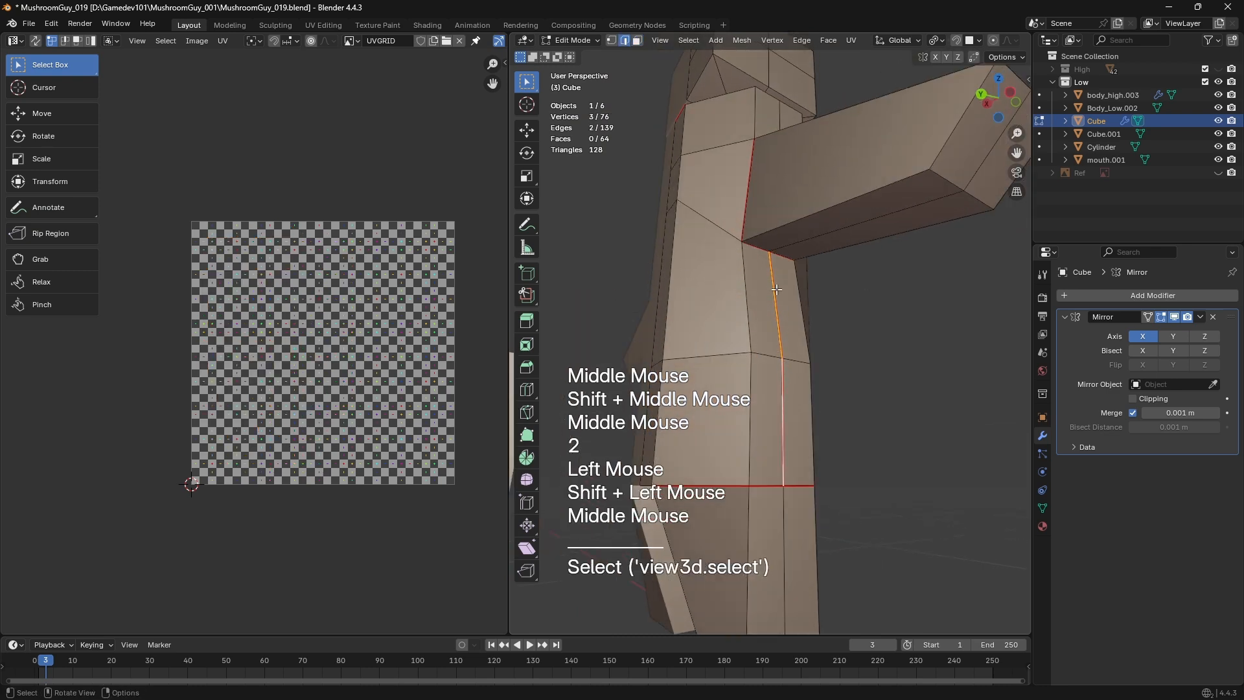
In wireframe back view, box-select the underarm vertices and move them upward to narrow the arm's base
shift+middle_drag(764, 496, 895, 379)
scroll(791, 467, down, 1)
key(z)
shift+middle_drag(781, 366, 803, 370)
scroll(797, 350, up, 2)
key(1)
key(a)
key(a)
key(b)
drag(736, 258, 804, 307)
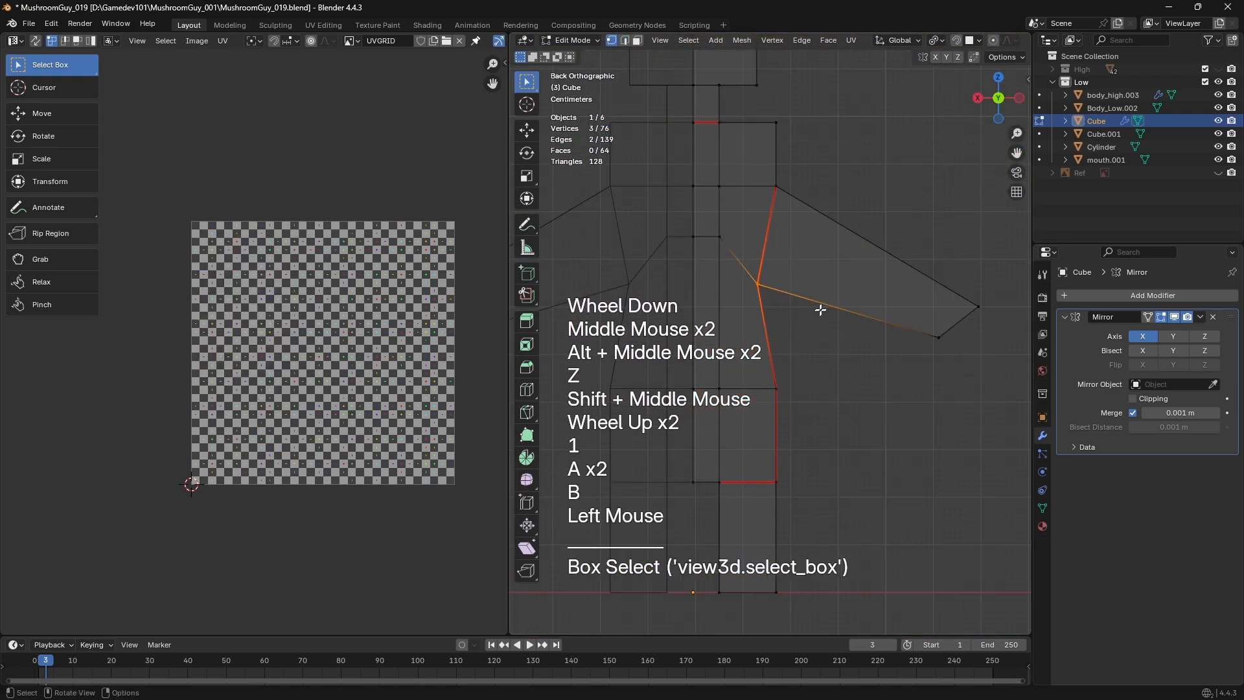
key(g)
click(842, 267)
Box-select the vertices at the end of the arm and check the adjusted arm shape in object mode
key(a)
key(a)
key(b)
drag(855, 266, 816, 324)
shift+middle_drag(817, 324, 849, 323)
scroll(836, 305, down, 2)
key(Tab)
scroll(849, 323, up, 1)
scroll(849, 322, up, 1)
key(Tab)
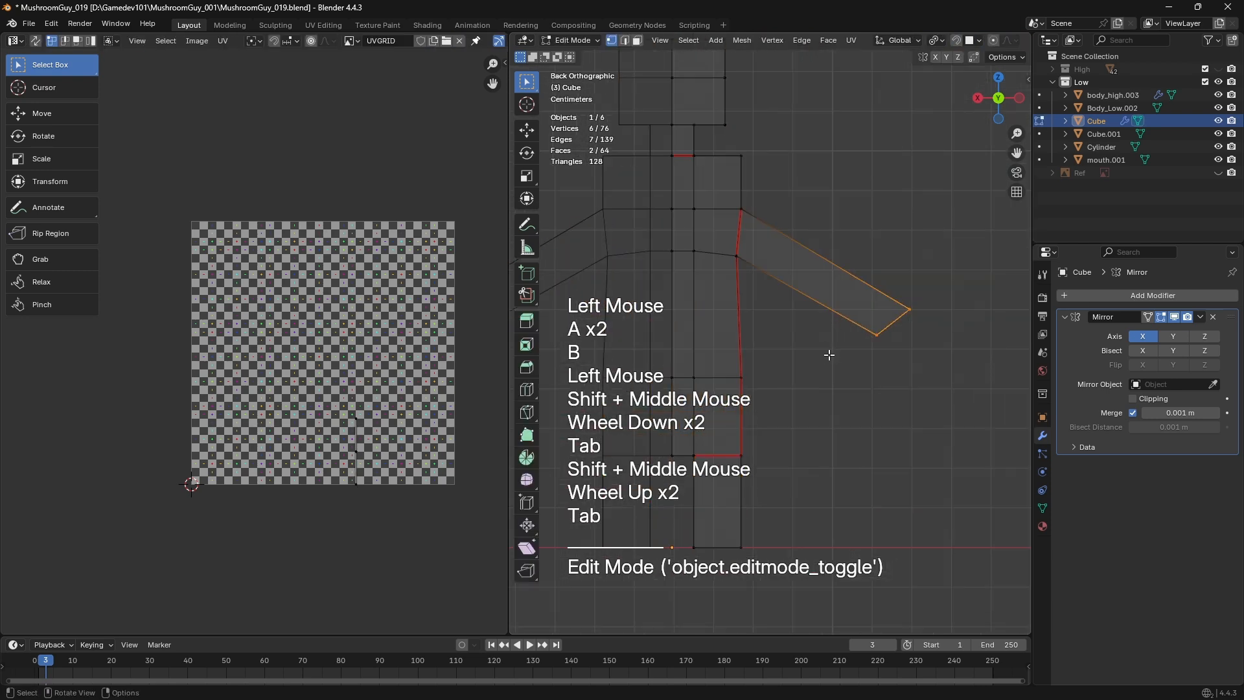
scroll(842, 307, up, 1)
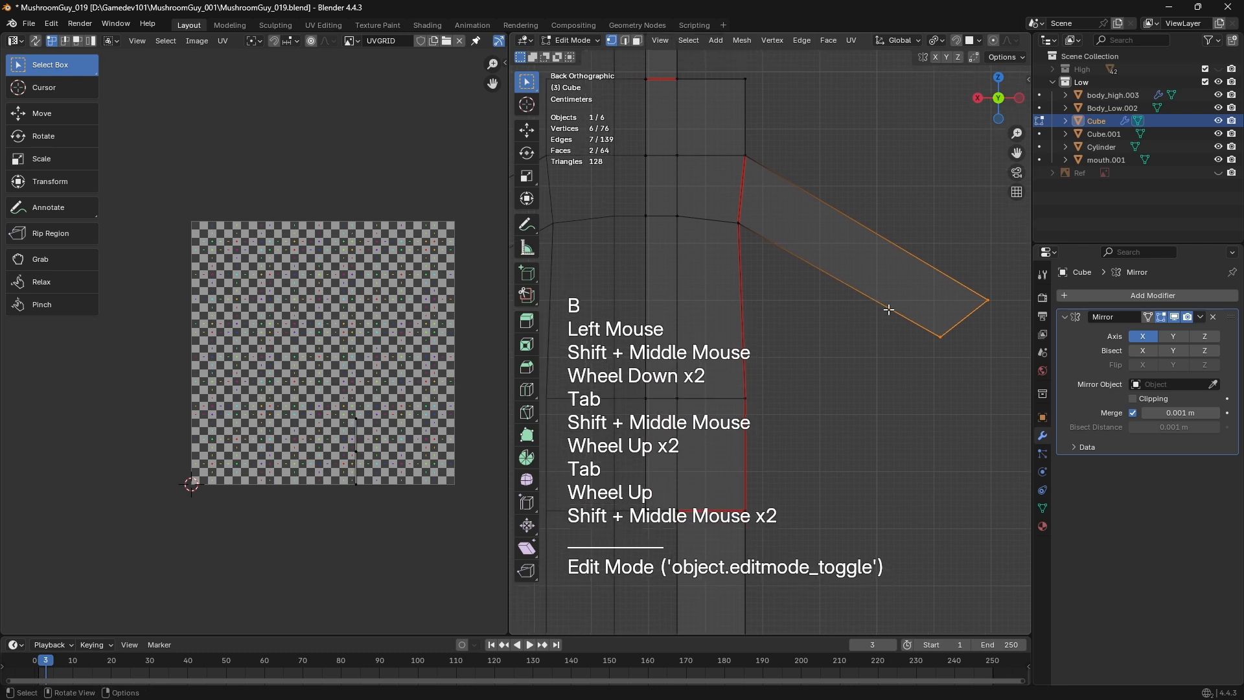
Return to solid shading and select the ring of edges where the arm joins the torso
key(z)
mouse_move(889, 310)
middle_down()
mouse_move(808, 314)
mouse_move(749, 191)
mouse_move(751, 154)
mouse_move(780, 227)
middle_up()
key(2)
shift+click(751, 155)
middle_drag(779, 270, 818, 282)
shift+click(756, 269)
middle_drag(818, 282, 754, 243)
shift+middle_drag(755, 242, 693, 227)
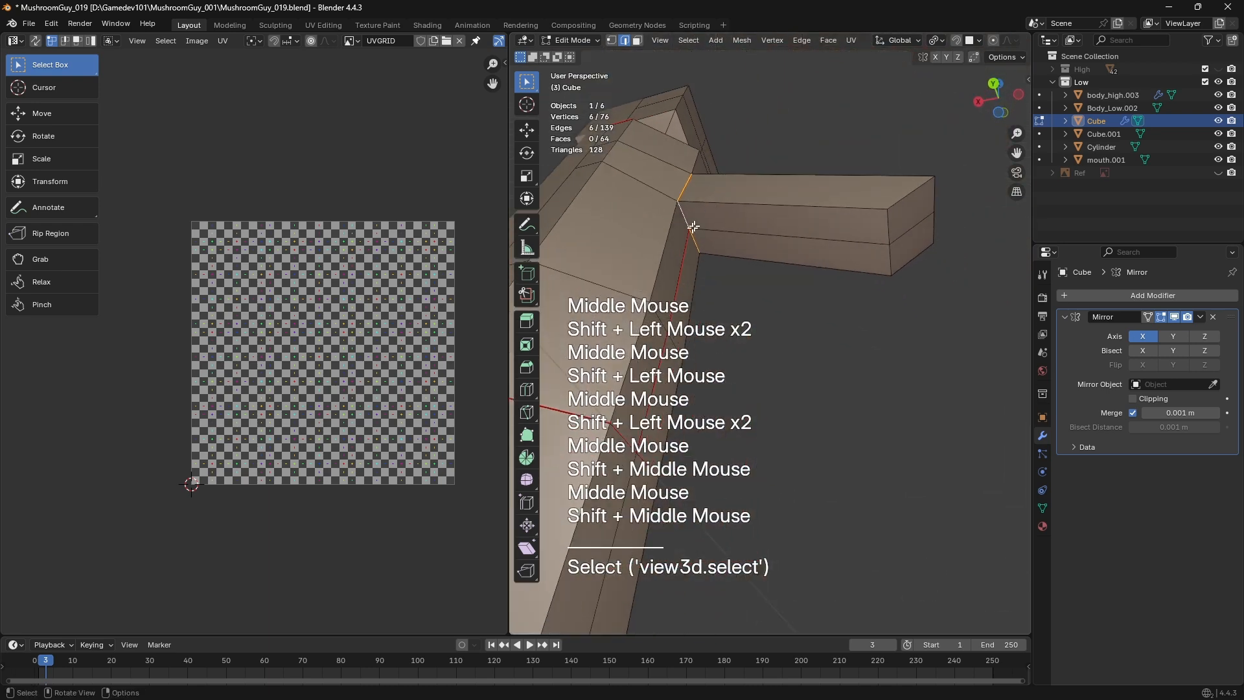
Select a continuous edge chain from the torso side along the arm's underside, across its end and along its top
shift+click(903, 252)
key(ctrl+z)
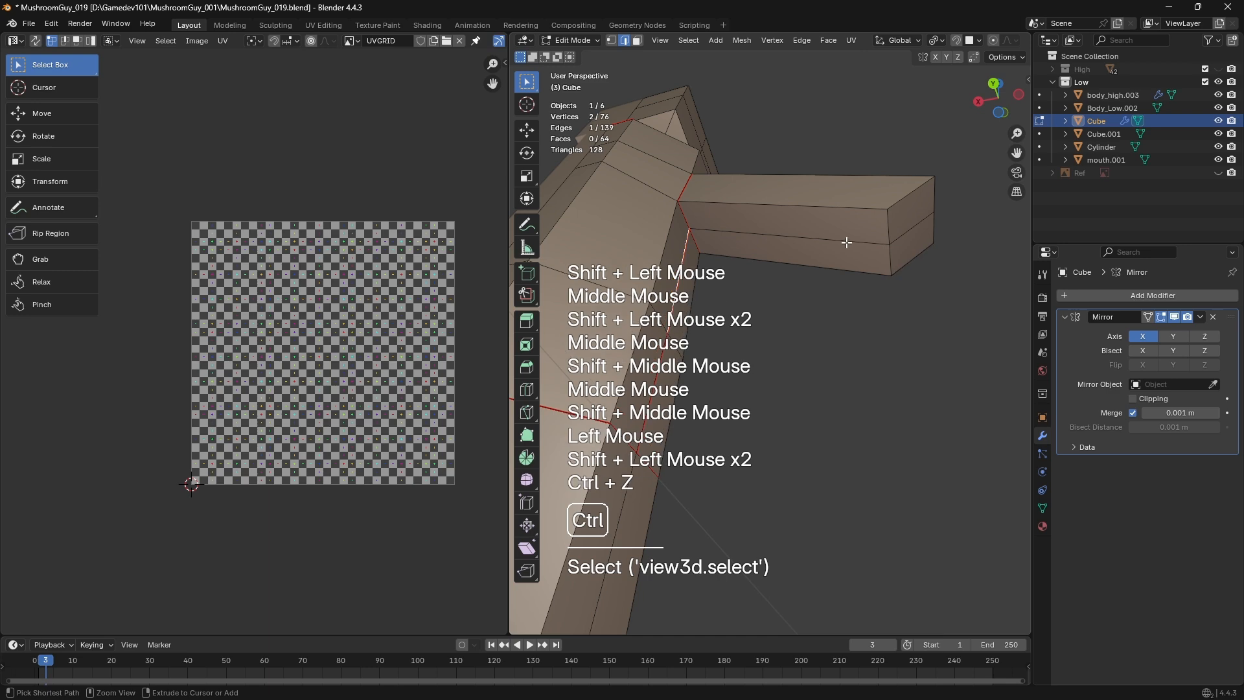
shift+click(844, 244)
shift+click(843, 243)
middle_drag(843, 244, 836, 272)
shift+click(865, 253)
middle_drag(835, 273, 771, 320)
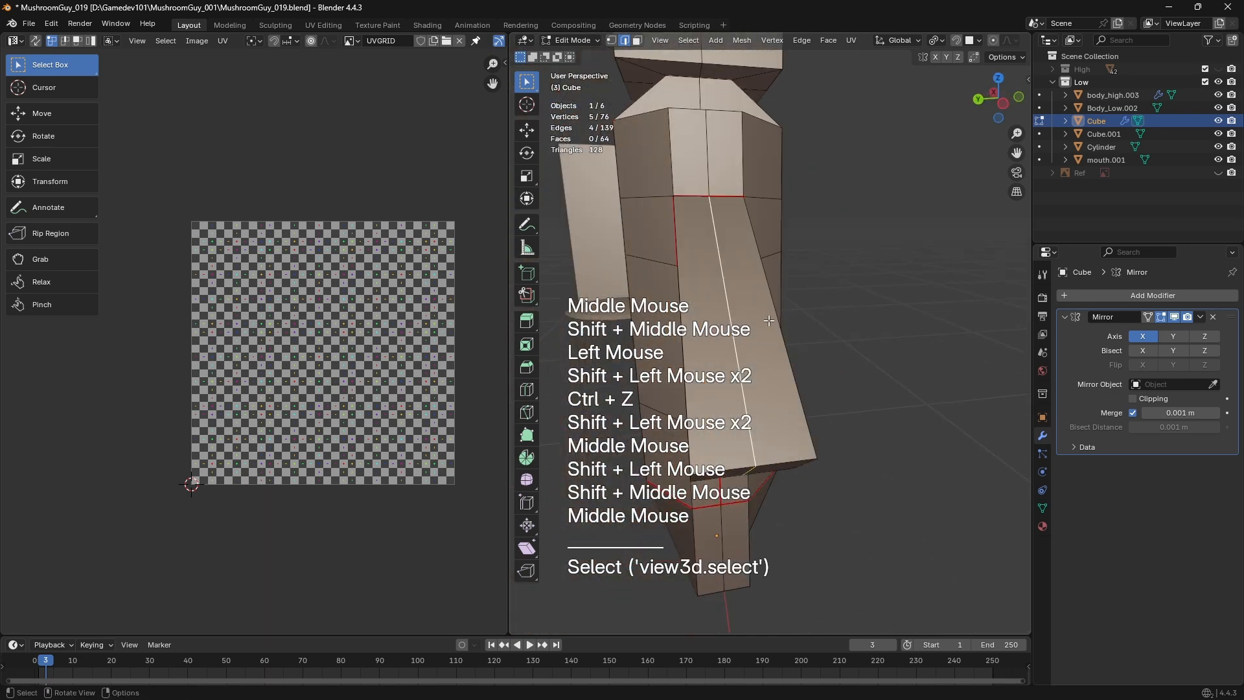
Inspect the selected torso-side and arm edges from several angles in wireframe and solid shading
middle_drag(648, 232, 713, 272)
key(z)
middle_drag(713, 272, 761, 302)
key(1)
scroll(745, 291, down, 1)
scroll(761, 302, up, 1)
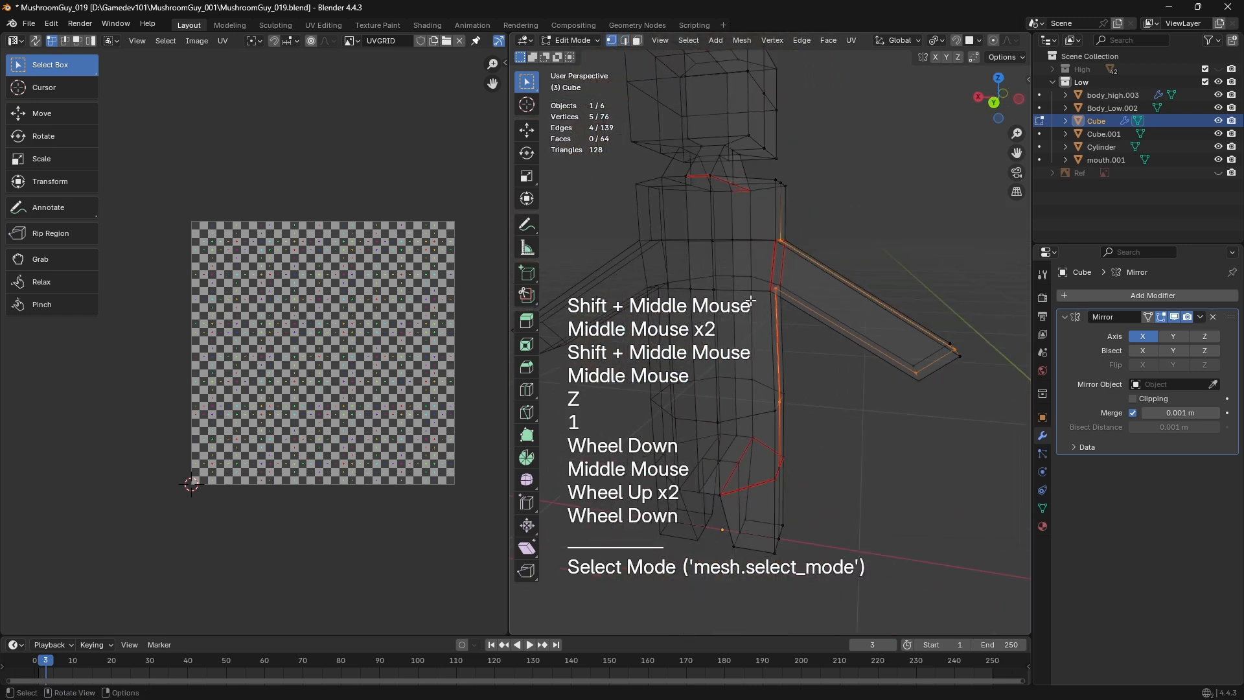
middle_drag(753, 294, 810, 304)
key(z)
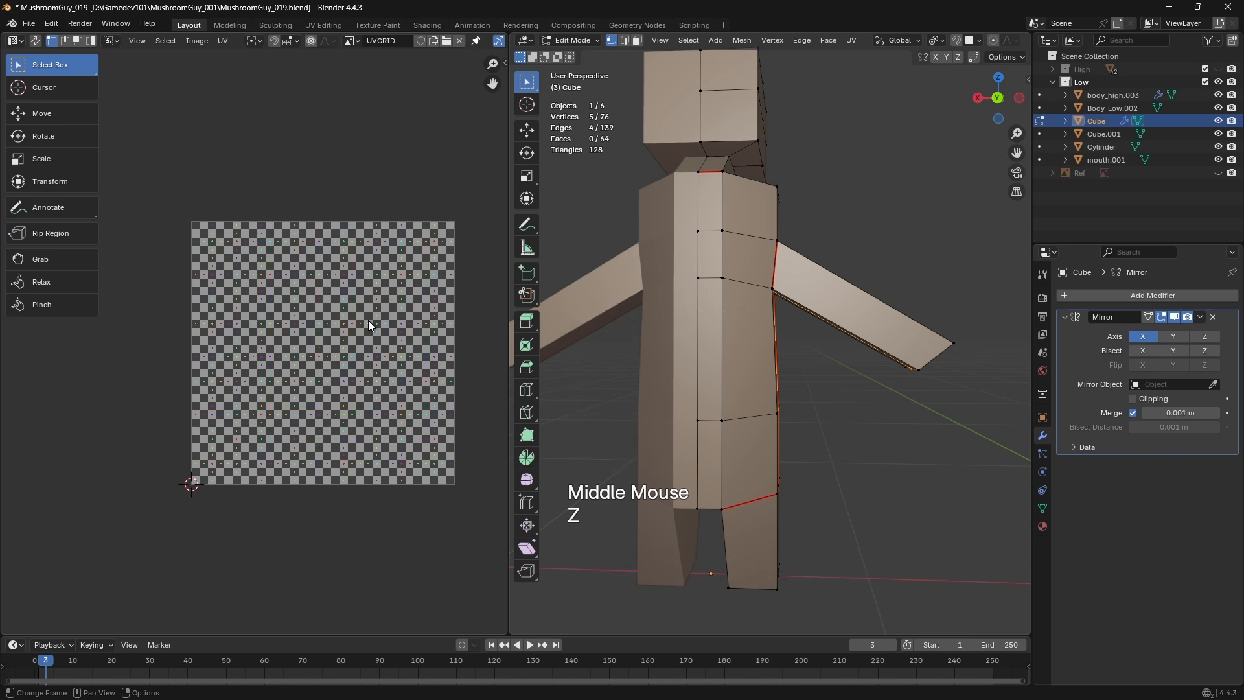
Select the leg's outer side edge together with the middle edge across its sole and up its inner side
middle_drag(745, 383, 774, 392)
shift+middle_drag(769, 459, 849, 382)
middle_drag(849, 382, 755, 276)
mouse_move(755, 275)
middle_down()
mouse_move(745, 263)
mouse_move(771, 279)
middle_up()
scroll(771, 278, up, 1)
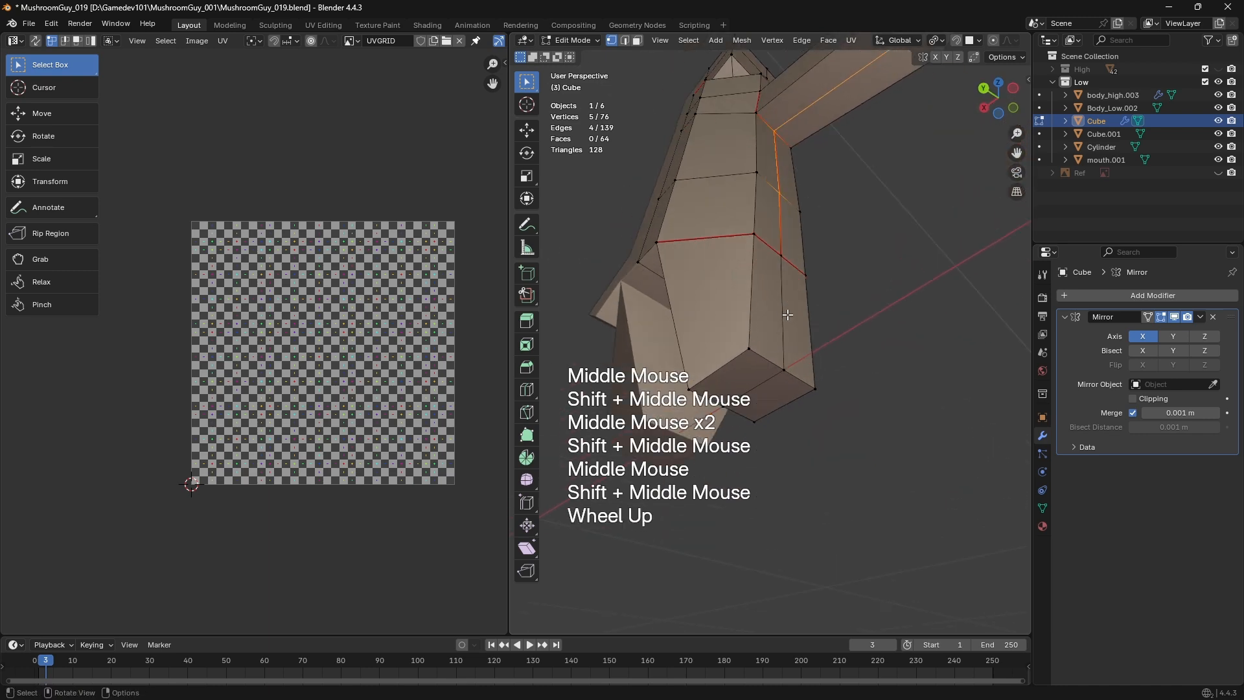
key(2)
click(787, 292)
key(KP_Decimal)
scroll(812, 317, down, 2)
middle_drag(812, 316, 798, 337)
middle_drag(797, 337, 775, 358)
scroll(778, 362, up, 1)
shift+click(746, 405)
shift+click(791, 411)
middle_drag(708, 395, 843, 350)
scroll(925, 330, down, 1)
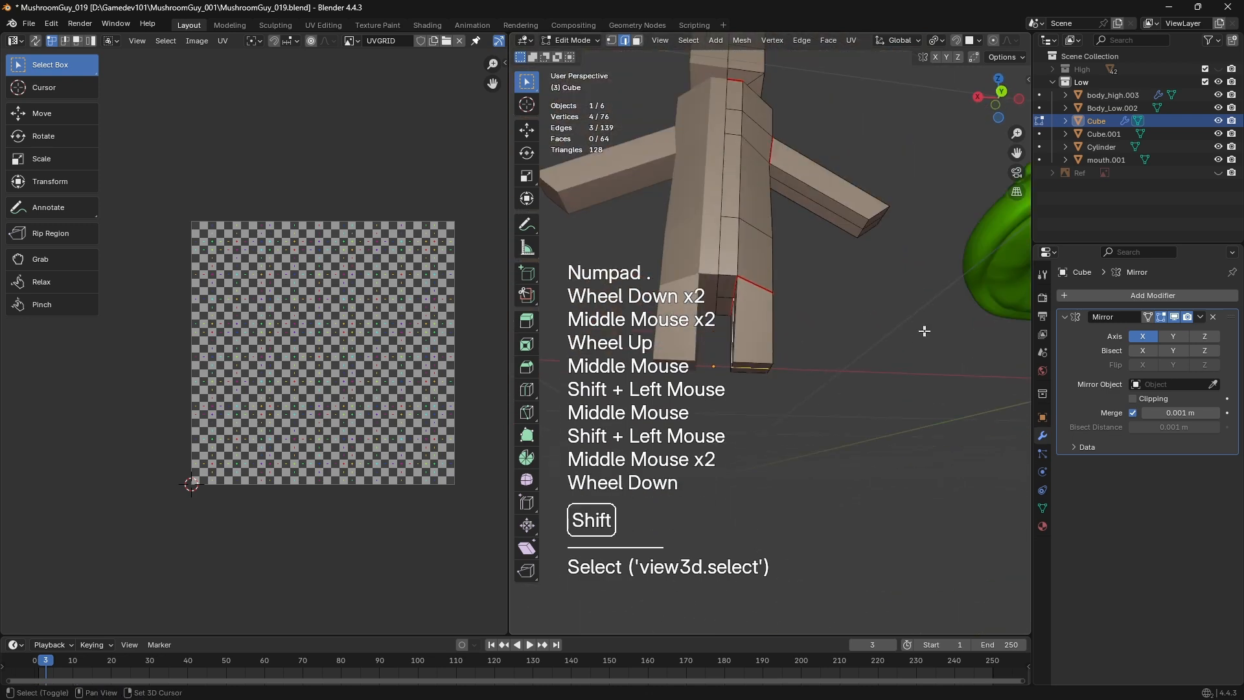
Leave editing the body, add a cube and narrow it horizontally into a tall block
shift+middle_drag(925, 330, 842, 363)
scroll(842, 362, down, 1)
middle_drag(842, 363, 908, 343)
key(Tab)
scroll(928, 340, down, 1)
click(972, 342)
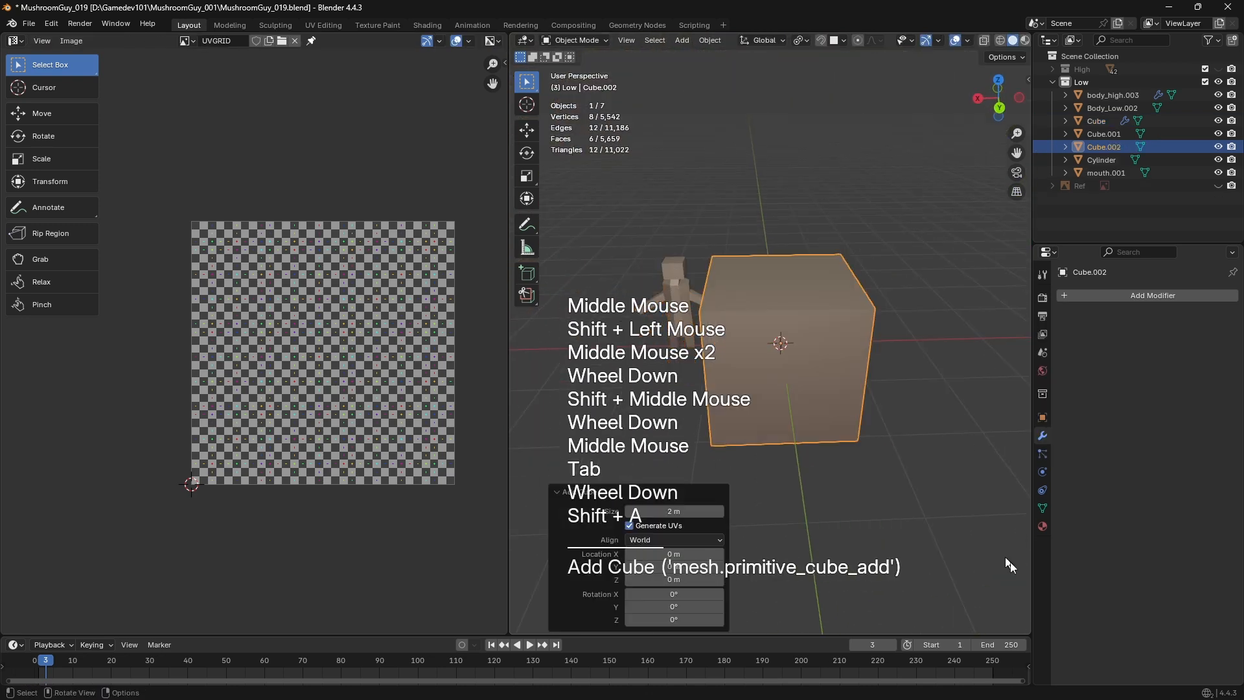
key(s)
key(shift+z)
click(821, 381)
Add one centred vertical loop cut that splits the tall block in half
key(Tab)
key(ctrl+r)
click(772, 245)
click(772, 245)
Mark the block's middle edge loop as a seam and unwrap the entire block
scroll(878, 446, up, 2)
key(ctrl+e)
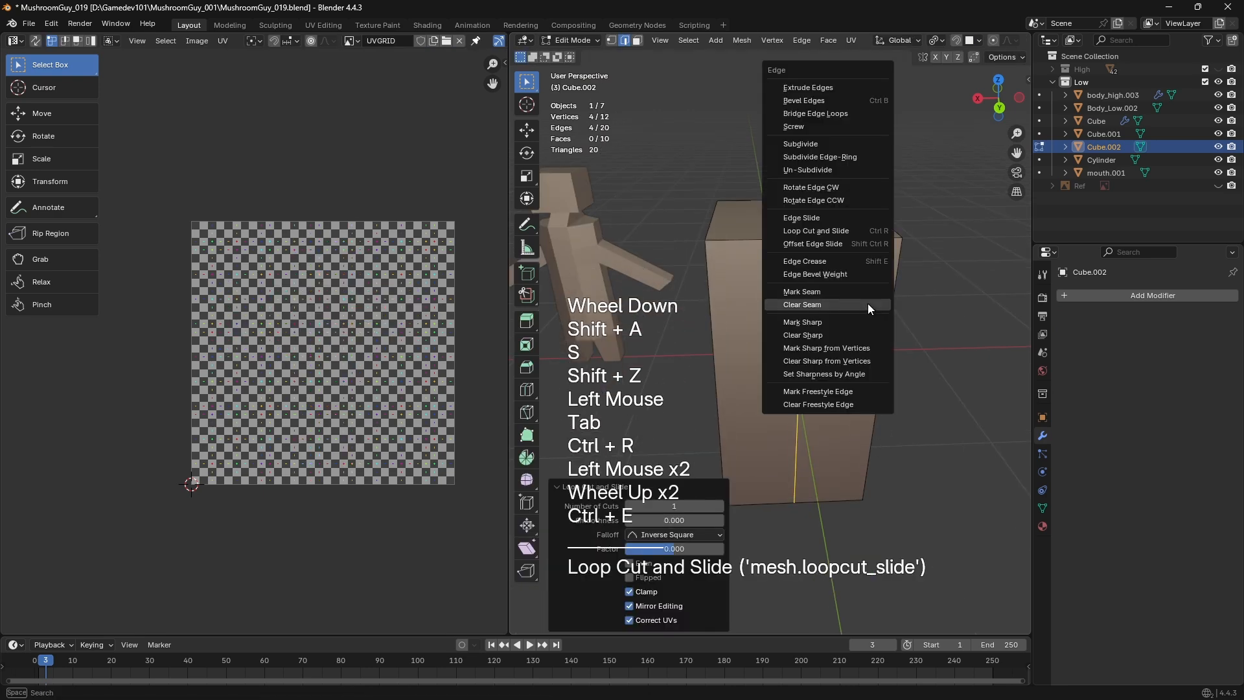
click(868, 302)
key(ctrl+z)
key(ctrl+e)
click(841, 279)
middle_drag(841, 279, 790, 316)
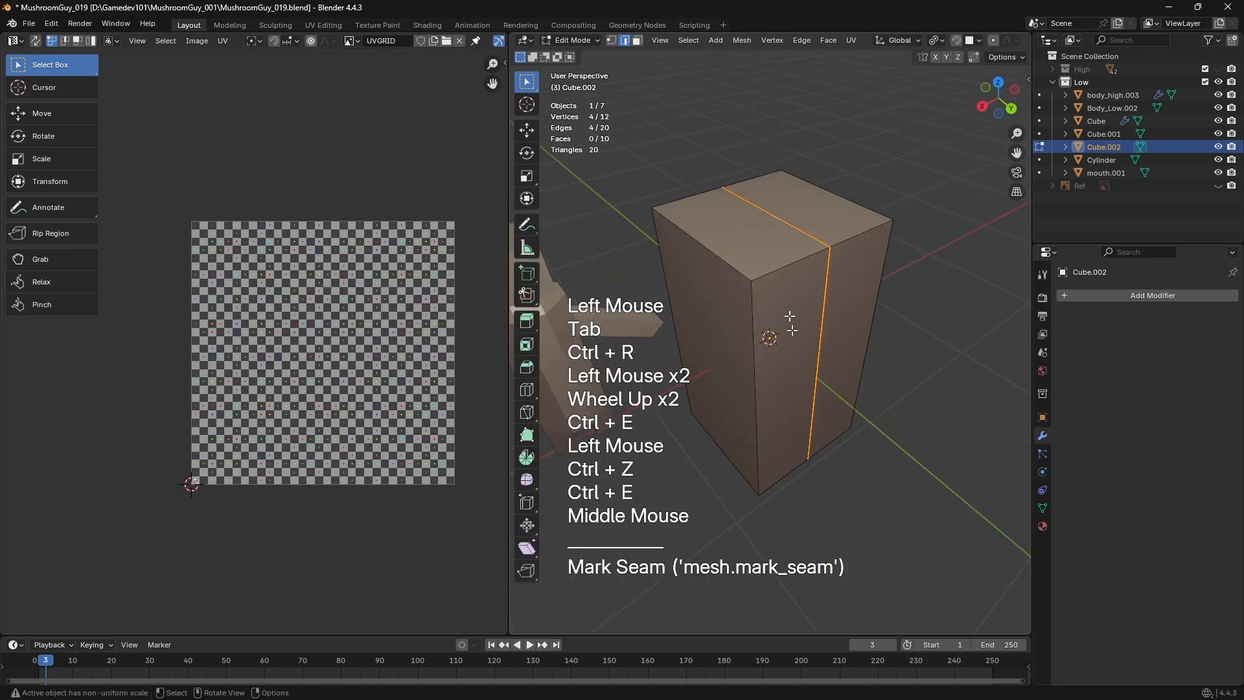
key(a)
key(u)
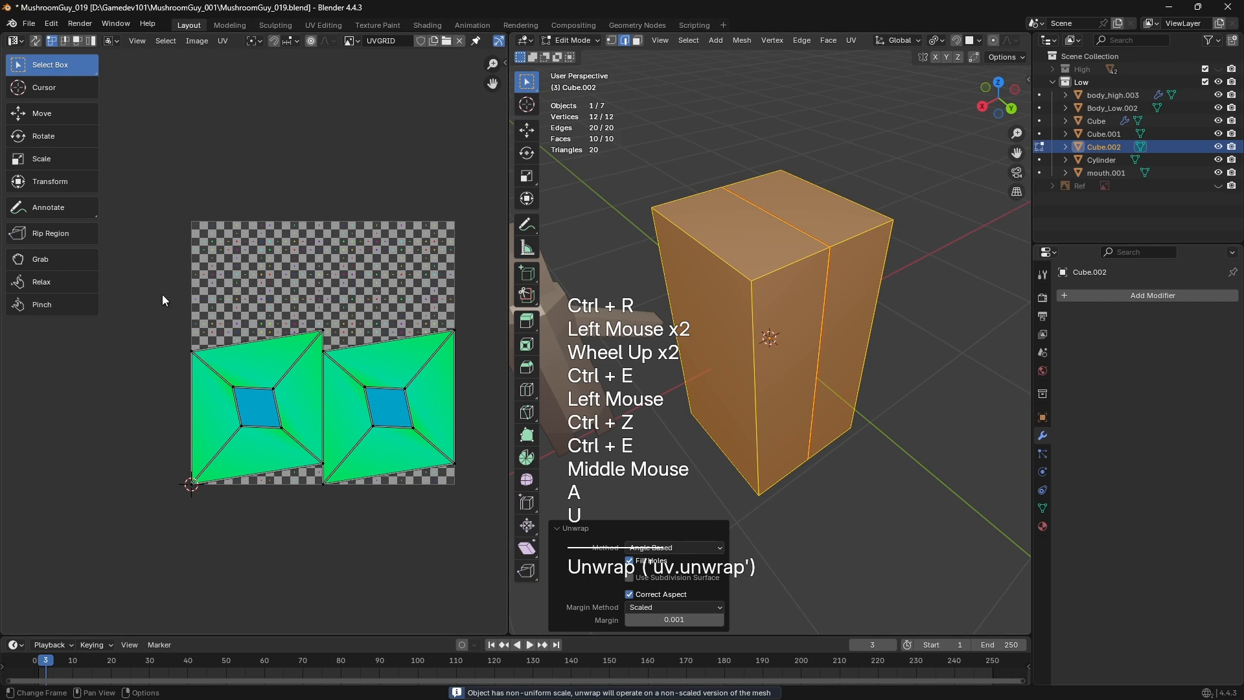
Select all the block's UVs, then switch mesh editing from the block to the character body
drag(164, 279, 471, 547)
shift+middle_drag(745, 389, 800, 228)
key(x)
scroll(695, 333, up, 2)
key(Tab)
click(712, 318)
scroll(712, 319, up, 2)
key(Tab)
Move two corner vertices of the leg's sole within the horizontal plane to reshape the foot outline
click(781, 376)
middle_drag(781, 376, 772, 270)
scroll(739, 341, up, 2)
shift+click(632, 347)
shift+click(693, 379)
key(1)
click(743, 337)
key(g)
key(shift+z)
click(779, 363)
click(788, 333)
key(g)
key(shift+z)
click(787, 312)
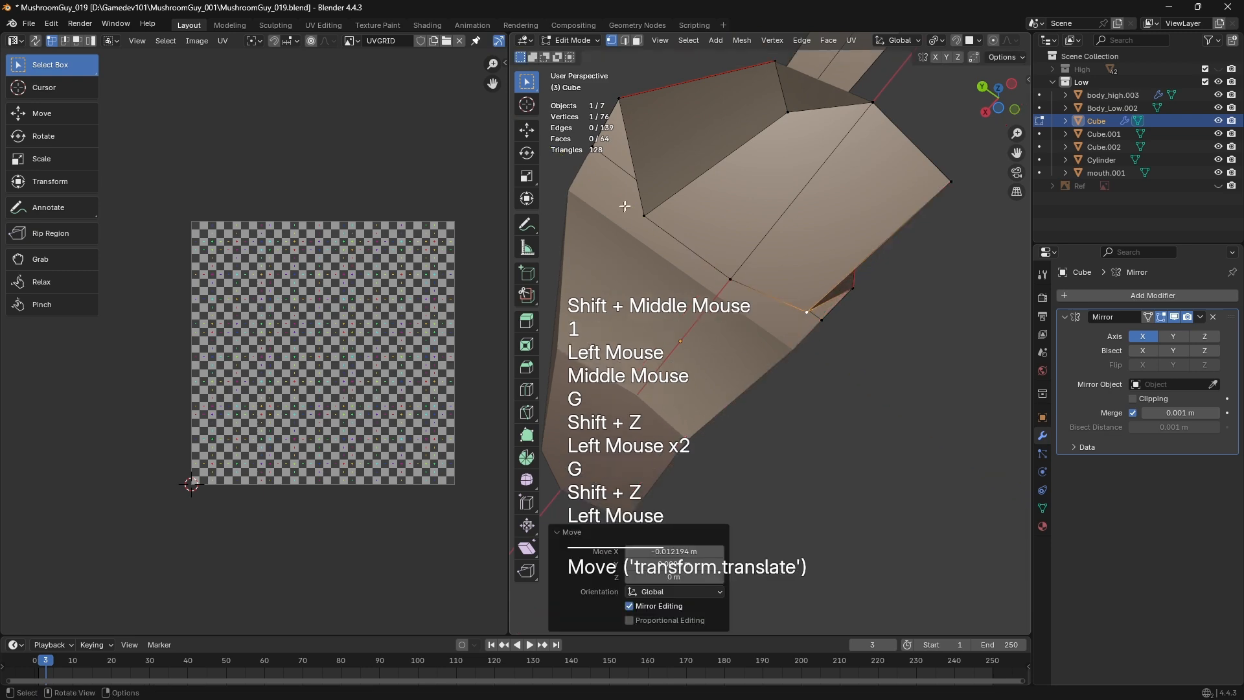
Pull the two protruding corner vertices of the sole inward, keeping their height locked
click(642, 214)
key(g)
key(shift+z)
click(706, 205)
click(949, 184)
key(g)
key(shift+z)
click(950, 184)
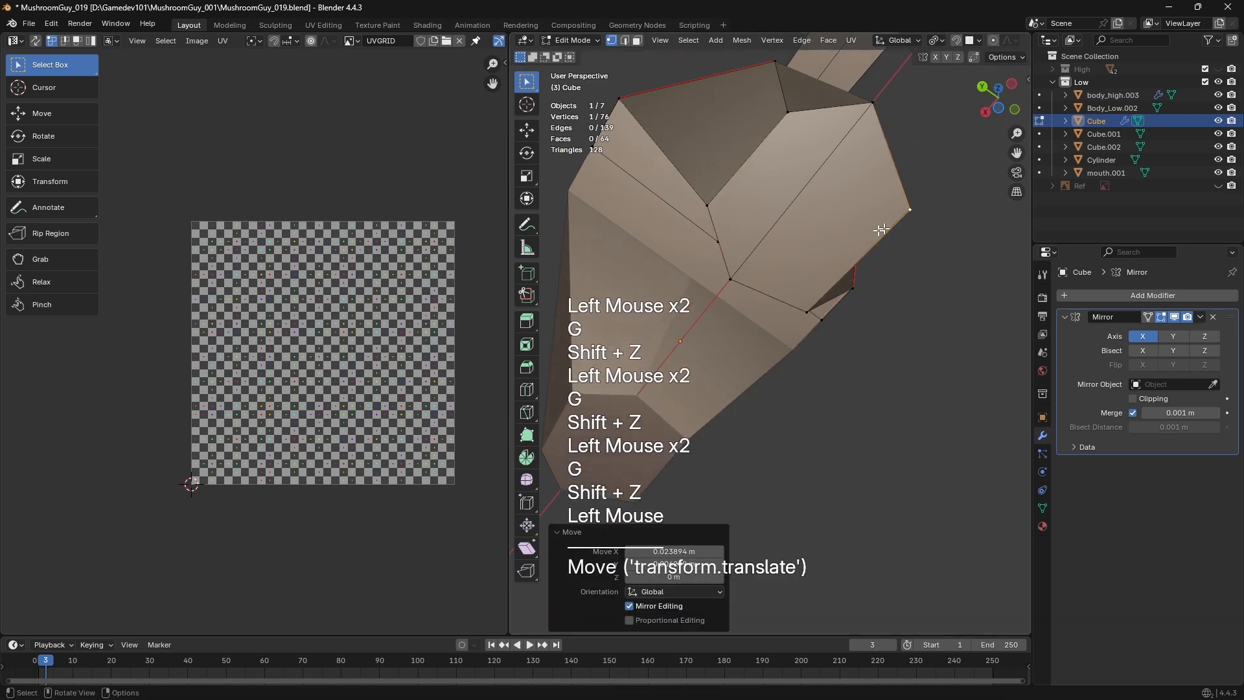
Select the edges around the perimeter of the leg's sole and mark them as a seam
scroll(842, 259, down, 1)
middle_drag(842, 259, 764, 376)
key(3)
scroll(764, 376, up, 2)
key(2)
click(742, 421)
shift+click(664, 454)
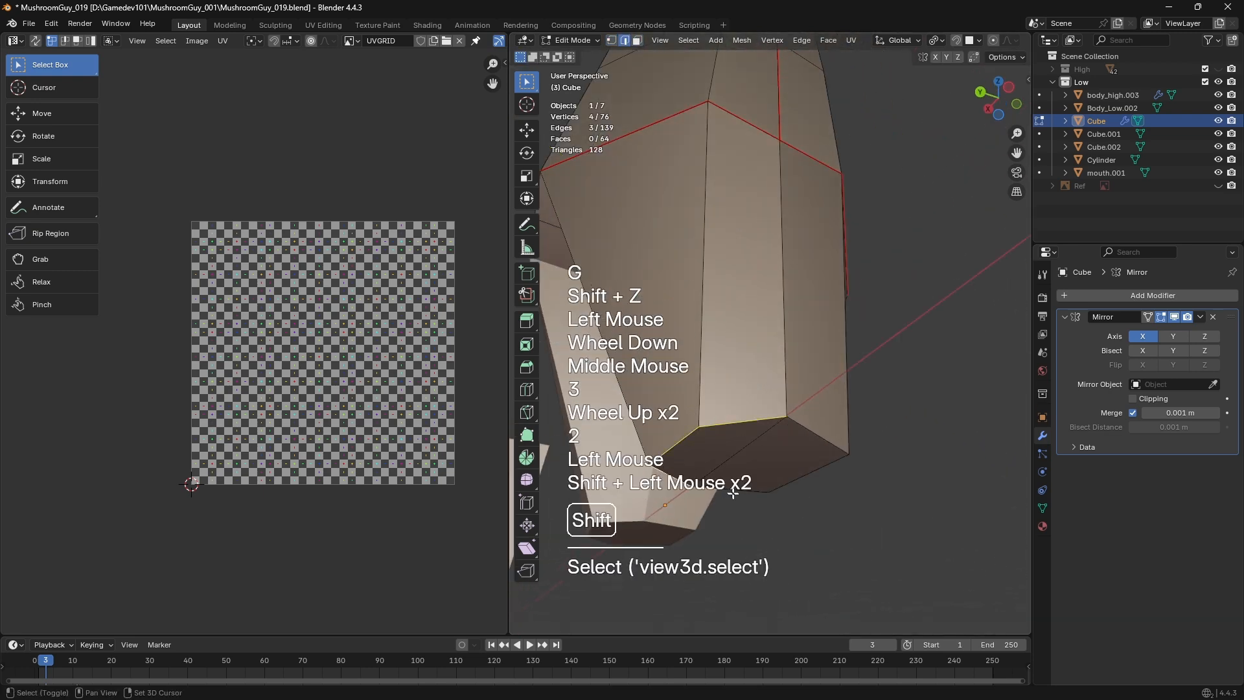
key(ctrl+e)
click(822, 432)
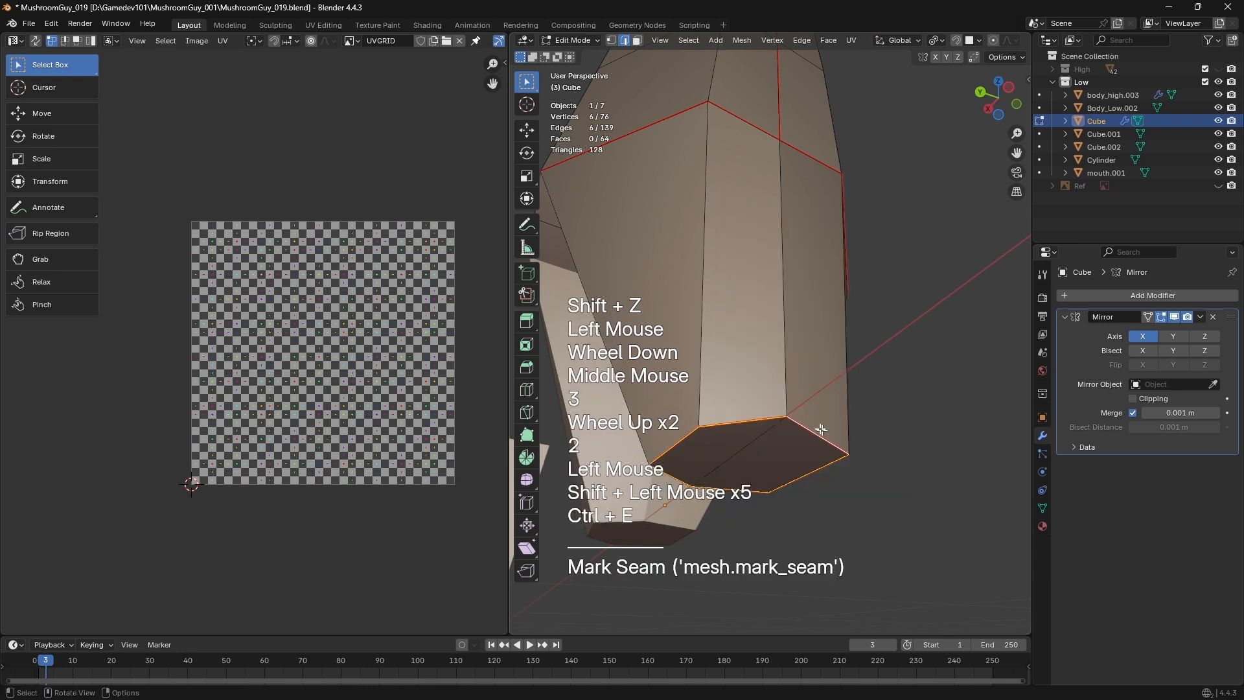
Select every face of the character body and unwrap the whole mesh
scroll(823, 434, down, 2)
middle_drag(823, 434, 849, 443)
key(g)
click(857, 449)
key(ctrl+z)
key(3)
key(a)
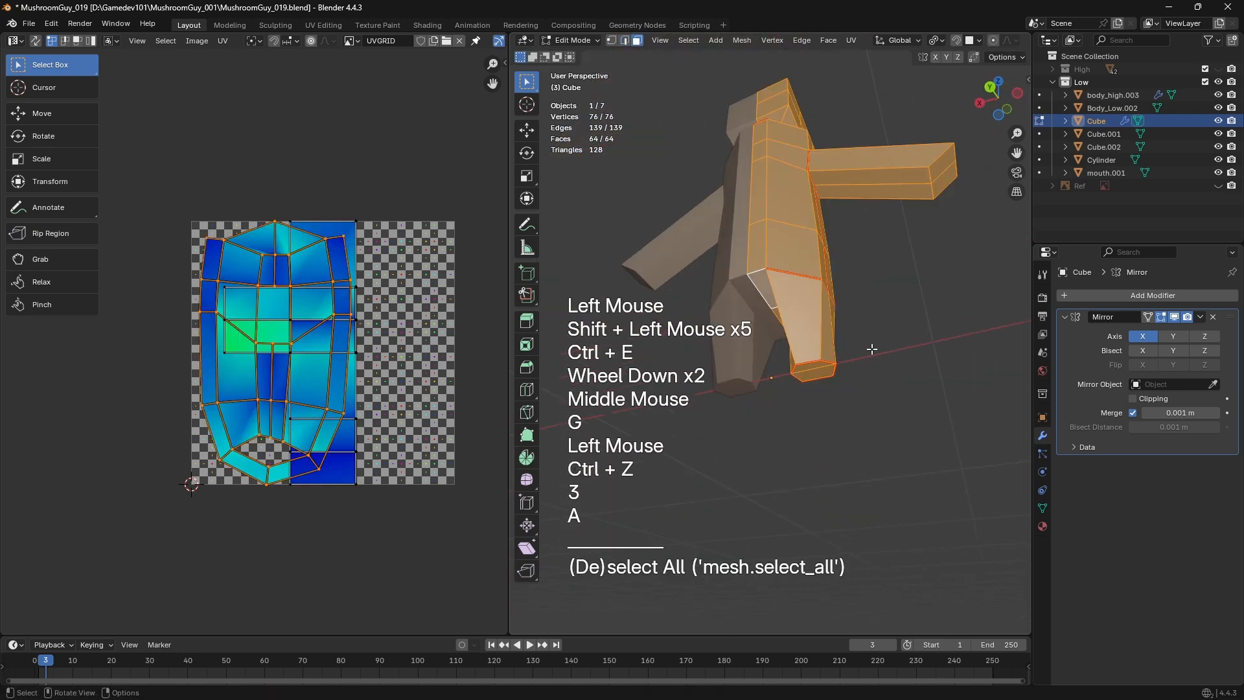
key(u)
Select the sole's small island in the unwrapped layout to examine how it is separated
scroll(324, 373, up, 2)
key(3)
click(321, 209)
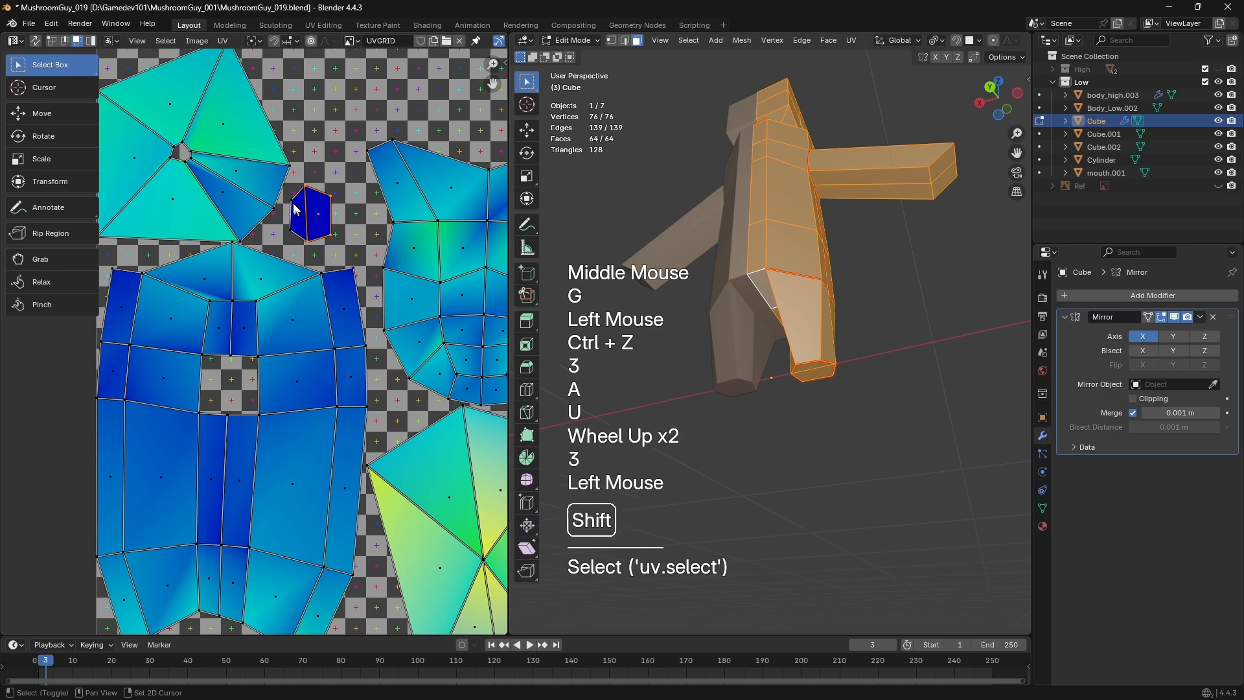
middle_drag(299, 205, 301, 181)
drag(198, 278, 254, 336)
scroll(806, 338, up, 1)
Select the leg's faces and its vertical edge in line with the torso side seam to examine where the leg can be split
shift+middle_drag(820, 319, 802, 347)
key(3)
key(a)
key(a)
double_click(810, 351)
middle_drag(802, 347, 830, 389)
scroll(786, 342, up, 1)
key(2)
click(826, 463)
shift+middle_drag(829, 389, 781, 288)
scroll(781, 288, up, 1)
shift+middle_drag(781, 289, 706, 558)
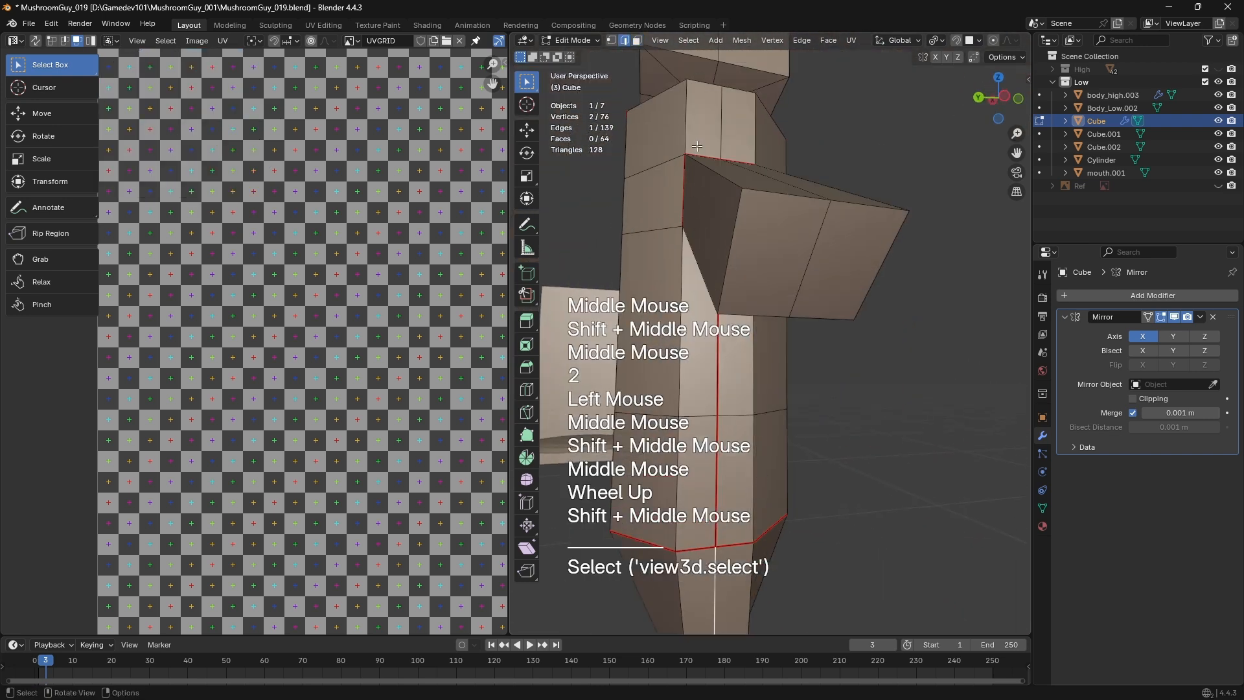
middle_drag(698, 146, 721, 191)
Try to lower the arm's end vertices so the arm hangs down beside the body
shift+middle_drag(692, 506, 933, 380)
scroll(697, 499, down, 1)
key(z)
key(1)
drag(845, 230, 946, 381)
key(g)
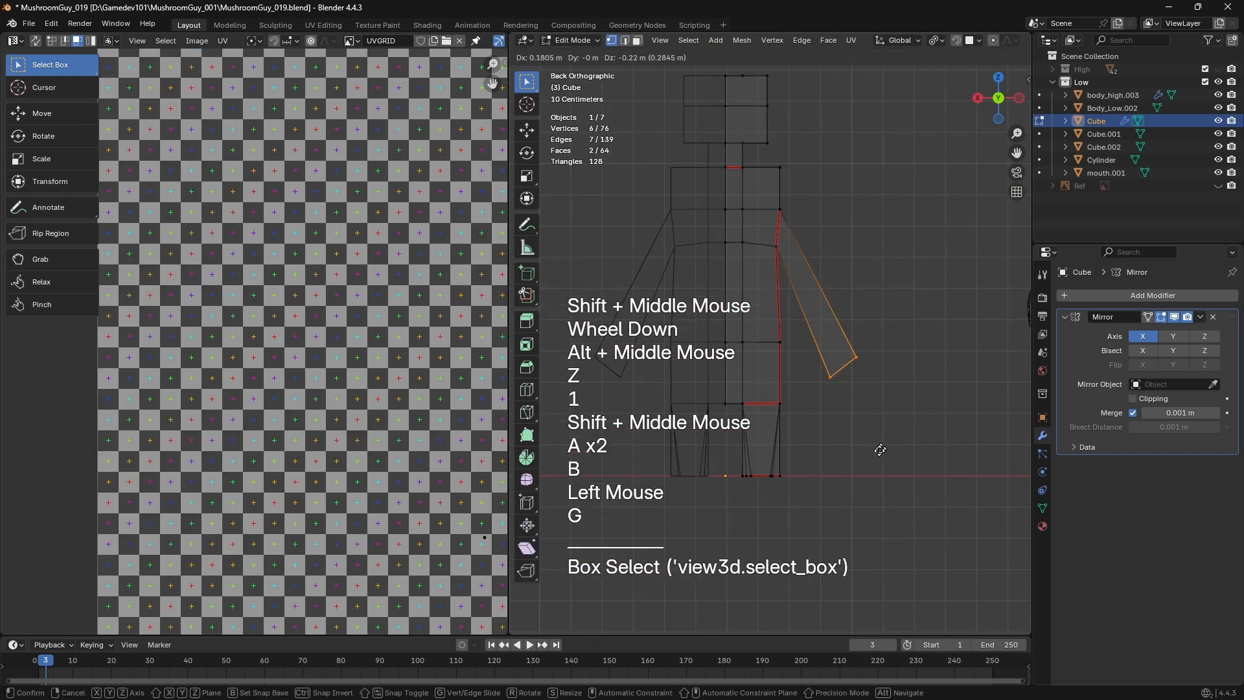
click(945, 447)
click(880, 414)
middle_drag(880, 414, 810, 454)
middle_drag(810, 454, 875, 402)
key(ctrl+z)
key(ctrl+z)
Mark the vertical edge on the leg's inner side, from the crotch seam down to the sole, as a seam
scroll(920, 363, up, 2)
shift+middle_drag(875, 401, 978, 297)
key(2)
click(785, 378)
middle_drag(786, 379, 797, 253)
scroll(802, 398, down, 1)
scroll(833, 467, down, 1)
scroll(655, 452, up, 2)
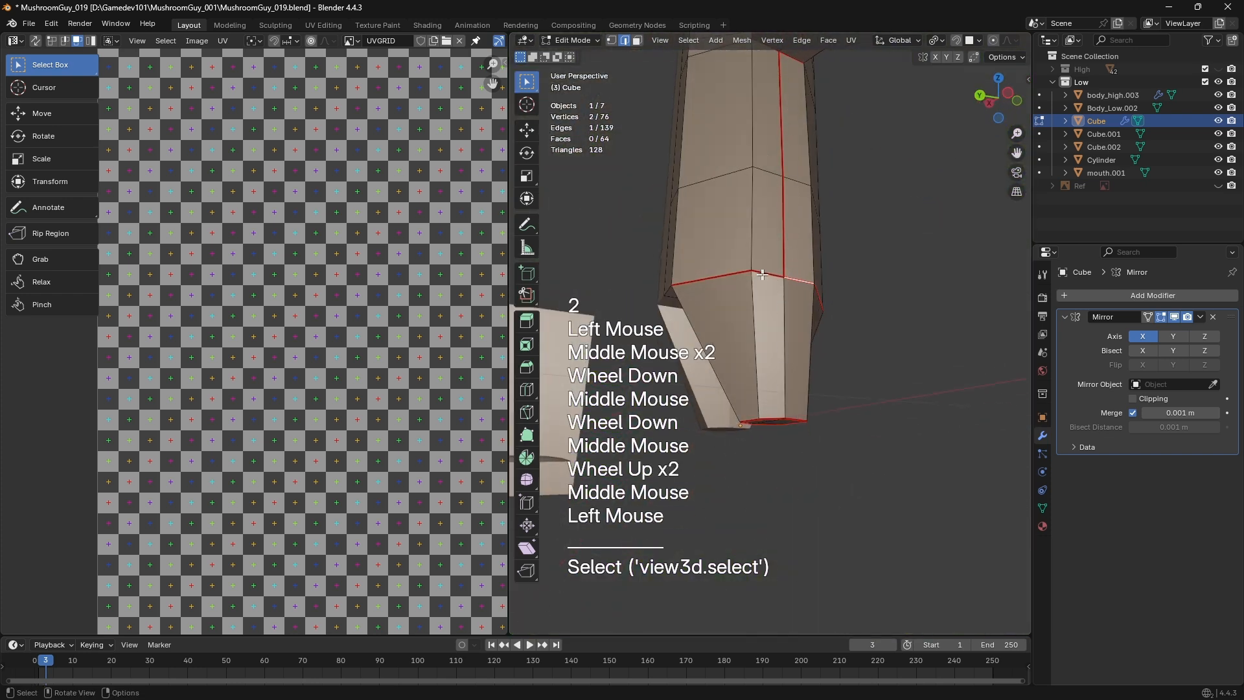
scroll(793, 254, up, 1)
middle_drag(810, 429, 813, 357)
click(813, 356)
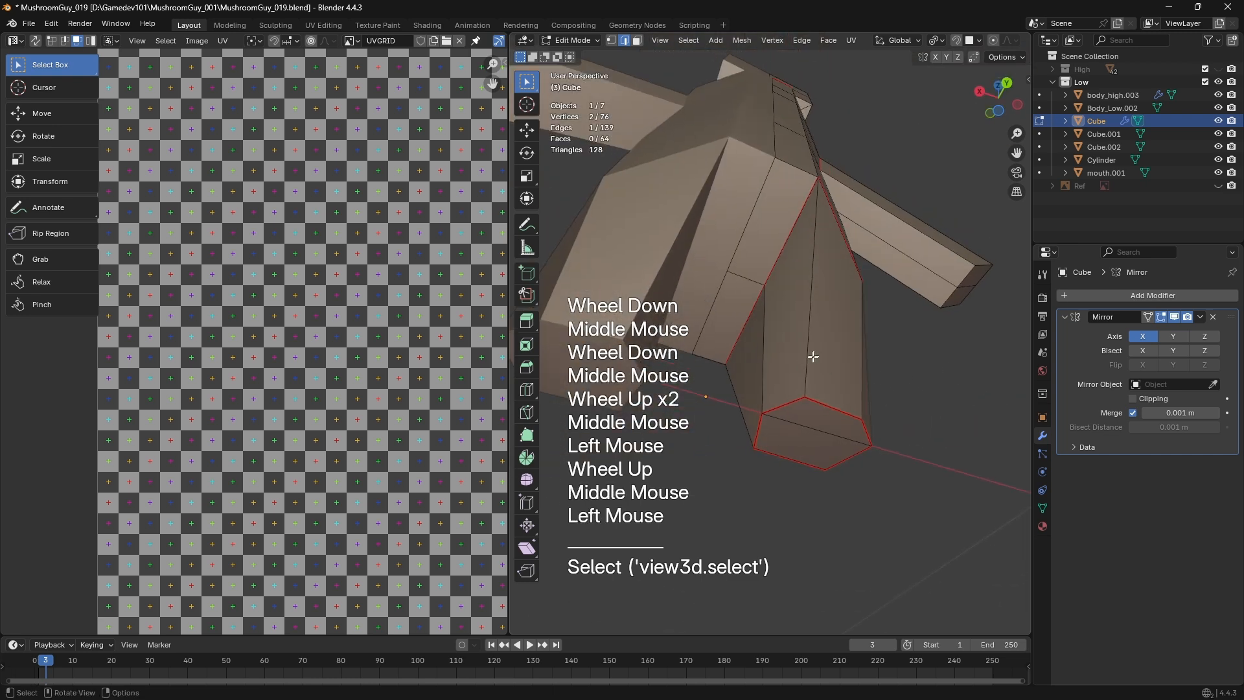
click(757, 345)
key(ctrl+e)
click(756, 345)
Select the loop of six faces around the leg, unwrap it and select its UV island
key(3)
key(a)
key(a)
double_click(806, 317)
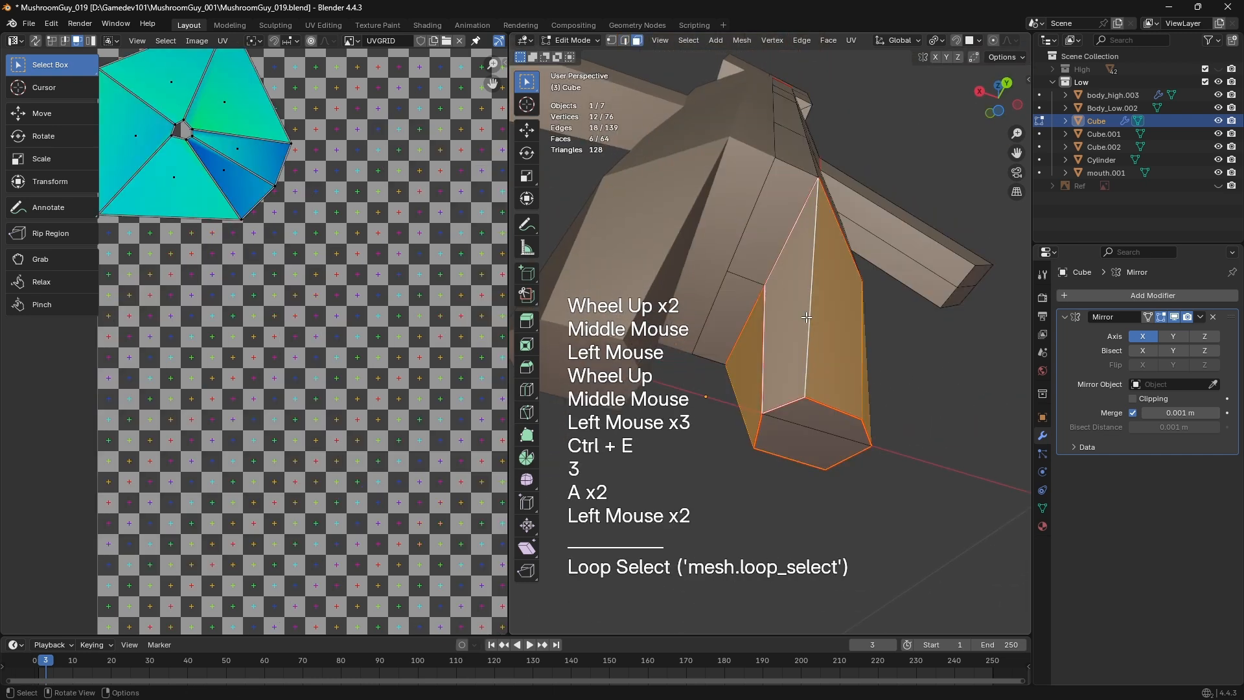
key(u)
click(806, 317)
middle_drag(166, 306, 129, 194)
scroll(110, 156, down, 3)
drag(107, 146, 464, 551)
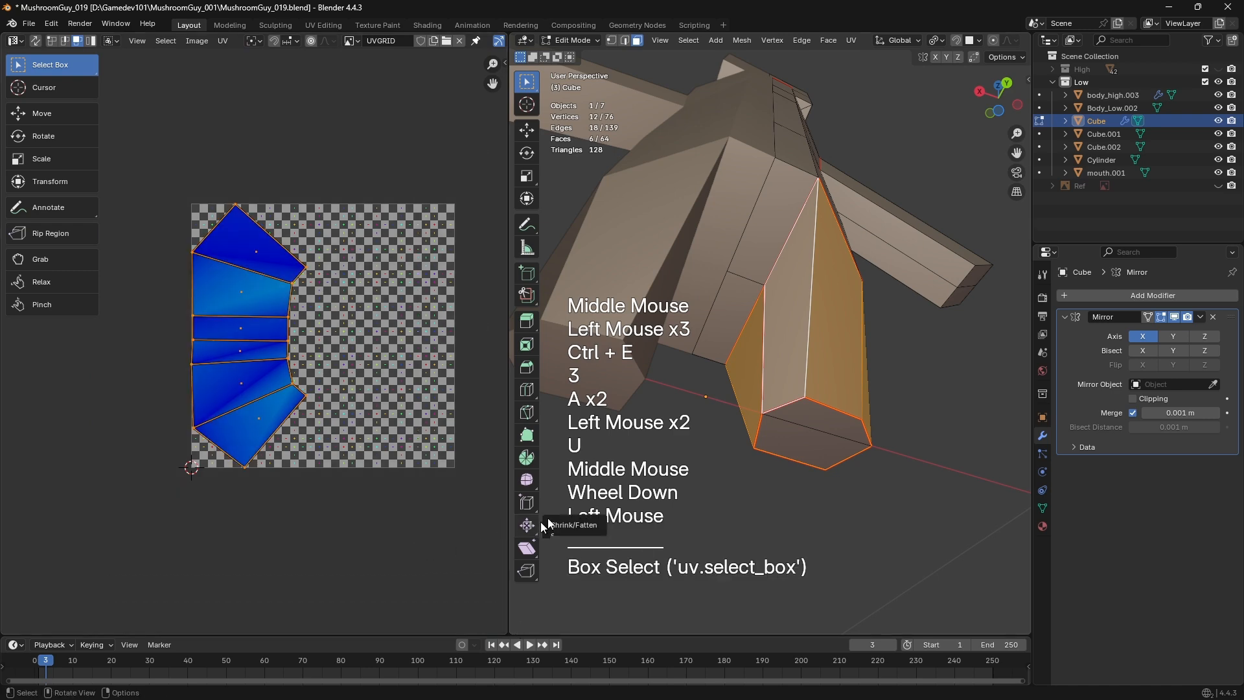
Select the sole area and the surrounding leg faces in turn to compare their UV islands
click(913, 499)
drag(802, 423, 817, 447)
middle_drag(816, 447, 810, 349)
scroll(788, 328, up, 2)
key(2)
scroll(842, 317, down, 1)
key(2)
click(800, 327)
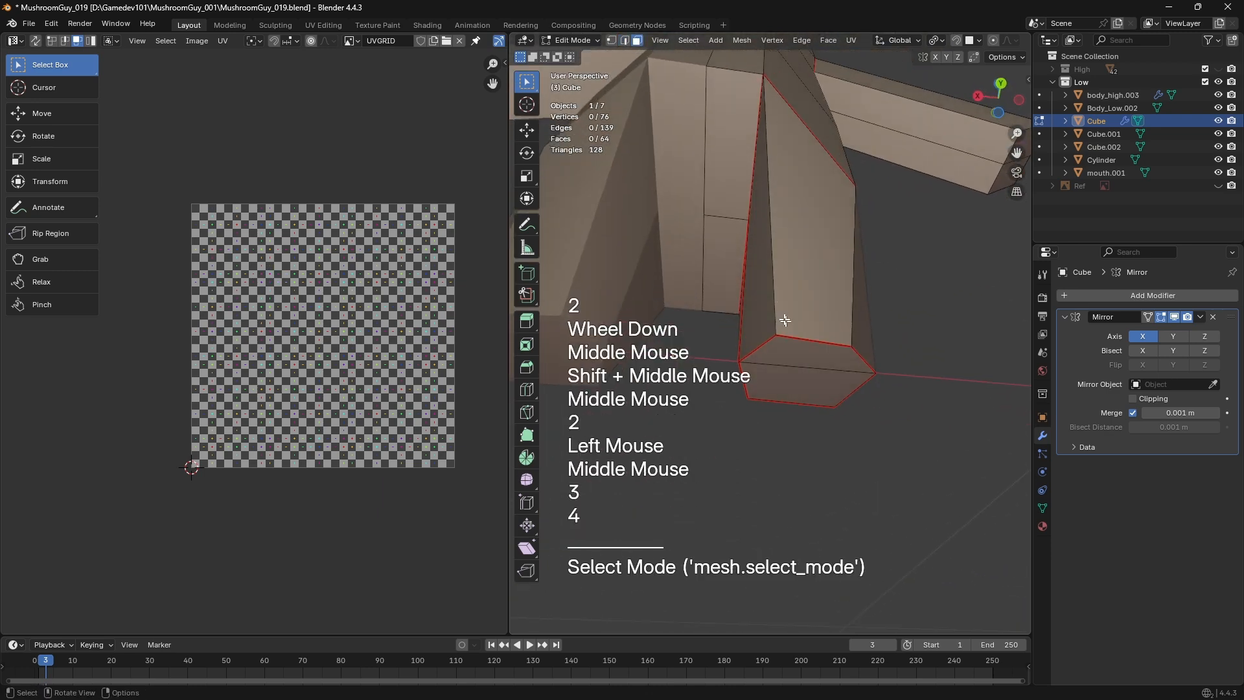
drag(766, 280, 864, 348)
middle_drag(863, 348, 758, 363)
drag(788, 357, 789, 358)
middle_drag(789, 357, 749, 417)
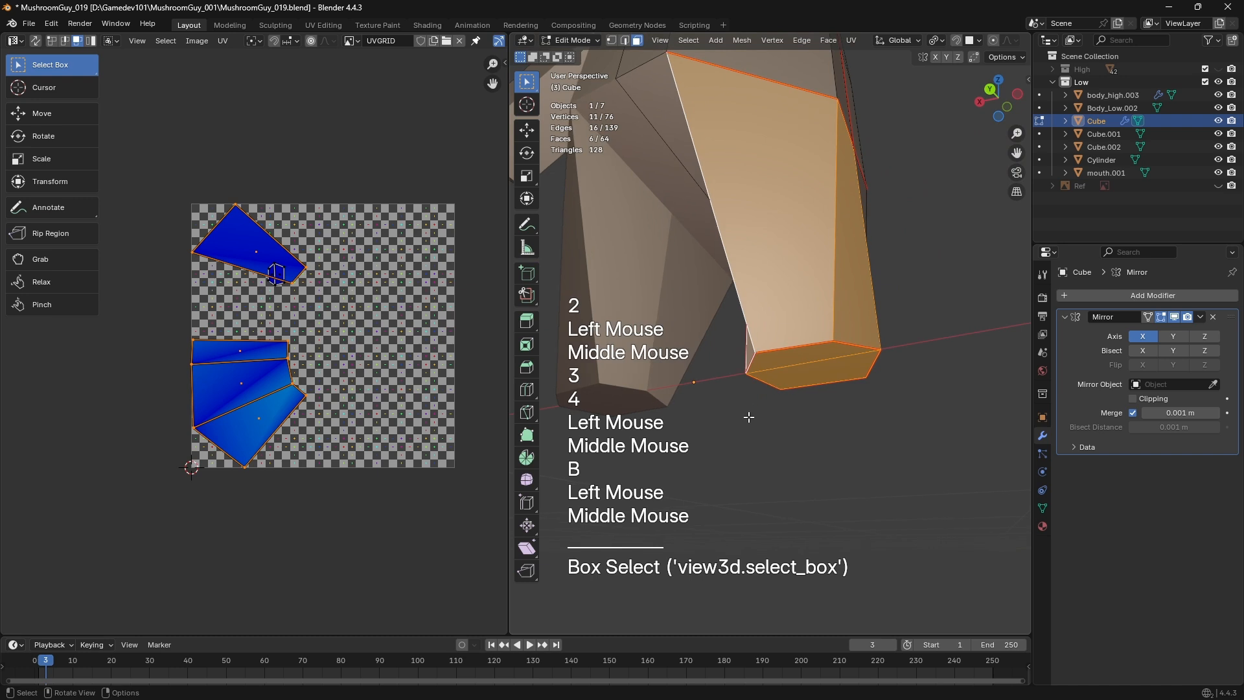
double_click(790, 267)
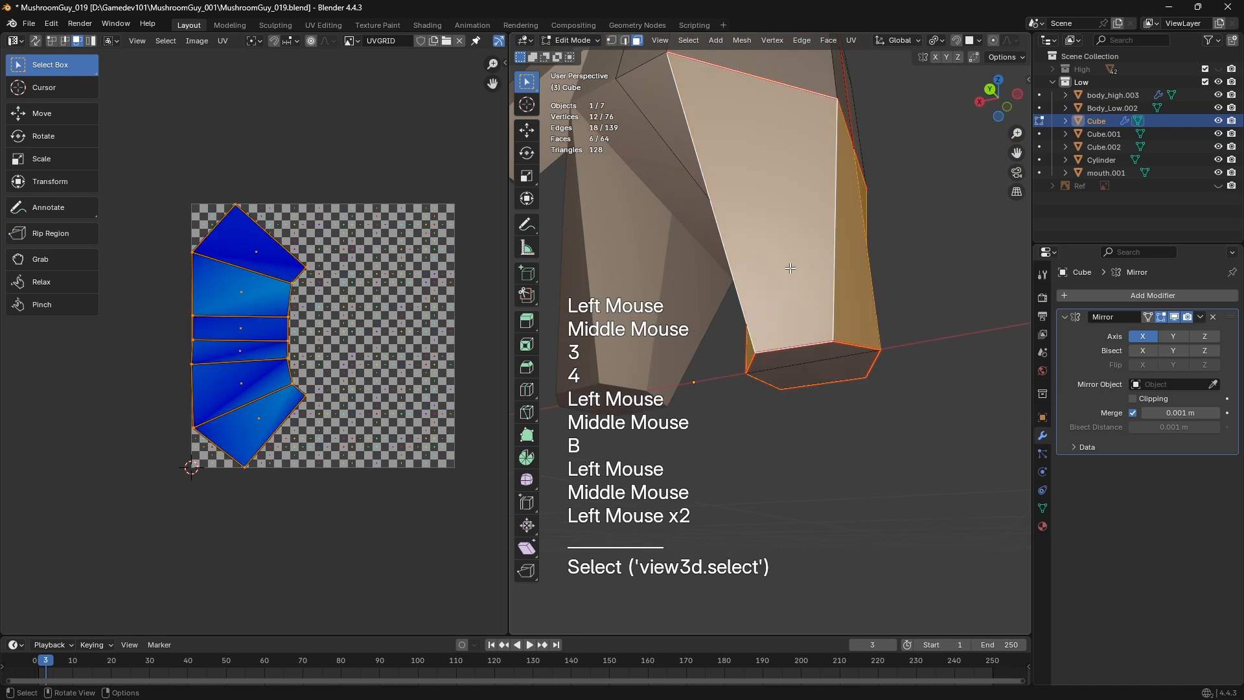
Clear the seam from the sole's front edge so the sole stays connected to the leg
drag(820, 360, 823, 371)
click(811, 355)
key(ctrl+e)
click(826, 346)
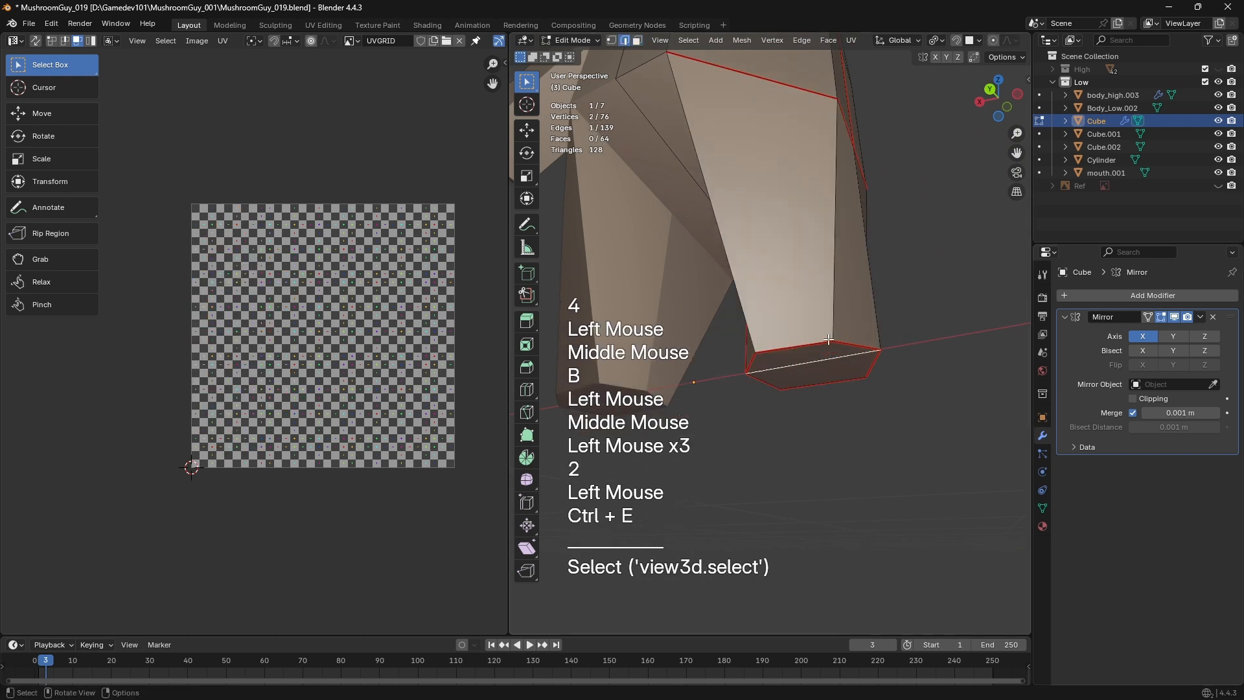
click(852, 261)
key(ctrl+e)
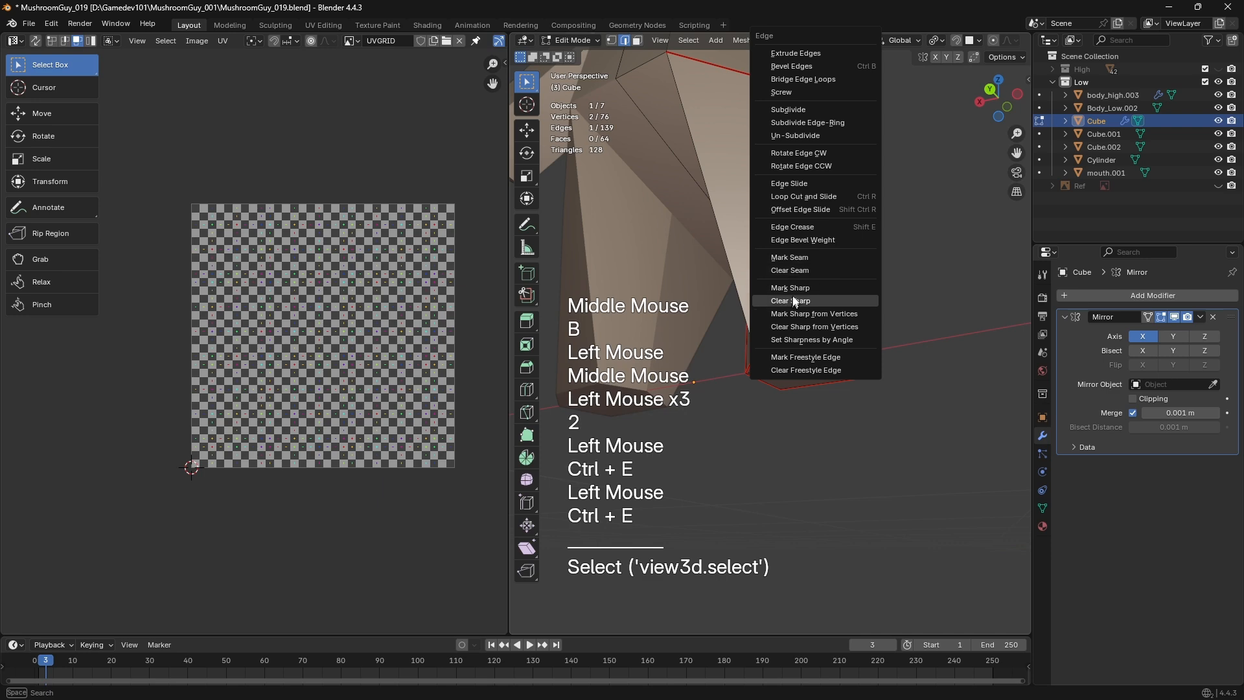
click(778, 259)
Select the leg and sole faces linked within the seams and unwrap them together
key(3)
key(a)
key(a)
key(b)
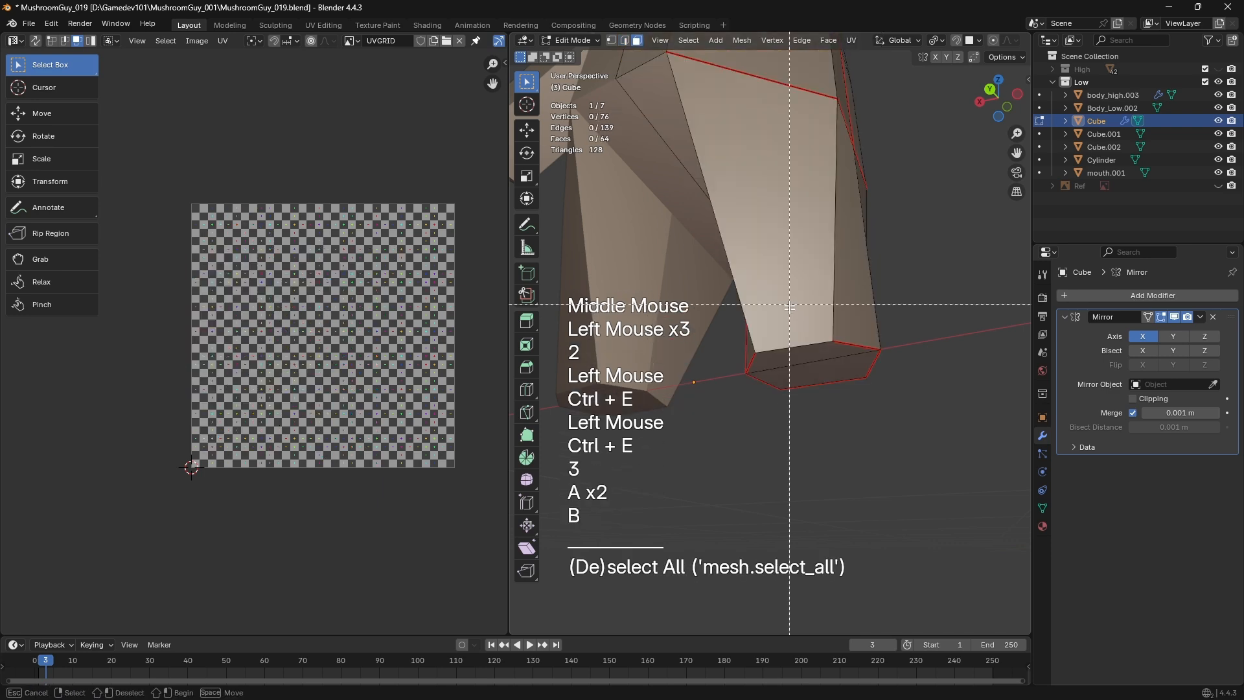
drag(789, 307, 813, 381)
key(a)
key(a)
key(l)
key(u)
click(842, 311)
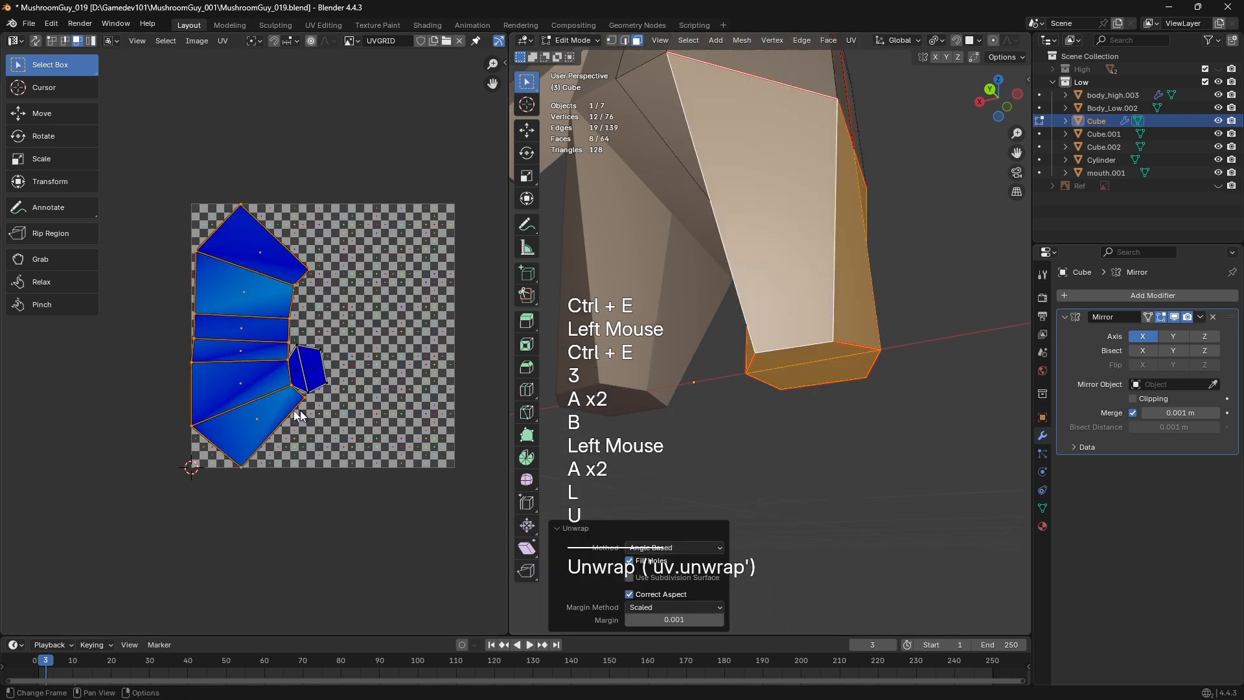
scroll(298, 415, up, 2)
drag(476, 515, 476, 512)
Undo the combined leg and sole unwrap and the selections made around it
key(ctrl+z)
key(ctrl+z)
key(ctrl+z)
key(ctrl+z)
key(ctrl+z)
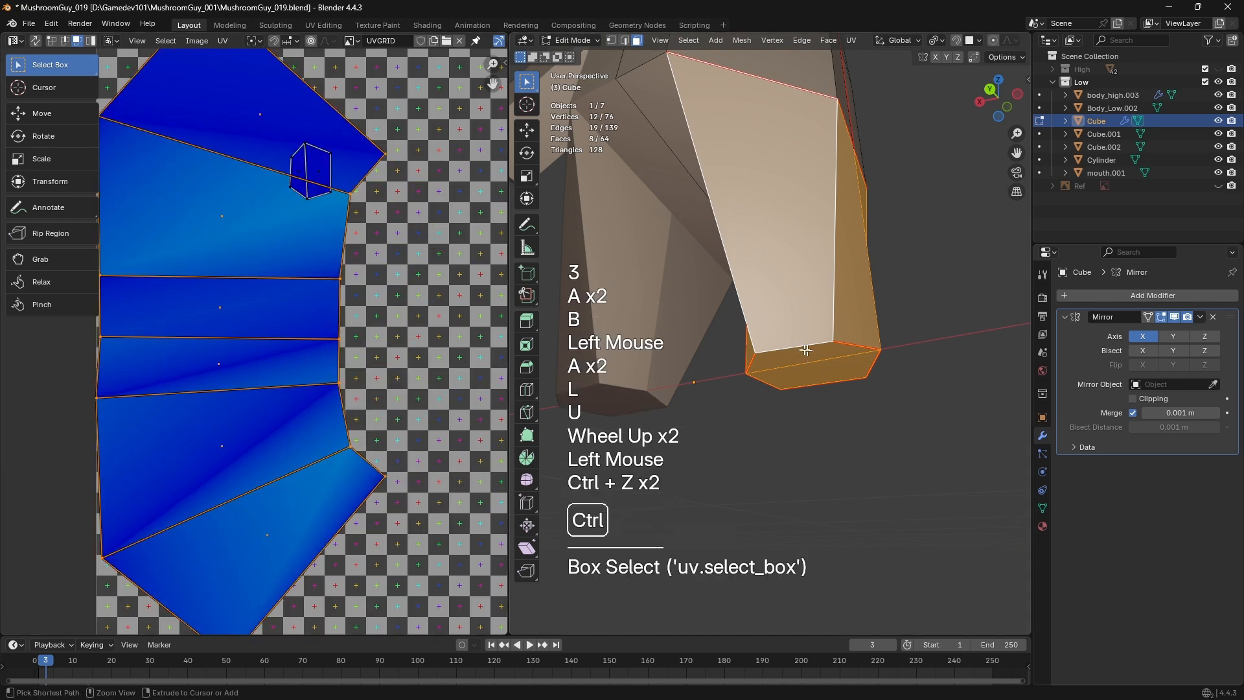
key(ctrl+z)
key(ctrl+z)
key(ctrl+z)
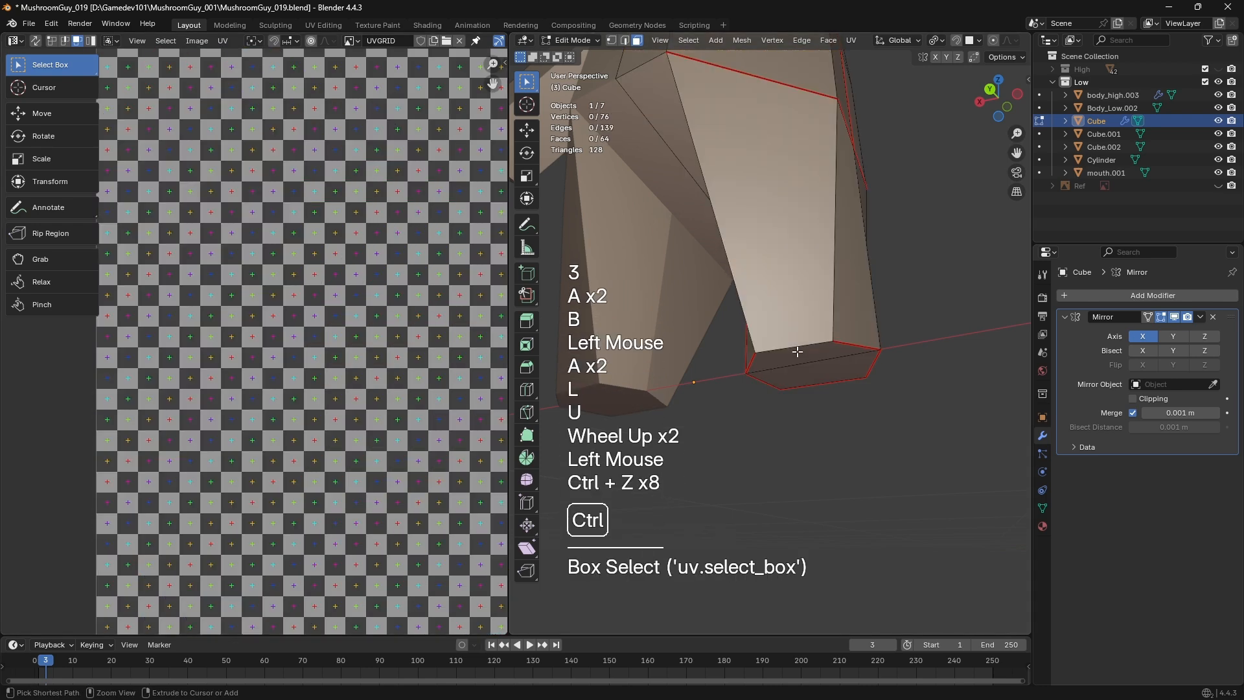
Extrude the sole faces downward, then extrude the front face of that new section outward to form a foot
mouse_move(797, 352)
shift+middle_down()
mouse_move(769, 349)
mouse_move(784, 373)
shift+middle_up()
shift+click(782, 386)
key(e)
click(785, 422)
click(785, 422)
middle_drag(784, 421, 735, 424)
key(e)
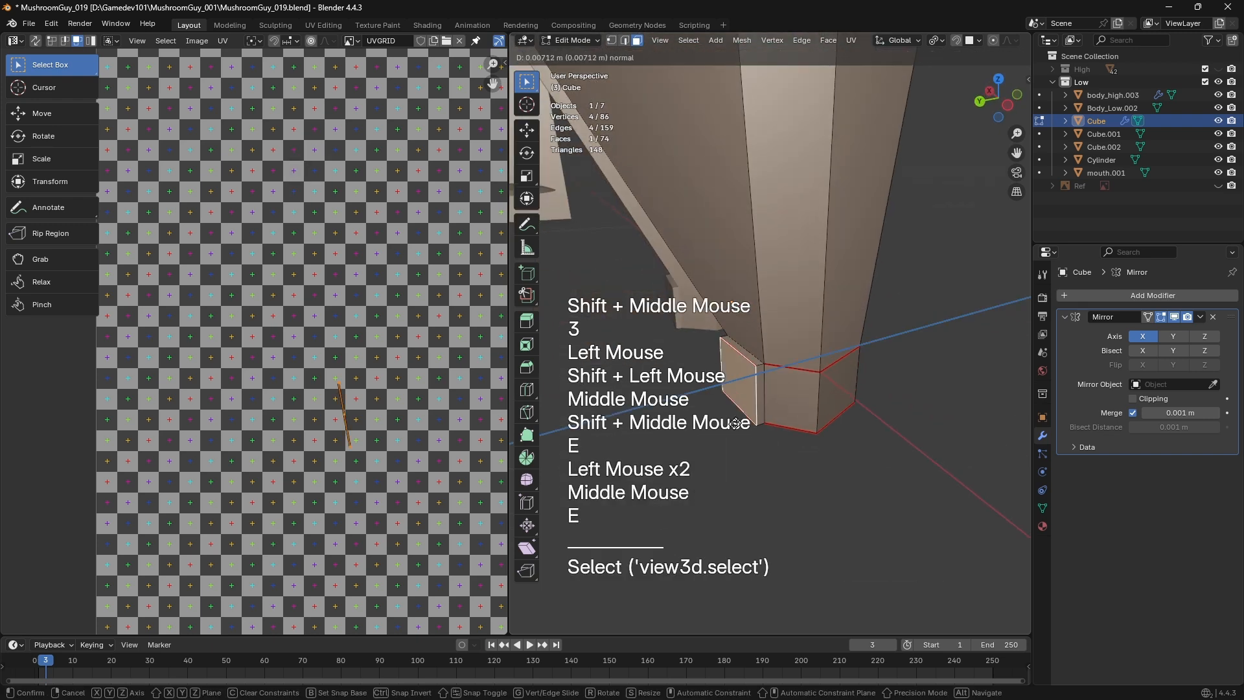
click(593, 504)
Select the edges around the ankle where the leg meets the new foot and mark them as a seam
scroll(713, 480, down, 1)
middle_drag(716, 480, 749, 378)
scroll(749, 378, up, 2)
middle_drag(748, 378, 783, 366)
key(2)
click(781, 388)
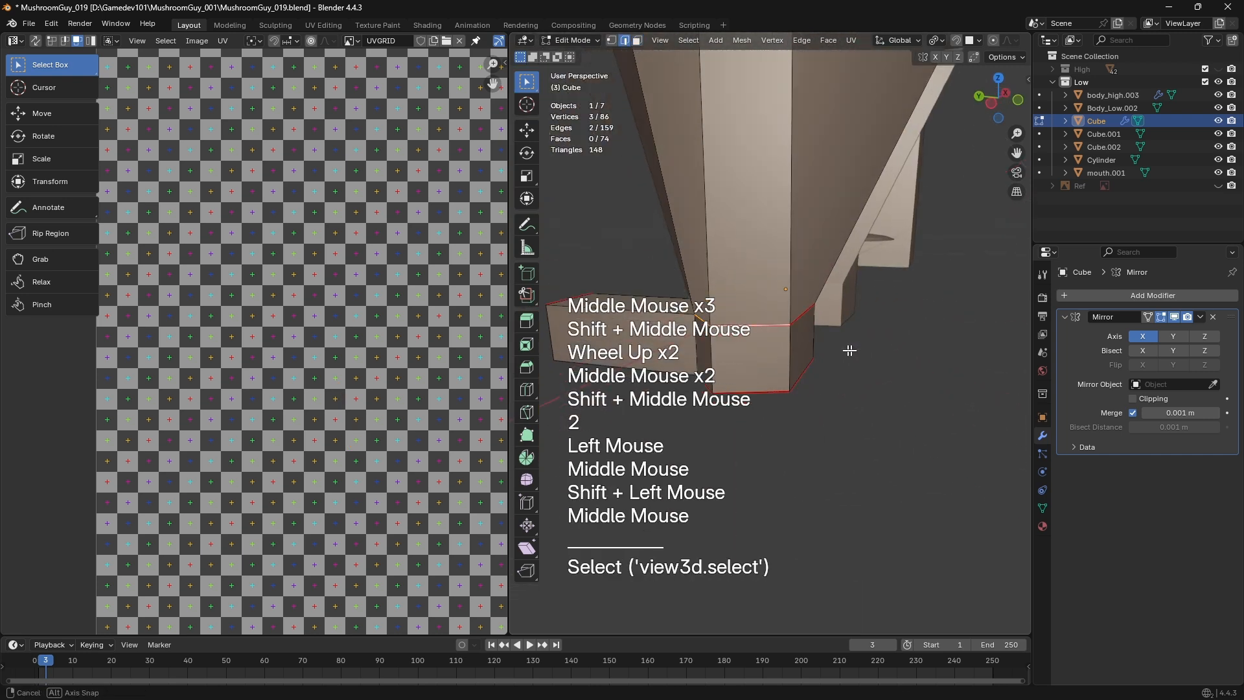
shift+click(792, 279)
middle_drag(791, 279, 775, 306)
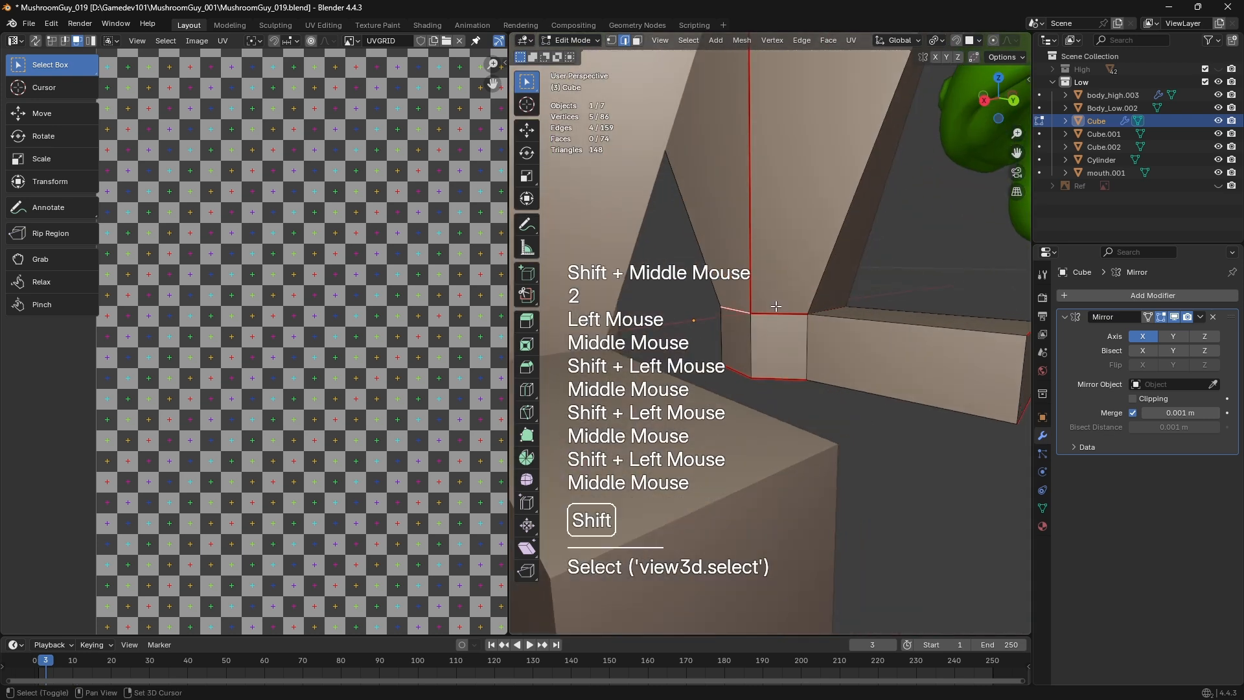
key(ctrl+e)
click(771, 323)
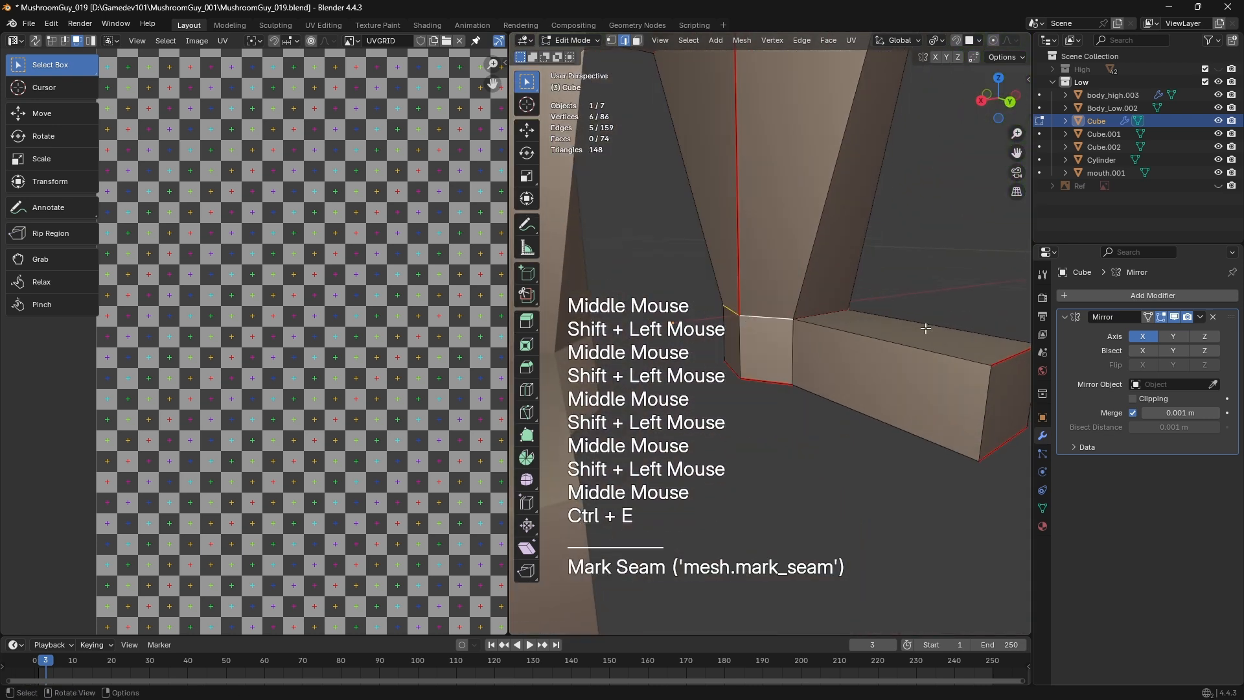
Clear the seam from the edge where the front of the leg meets the top of the foot
key(a)
key(a)
middle_drag(932, 310, 842, 334)
click(801, 325)
key(ctrl+e)
click(802, 328)
key(z)
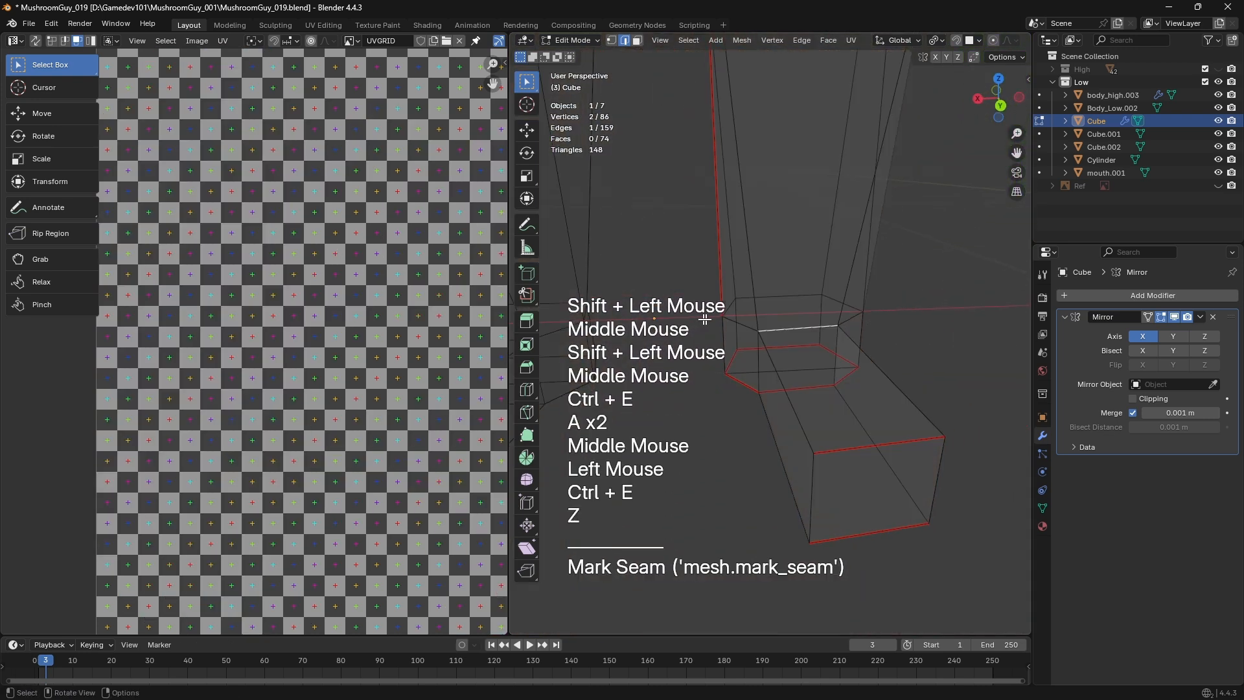
key(1)
middle_drag(705, 320, 787, 292)
key(a)
key(a)
key(b)
drag(682, 255, 906, 345)
key(x)
middle_drag(906, 345, 750, 347)
key(z)
Select the whole mesh and merge its vertices by distance
key(a)
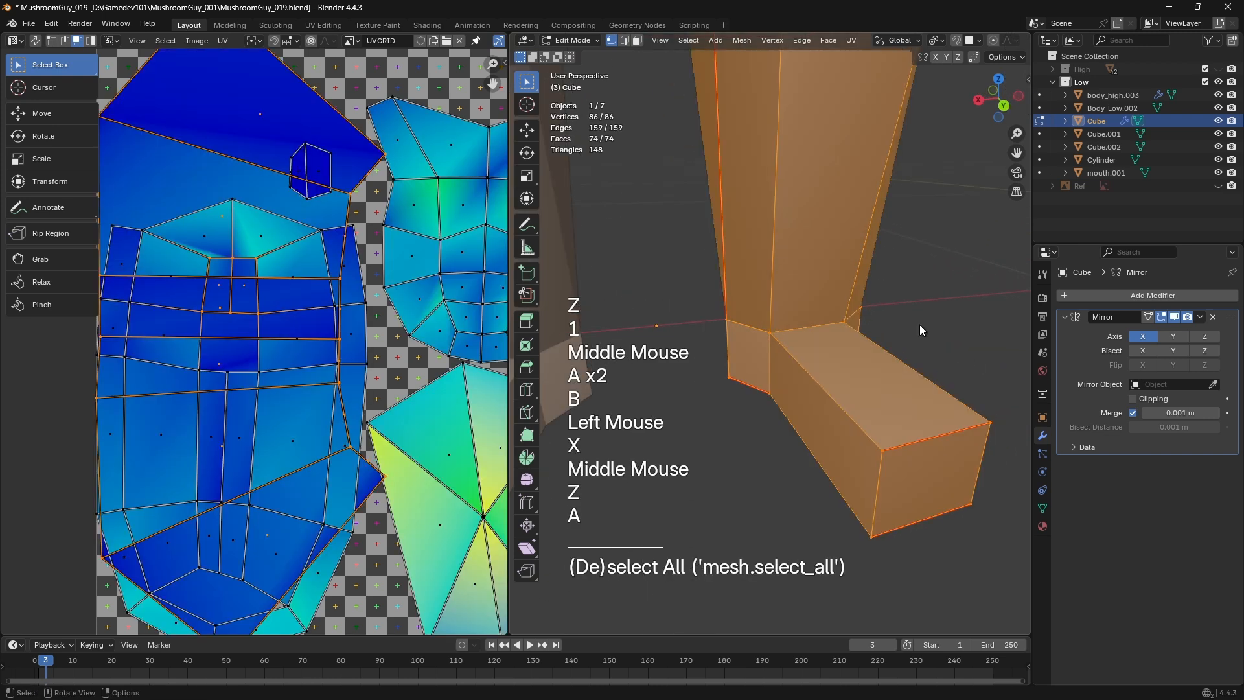
right_click(868, 550)
click(972, 602)
Continue the leg's vertical seam down through the ankle section to the sole by marking the connecting edge
shift+middle_drag(797, 454, 775, 441)
mouse_move(774, 441)
middle_down()
mouse_move(753, 425)
mouse_move(800, 344)
middle_up()
key(z)
key(2)
click(740, 277)
middle_drag(740, 276, 732, 264)
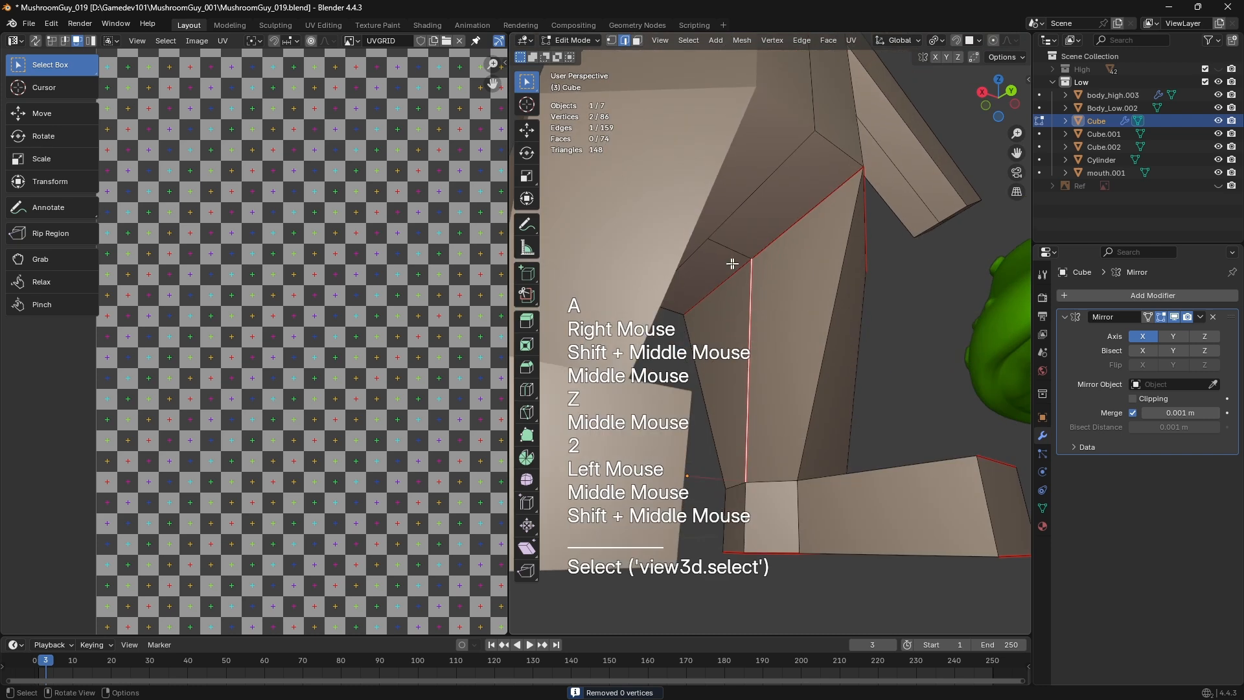
shift+middle_drag(758, 422, 755, 387)
shift+click(743, 392)
key(ctrl+e)
click(780, 297)
Clear the seam between the sole and the foot's underside, then select the sole and underside faces together
scroll(781, 297, down, 1)
middle_drag(780, 297, 912, 312)
click(820, 386)
key(ctrl+e)
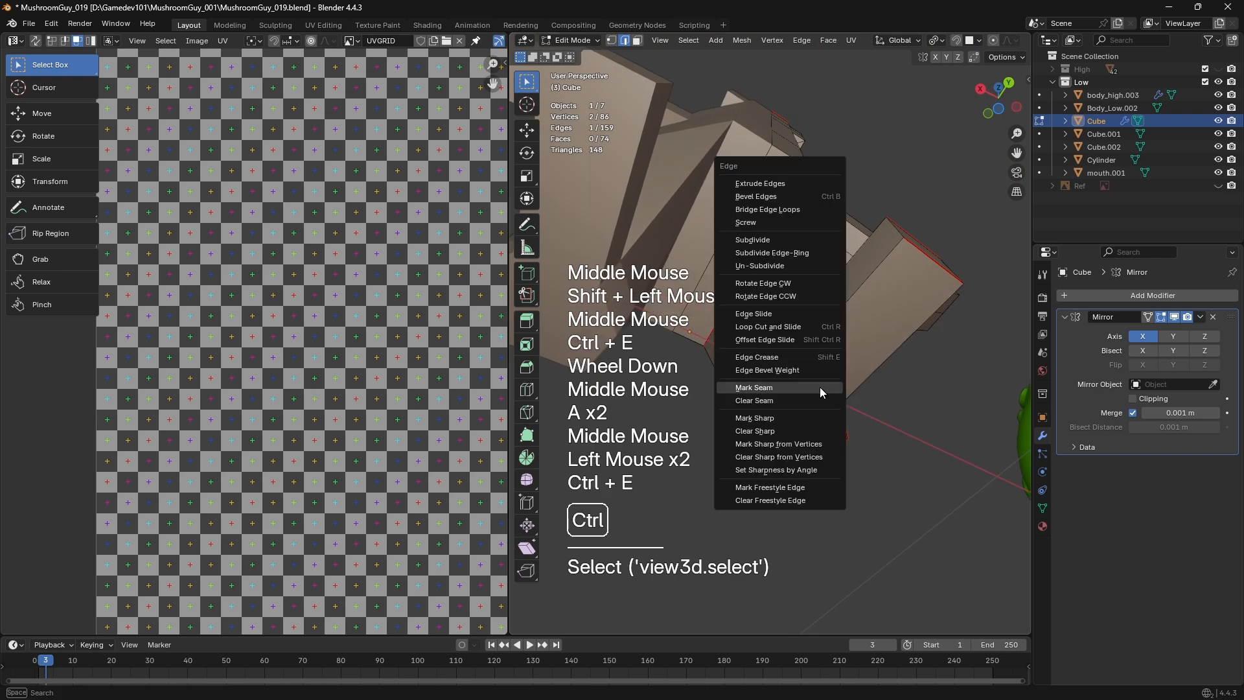
key(3)
click(770, 396)
shift+double_click(762, 429)
middle_drag(762, 429, 816, 376)
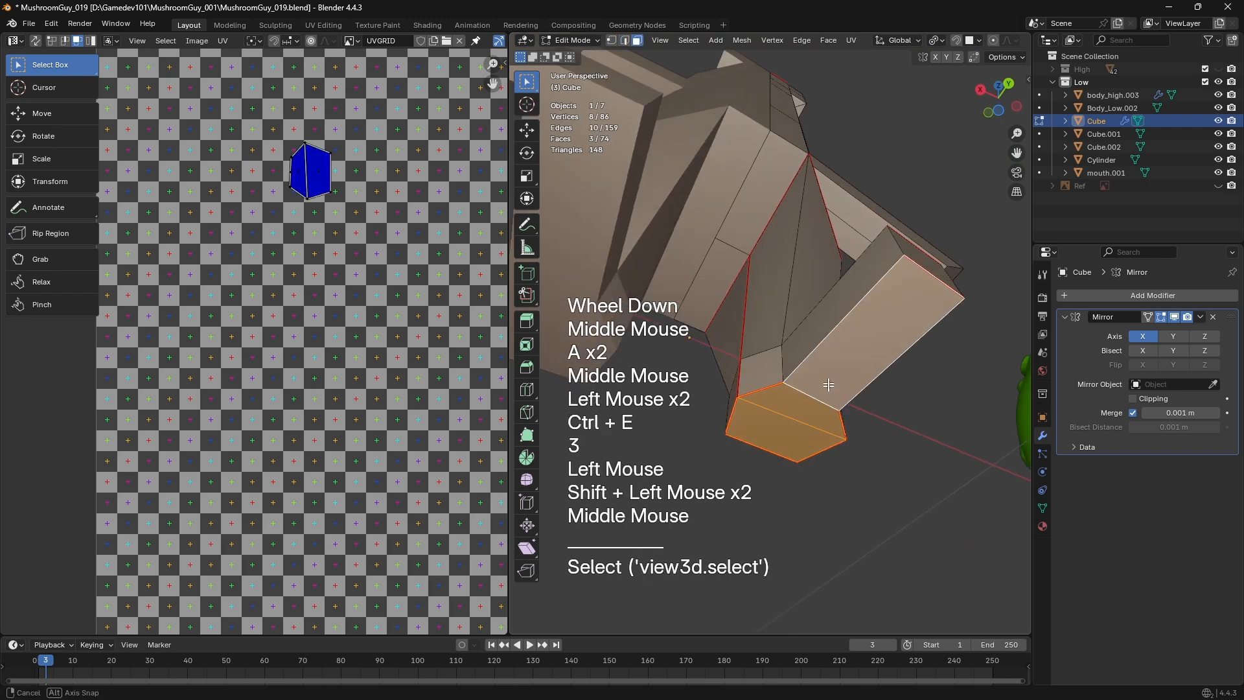
Mark the two long bottom edges of the foot's underside as seams
key(2)
click(835, 356)
shift+click(924, 363)
key(ctrl+e)
click(920, 368)
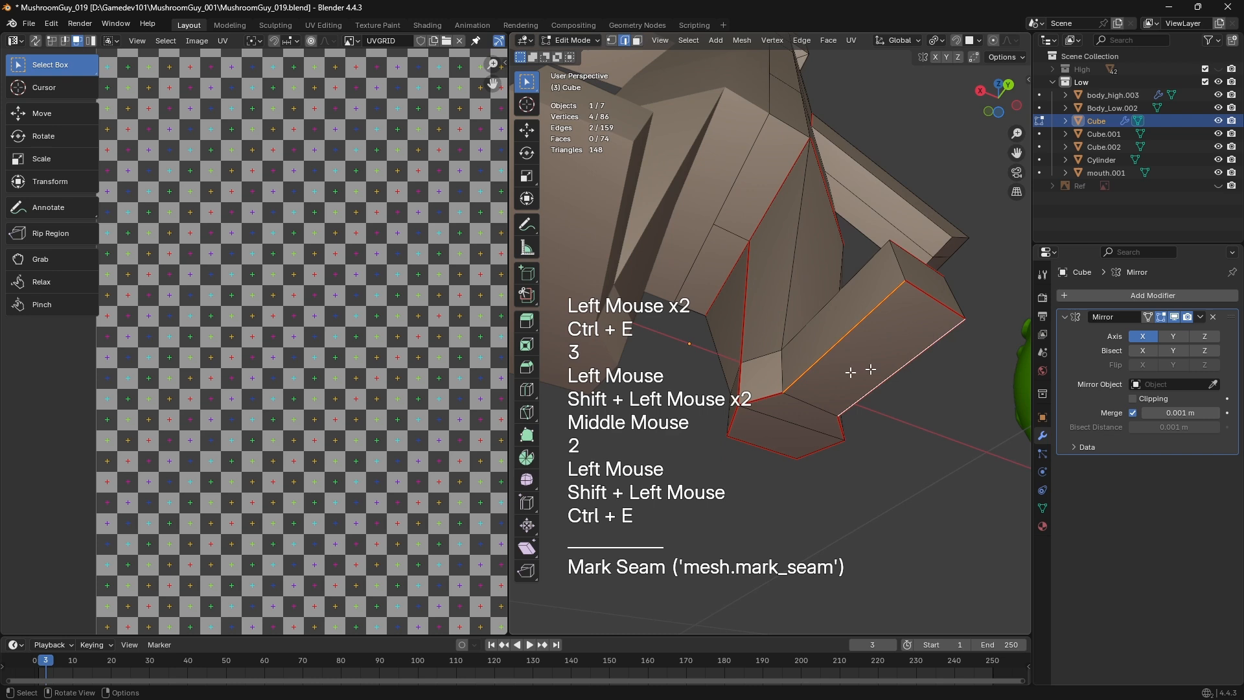
Clear the selection and box-select the sole and underside faces to check their seam boundary
key(a)
key(3)
key(a)
key(a)
key(b)
drag(796, 390, 827, 437)
middle_drag(826, 437, 788, 377)
Clear the seam from the upper edge of the foot's front face
middle_drag(820, 420, 855, 431)
middle_drag(856, 430, 868, 435)
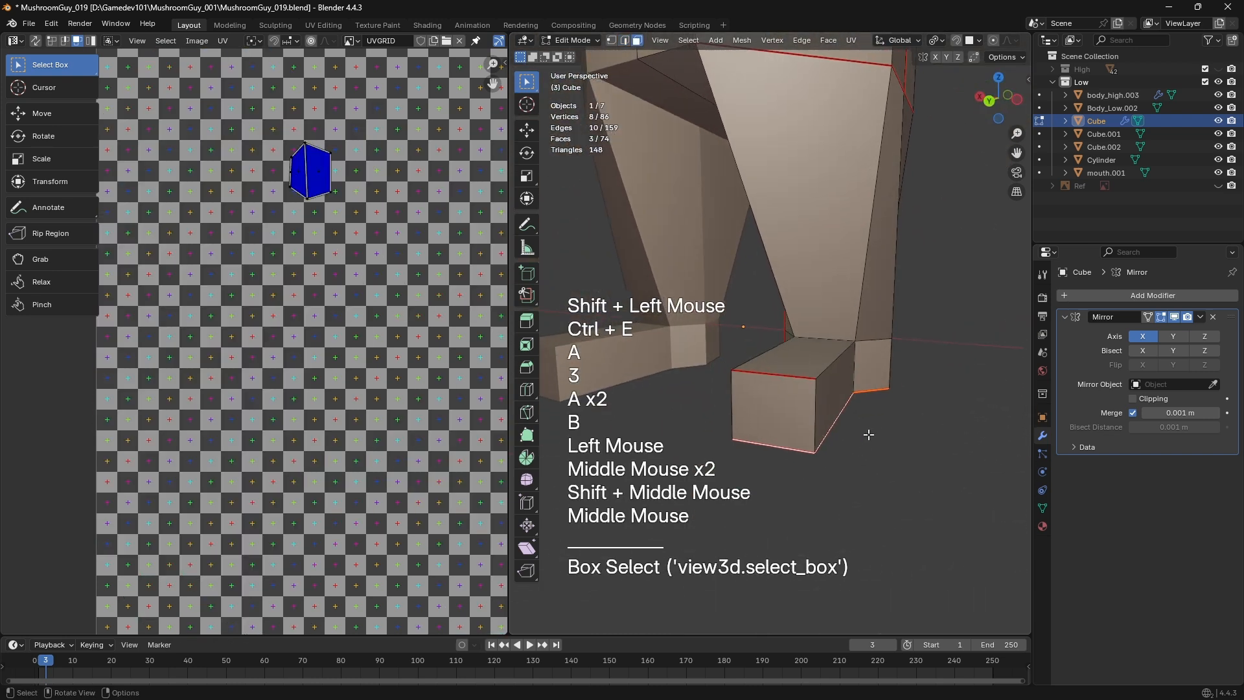
key(ctrl+e)
click(786, 370)
Select the leg and foot faces linked within the seams and unwrap them
key(3)
scroll(786, 371, down, 1)
key(a)
key(a)
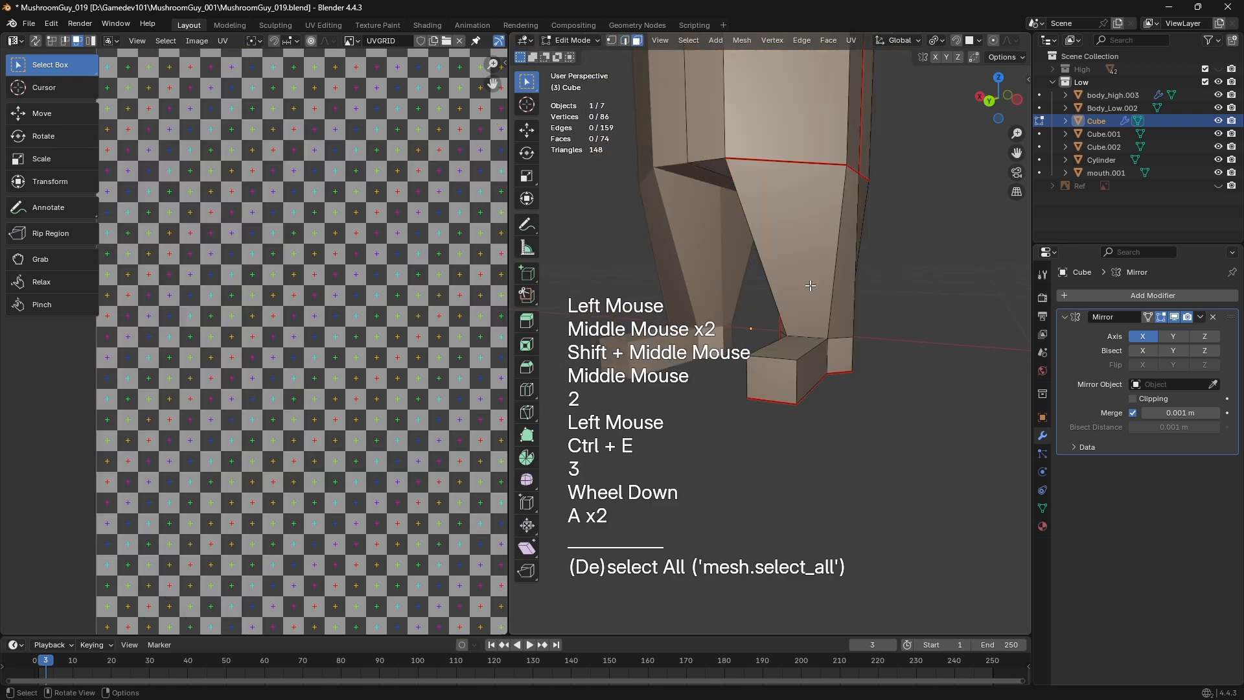
key(l)
key(u)
click(811, 287)
Examine the leg and foot UV island for stretching around the foot faces and compare it with the model
scroll(410, 381, down, 5)
middle_drag(411, 381, 317, 350)
scroll(323, 389, up, 4)
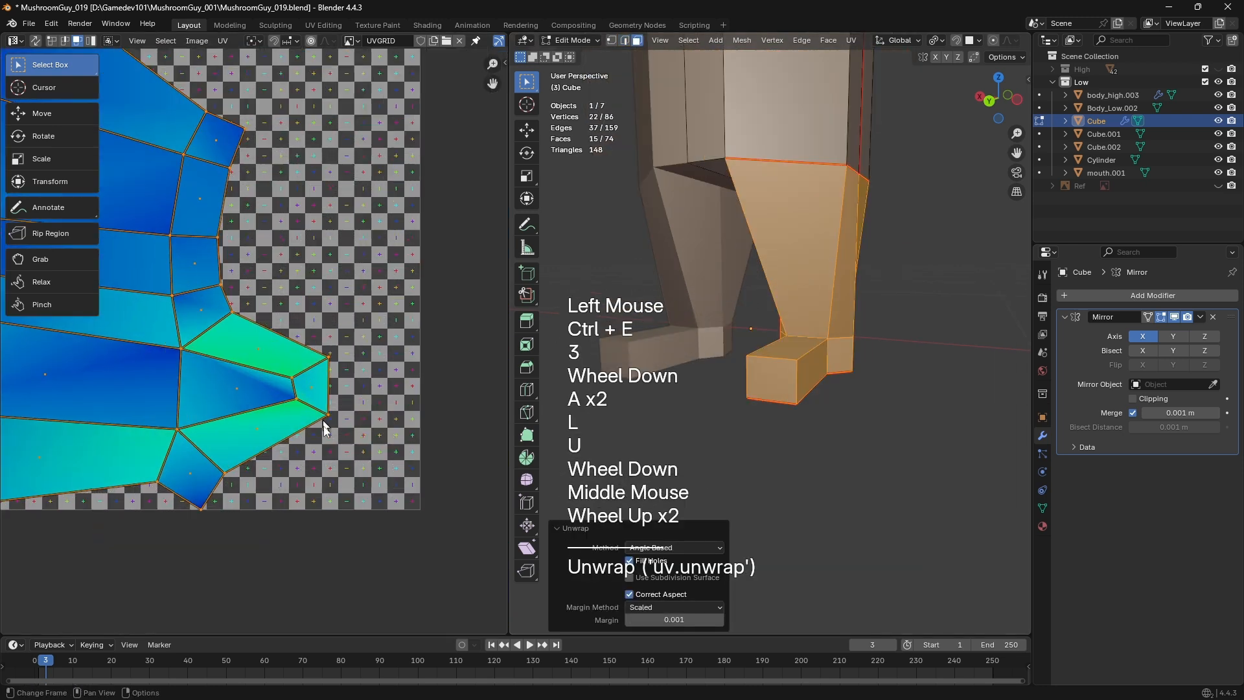
click(326, 429)
middle_drag(758, 370, 717, 389)
middle_drag(288, 329, 290, 317)
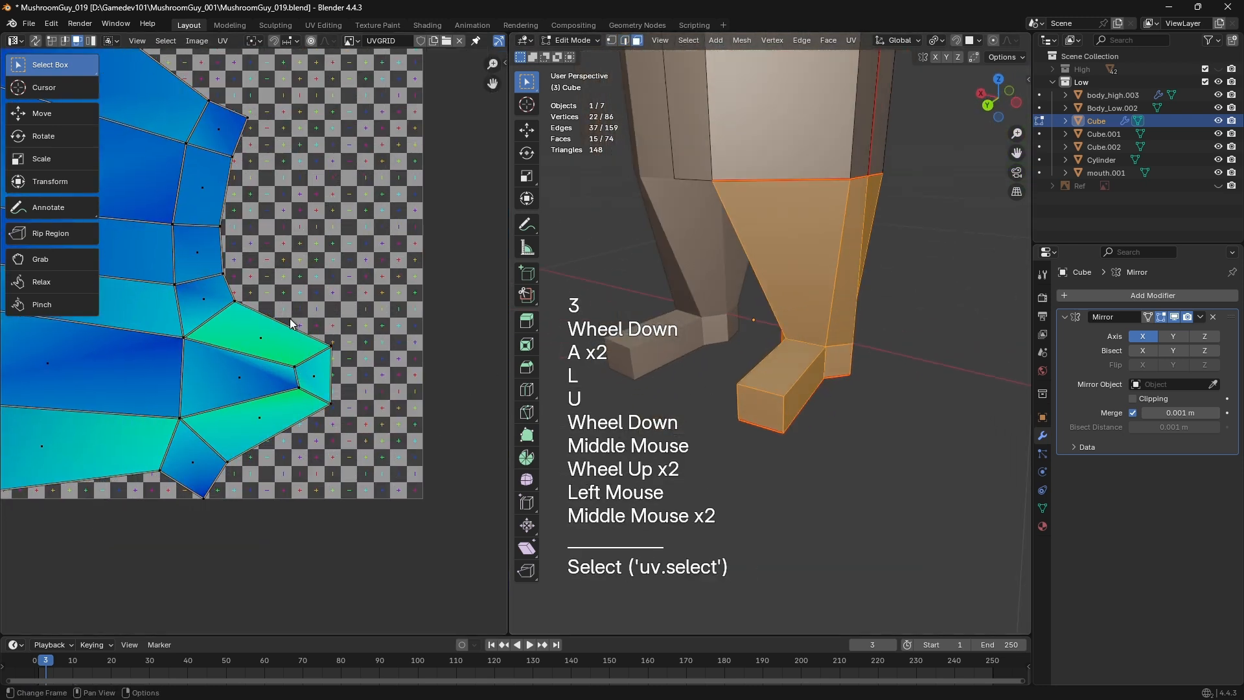
drag(290, 318, 343, 442)
scroll(343, 442, up, 1)
scroll(343, 443, up, 1)
middle_drag(342, 443, 333, 347)
scroll(336, 347, down, 1)
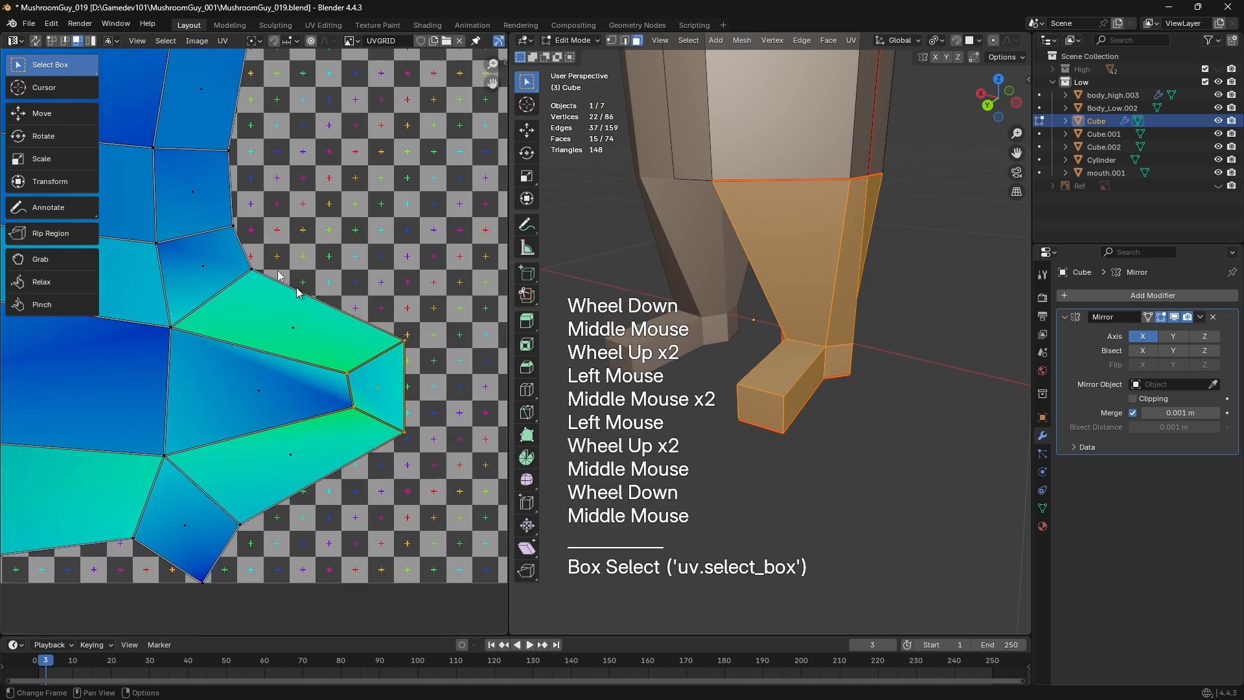
middle_drag(794, 369, 713, 353)
scroll(797, 372, up, 1)
scroll(713, 354, up, 1)
key(Tab)
scroll(713, 353, down, 2)
middle_drag(905, 381, 828, 355)
Mark the two vertical edges of the foot's front face as seams
key(Tab)
scroll(827, 356, up, 2)
key(2)
click(862, 295)
shift+click(781, 356)
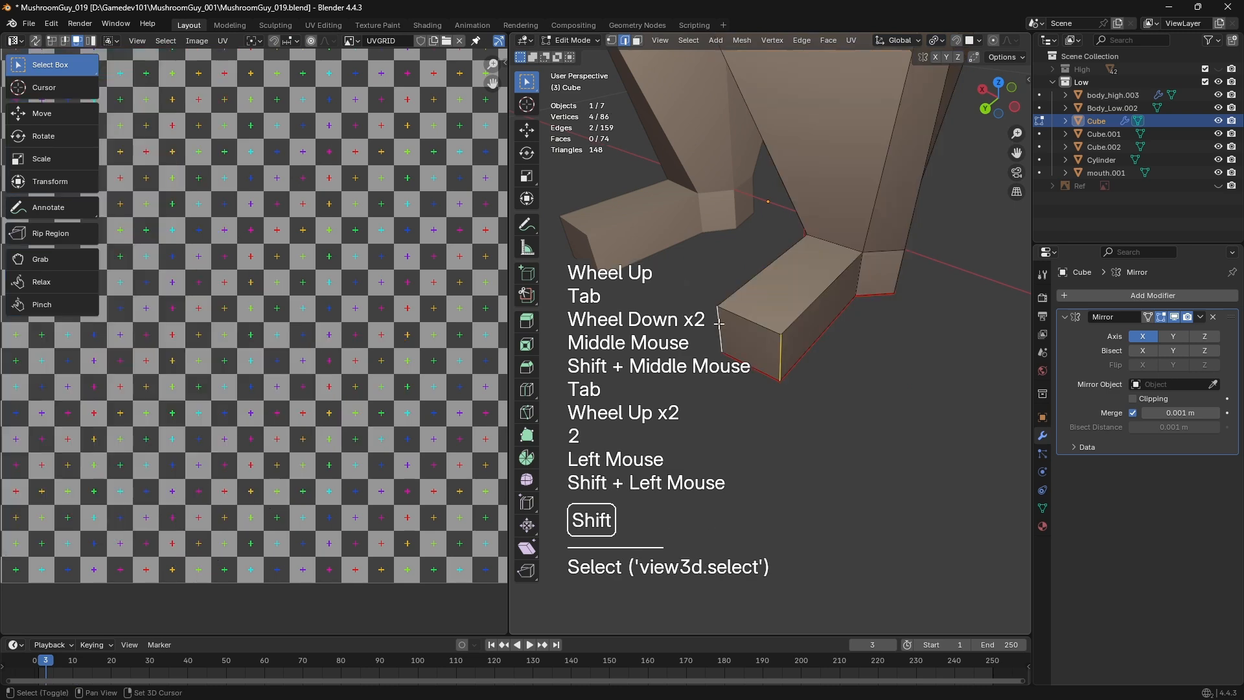
key(ctrl+e)
click(713, 312)
Unwrap the entire mesh, then undo that unwrap
key(a)
key(u)
click(713, 314)
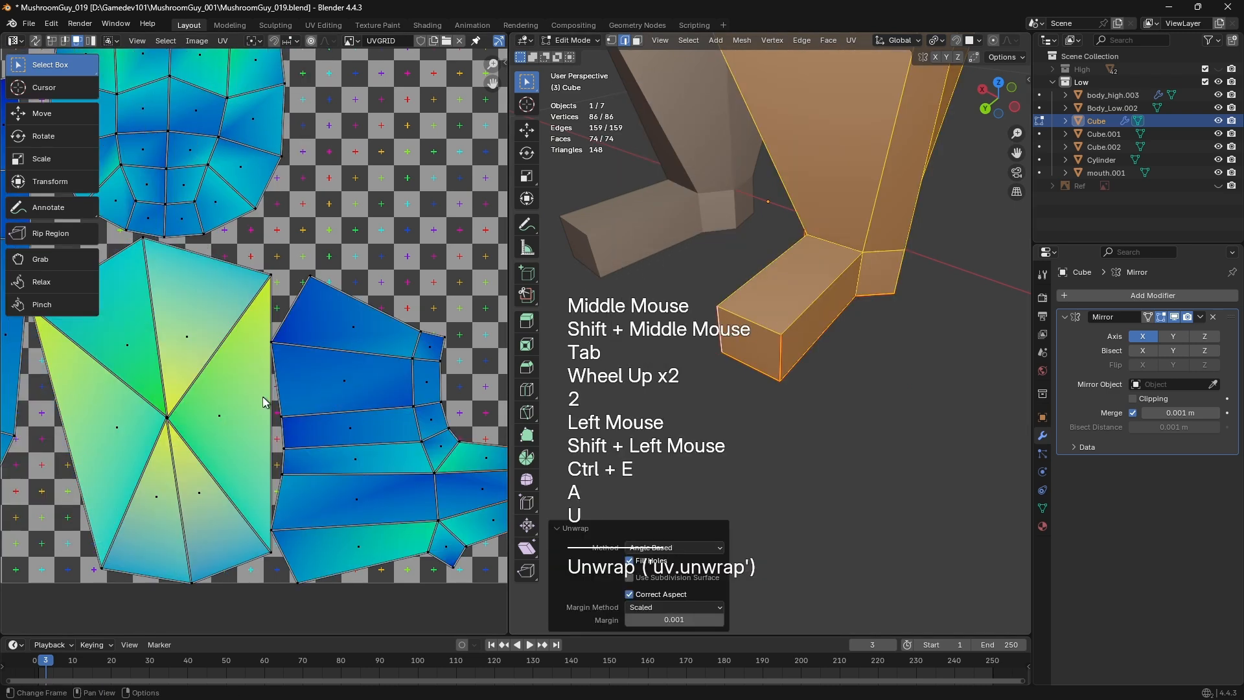
middle_drag(260, 384, 338, 364)
key(ctrl+z)
Select the faces linked to the foot's front face within the seams and unwrap them with the new corner seams
key(3)
click(775, 345)
key(ctrl+l)
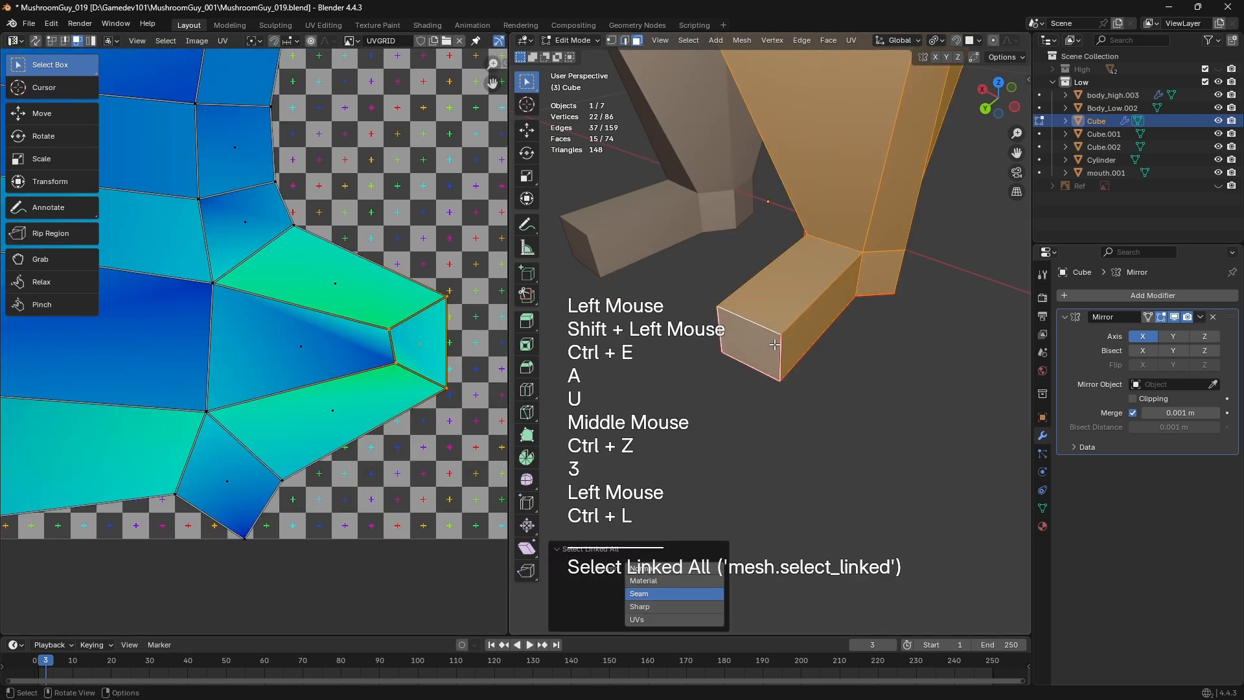
key(u)
click(775, 353)
Inspect the foot's part of the UV island, then undo the UV selection and the leg and foot unwrap
middle_drag(367, 200, 292, 256)
drag(330, 209, 466, 479)
ctrl+scroll(770, 375, up, 1)
key(ctrl+z)
key(ctrl+z)
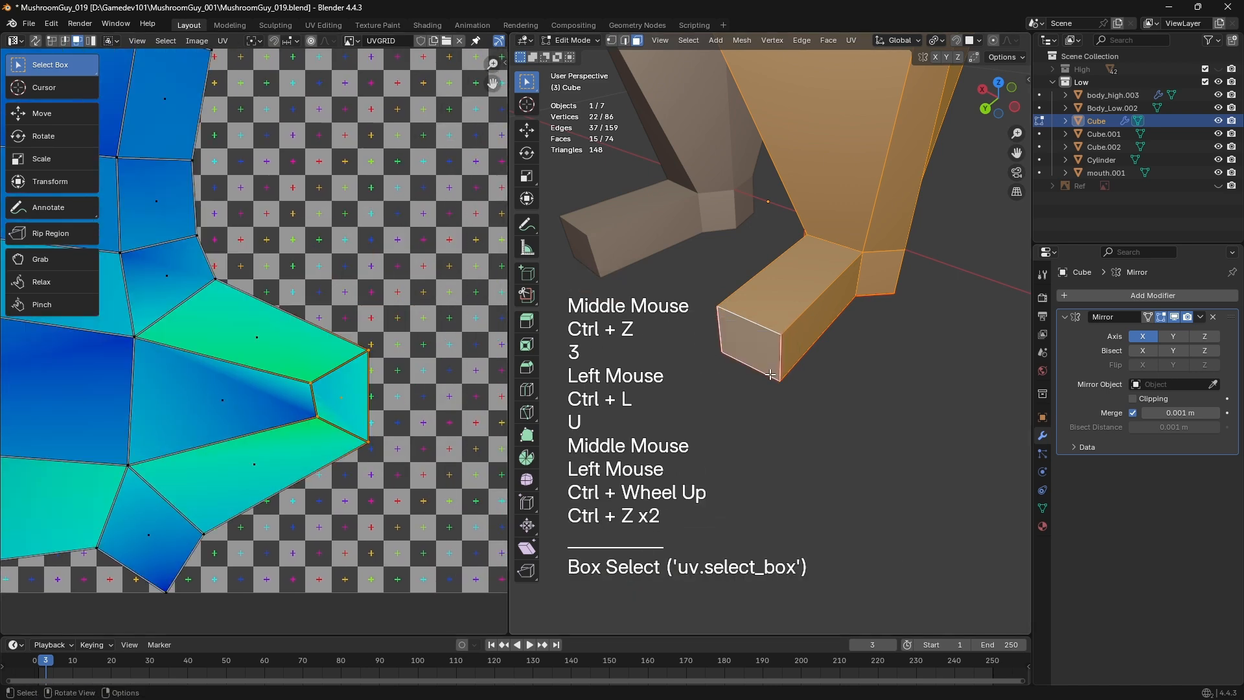
Add a loop cut around the foot close to its front face
scroll(770, 374, up, 1)
key(2)
key(ctrl+r)
click(825, 285)
click(783, 348)
Select the foot's front face and scale it narrower along X
key(3)
click(777, 359)
key(s)
key(x)
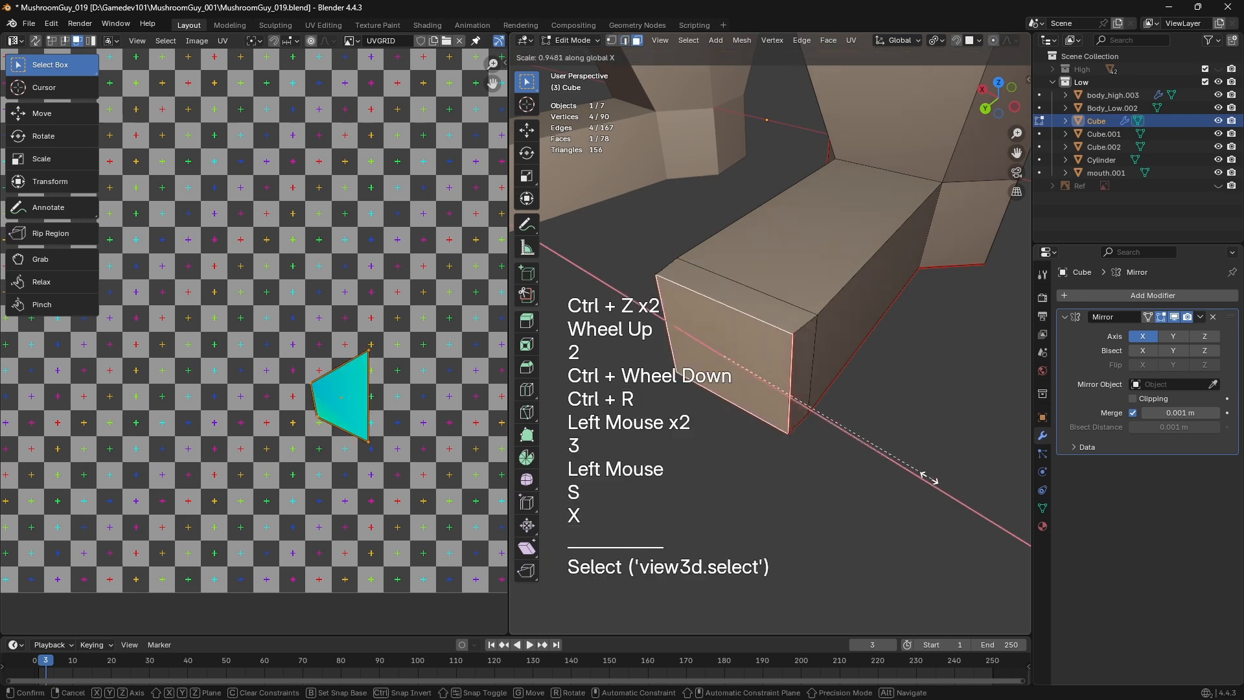
click(800, 397)
Move the upper edge of the foot's front face down about 0.026 m along Z
click(743, 310)
key(g)
key(z)
click(739, 295)
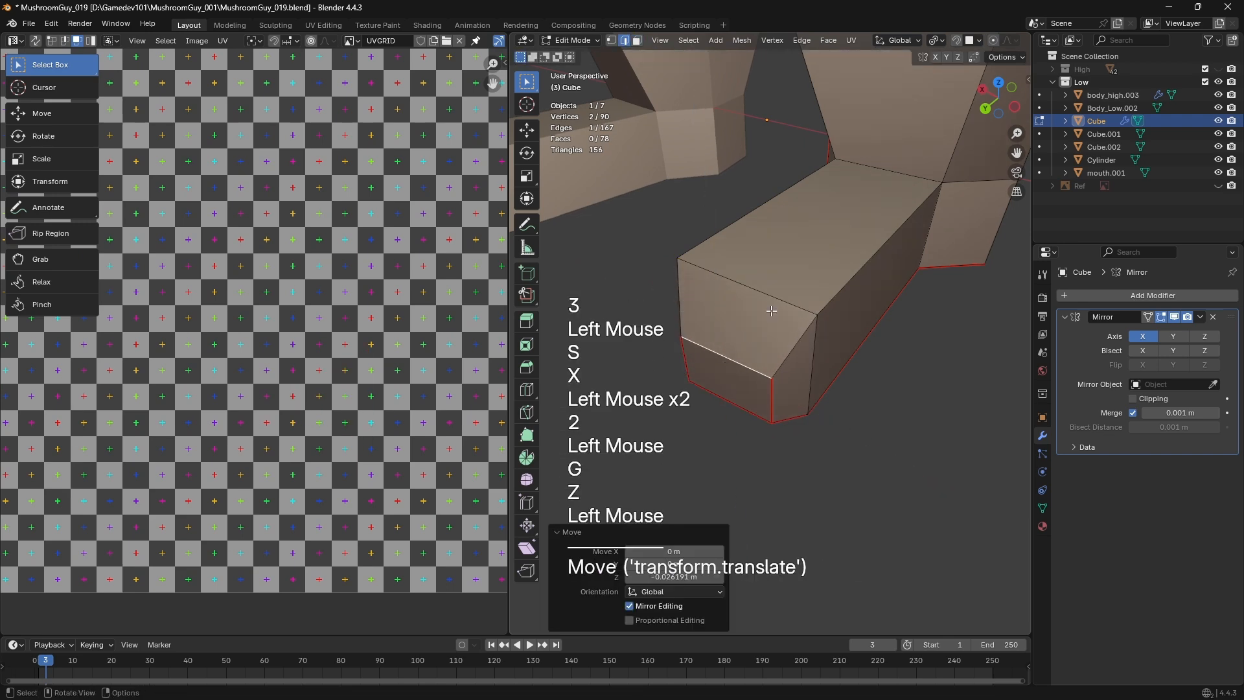
Select the edge loop behind the foot's front face and move it back toward the ankle along Y
key(2)
double_click(793, 272)
key(g)
key(y)
click(801, 285)
Add a loop cut through the sloped toe section and scale the new loop along X
key(ctrl+r)
double_click(804, 299)
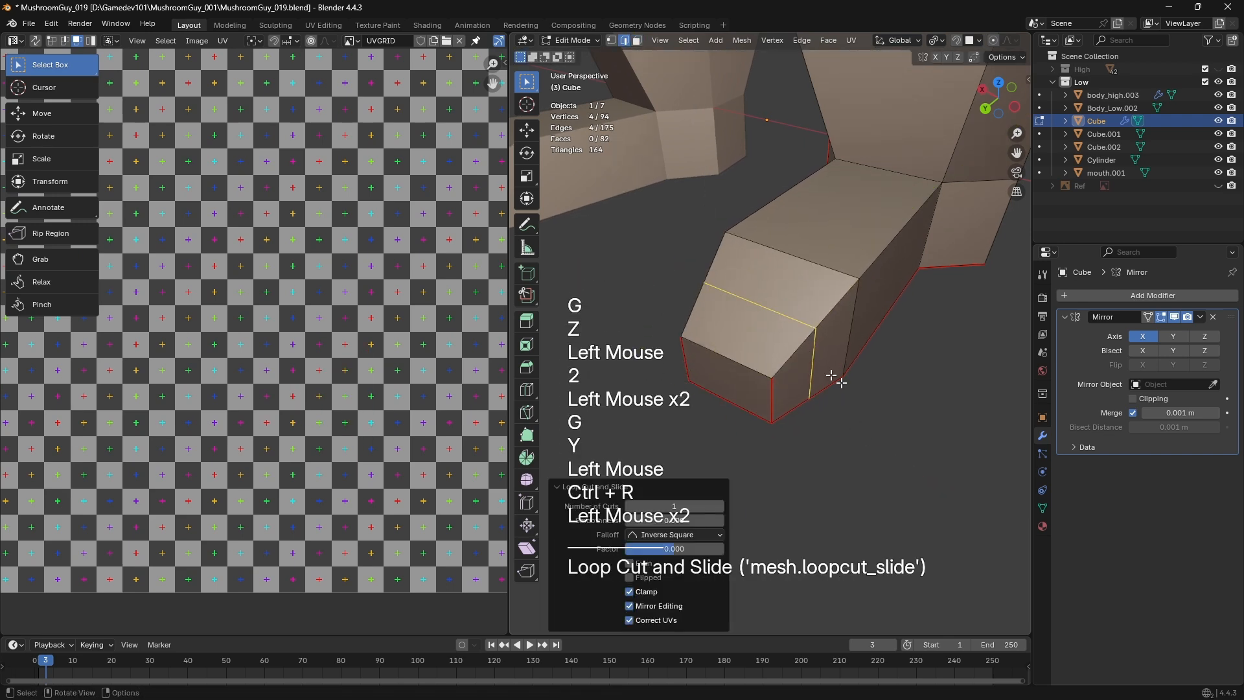
key(s)
key(x)
click(883, 427)
Raise the middle toe loop's top edge about 0.008 m along Z, then move the loop behind it toward the ankle along Y
key(g)
key(z)
middle_drag(755, 304, 762, 276)
click(761, 275)
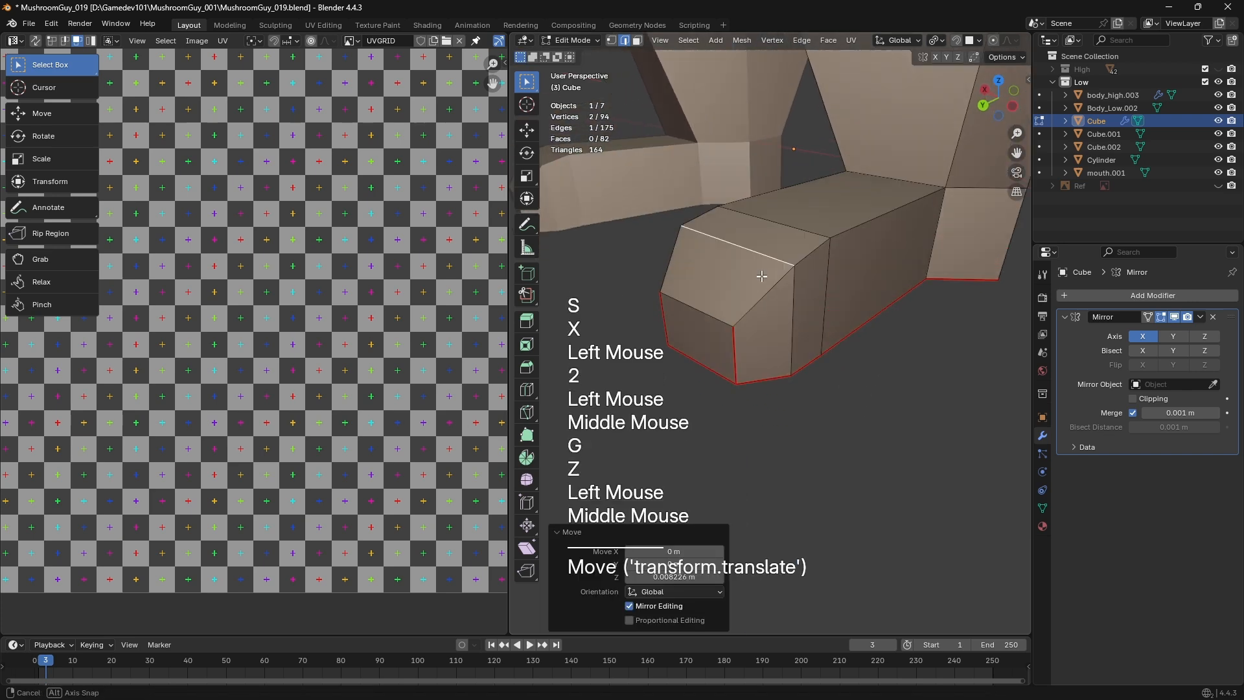
double_click(818, 230)
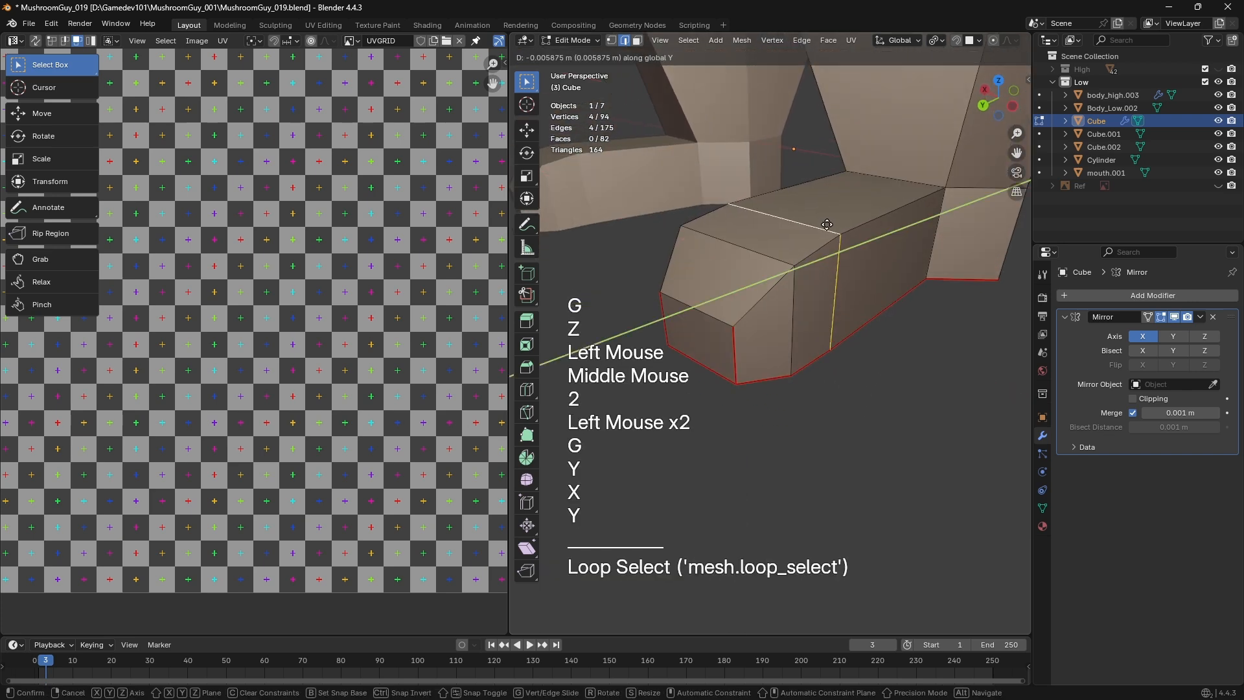
click(827, 225)
Add another loop cut just behind the toe's front face, then lower that face's upper edge along Z
middle_drag(827, 225, 786, 317)
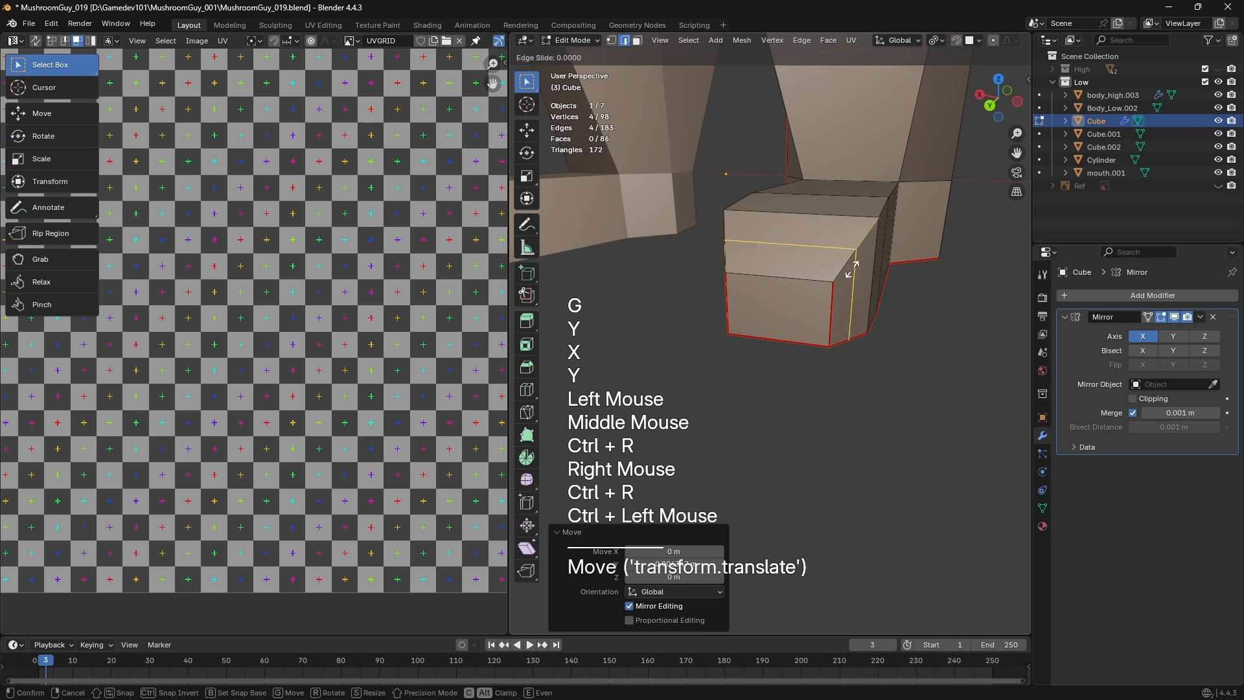
click(840, 284)
double_click(798, 283)
key(g)
key(z)
click(817, 344)
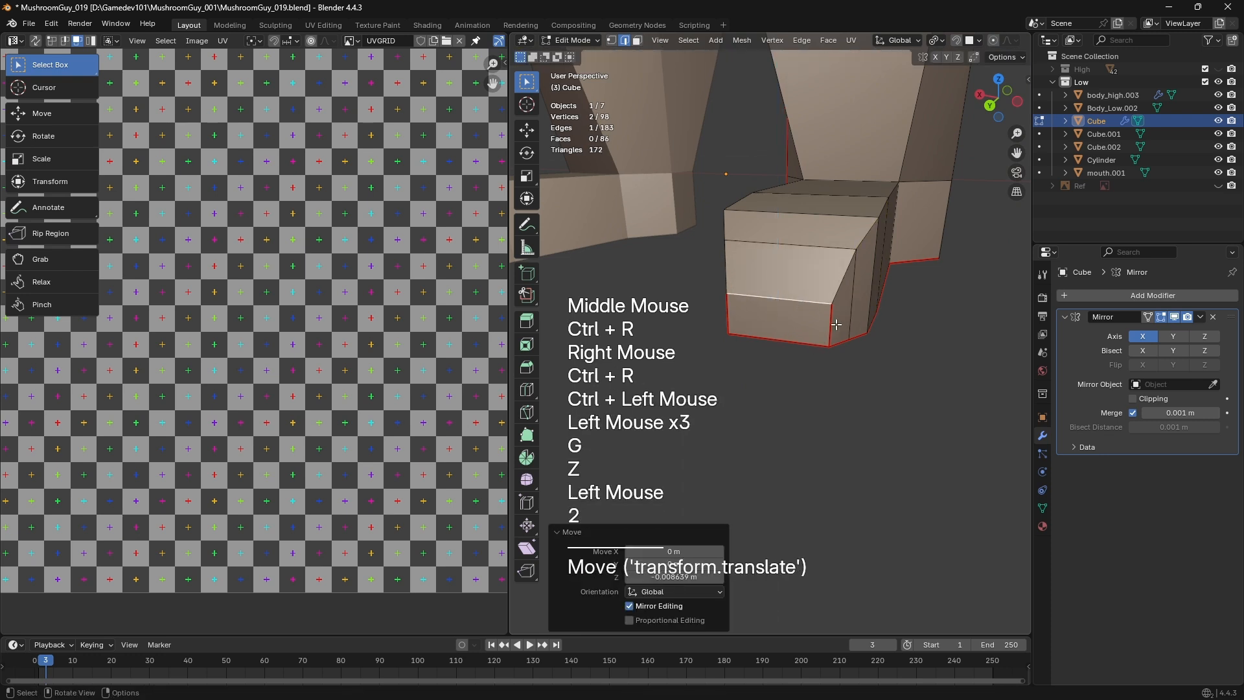
Scale the toe's front face to 0.639 along X
key(3)
click(765, 317)
key(s)
key(x)
click(801, 355)
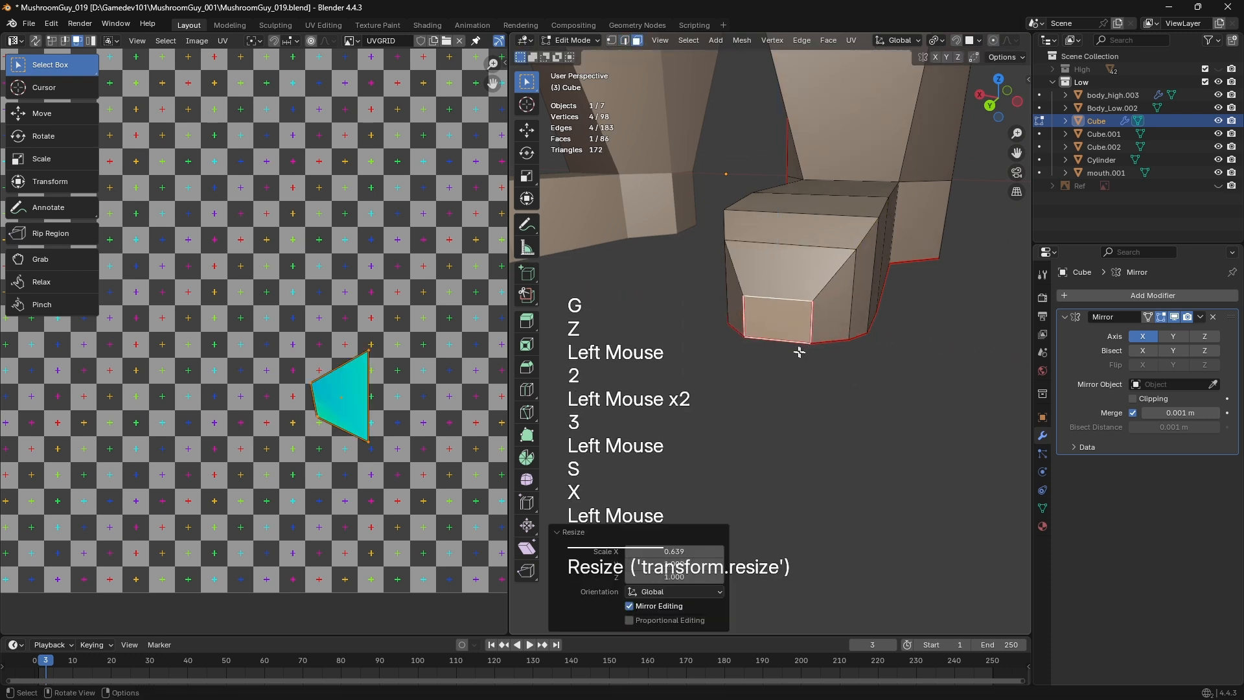
Examine the rounded toe's shape from several angles with its toe section box-selected
key(2)
click(834, 469)
scroll(834, 468, down, 1)
middle_drag(834, 468, 784, 443)
scroll(766, 431, up, 1)
key(2)
middle_drag(726, 367, 715, 368)
shift+middle_drag(715, 368, 726, 408)
drag(686, 270, 878, 478)
middle_drag(878, 478, 807, 478)
middle_drag(807, 478, 873, 487)
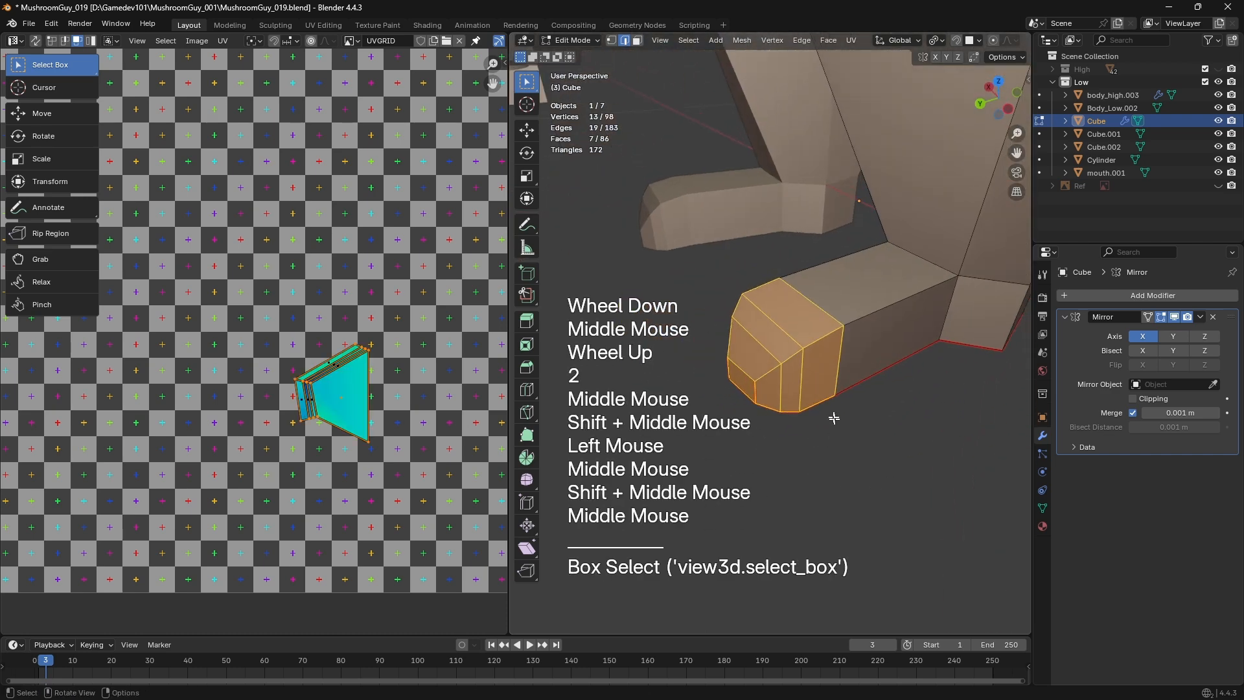
Bevel the two upper lengthwise edge loops of the foot by about 0.008 m with one segment
key(a)
key(1)
key(a)
middle_drag(759, 290, 845, 304)
key(a)
click(777, 295)
middle_drag(845, 305, 840, 304)
key(ctrl+b)
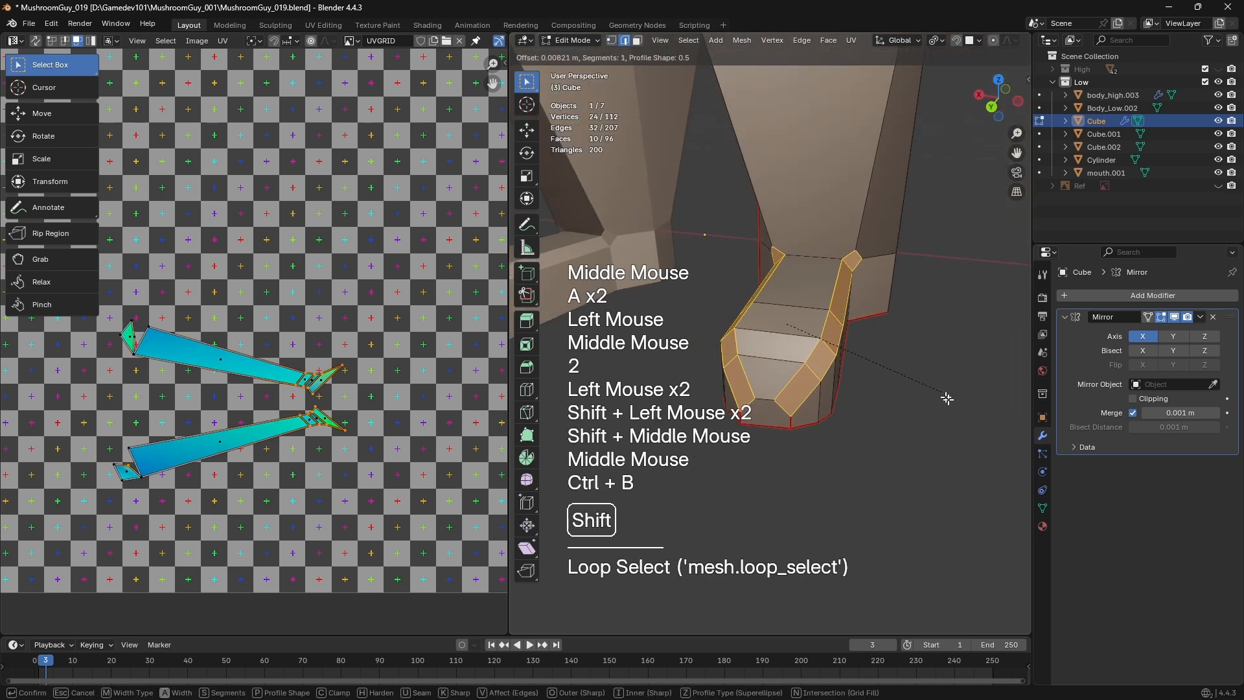
shift+click(868, 363)
Merge the two pairs of surplus bevel vertices where the foot meets the leg on one side of the ankle
middle_drag(868, 363, 834, 300)
key(1)
scroll(834, 301, up, 2)
click(829, 285)
click(827, 280)
shift+click(827, 279)
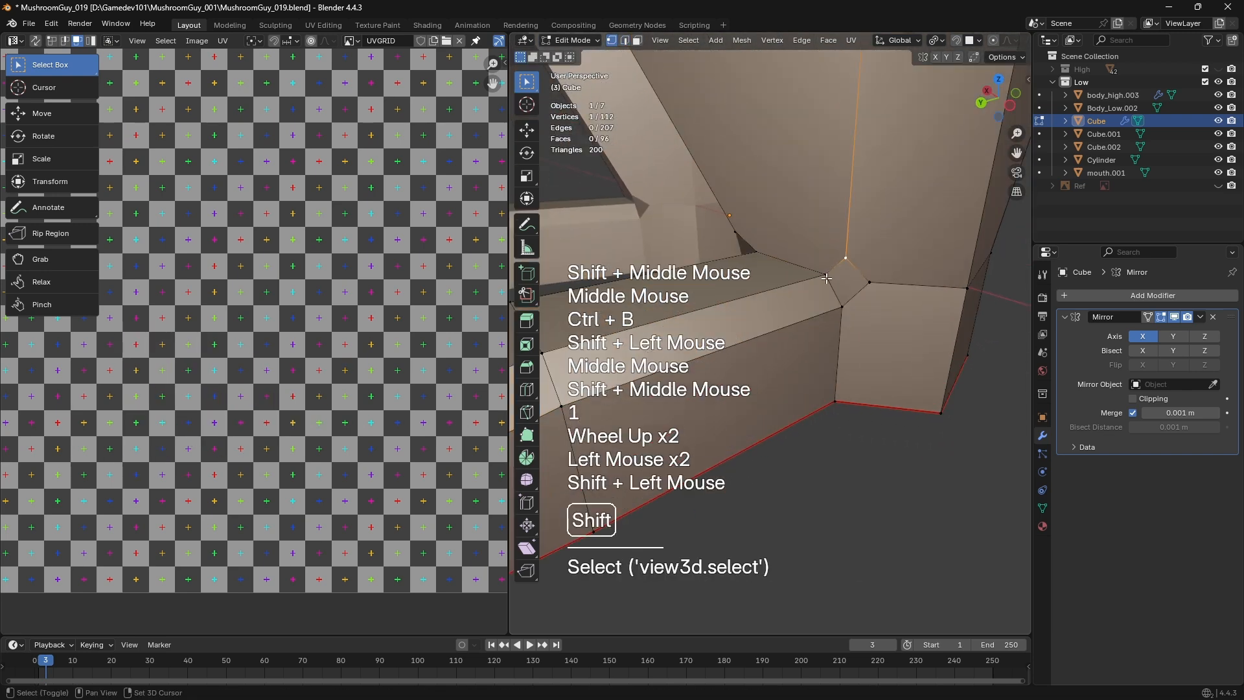
click(794, 334)
click(869, 284)
shift+click(840, 310)
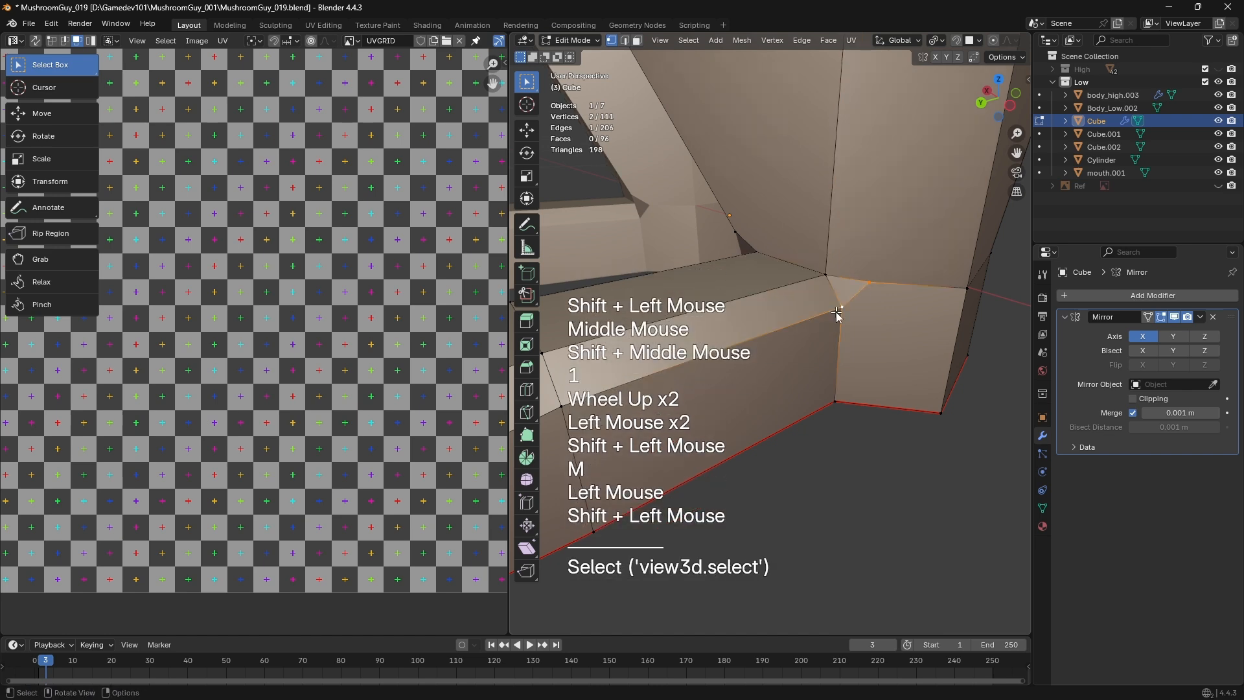
key(m)
click(836, 312)
click(895, 346)
middle_drag(896, 346, 747, 316)
click(781, 282)
key(1)
key(ctrl+x)
click(771, 272)
key(ctrl+x)
key(ctrl+z)
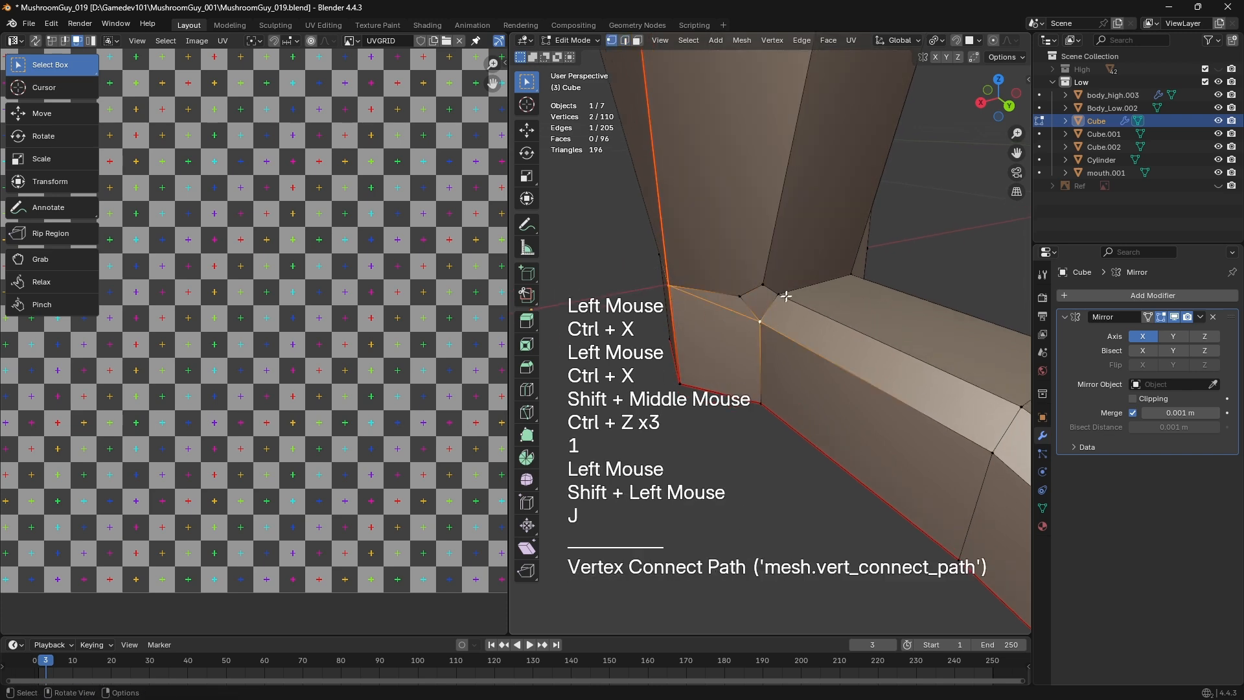
Merge the surplus bevel vertices at the ankle's other corner and connect the ankle vertices with new edges on both sides
click(778, 296)
middle_drag(778, 296, 733, 328)
click(785, 298)
key(a)
key(a)
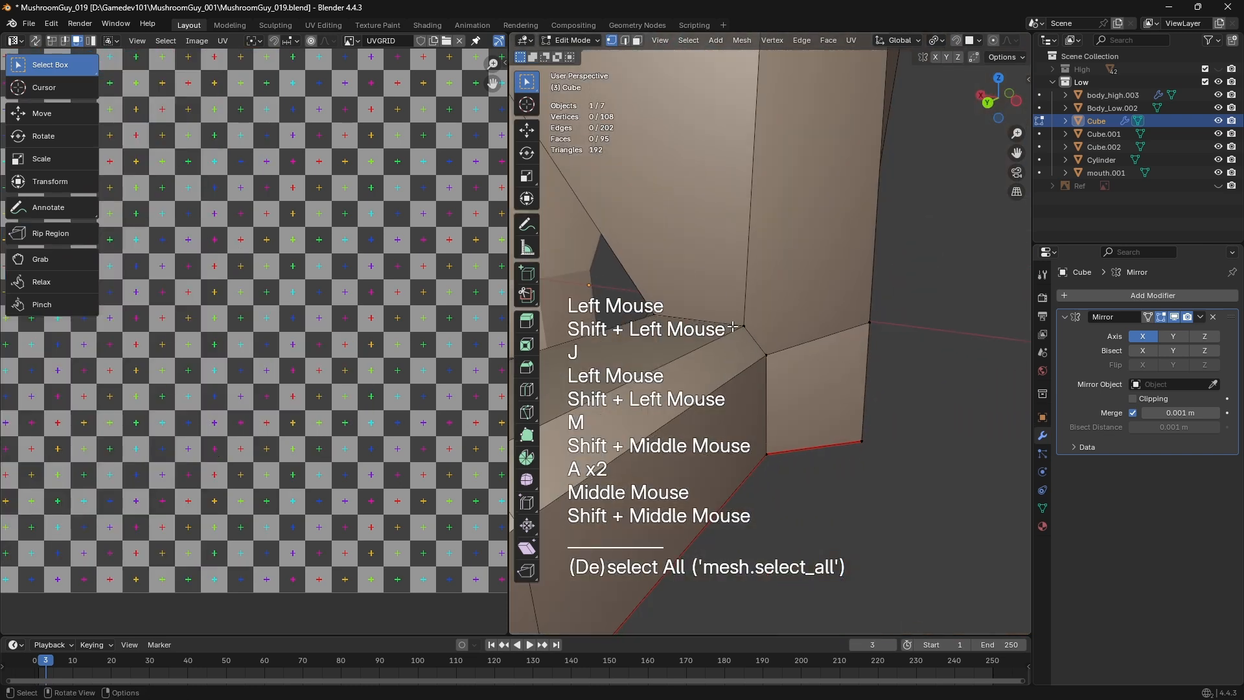
key(j)
Lower the edges beside the ankle along Z, the first one by about 0.007 m
scroll(855, 334, down, 3)
key(a)
shift+middle_drag(788, 478, 816, 448)
middle_drag(816, 447, 868, 441)
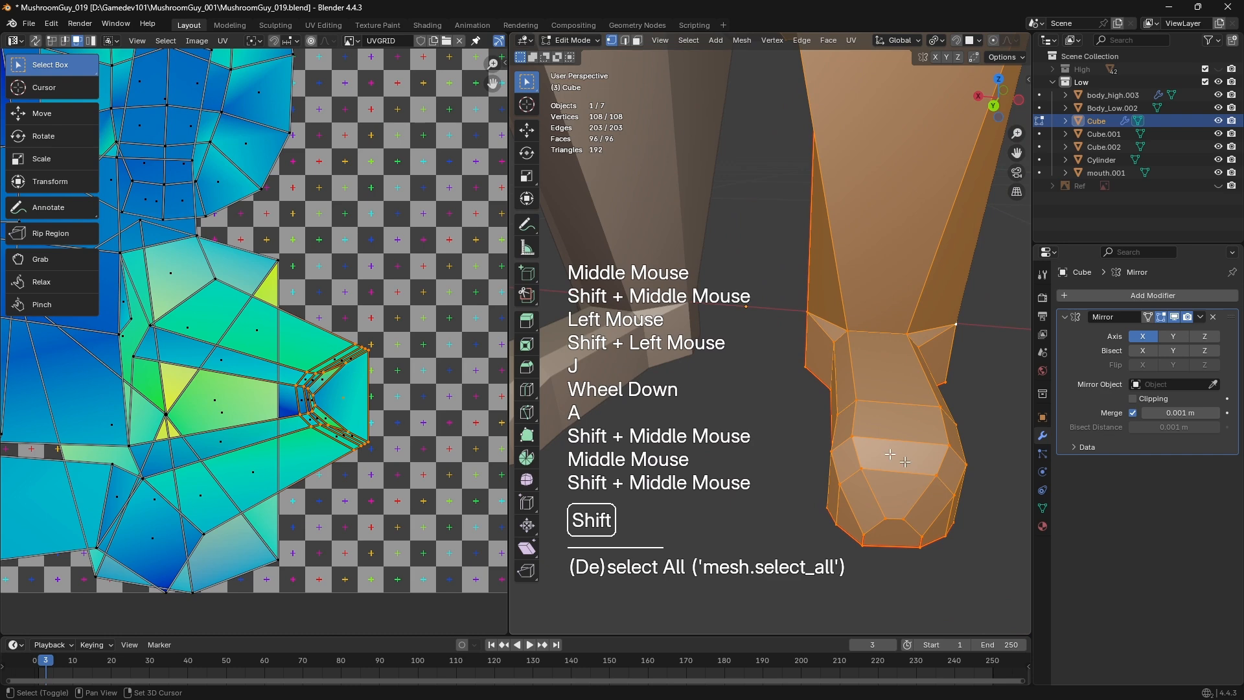
key(2)
middle_drag(836, 350, 947, 357)
click(742, 343)
key(g)
key(z)
shift+click(777, 324)
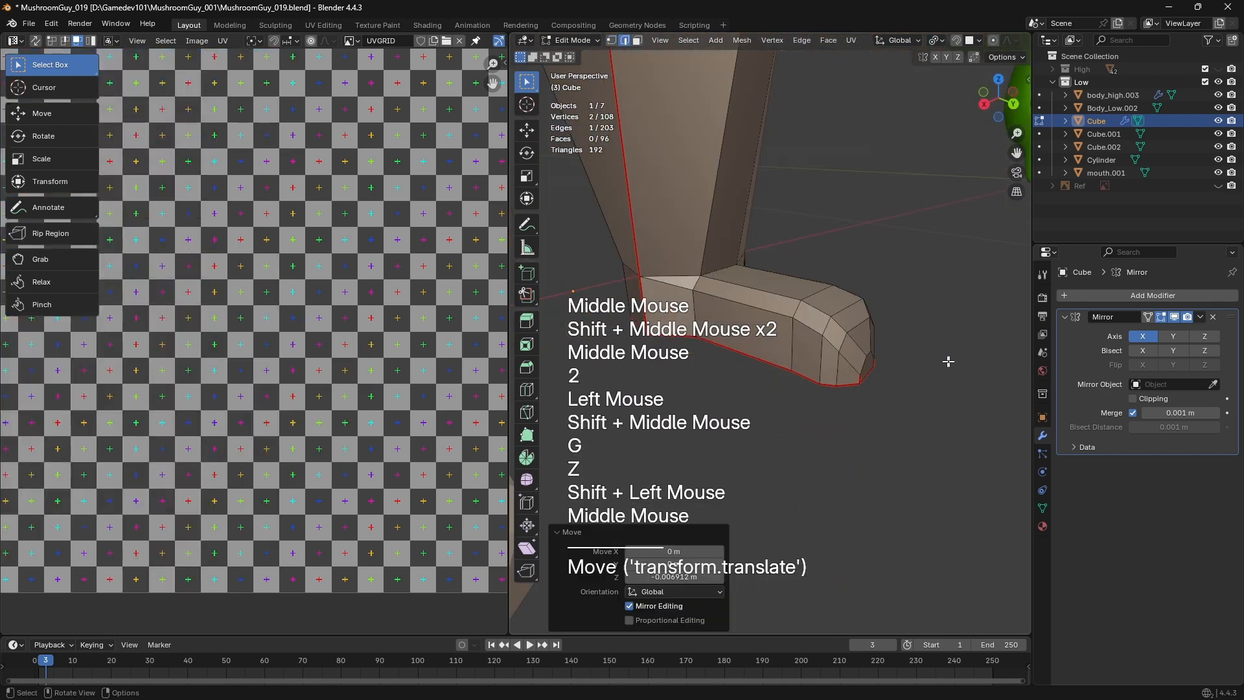
click(760, 313)
key(g)
key(z)
click(762, 326)
Mark the two short vertical edges at the lower corners of the toe's front face as seams
shift+middle_drag(761, 329, 751, 368)
key(1)
middle_drag(842, 366, 723, 364)
drag(691, 267, 921, 544)
shift+middle_drag(903, 515, 884, 383)
scroll(875, 422, up, 1)
key(2)
scroll(883, 381, up, 3)
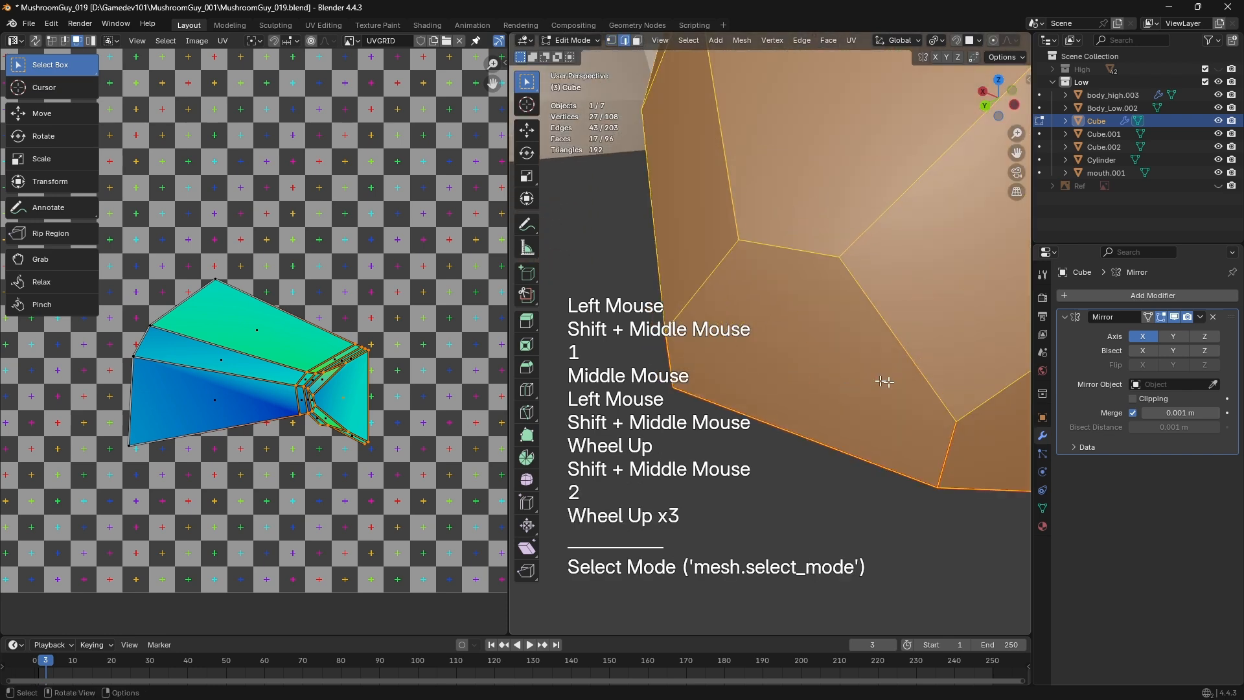
click(961, 465)
shift+middle_drag(961, 465, 810, 389)
shift+middle_drag(810, 389, 962, 272)
middle_drag(883, 330, 841, 356)
key(ctrl+e)
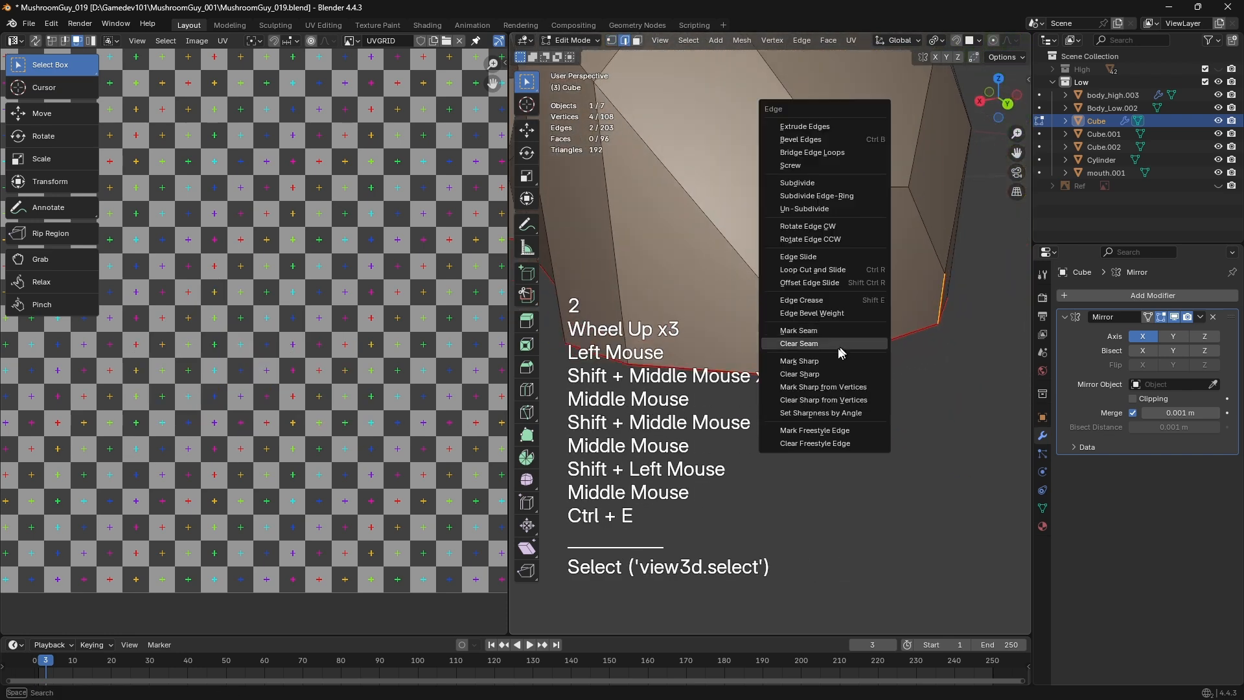
click(840, 353)
middle_drag(923, 376, 836, 276)
Unwrap the whole mesh, then unwrap only the linked leg and foot faces with Angle Based and check the toe corner's UV gap
key(a)
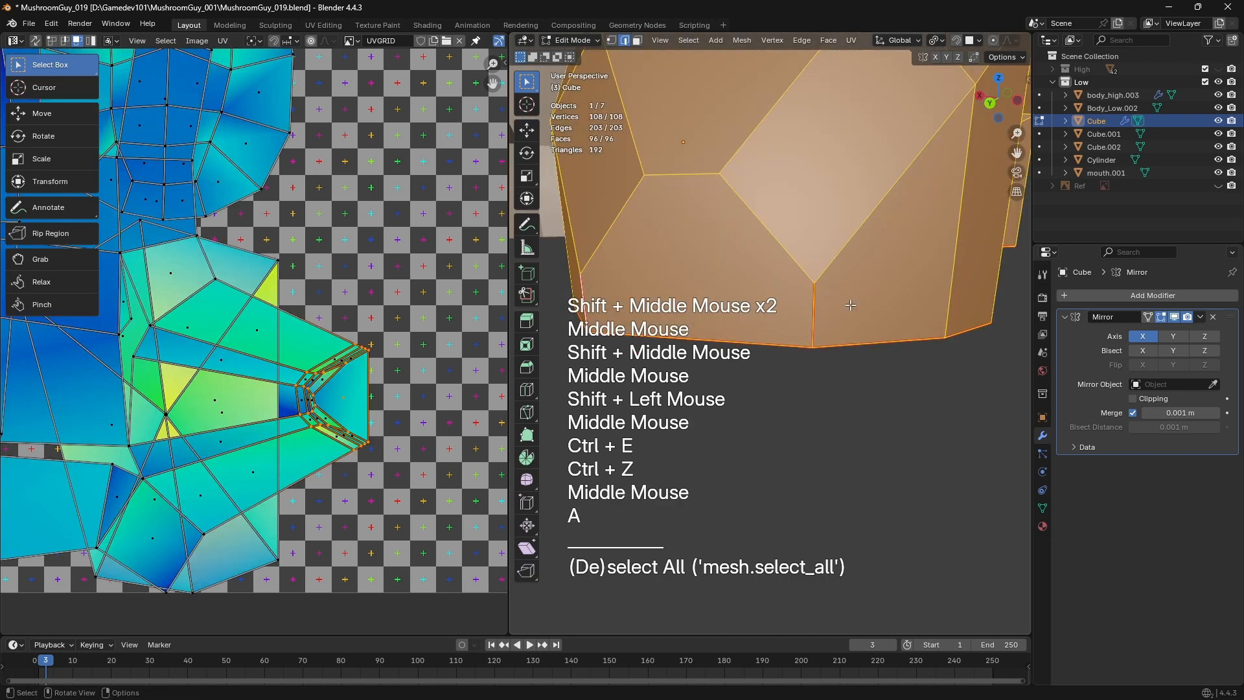
key(u)
key(3)
click(764, 311)
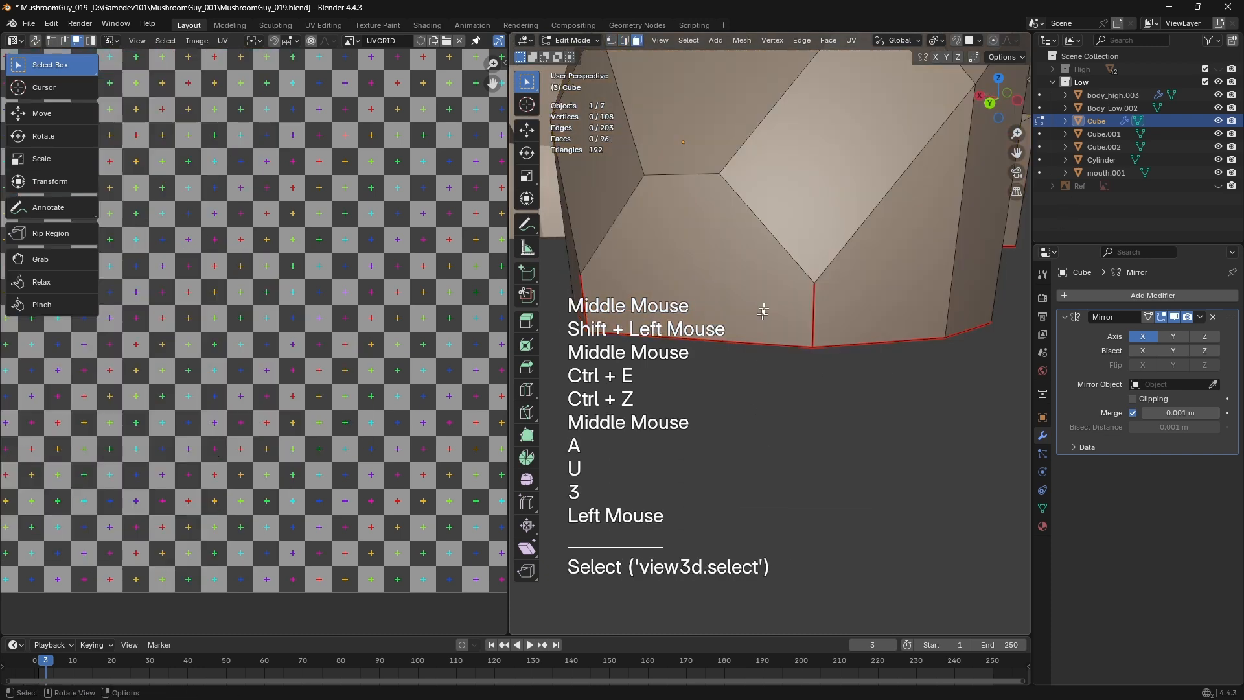
key(l)
key(u)
click(709, 285)
scroll(402, 369, up, 1)
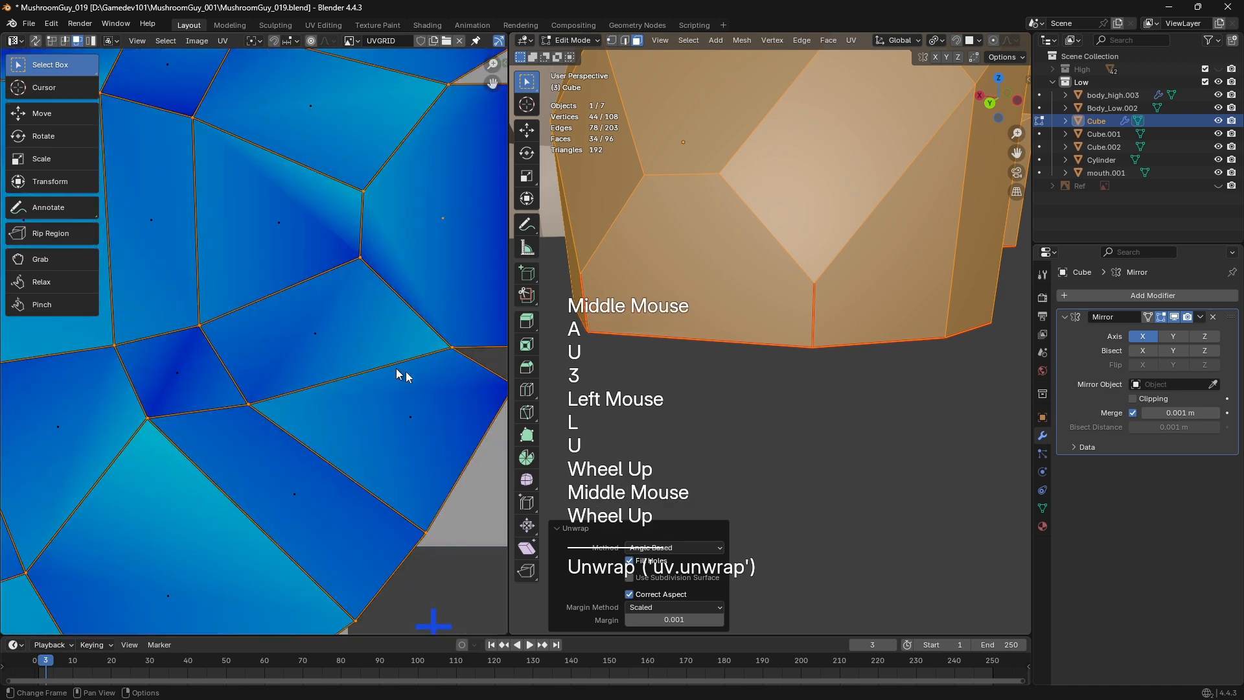
middle_drag(402, 370, 259, 339)
scroll(259, 339, up, 2)
drag(261, 268, 498, 451)
scroll(745, 325, down, 2)
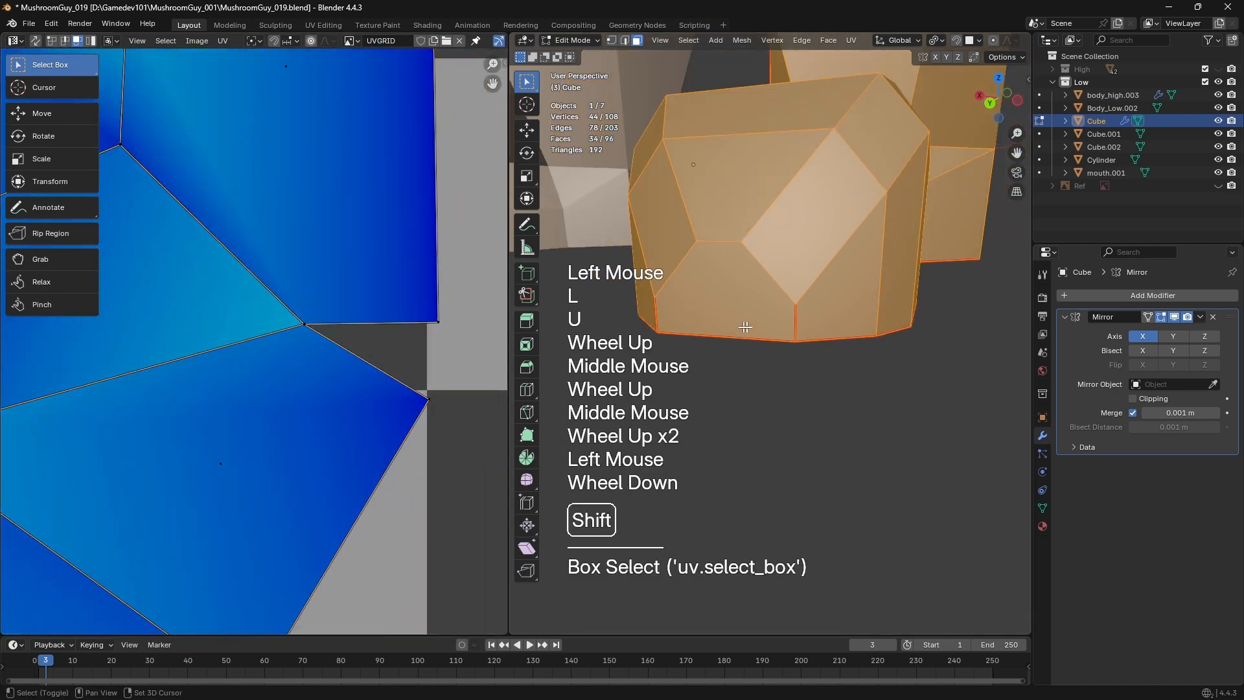
Mark the slanted side edges of the toe's lower front face as seams, extending the vertical corner seams upward
shift+middle_drag(744, 325, 749, 350)
middle_drag(749, 350, 823, 350)
key(2)
click(781, 314)
middle_drag(781, 313, 865, 288)
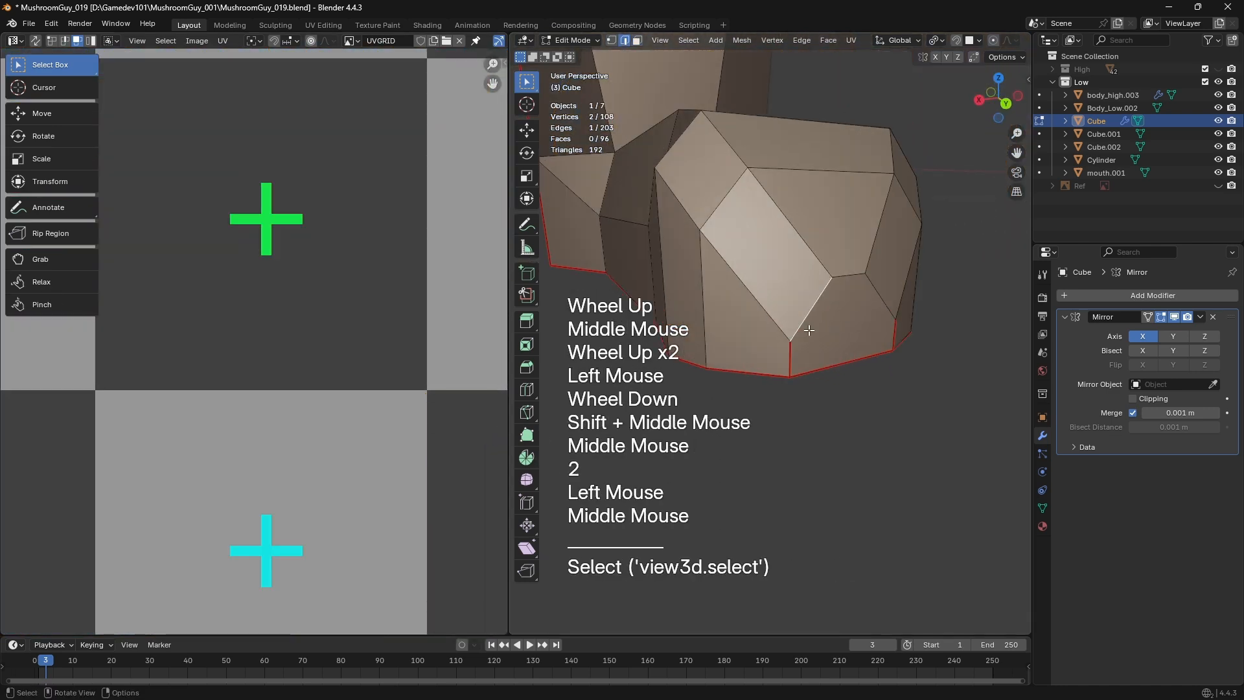
double_click(813, 304)
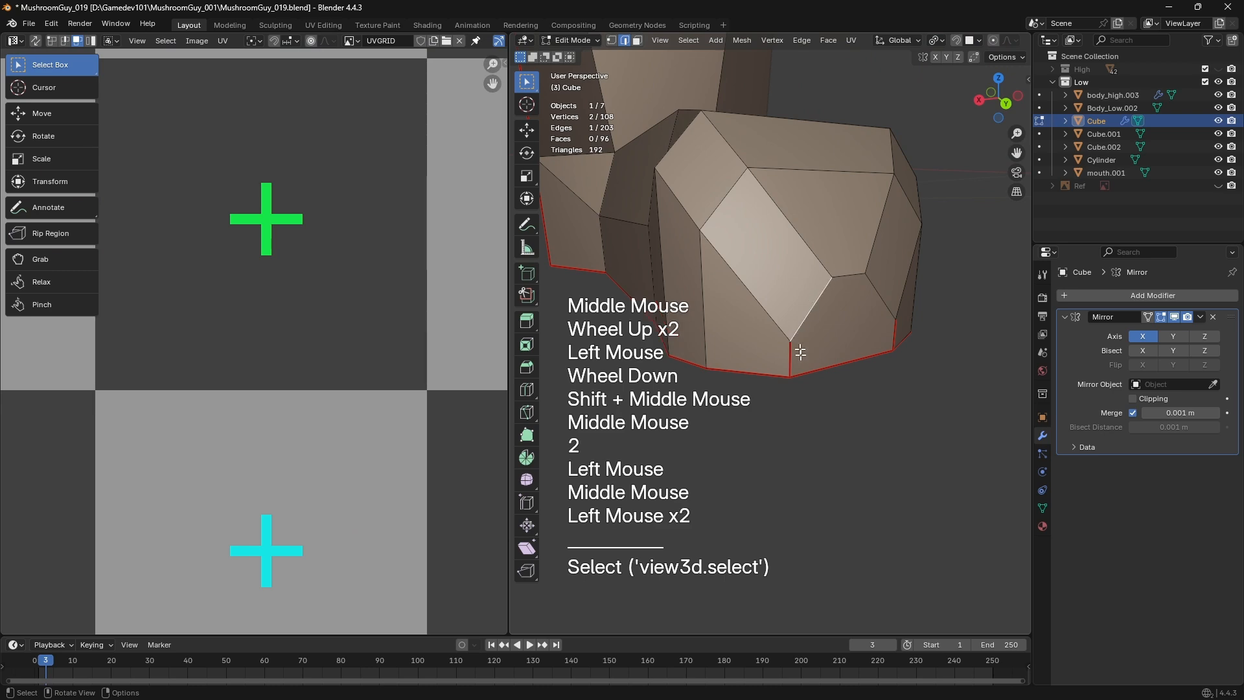
shift+click(787, 370)
middle_drag(788, 370, 806, 347)
shift+click(780, 349)
key(ctrl+e)
click(776, 328)
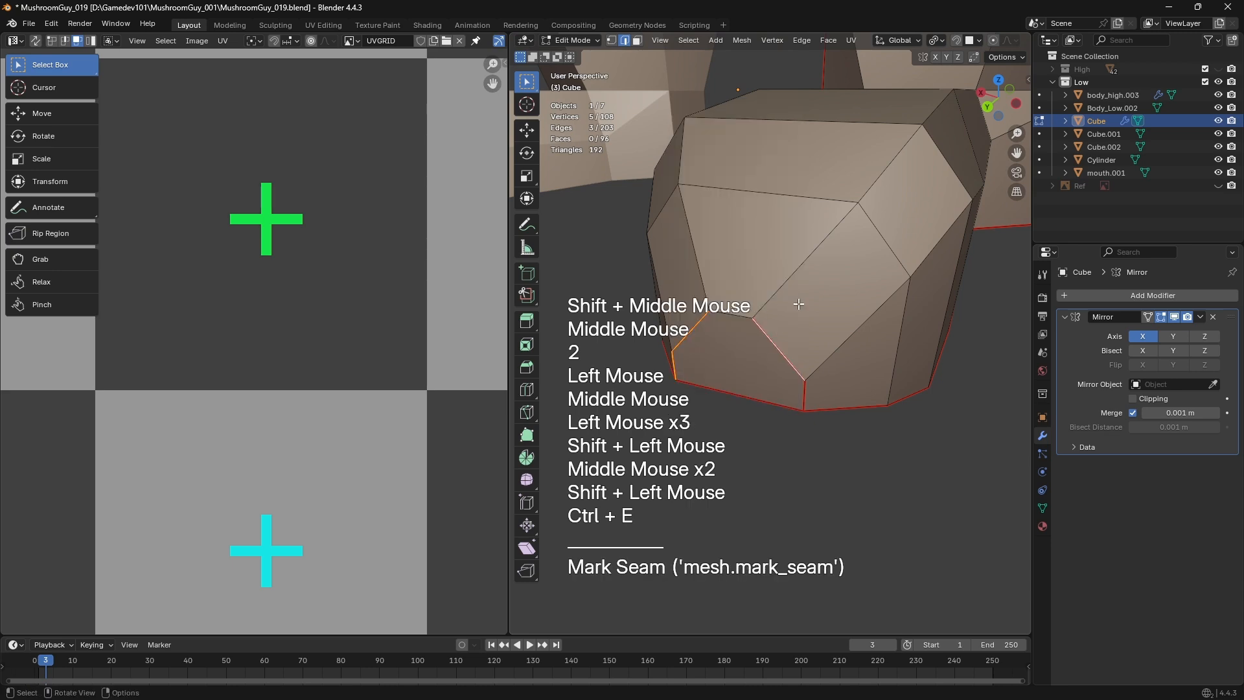
Unwrap the linked leg and foot faces with Angle Based and inspect the toe's front face in the UV layout
key(a)
key(a)
key(3)
key(l)
key(u)
click(799, 300)
scroll(381, 329, down, 3)
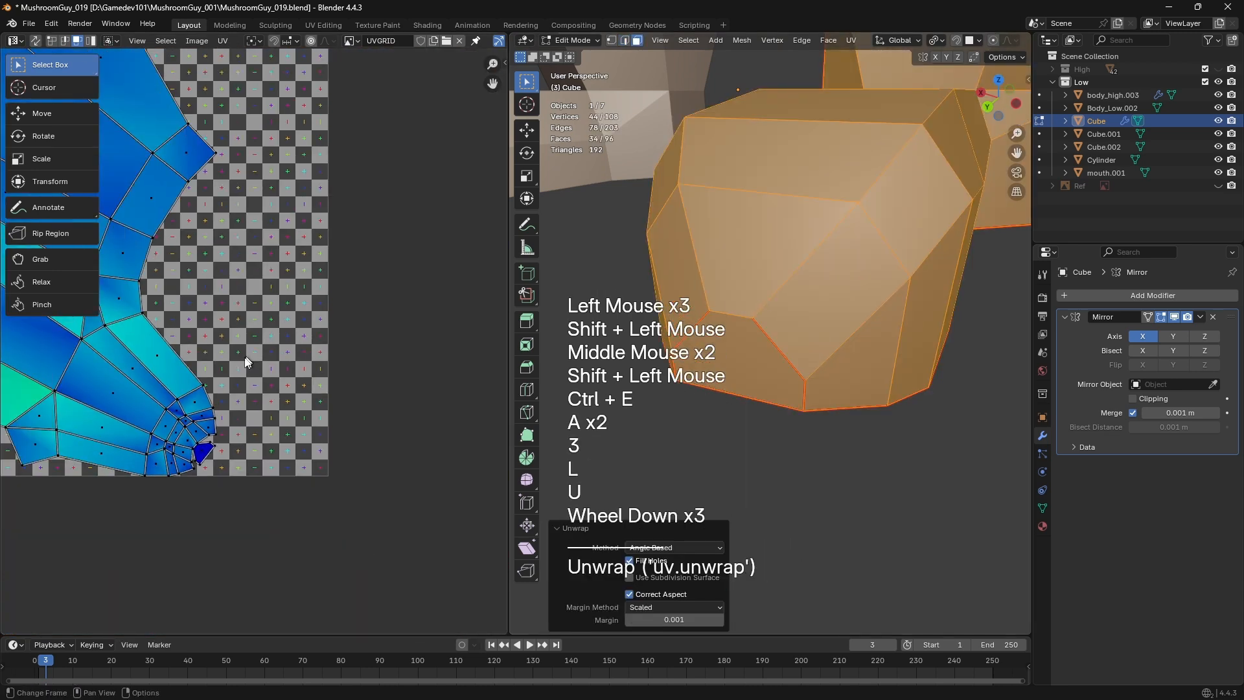
scroll(381, 313, up, 1)
middle_drag(244, 363, 170, 210)
scroll(191, 335, up, 2)
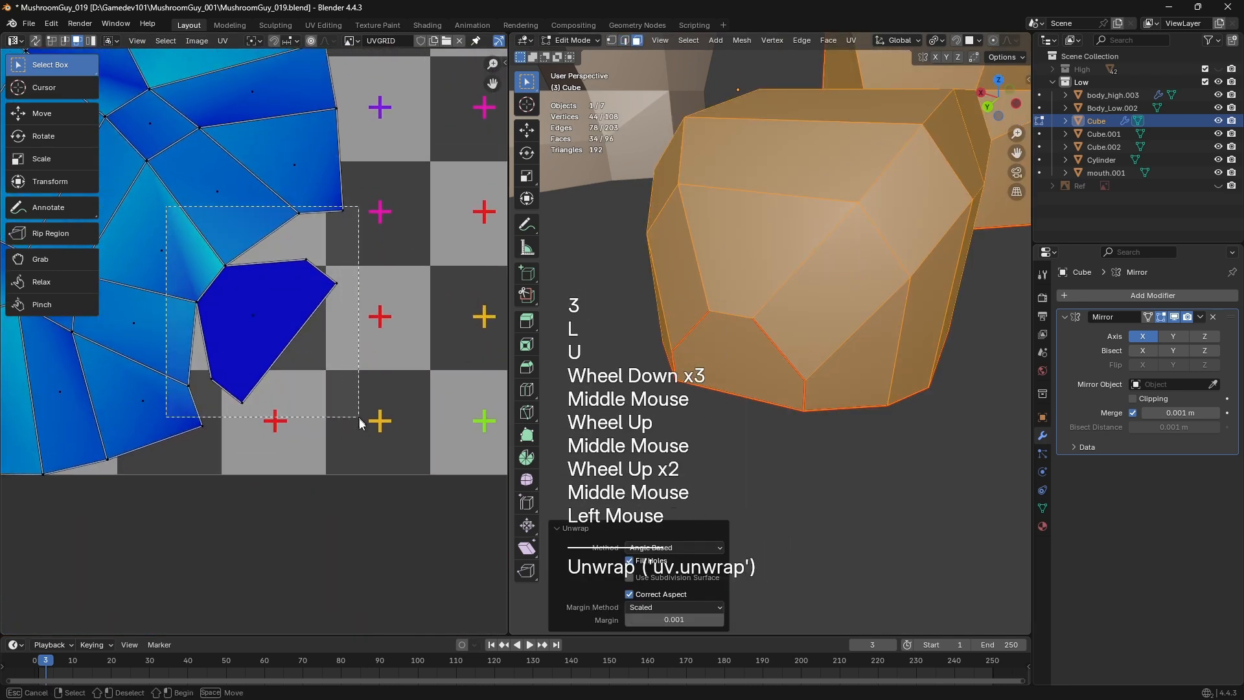
drag(367, 457, 368, 457)
scroll(758, 369, up, 1)
Clear the seams from the vertical and slanted side edges of the toe's lower front face
key(2)
click(773, 333)
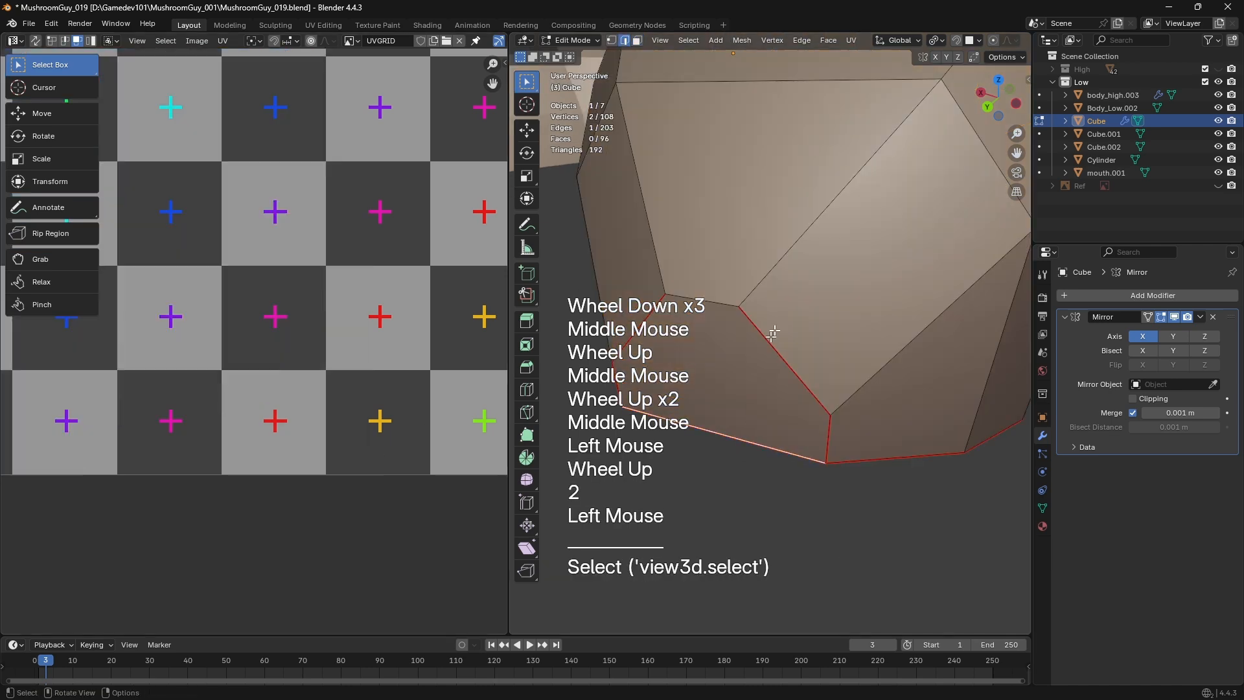
shift+middle_drag(760, 350, 778, 355)
scroll(778, 356, down, 1)
key(3)
click(733, 359)
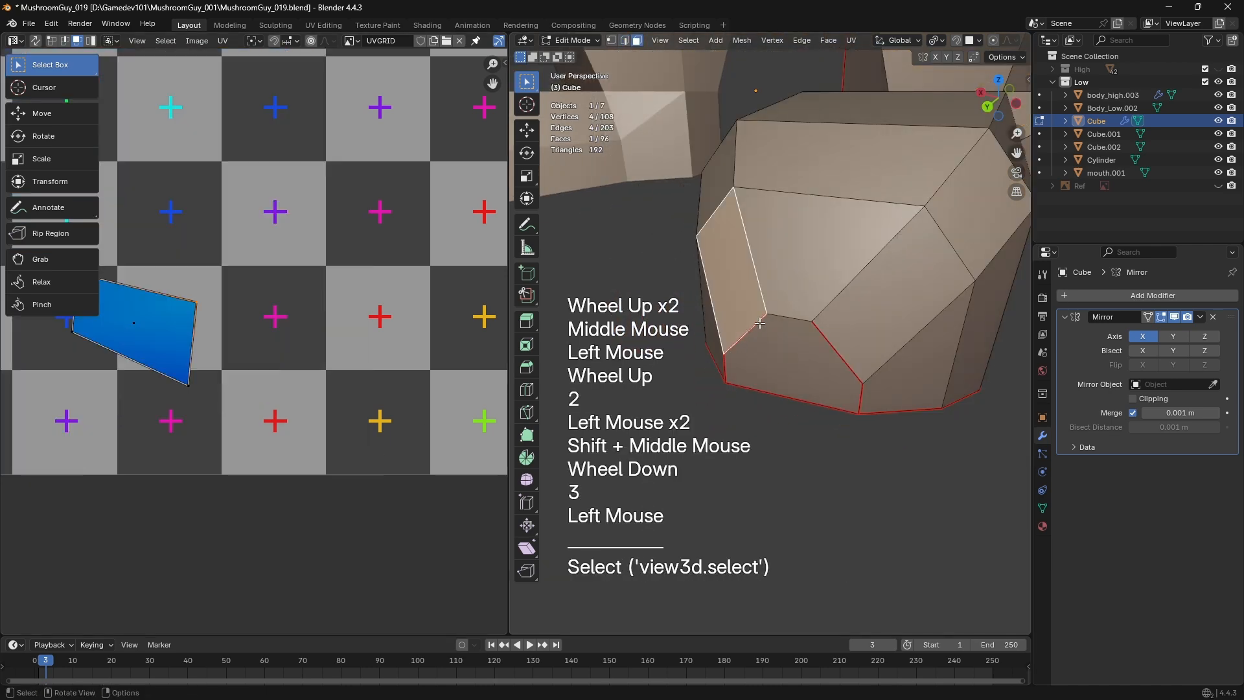
key(2)
click(760, 323)
shift+click(804, 342)
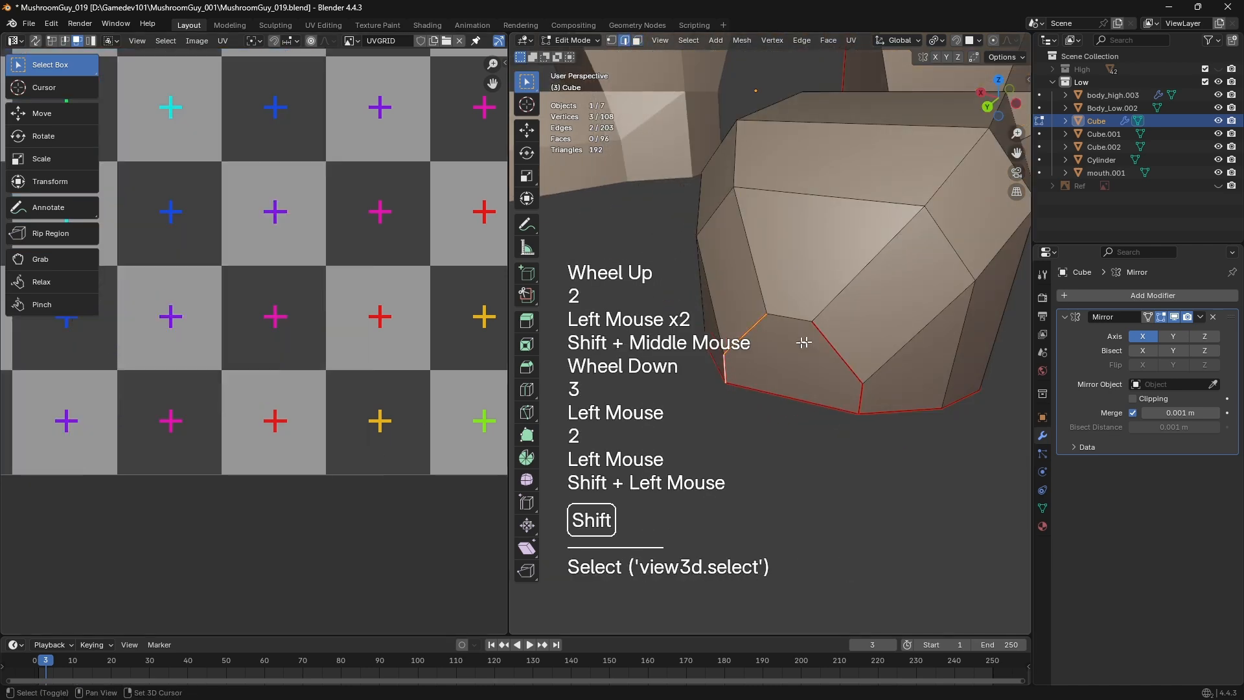
key(ctrl+e)
click(847, 388)
middle_drag(846, 387, 914, 336)
Unwrap the entire mesh with Angle Based, then unwrap the linked leg and foot faces on their own
key(a)
key(u)
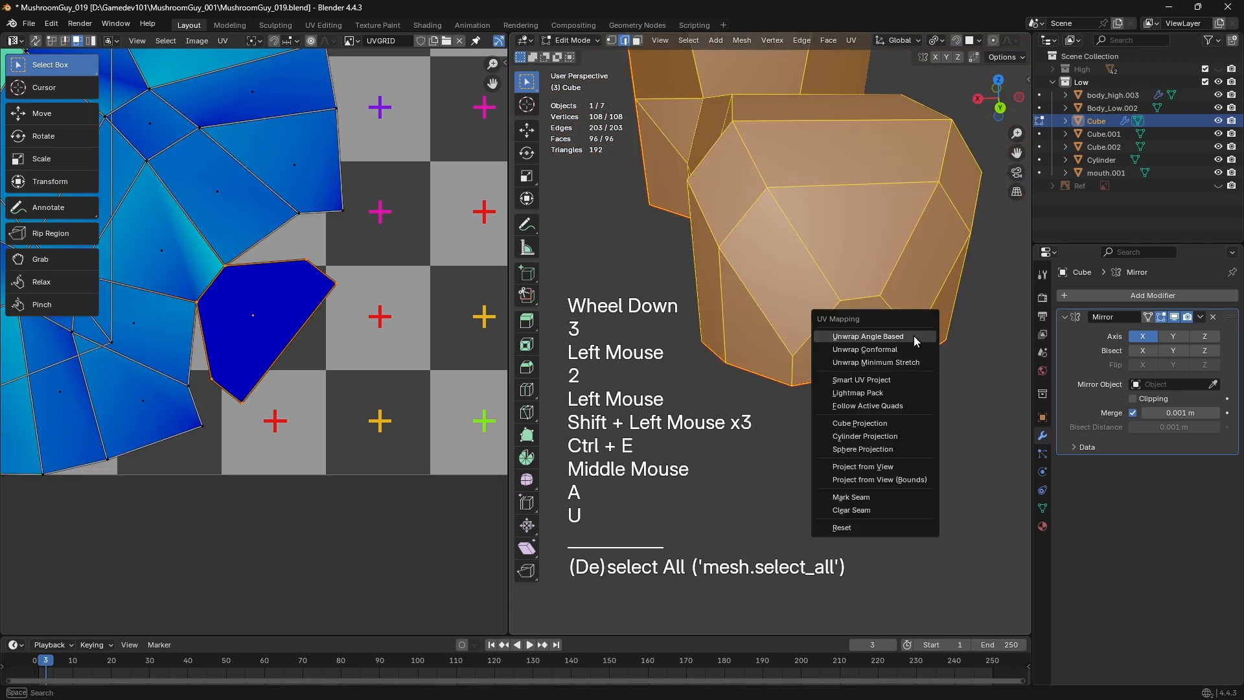
click(914, 336)
scroll(414, 317, down, 2)
key(3)
key(a)
key(a)
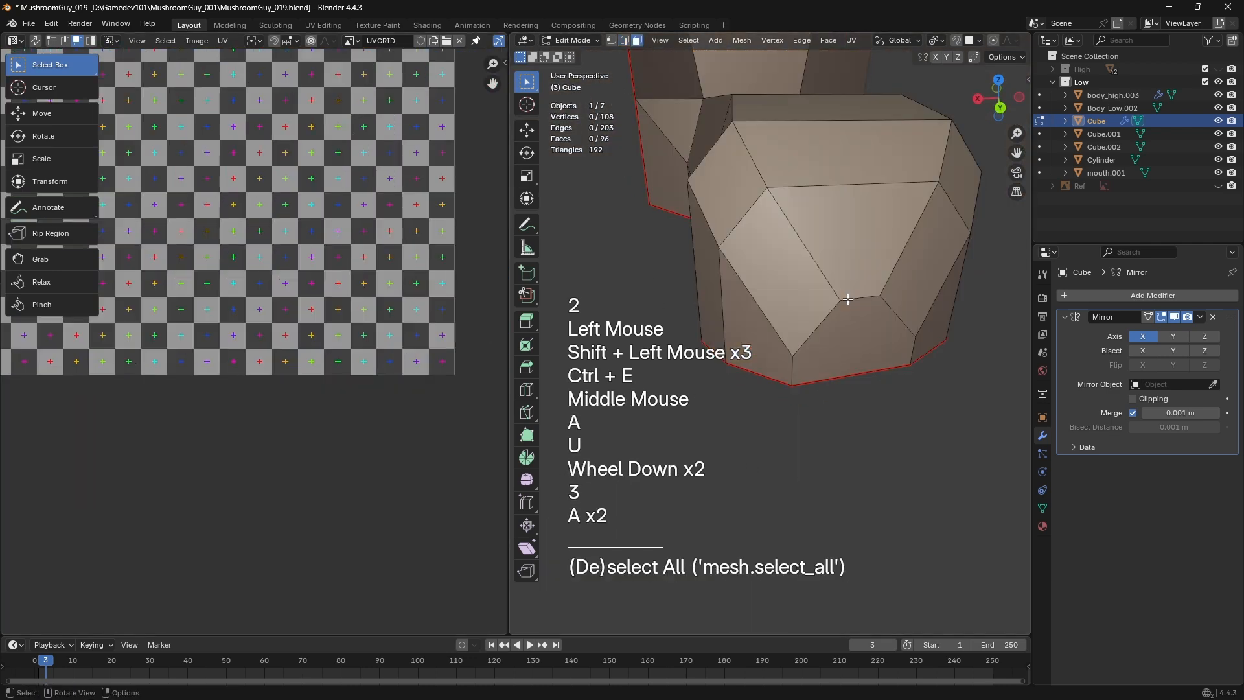
key(l)
key(u)
click(845, 290)
Examine the stretching of the leg and foot UV island, especially around the rounded toe
middle_drag(415, 363, 259, 260)
scroll(374, 388, up, 2)
click(374, 389)
scroll(374, 389, down, 1)
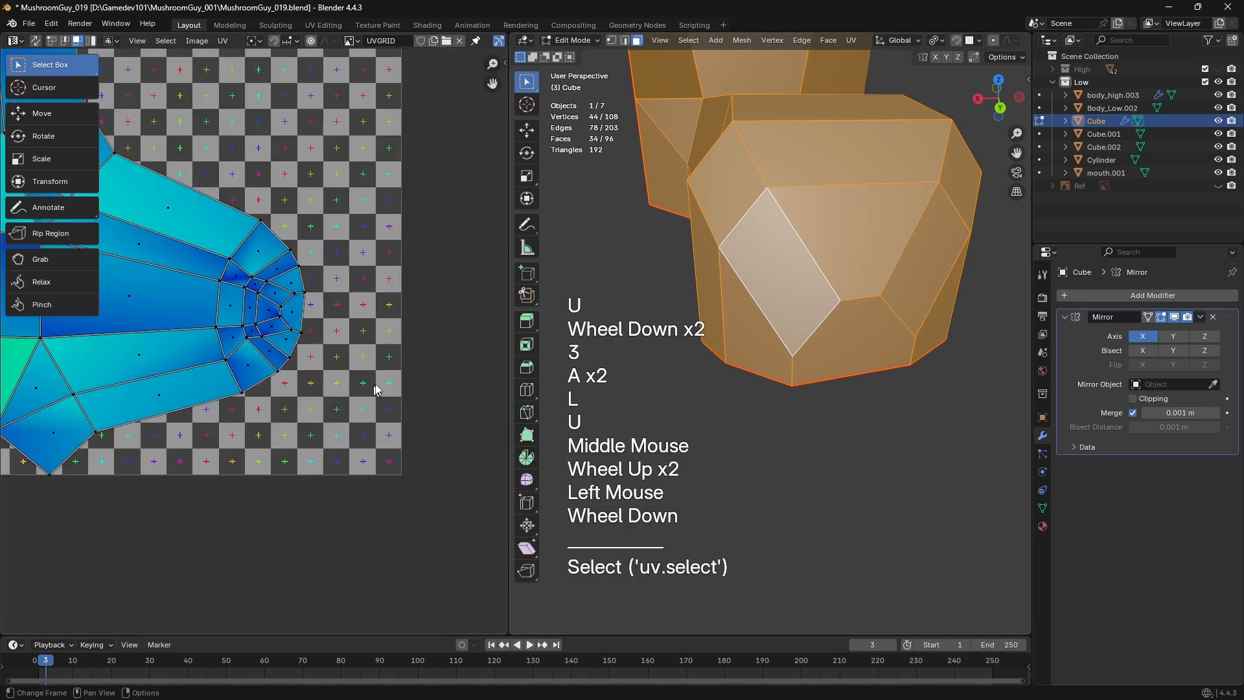
middle_drag(371, 465, 281, 285)
scroll(281, 285, down, 1)
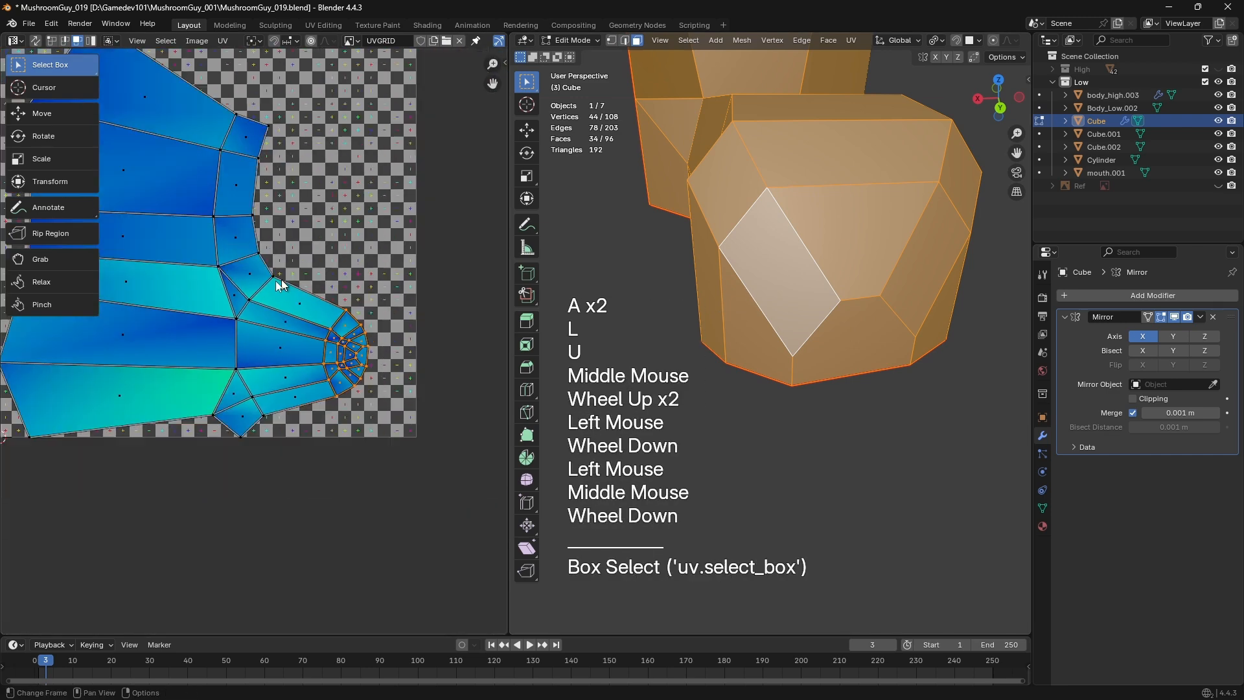
drag(435, 457, 390, 434)
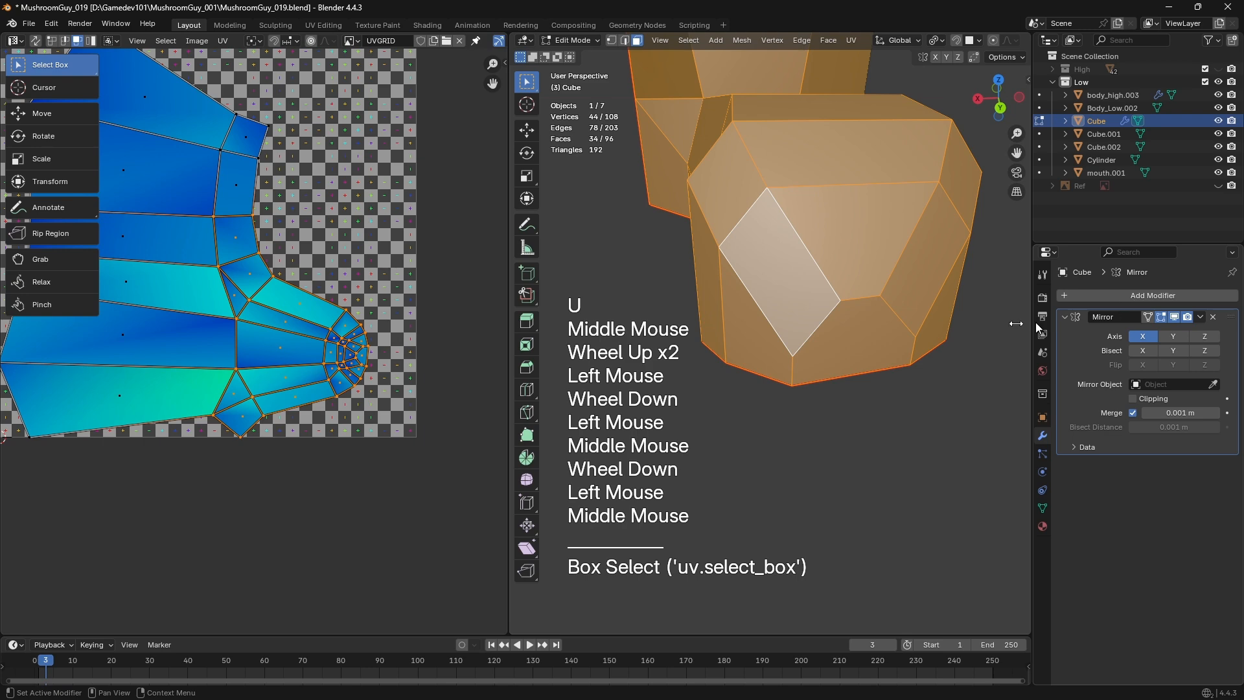
scroll(783, 395, down, 1)
Inspect the foot from several angles and box-select the faces of its sole
middle_drag(1016, 323, 752, 311)
key(Tab)
middle_drag(751, 311, 782, 271)
key(Tab)
click(815, 367)
scroll(703, 178, down, 2)
shift+middle_drag(705, 178, 726, 191)
key(b)
drag(706, 119, 775, 369)
key(b)
scroll(775, 370, down, 2)
middle_drag(775, 370, 843, 265)
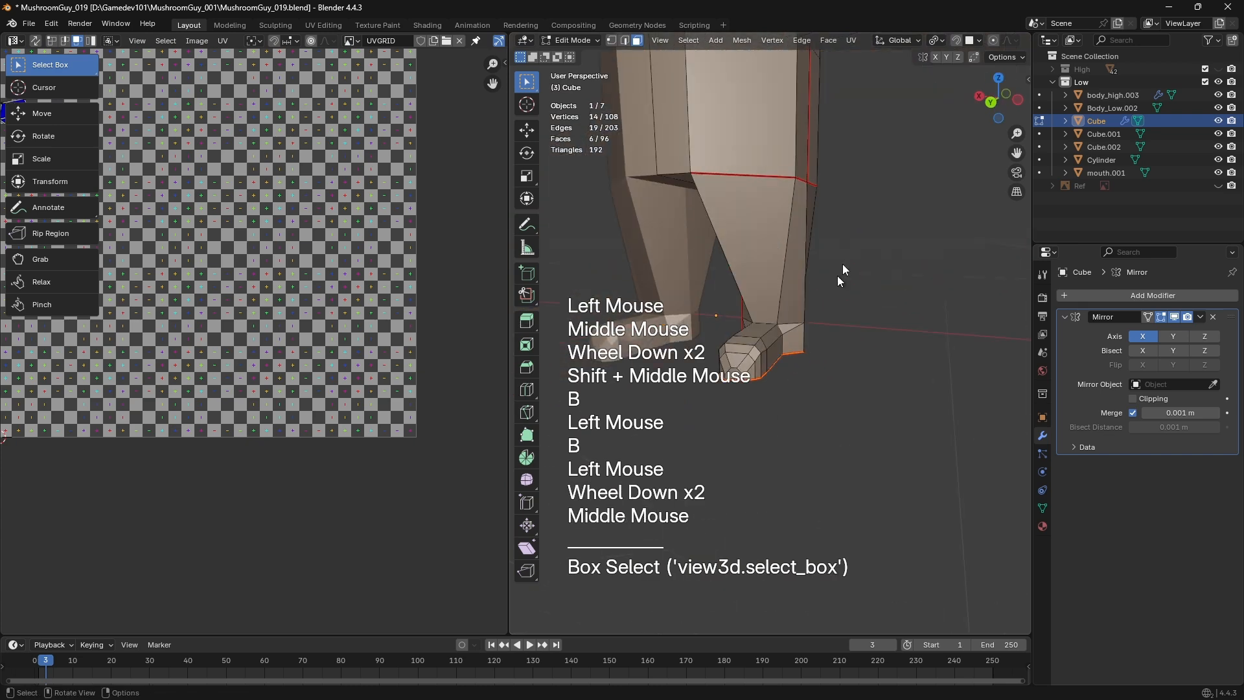
Add a plane mesh in Object Mode and clear its location
key(Tab)
key(shift+a)
mouse_move(849, 254)
click(954, 258)
key(alt+g)
Slide the plane horizontally beneath the character, about 1.55 m along X, then lower it along Z to foot level
scroll(913, 315, down, 2)
key(g)
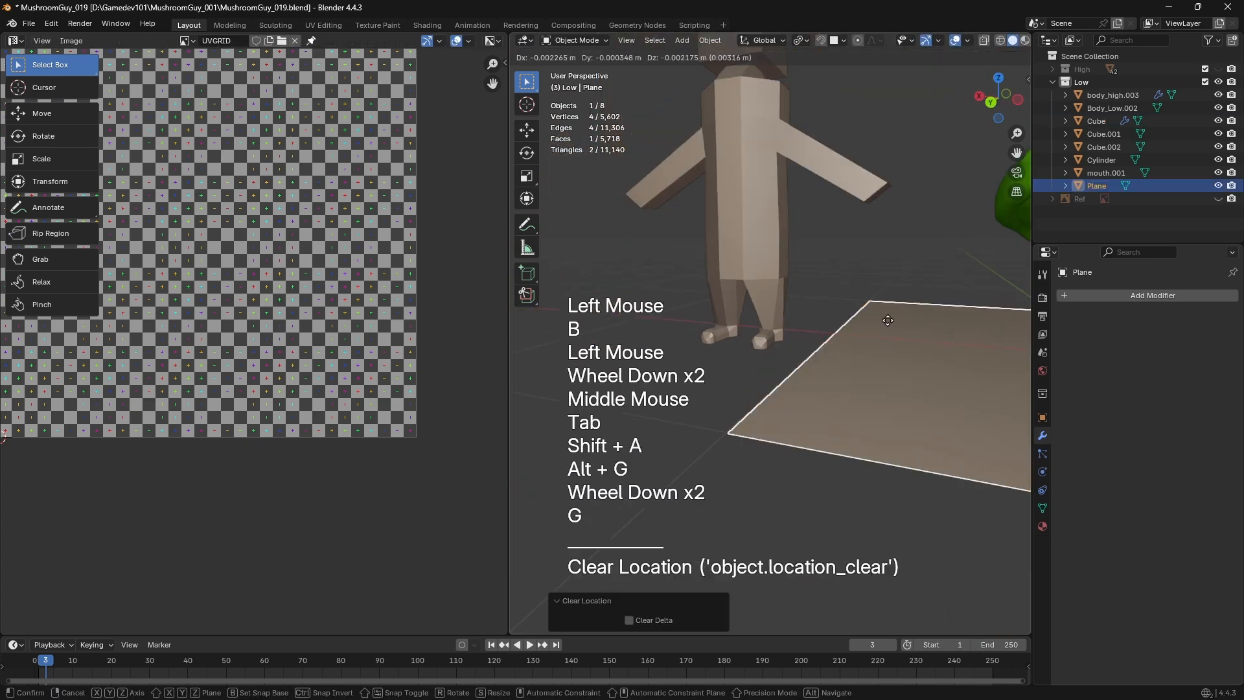
key(shift+z)
click(933, 275)
key(g)
key(z)
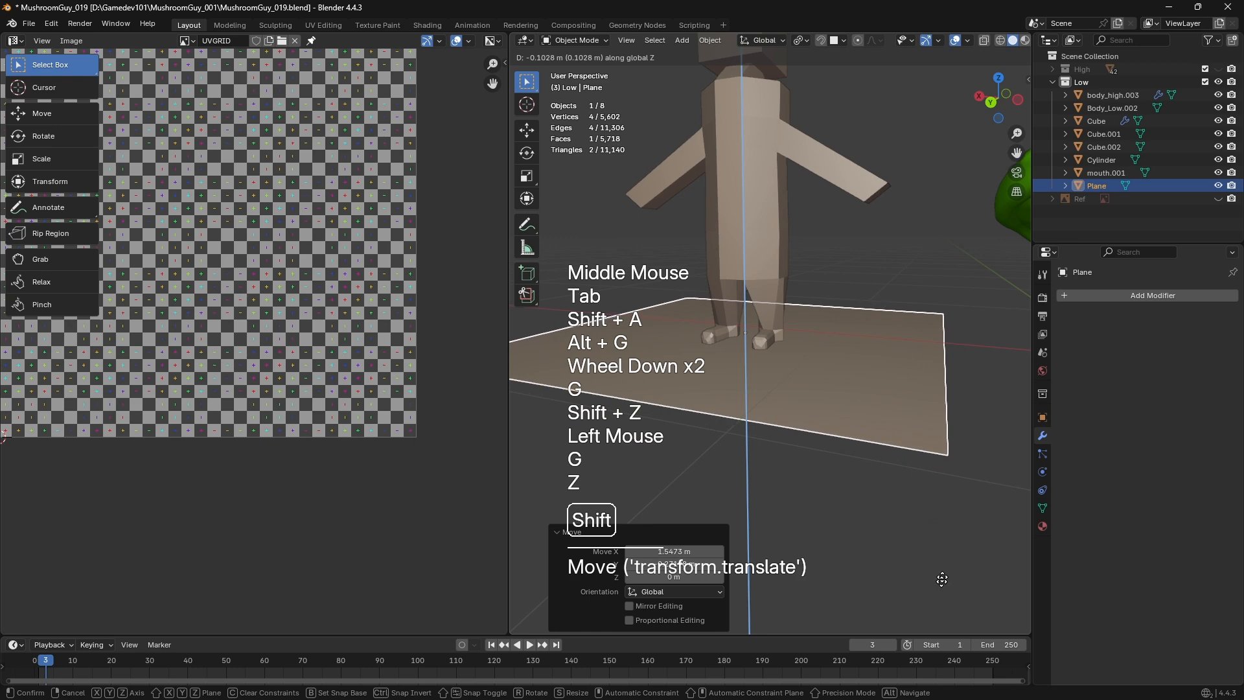
shift+click(946, 498)
click(942, 500)
Examine the character standing on the ground plane from above and select Body_Low.002
middle_drag(942, 499, 778, 421)
scroll(821, 514, down, 1)
scroll(713, 324, up, 3)
click(691, 281)
middle_drag(692, 282, 728, 243)
click(720, 251)
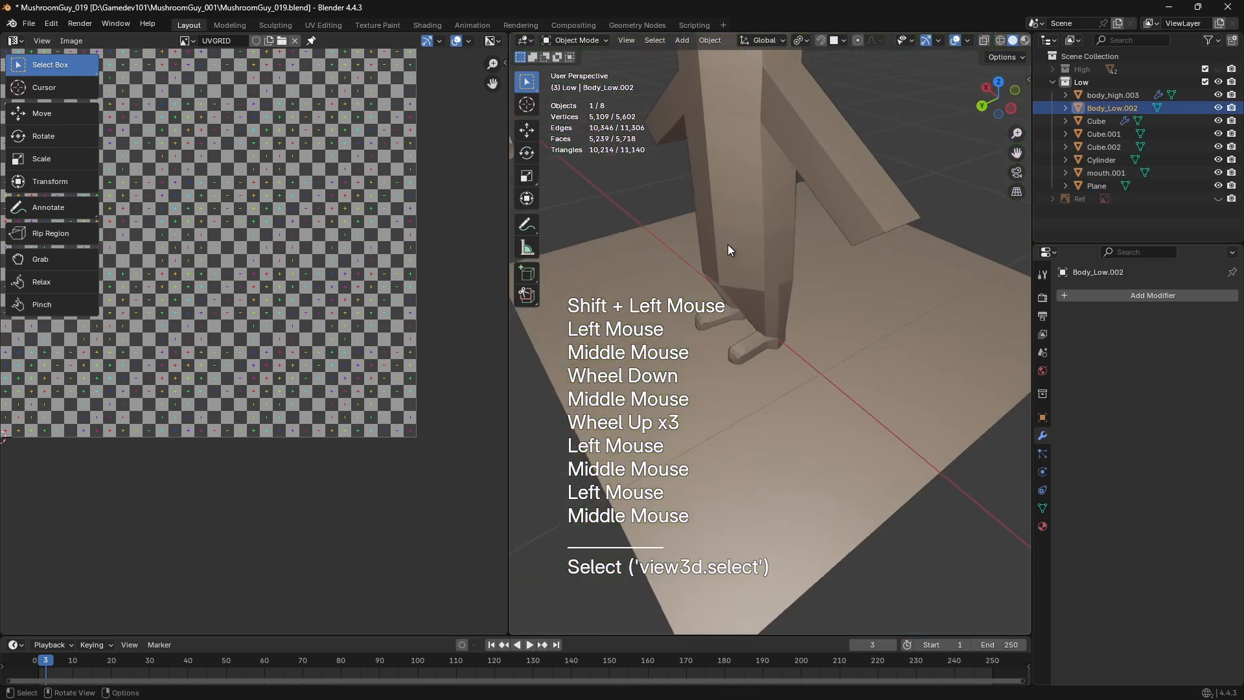
Isolate the character body and the ground plane, and open the body mesh in Edit Mode from the left side view
click(728, 243)
shift+click(764, 311)
key(shift+h)
click(775, 332)
alt+middle_drag(775, 331, 861, 381)
key(Tab)
Box-select all foot vertices in wireframe shading, then rotate the foot and move it away from the leg
key(z)
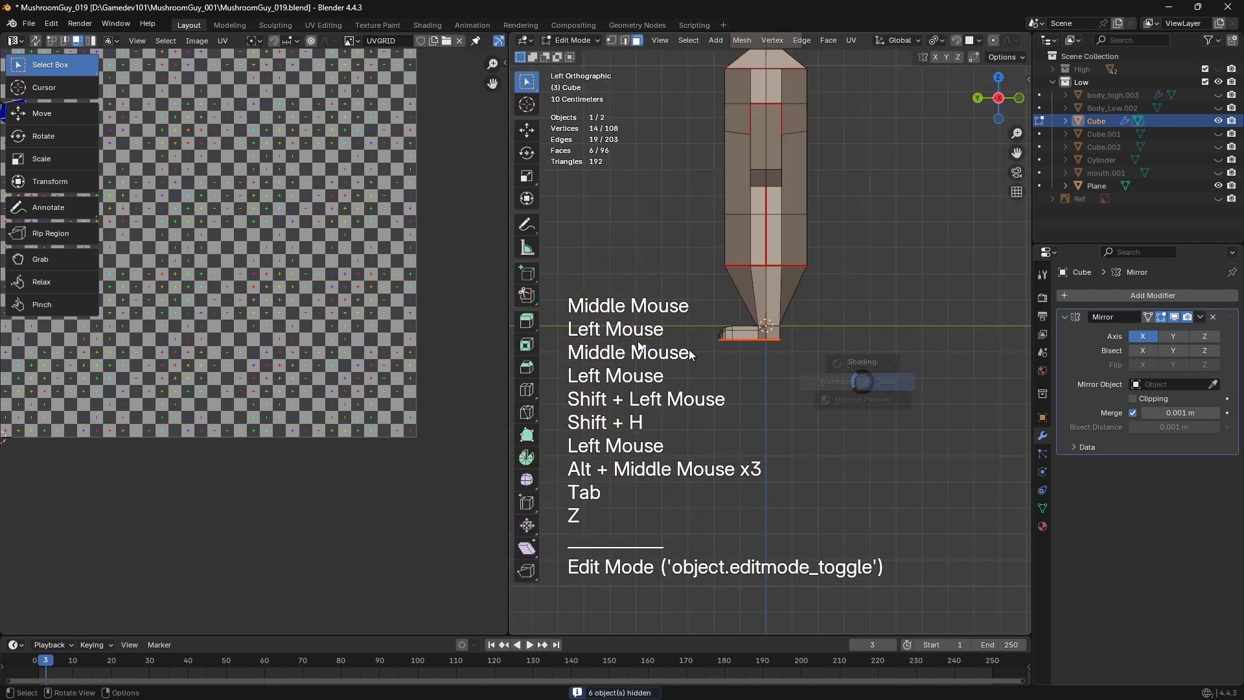
scroll(771, 334, up, 2)
key(1)
key(a)
key(a)
key(b)
drag(638, 292, 836, 448)
shift+middle_drag(836, 448, 797, 464)
key(r)
click(861, 337)
key(g)
click(836, 389)
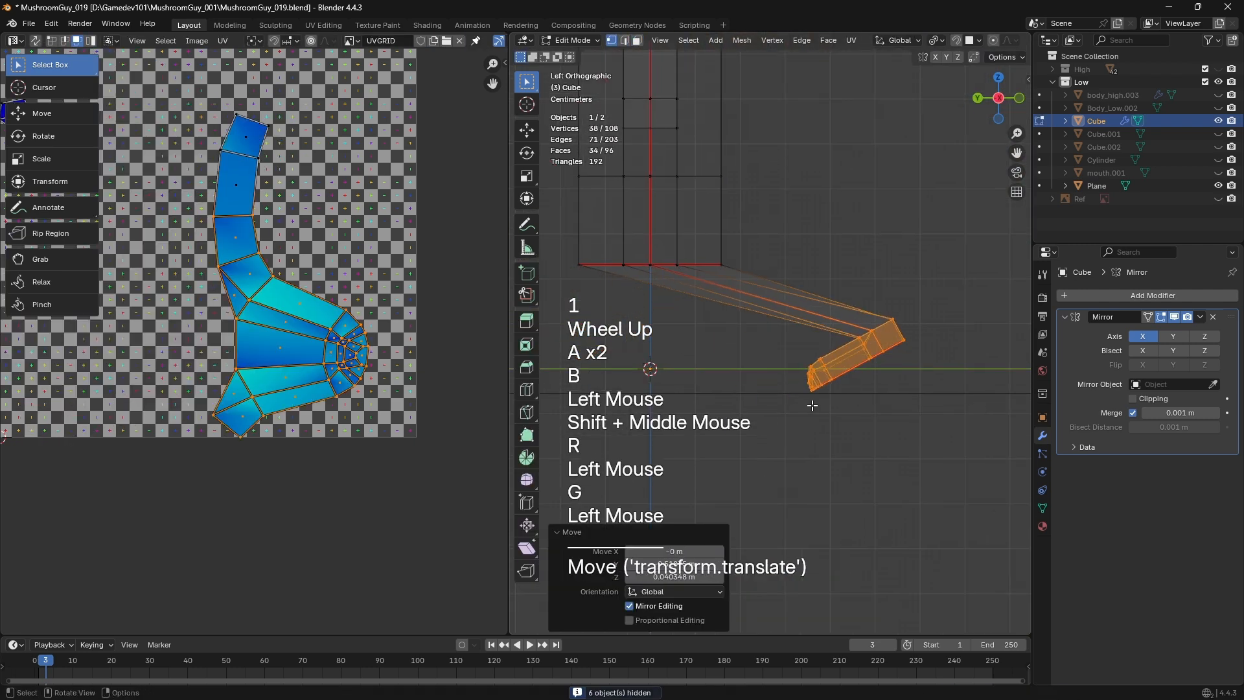
Rotate and move the selected foot vertices a second time, and check the pose in solid shading
key(r)
click(897, 392)
key(g)
click(806, 375)
key(z)
mouse_move(805, 375)
middle_down()
mouse_move(786, 411)
mouse_move(842, 490)
middle_up()
scroll(786, 411, down, 1)
Undo the rotations and moves of the foot vertices
key(ctrl+z)
key(ctrl+z)
key(ctrl+z)
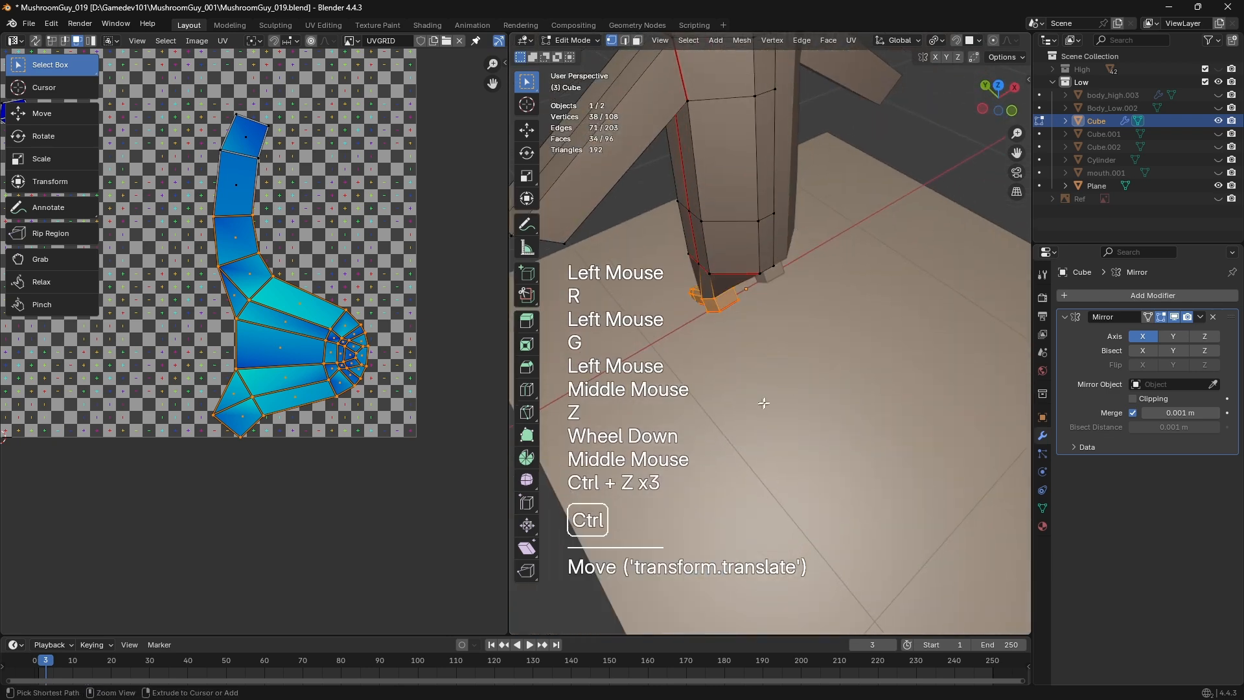
key(ctrl+z)
Move the whole character body along Z relative to the ground plane in Object Mode, and undo that move
middle_drag(764, 403, 875, 344)
mouse_move(875, 344)
alt+middle_down()
mouse_move(907, 327)
mouse_move(855, 334)
alt+middle_up()
alt+middle_drag(855, 334, 816, 421)
scroll(875, 382, up, 2)
key(Tab)
scroll(871, 368, down, 1)
key(g)
key(z)
shift+click(773, 464)
key(ctrl+z)
middle_drag(773, 464, 723, 360)
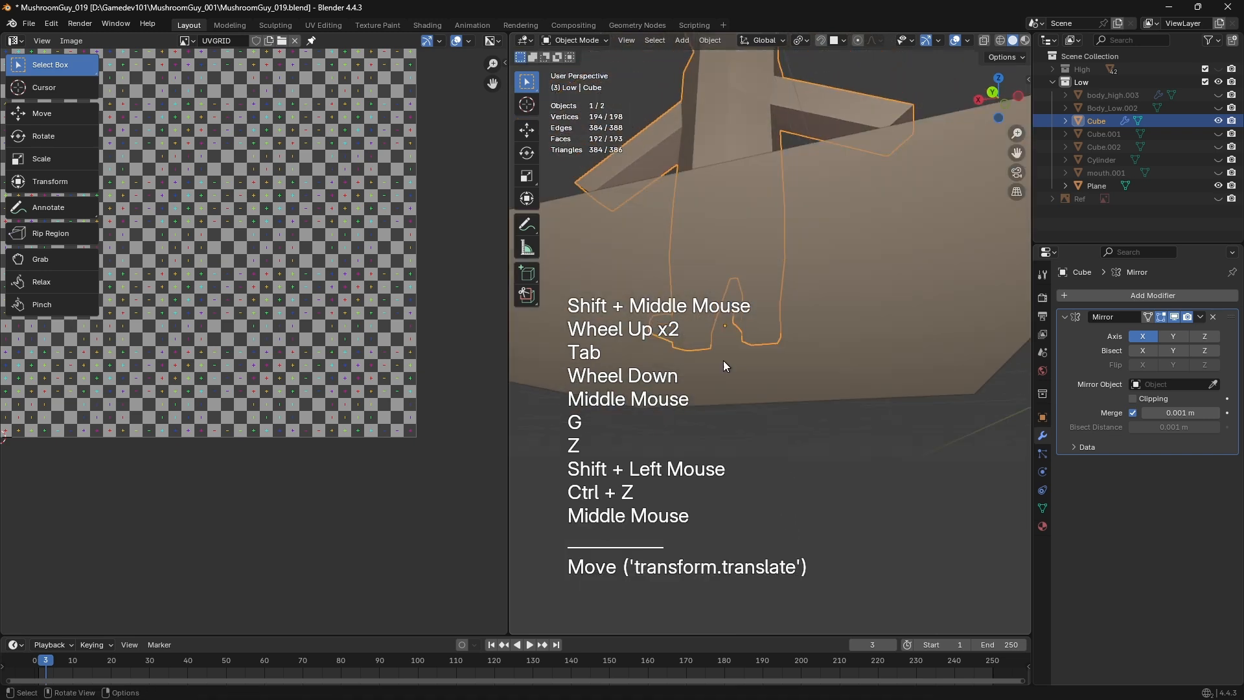
Hide the ground plane and select the linked faces of the foot's sole on the body mesh, bounded by its seam
key(Tab)
scroll(723, 360, up, 1)
key(3)
key(z)
key(Tab)
key(shift+h)
key(Tab)
key(z)
scroll(705, 335, up, 1)
key(3)
scroll(705, 335, up, 1)
key(a)
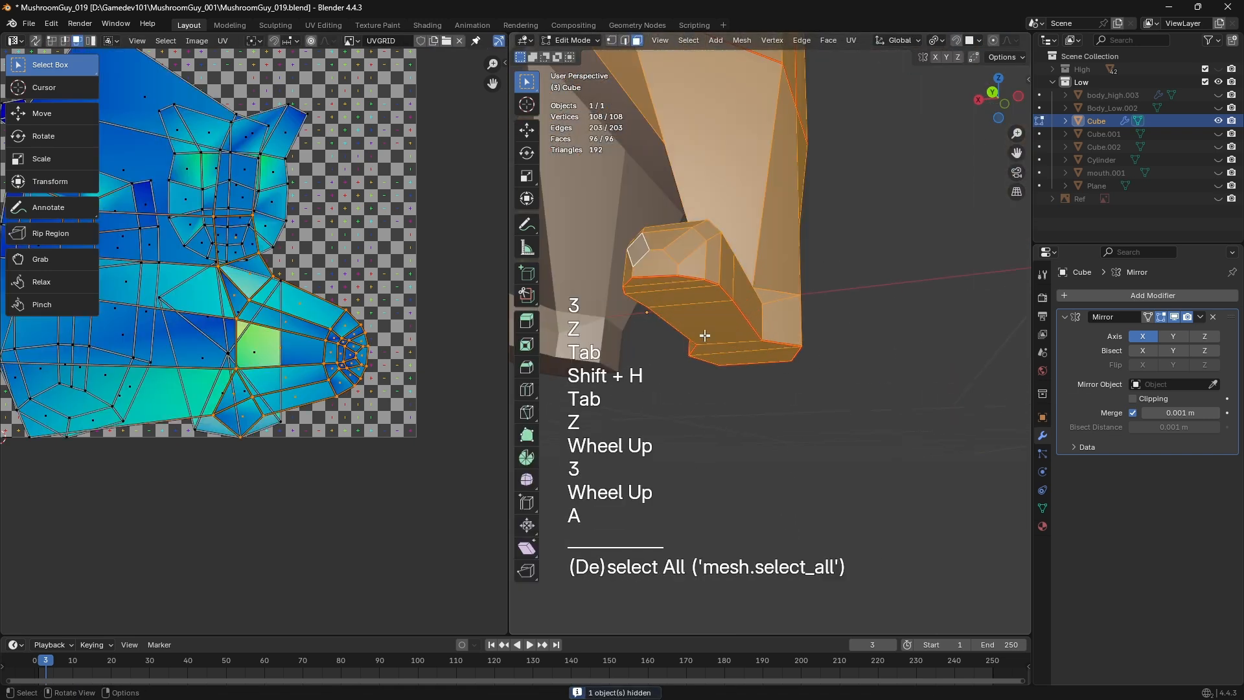
key(a)
key(l)
Scale down the sole's UV island, straighten it and place it in the upper-left corner of the UV grid
scroll(277, 286, down, 2)
middle_drag(277, 287, 297, 324)
scroll(297, 324, up, 1)
key(a)
scroll(316, 480, up, 1)
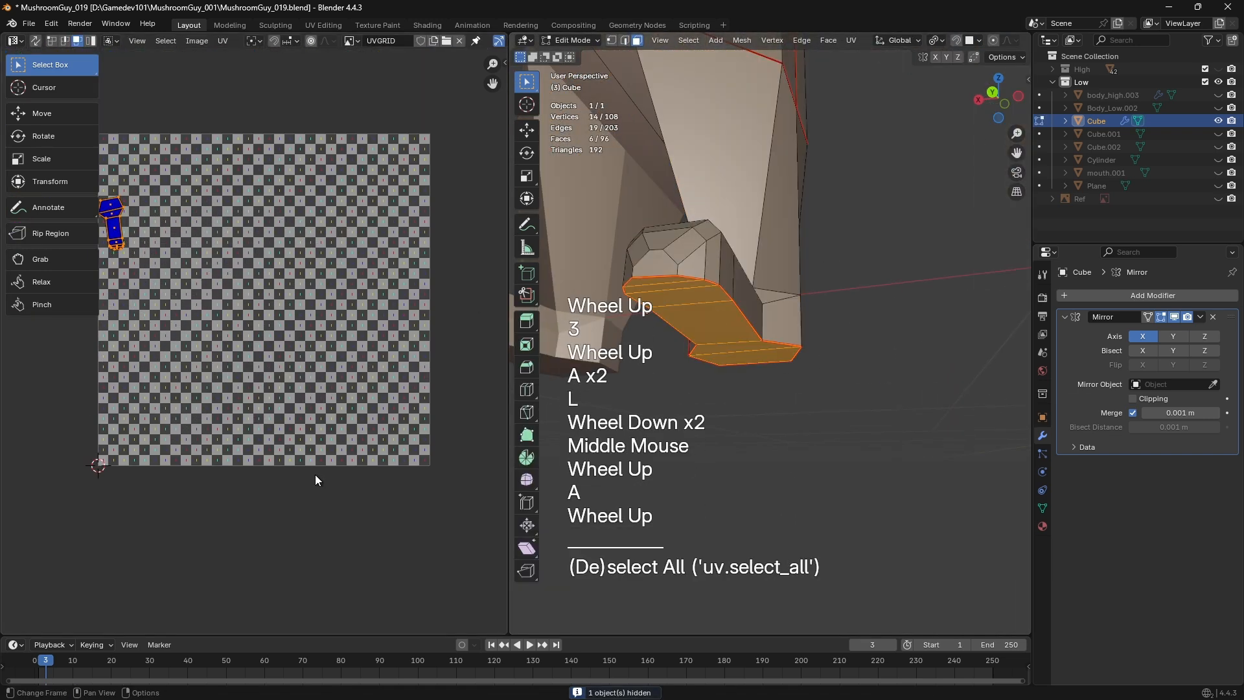
click(214, 372)
key(g)
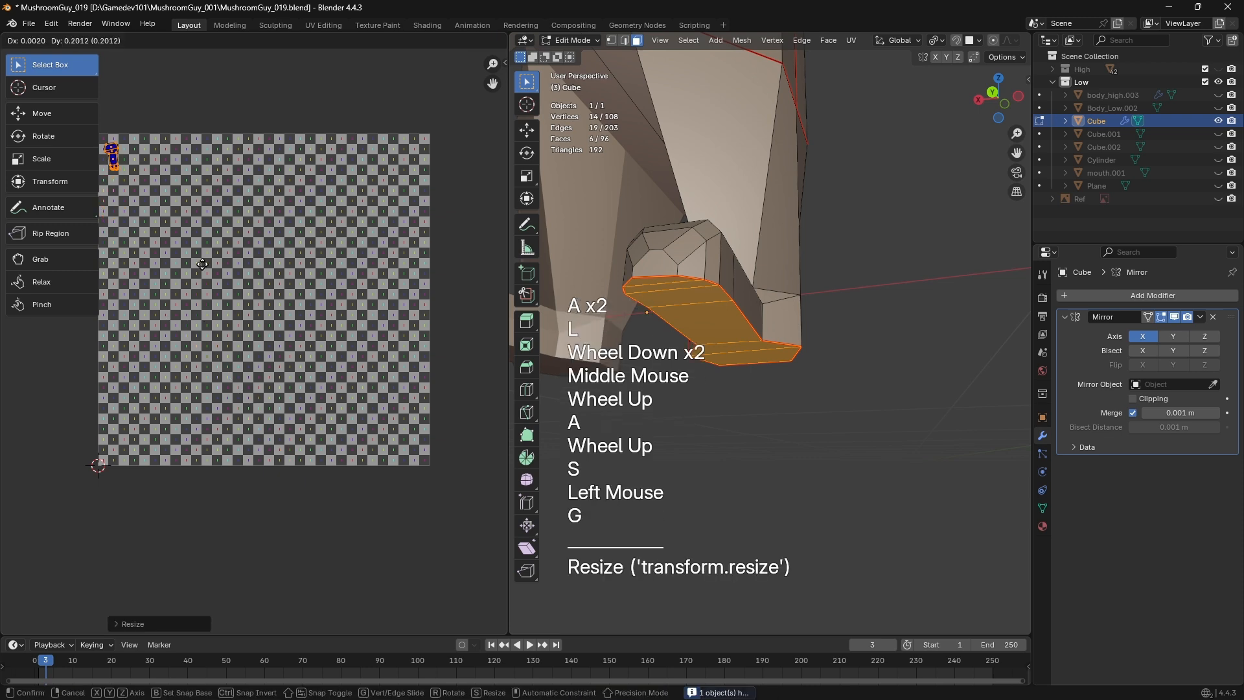
click(202, 264)
key(r)
middle_drag(178, 286, 196, 298)
key(g)
shift+click(193, 298)
key(a)
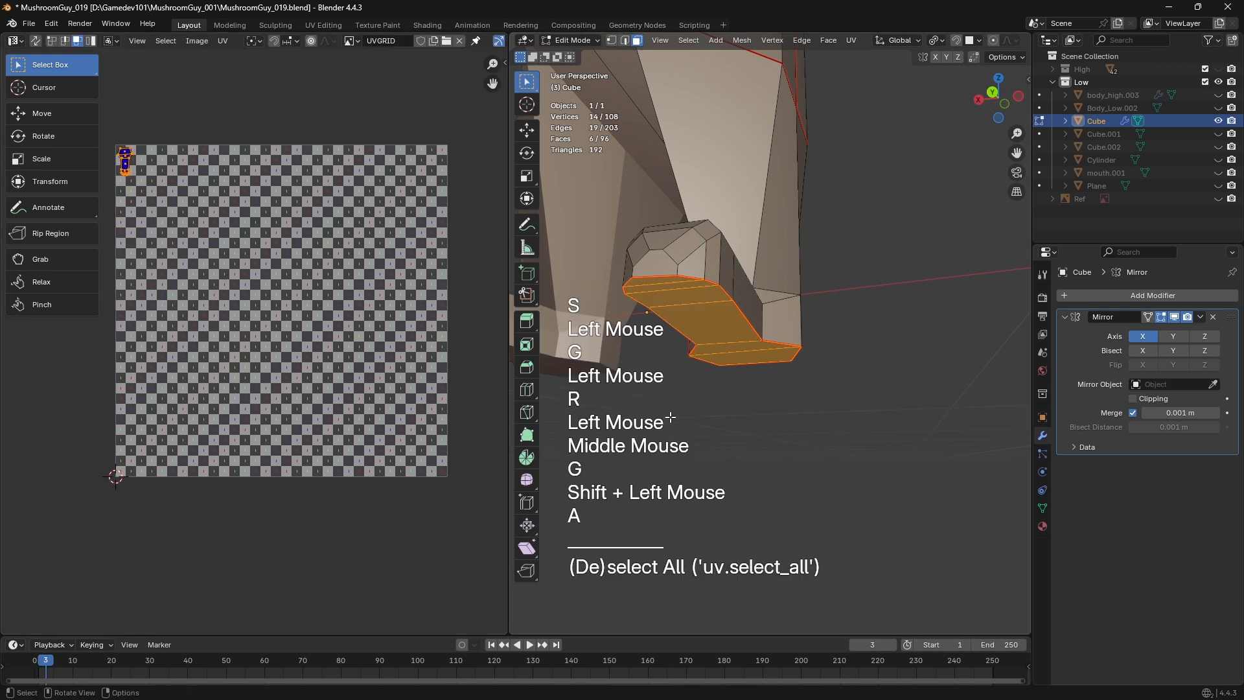
Select the entire body mesh and unwrap it again
key(a)
key(u)
middle_drag(946, 285, 856, 194)
click(972, 270)
Clear the selection and select only the foot sole's faces, delimited by the seam
key(3)
key(a)
key(a)
key(b)
drag(849, 180, 888, 312)
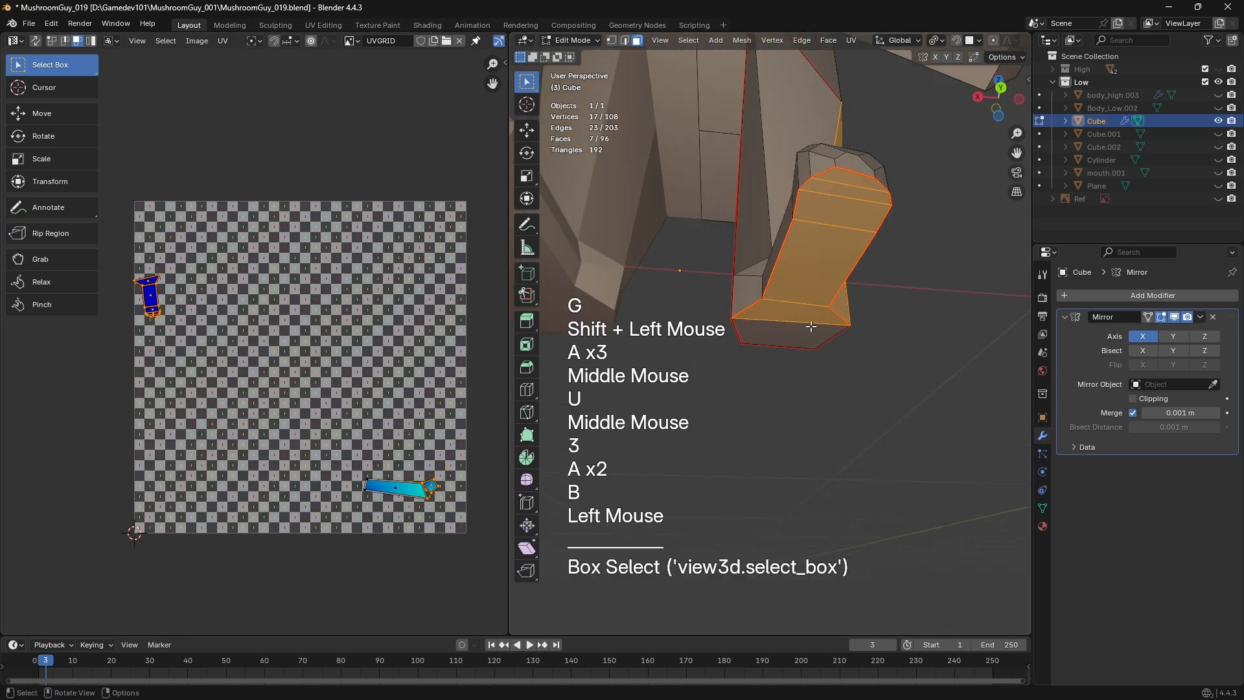
key(a)
key(a)
key(l)
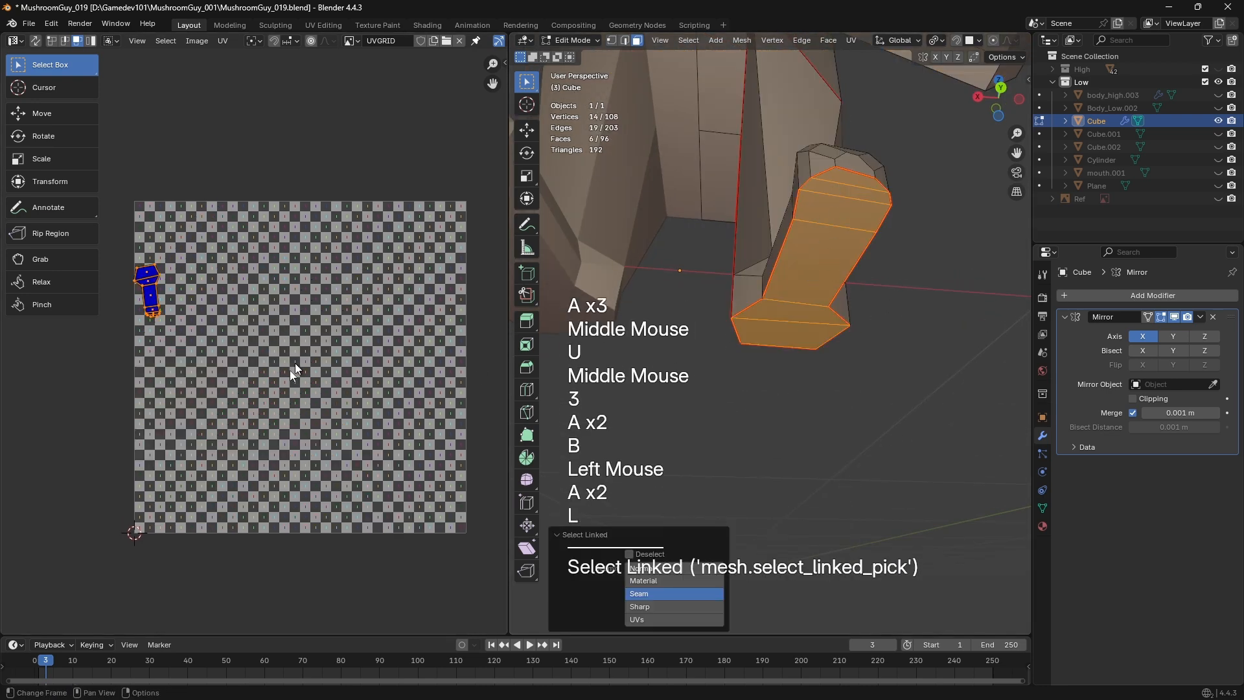
Shrink the sole's UV island again, then rotate and move it into the UV grid's upper-left corner
key(a)
key(s)
click(203, 304)
key(s)
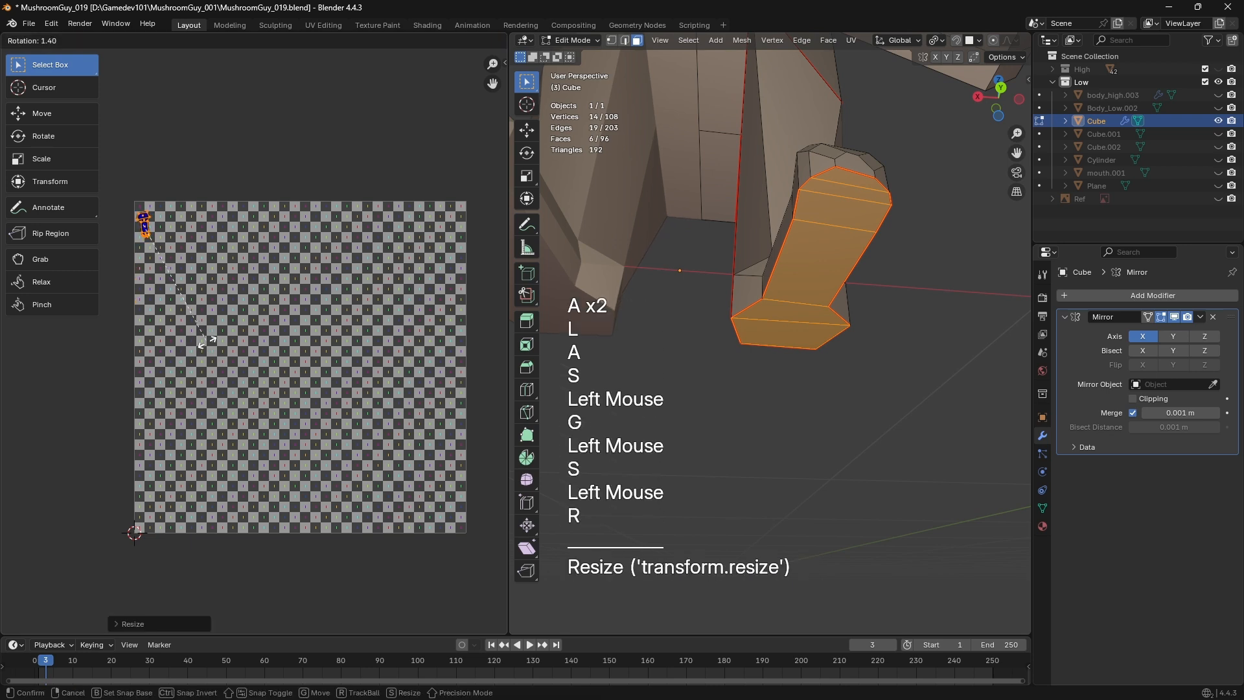
click(206, 342)
key(g)
shift+click(206, 337)
key(a)
Deselect the mesh and examine the seams on the leg and foot from the side and the front
middle_drag(801, 411, 891, 425)
key(a)
key(a)
scroll(887, 420, down, 1)
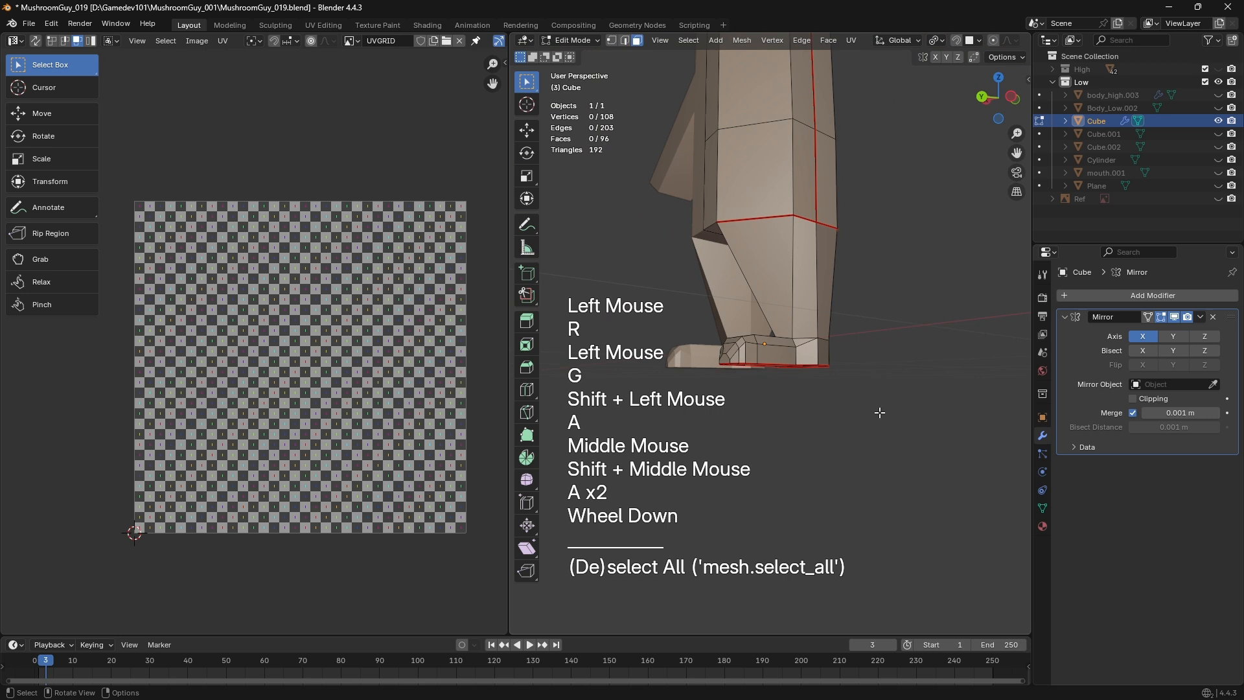
middle_drag(851, 405, 795, 351)
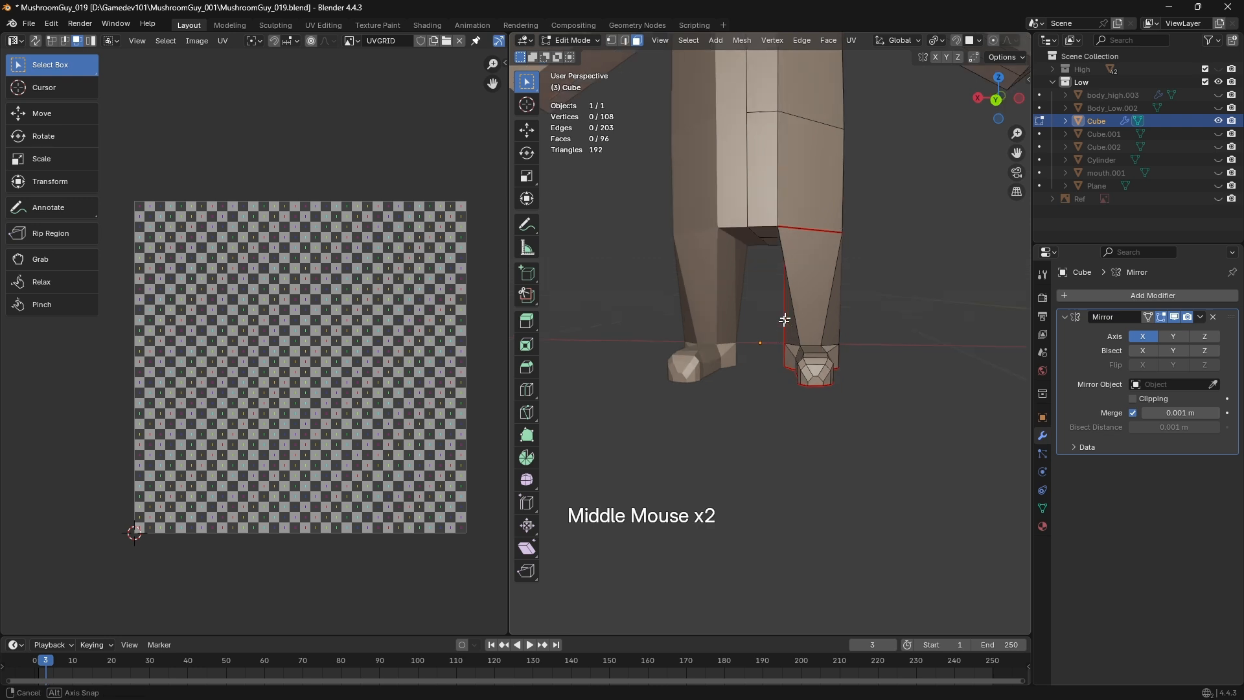
middle_drag(784, 319, 772, 448)
scroll(799, 281, down, 2)
Return to Object Mode, place the 3D cursor near the character's feet and add a cube mesh there
key(Tab)
scroll(787, 320, down, 2)
shift+right_click(772, 447)
key(shift+a)
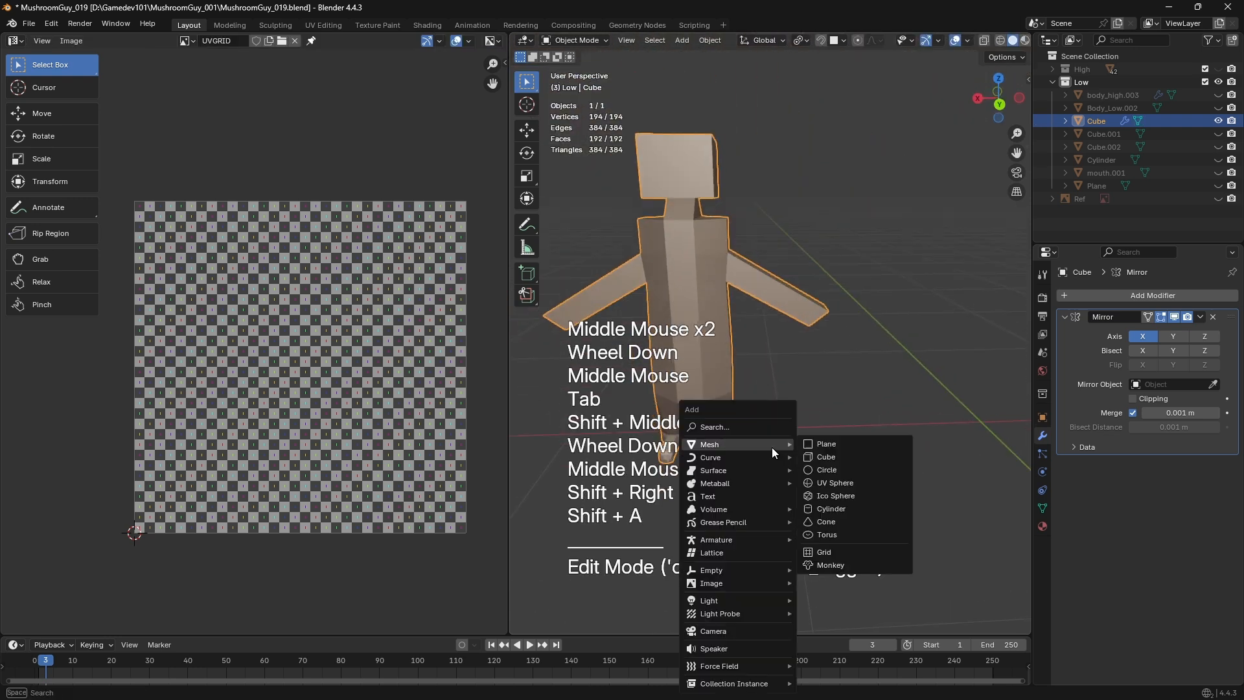
click(835, 457)
Scale the new cube, move it beside the character's upper body, and apply its rotation and scale
scroll(913, 516, down, 1)
key(s)
click(843, 453)
key(g)
click(866, 386)
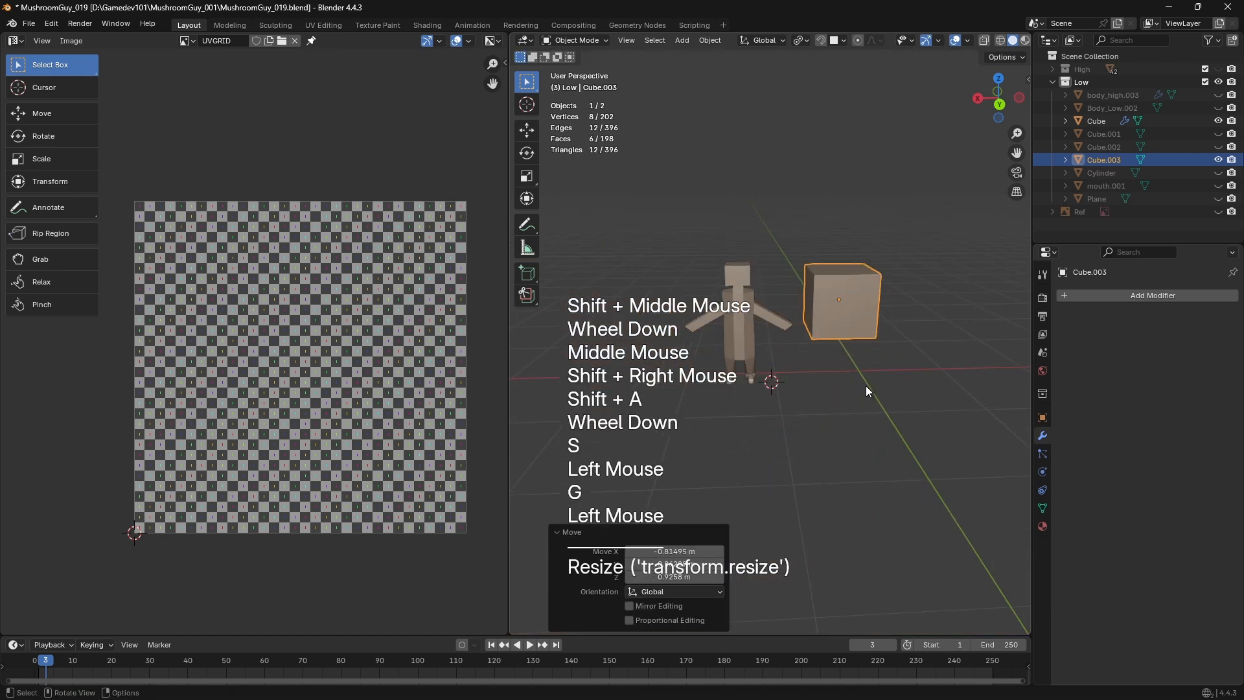
key(s)
click(888, 383)
key(ctrl+a)
click(888, 383)
Reposition the cube within the horizontal XY plane, then adjust its height along Z
scroll(888, 383, up, 1)
middle_drag(888, 382, 804, 375)
middle_drag(803, 376, 814, 383)
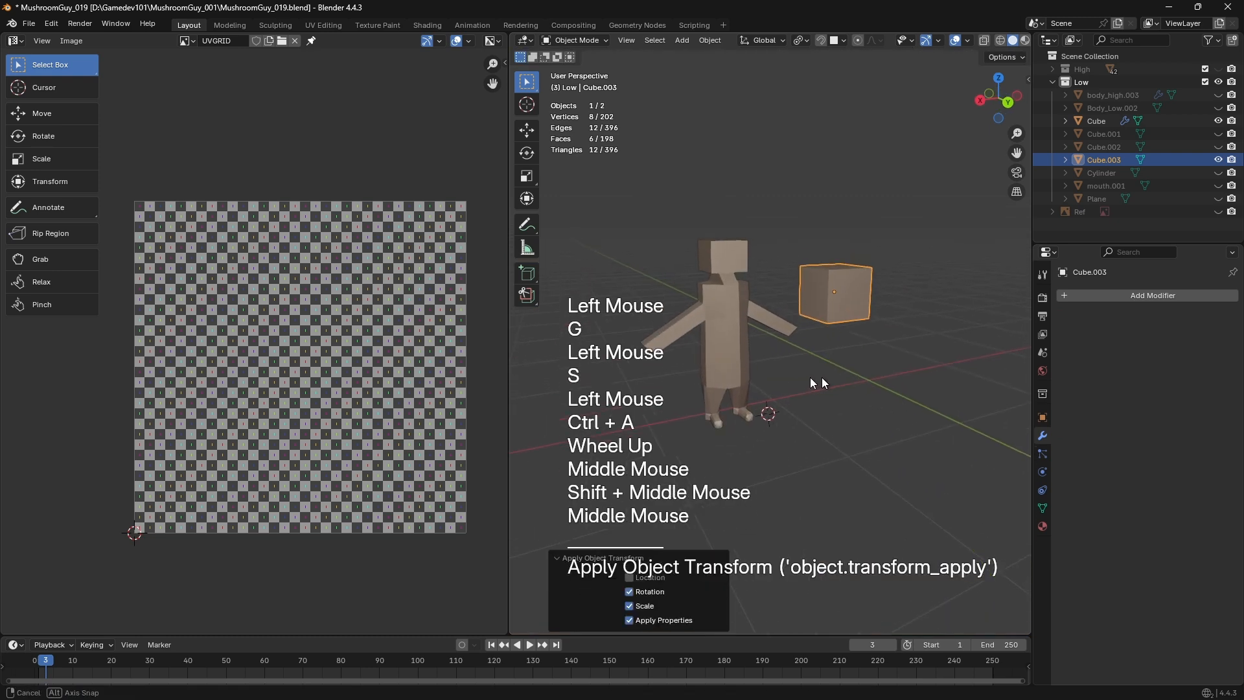
key(g)
key(shift+z)
click(822, 339)
key(g)
middle_drag(822, 339, 713, 324)
key(z)
click(821, 340)
Open the character body and the cube together in Edit Mode, select all their faces and unwrap them
click(694, 321)
shift+click(834, 259)
middle_drag(834, 259, 858, 405)
key(Tab)
scroll(858, 406, up, 1)
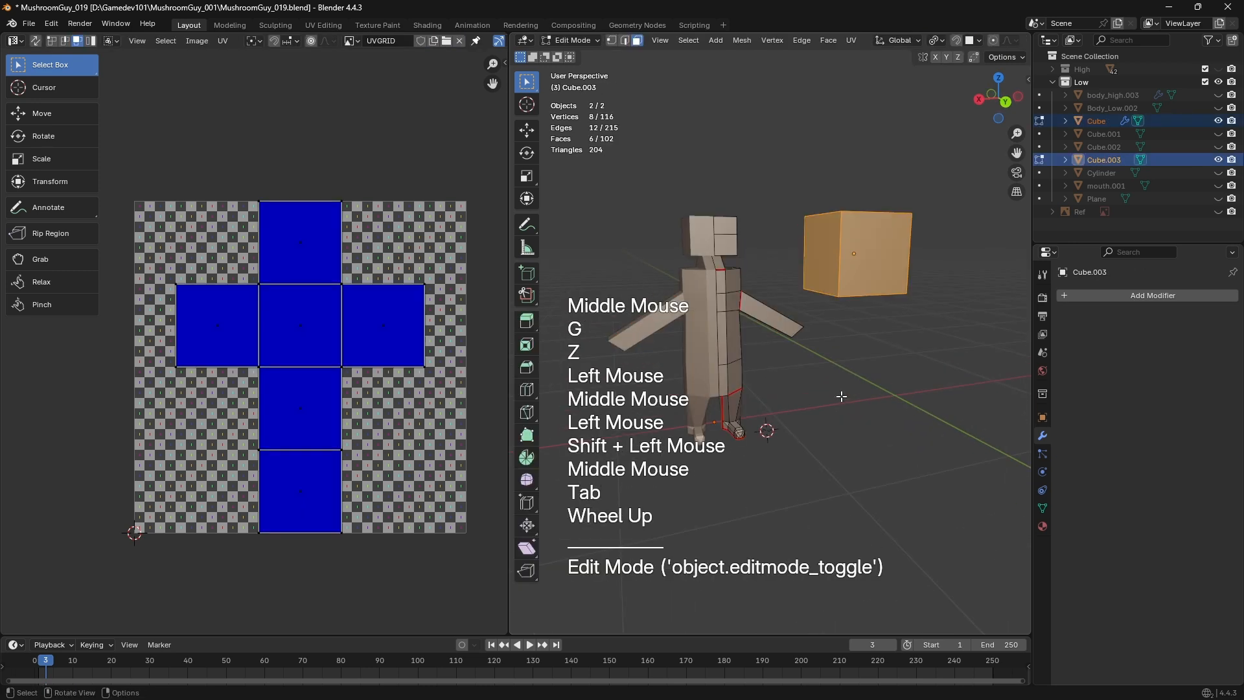
key(a)
key(u)
click(914, 229)
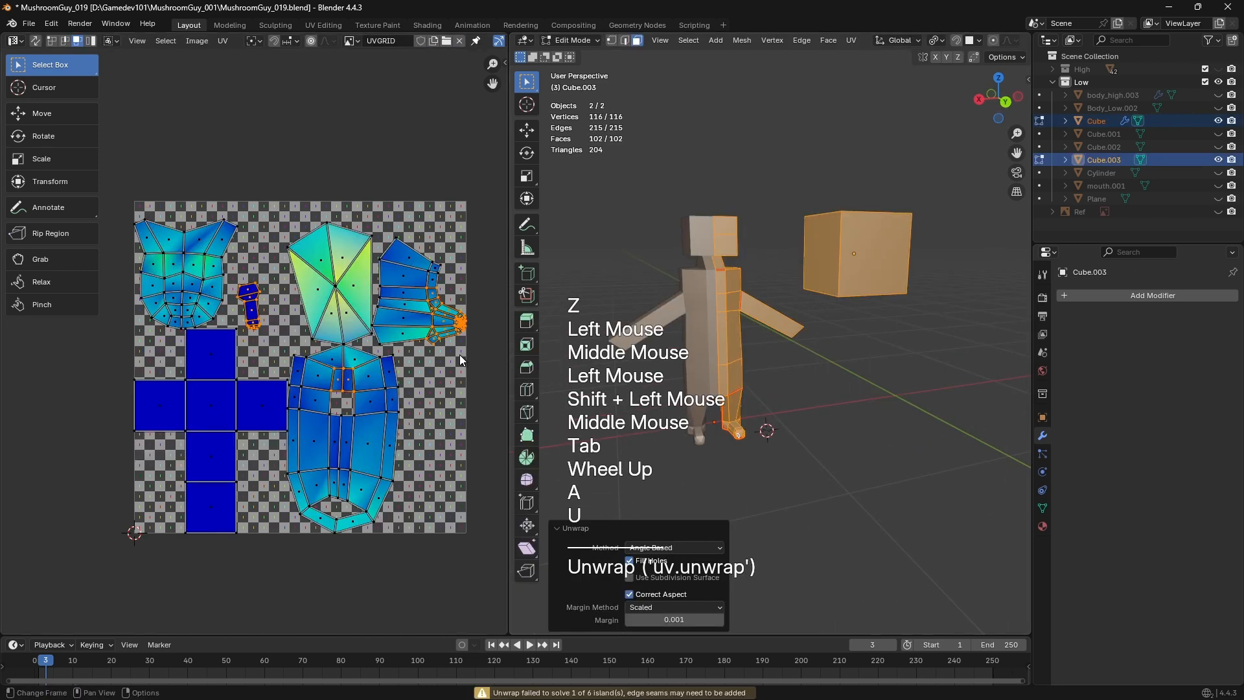
scroll(185, 315, up, 1)
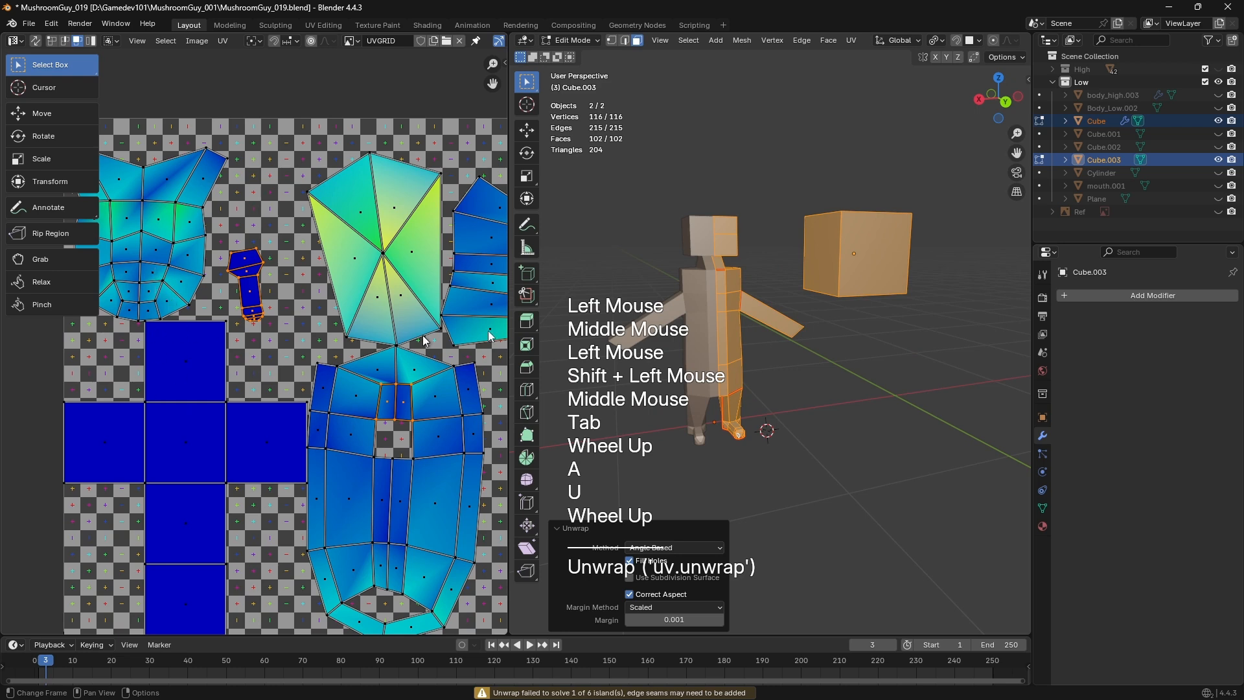
Open only the character body in Edit Mode and box-select all of its UV islands
key(Tab)
click(845, 348)
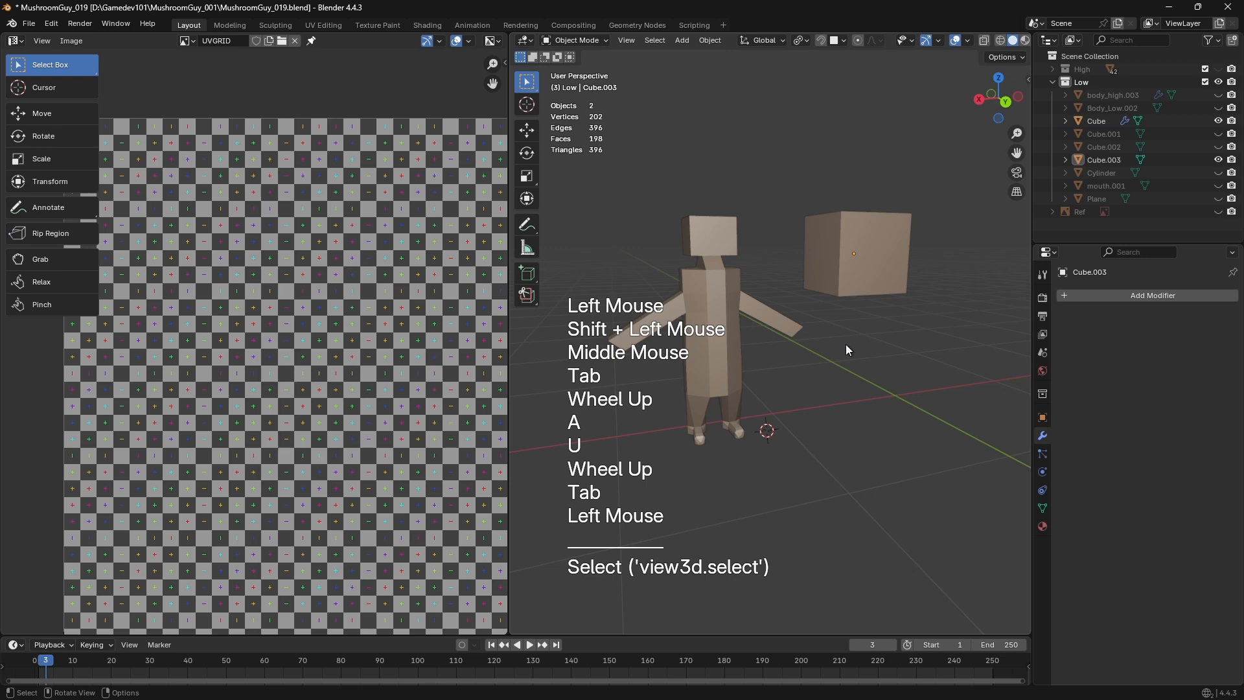
click(692, 356)
middle_drag(691, 356, 930, 251)
key(Tab)
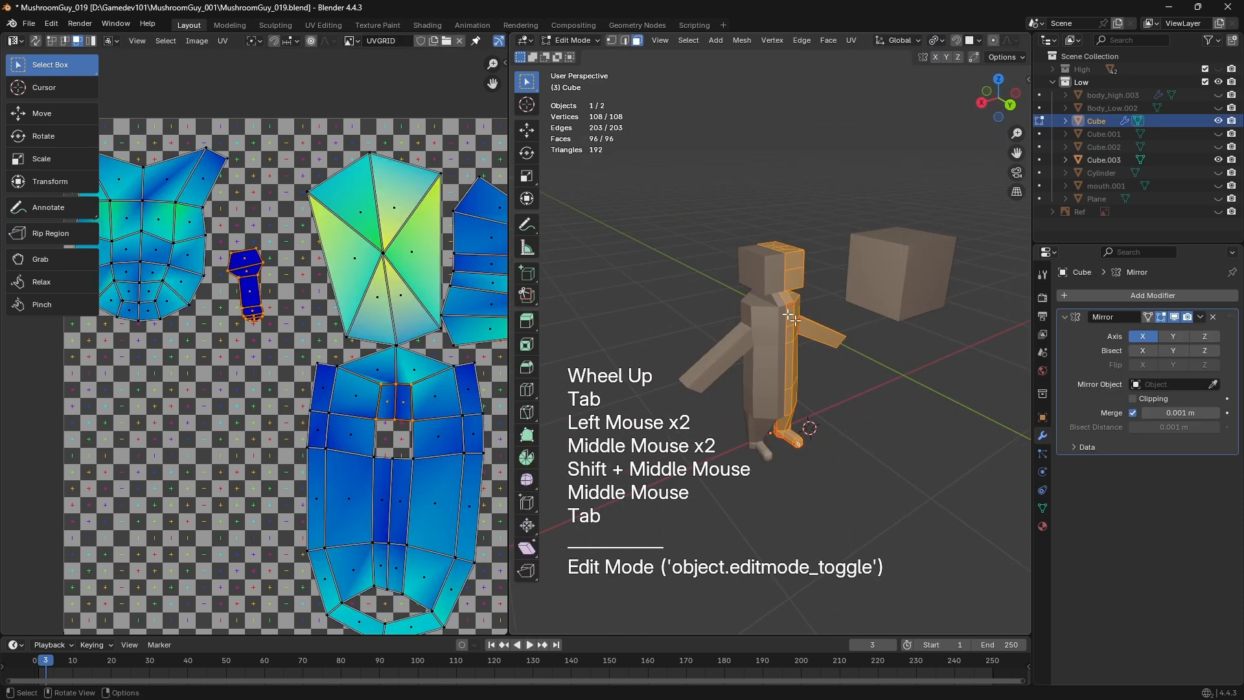
middle_drag(188, 260, 194, 265)
scroll(195, 266, down, 1)
drag(120, 140, 394, 421)
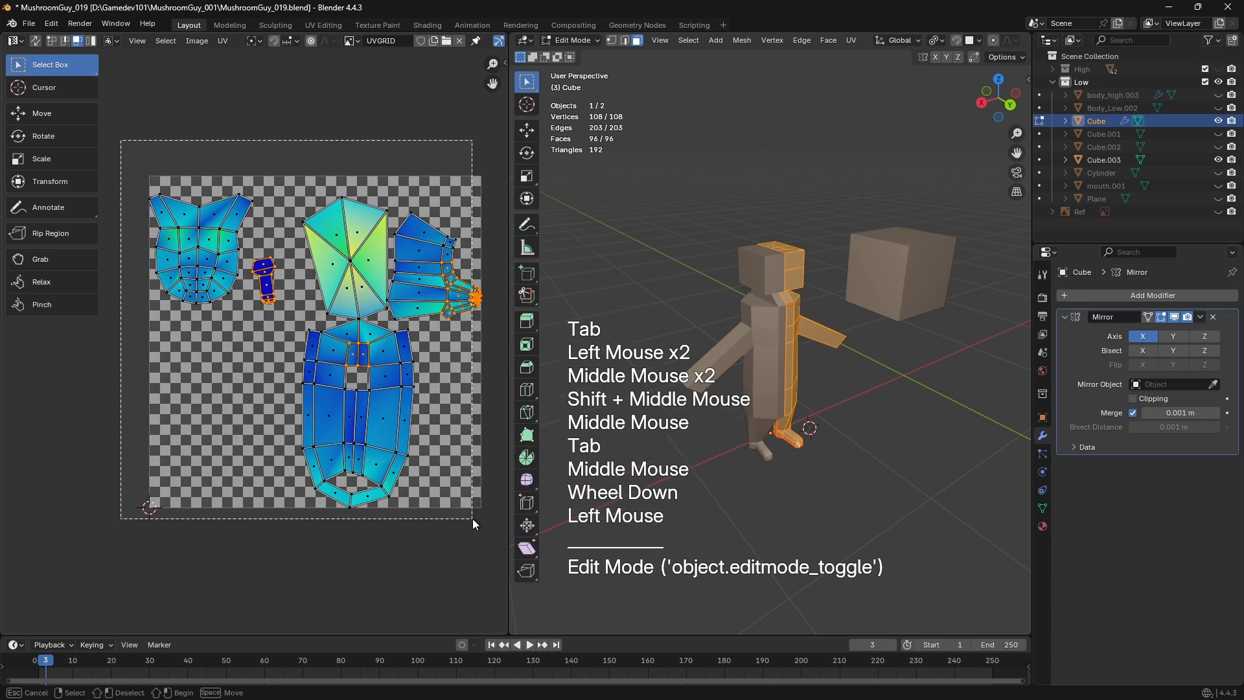
drag(473, 518, 473, 519)
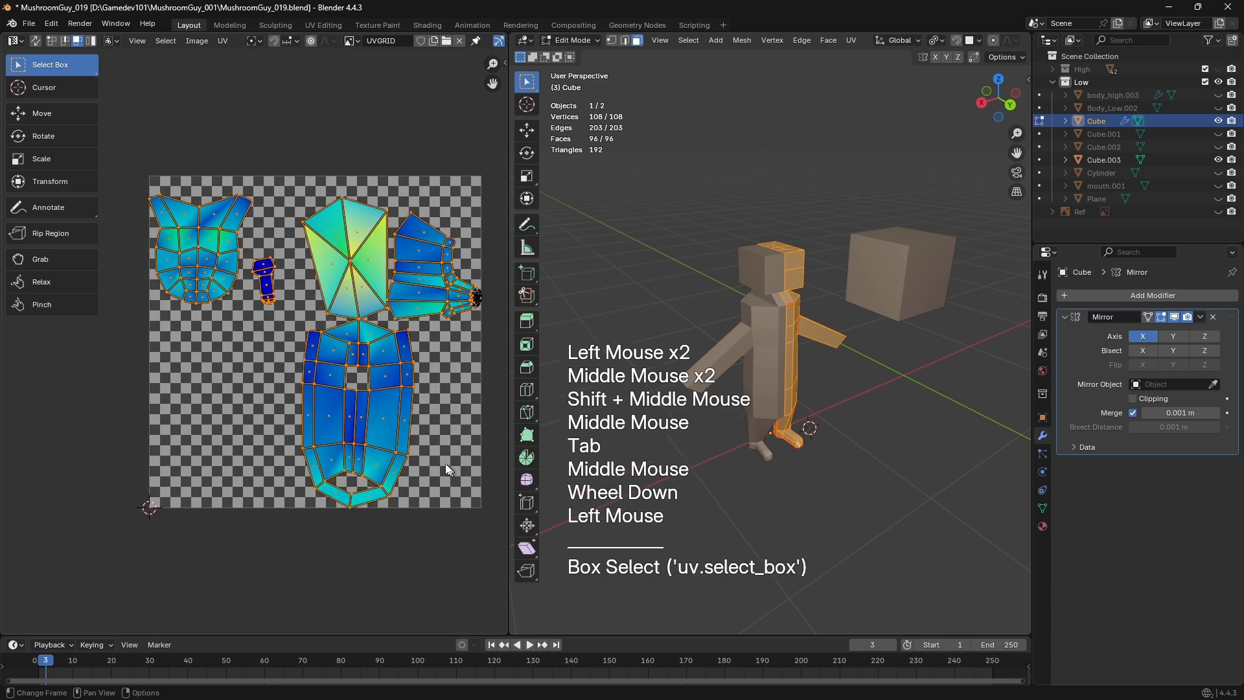
Return to Object Mode, select the cube beside the character and stretch it along Z
middle_drag(444, 469, 398, 471)
key(Tab)
middle_drag(830, 402, 758, 382)
scroll(758, 382, up, 1)
click(922, 272)
alt+middle_drag(923, 383, 944, 508)
key(s)
key(z)
click(549, 120)
Narrow the stretched cube along X and Y into a slim bar and move it close to the body's side
alt+middle_drag(549, 120, 986, 333)
key(s)
key(x)
key(y)
click(807, 388)
key(Tab)
key(Tab)
key(s)
key(x)
click(922, 348)
key(g)
click(788, 348)
Add a horizontal loop cut around the middle of the bar in Edit Mode
key(Tab)
key(ctrl+r)
double_click(787, 348)
Try to bevel the bar's middle loop and add a lower loop cut, undoing both attempts
key(ctrl+b)
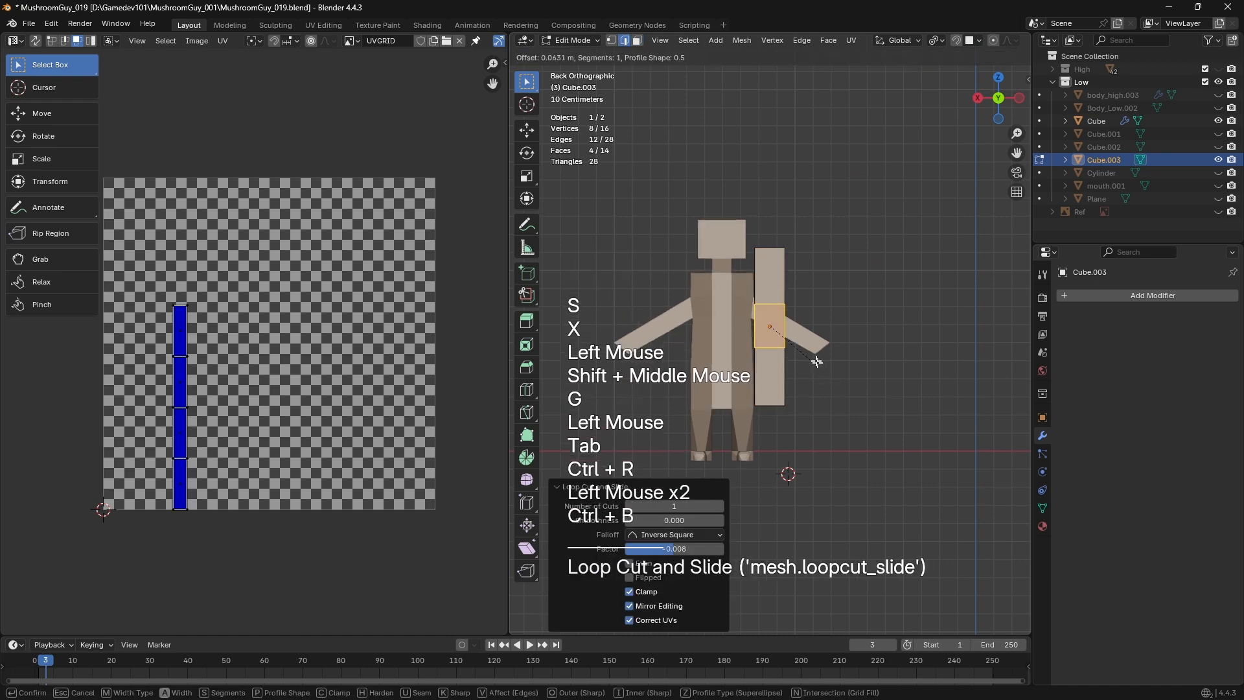
click(791, 344)
scroll(791, 344, up, 1)
middle_drag(790, 344, 808, 305)
scroll(808, 305, up, 2)
key(ctrl+z)
key(ctrl+r)
click(802, 435)
key(ctrl+z)
Add a loop cut in the bar's lower half, bevel it into a band and change to face selection
key(ctrl+r)
click(803, 433)
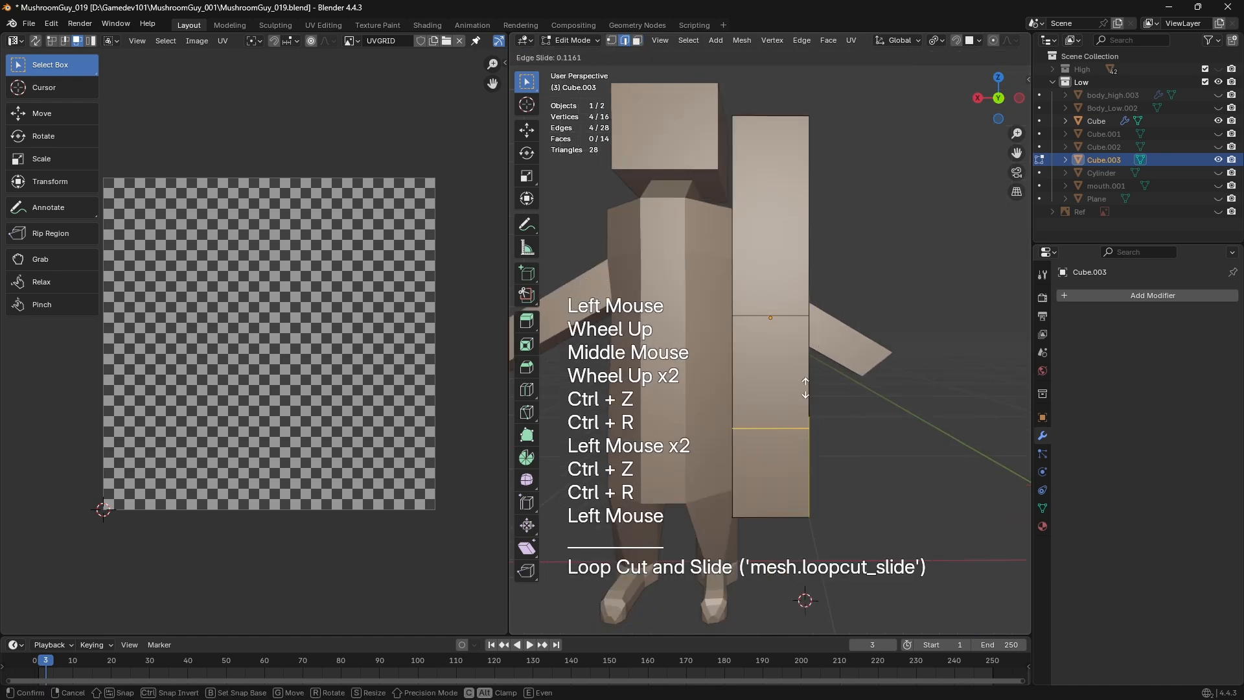
click(810, 424)
shift+middle_drag(817, 421, 855, 395)
middle_drag(855, 395, 907, 415)
key(2)
key(ctrl+b)
click(952, 423)
key(3)
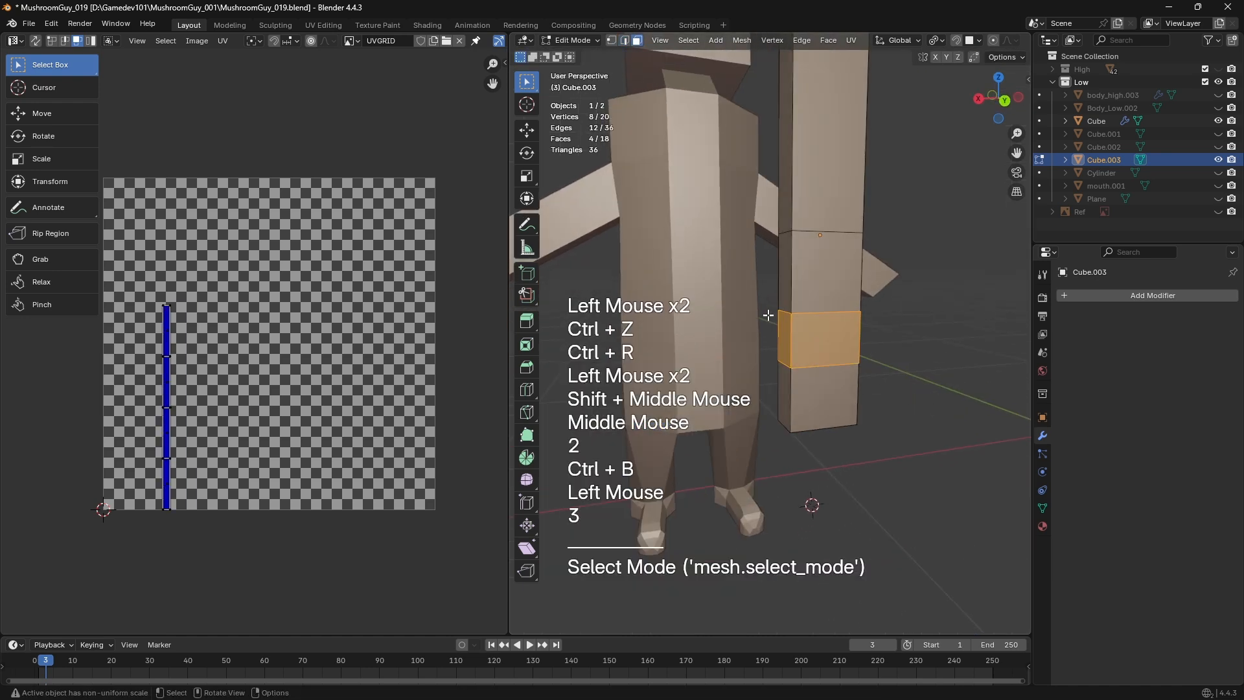
Extrude the two opposite side faces of the band outward to form a sword crossguard
click(788, 342)
middle_drag(788, 342, 698, 362)
key(e)
click(737, 359)
click(736, 360)
key(e)
click(768, 363)
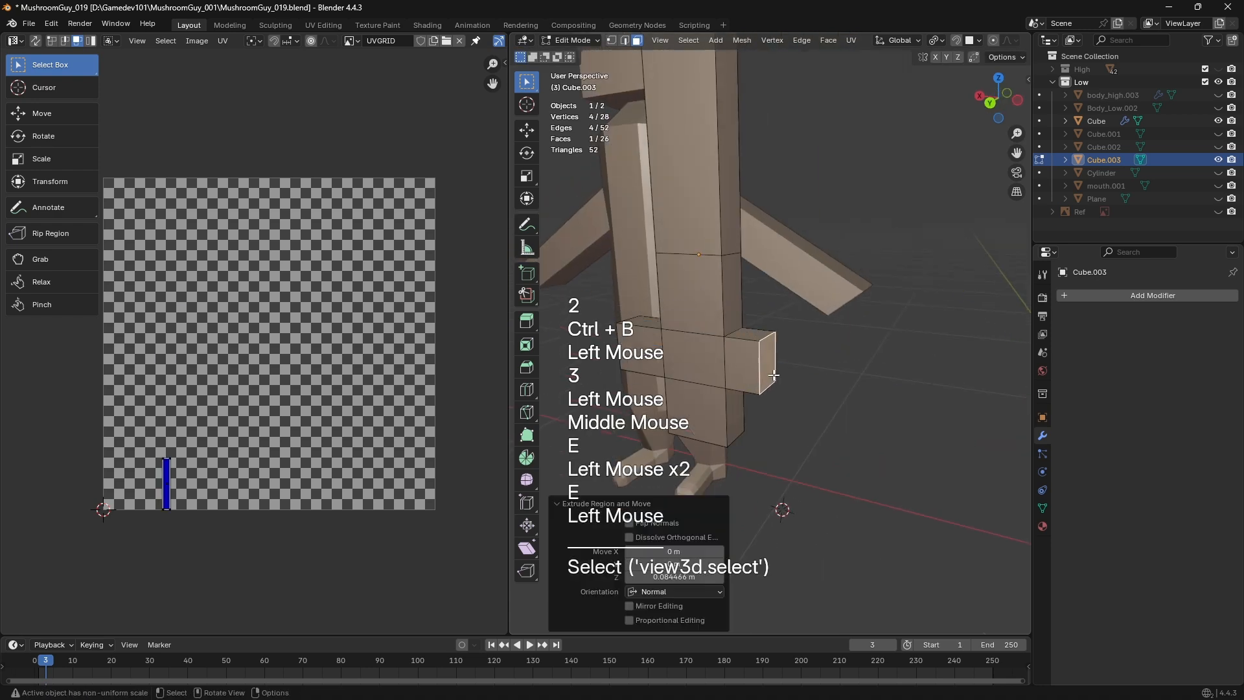
Move the end face of the last extruded crossguard arm along X to adjust its length
shift+middle_drag(775, 369, 823, 391)
scroll(822, 391, up, 1)
key(g)
key(x)
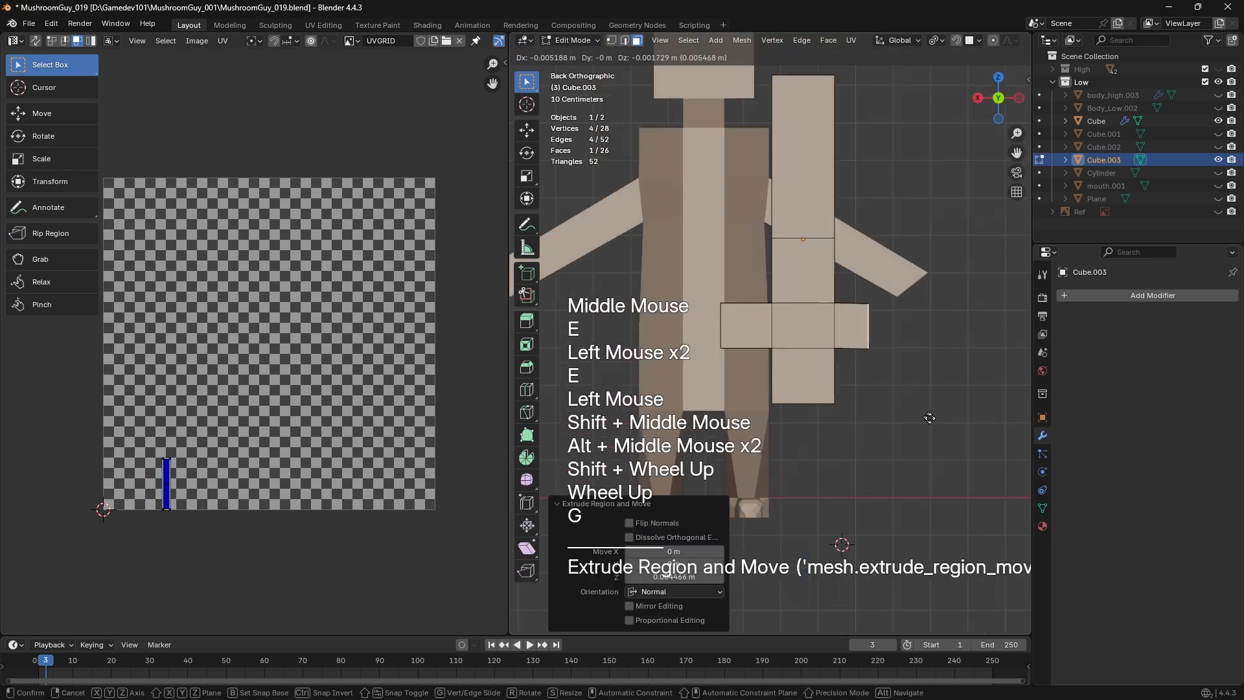
click(947, 424)
Leave Edit Mode and move the sword away from the body toward the character's hand
shift+middle_drag(948, 408, 846, 423)
key(Tab)
scroll(844, 422, down, 4)
key(g)
click(871, 379)
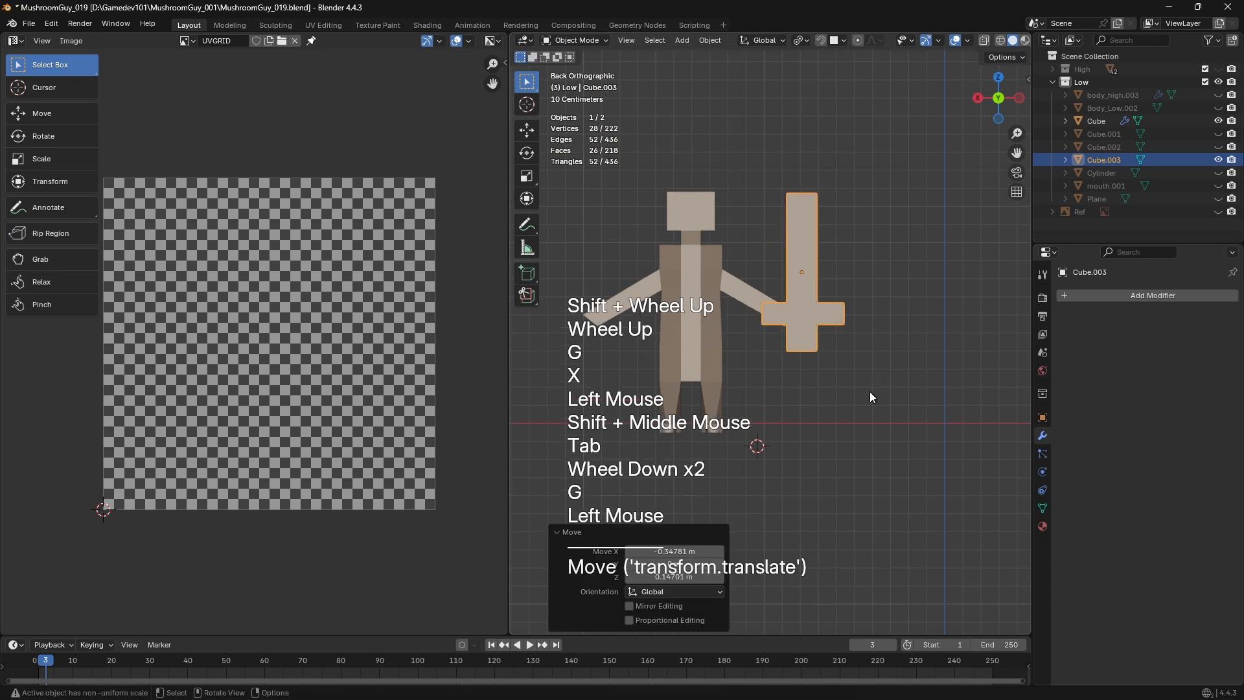
Scale all of the sword's geometry to about 0.59 in X and Y, keeping its height
key(Tab)
scroll(869, 389, up, 1)
key(a)
key(s)
key(shift+z)
click(901, 388)
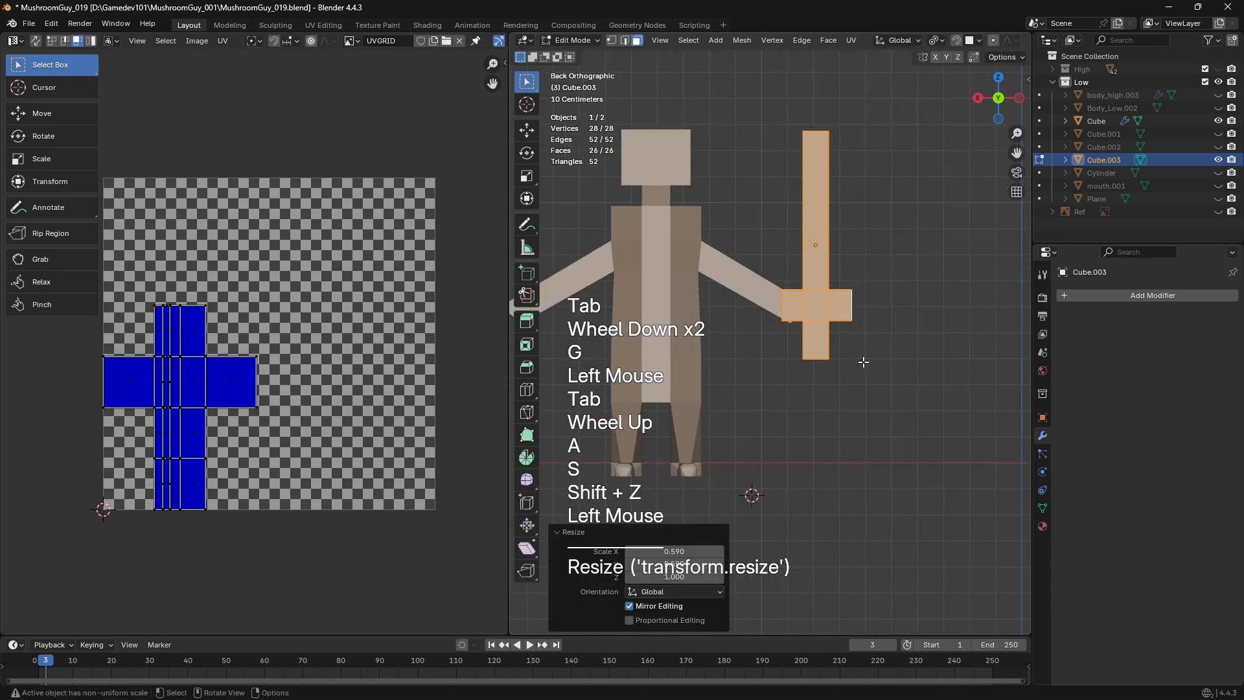
key(g)
click(836, 574)
key(ctrl+z)
Move the sword as an object down and away from the character's hand
key(Tab)
key(g)
click(861, 427)
Open the character body and the sword together in Edit Mode and unwrap all their faces
shift+click(751, 292)
scroll(752, 292, down, 2)
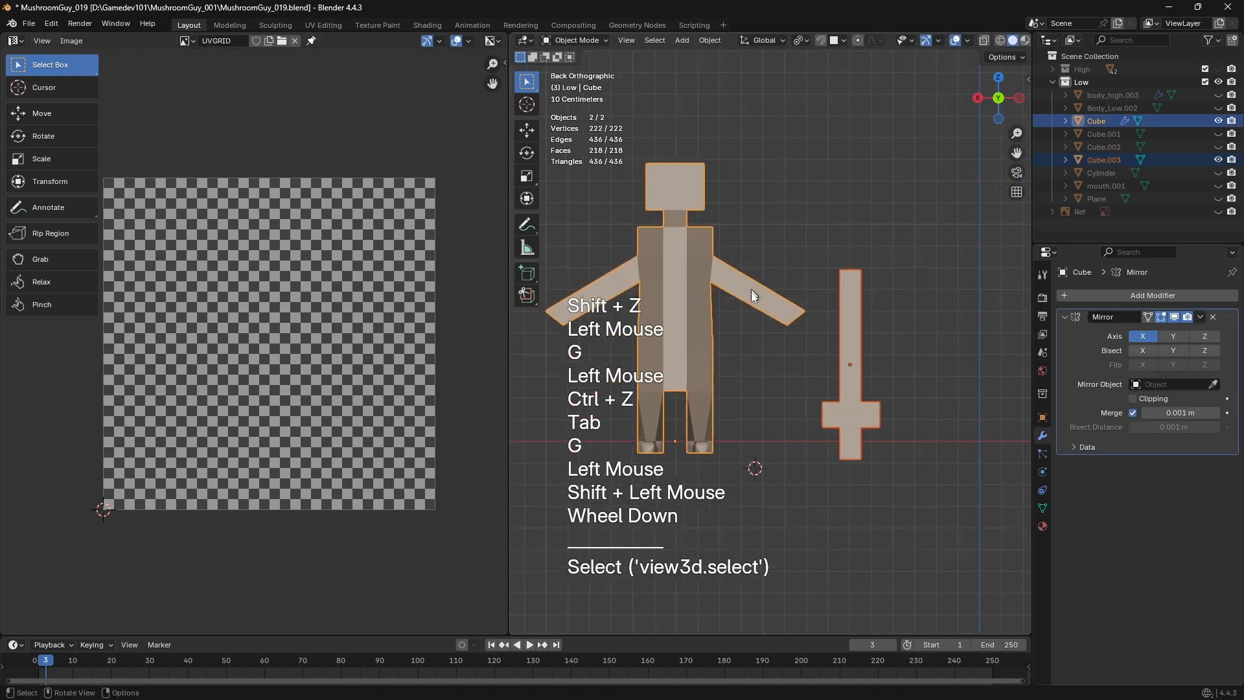
middle_drag(751, 291, 796, 255)
key(Tab)
scroll(855, 375, up, 1)
shift+middle_drag(849, 391, 865, 332)
key(u)
click(865, 332)
Select all of the sword's linked edges and mark them as seams
key(2)
click(872, 361)
key(ctrl+l)
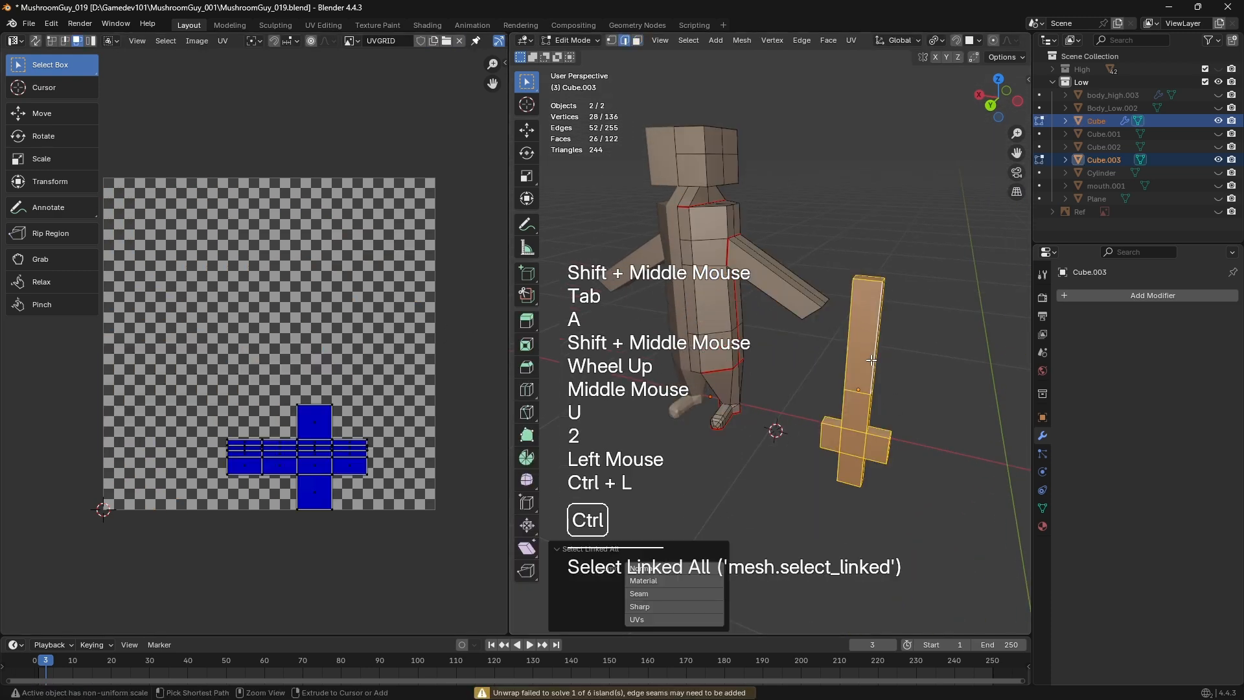
key(ctrl+e)
click(881, 333)
Select the full geometry of both the body and the sword and unwrap it with the Angle Based method
key(a)
key(u)
click(810, 239)
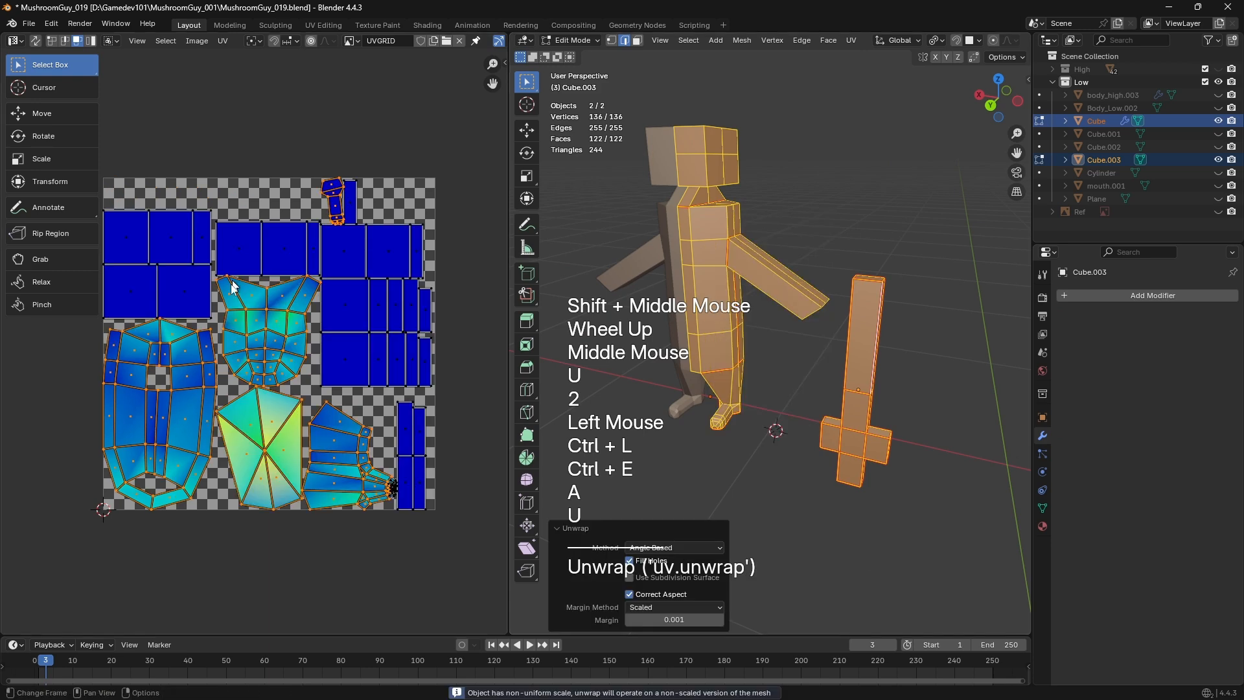
Select only the sword in Object Mode and show its transform values to check its scale
middle_click(799, 329)
middle_click(799, 329)
key(Tab)
click(876, 325)
key(ctrl+a)
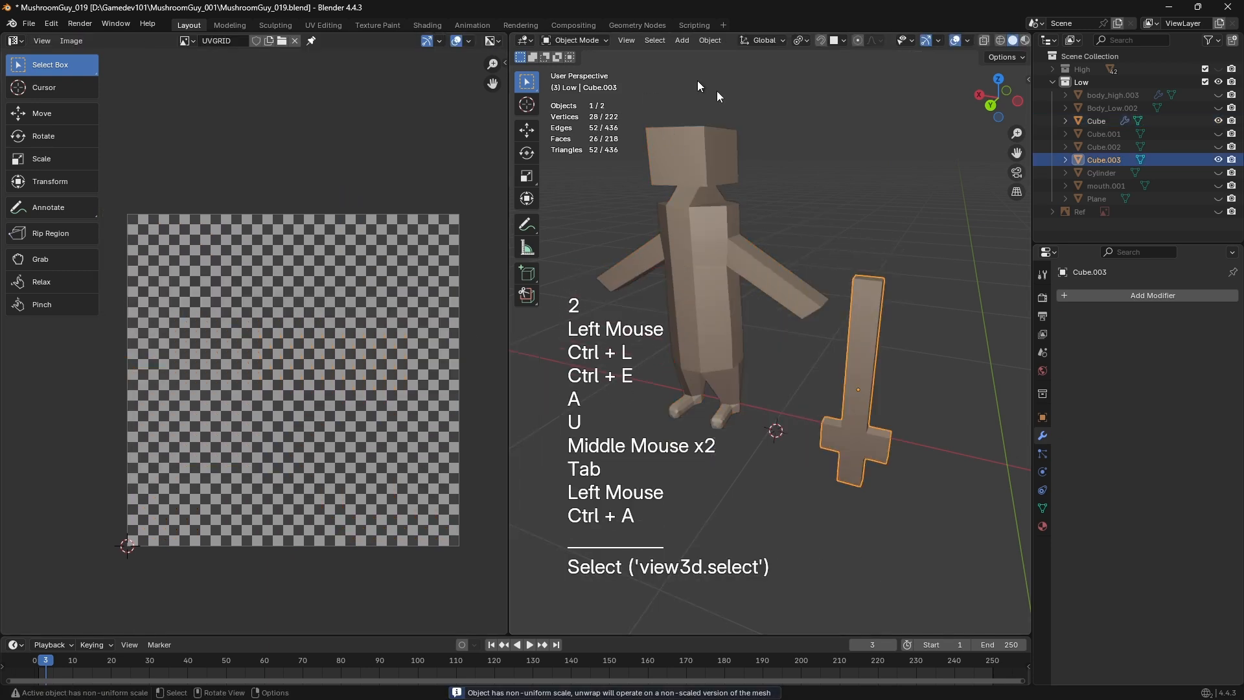
key(n)
click(1024, 81)
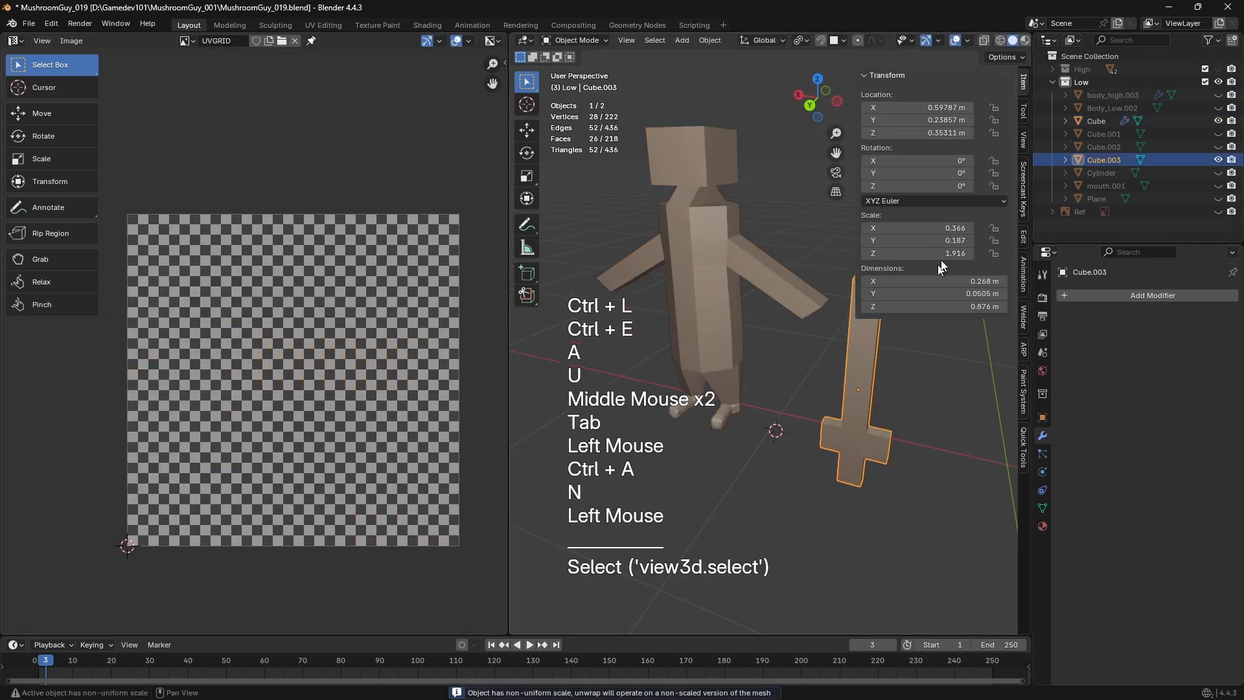
Select the character body and check its scale values for comparison
click(731, 234)
key(Tab)
key(Tab)
key(Tab)
key(Tab)
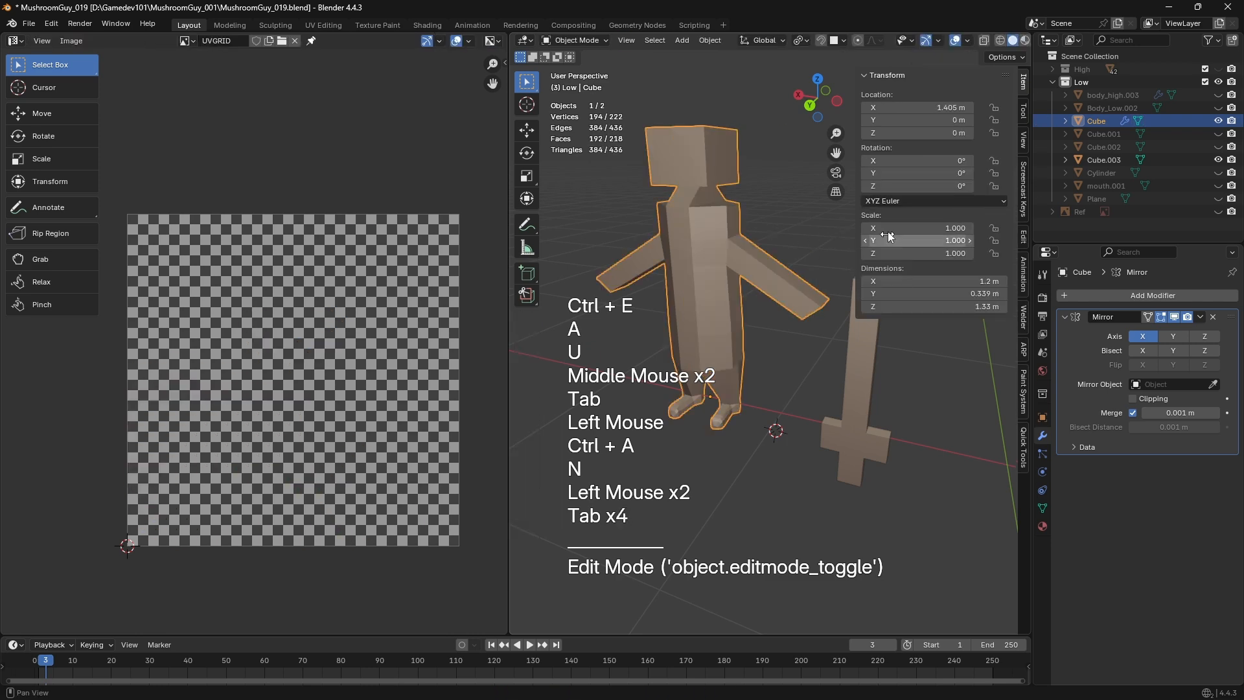
Recheck the sword's scale values and examine its UV islands alongside the body's in a shared Edit Mode
click(859, 360)
shift+scroll(738, 309, up, 1)
shift+middle_drag(739, 308, 709, 309)
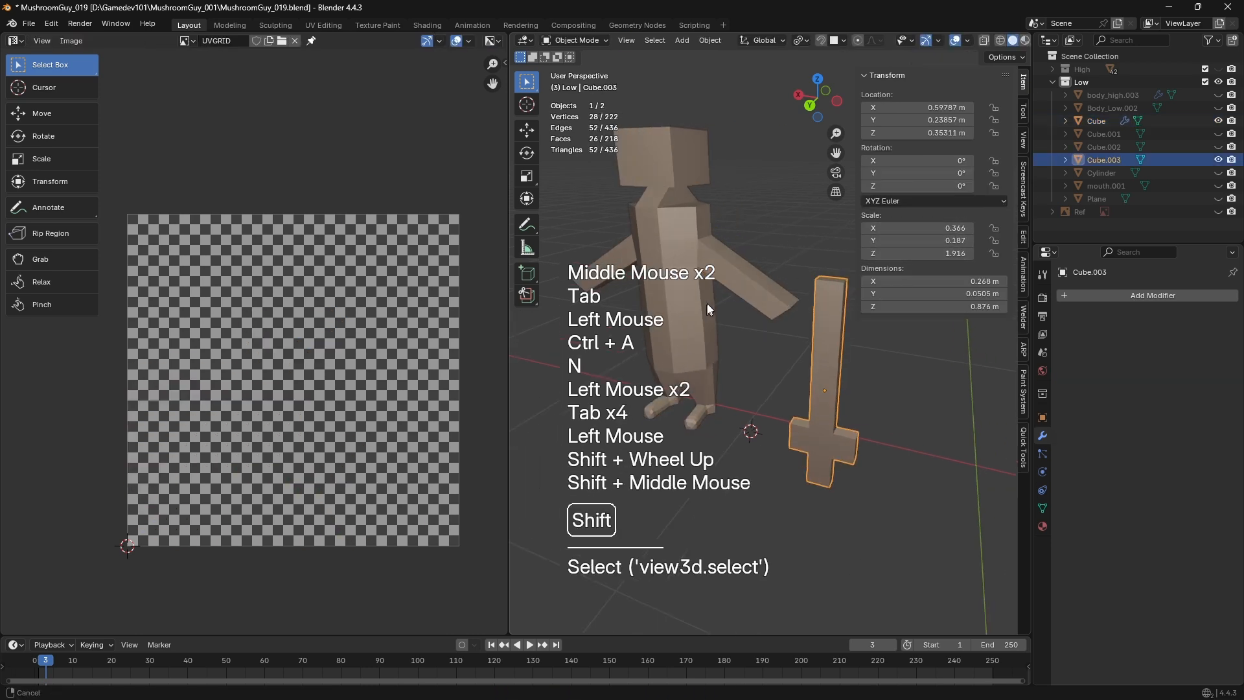
key(Tab)
key(Tab)
shift+click(729, 289)
key(Tab)
click(174, 283)
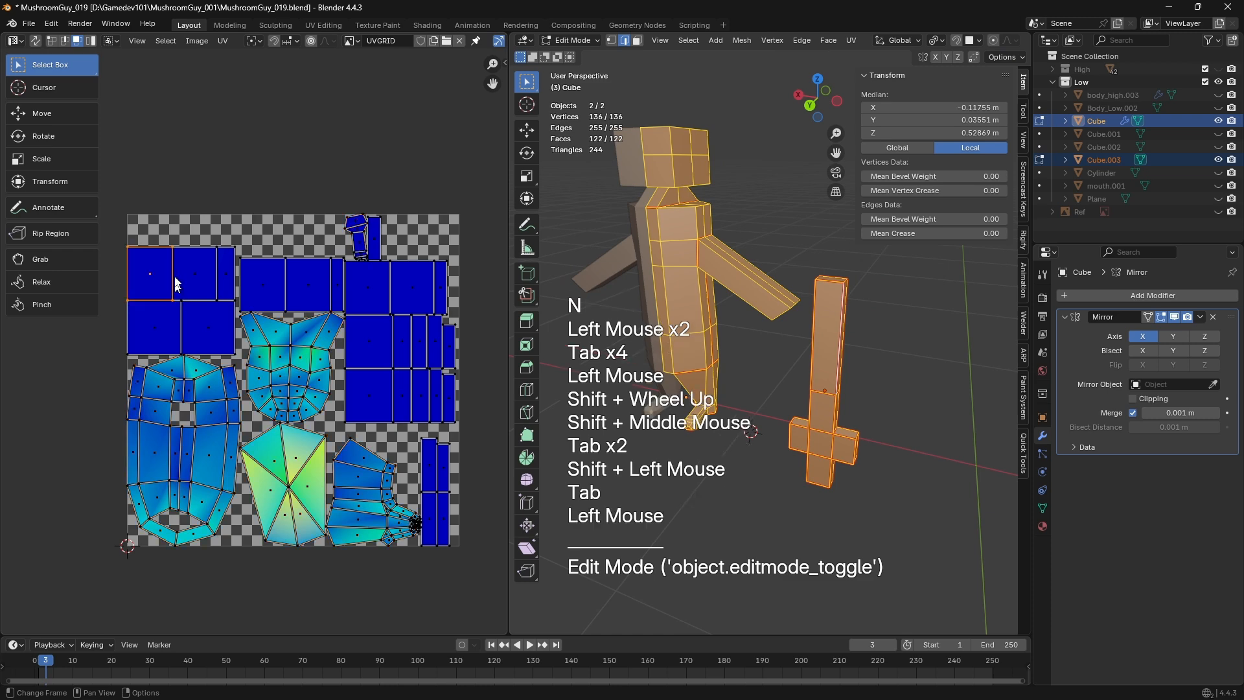
Return to Object Mode, select only the sword and apply its scale
key(Tab)
click(776, 453)
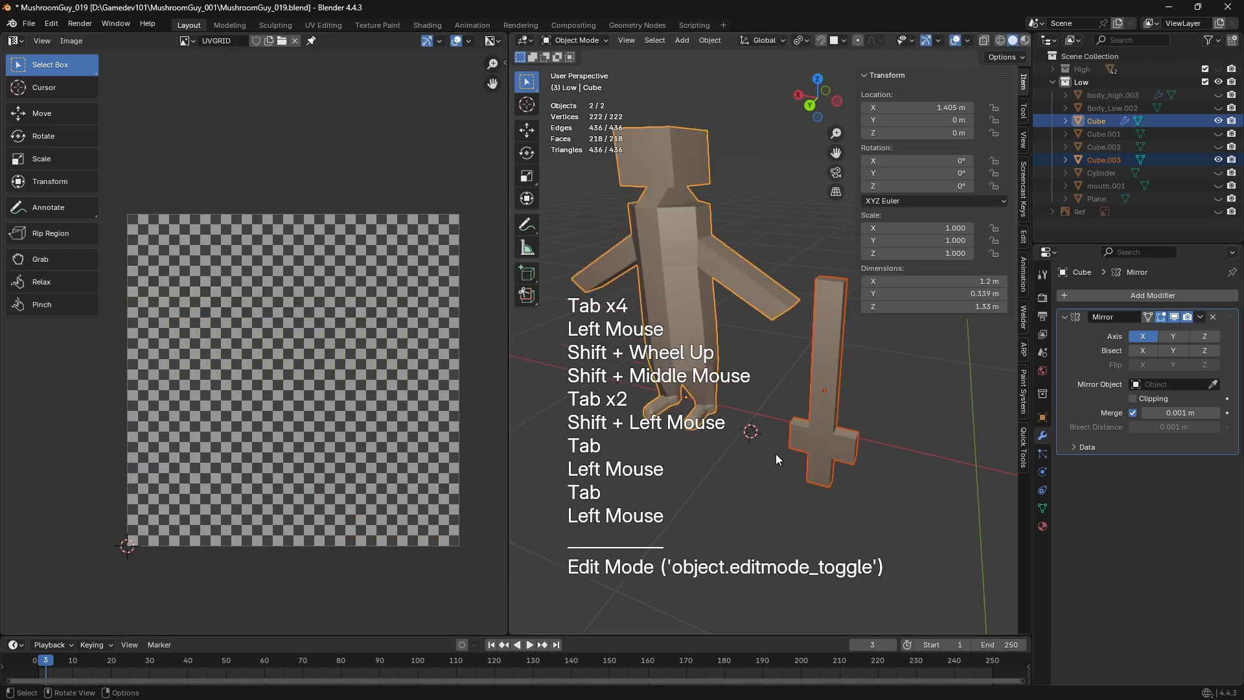
click(822, 388)
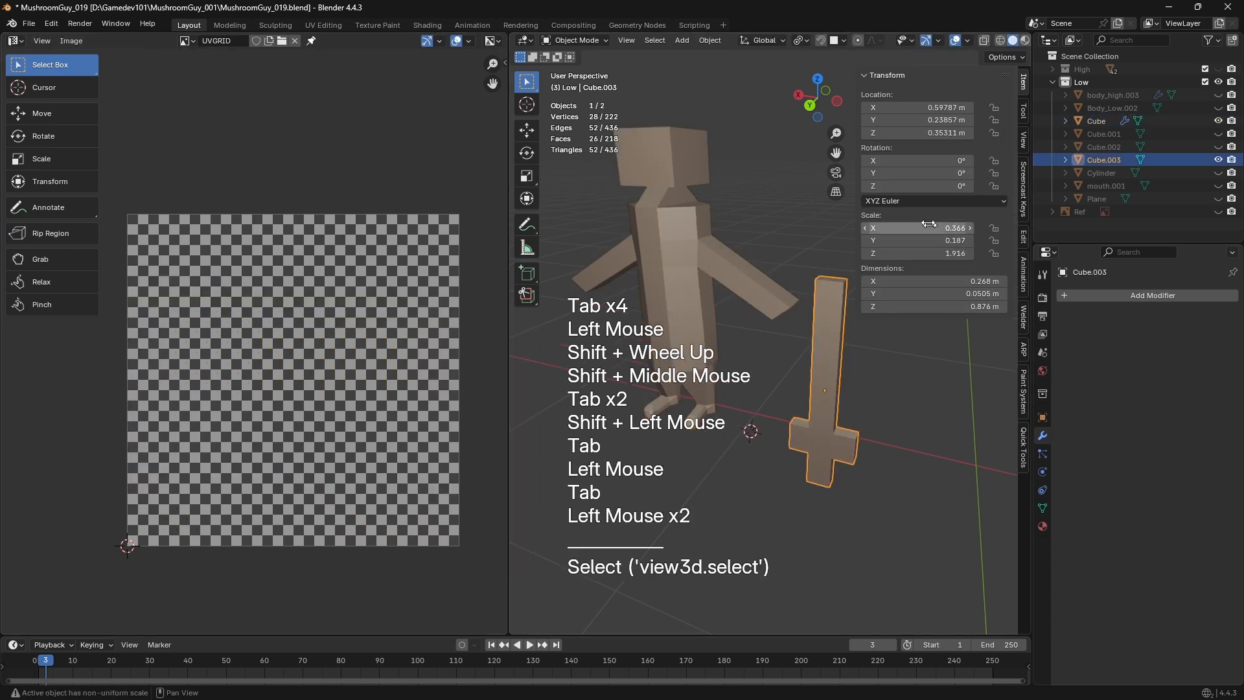
key(ctrl+a)
click(691, 373)
Unwrap all of the sword's faces on their own with the Angle Based method
key(Tab)
key(a)
key(u)
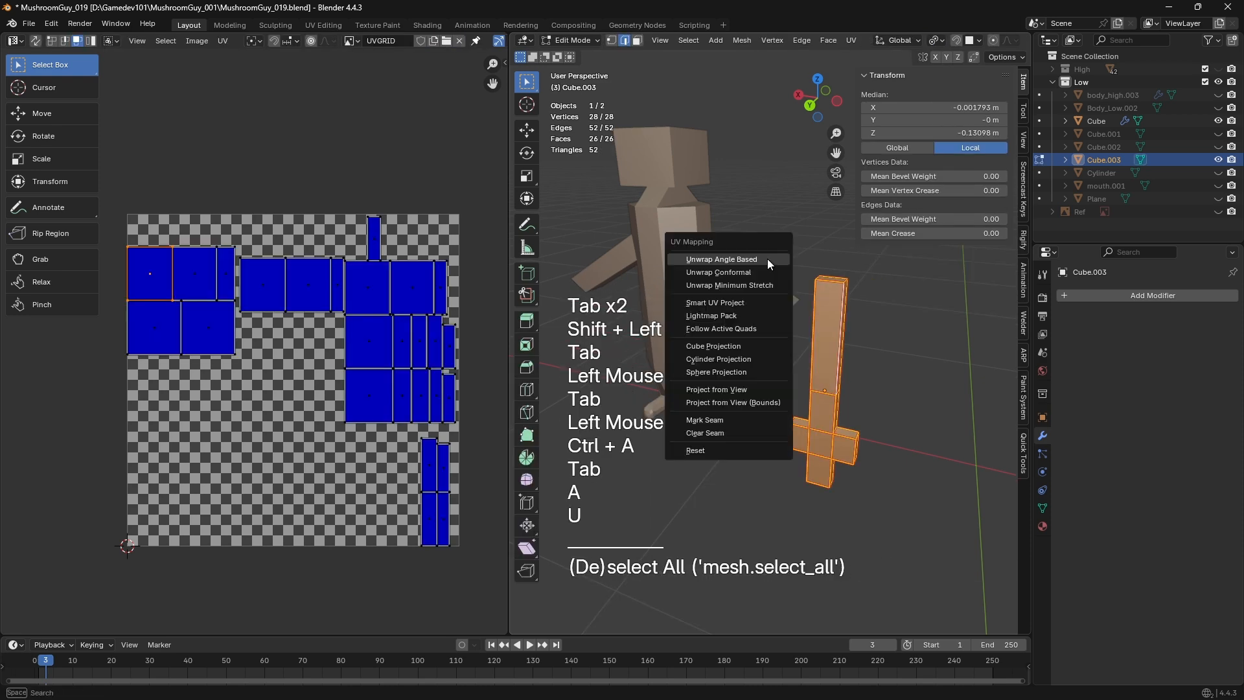
click(768, 258)
Add the character body to the sword in Edit Mode and unwrap both together with the Angle Based method
key(Tab)
shift+click(686, 264)
key(Tab)
key(a)
key(u)
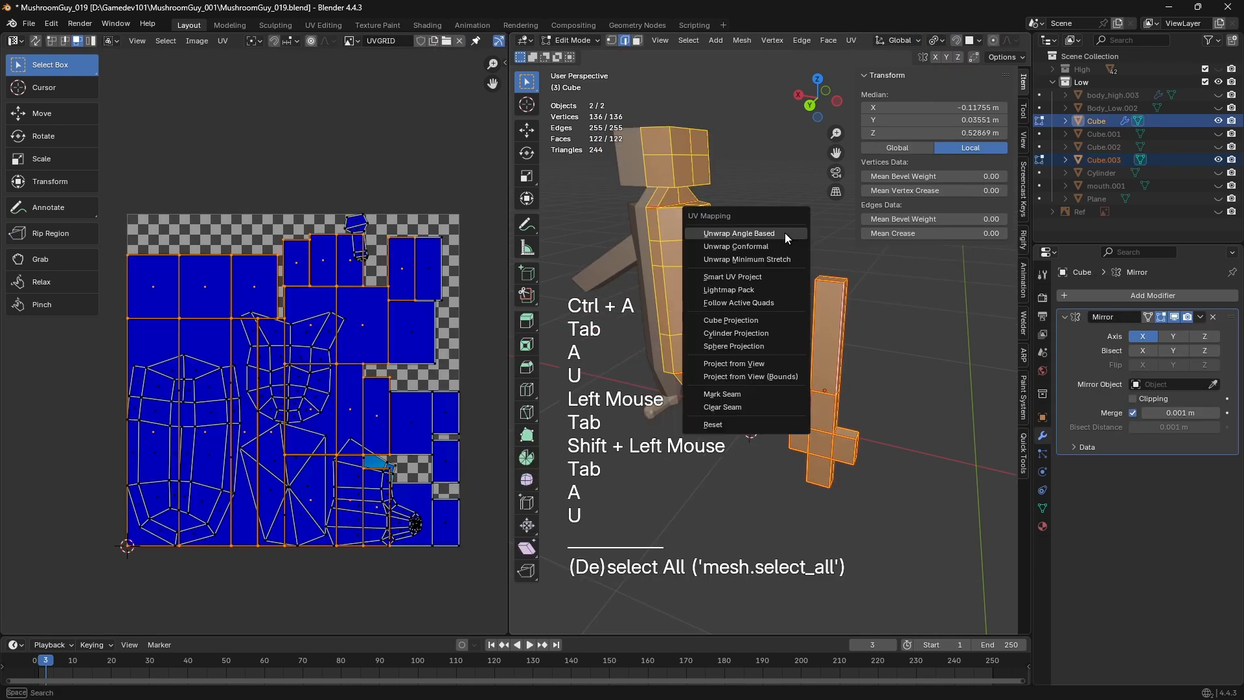
click(784, 232)
Box-select across the shared UV layout to examine its islands, clear the selection and leave Edit Mode
drag(119, 201, 447, 593)
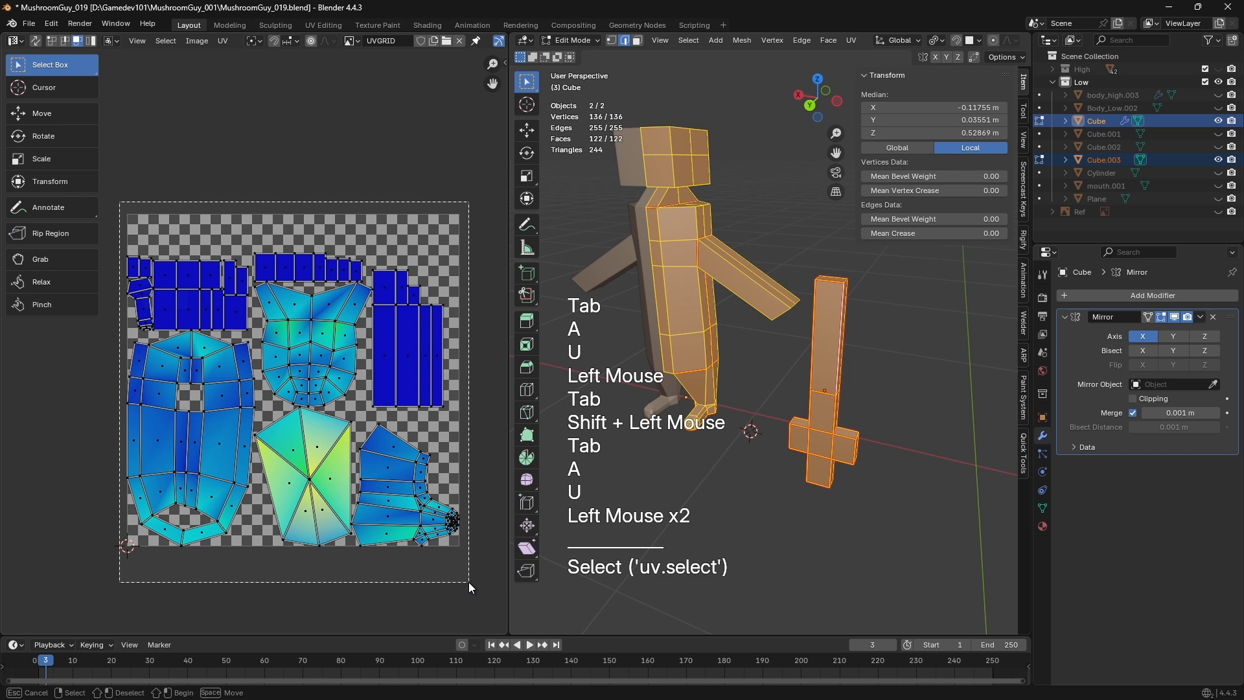
drag(469, 582, 468, 554)
drag(468, 554, 202, 221)
drag(122, 209, 471, 561)
click(488, 532)
key(Tab)
shift+middle_drag(783, 280, 947, 438)
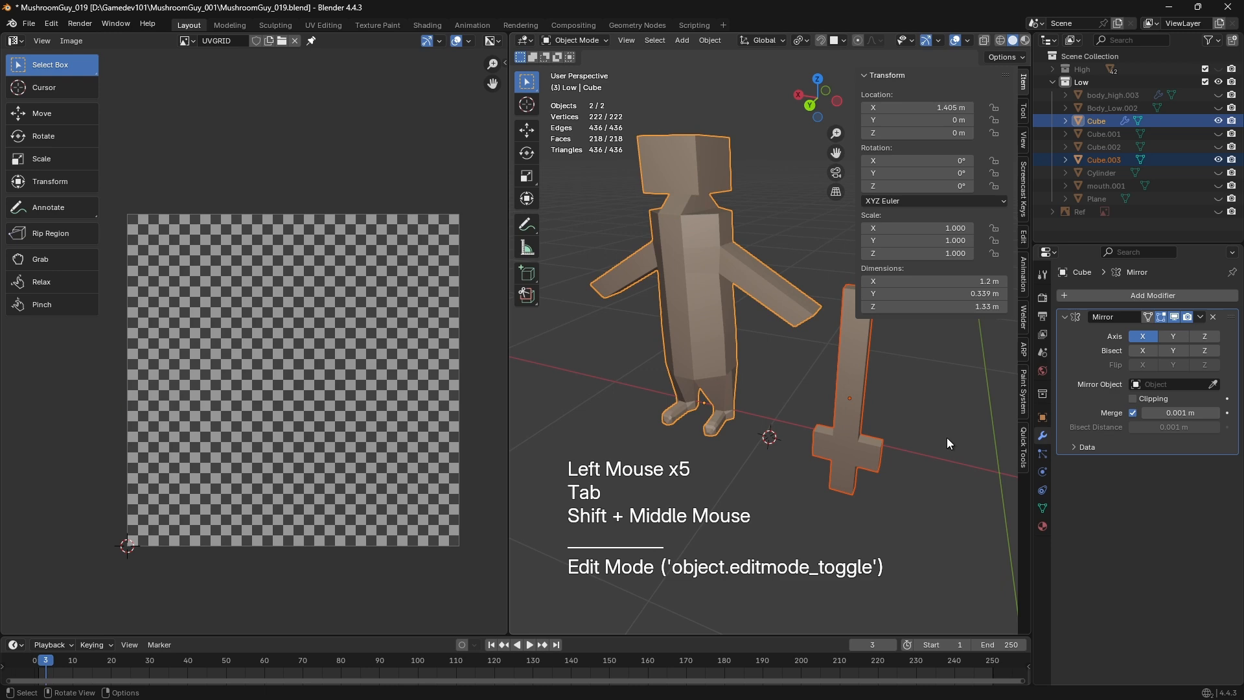
Duplicate the sword and place the copy between the original and the body
click(860, 434)
shift+middle_drag(860, 434, 818, 331)
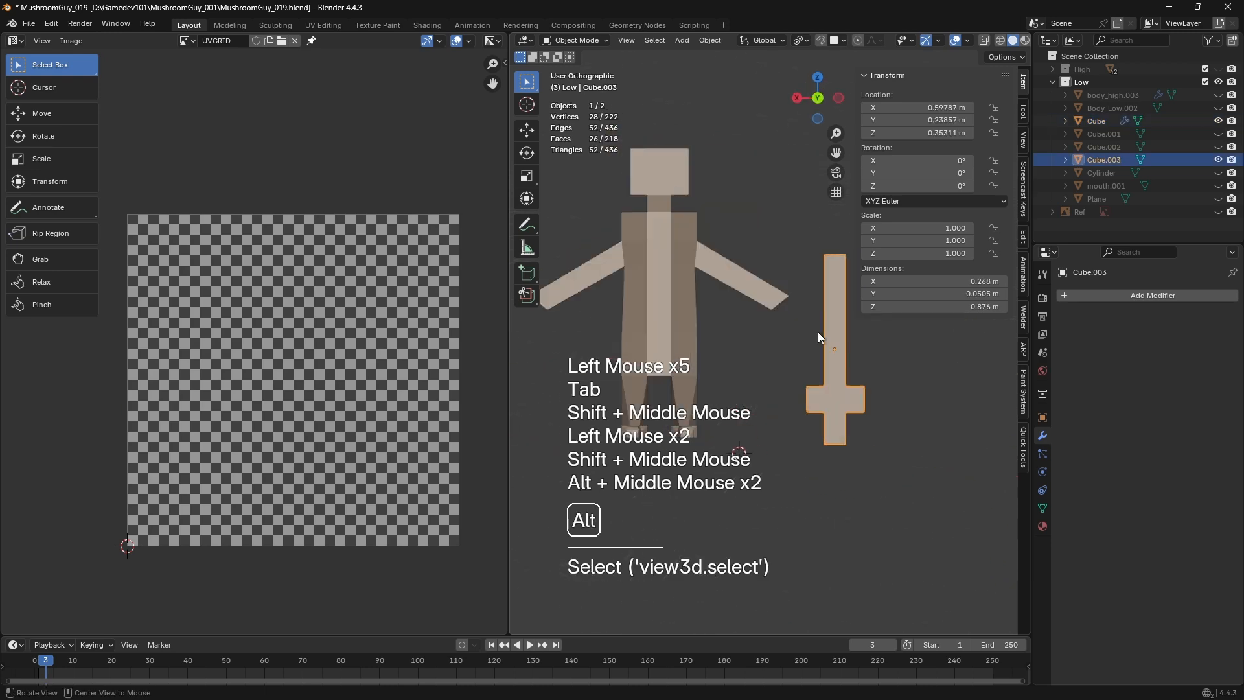
shift+middle_drag(740, 354, 634, 361)
key(shift+d)
click(728, 430)
shift+middle_drag(761, 513, 863, 509)
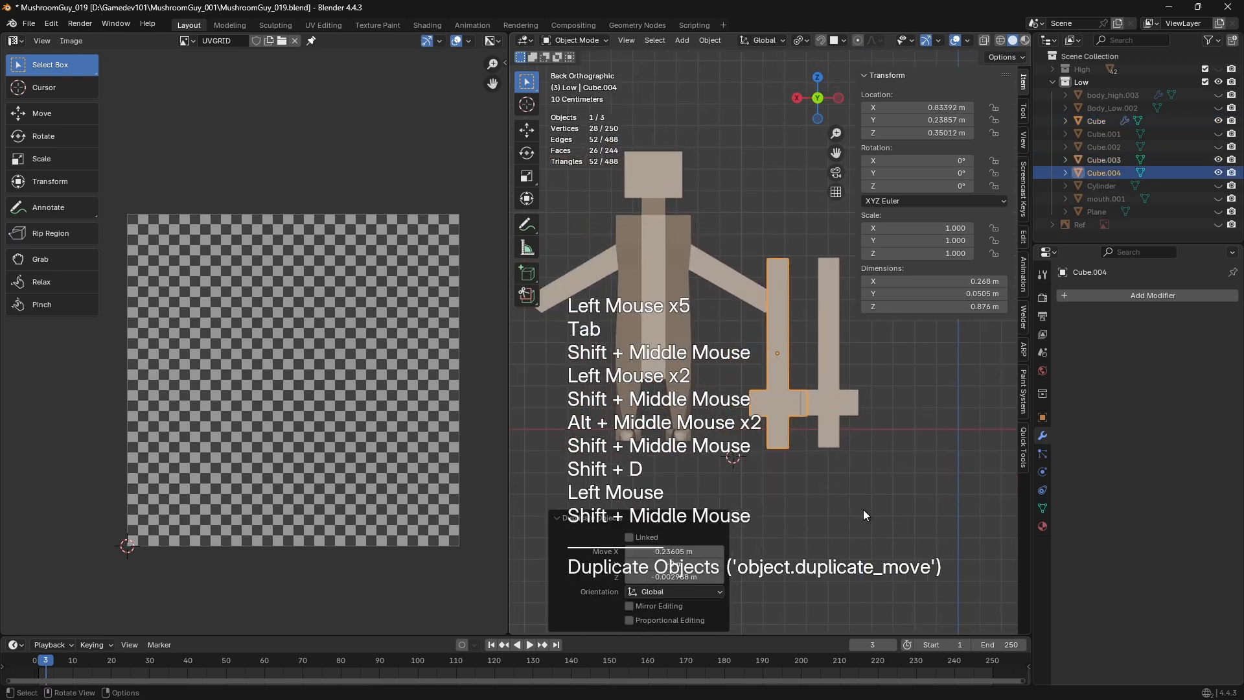
Scale the sword copy to about 0.71, rotate it about 13° around Y and position it below the character's hand
key(s)
click(826, 470)
key(g)
click(817, 469)
key(r)
click(836, 468)
key(g)
click(840, 467)
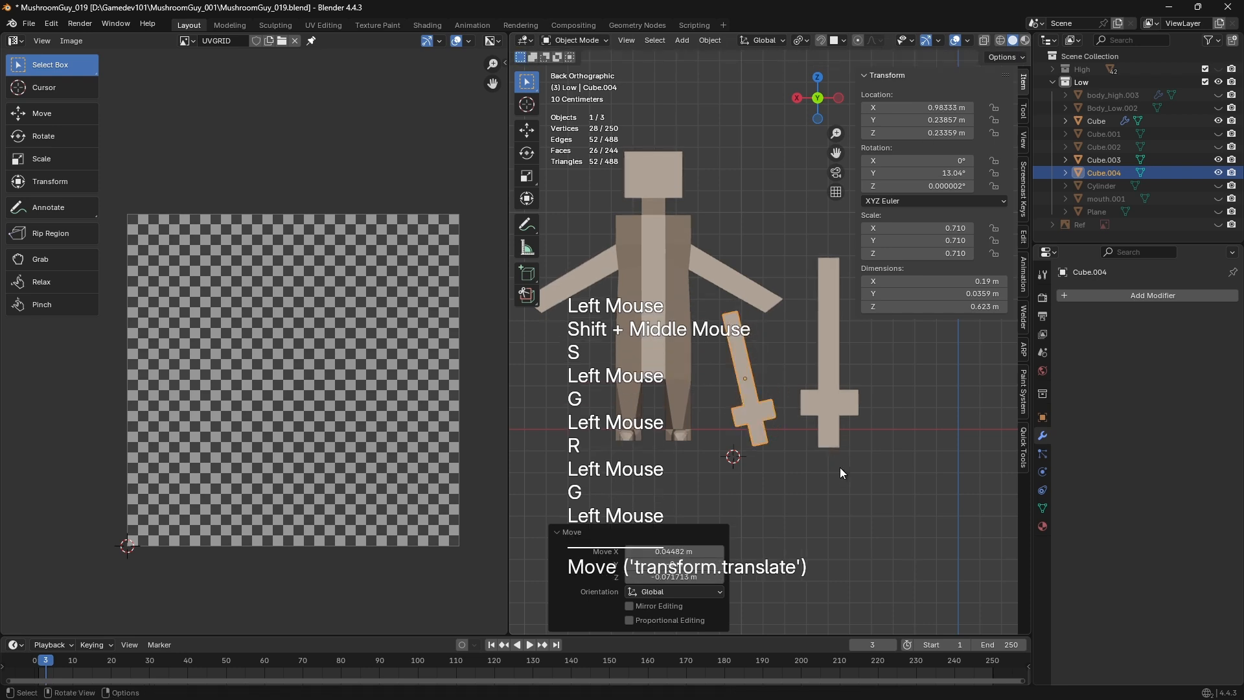
Open both swords together in Edit Mode and box-select their back-view faces to examine the corresponding UVs
shift+click(829, 415)
shift+click(667, 367)
click(758, 405)
shift+click(810, 397)
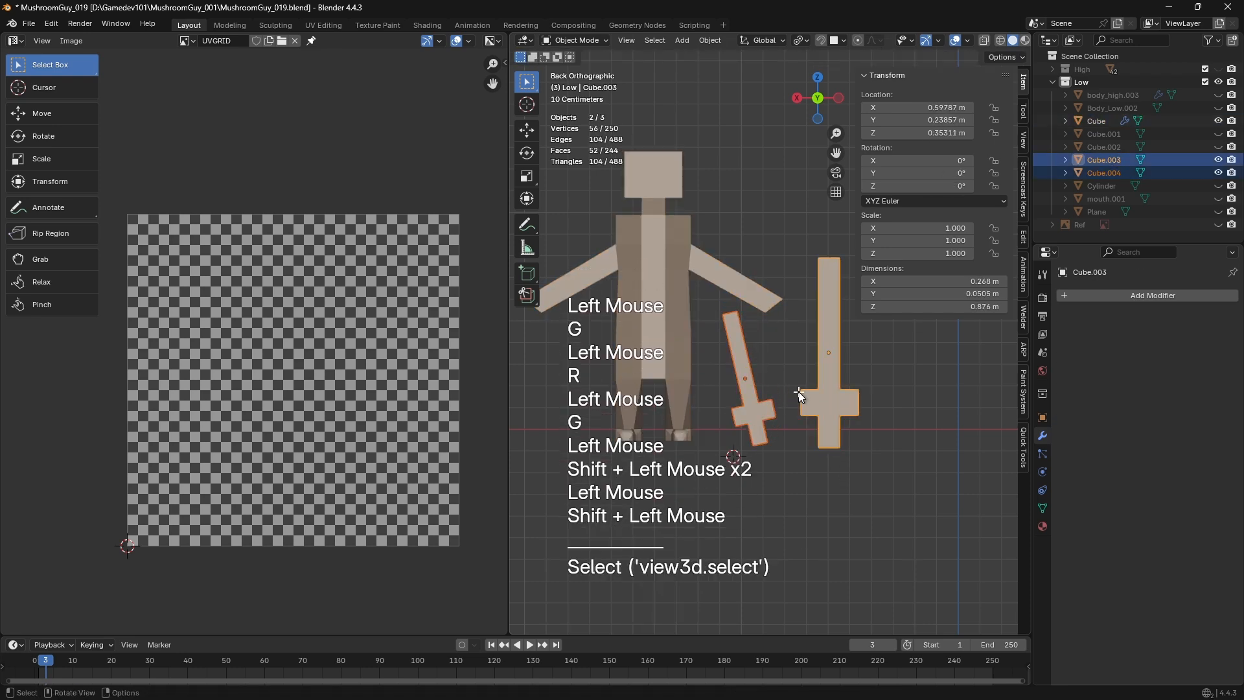
key(Tab)
key(a)
drag(679, 189, 927, 522)
middle_drag(930, 433, 905, 439)
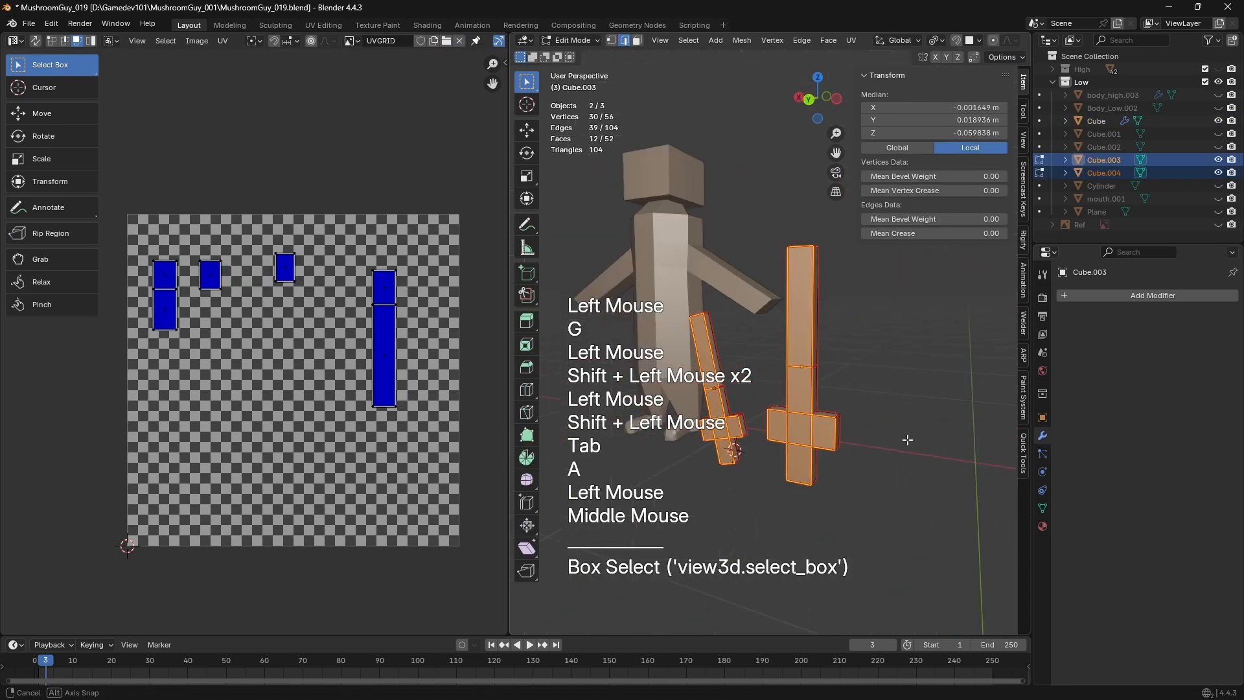
Leave Edit Mode and select only the smaller sword to check its scale values
key(Tab)
click(738, 406)
middle_drag(739, 407, 810, 429)
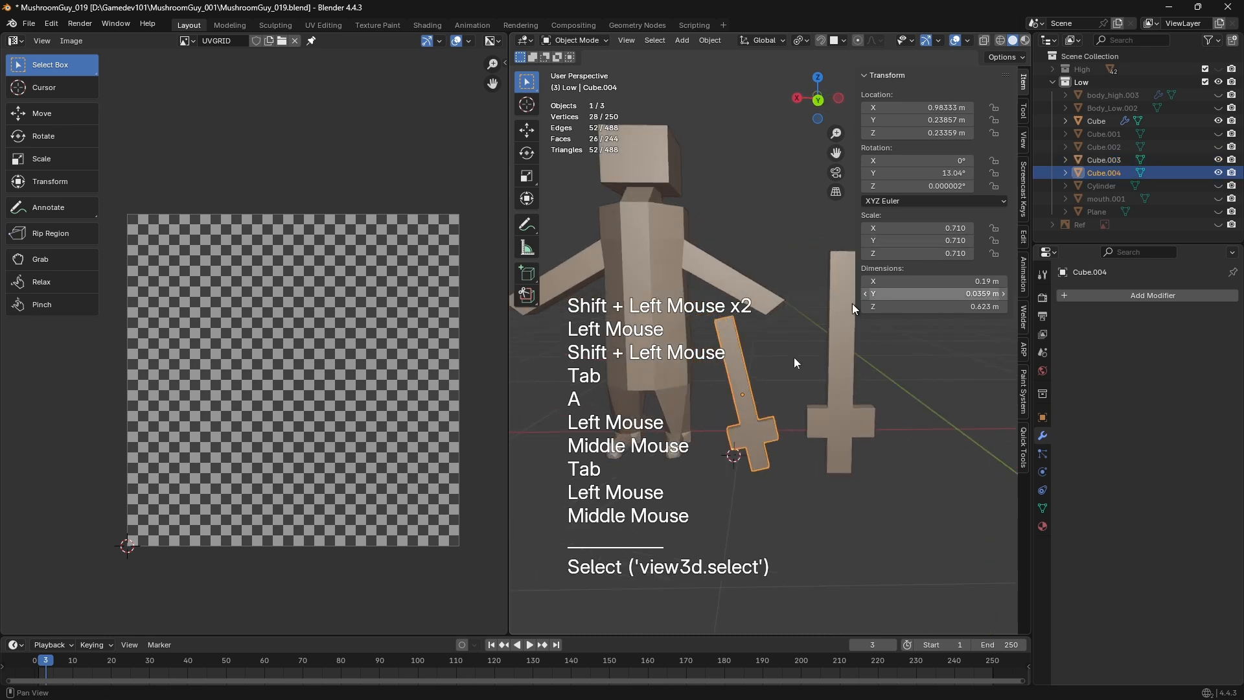
Try to resize the smaller sword and undo the change
click(818, 501)
key(ctrl+z)
middle_drag(815, 496, 845, 429)
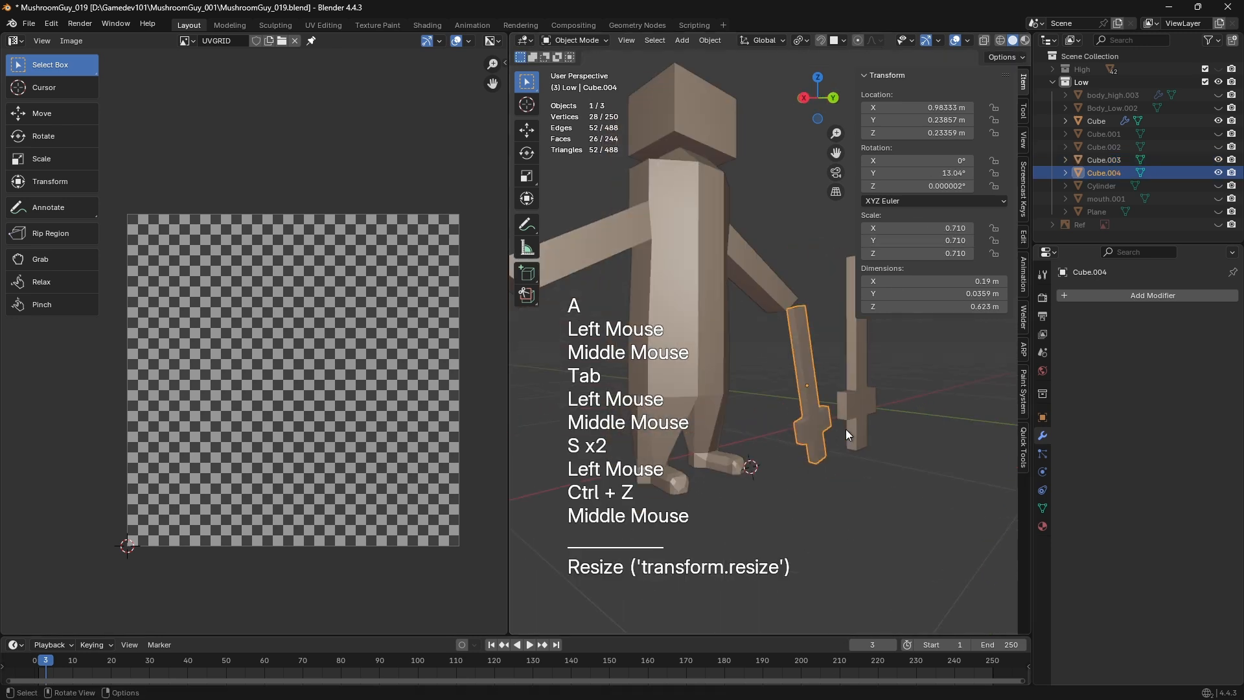
Try rotating the smaller sword freely near the character's hand
key(r)
click(819, 485)
key(r)
key(r)
click(908, 531)
Try rotating the larger sword freely in several directions
click(857, 405)
key(r)
click(868, 389)
key(r)
key(r)
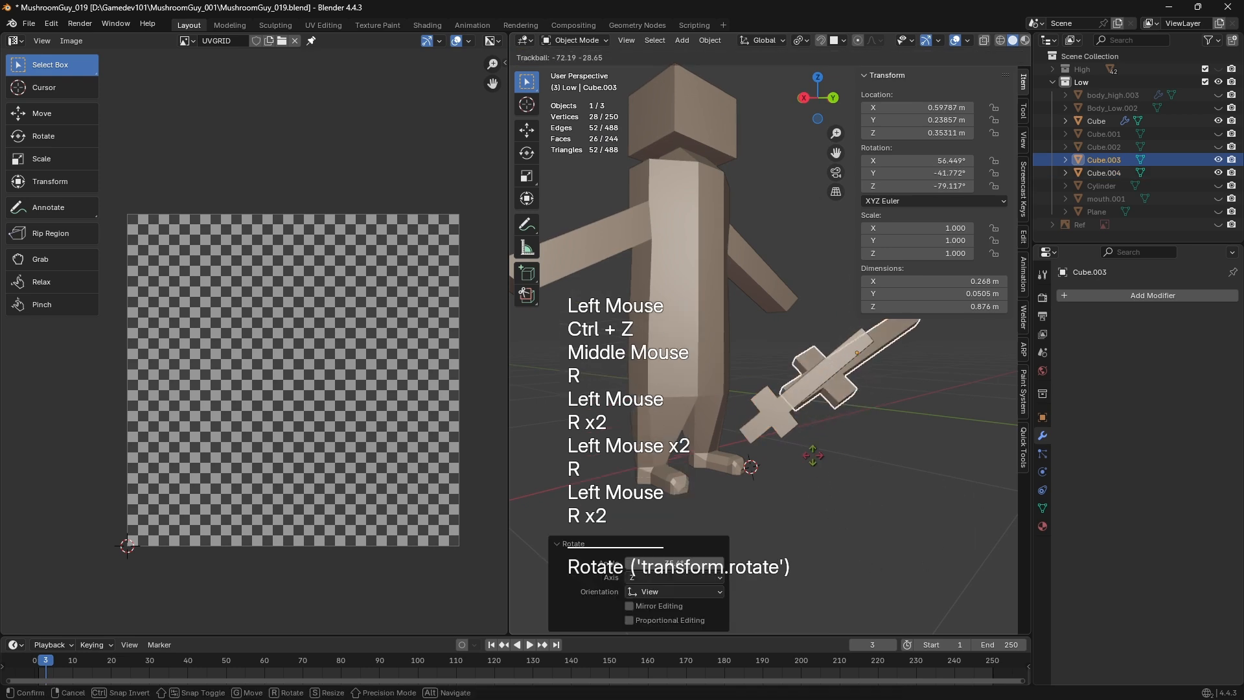
click(868, 389)
key(r)
click(868, 389)
key(r)
key(r)
click(828, 446)
key(r)
click(943, 359)
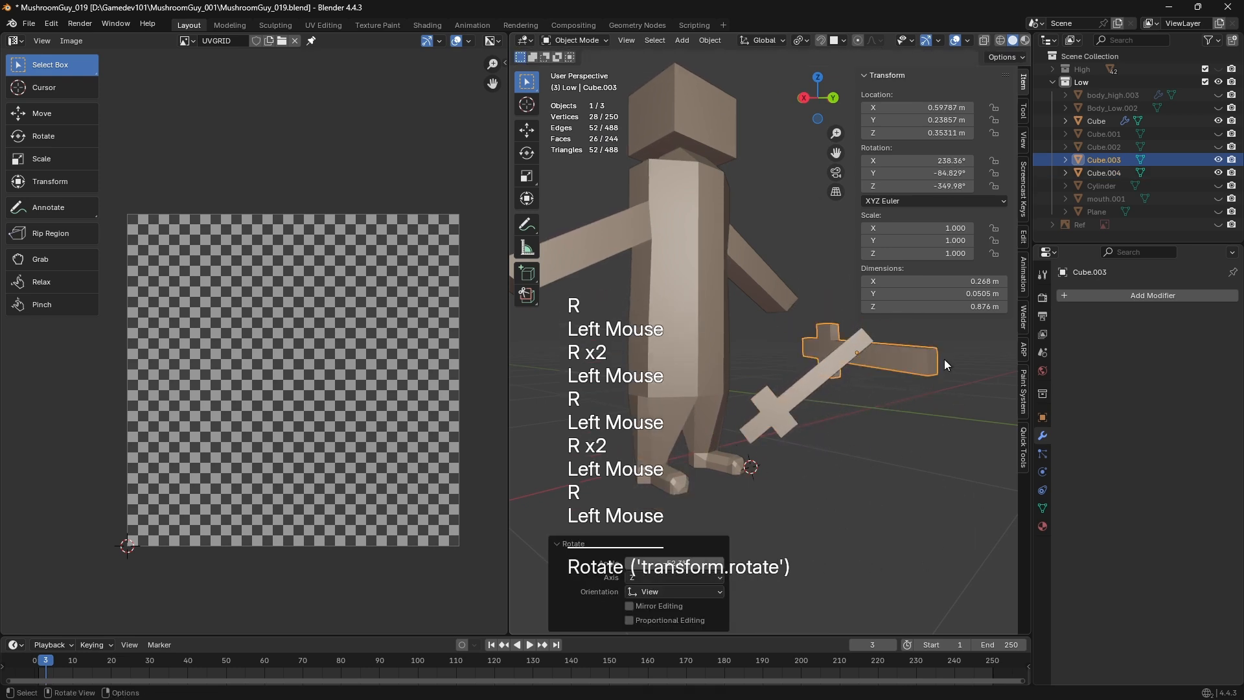
Try moving the larger sword, and undo this move together with all the trial rotations of both swords
key(g)
click(840, 473)
key(ctrl+z)
key(ctrl+z)
key(ctrl+z)
key(ctrl+z)
key(ctrl+z)
key(ctrl+z)
key(ctrl+z)
key(ctrl+z)
key(ctrl+z)
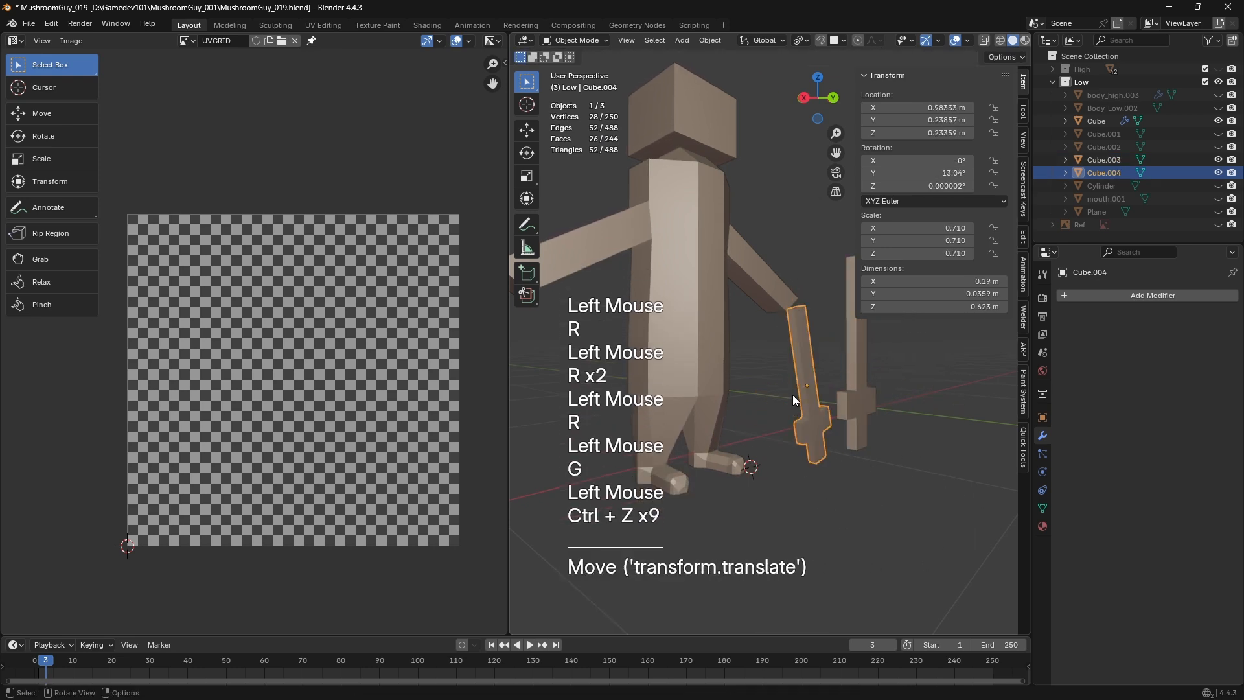
Delete the smaller sword copy
key(x)
scroll(676, 371, up, 1)
middle_drag(792, 395, 778, 363)
Select the remaining sword together with the character and open both in Edit Mode
click(675, 355)
scroll(675, 355, down, 2)
key(Tab)
key(Tab)
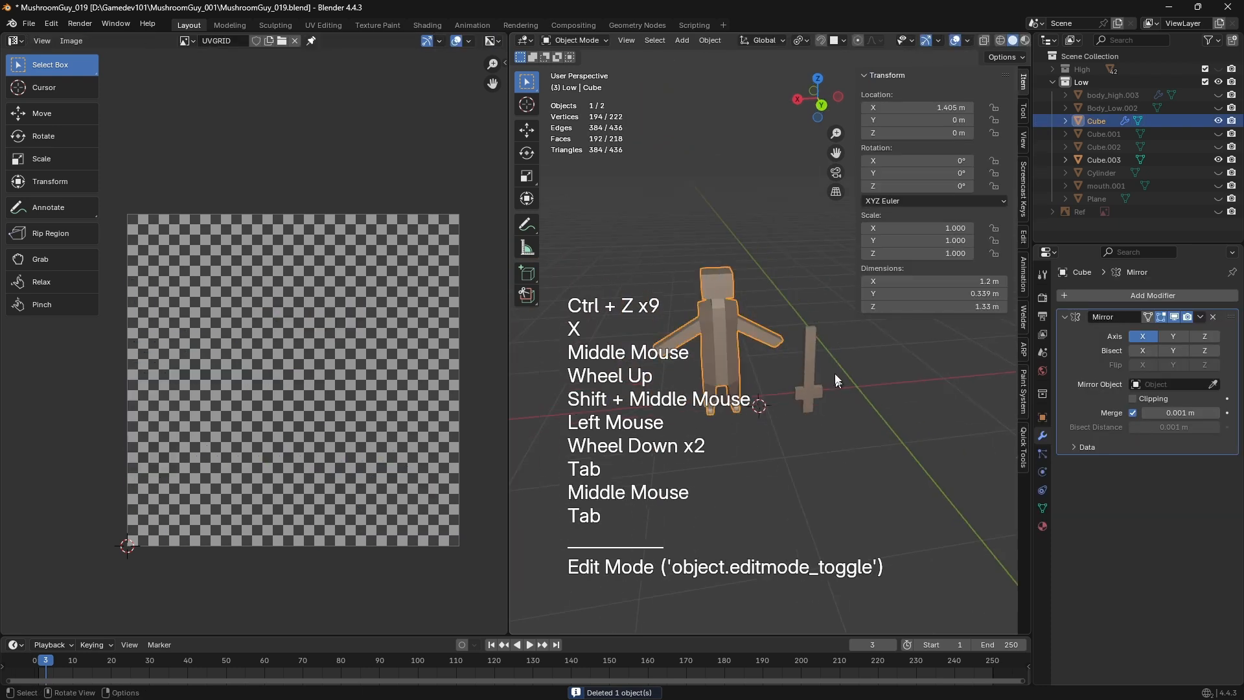
shift+click(830, 363)
scroll(830, 364, up, 2)
click(841, 398)
shift+click(726, 362)
key(Tab)
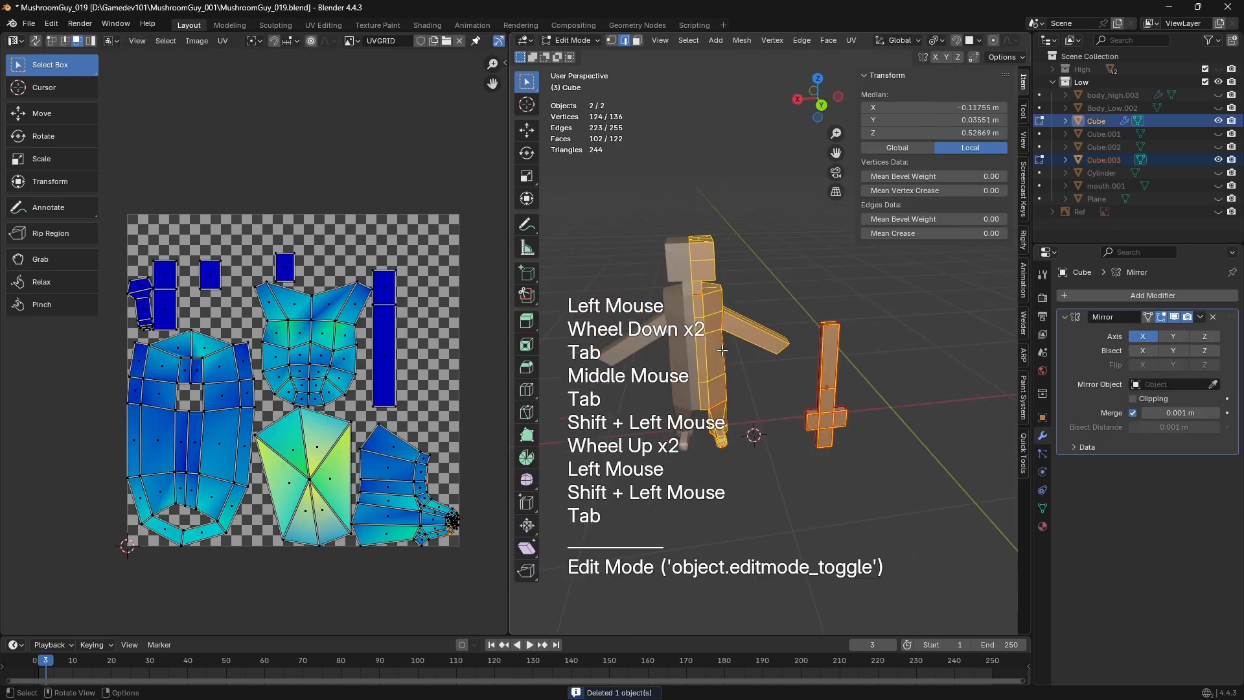
Switch to vertex selection in wireframe shading and box-select the whole character and sword to show their combined UVs
key(a)
key(a)
drag(661, 220, 920, 512)
shift+middle_drag(920, 512, 928, 513)
key(1)
key(z)
key(a)
key(a)
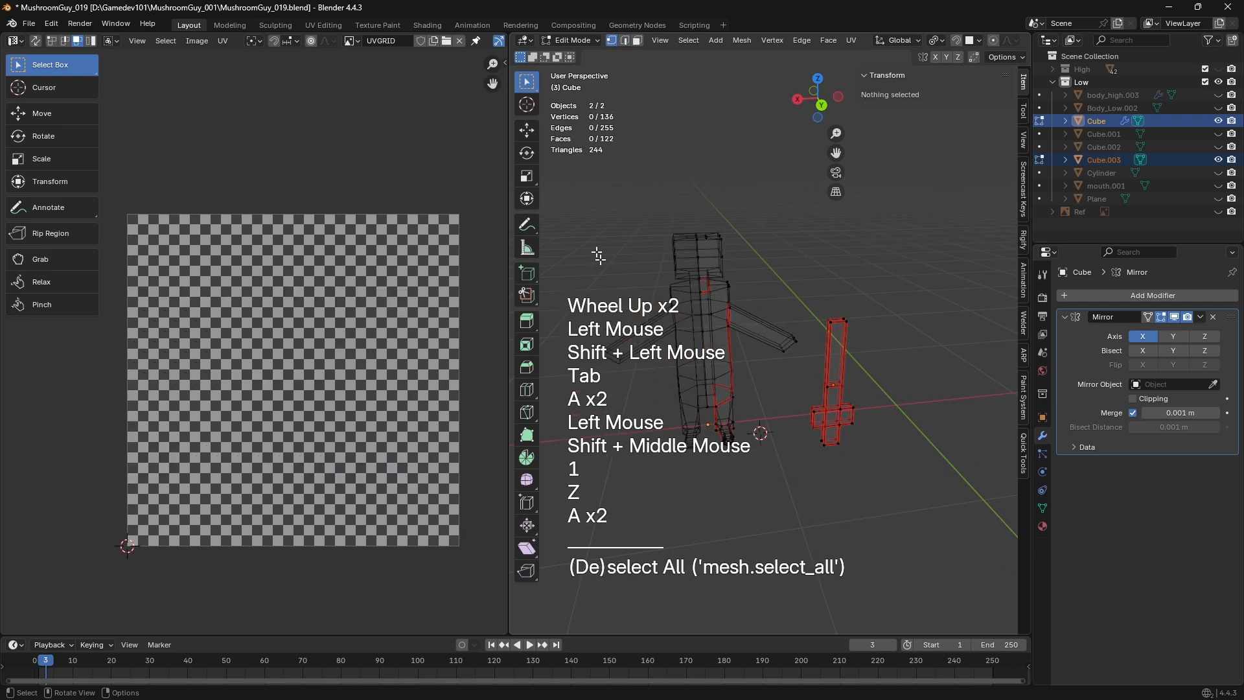
key(b)
drag(648, 220, 912, 532)
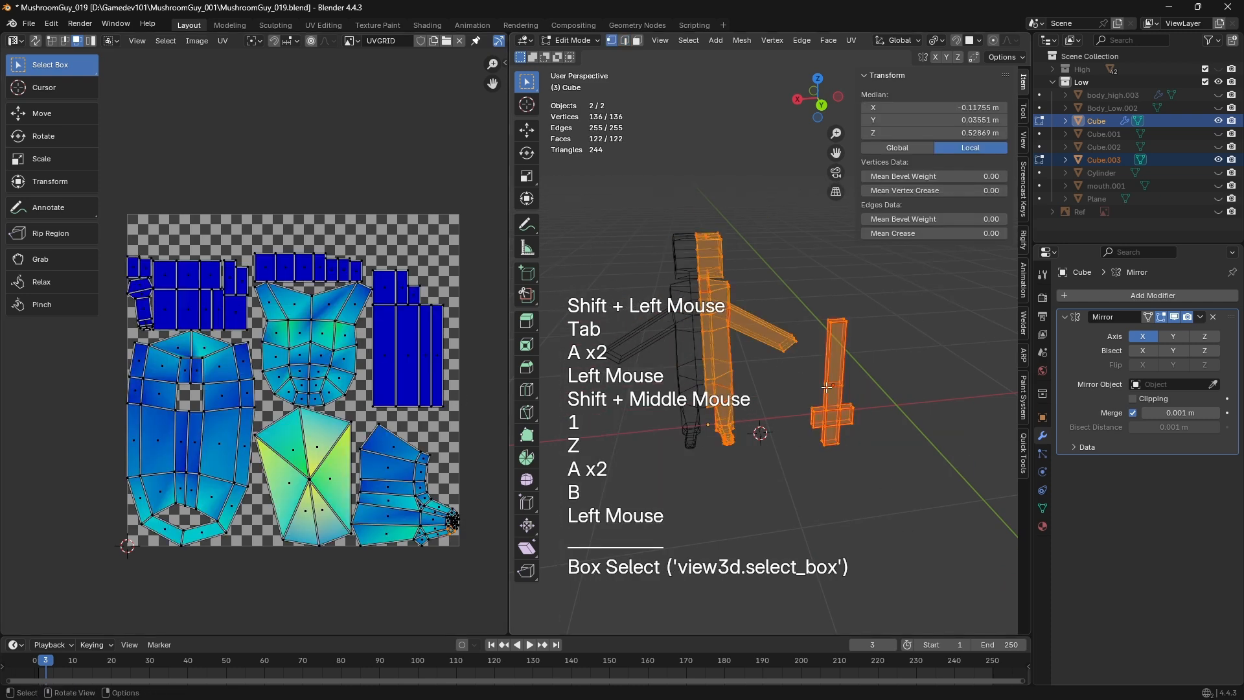
Box-select the sword's vertices to examine its UVs, clear the selection and return to solid shading
middle_drag(824, 385, 815, 367)
drag(793, 272, 913, 514)
key(a)
key(a)
key(z)
shift+middle_drag(913, 433, 840, 423)
middle_drag(641, 439, 655, 415)
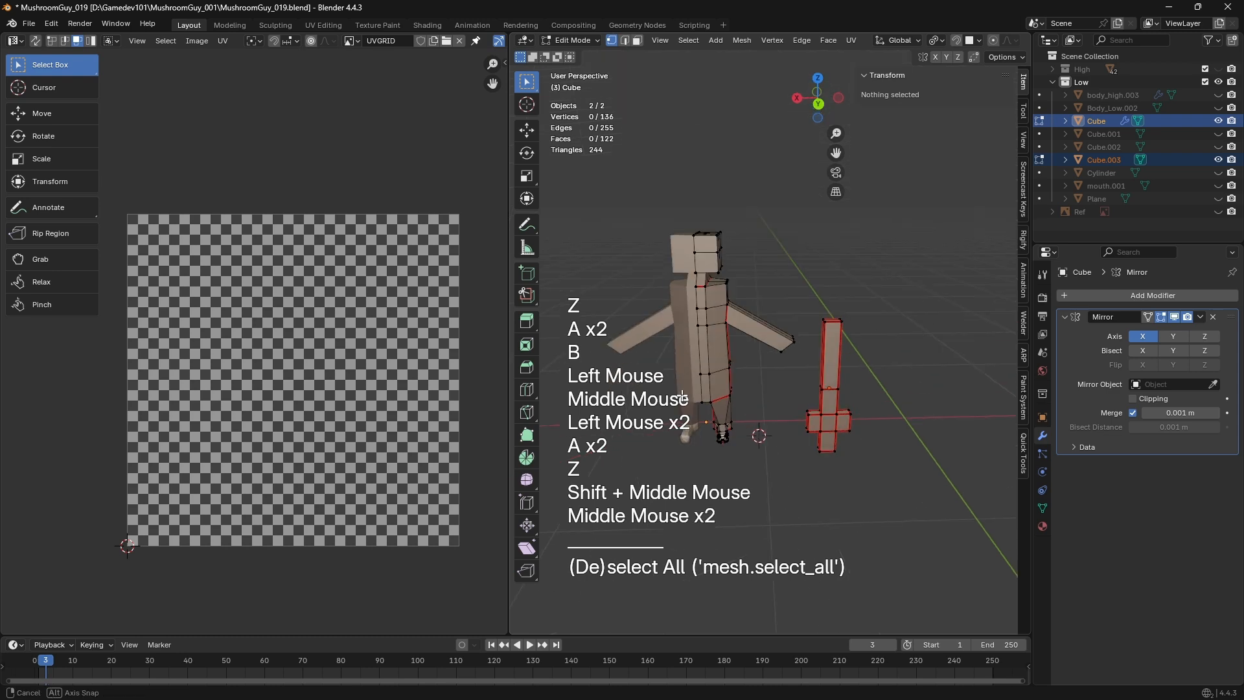
Select all geometry and box-select every island in the UV editor to examine the shared UV layout
key(a)
click(135, 217)
drag(135, 218, 468, 554)
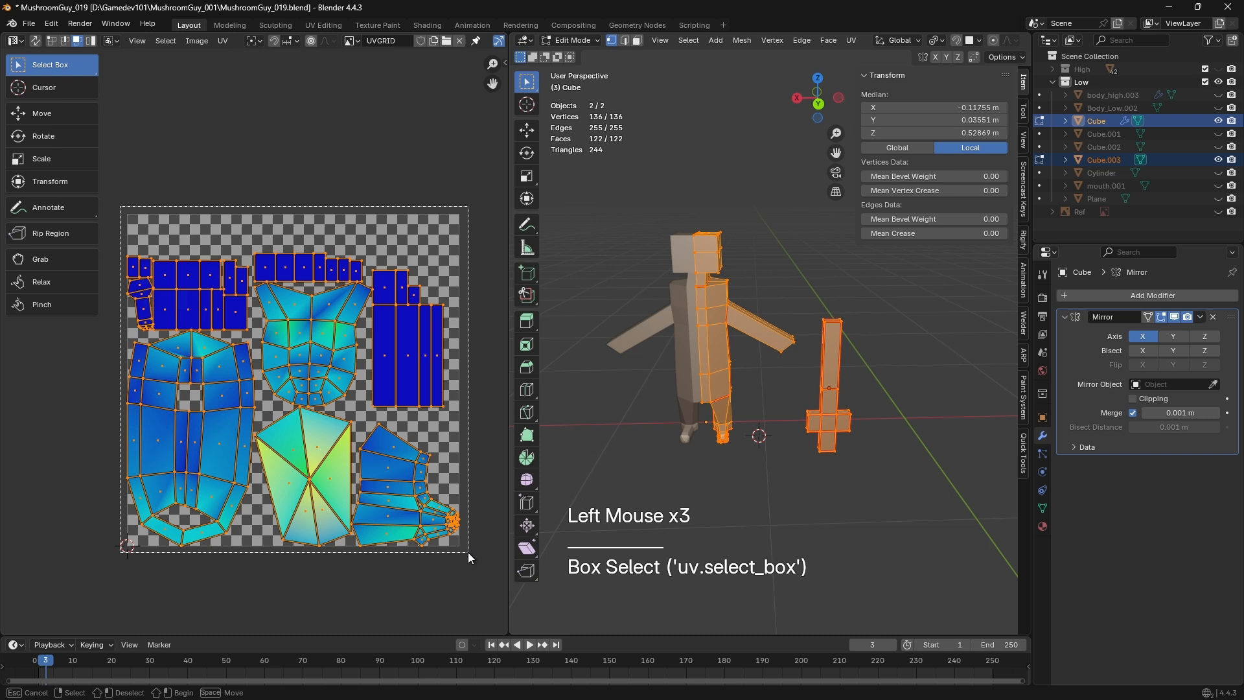
drag(468, 552, 465, 554)
Leave Edit Mode, select only the character and show its material settings
click(806, 454)
key(Tab)
click(736, 370)
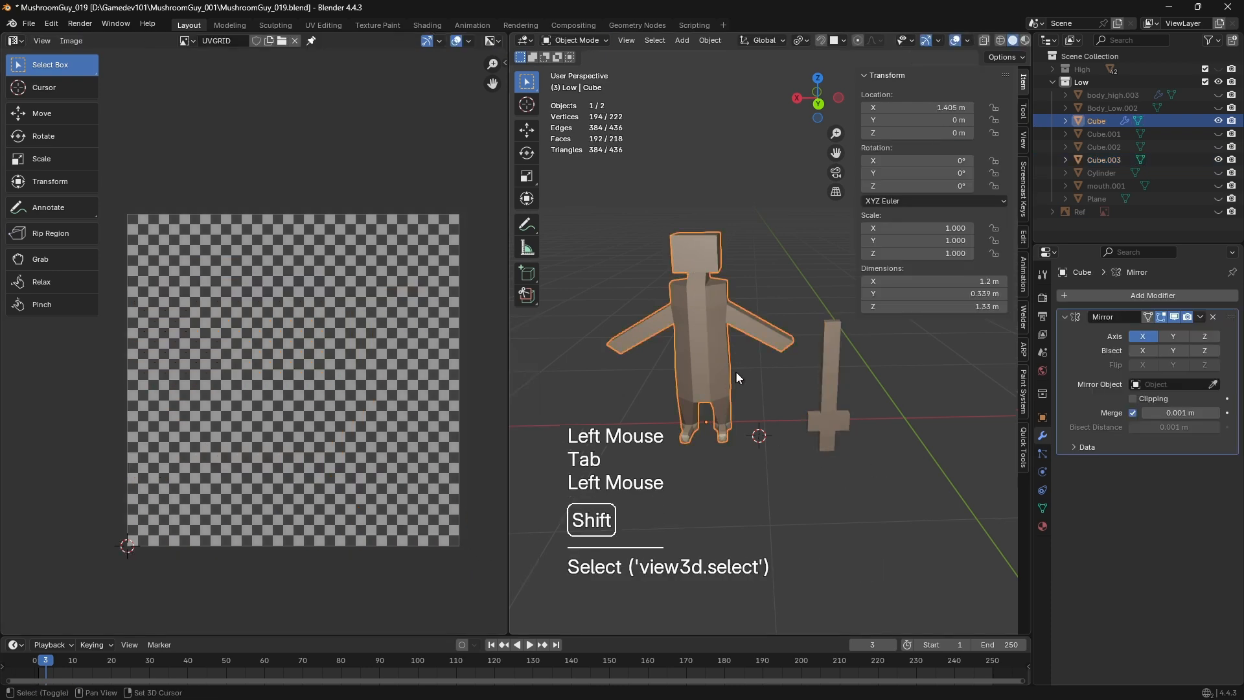
shift+middle_drag(936, 462, 1006, 516)
scroll(1006, 516, up, 2)
click(1043, 527)
scroll(814, 450, down, 2)
shift+middle_drag(814, 449, 803, 448)
mouse_move(803, 447)
middle_down()
mouse_move(896, 428)
mouse_move(804, 433)
mouse_move(781, 452)
middle_up()
Hide the 3D viewport's sidebar and widen the viewport by narrowing the UV editor
key(n)
drag(509, 392, 473, 394)
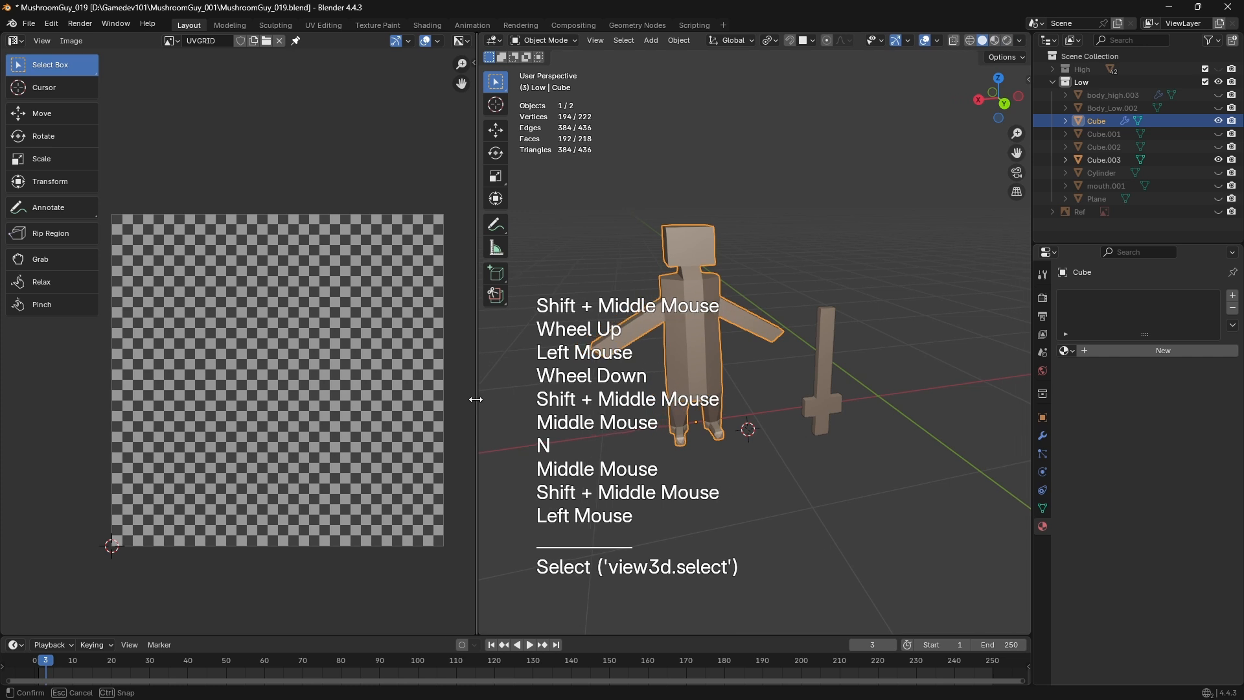
middle_drag(406, 415, 406, 320)
shift+middle_drag(524, 335, 506, 399)
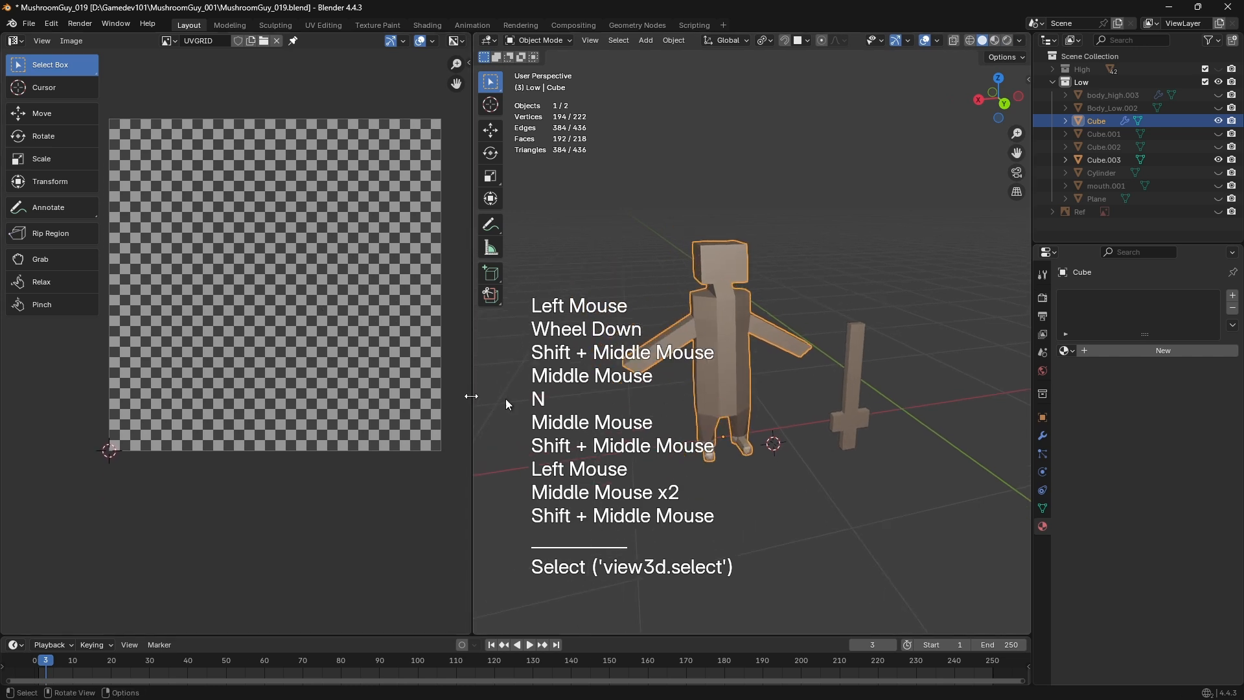
drag(478, 376, 465, 376)
middle_drag(601, 365, 687, 362)
Add a new material to the character
click(1161, 351)
click(1114, 355)
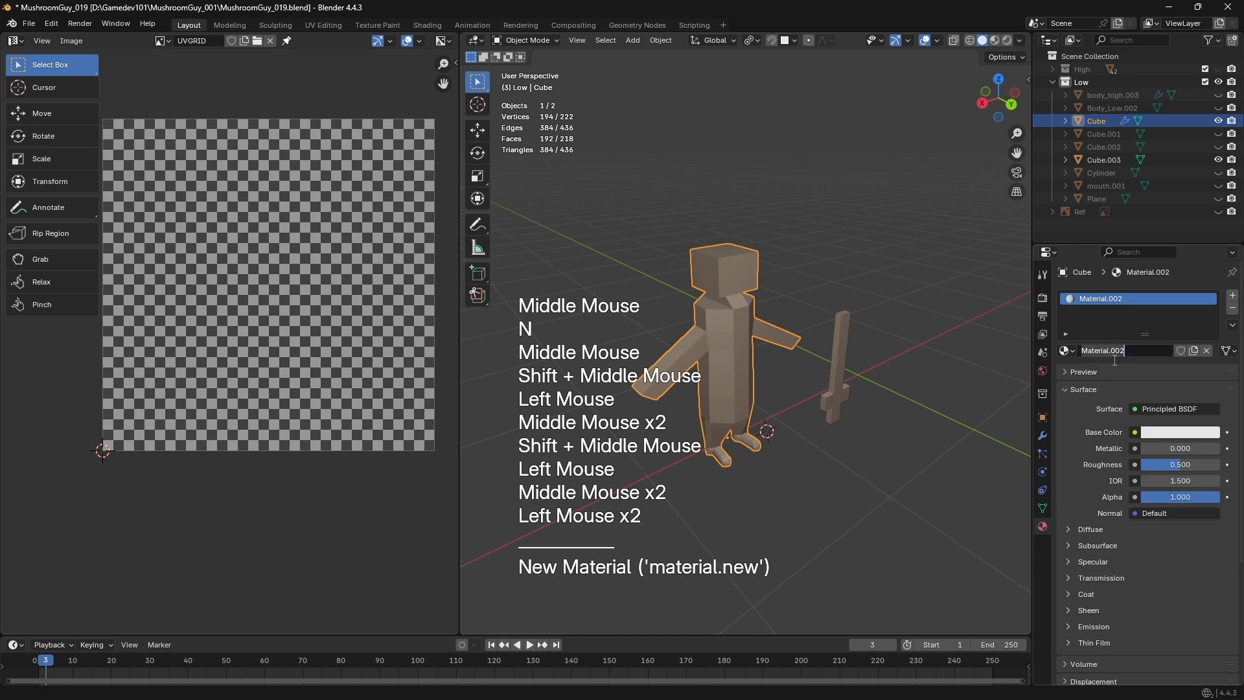
text(M_)
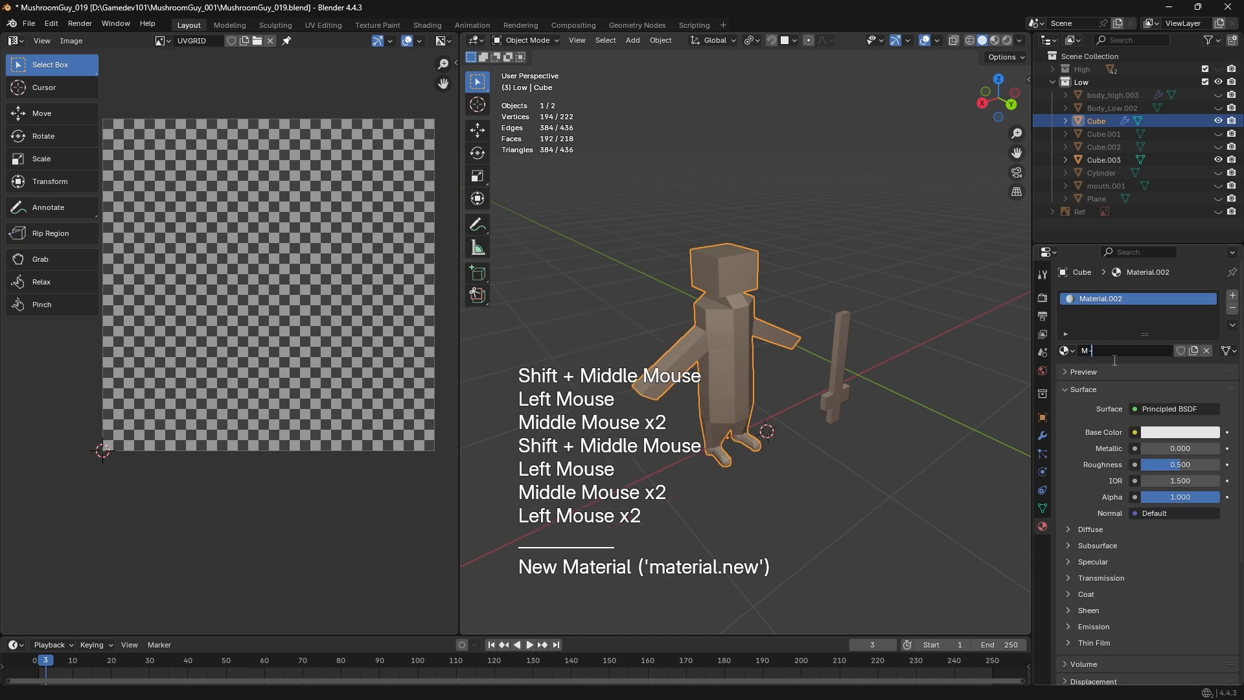
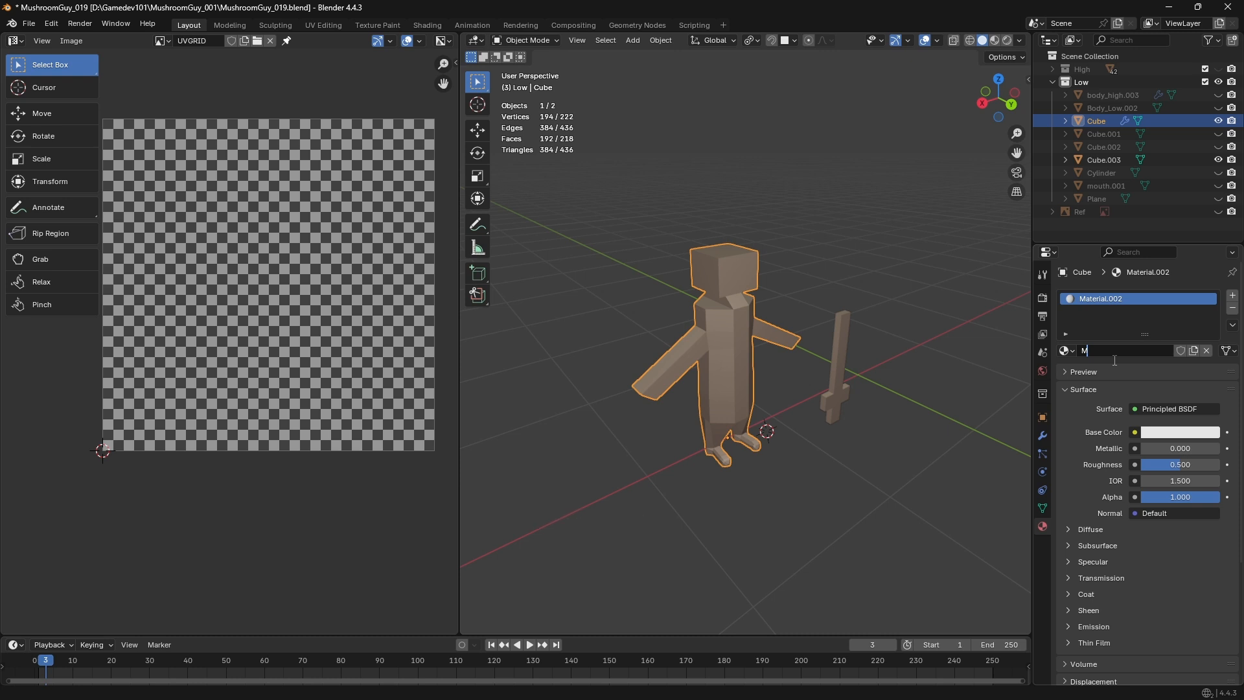
Examine the character's UV map list and modifiers, and return to its material settings
scroll(972, 493, up, 2)
click(1042, 508)
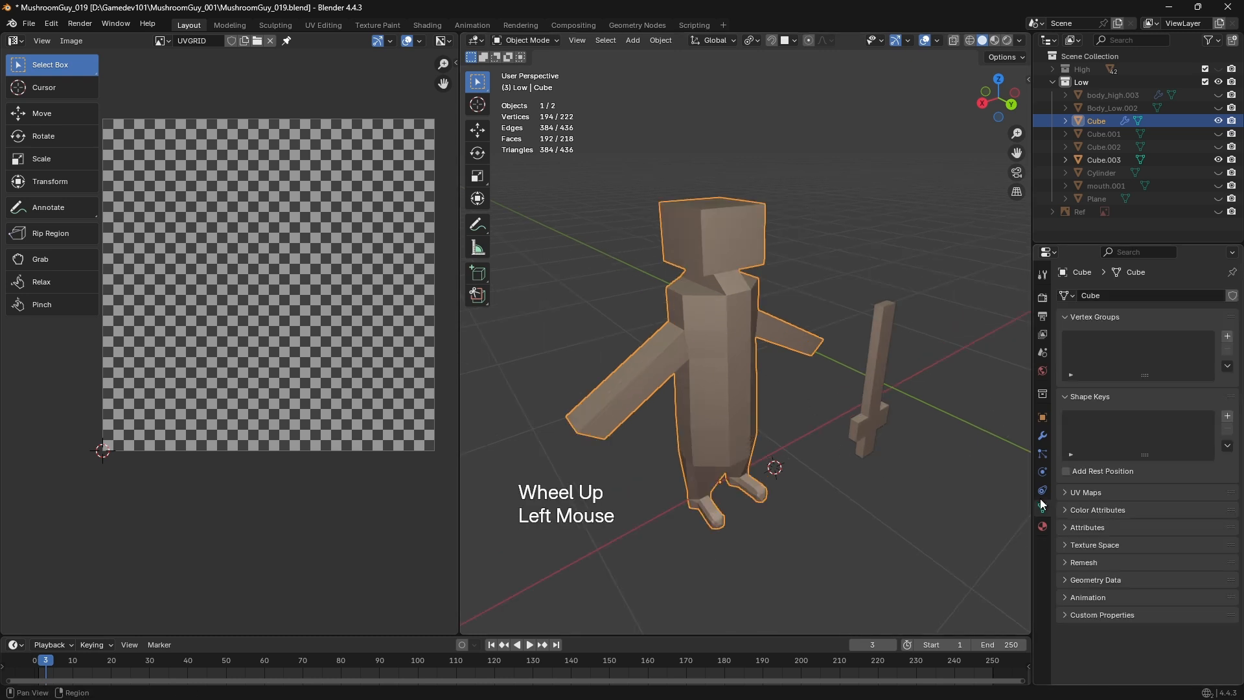
click(1074, 492)
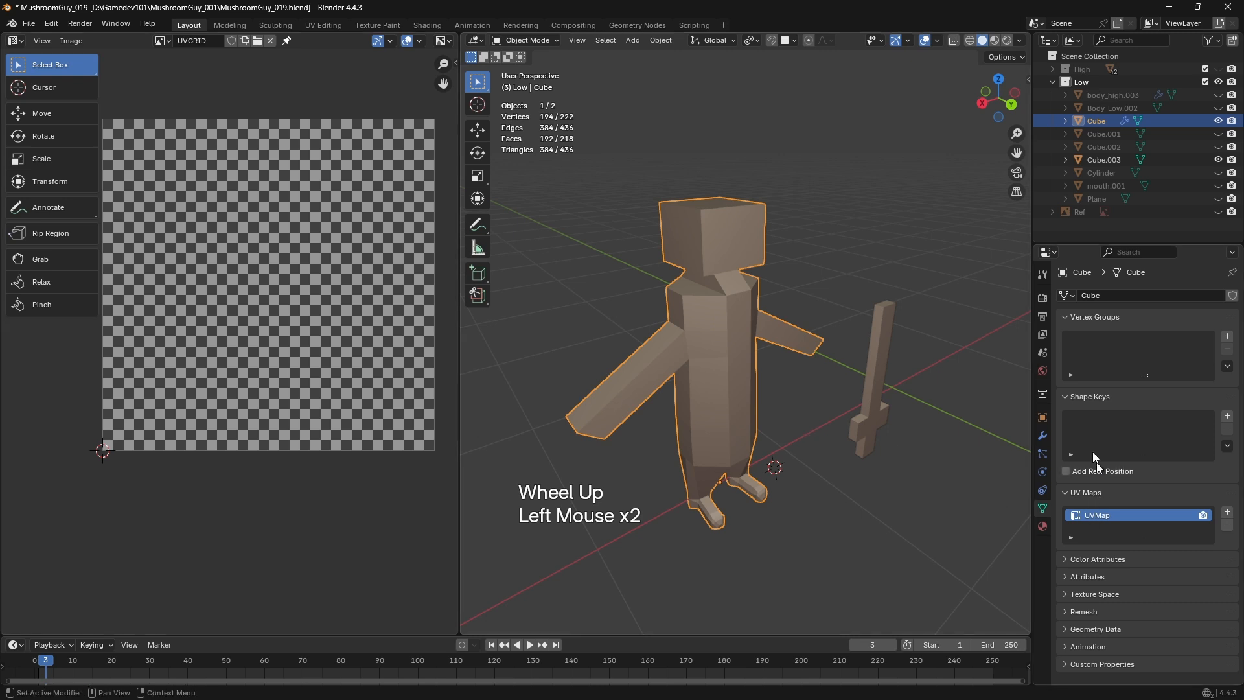
click(1042, 436)
scroll(858, 383, up, 1)
middle_click(1102, 499)
click(1042, 526)
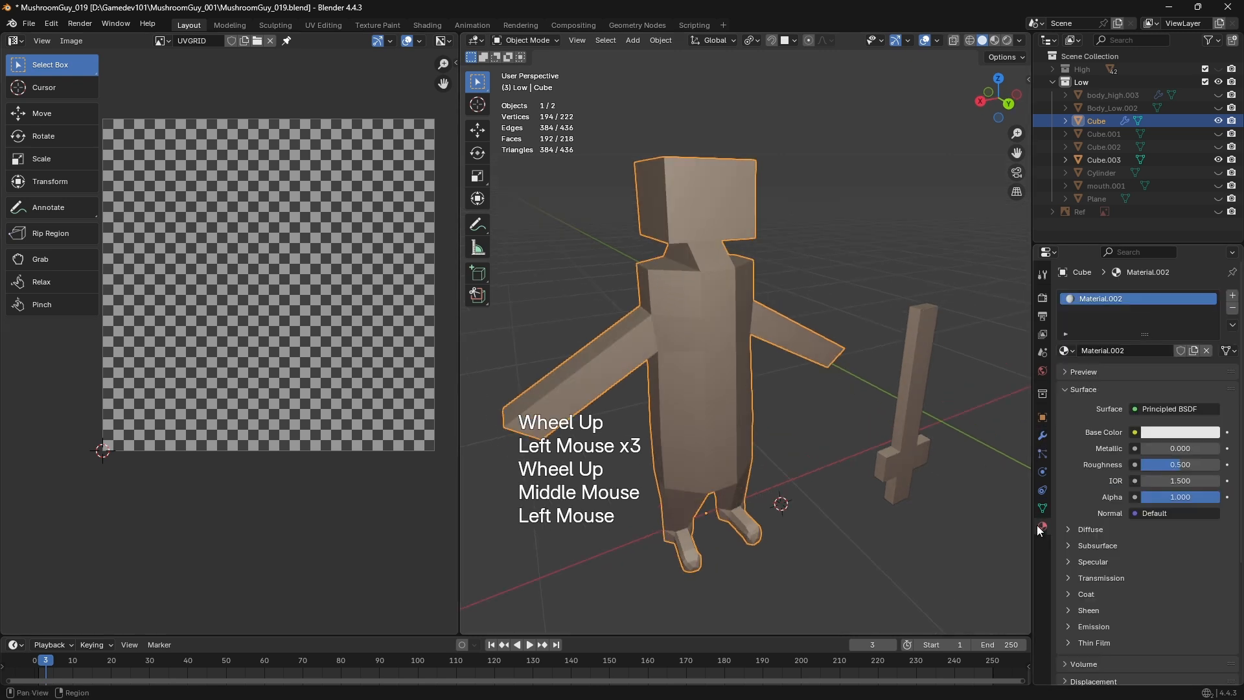
middle_click(504, 278)
scroll(665, 254, down, 1)
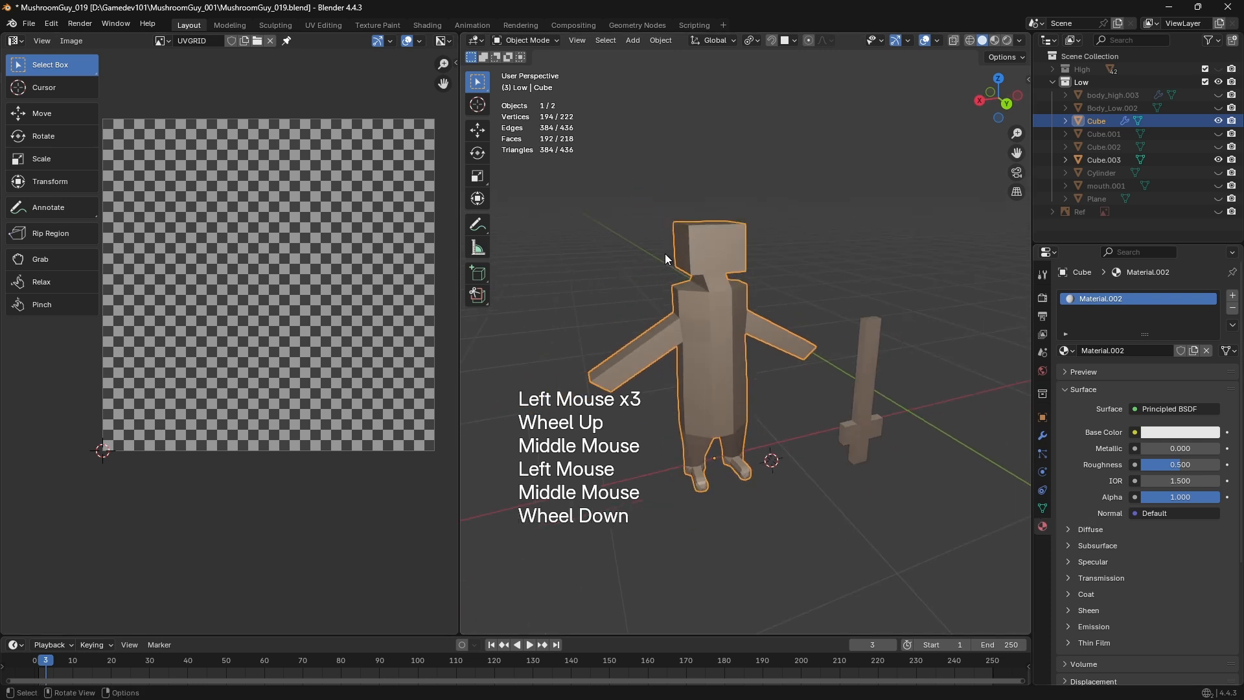
Rename the character's material to M_MainCharacter
double_click(704, 266)
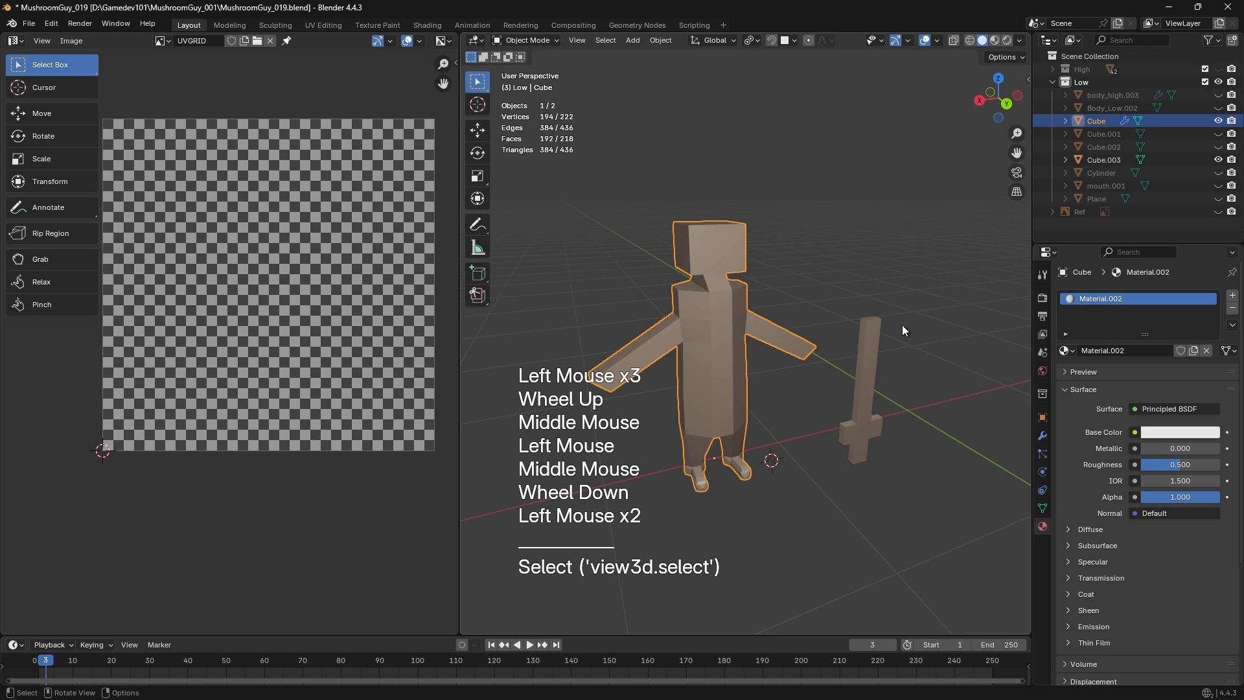
click(1130, 340)
double_click(1117, 350)
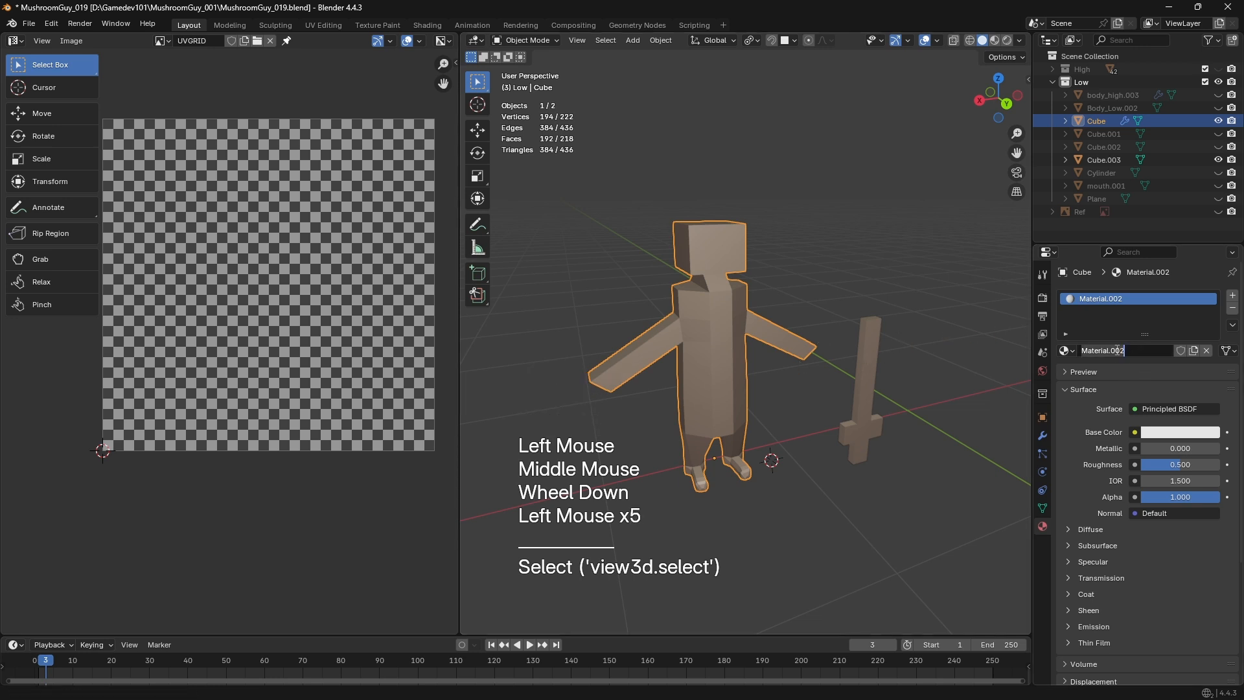
text(M_MainCharacter)
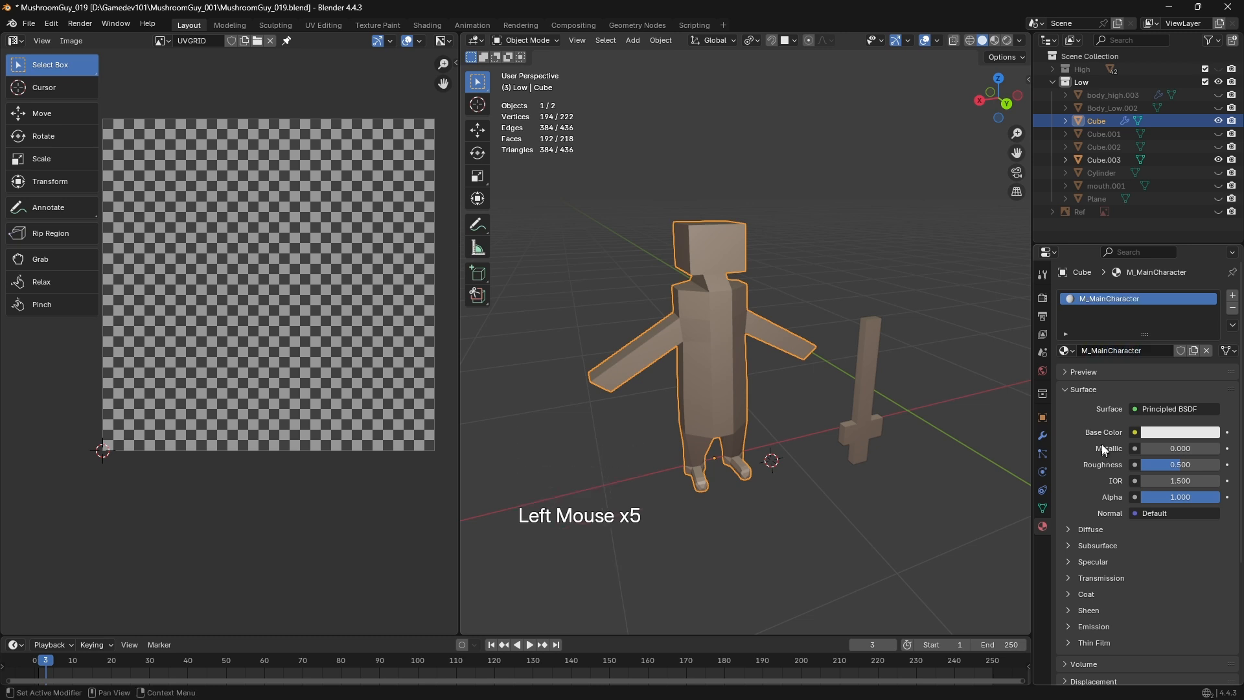
Select the character and copy the name of its material
click(880, 397)
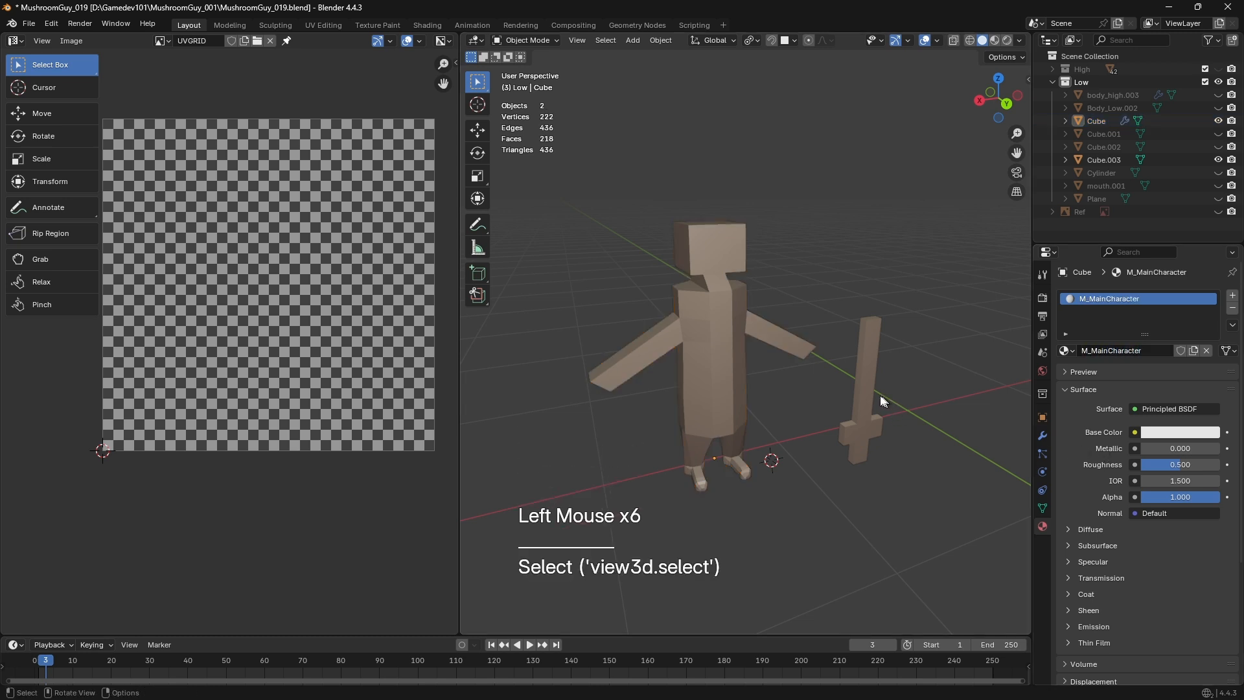
click(871, 393)
click(682, 285)
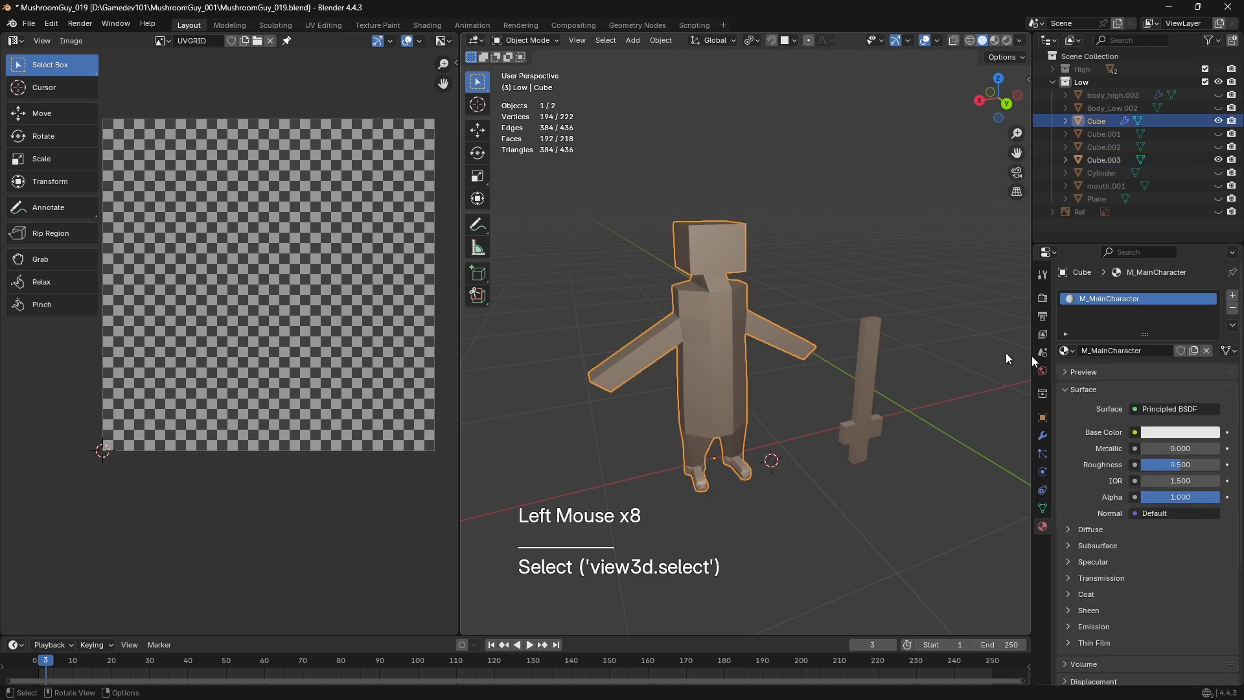
click(1145, 359)
click(1134, 350)
key(ctrl+c)
Open the sword and character together in Edit Mode to view all their UVs, and return to only the character selected
click(862, 363)
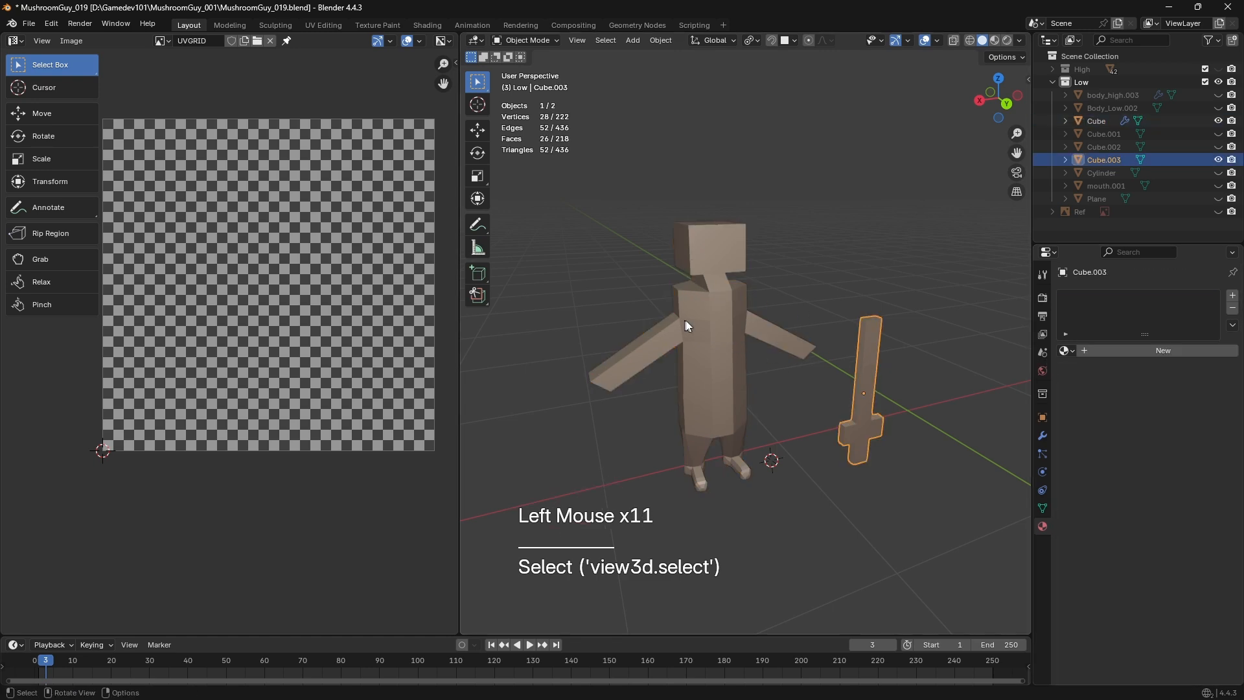
key(Tab)
key(Tab)
shift+click(729, 332)
key(Tab)
key(a)
key(Tab)
click(729, 332)
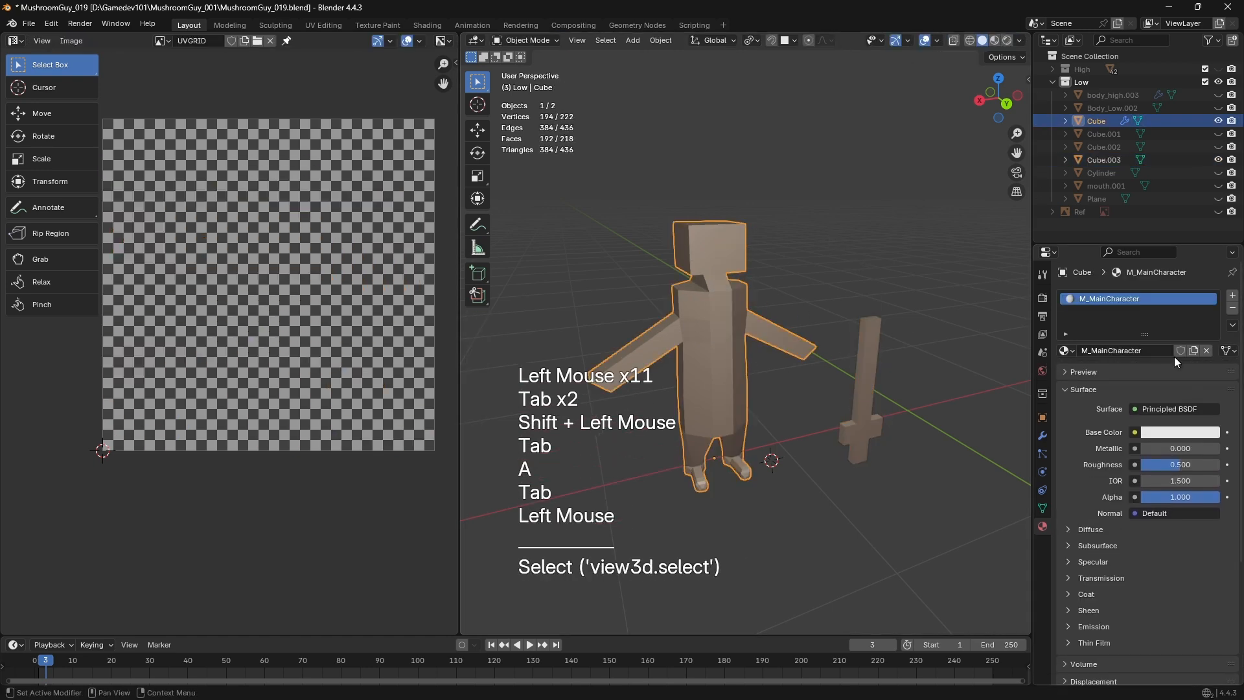
Add a new material to the sword and name it M_MainCharacter_Sword, starting from the character's material name
click(1134, 351)
click(865, 356)
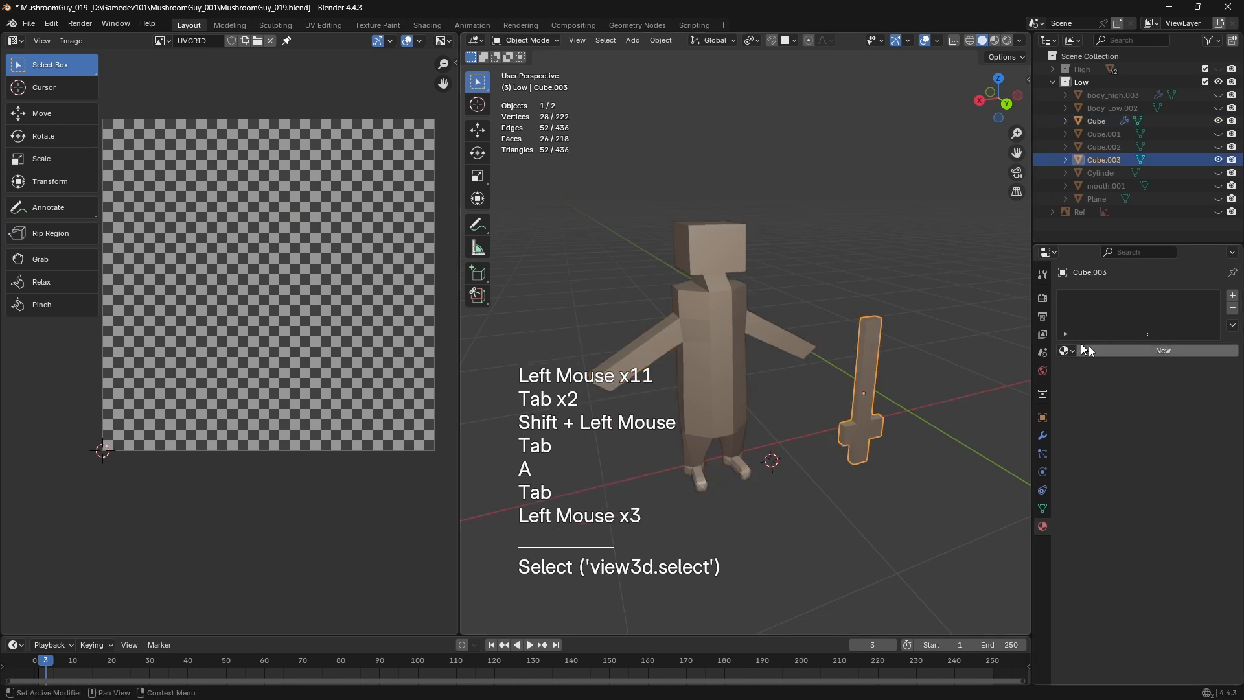
click(1139, 352)
click(1128, 352)
key(ctrl+v)
key(Return)
click(1123, 352)
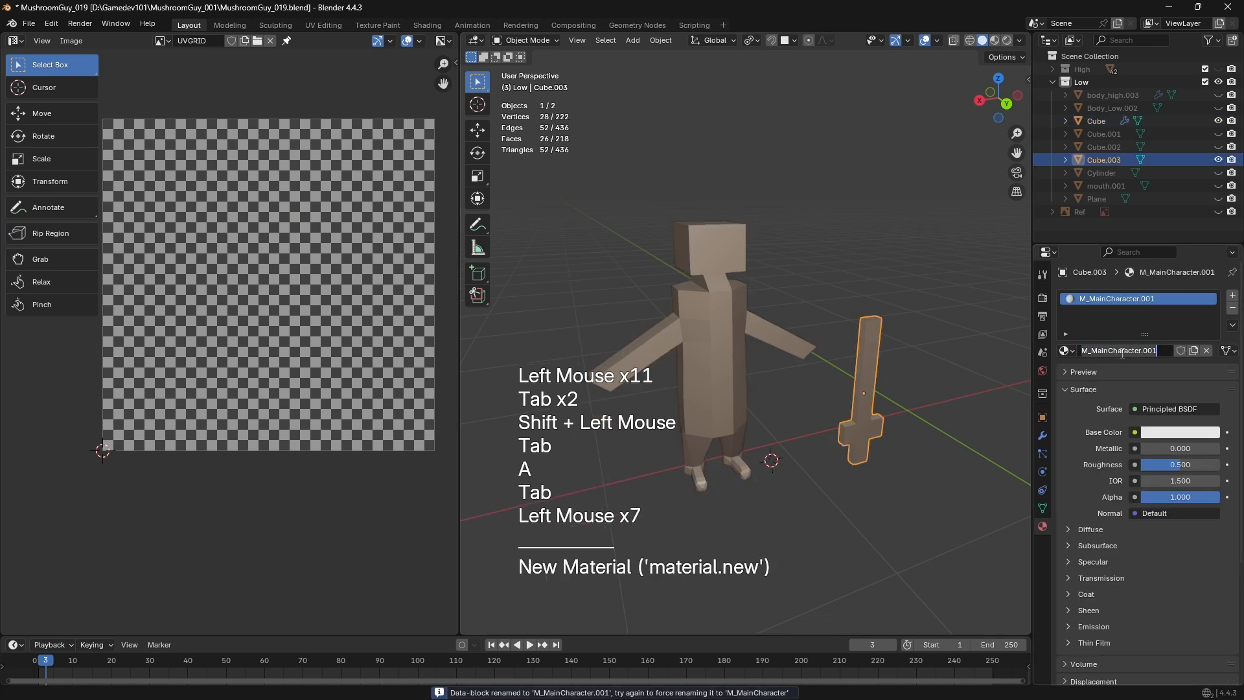
text(M_MainCharacter_)
key(BackSpace)
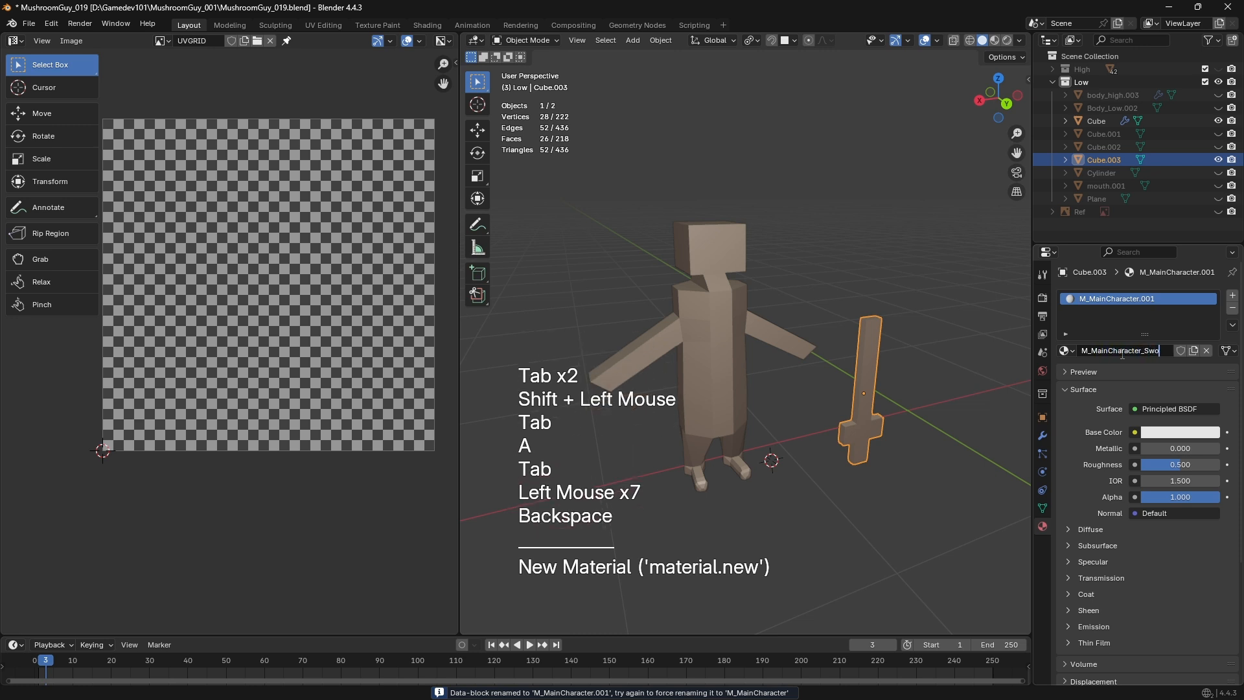
click(780, 291)
Select the character and the sword in turn to compare their assigned materials
shift+click(701, 325)
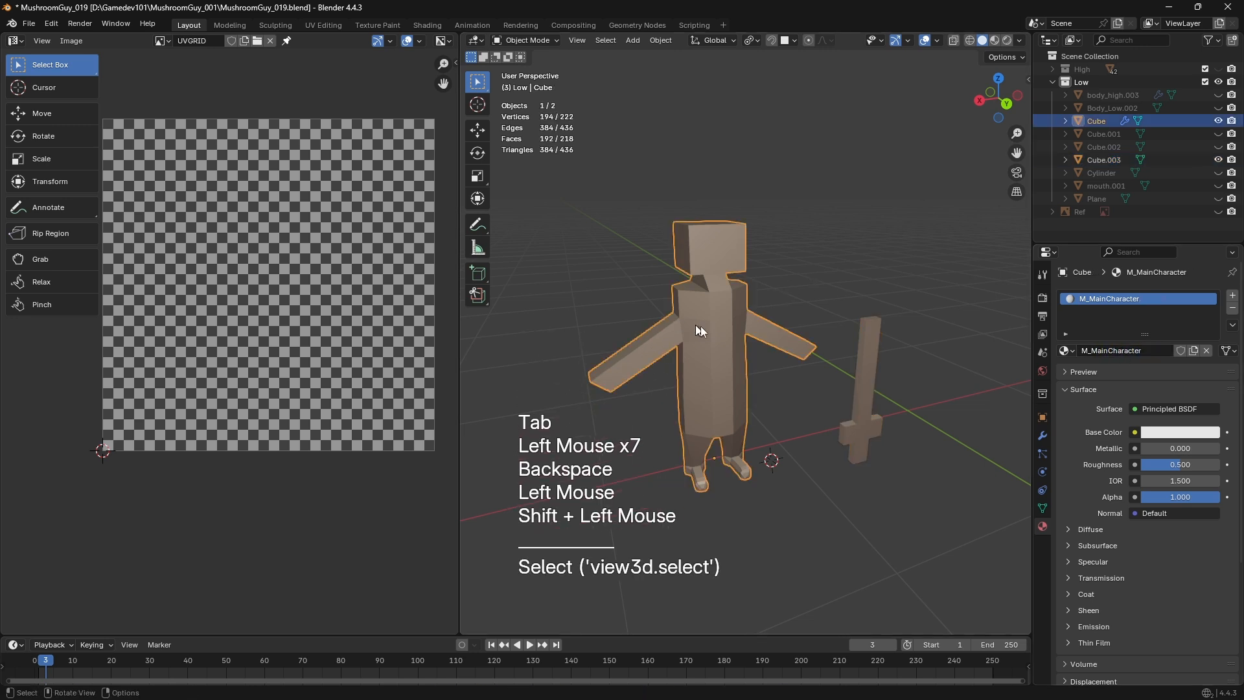
shift+click(857, 355)
click(854, 351)
click(795, 340)
click(862, 346)
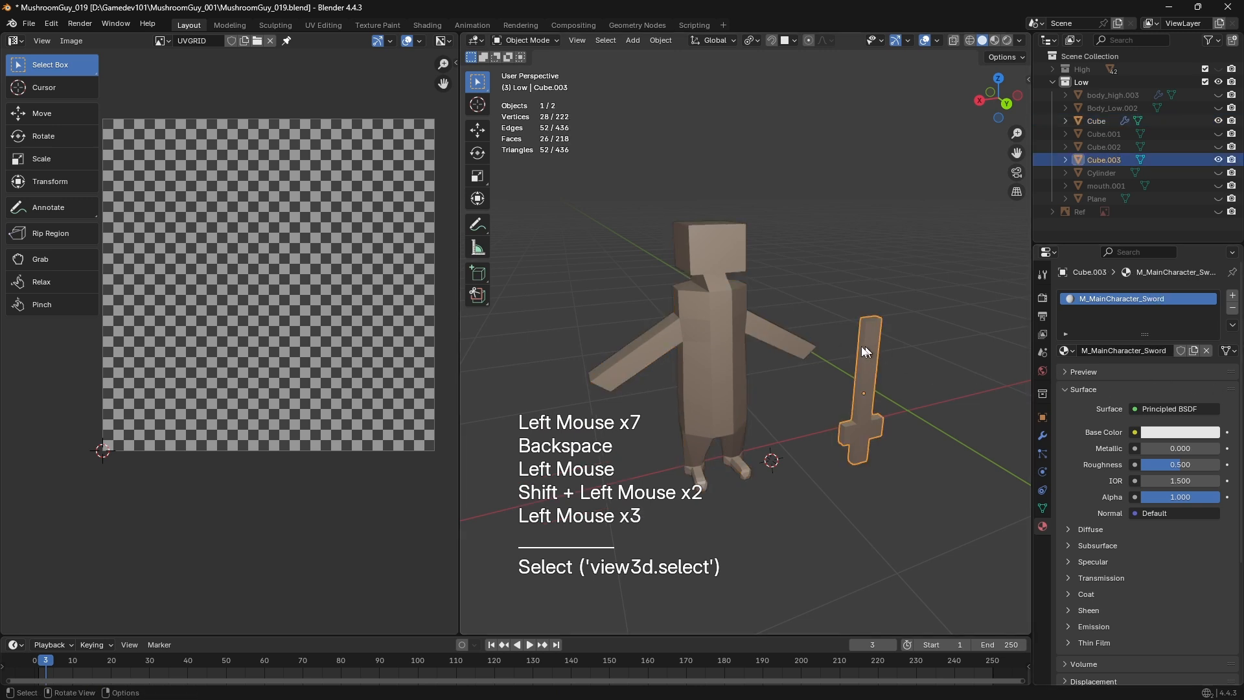
shift+click(795, 340)
click(867, 351)
click(862, 354)
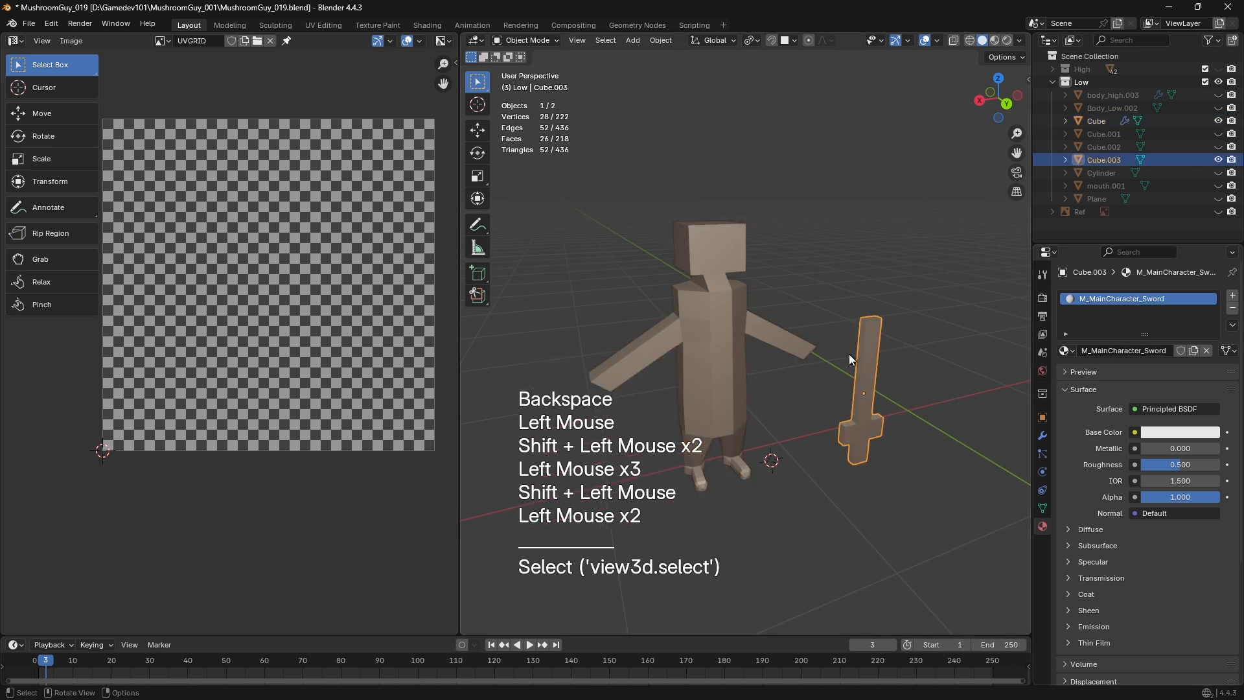
In material preview shading, set the sword material's Metallic to 1.000 and its Roughness to about 0.167
shift+middle_drag(862, 353, 729, 338)
scroll(729, 337, up, 2)
scroll(728, 337, up, 1)
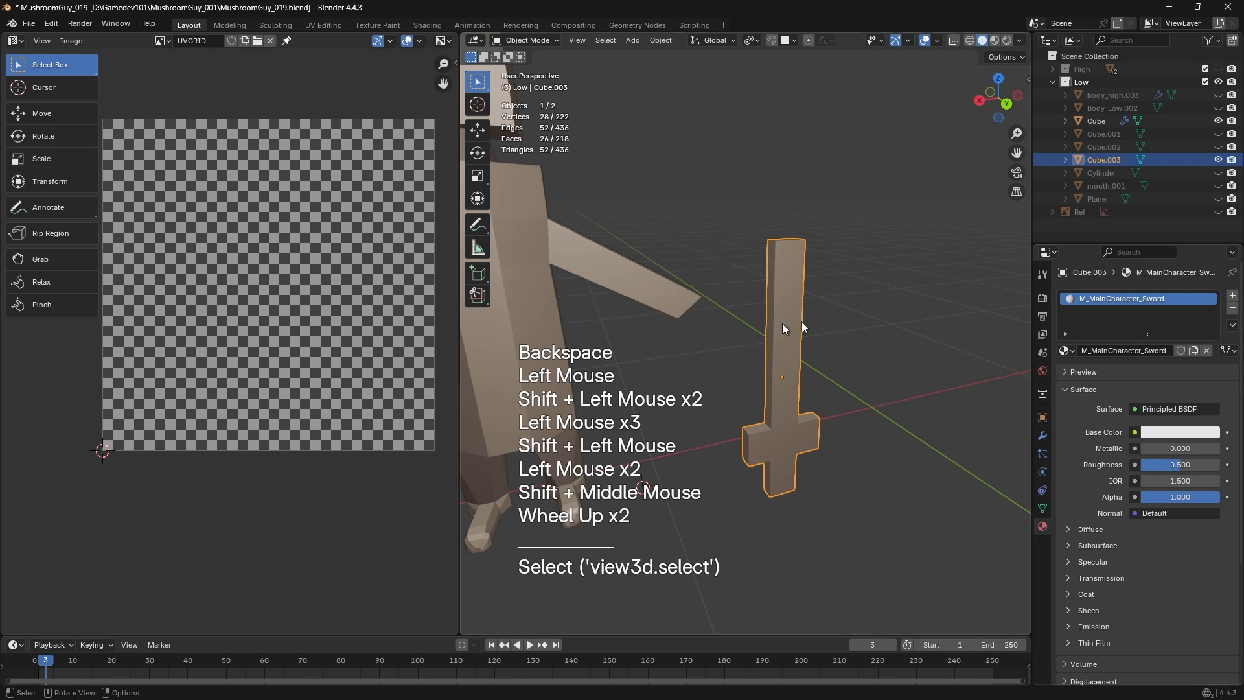
key(z)
key(z)
shift+middle_drag(822, 532, 994, 434)
drag(1166, 448, 1238, 449)
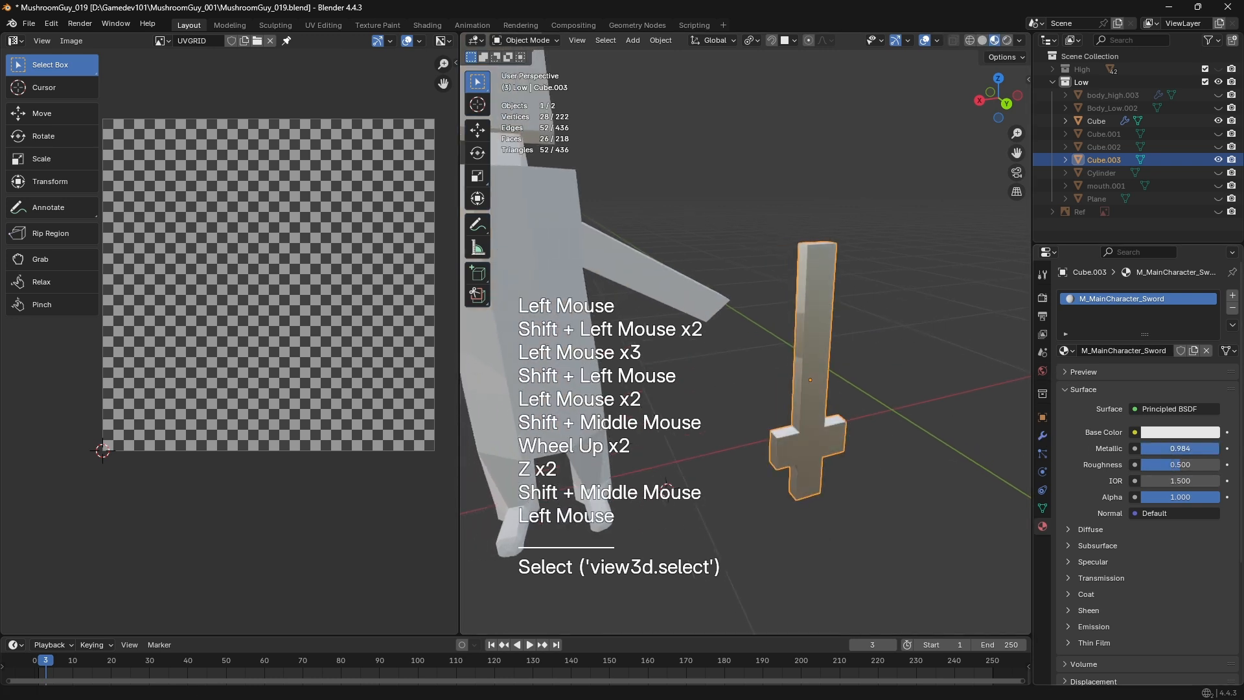
drag(1167, 465, 1149, 463)
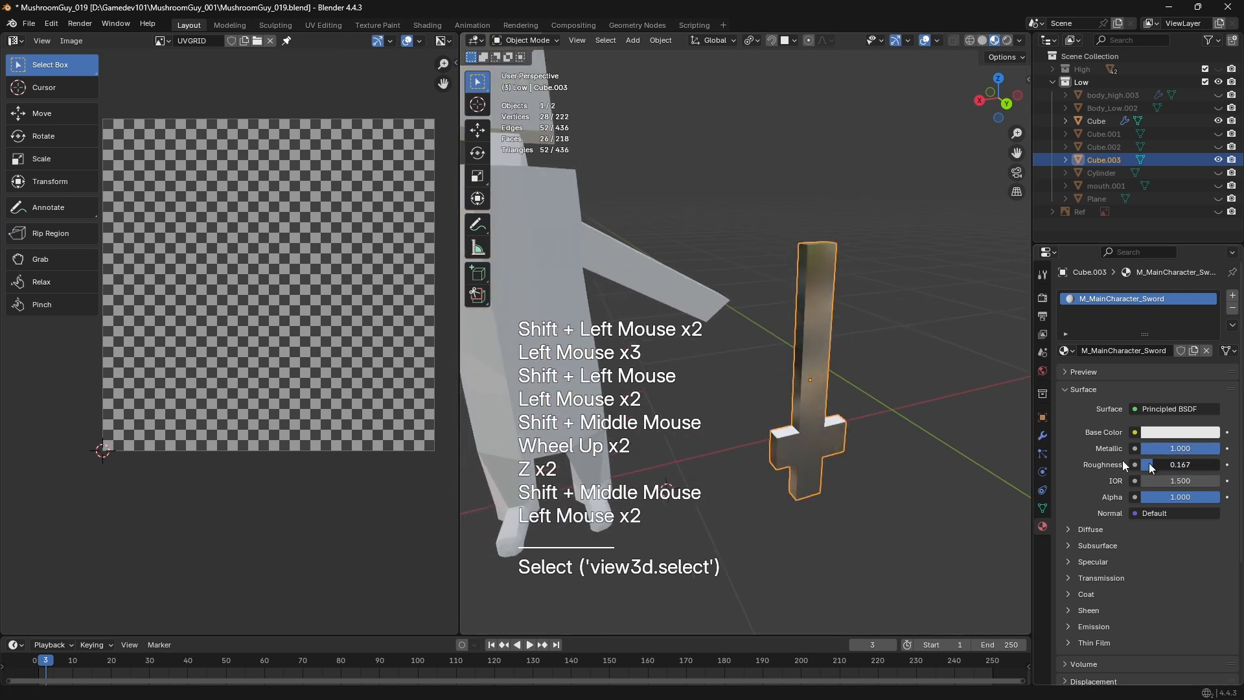
Select the character and the sword together and open both in Edit Mode with all their geometry selected
scroll(772, 396, down, 1)
shift+middle_drag(772, 397, 771, 400)
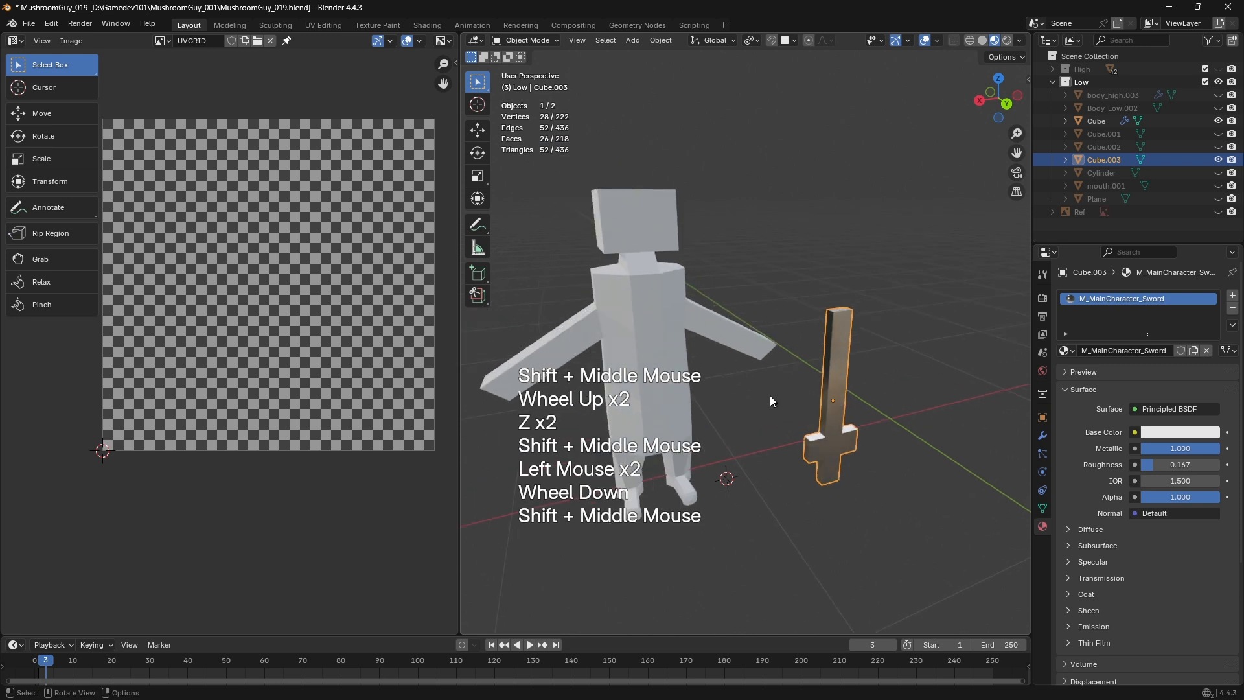
shift+middle_drag(771, 401, 787, 334)
click(666, 301)
shift+click(842, 350)
scroll(780, 354, down, 2)
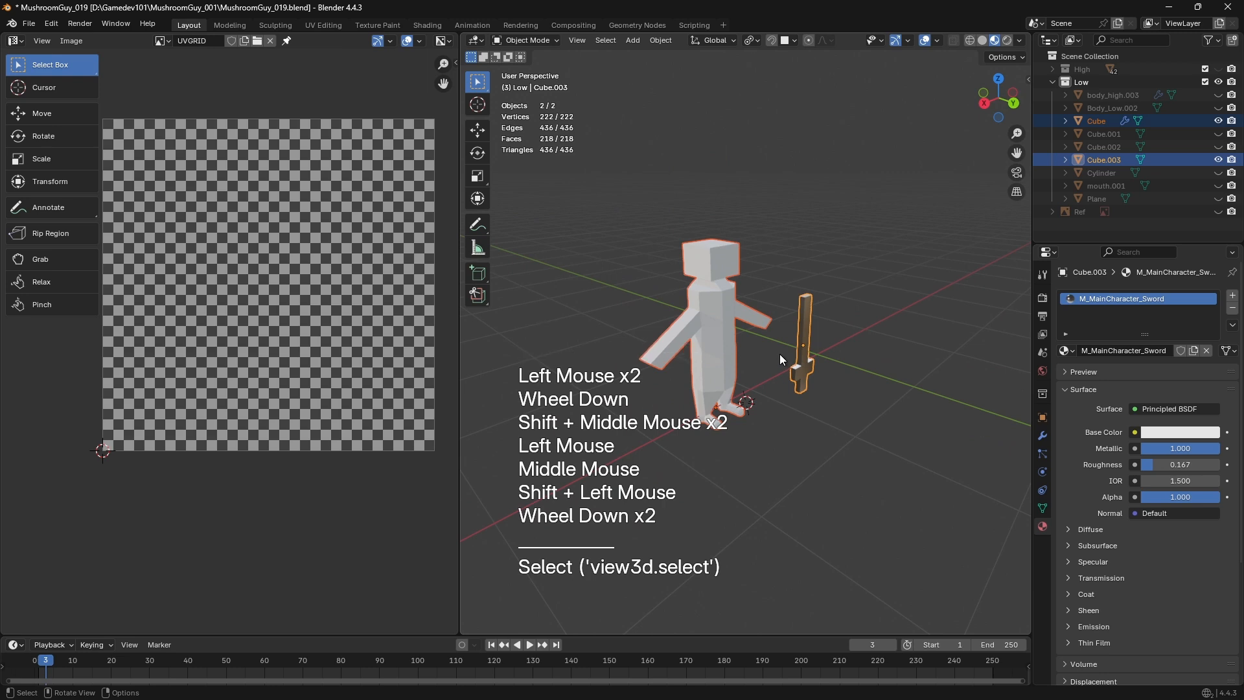
key(Tab)
key(a)
drag(589, 172, 1065, 558)
Select all UV islands of both objects and examine how they share one UV space
middle_drag(240, 330, 243, 351)
scroll(243, 350, down, 2)
key(a)
drag(116, 197, 397, 452)
middle_drag(697, 405, 711, 400)
scroll(711, 400, up, 1)
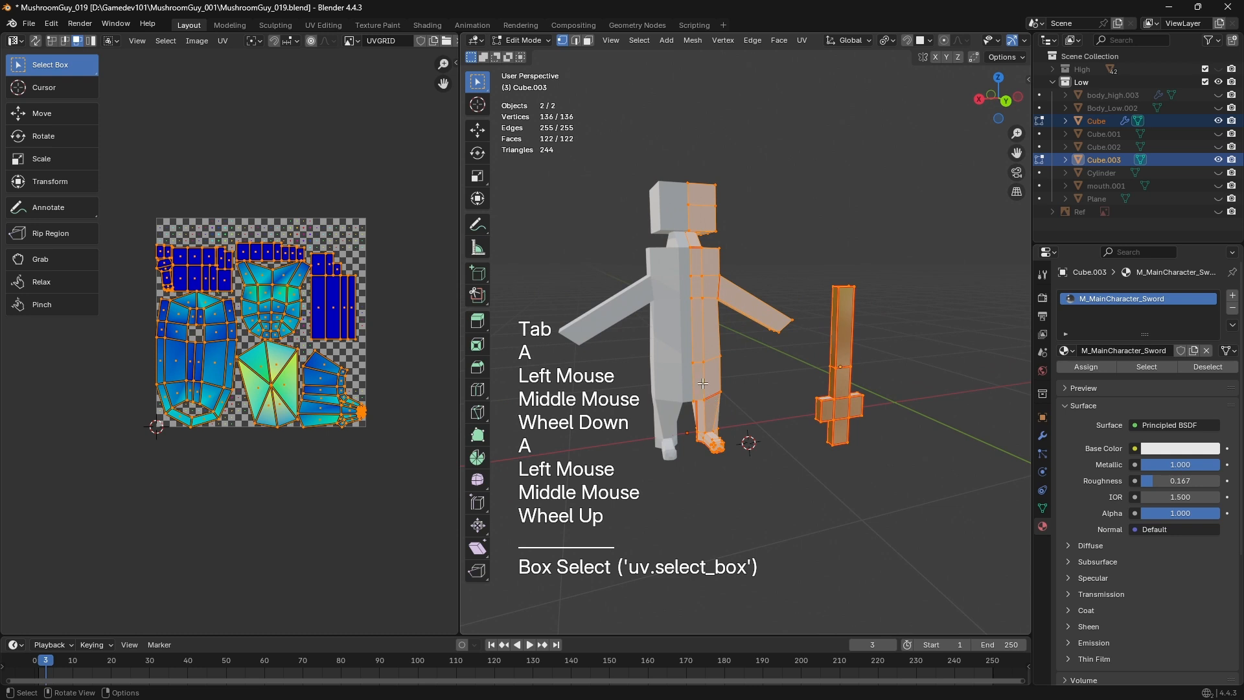
shift+middle_drag(703, 384, 733, 396)
shift+middle_drag(732, 395, 775, 438)
Return to Object Mode and select the character and the sword in turn to compare their materials
key(Tab)
click(784, 424)
click(775, 438)
click(700, 350)
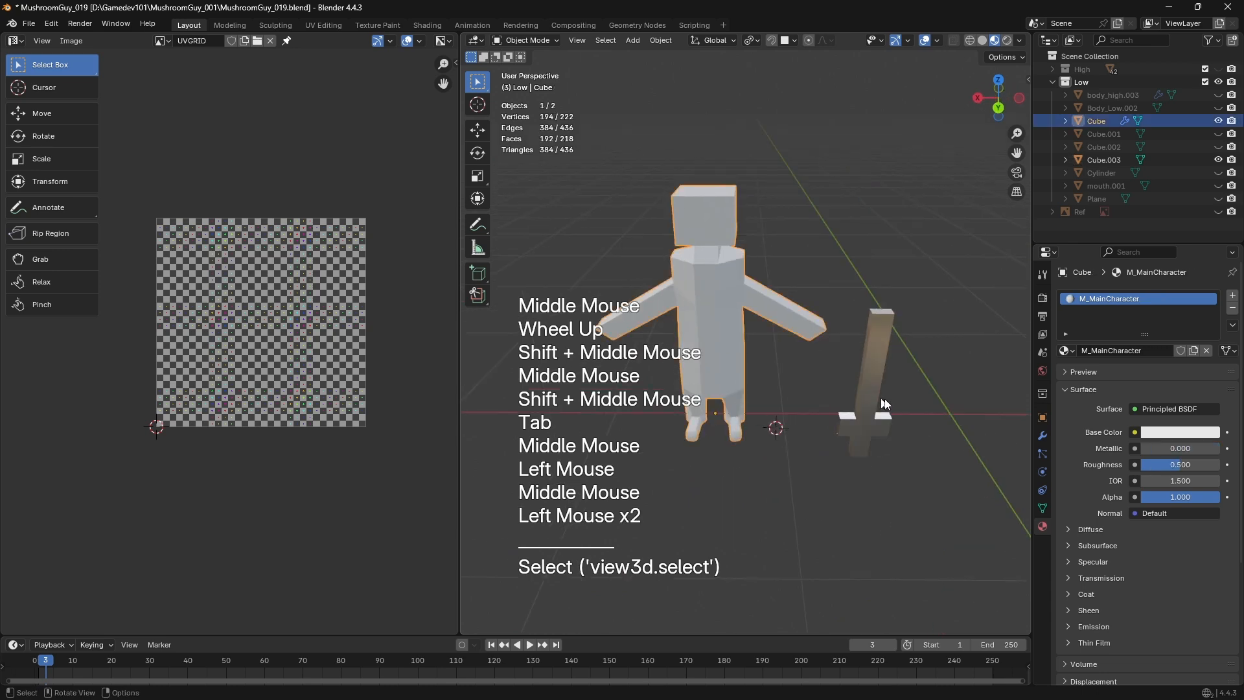
click(882, 399)
click(759, 368)
Select the character and sword together and unwrap all their geometry in a shared Edit Mode session
shift+click(850, 379)
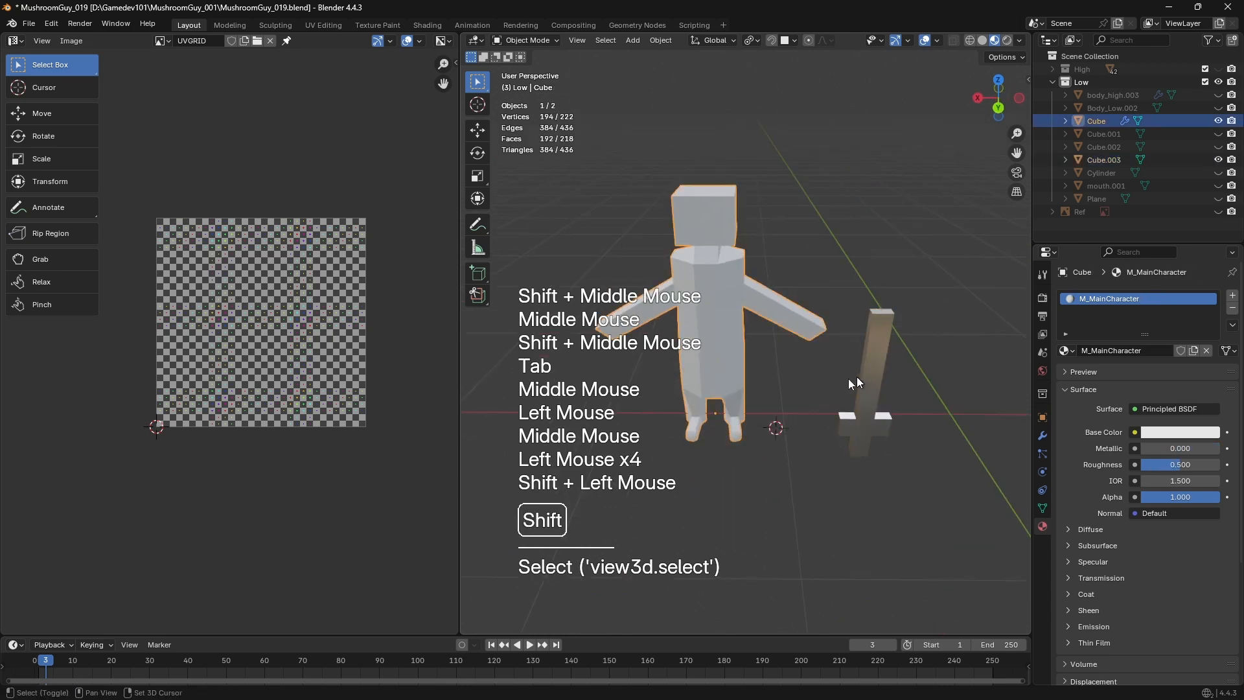
shift+click(878, 368)
middle_drag(878, 368, 808, 486)
key(Tab)
key(a)
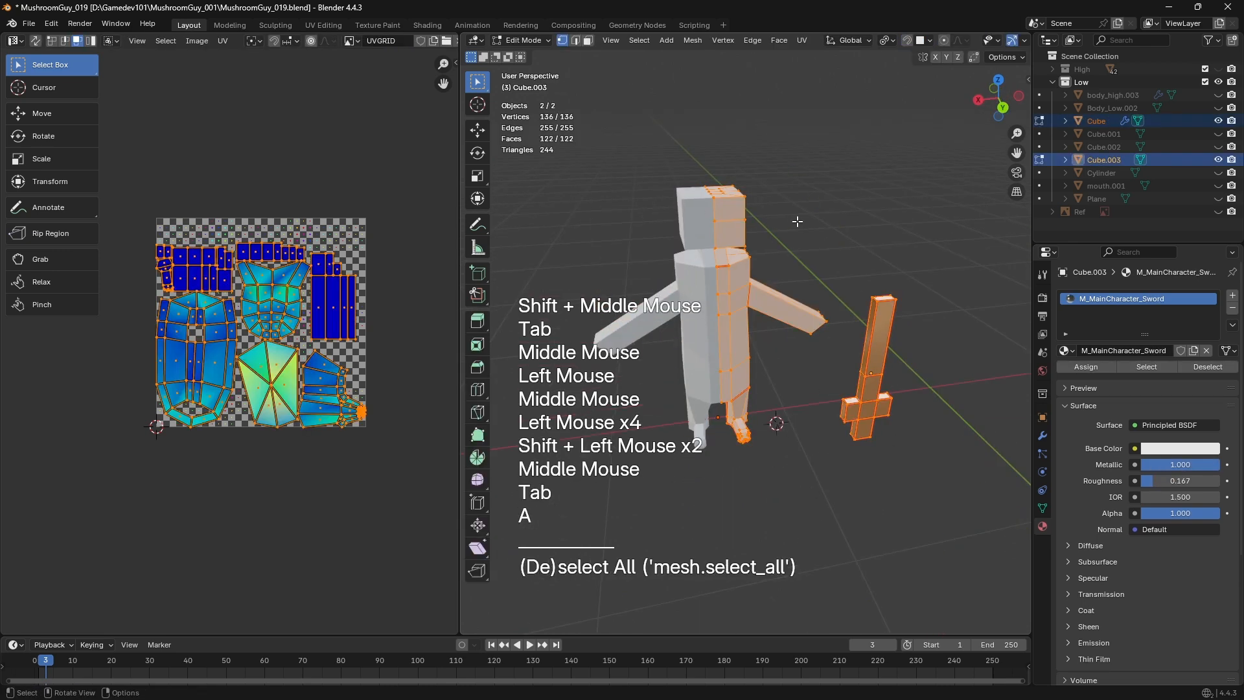
key(u)
click(797, 221)
Shrink all the shared UVs and unwrap both objects again with the Angle Based method
key(a)
key(s)
click(311, 389)
key(u)
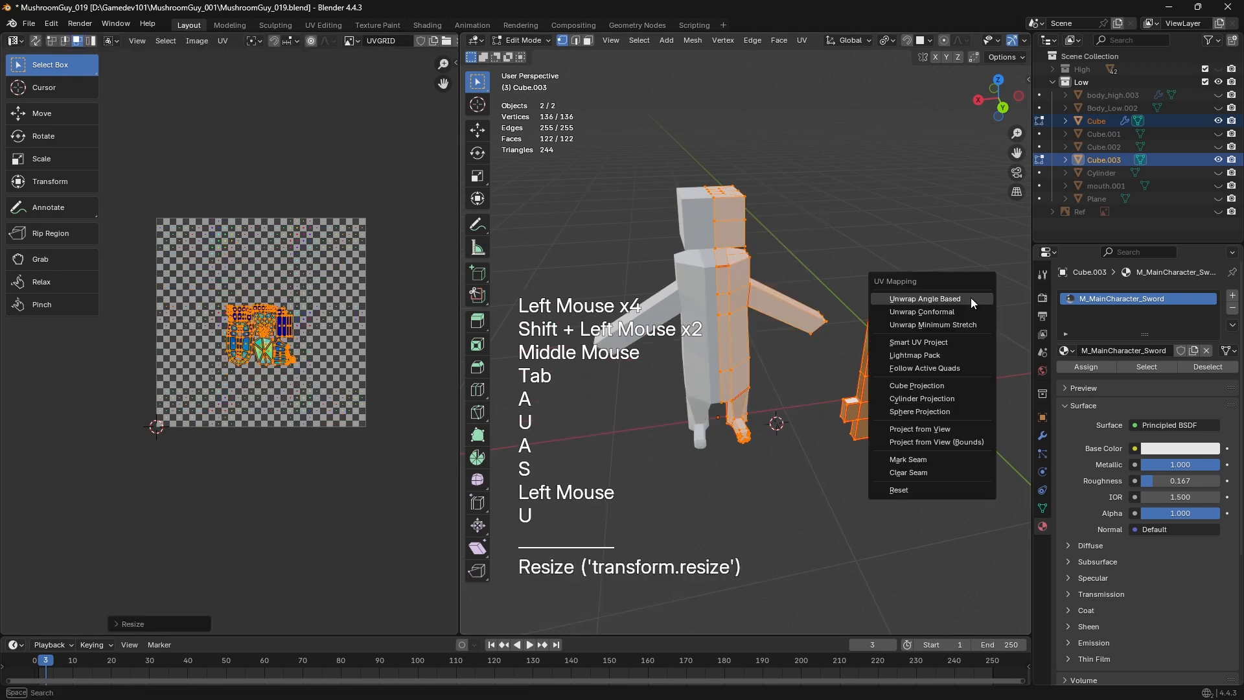
click(971, 301)
Unwrap the character on its own with the Angle Based method
key(Tab)
click(794, 219)
click(729, 218)
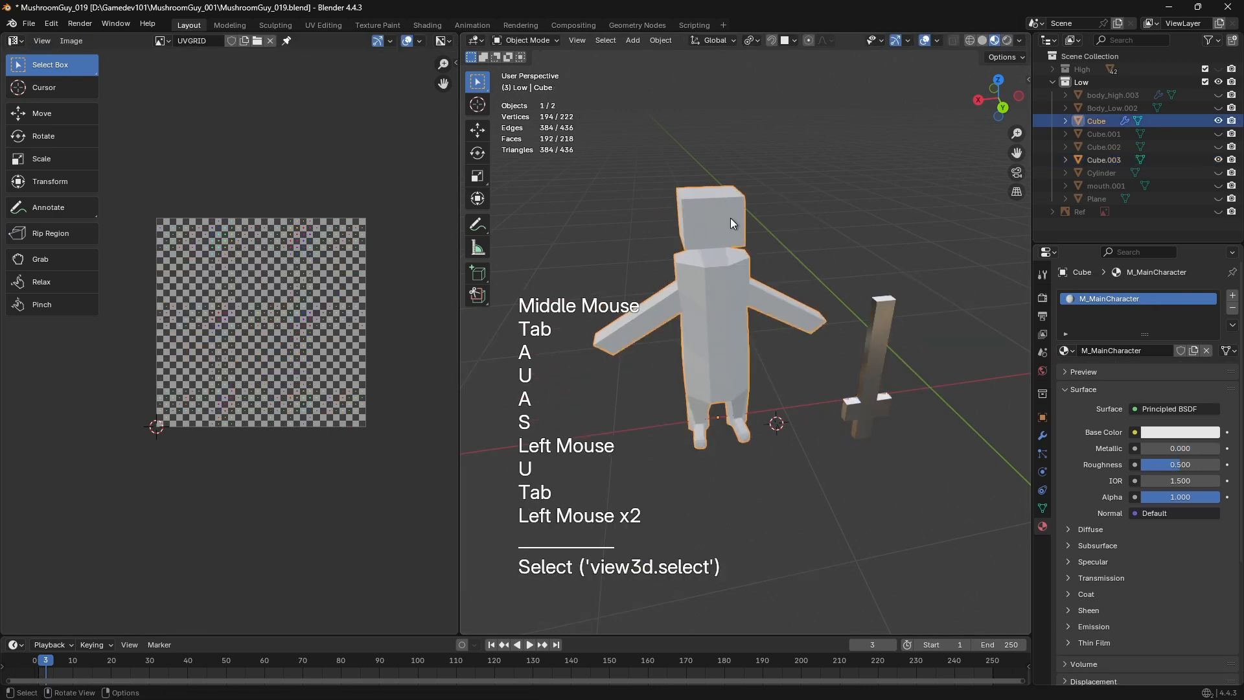
key(Tab)
key(a)
key(u)
click(729, 218)
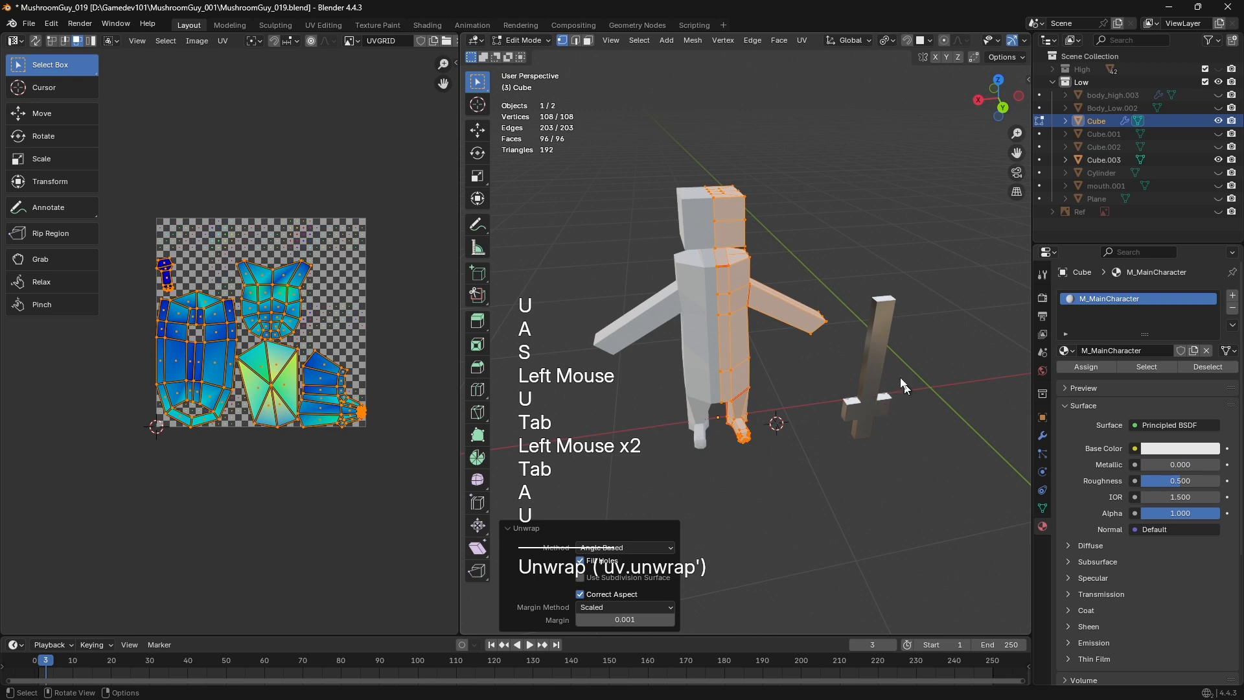
Unwrap the sword on its own with the Angle Based method
key(Tab)
click(875, 351)
key(Tab)
key(a)
key(u)
click(874, 353)
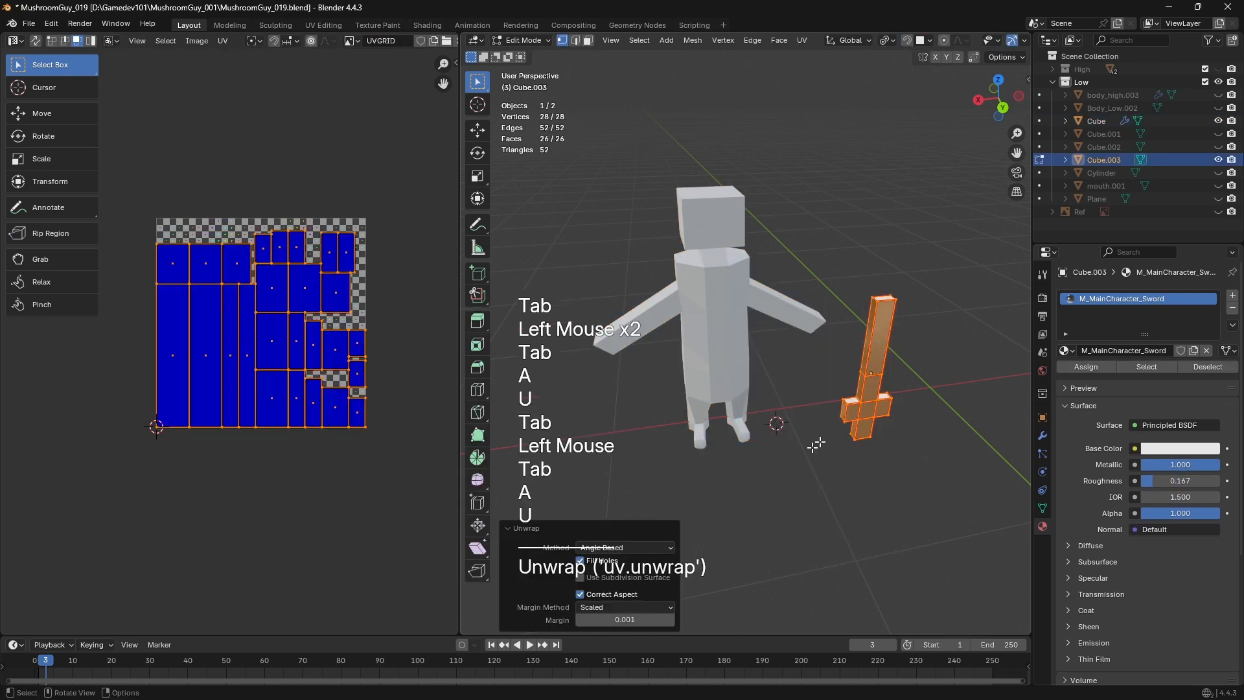
Switch Edit Mode from the sword to the character and examine its separate UV layout
middle_drag(665, 425, 827, 438)
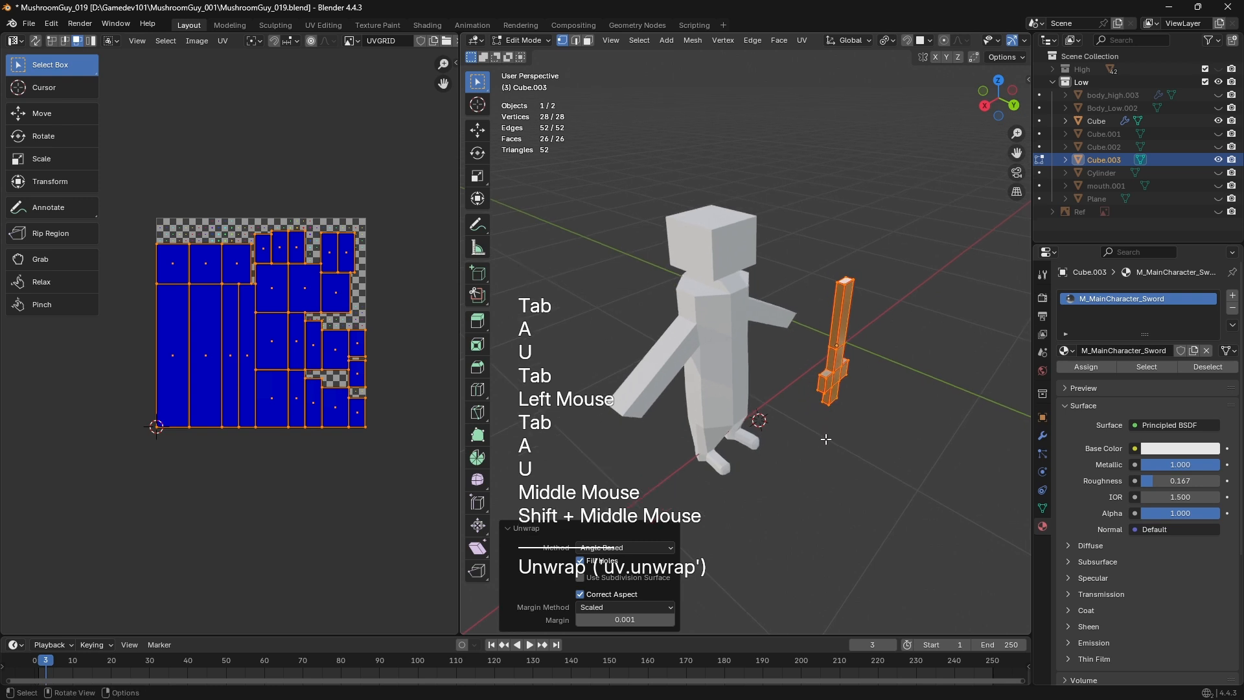
middle_drag(825, 439, 765, 363)
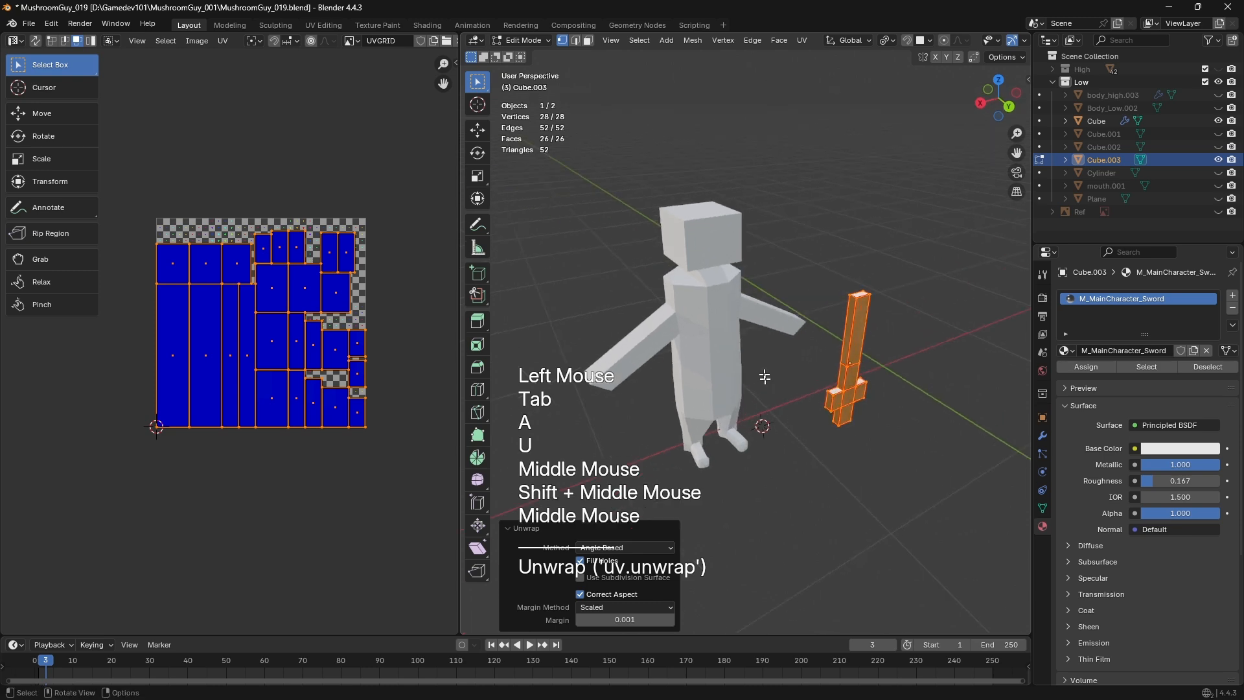
key(Tab)
click(728, 328)
key(Tab)
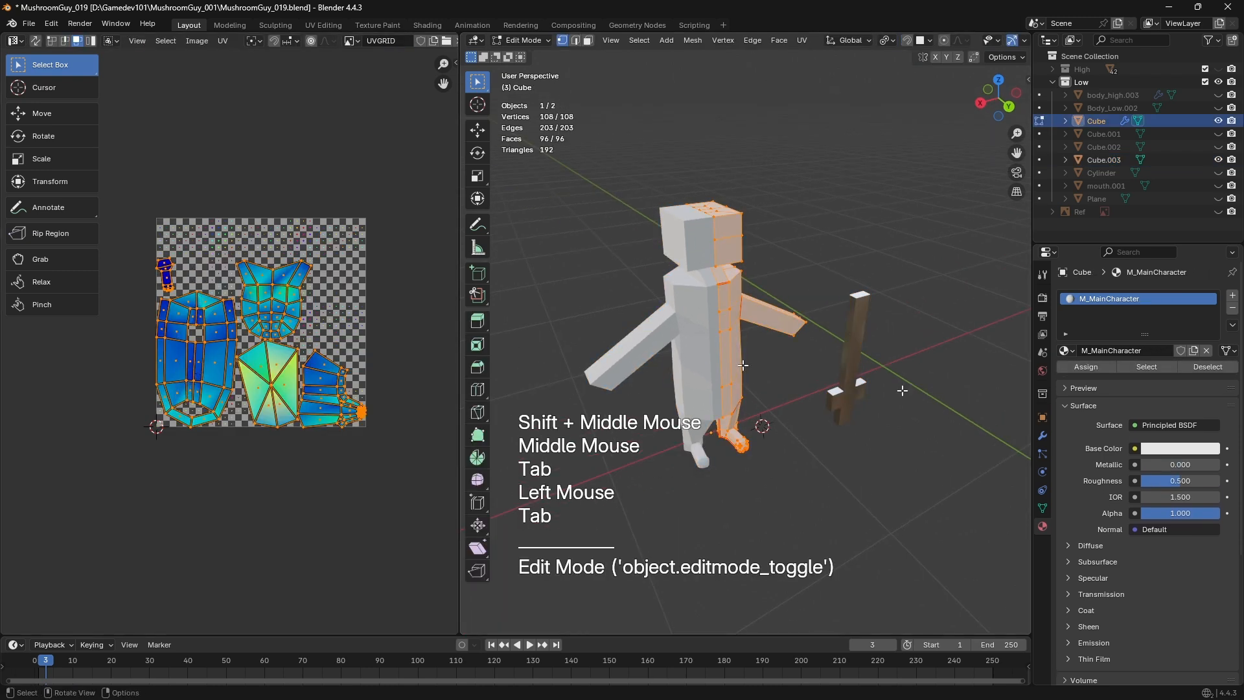
middle_drag(810, 414, 897, 410)
scroll(896, 409, up, 2)
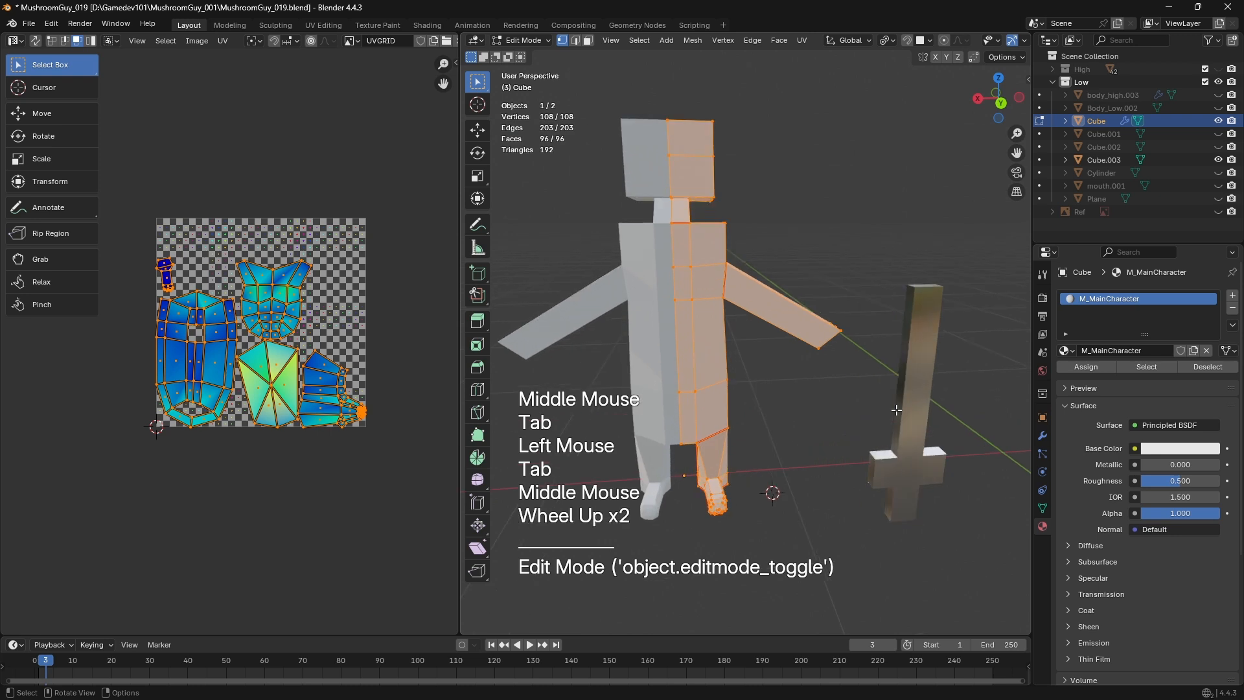
middle_drag(897, 410, 827, 430)
scroll(877, 422, down, 1)
scroll(866, 408, up, 2)
Open the sword and then the character in Edit Mode to compare their individual UV layouts
key(Tab)
click(866, 407)
key(Tab)
middle_drag(740, 454, 721, 329)
key(Tab)
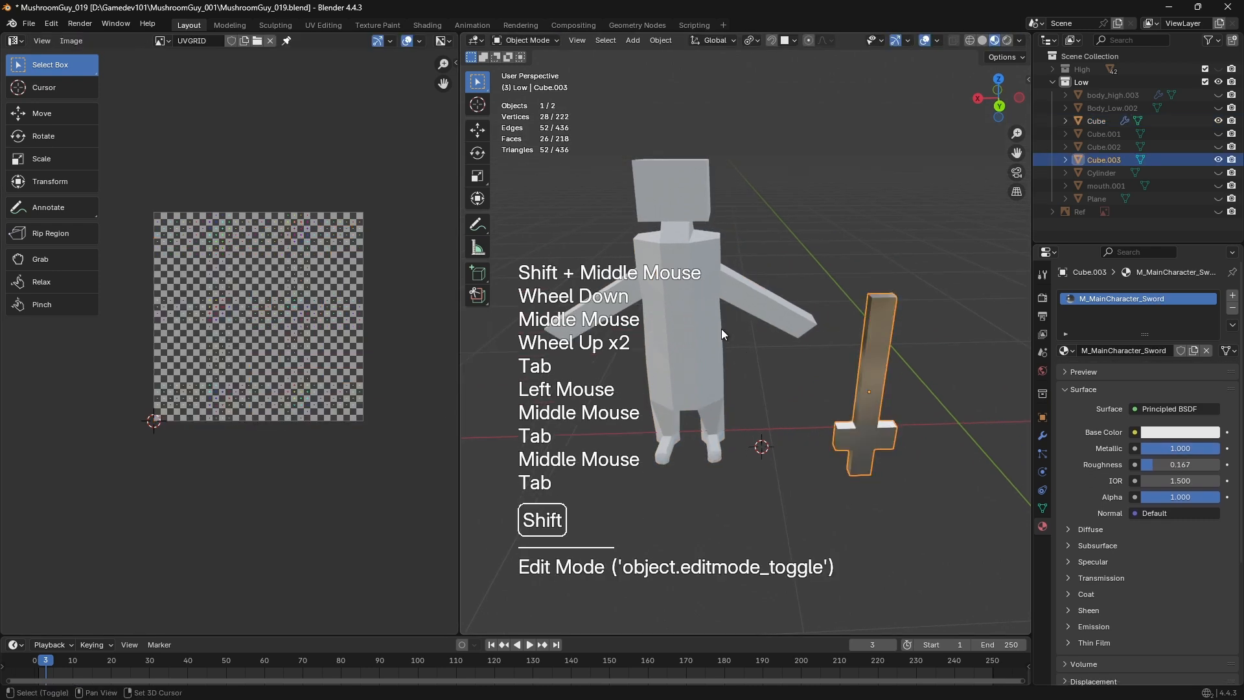
click(686, 325)
key(Tab)
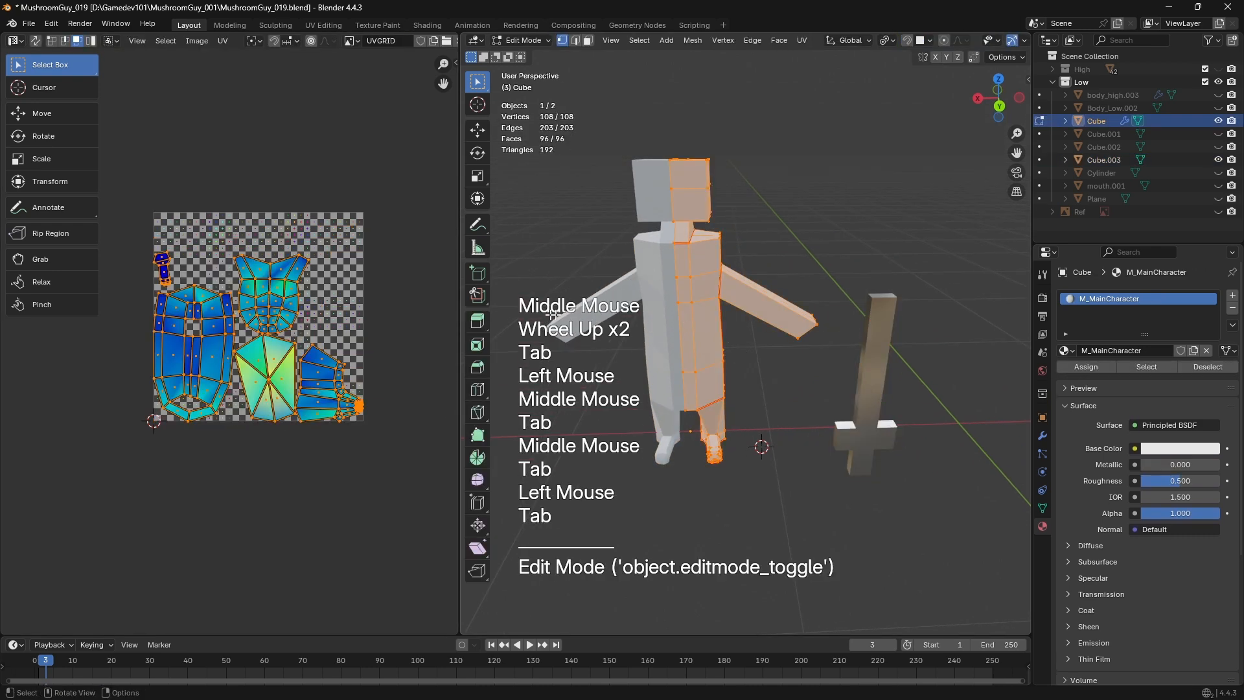
Narrow the UV editor to give the 3D viewport more room, and deselect the character's geometry
middle_drag(382, 337, 389, 334)
middle_drag(519, 343, 549, 352)
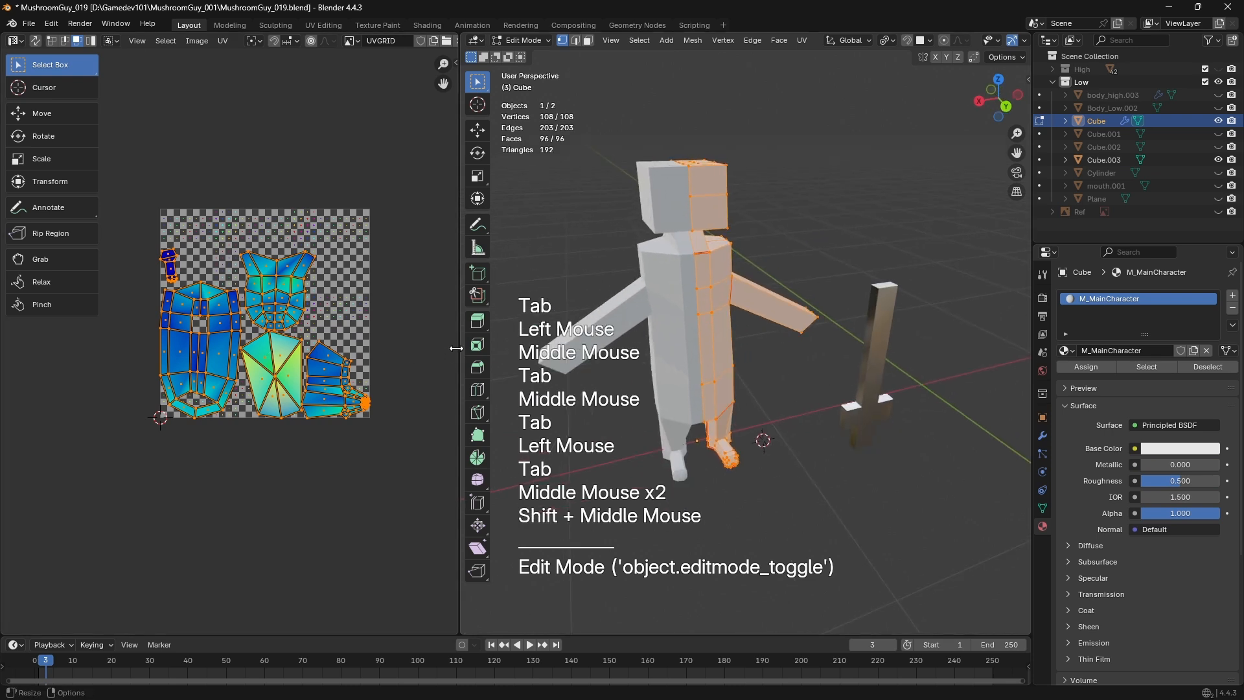
drag(457, 348, 414, 348)
middle_drag(259, 324, 254, 302)
mouse_move(797, 389)
middle_down()
mouse_move(751, 374)
mouse_move(788, 374)
middle_up()
scroll(752, 374, down, 1)
scroll(747, 373, up, 2)
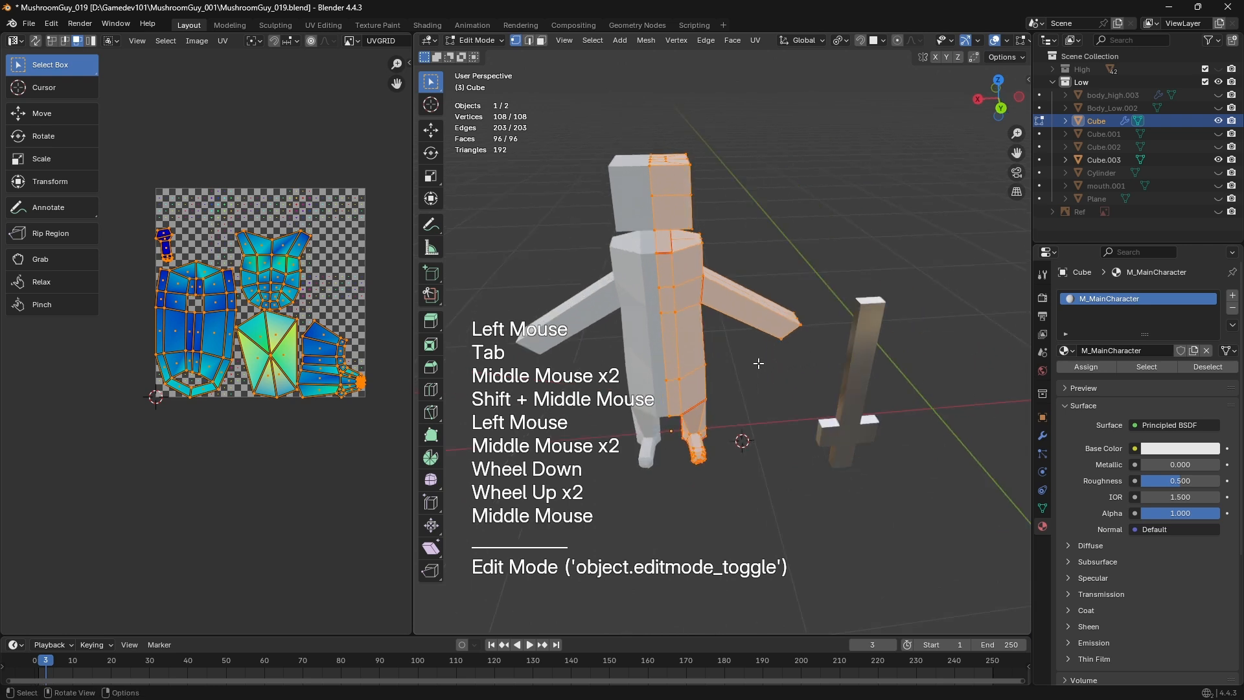
click(816, 244)
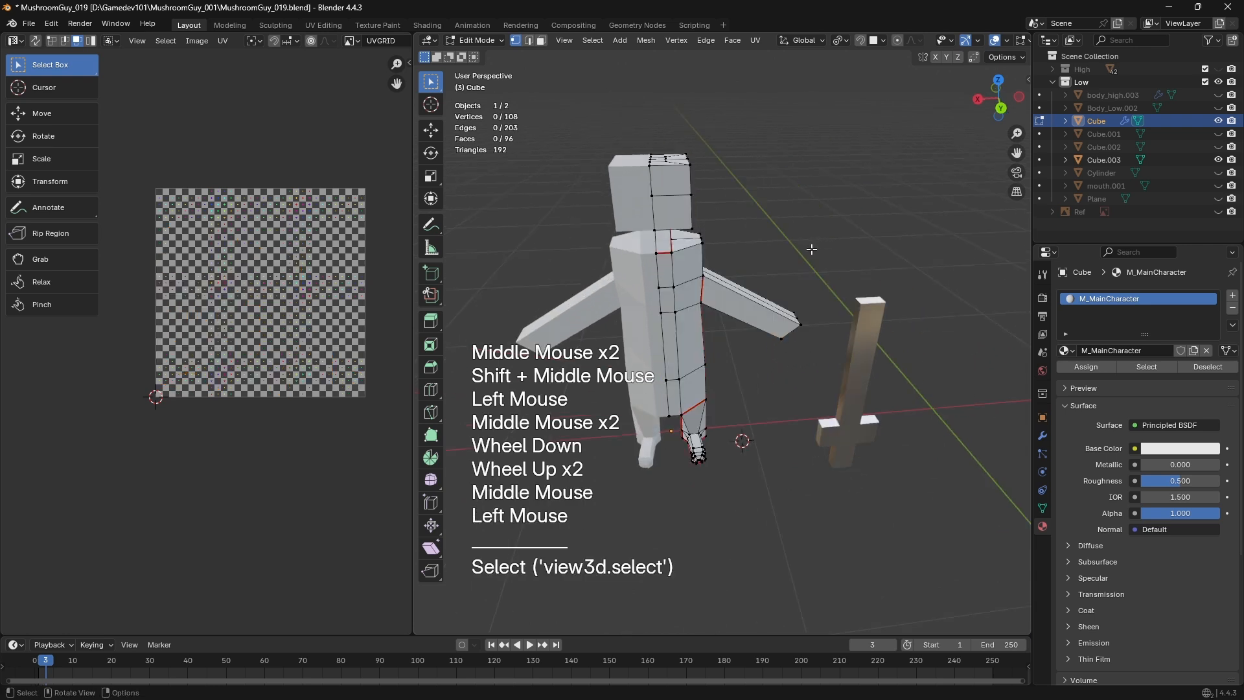
drag(412, 383, 395, 376)
Reopen the character in Edit Mode and select its entire mesh
click(665, 285)
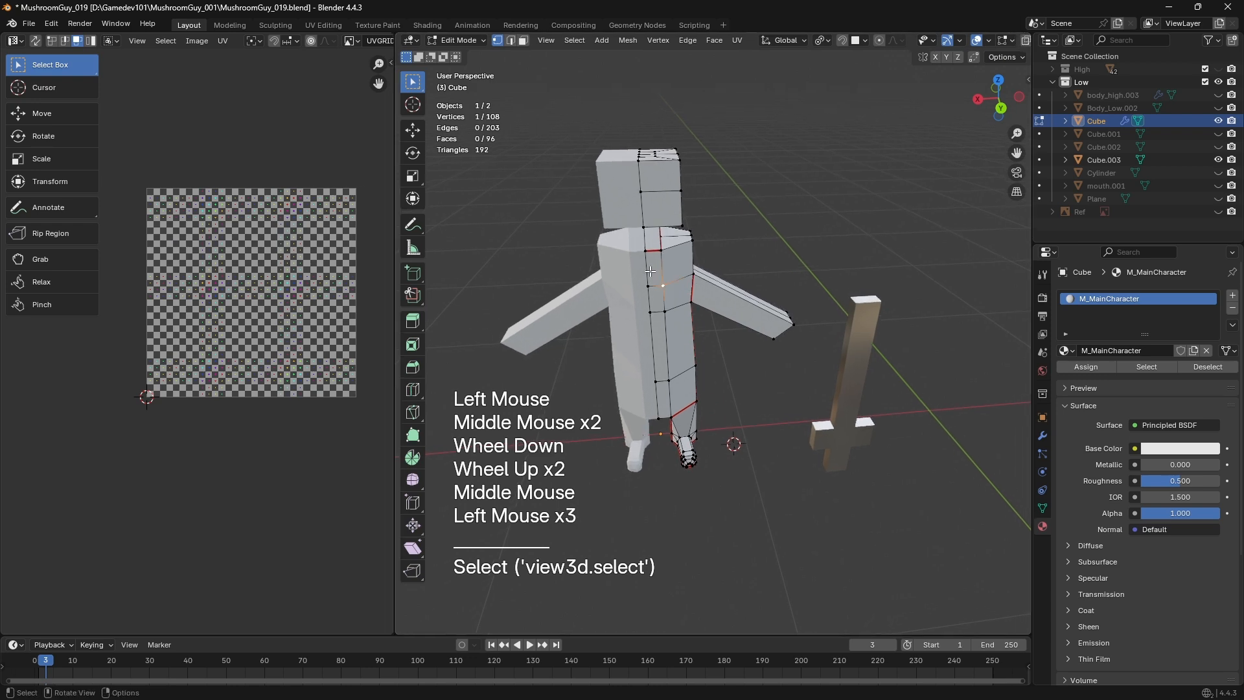
middle_drag(680, 241, 648, 223)
key(Tab)
click(701, 269)
key(Tab)
key(a)
Change the viewport to solid shading and box-select the character's geometry
shift+middle_drag(702, 269, 595, 202)
key(z)
key(a)
key(a)
key(b)
drag(555, 118, 877, 531)
shift+middle_drag(877, 531, 888, 486)
middle_drag(888, 486, 769, 373)
key(z)
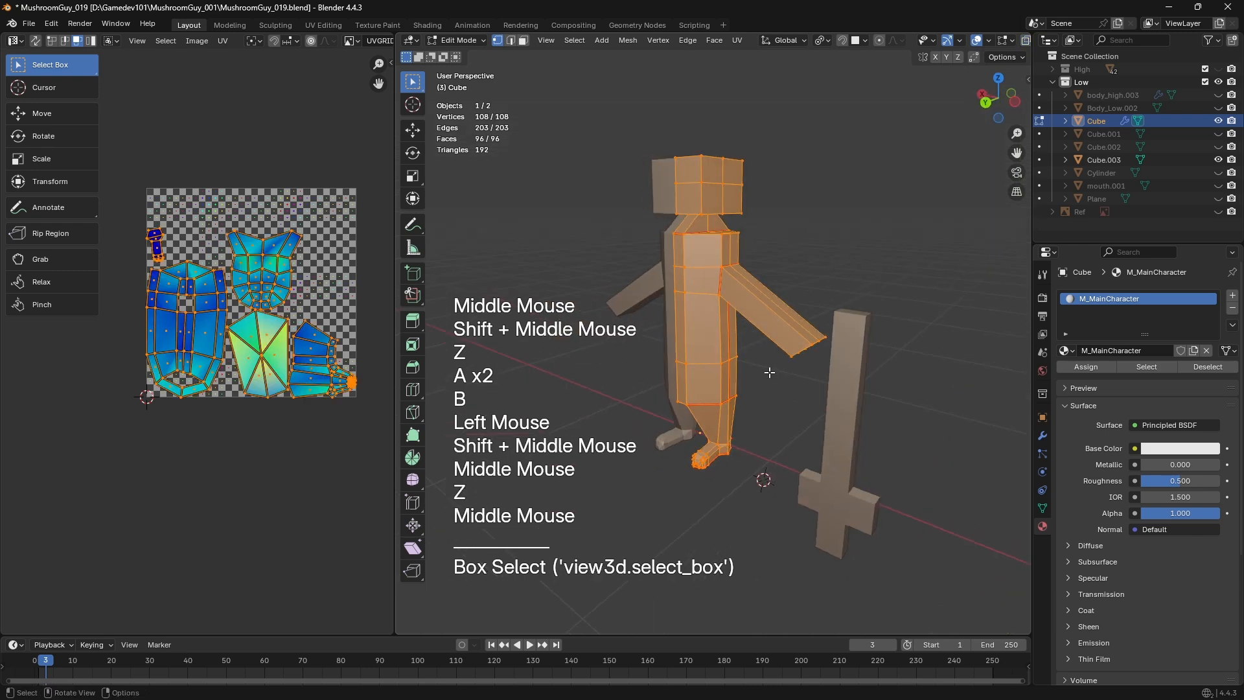
drag(620, 99, 836, 477)
middle_drag(880, 445, 931, 325)
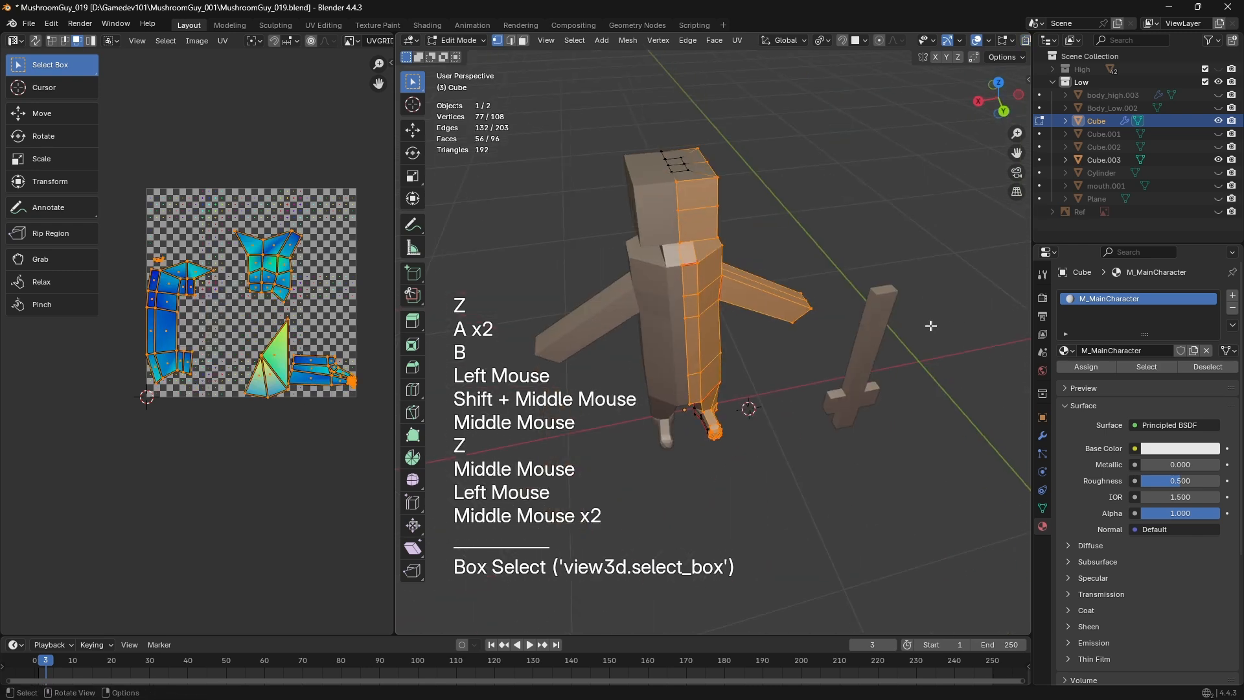
Unwrap the character's whole mesh with the Angle Based method and select all its UV islands
key(Tab)
key(Tab)
key(a)
key(u)
click(838, 262)
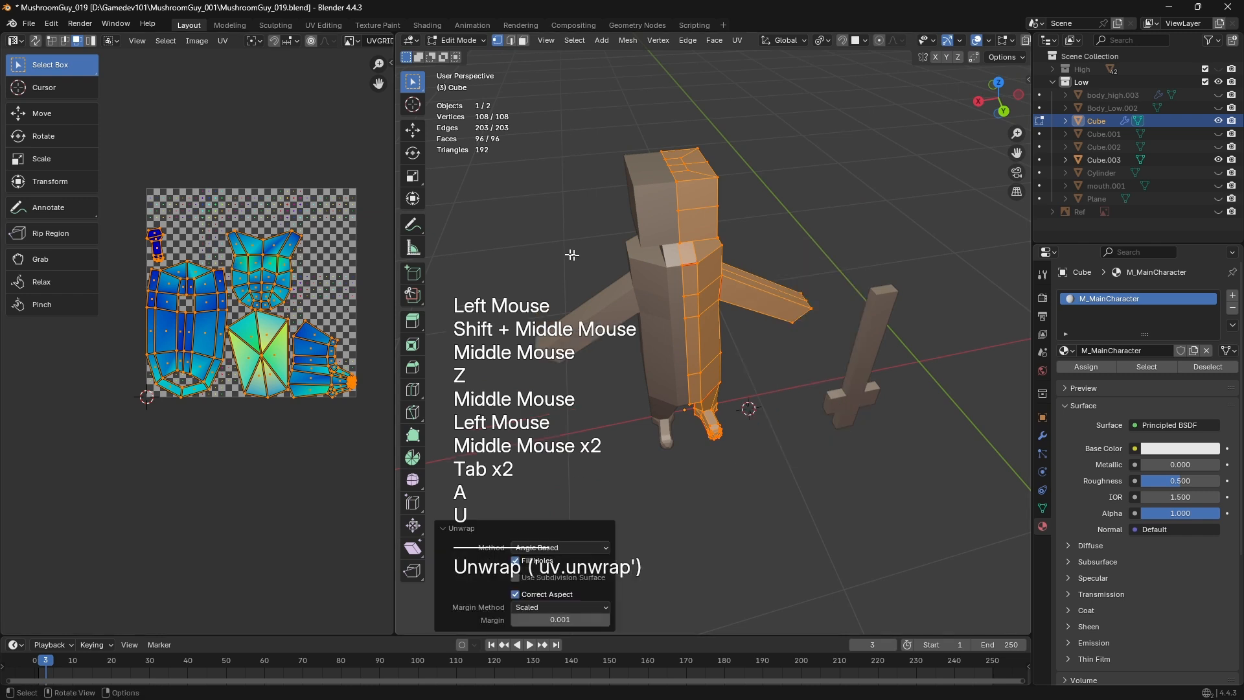
middle_drag(175, 256, 164, 253)
drag(125, 186, 360, 409)
Open the sword in Edit Mode and box-select all its UV islands
middle_drag(648, 389, 827, 431)
key(Tab)
click(787, 349)
key(Tab)
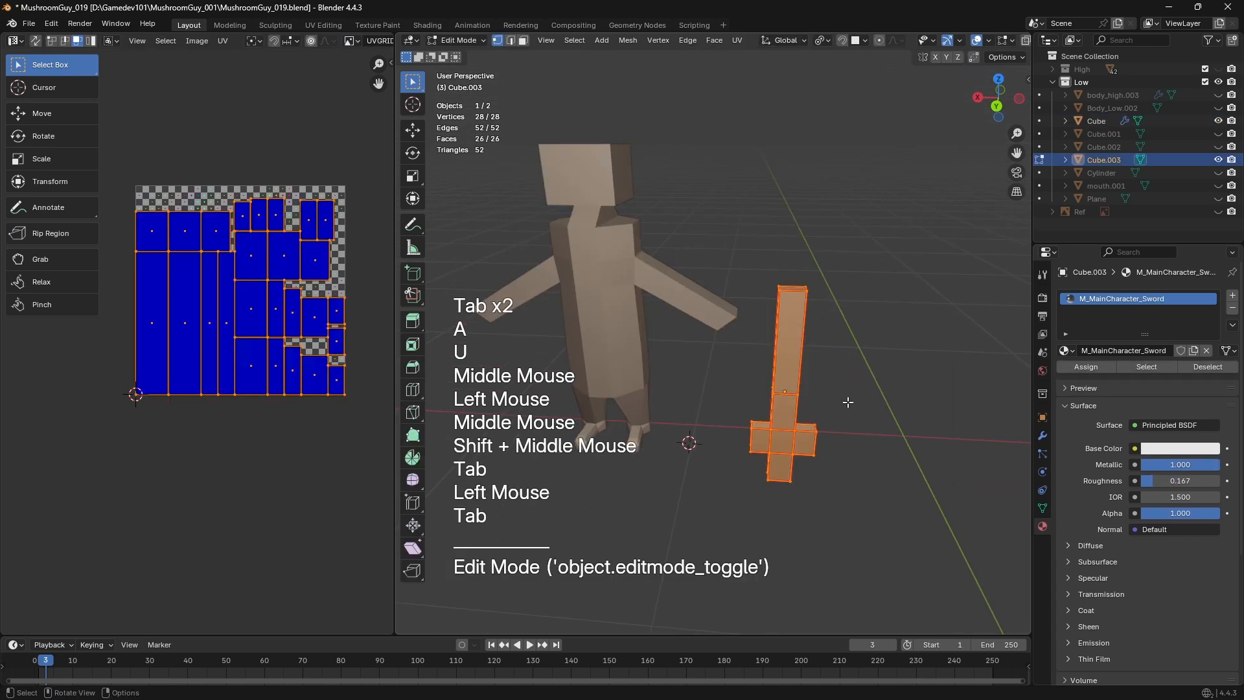
click(127, 179)
drag(125, 174, 352, 406)
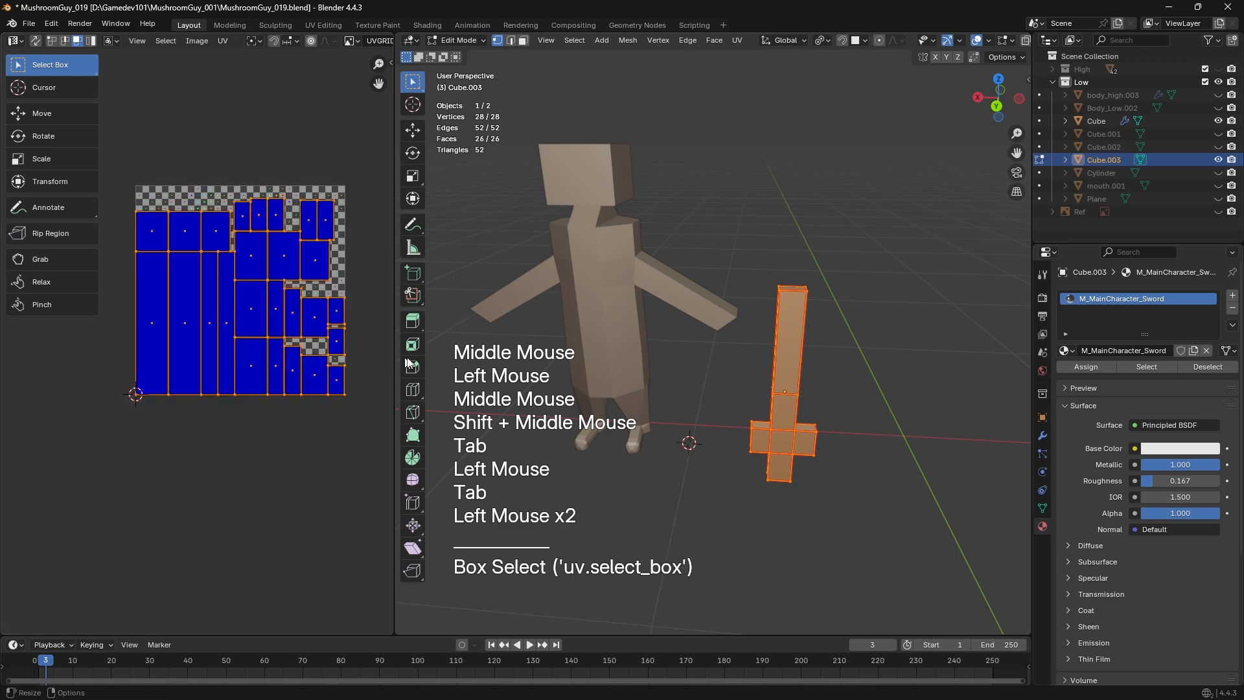
View the character's UVs in Edit Mode, and return to Object Mode with only the sword selected
middle_click(586, 364)
key(Tab)
click(600, 290)
key(Tab)
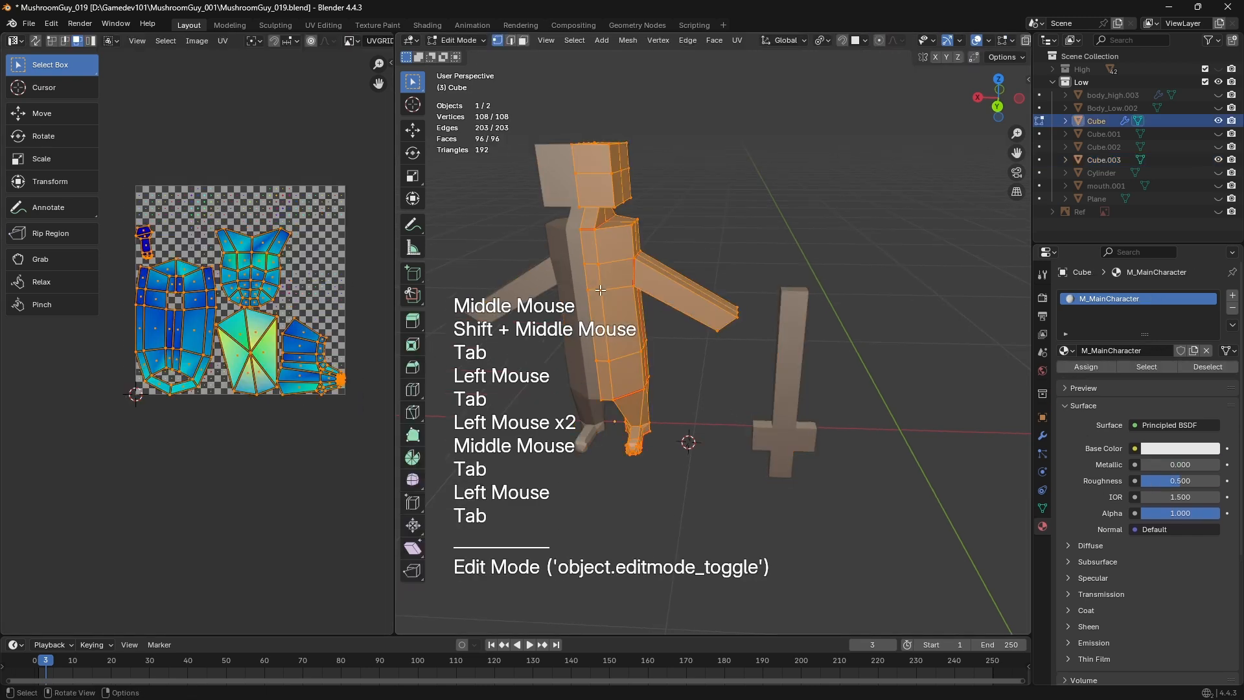
key(Tab)
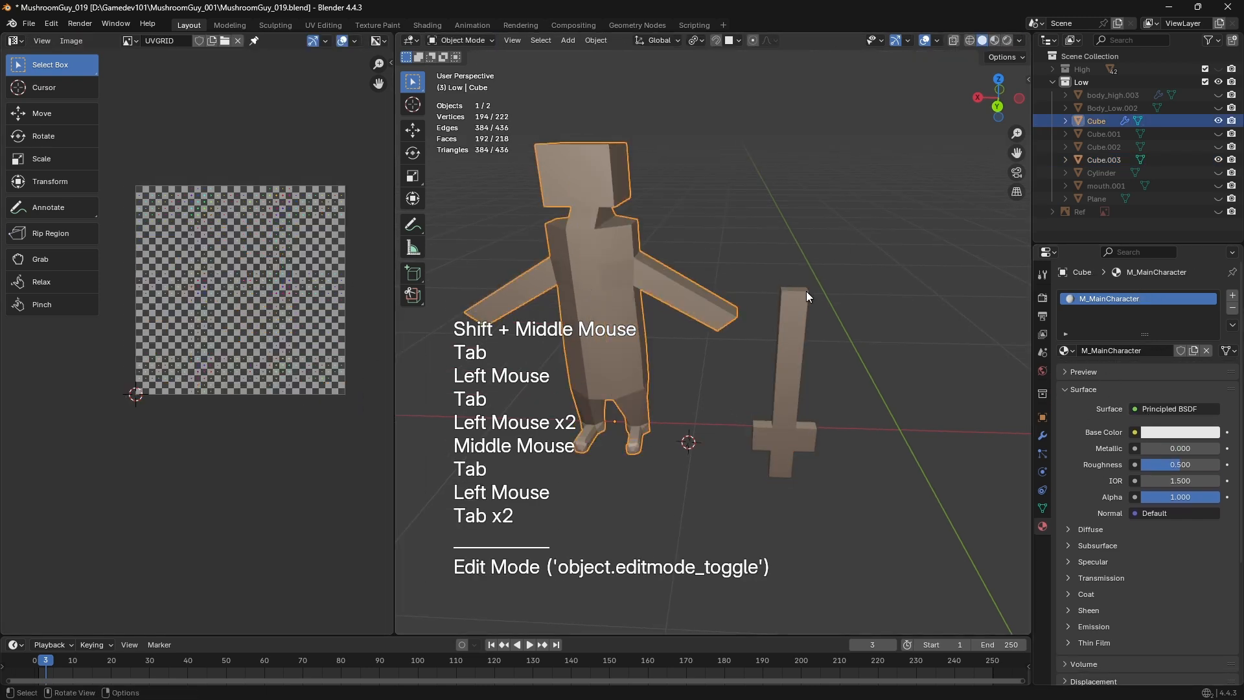
click(600, 356)
click(803, 359)
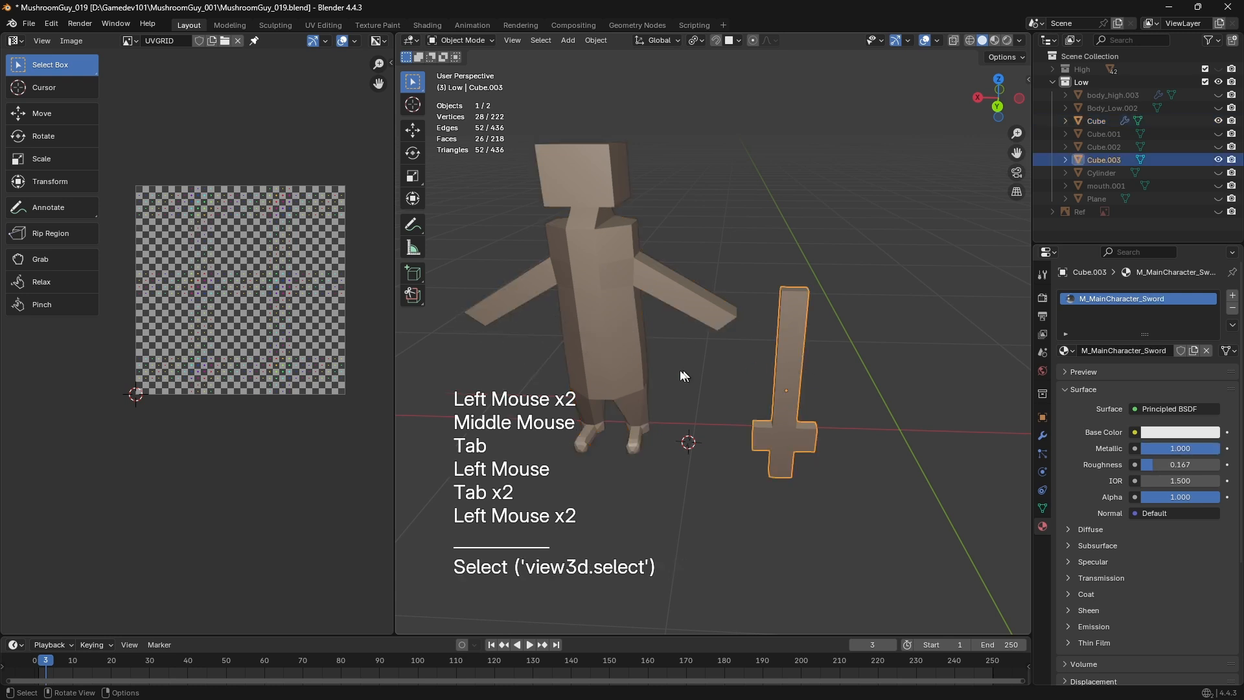
Scale the sword's UVs to about 0.27 and move them into the upper-right corner of the UV space
key(Tab)
key(a)
key(s)
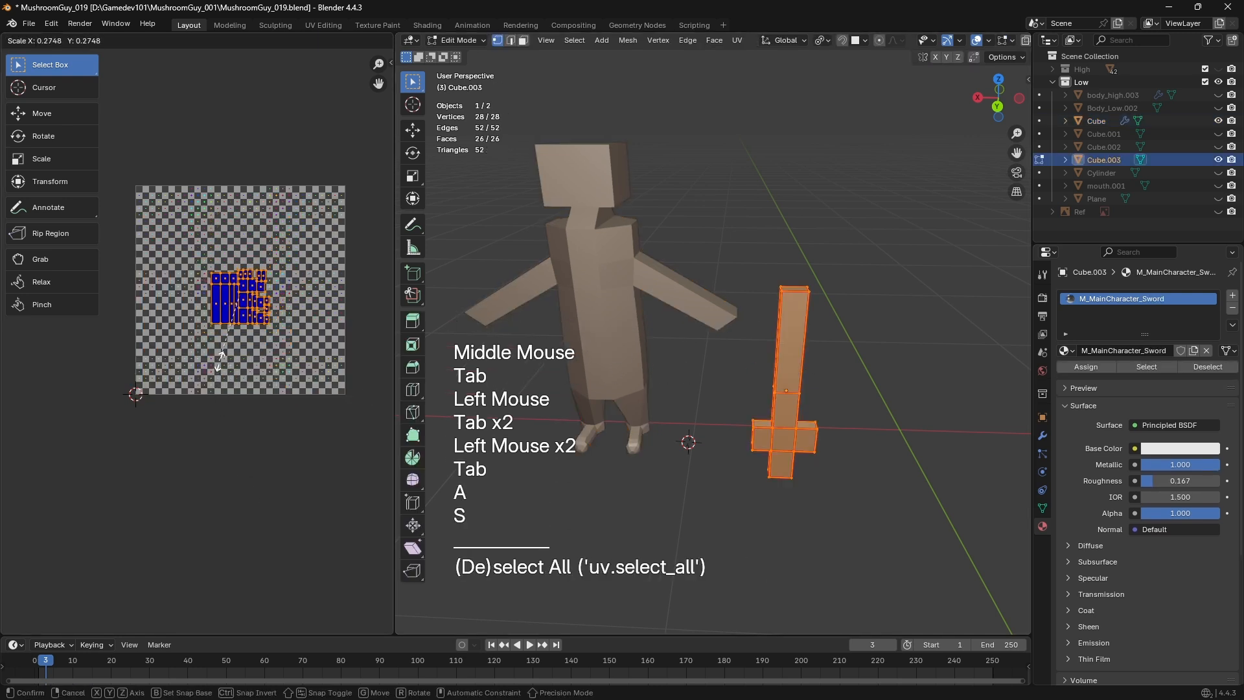
click(222, 360)
key(g)
key(f)
click(300, 277)
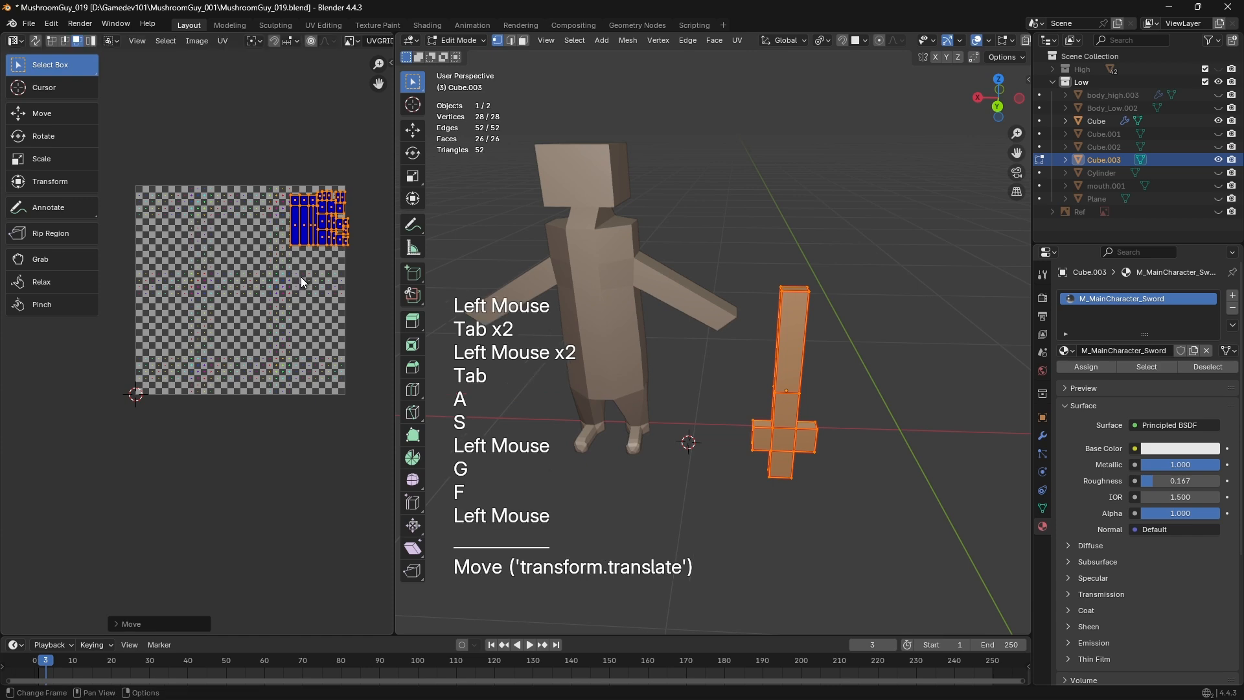
key(g)
click(307, 271)
Open the character and the sword separately in Edit Mode to check where each one's UVs lie
key(Tab)
click(603, 253)
key(Tab)
key(Tab)
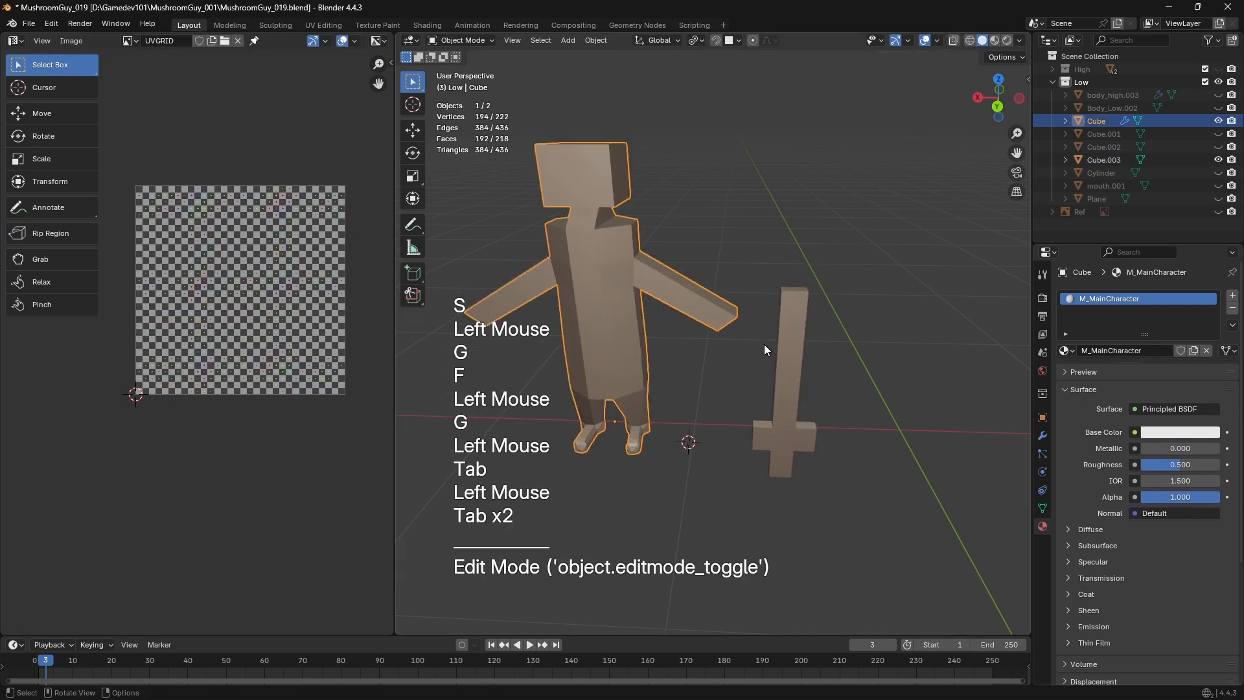
click(800, 345)
key(Tab)
key(Tab)
key(Tab)
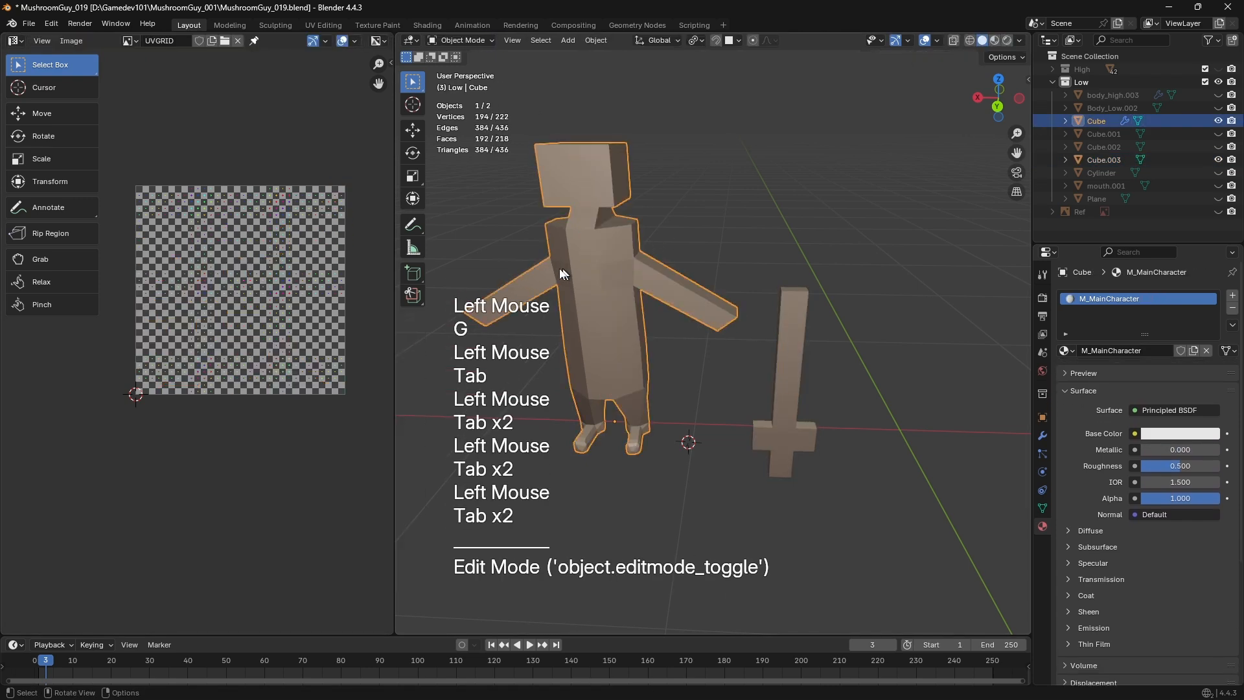
Select the character and sword together and open both in Edit Mode to view their combined UV layout
shift+click(778, 316)
click(730, 273)
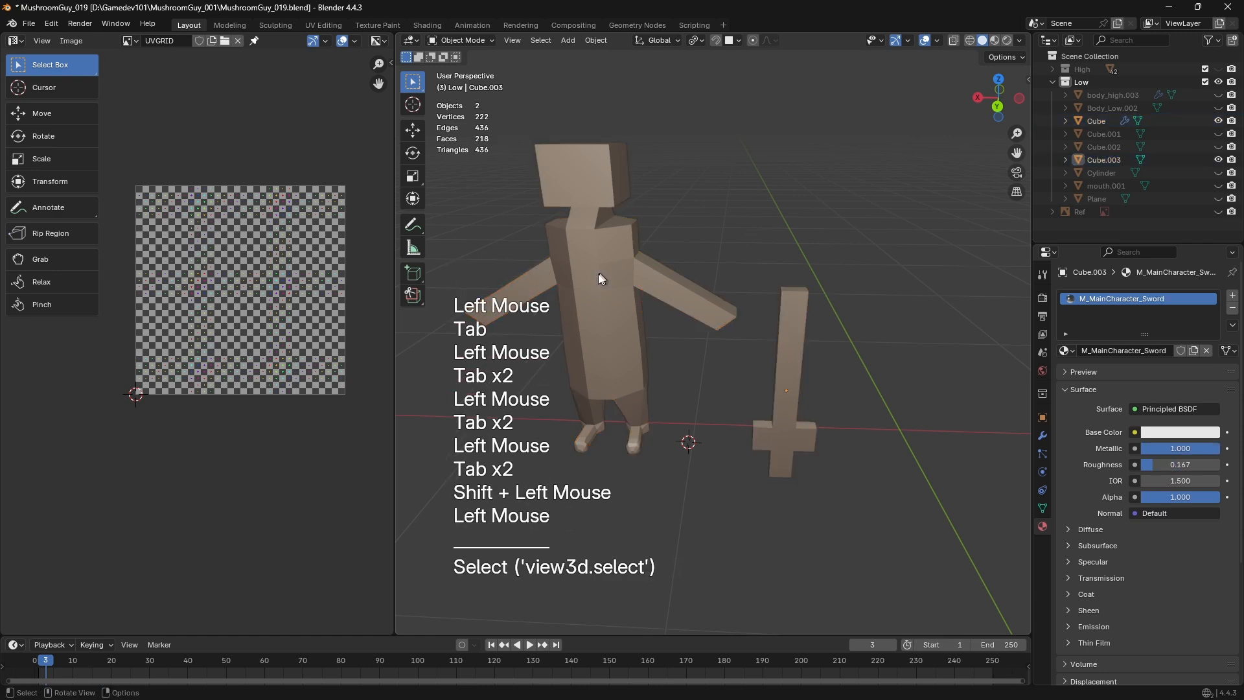
click(600, 278)
shift+click(782, 352)
key(Tab)
middle_drag(239, 303, 198, 343)
scroll(197, 343, up, 2)
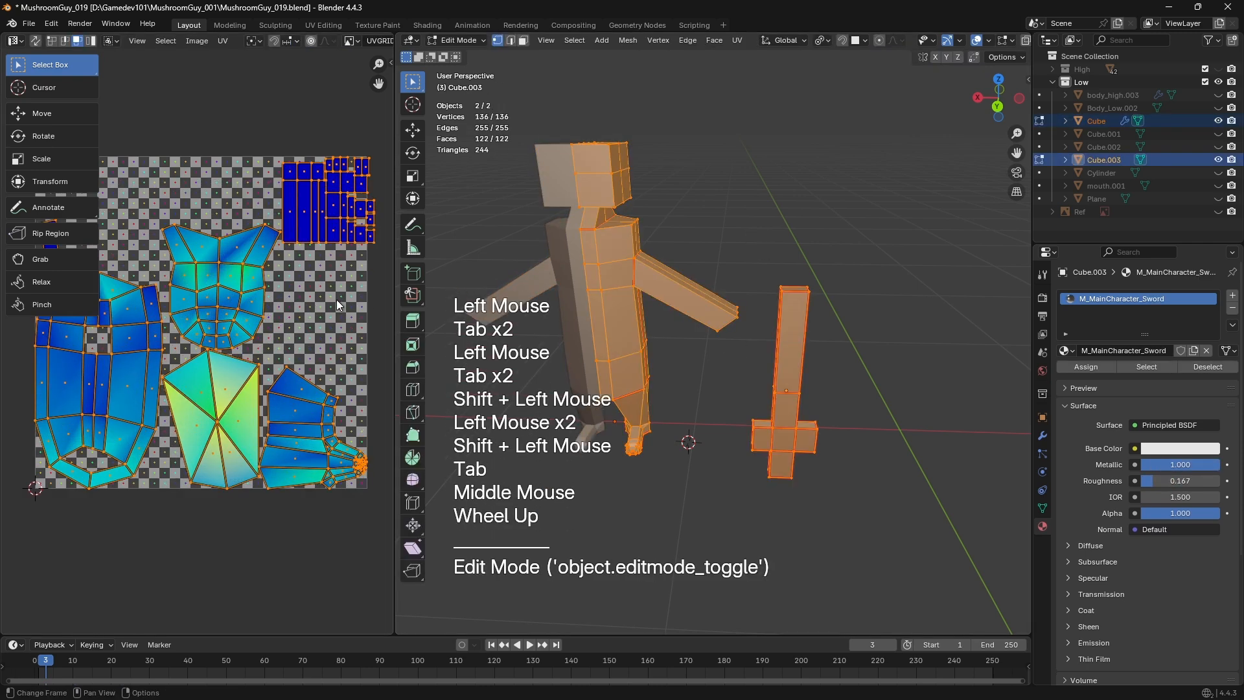
Box-select the sword's UV islands in the combined layout, extend the selection to linked UVs, and return to Object Mode
click(318, 231)
middle_drag(319, 231, 278, 268)
key(a)
key(a)
key(b)
drag(235, 162, 253, 182)
drag(336, 247, 338, 255)
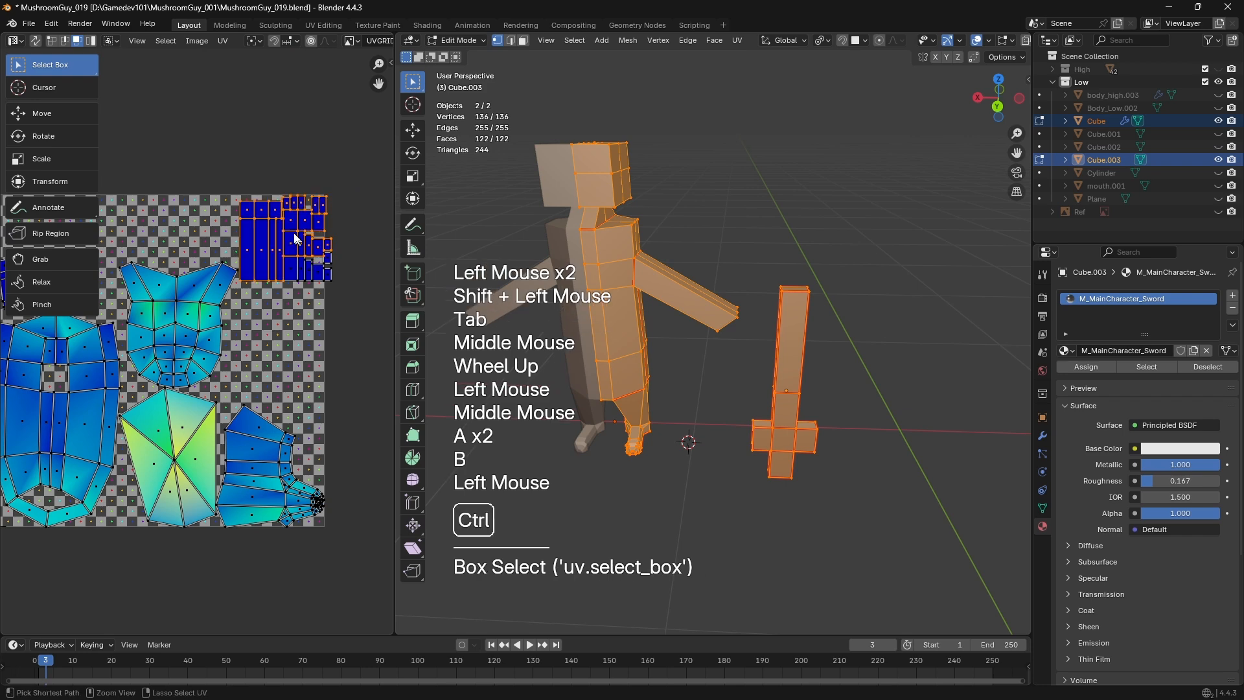
drag(262, 166, 374, 321)
key(ctrl+l)
key(b)
drag(234, 197, 294, 256)
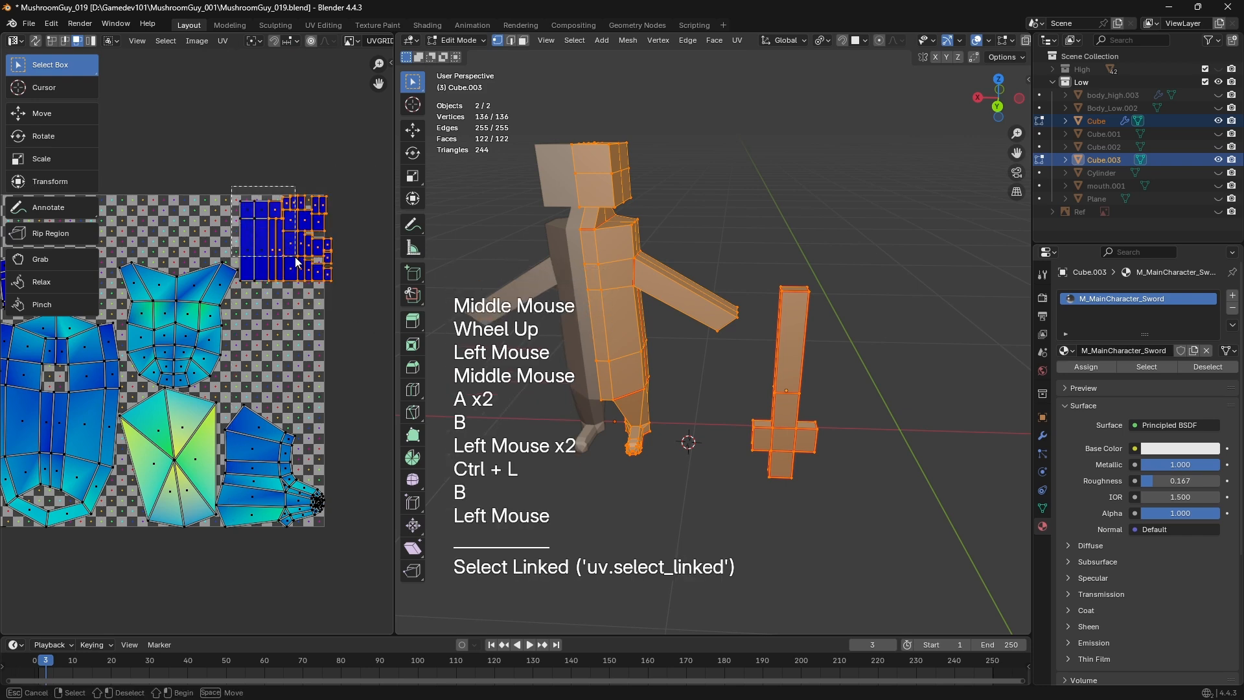
key(ctrl+l)
scroll(275, 267, down, 1)
middle_drag(295, 257, 309, 281)
scroll(309, 280, up, 2)
key(Tab)
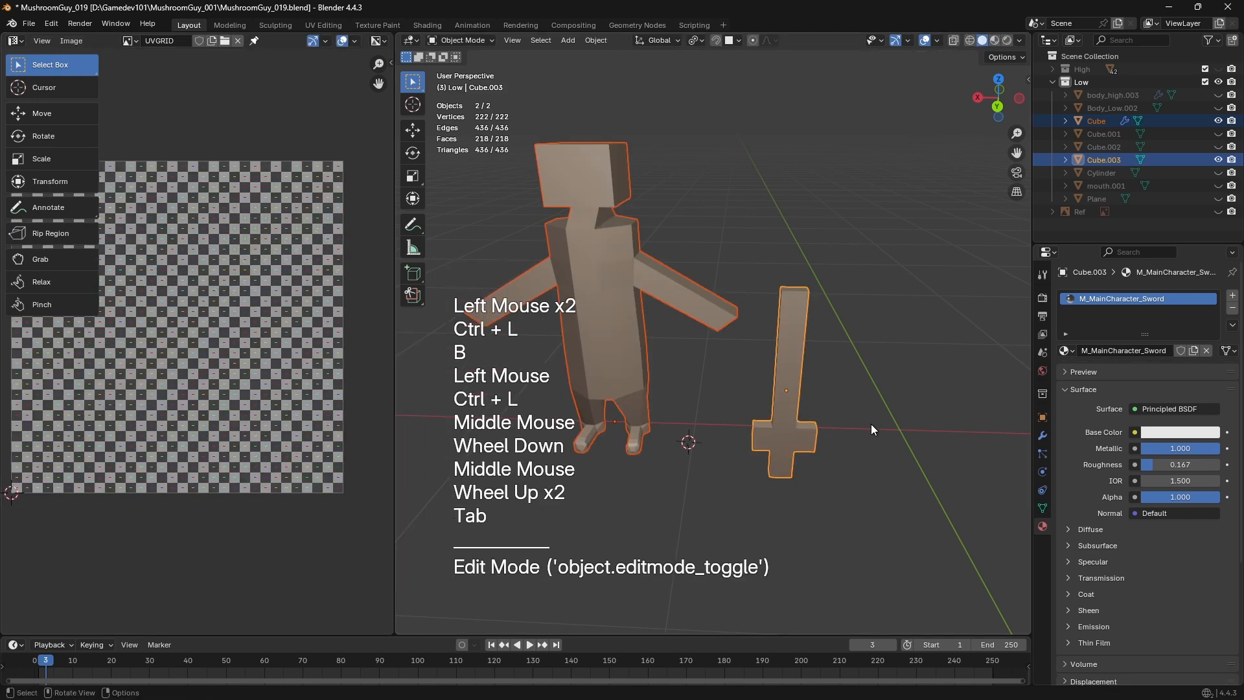
Reselect the sword, add the character to the selection, and open both in Edit Mode to inspect the sword's UV area
double_click(777, 389)
shift+click(656, 274)
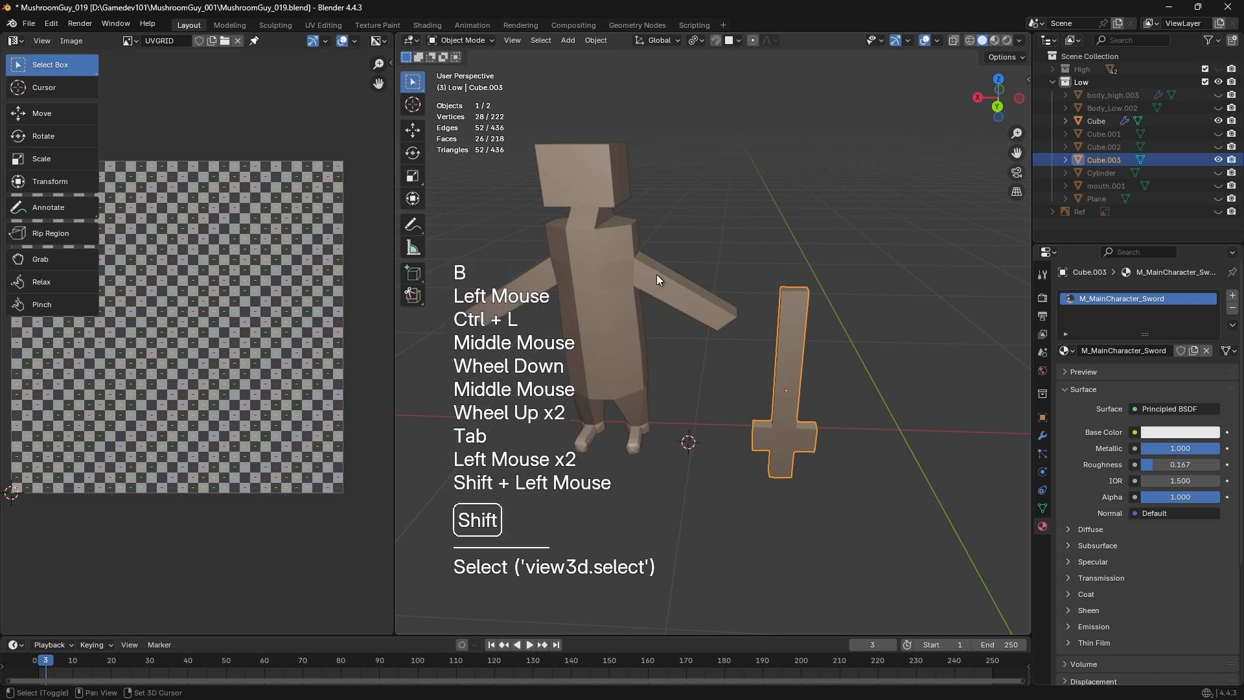
key(Tab)
scroll(927, 229, down, 2)
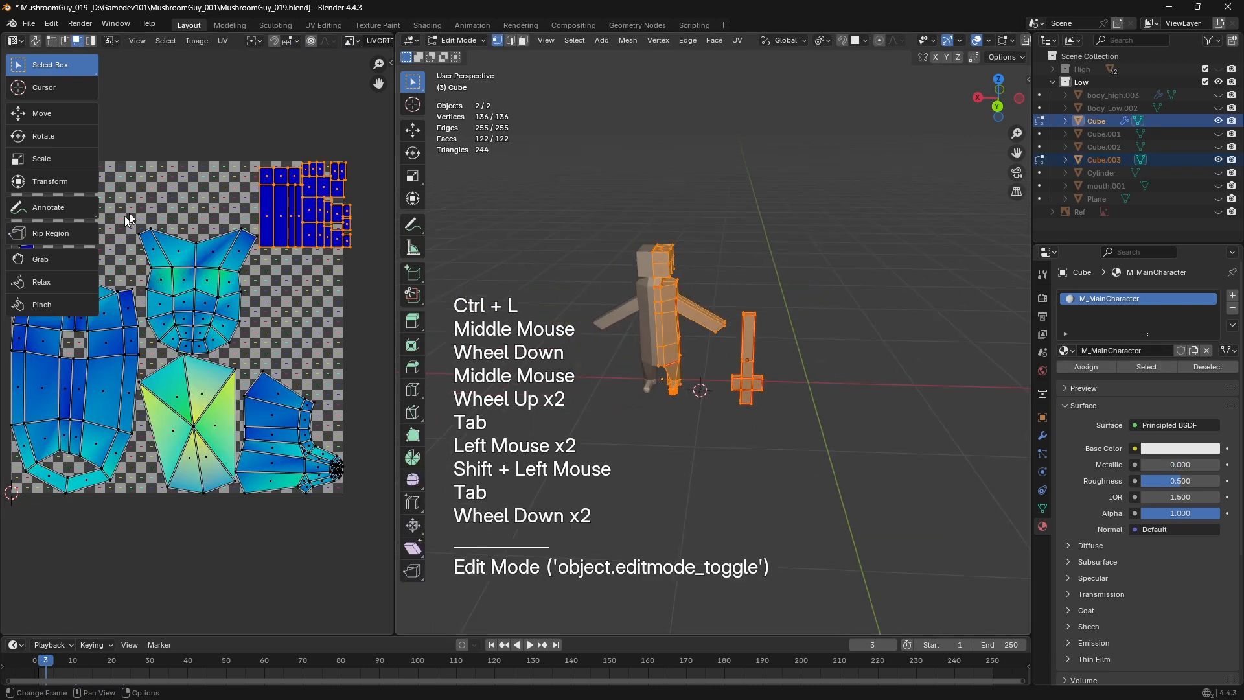
scroll(272, 149, up, 2)
middle_drag(304, 213, 168, 241)
middle_drag(183, 158, 119, 150)
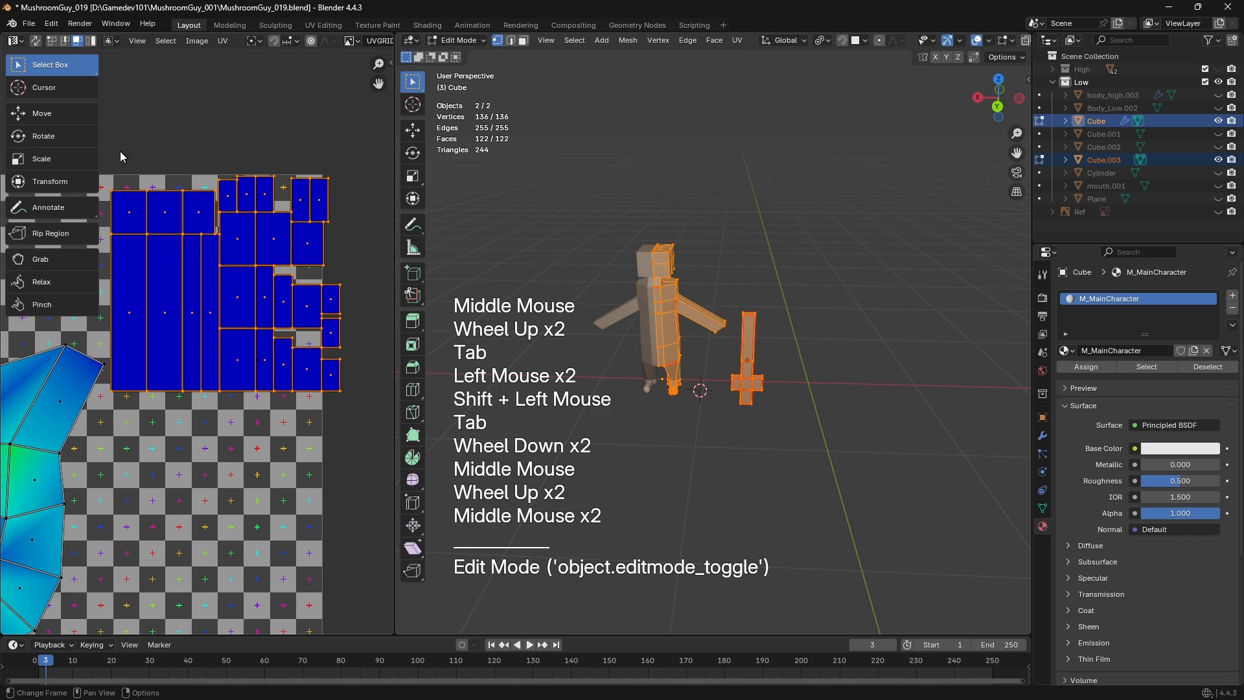
Unwrap the character and sword together with the Angle Based method and look over the shared UV layout
drag(120, 120, 365, 415)
scroll(658, 283, down, 1)
key(u)
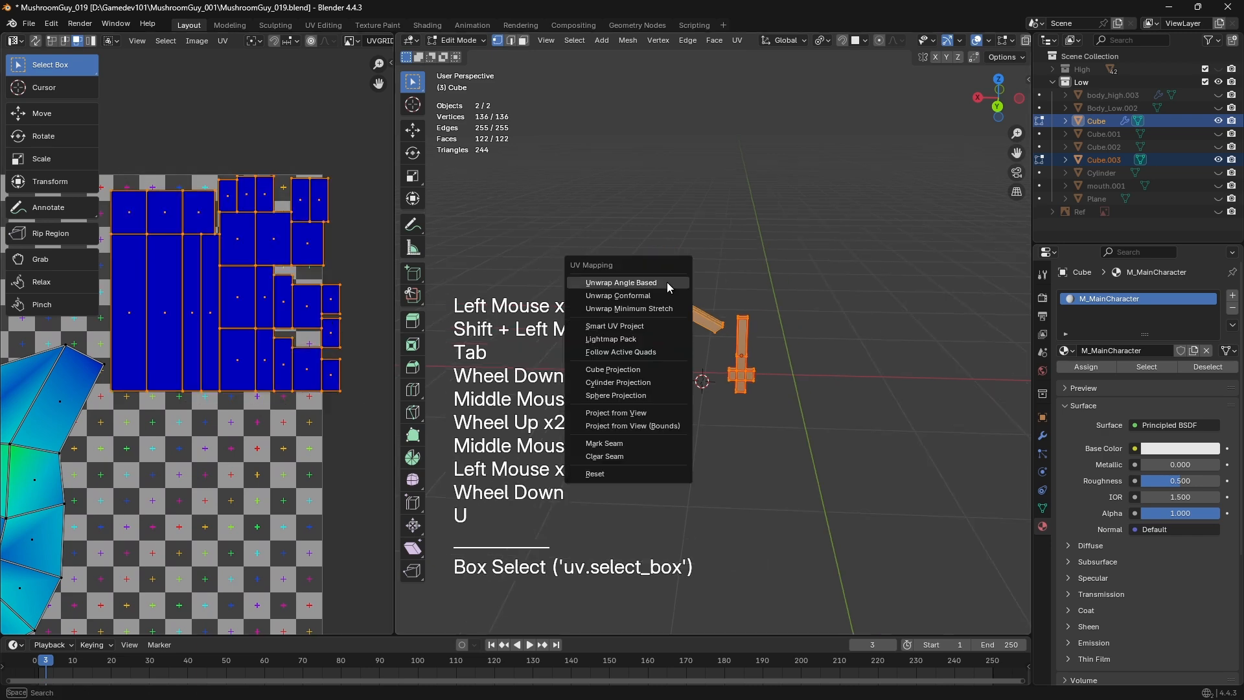
click(667, 282)
scroll(206, 378, down, 1)
middle_drag(169, 337, 310, 312)
scroll(204, 373, down, 2)
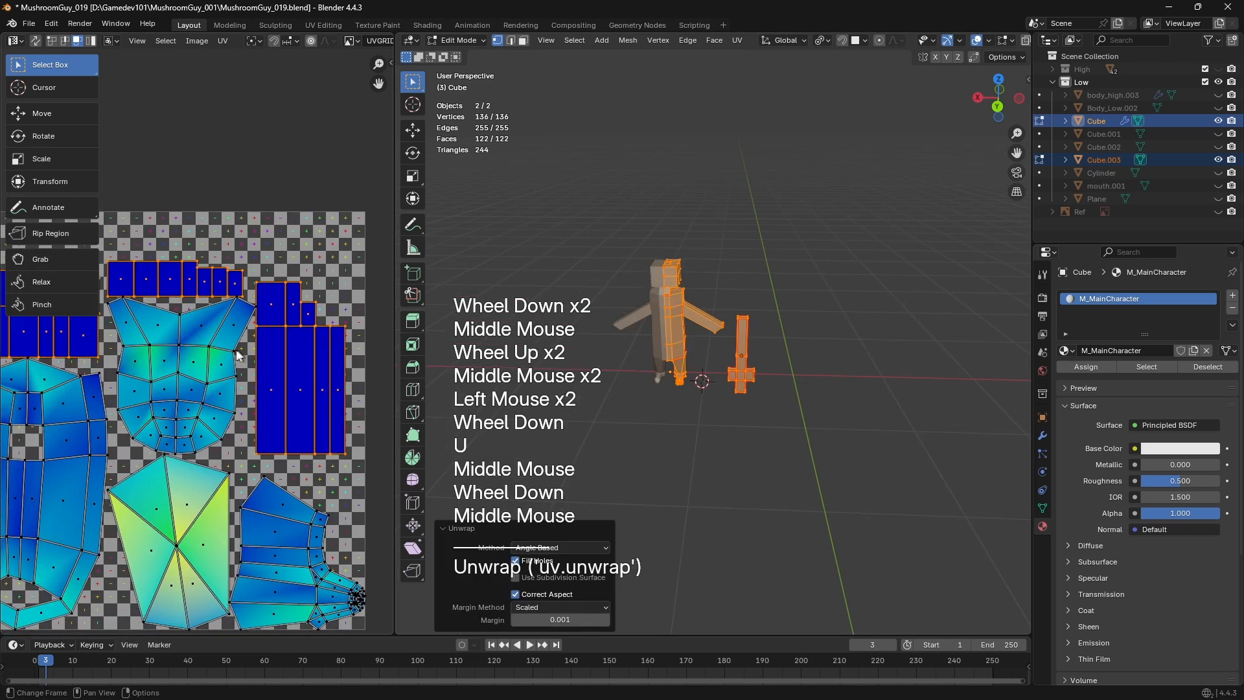
middle_drag(195, 292, 274, 286)
middle_drag(205, 270, 247, 258)
middle_drag(191, 542, 241, 470)
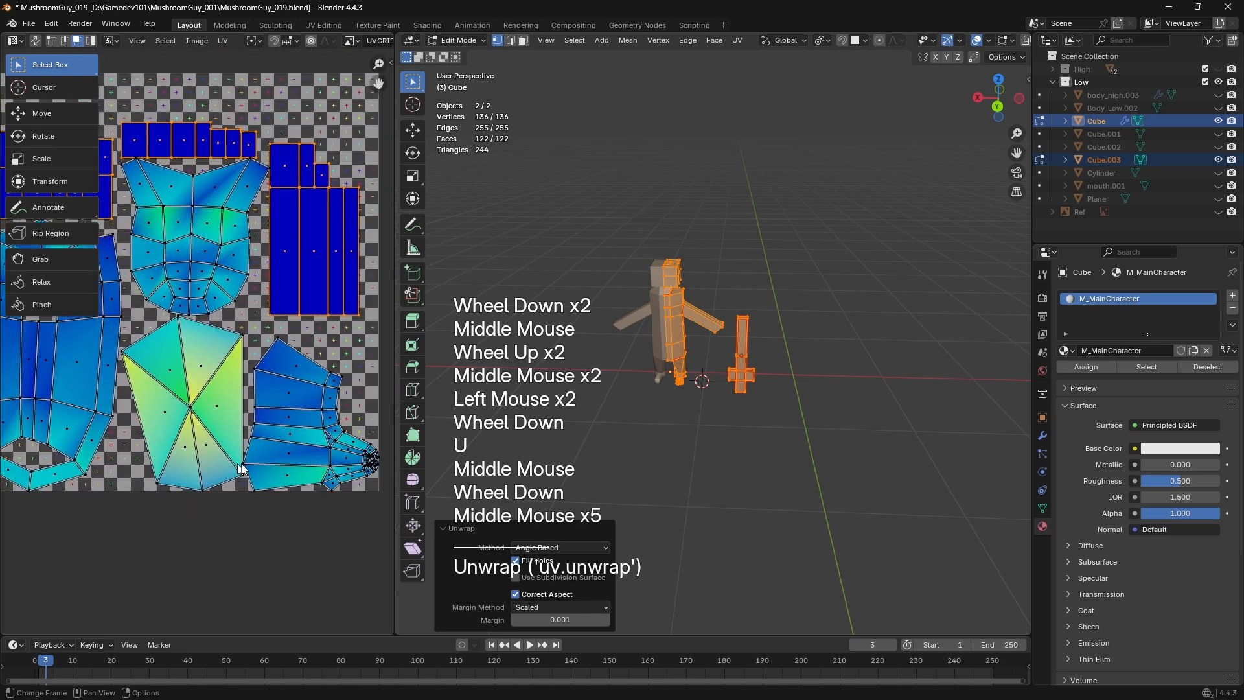
middle_drag(173, 116, 285, 240)
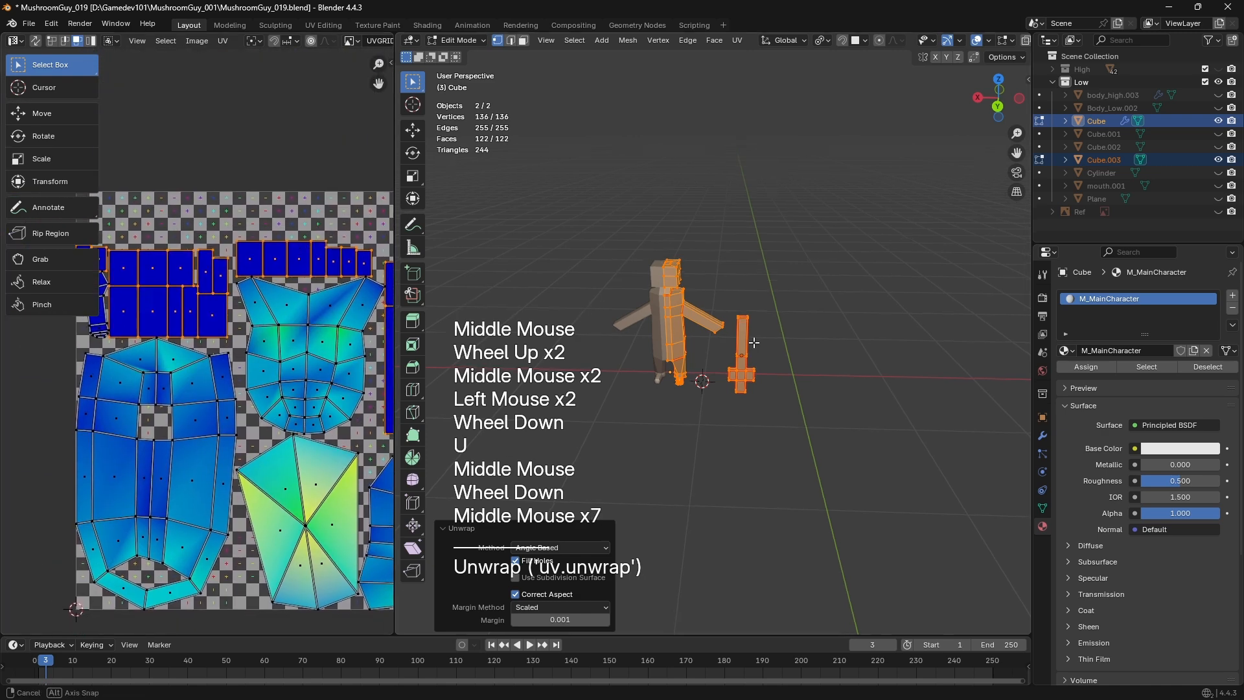
Examine the shared UV layout alongside the 3D models, including a close view of the character's legs and feet
middle_drag(754, 342, 781, 343)
middle_drag(213, 376, 187, 329)
scroll(188, 329, down, 1)
middle_drag(687, 350, 663, 395)
scroll(608, 375, up, 2)
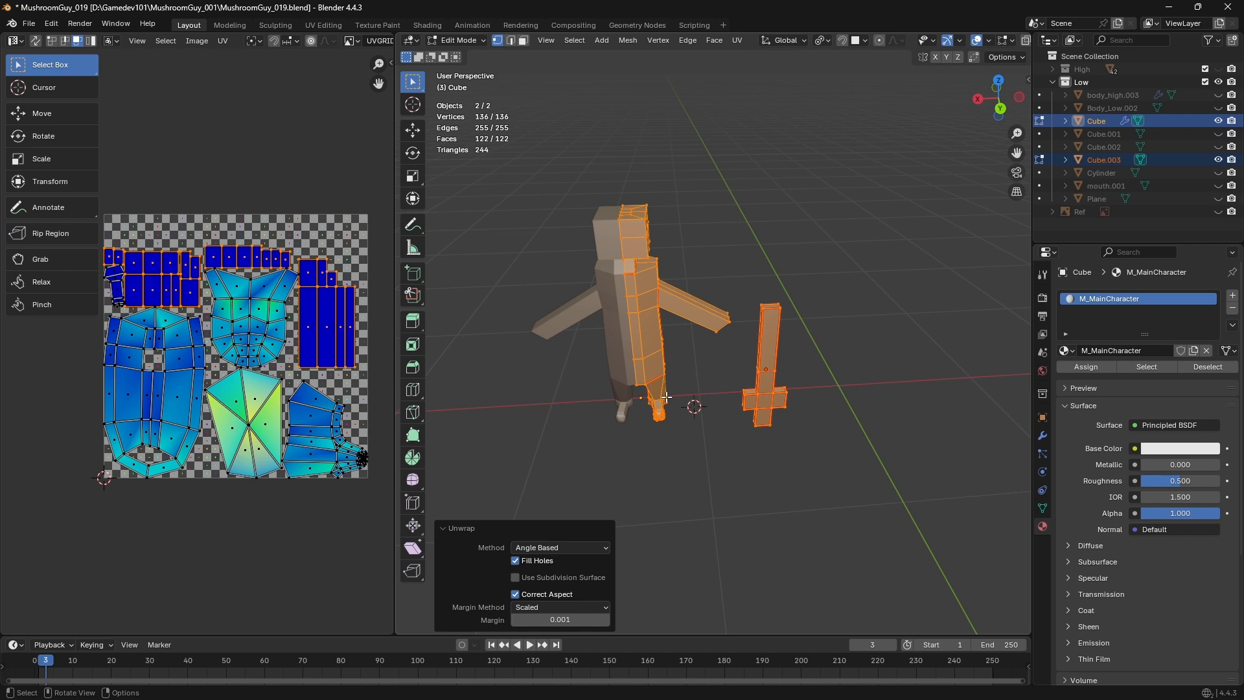
middle_drag(662, 394, 700, 363)
scroll(699, 362, up, 4)
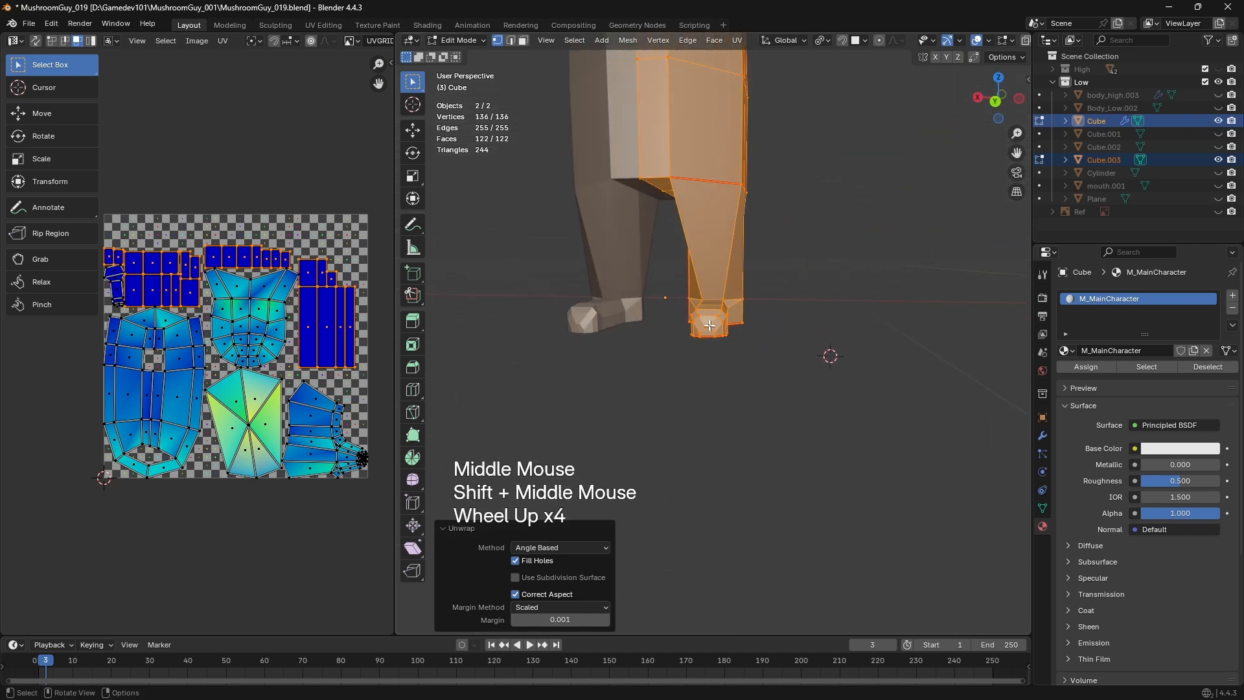
middle_drag(746, 324, 772, 311)
shift+middle_drag(771, 311, 751, 294)
shift+middle_drag(751, 294, 725, 289)
click(855, 300)
middle_drag(855, 300, 829, 311)
shift+middle_drag(829, 311, 797, 350)
mouse_move(798, 350)
middle_down()
mouse_move(783, 371)
mouse_move(791, 337)
middle_up()
middle_drag(791, 337, 836, 299)
scroll(797, 305, down, 1)
scroll(709, 285, down, 2)
Return to Object Mode and remove the material slots from both the character and the sword
key(Tab)
click(835, 300)
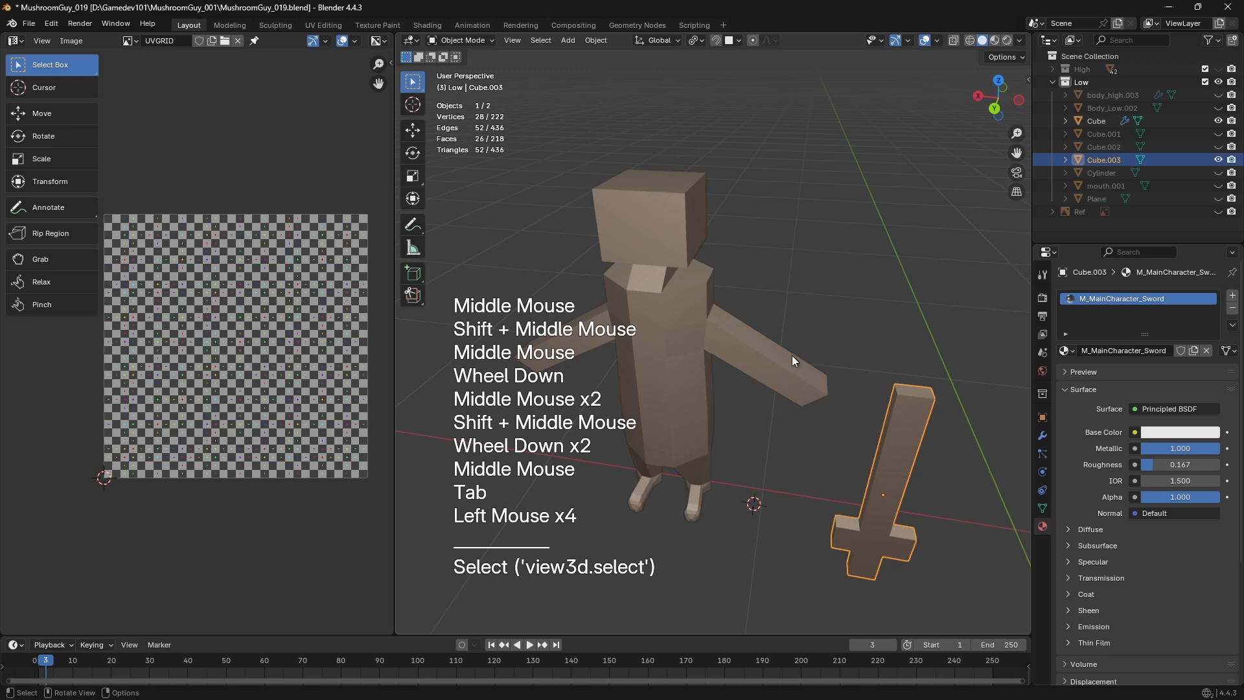
scroll(683, 320, down, 1)
click(683, 320)
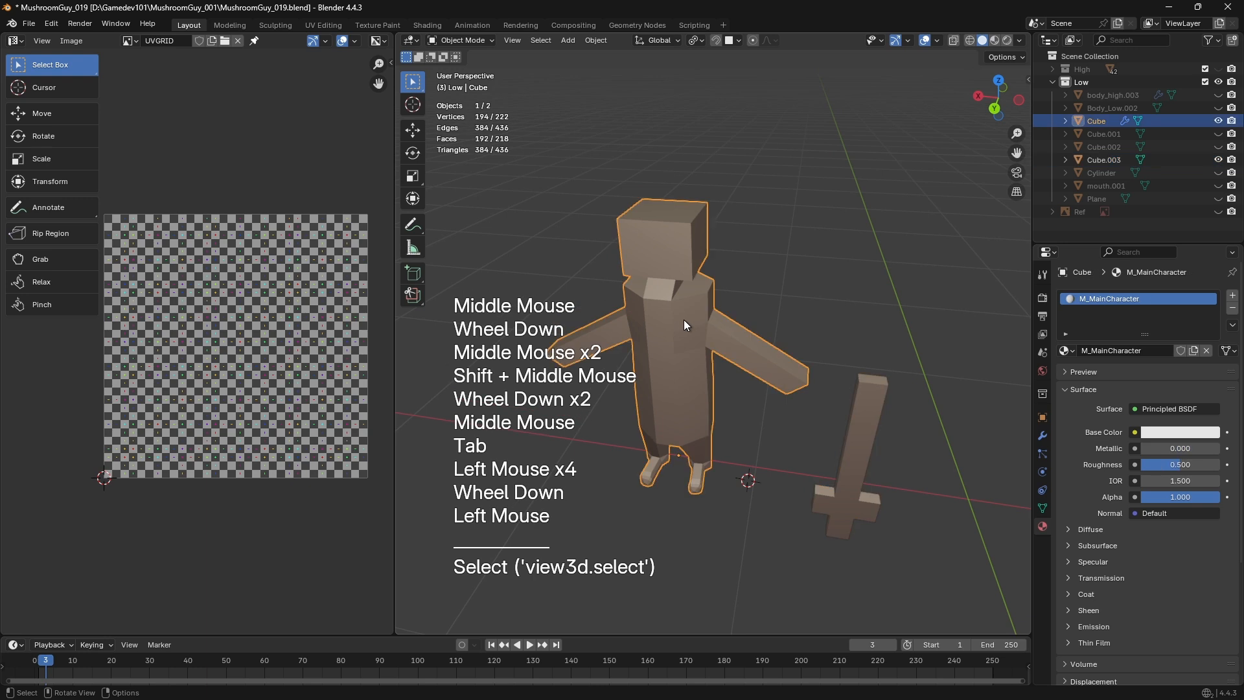
click(1233, 309)
click(884, 421)
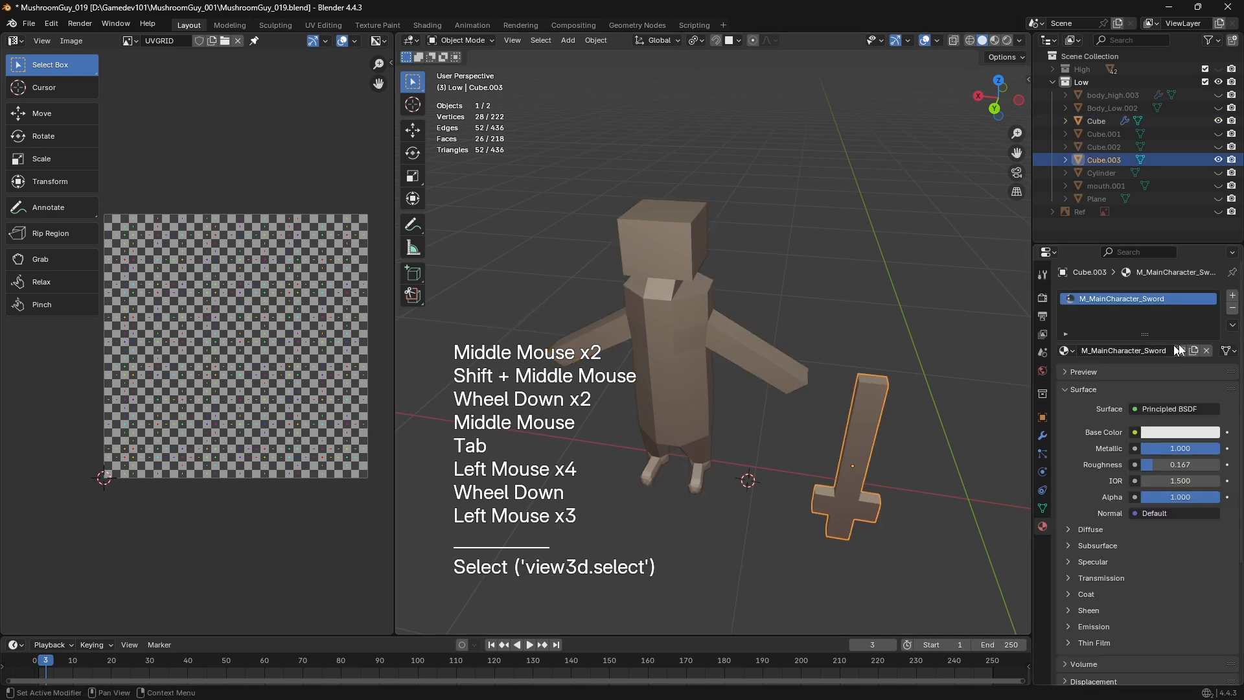
click(1233, 310)
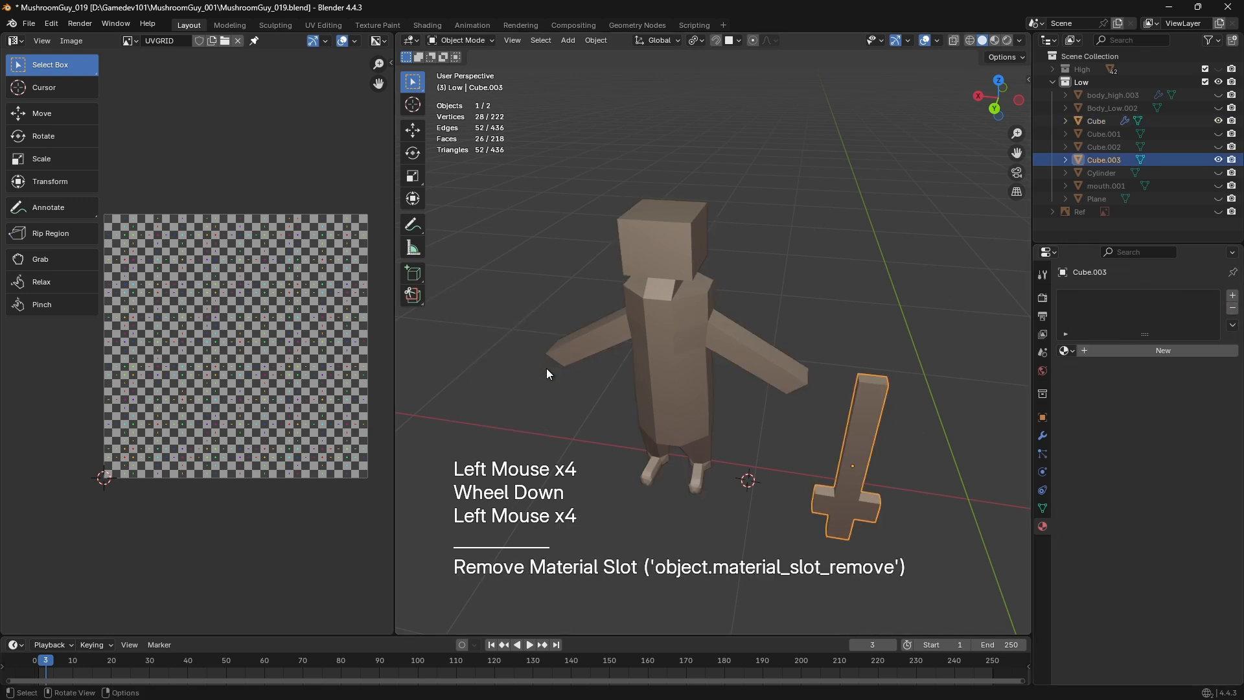
Unwrap the whole sword on its own with Angle Based unwrapping and leave Edit Mode
key(Tab)
key(a)
key(u)
click(864, 275)
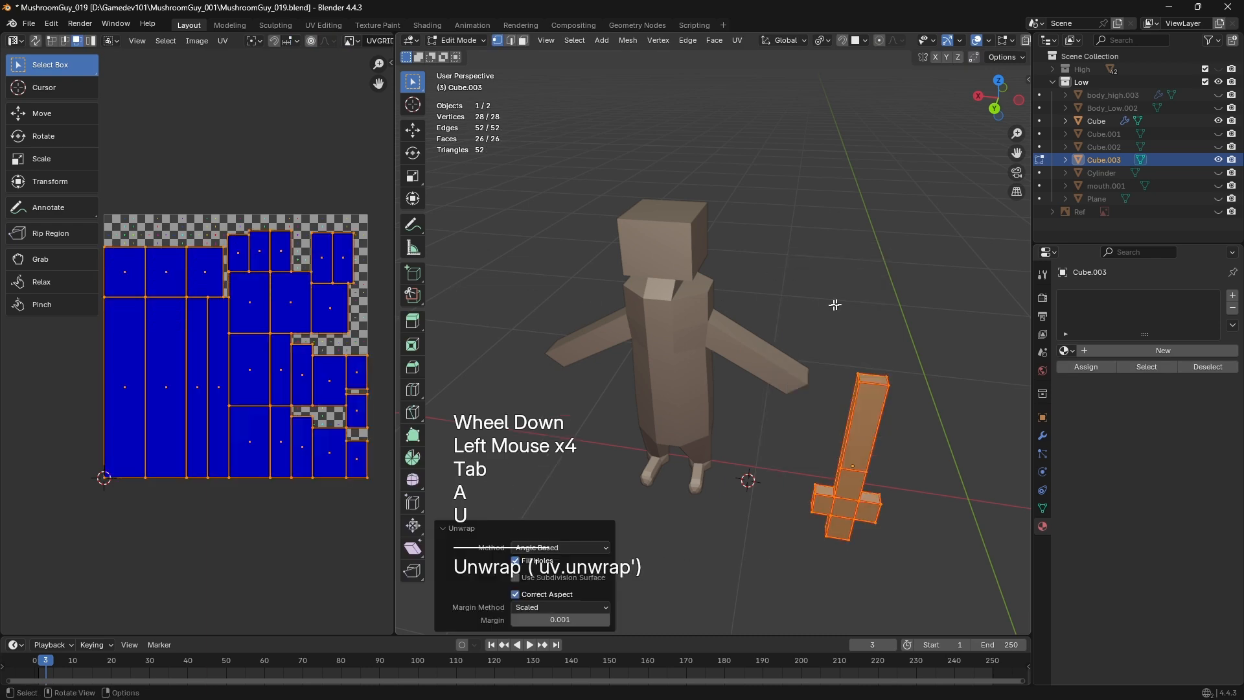
key(Tab)
Unwrap the whole character on its own with Angle Based unwrapping and leave Edit Mode
click(701, 292)
key(Tab)
key(a)
key(u)
click(702, 292)
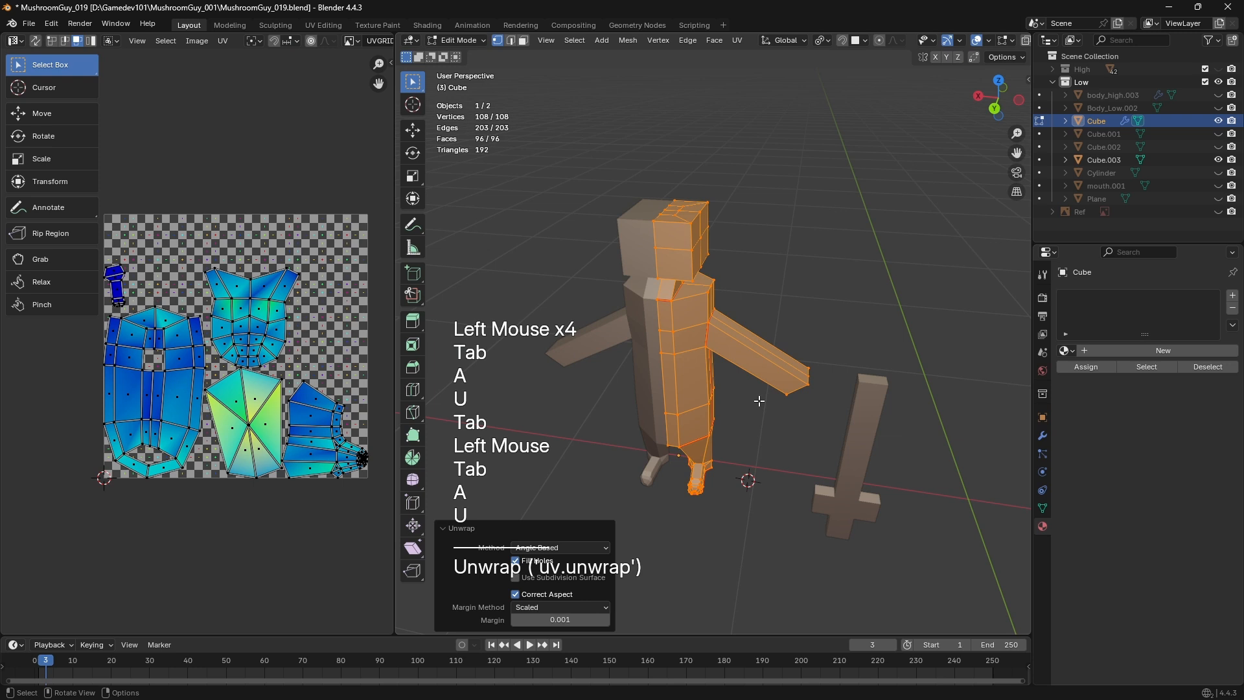
key(Tab)
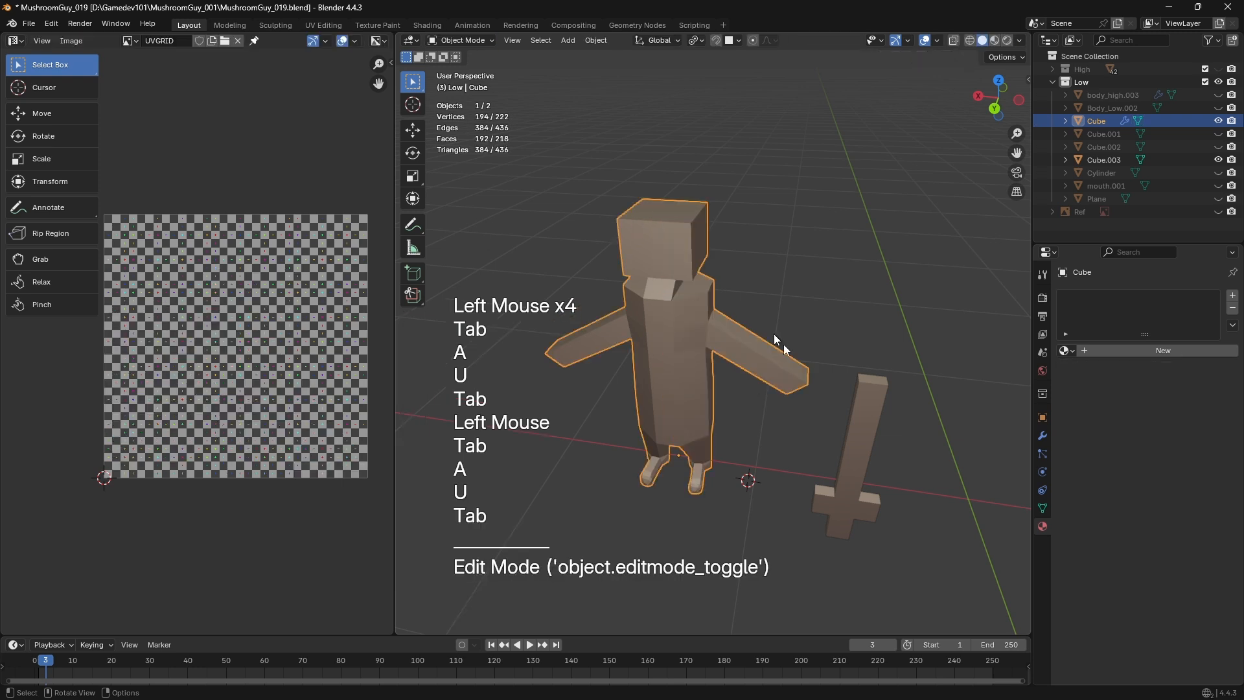
Open only the character in Edit Mode and box-select the visible geometry of its body
shift+click(858, 407)
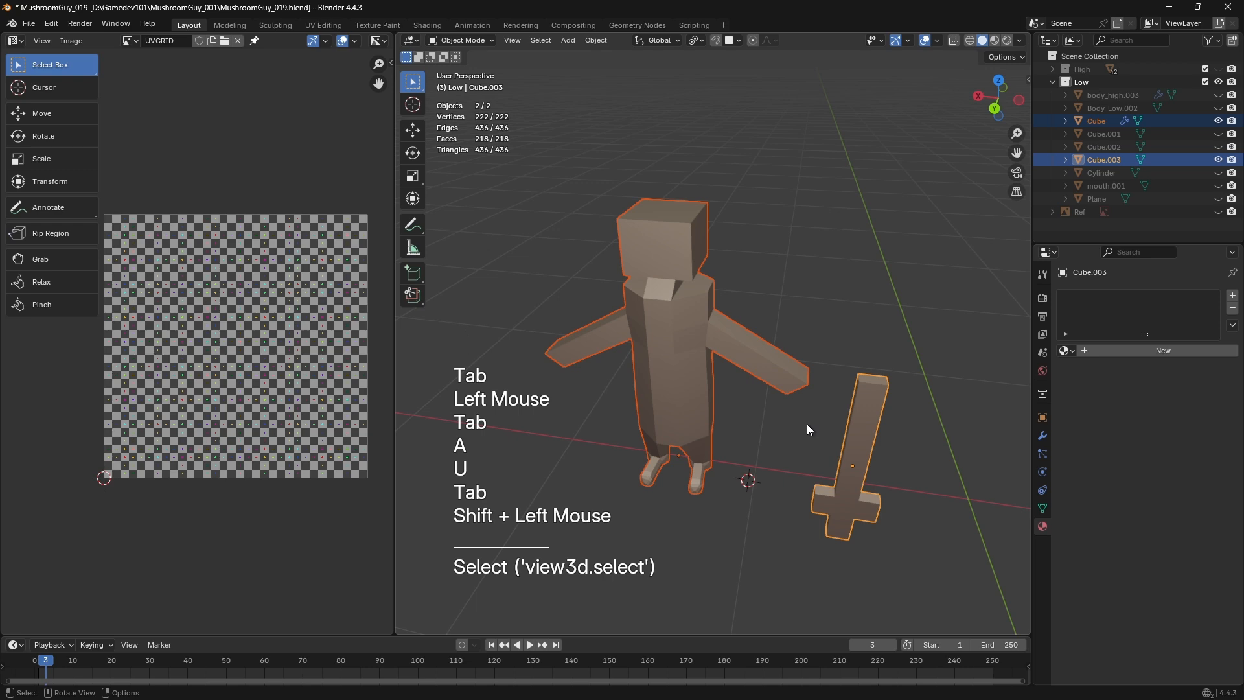
click(851, 431)
shift+click(744, 354)
click(743, 354)
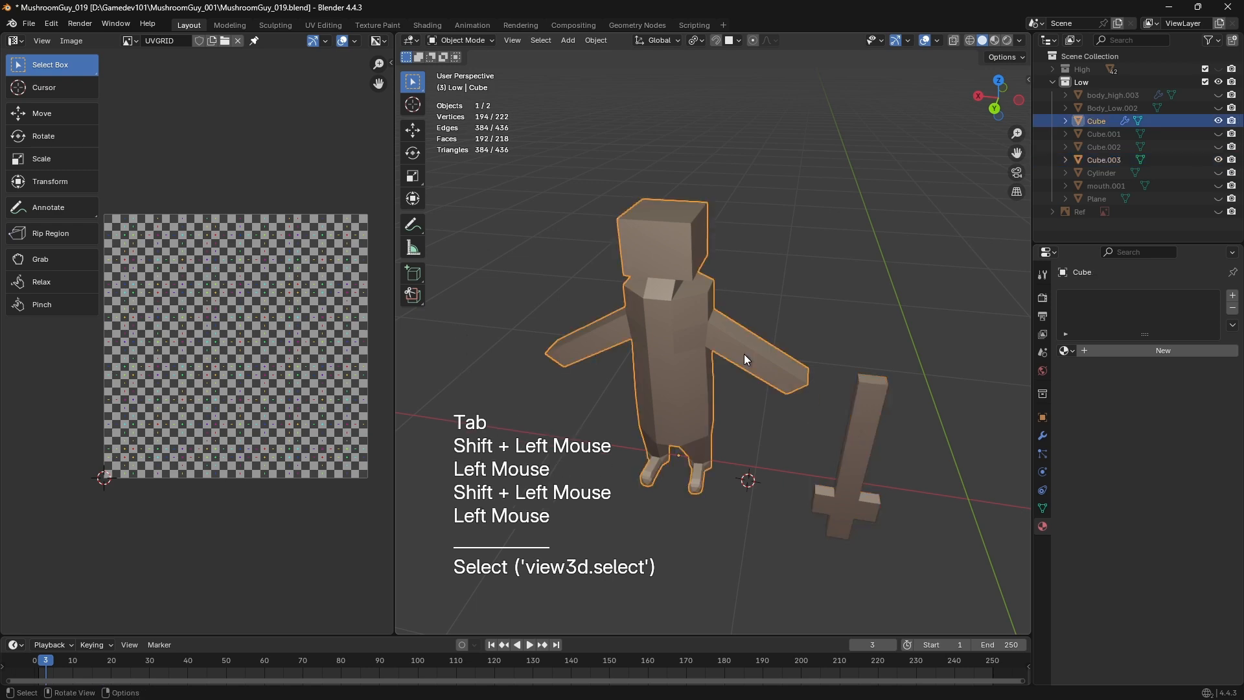
key(Tab)
drag(567, 159, 809, 535)
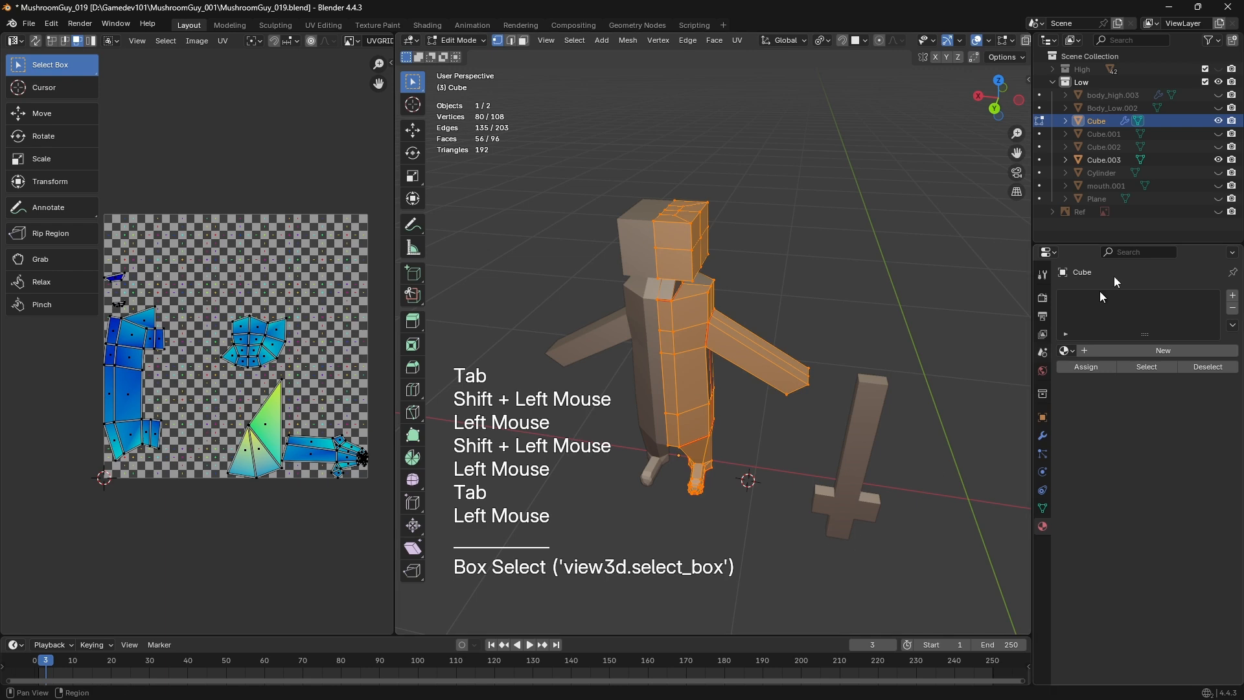
middle_drag(1016, 342, 991, 344)
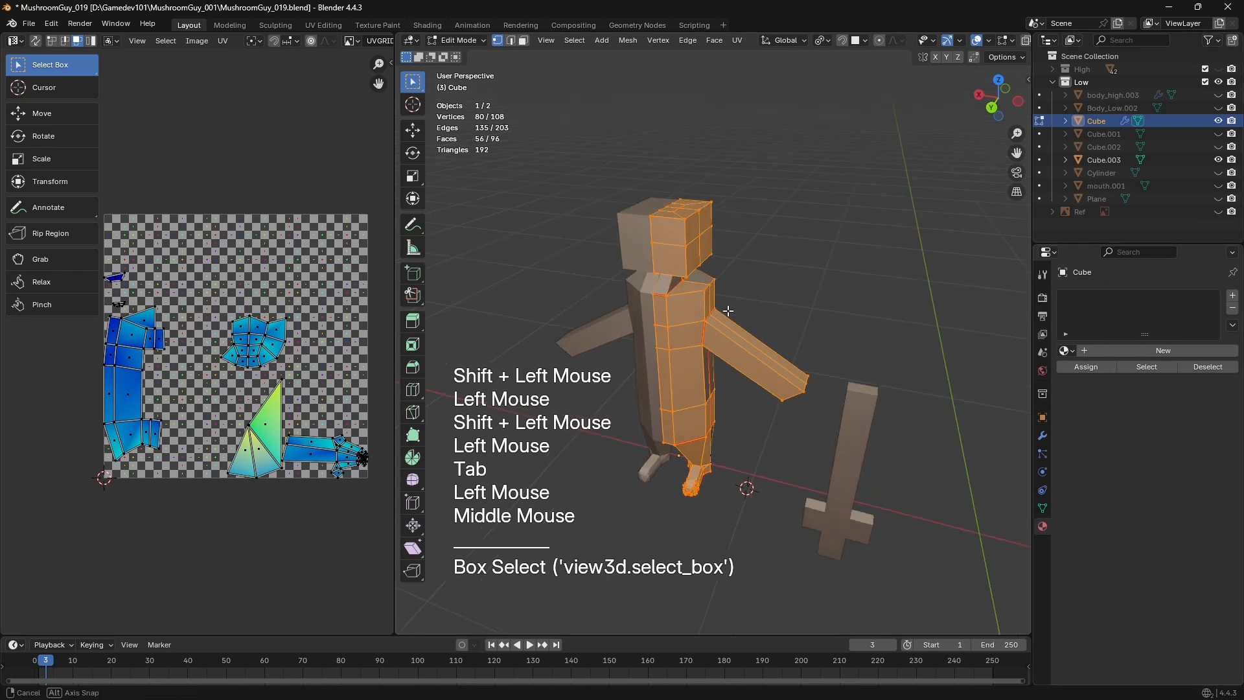
Return to Object Mode and add several empty material slots to the character
key(Tab)
click(1234, 295)
click(1234, 295)
click(1234, 295)
click(1233, 295)
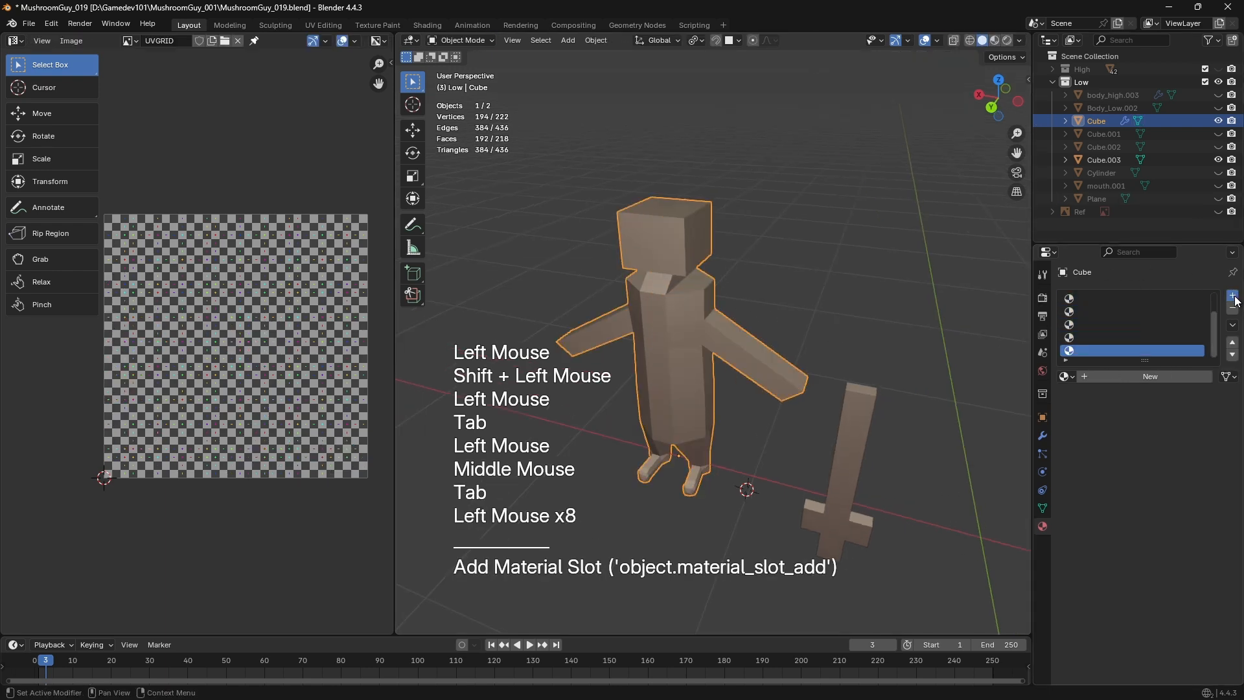
Unwrap only the selected faces of the character, then clear the mesh selection
key(Tab)
key(u)
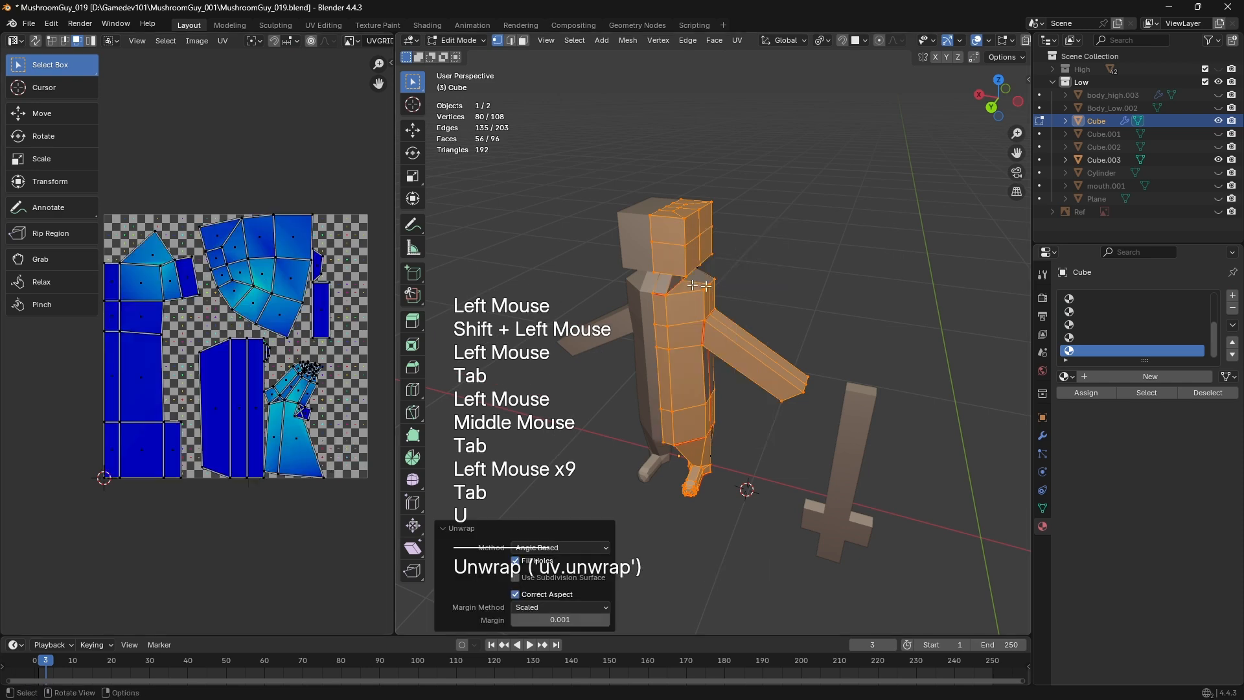
key(a)
key(a)
middle_drag(741, 285, 825, 309)
click(803, 318)
Select the character's entire mesh, unwrap it Angle Based, box-select the resulting UVs, and return to Object Mode
key(Tab)
key(Tab)
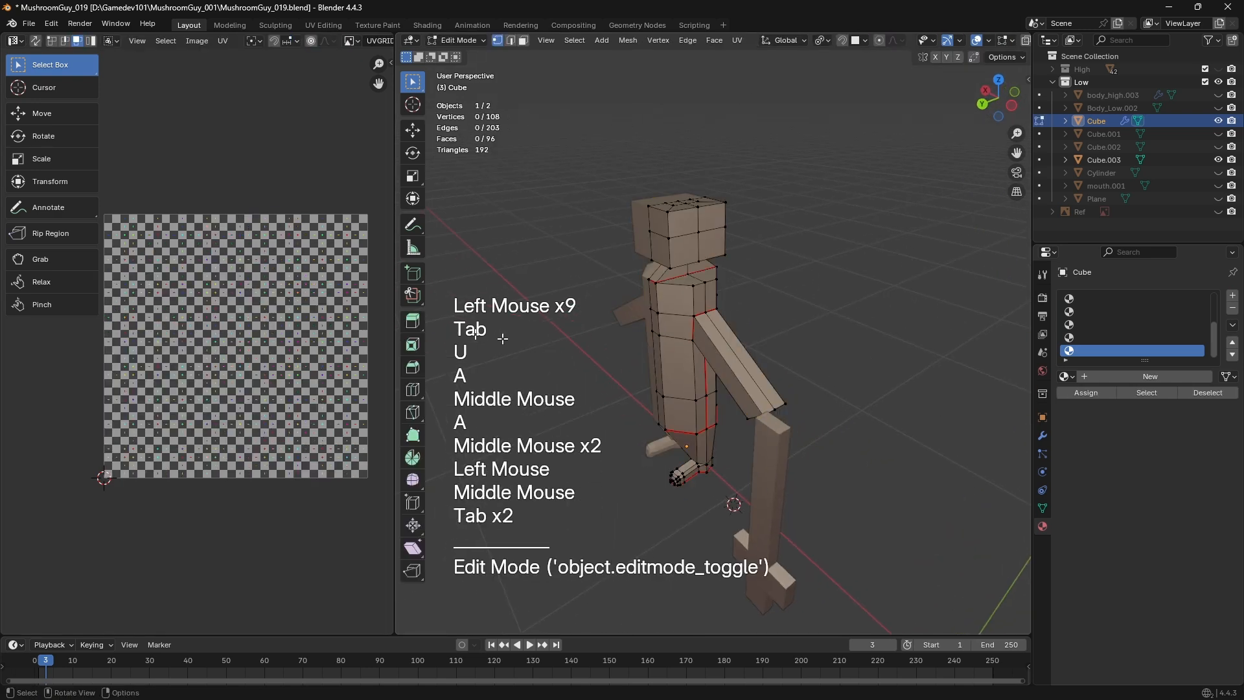
key(a)
key(u)
click(827, 390)
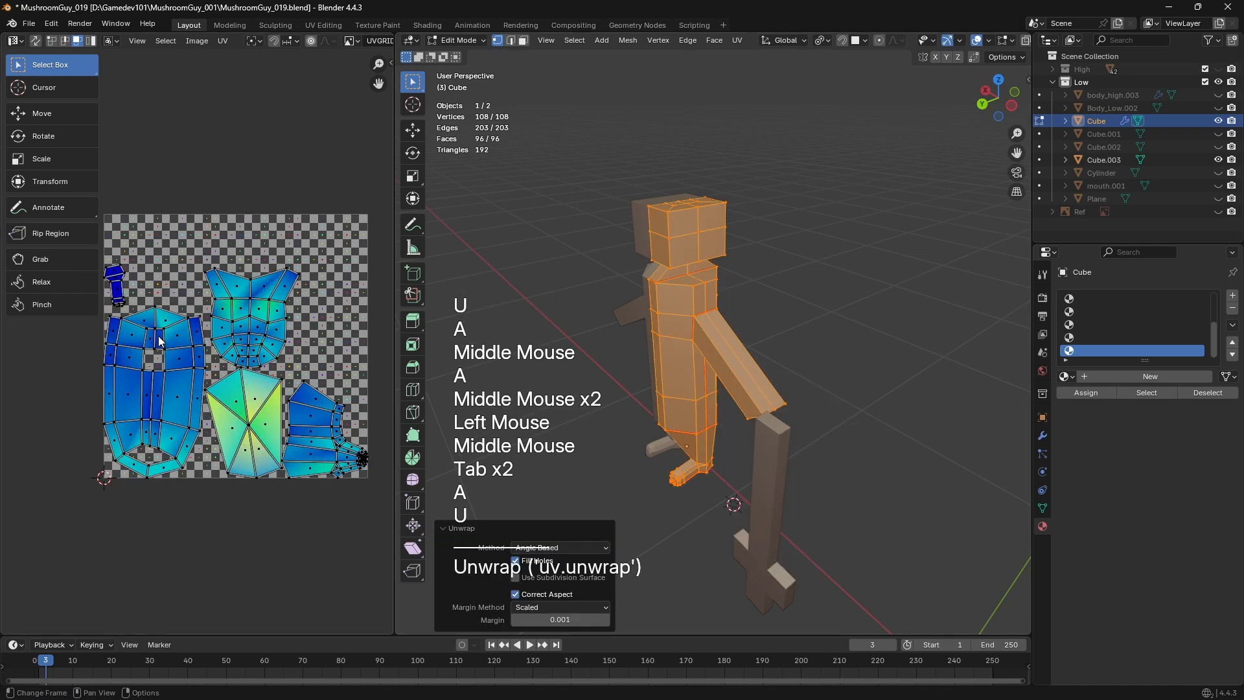
scroll(158, 336, down, 3)
drag(123, 262, 306, 427)
key(Tab)
Select the sword, unwrap it separately in Edit Mode, and box-select all of its UV islands
middle_drag(770, 464, 827, 459)
shift+middle_drag(827, 459, 902, 256)
click(729, 390)
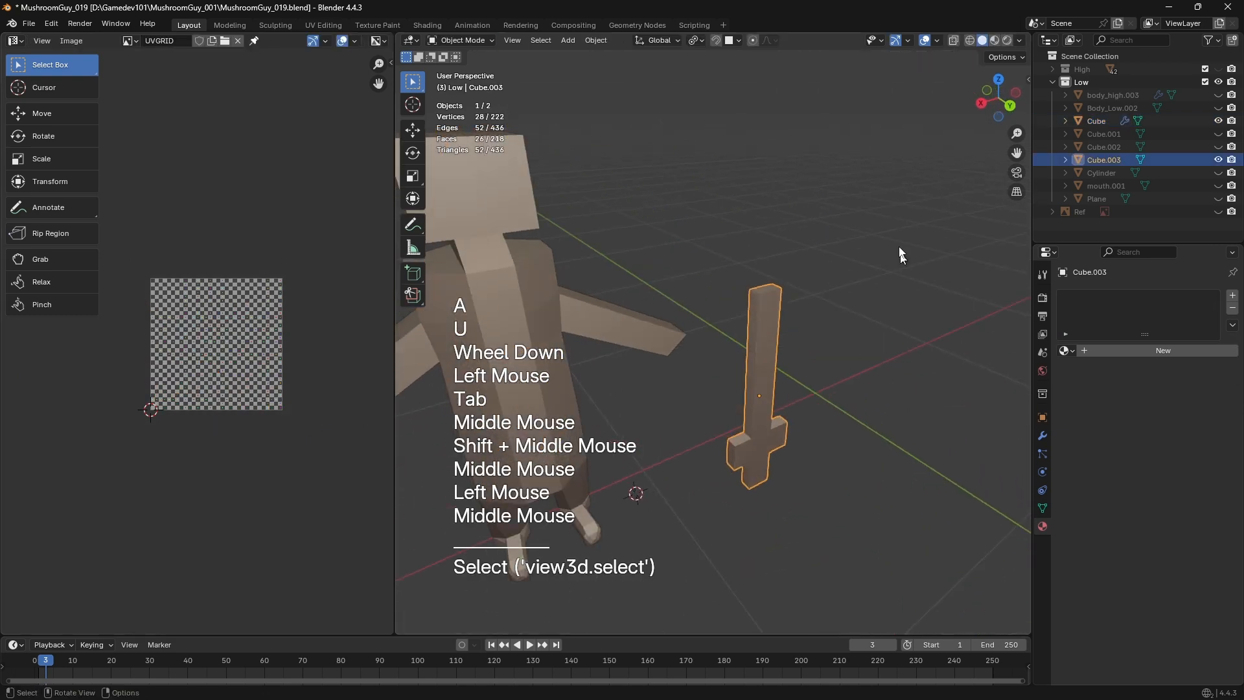
key(Tab)
key(u)
click(633, 500)
scroll(118, 267, up, 1)
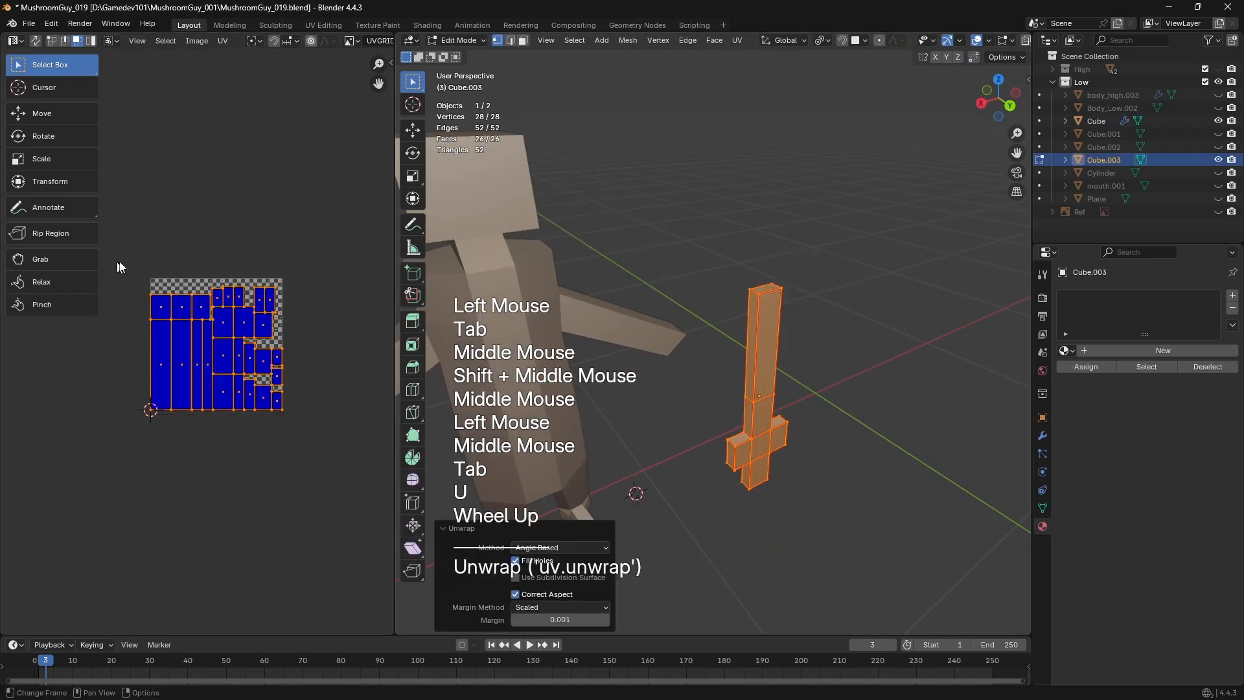
shift+middle_drag(917, 368, 1011, 363)
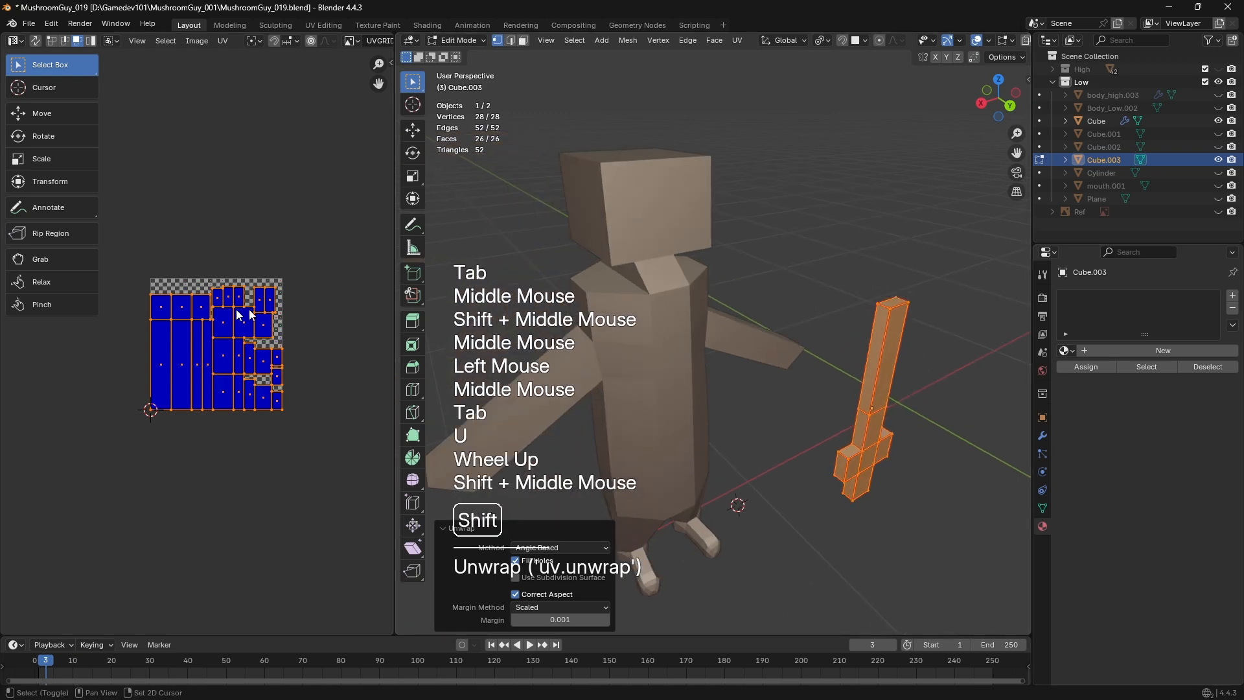
scroll(115, 198, up, 1)
drag(114, 195, 356, 479)
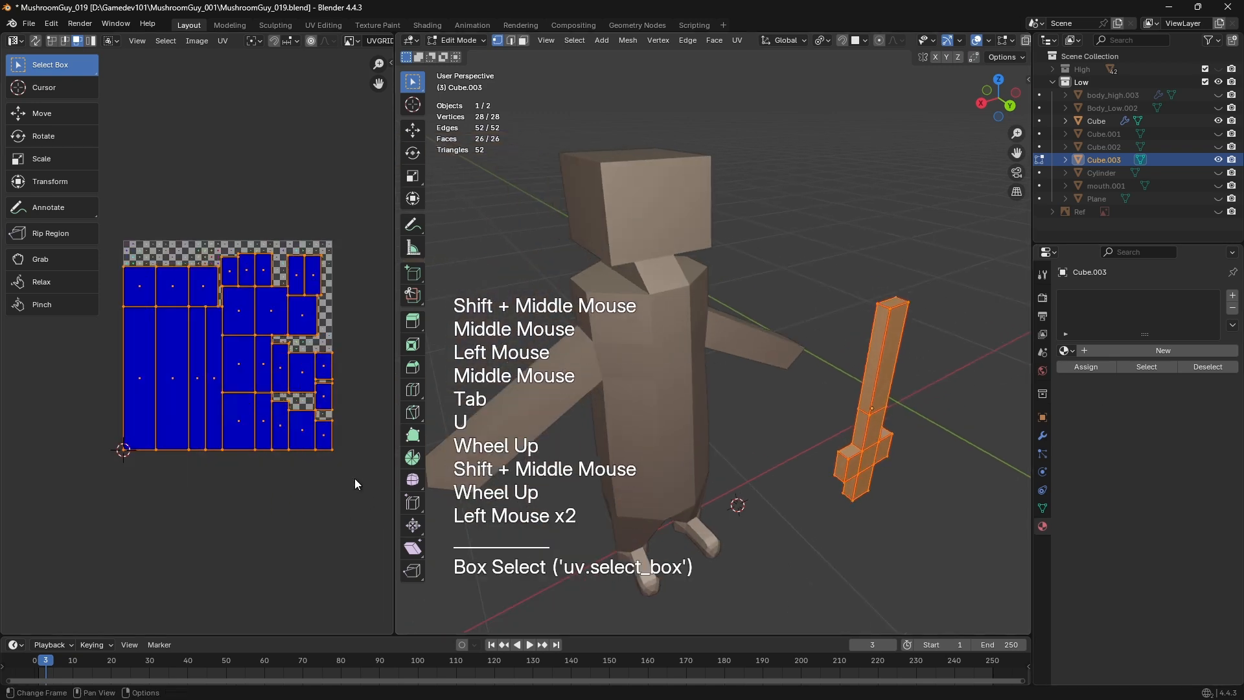
Add the character to the sword selection and unwrap both objects together into one shared UV layout
shift+middle_drag(734, 422, 743, 413)
scroll(743, 413, down, 1)
key(Tab)
shift+click(711, 395)
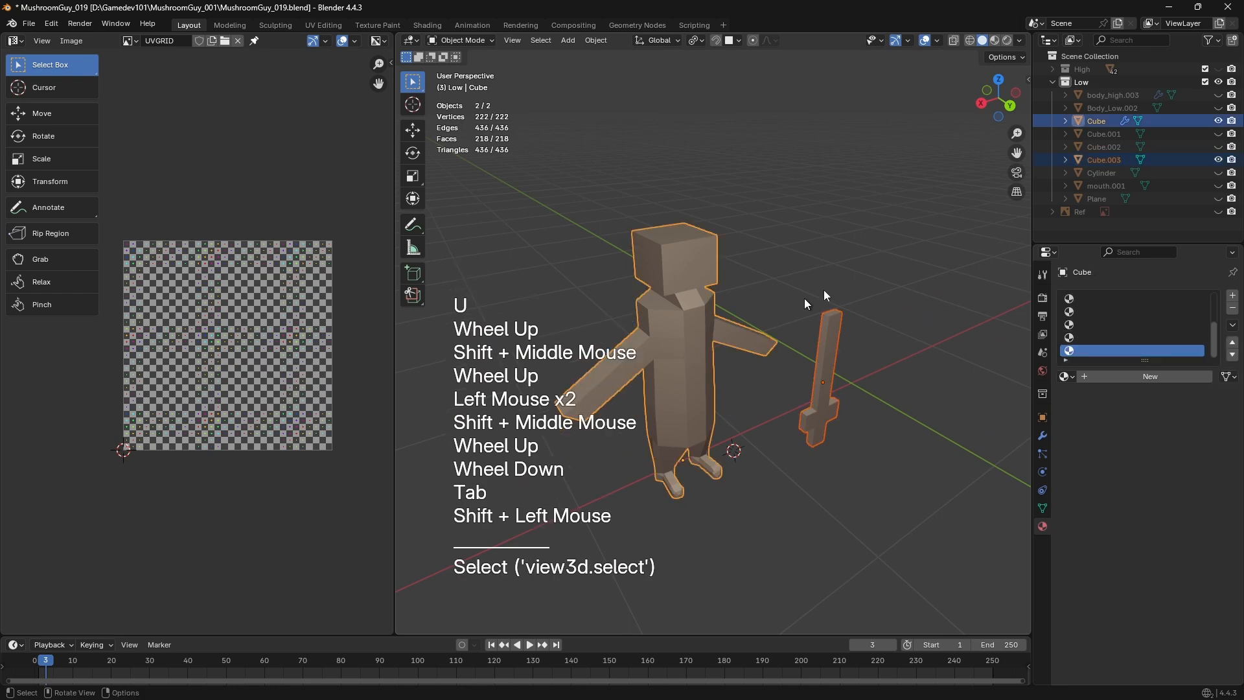
key(Tab)
key(u)
click(866, 286)
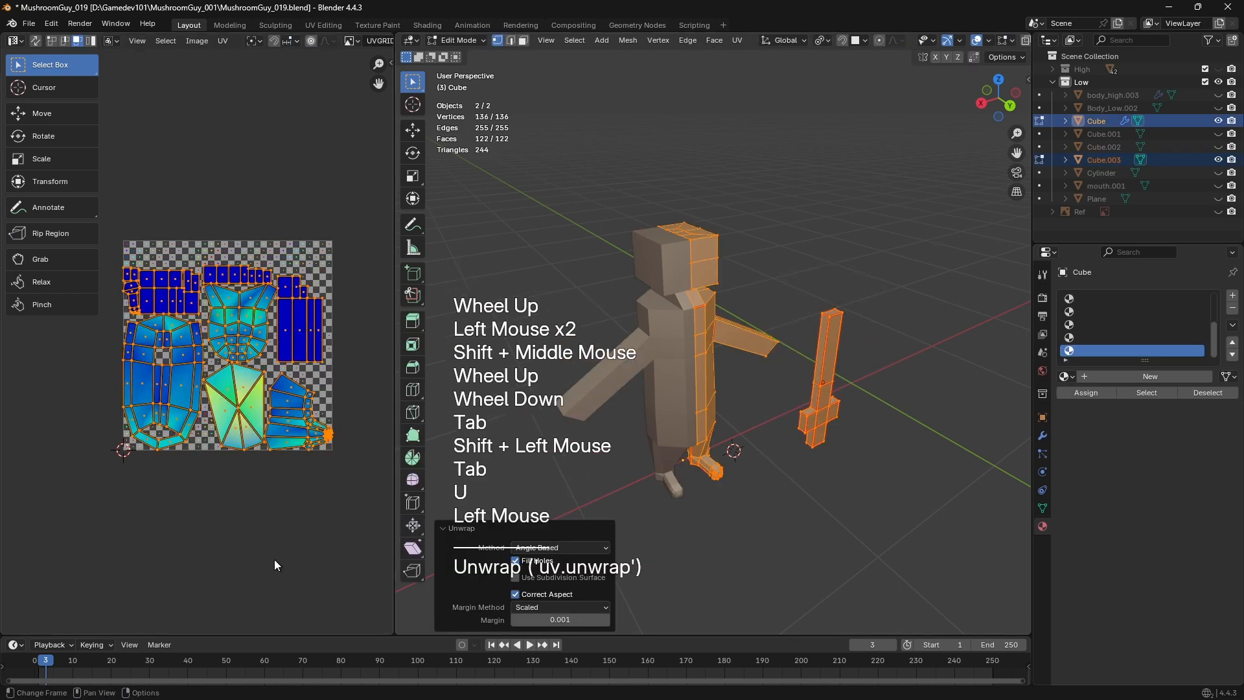
click(106, 212)
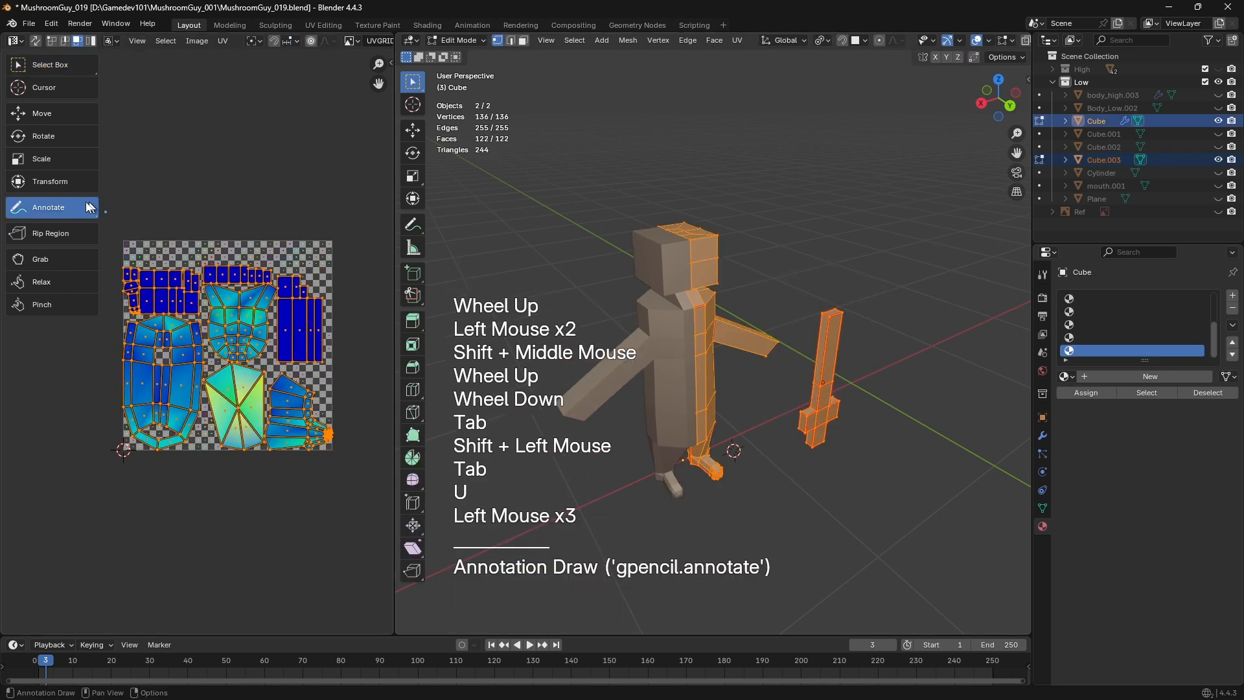
click(162, 174)
key(ctrl+z)
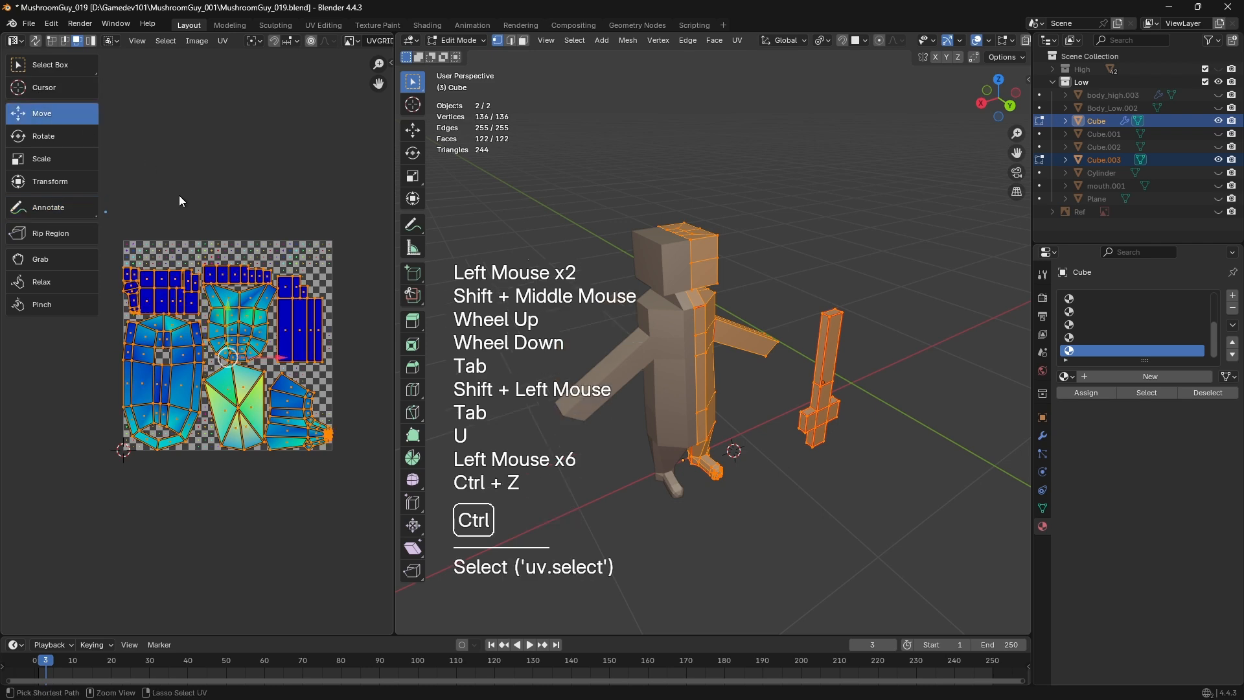
Box-select all UV islands of the character and sword, and return both objects to Object Mode
click(151, 227)
drag(120, 222, 366, 504)
middle_drag(771, 350, 671, 350)
key(Tab)
Select only the character, edit its mesh, and move two edges at the end of the arm
click(633, 246)
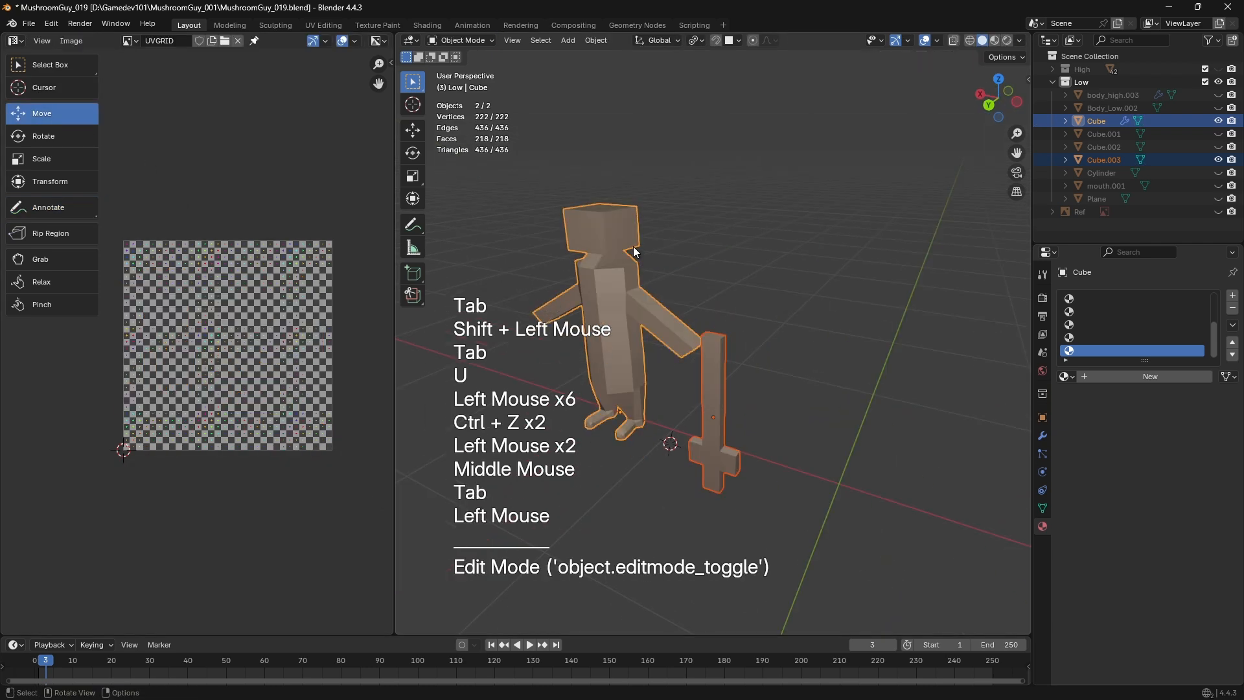
key(KP_Decimal)
middle_drag(633, 247, 810, 380)
key(Tab)
shift+middle_drag(810, 379, 765, 415)
scroll(819, 389, up, 1)
key(2)
click(775, 301)
shift+click(786, 323)
key(g)
click(794, 362)
Try to extrude the selected edges at the arm's end, and undo the extrusion
scroll(847, 383, up, 2)
scroll(847, 383, down, 1)
scroll(765, 415, up, 2)
middle_drag(764, 415, 718, 318)
shift+click(719, 317)
shift+click(801, 344)
middle_drag(803, 344, 846, 391)
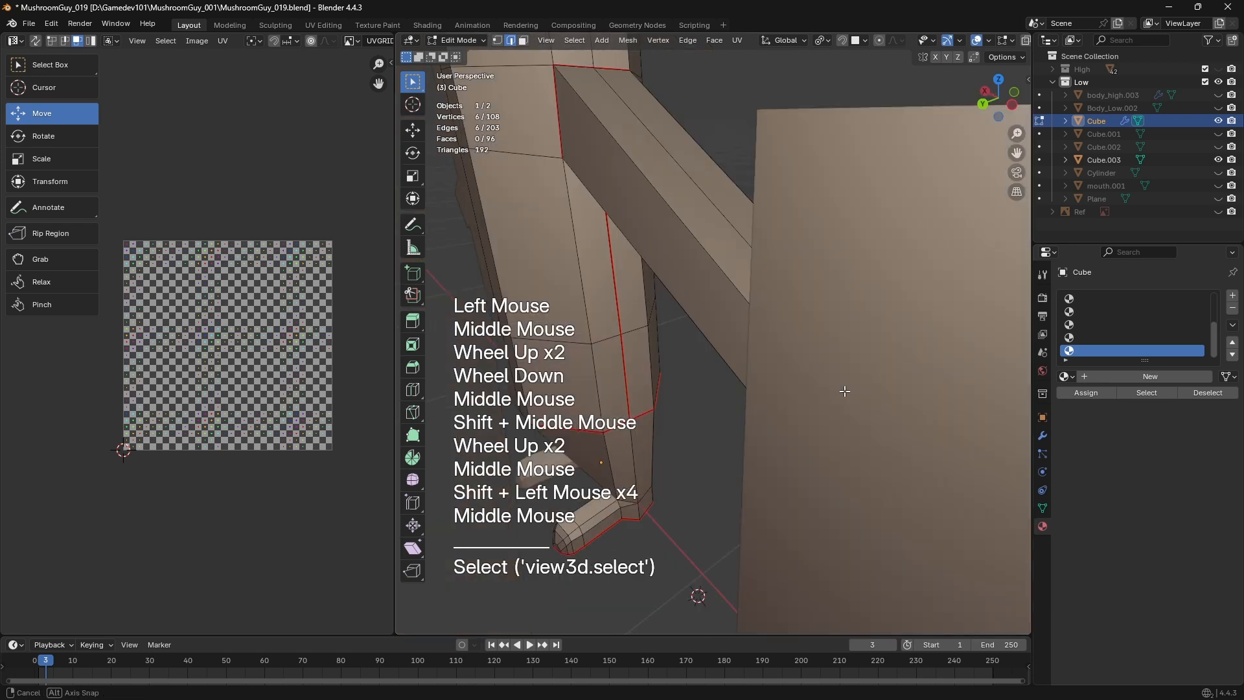
key(e)
click(922, 477)
middle_drag(922, 477, 735, 389)
key(ctrl+z)
Extrude the two end faces of the arm outward into a short hand block
key(3)
click(778, 355)
shift+click(808, 353)
key(e)
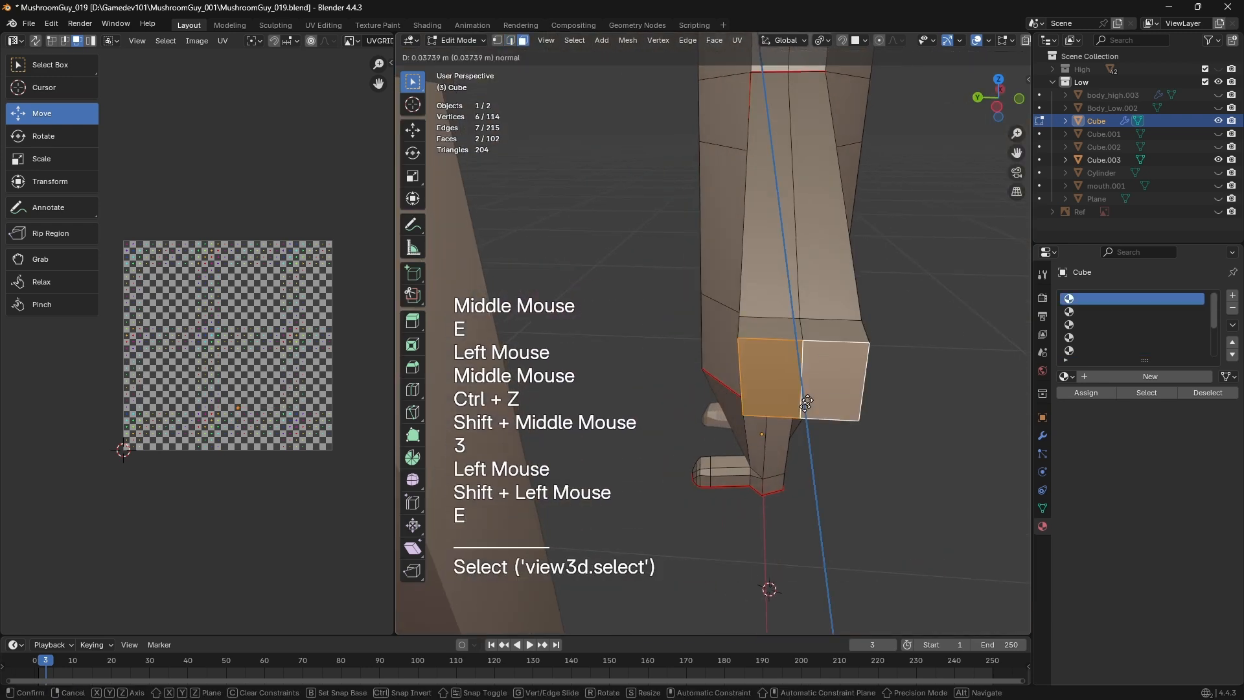
click(842, 363)
middle_drag(843, 363, 782, 332)
Select the edge loop at the wrist and mark it as a seam
key(2)
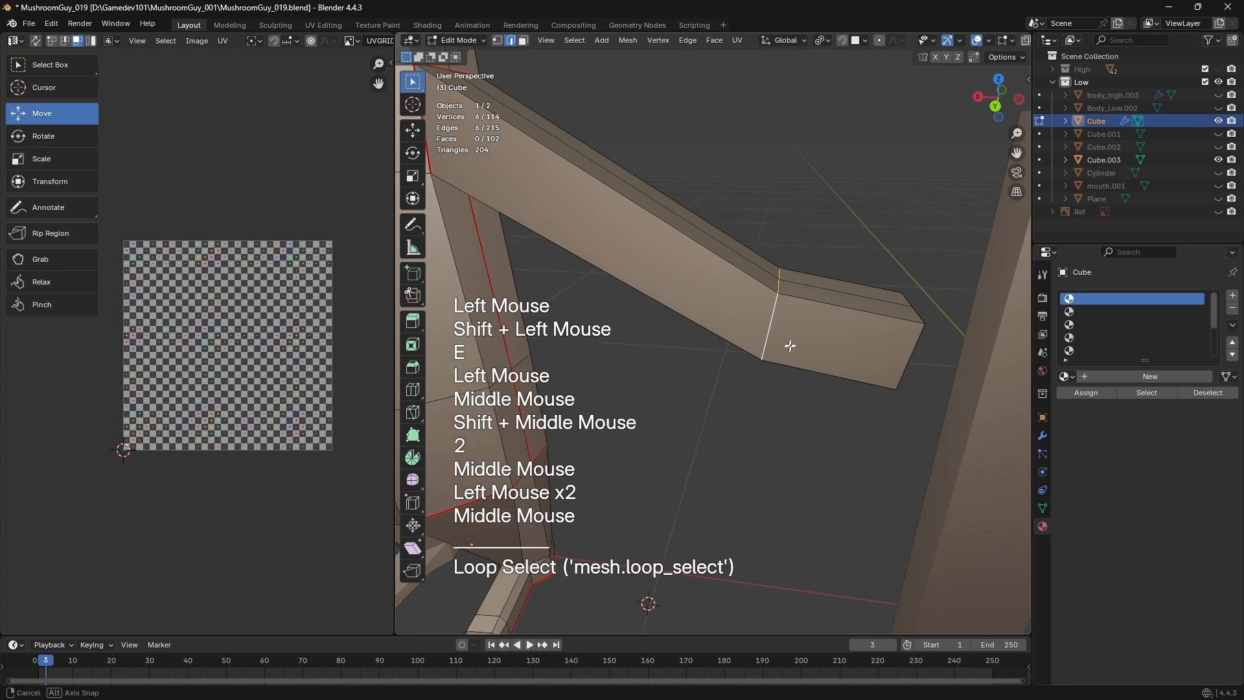
key(ctrl+e)
click(800, 258)
middle_drag(800, 258, 703, 316)
Subdivide the vertical edges around the hand block's end and sides with one cut
key(ctrl+r)
right_click(750, 277)
click(750, 277)
shift+click(782, 335)
shift+click(775, 356)
shift+click(703, 316)
right_click(702, 317)
click(701, 313)
shift+middle_drag(583, 350, 715, 345)
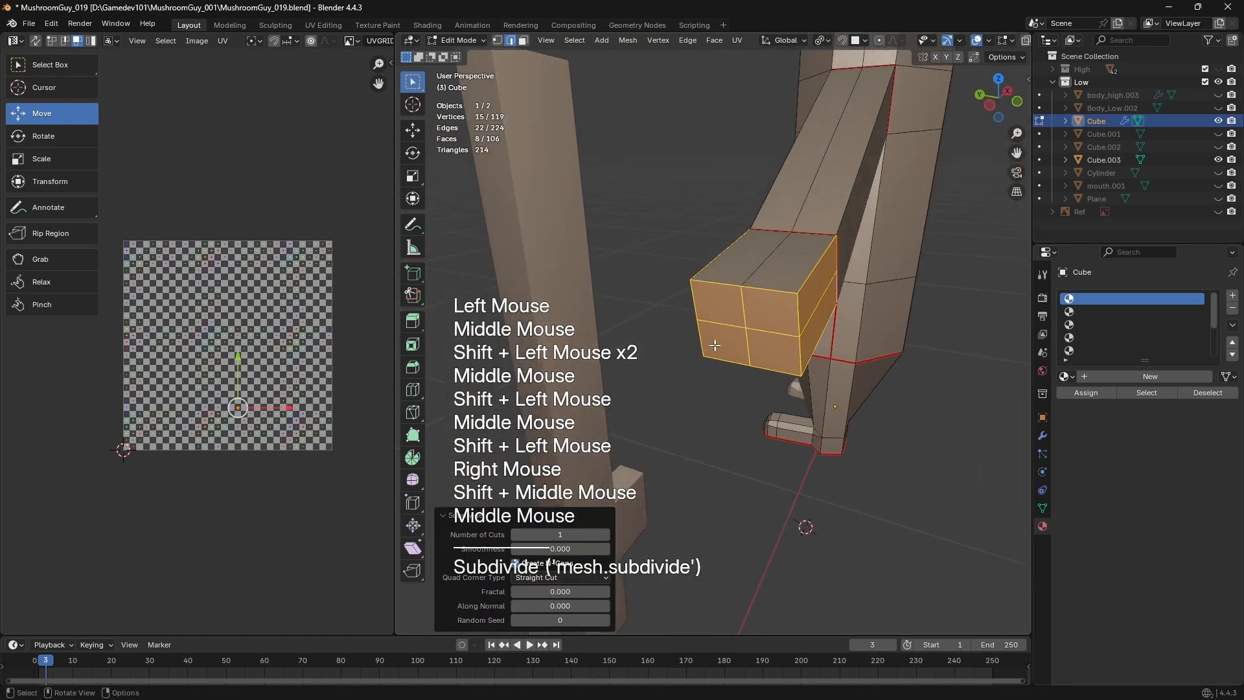
Bevel the central vertical edge line on the hand's end face to make three face columns
double_click(746, 309)
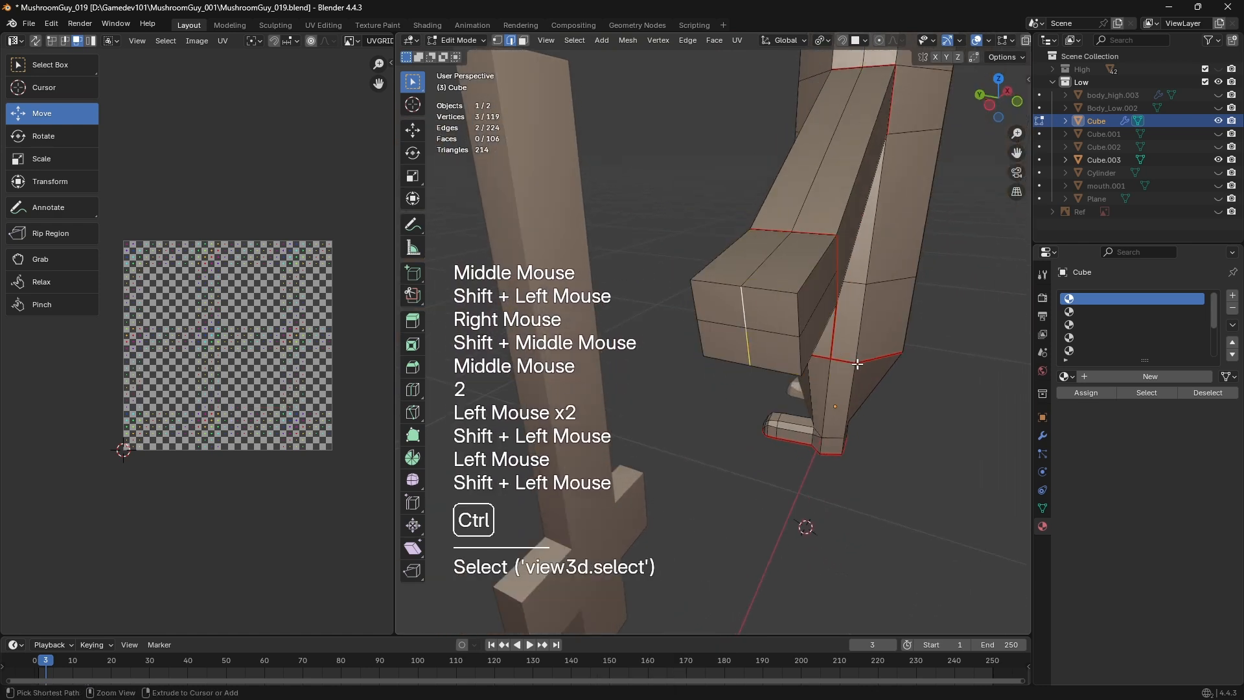
key(ctrl+b)
click(885, 379)
Extrude the first outer column of faces on the hand's end into a finger and scale its tip
key(3)
click(708, 301)
shift+click(707, 301)
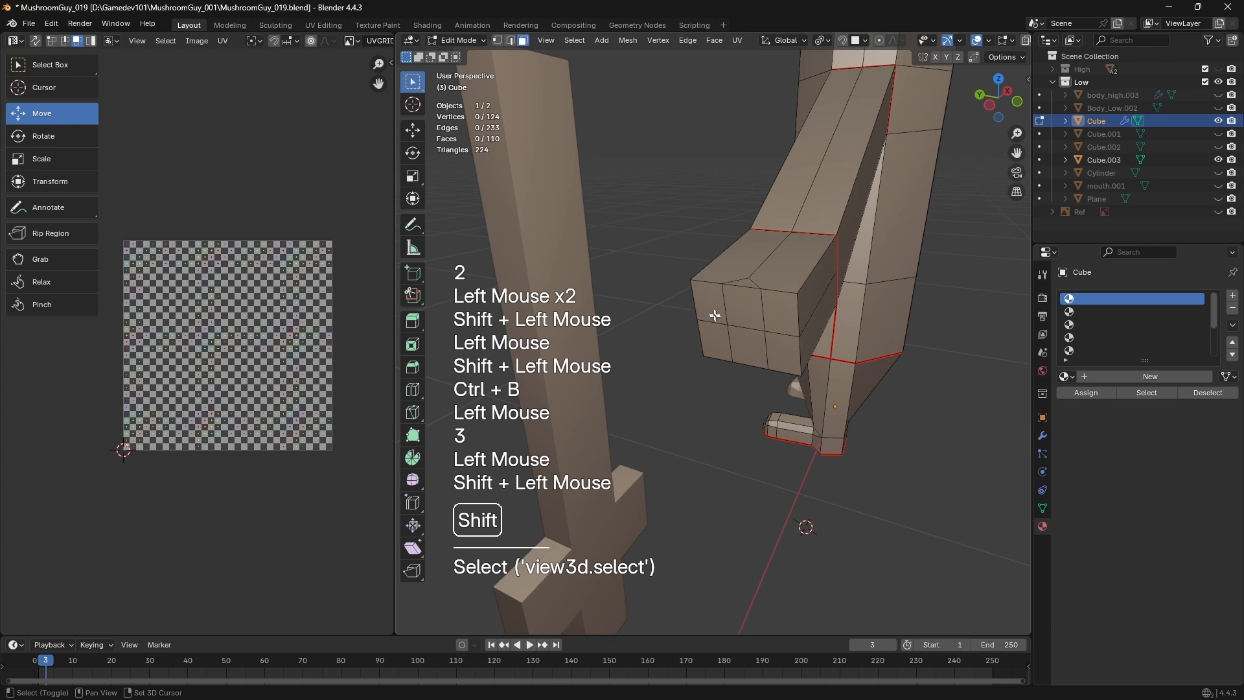
shift+click(707, 302)
shift+click(708, 301)
click(707, 301)
shift+click(716, 338)
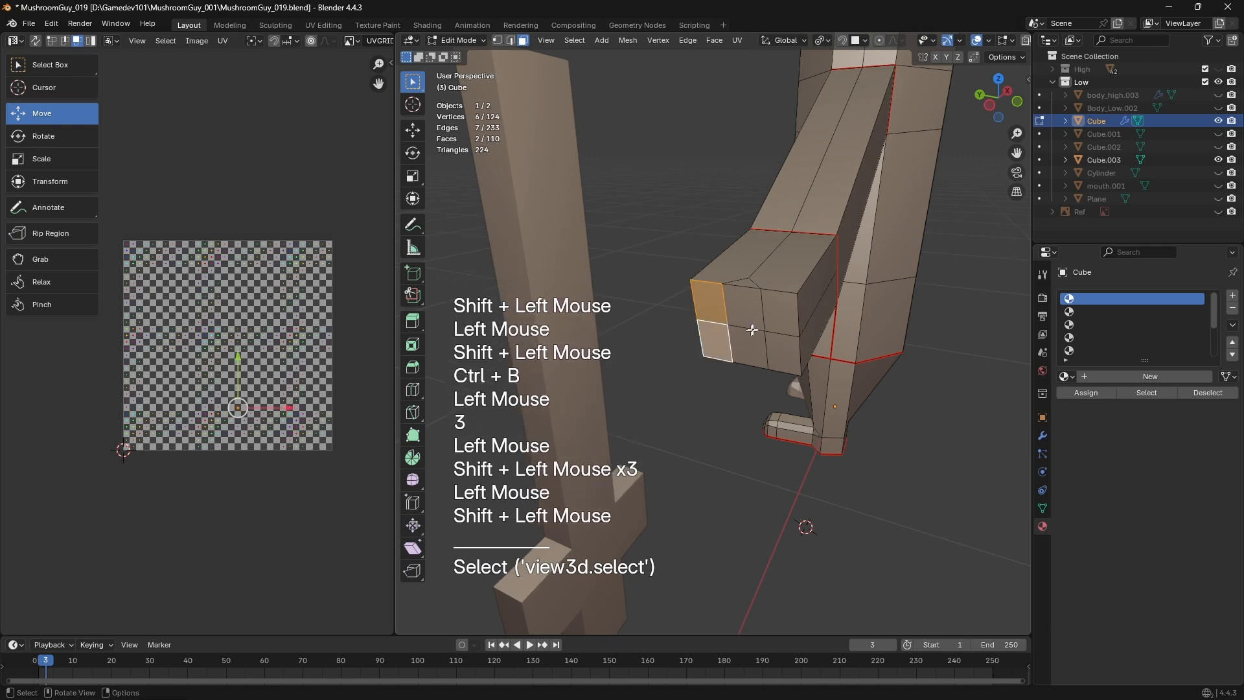
middle_drag(752, 331, 810, 350)
key(i)
click(820, 354)
key(ctrl+z)
key(e)
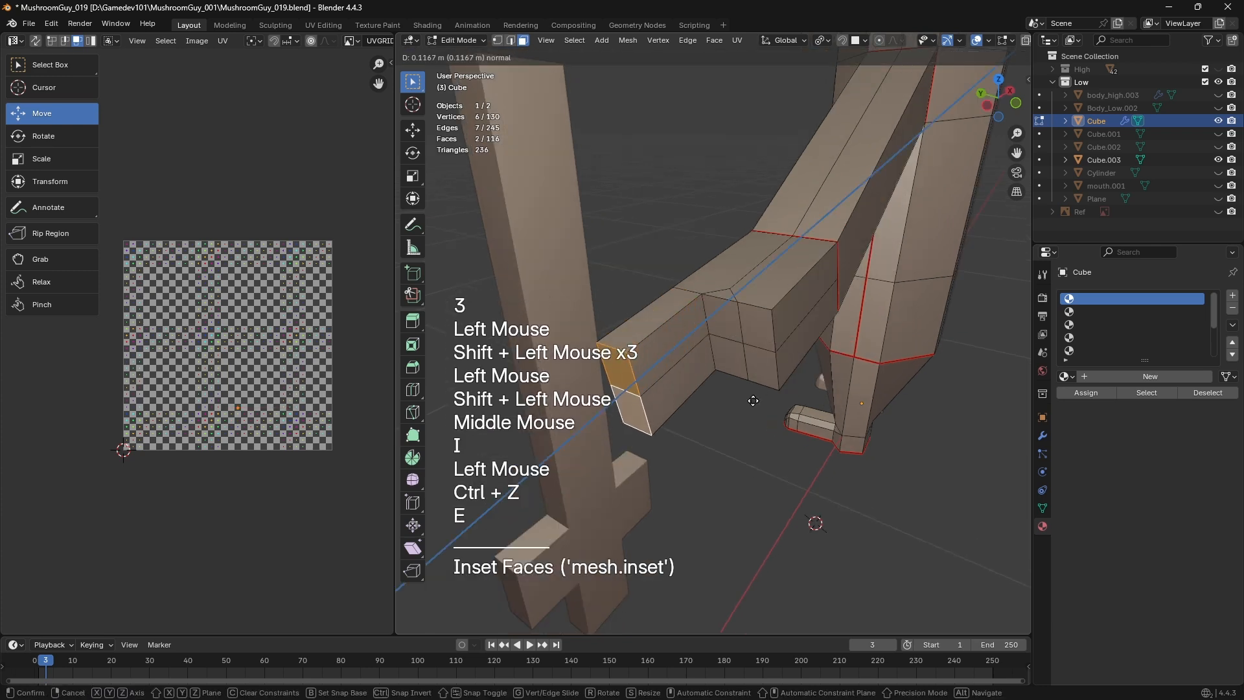
click(707, 441)
middle_drag(700, 344, 719, 369)
key(s)
click(808, 431)
Extrude the middle column of end faces into a second finger, then scale and move its tip
click(732, 343)
shift+click(740, 385)
key(e)
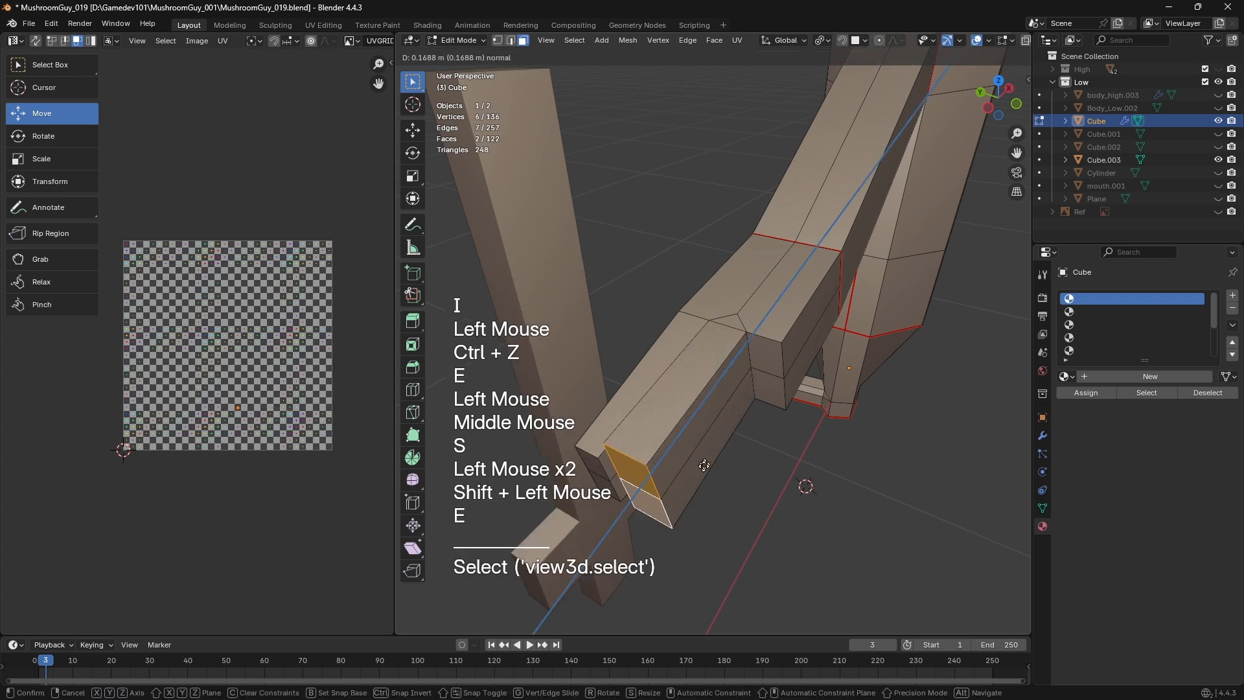
click(716, 457)
key(s)
key(g)
click(726, 480)
Extrude the remaining column of end faces into a third finger, then scale and move its tip
click(716, 421)
shift+click(729, 462)
key(e)
click(757, 502)
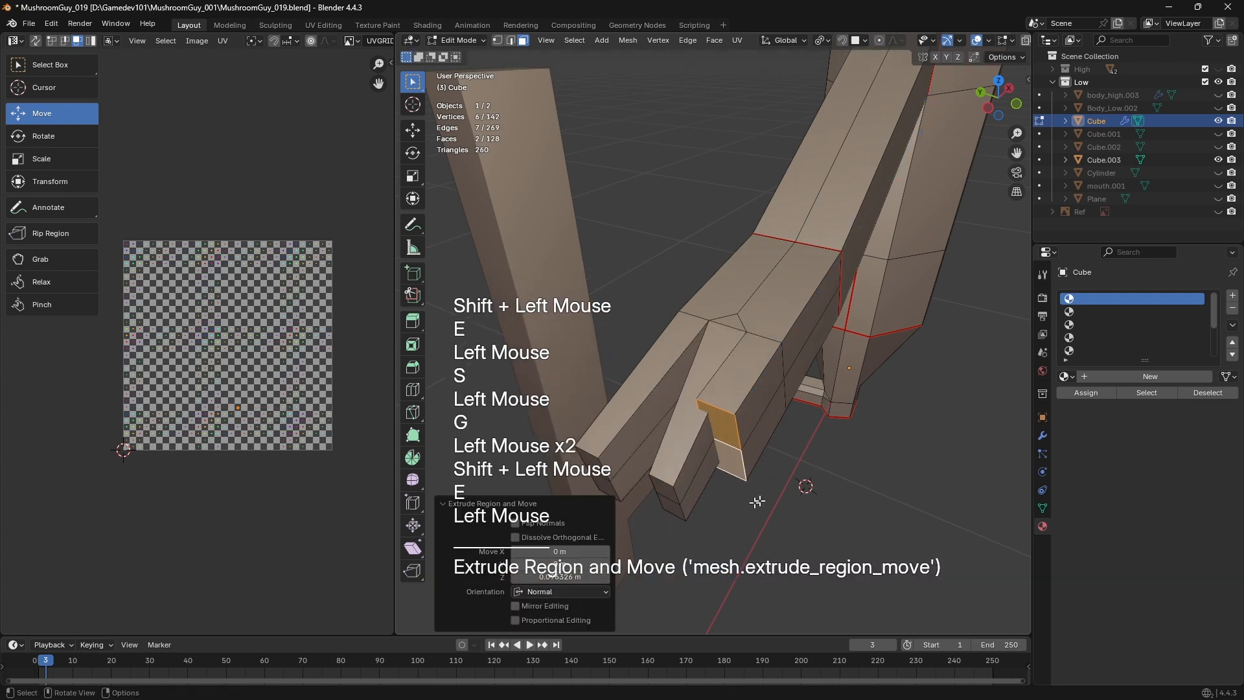
key(s)
click(787, 496)
key(g)
click(811, 519)
middle_drag(810, 519, 811, 499)
shift+middle_drag(811, 499, 703, 463)
Add two vertical loop cuts across the side of the palm for the thumb's base
key(ctrl+r)
double_click(707, 331)
key(ctrl+r)
double_click(739, 350)
Extrude the two faces between the palm cuts into a thumb, scale its tip to about 0.53, and move it
key(3)
click(729, 343)
shift+click(729, 380)
key(e)
click(740, 390)
key(Tab)
key(Tab)
key(s)
click(693, 440)
key(g)
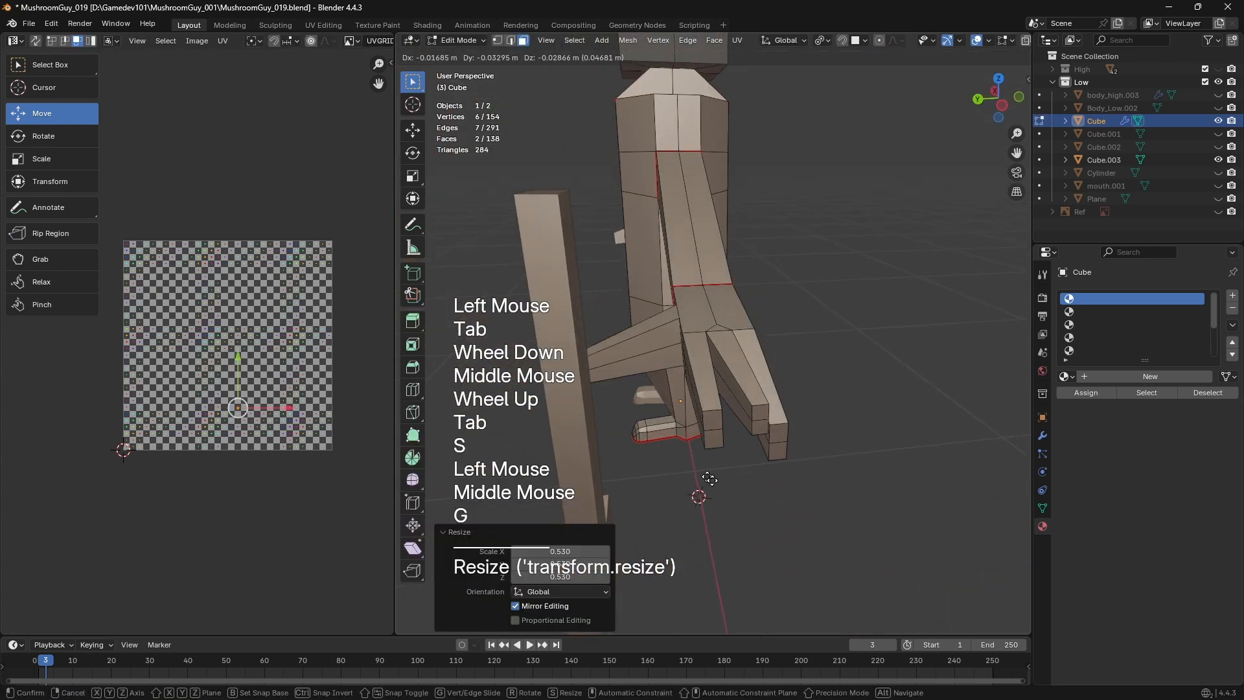
click(633, 381)
Hide the sword in Object Mode and resume editing the character's mesh
key(Tab)
click(570, 360)
key(h)
click(570, 360)
key(Tab)
Move the thumb's tip forward so the thumb angles toward the fingers
middle_drag(571, 360, 648, 350)
scroll(771, 346, up, 3)
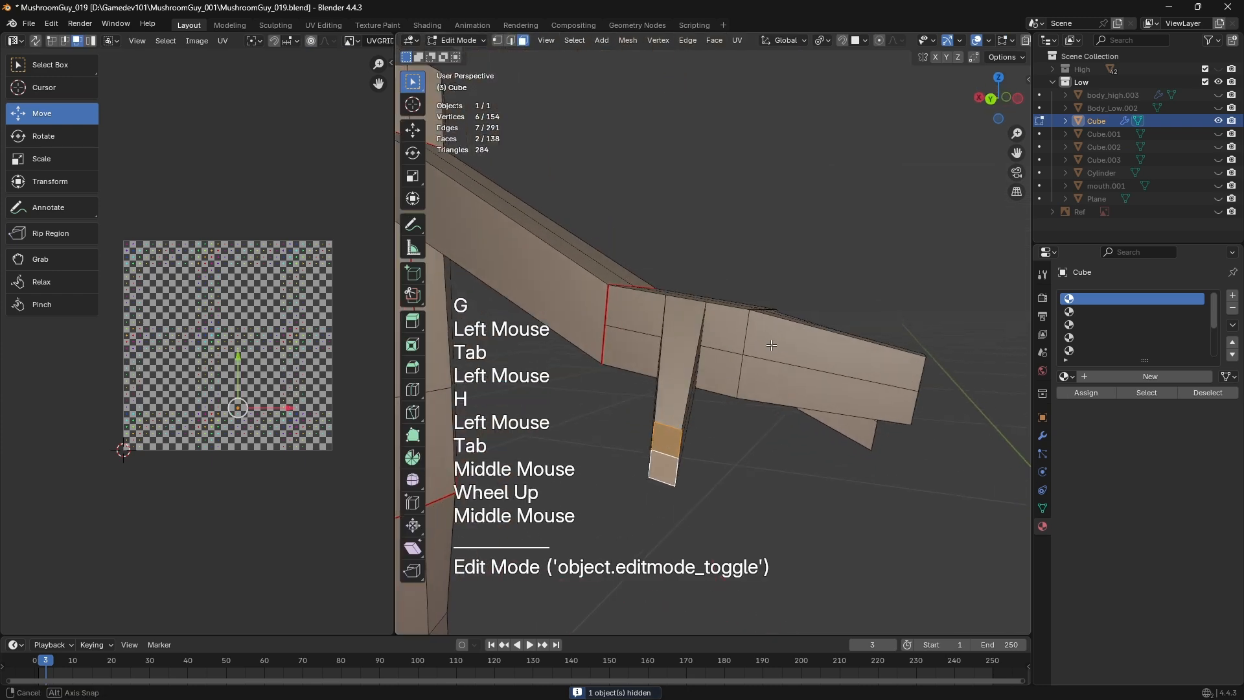
middle_drag(771, 345, 836, 346)
key(g)
click(905, 263)
Select a mid-height edge path from the wrist along the palm's side and around the thumb
middle_drag(905, 263, 931, 280)
key(2)
click(654, 343)
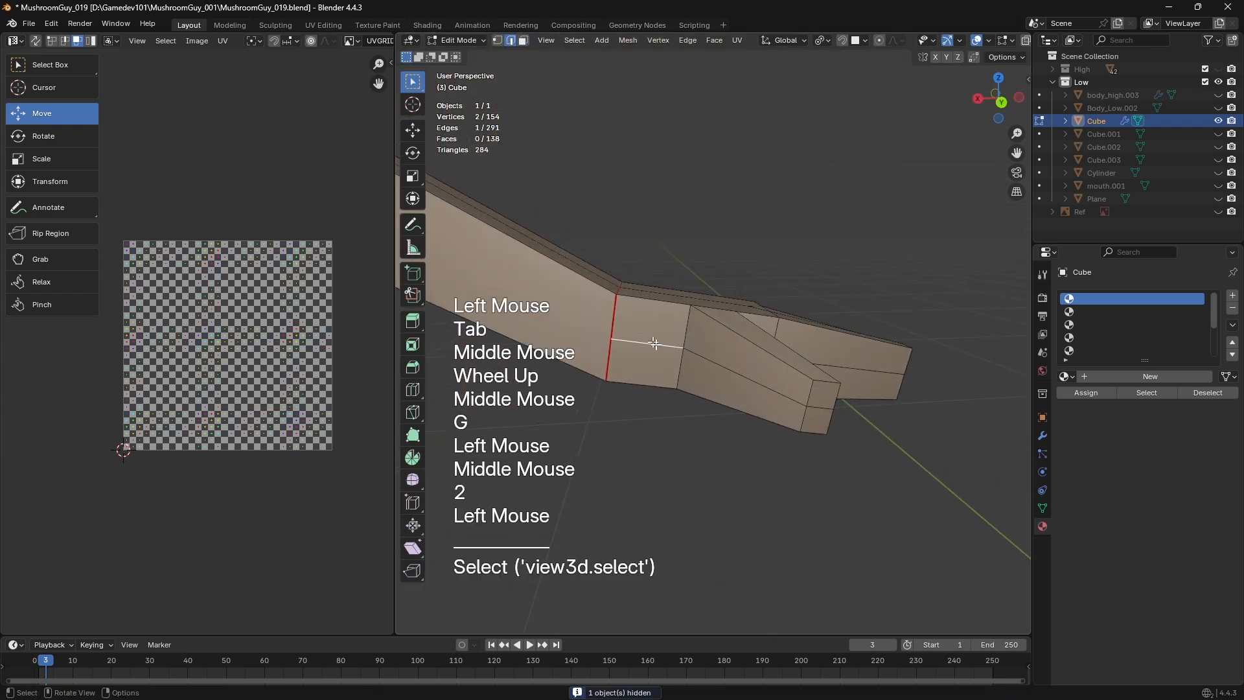
ctrl+click(651, 346)
scroll(654, 363, up, 1)
middle_drag(652, 347, 659, 375)
ctrl+click(658, 373)
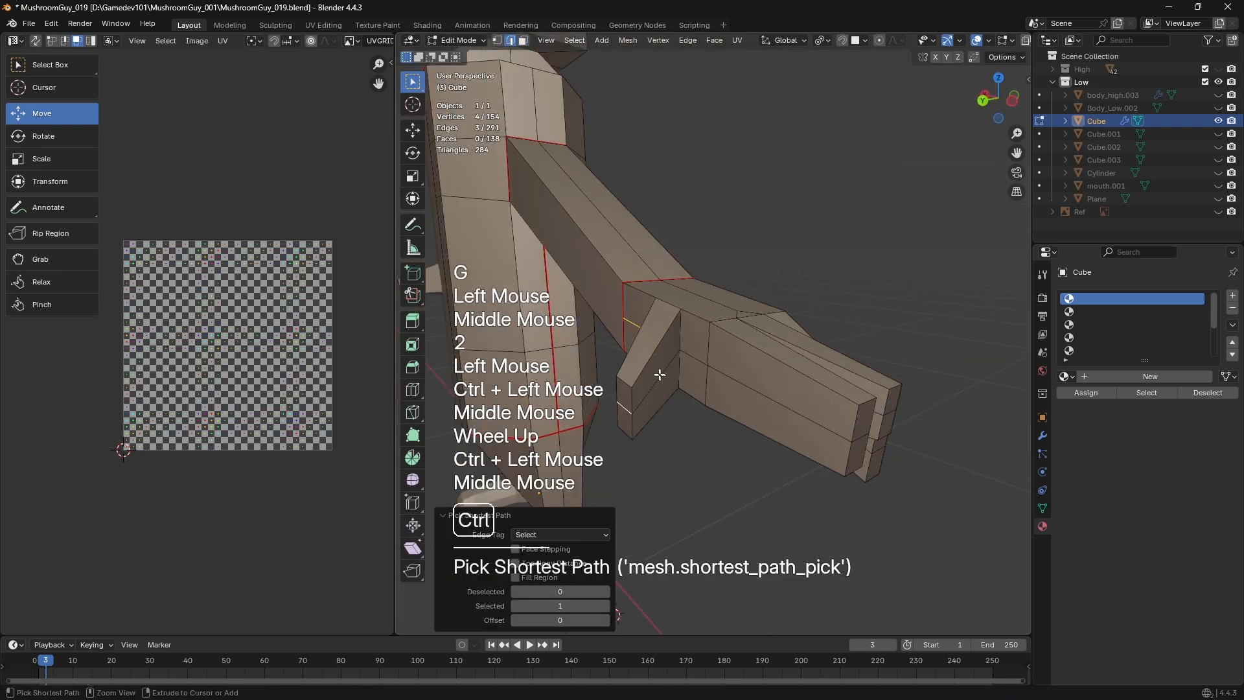
ctrl+click(686, 360)
middle_drag(740, 385, 858, 450)
ctrl+click(684, 407)
key(ctrl+z)
ctrl+click(762, 389)
key(ctrl+z)
Extend the mid-height edge path around the fingers to the hand's far side and mark it as a seam
ctrl+click(752, 373)
ctrl+click(757, 365)
ctrl+click(759, 364)
ctrl+click(755, 415)
ctrl+click(777, 341)
ctrl+click(778, 341)
ctrl+click(768, 383)
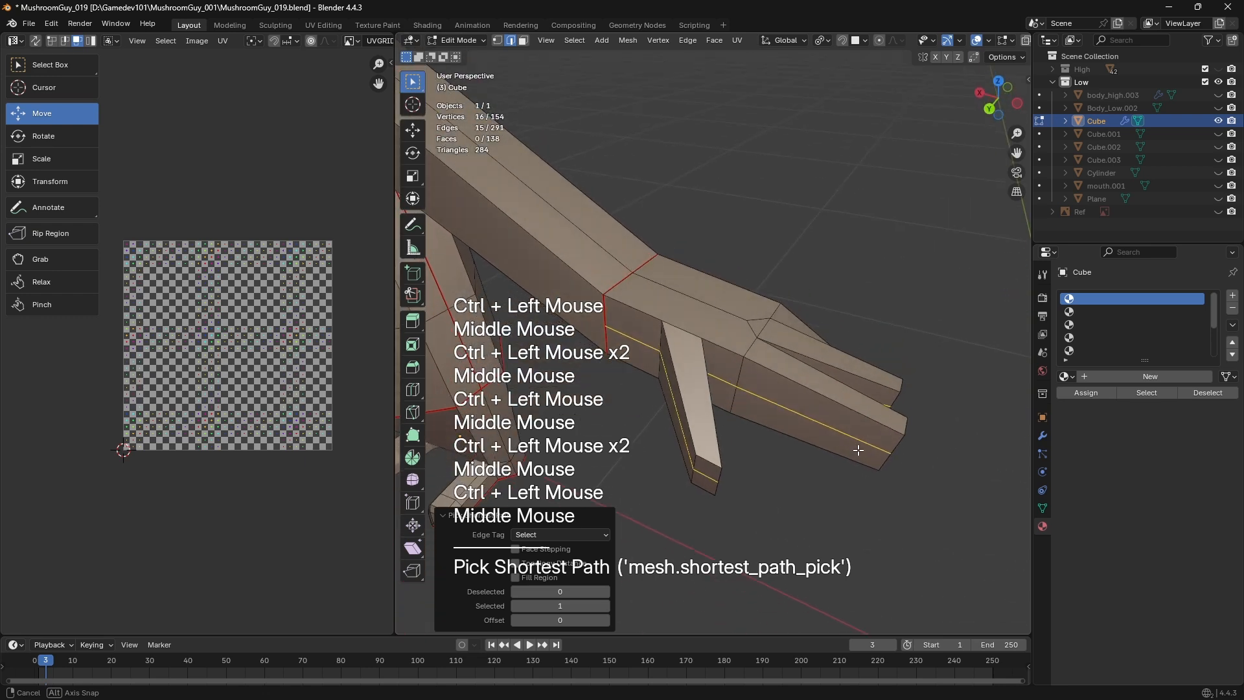
middle_drag(848, 327, 836, 284)
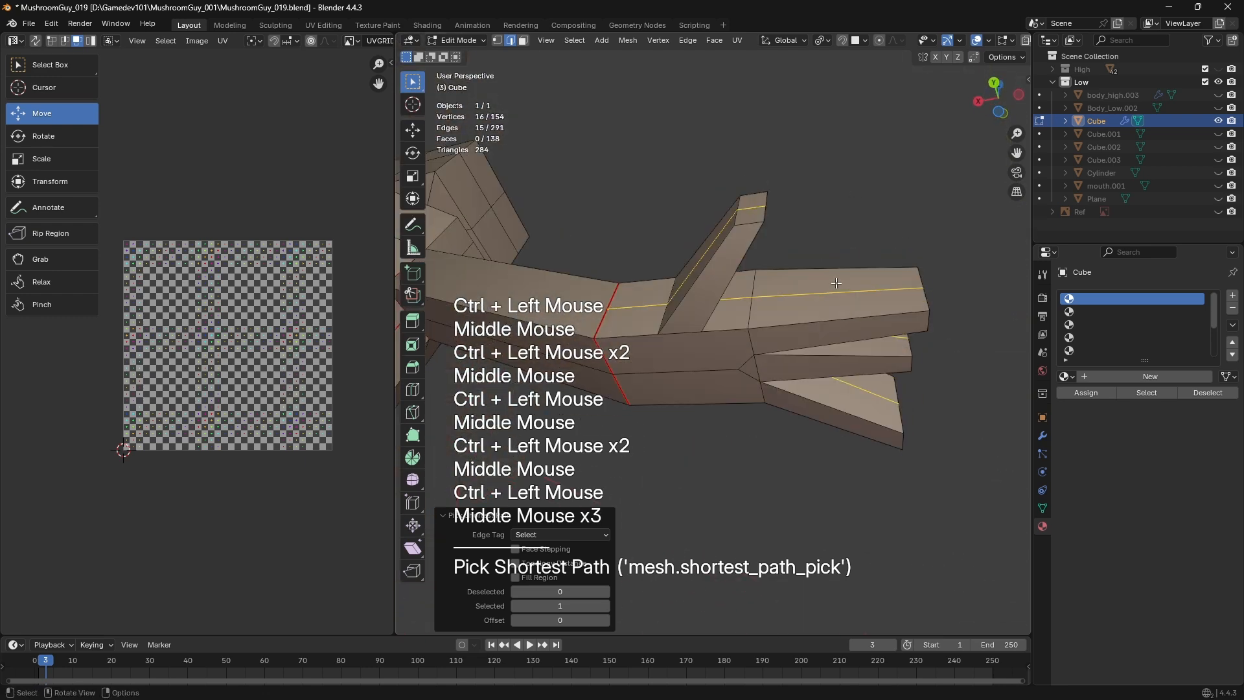
key(ctrl+e)
click(835, 282)
Select both seam-bounded halves of the hand and unwrap them with the Angle Based method
key(3)
key(a)
key(a)
key(l)
key(l)
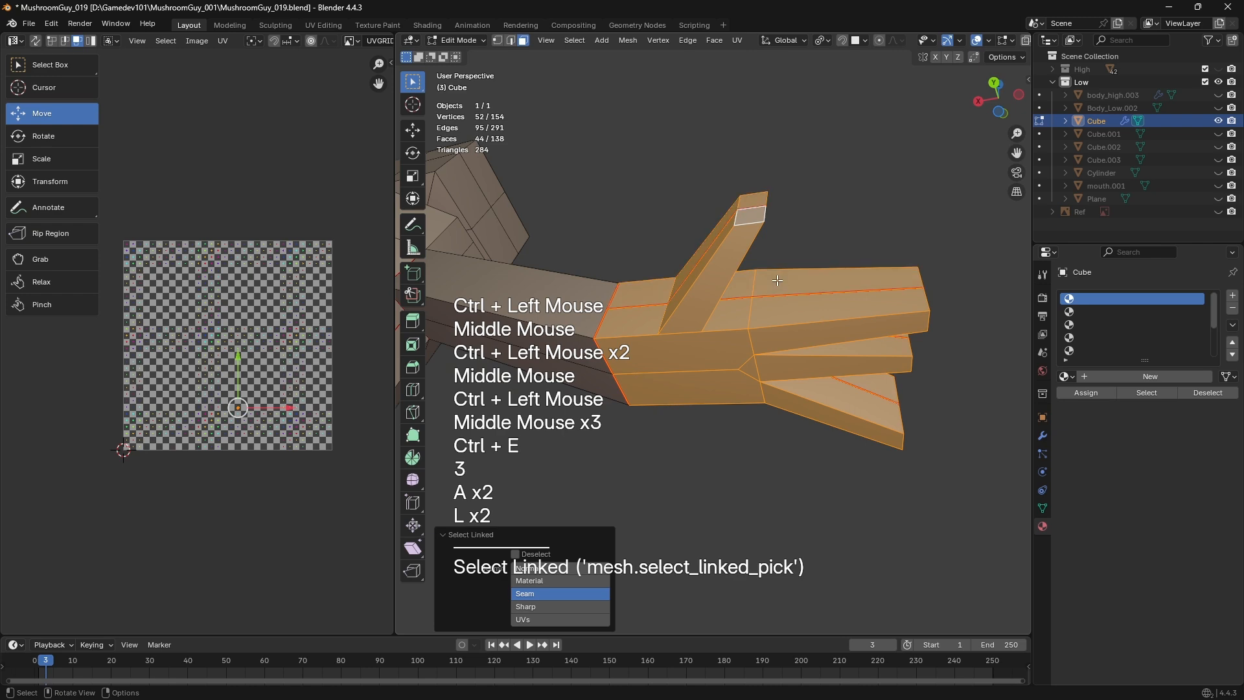
key(u)
click(776, 280)
Examine the two hand UV islands for their shape and stretching, and box-select them
scroll(214, 389, up, 4)
middle_drag(214, 415, 214, 363)
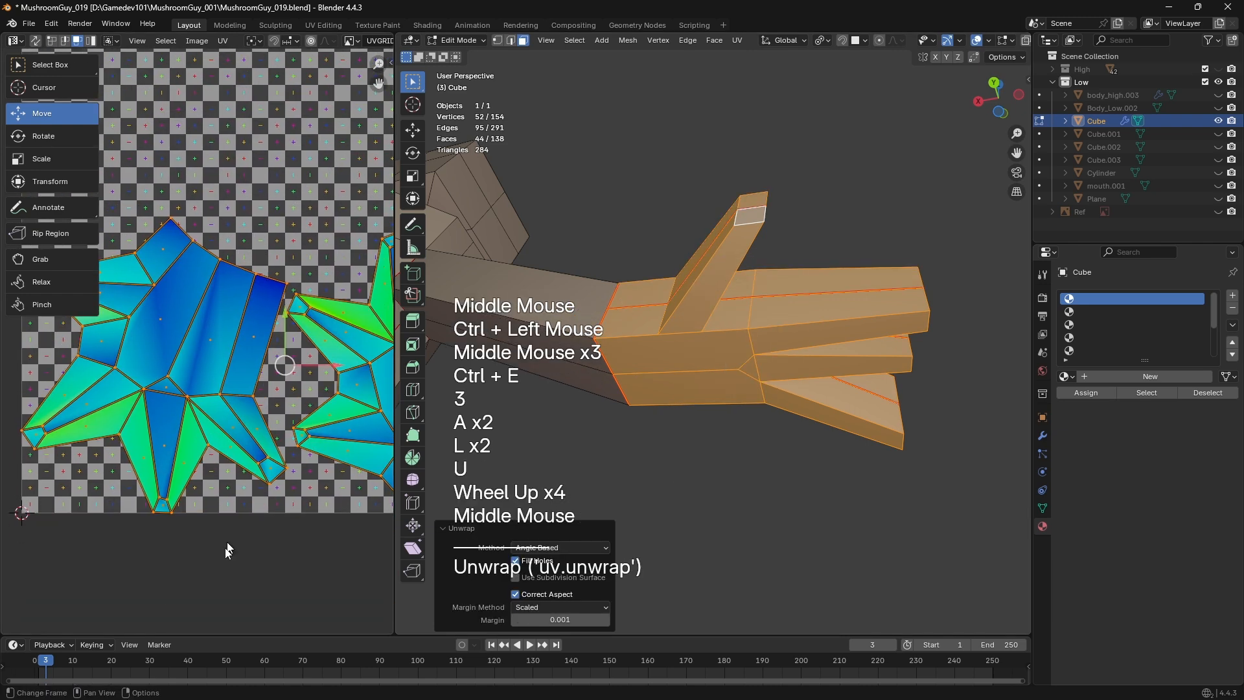
click(211, 478)
scroll(211, 478, down, 1)
middle_drag(249, 456, 153, 465)
scroll(226, 356, up, 2)
middle_drag(226, 356, 179, 365)
middle_drag(95, 422, 195, 414)
scroll(195, 324, down, 2)
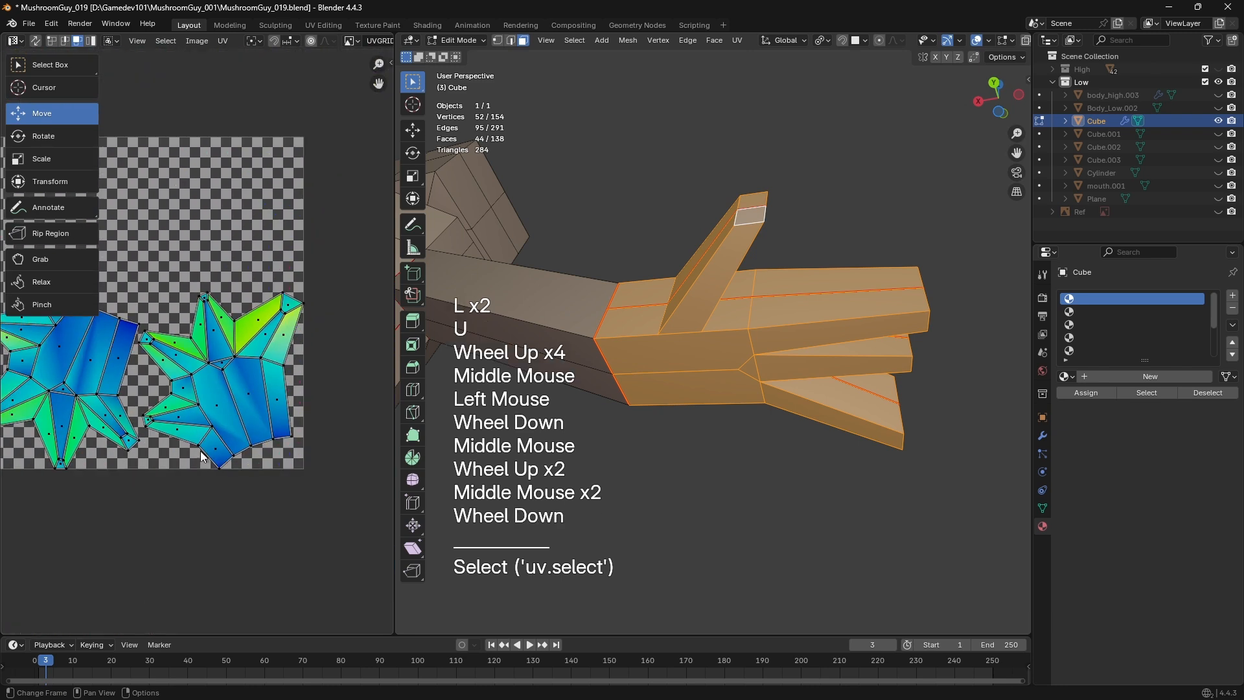
drag(278, 236, 75, 415)
scroll(52, 465, up, 1)
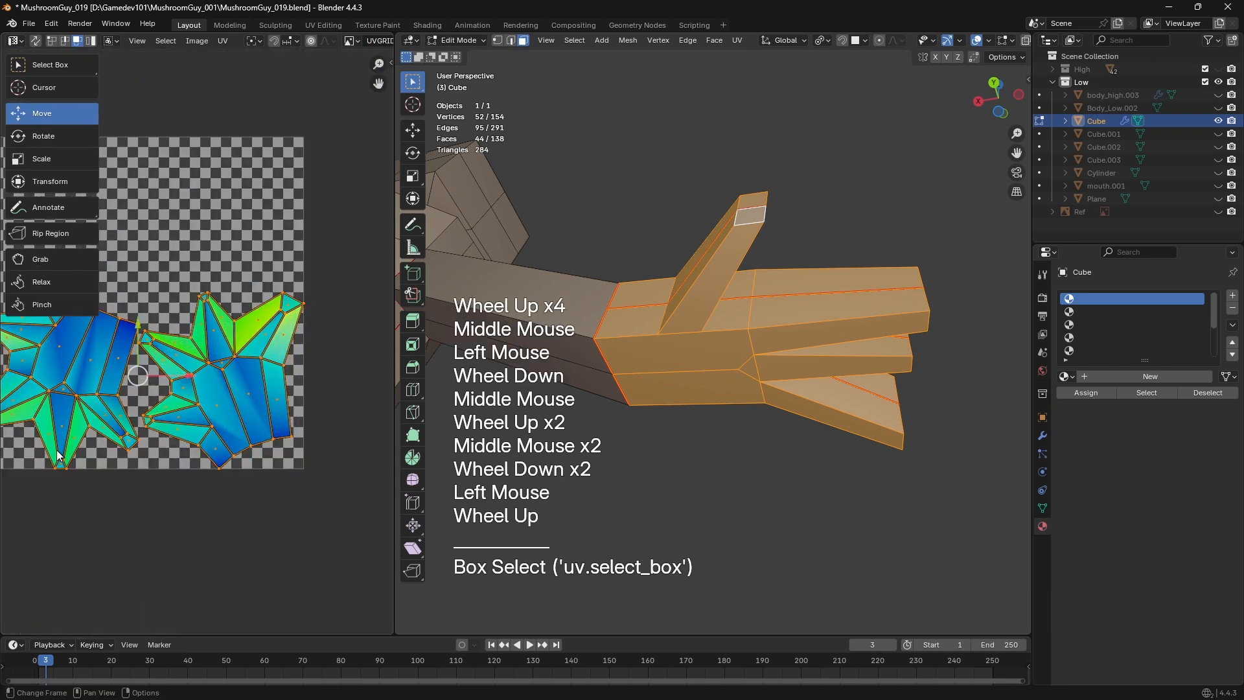
Deselect the hand faces, nudge the mid-height seam edges along the palm and thumb side, and select the finger's seam edge
click(633, 450)
middle_drag(635, 445, 706, 555)
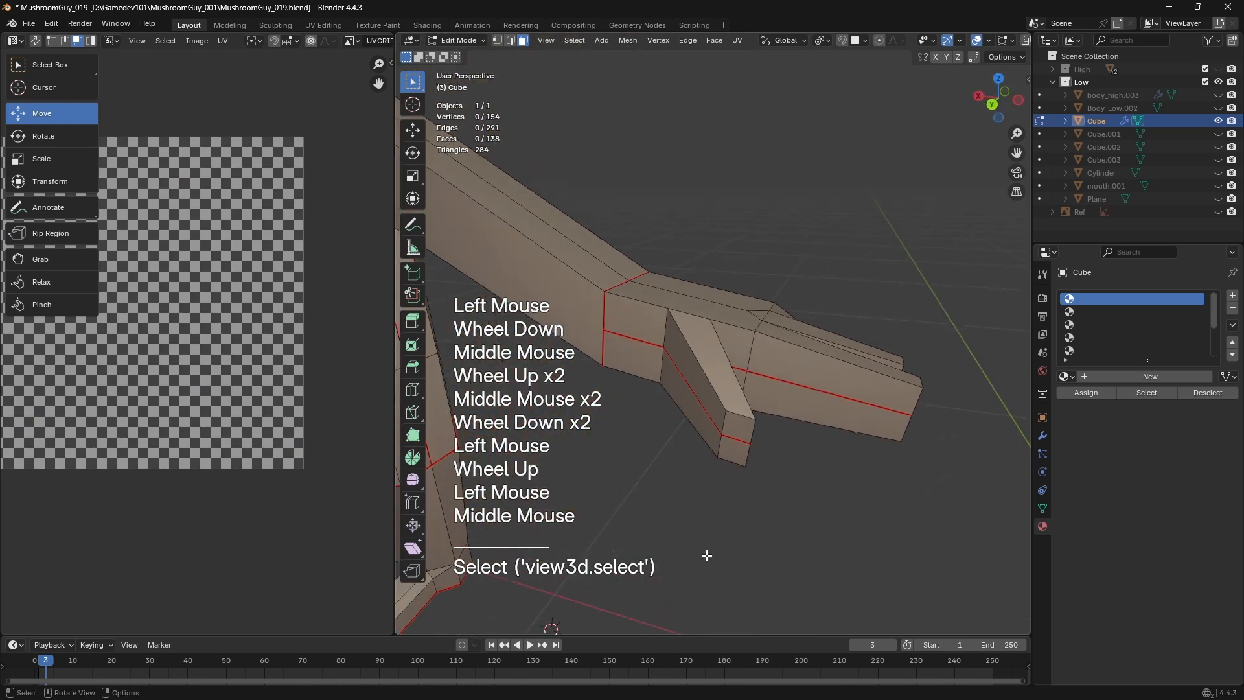
click(628, 355)
shift+middle_drag(628, 354, 920, 475)
key(g)
shift+click(855, 408)
click(724, 355)
key(g)
shift+click(969, 425)
click(868, 405)
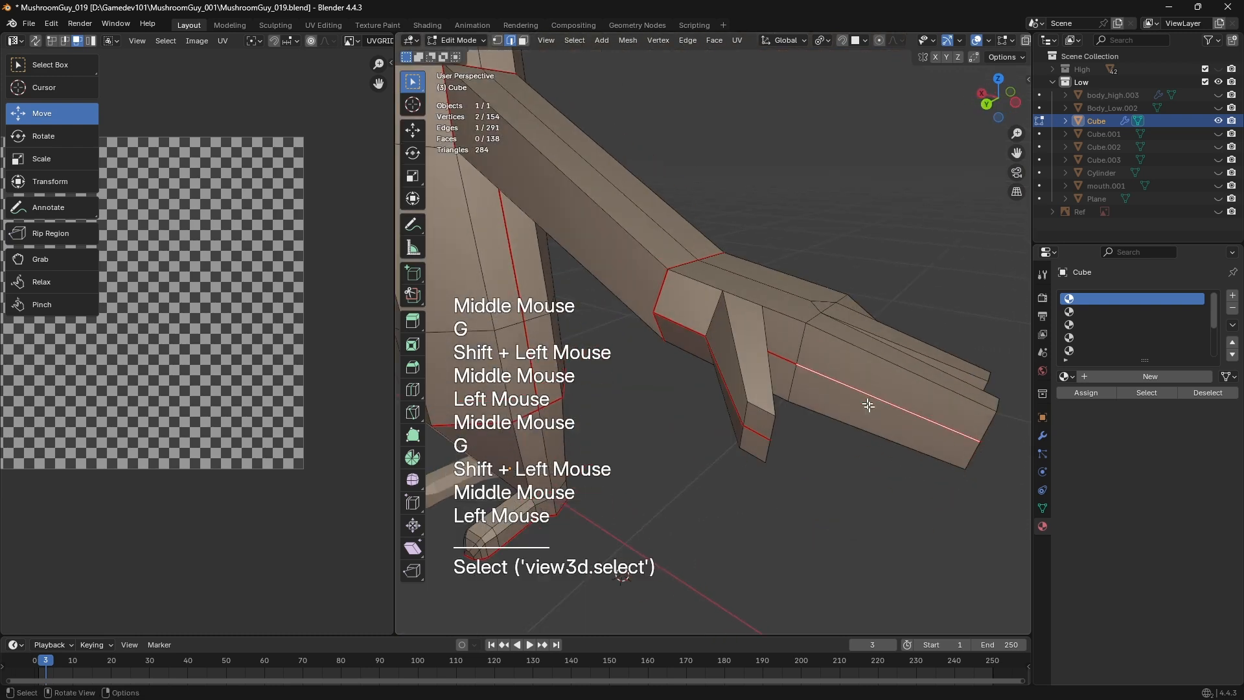
Select the edge path along the head's centre line from the neck to the top of the head and mark it as a seam
scroll(667, 427, down, 2)
middle_drag(869, 405, 713, 388)
shift+scroll(713, 389, up, 1)
shift+middle_drag(713, 389, 777, 363)
scroll(752, 403, up, 2)
middle_drag(778, 362, 640, 334)
key(2)
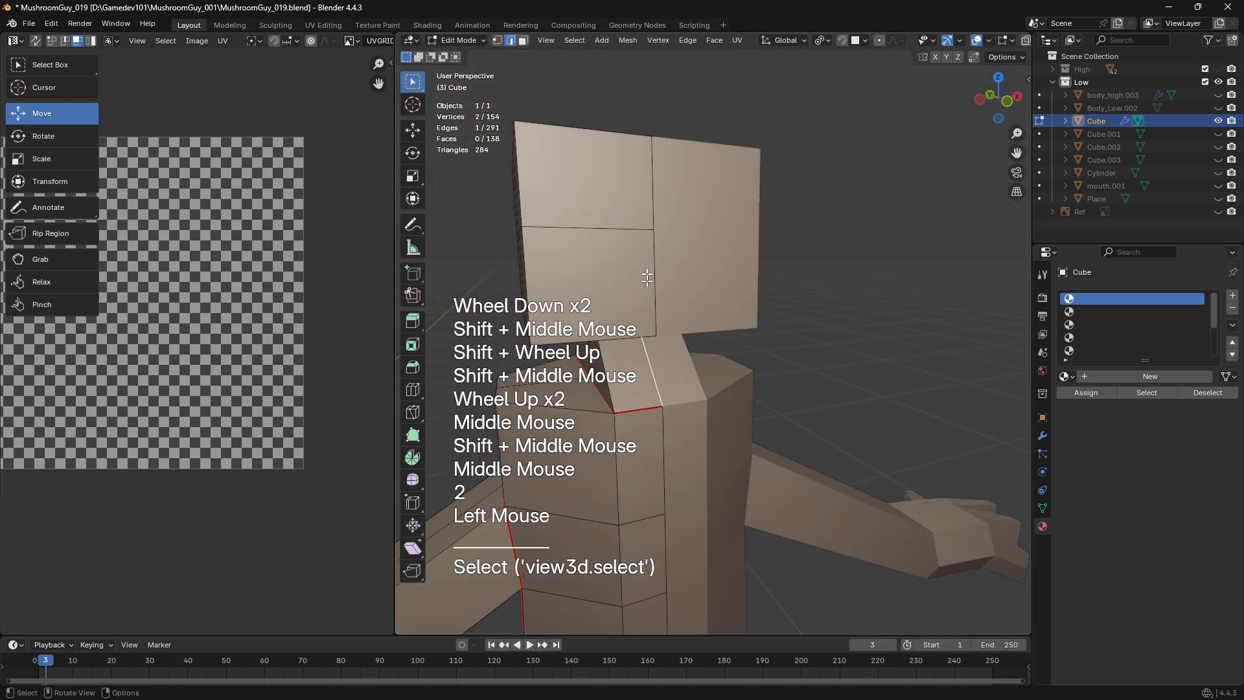
middle_drag(647, 277, 813, 144)
ctrl+click(814, 152)
key(ctrl+e)
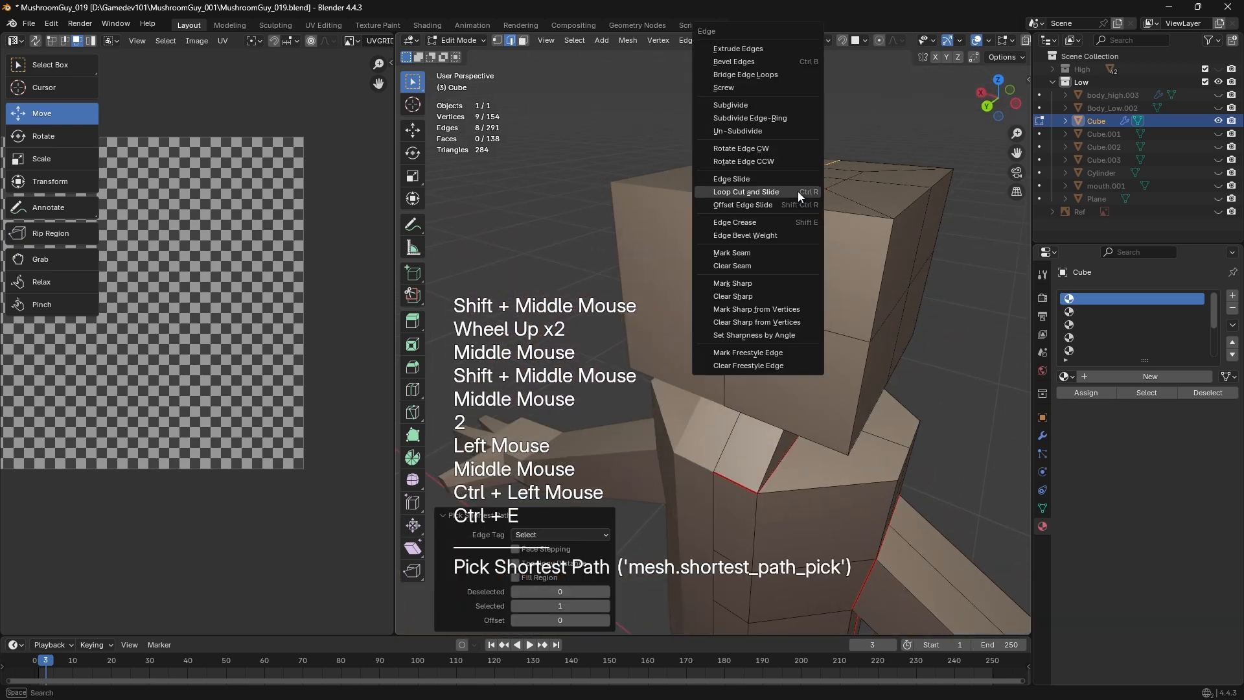
click(758, 251)
middle_drag(758, 251, 865, 288)
Select the linked faces of the head half and neck and unwrap them with the Angle Based method
key(3)
click(842, 257)
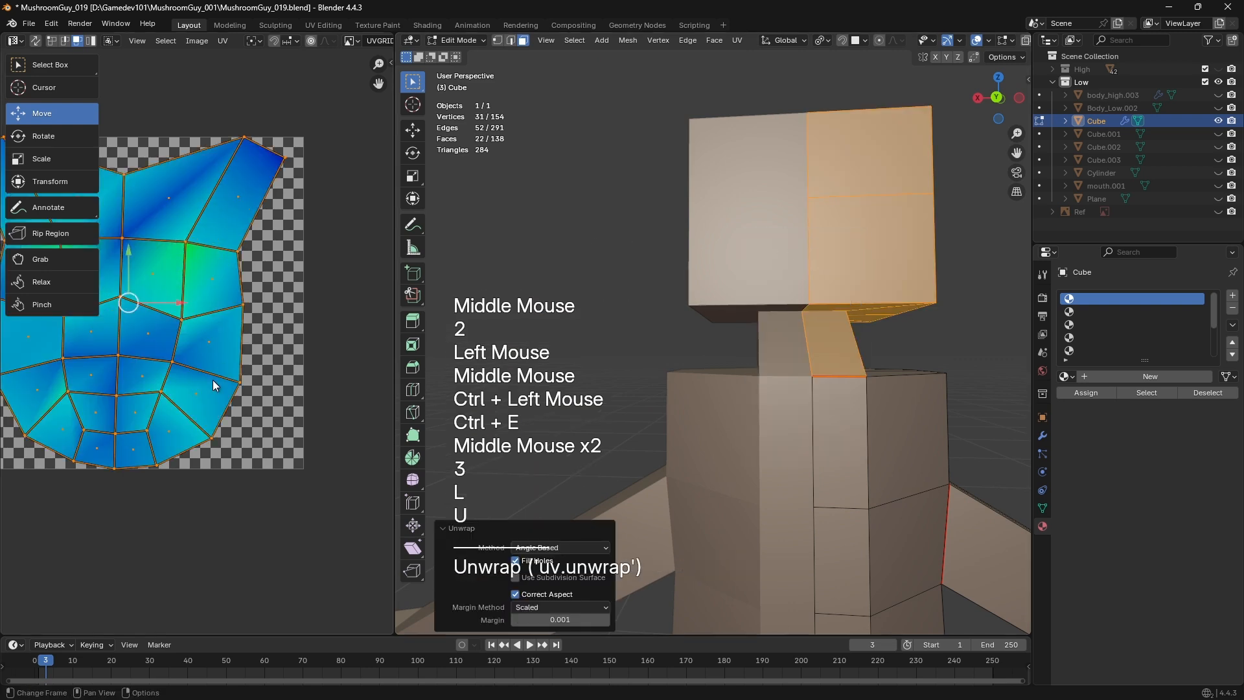
middle_drag(213, 380, 278, 522)
scroll(278, 522, down, 2)
Mark the head's upper rim edge from the centre line to the outer corner as a seam
middle_drag(758, 326, 681, 362)
scroll(626, 359, down, 2)
shift+middle_drag(681, 363, 701, 311)
click(701, 310)
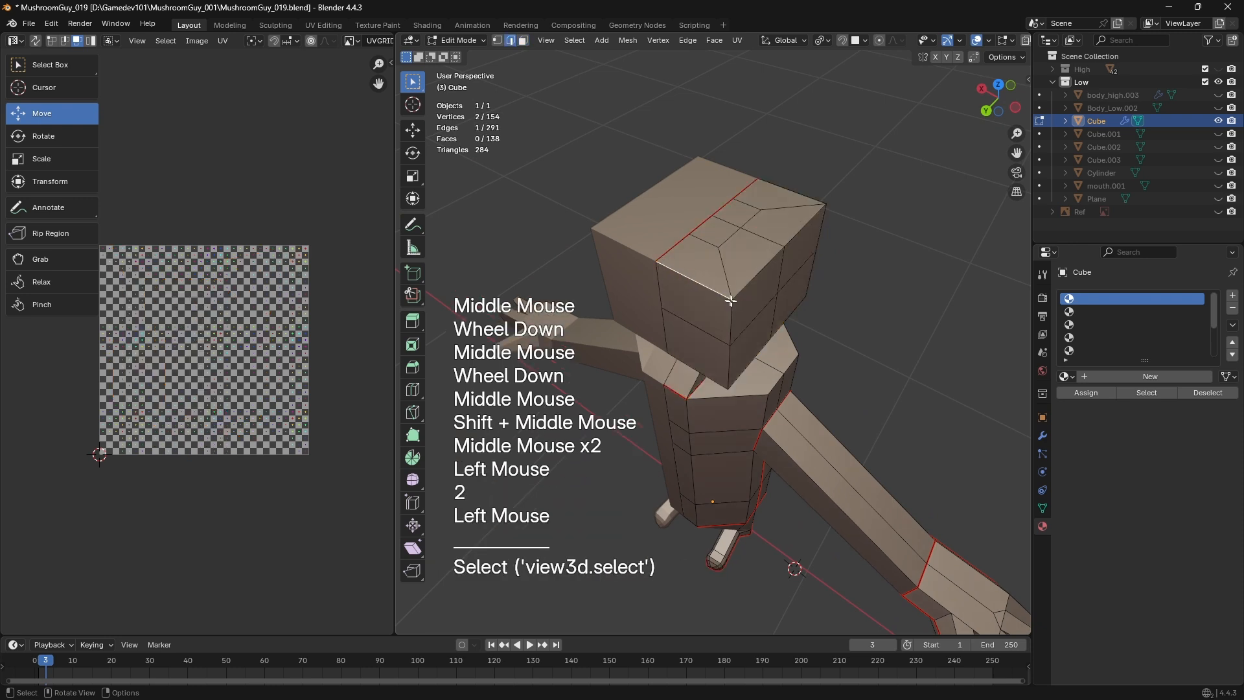
key(ctrl+e)
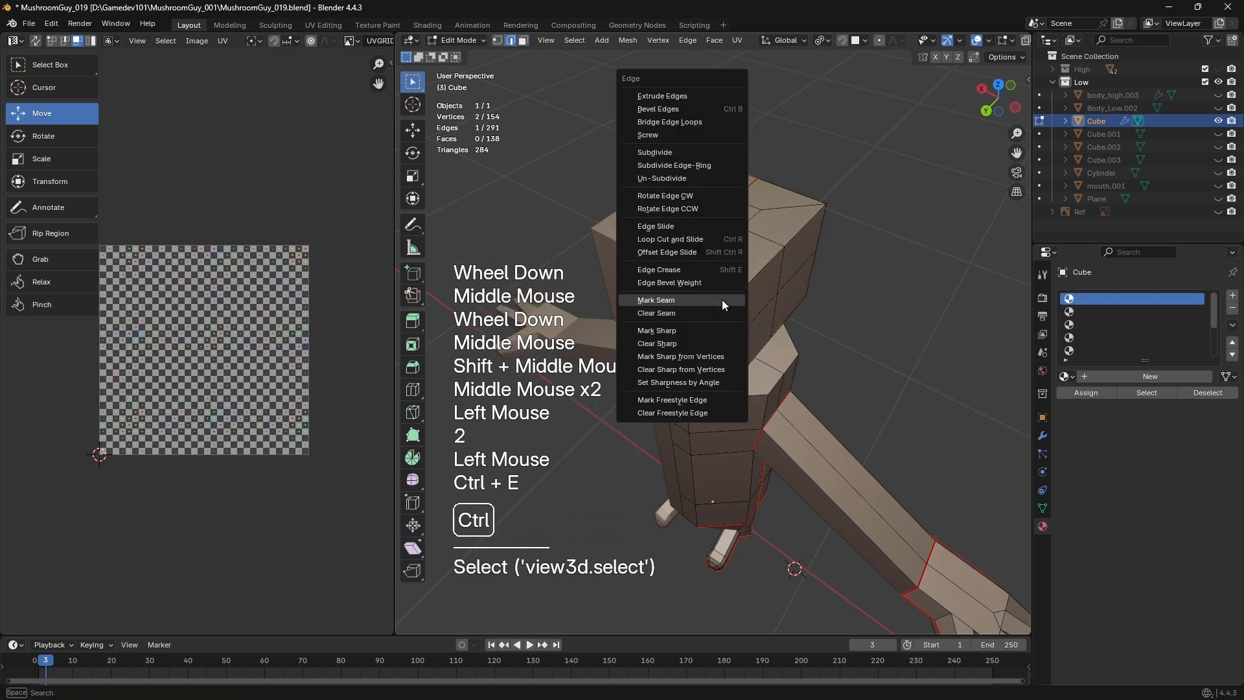
click(722, 300)
click(862, 410)
middle_drag(636, 262, 713, 252)
Unwrap the linked faces of the head half again using the added rim seam, and clear the selection in the UV layout
key(3)
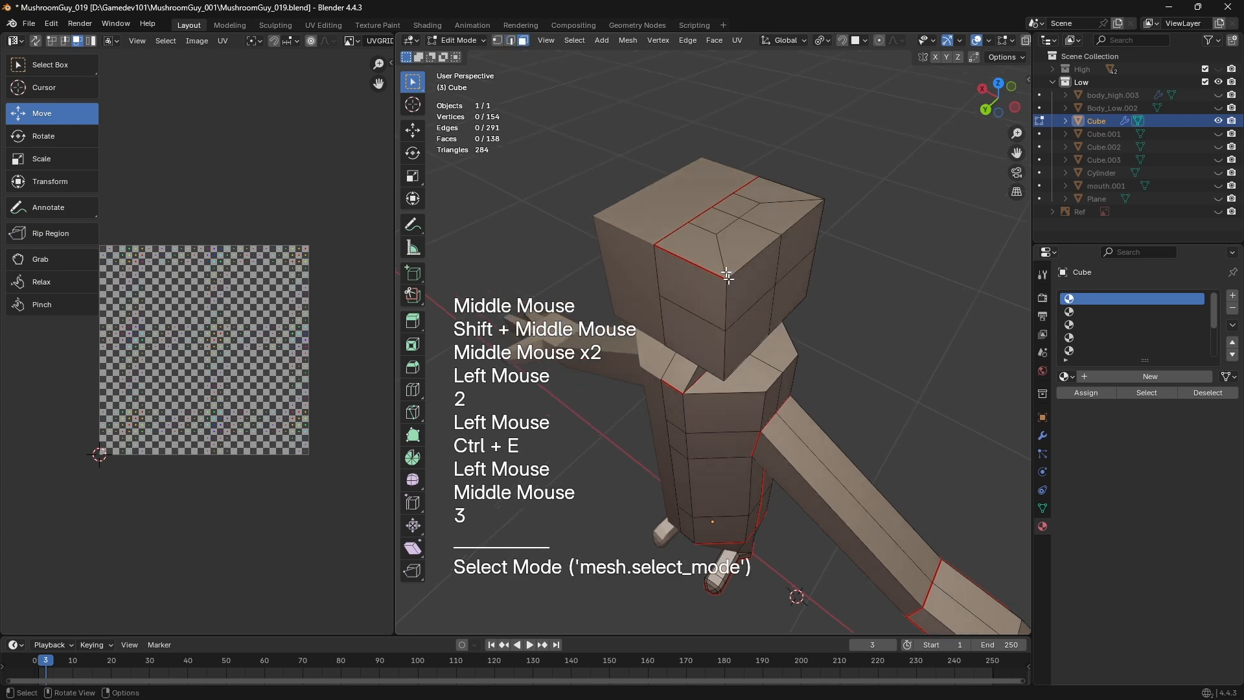
click(738, 241)
key(l)
key(u)
click(736, 231)
scroll(194, 418, up, 2)
click(245, 501)
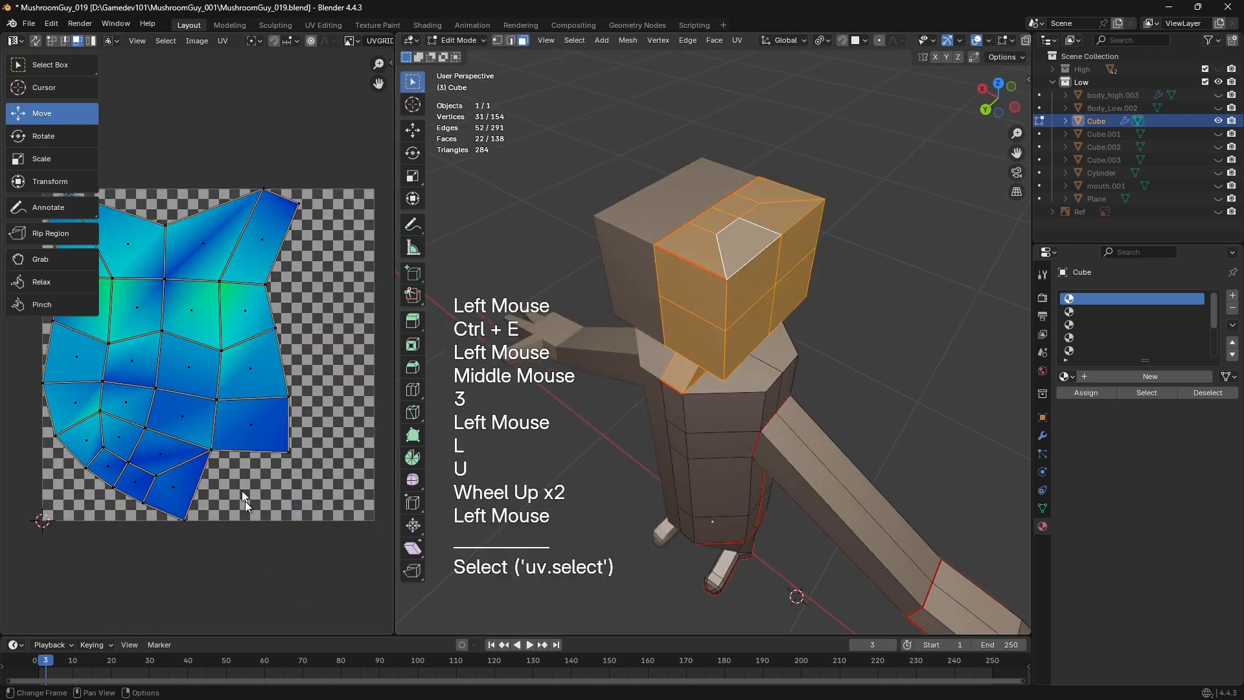
Apply the Mirror modifier to the character's body mesh
key(Tab)
click(1042, 437)
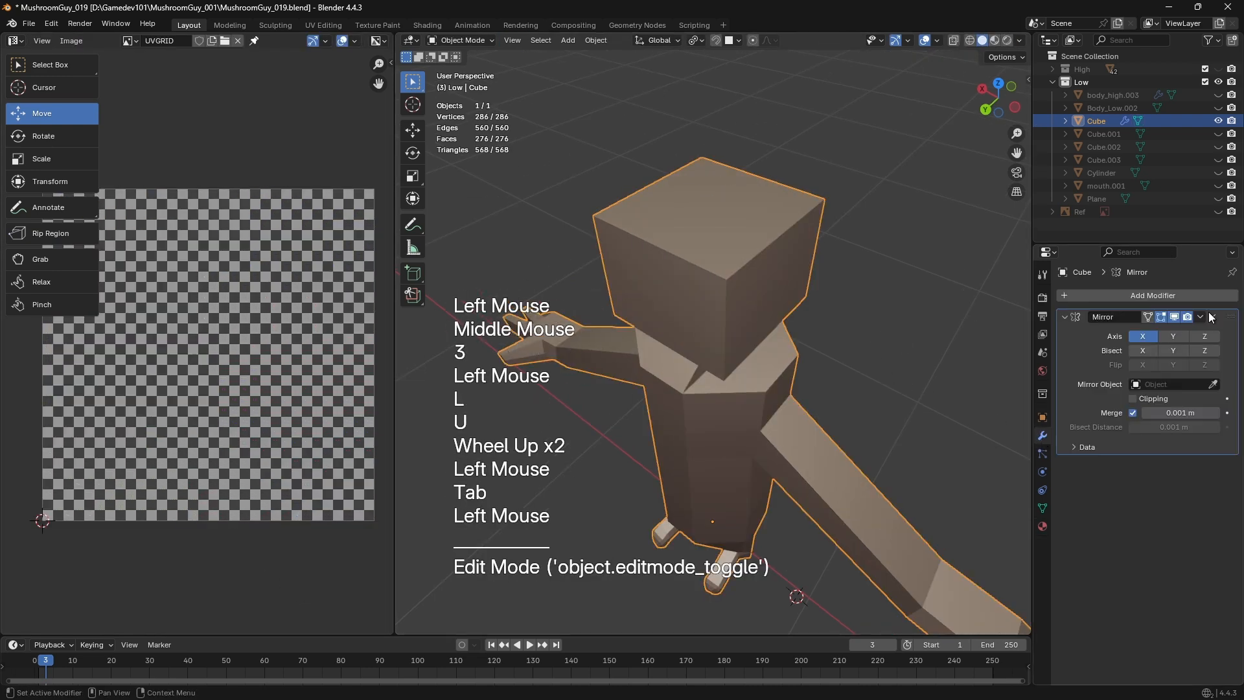
click(1141, 332)
Select only the head's seam-bounded faces in Edit Mode and unwrap them
key(Tab)
key(3)
key(a)
key(a)
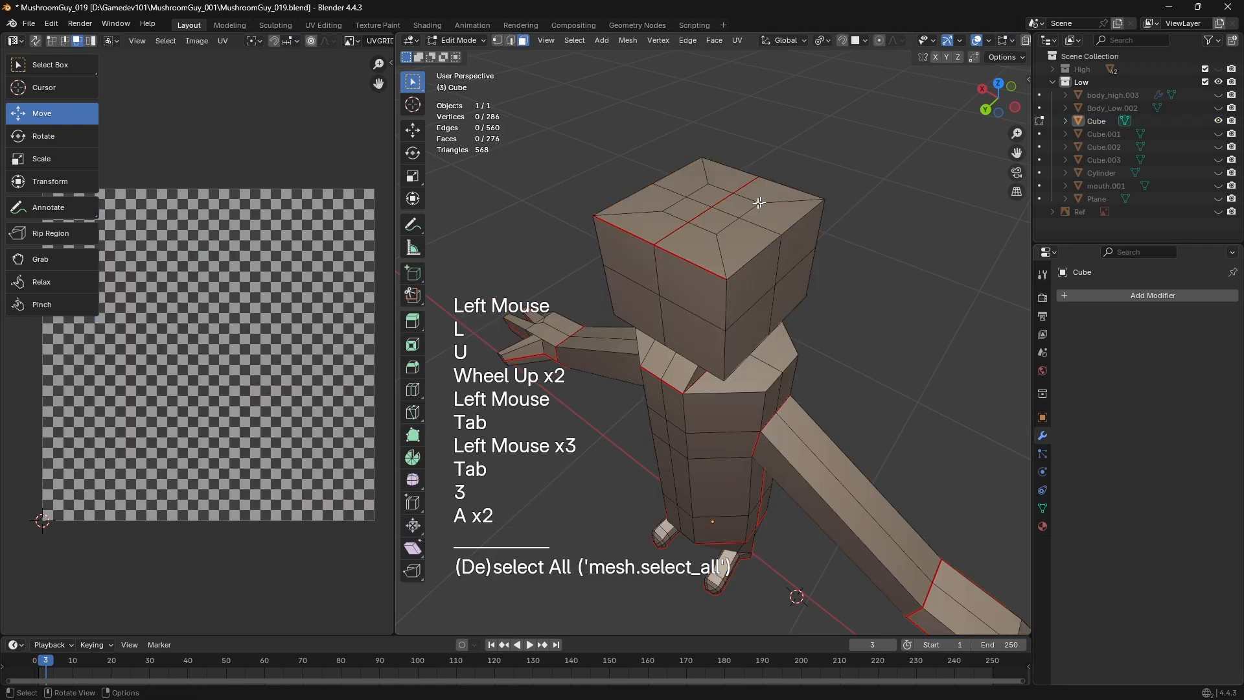
key(l)
key(u)
click(753, 205)
Rotate the head's UV island by 90 degrees
key(a)
middle_drag(184, 313, 116, 358)
key(r)
key(KP_9)
key(KP_0)
key(KP_Enter)
scroll(318, 397, up, 1)
click(213, 198)
middle_drag(213, 199, 170, 212)
drag(160, 211, 308, 307)
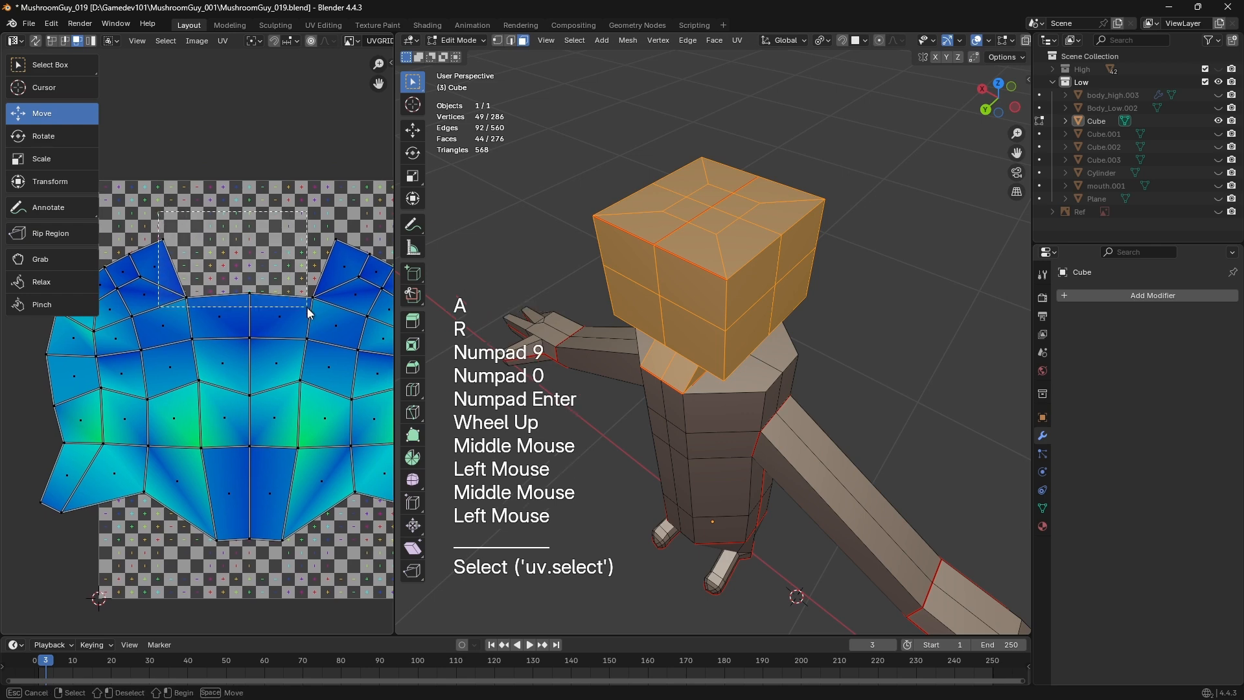
Clear the seam from the two edges along the head's upper front rim
click(796, 217)
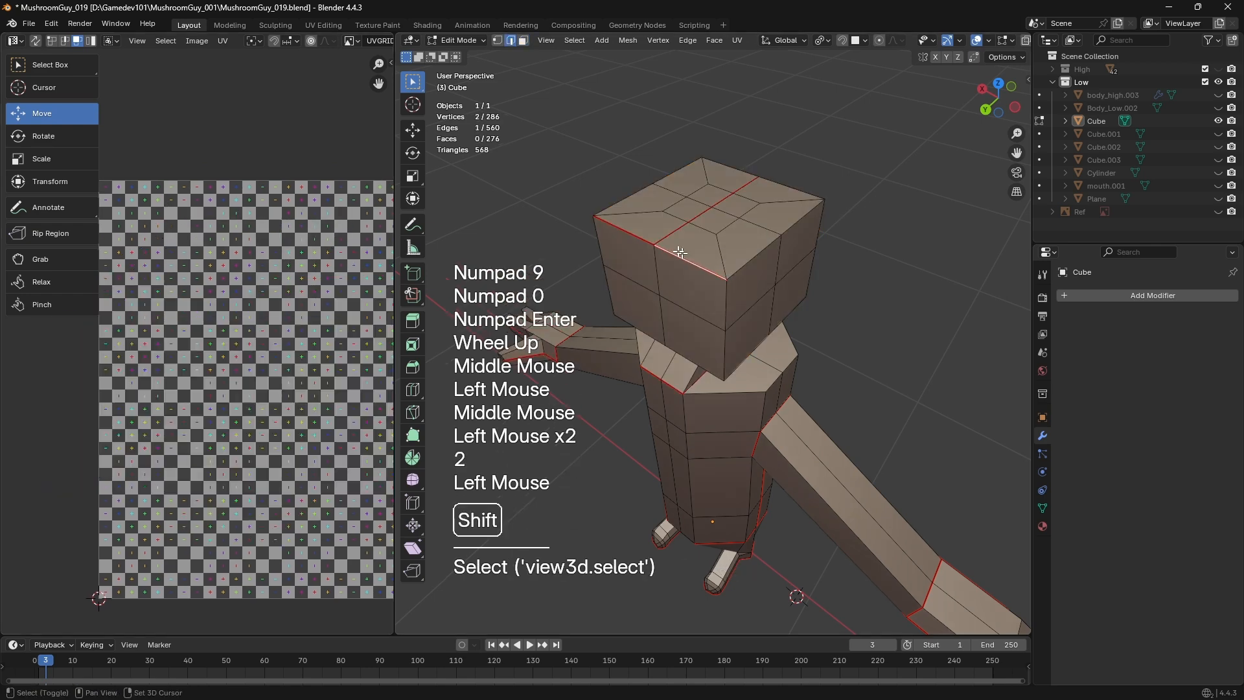
shift+click(697, 264)
key(ctrl+e)
click(592, 292)
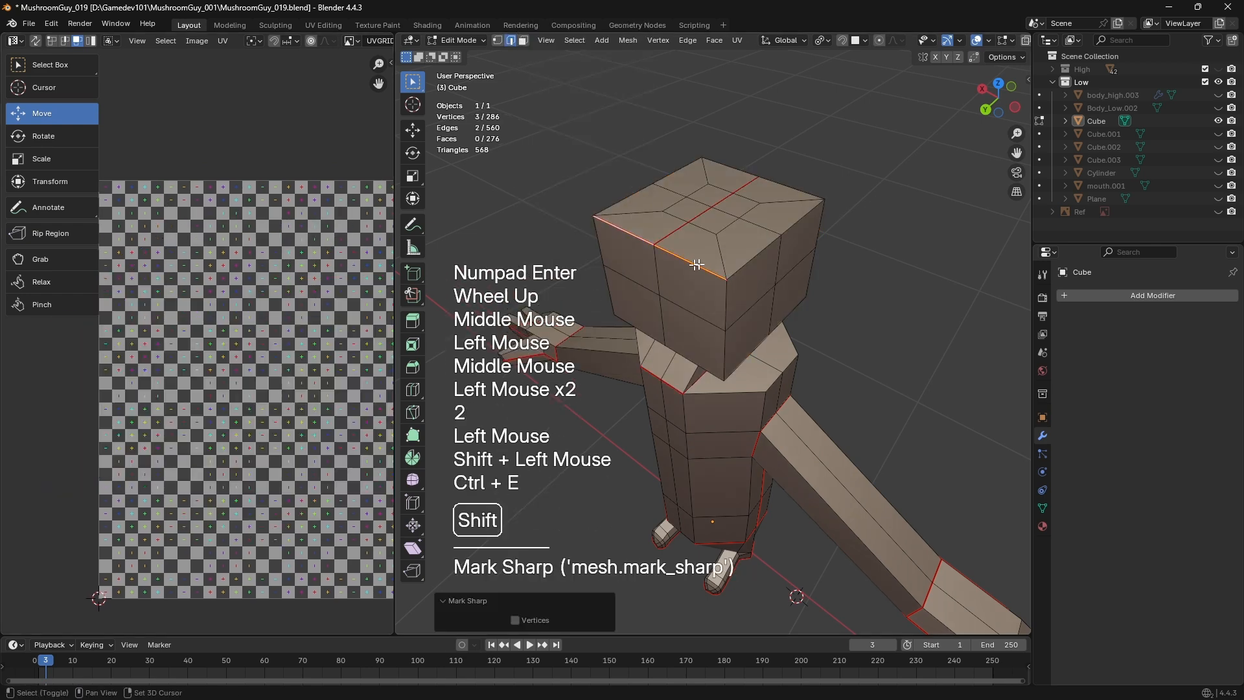
key(ctrl+e)
shift+middle_drag(697, 264, 768, 238)
click(643, 253)
key(ctrl+e)
Select the head's linked faces delimited by seams and unwrap them with the Angle Based method
key(3)
key(a)
click(769, 237)
key(l)
key(l)
key(u)
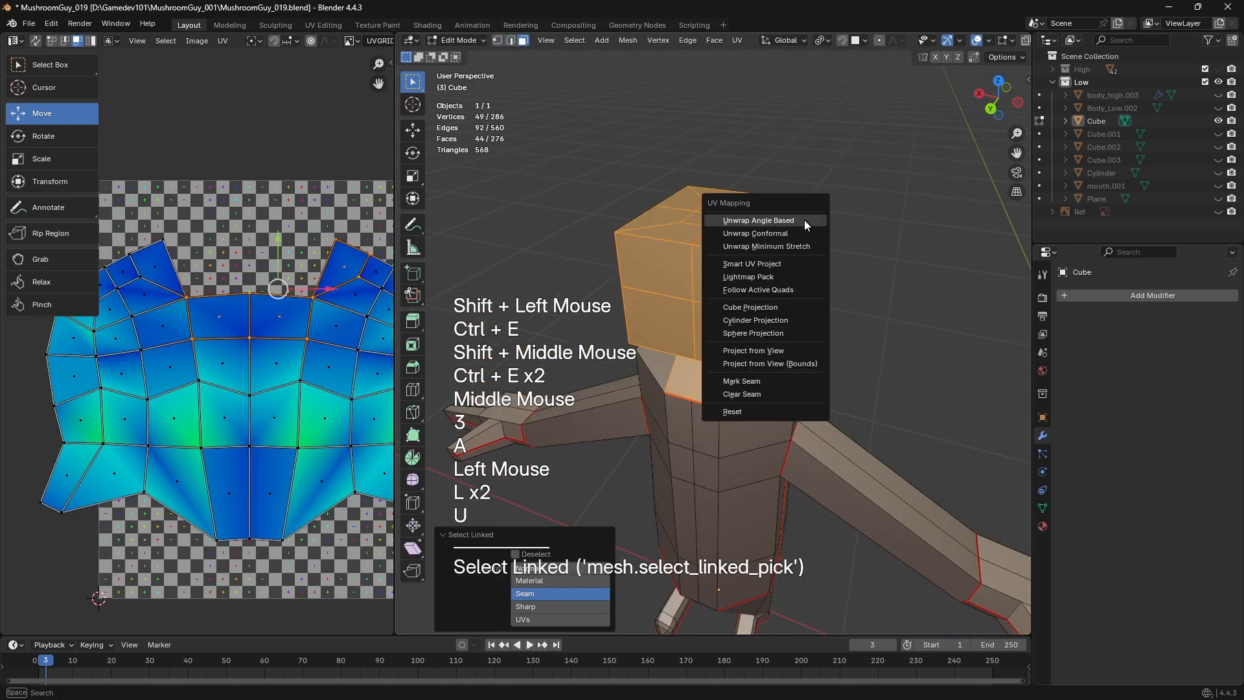
click(804, 220)
Examine the head and body from several sides to check where the seams run
middle_drag(762, 304, 888, 336)
click(939, 251)
scroll(784, 317, up, 2)
scroll(829, 324, up, 2)
scroll(512, 350, down, 1)
scroll(797, 350, down, 1)
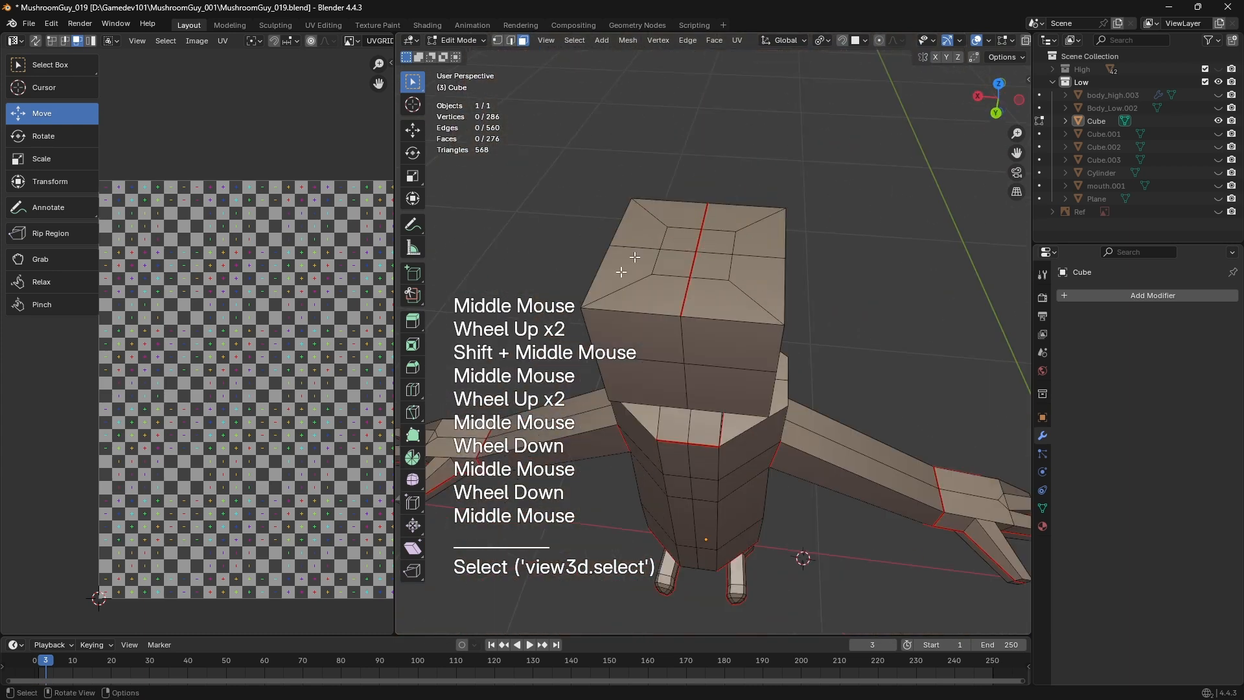
middle_drag(635, 257, 713, 197)
key(Tab)
key(shift+a)
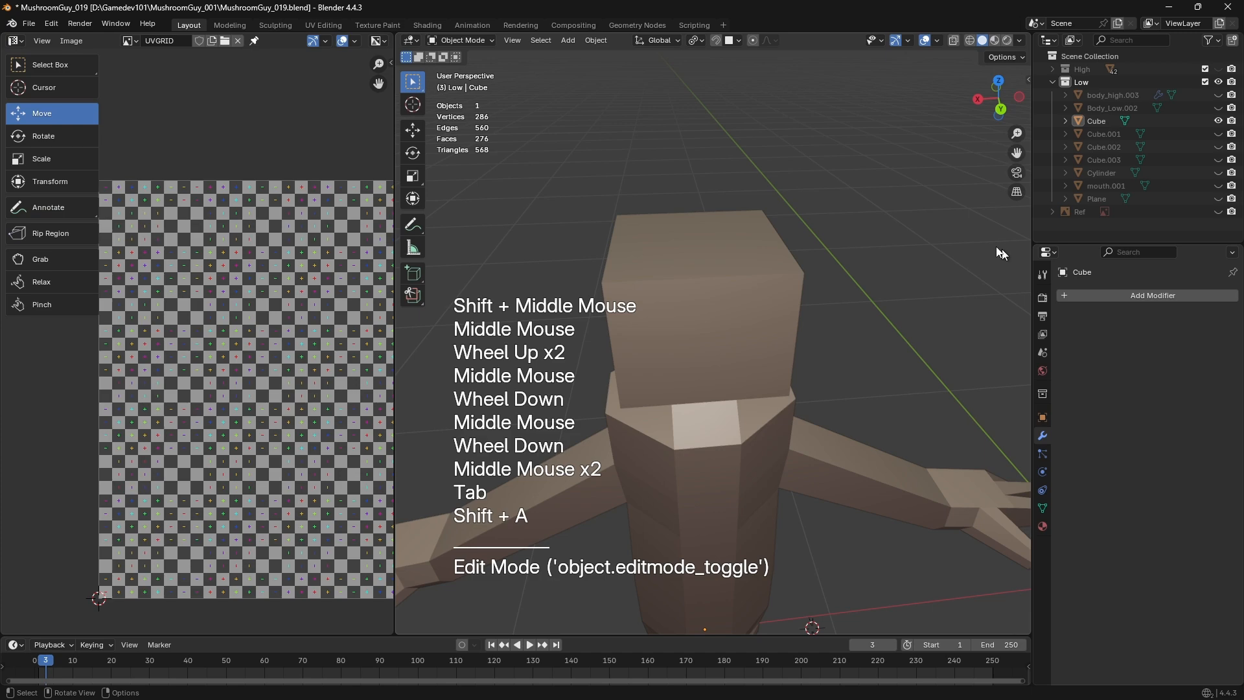
key(Tab)
scroll(907, 272, down, 1)
middle_drag(856, 305, 704, 107)
key(a)
scroll(692, 208, up, 2)
middle_drag(701, 259, 641, 220)
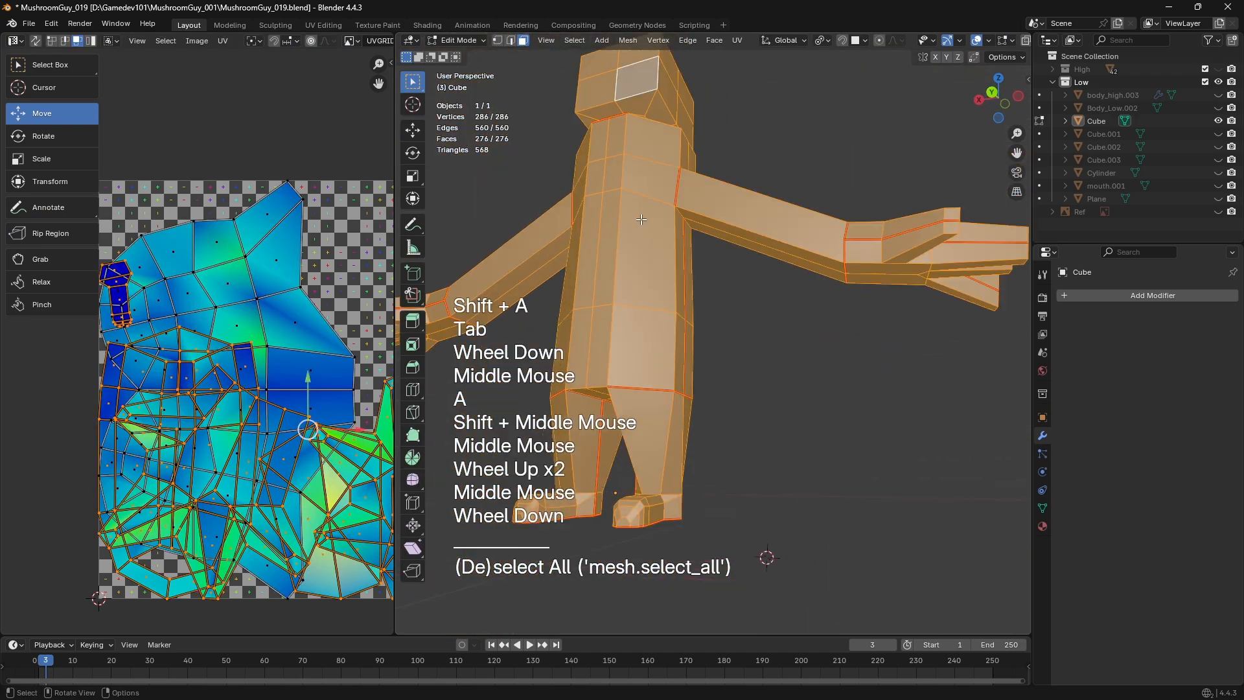
Try marking a seam on the two edges along the head's upper front rim
scroll(642, 219, down, 1)
middle_drag(638, 156, 648, 208)
shift+middle_drag(640, 129, 682, 241)
scroll(673, 259, up, 1)
key(2)
click(682, 241)
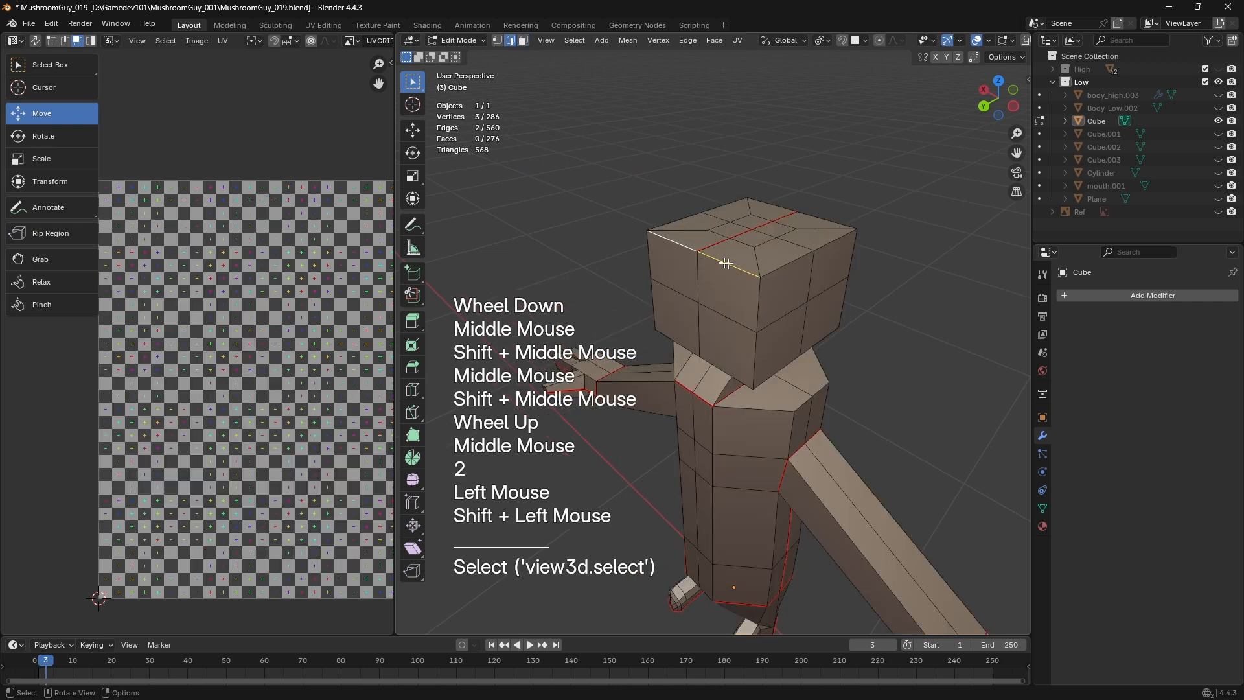
key(ctrl+e)
click(726, 245)
scroll(782, 306, up, 1)
middle_drag(725, 245, 830, 263)
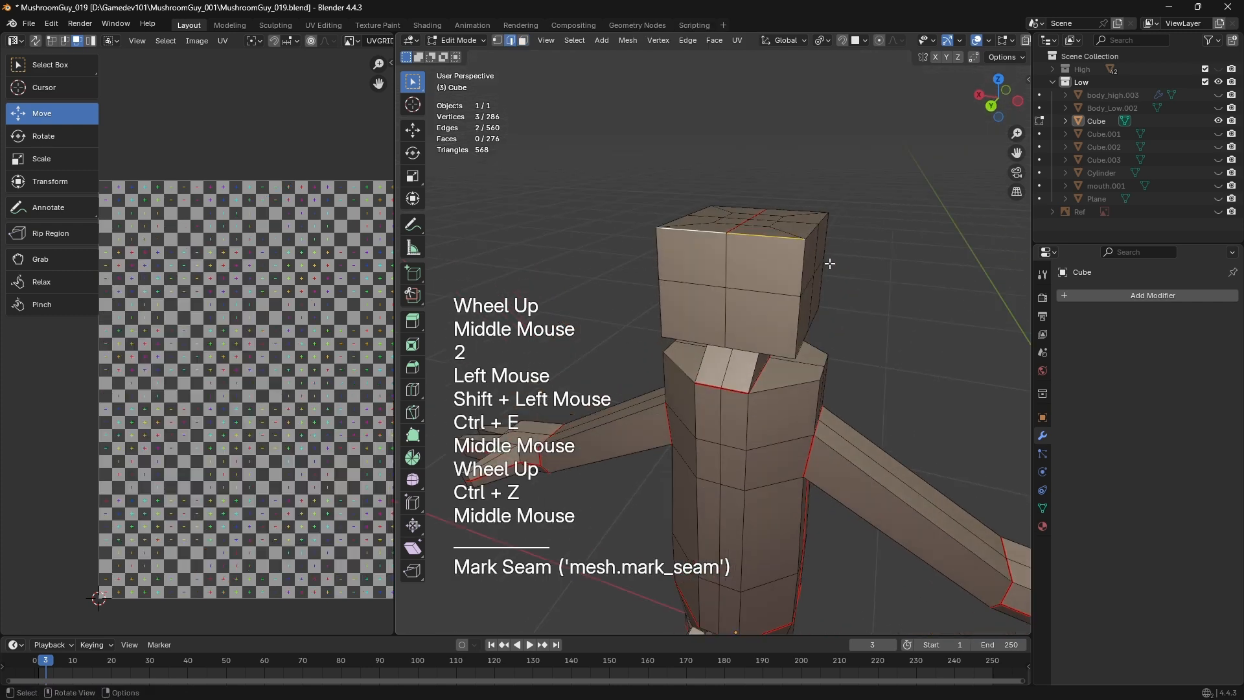
Try unwrapping the whole mesh and undo the unwrap
key(a)
key(u)
click(829, 263)
scroll(257, 372, down, 1)
key(ctrl+z)
Examine the seams around the head and torso from several angles
middle_drag(661, 324, 719, 260)
key(3)
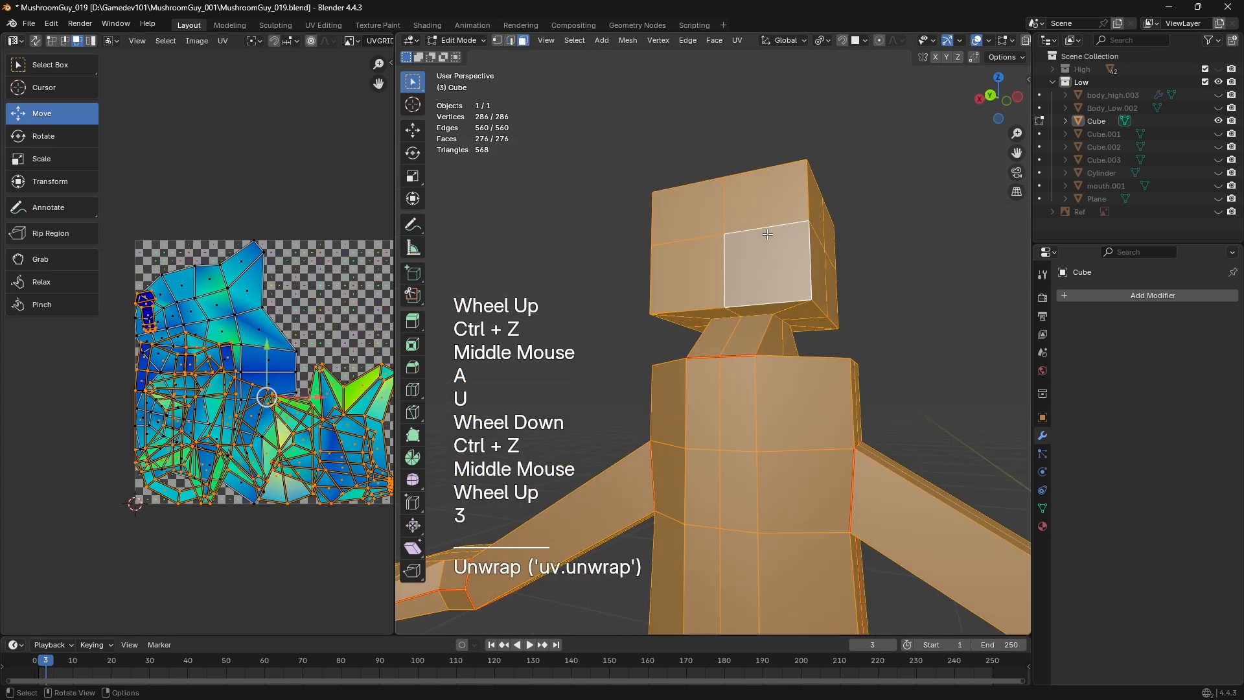
scroll(719, 259, down, 2)
key(Tab)
double_click(741, 318)
key(Tab)
shift+middle_drag(741, 317, 745, 162)
scroll(622, 311, up, 1)
middle_drag(745, 162, 787, 155)
scroll(787, 155, up, 2)
middle_drag(788, 155, 843, 214)
scroll(842, 214, up, 1)
middle_drag(842, 213, 794, 278)
Check a seam-bounded face region with a linked selection and inspect the body's underside
key(3)
key(a)
key(a)
key(l)
middle_drag(815, 377, 771, 414)
click(832, 289)
middle_drag(831, 289, 745, 259)
shift+middle_drag(745, 259, 751, 311)
middle_drag(751, 311, 608, 291)
scroll(679, 216, up, 1)
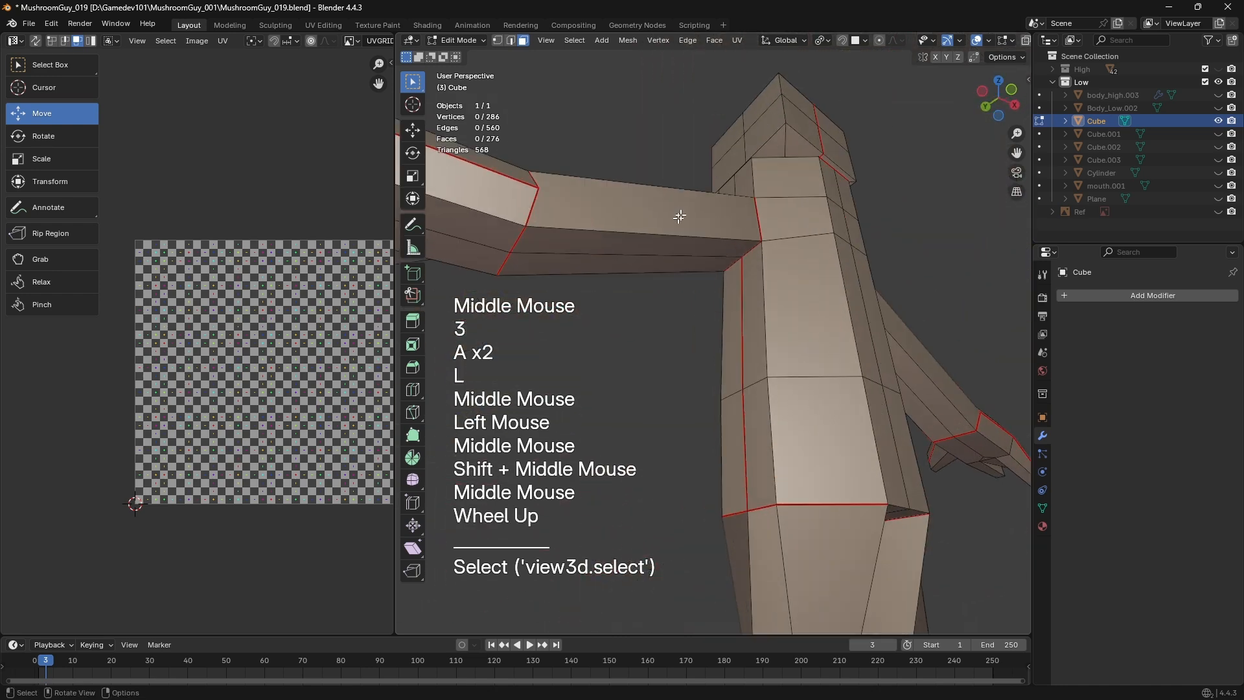
Select the linked faces of both arms up to their seams and inspect the undersides
key(l)
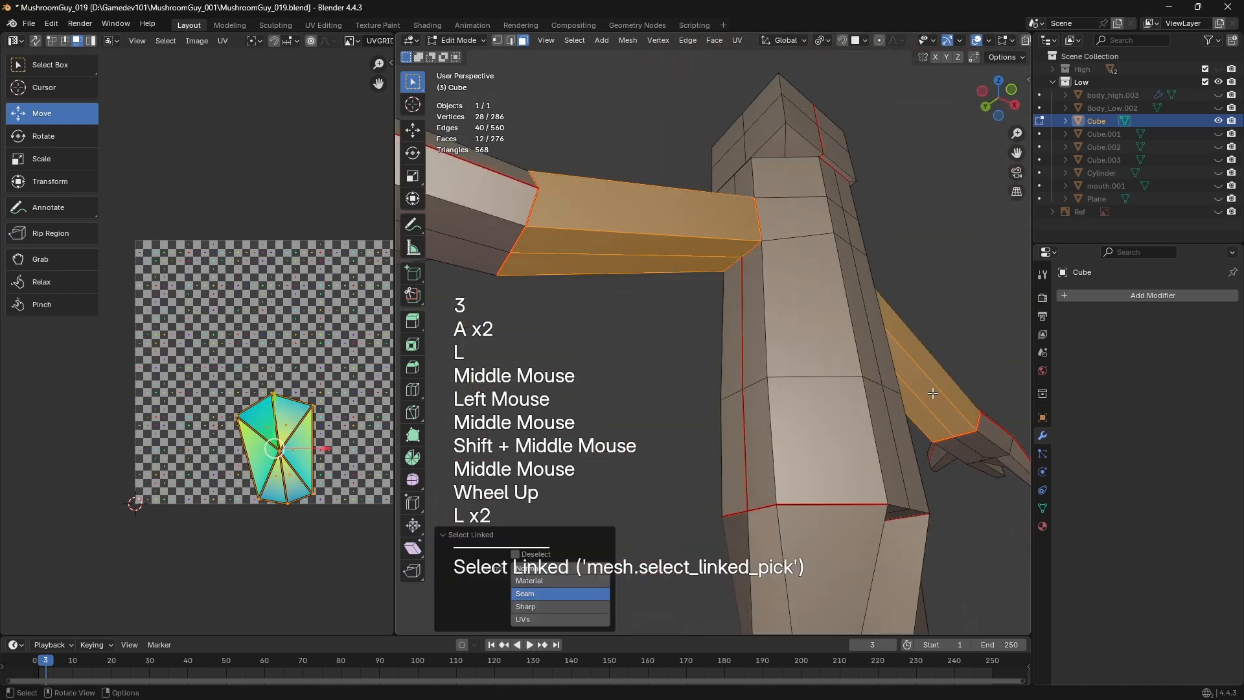
middle_drag(933, 393, 708, 278)
scroll(708, 278, up, 1)
key(2)
middle_drag(689, 195, 752, 165)
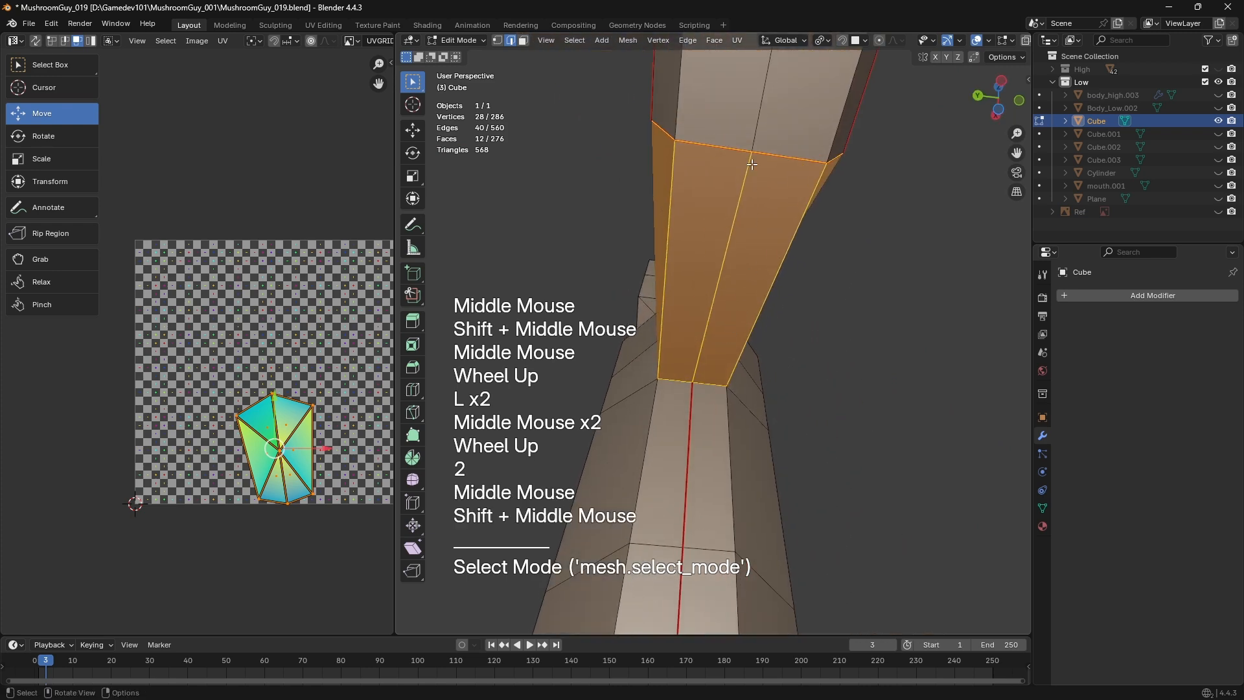
Mark a seam along the lengthwise underside edge of each arm between shoulder and wrist
click(715, 297)
middle_drag(715, 296, 811, 167)
scroll(850, 281, down, 1)
shift+click(811, 166)
key(ctrl+e)
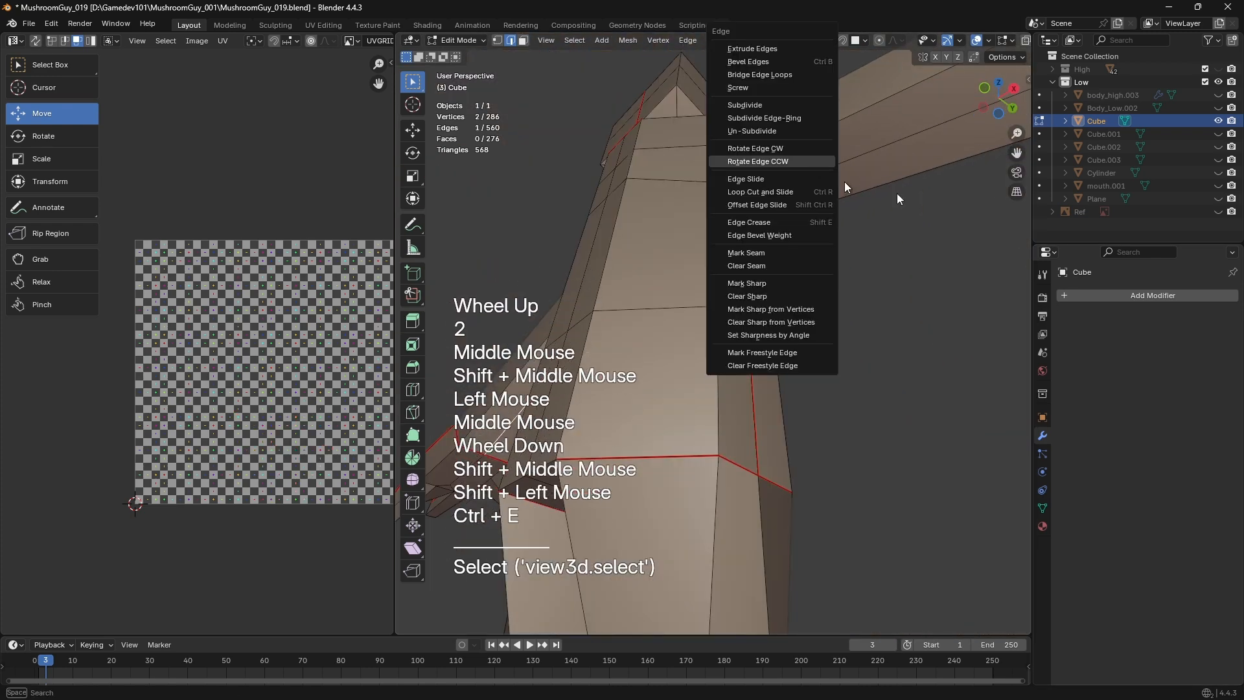
shift+click(846, 187)
key(ctrl+e)
click(817, 257)
scroll(818, 257, down, 1)
middle_drag(674, 304, 843, 350)
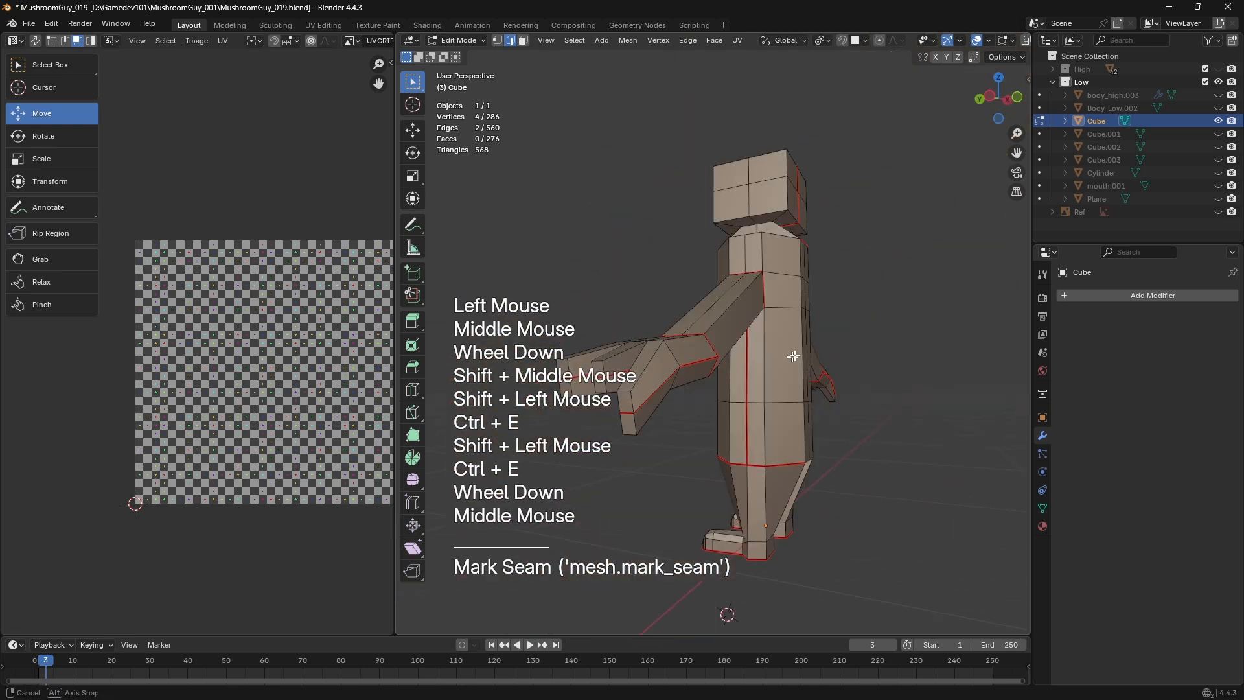
Unwrap the whole body mesh with the Angle Based method
key(a)
key(u)
click(804, 245)
scroll(201, 359, up, 2)
middle_drag(202, 359, 168, 334)
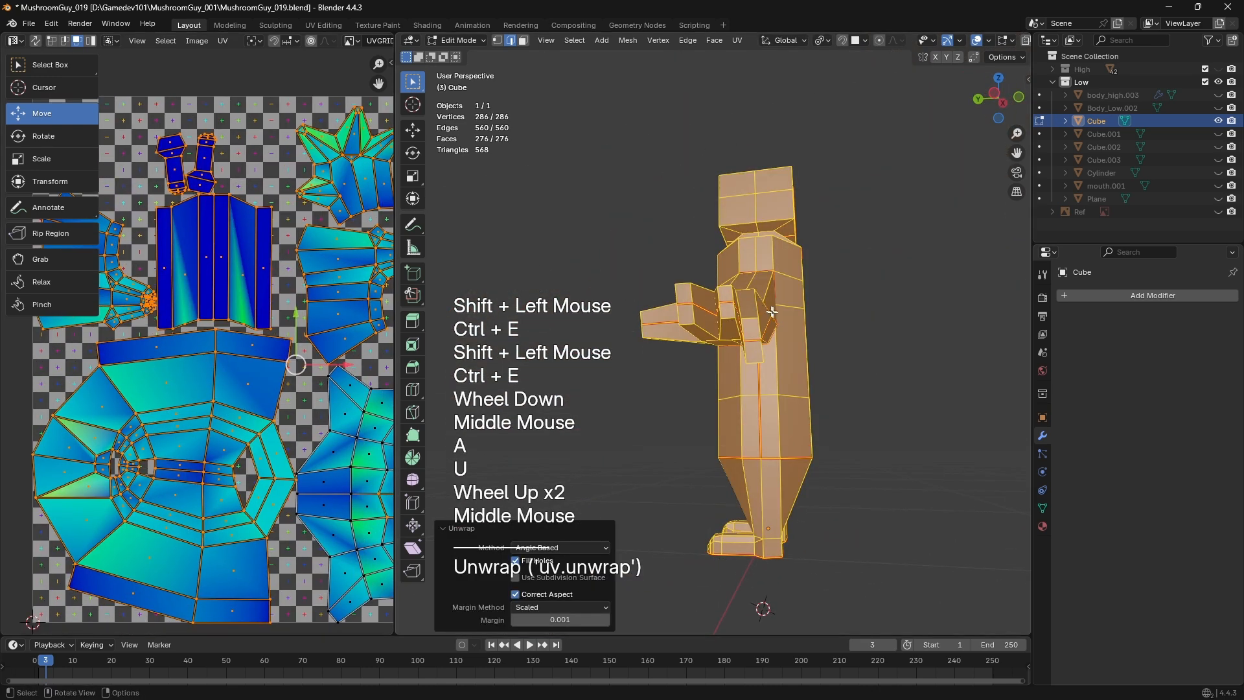
Select the entire mesh in Edit Mode and widen the UV editor for working on the islands
key(Tab)
click(737, 283)
middle_drag(737, 283, 815, 318)
key(Tab)
middle_drag(324, 470, 344, 409)
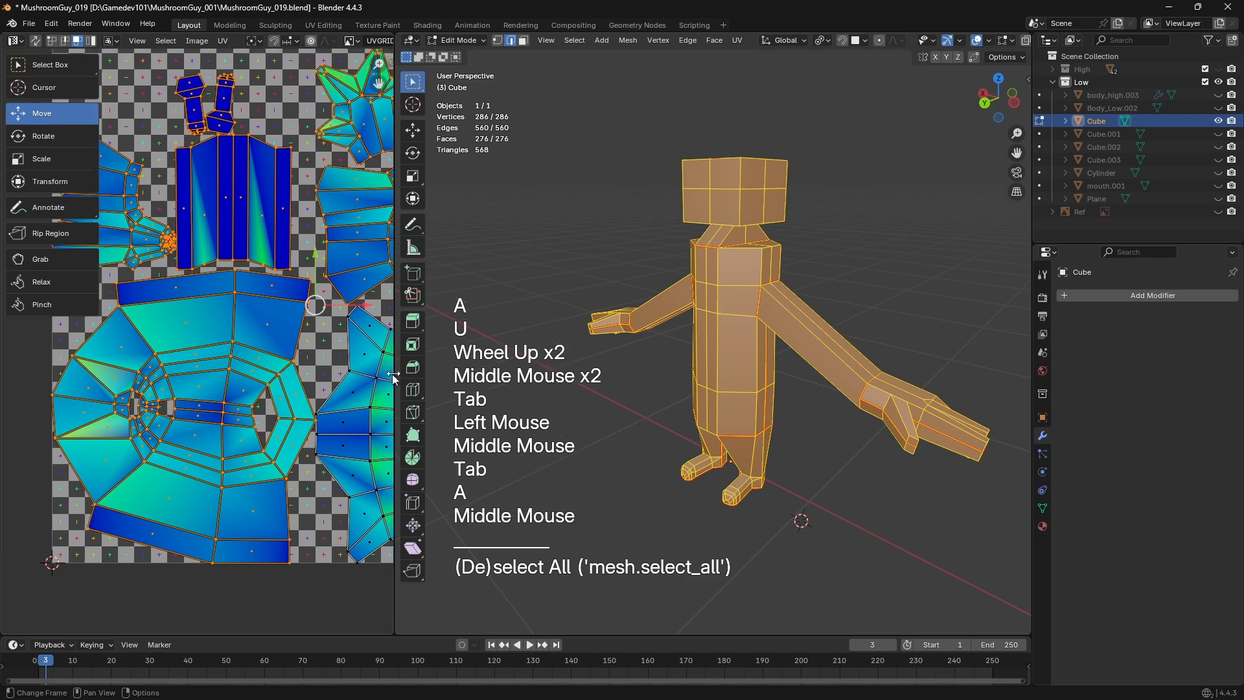
drag(413, 370, 685, 370)
middle_drag(390, 402, 368, 355)
click(373, 354)
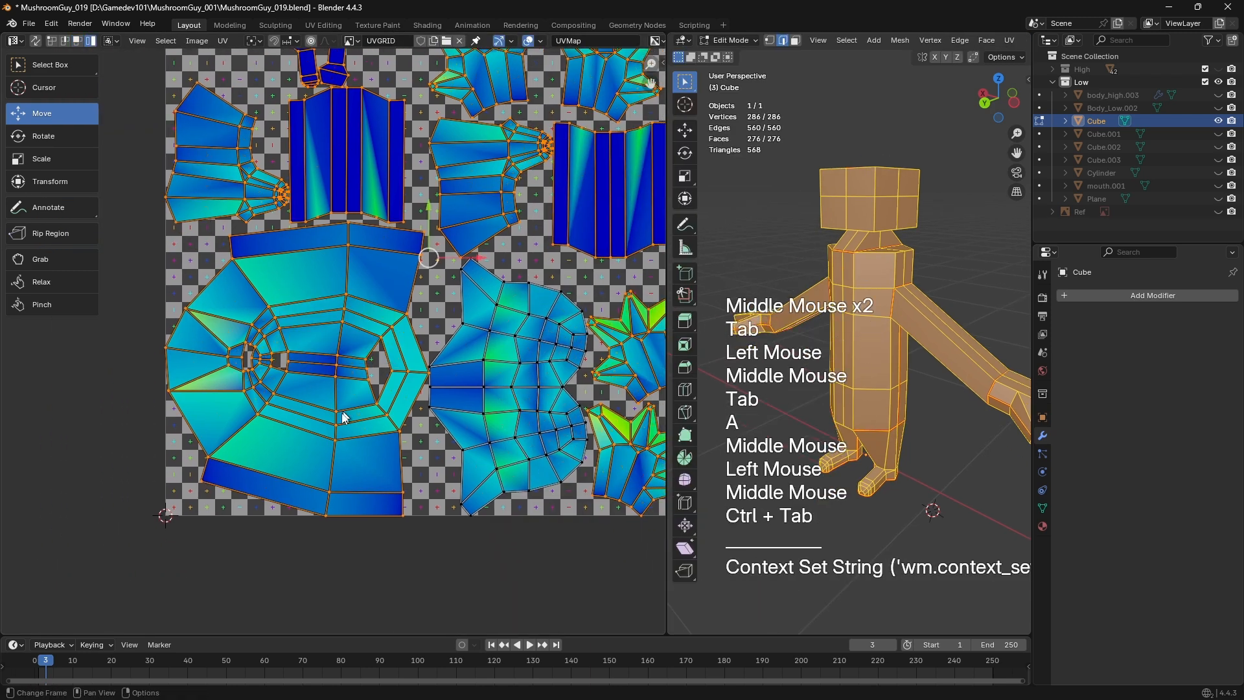
Select the lower border edges of the large ring-patterned UV island and scale them along Y to level them
click(340, 422)
scroll(279, 483, up, 1)
key(2)
middle_drag(226, 473, 181, 423)
click(210, 453)
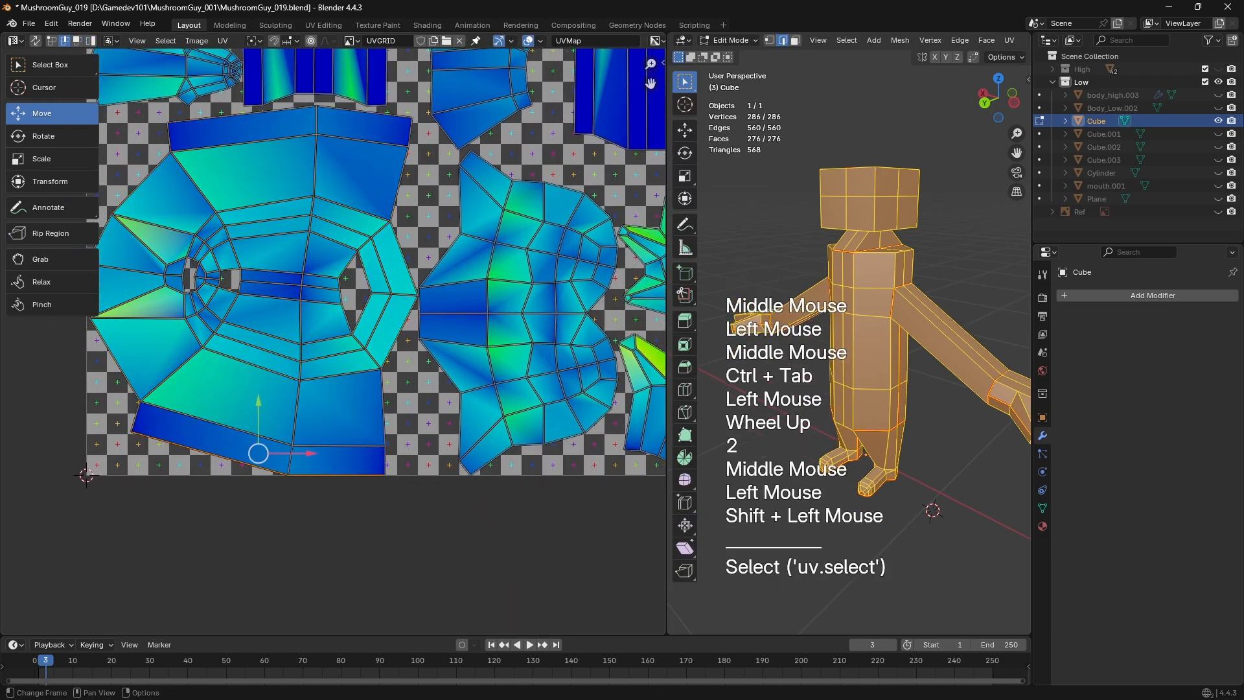
key(s)
key(y)
click(272, 473)
Scale the upper border edges of the large UV island along Y to level them
shift+middle_drag(241, 113, 248, 202)
click(248, 203)
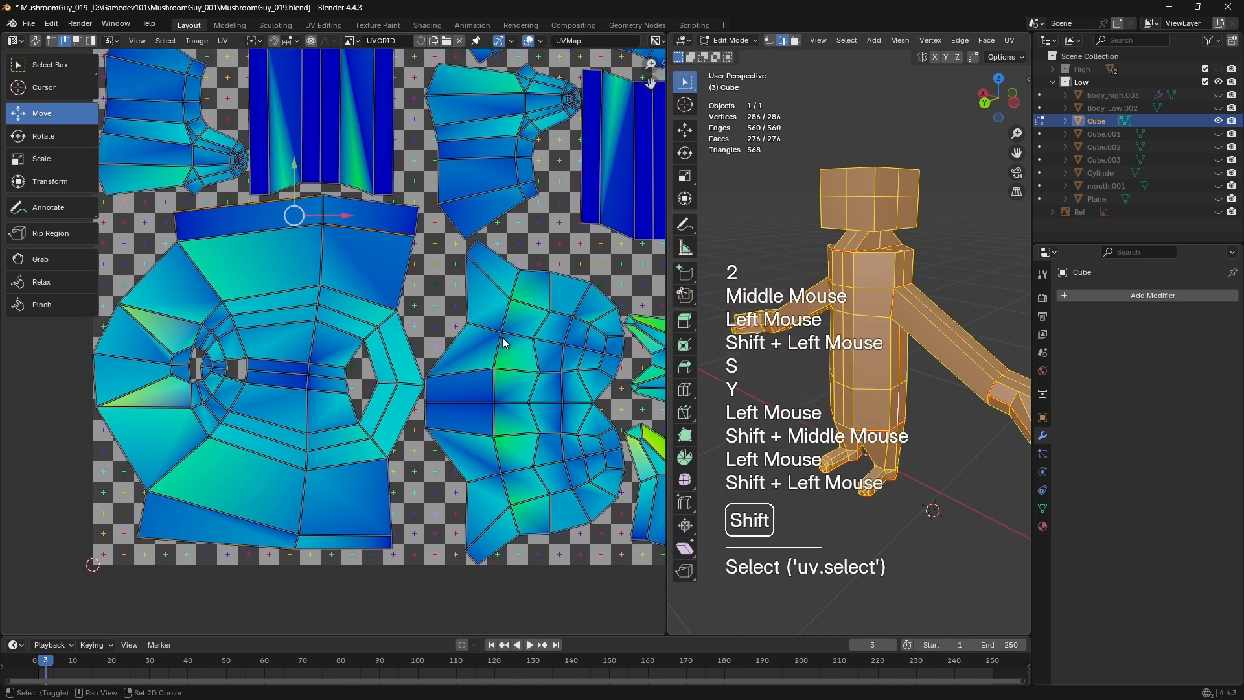
key(s)
key(y)
click(141, 257)
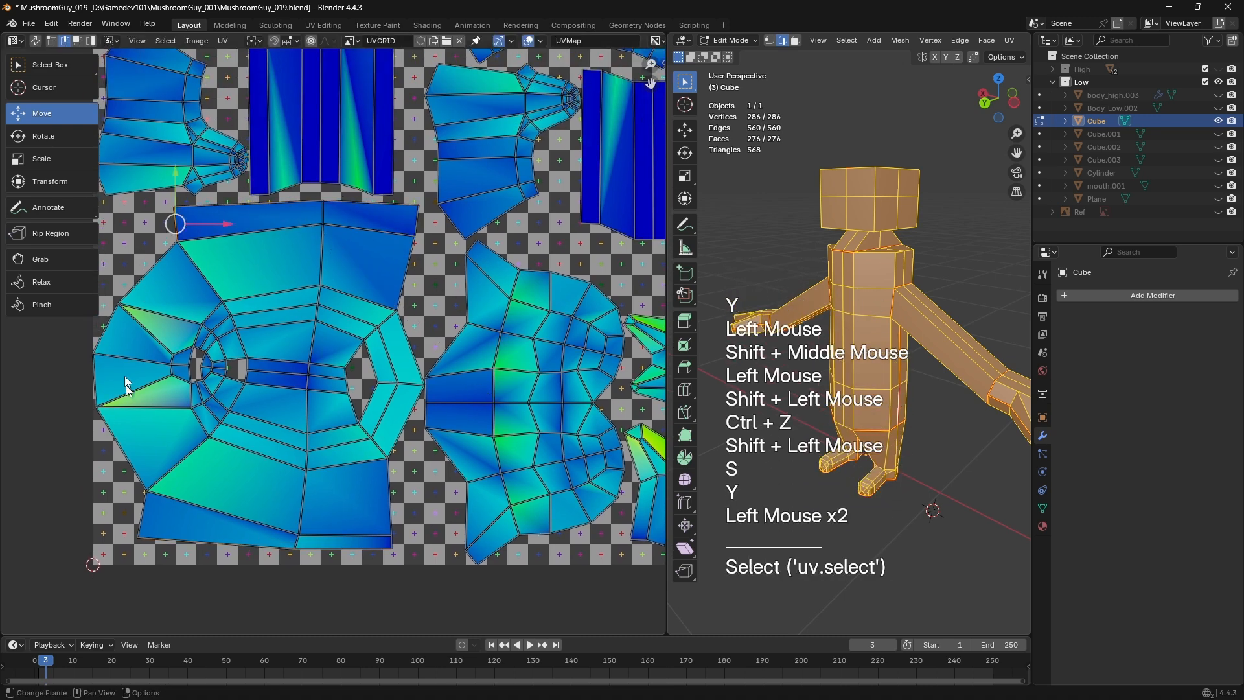
Select the large island's curved left border, squash it along X and shift it along X
ctrl+double_click(136, 540)
key(s)
key(x)
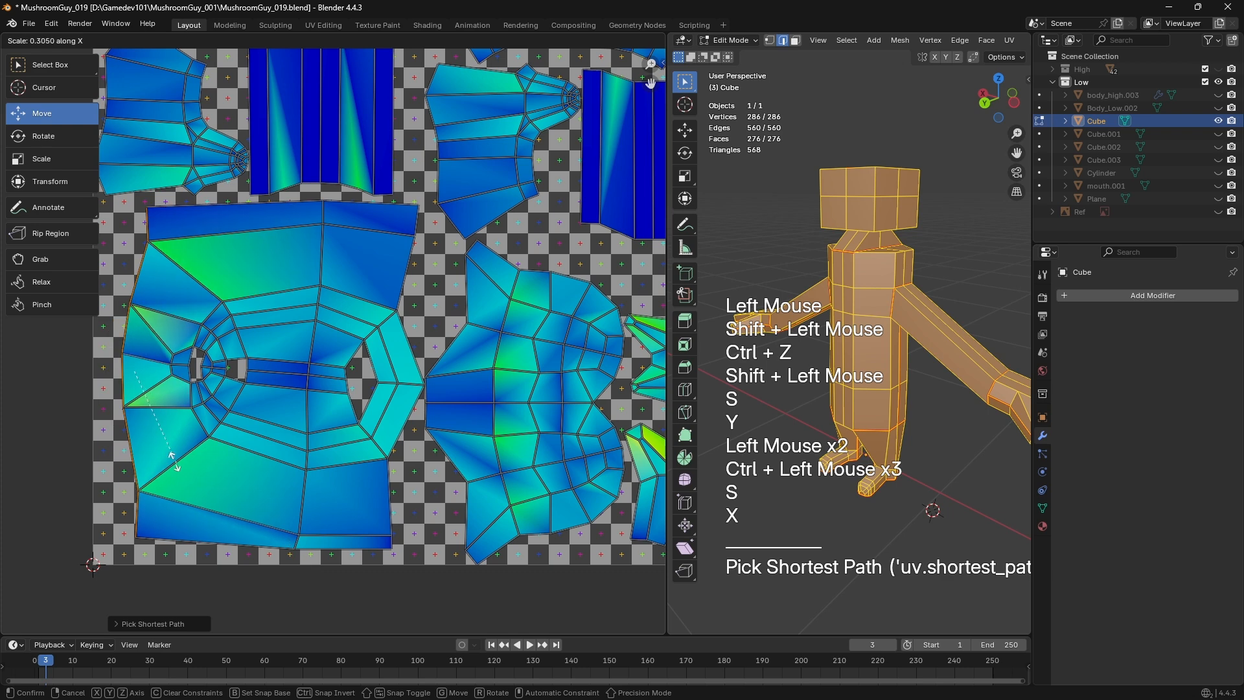
click(483, 510)
key(g)
key(x)
click(499, 510)
Flatten the large island's left border into a vertical line by scaling it to 0 along X
key(s)
key(x)
click(499, 510)
key(s)
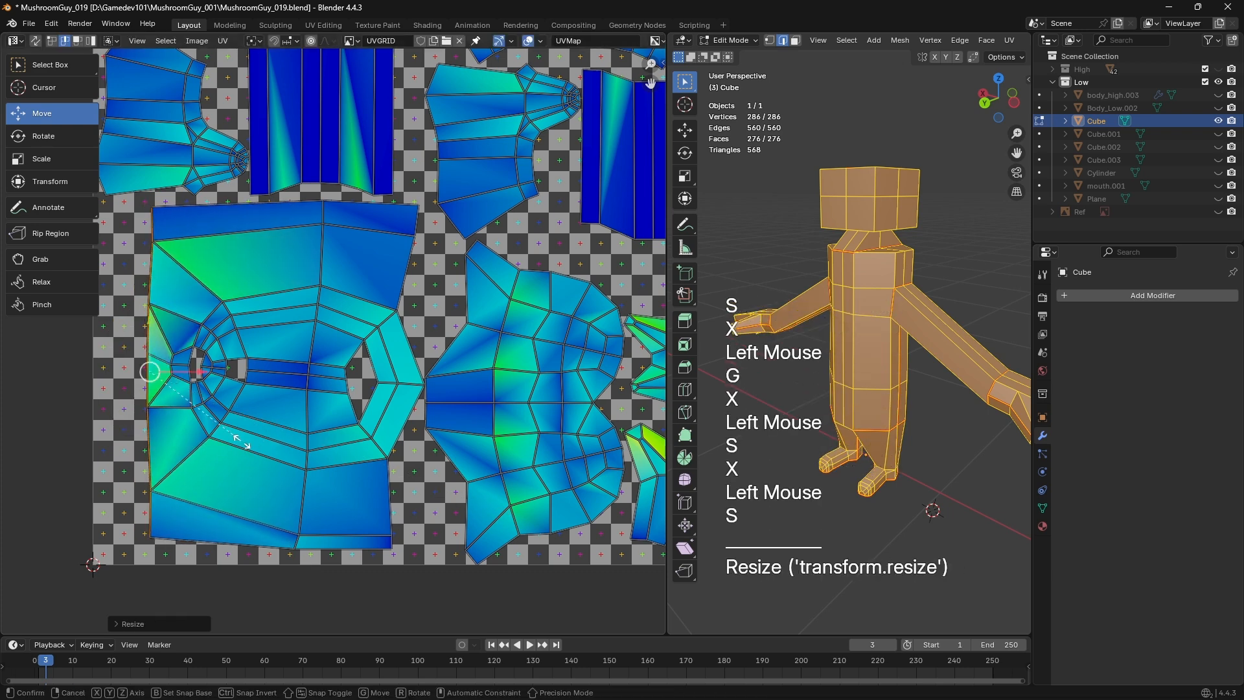
key(x)
key(KP_0)
key(KP_Enter)
Flatten the large island's lower and upper borders by scaling each to 0 along Y
double_click(270, 546)
key(s)
key(y)
key(u)
key(KP_0)
key(KP_Enter)
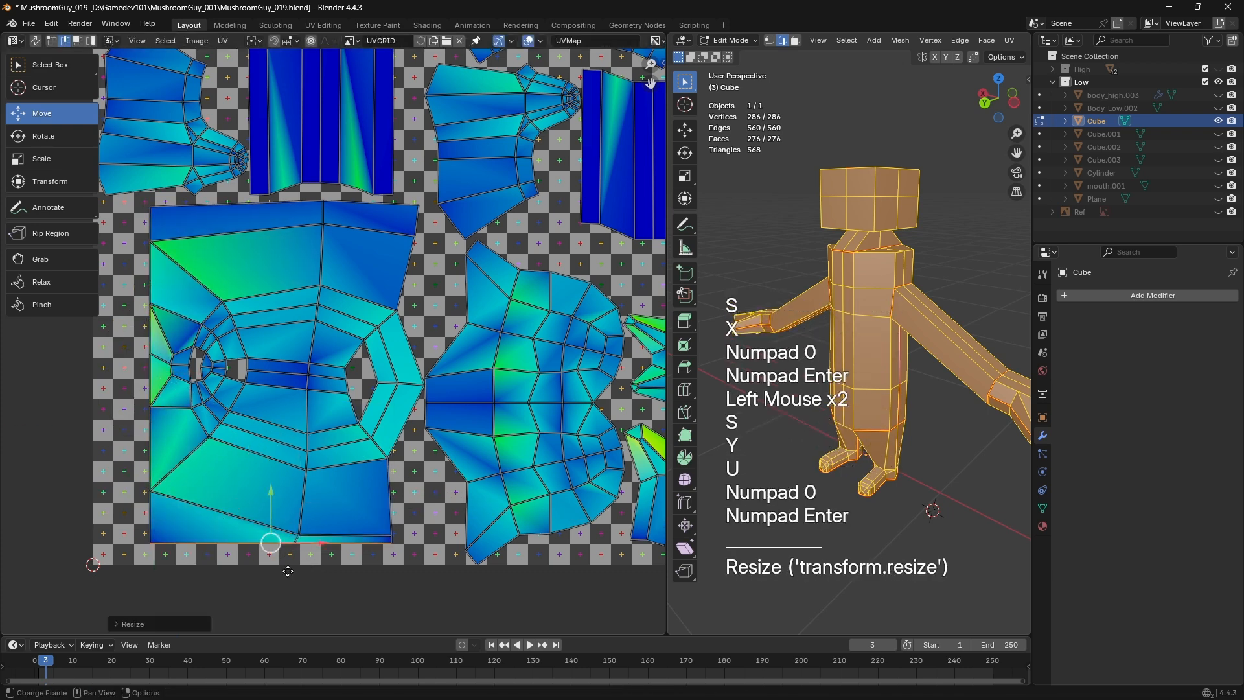
key(KP_Enter)
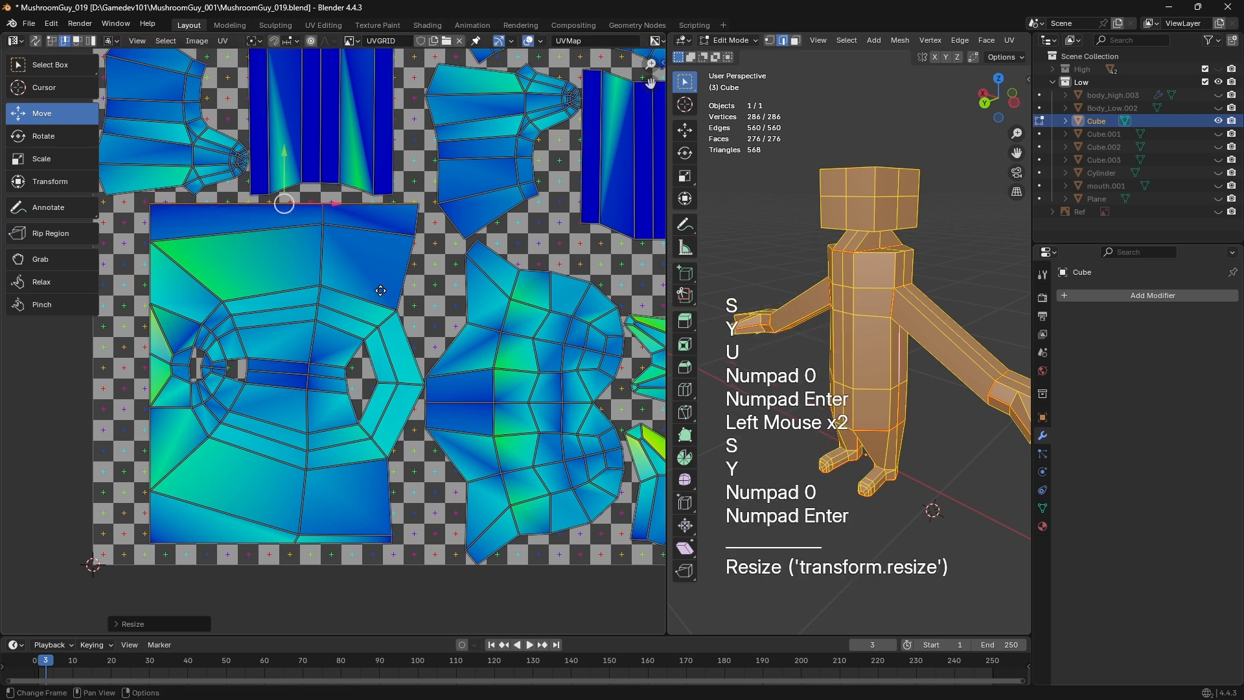
Flatten the large island's right border by scaling it to 0 along X
key(s)
key(x)
key(KP_0)
key(KP_Enter)
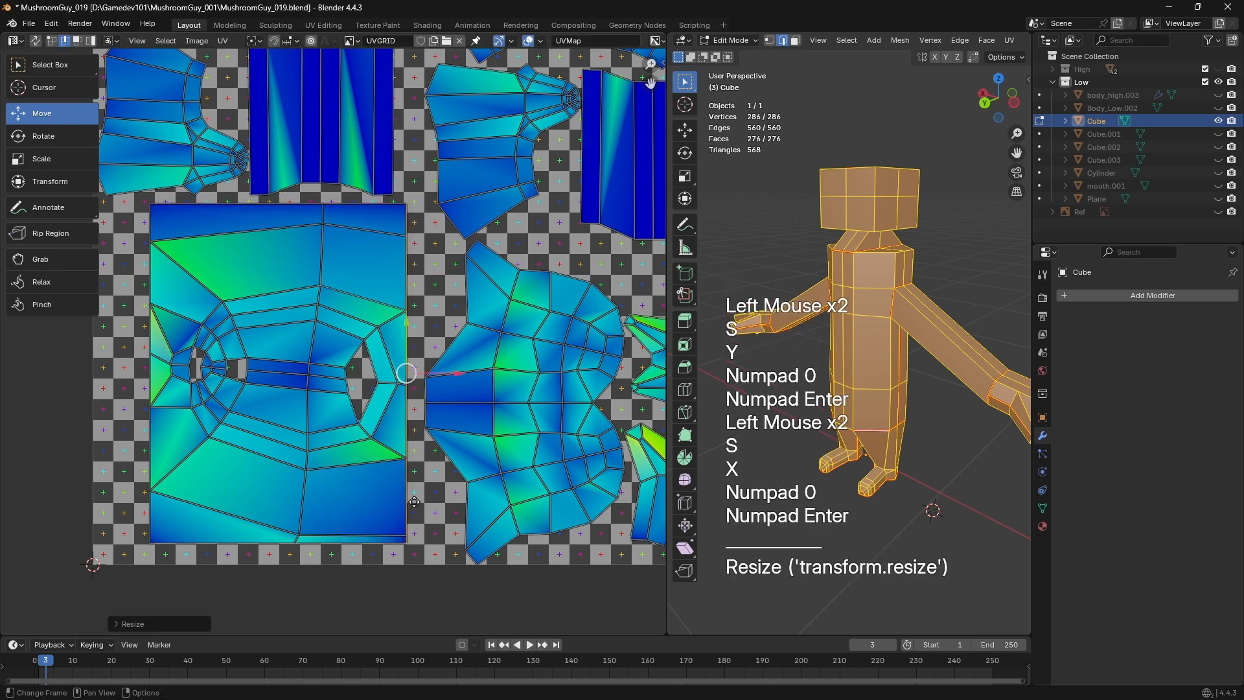
Select the whole squared-off large island in vertex mode and move it slightly down and away from its neighbours
shift+middle_drag(406, 495, 434, 536)
scroll(234, 285, down, 1)
key(1)
key(grave)
key(a)
shift+middle_drag(231, 285, 216, 282)
key(a)
key(a)
key(b)
drag(167, 280, 167, 280)
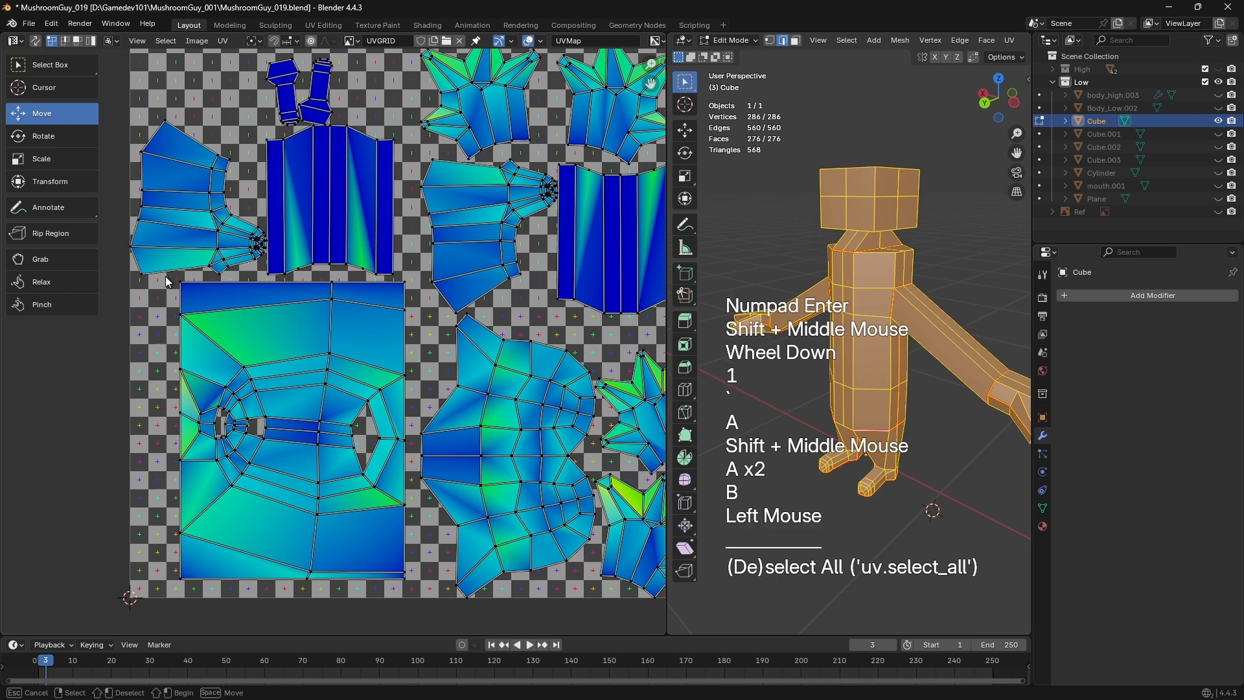
drag(411, 624, 411, 624)
key(g)
click(290, 437)
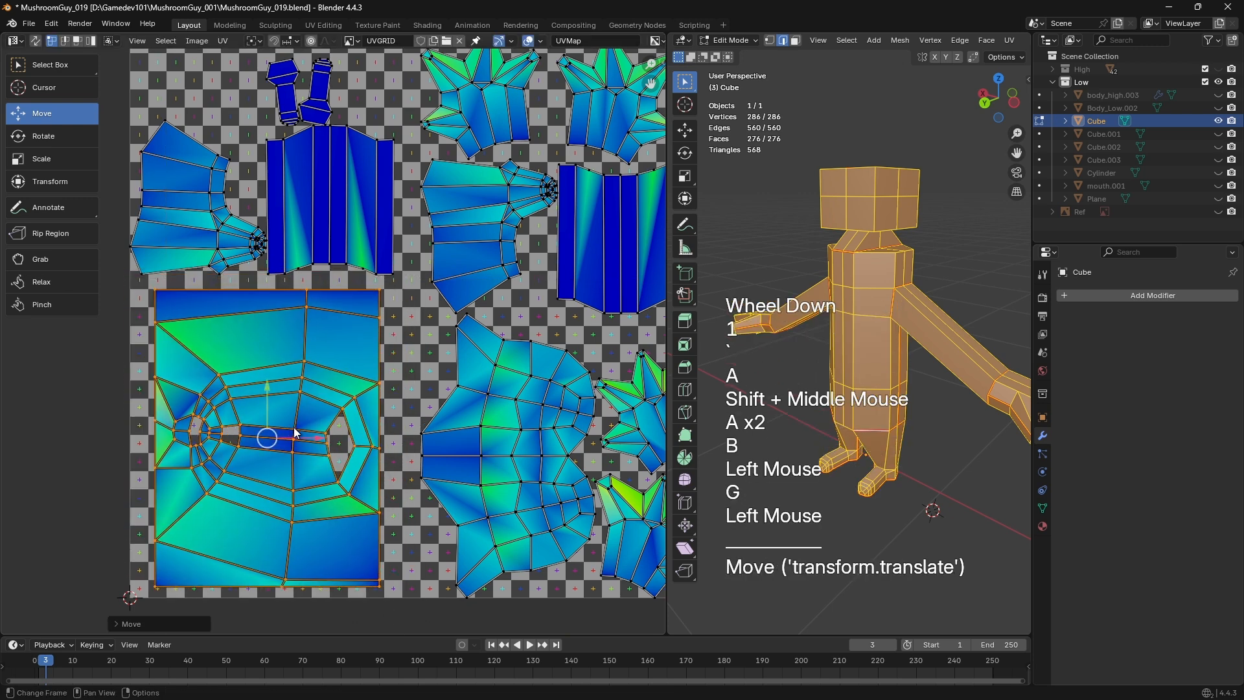
Search the available commands for "relax" and "smooth"
key(F3)
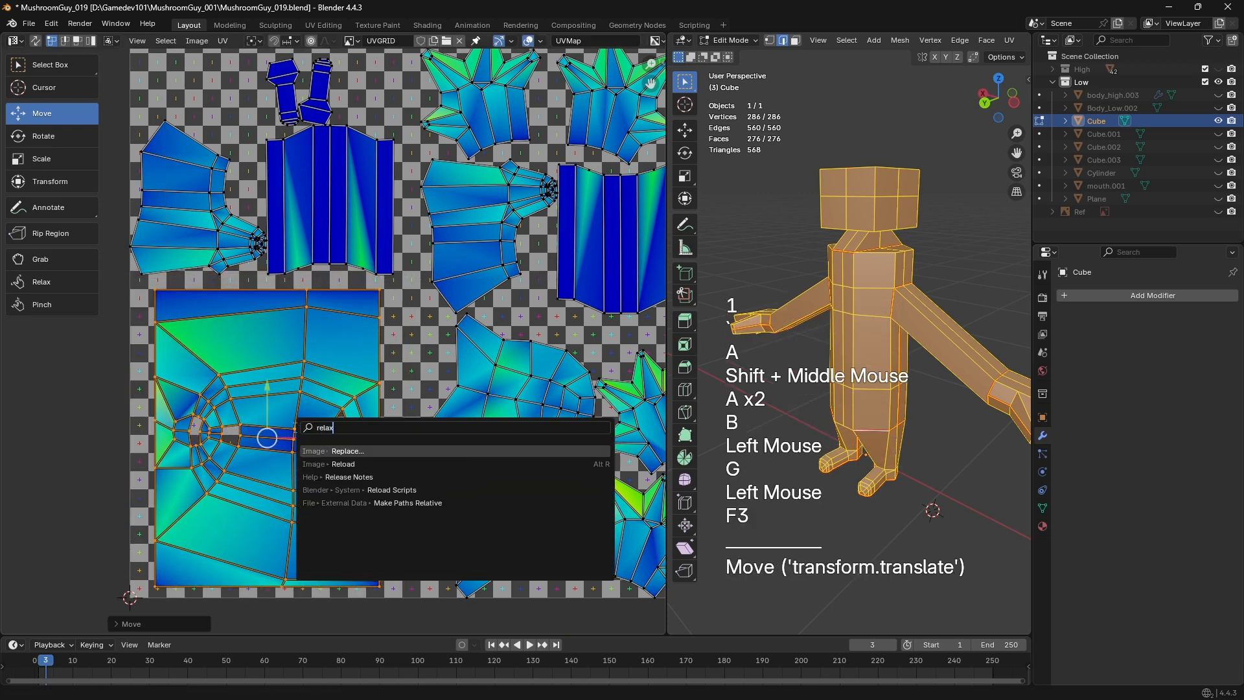
key(BackSpace)
key(BackSpace)
key(BackSpace)
key(BackSpace)
key(BackSpace)
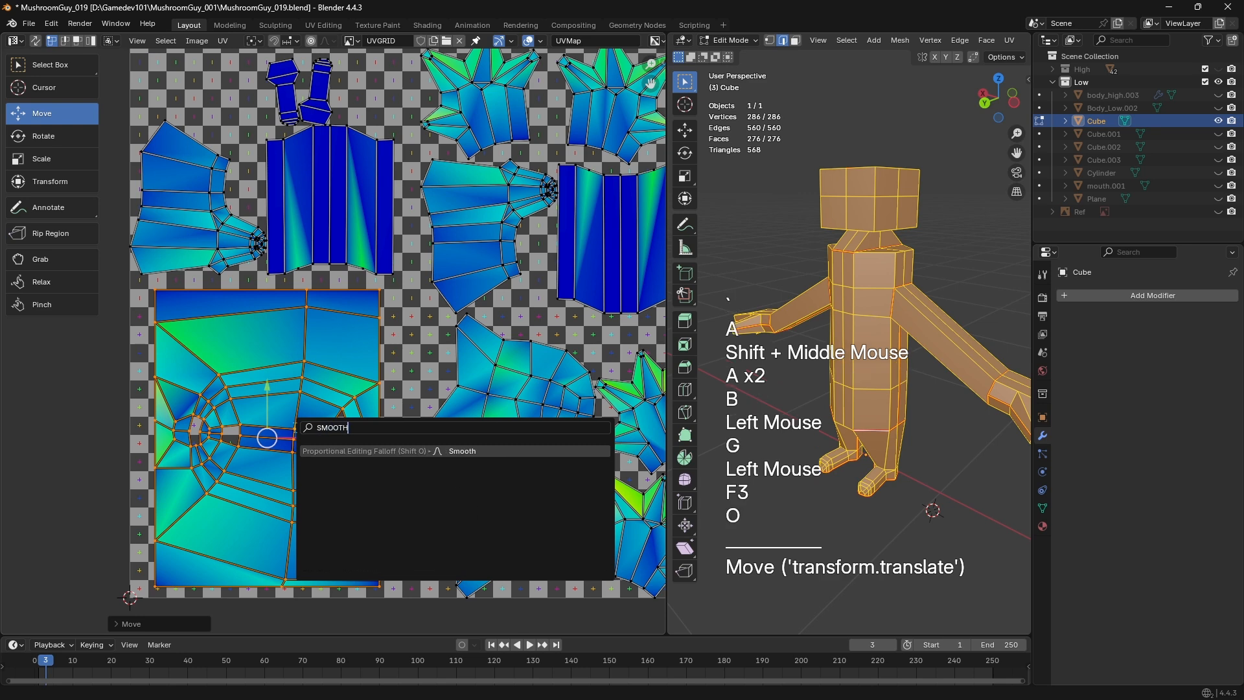
key(Return)
Try relaxing the large island's centre with the Relax brush, adjusting its size, and undo the strokes
shift+middle_drag(320, 352, 373, 285)
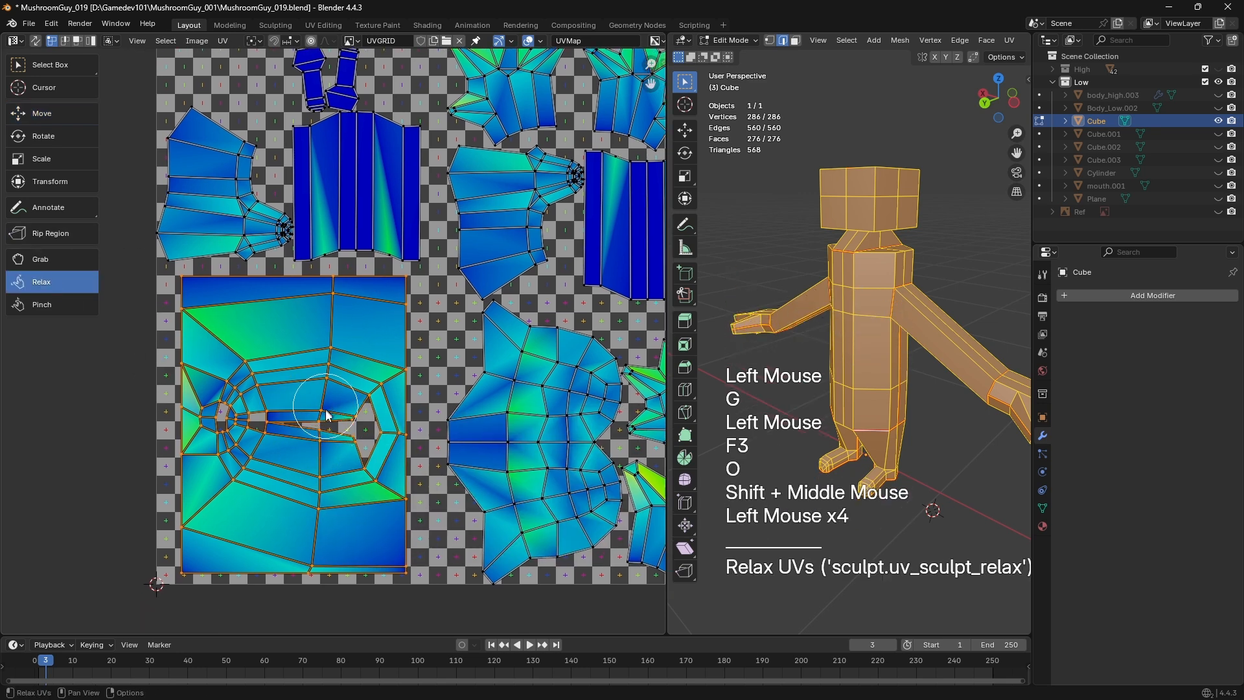
key(f)
click(305, 425)
drag(292, 431, 278, 445)
key(ctrl+z)
key(ctrl+z)
key(ctrl+z)
Enlarge the Relax brush, try relaxing the lower part of the large island, and undo the last strokes
key(f)
click(271, 497)
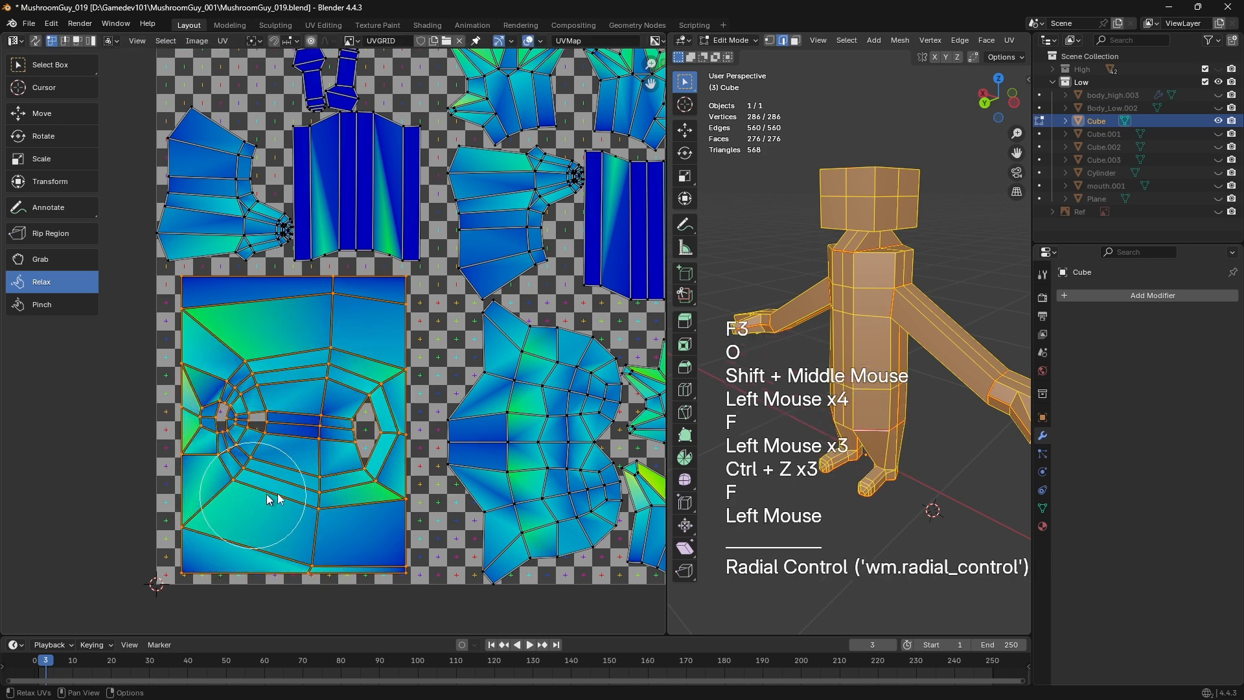
key(ctrl+z)
drag(378, 550, 376, 490)
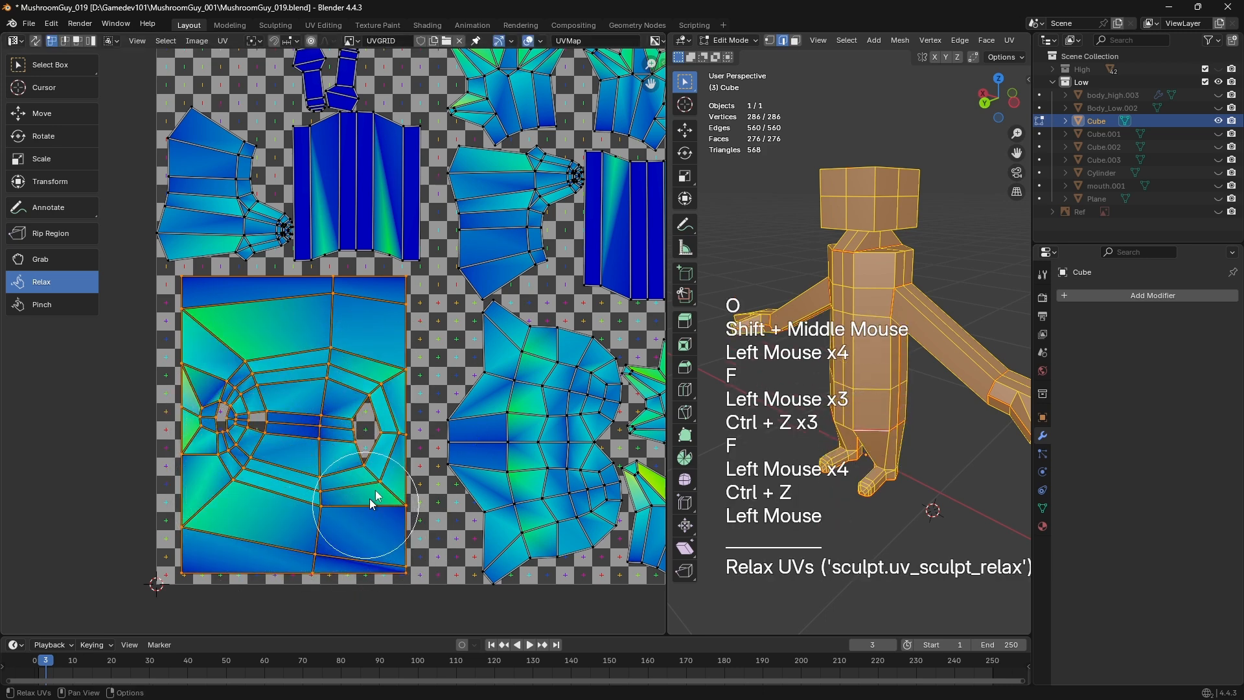
key(ctrl+z)
key(Tab)
key(Tab)
key(1)
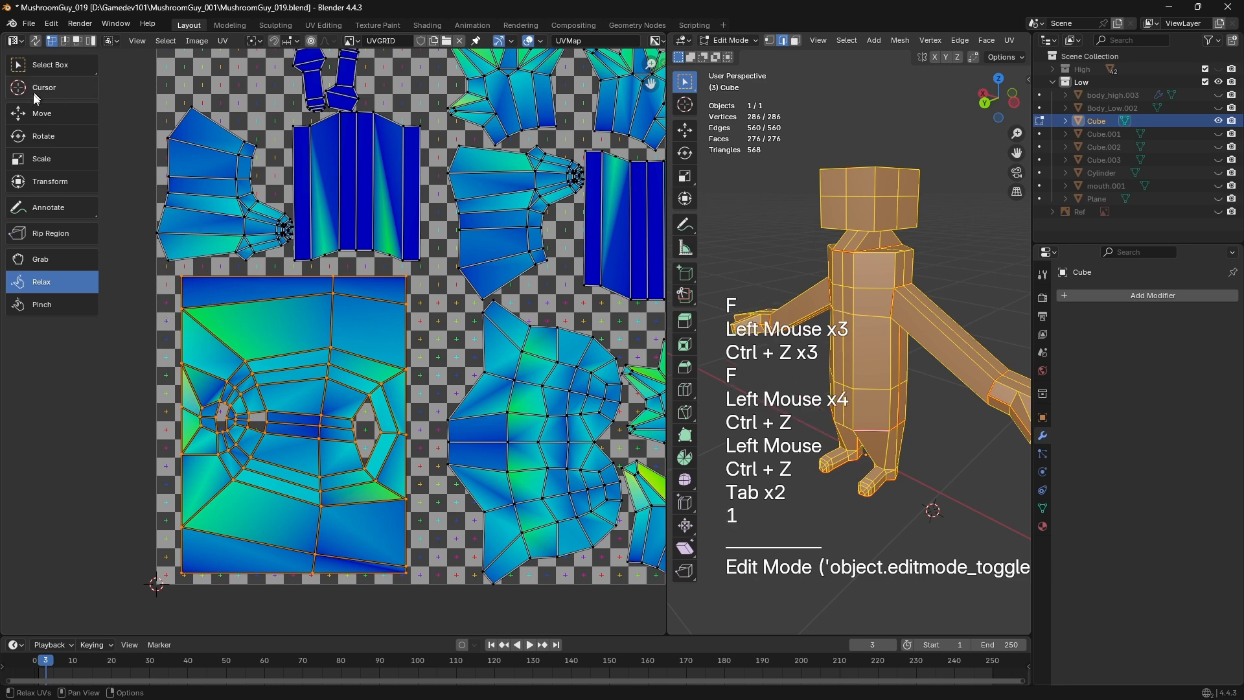
With the Move tool active, box-select the large island's four outer borders and pin their vertices
click(41, 113)
shift+middle_drag(173, 289, 187, 263)
key(a)
key(a)
key(b)
drag(422, 258, 422, 258)
key(b)
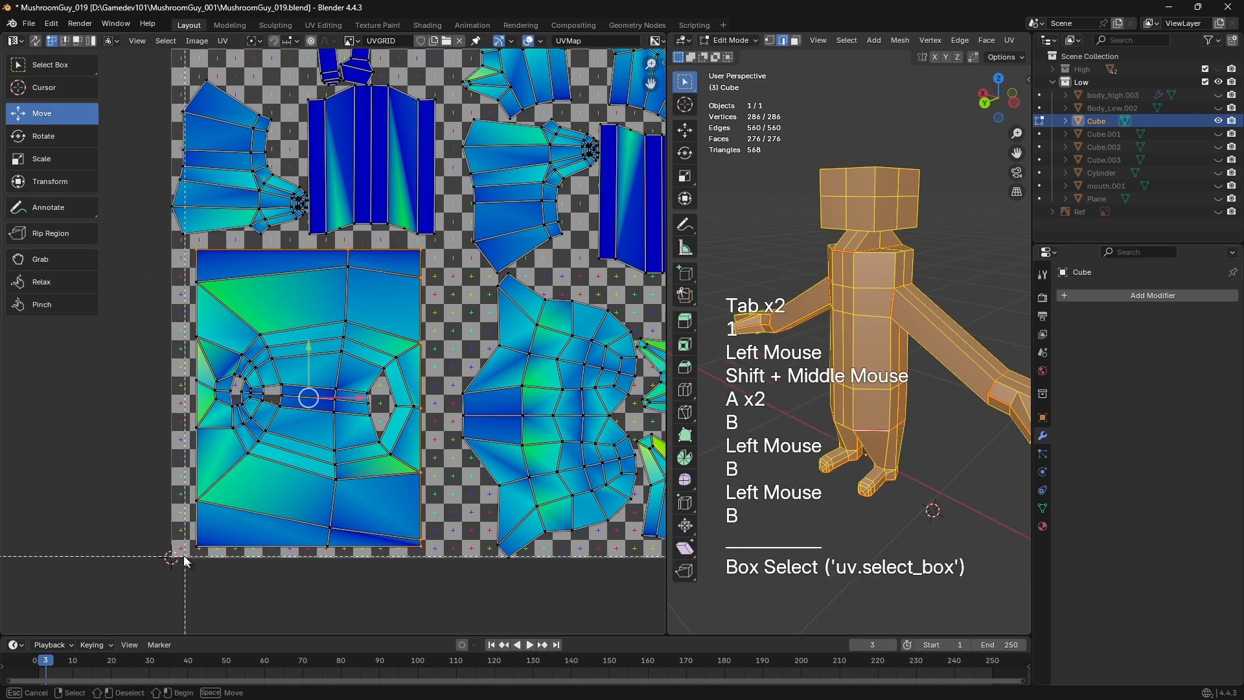
drag(184, 536, 338, 569)
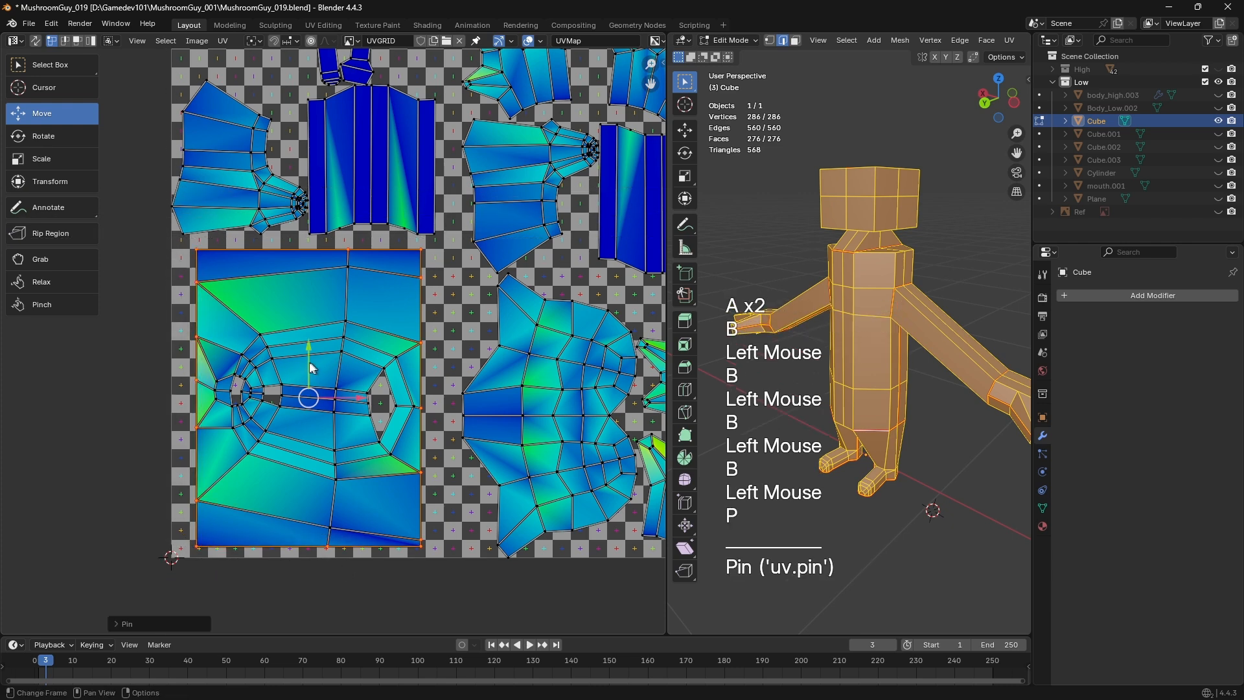
Grow the selection over the whole large island, try an Angle Based unwrap with the pinned borders, and undo it
key(ctrl+KP_Add)
key(ctrl+KP_Add)
key(ctrl+KP_Add)
key(ctrl+KP_Add)
key(ctrl+KP_Add)
key(ctrl+KP_Add)
key(ctrl+KP_Add)
key(ctrl+KP_Add)
key(ctrl+KP_Add)
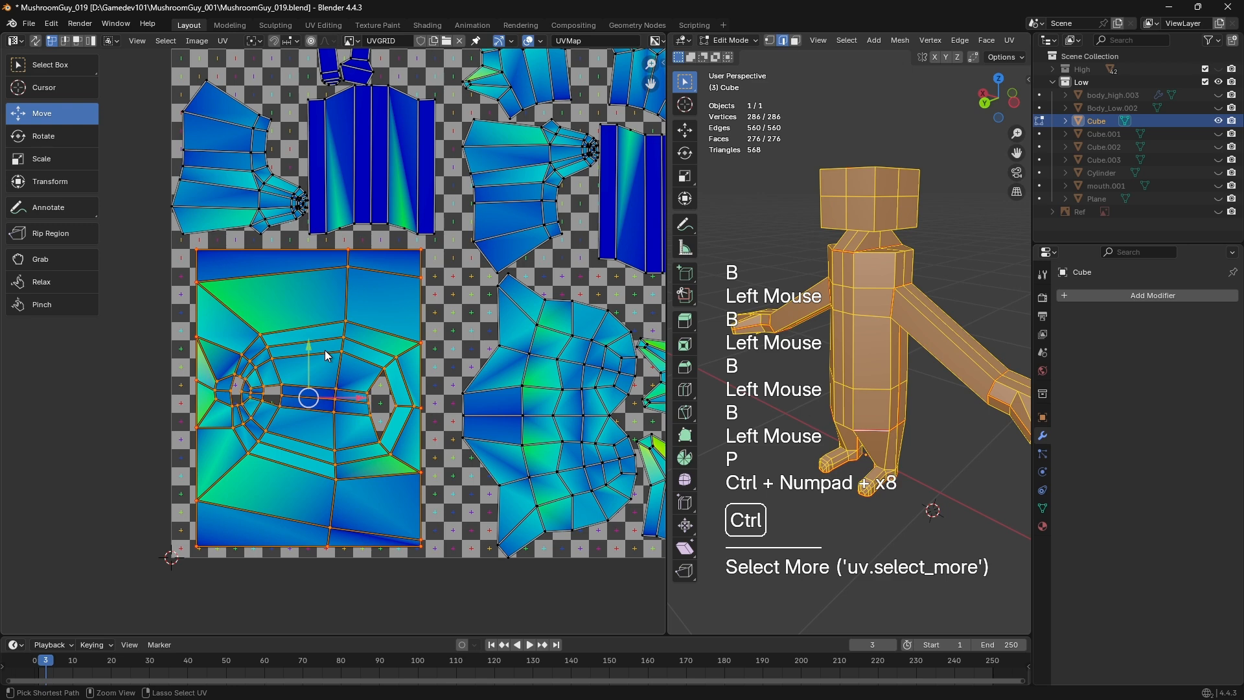
key(u)
click(325, 352)
key(ctrl+z)
Repeat and undo the Angle Based unwrap of the pinned large island for comparison, then keep the final unwrap
scroll(325, 352, up, 2)
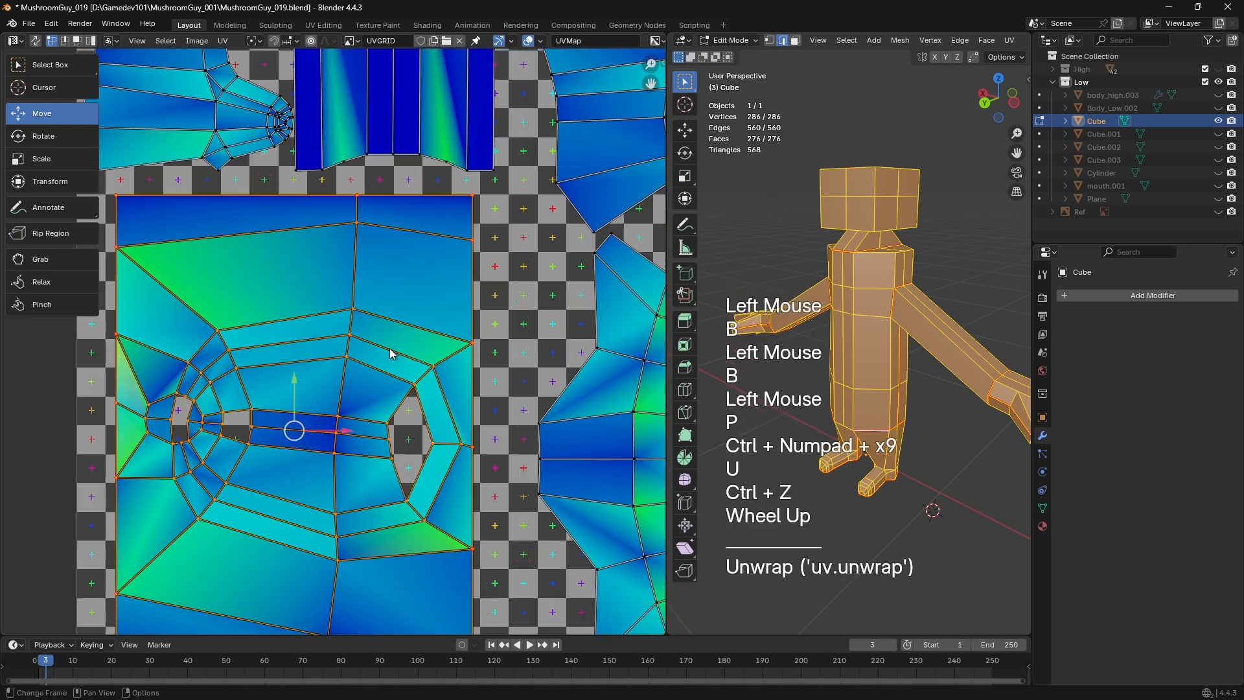
shift+middle_drag(414, 324, 446, 267)
scroll(445, 267, down, 1)
key(u)
click(446, 267)
key(ctrl+z)
key(u)
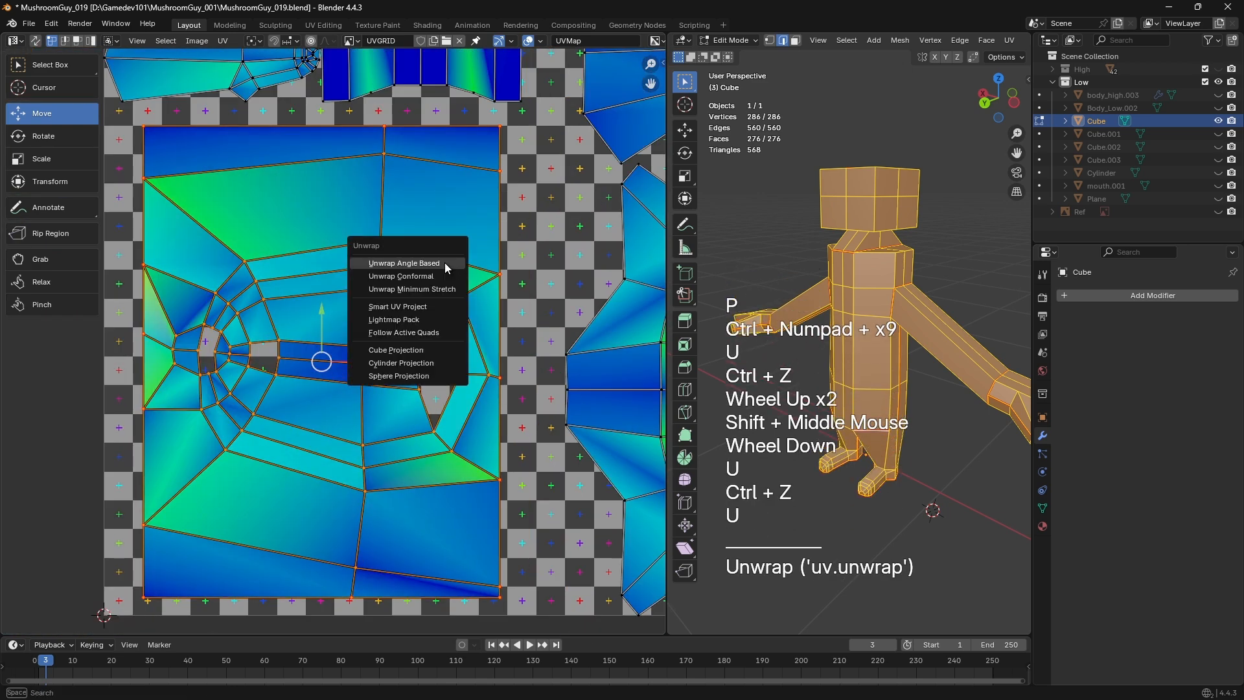
click(446, 267)
key(ctrl+z)
key(u)
click(444, 264)
shift+middle_drag(444, 264, 478, 259)
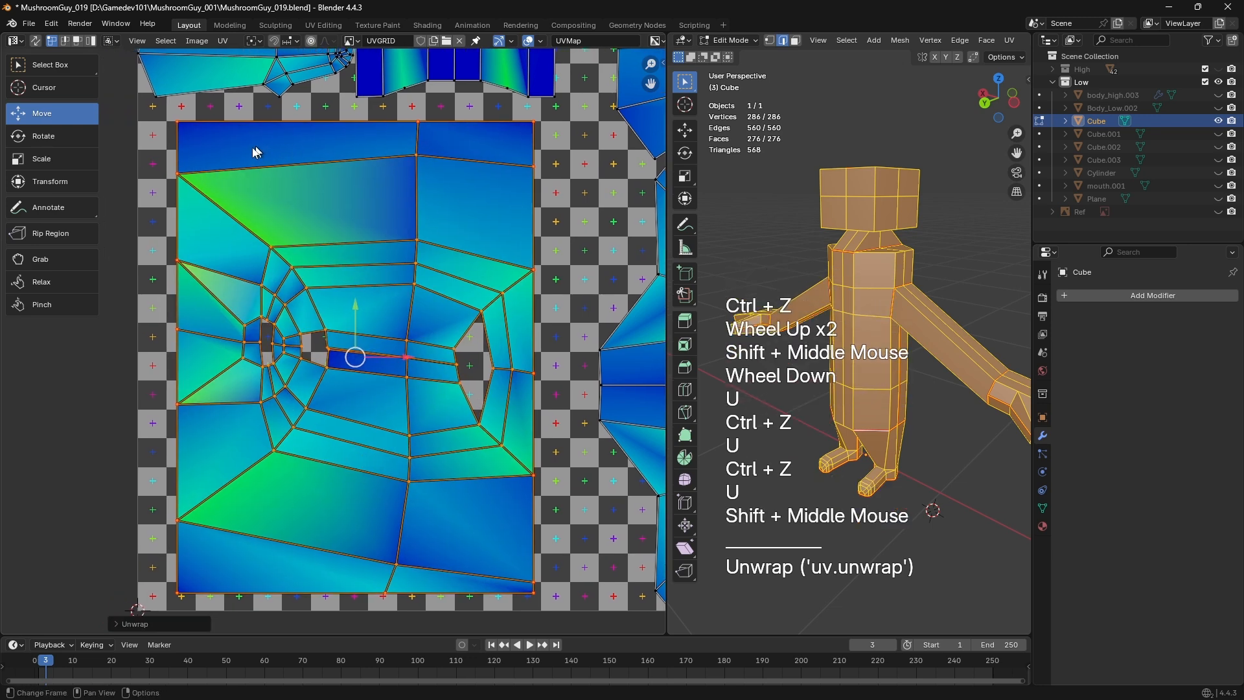
Try to move the upper and lower vertices of the large island's left border along Y
shift+middle_drag(473, 468, 510, 444)
click(209, 511)
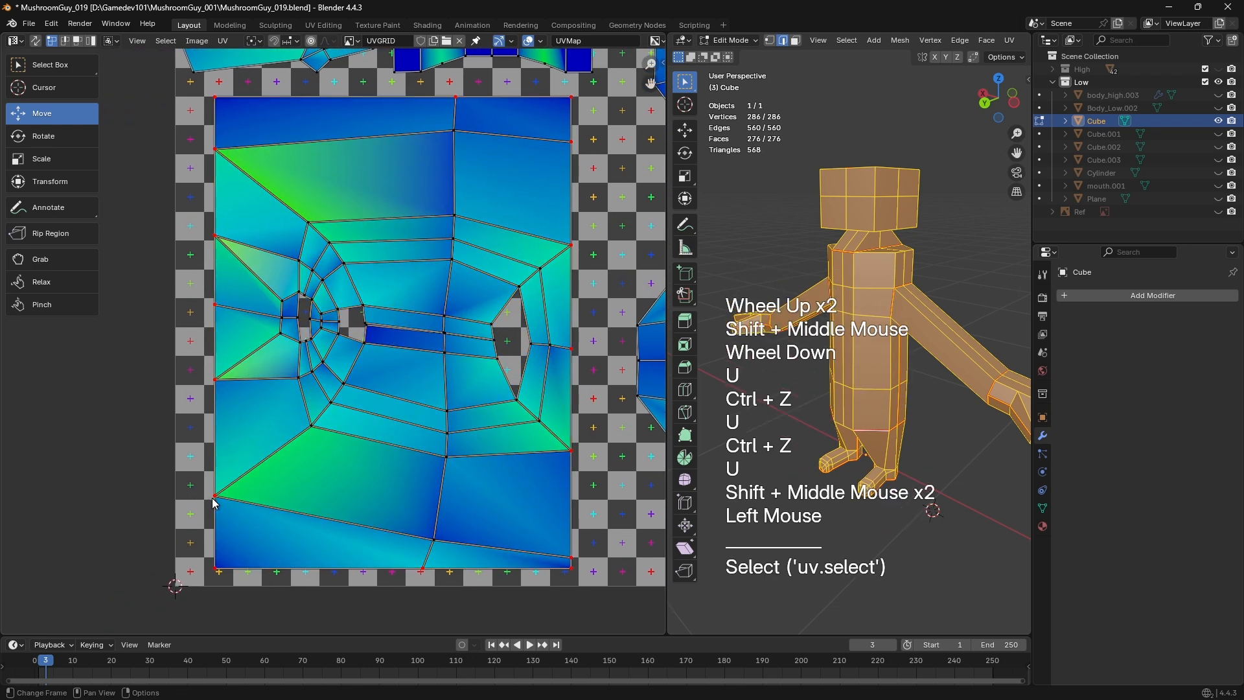
click(211, 506)
key(g)
key(y)
shift+click(252, 146)
key(ctrl+z)
shift+click(217, 148)
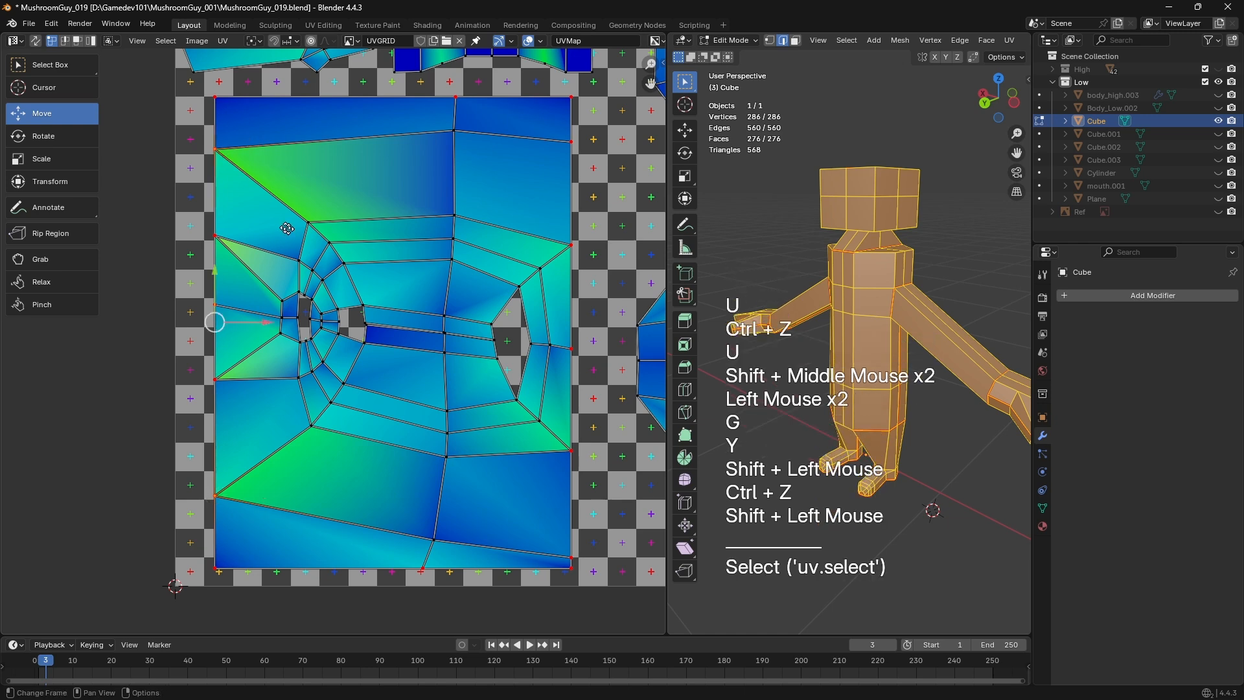
drag(204, 136, 245, 173)
key(g)
key(y)
key(shift)
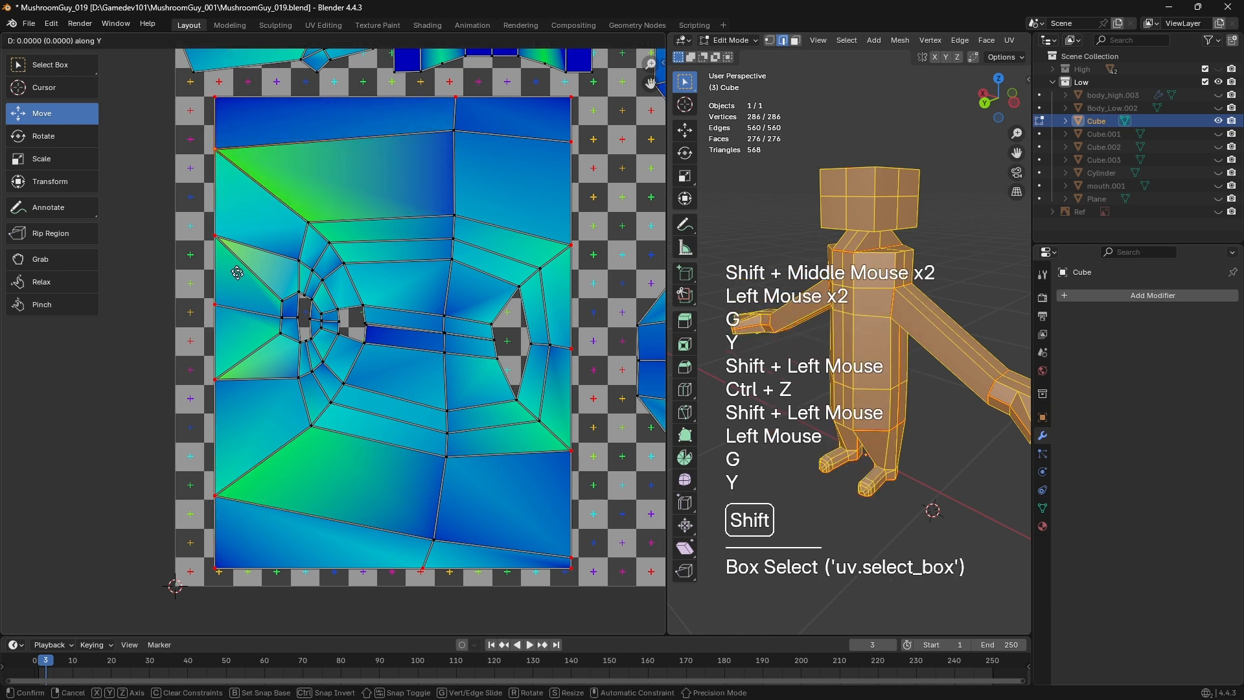
shift+click(237, 273)
Select all linked vertices of the large island and move it below the UV grid
scroll(237, 272, down, 2)
key(ctrl+l)
click(326, 556)
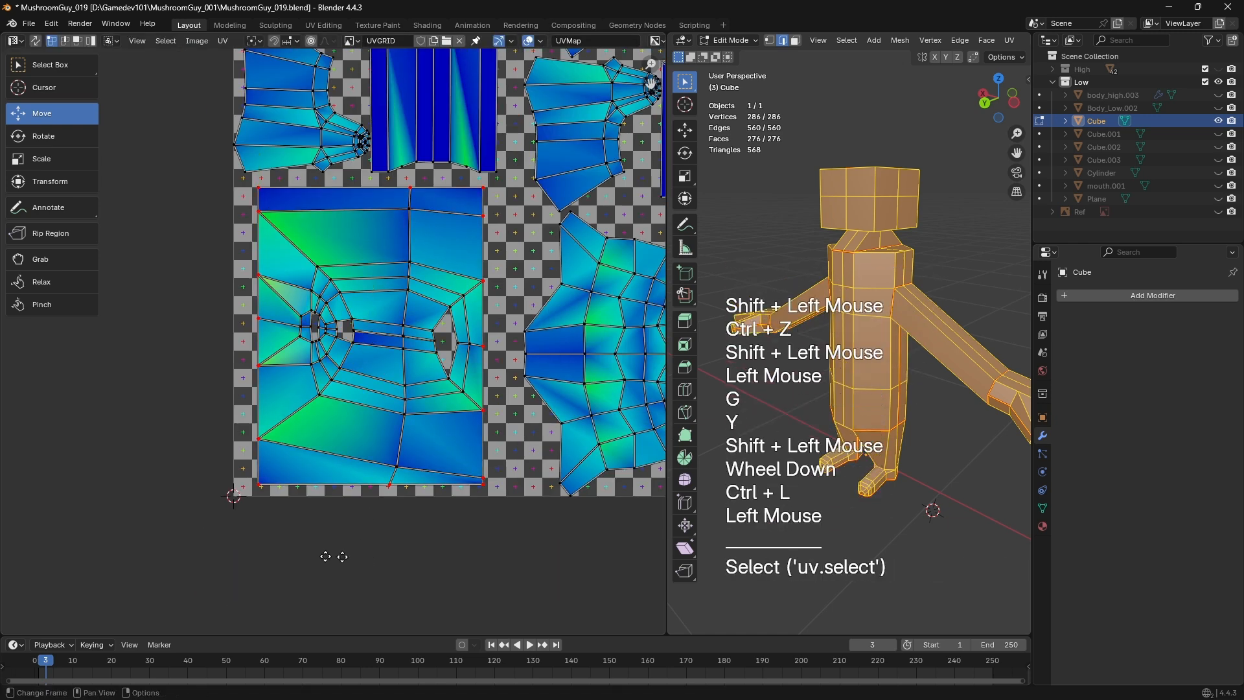
scroll(406, 481, up, 2)
shift+middle_drag(406, 481, 337, 395)
scroll(337, 395, up, 1)
scroll(337, 396, down, 1)
key(1)
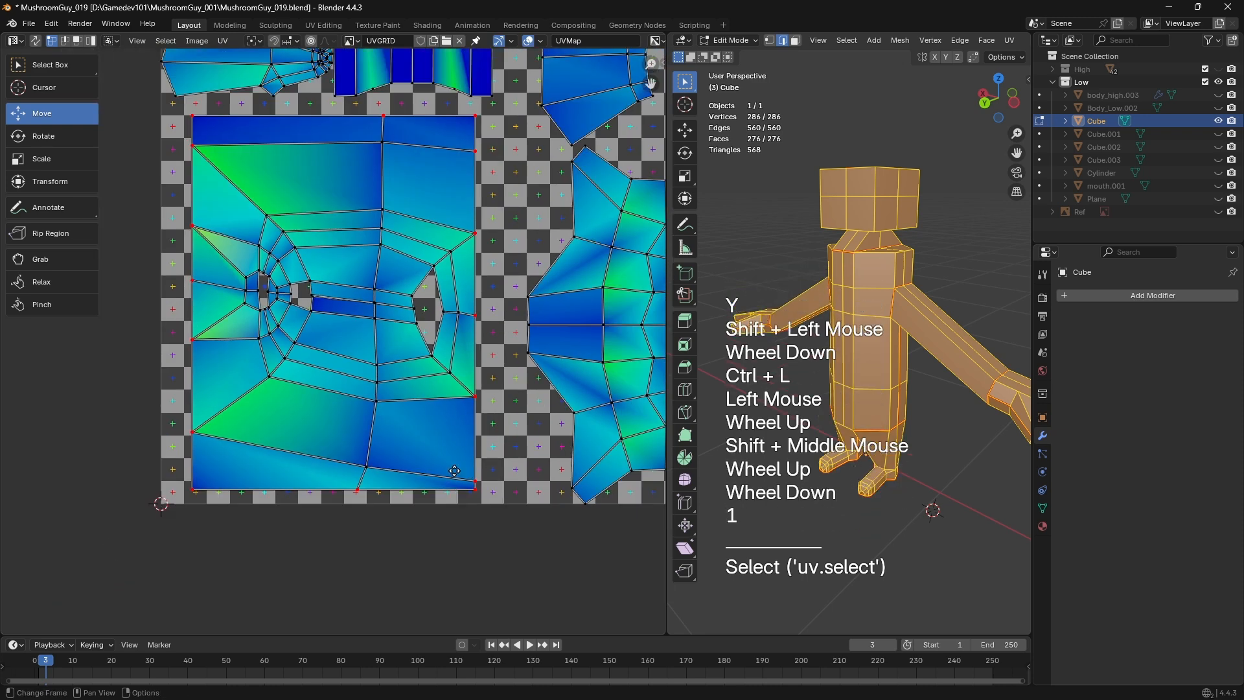
key(a)
click(63, 115)
click(195, 205)
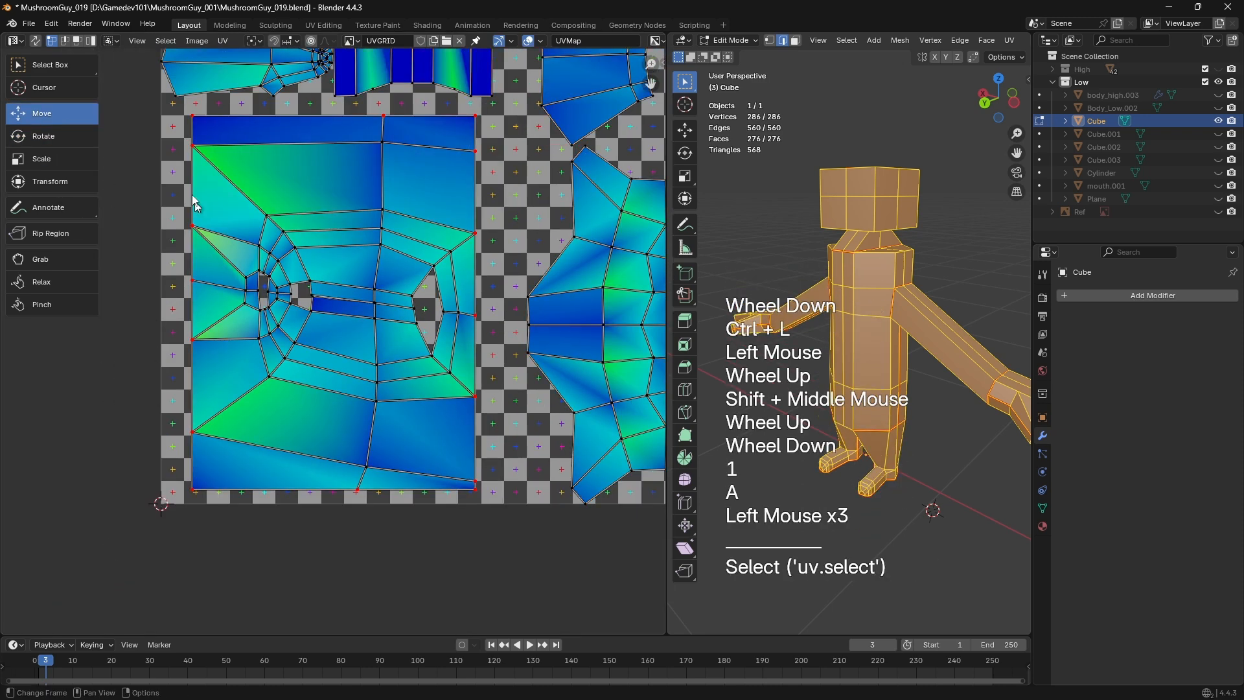
key(ctrl+l)
middle_drag(207, 539, 285, 326)
key(g)
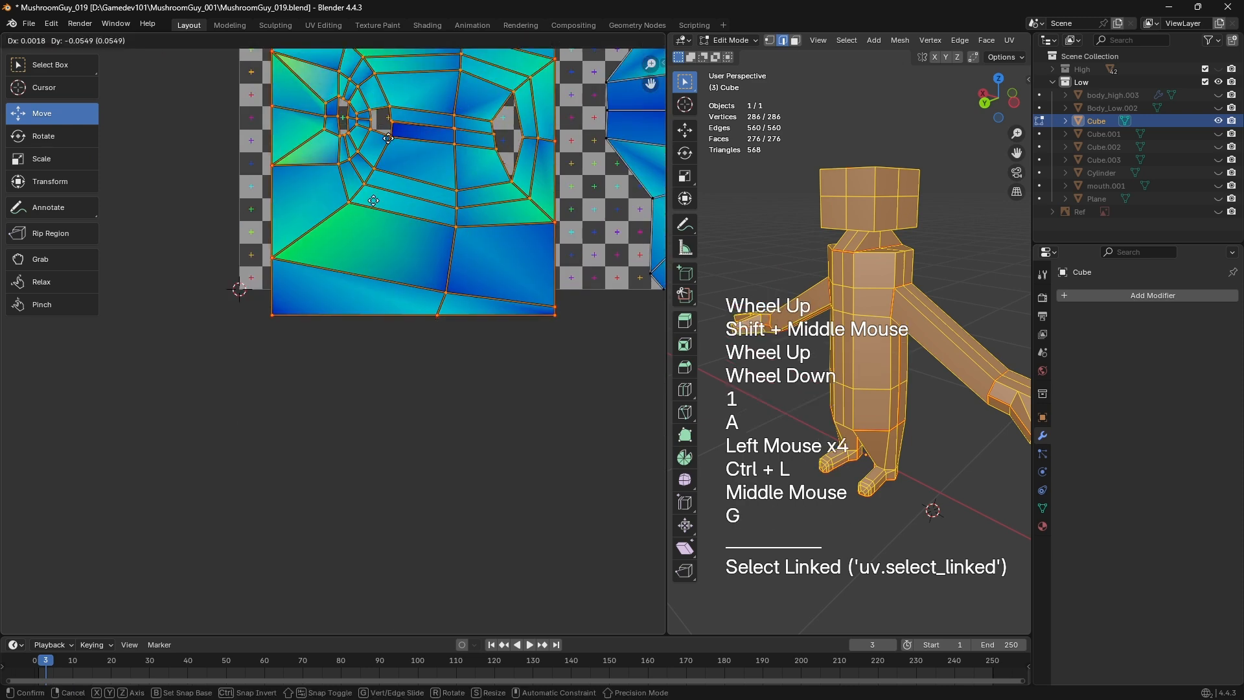
click(422, 285)
Unwrap the pinned large island with Angle Based, reselect it and unwrap it once more
key(u)
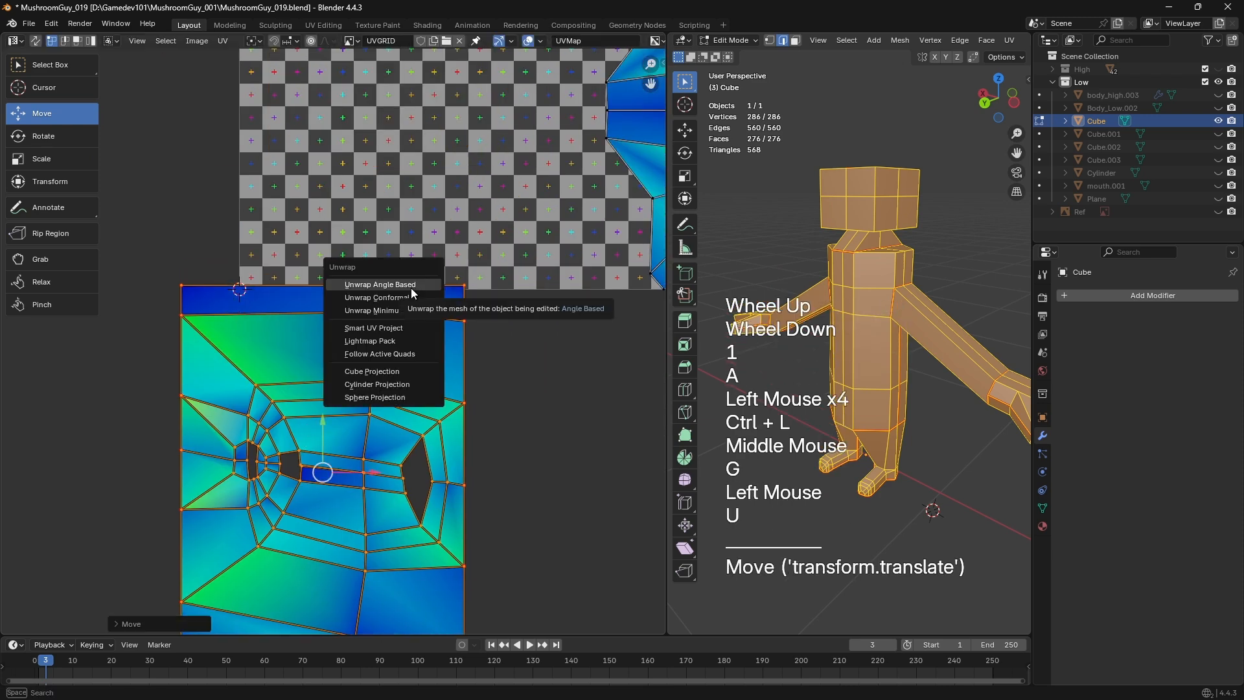
click(413, 285)
click(186, 280)
scroll(187, 280, down, 1)
drag(186, 281, 425, 559)
key(u)
click(478, 328)
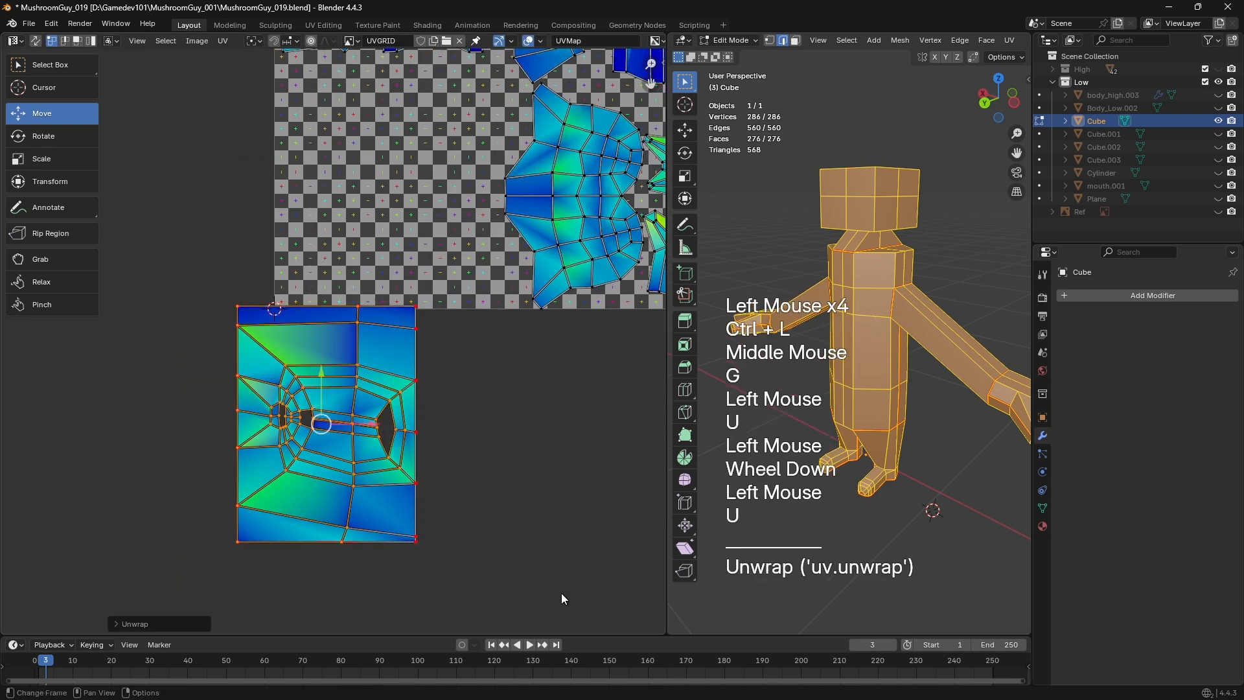
middle_drag(498, 510, 429, 521)
scroll(429, 521, down, 1)
scroll(429, 520, up, 2)
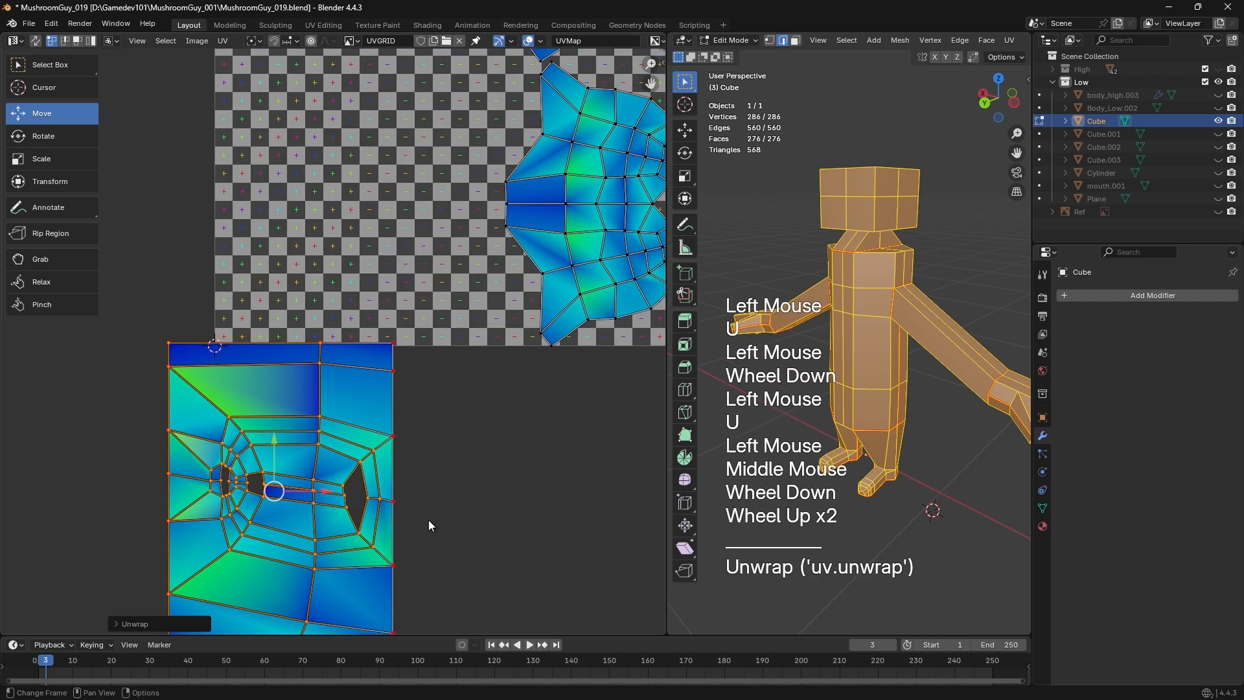
Box-select the whole large island, unpin its vertices and deselect it
scroll(429, 520, down, 1)
drag(201, 317, 397, 570)
scroll(550, 565, up, 1)
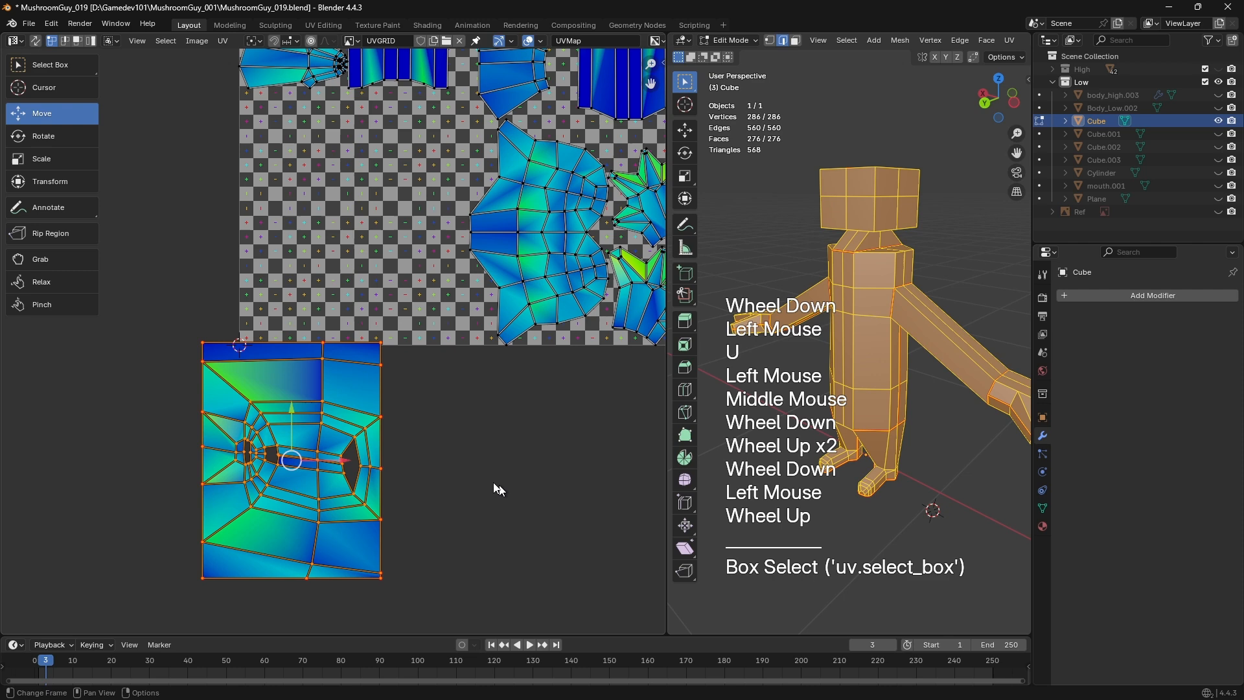
key(alt+p)
click(318, 405)
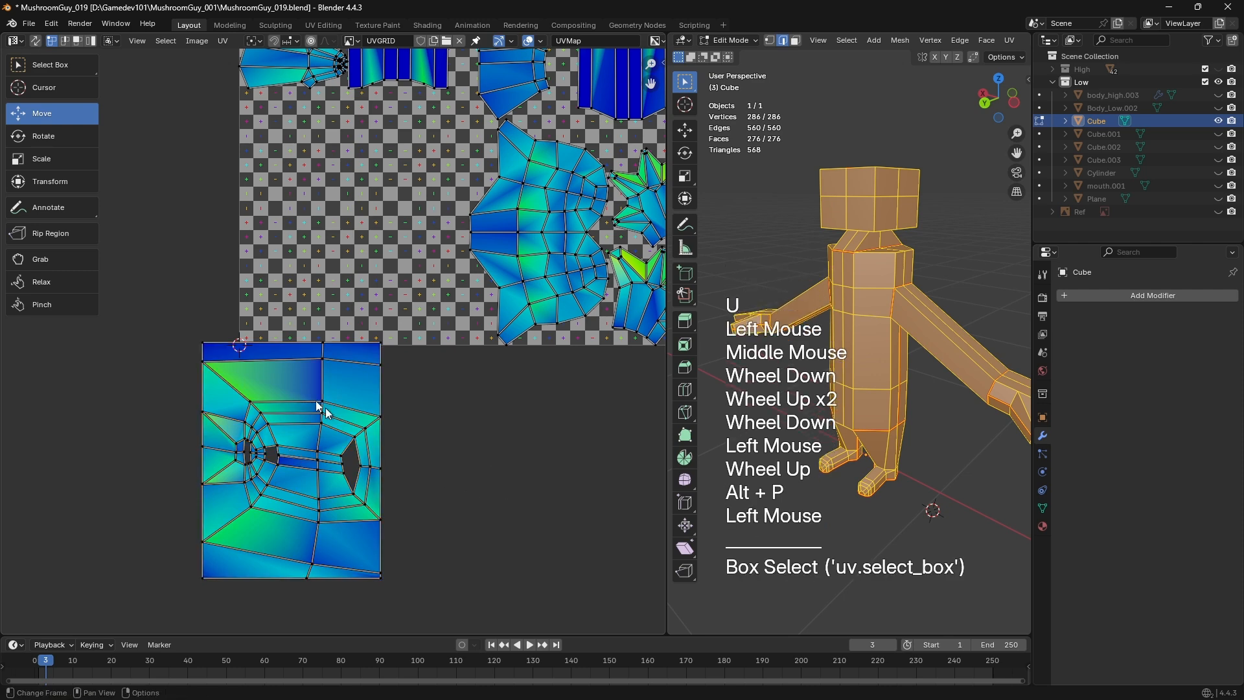
Reselect the large island and move it back into the empty lower-left area of the UV grid
drag(176, 301, 397, 577)
middle_drag(466, 410, 416, 474)
key(g)
click(441, 224)
middle_drag(503, 218, 456, 287)
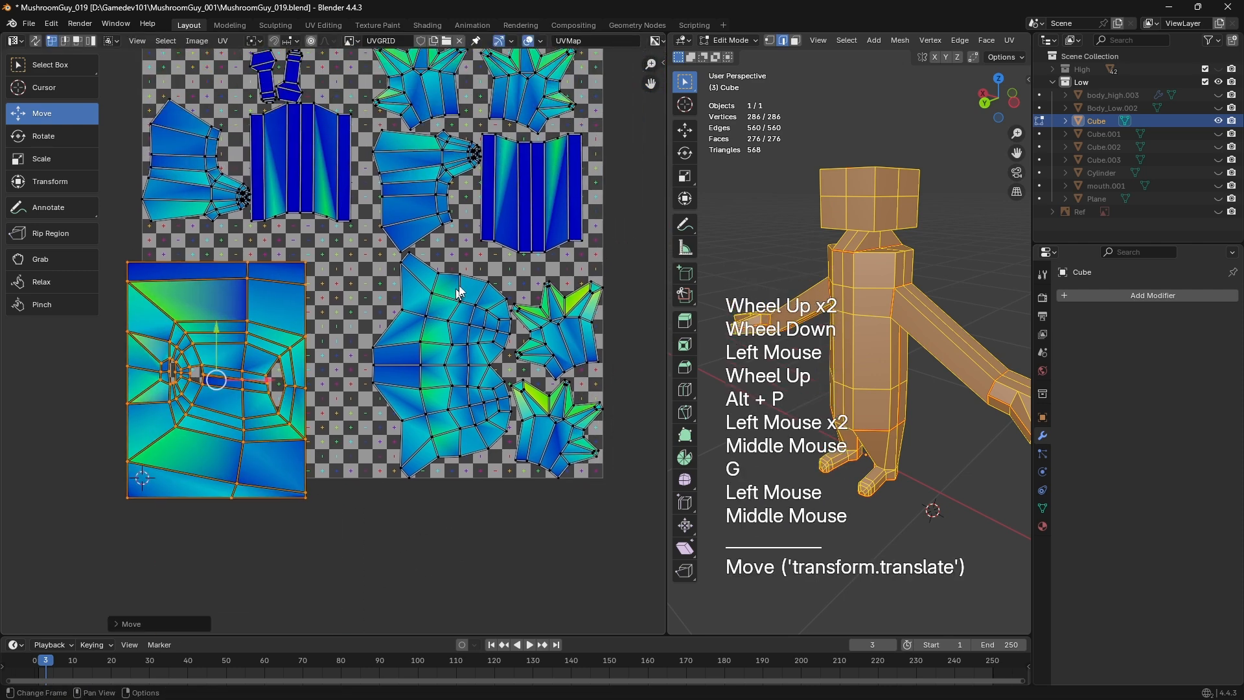
key(g)
click(503, 266)
Narrow the UV editor, select all islands and unwrap the whole mesh again with Angle Based
drag(665, 322, 545, 323)
middle_drag(342, 324, 357, 425)
ctrl+middle_drag(343, 369, 332, 415)
middle_drag(332, 415, 392, 465)
key(a)
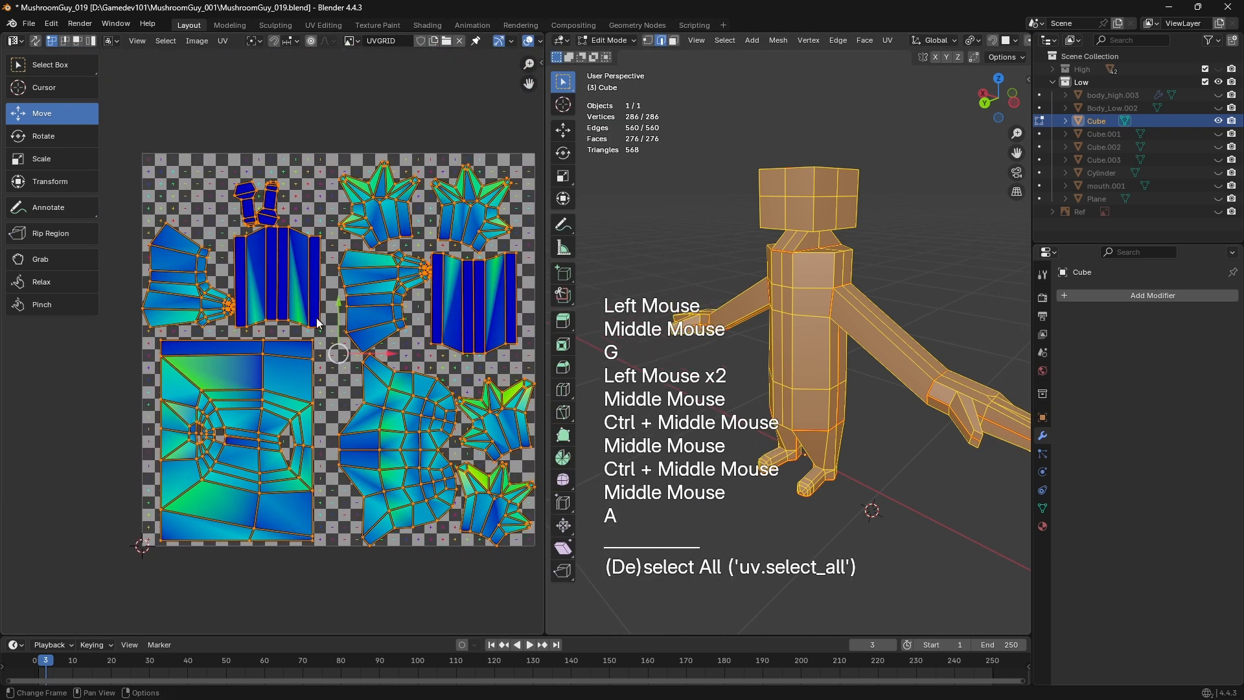
key(u)
key(a)
scroll(264, 289, down, 2)
click(148, 167)
drag(147, 167, 478, 522)
Open the UV editor's sidebar, widen the editor, close the sidebar and deselect all islands
scroll(457, 532, up, 3)
middle_drag(434, 517, 369, 443)
scroll(369, 444, down, 3)
key(n)
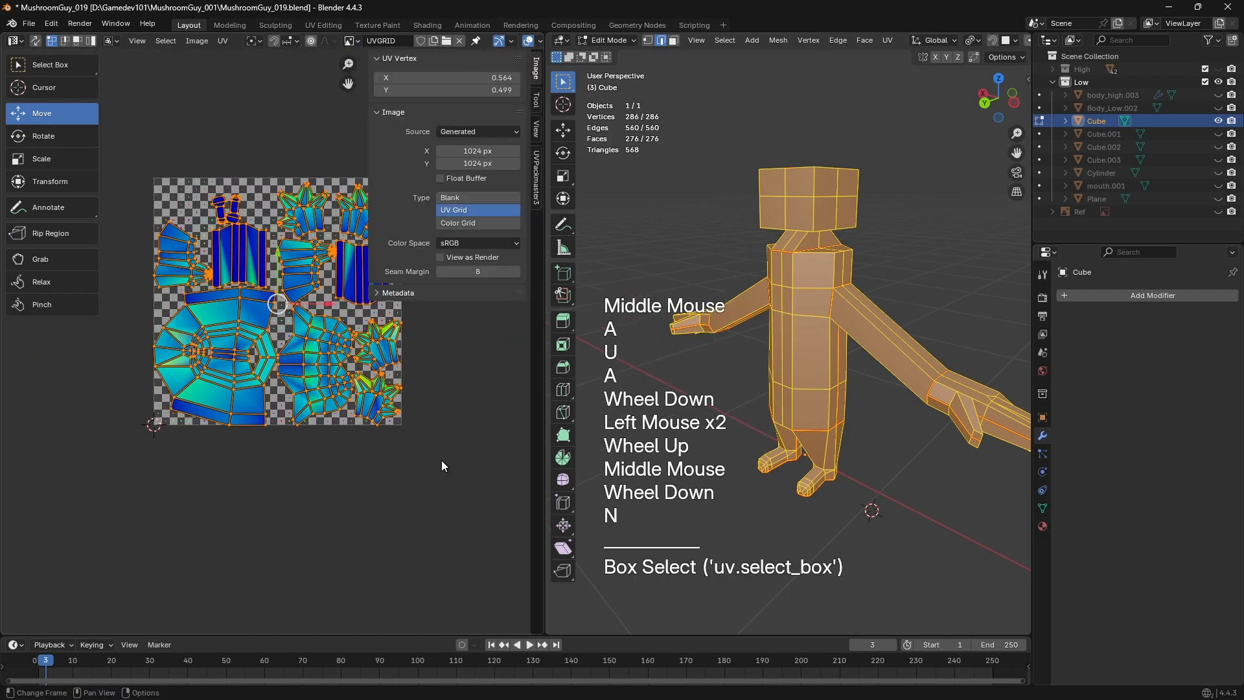
drag(544, 368, 682, 367)
key(n)
click(484, 444)
scroll(367, 371, up, 3)
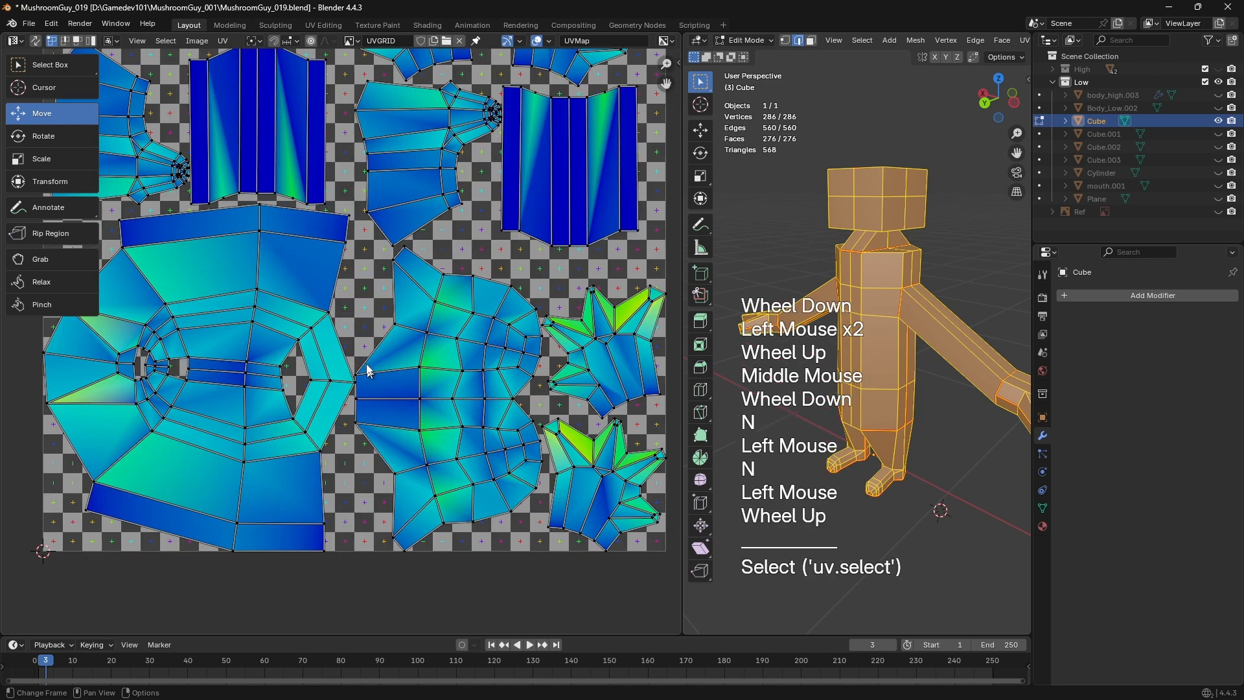
Switch UV selection to island mode and select the island above the large one
middle_drag(367, 365, 423, 381)
key(ctrl+Tab)
click(381, 437)
click(198, 198)
middle_drag(198, 198, 201, 234)
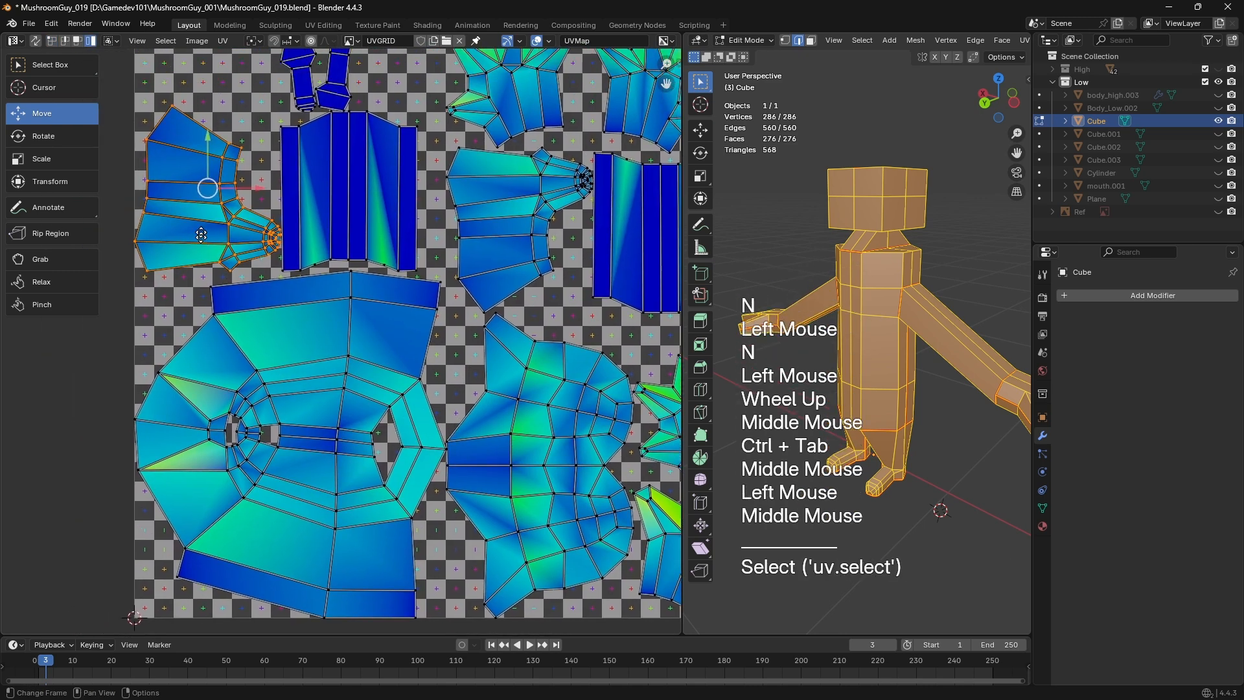
scroll(201, 235, up, 1)
click(266, 207)
Try moving one of the two small narrow islands down beside the striped island and undo the move
shift+middle_drag(266, 207, 276, 362)
click(285, 136)
key(g)
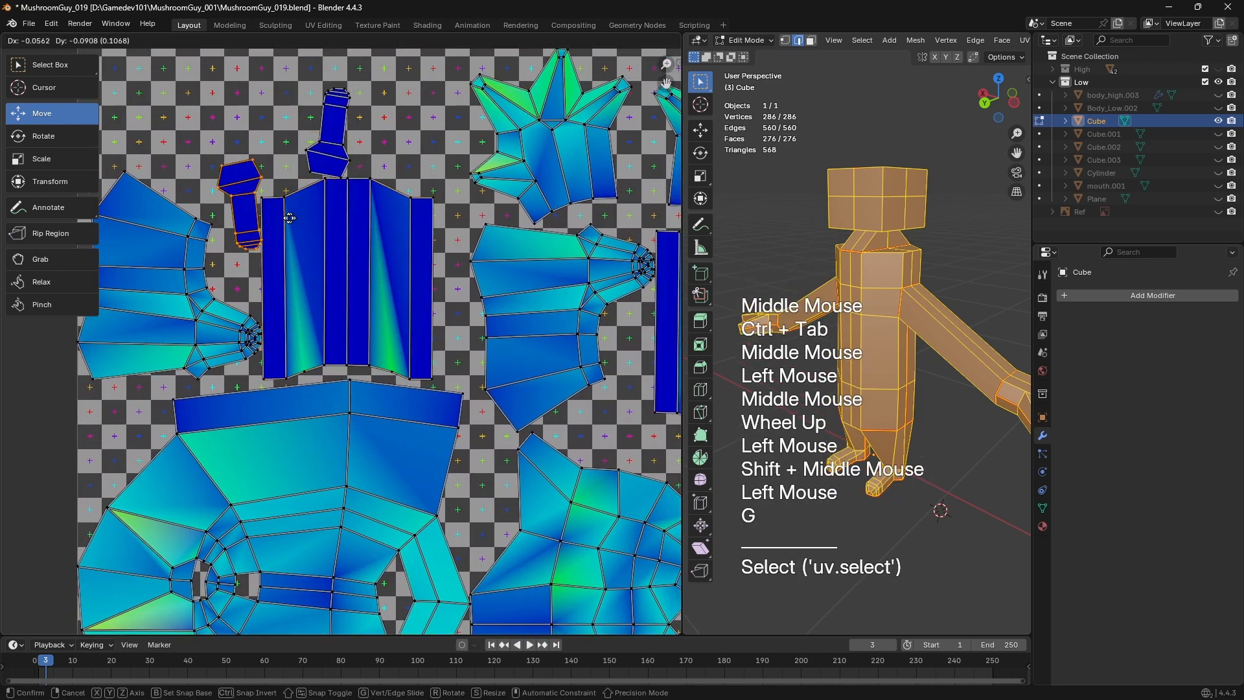
click(289, 218)
ctrl+scroll(289, 217, down, 1)
key(ctrl+z)
Select the large round island, try moving it out of the layout, and undo the move
scroll(337, 305, down, 4)
middle_drag(450, 320, 365, 280)
click(290, 426)
middle_drag(285, 434, 348, 323)
key(g)
click(207, 502)
key(ctrl+z)
shift+middle_drag(449, 378, 333, 575)
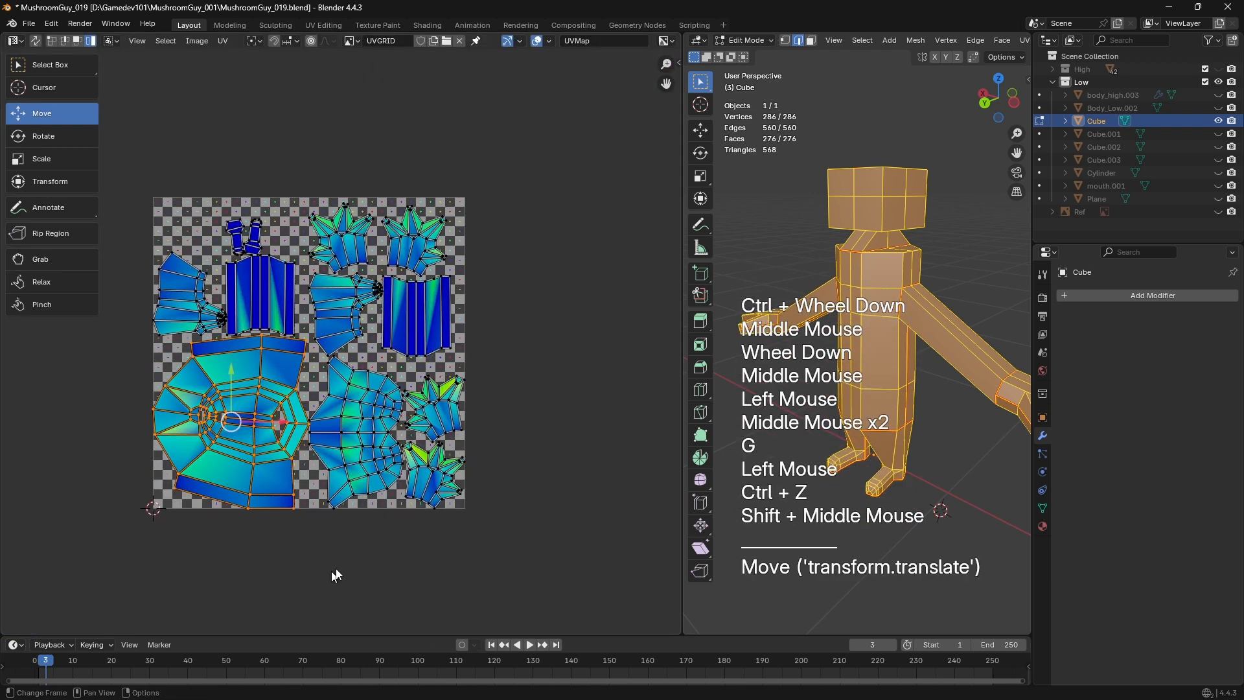
Select all UV islands, enlarge them together and move them so the large round island sits over the UV tile
key(a)
scroll(333, 575, down, 1)
key(s)
click(655, 579)
key(g)
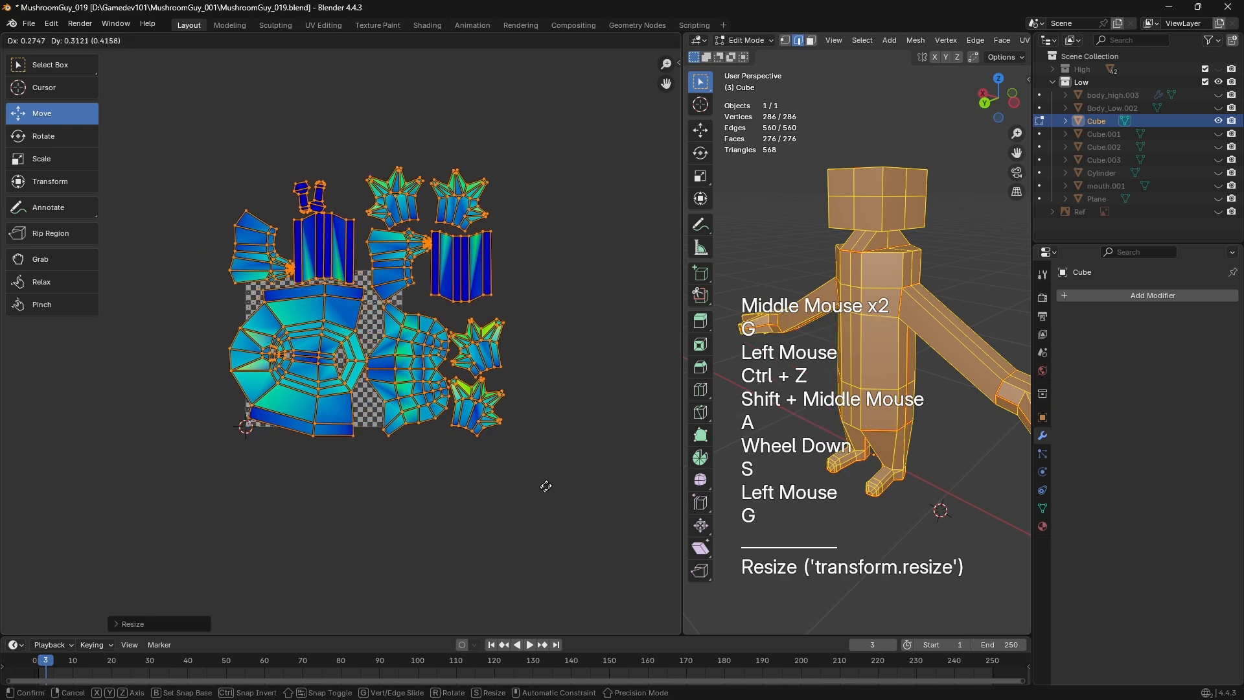
click(549, 481)
scroll(549, 481, up, 2)
key(g)
key(shift)
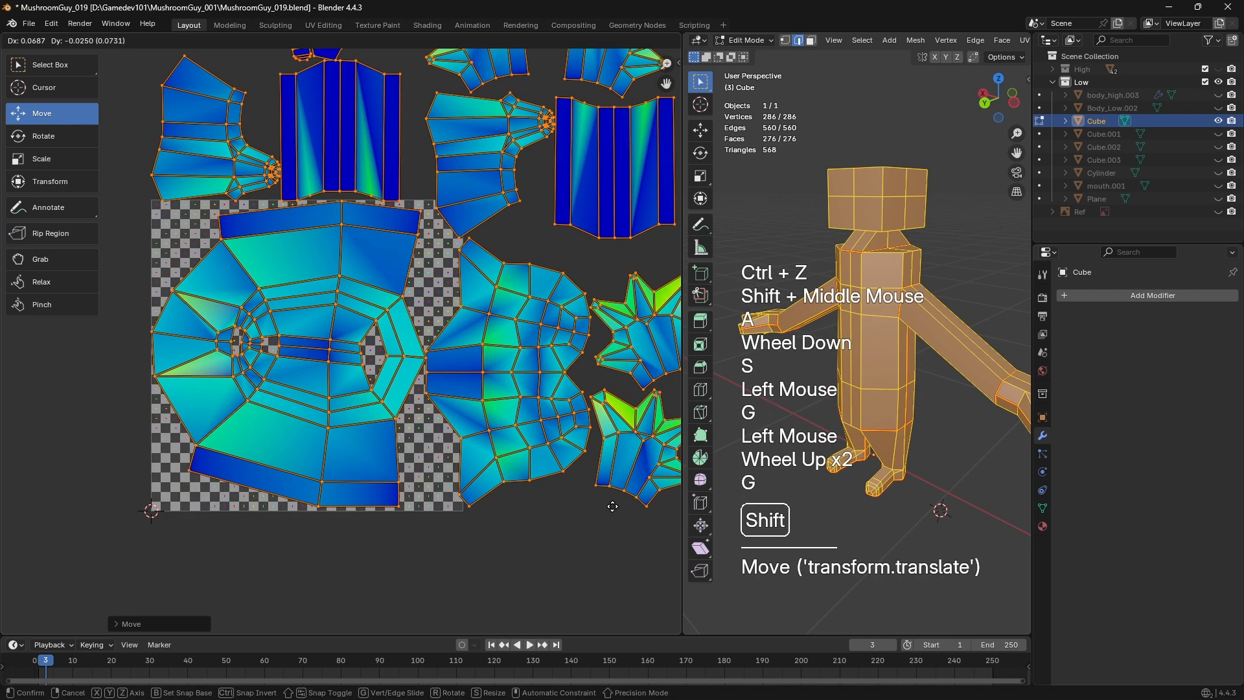
shift+click(613, 506)
Reselect all the islands, rescale them slightly and shift them sideways within the UV tile
click(282, 379)
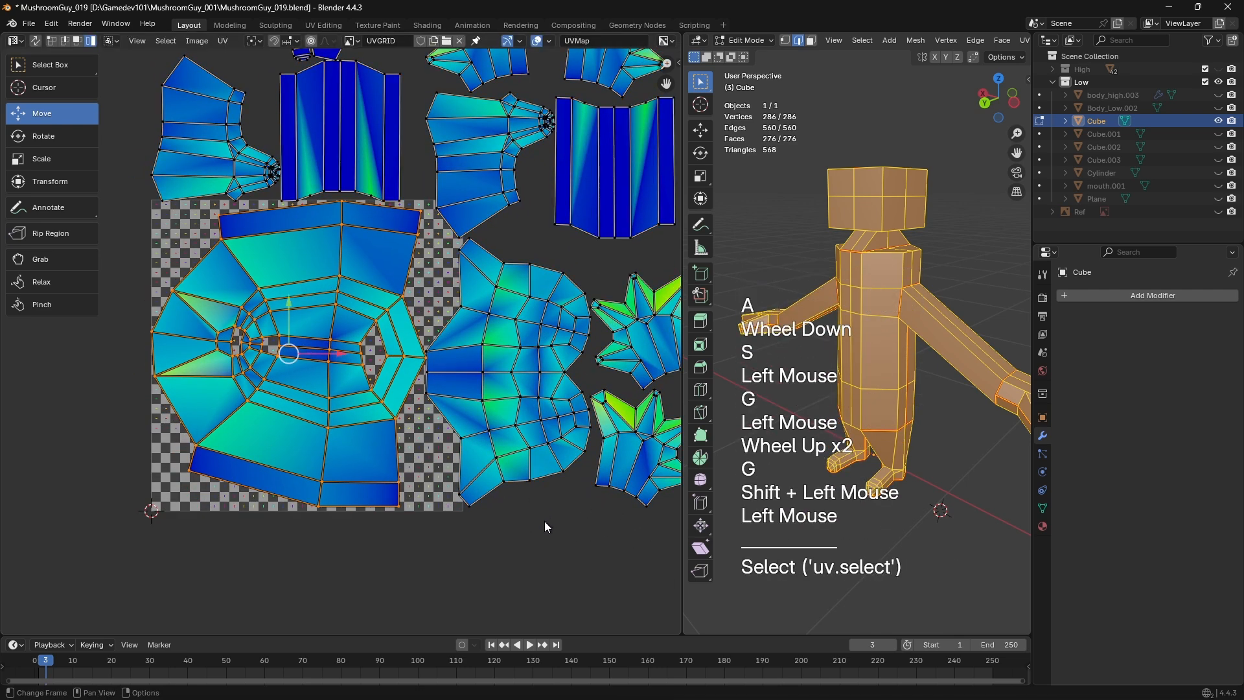
scroll(544, 521, down, 1)
key(a)
shift+middle_drag(544, 521, 532, 519)
key(s)
shift+click(567, 536)
key(g)
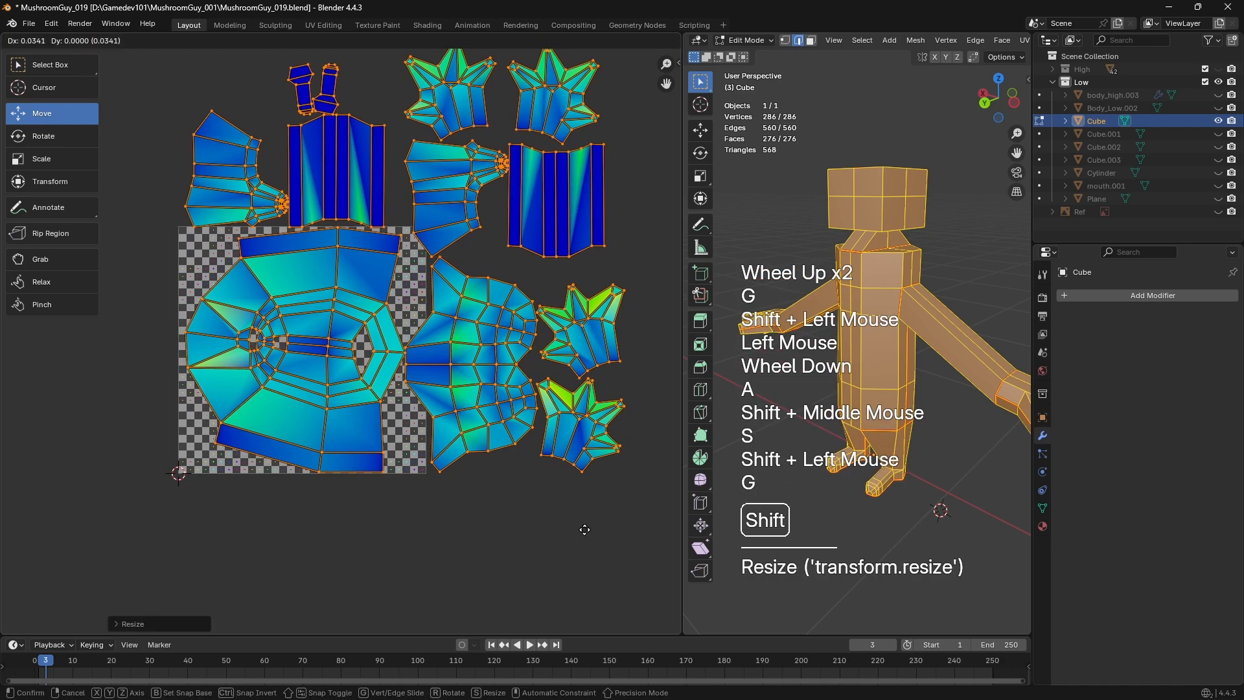
shift+click(591, 538)
Fine-tune the scale of all the islands so the large round island spans the UV tile's height
key(s)
shift+click(631, 540)
scroll(631, 541, up, 2)
shift+middle_drag(631, 541, 444, 518)
scroll(339, 372, down, 1)
scroll(445, 518, up, 1)
key(s)
key(s)
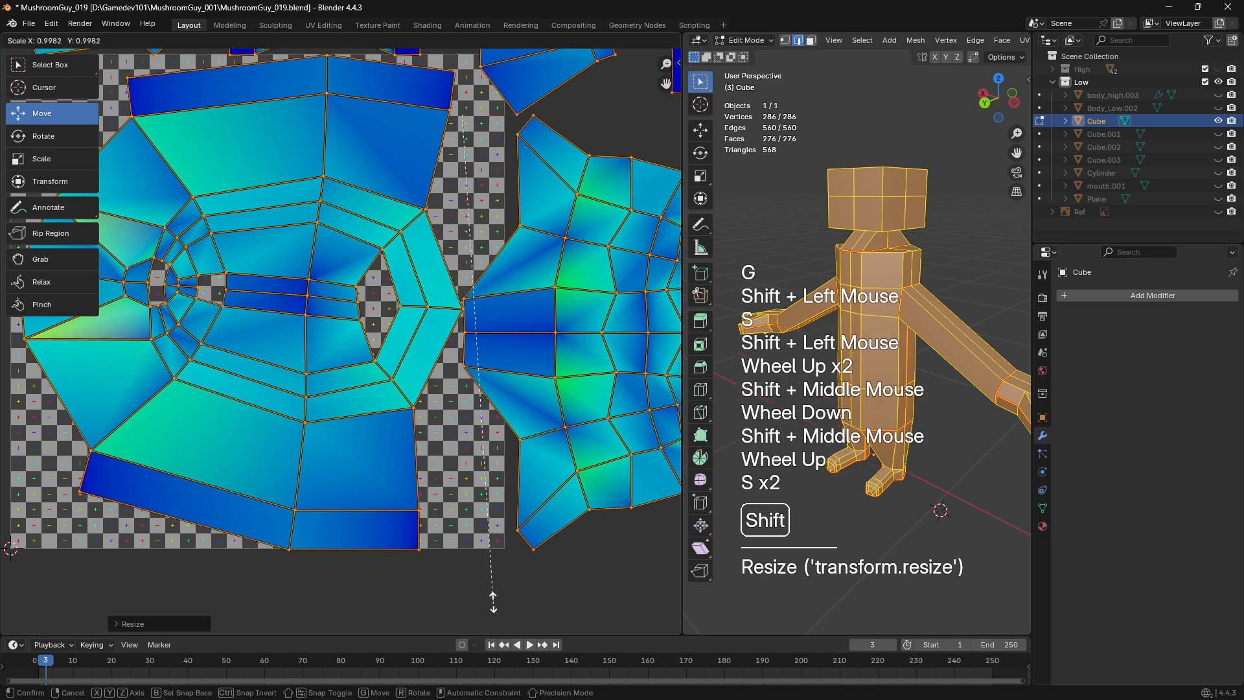
shift+click(492, 592)
Enlarge all the islands a little, then shift and rescale them to realign the round island with the tile
scroll(348, 366, down, 1)
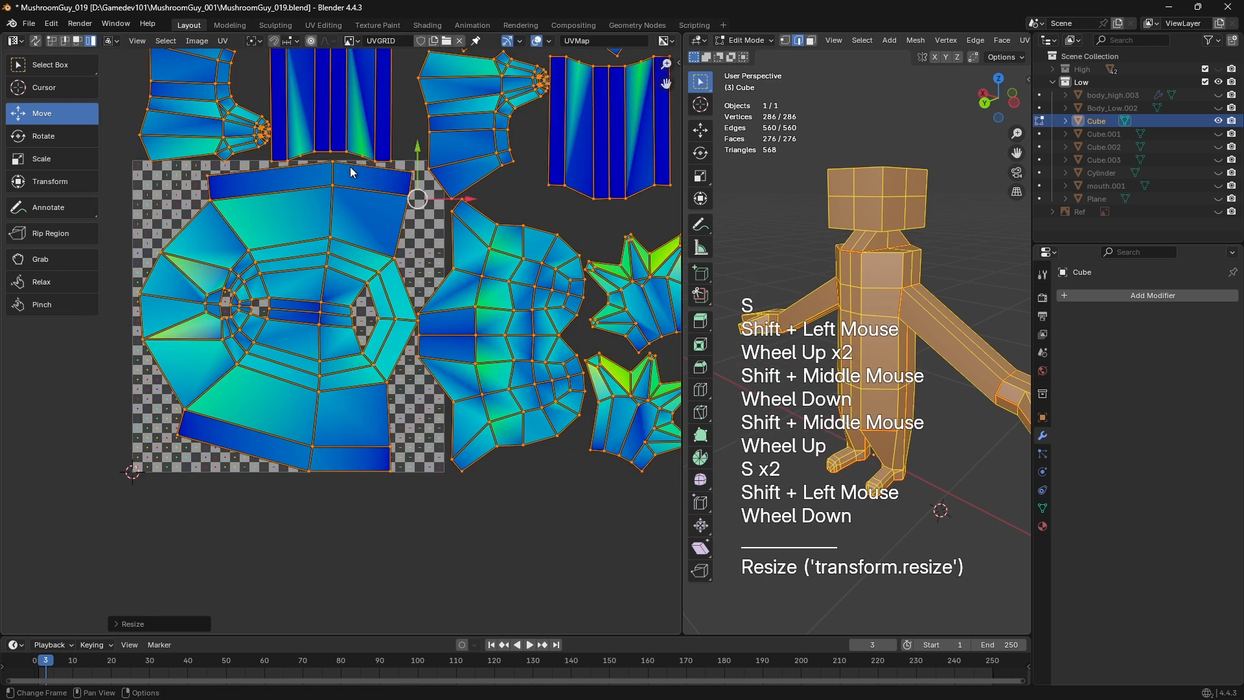
key(s)
middle_drag(285, 467, 330, 492)
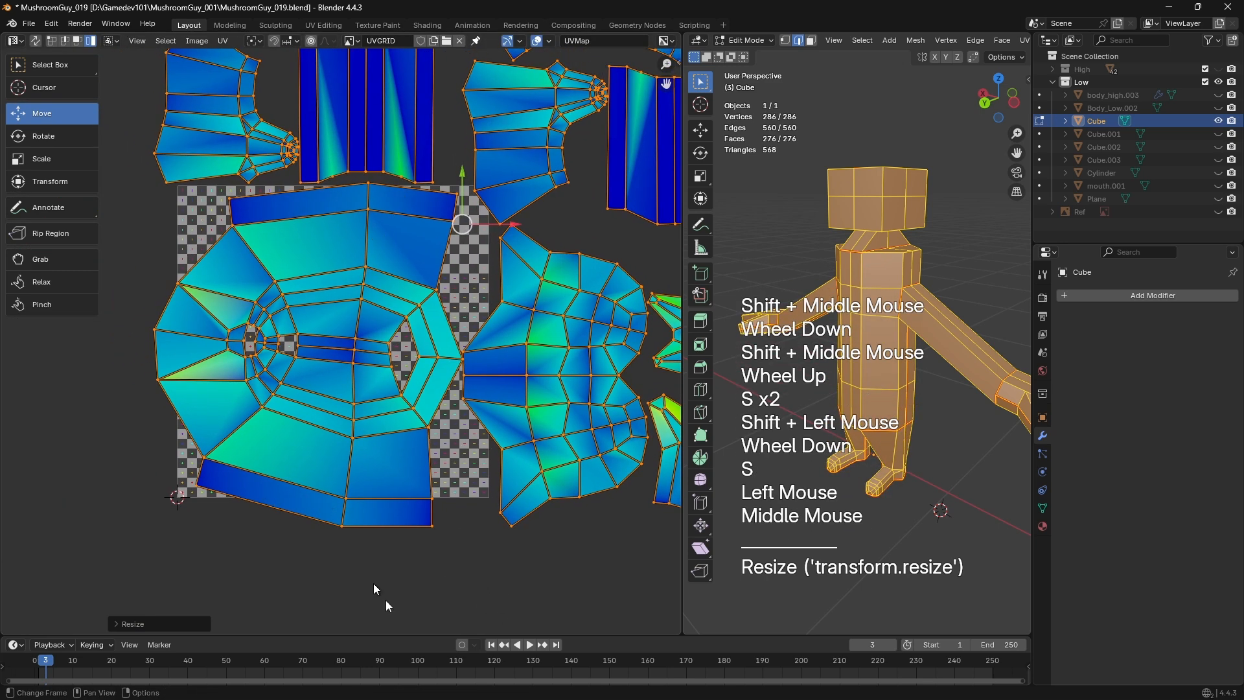
key(s)
click(428, 556)
key(g)
shift+click(336, 588)
key(s)
shift+click(335, 586)
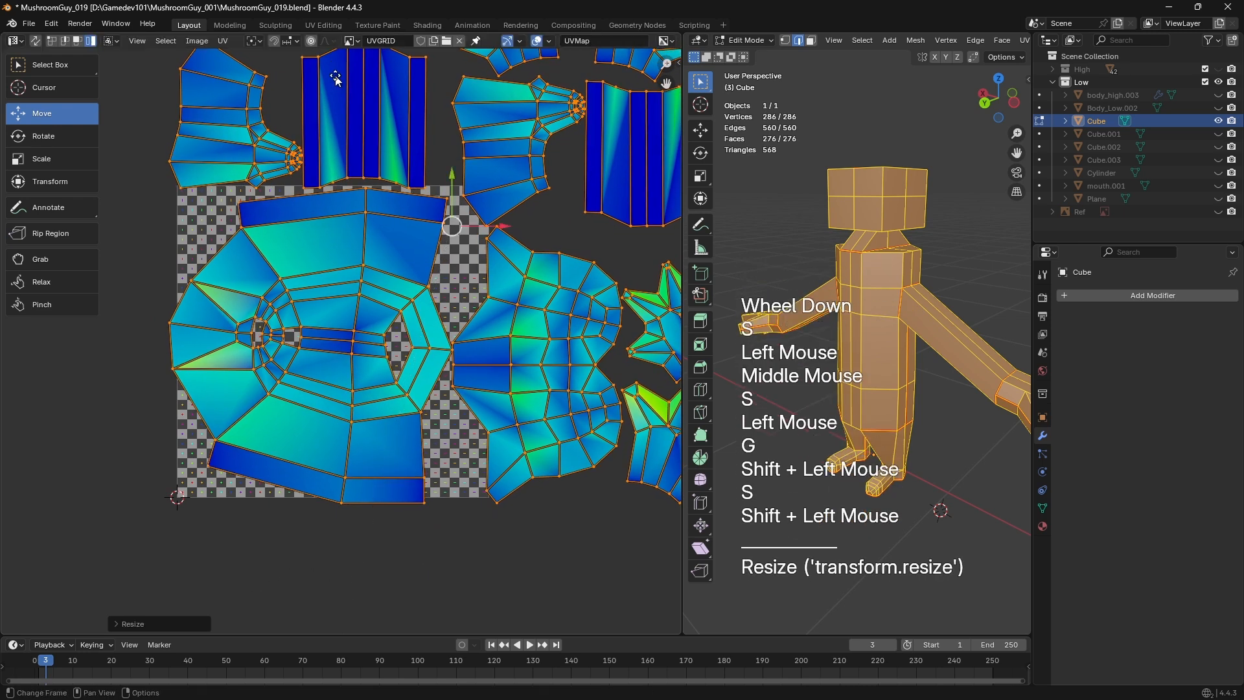
Nudge and shrink all the islands until the large round island fits inside the UV tile against its left edge
key(g)
shift+click(350, 586)
key(s)
shift+click(347, 559)
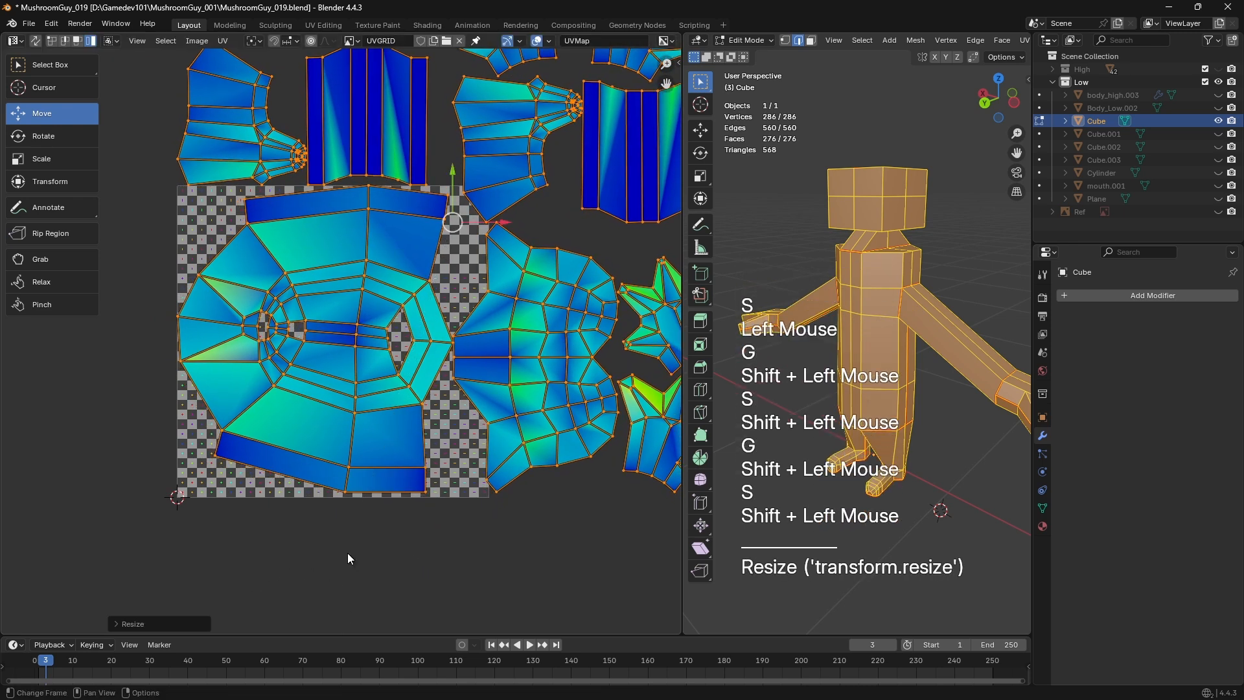
key(g)
shift+middle_drag(443, 444, 390, 479)
Select every island except the large round one and move them along X out of the UV tile
click(329, 310)
click(329, 309)
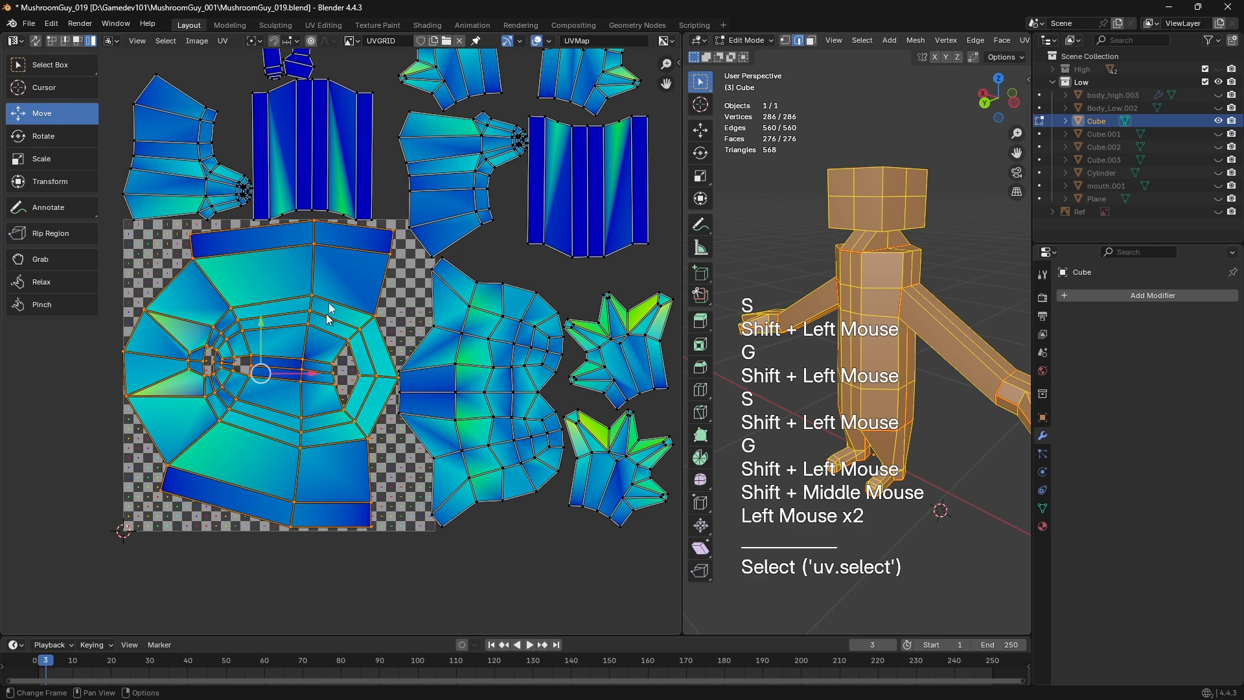
scroll(401, 319, down, 3)
drag(241, 207, 516, 245)
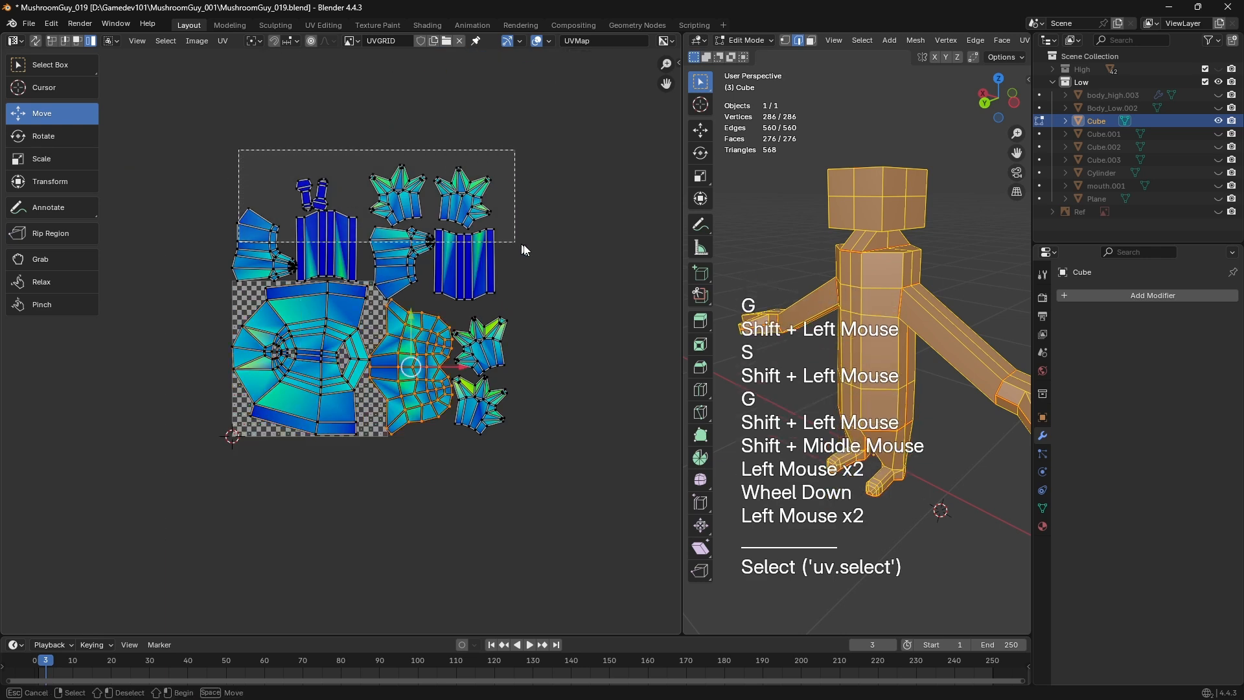
key(ctrl+l)
shift+middle_drag(567, 460, 509, 421)
key(g)
key(x)
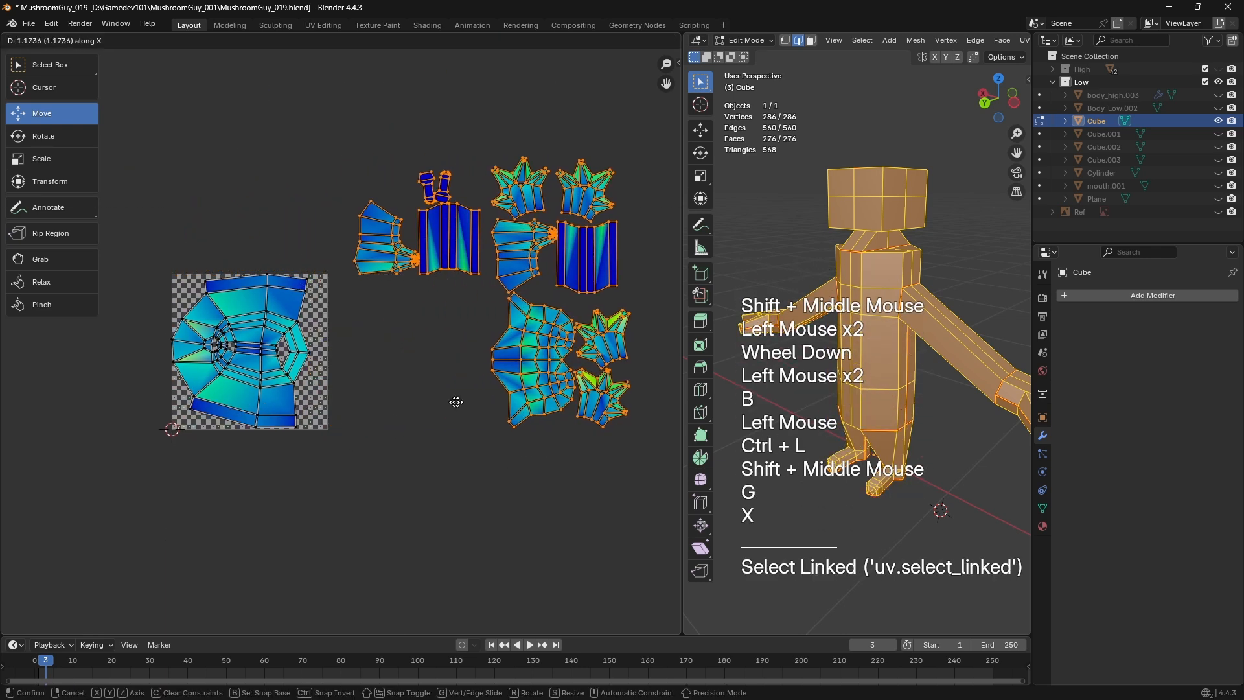
double_click(426, 407)
Box-select the large round island inside the UV tile
scroll(425, 407, up, 3)
shift+middle_drag(426, 407, 460, 333)
scroll(354, 335, down, 2)
click(356, 340)
click(344, 301)
scroll(334, 231, down, 2)
drag(186, 190, 371, 476)
scroll(550, 411, up, 2)
middle_drag(549, 411, 615, 464)
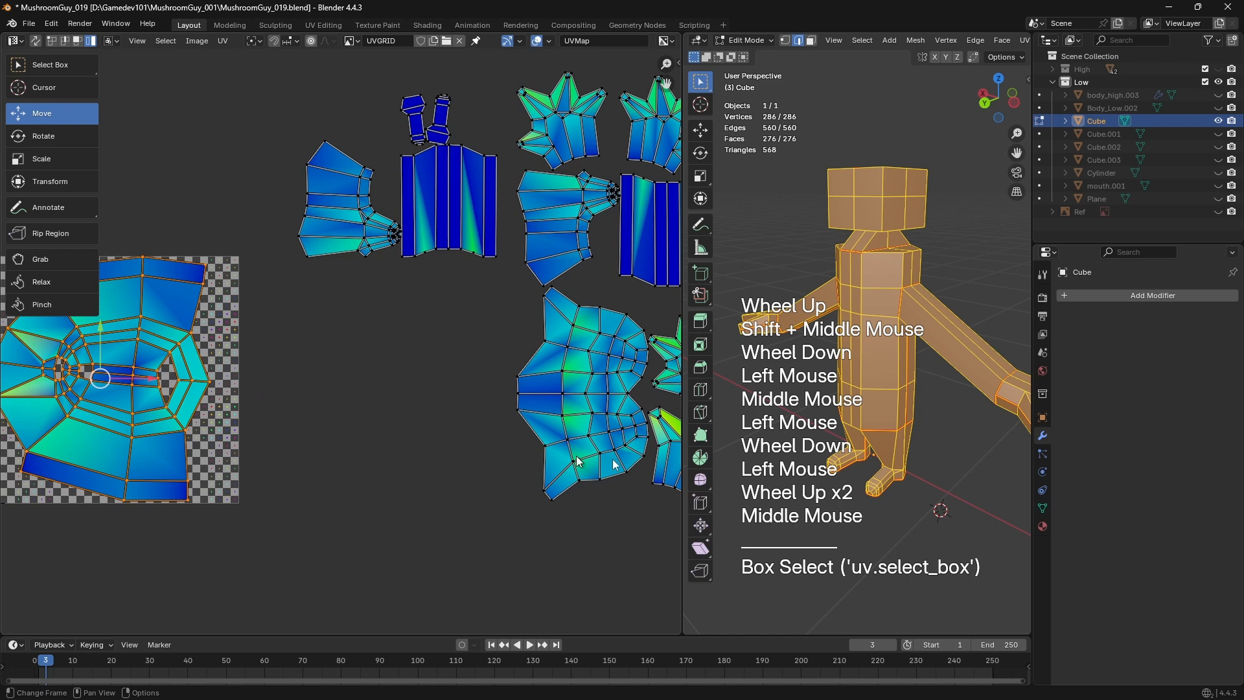
Move the two fan-shaped islands beside the UV tile, one above the other
click(397, 232)
middle_drag(396, 232, 454, 233)
key(g)
click(563, 166)
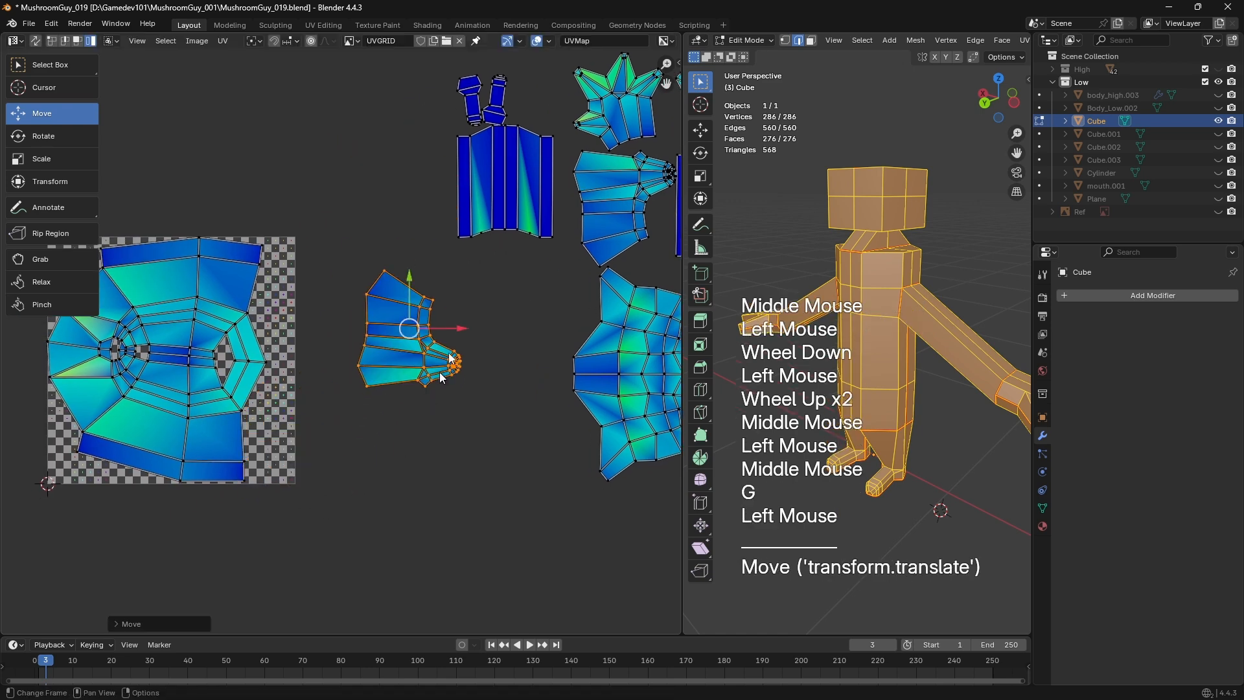
middle_drag(562, 166, 570, 209)
click(486, 230)
key(g)
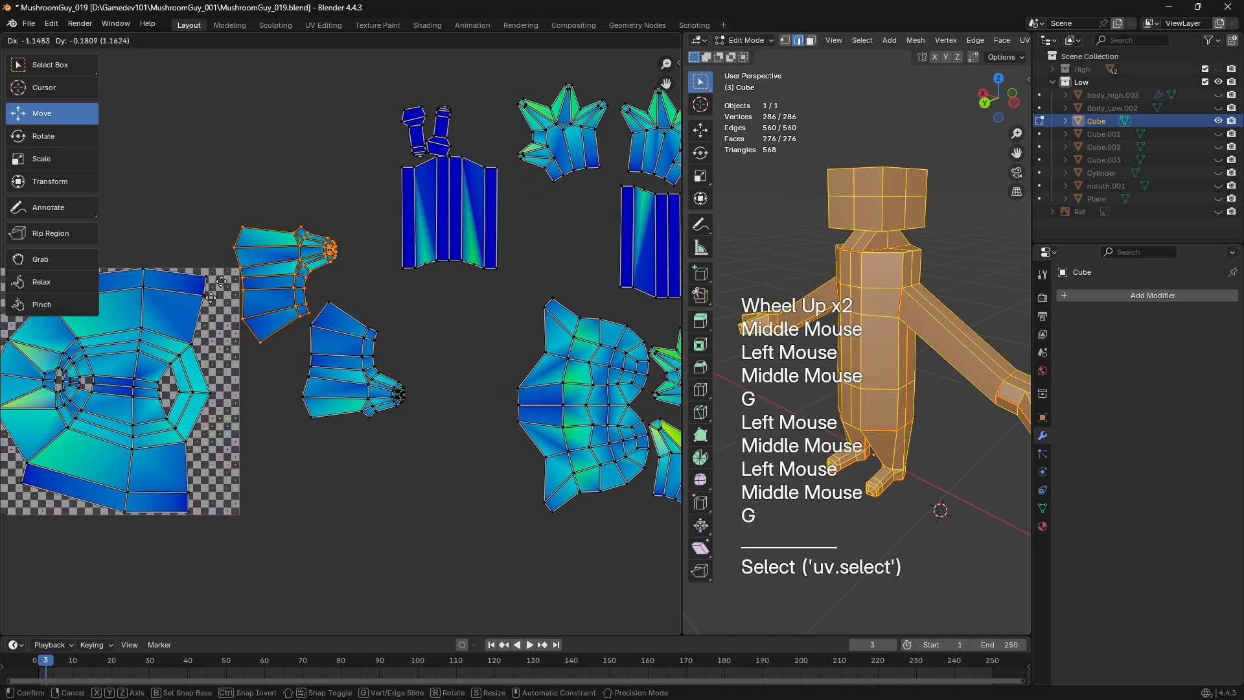
click(332, 190)
Move the farther striped island to the free space below the fan-shaped islands
middle_drag(450, 300, 218, 289)
click(447, 362)
middle_drag(369, 389, 448, 391)
click(460, 270)
middle_drag(444, 276, 654, 287)
key(g)
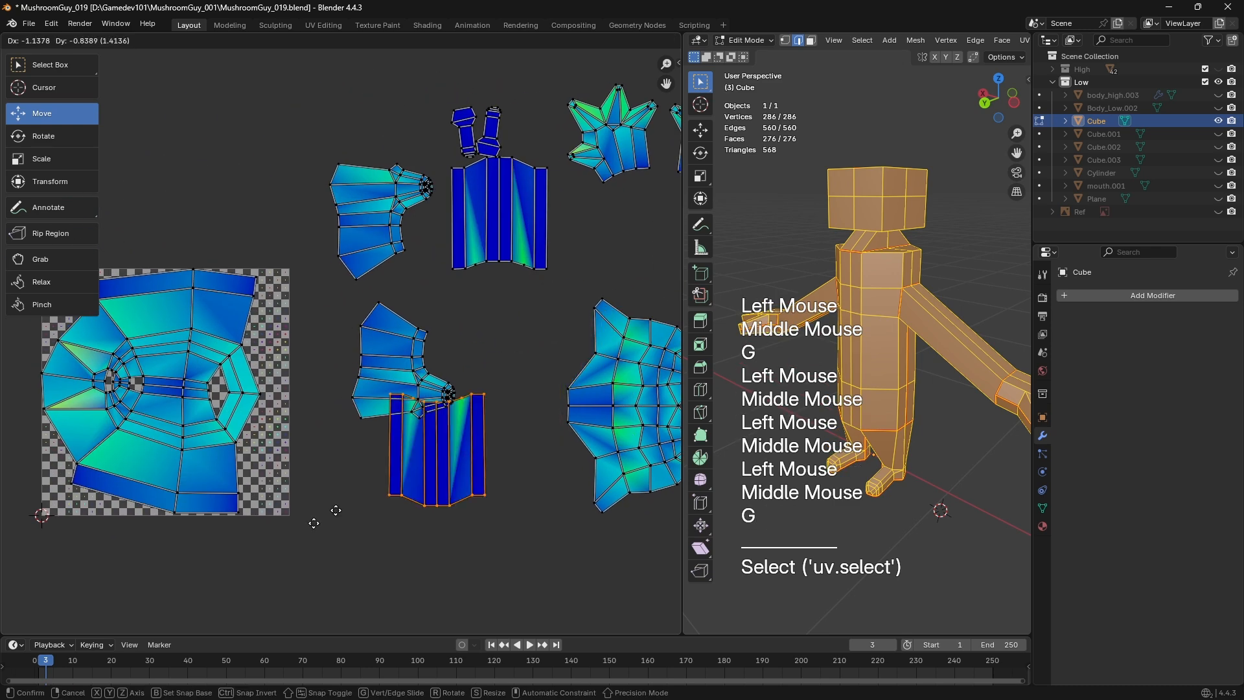
click(224, 534)
key(g)
click(490, 542)
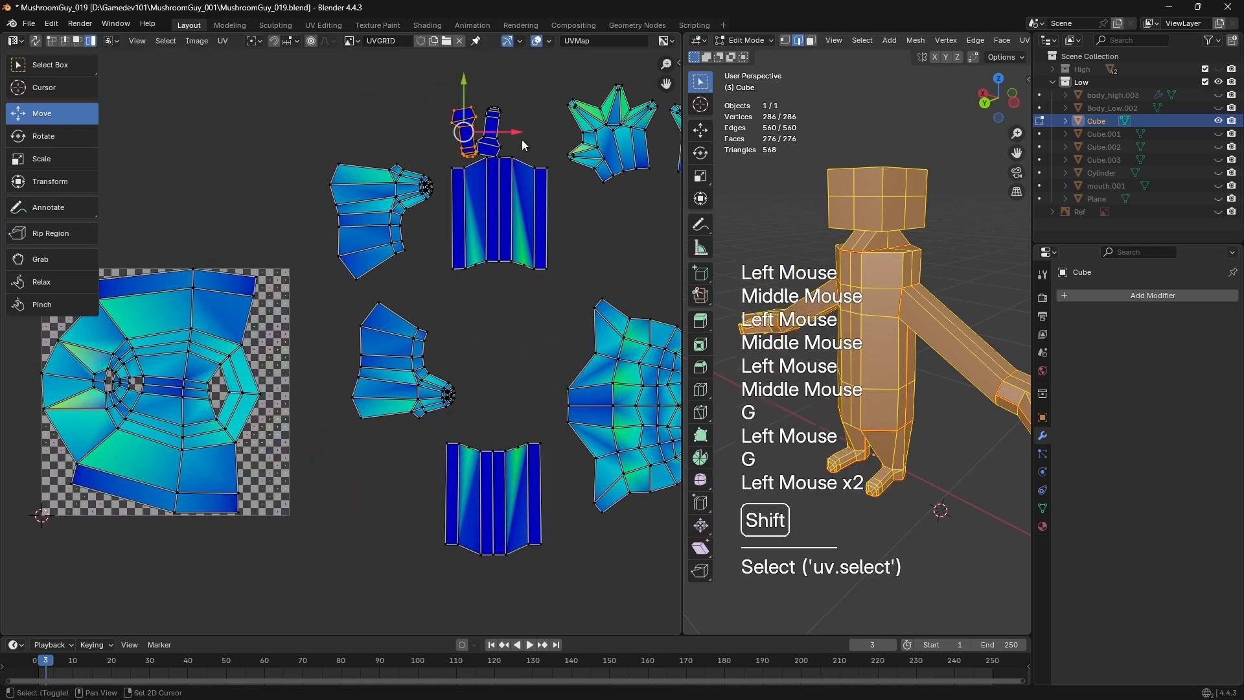
Move the two small narrow islands to the UV tile's lower-left corner
shift+middle_drag(389, 213, 666, 136)
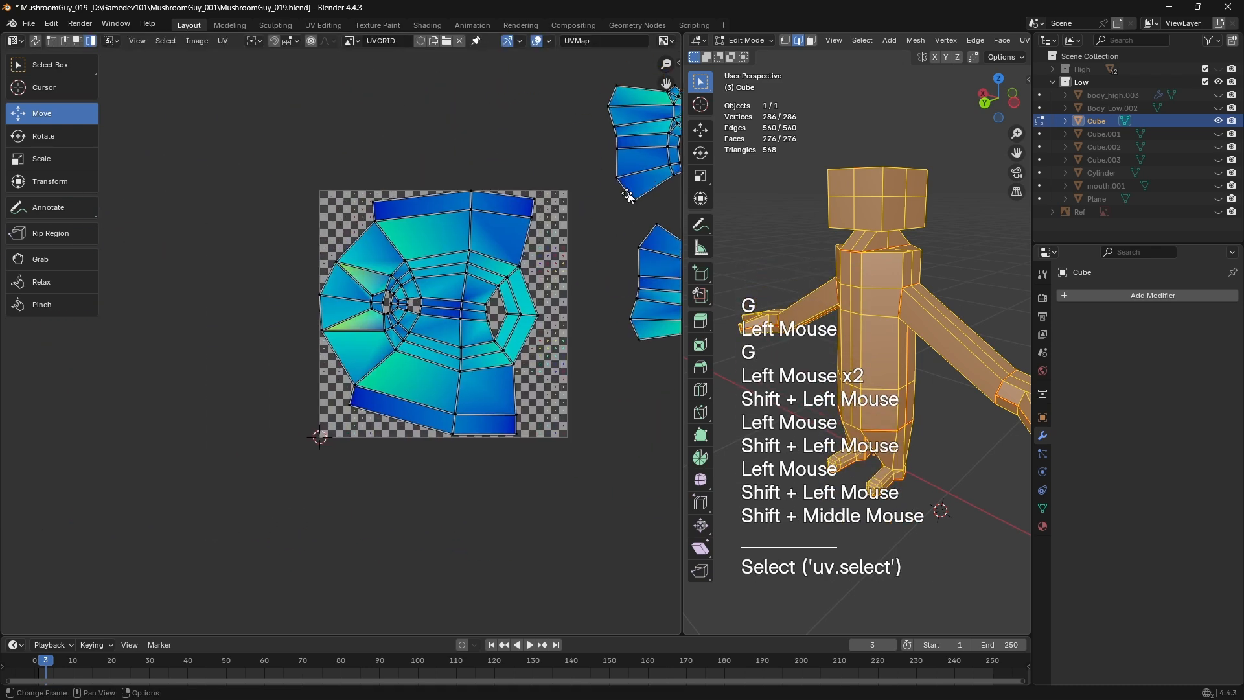
key(g)
click(361, 447)
scroll(361, 447, up, 2)
middle_drag(296, 551, 320, 374)
Move one narrow island into the gap at the tile's lower-left corner and rotate it upright
click(332, 486)
key(g)
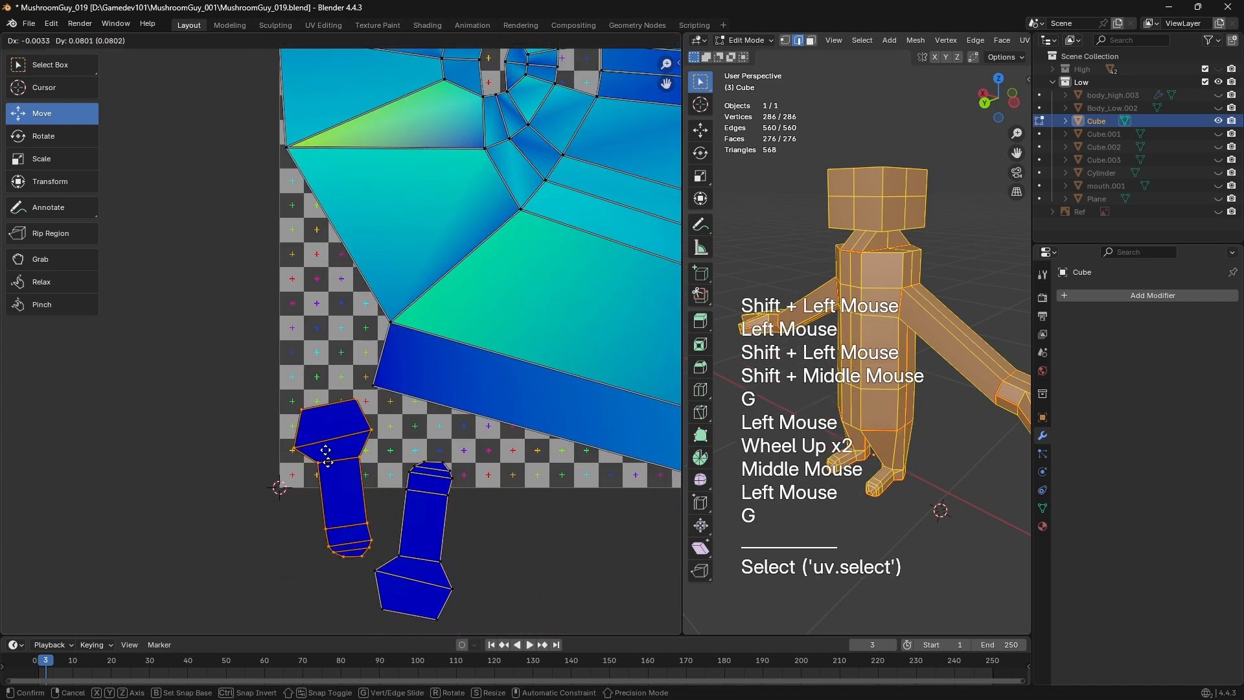
click(318, 321)
key(g)
click(358, 425)
key(r)
click(412, 522)
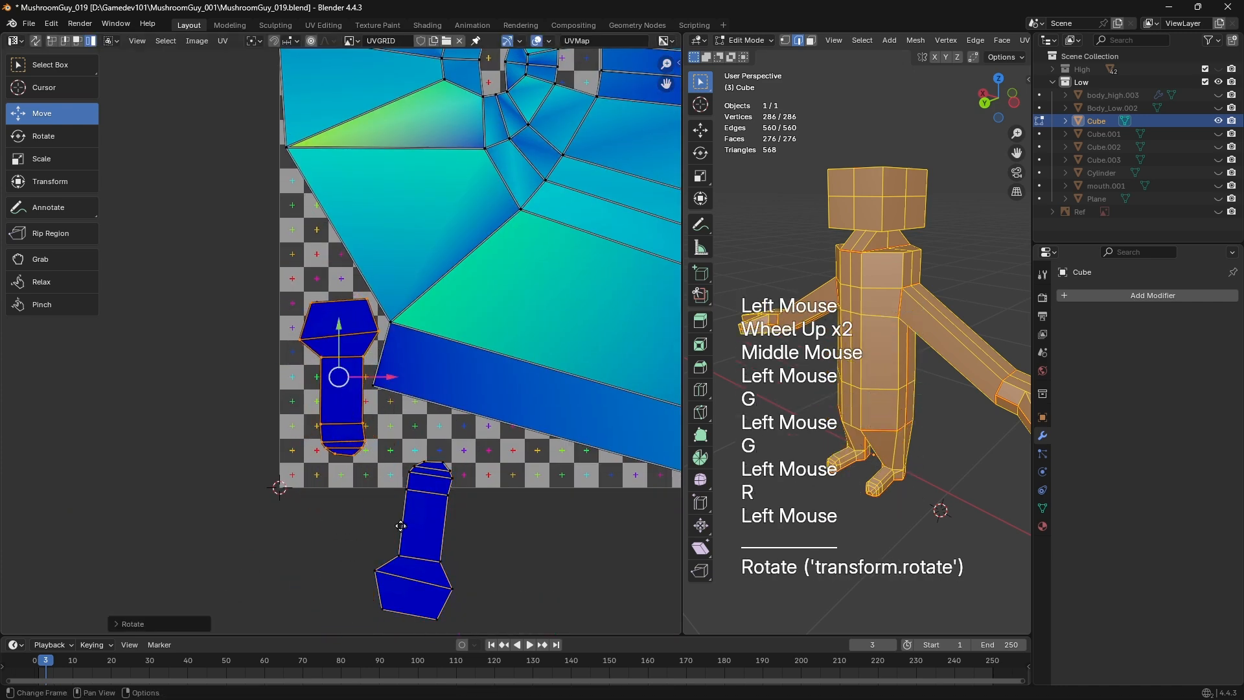
key(g)
click(409, 520)
Move the other narrow island to the tile's upper-left corner and rotate it diagonally along the round island's edge
click(425, 544)
scroll(433, 531, down, 3)
middle_drag(436, 525, 424, 618)
key(g)
click(382, 241)
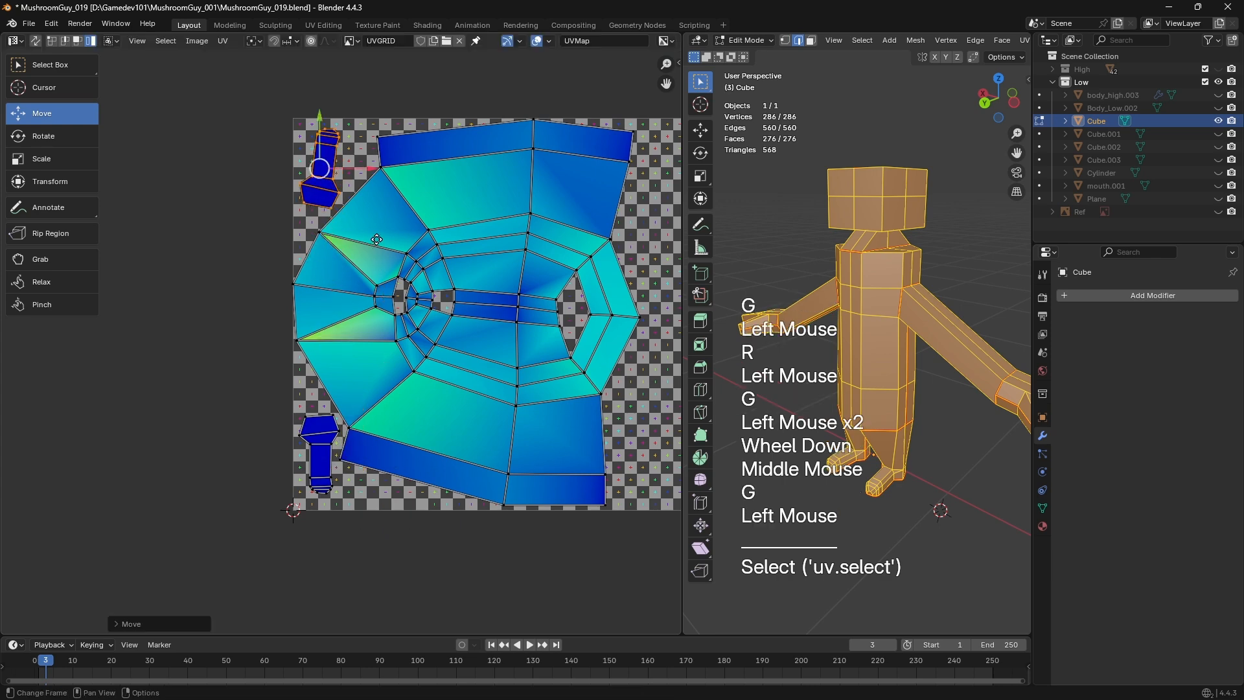
key(r)
shift+click(434, 387)
shift+middle_drag(446, 382, 442, 389)
key(g)
shift+click(458, 392)
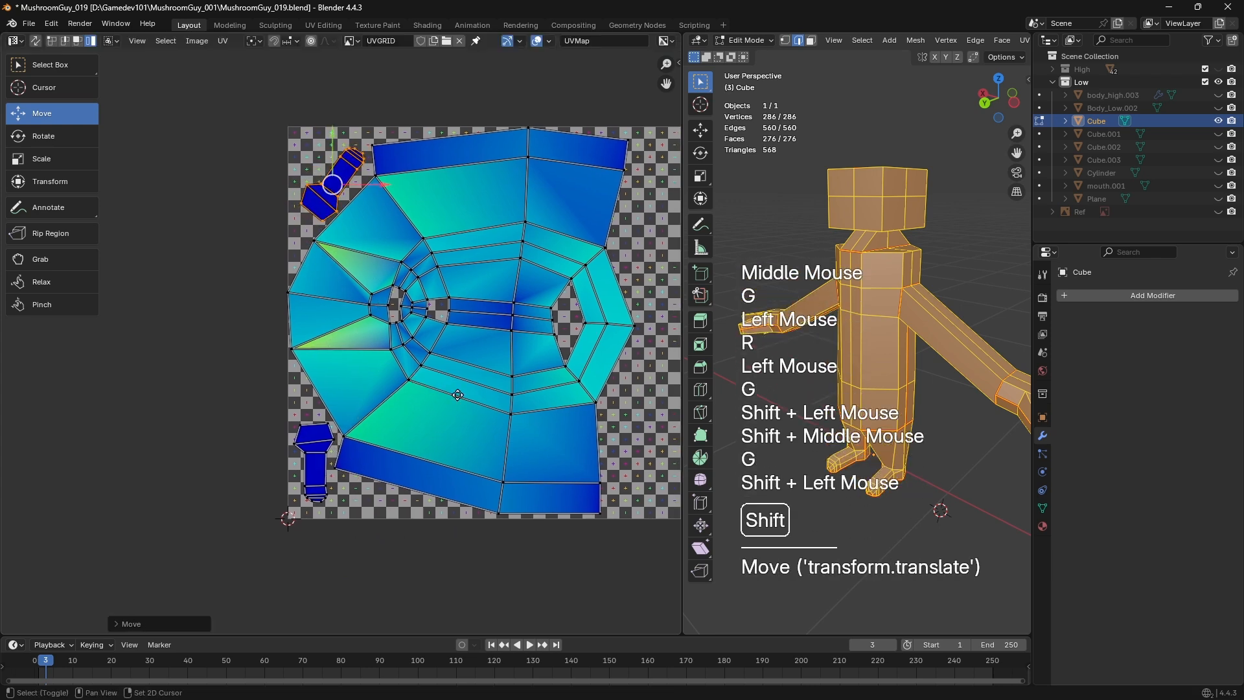
Box-select the round island and both narrow islands in the UV tile and look over the remaining islands
scroll(492, 480, down, 5)
middle_drag(514, 505, 443, 525)
drag(224, 343, 211, 329)
scroll(211, 329, up, 3)
scroll(211, 329, up, 1)
scroll(194, 175, down, 1)
drag(147, 191, 415, 522)
middle_drag(446, 494, 289, 484)
middle_drag(412, 172, 301, 225)
middle_drag(230, 429, 449, 378)
middle_drag(133, 247, 147, 249)
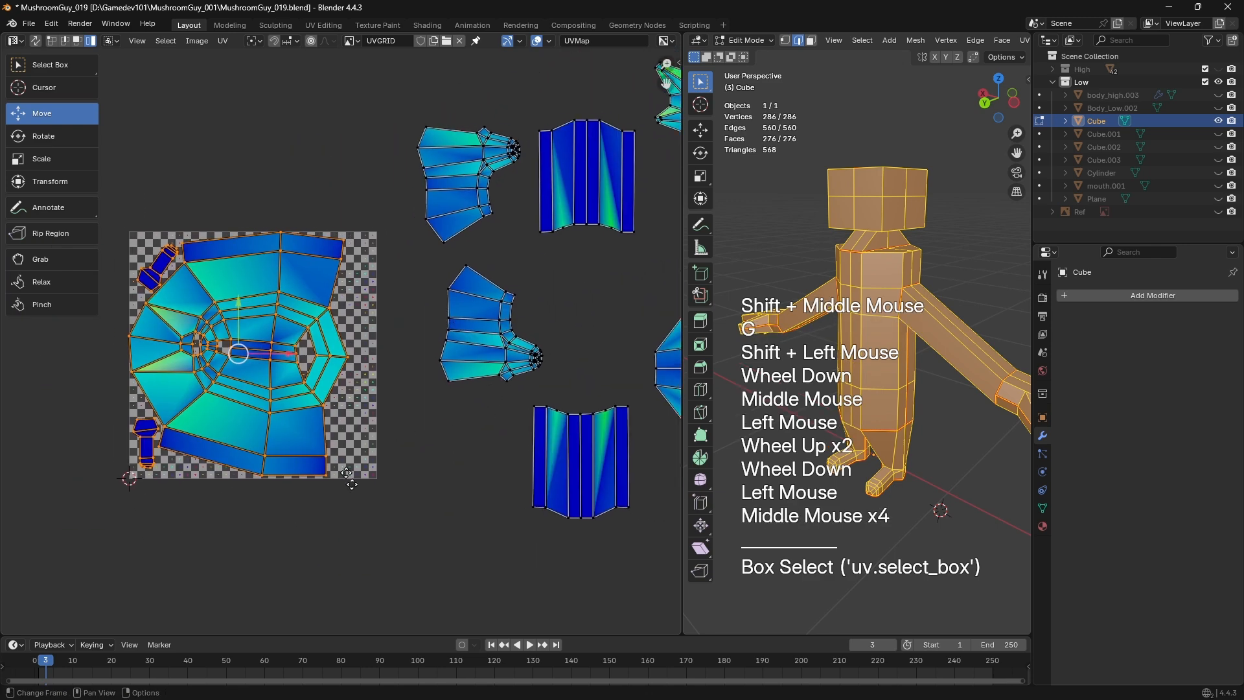
Select all the islands, set the pivot point to the 2D cursor and center the cursor on the UV tile
key(a)
middle_drag(491, 568, 488, 567)
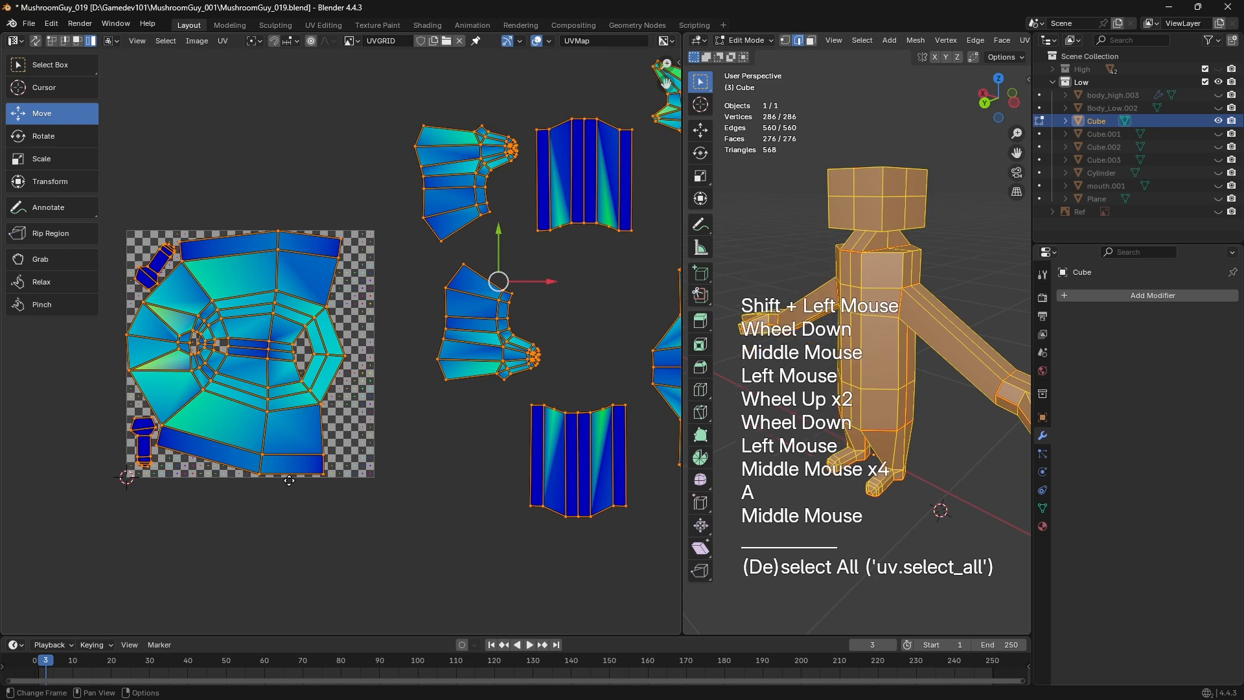
key(period)
shift+middle_drag(128, 478, 217, 444)
key(shift+c)
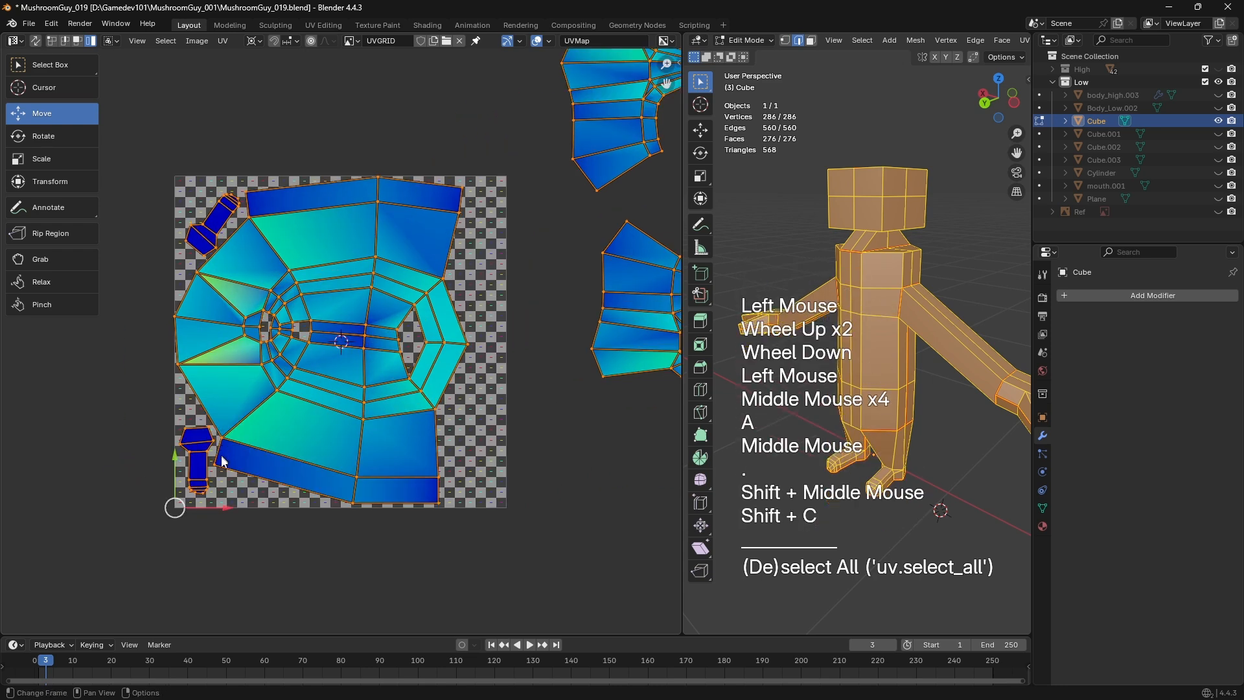
Try scaling all the islands about the tile's center and undo the scaling
shift+middle_drag(567, 585, 532, 557)
scroll(547, 563, down, 1)
key(a)
key(s)
click(543, 559)
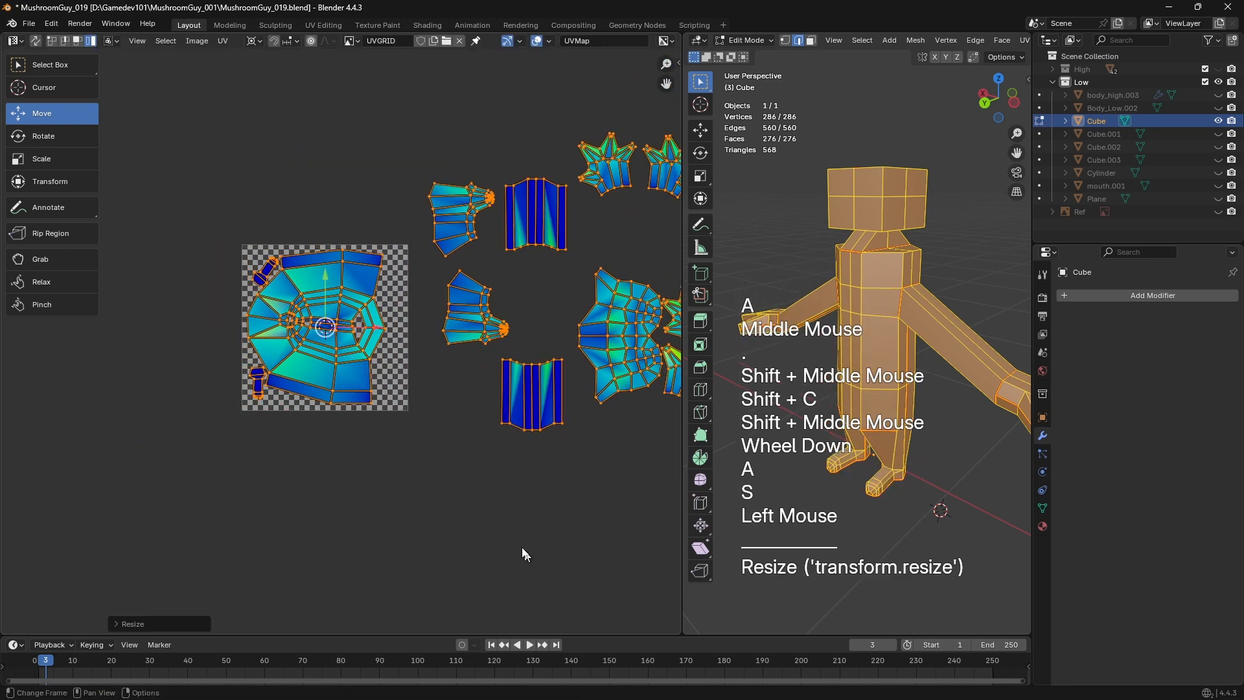
key(ctrl+z)
Set the 2D cursor location to X 0 and Y 0 in the view settings, then reselect all the islands
key(period)
key(shift+c)
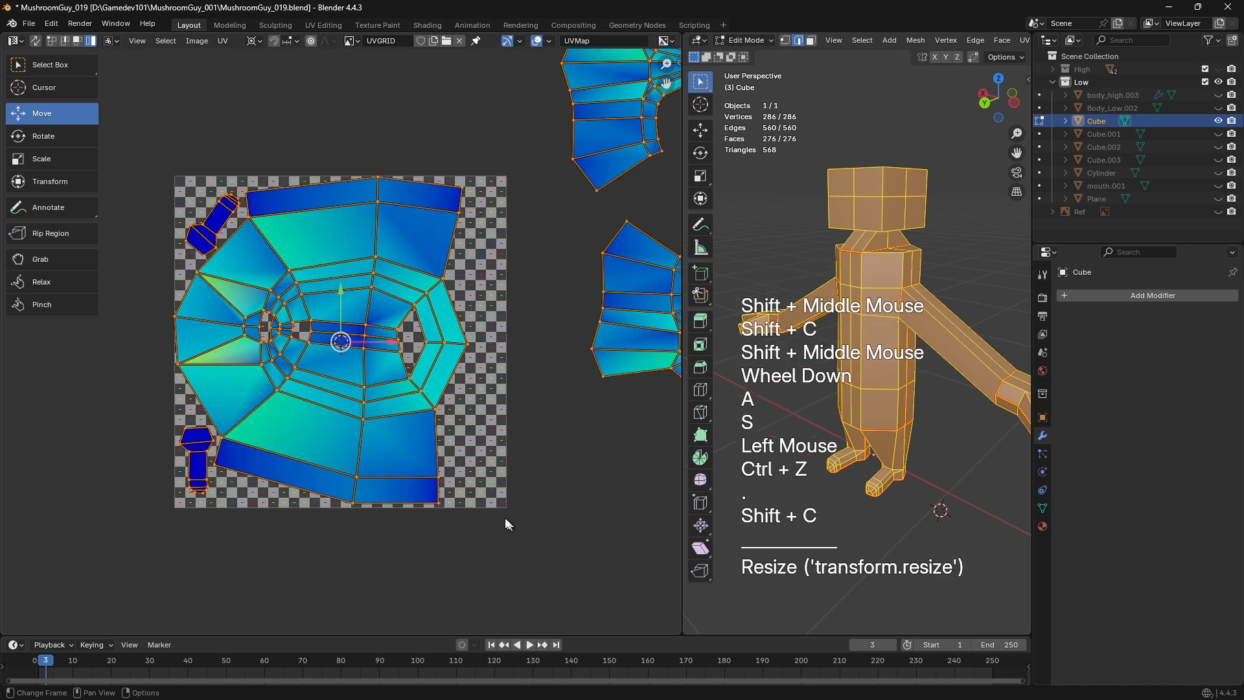
key(m)
key(n)
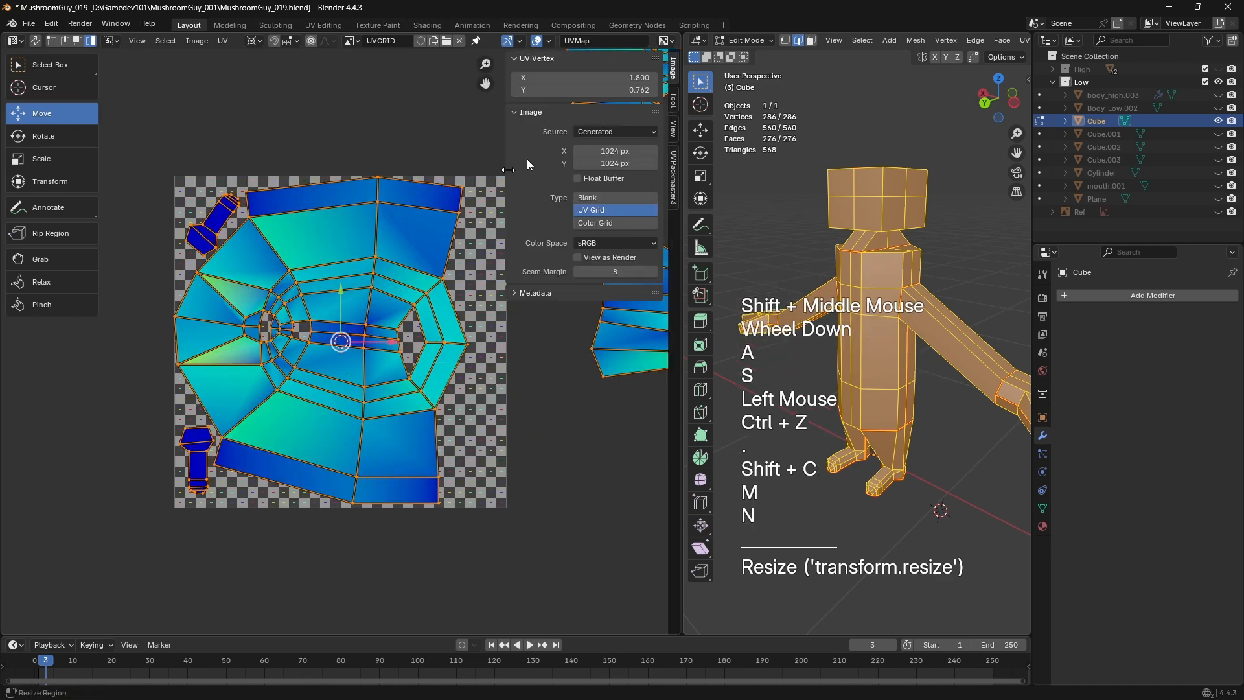
click(674, 98)
click(651, 119)
click(674, 121)
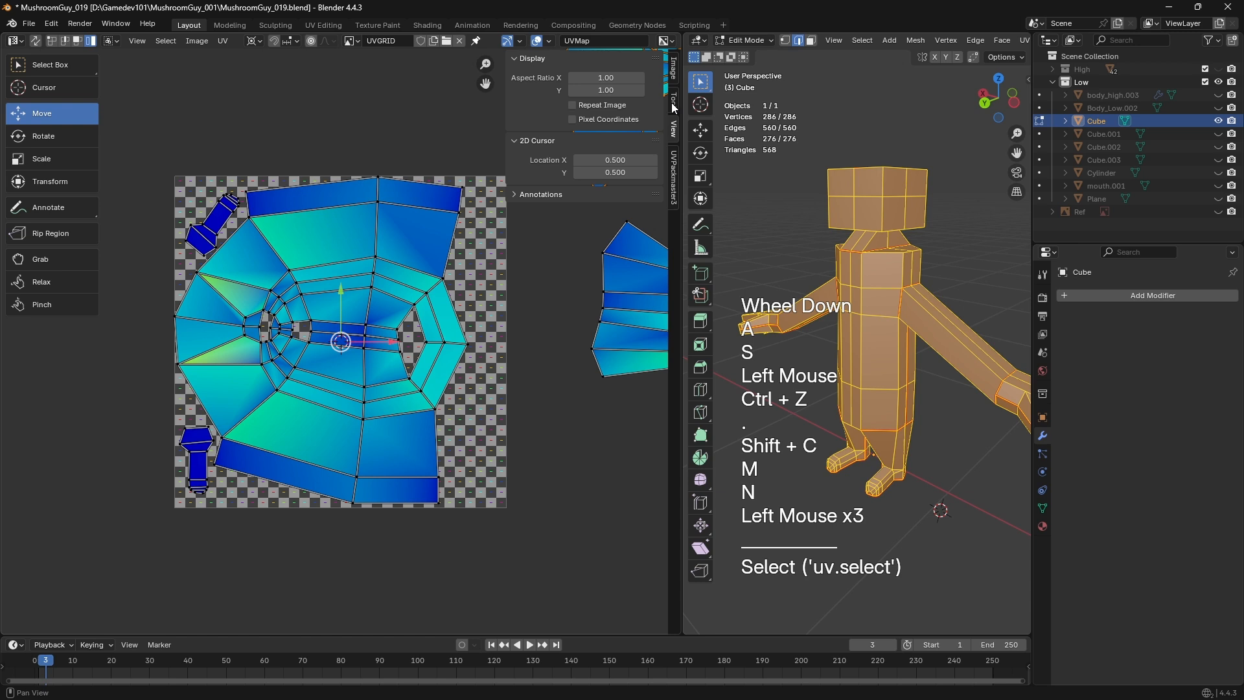
key(Return)
click(612, 160)
text(0)
key(Return)
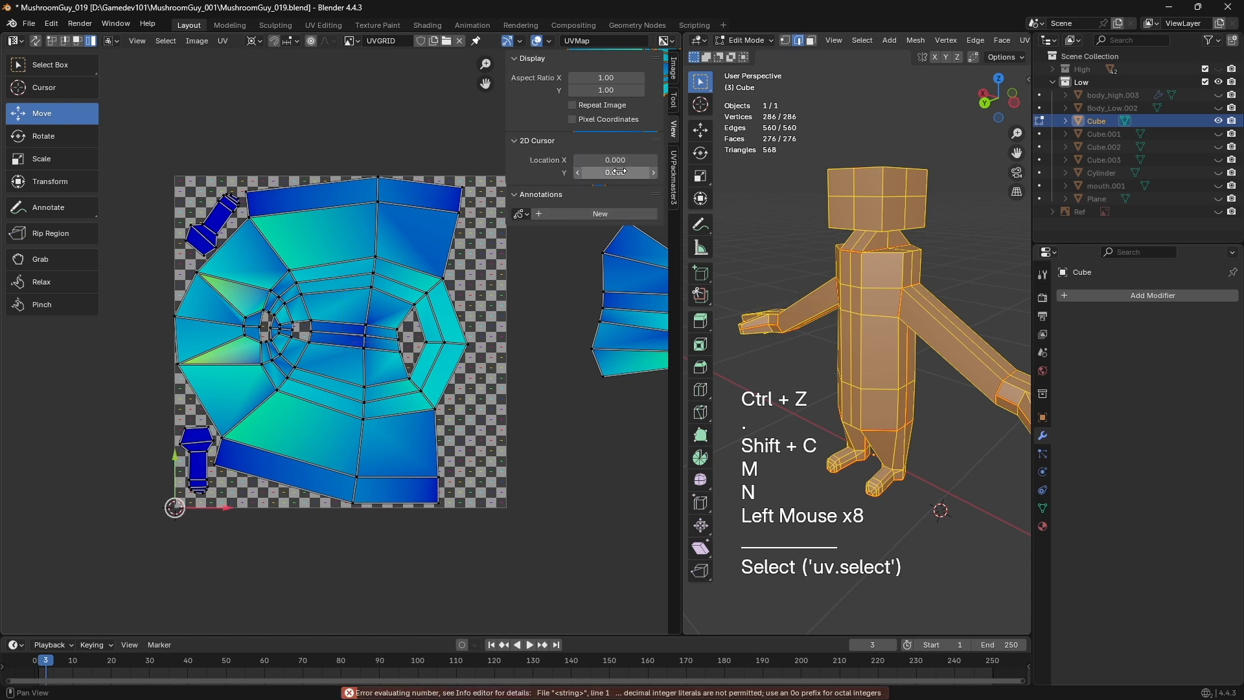
key(a)
Try scaling all the islands down about the tile's origin and undo the scaling
shift+middle_drag(456, 478, 340, 438)
scroll(340, 439, down, 2)
key(s)
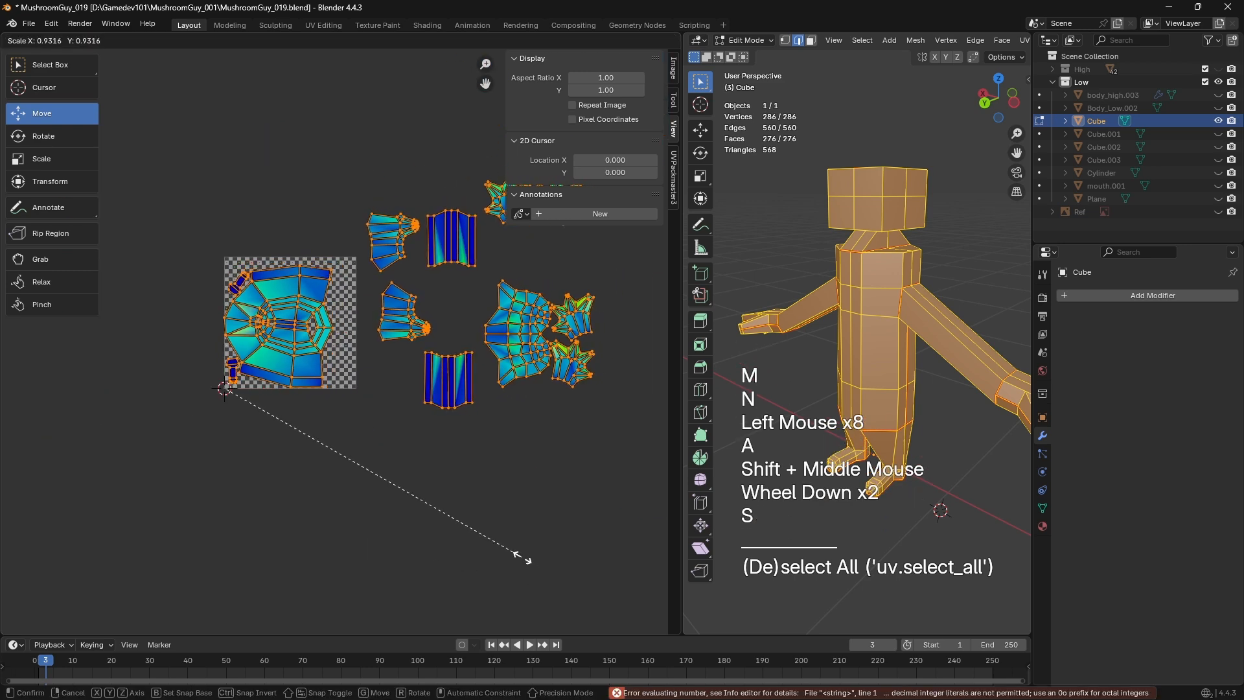
click(514, 555)
key(ctrl+z)
Scale all the islands down to about 0.90 about the 2D cursor
shift+middle_drag(502, 428, 508, 527)
scroll(509, 527, up, 1)
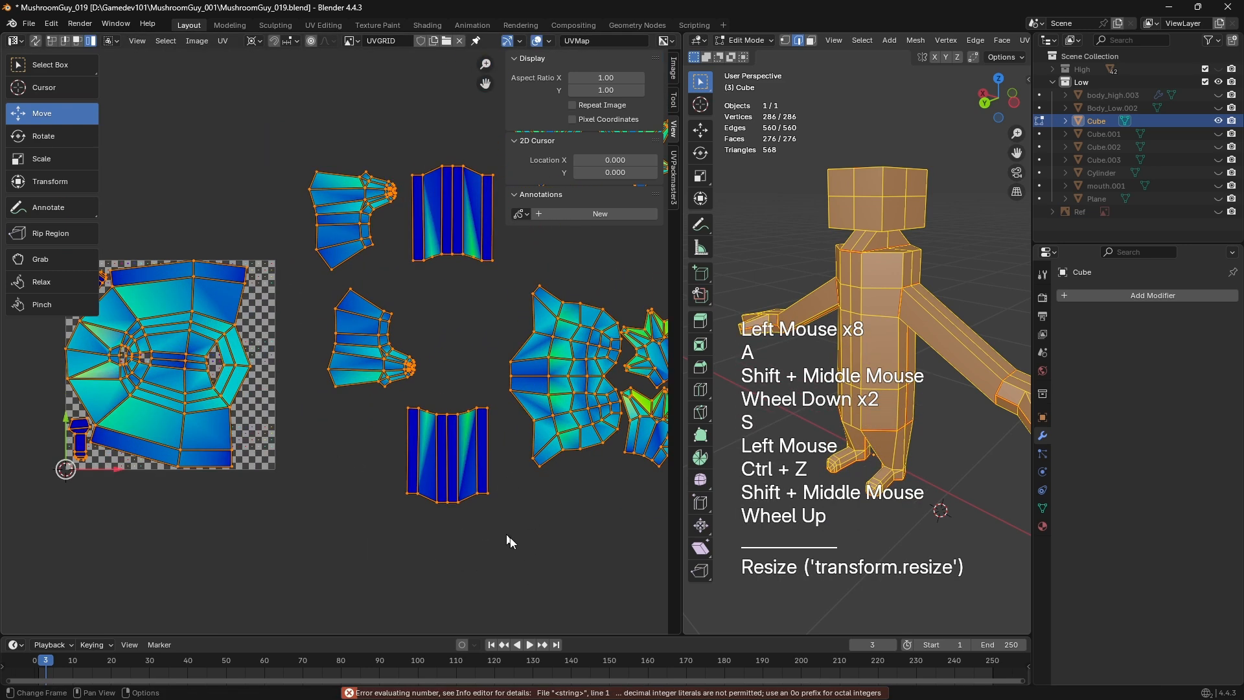
key(s)
key(shift)
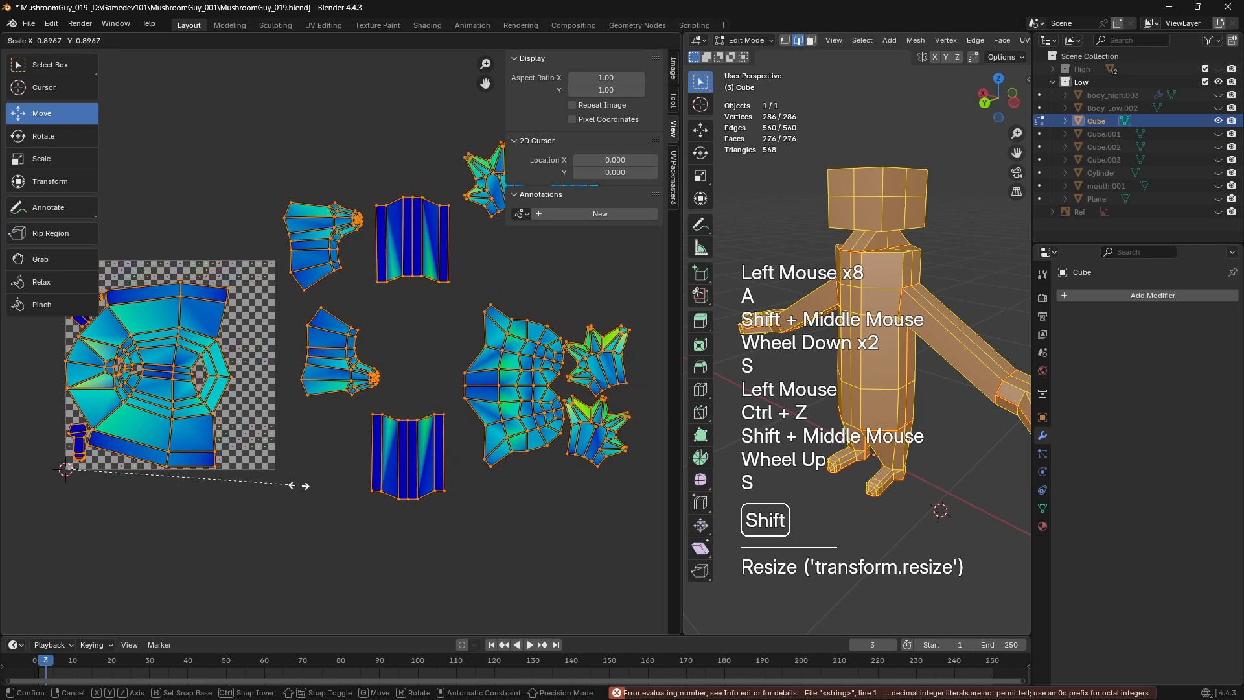
shift+click(359, 452)
Move one spiky island beside the lower fan-shaped island and a second one next to the tile's lower-right corner
scroll(360, 452, down, 1)
shift+middle_drag(359, 452, 385, 469)
scroll(463, 341, up, 1)
click(488, 216)
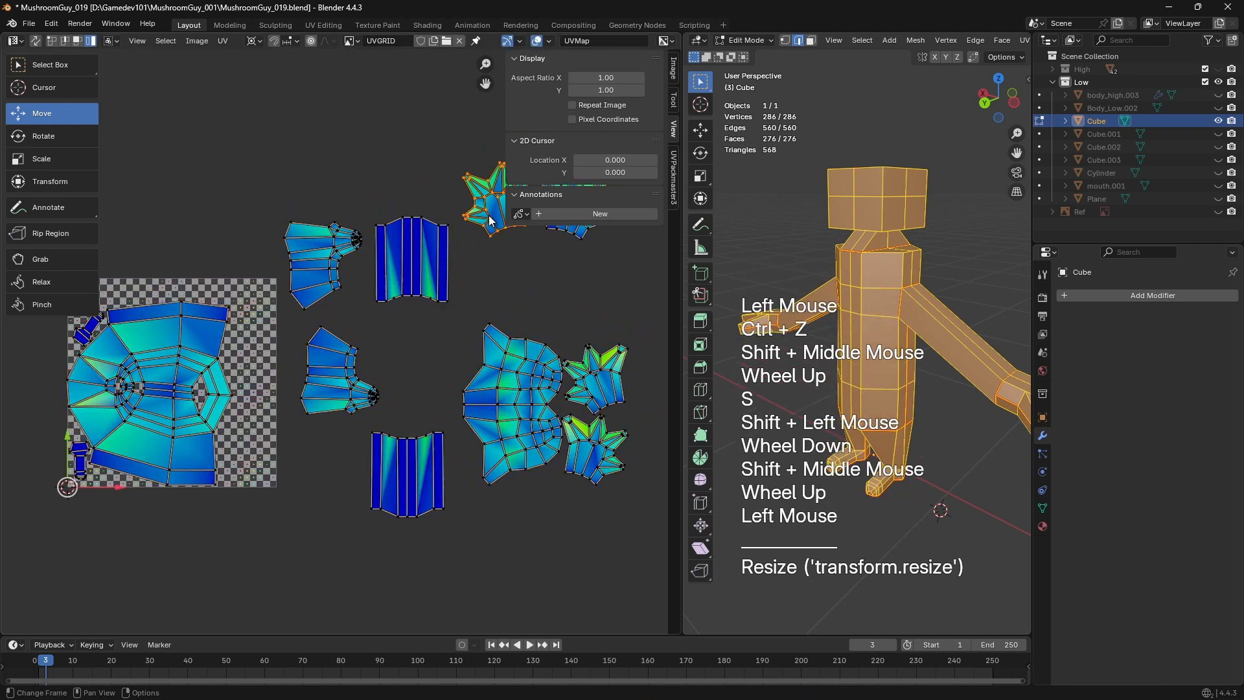
key(g)
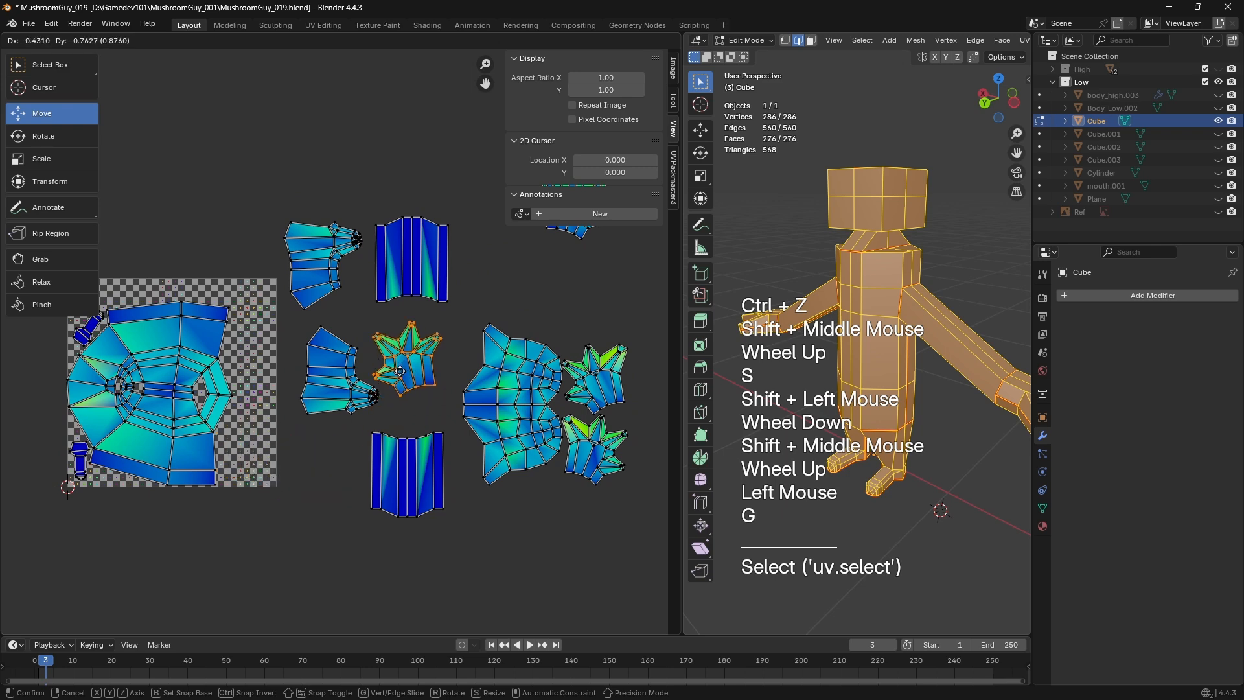
click(400, 370)
click(607, 388)
key(g)
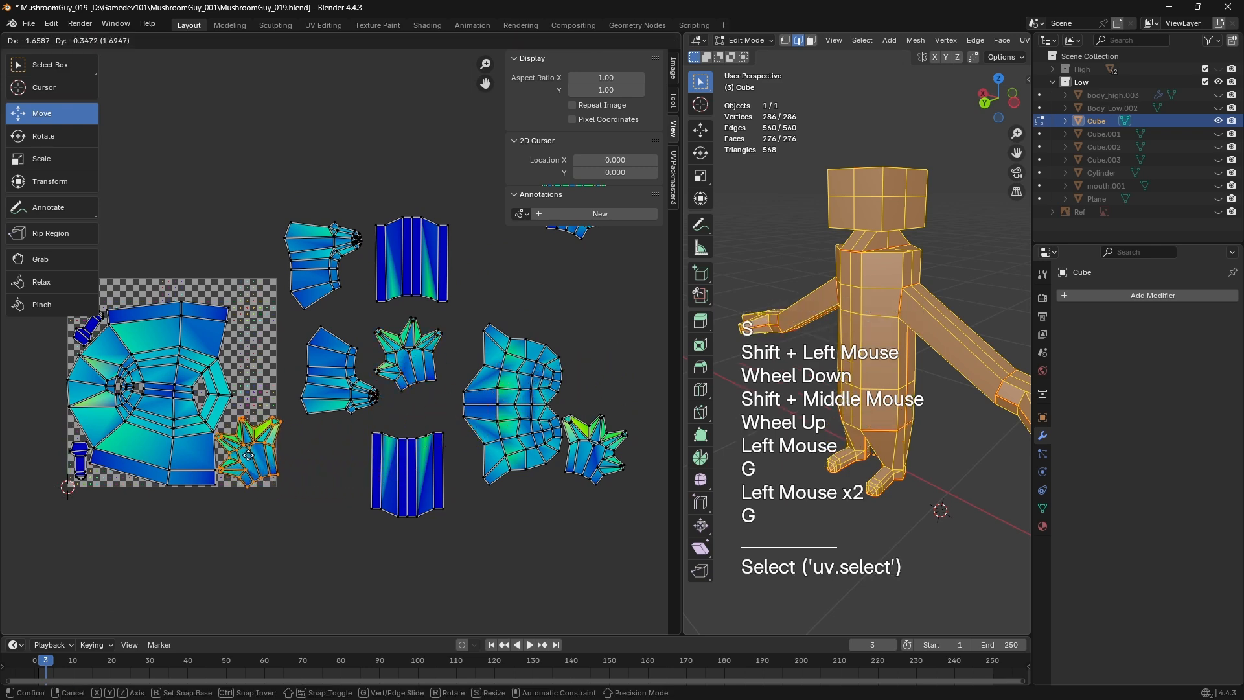
click(319, 465)
Try moving the lower striped island beside the large rounded island and rotating it, then undo both changes
click(382, 464)
key(g)
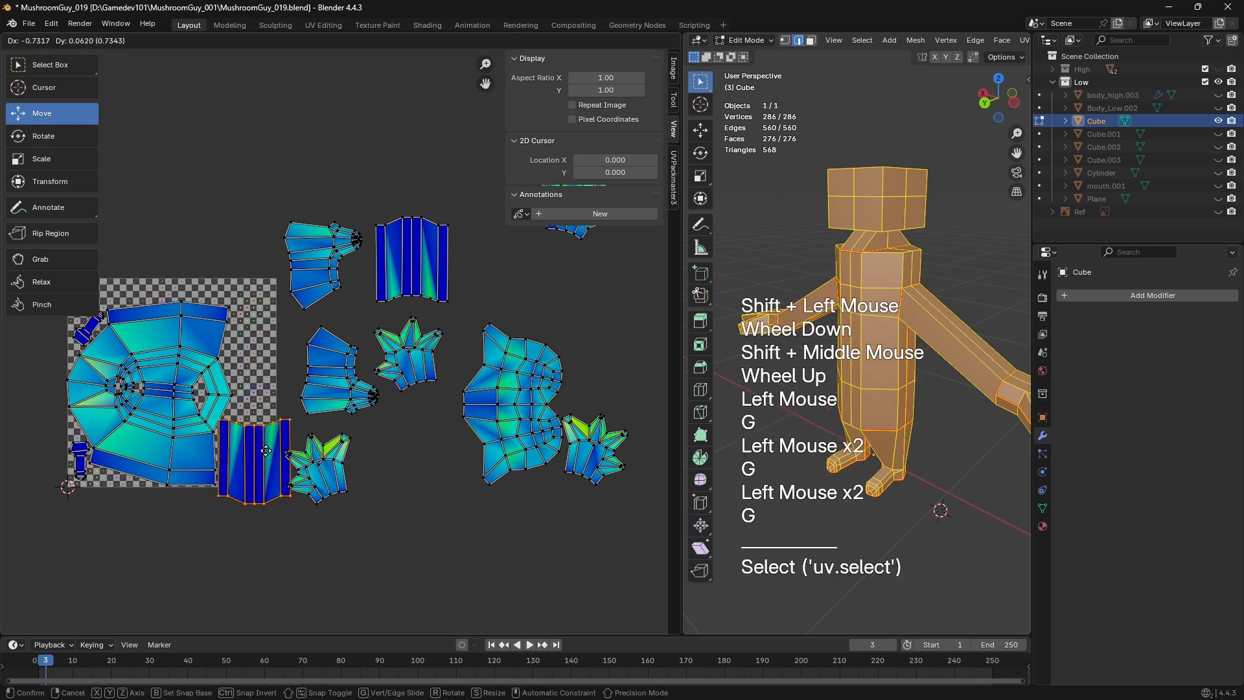
click(275, 337)
key(r)
click(311, 340)
key(ctrl+z)
scroll(348, 428, down, 3)
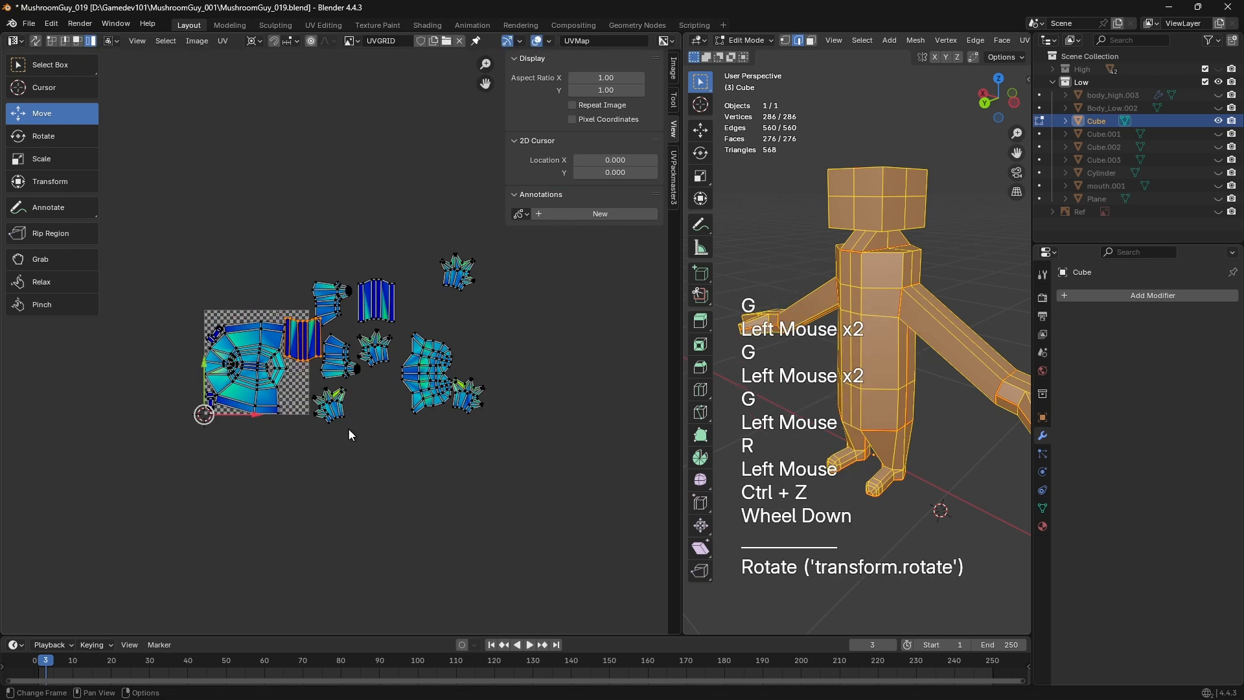
key(ctrl+z)
Select all the islands and scale them down about the 2D cursor
key(a)
scroll(547, 547, up, 1)
key(s)
click(547, 544)
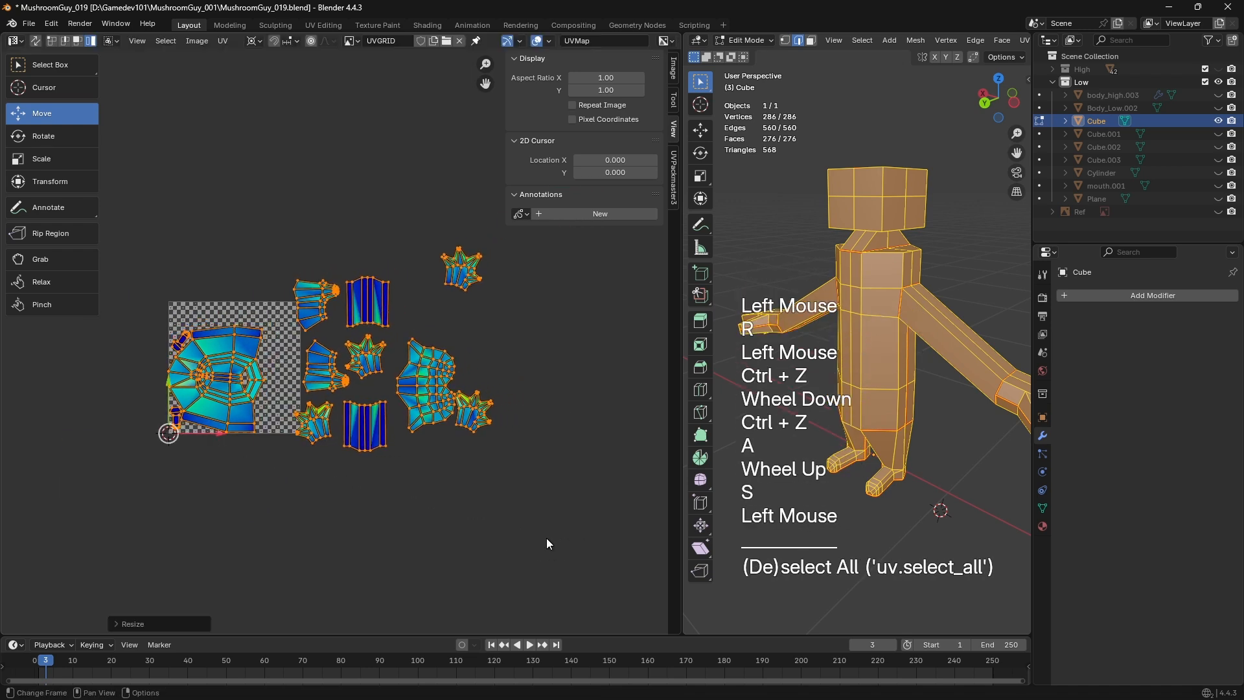
Move the lower striped island into the tile, fitting it closely against the side of the large rounded island
scroll(546, 544, up, 2)
click(413, 512)
key(g)
click(183, 343)
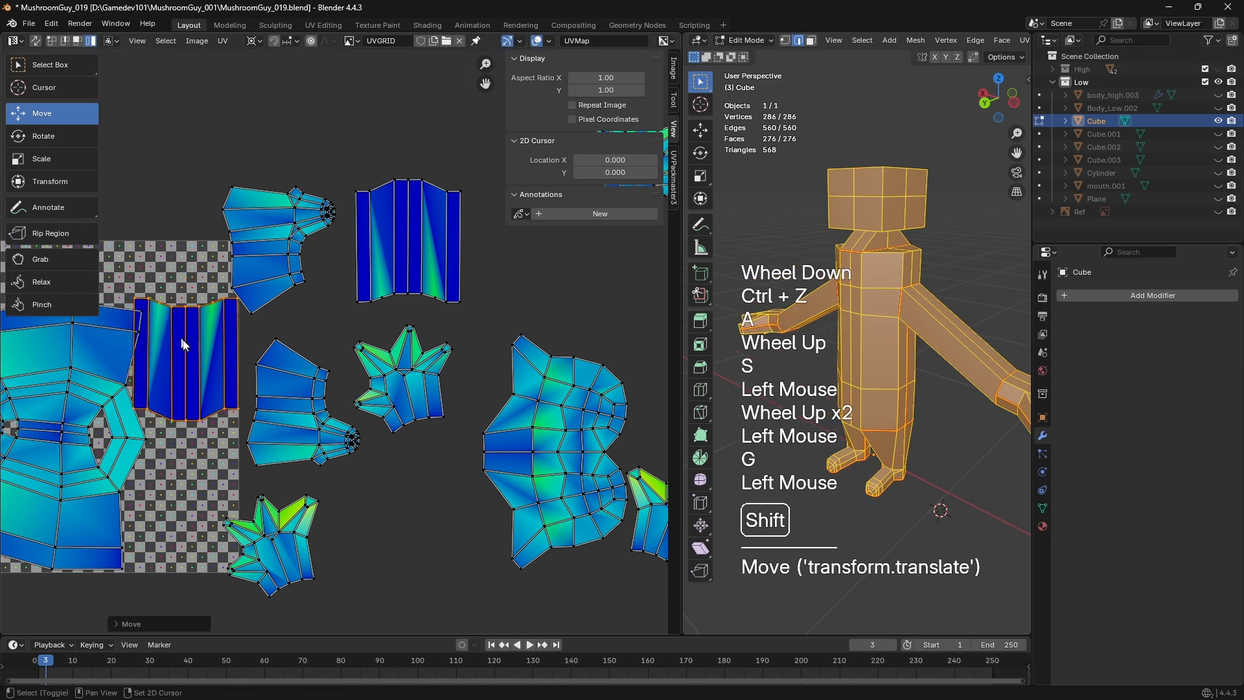
shift+middle_drag(183, 345, 213, 315)
key(g)
shift+click(227, 324)
key(g)
shift+click(241, 421)
Try placing the nearest spiky island in the tile's lower-right corner, and move the lower fan-shaped island aside
shift+middle_drag(274, 516, 288, 486)
click(288, 486)
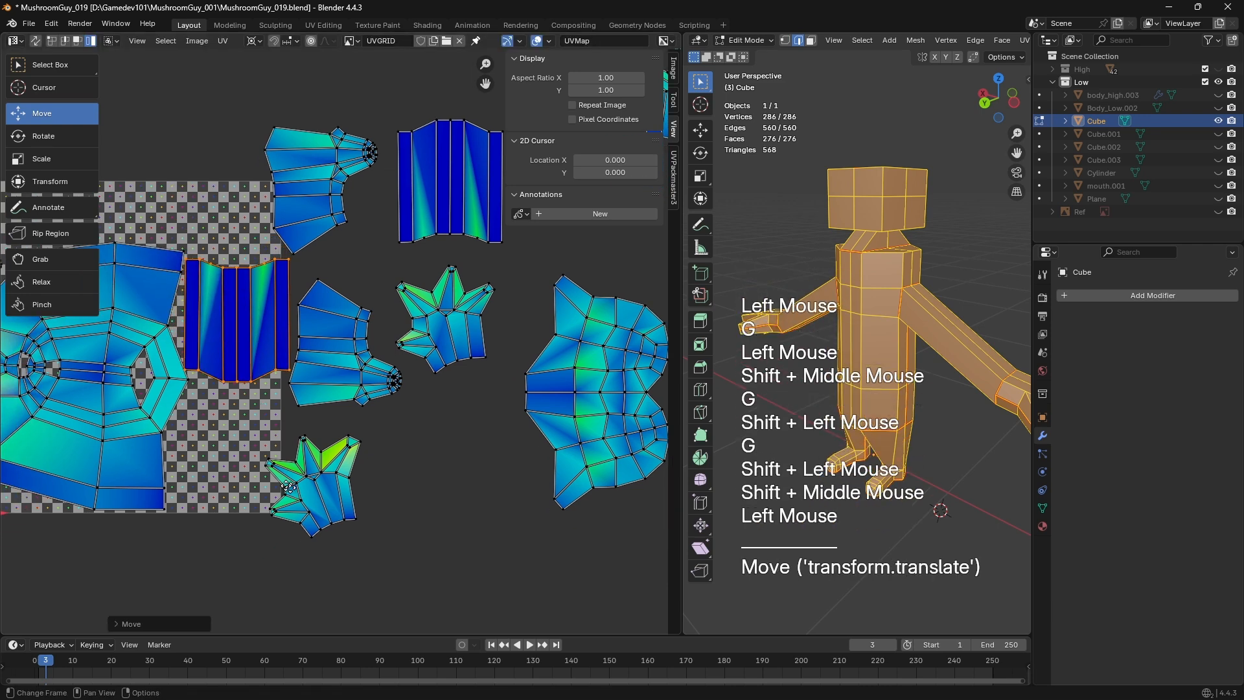
key(g)
click(206, 466)
key(g)
click(408, 504)
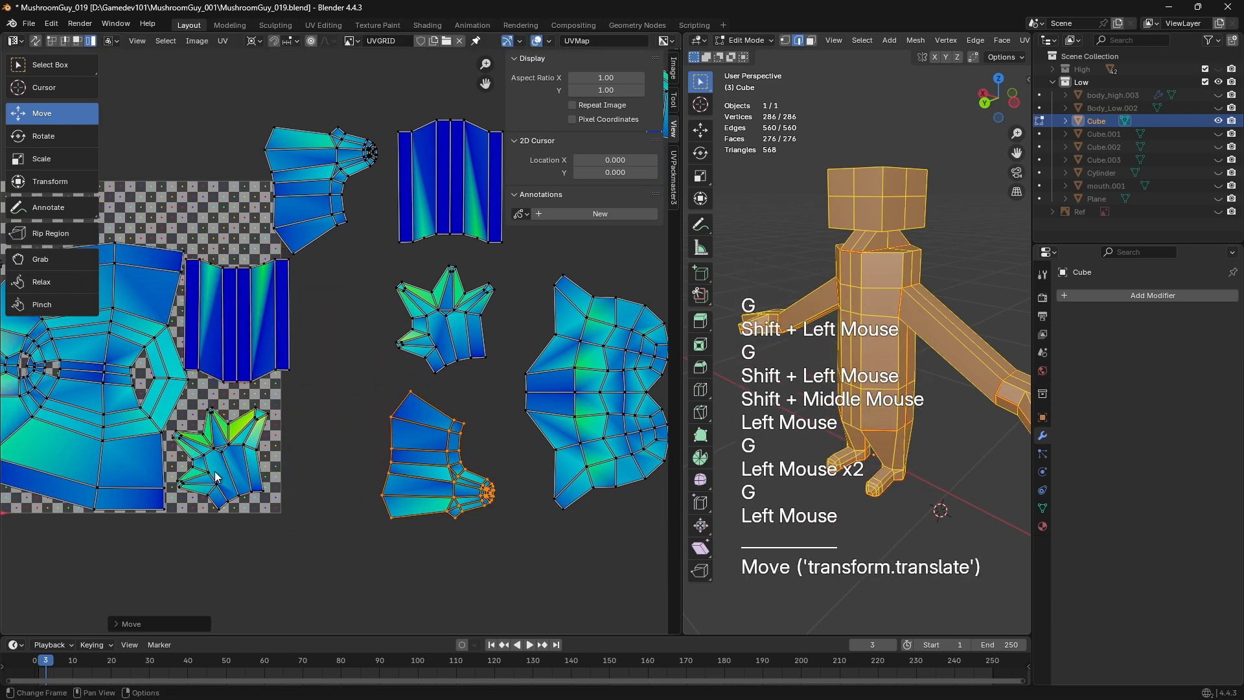
Move the spiky island out below the tile and place the lower fan-shaped island in the tile's lower-right corner instead
click(214, 477)
key(g)
click(259, 570)
key(g)
click(340, 594)
click(408, 457)
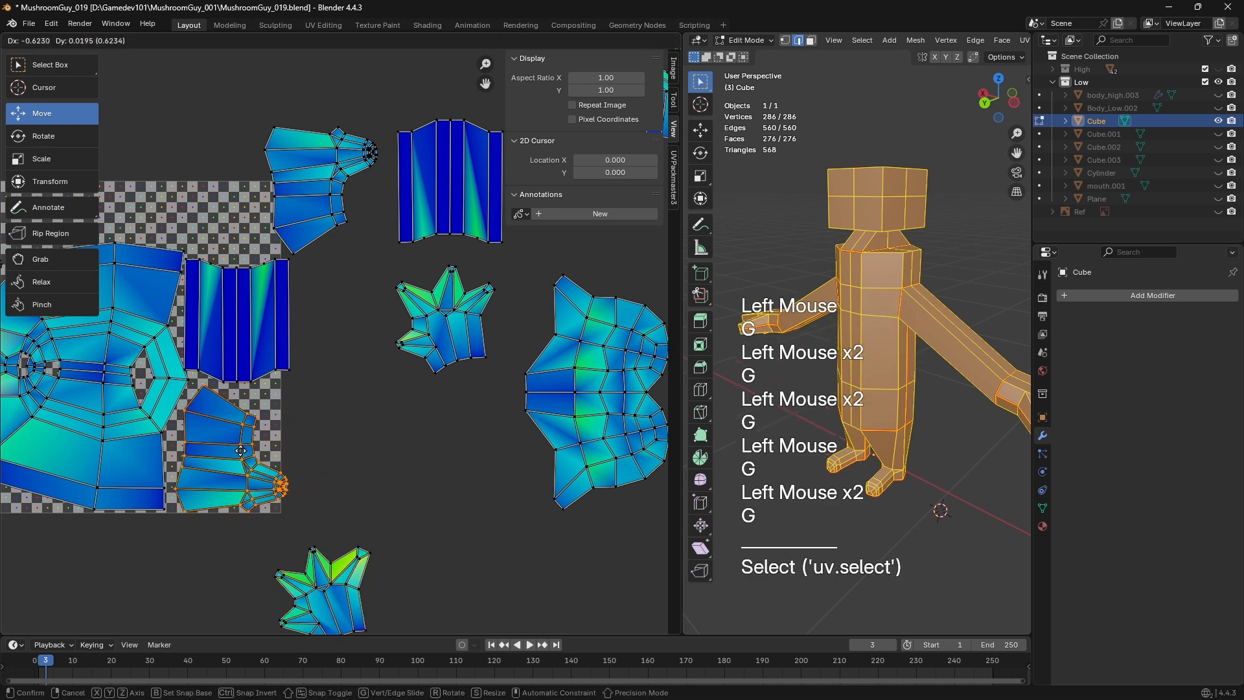
shift+click(218, 443)
Scale all the islands down further about the 2D cursor to free more space in the tile
scroll(86, 231, up, 2)
shift+middle_drag(218, 442, 311, 280)
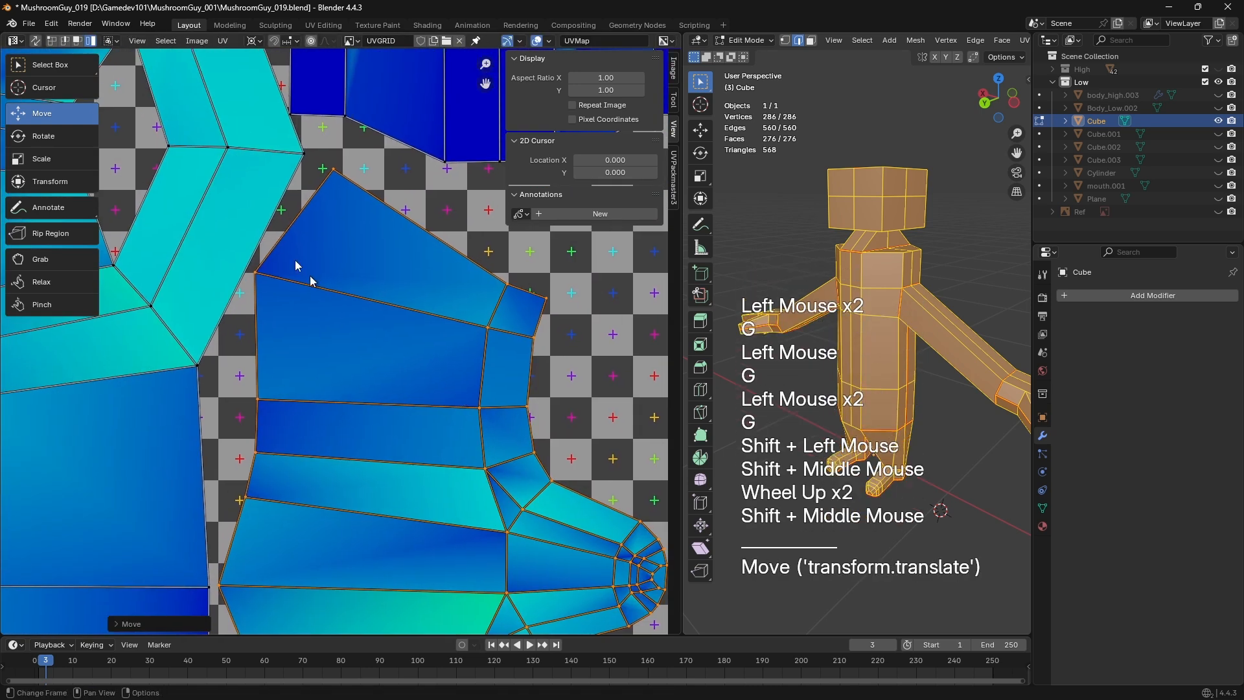
shift+middle_drag(285, 221, 270, 103)
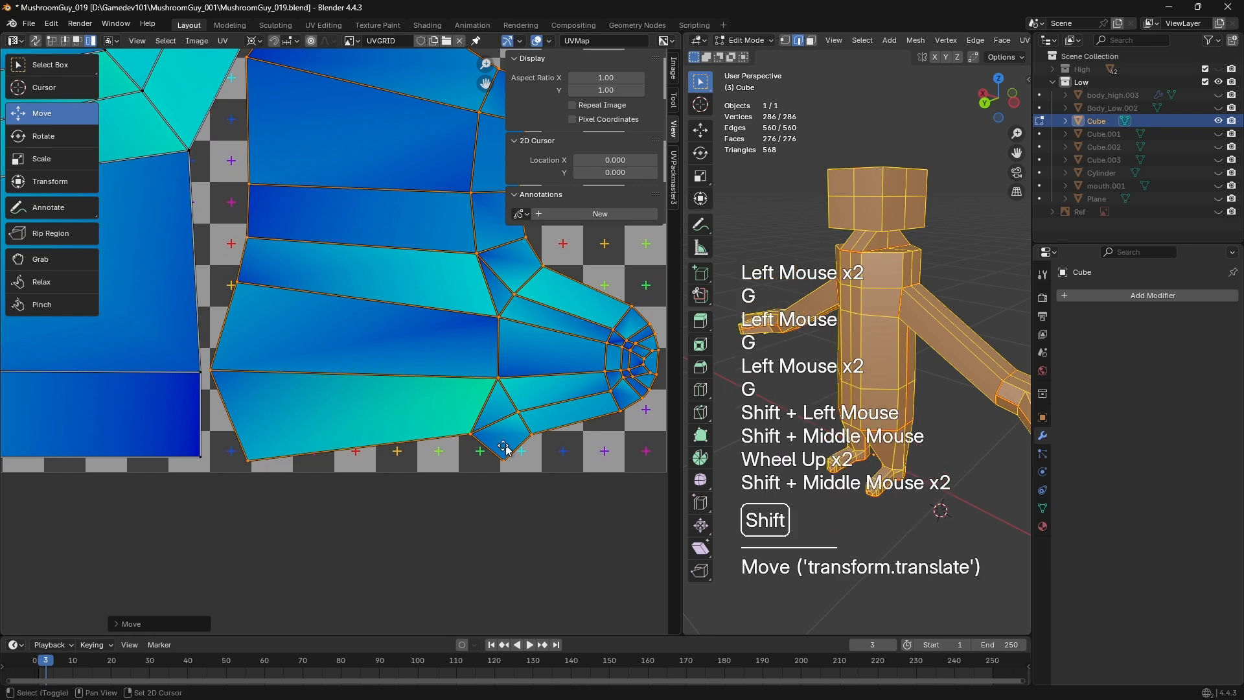
shift+middle_drag(506, 450, 431, 381)
scroll(383, 345, down, 2)
shift+middle_drag(383, 345, 340, 319)
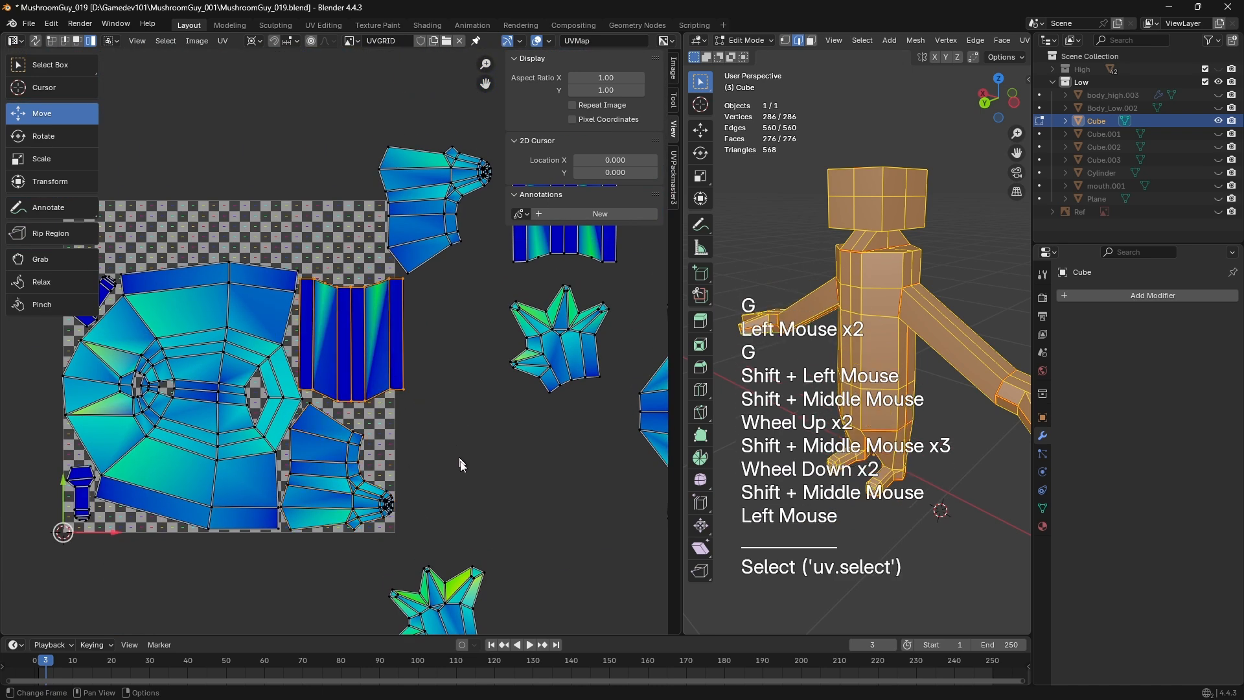
scroll(461, 465, down, 1)
key(a)
key(s)
click(464, 368)
Rotate the upper striped island by 90 degrees and place it in the tile's upper-left corner above the large rounded island
click(440, 276)
key(g)
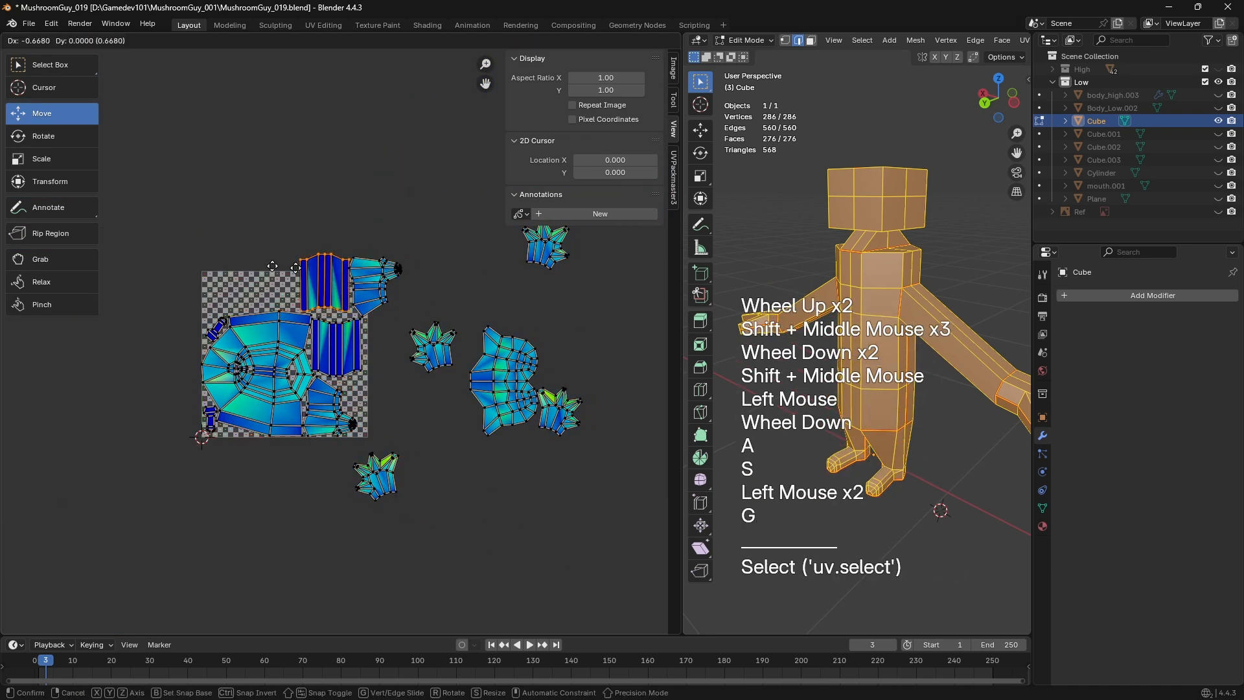
click(234, 258)
key(r)
key(KP_9)
key(KP_0)
key(KP_Enter)
key(g)
shift+click(409, 316)
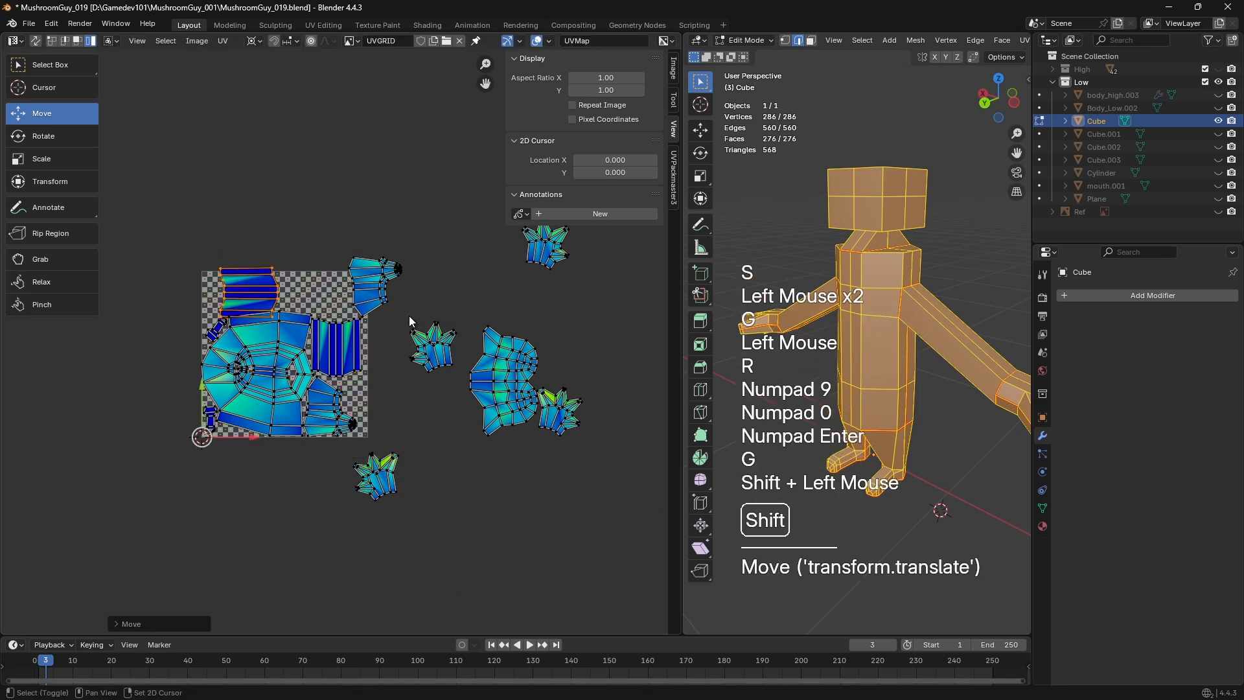
scroll(409, 316, up, 3)
key(g)
click(414, 317)
Scale all the islands down slightly about the 2D cursor
shift+middle_drag(415, 318, 453, 337)
key(a)
key(s)
click(350, 224)
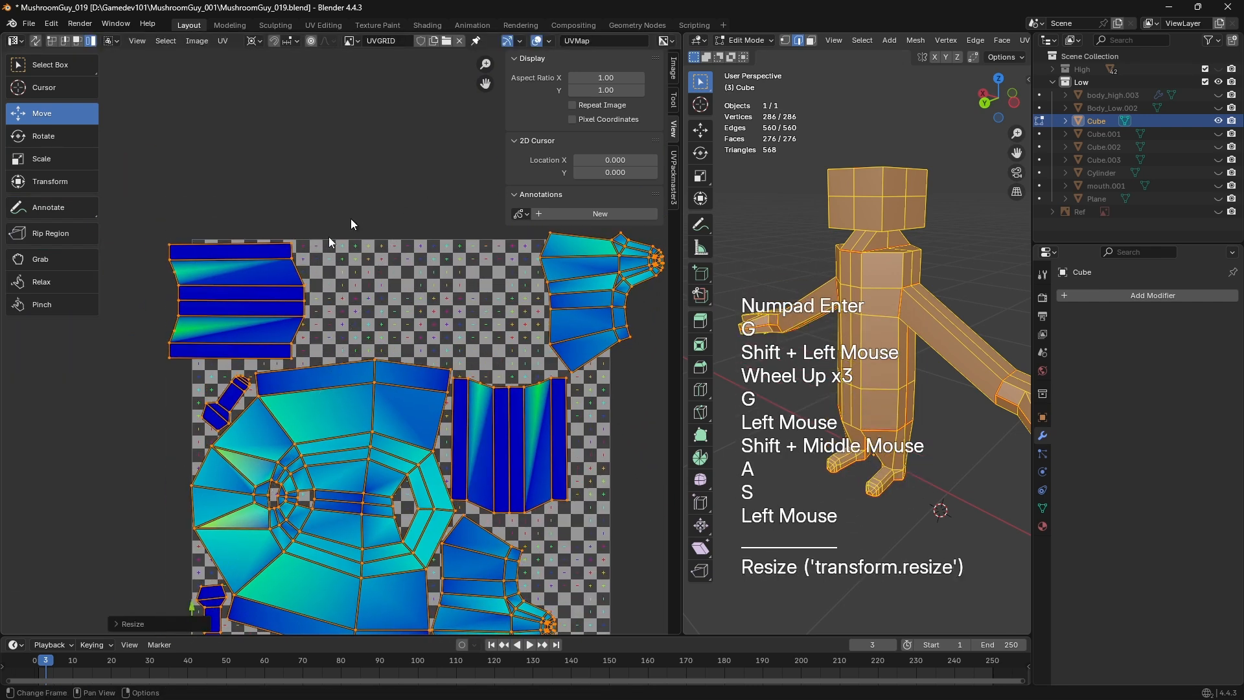
Nudge the horizontal striped island fully inside the tile's upper-left corner
click(305, 272)
key(g)
shift+click(363, 260)
key(g)
scroll(526, 275, down, 2)
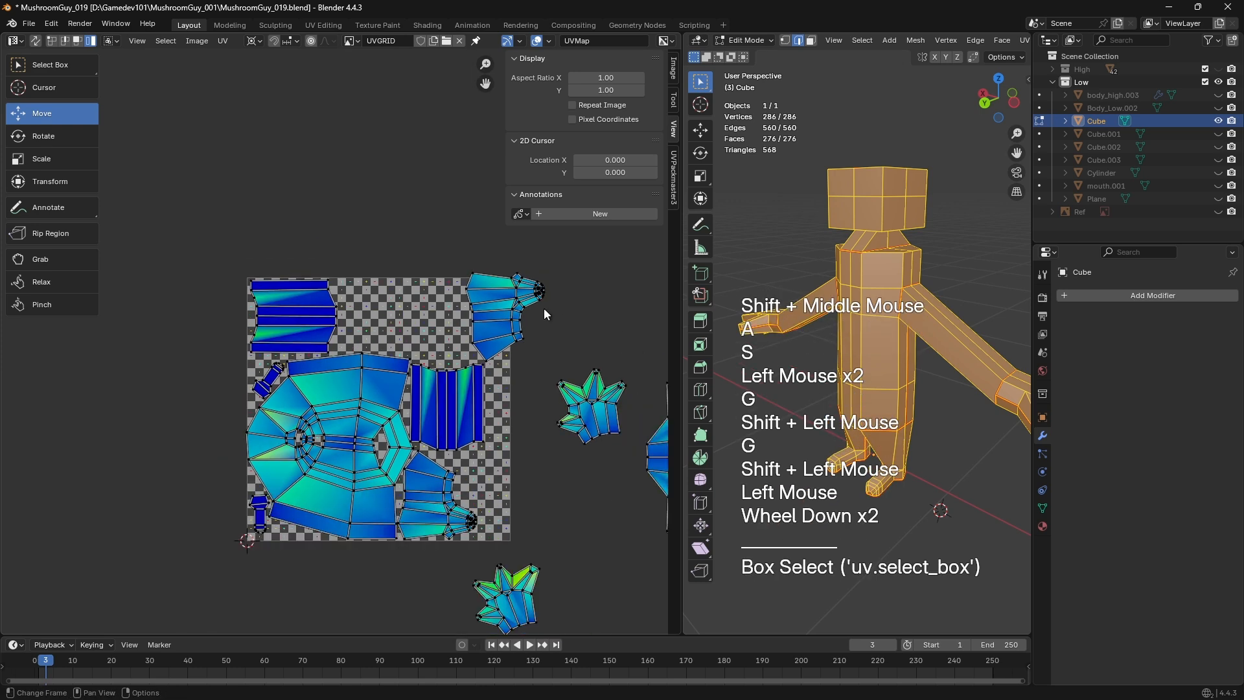
Move the upper fan-shaped island above the tile and rotate it until its narrow end points up
click(538, 308)
key(g)
click(348, 261)
key(r)
click(315, 325)
key(g)
click(415, 340)
key(r)
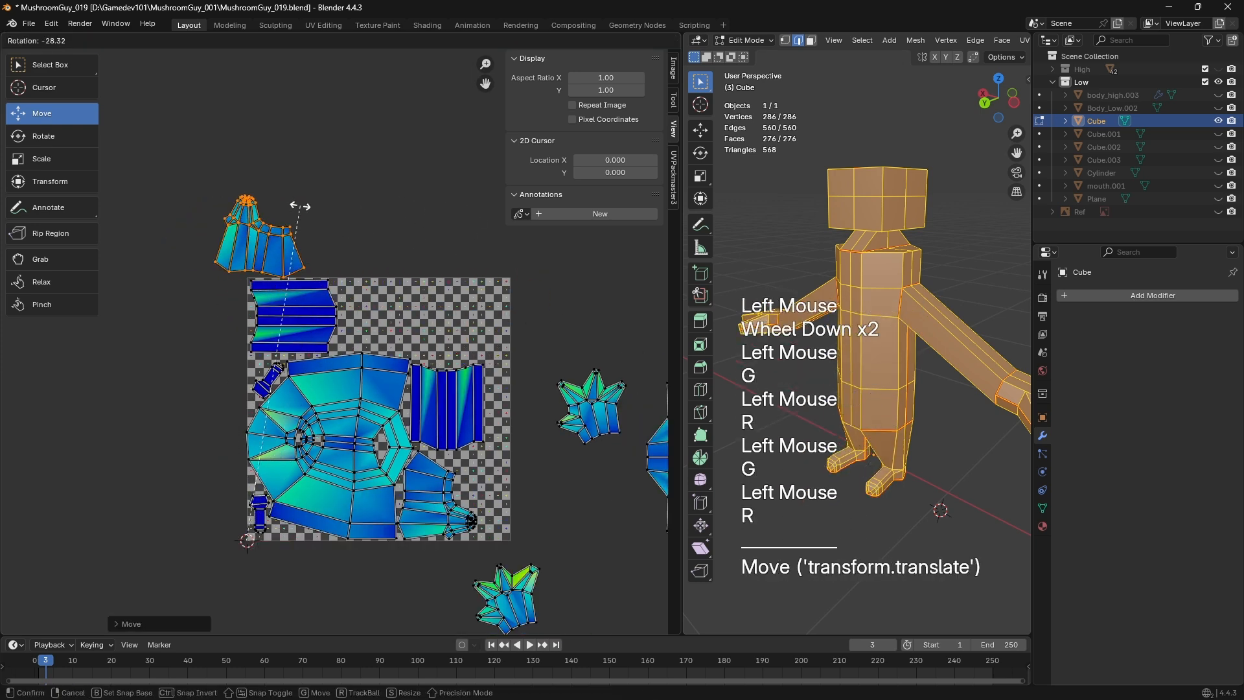
click(299, 209)
Switch the pivot away from the 2D cursor and place the upright fan-shaped island above the vertical striped island
key(period)
key(g)
shift+click(515, 238)
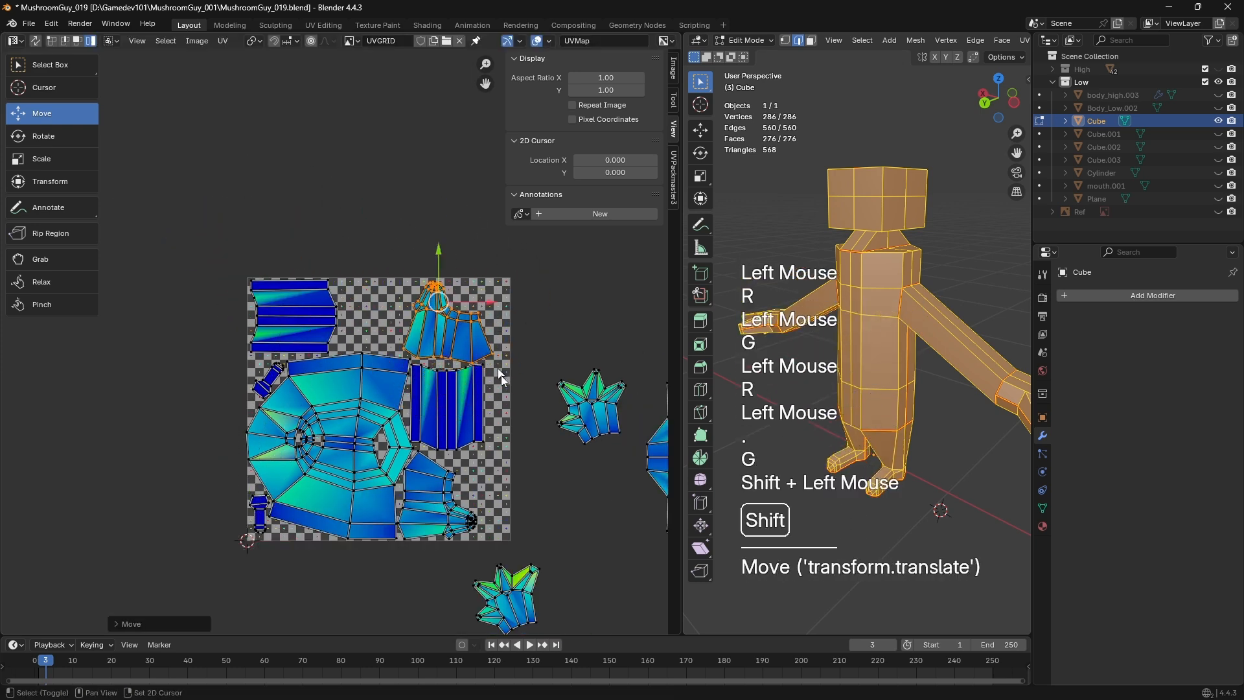
Move the spiky island from below the tile to the space beside the lower fan-shaped island
shift+middle_drag(500, 376, 351, 346)
click(418, 398)
click(370, 590)
key(g)
click(354, 458)
Place the next spiky island in the gap between the horizontal striped island and the upright fan-shaped island
click(444, 387)
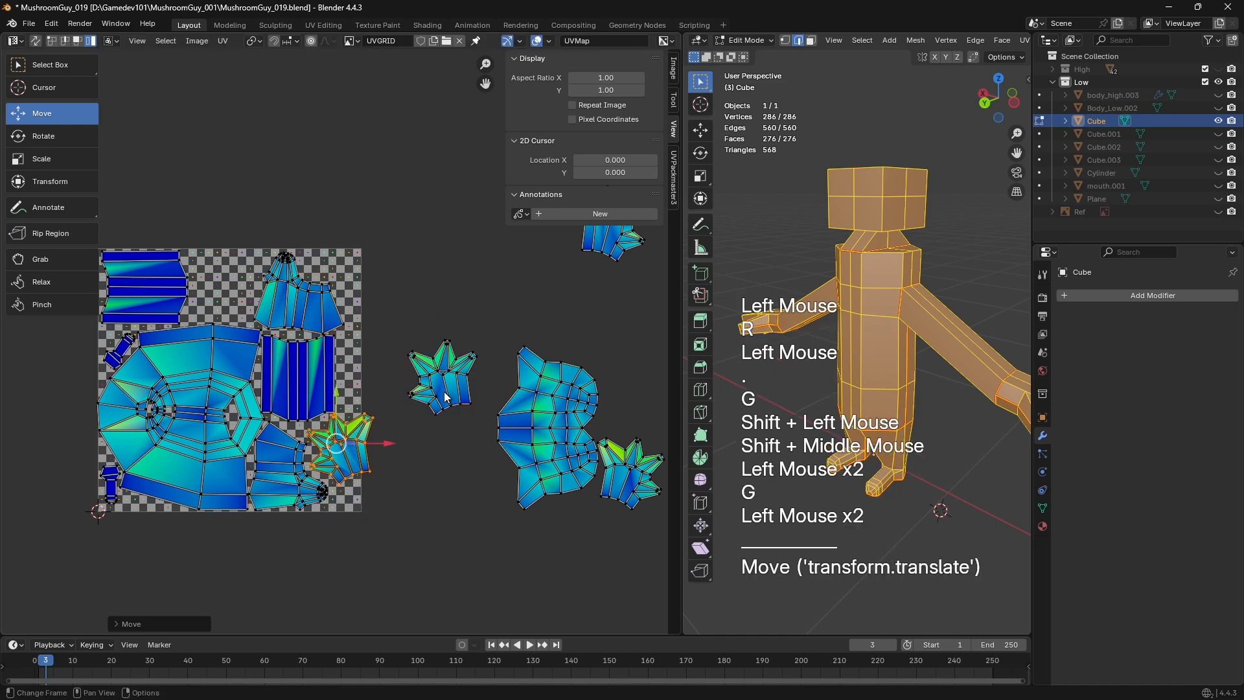
key(g)
click(245, 298)
Move the dense, scalloped island against the tile's right edge, beside the vertical striped island
shift+scroll(244, 299, up, 1)
shift+middle_drag(245, 298, 318, 461)
scroll(317, 461, up, 2)
scroll(317, 461, down, 1)
click(326, 410)
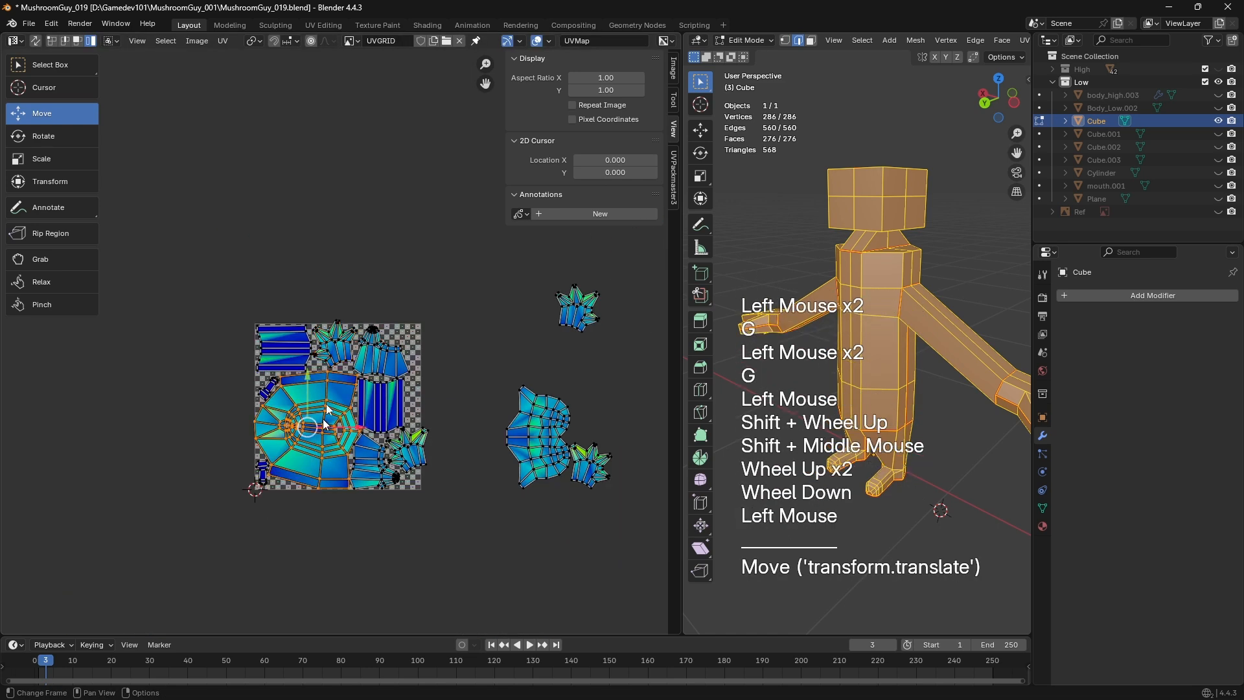
scroll(347, 436, up, 2)
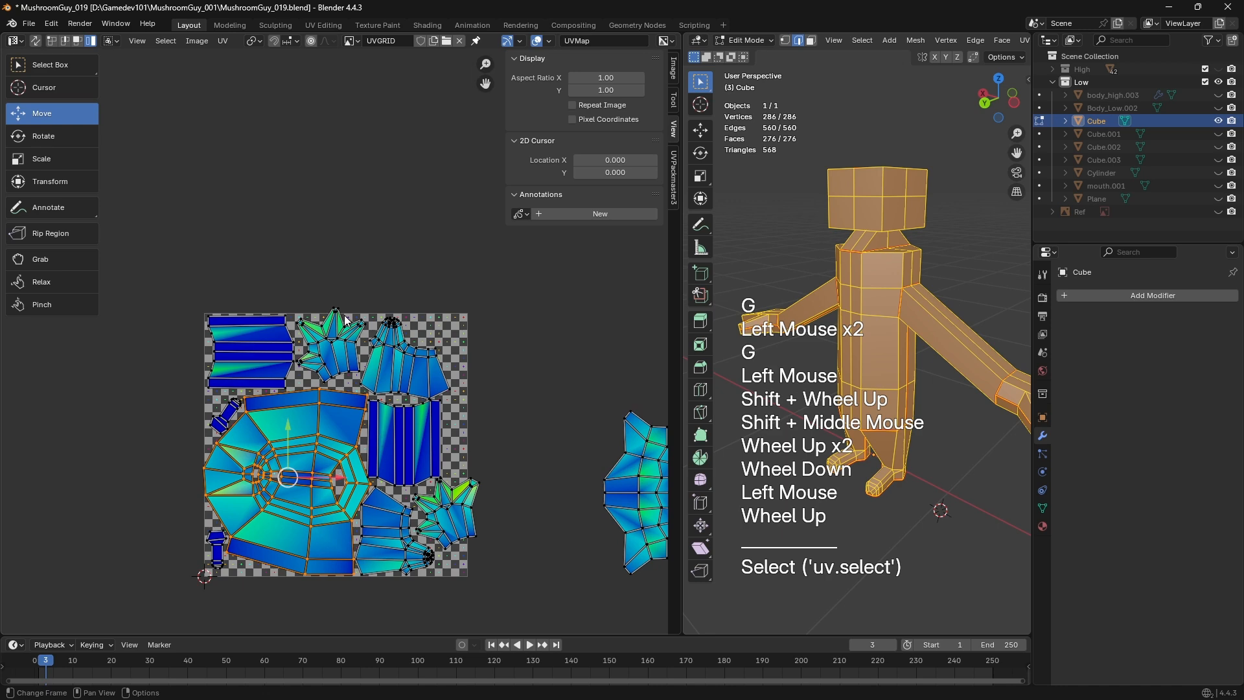
click(342, 318)
middle_drag(364, 385, 312, 301)
scroll(298, 350, down, 1)
click(408, 354)
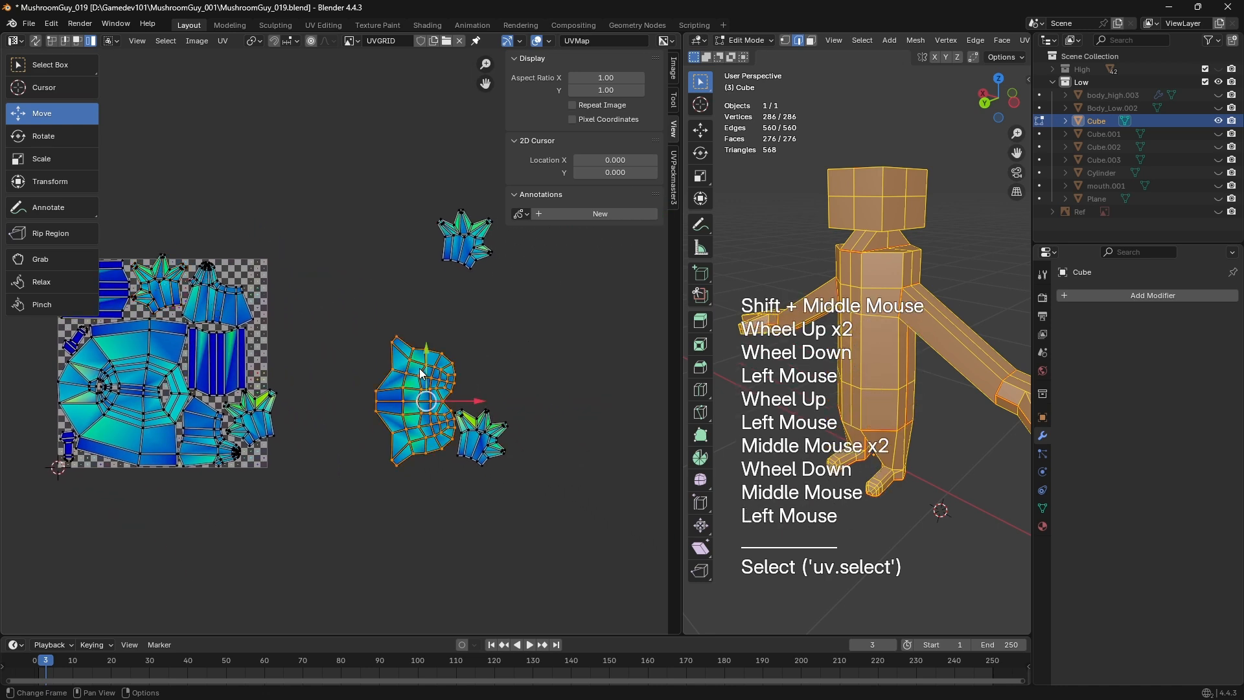
key(g)
click(286, 285)
Pack all the islands using Exact Shape (Concave), with scaling and rotation enabled and a scaled margin of 0.001
shift+middle_drag(544, 597, 598, 601)
key(a)
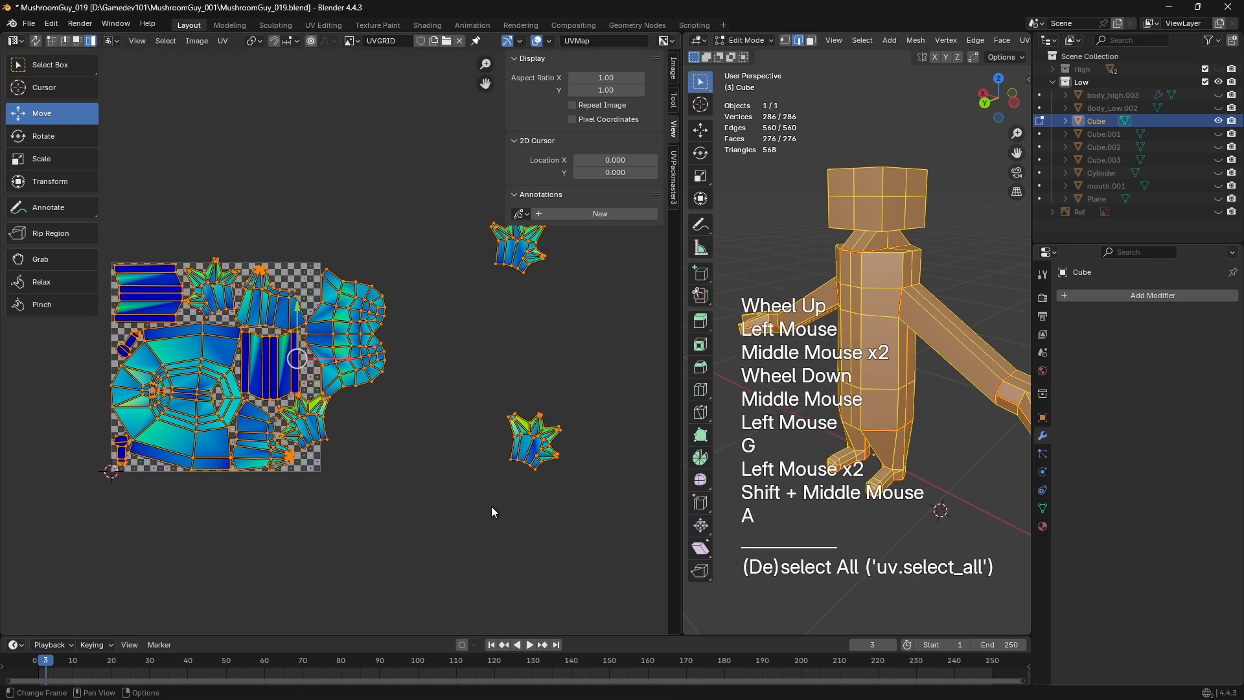
key(F3)
text(pa)
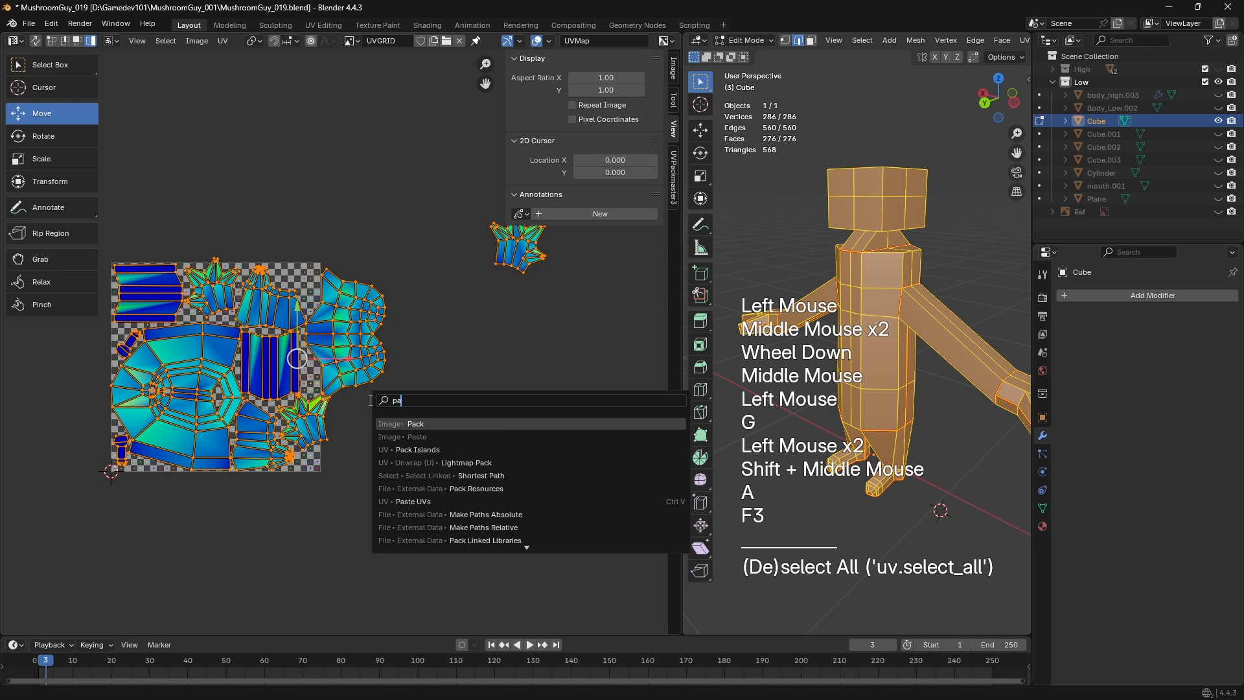
text(ck island)
key(Return)
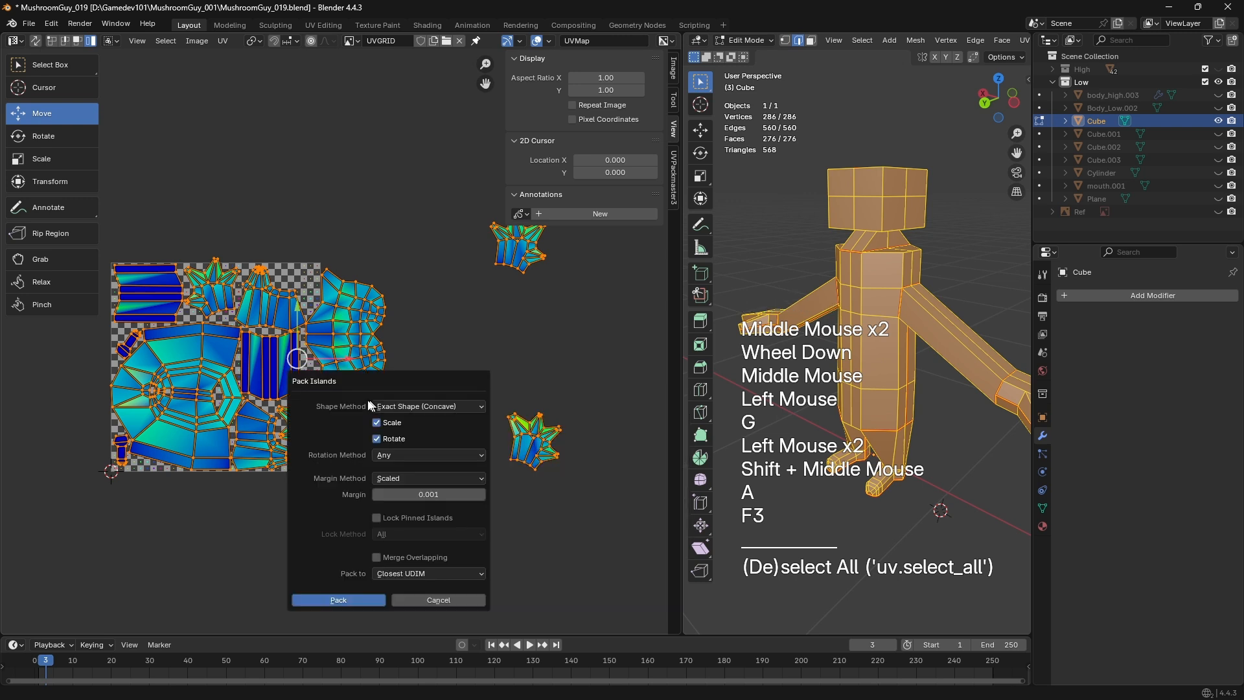
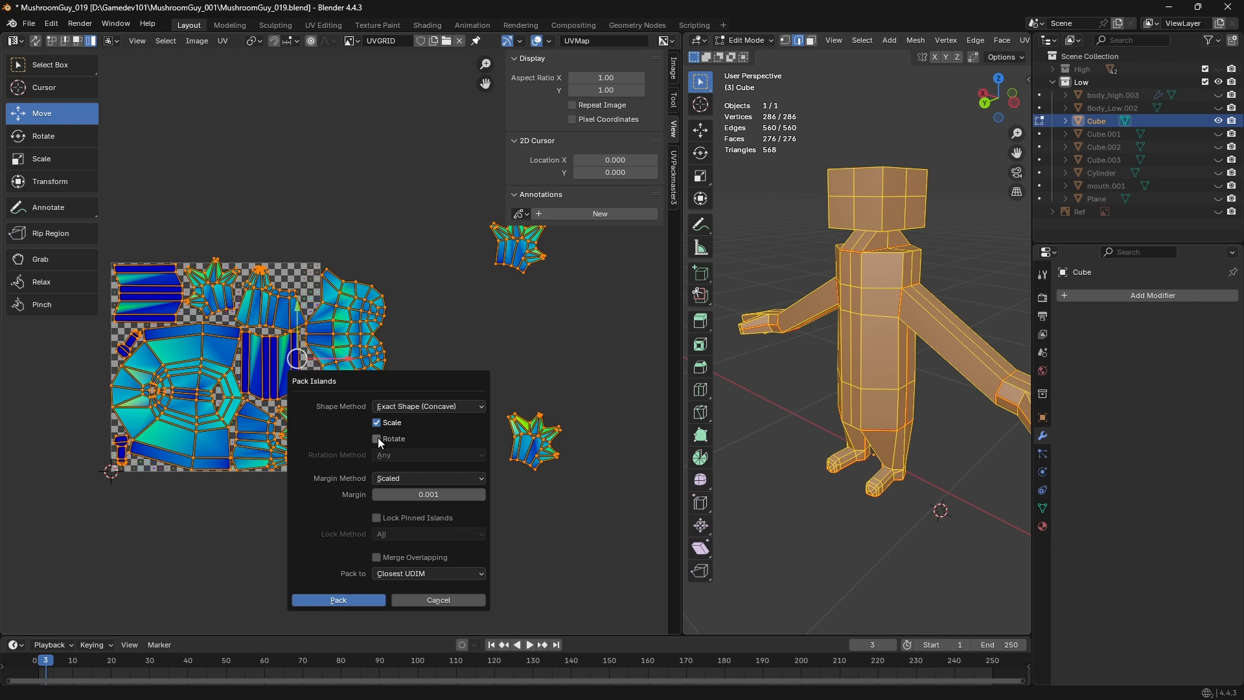
click(378, 437)
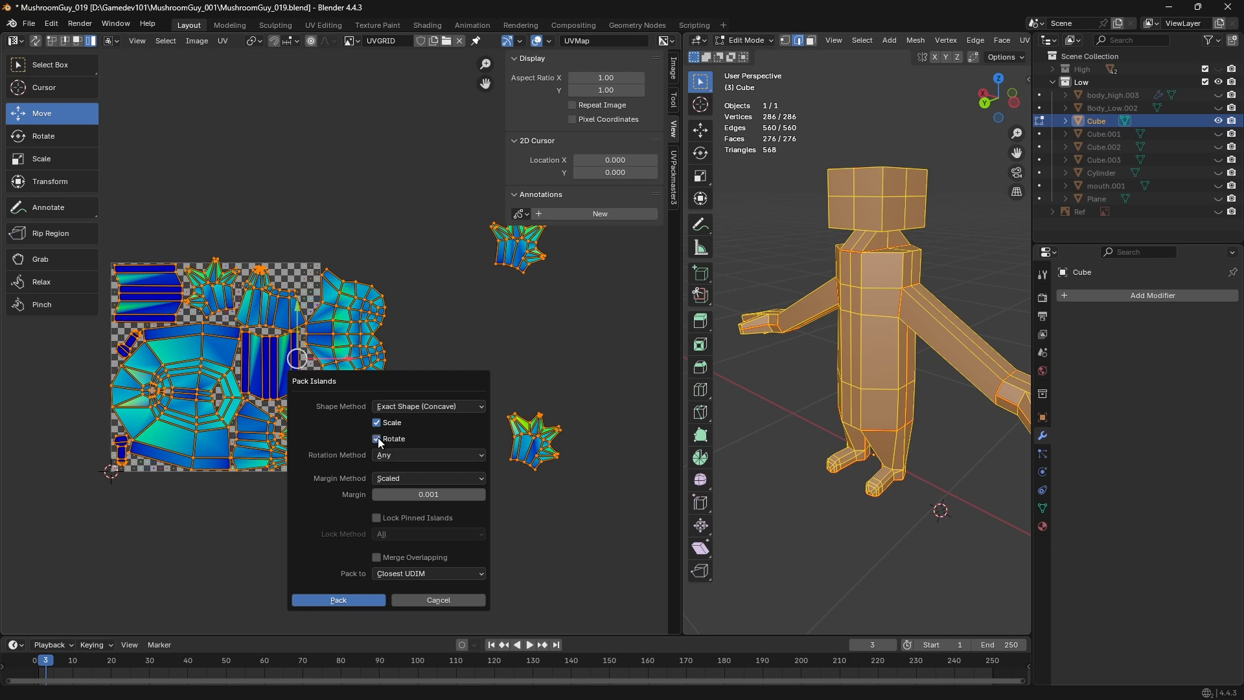
click(334, 600)
Examine the packed layout for leftover gaps, especially around the spiky islands near the tile's lower-right corner
middle_drag(277, 499, 401, 480)
click(353, 512)
scroll(237, 252, up, 3)
middle_drag(237, 252, 135, 160)
click(132, 141)
drag(126, 136, 594, 595)
middle_drag(575, 535, 449, 492)
click(581, 556)
scroll(363, 453, up, 3)
click(267, 403)
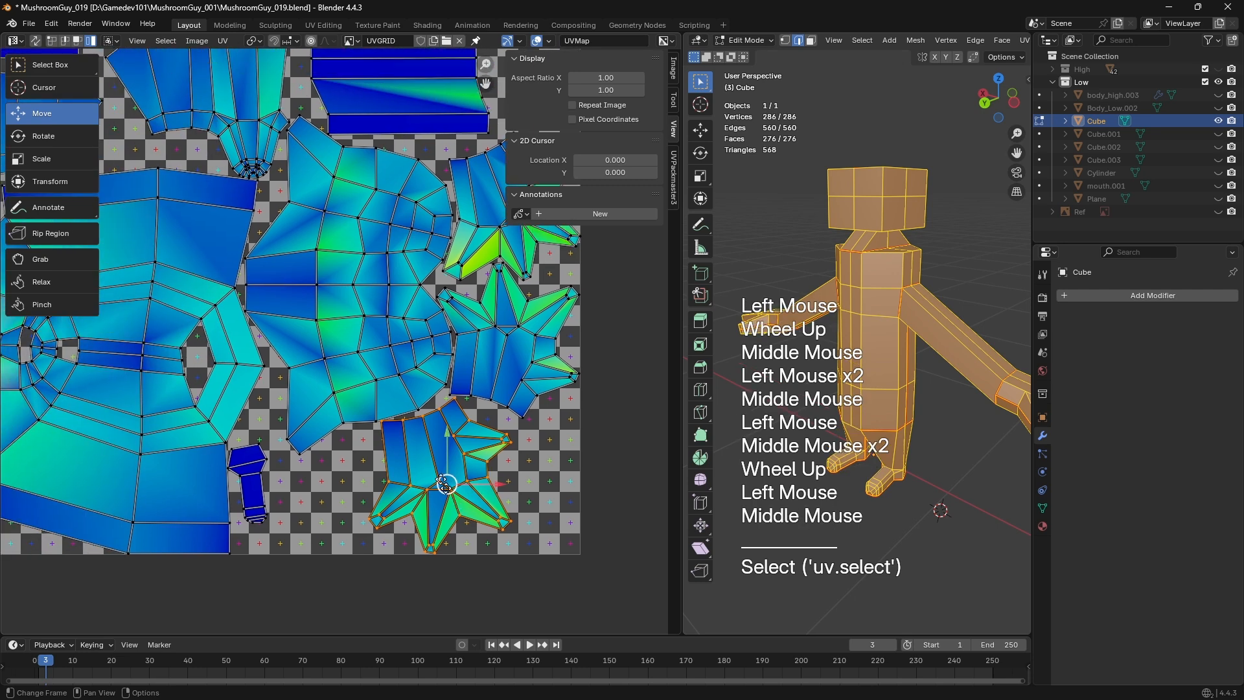
middle_drag(422, 438, 315, 459)
click(420, 403)
middle_drag(420, 403, 396, 287)
Rotate the lowest spiky island so its flat end faces the spiky island above, and move it closer
click(345, 407)
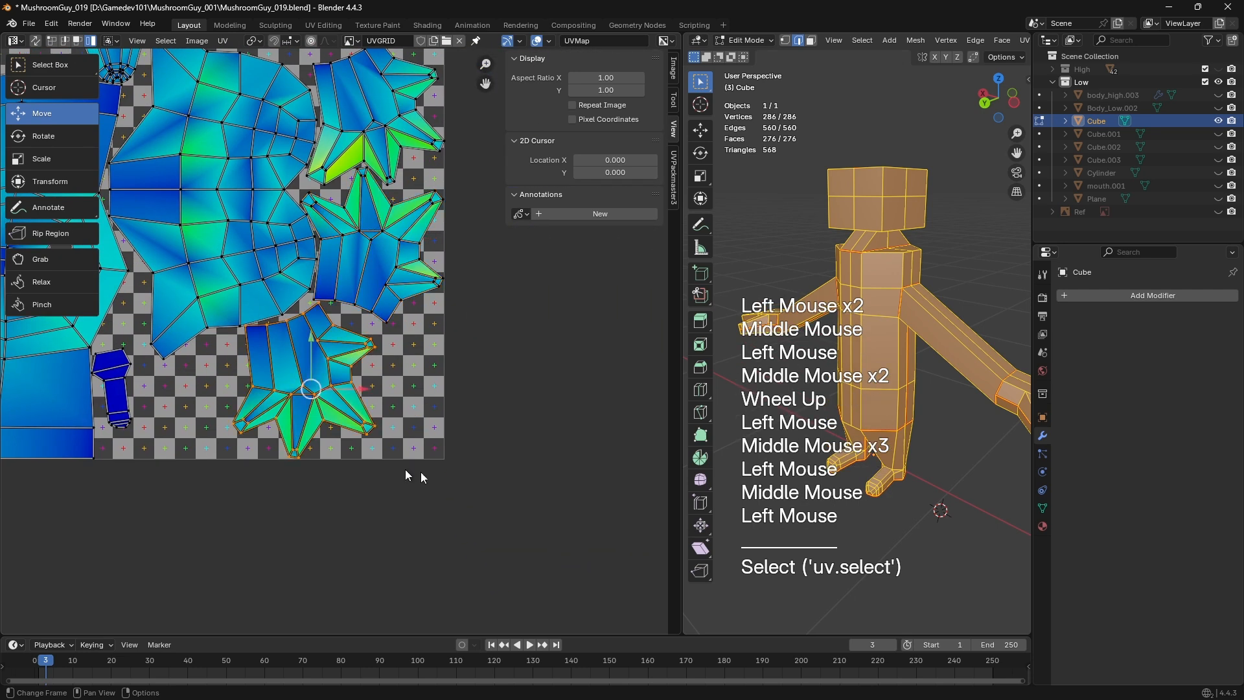
key(r)
click(353, 526)
key(g)
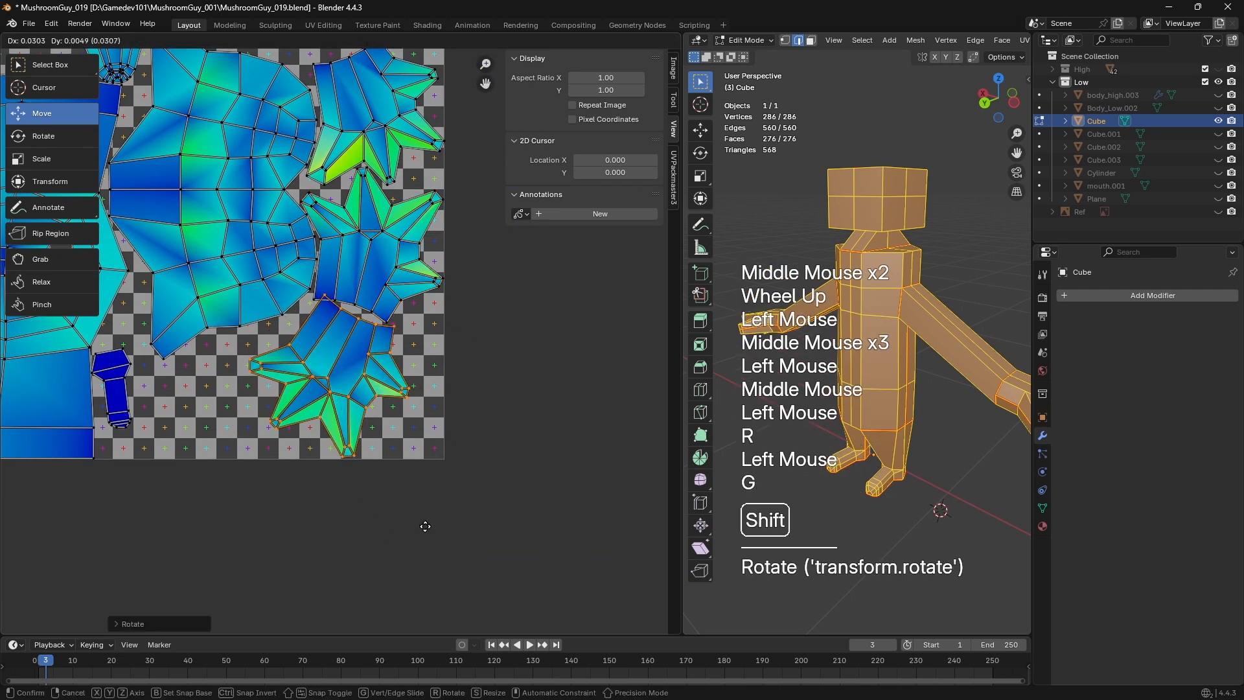
shift+click(375, 517)
Try rotating the lowest spiky island further and nudging it closer to its neighbor
key(r)
click(554, 513)
key(g)
shift+click(558, 502)
Try rotating and shifting the two lowest spiky islands together toward the tile's right edge
shift+click(558, 499)
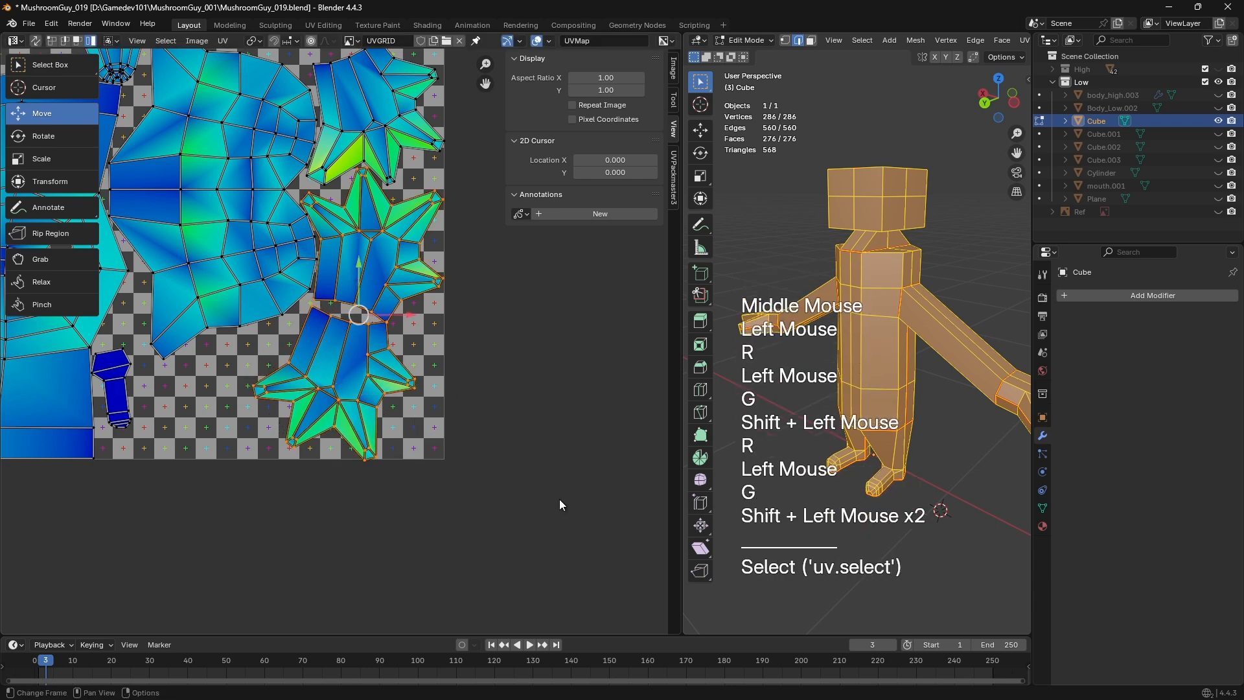
key(r)
click(584, 444)
key(g)
shift+click(107, 379)
key(r)
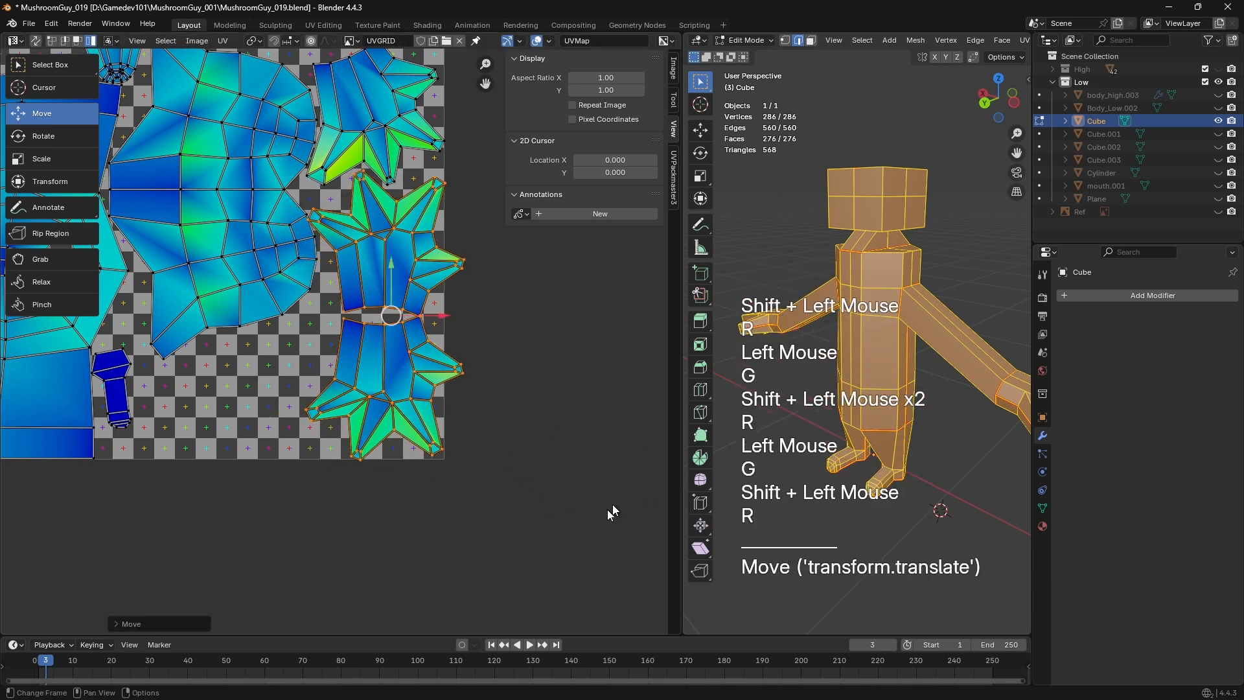
key(r)
click(532, 509)
Undo the joint adjustments of the two spiky islands and the lowest one's last rotation and move
key(ctrl+z)
key(ctrl+z)
key(ctrl+z)
key(ctrl+z)
key(ctrl+z)
key(ctrl+z)
click(548, 517)
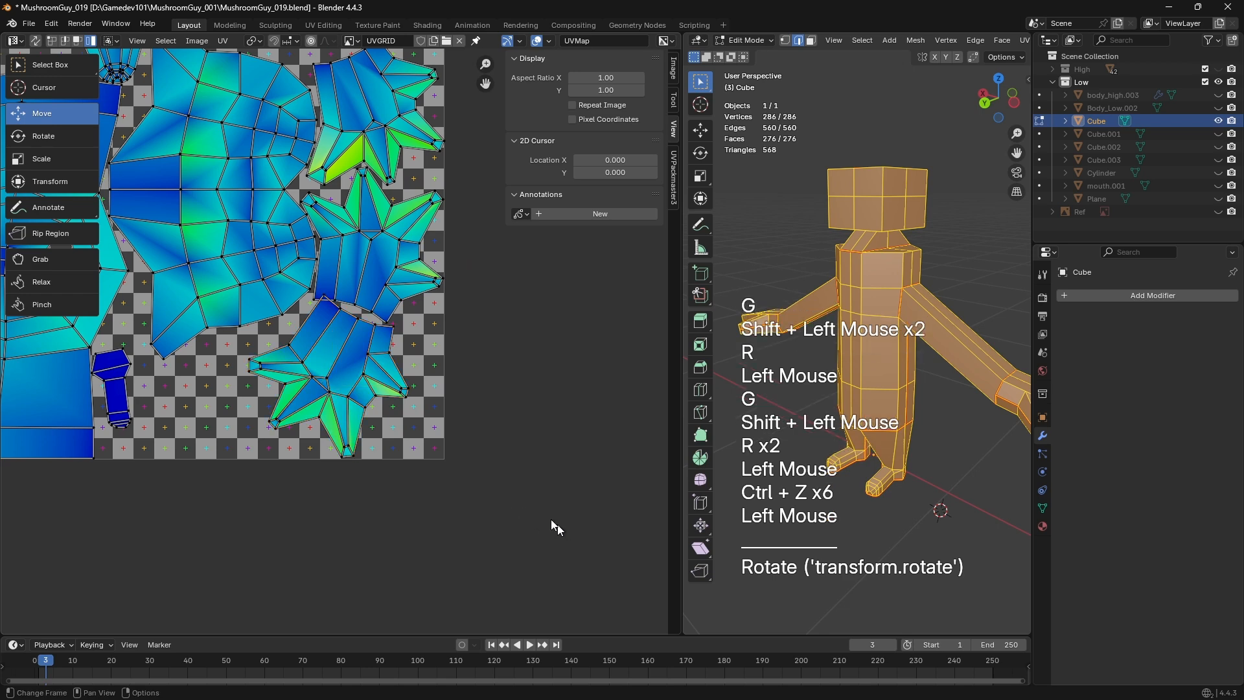
Nudge the lowest spiky island into the free space near the tile's lower-right corner and deselect it
key(g)
click(367, 435)
key(g)
shift+click(250, 438)
click(473, 503)
scroll(403, 457, down, 1)
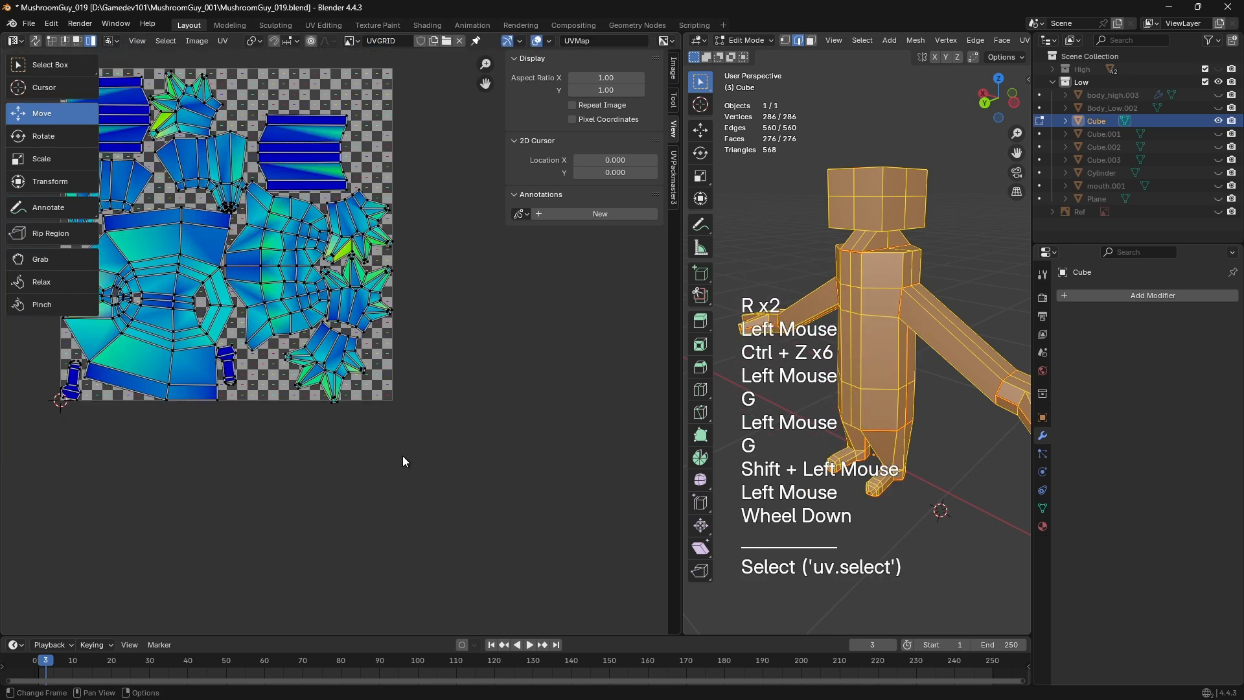
Delete the hand and arm on the +X side of the character mesh
middle_drag(865, 352, 928, 355)
key(n)
key(n)
drag(682, 375, 395, 370)
shift+middle_drag(647, 350, 780, 386)
key(z)
key(1)
key(grave)
key(a)
key(b)
mouse_move(558, 320)
mouse_down()
mouse_move(616, 394)
mouse_move(728, 464)
mouse_up()
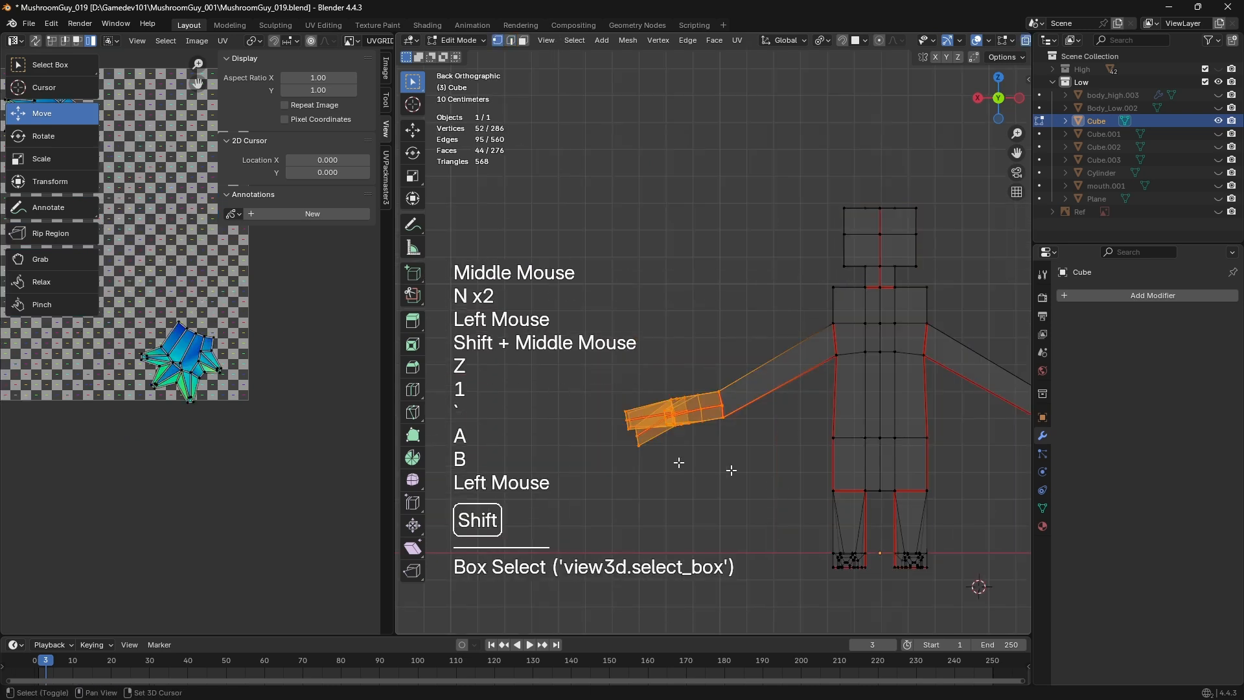
shift+middle_drag(727, 464, 579, 446)
key(ctrl+KP_Add)
key(x)
click(578, 445)
Delete the faces of the leg and foot on the character's +X side
key(a)
middle_drag(717, 310, 606, 402)
alt+middle_drag(606, 402, 648, 389)
alt+middle_drag(648, 389, 687, 337)
scroll(687, 337, up, 2)
key(a)
key(a)
key(b)
drag(616, 244, 692, 375)
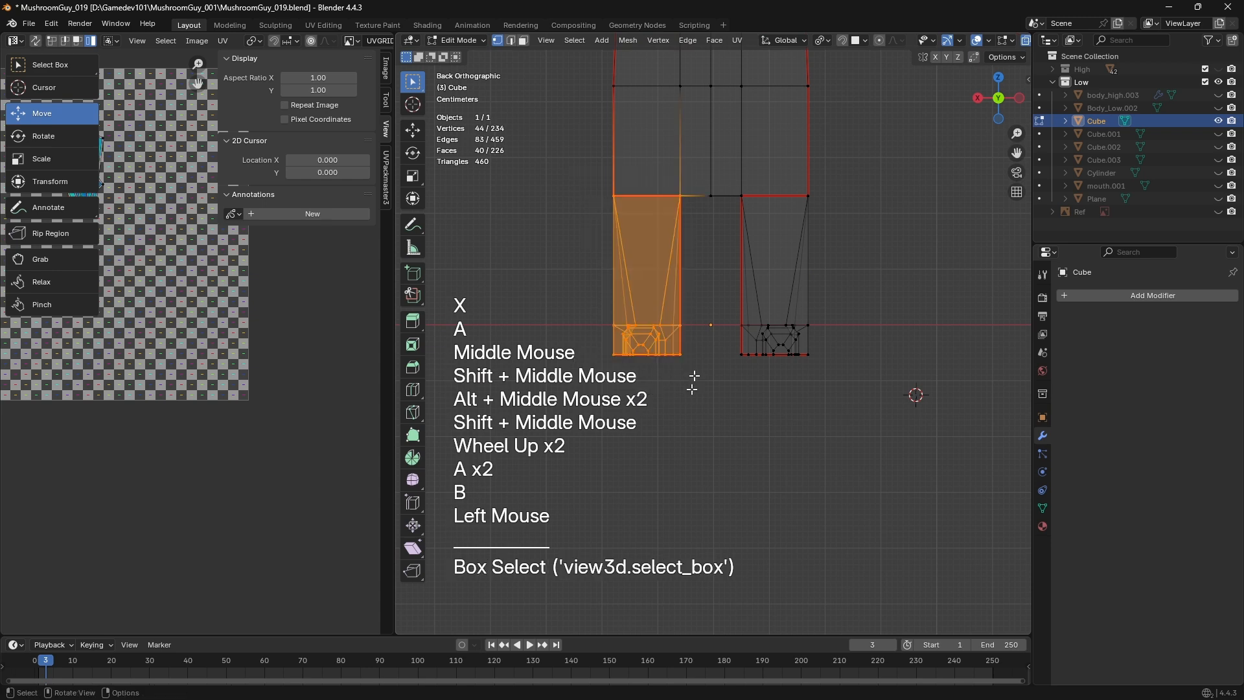
shift+middle_drag(691, 375, 728, 458)
key(x)
click(748, 370)
Select the whole remaining mesh and unwrap it with Unwrap Angle Based
key(z)
scroll(903, 356, down, 4)
shift+middle_drag(894, 327, 770, 495)
key(z)
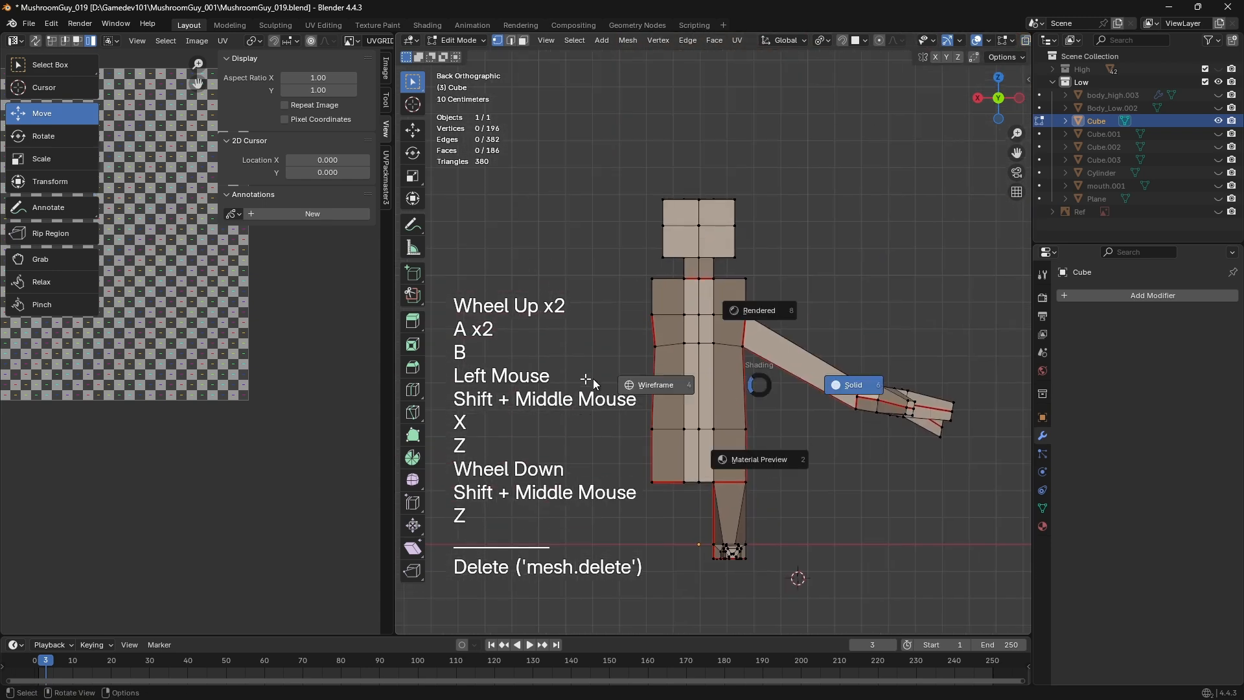
key(a)
key(a)
key(a)
key(u)
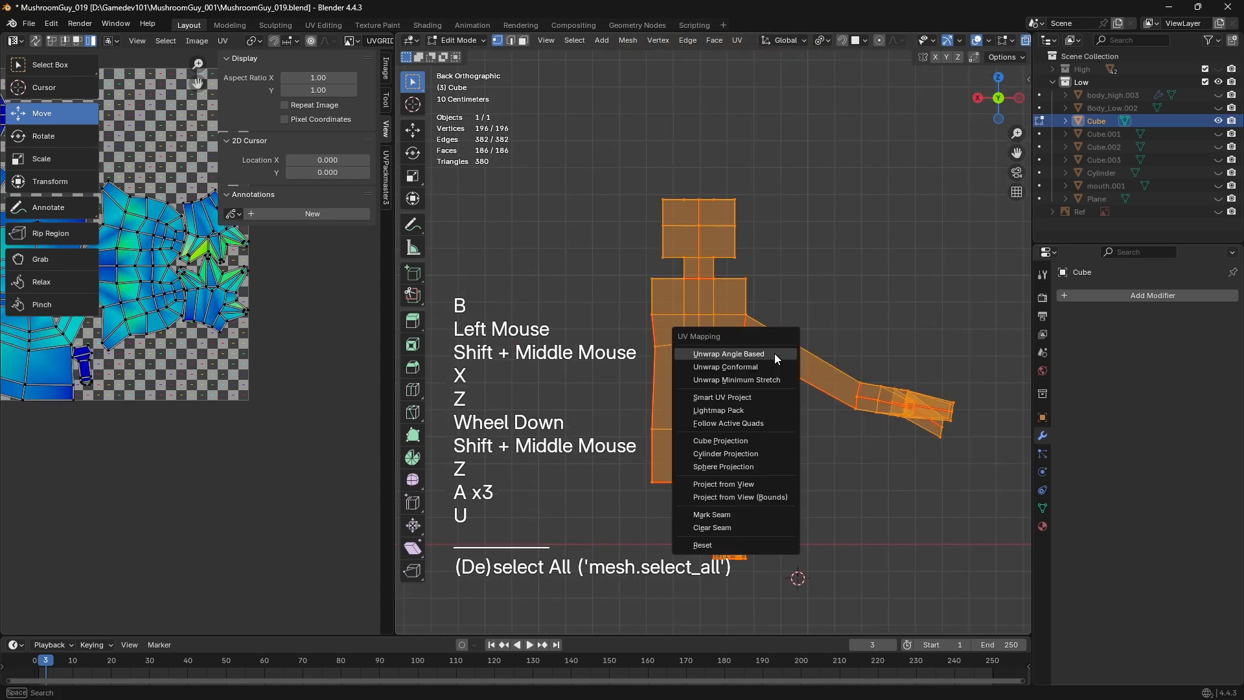
click(775, 352)
Select all UV islands of the one-armed, one-legged mesh and run Pack Islands on them
middle_drag(294, 456, 347, 478)
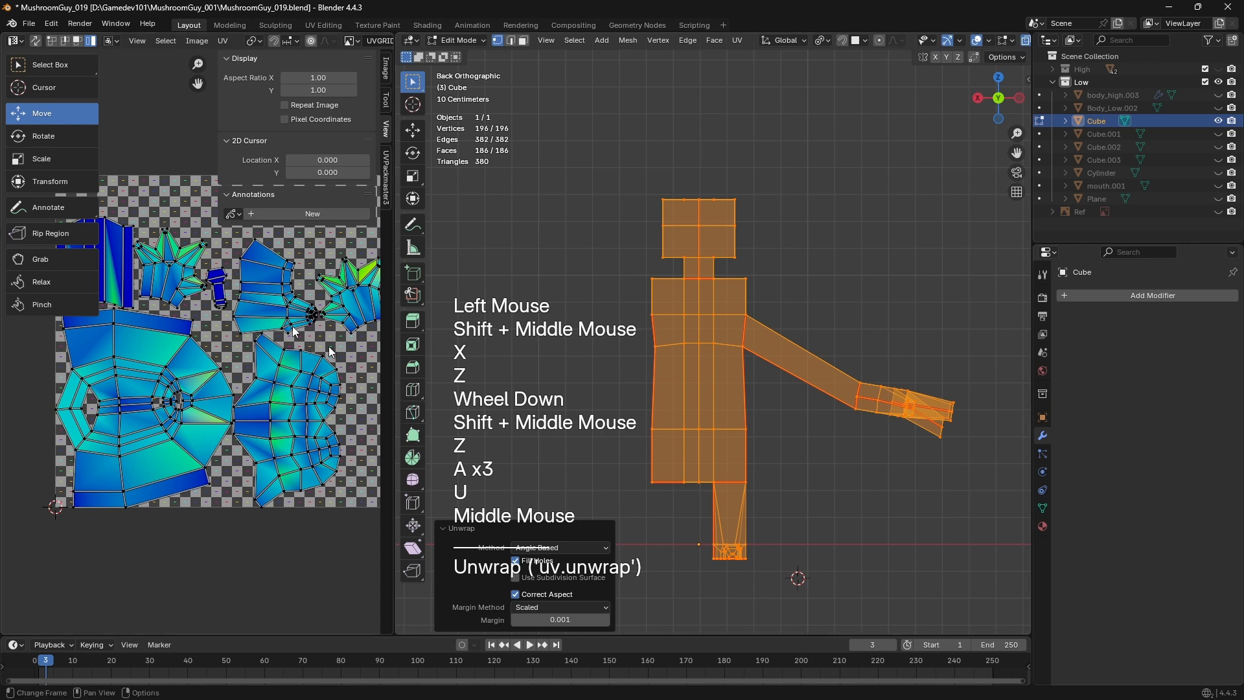
key(a)
key(F3)
key(Return)
key(Return)
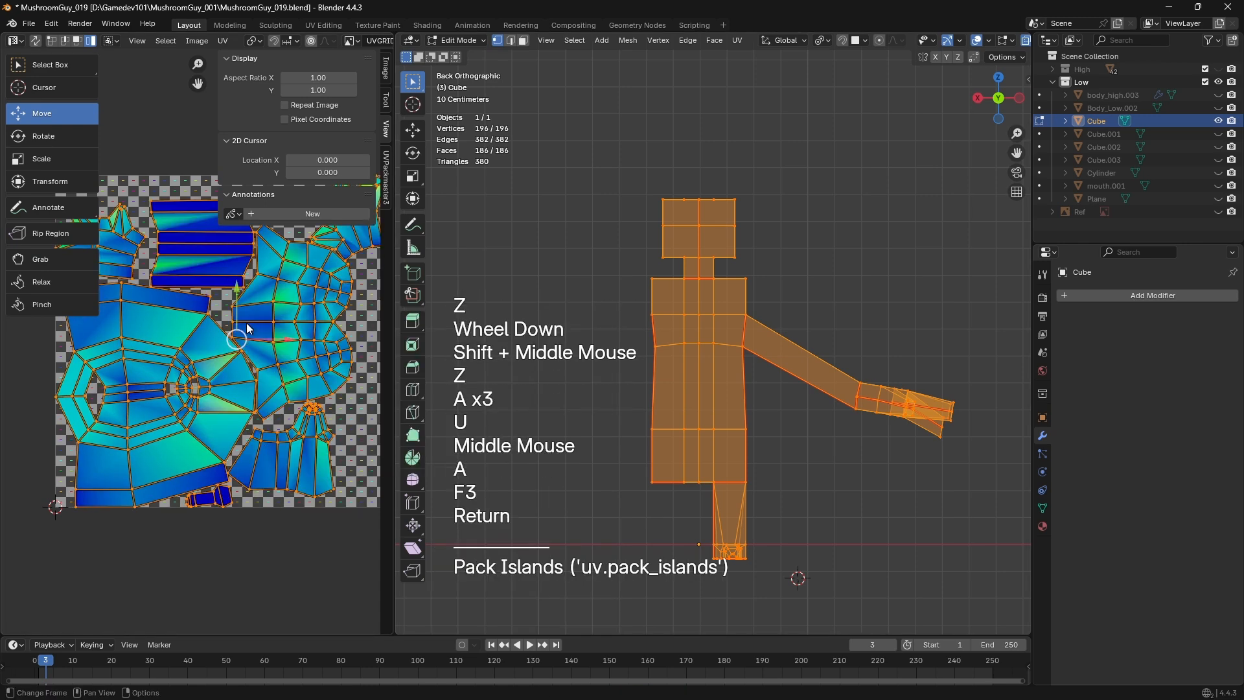
Select the remaining arm, hand and leg and symmetrize them in the direction -X to +X
scroll(915, 384, up, 1)
shift+middle_drag(853, 414, 581, 244)
key(z)
key(a)
key(a)
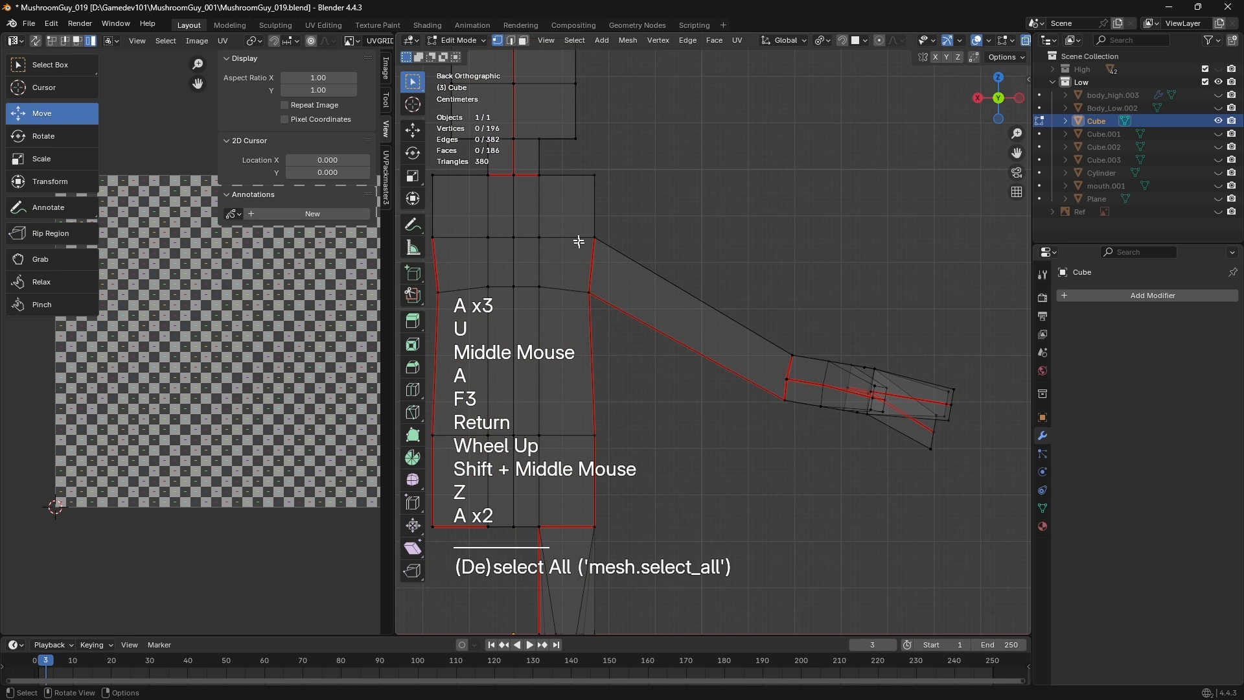
key(b)
drag(569, 222, 952, 422)
key(b)
drag(734, 279, 1106, 573)
shift+middle_drag(675, 549, 730, 369)
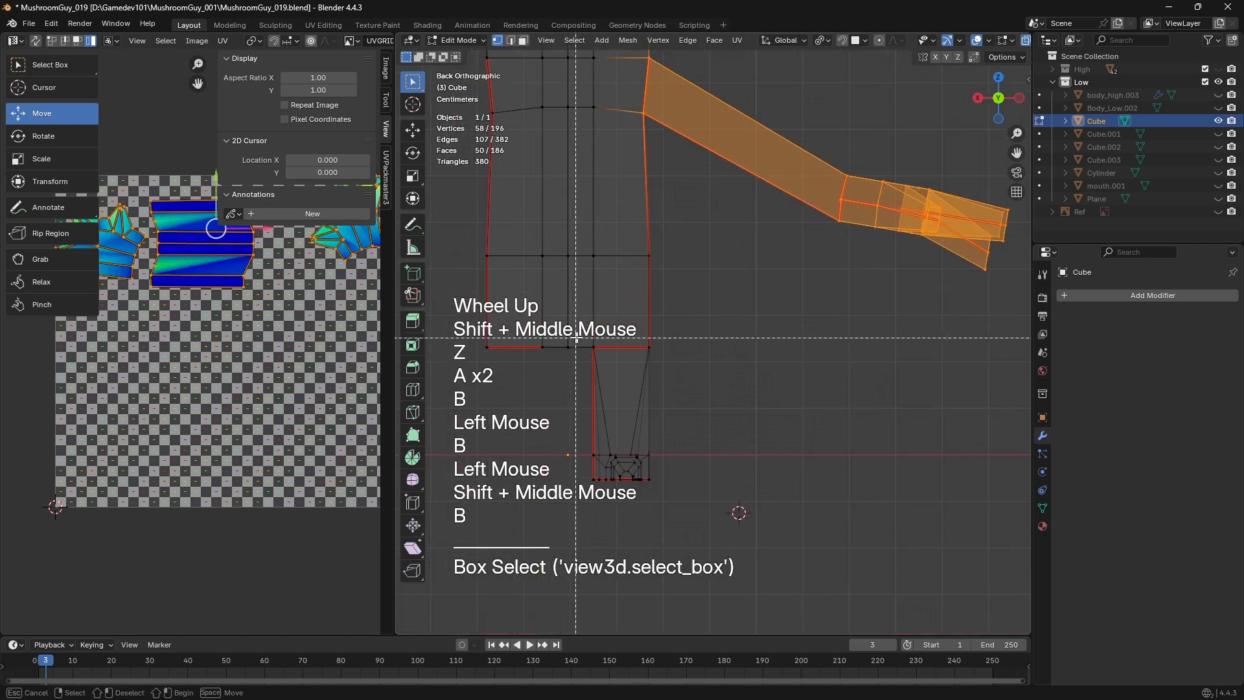
drag(576, 337, 661, 492)
middle_drag(660, 492, 740, 335)
key(F3)
key(Down)
key(Return)
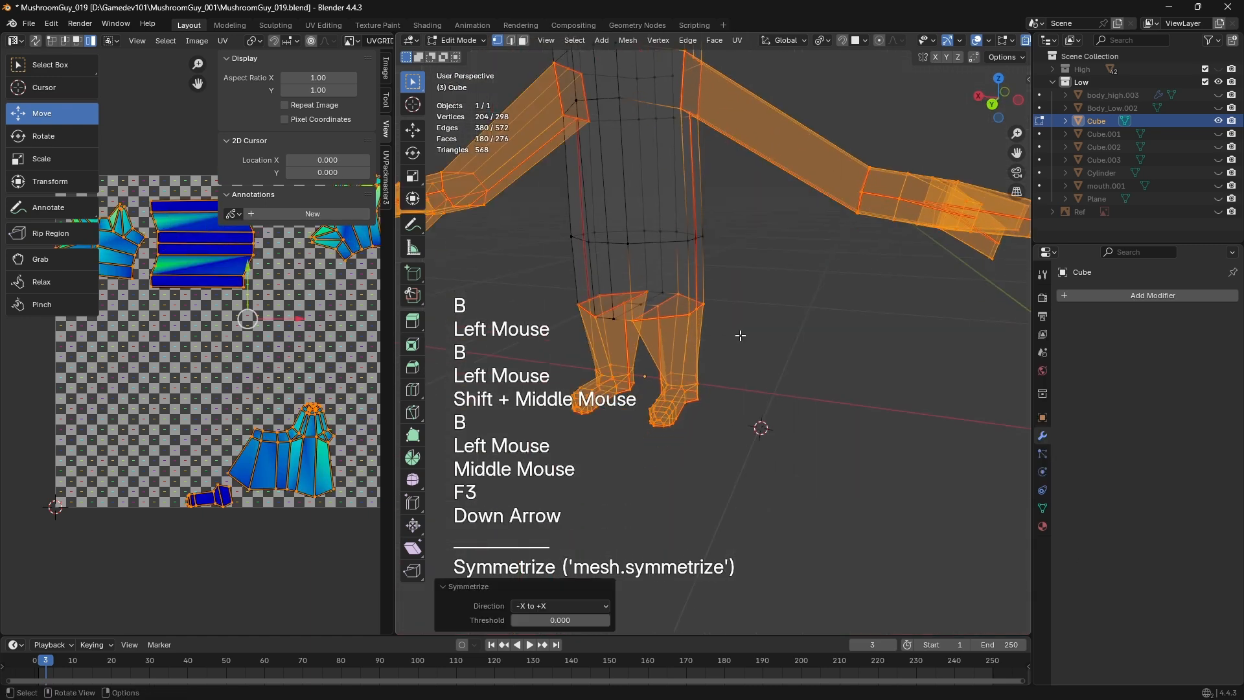
Merge all vertices of the mesh by distance and hide the UV editor's sidebar and toolbar
shift+middle_drag(883, 221, 883, 293)
key(a)
right_click(814, 222)
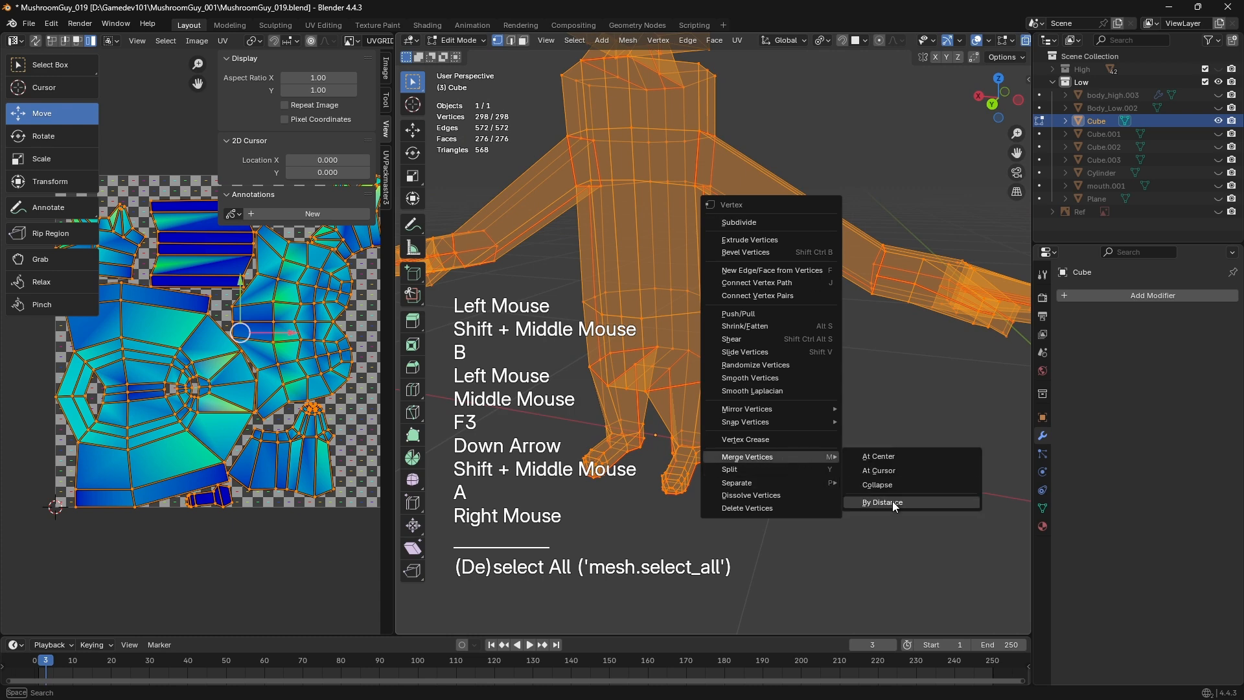
click(893, 504)
key(n)
key(t)
Delete the mirrored hand and arm on the +X side again
shift+middle_drag(761, 416, 745, 350)
scroll(792, 461, down, 1)
alt+middle_drag(745, 350, 551, 291)
key(a)
key(a)
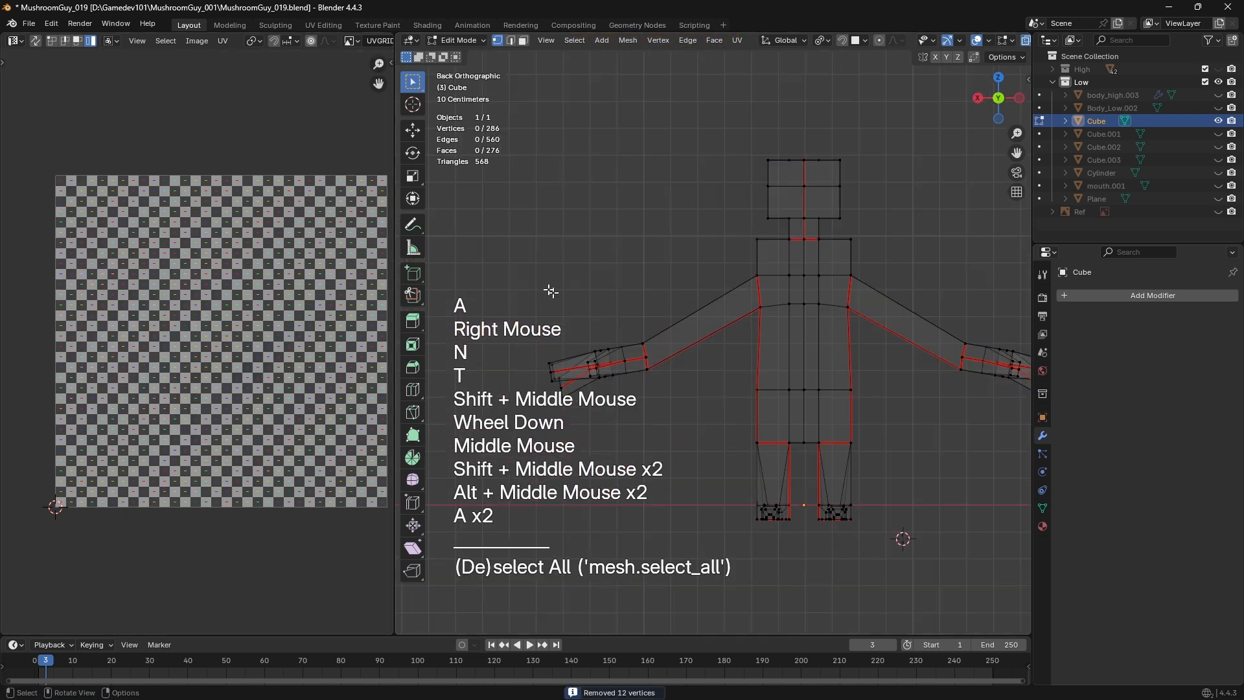
key(b)
drag(551, 292, 727, 439)
key(ctrl+KP_Add)
key(x)
shift+middle_drag(722, 434, 731, 435)
Delete the mirrored leg and foot on the +X side again
key(a)
scroll(731, 435, up, 2)
key(a)
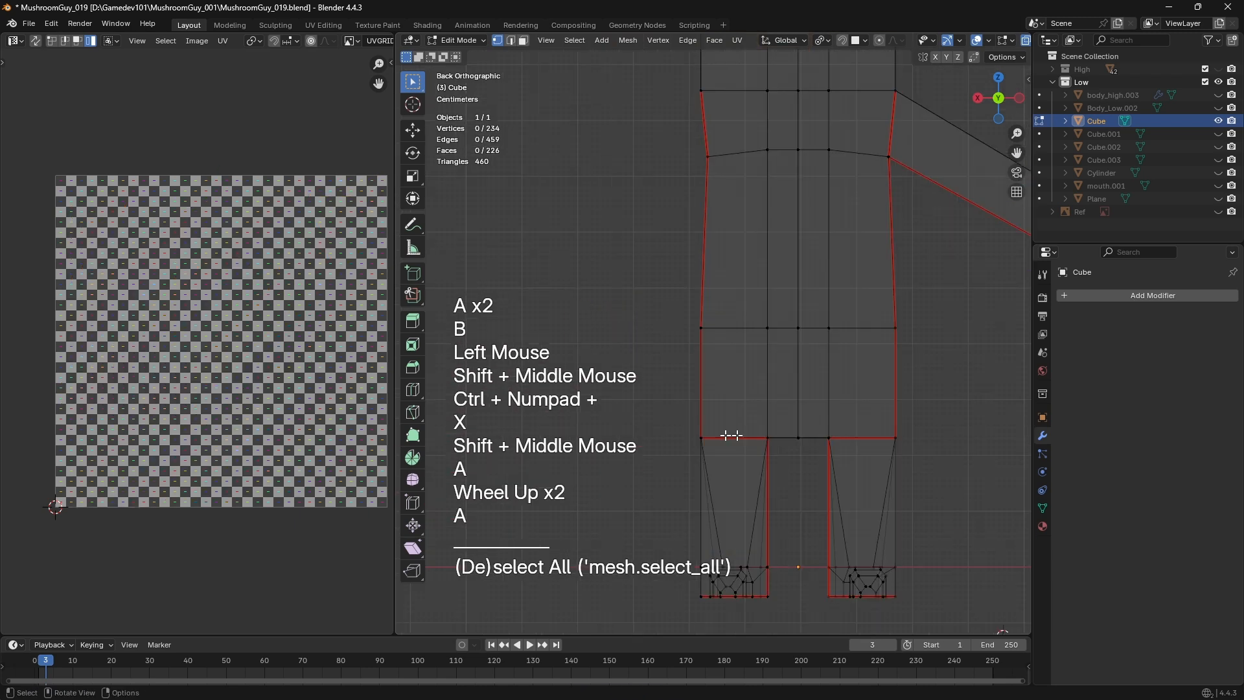
key(b)
drag(657, 398, 817, 637)
key(x)
click(746, 564)
Unwrap the whole half-limbed mesh once more and run Pack Islands on all its UV islands
shift+middle_drag(937, 264, 787, 300)
key(a)
scroll(794, 288, down, 5)
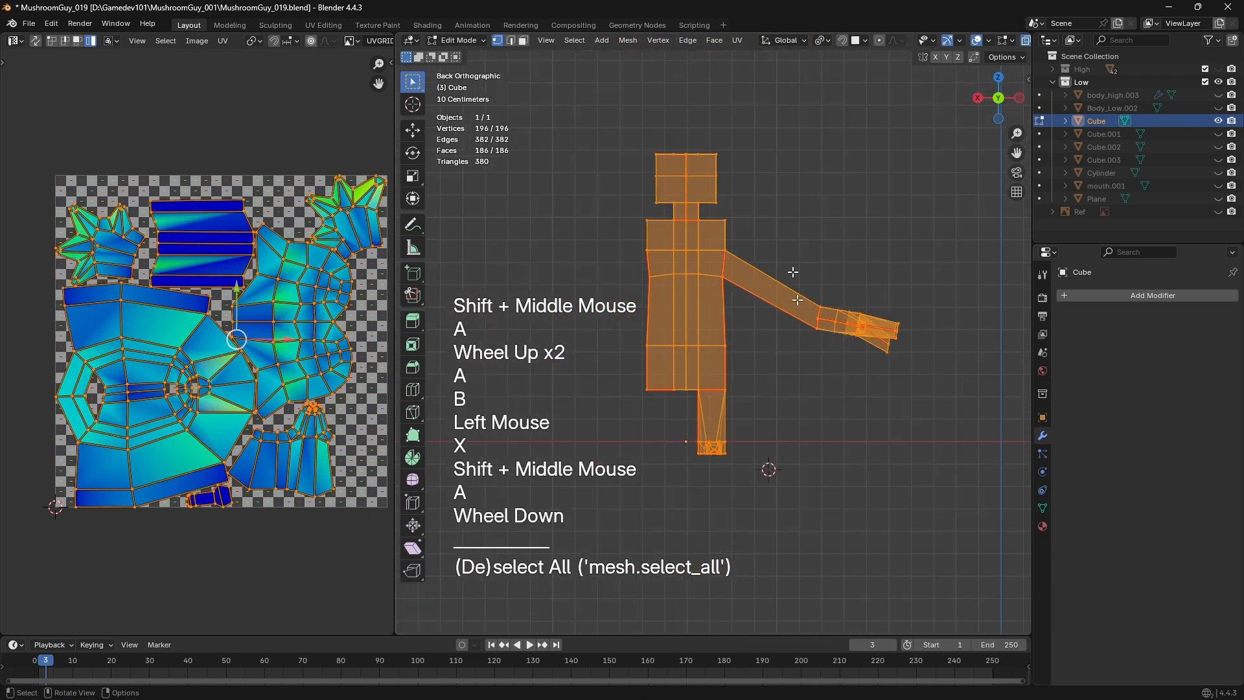
key(u)
key(a)
key(F3)
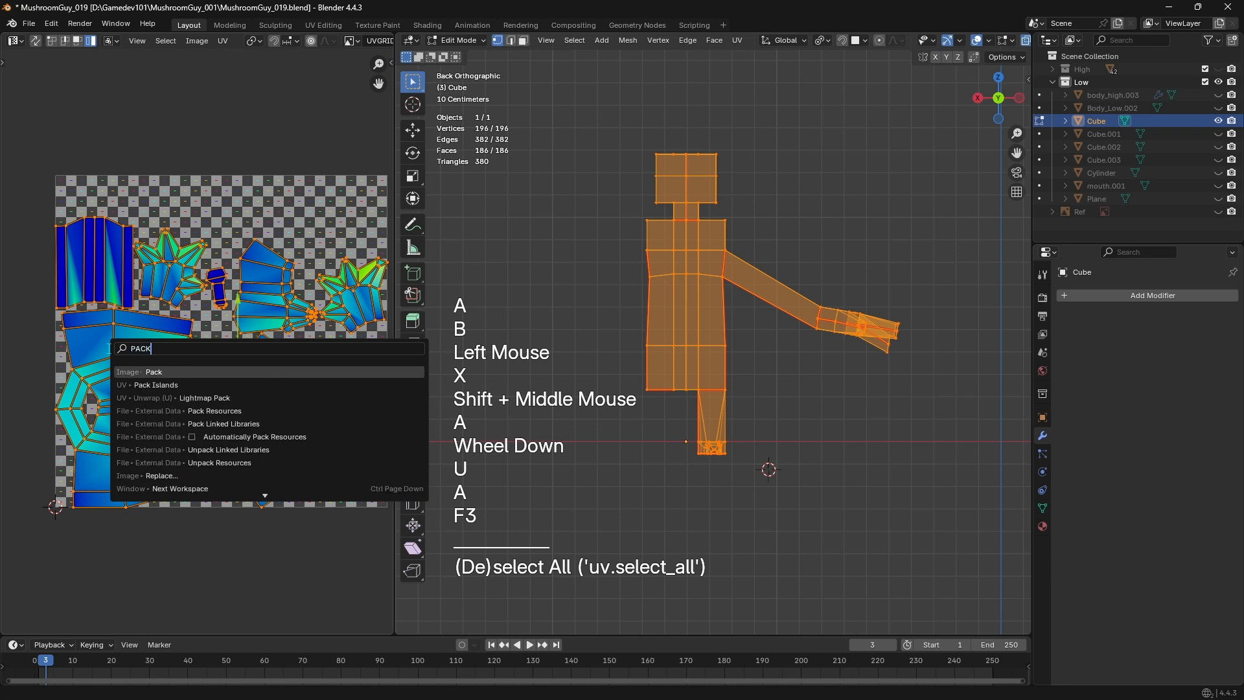
text(PACK)
key(Return)
Duplicate one long face of the remaining arm and place the copy away from the body
shift+middle_drag(713, 363, 709, 315)
scroll(709, 316, up, 2)
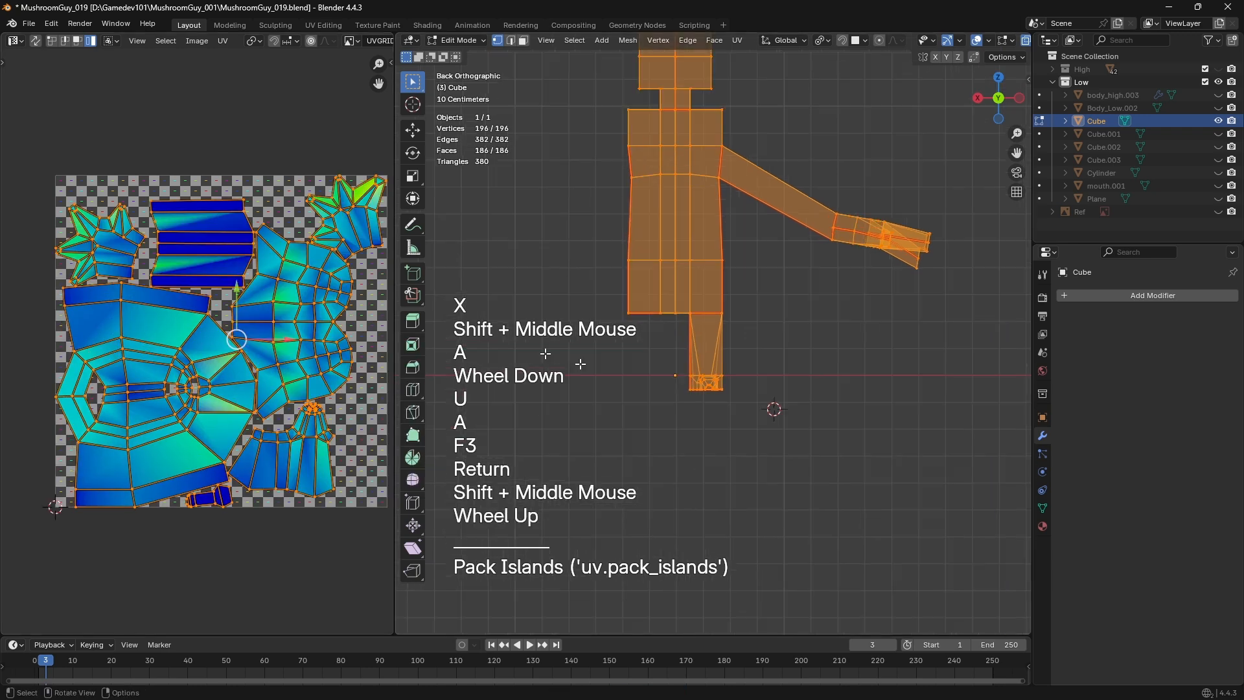
key(3)
shift+middle_drag(785, 265, 722, 364)
scroll(722, 364, down, 1)
middle_drag(985, 423, 930, 453)
click(930, 453)
click(750, 268)
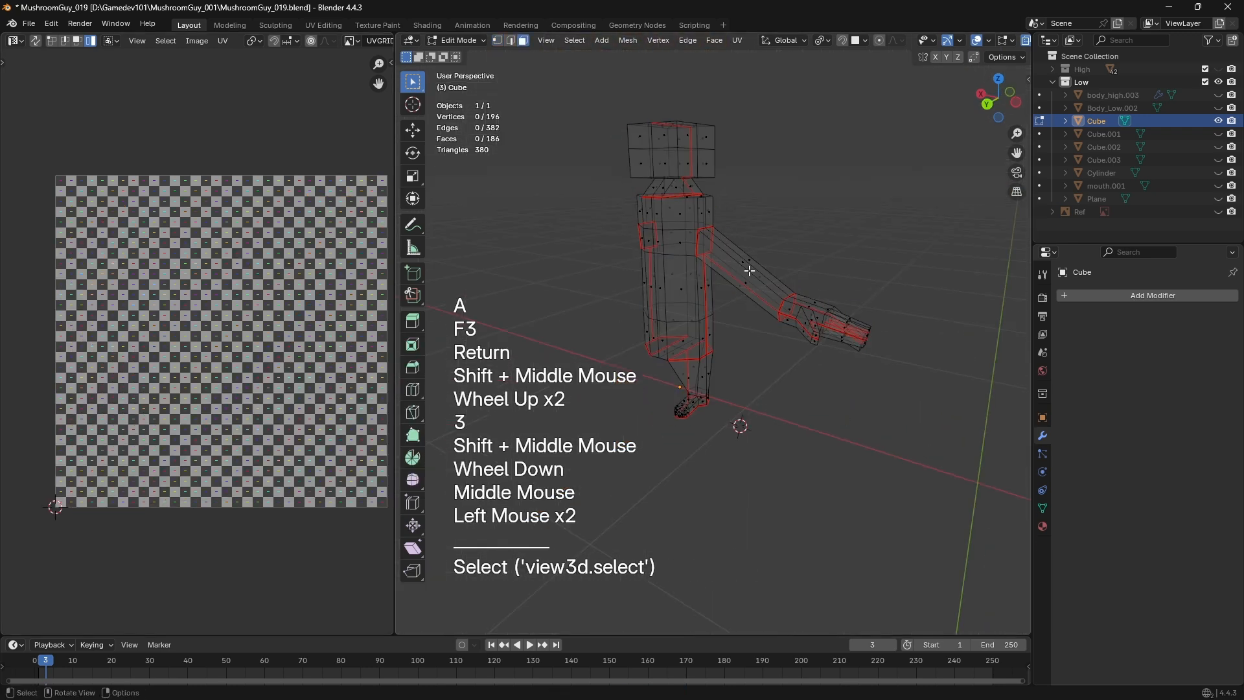
key(z)
shift+middle_drag(771, 366, 761, 370)
key(shift+d)
click(797, 214)
scroll(836, 330, down, 1)
middle_drag(797, 214, 852, 342)
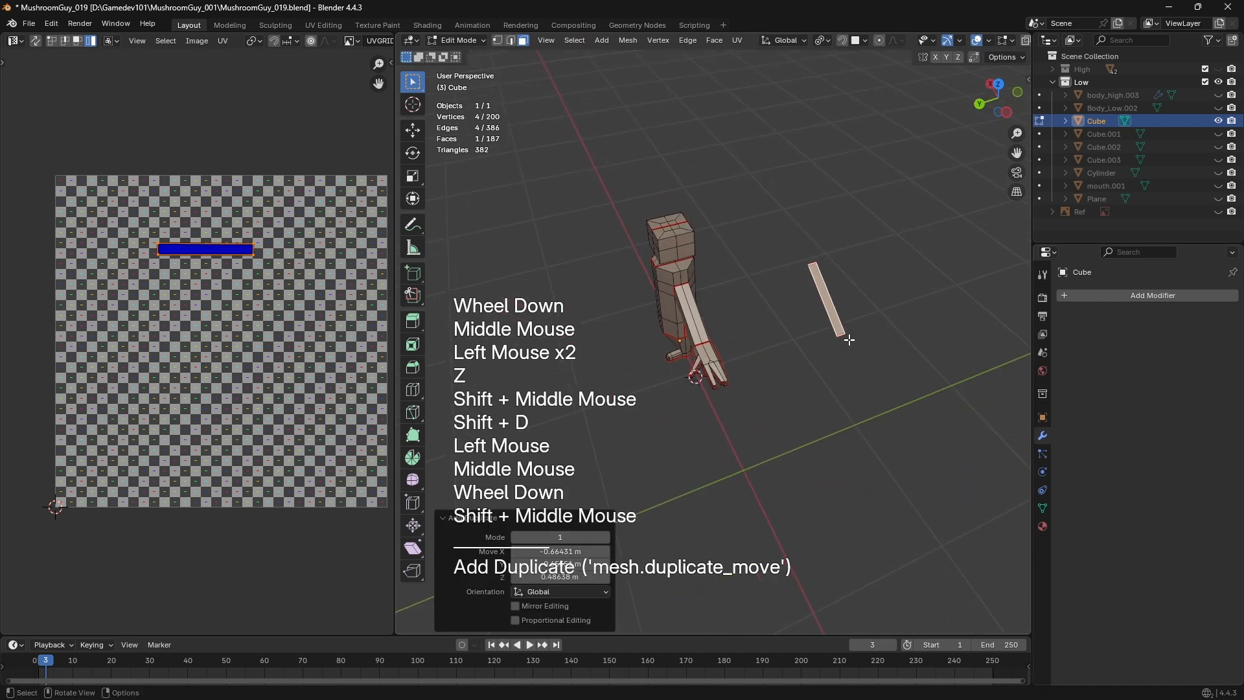
Symmetrize the duplicated arm face with the direction set to -X to +X
key(F3)
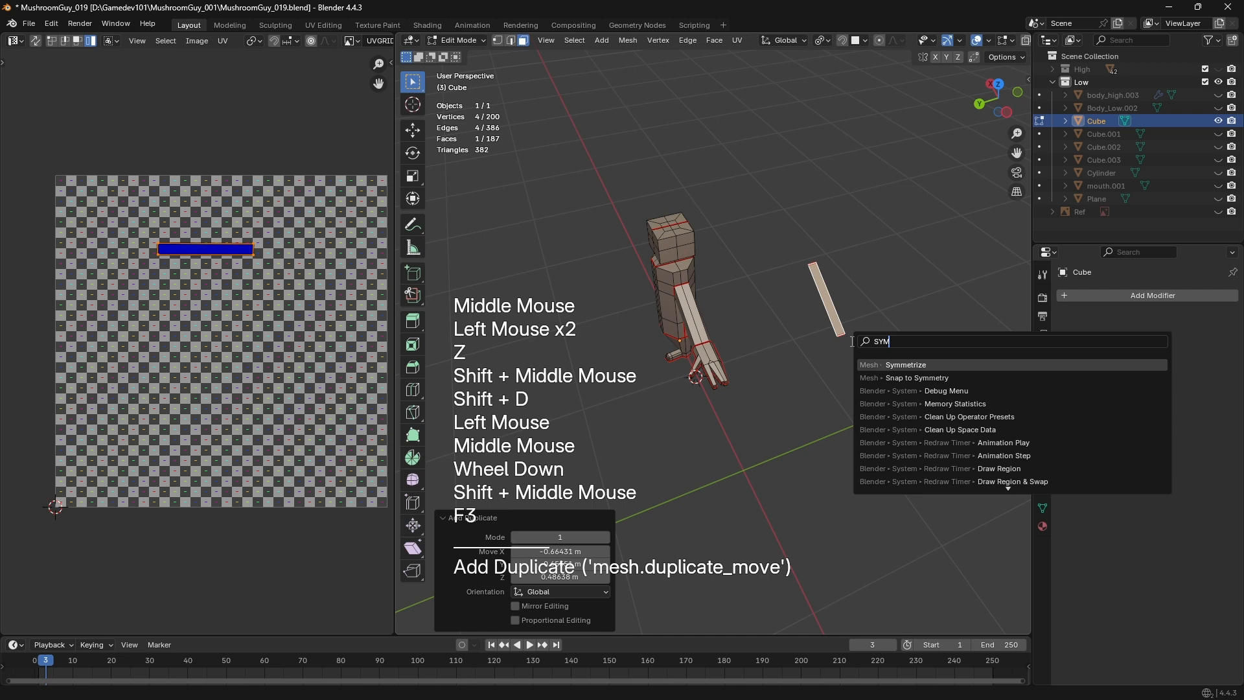
key(Return)
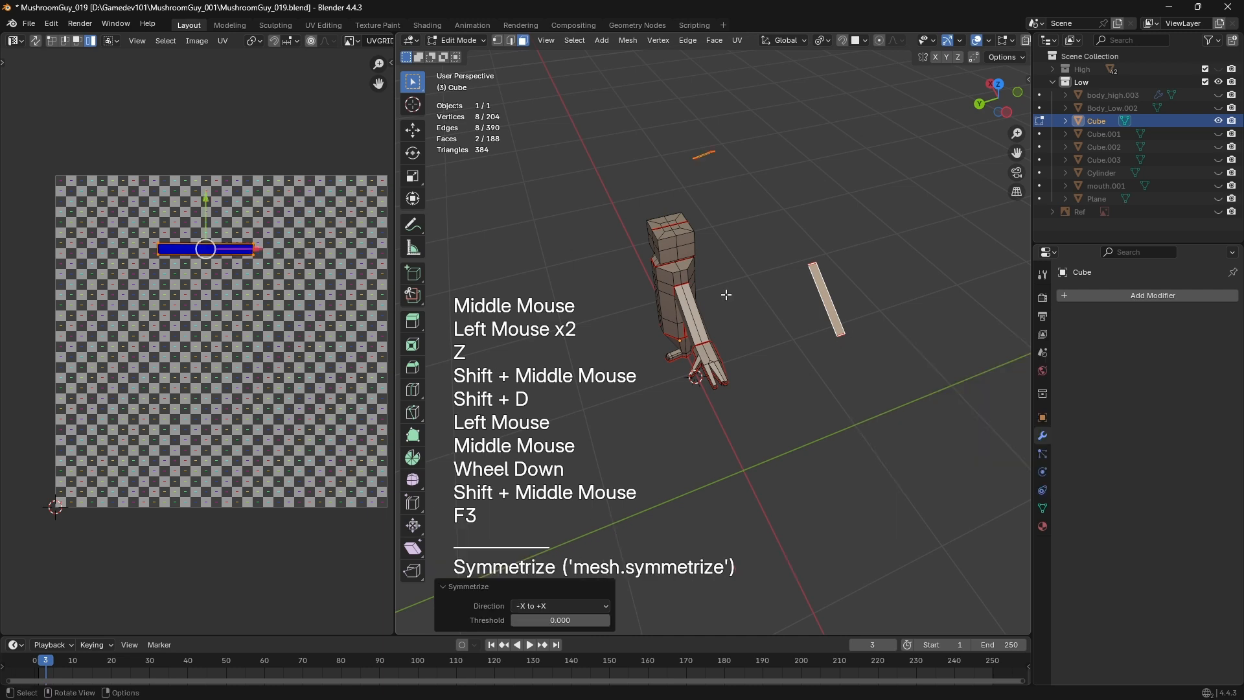
middle_drag(726, 295, 600, 373)
middle_drag(630, 376, 851, 276)
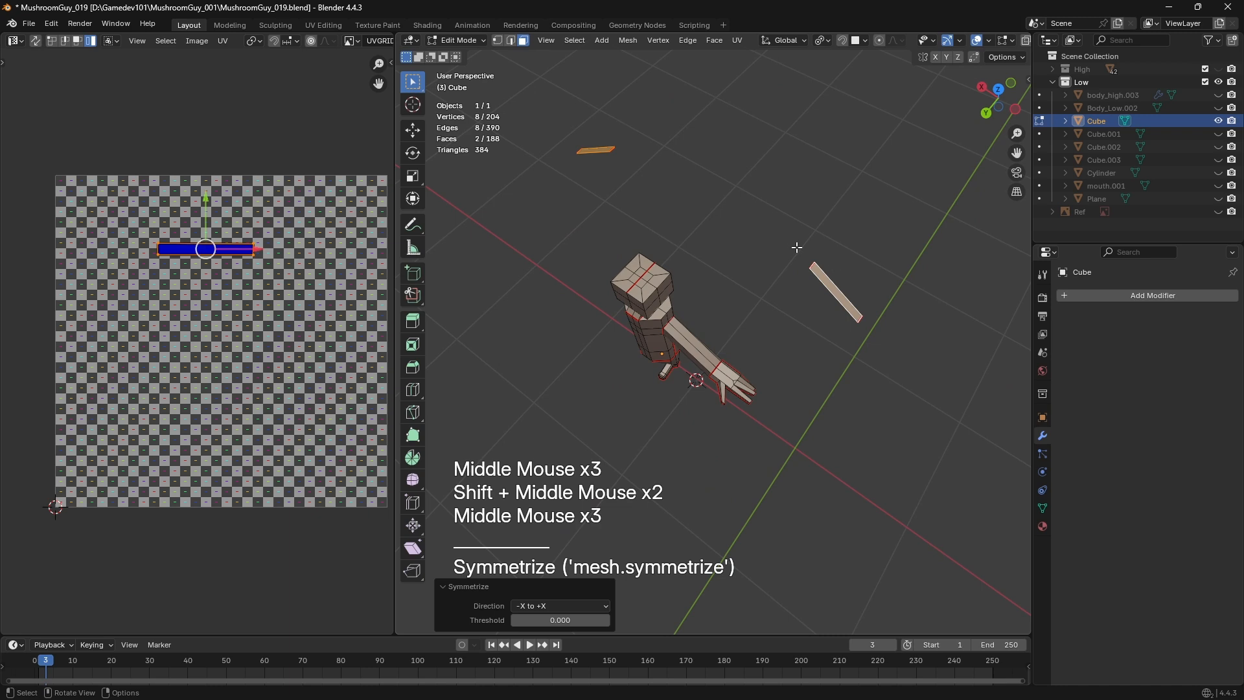
middle_drag(715, 429, 648, 350)
middle_drag(648, 350, 693, 317)
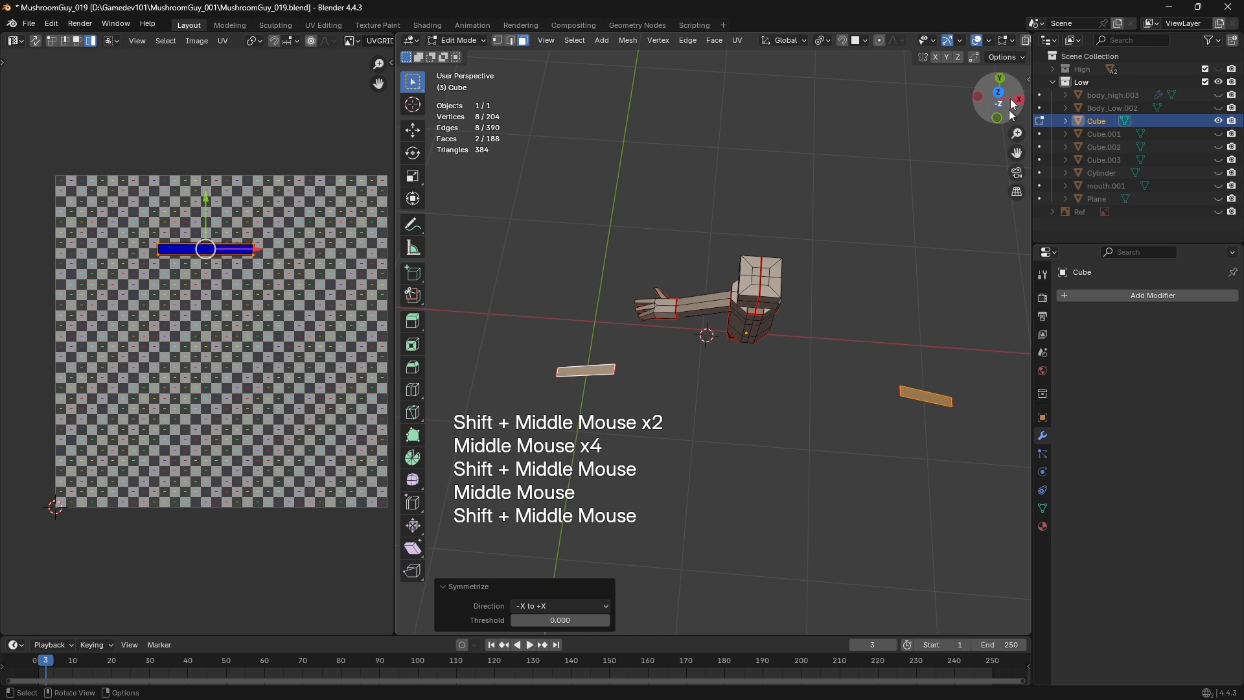
middle_drag(1013, 106, 668, 207)
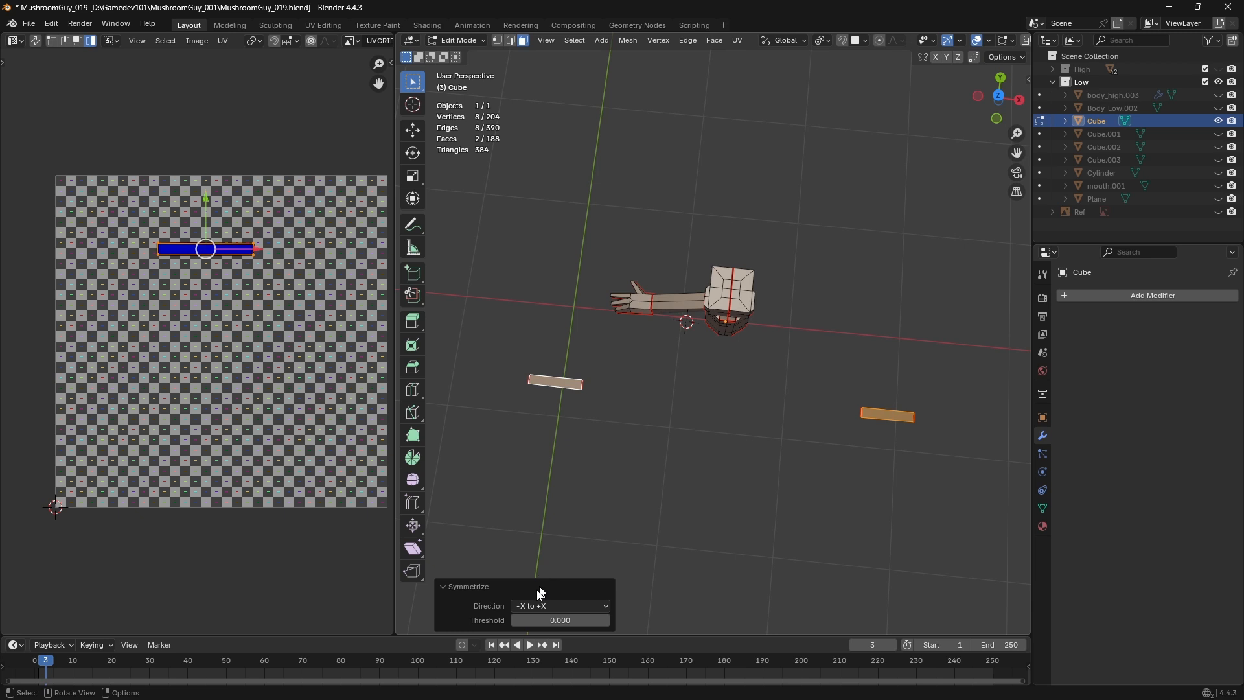
click(530, 609)
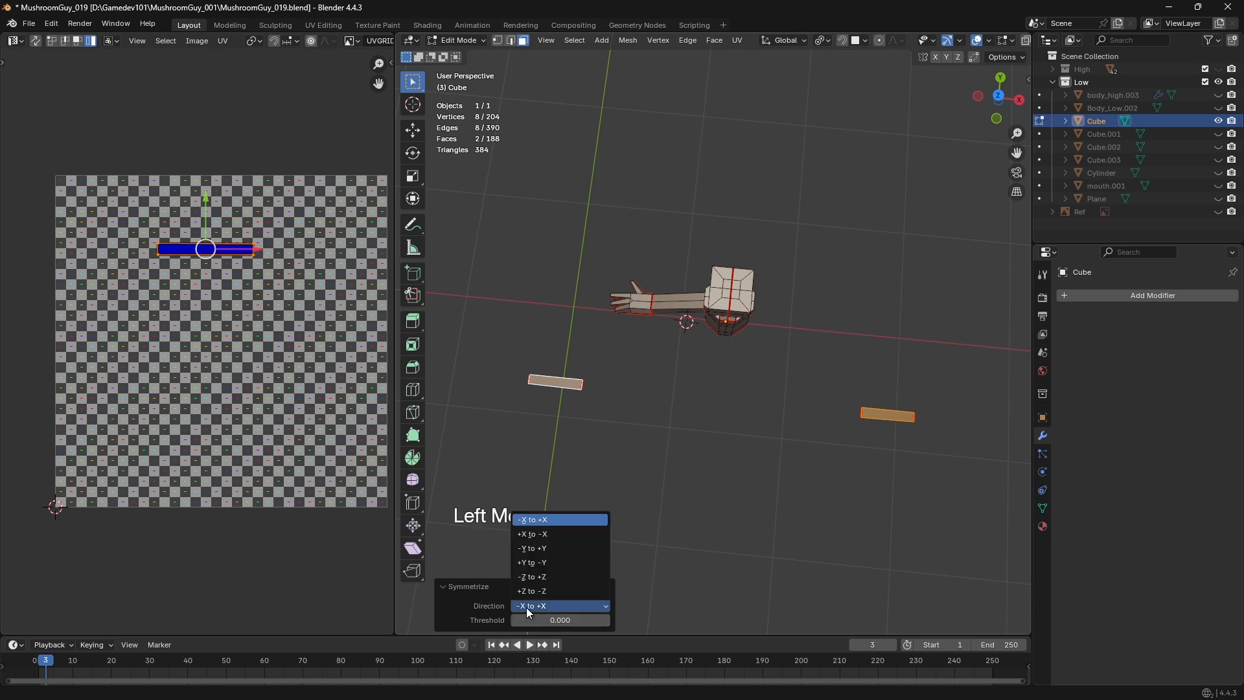
click(544, 527)
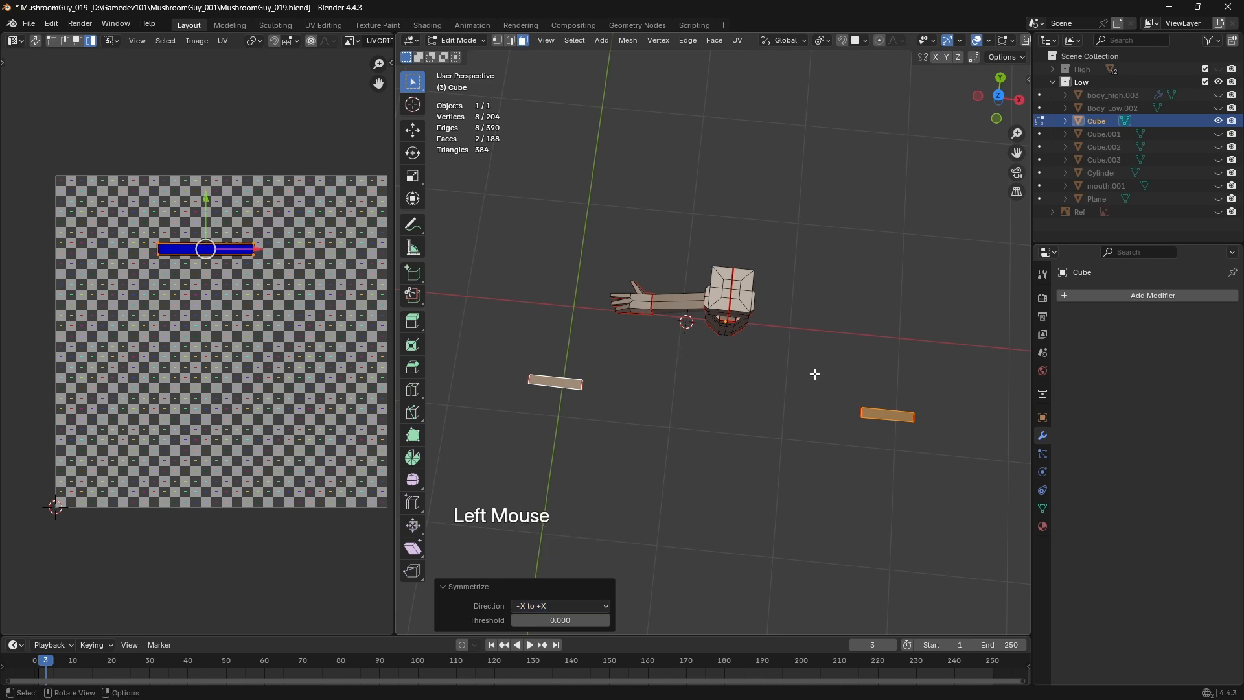
Examine the two mirrored faces relative to the X axis, leaving the Symmetrize direction at -X to +X
middle_drag(732, 470, 715, 539)
middle_drag(698, 452, 612, 506)
scroll(622, 399, down, 2)
middle_drag(583, 410, 512, 350)
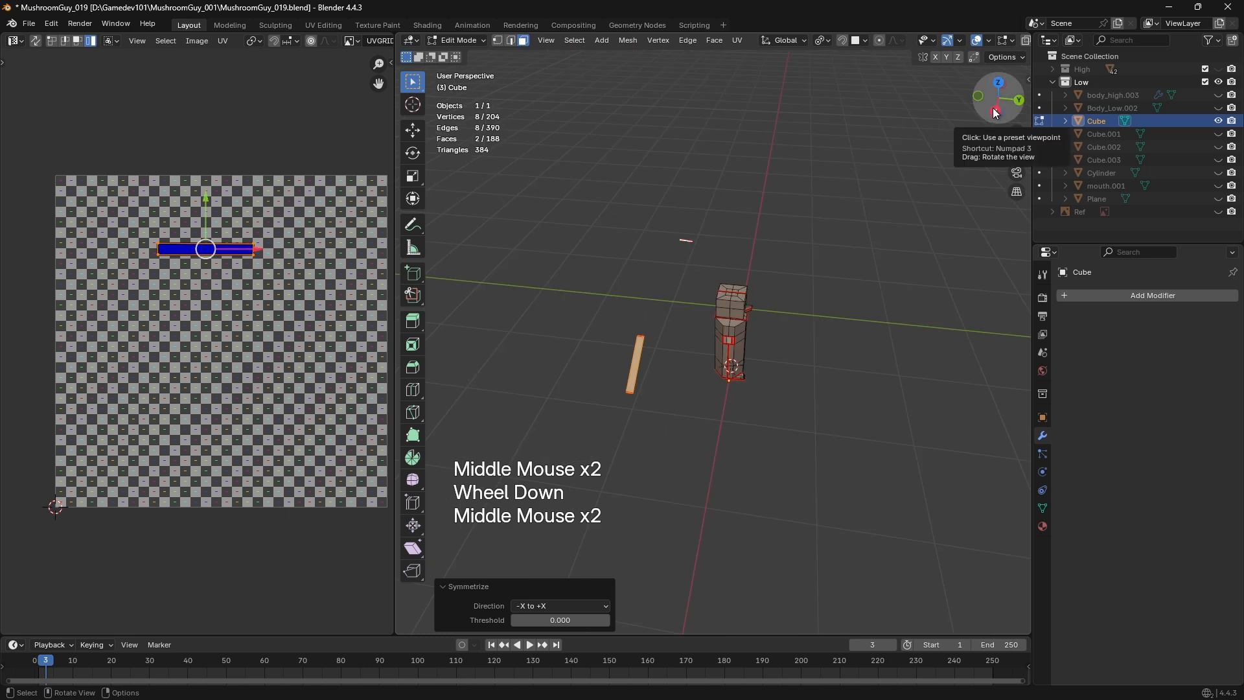
middle_drag(975, 115, 581, 256)
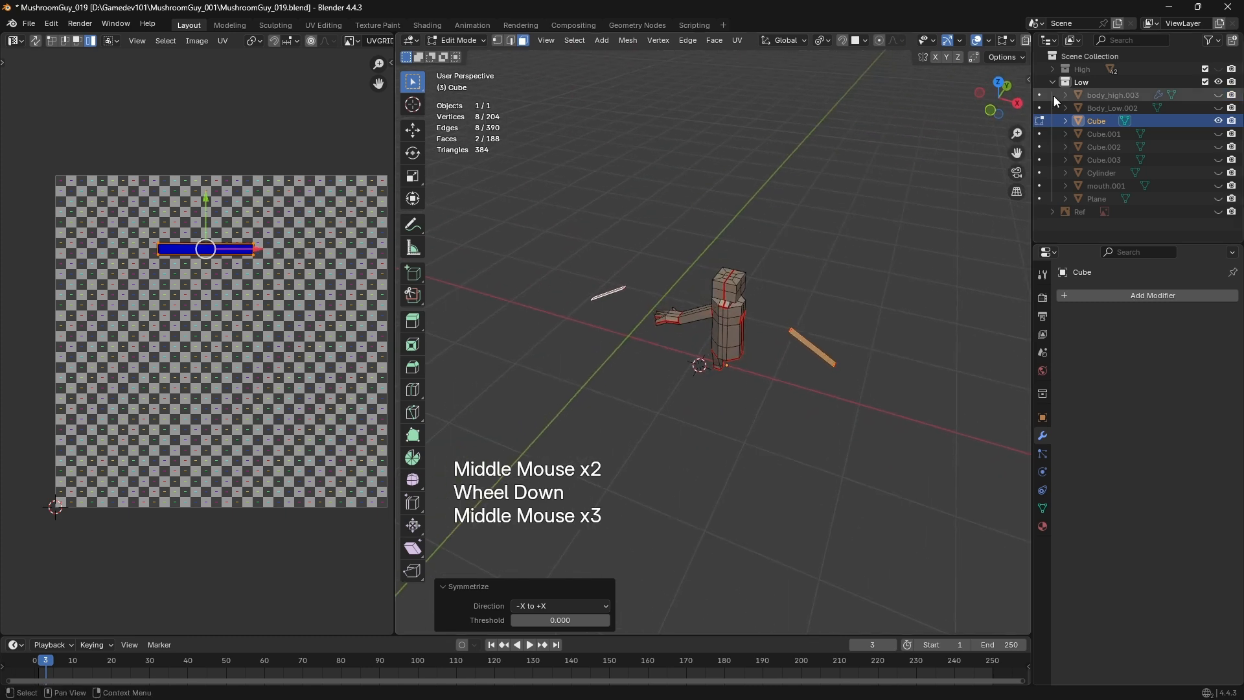
middle_drag(739, 239, 797, 370)
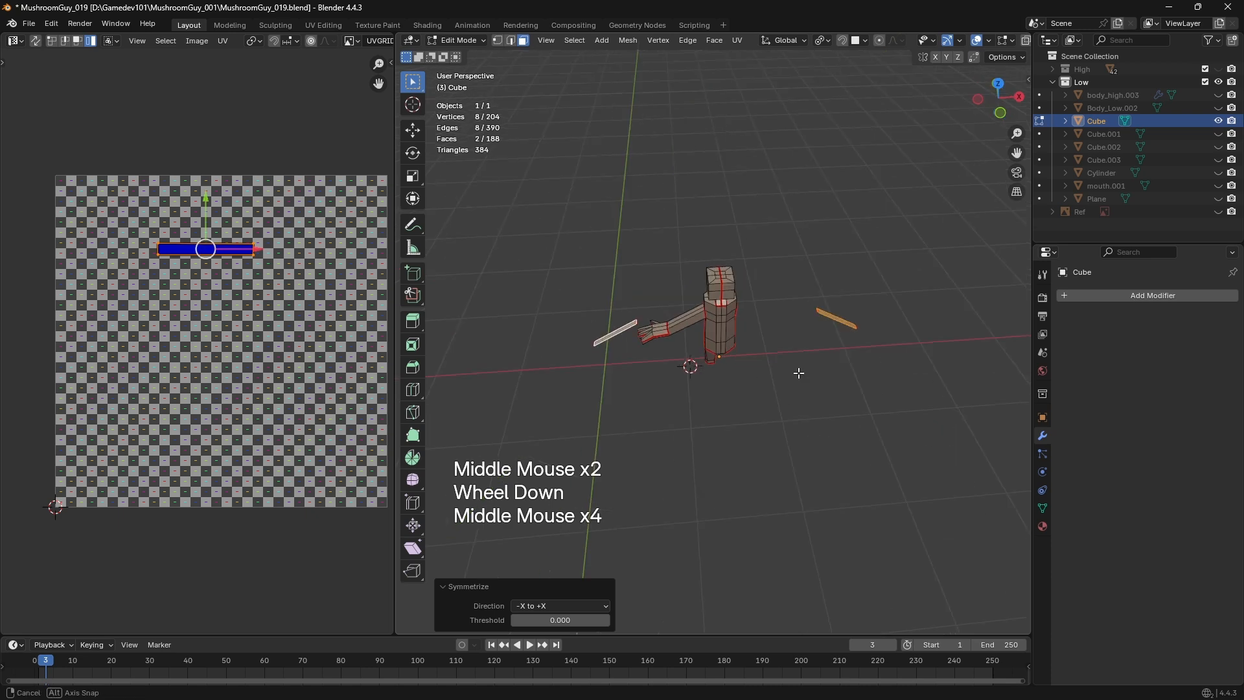
scroll(667, 480, up, 1)
click(544, 606)
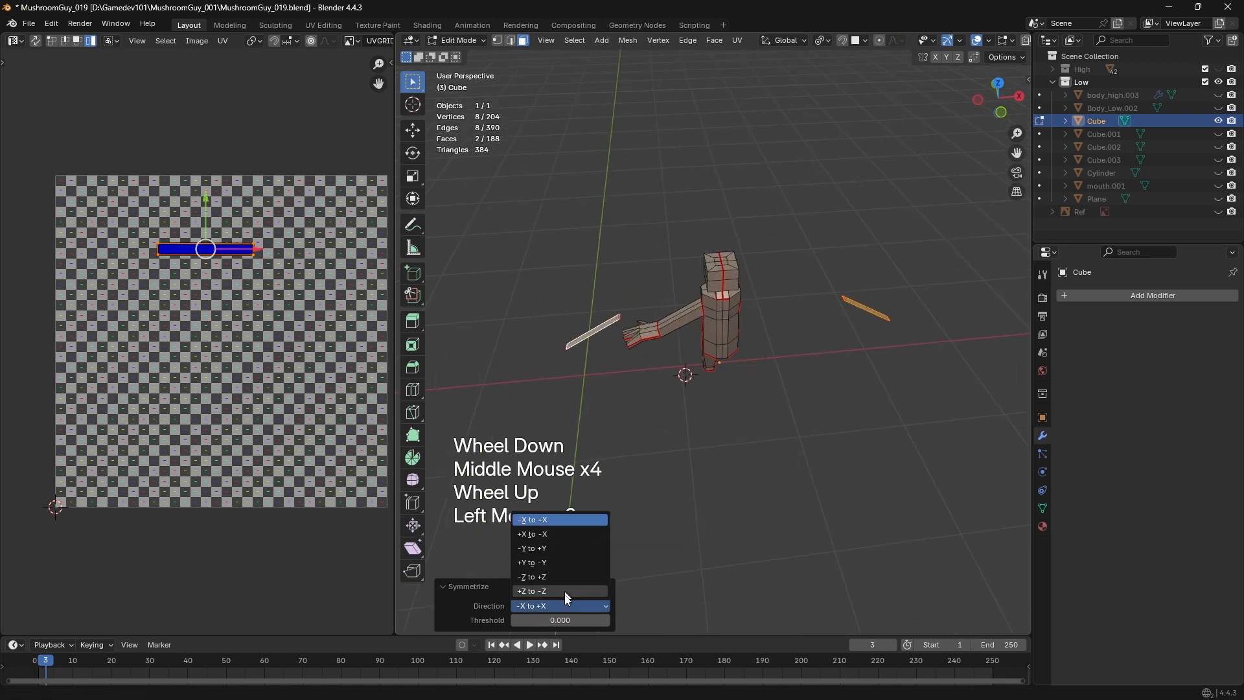
click(559, 520)
middle_drag(632, 454, 654, 457)
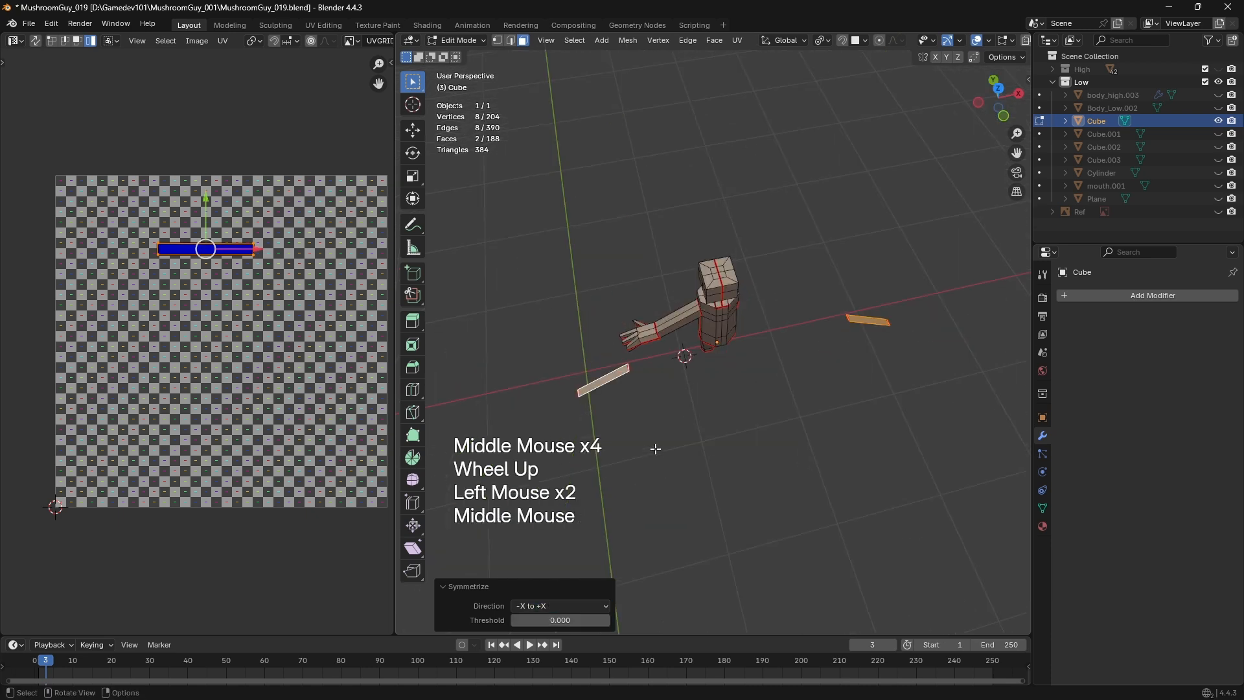
Delete the duplicated arm face and its mirrored copy
key(x)
key(ctrl+z)
scroll(710, 389, up, 1)
key(x)
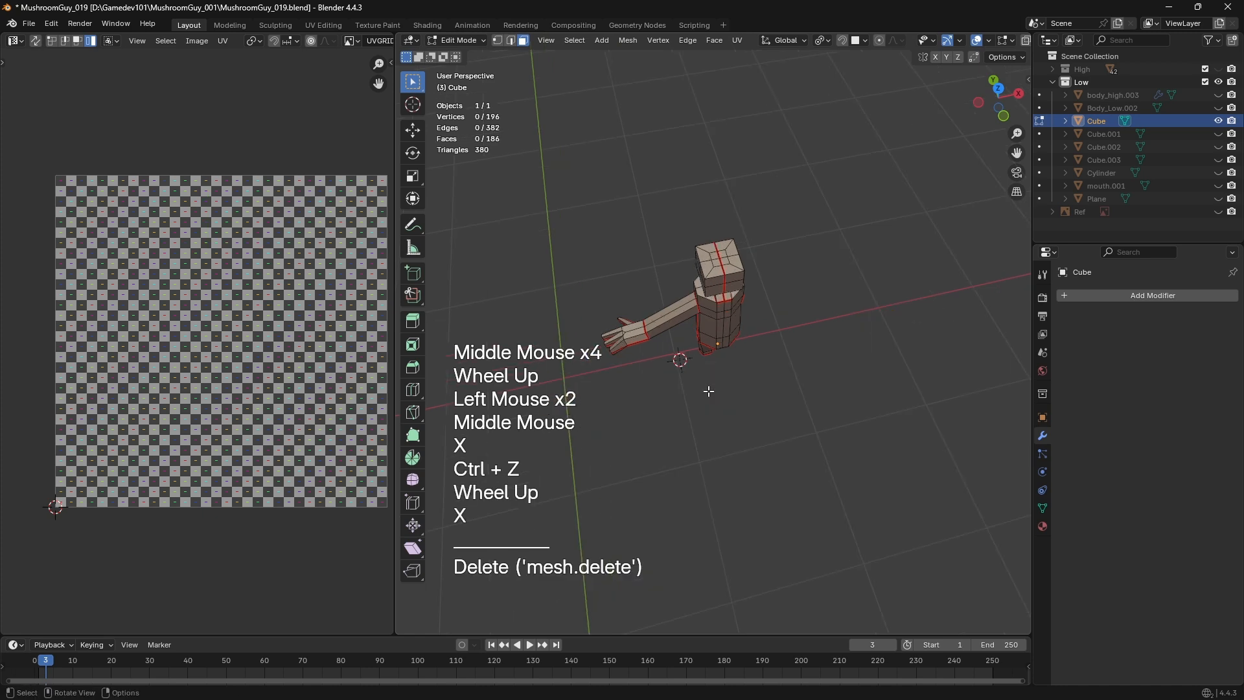
Select the vertices of the remaining hand through the mesh in wireframe shading
shift+middle_drag(711, 389, 716, 386)
key(z)
scroll(564, 311, up, 2)
key(1)
key(a)
key(a)
key(b)
mouse_move(541, 222)
mouse_down()
mouse_move(652, 500)
mouse_move(687, 500)
mouse_up()
key(z)
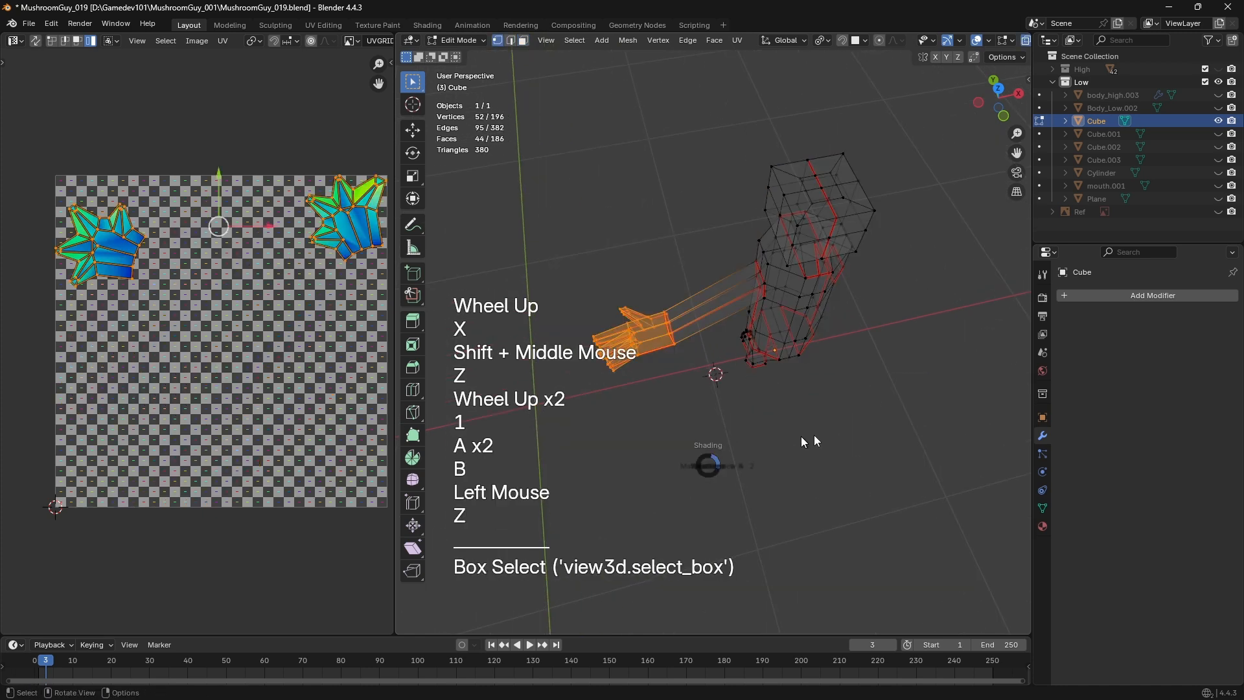
scroll(805, 438, up, 1)
middle_drag(805, 439, 716, 388)
click(692, 465)
key(3)
key(z)
key(a)
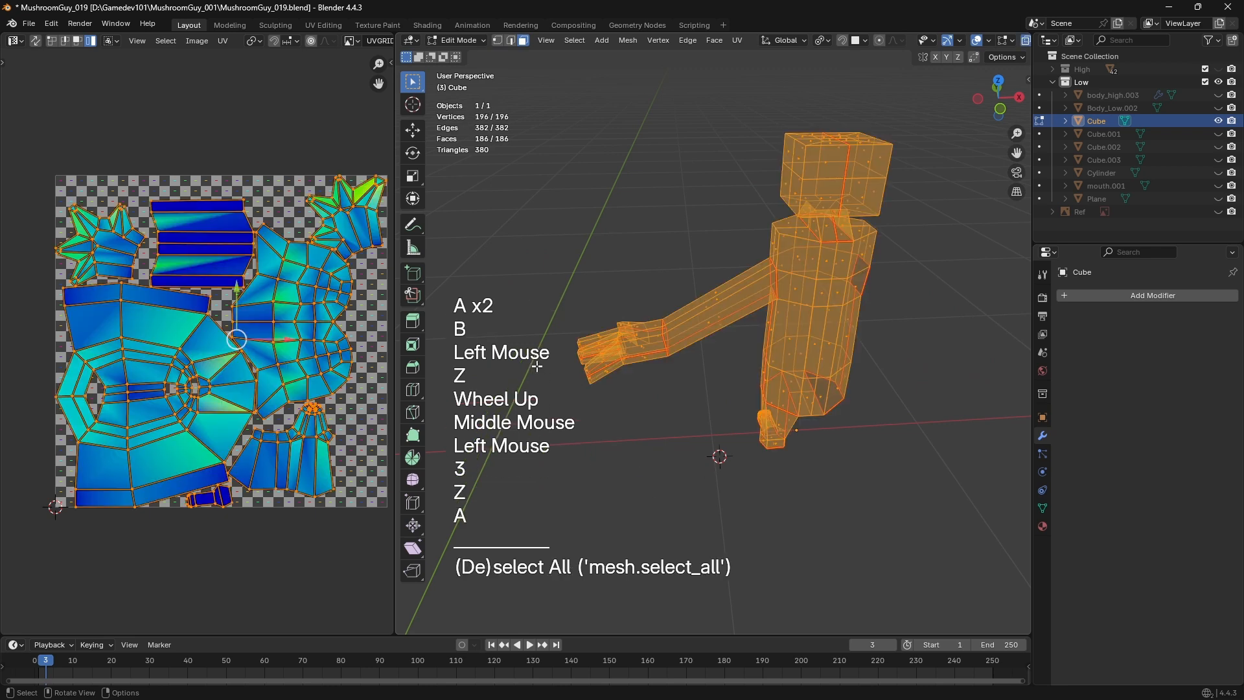
key(a)
Box-select the hand's vertices through the mesh in vertex selection mode, and clear the selection
key(1)
key(b)
drag(493, 190, 697, 422)
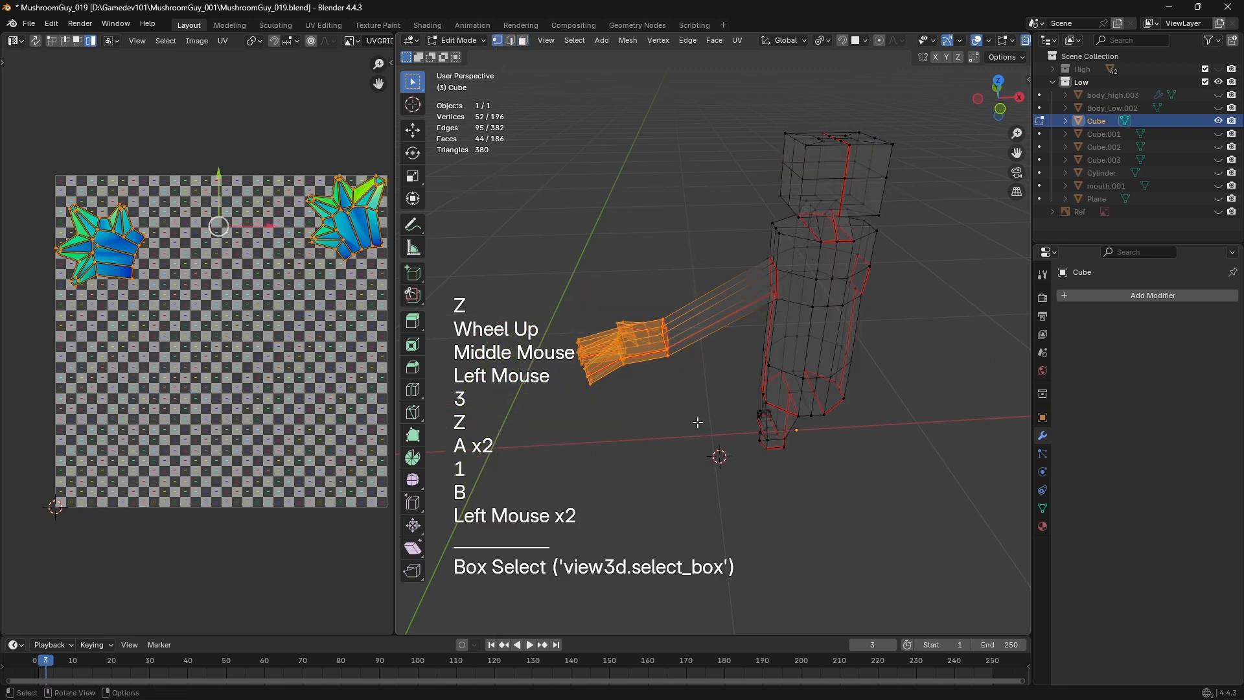
click(697, 439)
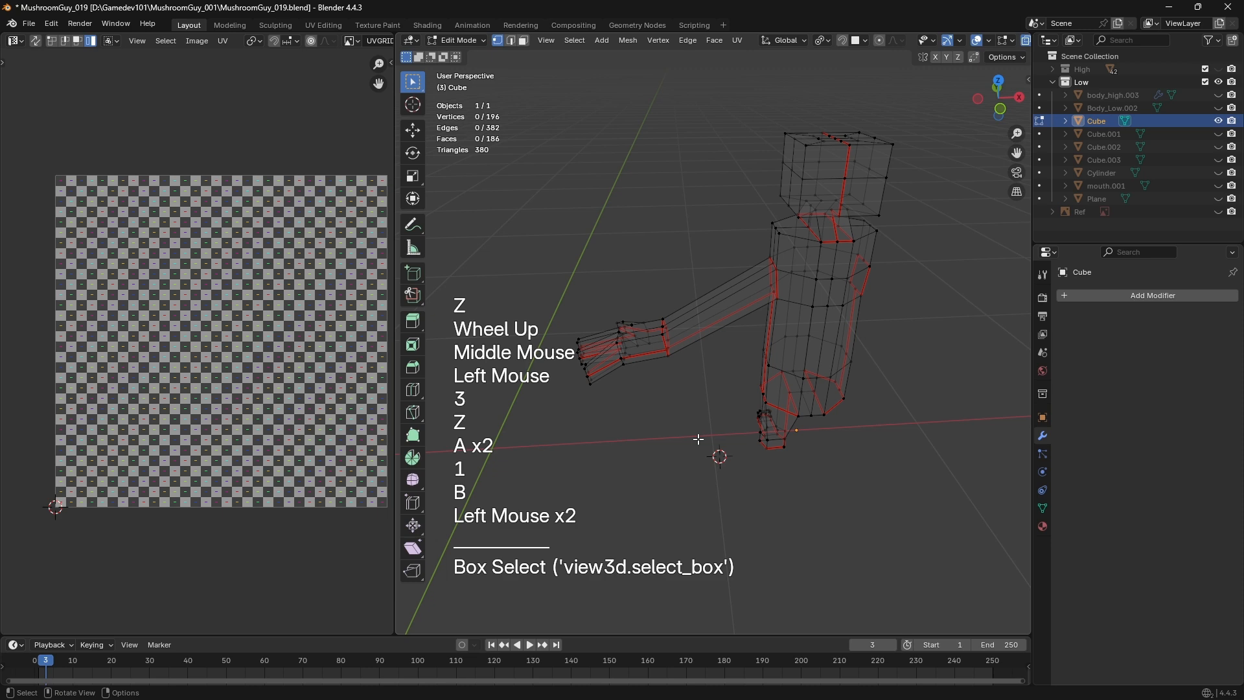
drag(517, 266, 717, 457)
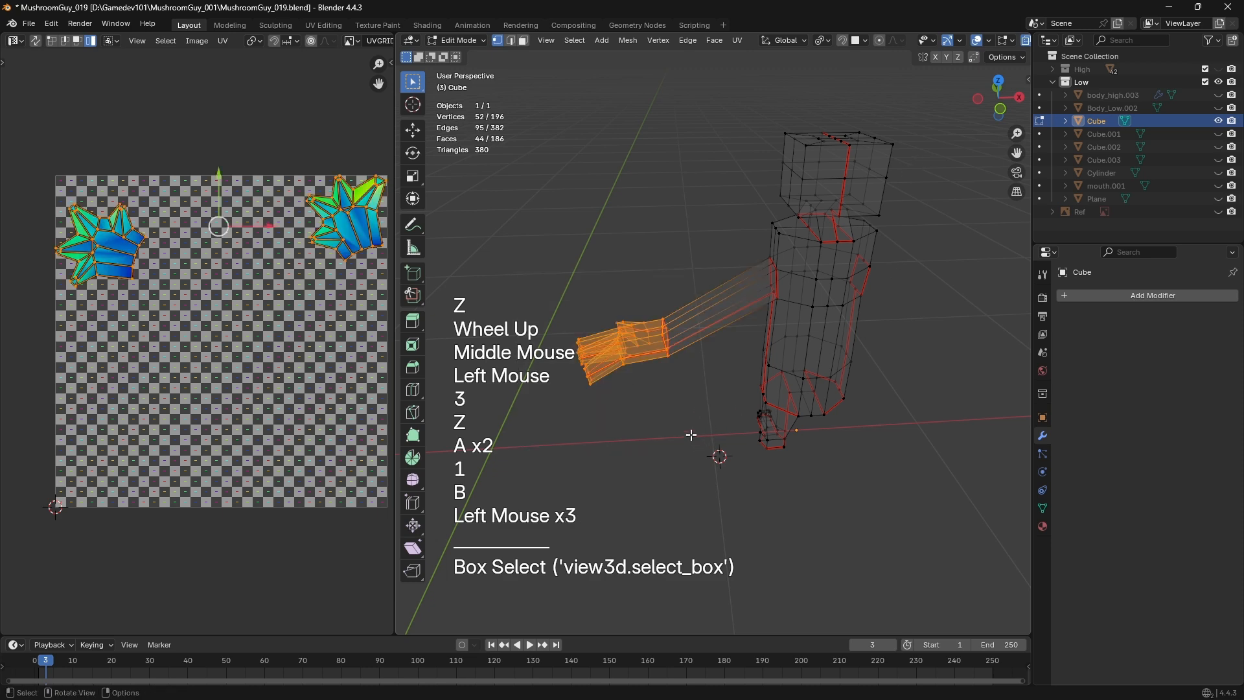
click(681, 419)
Switch to face selection in solid shading, pick the upper arm's linked faces delimited by seams, and clear the selection
scroll(682, 419, up, 1)
key(3)
key(z)
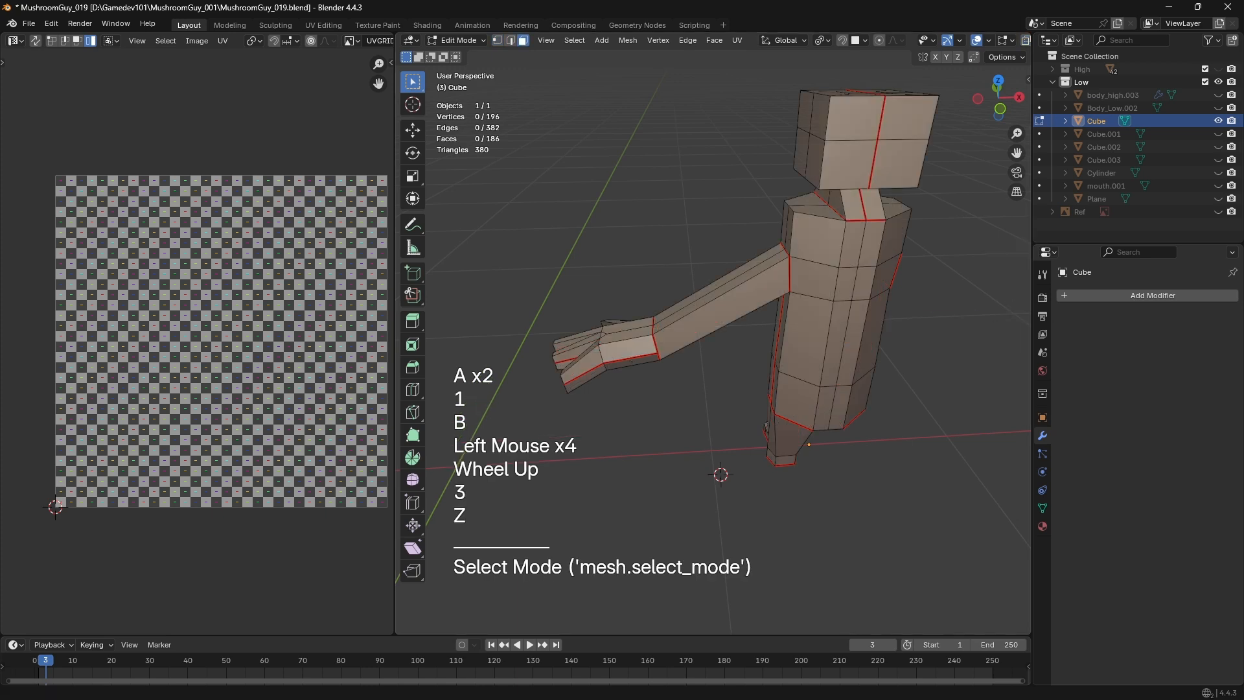
click(682, 422)
middle_drag(683, 426, 643, 486)
click(643, 486)
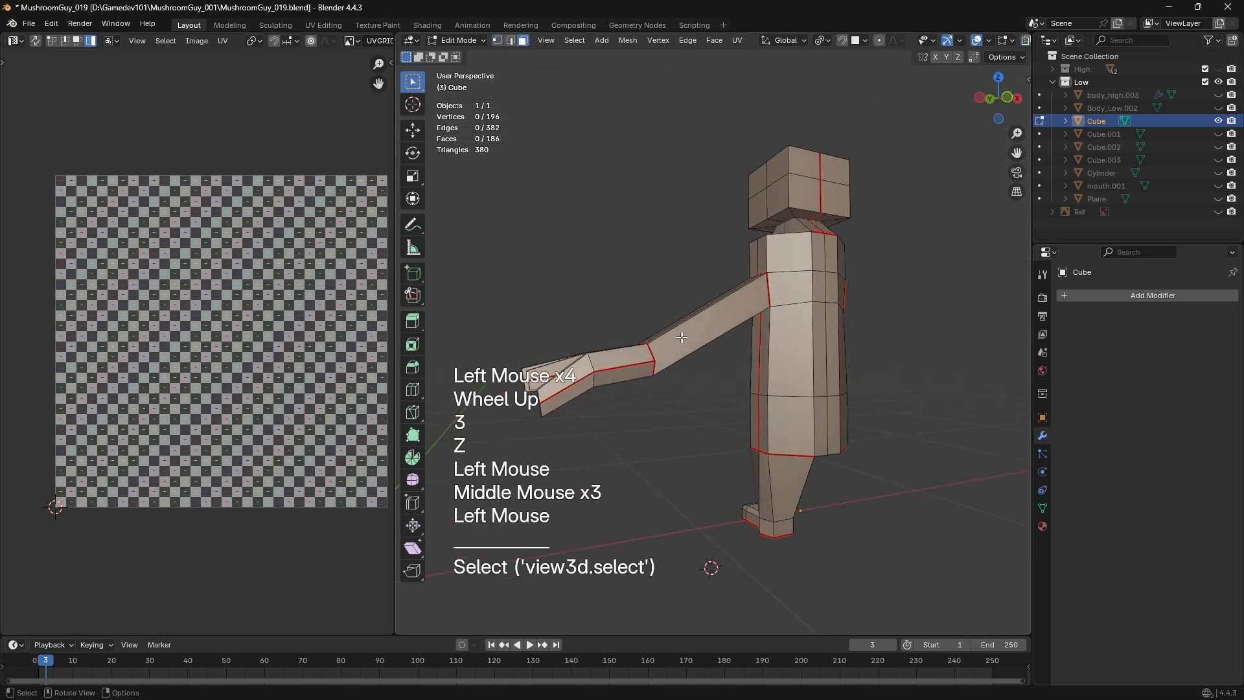
key(l)
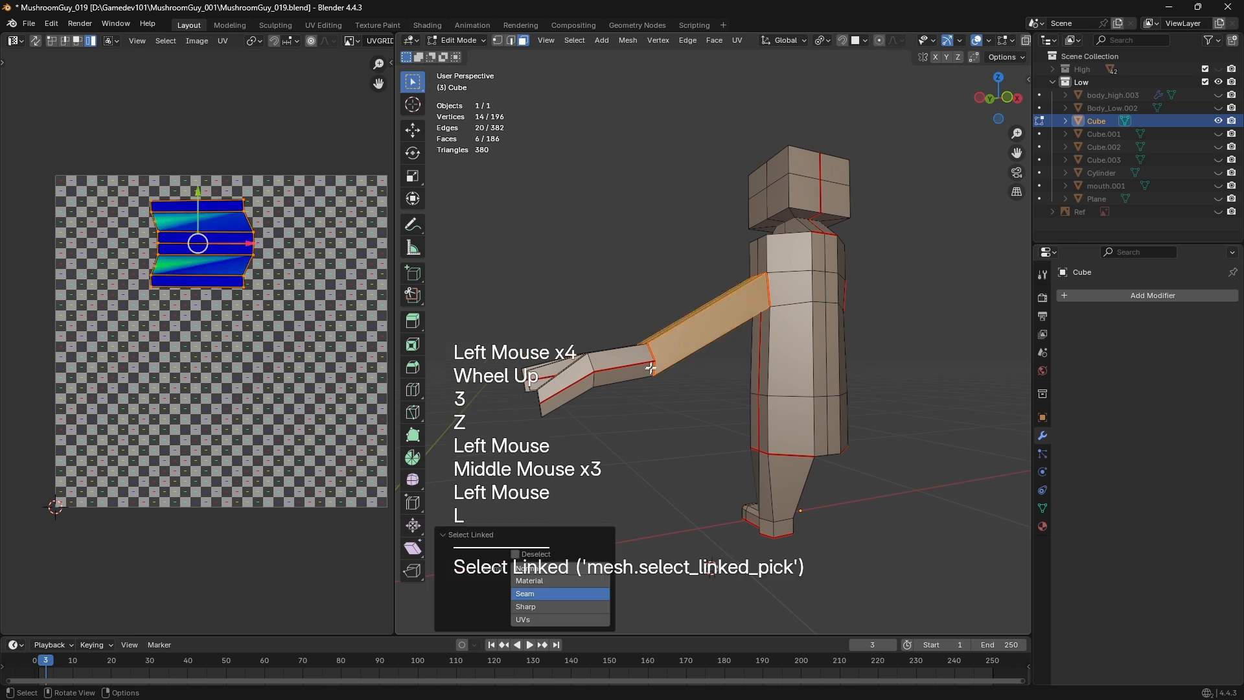
middle_drag(651, 368, 492, 627)
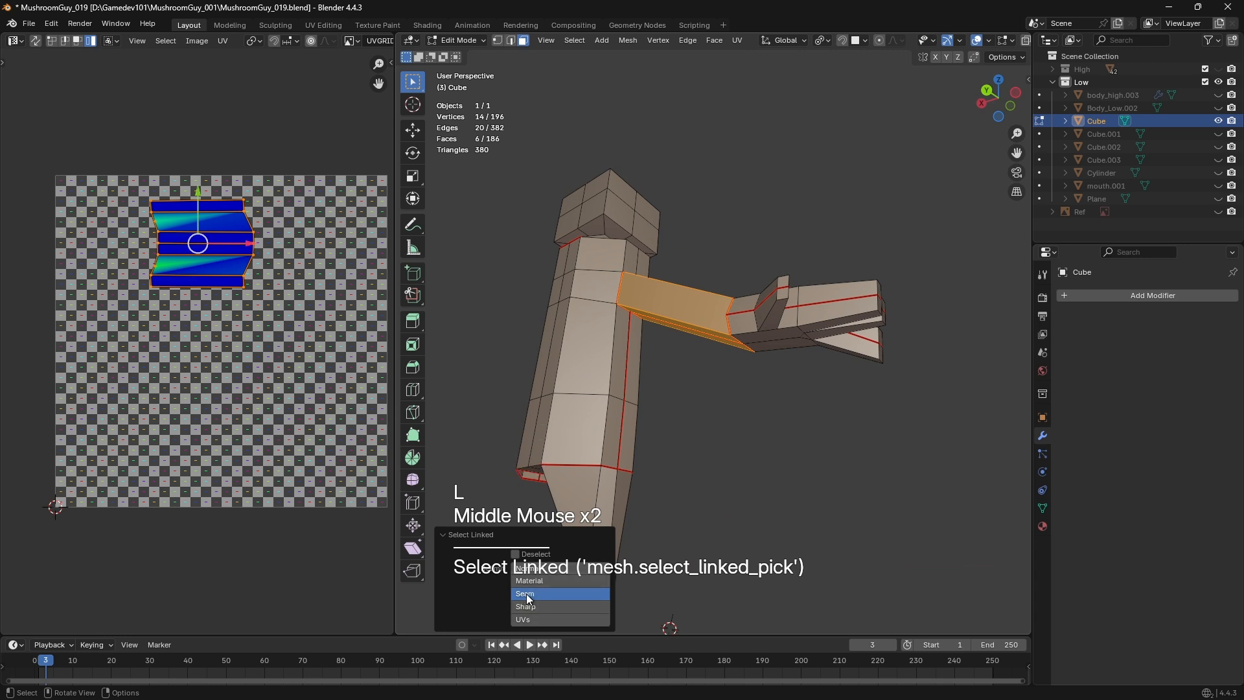
middle_drag(551, 505, 575, 436)
click(658, 461)
Pick the linked seam islands of the upper arm and both halves of the hand, inspect them, and clear the selection
middle_drag(658, 461, 674, 380)
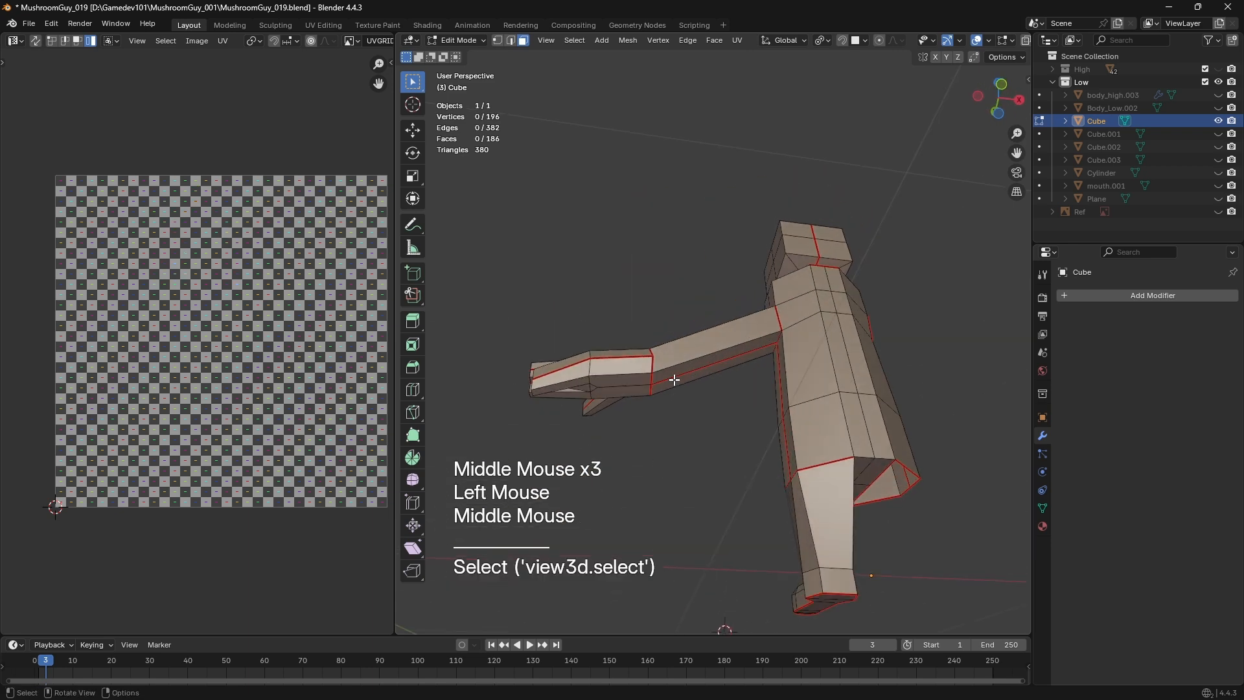
key(l)
key(l)
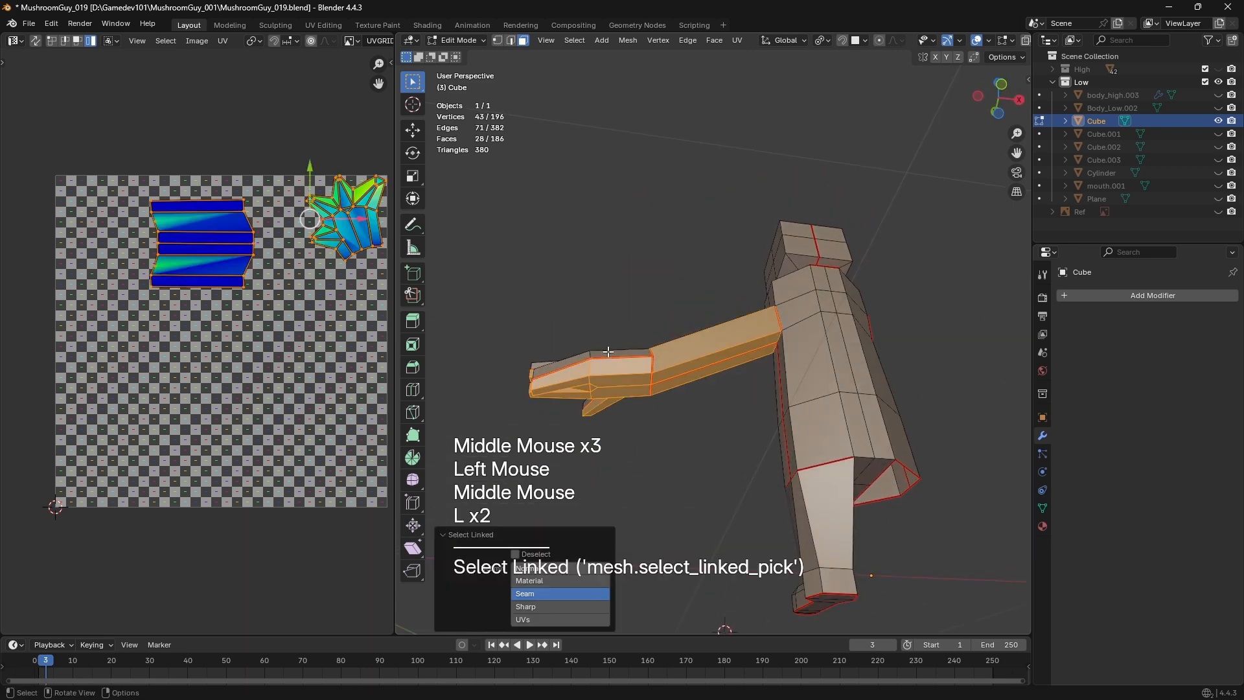
key(l)
middle_drag(607, 355, 801, 367)
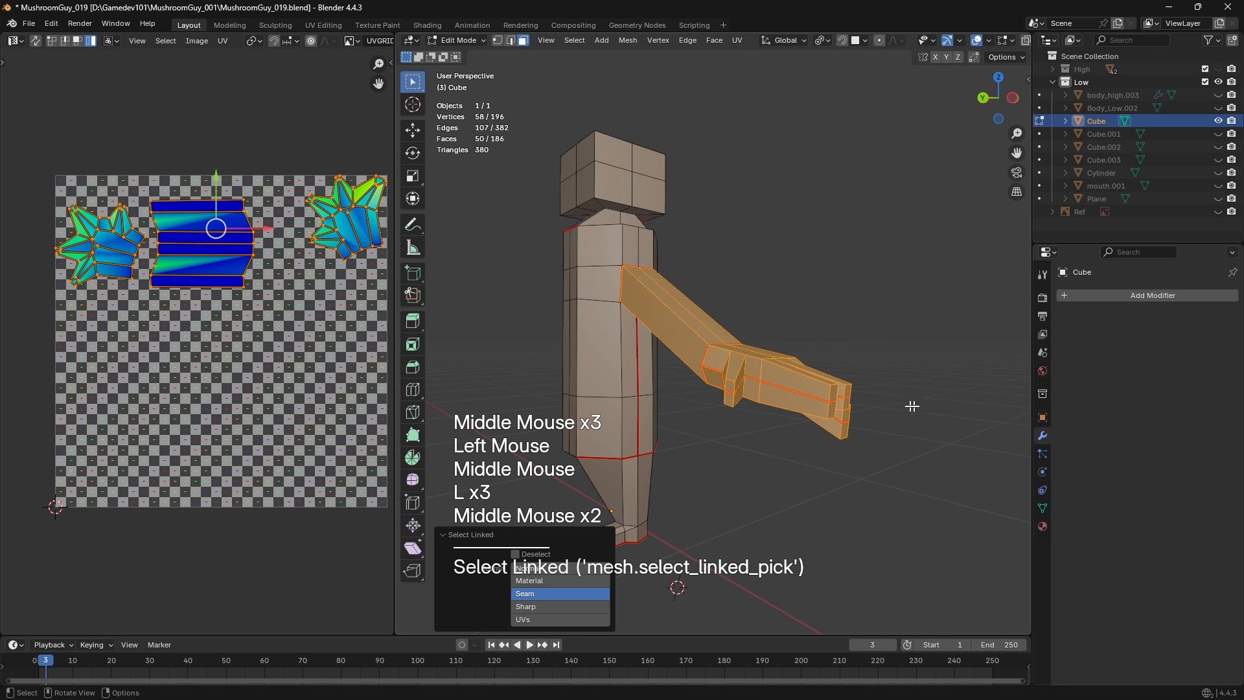
middle_drag(912, 406, 698, 428)
click(698, 428)
double_click(696, 367)
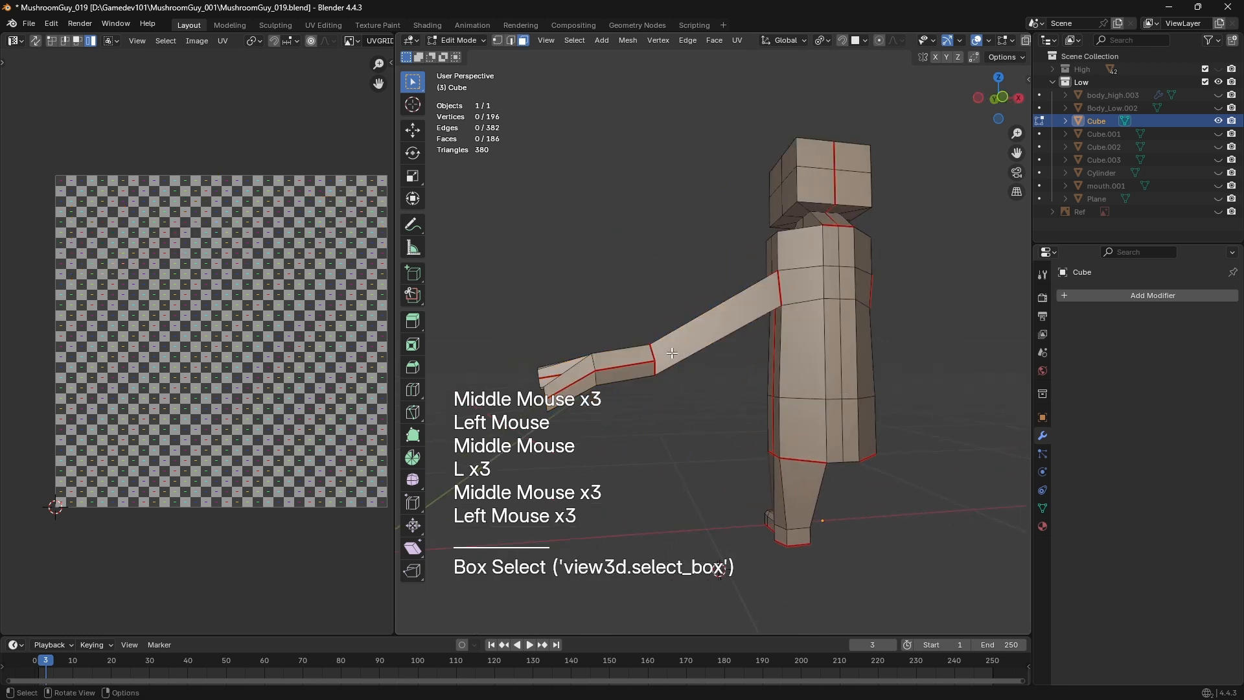
Select the upper arm and both hand islands by their seams and symmetrize them from -X to +X
key(l)
key(l)
key(l)
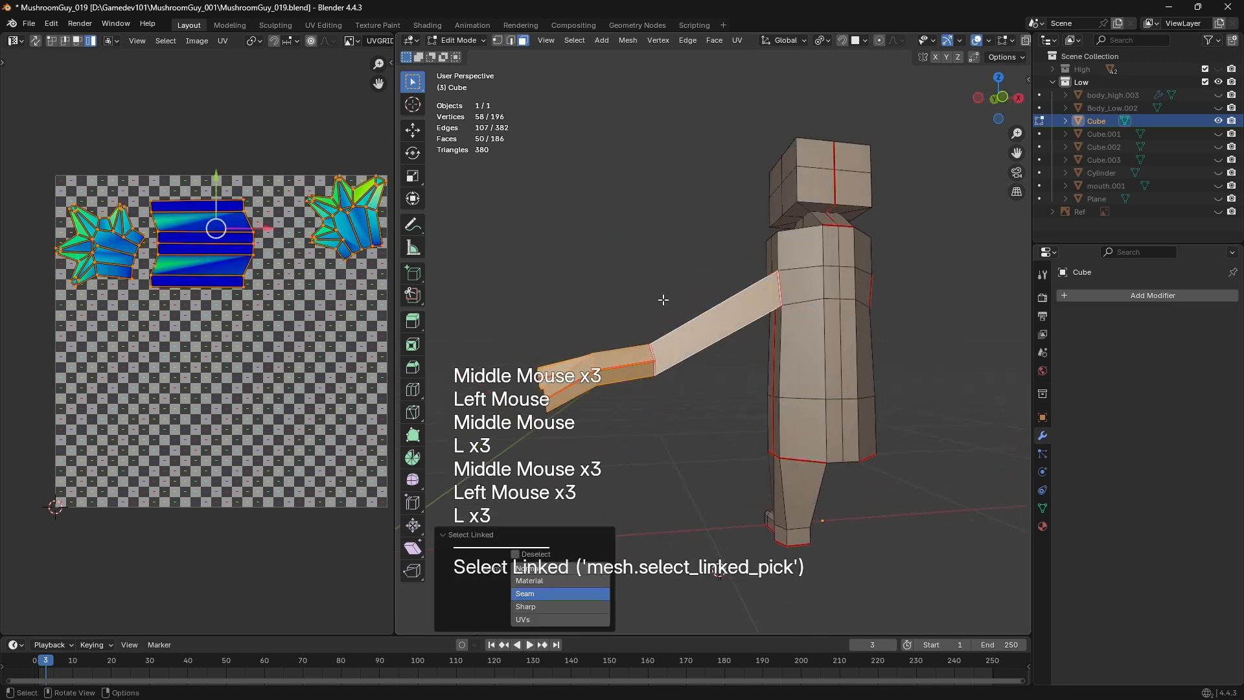
key(F3)
key(Return)
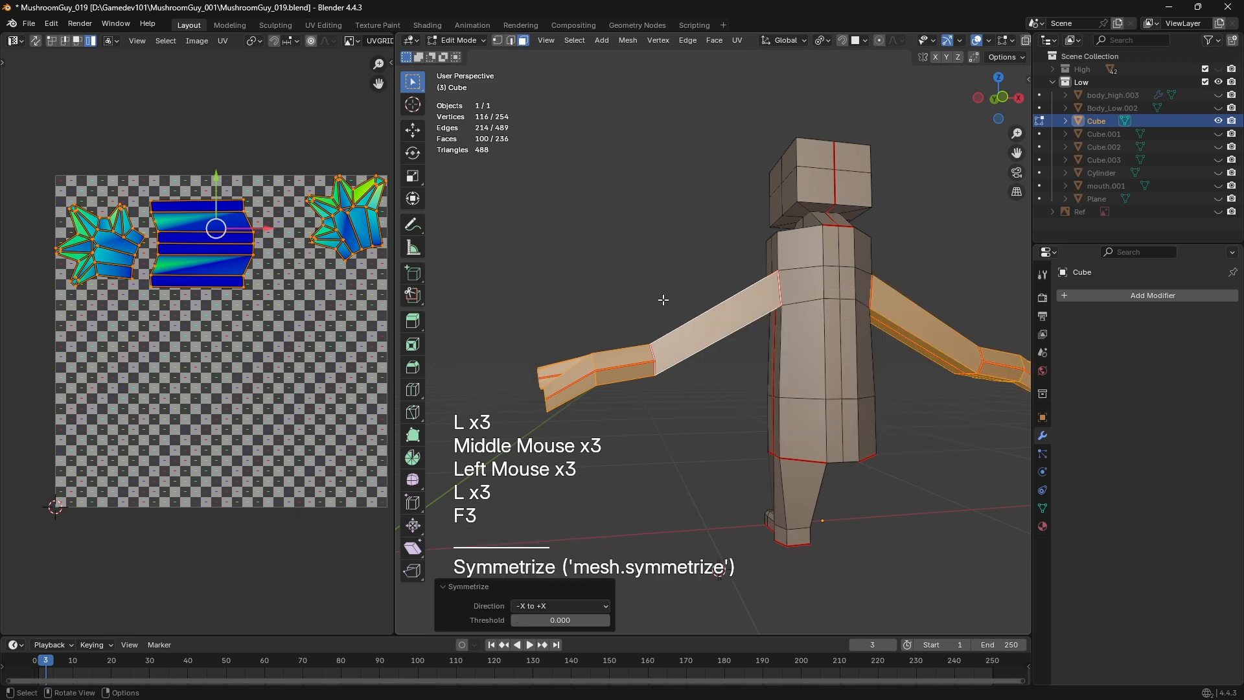
Examine where the mirrored arm meets the torso and how the arm islands lie in the UV layout
key(shift)
shift+middle_drag(779, 252, 641, 311)
middle_drag(641, 311, 467, 233)
shift+middle_drag(843, 305, 678, 328)
scroll(678, 328, up, 1)
middle_drag(933, 331, 849, 402)
scroll(850, 403, up, 3)
middle_drag(167, 164, 183, 230)
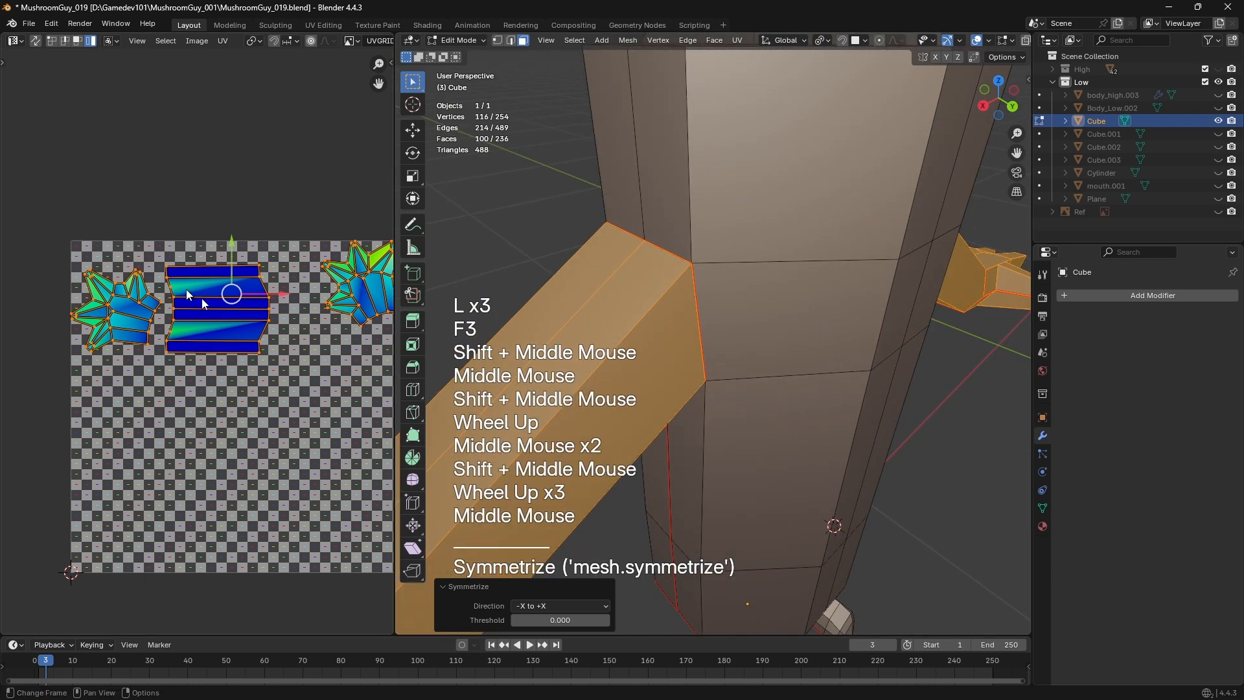
middle_drag(187, 295, 317, 345)
scroll(235, 310, down, 2)
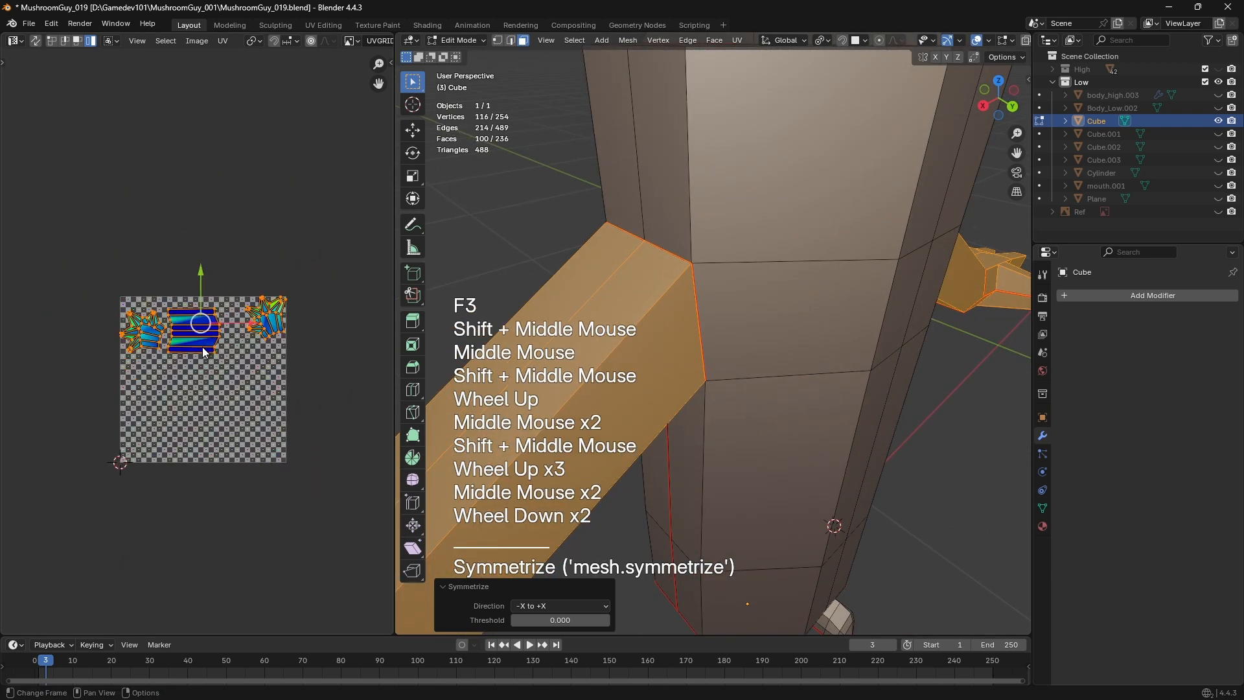
middle_drag(694, 408, 723, 431)
Move the selected arms slightly to test their attachment to the torso, and undo the move
key(g)
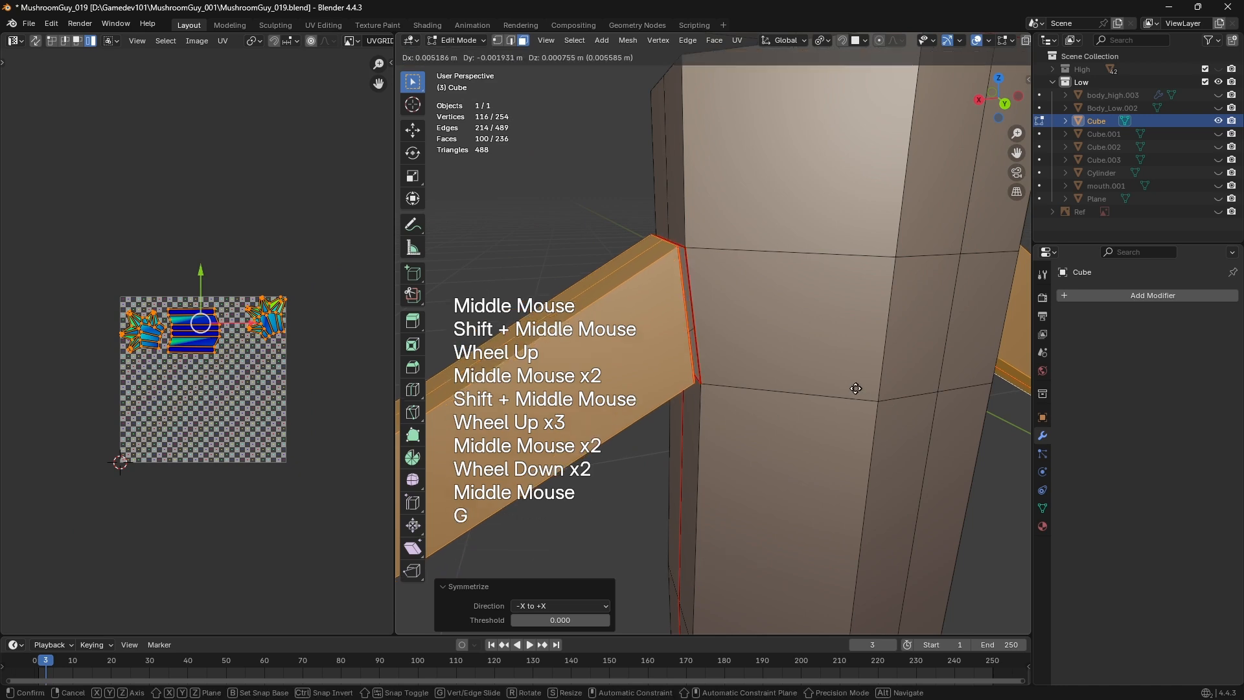
click(803, 295)
key(ctrl+z)
Select only the linked mirrored arm in edge mode, move it away from the torso, and undo the move
middle_drag(905, 75, 722, 255)
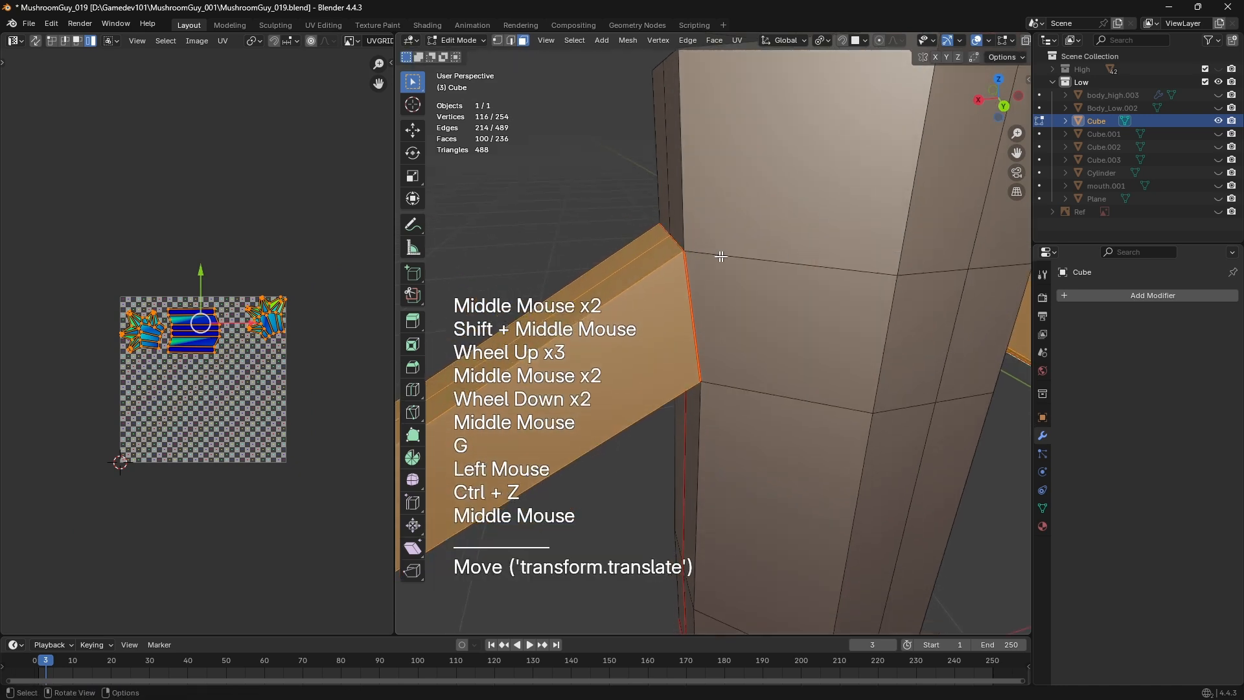
key(2)
key(a)
key(a)
key(l)
key(g)
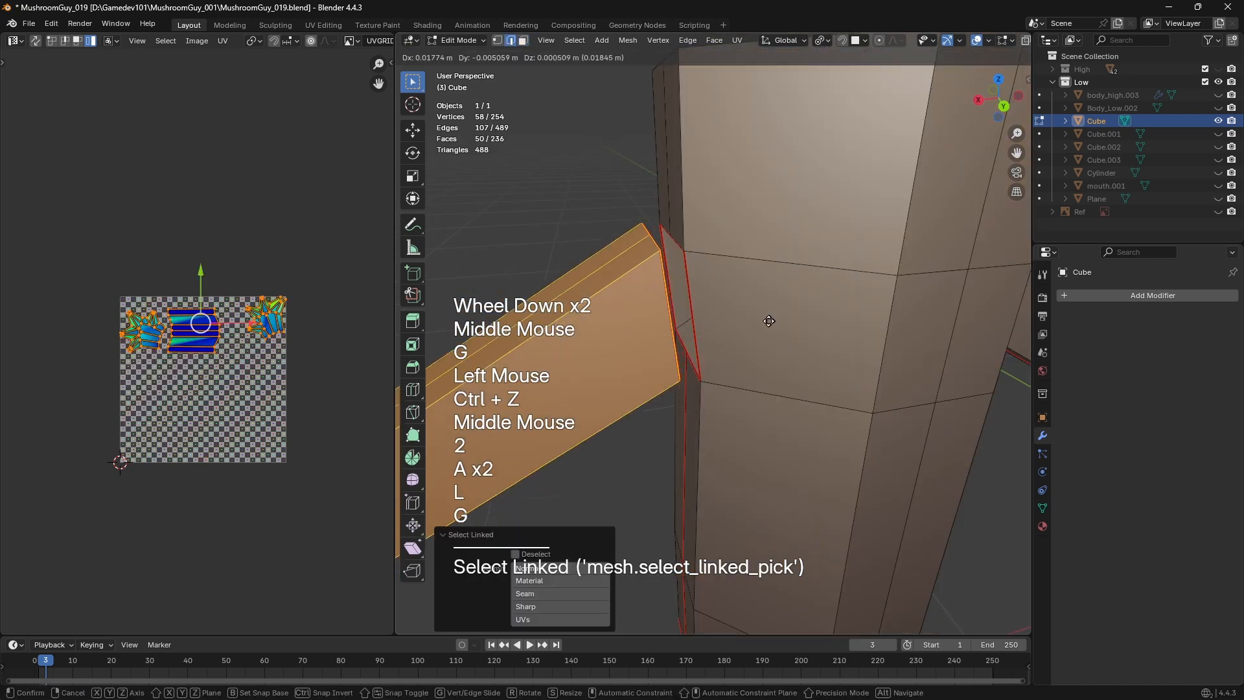
click(696, 237)
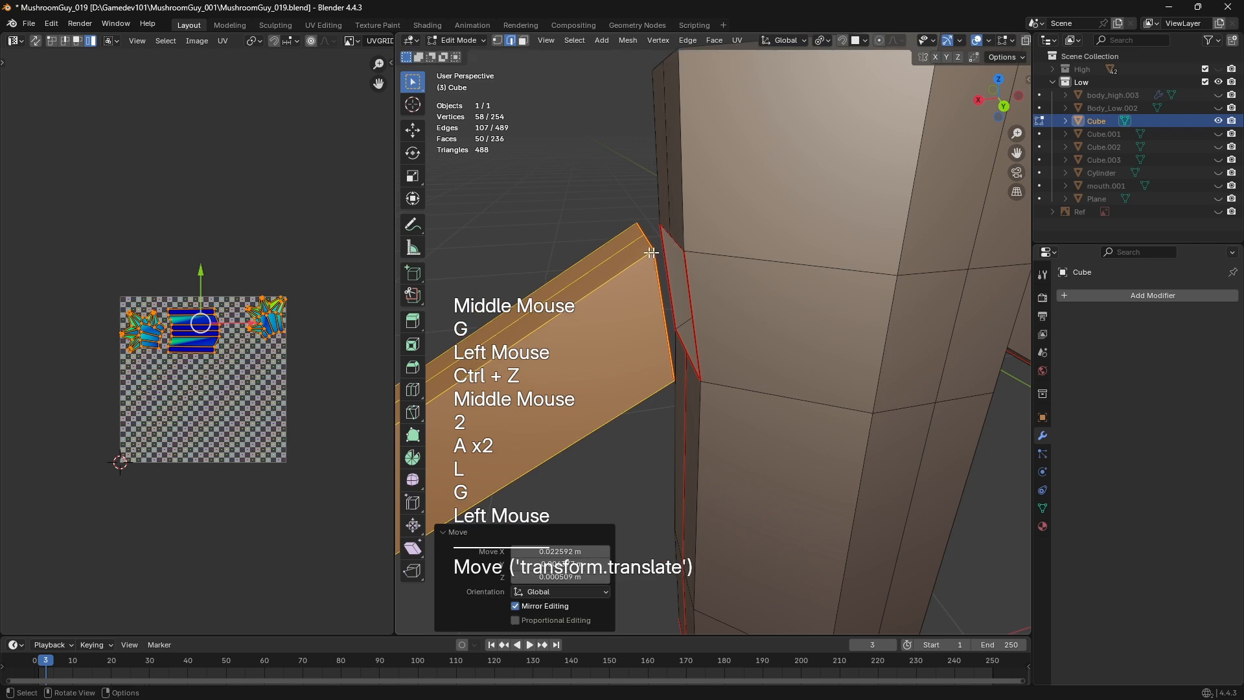
key(ctrl+z)
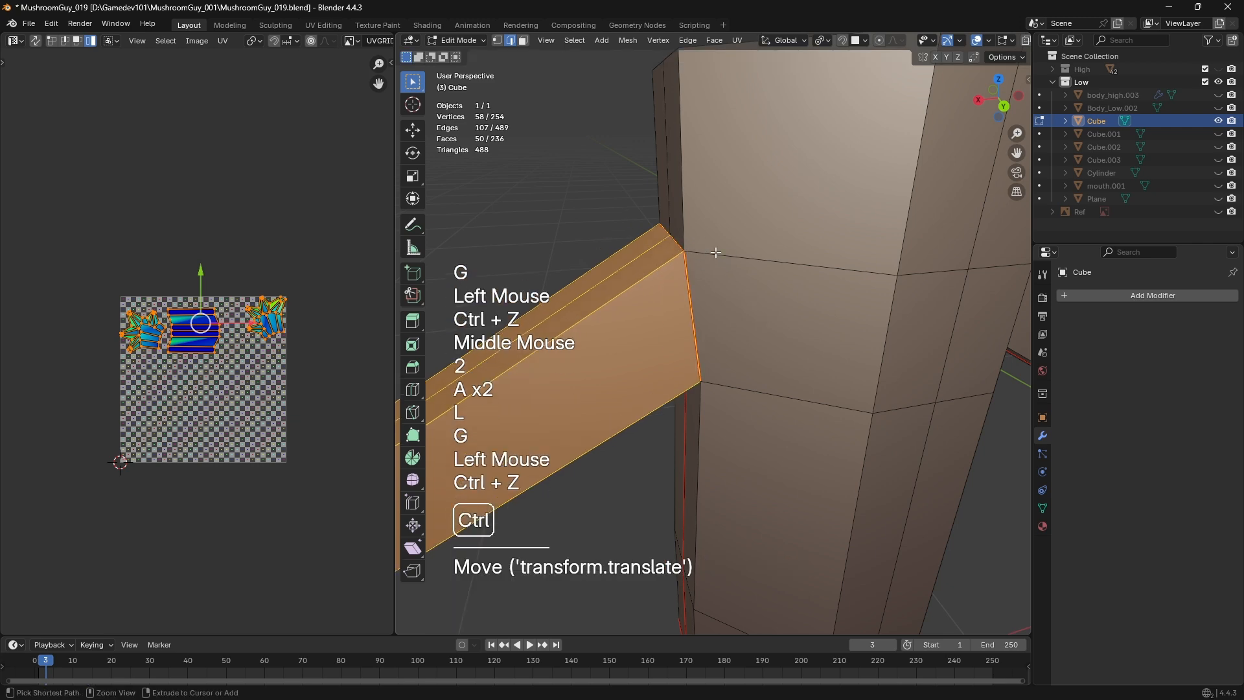
Delete the selected mirrored arm
scroll(746, 291, down, 2)
middle_drag(745, 291, 813, 345)
scroll(840, 310, down, 1)
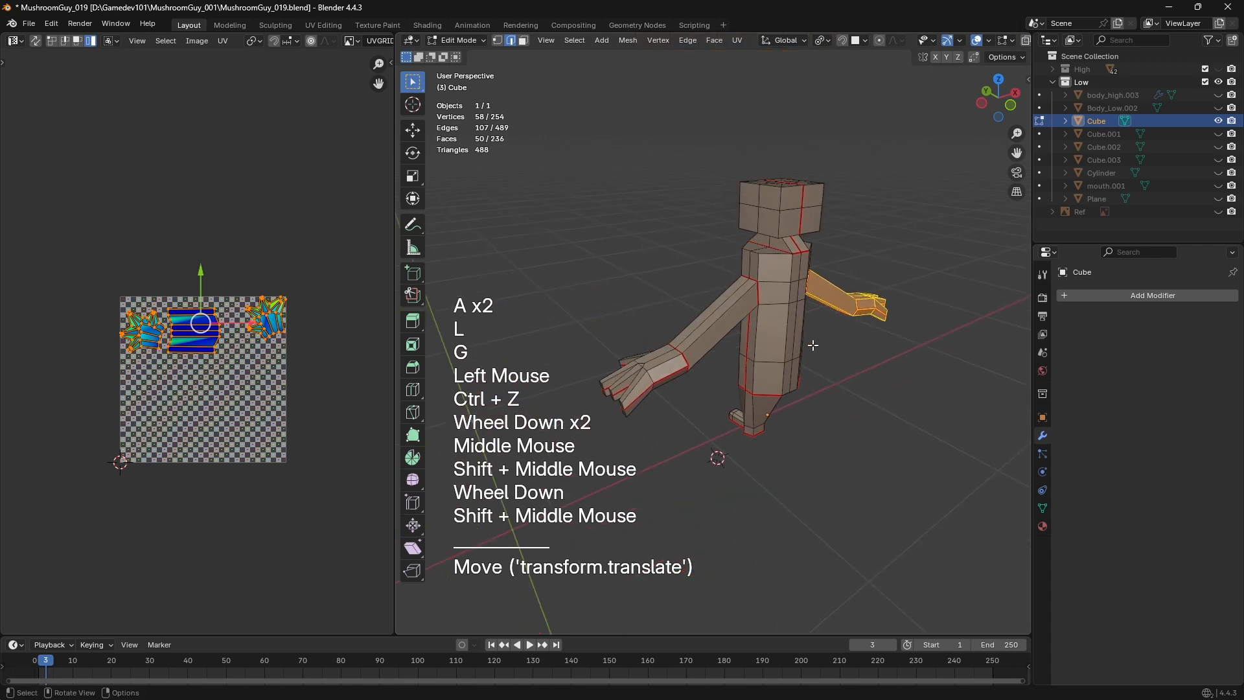
key(x)
click(813, 345)
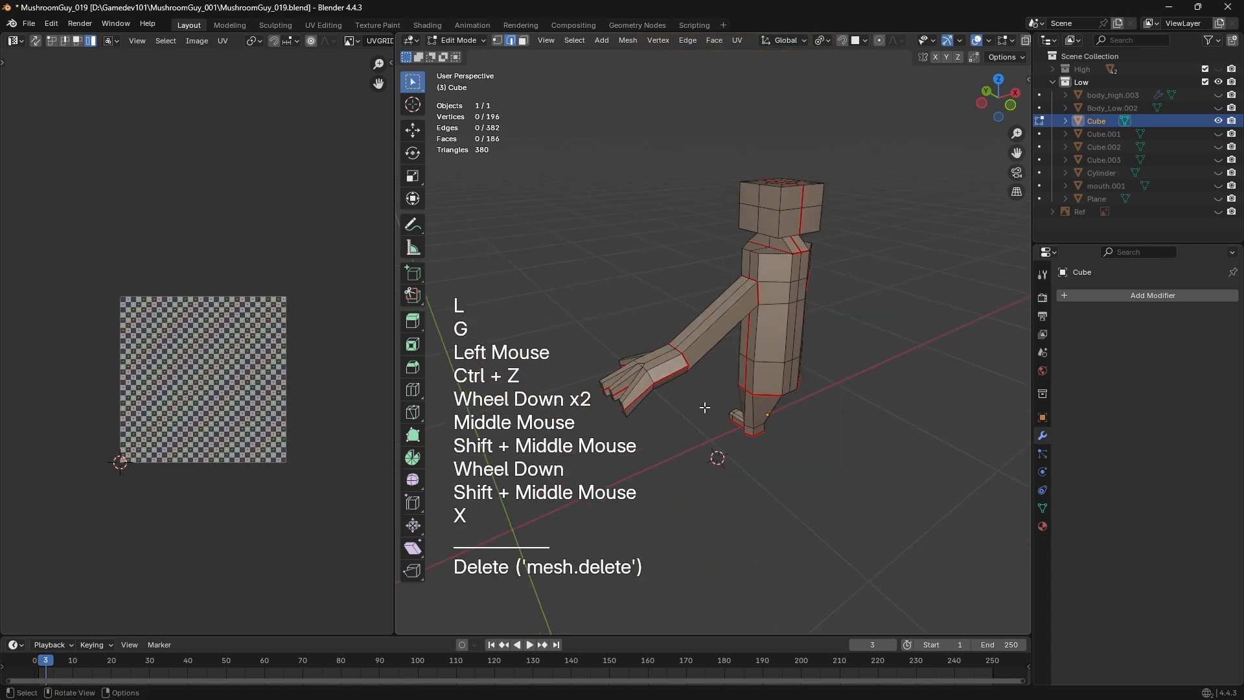
Box-select the remaining hand in wireframe shading and grow the selection to cover the whole arm
scroll(686, 399, up, 2)
middle_drag(686, 399, 623, 365)
scroll(694, 356, down, 1)
scroll(666, 383, down, 1)
key(b)
drag(453, 278, 702, 499)
key(z)
key(a)
key(a)
key(b)
drag(459, 247, 680, 496)
key(ctrl+KP_Add)
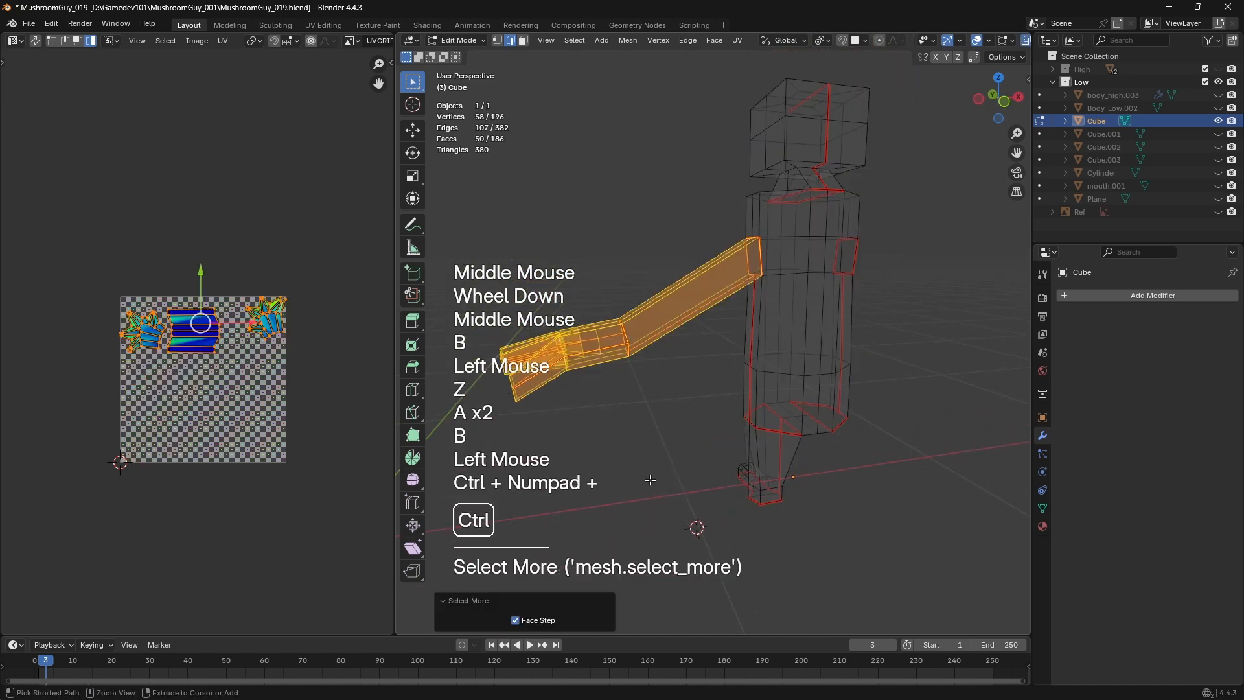
Grow the arm selection onto the adjoining torso faces and symmetrize it
key(z)
shift+middle_drag(650, 478, 571, 544)
key(z)
key(ctrl+KP_Add)
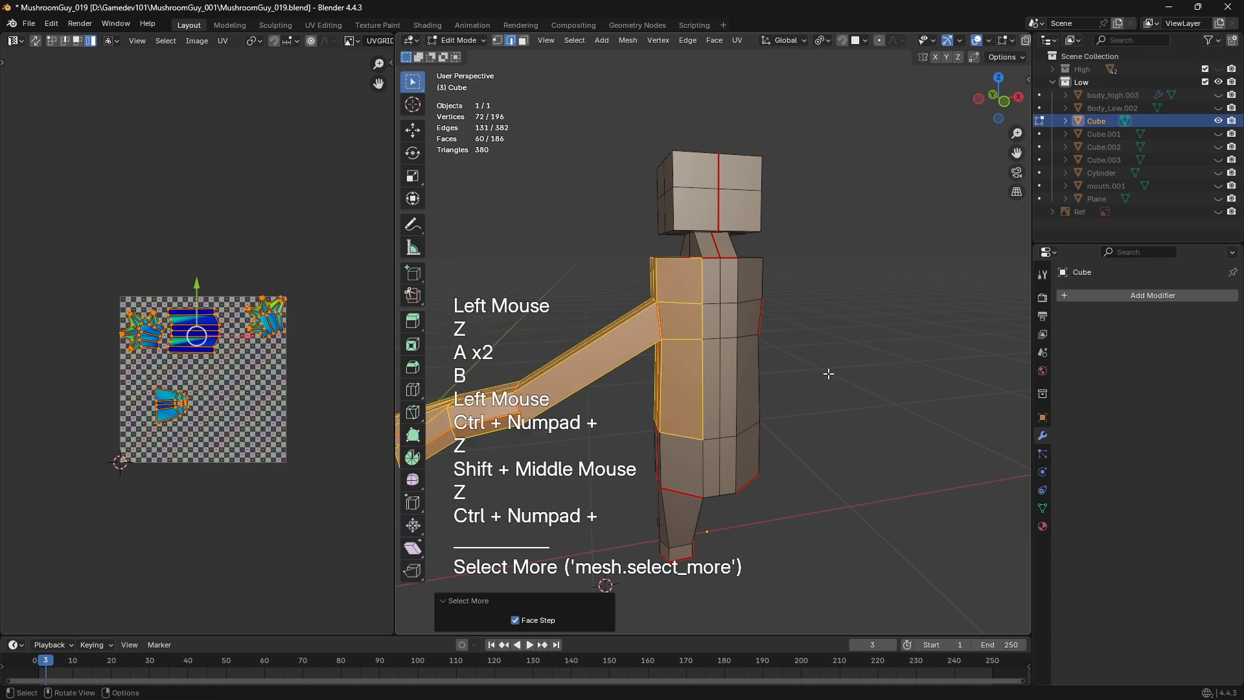
middle_drag(825, 370, 703, 307)
key(F3)
key(Return)
Move a shoulder vertex of the mirrored arm to test its connection, and undo back to before the symmetrize
scroll(726, 311, up, 2)
key(1)
click(693, 292)
key(g)
click(720, 324)
key(ctrl+z)
key(ctrl+z)
key(ctrl+z)
key(ctrl+z)
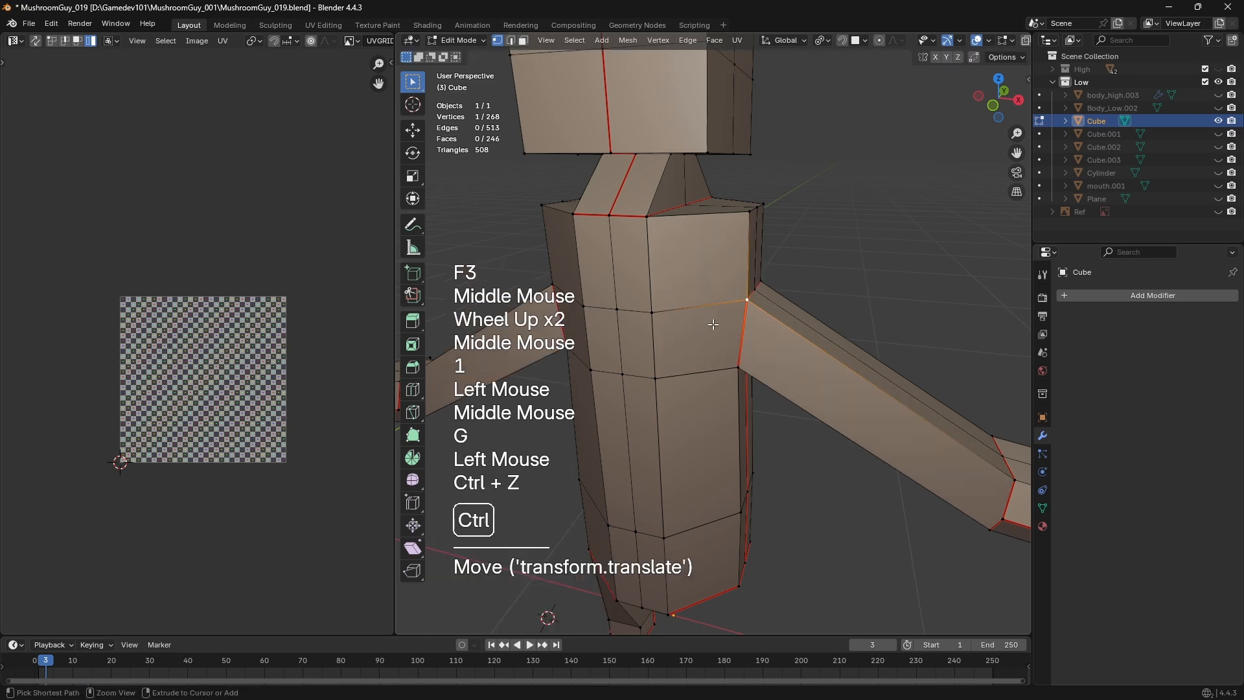
Select the upper torso faces on either side, move the armless side's face as a test, and undo the move
key(3)
click(672, 280)
middle_drag(672, 280, 609, 277)
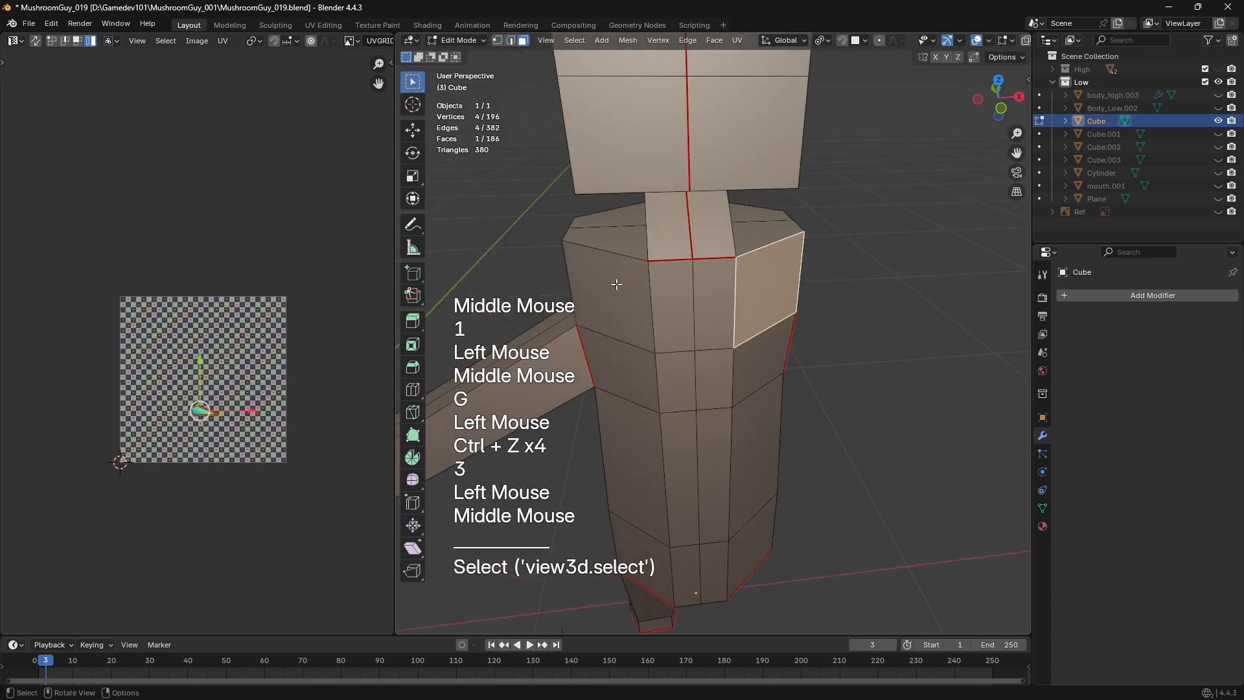
click(609, 278)
click(765, 271)
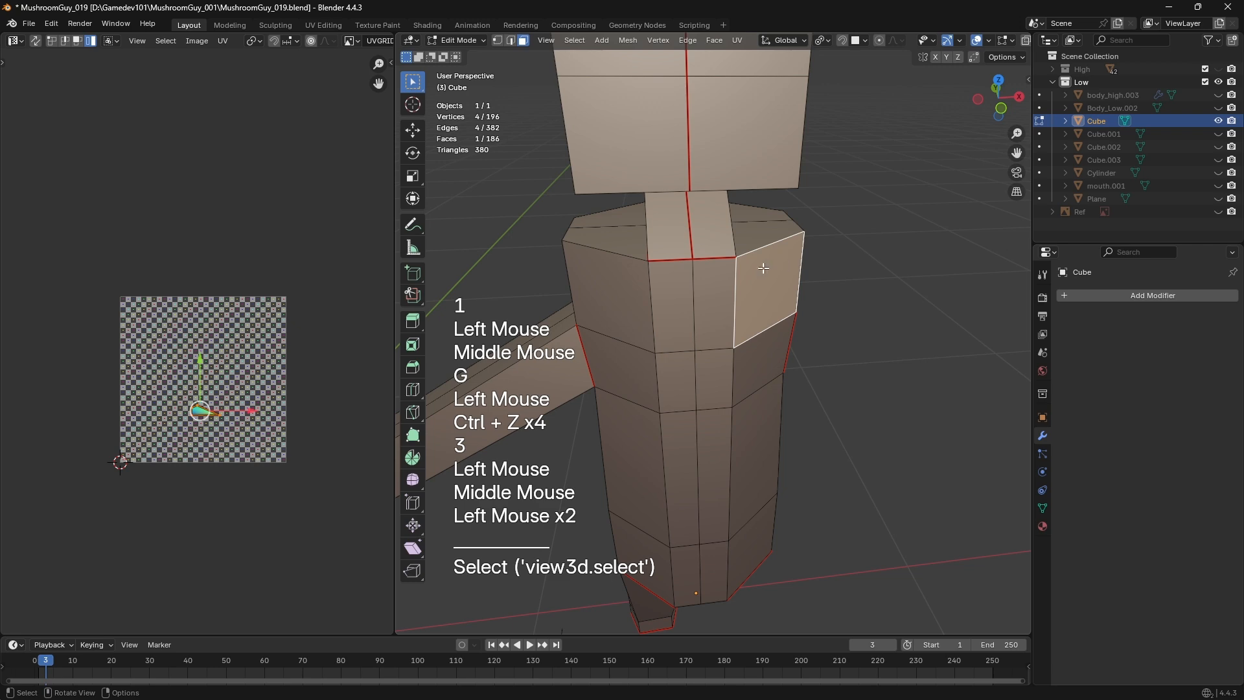
middle_drag(763, 268, 733, 285)
key(g)
click(738, 288)
key(ctrl+z)
click(625, 305)
scroll(652, 350, down, 2)
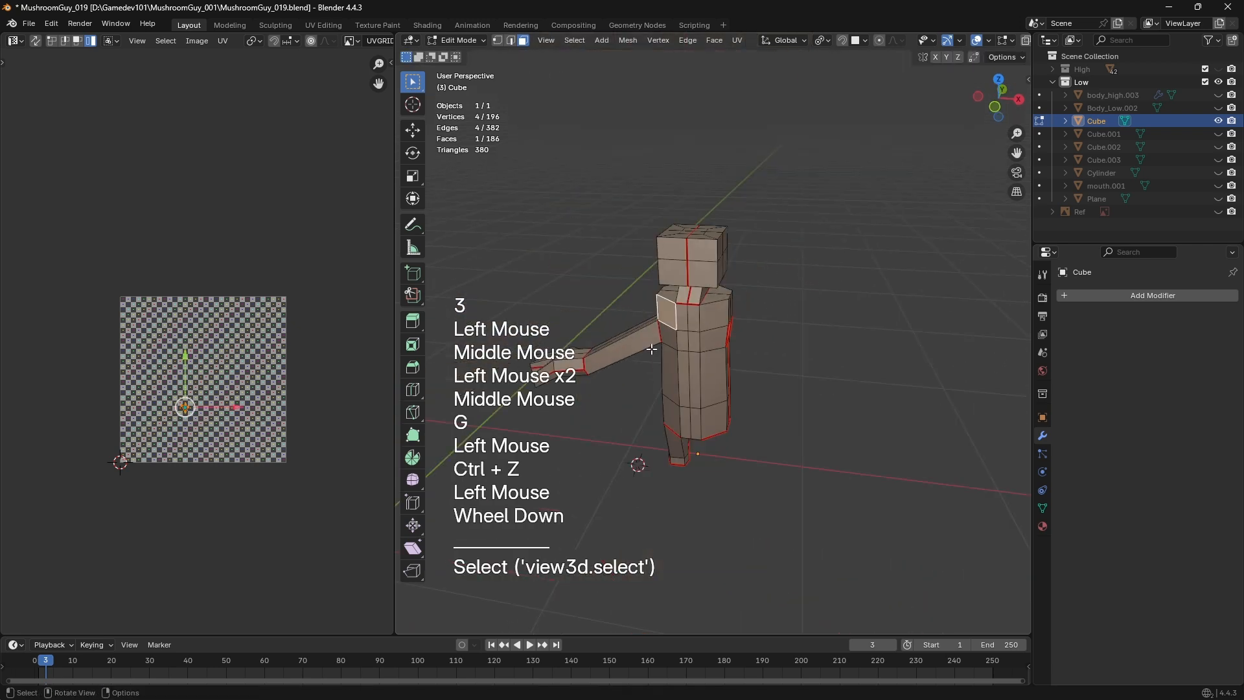
Select the hand's vertices in wireframe shading, grow the selection to the entire arm, and return to solid shading
shift+middle_drag(652, 350, 730, 367)
key(z)
key(1)
key(a)
key(a)
key(b)
drag(655, 236, 822, 458)
mouse_move(648, 382)
shift+middle_down()
mouse_move(557, 374)
mouse_move(815, 346)
mouse_move(791, 318)
mouse_move(687, 299)
mouse_move(653, 272)
mouse_move(847, 197)
mouse_move(894, 213)
mouse_move(830, 220)
mouse_move(752, 291)
shift+middle_up()
key(ctrl+KP_Add)
key(z)
Inspect the selected arm's connection to the torso from several sides and clear the selection
scroll(816, 347, up, 2)
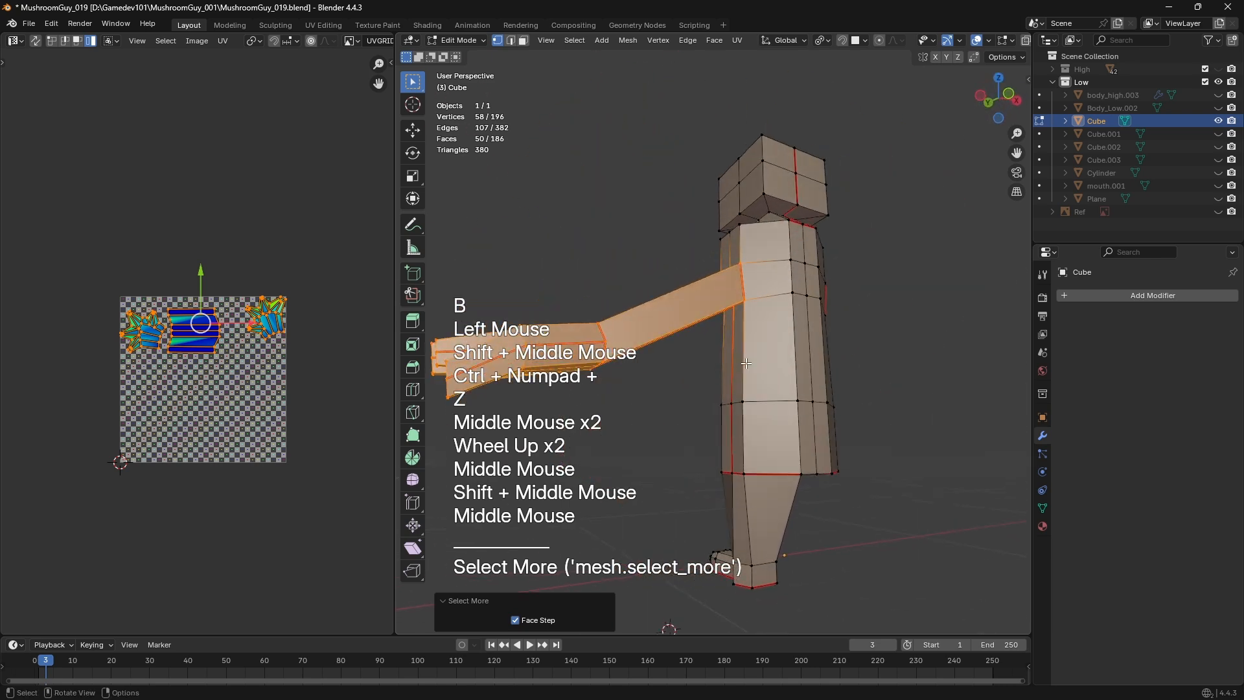
scroll(747, 364, down, 1)
shift+middle_drag(747, 364, 791, 318)
scroll(791, 318, up, 2)
middle_drag(791, 317, 810, 270)
key(a)
click(928, 172)
scroll(814, 225, down, 1)
shift+middle_drag(928, 172, 788, 252)
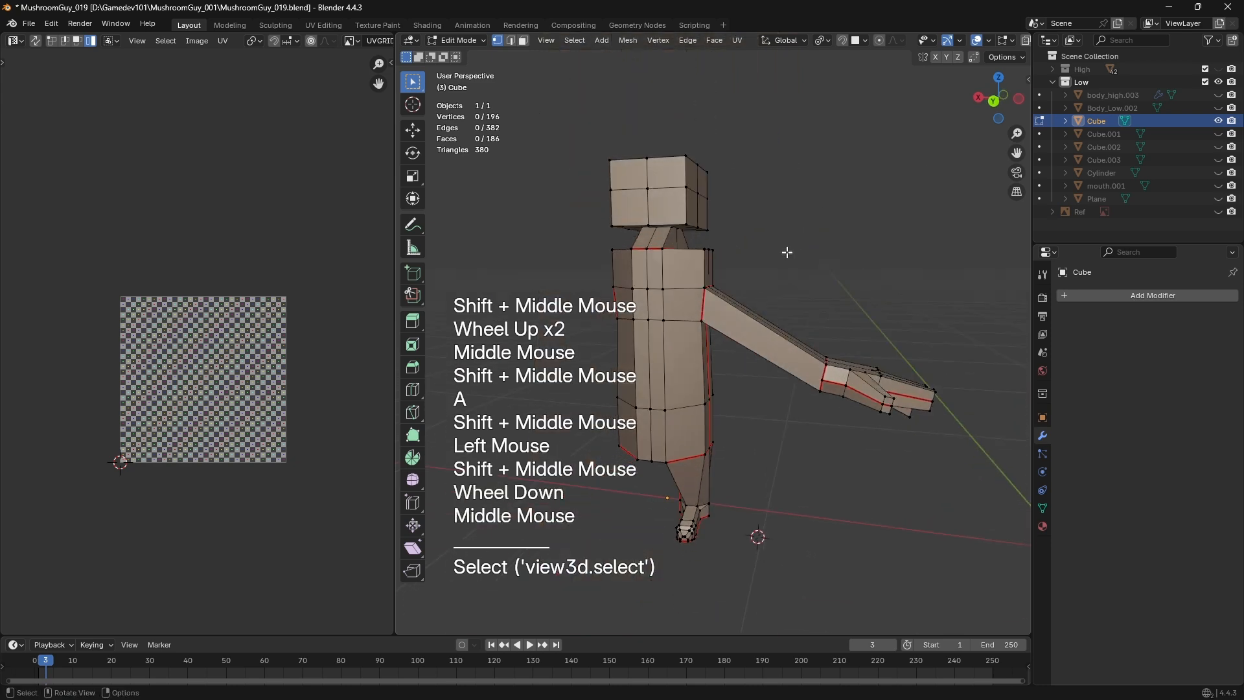
Box-select all vertices of the hand in wireframe shading, undoing a premature growth of the selection
key(a)
shift+middle_drag(806, 370, 789, 356)
key(z)
key(a)
key(a)
key(b)
drag(768, 288, 939, 428)
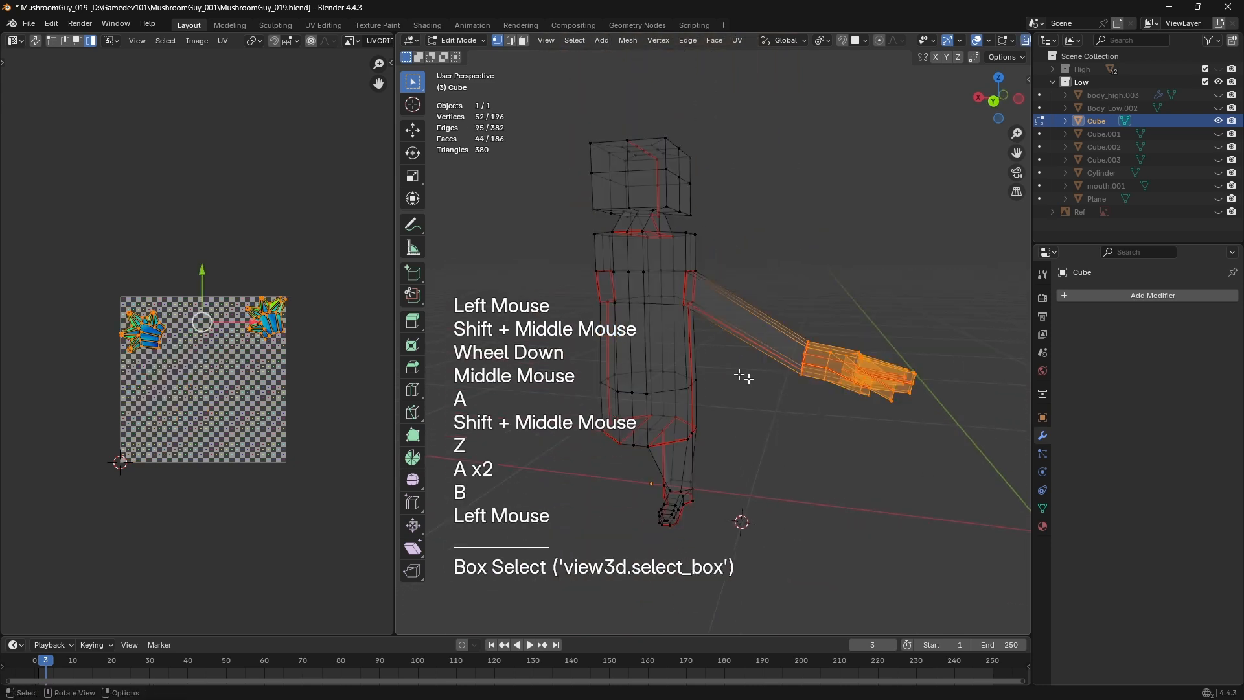
shift+middle_drag(744, 377, 716, 422)
key(ctrl+KP_Add)
scroll(716, 422, up, 1)
key(ctrl+z)
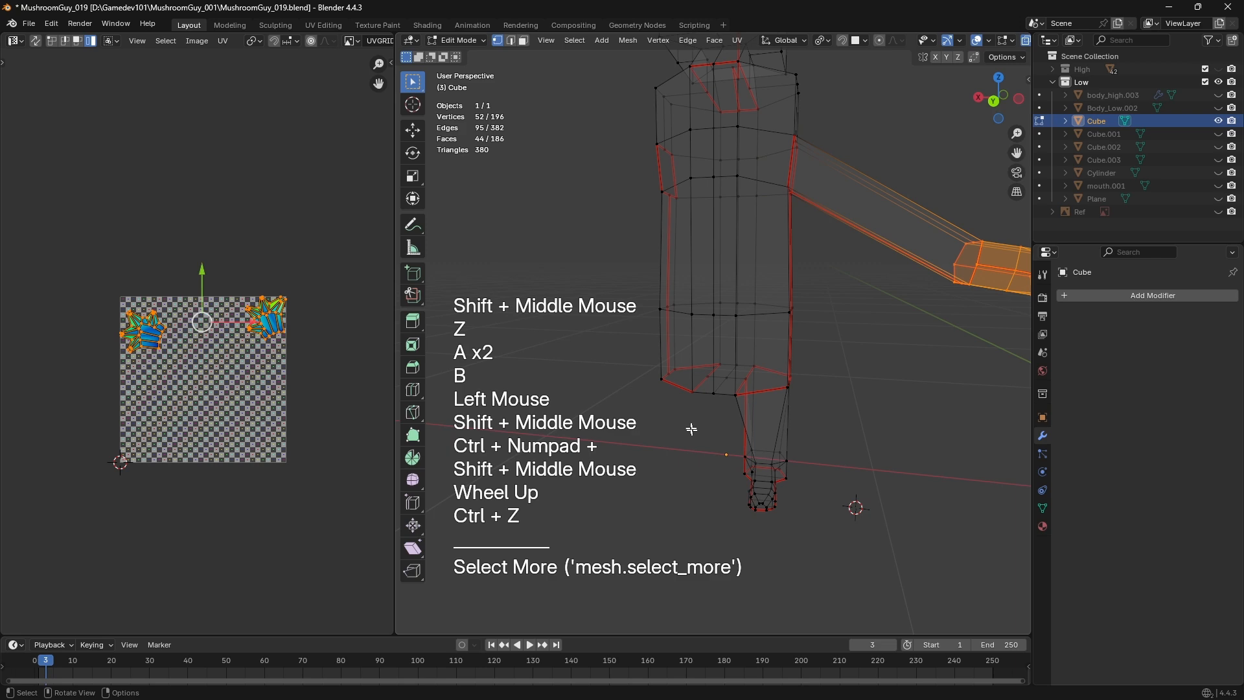
Add the foot's vertices to the selection and grow it to cover the whole arm and leg
key(b)
drag(692, 429, 878, 519)
shift+middle_drag(879, 518, 846, 490)
key(ctrl+KP_Add)
key(u)
key(Escape)
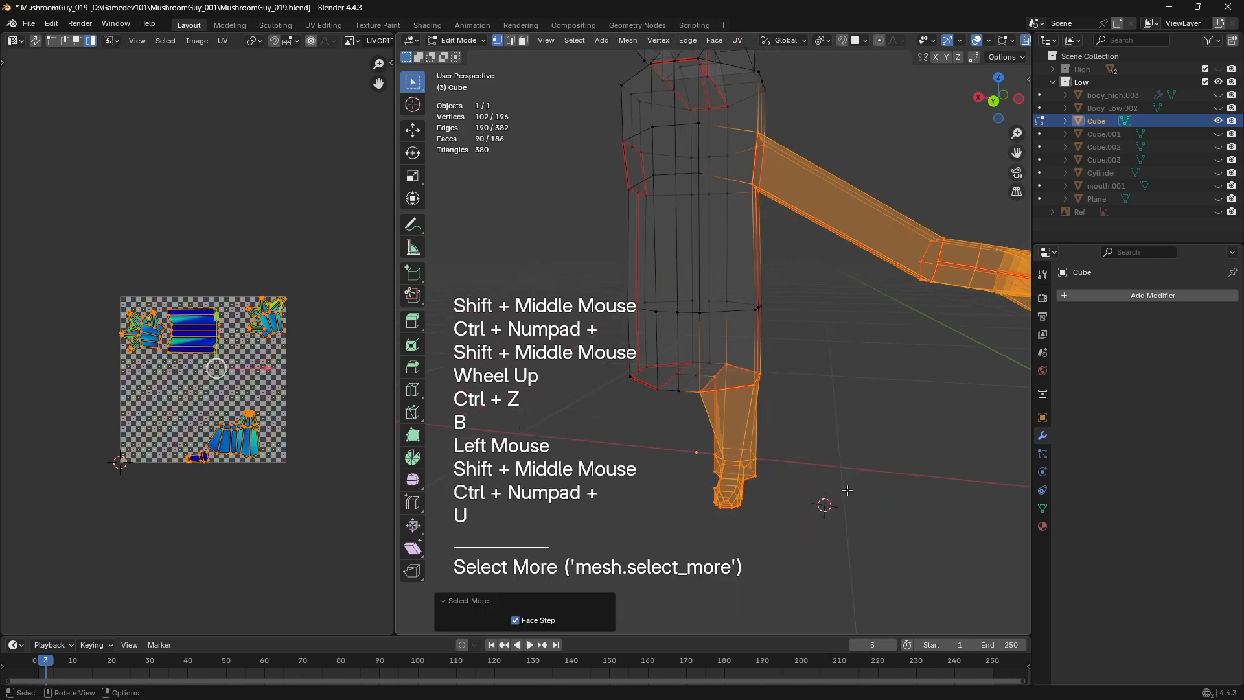
Symmetrize the selected arm and leg to the opposite side of the body
key(F2)
key(Escape)
key(F3)
key(Return)
Merge all of the mesh's vertices by distance and clear the selection
key(a)
right_click(855, 470)
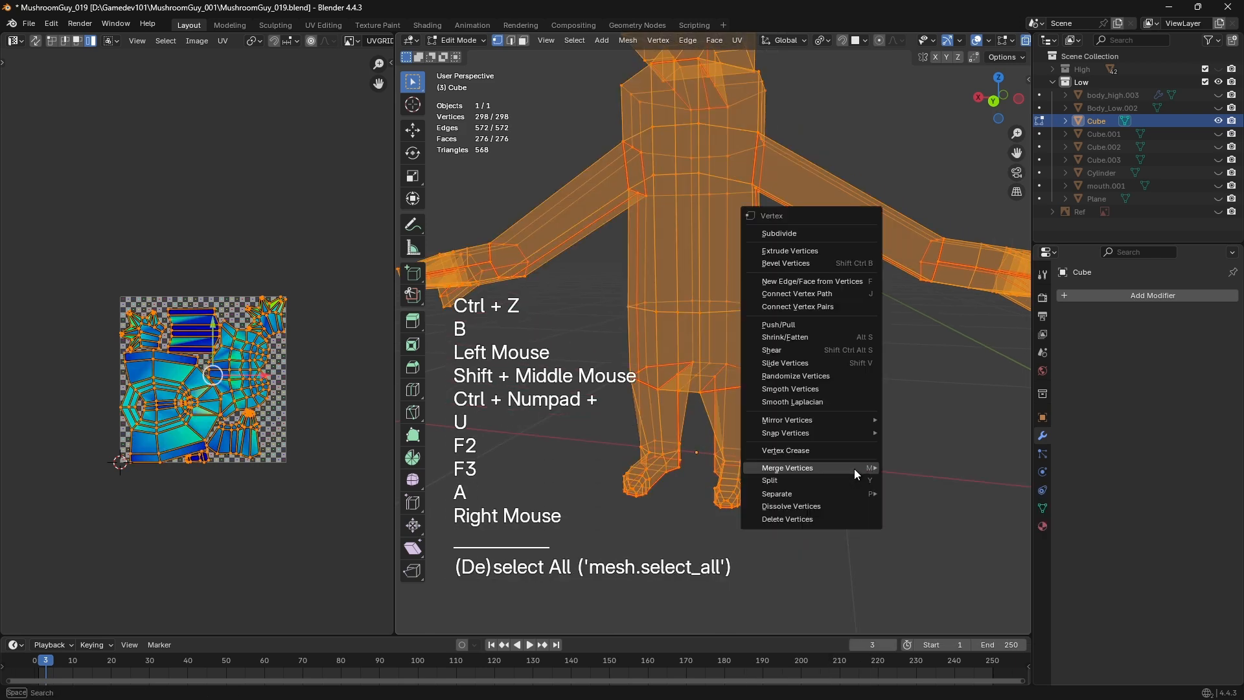
mouse_move(854, 469)
click(958, 511)
click(927, 605)
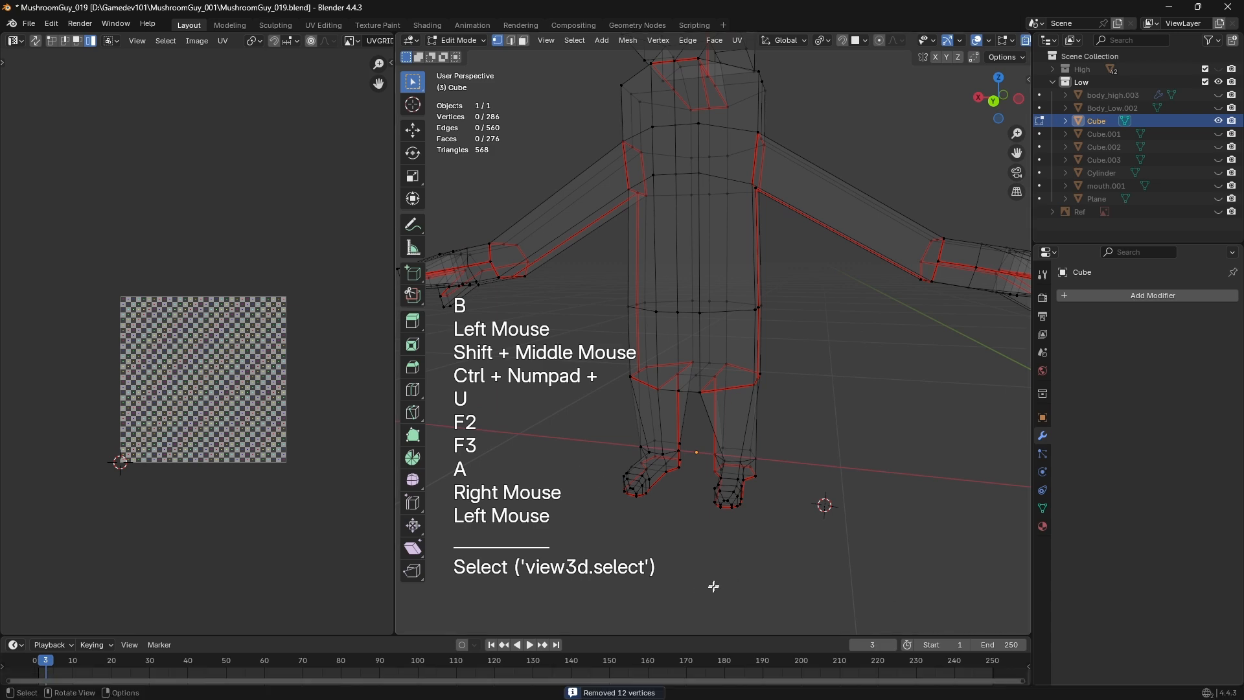
Undo the merge and the symmetrize so only one arm and leg remain
scroll(814, 450, down, 1)
middle_click(814, 449)
key(ctrl+z)
key(ctrl+z)
key(ctrl+z)
key(ctrl+z)
key(ctrl+z)
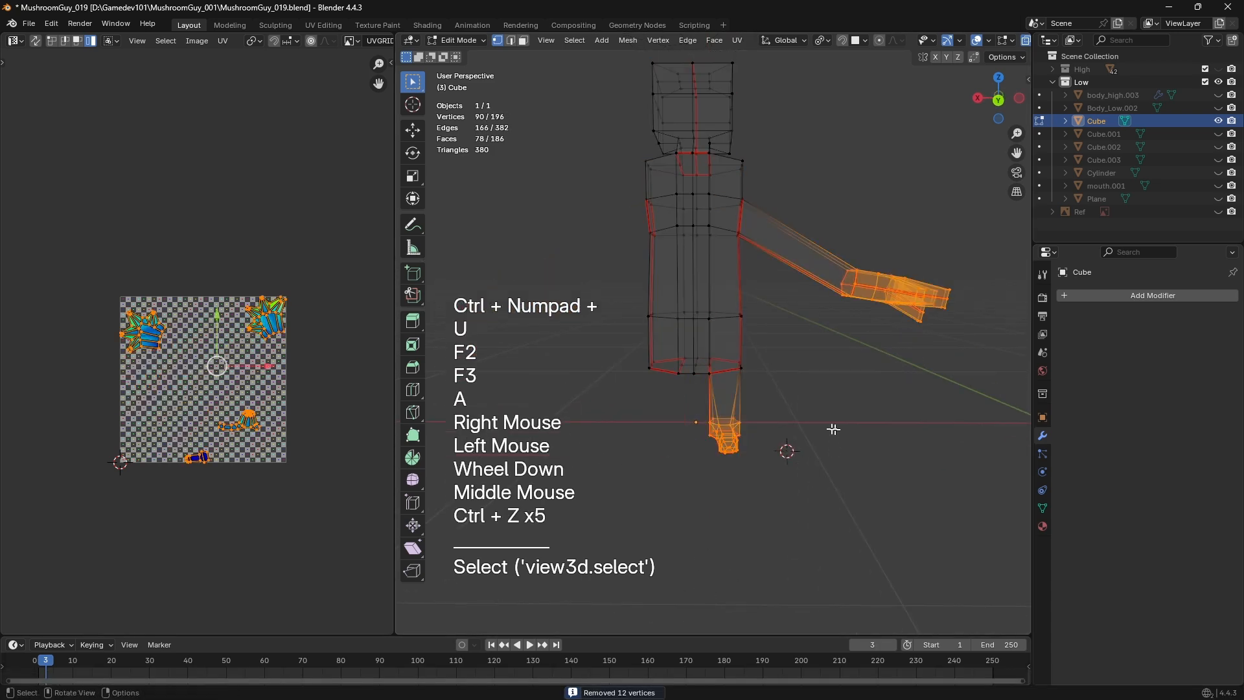
Replace the selection with a box selection of the hand and return to solid shading
mouse_move(830, 430)
middle_down()
mouse_move(635, 413)
mouse_move(518, 363)
middle_up()
shift+middle_drag(518, 363, 577, 361)
key(a)
key(a)
key(b)
drag(495, 190, 692, 407)
key(z)
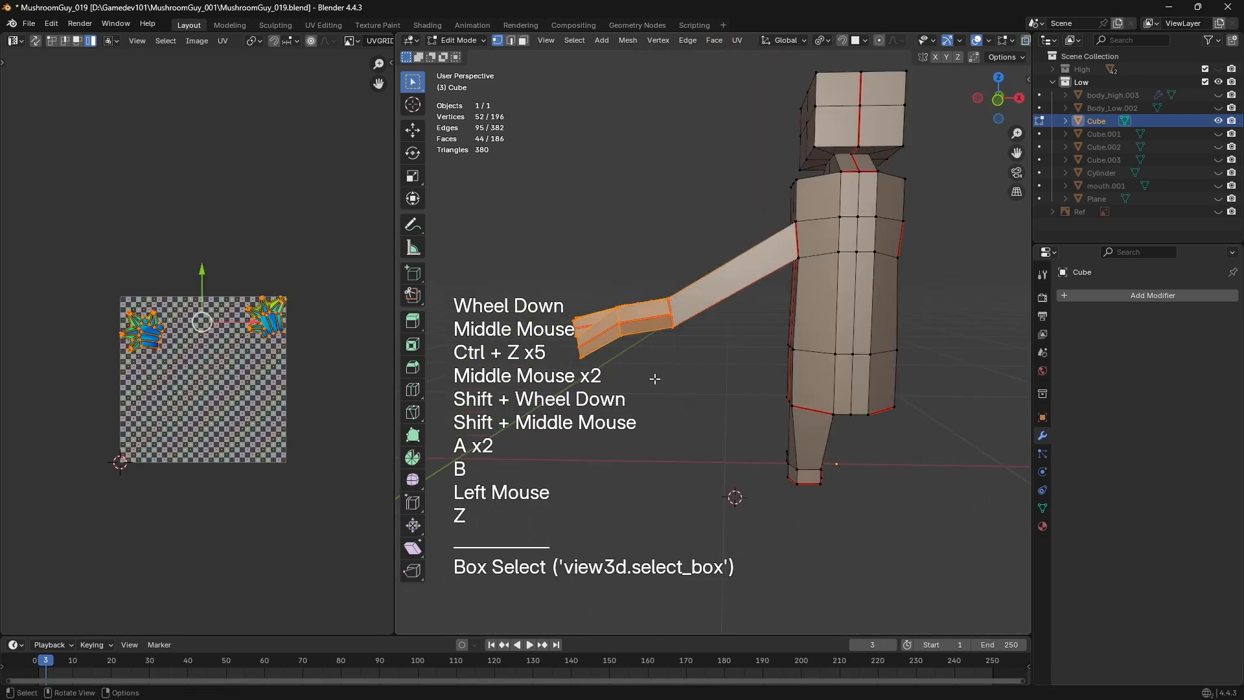
Select the seam-bounded faces of the hand and arm in face mode with Select Linked
key(3)
click(745, 324)
key(l)
key(l)
middle_drag(644, 336, 859, 226)
key(l)
middle_drag(758, 304, 726, 353)
scroll(705, 273, up, 3)
scroll(726, 352, up, 1)
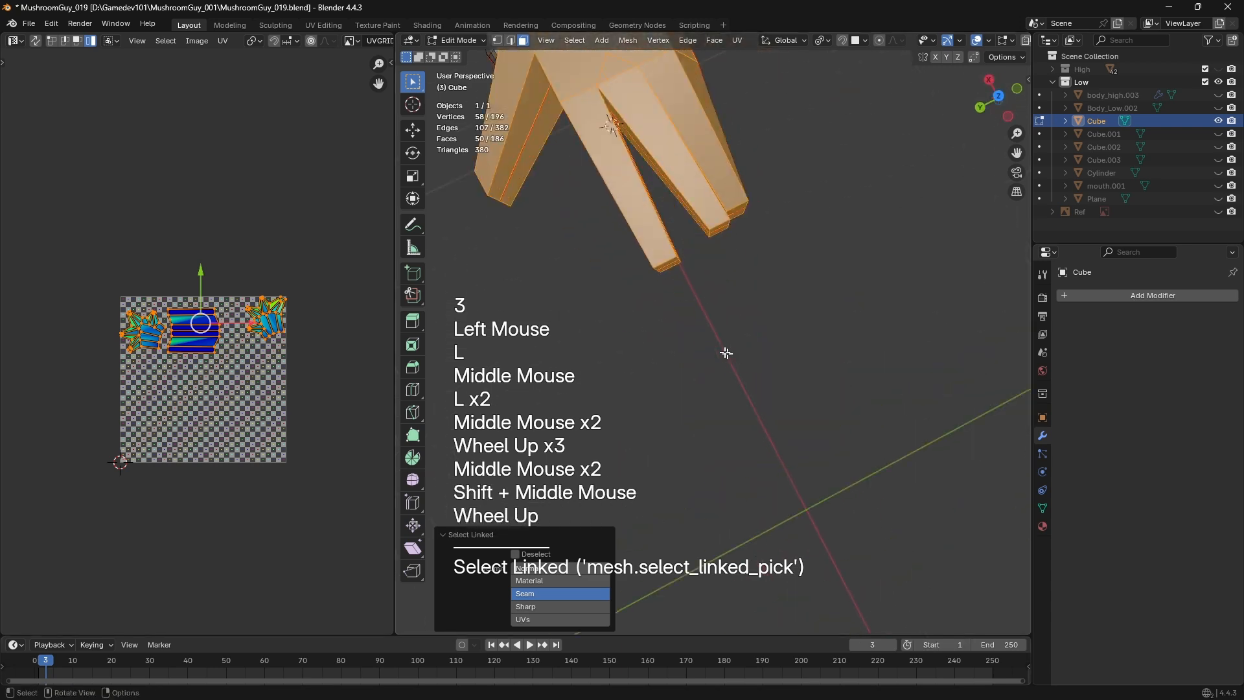
Add a loop cut near the tip of one finger and select the resulting upper fingertip face
key(2)
click(713, 324)
key(ctrl+r)
double_click(668, 236)
key(3)
click(655, 245)
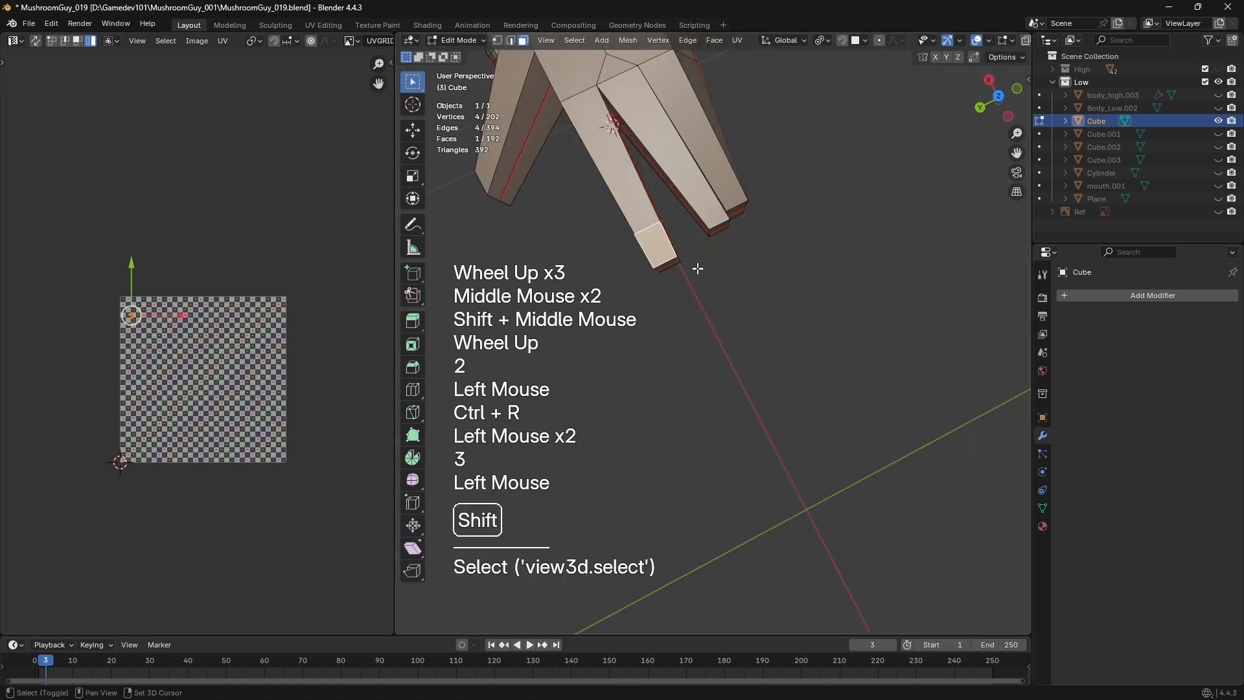
Inset the fingertip face to form a nail and mark its boundary as a seam
shift+scroll(878, 377, up, 1)
scroll(877, 377, up, 1)
shift+middle_drag(697, 268, 742, 322)
key(i)
click(866, 372)
key(ctrl+e)
click(791, 247)
scroll(713, 328, up, 2)
scroll(844, 432, down, 1)
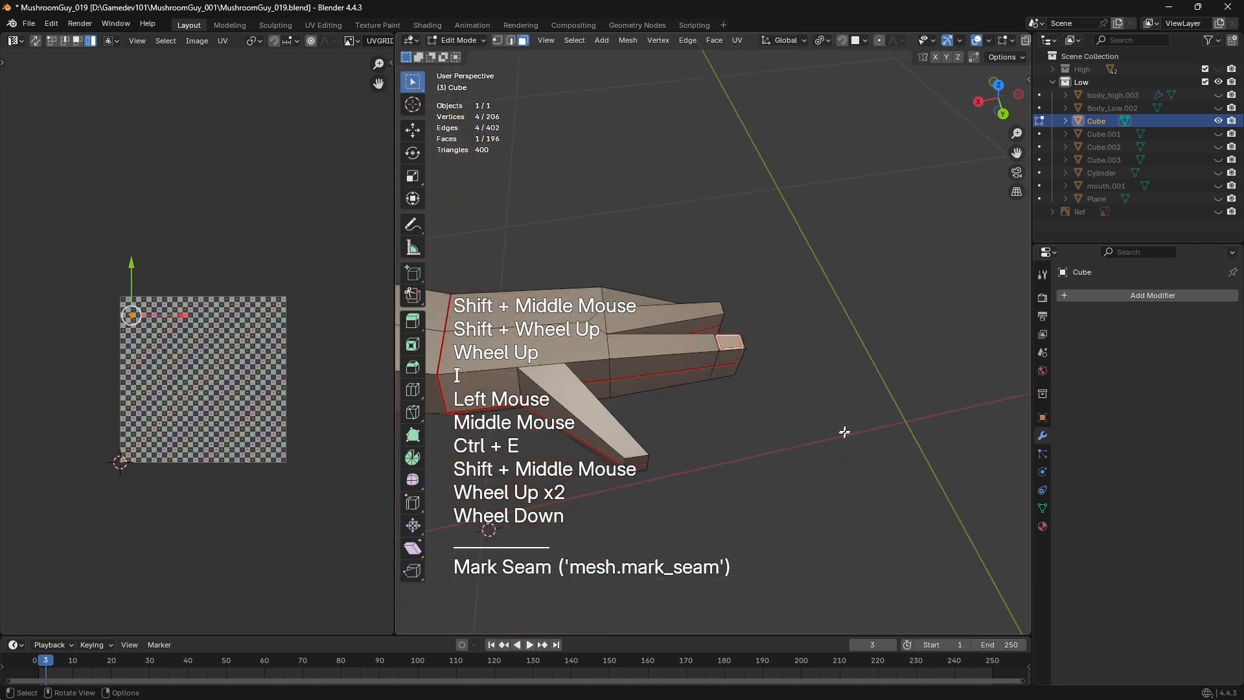
Try to select the hand and arm's seam-bounded faces with Select Linked, and undo those selections
middle_drag(845, 433, 760, 447)
click(761, 447)
key(3)
scroll(775, 402, down, 2)
middle_drag(775, 402, 776, 402)
key(l)
key(l)
key(l)
key(l)
key(l)
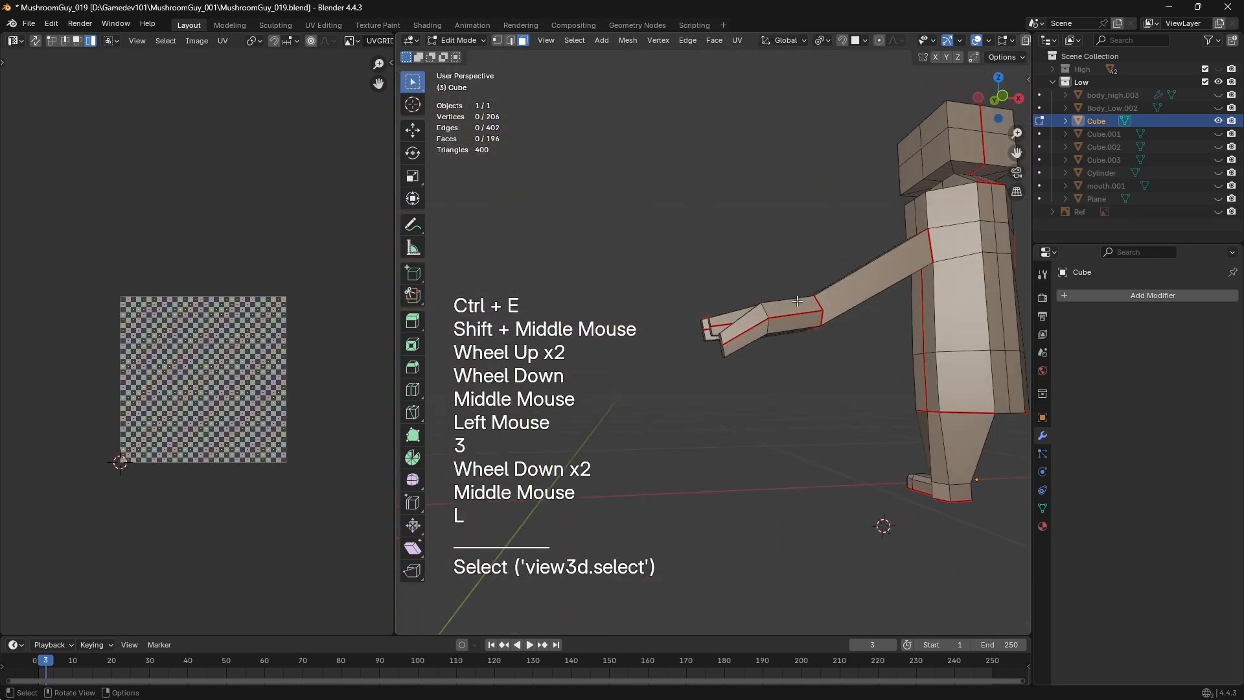
mouse_move(823, 285)
middle_down()
mouse_move(708, 407)
mouse_move(825, 264)
middle_up()
scroll(708, 406, up, 2)
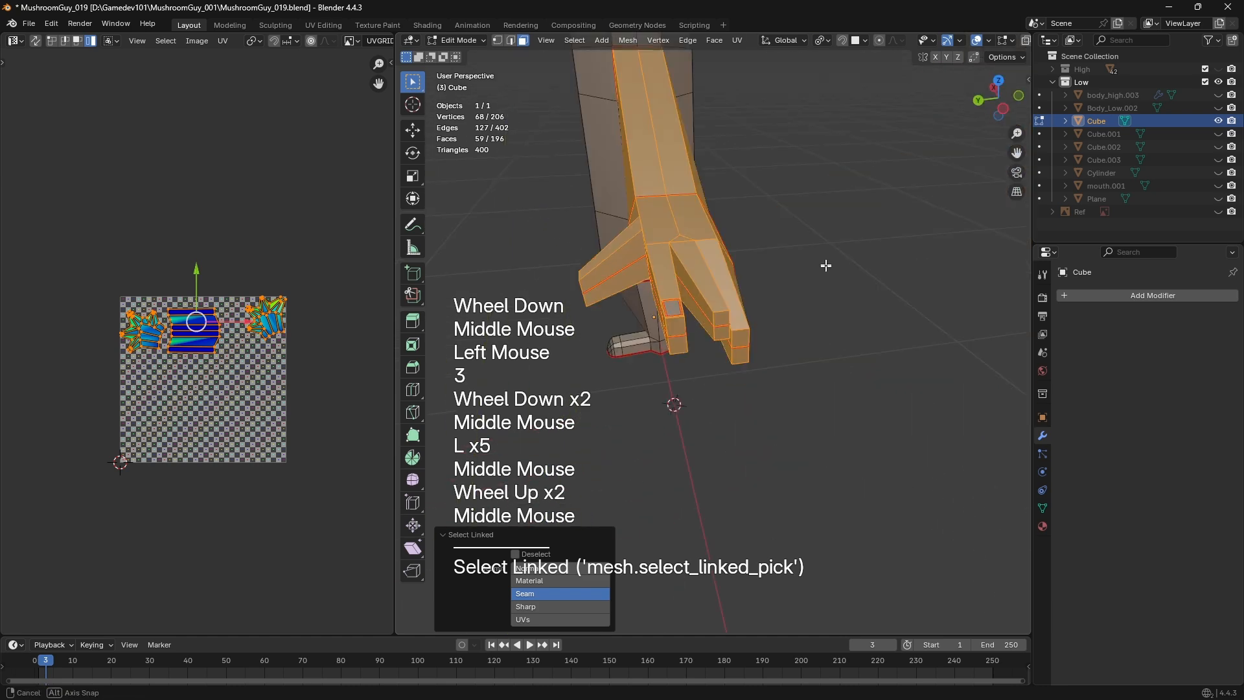
scroll(622, 278, up, 2)
scroll(652, 303, down, 2)
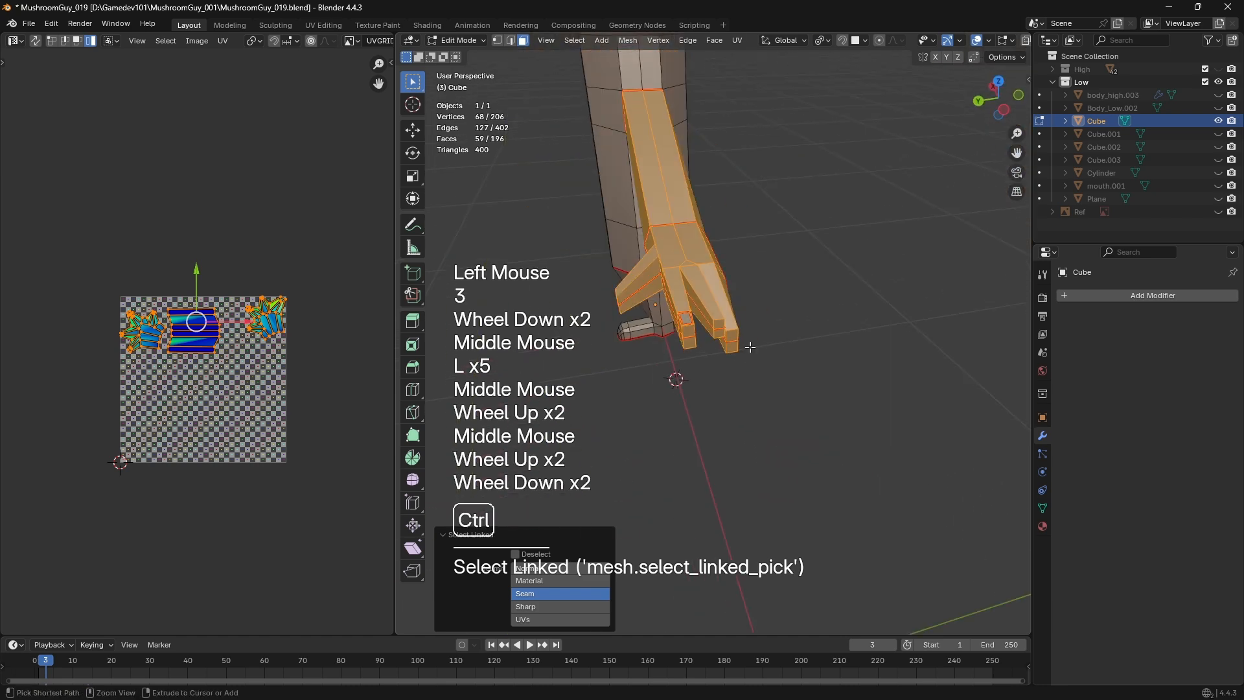
key(ctrl+z)
key(ctrl+z)
key(ctrl+z)
key(ctrl+z)
key(ctrl+z)
key(ctrl+z)
Clear the selection and set the mesh to wireframe shading with vertex selection
mouse_move(745, 350)
middle_down()
mouse_move(806, 376)
mouse_move(601, 367)
middle_up()
key(z)
scroll(678, 389, down, 1)
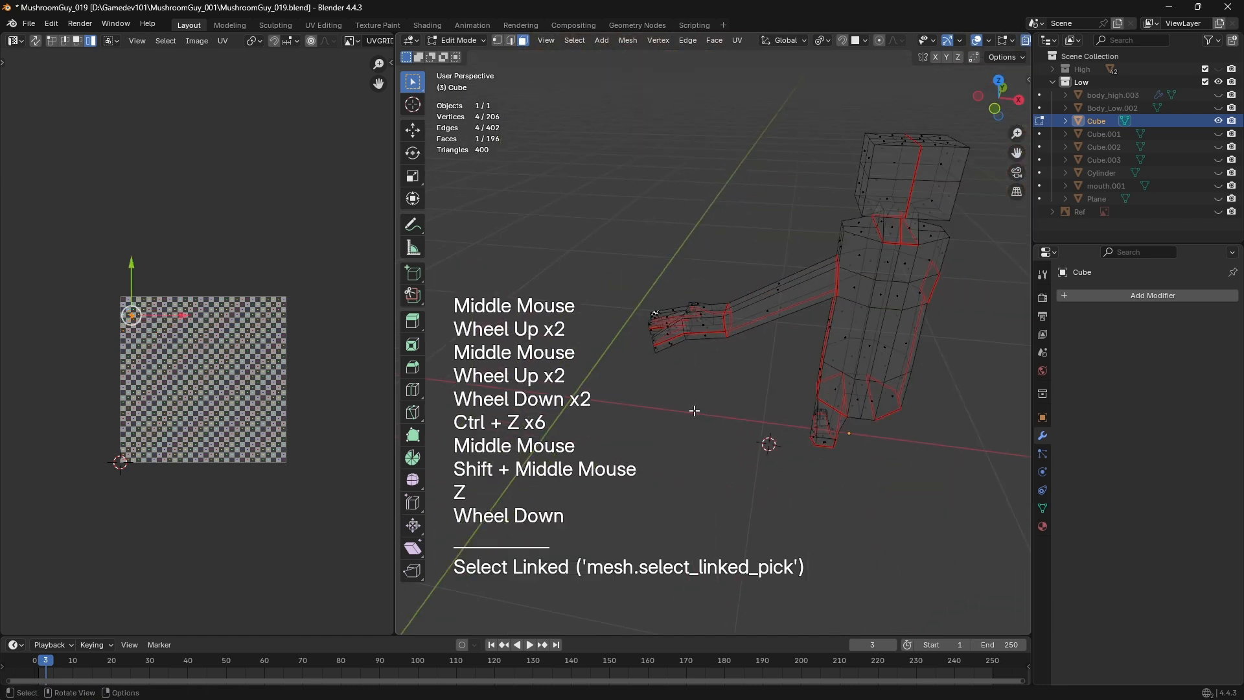
click(694, 410)
key(z)
shift+middle_drag(922, 350, 861, 380)
scroll(862, 379, up, 2)
mouse_move(862, 380)
middle_down()
mouse_move(834, 263)
mouse_move(797, 269)
middle_up()
shift+scroll(834, 263, up, 1)
middle_drag(797, 269, 763, 277)
key(z)
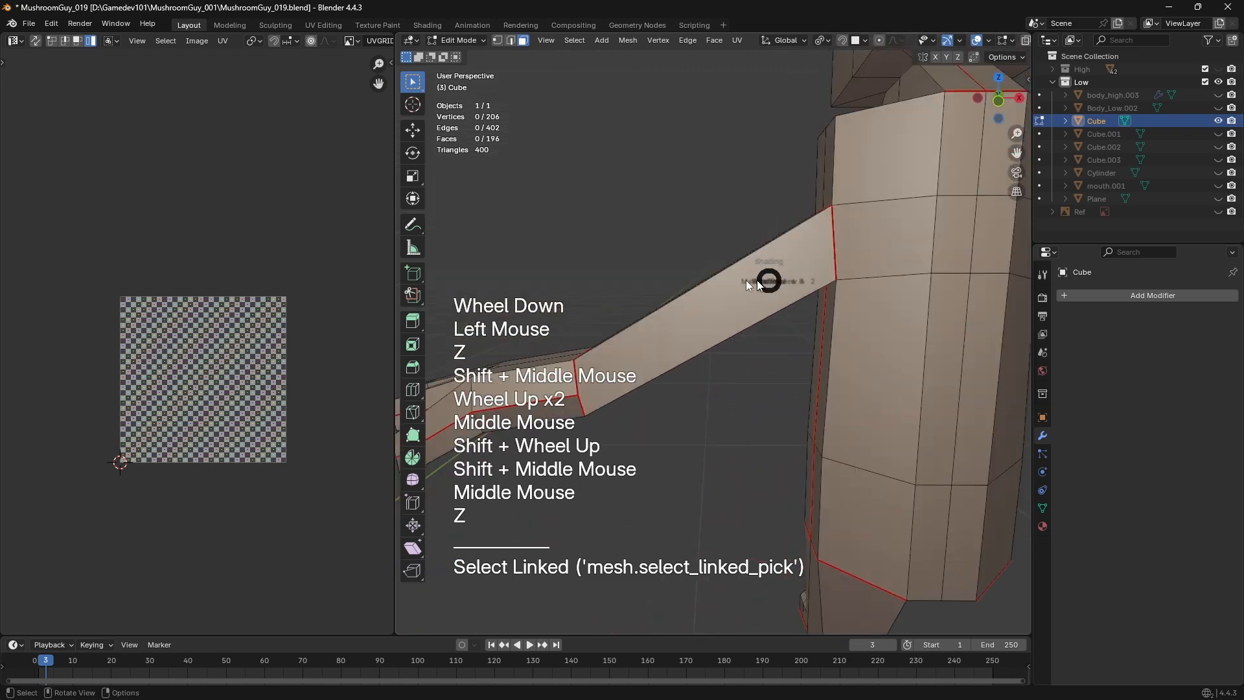
click(564, 237)
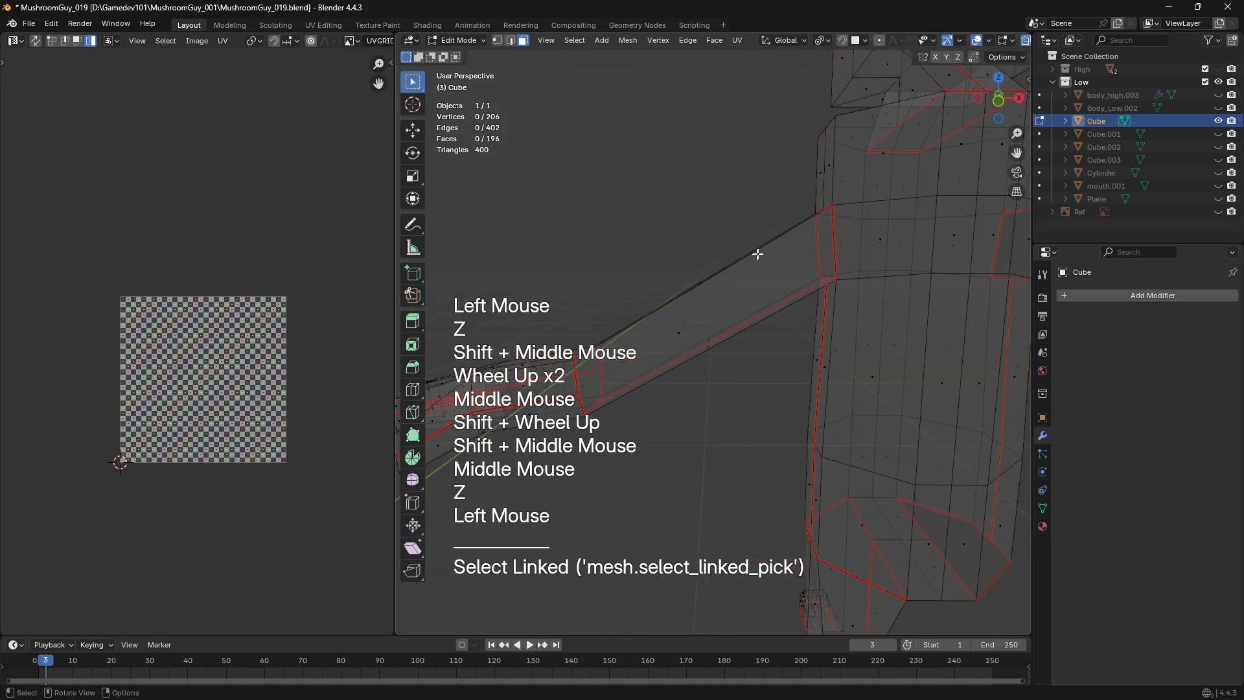
scroll(842, 268, down, 1)
shift+middle_drag(772, 297, 655, 422)
key(1)
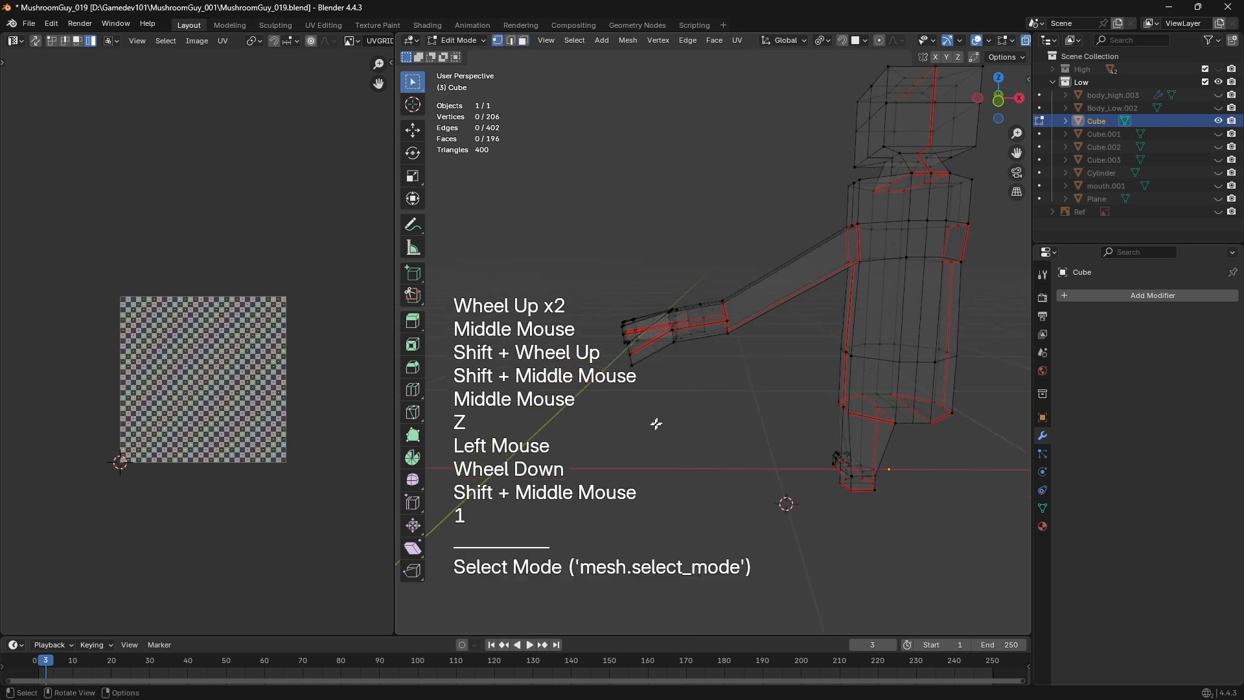
Box-select the hand's vertices, try growing the selection over the arm, and undo the growth
click(453, 247)
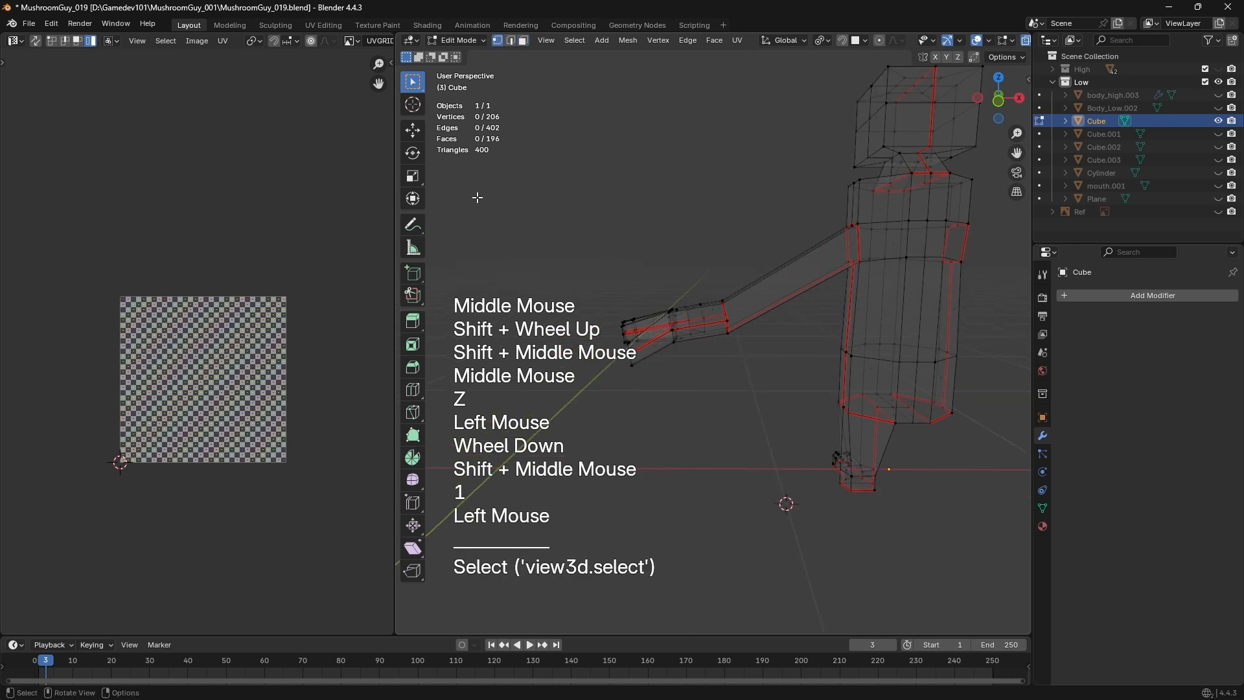
drag(486, 203, 770, 410)
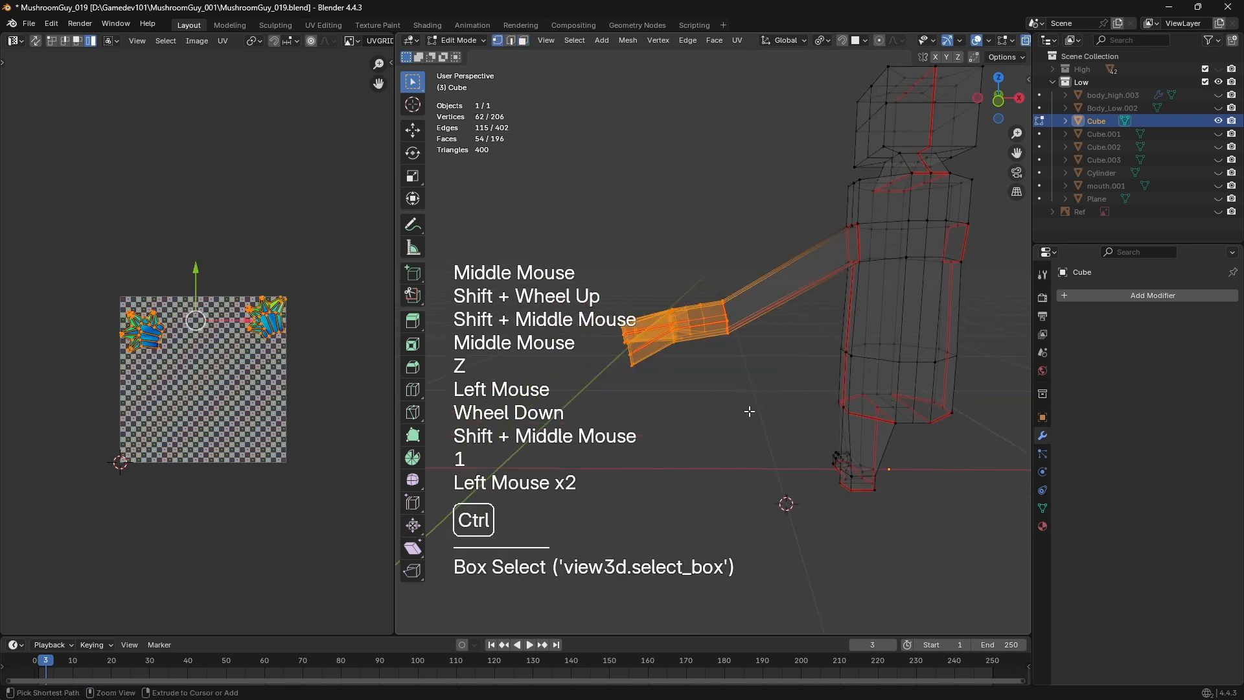
key(ctrl+KP_Add)
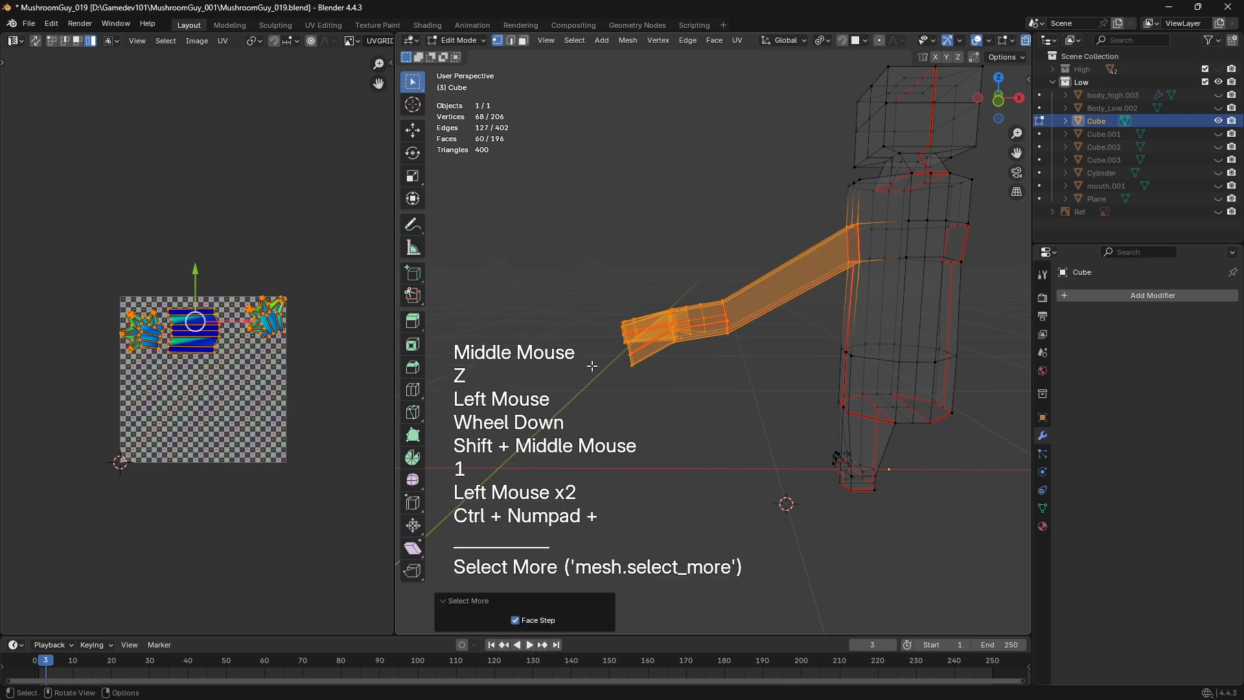
middle_drag(755, 303, 732, 459)
key(ctrl+z)
Box-select the vertices of both the hand and the foot on the remaining limb side
click(542, 398)
click(478, 229)
drag(475, 228, 706, 407)
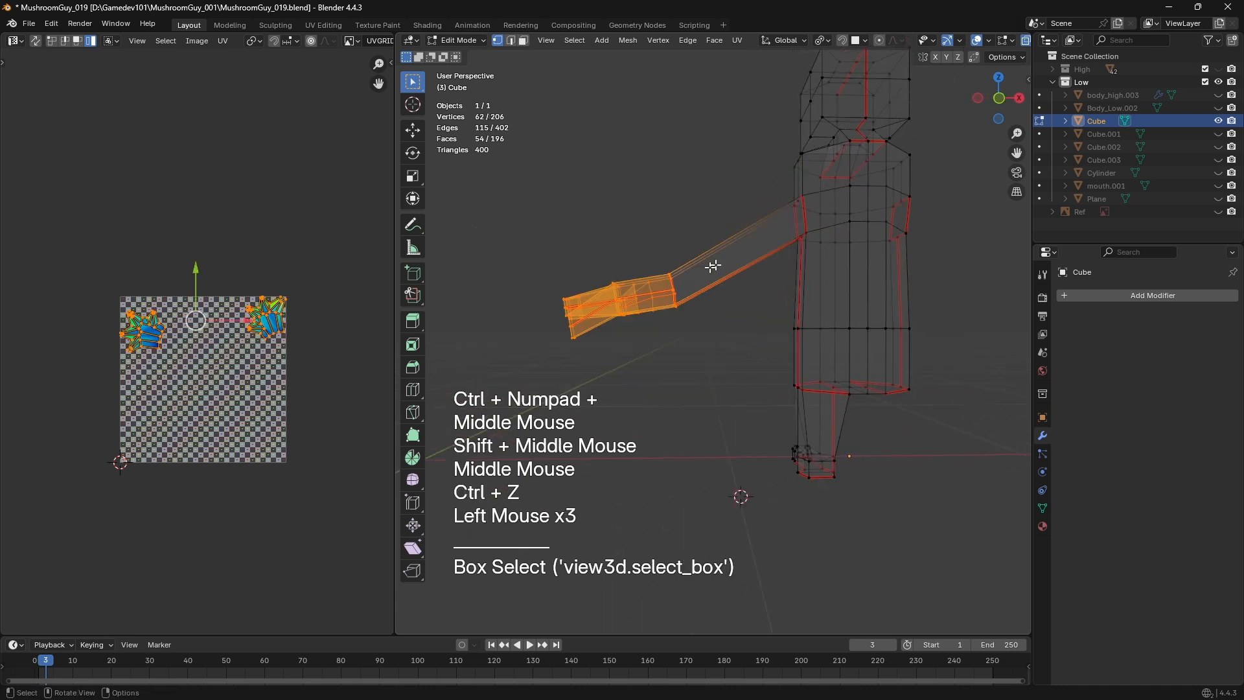
middle_drag(740, 240, 729, 436)
drag(729, 436, 872, 503)
key(b)
shift+drag(514, 199, 736, 347)
middle_drag(680, 344, 496, 219)
key(b)
drag(496, 219, 518, 228)
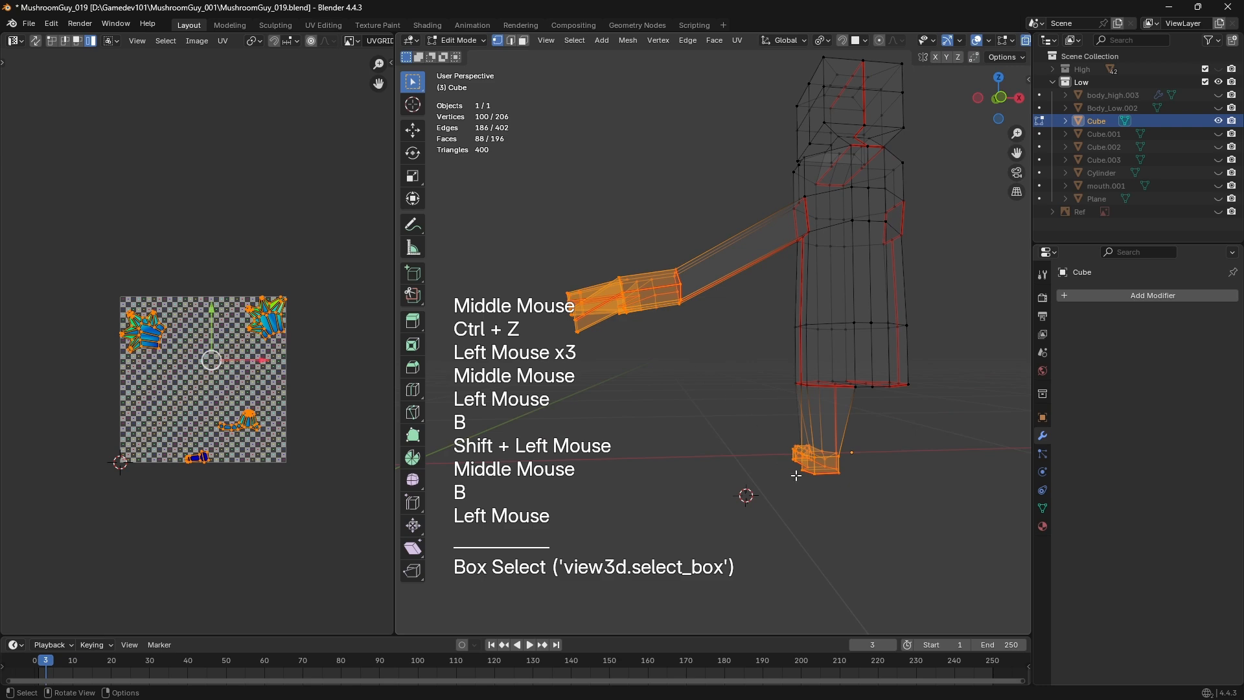
Grow the selection over the whole arm and leg and symmetrize them from -X to +X
key(ctrl+KP_Add)
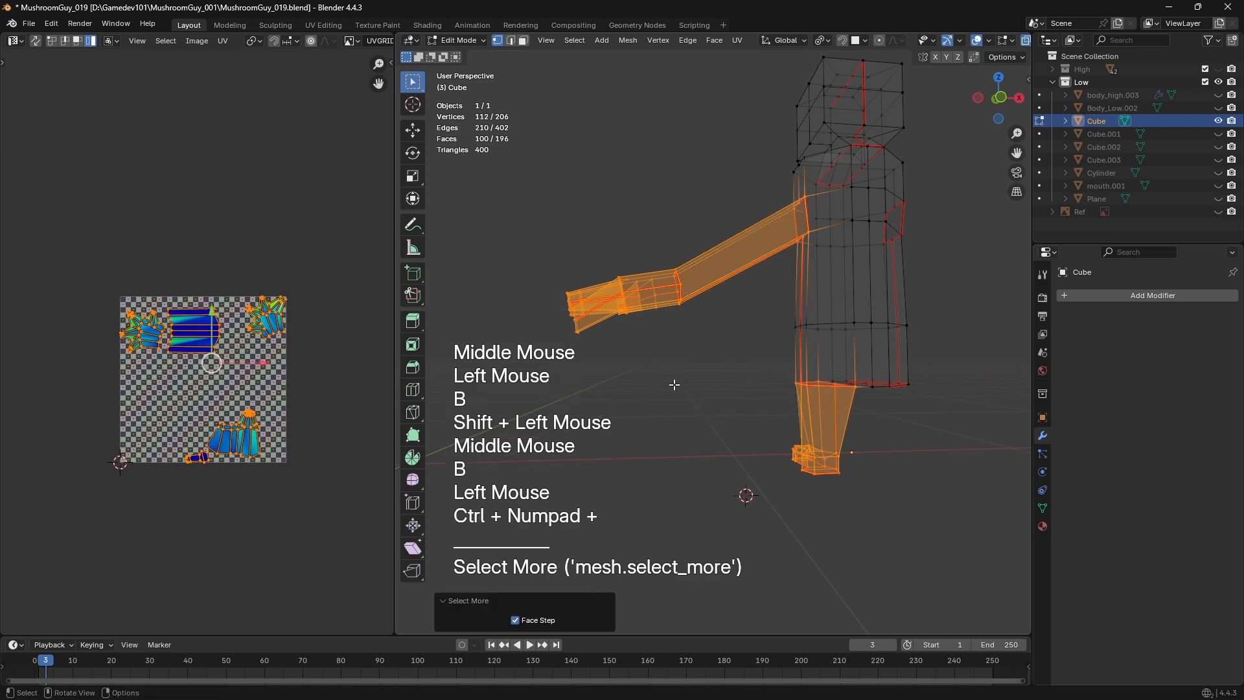
key(F3)
key(Return)
key(1)
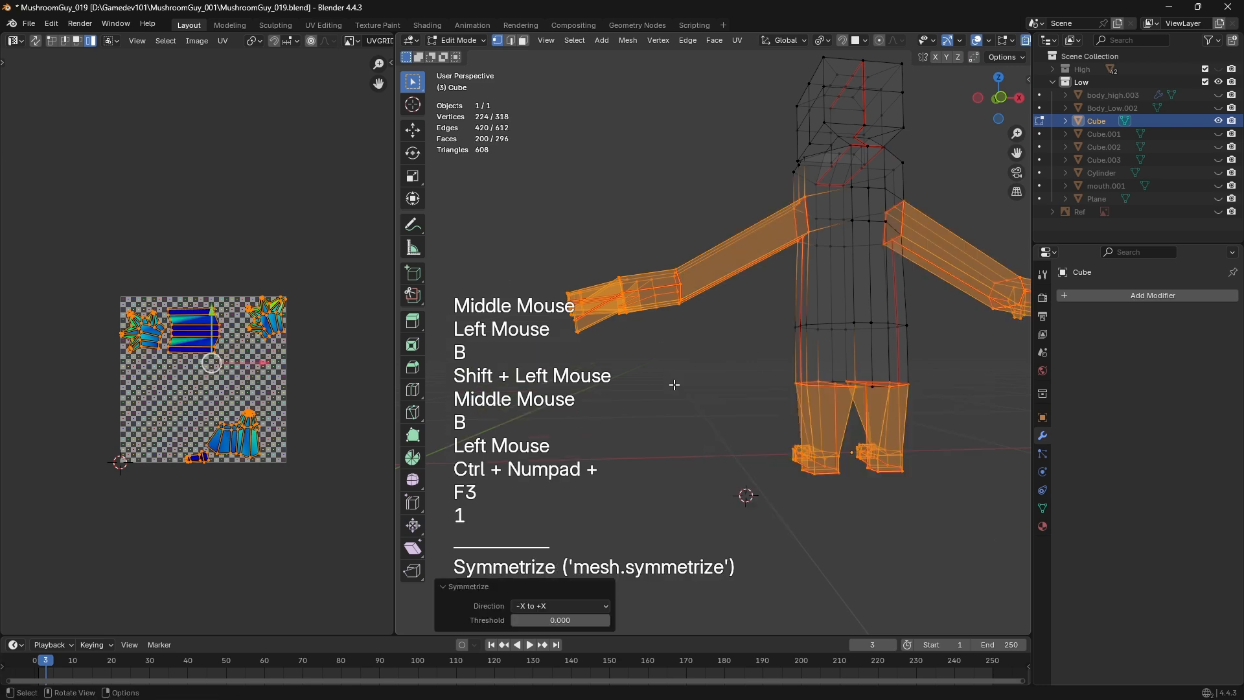
Merge all of the mesh's vertices by distance, clear the selection, and return to solid shading
key(a)
right_click(674, 383)
mouse_move(674, 385)
click(758, 429)
click(780, 503)
shift+middle_drag(780, 503, 804, 505)
middle_drag(803, 506, 829, 454)
mouse_move(829, 454)
middle_down()
mouse_move(898, 481)
mouse_move(861, 497)
mouse_move(804, 447)
middle_up()
key(z)
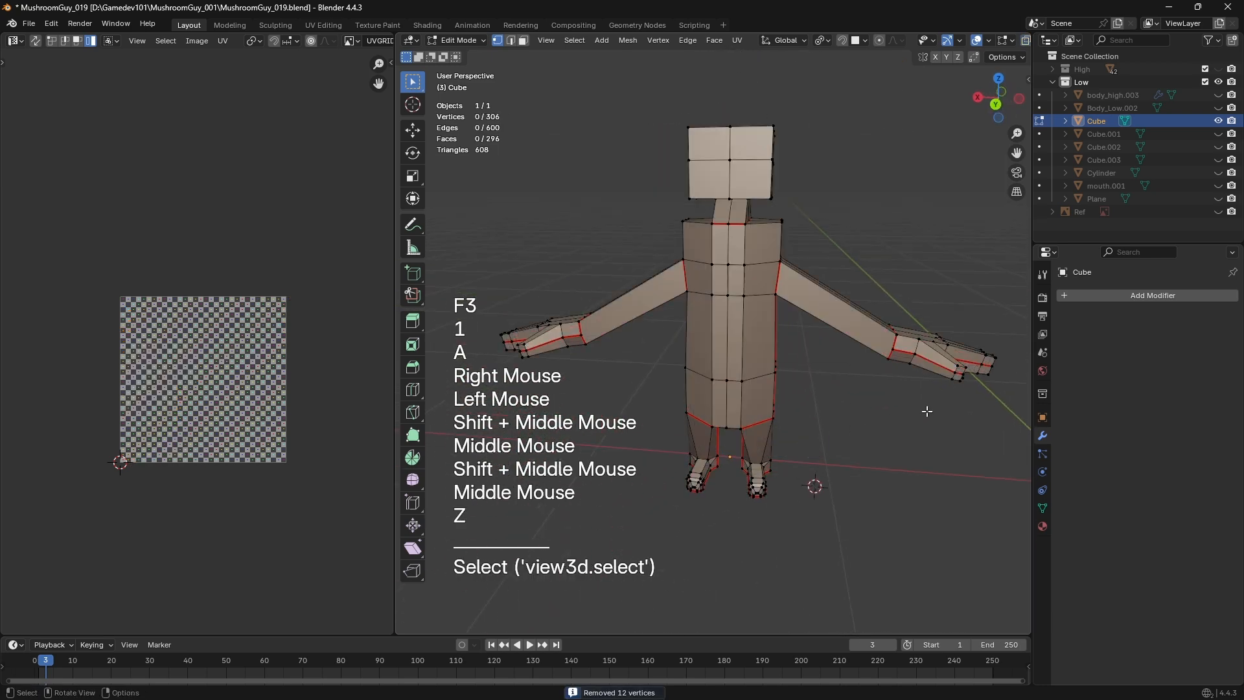
Select the whole mesh, unwrap it to compare the separated limb islands, and undo the unwrap
middle_drag(925, 411, 906, 378)
key(a)
scroll(337, 402, up, 2)
middle_drag(337, 402, 295, 307)
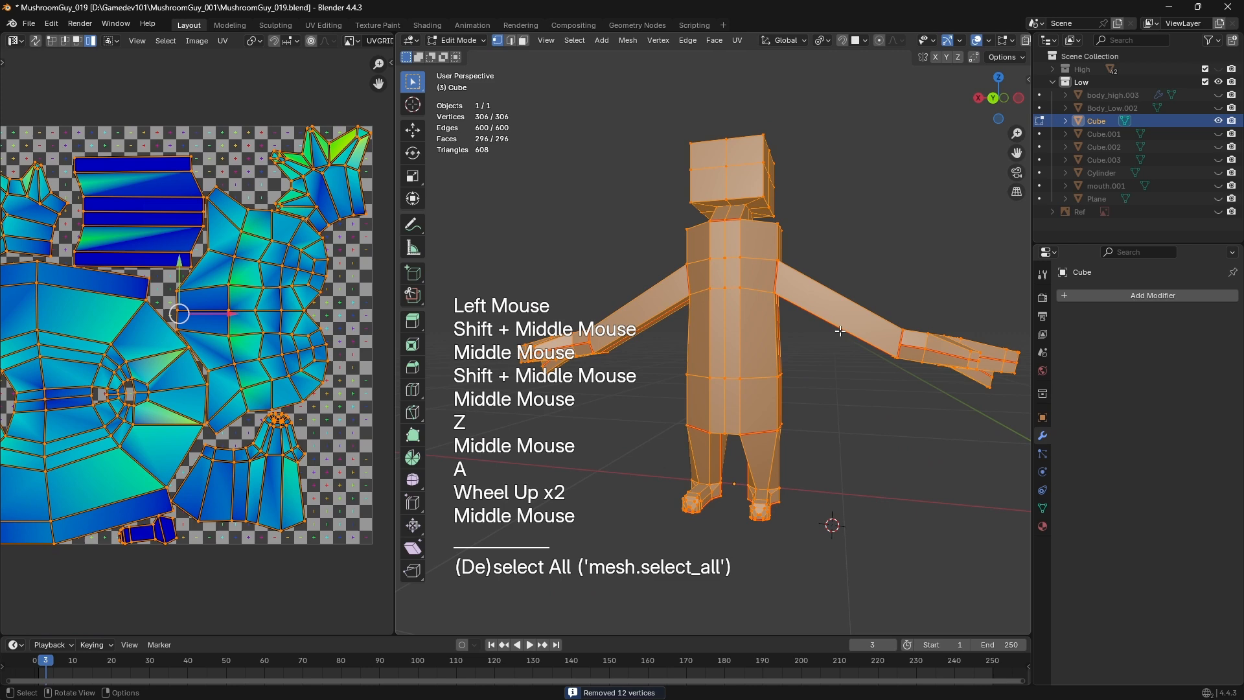
key(u)
click(840, 330)
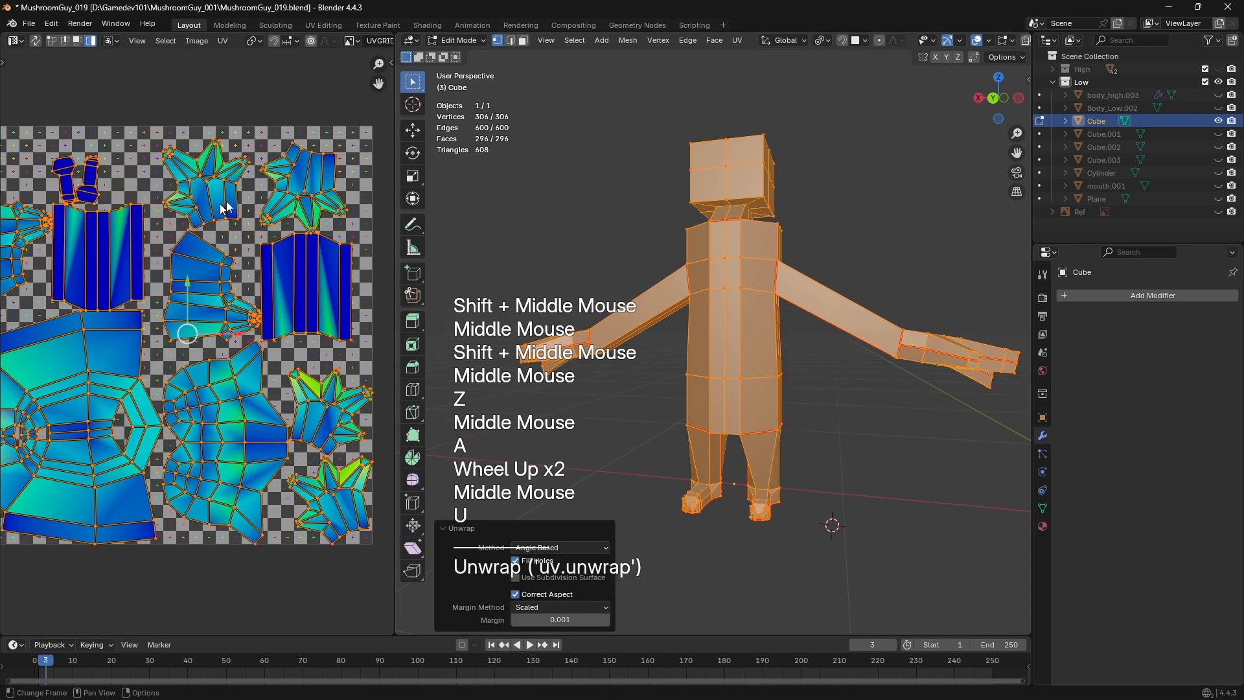
middle_drag(185, 303, 201, 302)
key(ctrl+z)
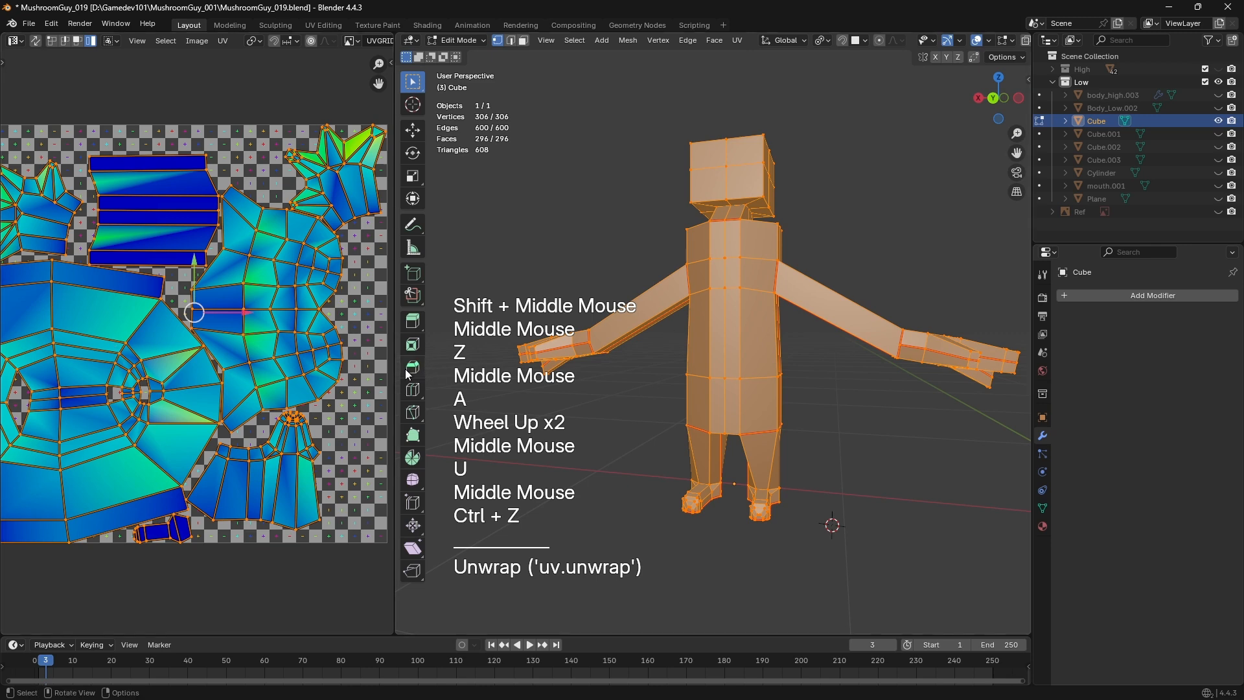
Widen the UV editor beside the 3D viewport and frame the full UV layout
drag(394, 374, 588, 330)
middle_drag(727, 309, 787, 360)
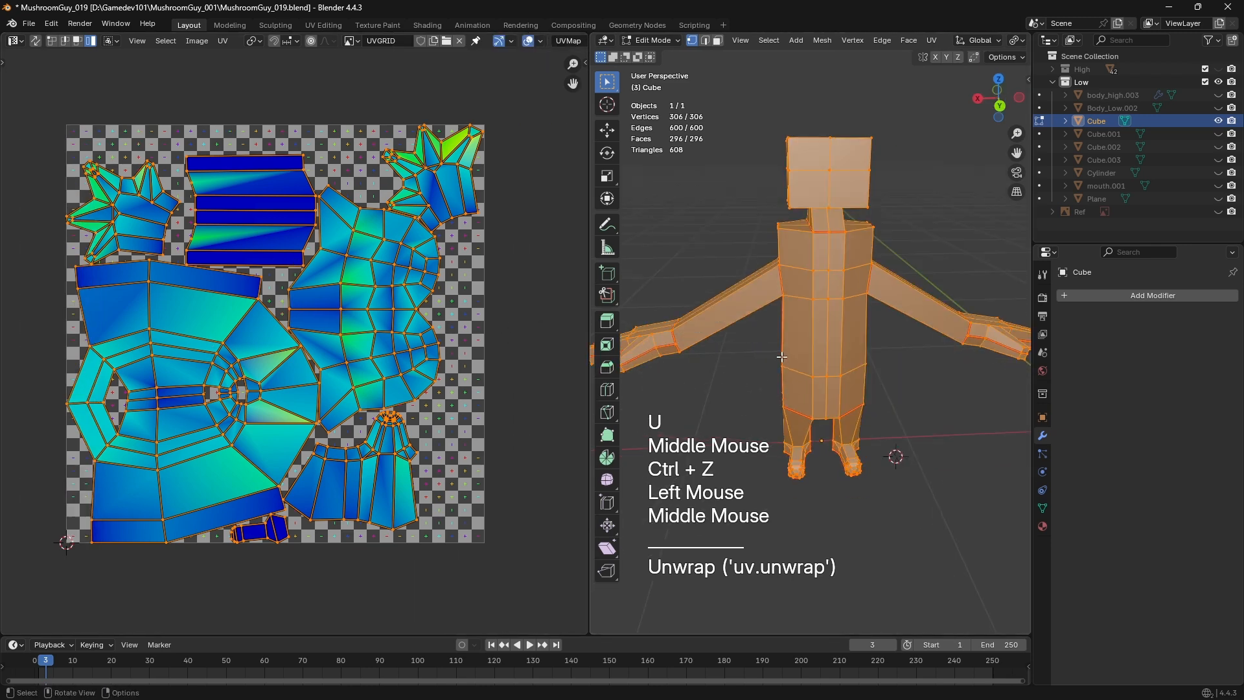
shift+middle_drag(782, 357, 771, 440)
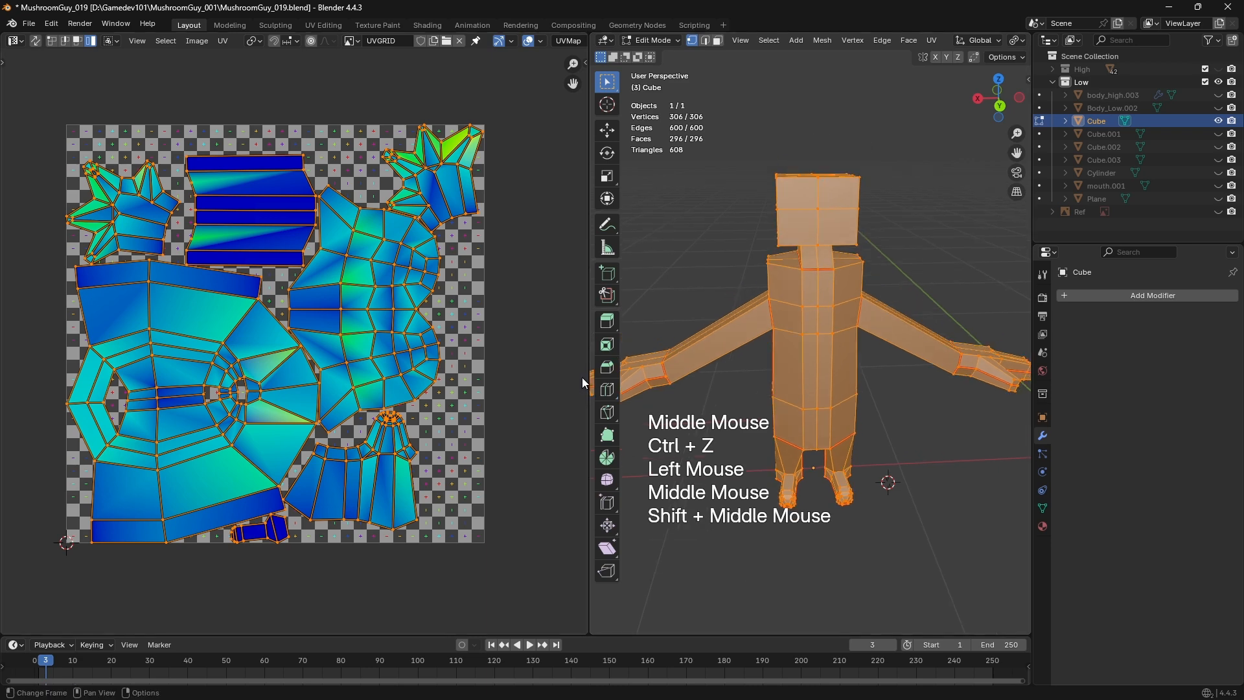
drag(587, 377, 469, 360)
middle_drag(285, 389, 306, 383)
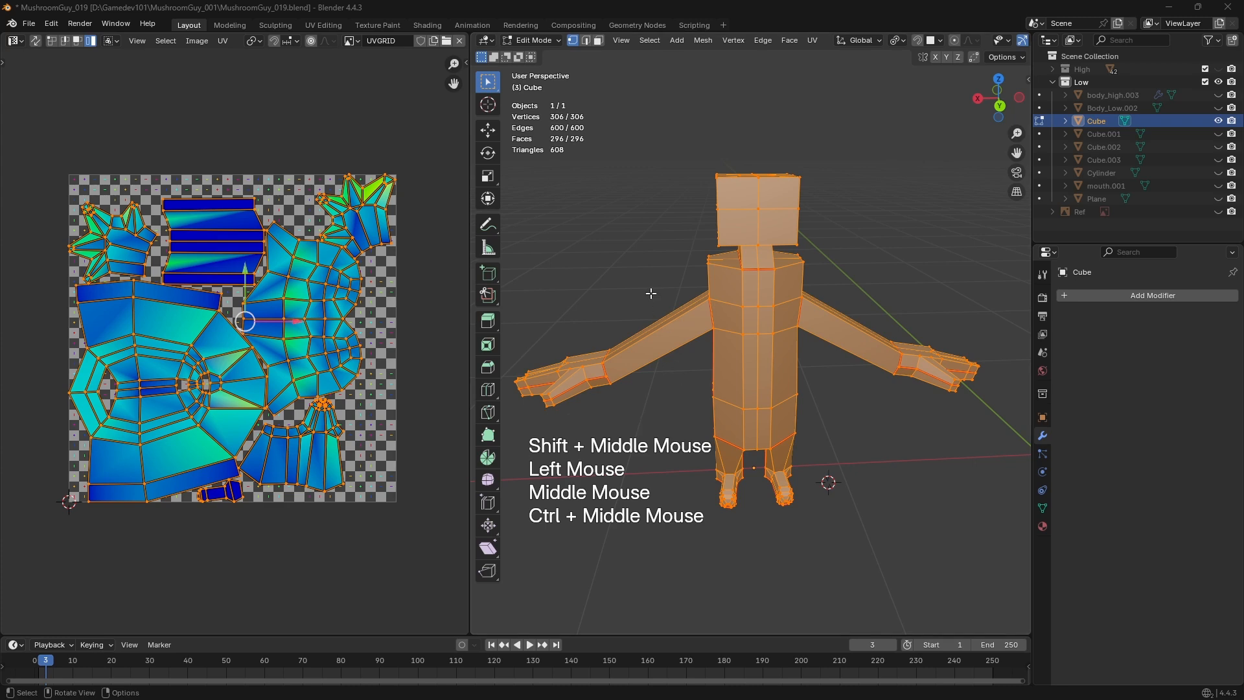
Select the centre edges running from the neck down the front of the torso
middle_drag(773, 324, 771, 350)
scroll(764, 293, up, 2)
key(2)
click(771, 259)
middle_drag(771, 350, 750, 388)
middle_drag(751, 389, 738, 252)
shift+click(746, 327)
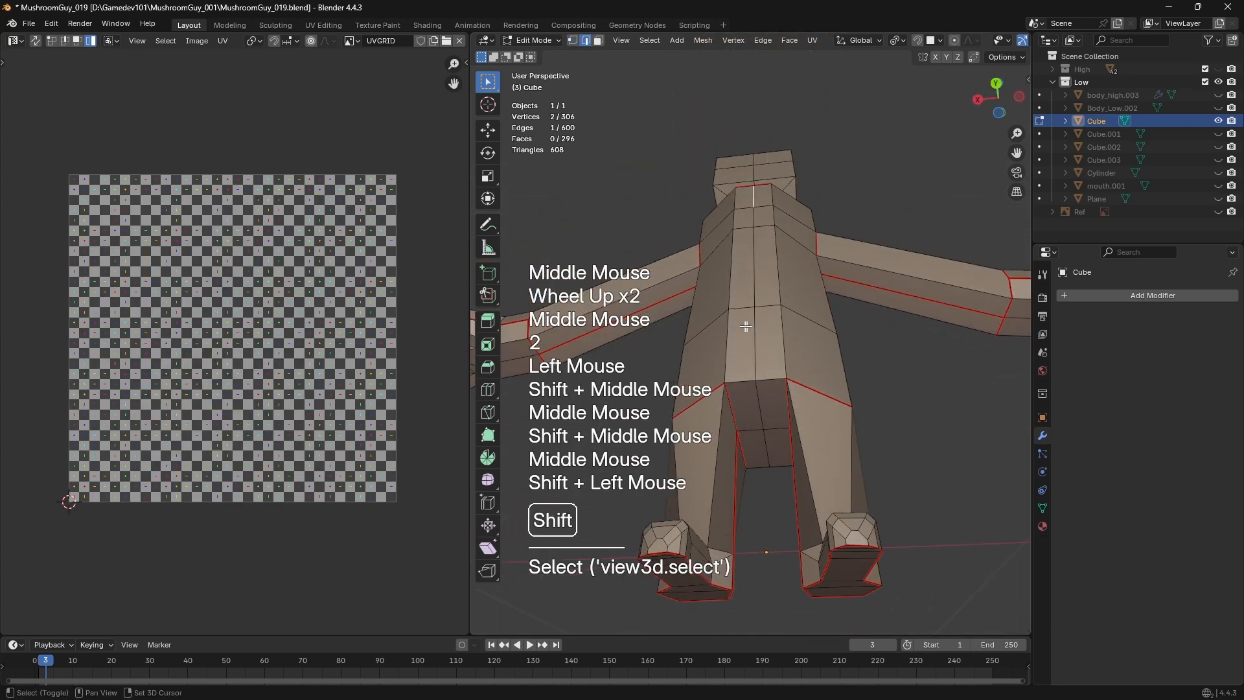
middle_drag(746, 326, 741, 377)
shift+click(745, 186)
click(744, 170)
shift+click(741, 285)
shift+click(741, 370)
shift+click(741, 224)
middle_drag(747, 247, 751, 254)
middle_drag(751, 254, 769, 278)
Select a single long face on the mirrored arm in face selection mode
scroll(784, 275, down, 2)
key(3)
click(788, 270)
middle_drag(860, 331, 836, 363)
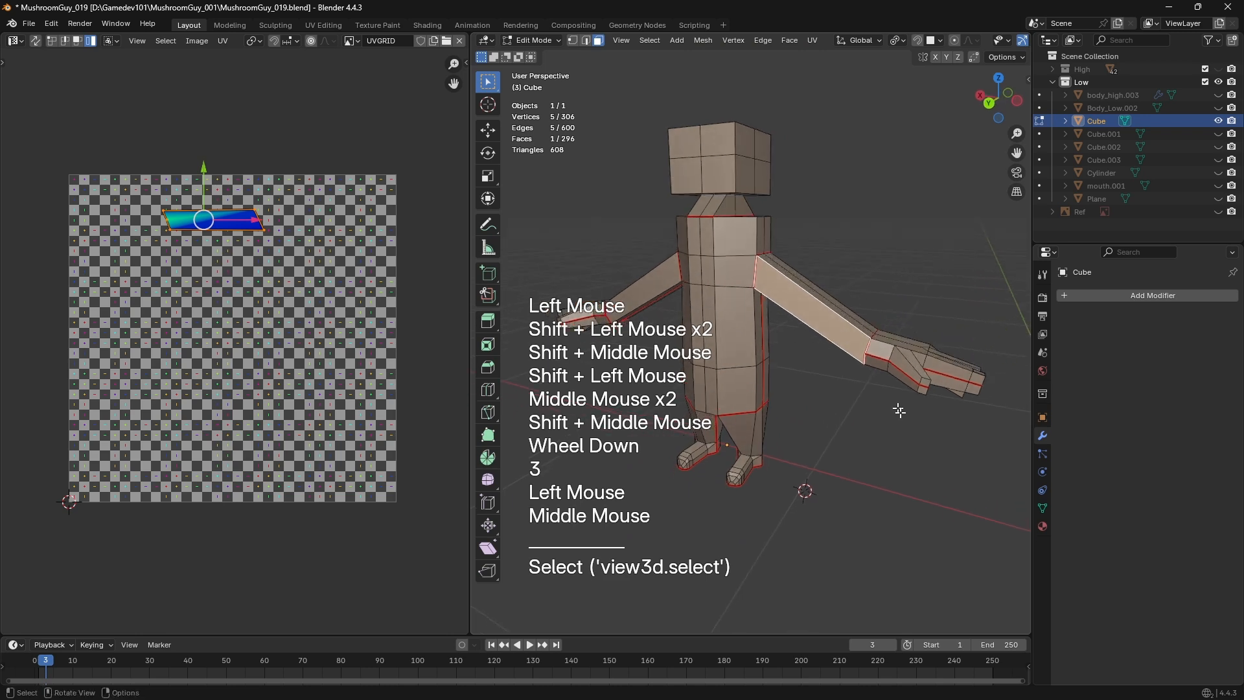
click(809, 389)
Box-select the mirrored hand's vertices and grow the selection to cover its arm
key(z)
key(1)
key(a)
key(a)
key(b)
drag(805, 272, 1021, 461)
key(z)
key(ctrl+KP_Add)
key(z)
mouse_move(1242, 357)
shift+middle_down()
mouse_move(788, 314)
mouse_move(986, 360)
shift+middle_up()
key(z)
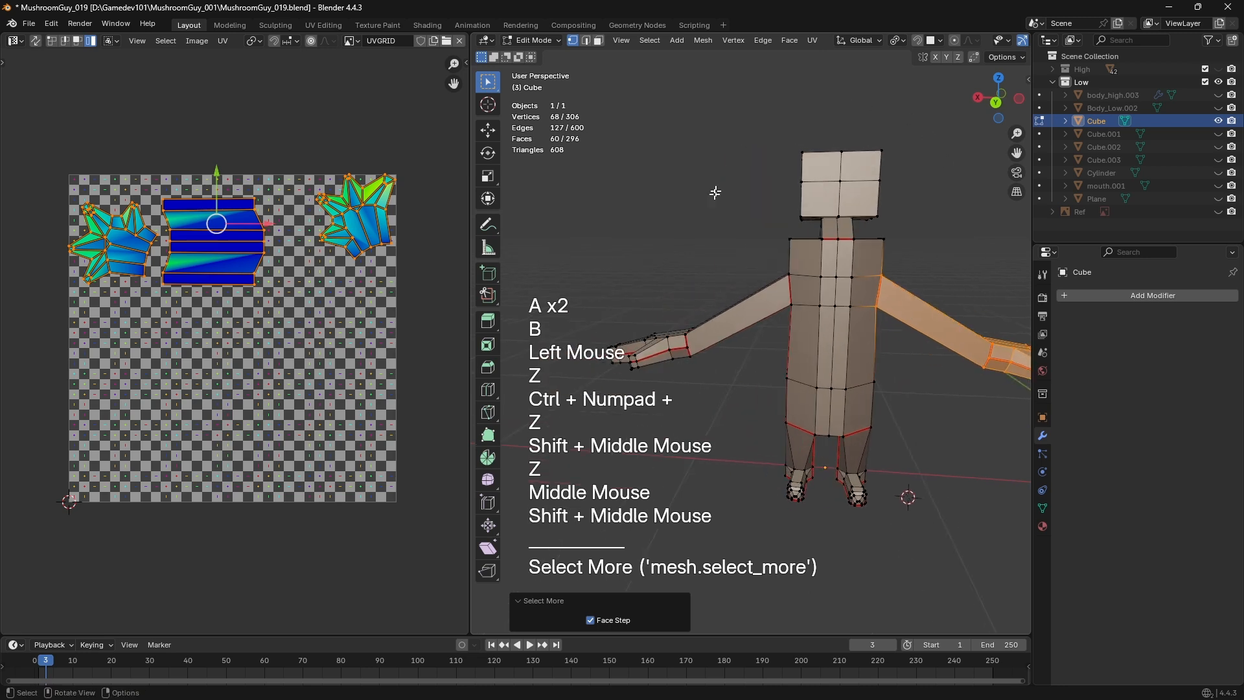
Return to wireframe shading and undo the single-arm selection
middle_drag(714, 193, 694, 317)
key(z)
key(b)
right_click(557, 263)
key(ctrl+z)
key(ctrl+z)
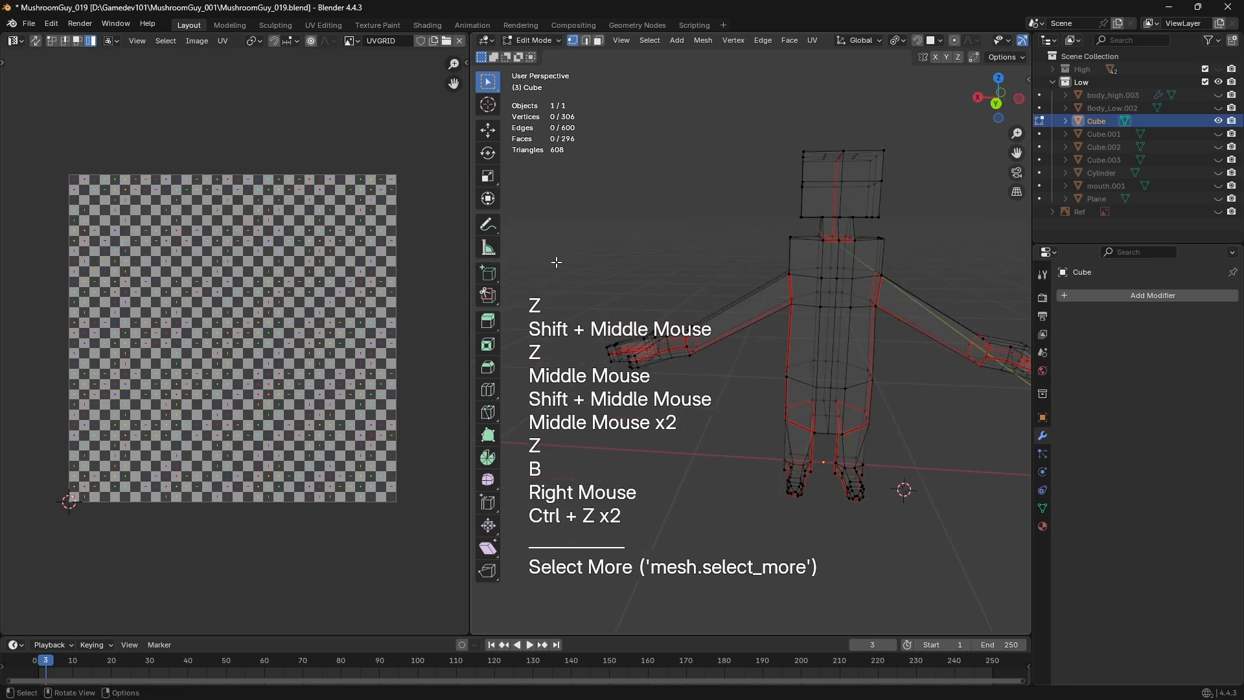
Box-select the vertices of both hands and grow the selection to cover both arms
key(b)
drag(512, 223, 716, 428)
shift+middle_drag(961, 326, 833, 300)
key(b)
drag(808, 250, 946, 379)
key(ctrl+KP_Add)
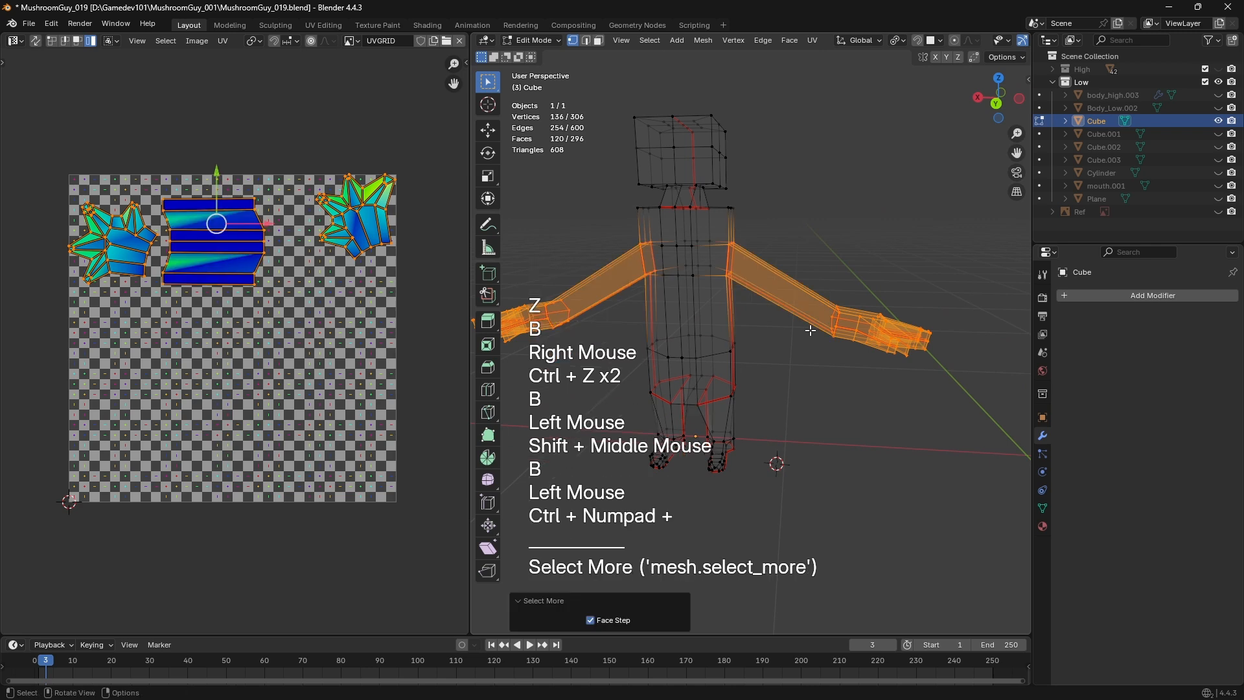
Try to split both selected arms off the body mesh and hide them, and undo the operation
key(z)
mouse_move(810, 330)
shift+middle_down()
mouse_move(868, 333)
mouse_move(736, 311)
mouse_move(707, 281)
shift+middle_up()
scroll(868, 334, up, 2)
key(y)
key(shift+g)
key(shift+h)
key(ctrl+z)
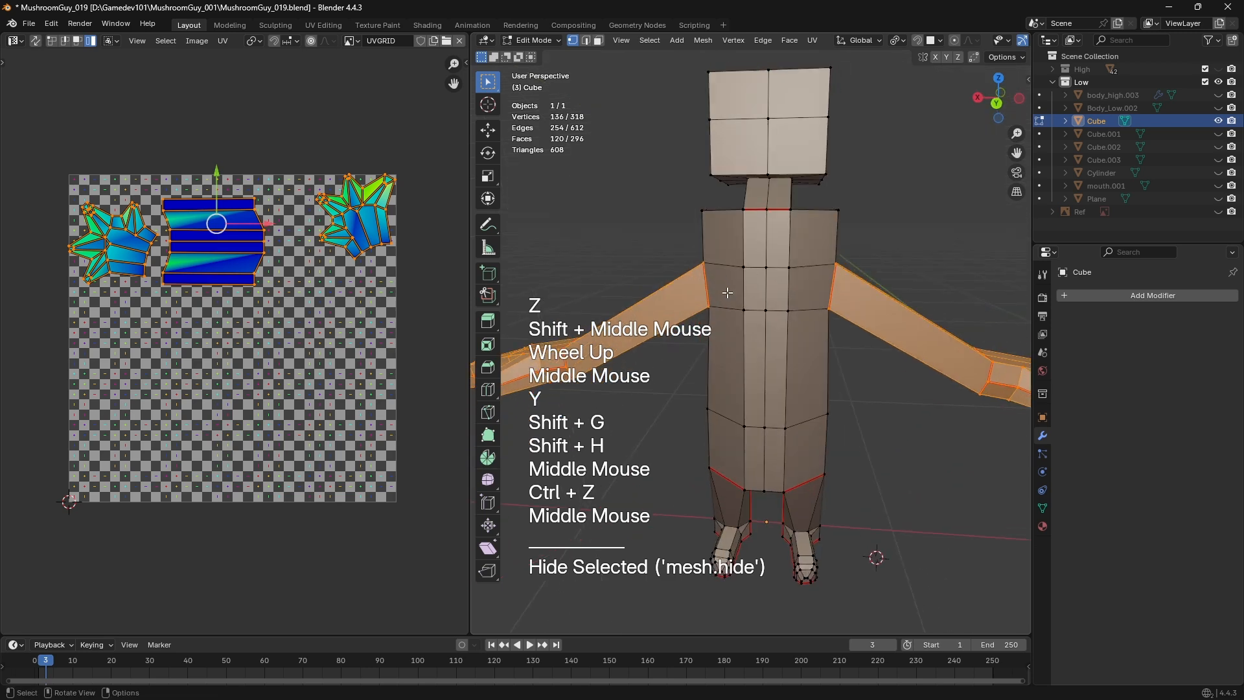
middle_drag(819, 292, 778, 324)
key(ctrl+z)
key(ctrl+z)
Select all torso faces within the seam boundaries in face selection mode
scroll(778, 324, up, 1)
shift+middle_drag(778, 324, 733, 296)
key(2)
scroll(732, 296, down, 1)
click(761, 207)
middle_drag(775, 367, 754, 366)
key(3)
key(4)
key(l)
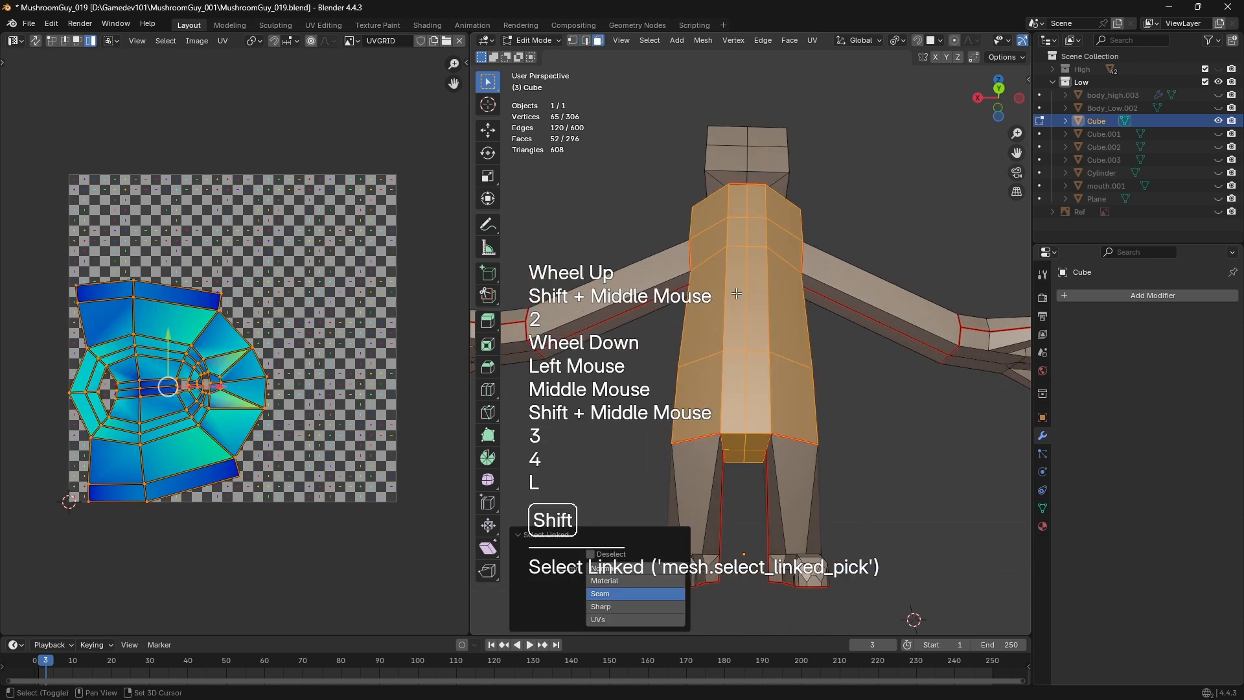
Duplicate the selected torso faces in place, separate them into their own object and select it in Object Mode
key(shift+d)
key(KP_Enter)
key(p)
key(Tab)
click(736, 294)
Move the separated torso copy along the X axis so it stands clear of the character
scroll(736, 294, down, 1)
middle_drag(737, 293, 765, 311)
key(g)
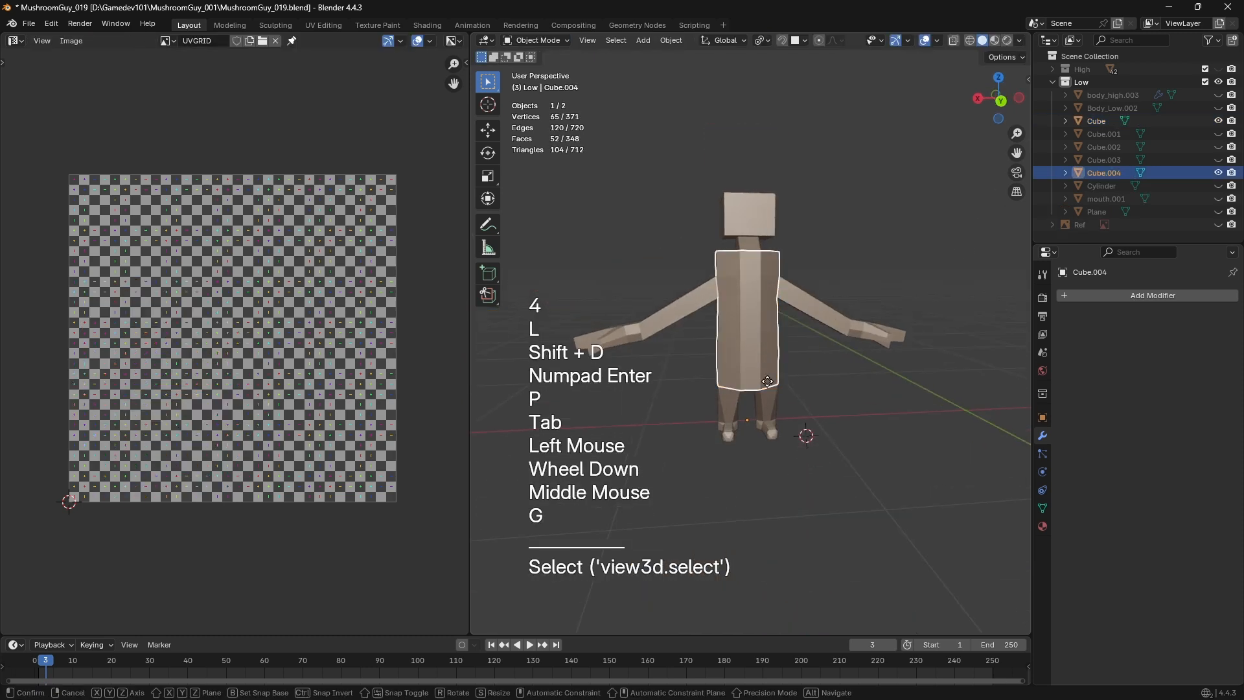
key(x)
click(965, 374)
shift+middle_drag(957, 377, 768, 399)
In a wireframe back view, box-select the vertices on one half of the torso copy and delete them
key(Tab)
scroll(764, 389, up, 1)
key(z)
key(1)
middle_drag(722, 333, 570, 289)
alt+middle_drag(571, 289, 648, 292)
scroll(648, 291, up, 2)
key(a)
key(a)
key(b)
drag(641, 170, 729, 535)
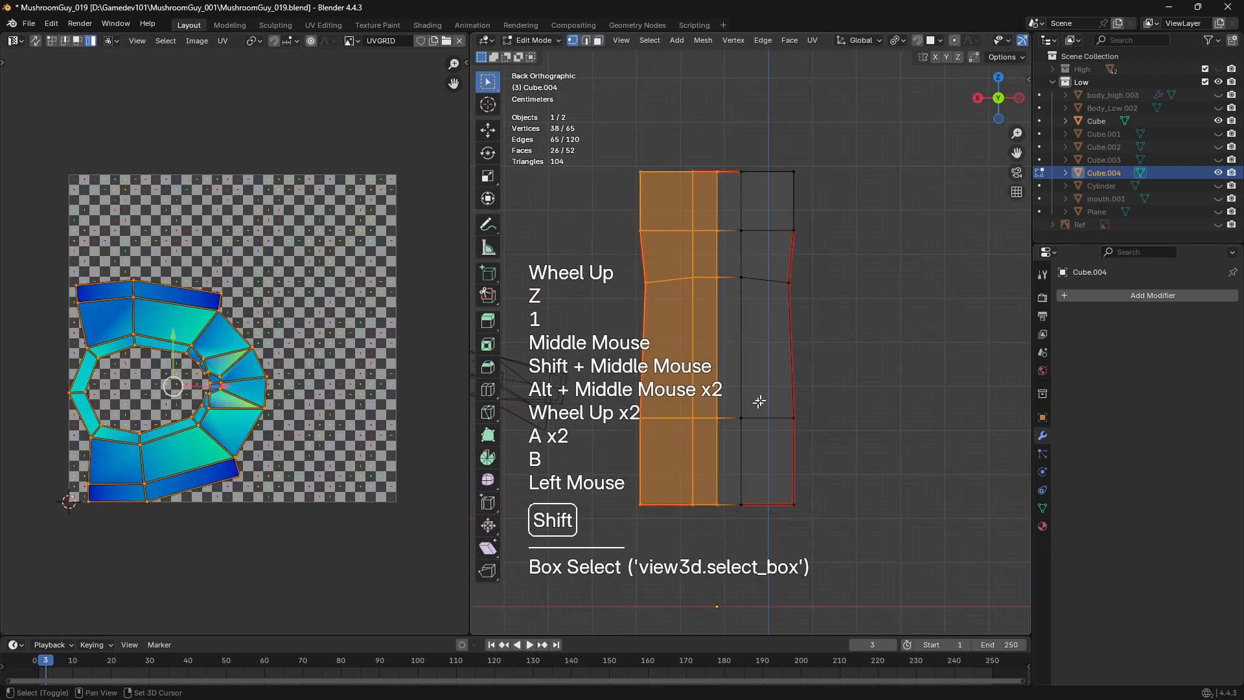
shift+middle_drag(771, 389, 793, 384)
key(x)
Symmetrize the whole remaining torso half to rebuild the missing side, and switch to face selection mode
key(a)
key(u)
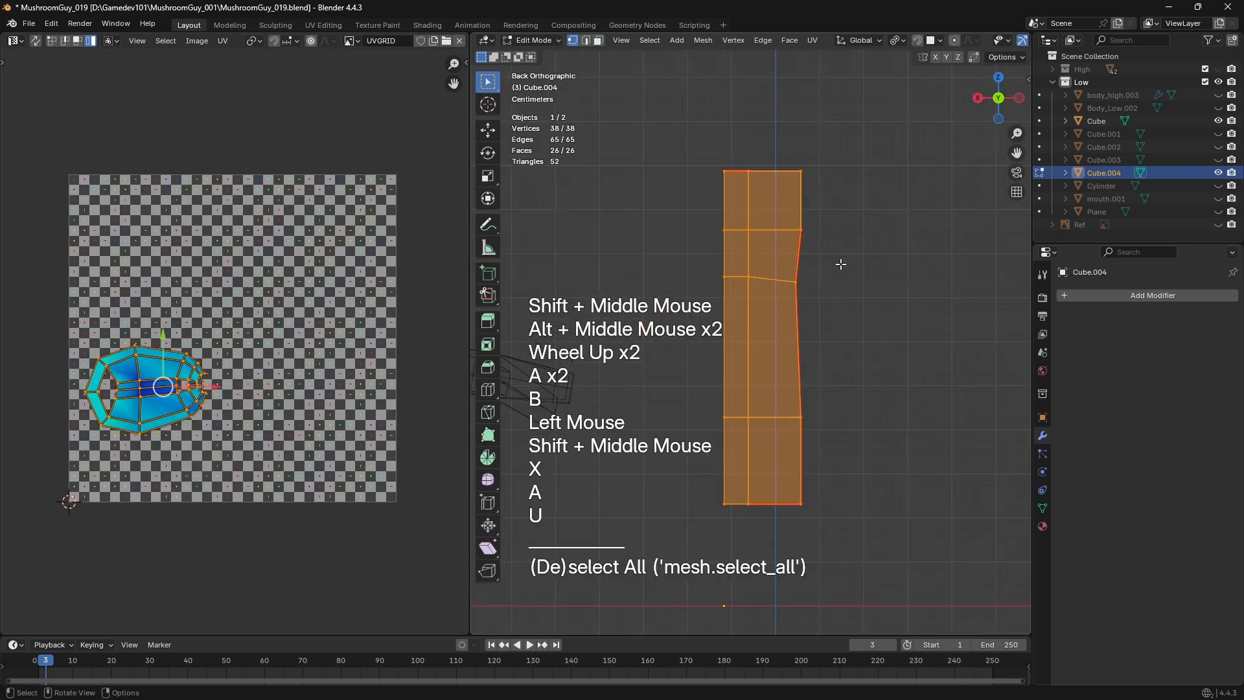
key(F3)
key(Return)
key(3)
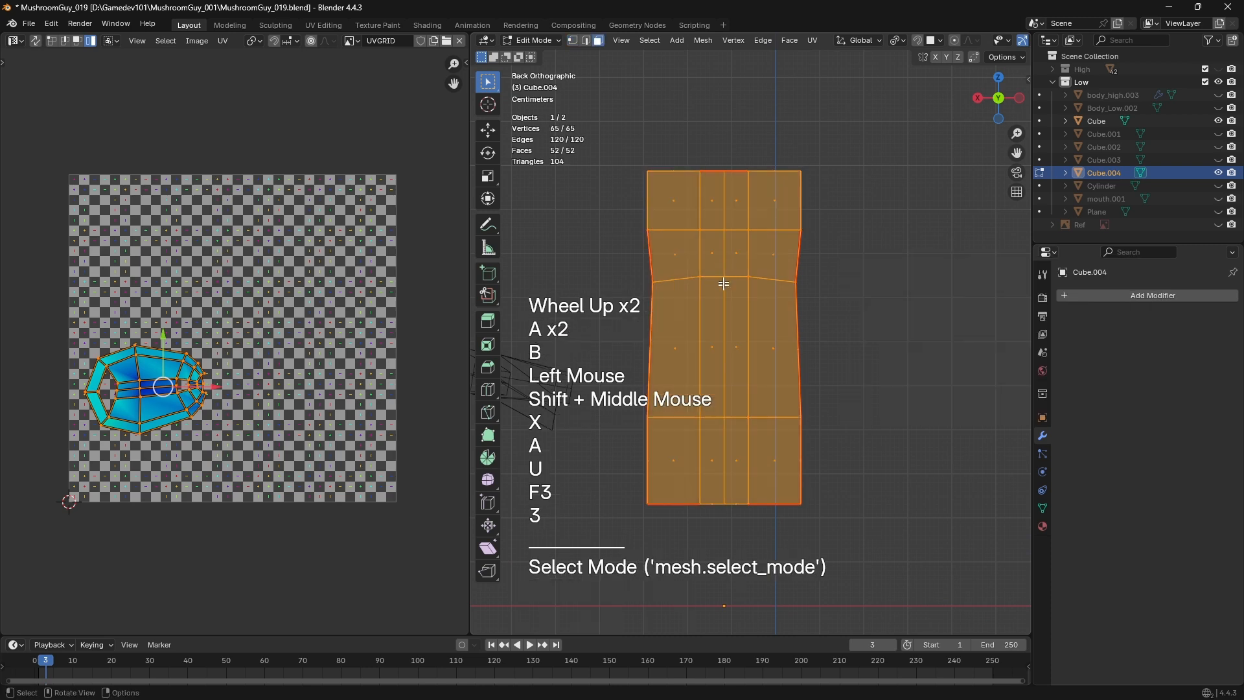
In solid shading, select mirrored side faces of the torso copy one by one to compare their UV positions
scroll(722, 277, up, 2)
key(z)
middle_drag(722, 277, 785, 364)
click(786, 355)
scroll(786, 355, up, 3)
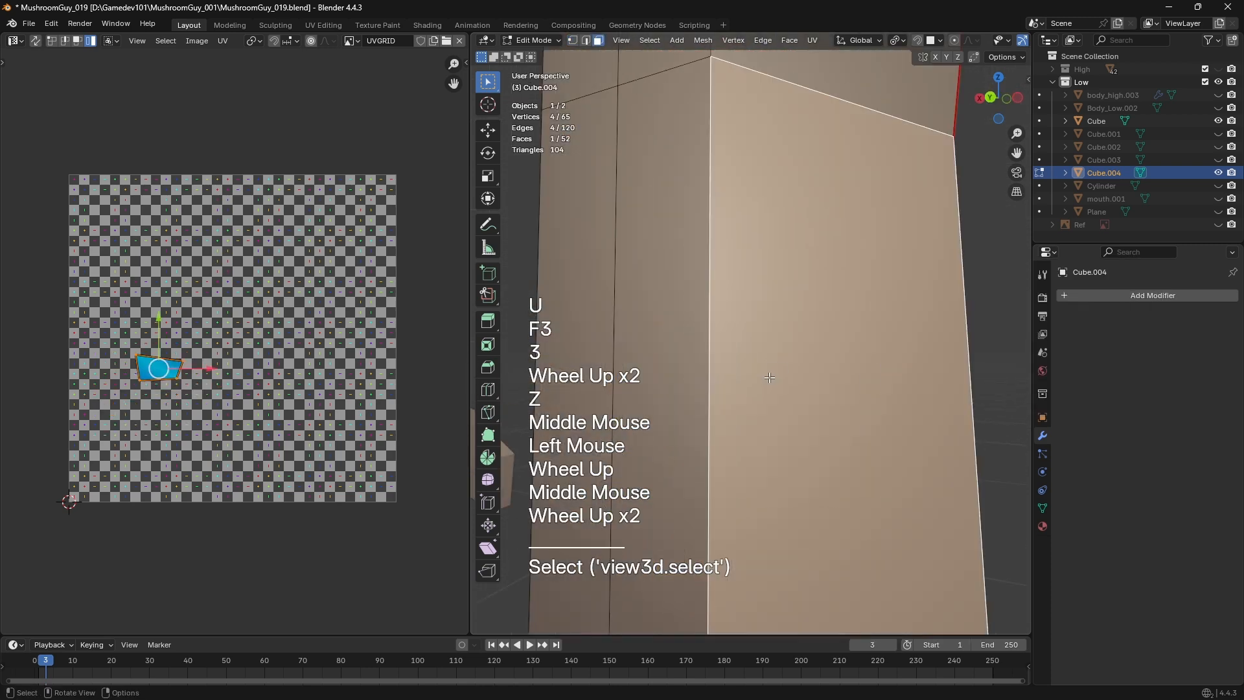
shift+click(639, 376)
middle_drag(217, 365, 266, 363)
scroll(263, 362, up, 6)
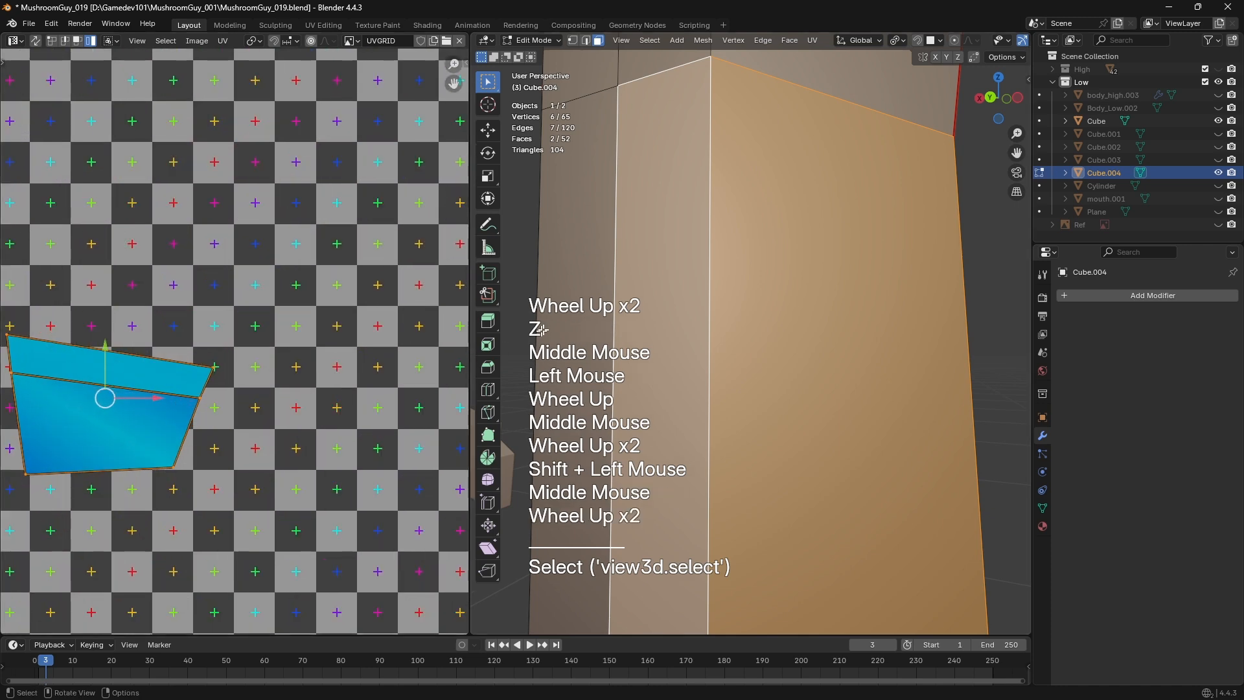
middle_drag(762, 329, 797, 324)
middle_drag(797, 324, 806, 313)
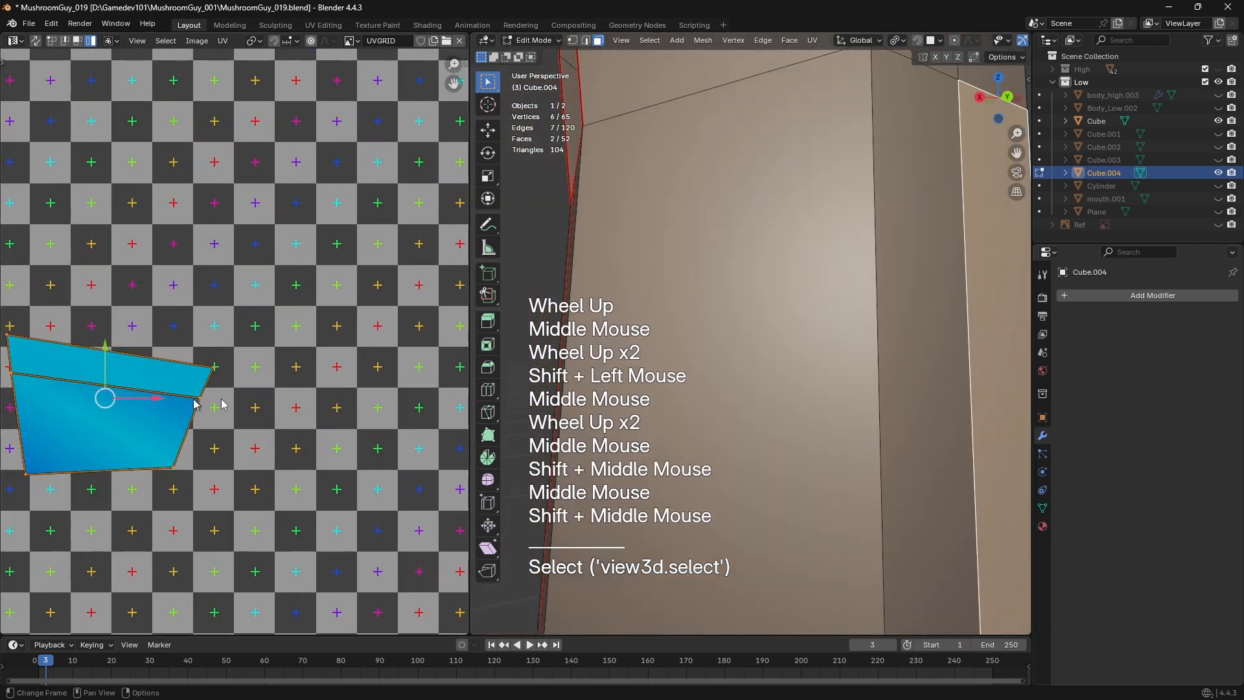
click(792, 328)
shift+click(912, 322)
click(828, 333)
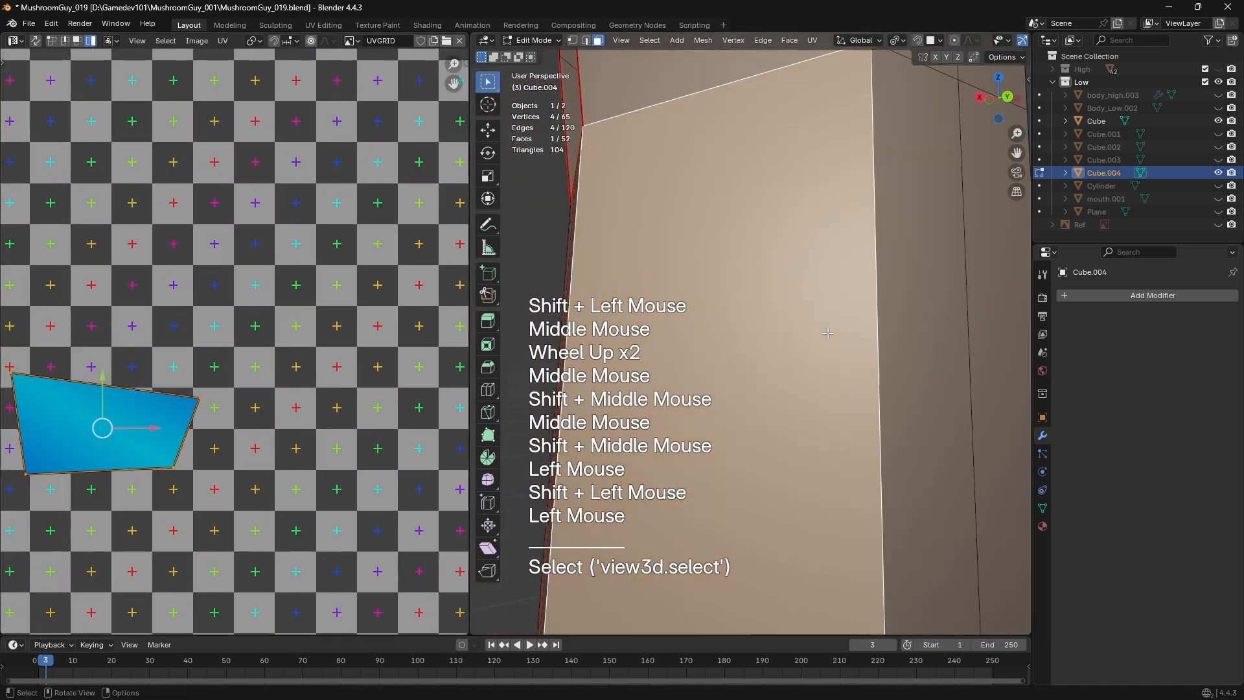
Select the narrow faces on both sides of the torso copy's centre line to compare their UVs
scroll(828, 333, down, 1)
middle_drag(828, 333, 632, 461)
click(721, 369)
click(720, 368)
click(721, 370)
click(722, 370)
scroll(722, 370, down, 1)
key(2)
double_click(656, 356)
shift+middle_drag(656, 356, 727, 349)
middle_drag(727, 349, 780, 294)
scroll(748, 288, up, 2)
key(3)
click(772, 292)
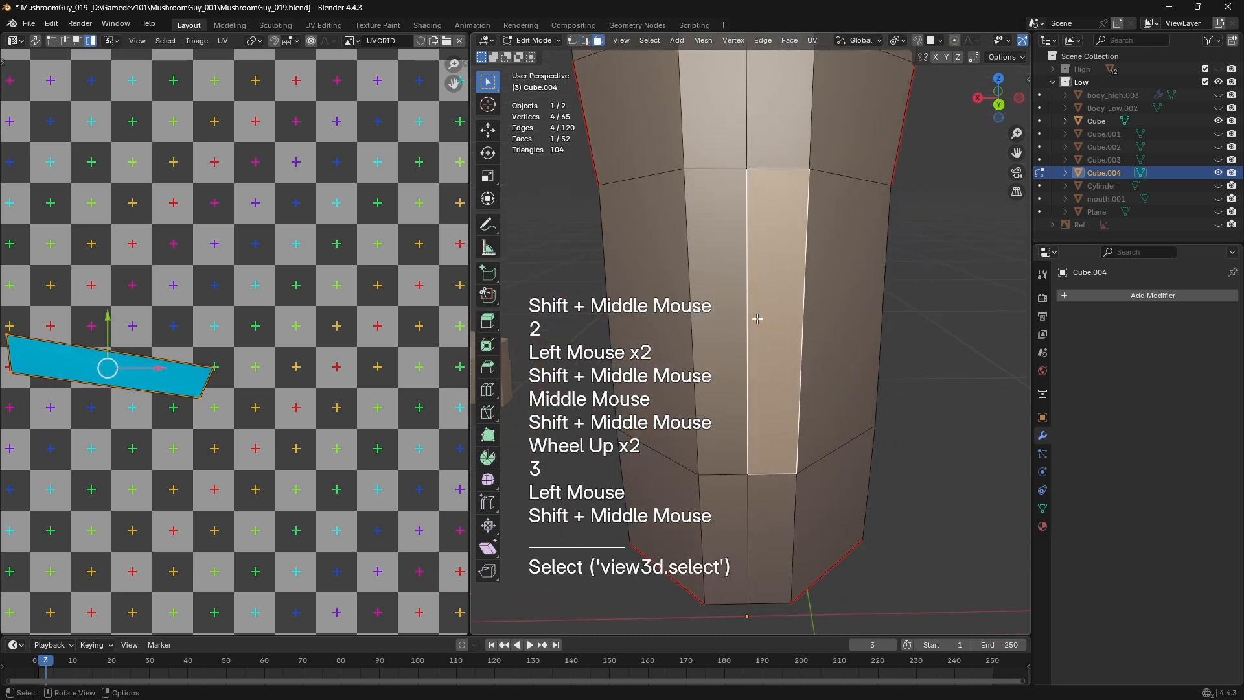
double_click(719, 313)
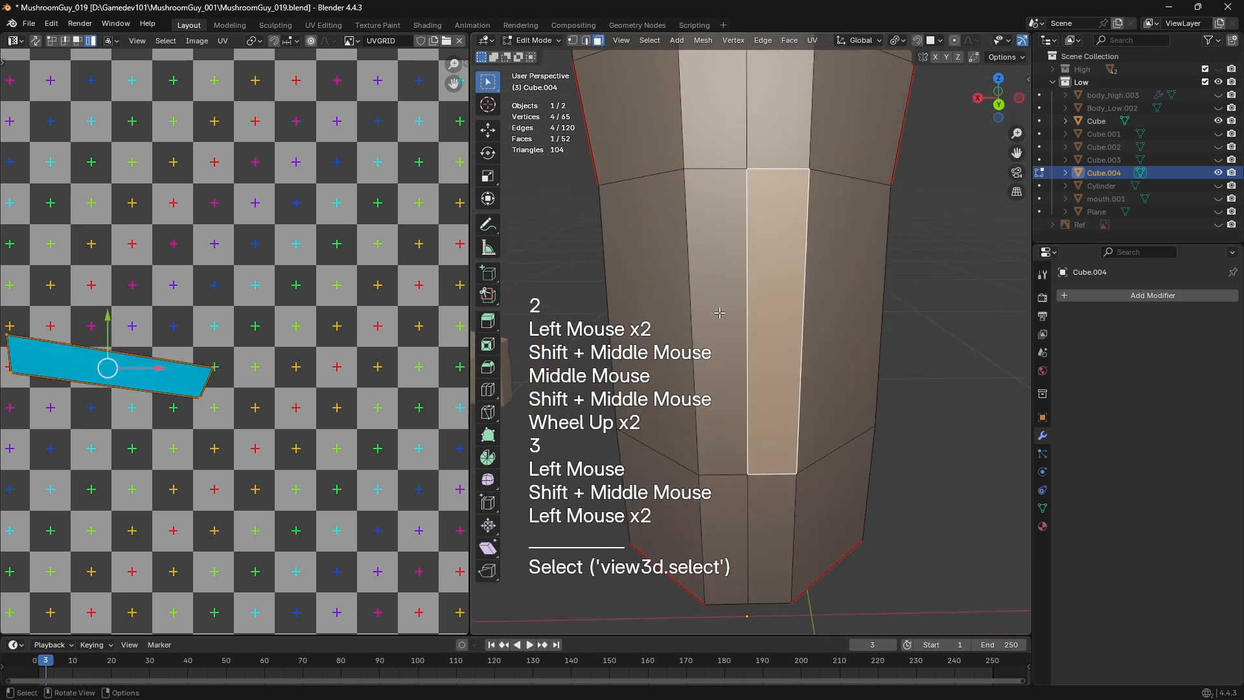
double_click(736, 313)
double_click(770, 311)
Select the vertical centre edge loop of the torso copy and mark it as a seam
scroll(770, 311, down, 2)
key(2)
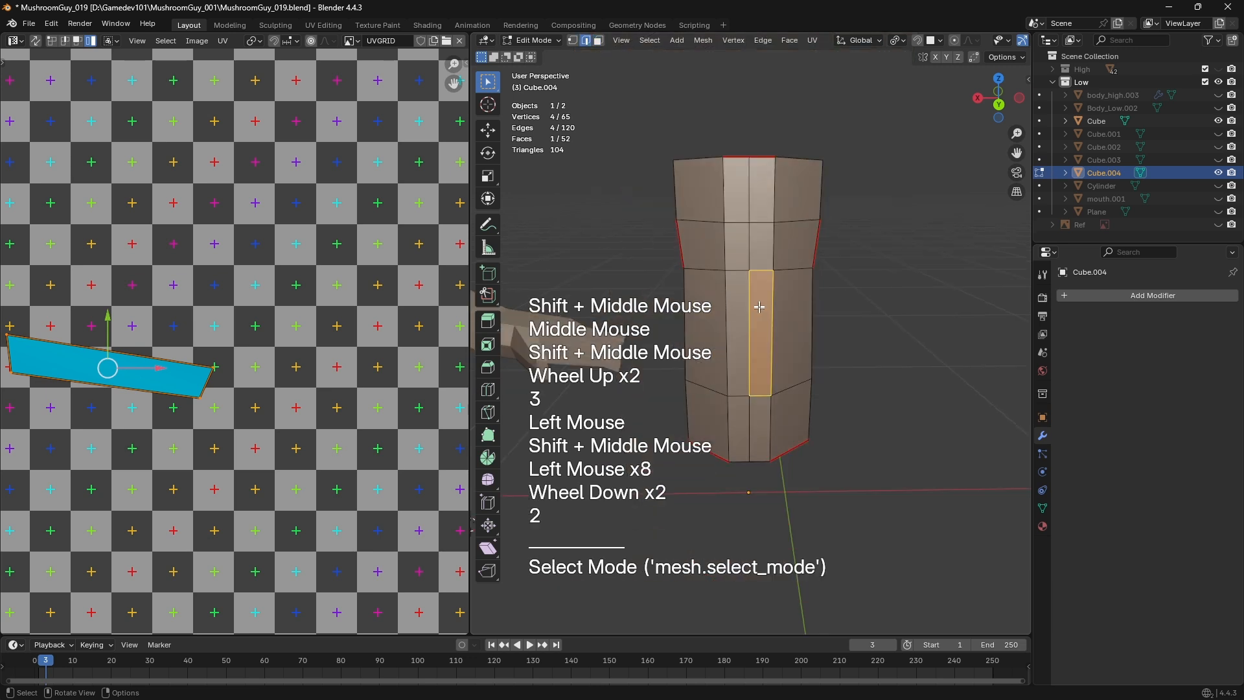
middle_drag(770, 311, 766, 279)
double_click(750, 236)
key(ctrl+e)
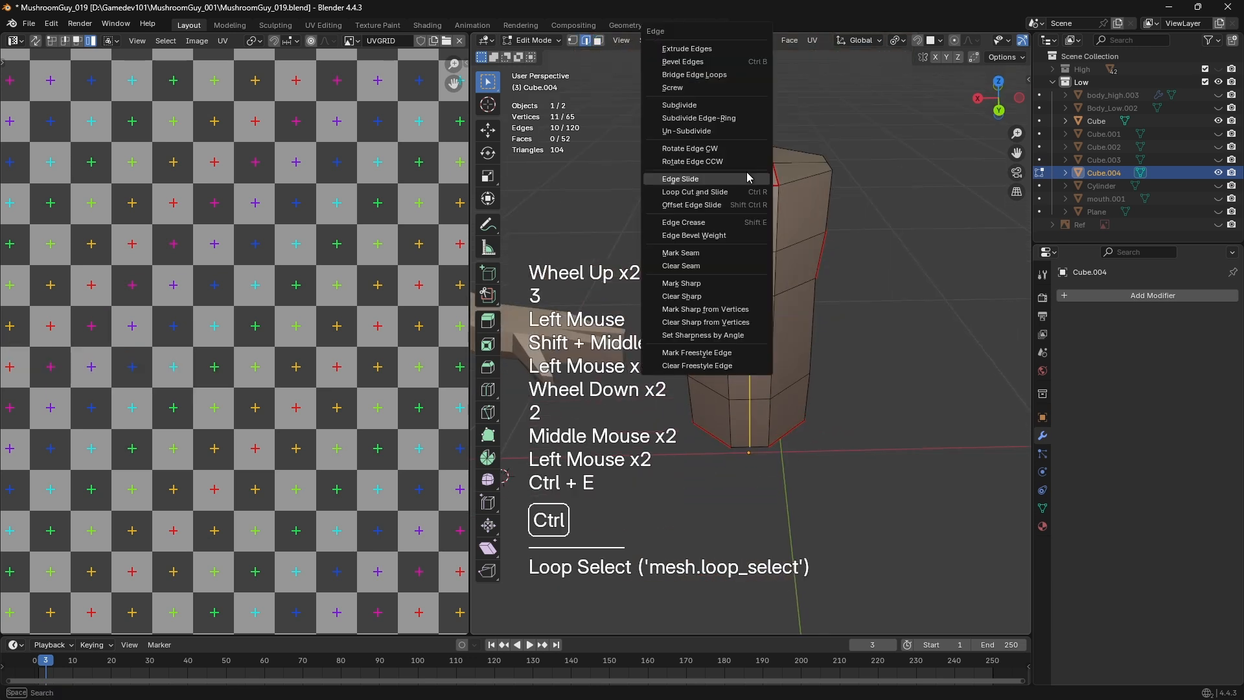
click(716, 258)
Select one half of the torso copy up to the centre seam in face selection mode
key(3)
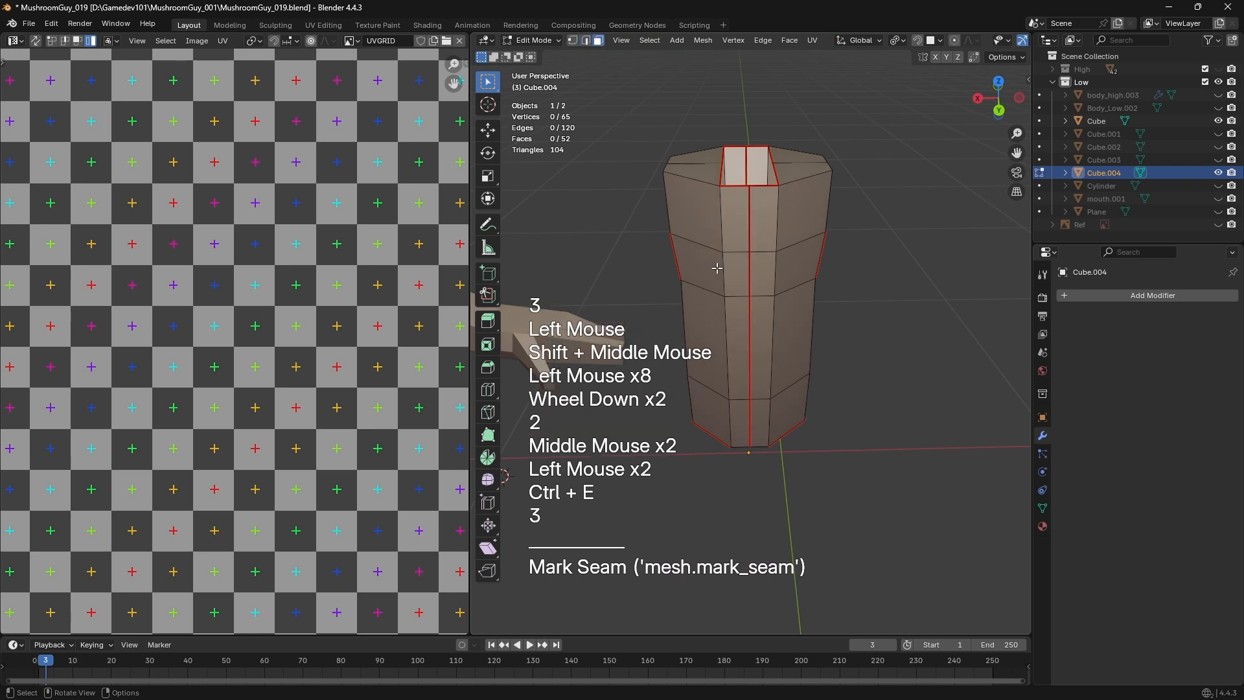
key(a)
key(a)
key(l)
middle_drag(268, 327, 320, 298)
scroll(320, 298, down, 1)
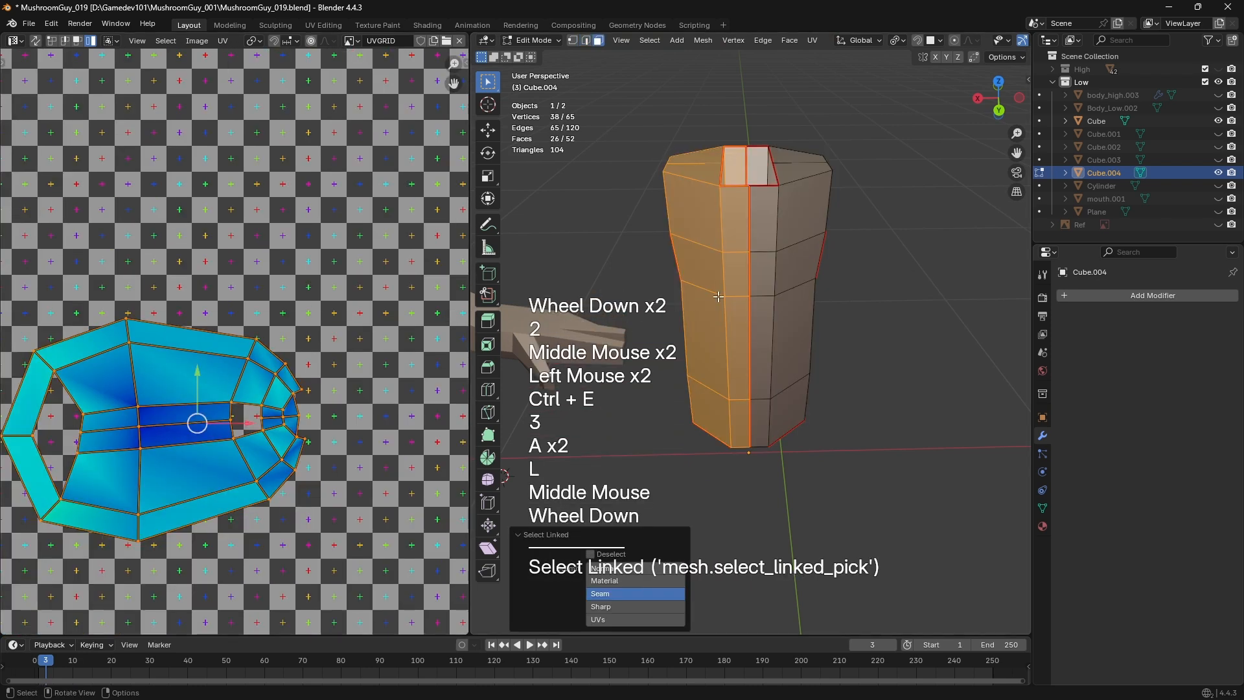
key(a)
click(702, 244)
key(ctrl+l)
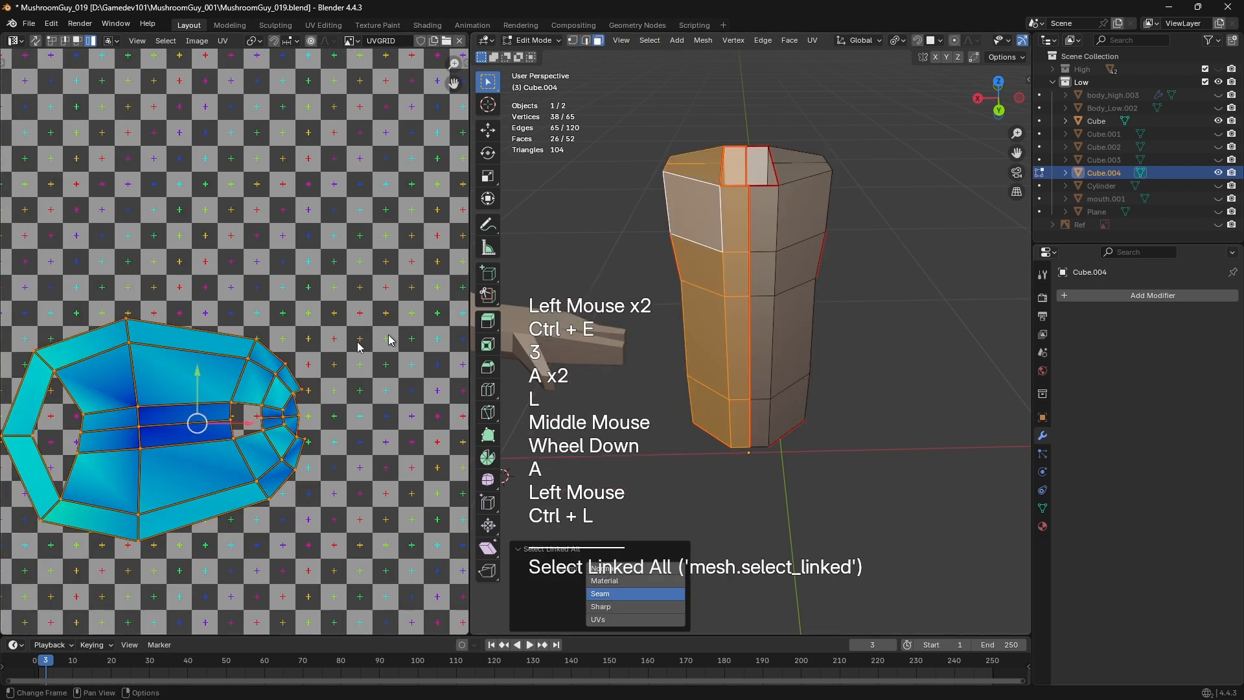
Move the selected half's UV island along Y off the other half, and select everything to compare both islands
key(g)
key(x)
key(y)
click(307, 312)
key(a)
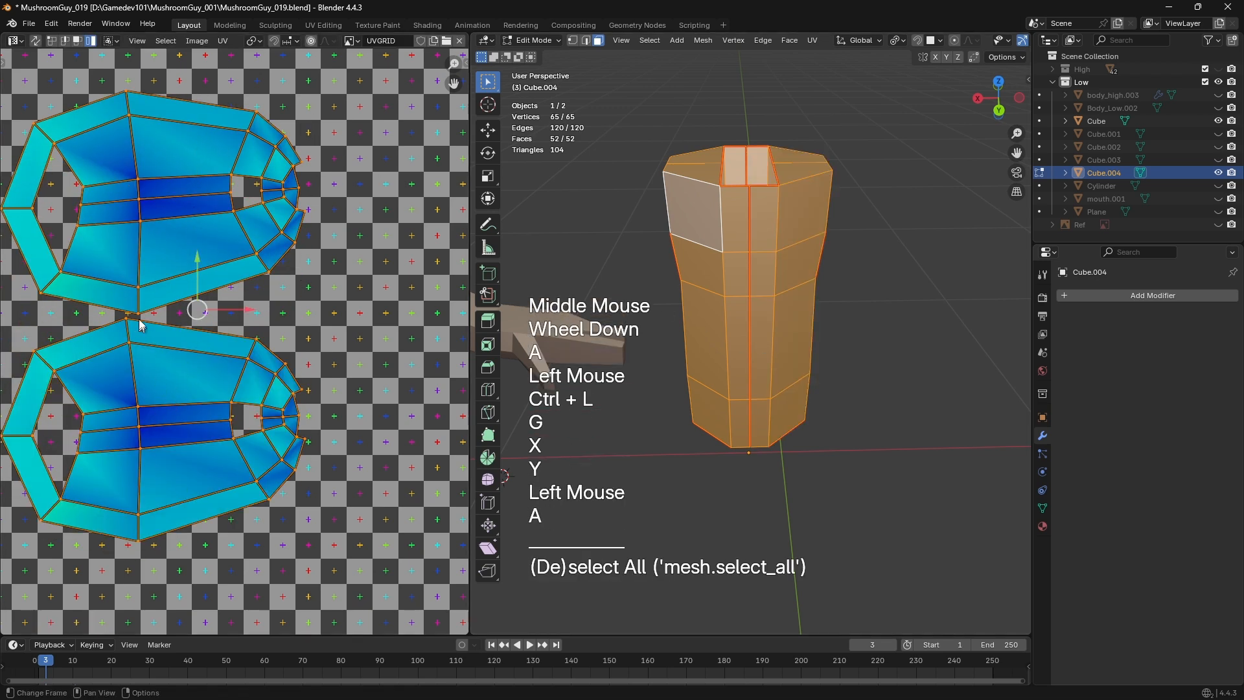
middle_drag(570, 274, 707, 277)
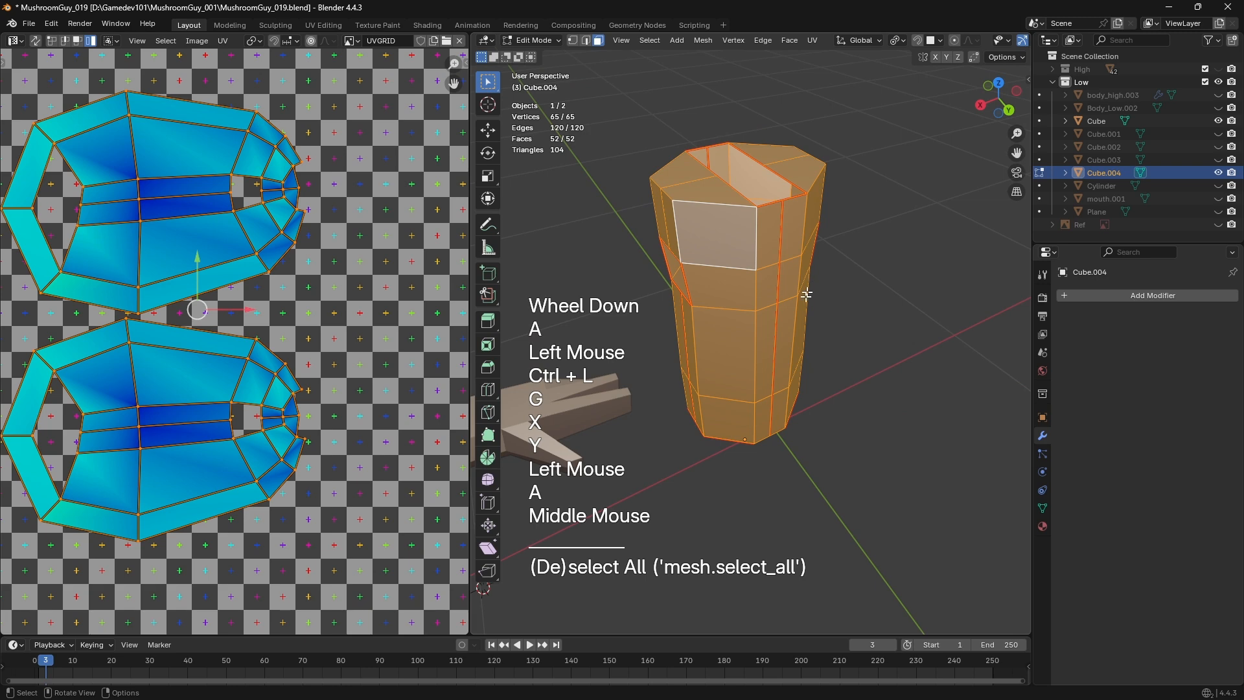
middle_drag(807, 294, 777, 285)
Undo the UV island move and the linked selection of the torso half
key(ctrl+z)
key(ctrl+z)
key(ctrl+z)
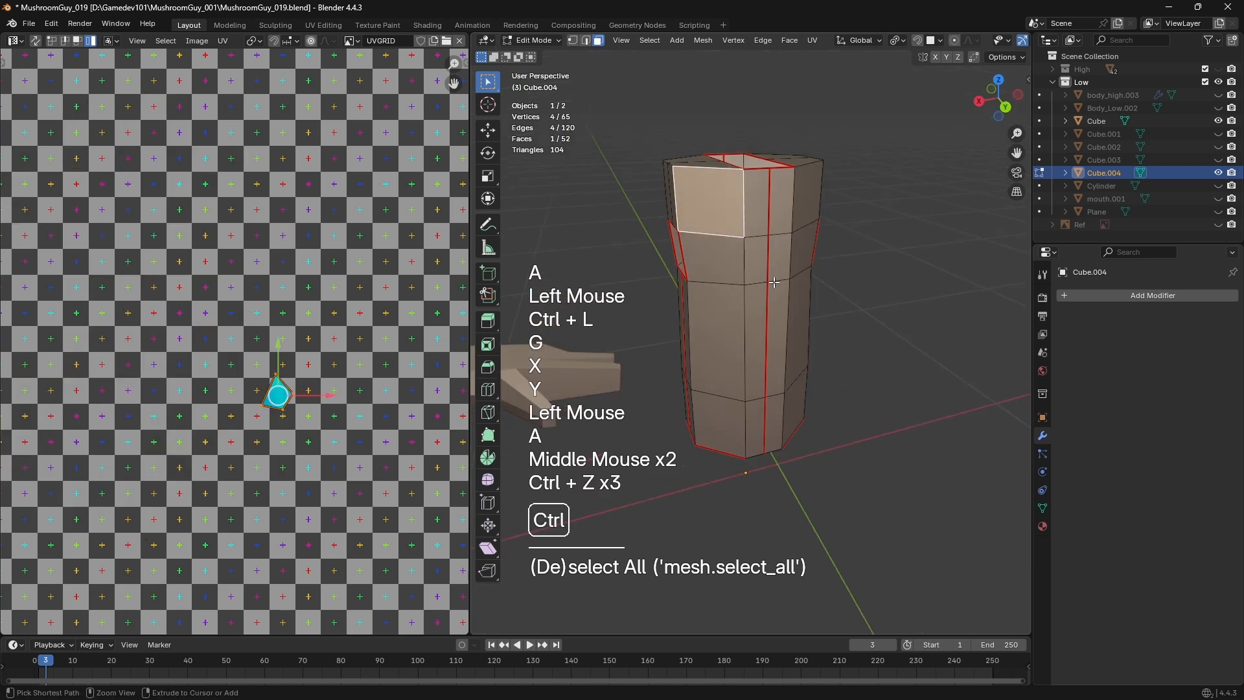
Select the uppermost centre-line edge of the torso copy and frame it in a wireframe back orthographic view
key(2)
shift+click(754, 439)
scroll(776, 409, down, 2)
middle_drag(775, 409, 700, 334)
key(Tab)
scroll(726, 335, up, 1)
key(Tab)
scroll(726, 335, up, 1)
key(KP_1)
key(KP_3)
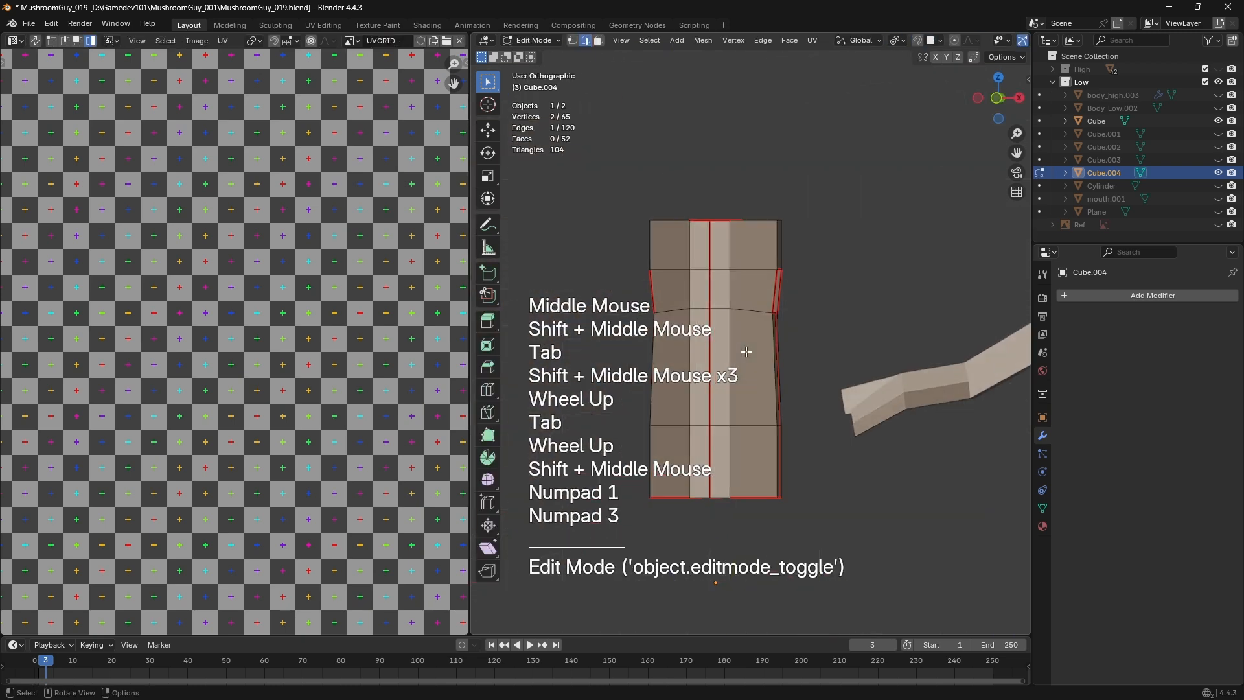
key(KP_Decimal)
alt+middle_click(601, 322)
scroll(601, 322, down, 2)
key(z)
shift+middle_drag(602, 322, 644, 205)
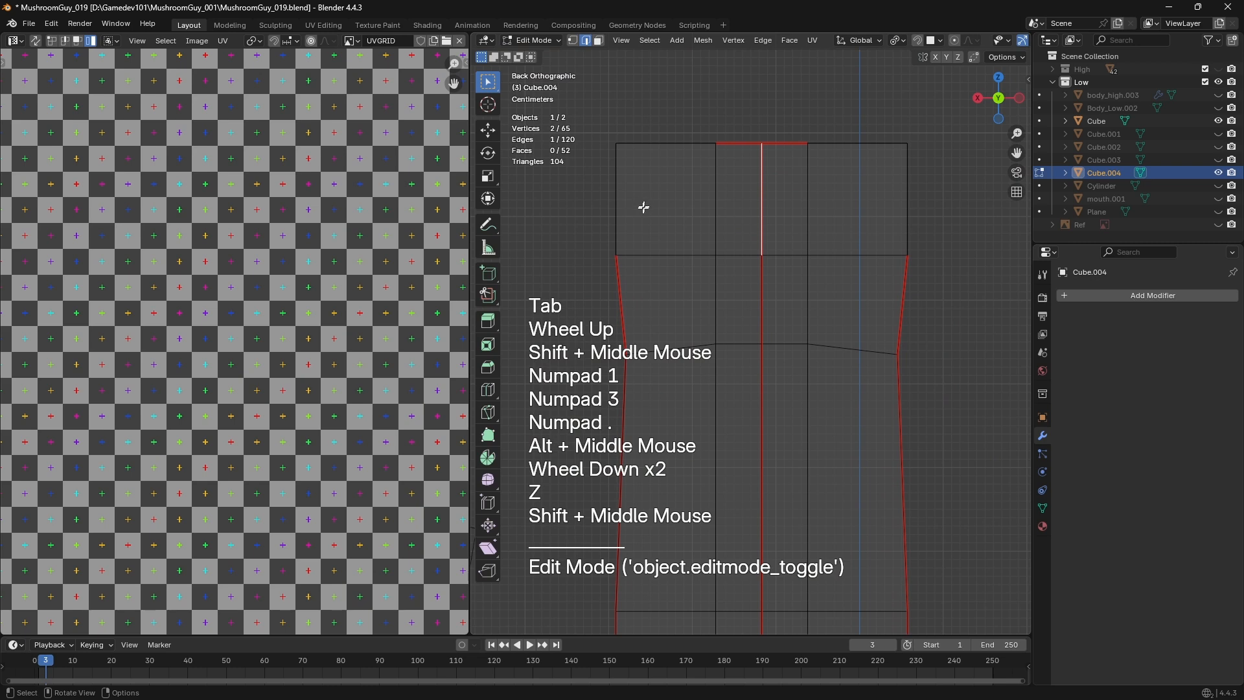
Box-select one half of the seamed torso copy in vertex selection mode and delete its vertices
scroll(644, 205, down, 1)
key(1)
scroll(644, 205, down, 1)
key(a)
key(a)
key(b)
drag(633, 140, 773, 603)
key(x)
shift+middle_drag(776, 566, 760, 475)
Select the entire remaining half, symmetrize it again and return to solid shading
key(a)
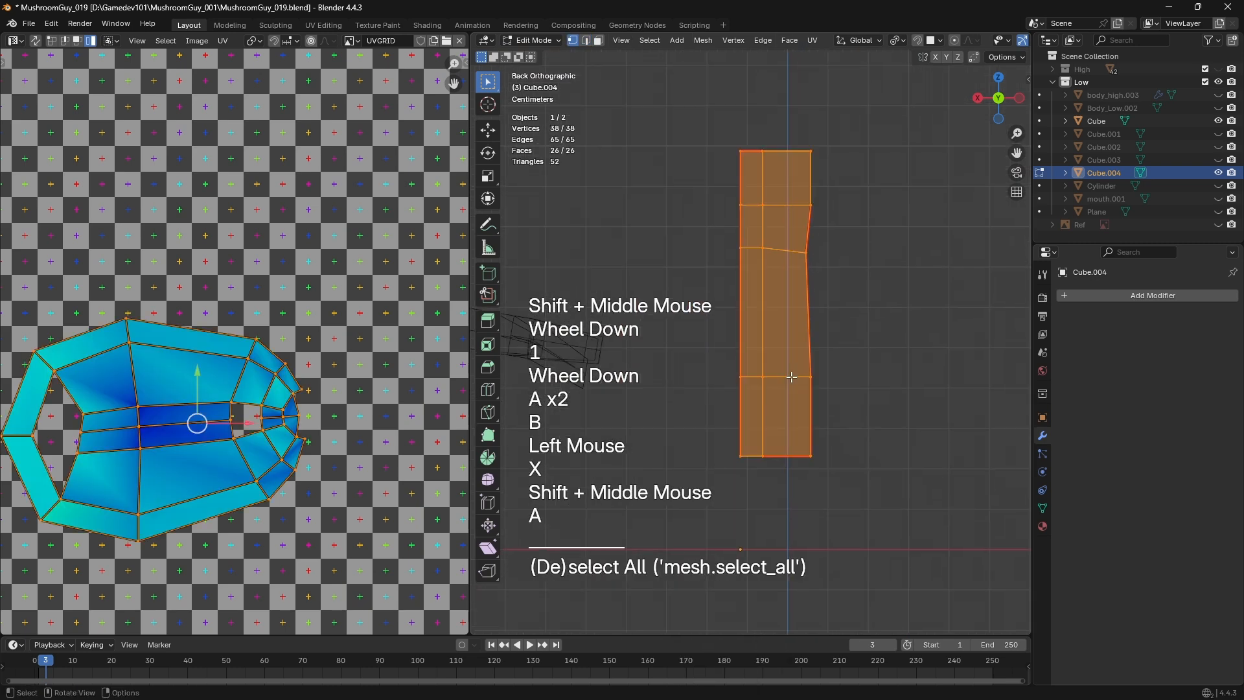
key(F3)
text(sym)
key(Return)
key(z)
key(z)
Select the path of edges down the torso copy's centre line in edge selection mode
mouse_move(788, 302)
middle_down()
mouse_move(795, 346)
mouse_move(826, 362)
middle_up()
shift+middle_drag(826, 311, 824, 379)
key(2)
click(760, 270)
ctrl+click(759, 461)
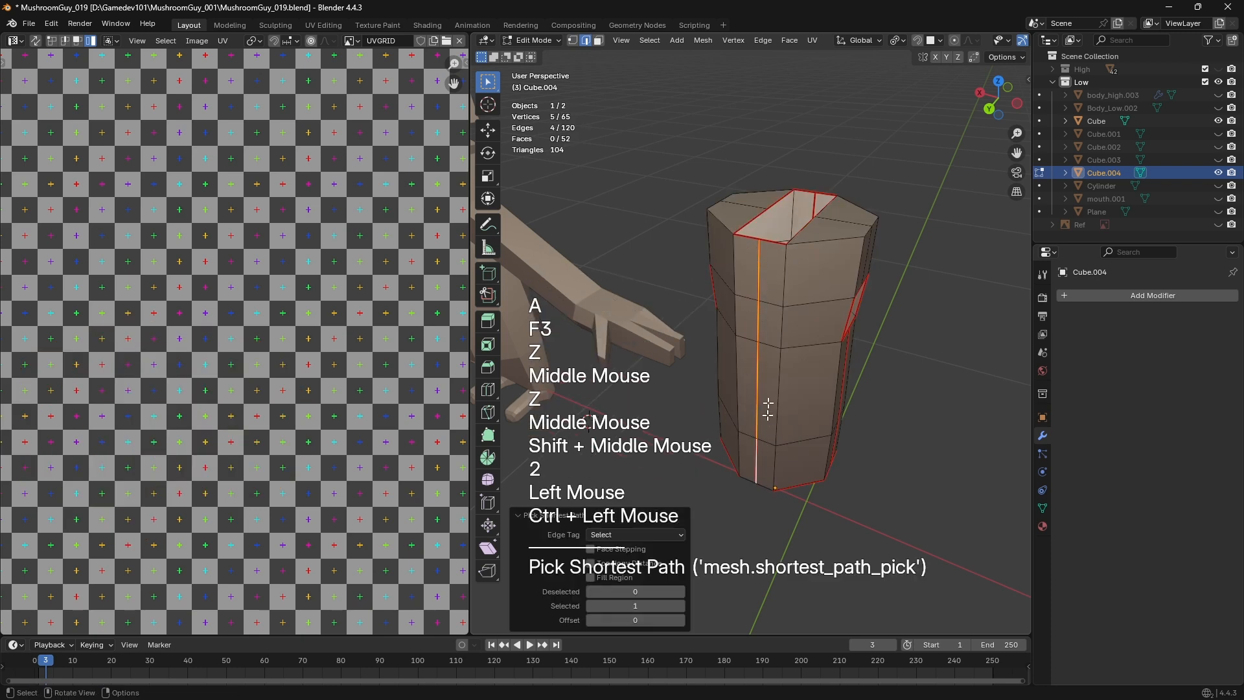
Box-select faces along the centre seam, add one linked half, and select the whole torso to check its UVs
middle_drag(750, 446, 778, 421)
scroll(778, 421, up, 2)
middle_drag(778, 421, 816, 396)
key(3)
key(b)
drag(765, 253, 829, 395)
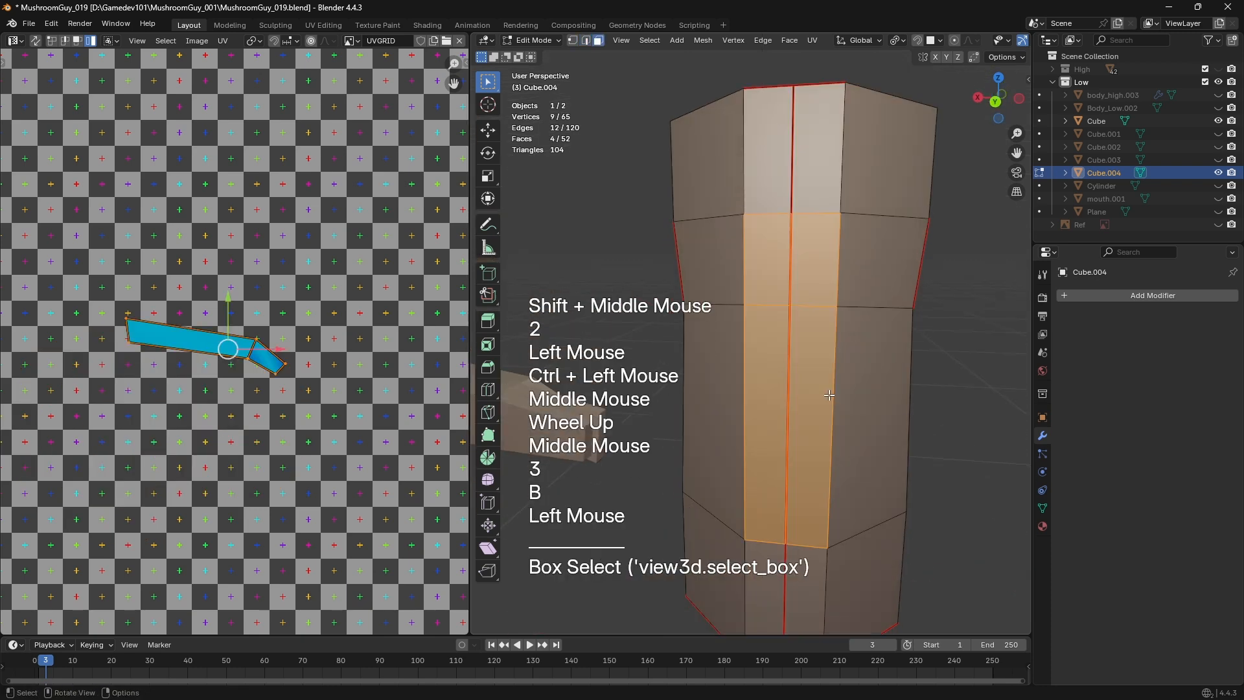
key(l)
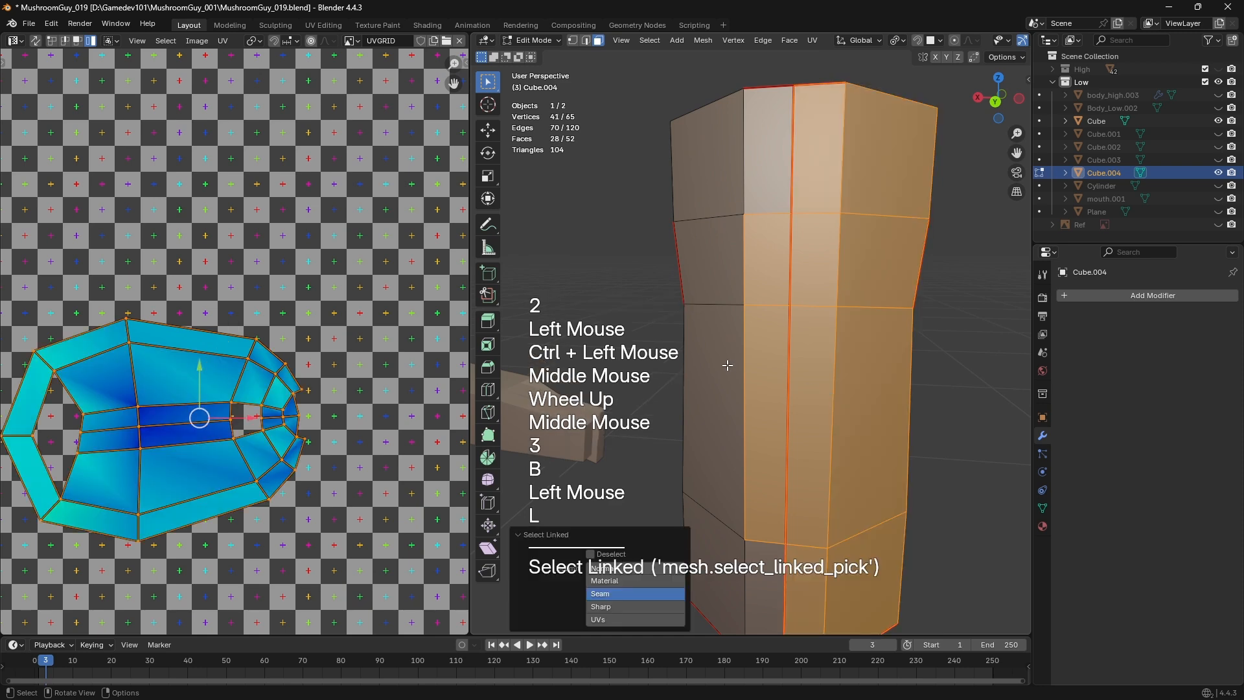
key(a)
scroll(733, 361, down, 2)
middle_drag(733, 361, 772, 451)
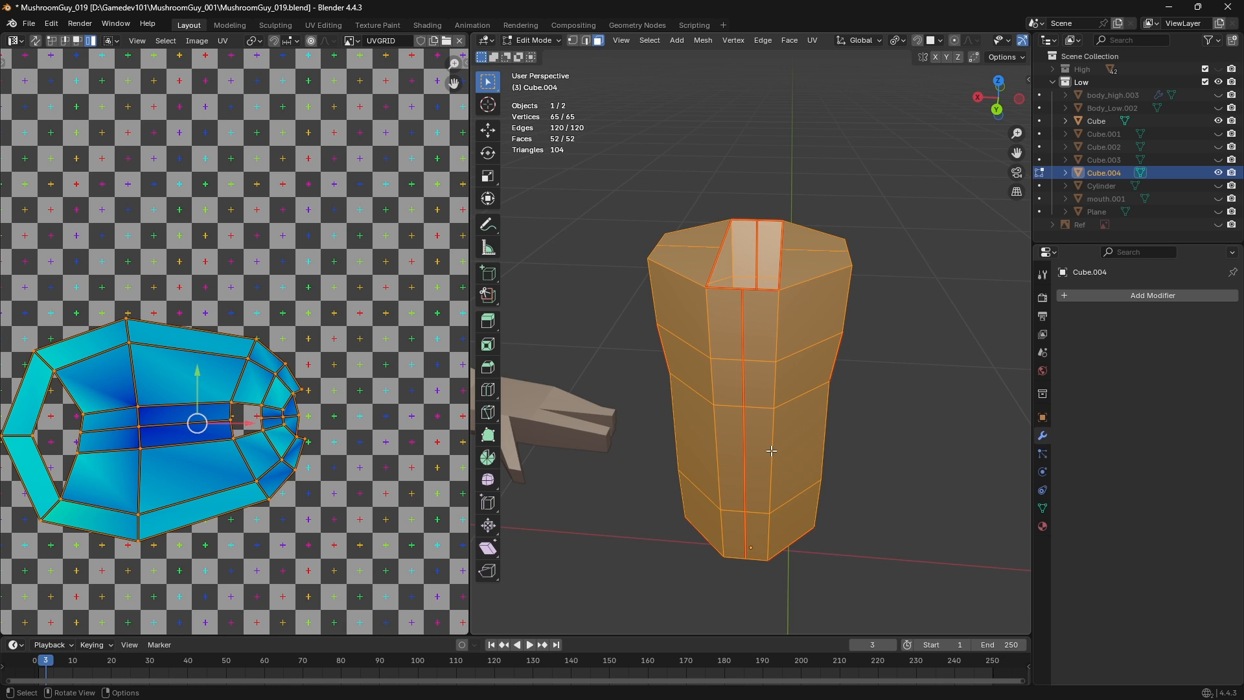
Select each seam-bounded half of the torso copy to check their UVs, and clear the selection
click(891, 404)
middle_drag(890, 403, 751, 289)
click(751, 289)
key(l)
key(l)
click(819, 144)
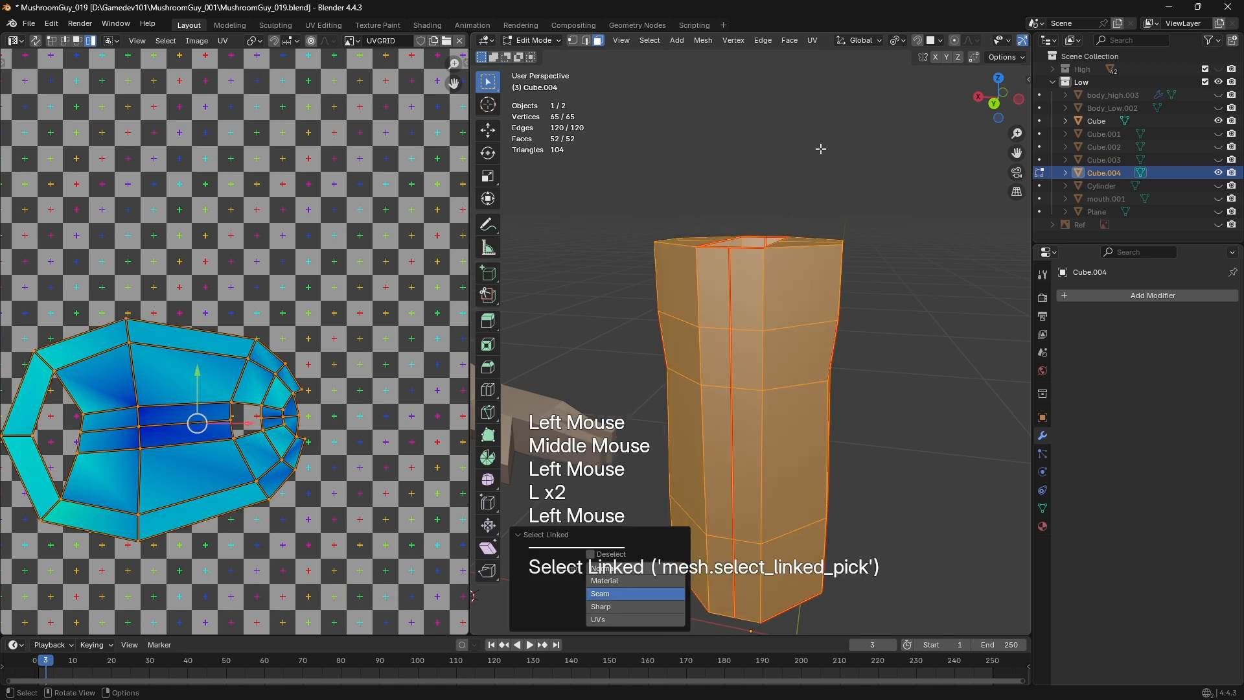
middle_drag(819, 145, 716, 302)
scroll(715, 243, up, 2)
click(720, 337)
scroll(763, 139, down, 1)
click(763, 138)
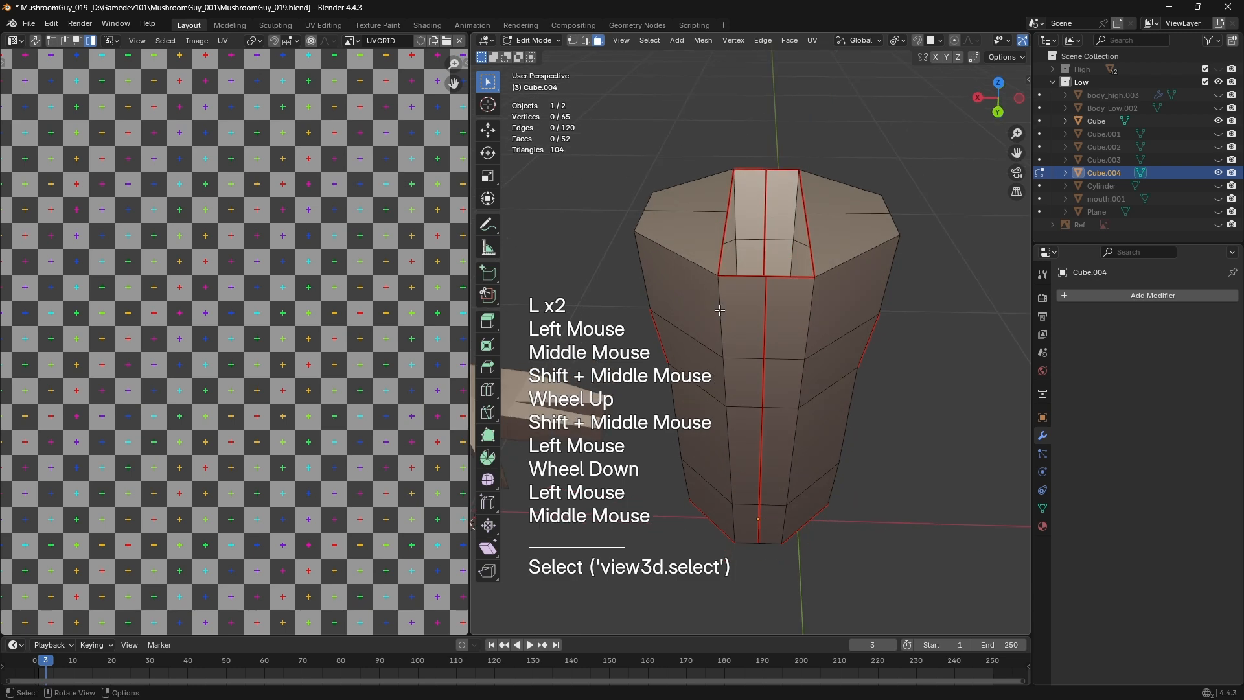
Select one seam-bounded half of the torso copy and box-select its UV island
key(l)
scroll(158, 266, down, 1)
middle_drag(158, 265, 150, 262)
scroll(154, 263, down, 1)
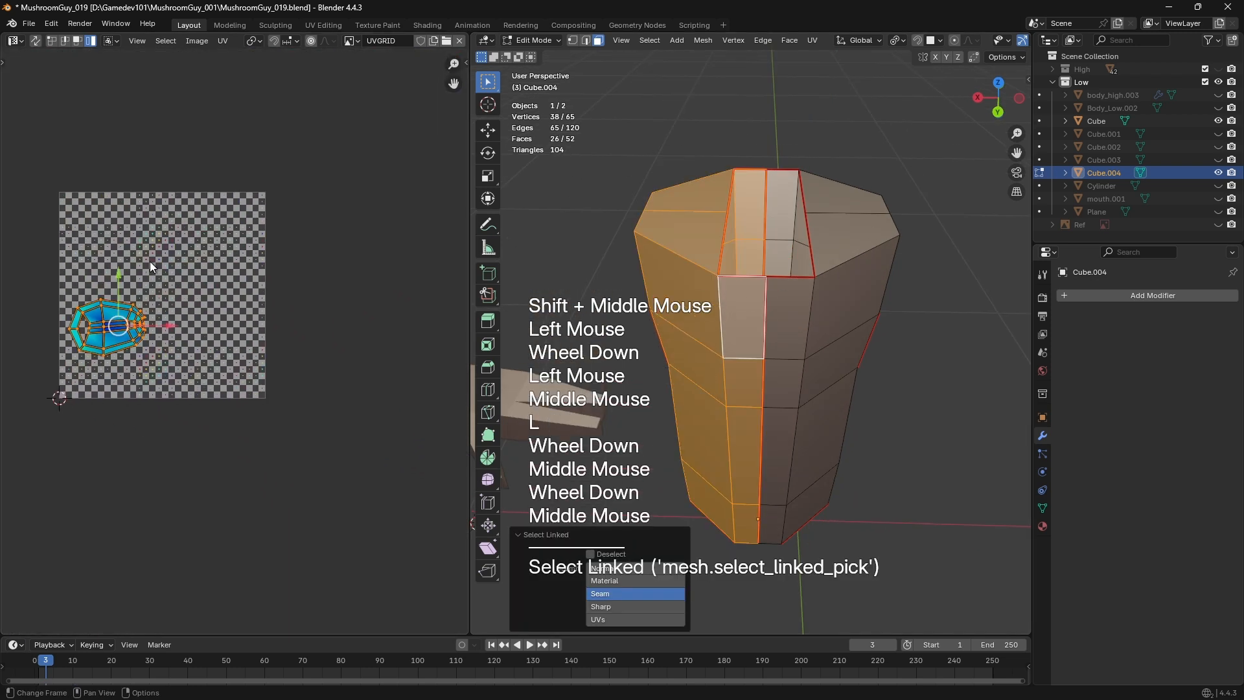
click(282, 355)
drag(6, 141, 280, 492)
middle_drag(854, 360, 819, 369)
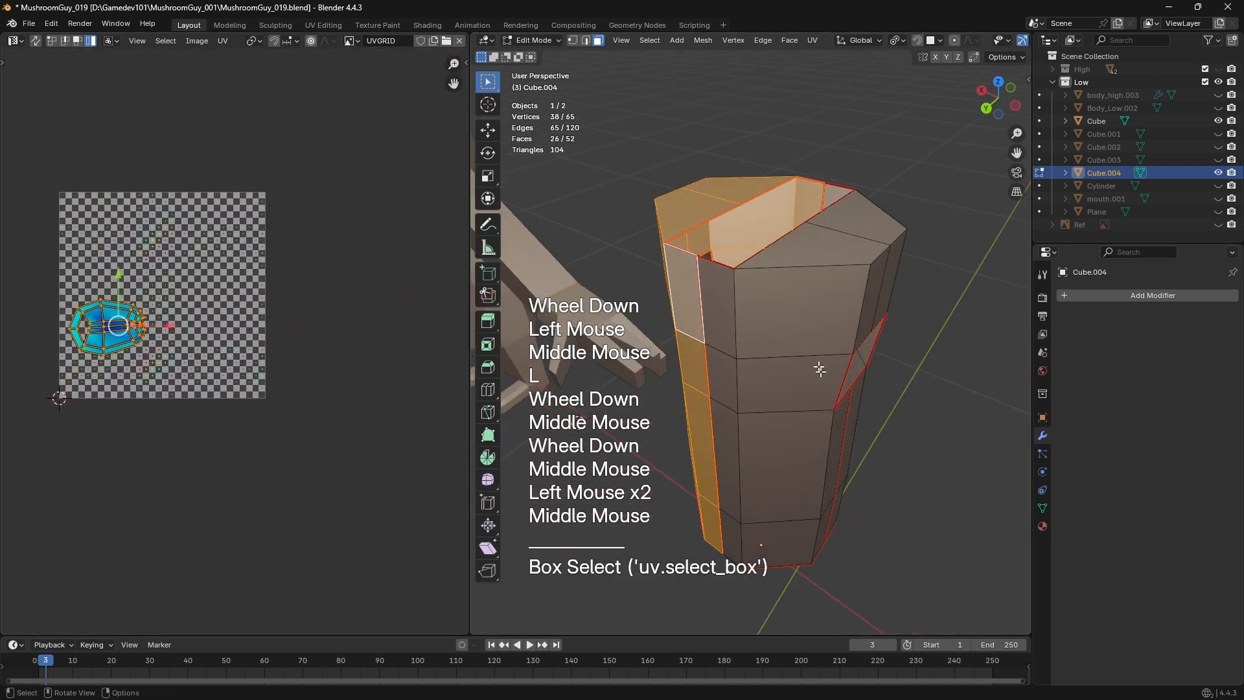
Try to move the half's UVs 1 unit along X, box-select beside the tile, and undo both
middle_drag(730, 278, 719, 304)
key(g)
key(x)
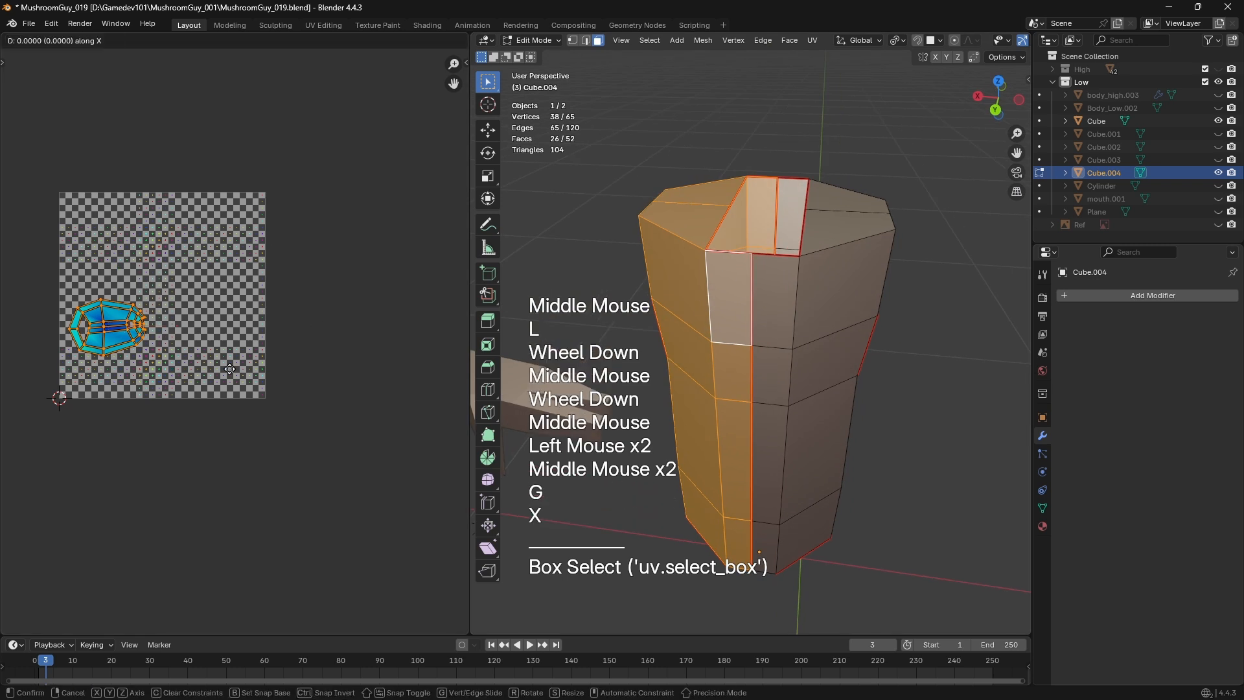
key(KP_1)
key(KP_Enter)
middle_drag(268, 382, 234, 387)
drag(228, 188, 446, 413)
key(ctrl+z)
key(ctrl+z)
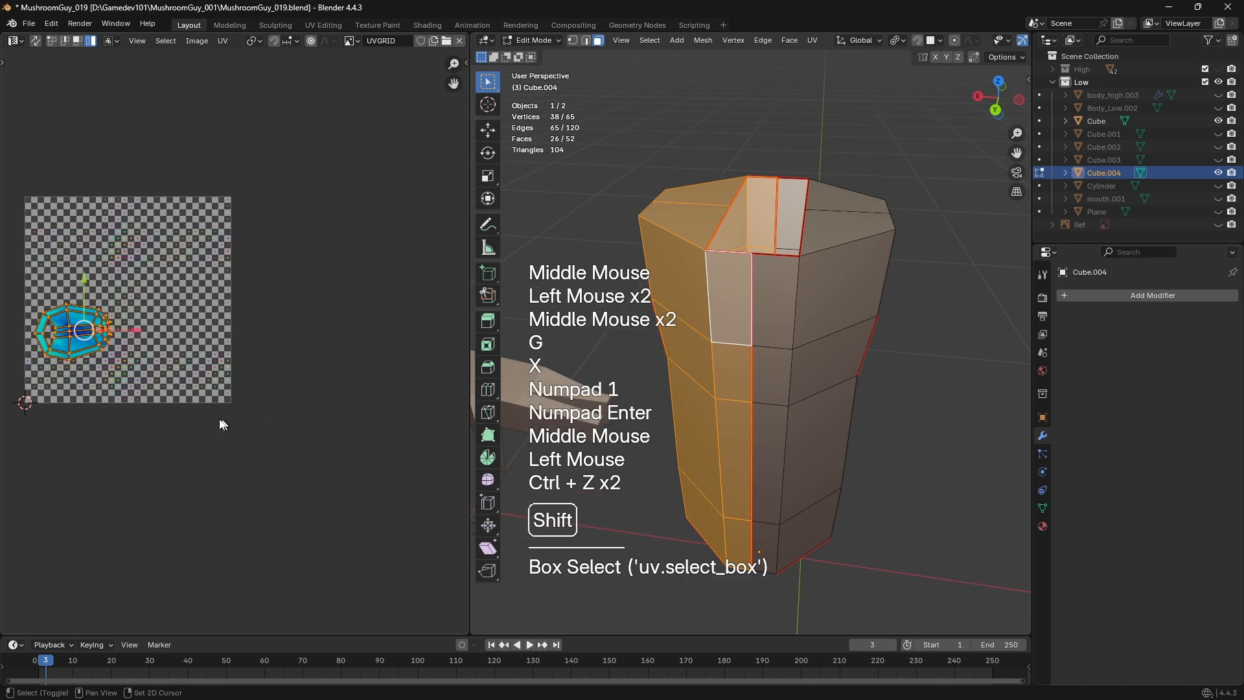
Pick the seam-bounded half of the torso copy again and inspect it through the open top
shift+middle_drag(222, 424, 308, 493)
click(716, 261)
key(l)
middle_drag(700, 269, 745, 224)
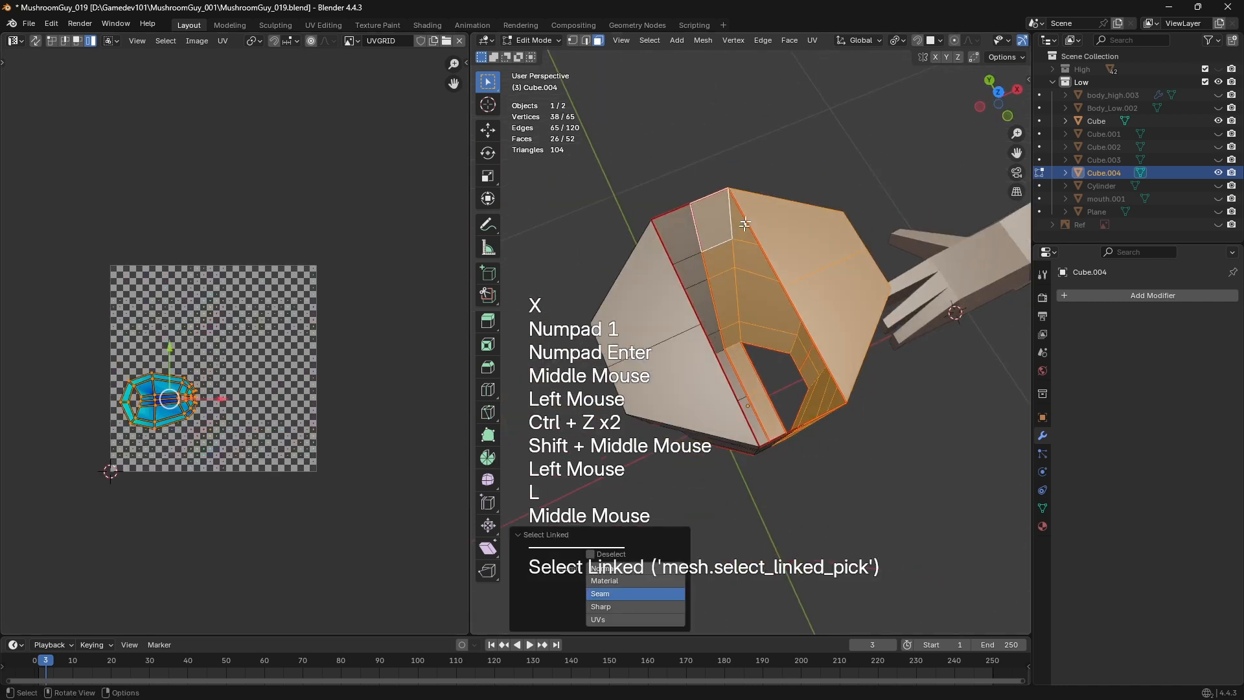
middle_drag(825, 258, 797, 258)
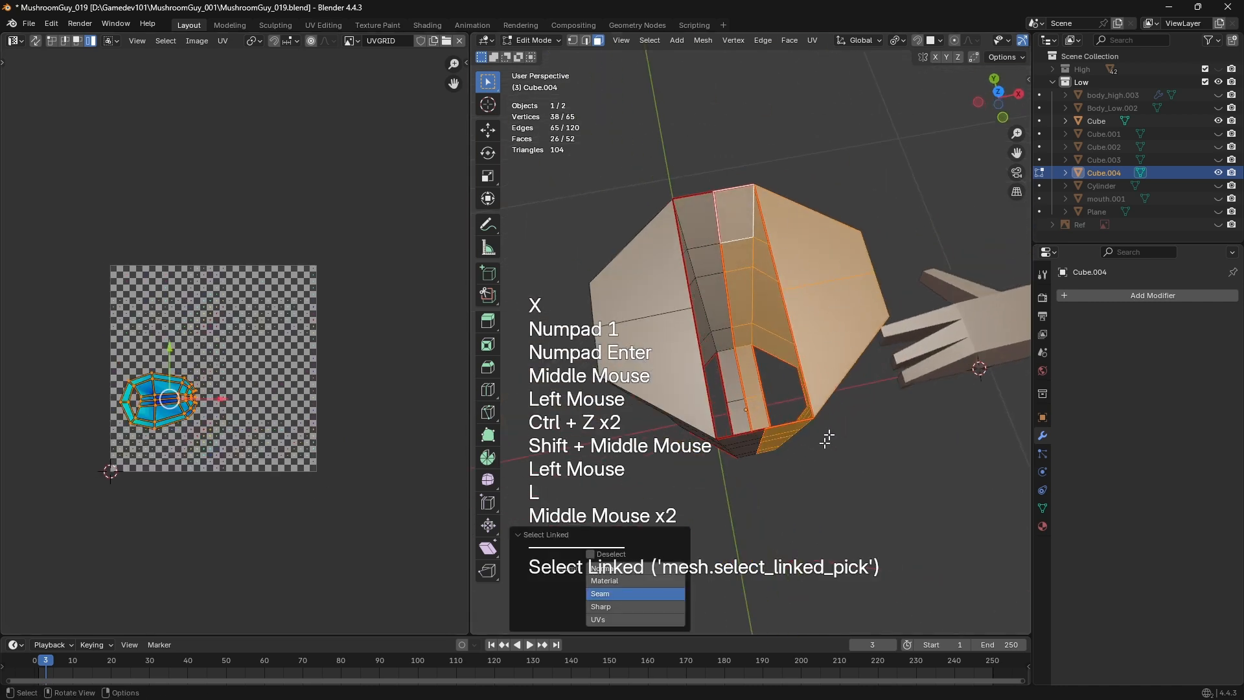
middle_drag(827, 439, 771, 352)
scroll(797, 418, down, 2)
key(x)
key(a)
key(ctrl+z)
key(ctrl+z)
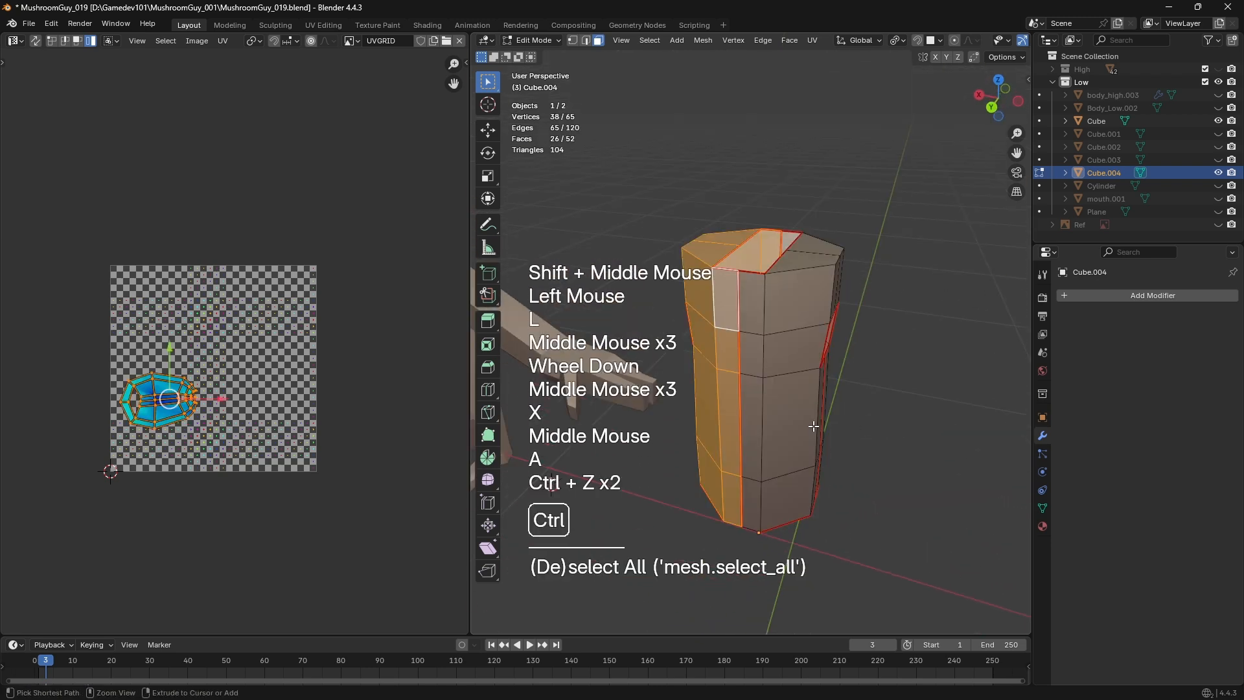
Select all UVs of the chosen torso half and move them 1 unit along X, outside the tile
middle_drag(684, 389, 746, 383)
key(a)
key(a)
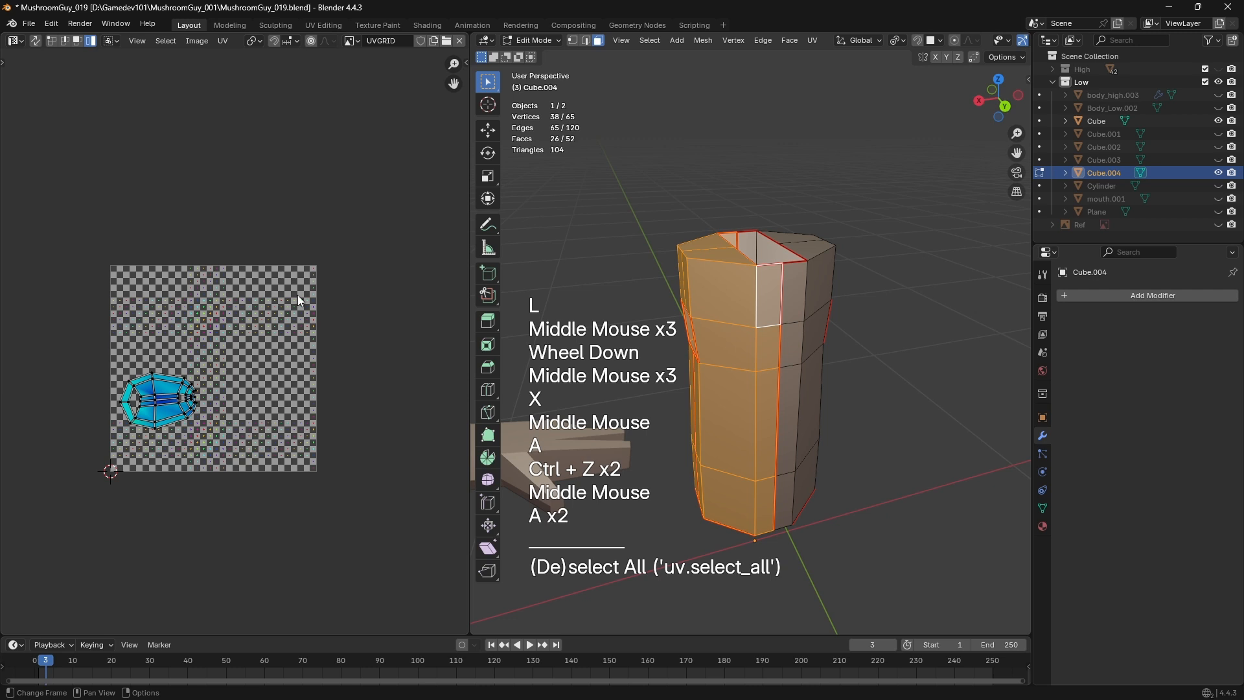
click(203, 261)
key(a)
key(g)
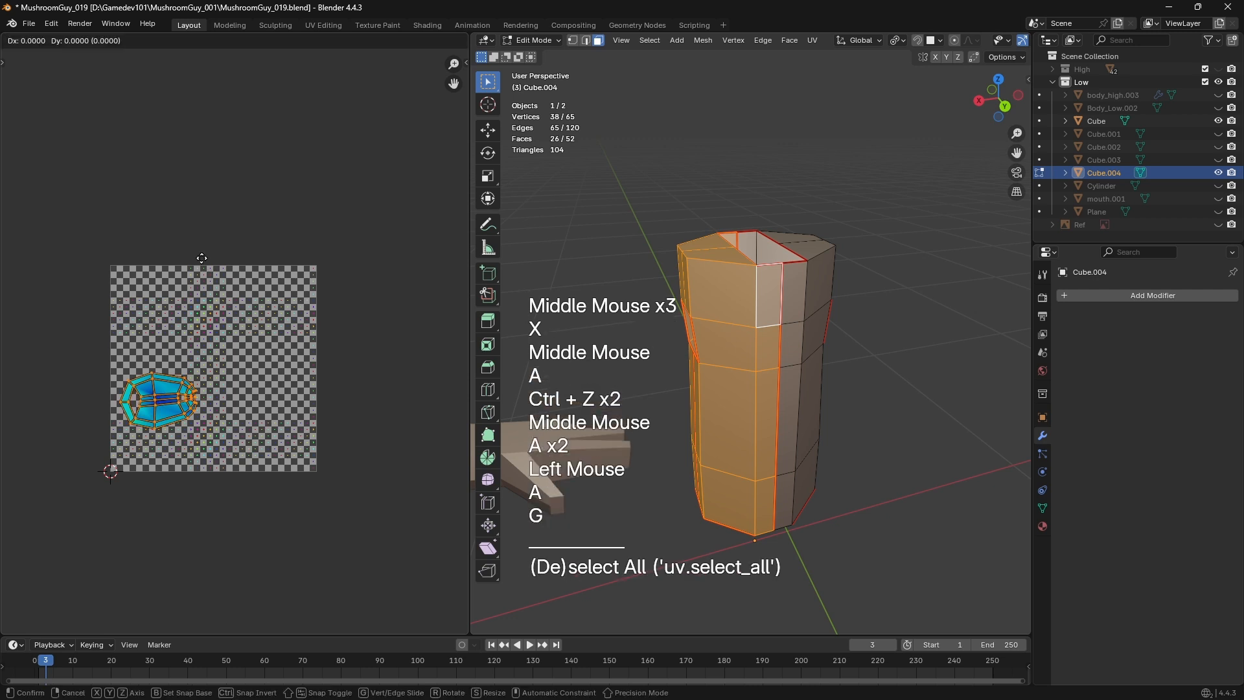
key(x)
key(c)
key(1)
key(KP_Enter)
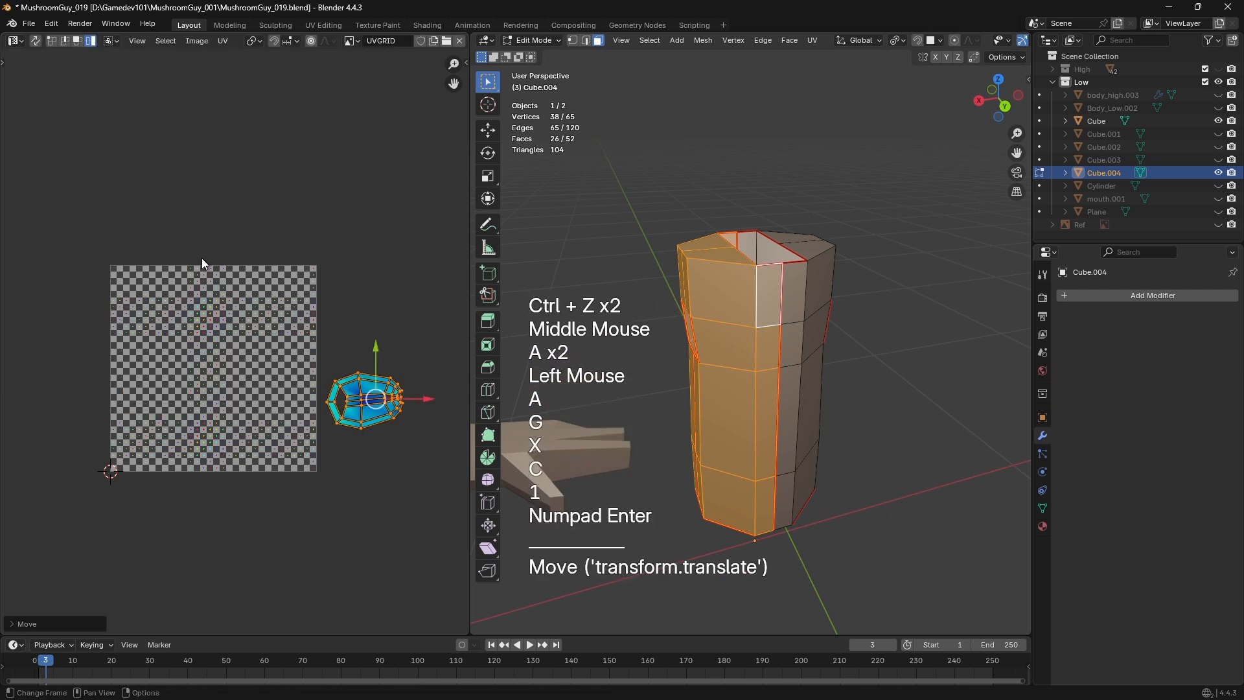
Show the UV editor's sidebar, clear the UV selection, and switch to Object Mode and back to Edit Mode
scroll(250, 189, up, 1)
middle_drag(282, 417, 231, 348)
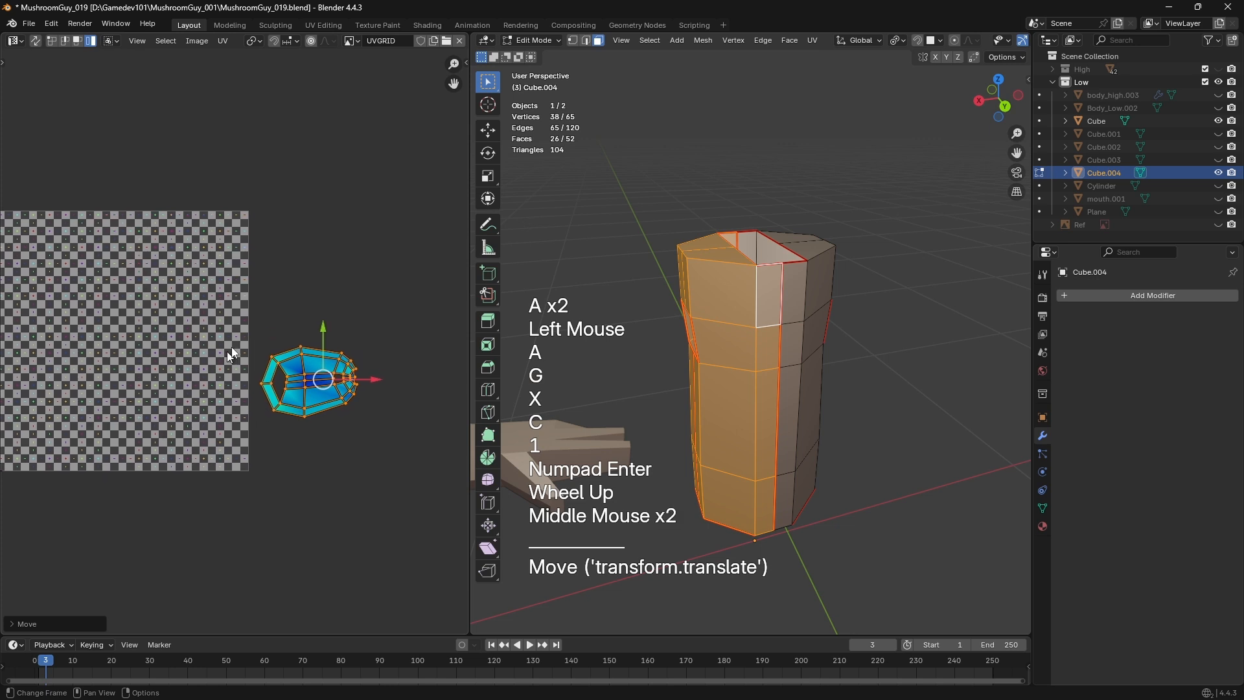
scroll(231, 347, down, 1)
drag(241, 257, 416, 431)
key(n)
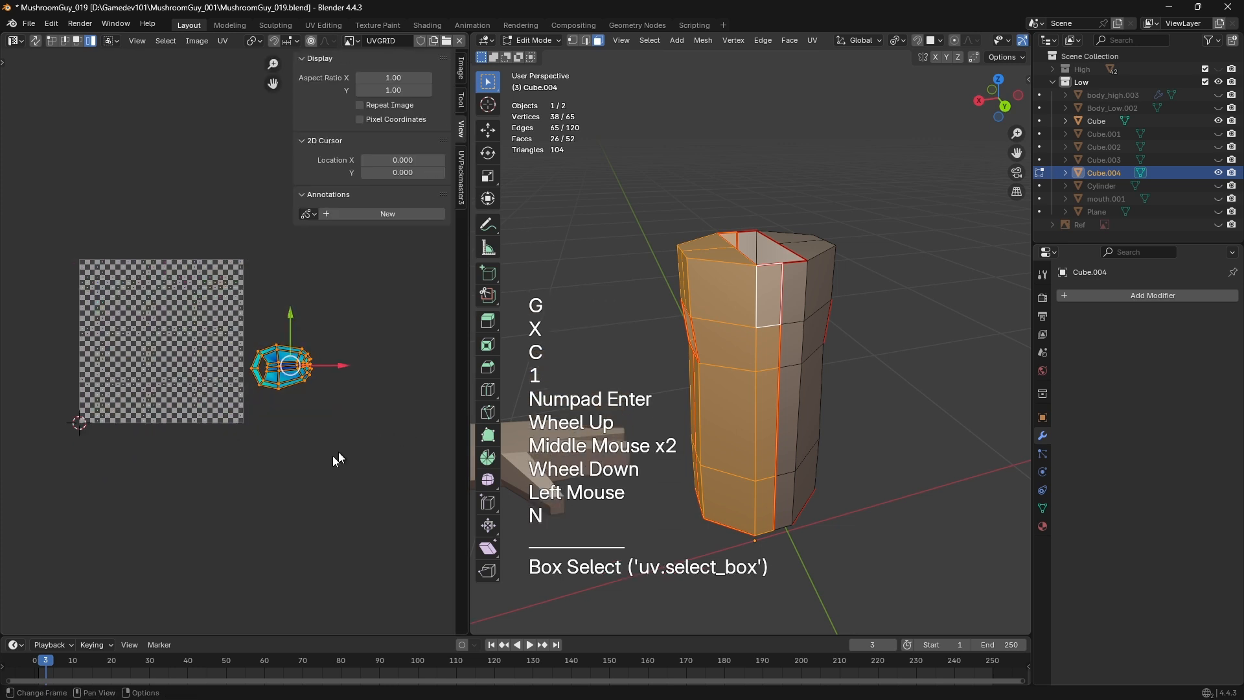
click(318, 468)
middle_drag(768, 389, 765, 370)
key(Tab)
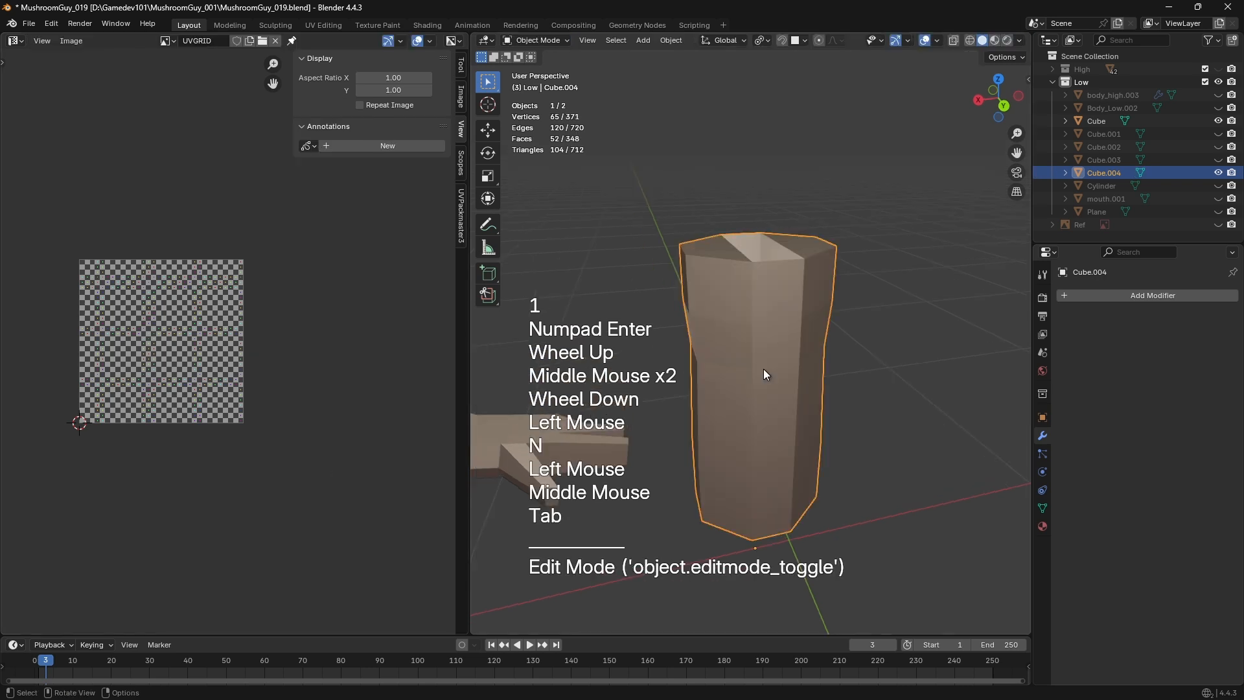
key(Tab)
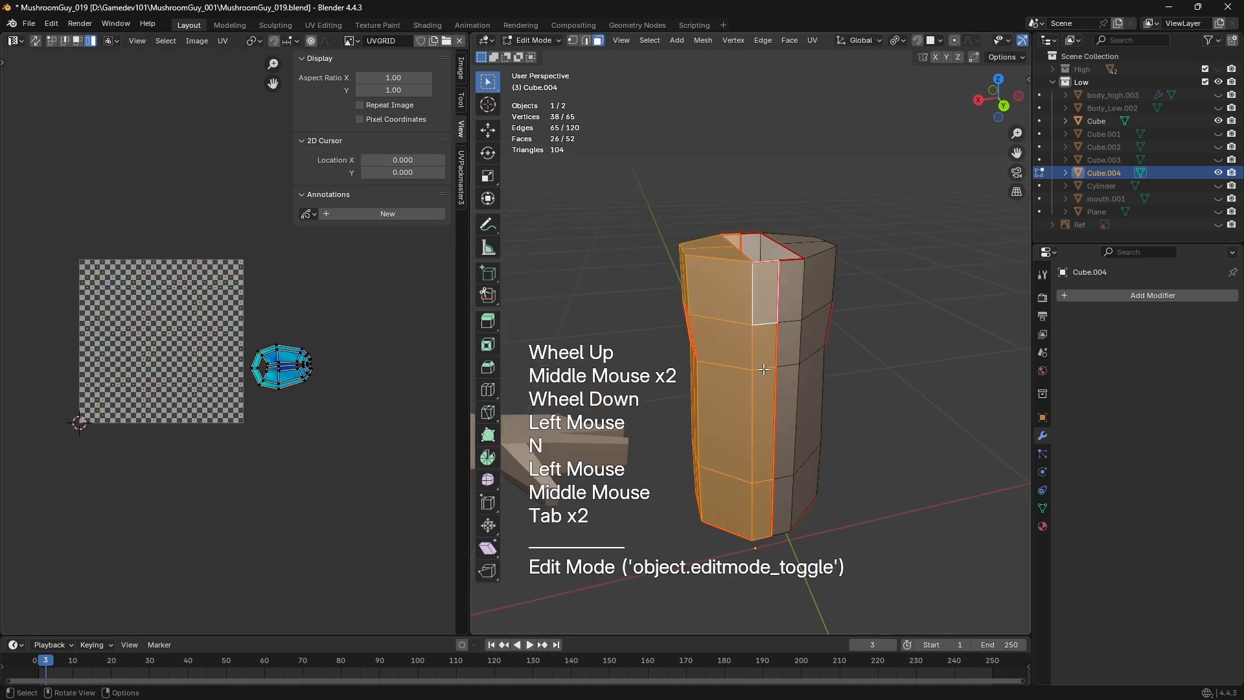
Select all faces of the torso copy to display both halves' UV islands
middle_drag(313, 379, 344, 379)
middle_drag(182, 353, 149, 354)
scroll(149, 353, up, 2)
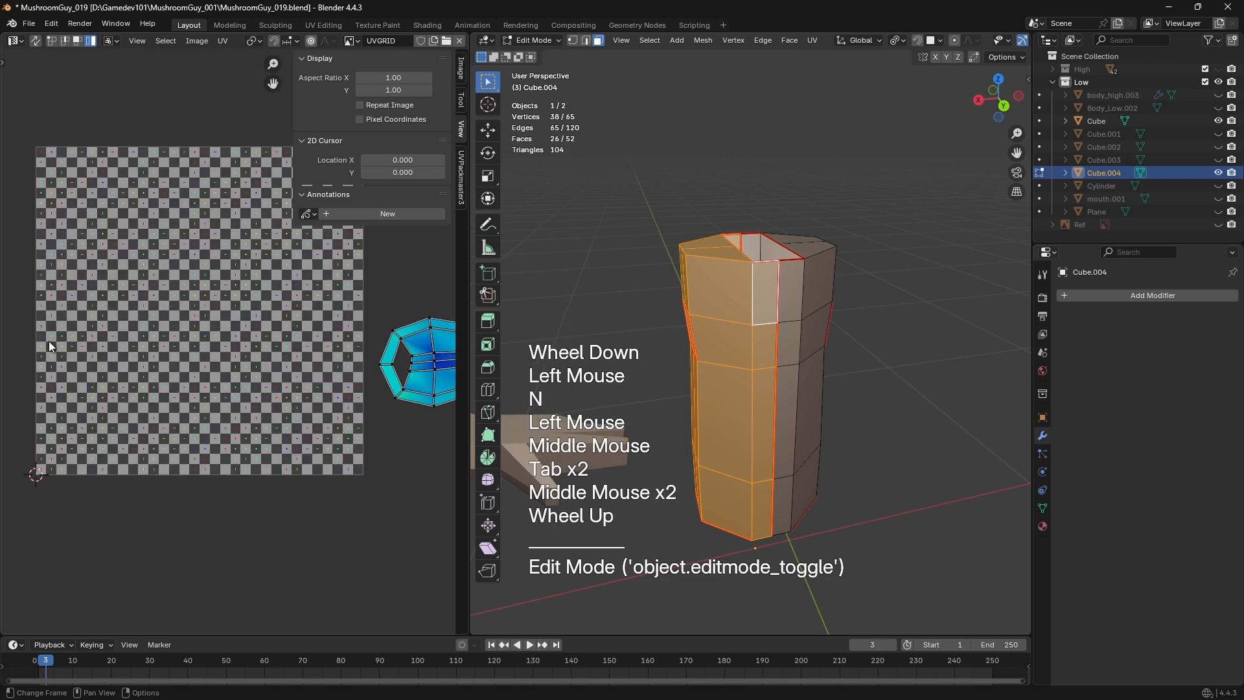
click(75, 360)
middle_drag(214, 333, 41, 356)
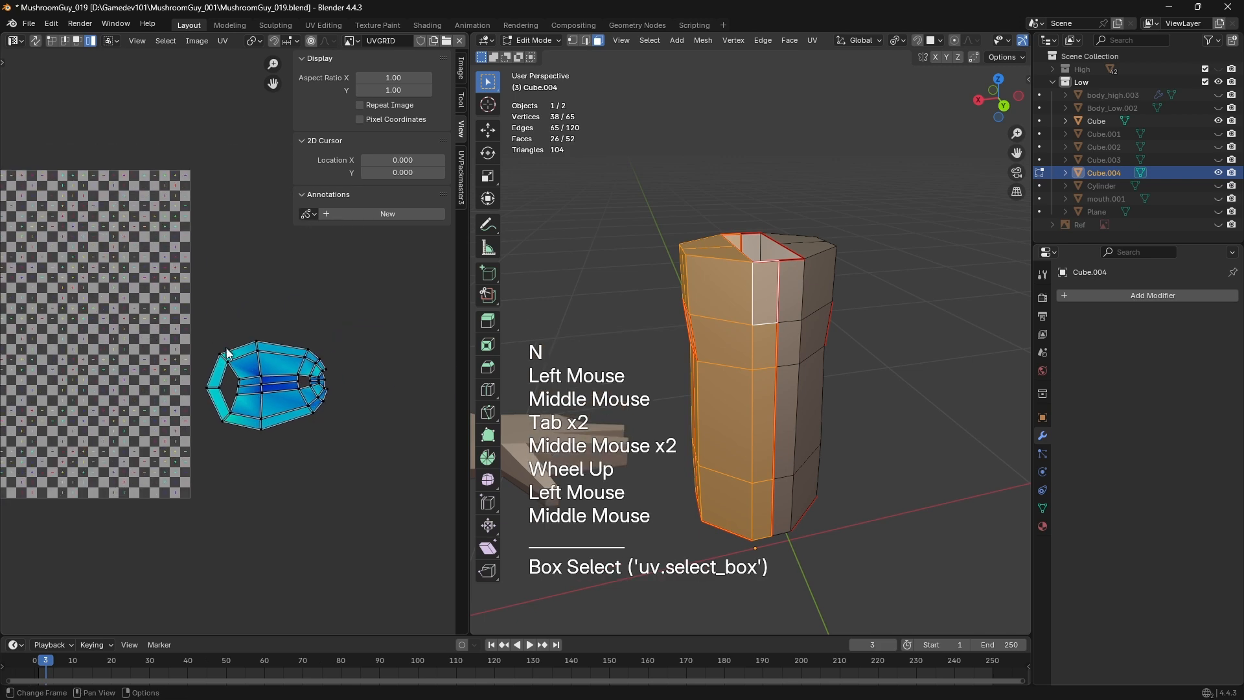
scroll(230, 369, down, 3)
key(a)
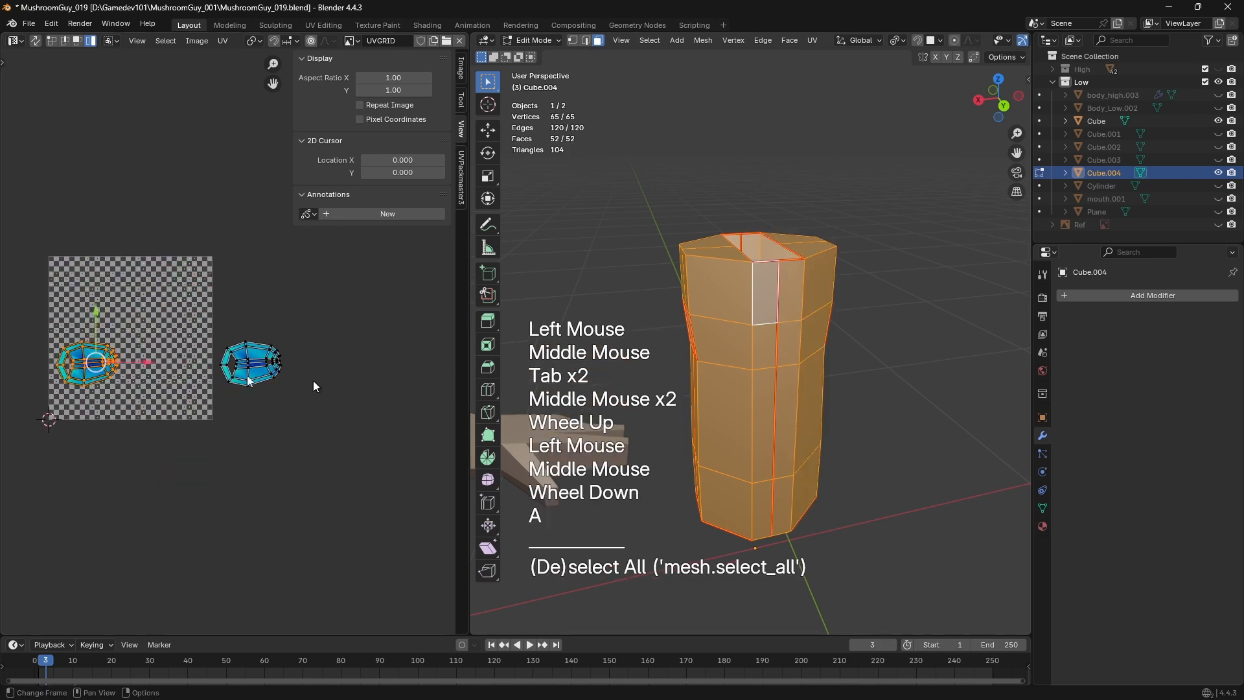
Box-select the UV island inside the tile to compare it with the offset island
scroll(156, 385, up, 1)
middle_drag(101, 382, 214, 402)
scroll(155, 385, up, 2)
click(133, 310)
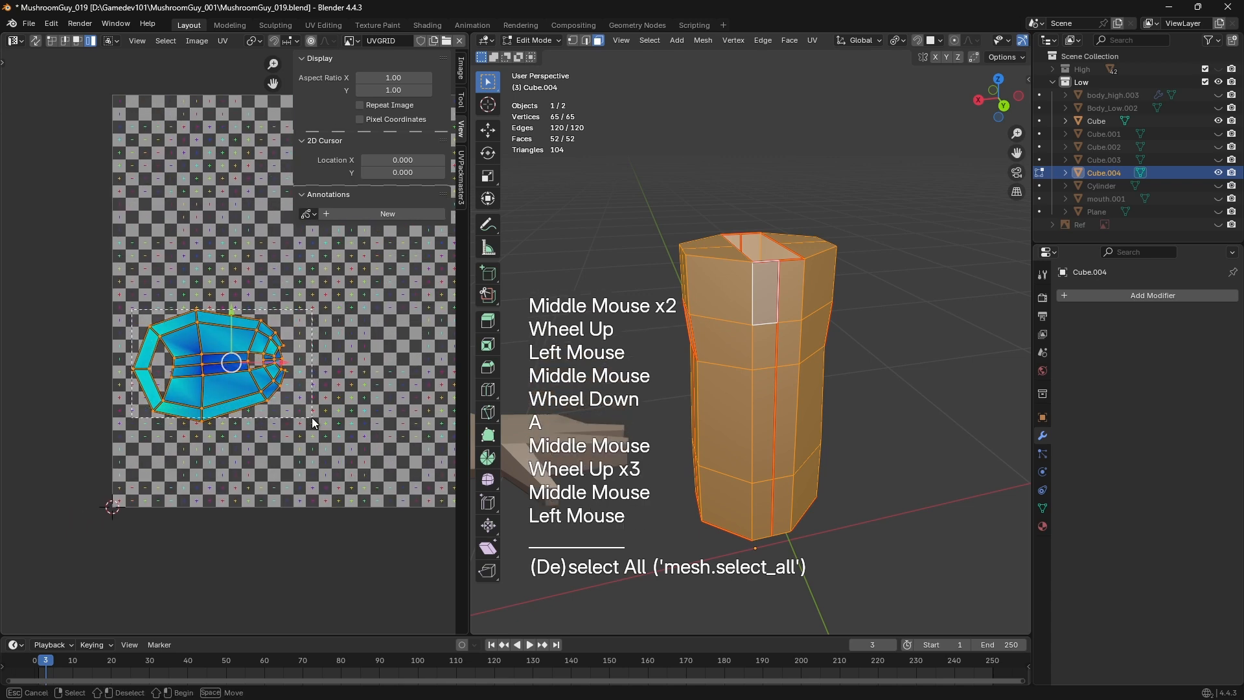
click(131, 306)
drag(128, 299, 303, 425)
middle_drag(303, 425, 228, 391)
scroll(228, 391, down, 1)
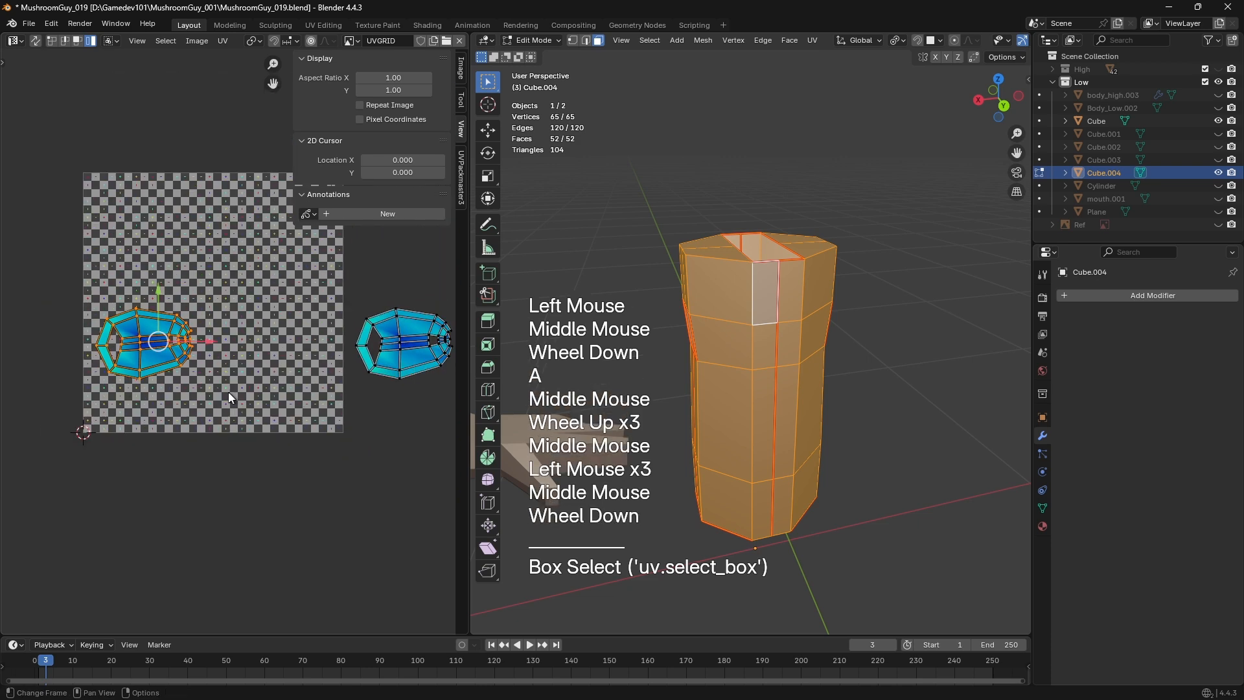
Switch to UV vertex selection, select the offset island's outermost end vertex, and display its coordinates
click(128, 370)
key(1)
click(149, 379)
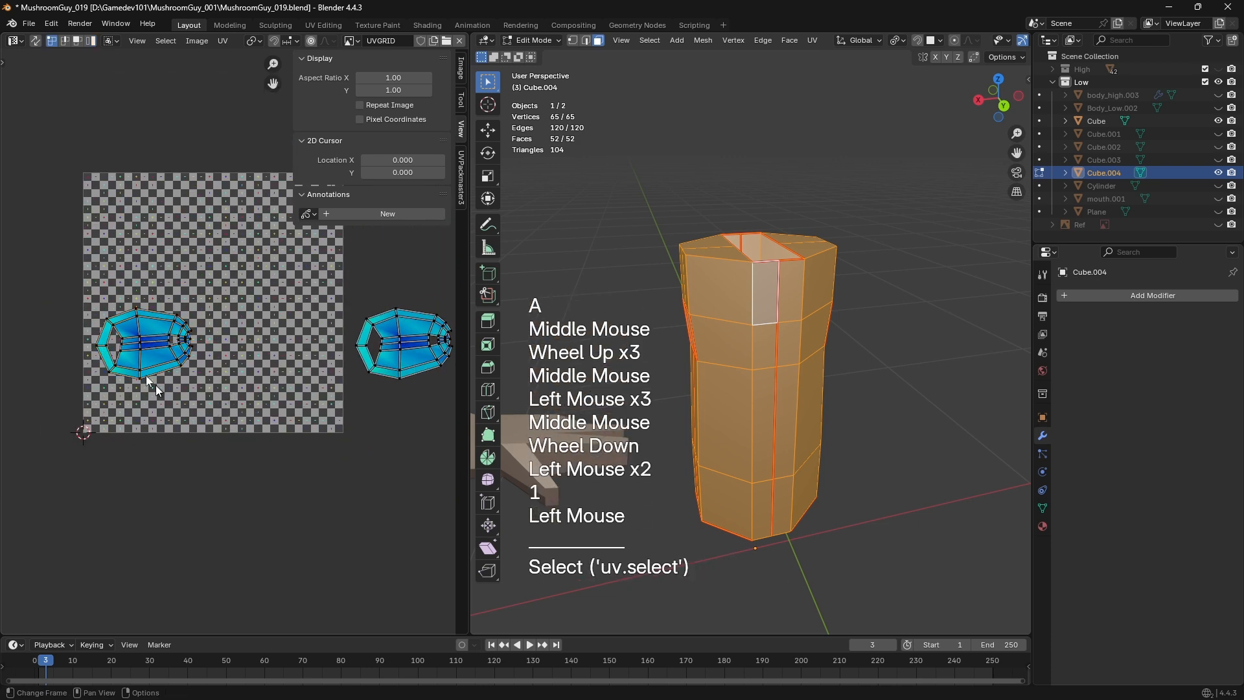
click(355, 344)
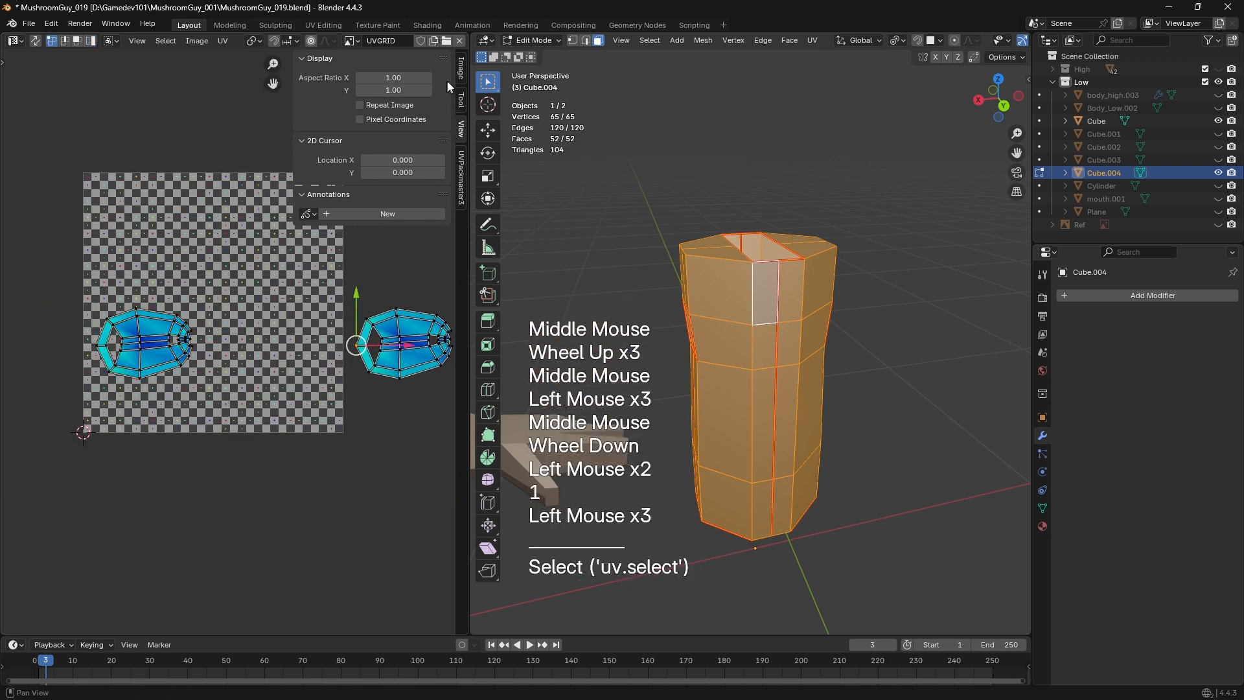
click(460, 67)
scroll(367, 358, down, 1)
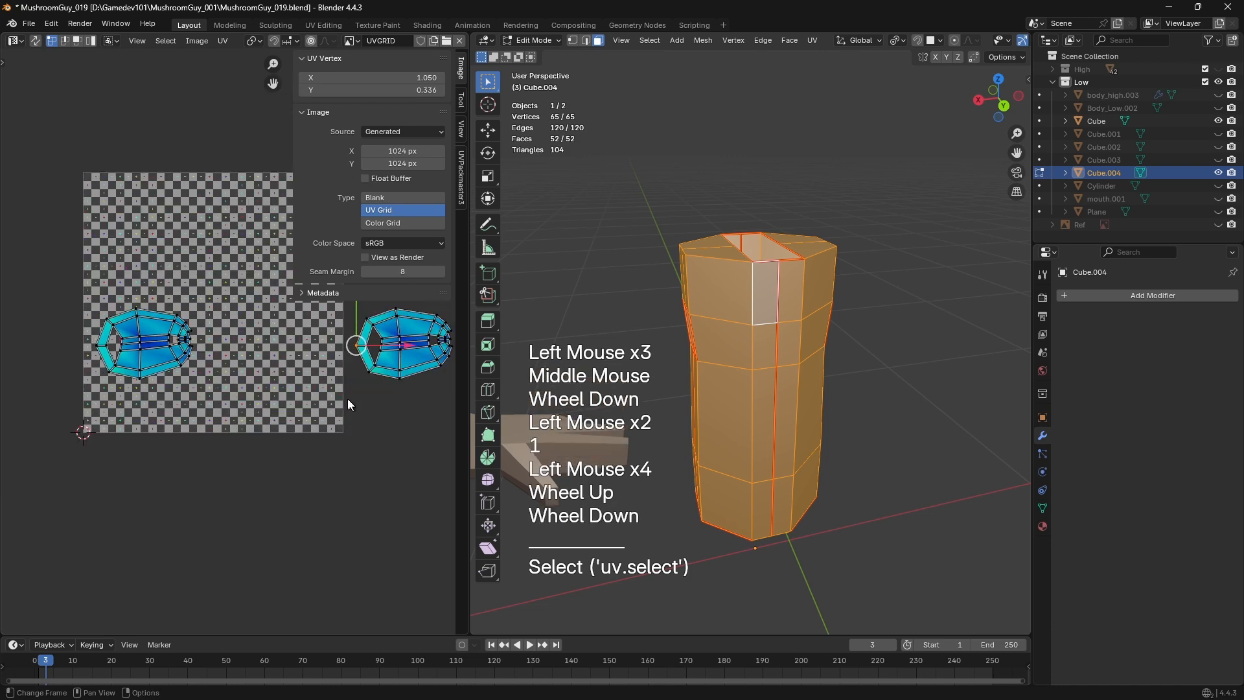
Select the matching end vertex on the island inside the tile to read its coordinates
middle_drag(347, 398, 289, 439)
key(b)
key(n)
right_click(272, 422)
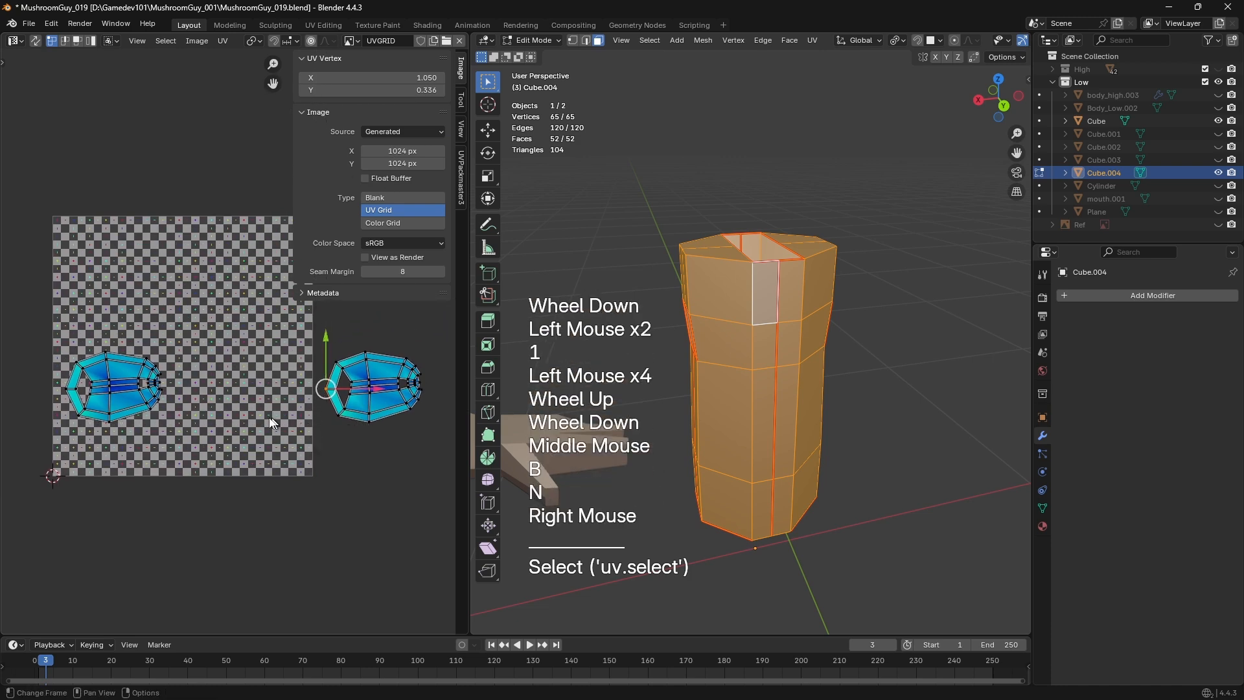
click(61, 389)
middle_drag(76, 391, 412, 440)
Widen the UV editor and show its sidebar with the vertex coordinates
key(n)
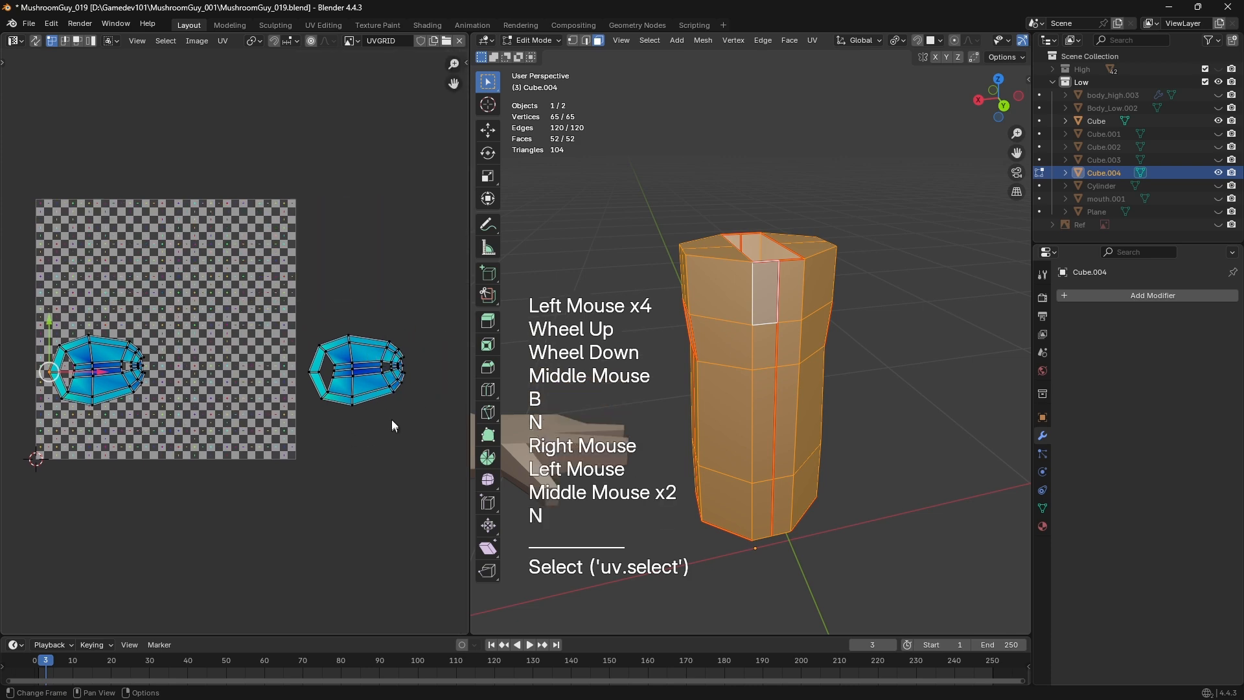
drag(468, 431, 582, 432)
middle_drag(528, 434, 494, 436)
scroll(495, 436, up, 1)
key(n)
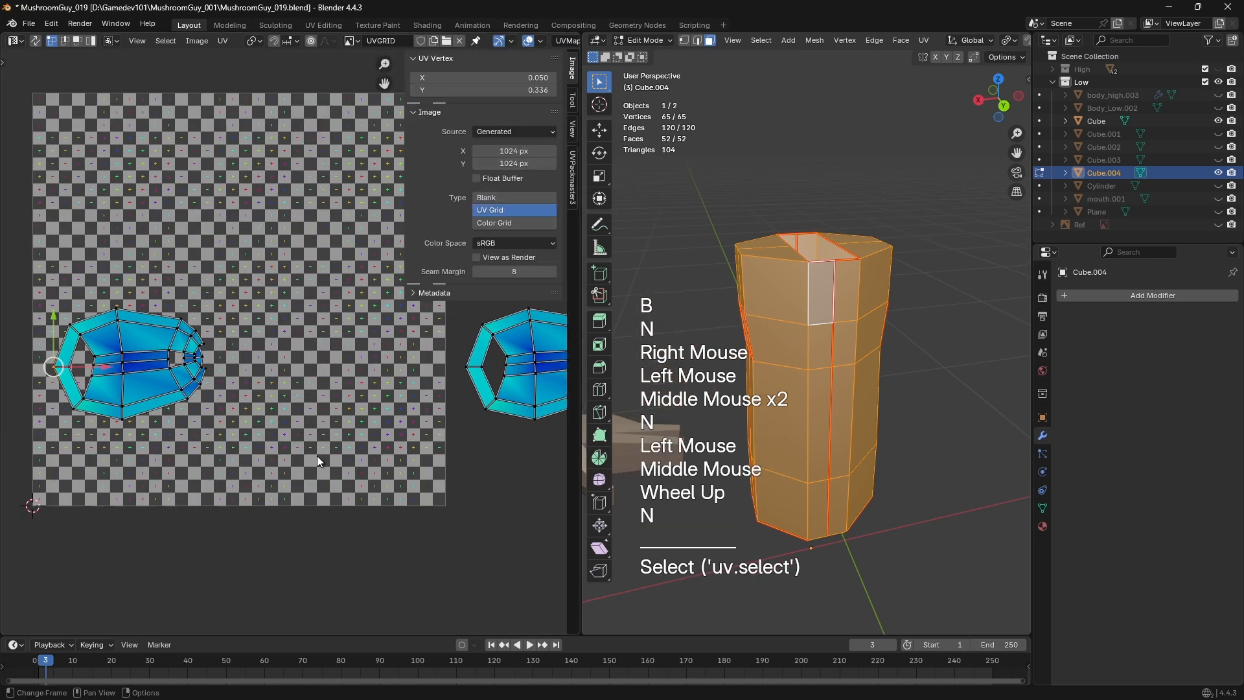
Reselect the end vertex inside the tile and its counterpart on the offset island to compare their coordinates
scroll(304, 456, down, 1)
scroll(275, 455, up, 1)
click(51, 372)
key(ctrl+z)
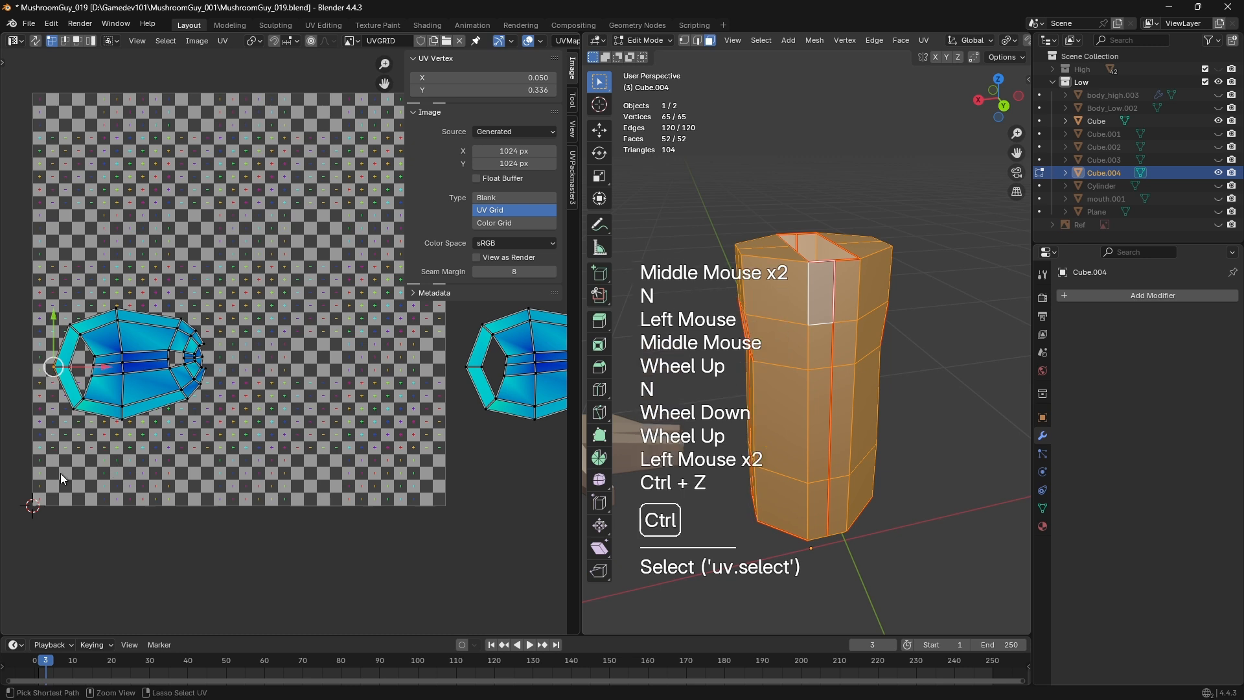
drag(58, 373, 44, 359)
click(64, 367)
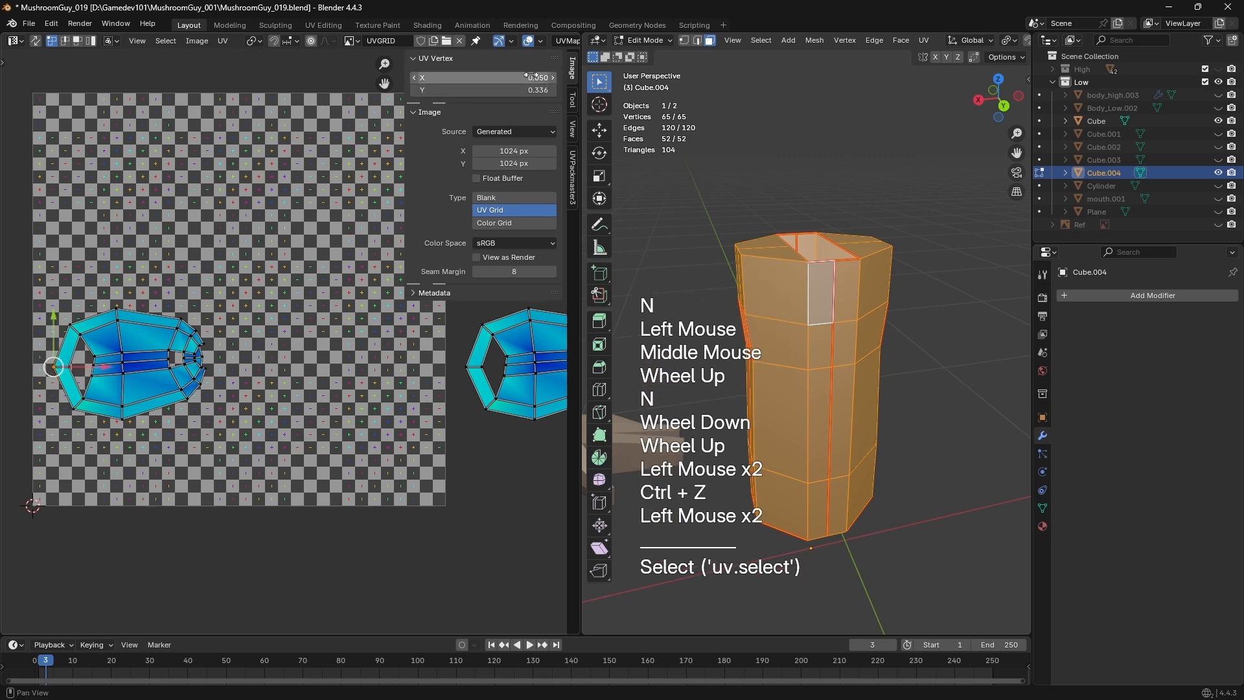
middle_drag(450, 372, 320, 383)
click(422, 357)
Box-select the offset UV island and move it 10 units along X
scroll(270, 259, down, 3)
drag(270, 259, 462, 481)
key(g)
key(x)
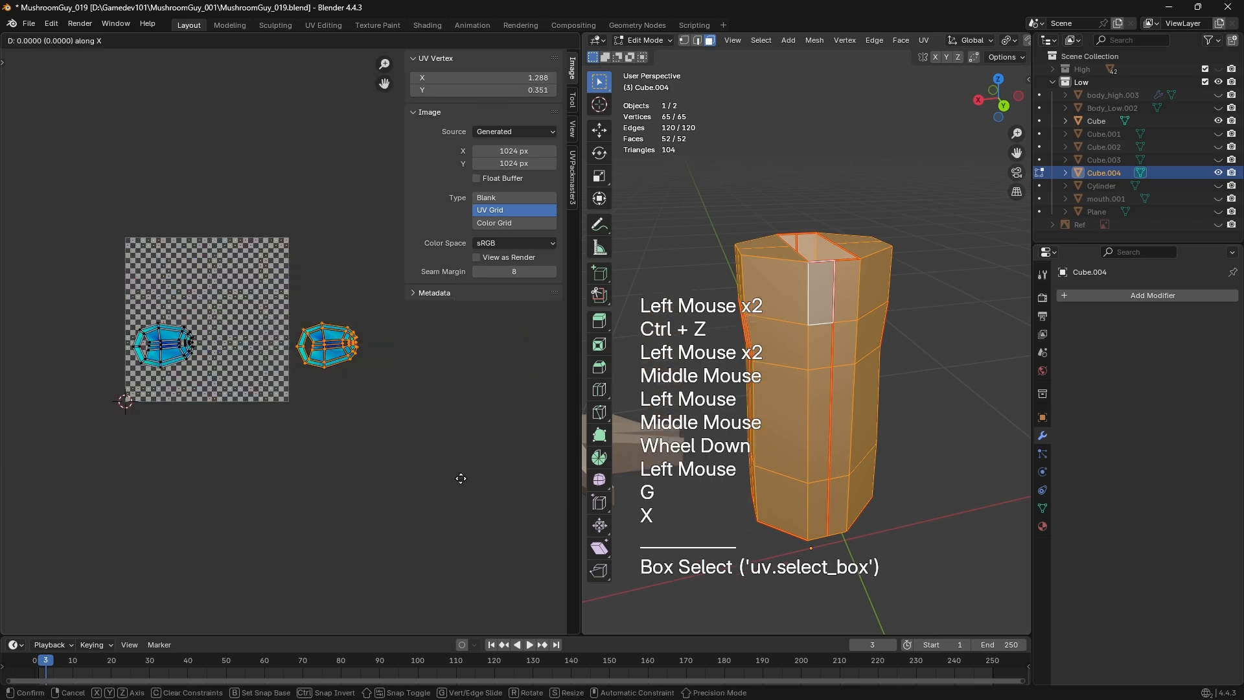
key(KP_1)
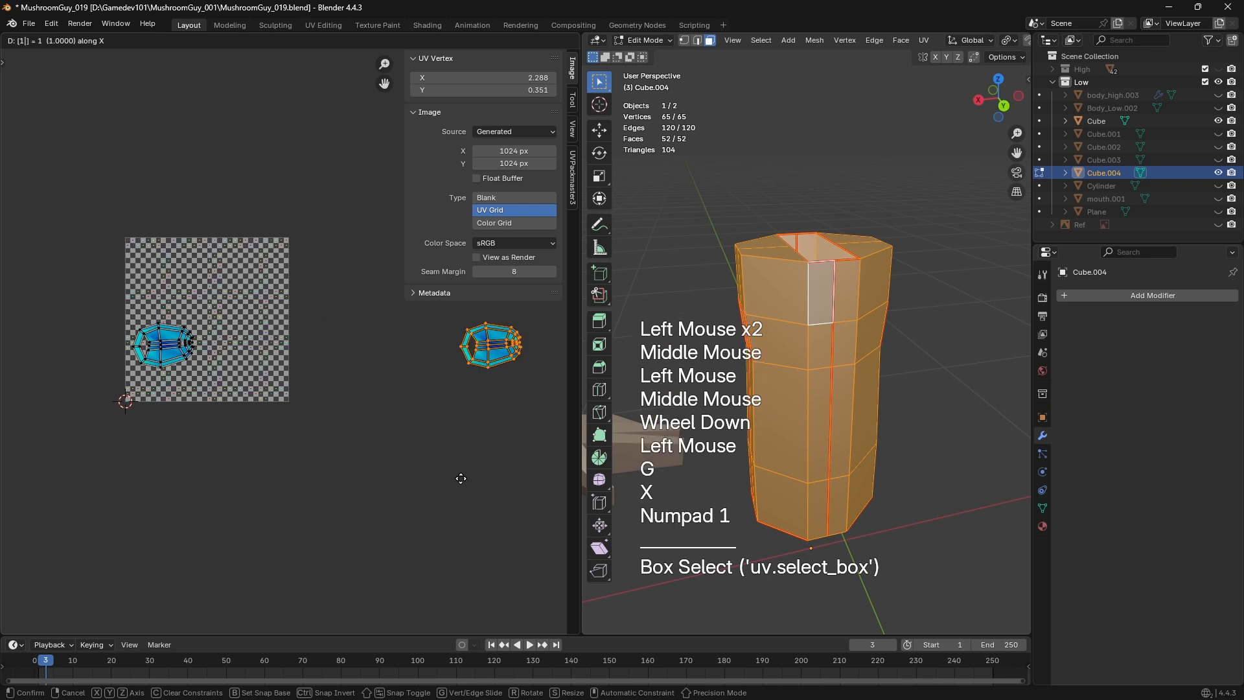
key(KP_0)
key(KP_Enter)
Select the end vertex of the far-moved island and read its X and Y coordinates
scroll(336, 410, down, 2)
middle_drag(336, 411, 13, 327)
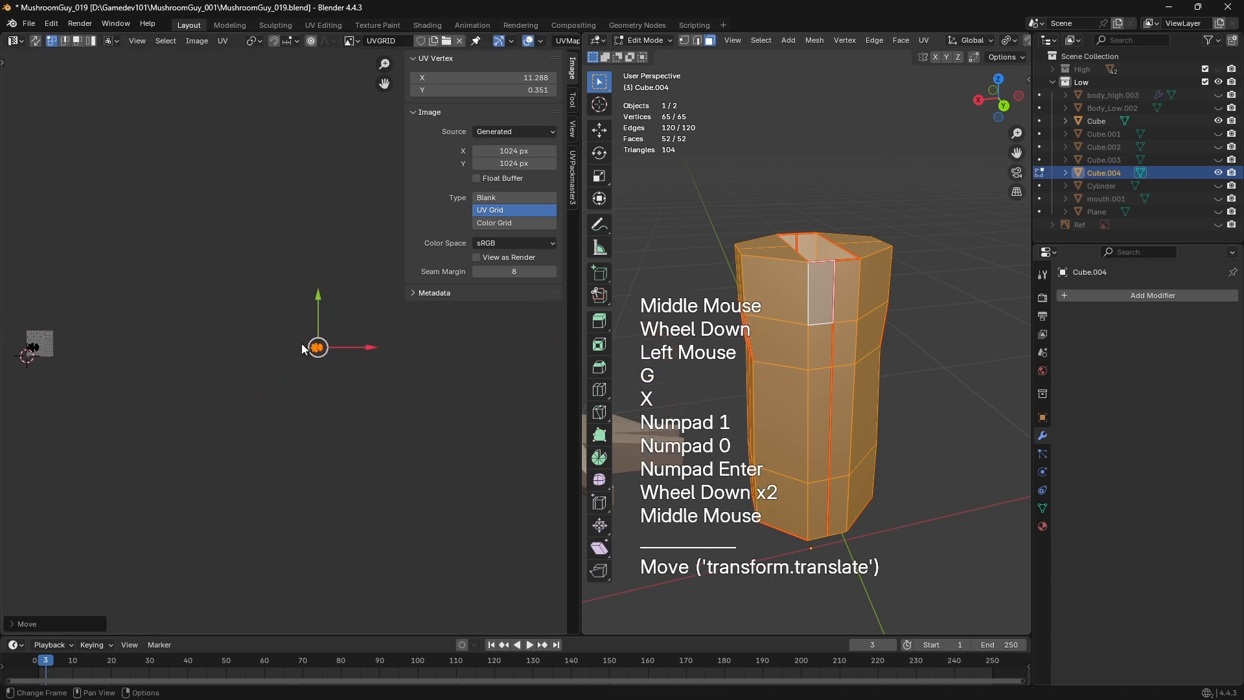
click(263, 427)
scroll(388, 352, up, 2)
shift+middle_drag(388, 353, 408, 404)
scroll(408, 404, up, 1)
click(380, 401)
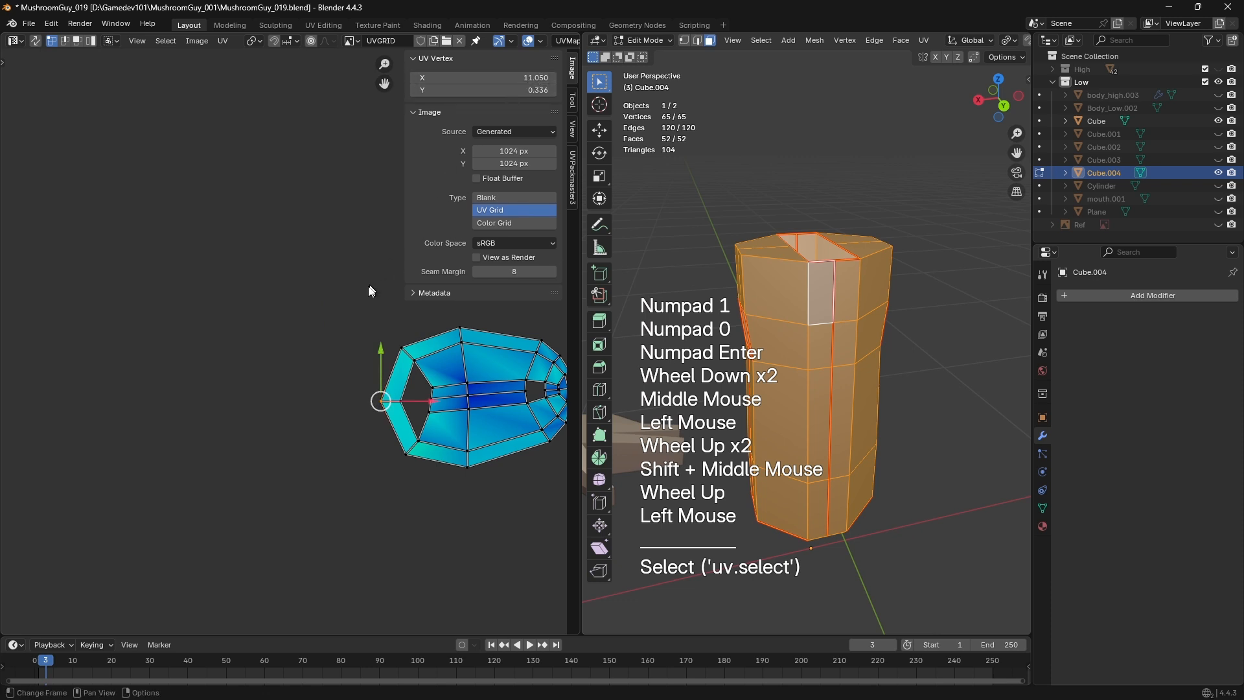
Box-select the whole UV island remaining inside the original tile
scroll(368, 285, down, 3)
shift+middle_drag(106, 303, 371, 309)
shift+middle_drag(164, 333, 293, 339)
scroll(251, 390, up, 1)
scroll(251, 390, down, 1)
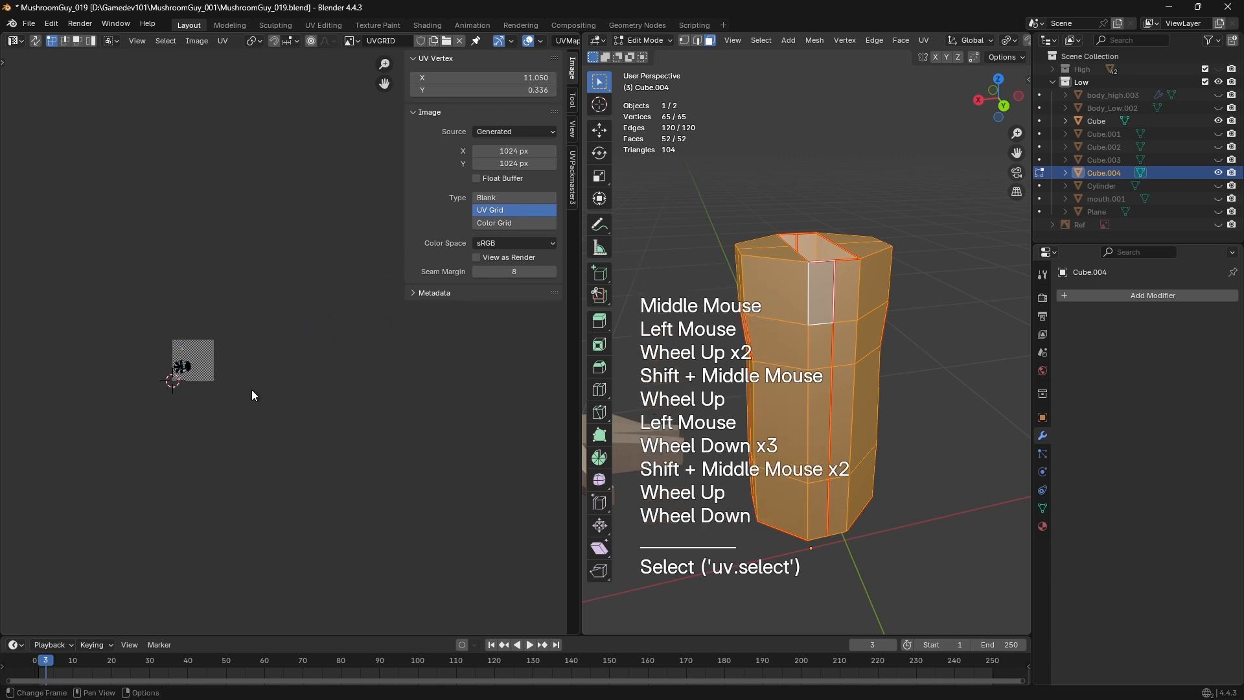
shift+middle_drag(251, 390, 328, 369)
scroll(204, 355, up, 3)
shift+middle_drag(205, 355, 198, 353)
scroll(186, 271, up, 1)
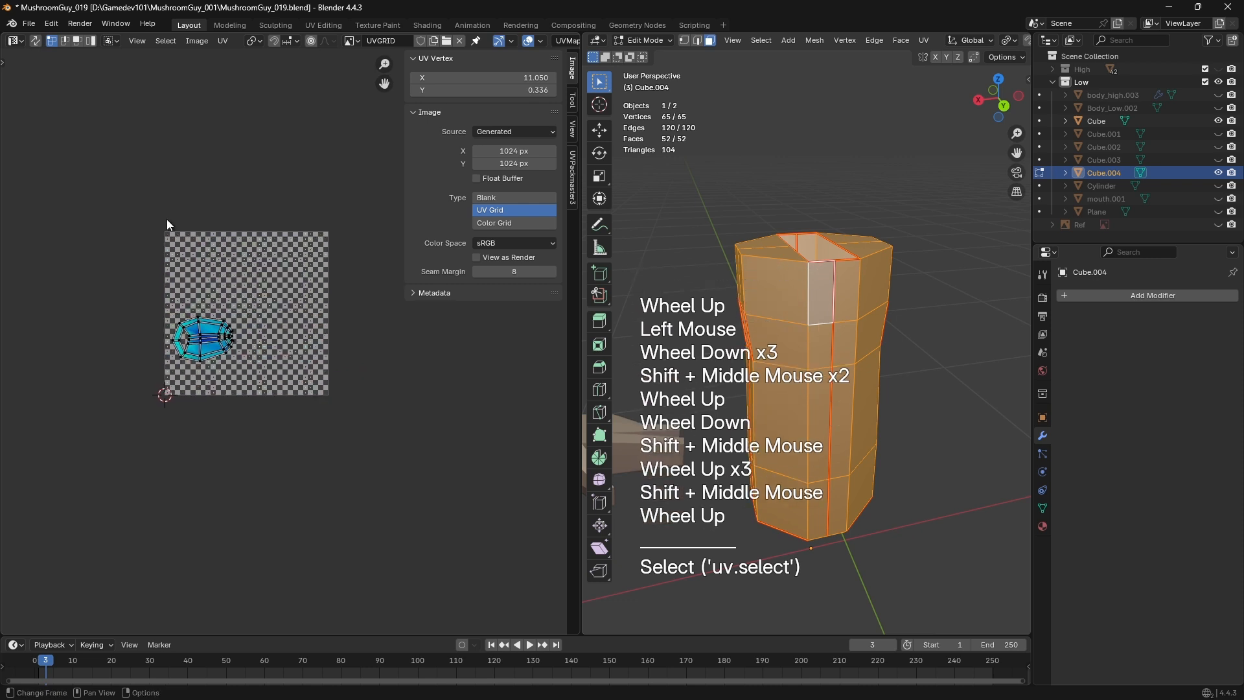
drag(158, 226, 333, 404)
scroll(313, 414, up, 2)
scroll(364, 503, down, 1)
middle_drag(313, 414, 299, 503)
scroll(332, 501, up, 1)
scroll(332, 500, up, 1)
scroll(299, 503, down, 1)
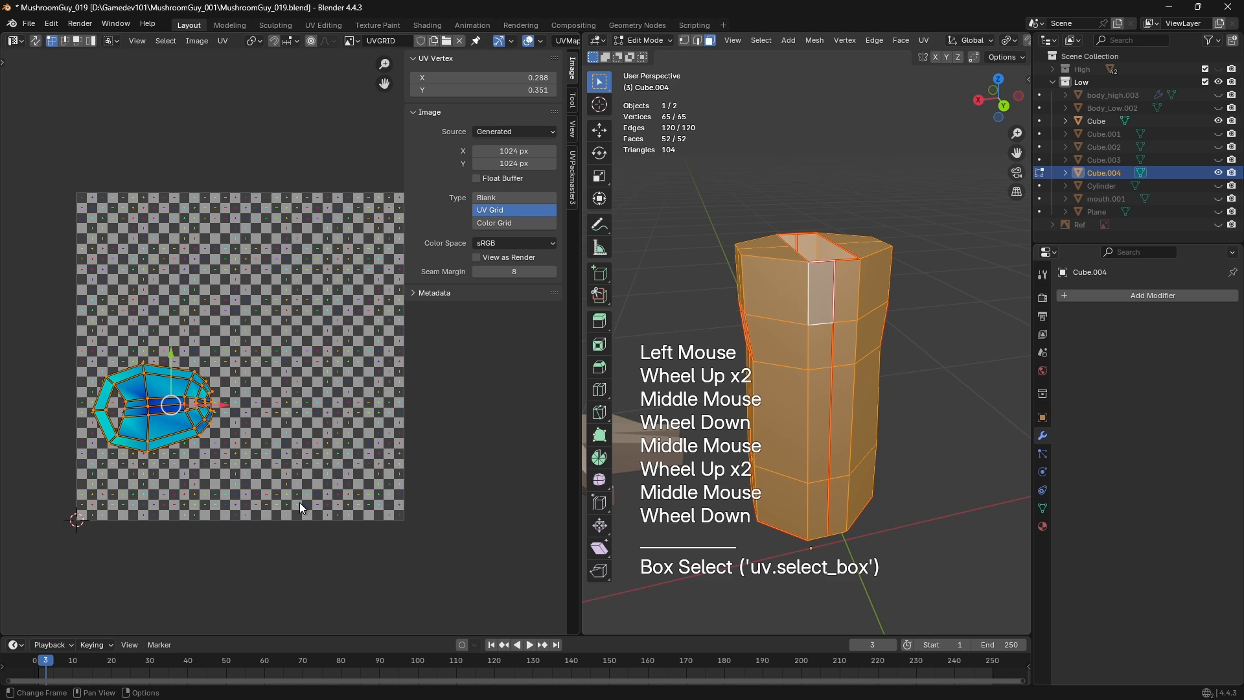
middle_drag(51, 277, 161, 403)
scroll(161, 403, down, 1)
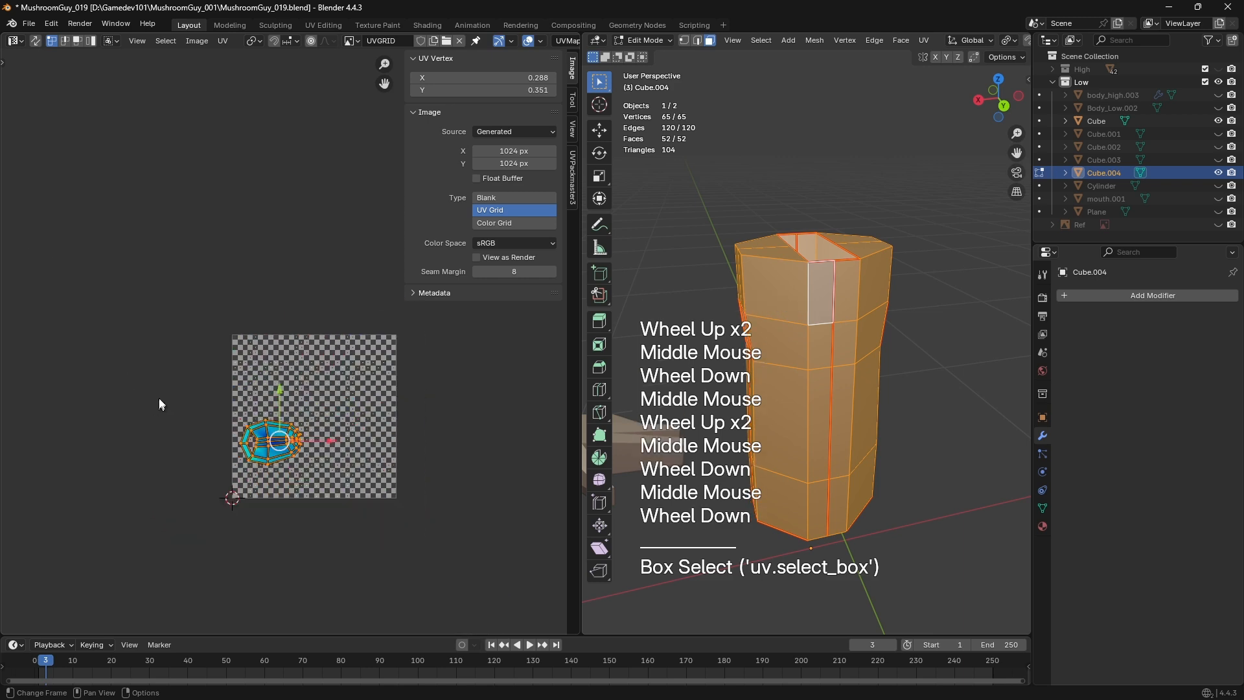
Examine the UV tile and the position of the selected island inside it
middle_drag(242, 295, 140, 297)
middle_drag(162, 372, 96, 332)
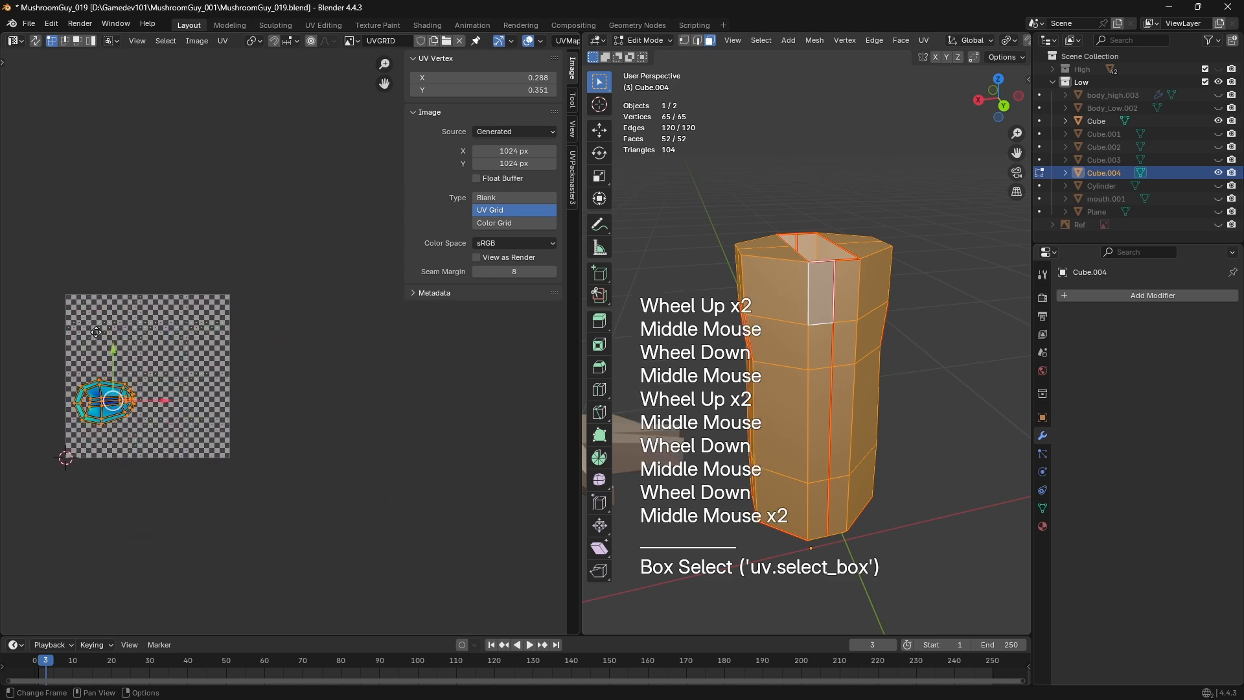
middle_drag(334, 390, 149, 398)
middle_drag(326, 415, 171, 358)
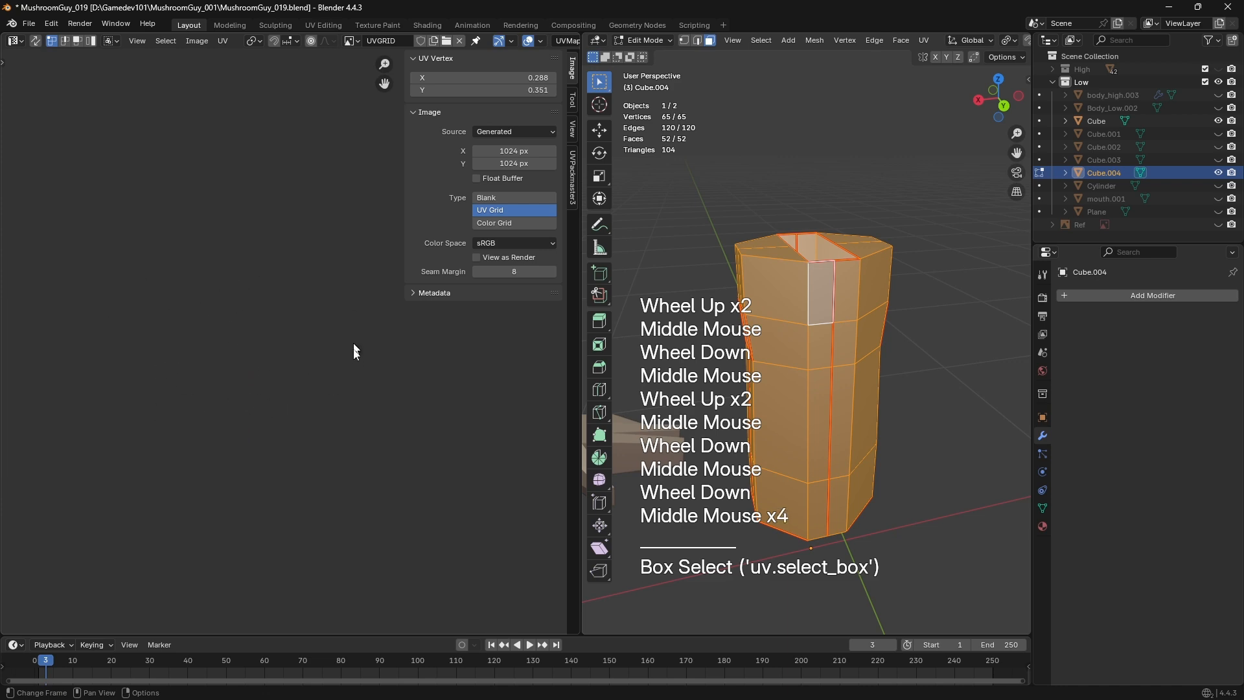
scroll(389, 343, down, 1)
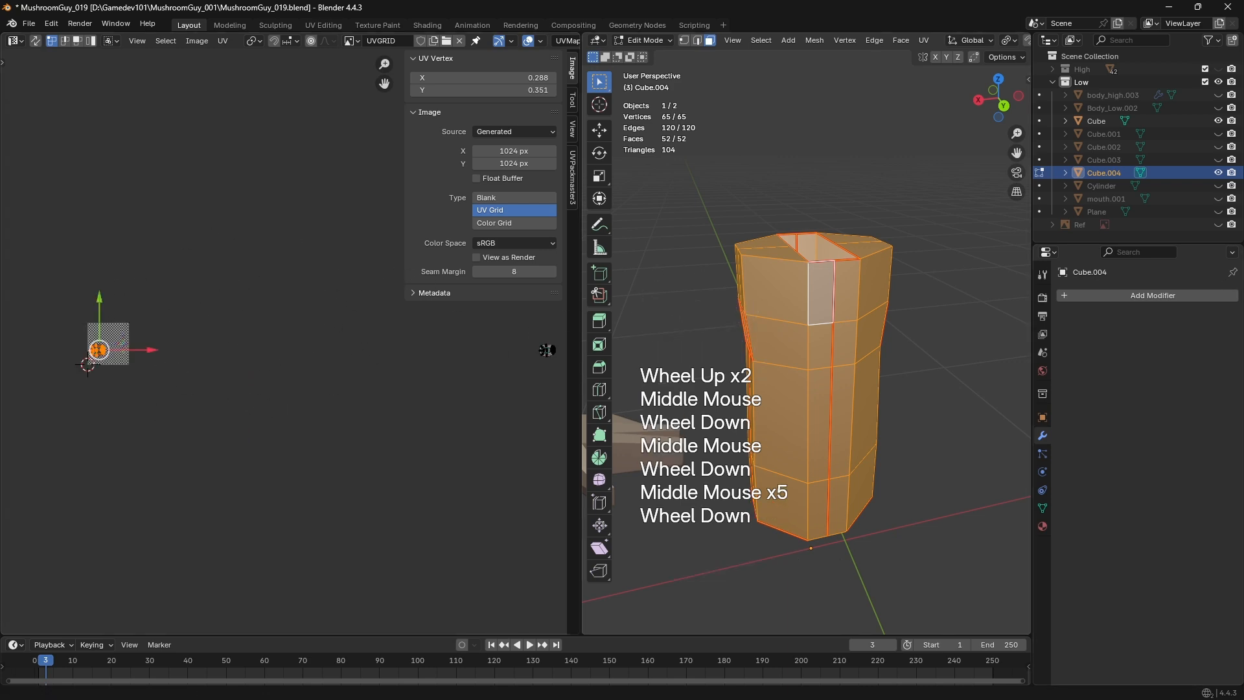
middle_drag(274, 356, 326, 342)
scroll(288, 347, up, 2)
scroll(343, 338, up, 1)
scroll(299, 216, up, 1)
scroll(300, 216, down, 1)
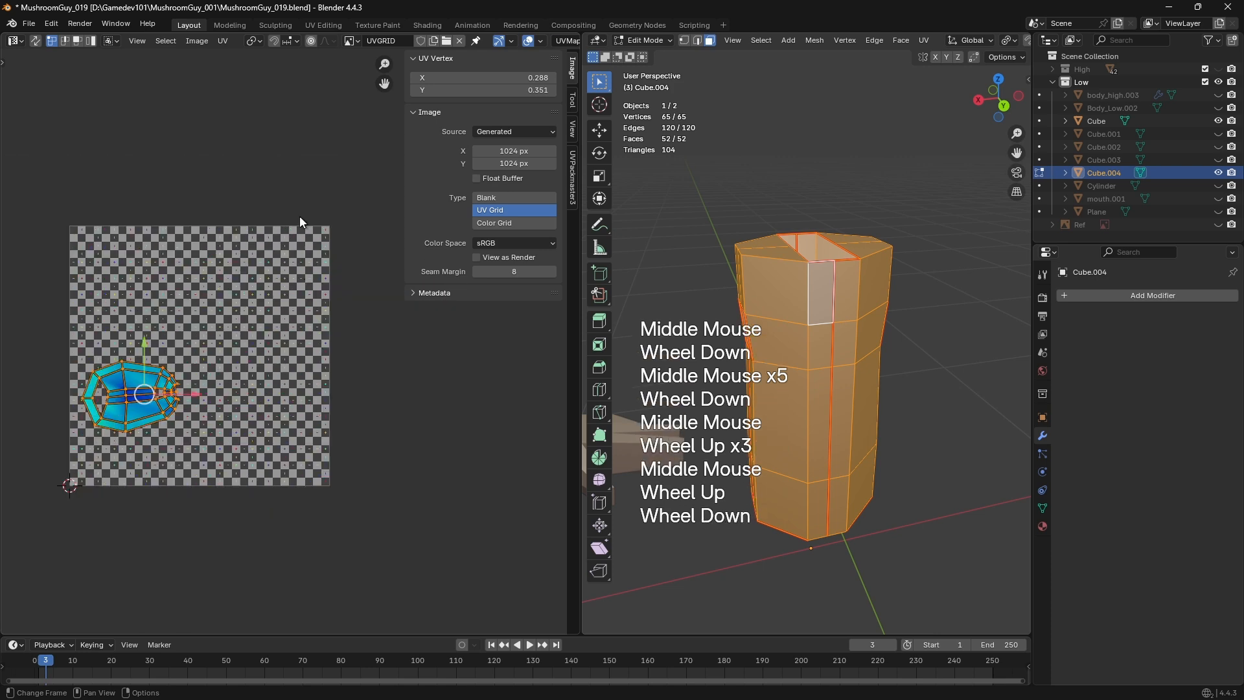
middle_drag(348, 447, 325, 468)
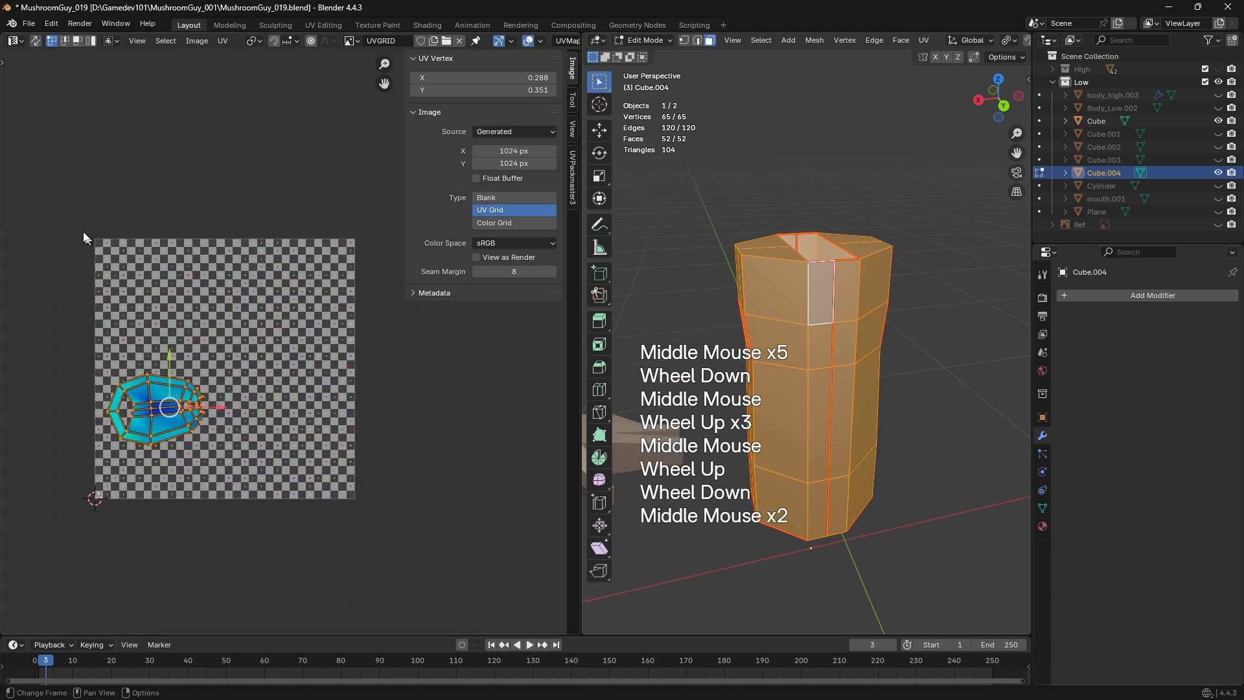
Outline the full extent of the UV tile with a selection box around it
drag(79, 226, 363, 512)
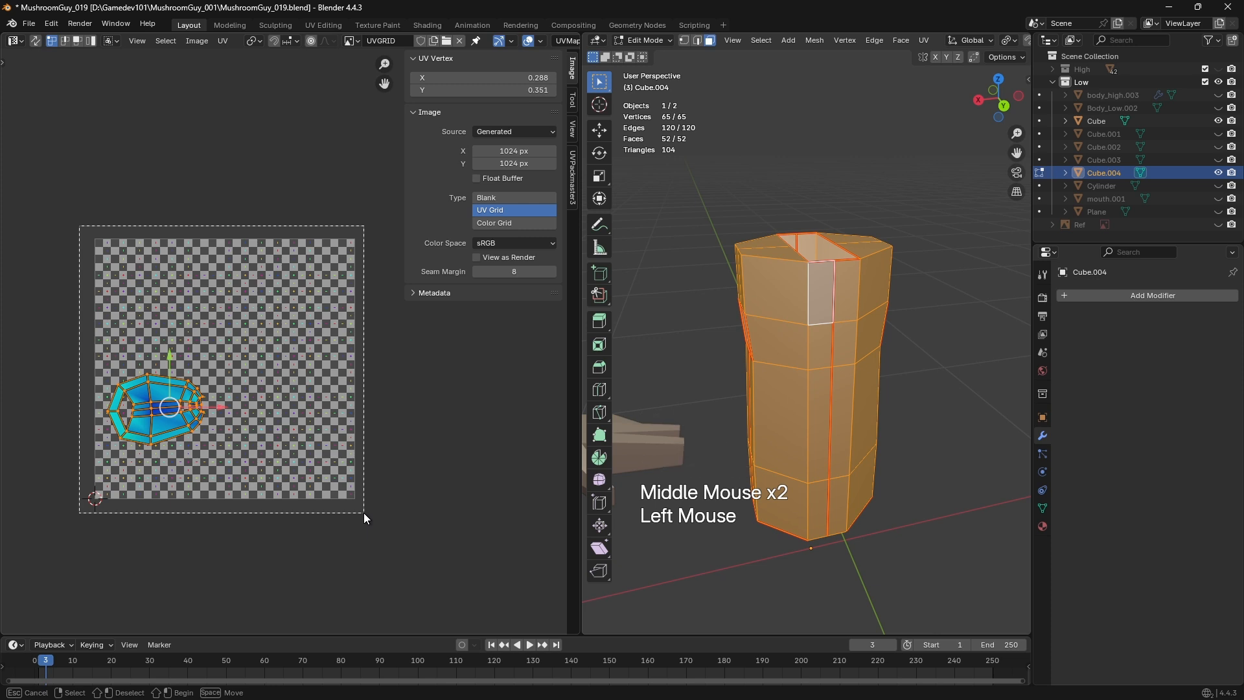
drag(363, 512, 366, 508)
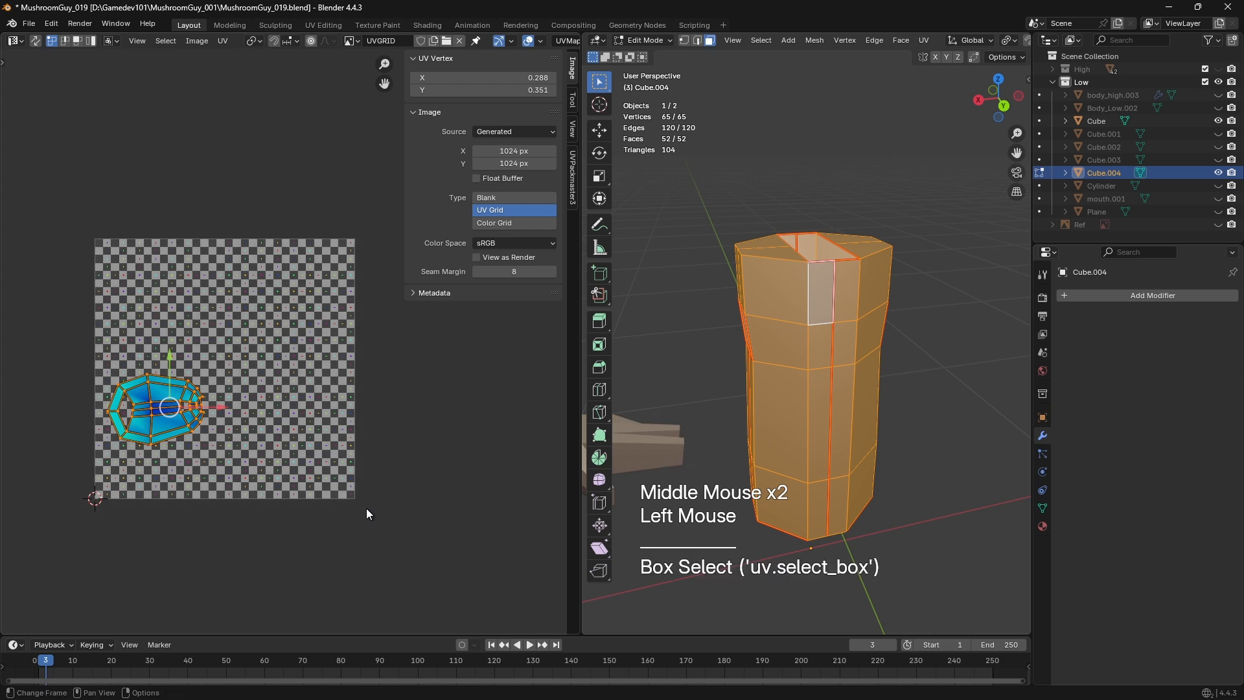
scroll(366, 508, down, 2)
middle_drag(385, 462, 284, 426)
scroll(411, 460, up, 2)
scroll(221, 379, up, 4)
scroll(284, 426, down, 1)
scroll(283, 425, down, 2)
scroll(767, 289, down, 1)
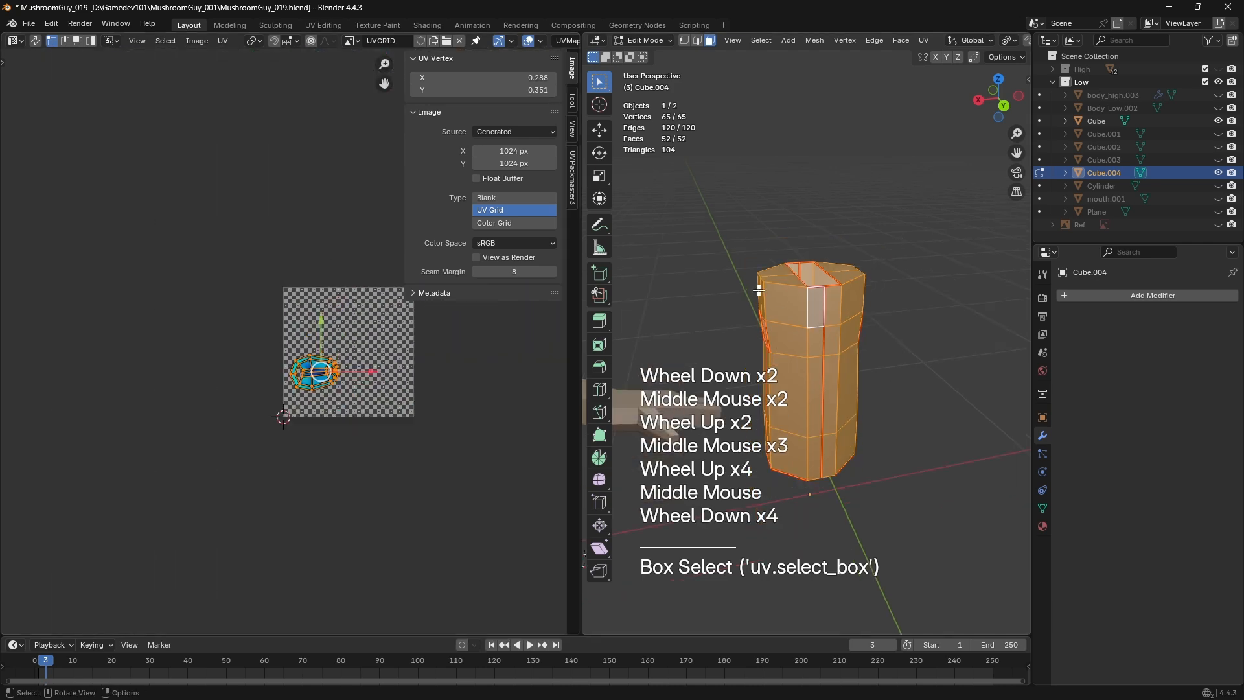
Add a plane to the mesh and hide all other faces to isolate its tile-filling UVs
key(shift+a)
click(767, 289)
scroll(307, 402, up, 4)
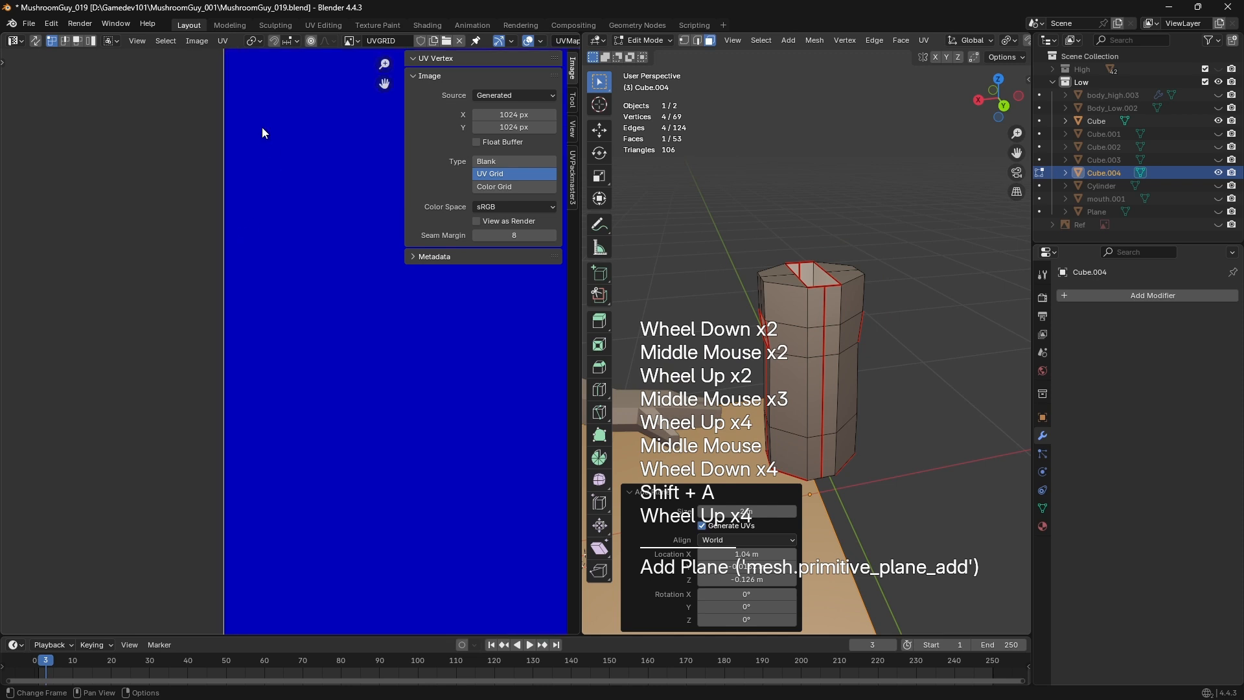
middle_drag(262, 127, 243, 129)
key(shift+h)
middle_drag(229, 65, 253, 340)
scroll(252, 340, down, 1)
Select the plane's upper UV corner vertices one after another and read their X and Y coordinates
drag(209, 290, 292, 395)
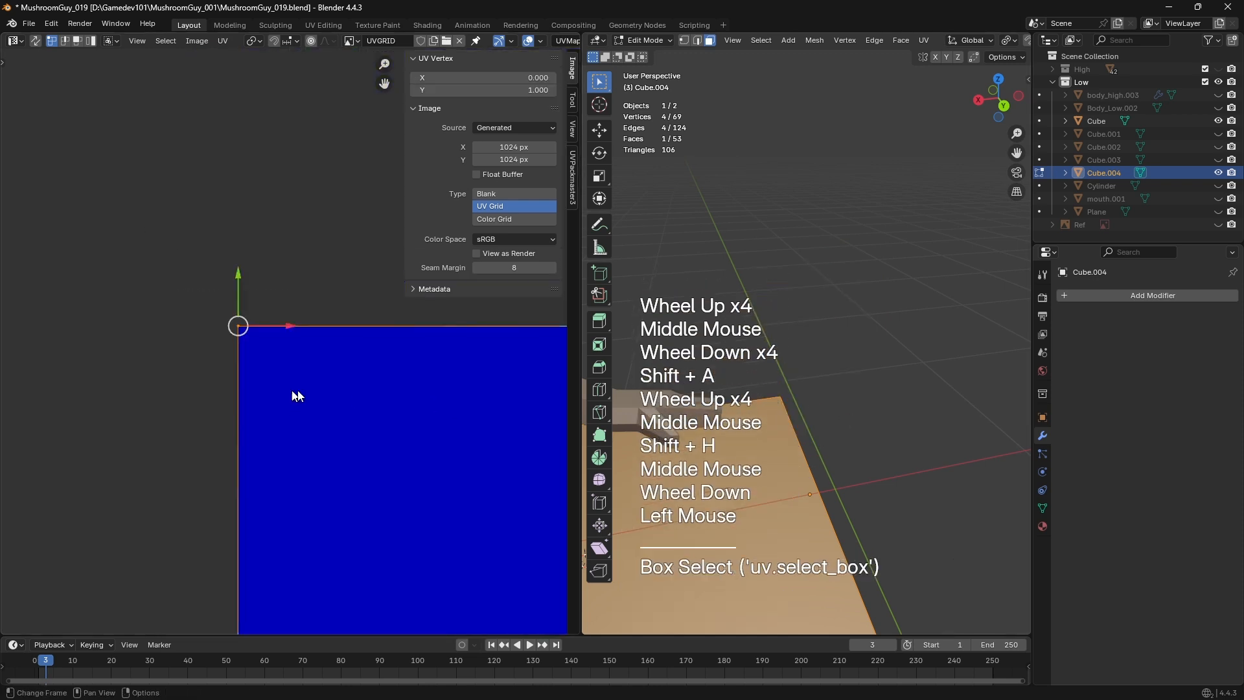
scroll(388, 412, down, 1)
middle_drag(483, 427, 337, 415)
drag(291, 250, 420, 390)
middle_drag(420, 390, 230, 378)
scroll(328, 441, up, 2)
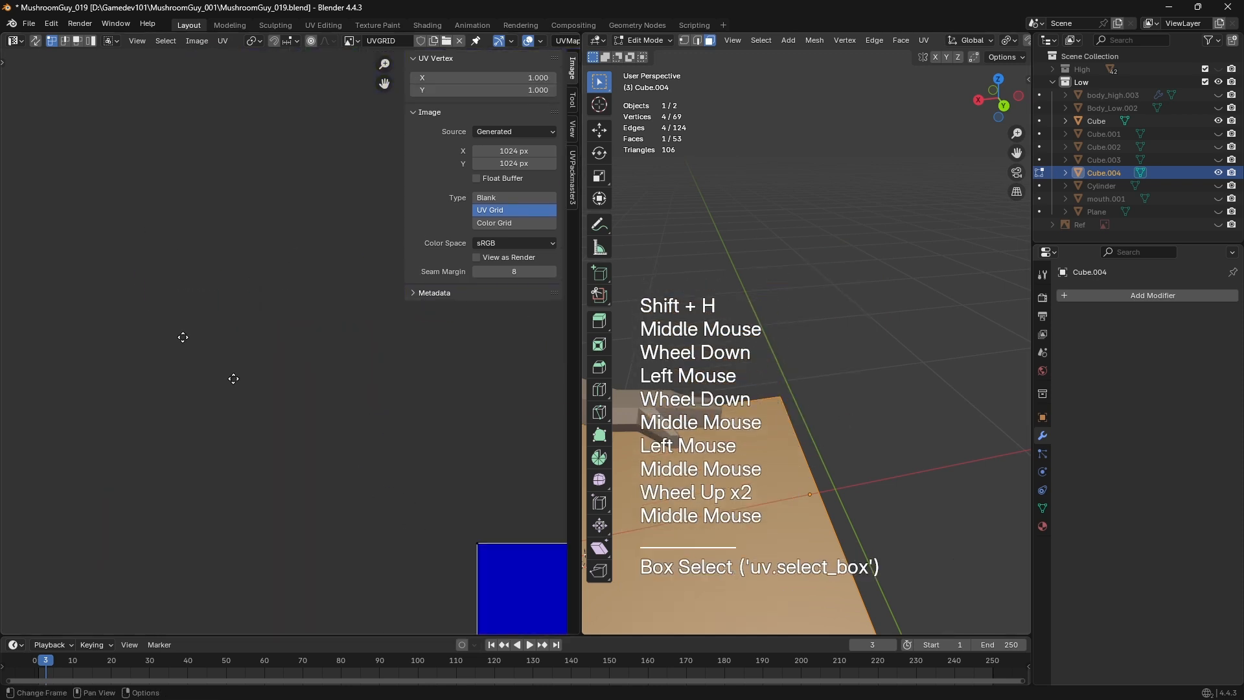
scroll(222, 436, up, 1)
middle_drag(222, 436, 285, 334)
scroll(286, 335, up, 3)
scroll(289, 337, up, 2)
double_click(216, 117)
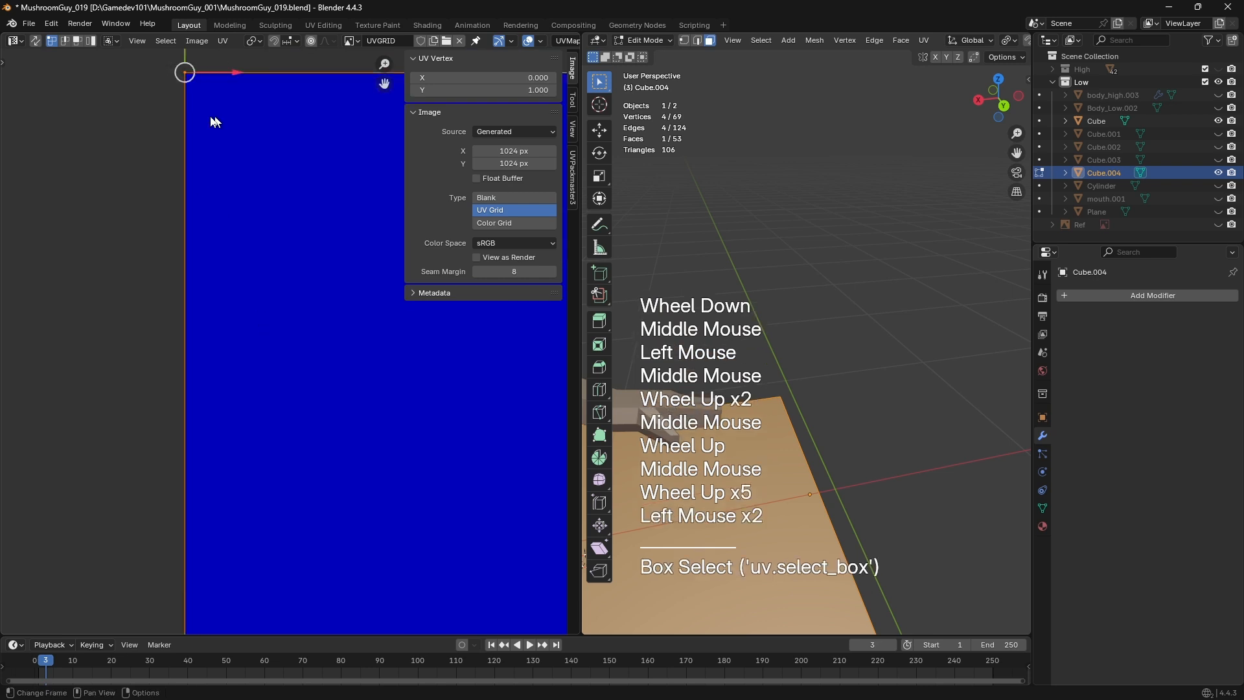
Try to move the plane's upper-left UV corner freehand, undo the move and clear the selection
middle_drag(216, 111, 240, 186)
key(g)
click(211, 168)
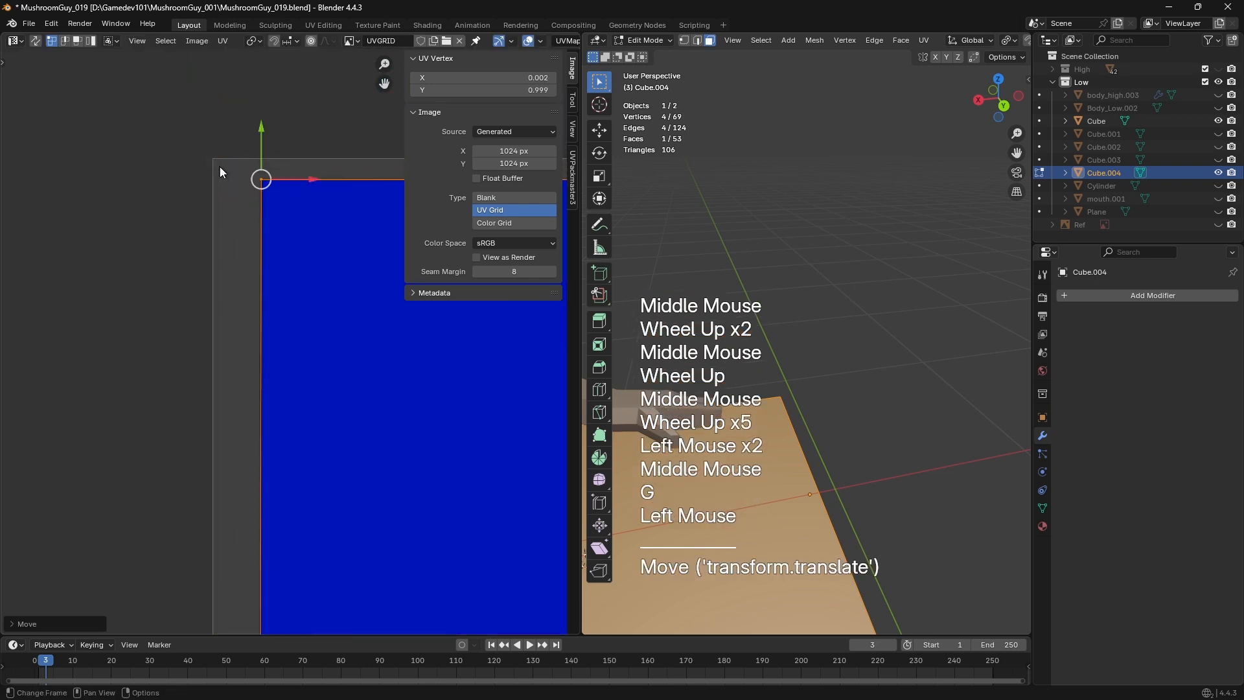
key(ctrl+z)
click(161, 271)
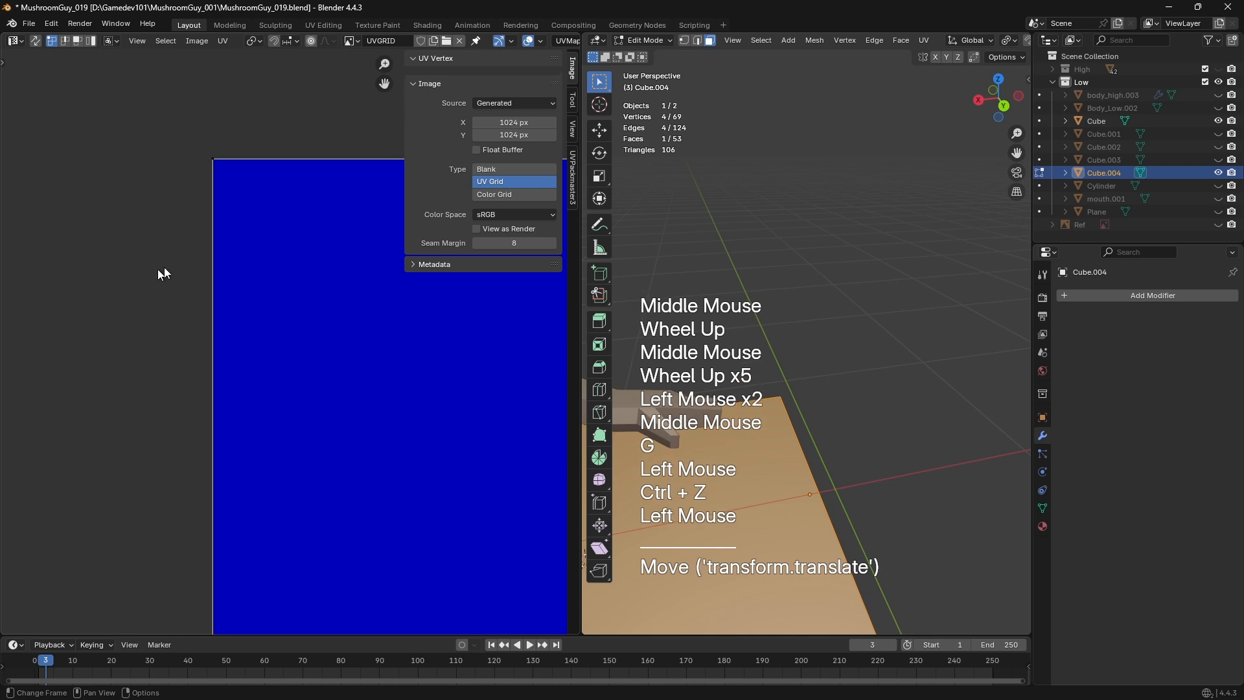
Switch UV selection to face mode and box the area around the plane's upper-left UV corner
scroll(161, 272, up, 2)
key(3)
middle_drag(161, 272, 241, 281)
middle_drag(157, 174, 179, 289)
drag(177, 272, 228, 333)
scroll(228, 333, down, 2)
middle_drag(403, 402, 301, 370)
scroll(277, 257, down, 1)
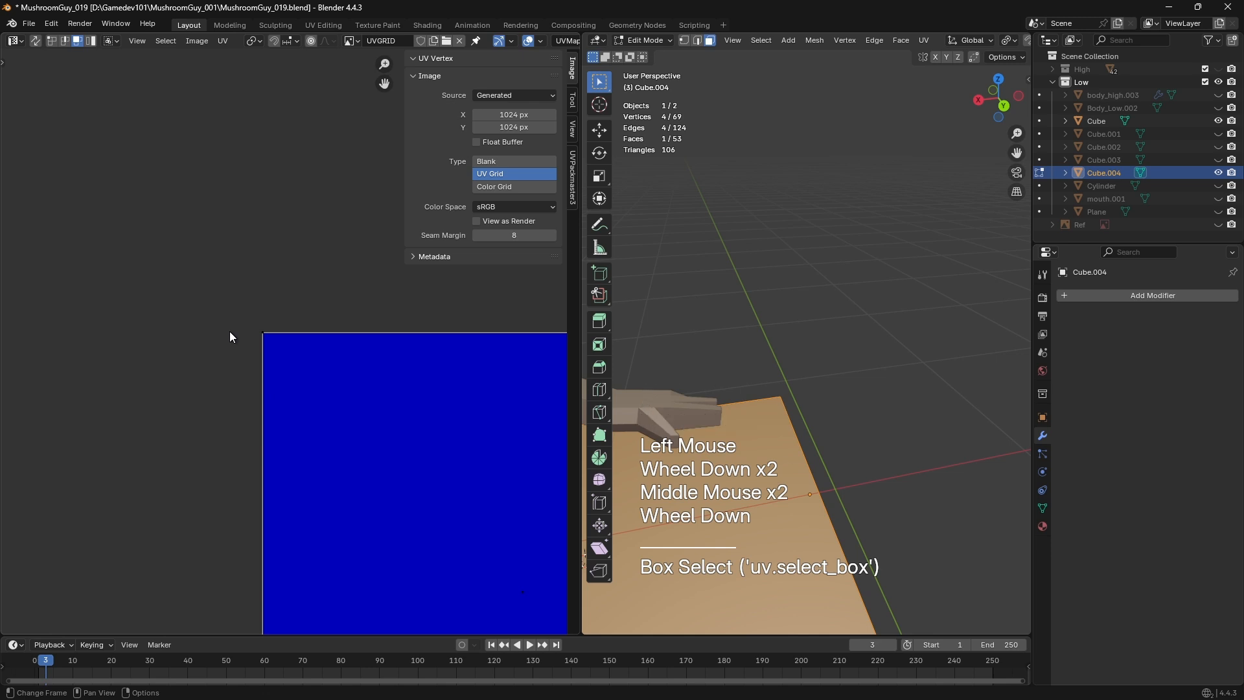
middle_drag(229, 332, 181, 298)
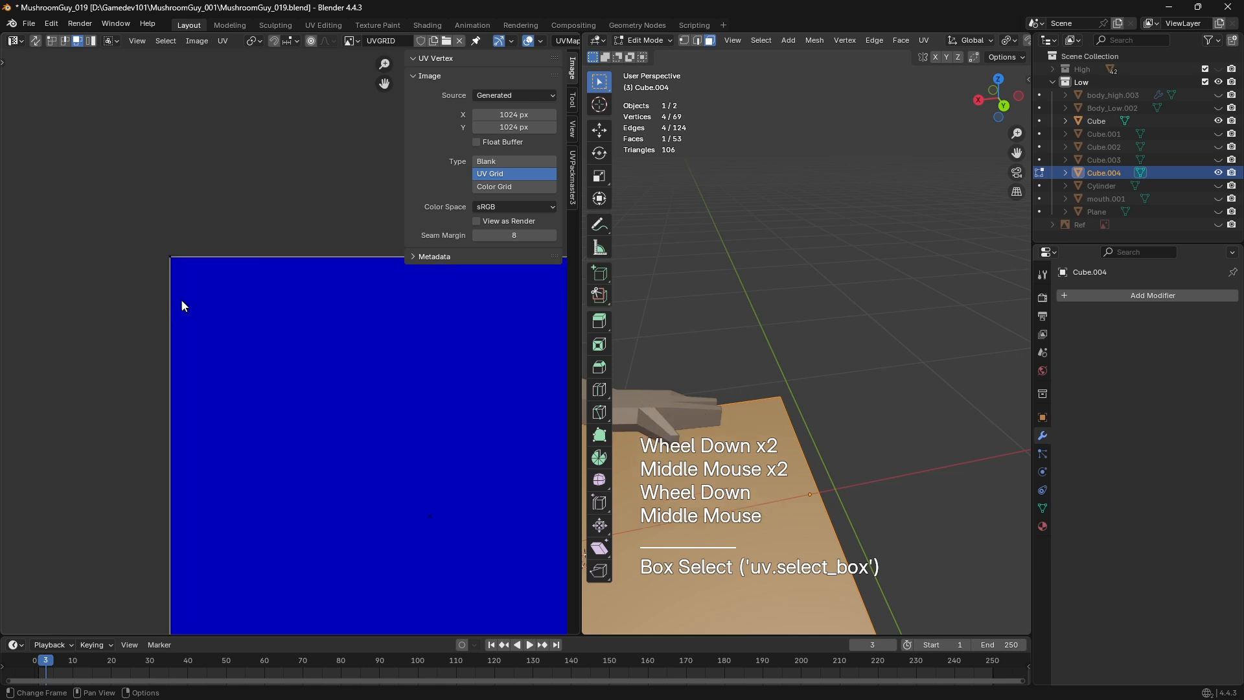
Box small areas along the plane's left and right UV edges to point out the tile boundary
click(170, 297)
drag(170, 297, 196, 320)
middle_drag(285, 338, 123, 348)
scroll(771, 362, down, 1)
drag(293, 314, 309, 327)
middle_drag(309, 326, 324, 323)
scroll(324, 322, up, 2)
drag(377, 292, 410, 309)
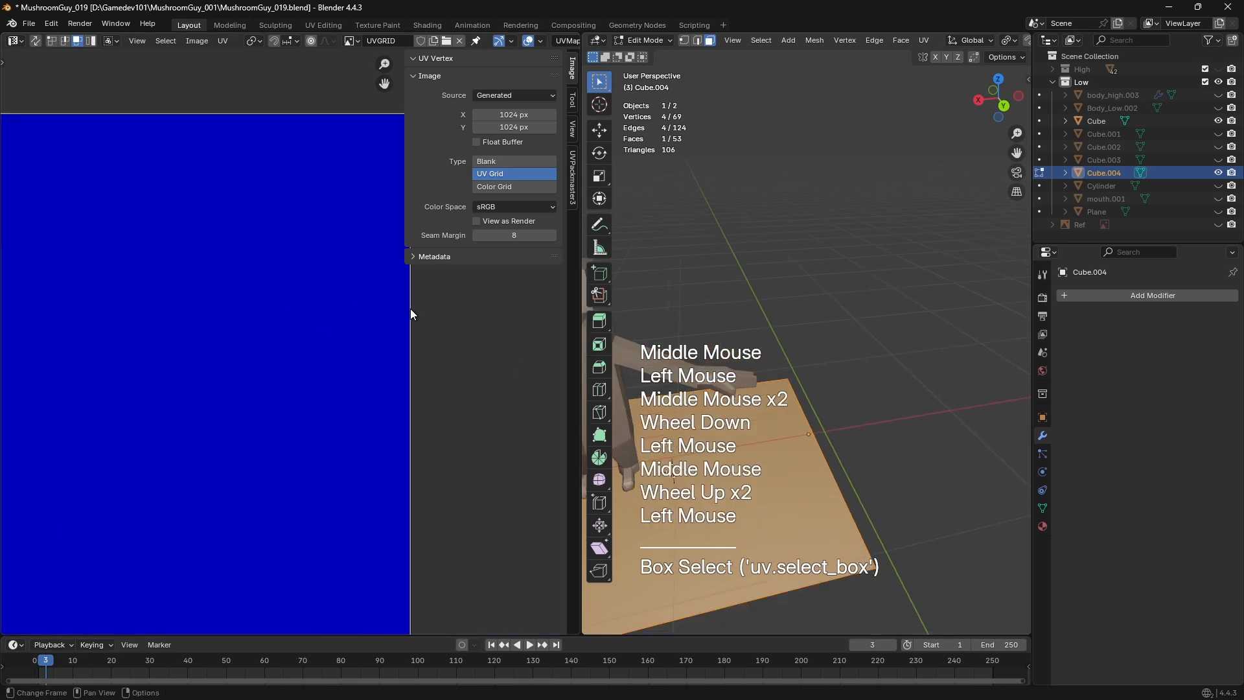
middle_drag(410, 308, 353, 331)
Leave edit mode and examine the side borders of the bare UV grid tile
key(Tab)
scroll(365, 327, down, 1)
scroll(343, 269, down, 1)
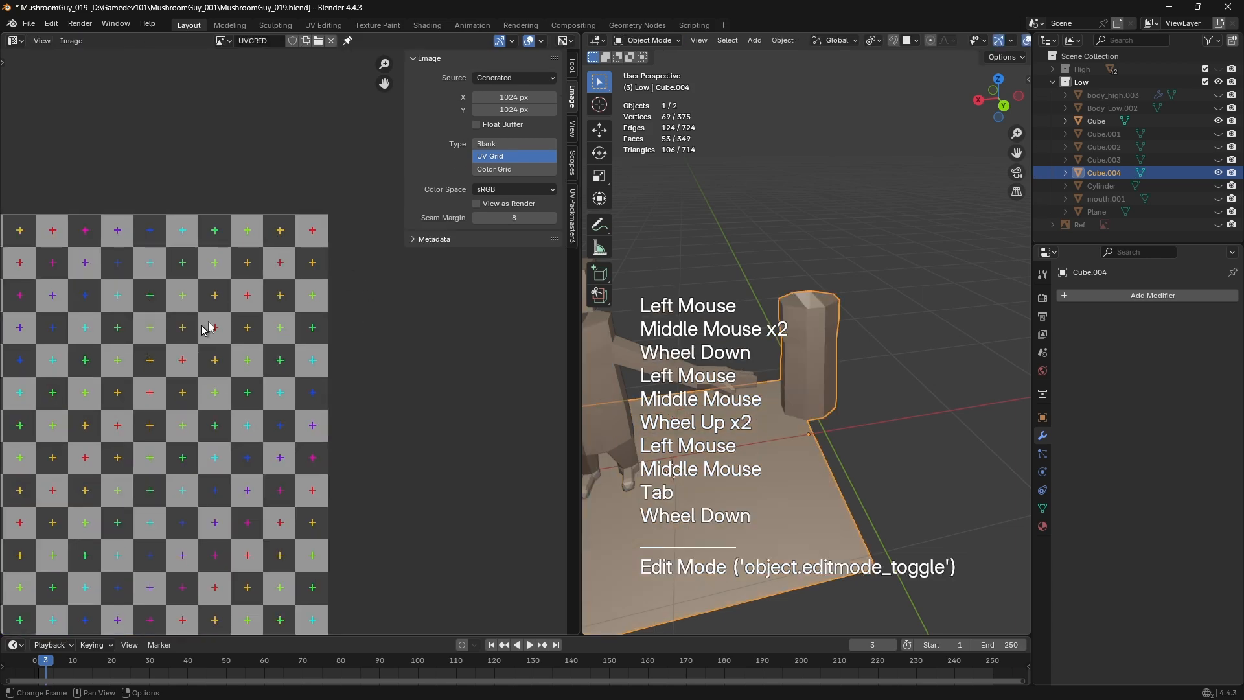
middle_drag(206, 329, 501, 356)
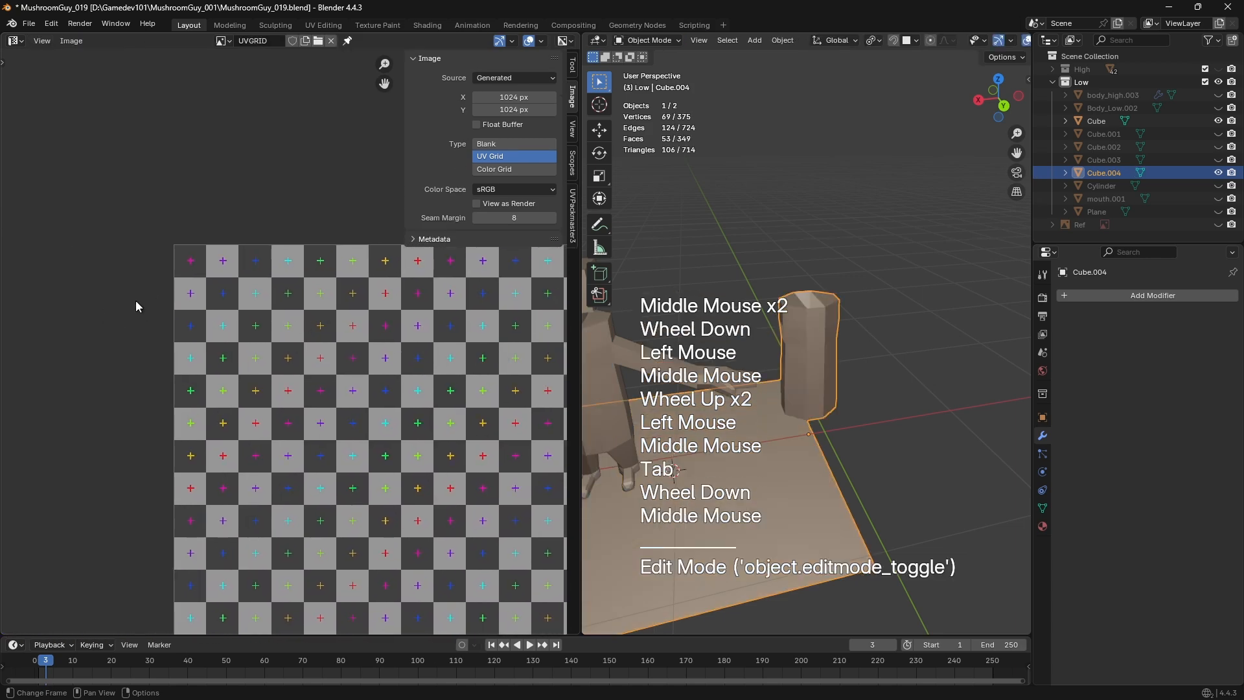
mouse_move(316, 350)
middle_down()
mouse_move(28, 328)
mouse_move(317, 335)
middle_up()
middle_drag(454, 304, 37, 296)
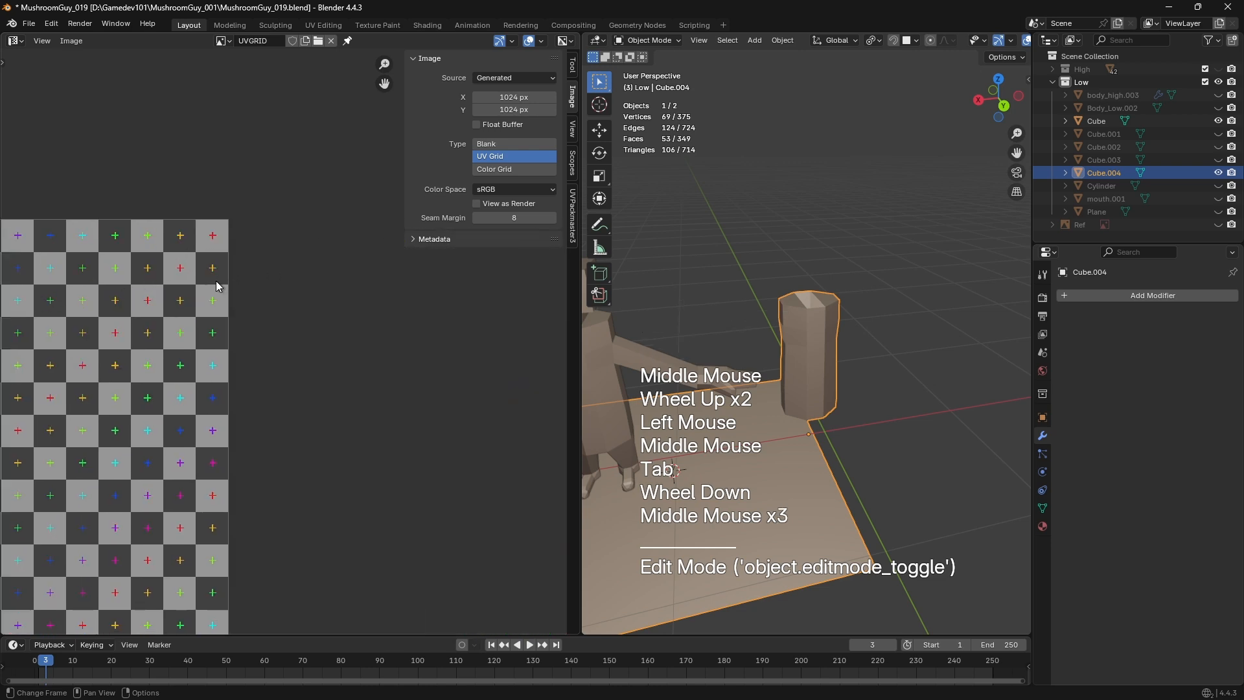
scroll(222, 284, down, 1)
middle_drag(3, 342, 295, 326)
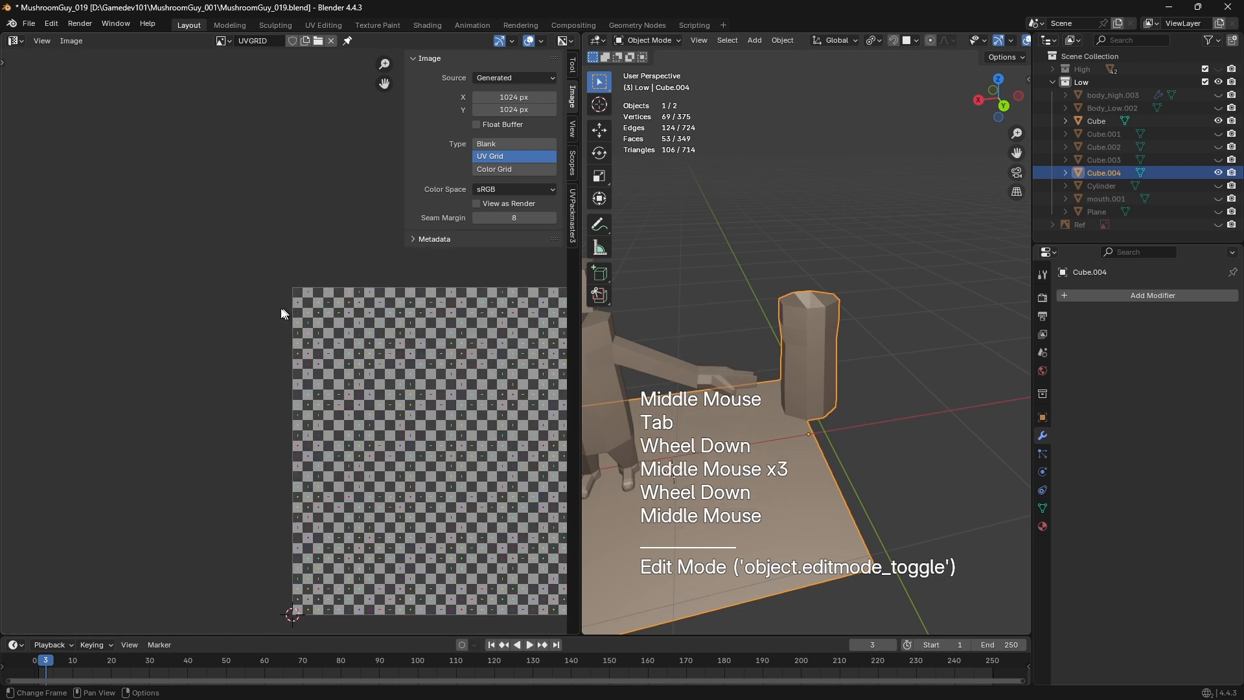
Return to edit mode, delete the plane and reveal the hidden faces of the mesh
key(Tab)
scroll(112, 266, up, 2)
shift+middle_drag(235, 380, 176, 277)
scroll(182, 353, down, 1)
key(a)
key(x)
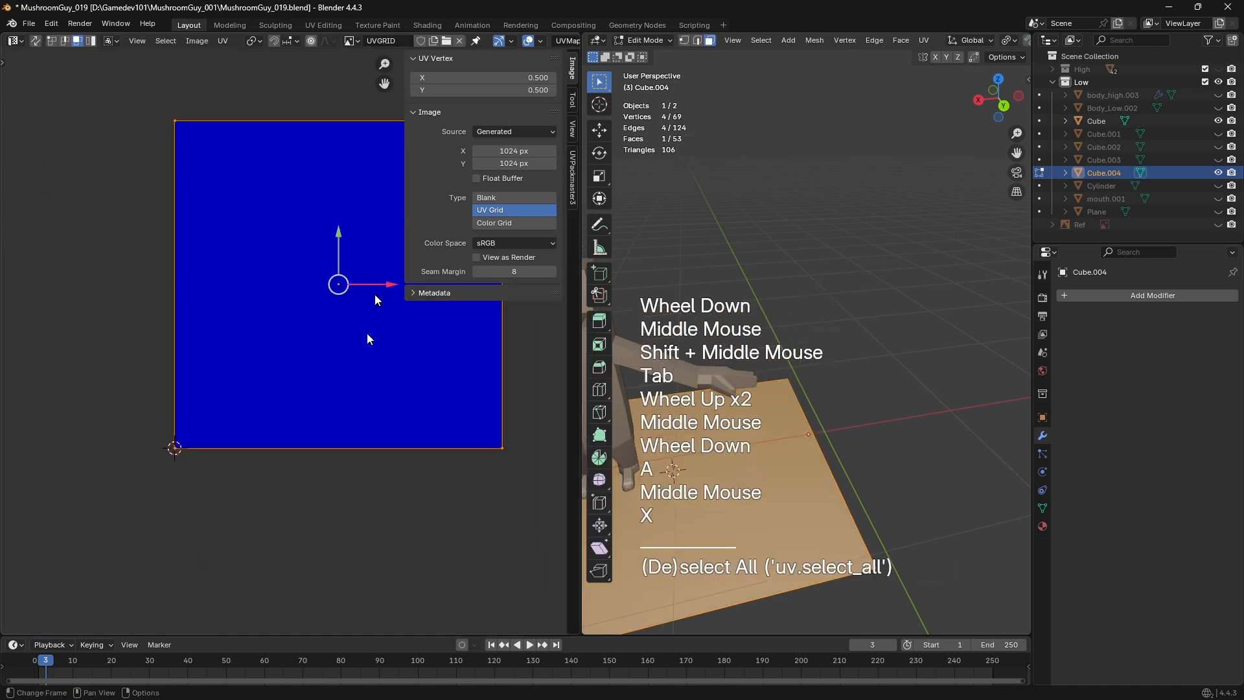
key(Tab)
key(Tab)
key(x)
key(alt+h)
scroll(861, 493, down, 1)
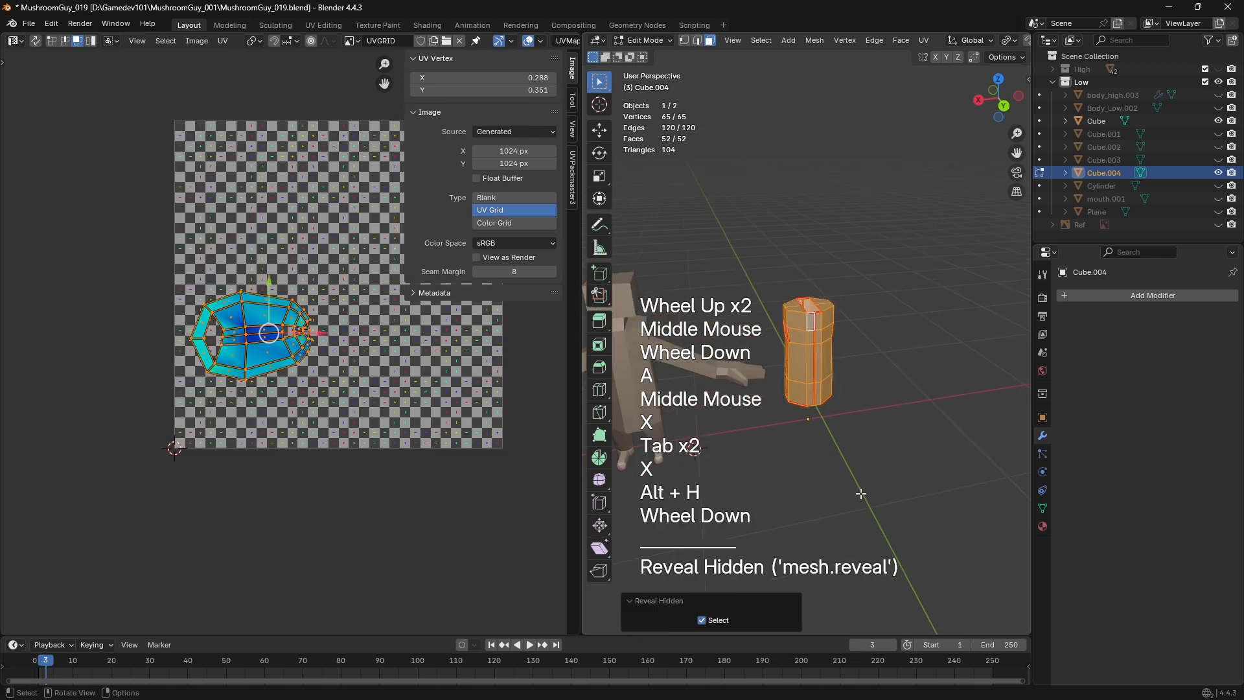
Select the whole mesh and box over its UV island near the tile's left border
key(a)
scroll(179, 360, up, 1)
scroll(140, 459, down, 1)
middle_drag(140, 460, 136, 299)
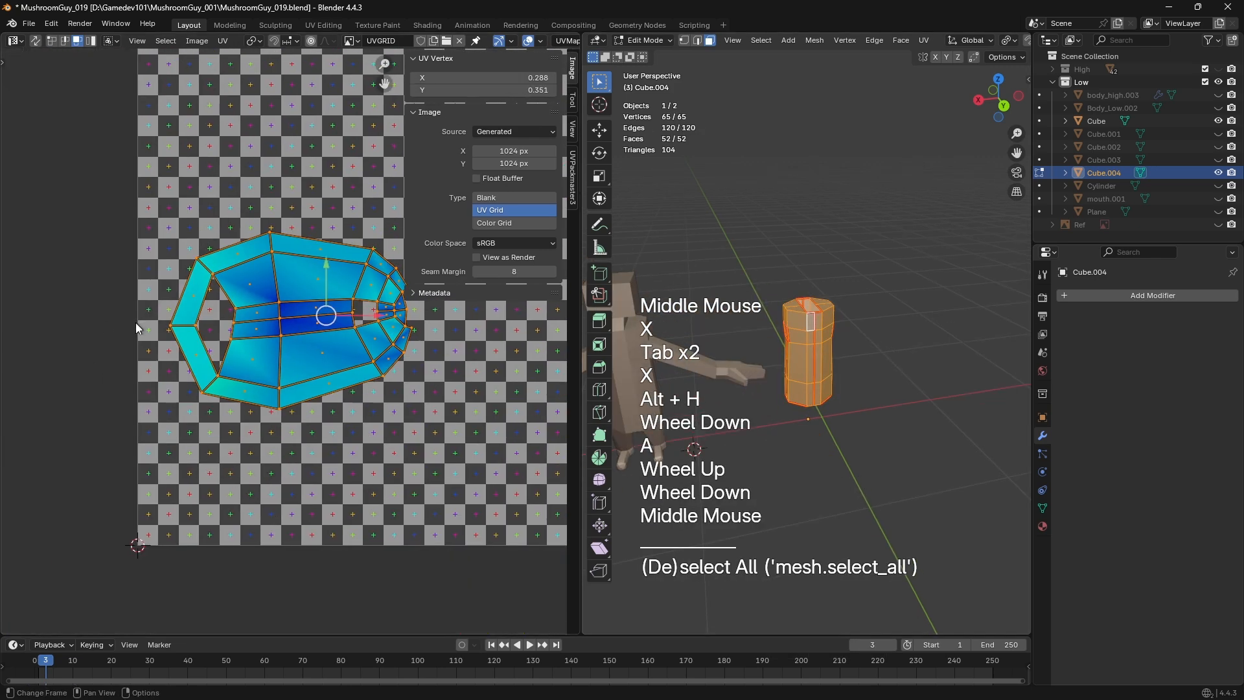
drag(136, 322, 148, 341)
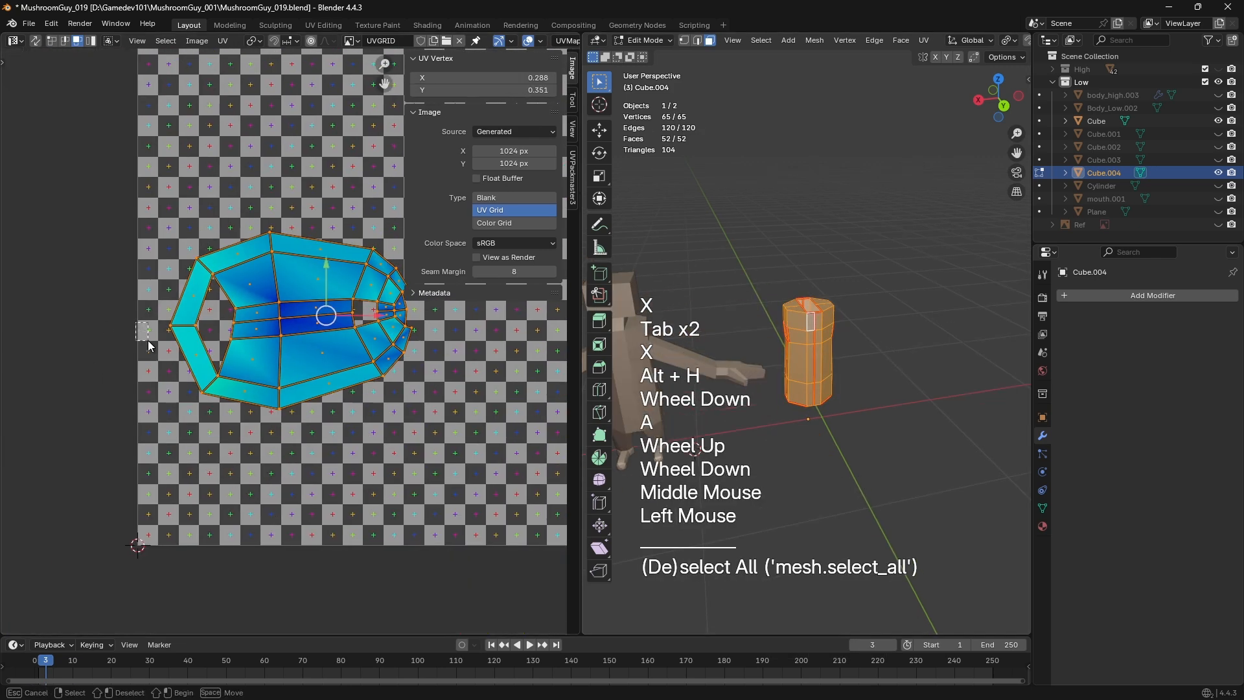
drag(148, 340, 148, 341)
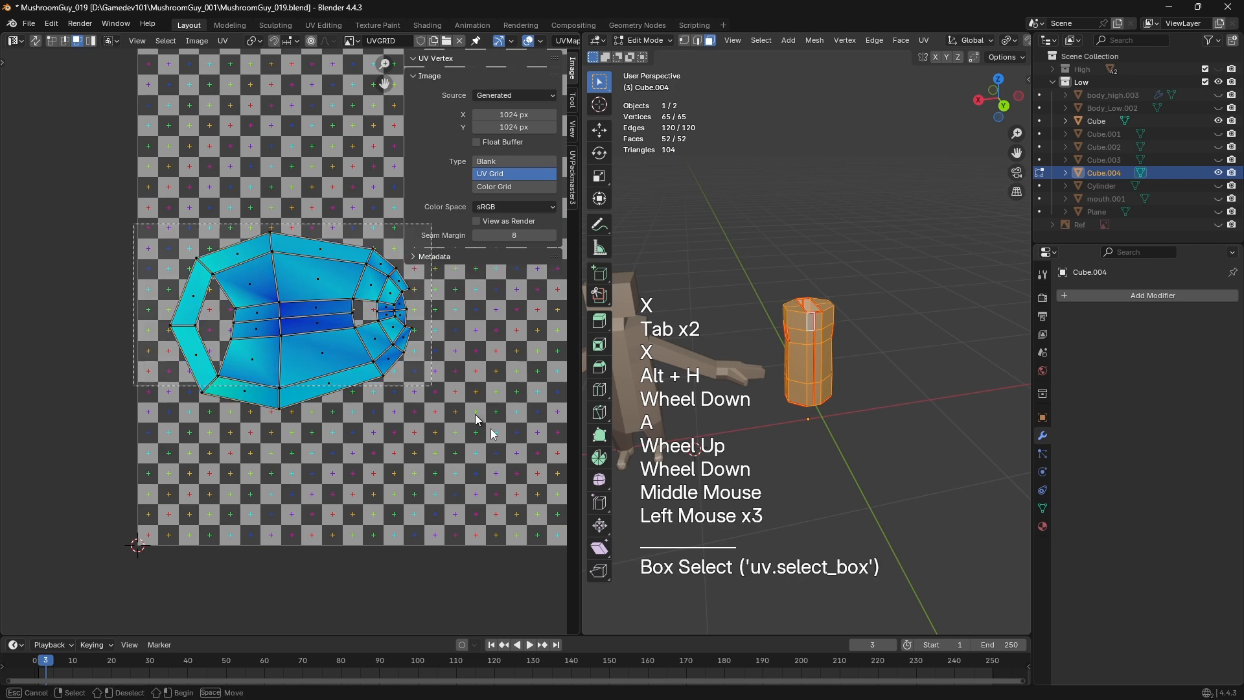
scroll(806, 275, up, 2)
Clear the mesh selection and pick the full edge path along the central vertical seam in edge selection mode
key(3)
click(806, 276)
scroll(803, 276, up, 2)
scroll(801, 278, down, 1)
middle_drag(803, 276, 798, 278)
middle_drag(798, 277, 810, 337)
key(a)
key(a)
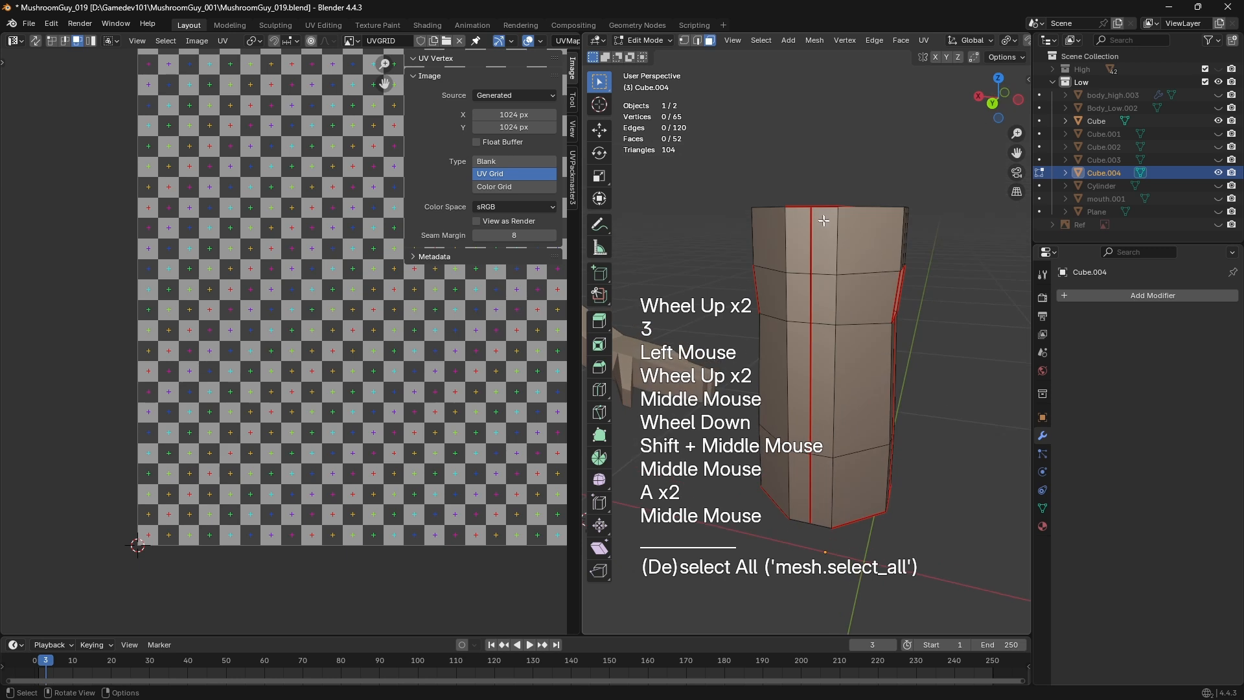
key(2)
click(823, 440)
ctrl+click(830, 285)
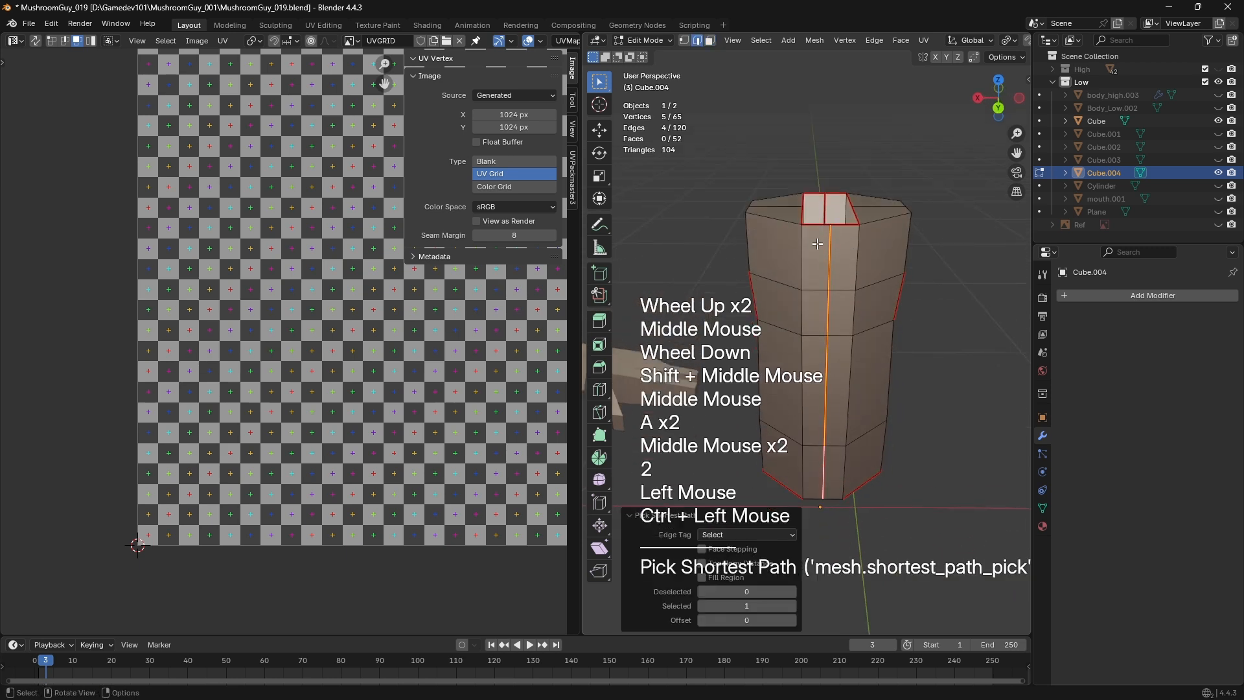
middle_drag(822, 429, 834, 379)
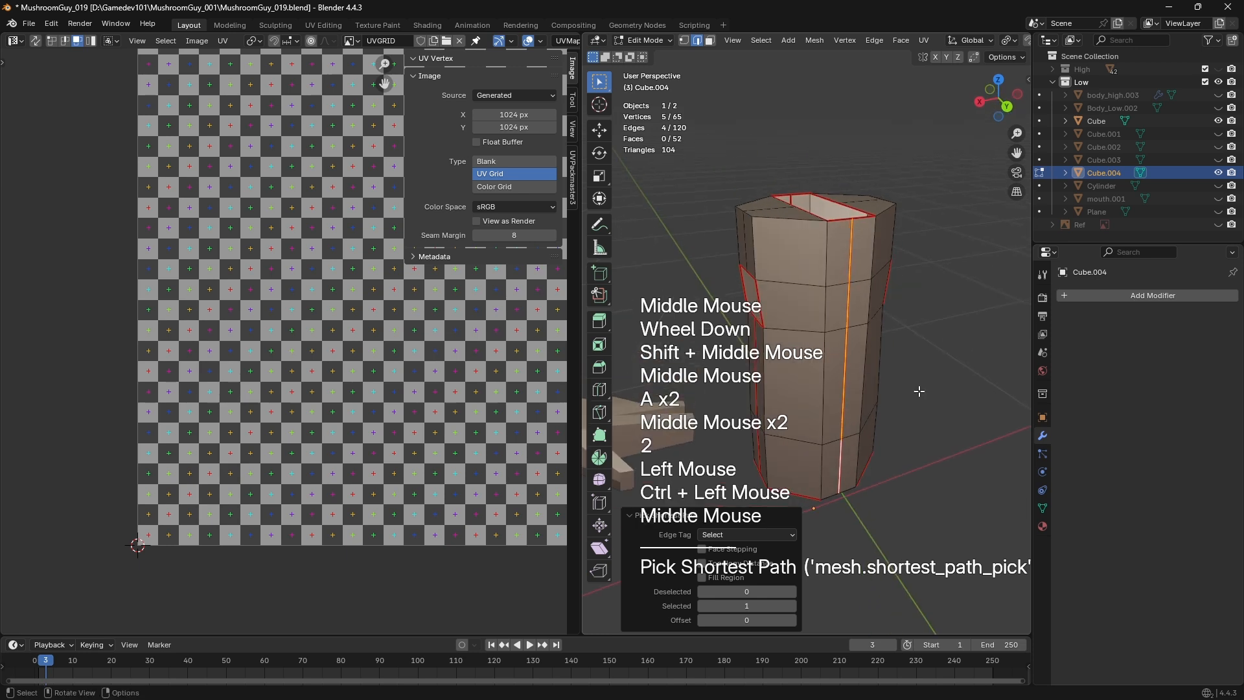
Return to face selection, pick an upper side face and extend the selection to the entire mesh
click(907, 373)
key(3)
click(819, 272)
middle_drag(820, 272, 832, 285)
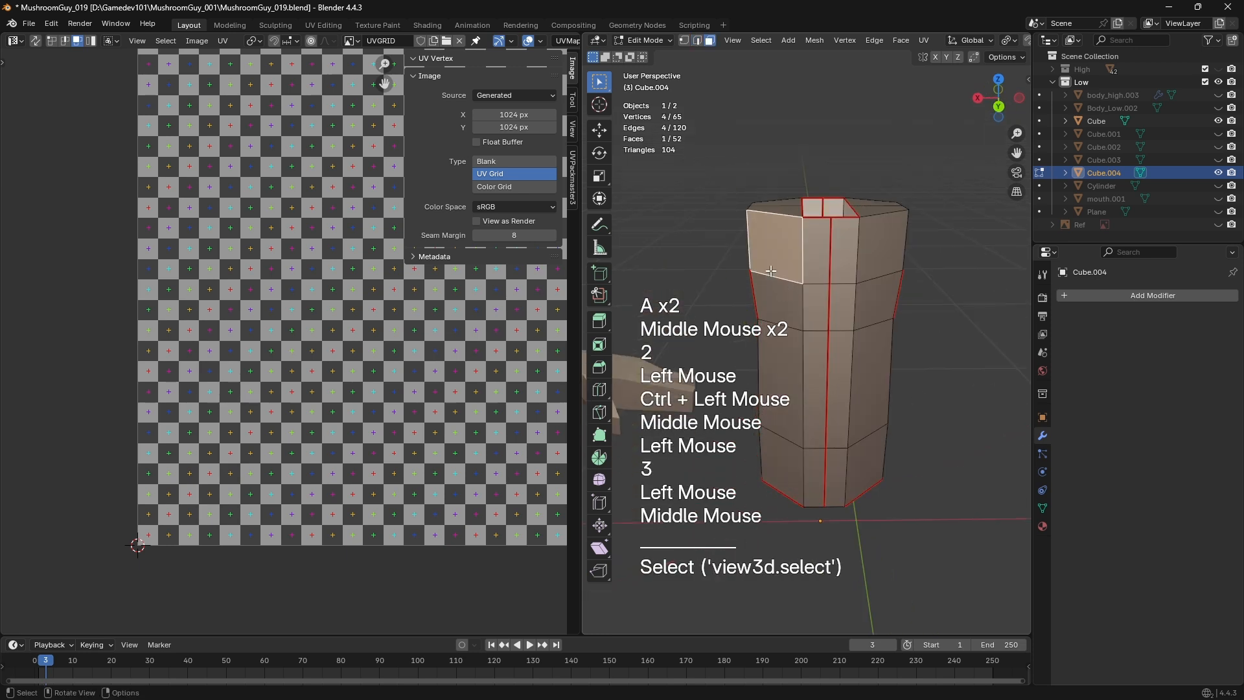
key(l)
scroll(361, 355, down, 6)
middle_drag(359, 350, 201, 360)
key(a)
middle_drag(298, 369, 177, 342)
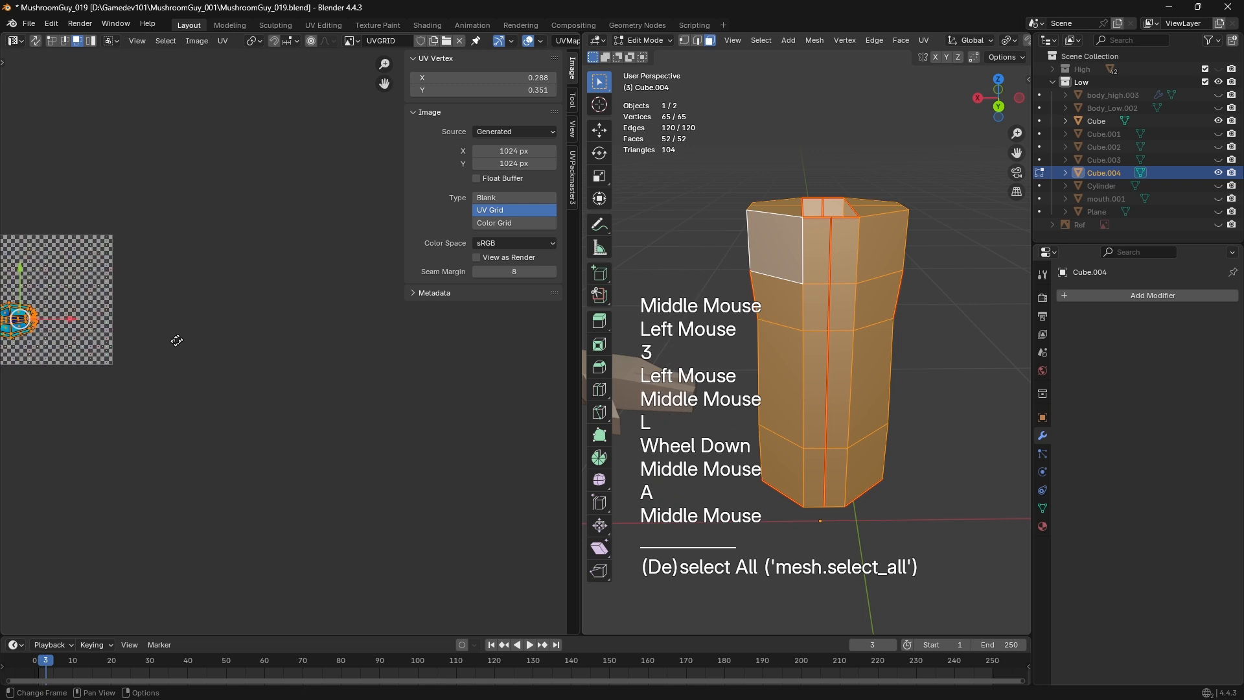
Clear the UV selection and box-select the far-offset UV island outside the tile
scroll(285, 342, down, 3)
key(a)
key(a)
key(b)
drag(346, 303, 364, 323)
scroll(438, 401, up, 2)
Try to move the offset UV island freehand along X toward the tile, and undo the move
key(g)
key(x)
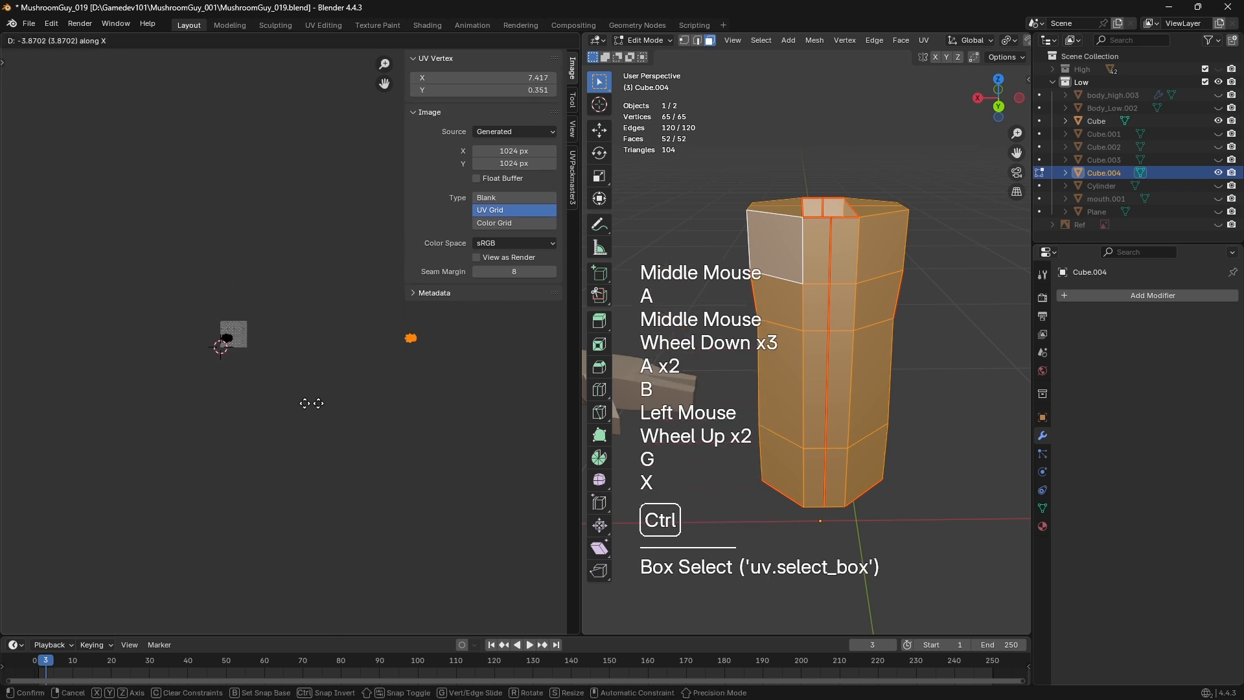
ctrl+click(292, 409)
key(ctrl+z)
Move the offset UV island by -10 units along X and clear the UV selection
key(g)
key(x)
key(KP_Subtract)
key(KP_1)
key(KP_0)
key(KP_Enter)
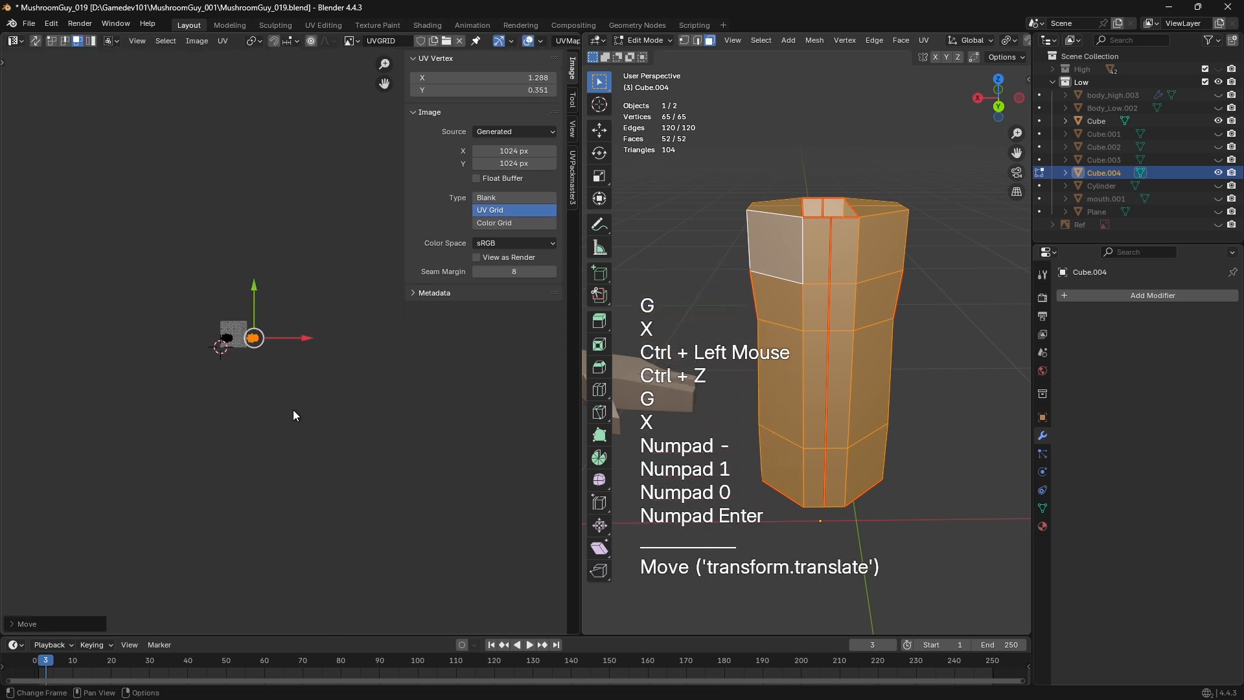
scroll(278, 356, up, 2)
middle_drag(220, 407, 304, 473)
click(303, 467)
middle_drag(138, 431, 220, 410)
scroll(289, 342, up, 2)
middle_drag(290, 341, 336, 296)
Switch to edge selection and pick the edge path along the mesh's central vertical seam
key(3)
middle_drag(933, 288, 810, 134)
click(803, 256)
key(2)
click(830, 258)
scroll(820, 233, up, 2)
key(Tab)
right_click(806, 199)
key(Tab)
middle_drag(817, 356, 832, 327)
shift+middle_drag(832, 327, 842, 259)
ctrl+click(827, 443)
Leave Edit Mode and apply Shade Smooth to the tapered cylindrical mesh
key(Tab)
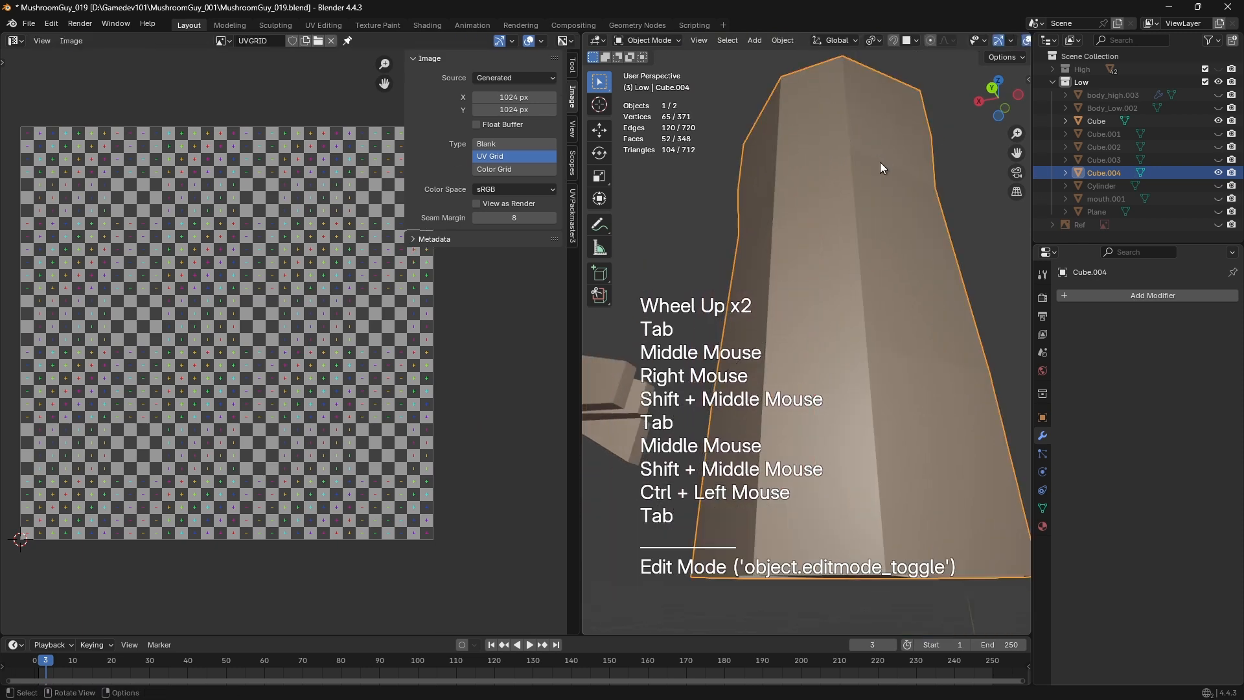
scroll(862, 194, down, 1)
middle_drag(880, 162, 846, 227)
middle_drag(846, 227, 834, 259)
right_click(832, 222)
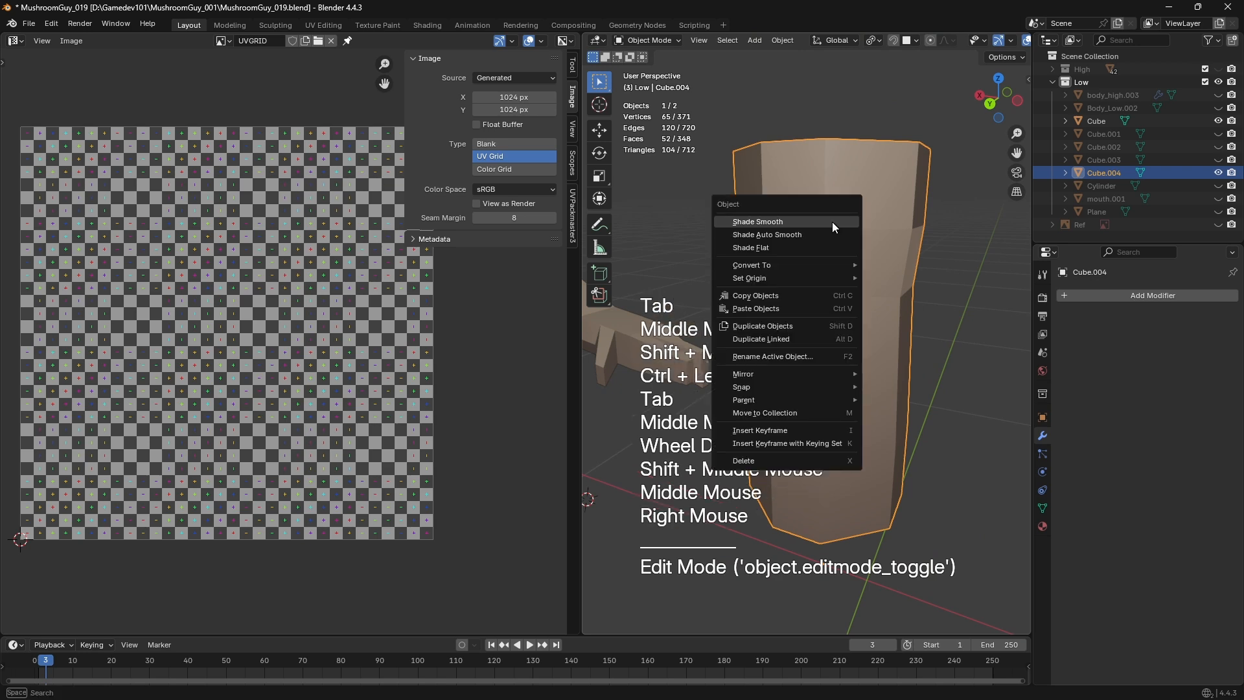
click(842, 219)
Return to Edit Mode and select the edge path running down the mesh's central vertical seam in edge selection
middle_drag(920, 305, 849, 263)
key(Tab)
scroll(842, 272, down, 1)
scroll(849, 263, up, 1)
scroll(842, 271, down, 2)
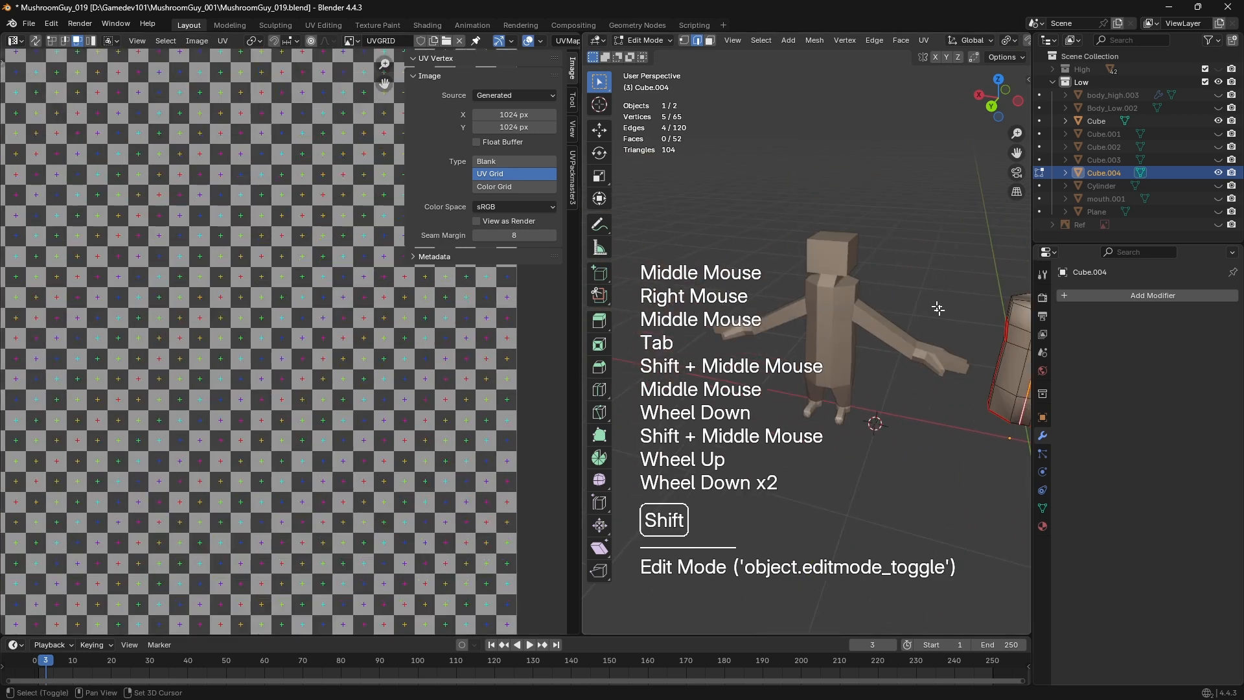
scroll(843, 292, up, 1)
shift+middle_drag(939, 309, 839, 316)
shift+middle_drag(869, 397, 892, 351)
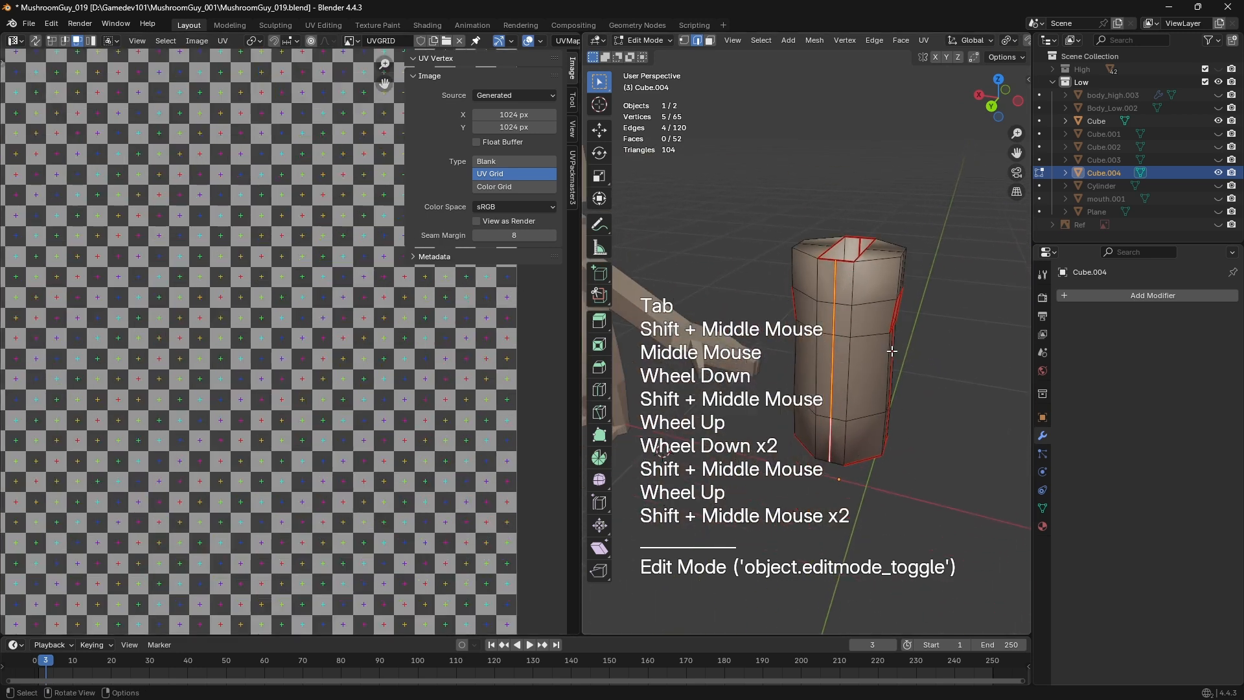
scroll(129, 499, down, 2)
scroll(710, 278, up, 1)
middle_drag(720, 298, 811, 222)
key(2)
click(710, 278)
click(808, 224)
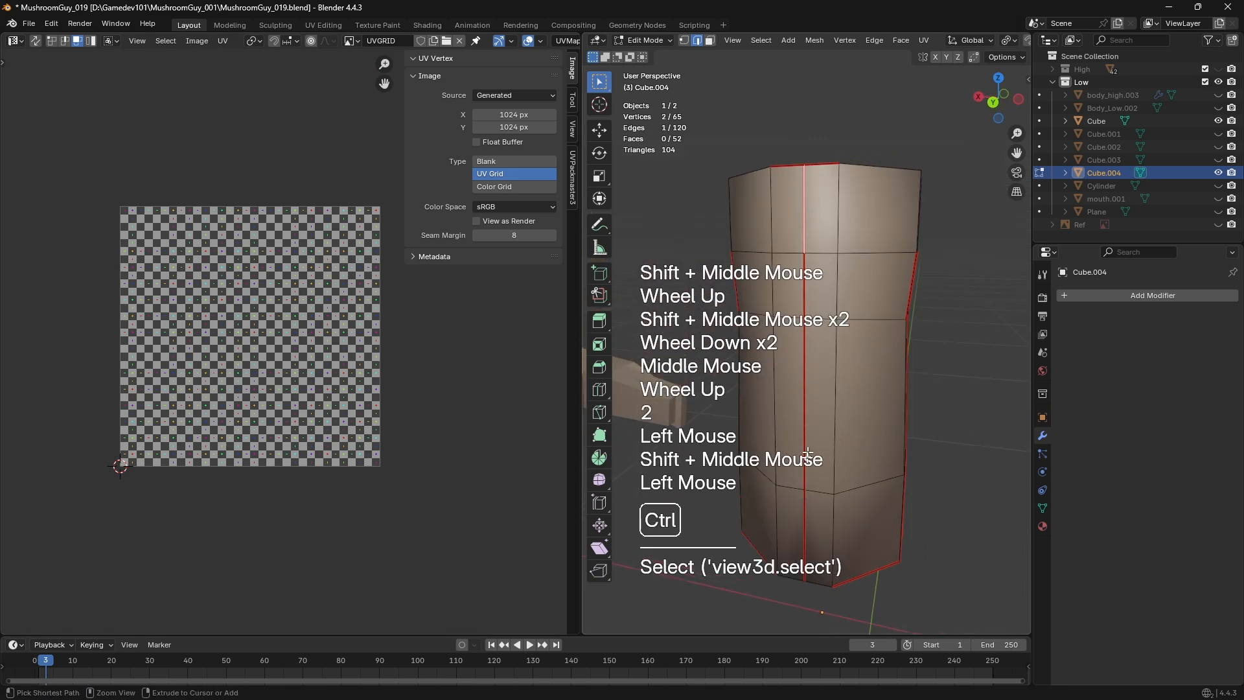
ctrl+click(802, 519)
Mark the selected edge path along the central vertical seam as sharp
middle_drag(803, 519, 831, 291)
shift+middle_drag(838, 515, 861, 313)
key(ctrl+e)
click(838, 349)
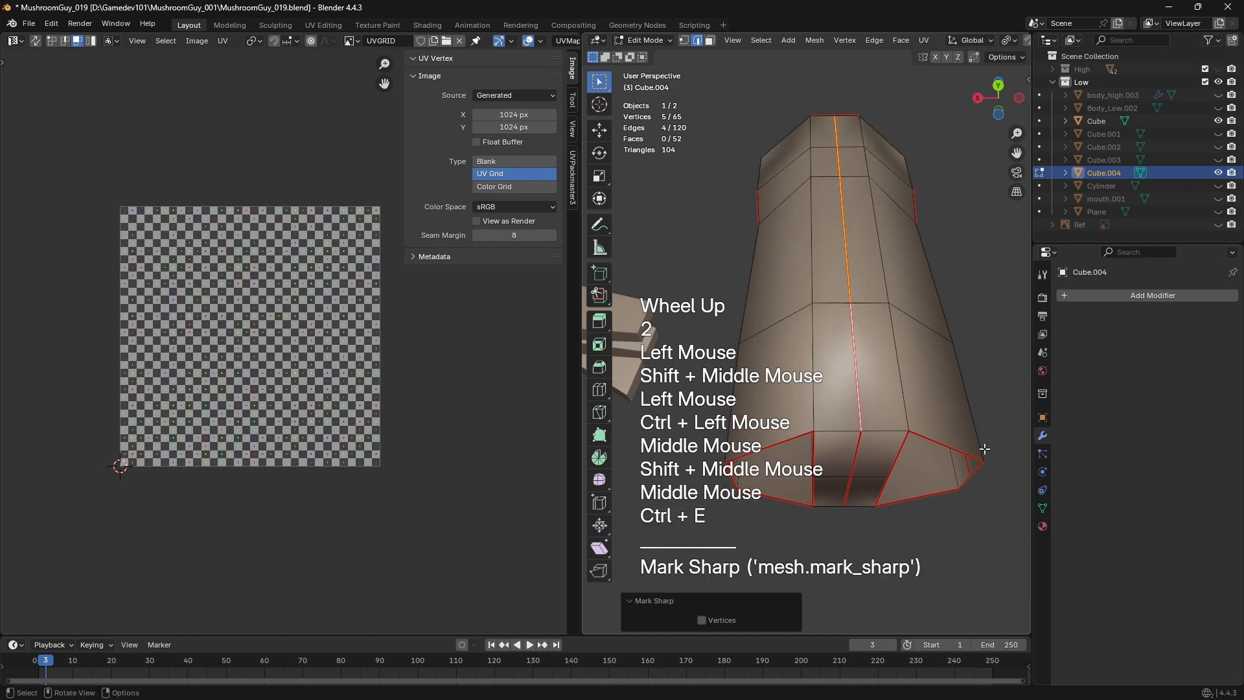
click(983, 447)
middle_drag(983, 447, 936, 444)
key(ctrl+z)
key(ctrl+e)
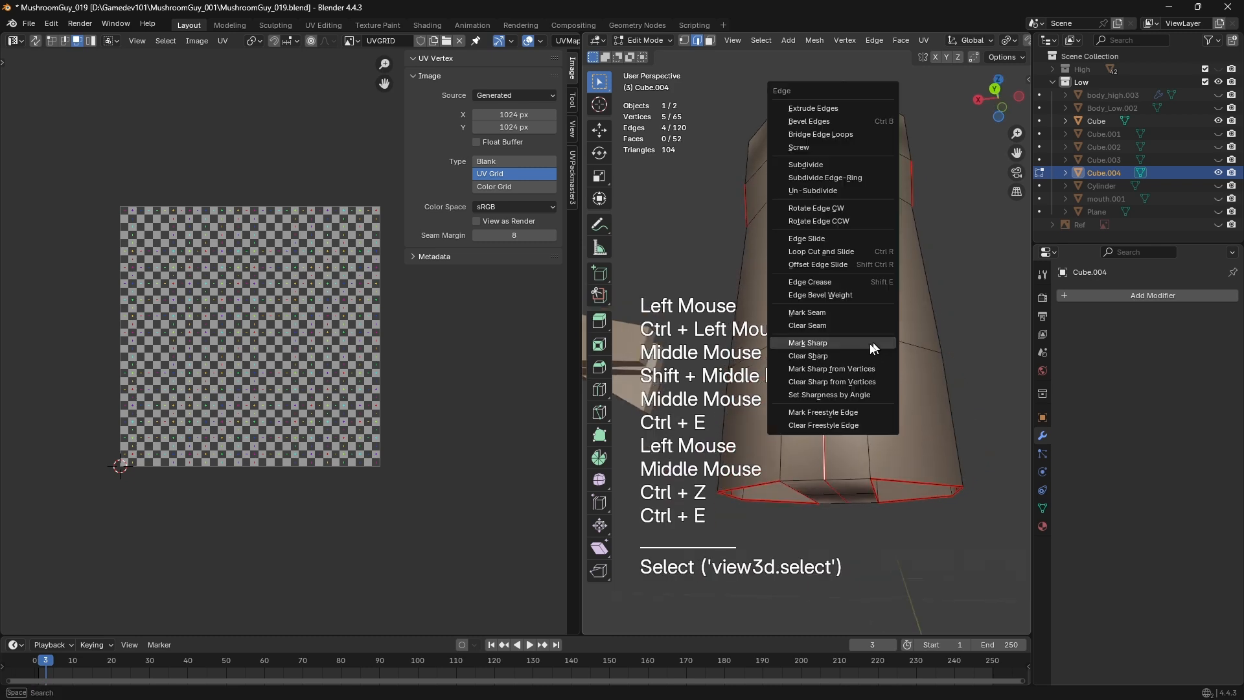
click(831, 342)
Apply Shade Auto Smooth to the mesh in Object Mode and set the Smooth by Angle angle to 180°
key(Tab)
click(1066, 296)
right_click(719, 246)
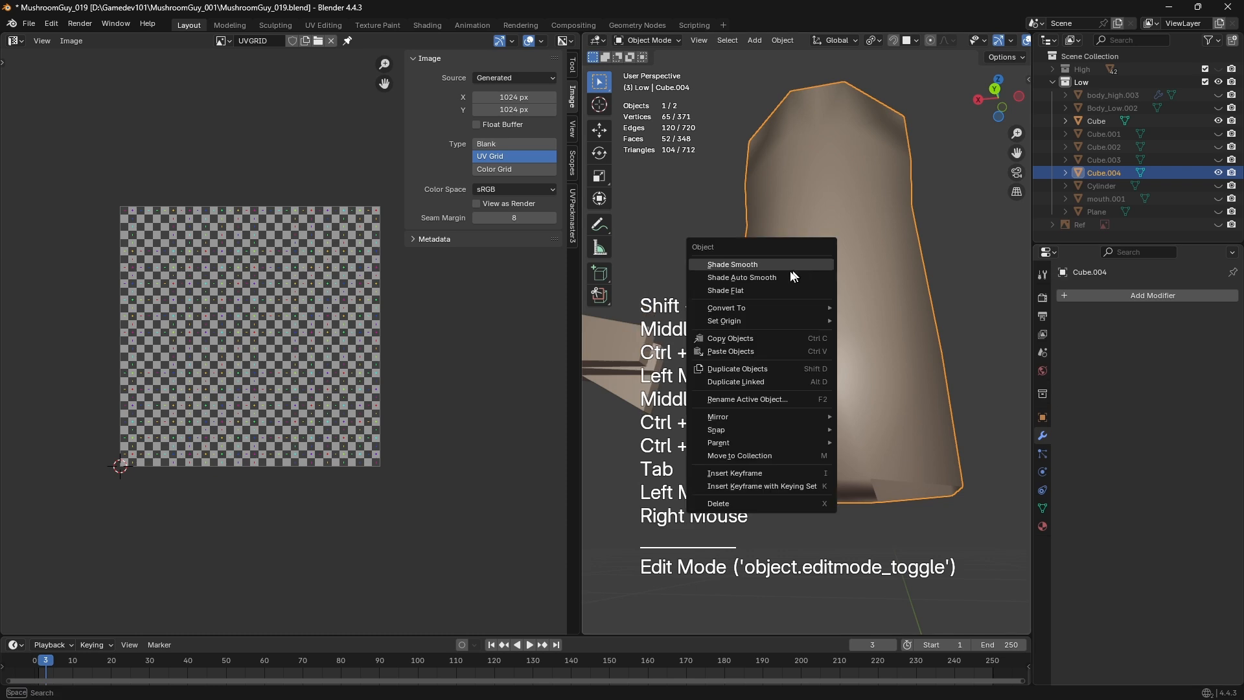
click(720, 263)
mouse_move(1167, 336)
mouse_down()
mouse_move(1134, 311)
mouse_move(1163, 334)
mouse_up()
click(1152, 335)
Adjust the sharp marking along the central vertical seam's edge loop and check the resulting shading in Object Mode
key(Tab)
middle_drag(902, 290, 810, 460)
key(ctrl+e)
click(819, 316)
key(Tab)
key(Tab)
double_click(833, 320)
key(ctrl+e)
key(Tab)
key(Tab)
Select the two vertical edge loops flanking the central seam and move them slightly along the global Y axis
key(2)
double_click(780, 379)
shift+double_click(733, 375)
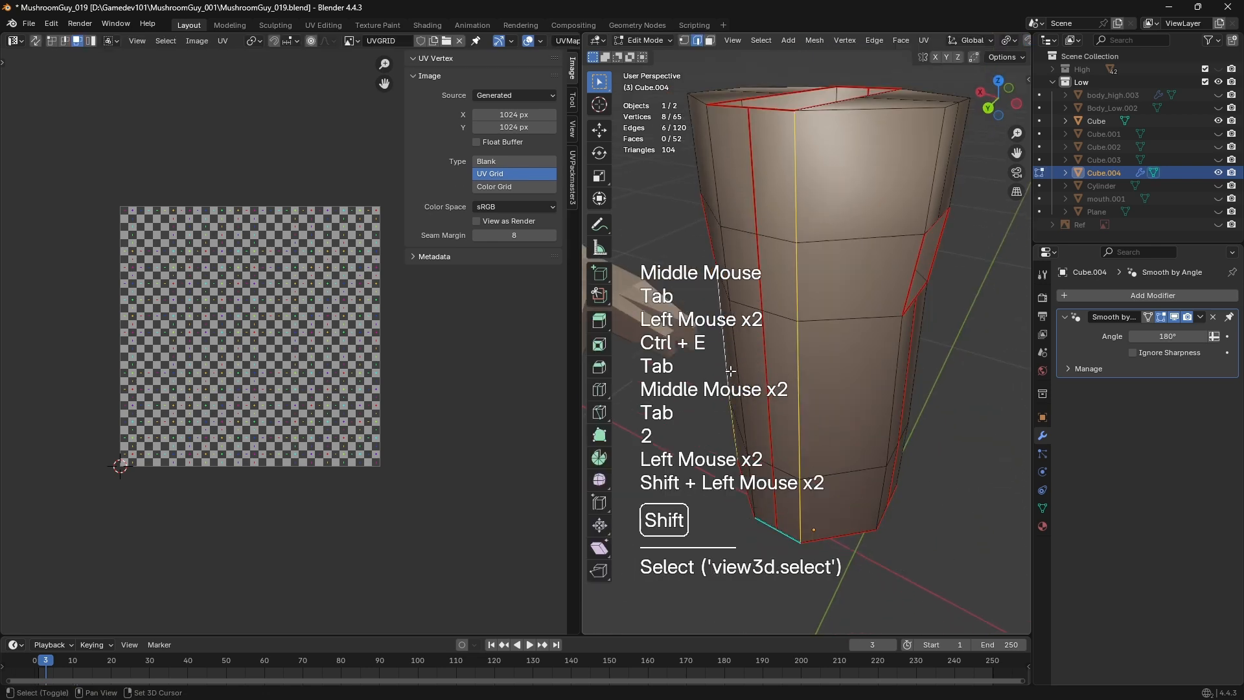
middle_drag(732, 375, 750, 389)
key(ctrl+z)
key(ctrl+z)
shift+click(755, 391)
shift+click(755, 390)
key(g)
key(y)
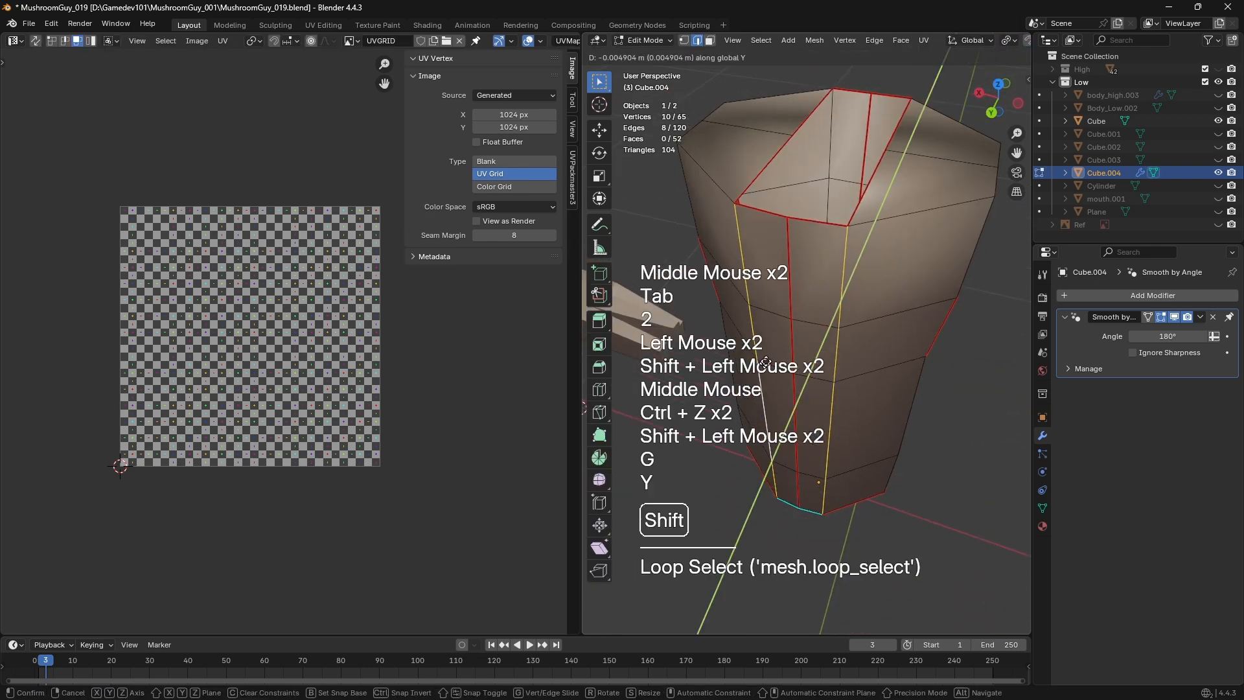
shift+click(807, 360)
Examine the mesh's smooth shading around the central vertical seam in Object Mode
key(Tab)
middle_drag(807, 360, 846, 331)
scroll(858, 344, up, 2)
middle_drag(846, 331, 845, 361)
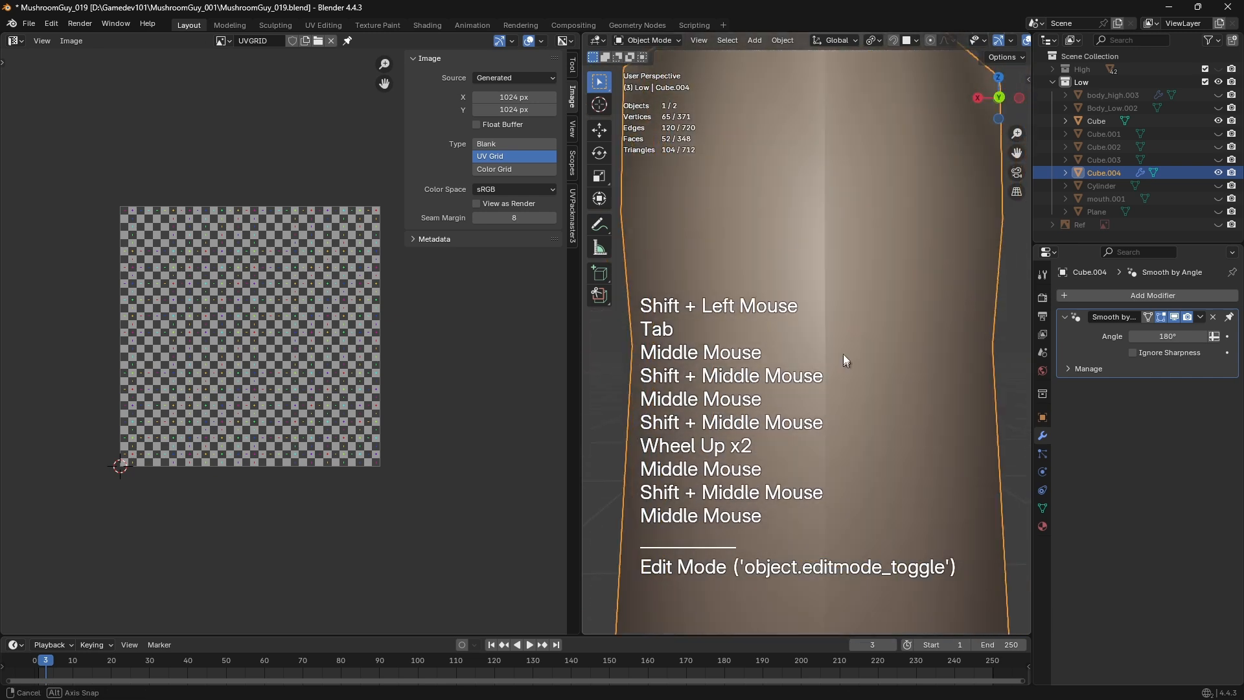
scroll(842, 314, down, 1)
middle_drag(842, 313, 839, 348)
shift+middle_drag(801, 184, 876, 254)
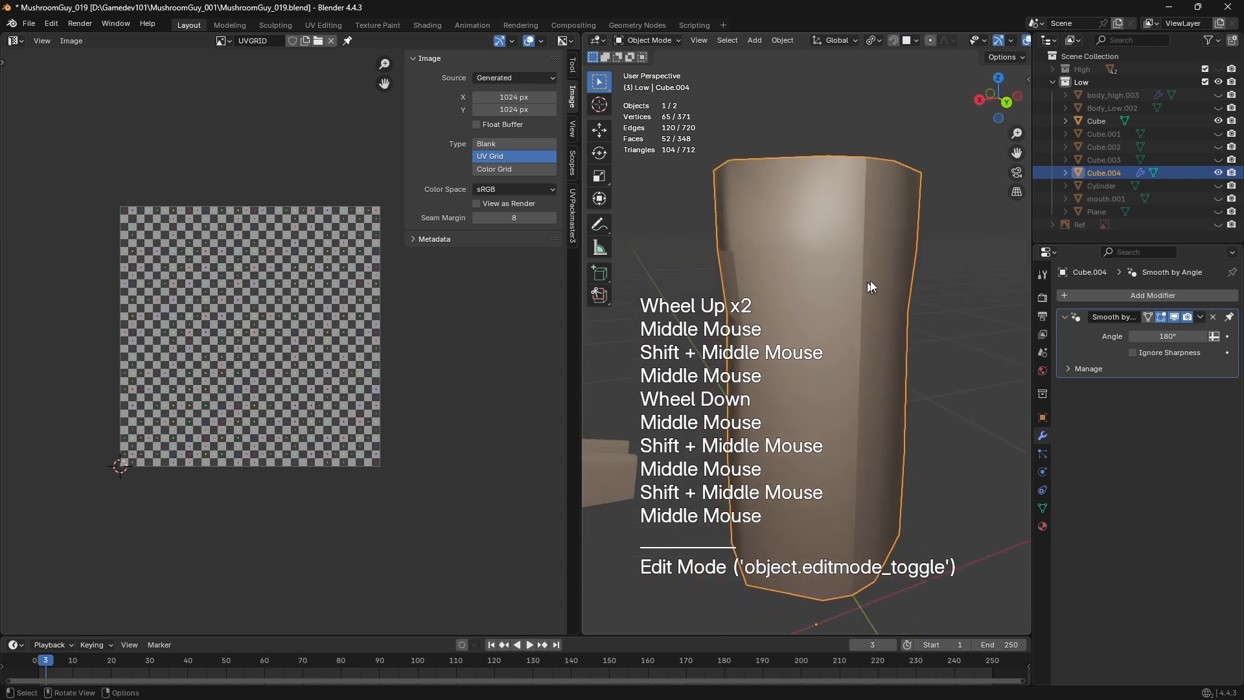
middle_drag(859, 304, 797, 304)
Enter Edit Mode with face selection and box-select the faces on one side of the central seam
key(Tab)
shift+middle_drag(797, 303, 802, 305)
drag(786, 136, 837, 370)
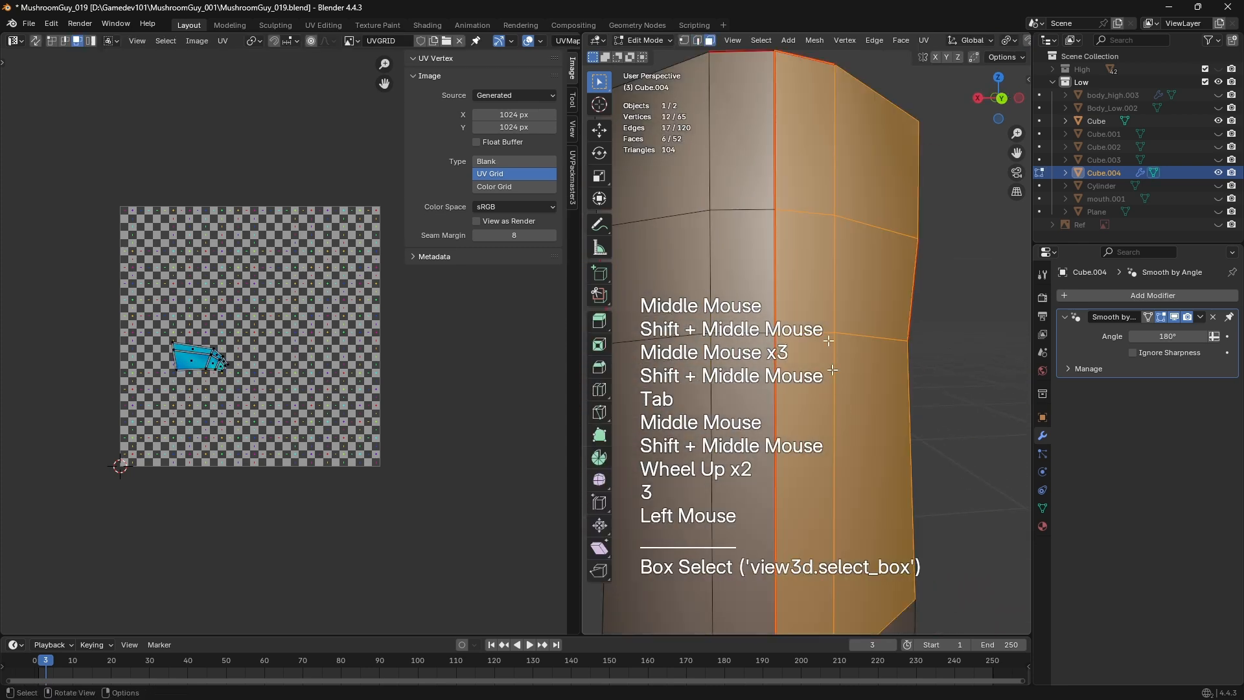
Try triangulating all faces of the mesh in the back orthographic view, and undo the triangulation
shift+middle_drag(832, 292, 849, 353)
mouse_move(849, 324)
alt+middle_down()
mouse_move(797, 300)
mouse_move(864, 292)
mouse_move(849, 337)
mouse_move(845, 319)
alt+middle_up()
key(a)
key(ctrl+t)
scroll(849, 337, up, 1)
key(ctrl+z)
Connect opposite corner vertices of the two quads flanking the central seam with parallel diagonal edges
key(1)
click(773, 366)
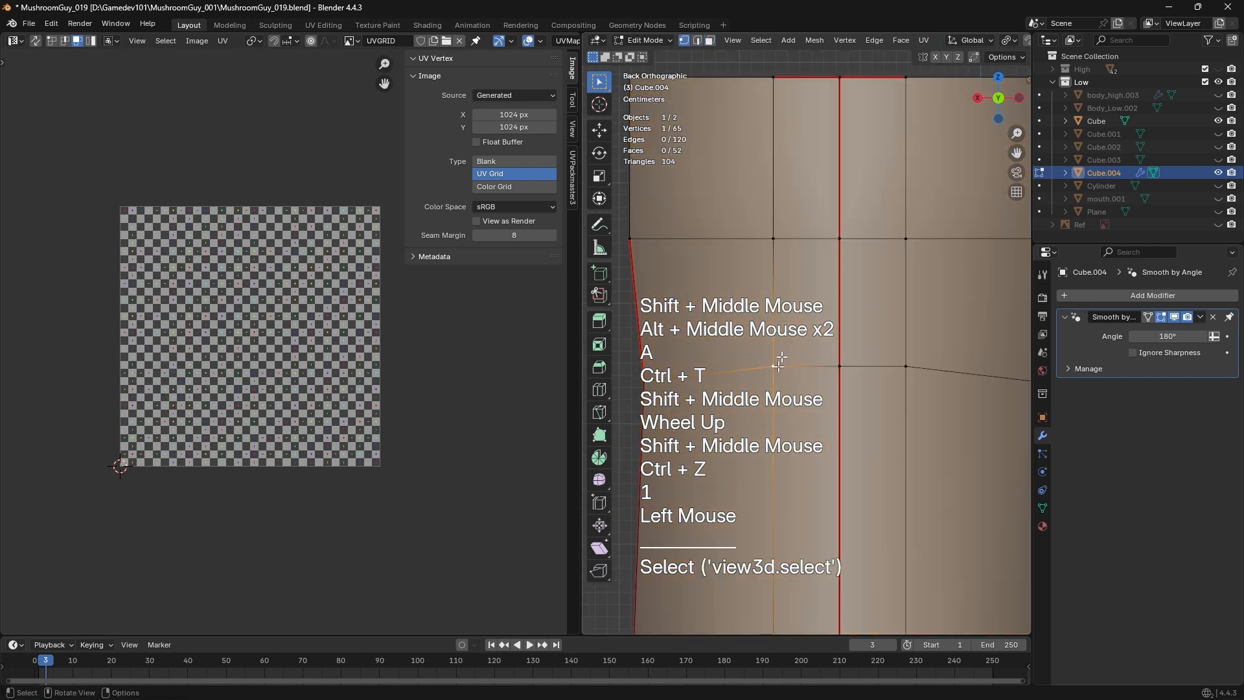
shift+click(840, 239)
key(j)
click(840, 366)
shift+click(904, 239)
key(j)
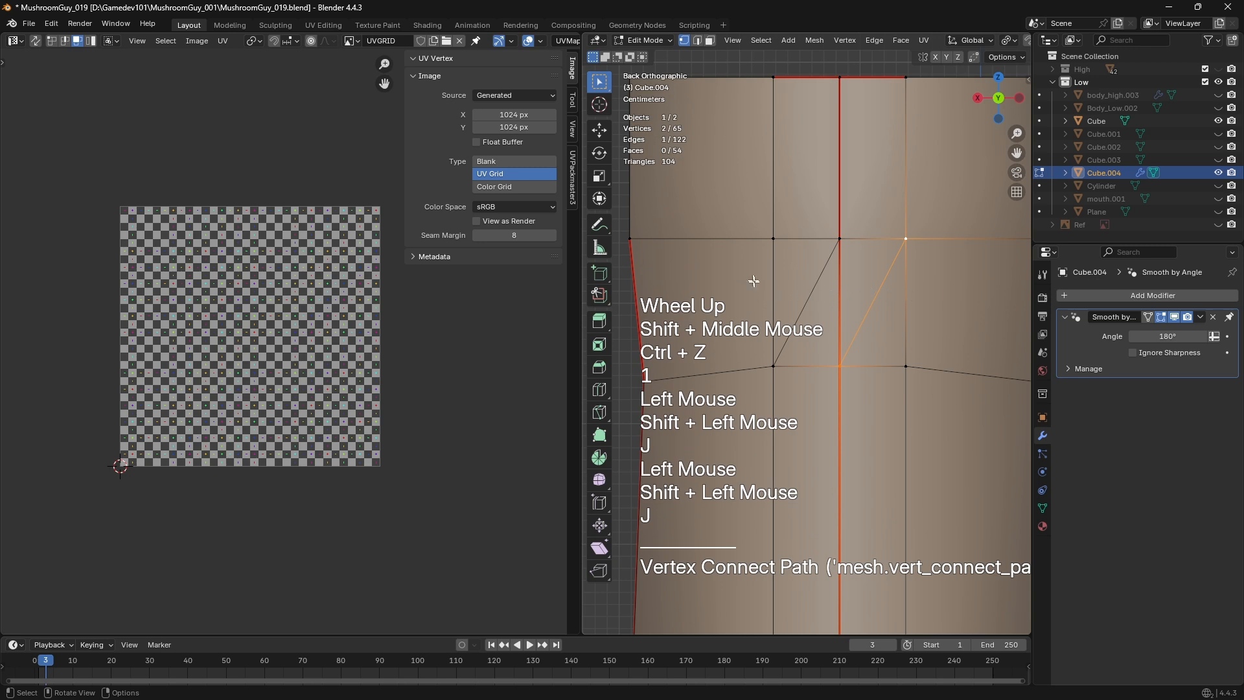
Select the central seam vertex at the lower end of the second diagonal edge
shift+middle_drag(859, 308, 859, 341)
key(1)
click(840, 403)
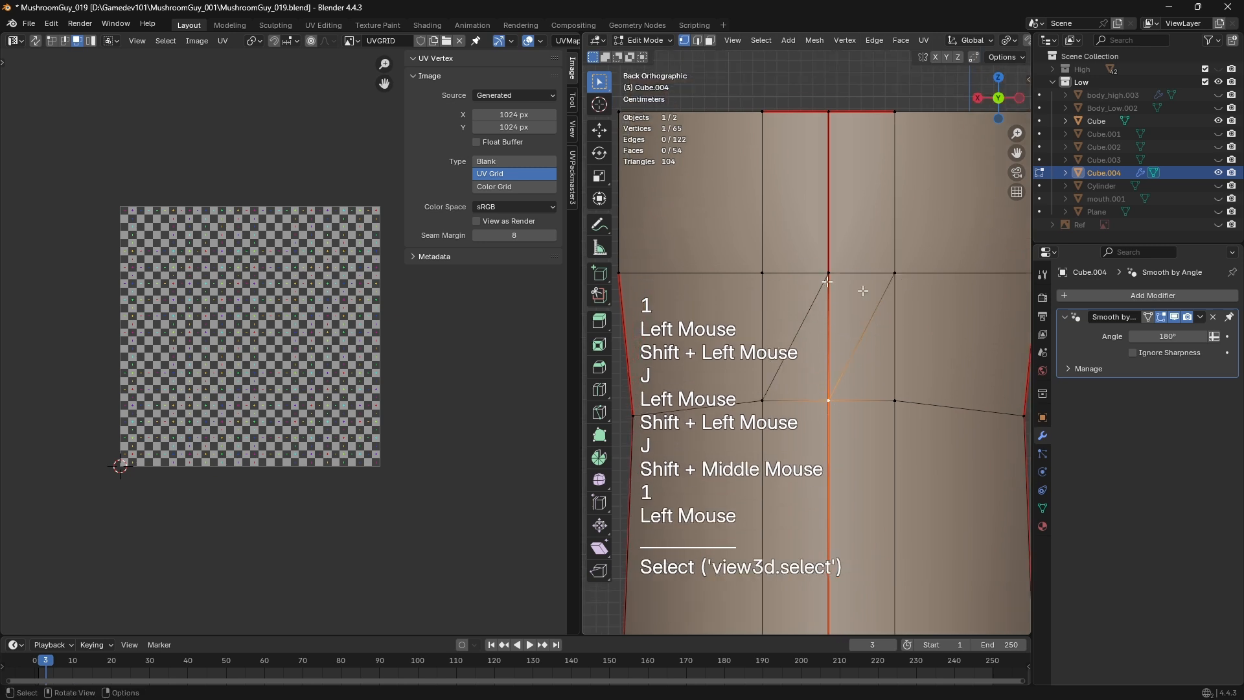
Connect the second-row vertex left of the centre seam to the seam's top vertex with a diagonal edge
shift+middle_drag(798, 217, 798, 294)
key(1)
click(773, 349)
shift+click(839, 187)
key(j)
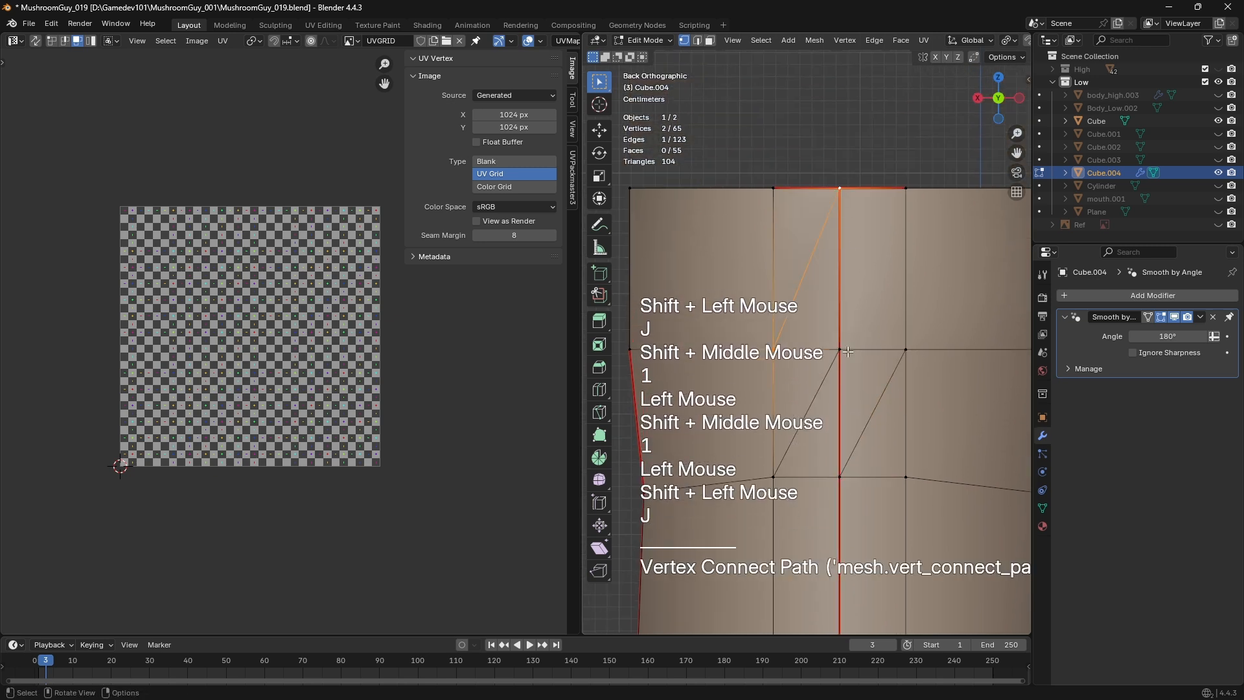
Connect the seam's second-row vertex to the top vertex just right of the seam with a diagonal edge
click(840, 350)
shift+click(914, 190)
key(j)
Dissolve the two diagonal edges in the upper quads left of the centre seam
scroll(920, 190, down, 3)
key(3)
click(894, 311)
drag(889, 355, 894, 383)
drag(892, 450, 839, 291)
scroll(808, 277, up, 2)
key(2)
click(807, 279)
key(ctrl+x)
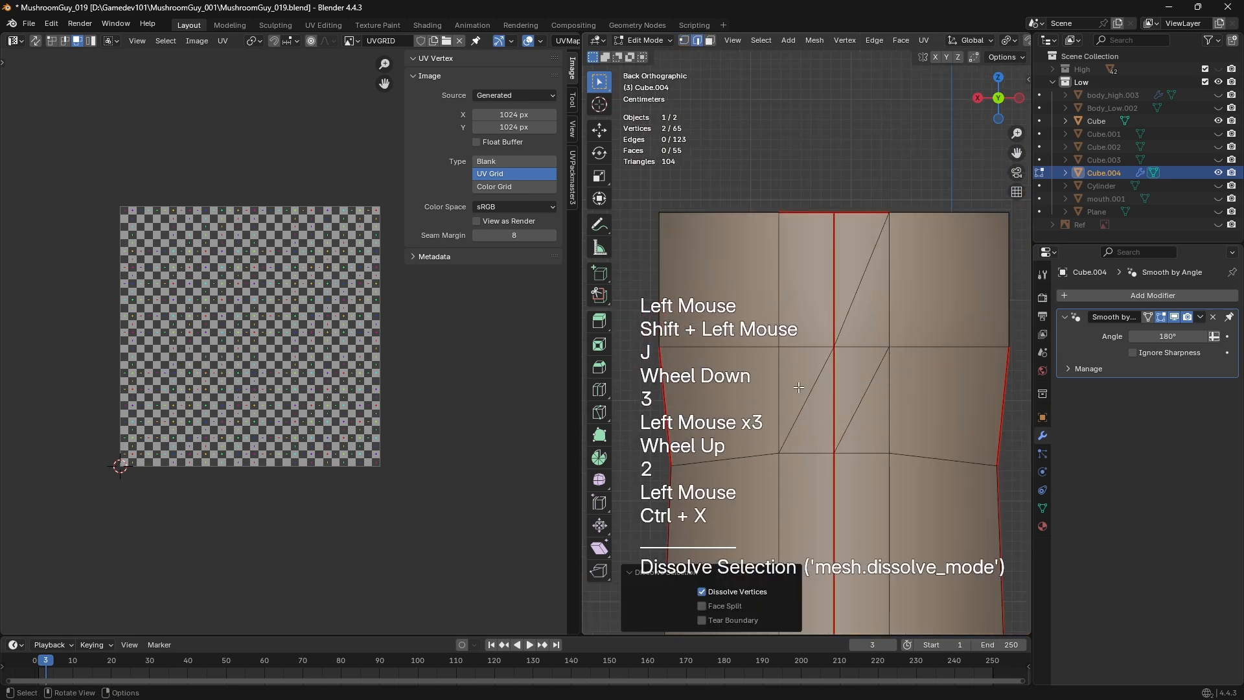
click(810, 395)
key(ctrl+x)
Connect the seam's third- and second-row vertices diagonally up to the vertices left of the seam, mirroring the right side
key(1)
click(834, 453)
shift+click(779, 346)
key(j)
click(834, 346)
shift+click(779, 214)
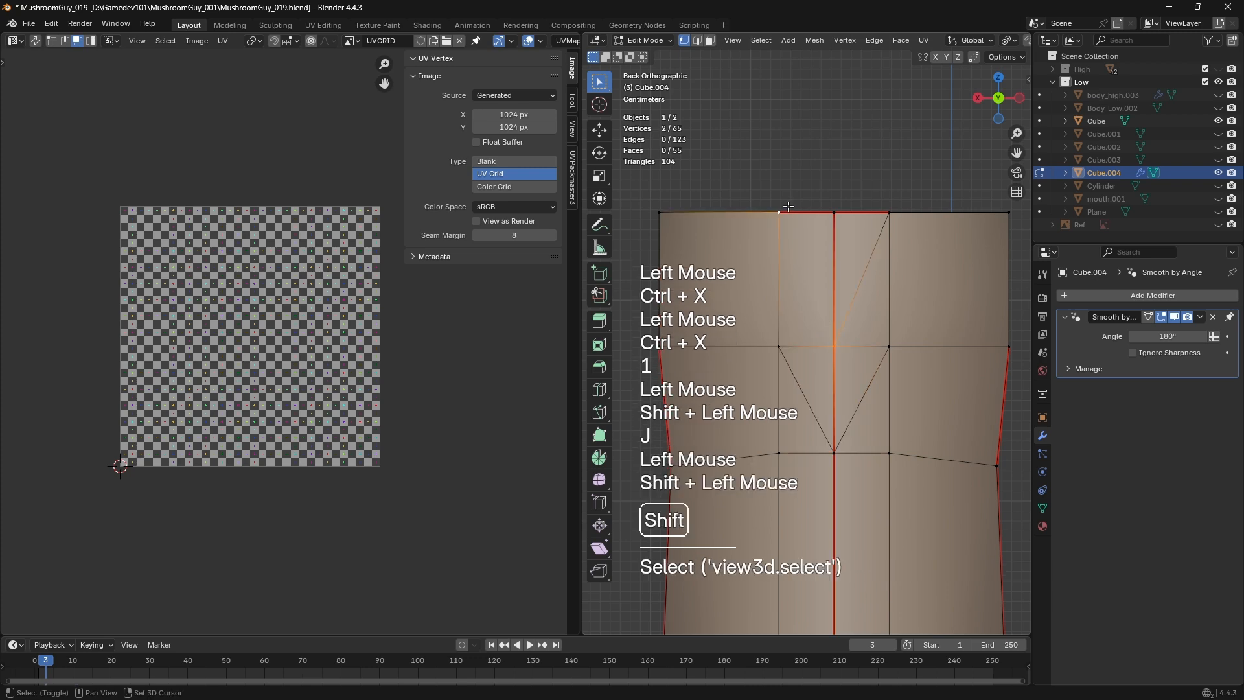
key(j)
Connect the second-row vertices on both sides of the centre strip to the outer top corners with diagonal edges
shift+middle_drag(780, 260, 788, 290)
click(787, 289)
shift+click(705, 196)
key(j)
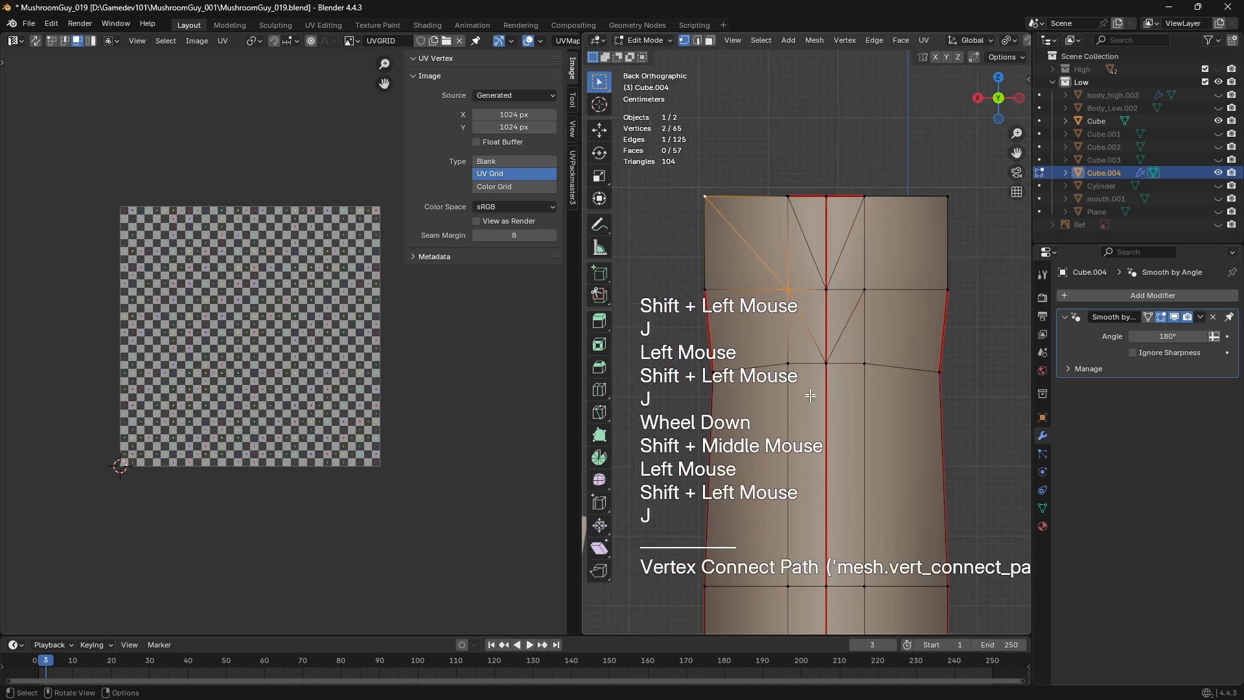
click(787, 363)
shift+middle_drag(786, 486, 793, 414)
scroll(794, 414, down, 1)
middle_drag(794, 415, 780, 441)
scroll(818, 382, up, 2)
click(838, 270)
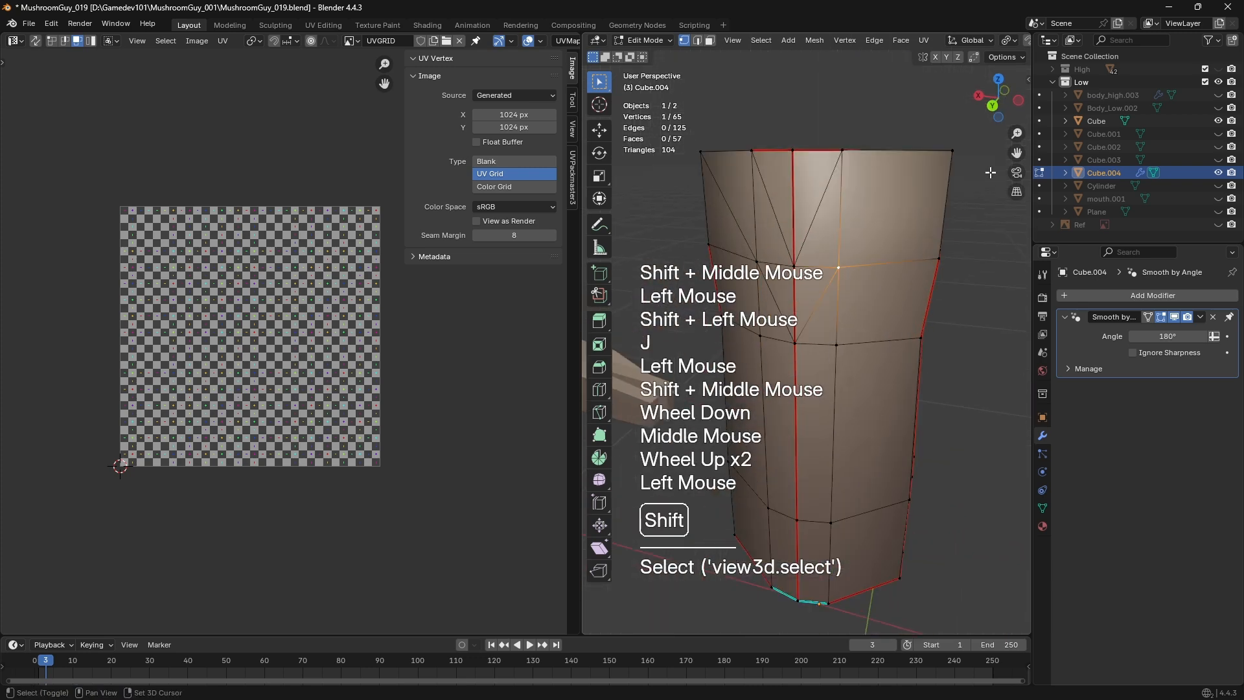
shift+click(977, 153)
key(j)
Inspect the shading of the retriangulated torso piece in Object Mode against its edges in Edit Mode
scroll(873, 394, down, 2)
key(Tab)
middle_drag(873, 394, 886, 346)
scroll(895, 370, up, 2)
key(Tab)
scroll(879, 300, up, 1)
key(Tab)
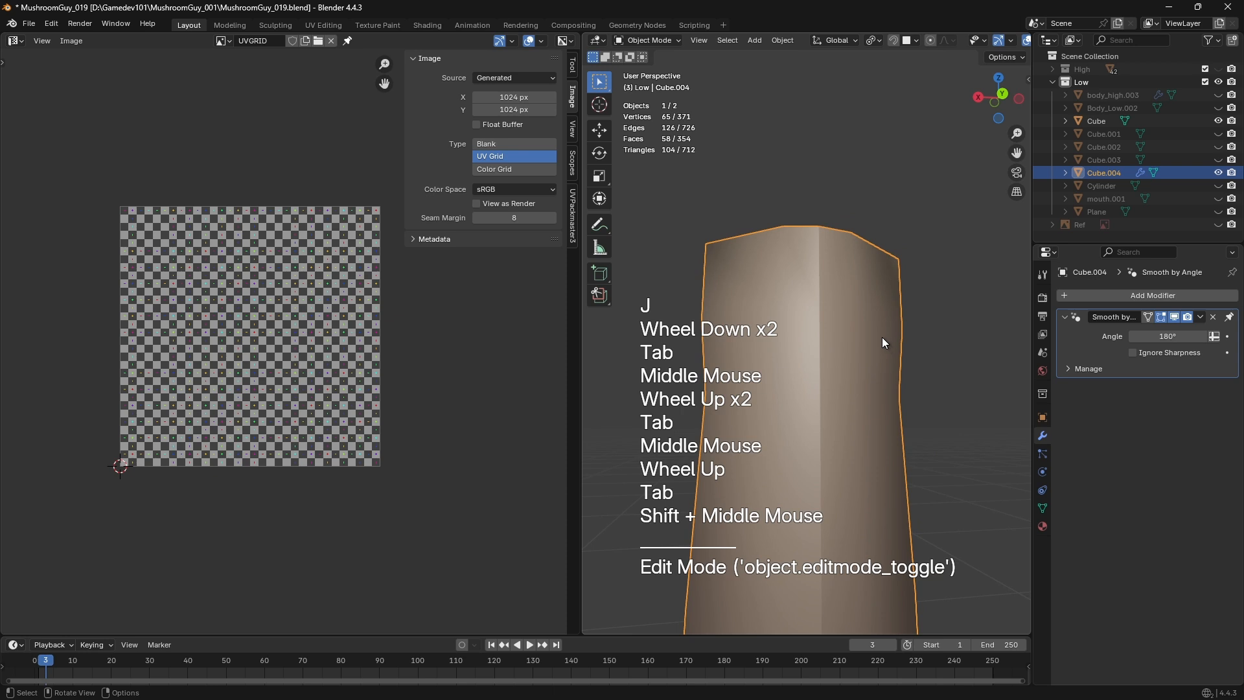
scroll(881, 337, down, 1)
alt+middle_drag(838, 332, 841, 325)
alt+middle_drag(841, 326, 872, 318)
key(Tab)
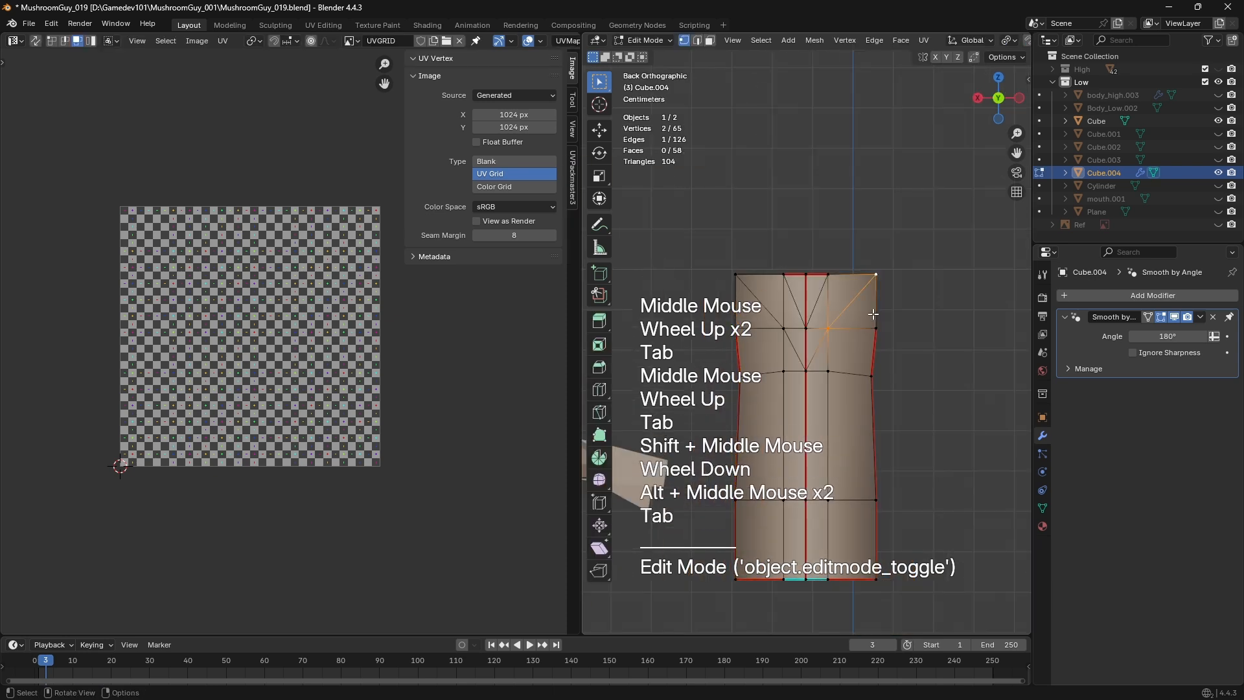
key(Tab)
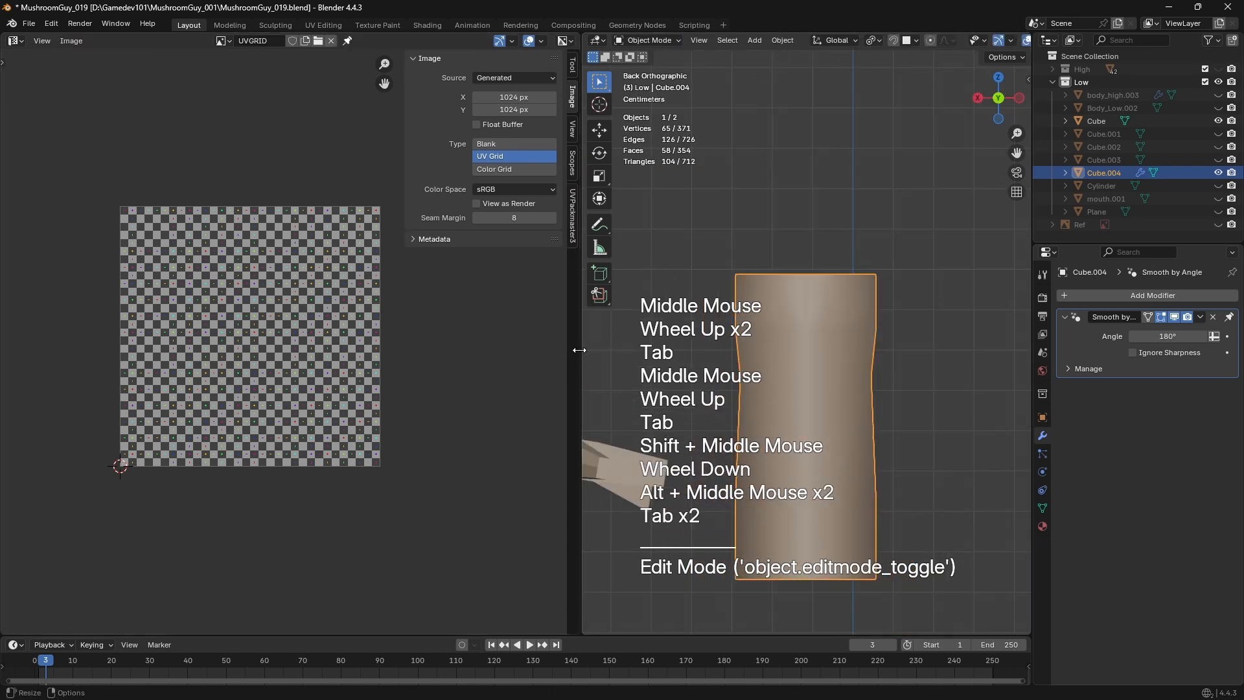
Widen the 3D viewport by narrowing the UV editor and compare the torso piece's edges with its shading
drag(581, 355, 434, 355)
shift+middle_drag(446, 355, 644, 310)
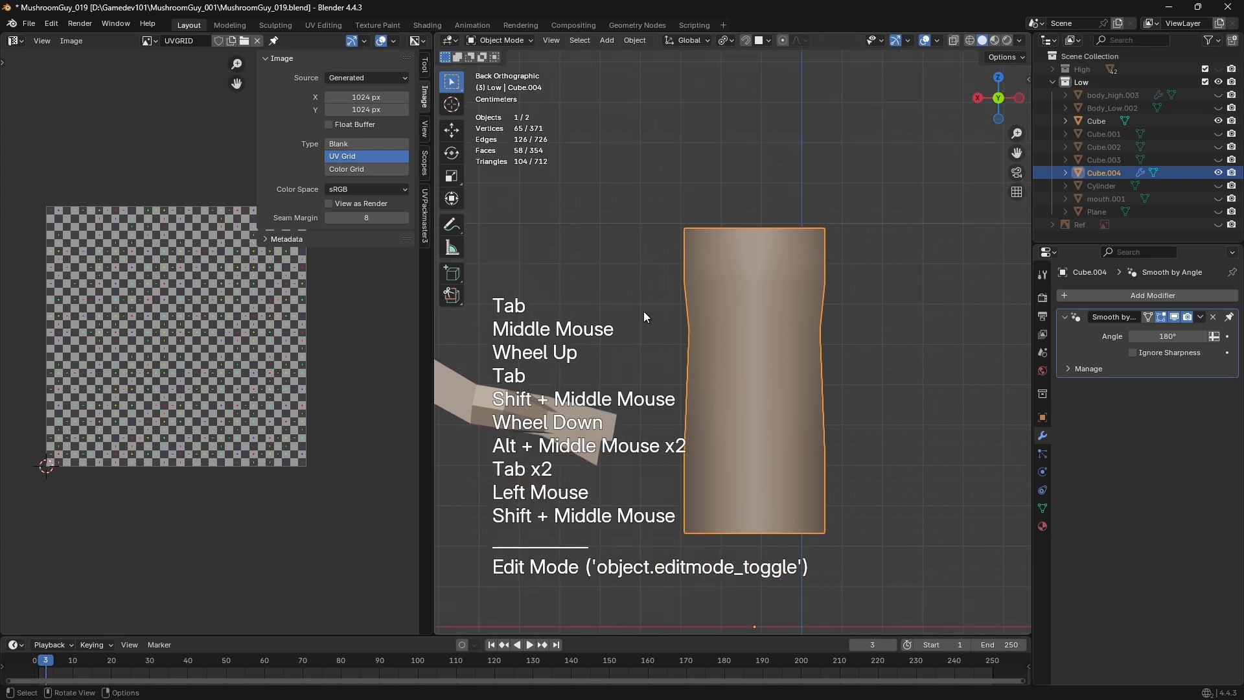
shift+middle_drag(643, 311, 733, 278)
scroll(733, 277, up, 1)
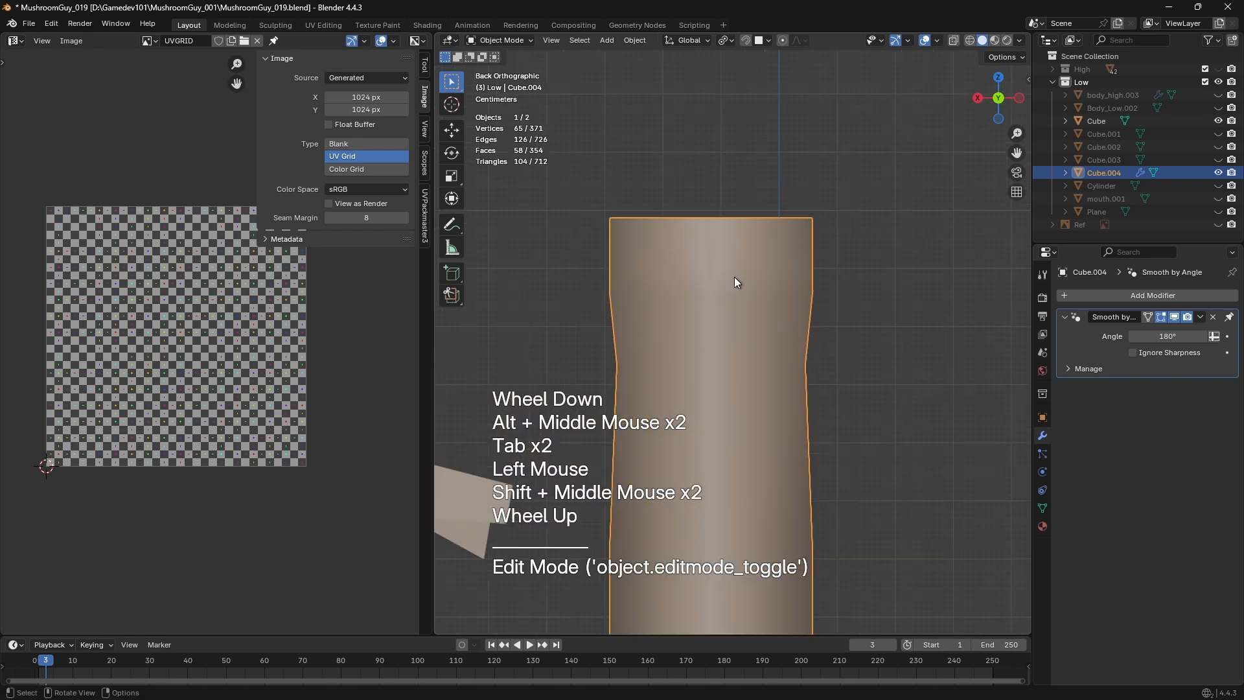
key(Tab)
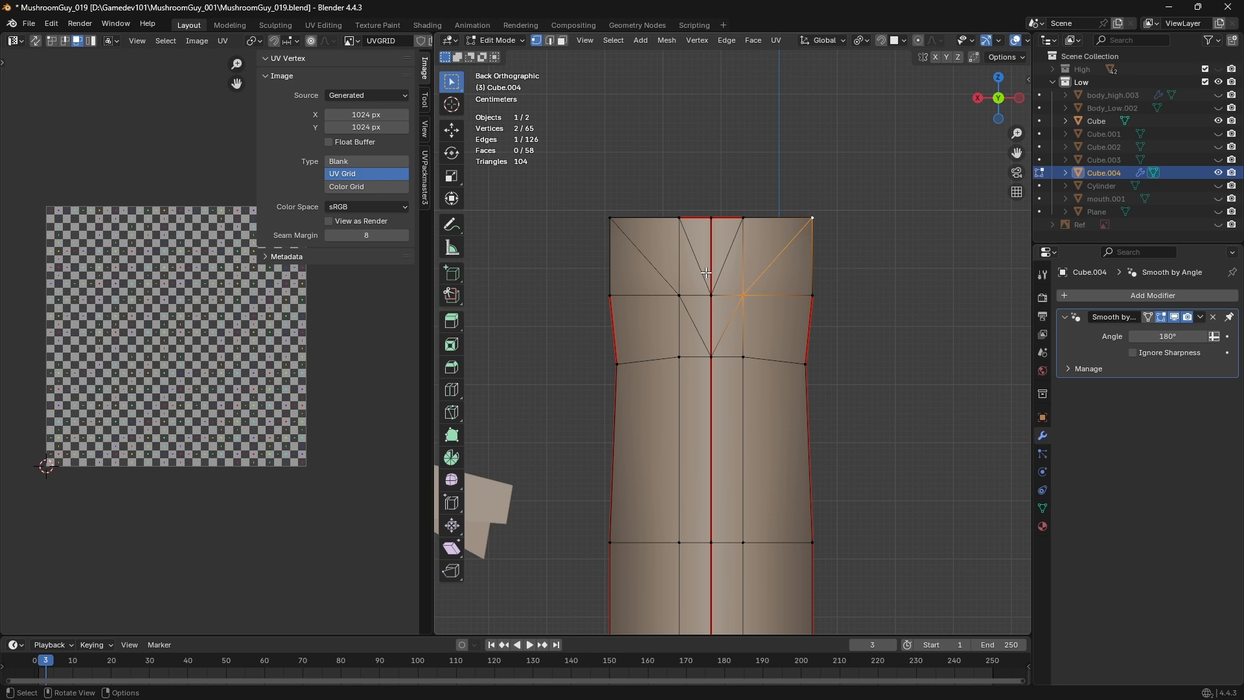
scroll(706, 273, down, 3)
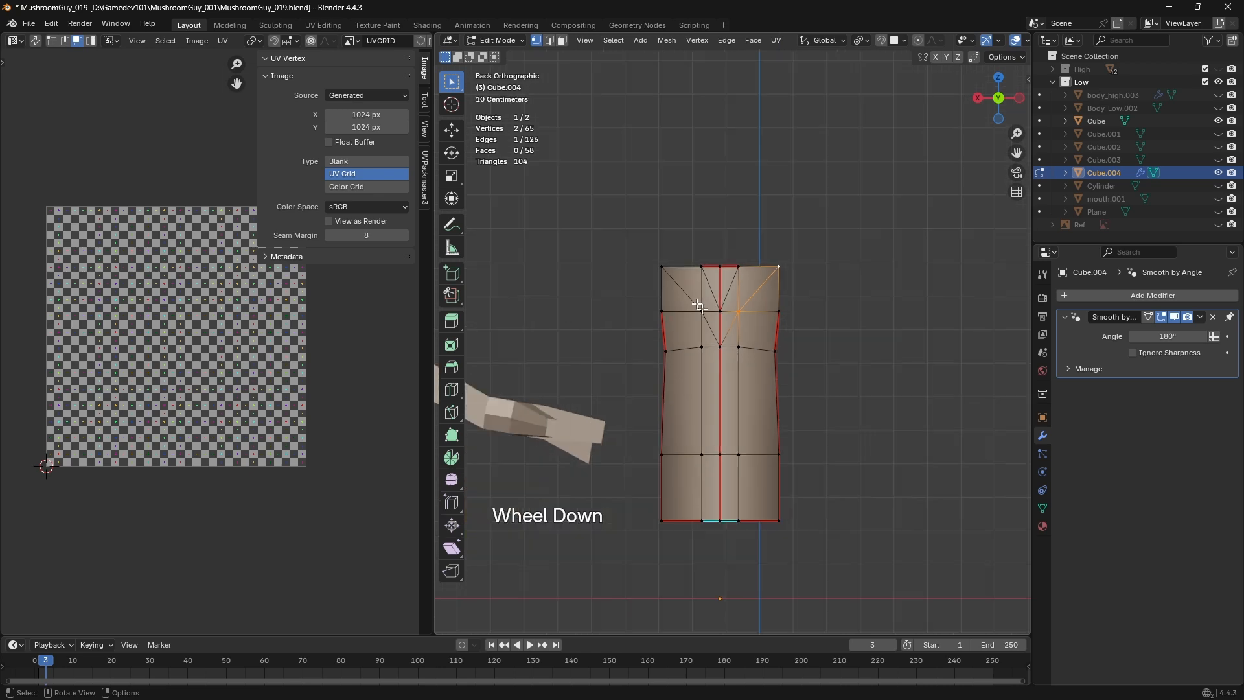
scroll(777, 333, up, 2)
key(Tab)
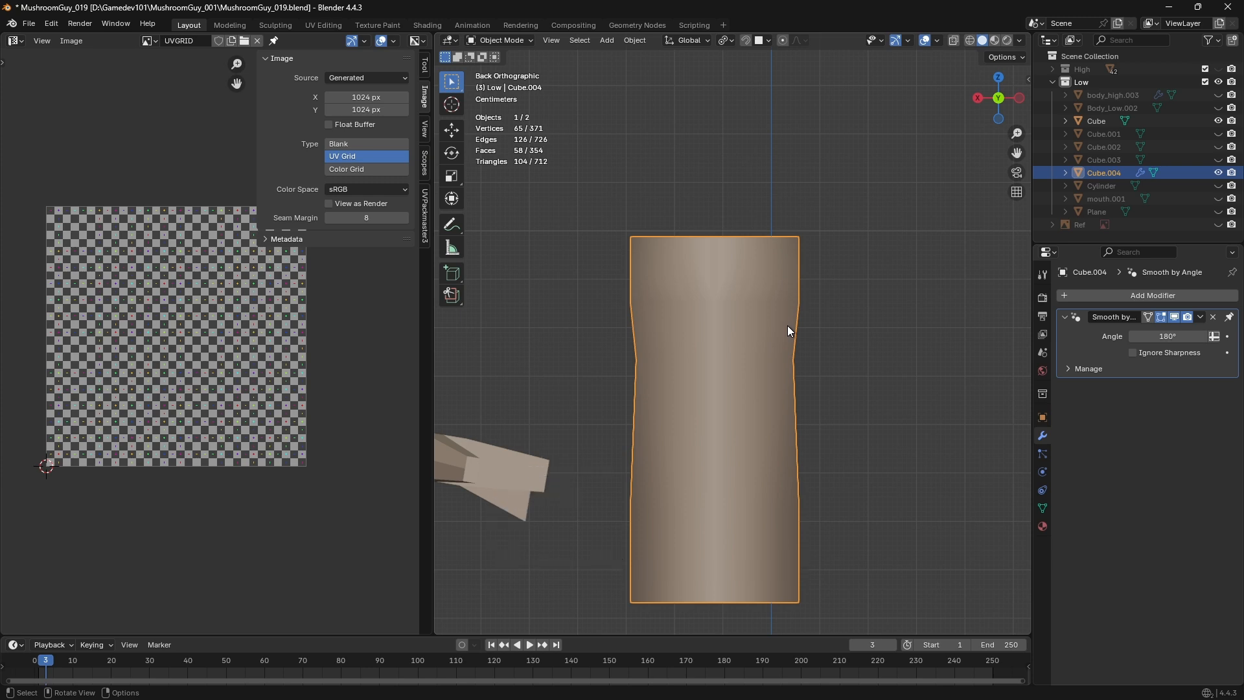
Box-select the upper right corner vertices of the torso piece and move them about 0.012 m in X and -0.026 m in Z
key(Tab)
key(z)
key(a)
key(a)
key(b)
drag(750, 201, 905, 295)
key(z)
key(g)
shift+click(697, 356)
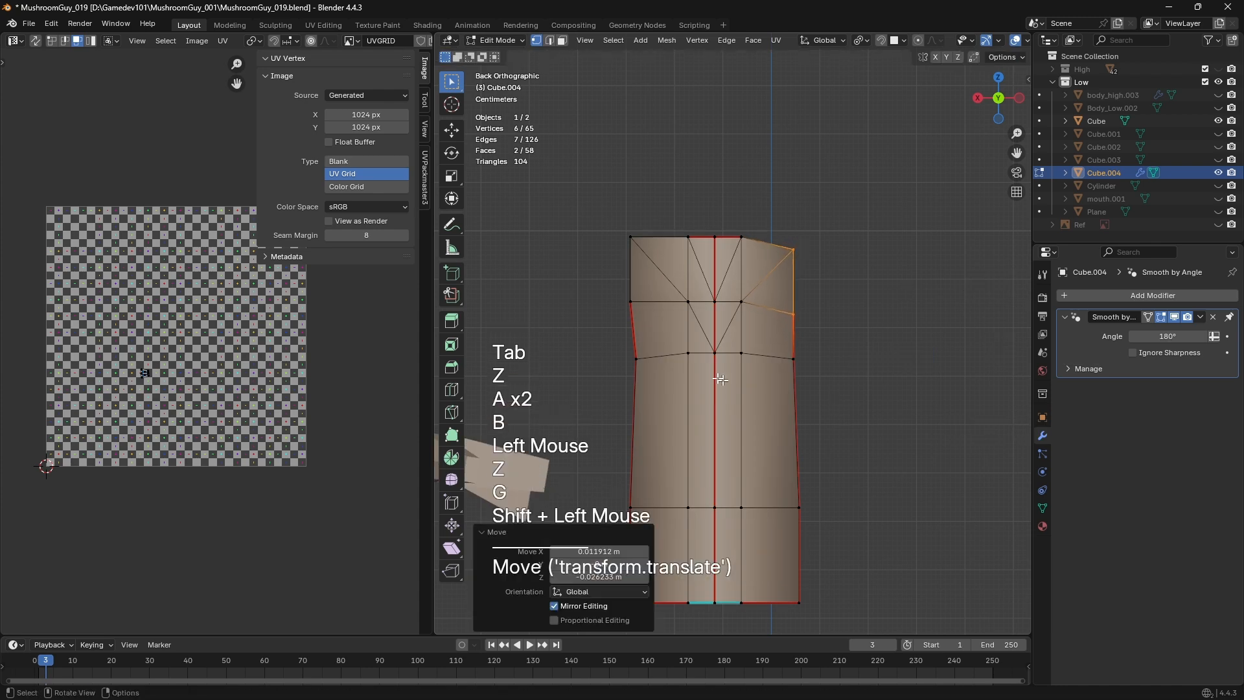
Move the third-row vertex left of the seam and the neighbouring seam vertex slightly outward and up
click(688, 353)
shift+click(715, 355)
key(g)
shift+click(690, 350)
click(713, 353)
key(g)
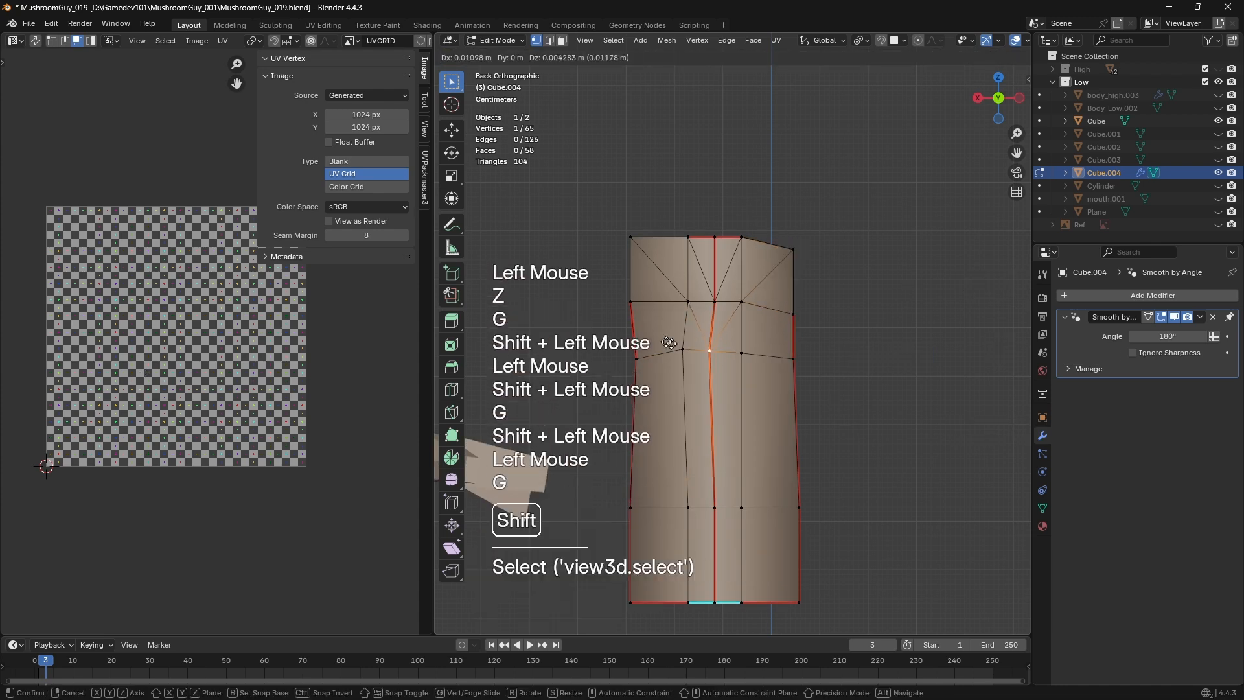
shift+click(671, 344)
Move the second- and third-row vertices just right of the seam slightly up
click(757, 346)
shift+click(746, 302)
key(g)
shift+click(752, 288)
Examine the deselected torso piece's shading and edge flow from several angles
key(Tab)
click(917, 341)
scroll(789, 350, down, 1)
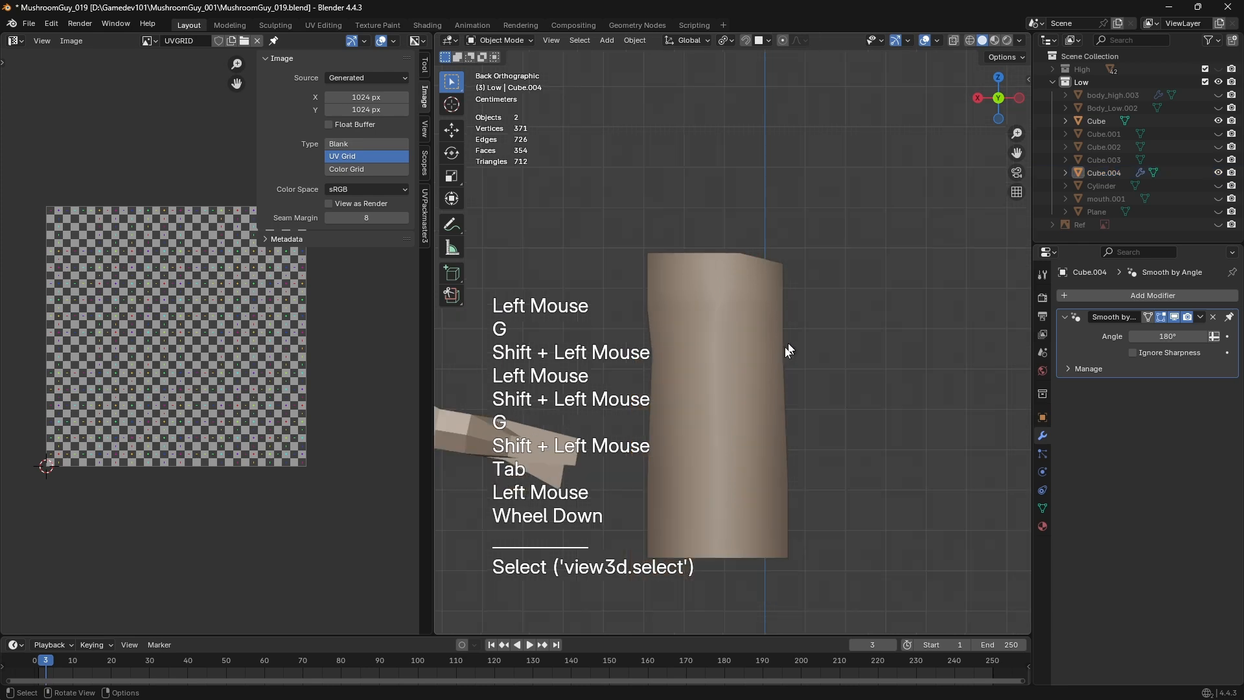
middle_drag(789, 350, 704, 345)
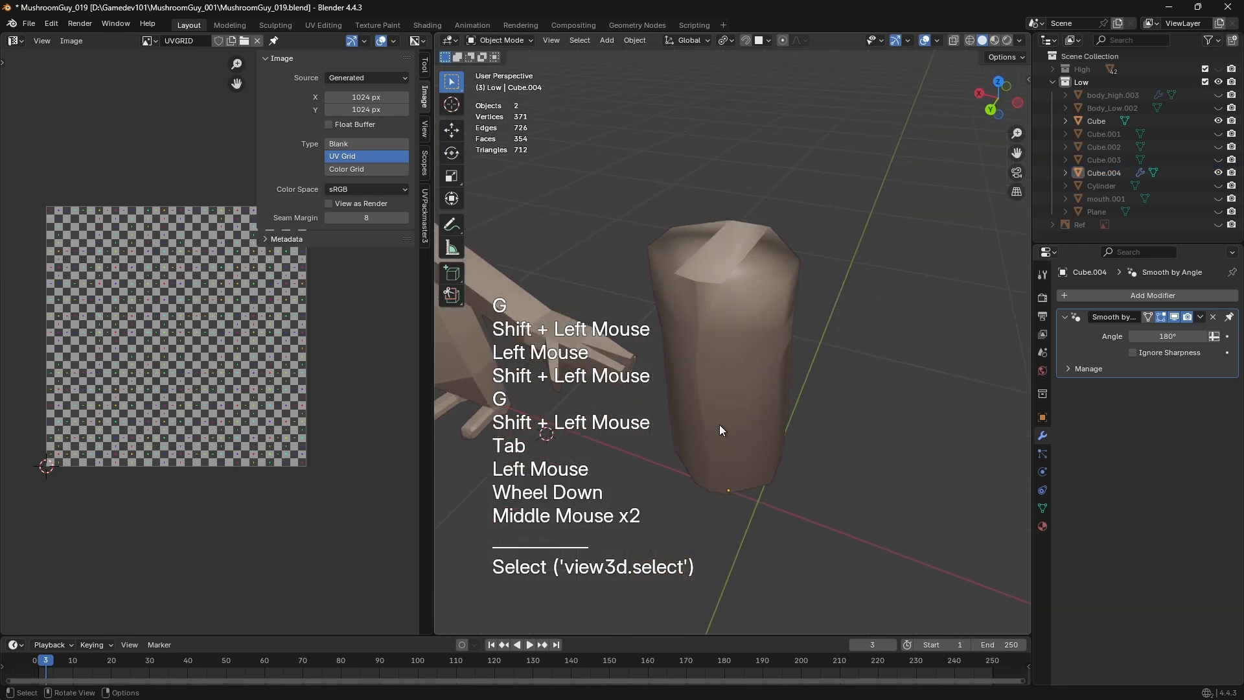
key(Tab)
middle_drag(713, 417, 730, 386)
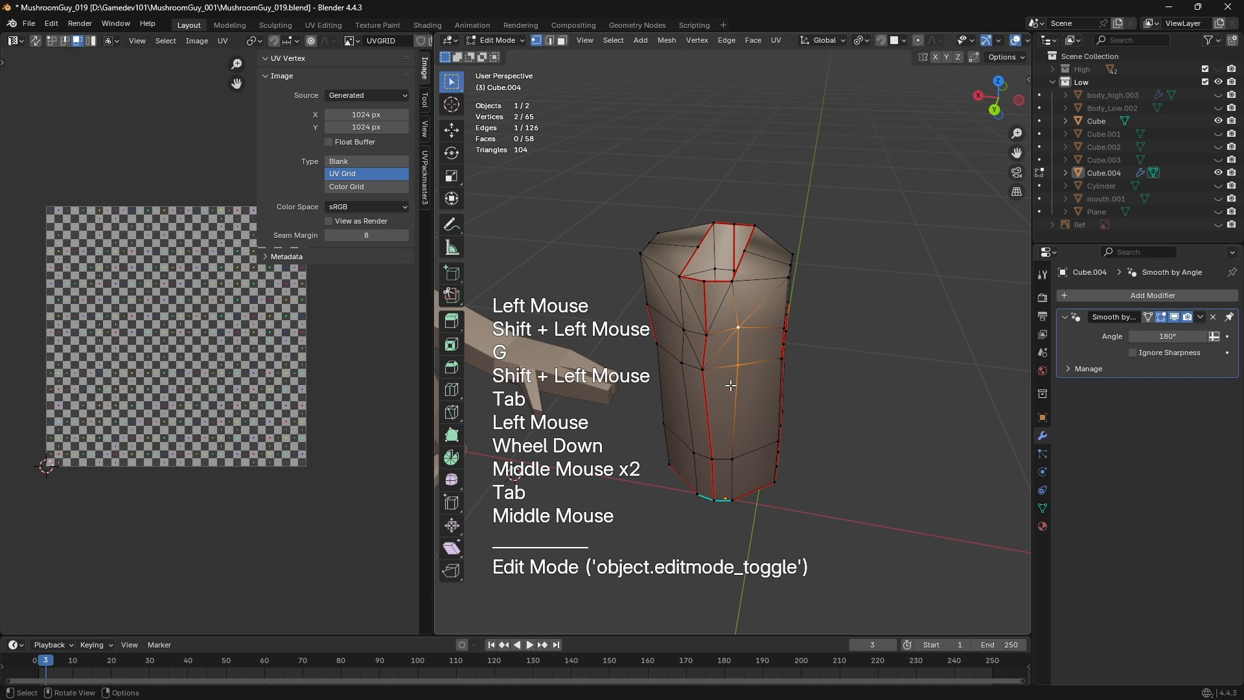
key(Tab)
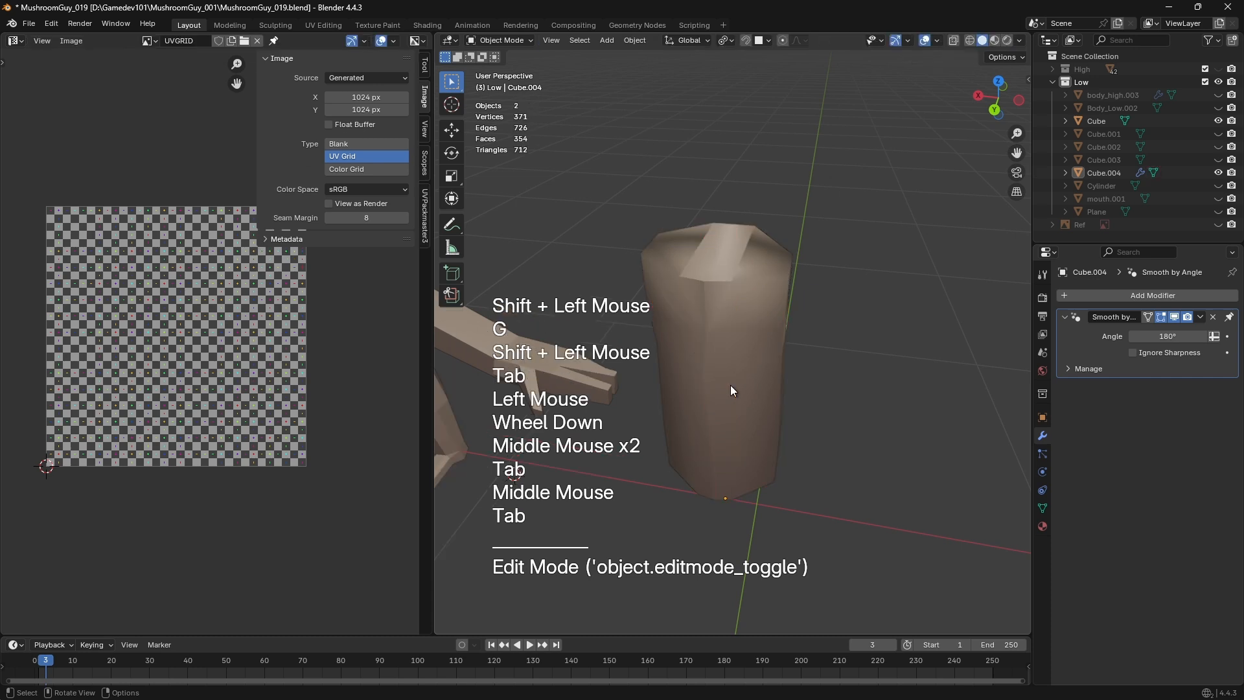
Select the character body object Cube and enter Edit Mode on it
alt+scroll(730, 385, up, 1)
alt+middle_drag(729, 385, 713, 305)
scroll(668, 324, up, 2)
click(671, 305)
scroll(671, 305, down, 1)
scroll(667, 345, up, 2)
click(666, 344)
scroll(530, 314, up, 1)
key(Tab)
Box-select the torso faces around the centre strip in face mode
scroll(570, 305, down, 1)
key(2)
key(3)
drag(795, 231, 840, 496)
shift+middle_drag(847, 408, 786, 388)
scroll(786, 389, up, 1)
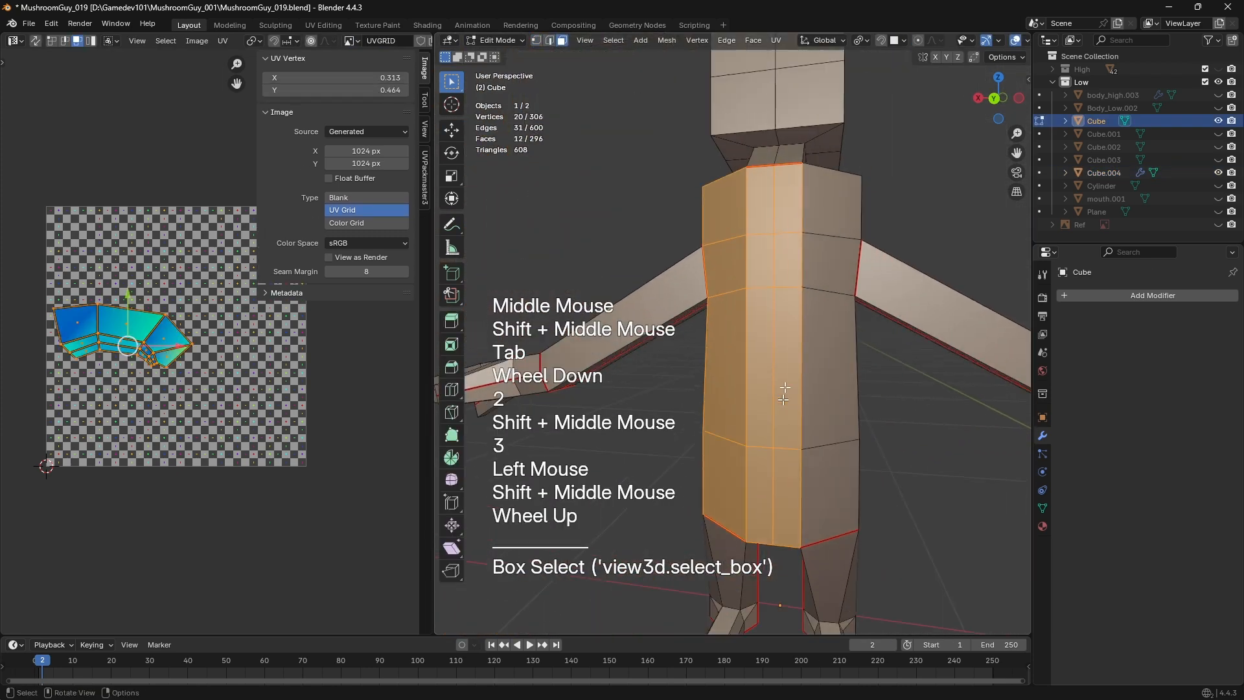
Select the vertical centre edge path of the torso from its bottom edge up to the neck
key(2)
click(773, 223)
shift+click(780, 541)
shift+middle_drag(776, 530, 753, 534)
click(754, 534)
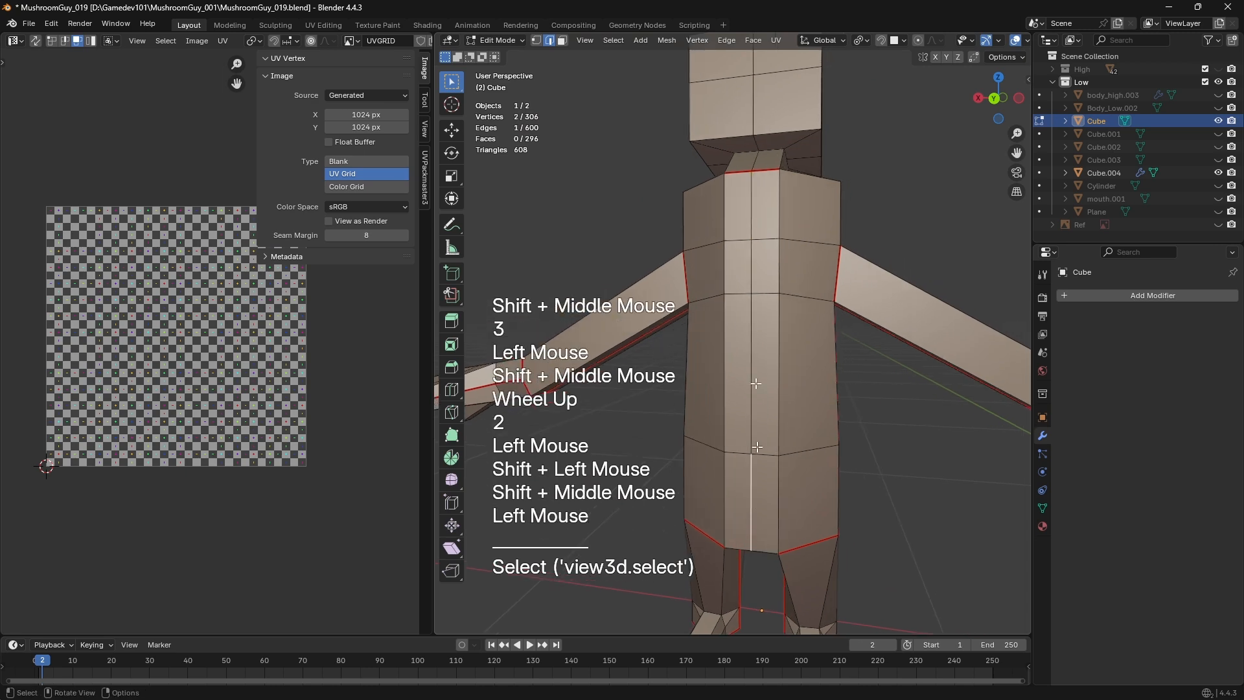
ctrl+click(755, 183)
Select the torso faces linked within their seams and unwrap them with Unwrap Angle Based
shift+middle_drag(748, 241, 750, 416)
scroll(749, 409, down, 1)
scroll(749, 417, up, 1)
key(3)
key(a)
key(a)
key(l)
key(u)
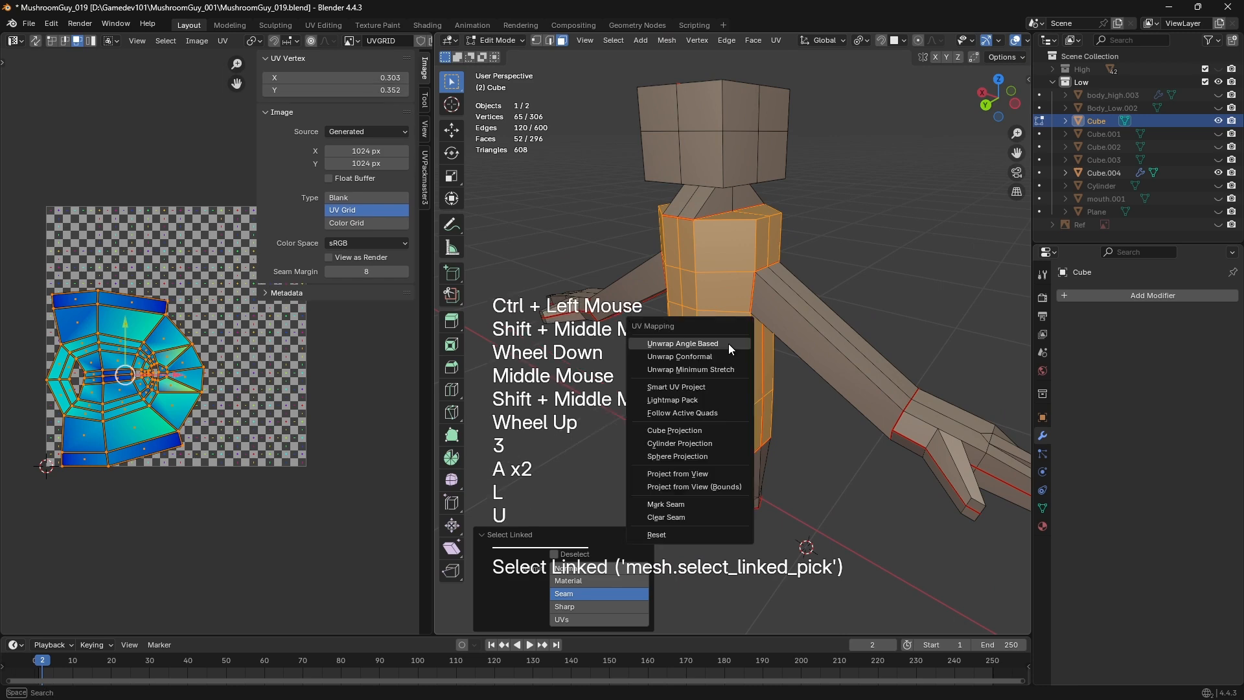
click(728, 343)
Hide the UV editor's sidebar, select the whole torso UV island and rotate it slightly
drag(224, 434, 320, 558)
key(n)
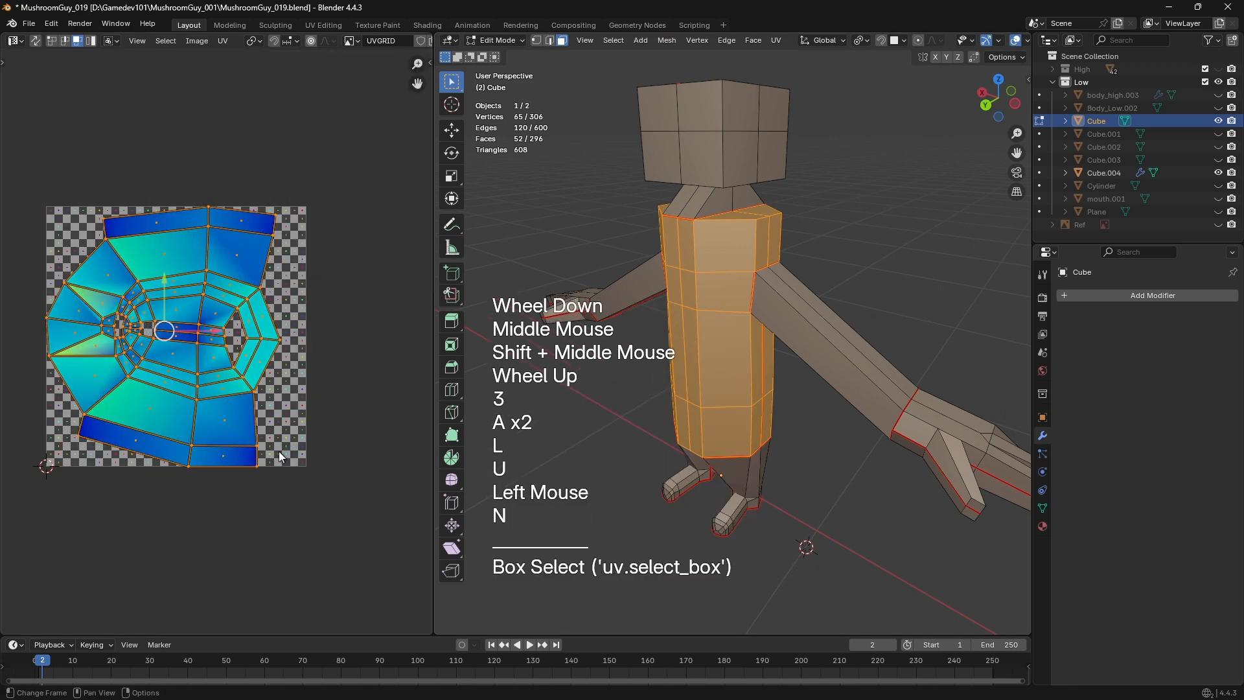
click(30, 153)
drag(31, 153, 323, 469)
key(r)
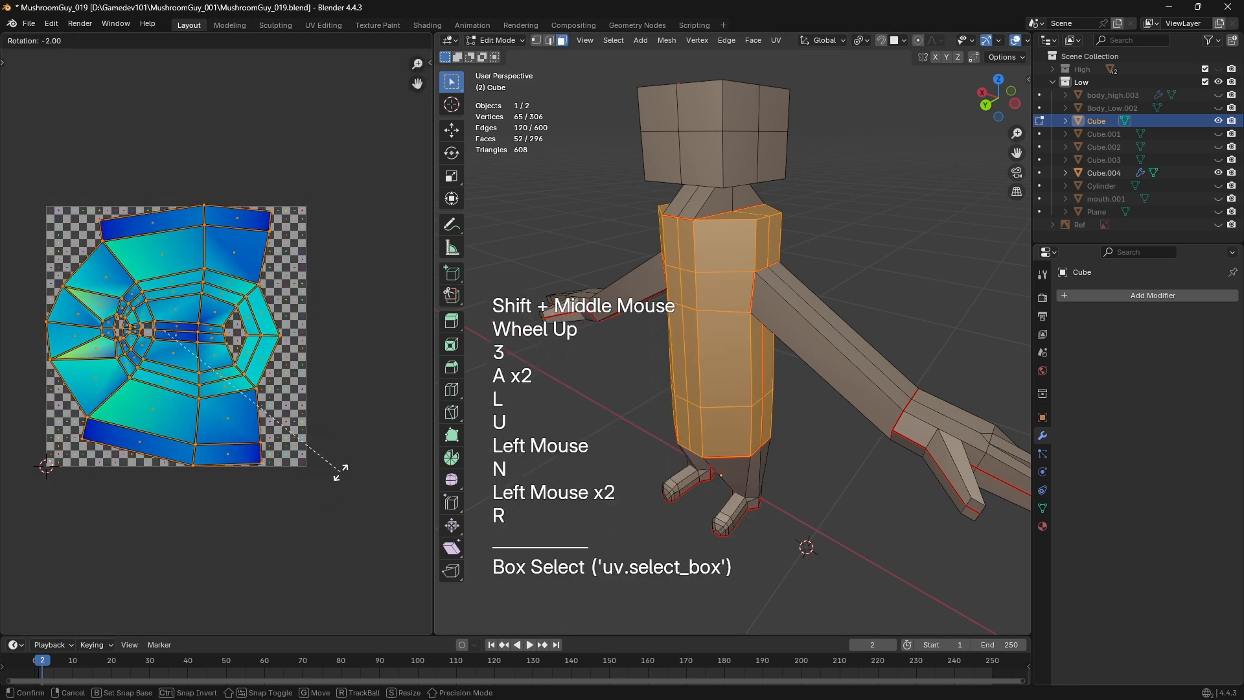
click(341, 469)
Scale down and reposition the torso UV island so it fits inside the UV square
key(s)
click(334, 461)
key(g)
shift+click(321, 460)
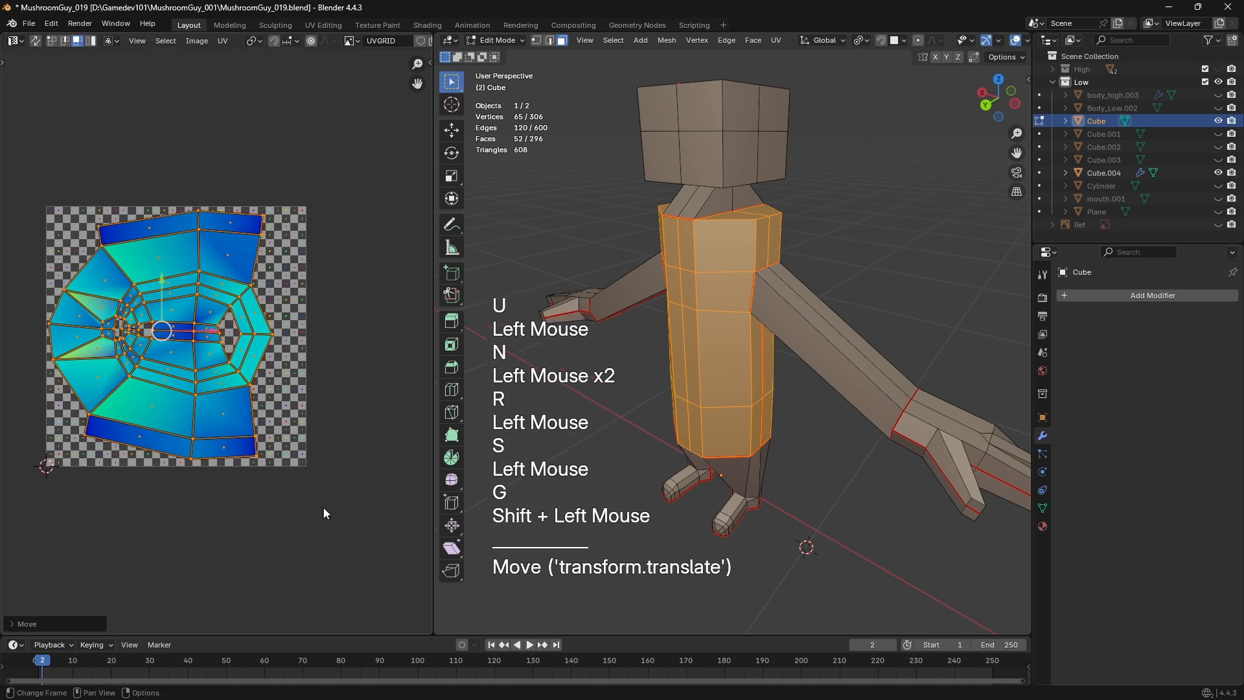
key(s)
click(329, 510)
key(g)
shift+click(334, 511)
middle_drag(334, 512, 344, 527)
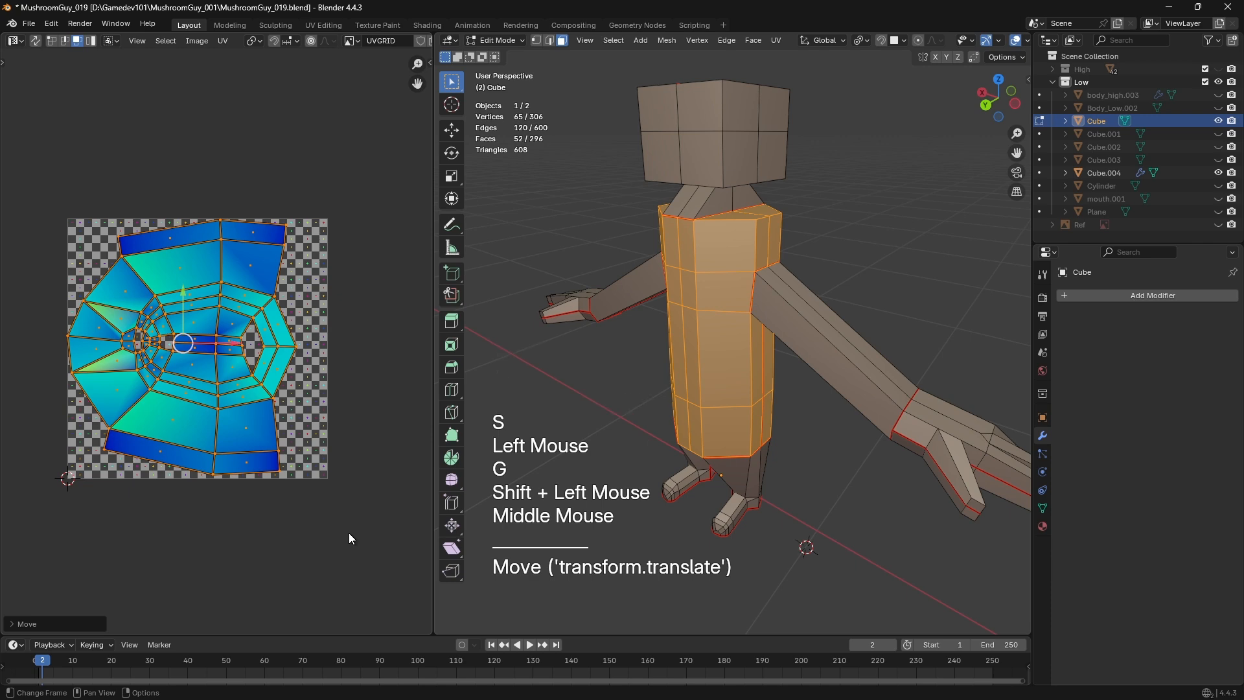
Select the two horizontal armpit-level edges across the torso's centre strip in edge mode
middle_click(349, 532)
shift+middle_drag(542, 444, 577, 421)
middle_drag(577, 421, 699, 405)
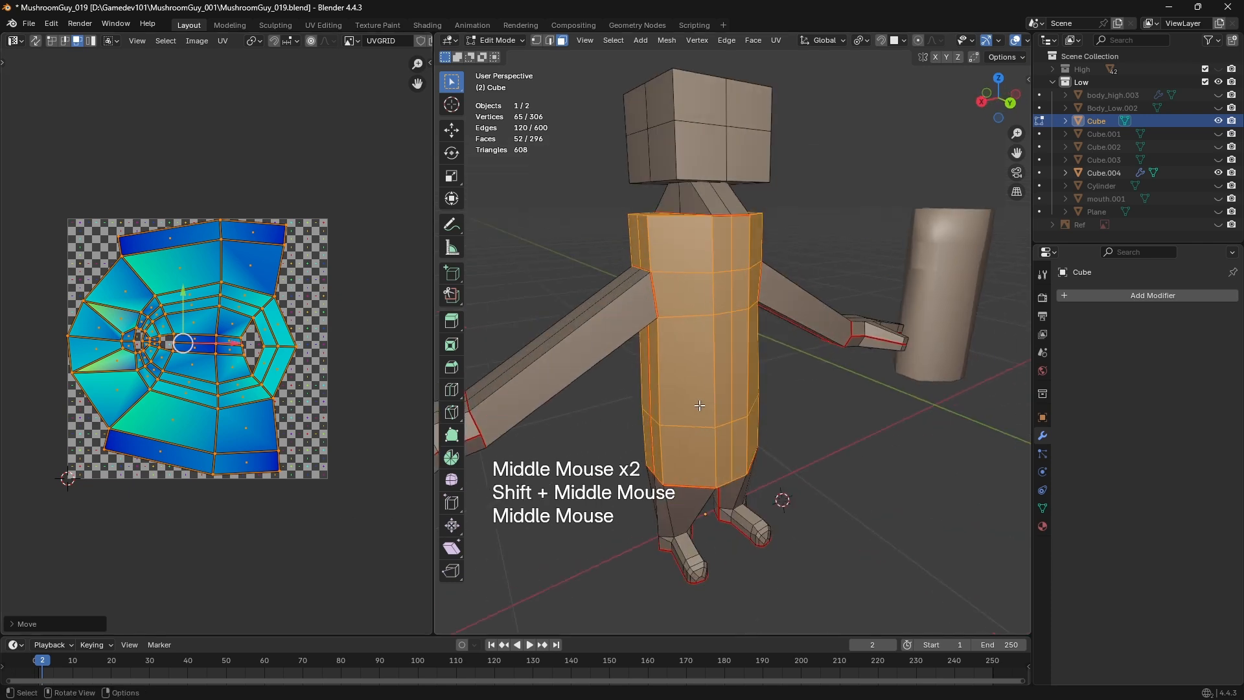
scroll(718, 309, up, 1)
key(2)
click(720, 302)
shift+click(719, 302)
click(719, 302)
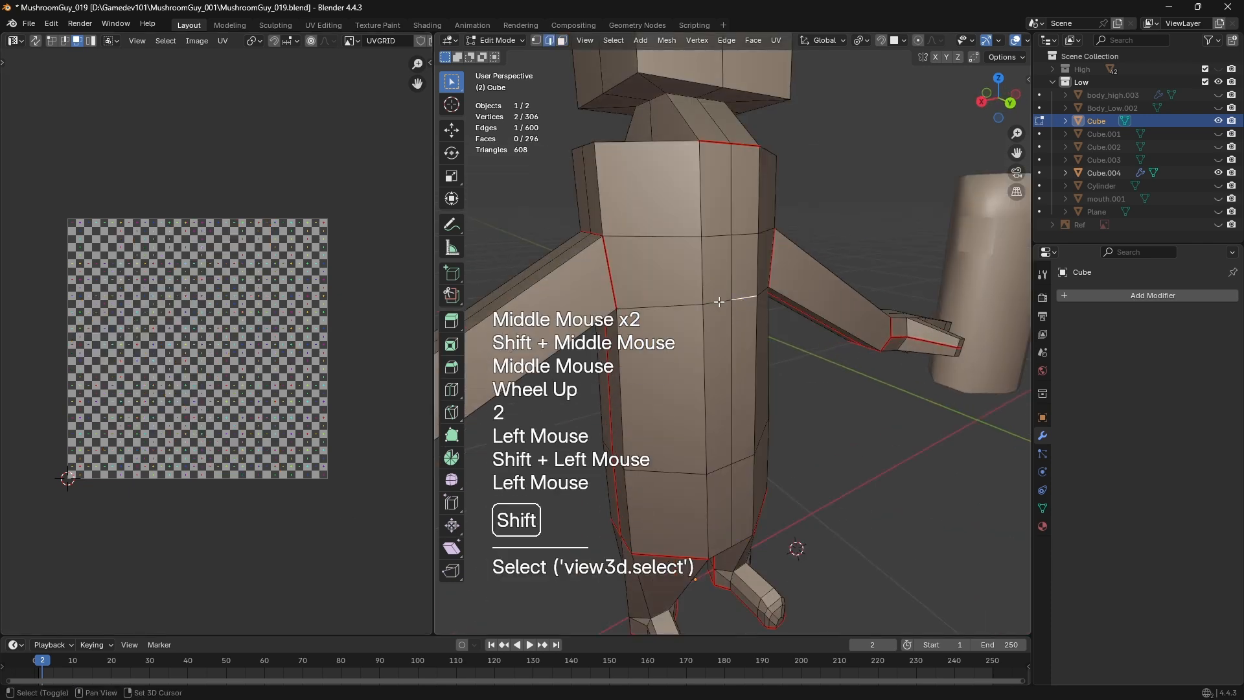
shift+click(720, 302)
Try to slide the two selected edges along the torso, and undo the slide
key(g)
key(g)
click(735, 324)
key(ctrl+z)
Edge-slide the two selected centre-strip edges down the torso by a factor of about 0.689
key(g)
key(g)
click(704, 248)
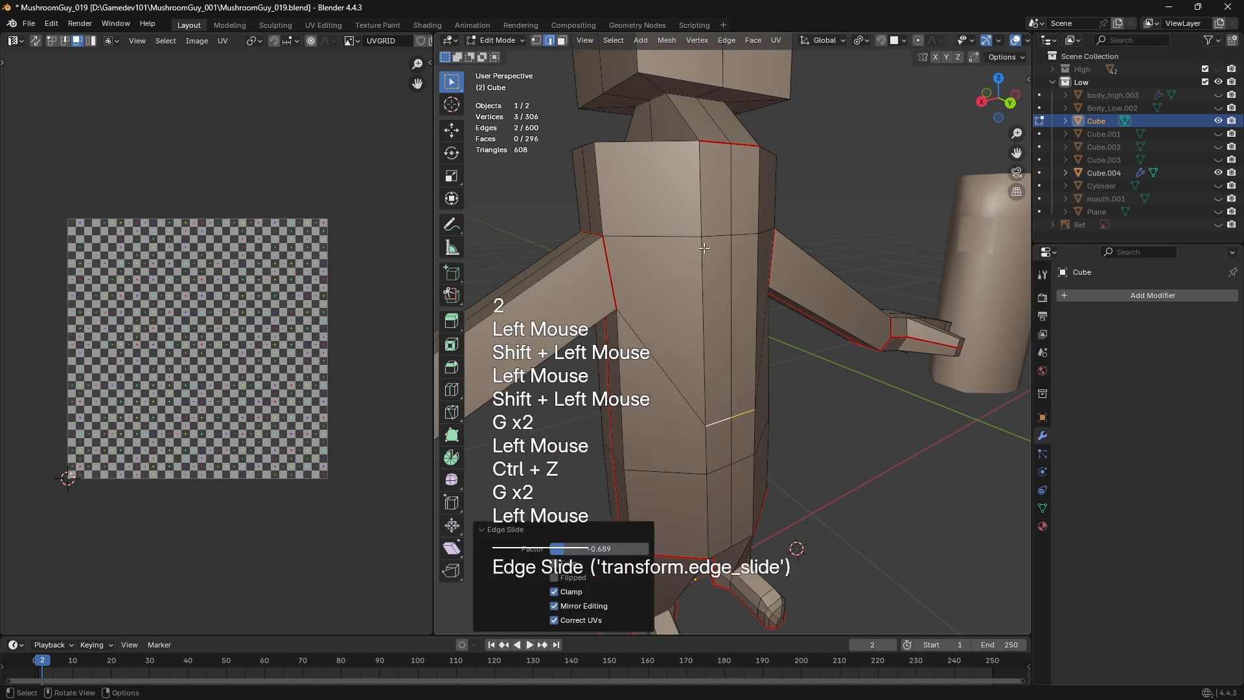
click(704, 248)
click(704, 248)
scroll(704, 248, down, 1)
middle_drag(704, 248, 676, 261)
scroll(676, 261, up, 2)
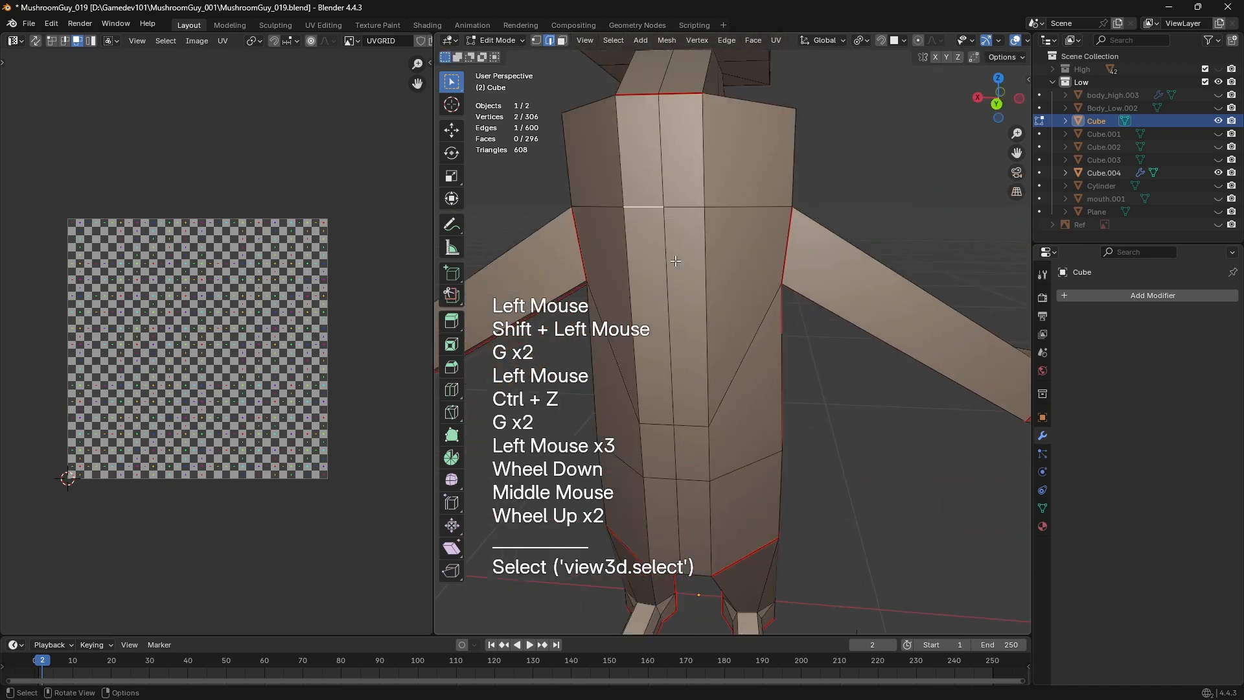
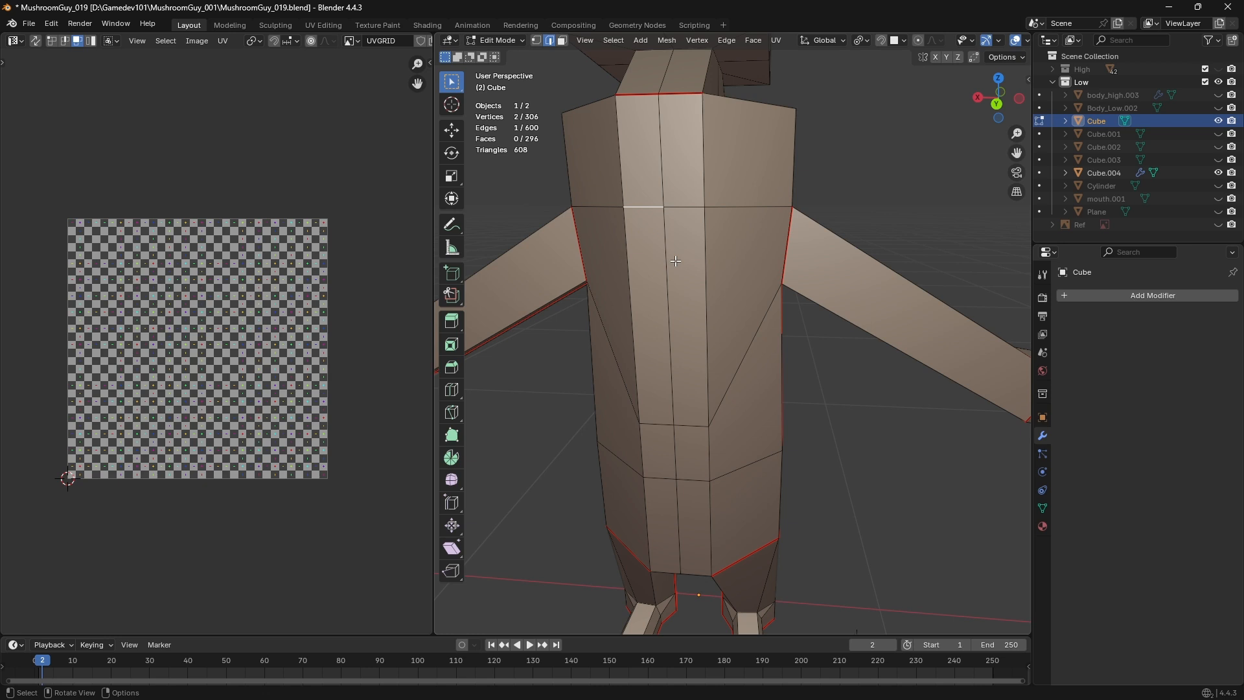
Select the two lower horizontal edges of the torso's centre strip and move them up along Z by about 0.23 m to armpit level
click(649, 439)
shift+click(691, 430)
click(655, 423)
shift+click(690, 425)
scroll(697, 433, down, 3)
middle_drag(690, 425, 773, 300)
key(g)
key(z)
click(725, 363)
scroll(725, 363, down, 1)
scroll(773, 299, up, 2)
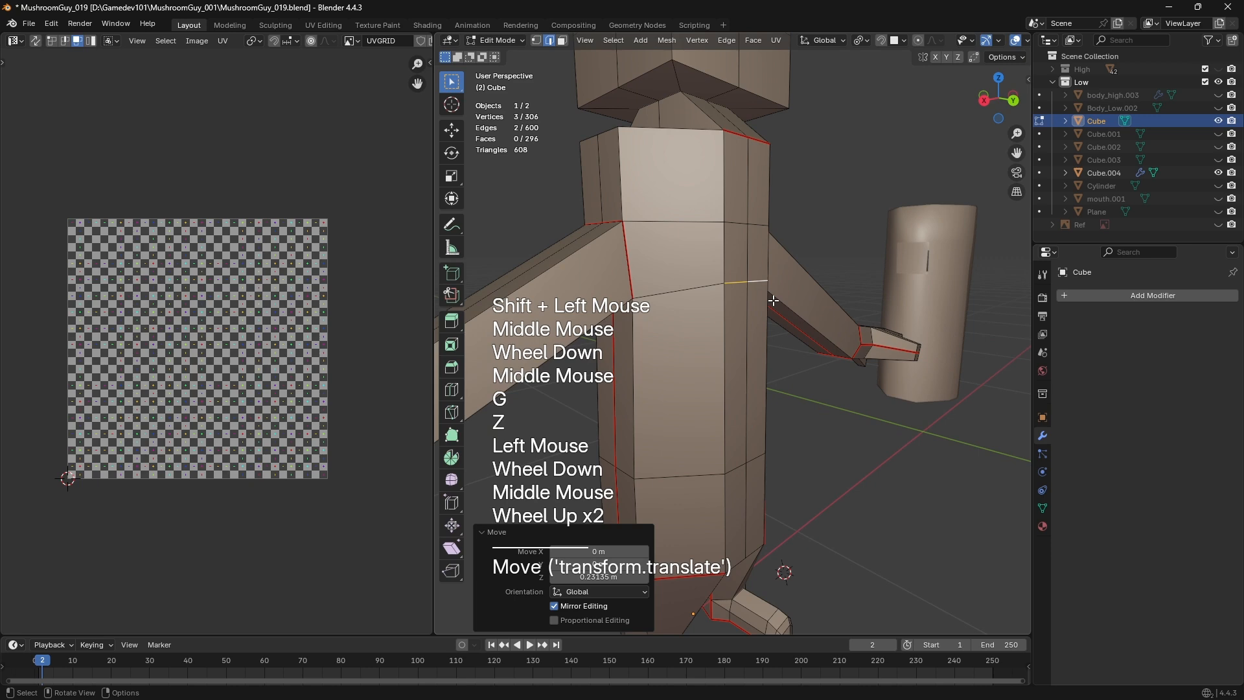
Leave edit mode and apply Shade Smooth to the body to check its shading
scroll(773, 300, down, 2)
middle_drag(773, 300, 747, 367)
scroll(765, 324, down, 1)
key(Tab)
shift+scroll(755, 331, up, 2)
right_click(739, 300)
click(739, 301)
scroll(791, 344, up, 2)
scroll(725, 339, down, 1)
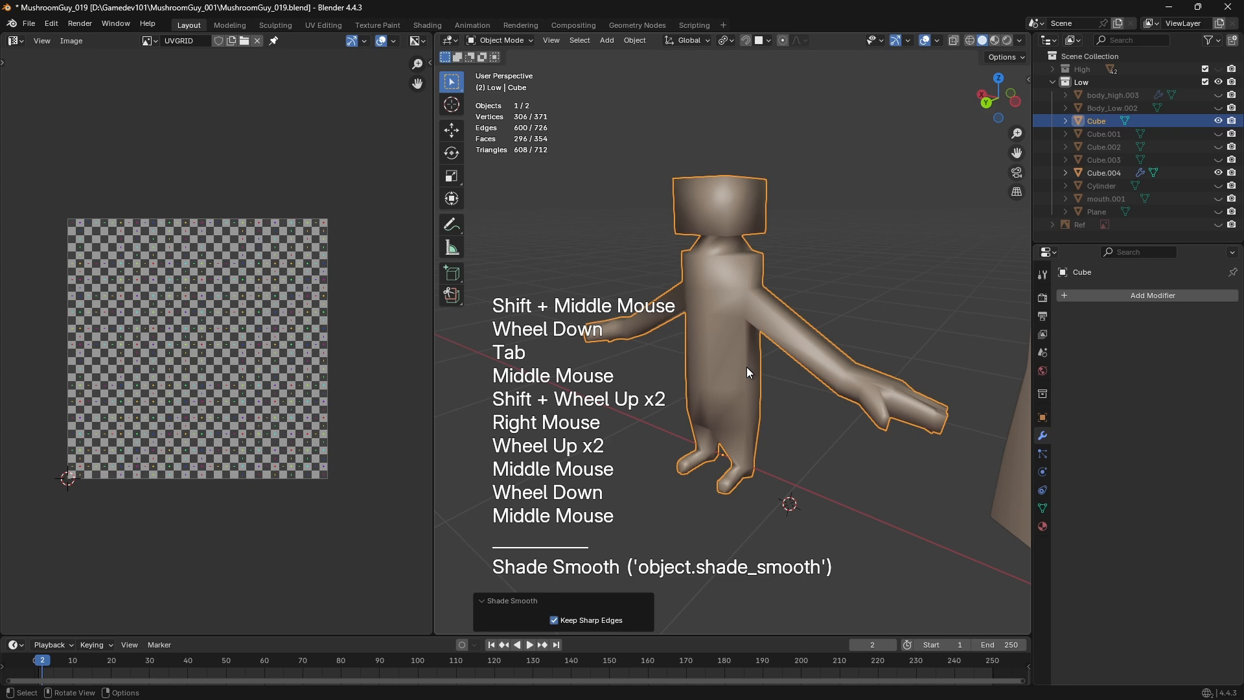
Return to edit mode and try to select the arm's linked faces in face mode
key(Tab)
scroll(751, 350, up, 2)
shift+middle_drag(746, 367, 777, 337)
shift+middle_drag(778, 337, 810, 264)
key(3)
scroll(810, 324, down, 1)
click(872, 316)
click(847, 230)
key(l)
key(l)
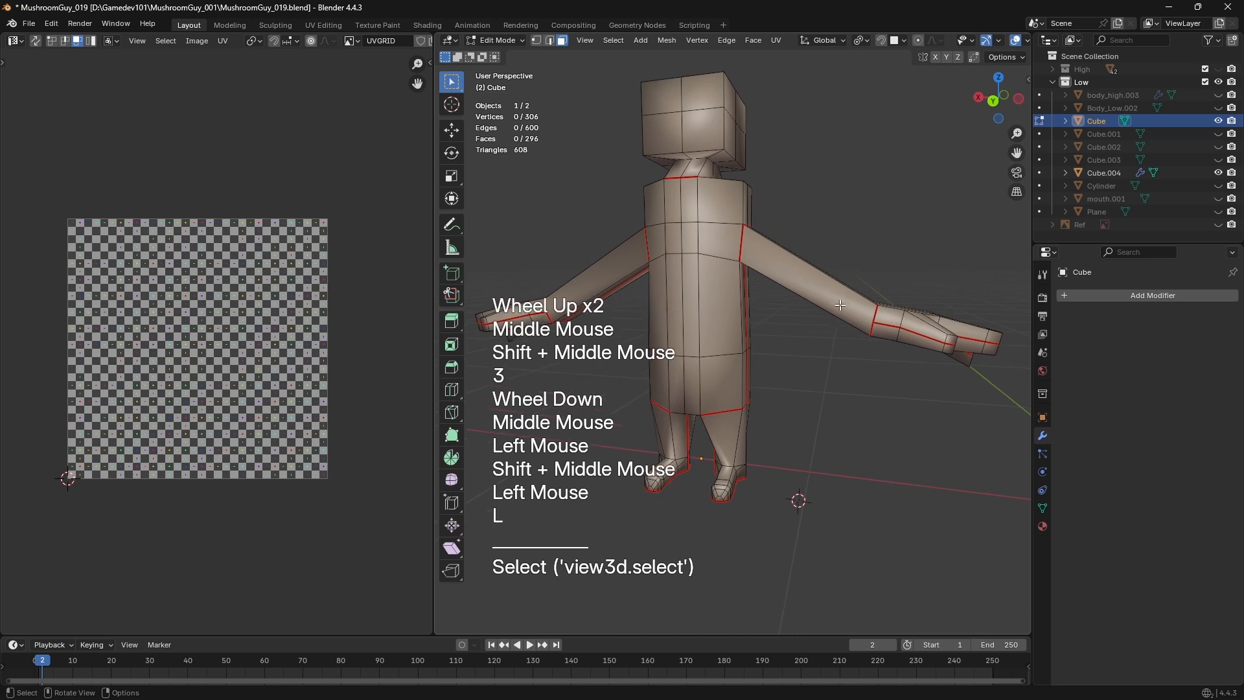
middle_drag(820, 327, 849, 316)
click(854, 348)
Switch to wireframe, clear the selection, and box-select one hand in edge mode
key(z)
key(1)
key(2)
key(a)
key(a)
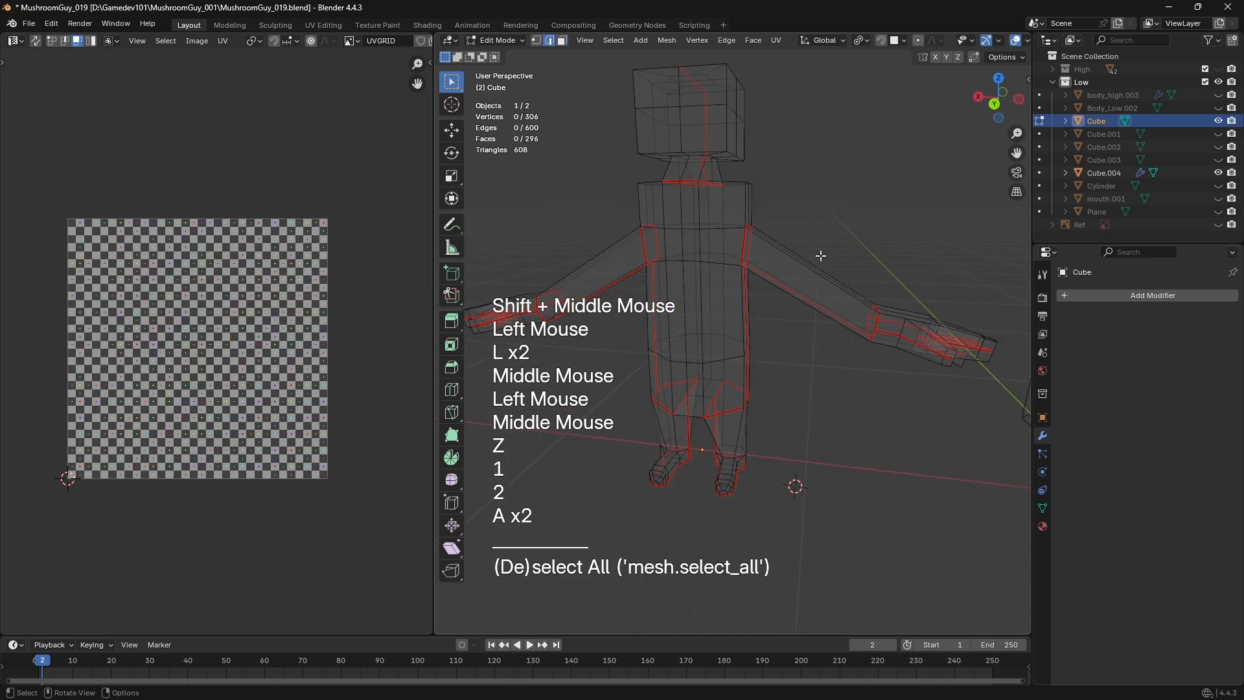
key(b)
drag(808, 233, 1045, 454)
scroll(940, 414, down, 1)
Add both legs to the selection in vertex mode, grow the selection, and return to solid shading
key(1)
middle_drag(805, 370, 778, 379)
scroll(765, 396, up, 2)
middle_drag(725, 417, 703, 405)
key(b)
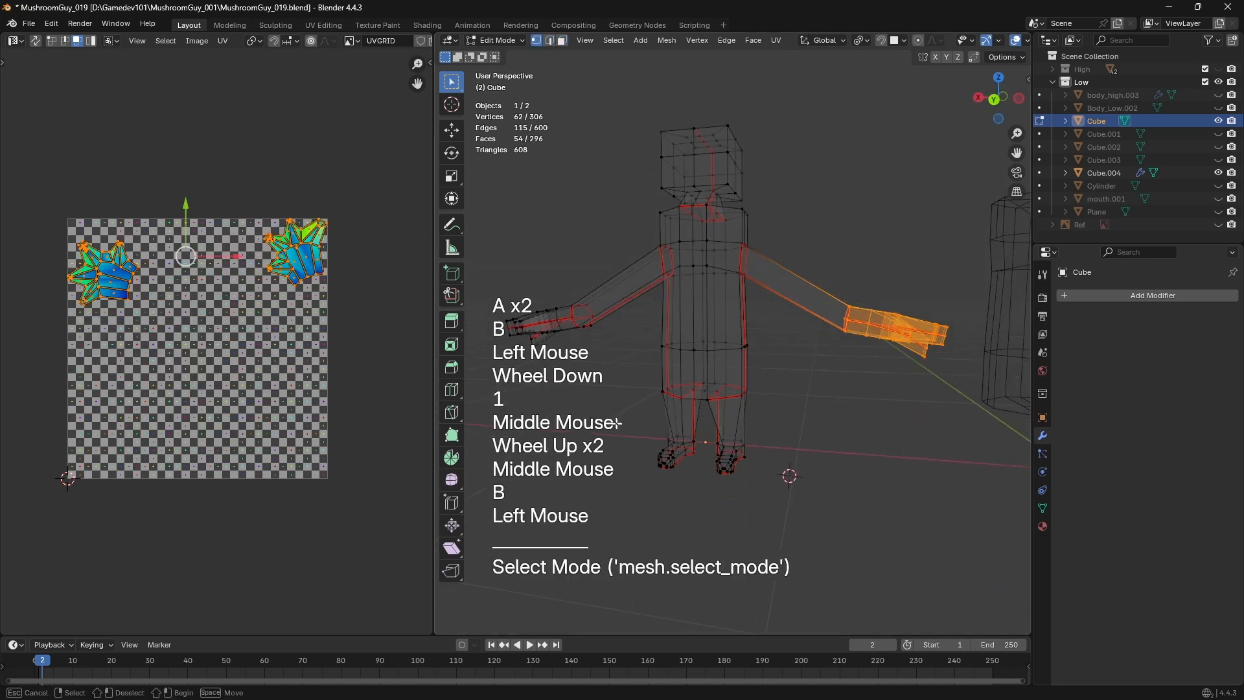
drag(616, 421, 900, 510)
key(ctrl+KP_Add)
key(z)
Try to hide the selected arm and legs, and undo the hiding
mouse_move(847, 405)
middle_down()
mouse_move(598, 277)
mouse_move(791, 275)
middle_up()
scroll(648, 285, up, 1)
scroll(746, 279, up, 1)
key(h)
key(j)
key(ctrl+z)
key(ctrl+z)
key(h)
key(ctrl+z)
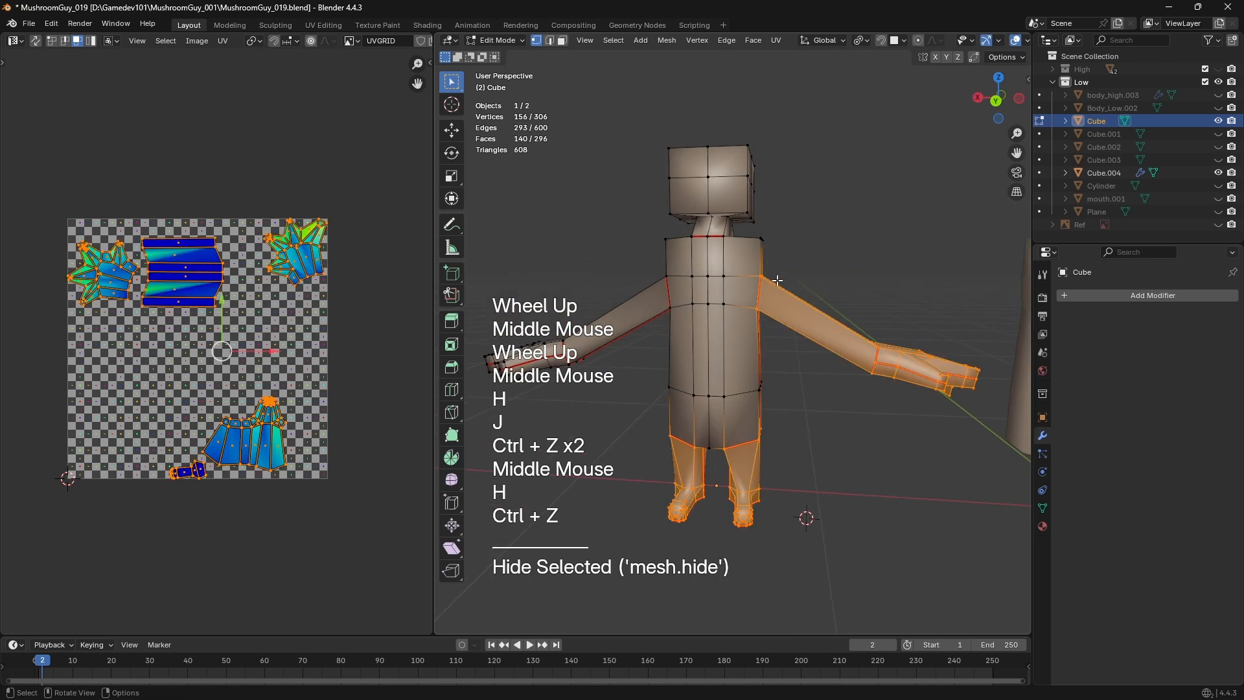
Switch to face mode, select the visible UV islands, and examine the edge flow around the torso and arms from several angles
key(3)
drag(61, 208, 360, 519)
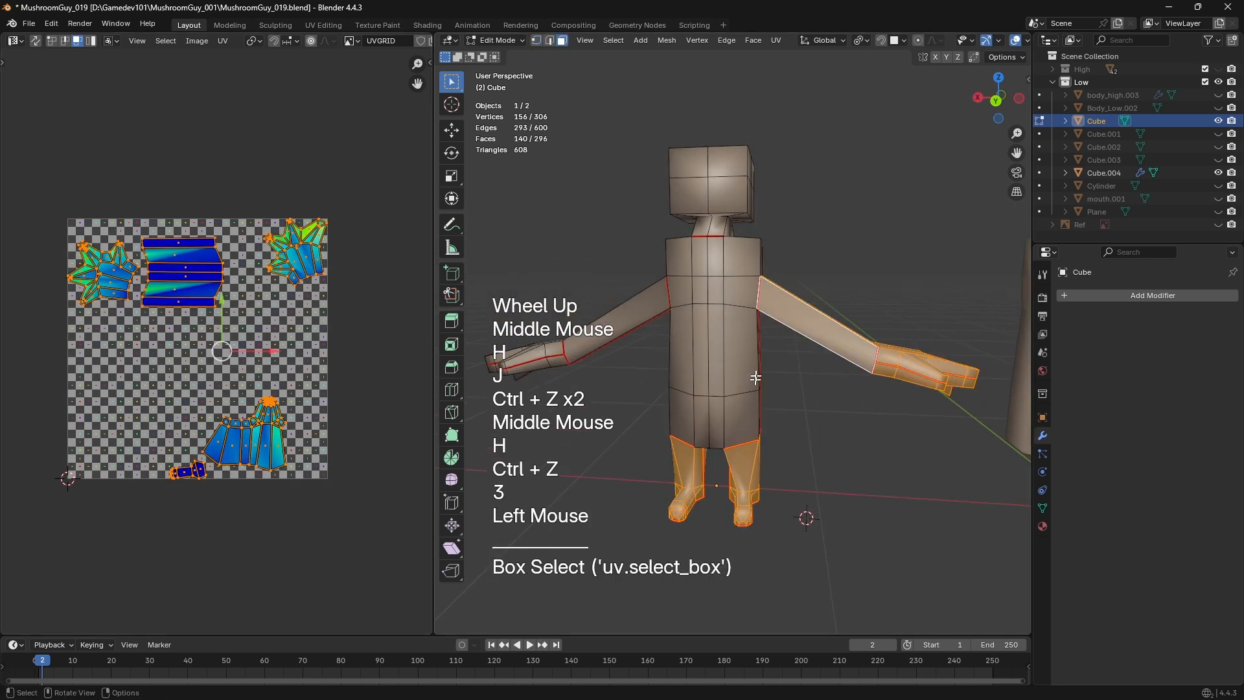
shift+middle_drag(755, 377, 761, 415)
scroll(761, 415, up, 2)
middle_drag(762, 415, 803, 154)
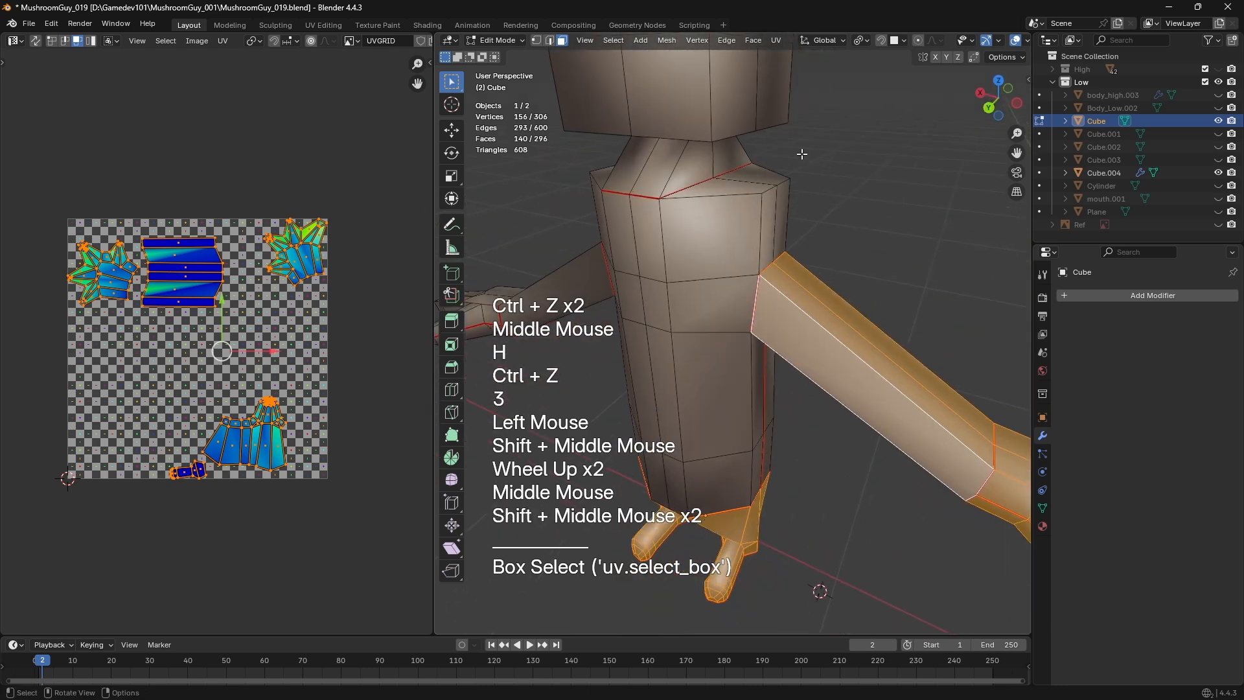
scroll(880, 190, down, 1)
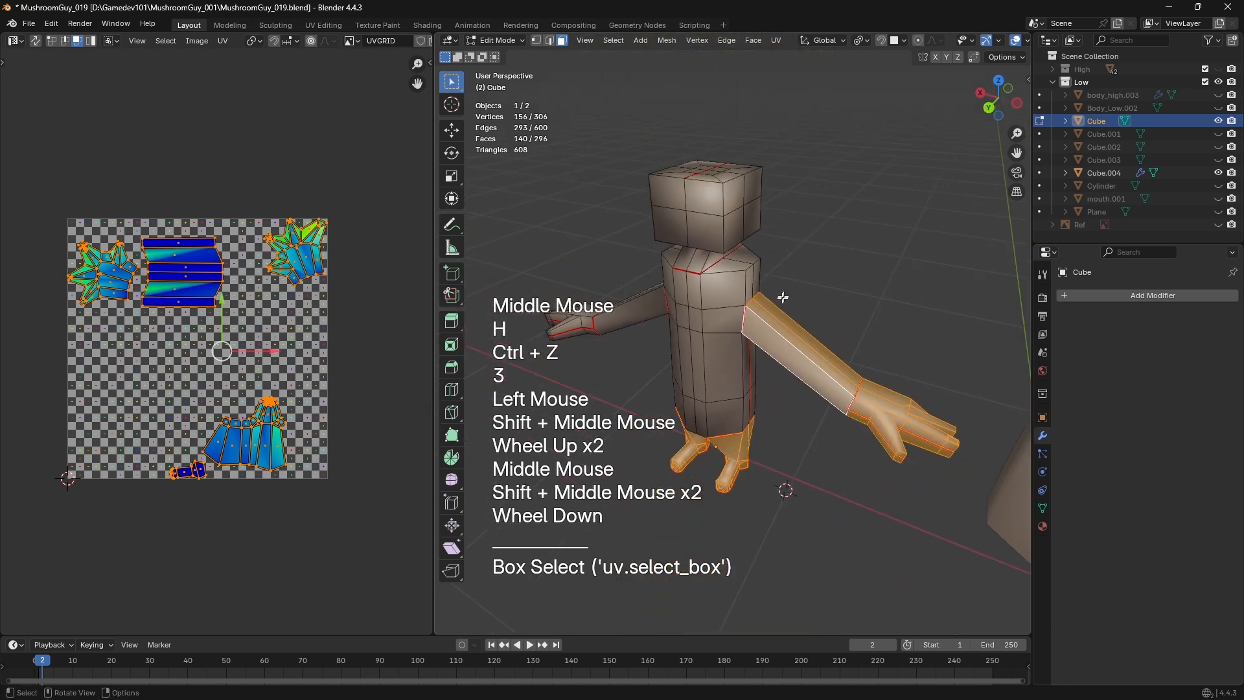
middle_drag(879, 190, 790, 269)
alt+middle_drag(790, 269, 777, 266)
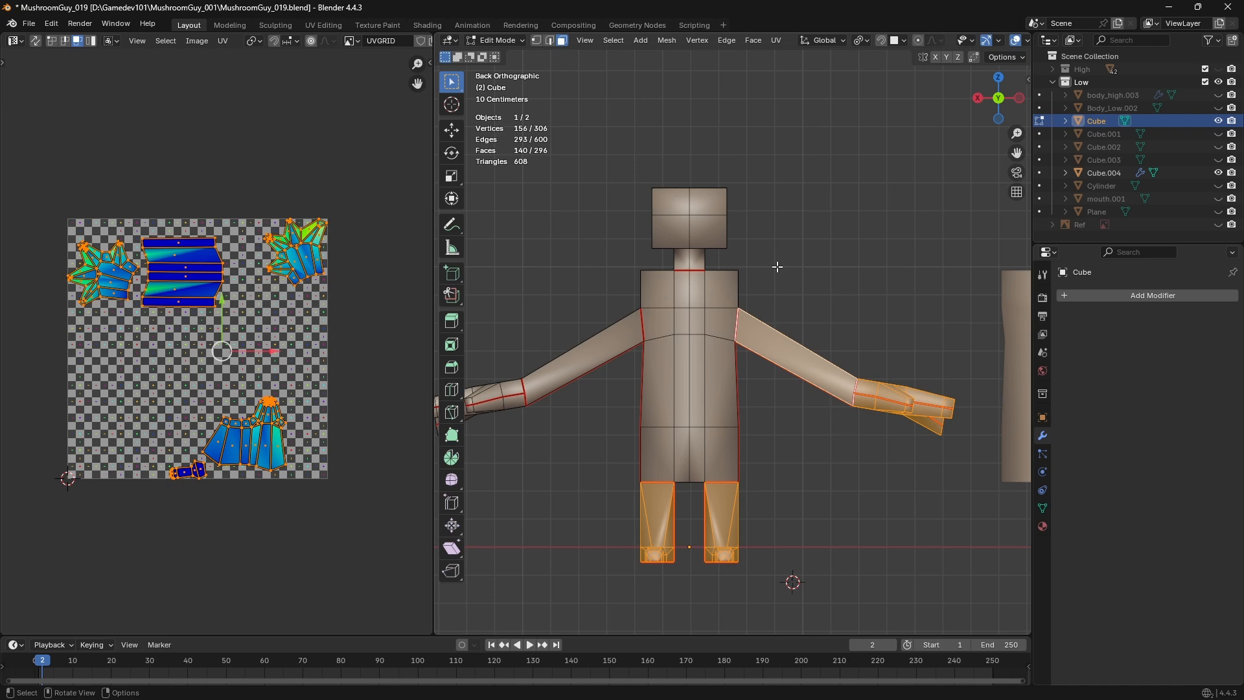
middle_drag(778, 267, 758, 439)
scroll(725, 441, up, 4)
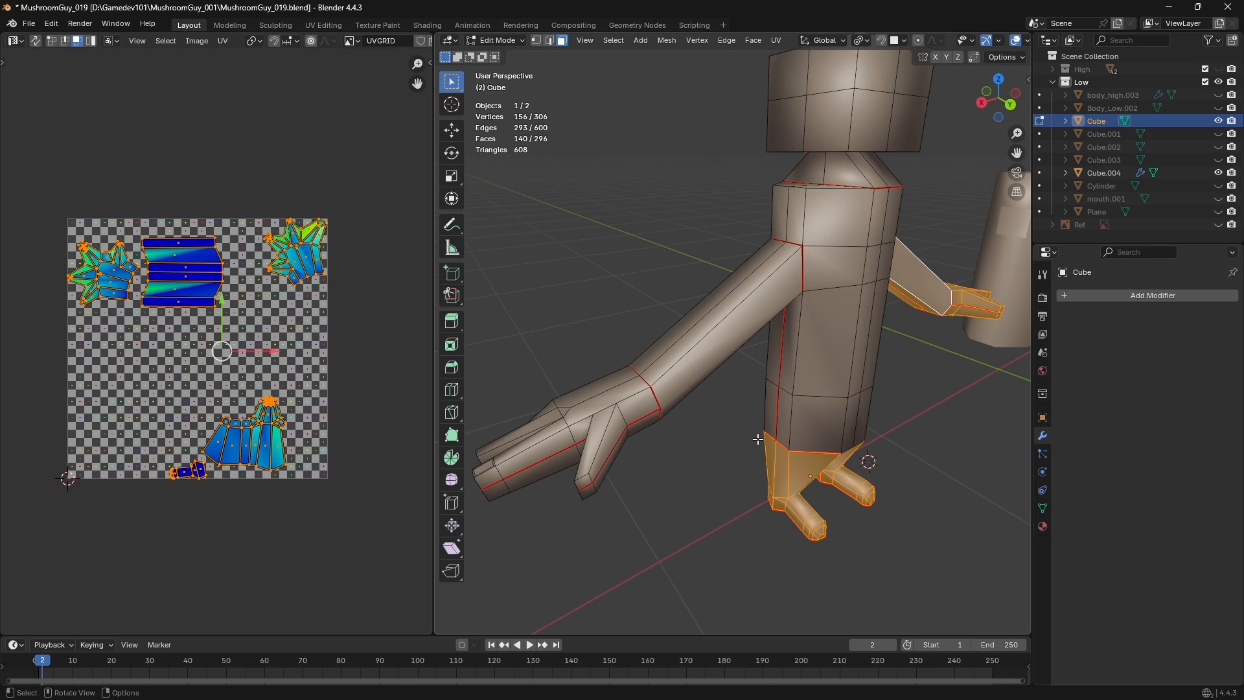
scroll(803, 336, up, 2)
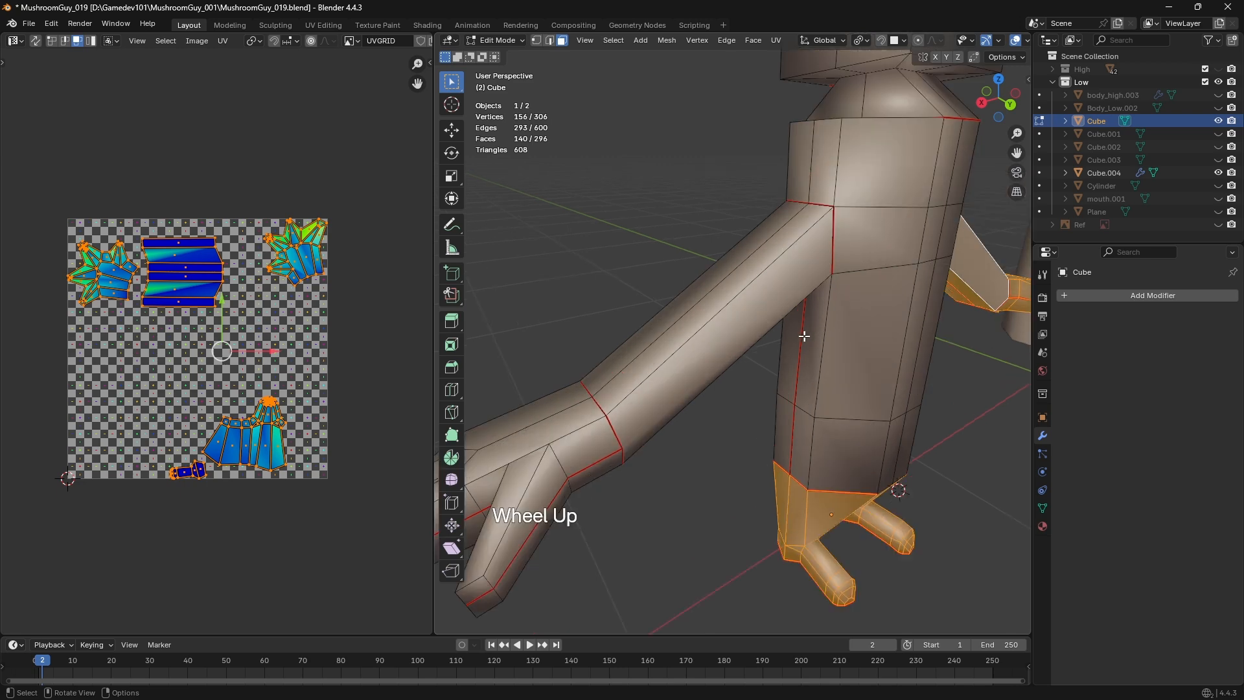
key(3)
click(632, 348)
shift+click(669, 395)
middle_drag(671, 394, 751, 367)
shift+middle_drag(751, 367, 781, 346)
middle_drag(781, 347, 806, 333)
key(shift+d)
shift+click(808, 327)
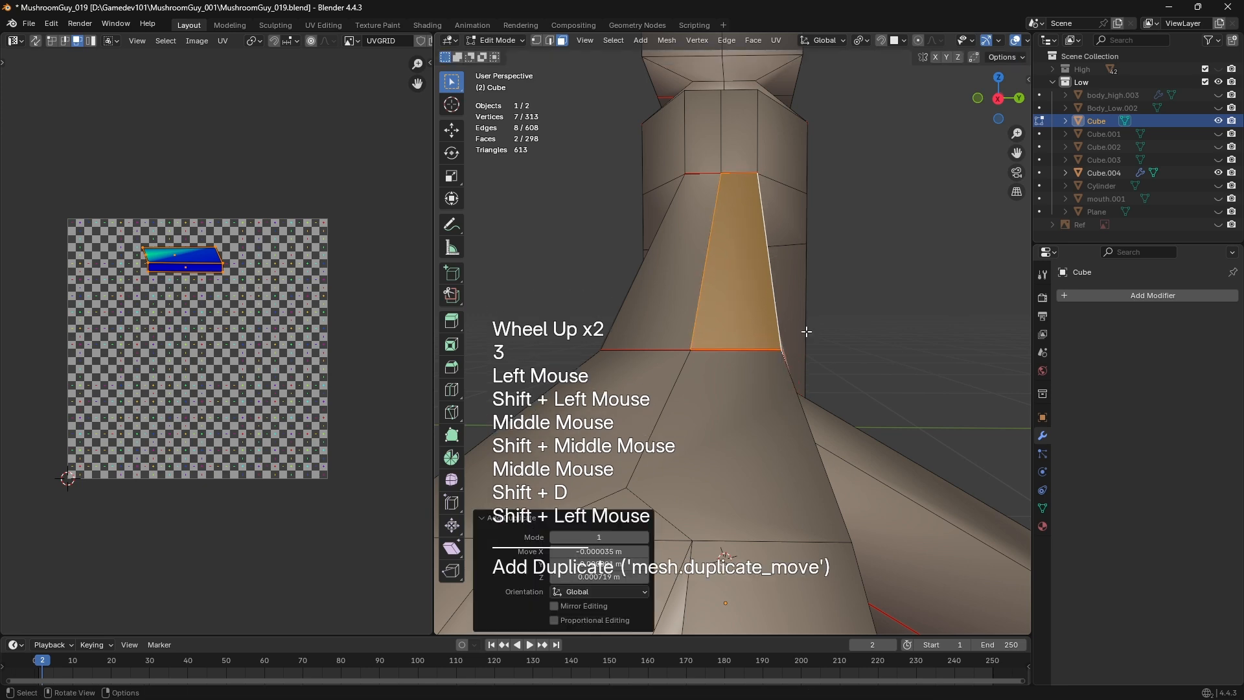
key(x)
key(x)
Select the two adjacent faces along the top of the arm, duplicate them in place, and isolate the duplicate
middle_drag(900, 278, 720, 309)
click(710, 295)
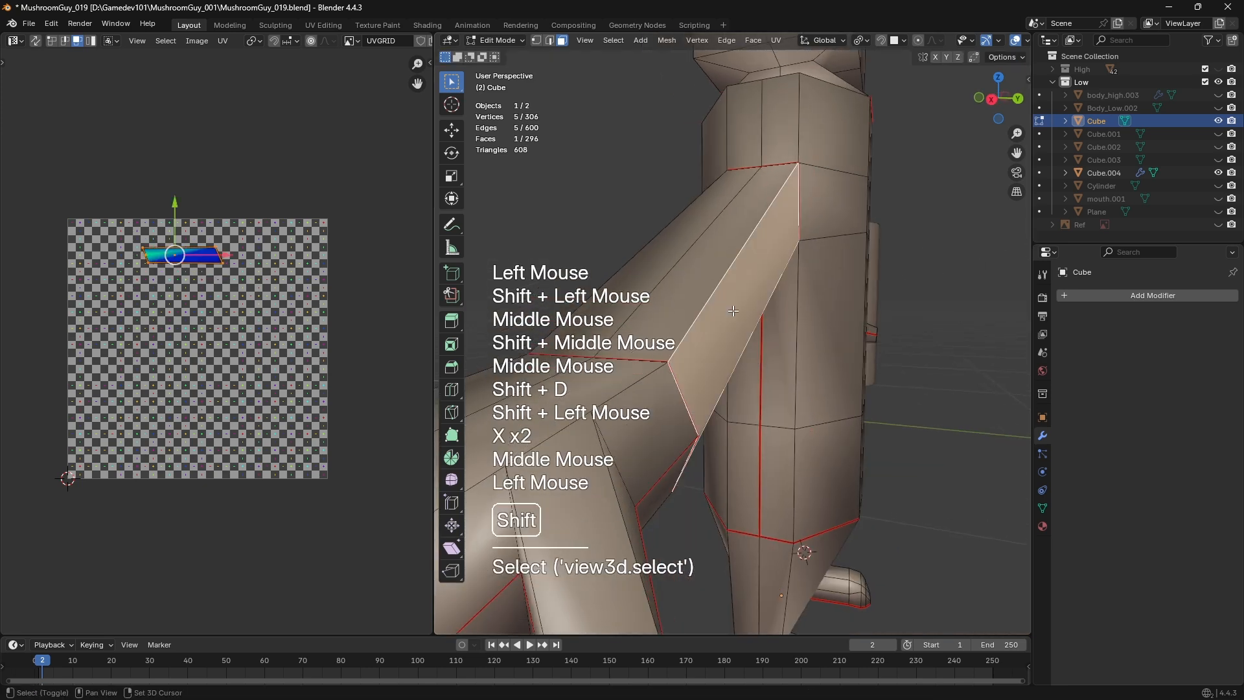
click(700, 282)
shift+click(639, 282)
key(shift+d)
shift+click(641, 280)
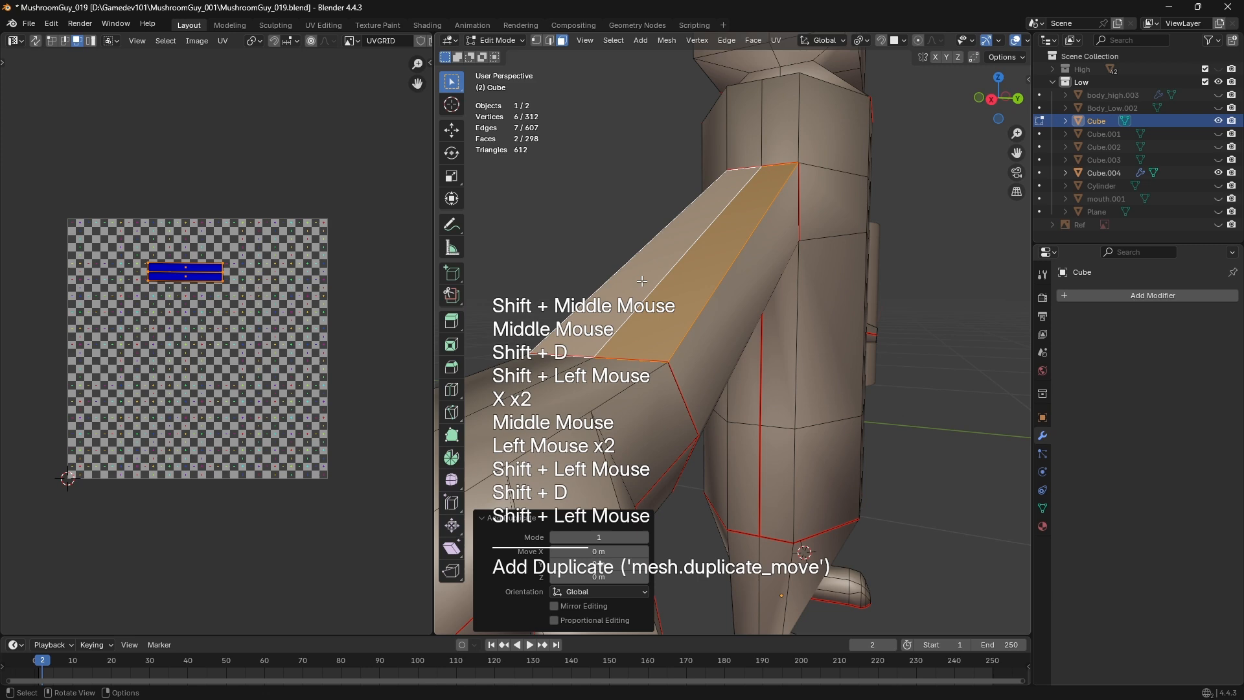
middle_drag(642, 281, 694, 275)
key(shift+h)
Add two crosswise loop cuts to the duplicated strip and bevel its centre edge loop into a middle band of faces
key(ctrl+r)
click(565, 335)
click(566, 335)
key(ctrl+r)
click(633, 270)
click(633, 269)
double_click(693, 274)
key(ctrl+b)
click(834, 377)
key(3)
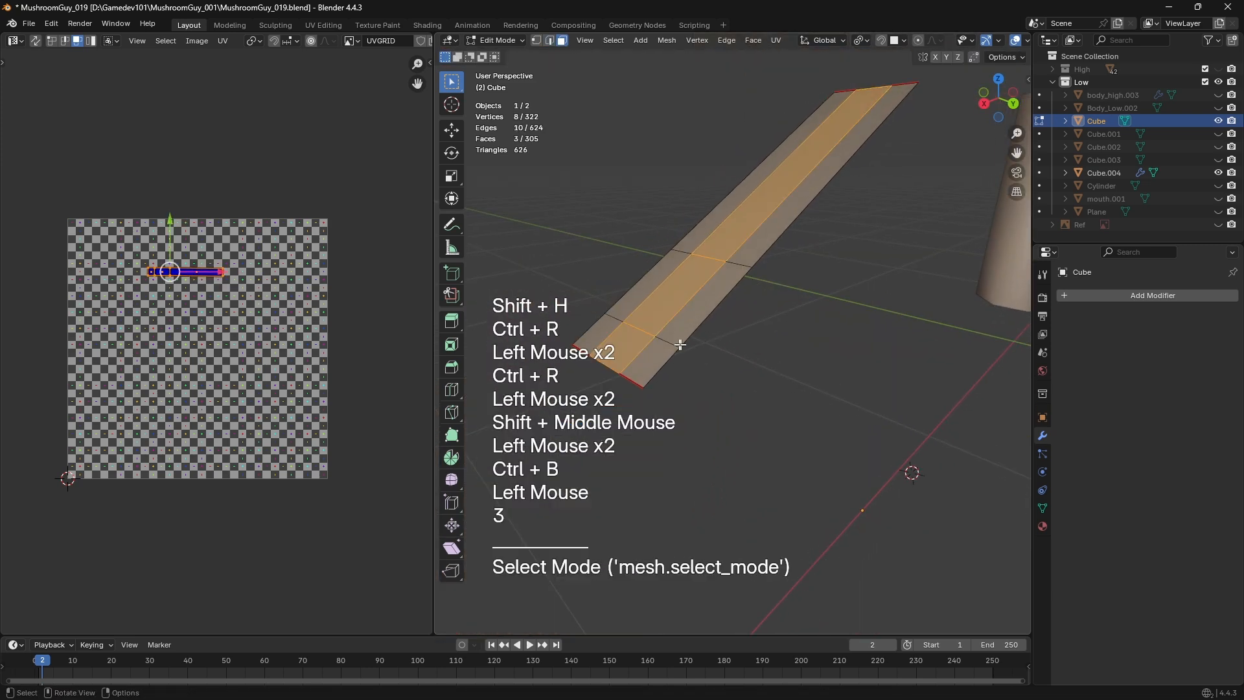
Delete the strip's outer and end faces, leaving only a single small rectangular face
click(676, 345)
double_click(676, 345)
shift+double_click(615, 320)
key(x)
key(f)
click(616, 342)
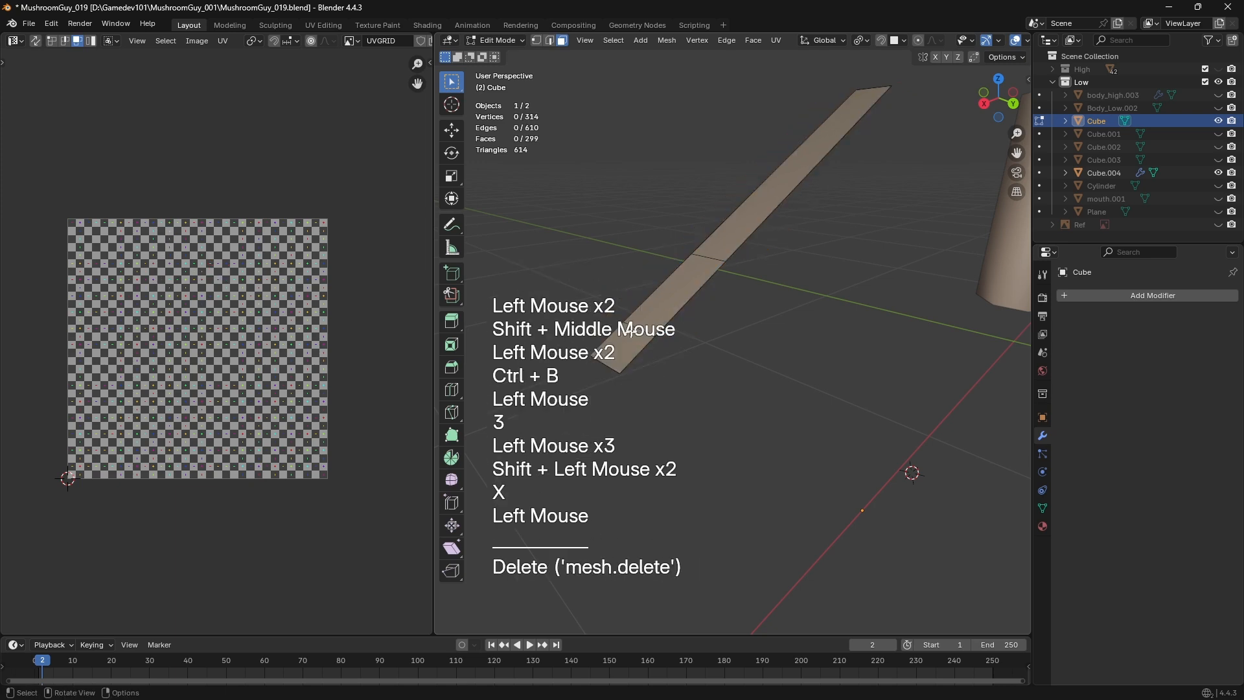
shift+click(718, 221)
key(x)
shift+click(770, 200)
key(x)
key(f)
Reveal the hidden body and box-select the four vertices of the small patch on the arm in vertex mode
key(alt+h)
scroll(770, 200, down, 1)
middle_drag(729, 353, 747, 350)
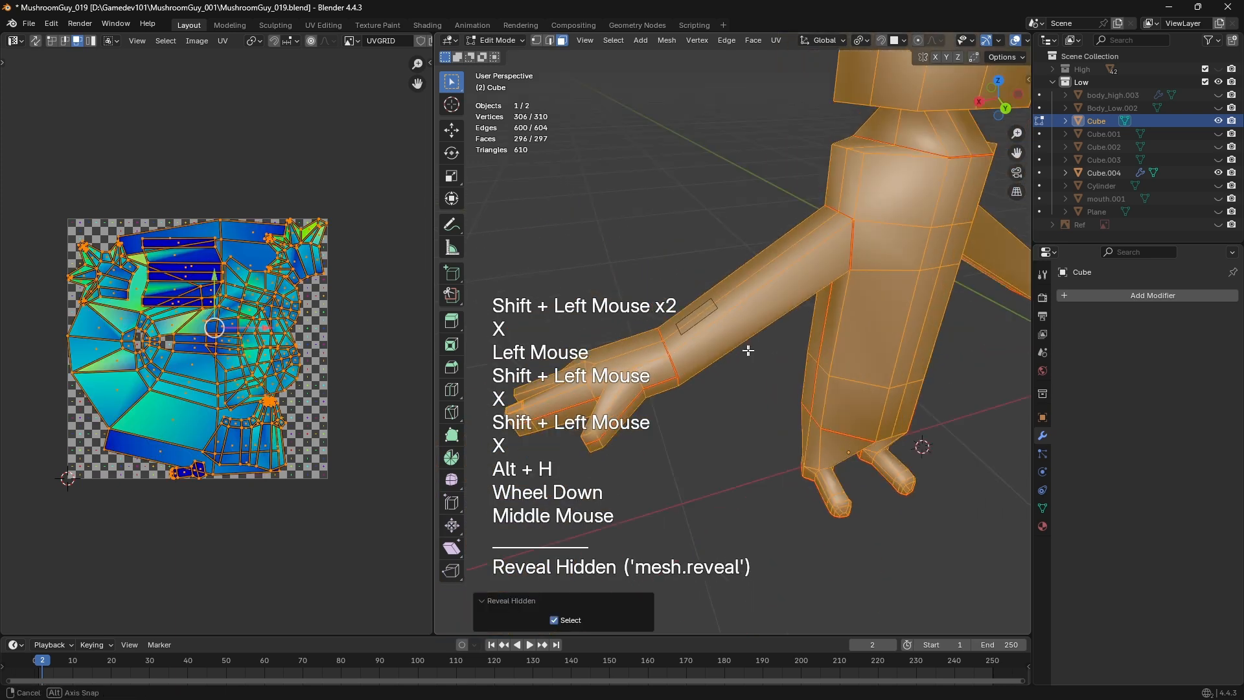
scroll(747, 350, up, 1)
key(1)
click(641, 217)
drag(641, 217, 759, 340)
middle_drag(759, 337, 837, 280)
scroll(845, 295, up, 1)
mouse_move(837, 280)
middle_down()
mouse_move(845, 259)
mouse_move(826, 257)
middle_up()
click(679, 197)
drag(678, 196, 846, 316)
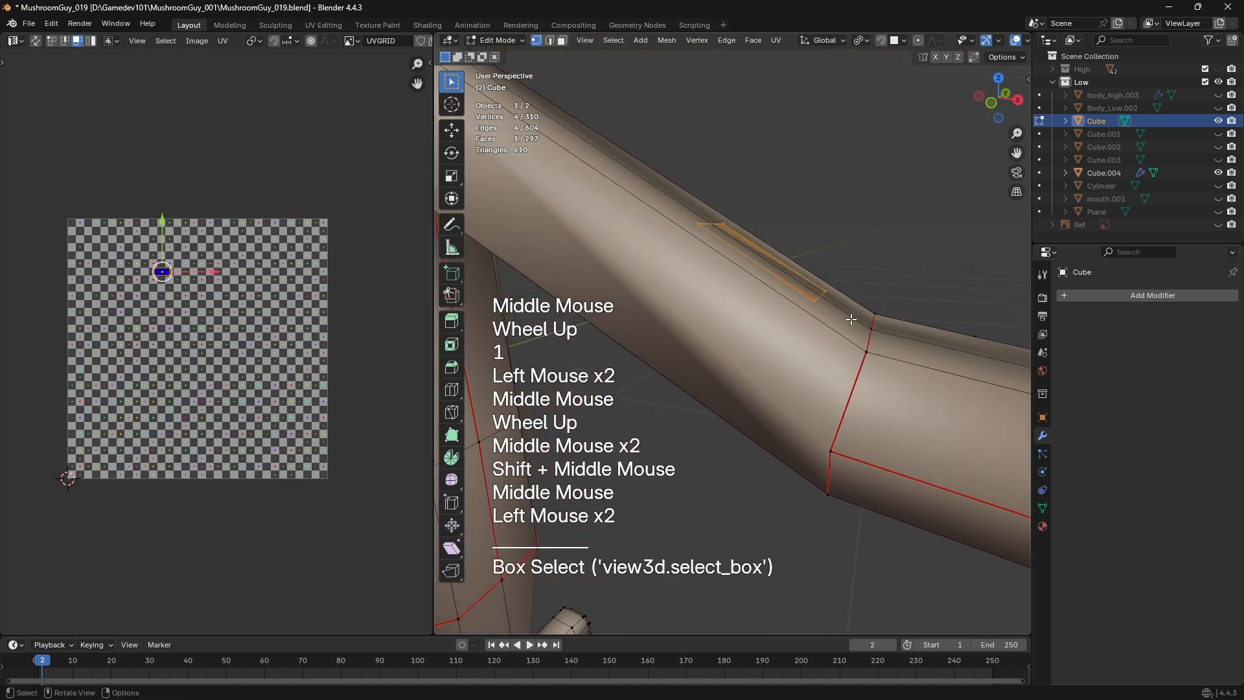
Try to add a loop cut beside the small patch on the arm, and undo it
middle_drag(845, 315, 810, 327)
key(ctrl+r)
click(797, 311)
ctrl+right_click(786, 281)
key(ctrl+z)
Reselect the whole small patch on the arm through its linked geometry
middle_drag(705, 229, 725, 220)
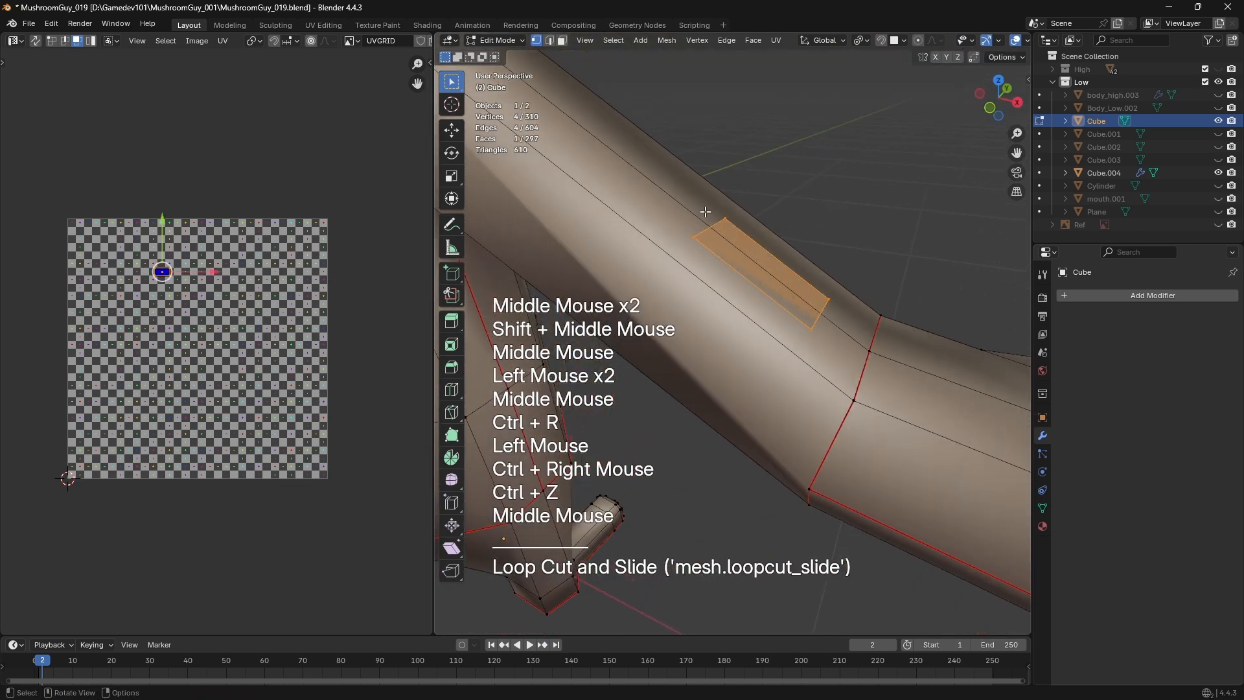
click(726, 219)
key(ctrl+l)
drag(677, 200, 858, 347)
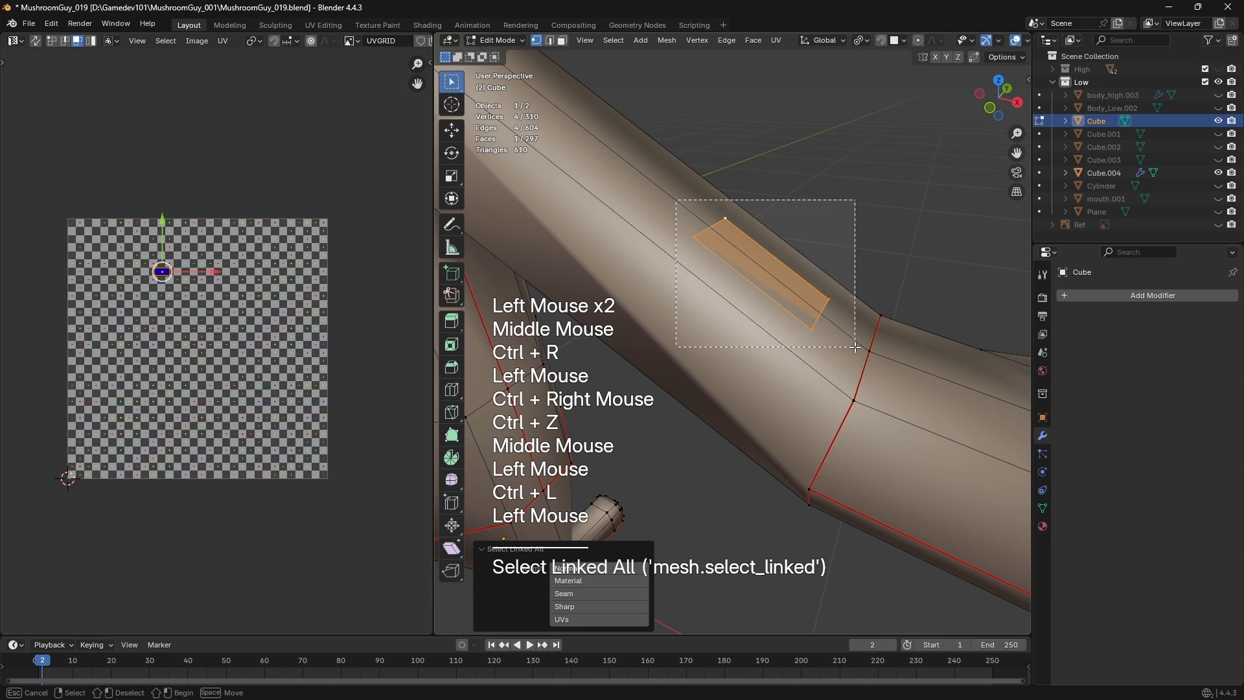
drag(855, 347, 849, 336)
Move the patch's UV island to the upper-left corner of the UVGRID checker texture
middle_drag(849, 336, 577, 361)
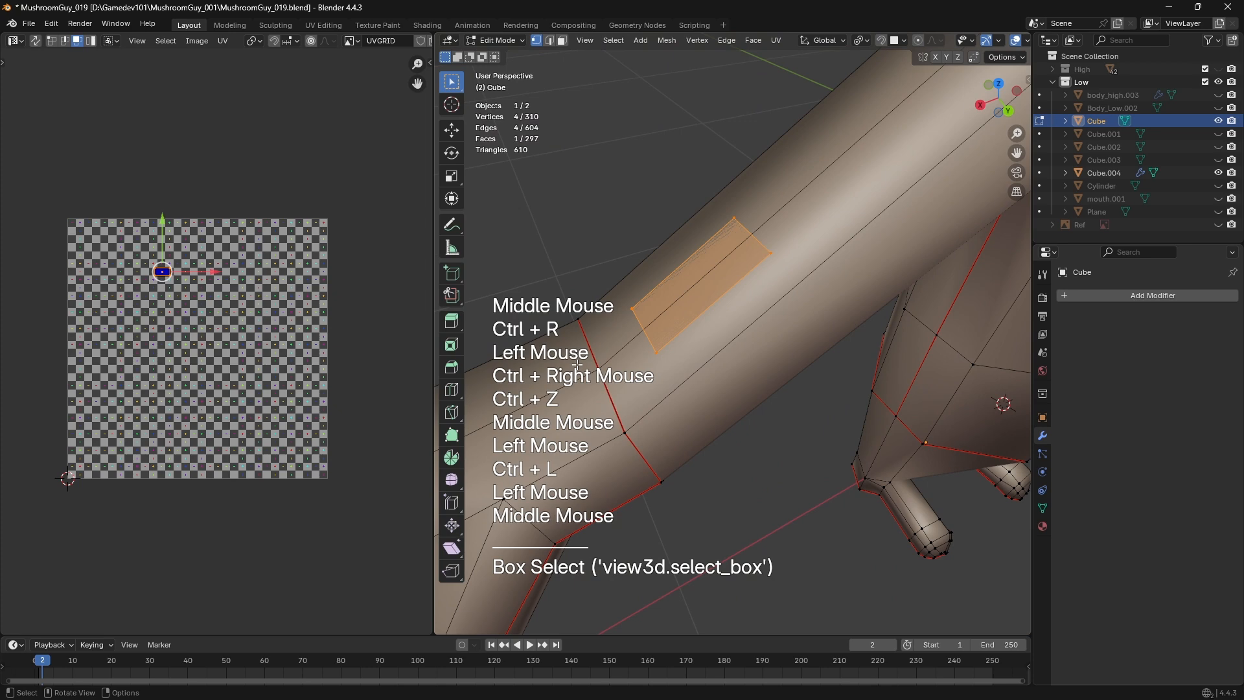
alt+middle_drag(578, 364, 865, 330)
alt+scroll(719, 302, down, 1)
scroll(822, 297, up, 2)
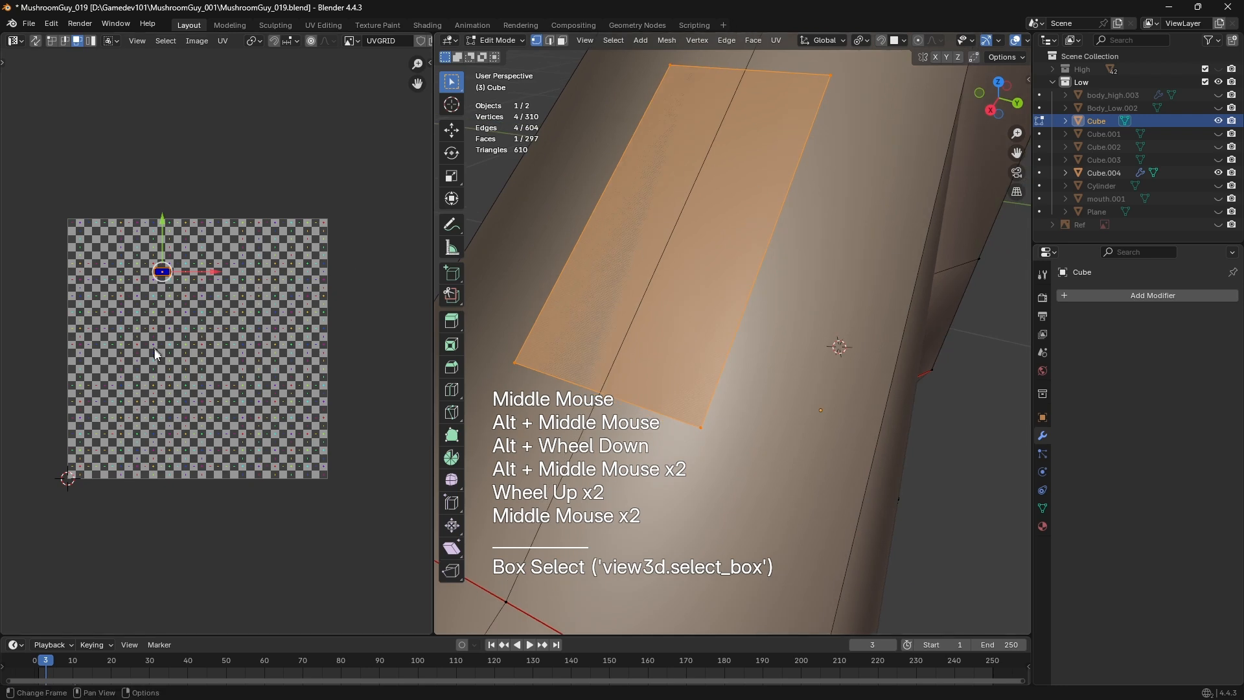
middle_drag(162, 337, 185, 363)
scroll(184, 363, up, 2)
middle_drag(185, 363, 270, 441)
key(g)
click(143, 371)
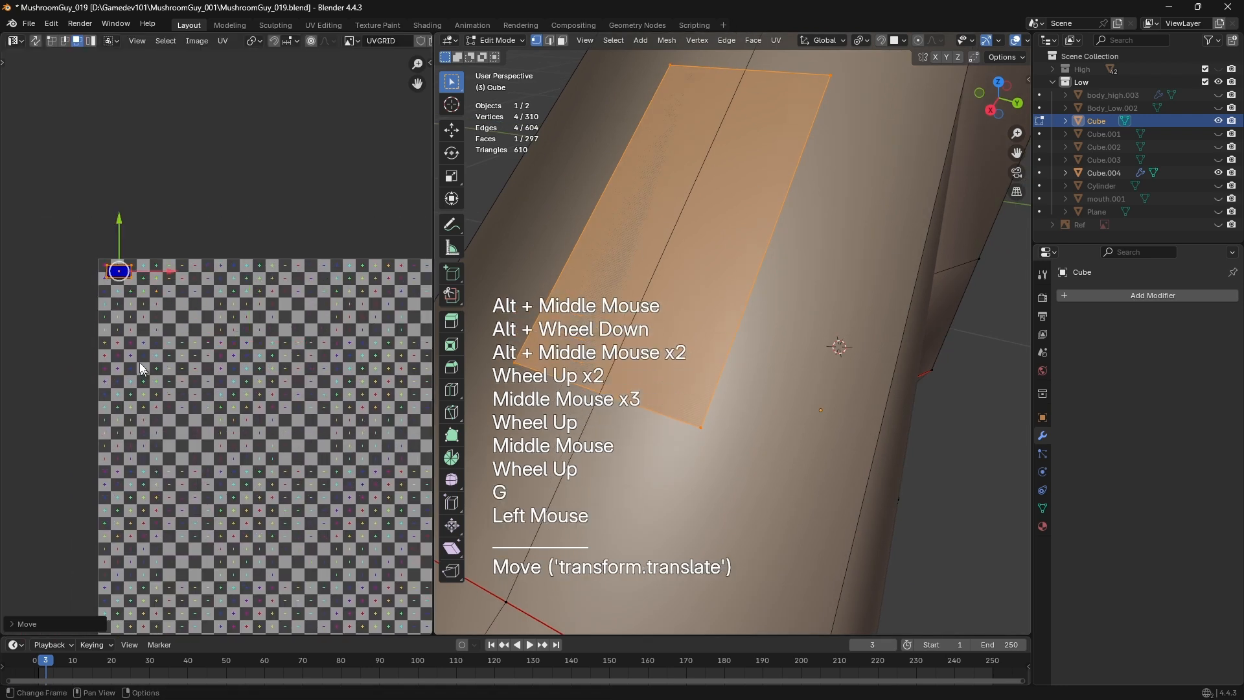
middle_drag(143, 371, 167, 339)
scroll(167, 339, up, 2)
scroll(843, 363, down, 1)
Leave edit mode and remove all material slots from the body object
middle_drag(842, 363, 946, 311)
click(1043, 527)
key(Tab)
click(1232, 308)
click(1232, 308)
click(1232, 309)
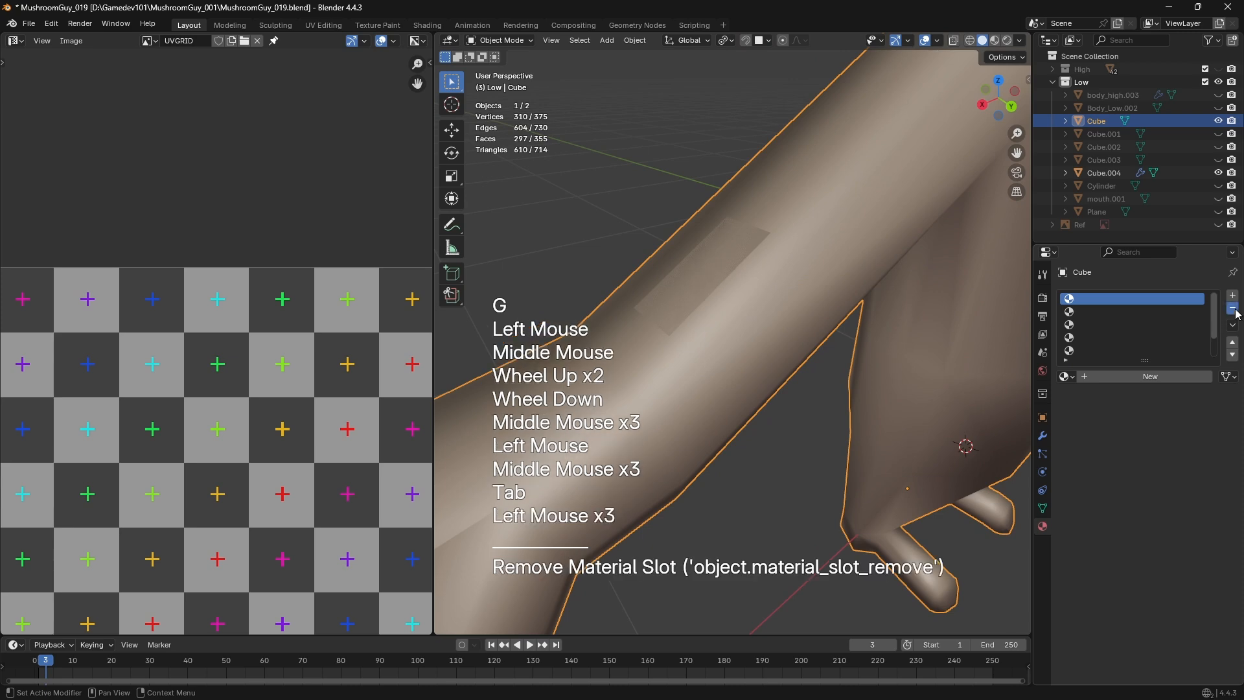
click(1234, 309)
click(1234, 309)
click(1234, 309)
Return to edit mode on the body and examine the selected patch on the arm
middle_drag(771, 304, 664, 281)
key(Tab)
key(Tab)
scroll(667, 272, down, 2)
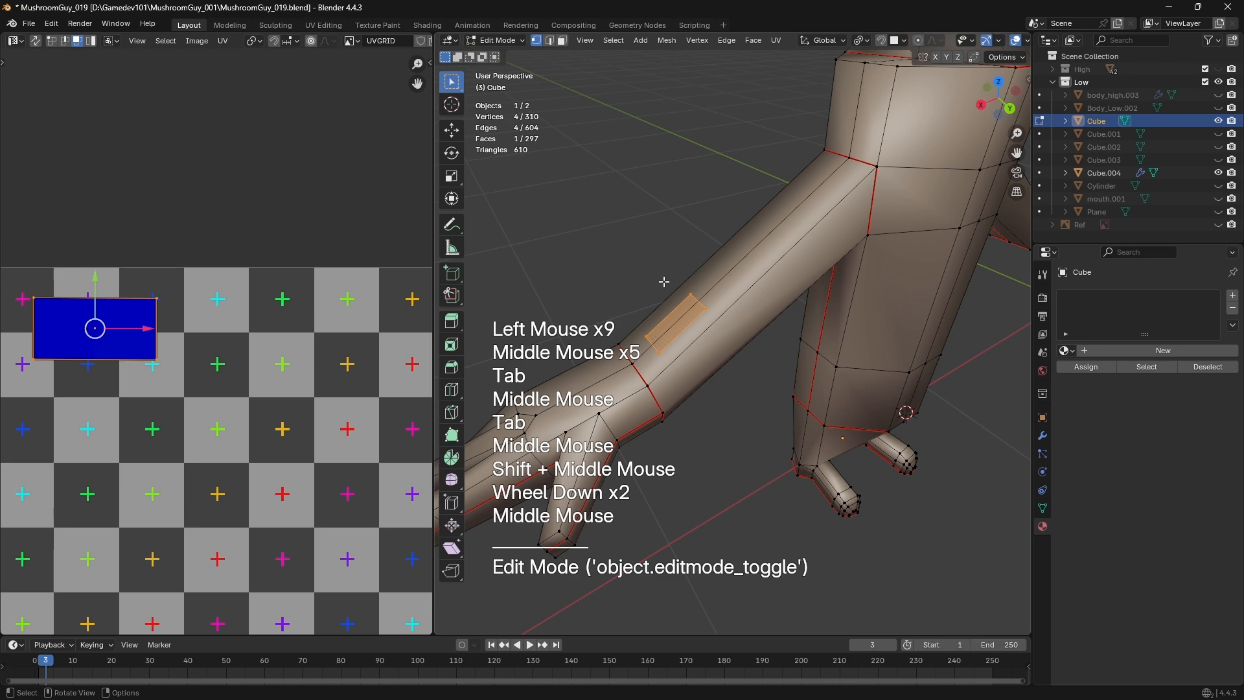
middle_drag(661, 286, 786, 420)
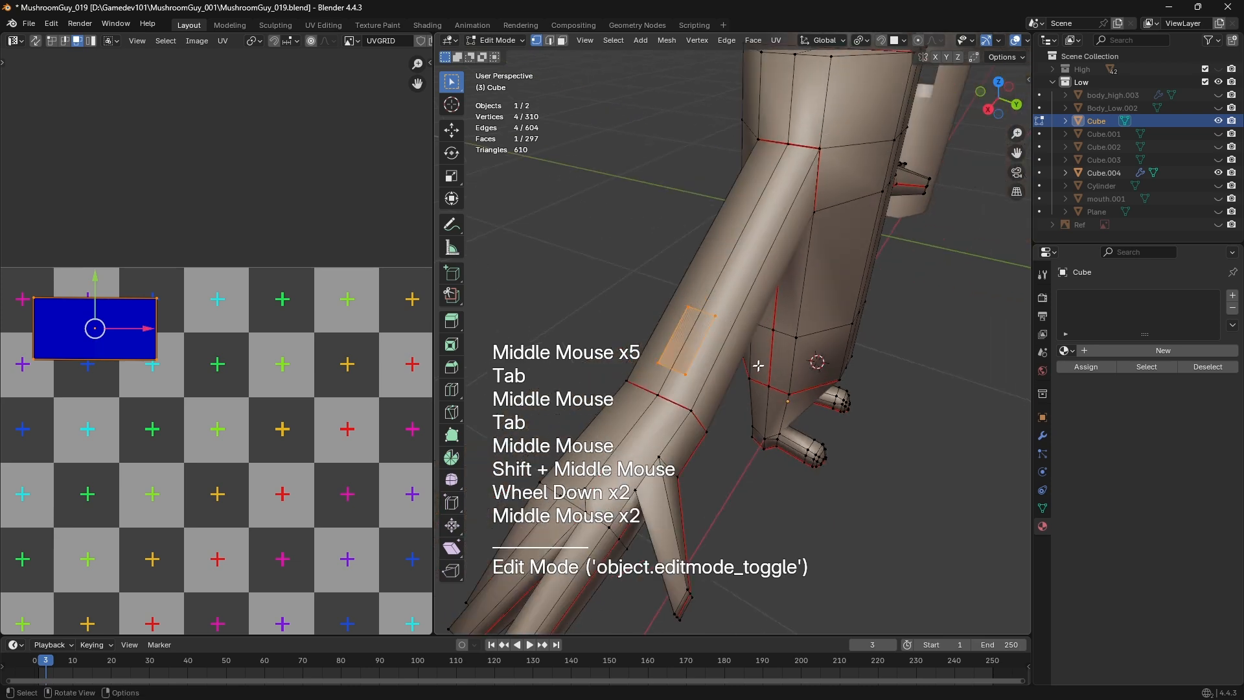
Try moving the selected patch slightly across the arm's surface in two moves, and undo them
scroll(758, 366, up, 2)
mouse_move(758, 367)
middle_down()
mouse_move(786, 380)
mouse_move(750, 392)
mouse_move(775, 342)
mouse_move(771, 353)
middle_up()
scroll(786, 380, down, 1)
scroll(771, 353, up, 1)
shift+middle_drag(772, 353, 766, 367)
key(g)
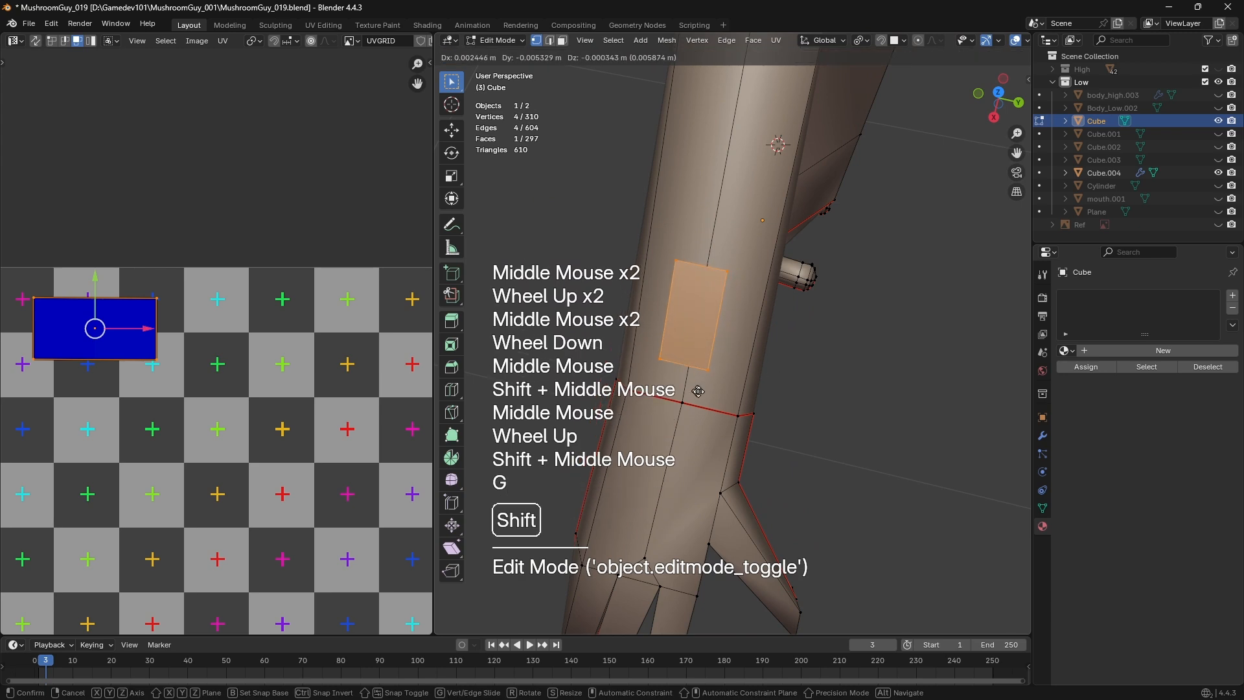
shift+click(776, 359)
middle_drag(777, 359, 832, 183)
scroll(764, 344, up, 2)
key(g)
shift+click(740, 309)
ctrl+scroll(740, 309, down, 1)
key(ctrl+z)
scroll(827, 358, down, 1)
key(ctrl+z)
Nudge the selected patch slightly so it floats just above the arm's surface, and leave edit mode
middle_drag(827, 359, 823, 358)
key(g)
shift+click(745, 296)
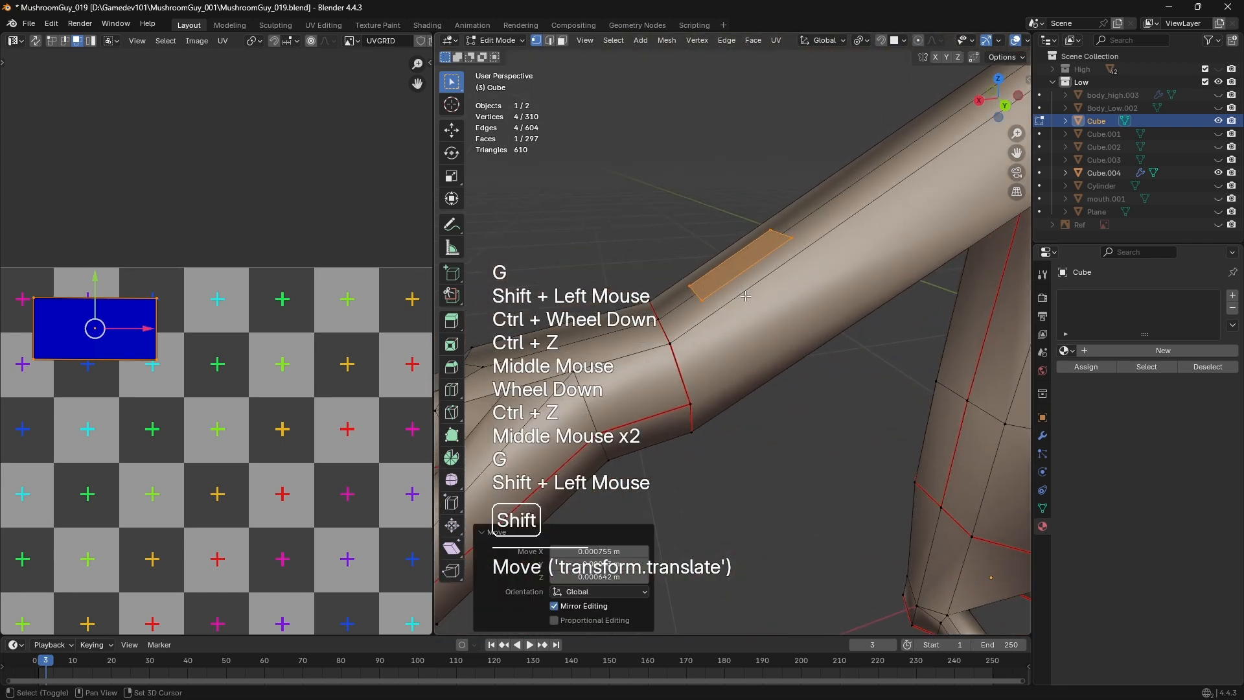
key(Tab)
middle_drag(746, 296, 719, 274)
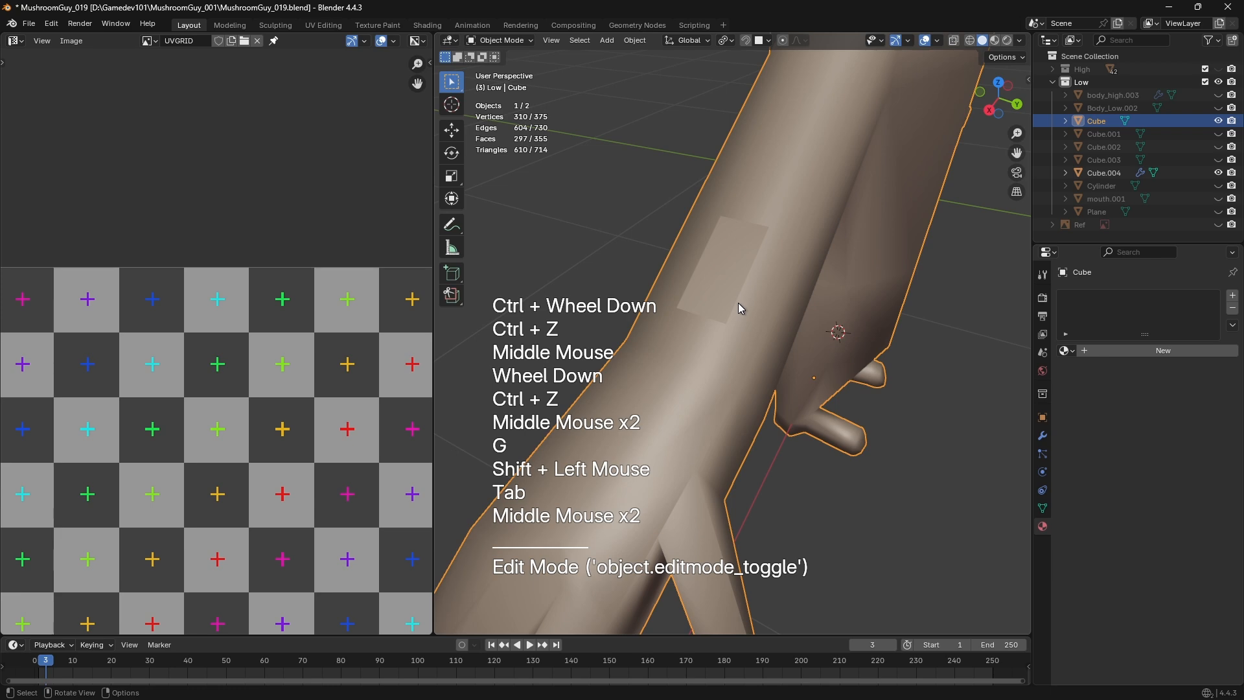
key(Tab)
middle_drag(44, 288, 76, 302)
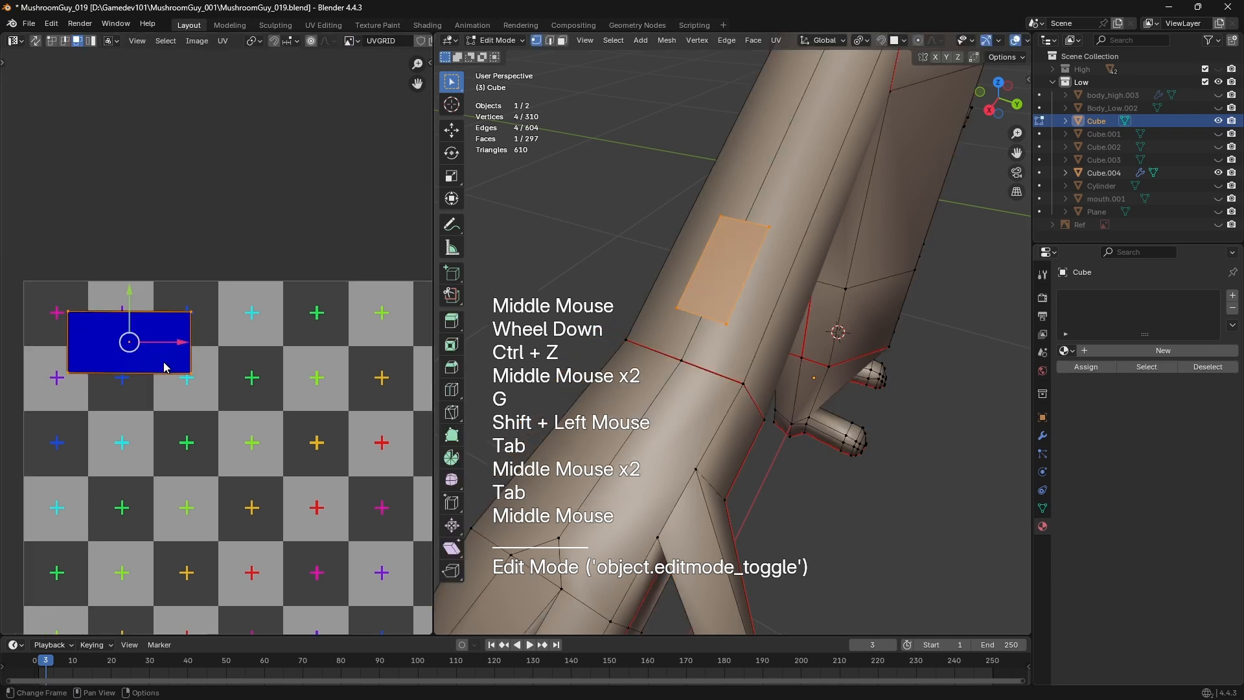
key(Tab)
middle_drag(765, 259, 786, 227)
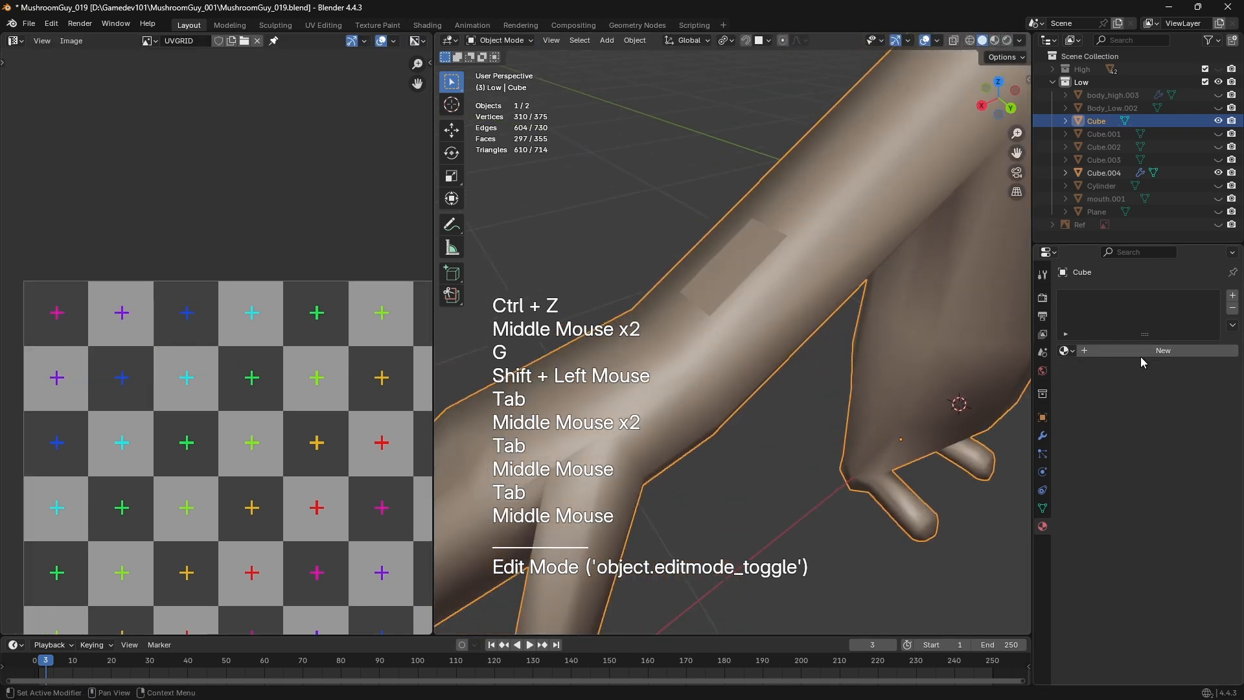
Create two new materials on the body, each in its own material slot
click(1110, 354)
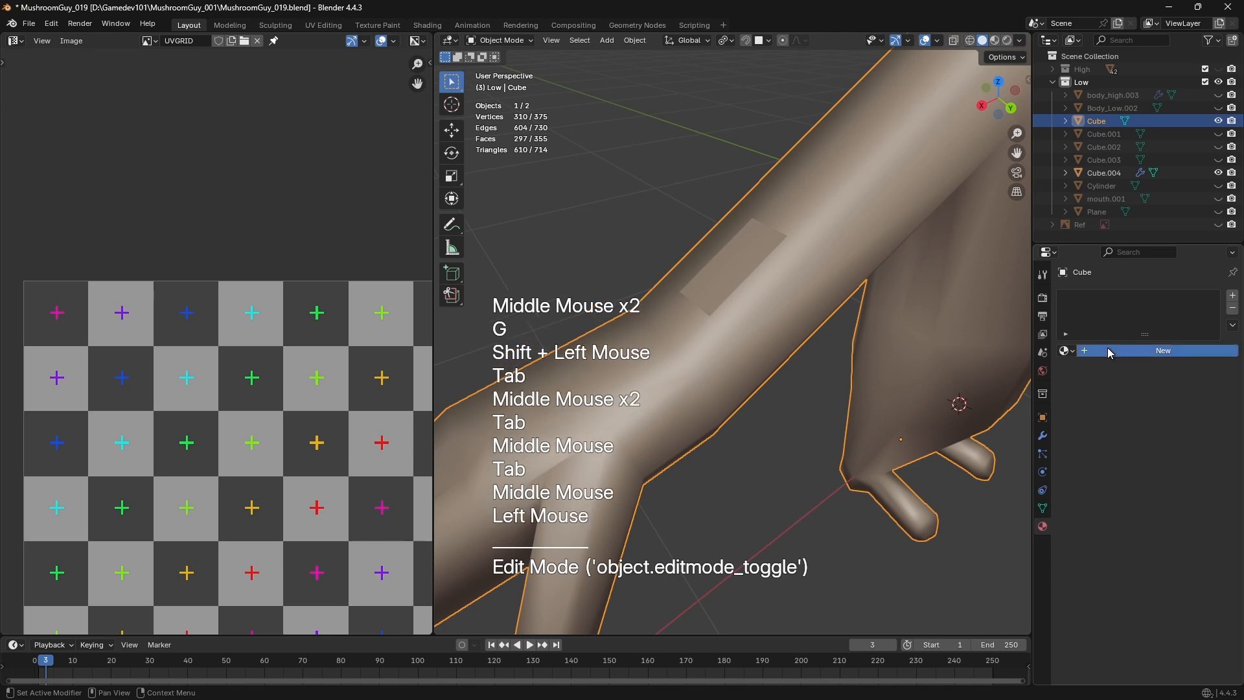
click(1232, 295)
click(1145, 377)
middle_drag(992, 347, 722, 267)
Assign Material.002 to the arm patch's linked geometry in edit mode, and make the Material.003 slot active
key(Tab)
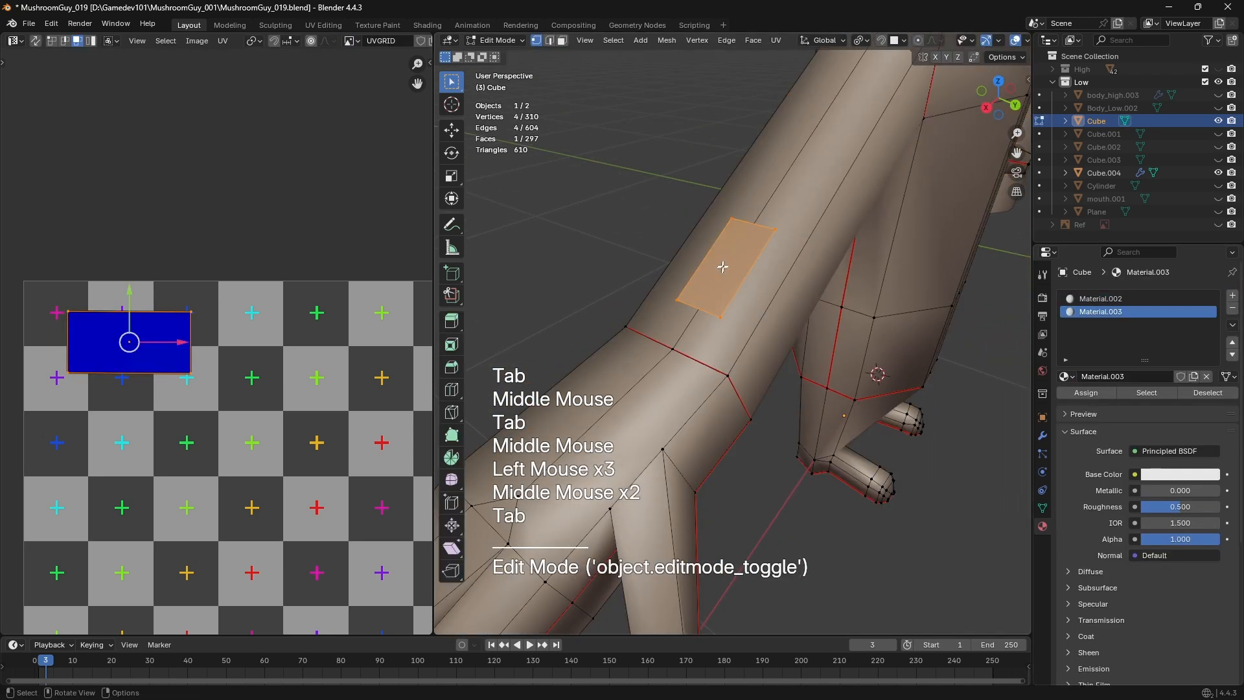
key(1)
click(731, 219)
key(ctrl+l)
click(1100, 298)
click(1086, 393)
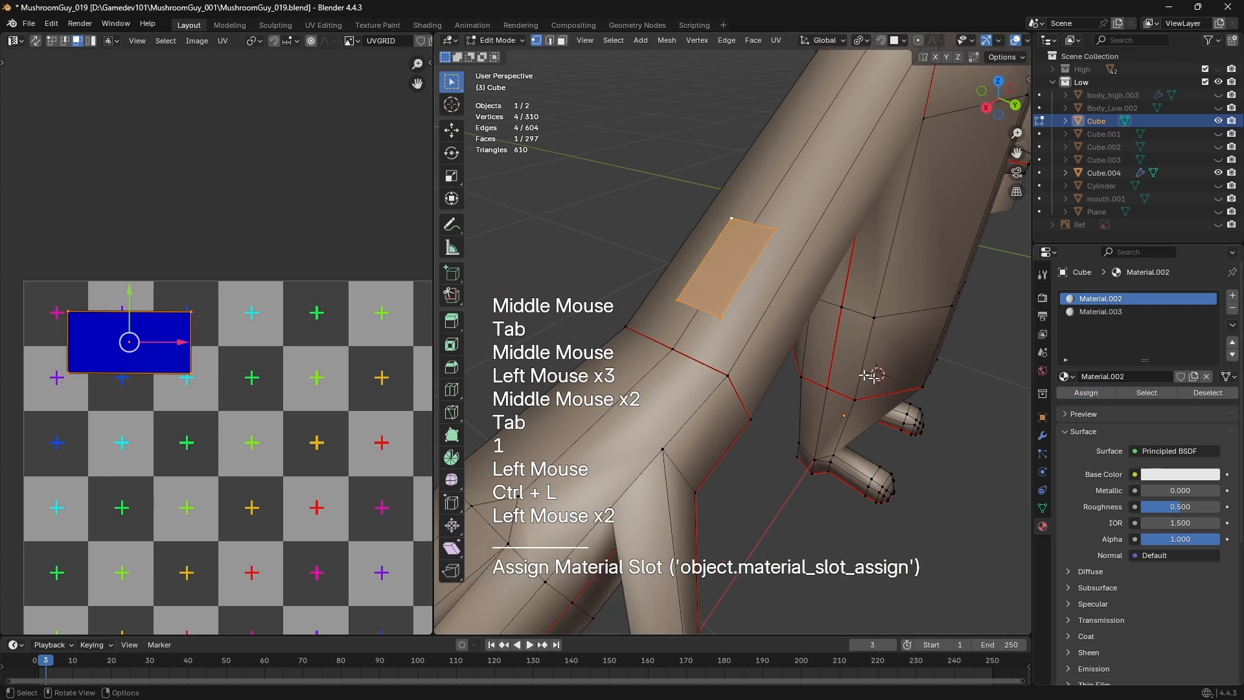
key(Tab)
key(Tab)
click(1101, 311)
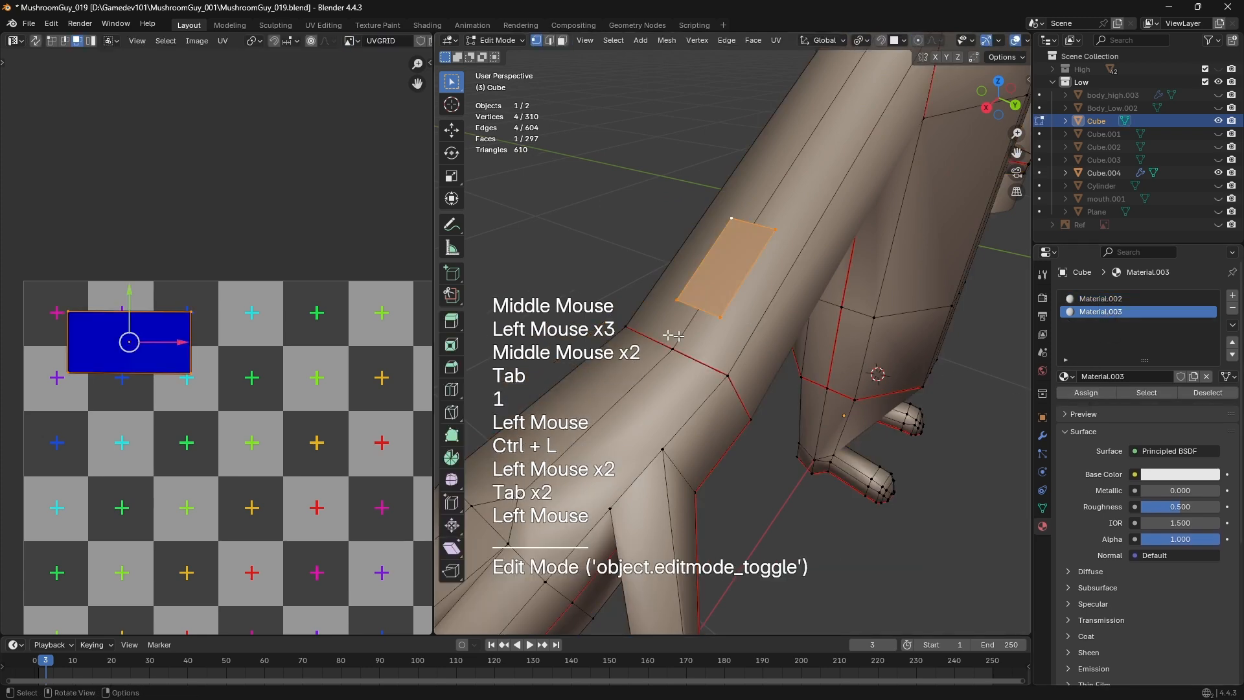
Examine the small patch on the arm and its surroundings from several angles
scroll(674, 335, down, 1)
middle_drag(674, 335, 616, 331)
scroll(615, 334, up, 2)
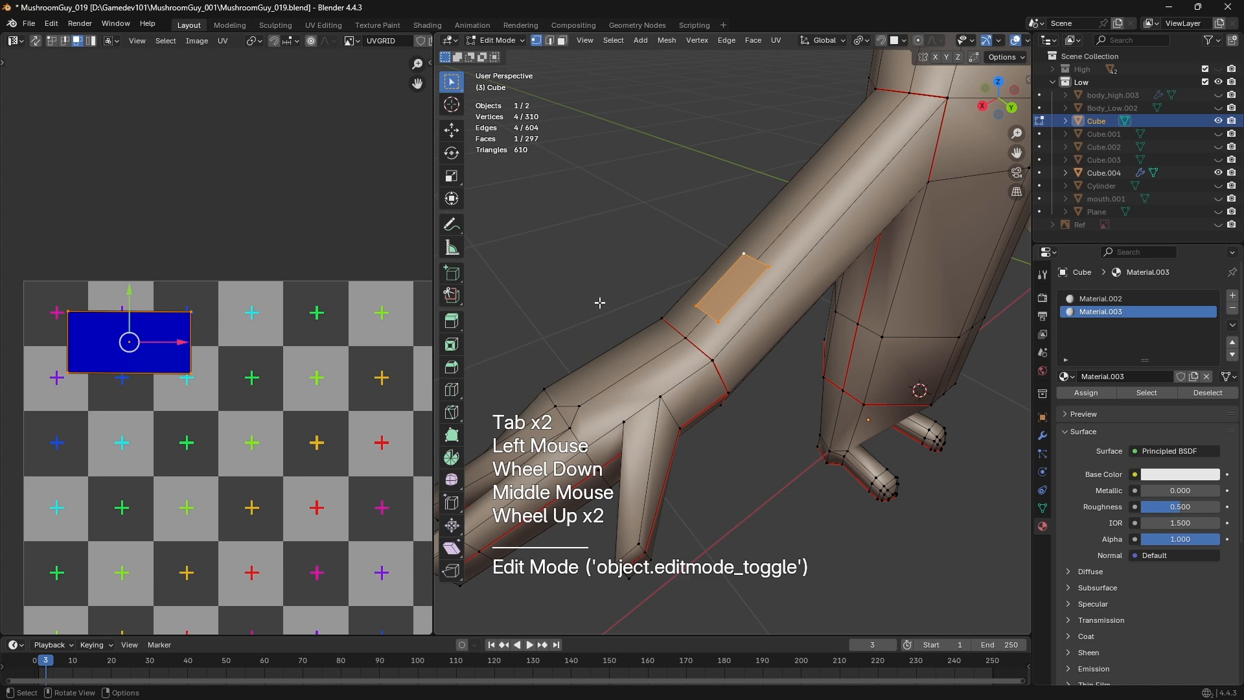
middle_drag(594, 299, 718, 312)
scroll(720, 343, up, 1)
middle_drag(718, 312, 714, 297)
middle_drag(714, 297, 648, 266)
drag(635, 253, 759, 351)
click(713, 163)
middle_drag(684, 273, 752, 320)
scroll(732, 267, up, 1)
Try deleting a face at the patch's location on the arm, and undo back to the selected patch
key(3)
click(736, 293)
scroll(766, 285, up, 1)
key(x)
shift+middle_drag(752, 321, 663, 259)
key(ctrl+z)
key(ctrl+z)
key(ctrl+z)
key(ctrl+z)
key(ctrl+z)
key(ctrl+z)
key(ctrl+z)
key(ctrl+z)
scroll(656, 332, down, 2)
Select the small floating patch in face mode and delete it from the arm
click(662, 259)
click(701, 321)
key(3)
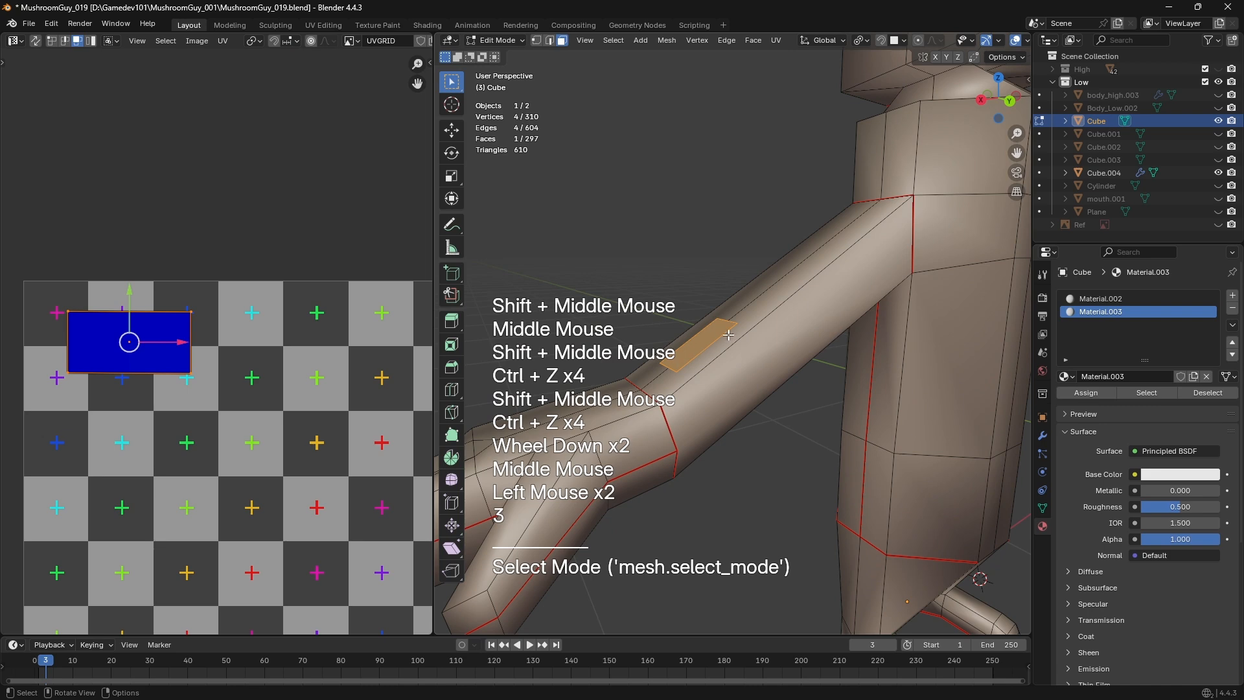
shift+middle_drag(728, 334, 710, 354)
scroll(720, 340, down, 1)
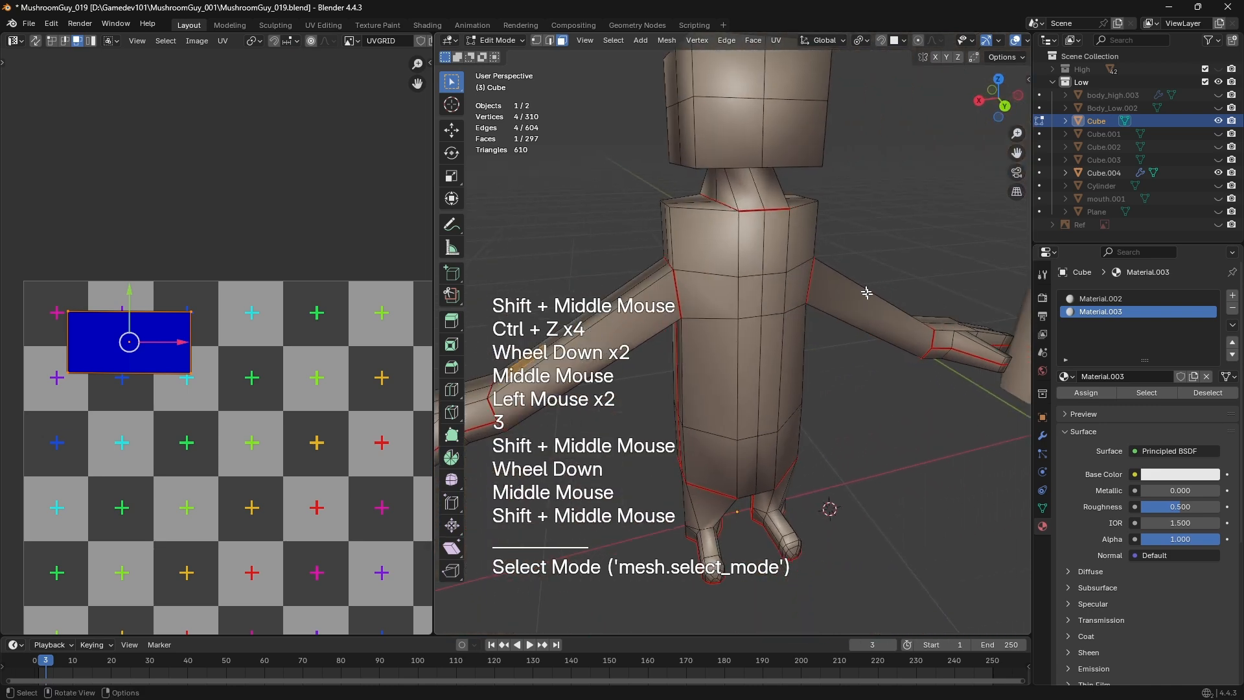
shift+middle_drag(867, 293, 702, 322)
scroll(711, 367, up, 1)
scroll(792, 324, up, 1)
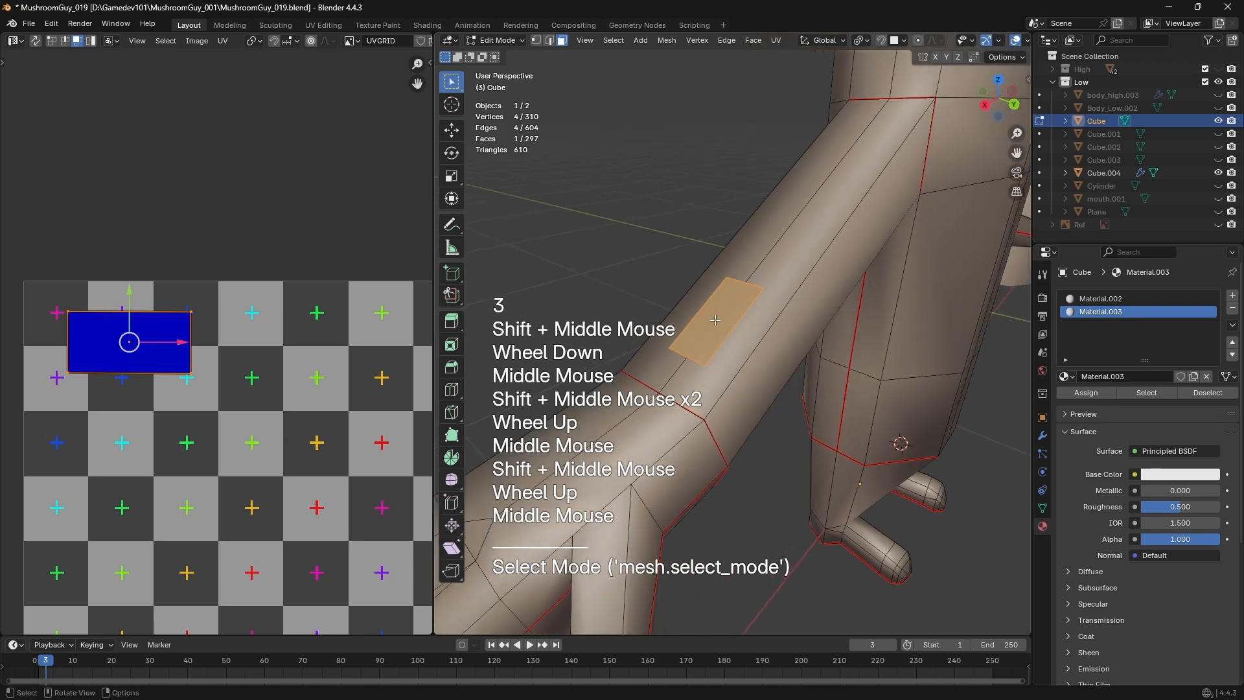
key(x)
click(715, 320)
Select the two adjacent long faces along the arm where the patch was, and clear the selection
shift+middle_drag(715, 320, 739, 363)
scroll(786, 339, up, 2)
scroll(764, 350, down, 1)
scroll(725, 368, down, 1)
scroll(726, 368, up, 2)
key(3)
click(711, 302)
shift+click(745, 372)
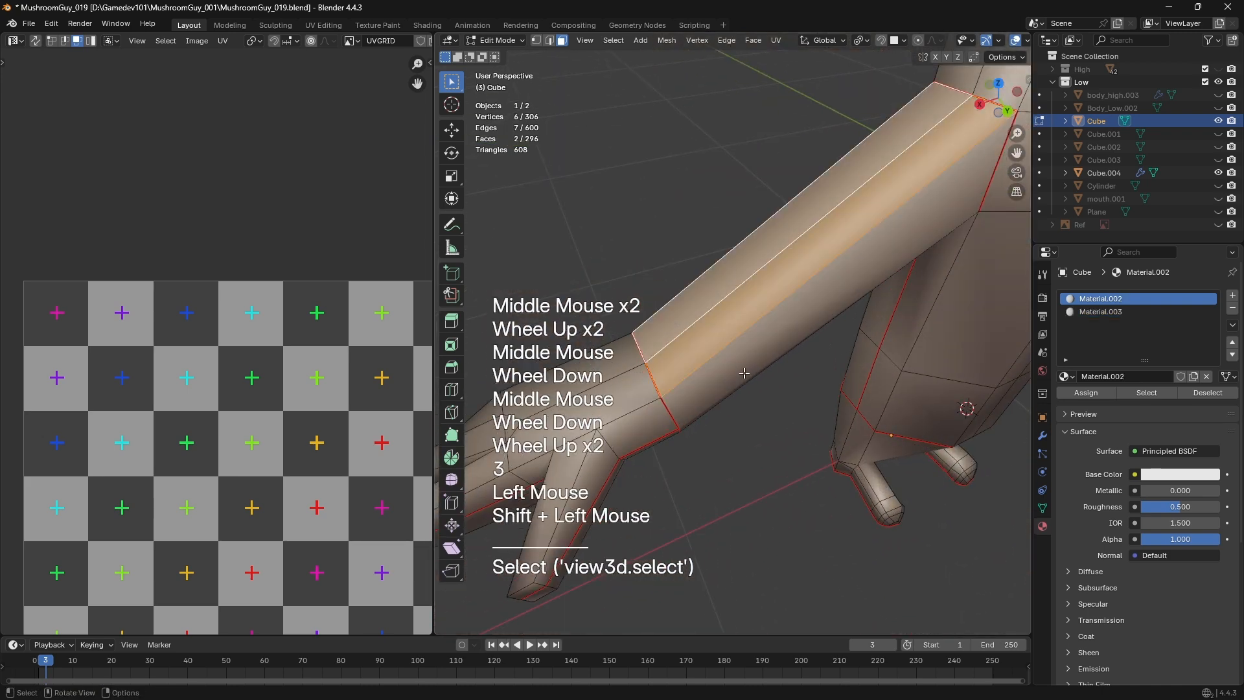
click(756, 500)
Try a Knife cut across one long face of the arm, and undo it
scroll(755, 499, up, 2)
middle_drag(683, 526, 683, 460)
scroll(702, 529, down, 2)
middle_drag(684, 460, 660, 340)
scroll(659, 340, up, 1)
key(k)
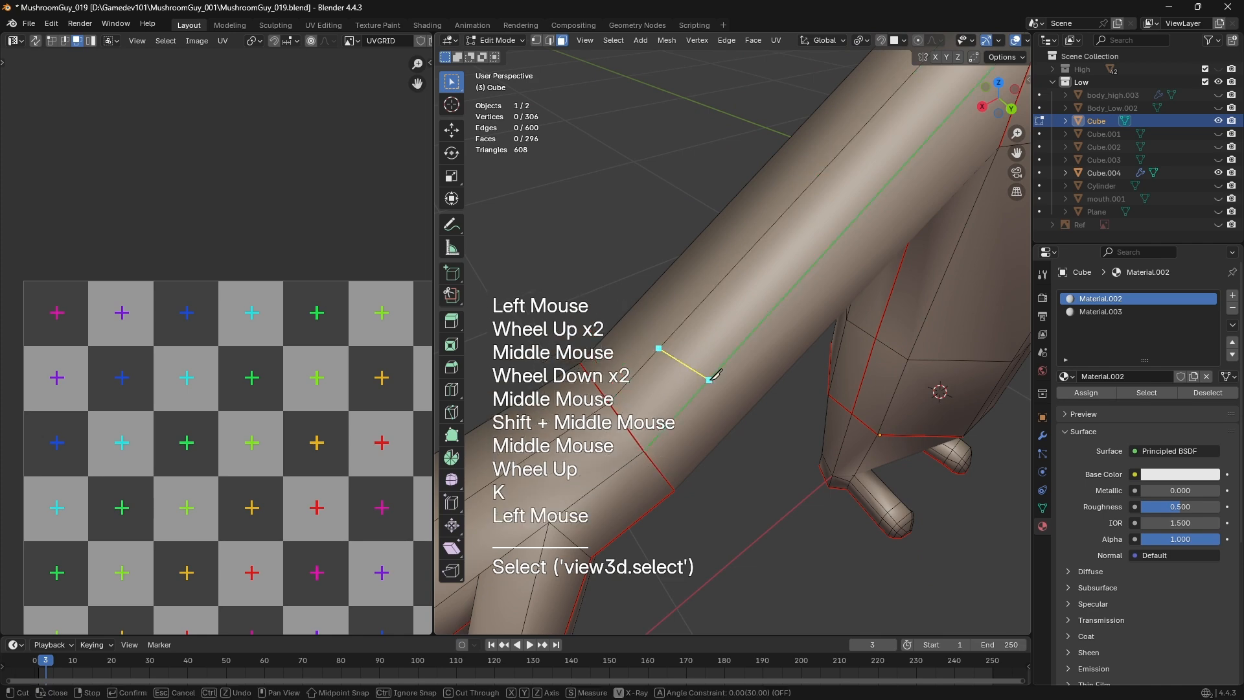
key(KP_Enter)
drag(887, 359, 861, 350)
middle_drag(814, 333, 832, 357)
middle_drag(832, 356, 850, 381)
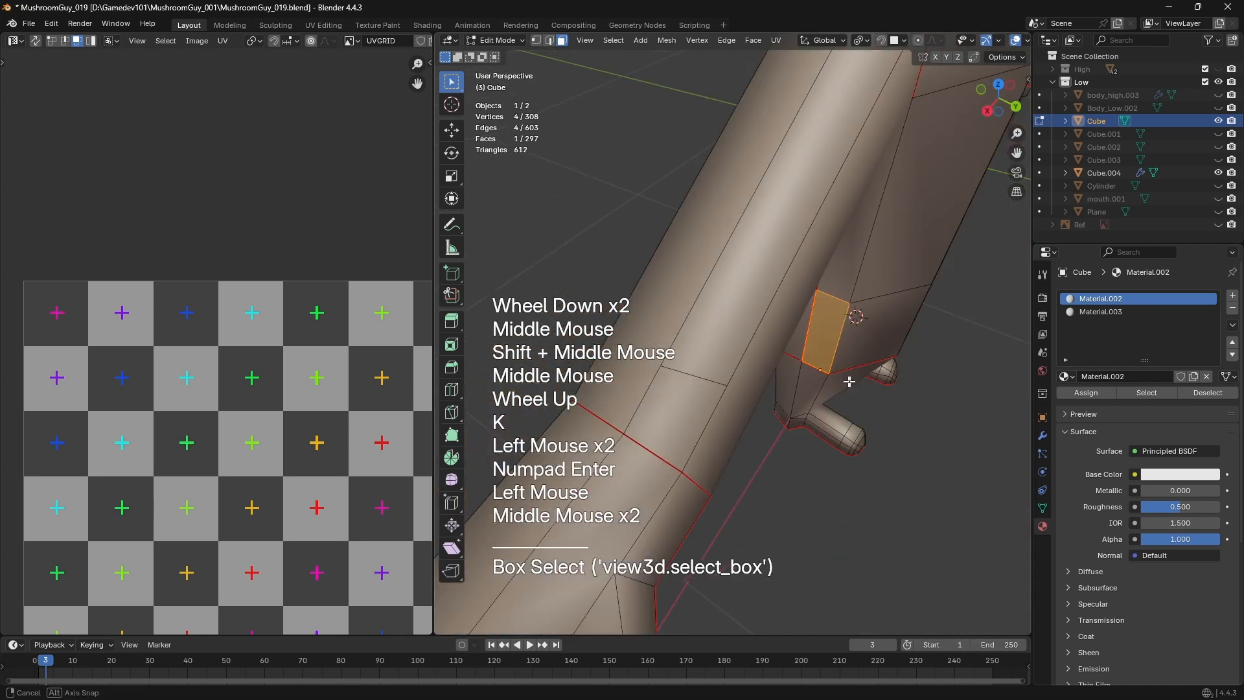
key(ctrl+z)
key(ctrl+z)
Cut an edge across the long arm face again with the Knife tool
middle_drag(825, 450, 775, 332)
key(k)
key(KP_Enter)
scroll(781, 367, up, 1)
shift+middle_drag(774, 332, 715, 387)
Dissolve the newly cut edge on the arm in edge select mode
key(Tab)
key(Tab)
key(2)
click(728, 381)
key(ctrl+x)
scroll(729, 381, down, 2)
shift+scroll(728, 381, down, 2)
scroll(723, 385, down, 1)
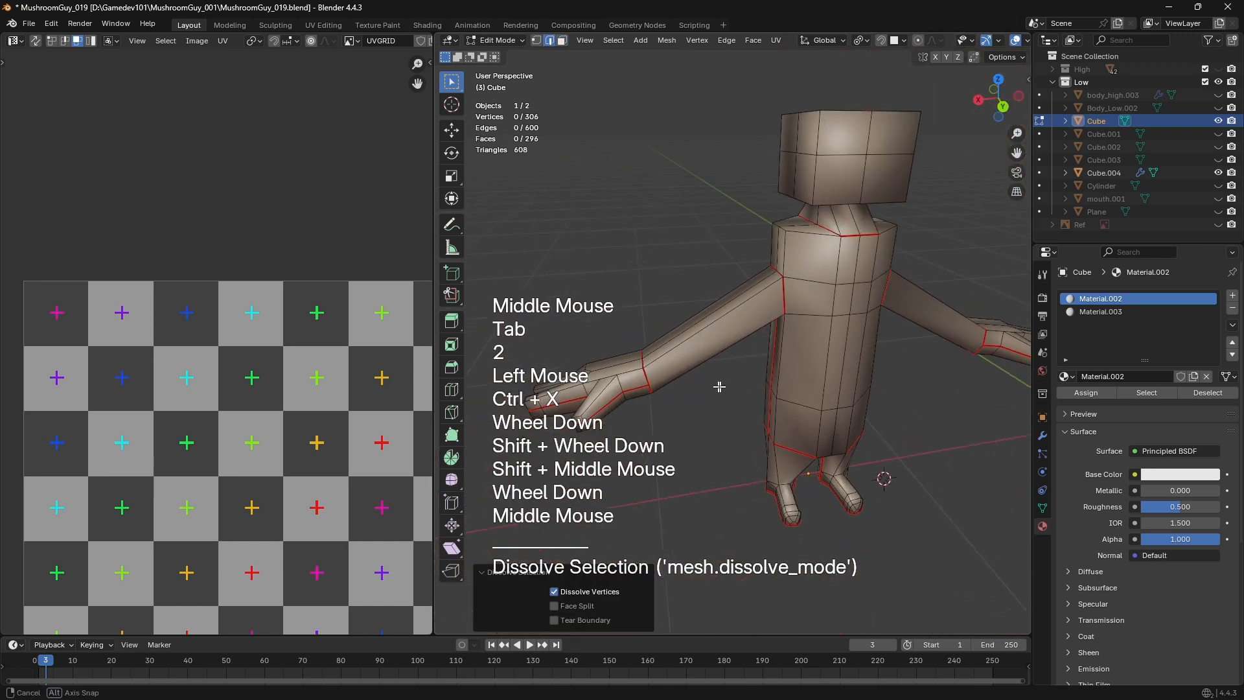
Box-select the whole arm's vertices in wireframe view and grow the selection to the shoulder
key(z)
key(1)
key(a)
key(a)
key(b)
drag(486, 278, 703, 454)
shift+middle_drag(786, 425, 689, 453)
key(ctrl+KP_Add)
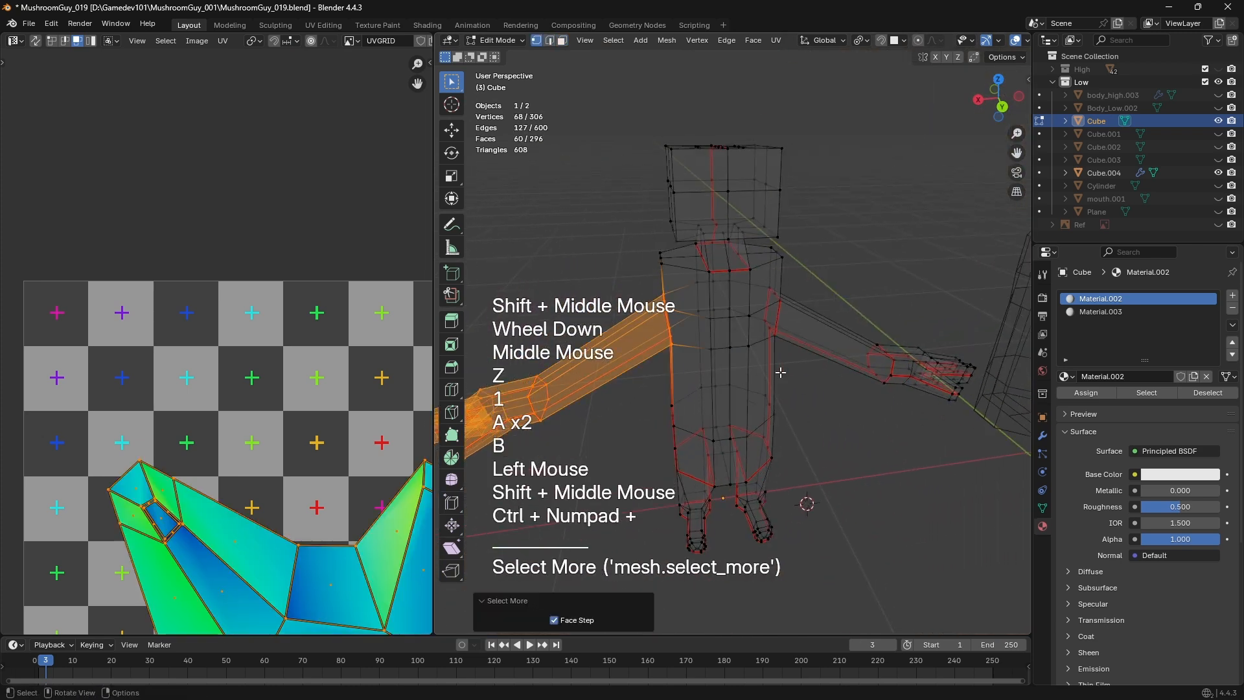
Try deleting the selected arm geometry, undo the deletion, and return to solid shading
key(x)
click(861, 376)
shift+middle_drag(849, 379, 817, 390)
key(ctrl+z)
key(z)
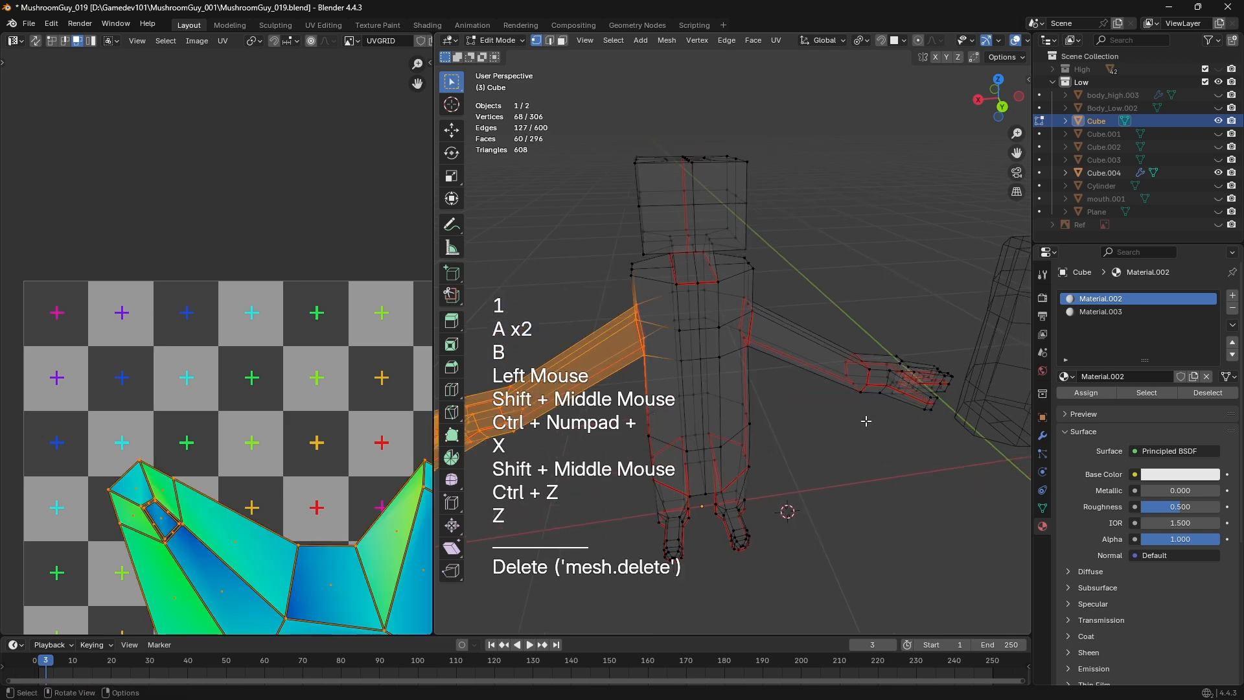
key(z)
Try moving a single long edge of the arm upward along Z, and undo the move
middle_drag(531, 356, 742, 309)
shift+scroll(681, 344, up, 1)
scroll(681, 343, up, 2)
key(2)
click(749, 315)
key(g)
key(z)
shift+click(739, 167)
middle_drag(739, 166, 713, 320)
scroll(824, 332, down, 1)
key(ctrl+z)
Reselect the entire arm's vertices in wireframe, return to solid shading, and grow the selection once
key(z)
scroll(767, 366, down, 1)
key(1)
scroll(767, 367, down, 1)
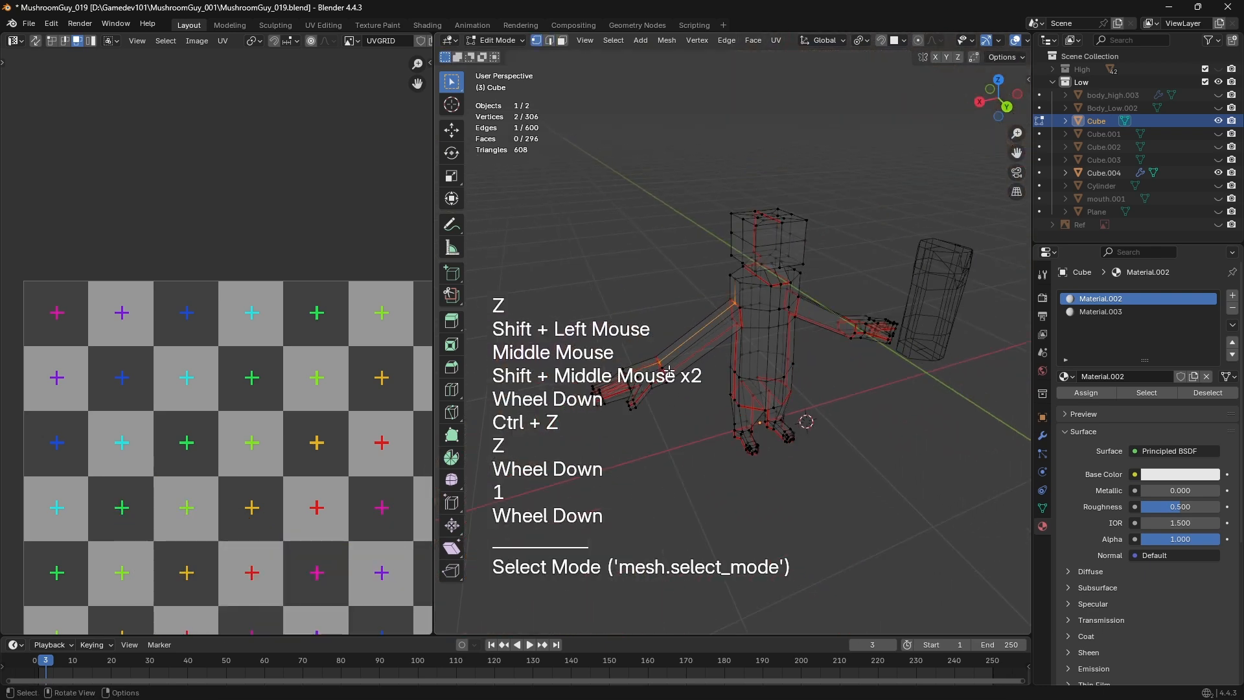
key(a)
key(a)
key(b)
mouse_move(542, 325)
mouse_down()
mouse_move(622, 380)
mouse_move(687, 464)
mouse_up()
key(z)
key(ctrl+KP_Add)
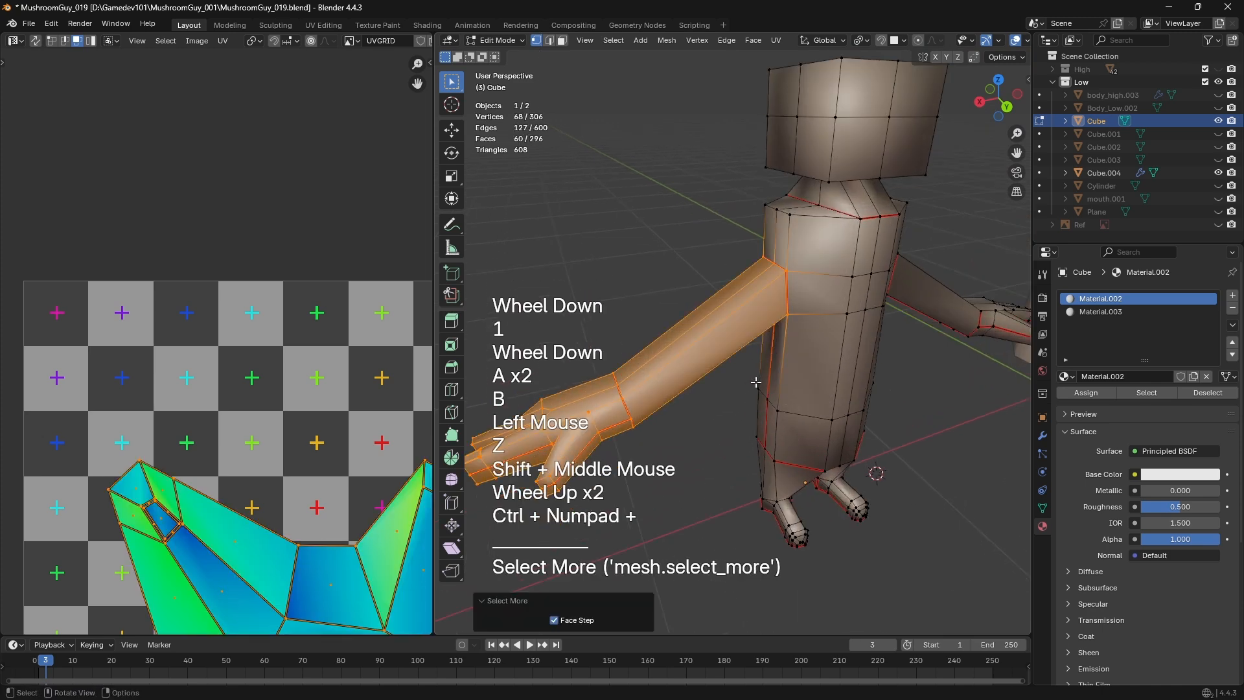
Try a loop cut on the selected arm, cancel it, and deselect everything
middle_drag(756, 381, 762, 334)
scroll(757, 362, up, 2)
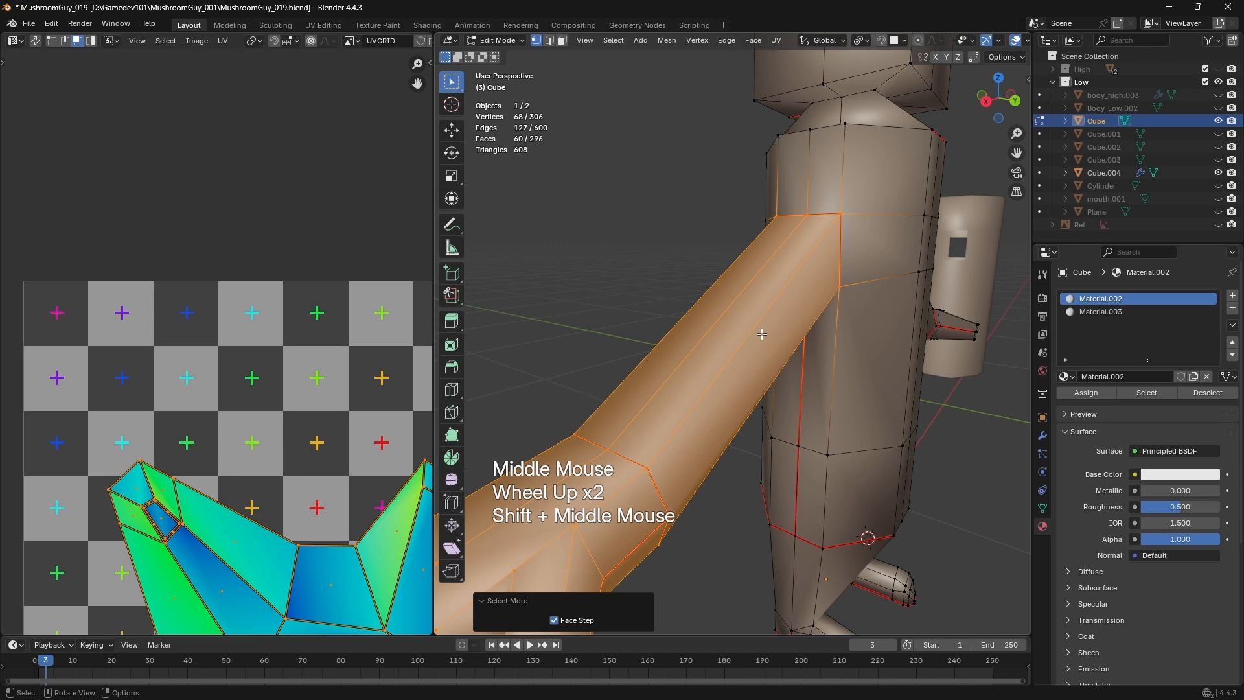
middle_drag(770, 317, 770, 316)
scroll(771, 314, up, 1)
shift+middle_drag(771, 315, 772, 312)
shift+middle_drag(772, 312, 771, 286)
middle_drag(771, 287, 759, 280)
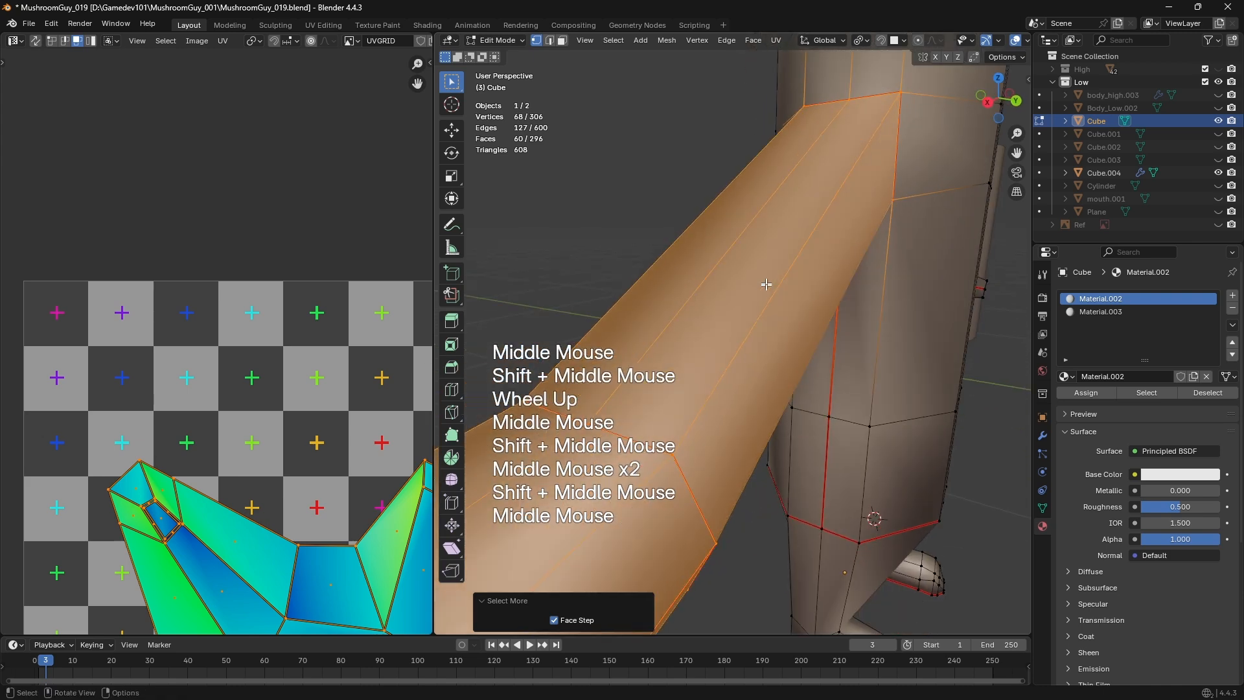
key(ctrl+r)
right_click(662, 334)
key(a)
key(a)
Knife a short edge across one long face of the arm, between its two lengthwise edges
key(k)
click(662, 334)
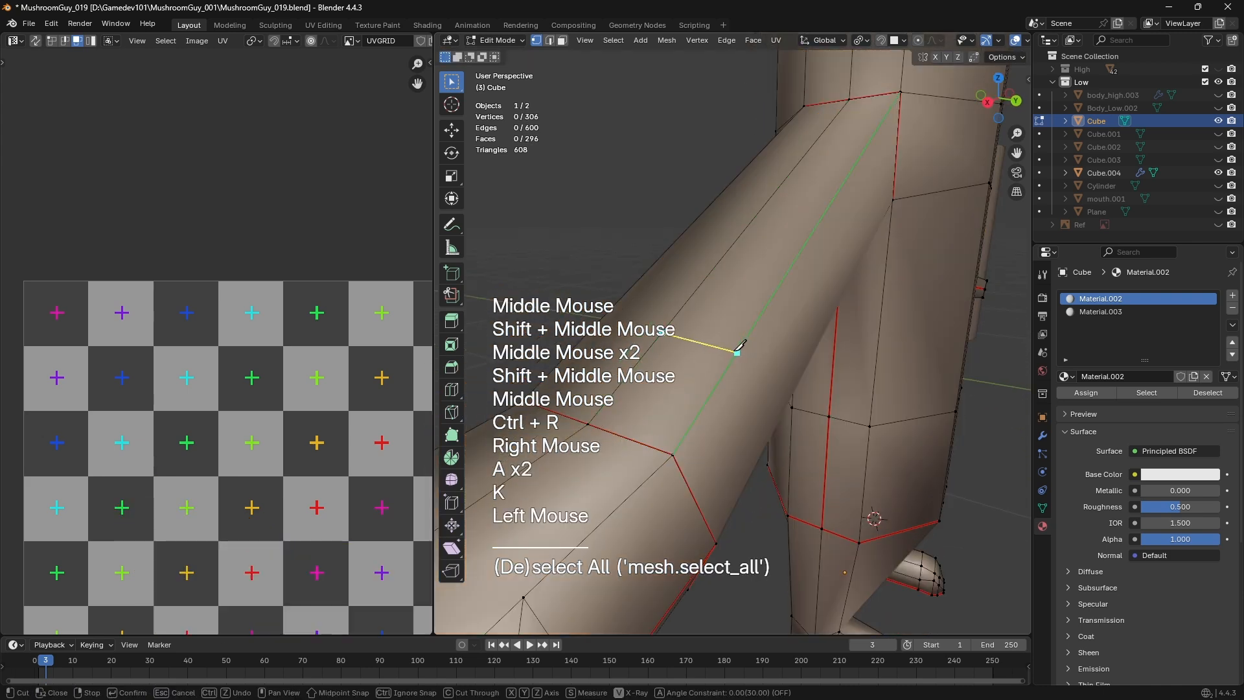
click(733, 351)
key(KP_Enter)
middle_drag(733, 350, 732, 348)
scroll(732, 348, up, 2)
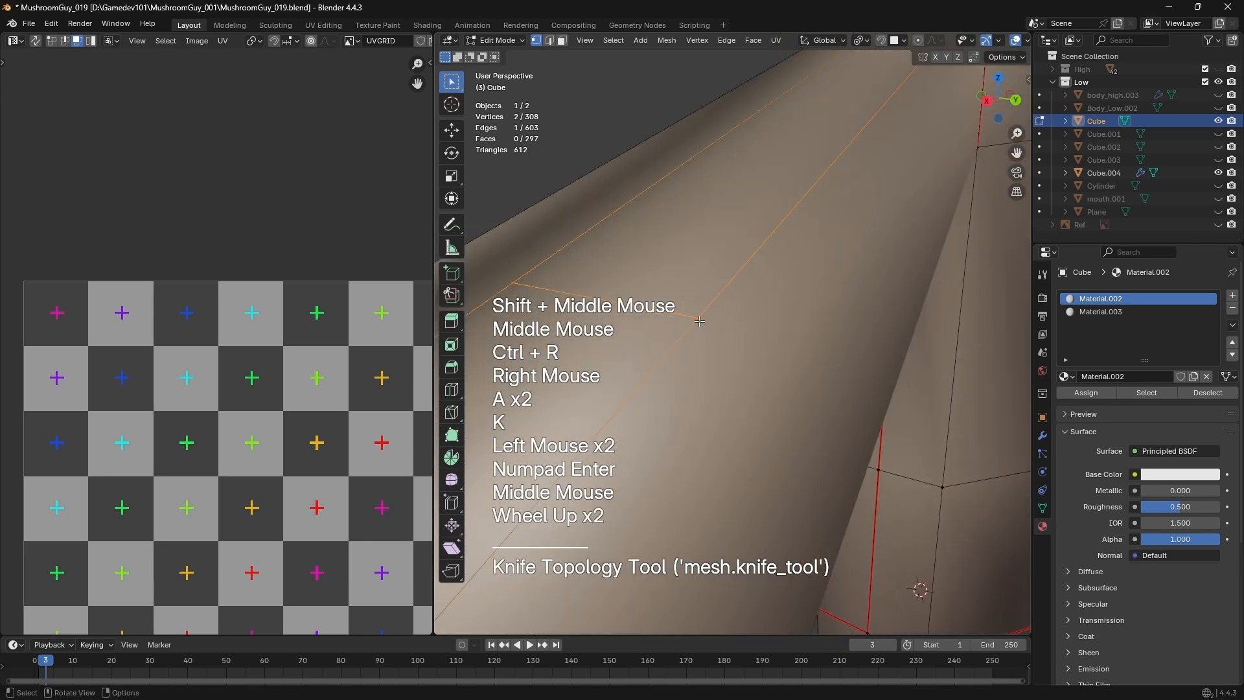
scroll(713, 329, down, 1)
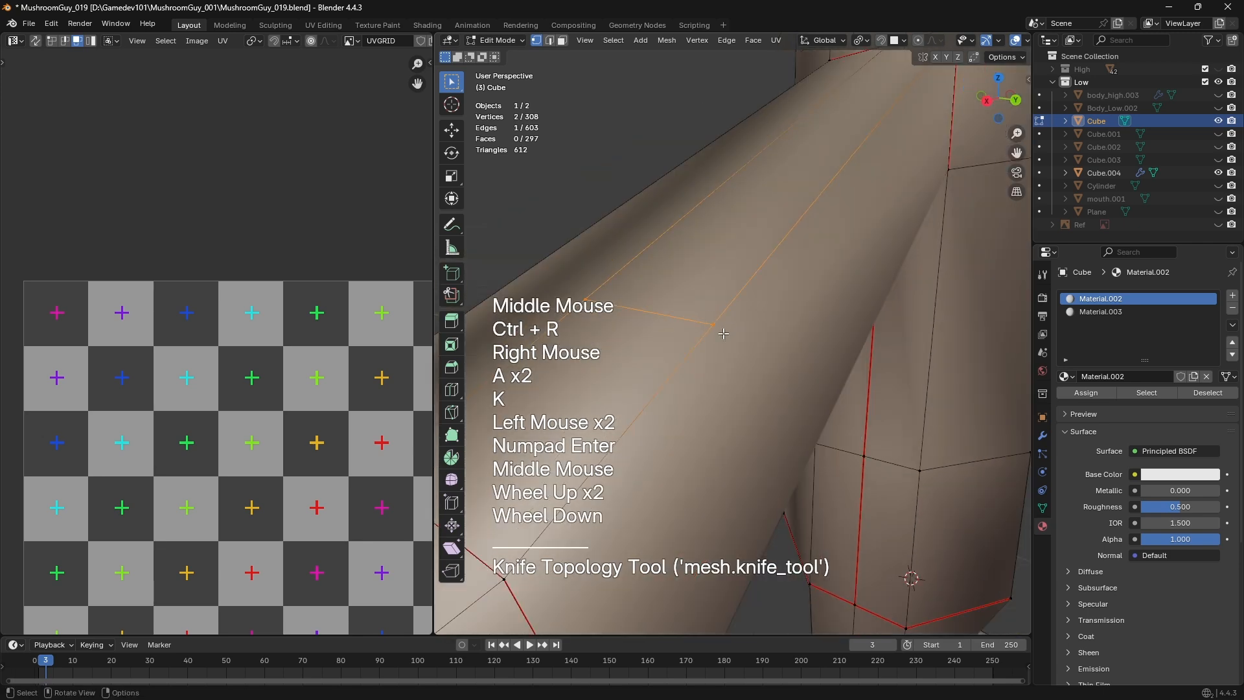
scroll(718, 324, down, 2)
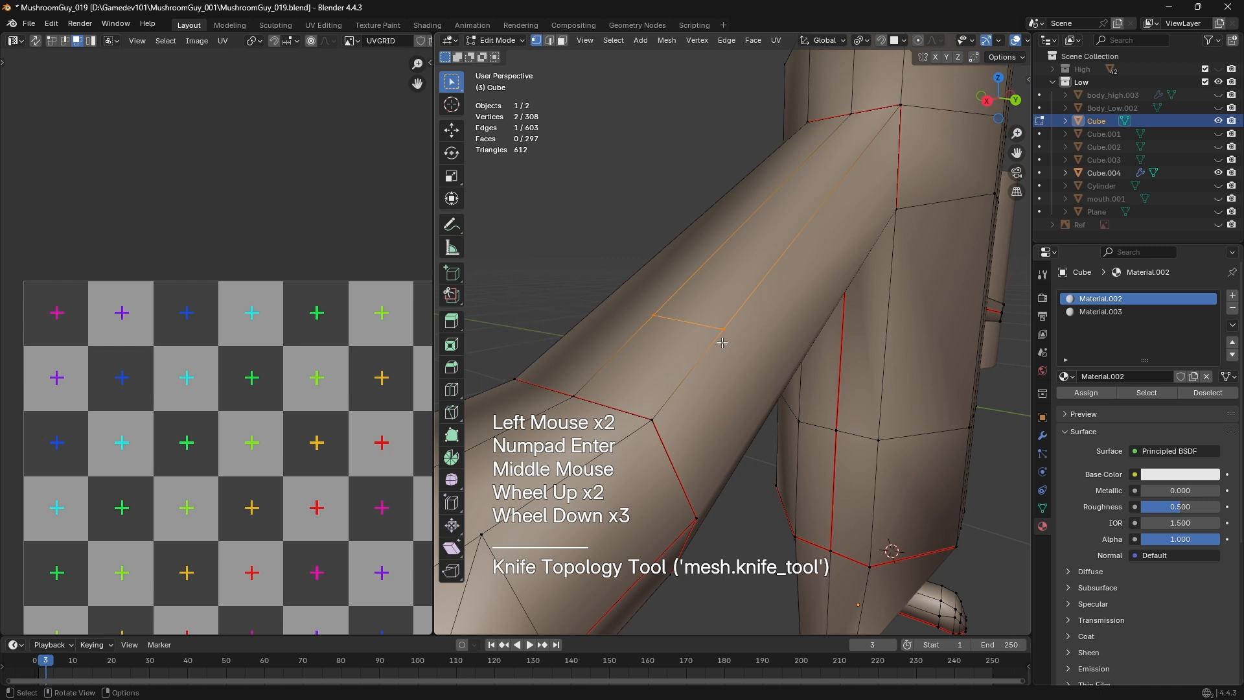
Undo the last knife cut and knife two short edges across the arm's long face to outline a rectangular patch
key(ctrl+z)
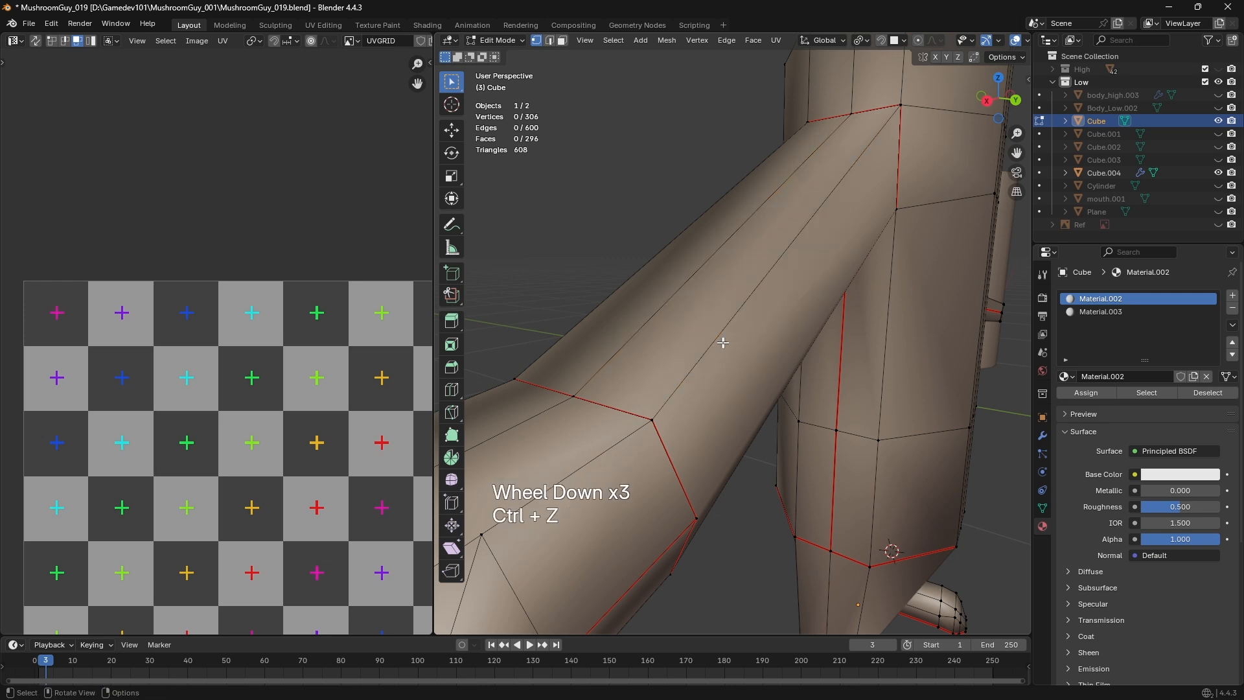
key(k)
click(640, 328)
click(708, 347)
key(KP_Enter)
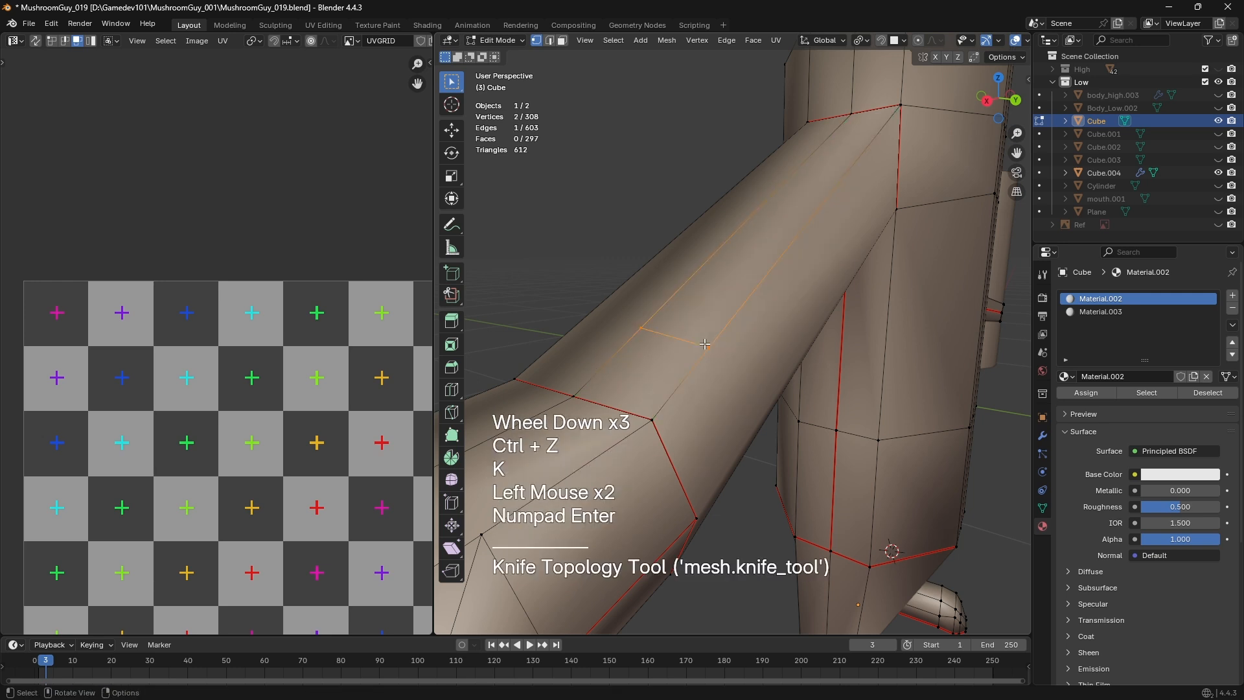
key(k)
click(712, 256)
click(769, 272)
key(KP_Enter)
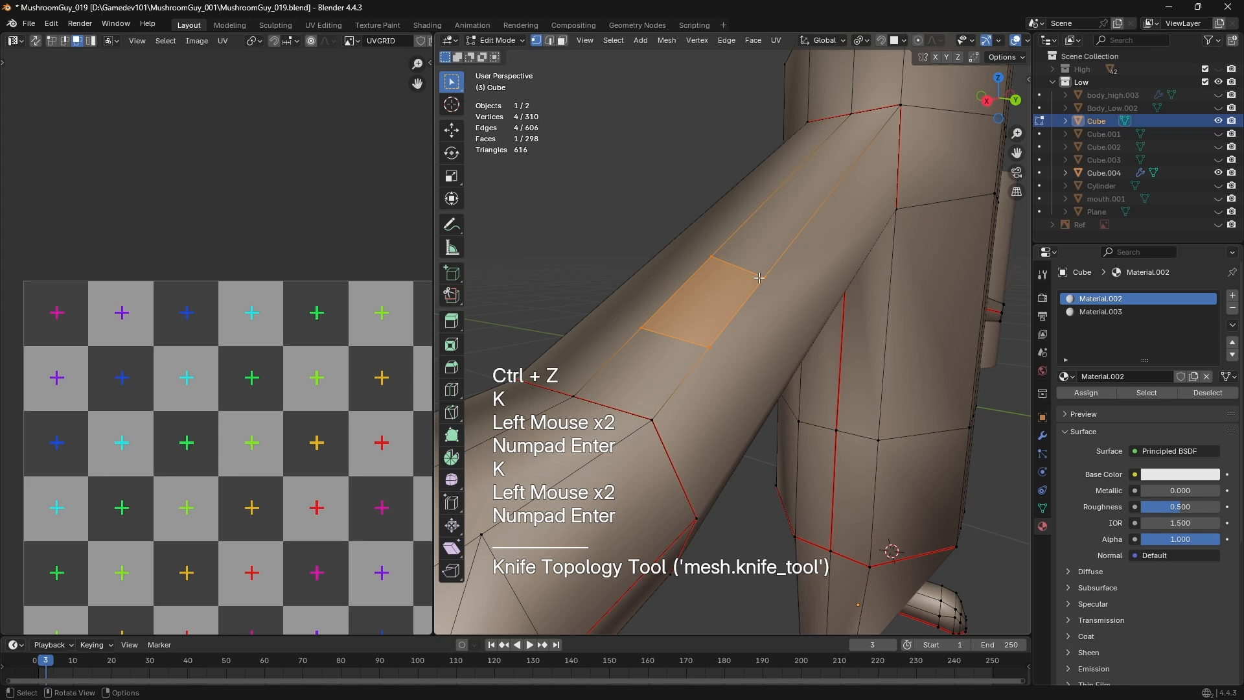
Dissolve the two short crosswise edges of the patch on the arm's long face
scroll(769, 272, down, 2)
key(3)
scroll(781, 327, up, 1)
middle_drag(769, 272, 759, 311)
key(2)
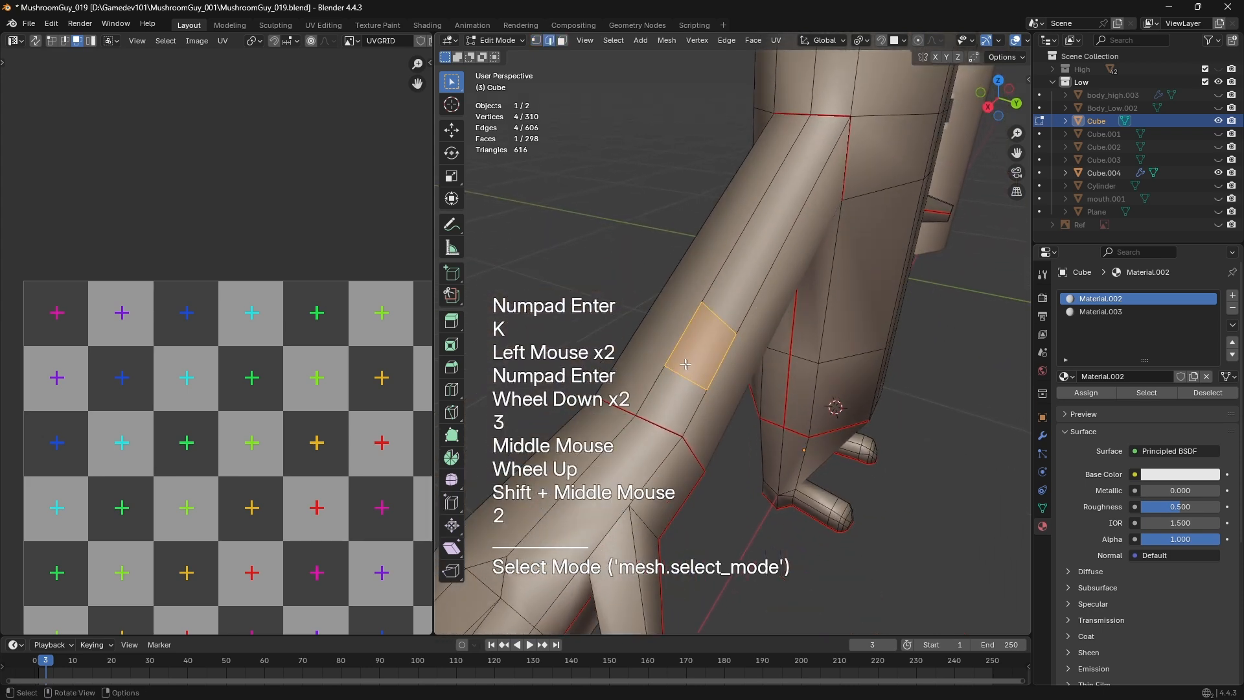
click(687, 374)
click(677, 376)
middle_drag(677, 376, 690, 364)
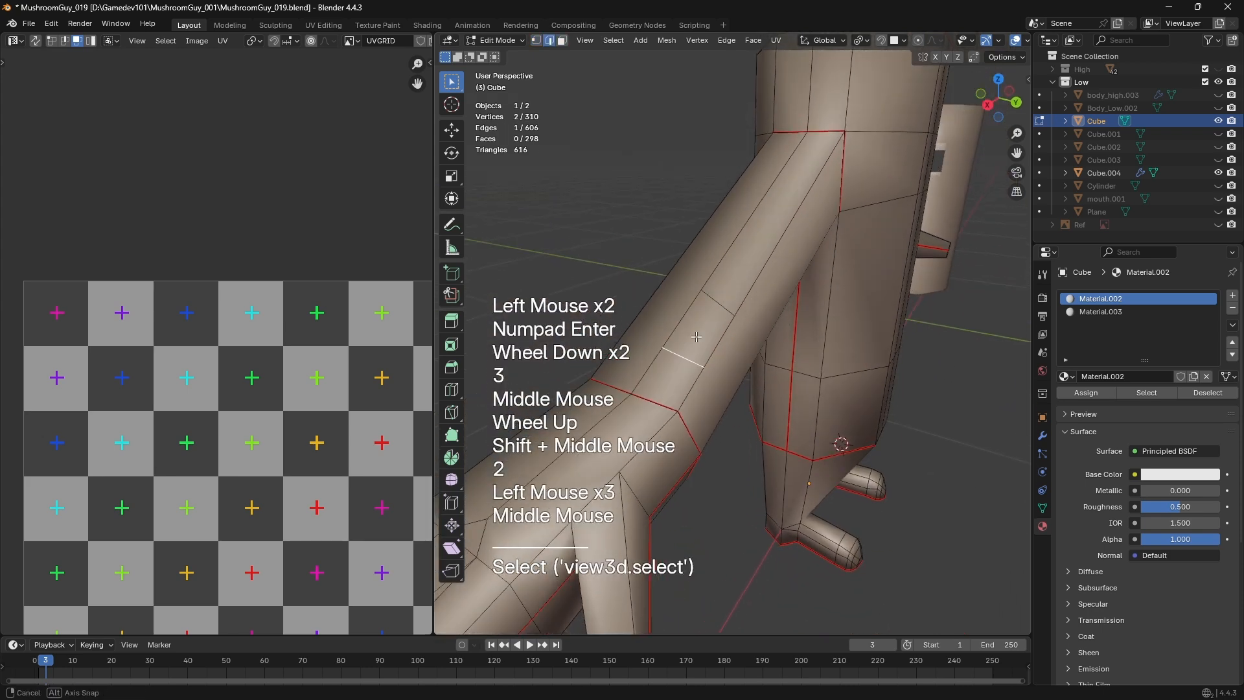
key(ctrl+x)
click(724, 314)
key(ctrl+x)
middle_drag(724, 314, 696, 340)
shift+middle_drag(697, 340, 718, 327)
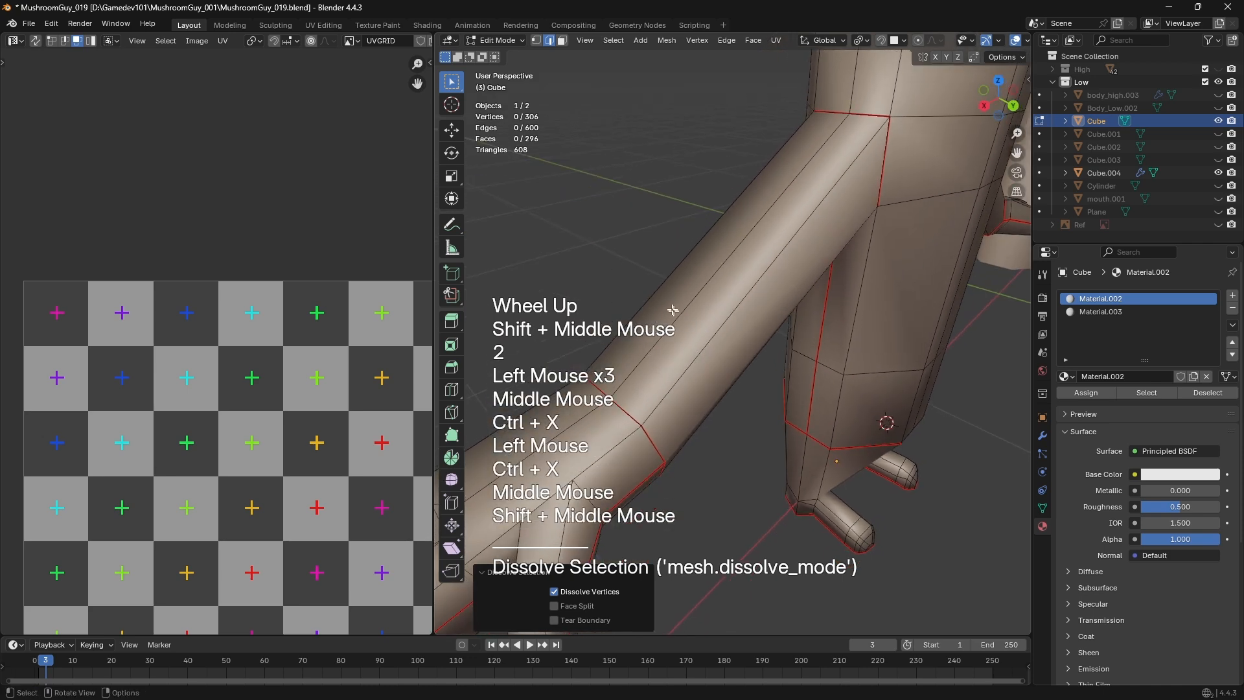
Select the two neighbouring lengthwise edges that run along the arm from shoulder to wrist
drag(672, 310, 706, 353)
scroll(708, 350, up, 1)
shift+middle_drag(707, 350, 720, 321)
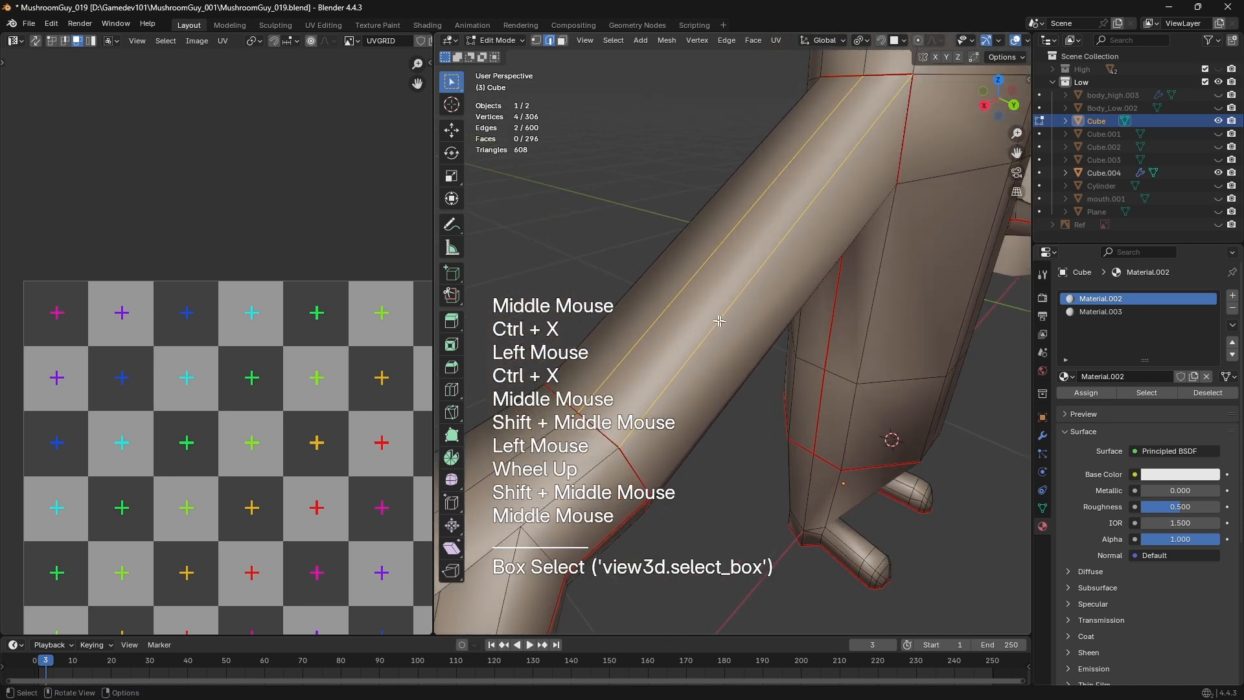
right_click(712, 281)
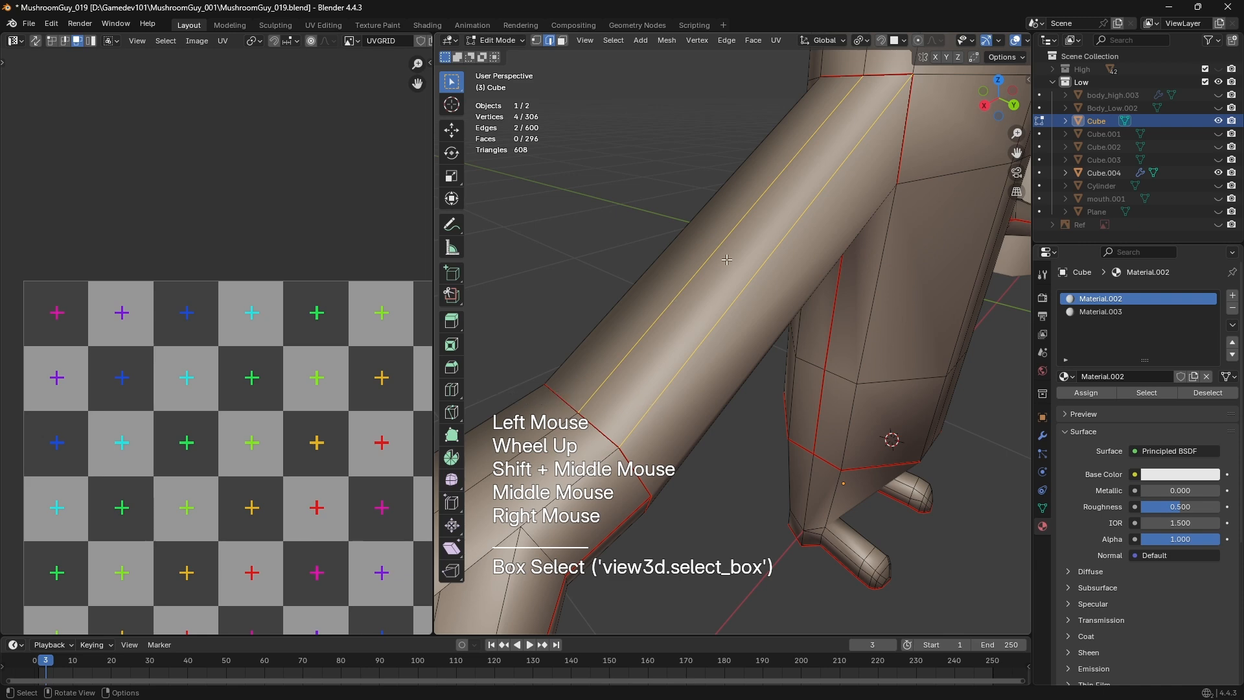
double_click(659, 327)
shift+click(686, 373)
scroll(697, 373, down, 3)
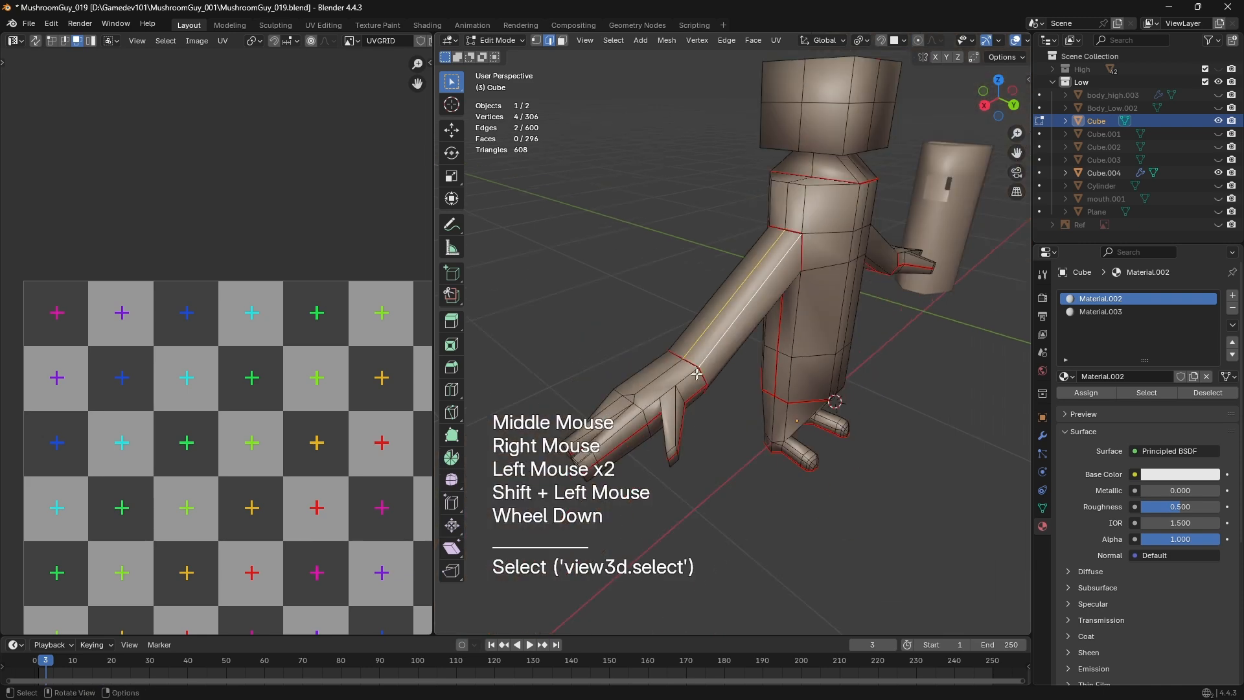
middle_drag(697, 373, 685, 355)
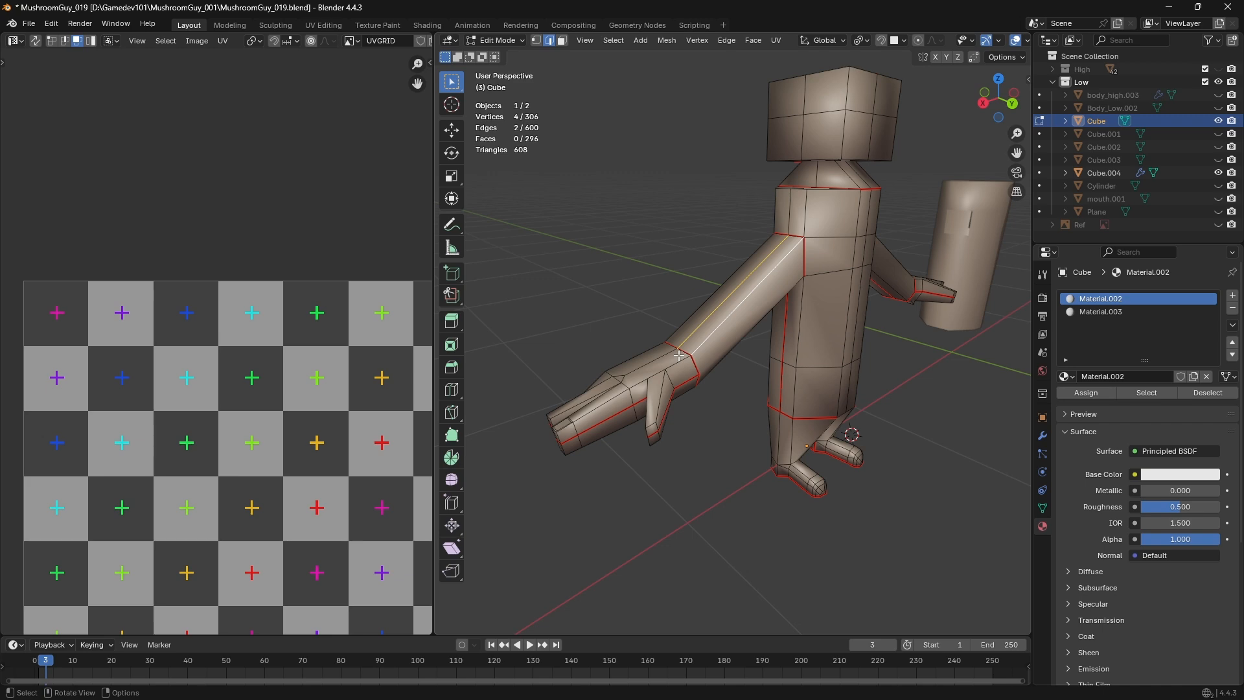
scroll(679, 356, up, 2)
scroll(720, 350, down, 1)
mouse_move(679, 356)
middle_down()
mouse_move(769, 344)
mouse_move(696, 352)
middle_up()
Box-select the hand and lower arm vertices in wireframe, return to solid shading, and clear the selection
key(z)
key(1)
key(a)
key(a)
key(b)
drag(492, 229, 692, 451)
scroll(689, 415, up, 1)
middle_drag(654, 388, 752, 377)
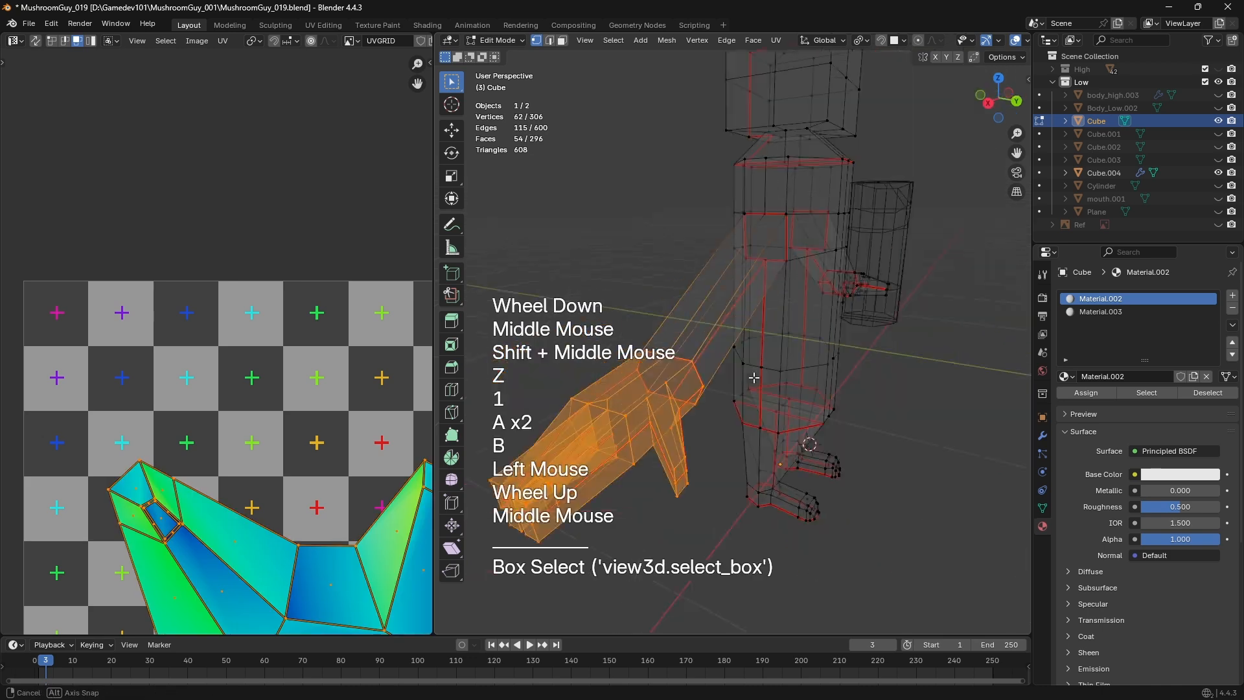
scroll(704, 332, up, 2)
key(z)
key(a)
key(a)
Try knifing one short edge across the arm's long face, and undo the cut
middle_drag(704, 331, 633, 289)
key(k)
click(634, 295)
click(606, 279)
key(KP_Enter)
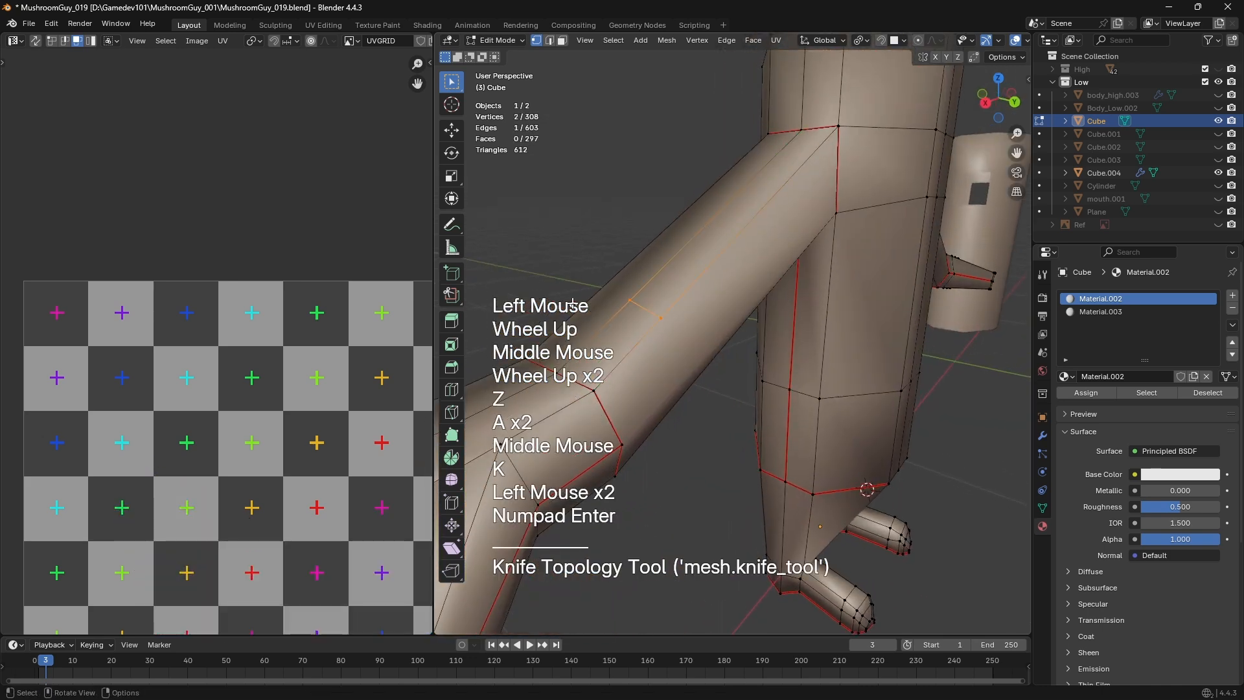
scroll(594, 259, up, 2)
scroll(594, 260, down, 1)
key(ctrl+z)
key(ctrl+y)
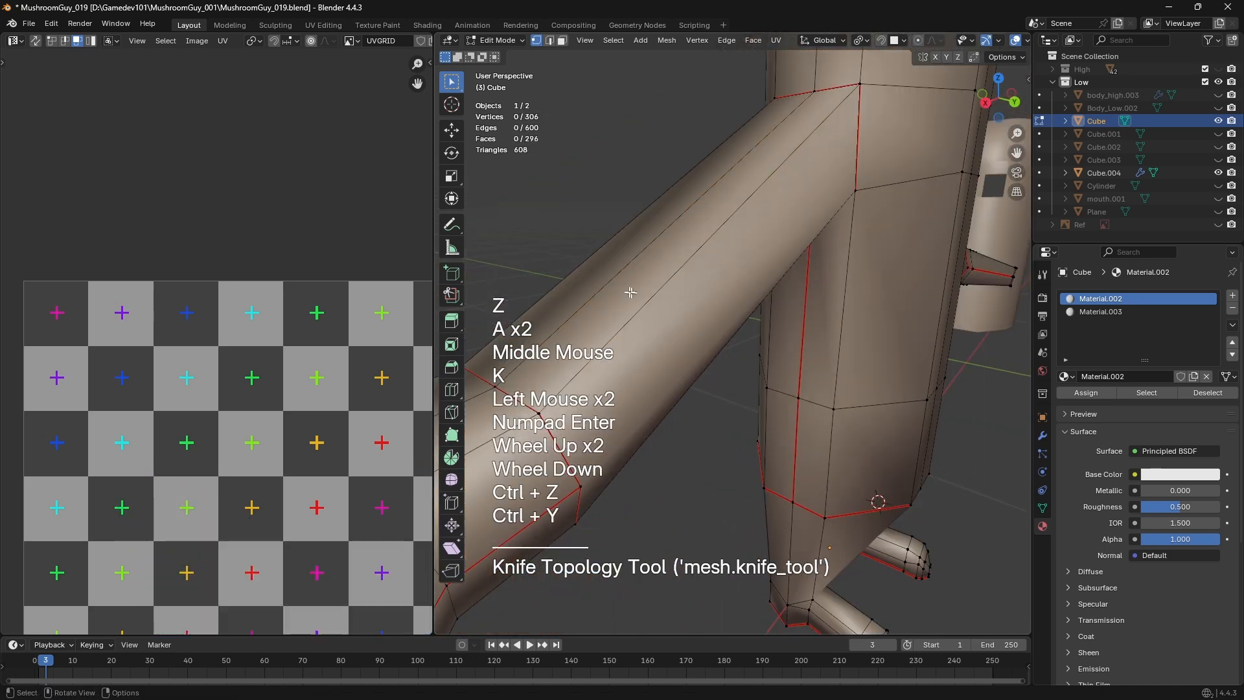
Box-select the +X side arm in wireframe, grow the selection once, and delete the arm up to the shoulder
scroll(590, 279, down, 1)
middle_drag(589, 279, 512, 280)
scroll(550, 285, down, 1)
key(z)
key(a)
key(a)
key(b)
drag(560, 292, 697, 405)
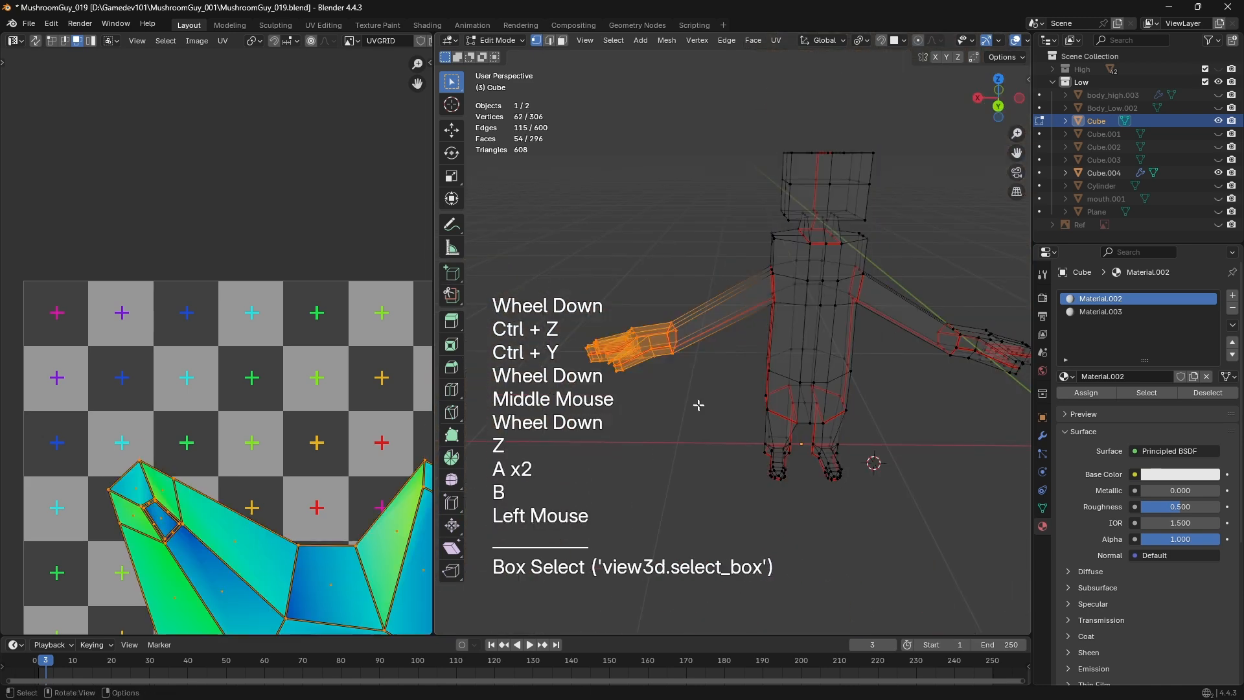
key(ctrl+KP_Add)
key(x)
click(699, 406)
shift+middle_drag(699, 406, 639, 336)
Box-select the hand and lower arm of the remaining arm, and return to solid shading in edge select mode
key(a)
key(a)
key(b)
drag(815, 243, 941, 349)
shift+middle_drag(942, 349, 892, 402)
scroll(892, 403, up, 2)
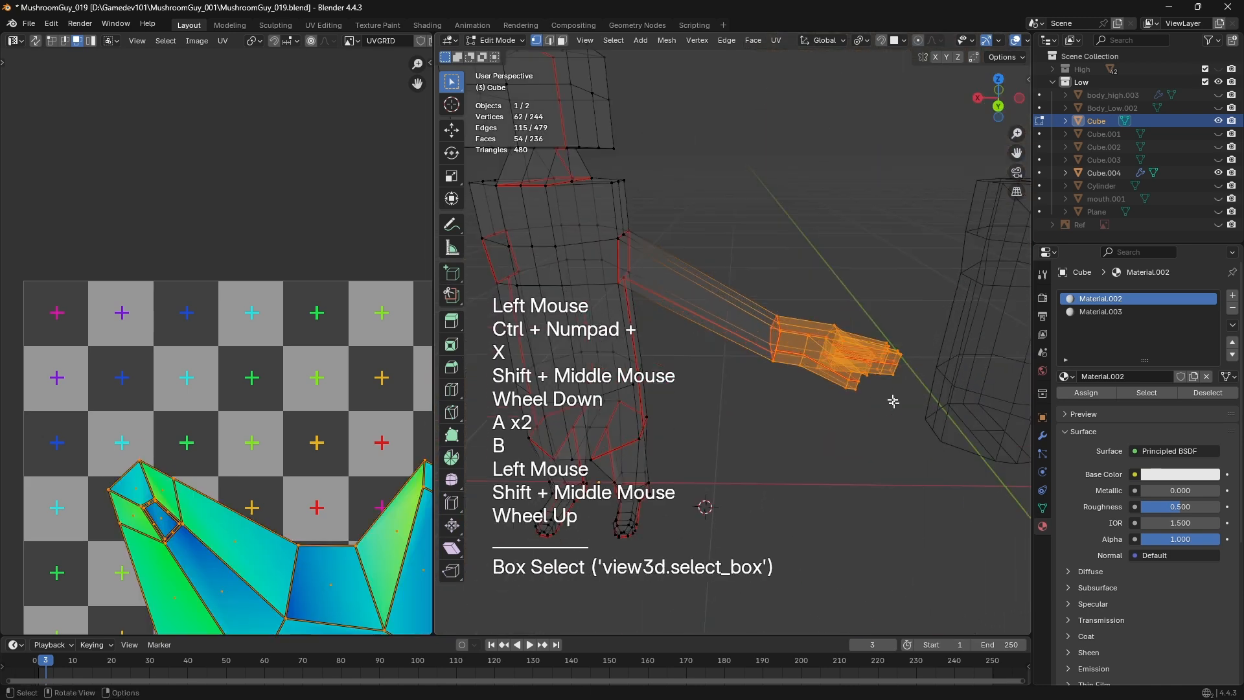
key(z)
key(2)
scroll(735, 324, up, 1)
middle_drag(749, 256, 738, 247)
Subdivide three neighbouring lengthwise edges of the remaining arm and add a loop cut beside the new crosswise edges
key(a)
key(a)
key(b)
drag(719, 216, 762, 272)
right_click(771, 258)
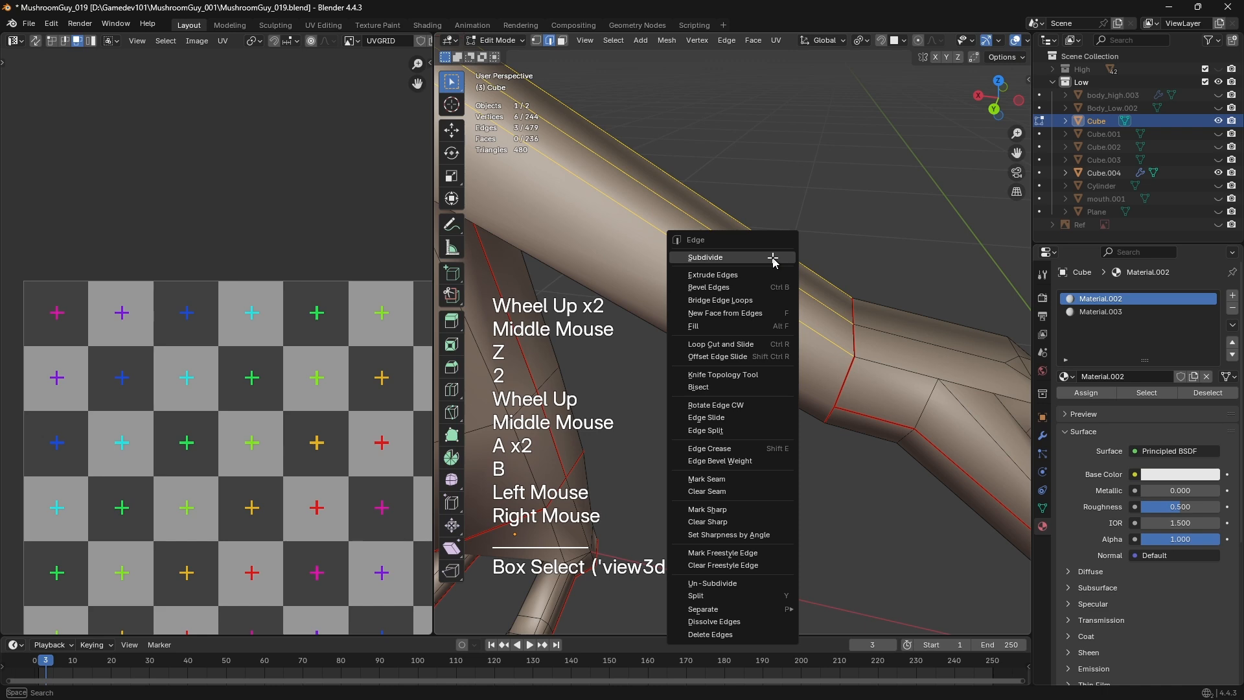
double_click(771, 258)
key(ctrl+r)
double_click(659, 241)
Triangulate the long faces bordering the new two-face patch on the arm
key(3)
double_click(666, 220)
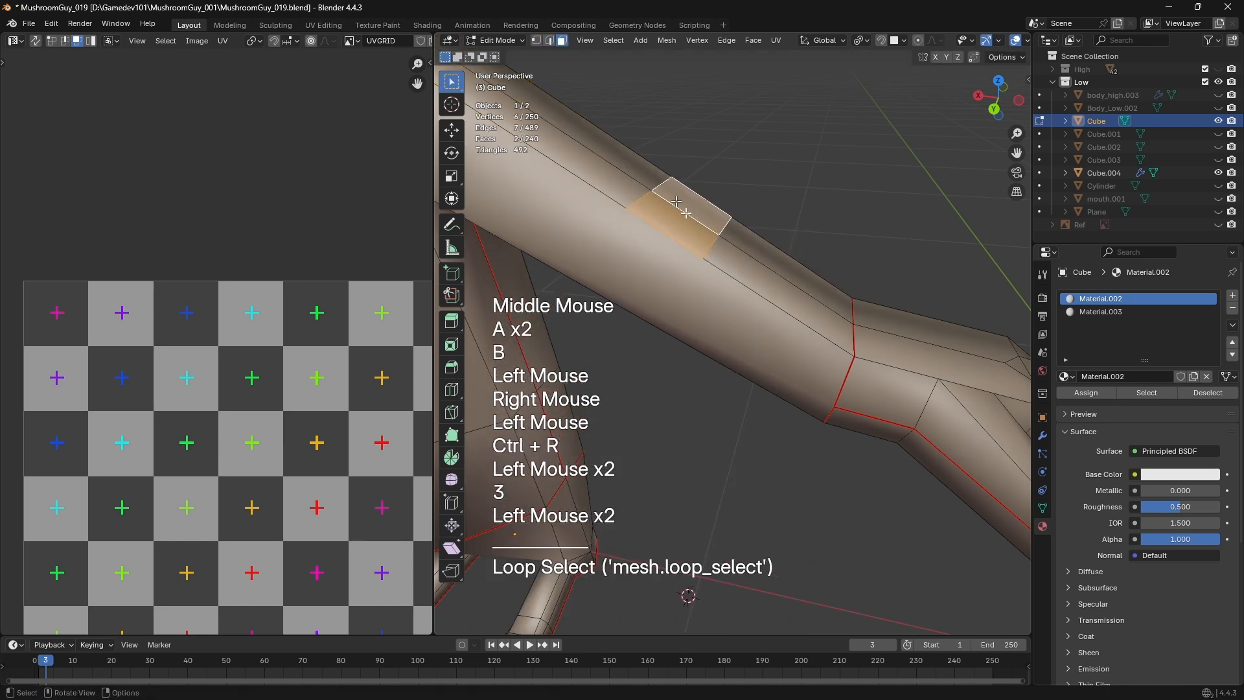
shift+middle_drag(667, 220, 777, 276)
click(735, 332)
key(ctrl+t)
key(ctrl+r)
middle_click(843, 290)
right_click(908, 278)
middle_drag(914, 278, 843, 285)
click(736, 305)
key(ctrl+t)
scroll(810, 279, down, 2)
key(1)
key(z)
key(a)
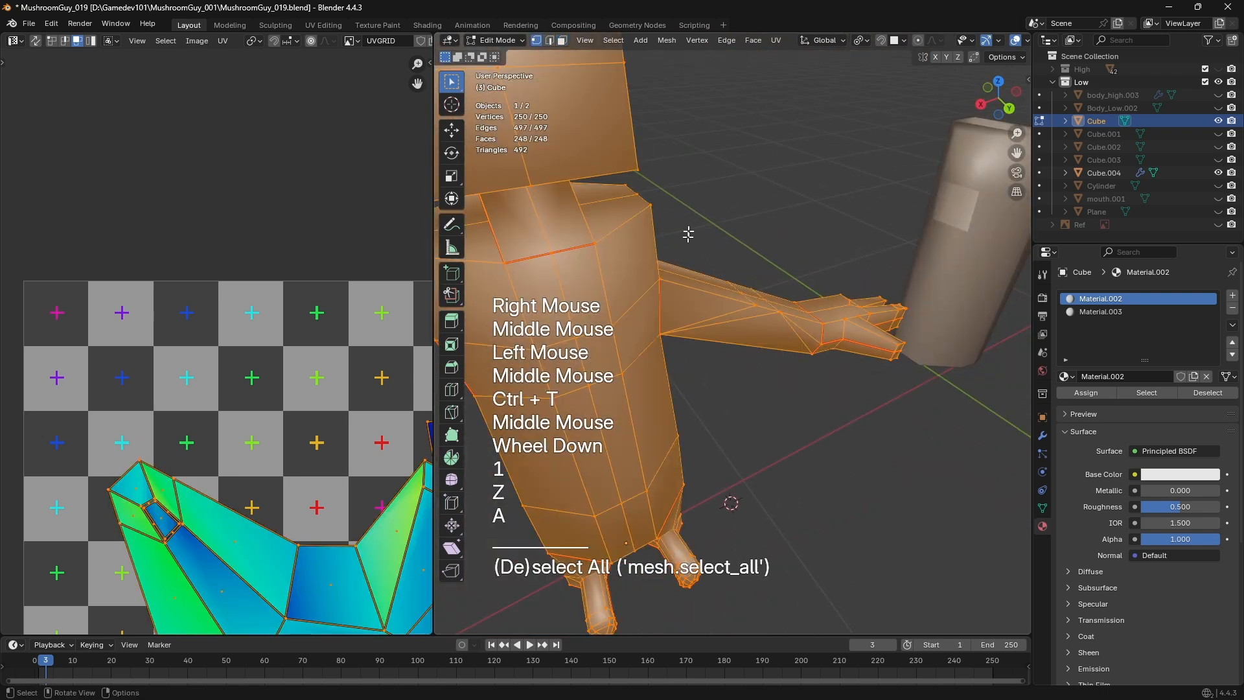
key(b)
click(774, 266)
key(a)
key(a)
Box-select the remaining arm's vertices in wireframe, grow the selection once, and symmetrize it from -X to +X
key(z)
key(a)
key(a)
key(b)
drag(703, 247, 965, 418)
middle_drag(952, 388, 842, 350)
key(z)
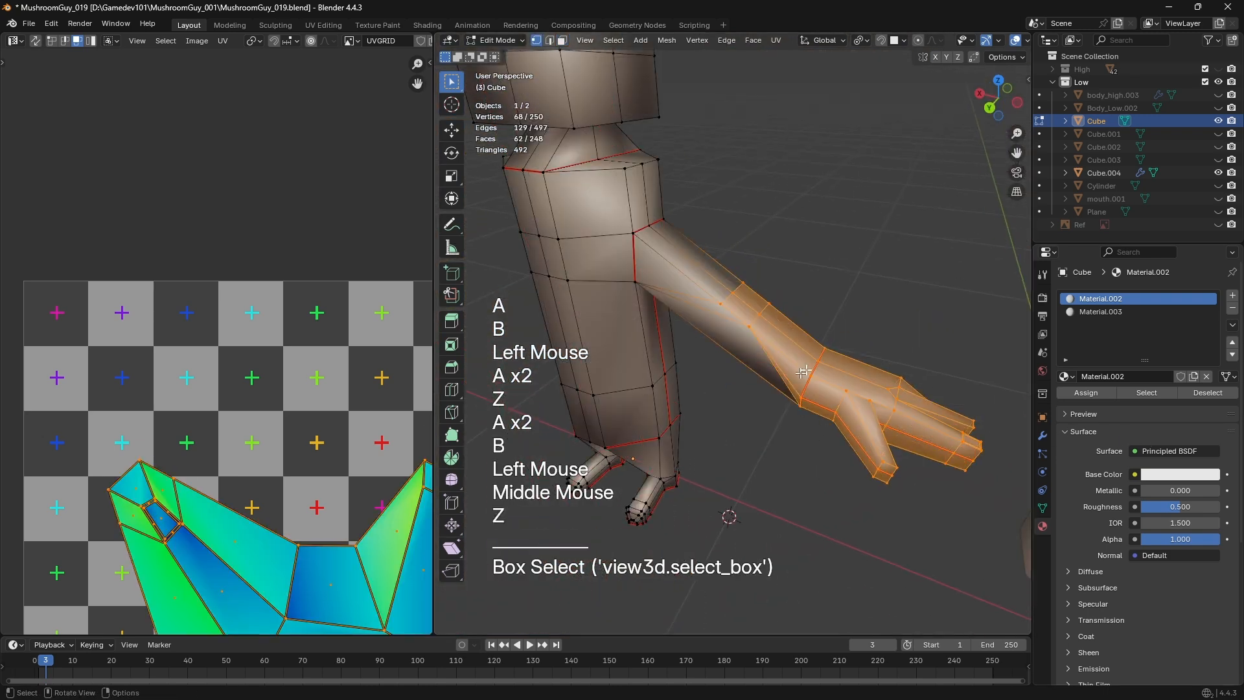
key(ctrl+KP_Add)
key(F3)
key(Return)
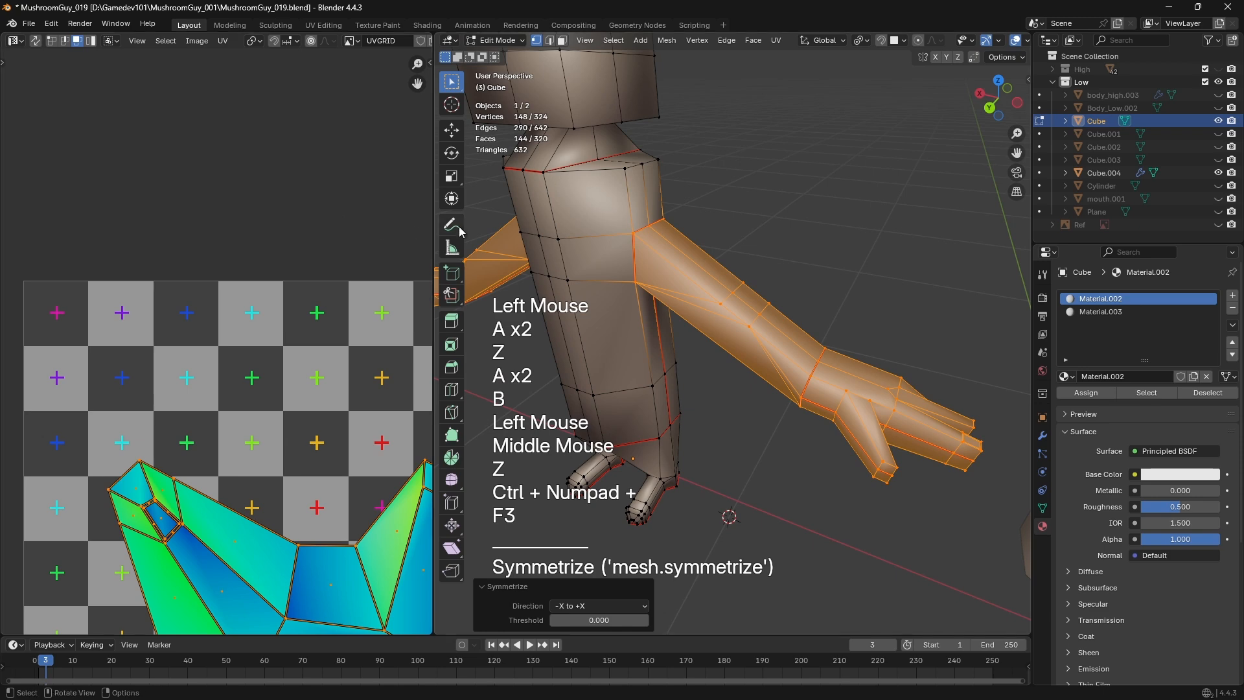
middle_drag(518, 247, 713, 246)
scroll(259, 357, down, 2)
middle_drag(272, 337, 170, 297)
scroll(188, 288, up, 1)
middle_drag(750, 244, 784, 337)
Select the arm's two patch faces and move their UVs to the lower-right corner of the UV grid
key(3)
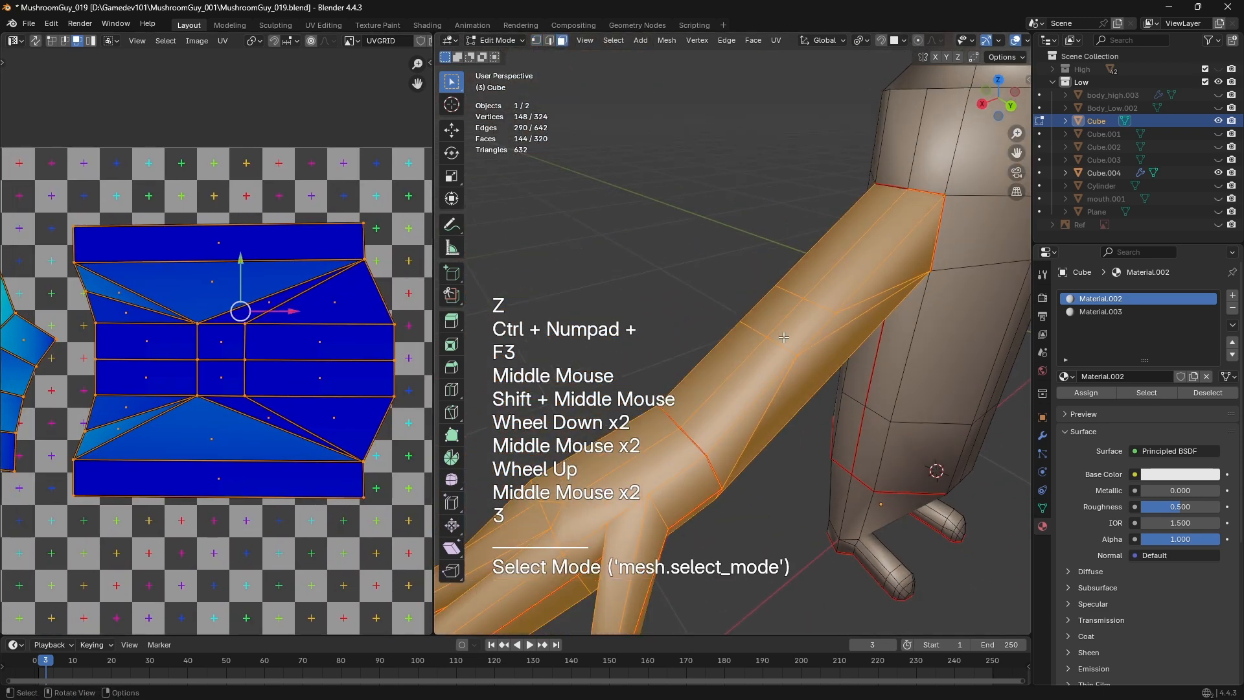
click(772, 319)
shift+click(801, 327)
middle_drag(223, 438, 190, 366)
scroll(192, 363, down, 1)
key(g)
click(343, 480)
middle_drag(344, 480, 204, 293)
key(g)
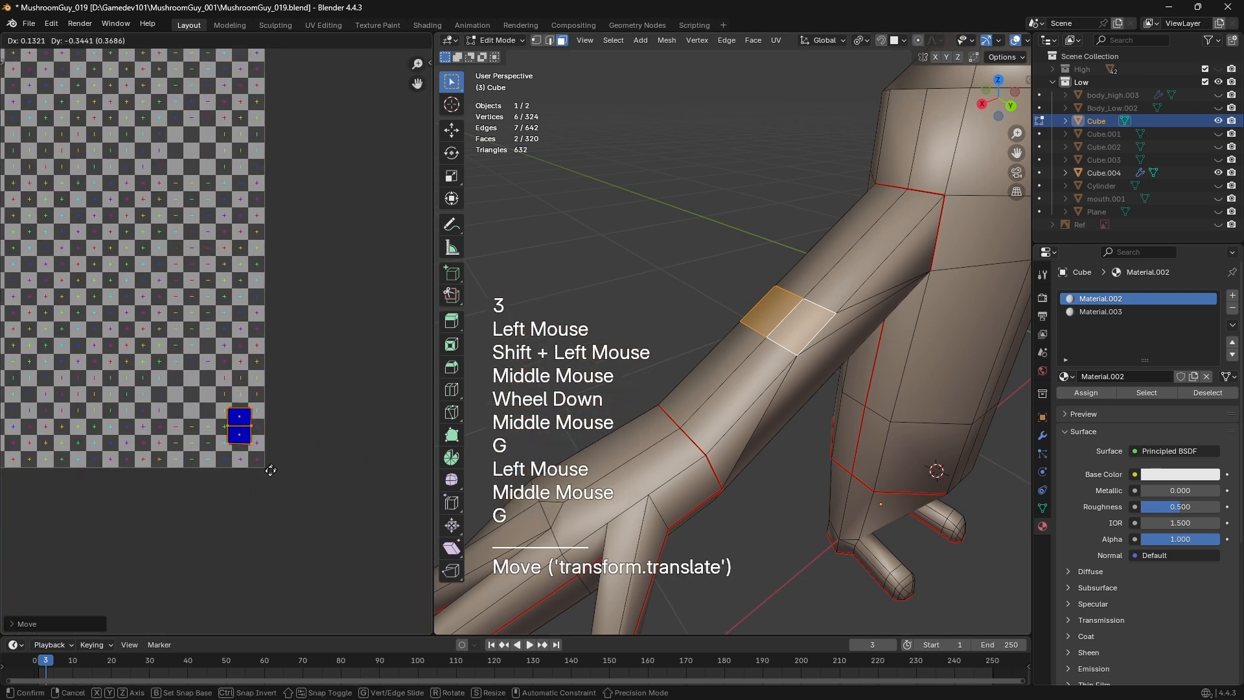
click(271, 470)
key(a)
scroll(271, 420, up, 2)
middle_drag(271, 420, 306, 436)
drag(158, 355, 291, 518)
Select the six border edges around the arm's two-face patch and mark them as a seam
shift+middle_drag(809, 348, 780, 374)
scroll(780, 374, up, 2)
key(2)
click(706, 354)
shift+click(804, 411)
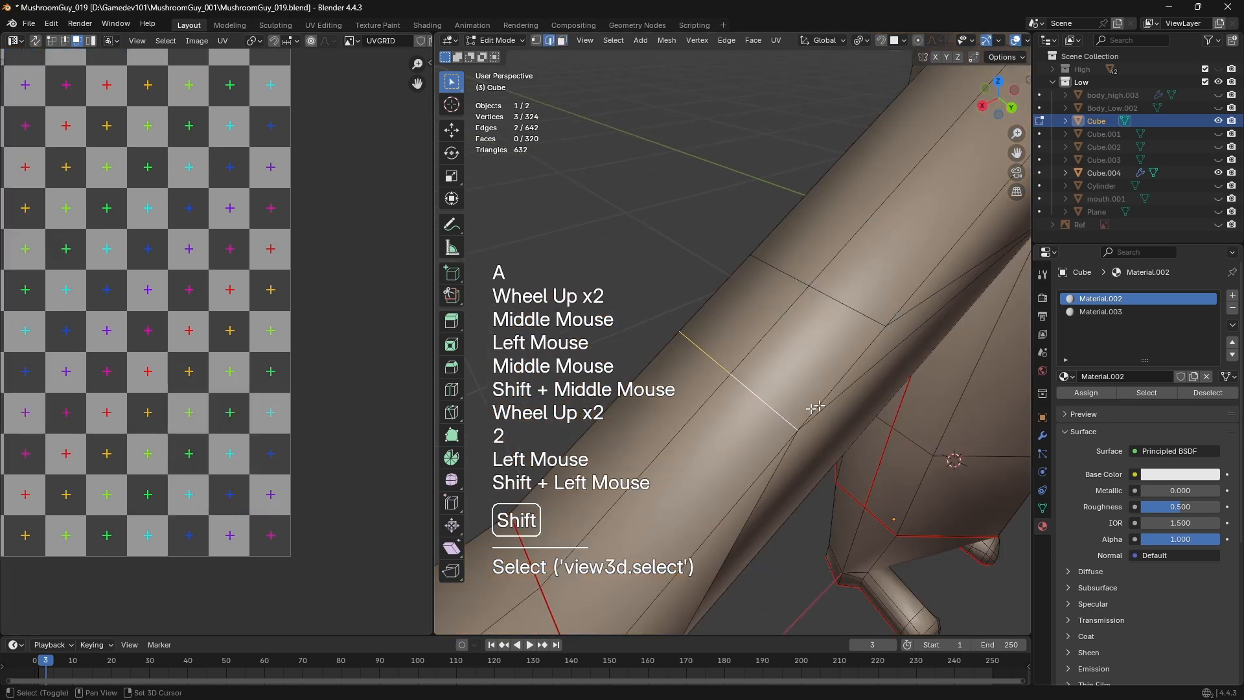
shift+click(728, 285)
key(KP_Decimal)
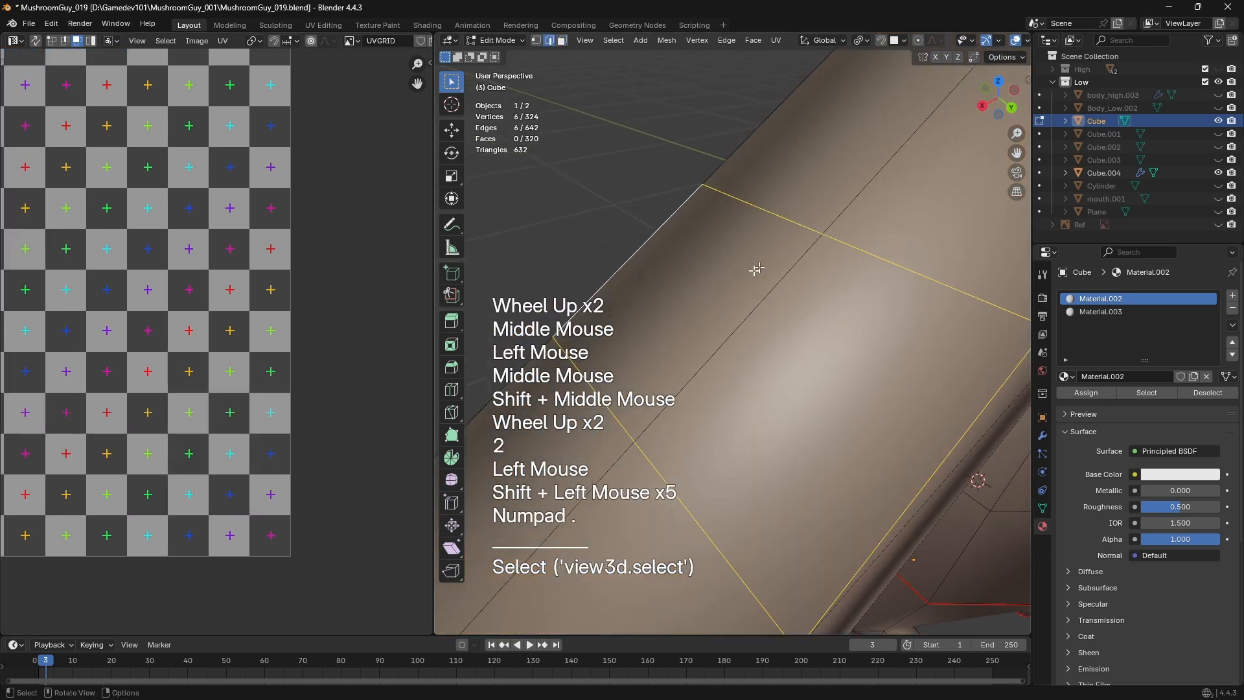
scroll(755, 269, down, 1)
middle_drag(755, 270, 883, 269)
scroll(882, 269, down, 1)
key(ctrl+e)
middle_drag(753, 421, 715, 266)
click(778, 420)
key(ctrl+z)
key(ctrl+e)
click(782, 282)
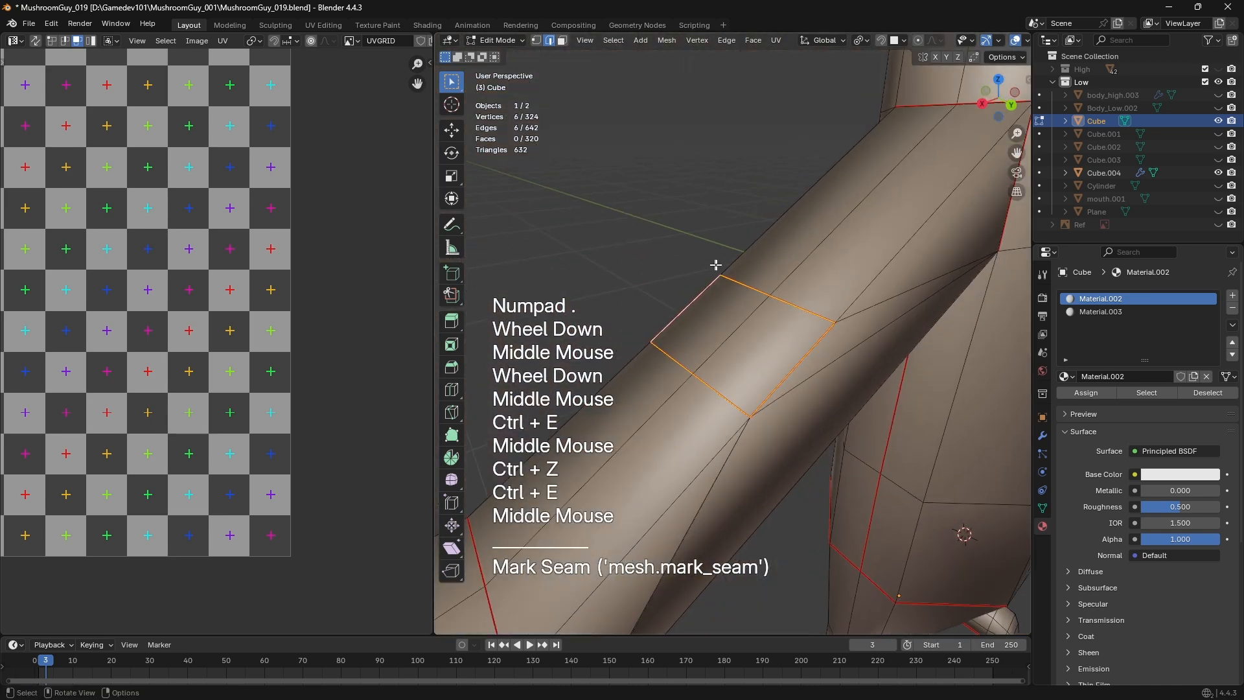
Select the seam-bordered patch faces and inspect the arm's shading in Object Mode and back in Edit Mode
middle_drag(837, 311, 968, 187)
key(3)
click(758, 350)
scroll(734, 348, down, 5)
key(Tab)
scroll(738, 357, up, 2)
key(Tab)
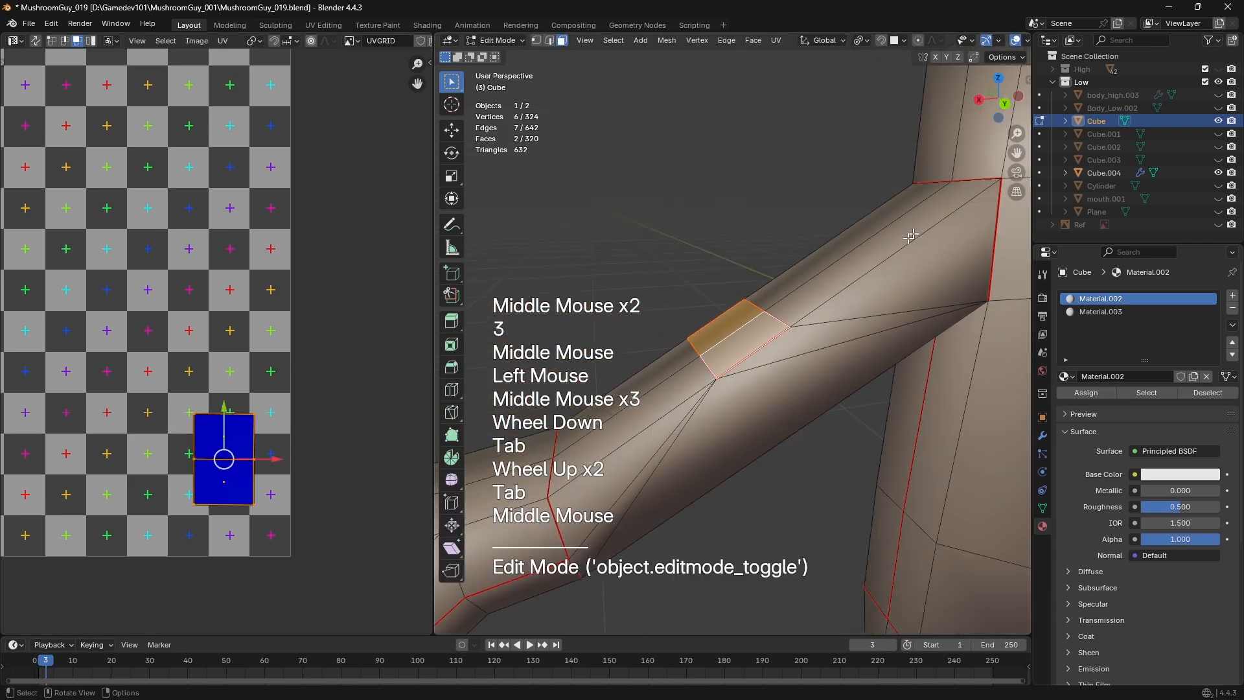
middle_drag(711, 396, 947, 586)
scroll(662, 389, up, 2)
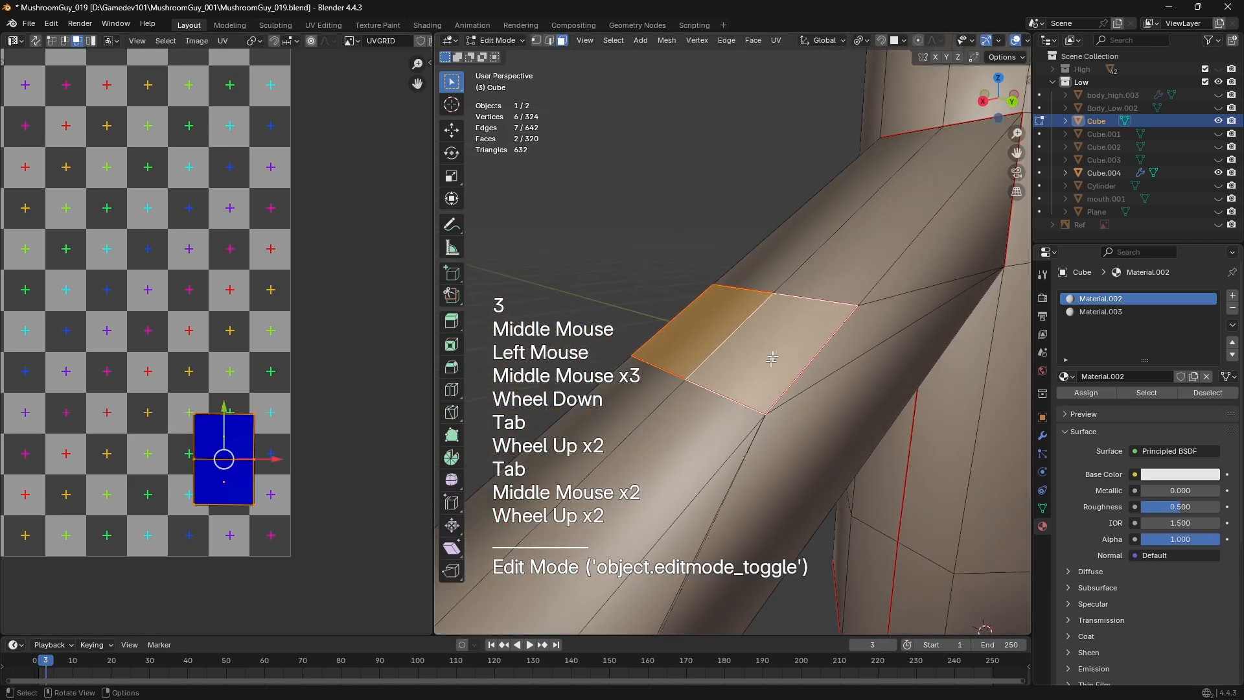
Inspect the arm's shading around the patch in Object Mode and return to Edit Mode
key(Tab)
scroll(698, 328, down, 3)
middle_drag(772, 358, 707, 331)
key(h)
shift+middle_drag(706, 330, 771, 294)
key(ctrl+z)
scroll(686, 337, up, 1)
key(Tab)
scroll(686, 336, up, 1)
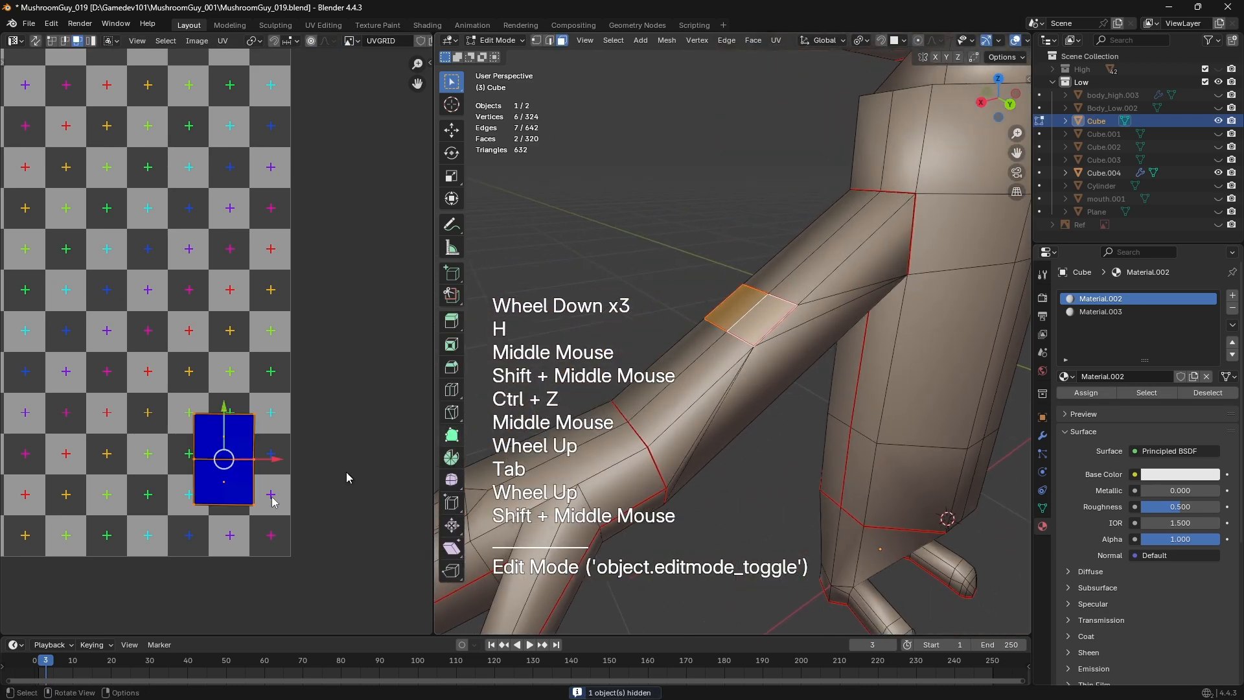
Box-select the arm patch's UVs in the lower-right corner of the UV grid
middle_drag(166, 460, 194, 332)
scroll(190, 336, up, 2)
click(220, 243)
drag(225, 241, 343, 421)
scroll(732, 337, down, 2)
middle_drag(733, 337, 752, 330)
shift+middle_drag(752, 331, 765, 324)
Select all of the mesh's faces and review the full UV layout alongside the arm patch
key(3)
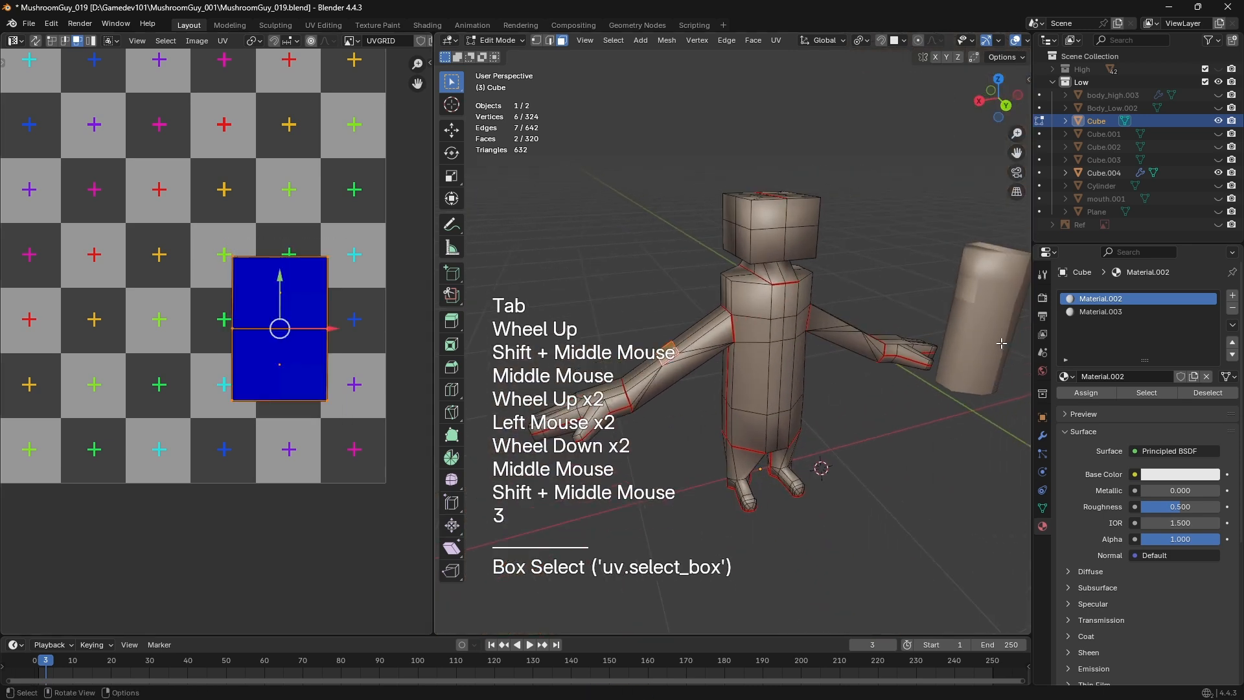
key(a)
scroll(303, 290, down, 2)
scroll(303, 290, down, 1)
middle_drag(278, 291, 293, 338)
scroll(712, 363, up, 1)
middle_drag(713, 363, 752, 376)
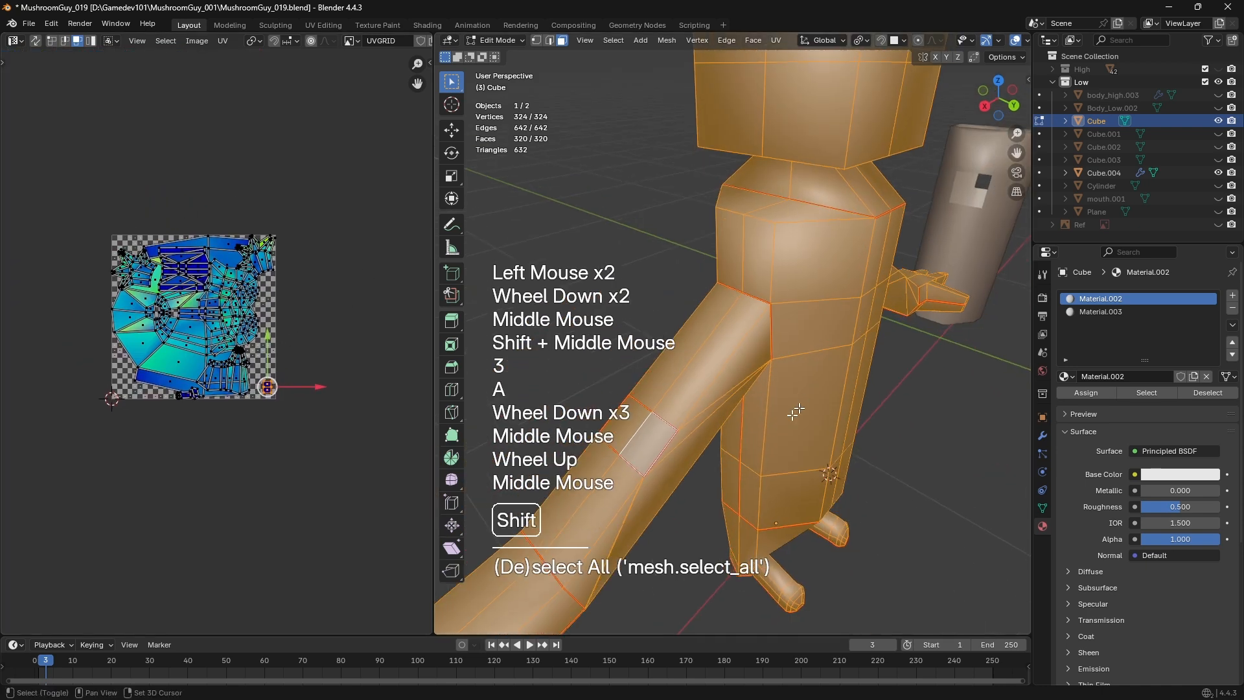
Select the two seam-bordered patch faces on the arm and frame the view on them
shift+middle_drag(794, 427, 848, 354)
scroll(848, 355, up, 1)
click(840, 319)
click(841, 319)
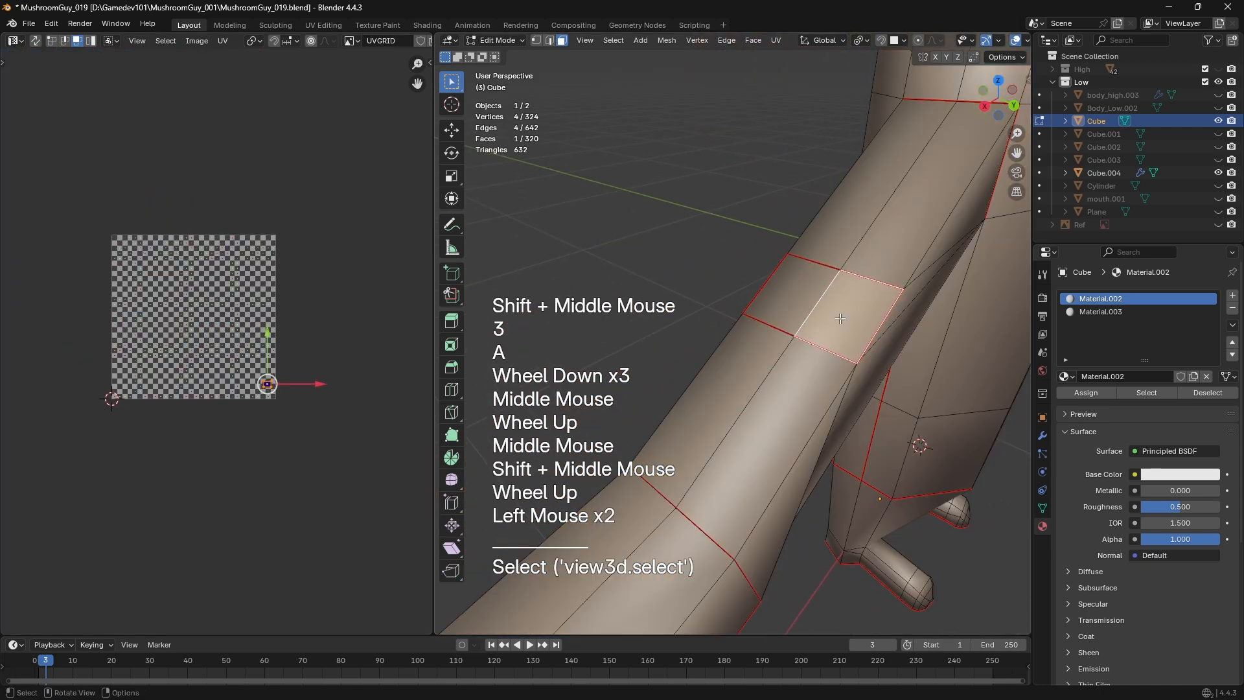
shift+click(810, 303)
key(KP_Decimal)
scroll(810, 304, down, 2)
shift+middle_drag(810, 303, 635, 350)
scroll(705, 327, up, 1)
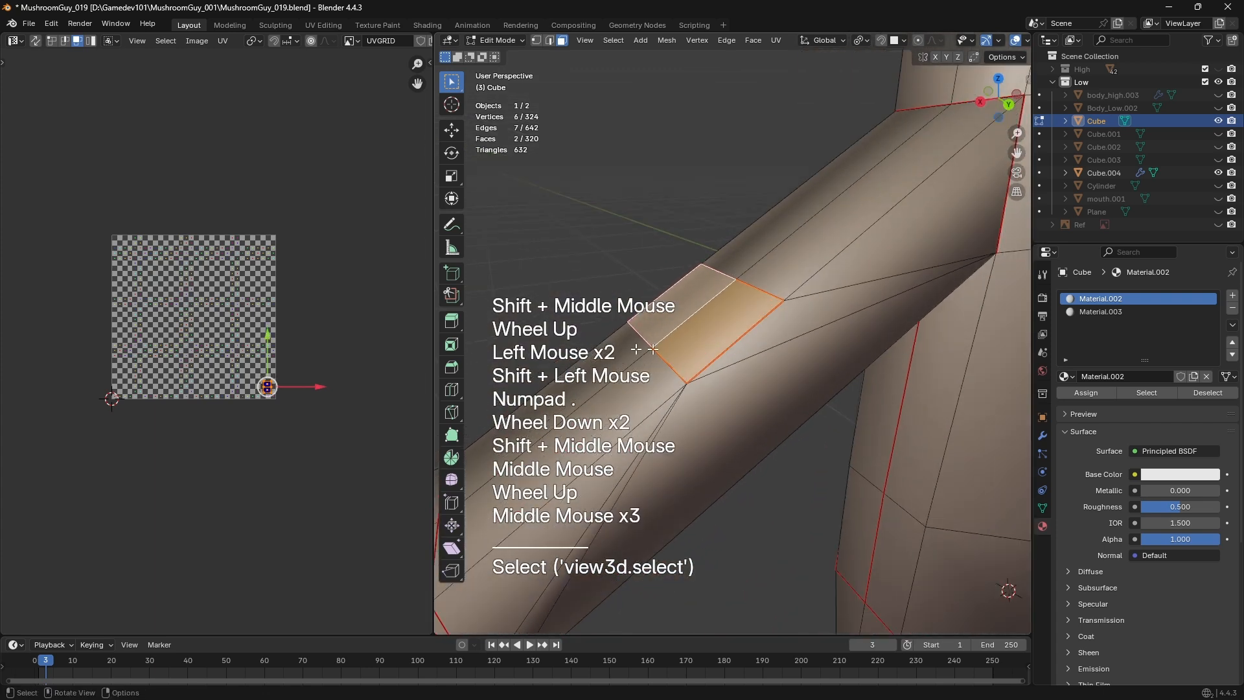
scroll(223, 368, up, 2)
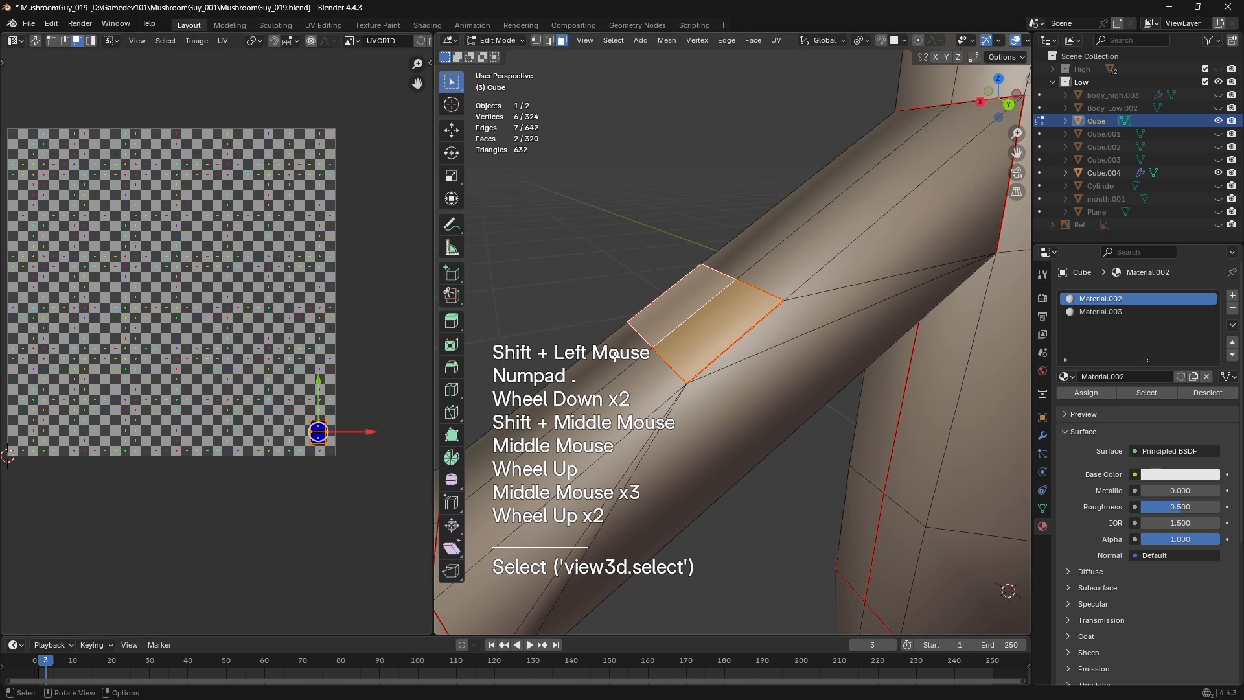
Select three edges around the arm's two-face patch in edge select mode
middle_drag(625, 325, 703, 305)
scroll(703, 304, up, 1)
scroll(703, 305, down, 1)
mouse_move(703, 305)
middle_down()
mouse_move(745, 293)
mouse_move(719, 290)
middle_up()
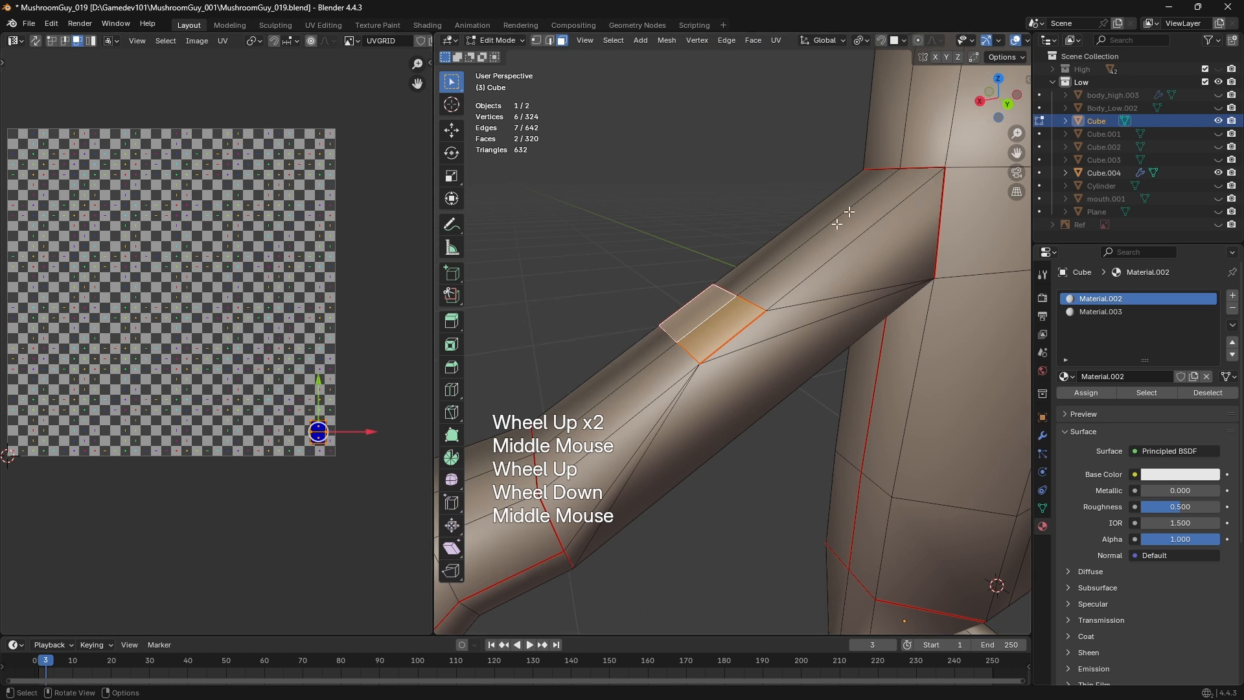
middle_drag(594, 410, 681, 350)
scroll(680, 350, up, 1)
middle_drag(680, 350, 784, 194)
key(2)
click(622, 304)
shift+click(654, 331)
shift+click(688, 357)
Try splitting a selected arm face off the mesh, and undo the split
key(3)
click(784, 188)
key(y)
shift+middle_drag(867, 155, 814, 224)
key(ctrl+z)
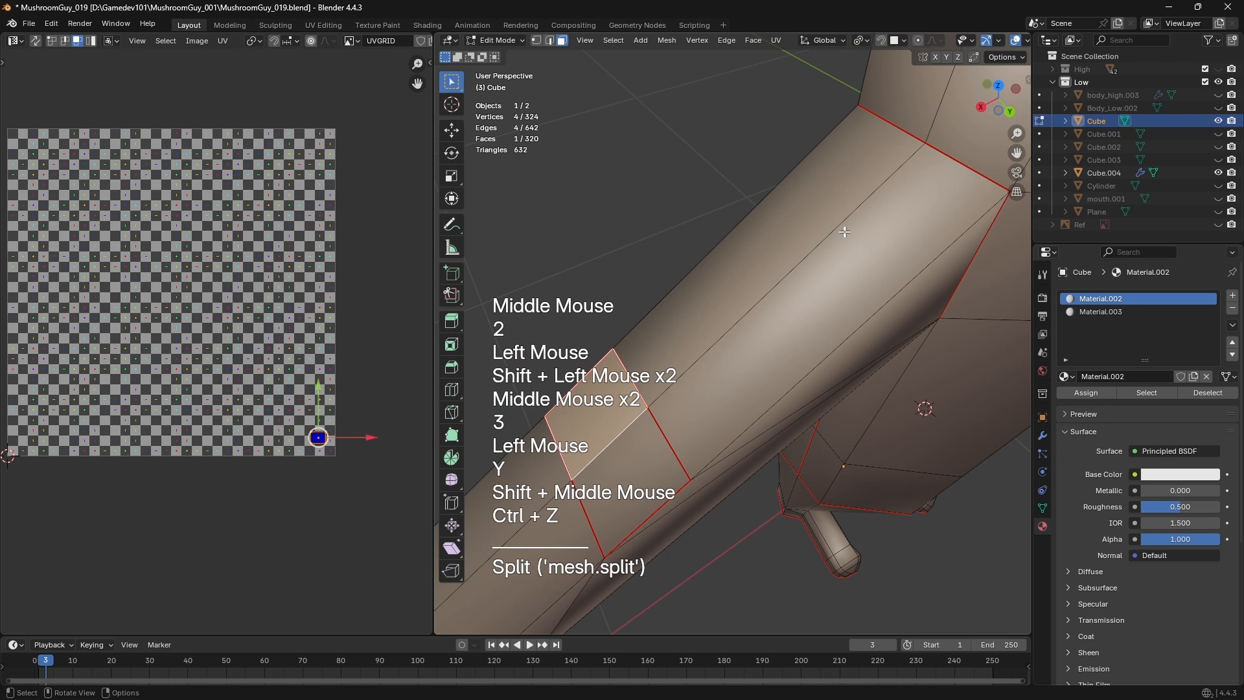
Select the long arm face between patch and shoulder, move its UVs within the grid and rotate them 90 degrees
click(818, 219)
scroll(214, 342, down, 3)
key(a)
key(g)
click(255, 298)
text(r90)
key(Return)
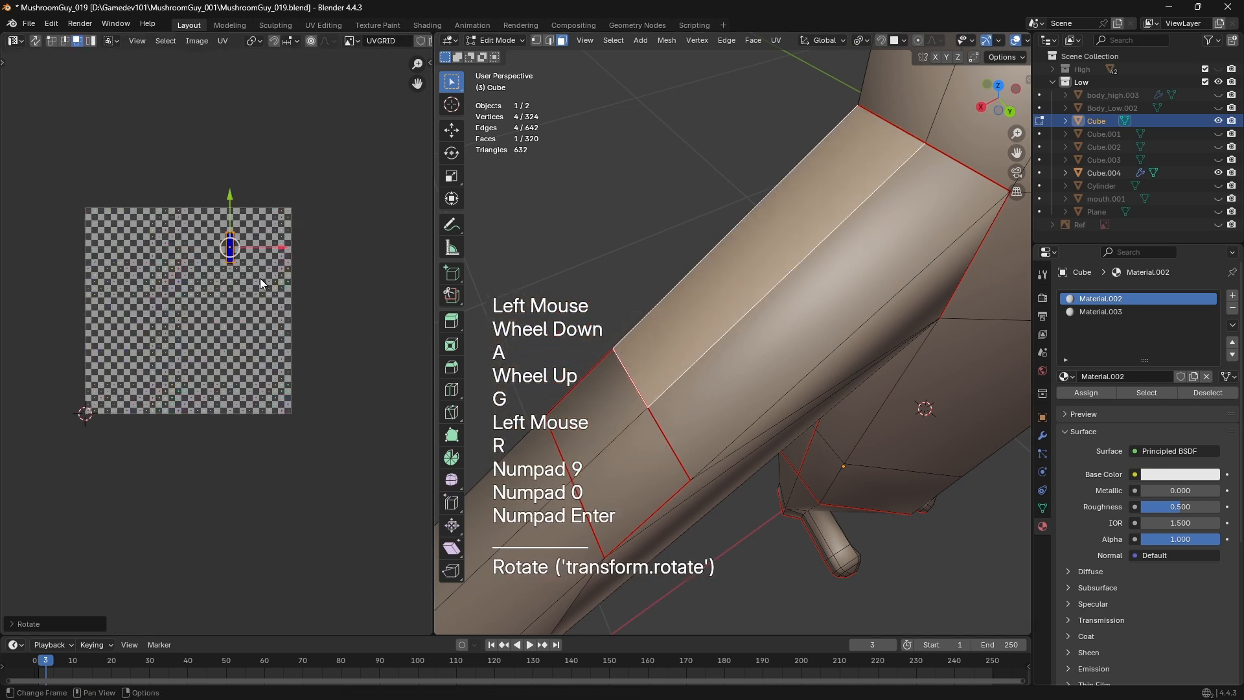
Move the rotated face's UVs to the upper-right edge of the UV grid and compare them with the full layout
key(g)
click(334, 256)
key(g)
shift+click(344, 262)
key(a)
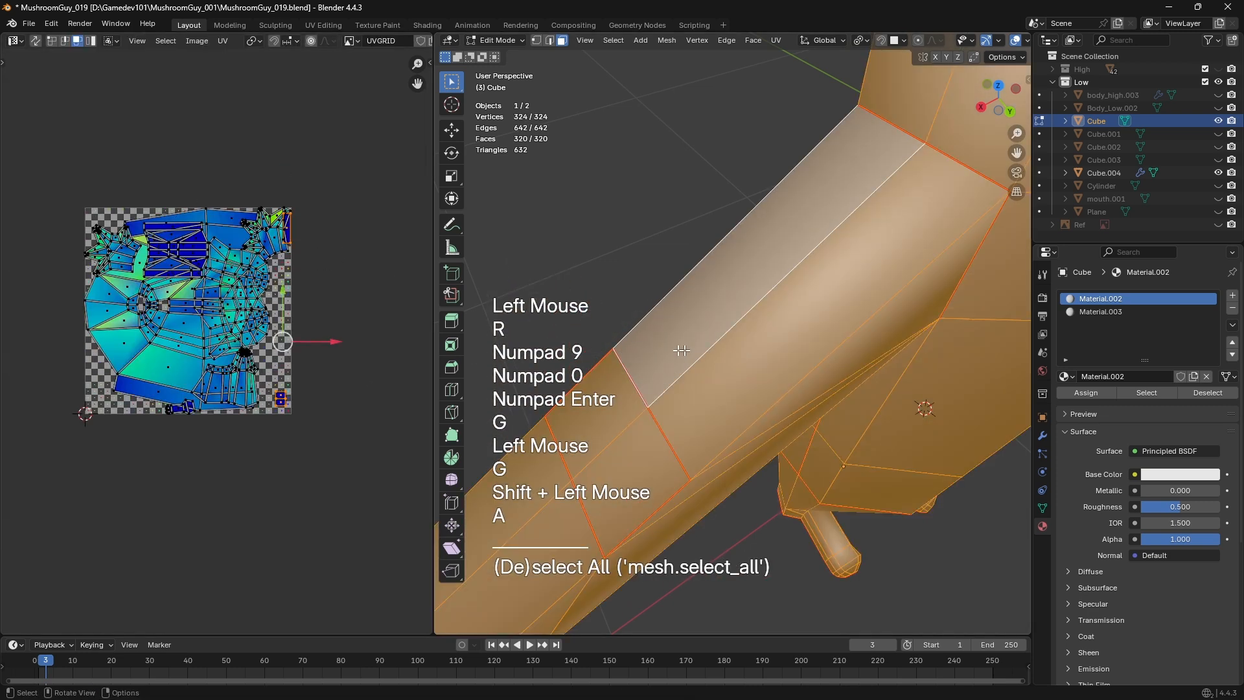
middle_drag(680, 350, 638, 342)
Restore the long arm face's selection and move its UVs to the lower-right corner of the UV grid
key(ctrl+z)
scroll(235, 230, up, 1)
key(g)
click(255, 444)
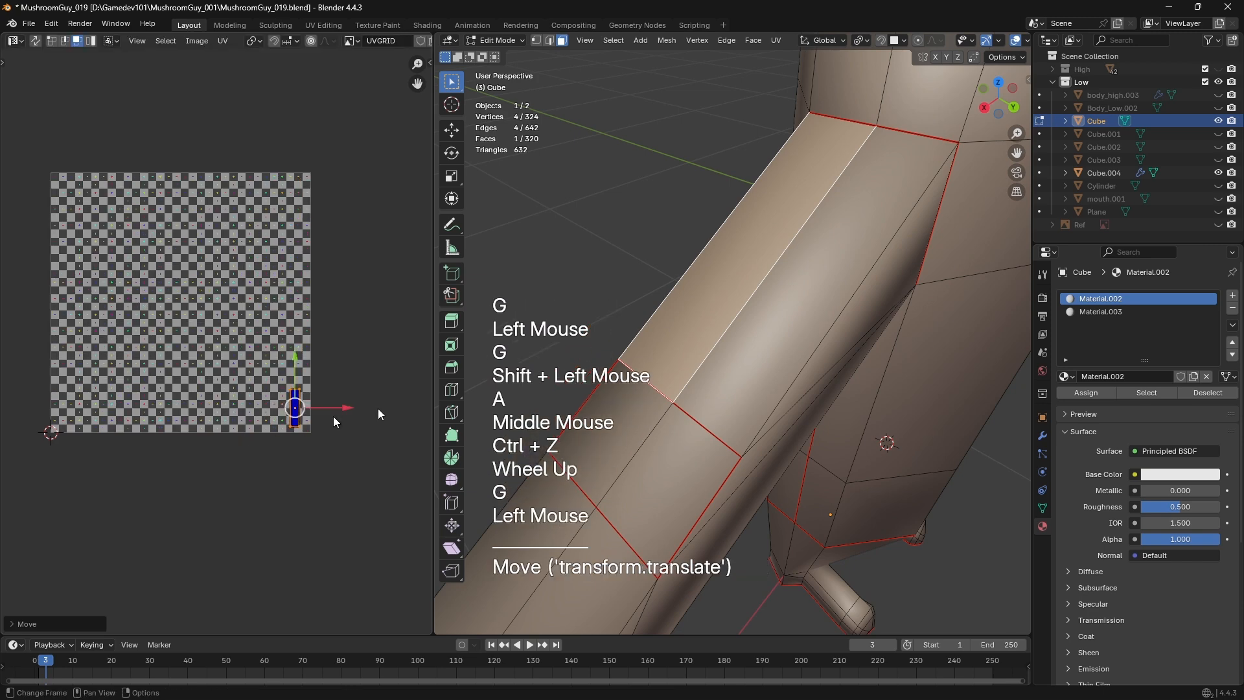
Examine the patch face and seams on the opposite arm, then view the whole character with everything deselected
key(a)
middle_drag(716, 360, 833, 363)
middle_click(827, 367)
click(862, 330)
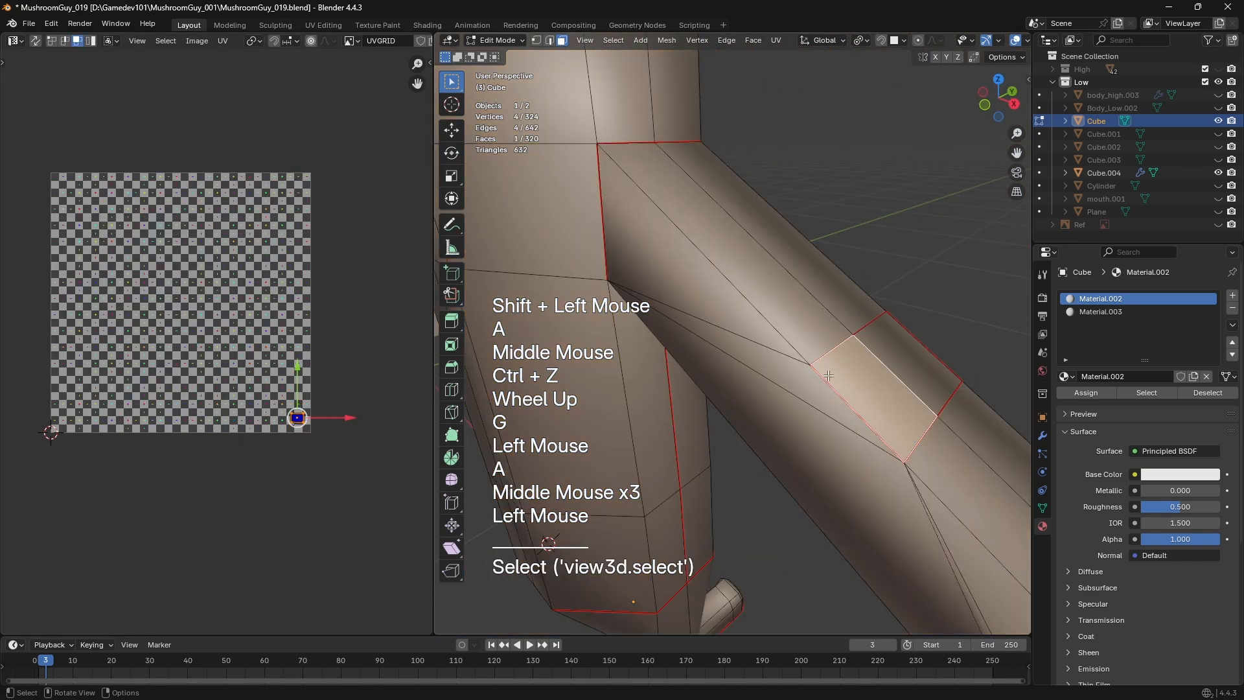
click(941, 206)
scroll(941, 206, down, 1)
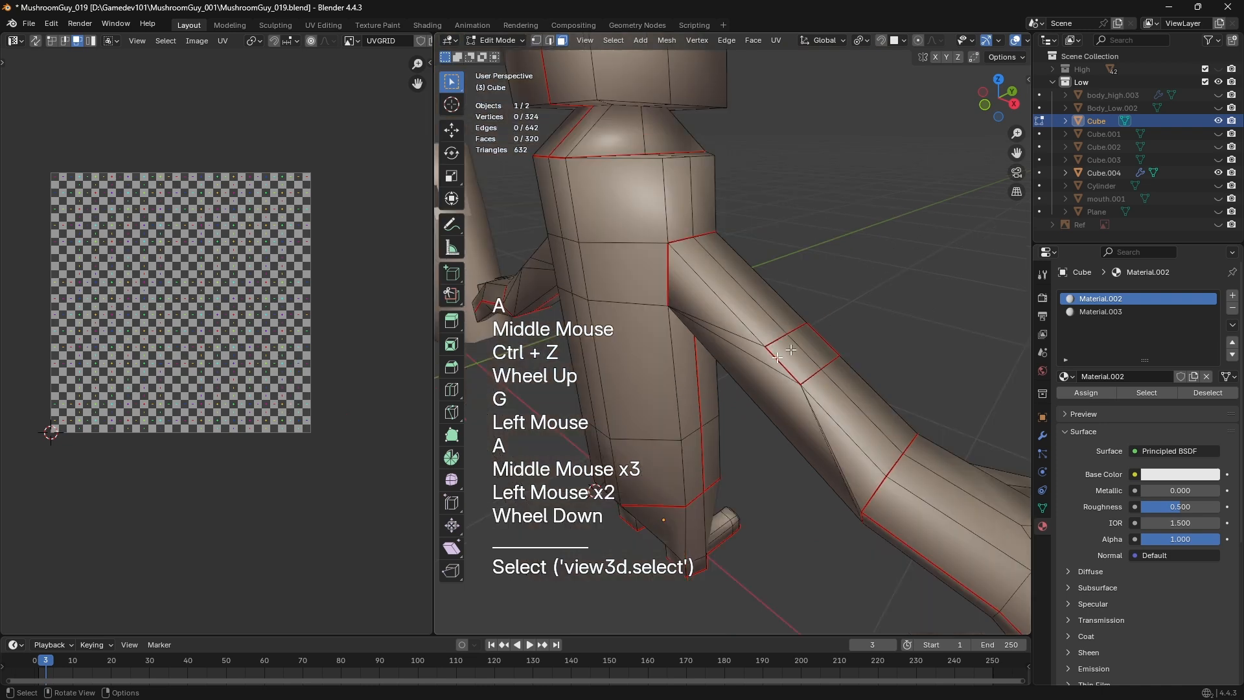
middle_drag(941, 206, 687, 414)
scroll(687, 415, down, 1)
right_click(686, 414)
scroll(650, 203, up, 2)
middle_drag(719, 274, 564, 389)
scroll(689, 257, up, 1)
scroll(667, 336, down, 1)
middle_drag(668, 337, 713, 324)
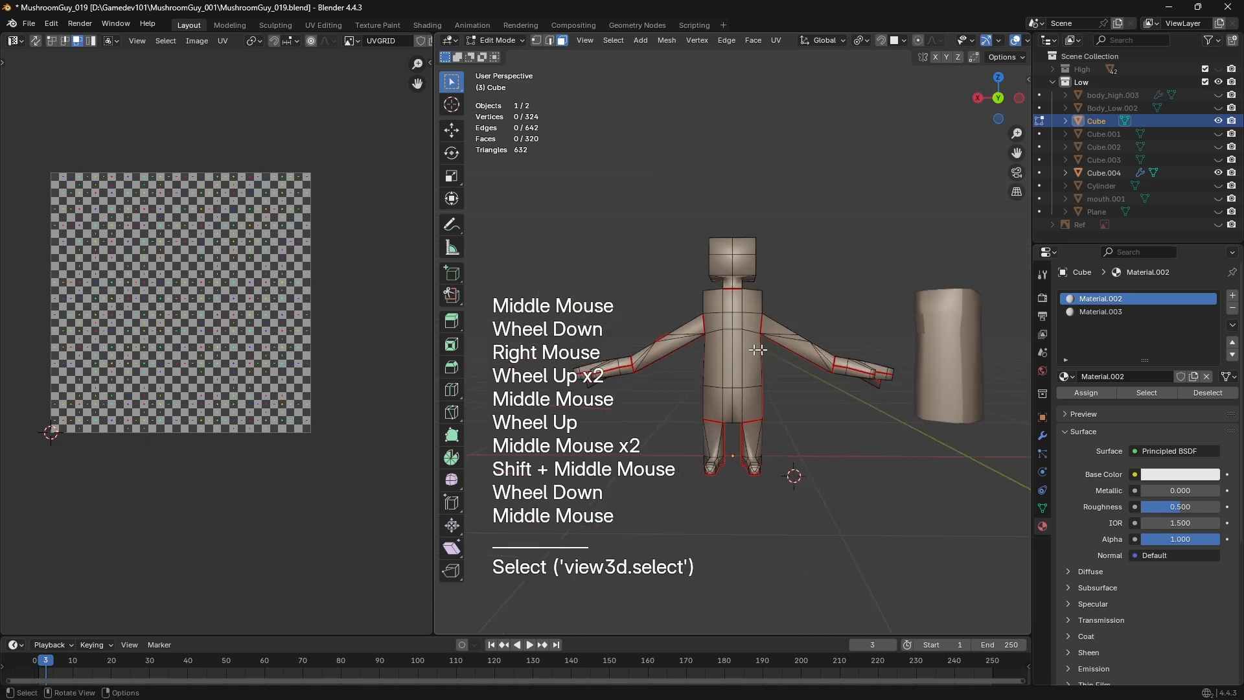
Box-select the -X arm's vertices in wireframe, grow the selection once, and return to Solid shading
key(z)
key(1)
key(a)
key(a)
key(b)
drag(773, 286, 896, 390)
key(ctrl+KP_Add)
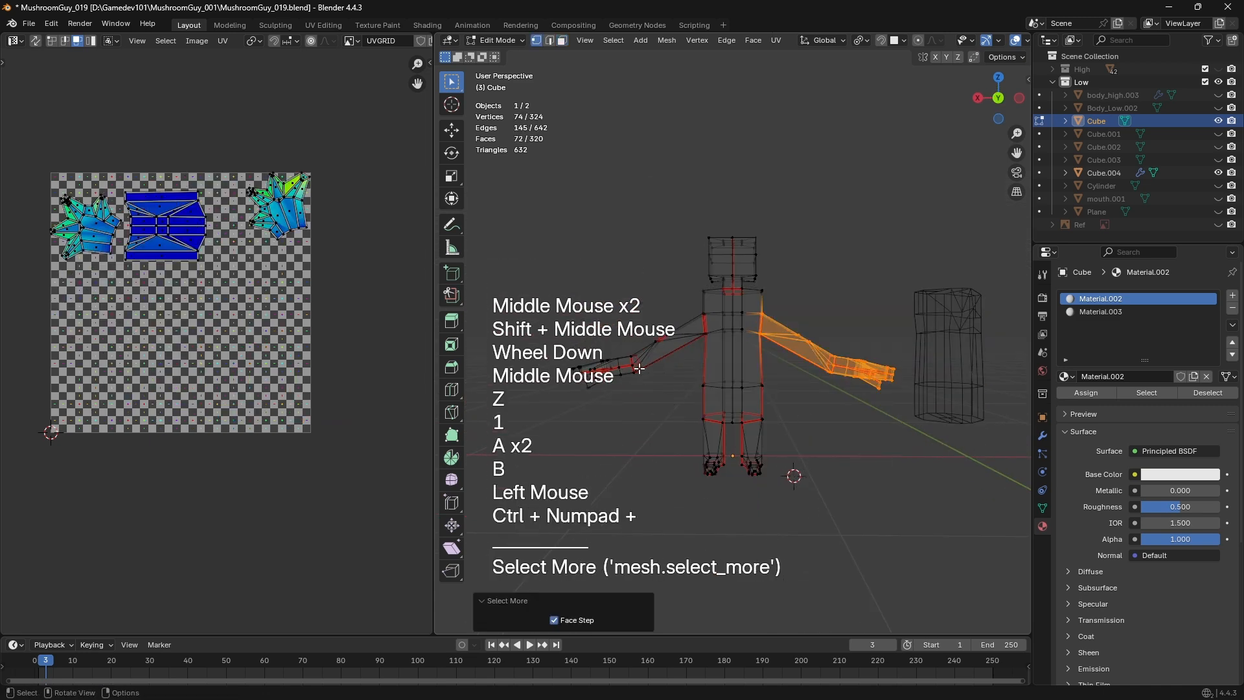
key(z)
Inspect the -X arm's shading in Object Mode and switch back to Edit Mode
mouse_move(648, 370)
shift+middle_down()
mouse_move(773, 445)
mouse_move(846, 439)
shift+middle_up()
scroll(712, 408, up, 2)
key(Tab)
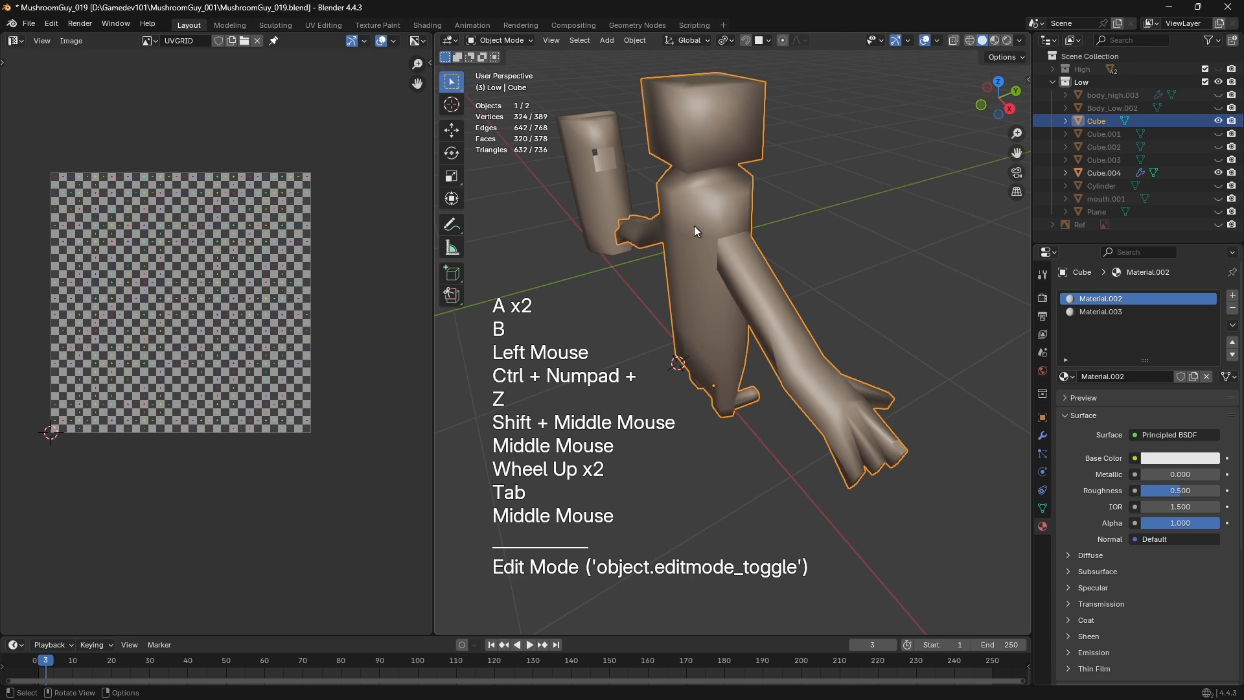
middle_drag(694, 227, 933, 374)
scroll(686, 272, up, 1)
key(Tab)
scroll(675, 326, up, 2)
Select the two seam-bordered patch faces on the upper arm in face select mode
key(3)
click(675, 325)
click(717, 310)
scroll(791, 311, up, 1)
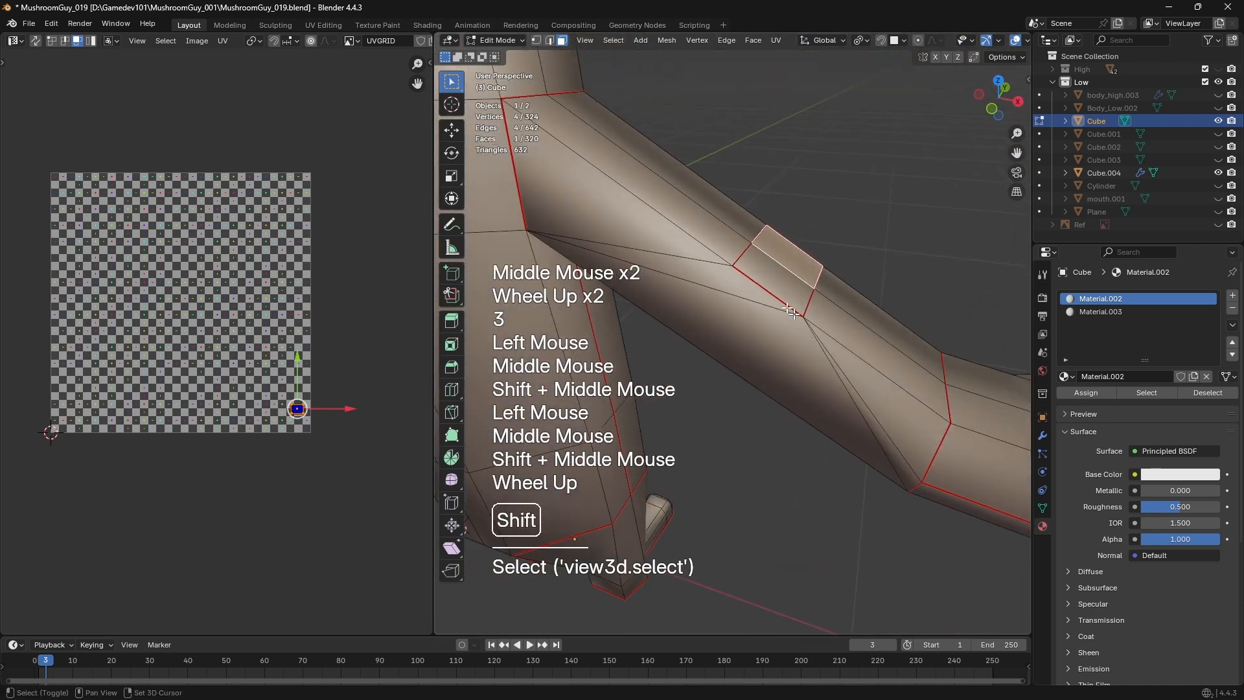
shift+click(790, 311)
middle_drag(790, 311, 771, 394)
scroll(558, 250, up, 1)
scroll(558, 250, down, 1)
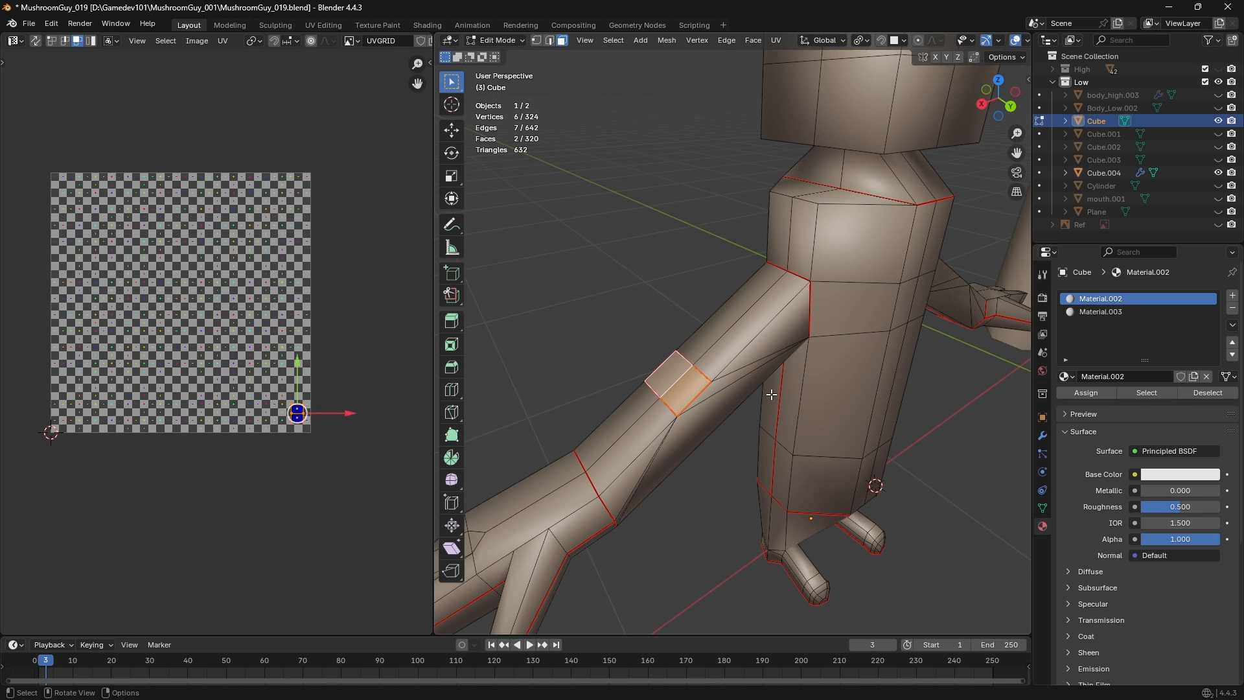
Inspect the whole character's shading from several angles in Object Mode and return to Edit Mode
scroll(916, 344, down, 2)
middle_drag(859, 345, 688, 404)
scroll(688, 405, down, 1)
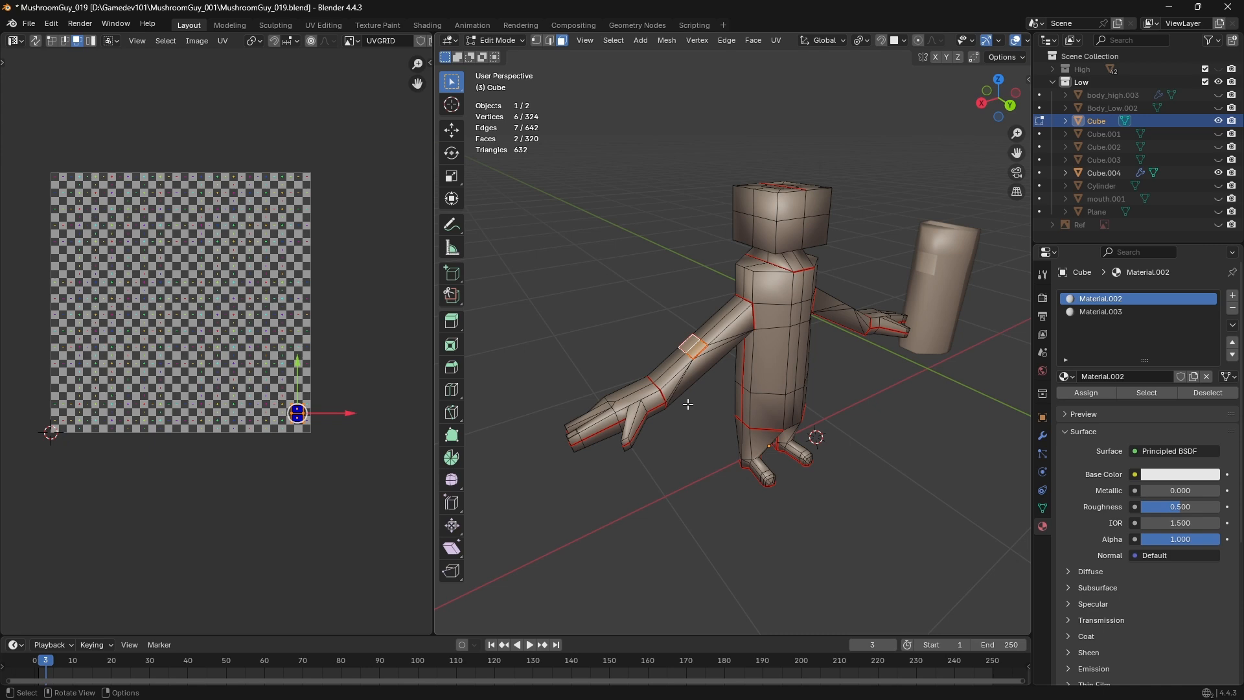
key(Tab)
middle_drag(689, 404, 726, 363)
middle_drag(726, 363, 777, 321)
key(Tab)
middle_drag(778, 321, 921, 350)
Try scaling the entire mesh, and undo the scaling
key(a)
key(s)
click(806, 477)
mouse_move(897, 517)
middle_down()
mouse_move(806, 478)
mouse_move(908, 503)
mouse_move(715, 498)
mouse_move(765, 492)
middle_up()
key(ctrl+z)
Box-select the +X arm's vertices in wireframe, grow the selection once, and return to Solid shading
scroll(716, 498, up, 2)
key(z)
scroll(612, 355, down, 1)
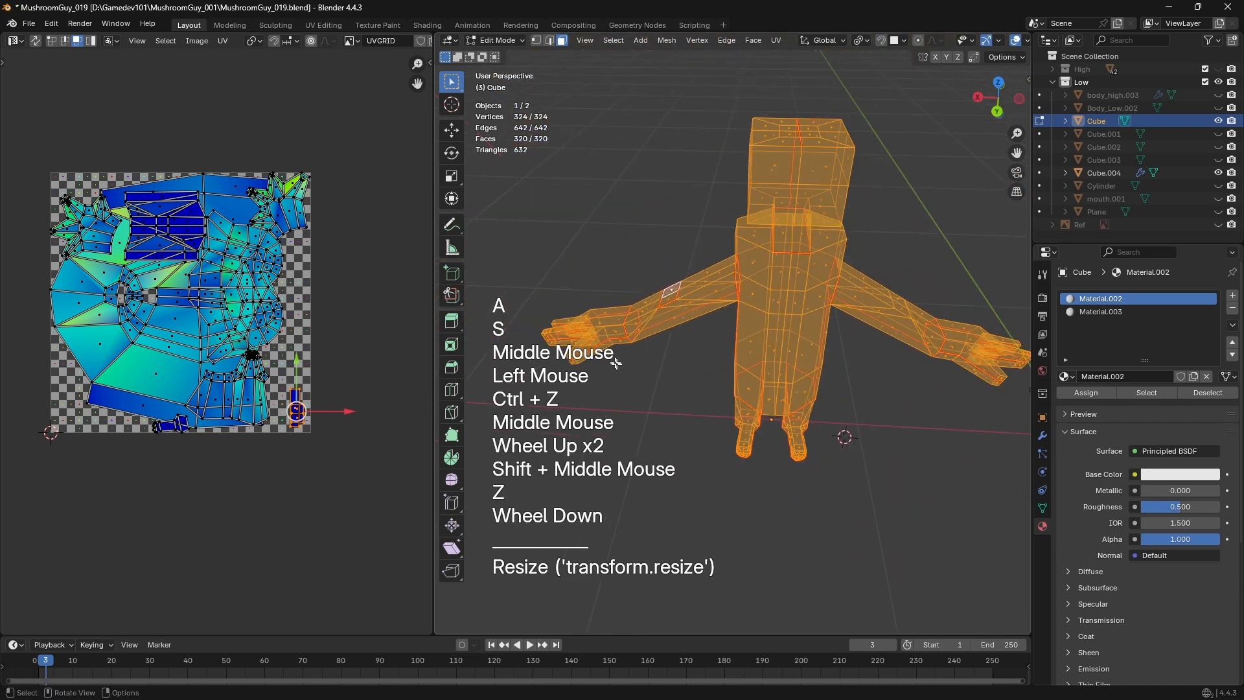
key(1)
key(a)
key(a)
key(b)
drag(499, 201, 732, 408)
shift+middle_drag(915, 408, 869, 422)
middle_drag(857, 379, 845, 333)
key(z)
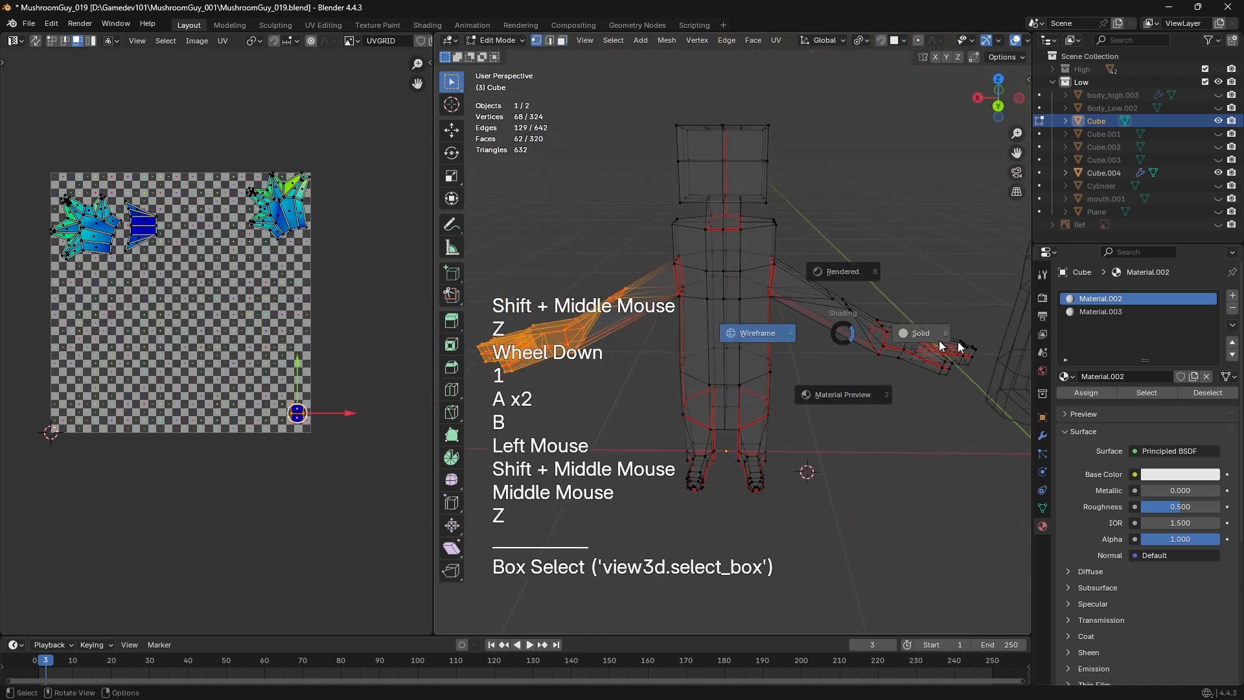
key(ctrl+KP_Add)
middle_drag(955, 306, 866, 305)
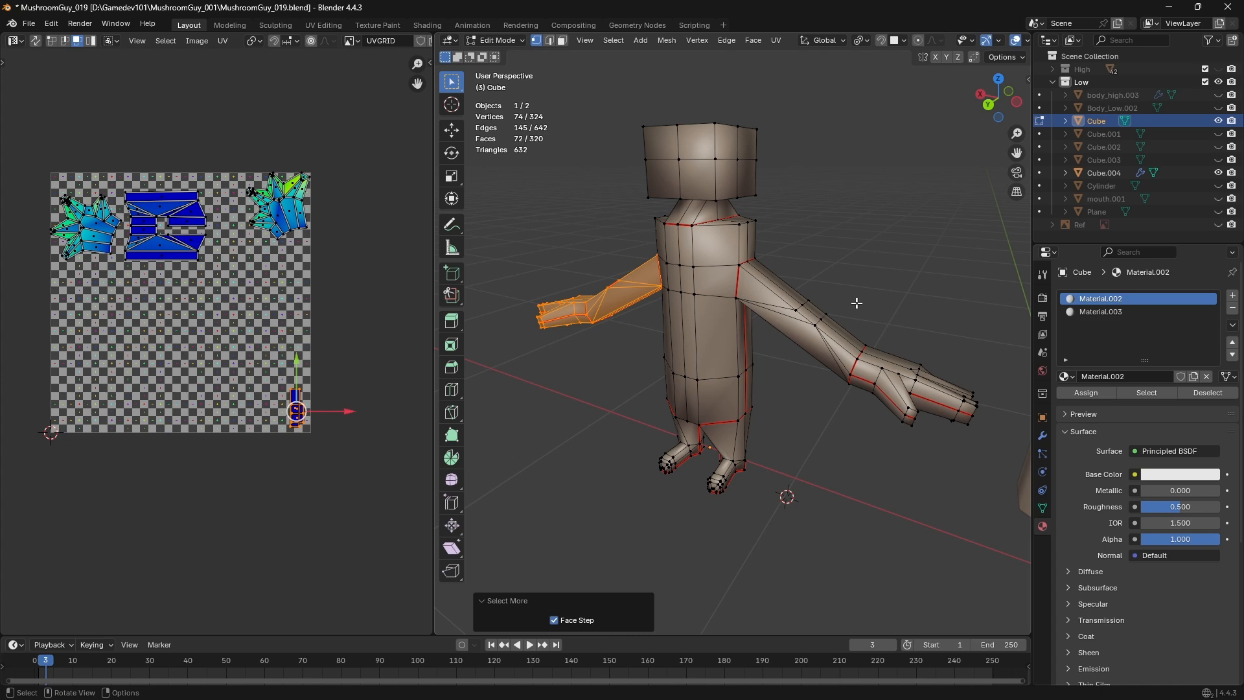
Box-select the outer edges at the top of the torso on both shoulders in edge select mode
shift+middle_drag(671, 266, 699, 350)
scroll(701, 350, up, 2)
middle_drag(781, 363, 817, 372)
key(2)
click(922, 259)
drag(842, 232, 924, 291)
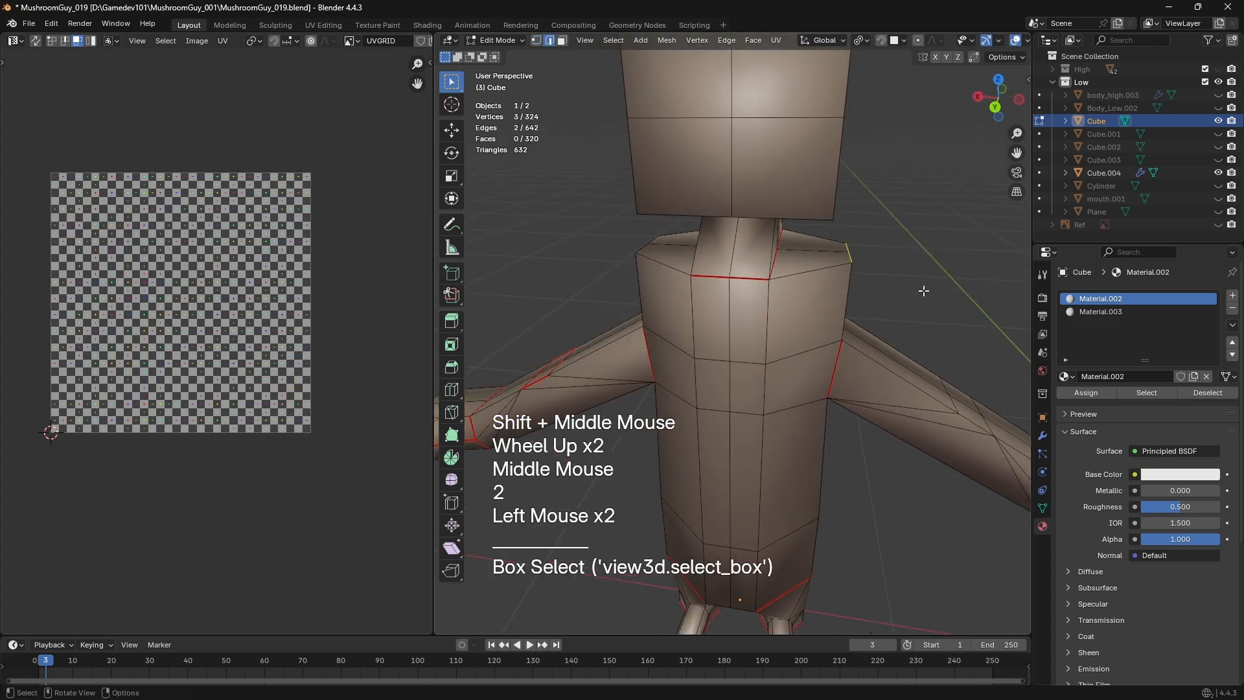
middle_drag(673, 279, 703, 240)
key(b)
drag(668, 216, 720, 251)
middle_drag(736, 263, 792, 315)
shift+middle_drag(792, 315, 750, 307)
scroll(732, 321, down, 3)
scroll(750, 307, up, 1)
scroll(765, 311, down, 3)
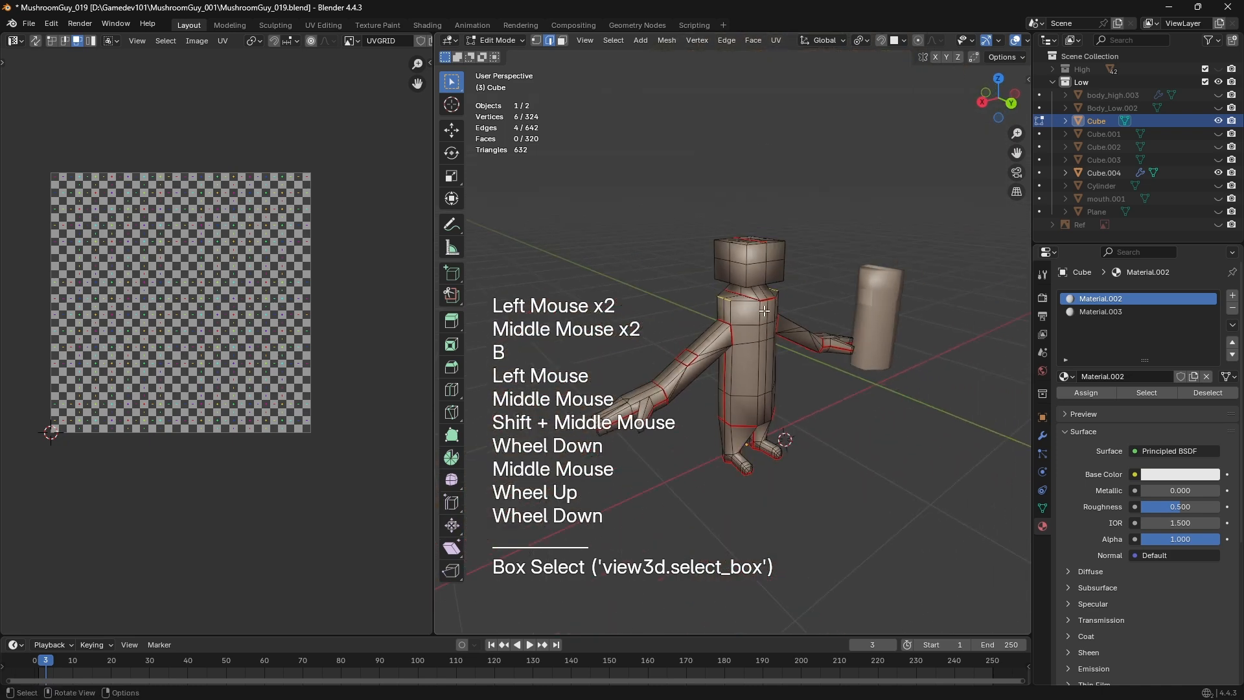
Clear the selection and box-select the +X arm's vertices in wireframe using vertex select mode
shift+middle_drag(768, 334, 732, 291)
alt+middle_drag(745, 291, 719, 305)
key(z)
scroll(719, 306, up, 3)
key(1)
key(a)
key(a)
key(b)
drag(474, 211, 760, 469)
shift+middle_drag(752, 411, 744, 352)
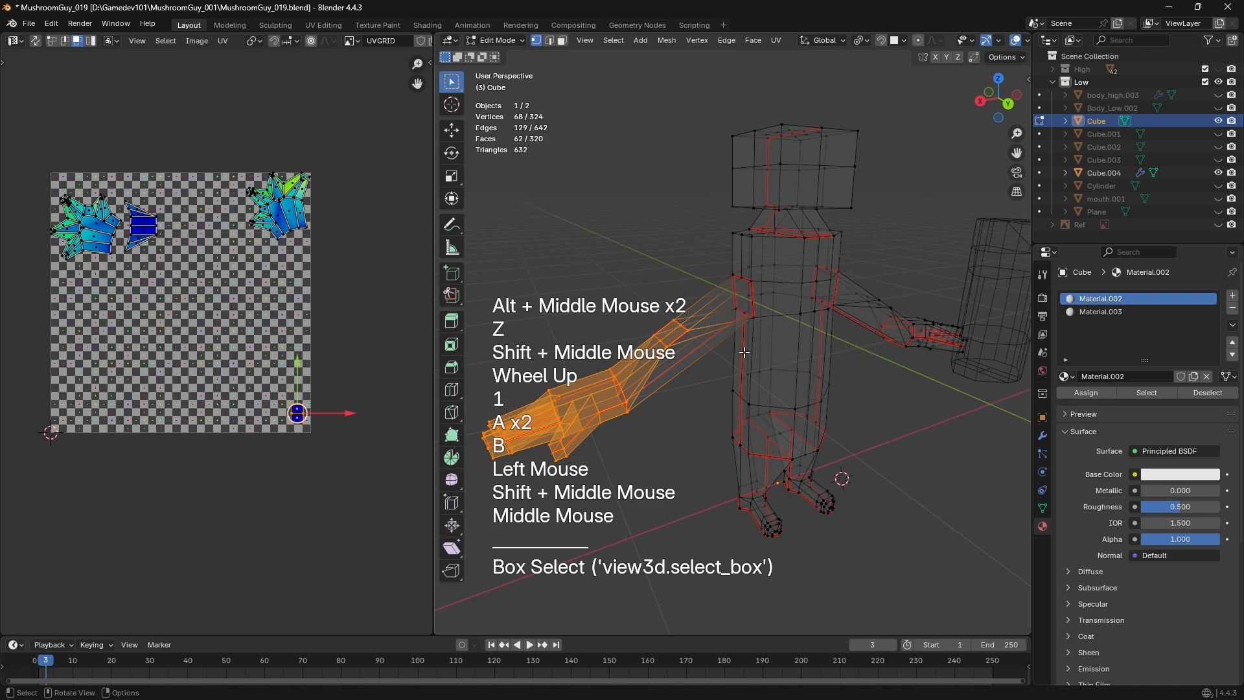
middle_drag(744, 352, 744, 336)
scroll(744, 337, up, 1)
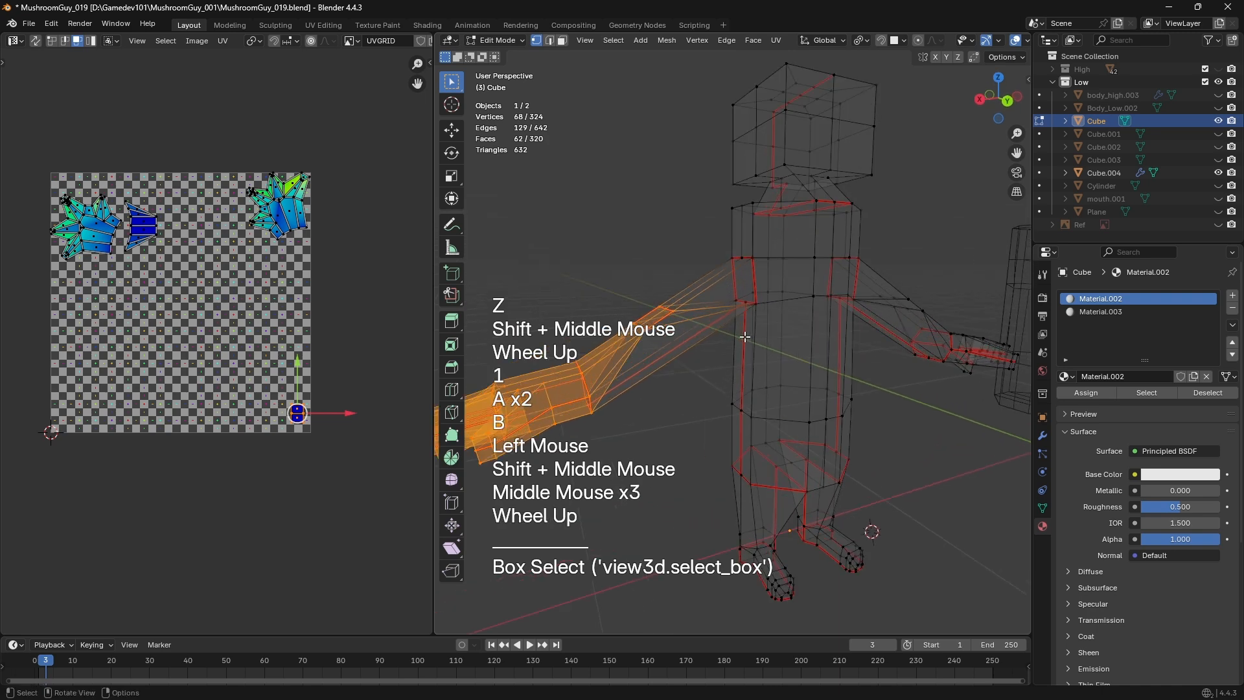
Grow the +X arm's selection once up to the shoulder and return to Solid shading
middle_drag(745, 336, 744, 367)
scroll(745, 350, down, 1)
key(ctrl+KP_Add)
key(z)
shift+middle_drag(947, 372, 903, 373)
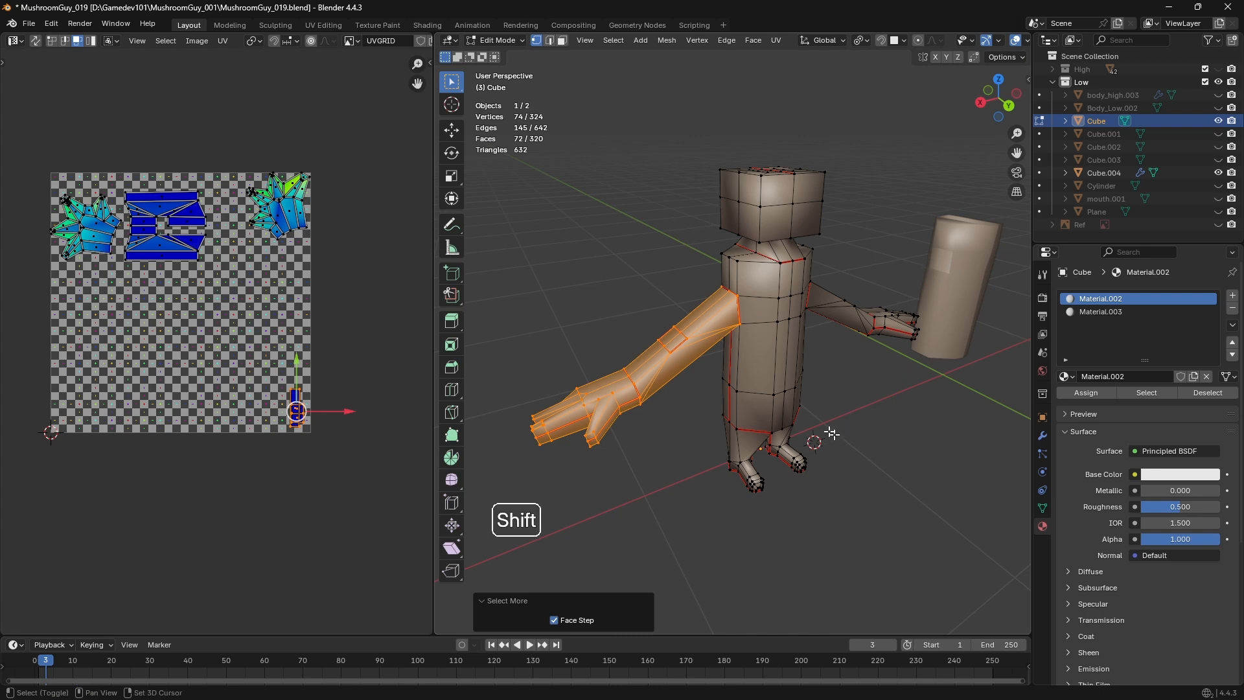
Clear the arm selection, box-select the whole low-poly character from the front in vertex select mode, and deselect it
scroll(786, 419, down, 1)
shift+middle_drag(829, 433, 716, 489)
scroll(694, 361, up, 2)
middle_drag(716, 489, 758, 341)
scroll(770, 350, down, 1)
scroll(767, 460, down, 1)
key(a)
click(526, 96)
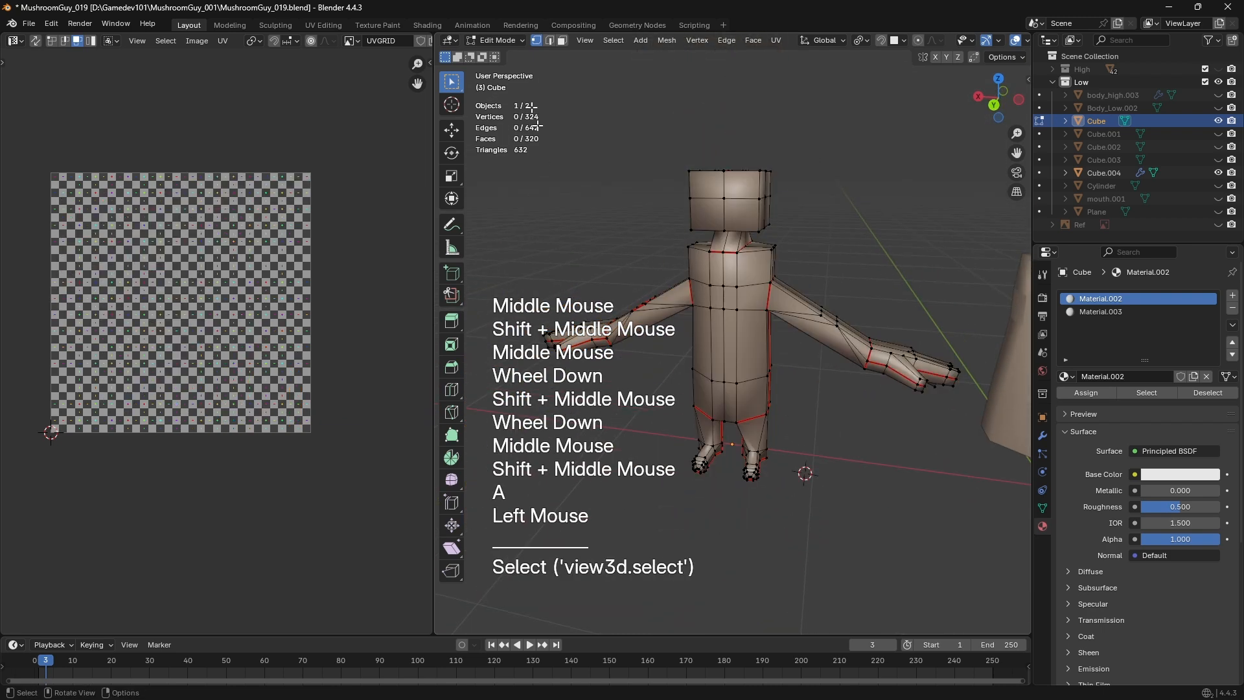
drag(526, 95, 969, 533)
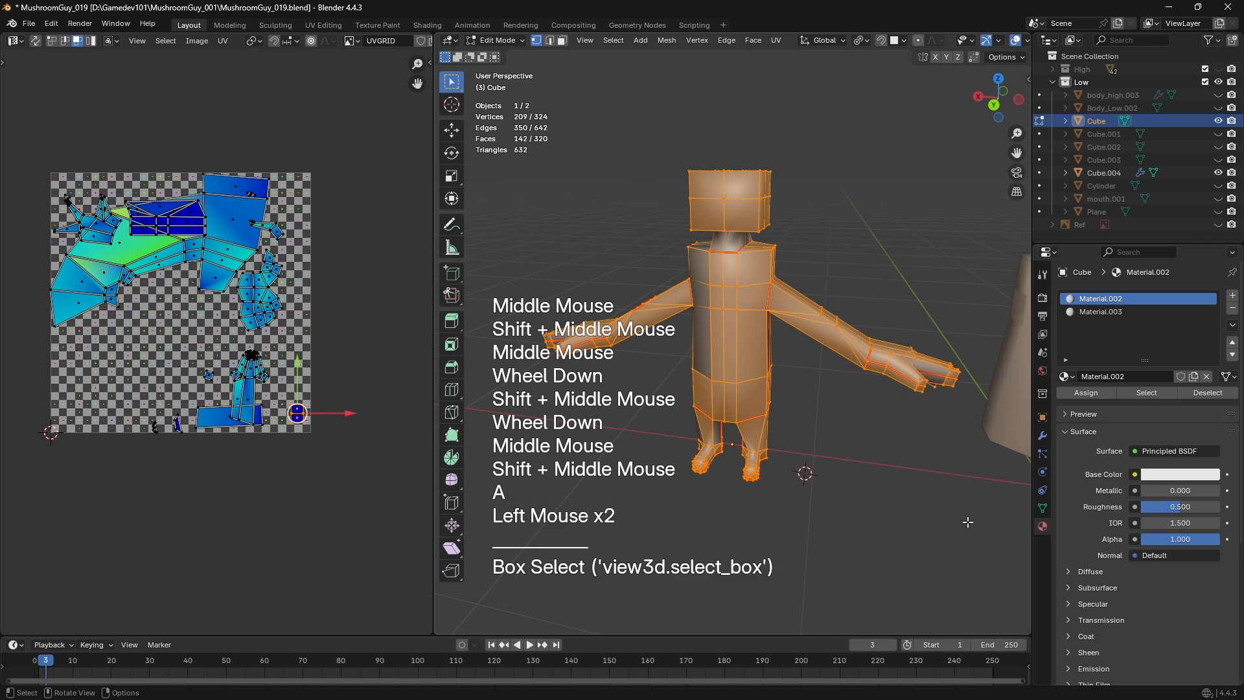
middle_drag(968, 522, 771, 411)
click(808, 488)
Leave Edit Mode on the low-poly character and return to Object Mode
scroll(805, 411, up, 3)
scroll(772, 411, down, 1)
middle_drag(650, 105, 860, 426)
middle_drag(860, 426, 834, 488)
click(903, 453)
scroll(869, 528, down, 1)
shift+middle_drag(834, 488, 718, 517)
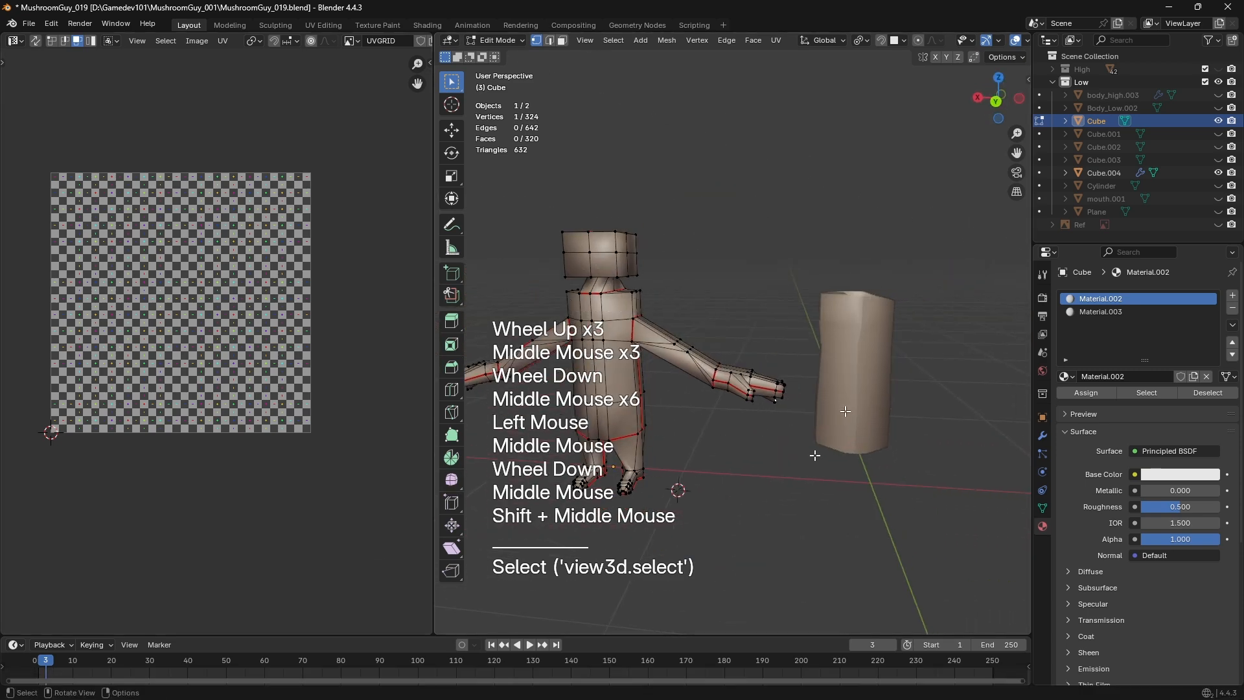
click(752, 397)
key(Tab)
middle_drag(750, 379, 726, 466)
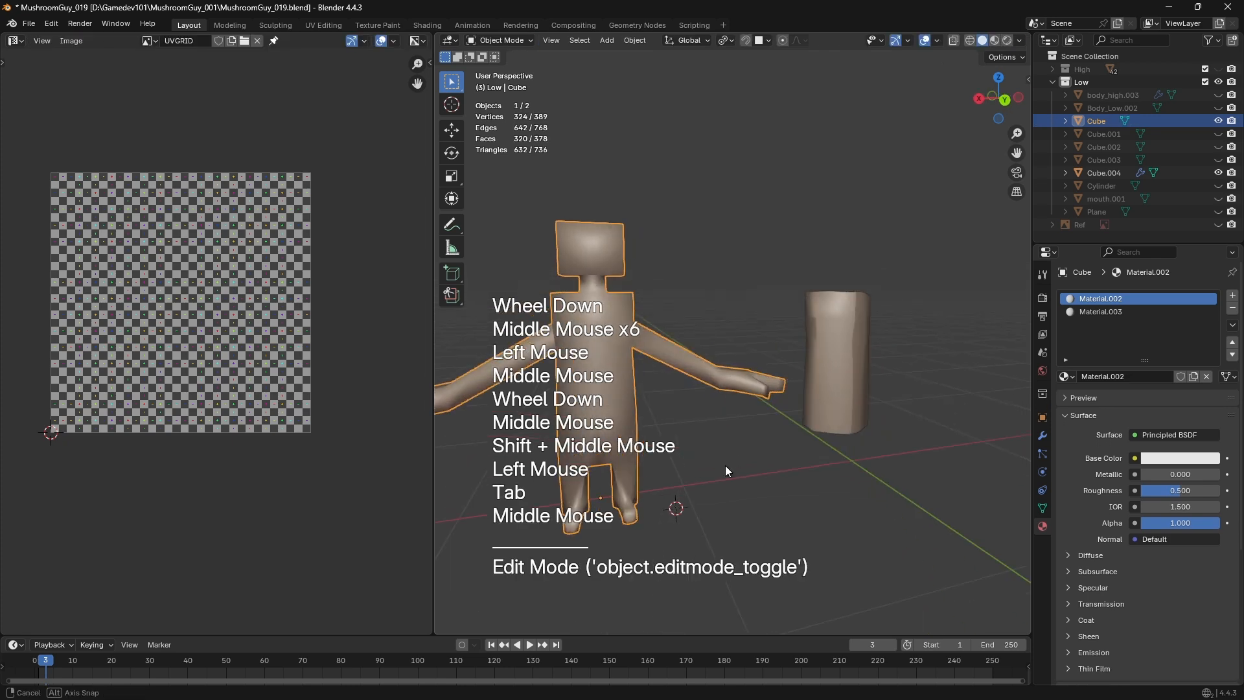
Reveal the hidden objects in the Low collection
key(1)
click(849, 330)
key(alt+h)
key(2)
click(846, 335)
Isolate the mushroom character mesh Body_Low.002 by hiding all other objects, and enter Edit Mode on it
shift+middle_drag(846, 336, 693, 363)
click(711, 315)
key(KP_Decimal)
key(shift+h)
middle_drag(694, 362, 712, 389)
key(Tab)
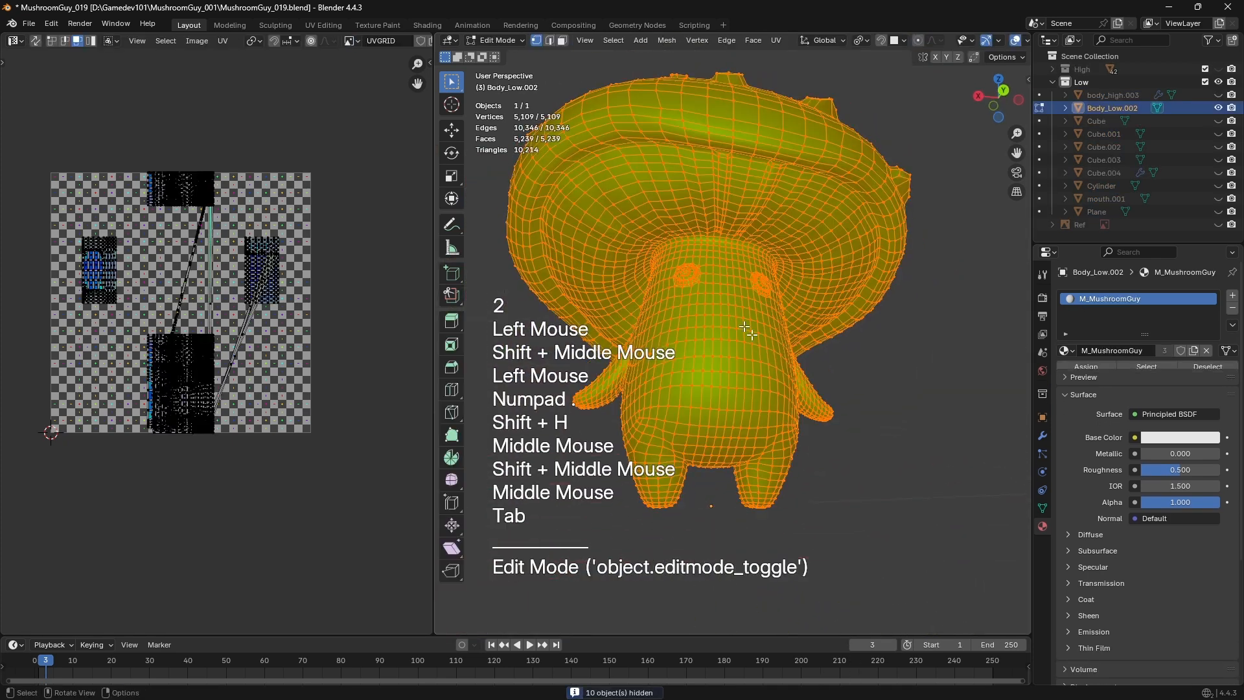
Clear the mesh selection and enlarge the 3D viewport by shrinking the UV editor
key(a)
click(847, 500)
mouse_move(847, 500)
middle_down()
mouse_move(736, 508)
mouse_move(859, 511)
middle_up()
mouse_move(787, 440)
shift+middle_down()
mouse_move(773, 429)
mouse_move(776, 462)
shift+middle_up()
scroll(775, 461, up, 1)
middle_drag(775, 462, 775, 448)
drag(433, 446, 151, 444)
shift+middle_drag(564, 428, 565, 405)
shift+middle_drag(565, 405, 548, 347)
shift+middle_drag(548, 347, 526, 386)
shift+middle_drag(527, 385, 492, 343)
scroll(611, 434, up, 4)
Select the pole vertex where the mushroom character's arm meets the torso and frame the view on it
key(2)
double_click(628, 333)
shift+middle_drag(678, 433, 556, 194)
key(1)
click(503, 208)
key(KP_Decimal)
scroll(691, 411, down, 5)
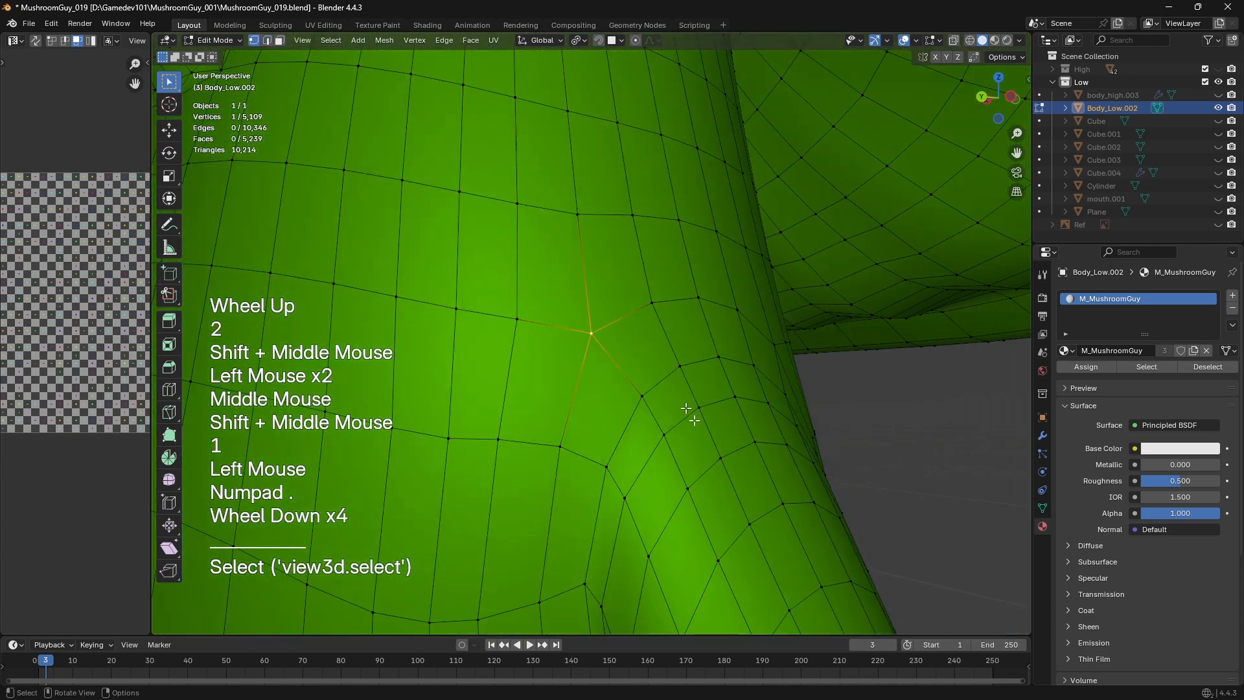
Select the edge loops around the arm's base piece by piece in edge select mode until they encircle the joint with the torso
shift+middle_drag(691, 411, 625, 461)
key(2)
double_click(644, 416)
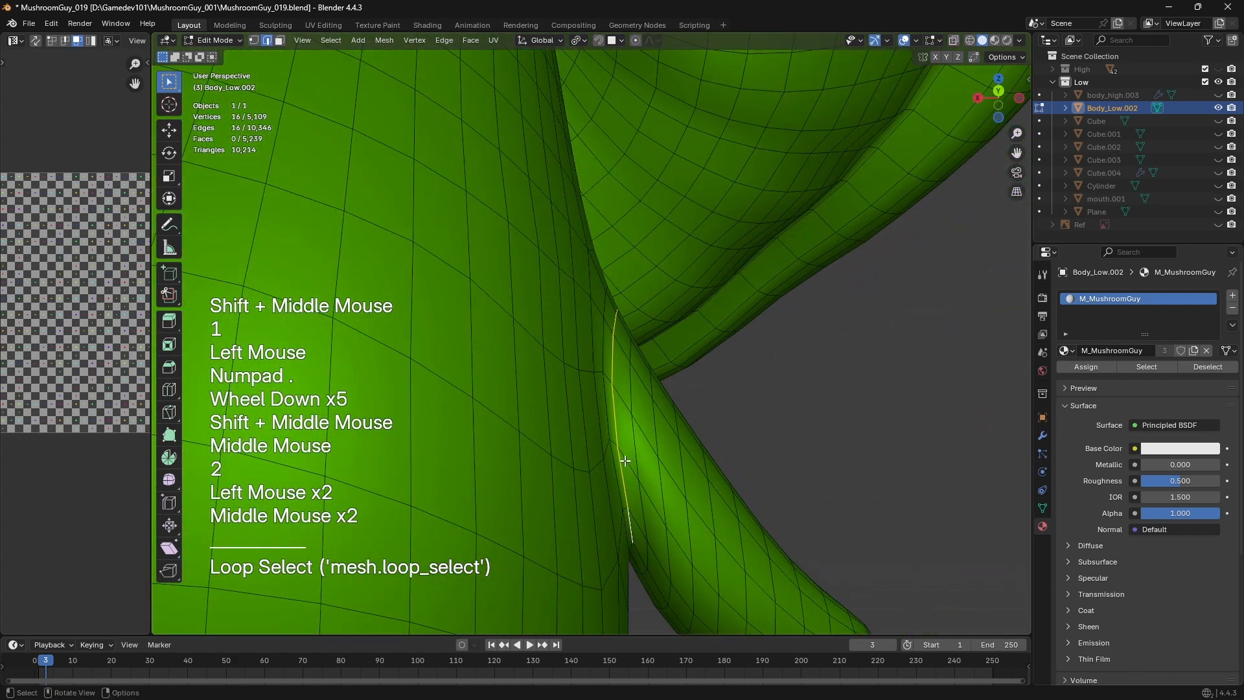
middle_drag(628, 534, 578, 305)
double_click(570, 289)
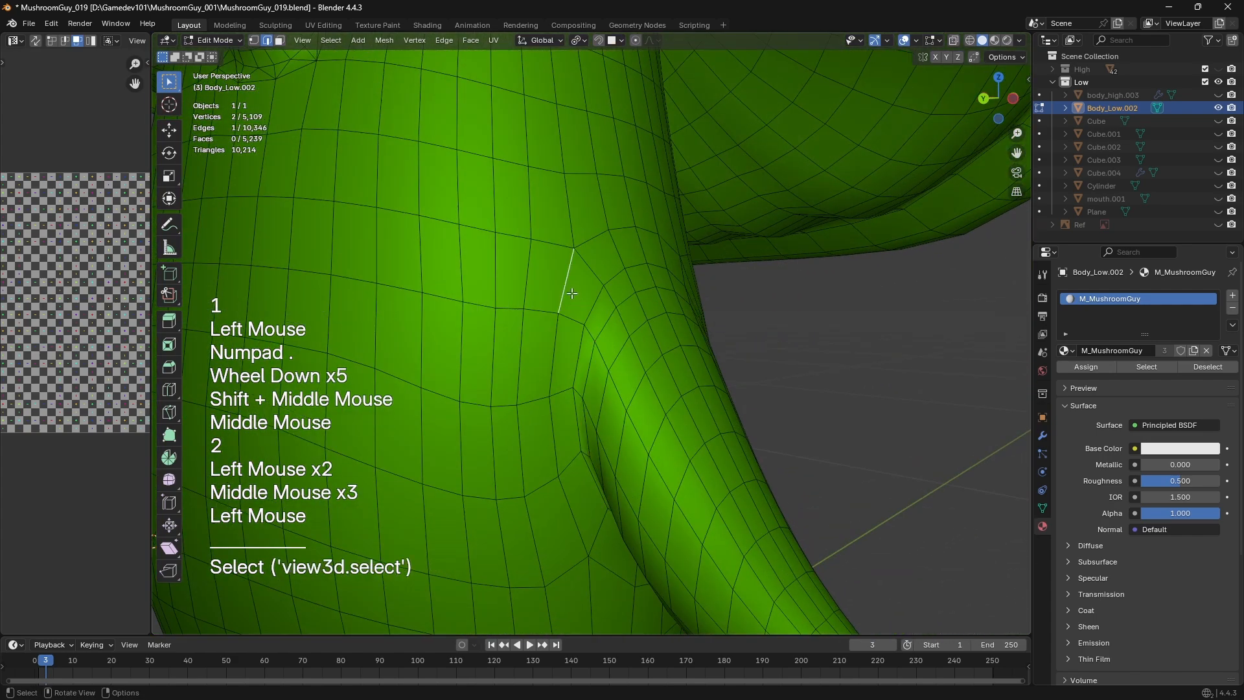
shift+click(593, 229)
shift+click(592, 228)
middle_drag(593, 229, 569, 245)
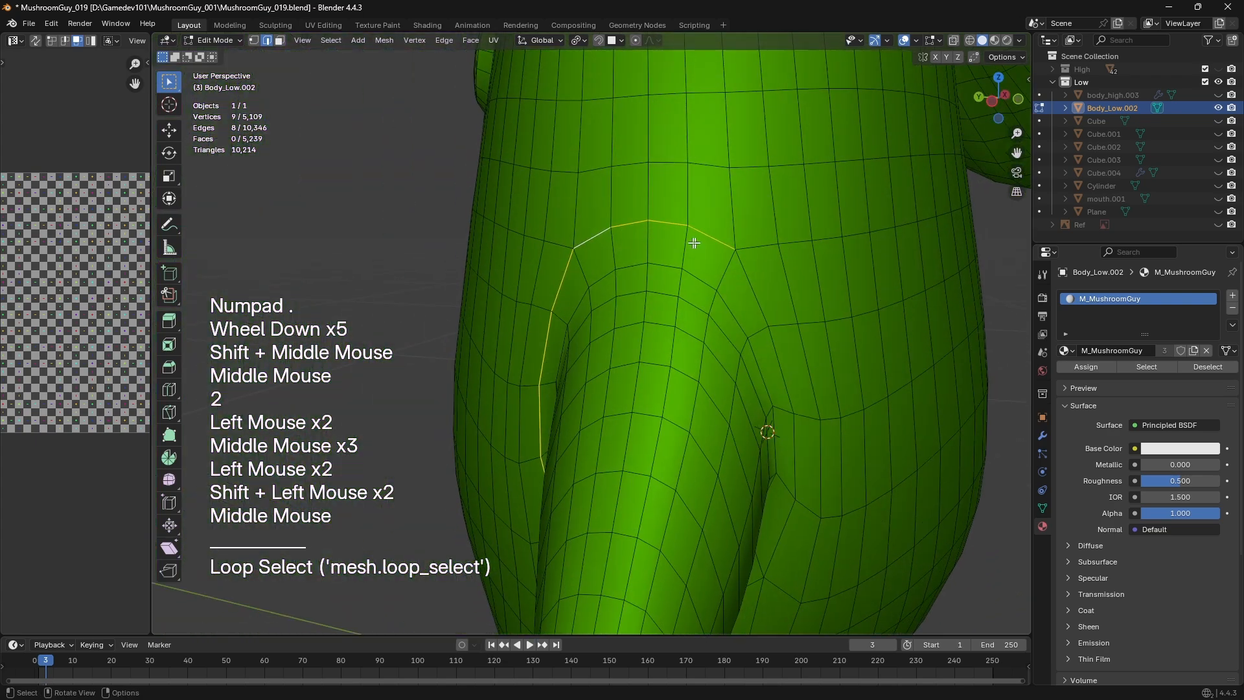
shift+double_click(758, 298)
middle_drag(758, 298, 692, 333)
shift+double_click(706, 329)
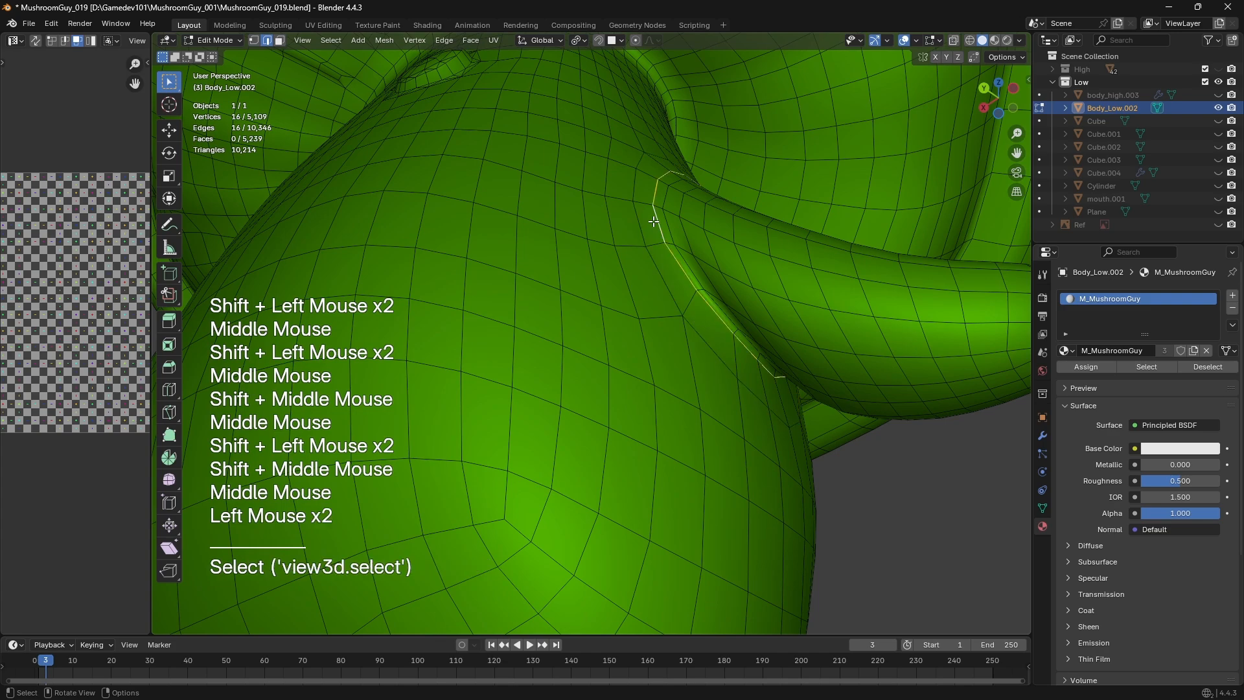
Mark the selected loop around the arm's base as a seam and clear the selection
middle_drag(653, 222, 715, 343)
key(ctrl+e)
click(810, 324)
key(a)
click(791, 311)
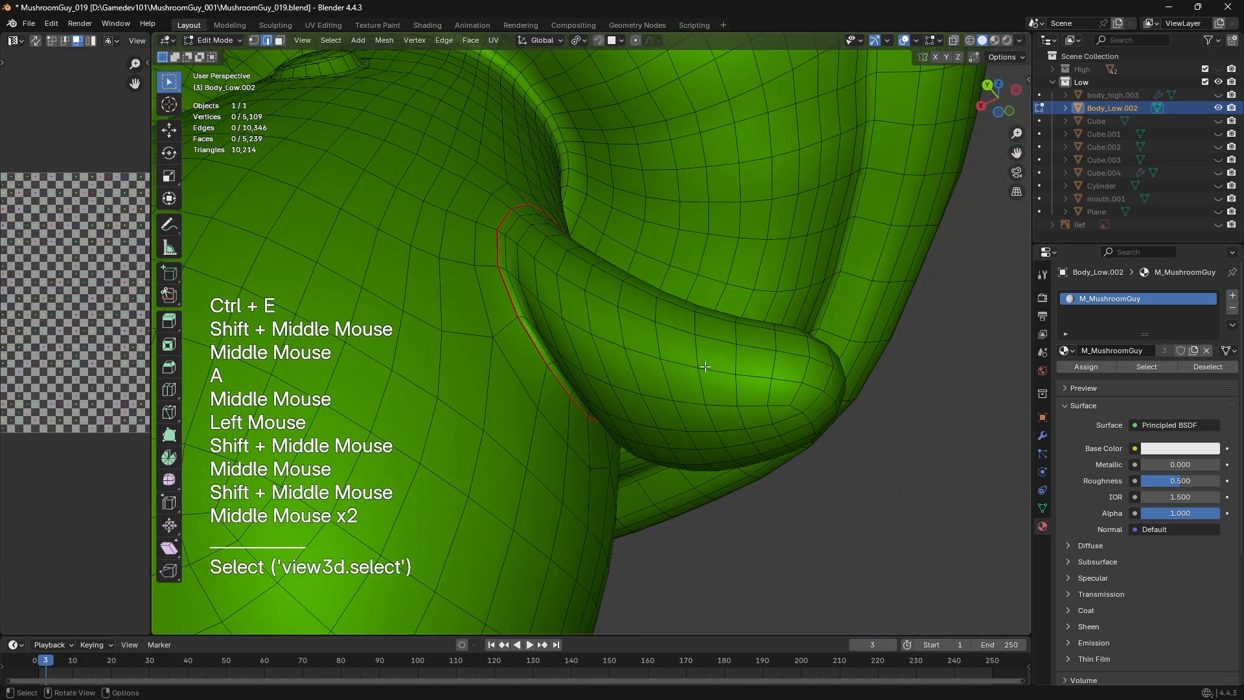
Select the arm's linked faces up to the base seam and unwrap them
key(l)
key(u)
click(705, 365)
middle_drag(46, 347, 69, 359)
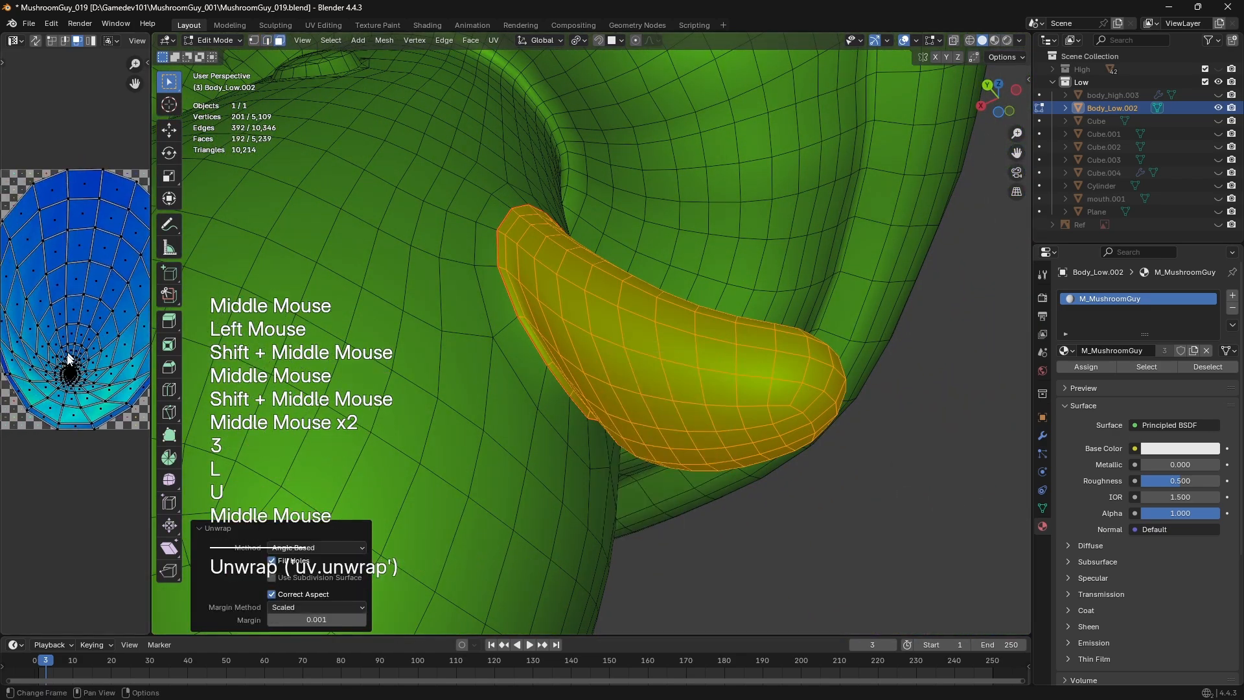
Select the edge path running lengthwise around the arm, over its tip and up to the shoulder, and mark it as a seam
key(2)
middle_drag(629, 347, 592, 208)
scroll(578, 325, up, 2)
scroll(587, 407, down, 1)
ctrl+click(612, 350)
ctrl+click(584, 320)
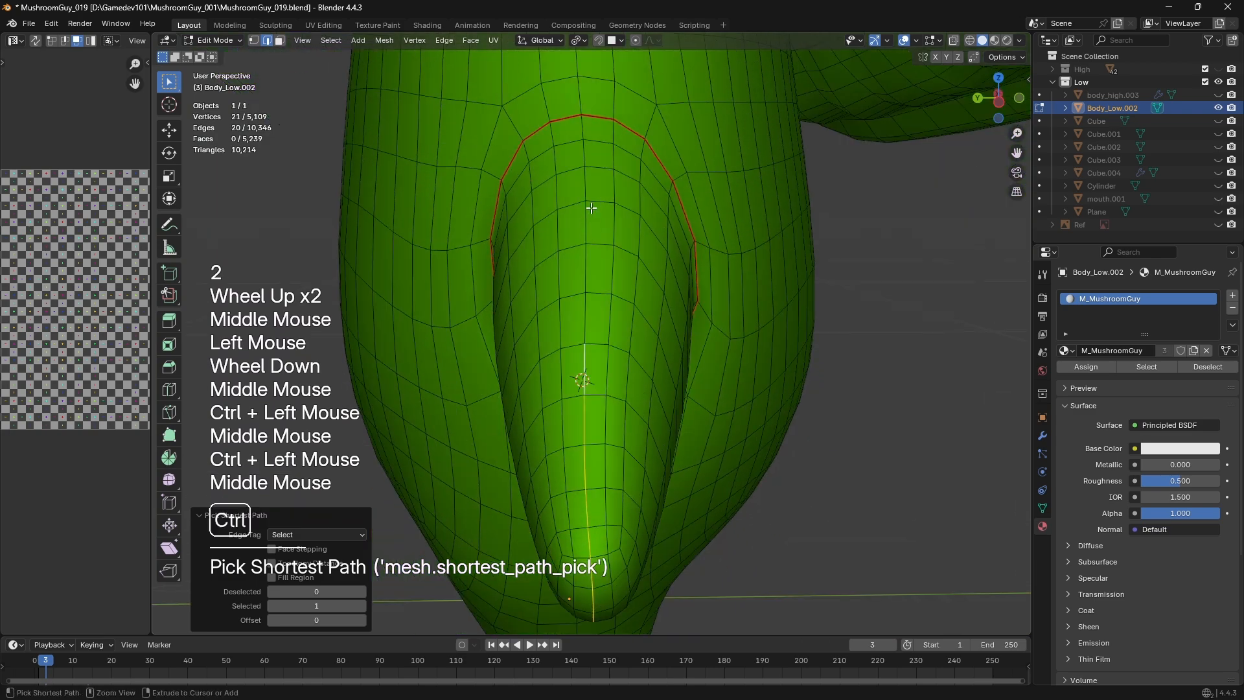
ctrl+click(581, 137)
middle_drag(580, 137, 622, 285)
key(ctrl+e)
click(628, 285)
Unwrap one half of the arm bounded by the seams, and add the other half and unwrap both together
key(3)
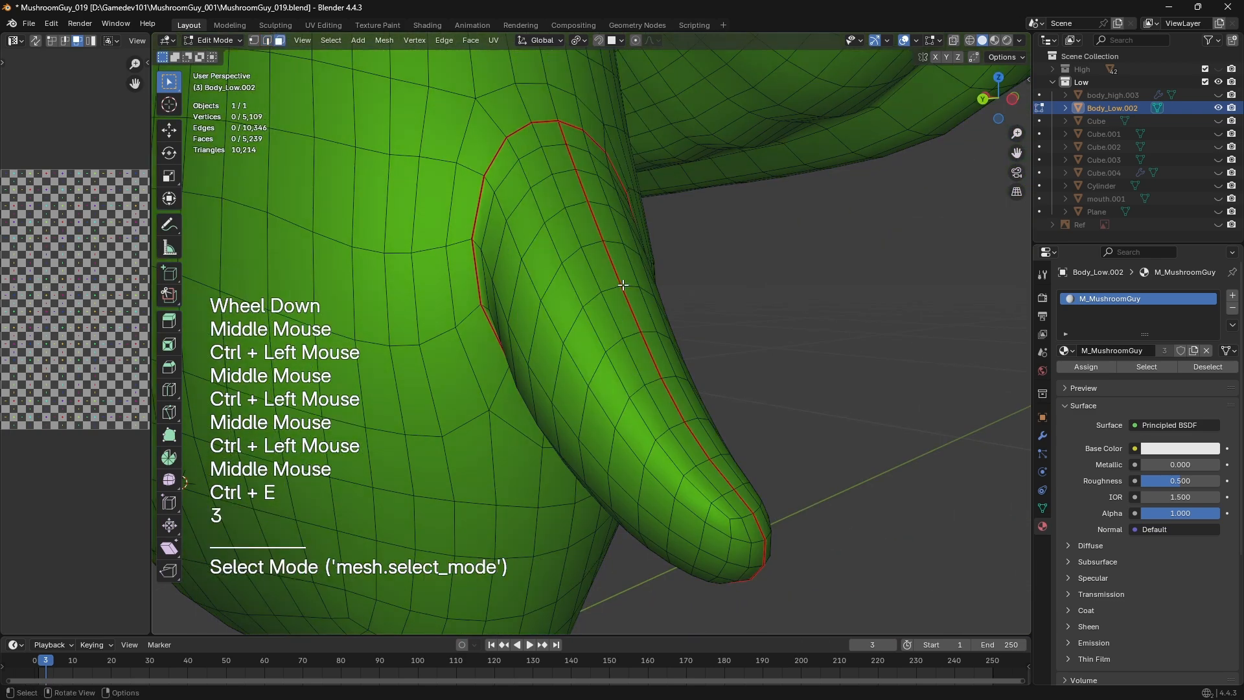
key(a)
key(a)
key(l)
key(u)
key(u)
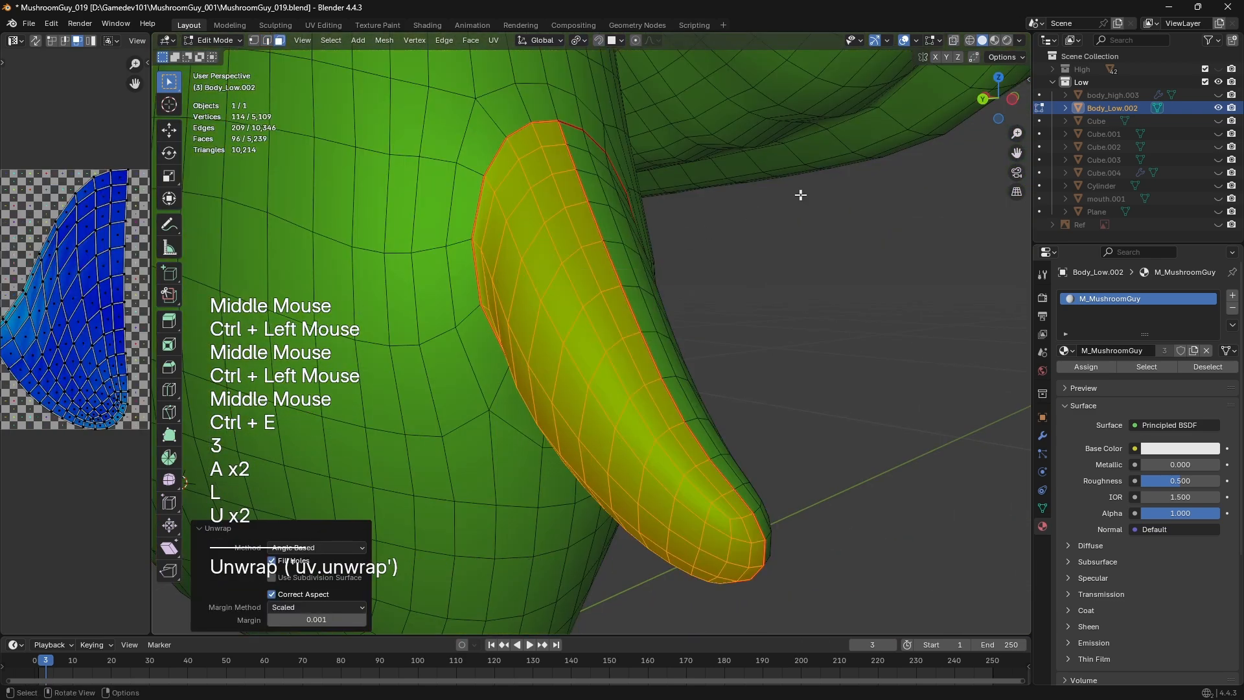
key(l)
key(u)
key(u)
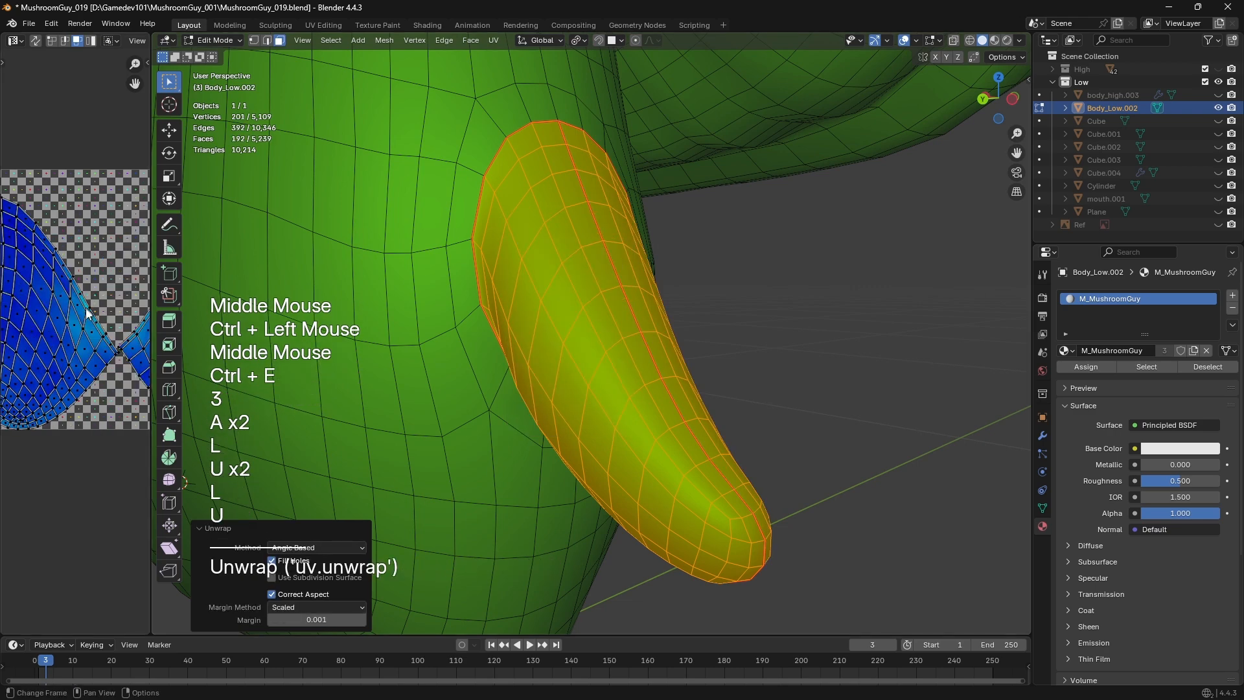
Clear the lengthwise seam on the arm's outer side from the shoulder to the tip using a shortest-path edge selection
key(2)
click(574, 181)
middle_drag(573, 181, 580, 227)
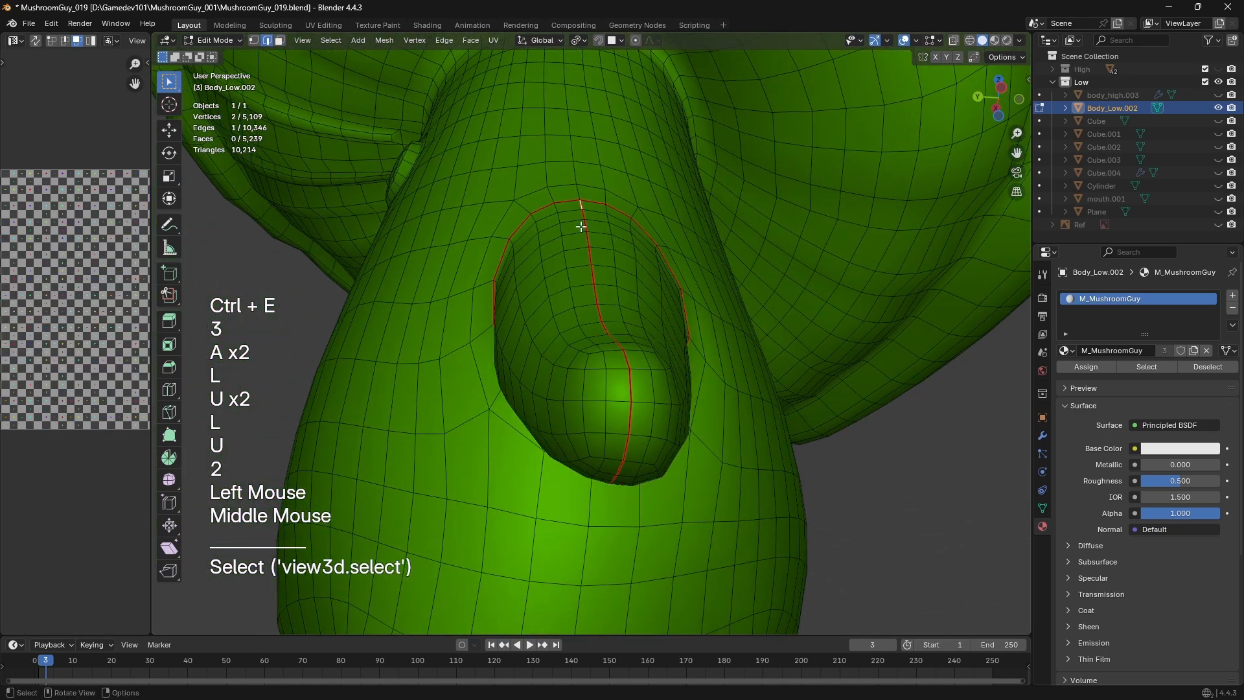
ctrl+click(628, 413)
key(ctrl+e)
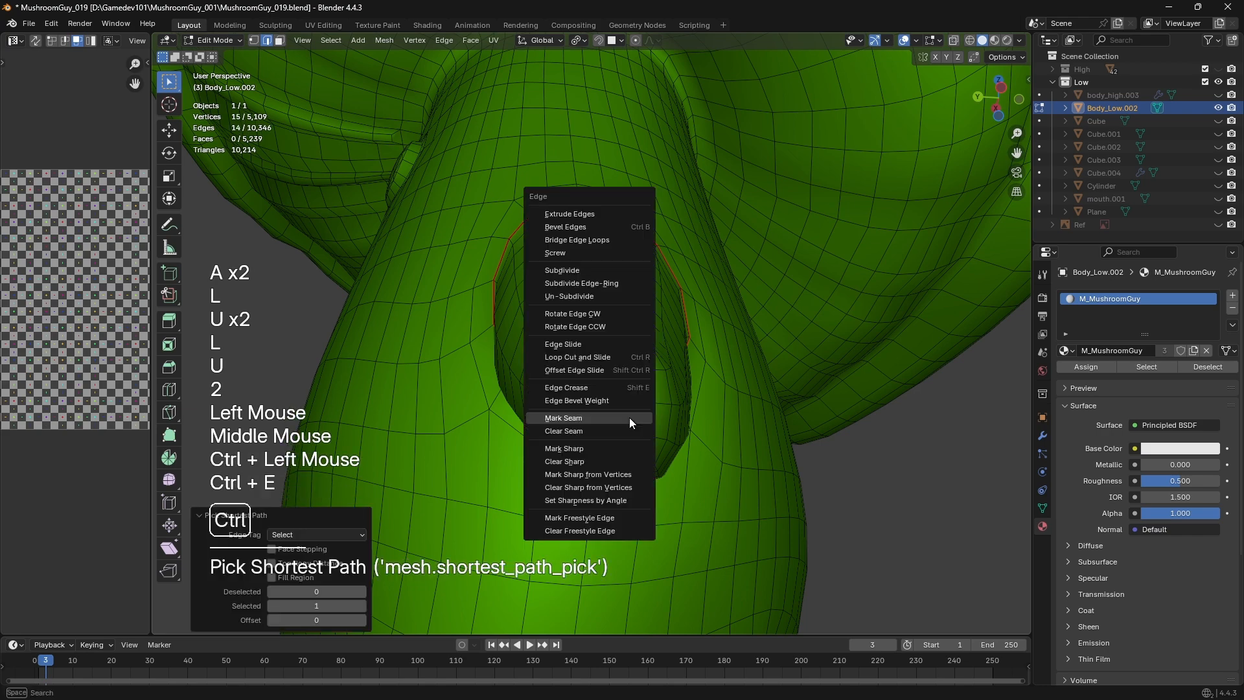
click(642, 417)
Select all of the arm's linked faces in face select mode and unwrap them again with the remaining underside seam
key(3)
key(a)
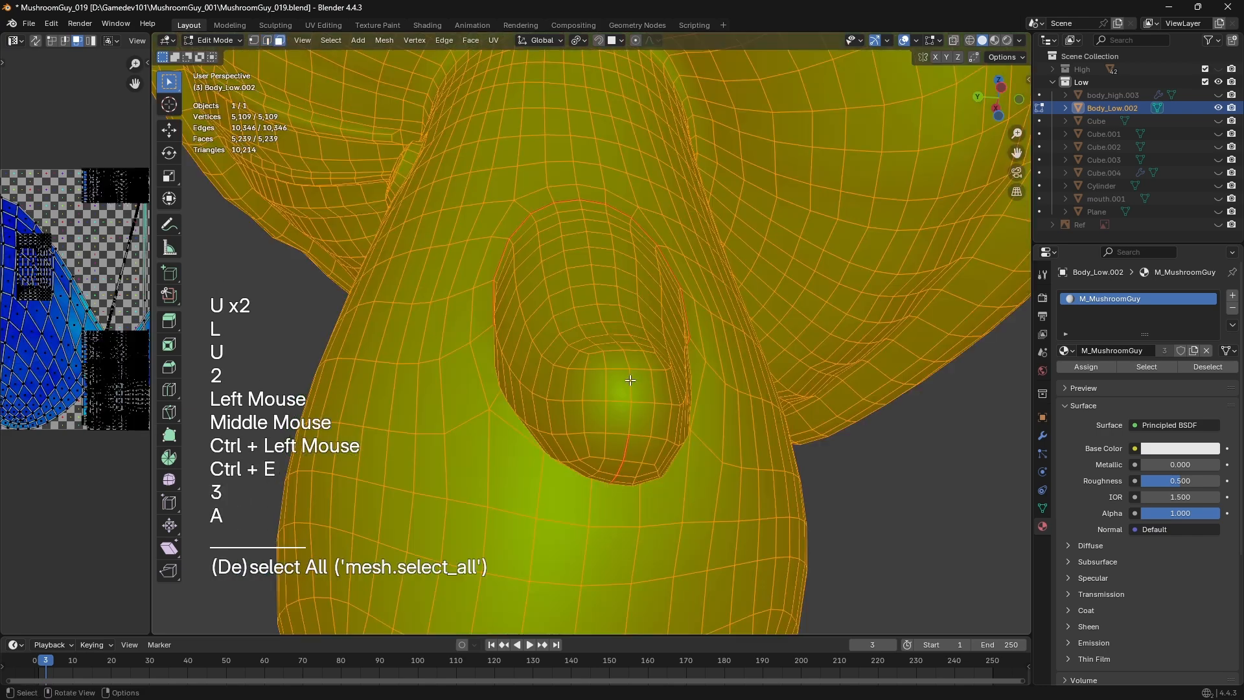
key(a)
key(l)
key(u)
click(626, 379)
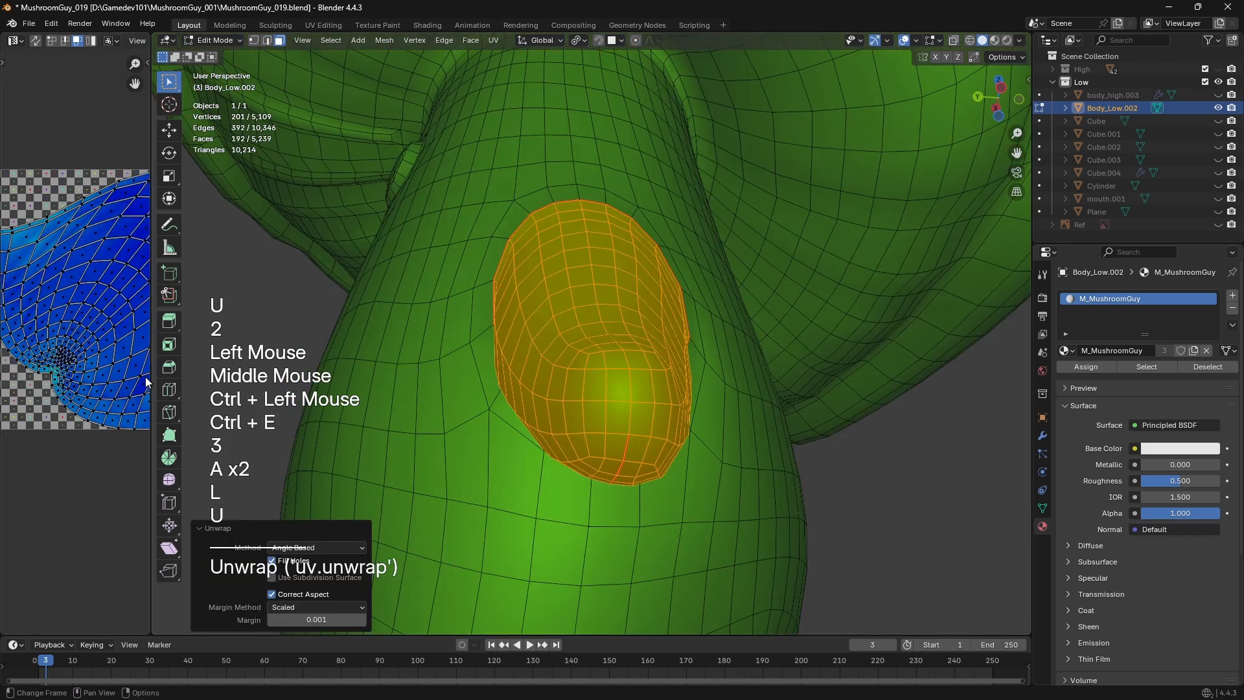
Widen the UV editor and zoom in on the stretched part of the arm's UV island around the tip
drag(149, 382, 363, 382)
scroll(172, 431, up, 2)
middle_drag(173, 431, 207, 325)
scroll(207, 326, up, 2)
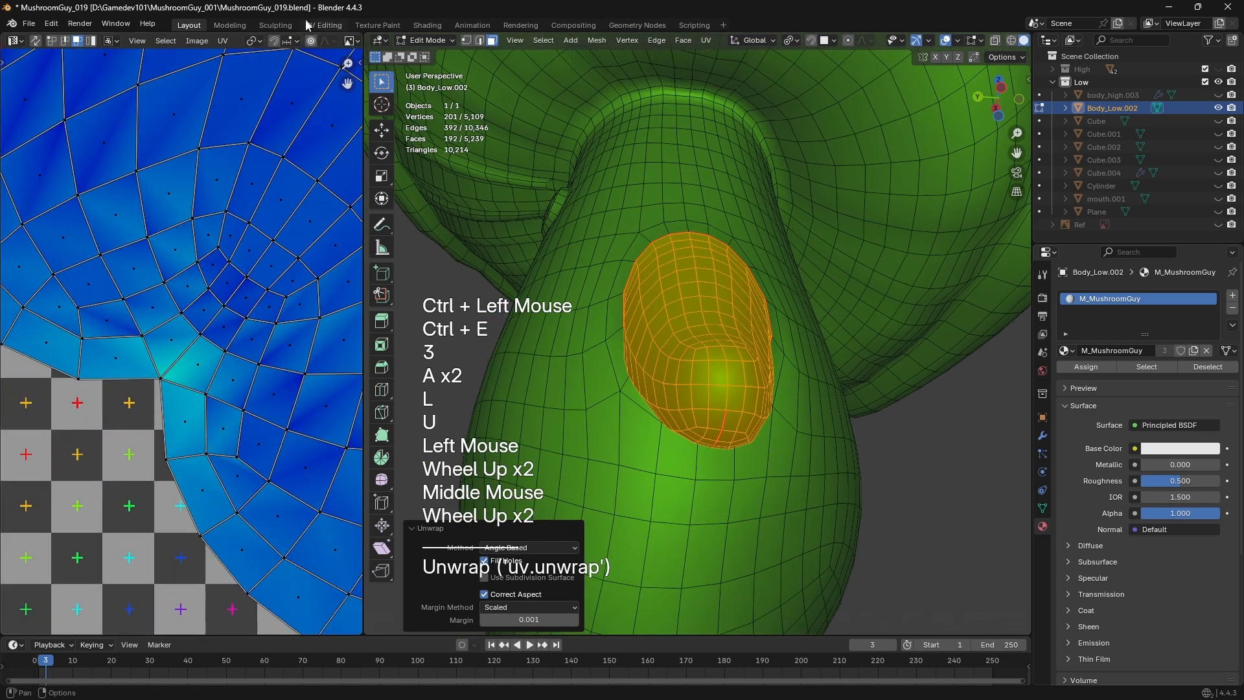
click(289, 40)
scroll(739, 467, up, 2)
Select three connected edges running over the arm's rounded tip in edge select mode
key(2)
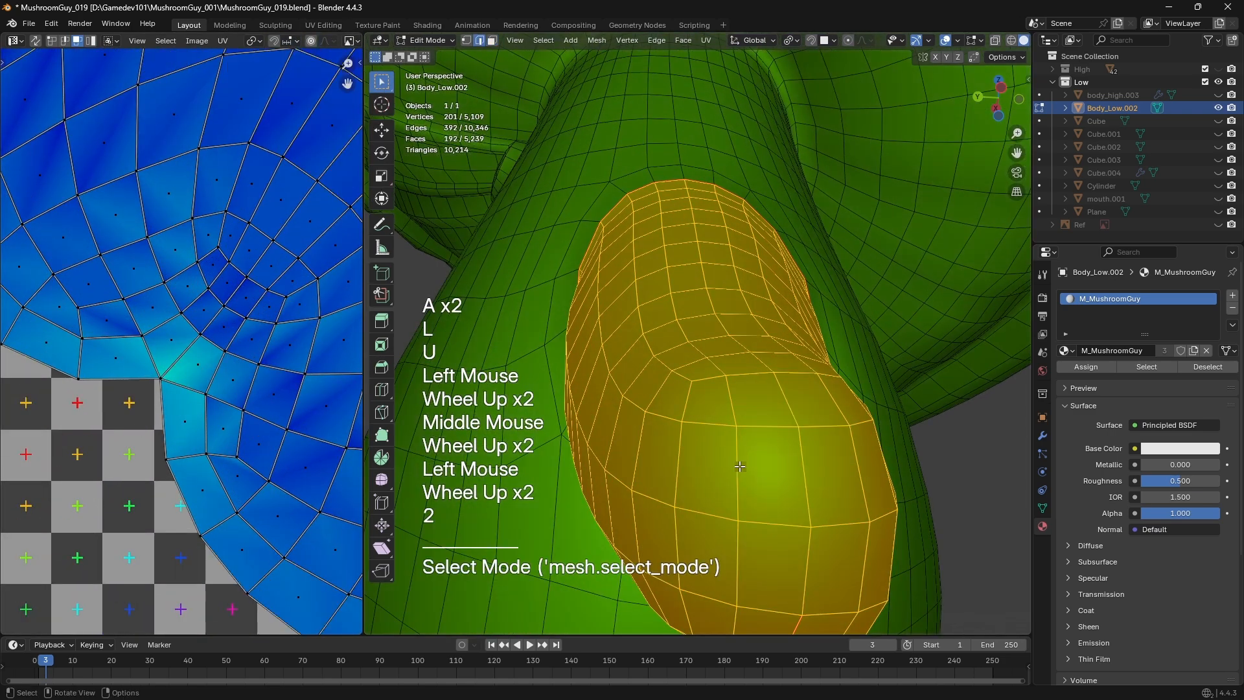
scroll(740, 467, down, 1)
click(733, 435)
shift+click(740, 362)
shift+click(750, 385)
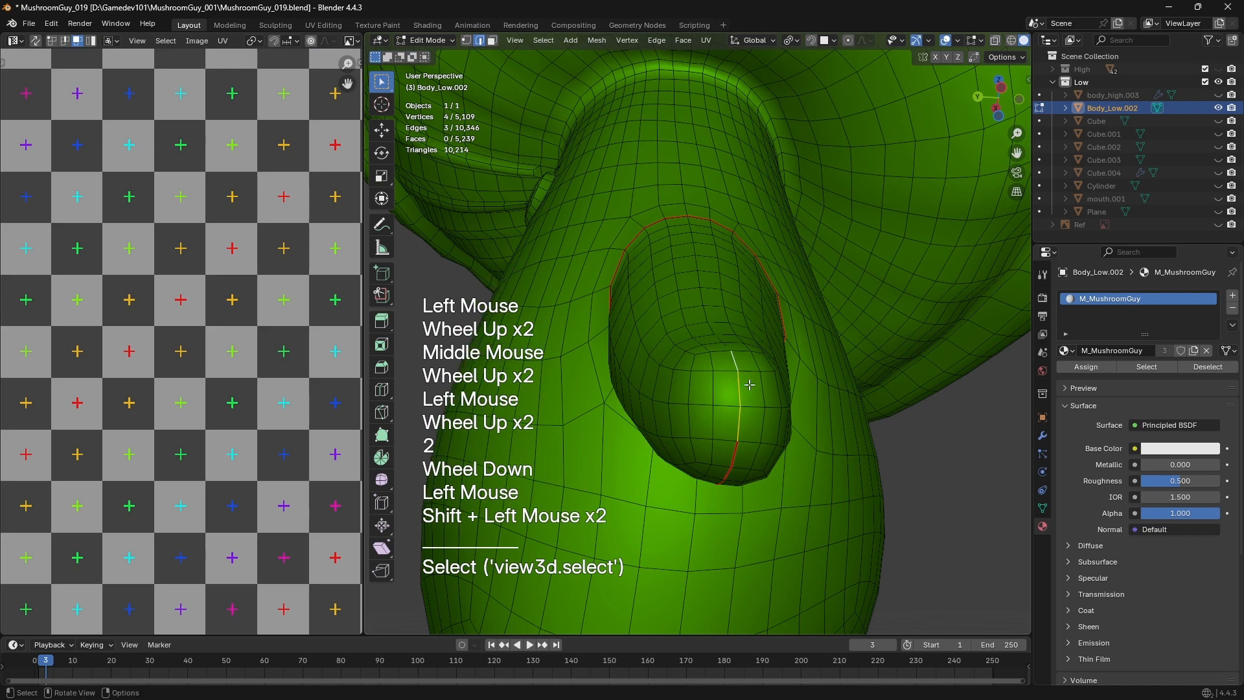
shift+middle_drag(750, 385, 732, 371)
Box-select the faces at the arm's tip in face select mode and examine their UVs and shape from the side
key(3)
key(a)
key(a)
key(b)
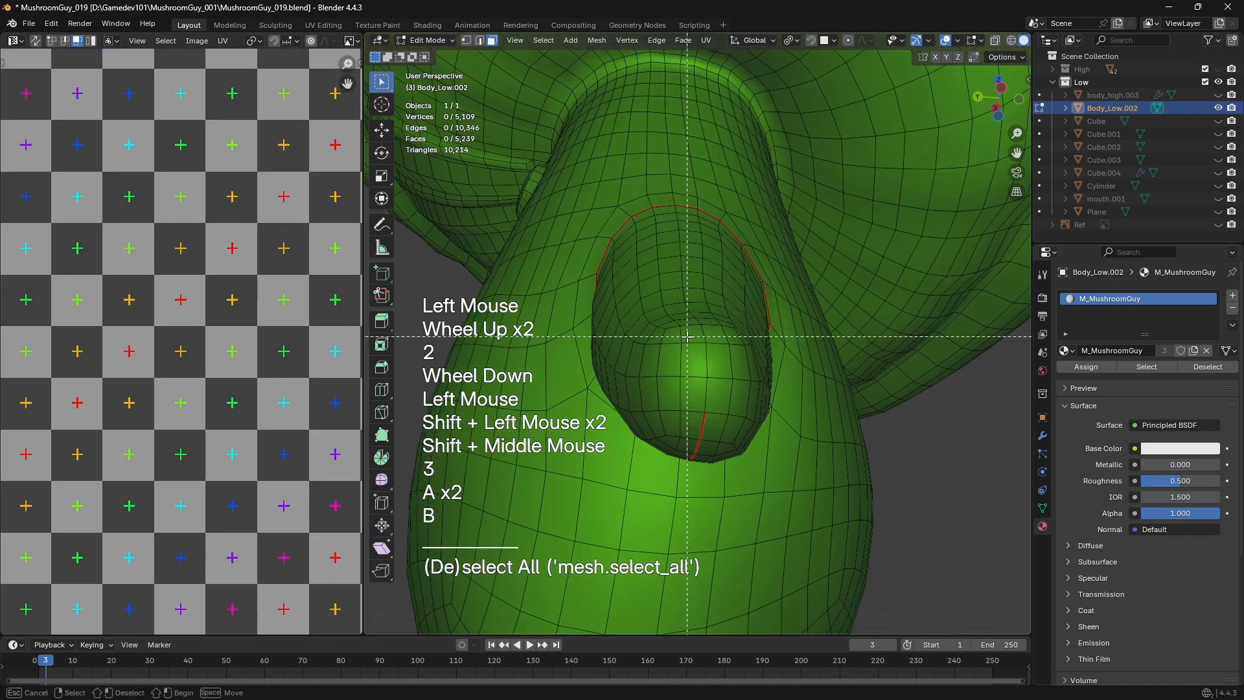
drag(687, 336, 742, 454)
key(KP_Decimal)
scroll(743, 453, down, 1)
middle_drag(742, 454, 641, 264)
key(b)
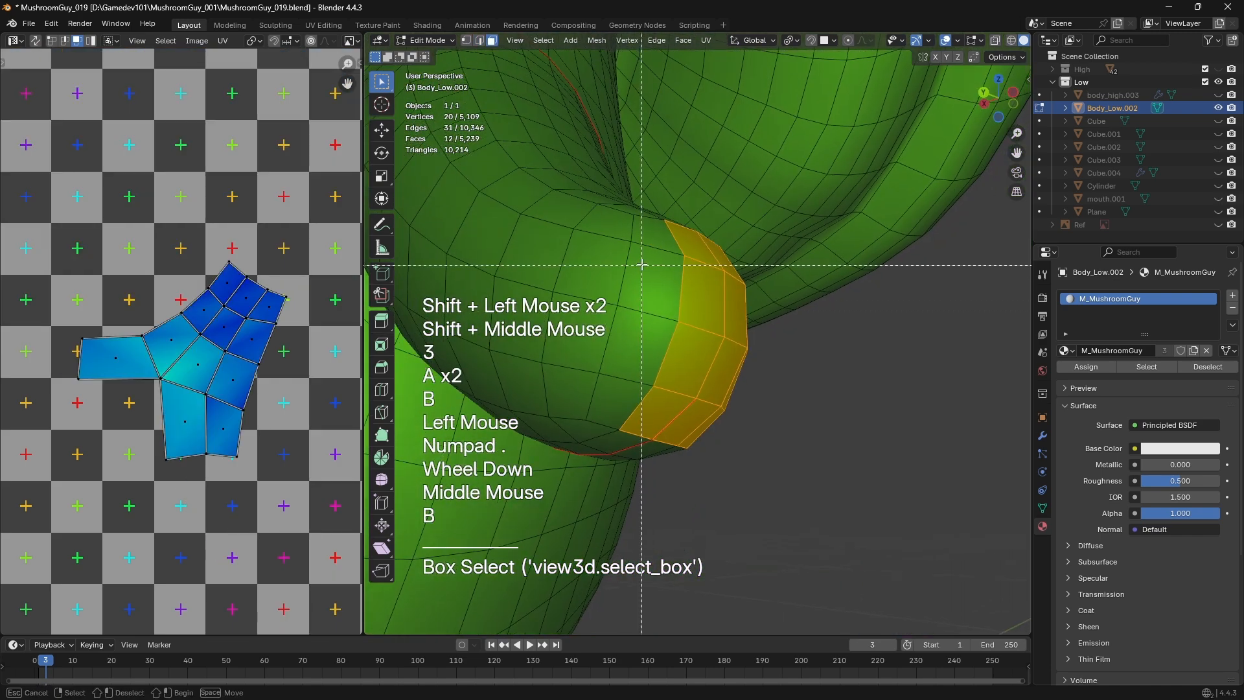
drag(678, 409, 679, 410)
middle_drag(679, 409, 631, 283)
drag(630, 284, 650, 306)
middle_drag(650, 305, 672, 347)
Select the edges continuing from the underside seam over the arm's rounded tip and mark them as a seam
key(2)
click(684, 353)
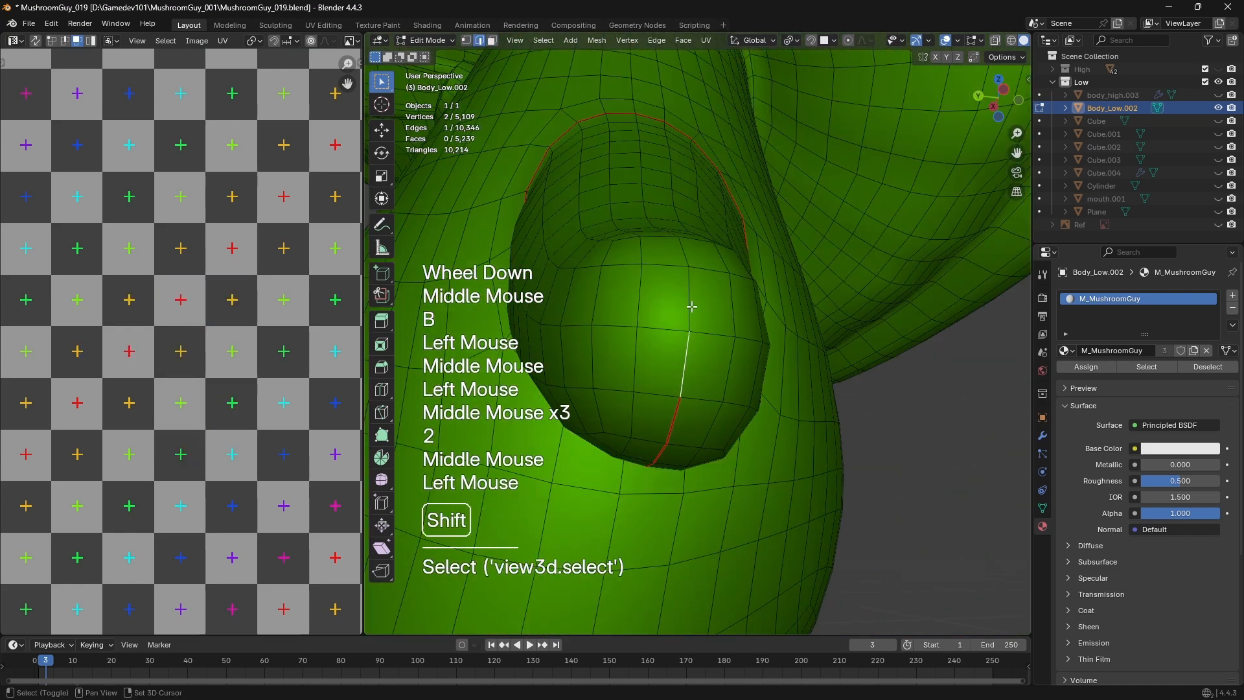
shift+click(688, 247)
middle_drag(687, 247, 701, 298)
key(ctrl+e)
click(697, 284)
Select the edge loops outlining a rectangular patch on the arm's tip and mark them as seams
scroll(694, 331, down, 1)
middle_drag(695, 357, 674, 319)
key(2)
double_click(627, 264)
shift+double_click(696, 276)
middle_drag(696, 276, 752, 307)
shift+double_click(722, 301)
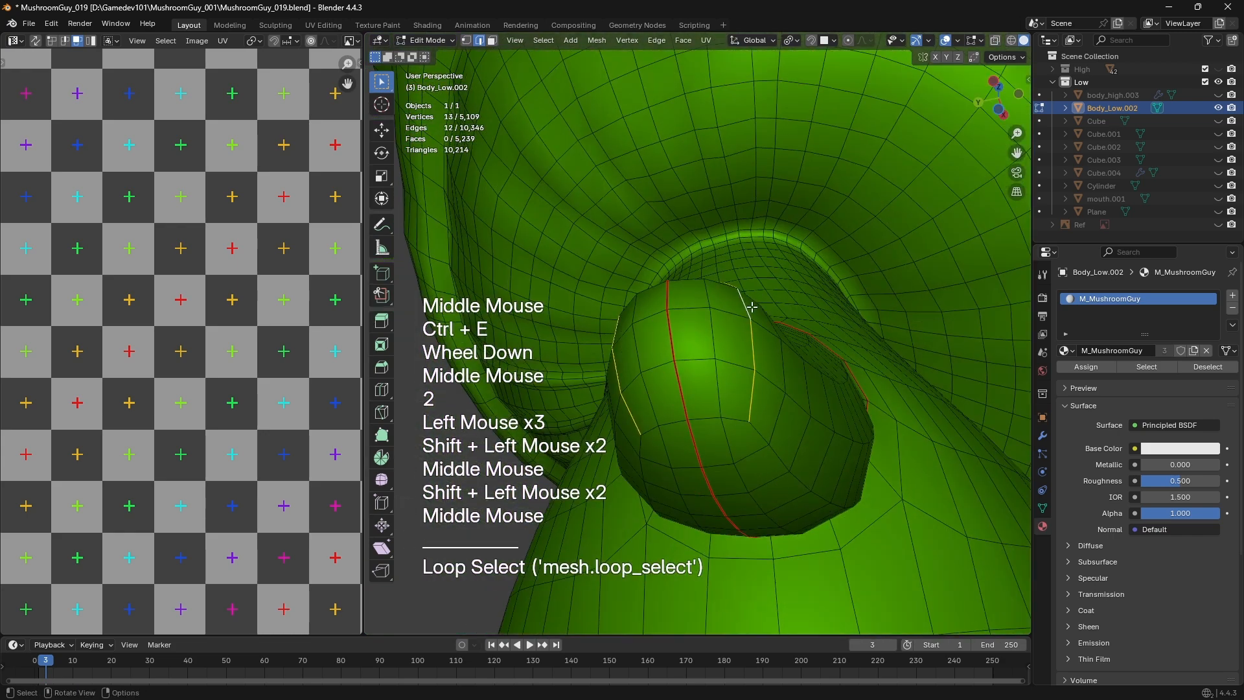
key(ctrl+e)
click(730, 423)
Select the seam edges running through the middle of the tip patch and clear their seam
click(698, 416)
middle_drag(698, 416, 687, 304)
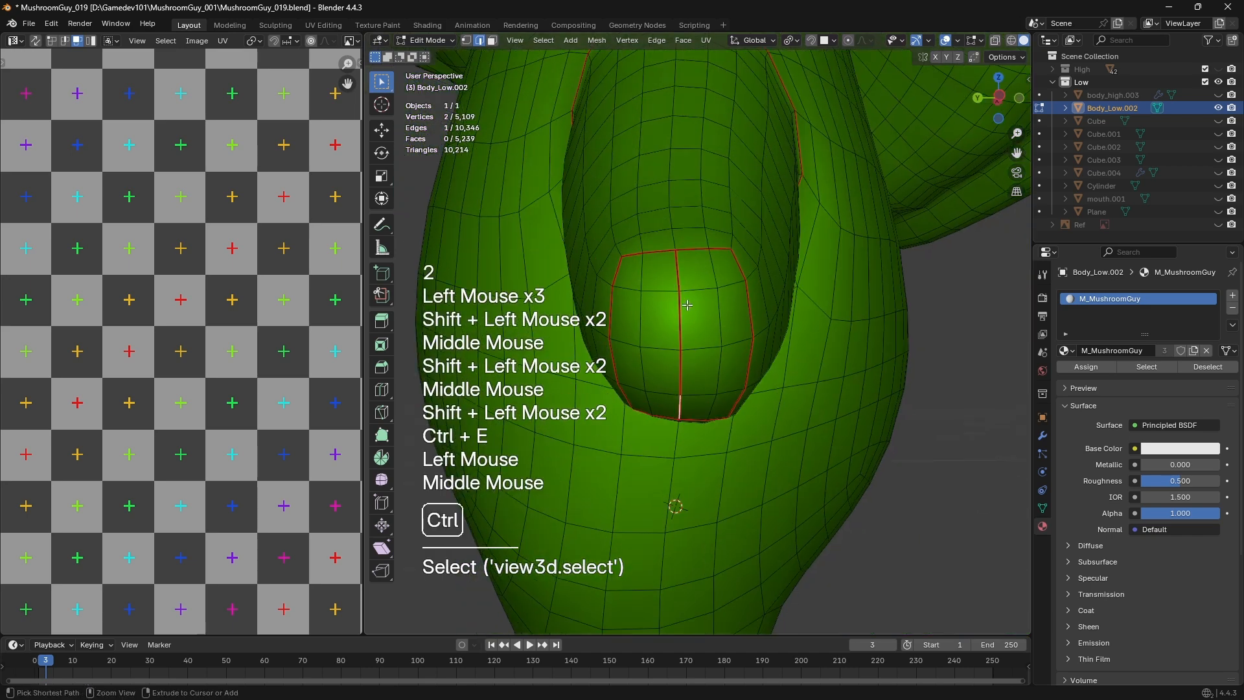
ctrl+double_click(689, 272)
key(ctrl+e)
click(691, 272)
Select the seam-bounded patch of faces on the arm's tip and unwrap it as its own island
key(3)
key(a)
key(a)
key(l)
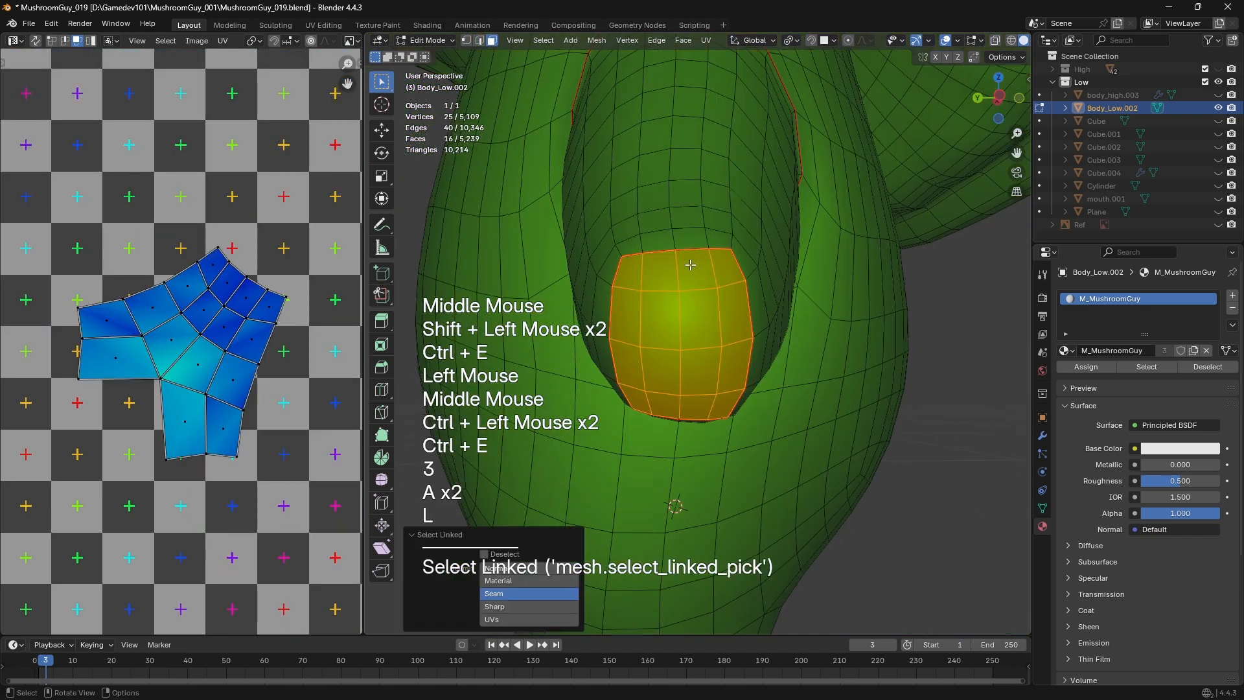
key(u)
scroll(150, 348, down, 2)
scroll(175, 371, up, 1)
middle_drag(693, 285, 706, 329)
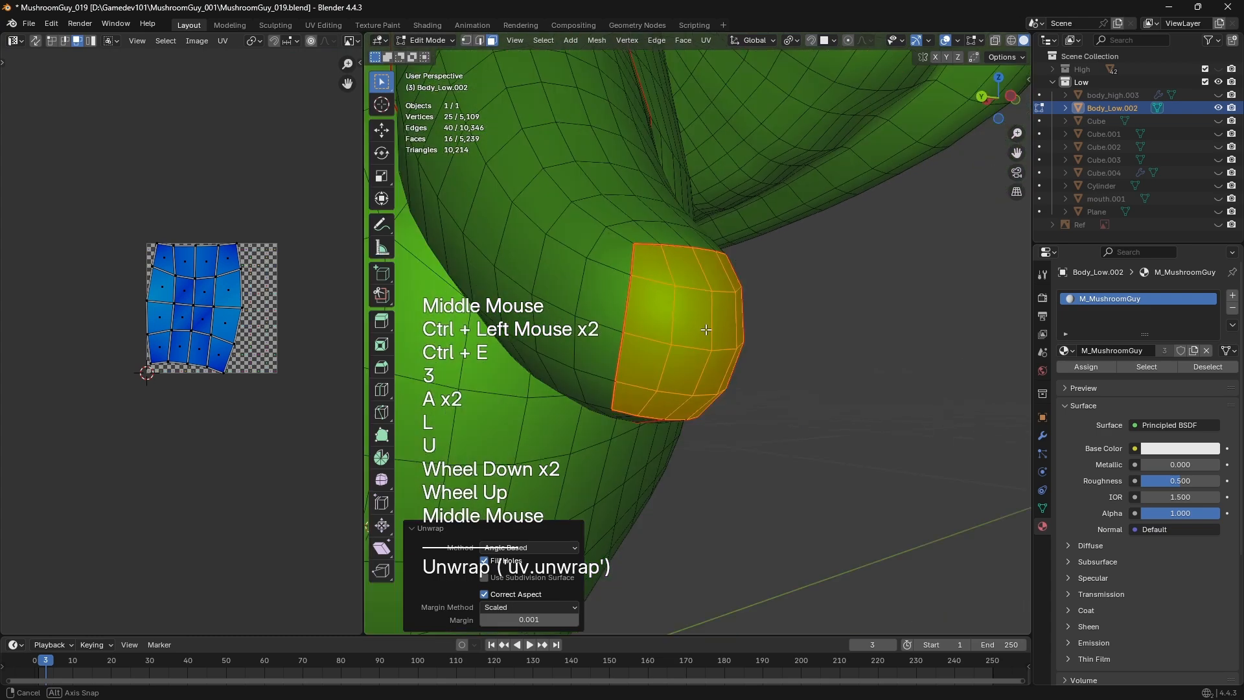
Select the arm's faces together with its seam-bounded tip patch and unwrap them
key(a)
key(a)
key(l)
key(l)
key(u)
click(653, 289)
scroll(232, 368, up, 2)
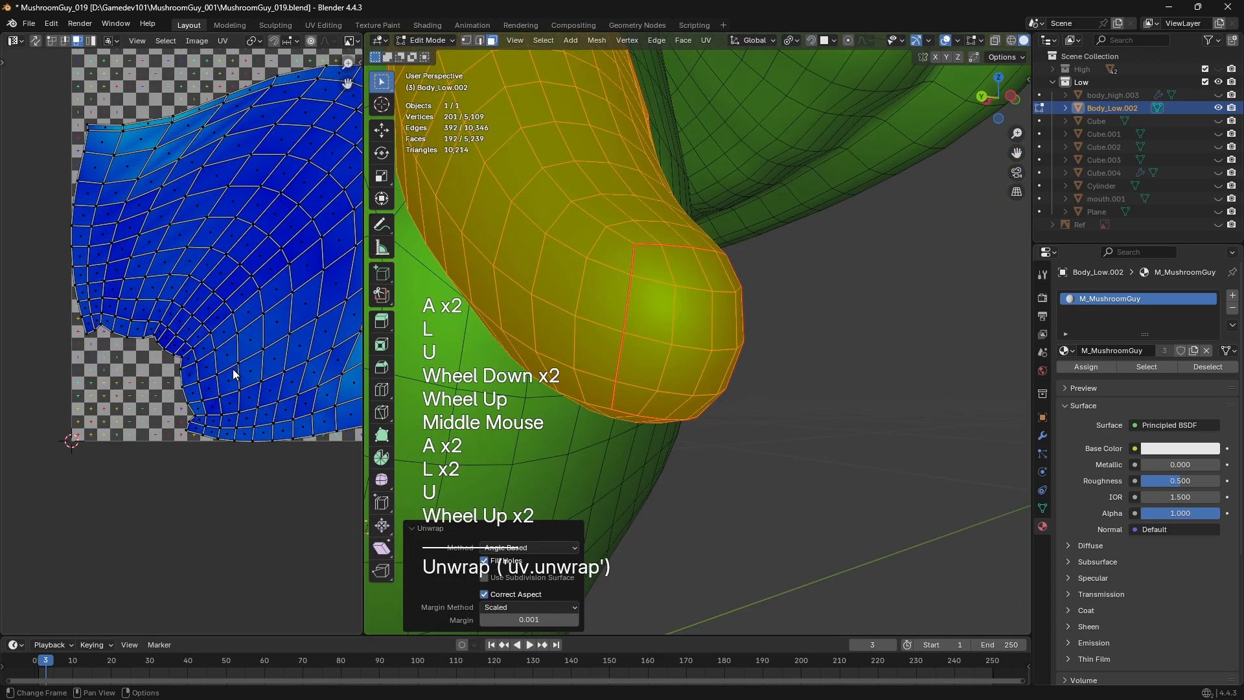
middle_drag(232, 368, 111, 357)
middle_drag(245, 427, 177, 473)
scroll(648, 272, down, 1)
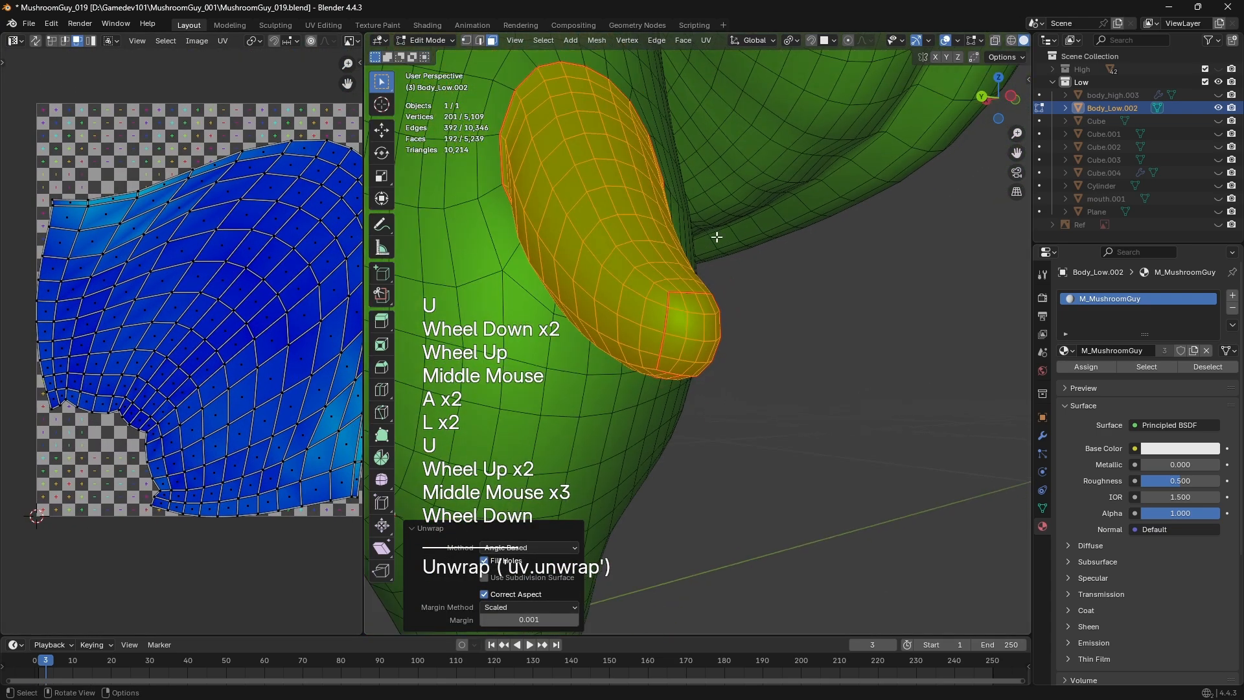
Examine the low-poly arm's shape and its selected faces from several angles
key(Tab)
scroll(703, 275, down, 1)
middle_drag(648, 272, 696, 334)
key(Tab)
middle_drag(697, 334, 695, 297)
middle_drag(695, 297, 705, 272)
key(Tab)
key(Tab)
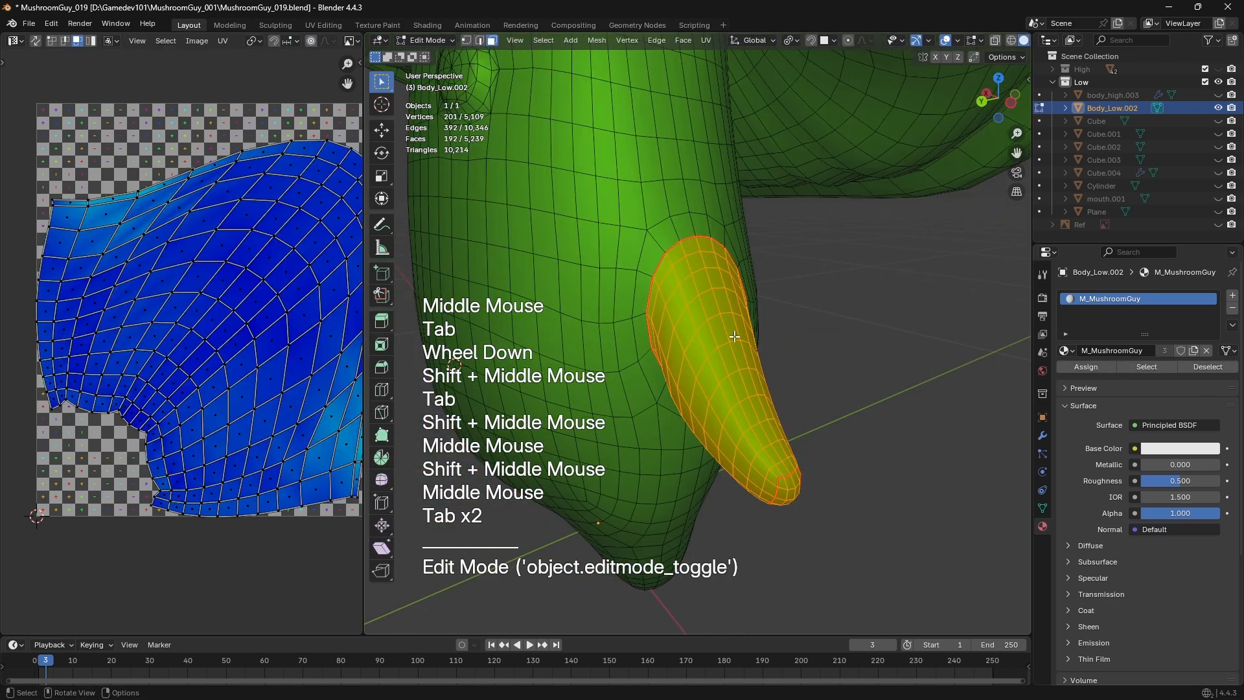
middle_drag(792, 467, 756, 381)
scroll(727, 412, down, 1)
Show the High collection, unhide its objects, and inspect the arm on the high-poly body from several angles
key(Tab)
key(1)
scroll(711, 411, down, 1)
key(alt+h)
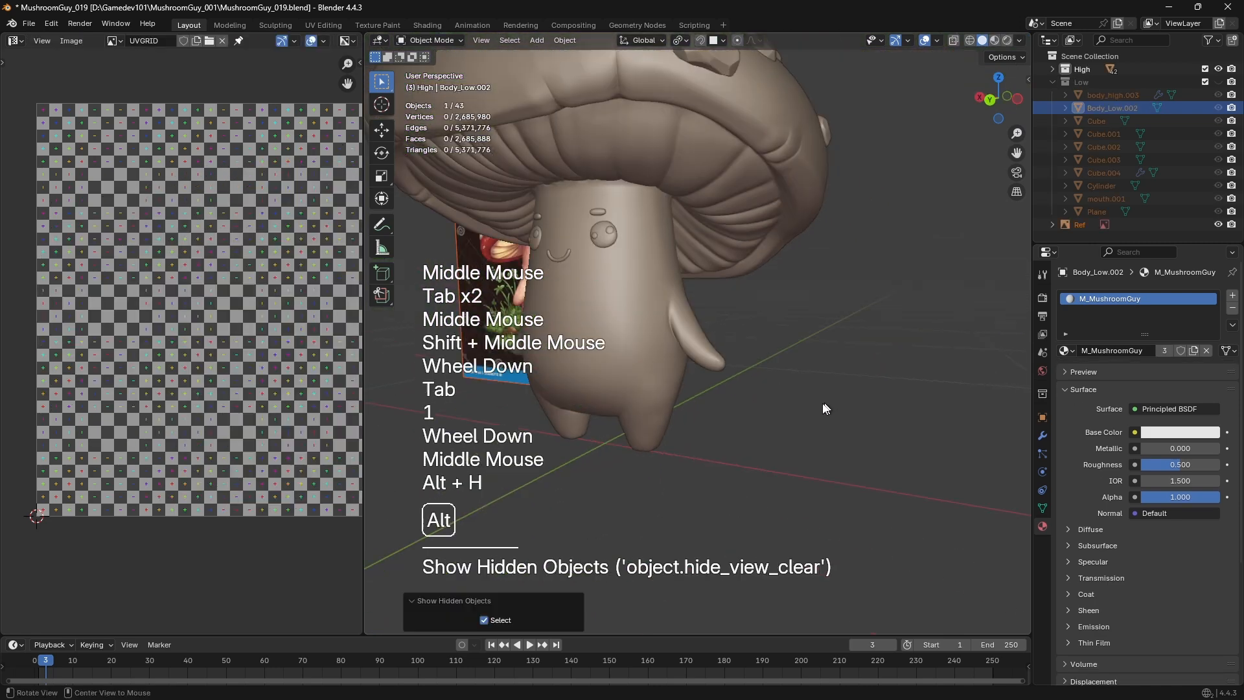
middle_drag(825, 411, 733, 407)
click(685, 408)
scroll(723, 388, up, 2)
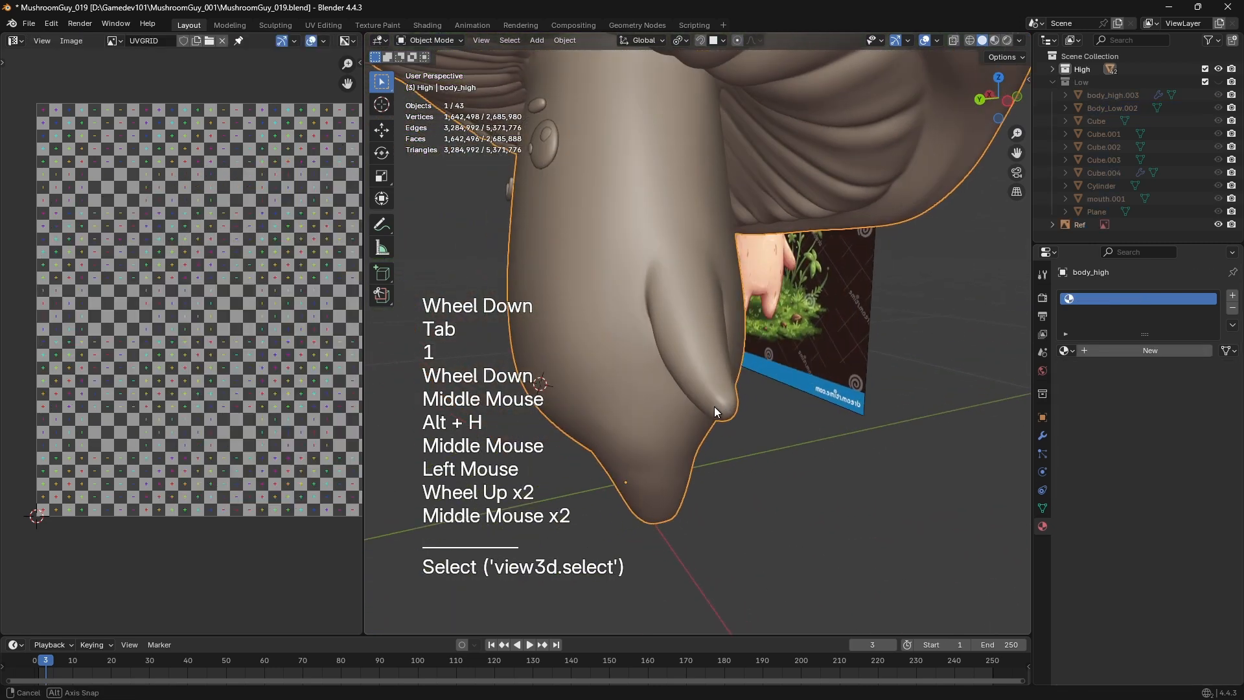
scroll(714, 406, down, 1)
shift+middle_drag(549, 394, 740, 329)
scroll(740, 350, up, 2)
shift+middle_drag(985, 365, 765, 337)
middle_drag(764, 337, 786, 347)
scroll(755, 285, up, 2)
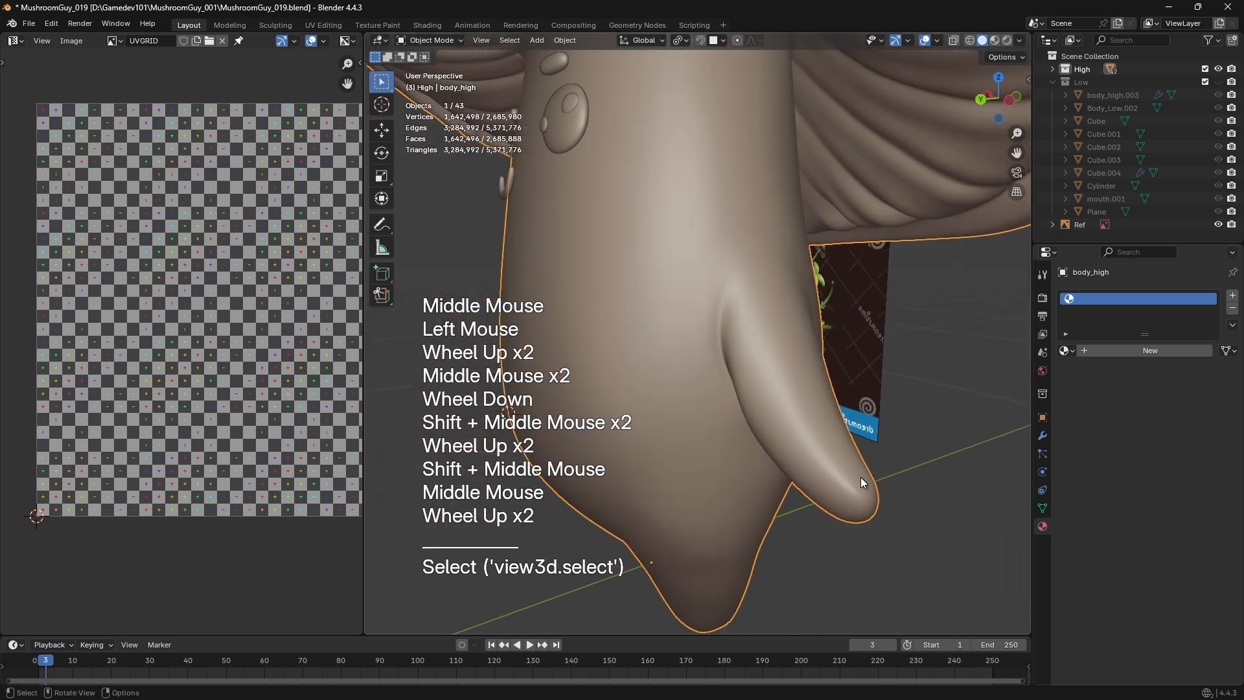
Switch back to showing the Low collection and select the low-poly mushroom body
scroll(860, 477, down, 1)
key(2)
click(796, 527)
key(3)
click(693, 448)
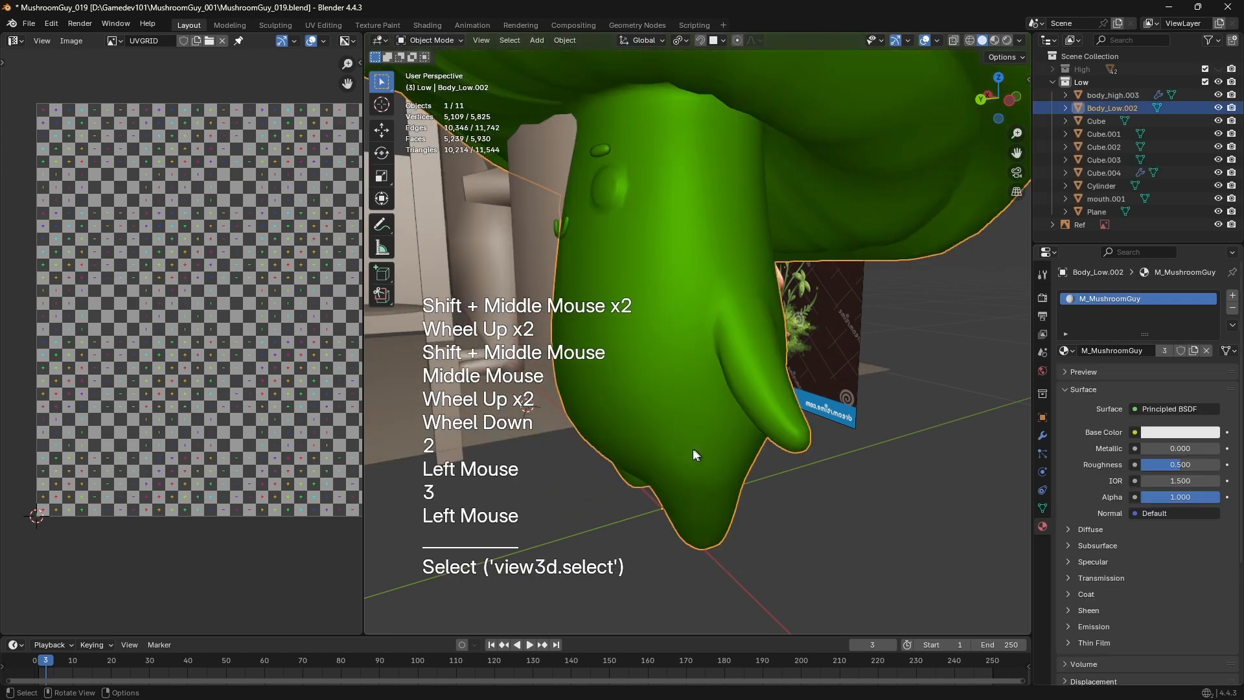
Select the edge loop around the base of the leg below the seamed arm and mark it as a seam
key(Tab)
middle_drag(694, 448, 733, 402)
middle_drag(732, 402, 661, 256)
scroll(736, 397, up, 1)
key(2)
double_click(661, 311)
middle_drag(661, 311, 583, 389)
shift+double_click(646, 306)
shift+double_click(674, 341)
shift+double_click(720, 348)
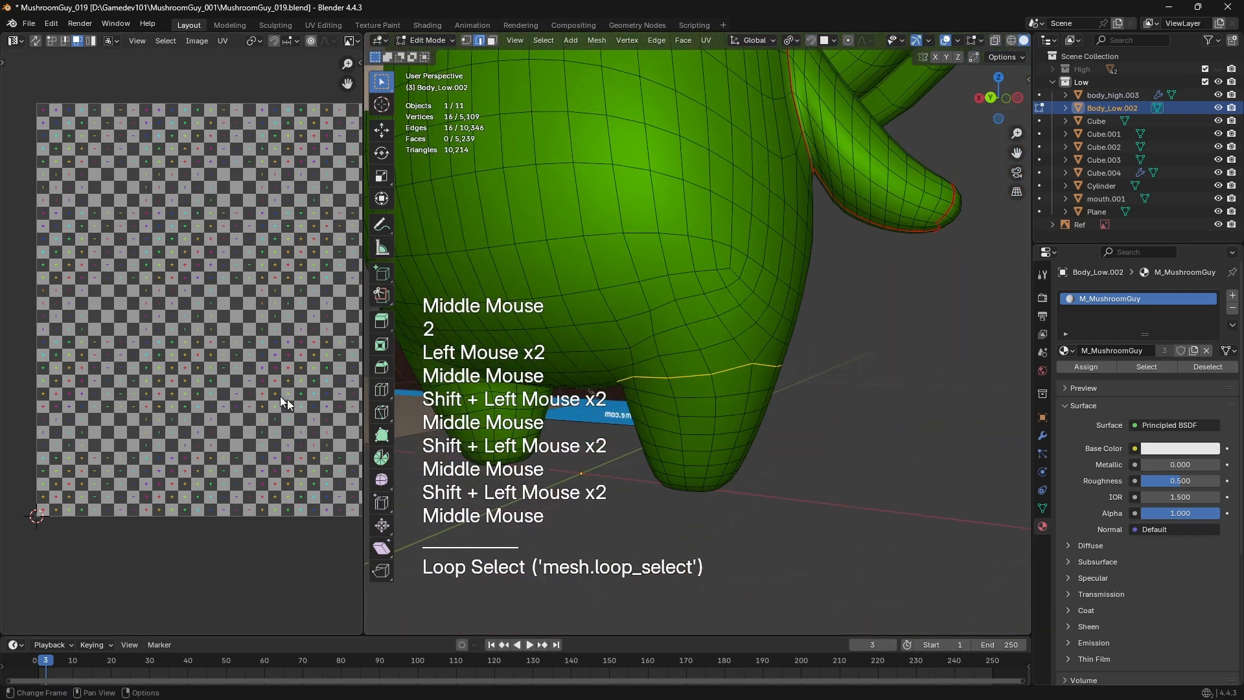
middle_drag(803, 447, 760, 404)
key(ctrl+e)
click(829, 450)
scroll(808, 406, up, 2)
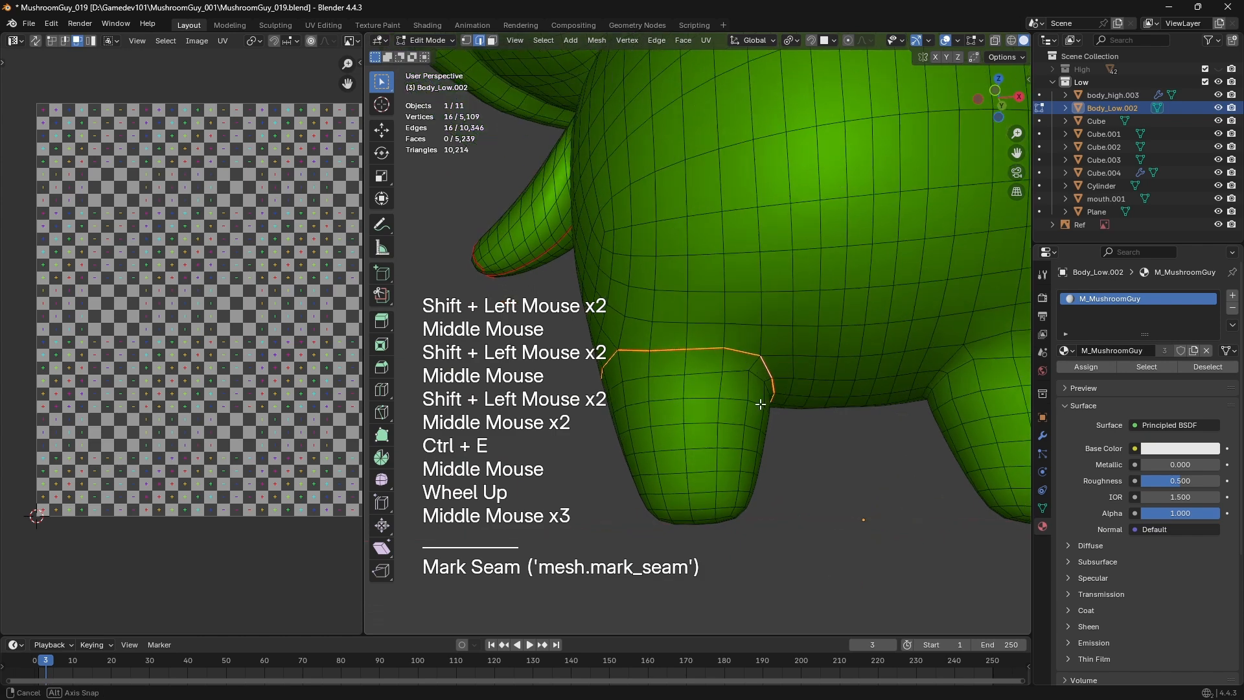
Try selecting the edge path that runs down the back of the leg from its base seam to the foot
click(694, 362)
middle_drag(694, 362, 709, 513)
ctrl+click(708, 444)
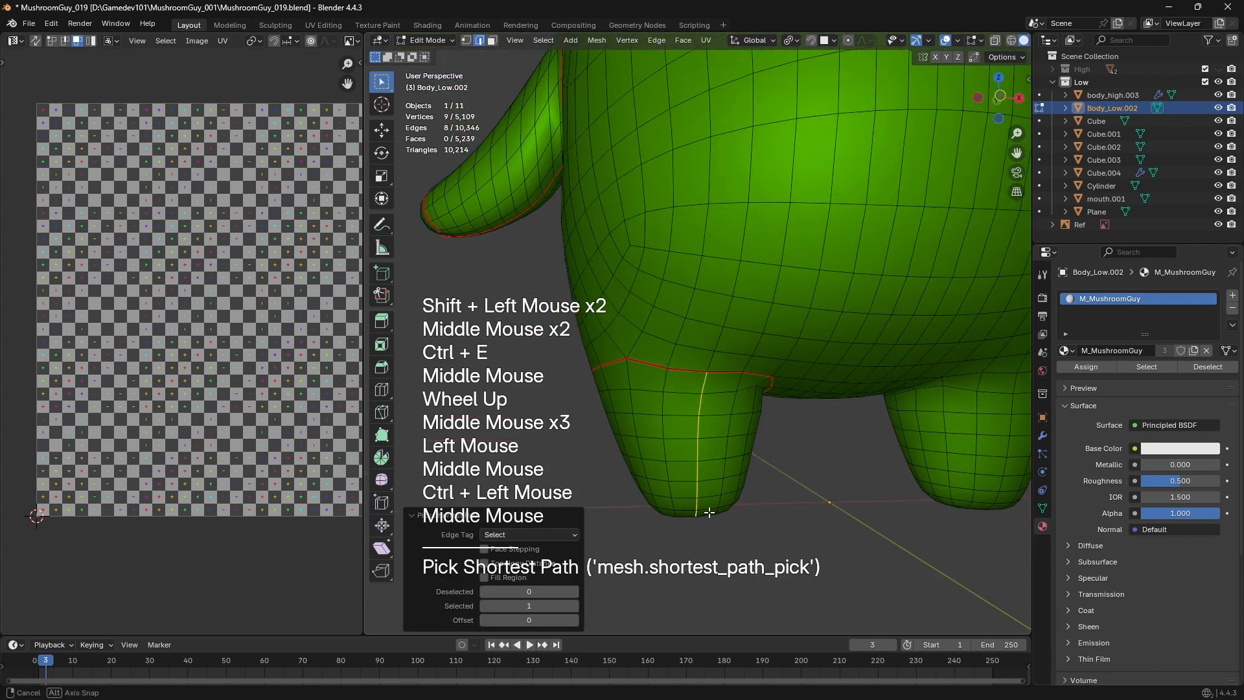
scroll(696, 386, down, 1)
middle_drag(697, 386, 717, 466)
scroll(714, 420, down, 1)
Hide every object except the low-poly mushroom body
key(Tab)
key(shift+h)
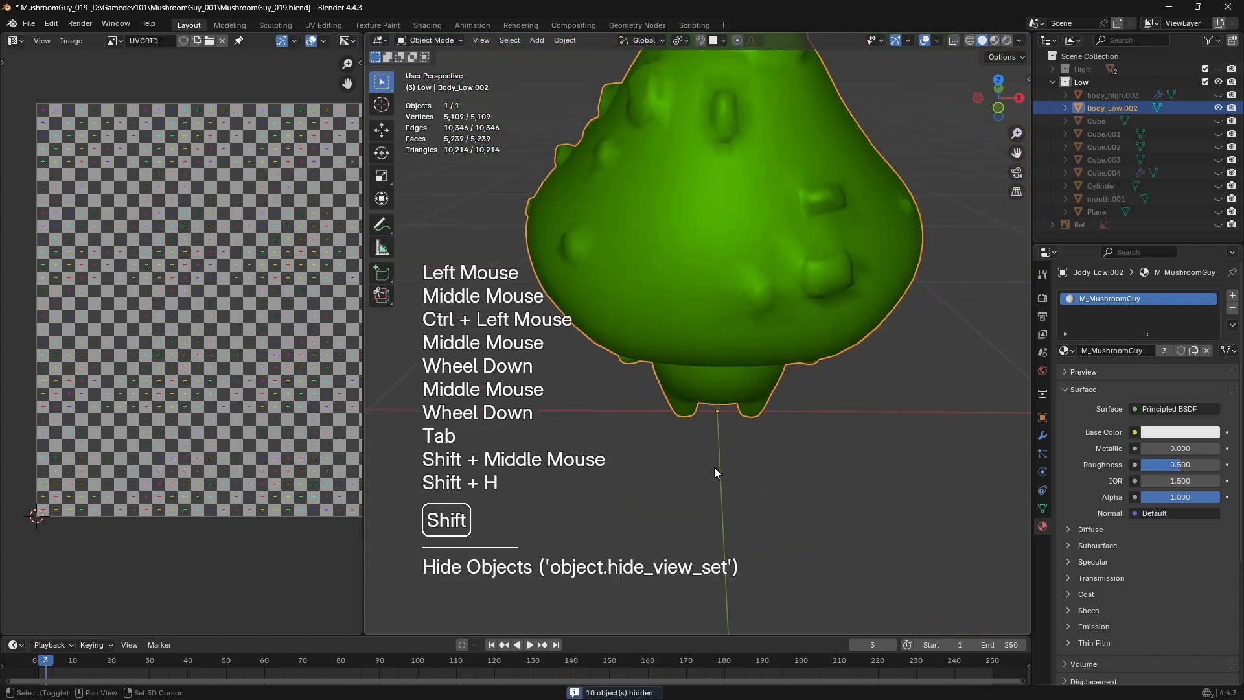
scroll(705, 492, down, 2)
scroll(748, 383, up, 1)
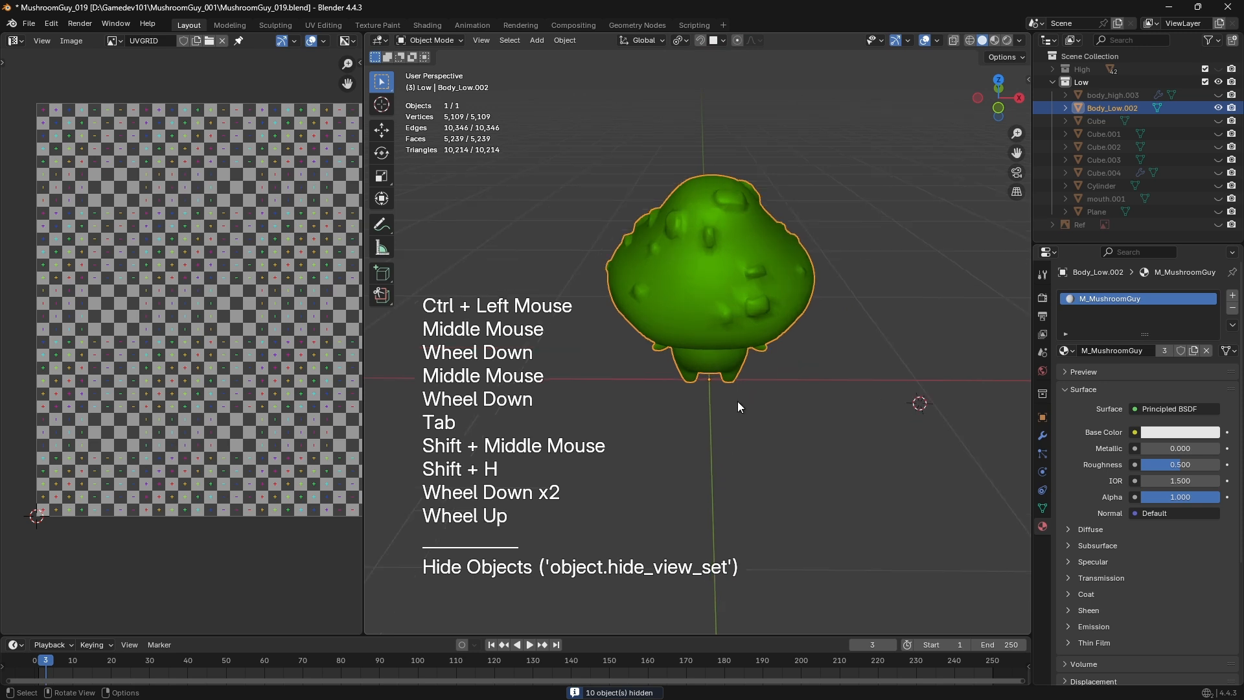
scroll(758, 460, down, 1)
middle_drag(738, 407, 758, 478)
scroll(759, 477, up, 2)
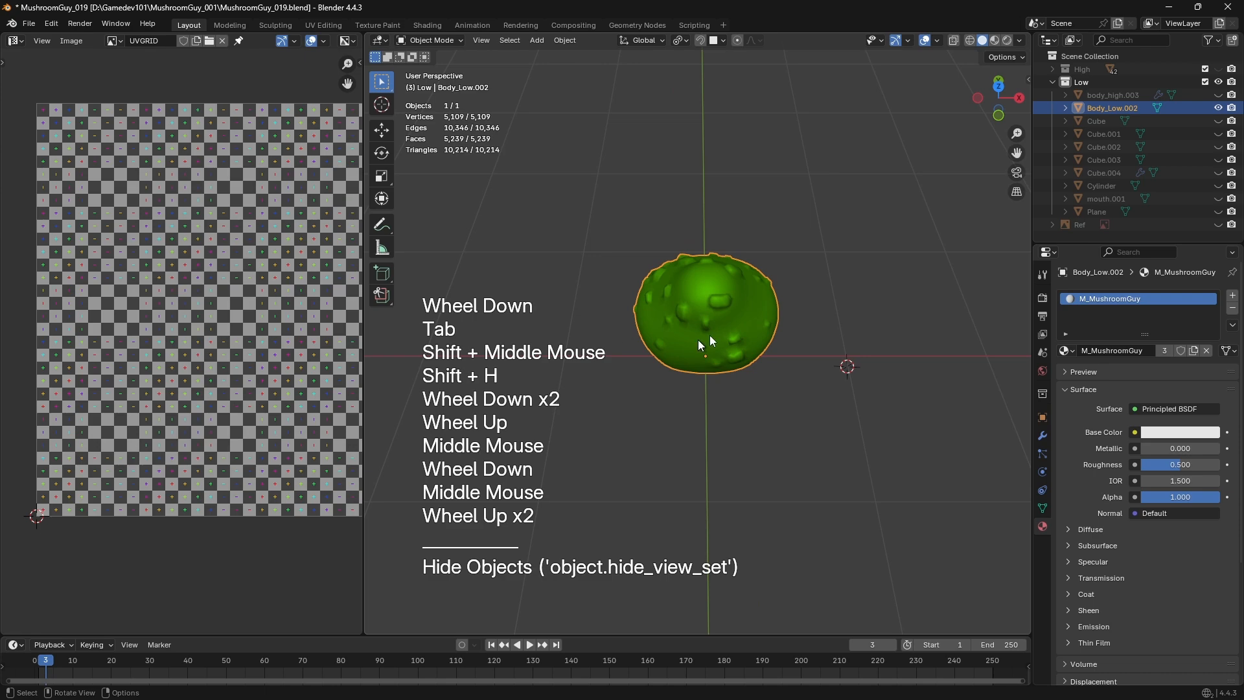
Select the edge path down the inner side of the leg from its base seam to the foot and mark it as a seam
middle_drag(595, 471, 643, 422)
scroll(643, 428, up, 2)
key(Tab)
shift+middle_drag(643, 421, 796, 472)
scroll(644, 414, up, 2)
scroll(796, 472, up, 2)
click(796, 471)
ctrl+click(788, 226)
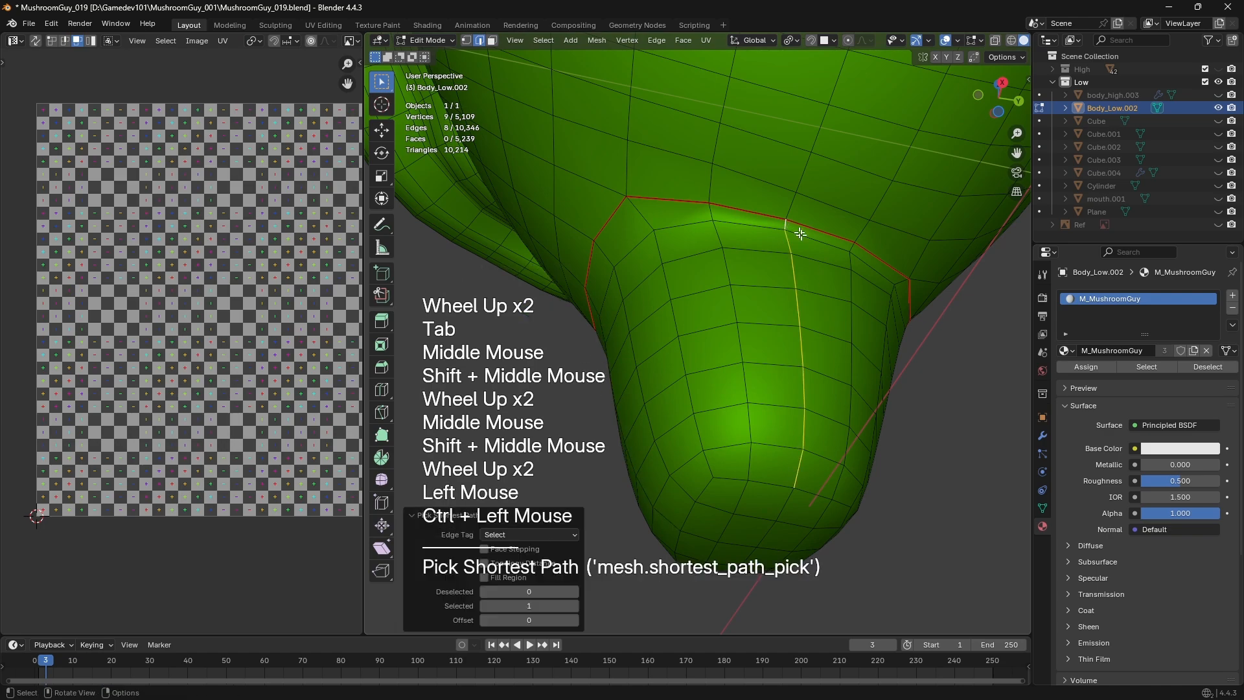
scroll(797, 234, down, 1)
scroll(697, 367, down, 1)
middle_drag(797, 233, 701, 421)
mouse_move(701, 421)
shift+middle_down()
mouse_move(705, 438)
mouse_move(713, 431)
mouse_move(658, 489)
mouse_move(706, 422)
shift+middle_up()
scroll(714, 430, down, 1)
middle_drag(707, 421, 677, 328)
key(ctrl+e)
click(760, 367)
Select the edges outlining the square patch on the foot's sole, leave out one side, and mark the rest as a seam
scroll(792, 345, up, 2)
key(3)
scroll(678, 328, up, 1)
key(2)
double_click(719, 352)
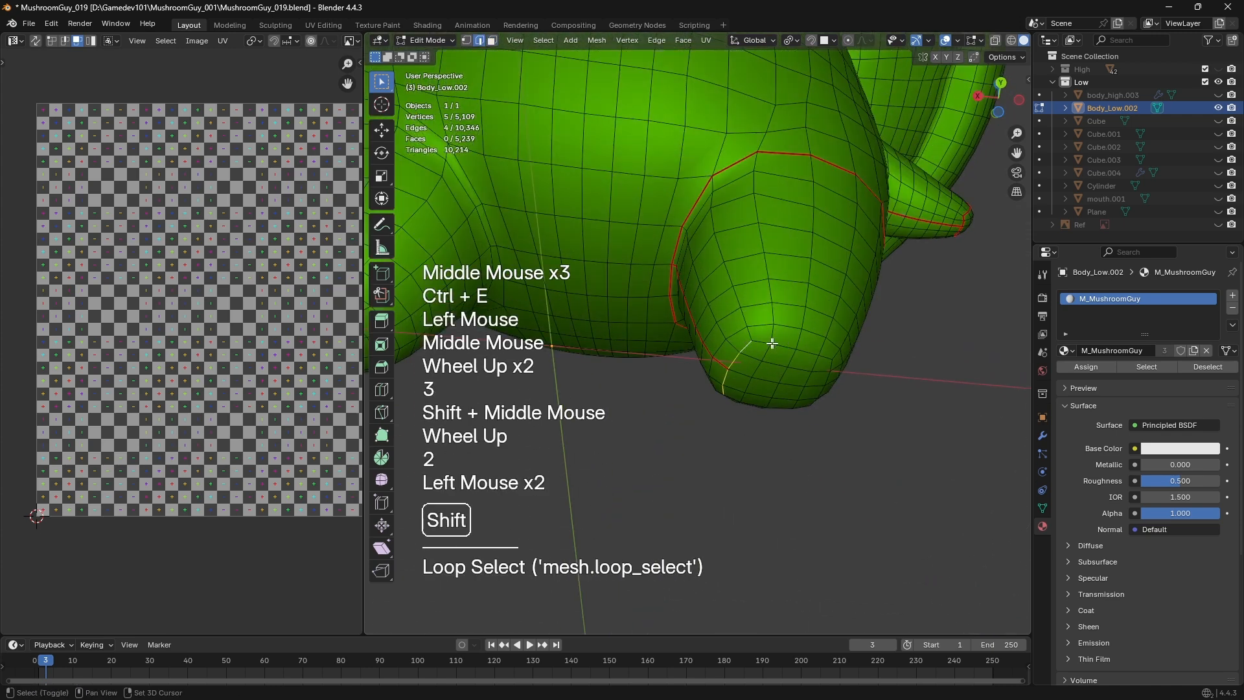
shift+double_click(773, 344)
middle_drag(767, 371, 713, 304)
shift+middle_drag(712, 305, 706, 280)
scroll(706, 281, up, 1)
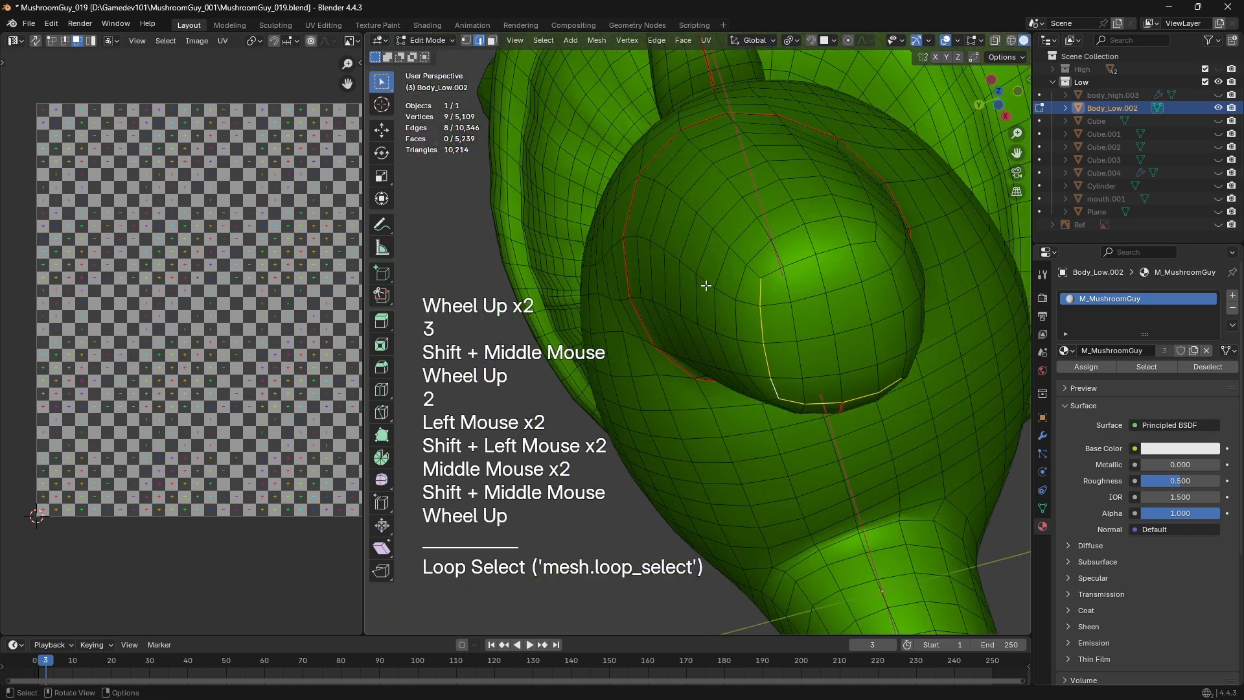
scroll(933, 247, up, 1)
shift+double_click(970, 231)
shift+double_click(922, 203)
shift+middle_drag(844, 284, 756, 255)
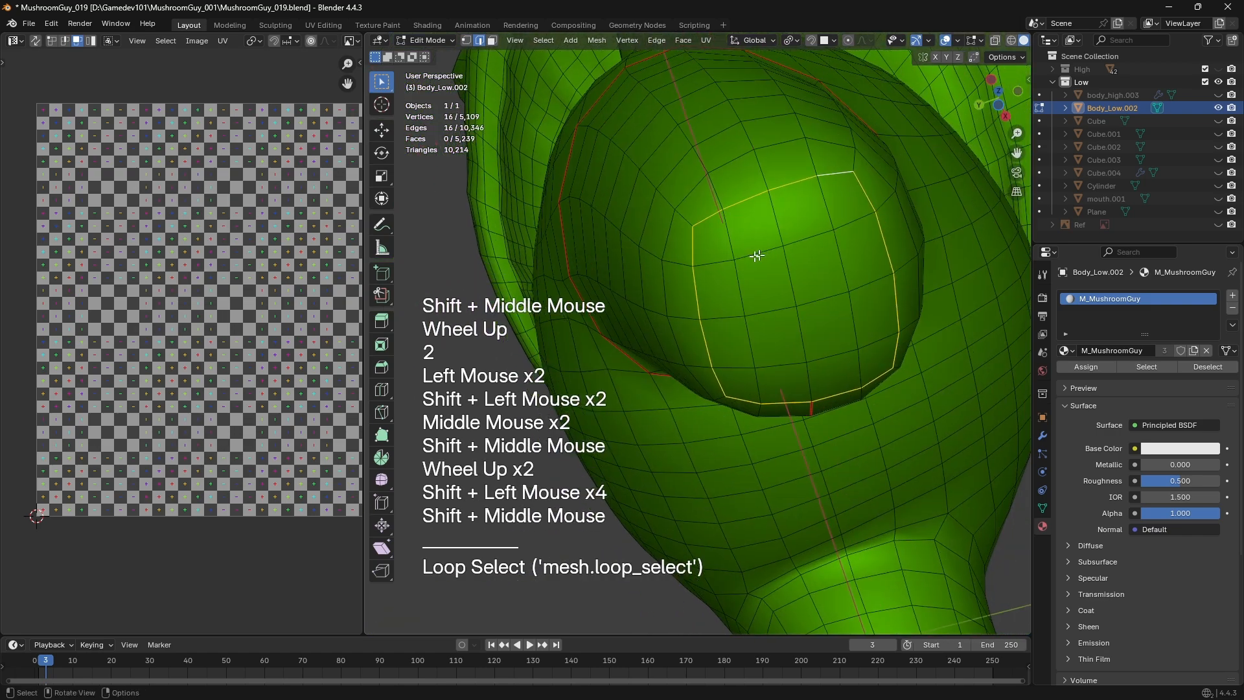
shift+click(694, 264)
shift+click(713, 376)
scroll(713, 375, down, 1)
middle_drag(713, 376, 759, 363)
middle_drag(758, 362, 855, 312)
key(u)
key(ctrl+e)
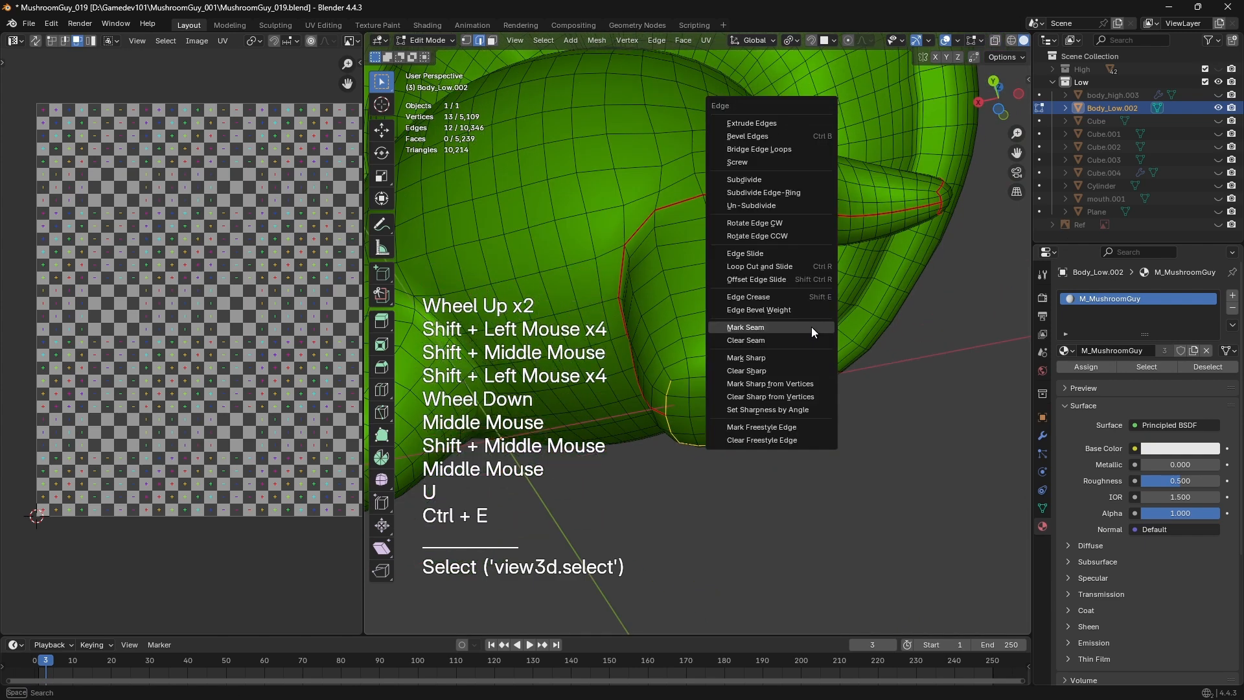
click(811, 327)
Select the seam-bounded leg faces including the sole, unwrap them, and box-select the sole's part of the UV island
key(3)
key(a)
key(a)
key(l)
key(u)
click(706, 311)
middle_drag(162, 304, 183, 300)
scroll(184, 300, up, 3)
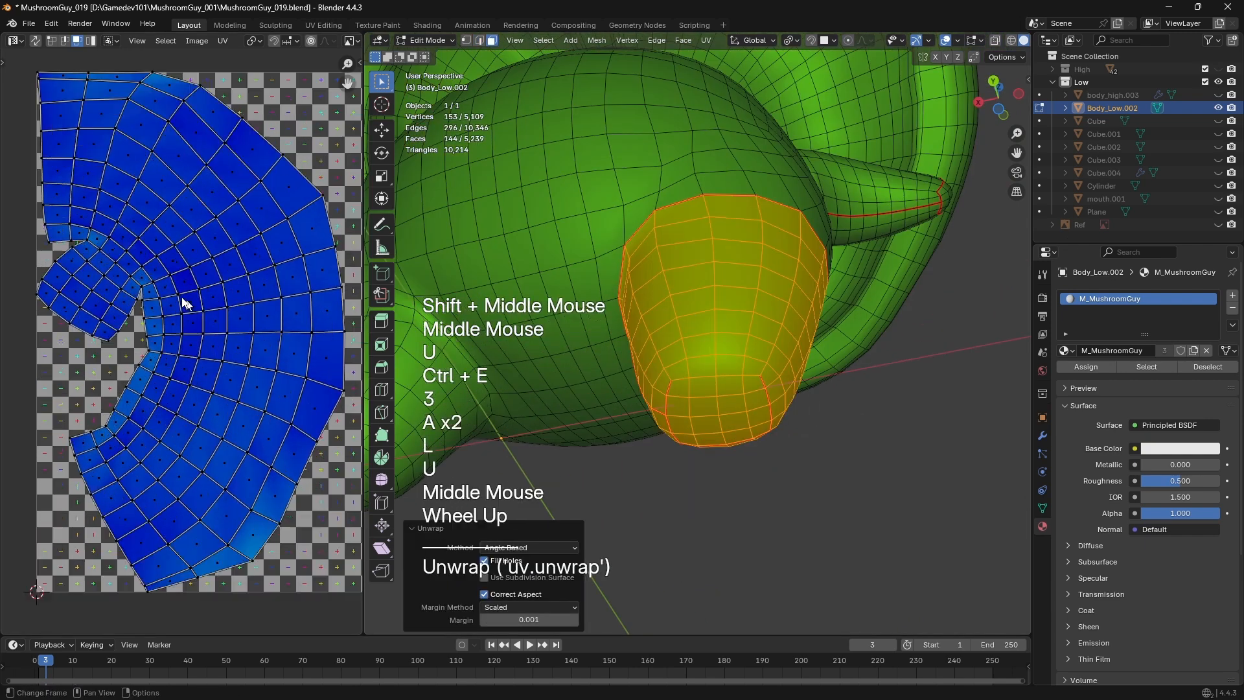
drag(4, 189, 146, 524)
scroll(450, 452, down, 1)
Clear the selection and examine the leg's seams and the whole body from several angles
key(1)
scroll(732, 431, down, 1)
click(732, 431)
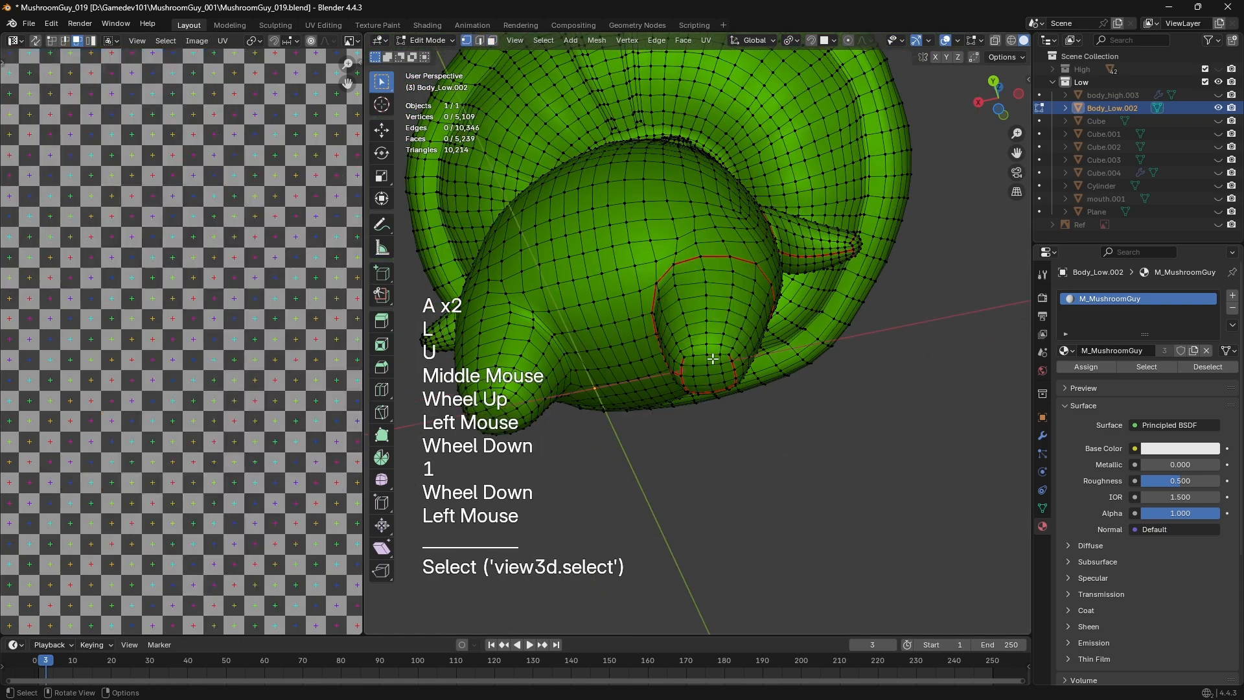
scroll(732, 431, up, 2)
scroll(692, 380, down, 1)
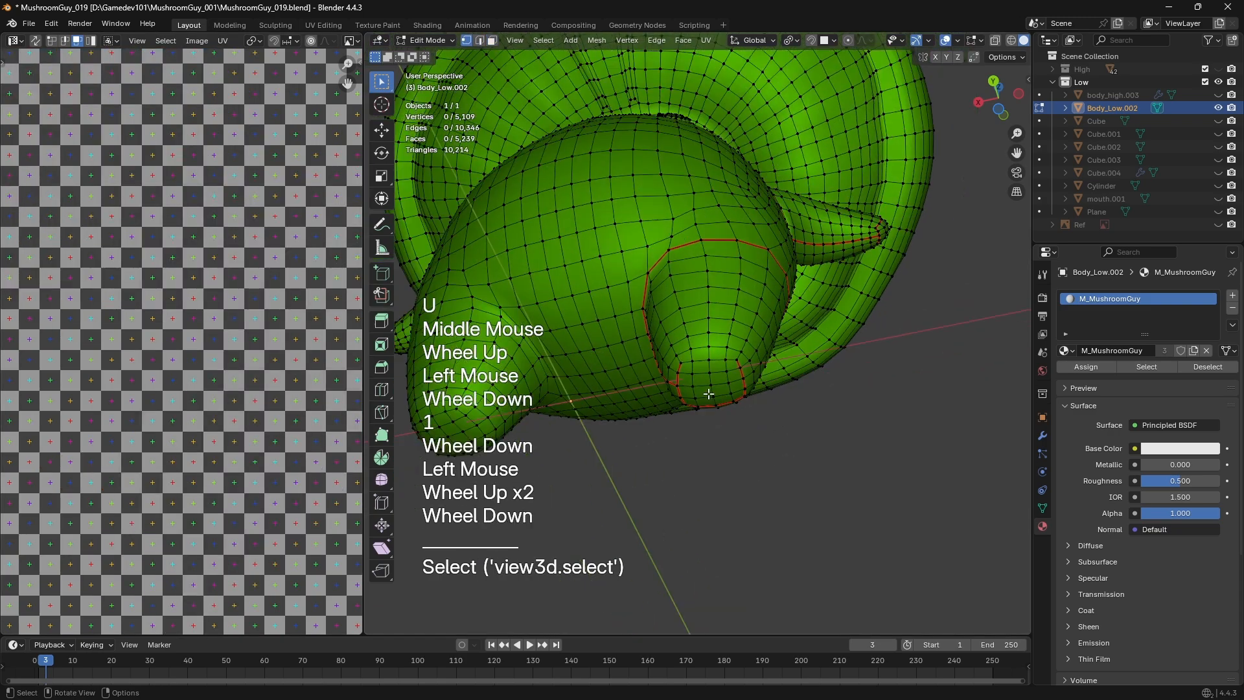
middle_drag(692, 381, 739, 445)
key(Tab)
click(703, 324)
scroll(702, 325, down, 1)
key(Tab)
shift+middle_drag(703, 324, 794, 425)
key(a)
key(a)
mouse_move(793, 425)
middle_down()
mouse_move(825, 436)
mouse_move(752, 404)
mouse_move(810, 441)
middle_up()
middle_drag(810, 440, 764, 419)
scroll(728, 445, down, 1)
scroll(729, 359, up, 2)
scroll(729, 360, up, 1)
scroll(728, 347, up, 1)
Try the vertical edge loop down the middle of the body's back as a possible seam line
key(2)
click(668, 367)
scroll(873, 394, up, 1)
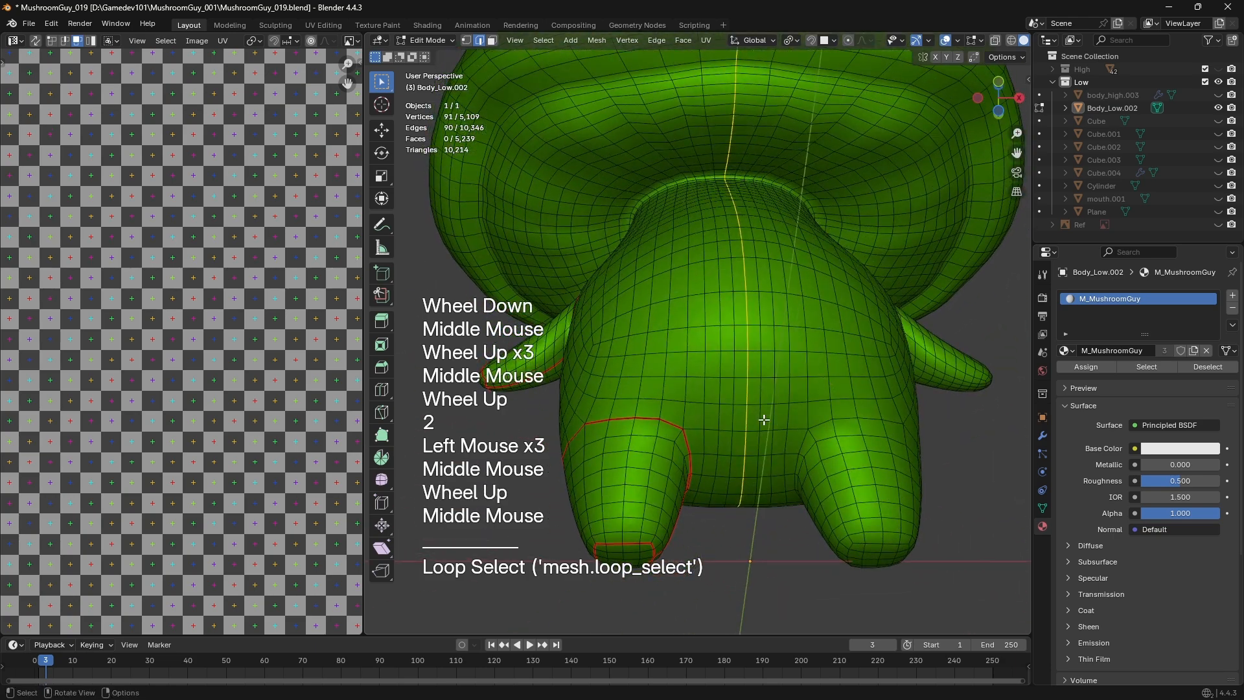
click(750, 418)
scroll(701, 352, up, 2)
shift+middle_drag(758, 234, 779, 446)
scroll(735, 287, up, 2)
click(711, 266)
scroll(768, 335, down, 4)
click(886, 408)
scroll(886, 409, down, 2)
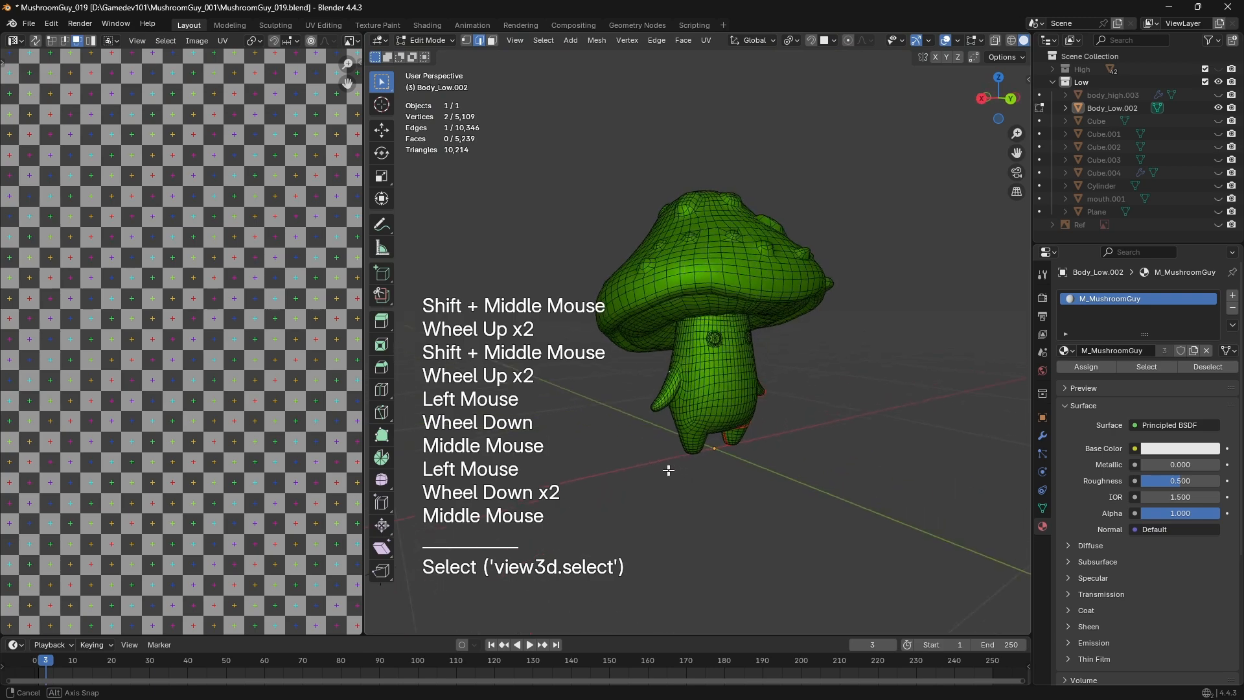
Select the edge loop around the top of the body where it meets the mushroom cap
shift+middle_drag(668, 470, 667, 389)
scroll(644, 450, up, 2)
scroll(666, 408, up, 4)
double_click(667, 333)
scroll(745, 425, down, 1)
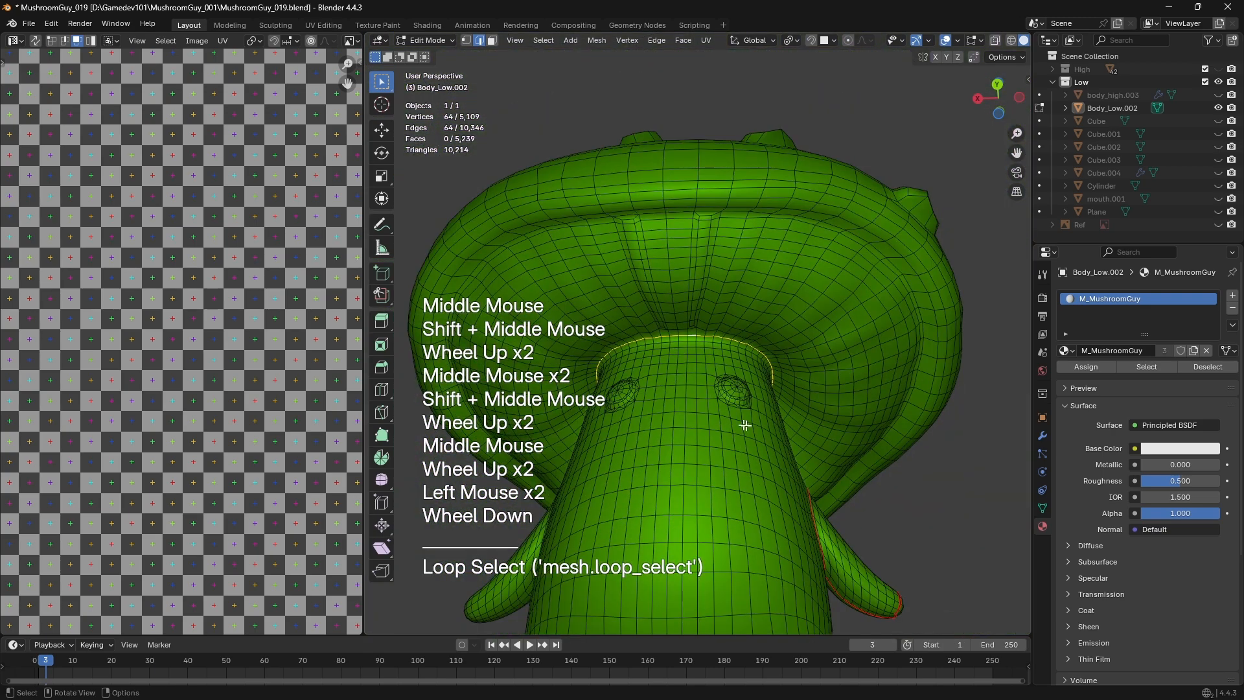
middle_drag(752, 427, 723, 408)
scroll(723, 408, down, 2)
shift+middle_drag(723, 408, 732, 390)
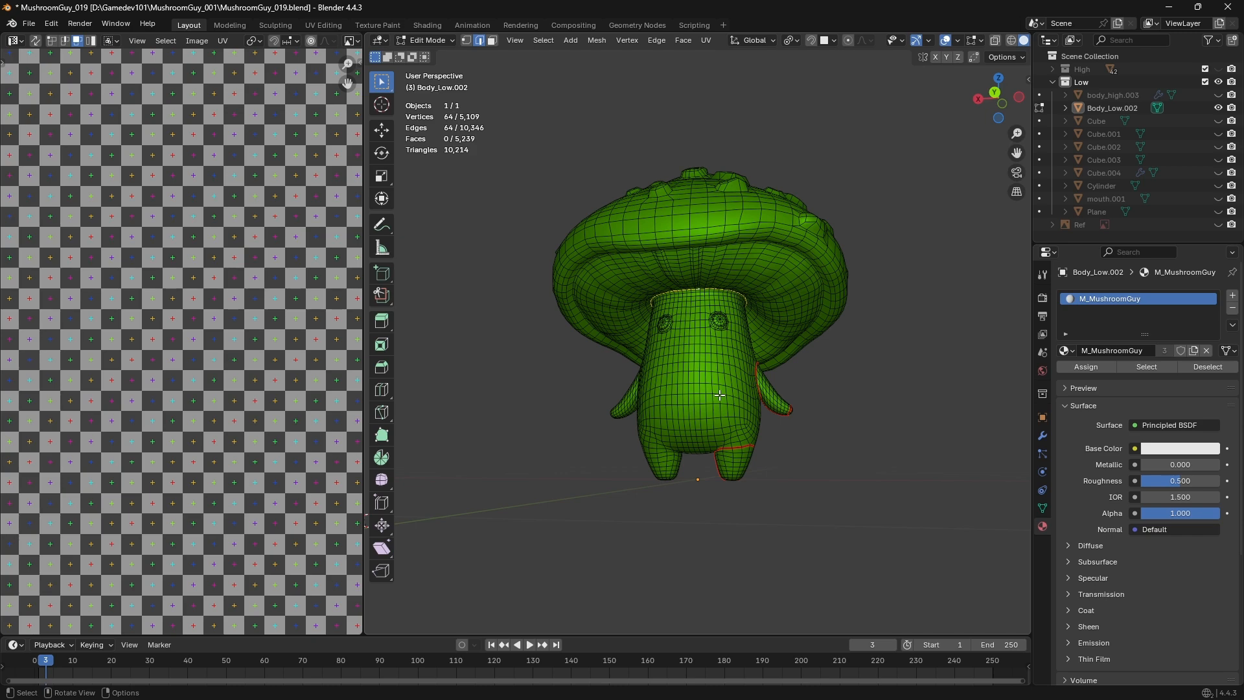
Select the ring of faces running around the underside of the mushroom cap
scroll(720, 393, up, 1)
key(3)
middle_drag(720, 392, 645, 269)
scroll(713, 382, up, 2)
shift+scroll(713, 382, up, 1)
scroll(645, 270, up, 1)
ctrl+double_click(603, 333)
double_click(603, 333)
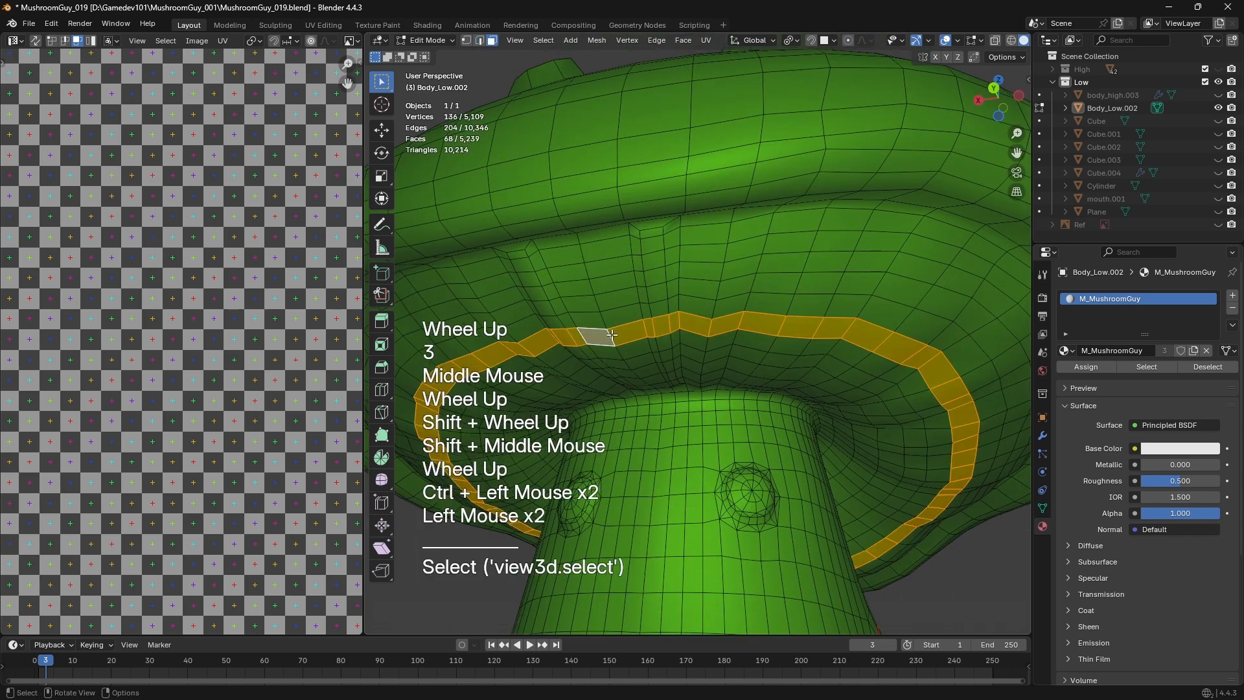
Grow the selected face ring by six steps across the underside of the mushroom cap
key(ctrl+KP_Add)
key(ctrl+KP_Add)
key(ctrl+KP_Add)
key(ctrl+KP_Add)
key(ctrl+KP_Add)
key(ctrl+KP_Add)
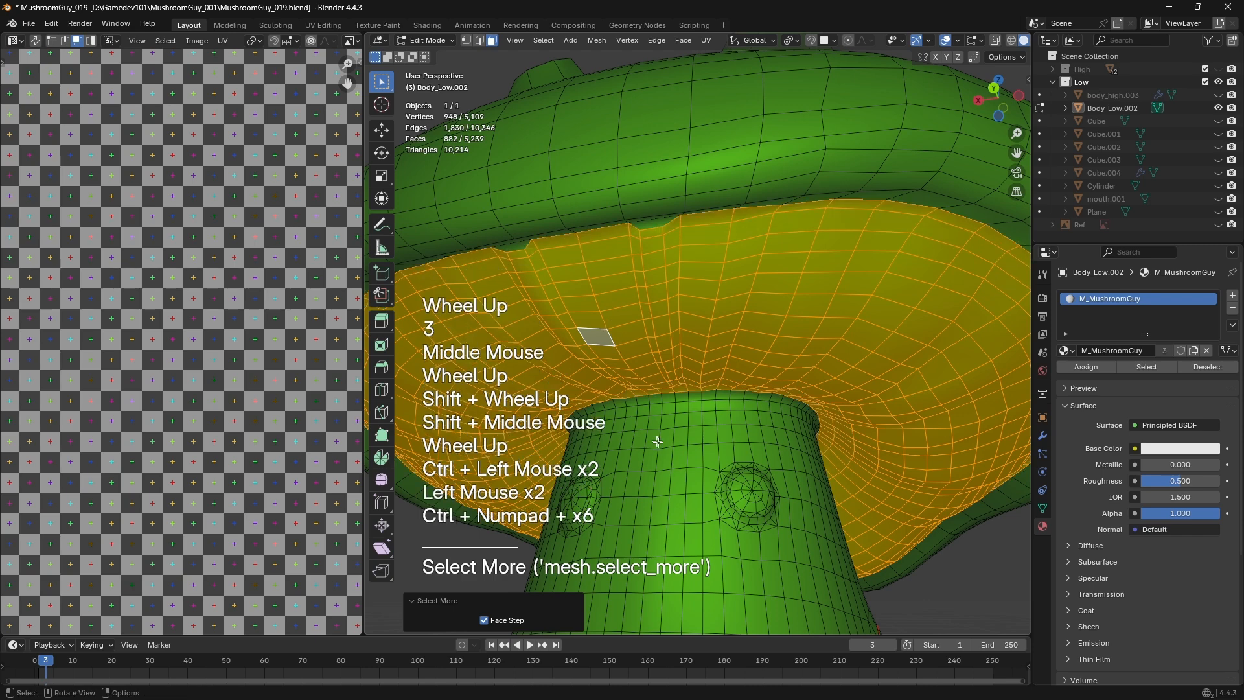
Select a single face on the cap's underside and grow the selection by six steps
click(675, 361)
shift+middle_drag(658, 442, 842, 275)
key(ctrl+KP_Add)
key(ctrl+KP_Add)
key(ctrl+KP_Add)
key(ctrl+KP_Add)
key(ctrl+KP_Add)
key(ctrl+KP_Add)
scroll(681, 361, down, 1)
Select another starting face, grow the selection by eight steps, and clear the whole selection
click(772, 339)
key(ctrl+KP_Add)
key(ctrl+KP_Add)
key(ctrl+KP_Add)
key(ctrl+KP_Add)
key(ctrl+KP_Add)
key(ctrl+KP_Add)
key(ctrl+KP_Add)
key(ctrl+KP_Add)
key(a)
click(942, 336)
Examine the low-poly character's wireframe around the eyes, the body and the cap from several angles
middle_drag(912, 415, 803, 355)
scroll(842, 373, up, 1)
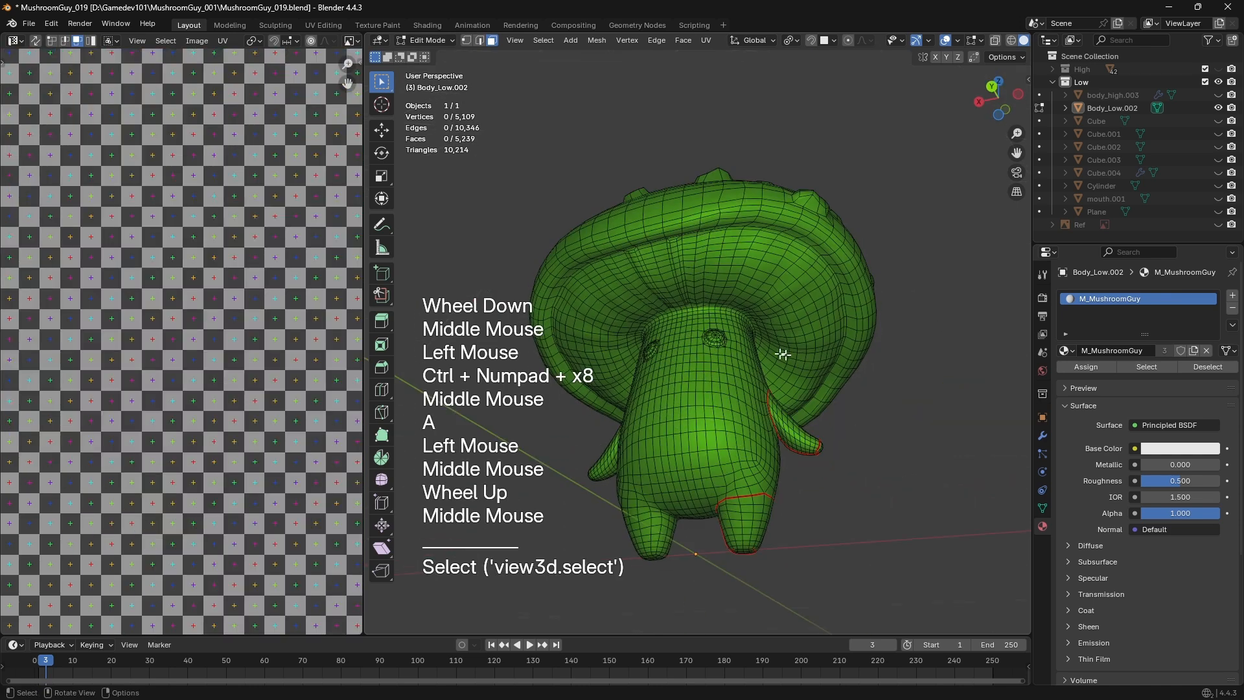
scroll(716, 286, up, 3)
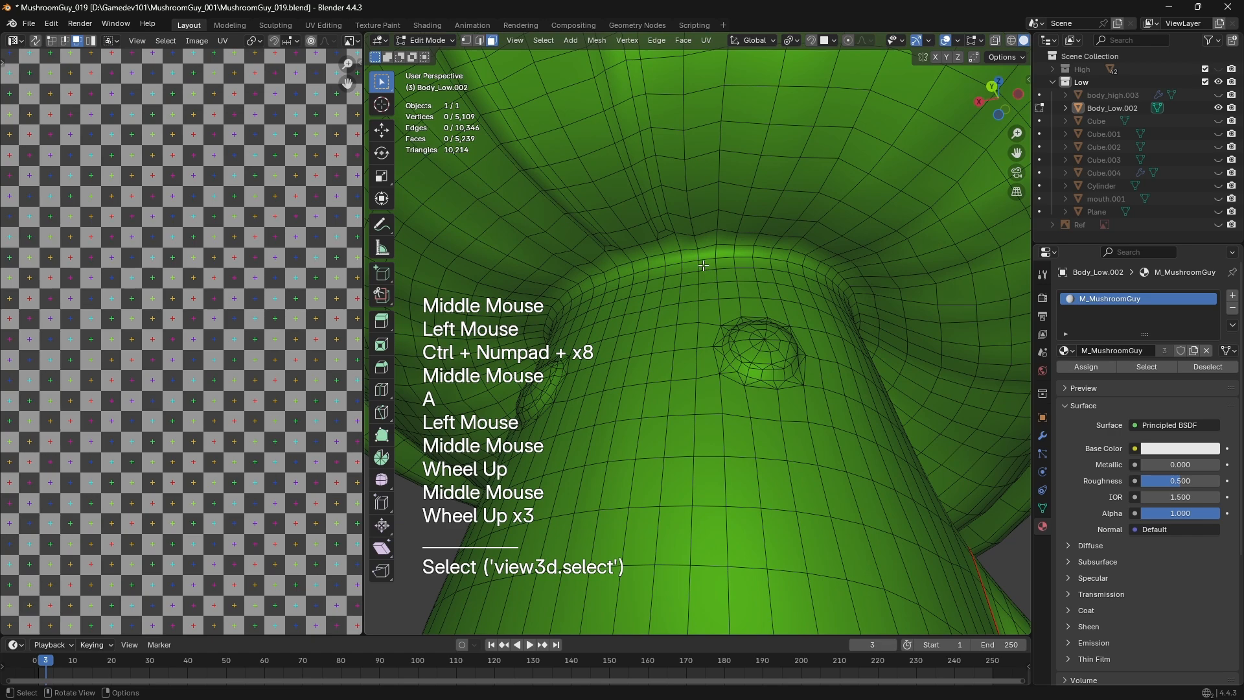
scroll(703, 265, down, 1)
middle_drag(703, 265, 706, 328)
scroll(711, 315, down, 1)
scroll(735, 315, up, 1)
scroll(698, 293, up, 1)
scroll(693, 293, down, 2)
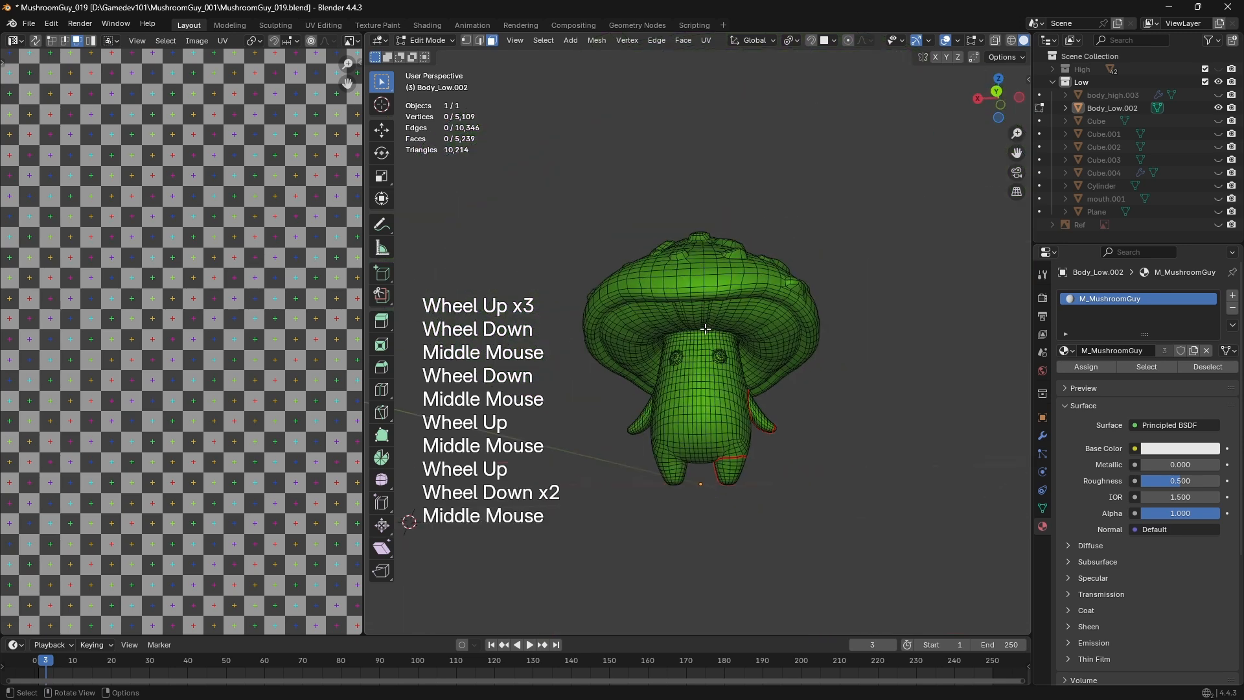
click(860, 499)
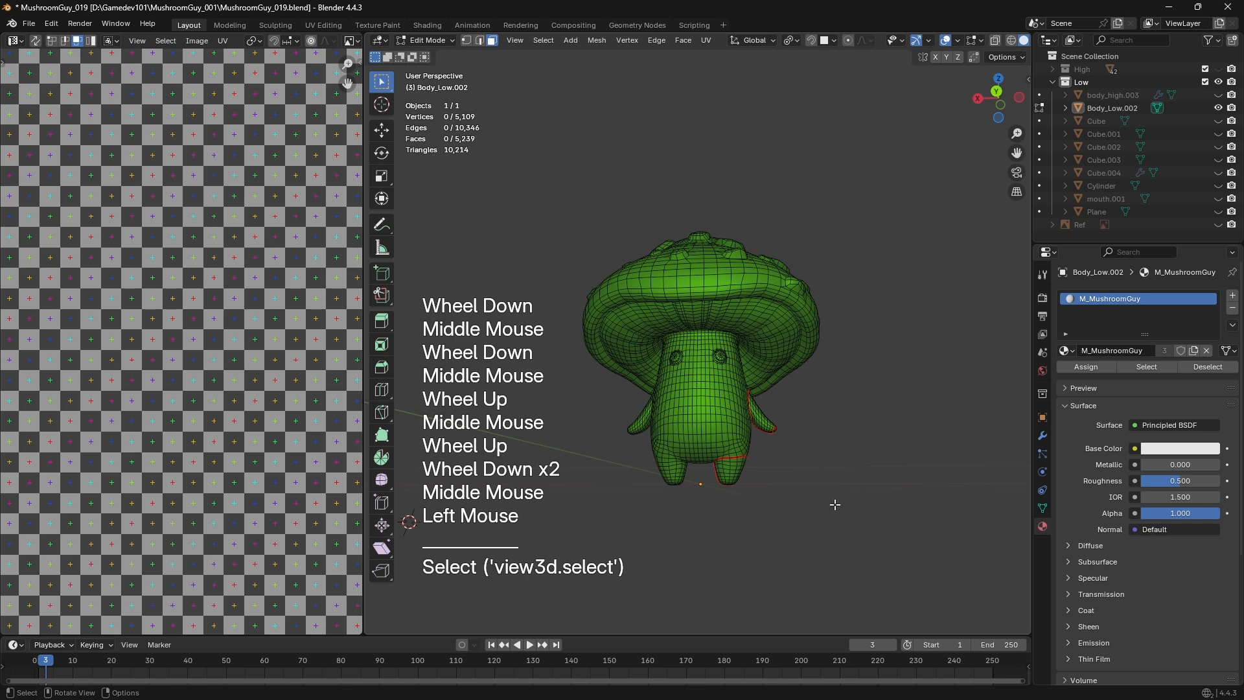
middle_drag(835, 504, 833, 538)
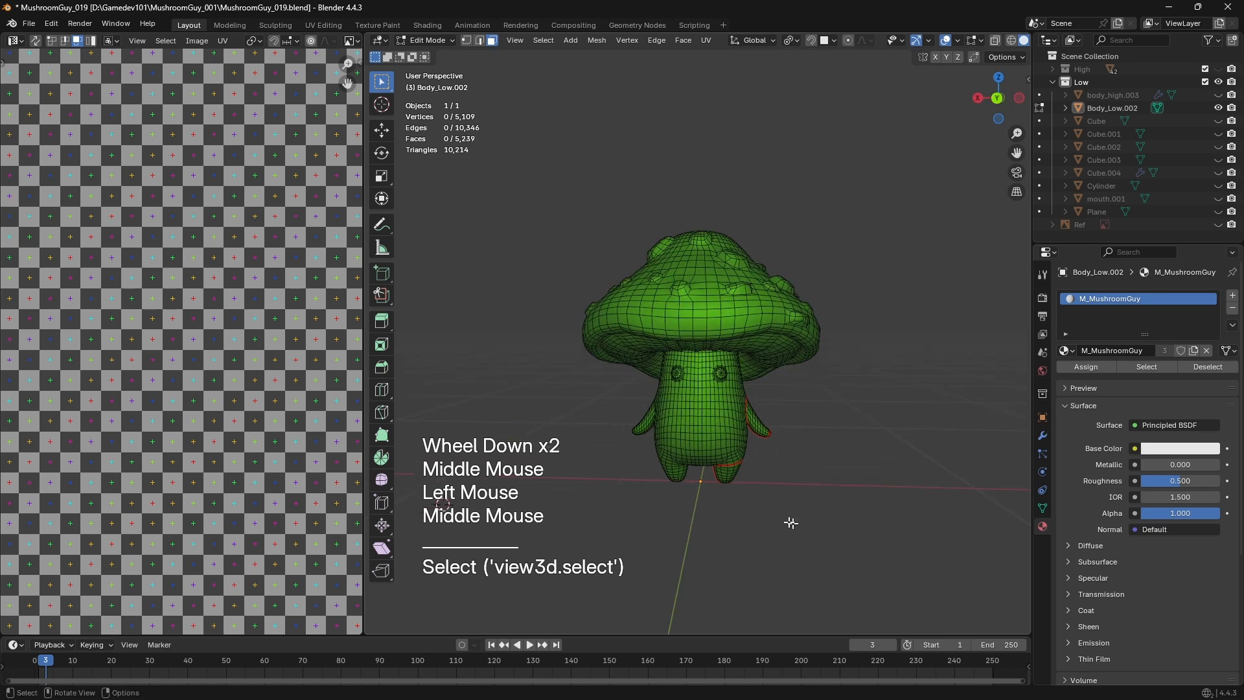
middle_drag(766, 510, 766, 503)
scroll(765, 493, up, 1)
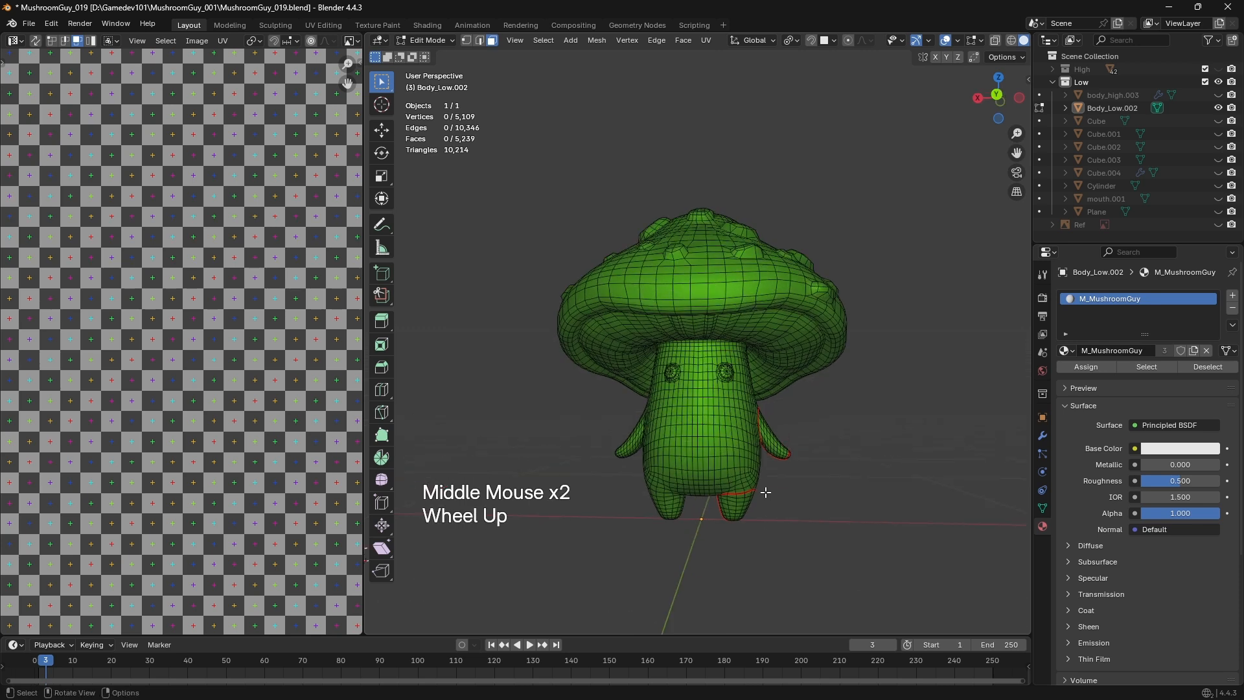
middle_drag(766, 493, 786, 501)
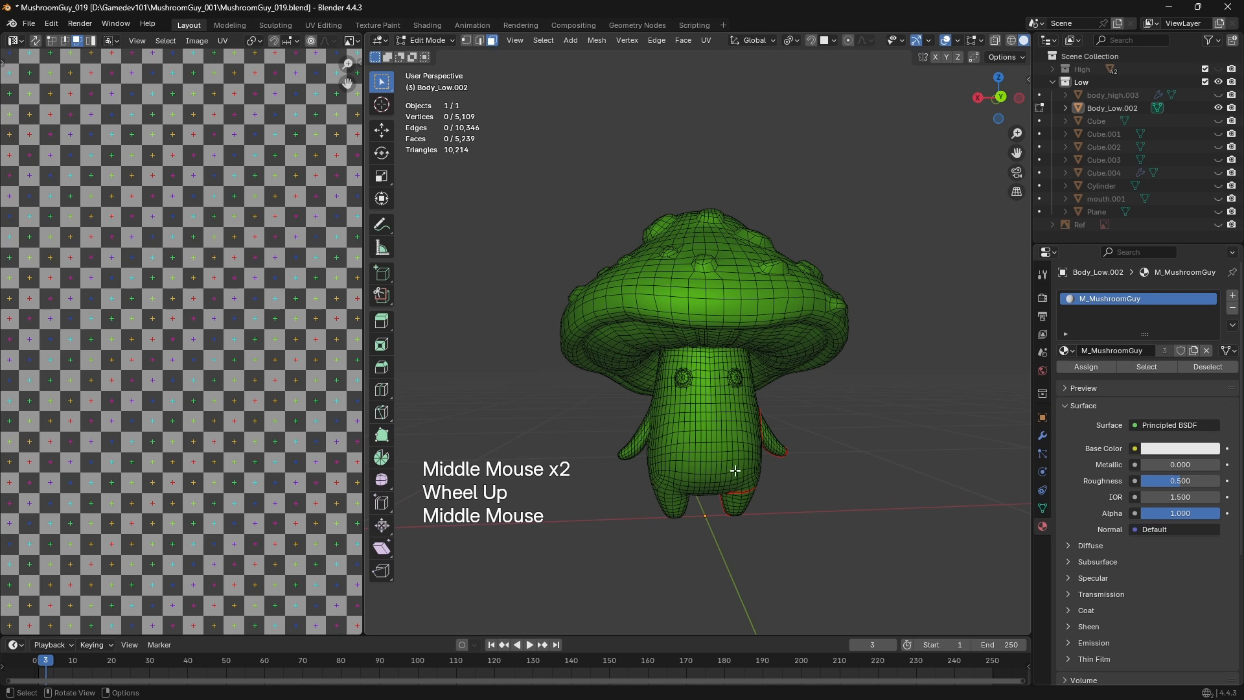
middle_drag(735, 470, 686, 463)
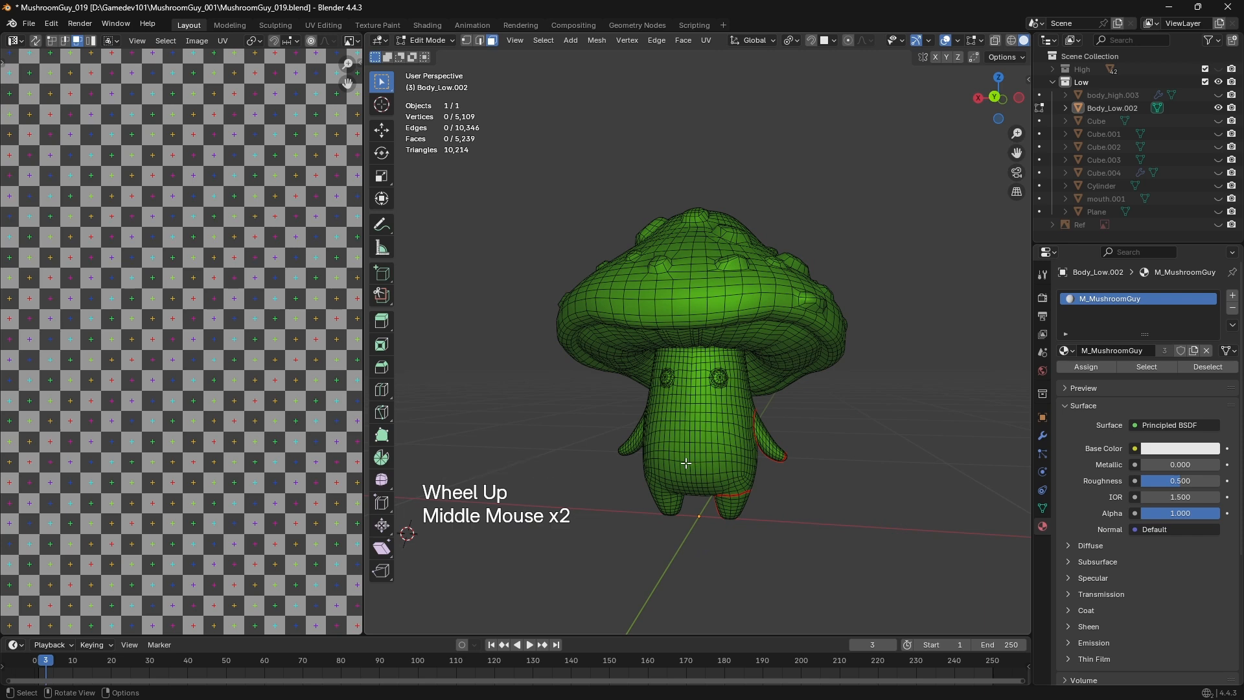
click(841, 508)
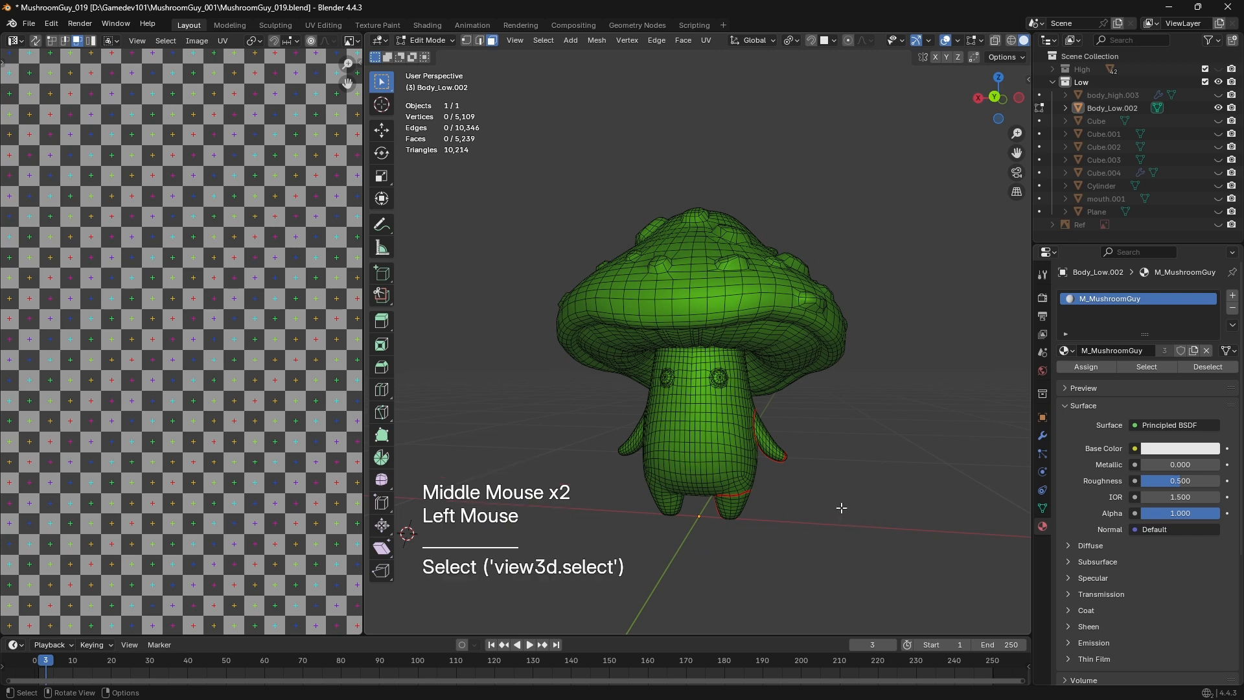
Leave Edit Mode and show only the High collection
key(Tab)
click(844, 496)
key(1)
middle_drag(837, 494, 825, 500)
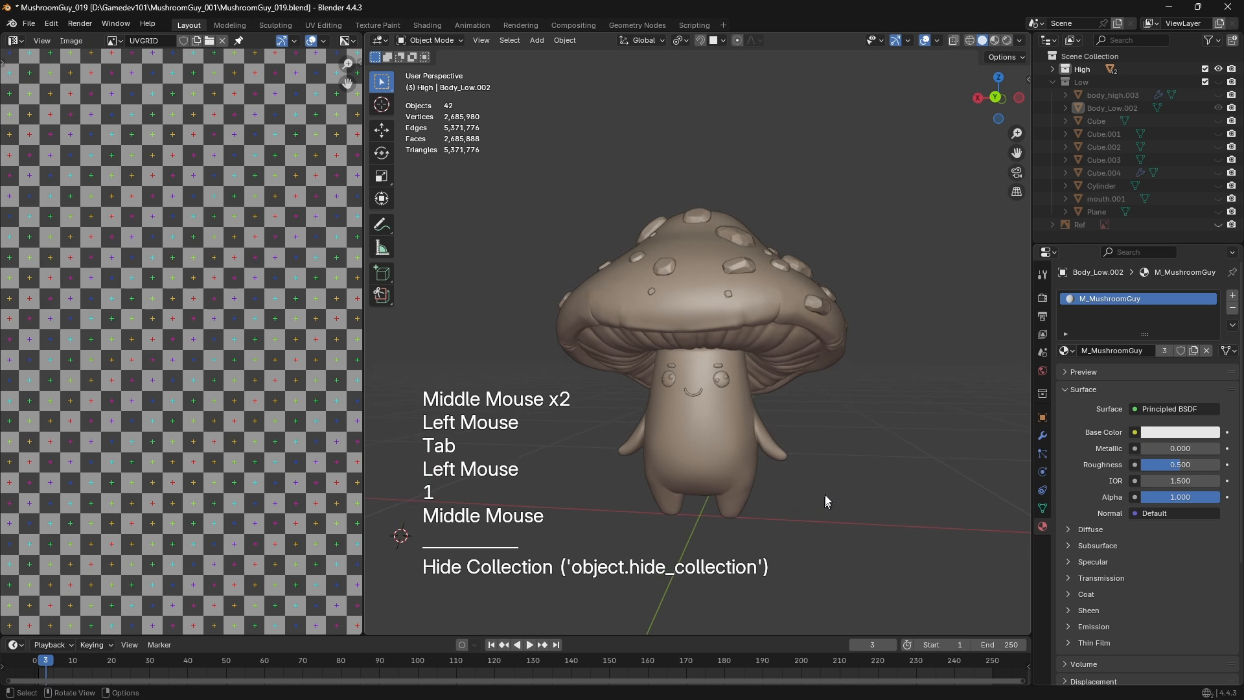
Inspect the high-poly body and one of its separate cap spots by selecting each in turn
click(810, 324)
click(965, 366)
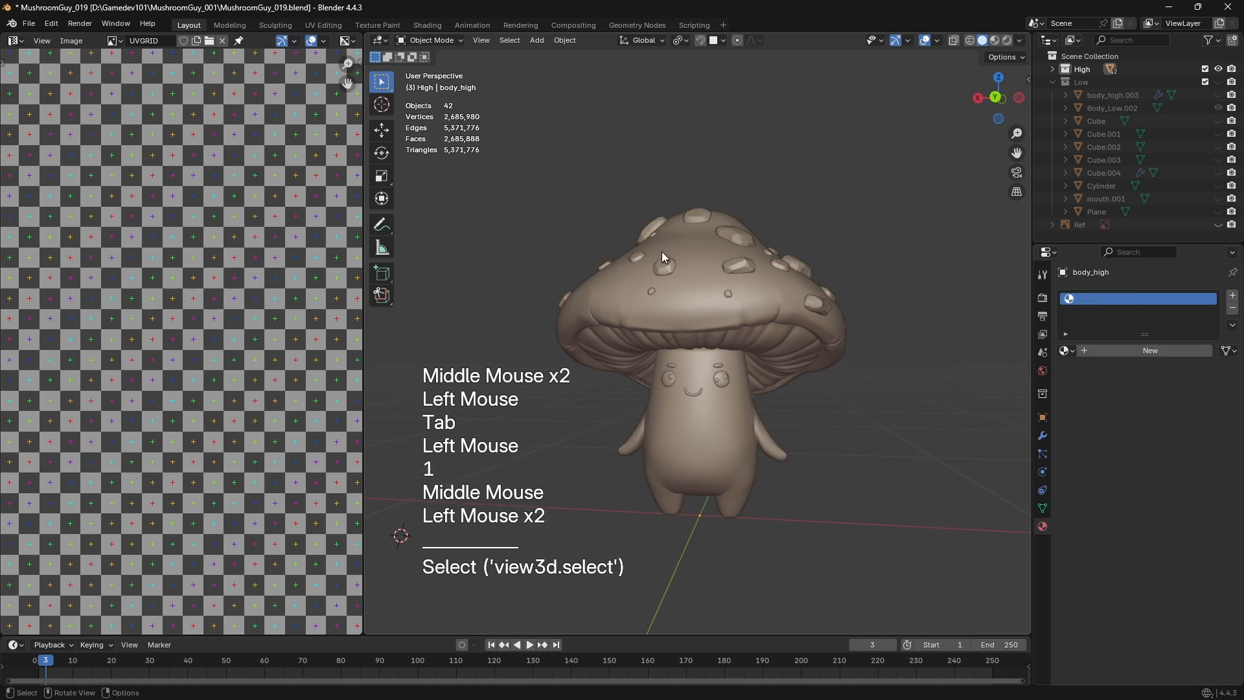
click(731, 266)
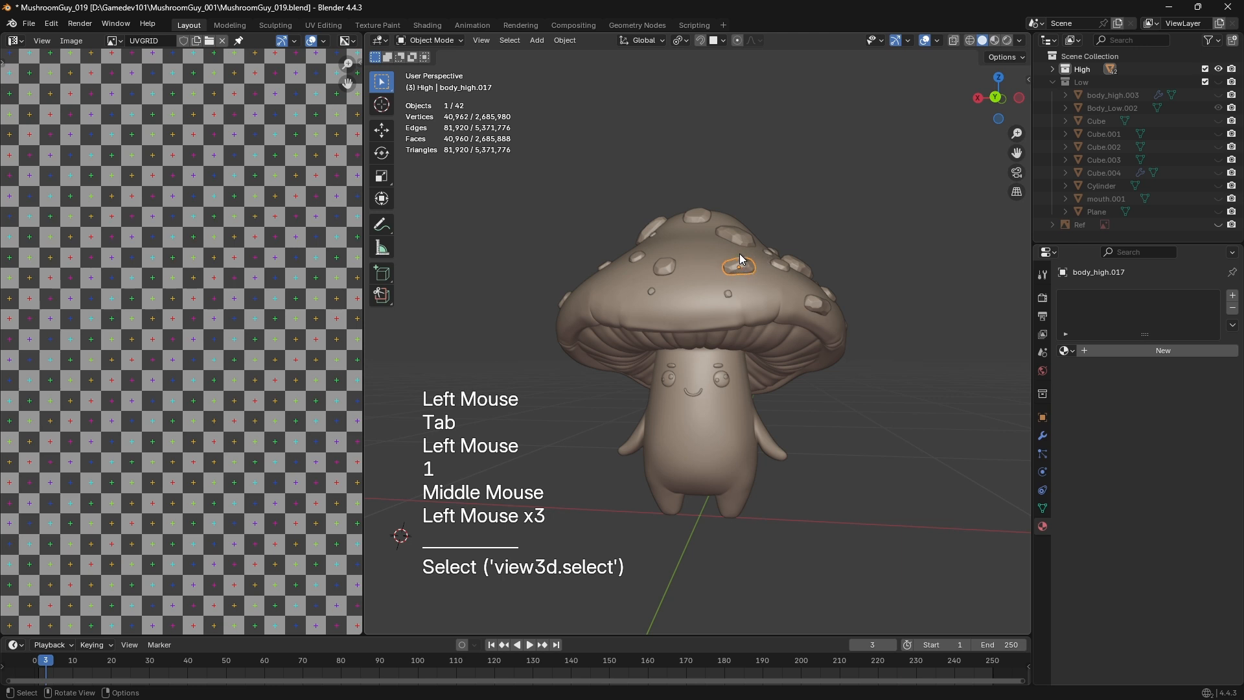
click(714, 255)
middle_drag(714, 254, 831, 213)
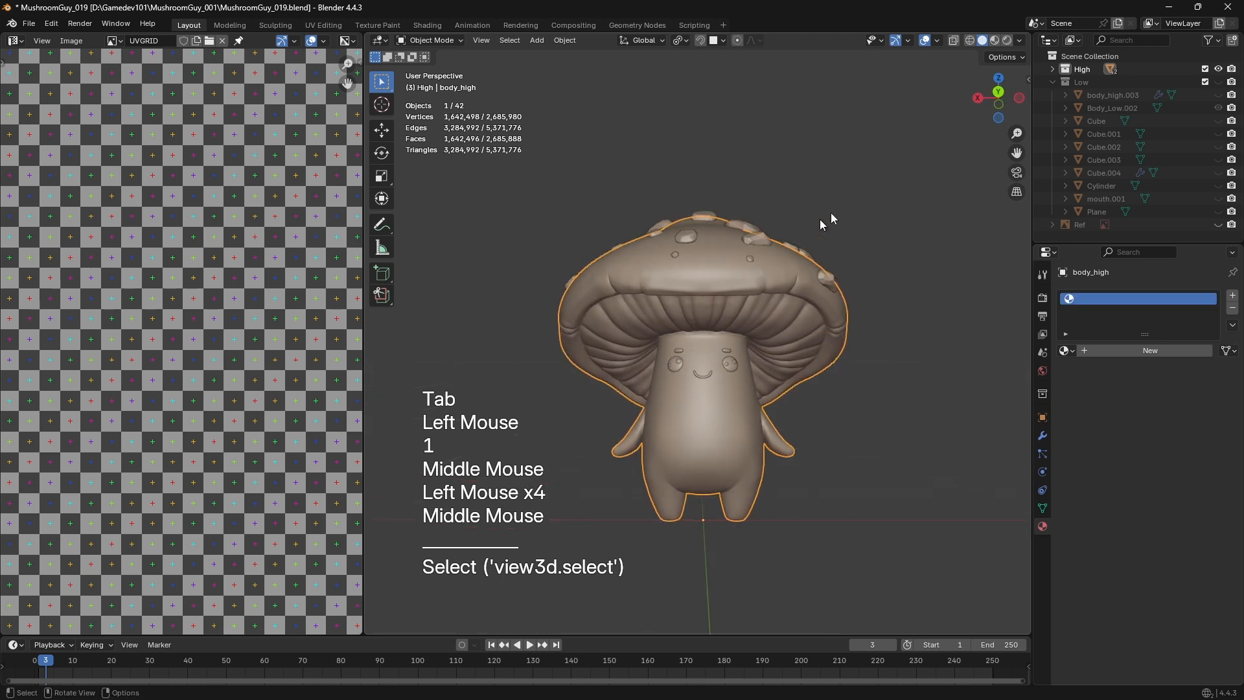
click(831, 212)
middle_drag(775, 266, 750, 271)
click(749, 271)
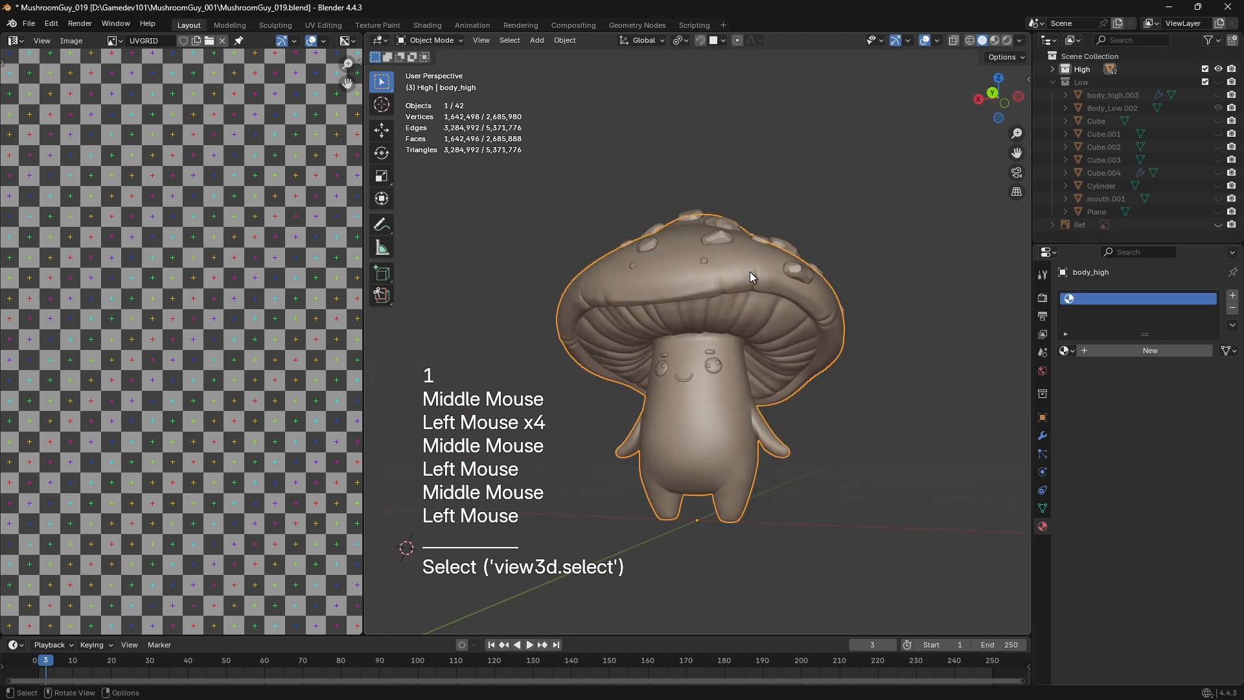
Show only the Low collection and select the low-poly body to compare it with the high-poly version
click(862, 234)
key(2)
click(780, 257)
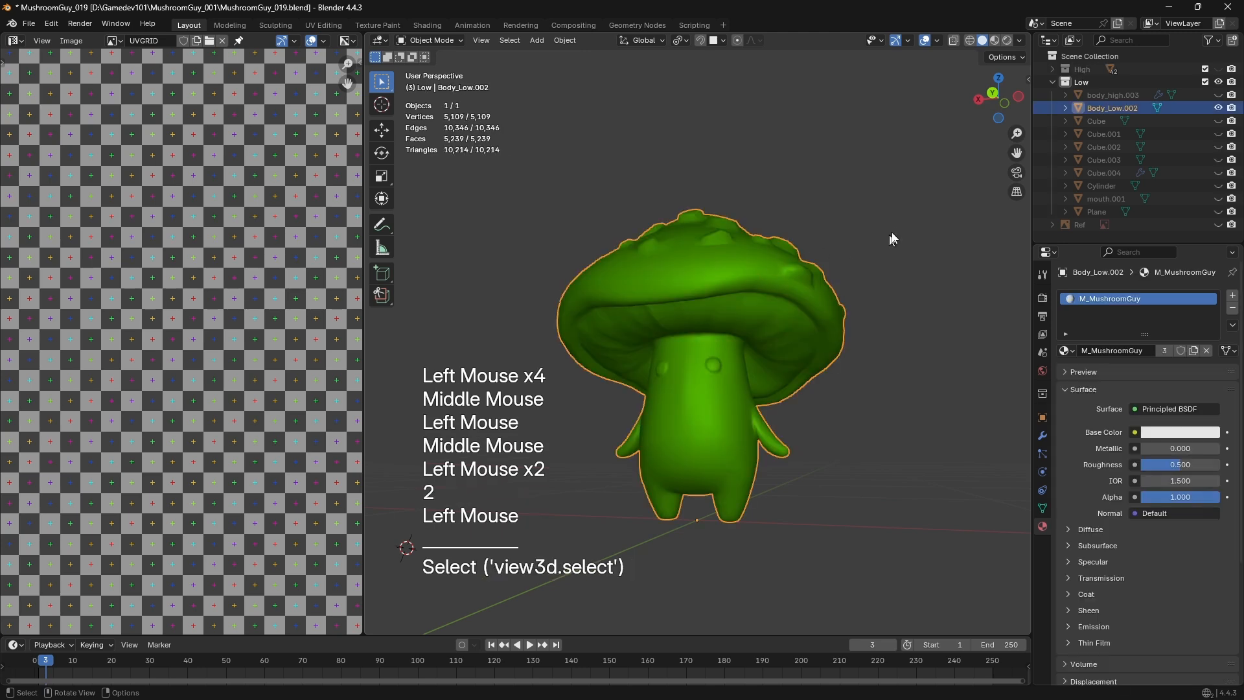
click(784, 251)
Show only the High collection again and examine the high-poly character from the back view and in perspective
key(1)
click(764, 262)
middle_drag(764, 261, 812, 280)
click(871, 275)
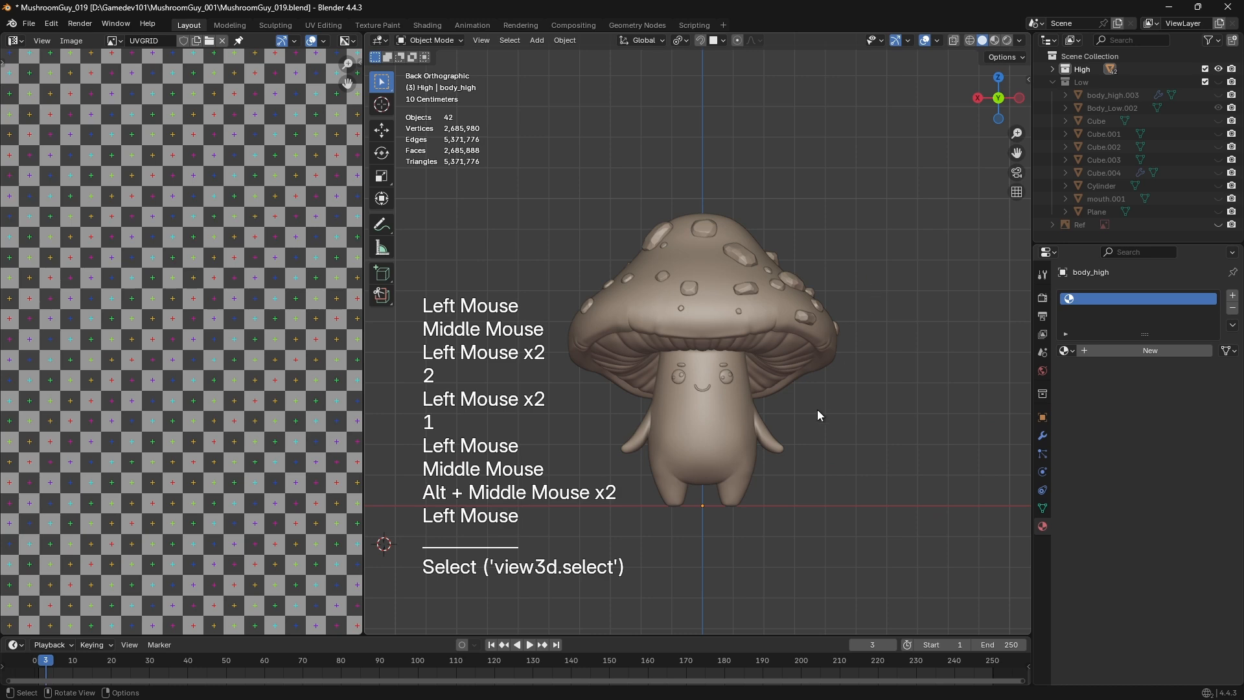
middle_drag(818, 410, 784, 412)
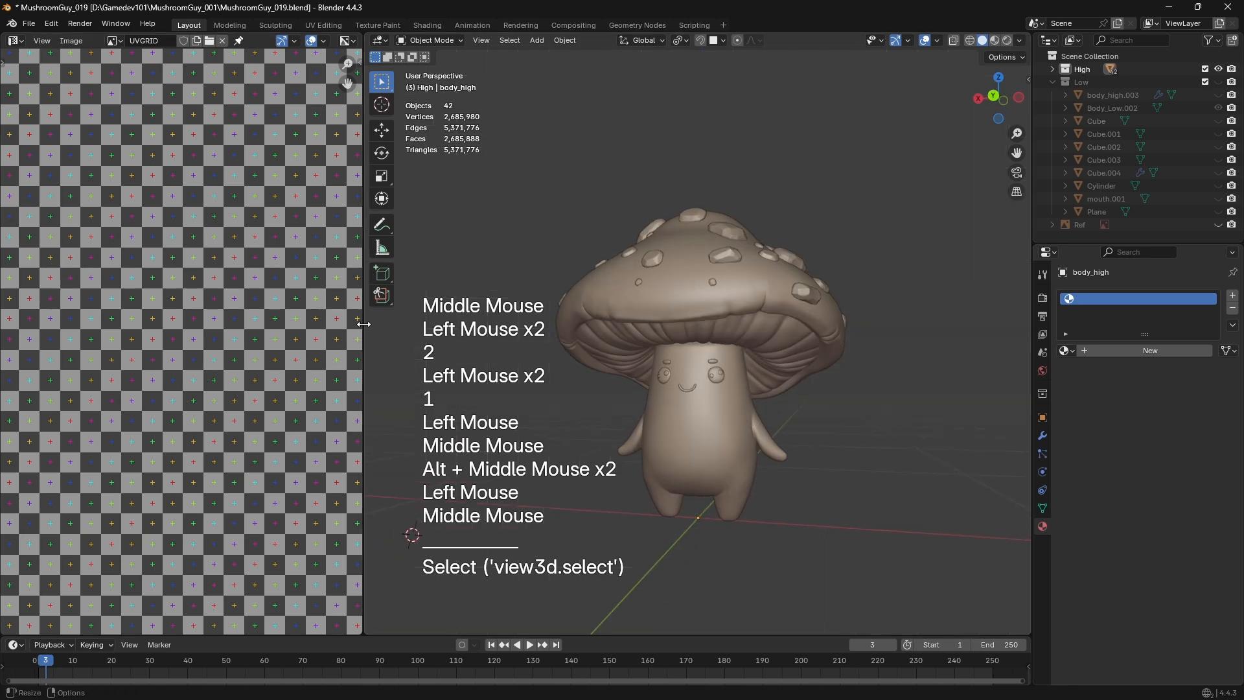
Narrow the image editor to widen the 3D viewport and reposition the view of the high-poly character
drag(364, 325, 150, 291)
shift+middle_drag(428, 327, 452, 341)
click(405, 300)
scroll(417, 330, down, 2)
click(406, 310)
scroll(406, 310, up, 2)
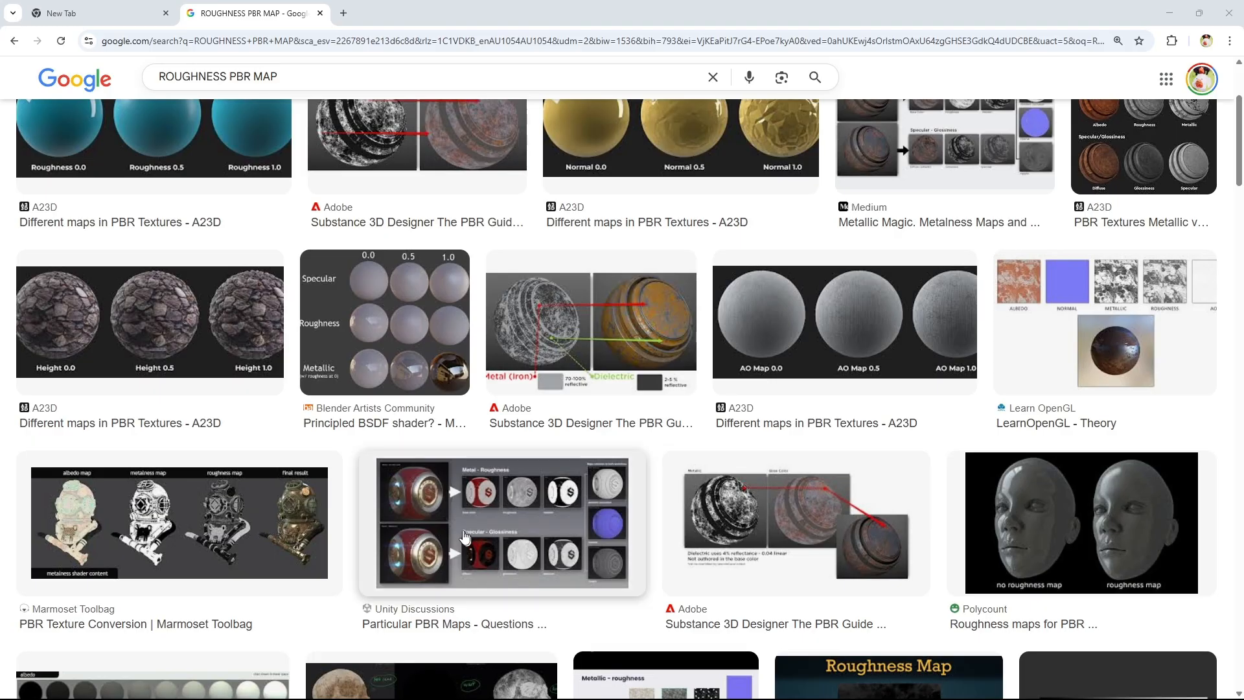
In the browser's ROUGHNESS PBR MAP image results, open Marmoset Toolbag's PBR Texture Conversion image in its own tab
click(259, 522)
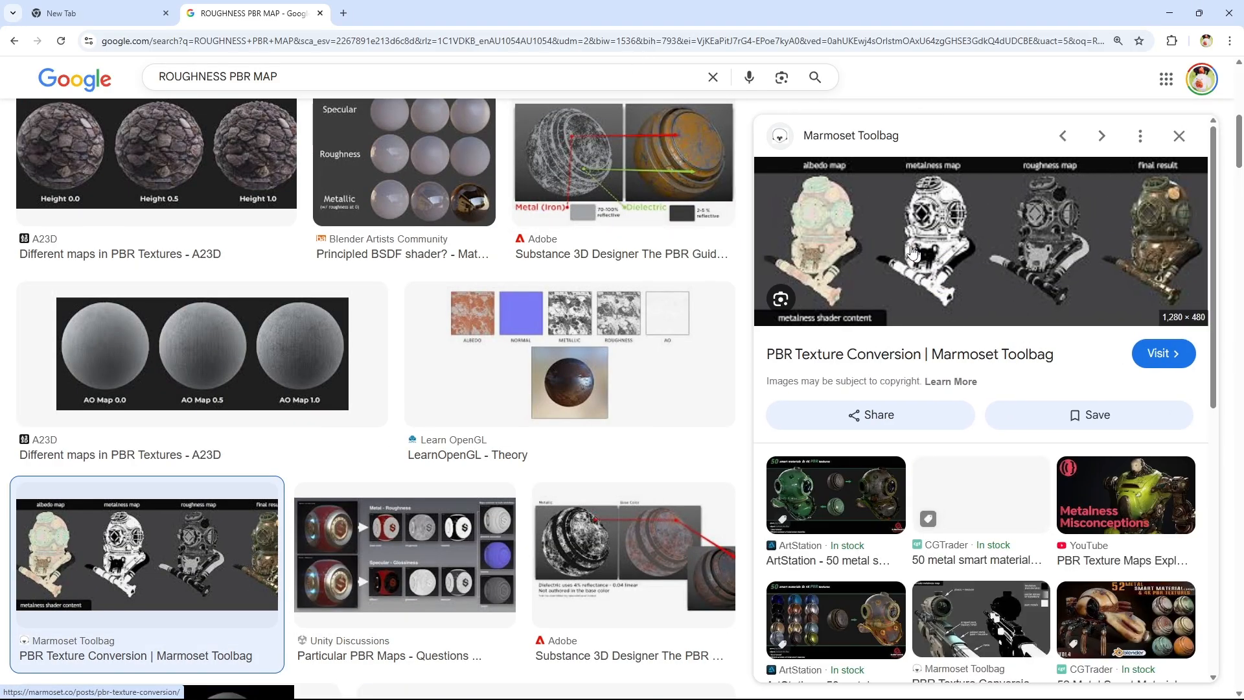
right_click(930, 198)
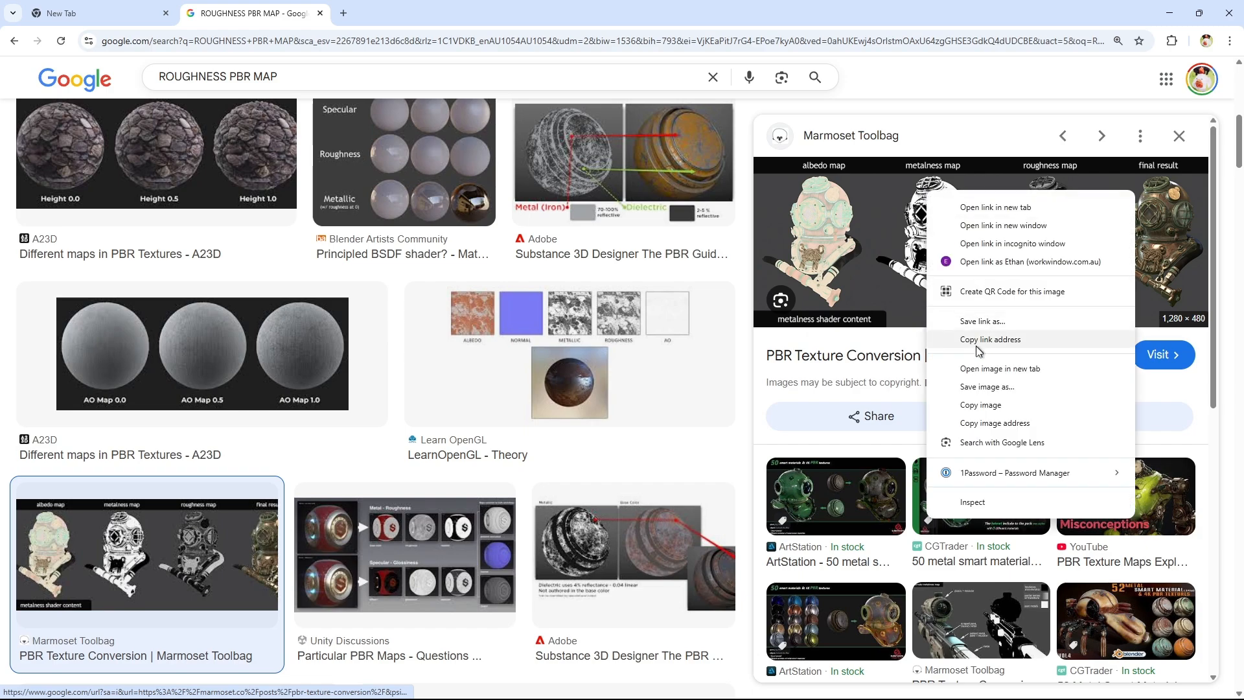
click(979, 369)
click(439, 7)
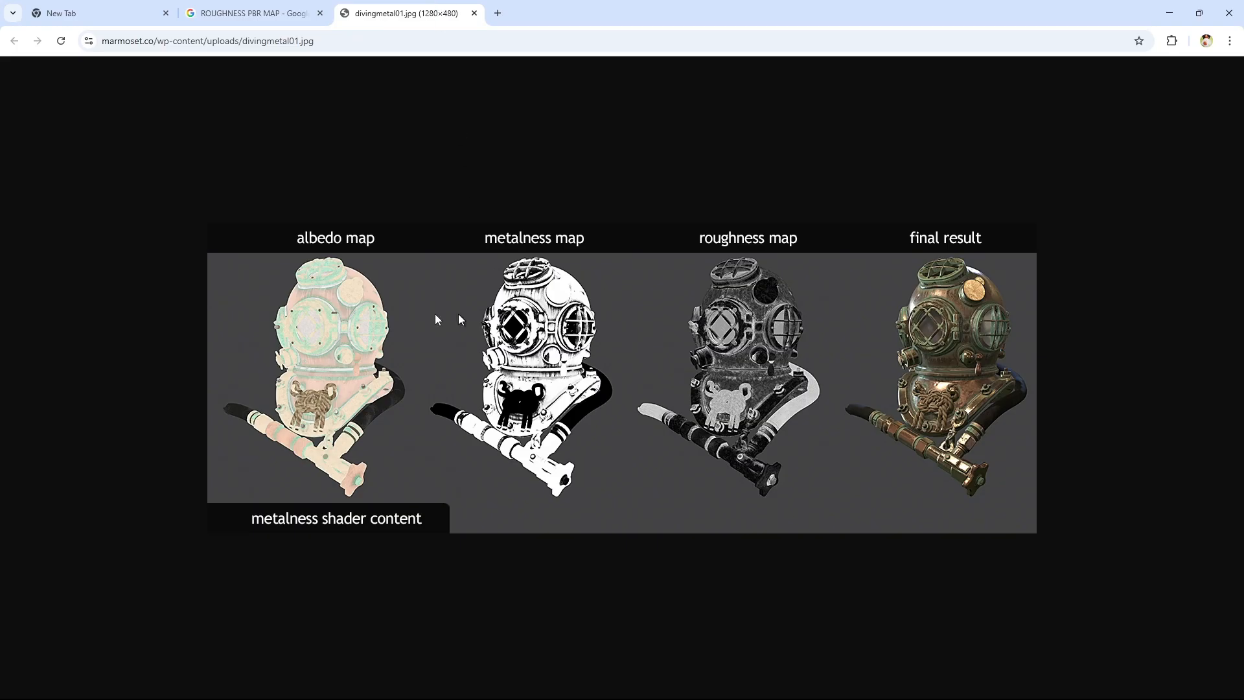
Examine the diving helmet's metalness map up close and compare it with the albedo map
key(ctrl+plus)
key(ctrl+plus)
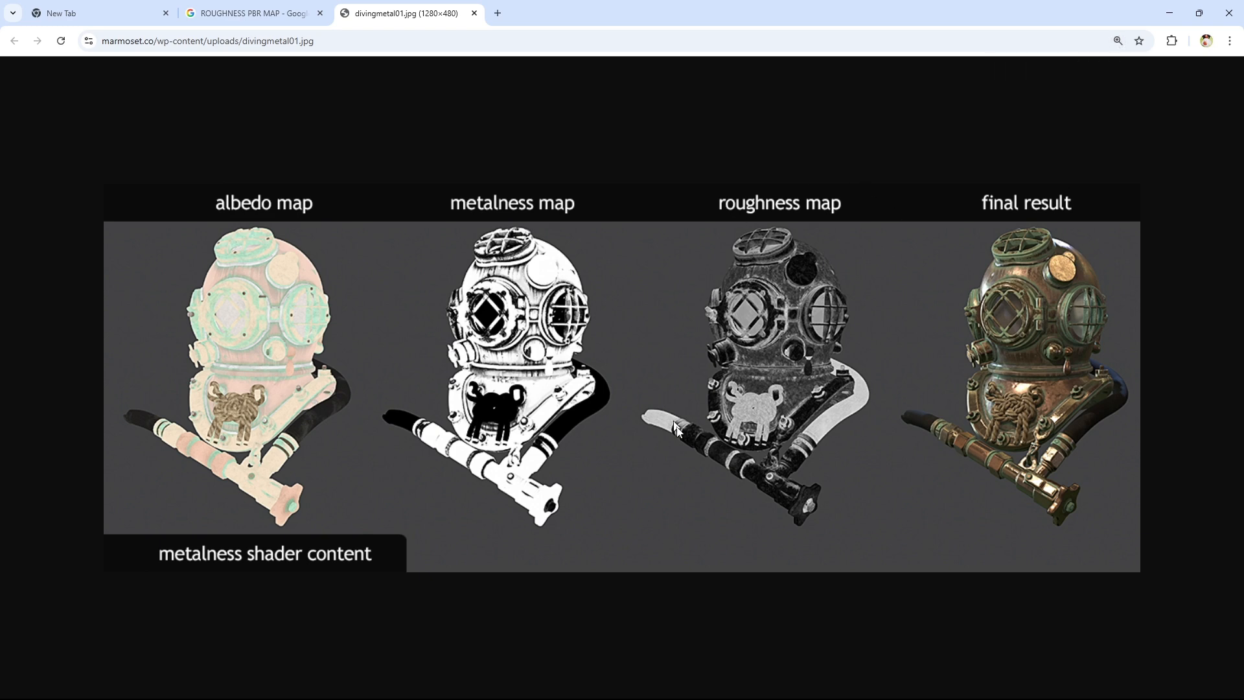
key(ctrl+plus)
key(ctrl+plus)
key(ctrl+plus)
key(ctrl+plus)
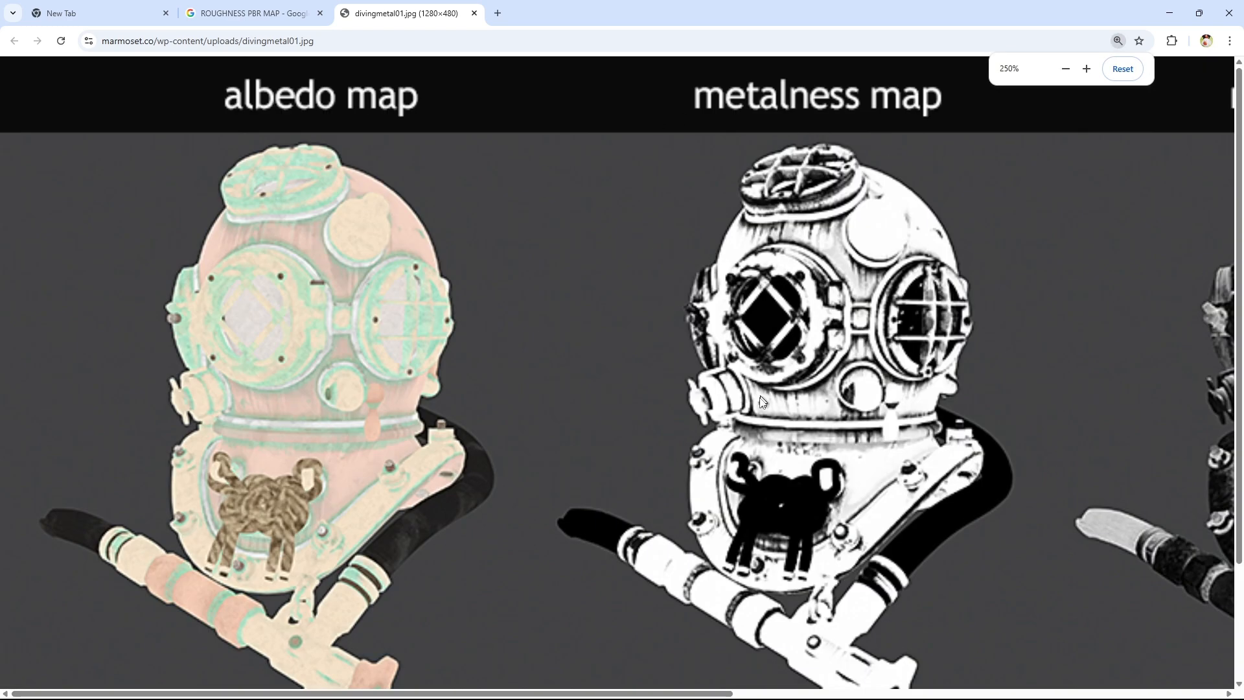
ctrl+scroll(761, 396, up, 1)
middle_drag(753, 403, 906, 555)
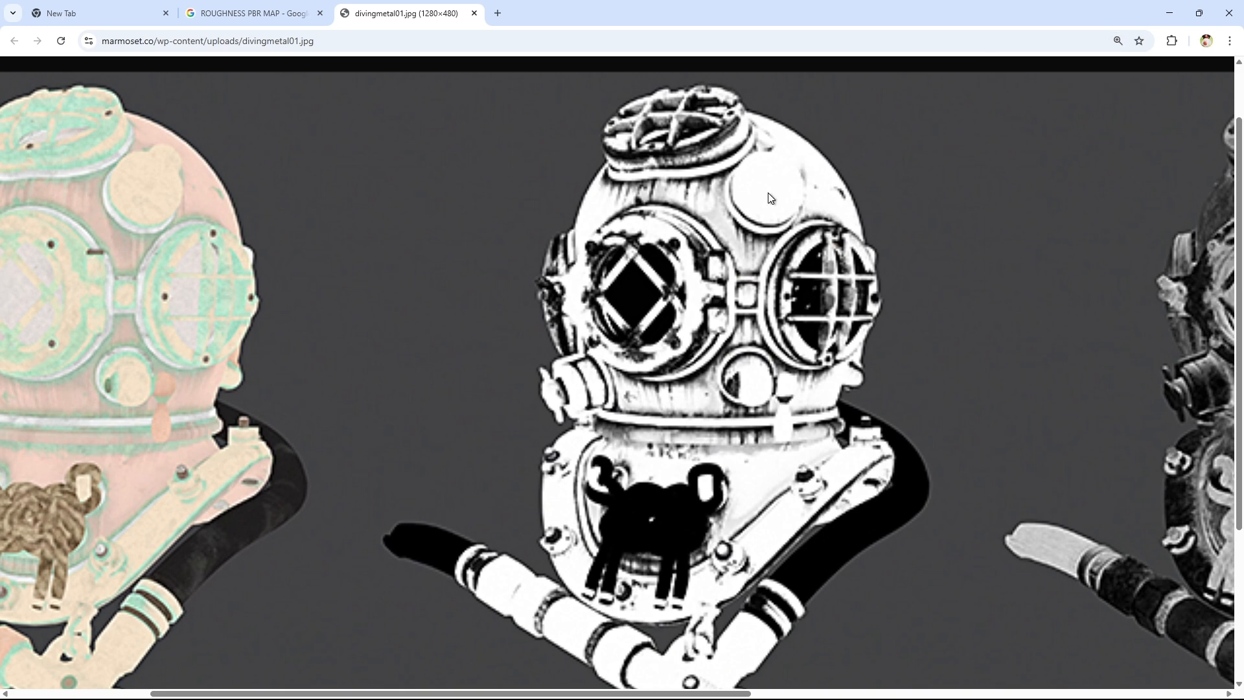
mouse_move(657, 251)
middle_down()
mouse_move(696, 288)
mouse_move(655, 250)
middle_up()
middle_drag(441, 470, 438, 503)
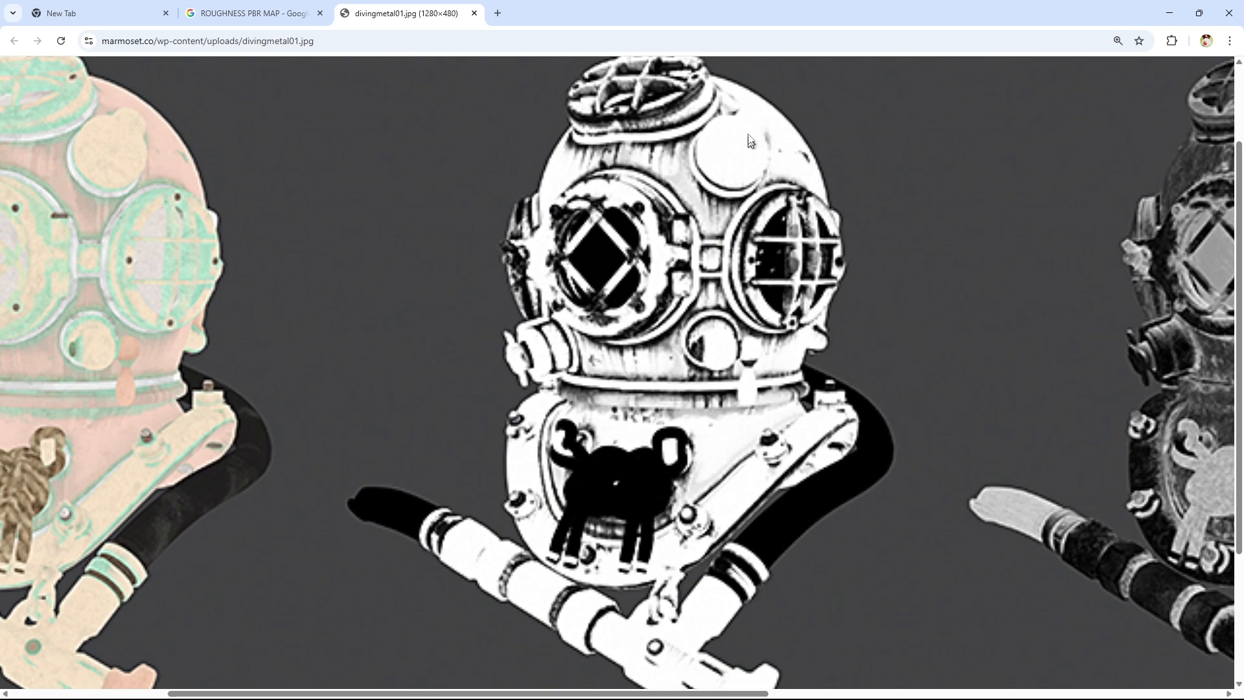
ctrl+scroll(751, 160, up, 2)
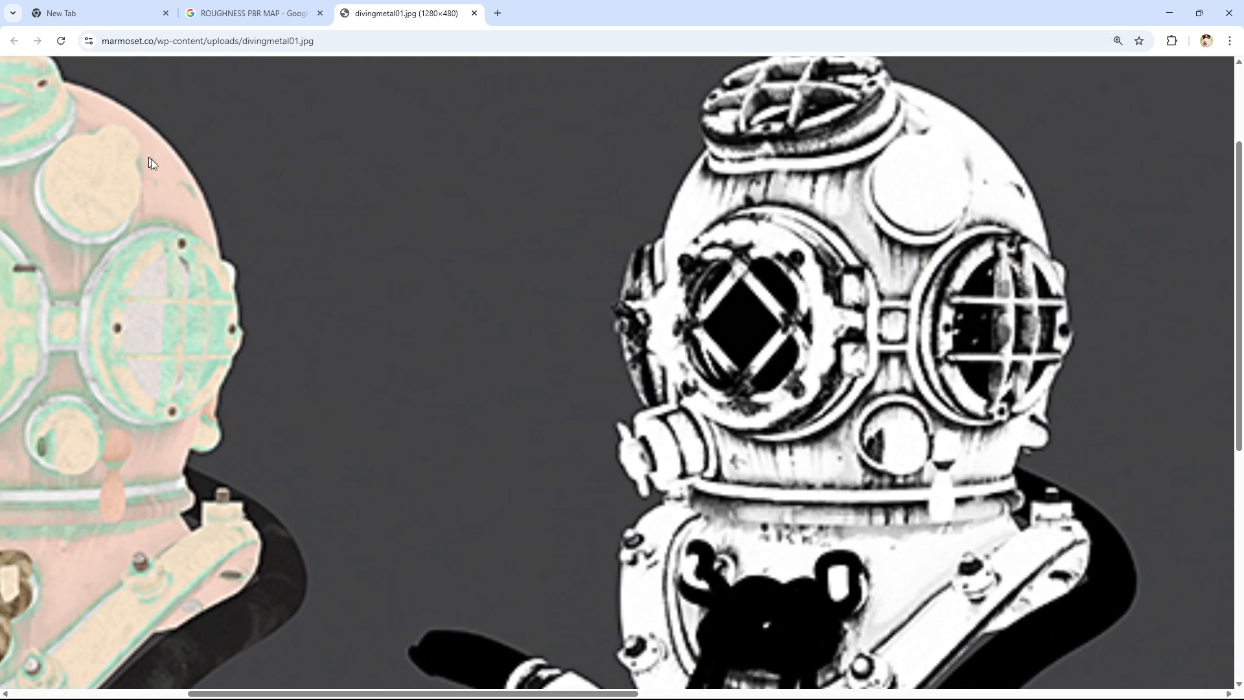
ctrl+scroll(893, 249, up, 1)
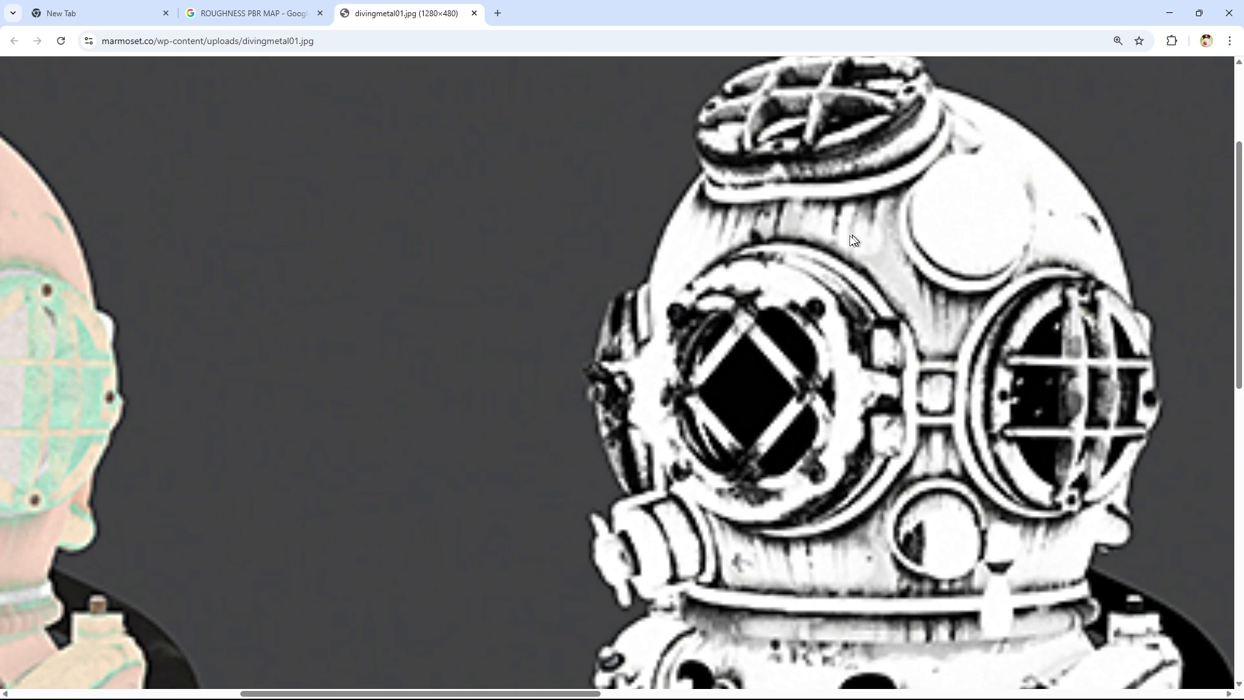
Examine the helmet's roughness map up close, including the hose, the rope ornament and the lower pipe fittings
ctrl+scroll(850, 236, down, 5)
ctrl+scroll(520, 305, up, 1)
middle_drag(382, 410, 583, 285)
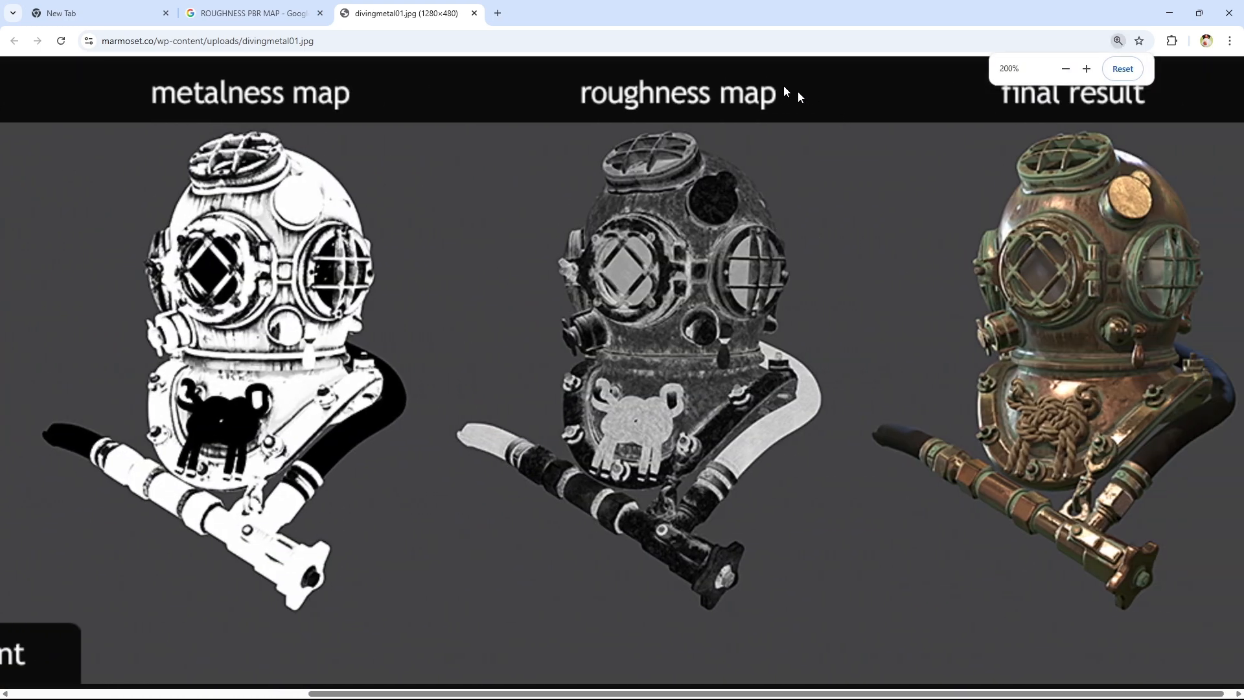
ctrl+scroll(648, 213, up, 3)
middle_drag(648, 214, 869, 413)
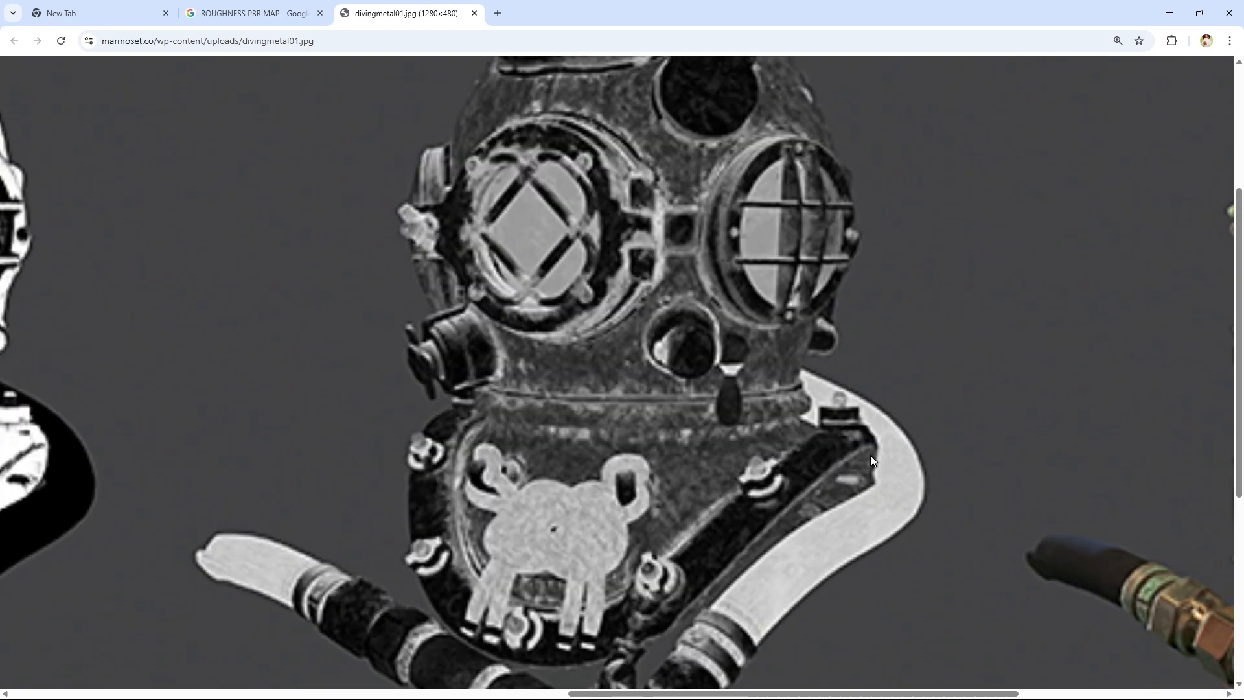
scroll(869, 455, down, 2)
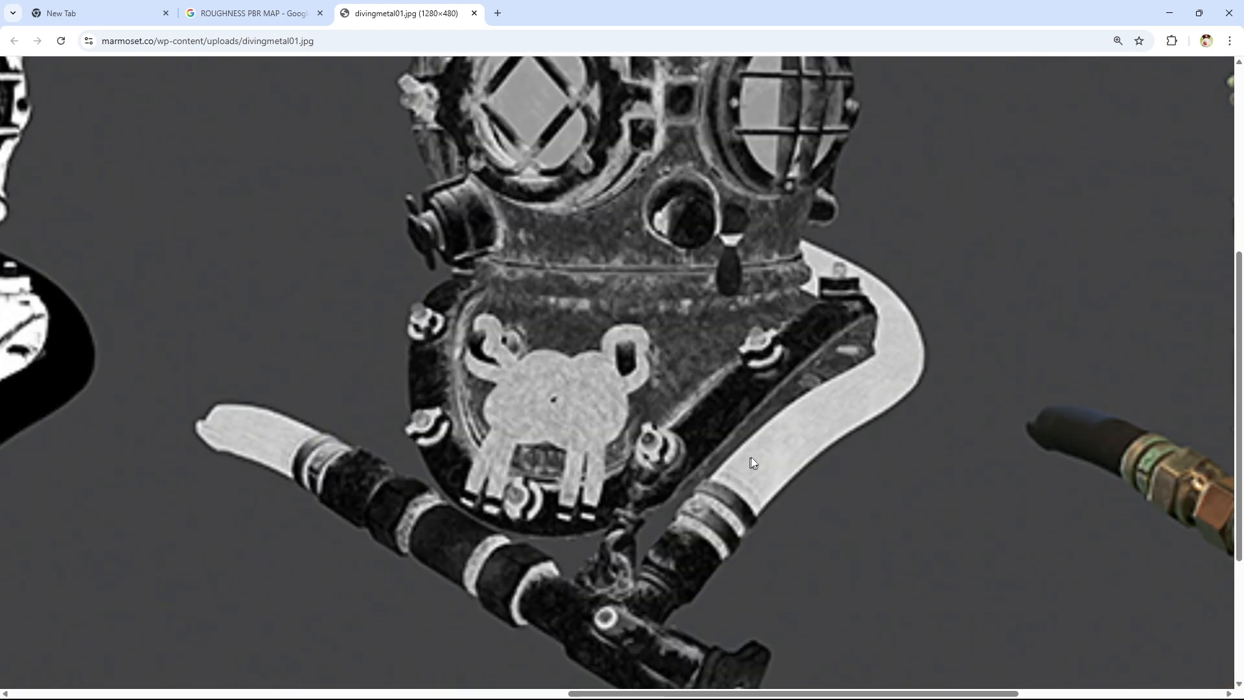
scroll(822, 408, down, 3)
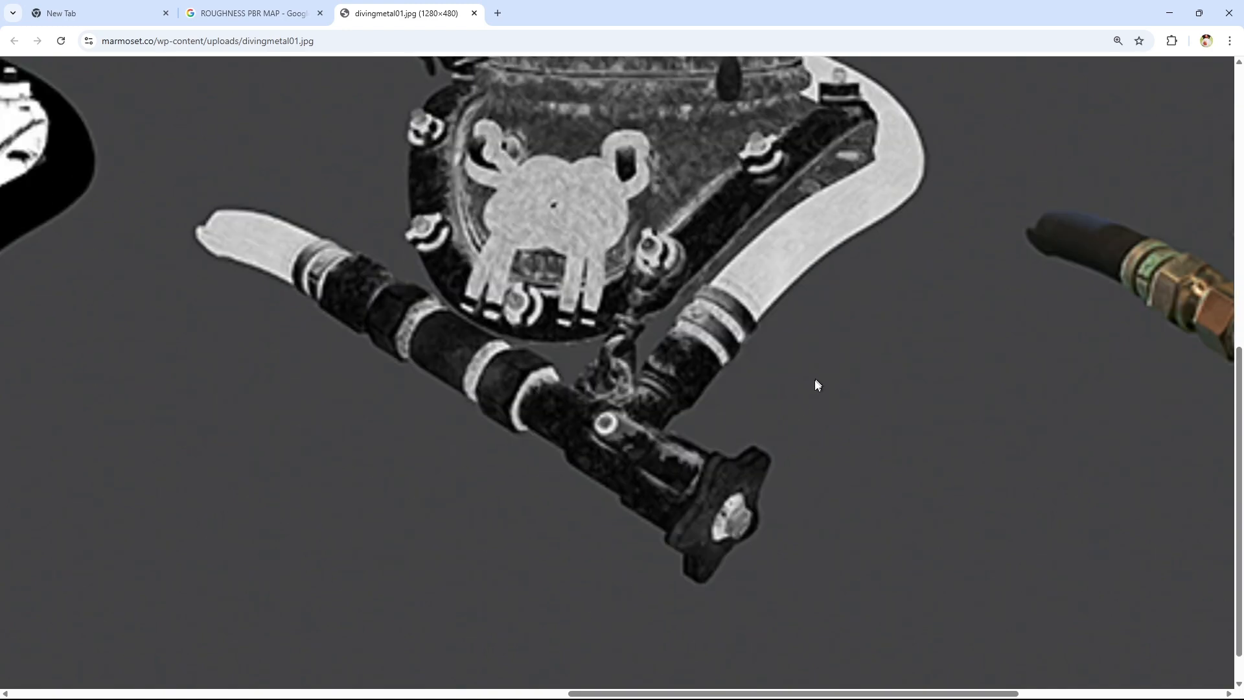
middle_drag(564, 445, 696, 561)
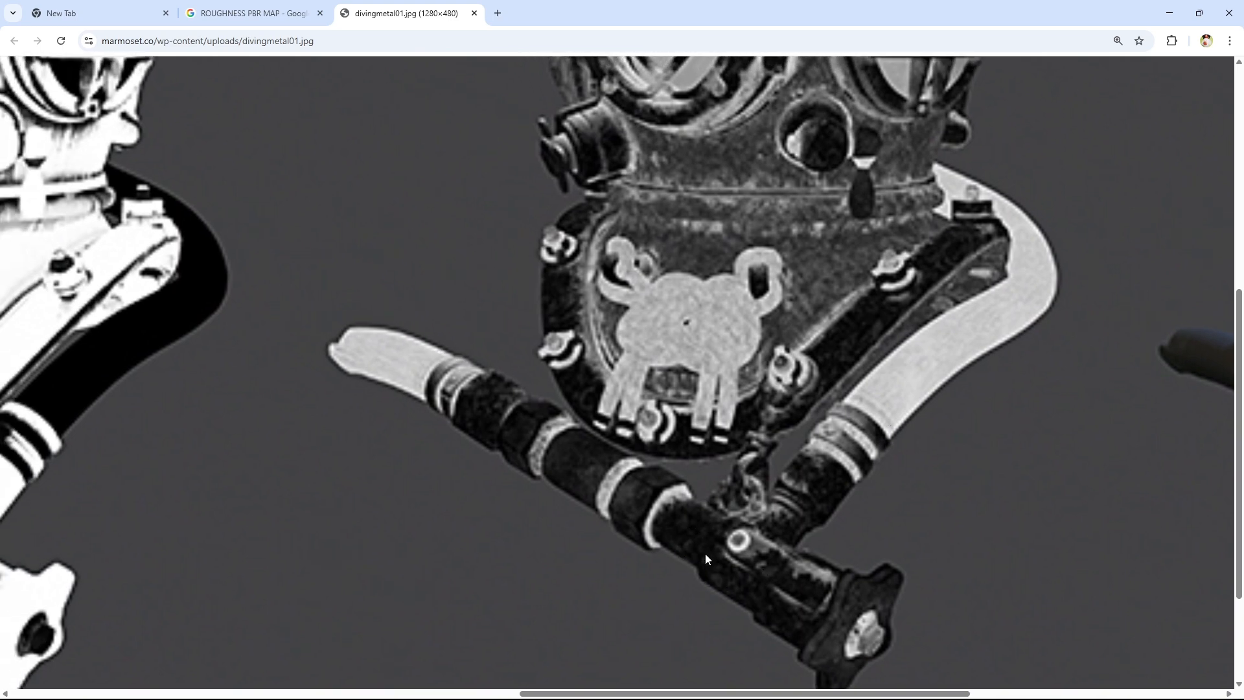
ctrl+scroll(694, 538, down, 1)
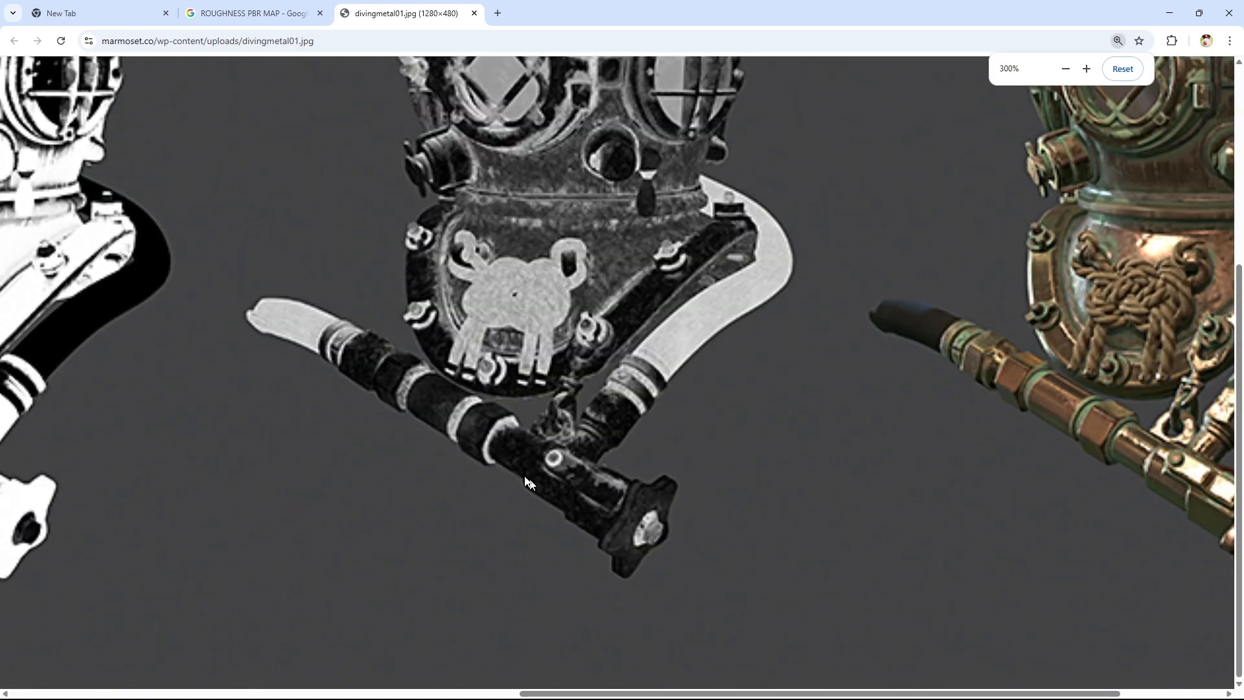
middle_drag(527, 477, 628, 392)
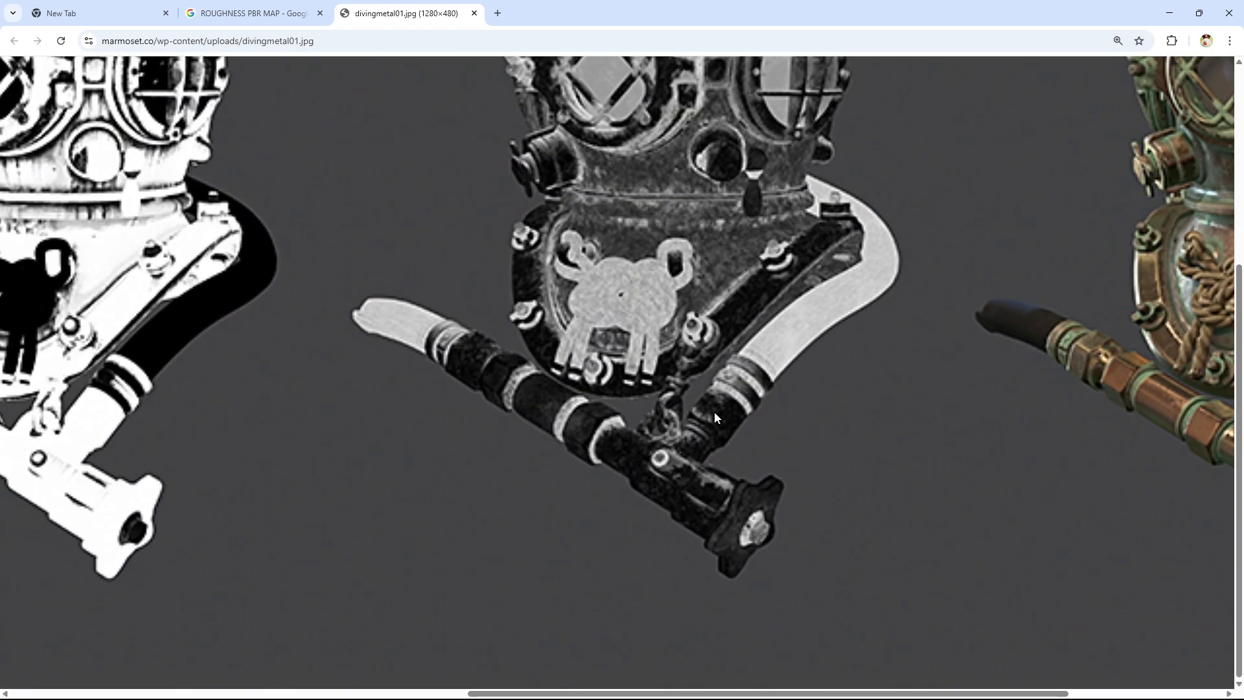
Examine the rings and valve of the lower pipe in the helmet's roughness map, and return to the full four-map comparison
ctrl+scroll(683, 398, up, 1)
middle_drag(715, 480, 786, 498)
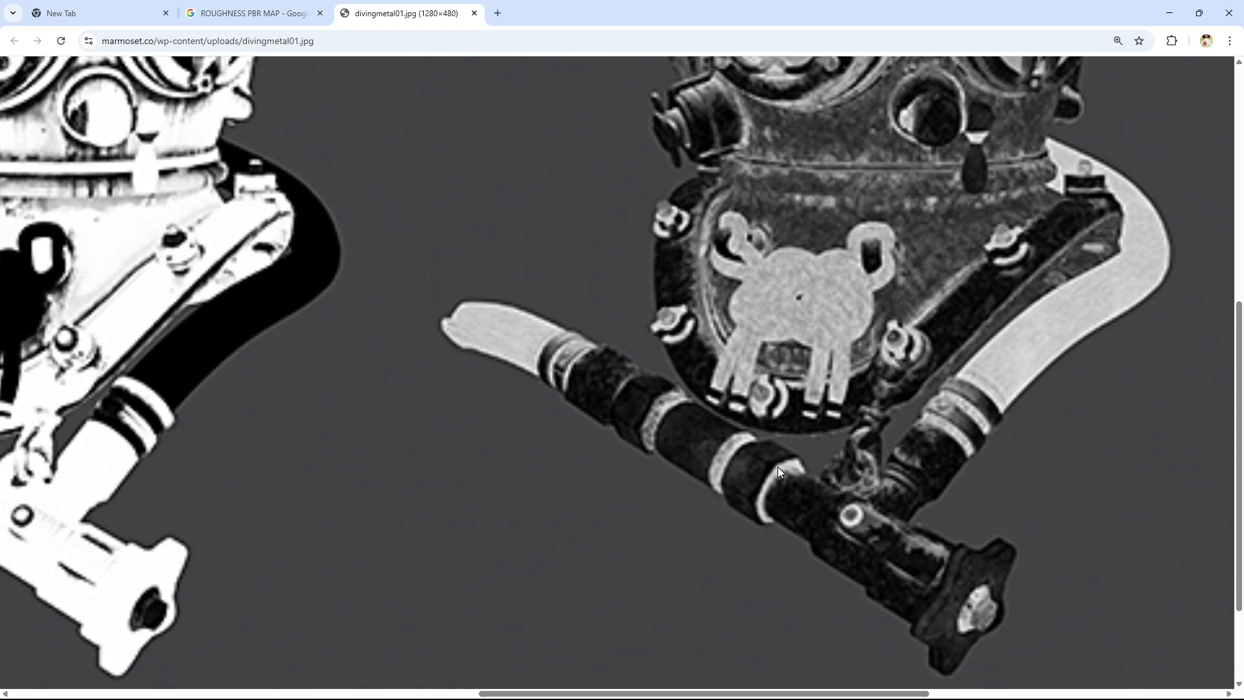
ctrl+scroll(774, 468, down, 5)
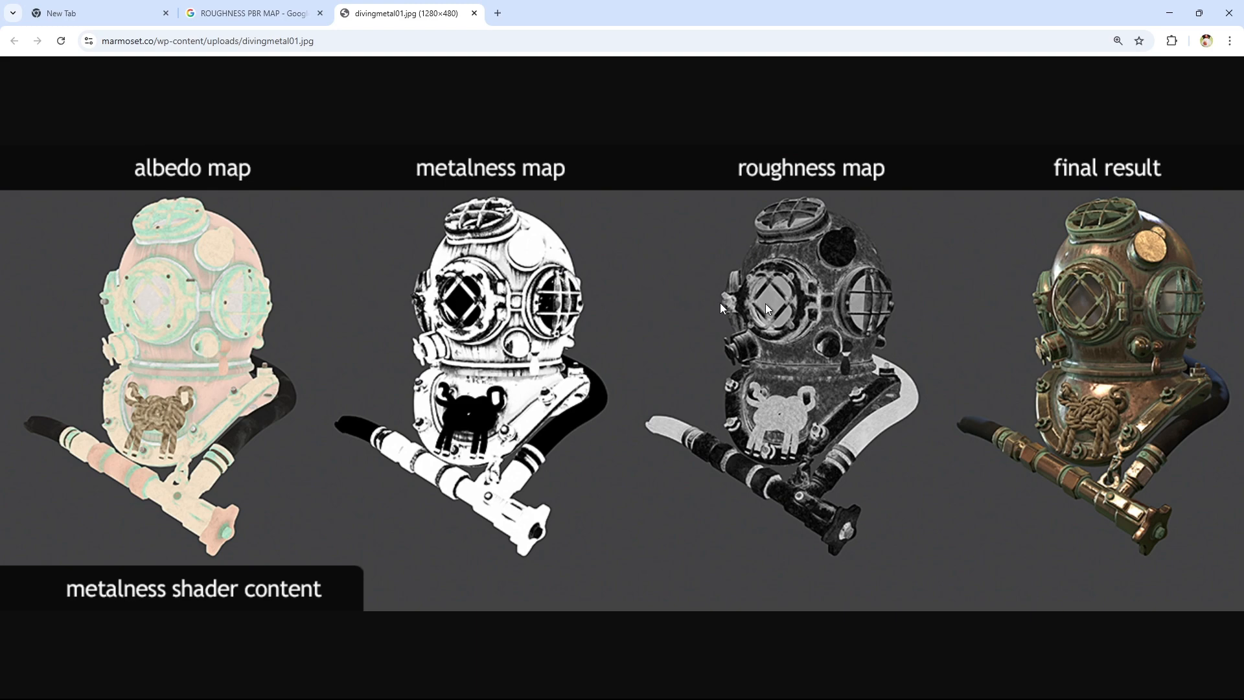
Examine the helmet's final result up close from dome to lower pipe and compare it with the roughness map
ctrl+scroll(298, 355, up, 5)
middle_drag(302, 354, 813, 434)
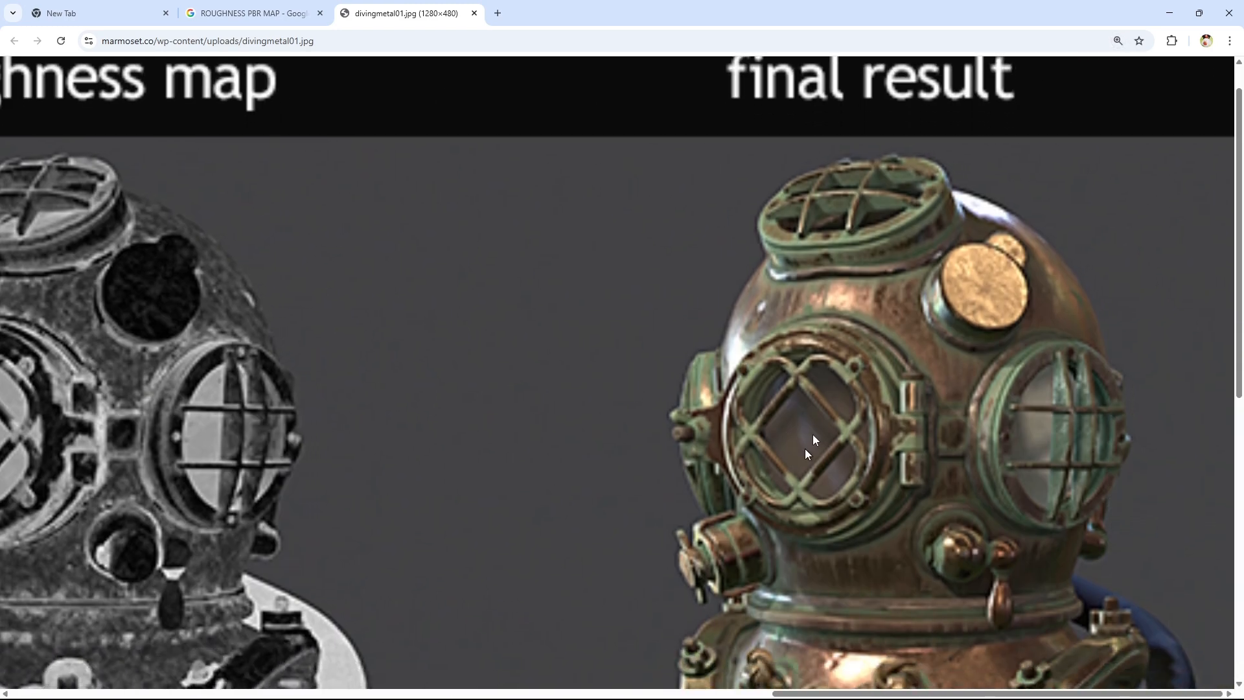
scroll(930, 178, down, 1)
scroll(998, 214, down, 2)
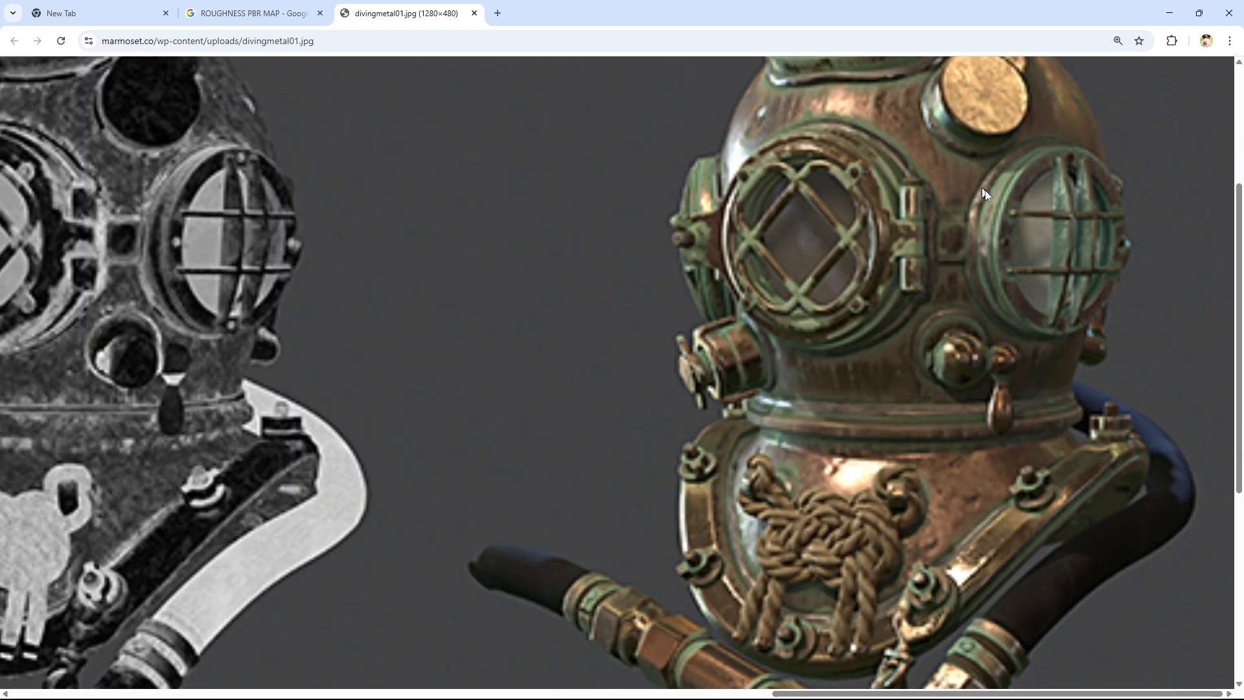
scroll(947, 388, down, 2)
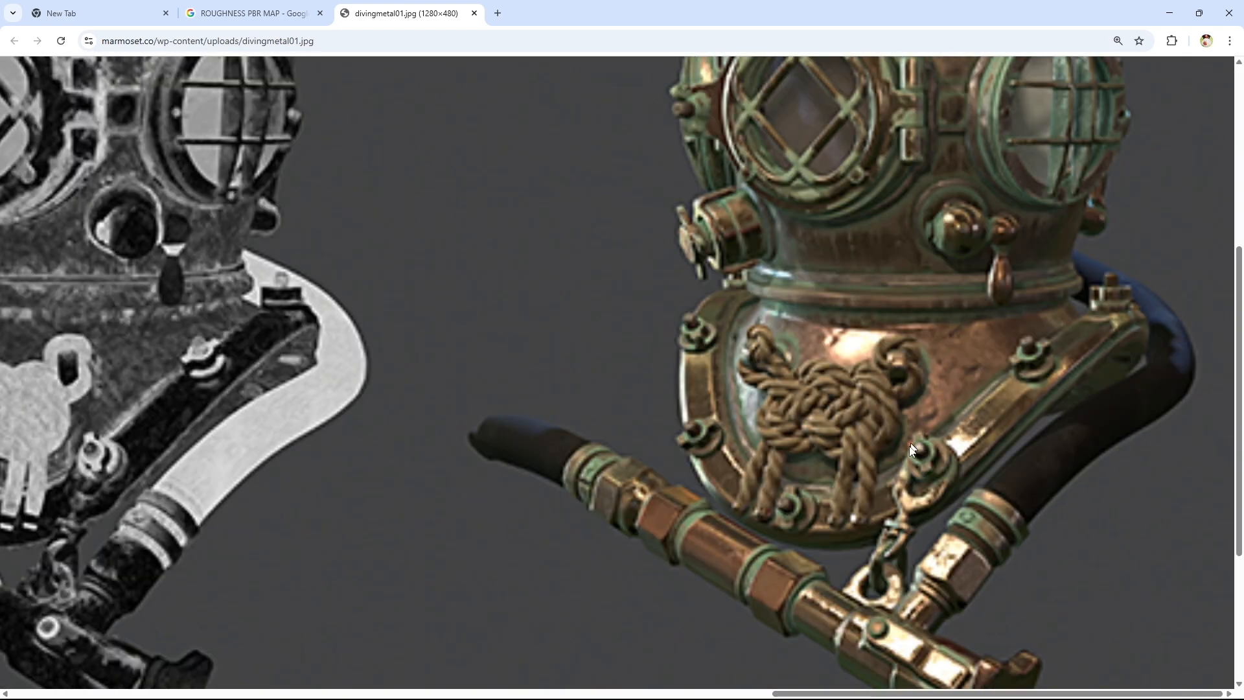
scroll(805, 494, up, 2)
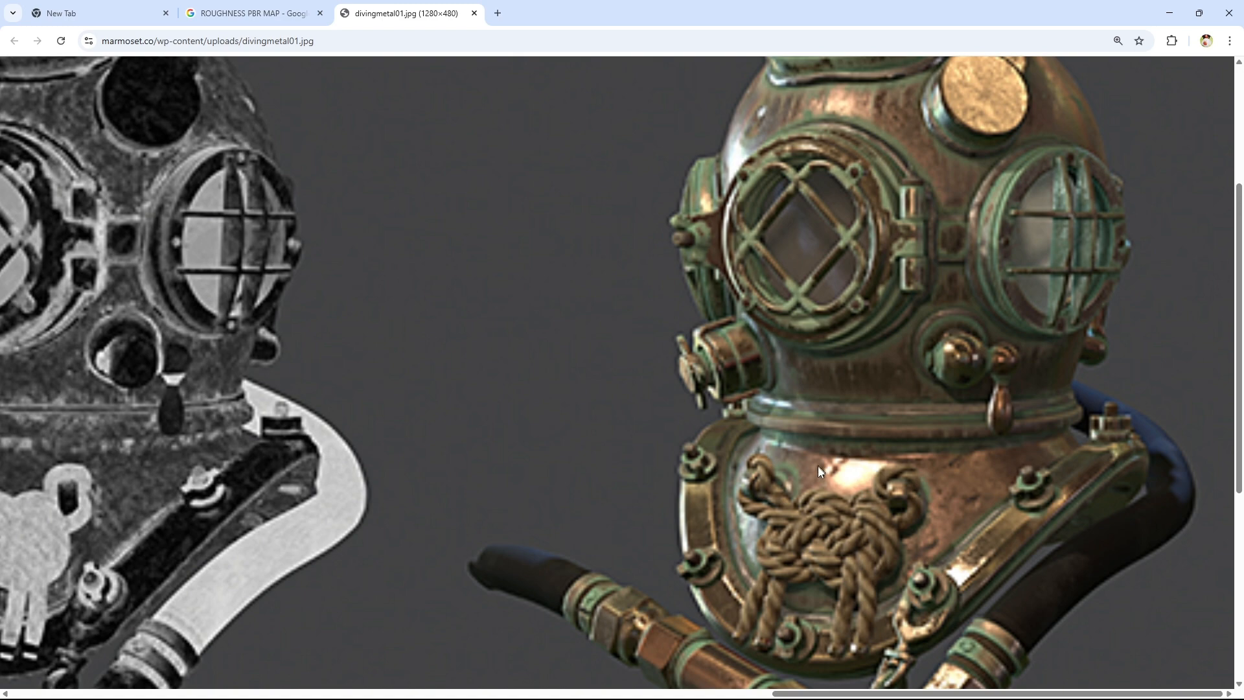
scroll(849, 464, down, 3)
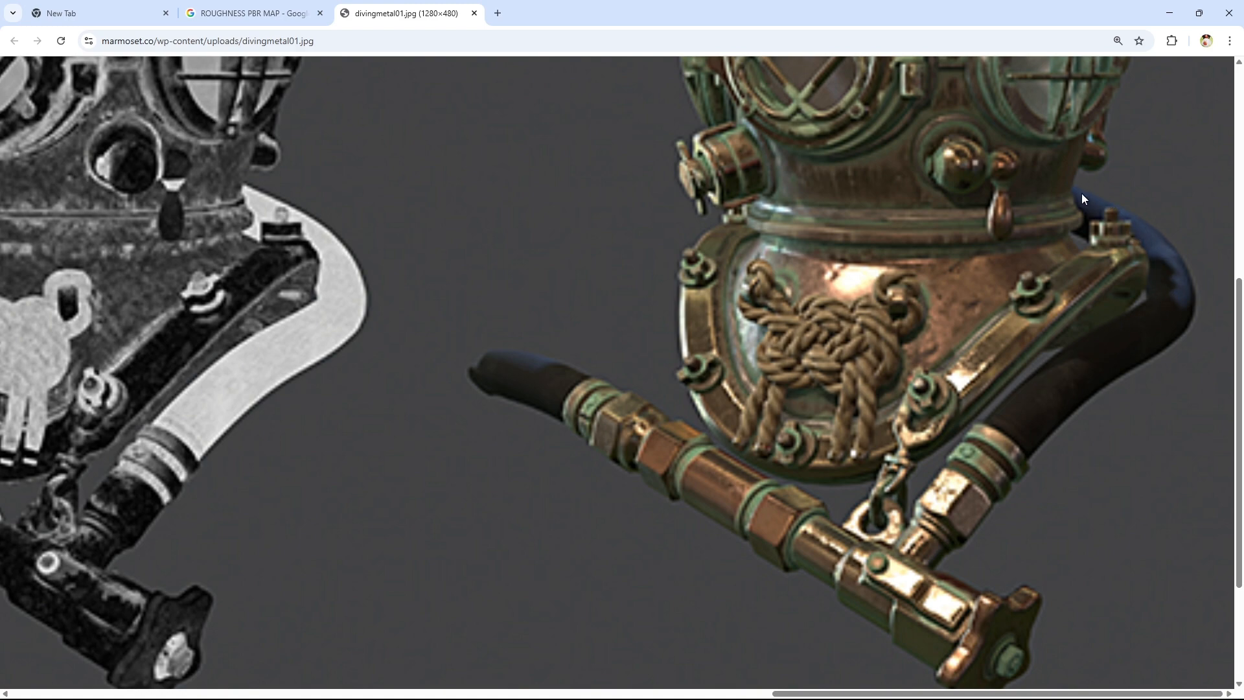
ctrl+scroll(1082, 193, down, 1)
scroll(943, 189, up, 3)
scroll(943, 189, up, 3)
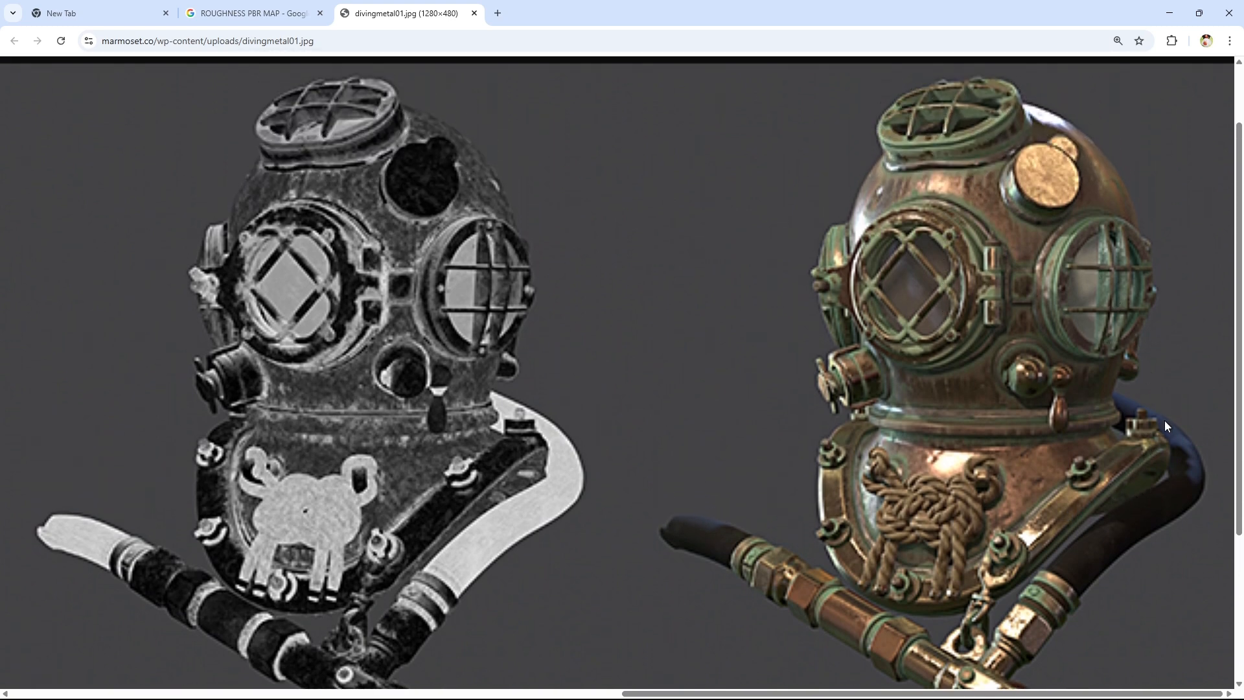
ctrl+scroll(1008, 370, down, 1)
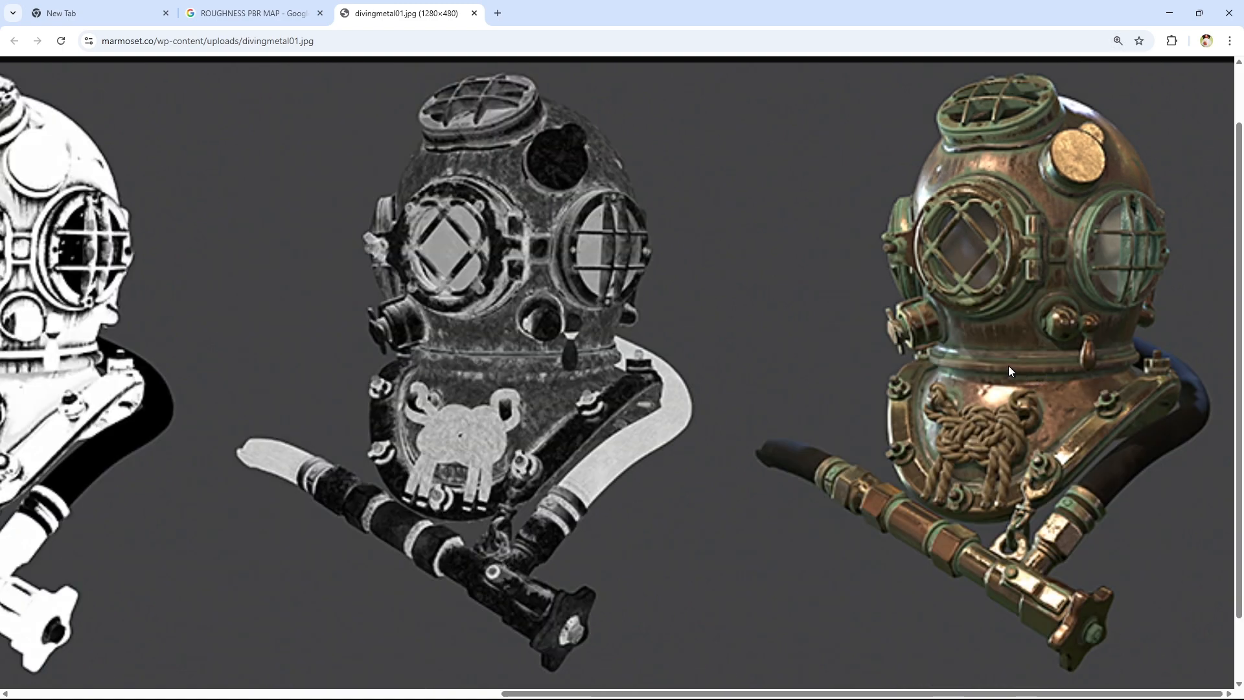
ctrl+scroll(1009, 366, down, 3)
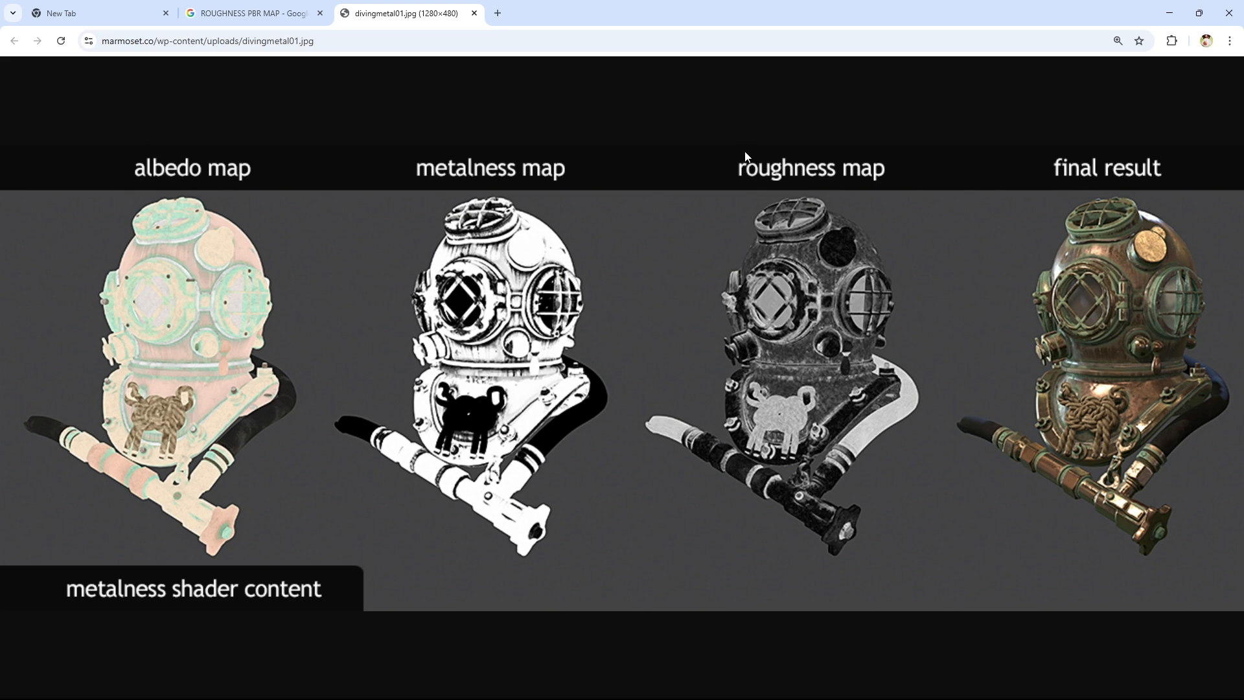
Search Google Images for "PBR TEXTURE SET" in the existing image results tab
click(252, 13)
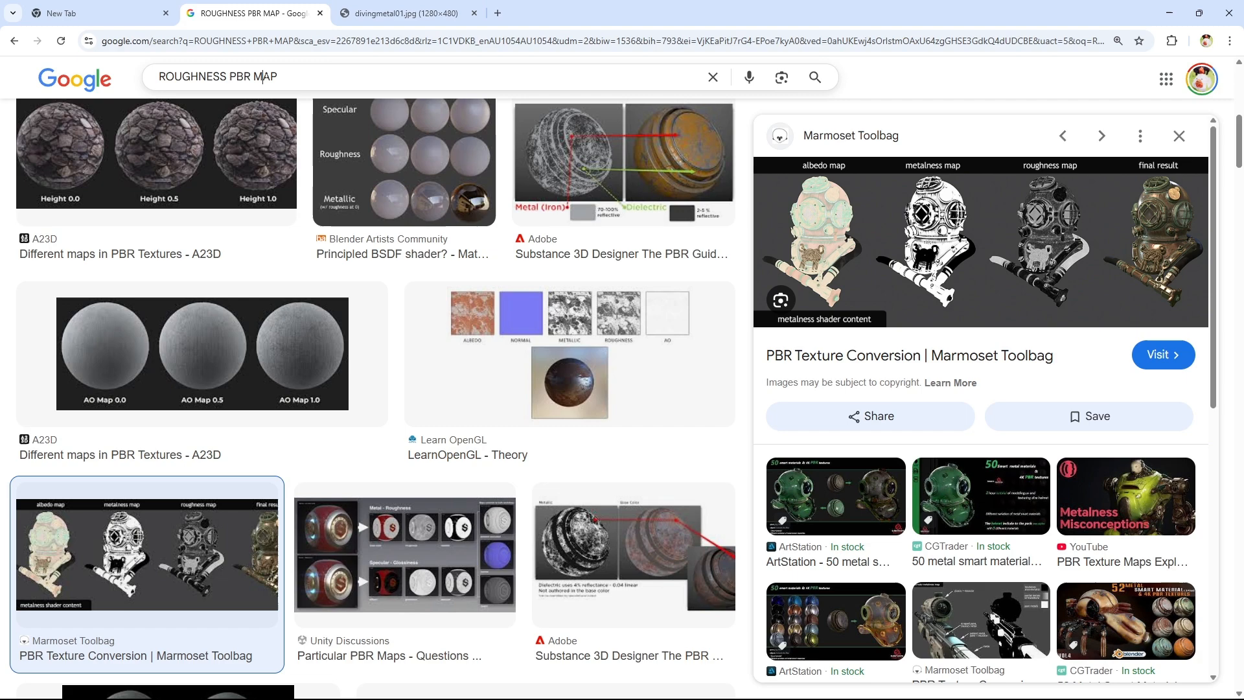
triple_click(266, 78)
text(PBR TEXTURE SET)
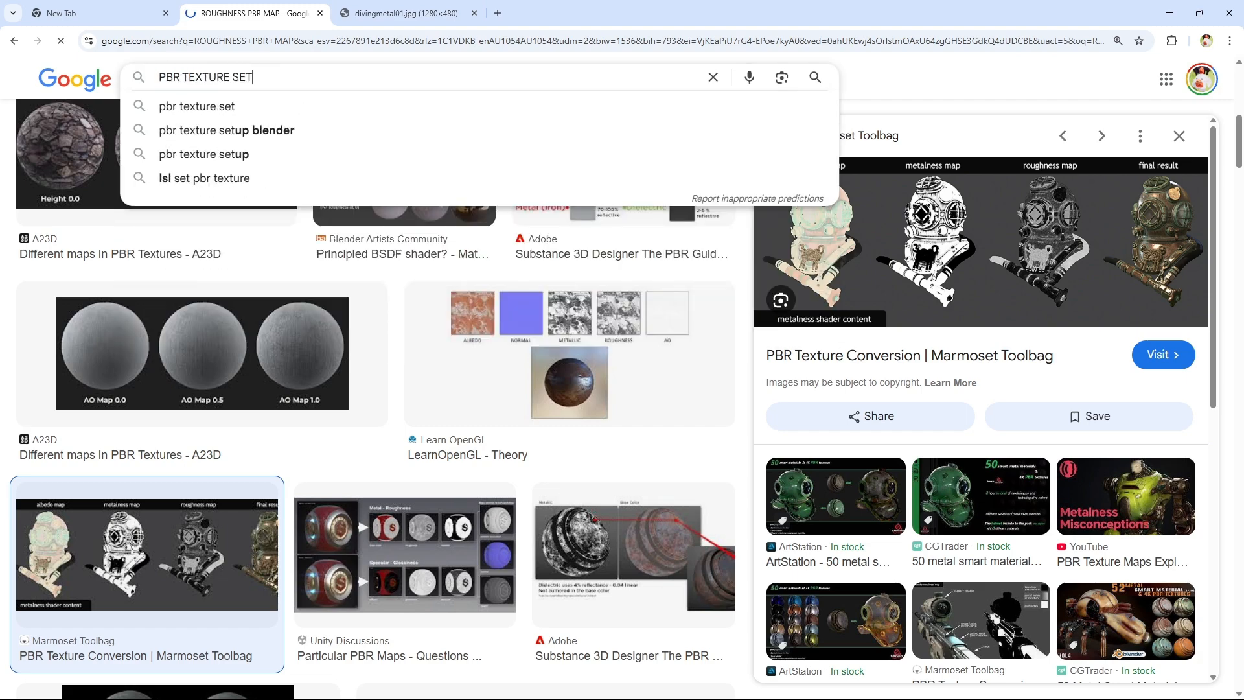
key(Return)
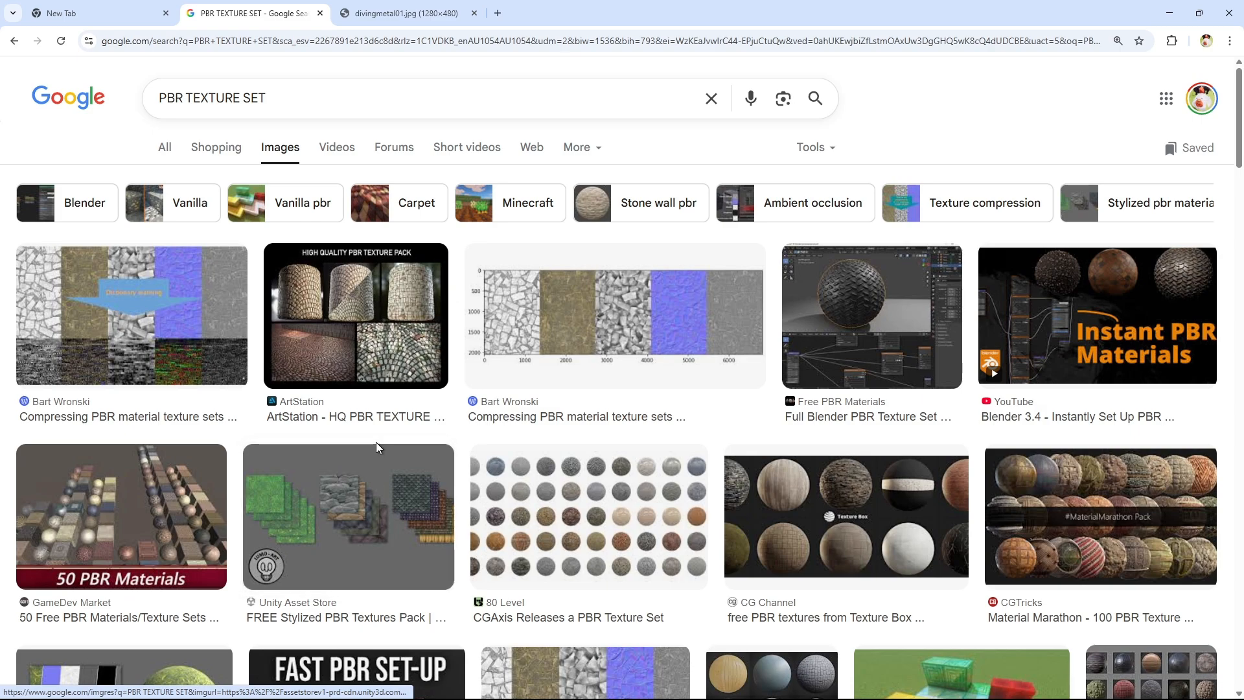
Look through the PBR TEXTURE SET image results for an example showing a model's texture maps side by side
scroll(332, 389, down, 3)
scroll(332, 388, up, 2)
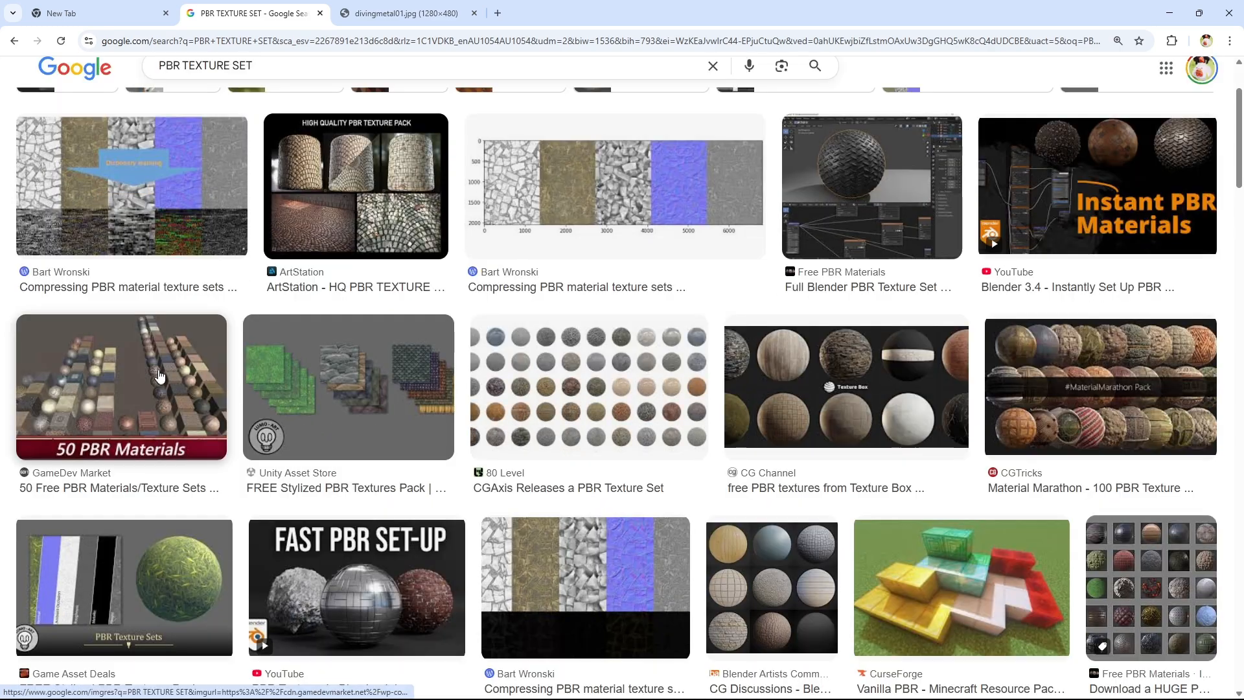
scroll(657, 370, down, 5)
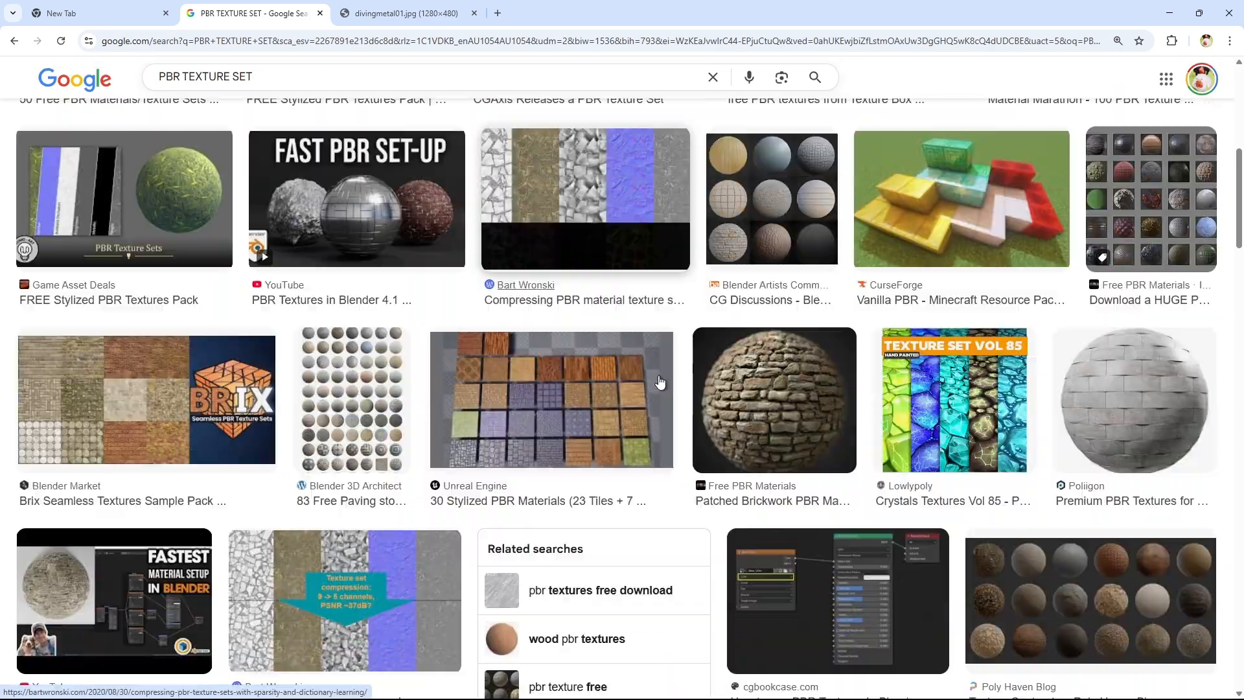
scroll(657, 370, down, 2)
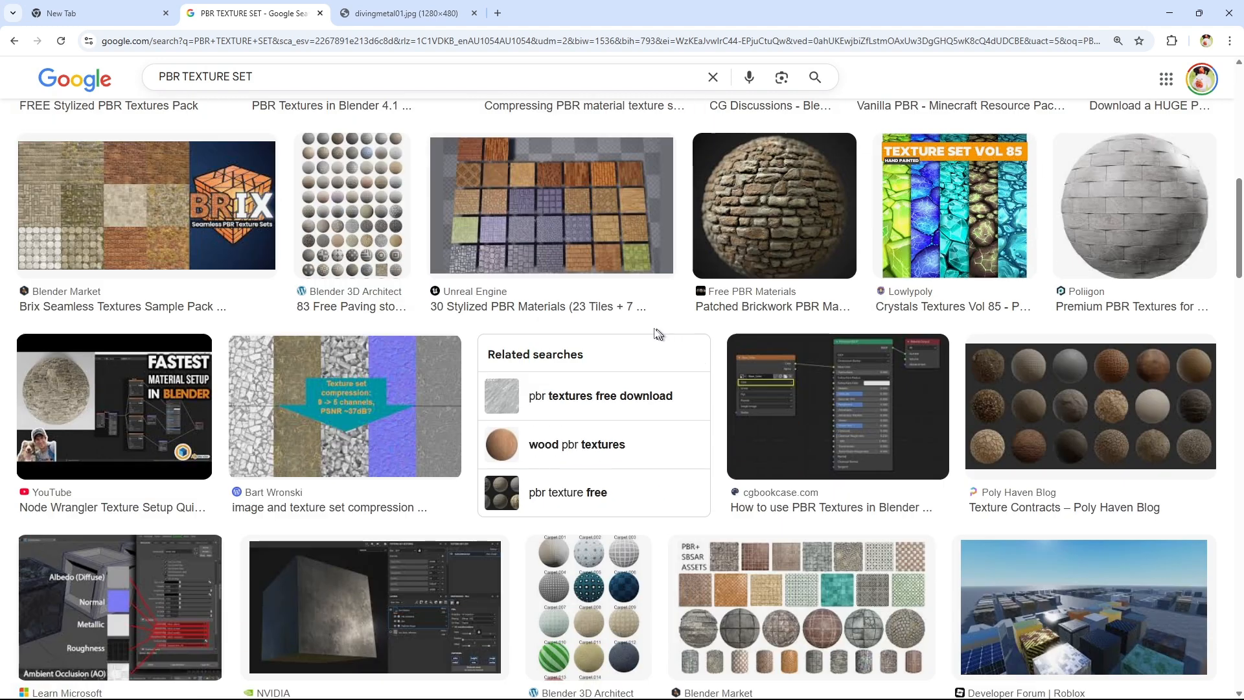
scroll(642, 329, down, 2)
scroll(630, 326, down, 2)
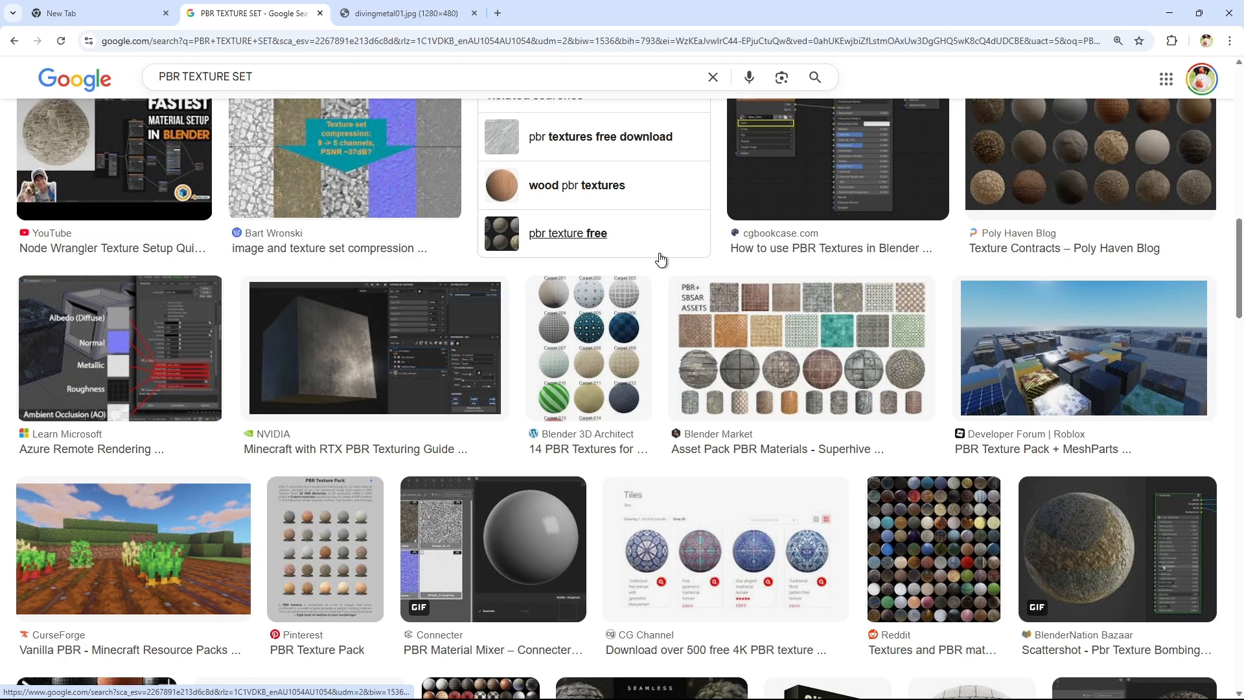
scroll(651, 267, up, 2)
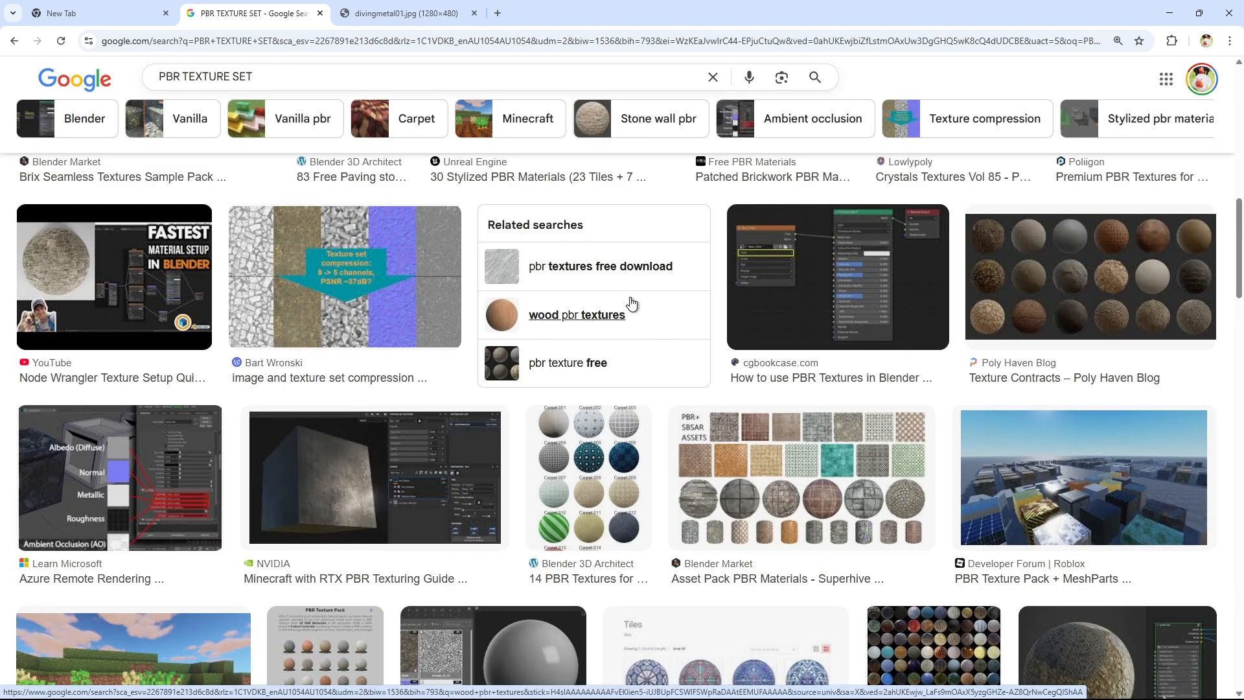
scroll(631, 303, down, 9)
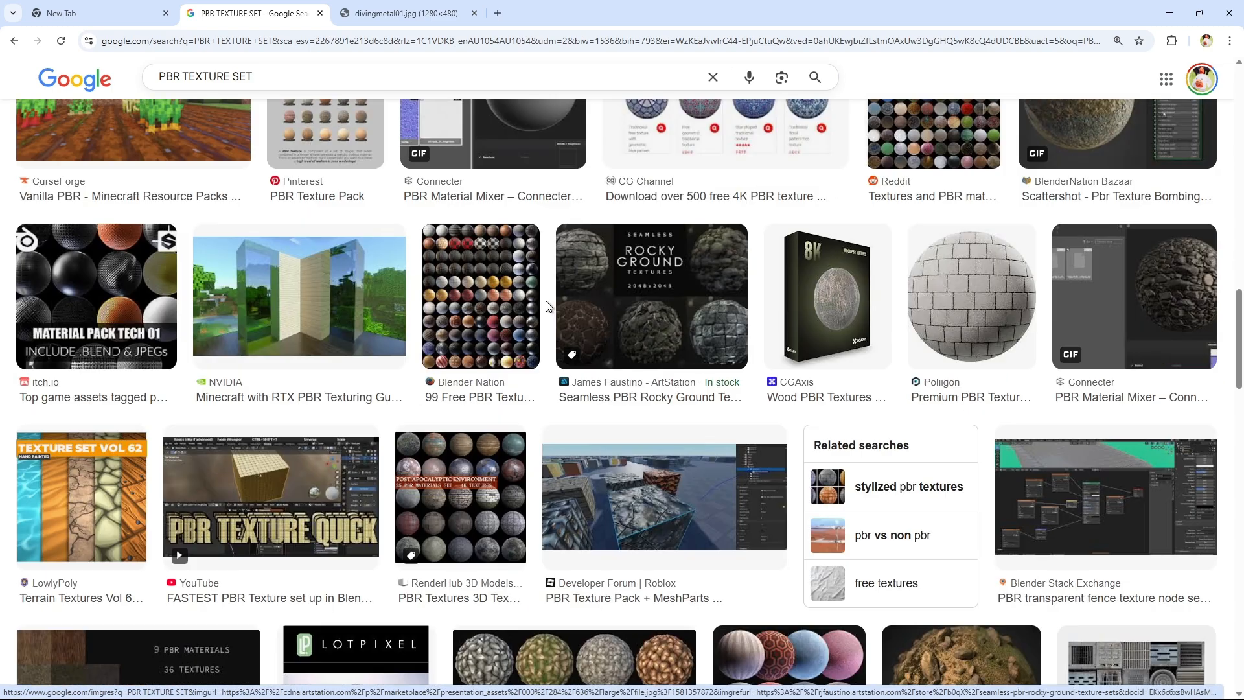
scroll(545, 305, down, 7)
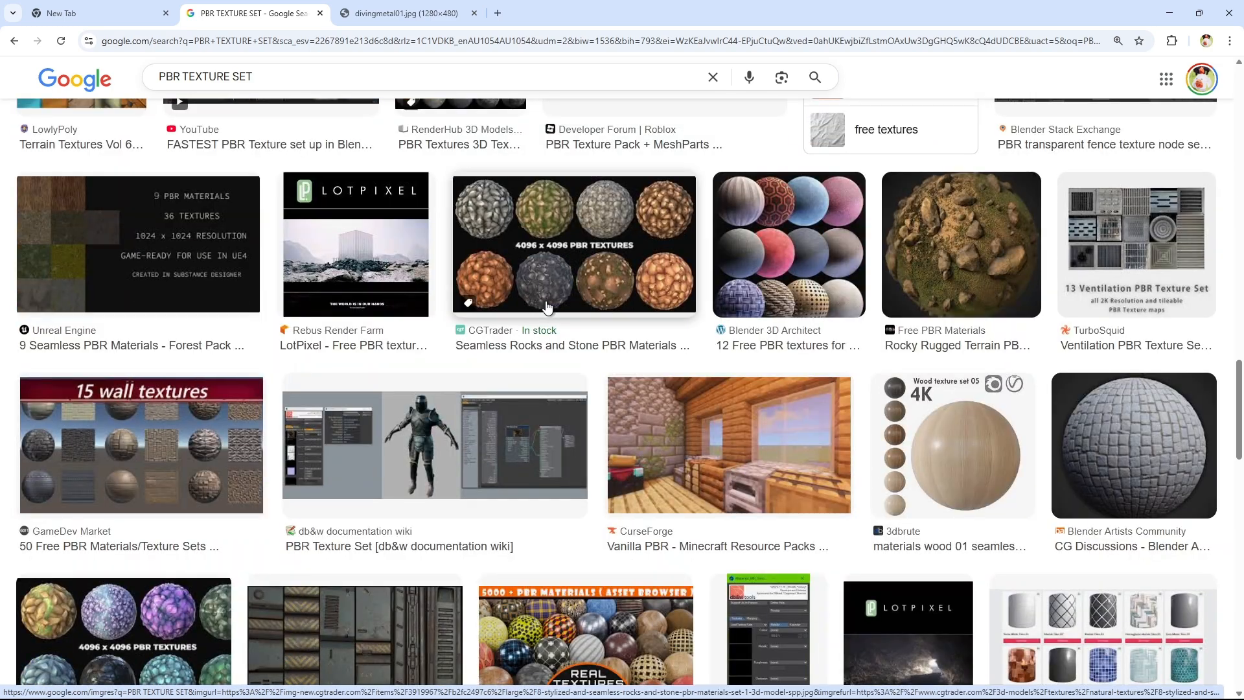
scroll(546, 307, down, 7)
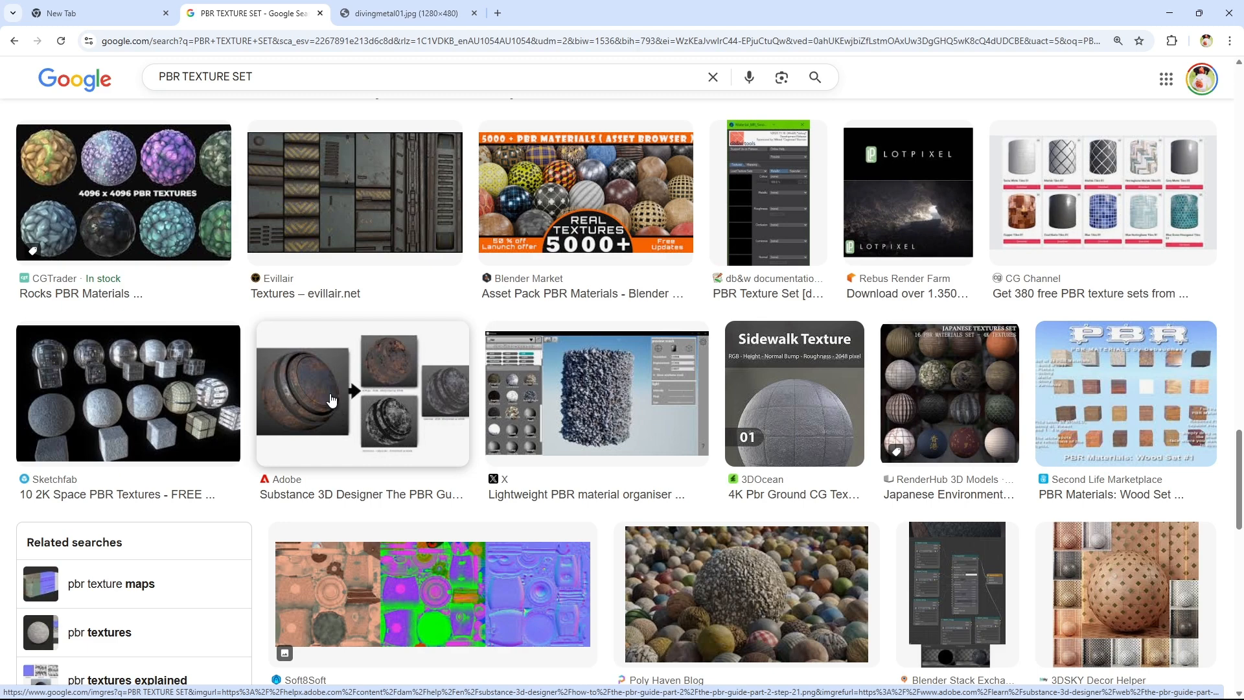
scroll(331, 399, down, 4)
Open Soft8Soft's Verge3D for Blender glTF PBR Materials image in its own tab
click(399, 392)
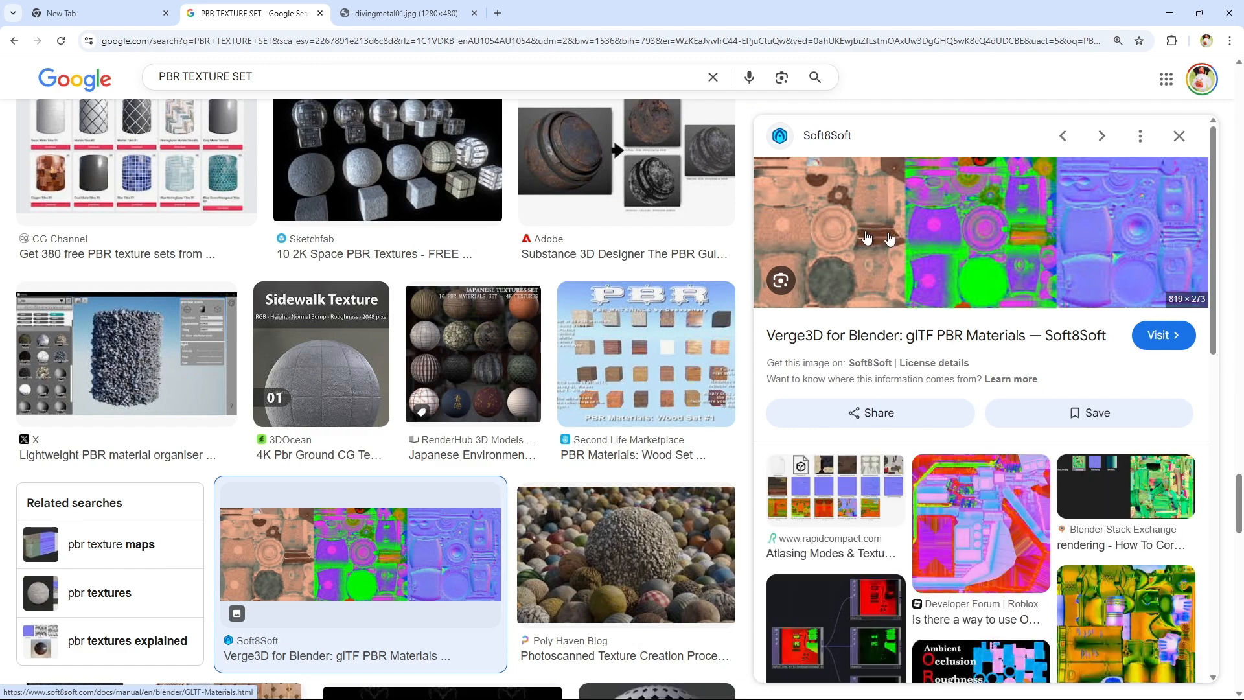
right_click(871, 198)
click(938, 378)
click(579, 8)
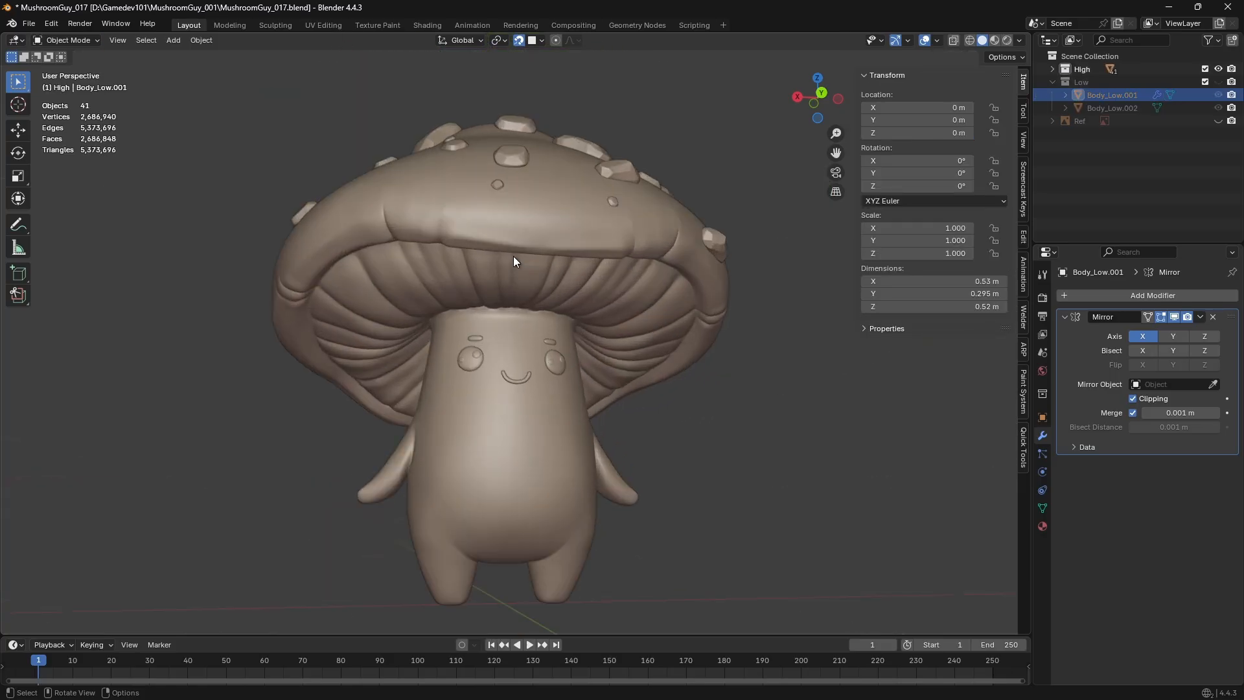
Switch to Blender and inspect the high-poly mushroom body's base mesh in Edit Mode with face selection
click(514, 257)
mouse_move(514, 256)
middle_down()
mouse_move(499, 236)
mouse_move(503, 290)
mouse_move(508, 234)
middle_up()
key(Tab)
scroll(499, 238, up, 2)
scroll(502, 304, up, 2)
key(3)
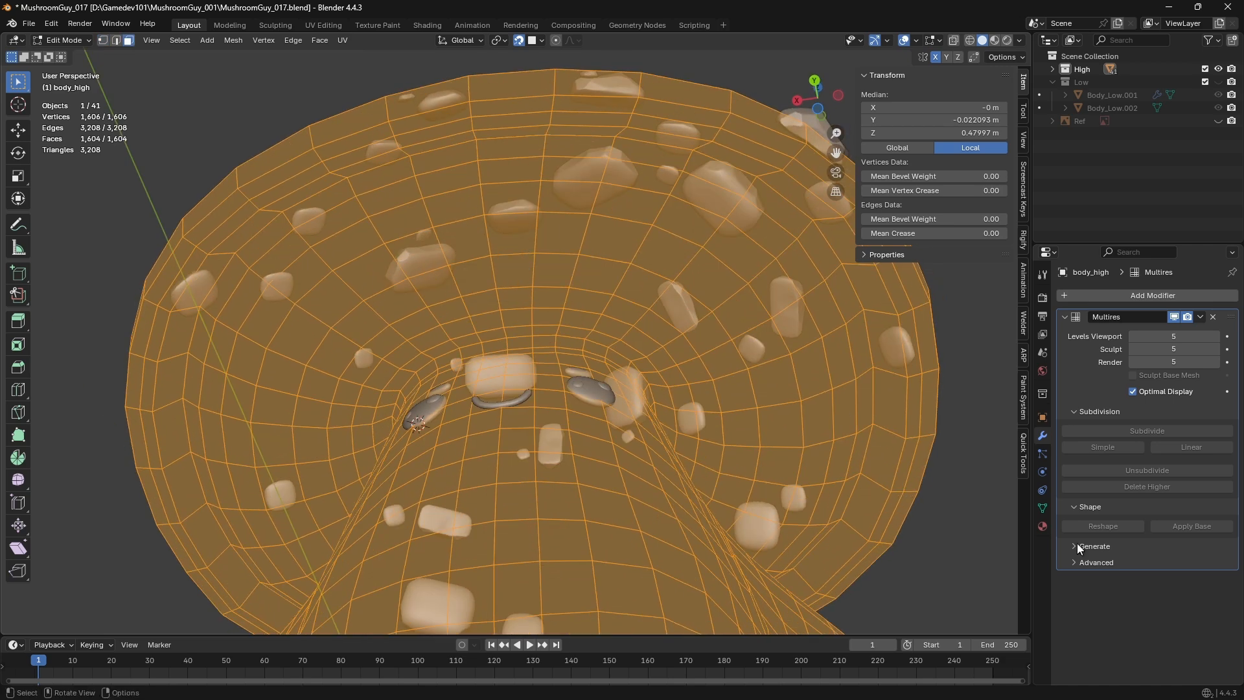
key(Tab)
Add three empty material slots to the high-poly mushroom body
mouse_move(915, 486)
middle_down()
mouse_move(911, 460)
mouse_move(947, 419)
mouse_move(959, 363)
middle_up()
click(1044, 527)
click(1231, 308)
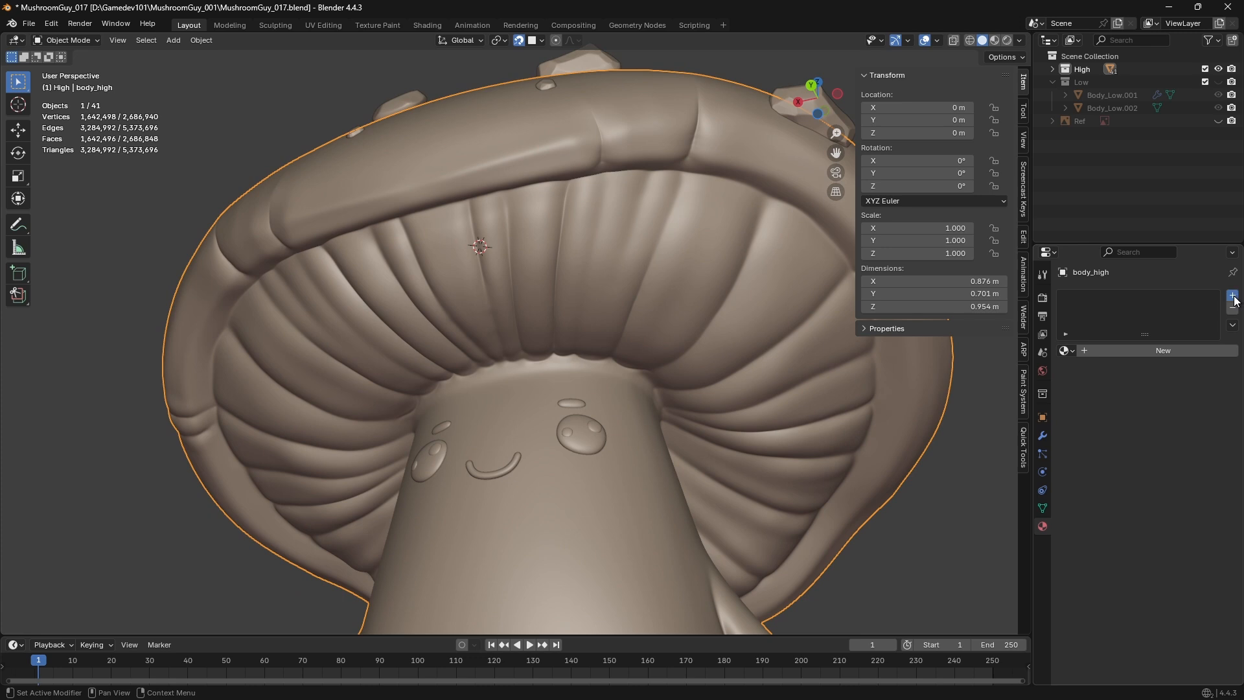
click(1234, 296)
click(1233, 296)
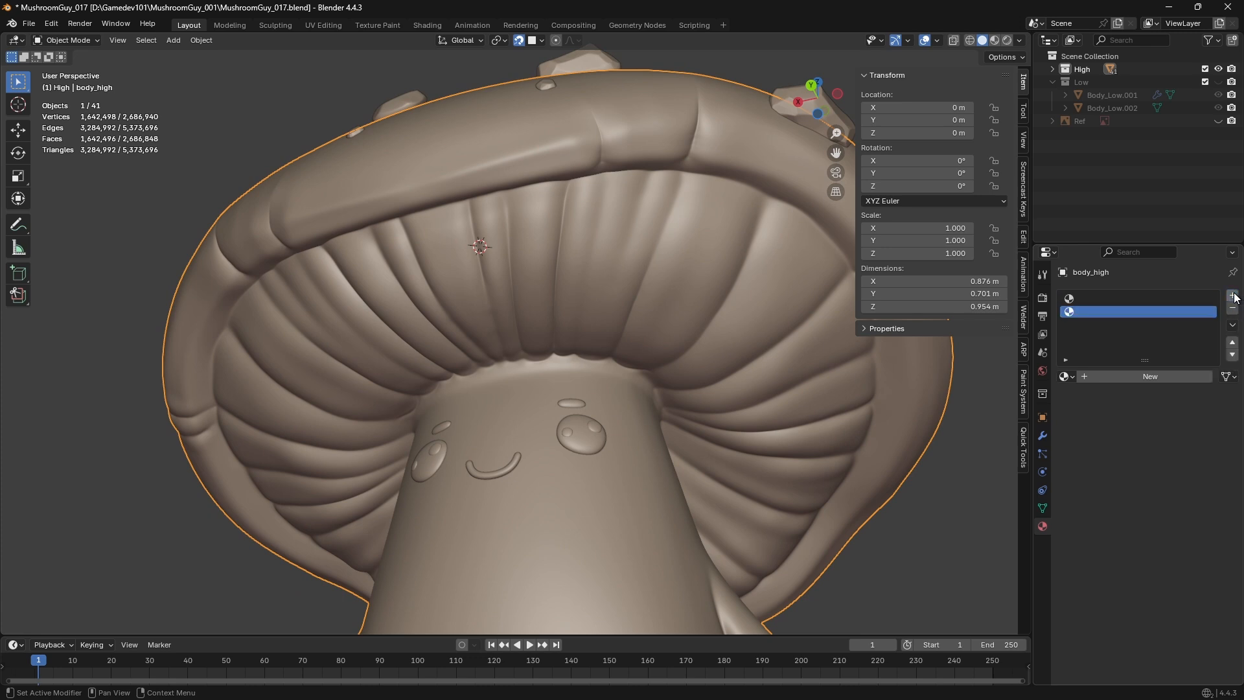
click(1233, 295)
Create a new material named Mushroom in the body's first material slot
click(1126, 299)
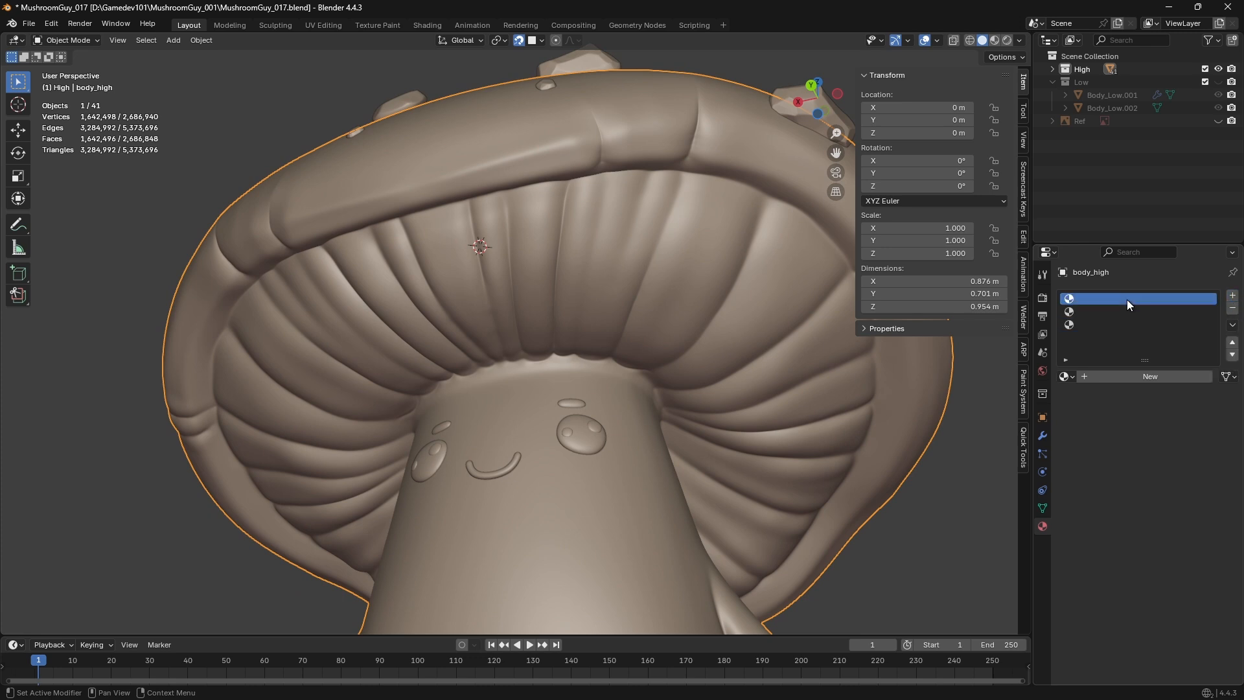
click(1125, 378)
text(Mushroom)
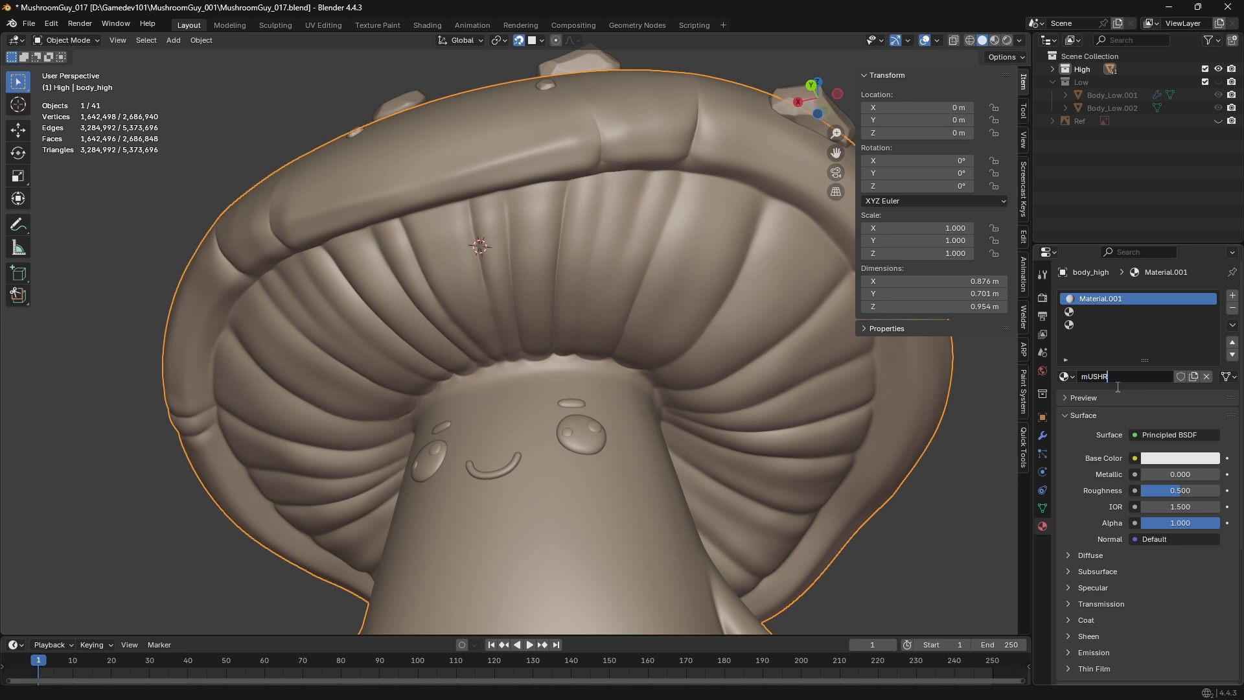
key(Return)
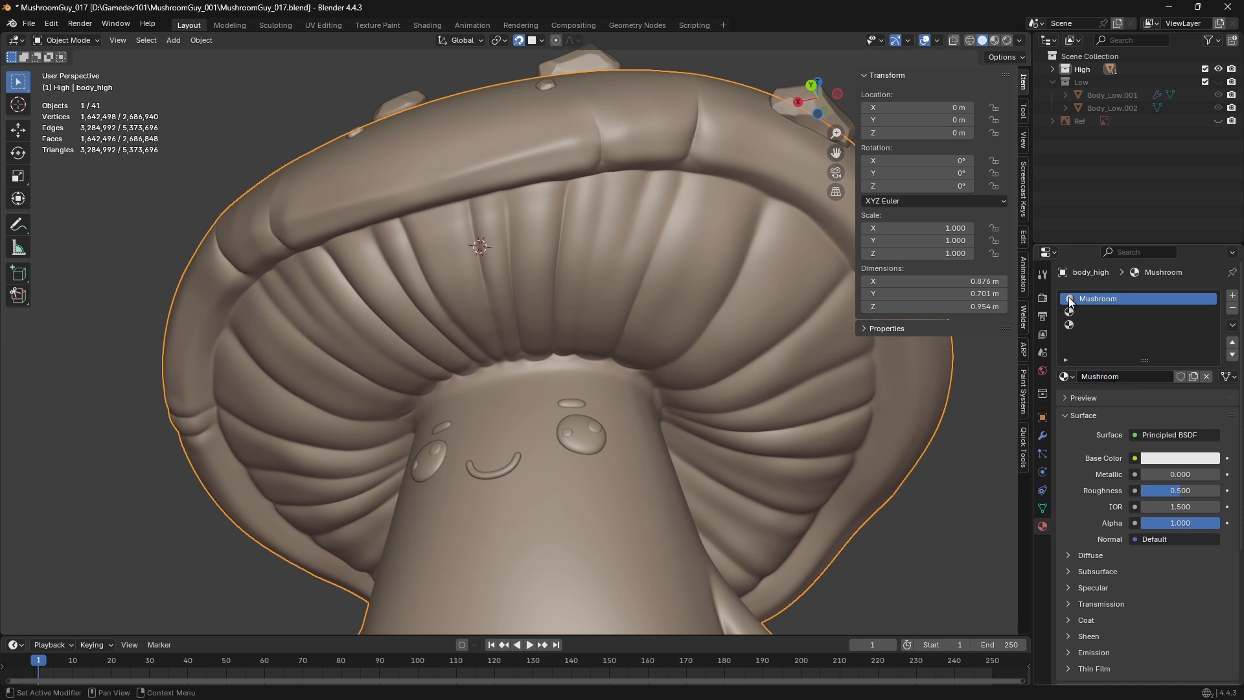
Create a new material named Gills in the second material slot
click(1076, 312)
click(1113, 378)
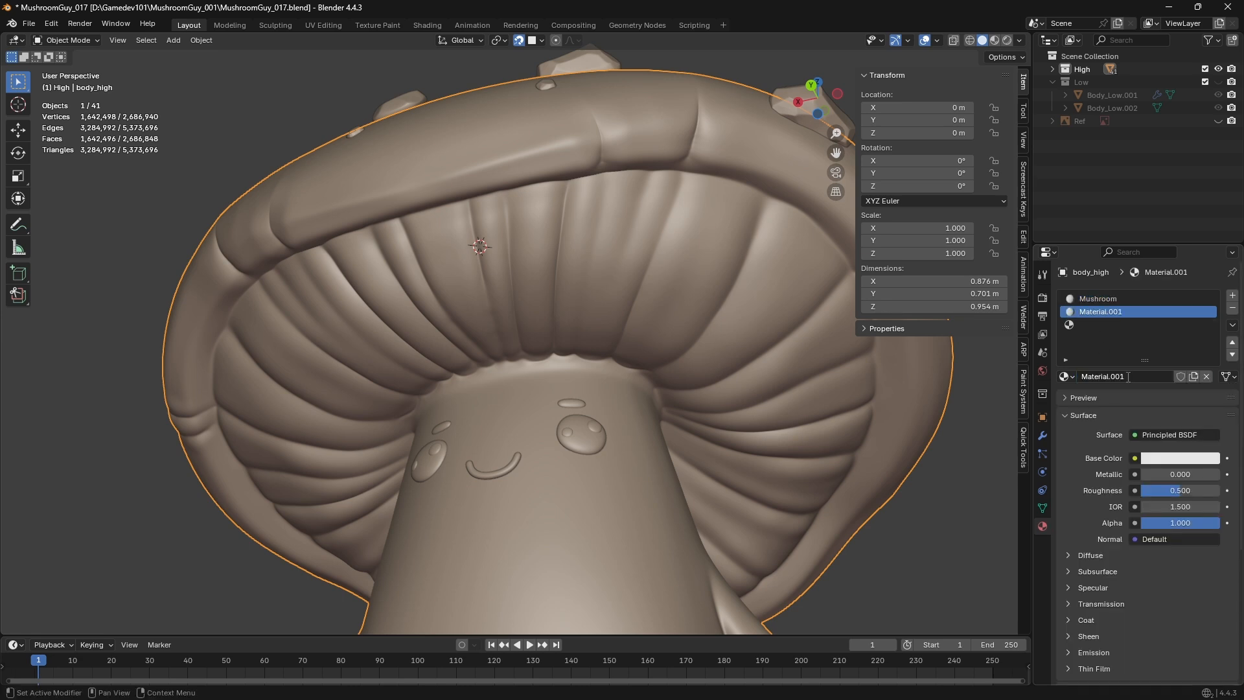
double_click(1128, 378)
text(Gills)
key(Return)
Create a new material named Body in the third material slot
click(1080, 323)
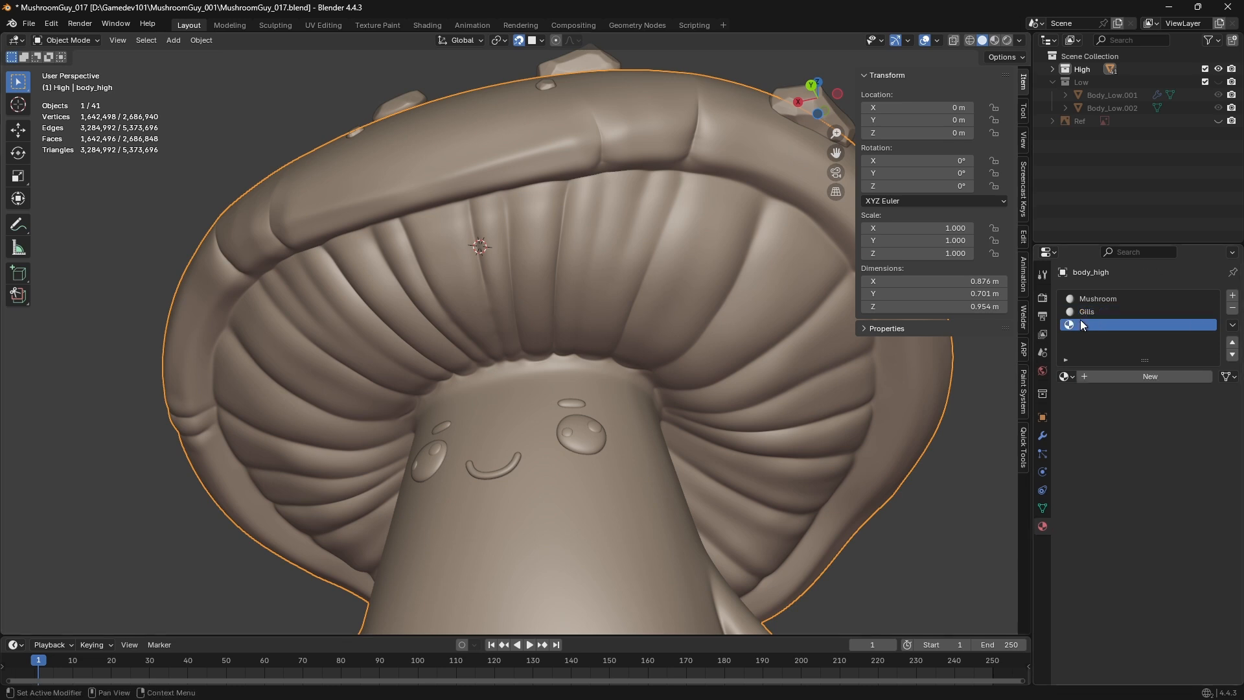
click(1110, 377)
double_click(1149, 379)
text(Body)
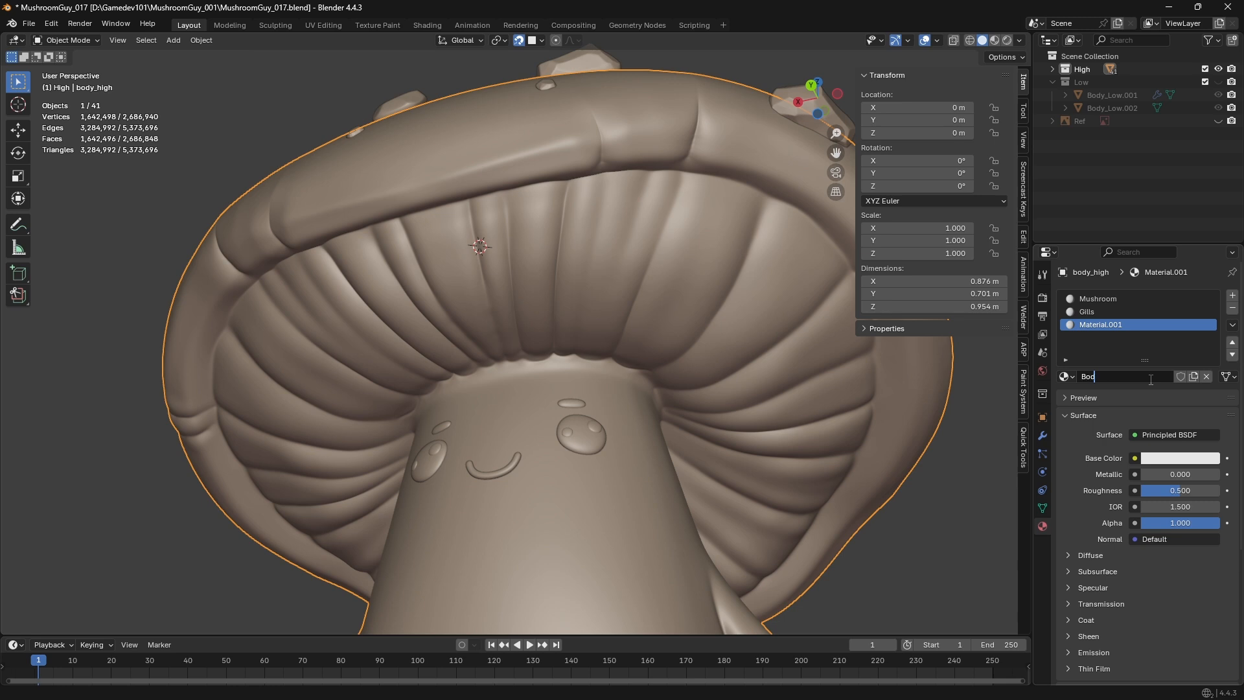
key(Return)
Switch the viewport to Material Preview and set the Body material's viewport display color to salmon #E78B7D
scroll(1117, 584, down, 7)
key(z)
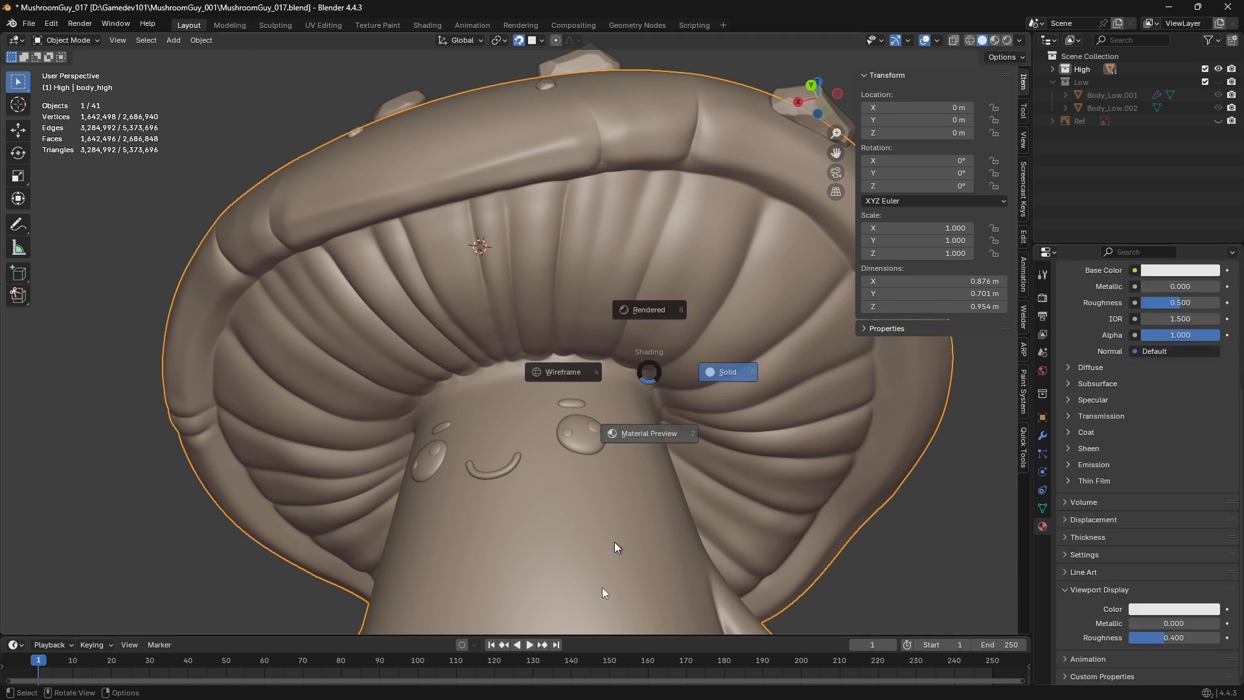
click(644, 434)
click(1147, 609)
drag(1148, 544, 1229, 545)
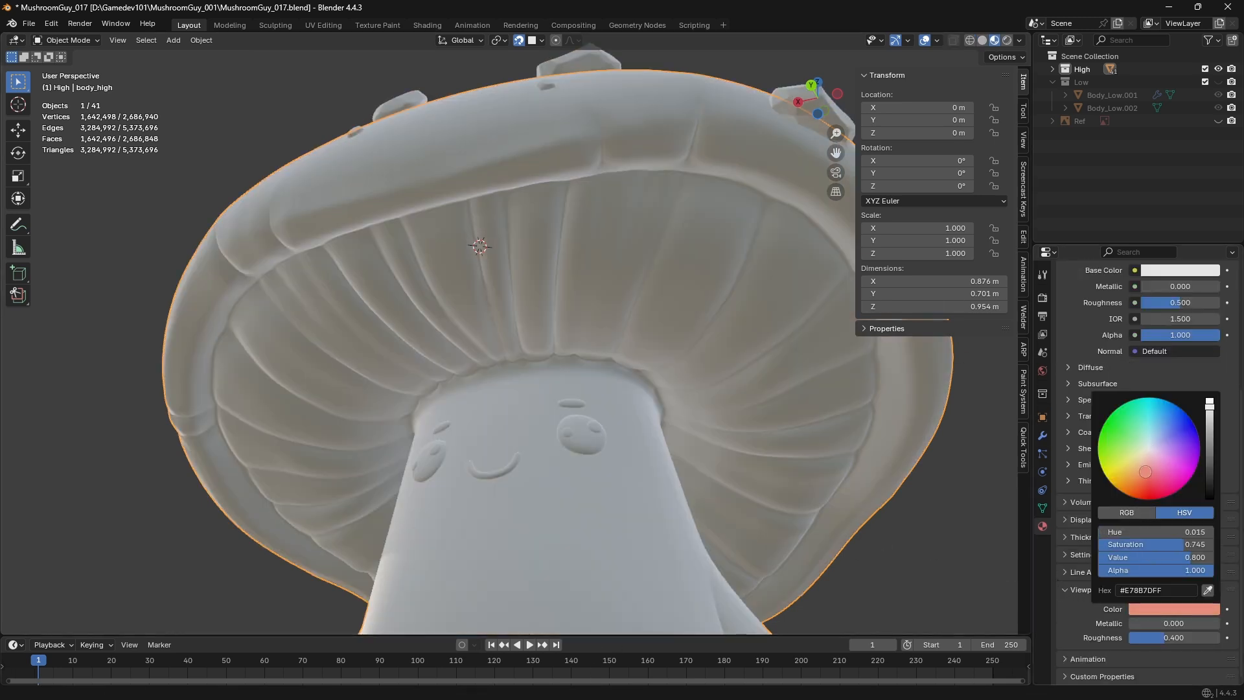
Set the Gills material's viewport display color to golden yellow
scroll(1119, 344, up, 6)
click(1096, 313)
scroll(1109, 389, down, 6)
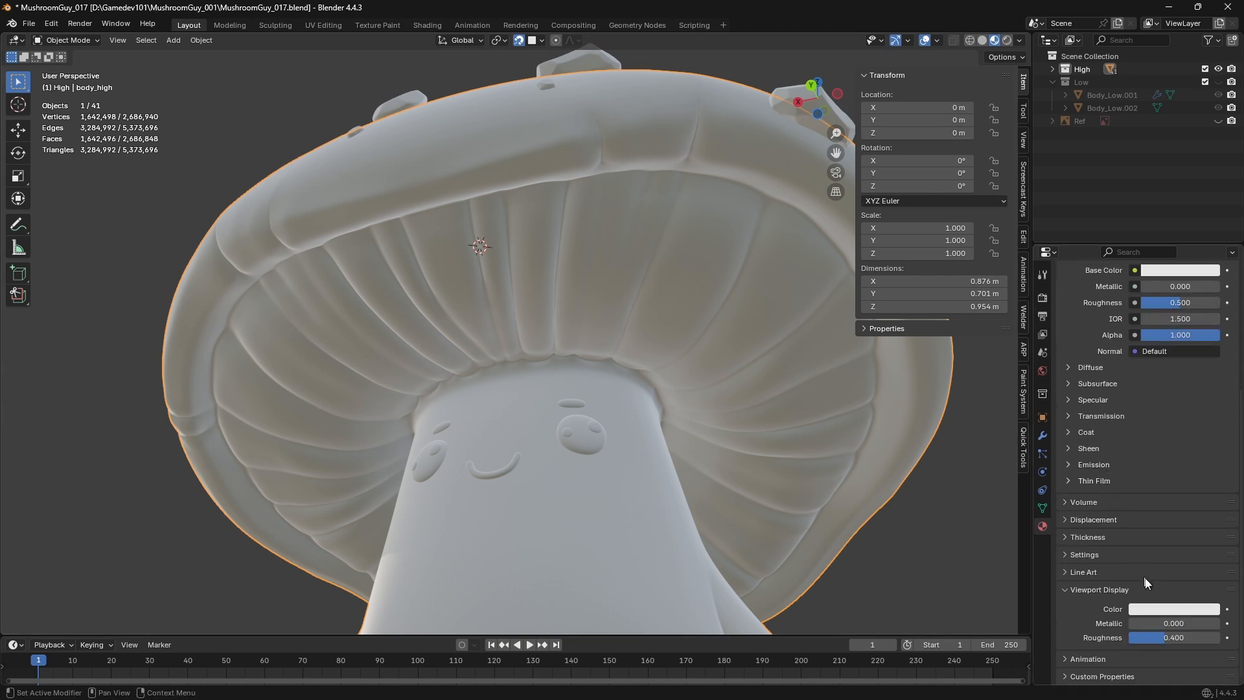
click(1141, 608)
click(1126, 474)
Set the Mushroom material's viewport display color to pink #E7668D
scroll(1106, 368, up, 6)
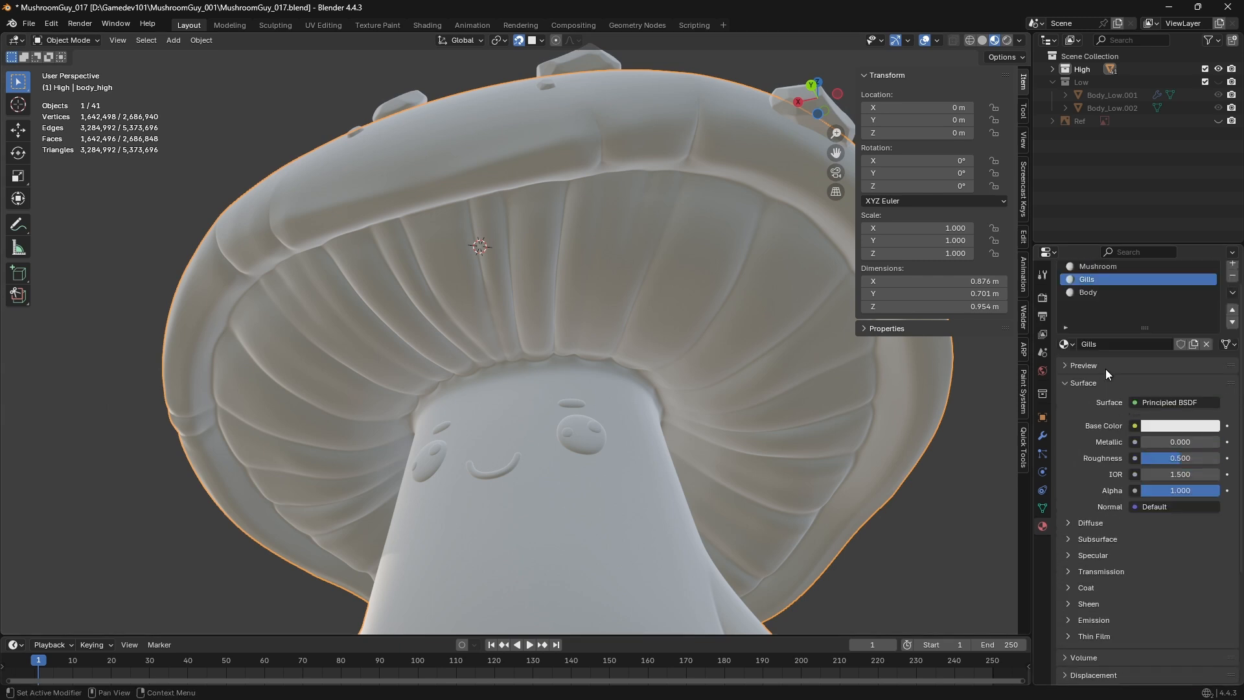
click(1096, 294)
scroll(1183, 652, down, 6)
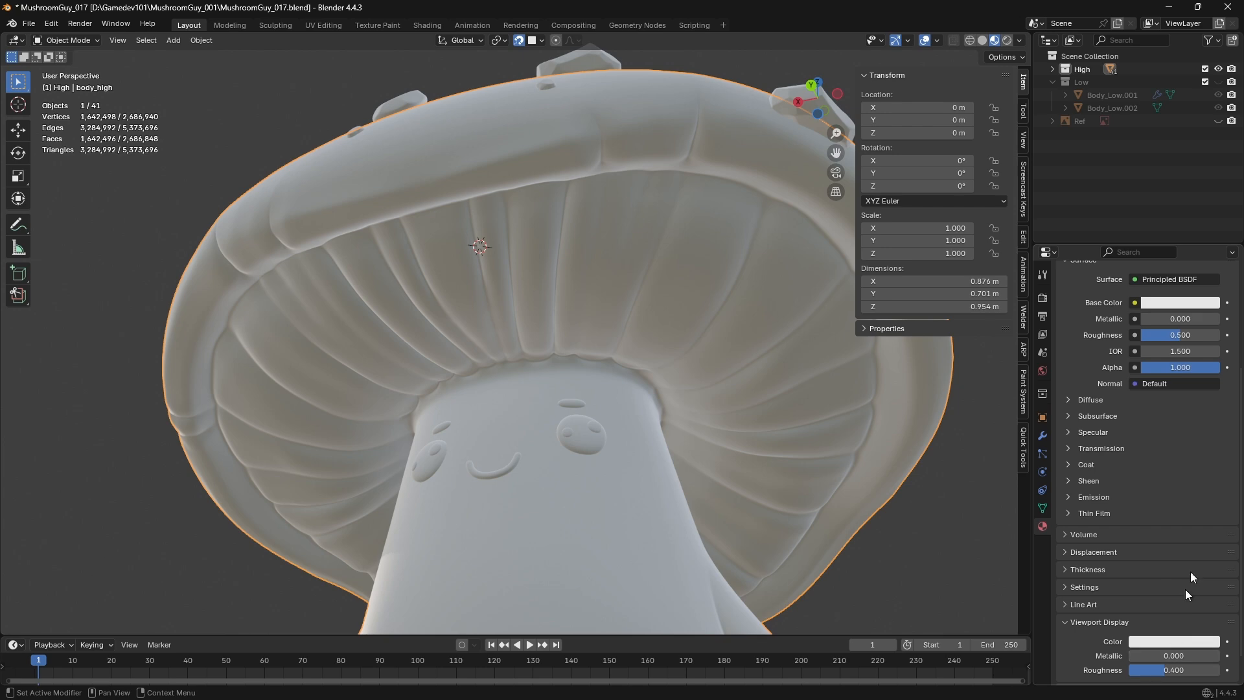
click(1177, 641)
click(1173, 491)
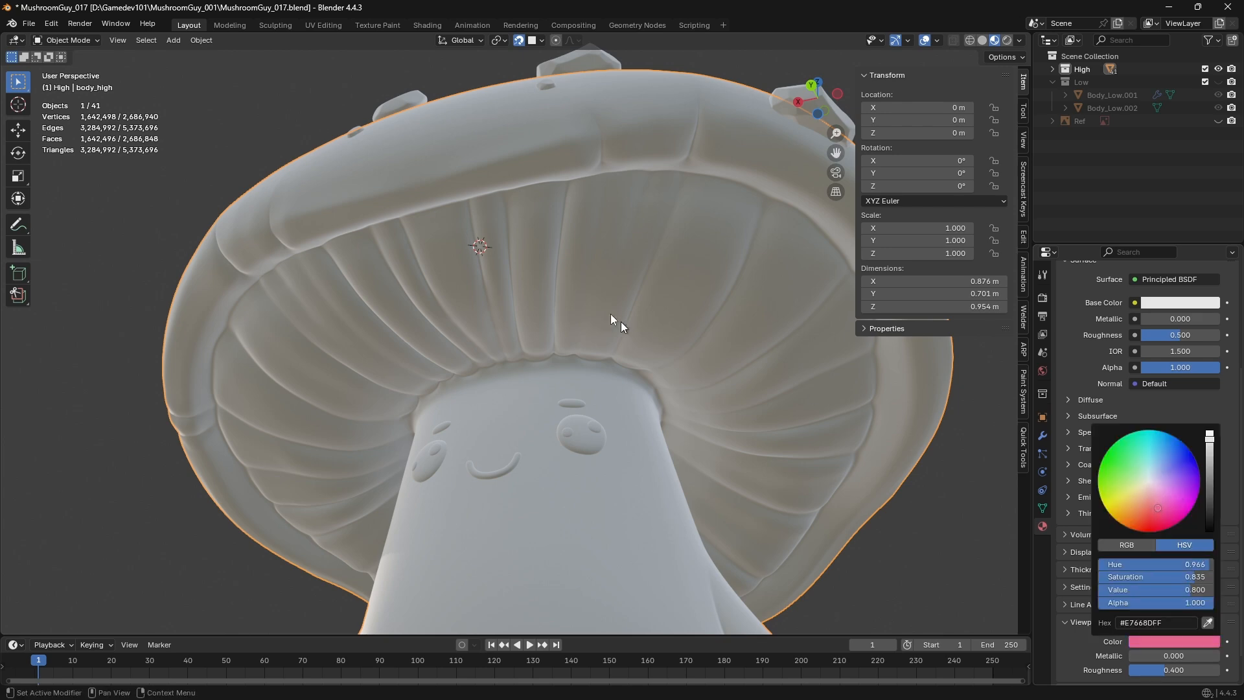
Switch the viewport to Solid shading to check the material display colors on the whole character
scroll(1116, 414, up, 5)
key(z)
key(z)
scroll(613, 454, down, 5)
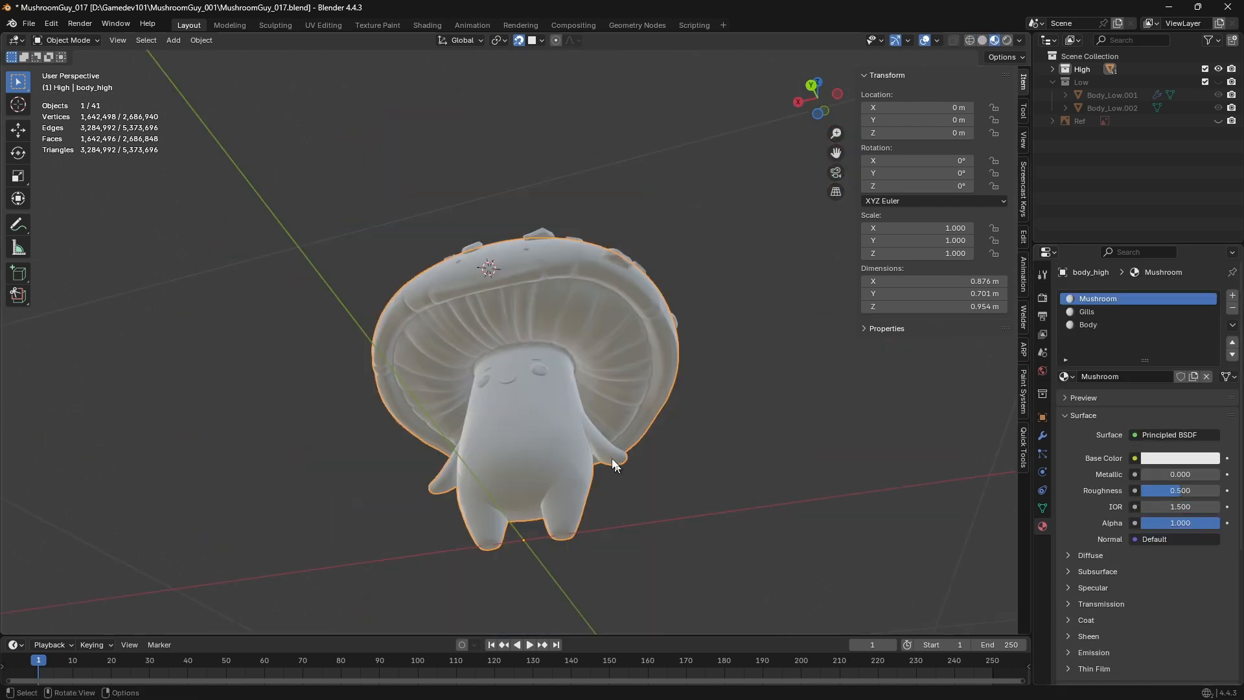
key(z)
middle_drag(641, 421, 653, 404)
scroll(654, 403, up, 3)
click(882, 495)
middle_drag(882, 495, 849, 518)
click(702, 375)
mouse_move(702, 375)
middle_down()
mouse_move(694, 423)
mouse_move(698, 392)
middle_up()
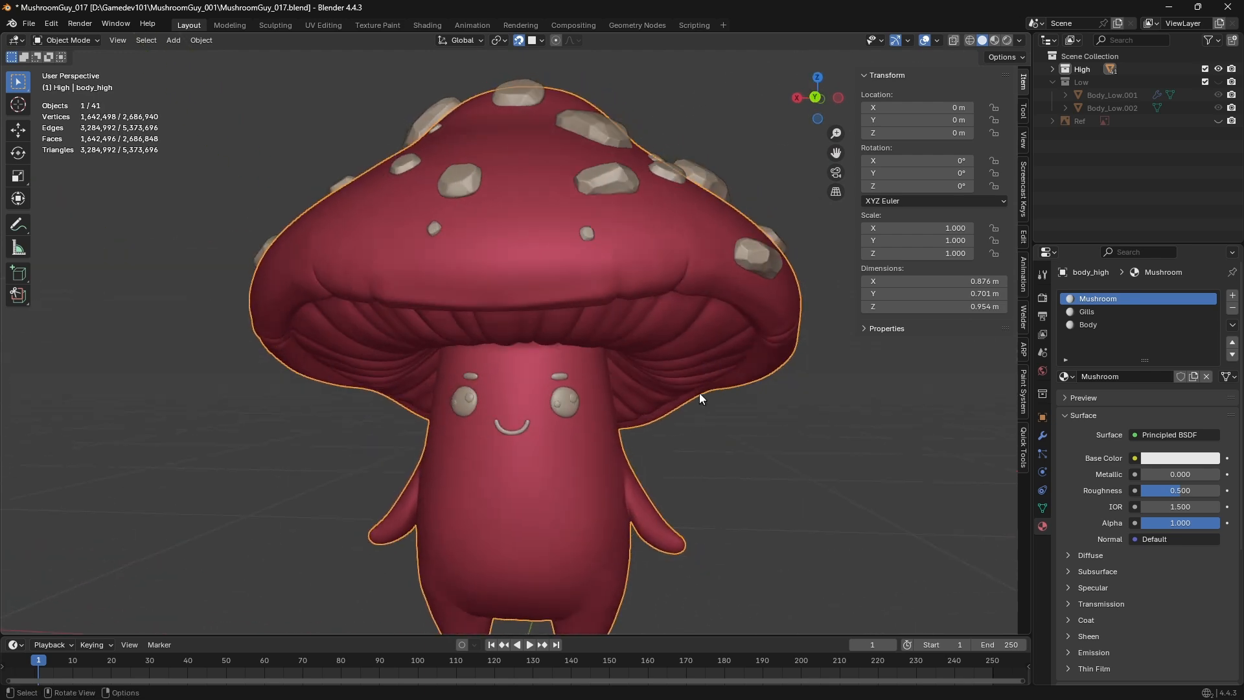
In Edit Mode, select the cap's outer faces by picking a face loop and growing the selection seven times
scroll(699, 392, up, 4)
key(Tab)
click(586, 246)
middle_drag(586, 247, 580, 282)
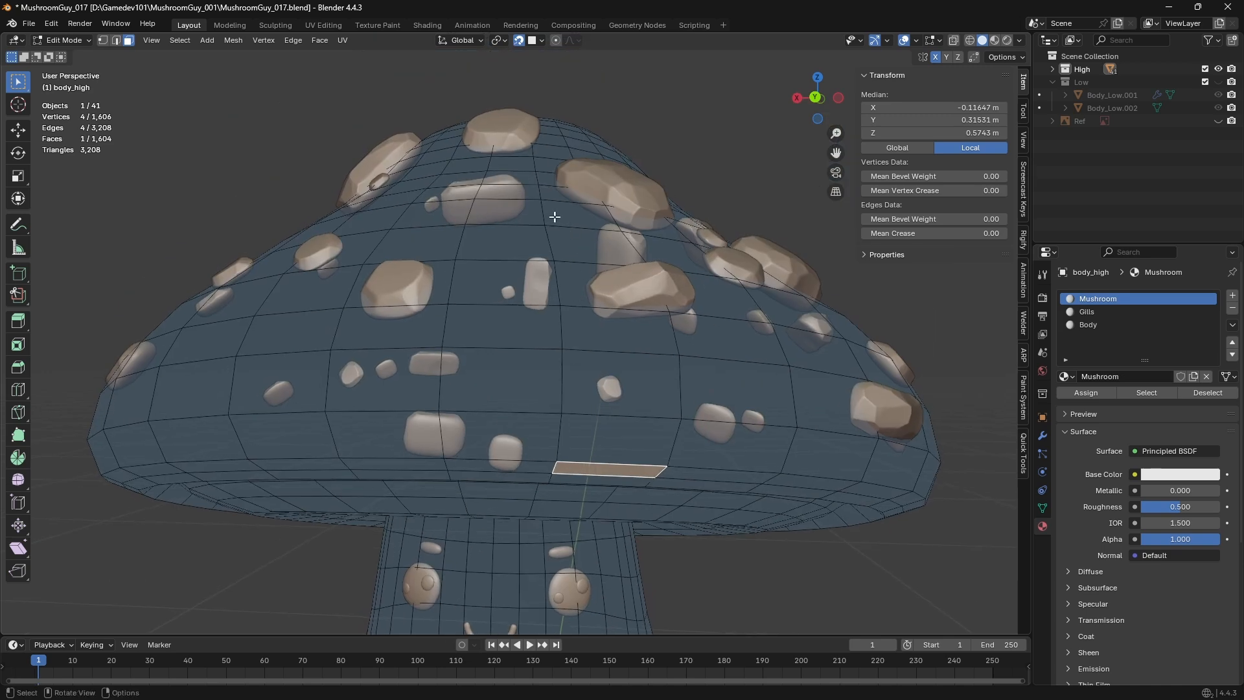
alt+click(552, 219)
key(ctrl+KP_Add)
key(ctrl+KP_Add)
key(ctrl+KP_Add)
key(ctrl+KP_Add)
key(ctrl+KP_Add)
key(ctrl+KP_Add)
key(ctrl+KP_Add)
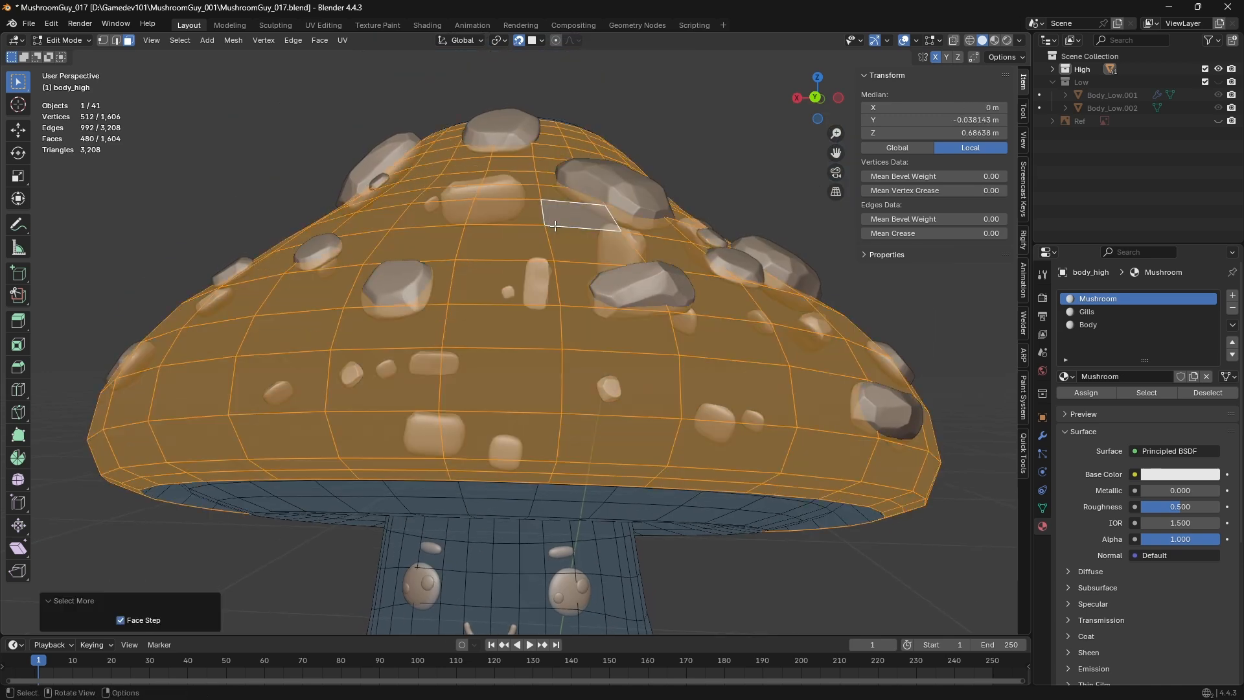
Add the faces at the cap's peak to the selection in wireframe shading, and return to solid Object Mode
middle_drag(568, 189, 578, 247)
key(z)
click(418, 202)
scroll(363, 156, down, 5)
shift+drag(268, 70, 622, 287)
scroll(628, 263, up, 3)
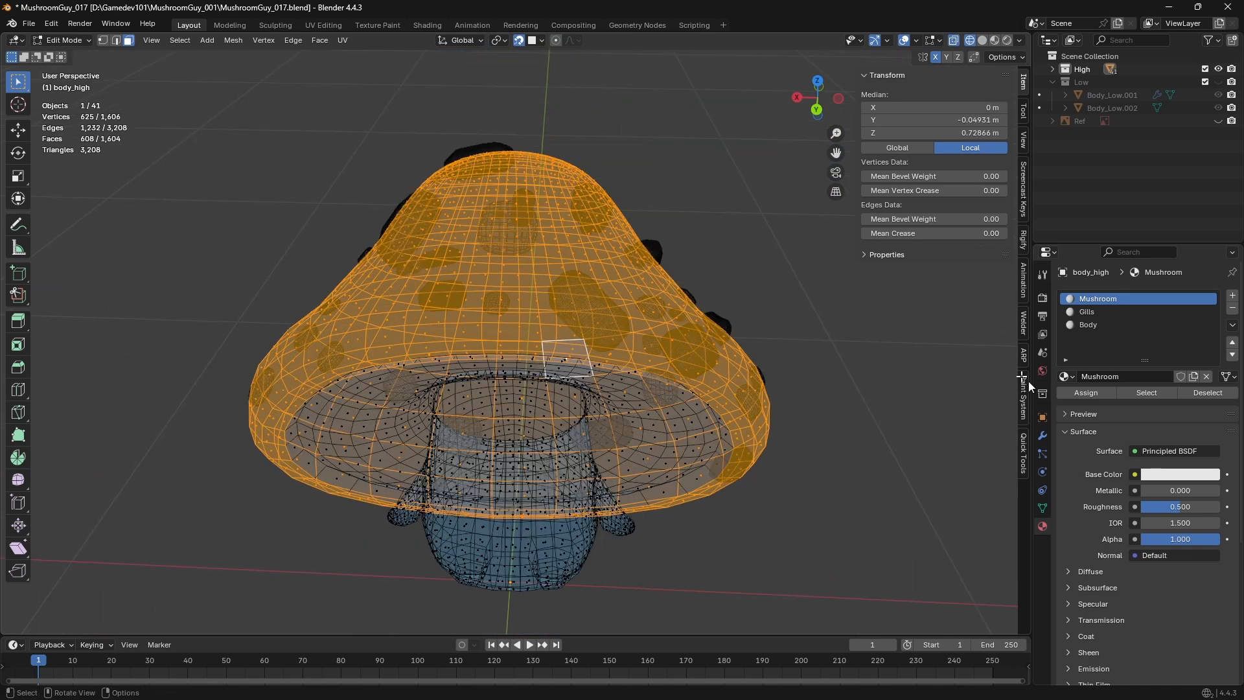
key(shift+z)
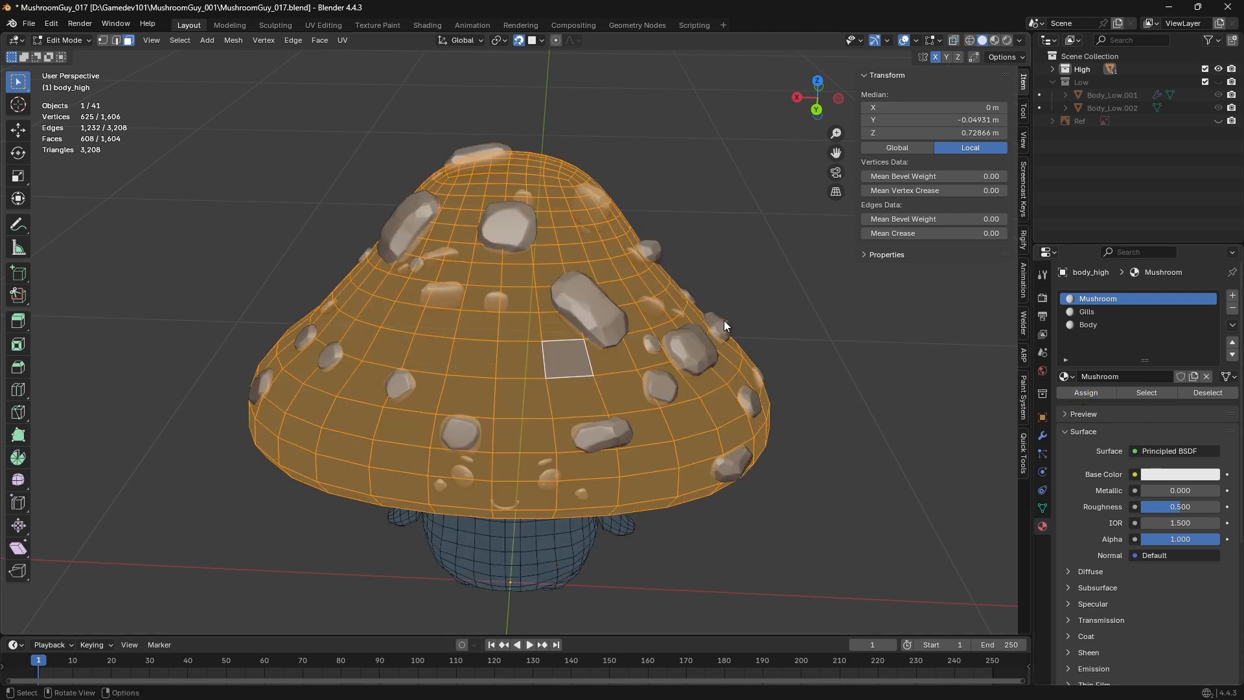
key(Tab)
Select the faces on the cap's underside by growing a face loop four times and assign the Gills material to them
middle_drag(706, 492, 699, 349)
key(Tab)
middle_drag(613, 337, 607, 267)
middle_drag(507, 297, 547, 208)
alt+click(544, 153)
key(ctrl+KP_Add)
key(ctrl+KP_Add)
key(ctrl+KP_Add)
key(ctrl+KP_Add)
click(1130, 312)
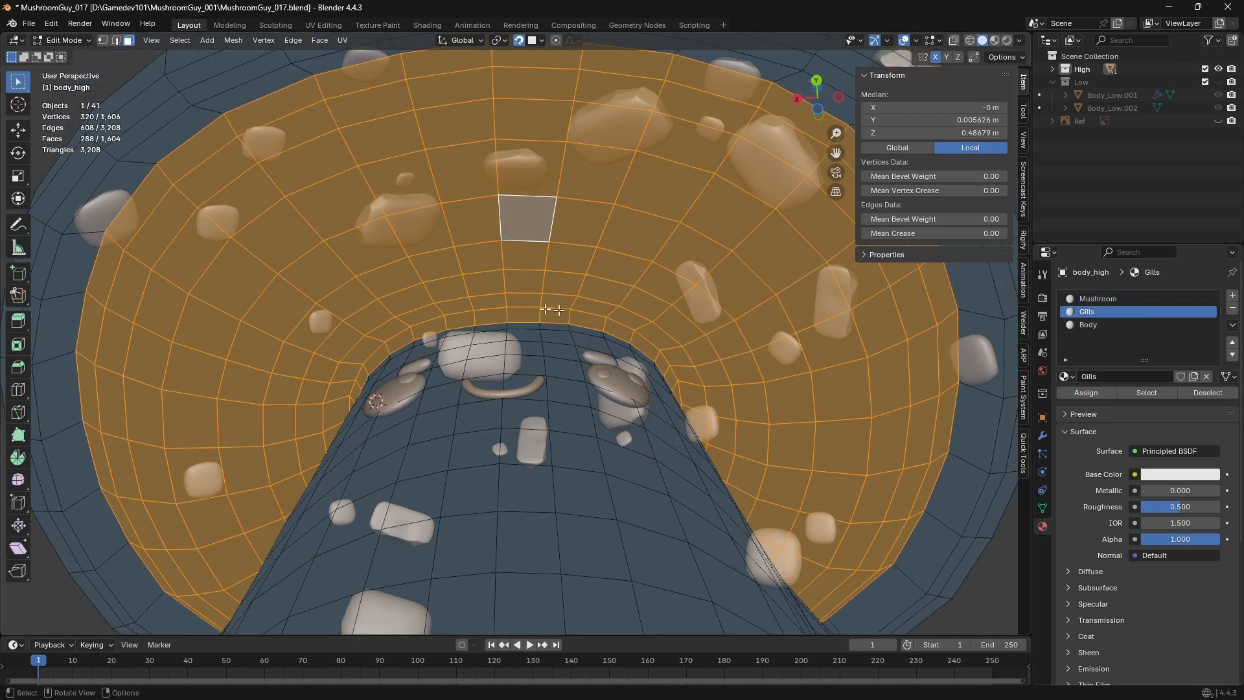
scroll(545, 309, down, 4)
middle_drag(545, 275, 535, 336)
key(Tab)
shift+middle_drag(709, 390, 695, 331)
scroll(688, 340, up, 5)
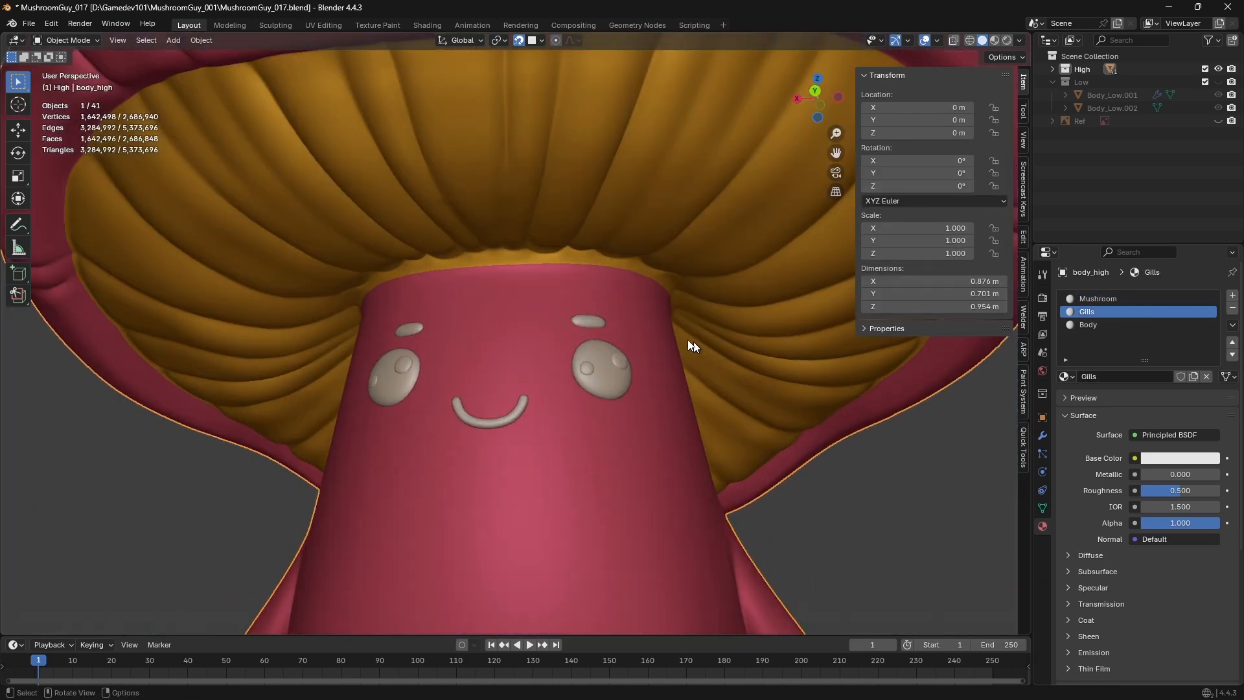
Shrink the underside selection three times to the ring around the stem's top and assign the Body material to it
key(Tab)
scroll(692, 344, up, 3)
key(ctrl+KP_Subtract)
key(ctrl+KP_Subtract)
key(ctrl+KP_Subtract)
click(1107, 324)
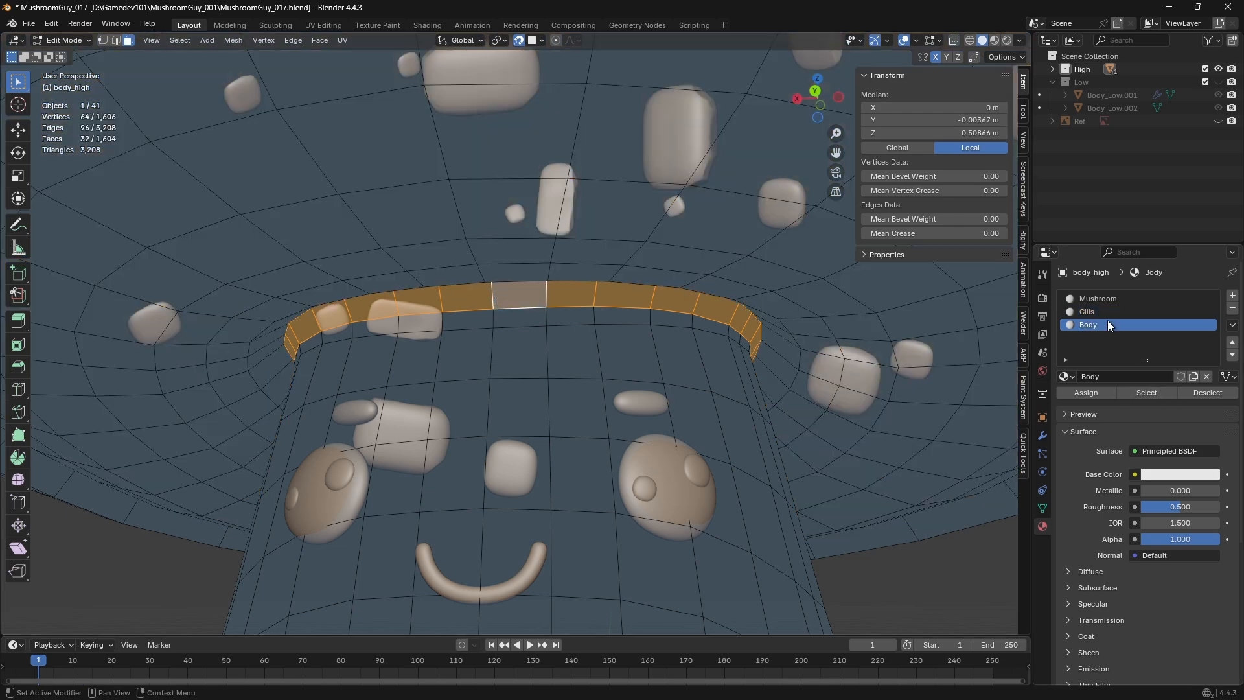
click(1086, 393)
scroll(591, 325, down, 5)
key(Tab)
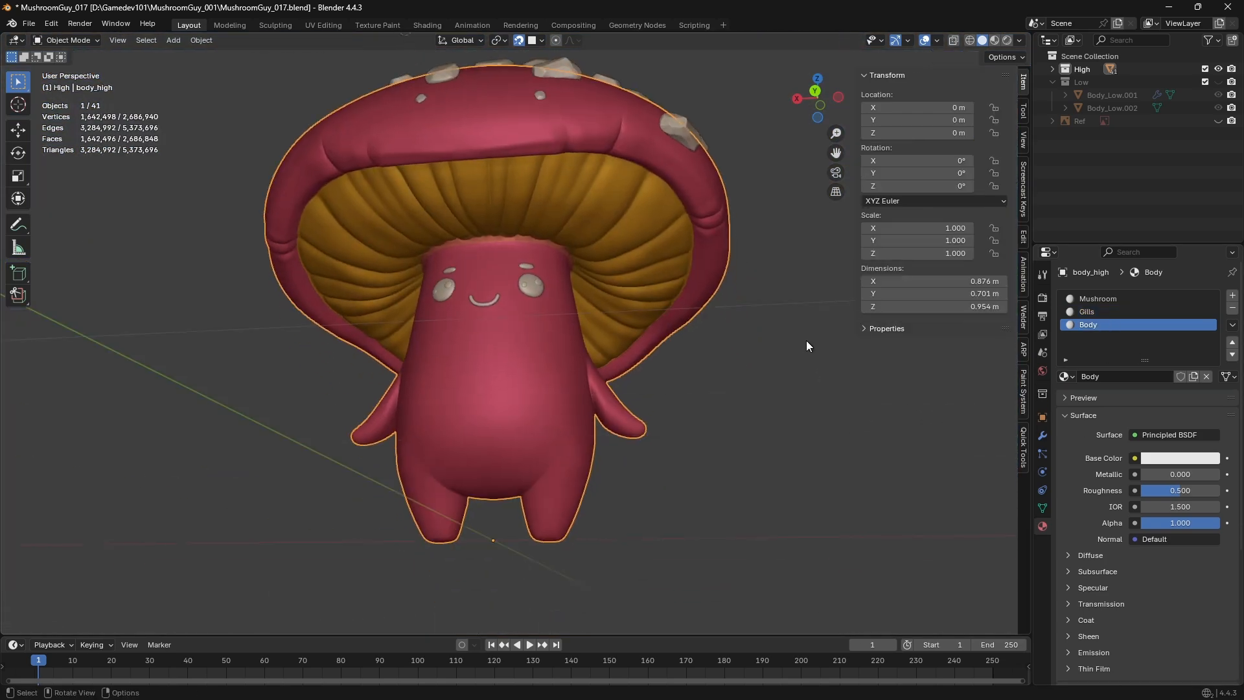
In a see-through back orthographic view, clear the selection and select the stem's faces by growing a face loop four times
click(806, 341)
middle_drag(655, 331, 644, 285)
scroll(644, 286, up, 3)
click(558, 280)
key(Tab)
middle_drag(557, 279, 531, 346)
scroll(530, 347, down, 4)
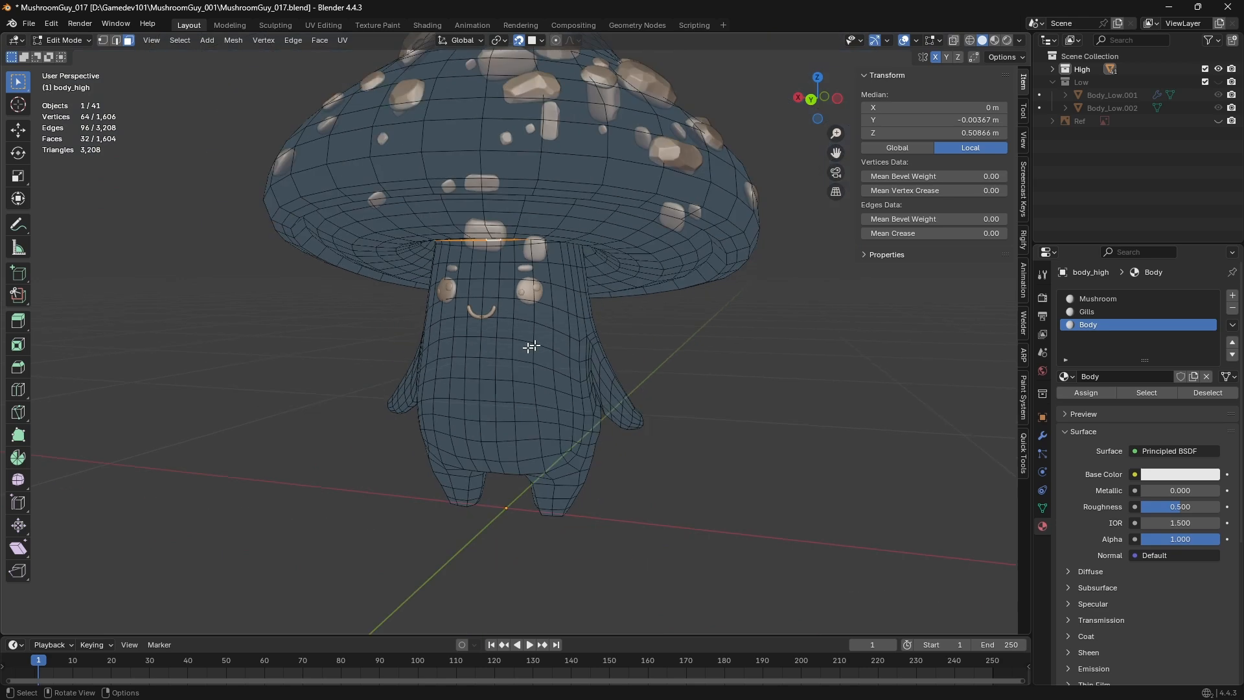
key(KP_1)
key(ctrl+KP_1)
key(alt+z)
key(a)
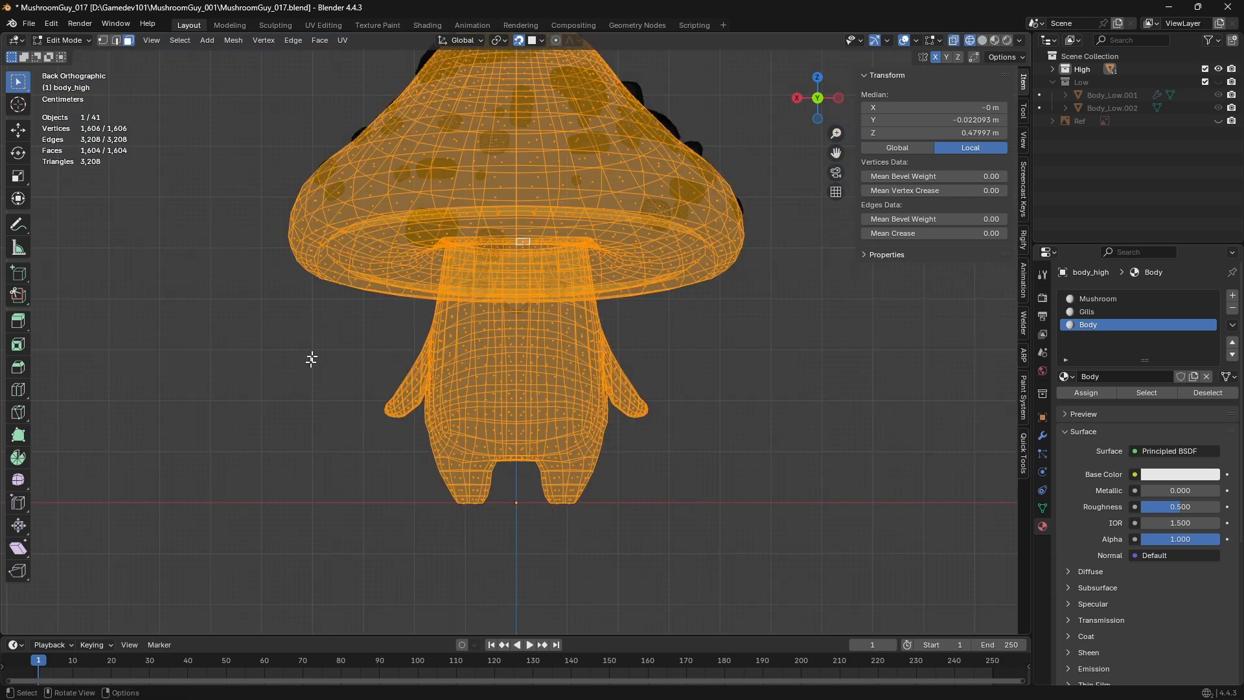
key(alt+a)
scroll(444, 313, up, 3)
alt+click(428, 307)
key(ctrl+KP_Add)
key(ctrl+KP_Add)
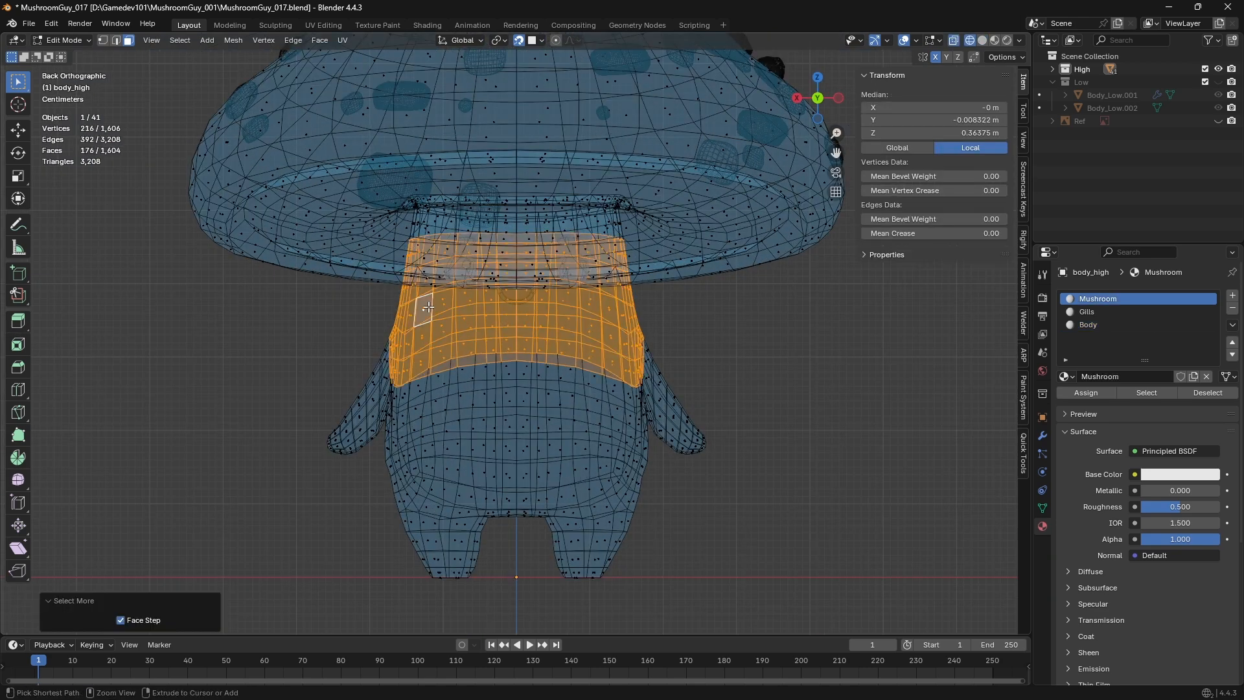
key(ctrl+KP_Add)
key(ctrl+KP_Add)
Add the arms, lower body and legs, grow the selection once to the gills, and assign the Body material
key(b)
mouse_move(261, 328)
mouse_down()
mouse_move(710, 558)
mouse_move(729, 584)
mouse_up()
mouse_move(720, 512)
middle_down()
mouse_move(672, 419)
mouse_move(613, 379)
middle_up()
key(shift+z)
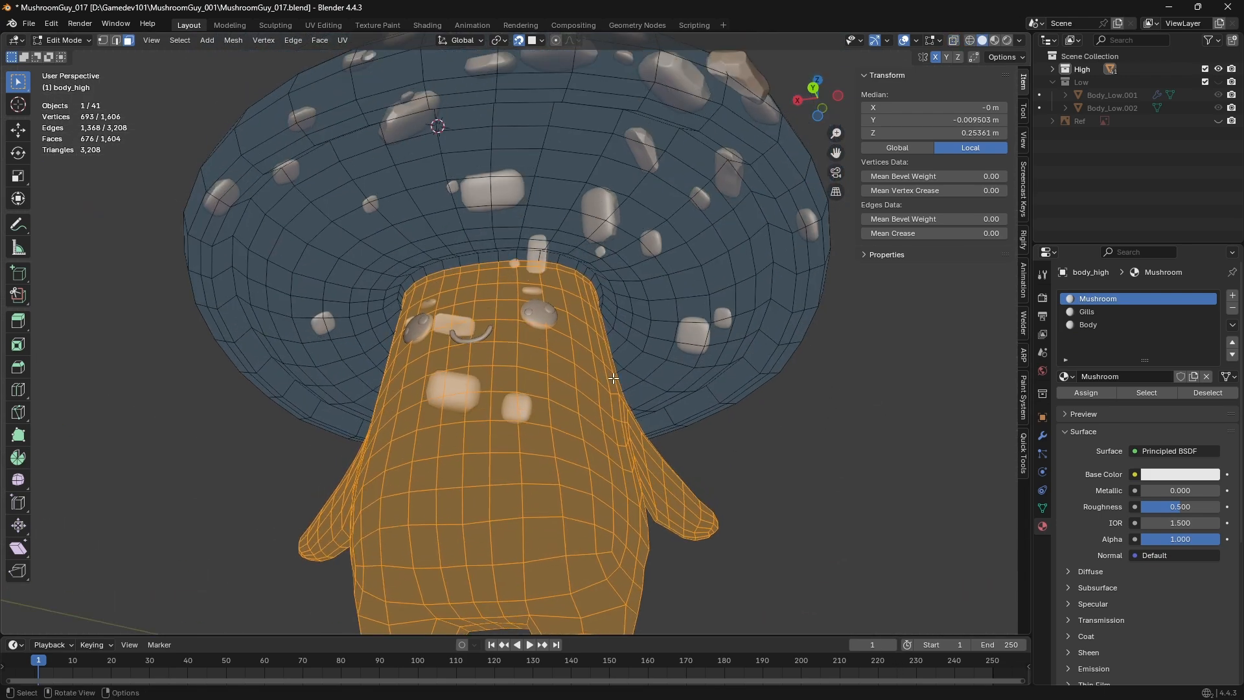
key(ctrl+KP_Add)
click(1114, 325)
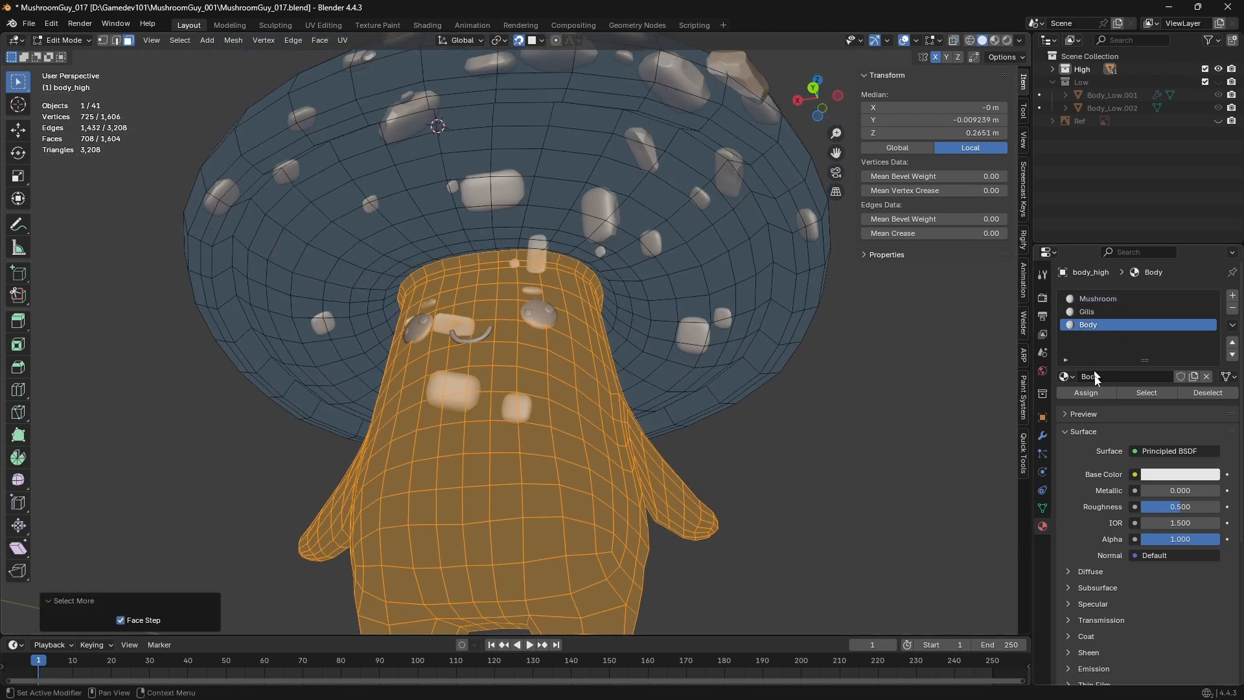
key(Tab)
click(814, 457)
scroll(674, 363, down, 3)
middle_drag(643, 336, 642, 377)
Set the Body material's viewport display color to purple #755EE7
scroll(1125, 485, down, 6)
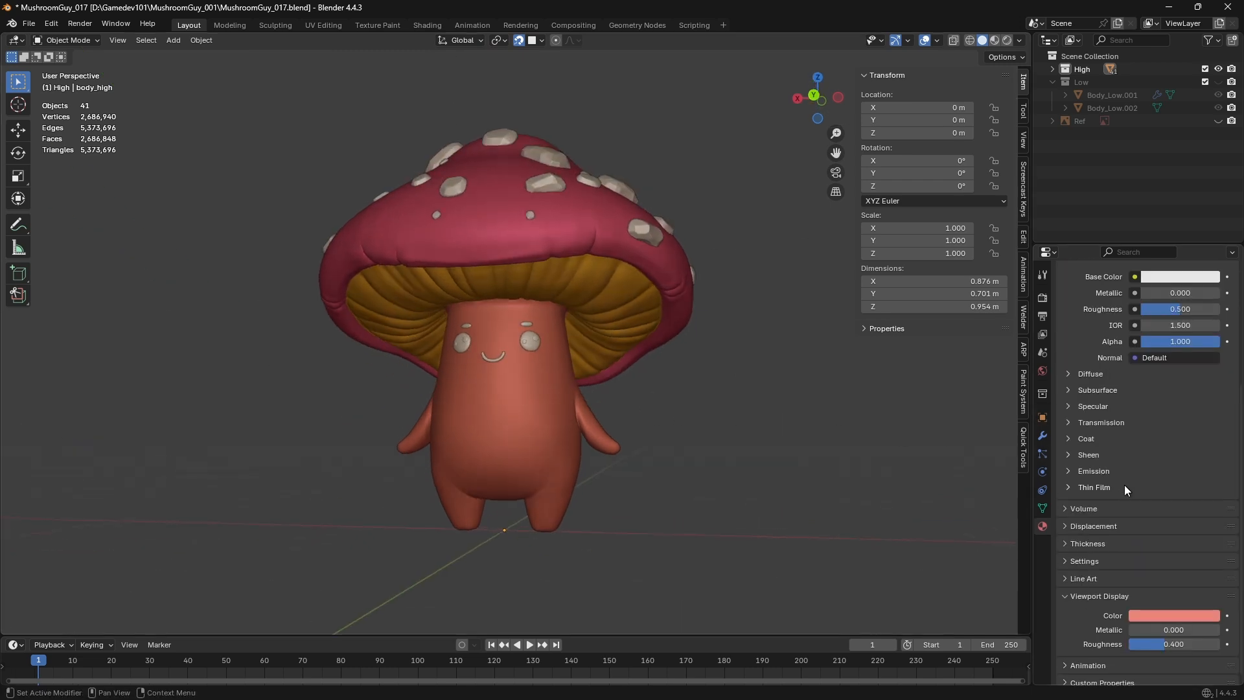
click(1157, 609)
mouse_move(1171, 455)
mouse_down()
mouse_move(1167, 443)
mouse_move(1180, 459)
mouse_move(1185, 441)
mouse_up()
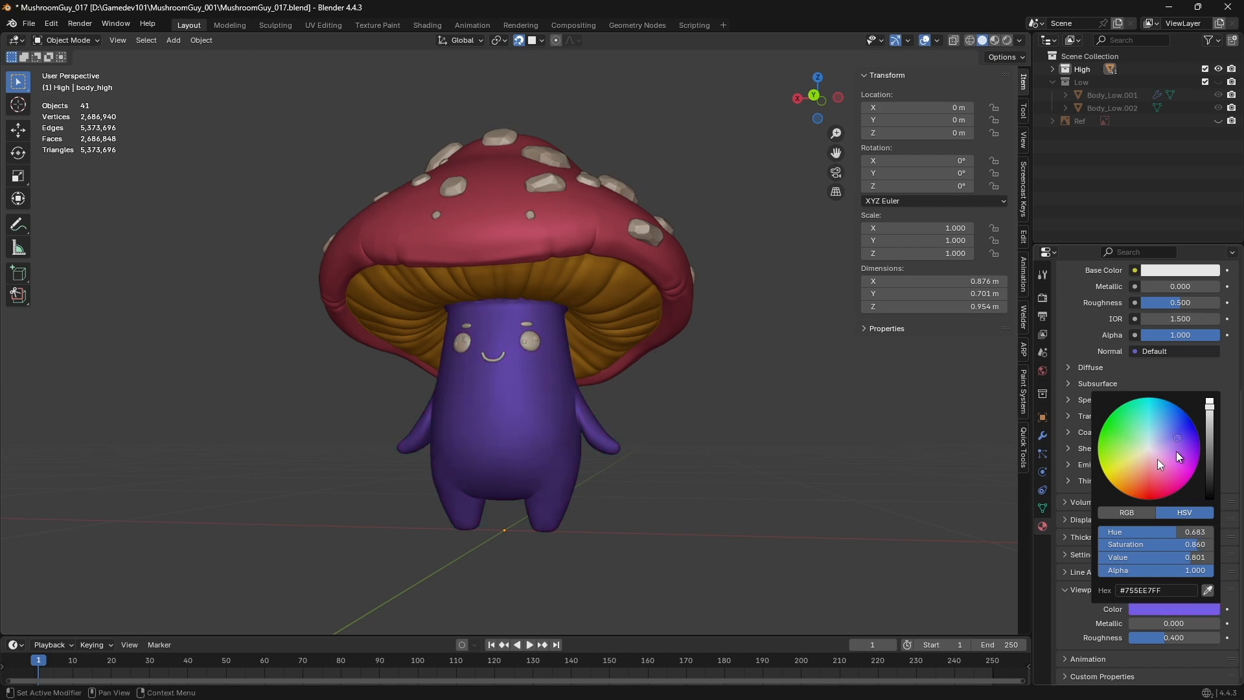
Create a new material on the eyes and set its viewport display color to green
scroll(526, 365, up, 6)
click(547, 363)
scroll(546, 363, down, 5)
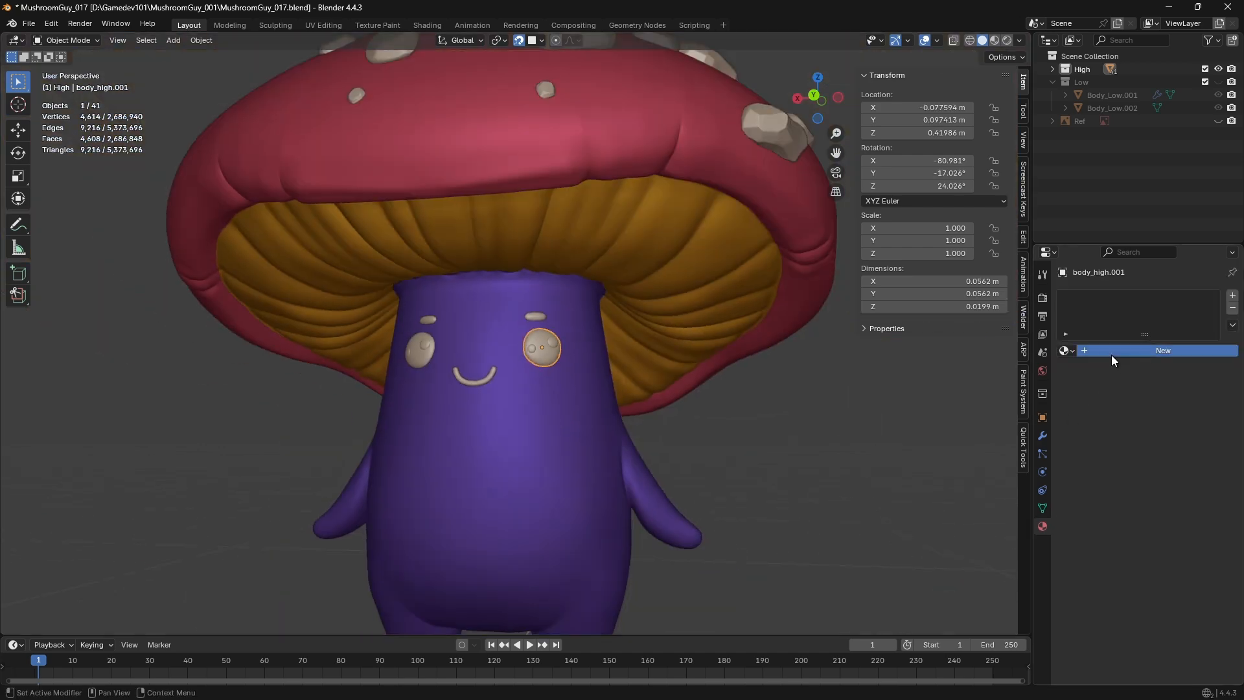
click(1111, 356)
scroll(1122, 538, down, 5)
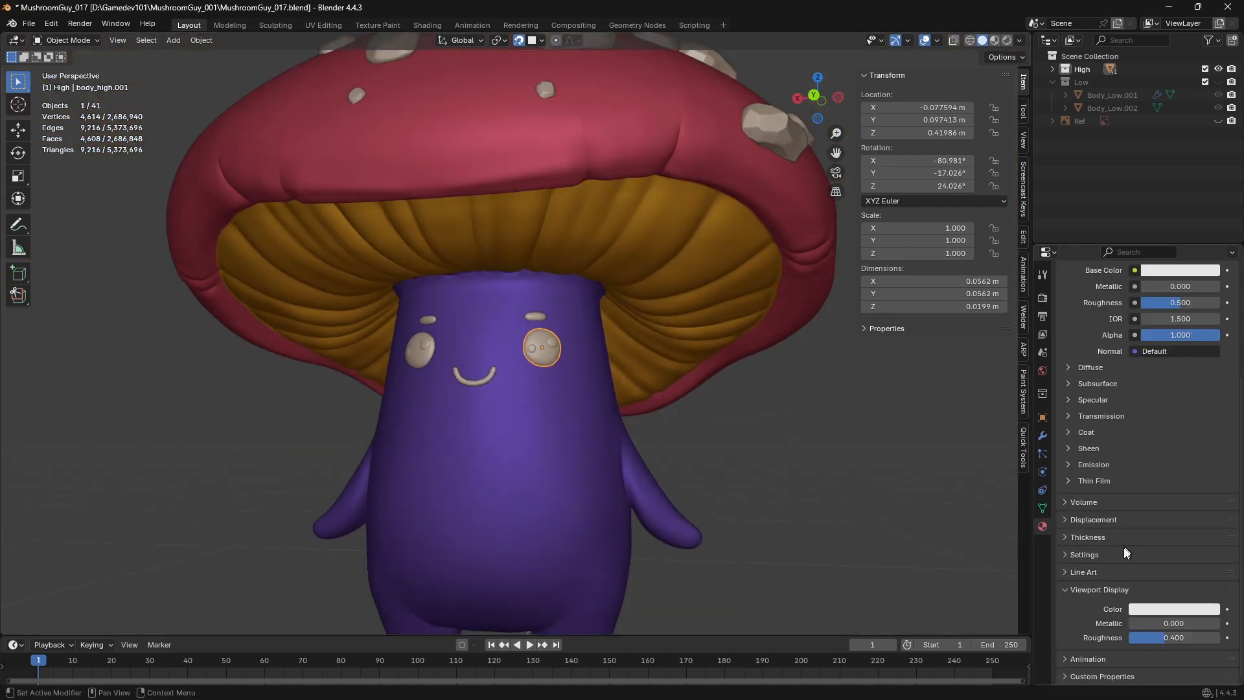
click(1139, 608)
click(1113, 425)
Create a new material on the mouth with a blue base color and a turquoise #00E7E5 viewport display color
scroll(343, 364, up, 4)
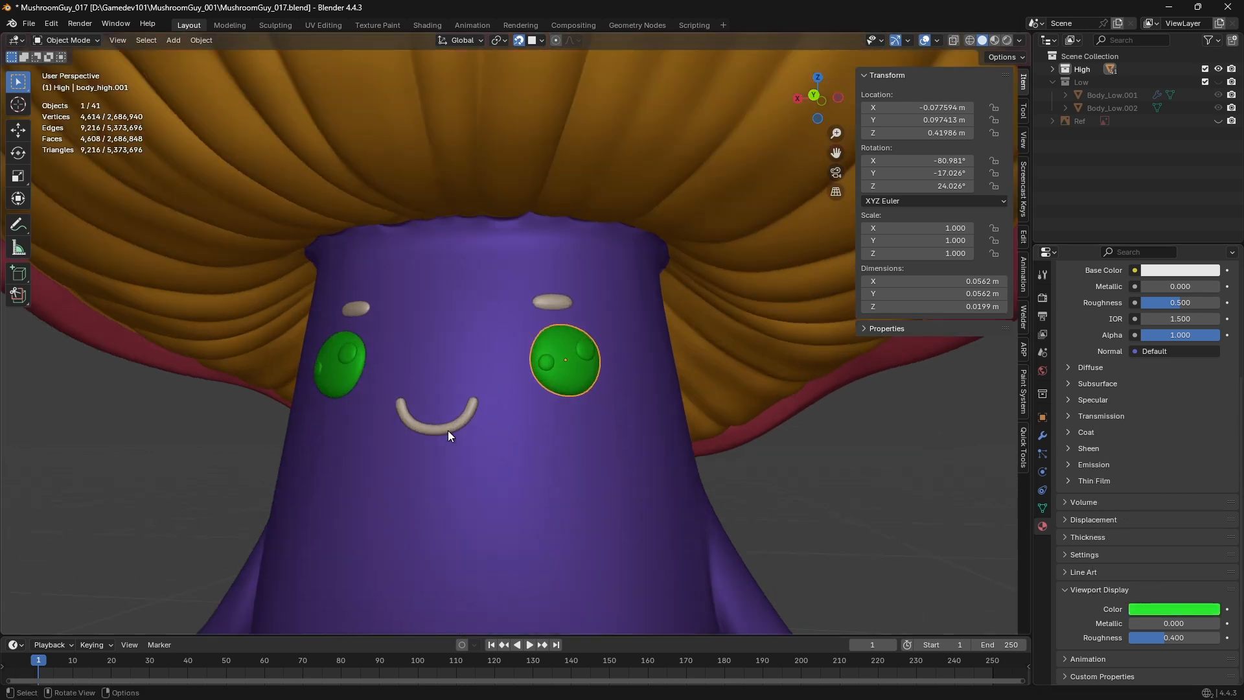
click(448, 430)
click(1097, 355)
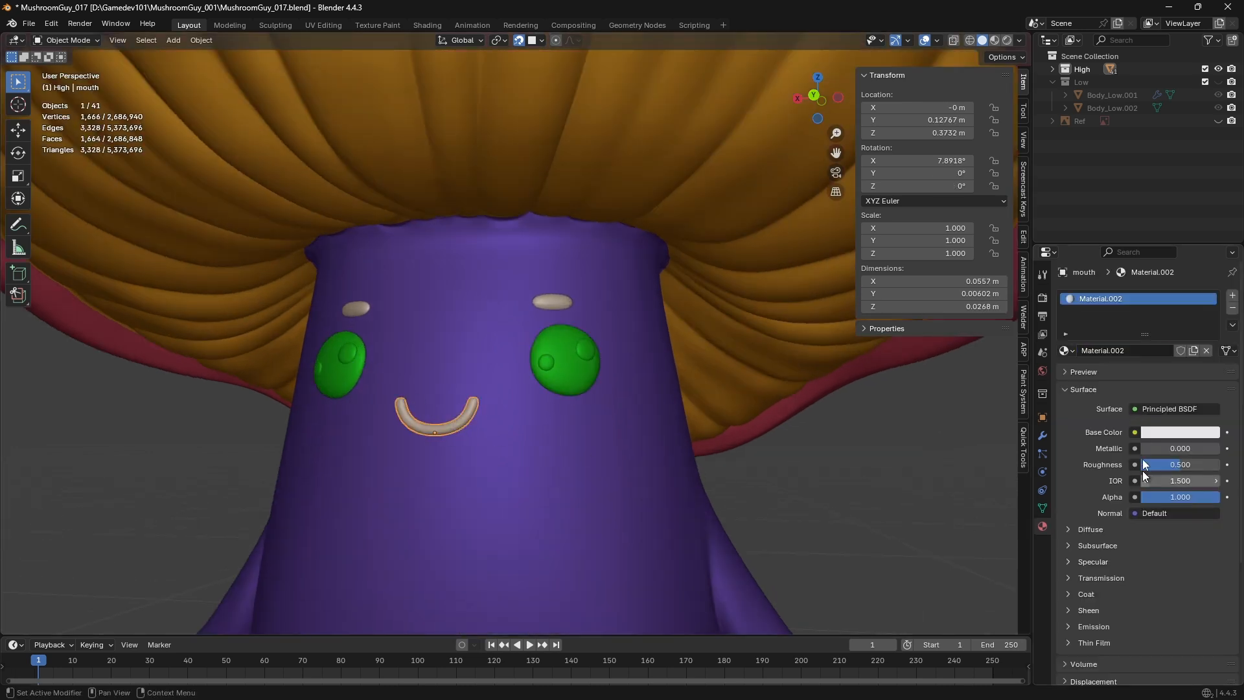
click(1134, 433)
click(1160, 433)
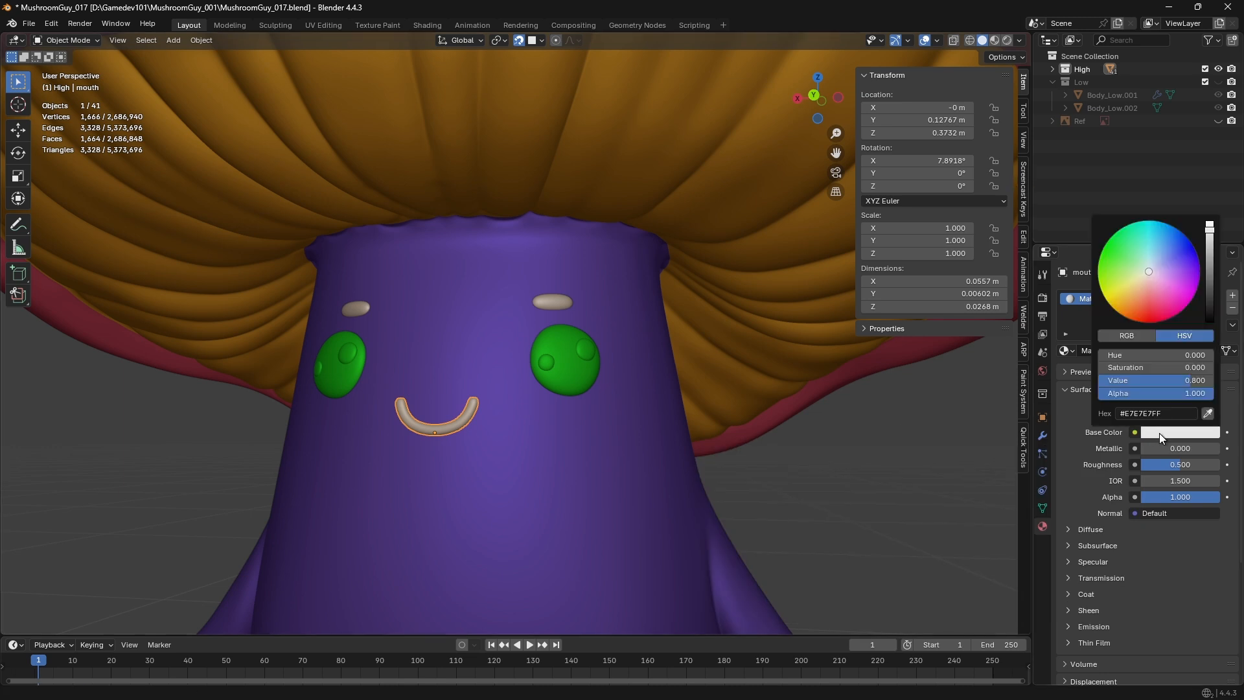
click(1167, 232)
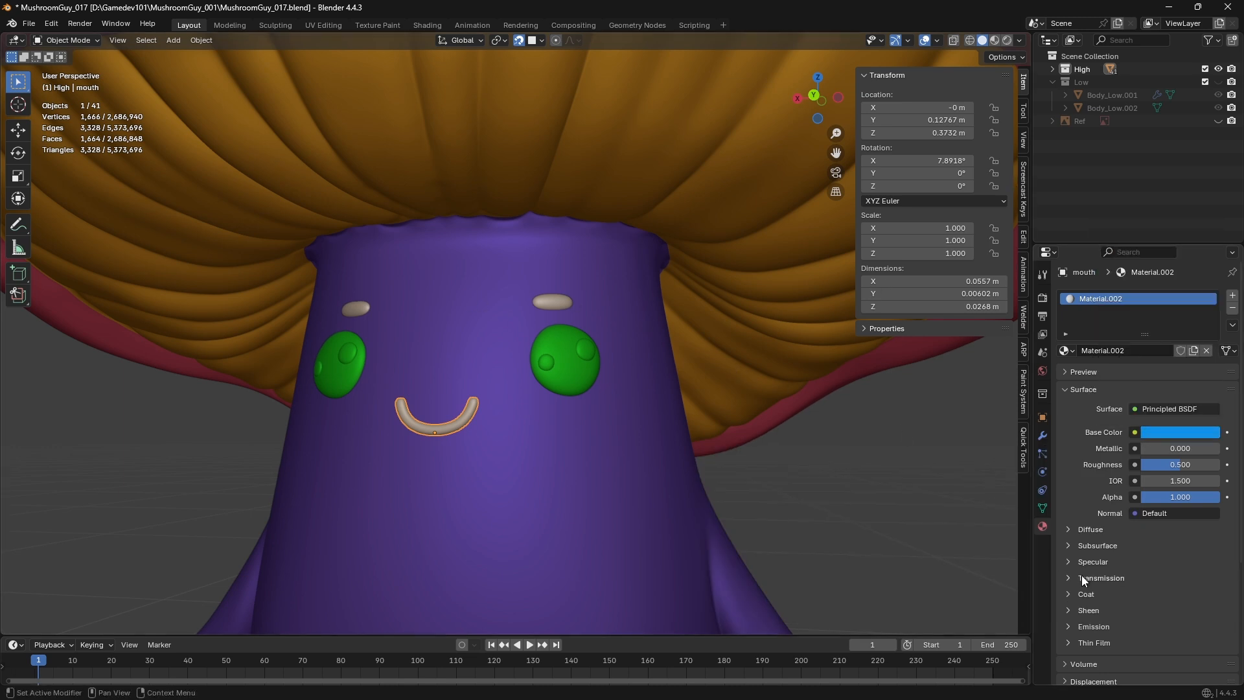
scroll(1082, 574, down, 5)
click(1142, 609)
drag(1142, 423, 1147, 398)
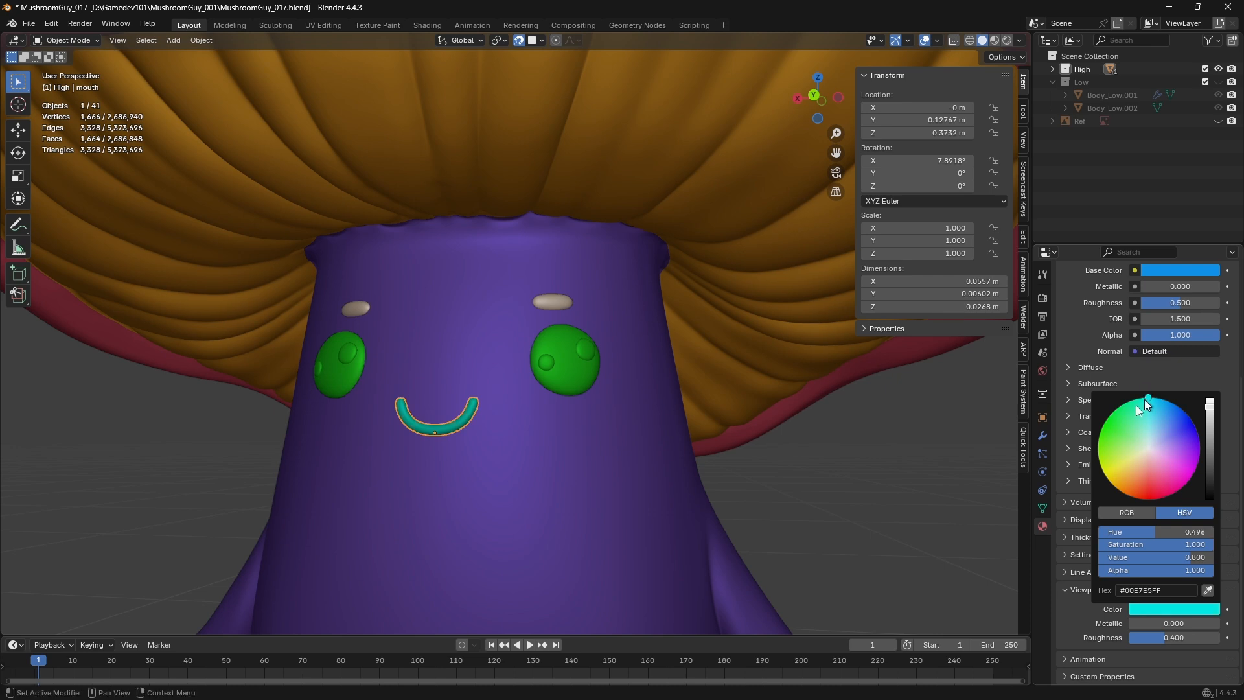
Create a new material on the eyebrows and set its viewport display color to yellow
click(549, 302)
click(1114, 351)
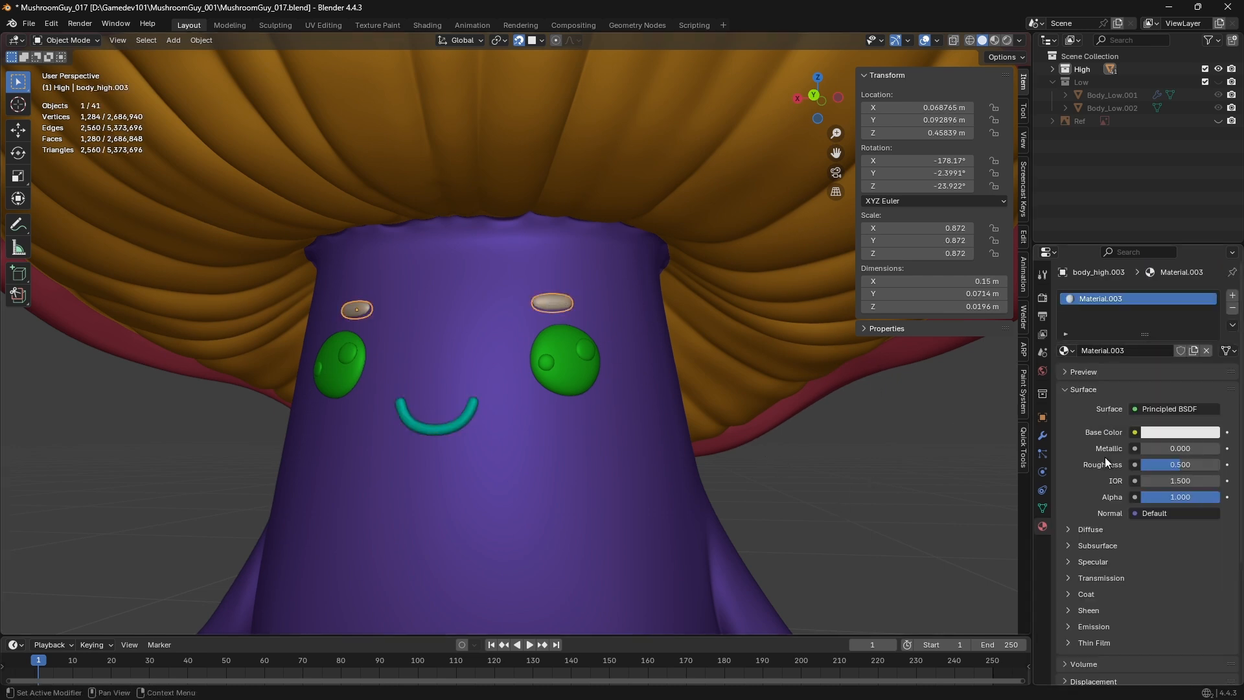
scroll(1116, 466, down, 6)
click(1140, 612)
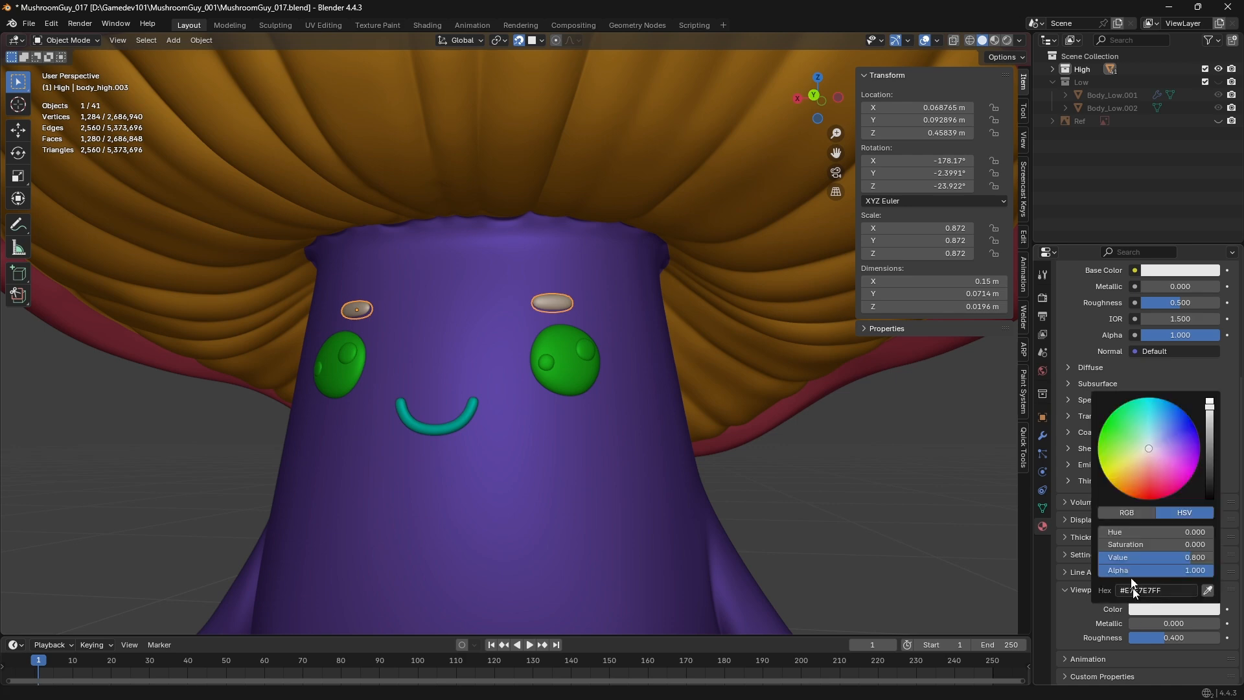
drag(1132, 460, 1112, 481)
scroll(741, 451, down, 6)
click(709, 493)
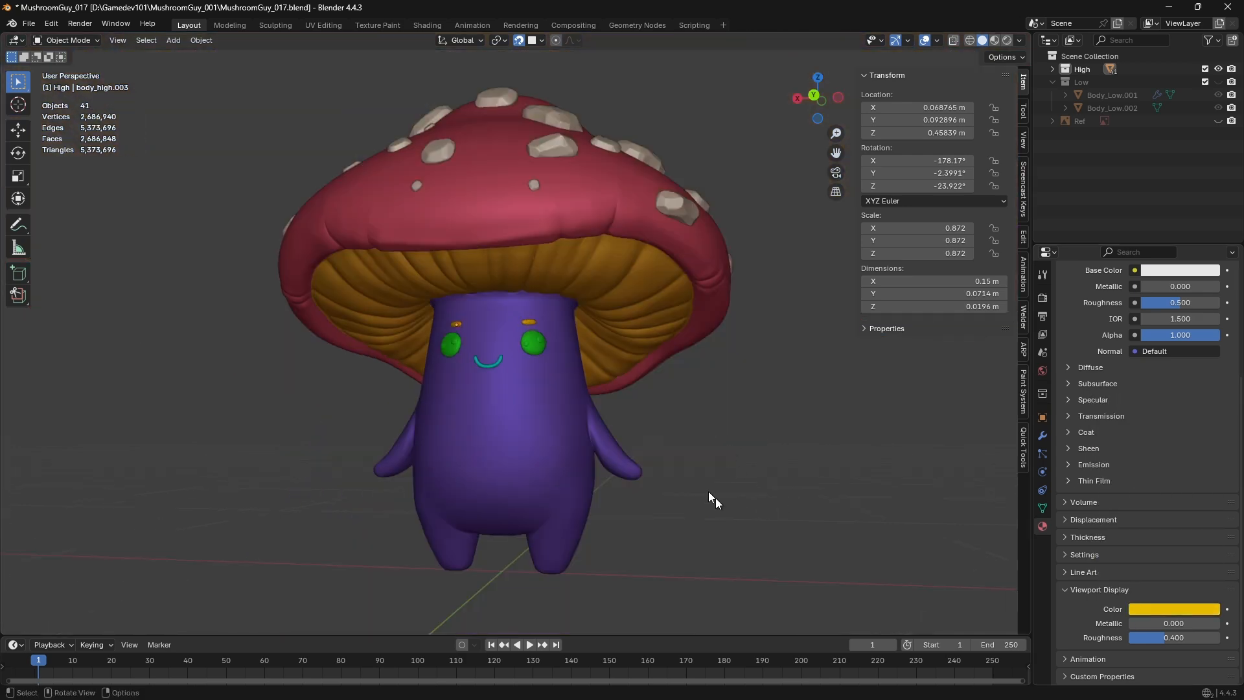
Create a new material on the large rock near the cap's peak and set its viewport display color to blue
middle_drag(709, 492, 749, 481)
scroll(688, 509, down, 3)
middle_drag(628, 534, 600, 542)
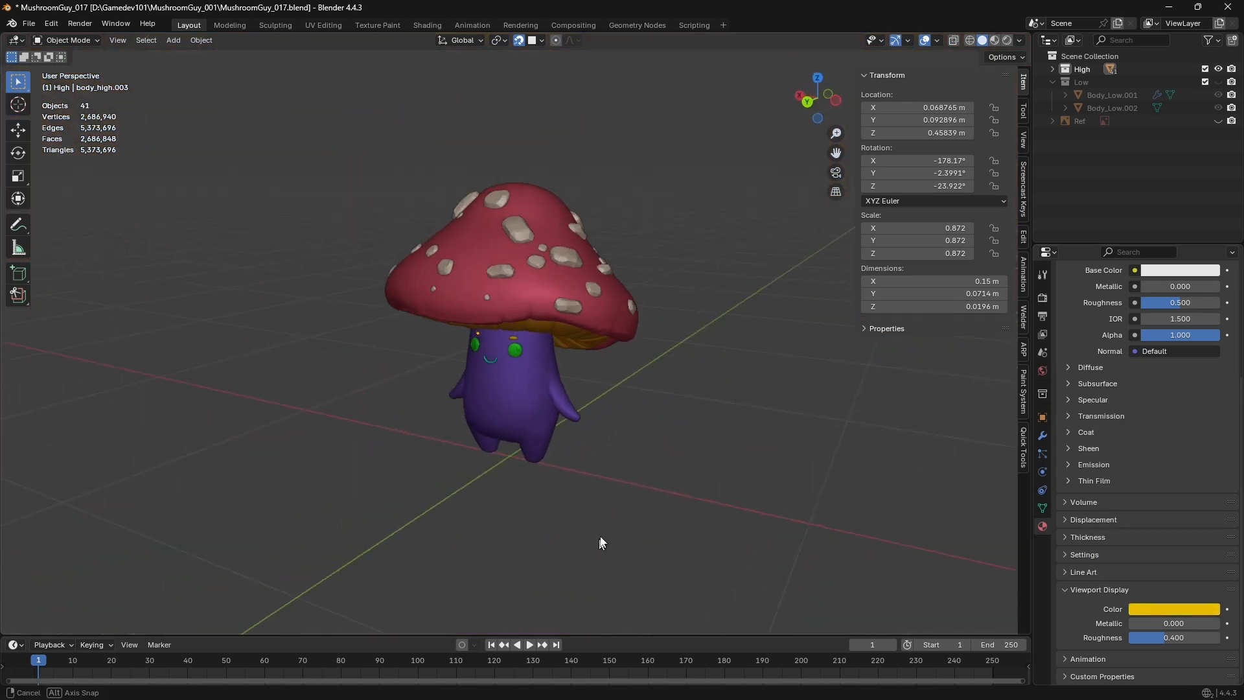
scroll(600, 542, up, 3)
click(534, 142)
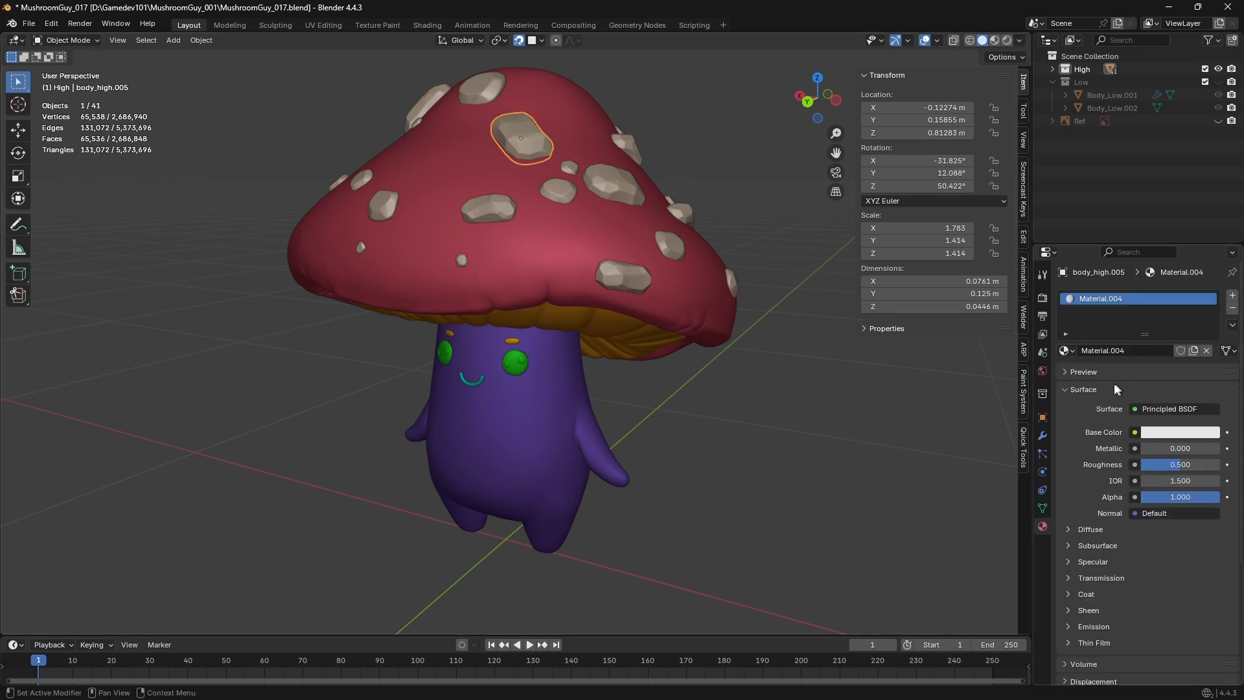
scroll(1155, 437, down, 6)
click(1150, 609)
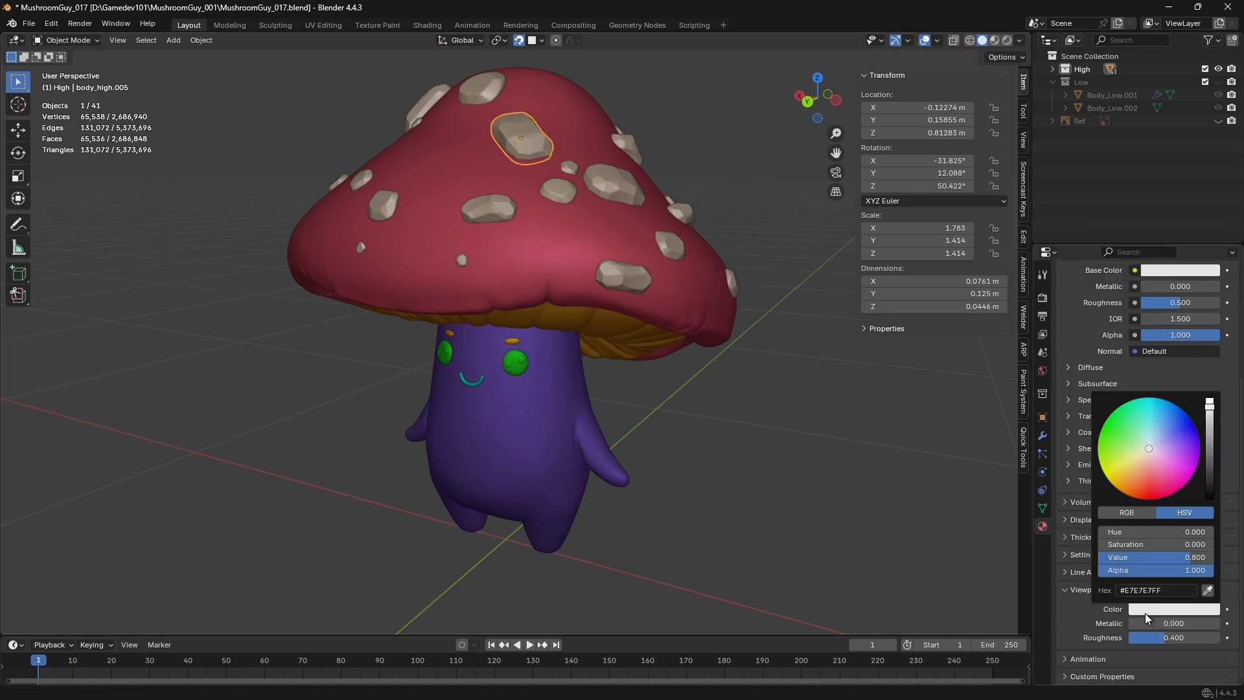
drag(1172, 432, 1170, 420)
Undo a trial move and hide the main body_high mesh, leaving the rocks and face parts
middle_drag(420, 224, 535, 224)
click(531, 263)
key(g)
click(493, 235)
key(ctrl+z)
key(h)
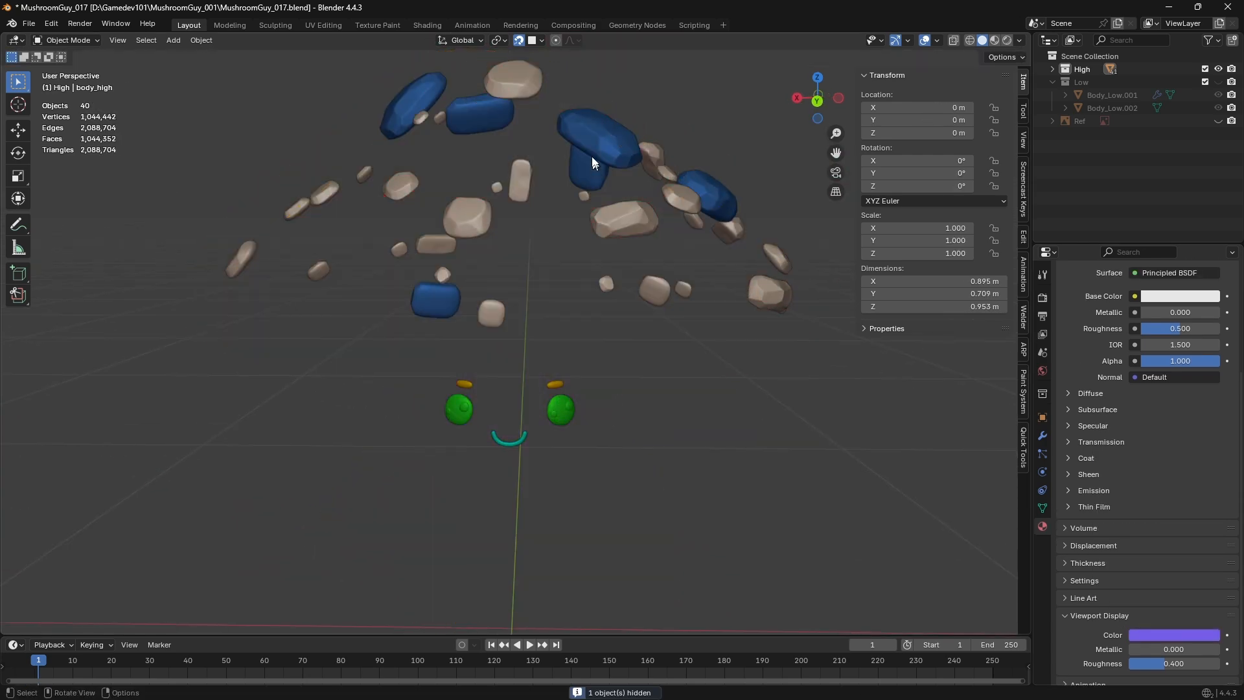
Hide both eyes, the eyebrows and the mouth, leaving only the cap rocks in view
click(593, 155)
key(a)
drag(422, 360, 609, 496)
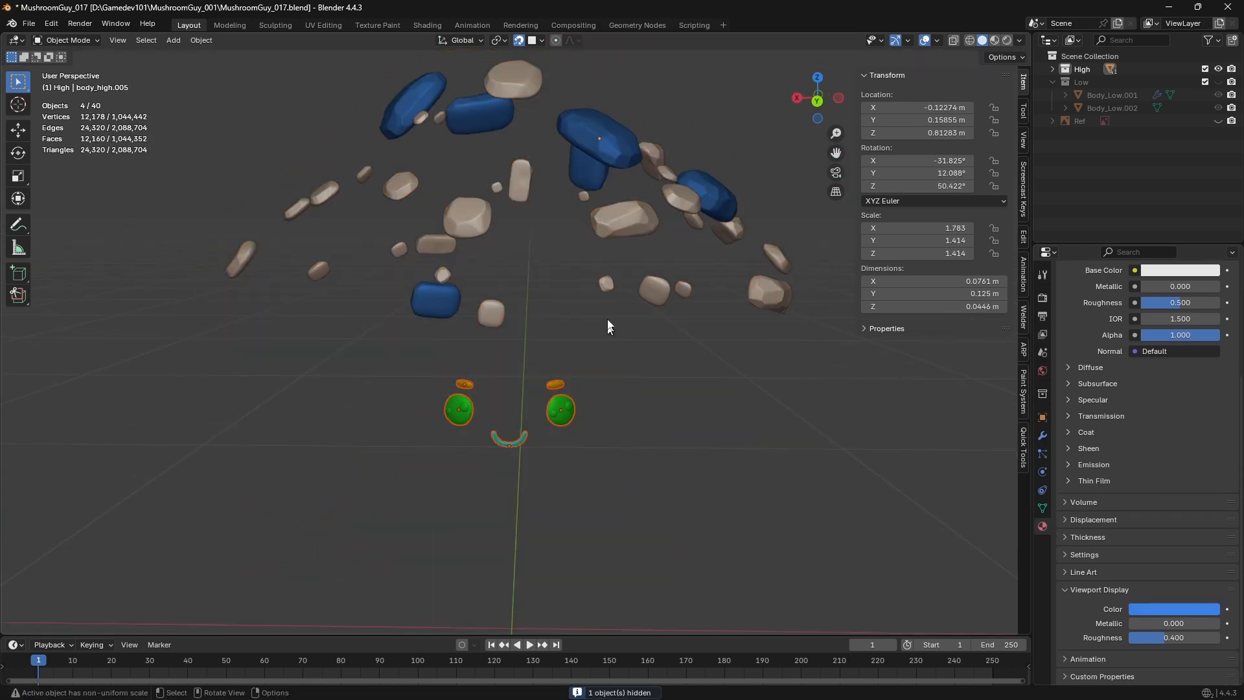
key(h)
Link the blue material of the large rock near the cap's peak to all the other rocks
click(620, 155)
key(a)
key(ctrl+l)
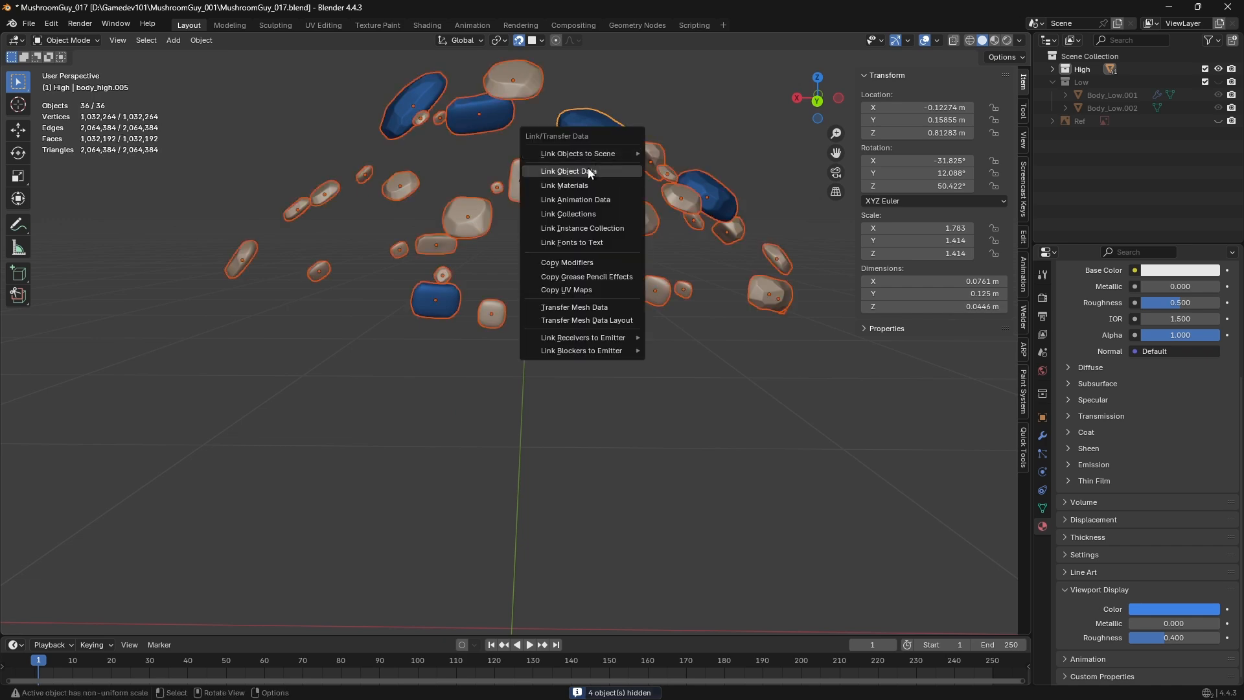
click(578, 184)
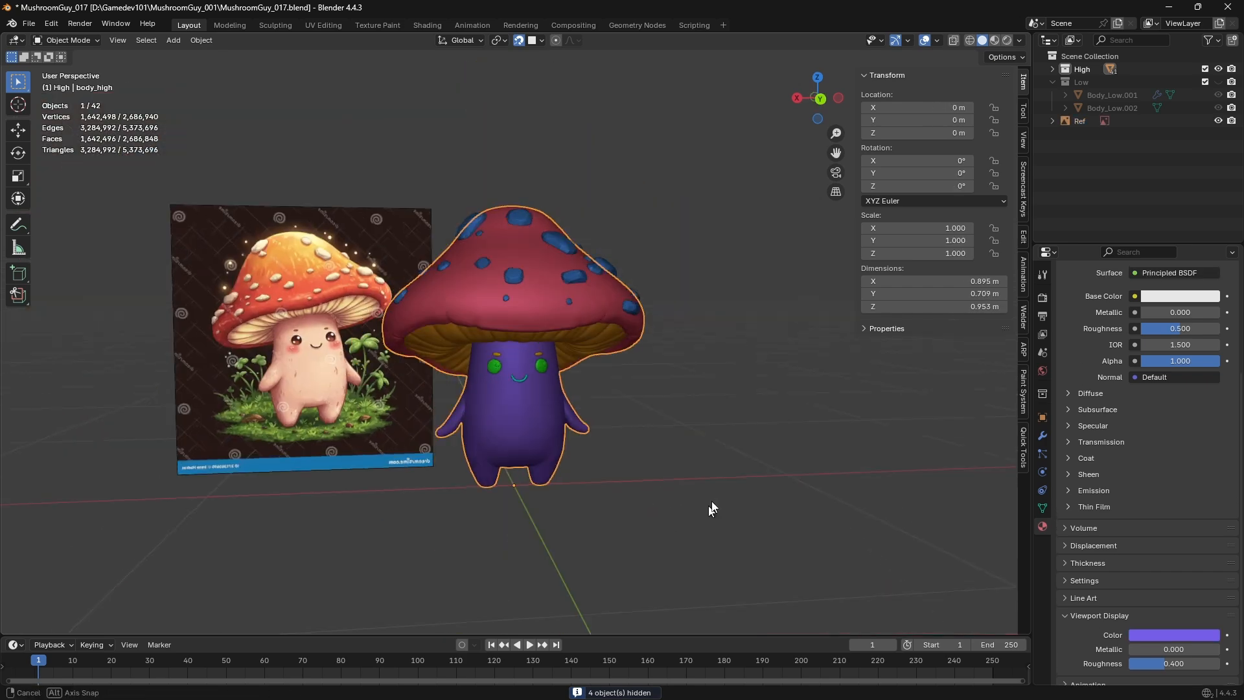
Unhide all the high-poly objects and hide the reference image
key(h)
mouse_move(736, 516)
middle_down()
mouse_move(783, 528)
mouse_move(869, 486)
mouse_move(729, 513)
middle_up()
scroll(616, 388, up, 2)
middle_drag(616, 387, 595, 423)
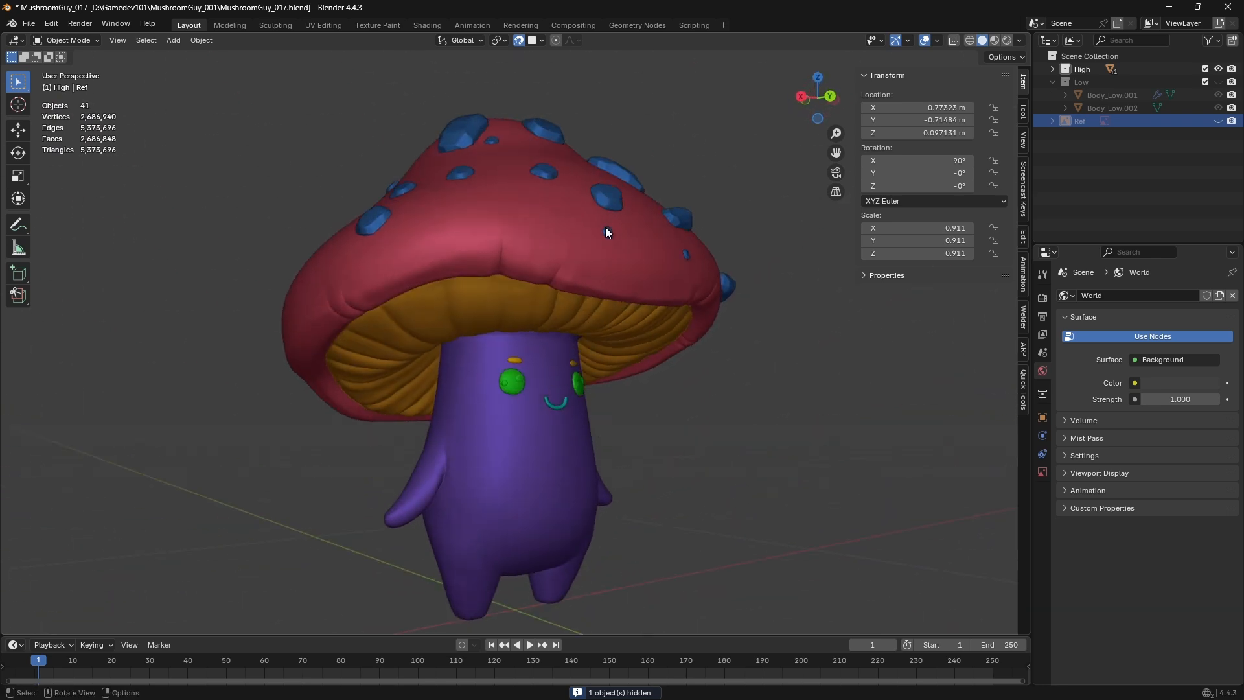
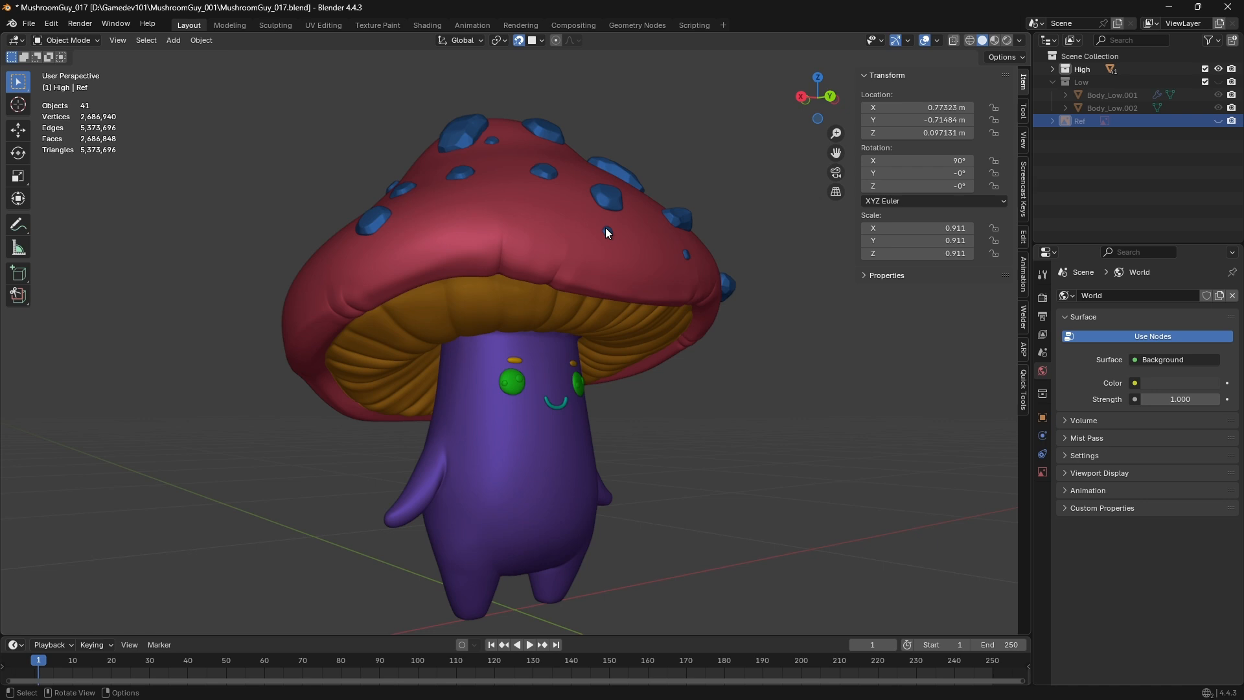
Examine the viewport colors on the cap, gills, body, face parts and rocks from several angles
click(606, 231)
middle_drag(608, 228, 661, 410)
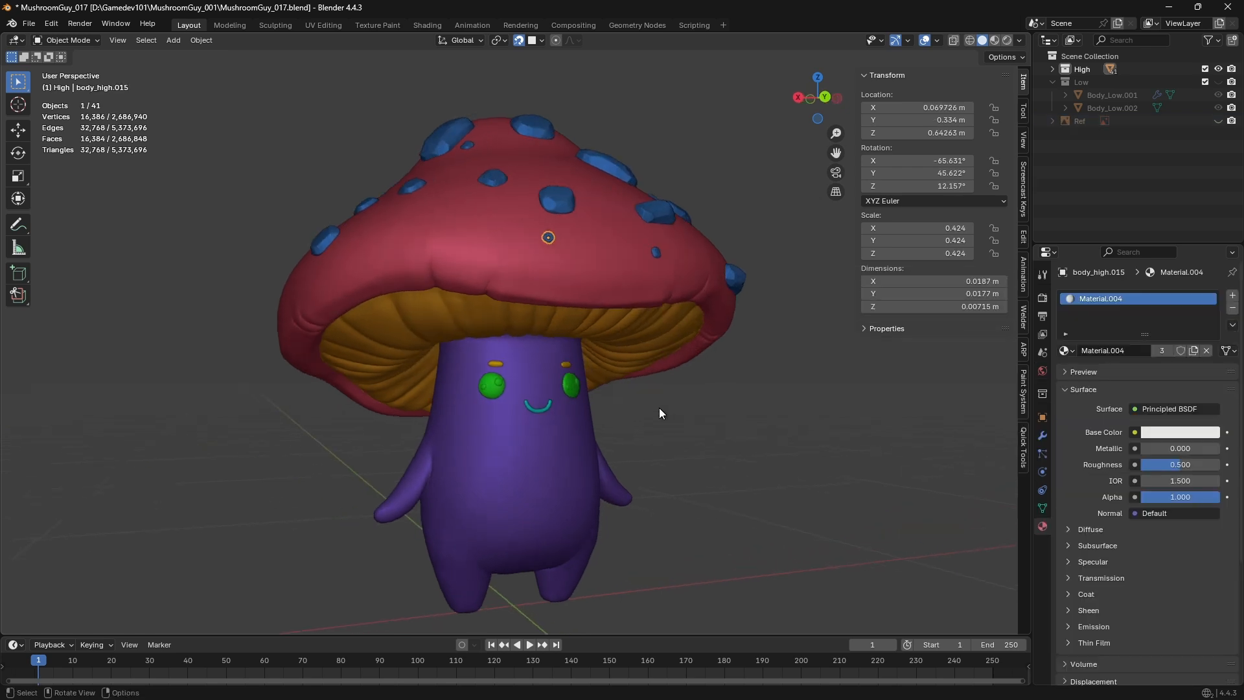
click(680, 291)
middle_drag(680, 290, 707, 444)
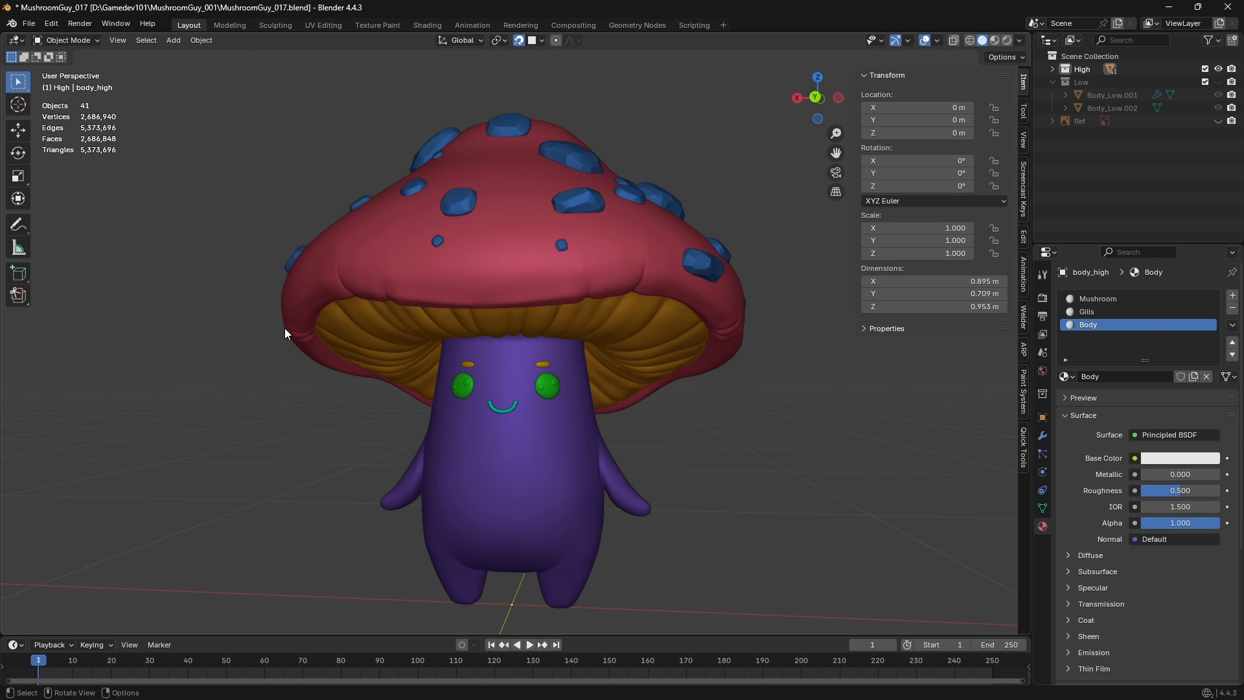
scroll(683, 382, down, 5)
middle_drag(523, 282, 509, 308)
scroll(480, 302, up, 2)
drag(327, 145, 638, 472)
middle_drag(710, 502, 643, 455)
click(742, 499)
scroll(737, 496, up, 5)
middle_drag(653, 499, 551, 408)
scroll(697, 506, down, 3)
middle_drag(524, 352, 545, 359)
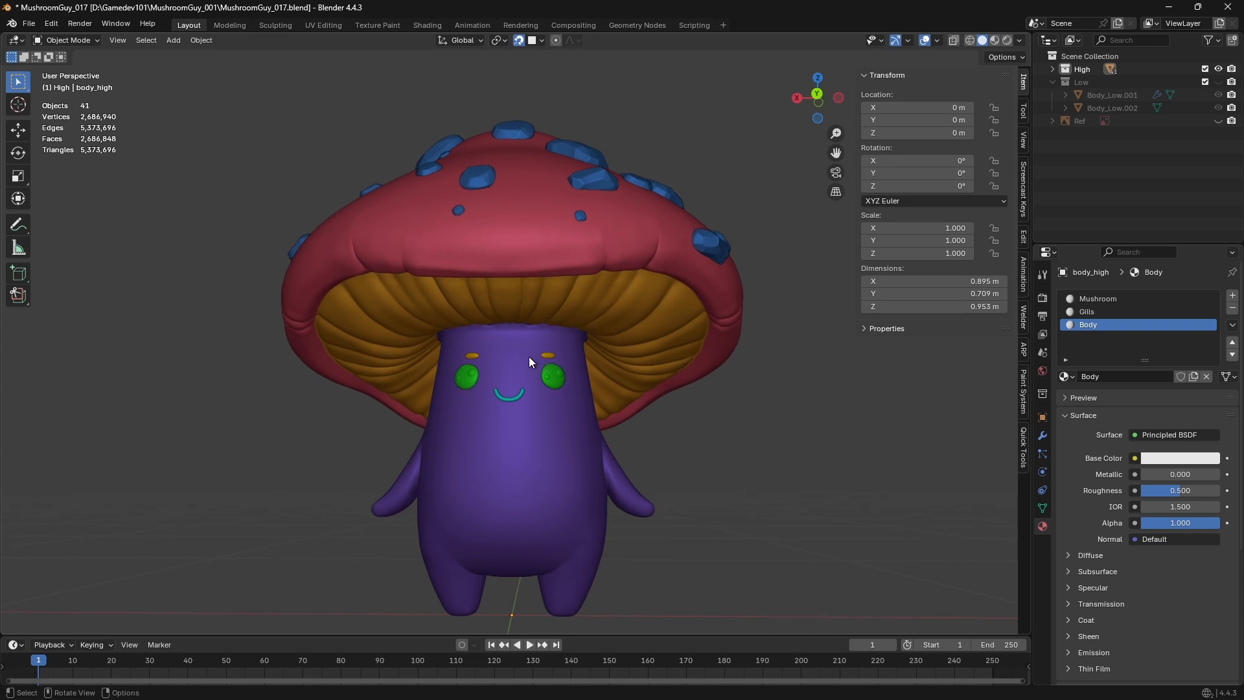
click(517, 351)
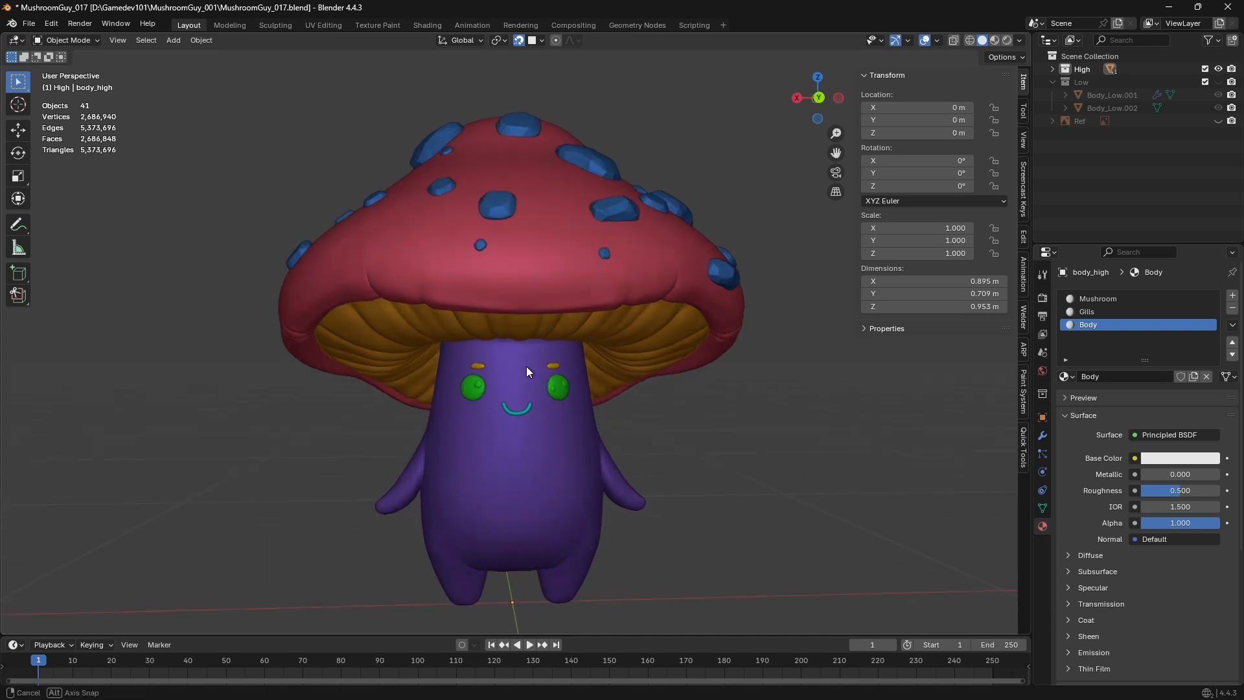
middle_drag(532, 340, 573, 257)
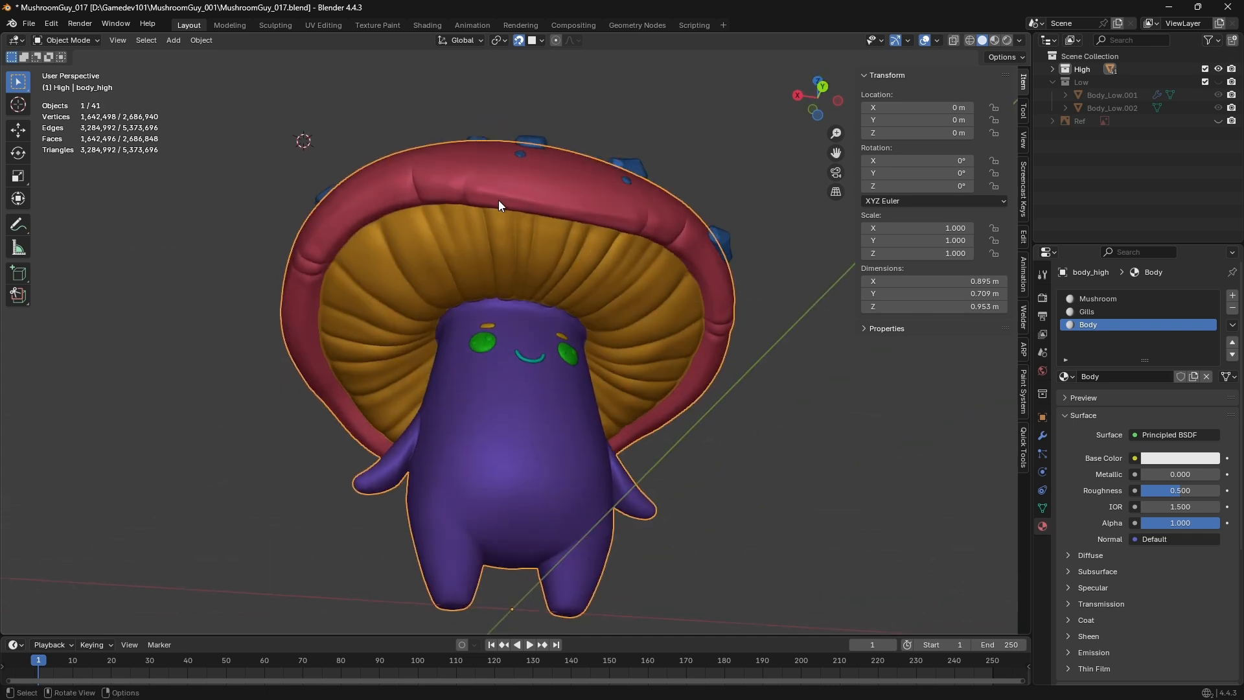
middle_drag(509, 215, 514, 298)
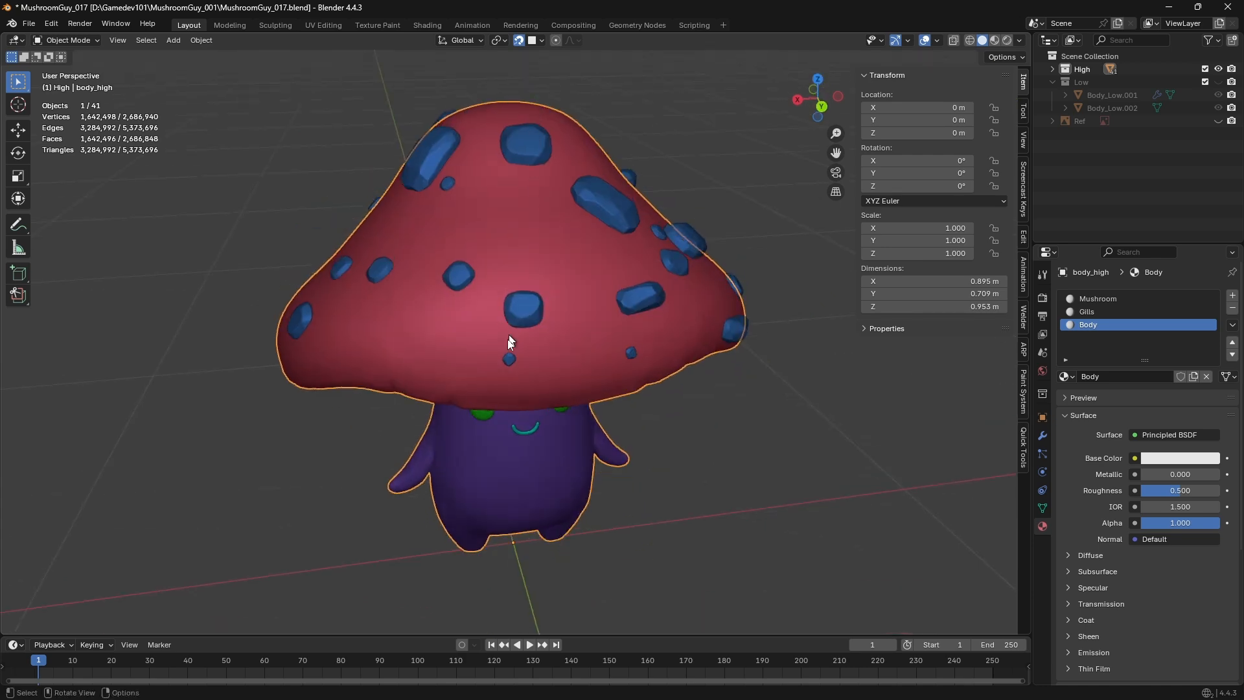
middle_drag(508, 353, 480, 257)
click(599, 255)
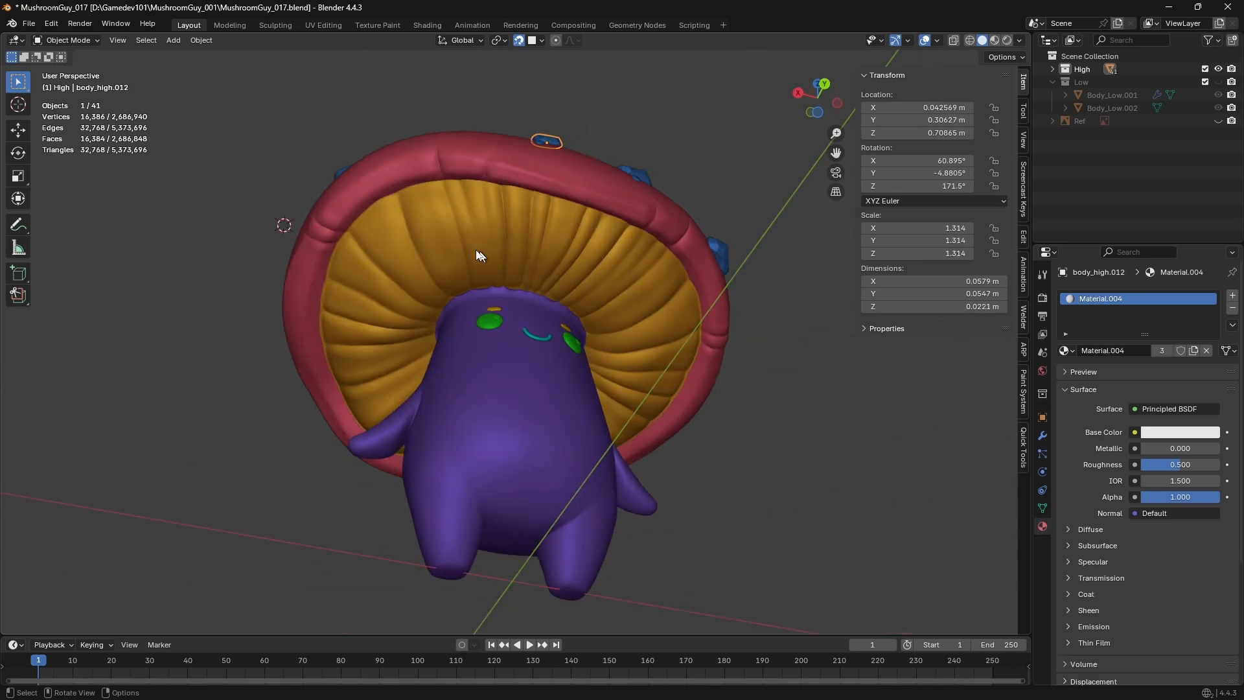
click(784, 488)
middle_drag(445, 332, 512, 285)
click(515, 278)
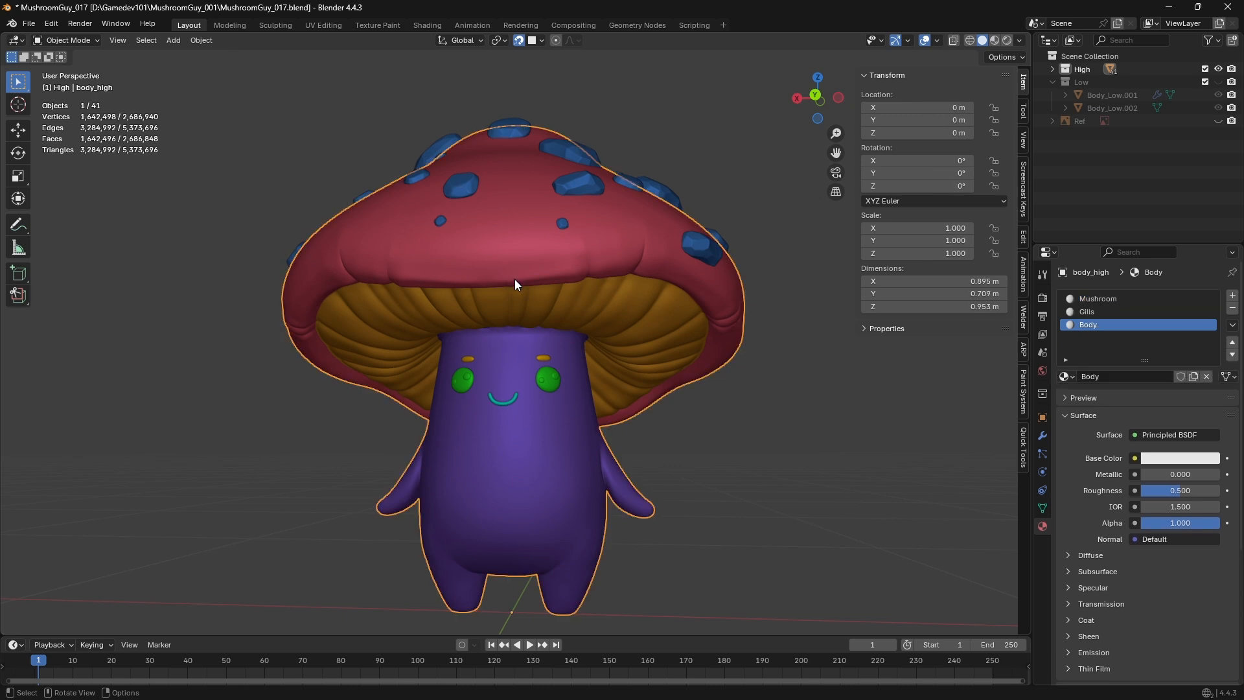
mouse_move(917, 505)
middle_down()
mouse_move(714, 352)
mouse_move(478, 251)
mouse_move(522, 246)
mouse_move(514, 214)
middle_up()
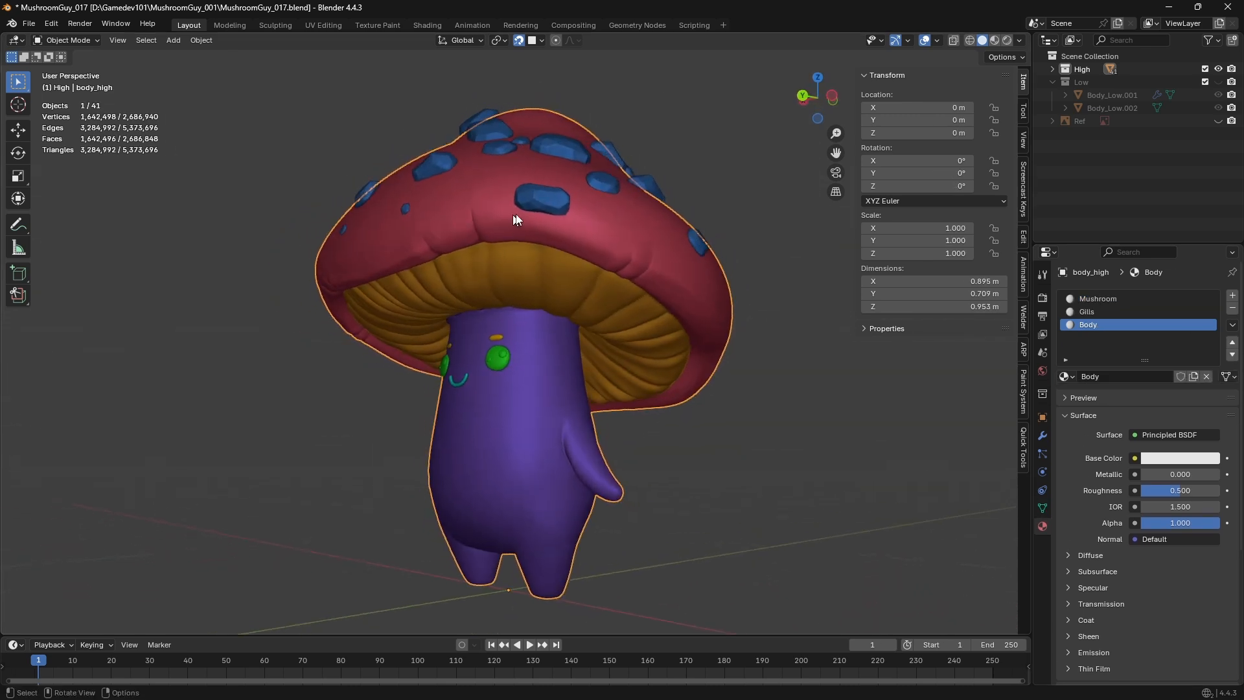
Switch the viewport to Material Preview shading and frame the character's cap and face
key(z)
click(546, 247)
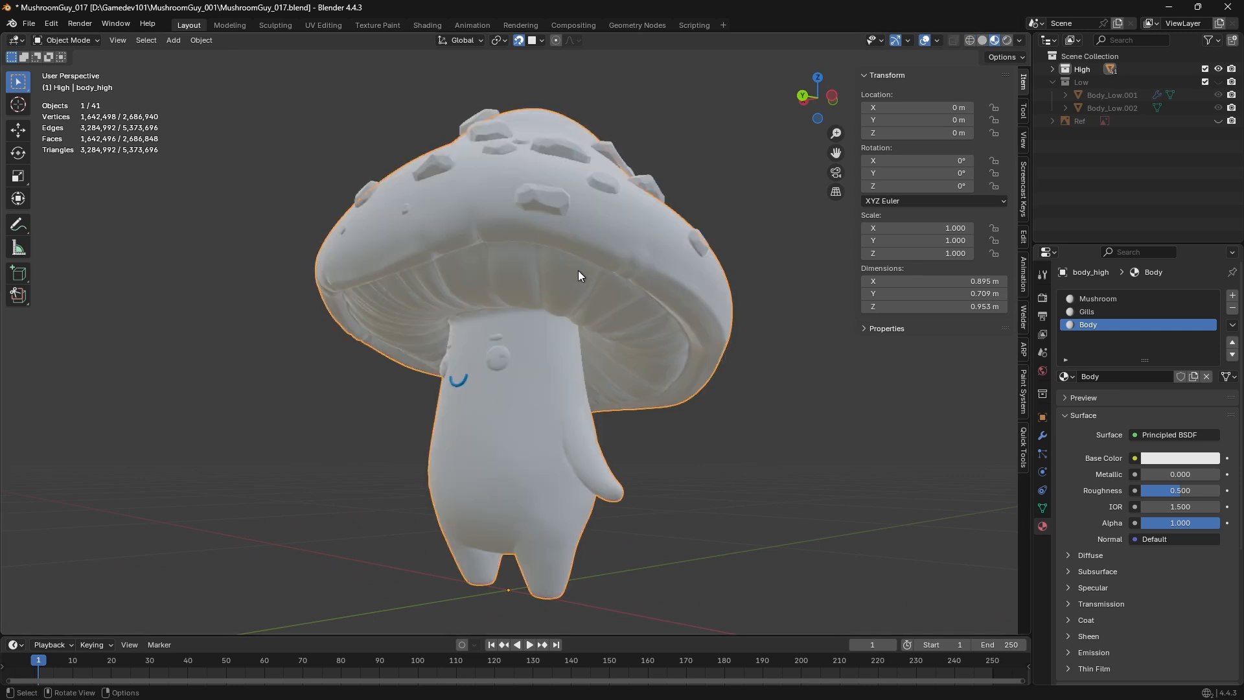
middle_drag(578, 270, 626, 285)
scroll(639, 183, up, 1)
shift+middle_drag(639, 184, 640, 223)
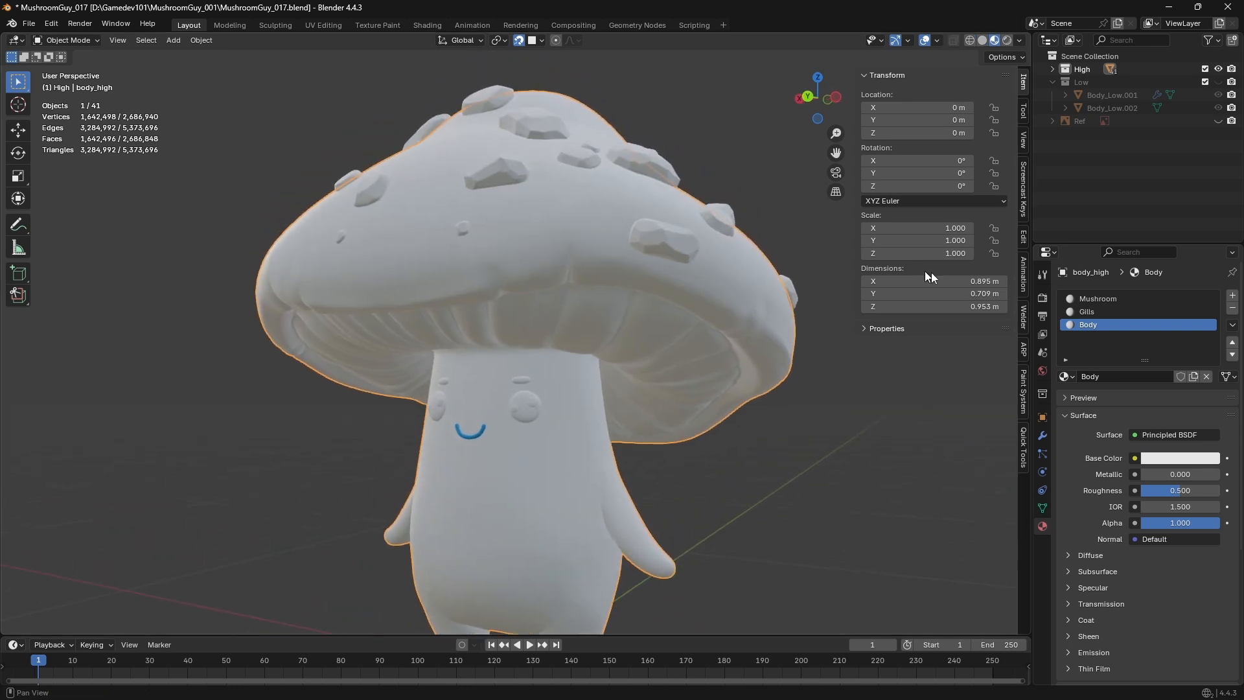
Set the Mushroom material's base color to red and adjust its roughness
click(1079, 299)
click(1162, 458)
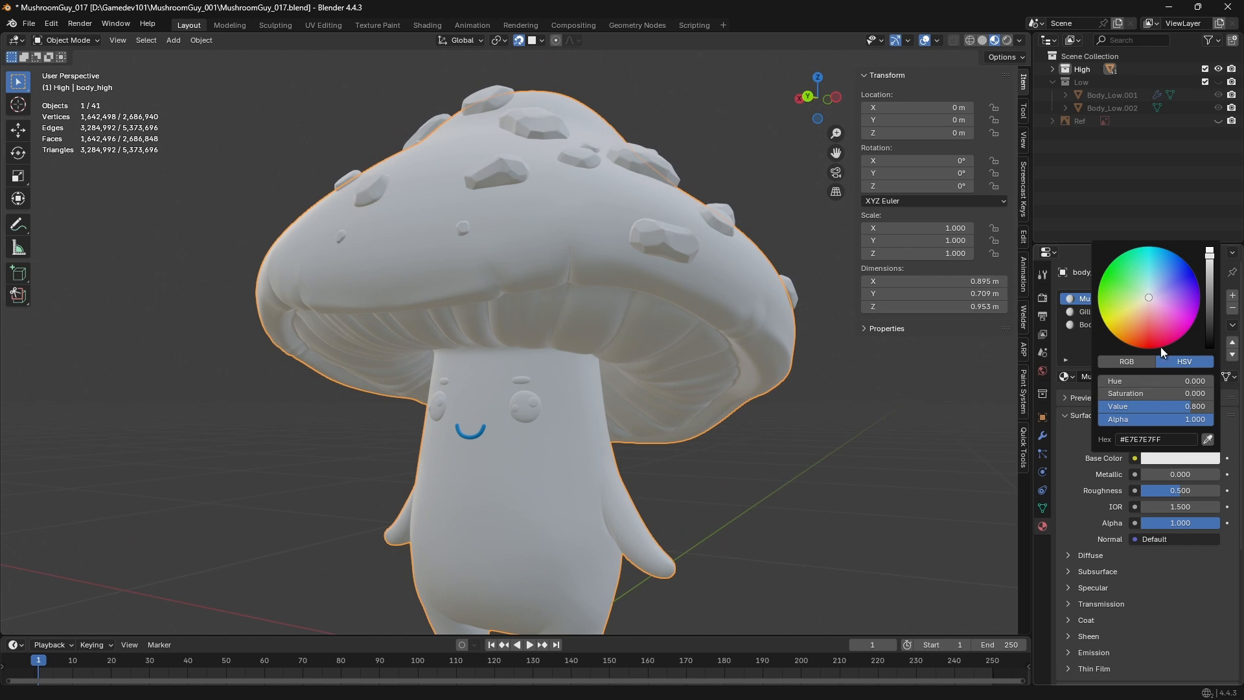
drag(1161, 348, 1143, 339)
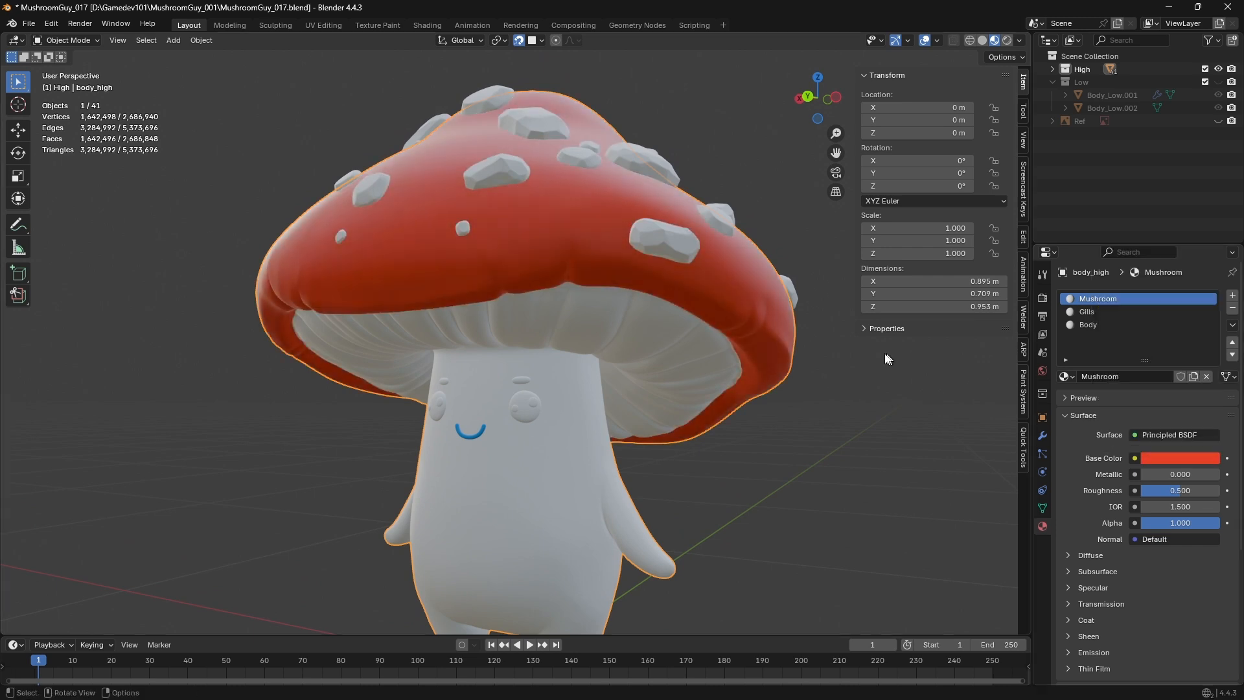
middle_drag(562, 319, 602, 344)
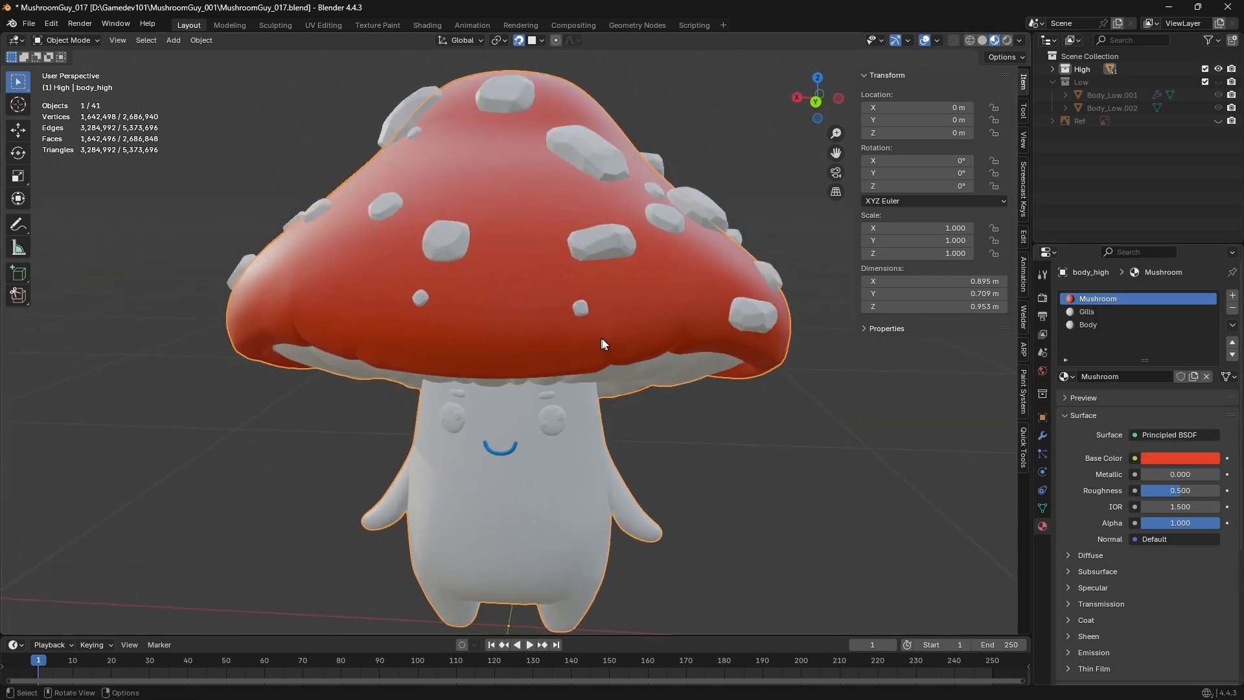
mouse_move(1178, 490)
mouse_down()
mouse_move(1141, 490)
mouse_move(1183, 490)
mouse_up()
click(826, 506)
Give the cap rocks' shared material a black base color and a roughness of 0.150
click(620, 235)
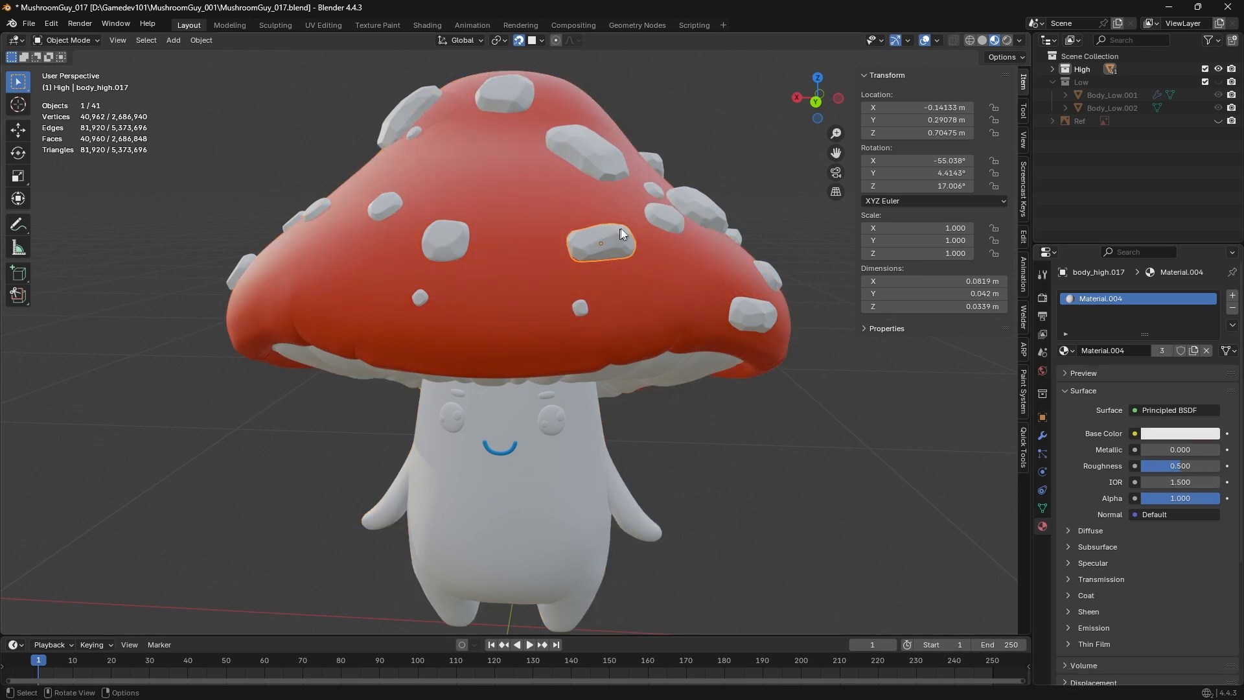
click(1152, 432)
drag(1212, 287, 1209, 319)
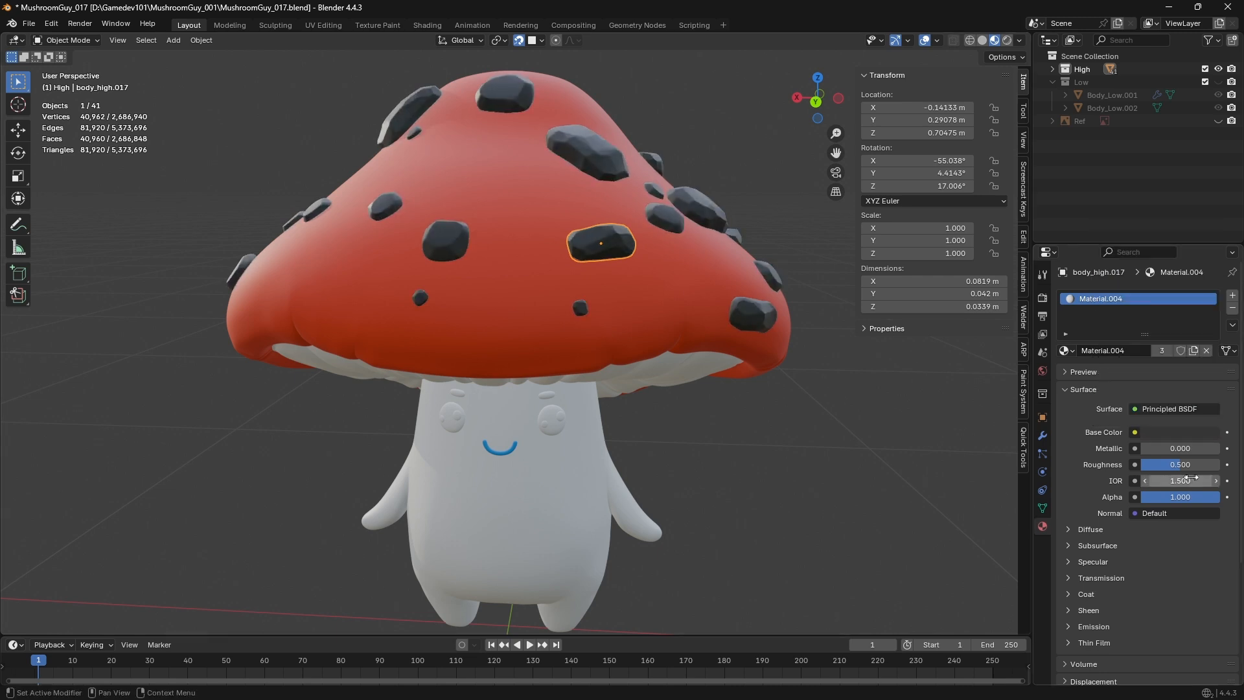
drag(1180, 465, 1151, 465)
click(730, 516)
middle_drag(731, 517, 746, 474)
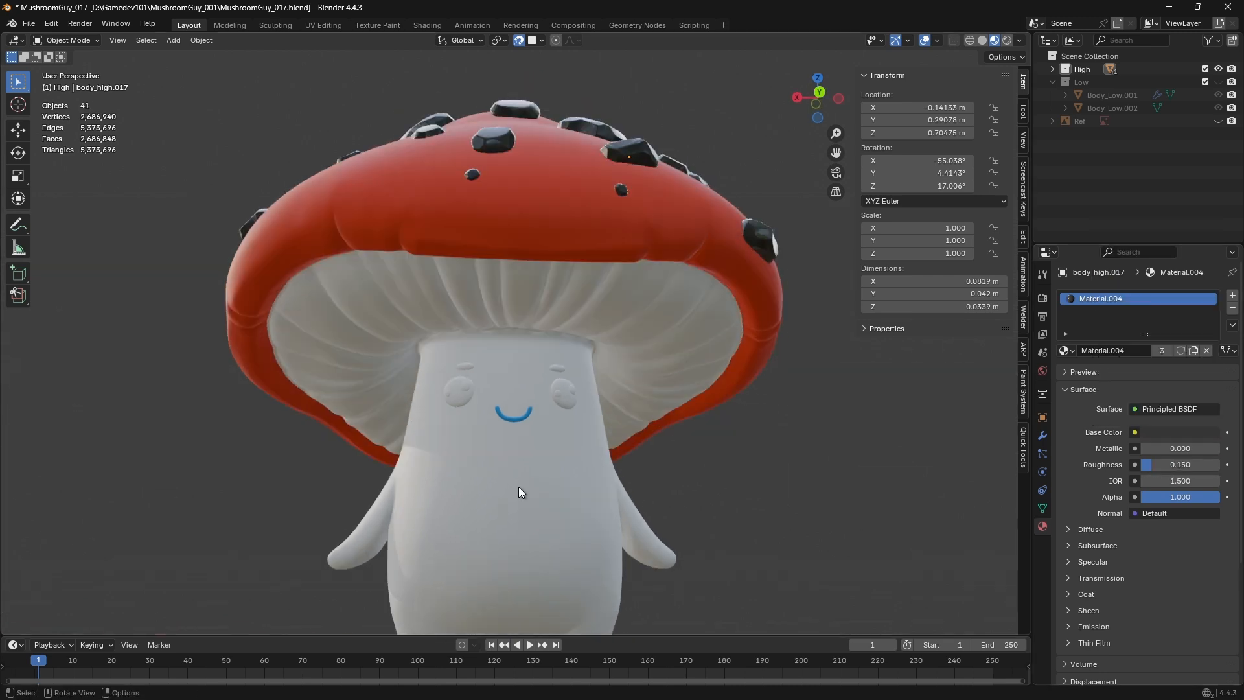
Give the Body material a pink base color and lower its roughness to about 0.004
click(518, 489)
click(1098, 328)
click(1172, 457)
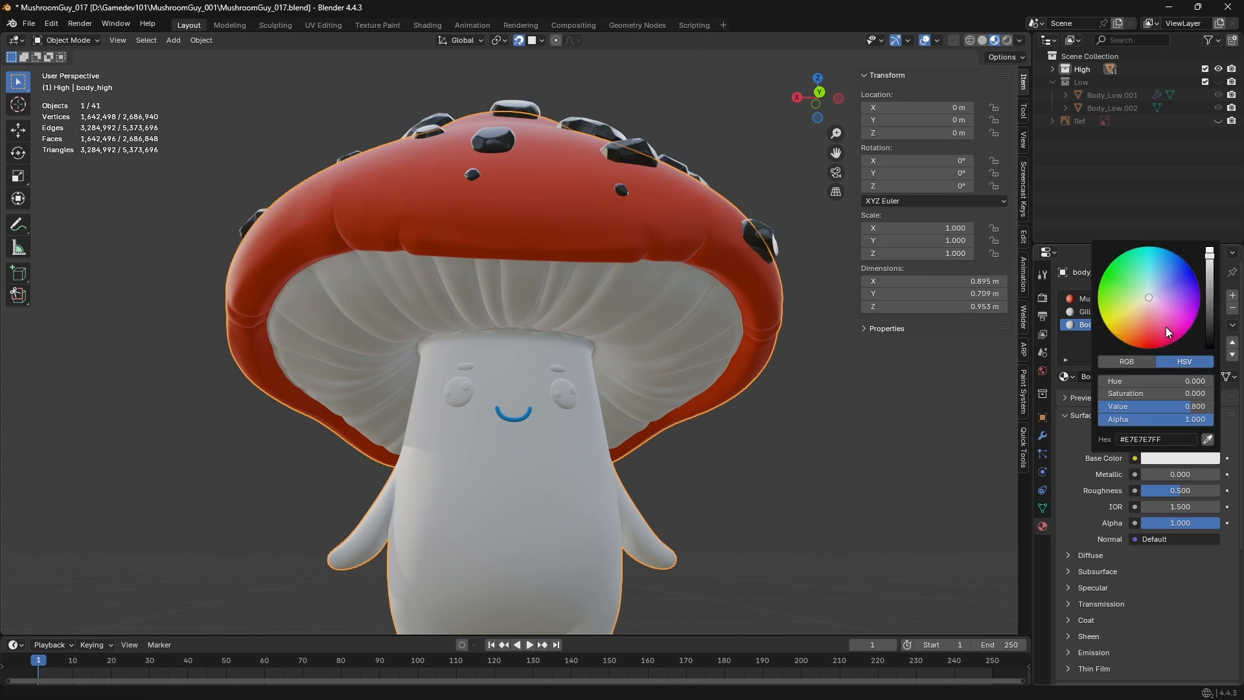
click(1166, 321)
drag(1168, 491, 1146, 490)
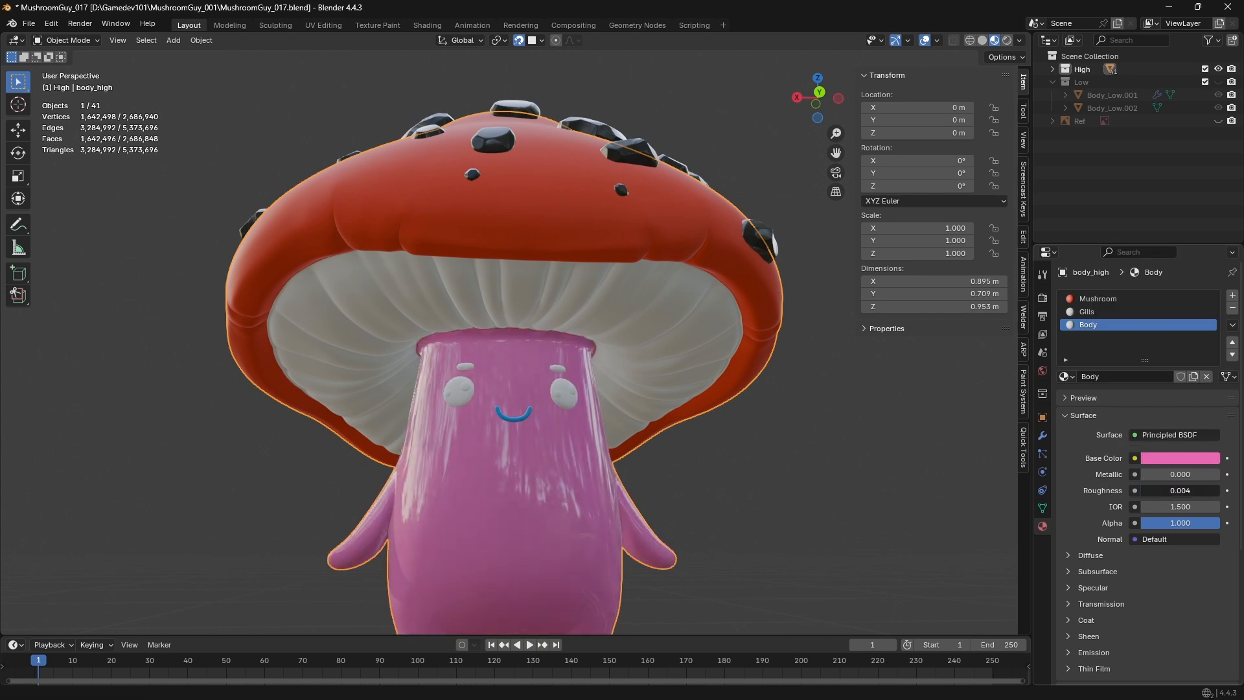
click(916, 491)
Give the Gills material a yellow-orange base color and a roughness of 0.809
click(1140, 312)
click(1181, 457)
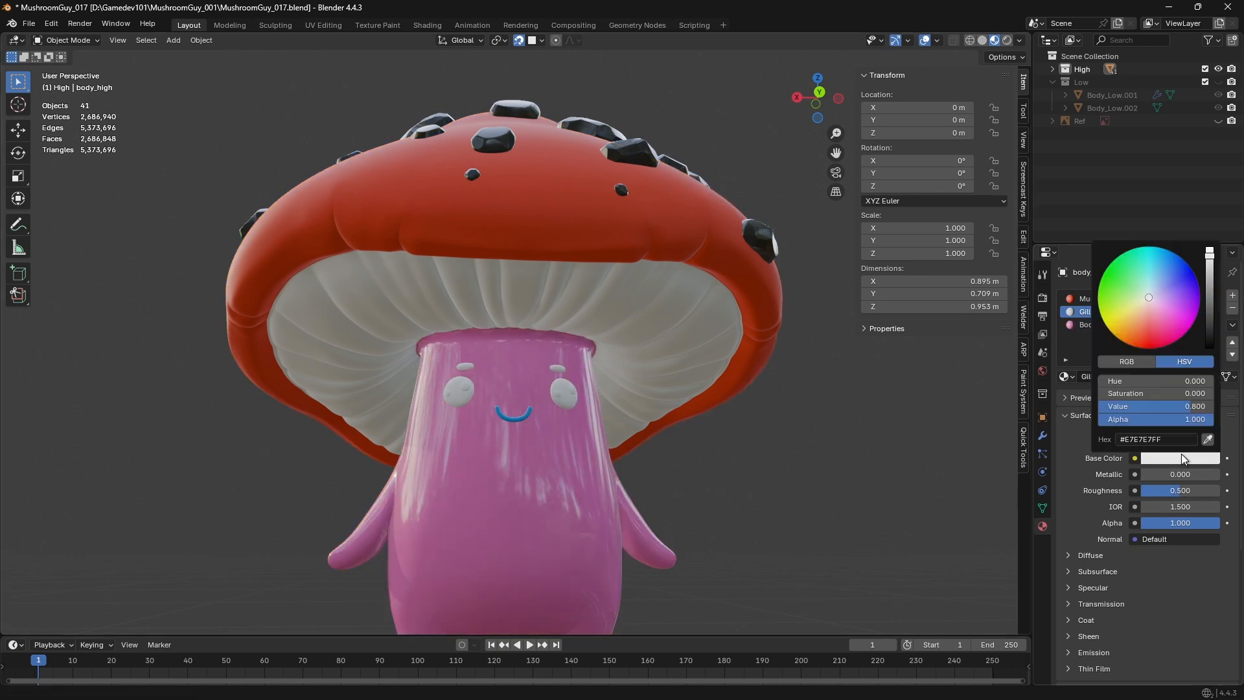
click(1129, 326)
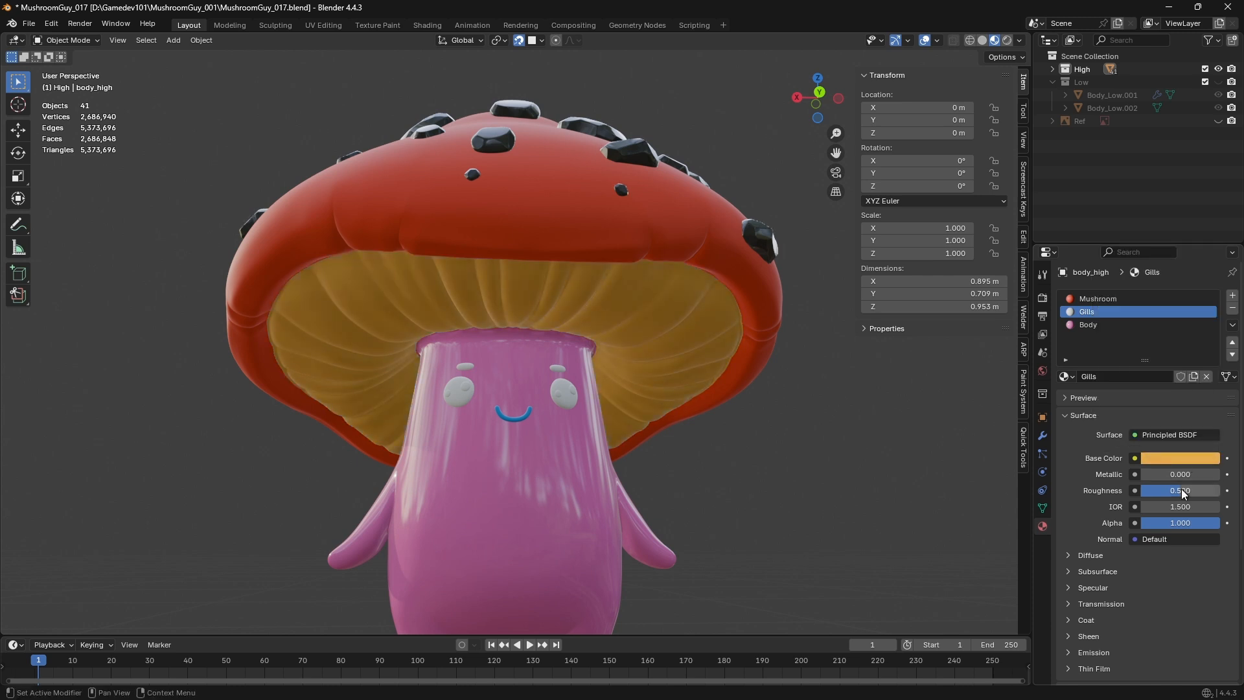
drag(1183, 491, 1205, 491)
scroll(778, 472, down, 5)
middle_drag(715, 476, 745, 525)
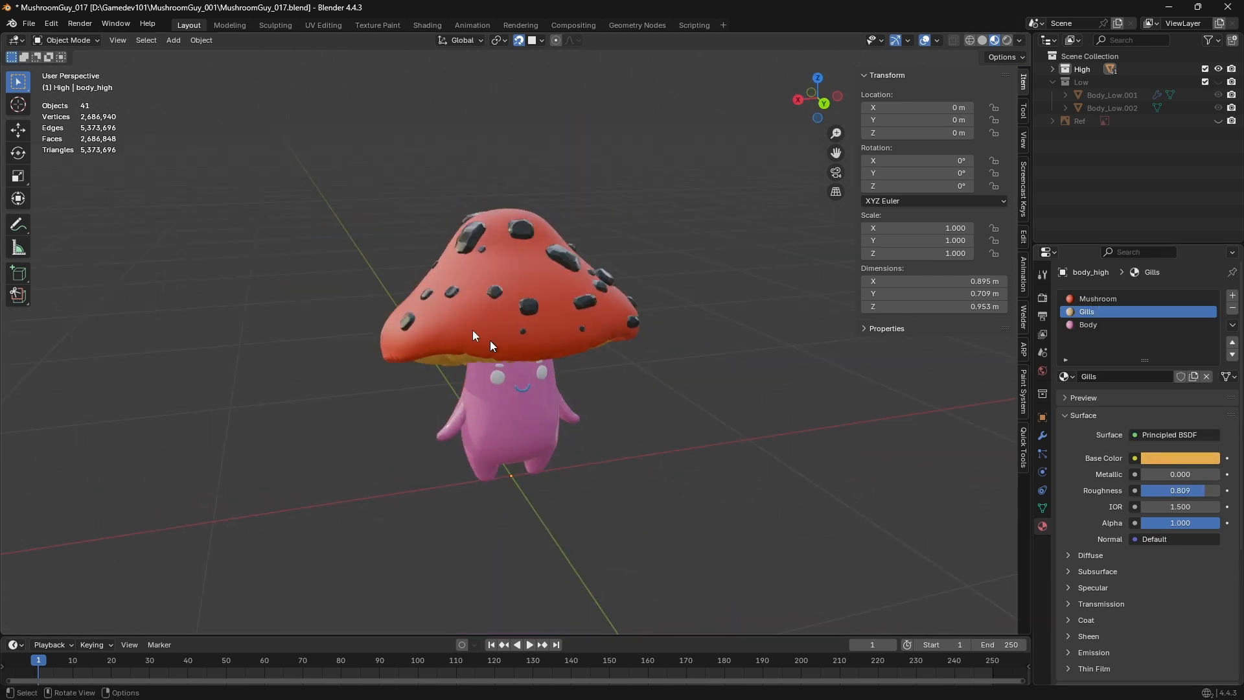
Select every part of the high-poly character and inspect it from the side and above
drag(303, 174, 729, 565)
middle_drag(697, 542, 647, 478)
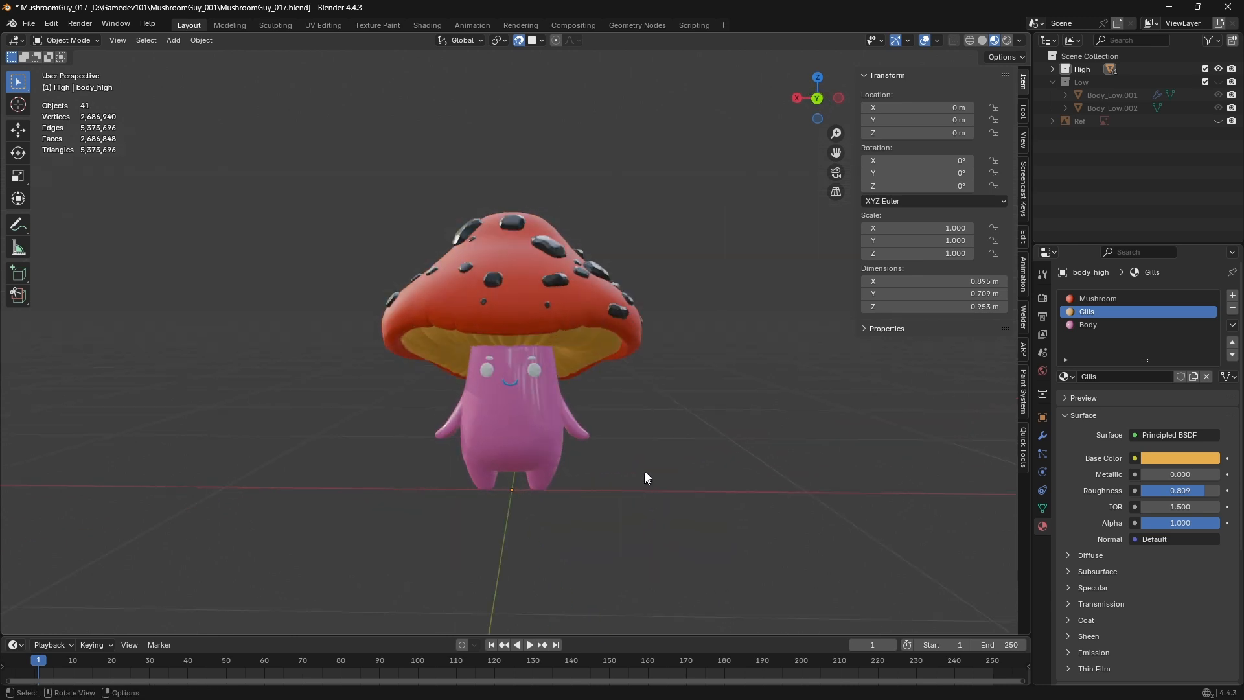
drag(338, 166, 674, 500)
middle_drag(674, 500, 464, 355)
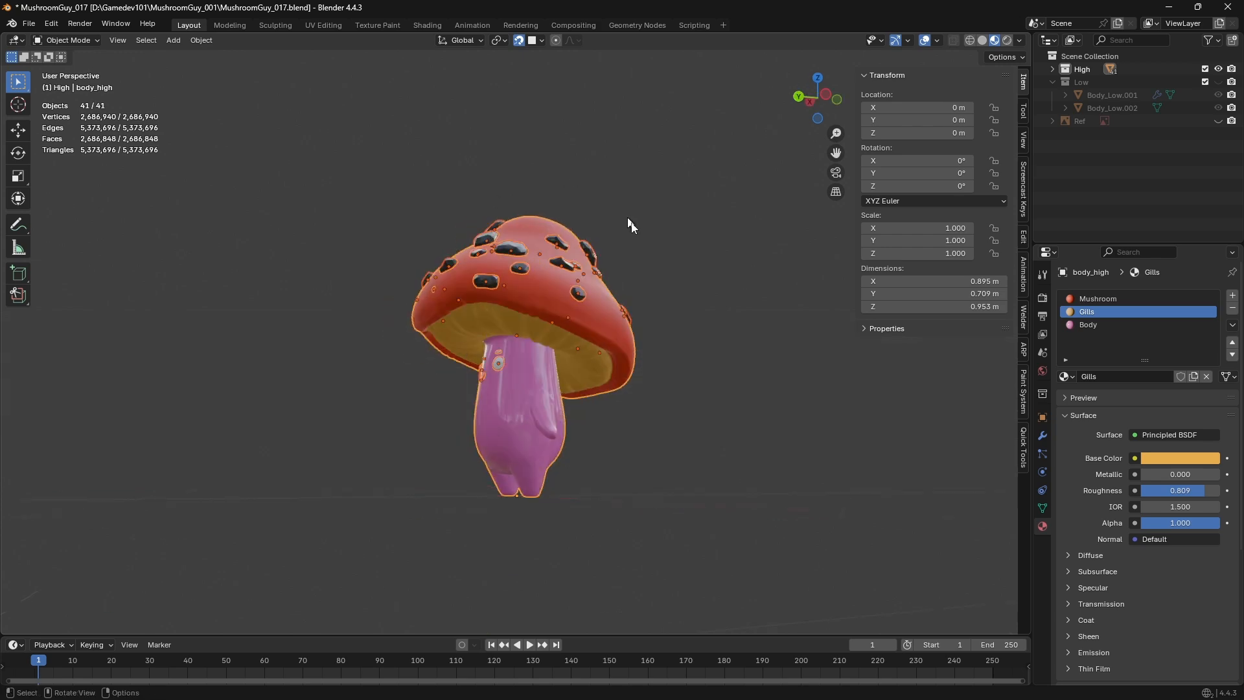
middle_drag(630, 222, 374, 227)
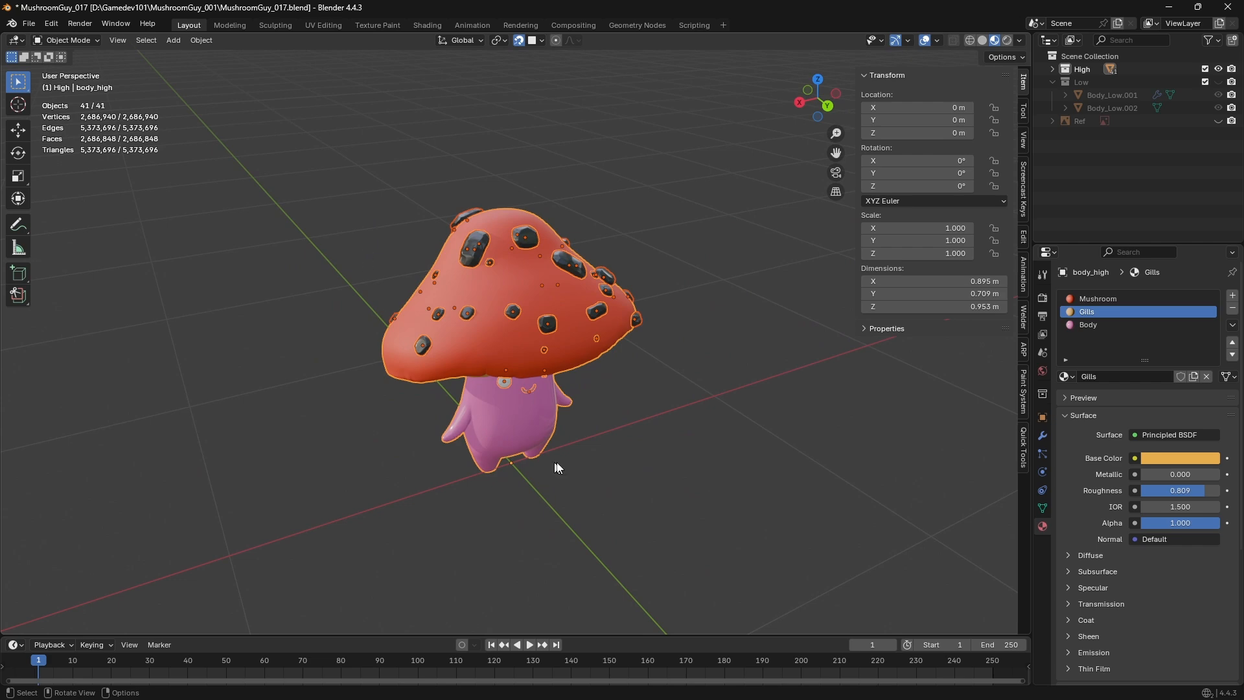
Show only the Low collection and select the low-poly body, Body_Low.001
key(2)
click(570, 353)
middle_drag(500, 482, 541, 505)
click(538, 431)
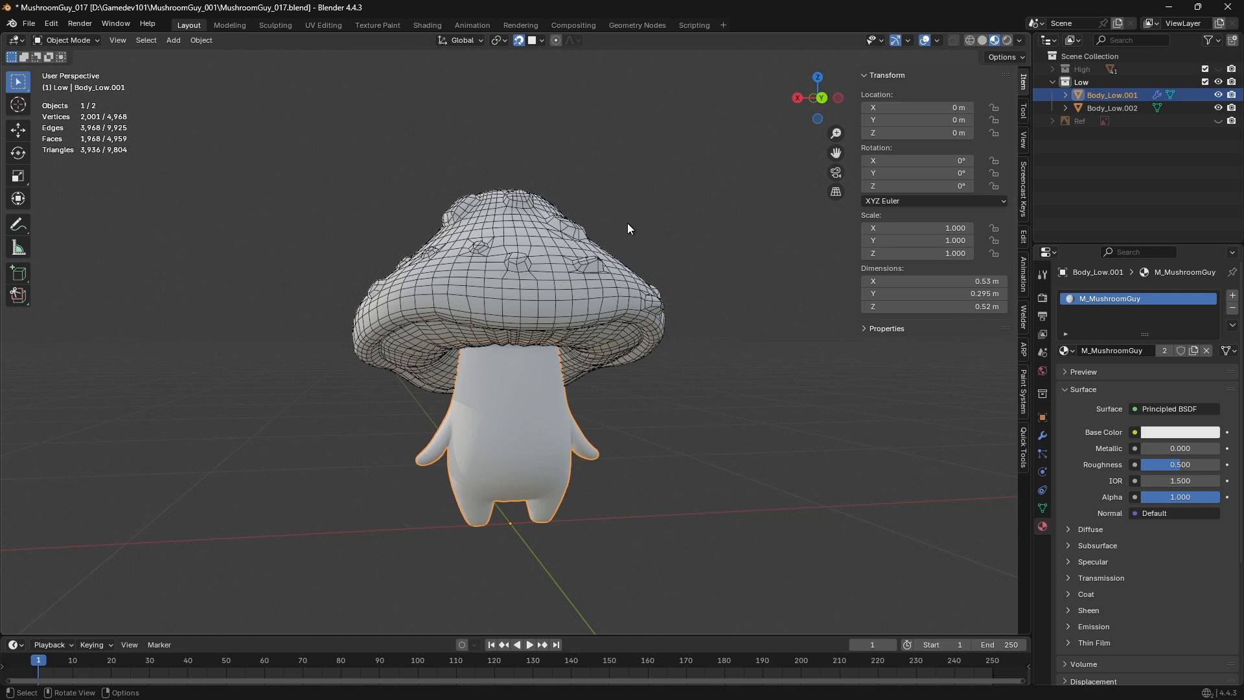
Try moving the low-poly cap, Body_Low.002, with snapping on and undo the move
click(493, 281)
scroll(488, 283, down, 5)
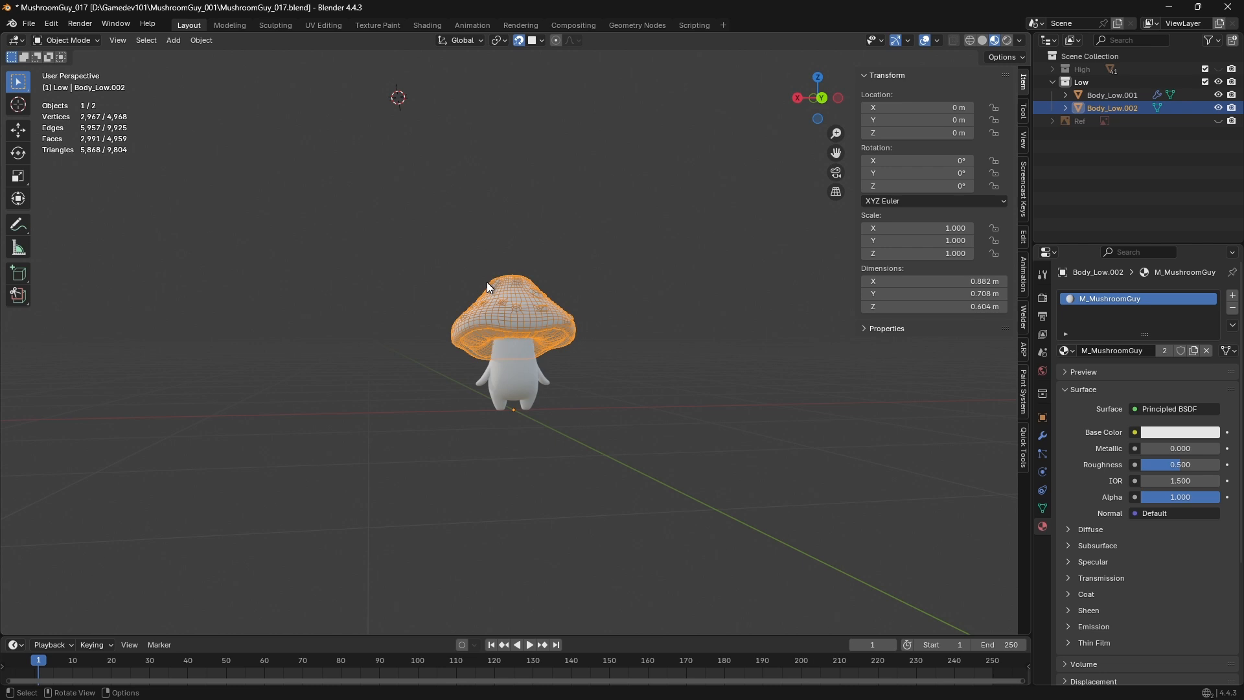
scroll(554, 377, up, 4)
middle_drag(554, 377, 497, 395)
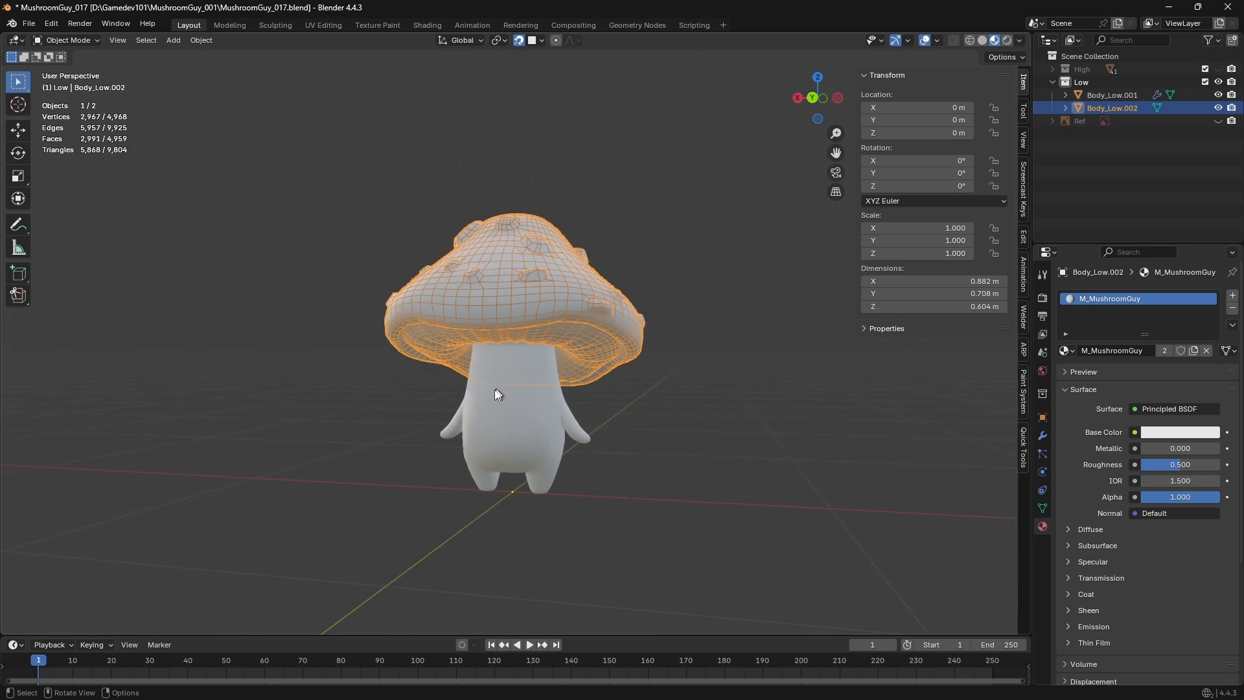
key(g)
click(553, 240)
key(ctrl+z)
Turn off snapping and undo another trial move of the low-poly cap
click(519, 40)
key(g)
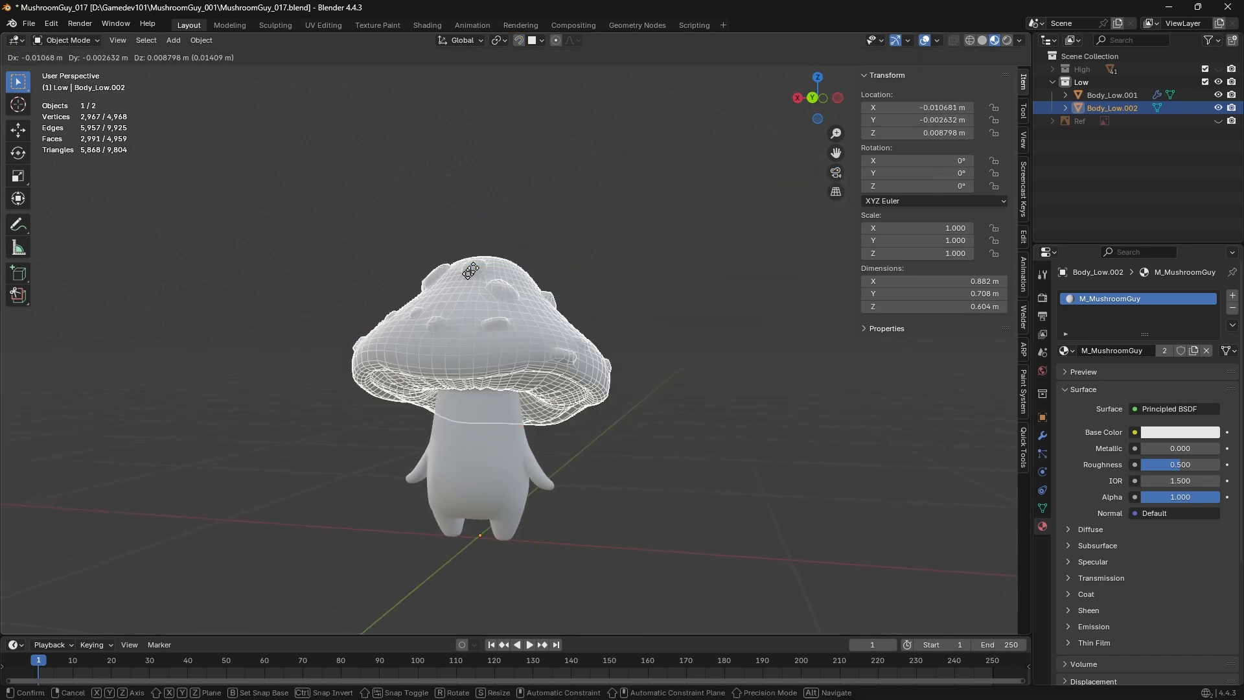
click(621, 134)
key(ctrl+z)
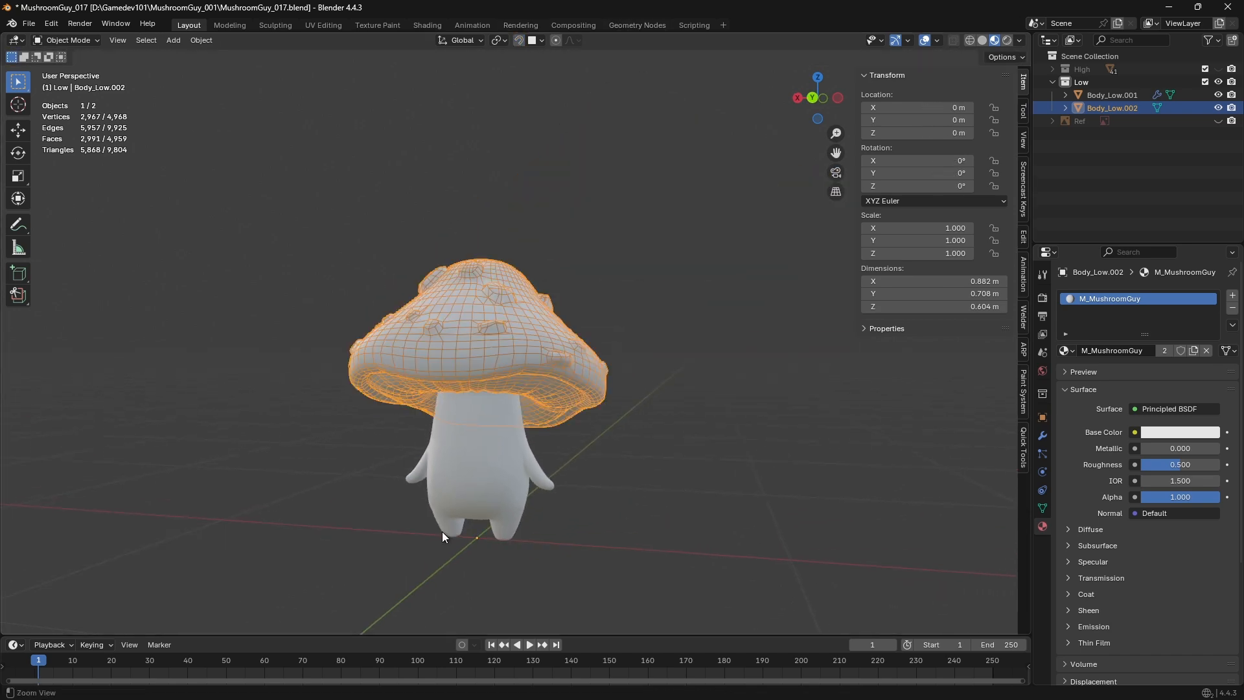
Move the low-poly cap away from the body to about X -0.973 m, Y -0.243 m, Z 0.658 m
click(508, 418)
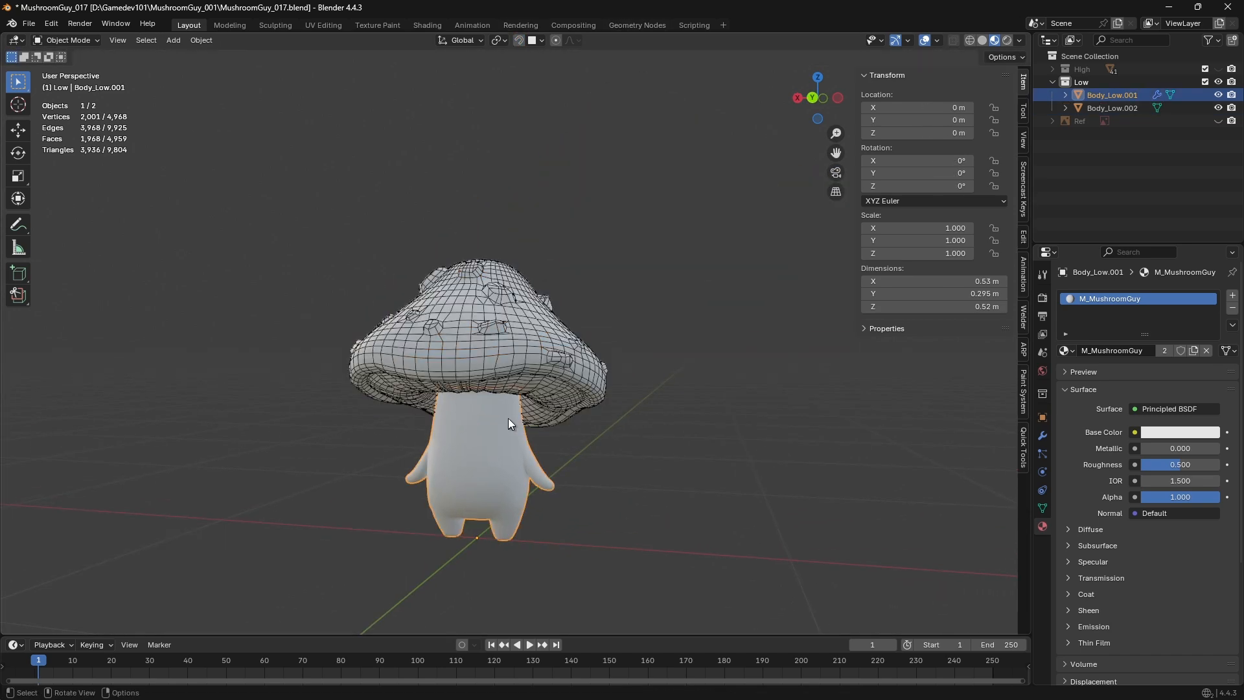
click(546, 349)
key(g)
click(841, 155)
click(490, 460)
shift+click(784, 194)
shift+click(786, 167)
click(786, 167)
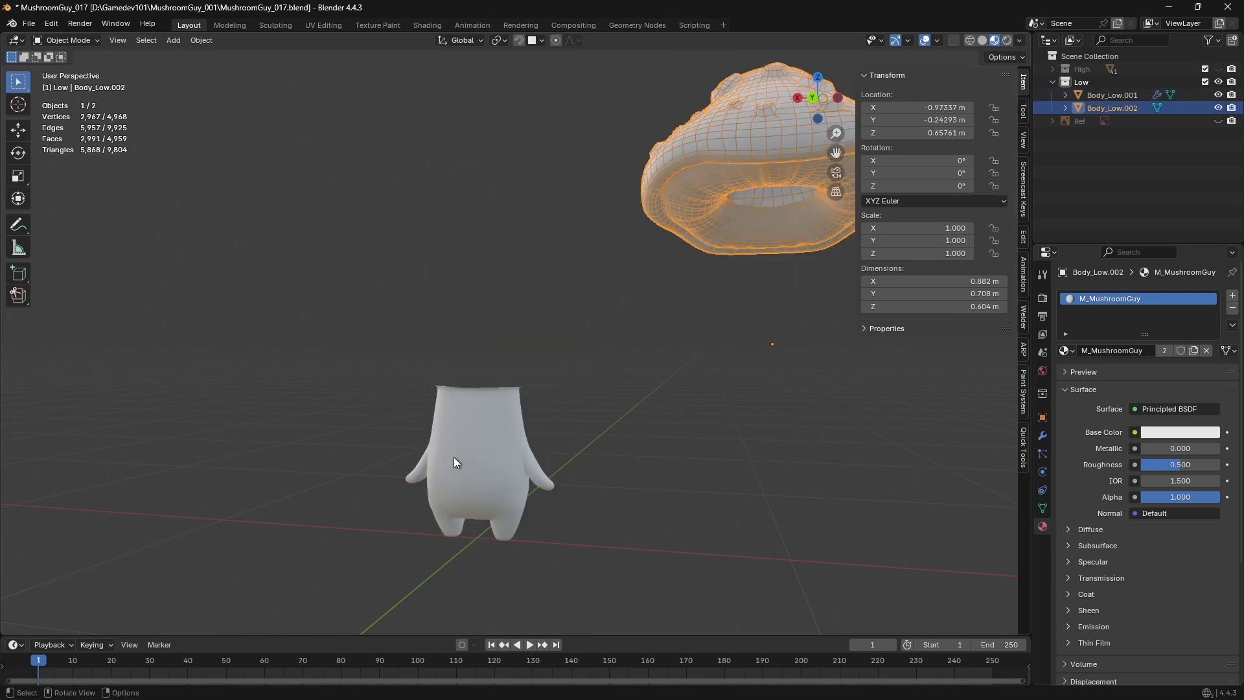
click(453, 457)
click(685, 228)
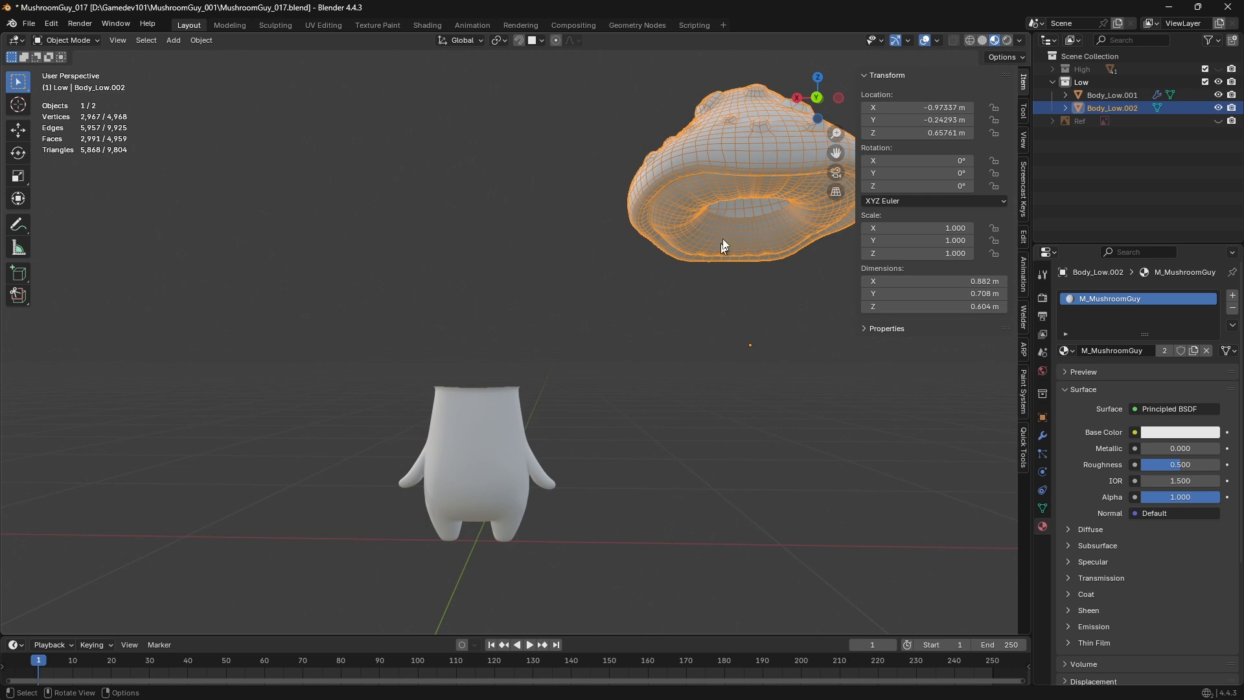
Clear the low-poly cap's location so it sits back on the body
key(alt+g)
click(493, 355)
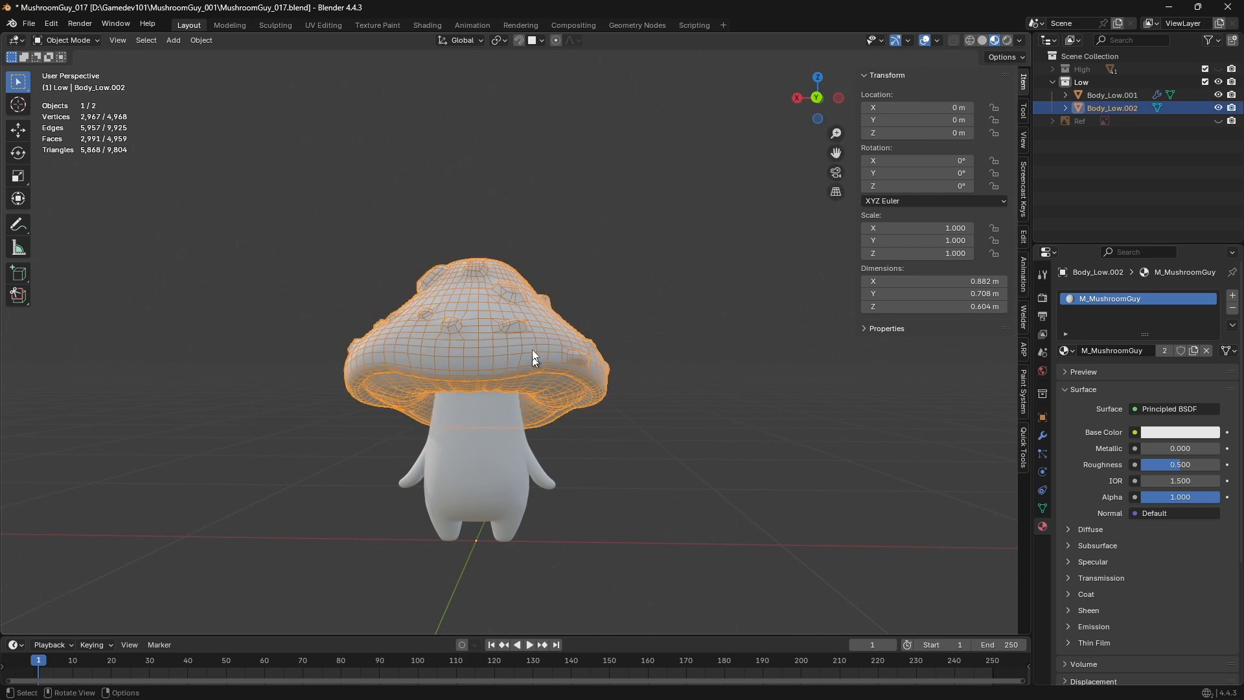
shift+middle_drag(546, 397, 576, 348)
click(545, 359)
click(537, 321)
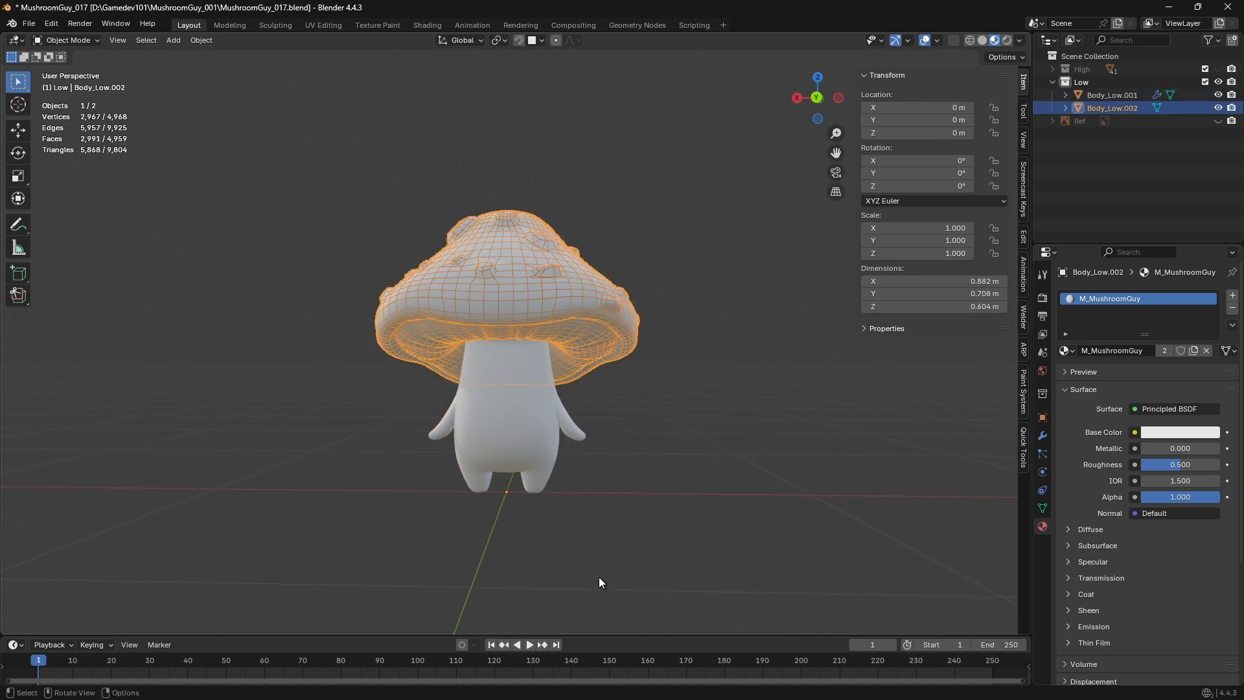
Move the mushroom cap freely away from the body so the two parts are separated
click(599, 576)
click(480, 313)
scroll(443, 315, down, 3)
middle_drag(376, 316, 321, 454)
key(g)
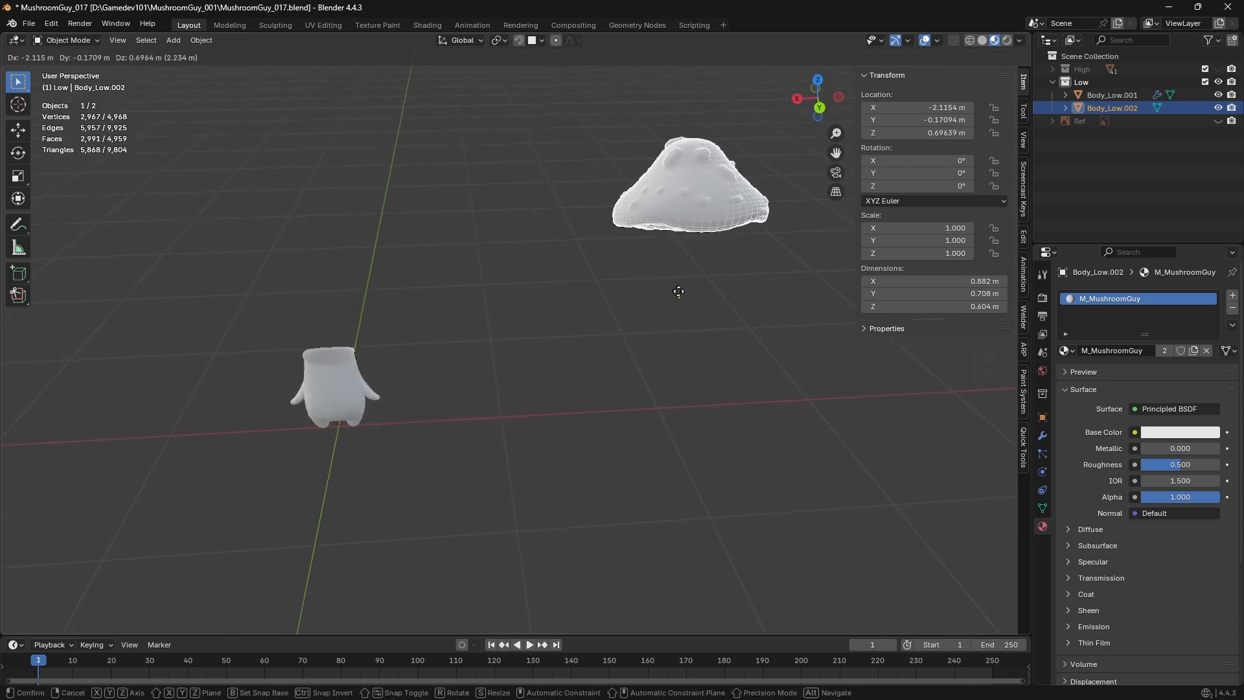
click(679, 290)
shift+middle_drag(663, 329, 617, 389)
Select the separated cap and body in turn and examine the open body on its own
drag(539, 169, 798, 342)
shift+middle_drag(249, 433, 519, 370)
scroll(519, 369, up, 3)
click(564, 382)
drag(444, 282, 756, 508)
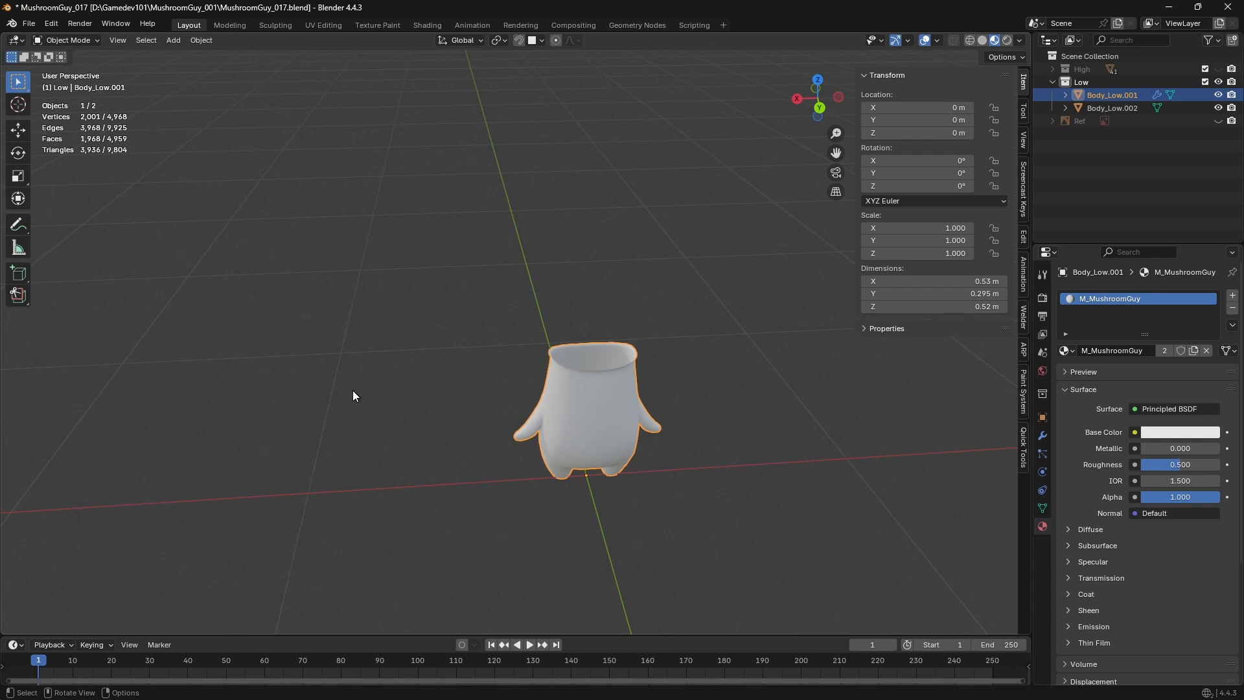
shift+middle_drag(353, 390, 192, 400)
scroll(570, 383, down, 3)
middle_drag(570, 382, 542, 382)
Clear the mushroom cap's location to bring it back to the body, and select both parts
click(733, 238)
click(710, 239)
key(alt+g)
scroll(493, 379, up, 3)
click(443, 388)
shift+click(447, 299)
shift+click(426, 382)
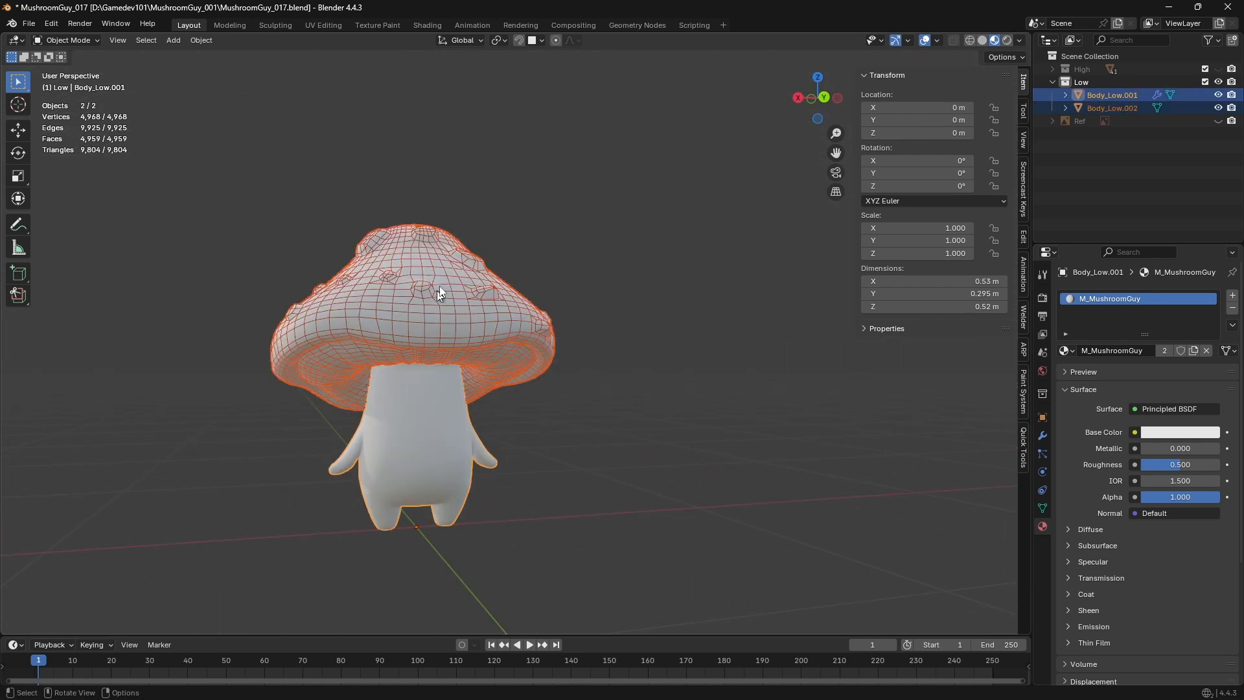
Undo the part selections and the clearing of the cap's location
key(ctrl+z)
key(ctrl+z)
key(ctrl+z)
key(ctrl+z)
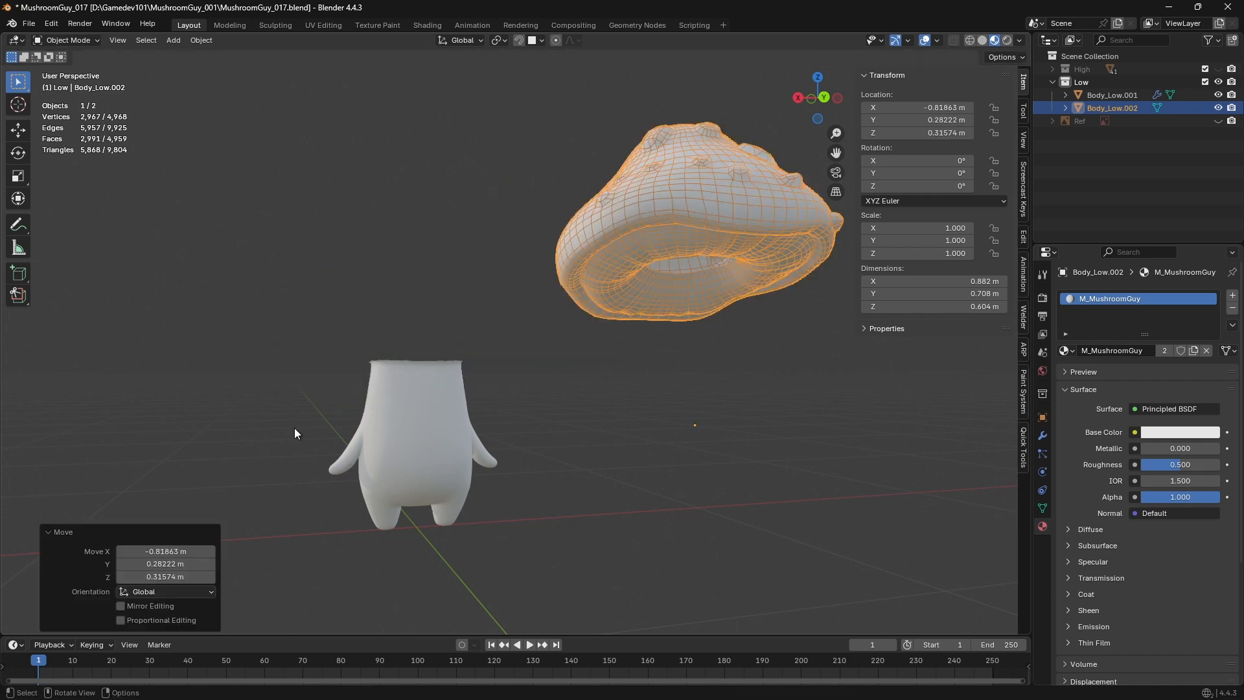
Clear the mushroom cap's location and join the cap with the body into one object
key(alt+g)
scroll(483, 289, up, 3)
middle_drag(481, 325, 486, 391)
shift+click(486, 391)
key(ctrl+j)
click(748, 190)
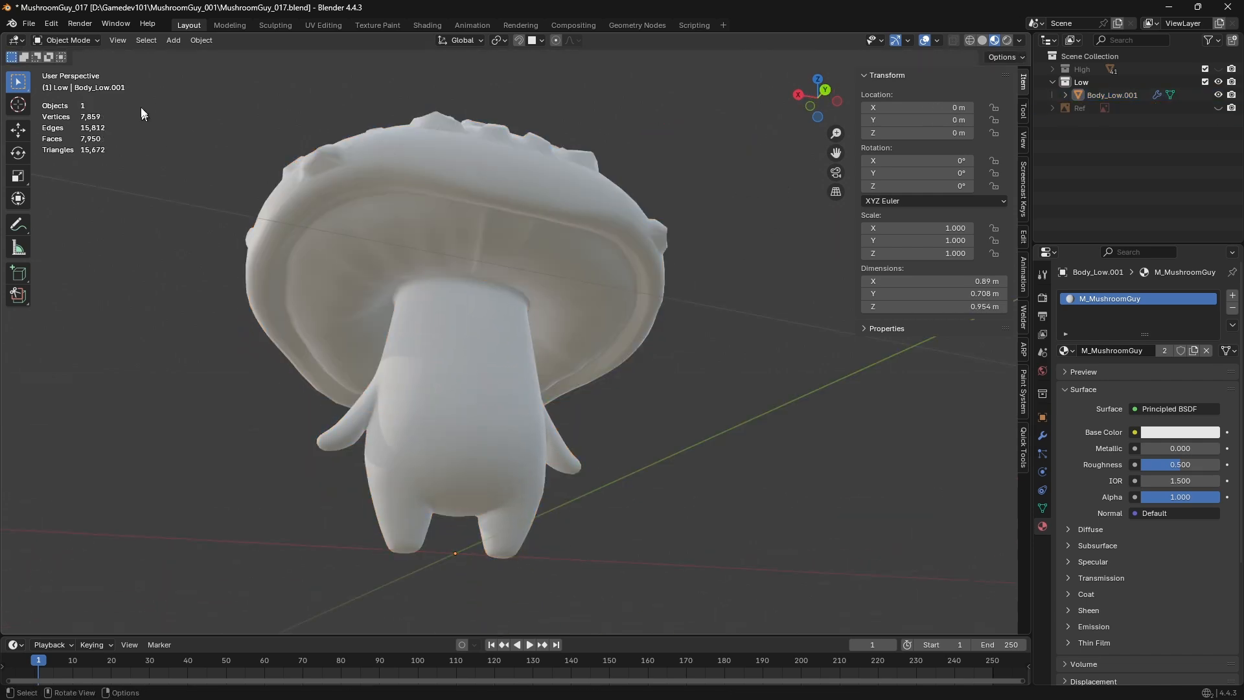
Select the joined low-poly mushroom, isolate the High collection and check its body's materials
drag(159, 79, 595, 633)
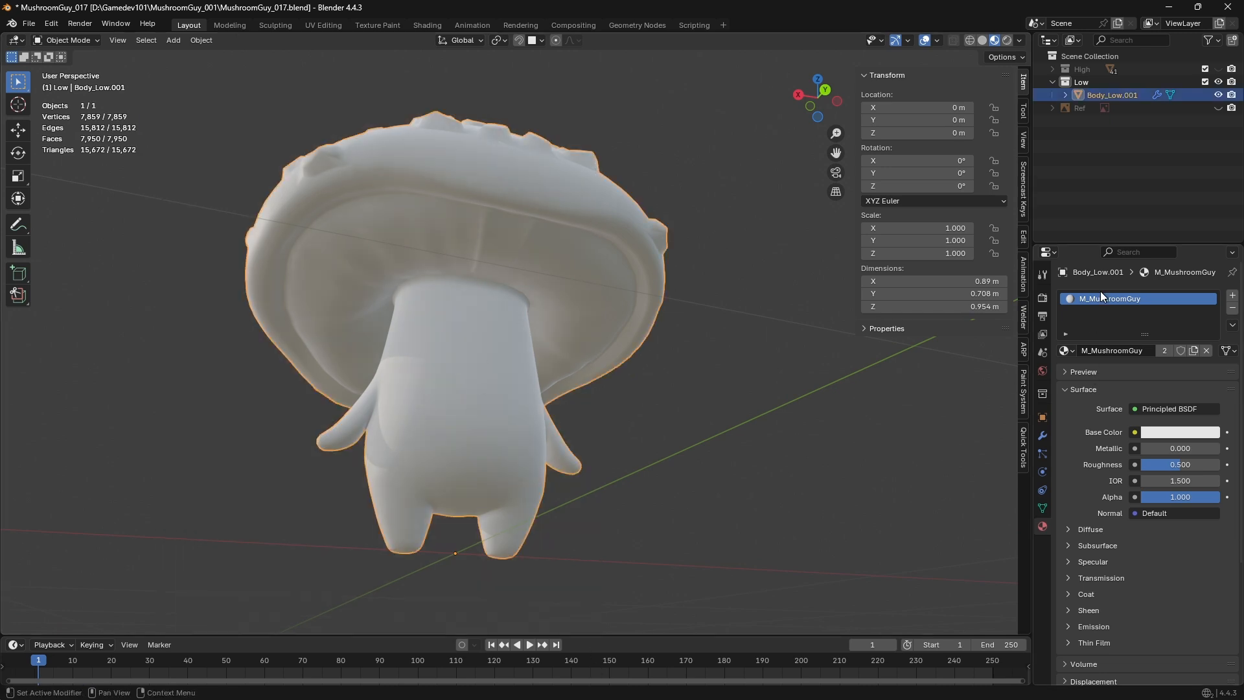
key(1)
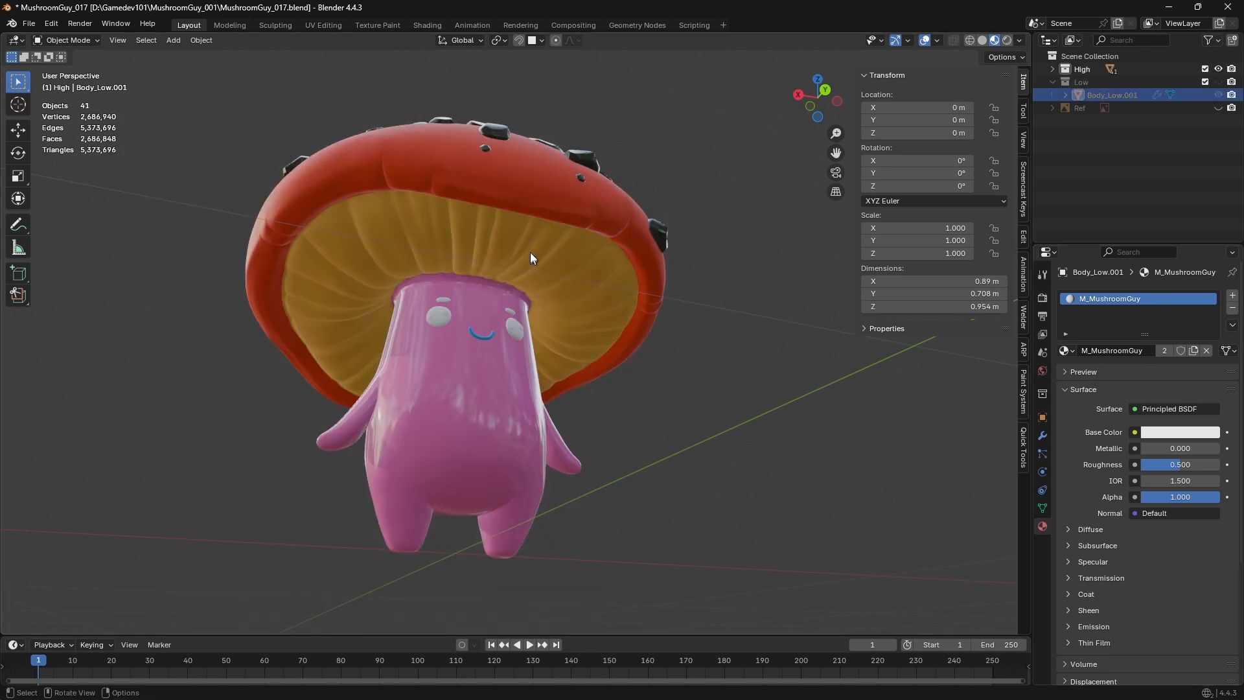
click(507, 345)
middle_drag(528, 324, 500, 330)
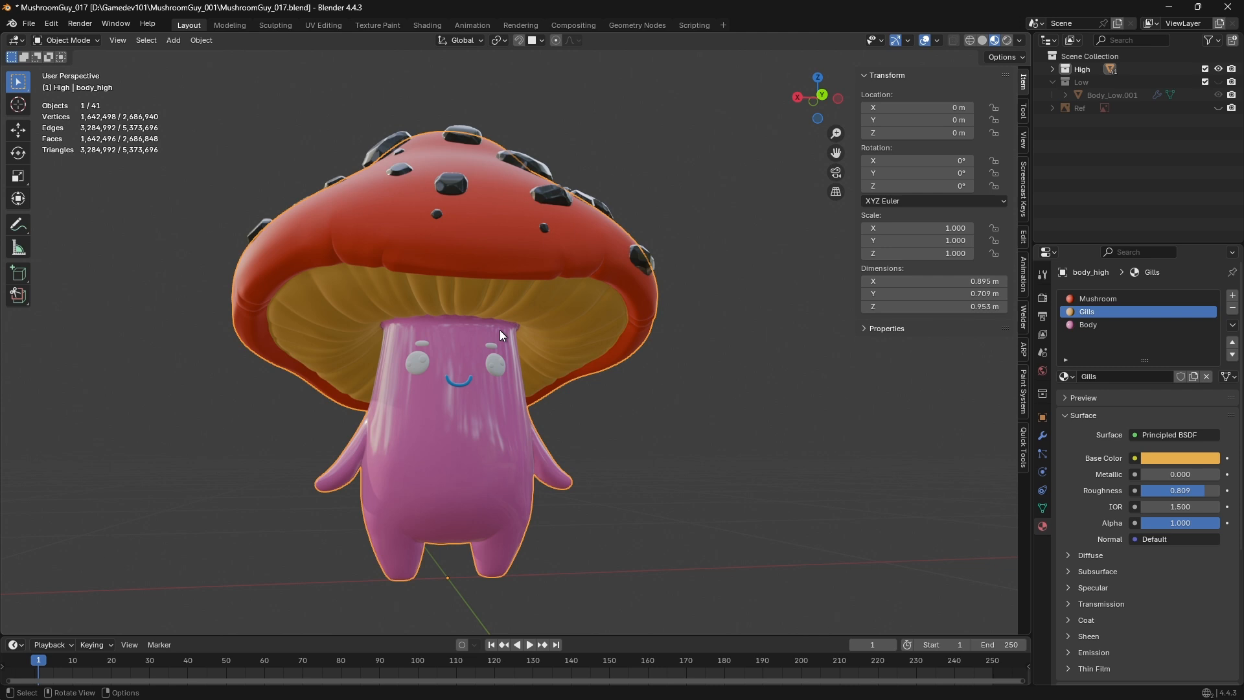
click(725, 399)
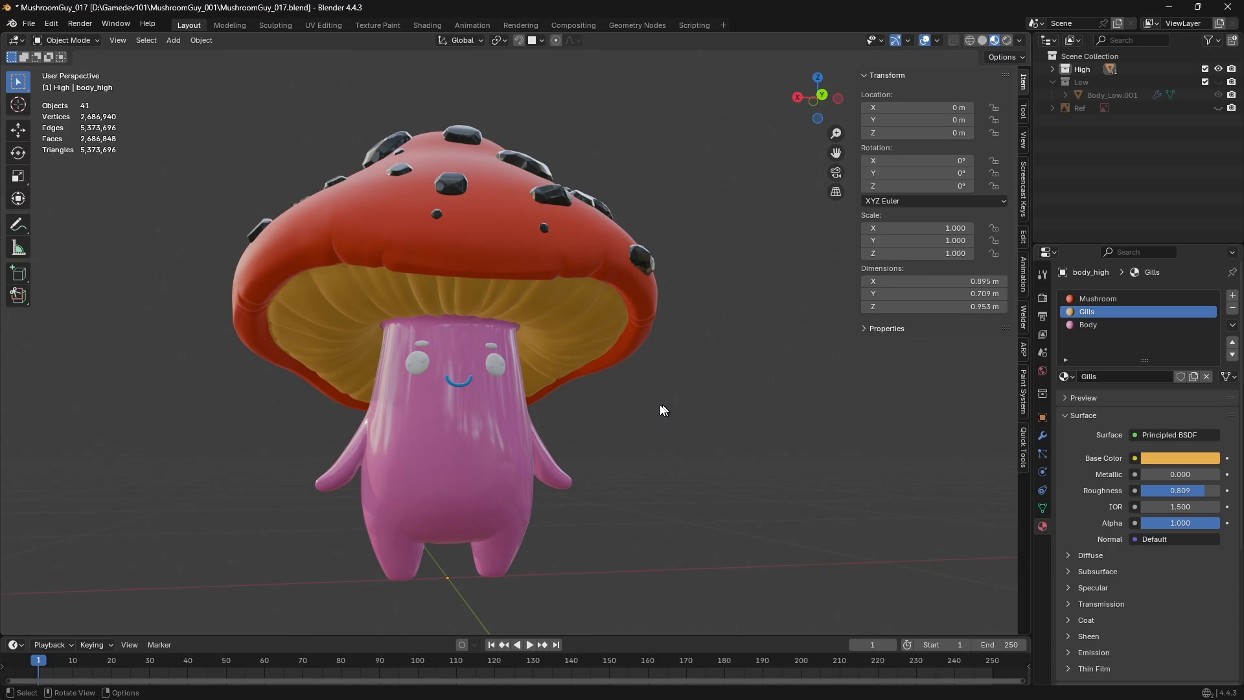
Switch to Chrome and search Google Images for "hard surface screwdriver" in a new tab
key(alt+Tab)
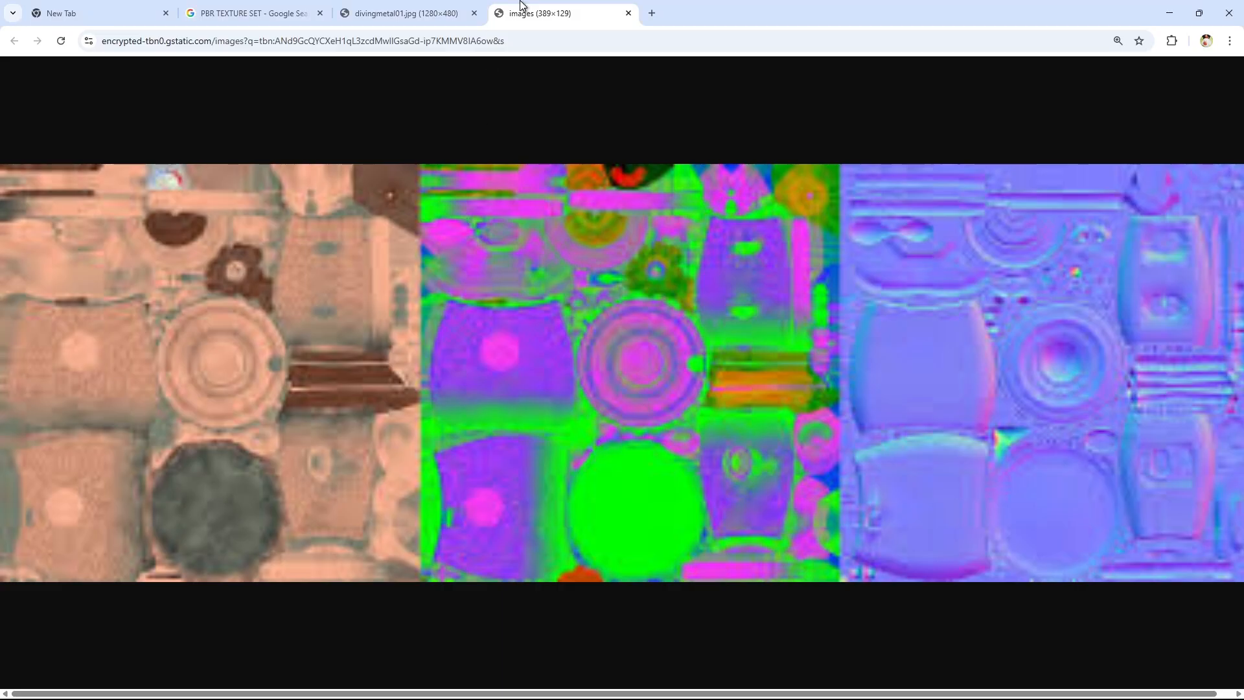
key(ctrl+t)
text(hard surface scre)
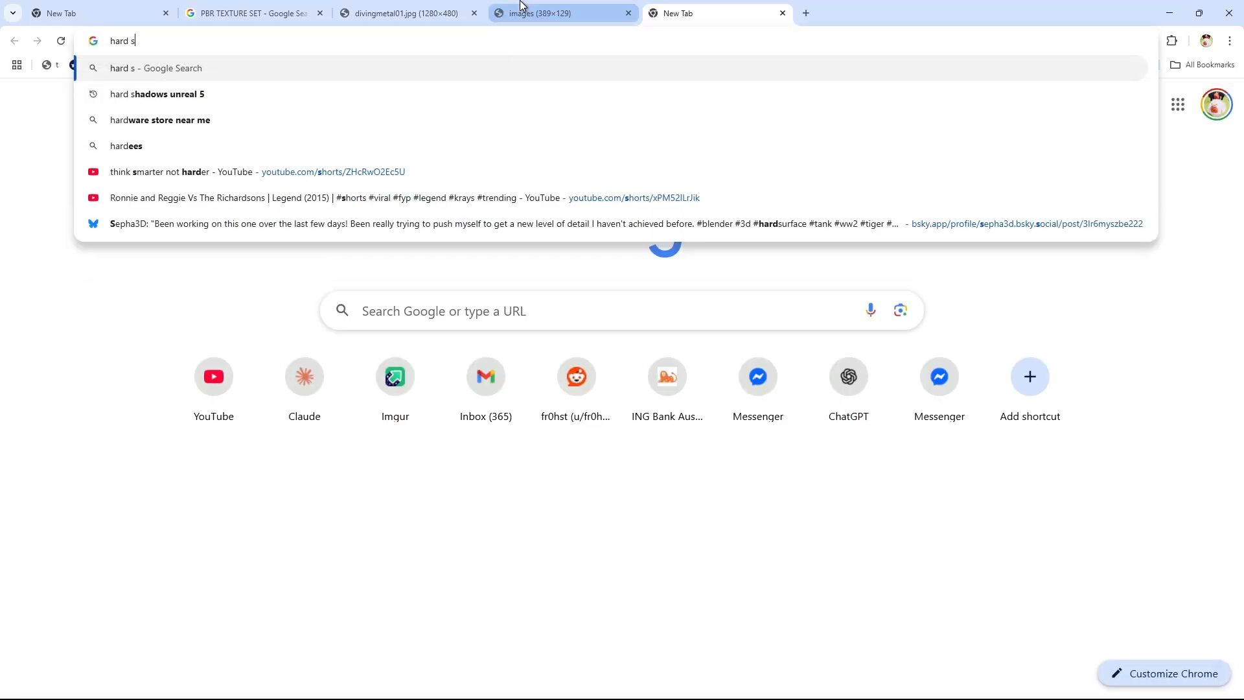
text(ver)
key(Return)
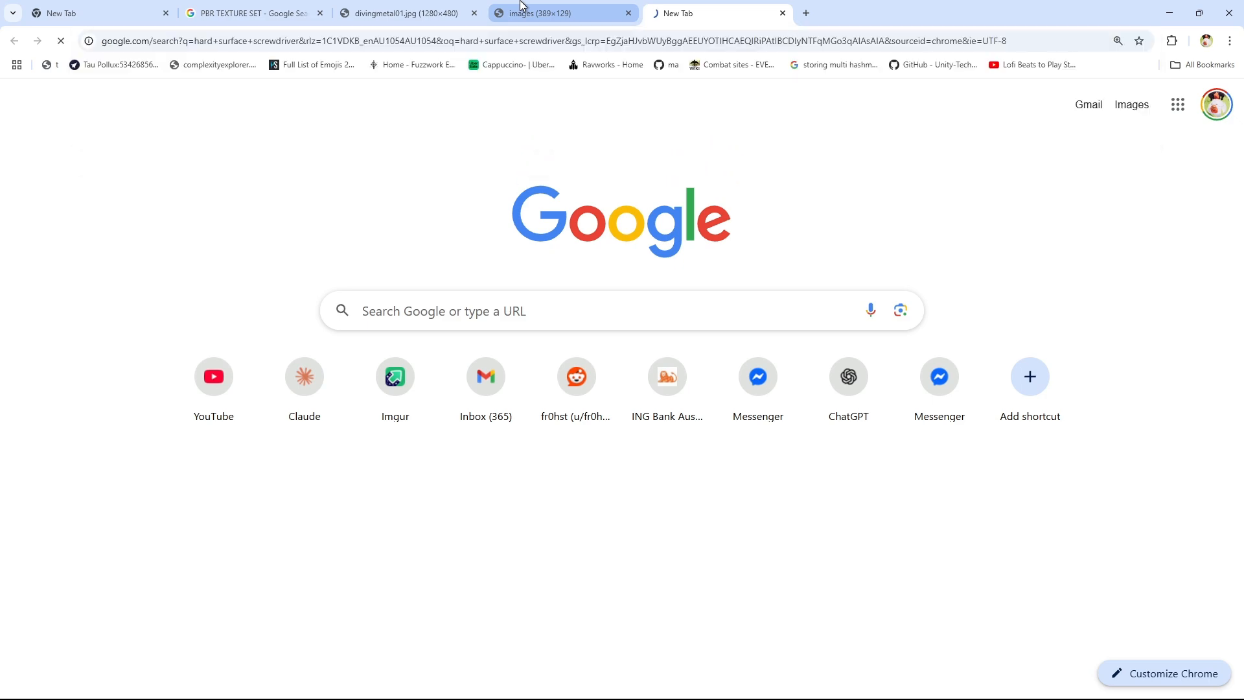
click(219, 149)
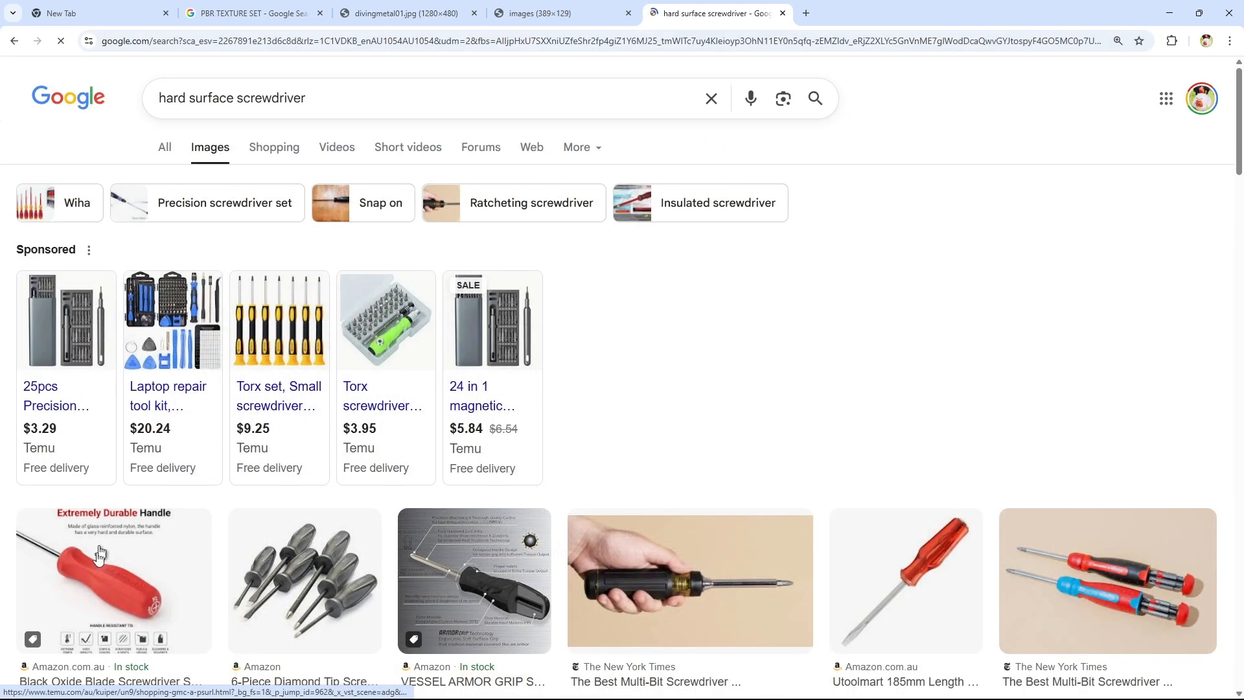
Open The New York Times multi-bit screwdriver photo in its own tab and enlarge it to study its materials
click(152, 558)
click(709, 543)
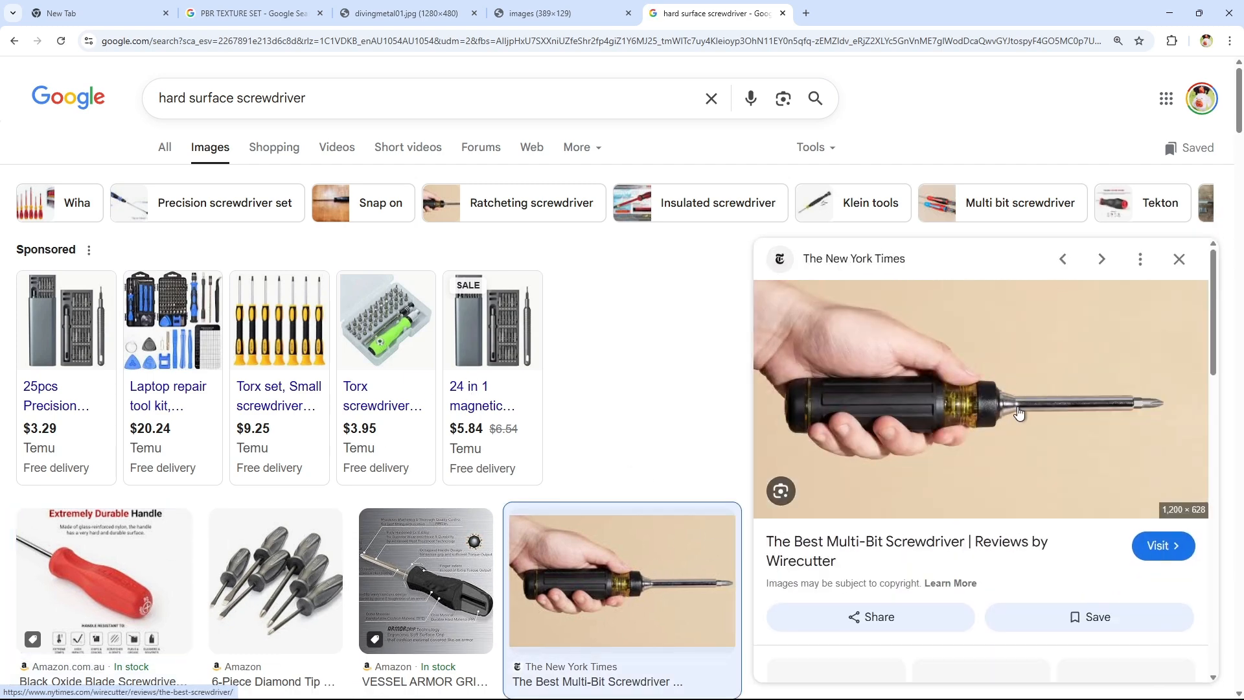
right_click(937, 368)
click(1016, 544)
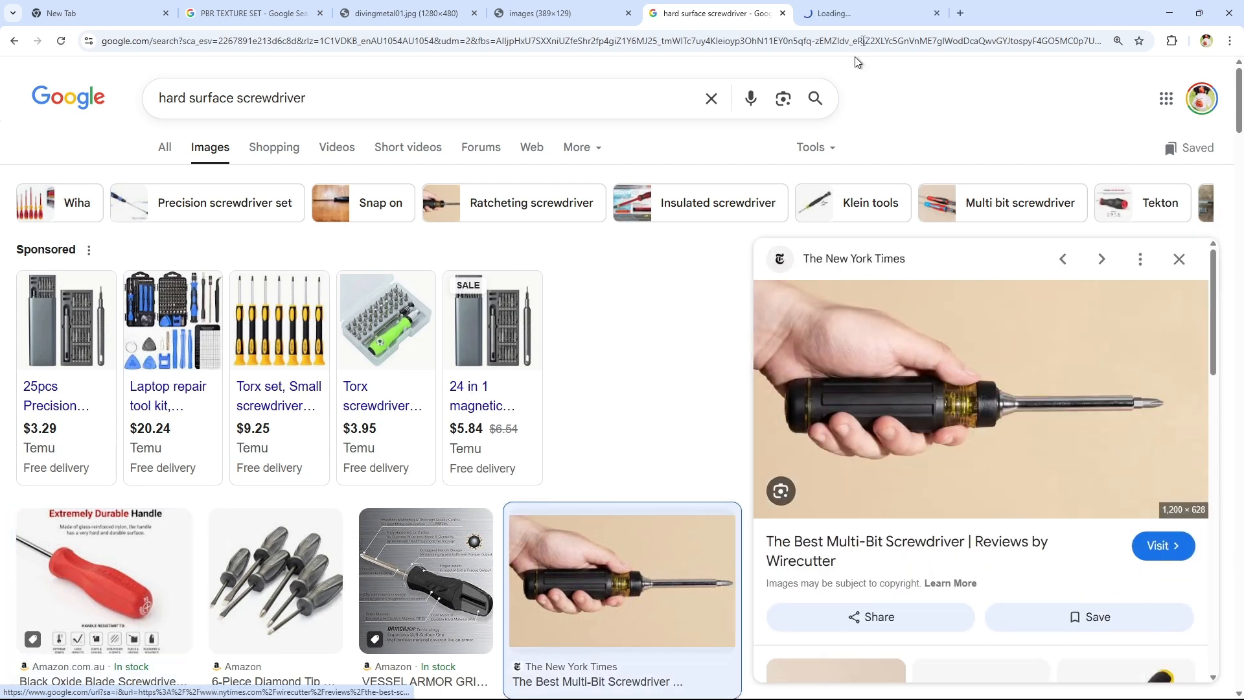
click(868, 13)
ctrl+scroll(877, 372, up, 2)
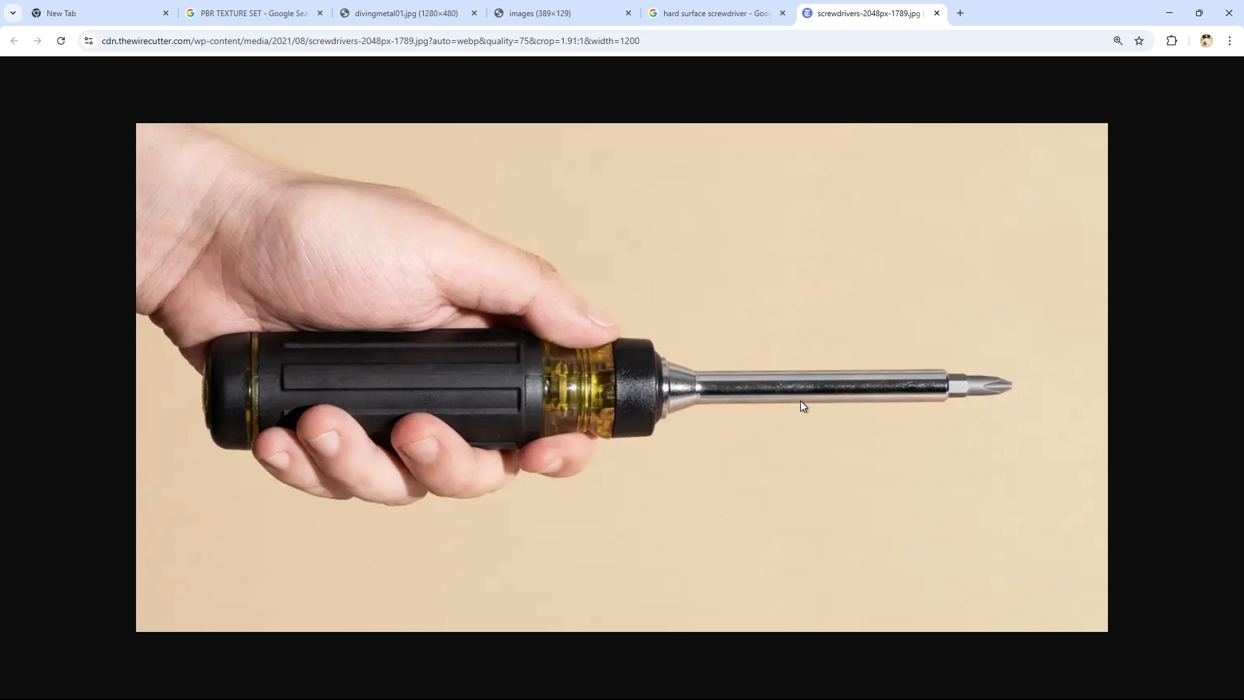
Return to Blender and examine the high-poly mushroom from above, the side and below
click(1170, 13)
middle_drag(555, 353, 779, 504)
scroll(779, 503, down, 5)
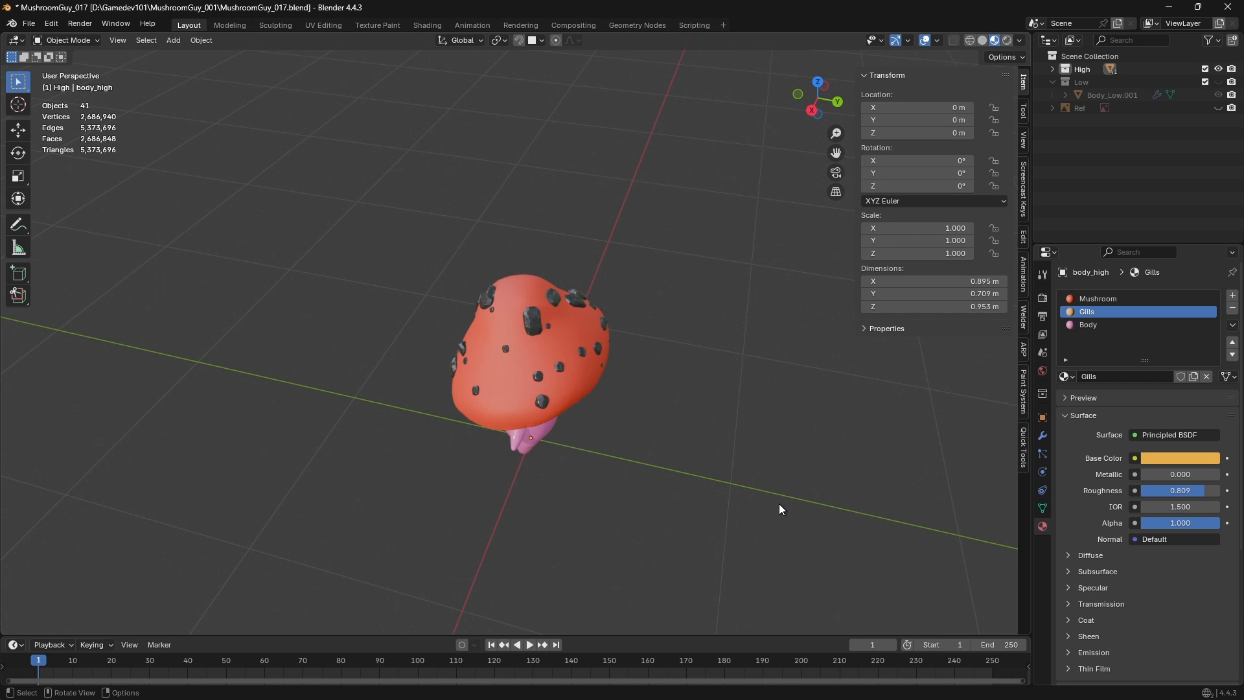
middle_drag(779, 504, 729, 453)
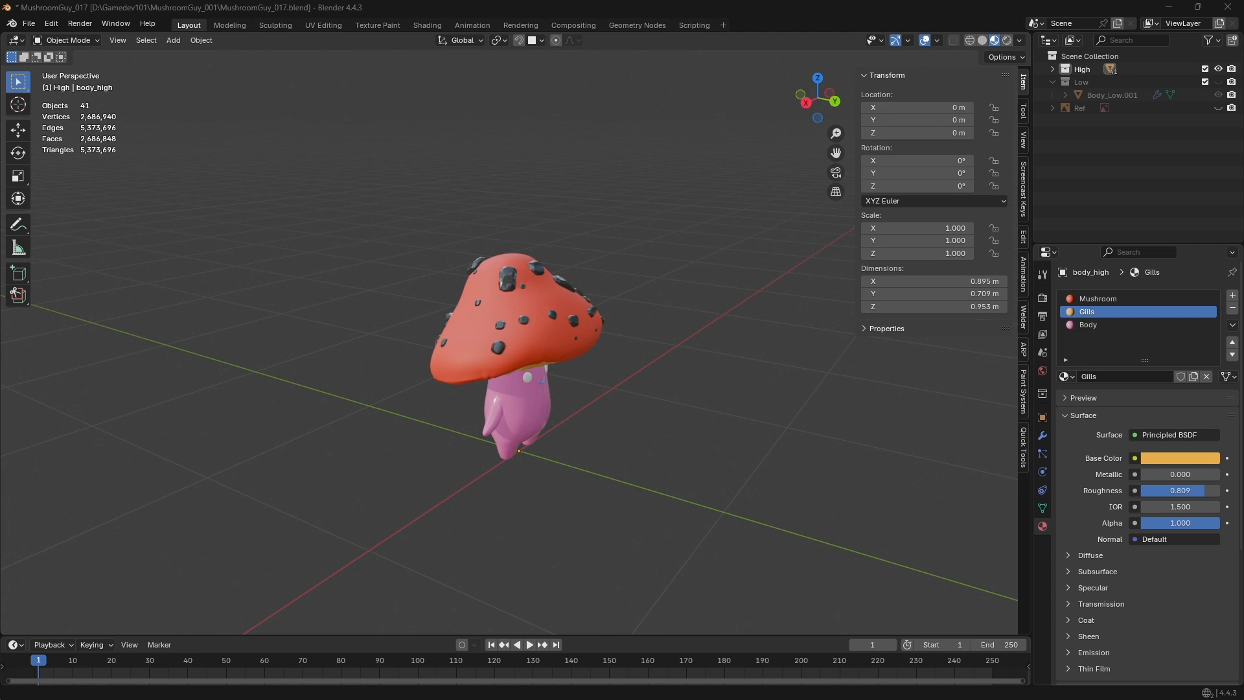
middle_drag(491, 431, 473, 382)
scroll(473, 382, up, 5)
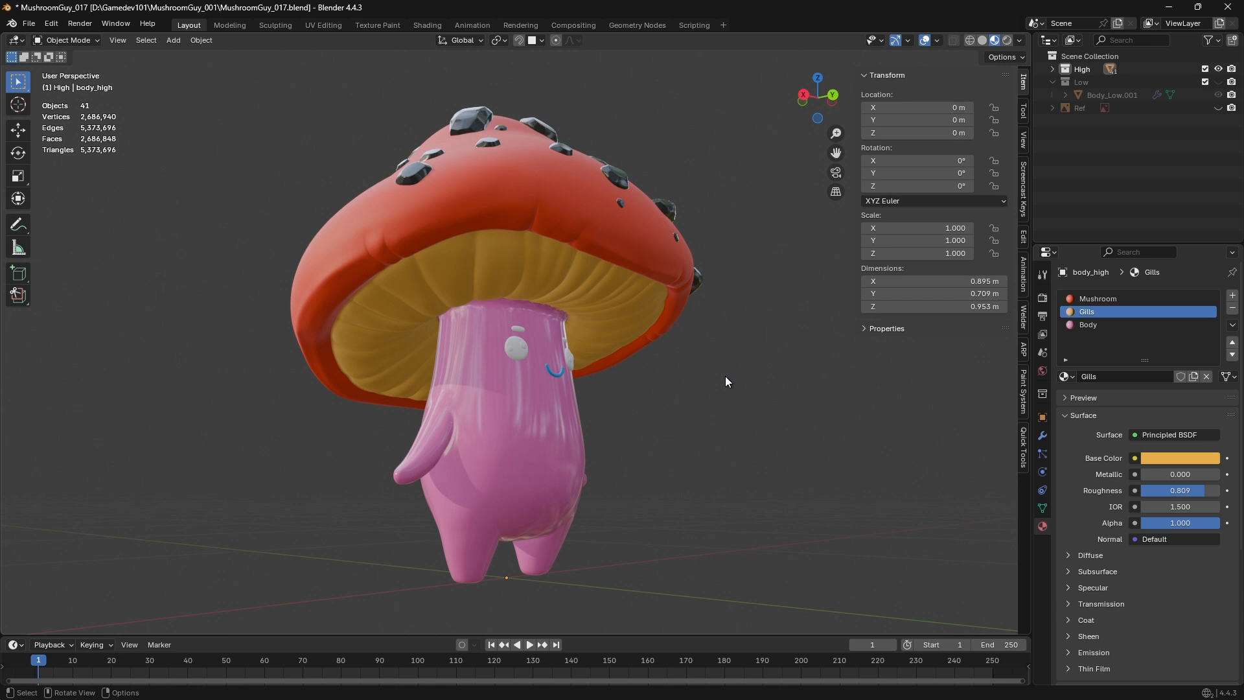
Select the cap and its black spots one after another to inspect their separate objects and materials
click(463, 153)
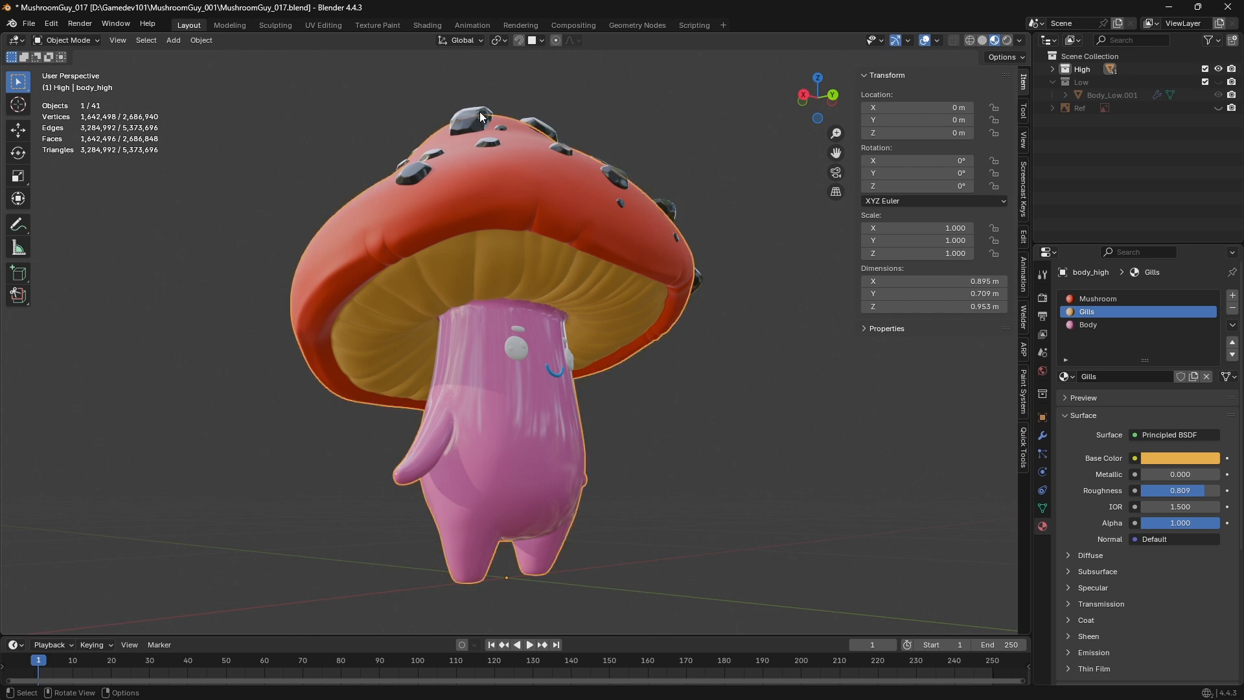
click(479, 111)
click(486, 159)
click(425, 169)
click(409, 173)
click(442, 151)
click(442, 151)
click(457, 122)
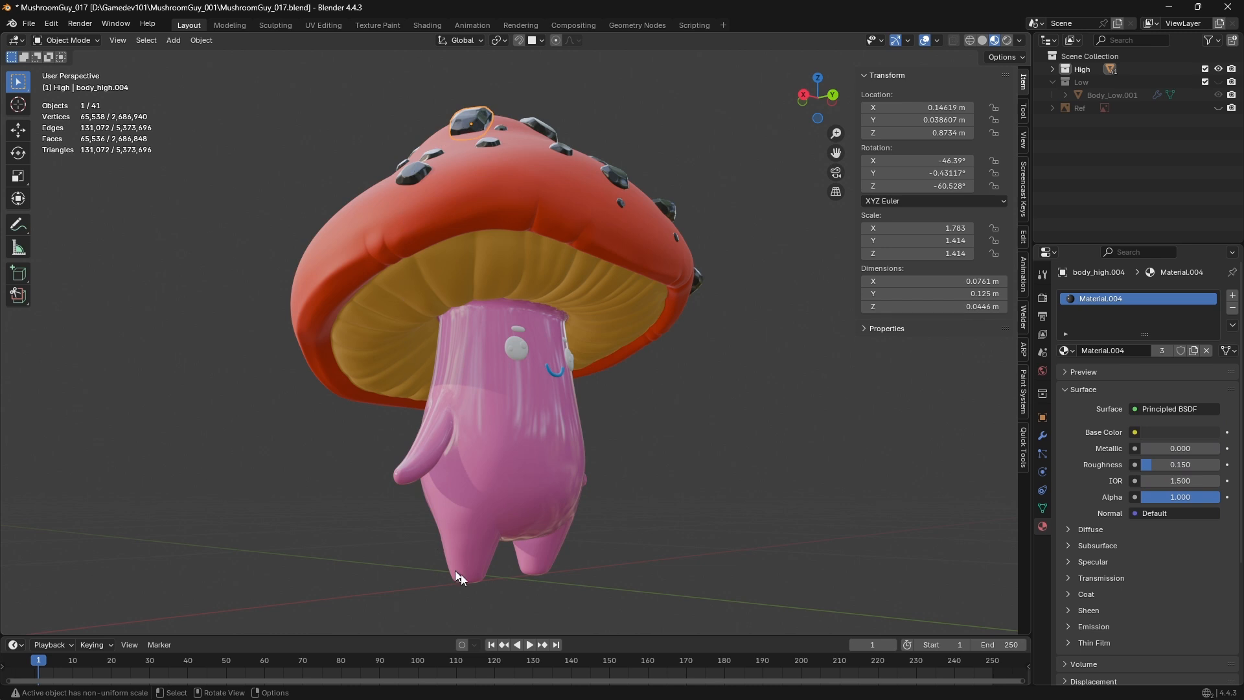
Select the high-poly body and set the Gills material's roughness to 0.317
click(518, 247)
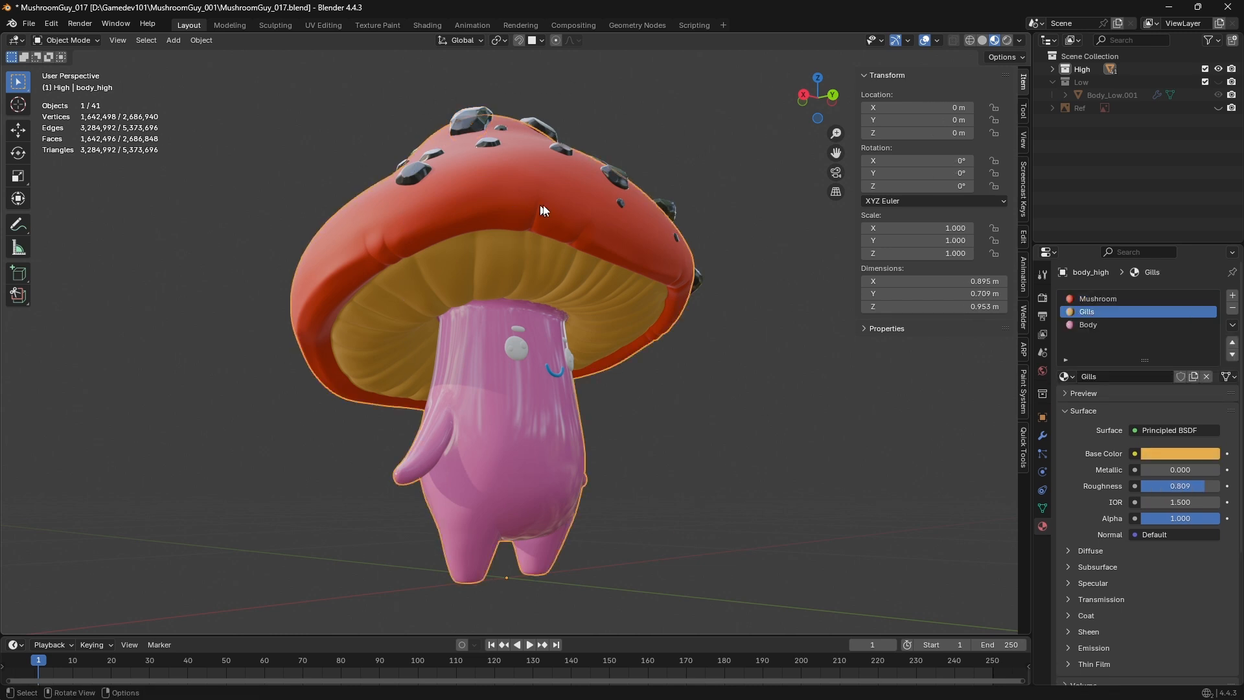
drag(1192, 493, 1167, 491)
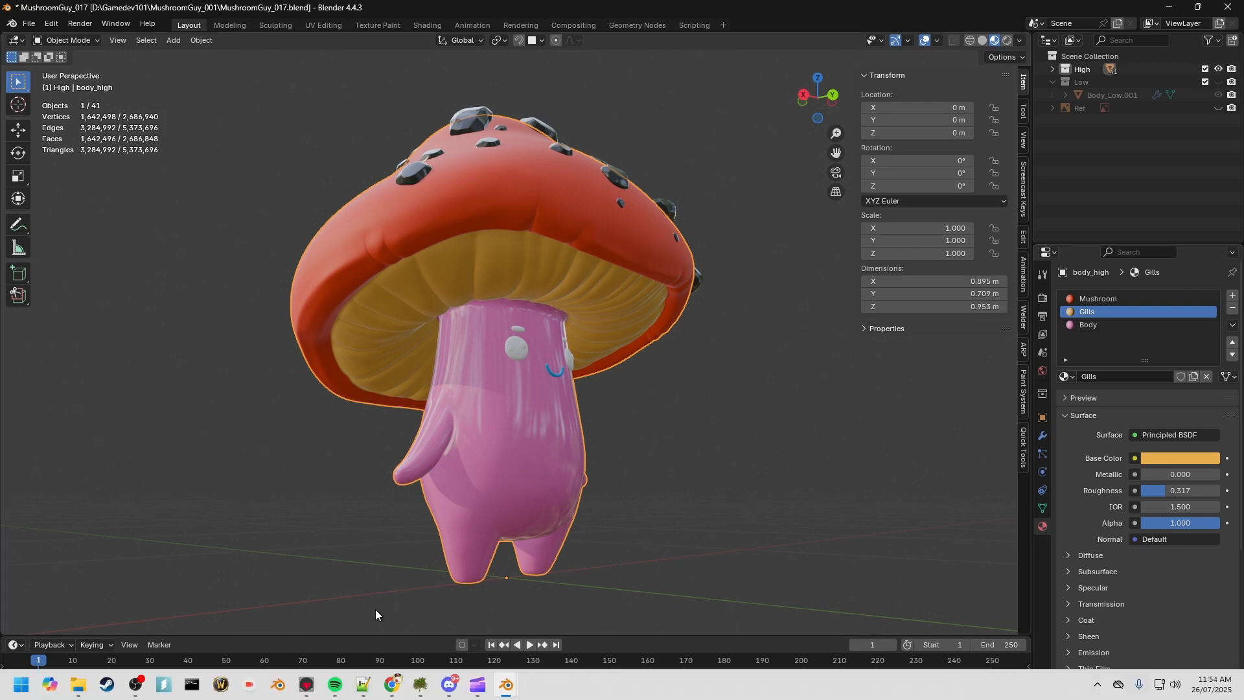
Launch Adobe Substance 3D Painter and copy the folder path D:\Gamedev101\MushroomGuy_001\ from Blender's save dialog without saving
key(super)
text(paint)
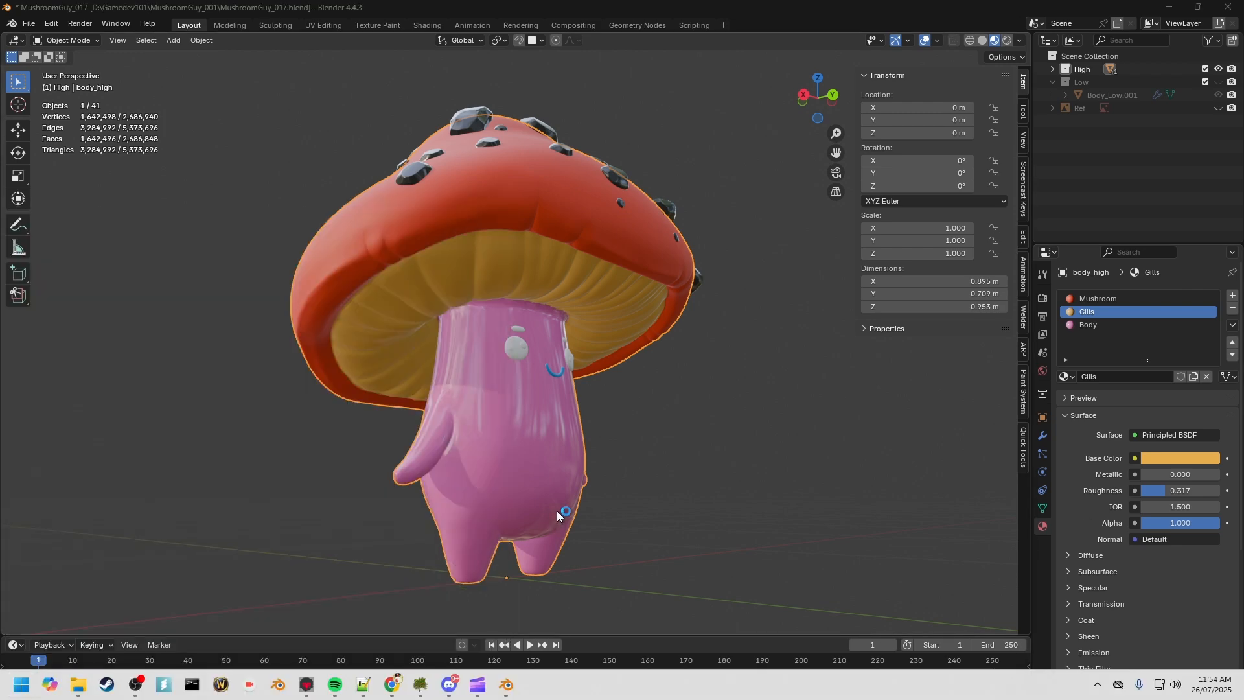
key(ctrl+shift+s)
click(539, 108)
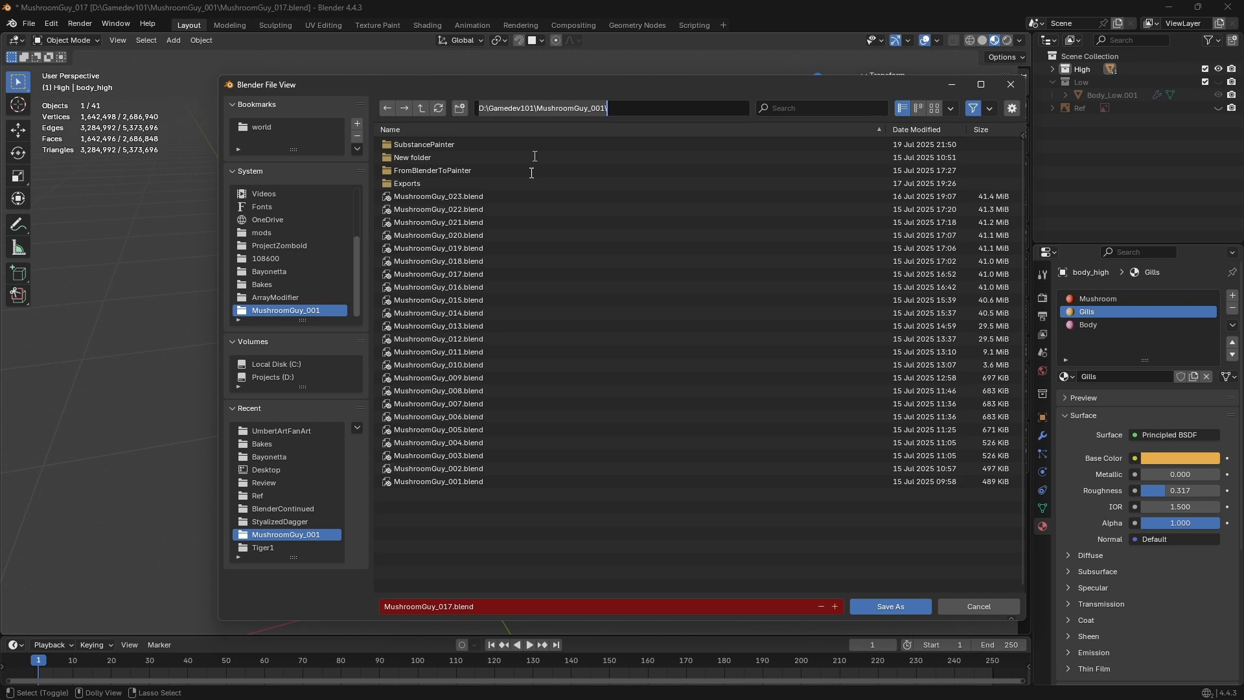
key(Escape)
key(Escape)
Switch to Substance 3D Painter, dismiss its start-up windows and begin a new project
mouse_move(404, 698)
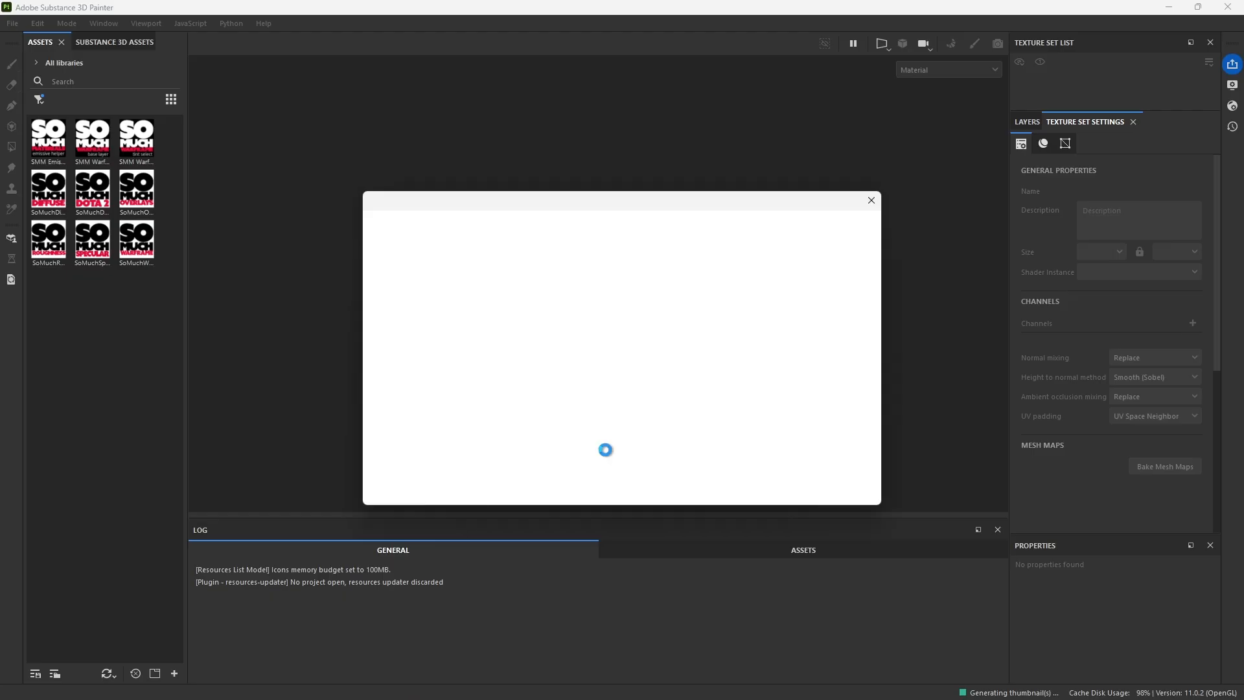
click(873, 201)
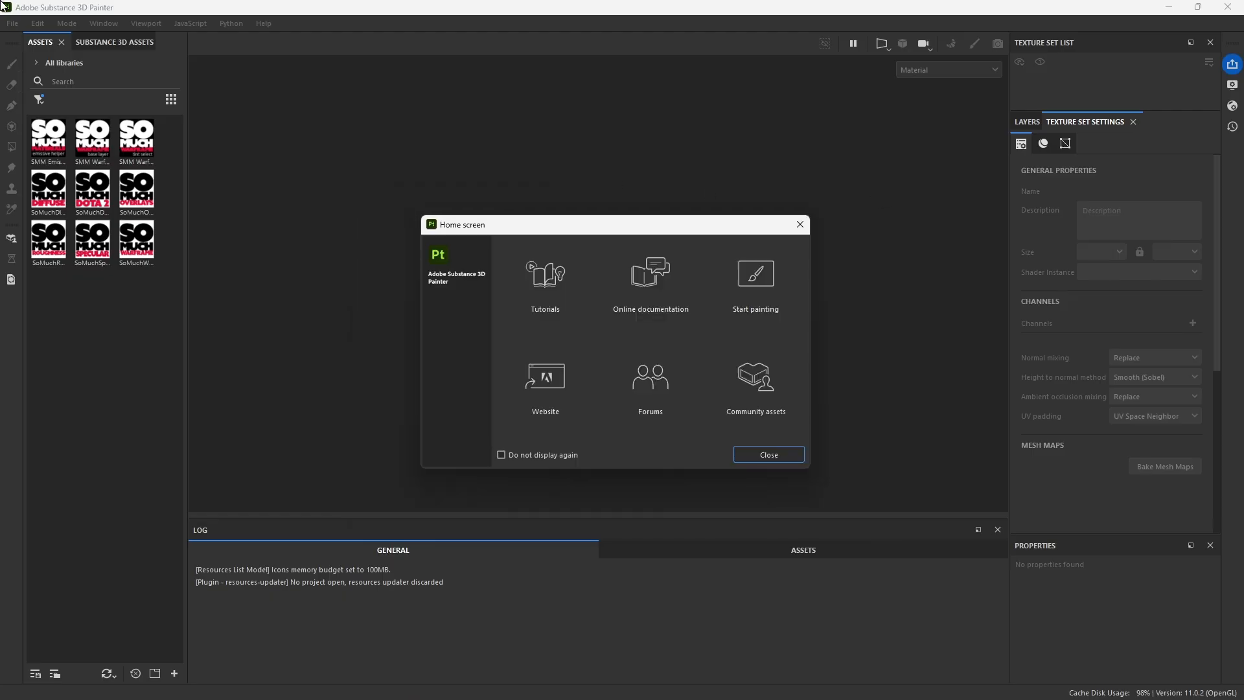
click(758, 456)
click(13, 25)
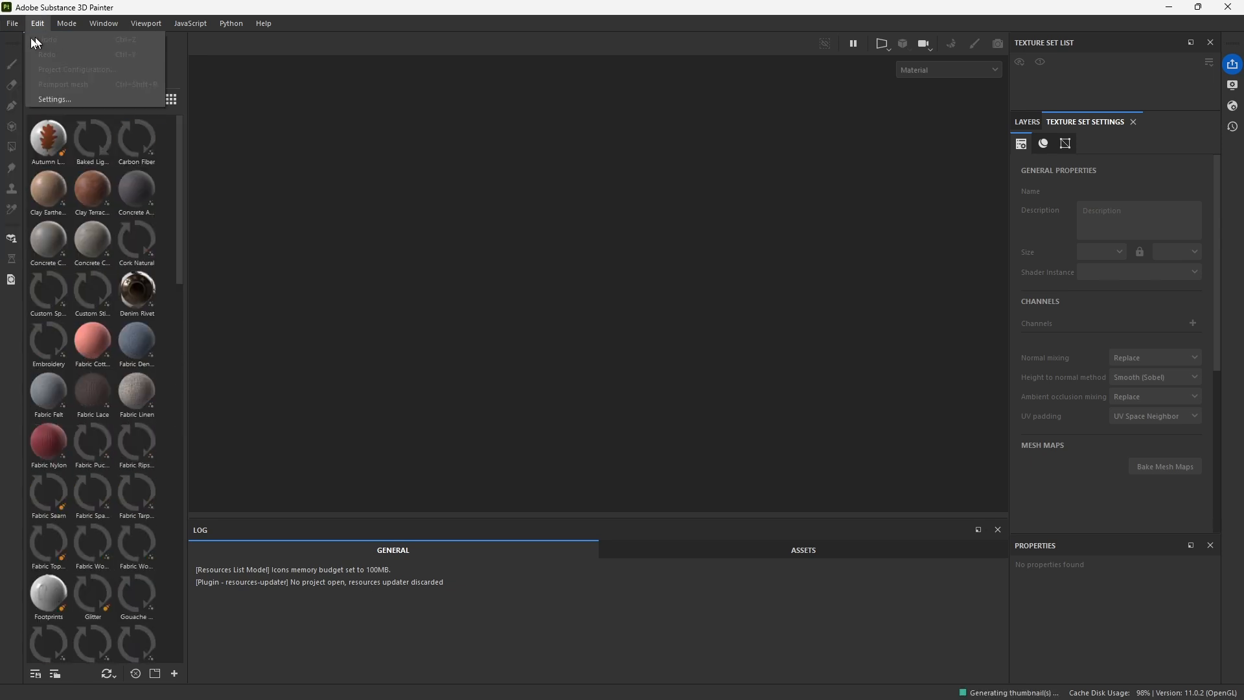
click(30, 38)
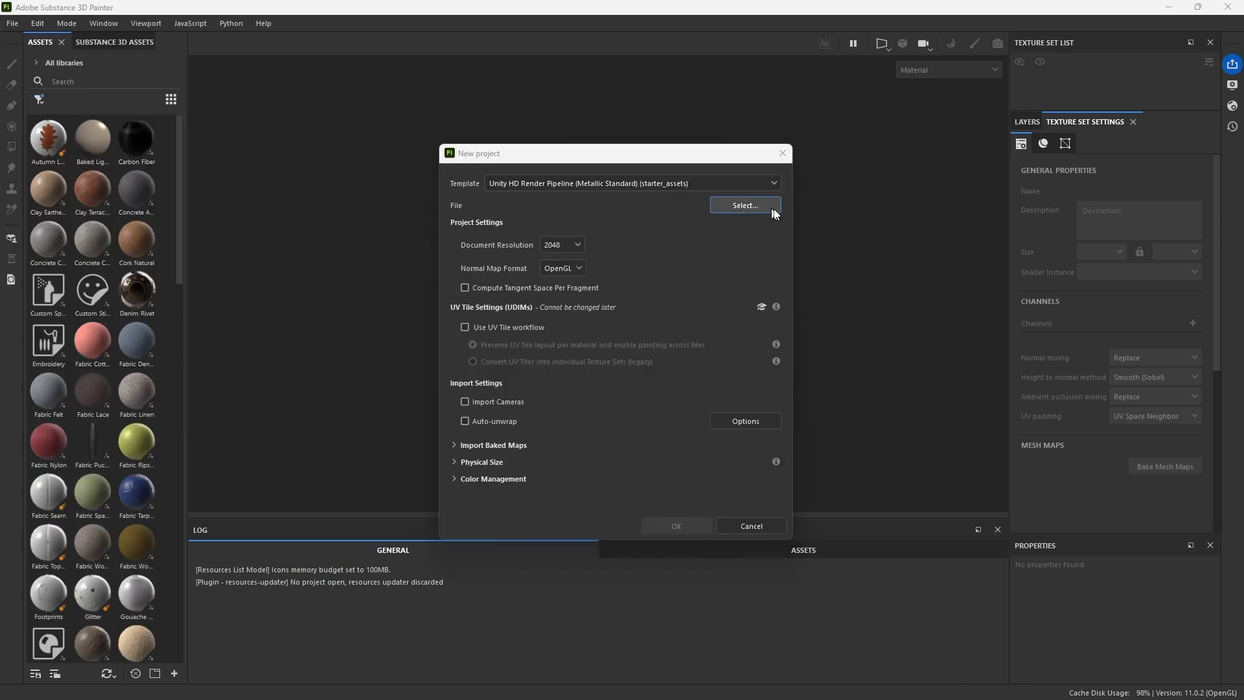
Browse for the new project's mesh file in the D:\Gamedev101\MushroomGuy_001 folder
click(769, 204)
click(854, 211)
key(Return)
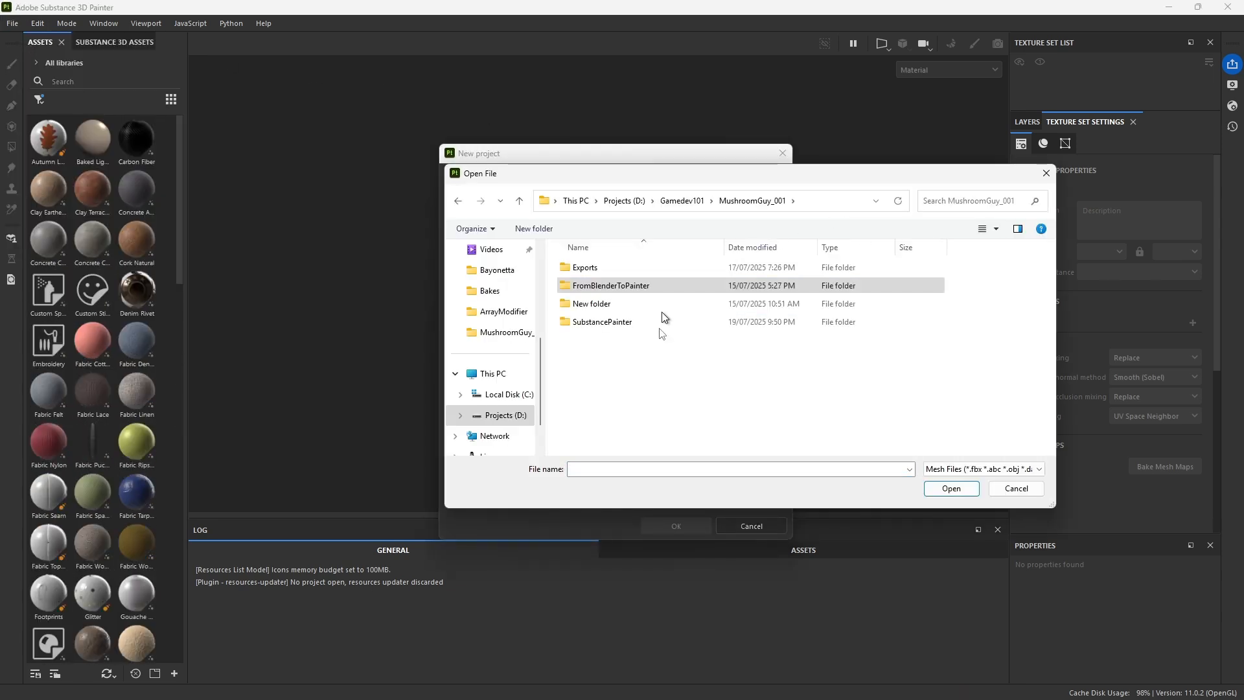
Look through the Exports, SubstancePainter and New folder directories for the low-poly mesh
double_click(597, 271)
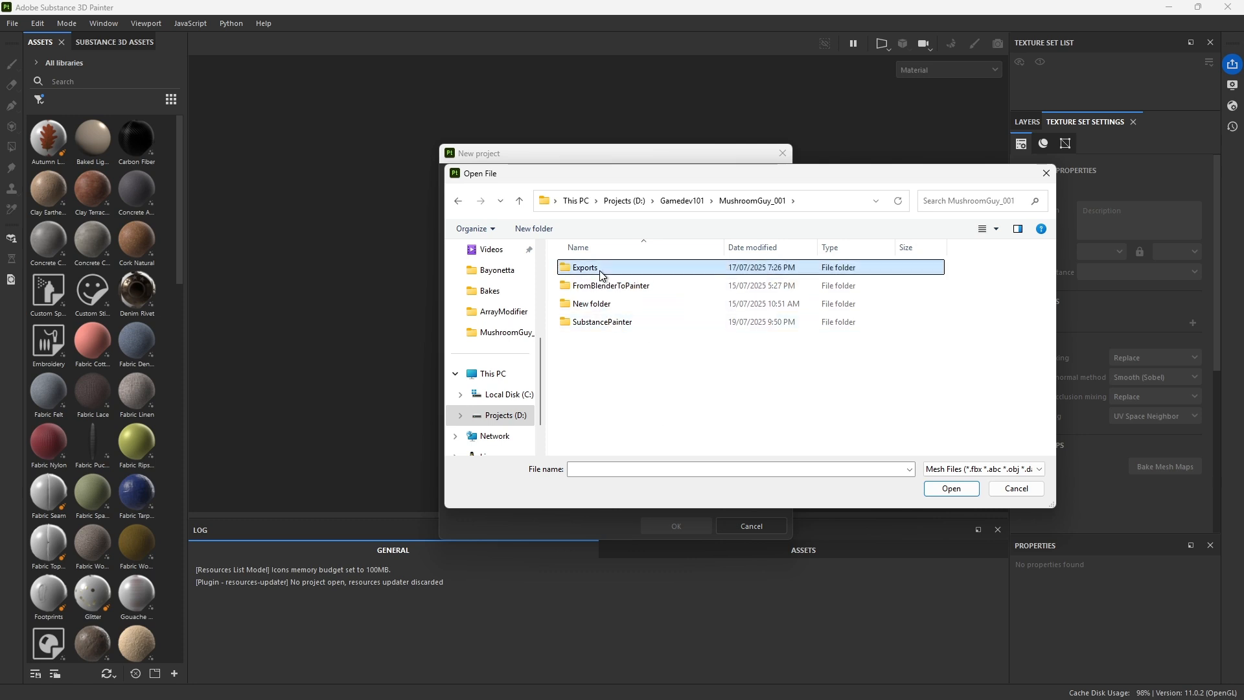
click(459, 203)
double_click(620, 327)
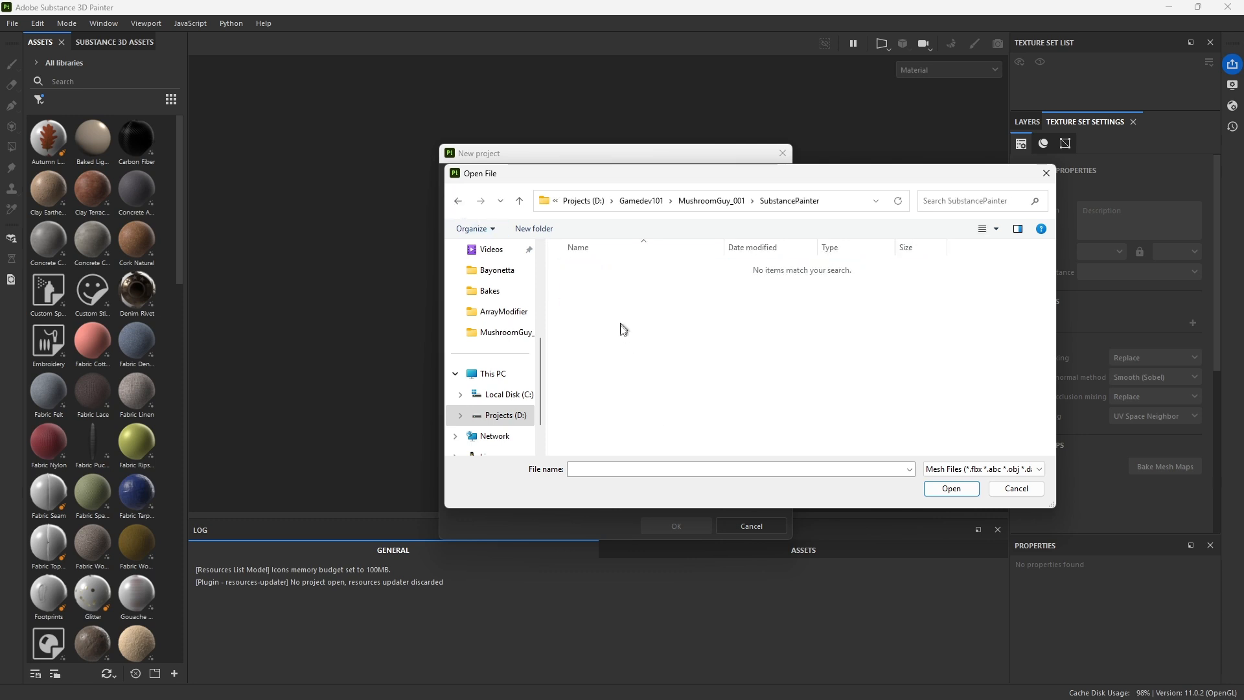
click(458, 201)
double_click(612, 305)
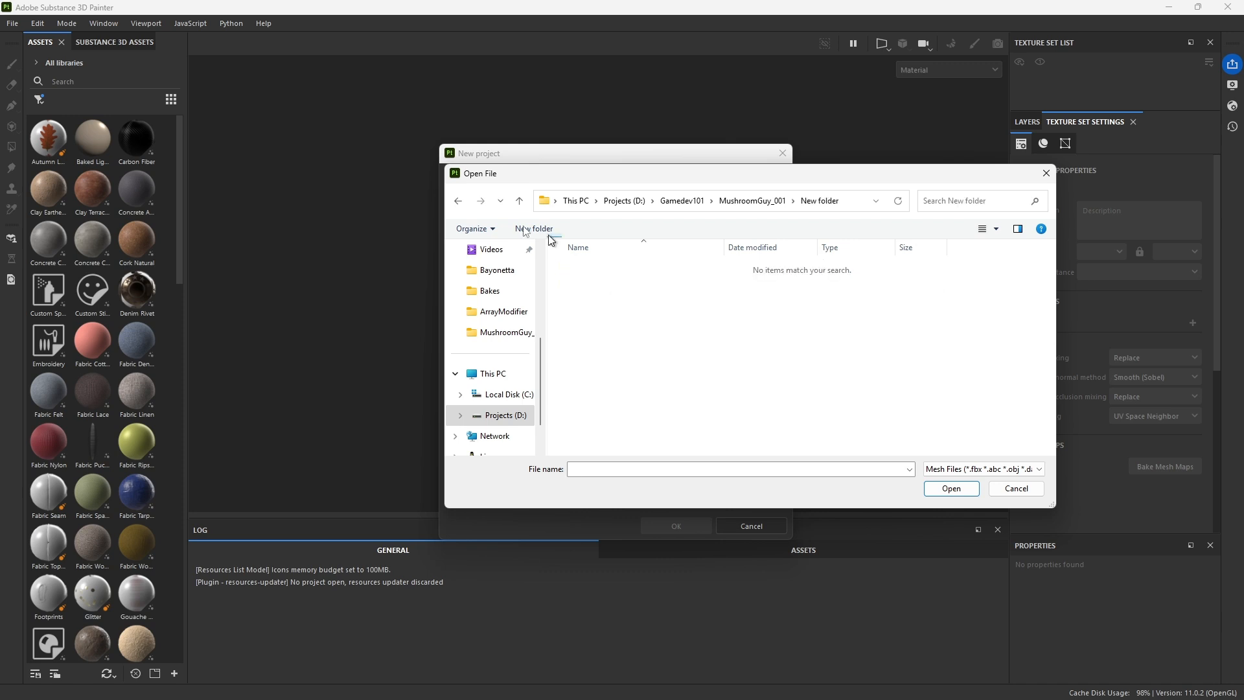
click(459, 200)
Choose MushroomGuy_LOW.obj from the FromBlenderToPainter folder as the new project's mesh
double_click(647, 287)
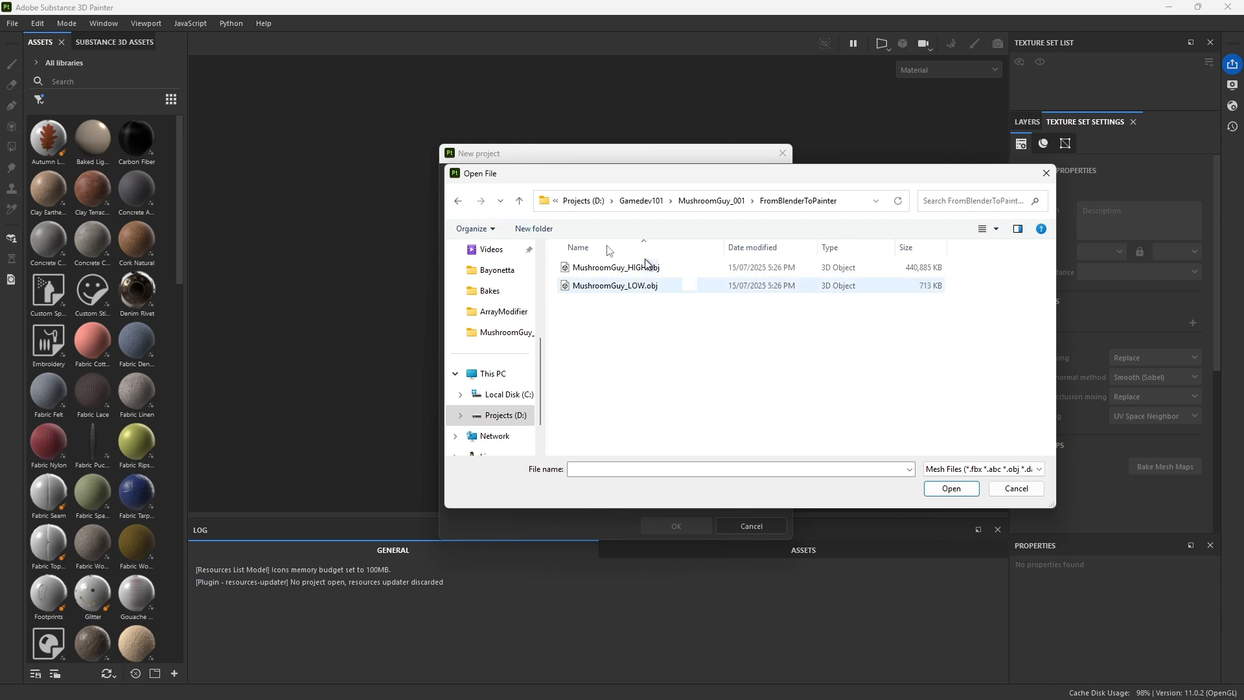
click(614, 286)
click(951, 488)
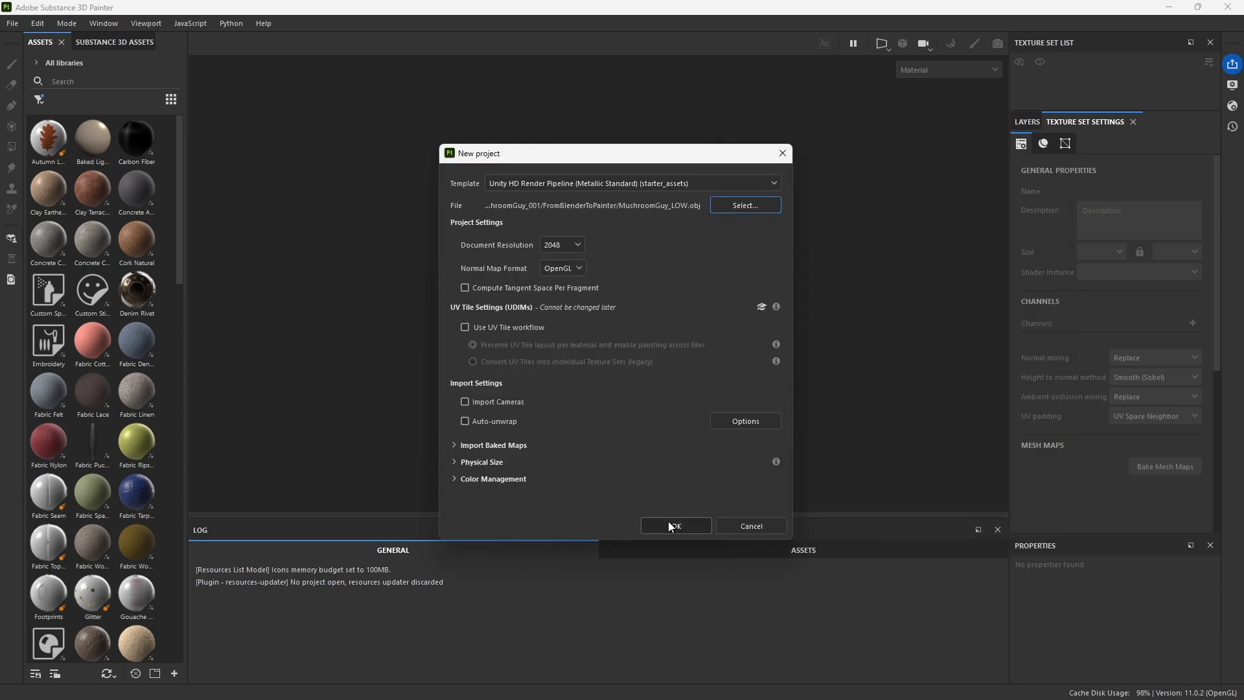
Create the project from the low-poly mesh and open its mesh map baking settings
click(674, 526)
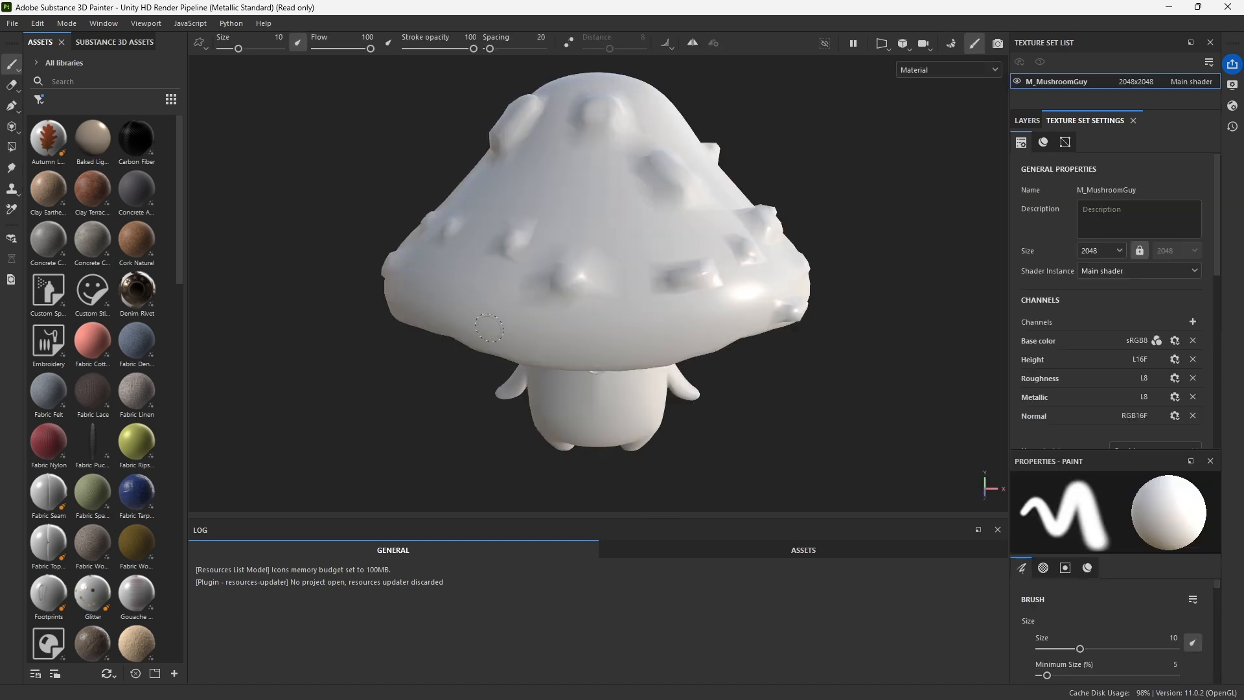
click(1040, 121)
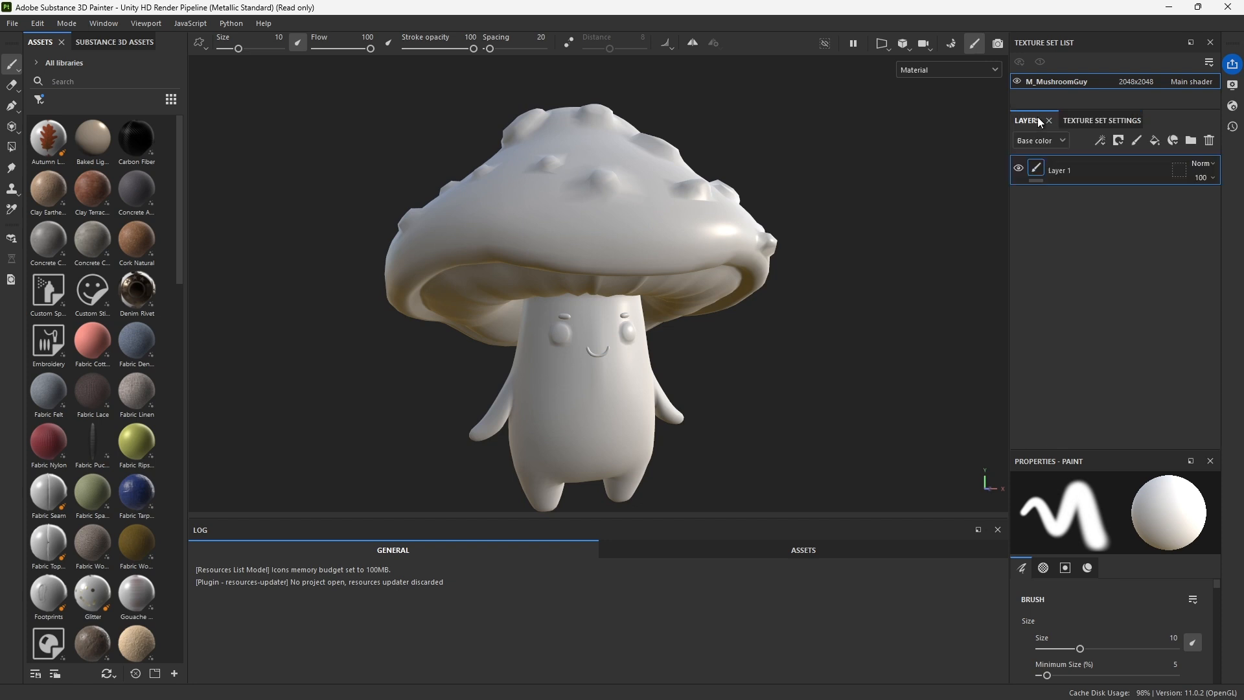
click(1095, 121)
scroll(1063, 201, down, 10)
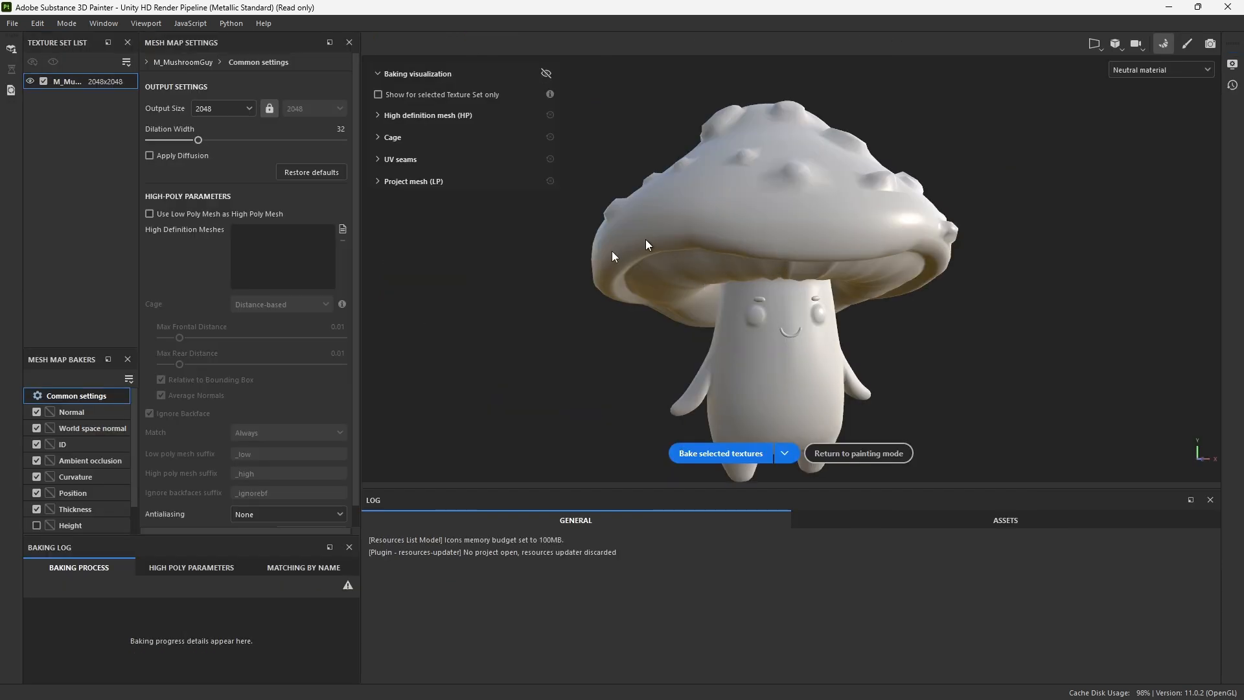
Load MushroomGuy_HIGH.obj as the high definition mesh and bake the selected mesh maps
click(343, 229)
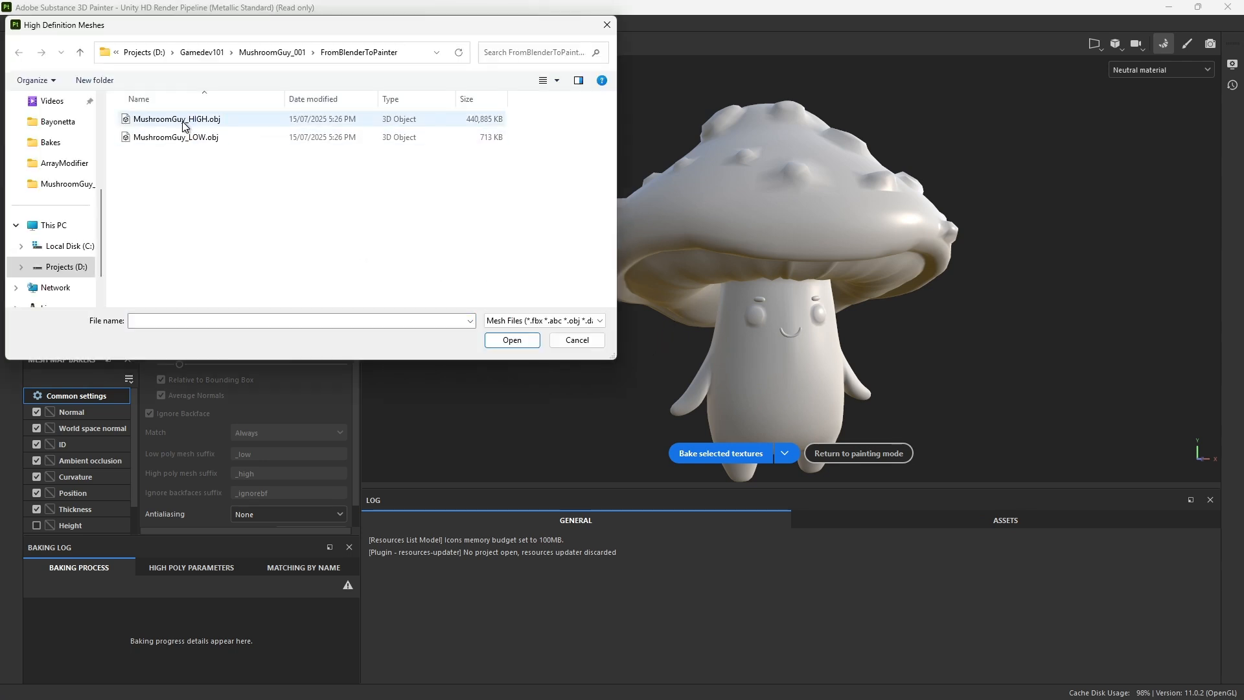
click(182, 122)
click(512, 340)
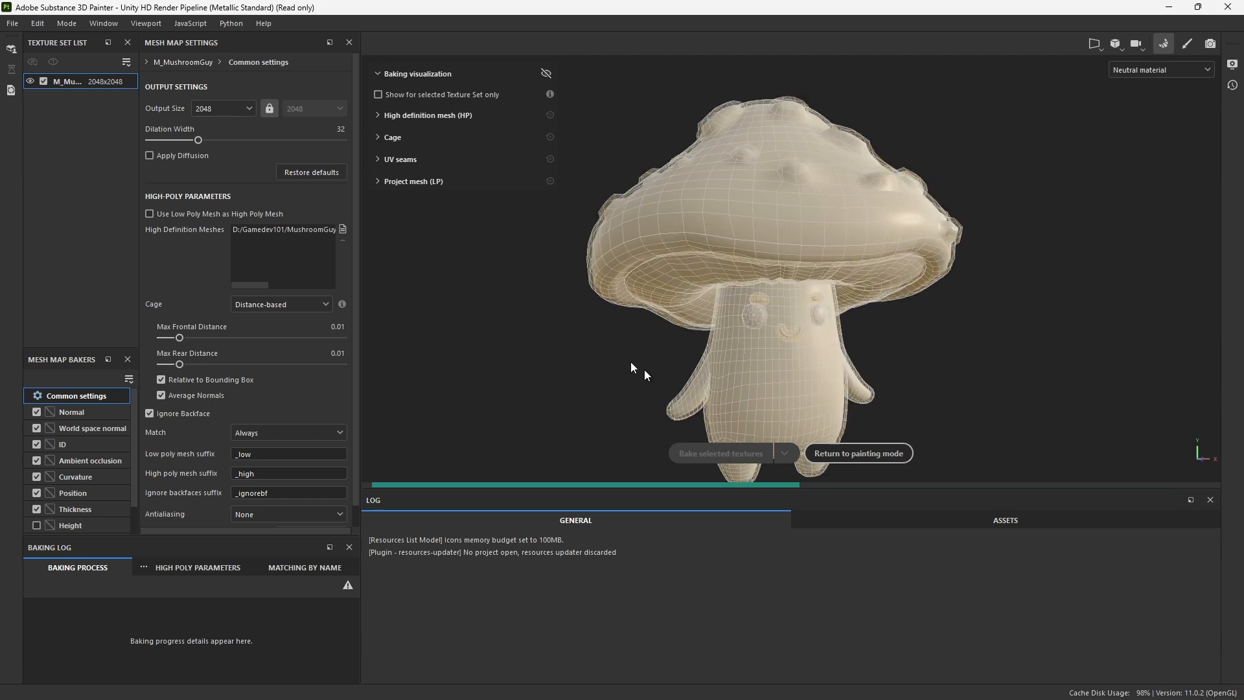
click(722, 453)
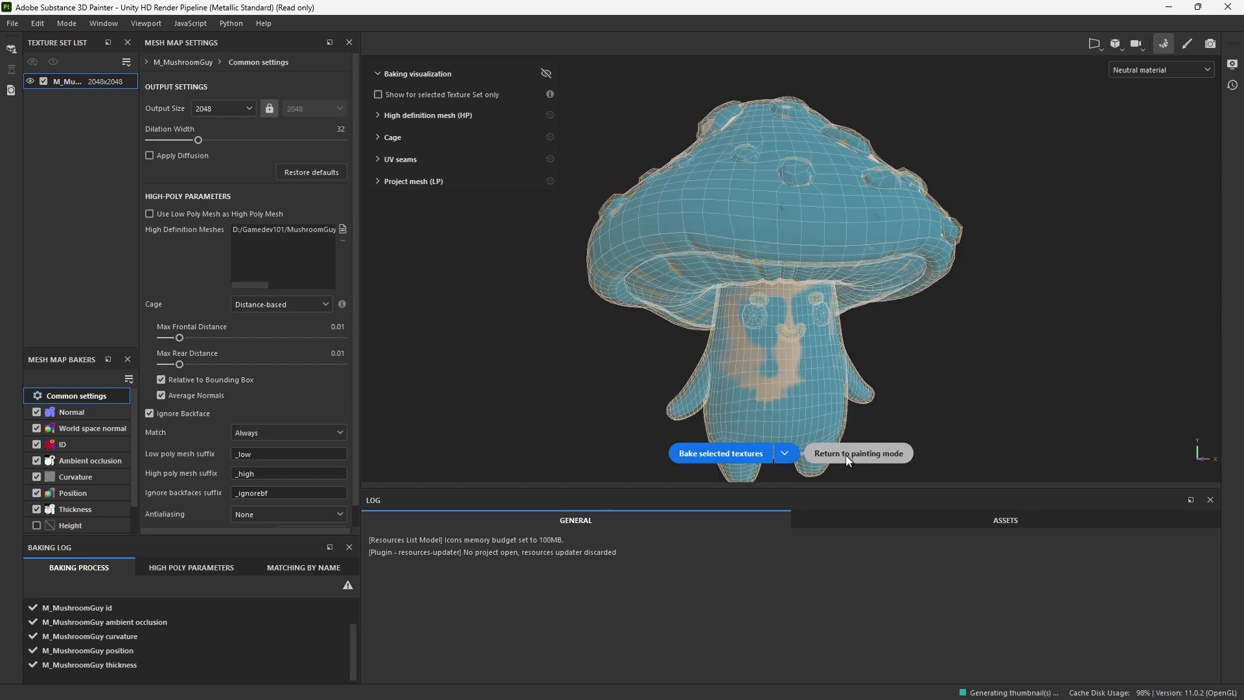
Return to painting mode and inspect the baked detail on the mushroom's cap, gills and body
click(858, 453)
mouse_move(629, 311)
alt+mouse_down()
mouse_move(668, 305)
mouse_move(685, 332)
mouse_move(738, 362)
mouse_move(772, 294)
alt+mouse_up()
scroll(674, 311, up, 1)
mouse_move(689, 356)
alt+mouse_down()
mouse_move(644, 372)
mouse_move(707, 342)
alt+mouse_up()
alt+middle_drag(707, 342, 693, 367)
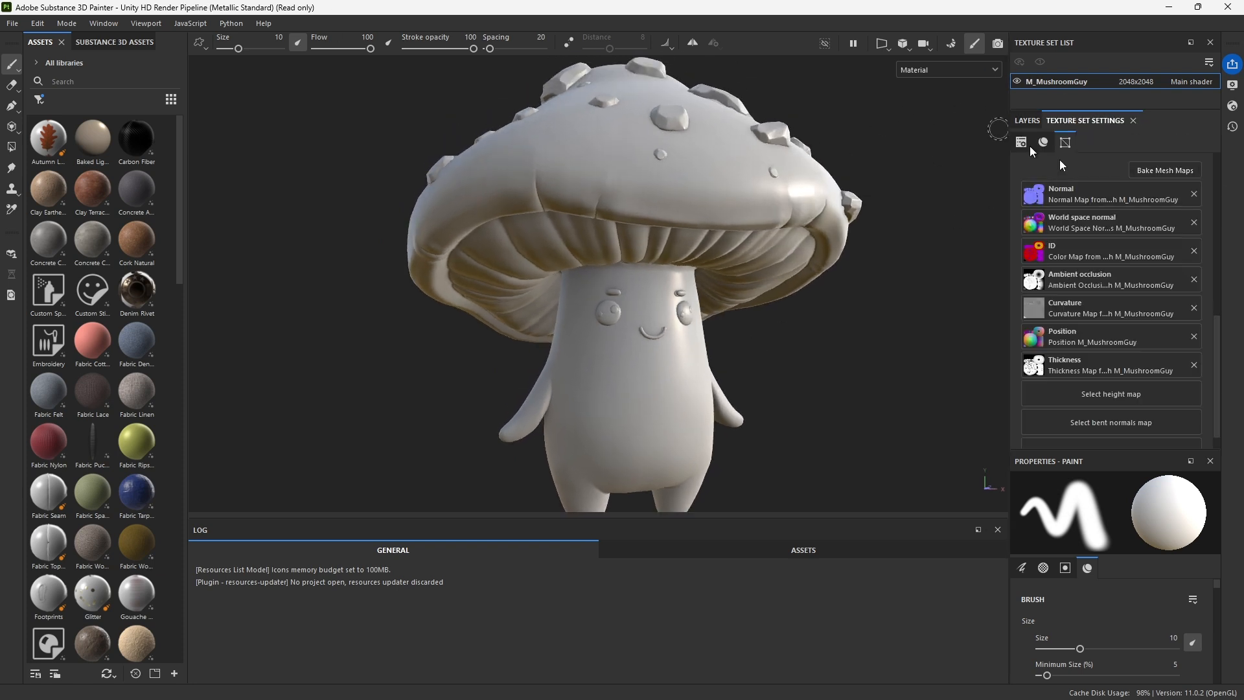
Reopen the mesh map baking settings and review the parameters of the individual bakers, including World space normal, Curvature and Position
click(1145, 168)
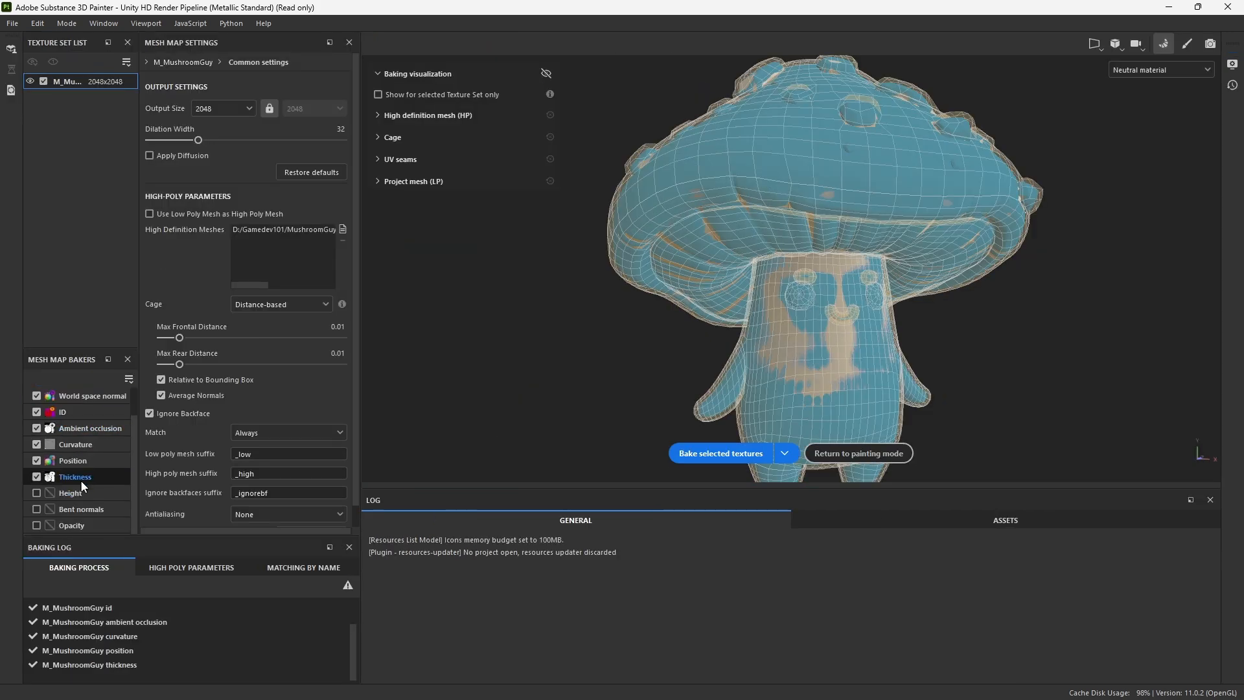
click(88, 417)
click(91, 429)
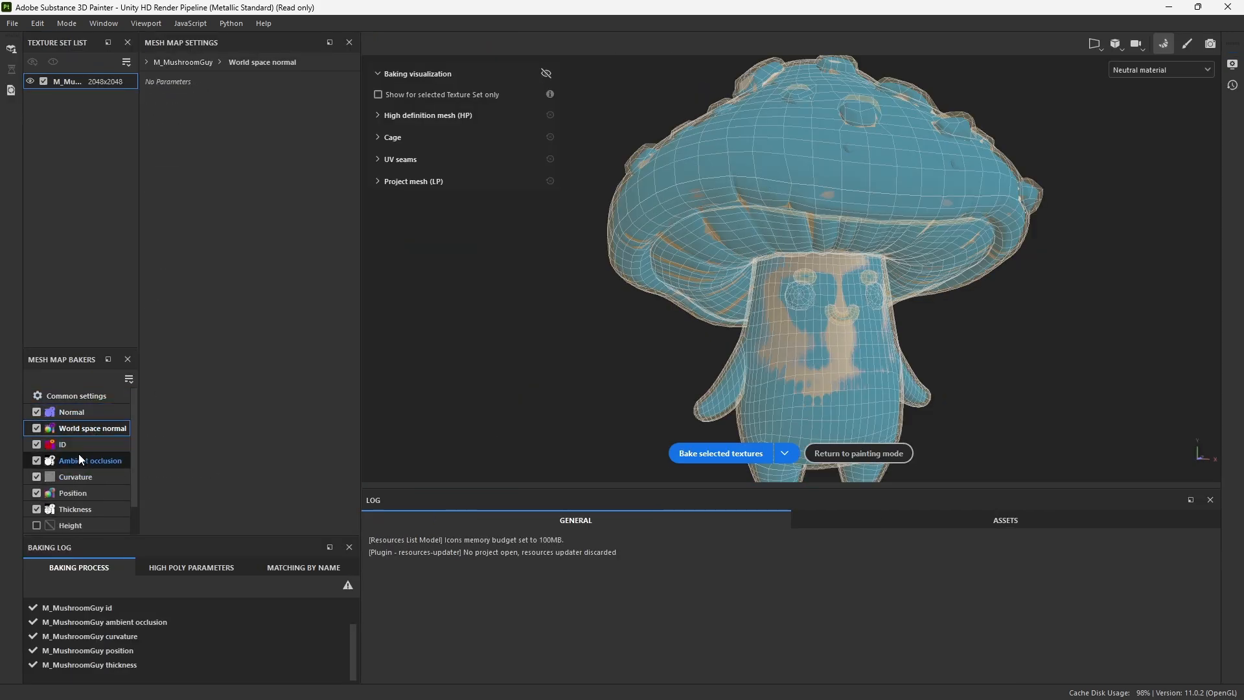
click(79, 444)
click(67, 461)
click(68, 477)
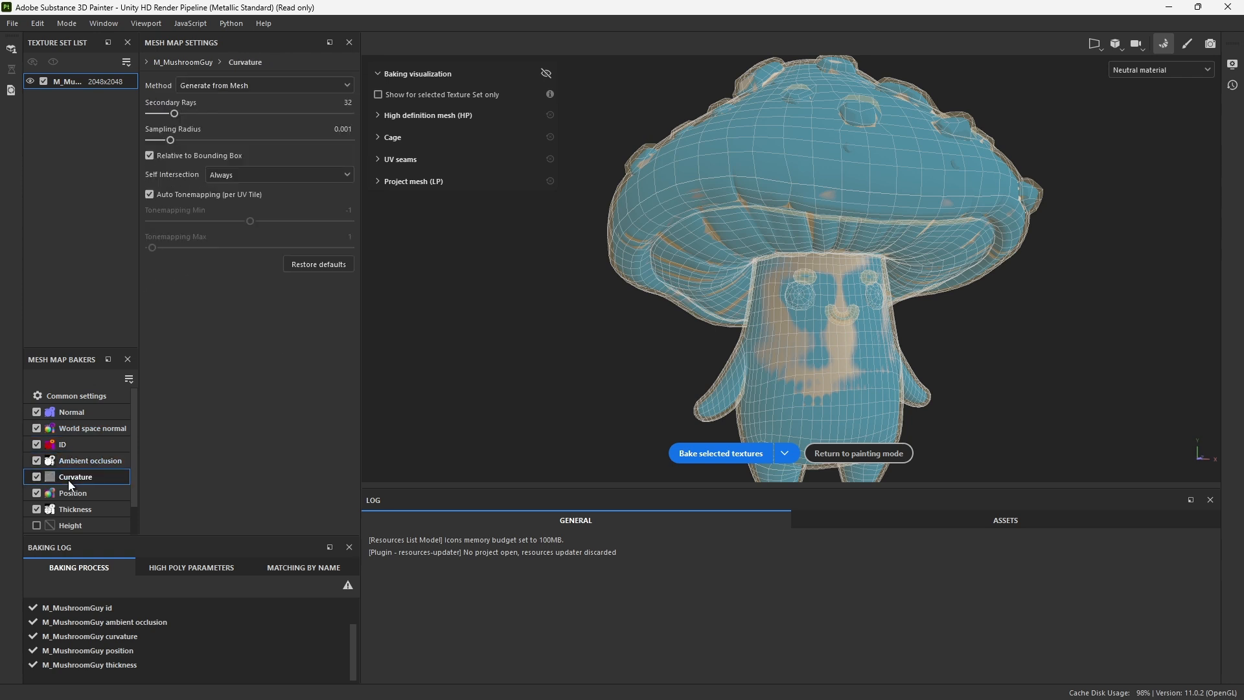
click(72, 492)
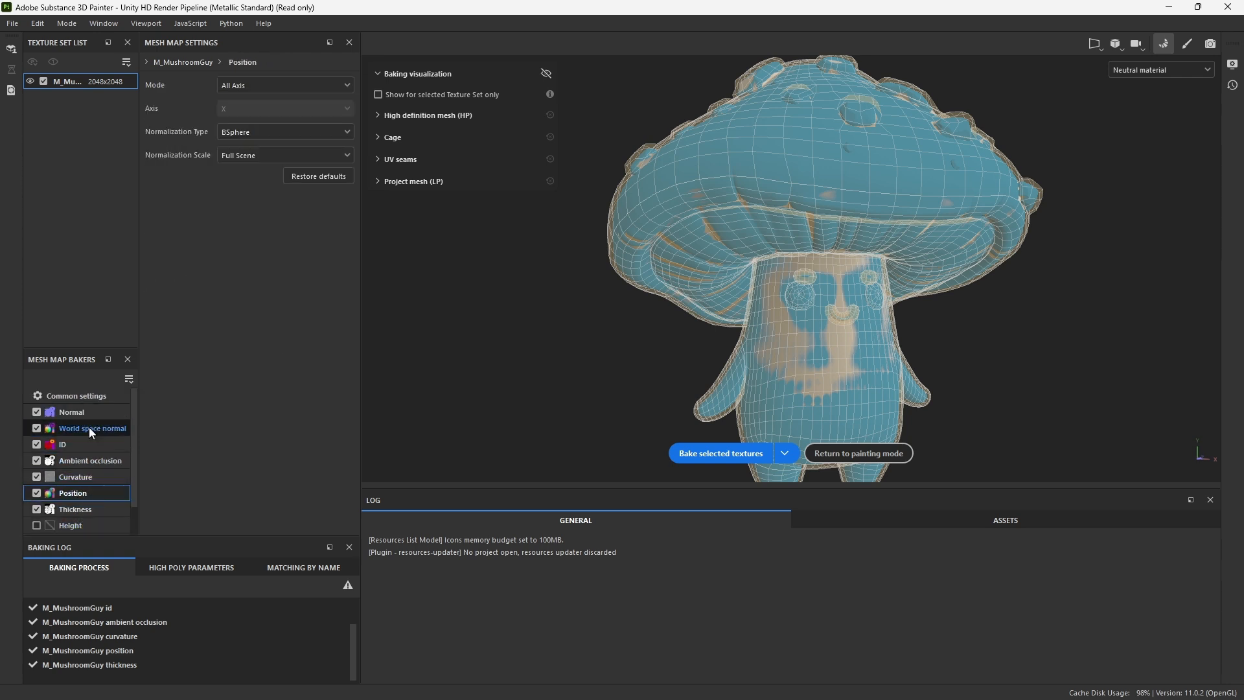
scroll(92, 453, down, 1)
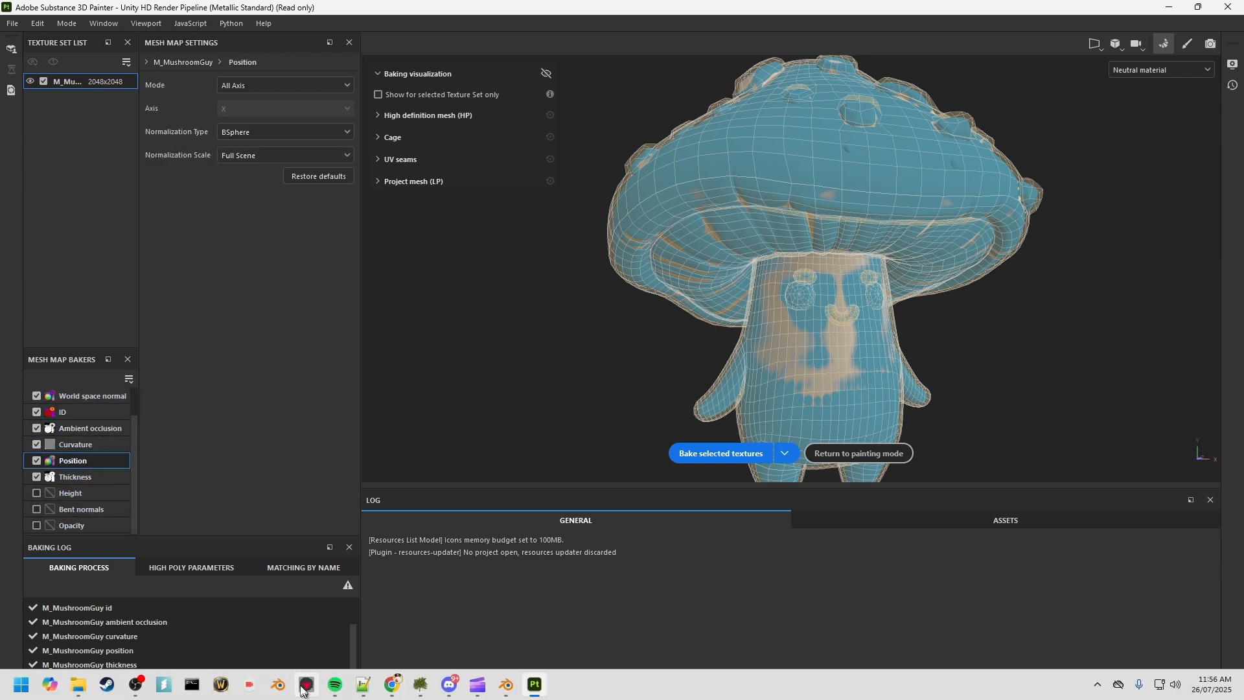
Switch to the MushroomGuy_017 file in Blender and examine the high-poly character and its materials from several angles
mouse_move(506, 683)
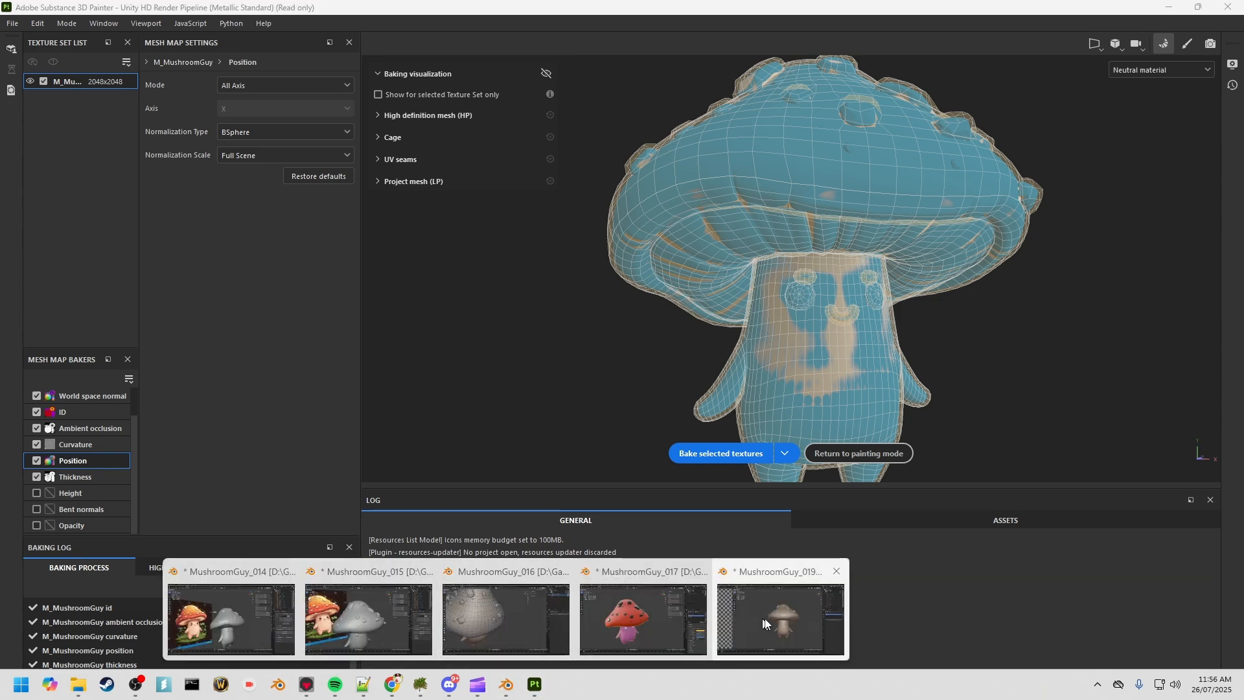
click(656, 612)
middle_drag(656, 608, 759, 423)
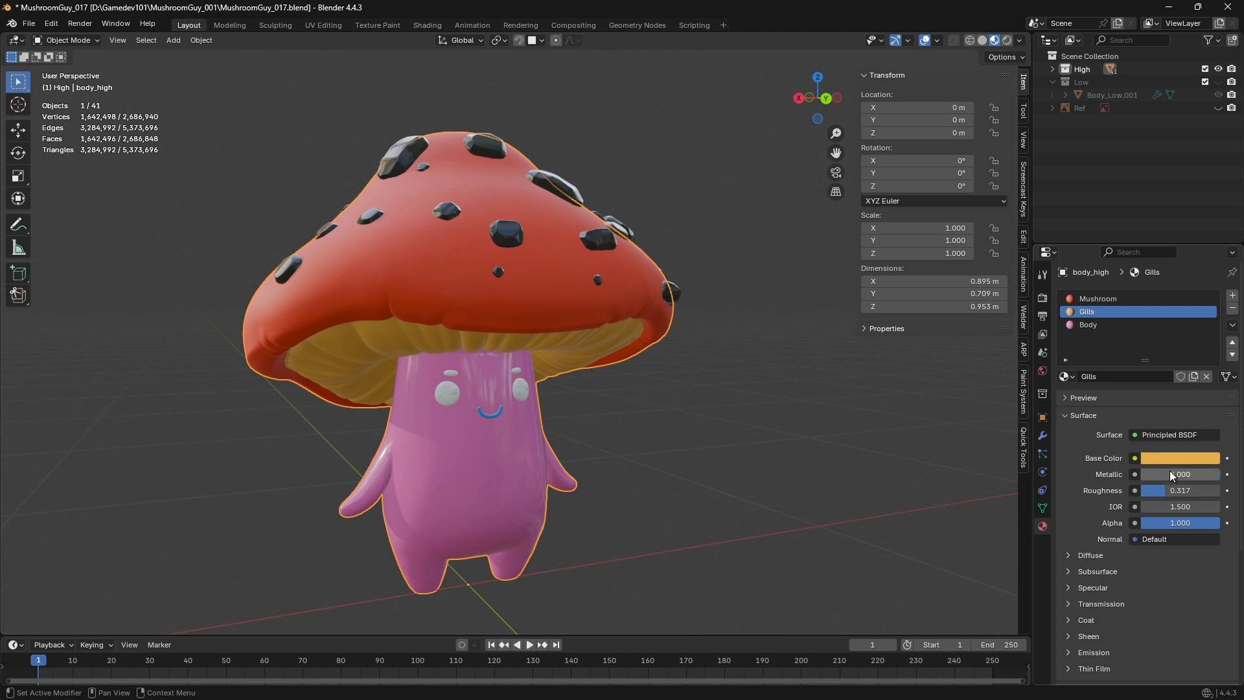
middle_drag(772, 489, 679, 493)
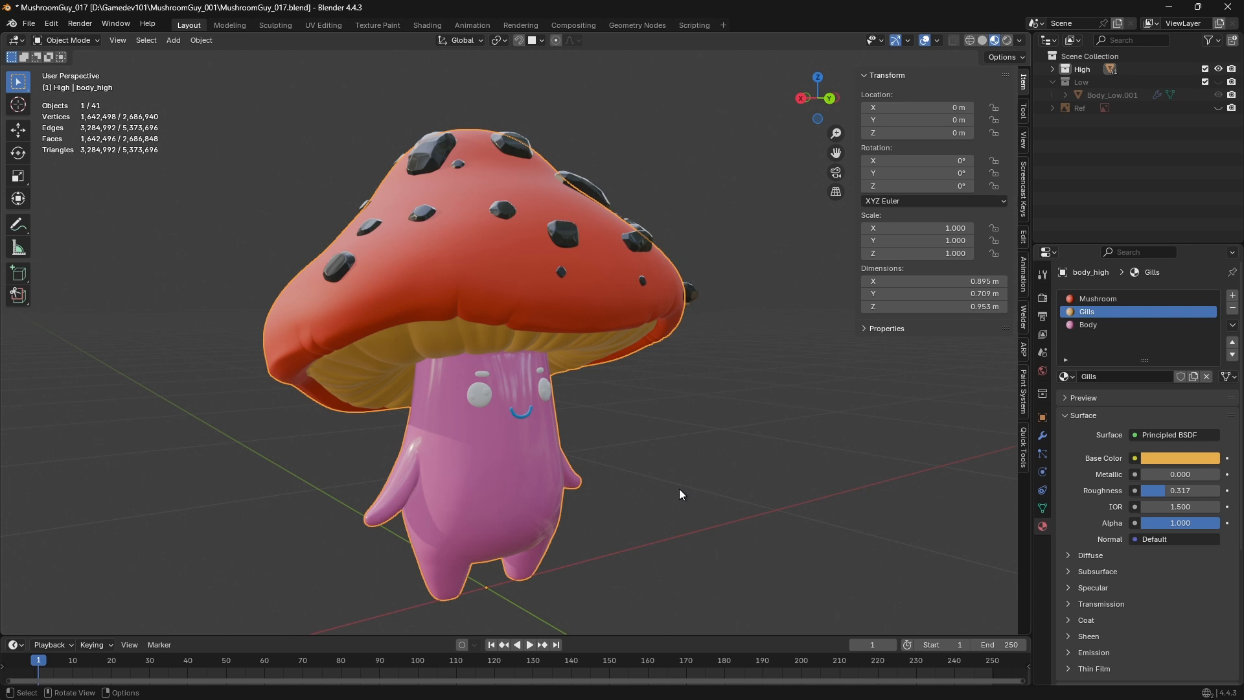
middle_drag(545, 534, 580, 476)
scroll(581, 503, down, 3)
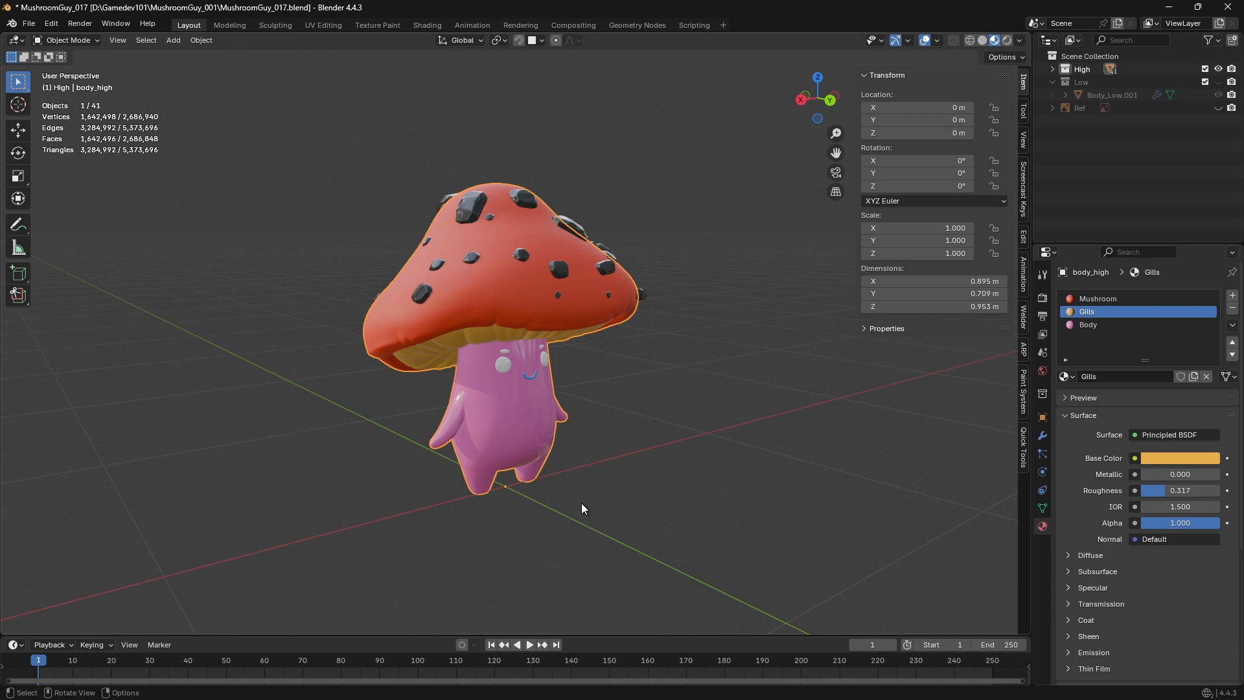
middle_drag(622, 464, 622, 461)
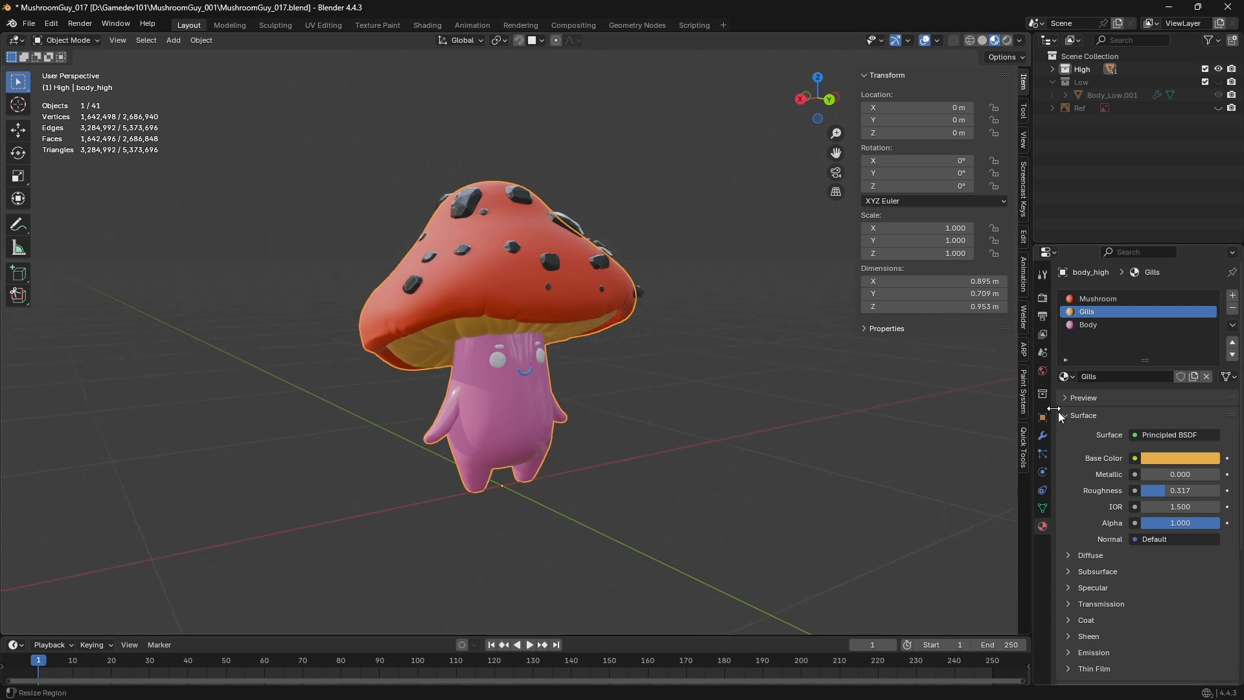
Set the roughness of the high-poly body's Gills and Mushroom materials to 0
scroll(655, 439, up, 3)
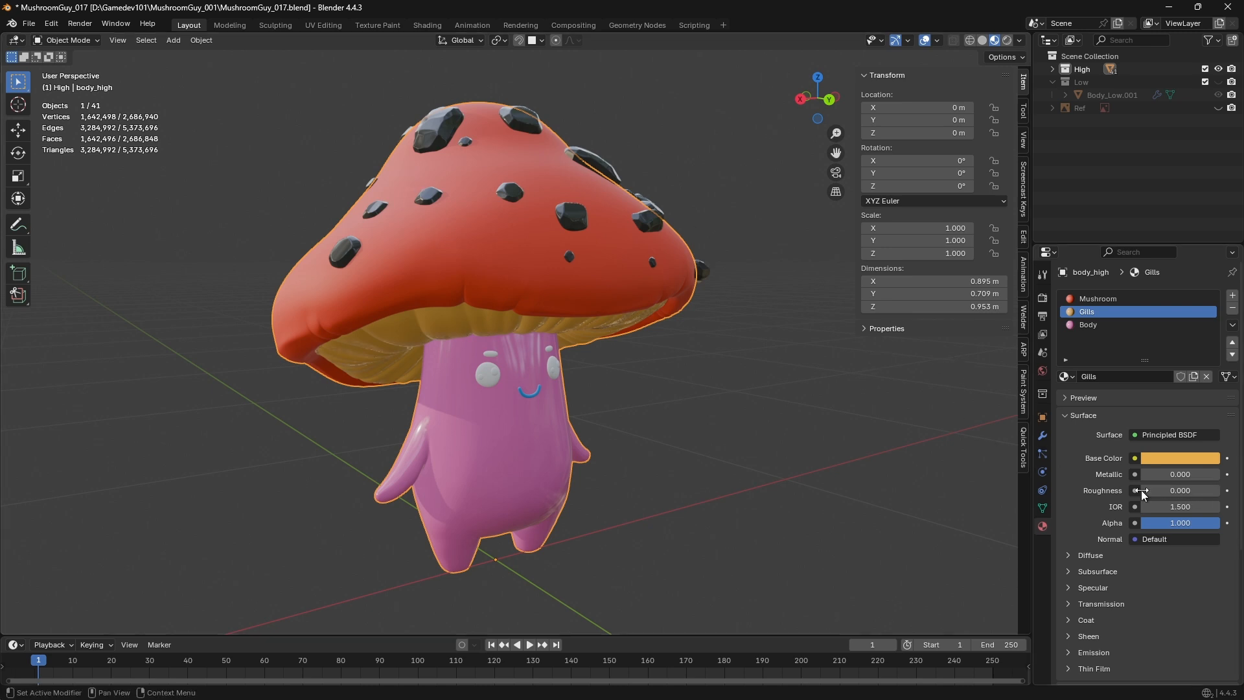
click(1108, 326)
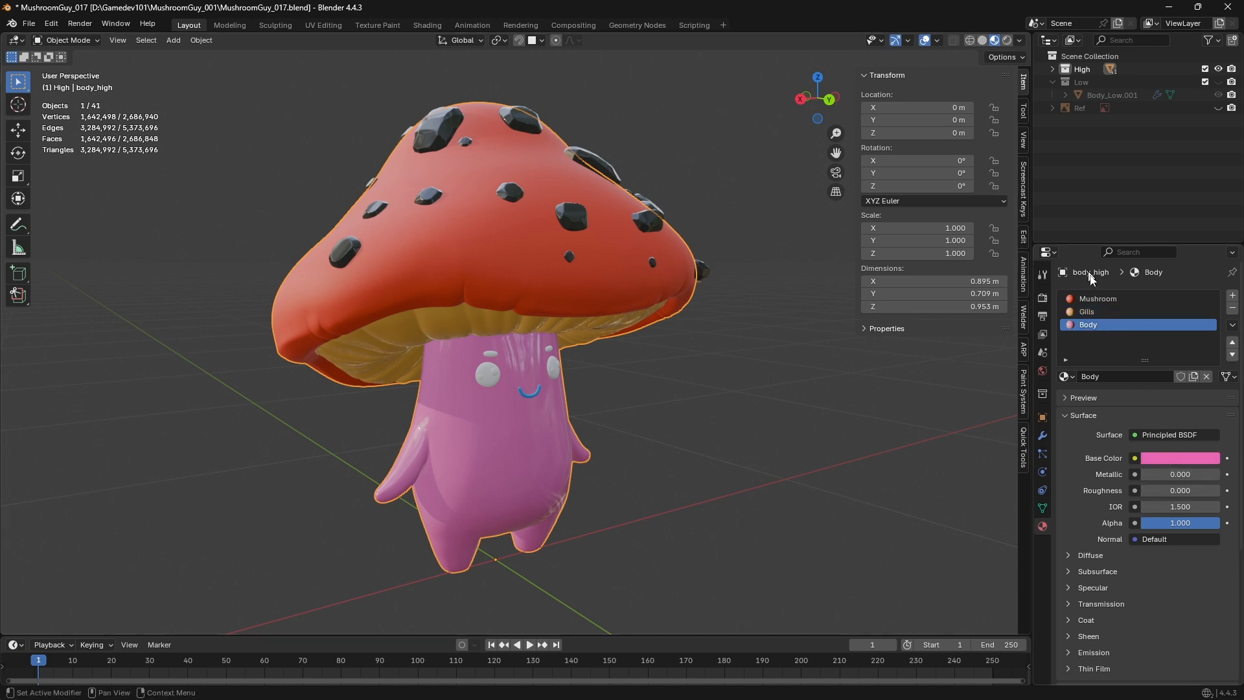
click(1101, 299)
drag(1176, 490, 1127, 490)
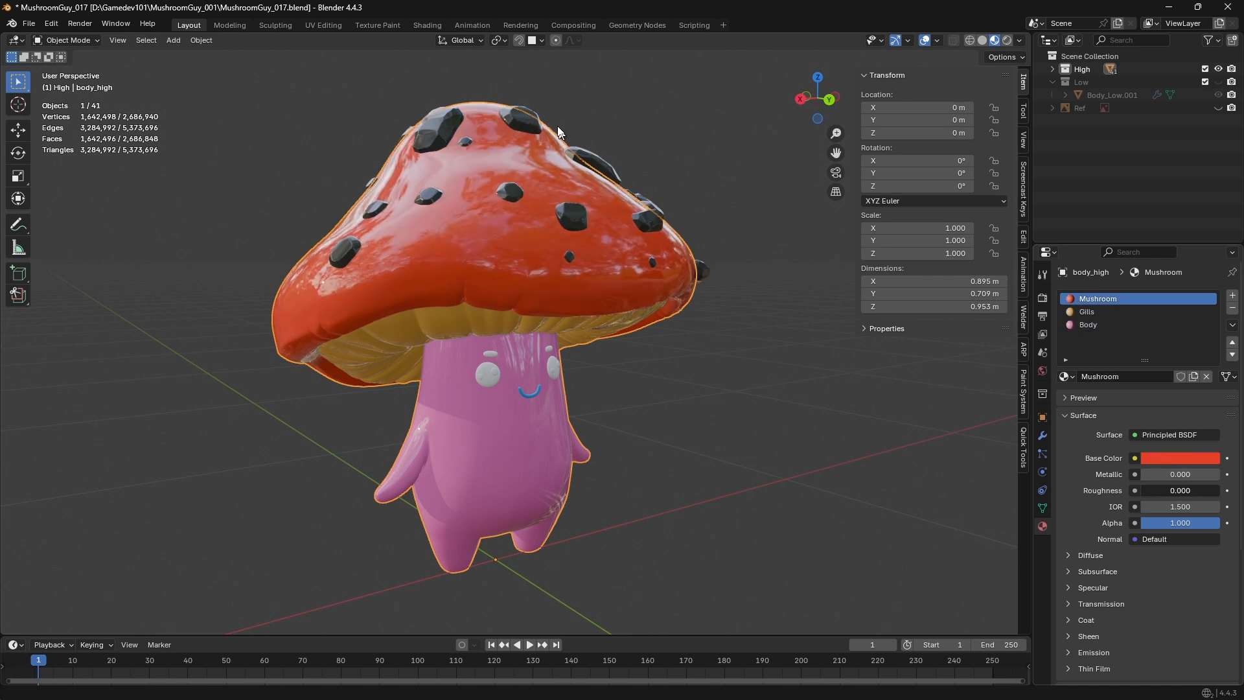
Select a rock on top of the cap and change the base color of its Material.004 to bright green
click(524, 123)
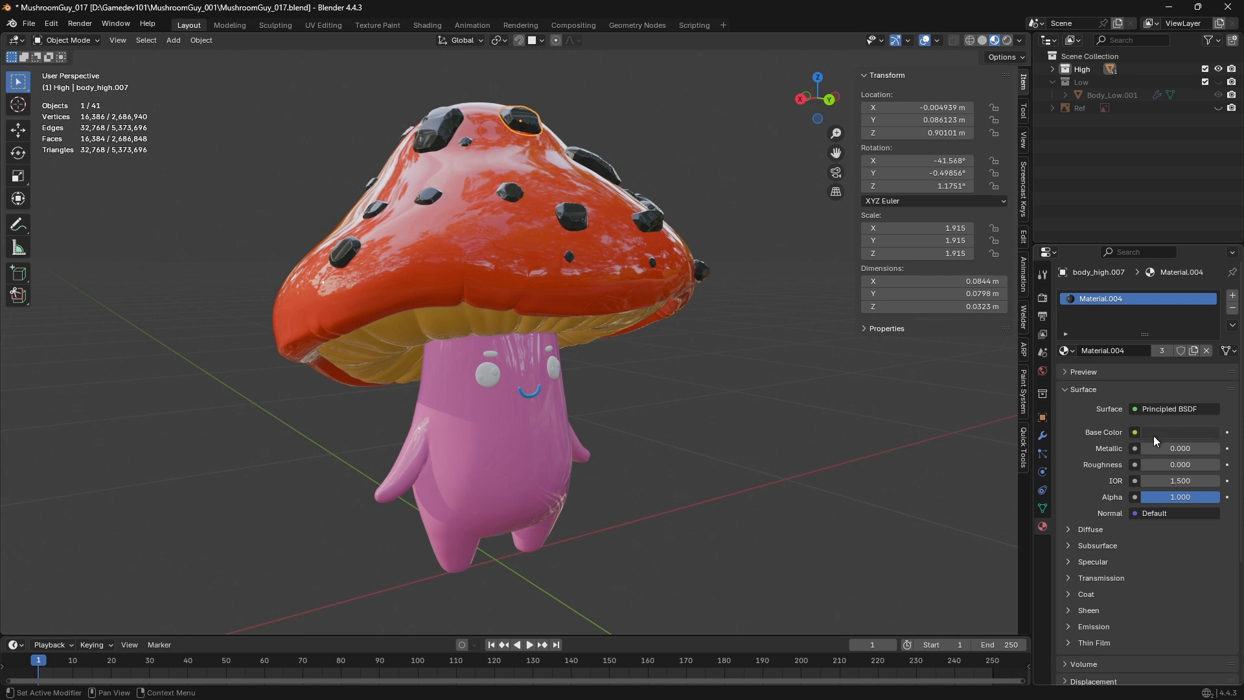
key(ctrl+z)
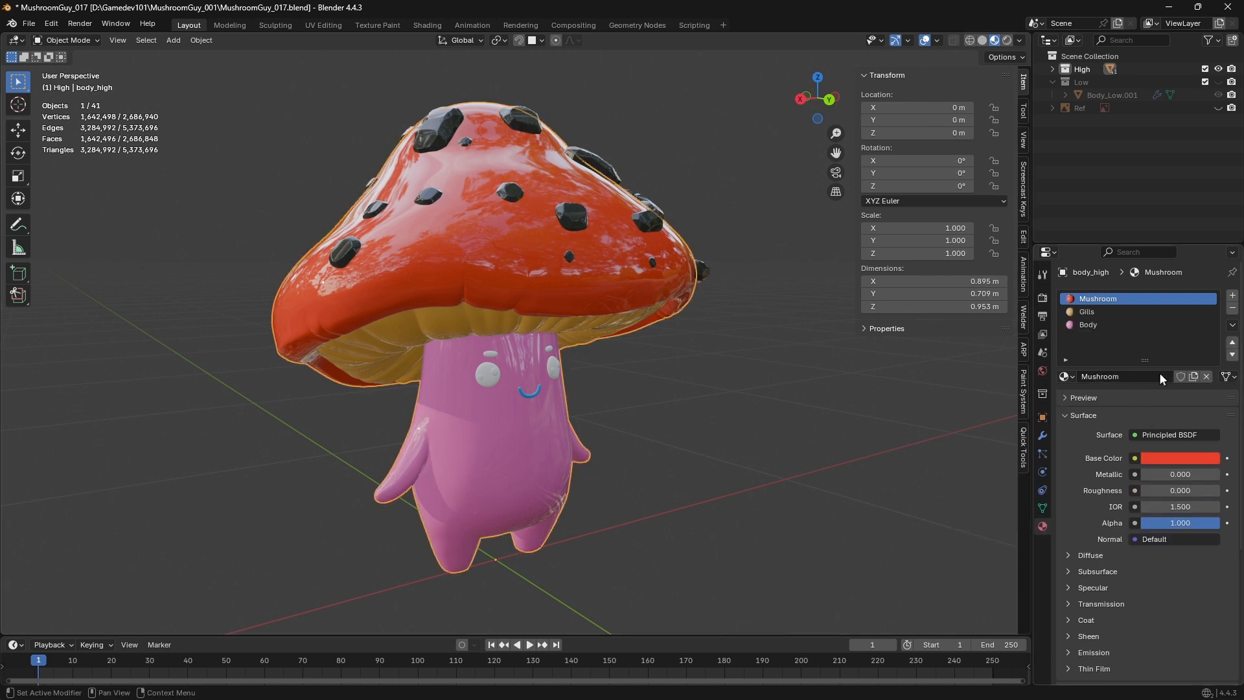
click(542, 135)
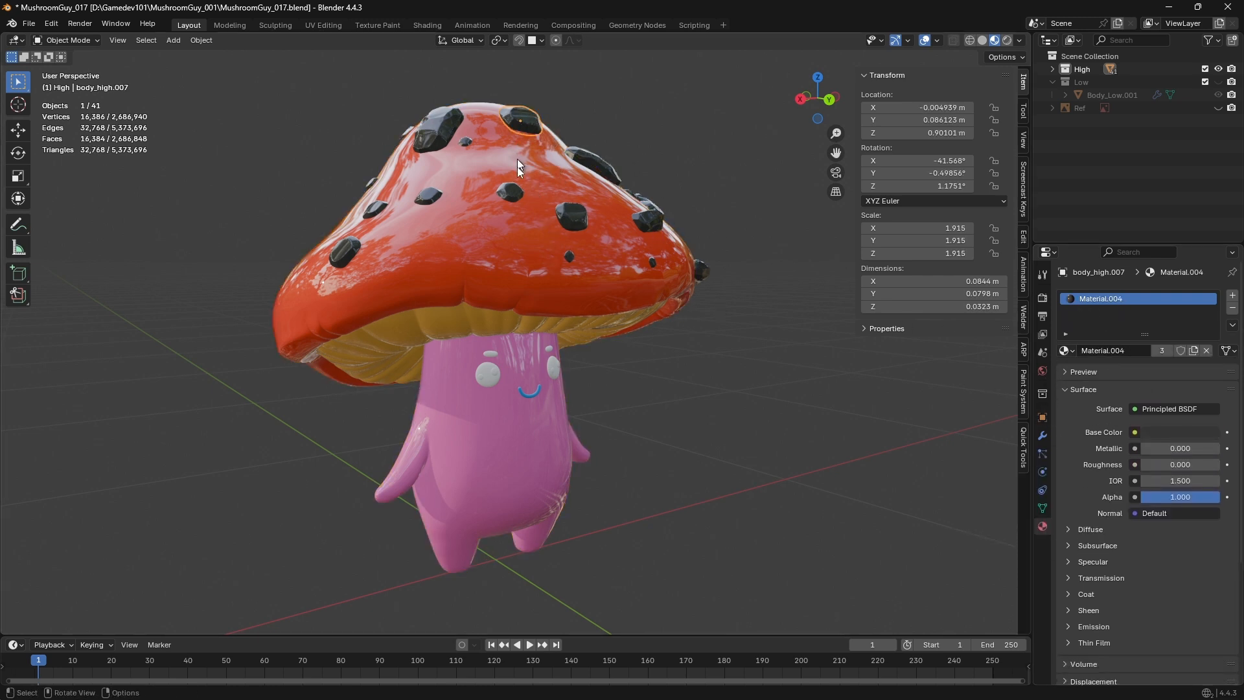
click(1181, 432)
drag(1149, 271, 1120, 241)
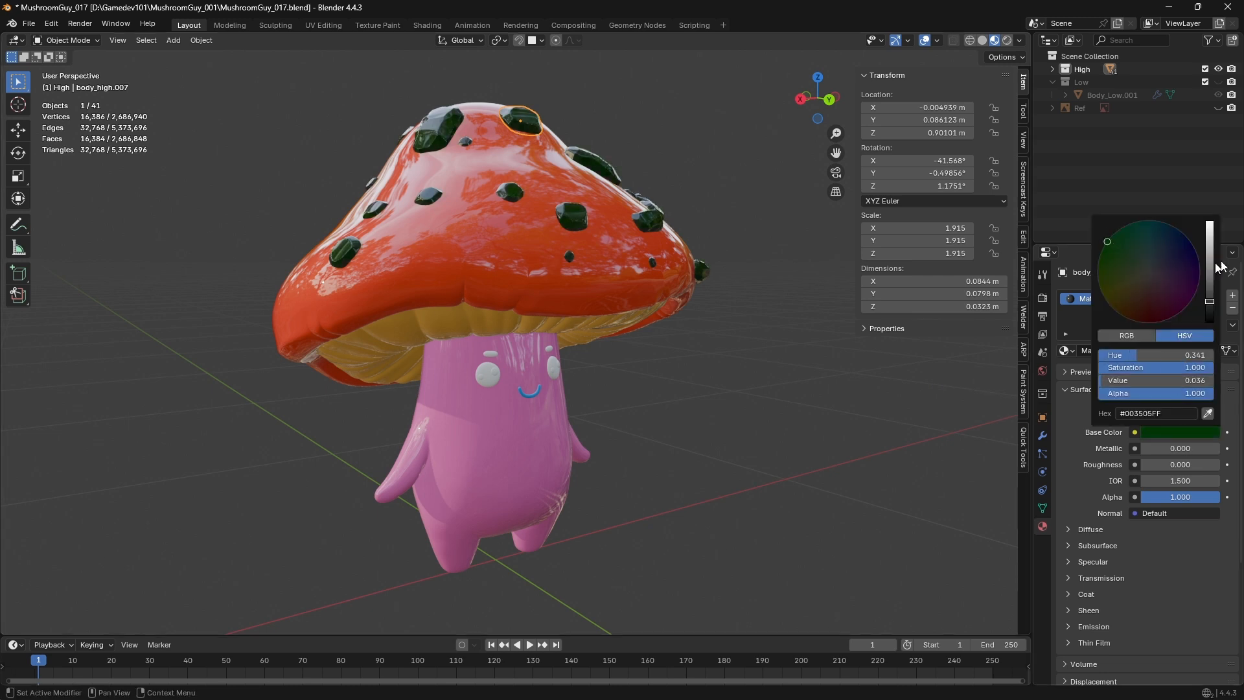
click(1209, 235)
Change the base color of the high-poly body's Mushroom material to a saturated blue
click(612, 209)
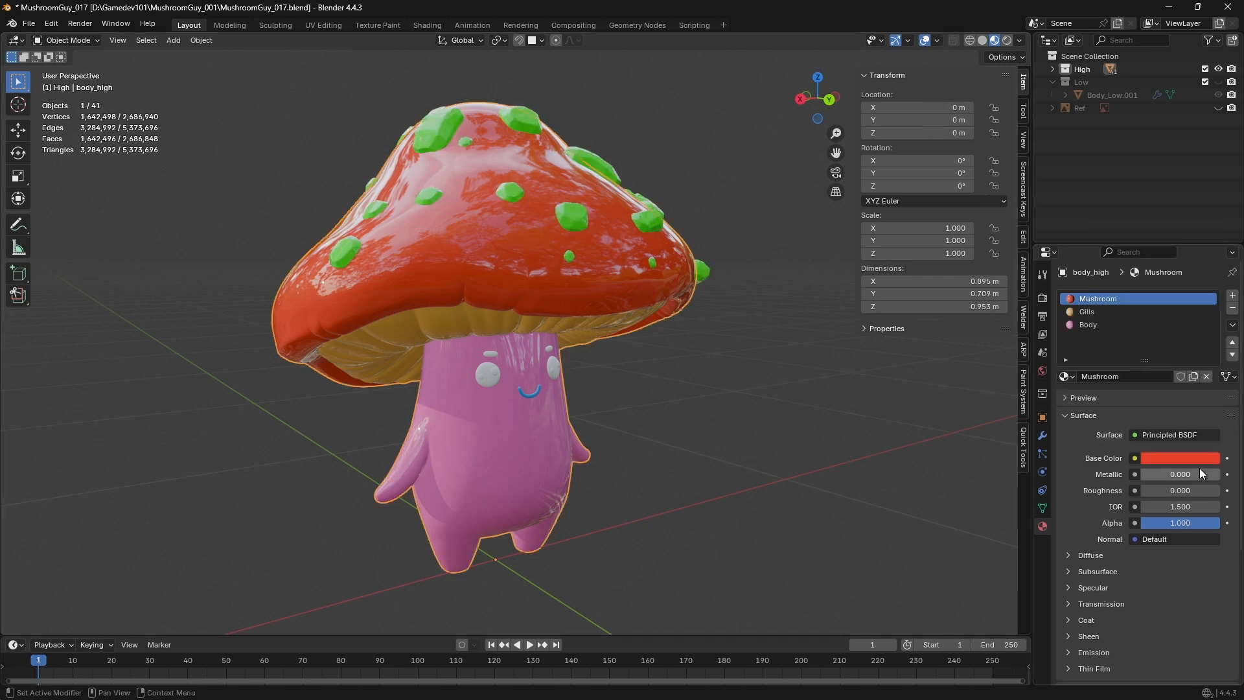
click(1186, 457)
drag(1109, 282, 1127, 250)
drag(1210, 257, 1180, 256)
click(720, 329)
Brighten the orange base color of the Gills material
click(1099, 313)
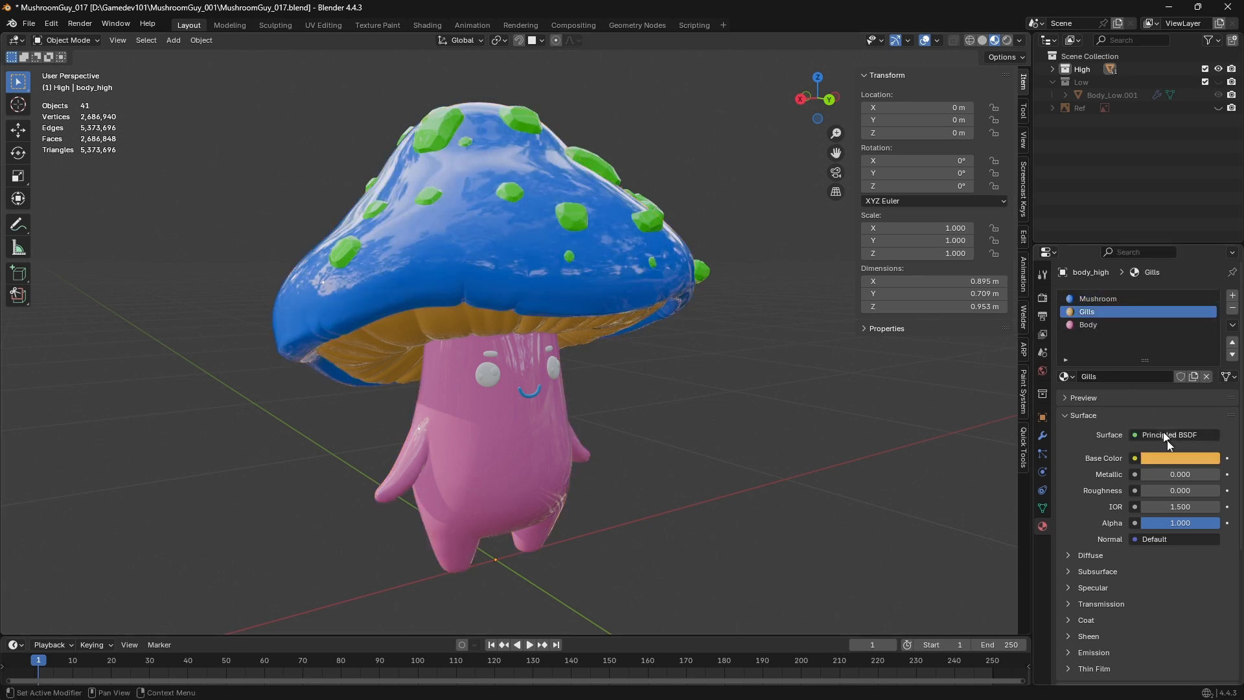
click(1164, 457)
drag(1209, 267, 1204, 249)
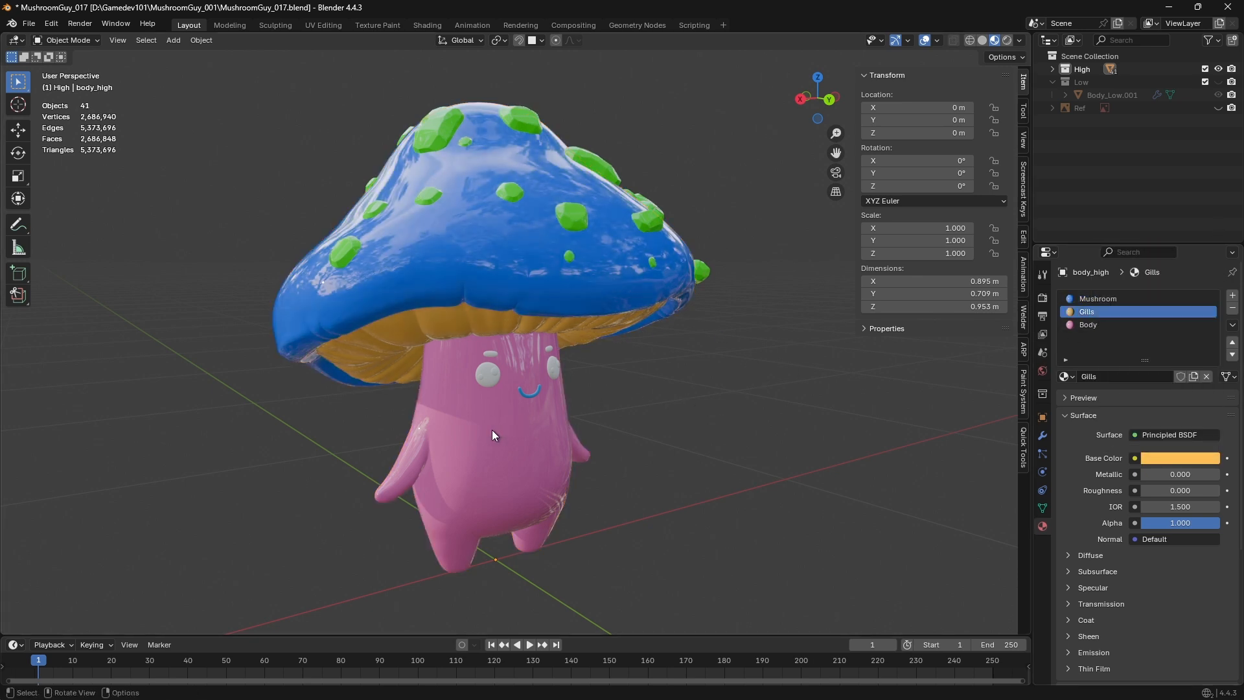
Change the base color of the Body material to crimson
click(1087, 324)
click(1164, 457)
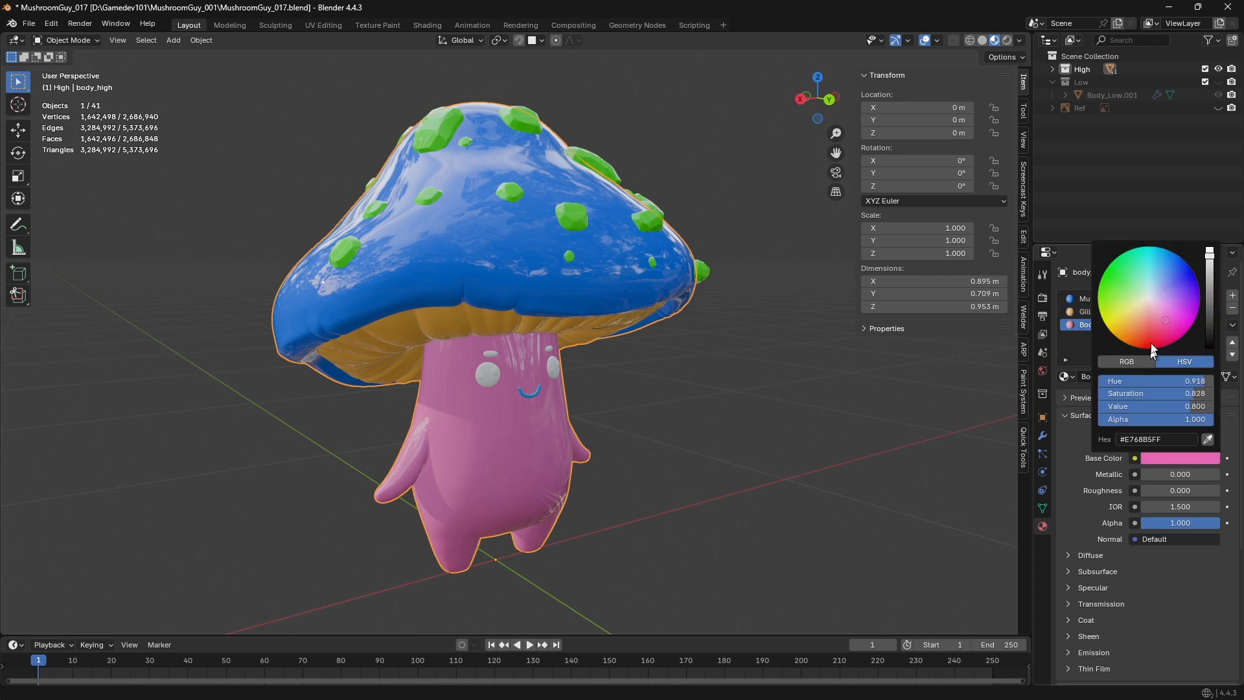
drag(1153, 350, 1167, 344)
click(725, 489)
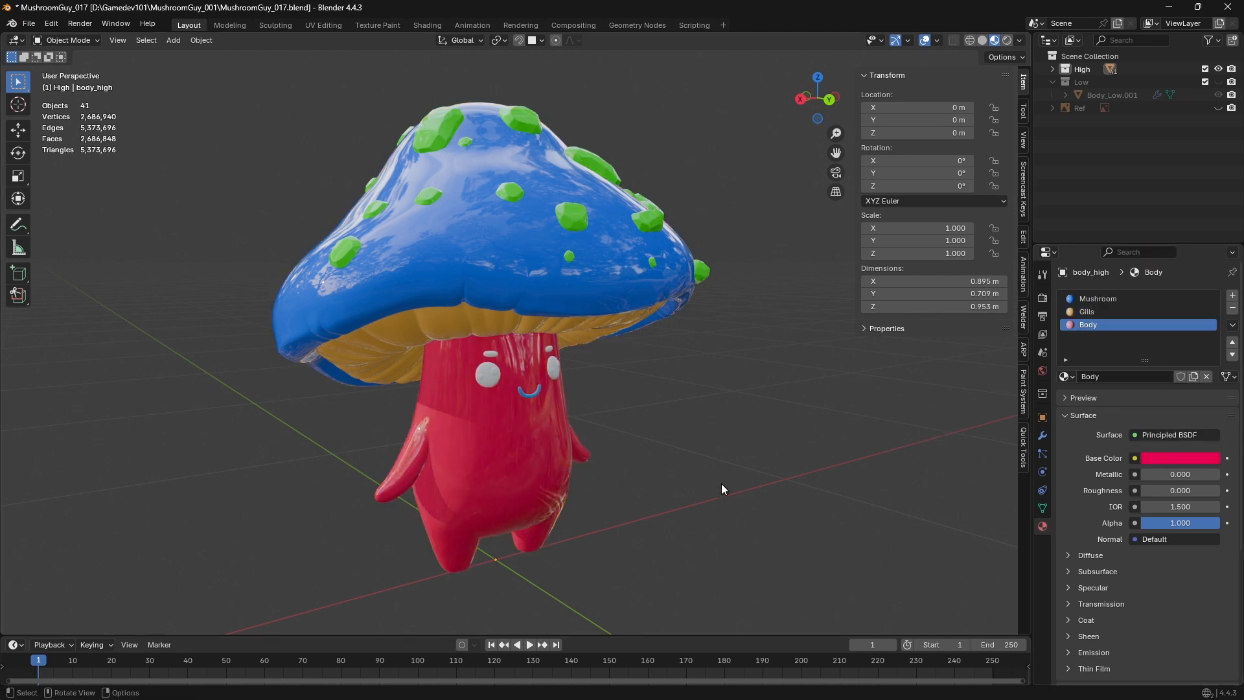
click(609, 350)
click(28, 24)
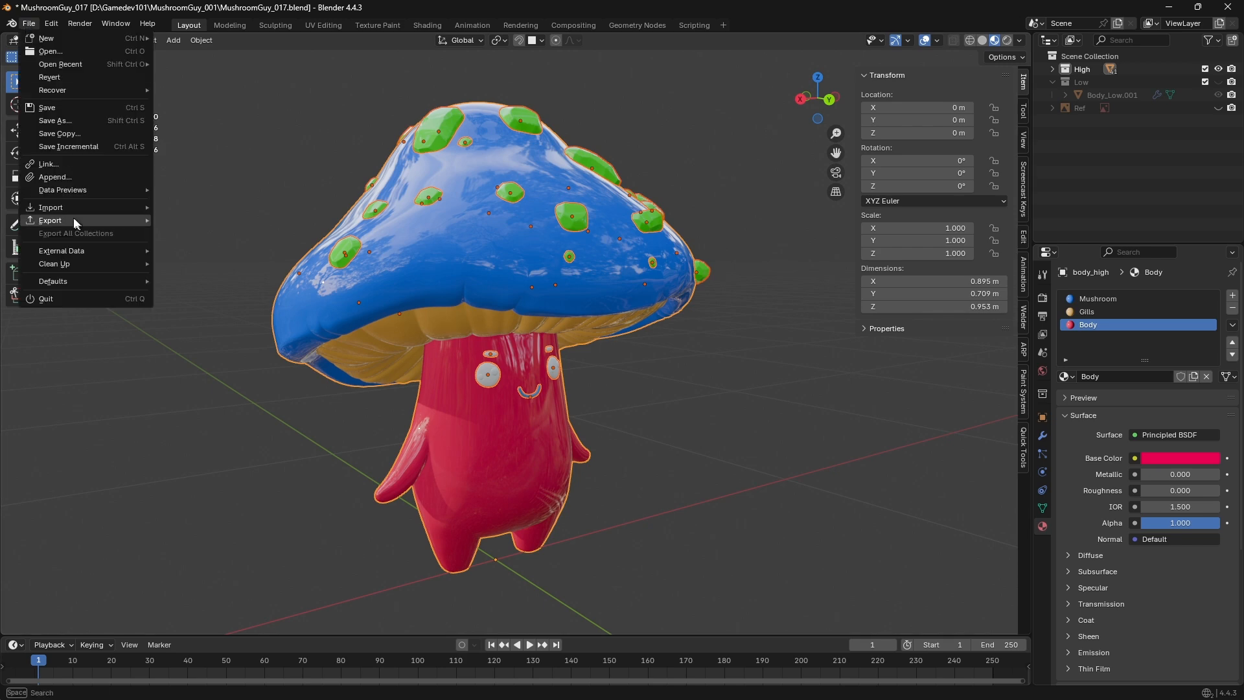
click(29, 24)
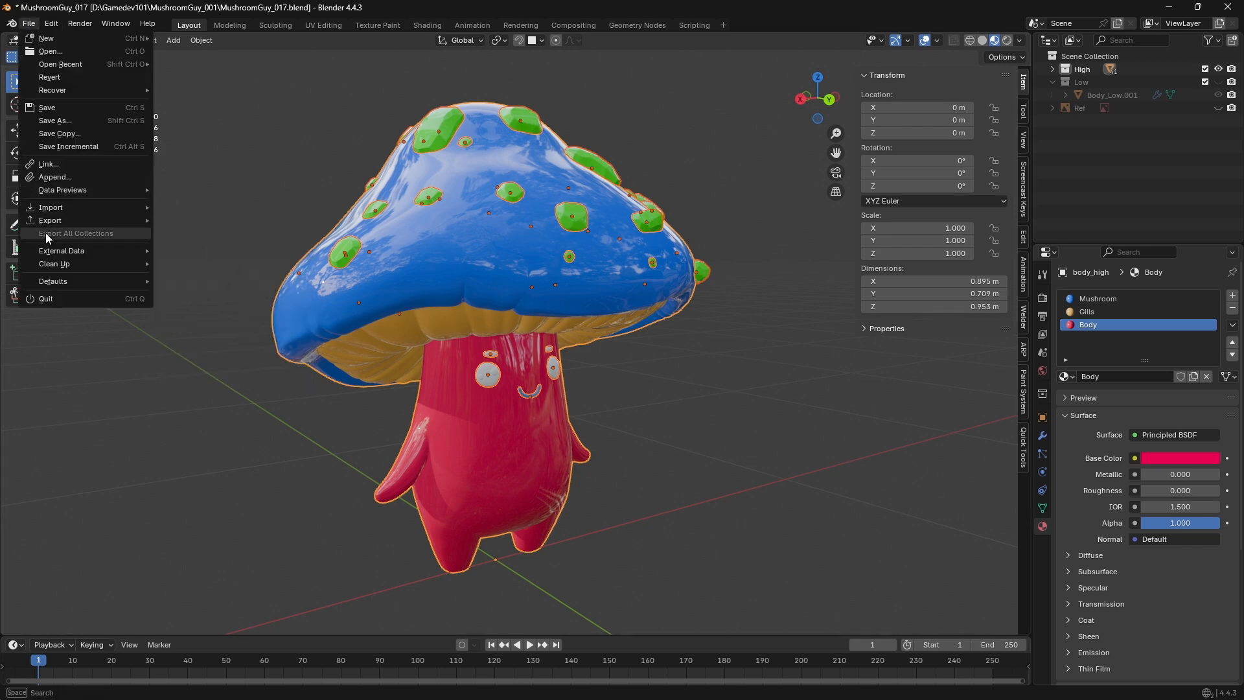
click(779, 407)
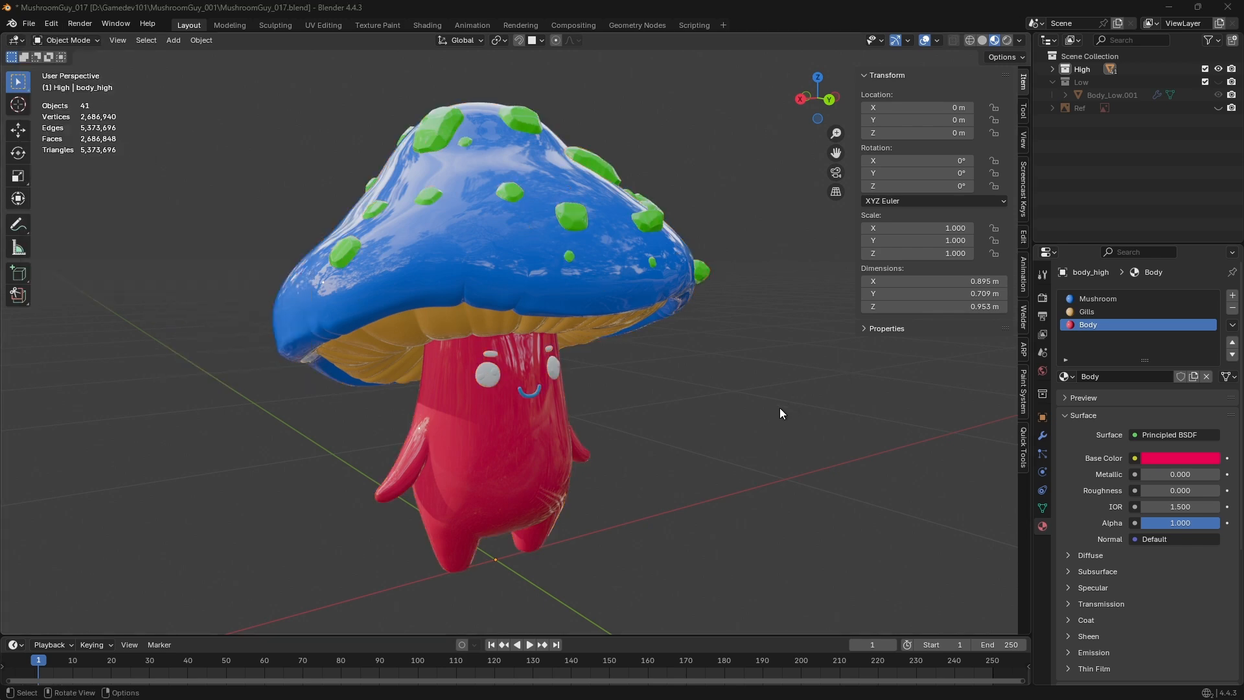
Switch back to Substance 3D Painter and review the baked model, its layer stack and its mesh maps
key(alt+Tab)
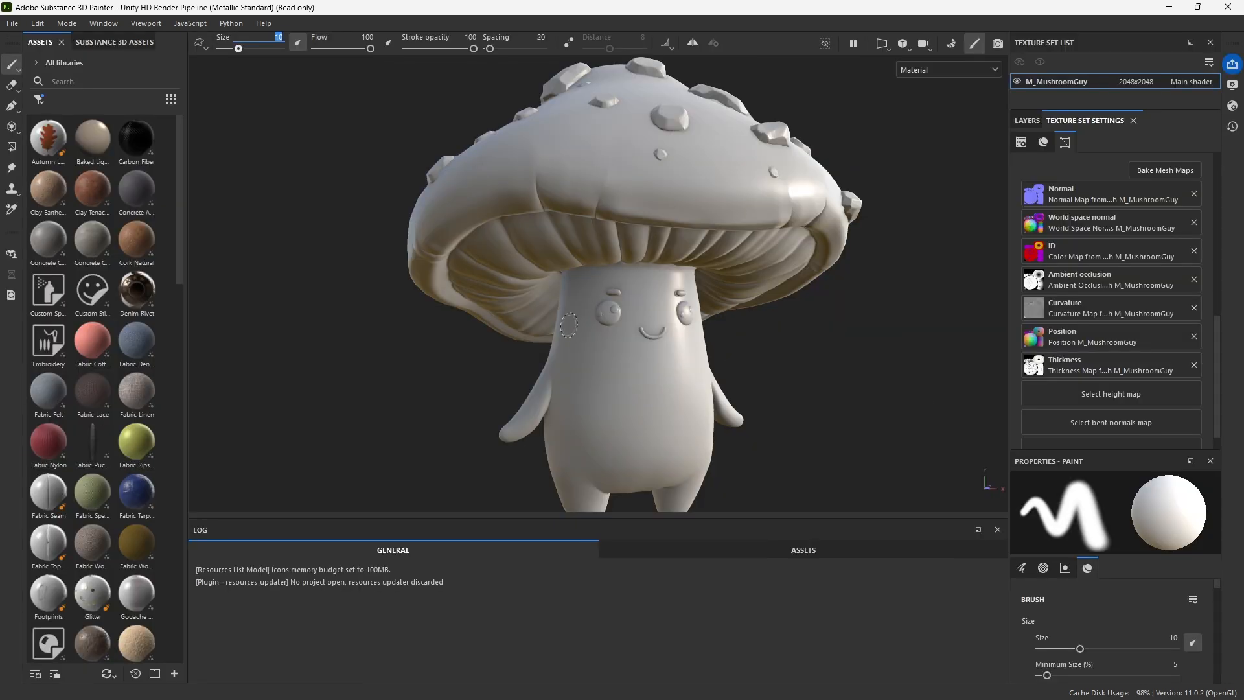
alt+drag(726, 311, 832, 318)
click(1036, 120)
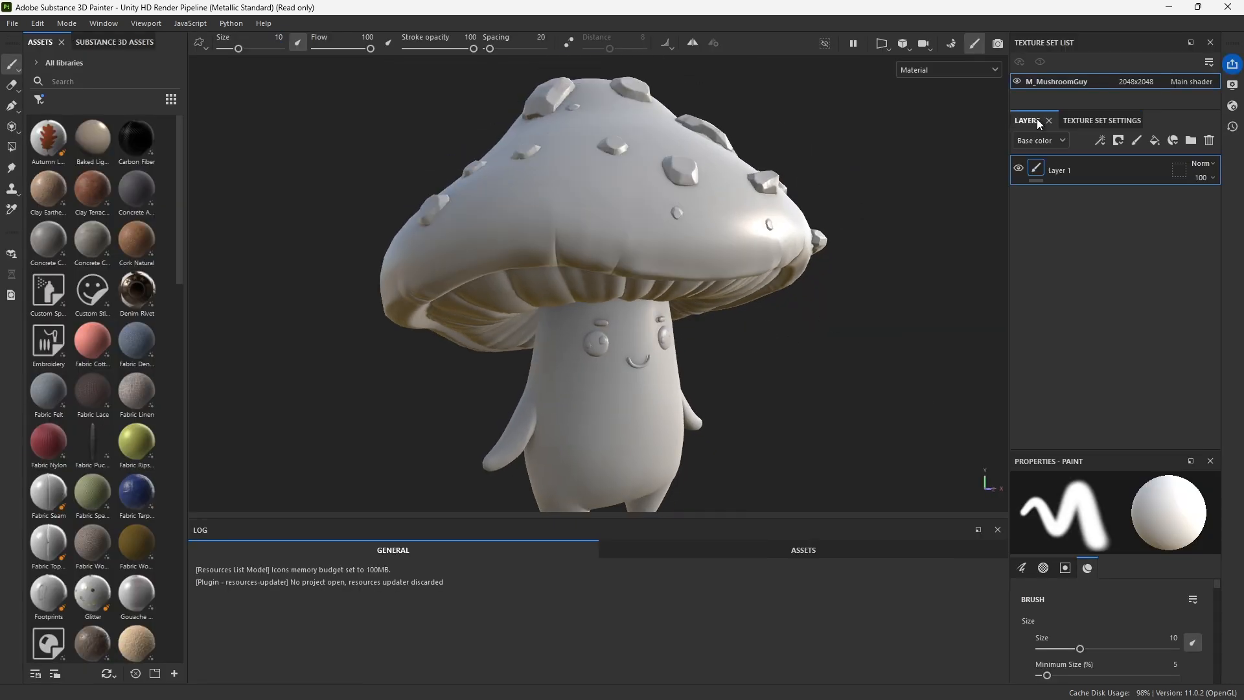
click(1102, 121)
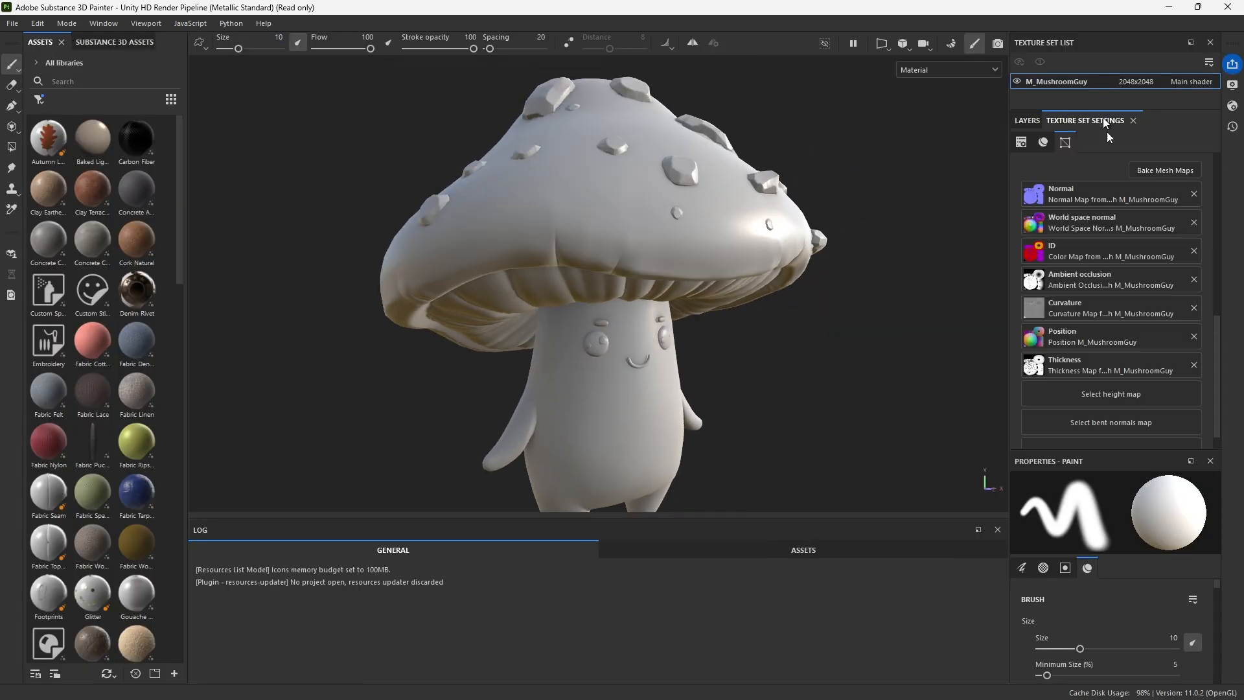
Check the ID baker's color source in the mesh map bake settings and return to painting mode
click(1160, 170)
click(57, 412)
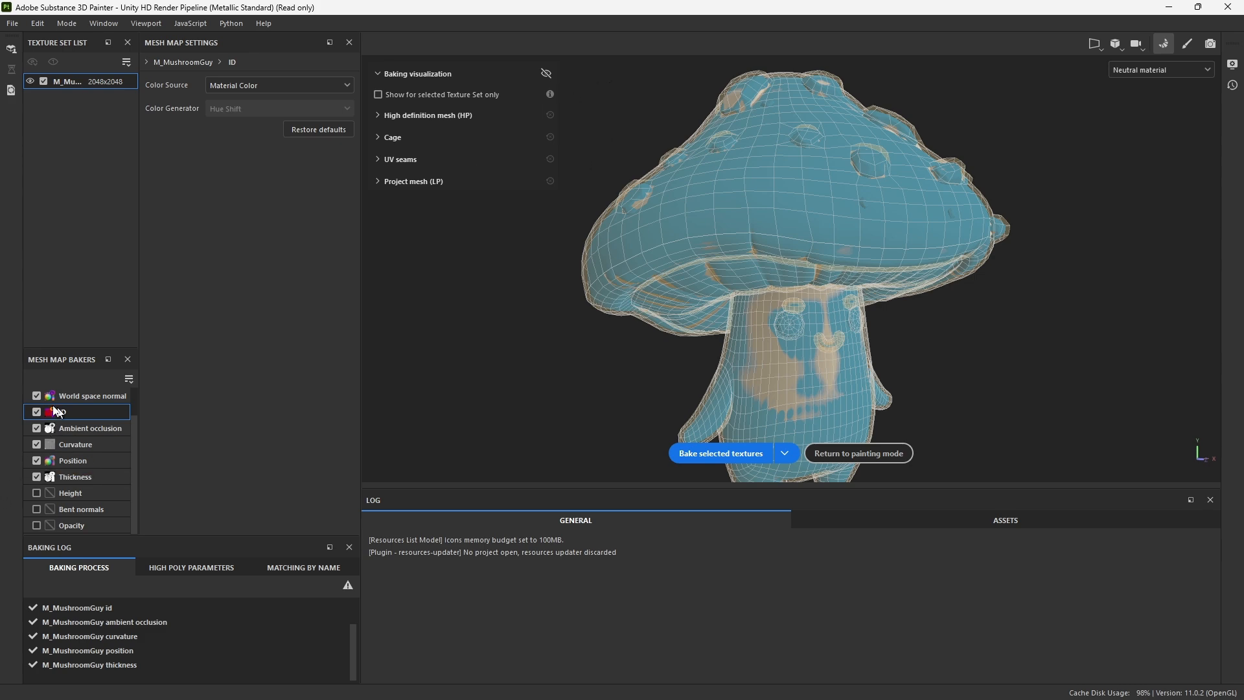
click(840, 452)
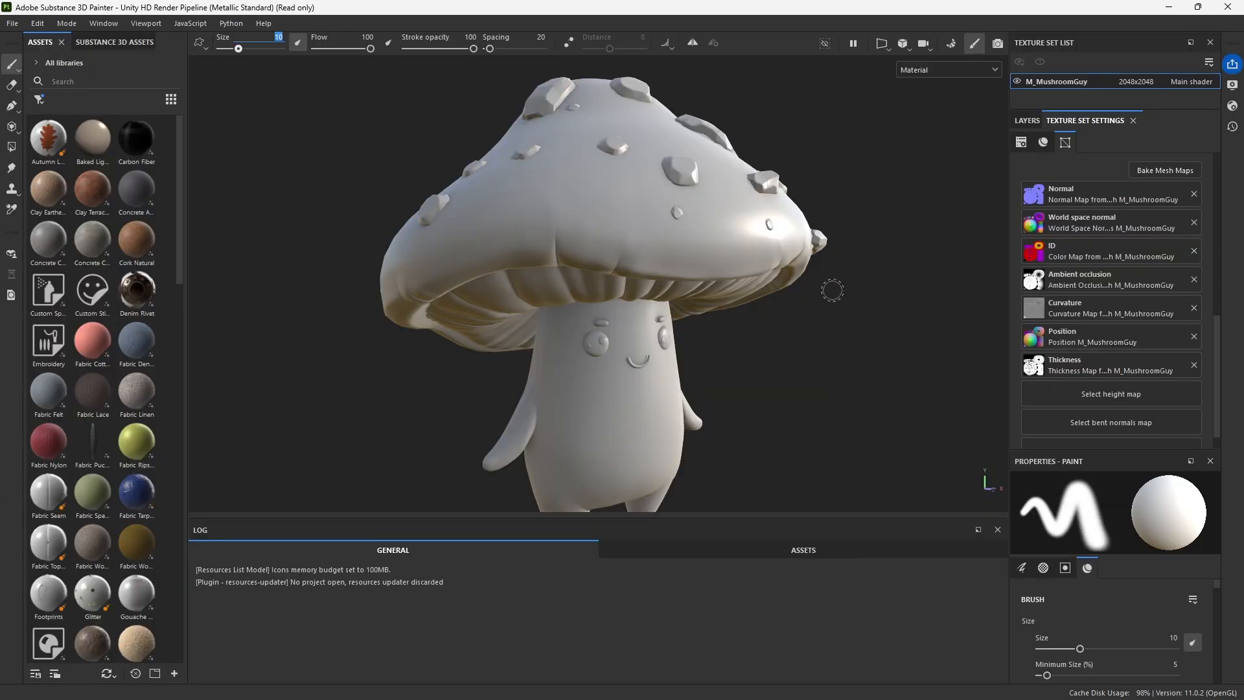
Add a fill layer on top of the layer stack and enlarge the area showing its properties
click(1027, 120)
click(1156, 141)
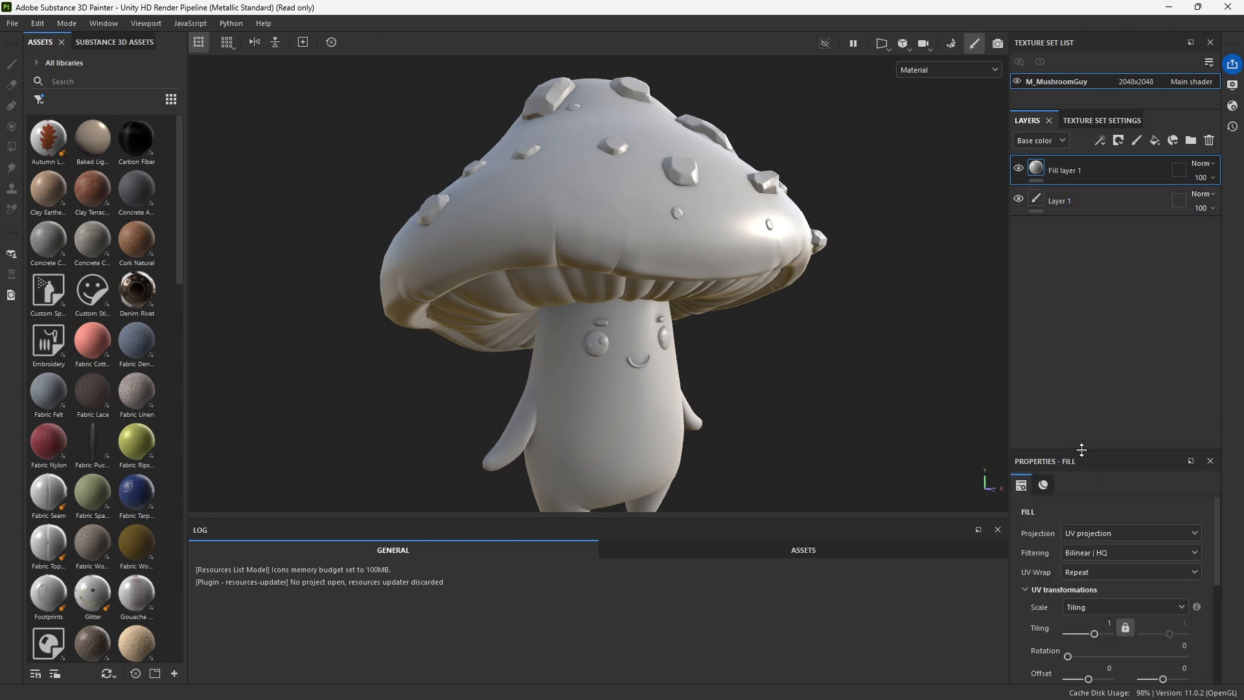
drag(1083, 452, 1112, 233)
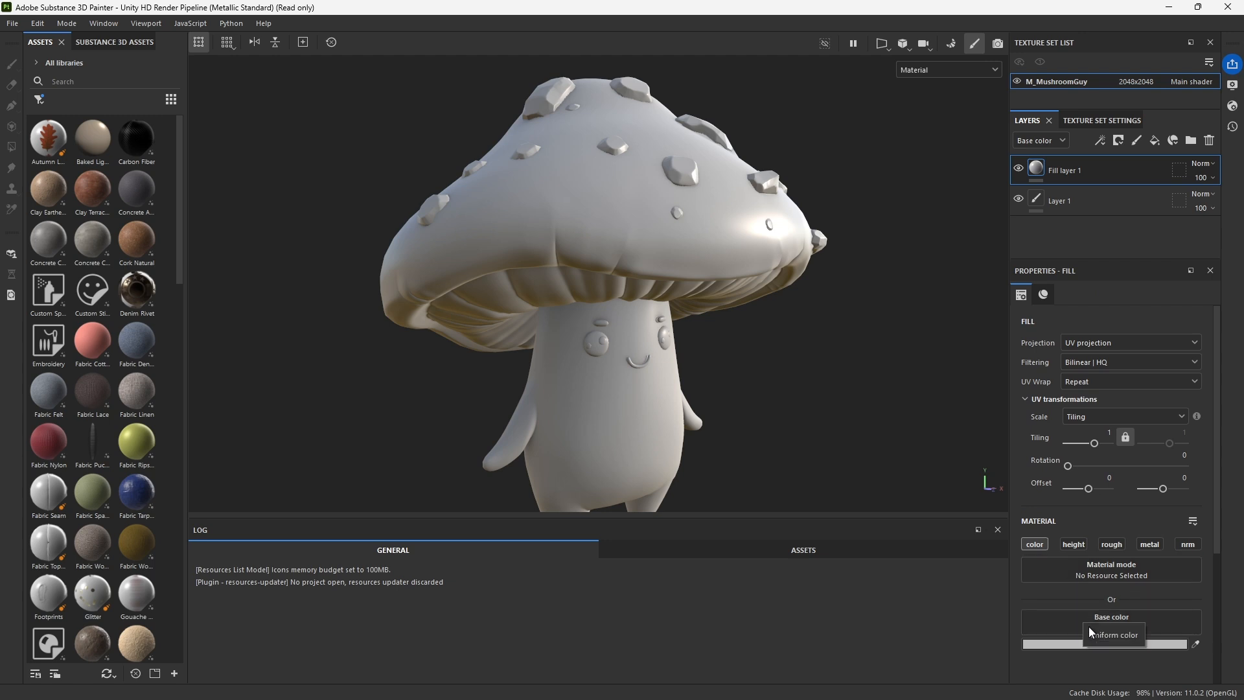
Search the fill layer's base color resources for 'id map' and 'id texture'
click(1068, 624)
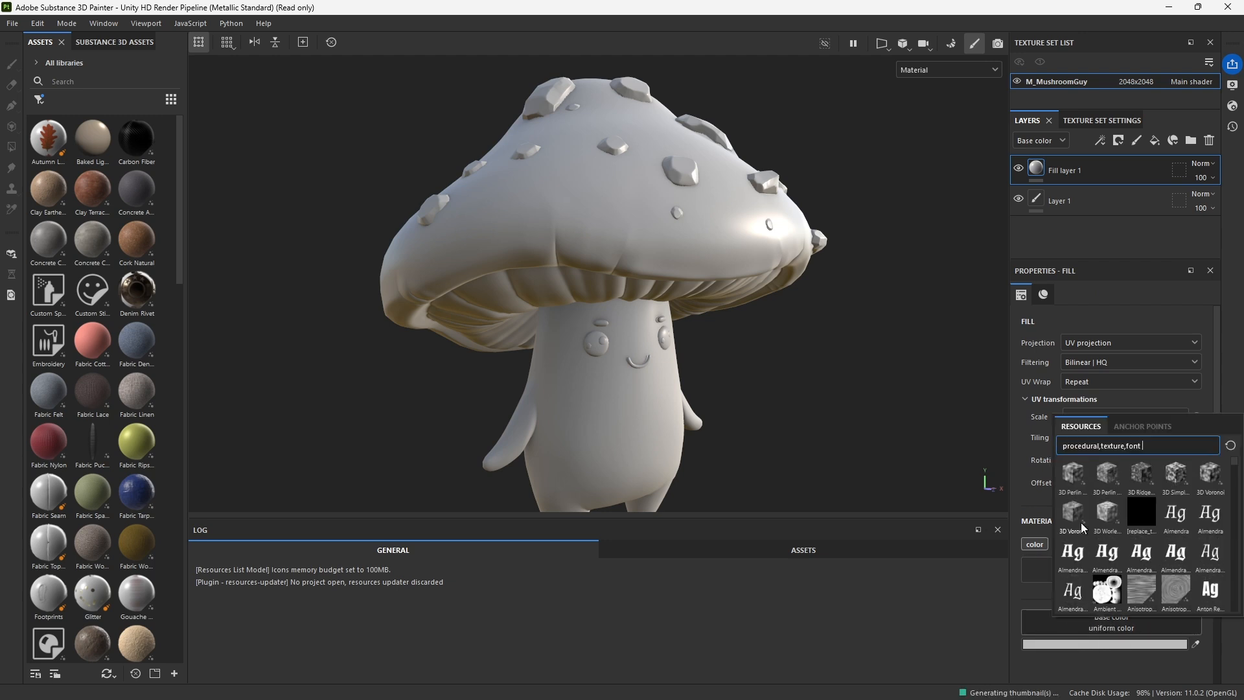
key(ctrl+a)
text(id)
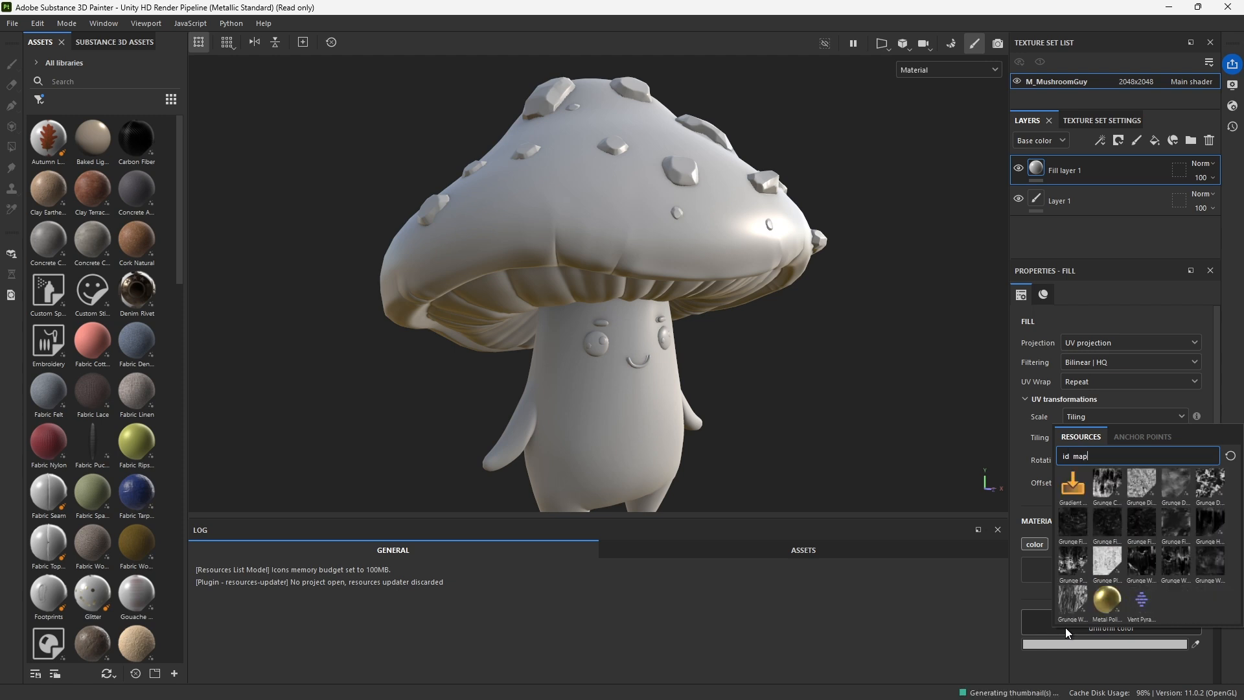
text( texture)
click(1065, 627)
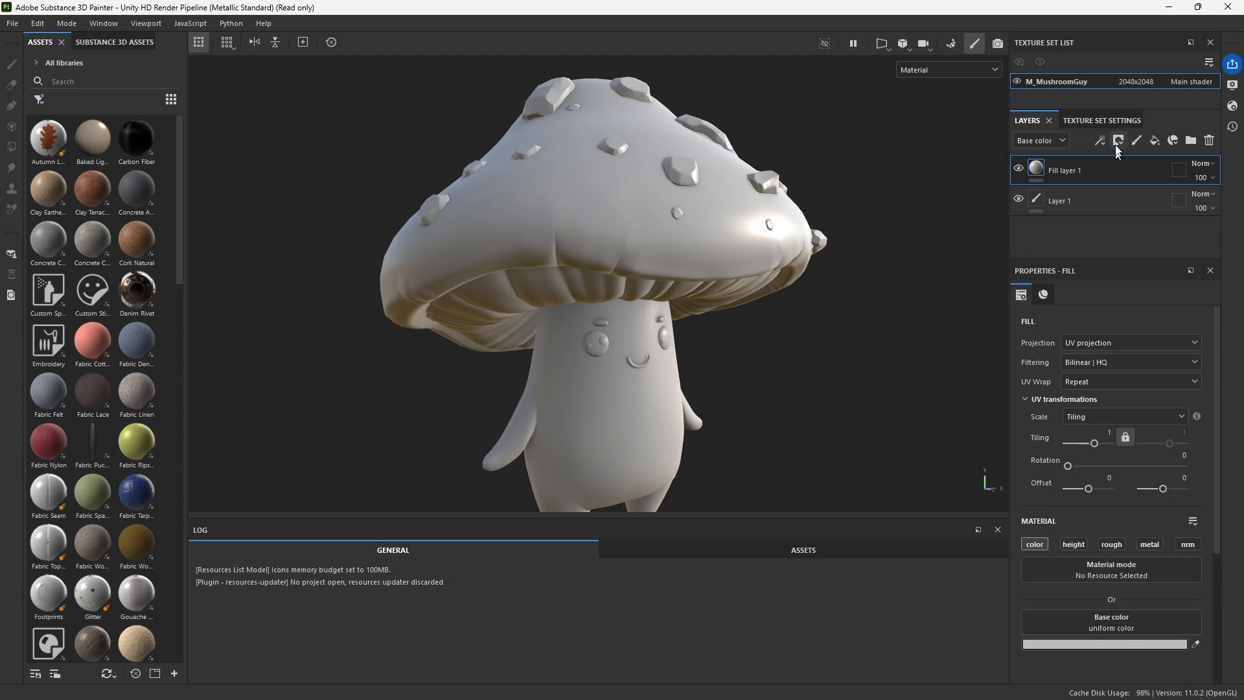
Show the texture set's mesh maps and search the asset library for 'ID'
click(1084, 117)
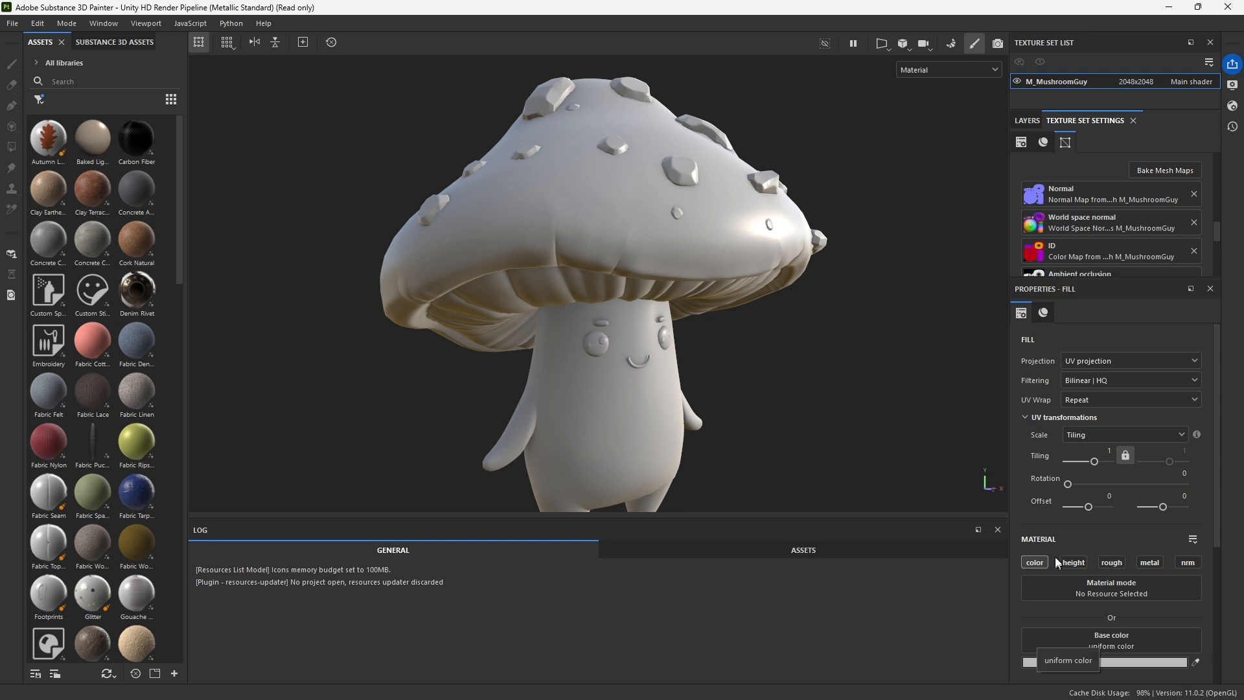
click(80, 82)
text(ID)
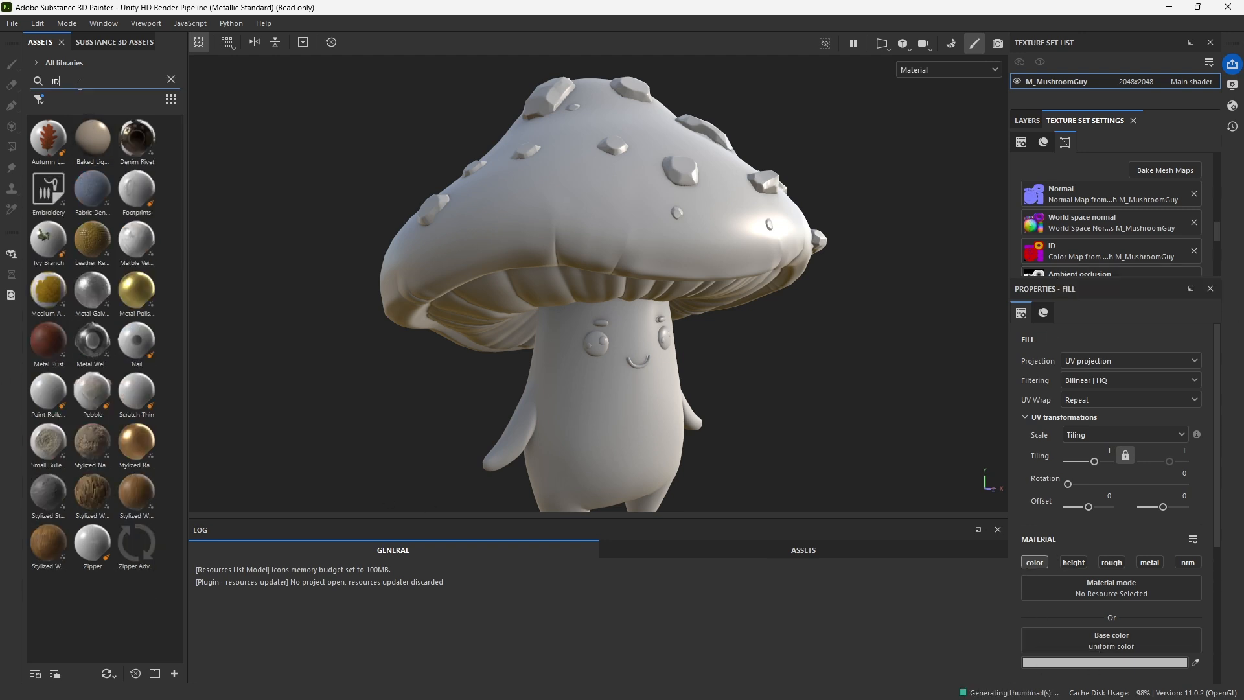
Try to assign the baked color map to the World space normal slot of the texture set
click(1074, 226)
click(1082, 602)
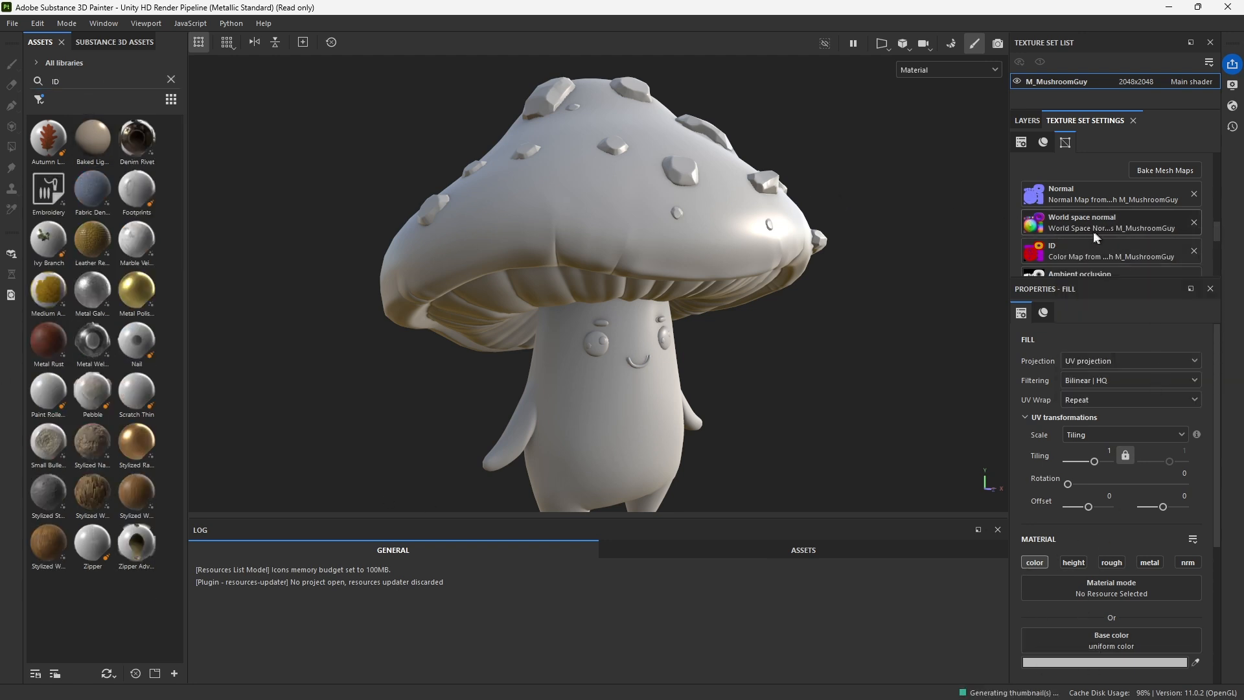
click(1085, 231)
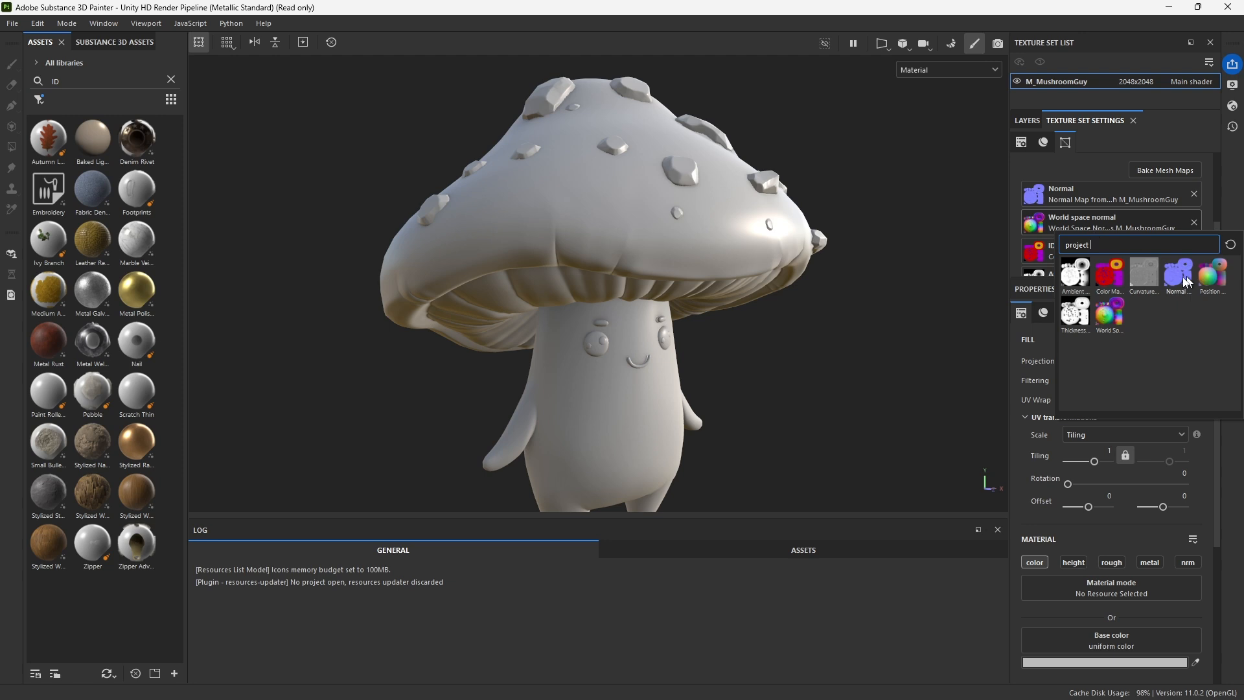
click(1105, 282)
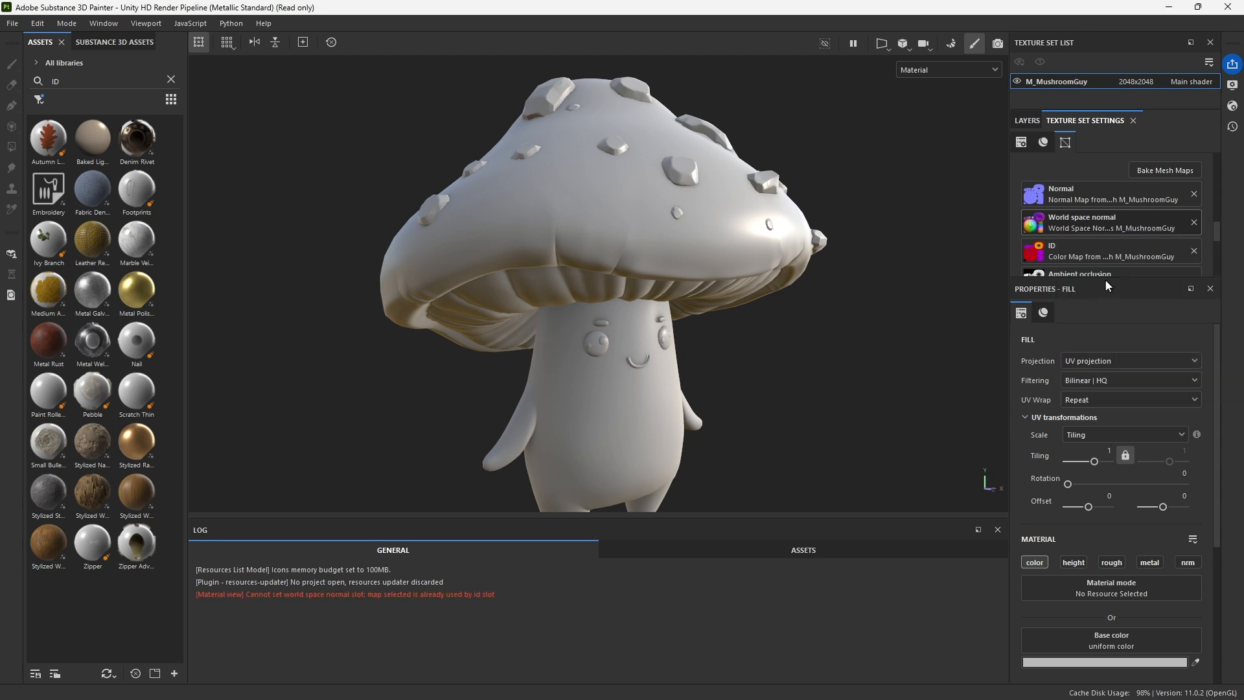
Assign the baked color map as the fill layer's base color and inspect the ID colors on the mushroom
click(1065, 637)
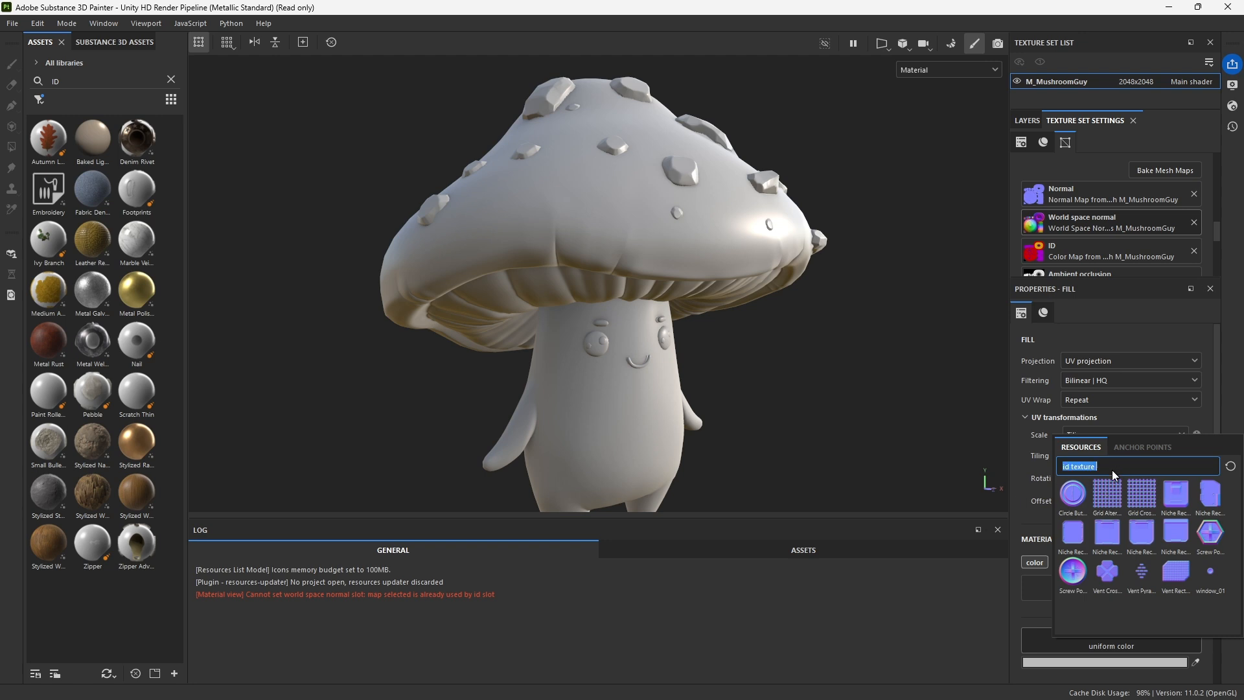
text(color map)
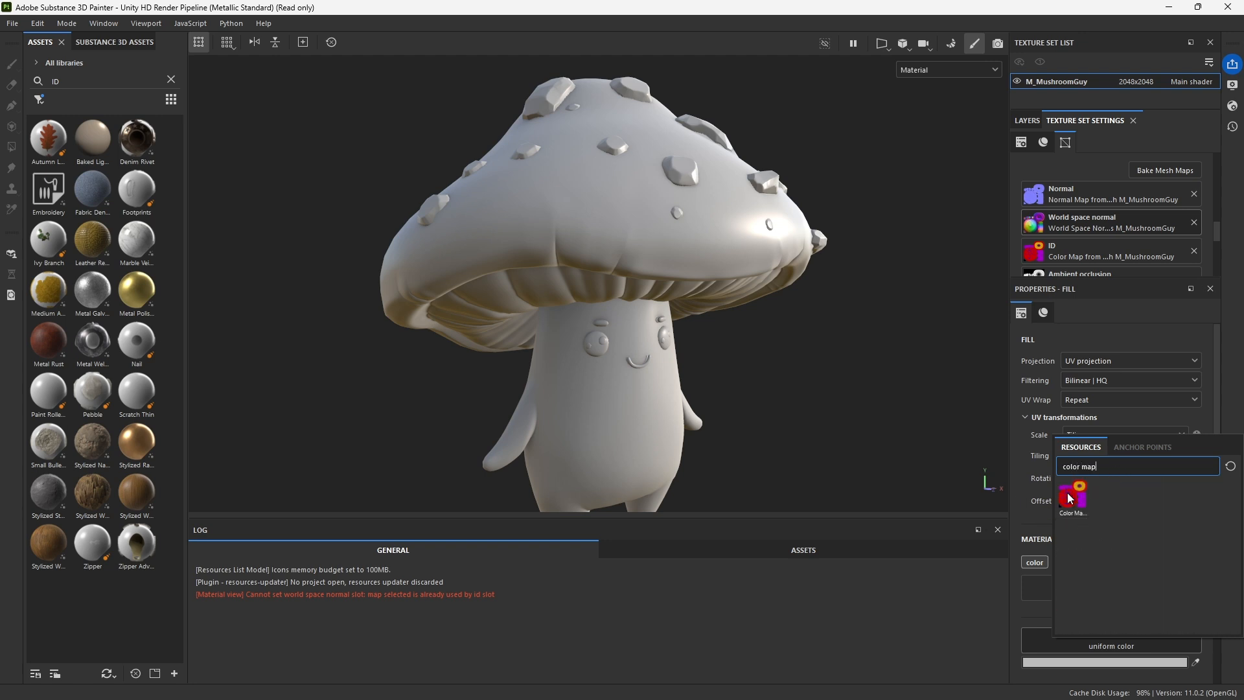
click(1069, 498)
scroll(763, 420, down, 2)
alt+drag(764, 420, 740, 325)
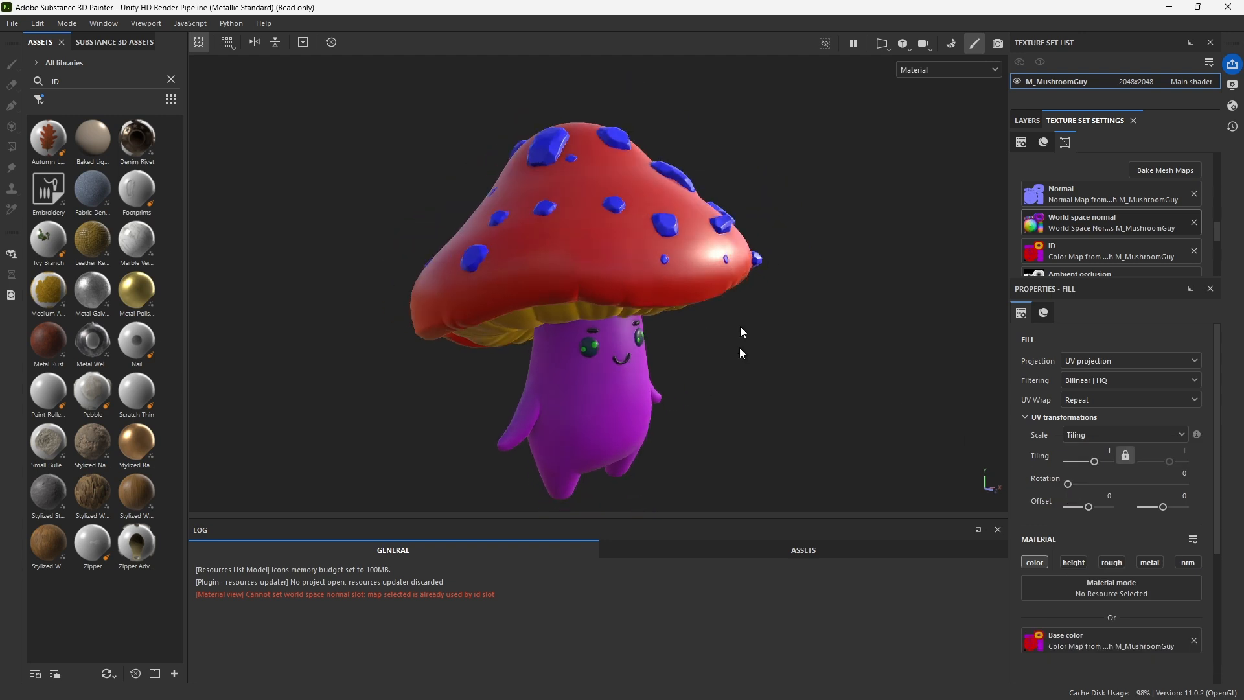
alt+drag(682, 192, 593, 234)
alt+middle_drag(713, 407, 662, 333)
mouse_move(566, 131)
alt+right_down()
mouse_move(575, 102)
mouse_move(578, 114)
alt+right_up()
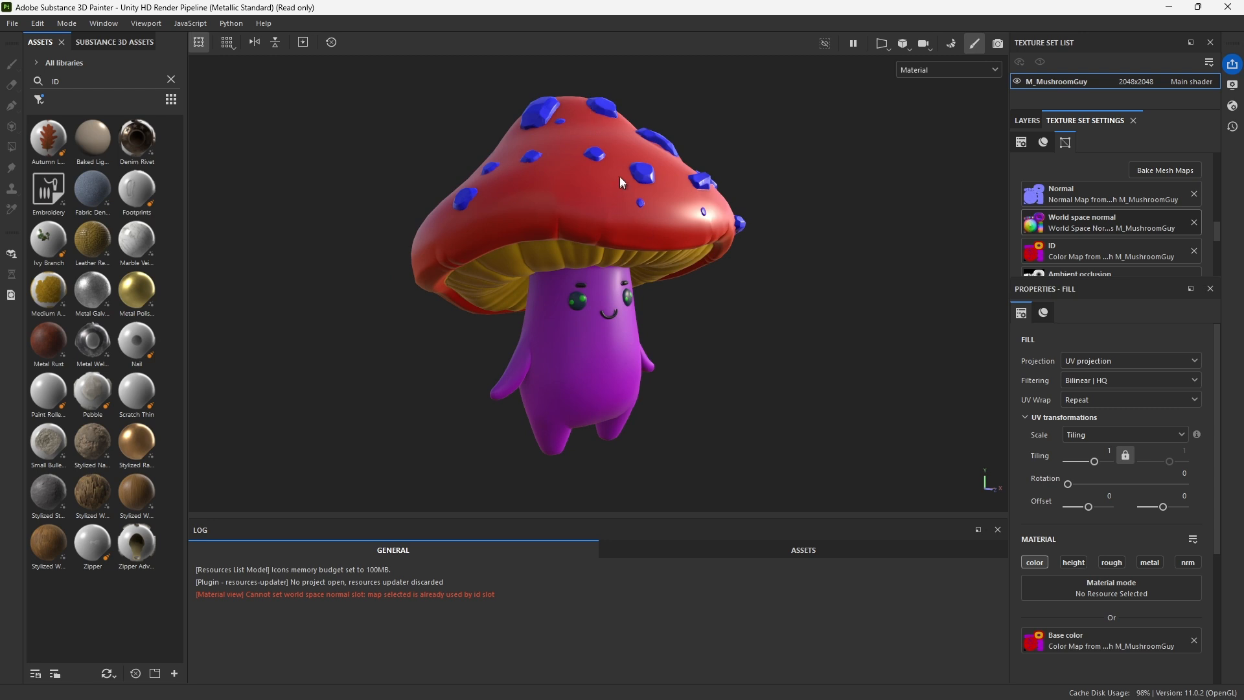
click(1066, 249)
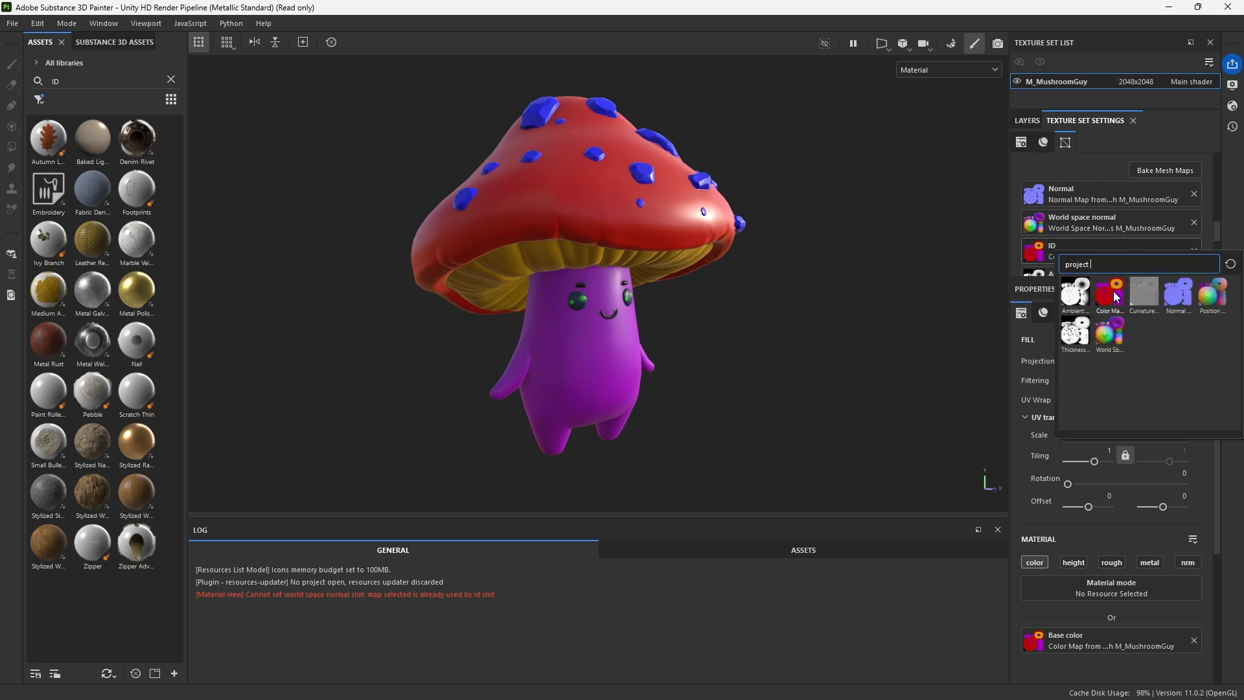
click(283, 395)
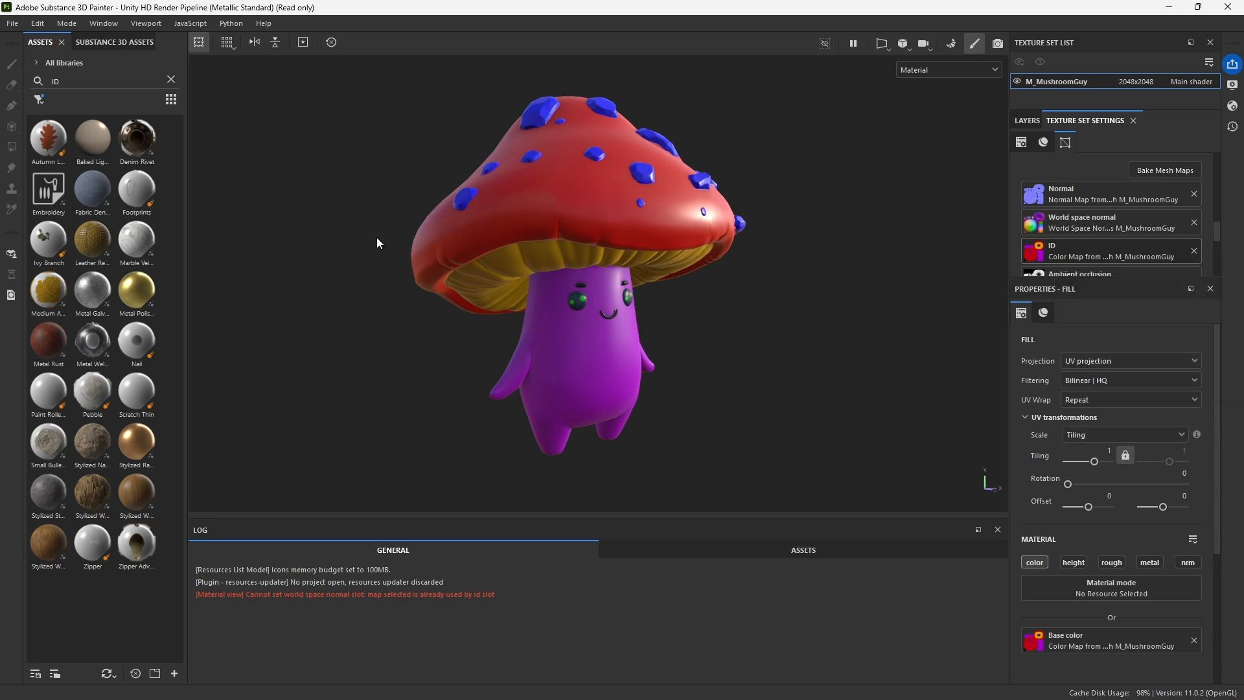
Hide the fill layer carrying the color map and add a new fill layer with a black mask above it
click(1026, 121)
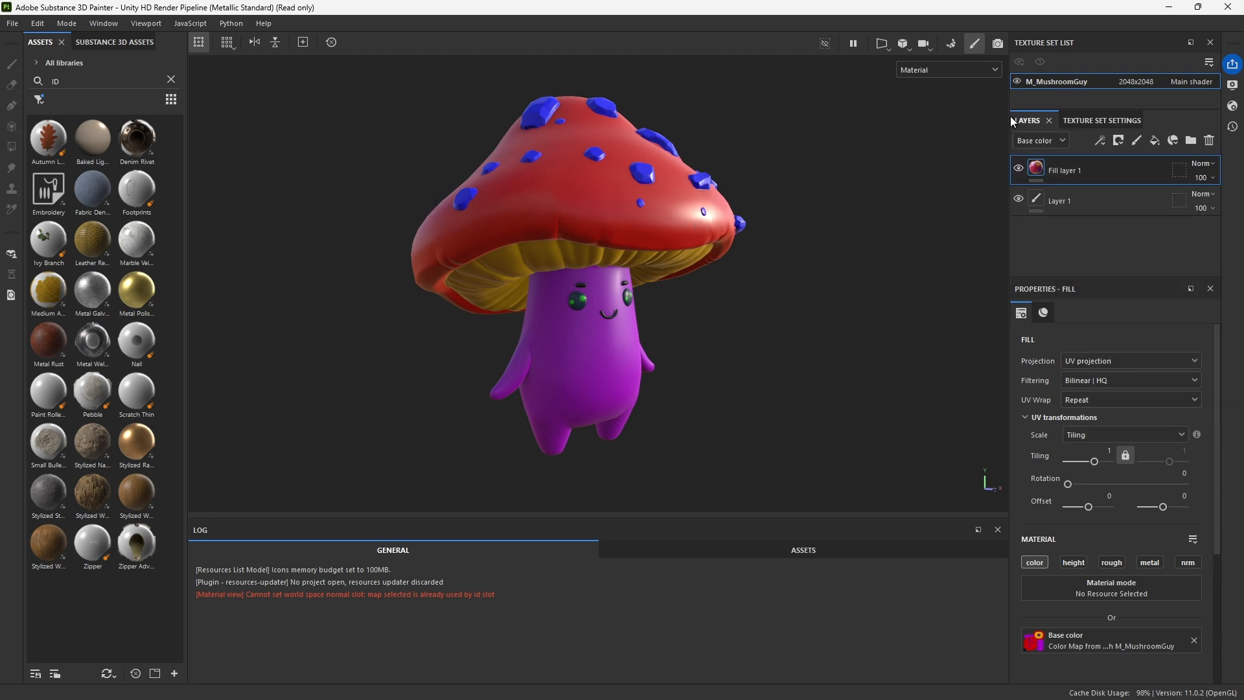
click(1018, 170)
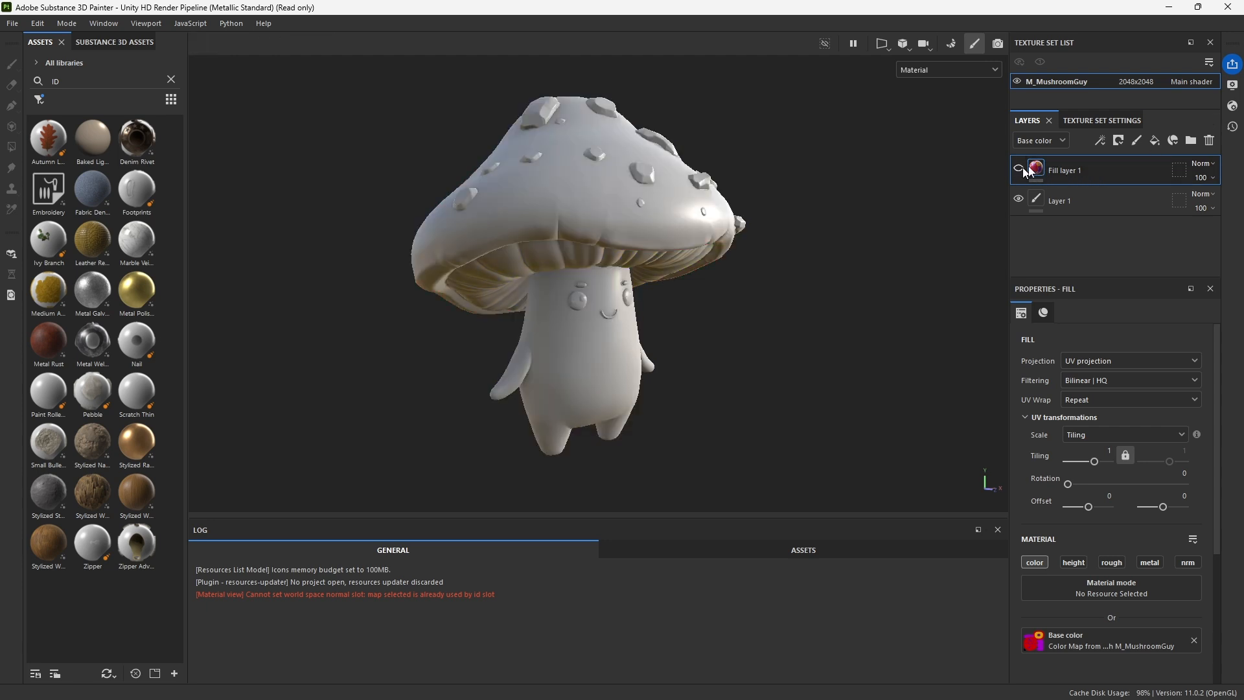
click(1154, 140)
right_click(1045, 167)
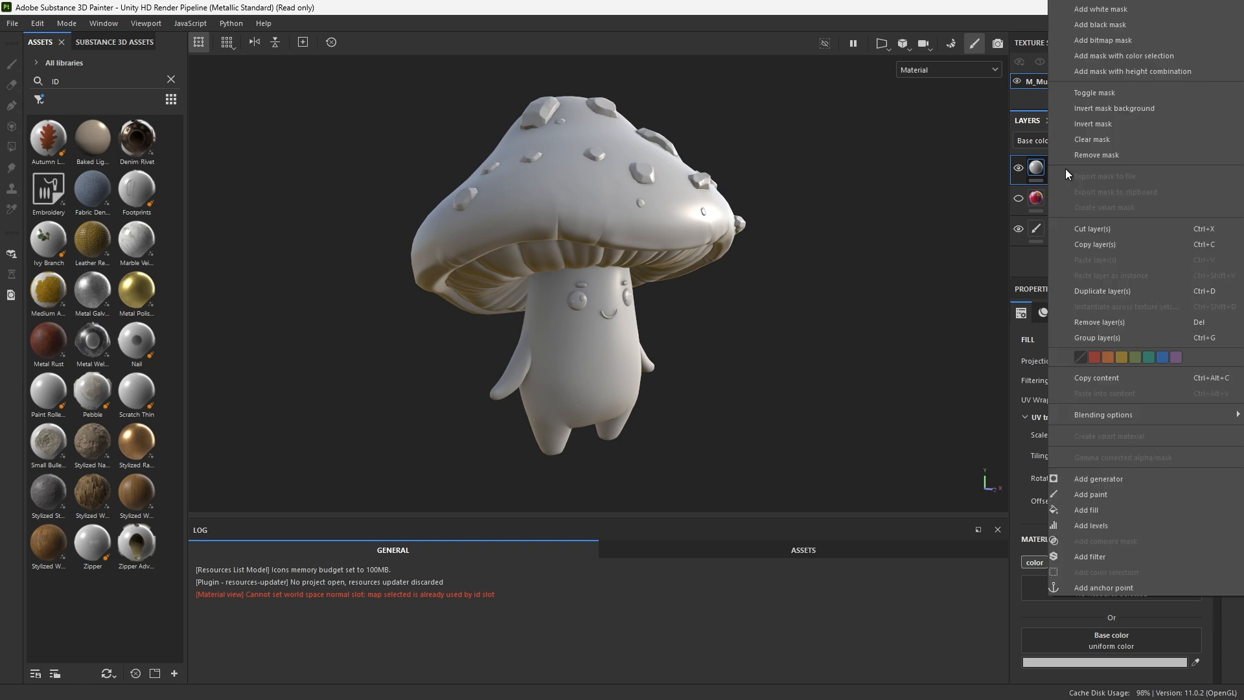
click(1105, 26)
scroll(596, 363, up, 3)
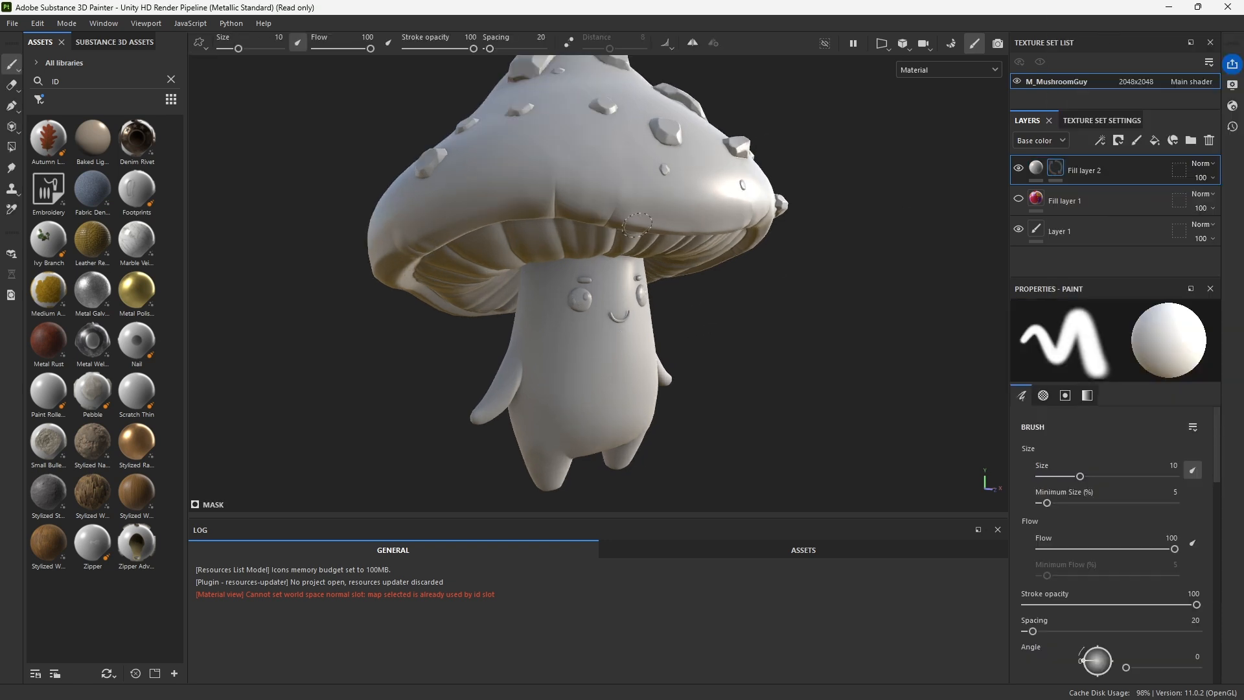
Add another fill layer directly below the masked one and set its base color to dark gray 3B3B3B
click(1155, 141)
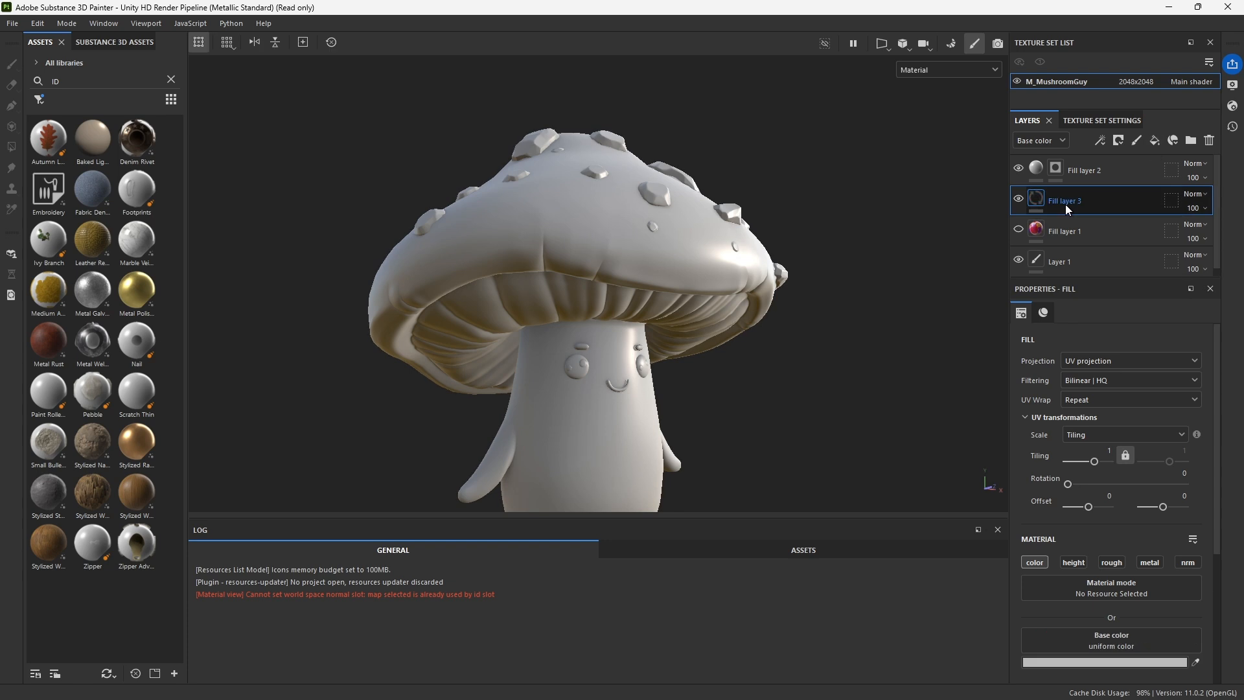
scroll(1112, 519, down, 1)
click(1115, 623)
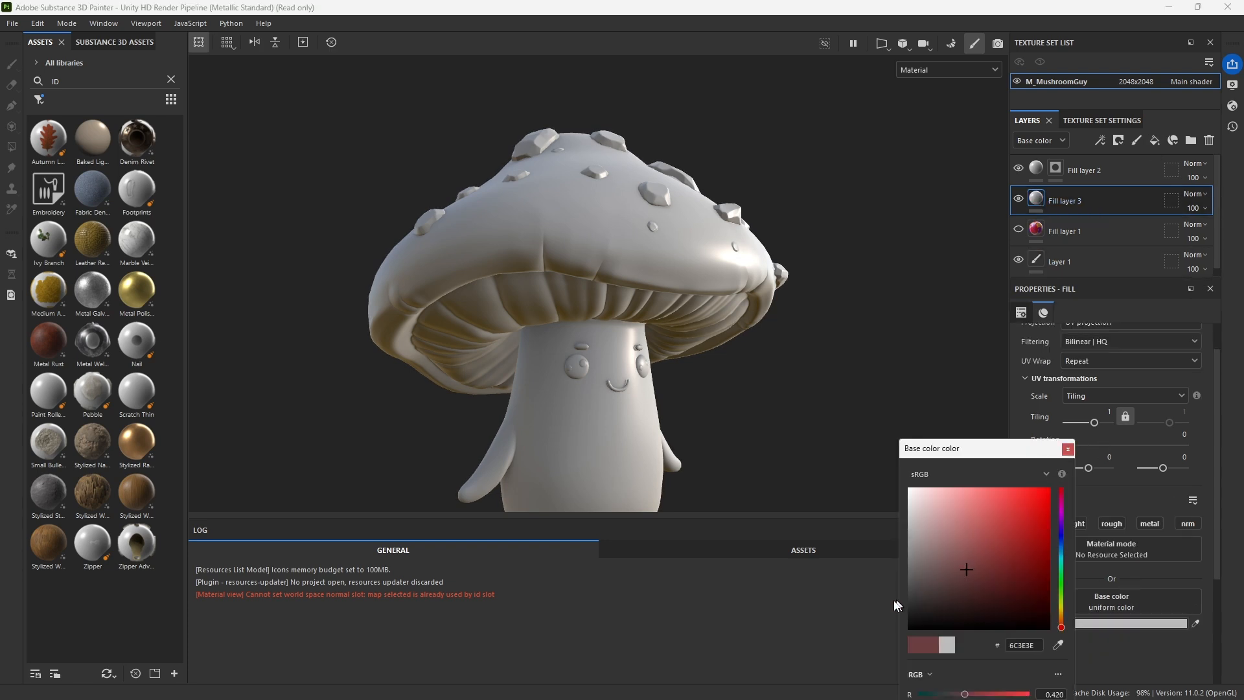
drag(895, 600, 879, 595)
alt+drag(480, 353, 494, 175)
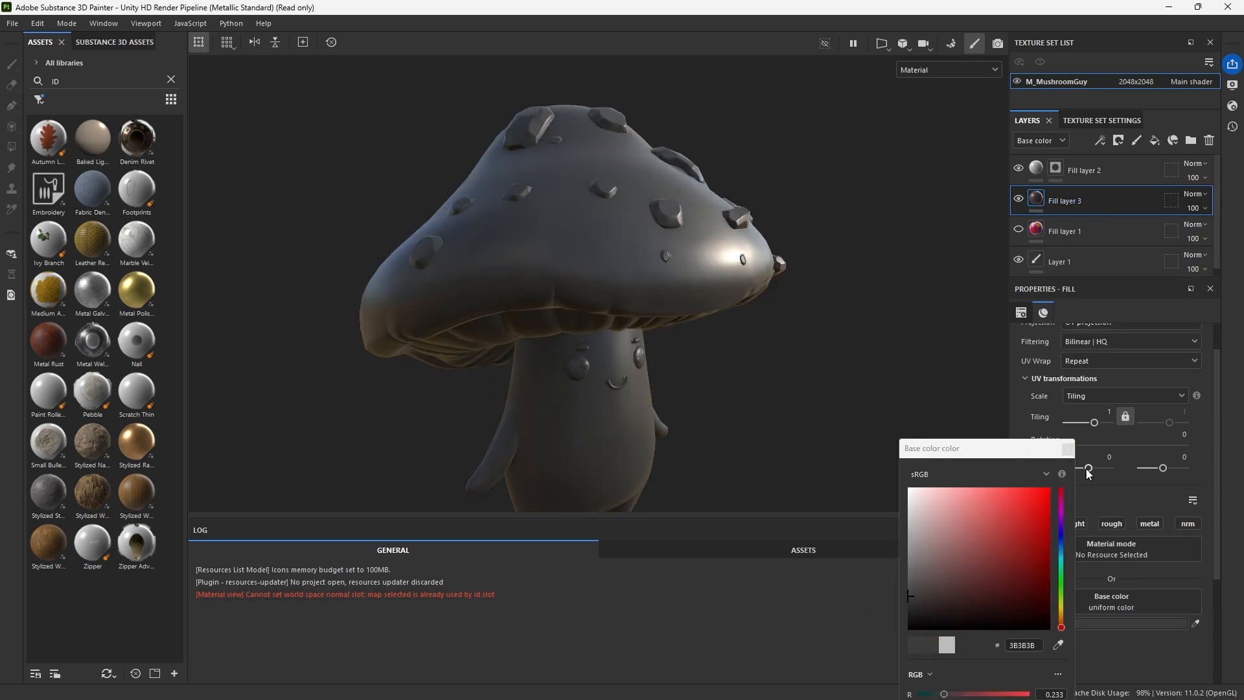
click(1068, 449)
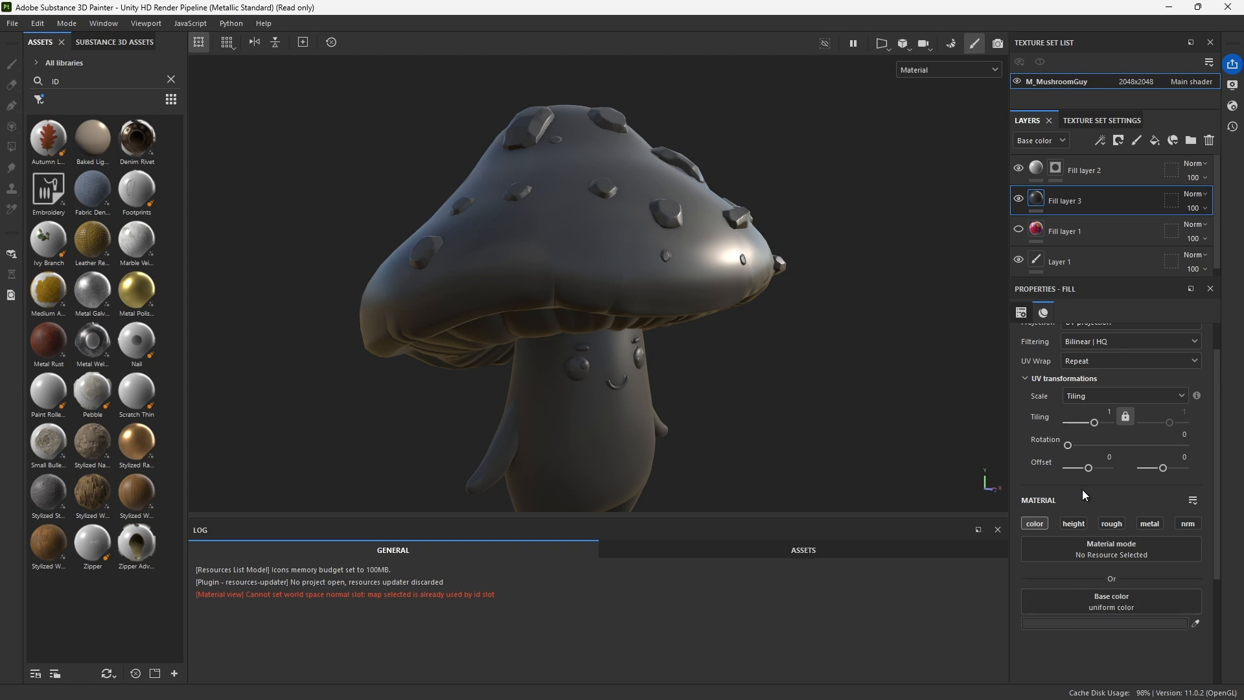
Enable the roughness channel on the dark gray fill layer and set its roughness to 1
scroll(1084, 493, up, 1)
click(1076, 563)
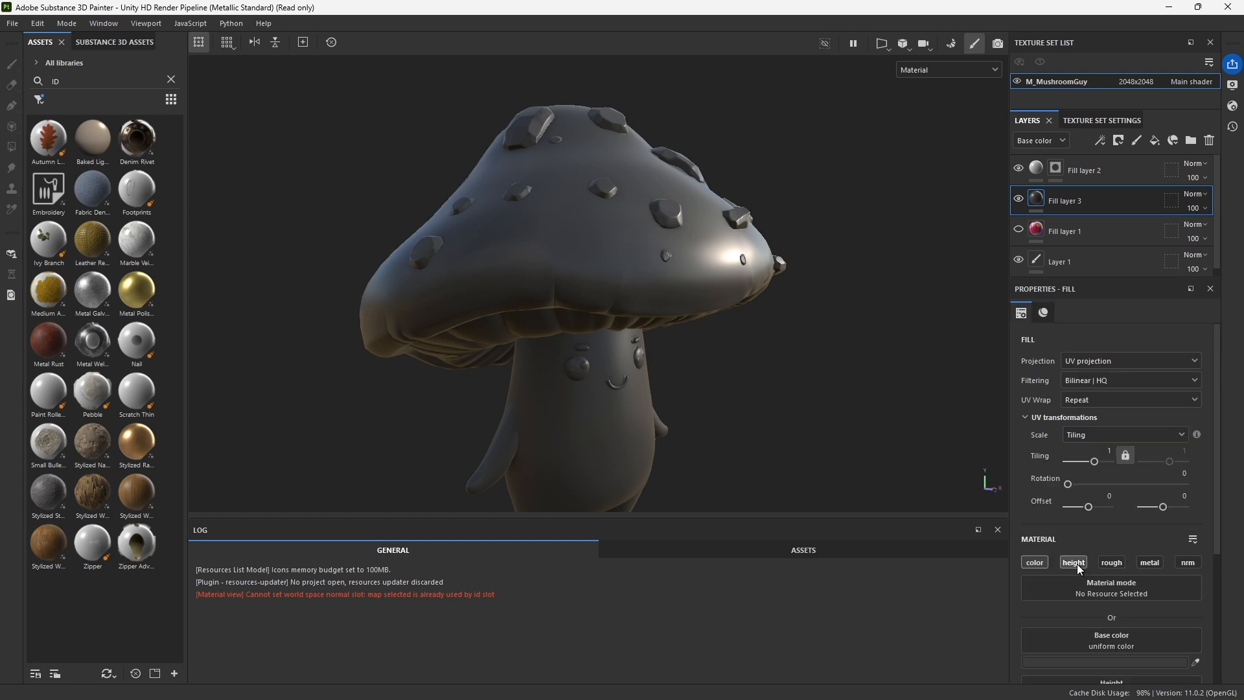
click(1075, 563)
click(1112, 563)
scroll(1113, 562, down, 1)
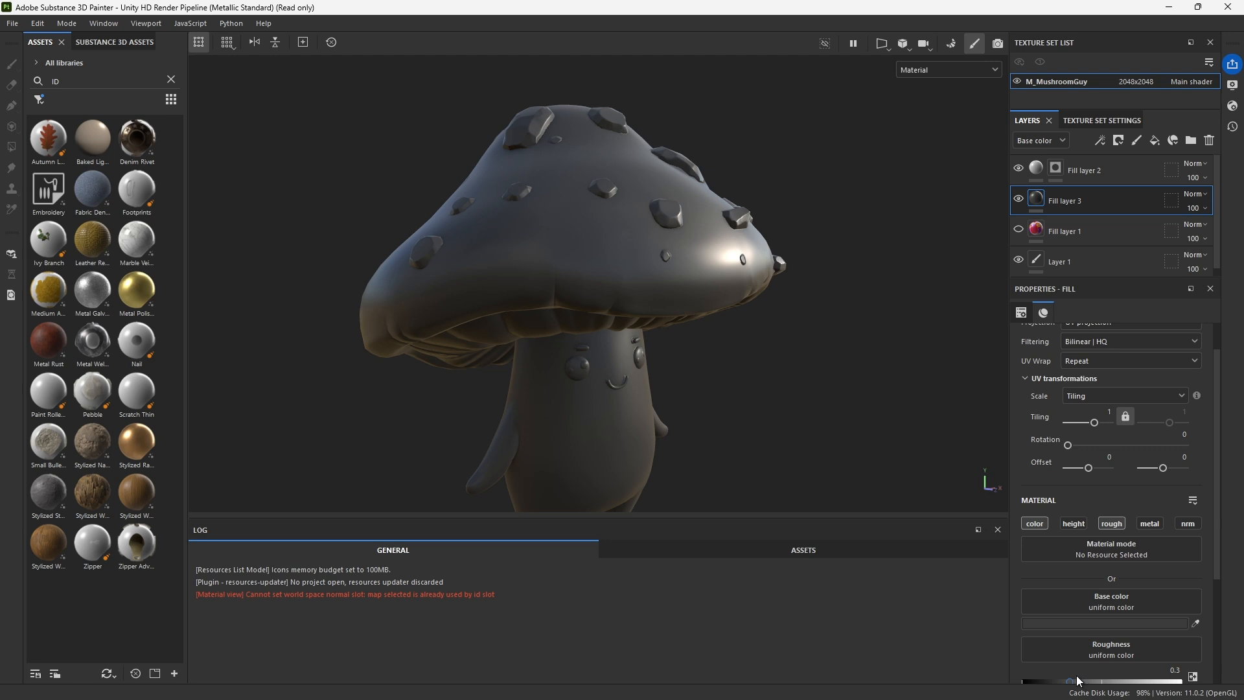
scroll(1081, 615, down, 3)
drag(1139, 566, 1189, 563)
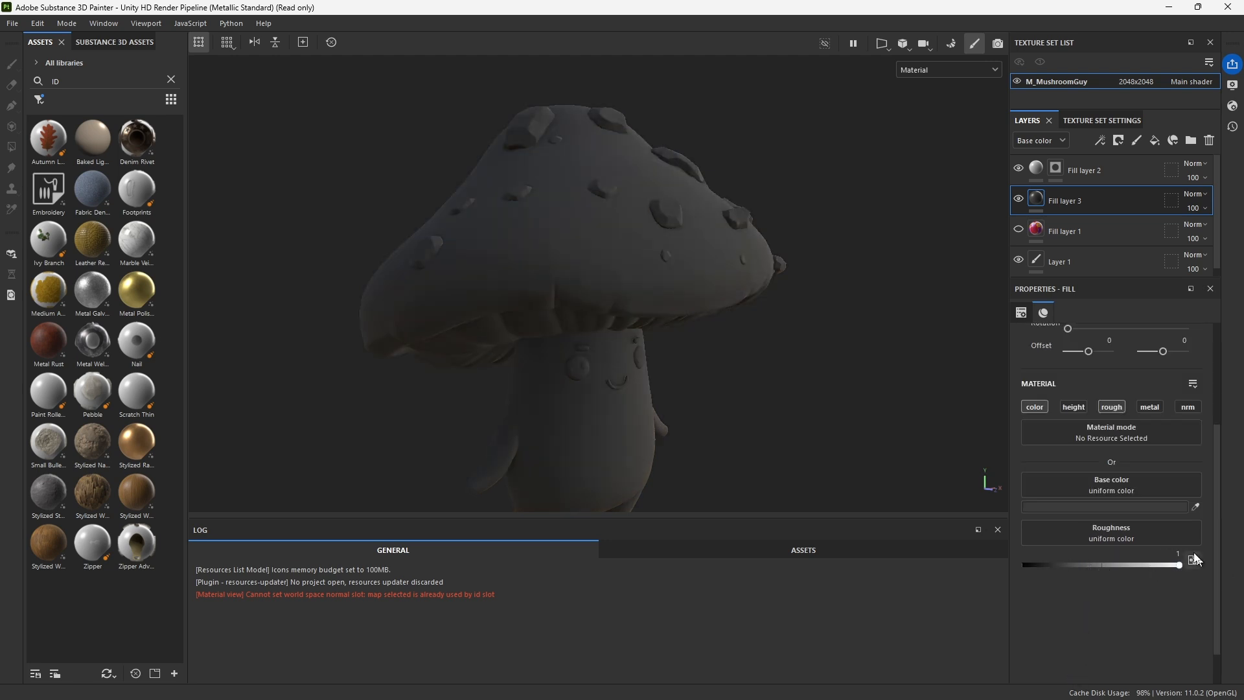
scroll(1140, 453, up, 4)
click(1086, 231)
click(1073, 206)
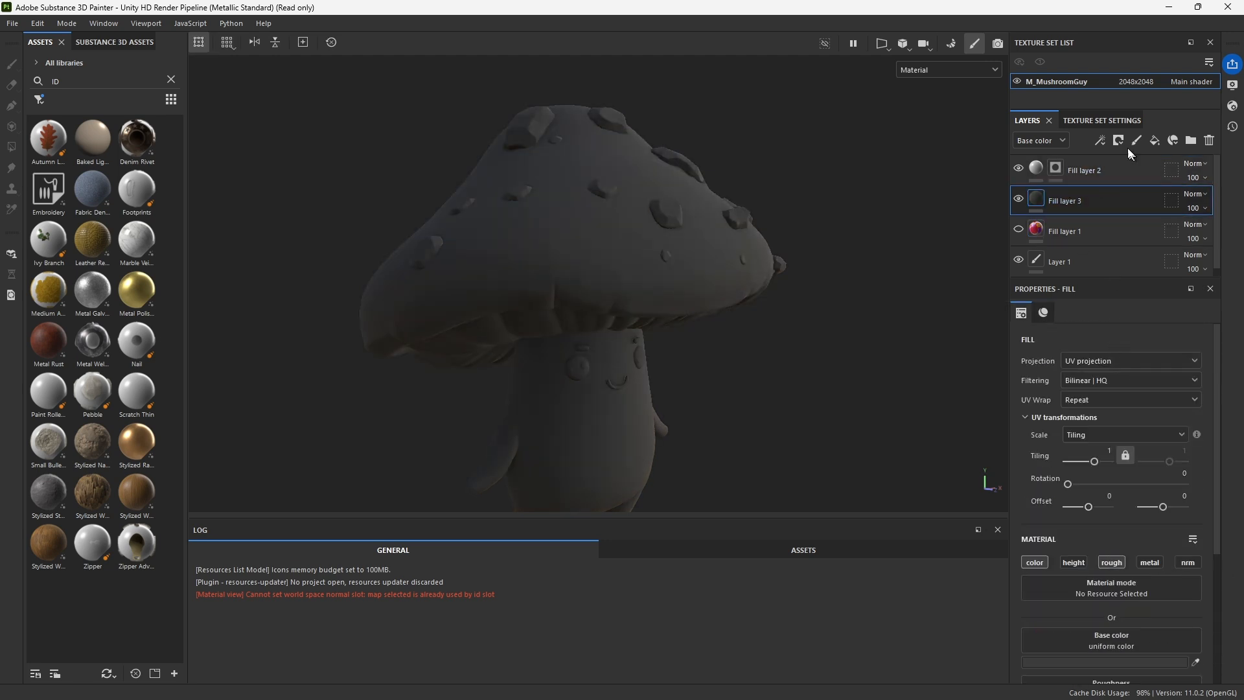
Try painting the top fill layer's black mask by hand over two rocks on the mushroom cap
right_click(1056, 166)
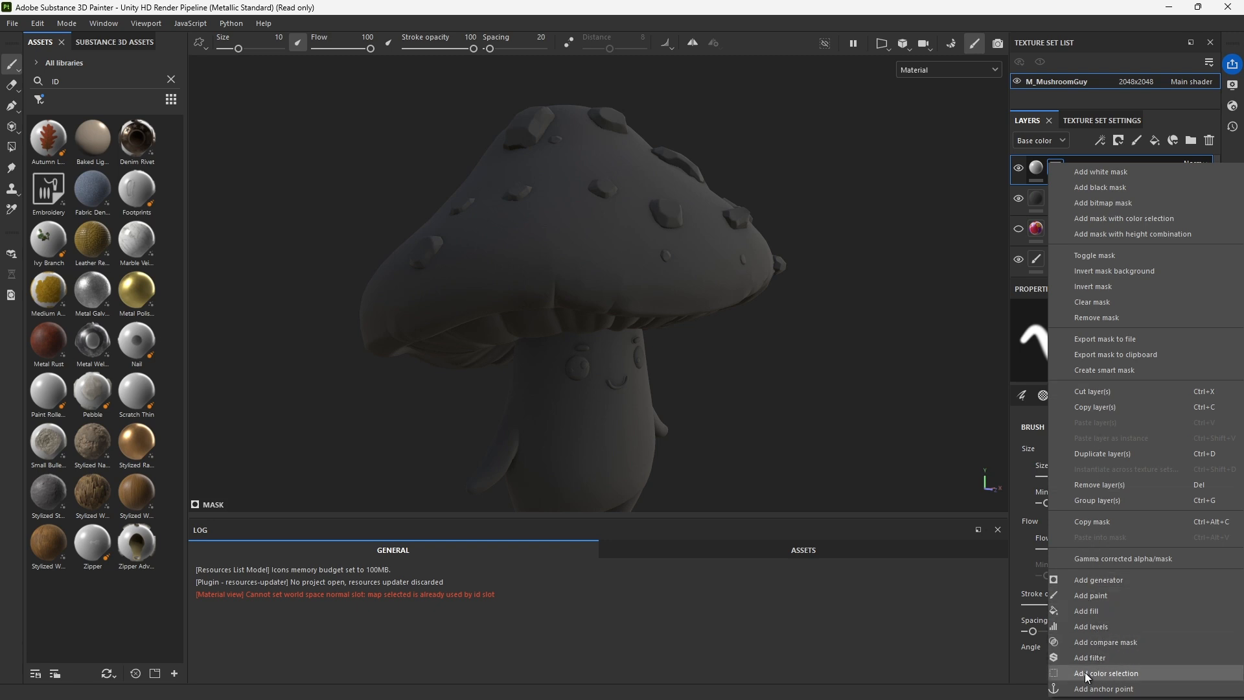
click(815, 151)
alt+right_drag(585, 178, 594, 305)
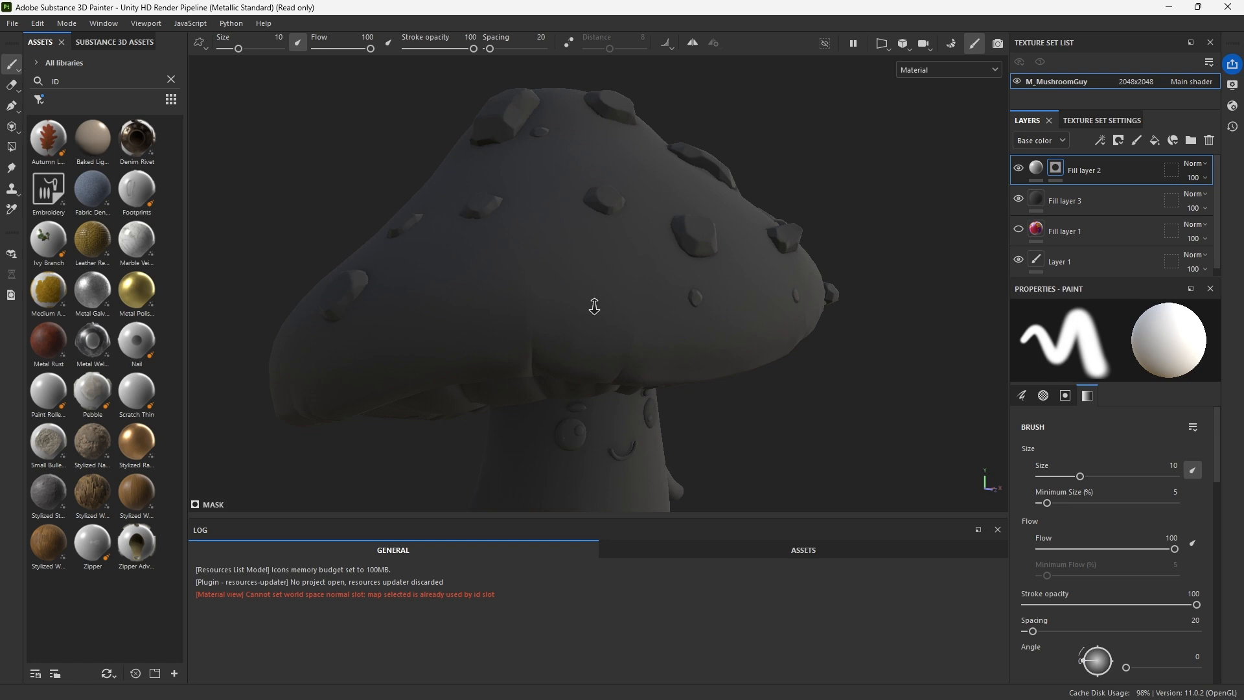
alt+drag(595, 305, 641, 190)
alt+right_drag(641, 190, 609, 260)
mouse_move(563, 273)
mouse_down()
mouse_move(577, 254)
mouse_move(567, 241)
mouse_up()
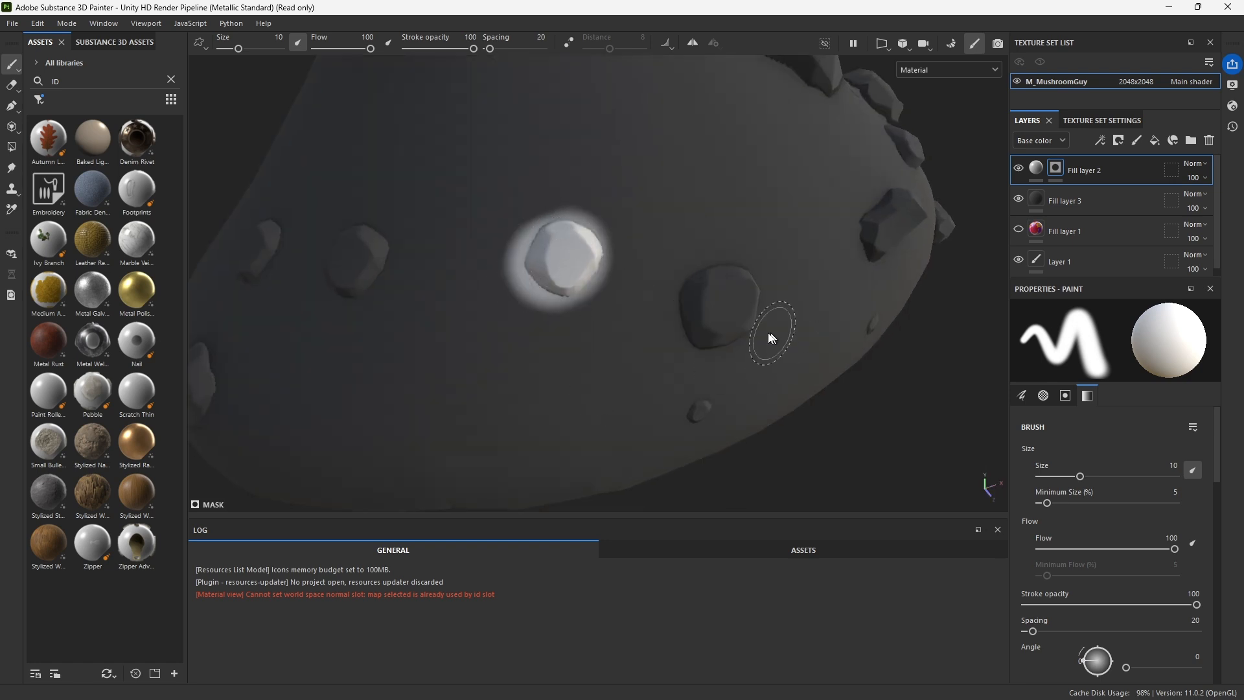
mouse_move(722, 285)
mouse_down()
mouse_move(713, 335)
mouse_move(695, 300)
mouse_up()
mouse_move(781, 329)
alt+mouse_down()
mouse_move(691, 305)
mouse_move(724, 298)
mouse_move(631, 338)
alt+mouse_up()
alt+right_drag(631, 339, 557, 217)
alt+middle_drag(557, 218, 706, 191)
Undo the strokes painted over the cap's rocks on the top fill layer's mask
key(ctrl+z)
key(ctrl+z)
key(ctrl+z)
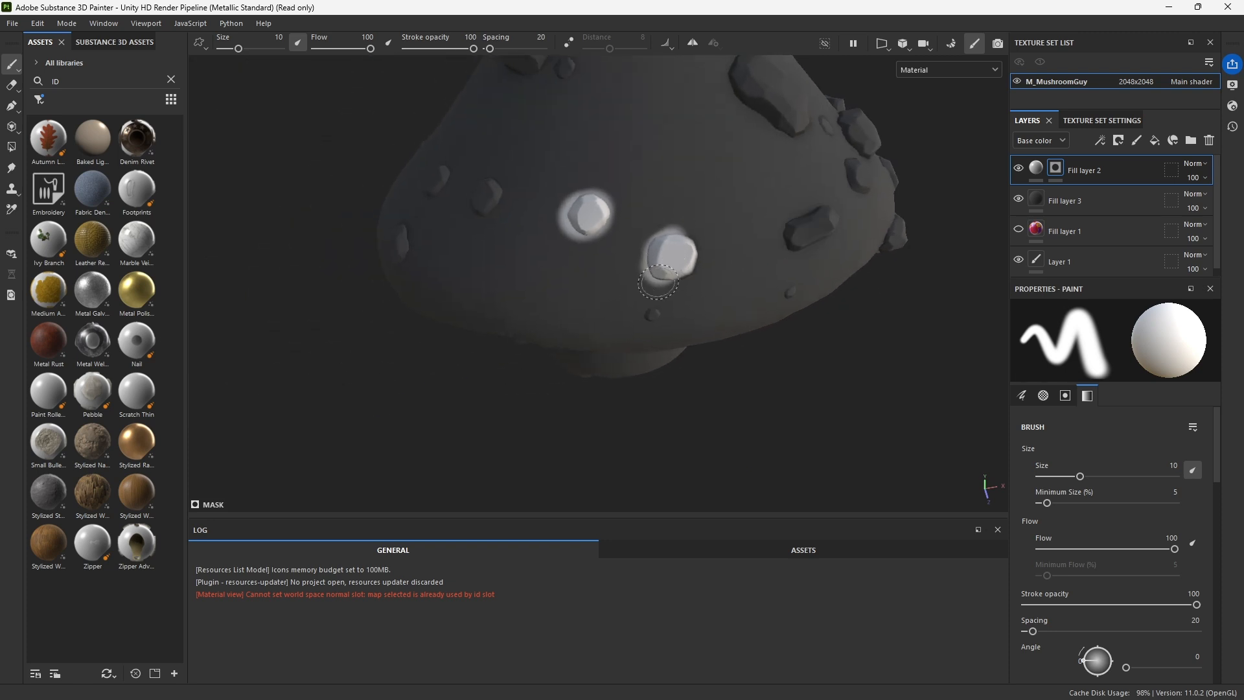
alt+drag(590, 325, 609, 240)
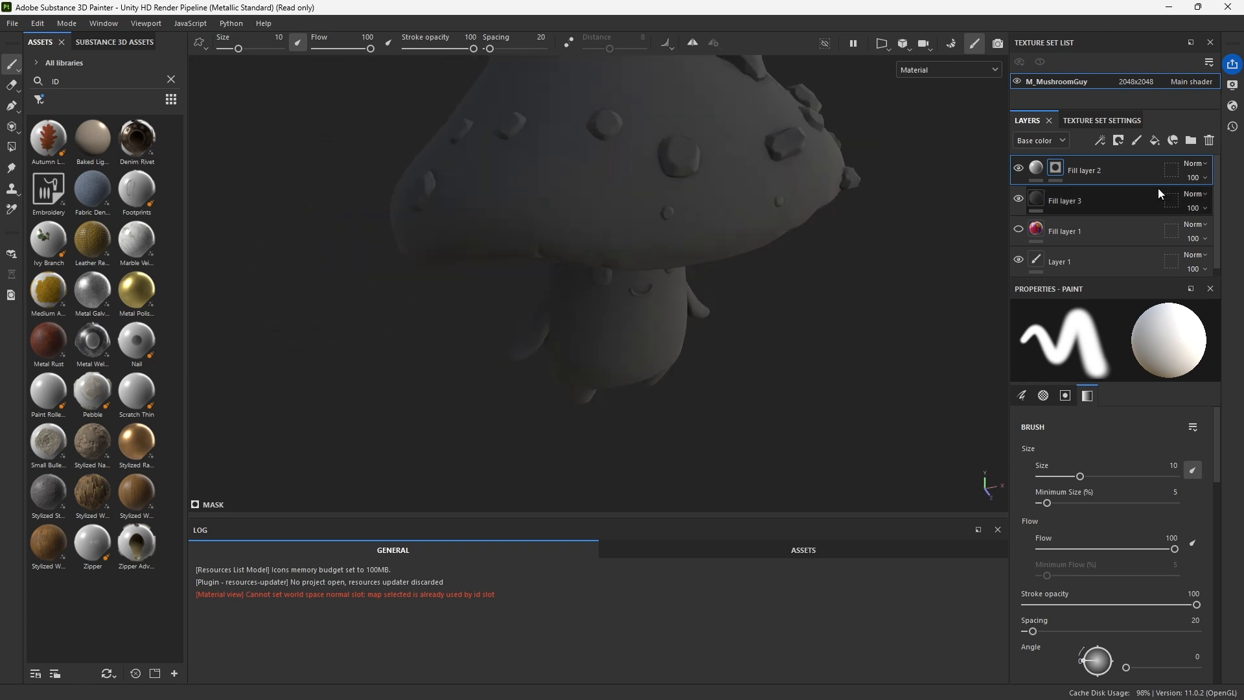
Add a color selection to the top fill layer's mask and pick the blue ID color of the cap's rocks
right_click(1059, 167)
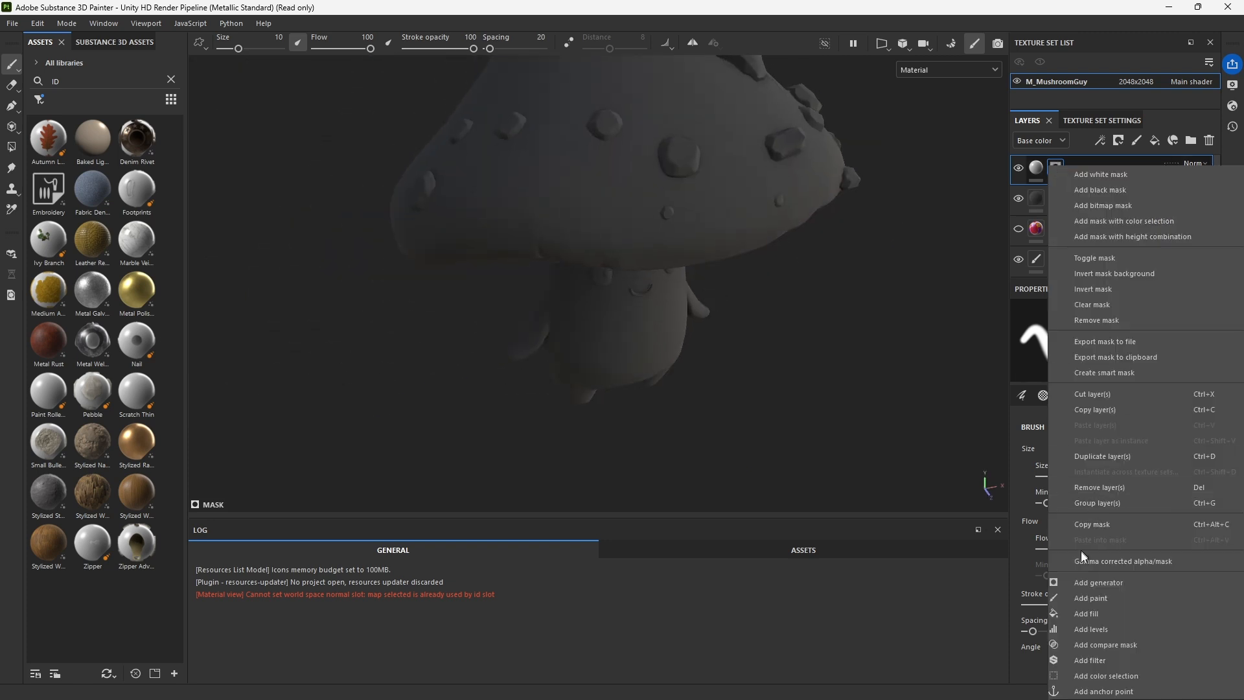
click(1058, 166)
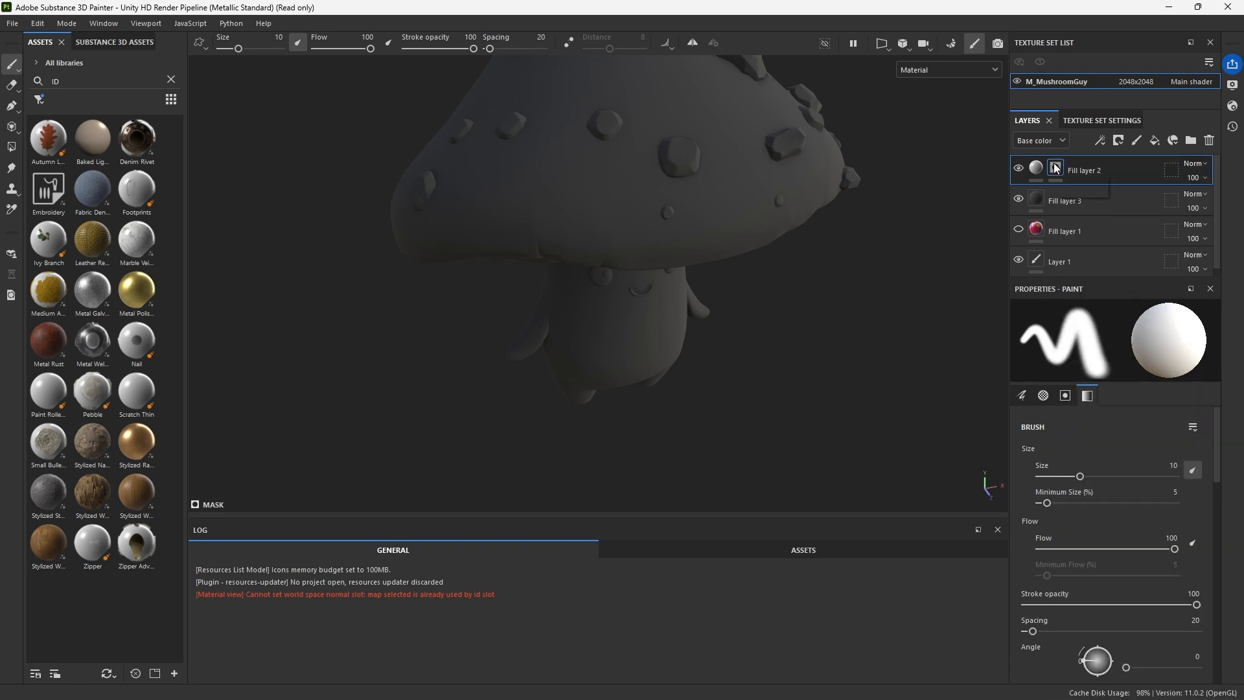
right_click(1058, 168)
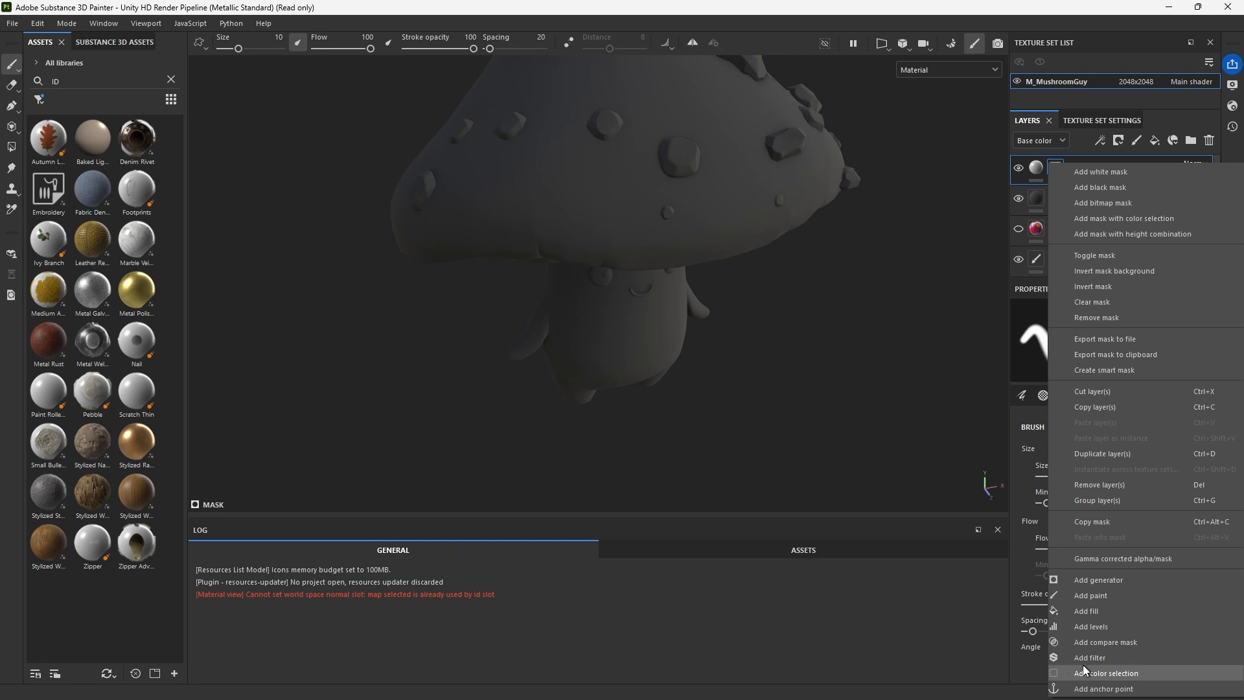
click(1116, 675)
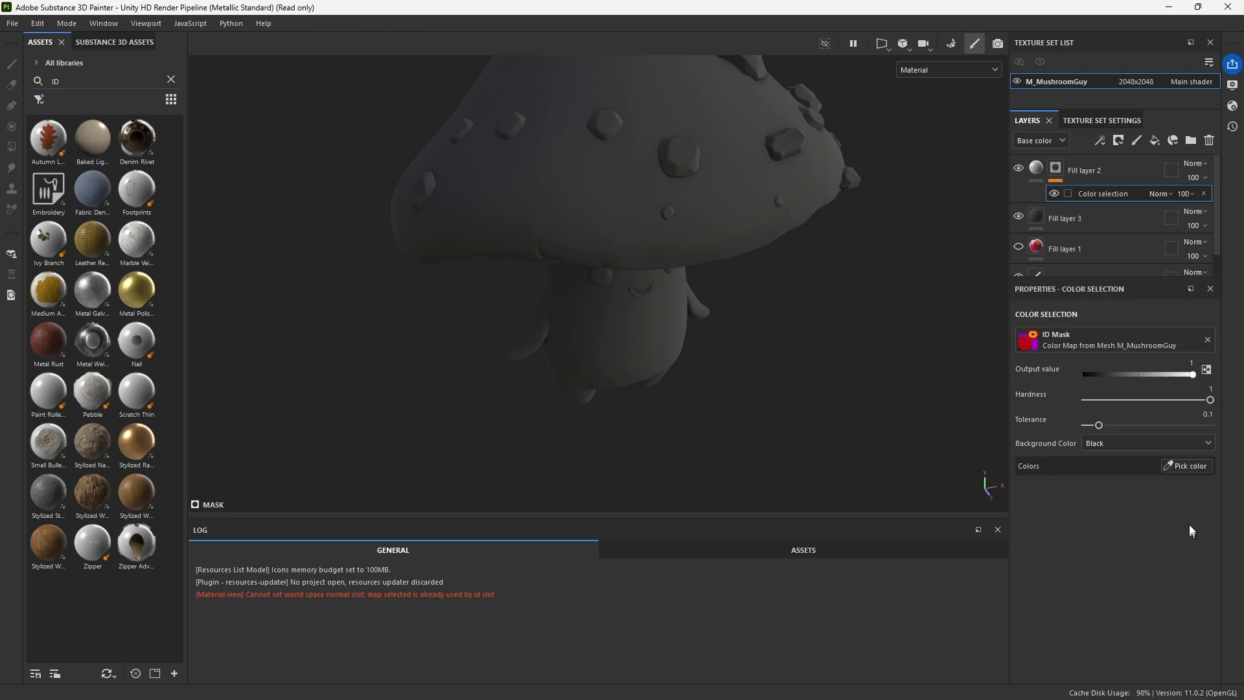
click(1184, 467)
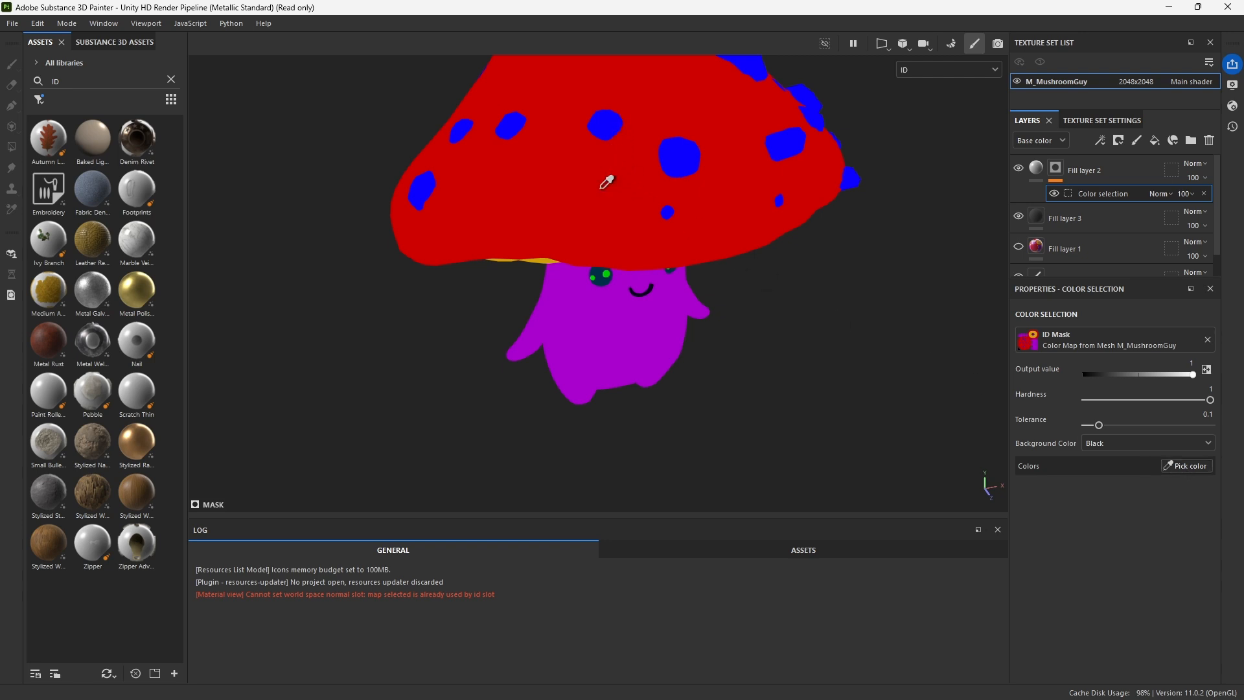
click(691, 147)
alt+drag(709, 132, 934, 283)
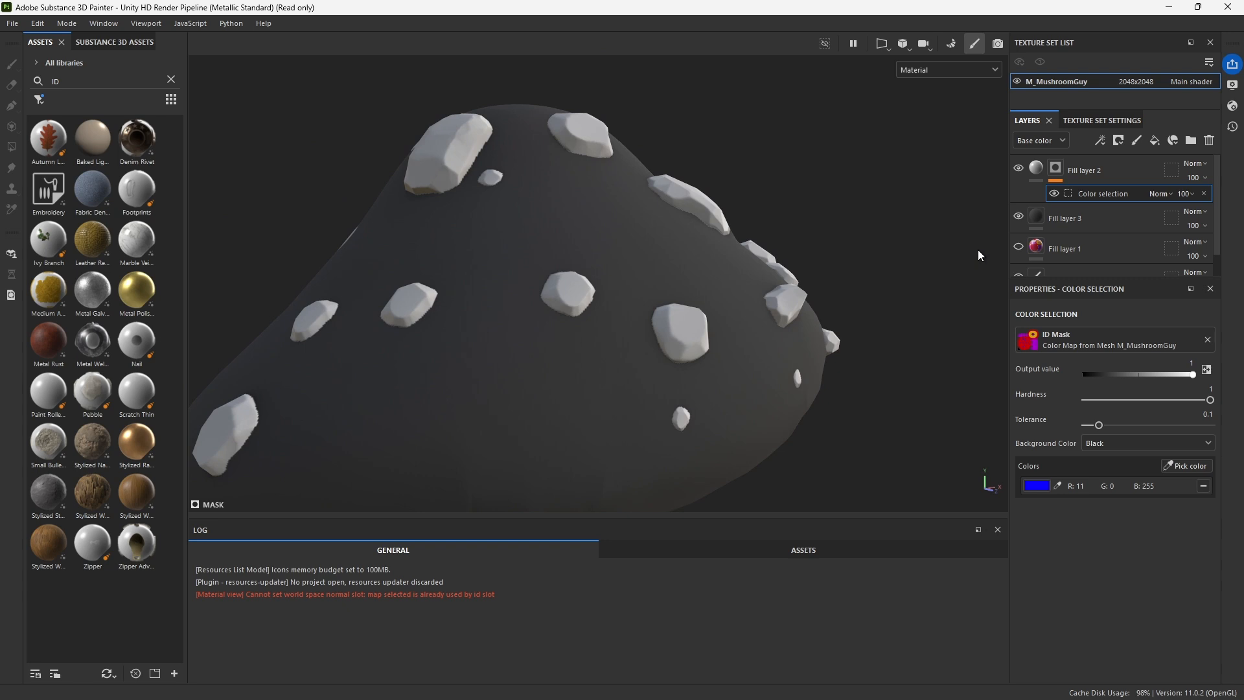
Try a light pink base color on the rock-masked top fill layer
click(1037, 169)
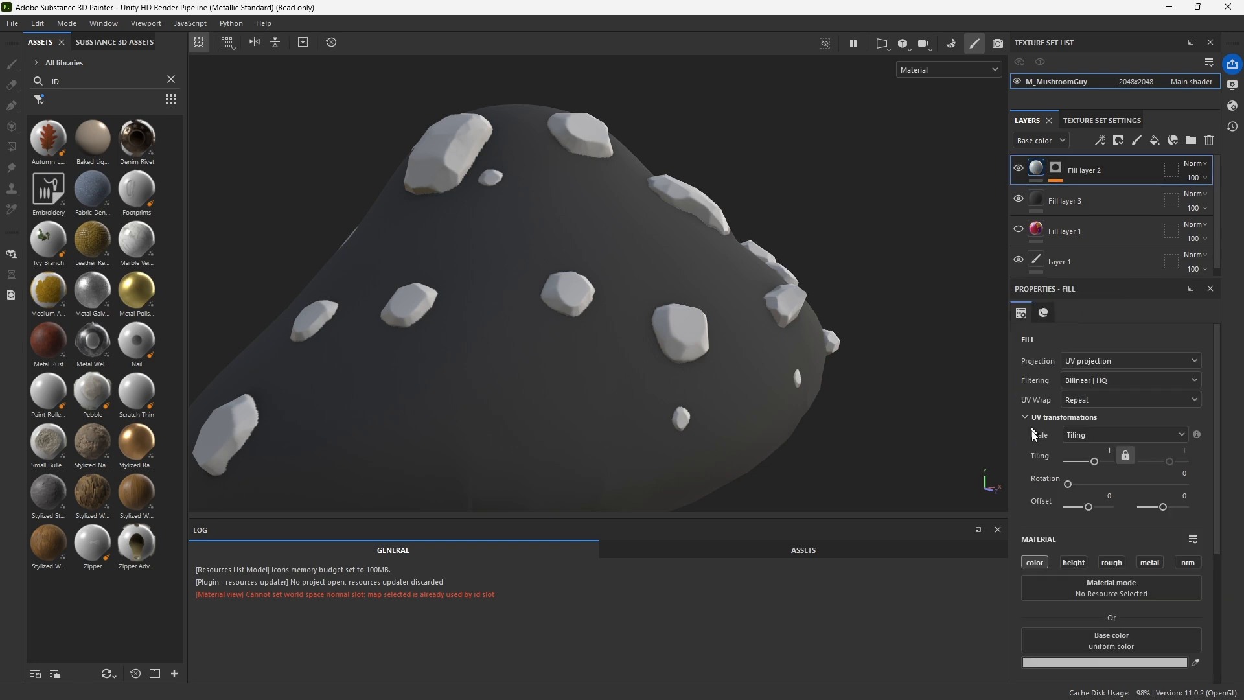
click(1086, 662)
click(948, 489)
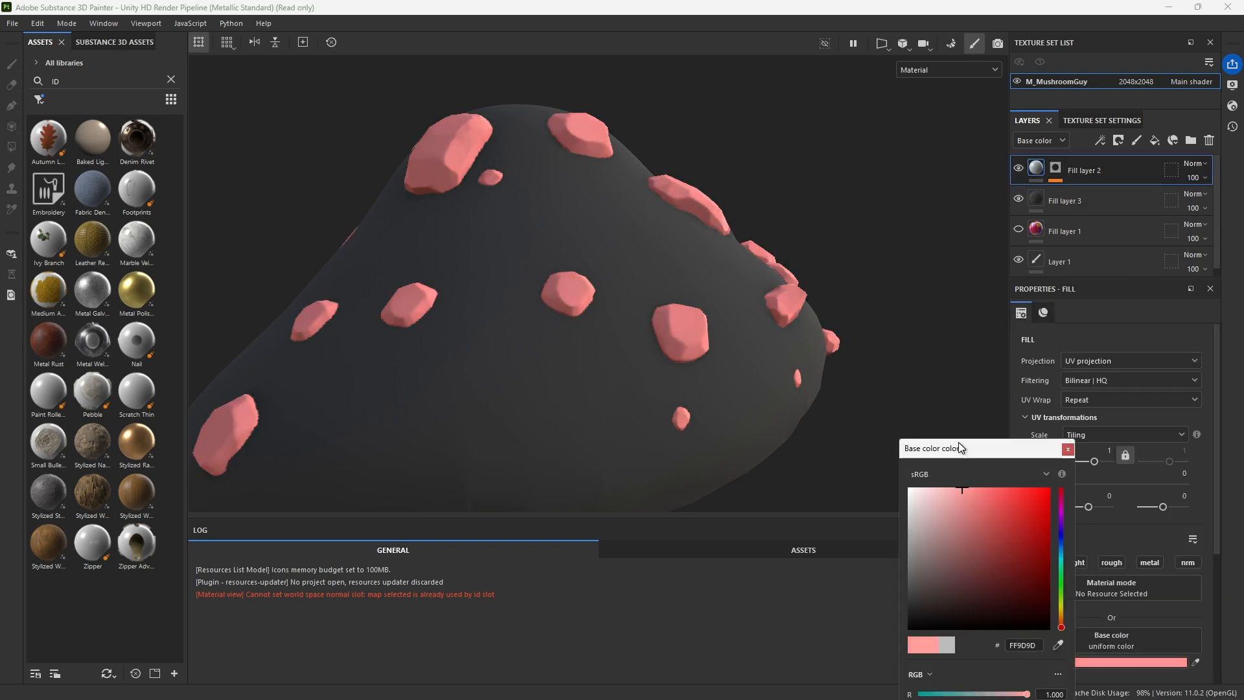
click(1068, 449)
click(1072, 366)
click(1076, 367)
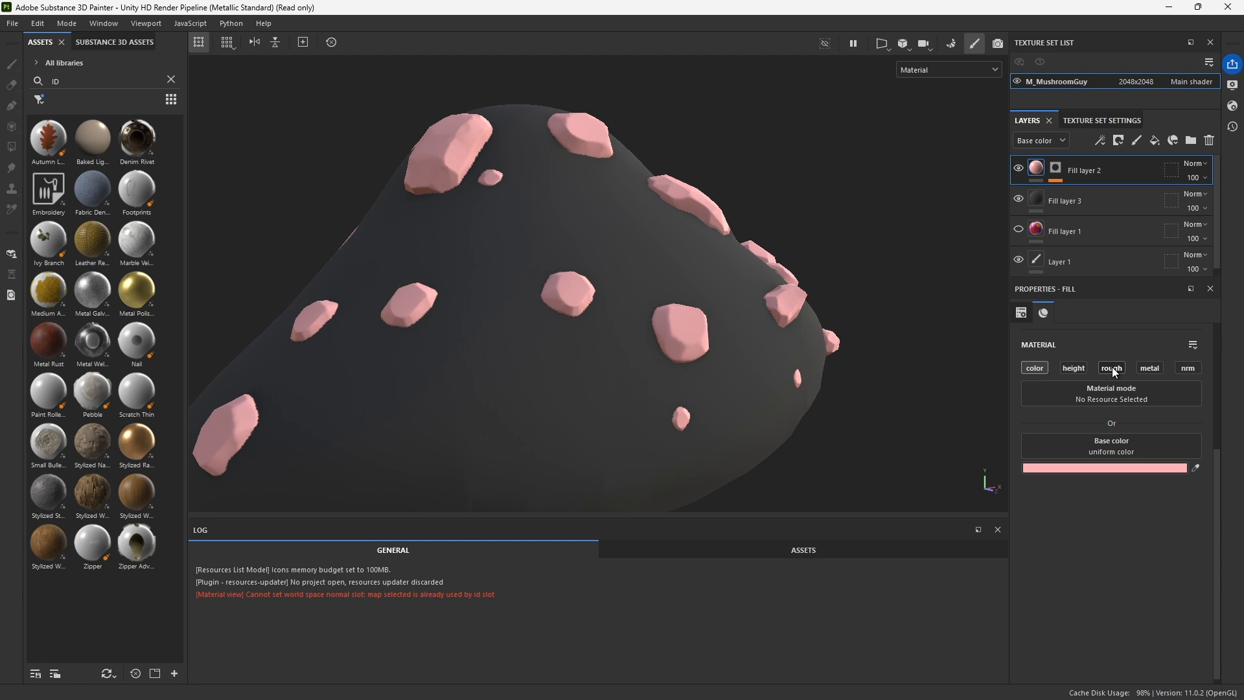
Set the rock fill layer's base color to dark red 4D0F0F and enable its roughness channel with a value of 0.0935
click(1112, 367)
drag(1067, 524, 1168, 527)
click(1099, 468)
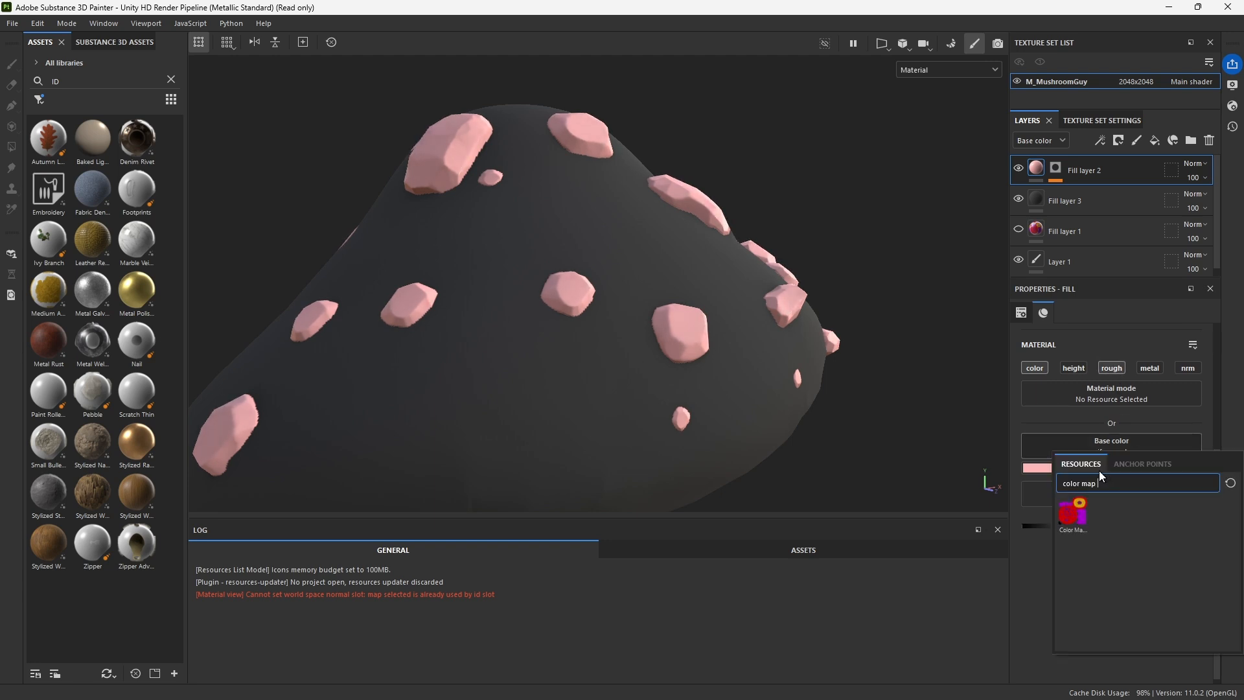
click(989, 625)
drag(989, 625, 1020, 586)
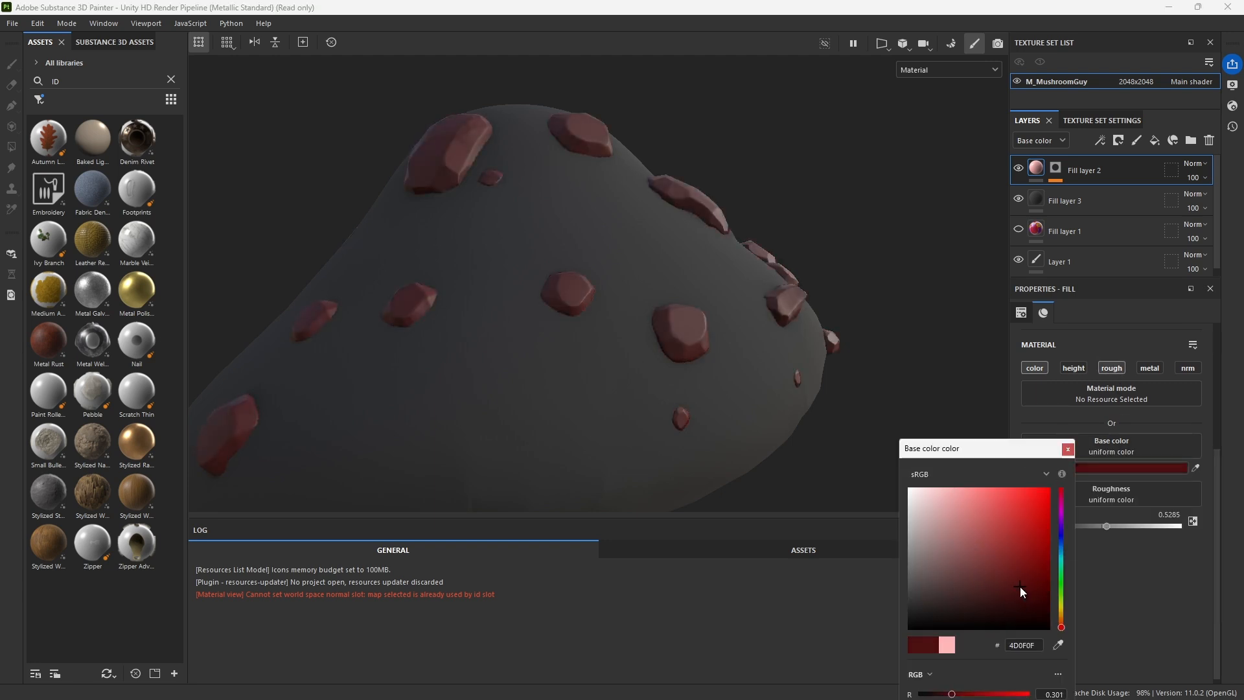
click(1070, 453)
drag(1105, 520, 1037, 525)
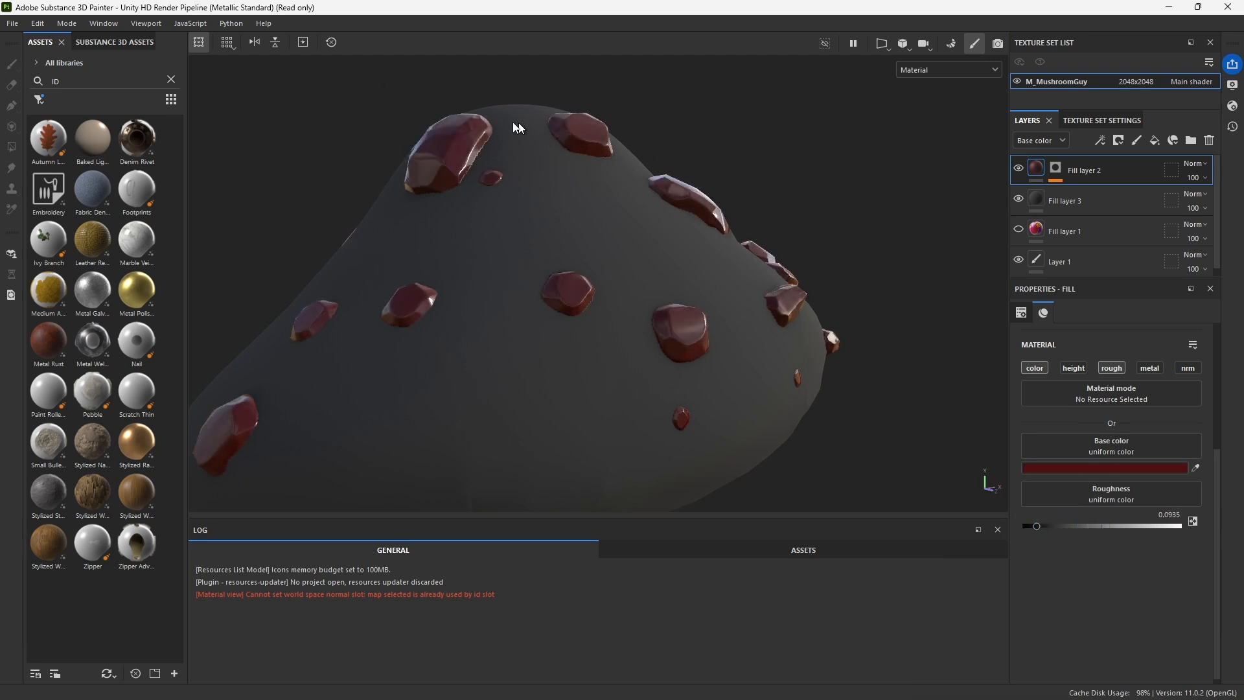
click(814, 143)
alt+right_drag(823, 162, 736, 100)
alt+middle_drag(509, 382, 558, 302)
scroll(561, 272, down, 1)
alt+drag(565, 248, 632, 286)
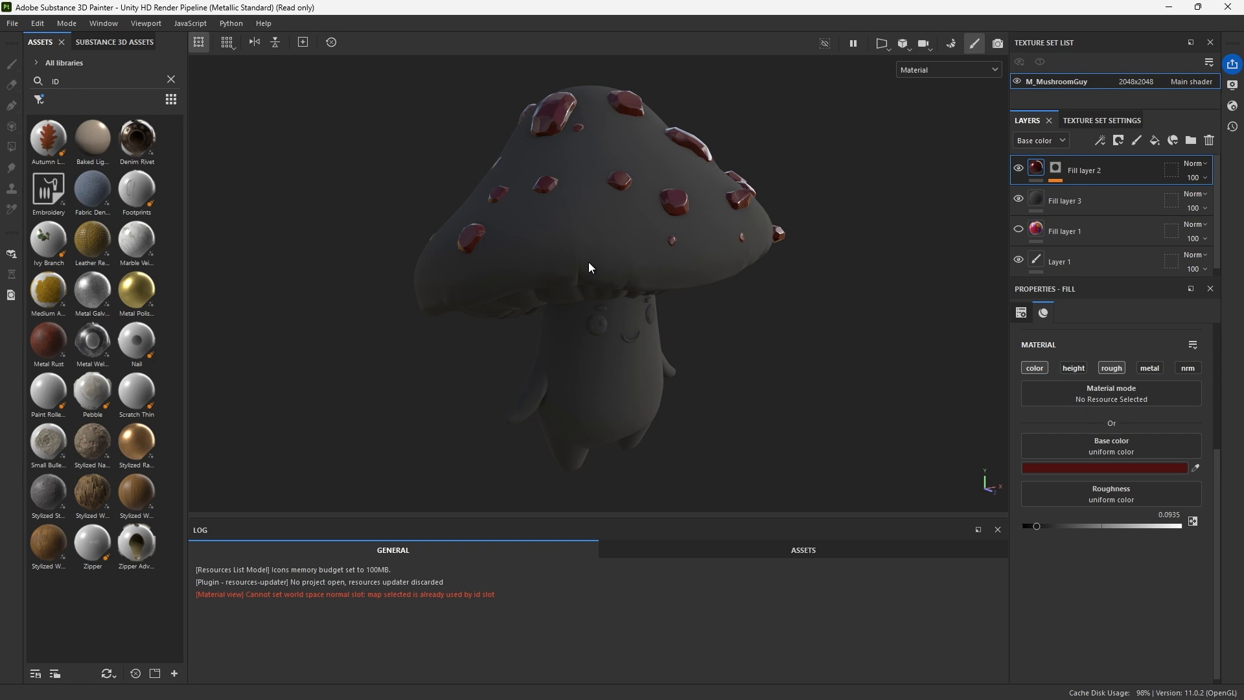
drag(1023, 276, 1042, 295)
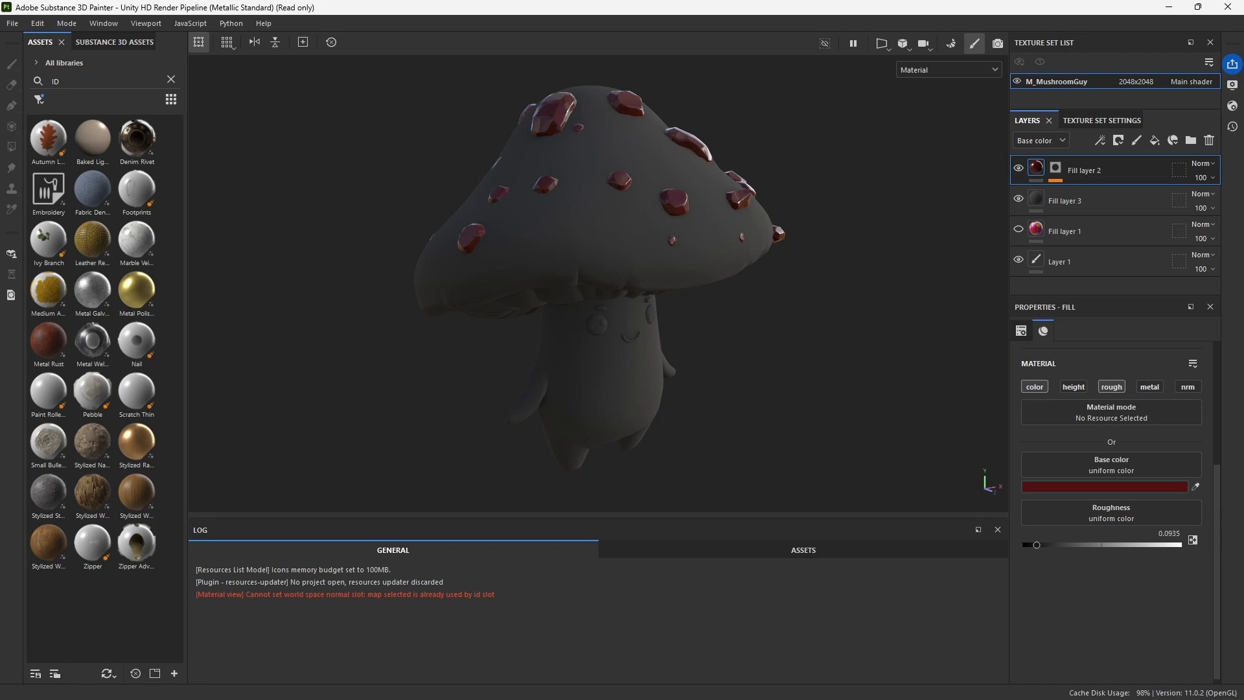
Switch to Blender's MushroomGuy_019 window and open MushroomGuy_023.blend without saving the current changes
key(alt+Tab)
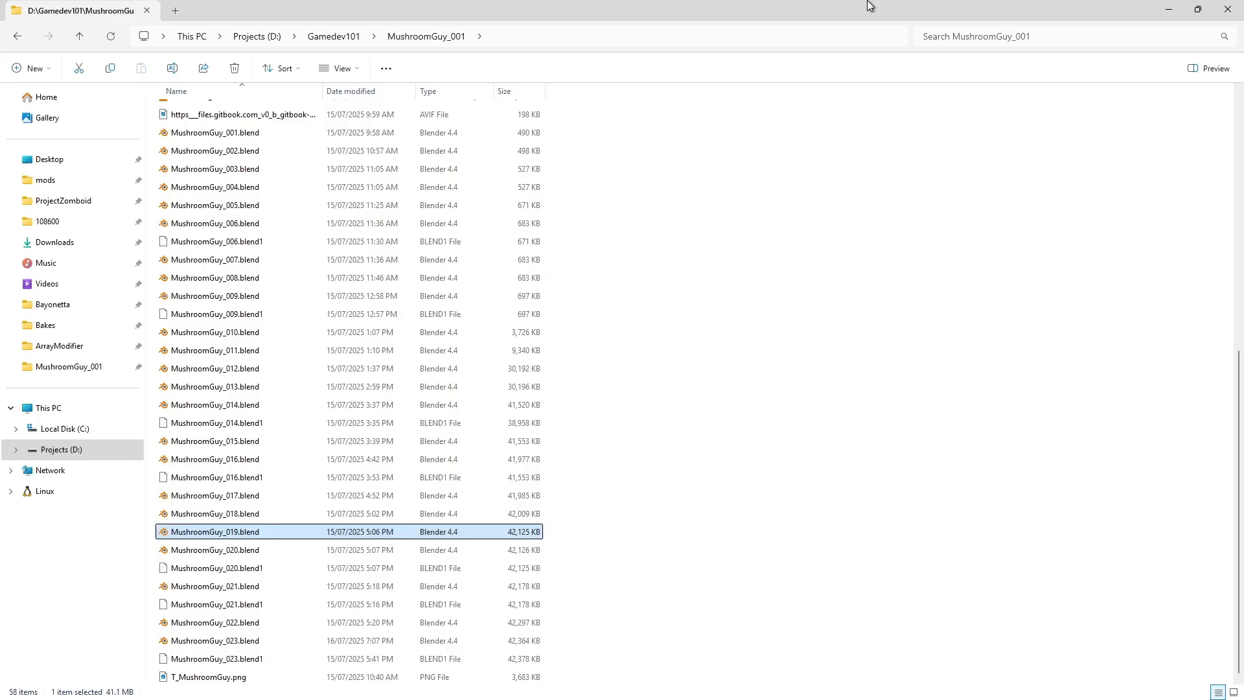
drag(869, 6, 1243, 233)
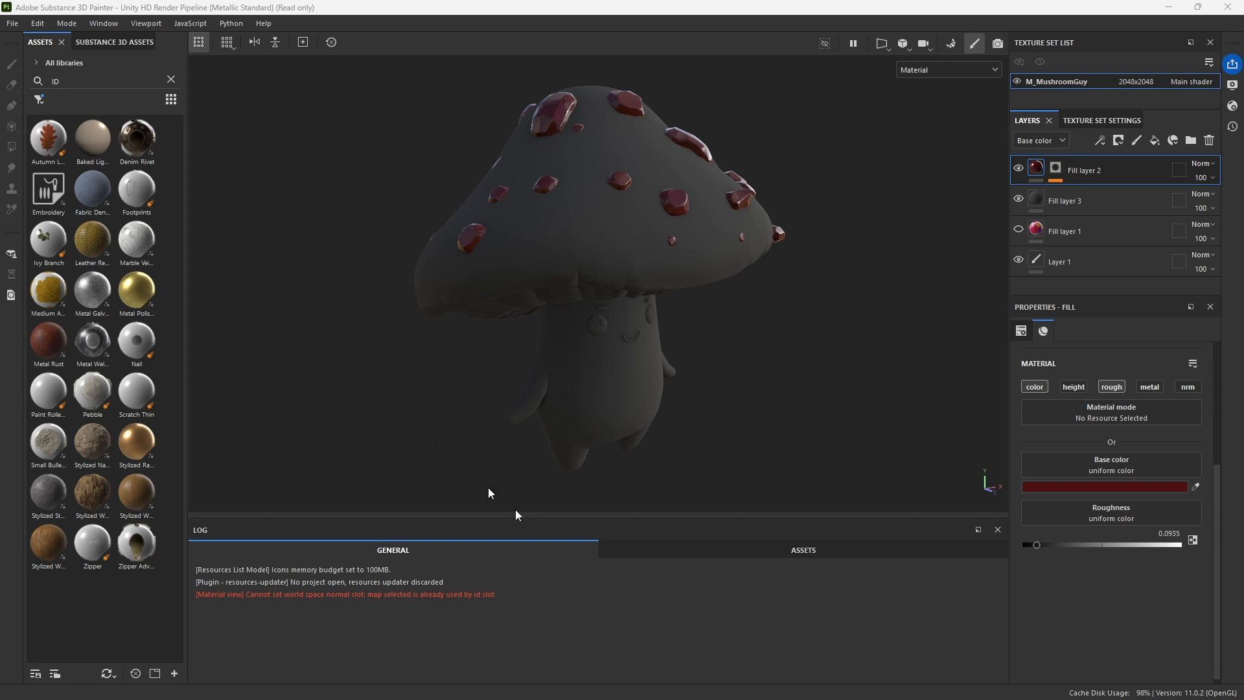
mouse_move(506, 685)
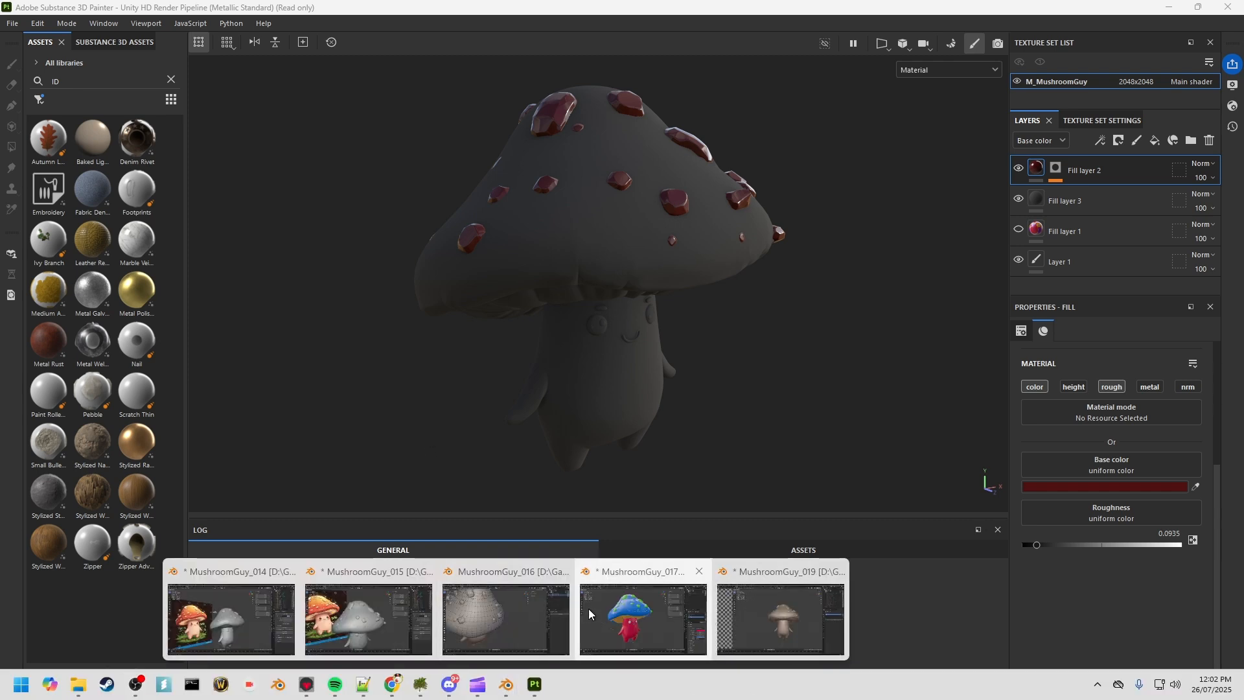
click(729, 628)
click(30, 24)
click(31, 51)
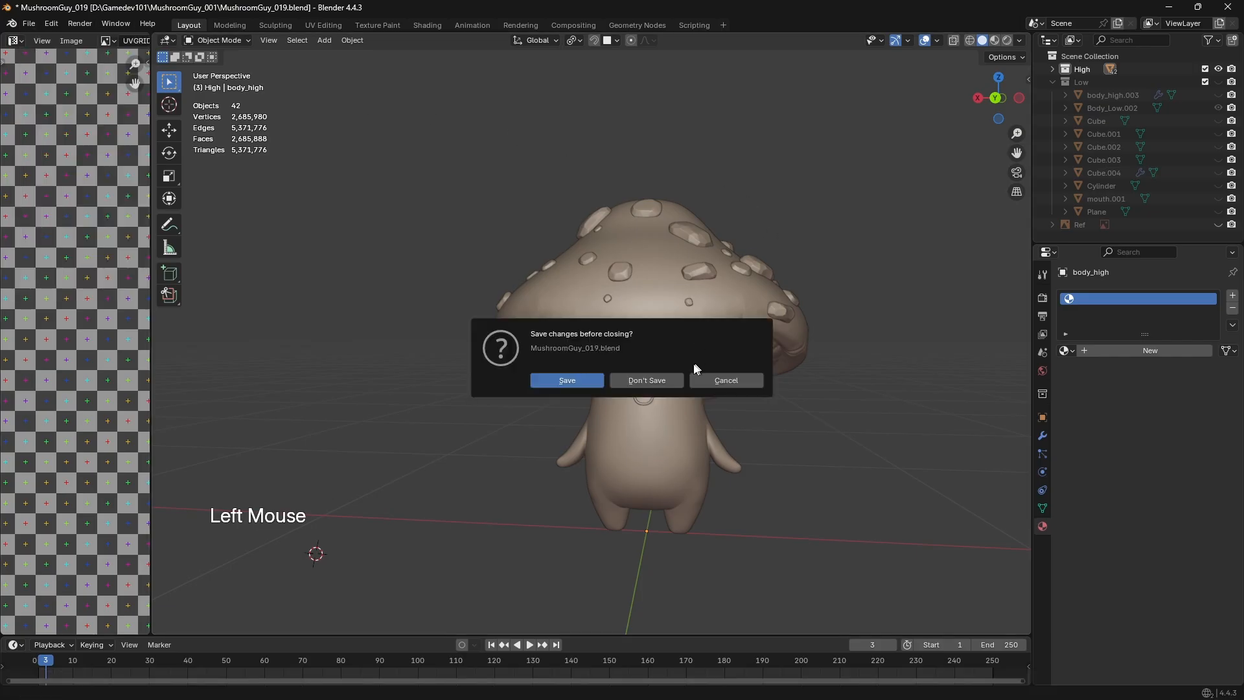
click(646, 381)
click(463, 196)
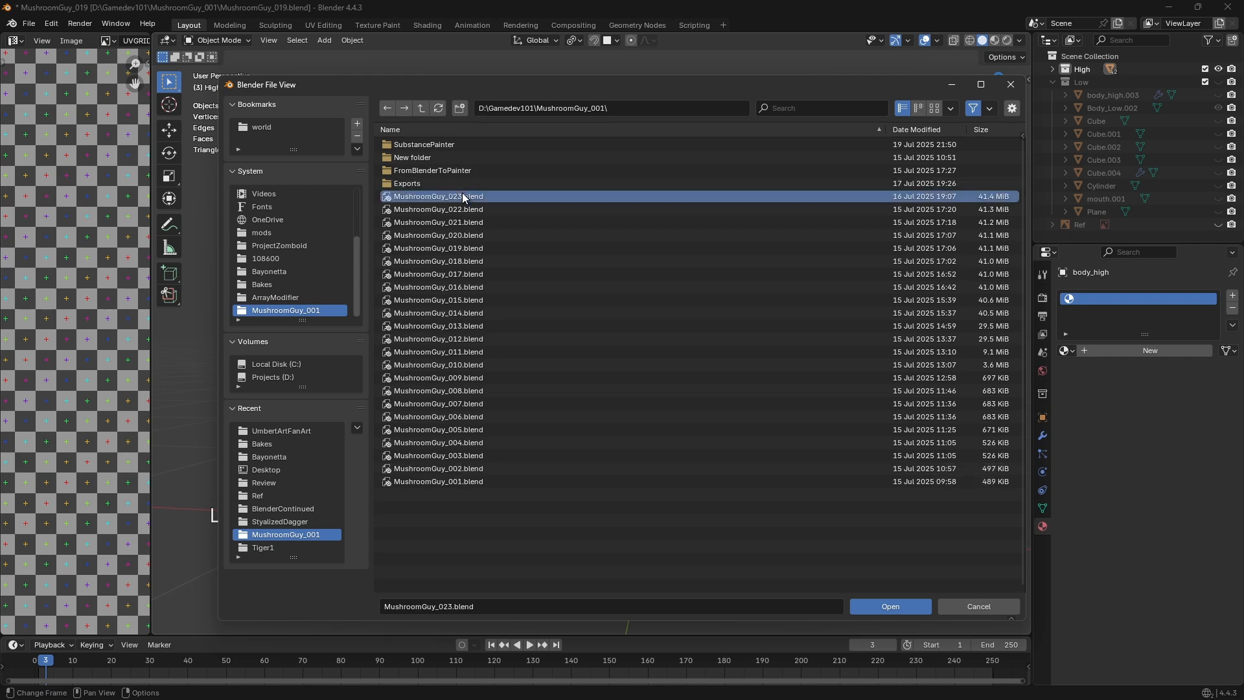
double_click(461, 194)
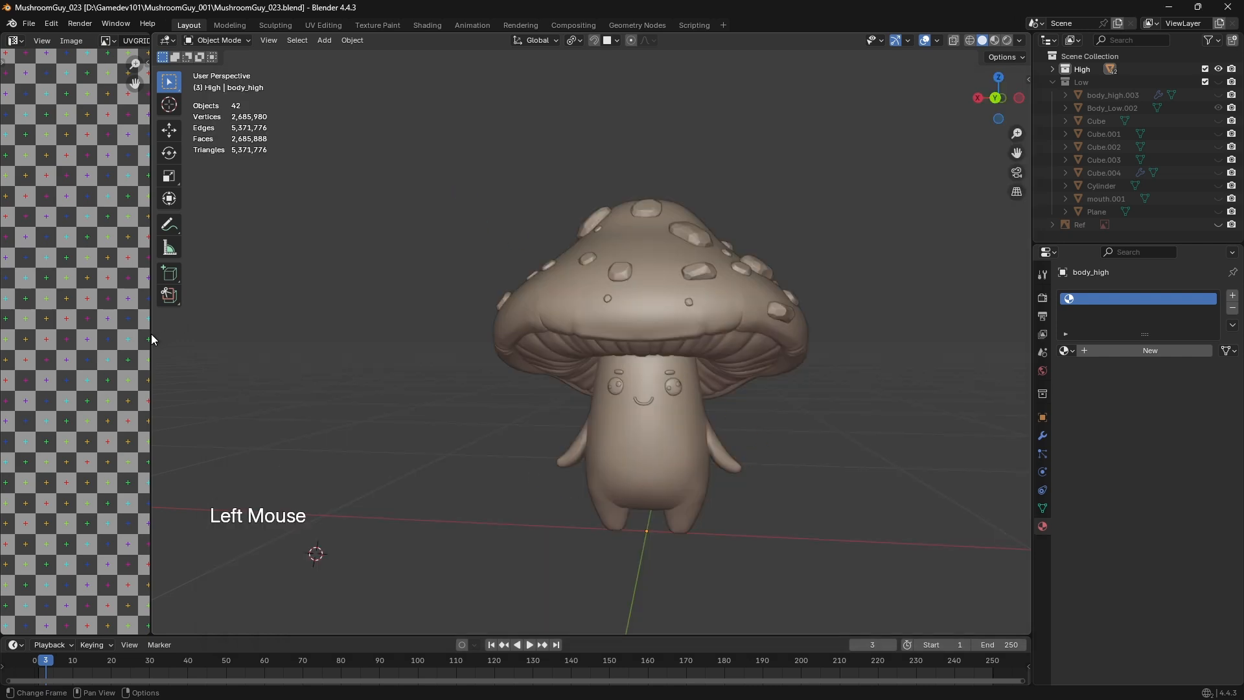
Reveal all hidden objects and inspect the low-poly mushroom beside its reference image in rendered shading
drag(151, 333, 20, 337)
scroll(372, 337, down, 2)
key(2)
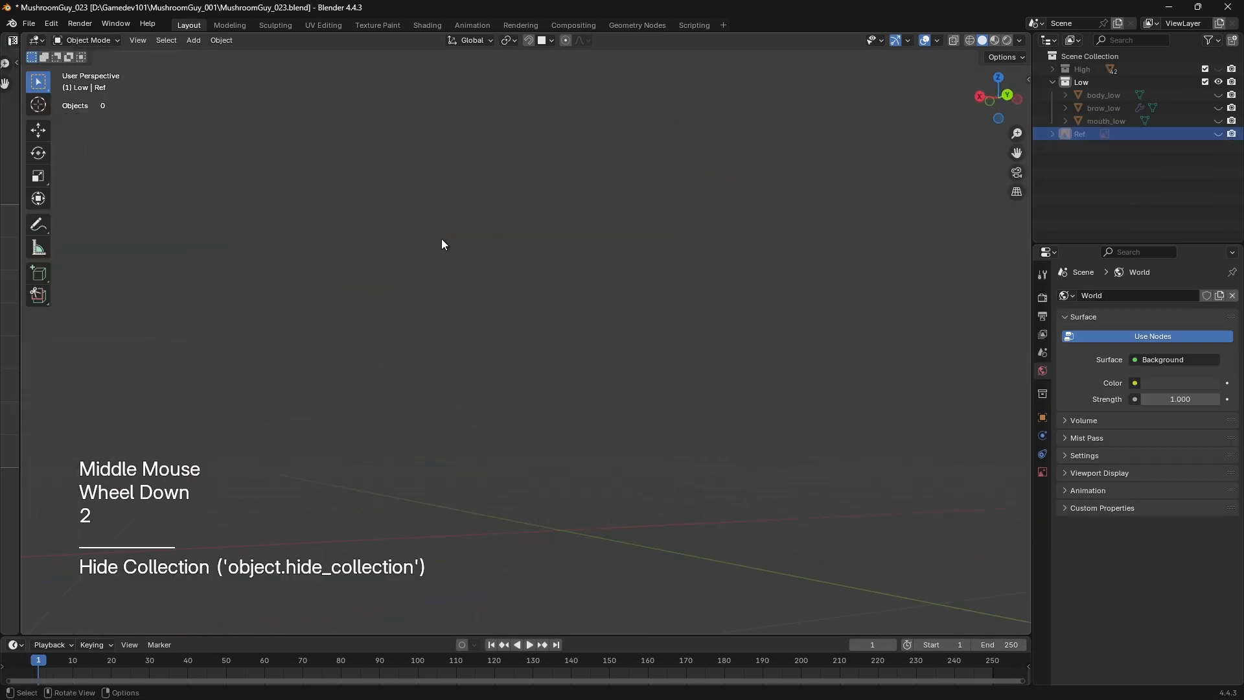
key(alt+z)
key(alt+h)
click(865, 613)
scroll(609, 497, up, 2)
key(z)
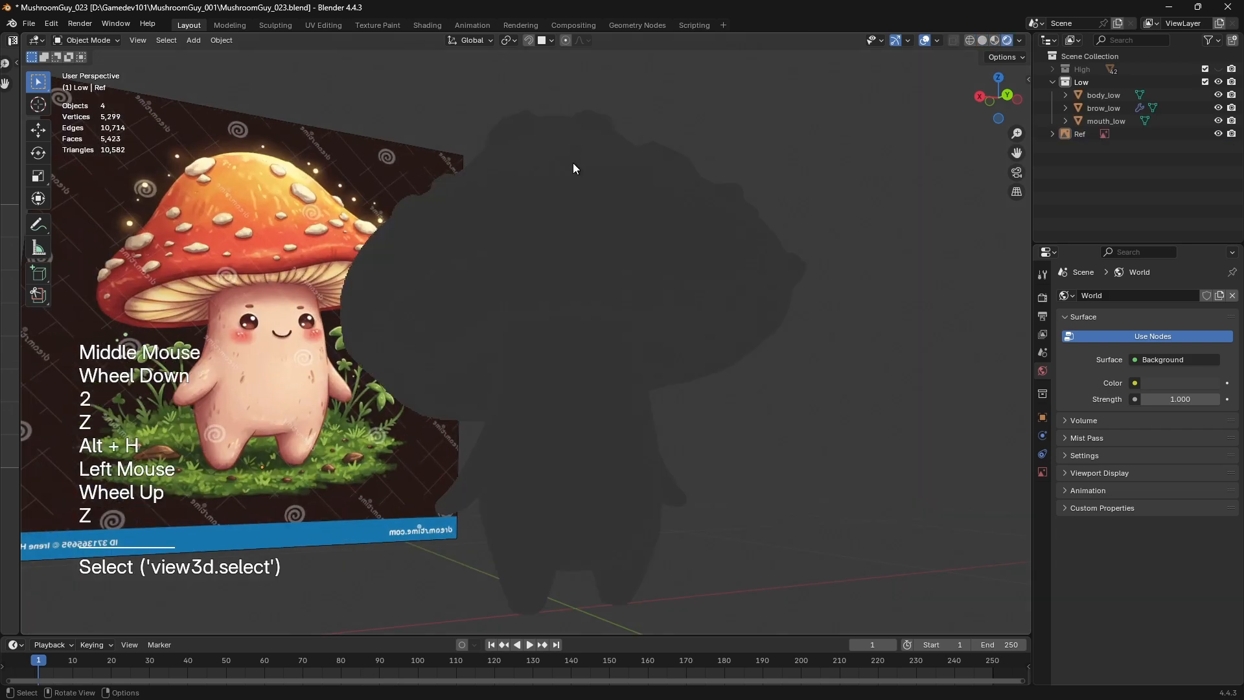
mouse_move(570, 278)
middle_down()
mouse_move(547, 308)
mouse_move(499, 324)
middle_up()
click(609, 304)
shift+middle_drag(609, 303, 488, 334)
middle_drag(488, 316, 512, 285)
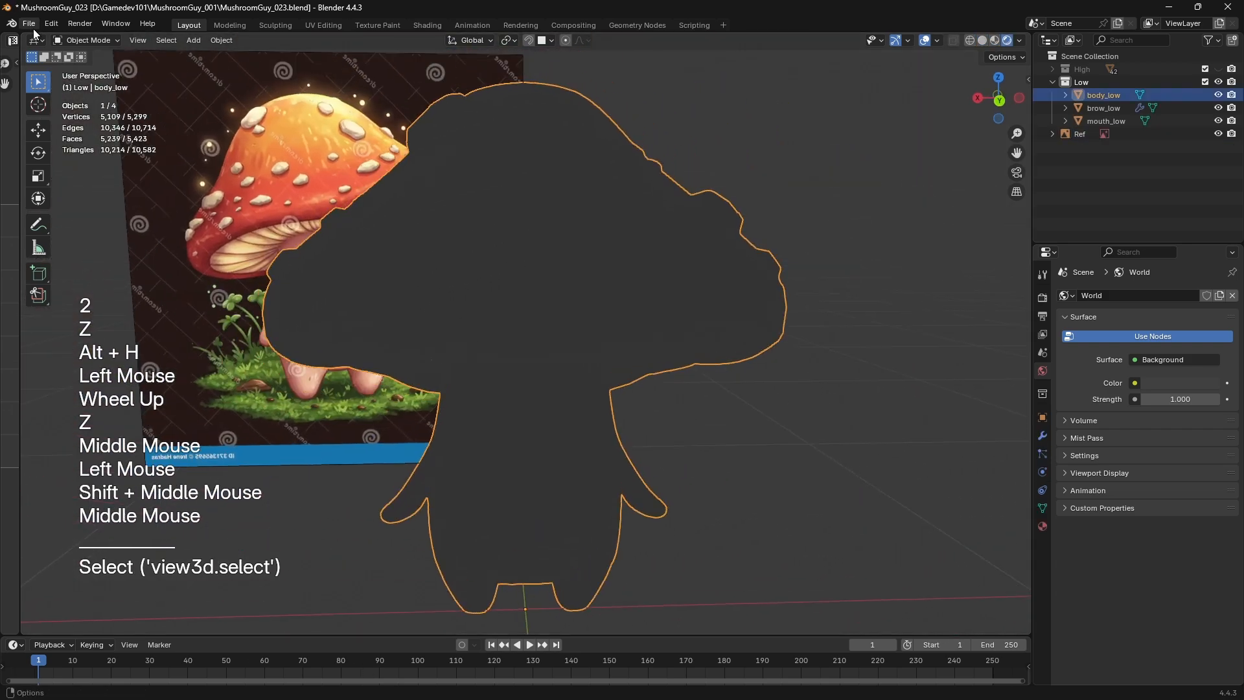
Discard the current file's changes and open TestRun1.blend from the SubstancePainter folder
click(33, 24)
click(72, 52)
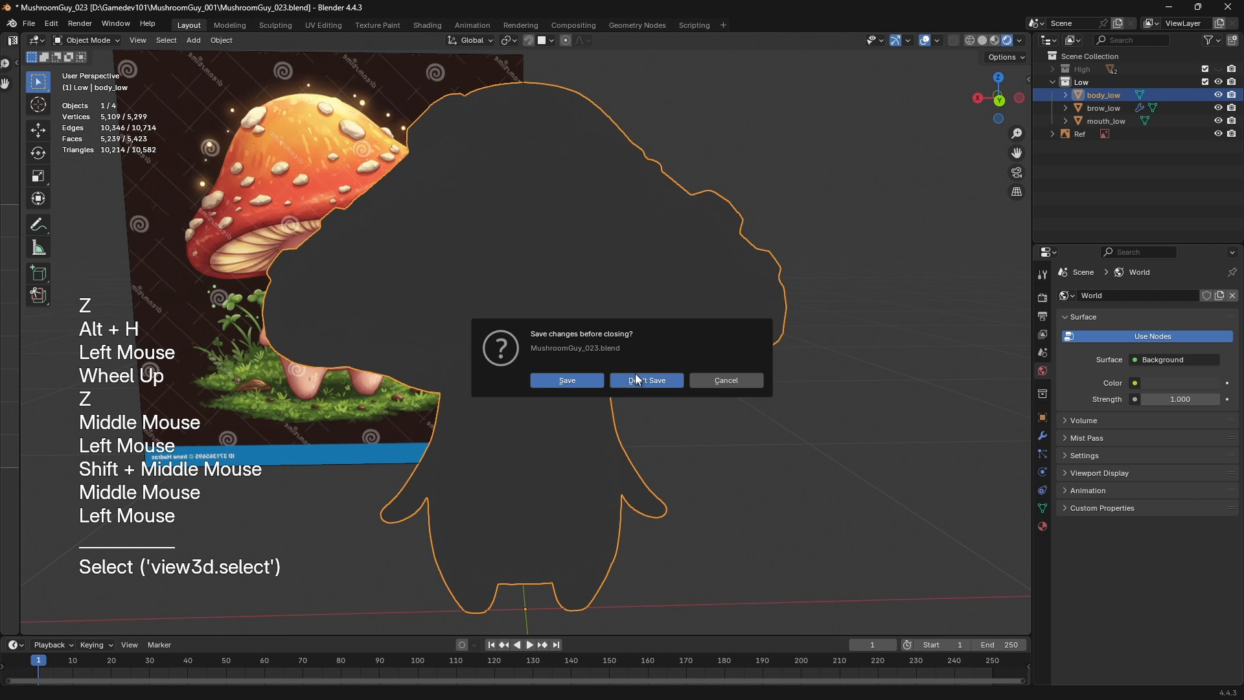
click(674, 379)
double_click(422, 172)
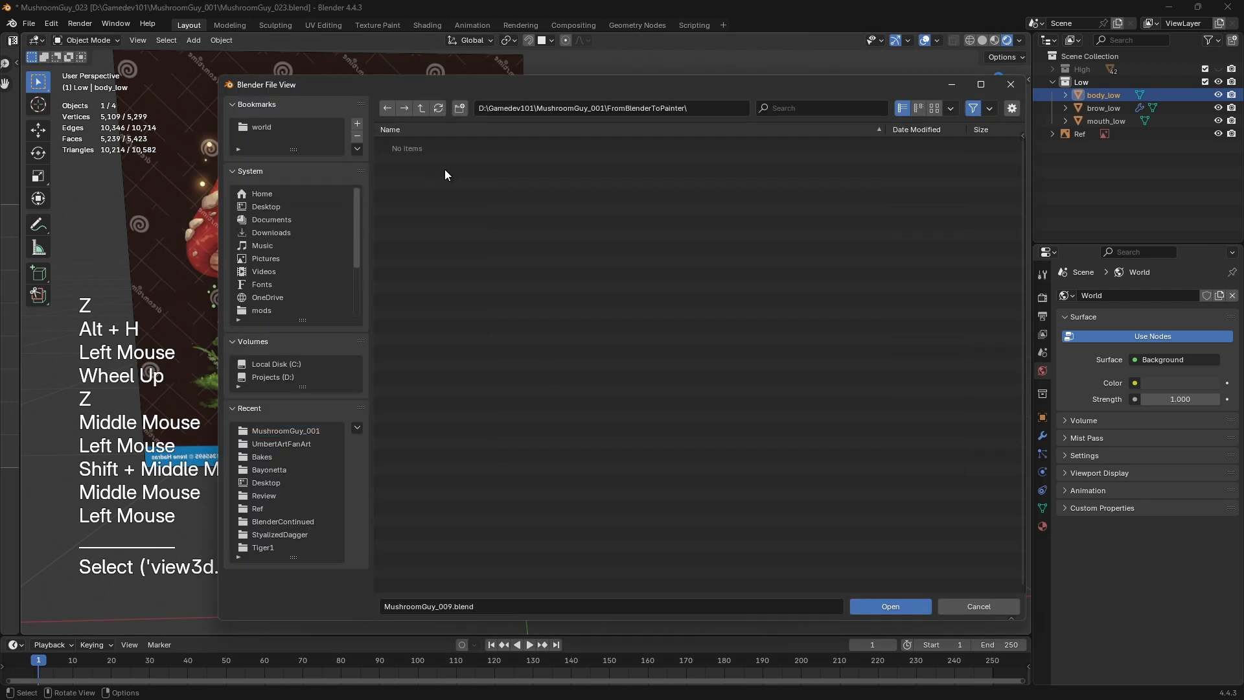
click(421, 108)
double_click(410, 145)
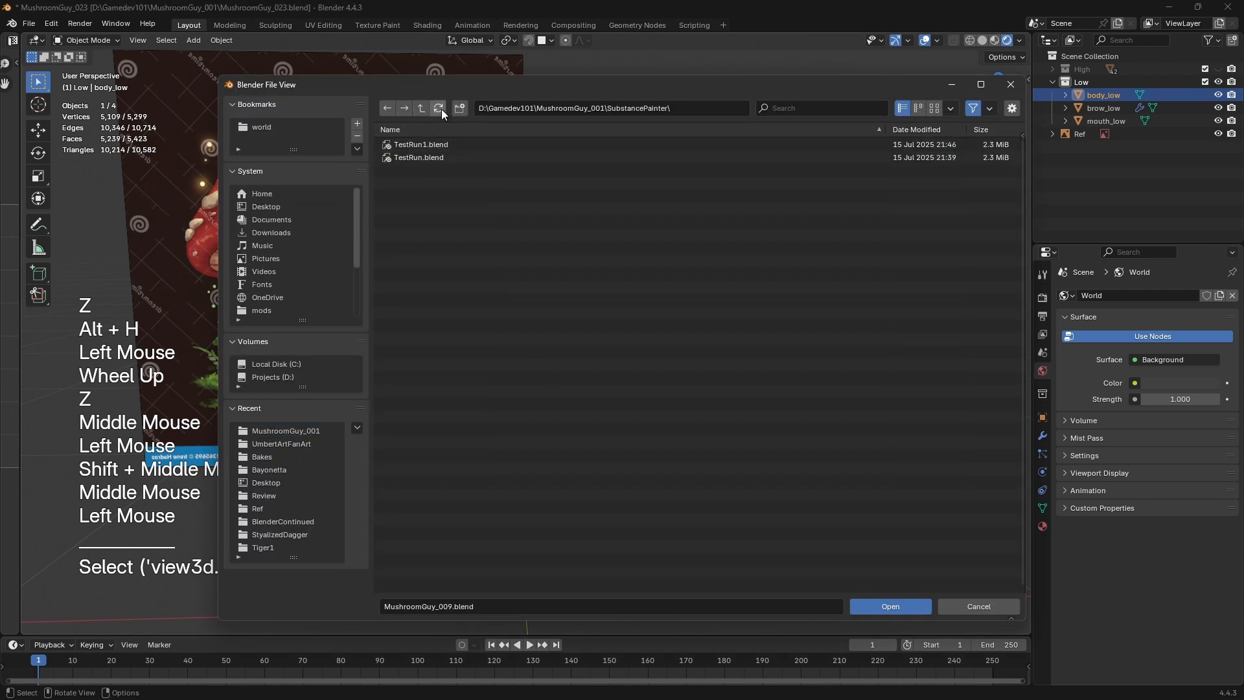
double_click(420, 145)
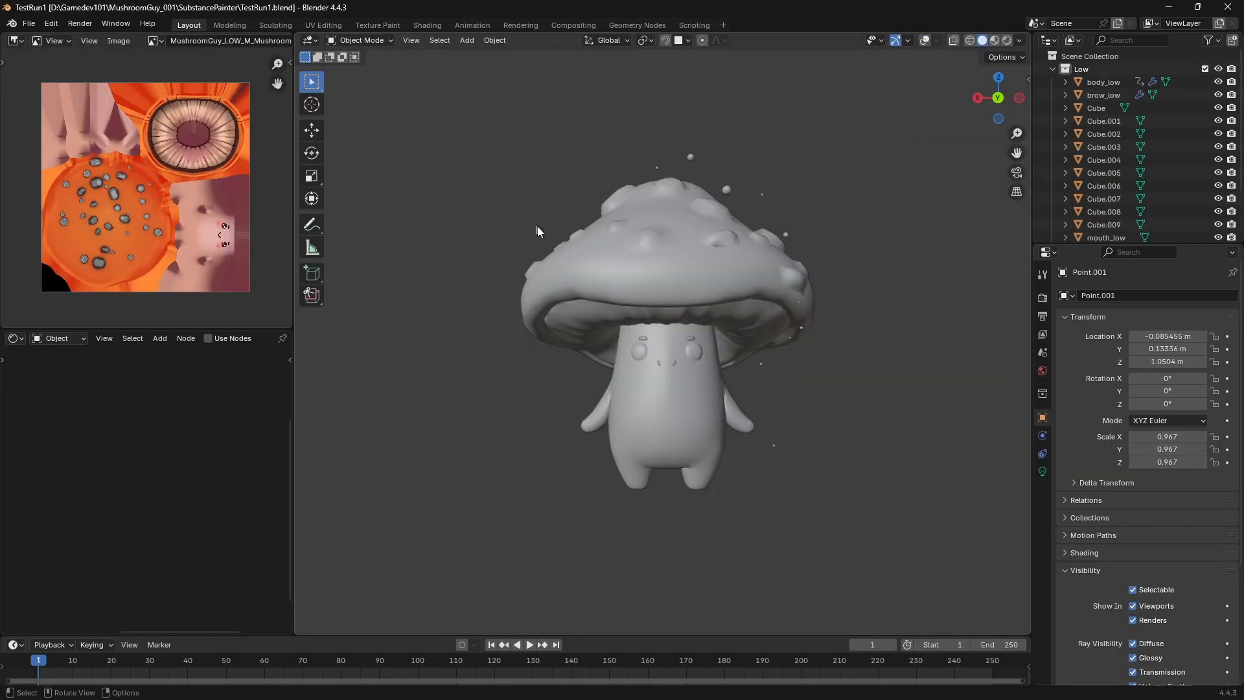
Show the textured mushroom character in Material Preview shading and frame the whole model
shift+middle_drag(537, 231, 527, 233)
click(527, 234)
scroll(580, 163, up, 2)
key(z)
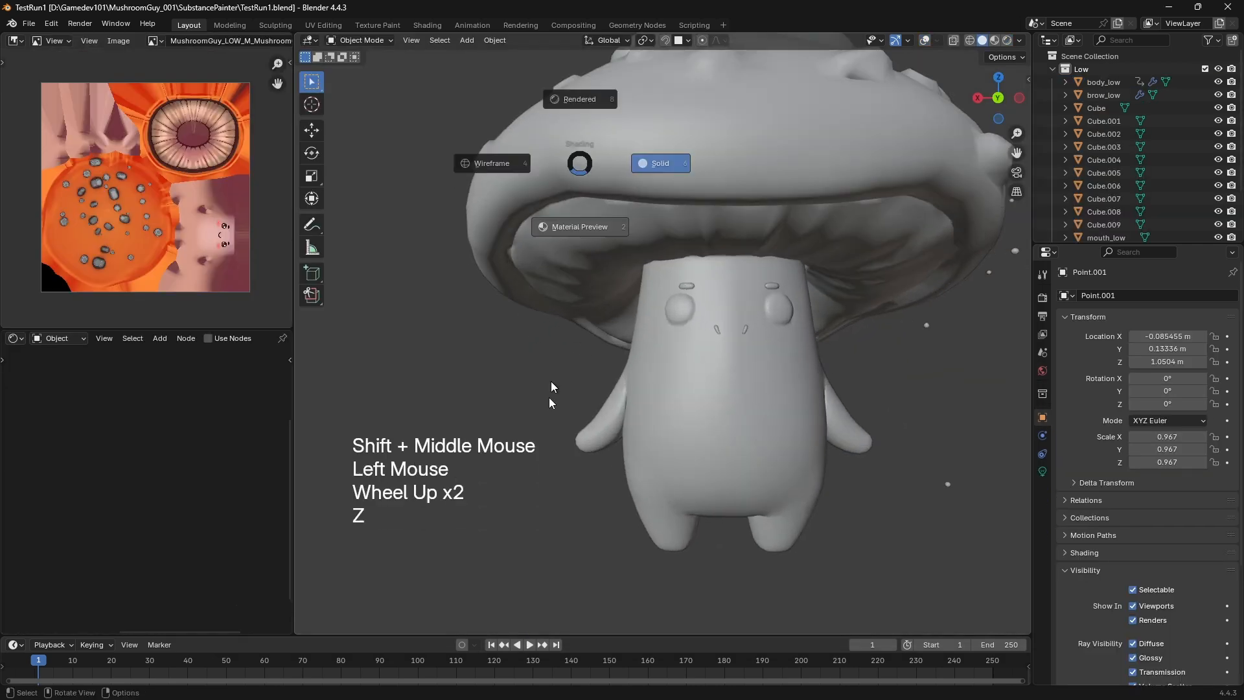
click(606, 303)
shift+middle_drag(714, 368, 684, 349)
mouse_move(684, 348)
middle_down()
mouse_move(735, 392)
mouse_move(646, 347)
middle_up()
scroll(646, 346, down, 1)
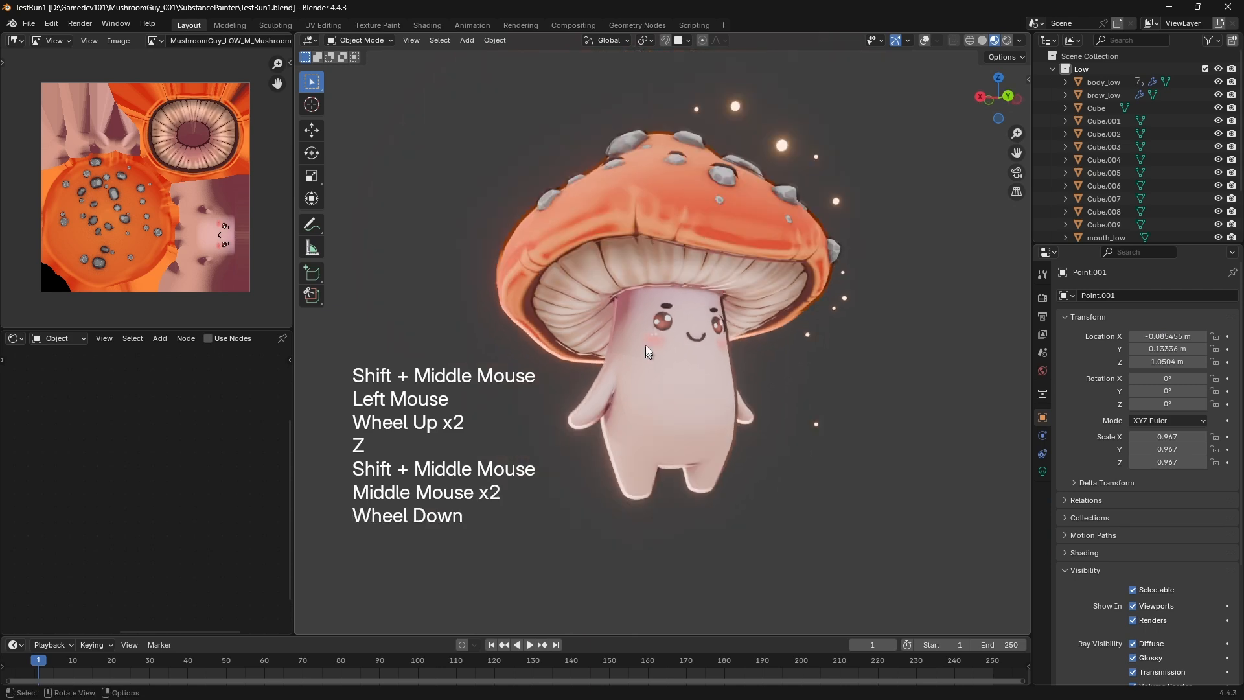
Select the mushroom body and enlarge the shader editor to show all nodes of its Base material
click(645, 351)
drag(144, 328, 144, 99)
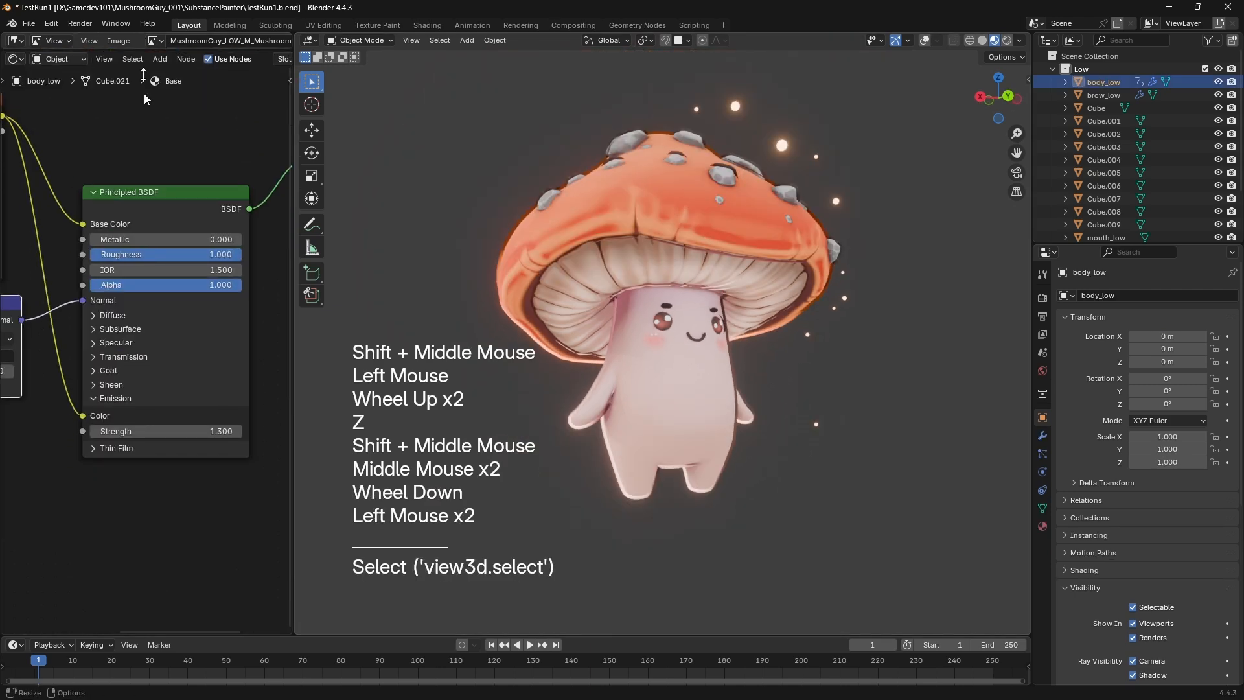
middle_drag(145, 99, 160, 274)
scroll(159, 275, down, 1)
drag(295, 299, 602, 300)
scroll(144, 251, up, 1)
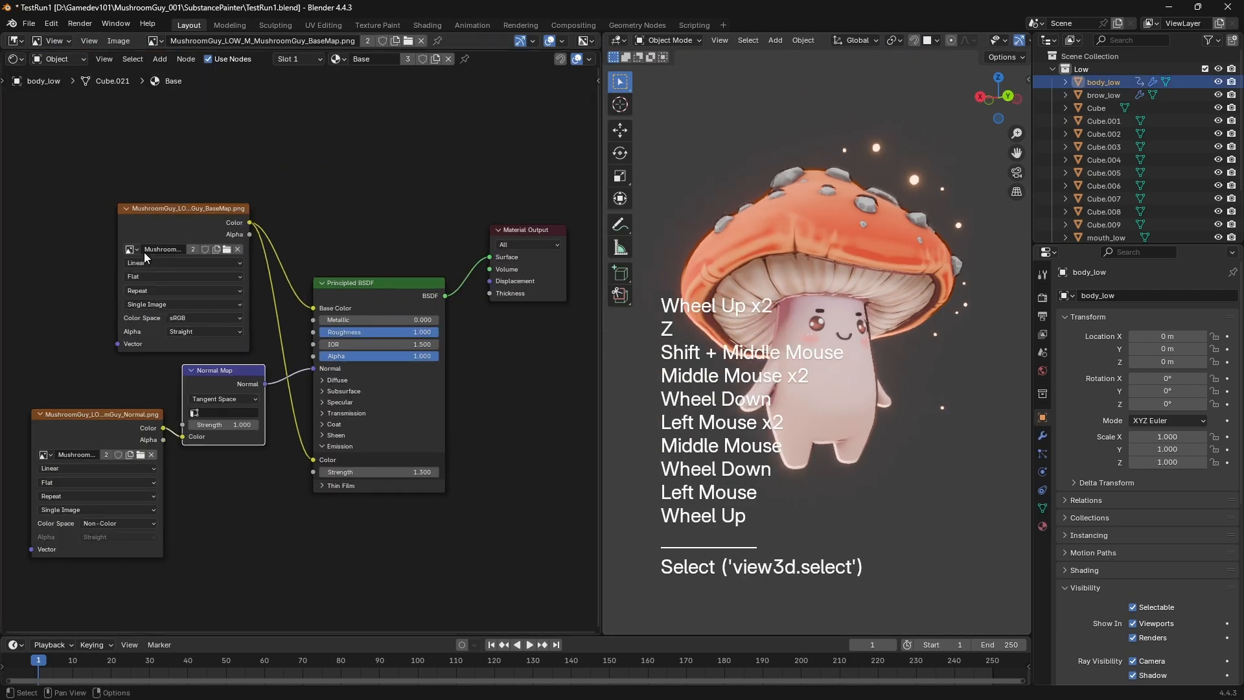
Inspect the body material's two image texture nodes and move the BaseMap node farther away from the Principled BSDF node
drag(131, 188, 147, 190)
scroll(279, 268, up, 2)
middle_drag(148, 207, 272, 171)
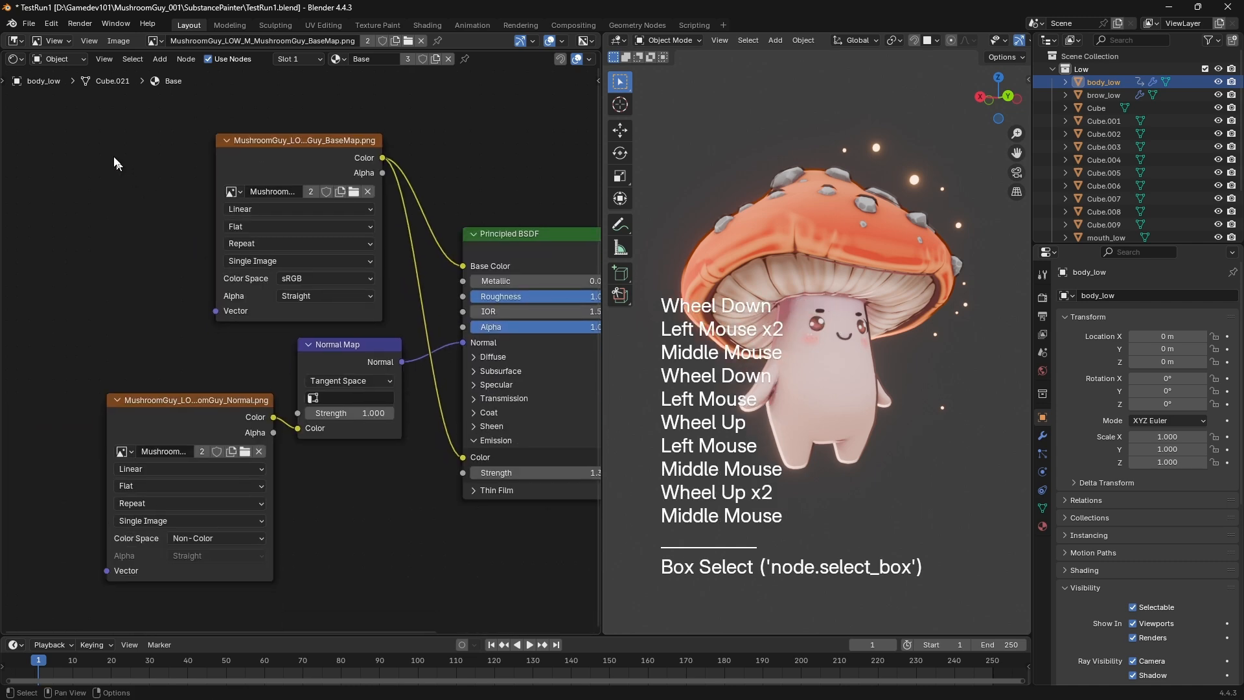
drag(114, 158, 376, 407)
middle_drag(376, 407, 357, 475)
click(169, 472)
drag(173, 489, 171, 494)
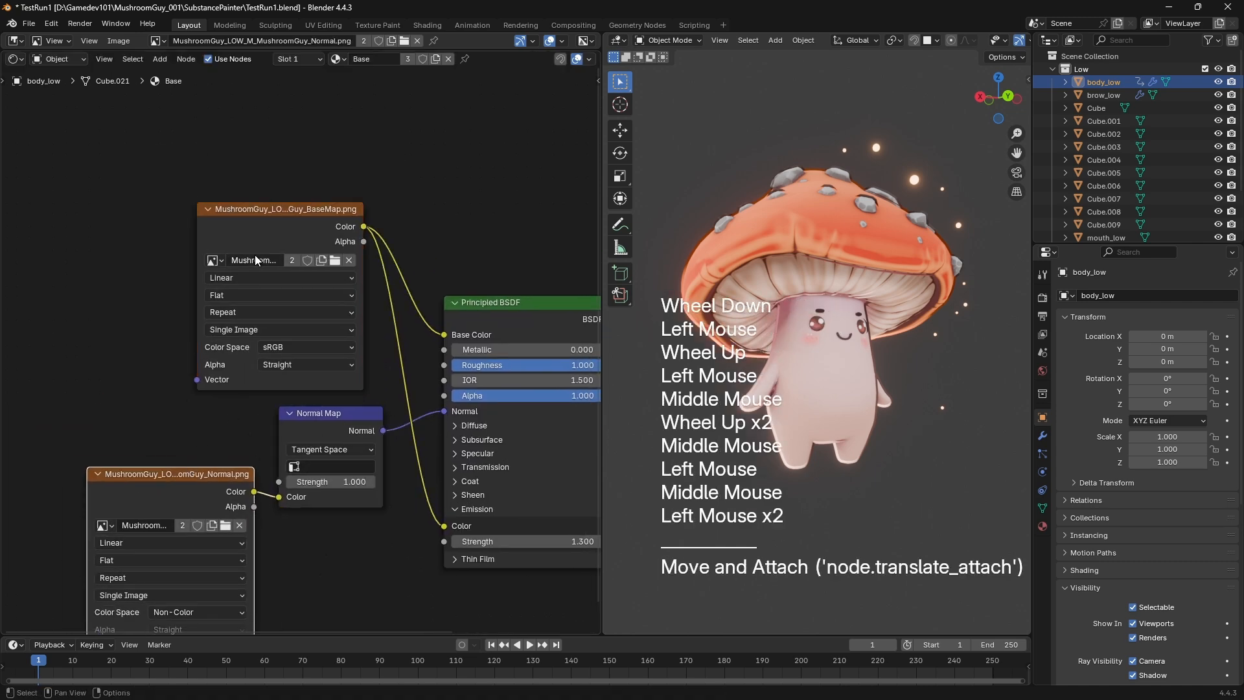
drag(197, 207, 127, 176)
click(397, 151)
middle_drag(397, 151, 384, 142)
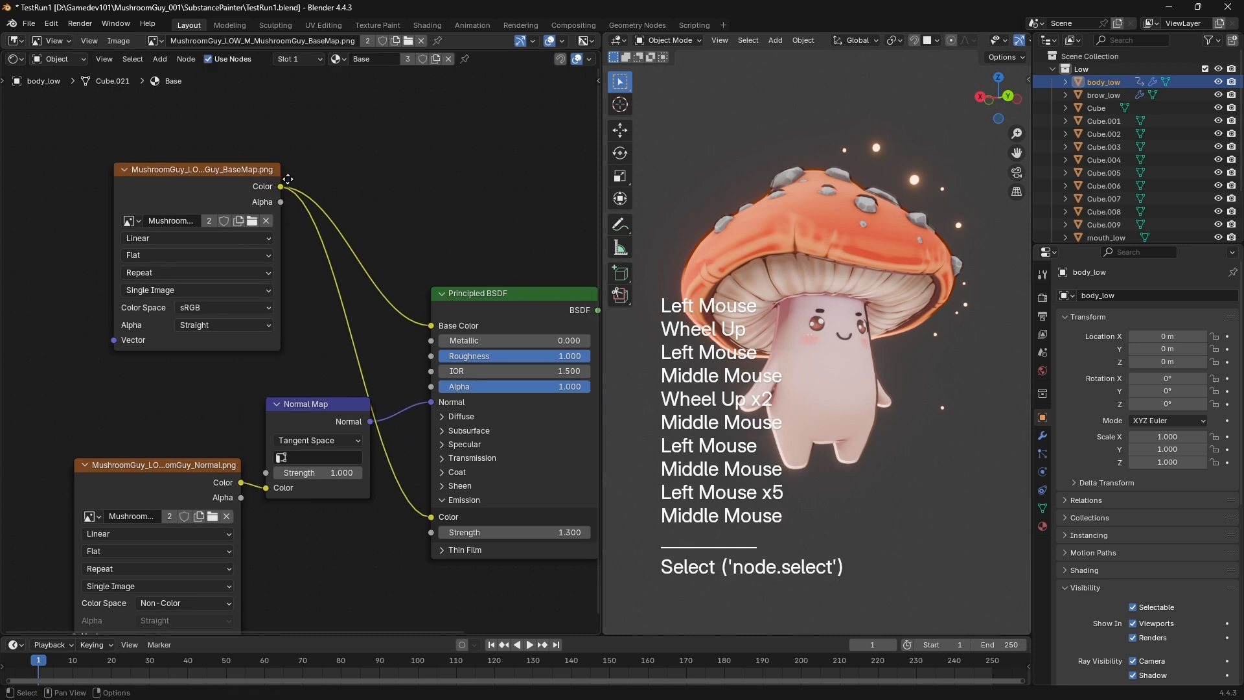
middle_drag(920, 324, 792, 231)
scroll(946, 343, down, 1)
scroll(792, 231, up, 1)
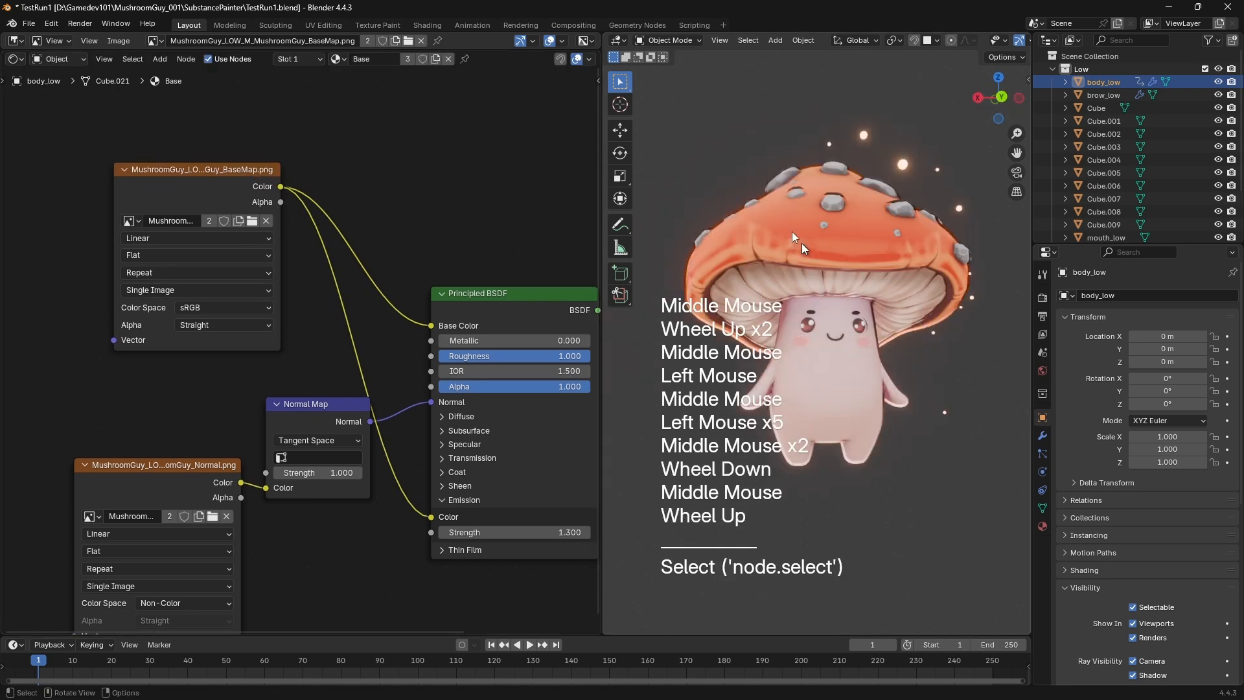
Duplicate the two image texture nodes, the Normal Map and the Principled BSDF, placing the copies below the originals
middle_drag(263, 196, 234, 110)
scroll(241, 154, up, 1)
scroll(175, 197, down, 1)
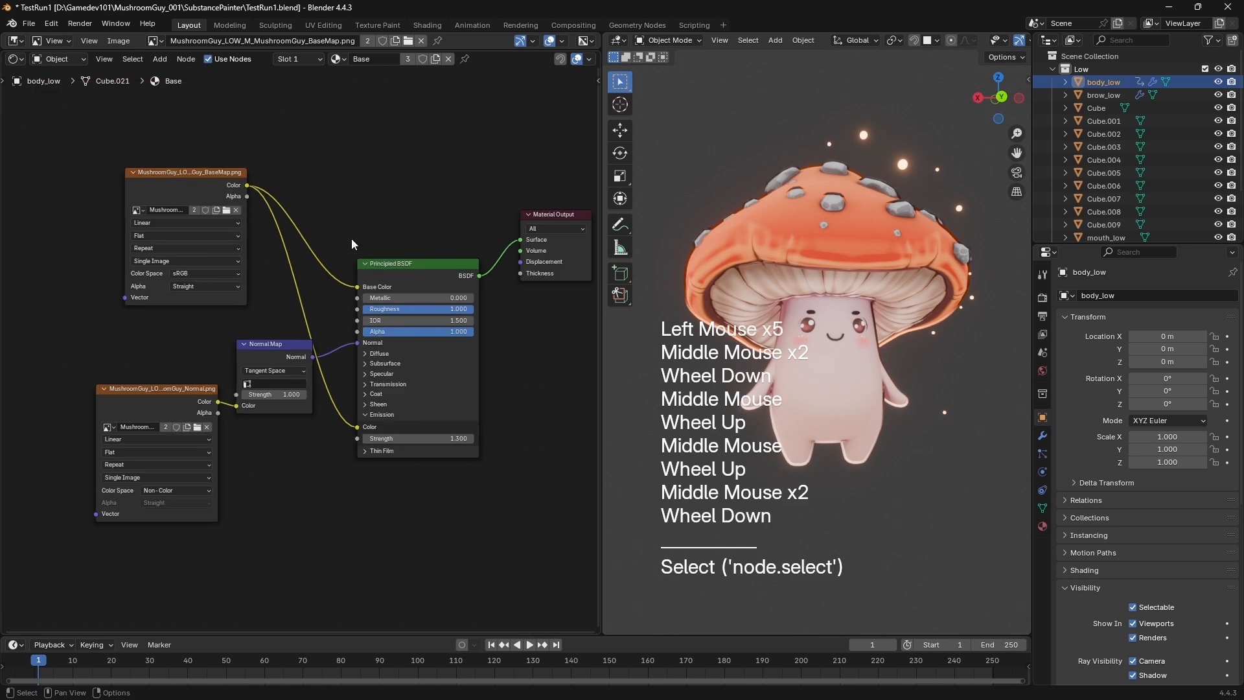
scroll(175, 197, up, 1)
middle_drag(15, 176, 14, 114)
drag(54, 127, 408, 473)
middle_drag(367, 404, 328, 206)
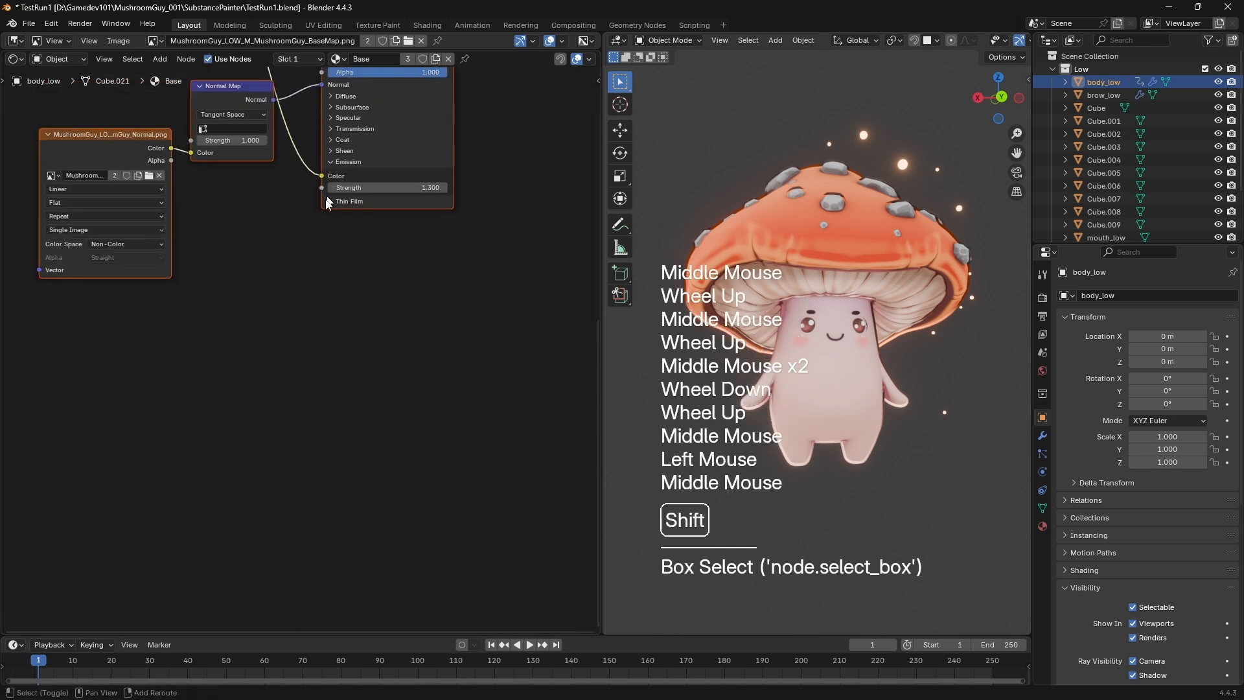
key(shift+d)
click(380, 623)
middle_drag(380, 623, 381, 554)
click(370, 532)
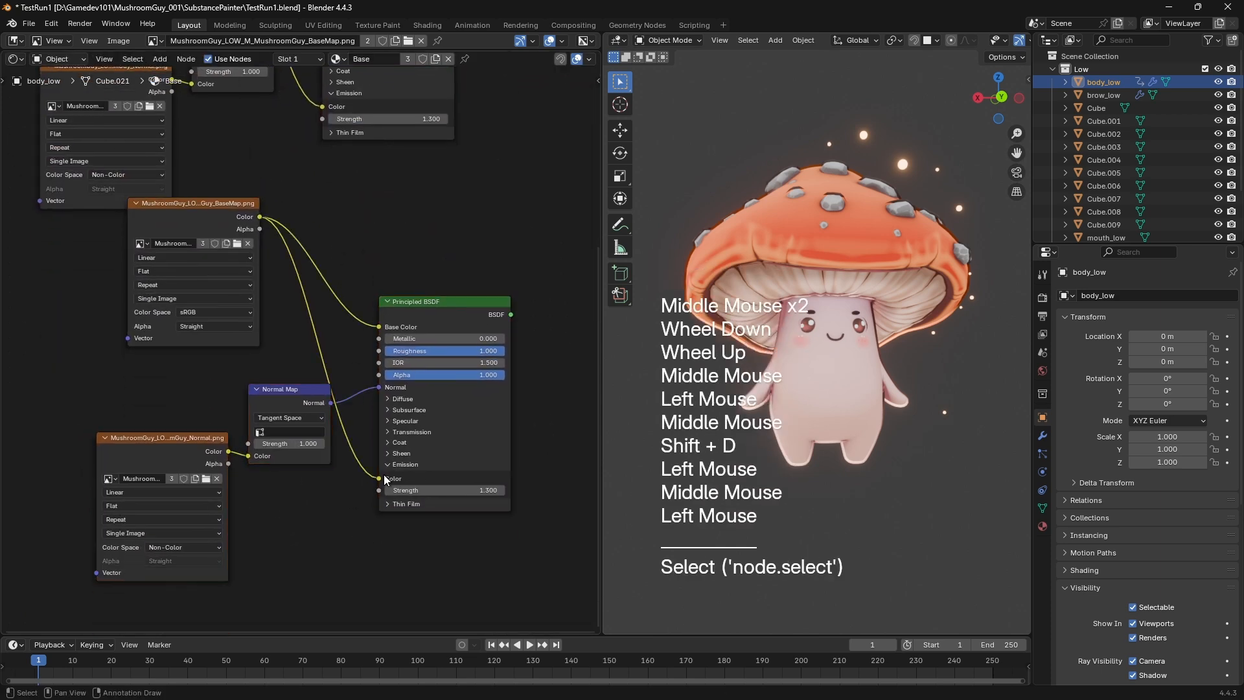
Disconnect the BaseMap from the copied Principled BSDF's emission color and move the copied nodes closer together
drag(380, 478, 354, 494)
drag(447, 310, 444, 236)
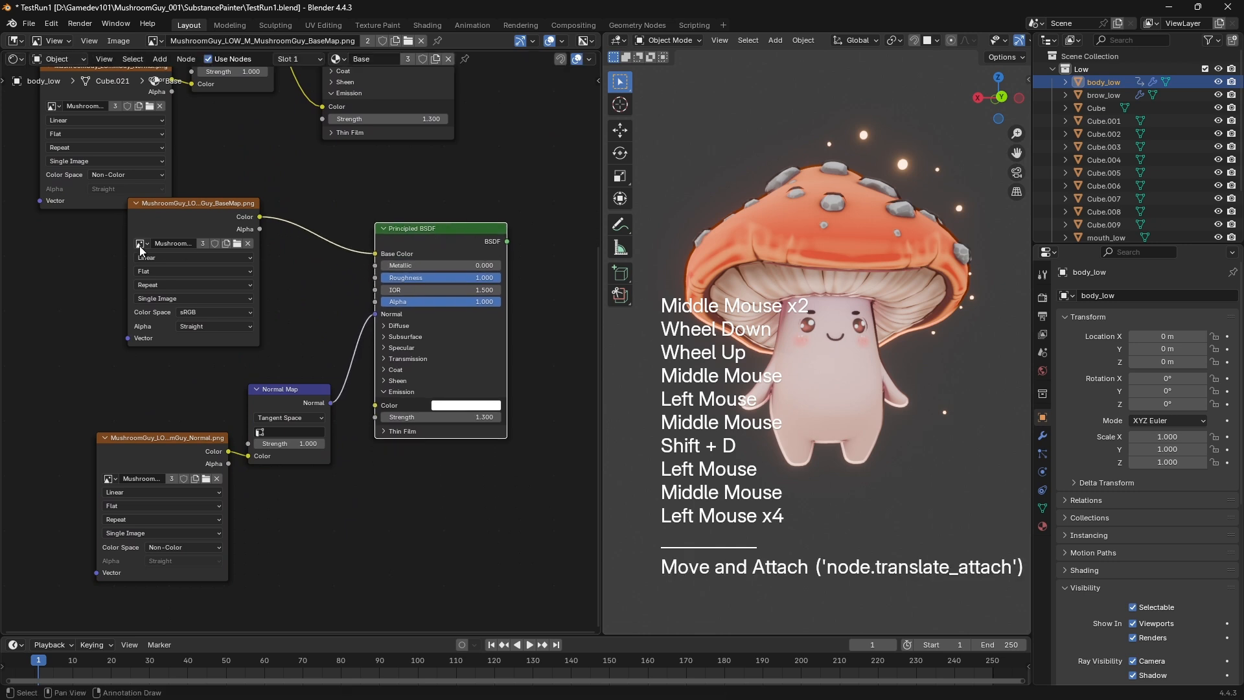
drag(170, 214, 254, 237)
drag(120, 407, 300, 505)
drag(288, 400, 297, 389)
Shift the copied node group and adjust the spacing of its BaseMap and Normal texture nodes
drag(133, 236, 468, 473)
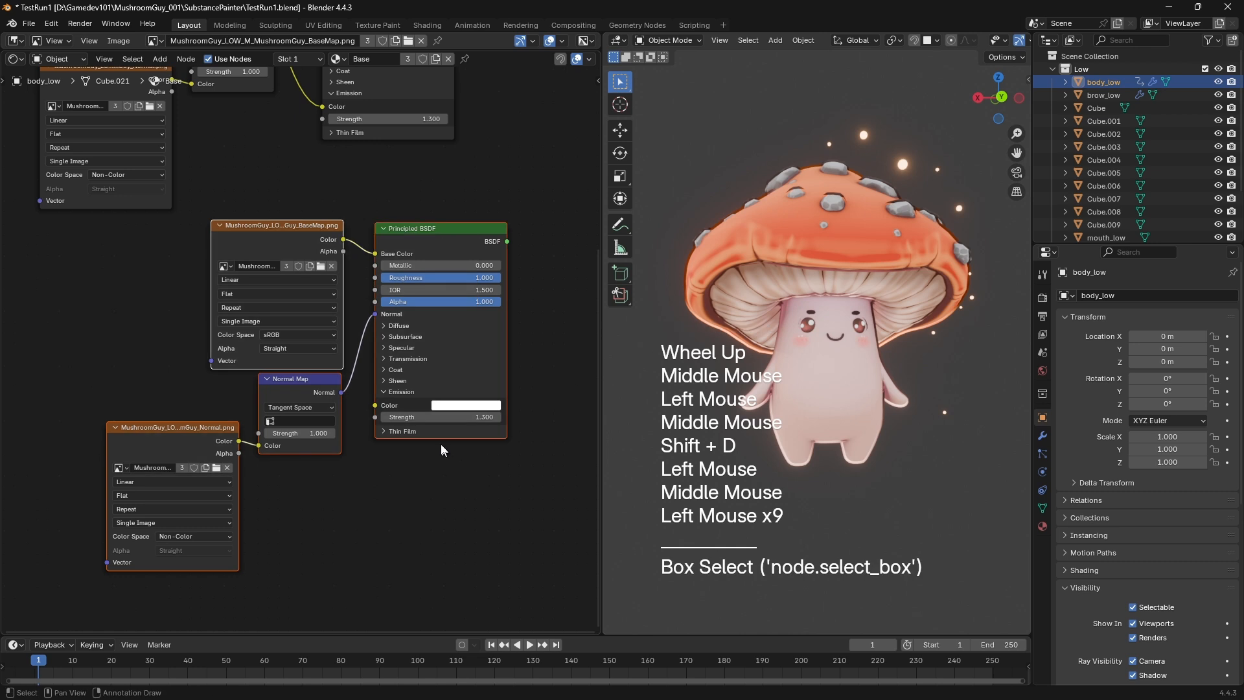
middle_drag(437, 441, 437, 456)
drag(245, 249, 267, 286)
click(286, 244)
middle_drag(265, 271, 260, 258)
drag(281, 274, 284, 261)
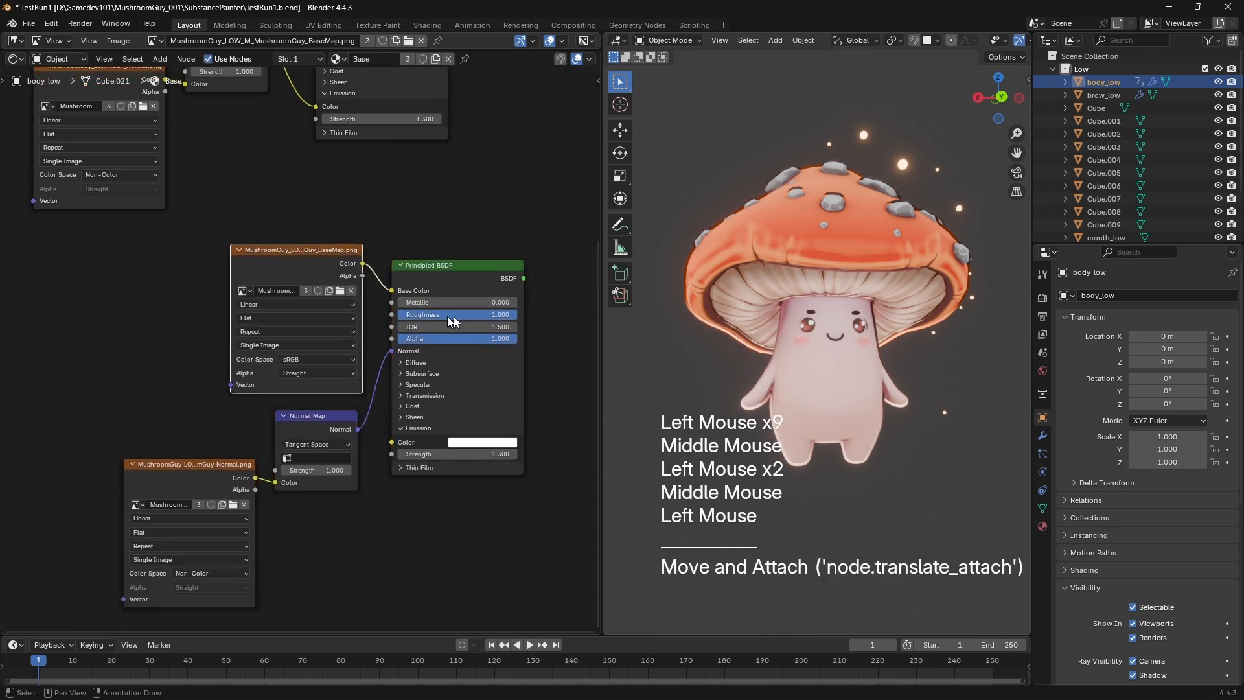
click(212, 480)
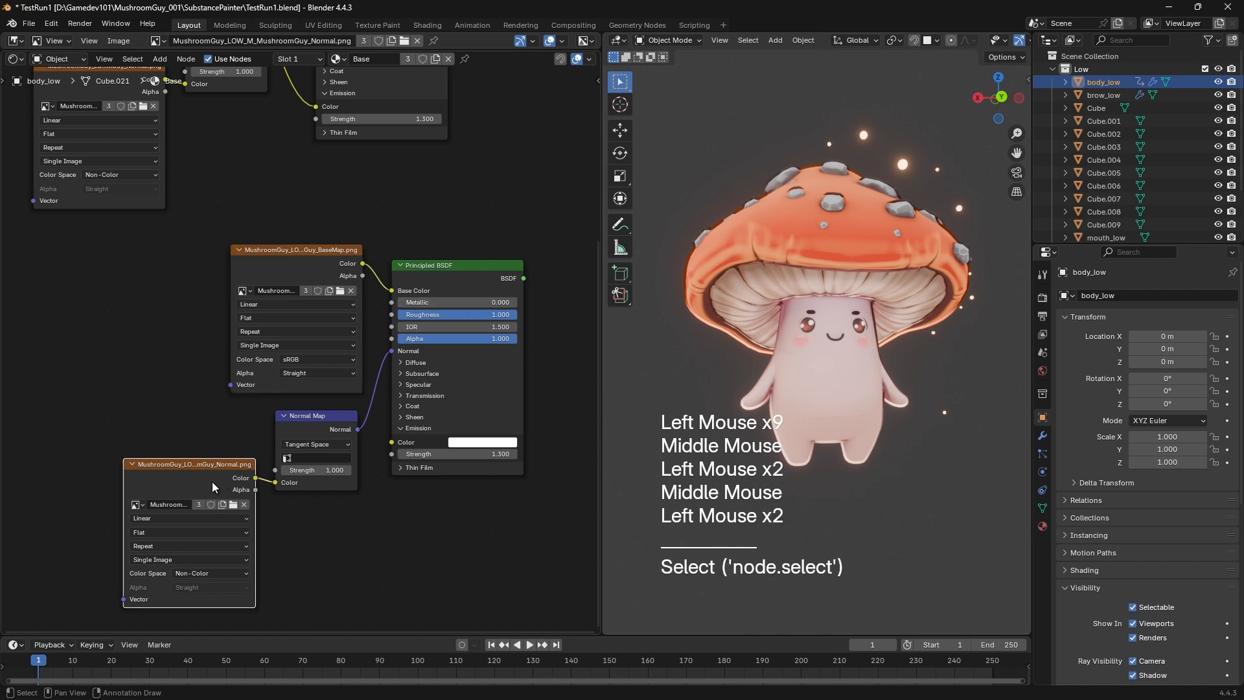
drag(222, 485, 226, 487)
click(311, 562)
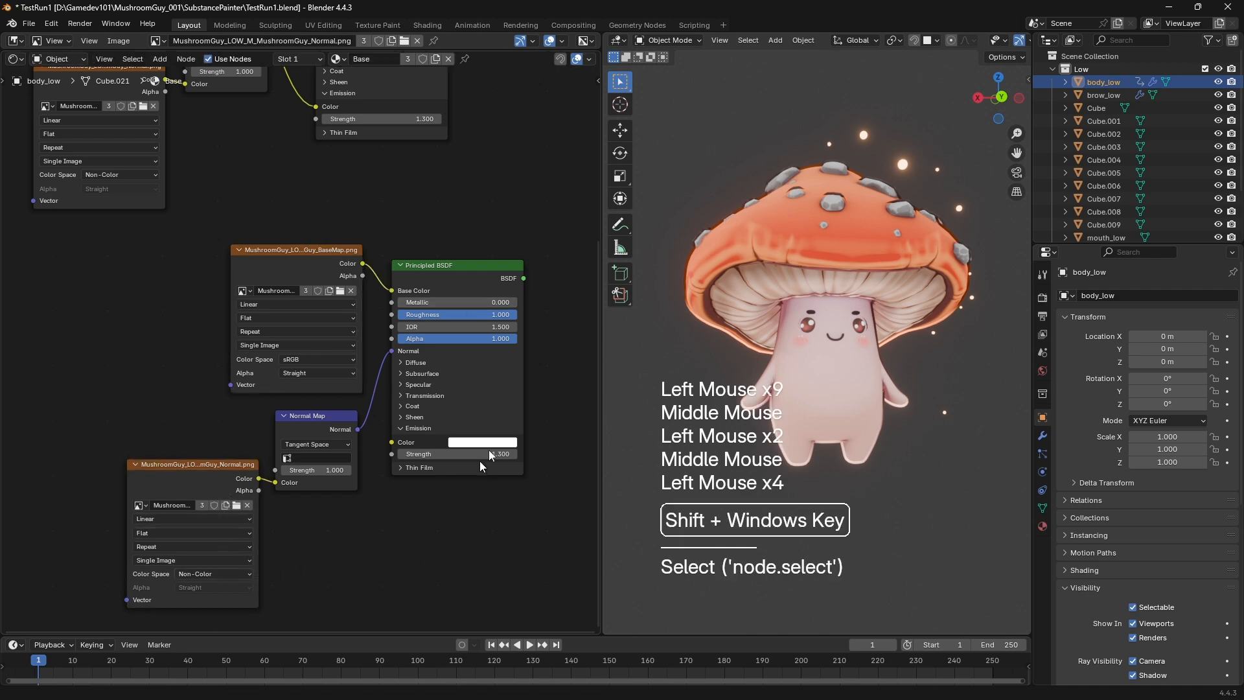
Capture a screenshot of the copied node setup and dismiss the screenshot notification
key(shift+super+s)
drag(541, 222, 92, 634)
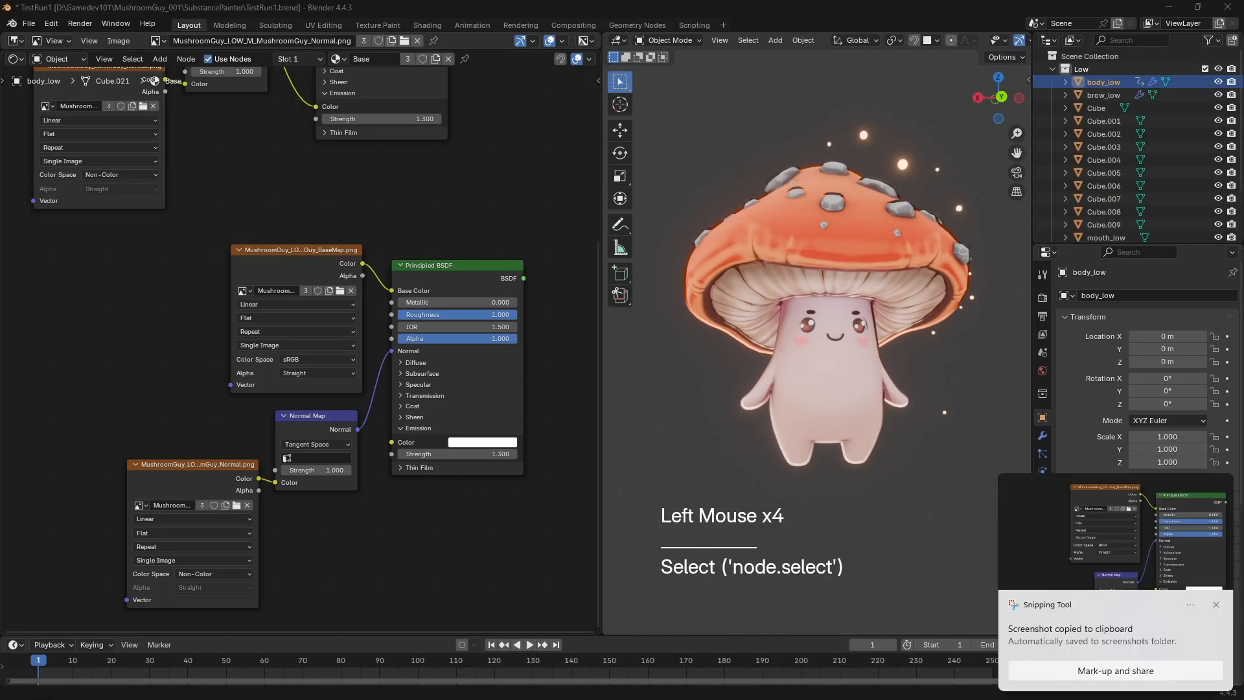
click(1216, 604)
Move the copied node group into clear space beneath the original group, and select the original nodes
middle_drag(166, 261, 196, 339)
scroll(196, 340, down, 1)
drag(194, 334, 478, 518)
drag(431, 343, 414, 384)
middle_drag(350, 337, 351, 293)
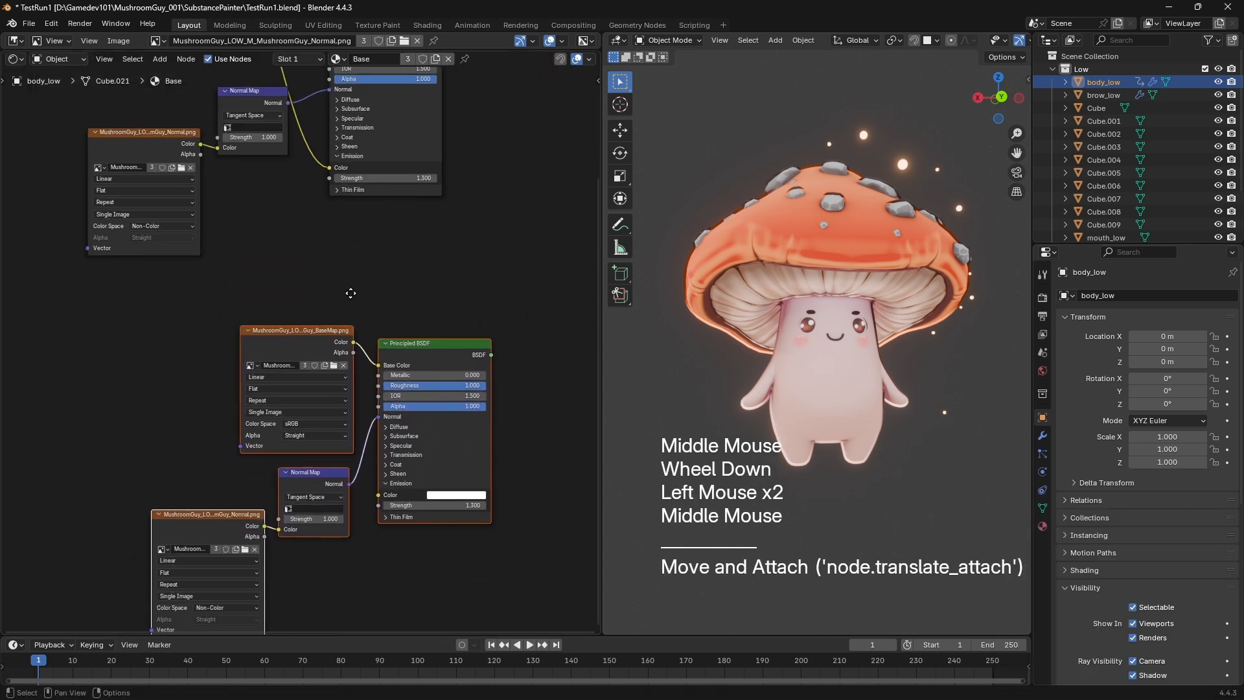
drag(287, 335, 198, 317)
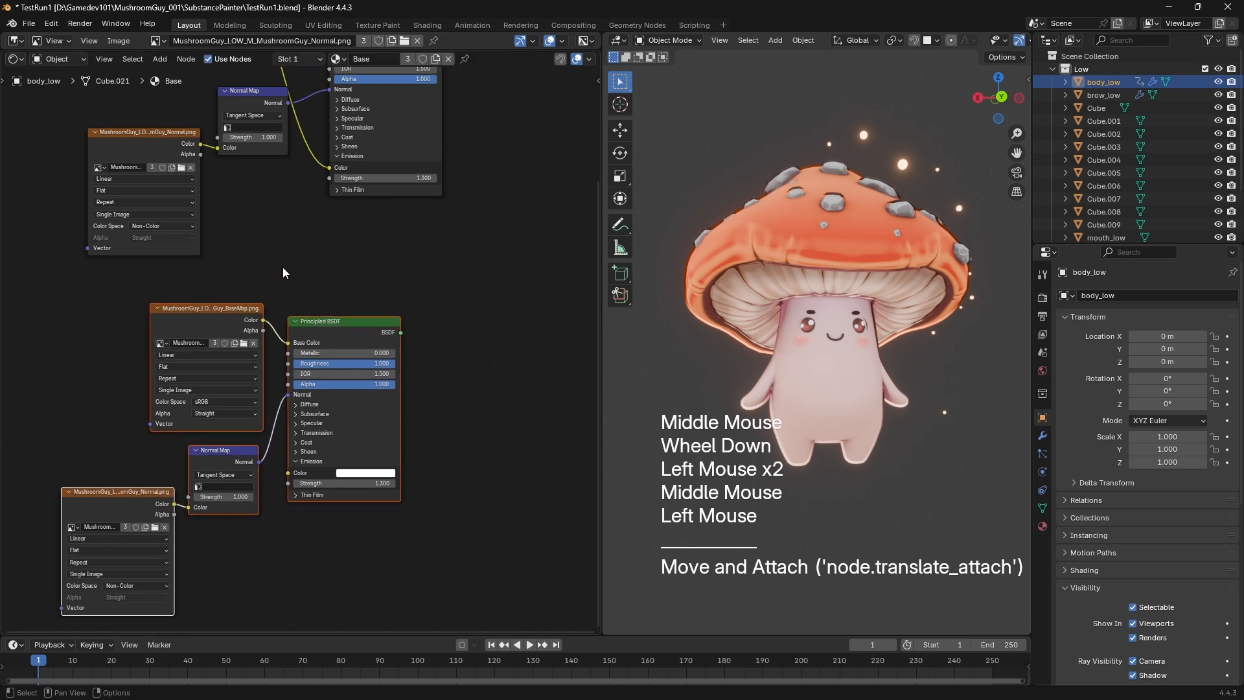
middle_drag(283, 272, 289, 305)
middle_drag(269, 350, 326, 324)
drag(102, 293, 495, 580)
drag(377, 345, 342, 332)
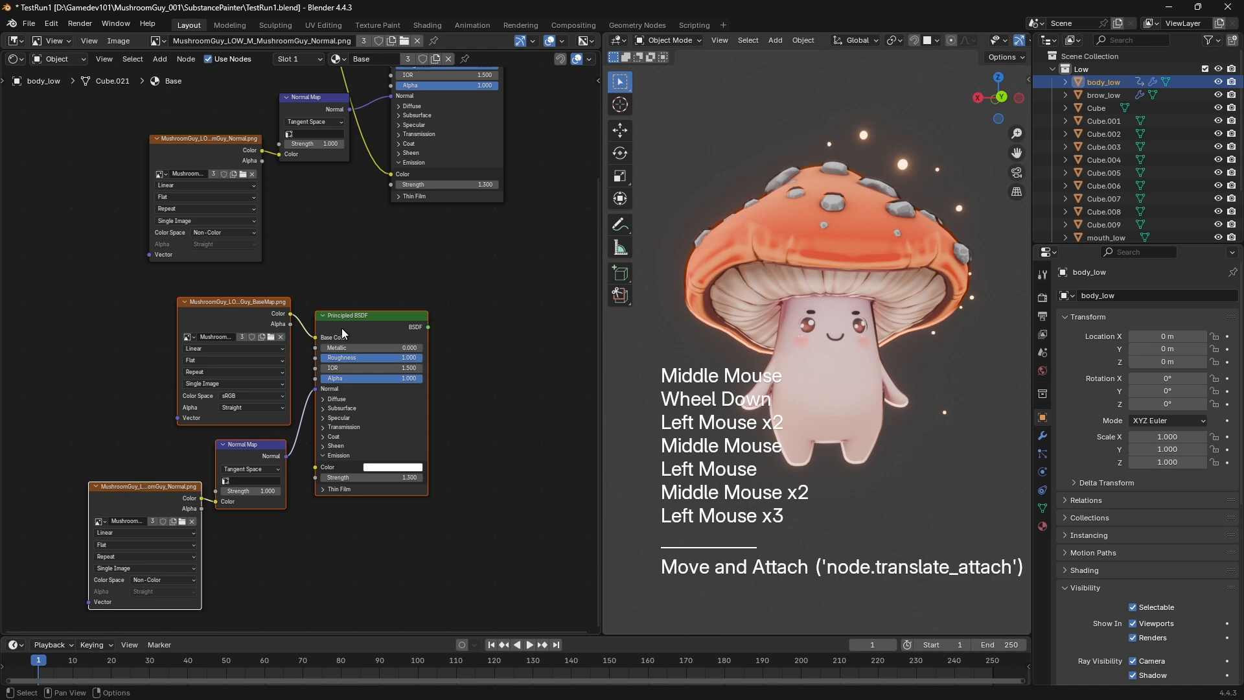
click(398, 258)
middle_drag(330, 221, 280, 450)
drag(91, 149, 496, 489)
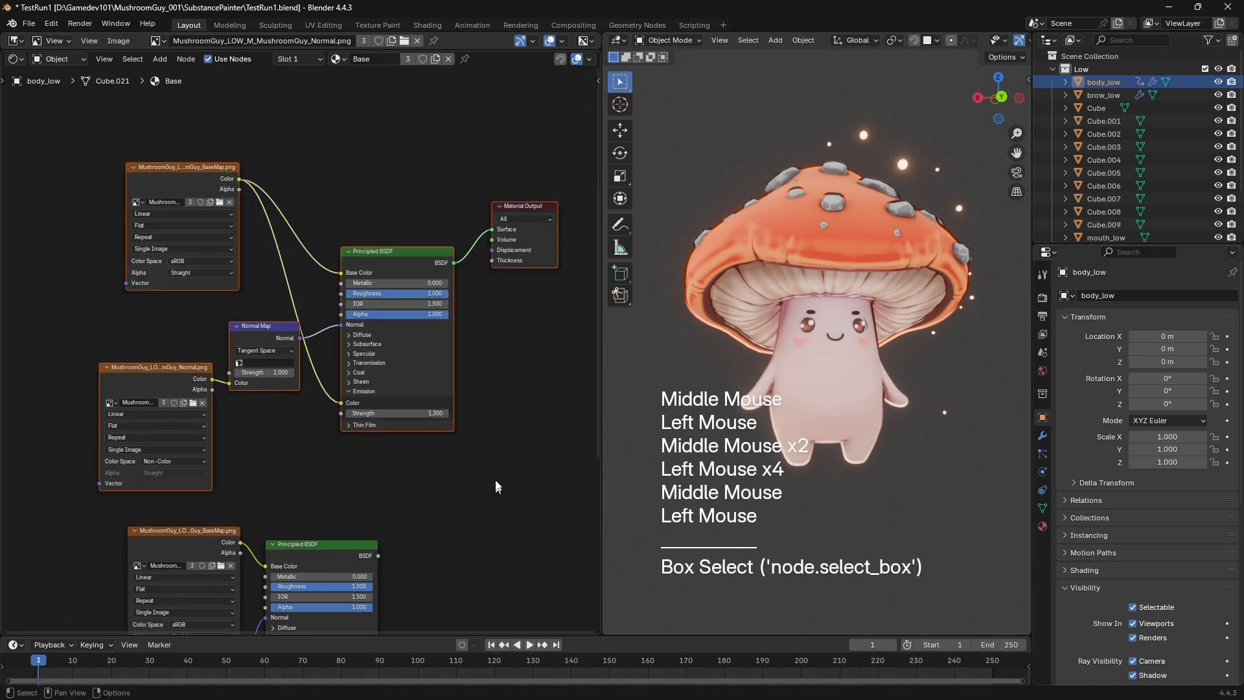
Inspect the emission material of a glowing sphere above the cap and return to the mushroom body's Base material
middle_drag(843, 273, 897, 219)
click(888, 142)
click(885, 138)
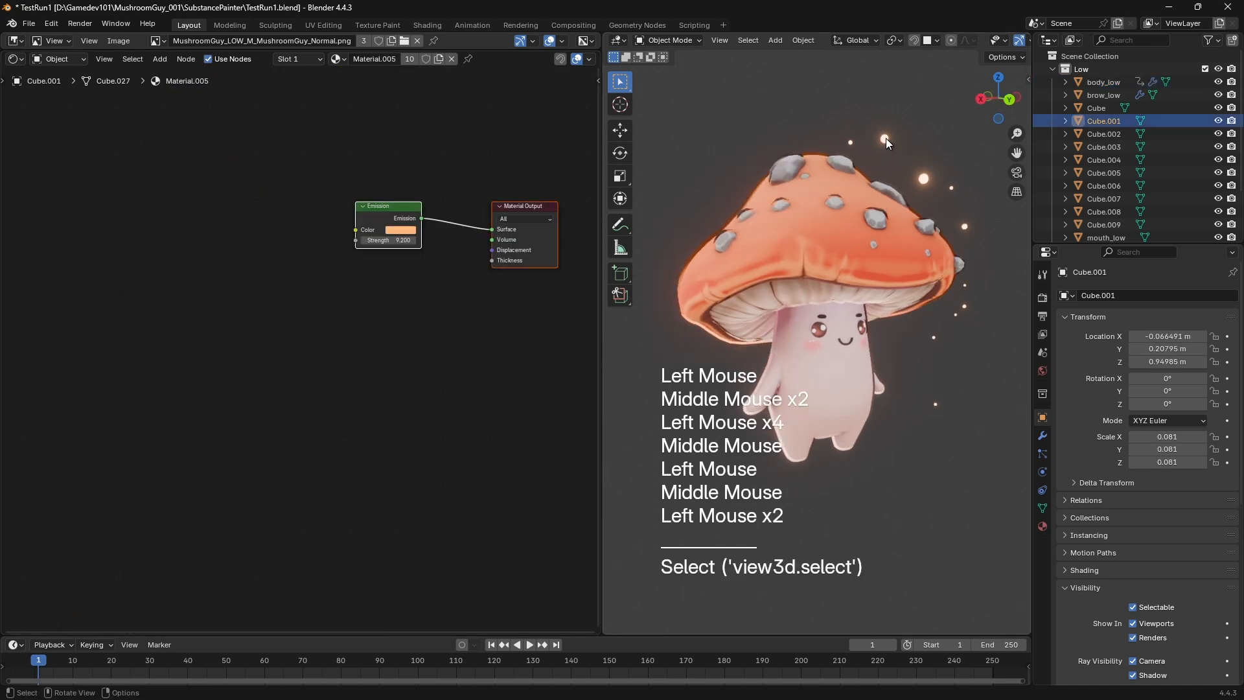
click(858, 110)
click(869, 229)
middle_drag(829, 276, 814, 269)
middle_drag(222, 215, 223, 143)
middle_drag(188, 374, 207, 332)
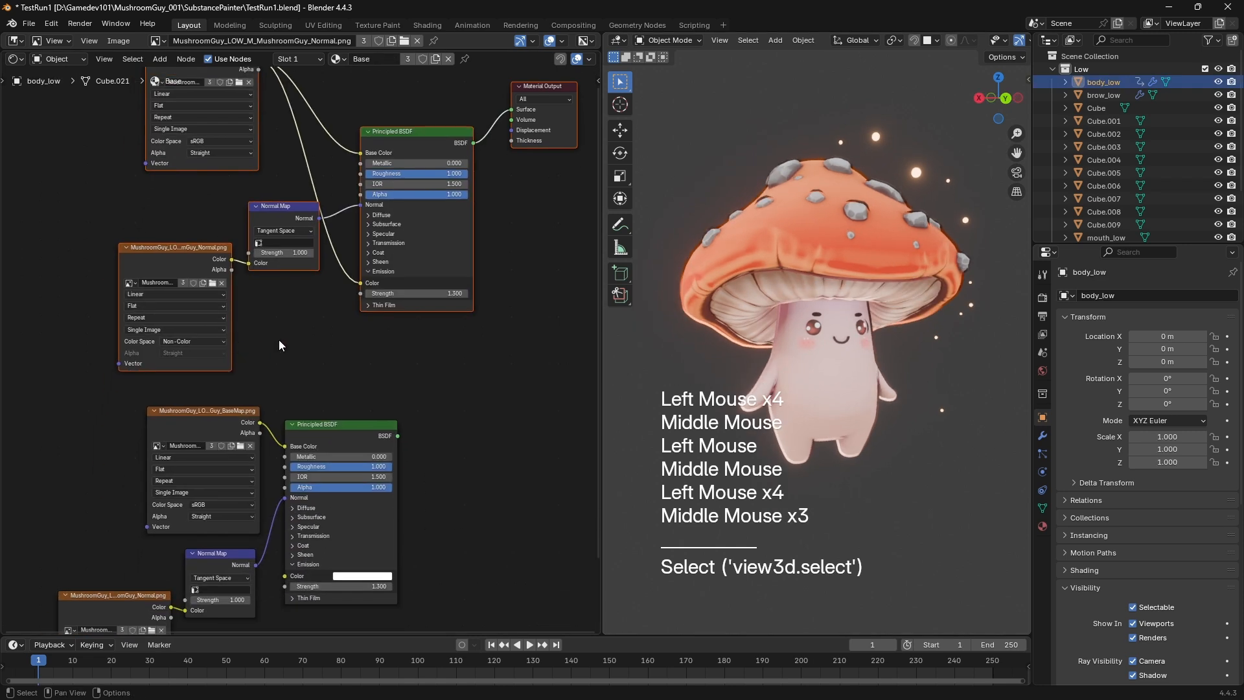
middle_drag(279, 347, 287, 383)
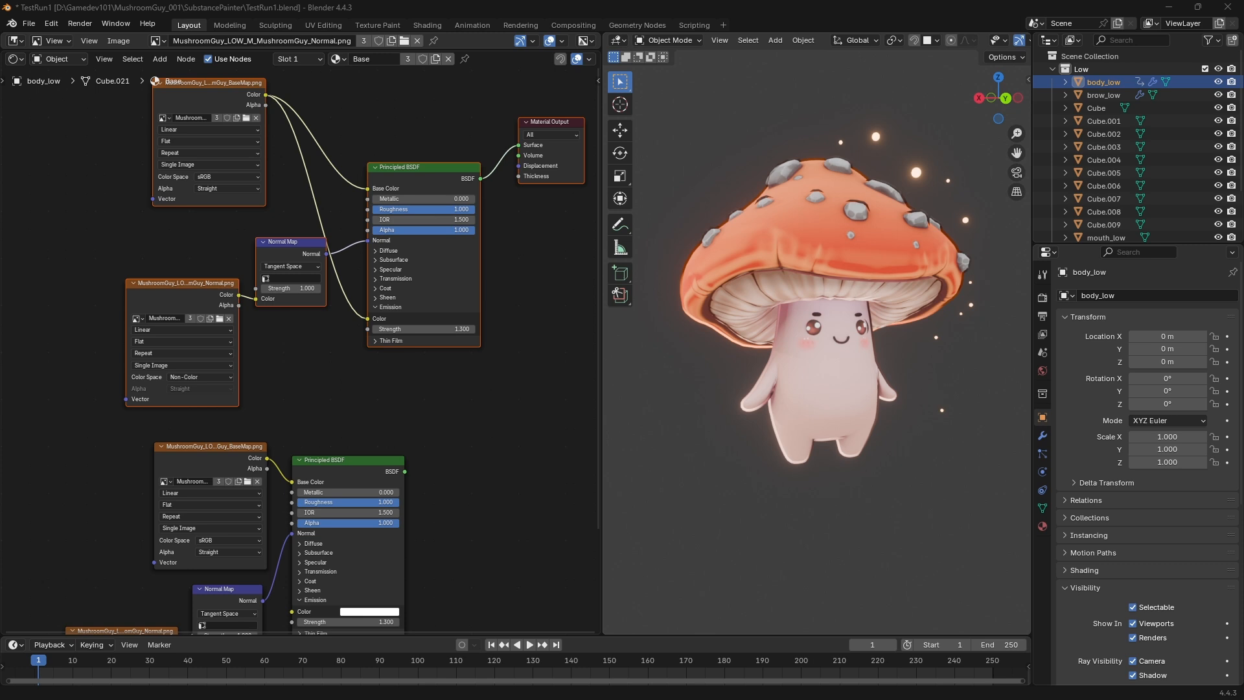
Deselect the model and nodes, and narrow the shader editor to give the 3D viewport more width
click(909, 582)
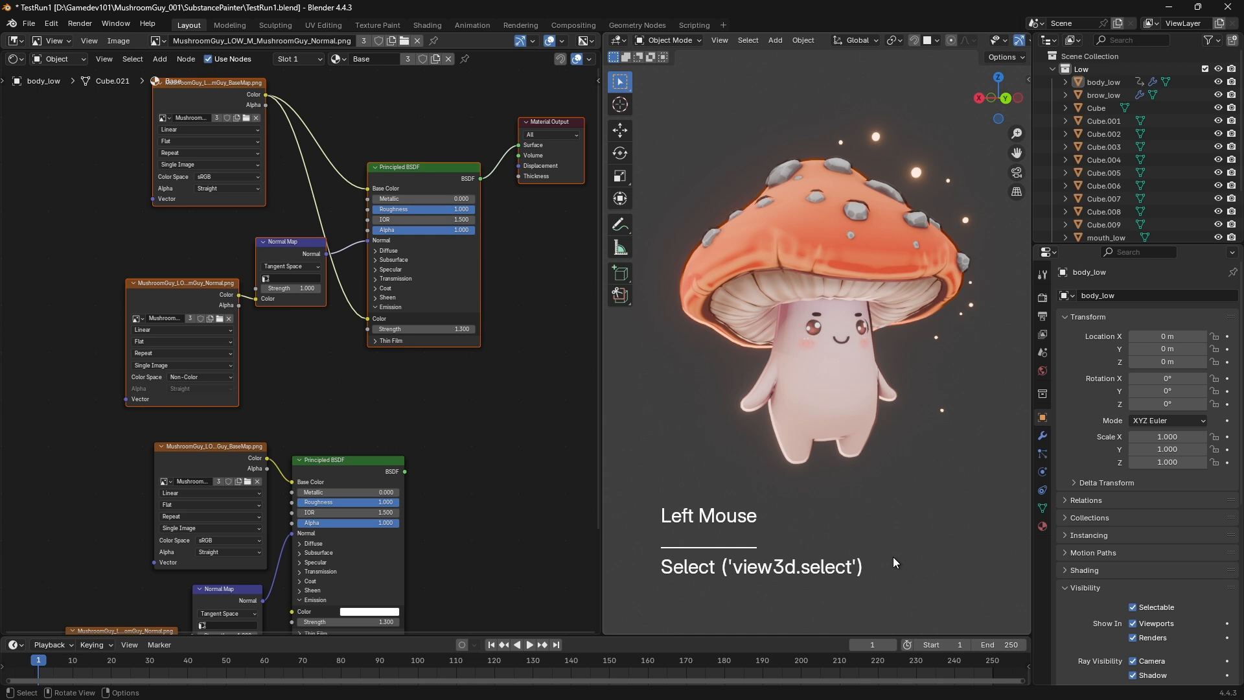
click(892, 563)
drag(600, 387, 531, 387)
middle_drag(490, 386, 449, 404)
click(412, 405)
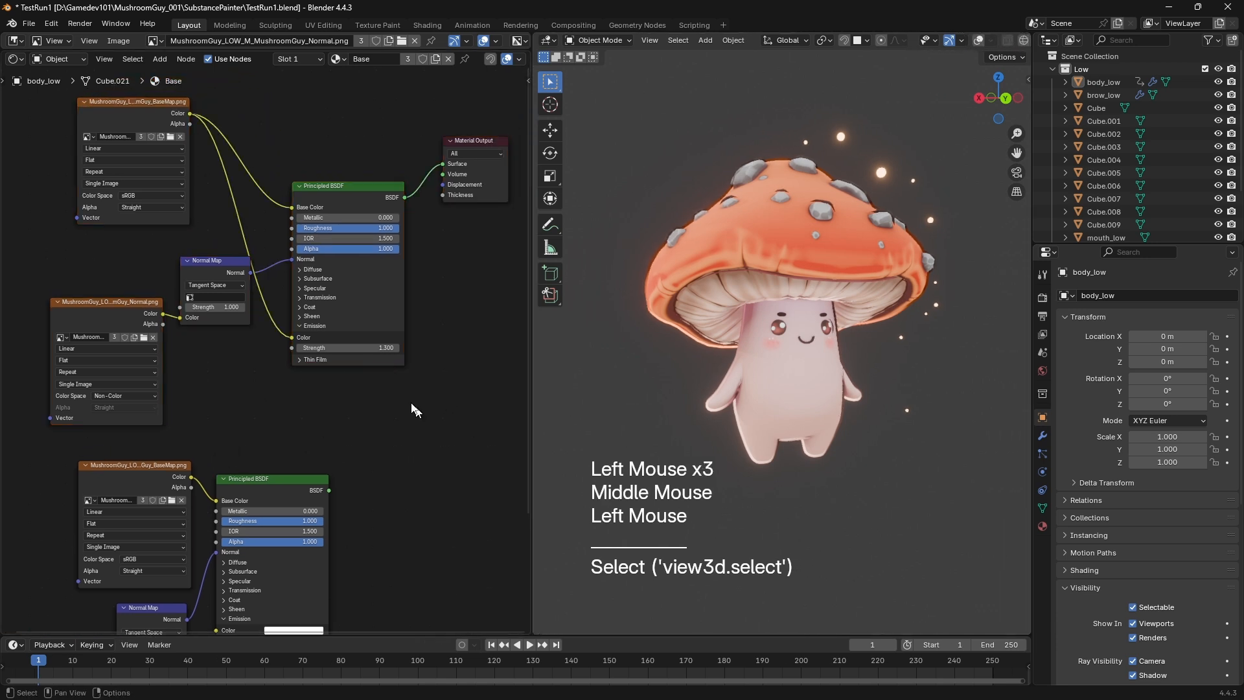
Tighten the spacing of the original texture, Normal Map and Principled BSDF nodes and move the whole group up
middle_drag(208, 213, 217, 263)
drag(136, 175, 112, 238)
drag(76, 168, 293, 445)
drag(223, 312, 232, 303)
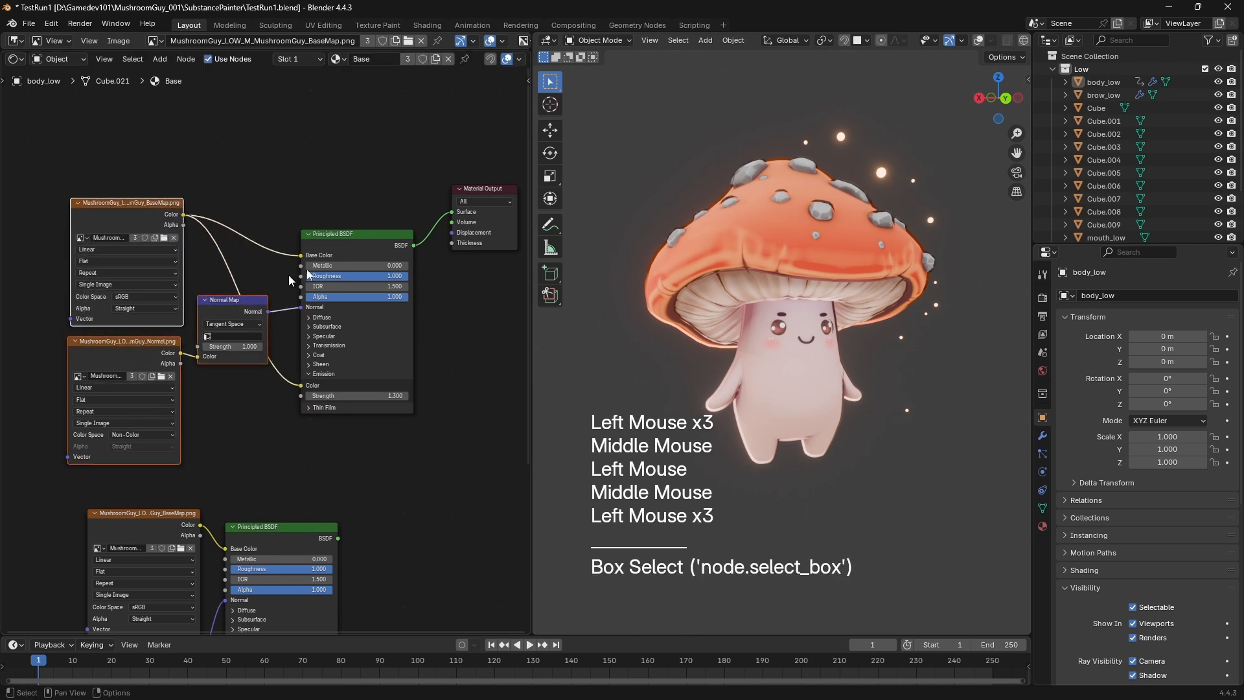
drag(346, 234, 342, 196)
drag(263, 418, 93, 179)
click(50, 135)
drag(50, 133, 506, 441)
drag(389, 299, 314, 153)
Expand the Diffuse, Subsurface, Specular, Transmission, Coat and Sheen sections of the original Principled BSDF
click(314, 155)
click(284, 149)
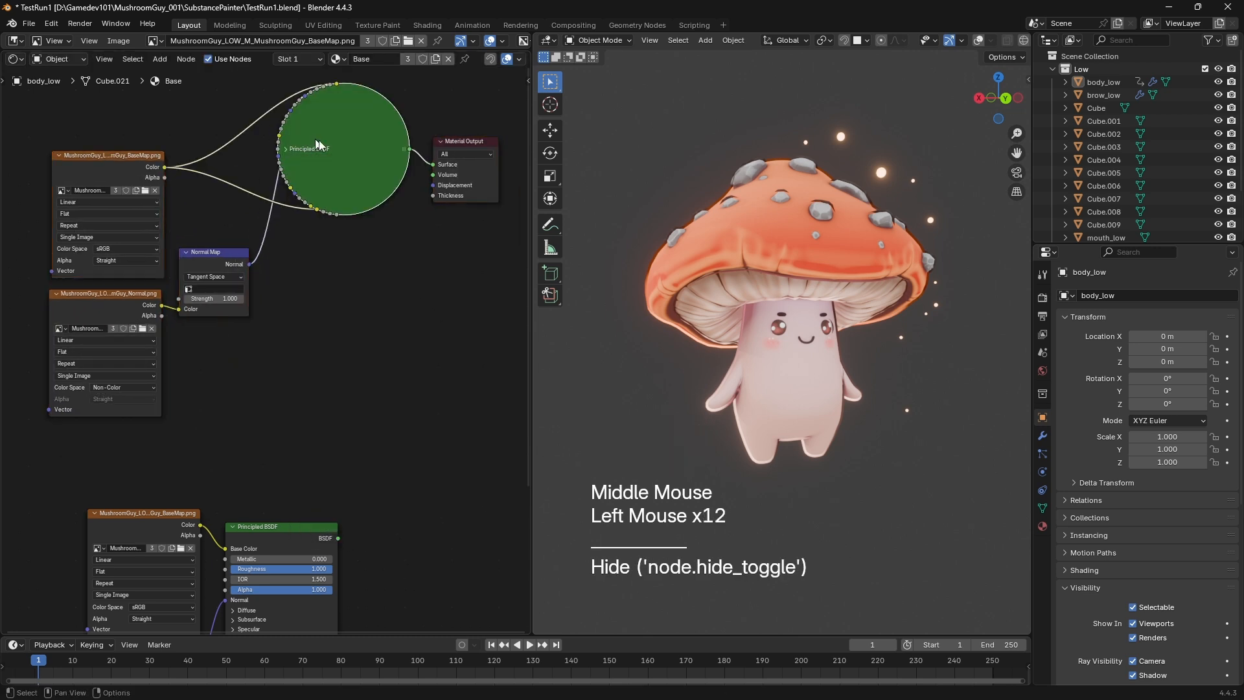
click(284, 149)
click(453, 276)
middle_drag(454, 275, 430, 289)
scroll(430, 289, down, 1)
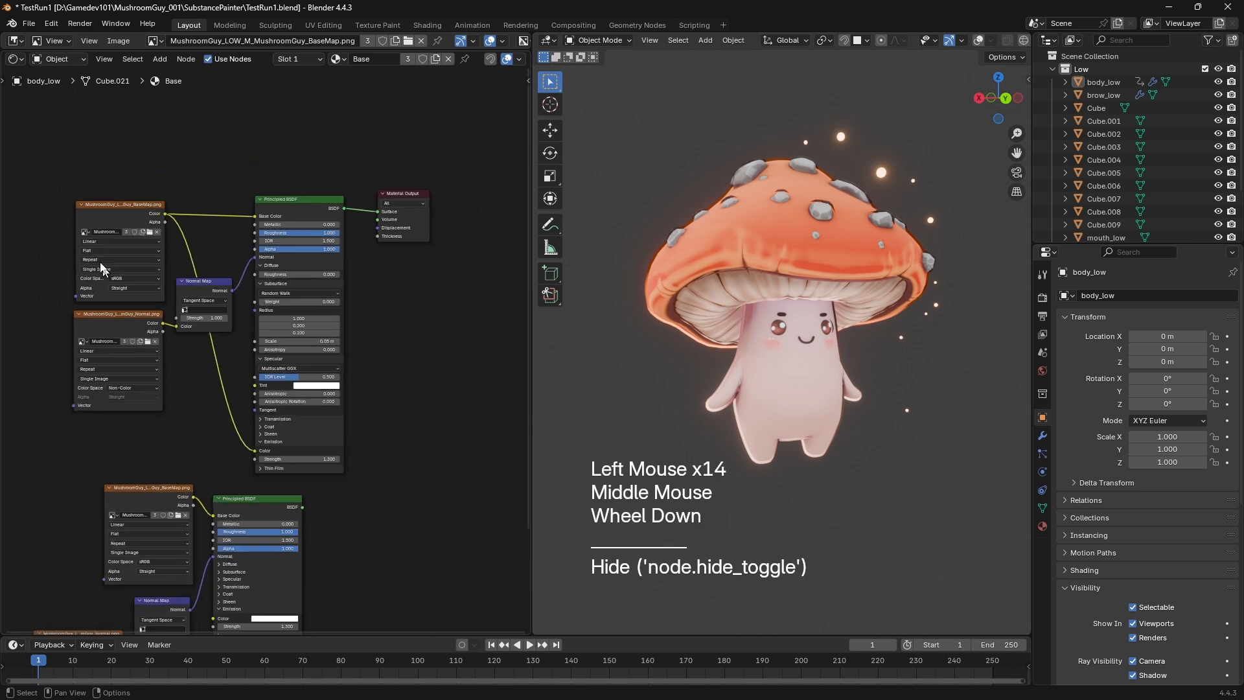
drag(27, 161, 448, 431)
middle_drag(389, 421, 407, 473)
drag(336, 485, 329, 425)
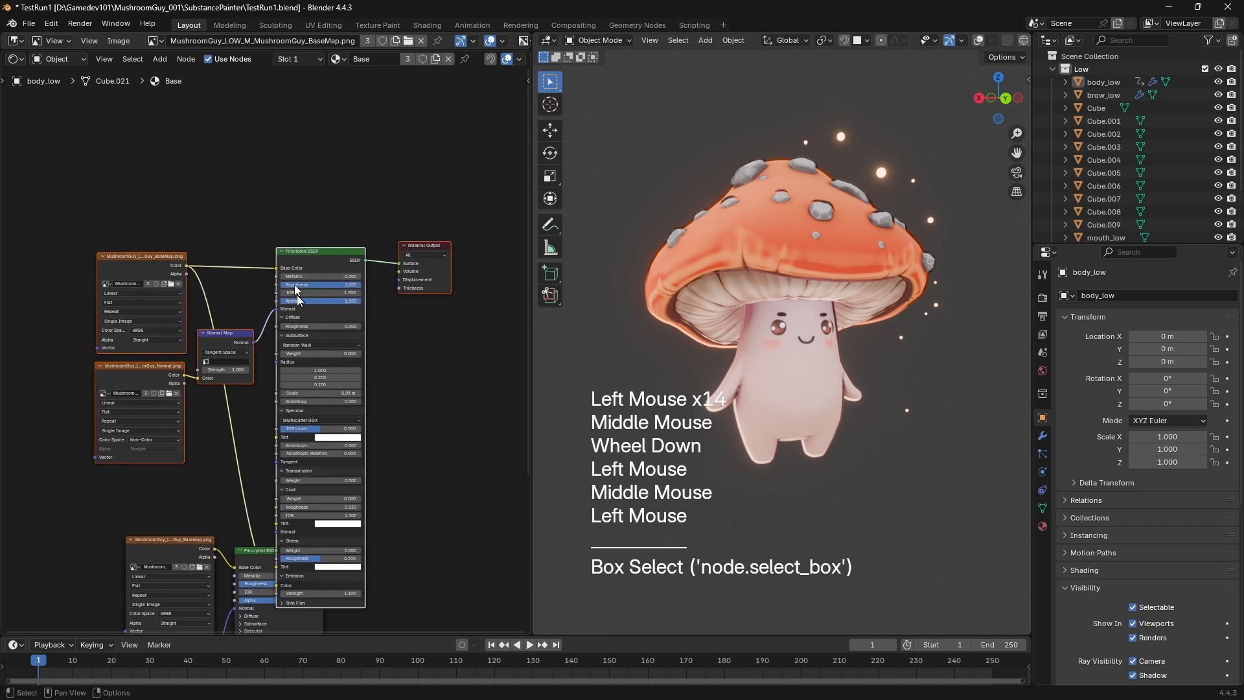
Move the original node group up so its expanded Principled BSDF clears the copied nodes
drag(532, 453, 529, 454)
click(456, 436)
drag(78, 198, 516, 479)
drag(319, 260, 276, 172)
click(400, 318)
middle_drag(401, 319, 419, 342)
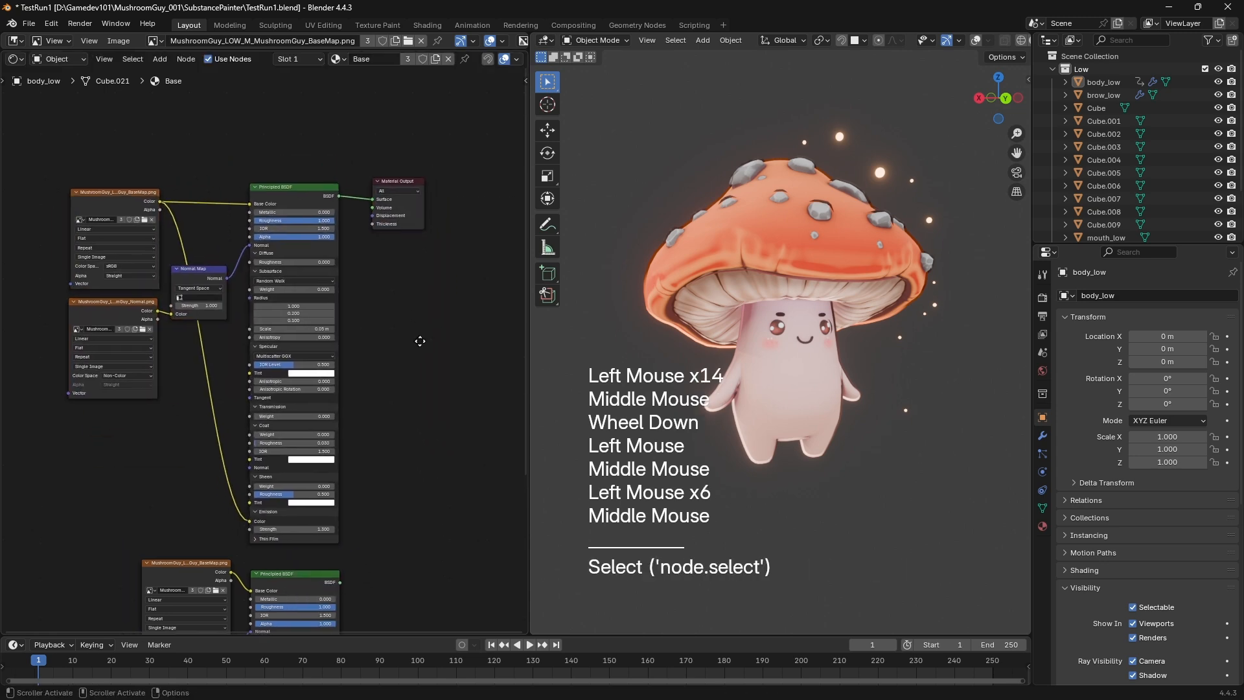
Select the copied node group and move it slightly farther down from the original Principled BSDF
middle_drag(233, 600, 269, 395)
drag(152, 402, 358, 557)
drag(327, 374, 314, 407)
click(355, 390)
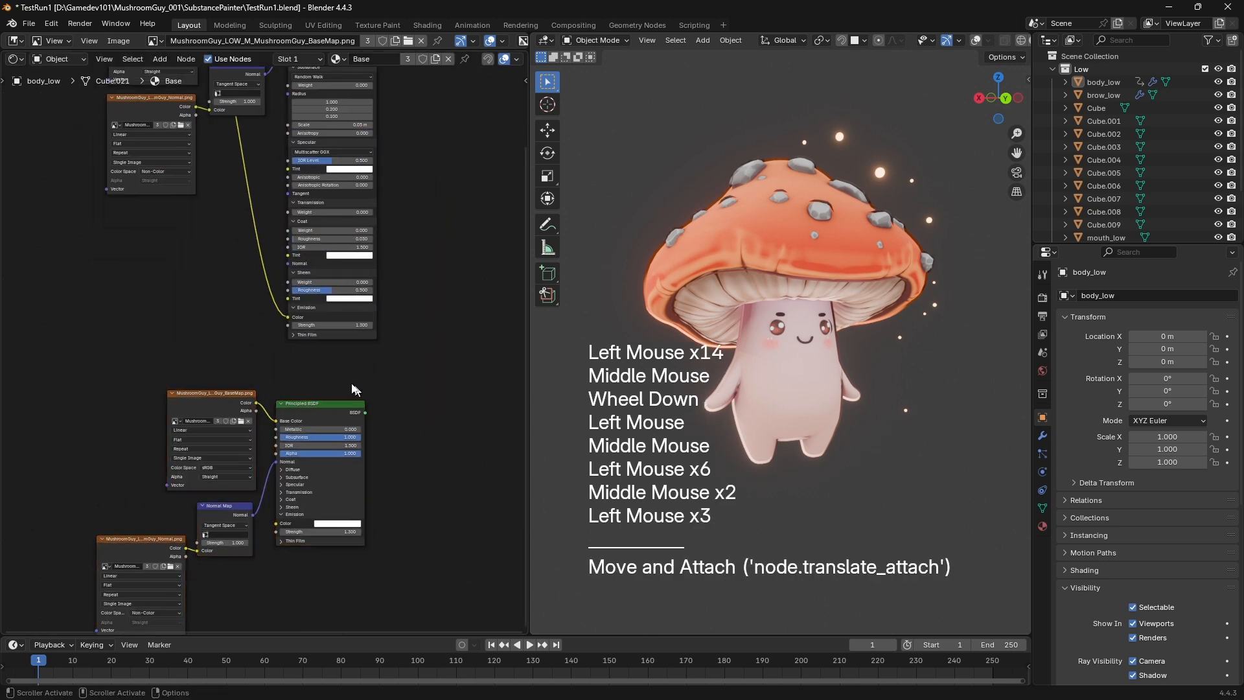
middle_drag(370, 324, 374, 447)
middle_drag(272, 431, 306, 321)
drag(96, 404, 311, 553)
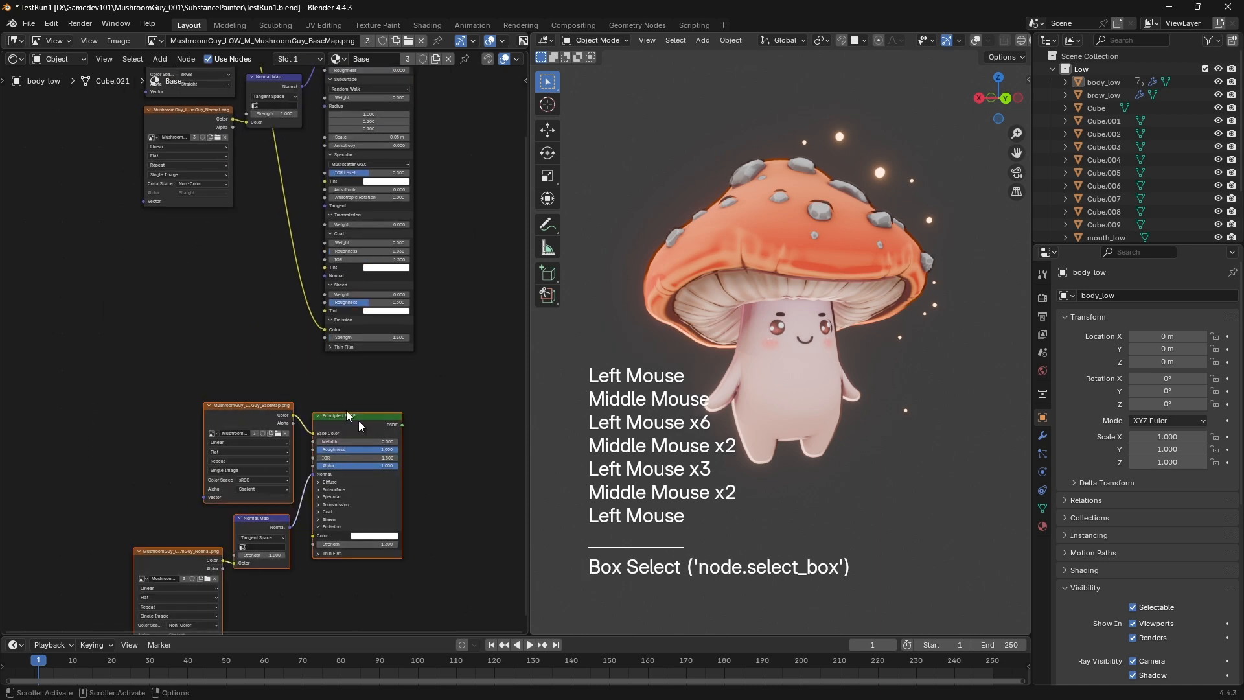
middle_drag(359, 422, 345, 451)
drag(231, 441, 222, 455)
click(283, 414)
Select the original node group and raise it farther above the copied setup
middle_drag(288, 389, 260, 444)
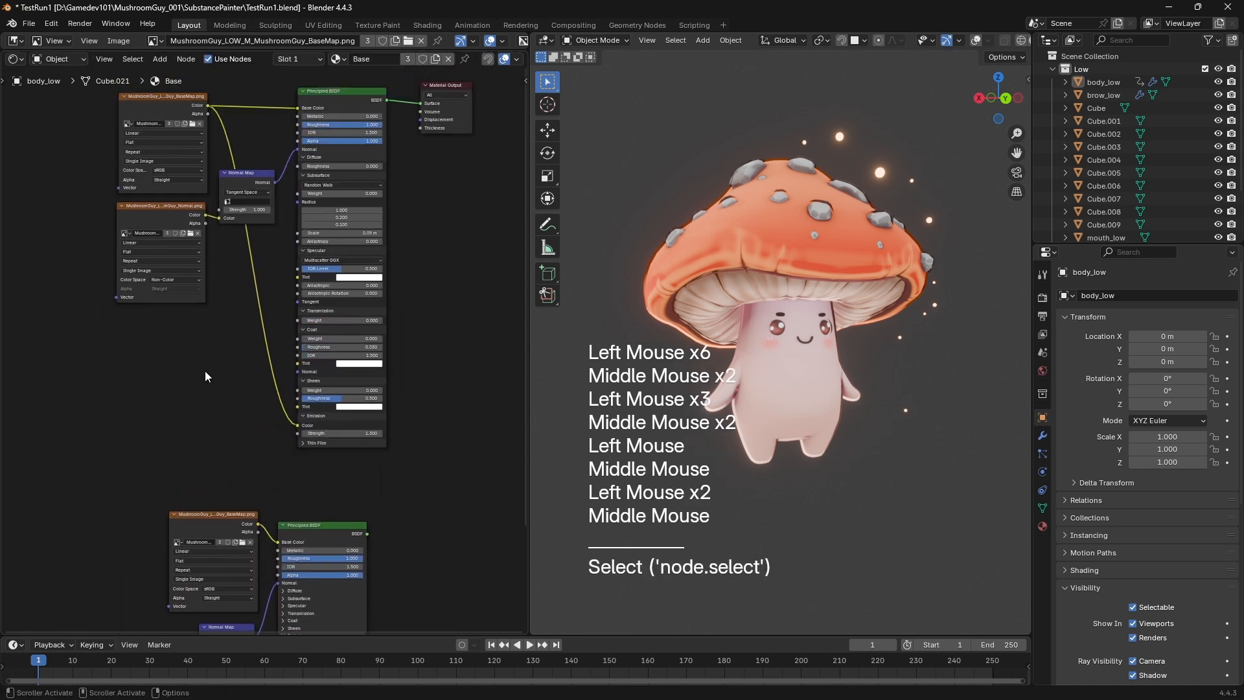
middle_drag(208, 377, 200, 383)
middle_drag(434, 470, 425, 498)
middle_drag(408, 359, 409, 399)
drag(449, 509, 168, 140)
middle_drag(179, 141, 179, 203)
drag(179, 232, 173, 133)
click(254, 100)
middle_drag(255, 96, 204, 220)
Examine the original group's texture connections and the expanded inputs of its Principled BSDF
scroll(216, 104, up, 2)
scroll(225, 197, down, 1)
scroll(225, 198, down, 1)
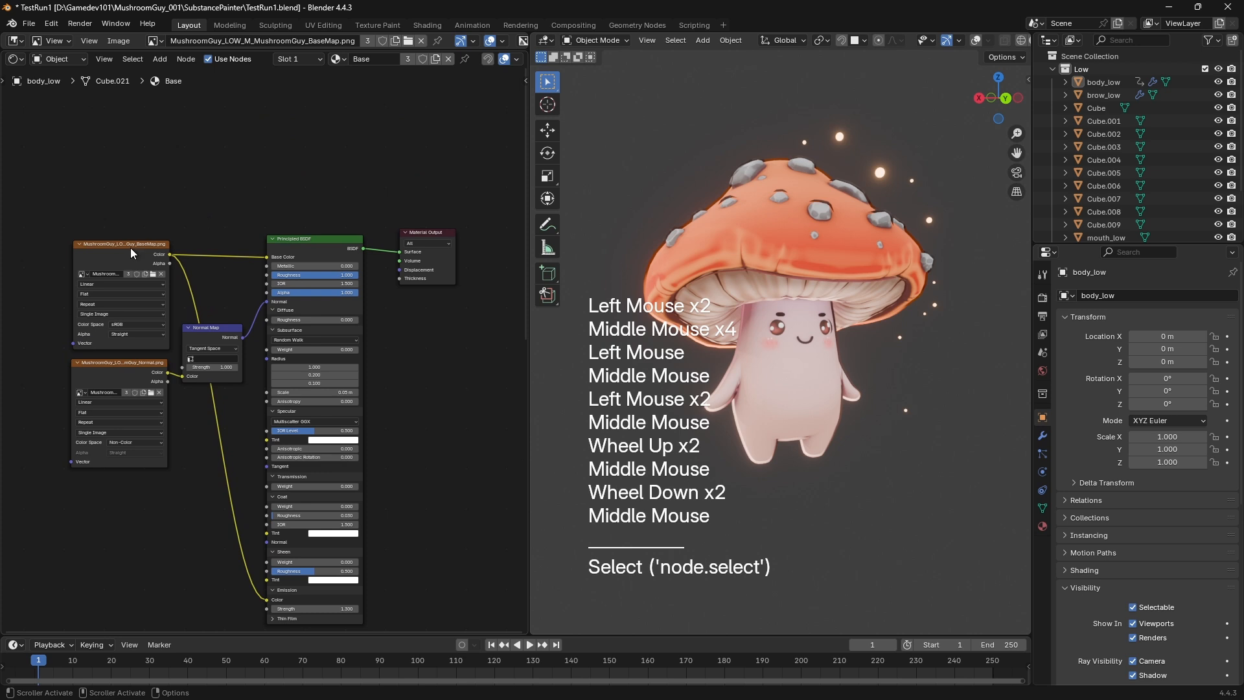
click(225, 231)
middle_drag(225, 231, 214, 201)
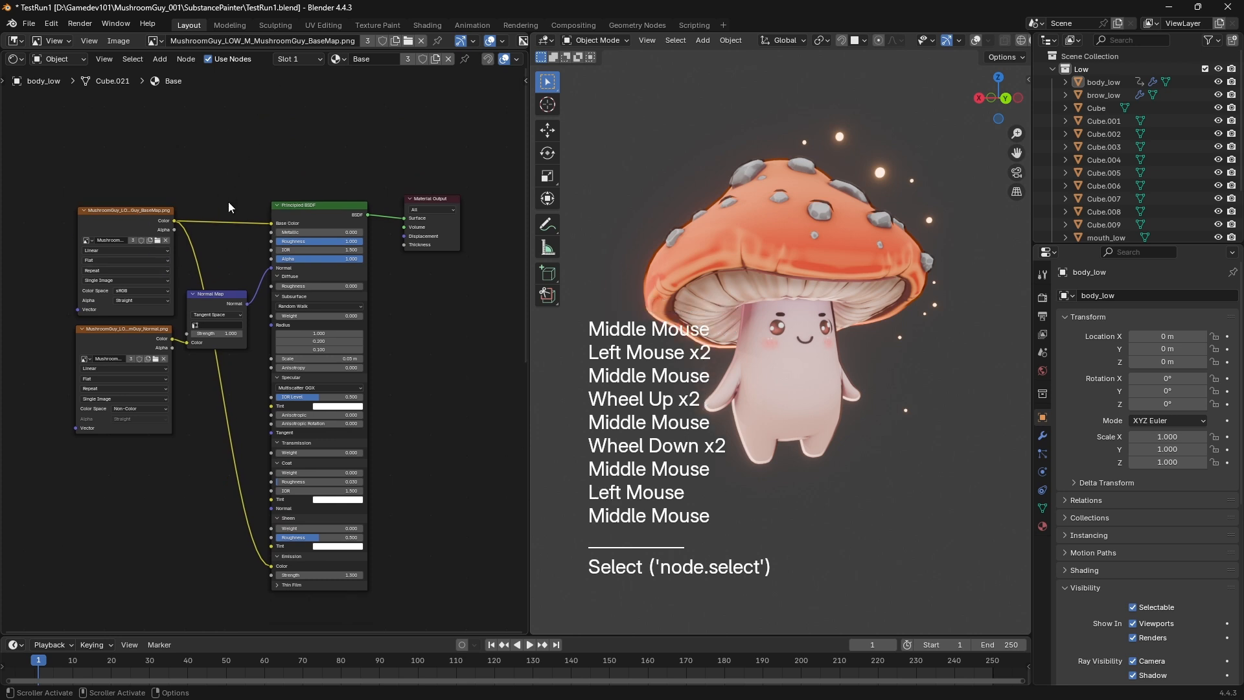
middle_drag(228, 201, 229, 160)
scroll(229, 160, up, 2)
click(258, 113)
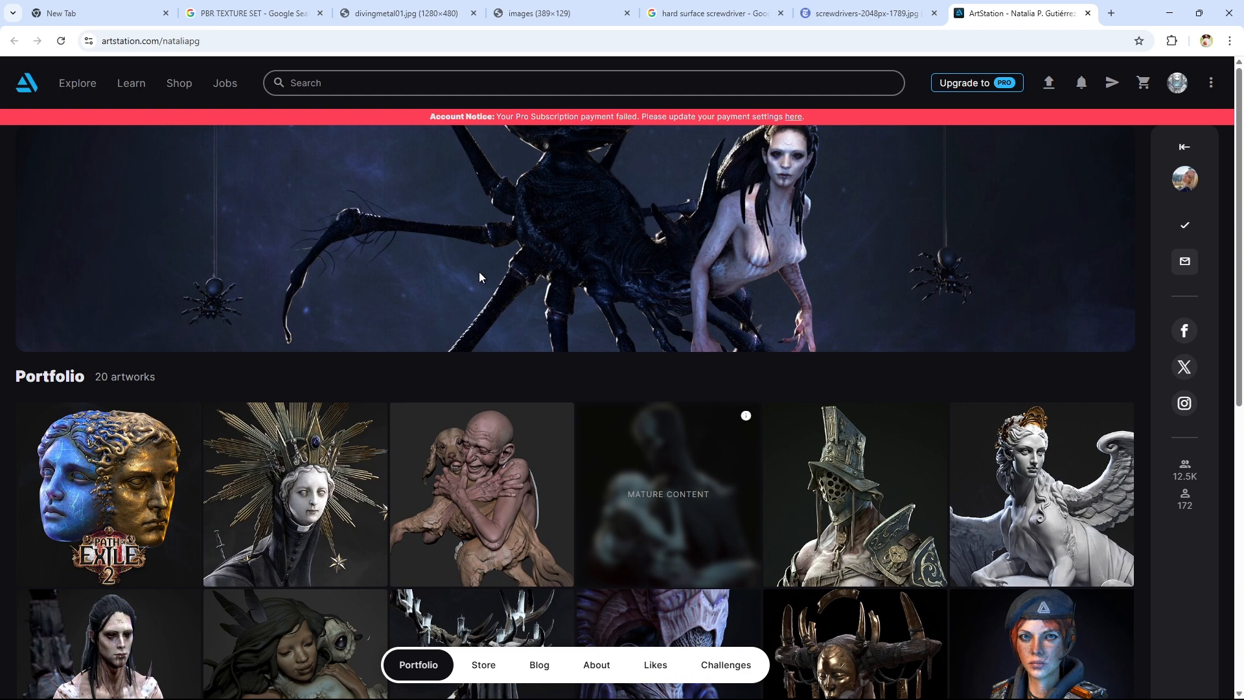
In Chrome, expand the artist's profile details on ArtStation and close the first four browser tabs
click(1184, 149)
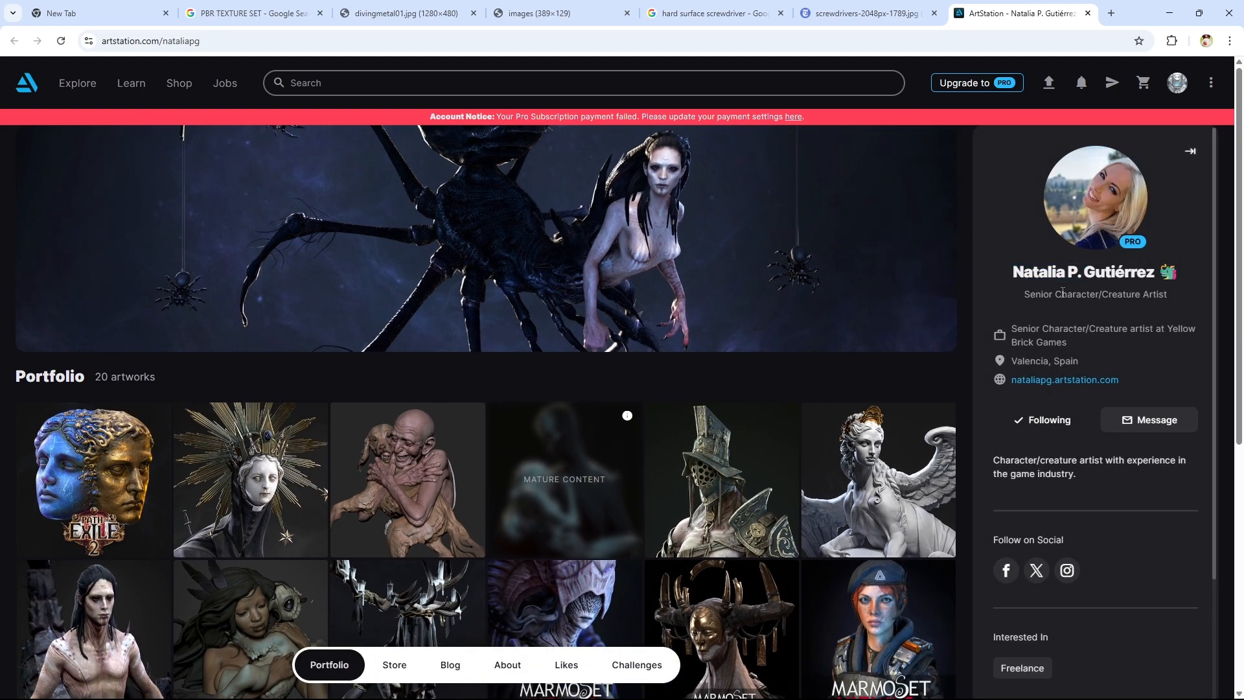
middle_click(67, 7)
middle_click(67, 8)
middle_click(67, 8)
middle_click(67, 7)
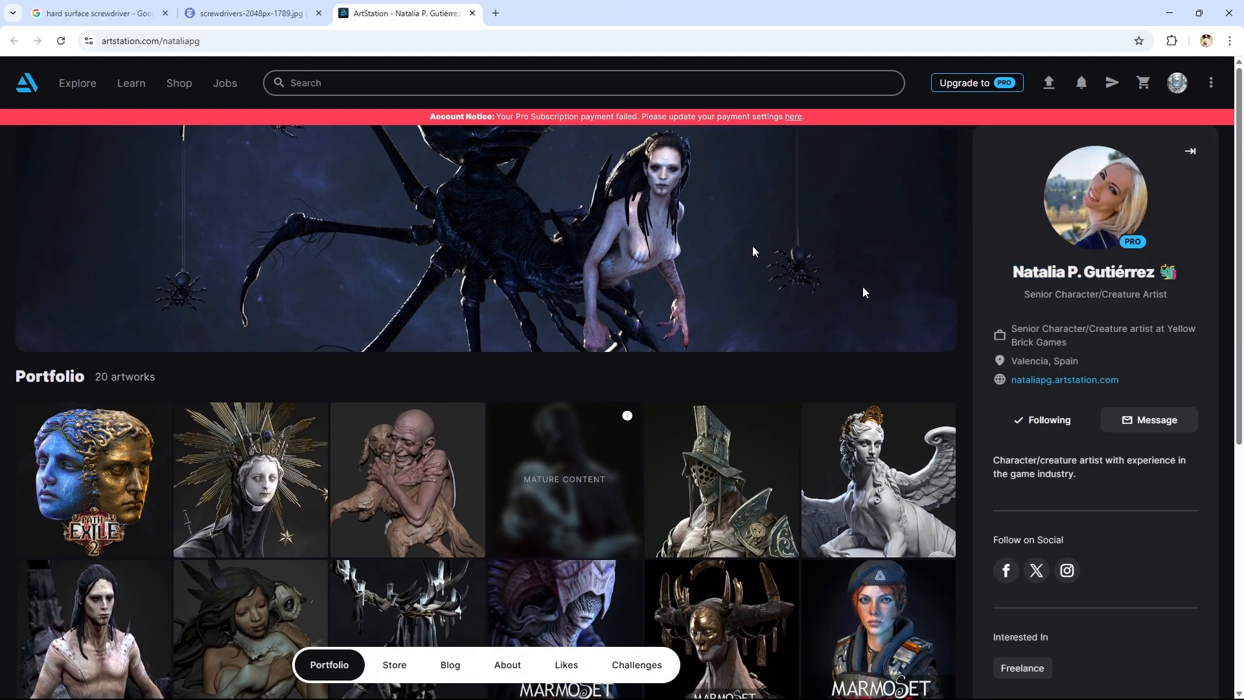
Highlight the artist's name, job title and current employer in the profile details
drag(1085, 266, 1155, 272)
click(1103, 317)
mouse_move(1026, 295)
mouse_down()
mouse_move(1110, 294)
mouse_move(1025, 295)
mouse_up()
click(1121, 295)
click(1125, 308)
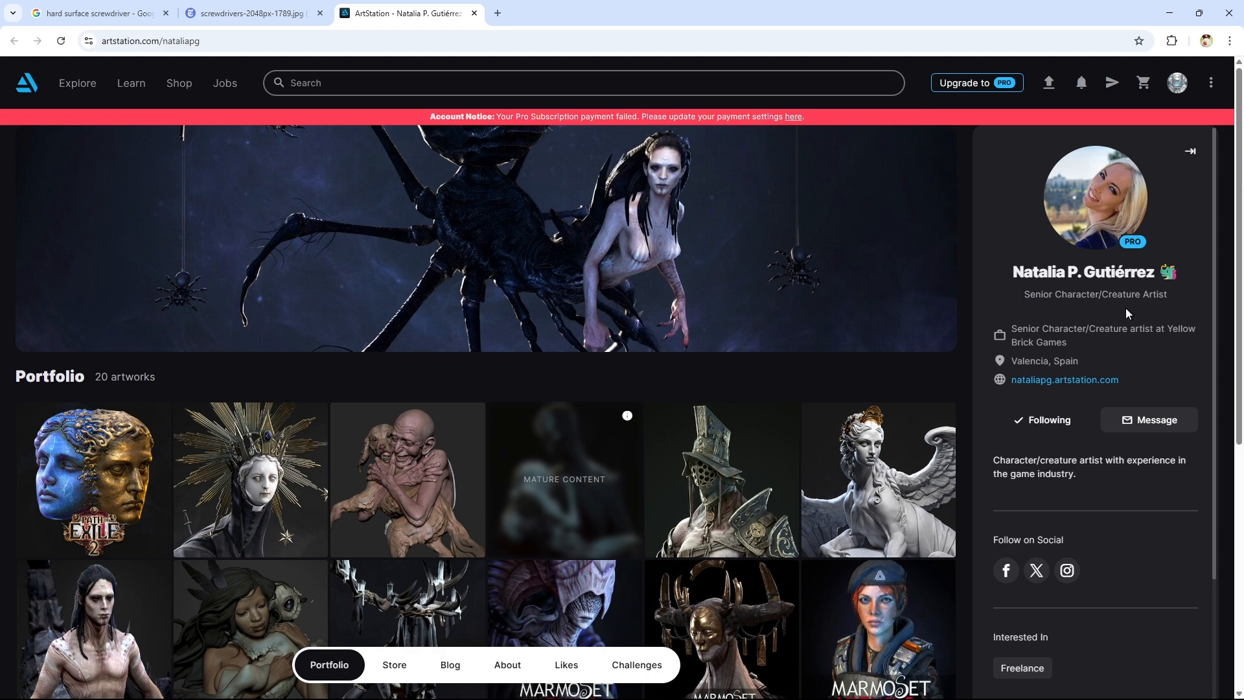
triple_click(1082, 340)
Look through the remaining profile details and the artist's portfolio gallery
scroll(1082, 225, down, 2)
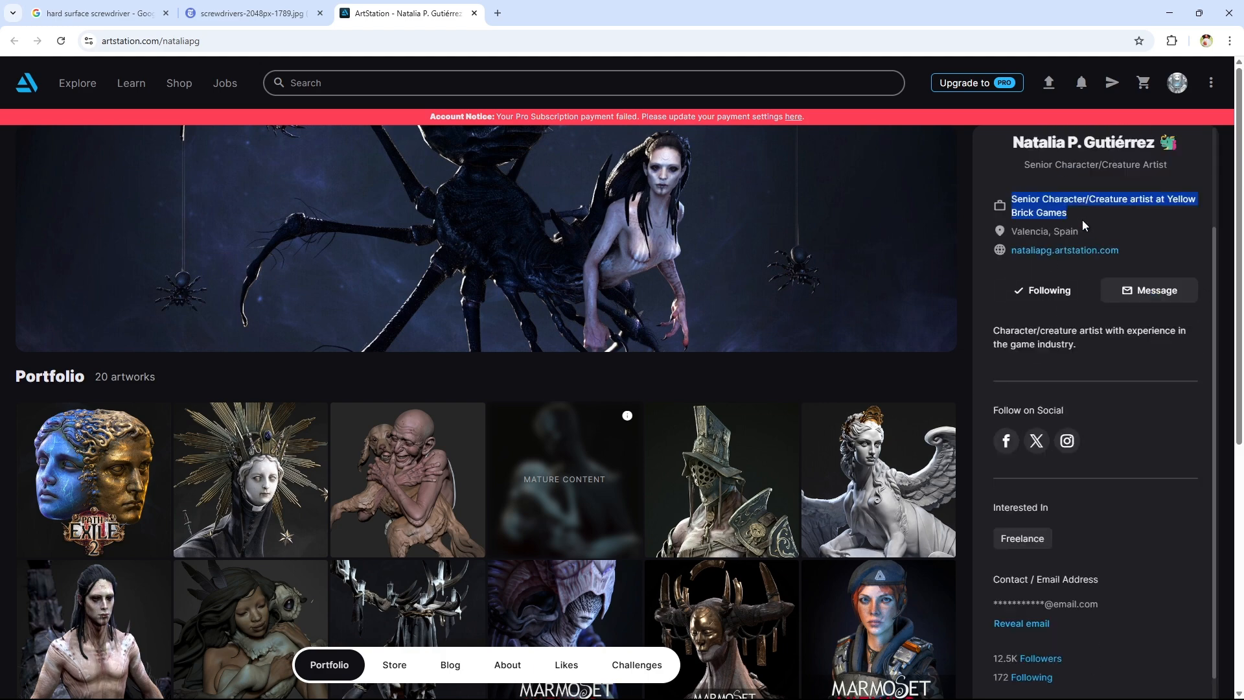
scroll(647, 394, down, 2)
scroll(522, 380, down, 5)
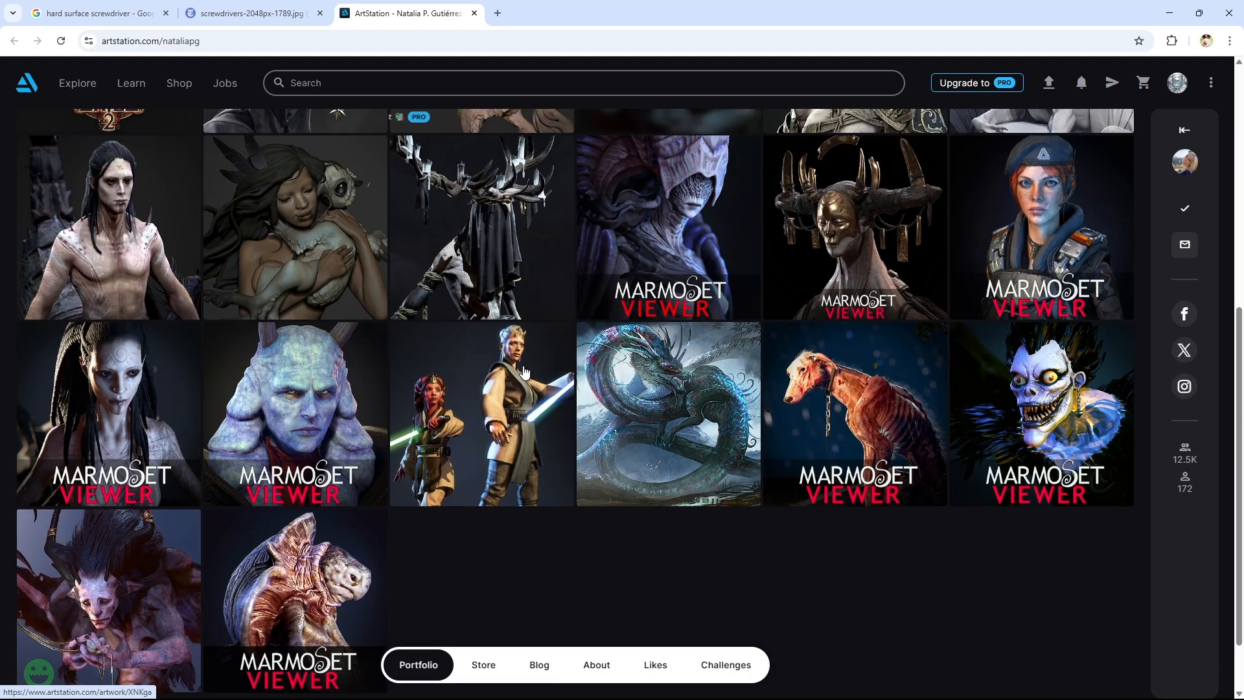
scroll(526, 377, up, 3)
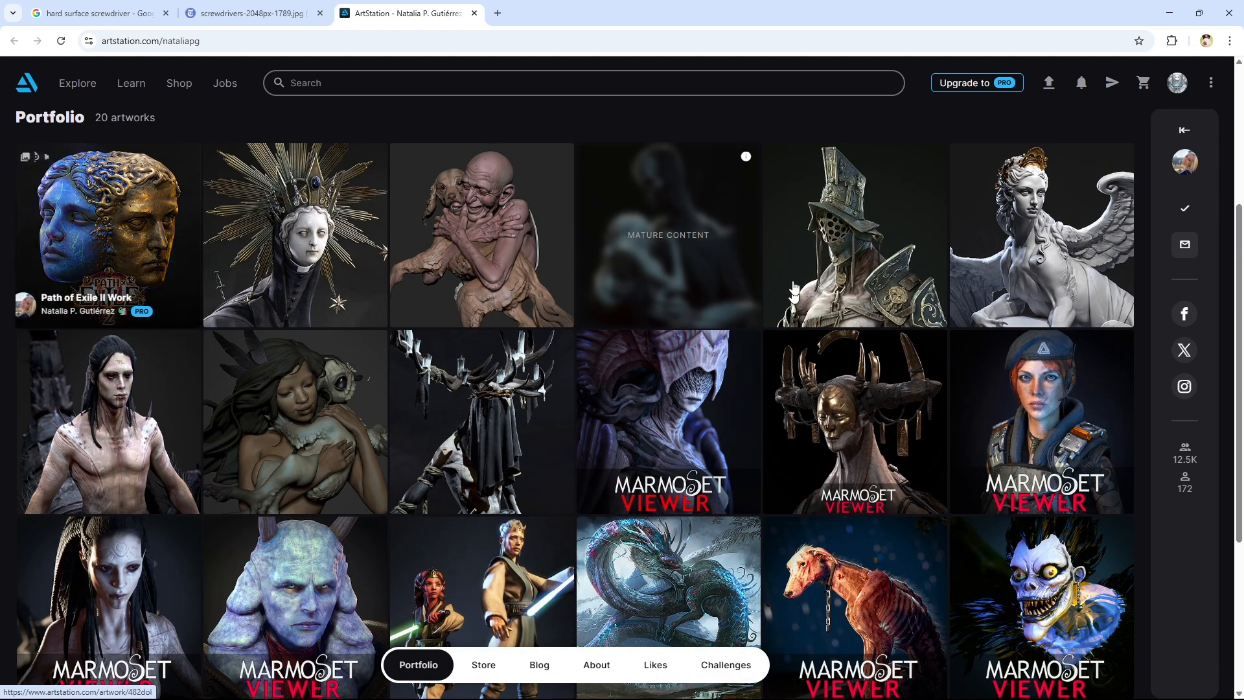
Open the Dark Gladiator artwork in a new tab and the Grandpa and Doggie artwork in the portfolio tab
middle_click(821, 232)
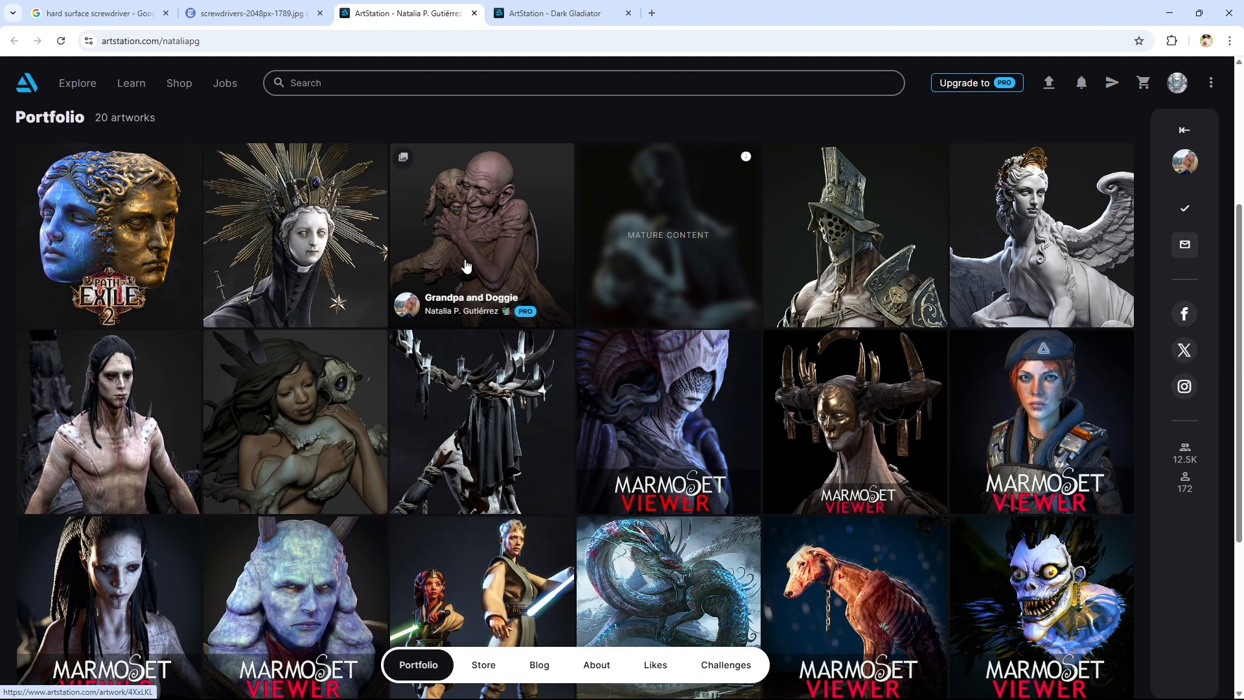
click(812, 235)
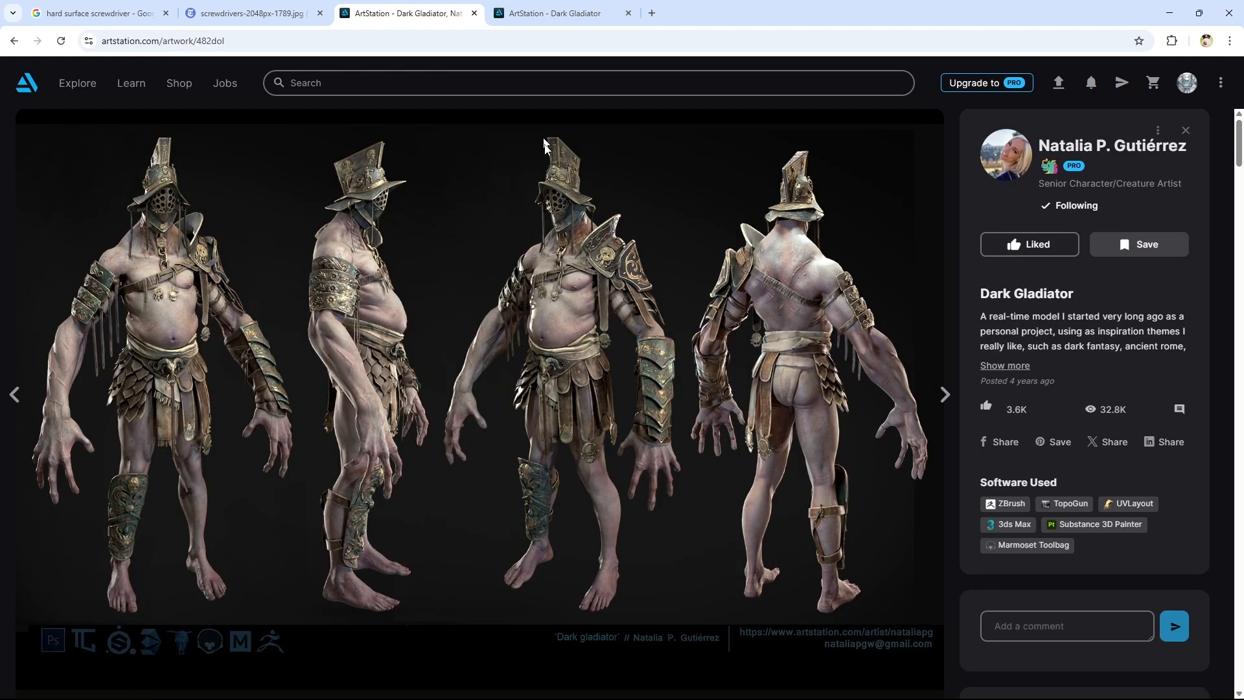
key(alt+Left)
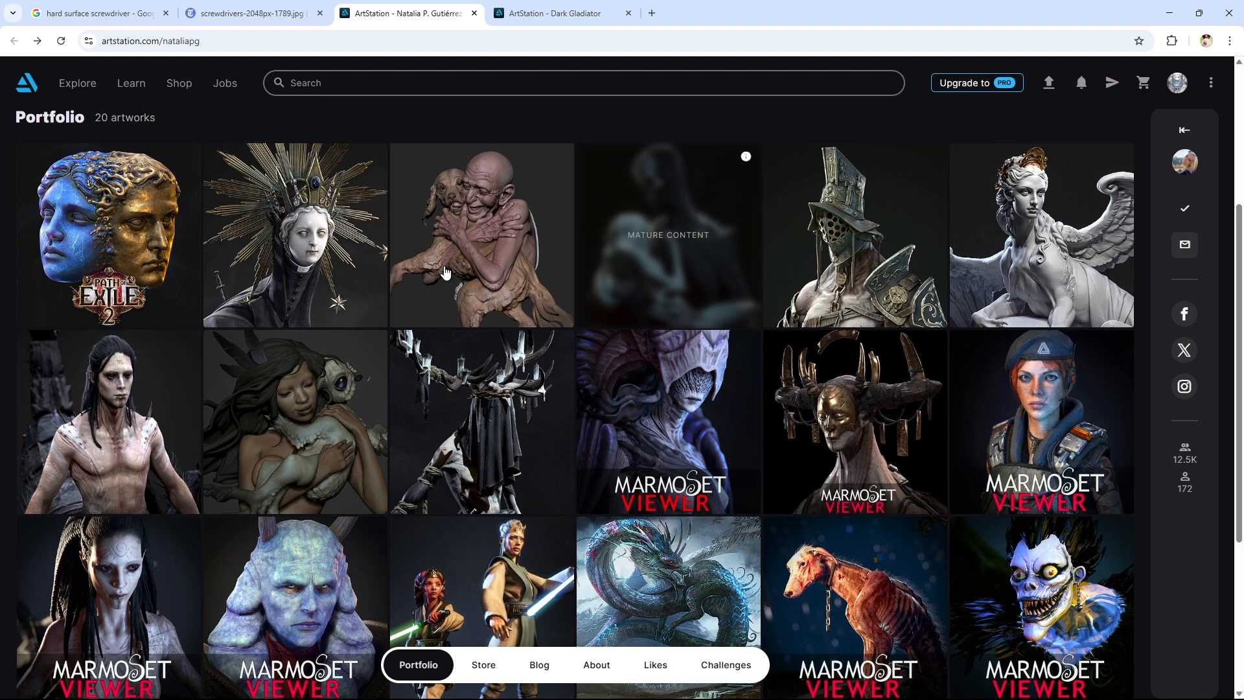
click(445, 272)
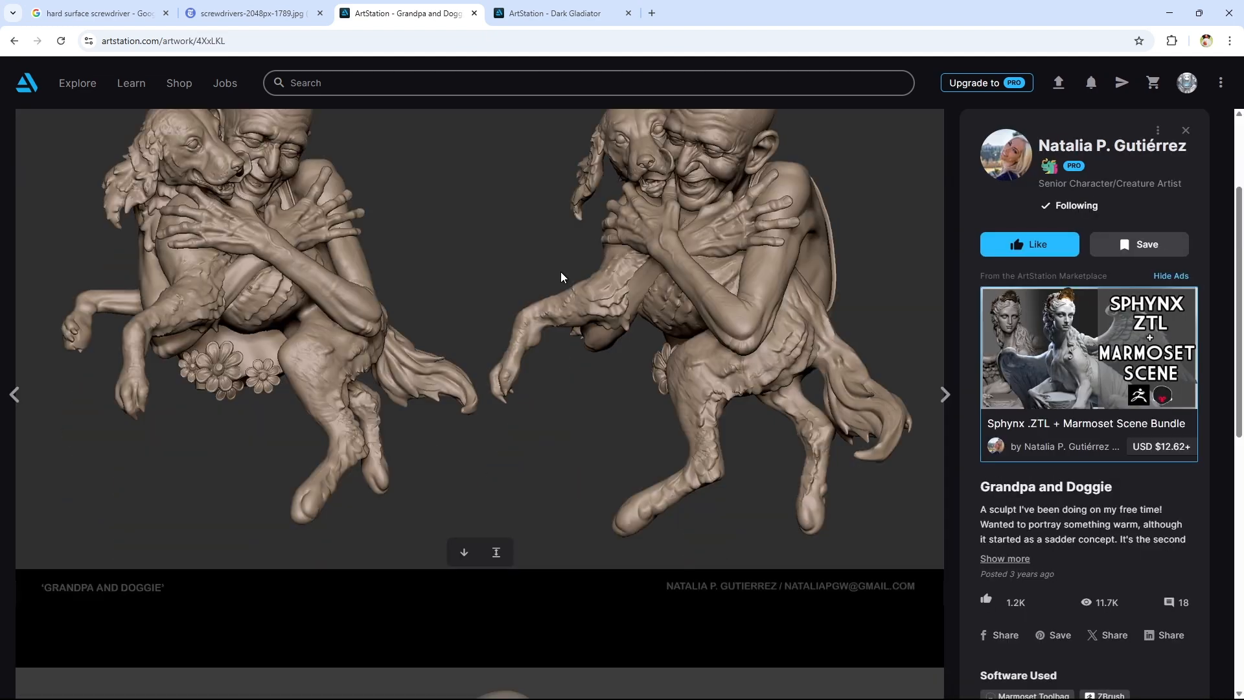
Open the Grandpa and Doggie marble-and-gold render in its own tab and place the artwork's tab after Dark Gladiator
scroll(561, 272, down, 10)
scroll(561, 272, up, 3)
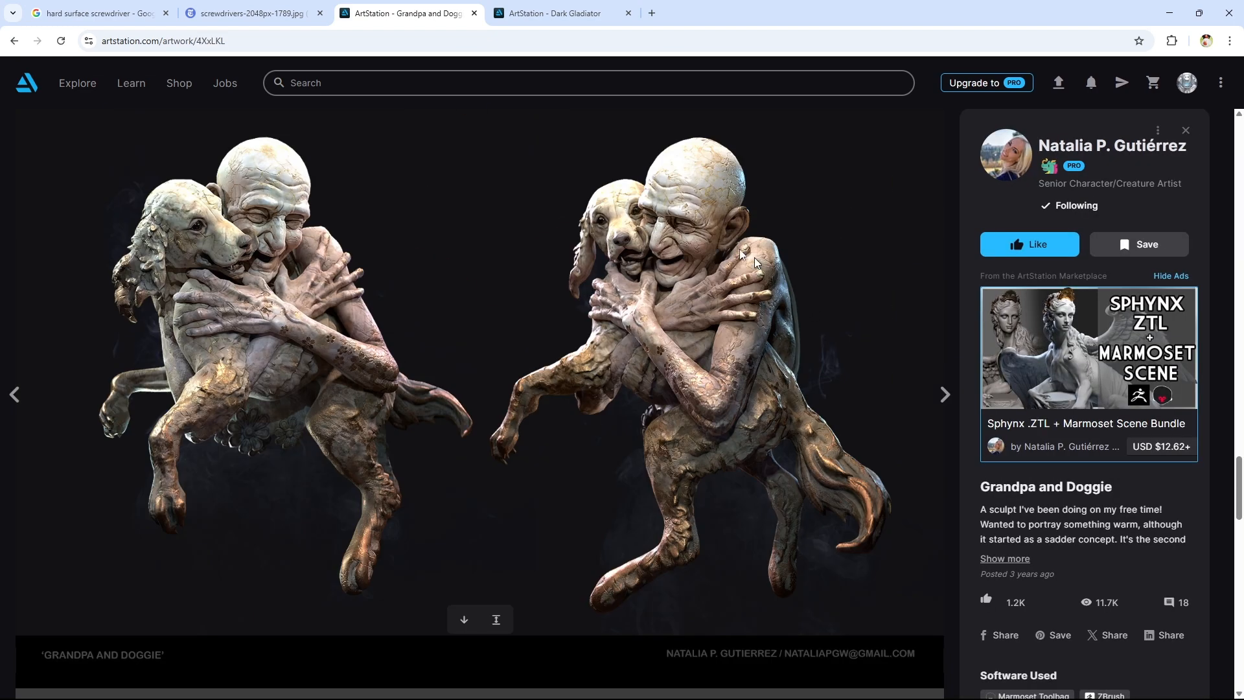
scroll(747, 207, down, 5)
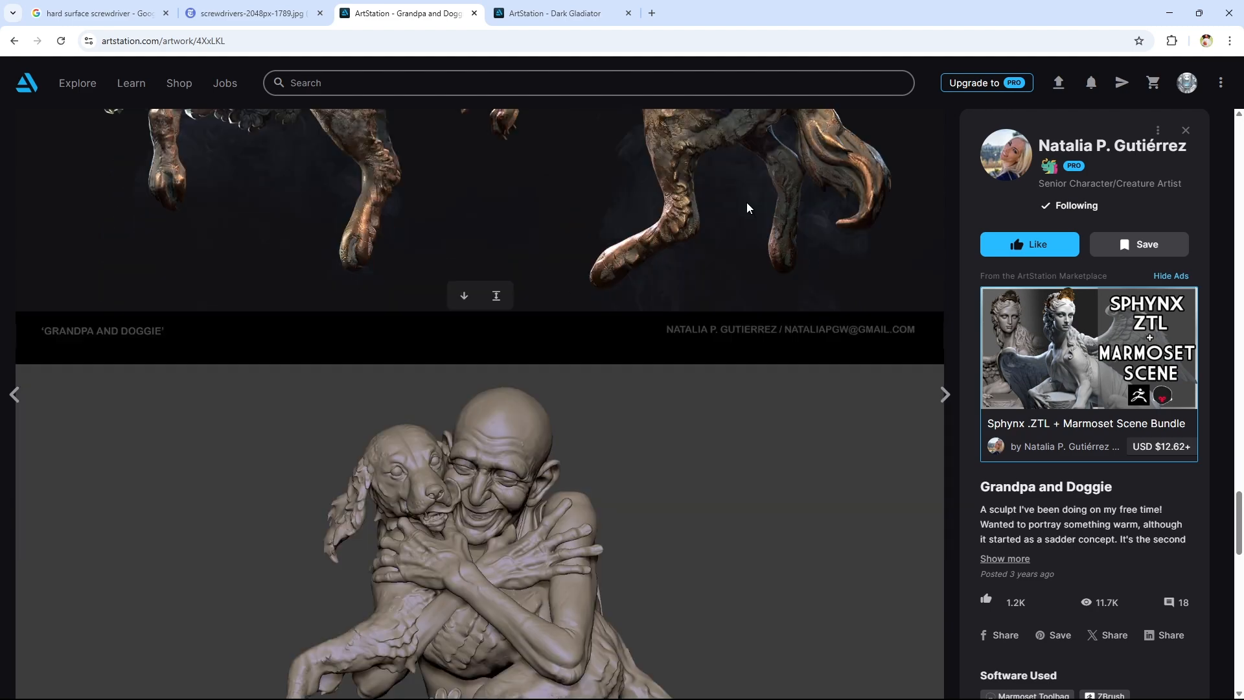
scroll(746, 203, up, 5)
right_click(711, 206)
click(755, 219)
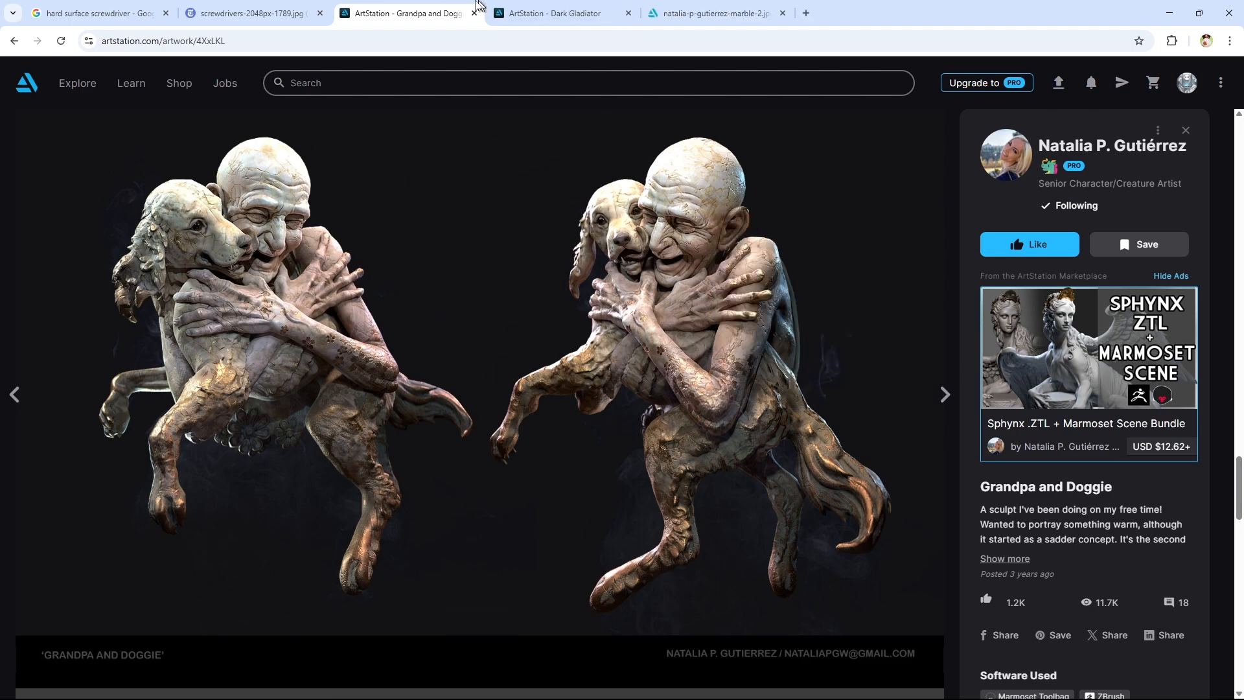
drag(480, 6, 622, 13)
click(712, 13)
Examine the marble render up close, from the cracked faces to the flower-covered arm, gilded legs and paws
ctrl+scroll(509, 397, up, 8)
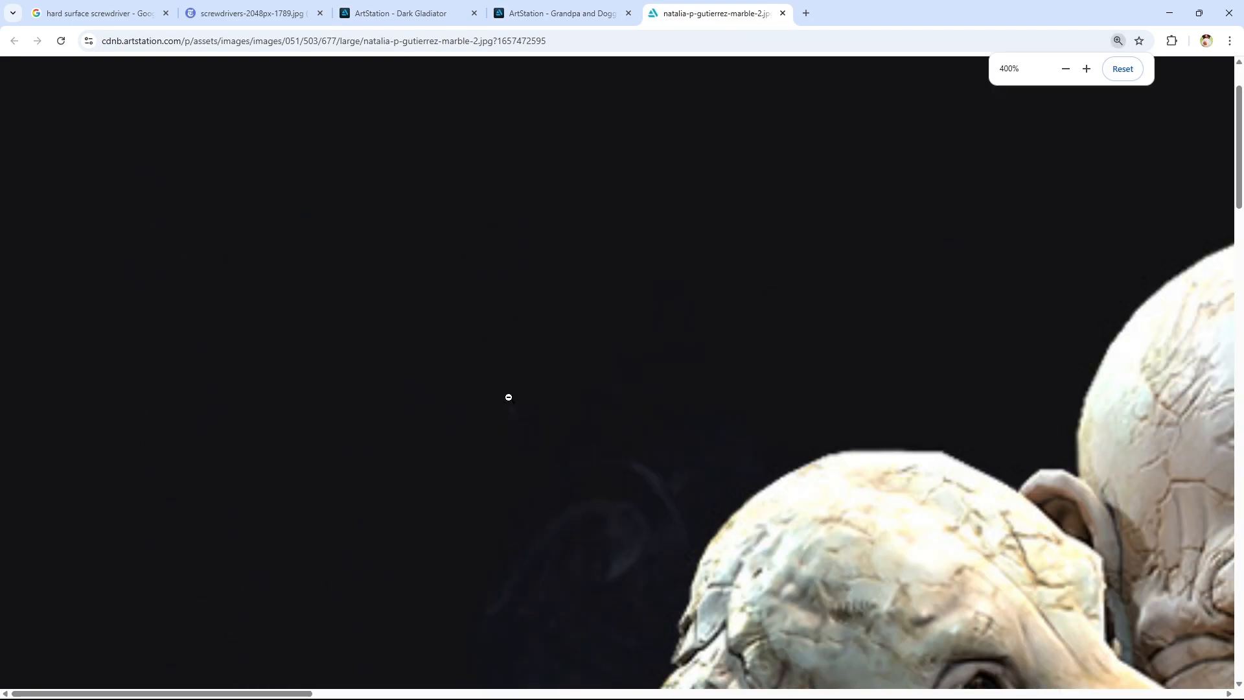
middle_click(509, 397)
ctrl+scroll(613, 328, down, 4)
middle_click(517, 300)
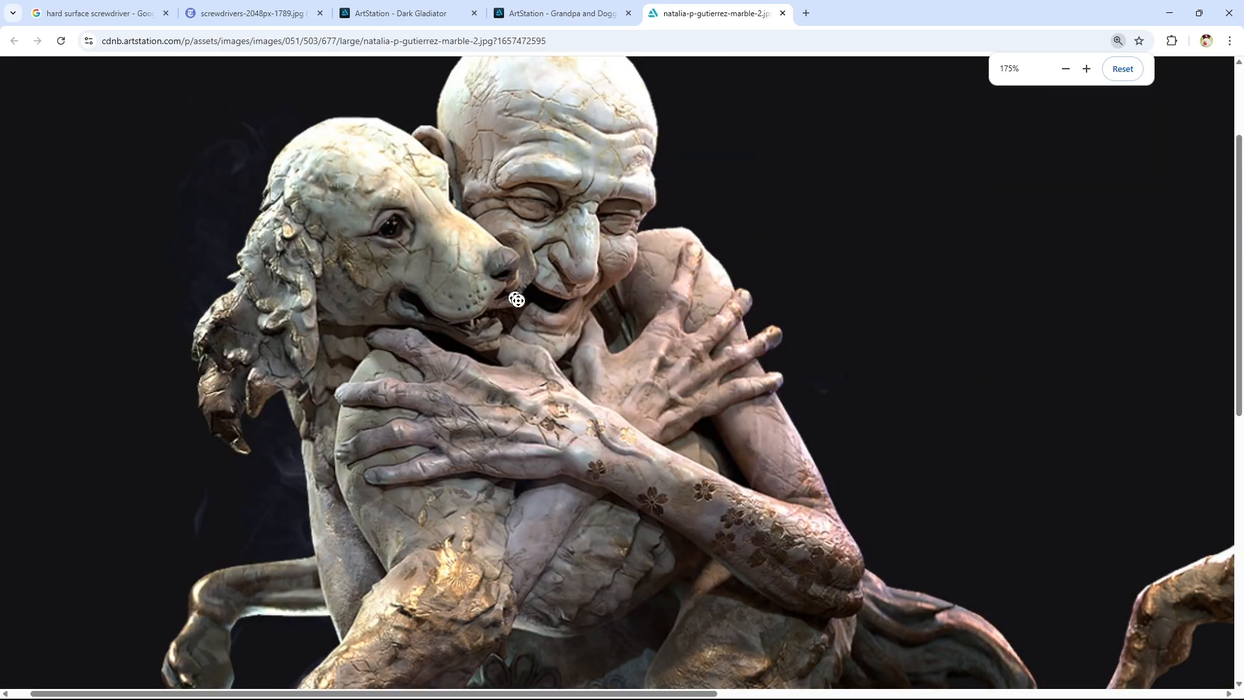
middle_drag(517, 300, 415, 447)
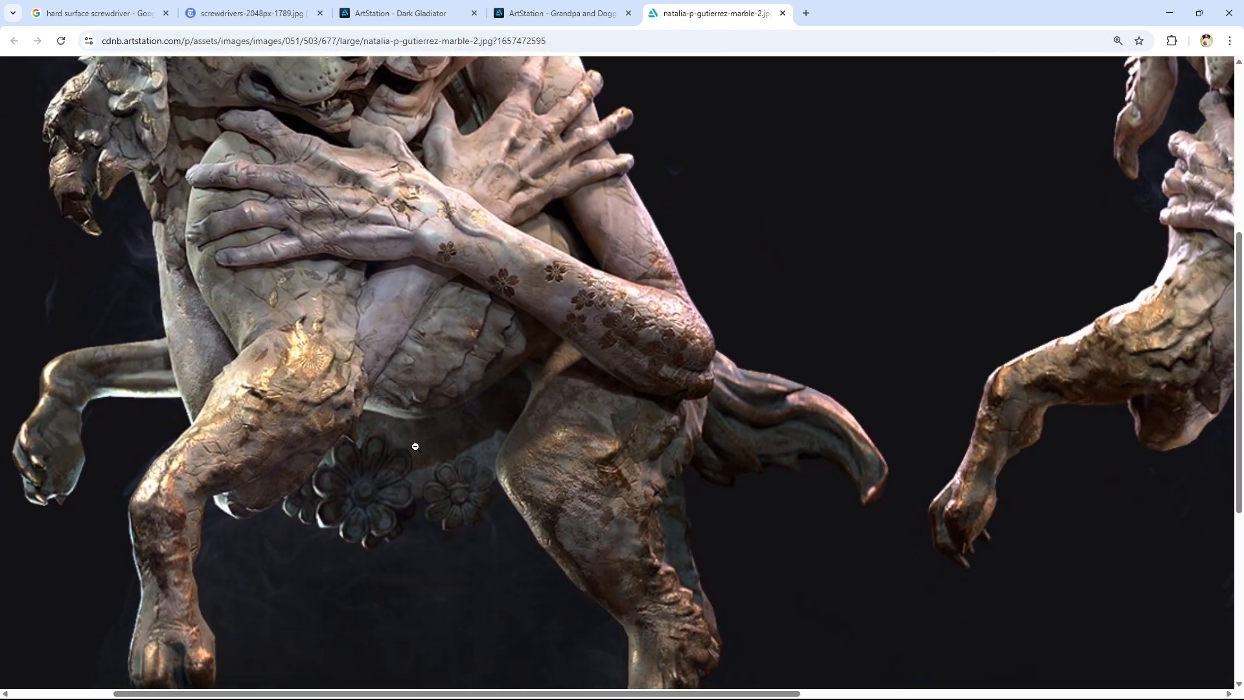
scroll(363, 421, down, 5)
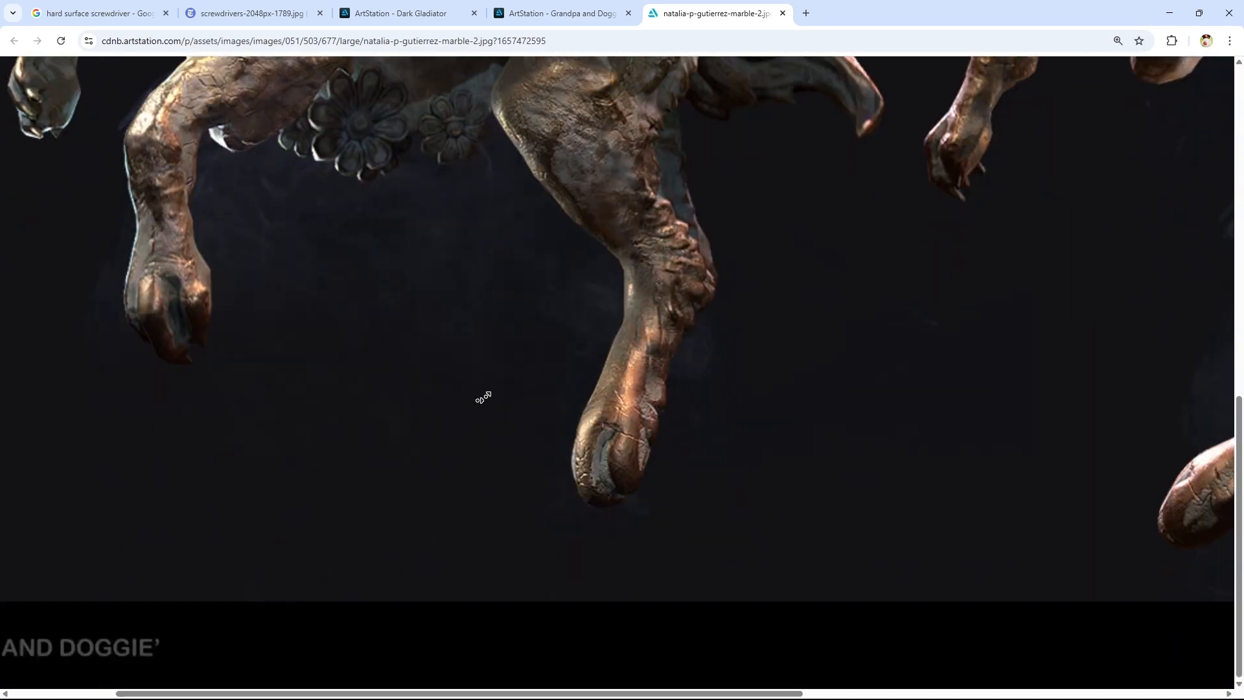
shift+scroll(486, 387, right, 2)
ctrl+scroll(499, 378, up, 1)
middle_drag(597, 477, 410, 444)
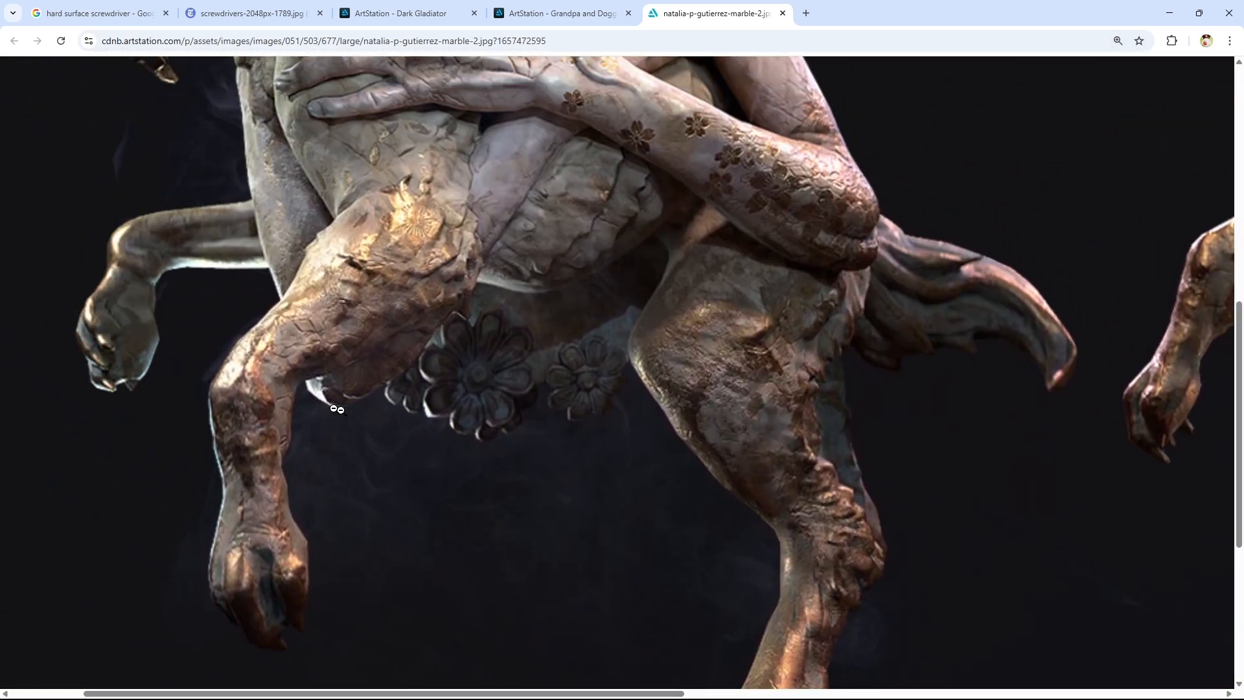
middle_drag(299, 348, 132, 207)
ctrl+scroll(417, 383, down, 2)
ctrl+scroll(590, 264, down, 1)
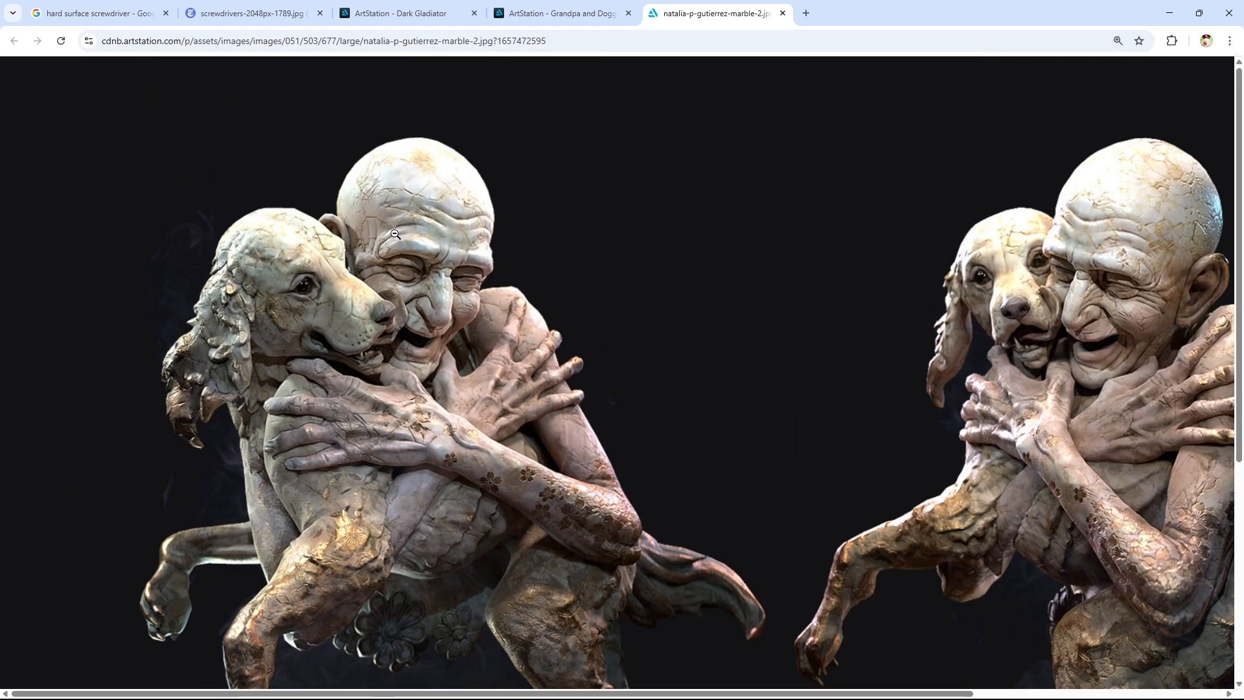
scroll(789, 324, down, 3)
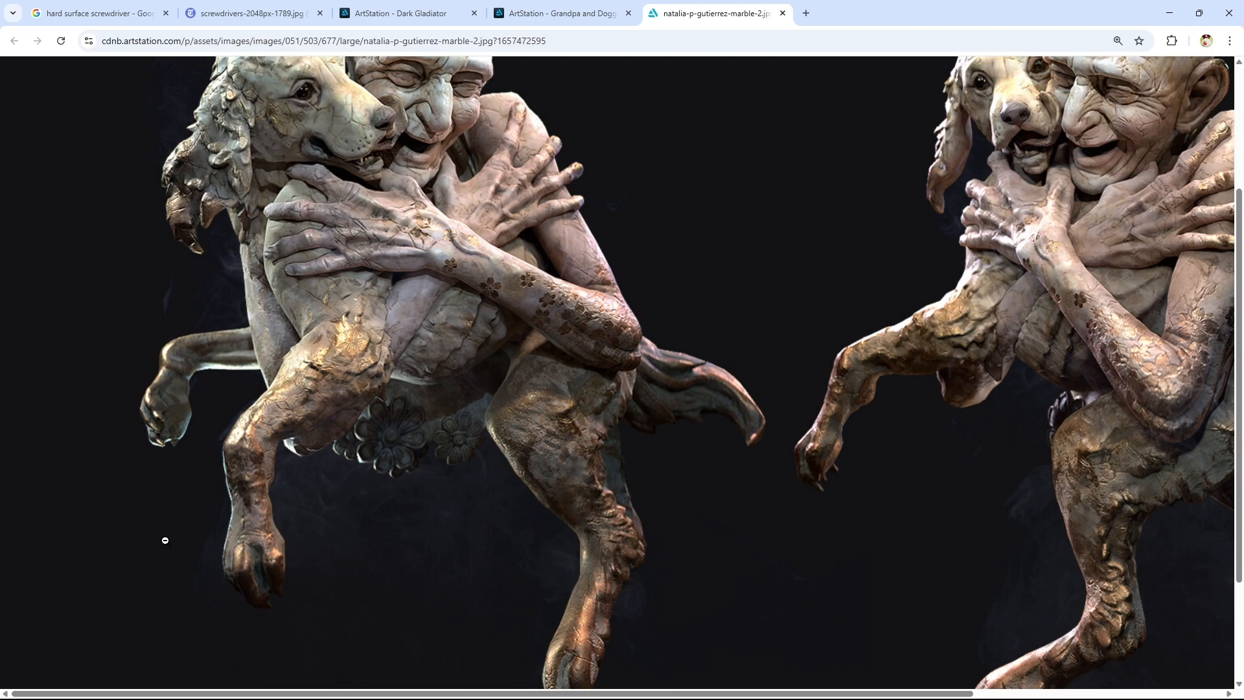
scroll(738, 389, up, 2)
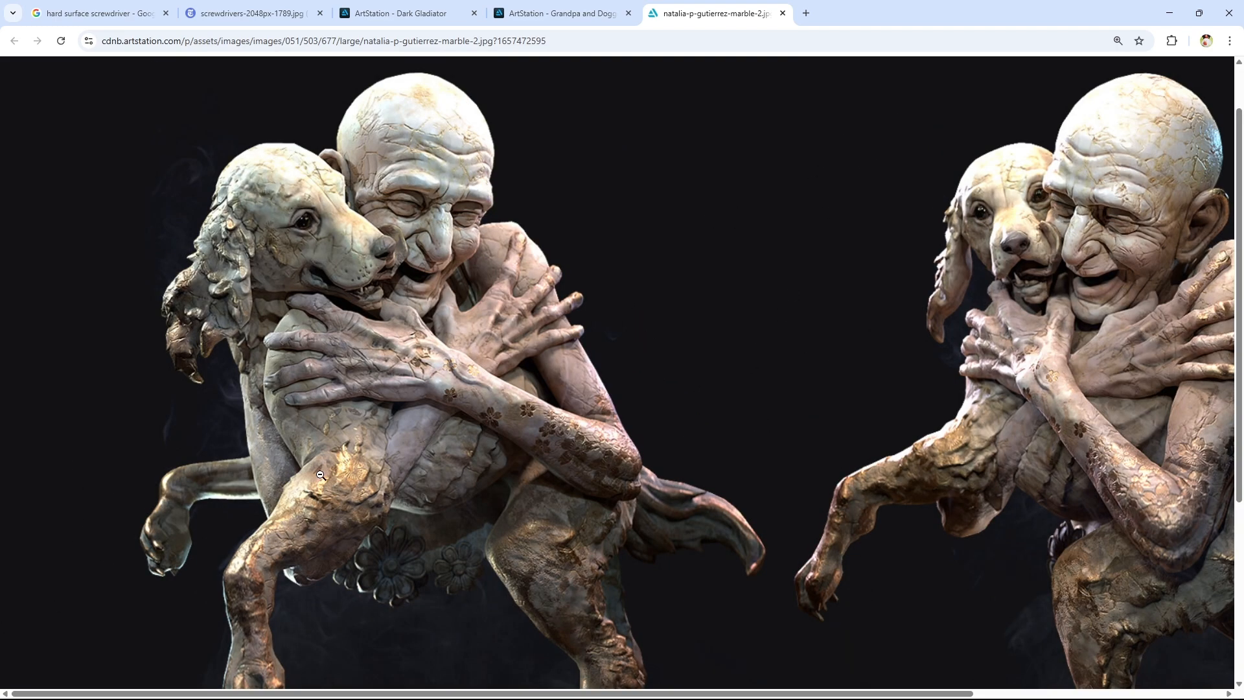
ctrl+scroll(899, 168, down, 1)
Compare the marble, green-patina and untextured sculpt renders on the Grandpa and Doggie artwork page
click(600, 12)
scroll(638, 467, down, 5)
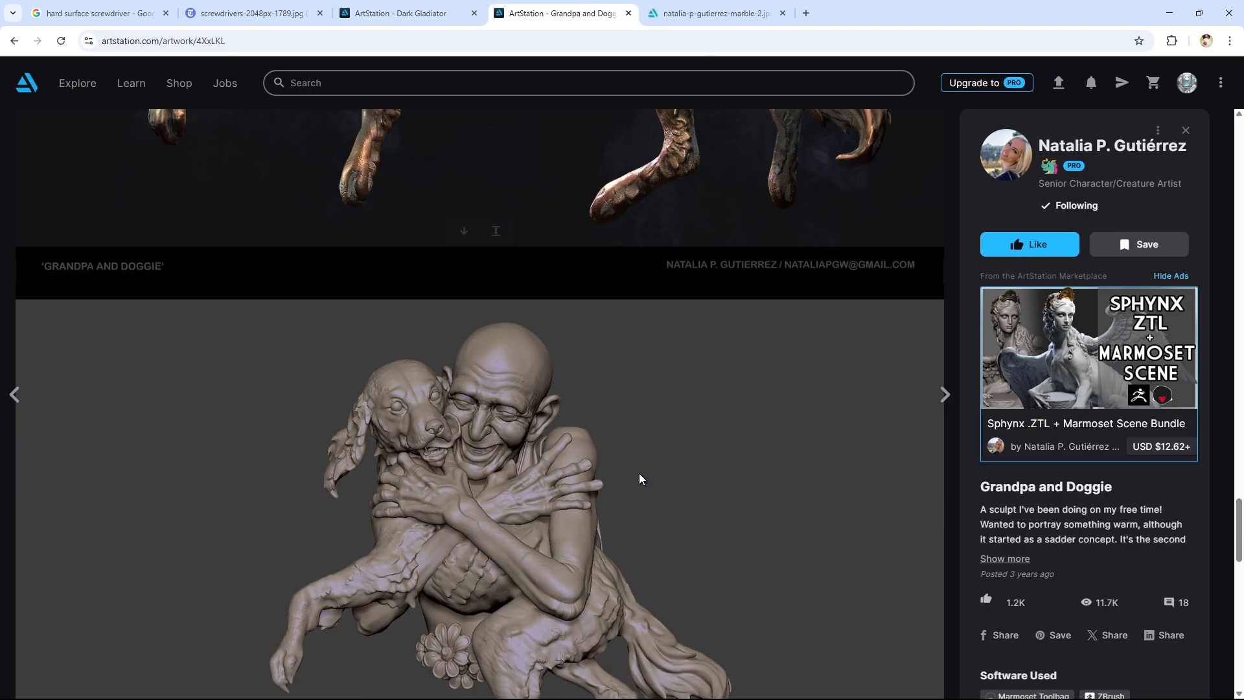
scroll(640, 478, up, 4)
scroll(486, 244, up, 3)
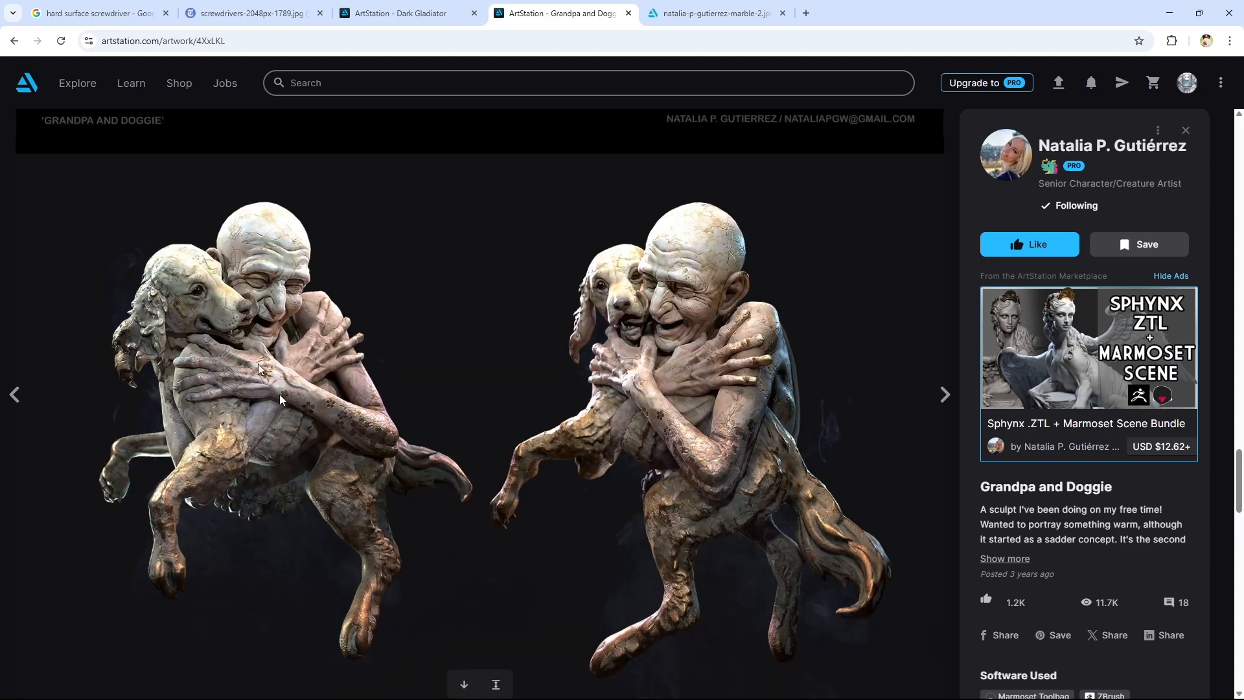
scroll(465, 329, down, 1)
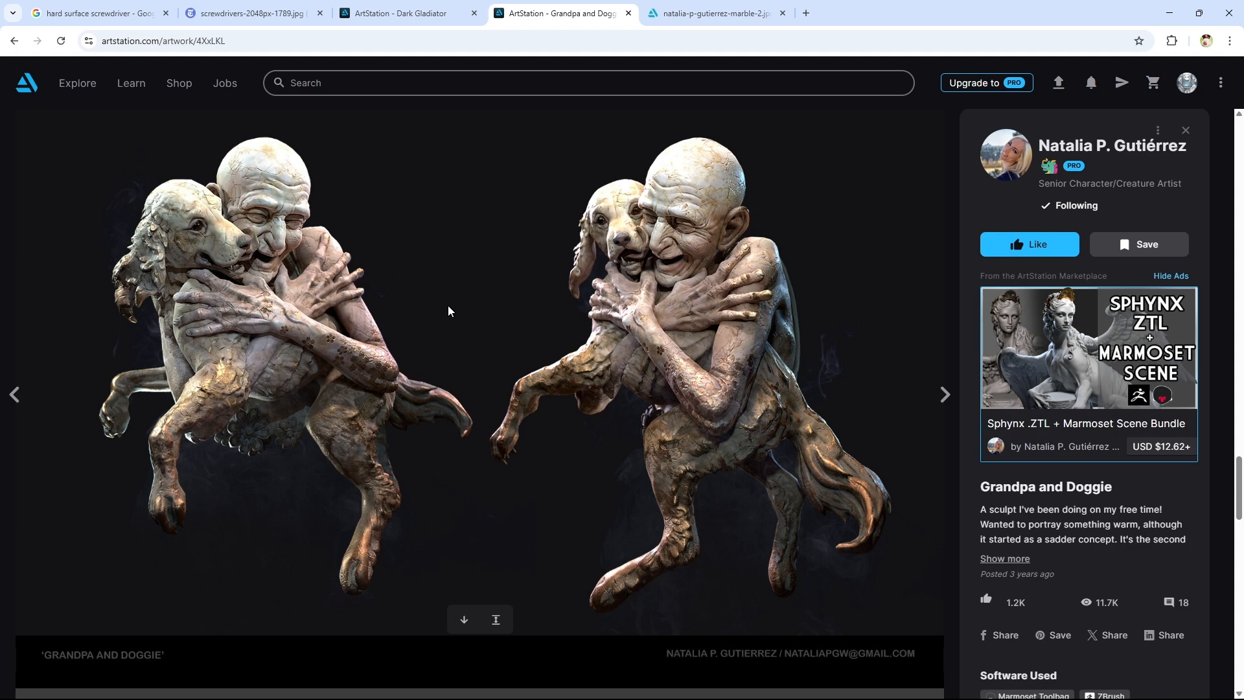
scroll(448, 311, down, 15)
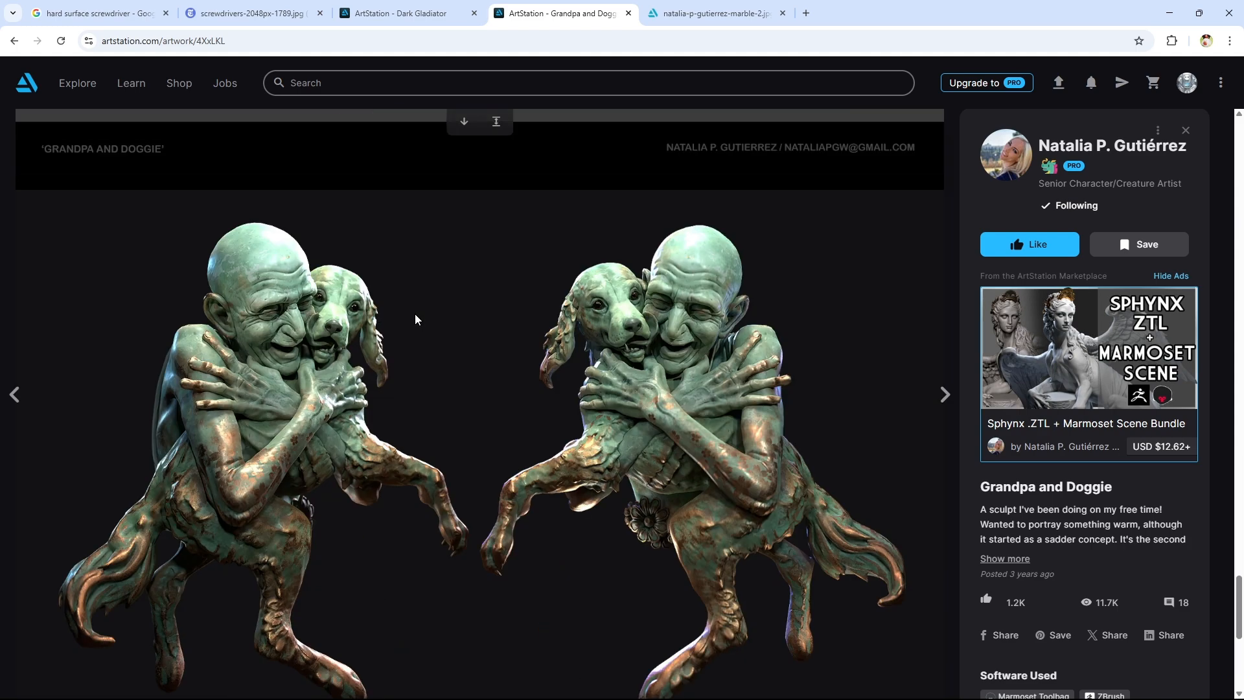
scroll(484, 437, up, 10)
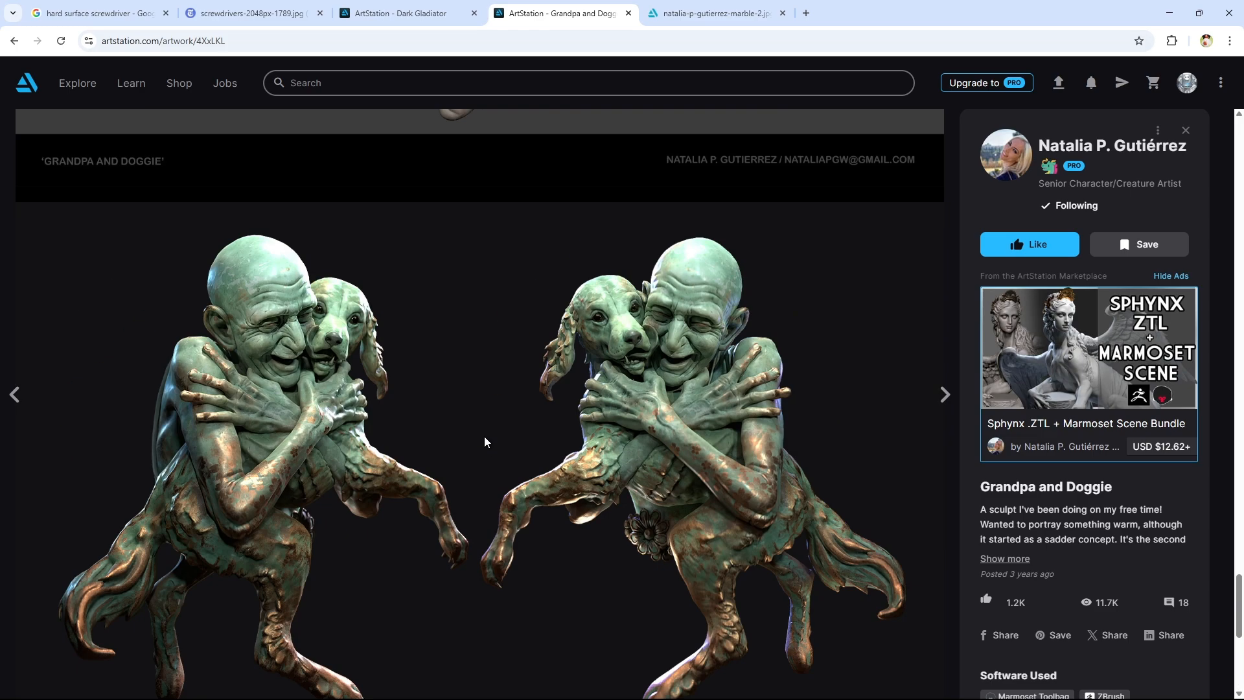
scroll(658, 546, up, 20)
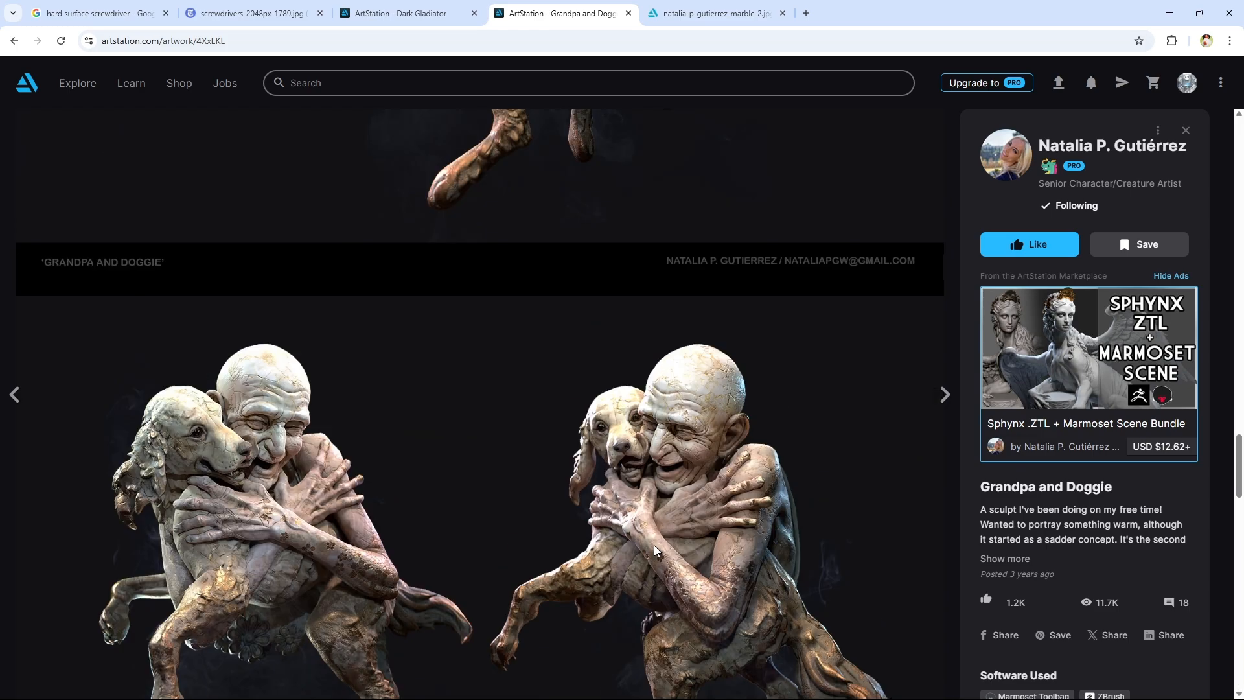
scroll(638, 545, up, 5)
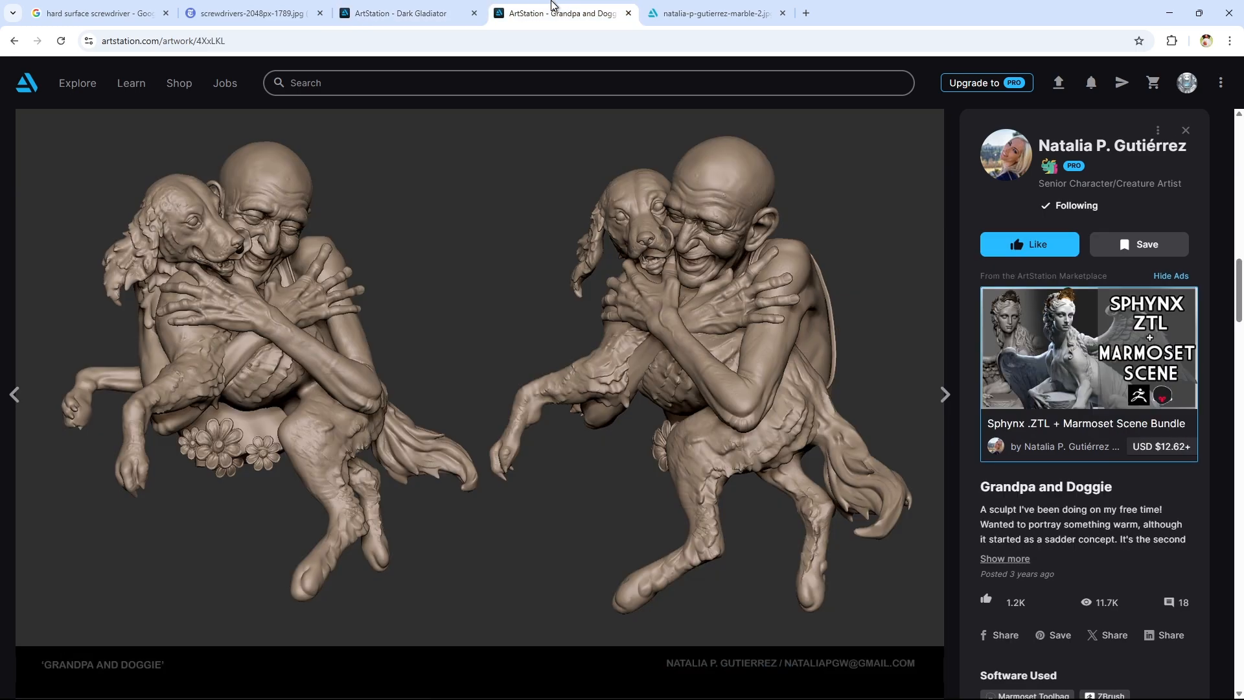
Open the first Dark Gladiator image, showing four full-body views, in its own tab
click(423, 9)
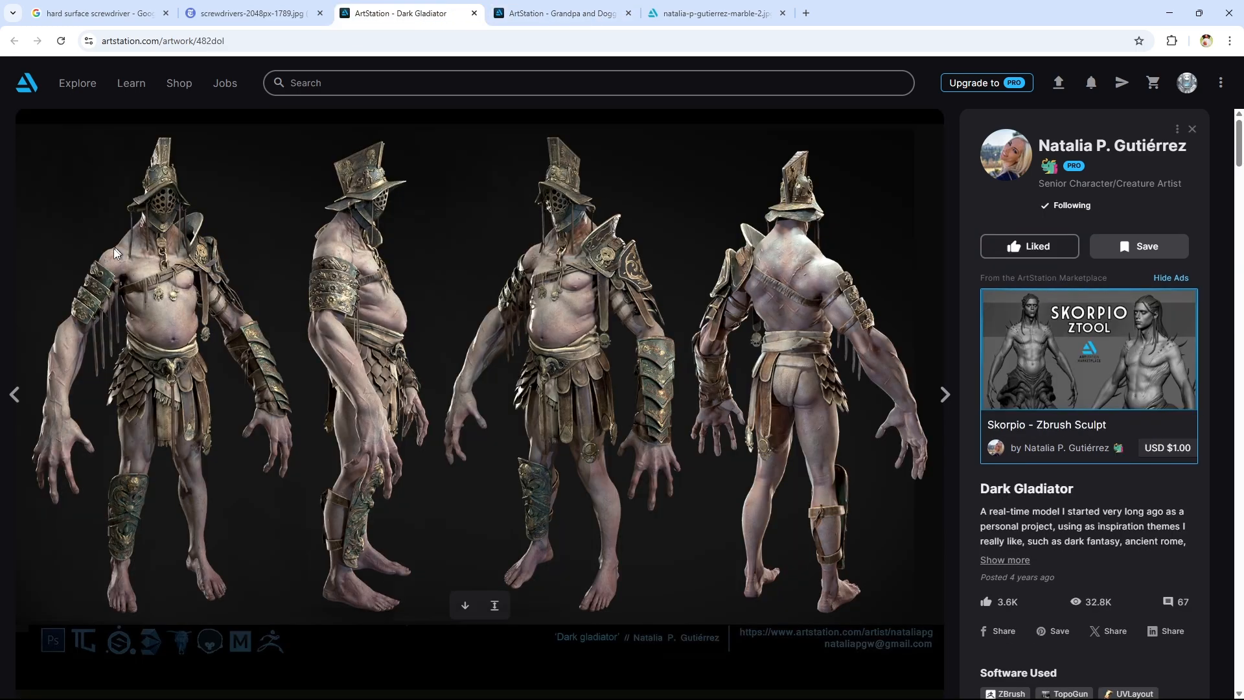
right_click(524, 232)
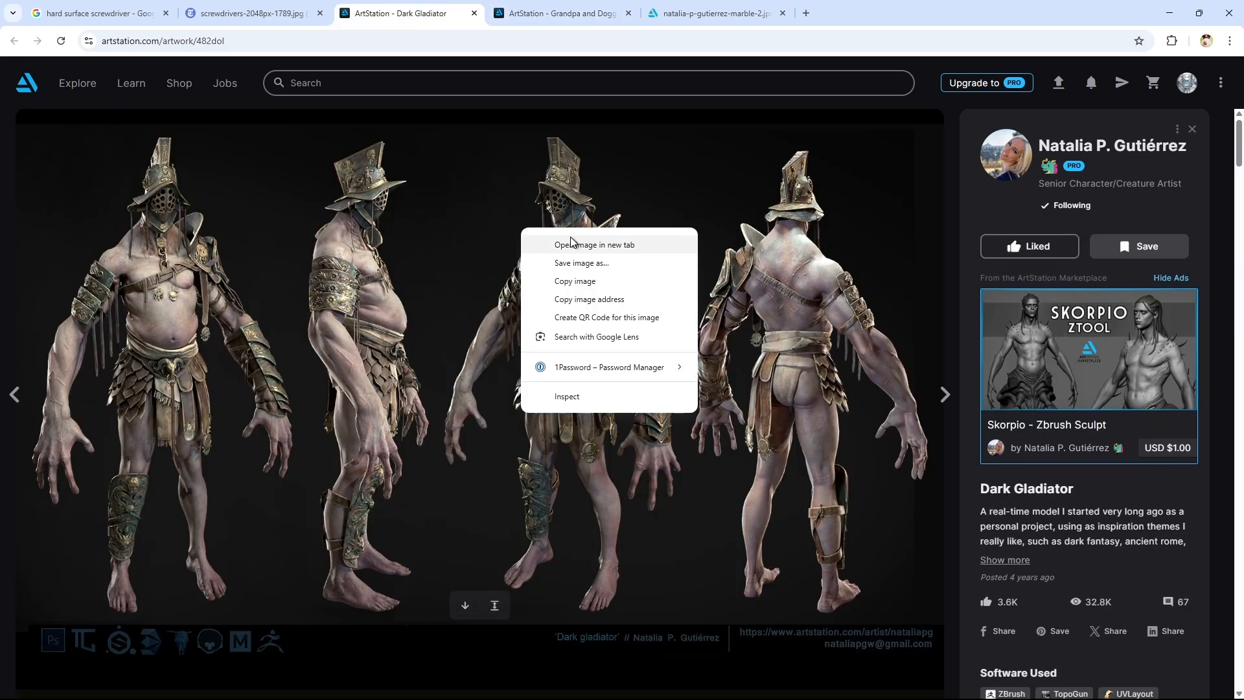
click(538, 241)
click(540, 8)
Examine the gladiator's armor, skin and leather materials in the full-size turntable image
ctrl+scroll(689, 368, down, 5)
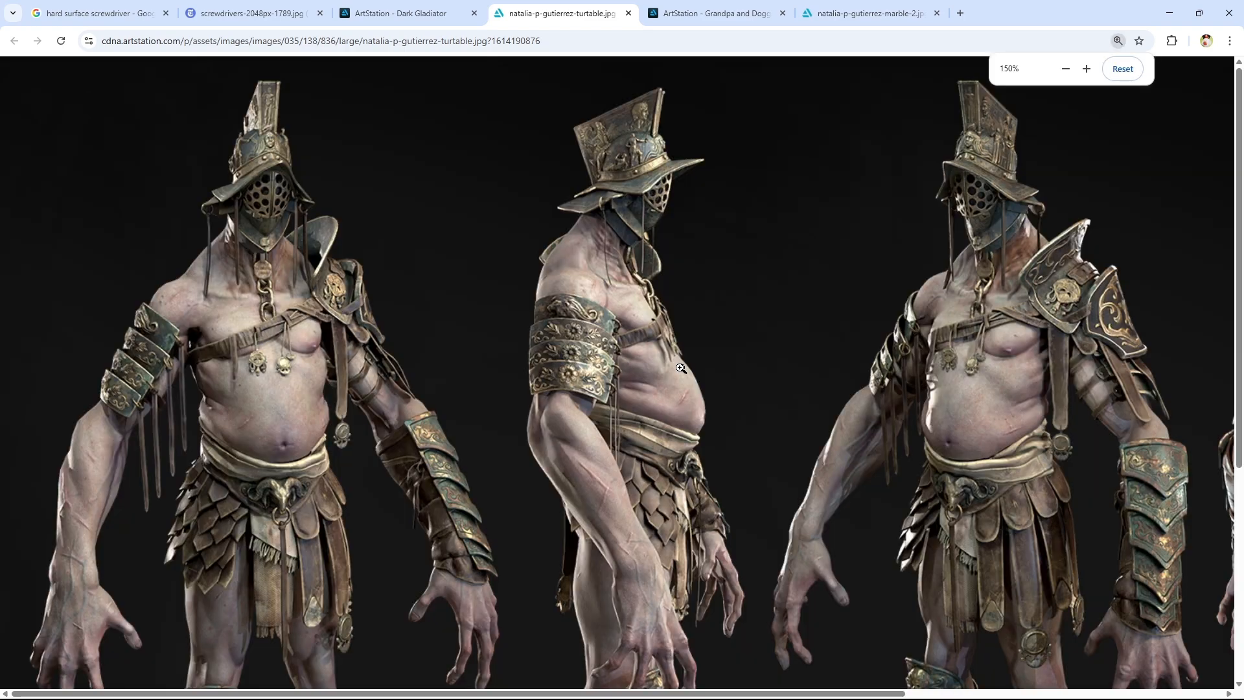
scroll(621, 349, down, 4)
scroll(621, 402, down, 1)
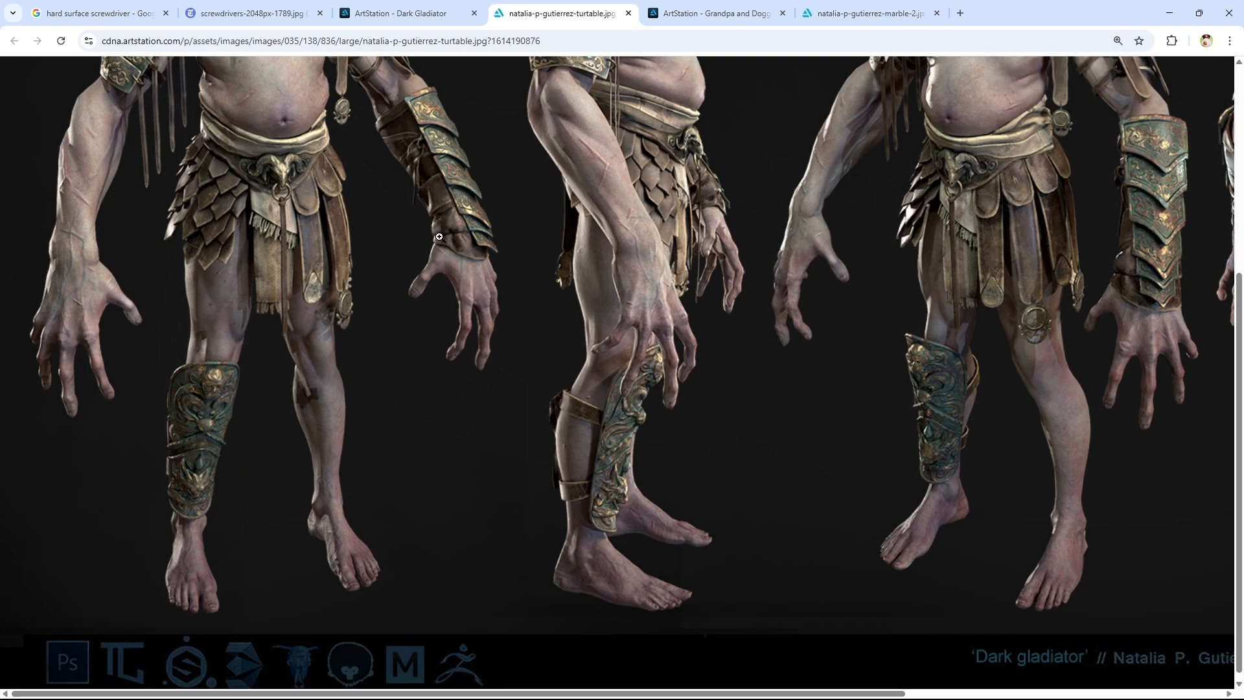
scroll(438, 213, up, 4)
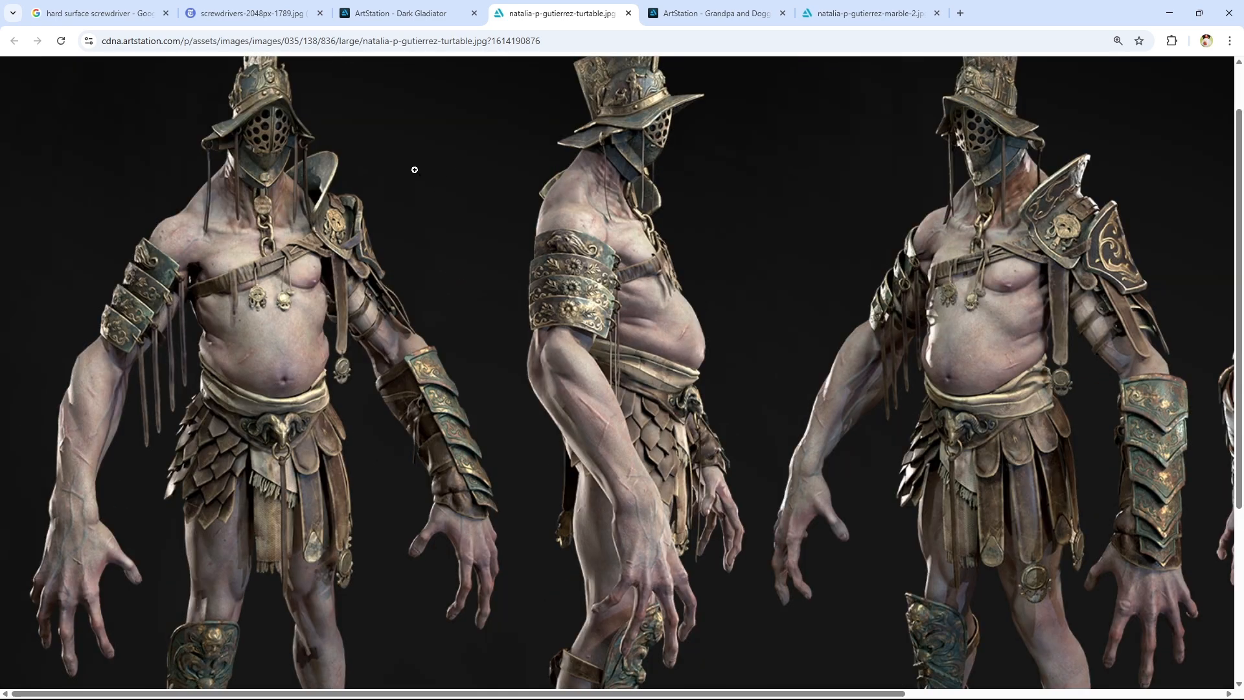
scroll(453, 222, down, 2)
ctrl+scroll(490, 242, down, 1)
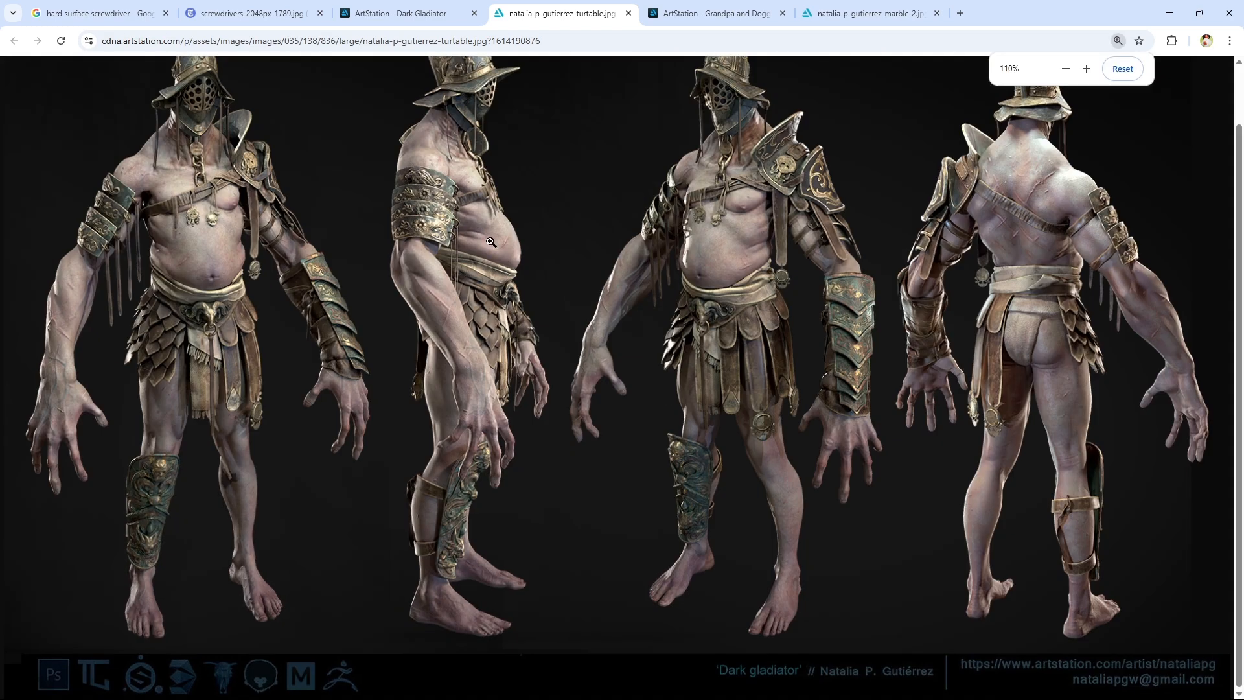
Look through the Dark Gladiator page's body and helmet renders down to the UV sets and wireframe image
click(435, 9)
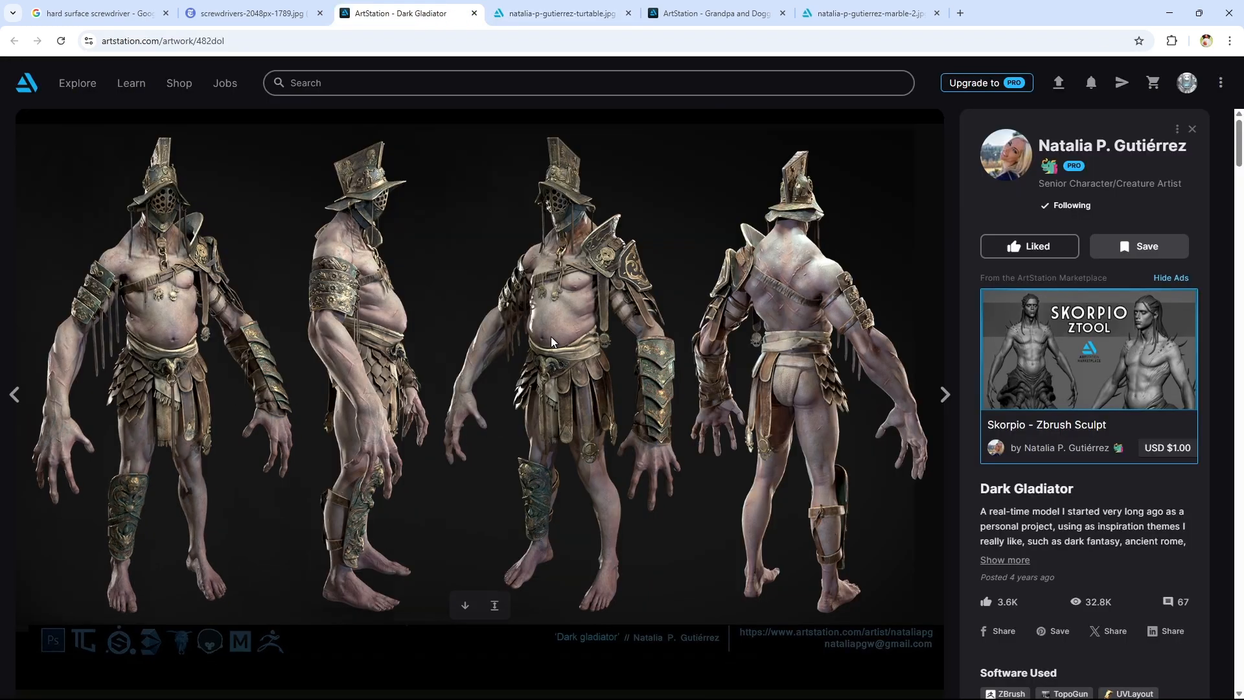
scroll(550, 341, down, 8)
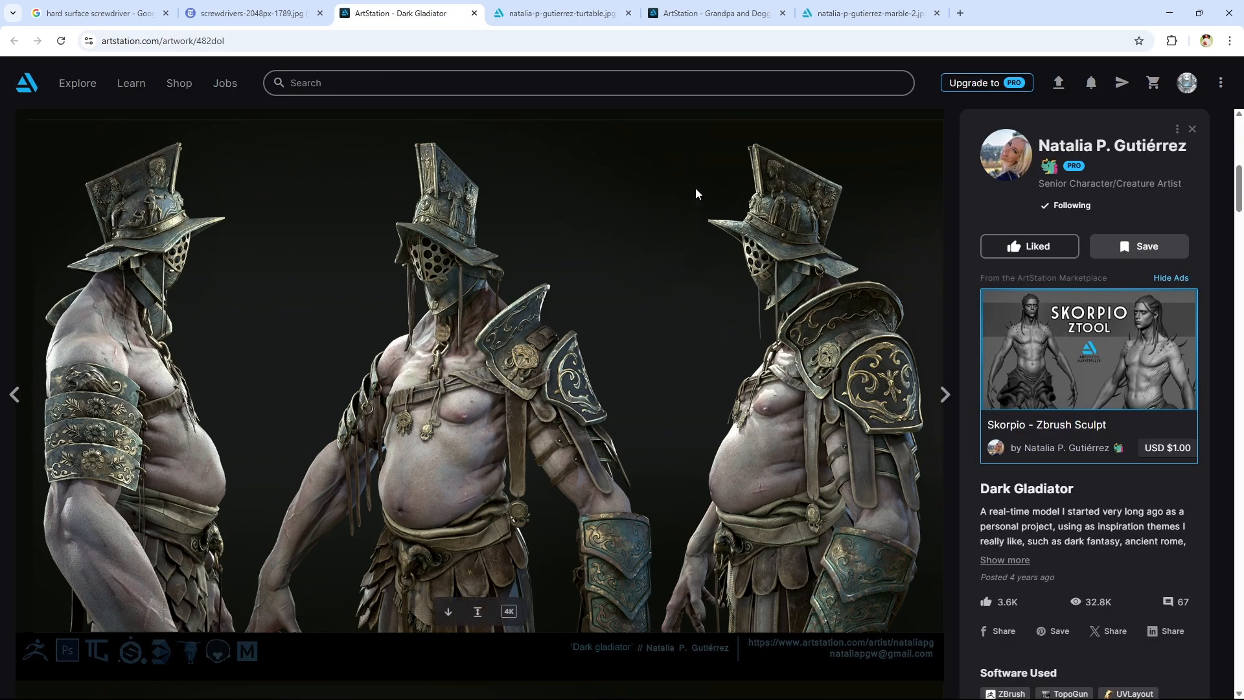
scroll(469, 267, down, 7)
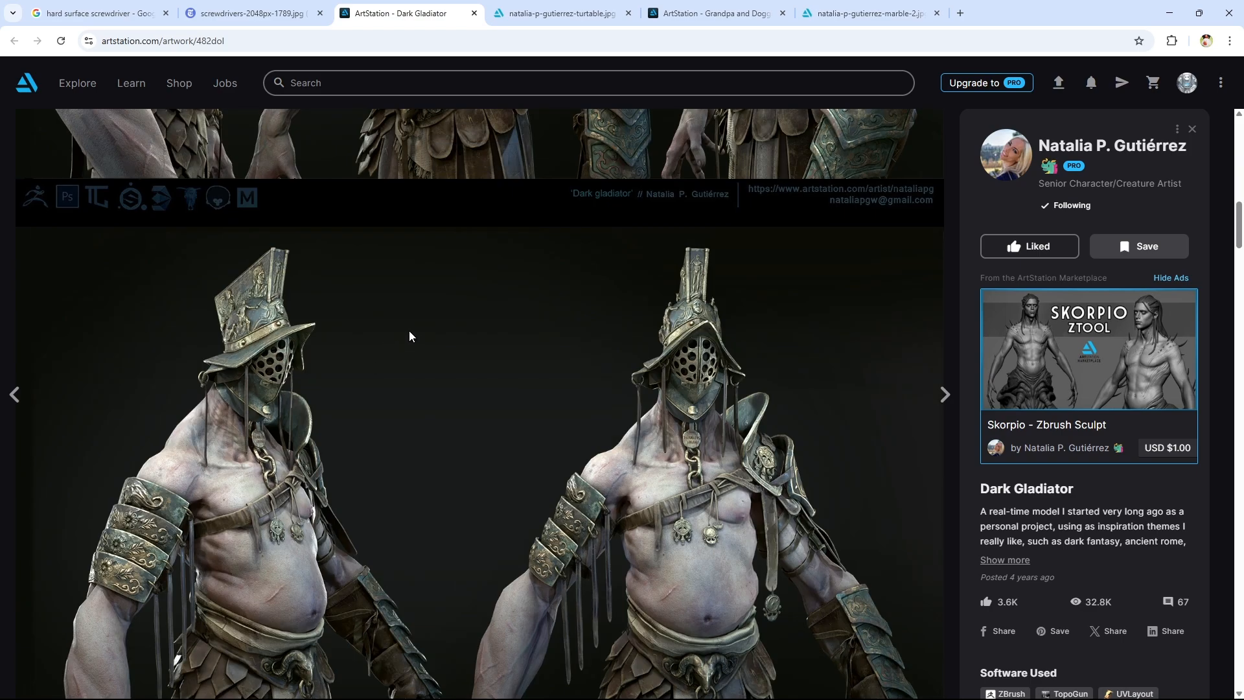
scroll(827, 480, down, 12)
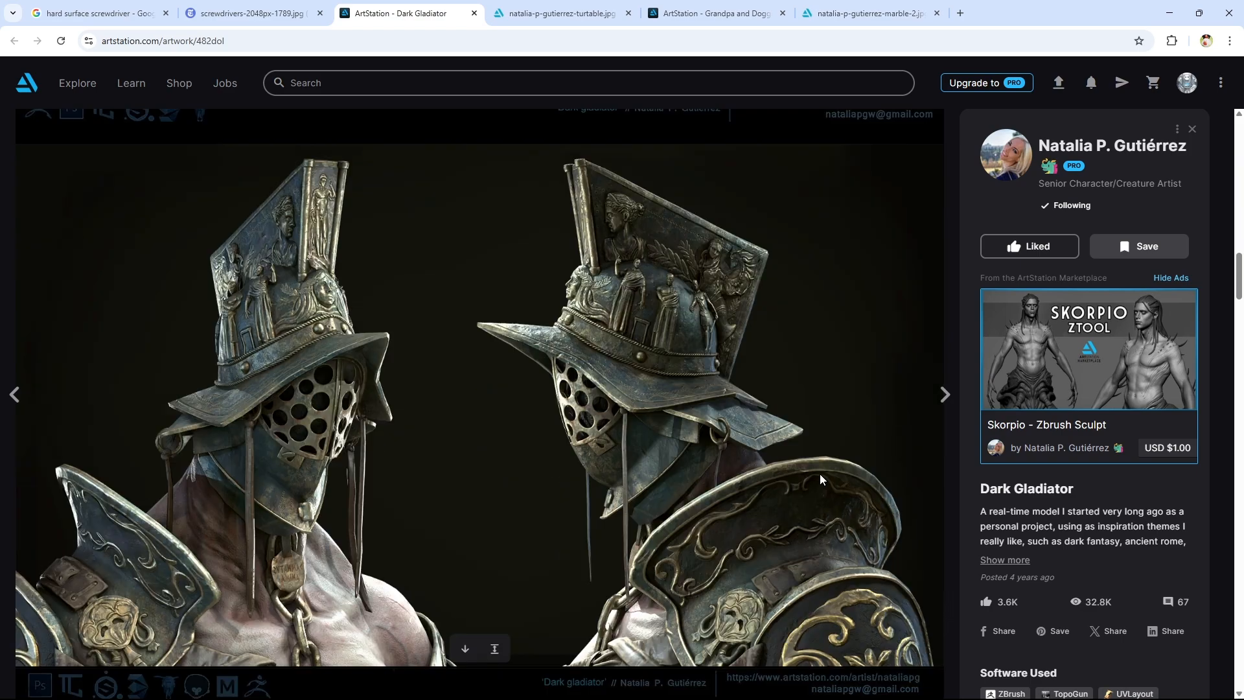
scroll(771, 434, down, 10)
scroll(745, 399, up, 20)
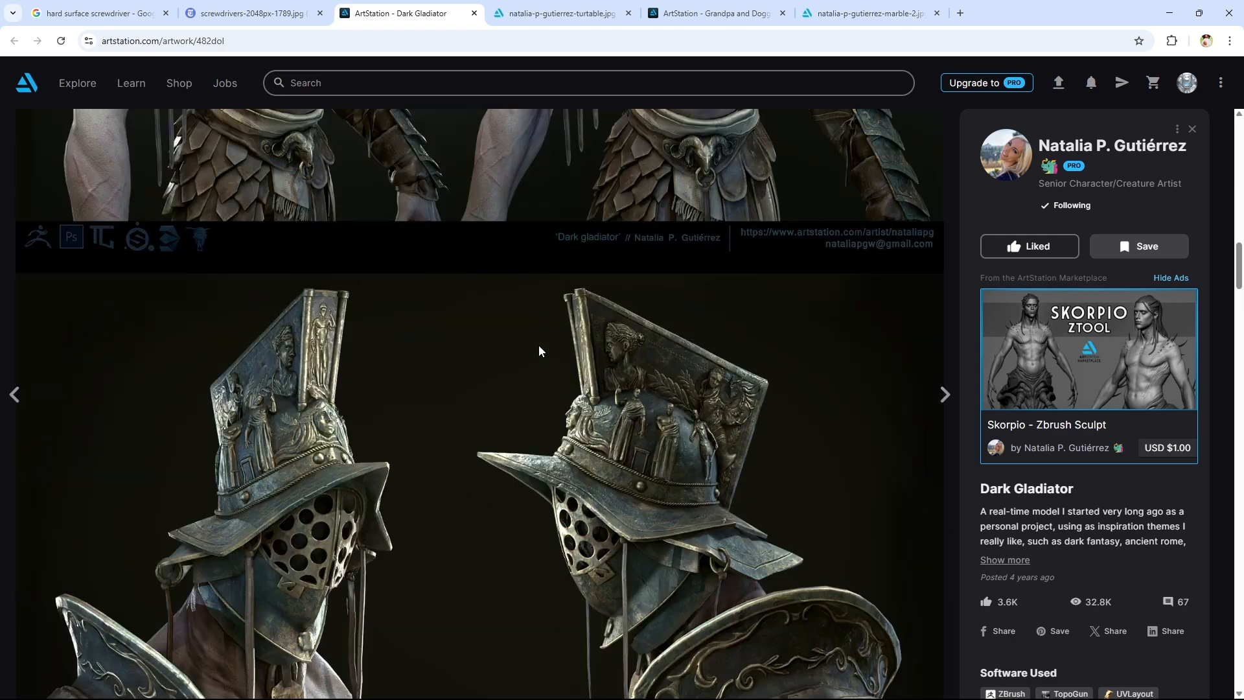
scroll(622, 428, up, 4)
scroll(583, 412, down, 12)
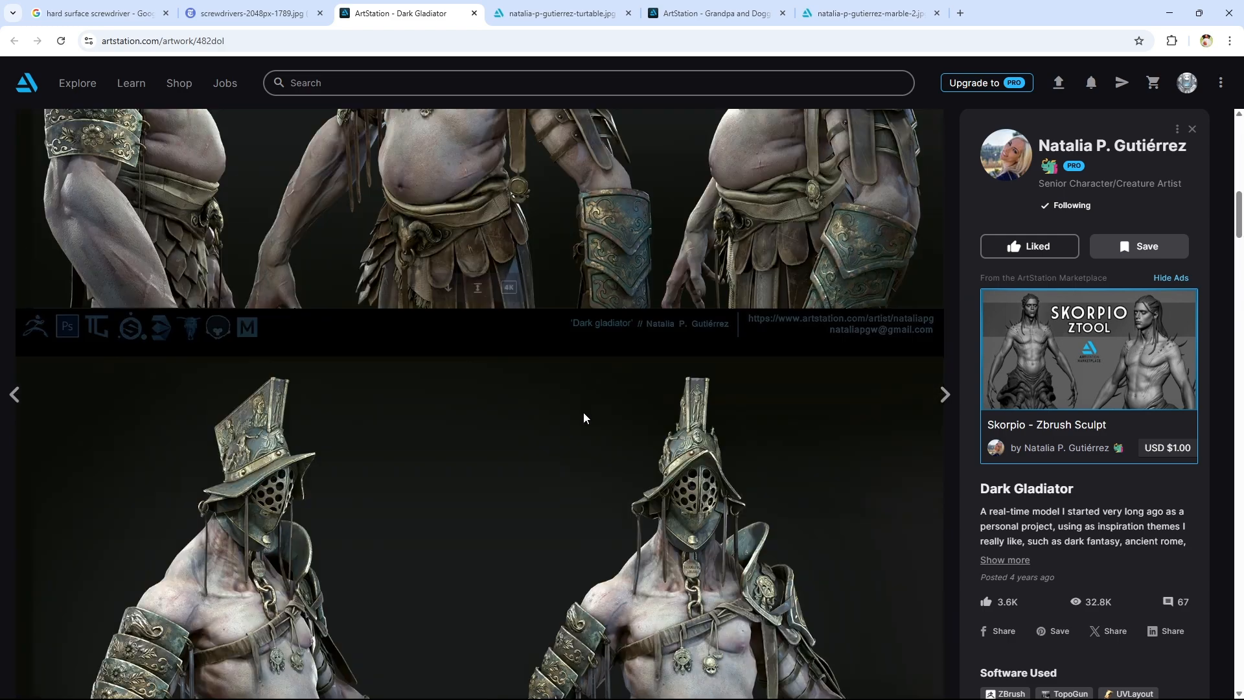
scroll(550, 401, down, 8)
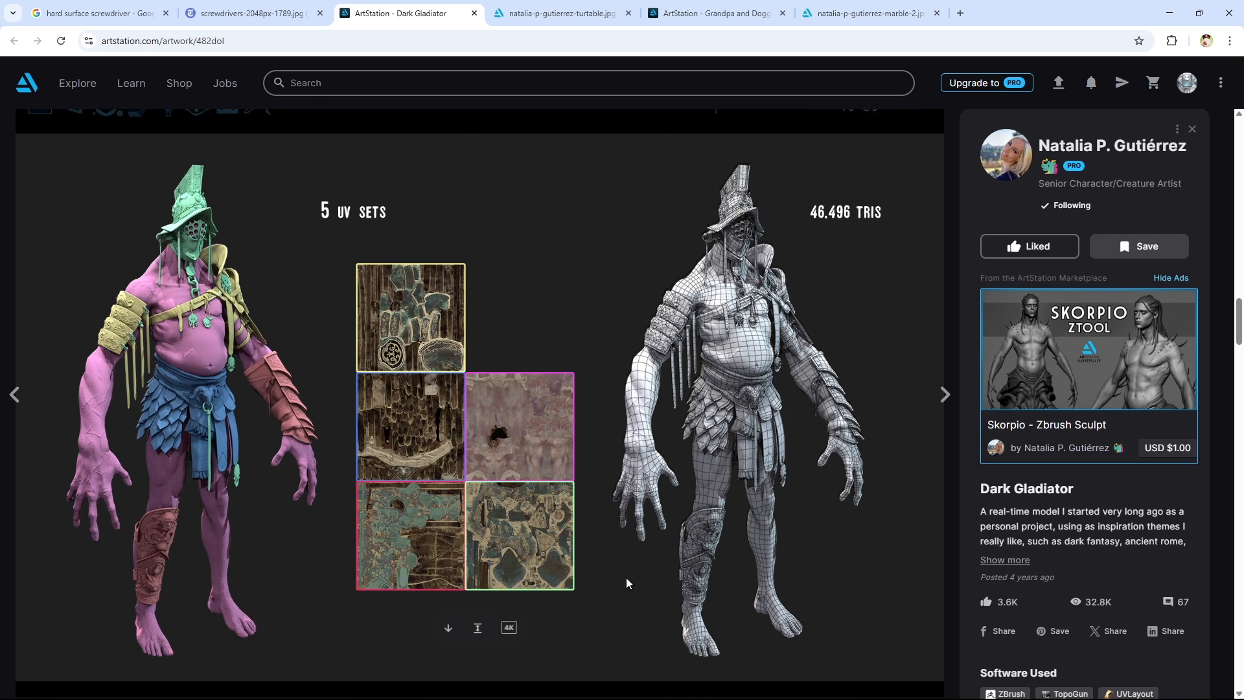
Open the Dark Gladiator image of the UV sets and wireframe in its own tab and switch to it
right_click(655, 391)
click(670, 404)
key(ctrl+Tab)
key(ctrl+Tab)
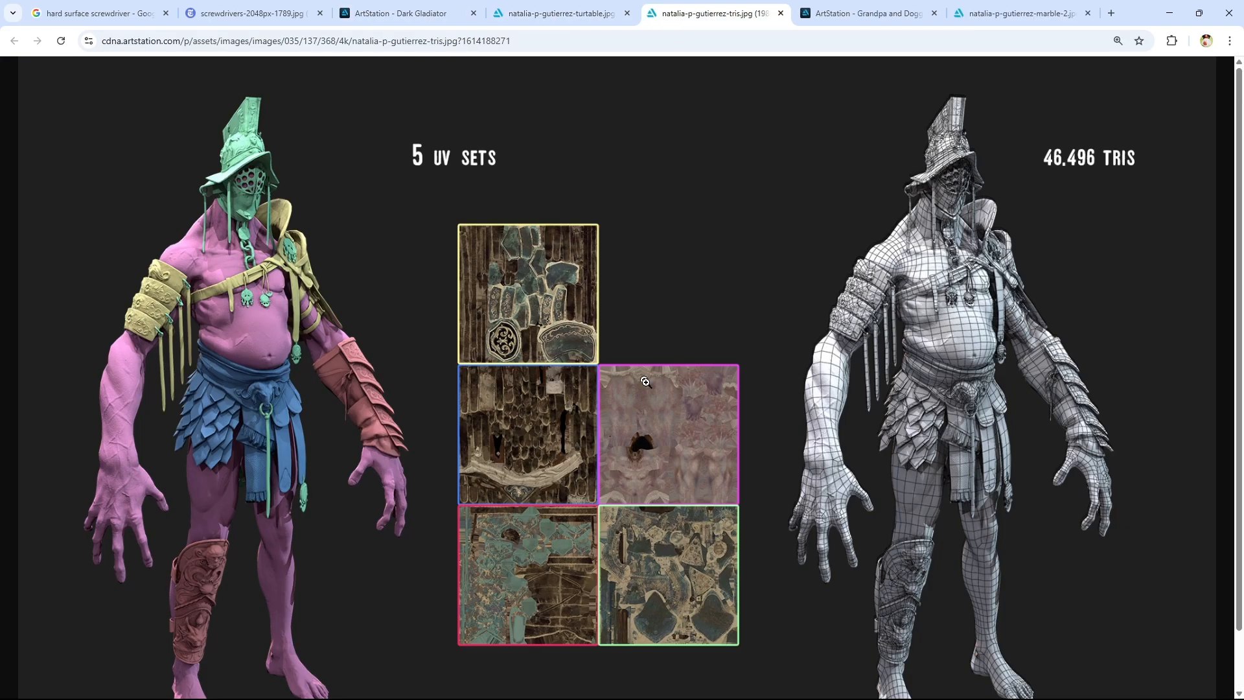
Examine the wireframe topology of the gladiator's hand, forearm and shoulder armor up close
ctrl+scroll(654, 340, up, 8)
scroll(719, 357, up, 2)
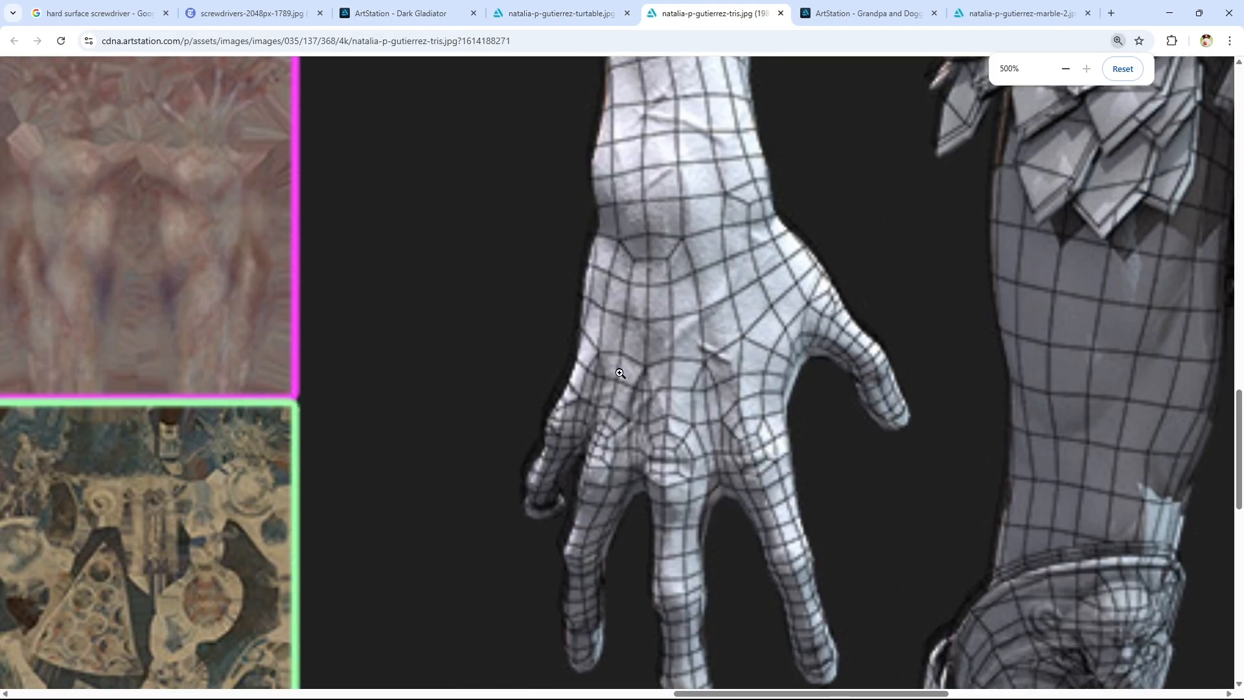
scroll(587, 574, up, 10)
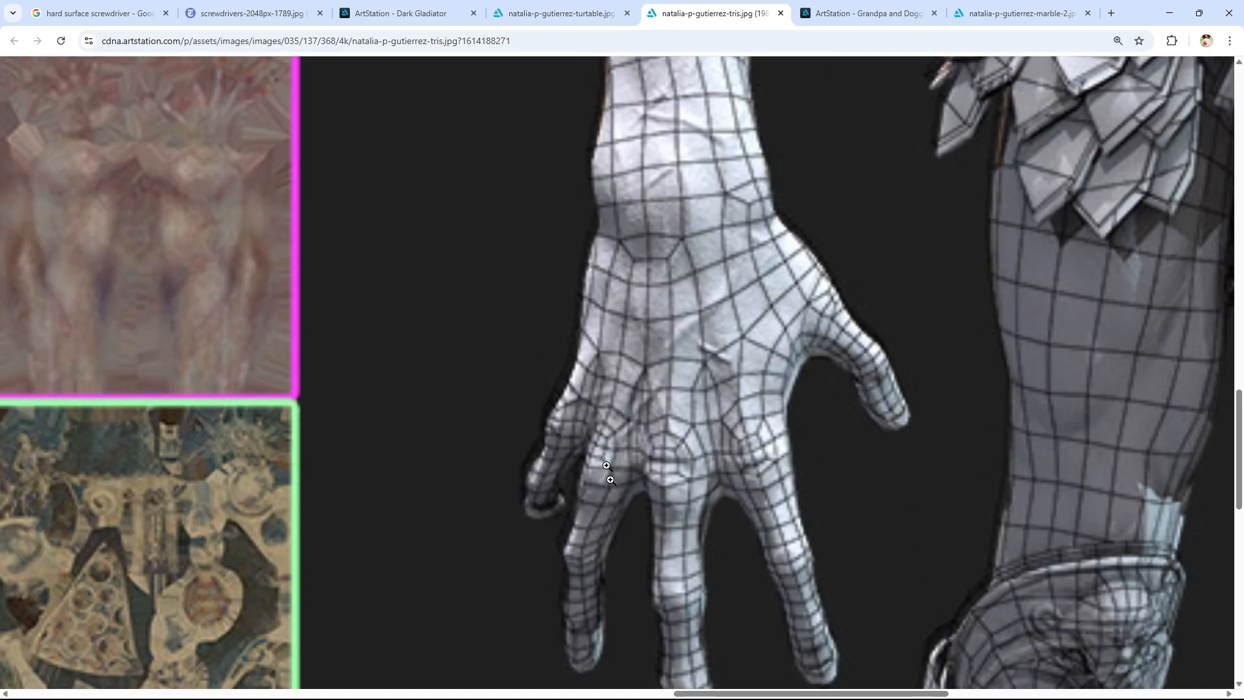
scroll(662, 224, right, 3)
scroll(663, 224, up, 5)
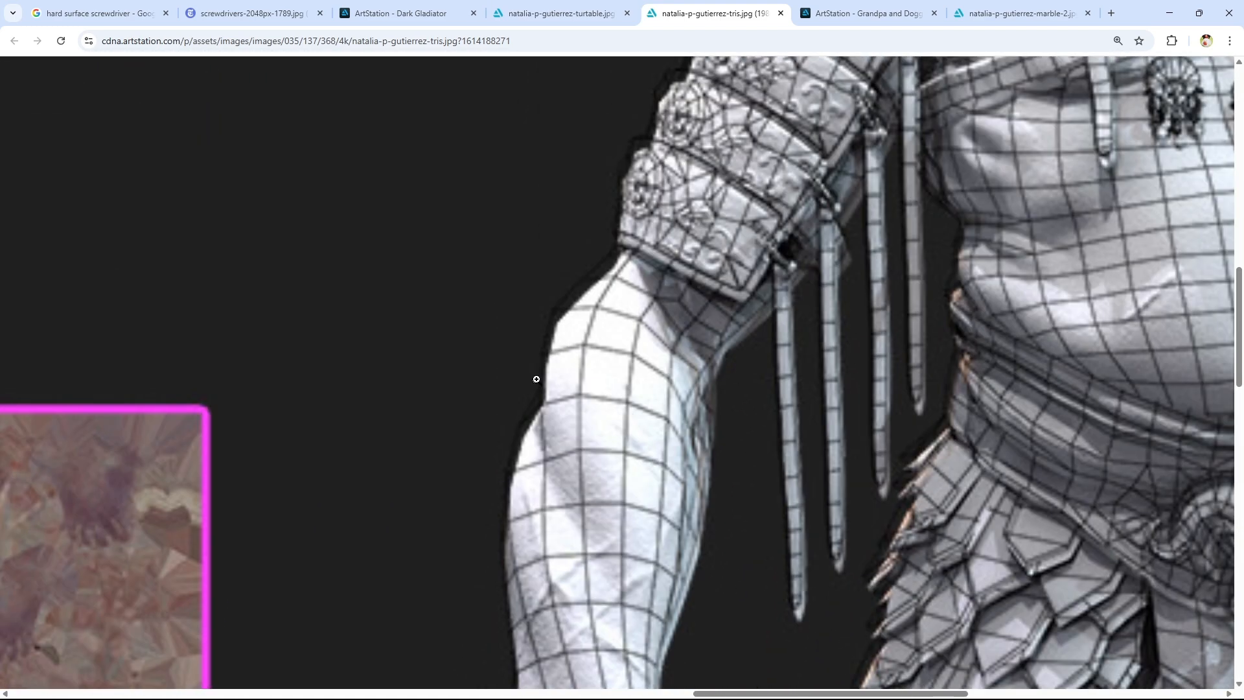
scroll(732, 240, right, 2)
scroll(691, 329, down, 1)
scroll(691, 330, down, 6)
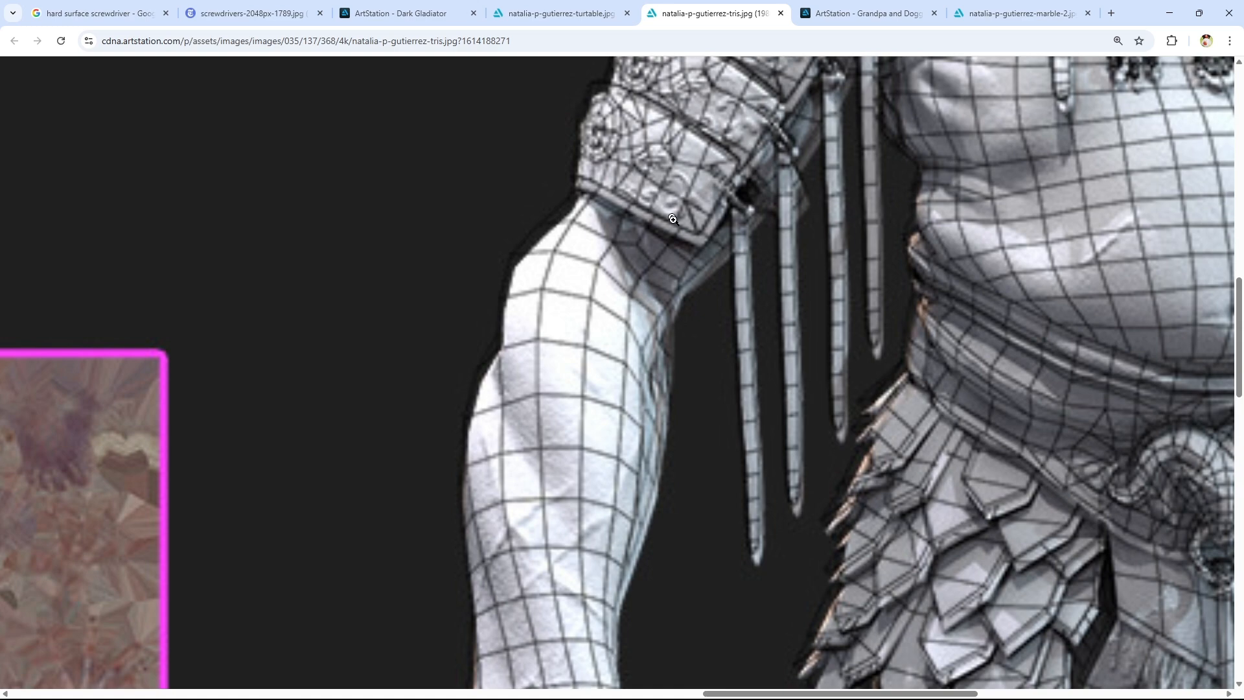
Examine the wireframe on the gladiator's skirt scales, belt, forearm guard, chest and neck up close
scroll(842, 421, right, 5)
scroll(889, 468, up, 3)
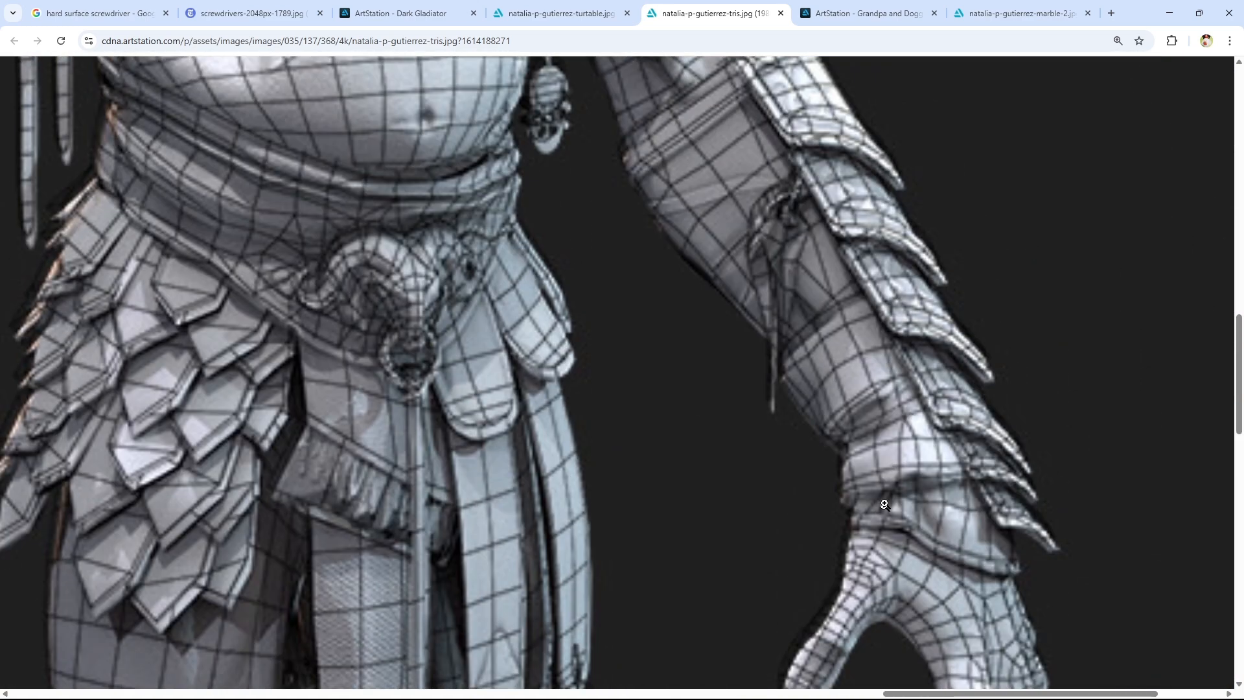
scroll(811, 322, up, 2)
middle_drag(703, 191, 602, 100)
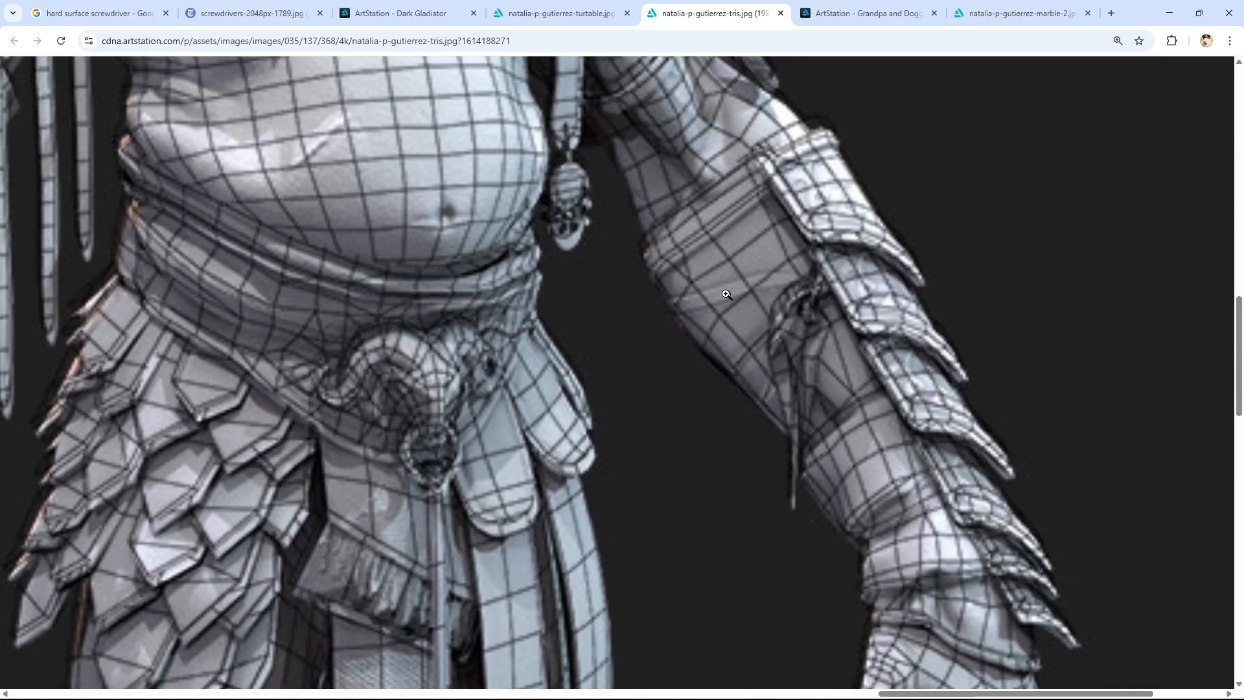
middle_drag(617, 223, 508, 31)
scroll(362, 239, up, 3)
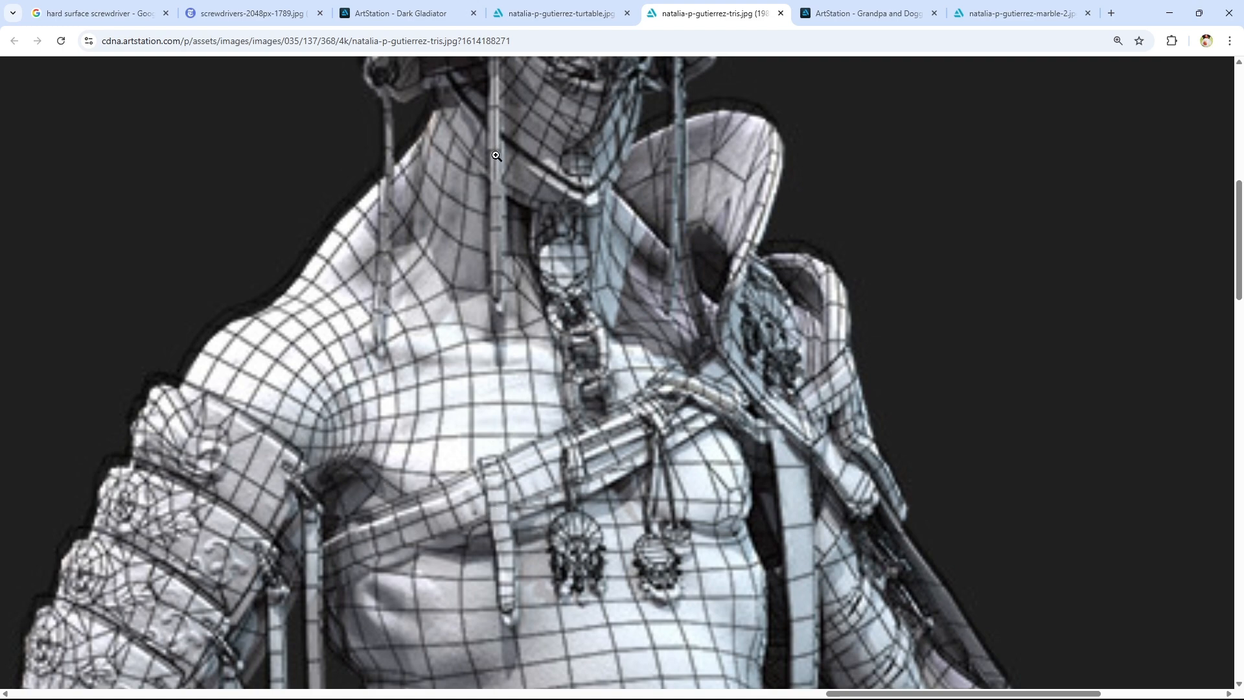
scroll(476, 301, up, 3)
ctrl+scroll(588, 113, down, 5)
ctrl+scroll(736, 363, down, 5)
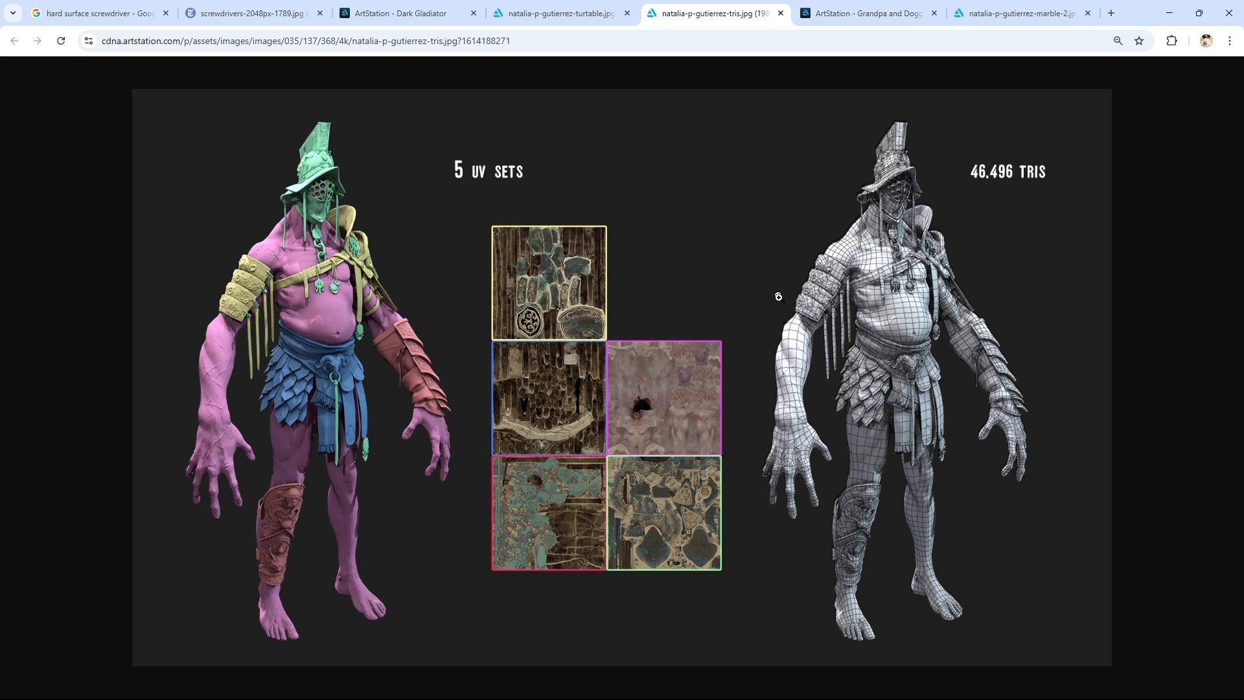
Review the wireframe figure from helmet to feet together with its triangle count label
ctrl+scroll(869, 298, up, 3)
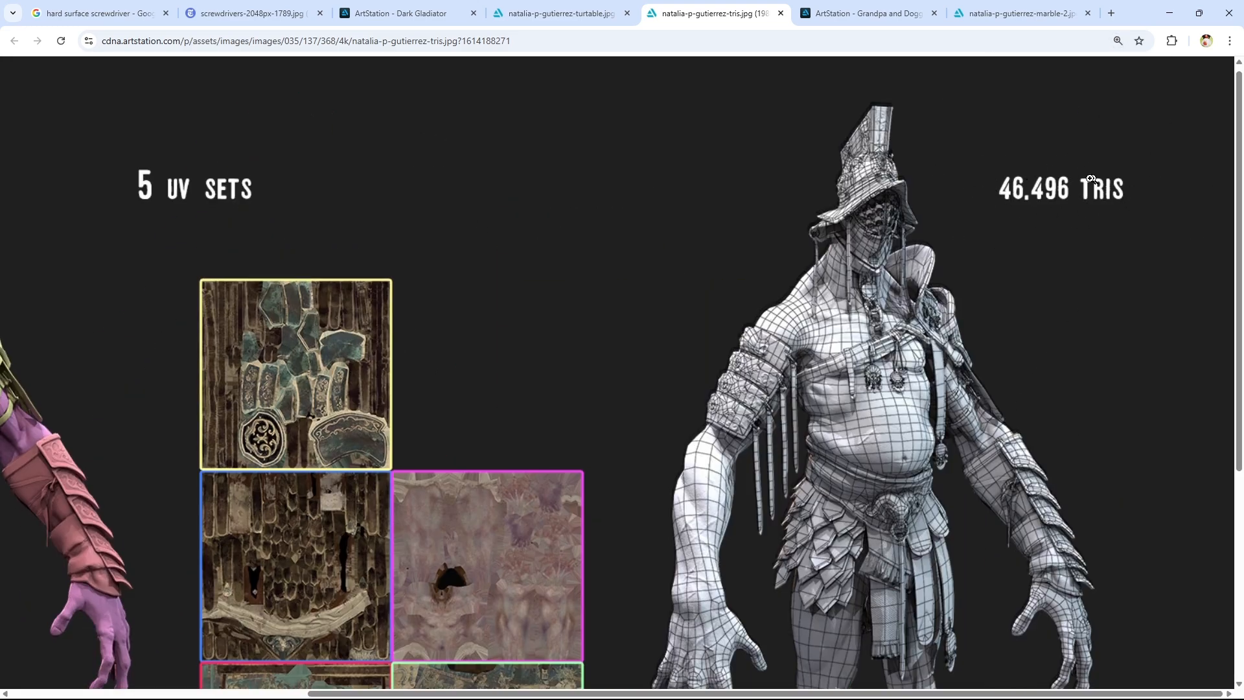
scroll(1088, 188, down, 1)
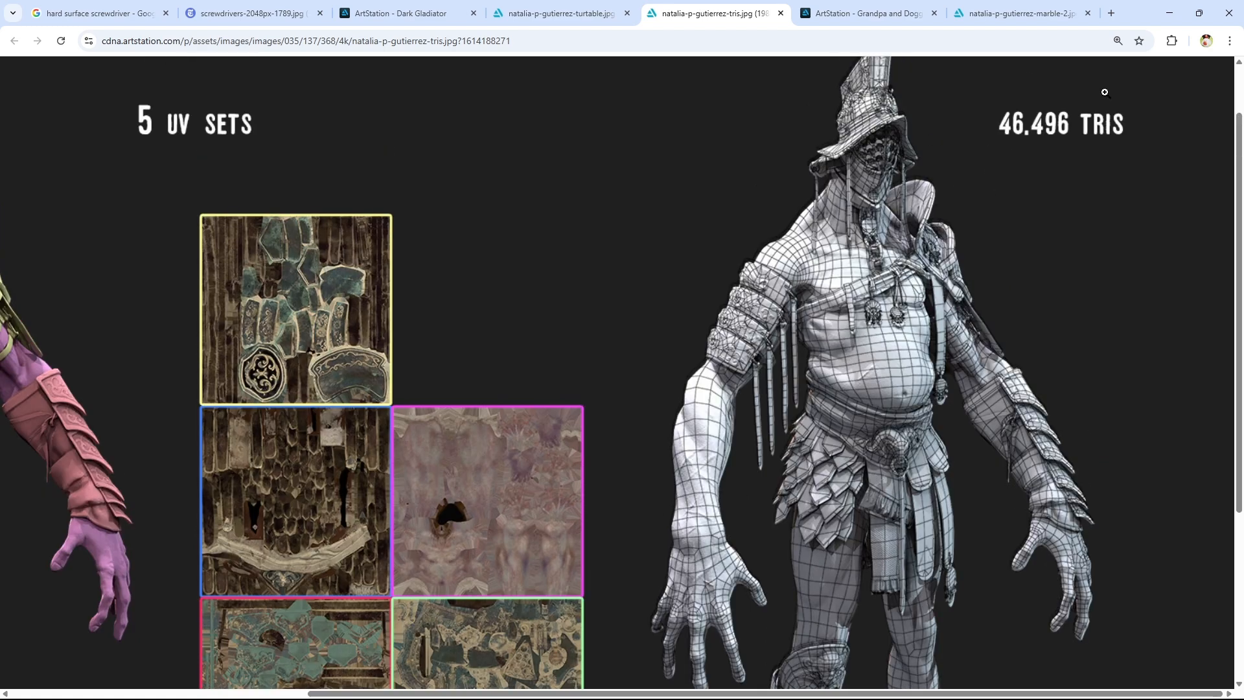
scroll(1037, 117, up, 1)
scroll(883, 171, down, 5)
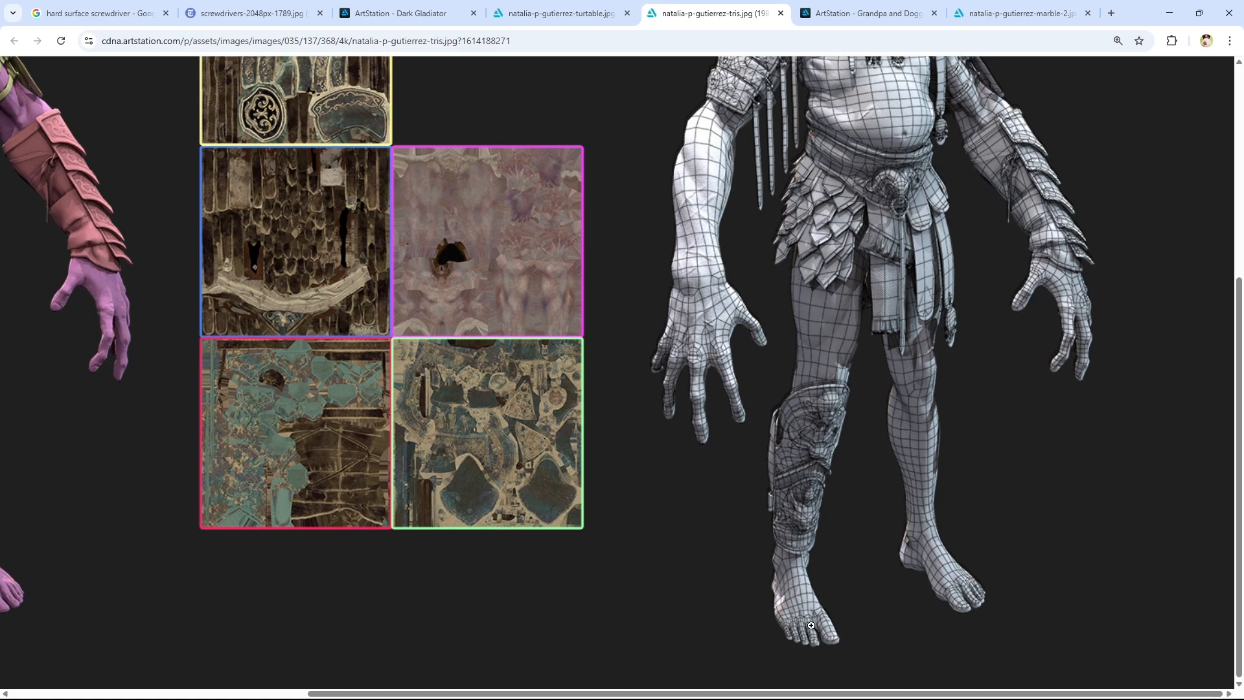
scroll(866, 495, up, 5)
scroll(929, 111, down, 4)
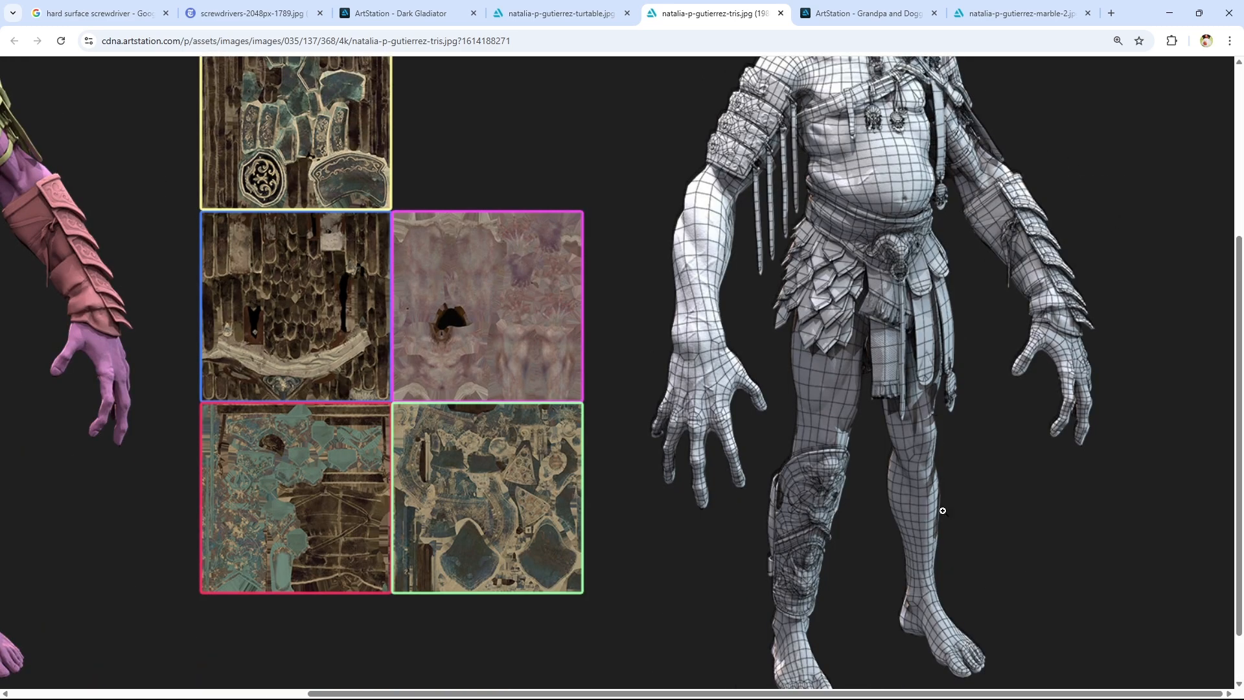
Compare the color-coded body and armor parts with their matching framed UV texture sheets
middle_drag(882, 429, 742, 366)
ctrl+scroll(509, 296, down, 1)
ctrl+scroll(509, 295, up, 2)
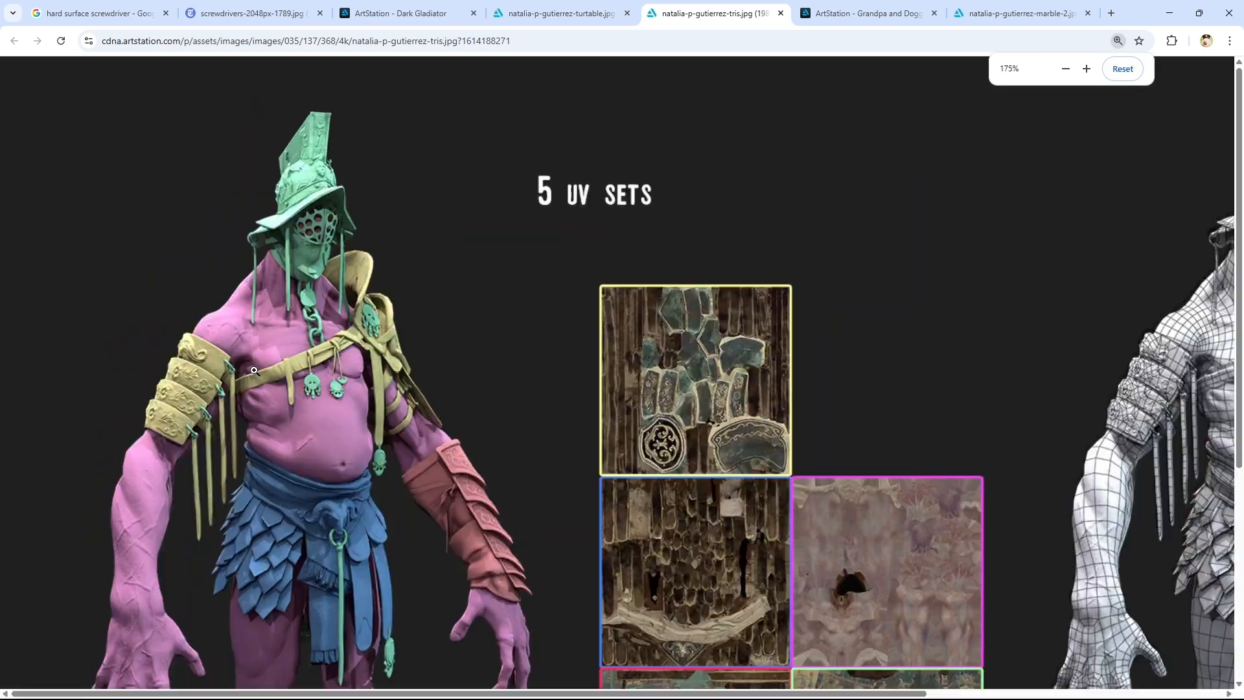
scroll(615, 188, up, 2)
middle_drag(656, 195, 491, 272)
scroll(583, 275, up, 5)
ctrl+scroll(706, 207, down, 1)
middle_drag(570, 132, 592, 158)
scroll(639, 153, down, 3)
scroll(578, 192, up, 2)
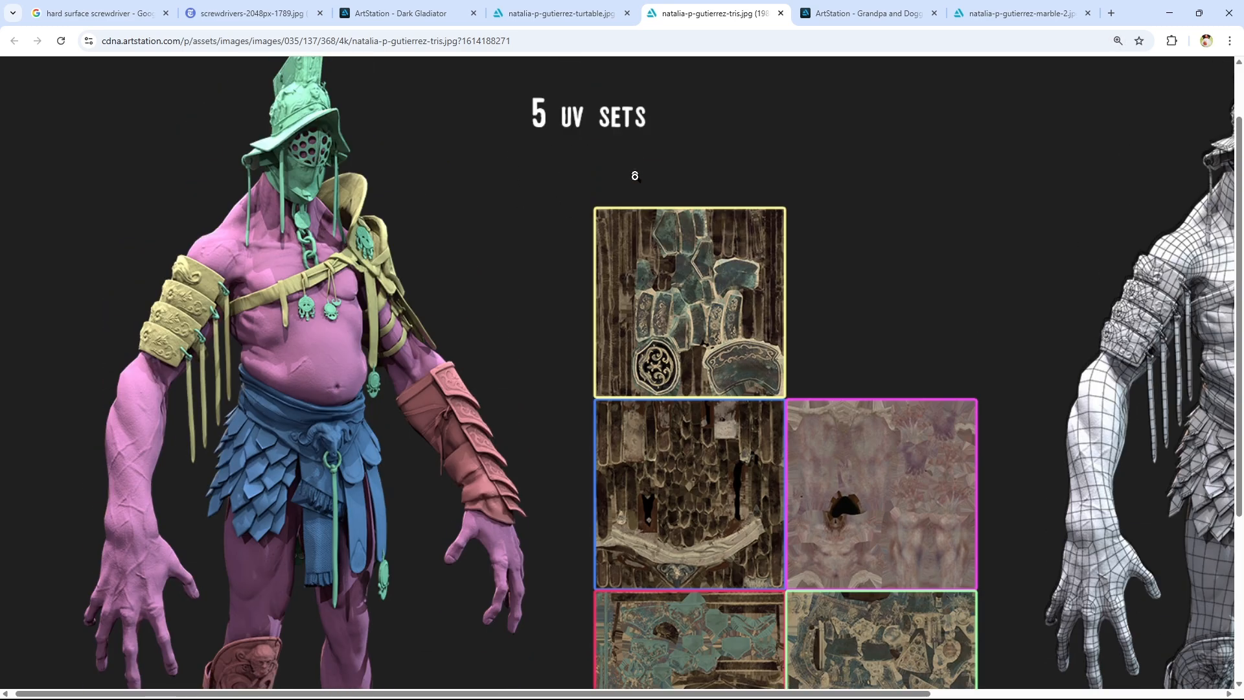
middle_drag(620, 179, 655, 292)
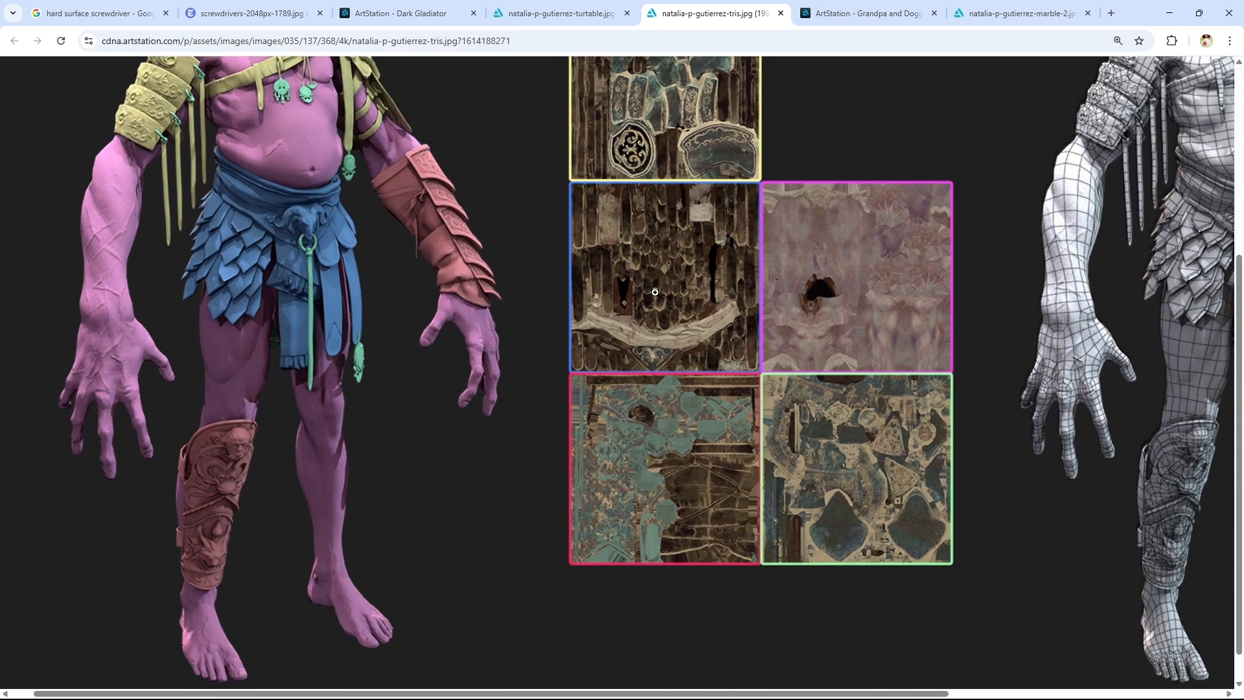
scroll(641, 301, up, 3)
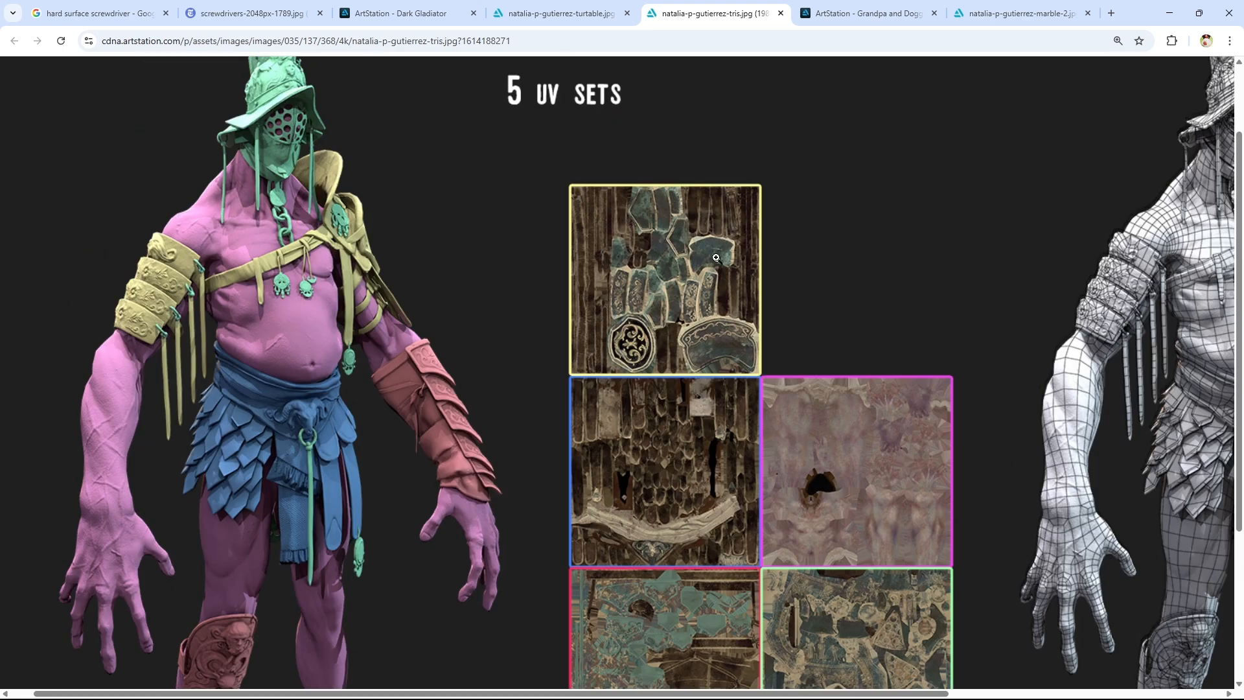
scroll(697, 415, up, 2)
scroll(677, 373, down, 3)
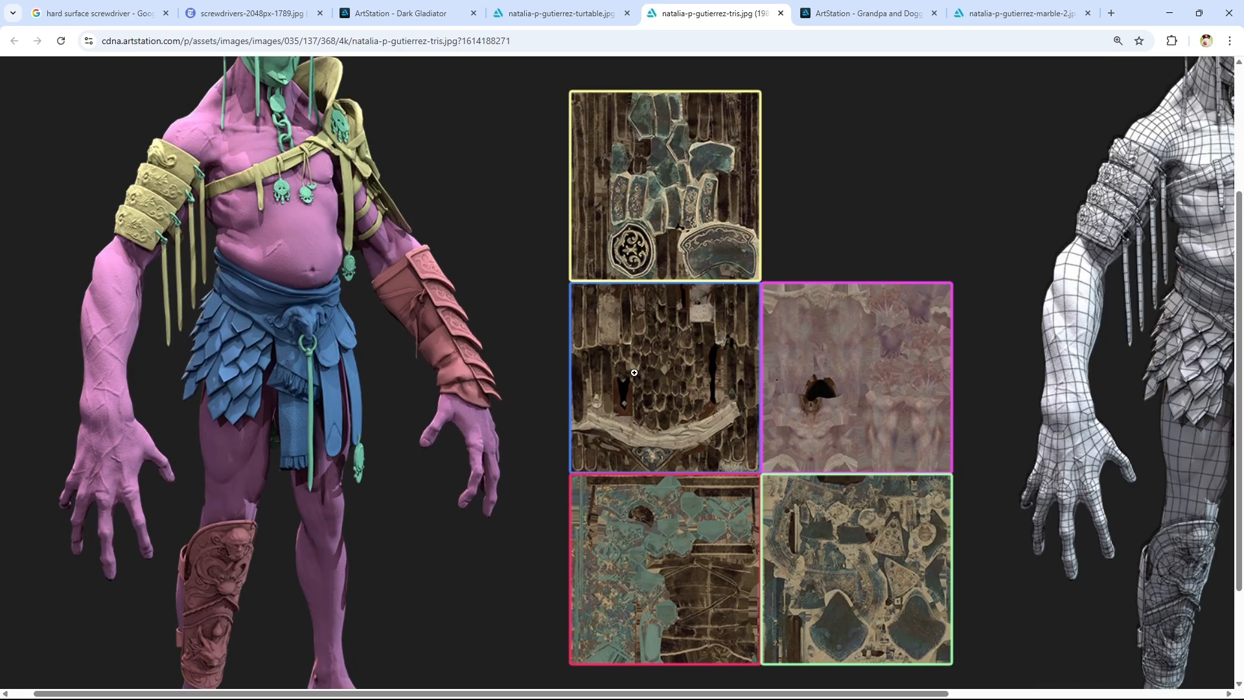
Look over the color-coded figure, all five UV sheets and the wireframe figure together at reduced zoom
ctrl+scroll(608, 365, down, 2)
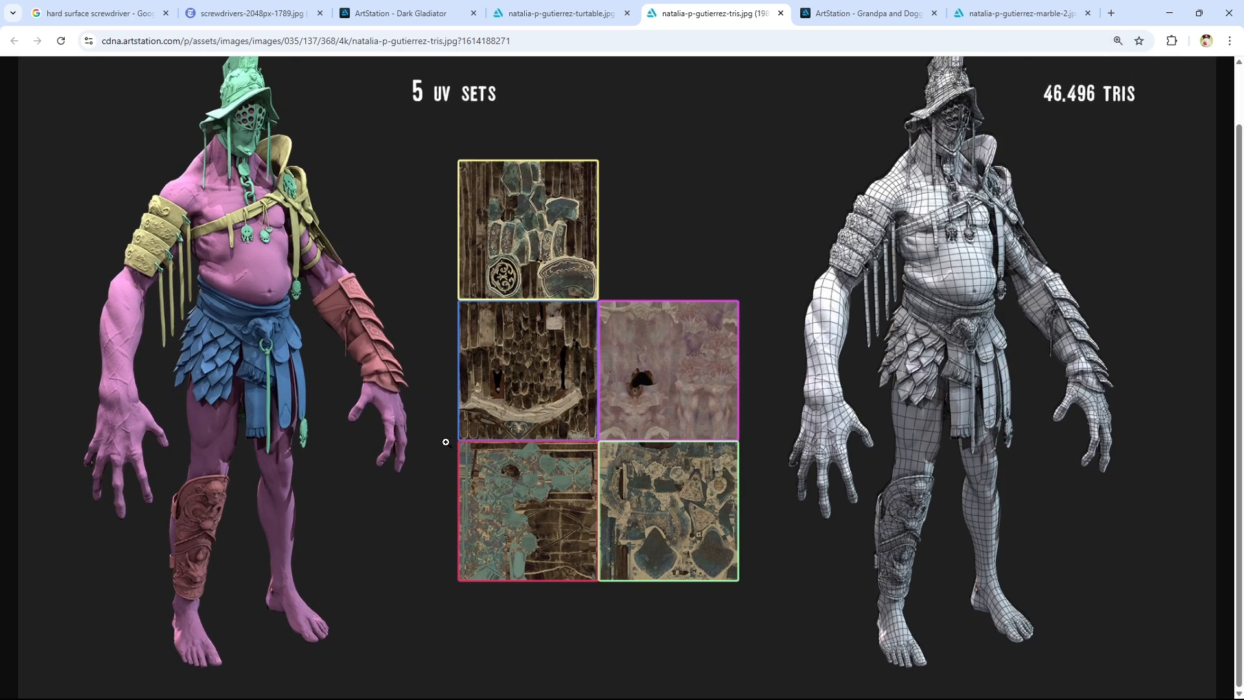
scroll(447, 438, up, 1)
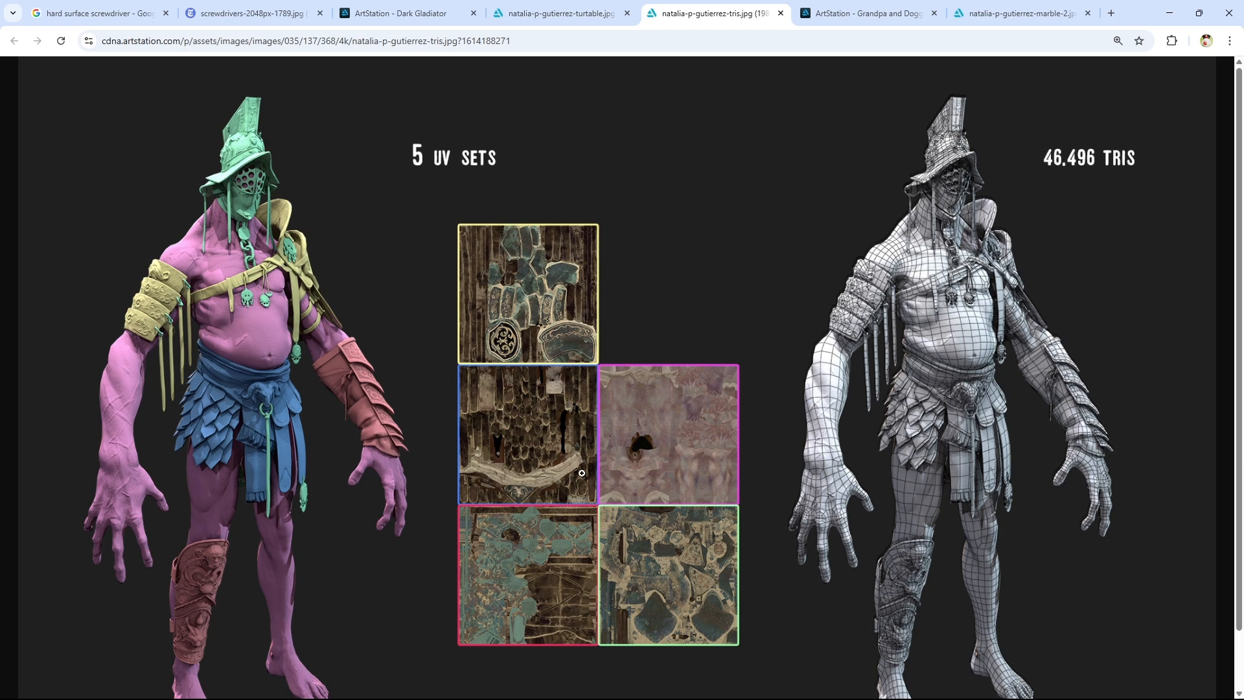
scroll(454, 421, down, 1)
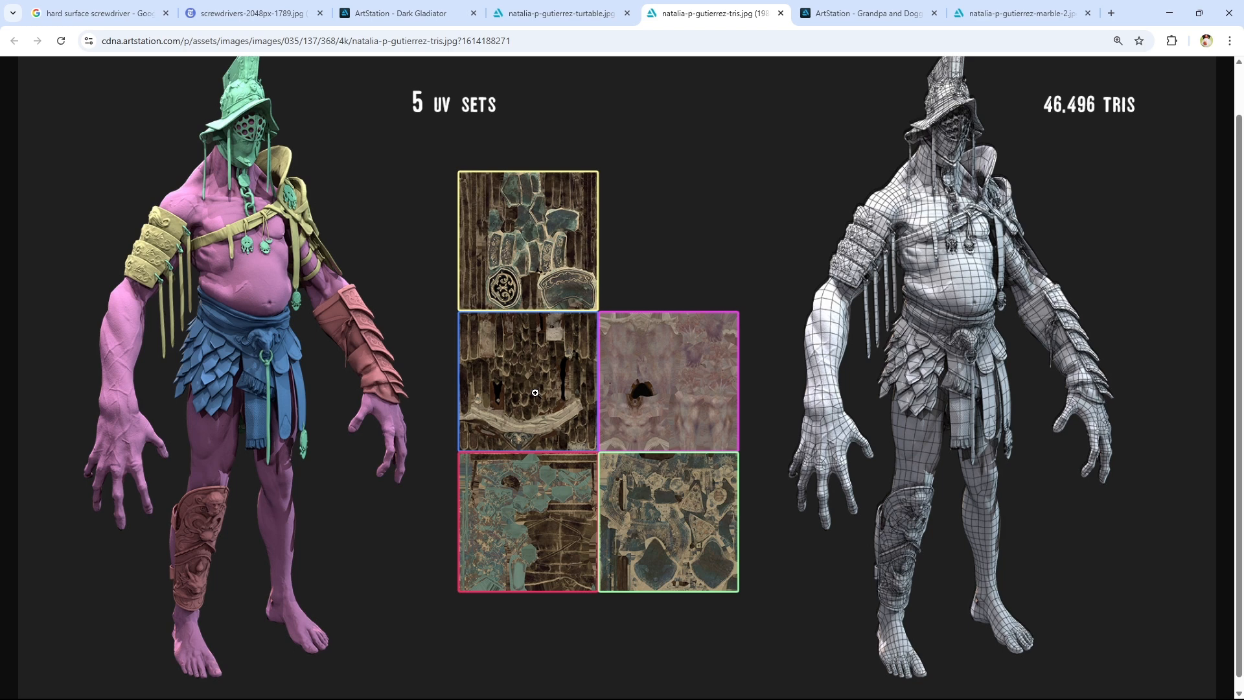
scroll(533, 410, up, 1)
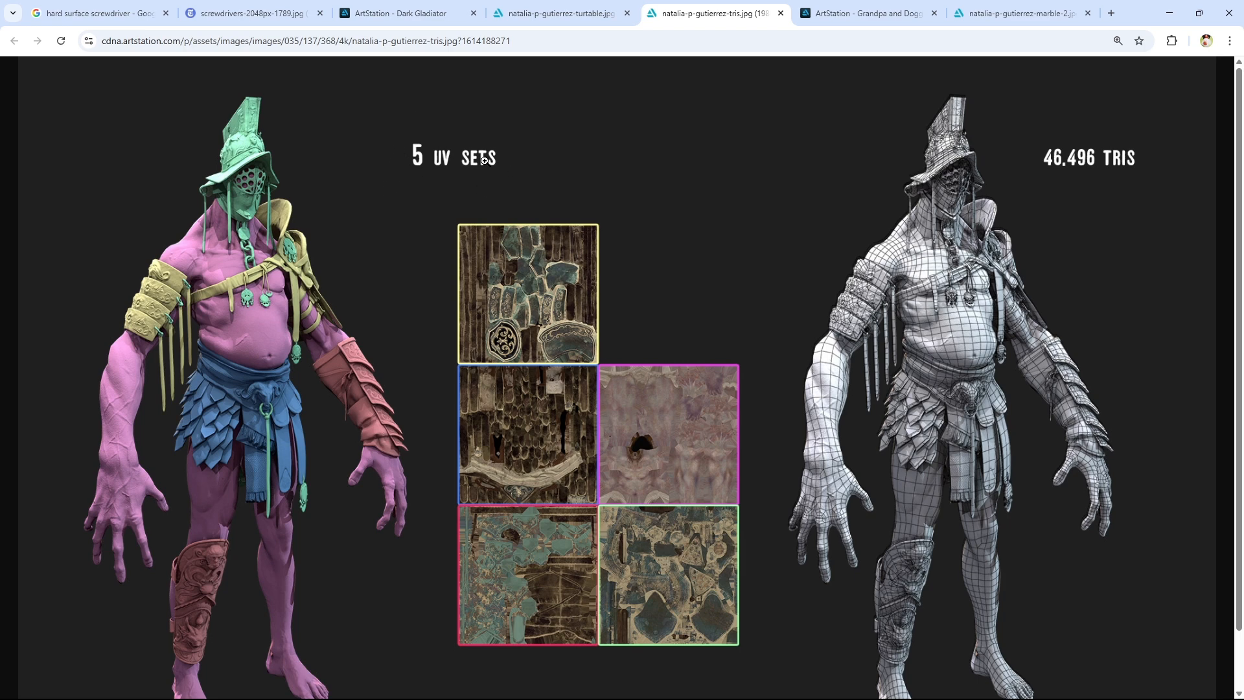
scroll(485, 160, down, 1)
scroll(511, 184, up, 1)
scroll(640, 479, down, 1)
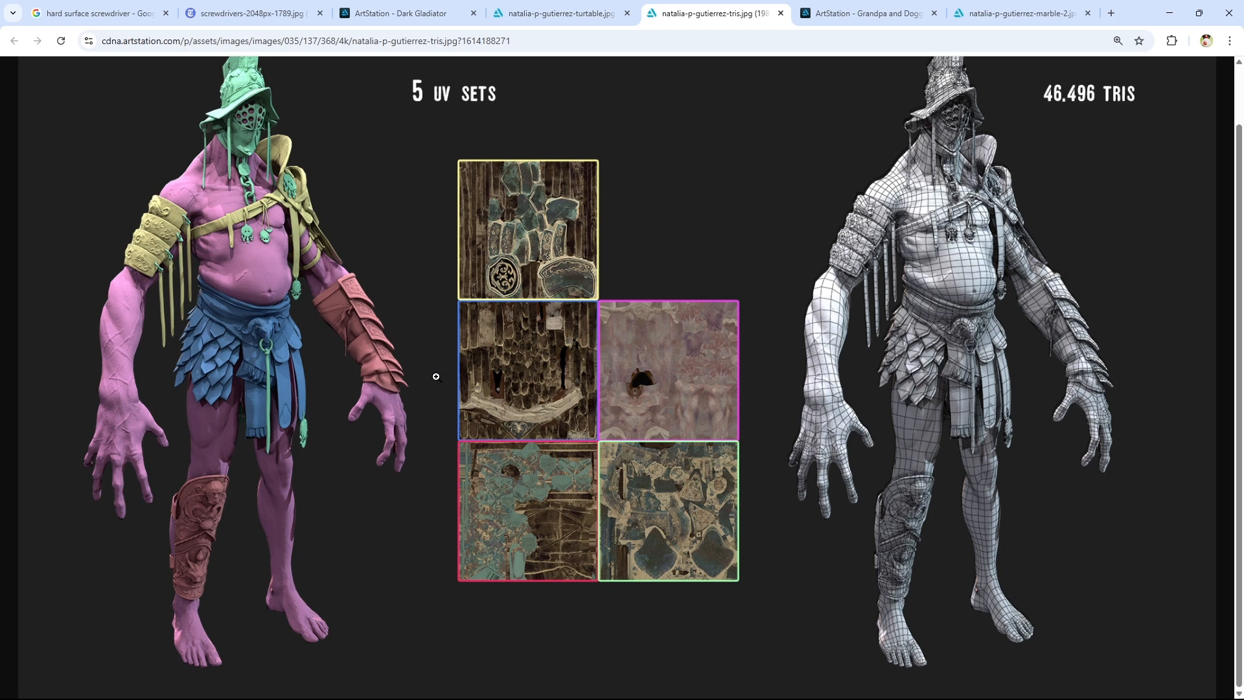
scroll(415, 360, up, 1)
Compare the textured turntable image with the UV sets and wireframe image by alternating between them
click(557, 13)
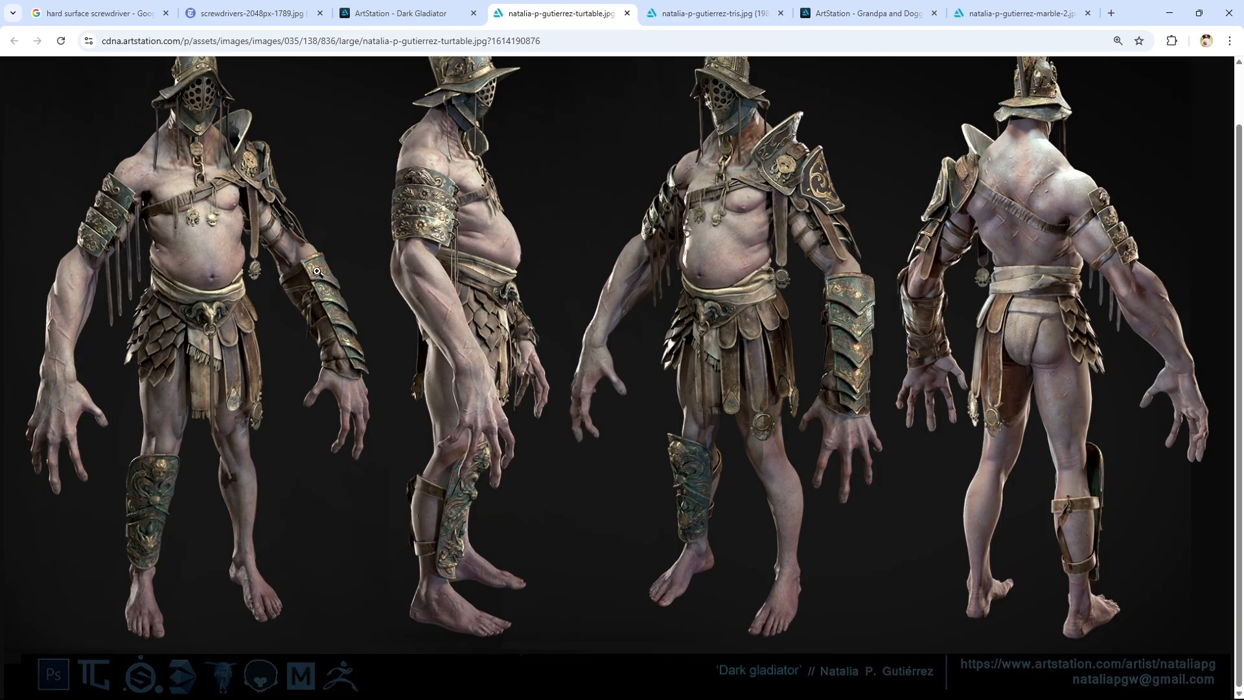
click(677, 9)
click(549, 8)
click(687, 13)
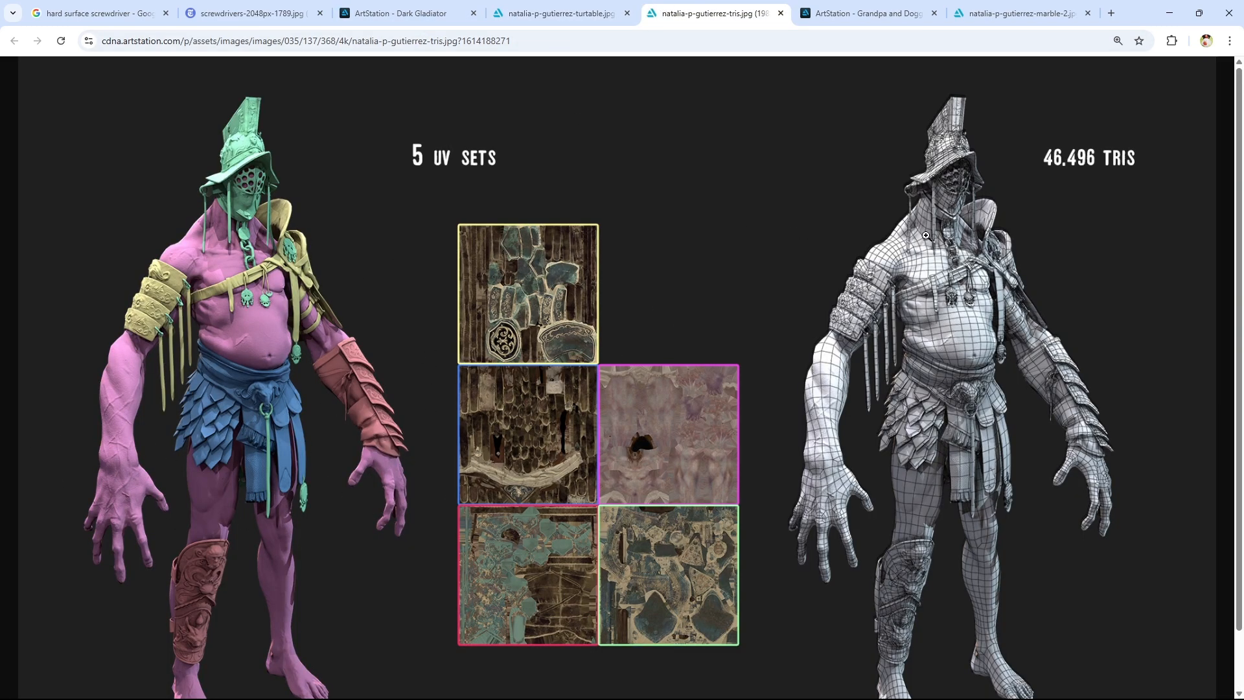
Return to the Dark Gladiator artwork page and look through its renders down to the turntable video
click(415, 13)
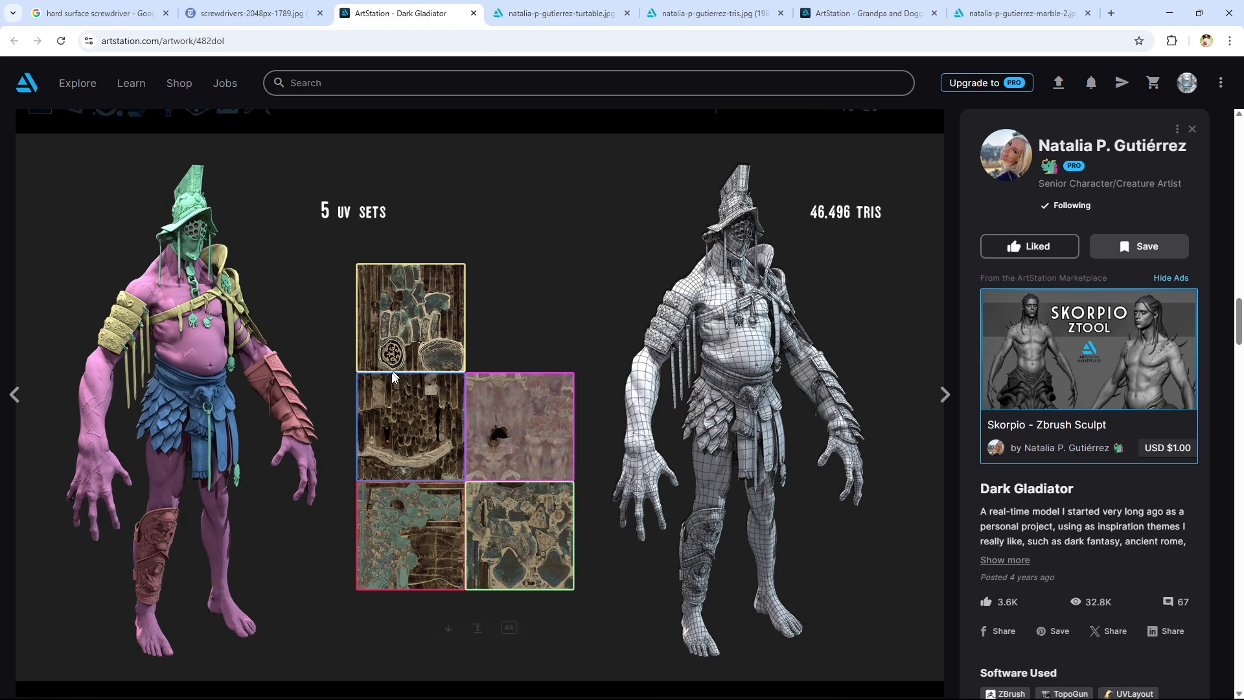
scroll(198, 212, down, 2)
scroll(277, 320, up, 3)
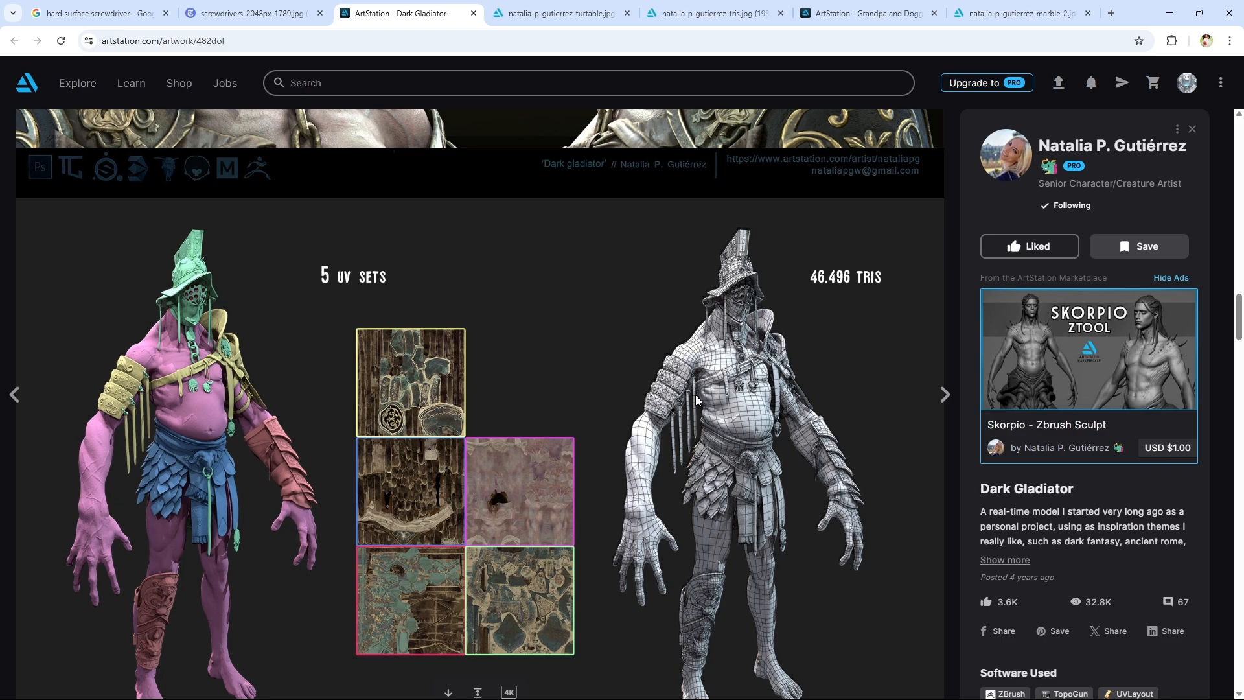
scroll(695, 395, up, 15)
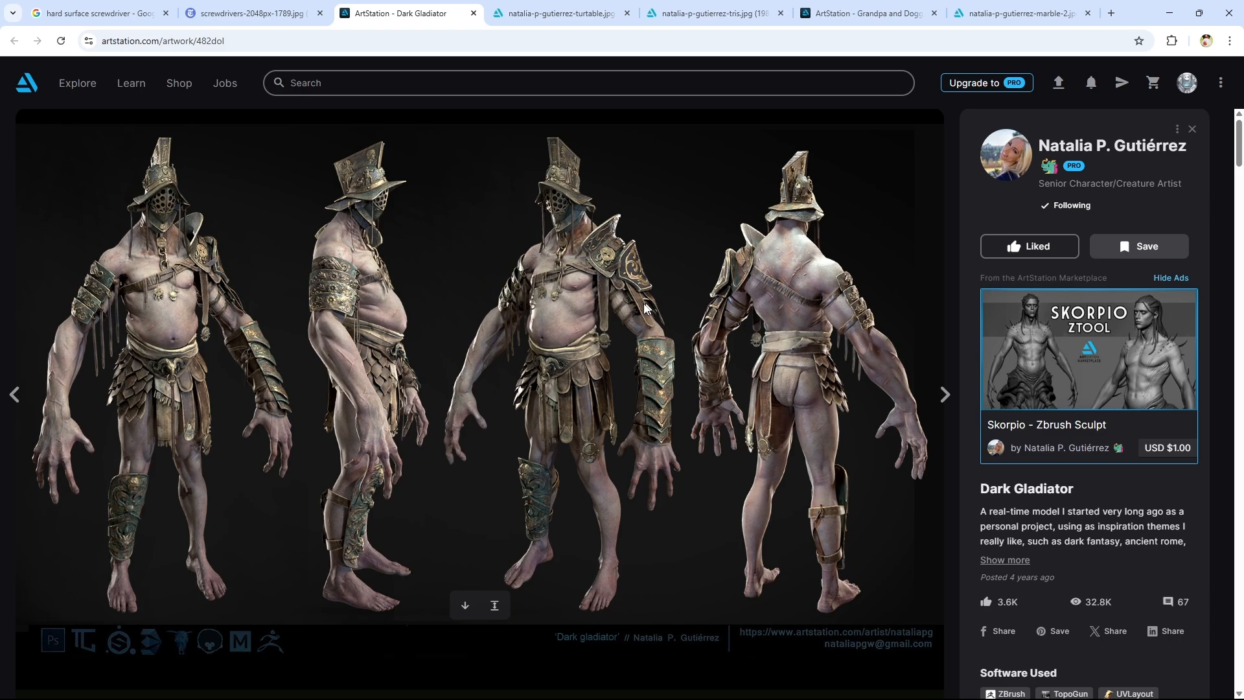
scroll(600, 311, down, 10)
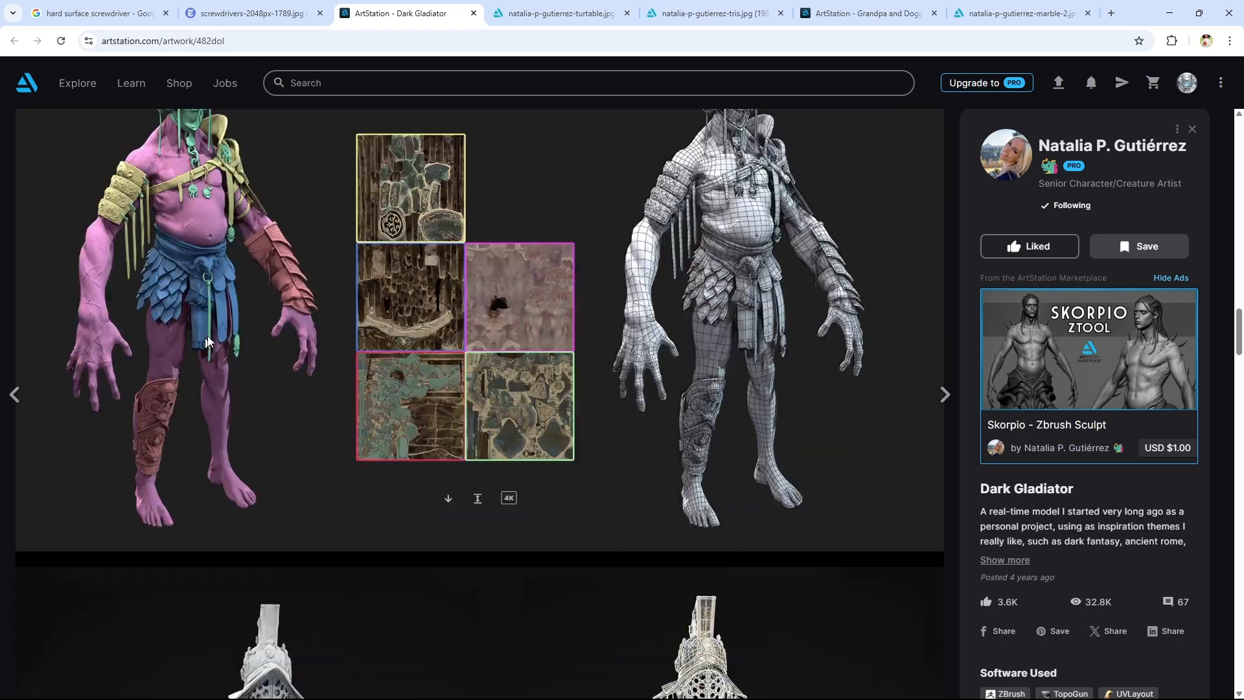
scroll(689, 248, down, 6)
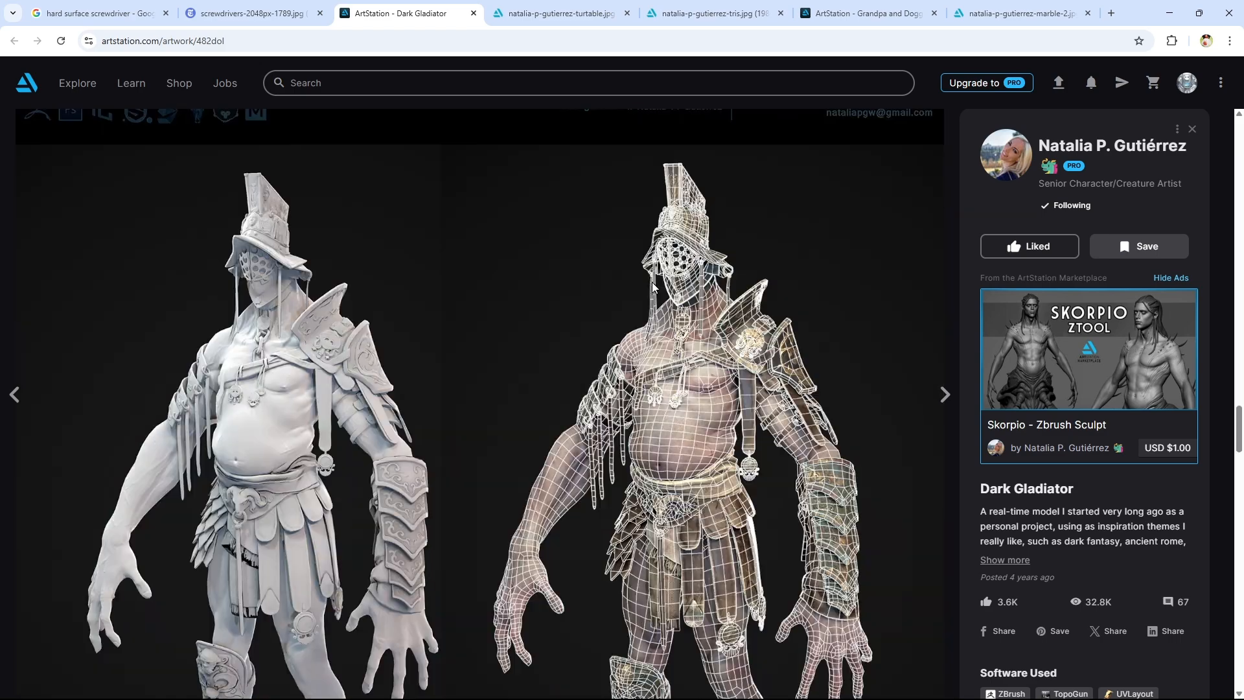
scroll(652, 282, down, 15)
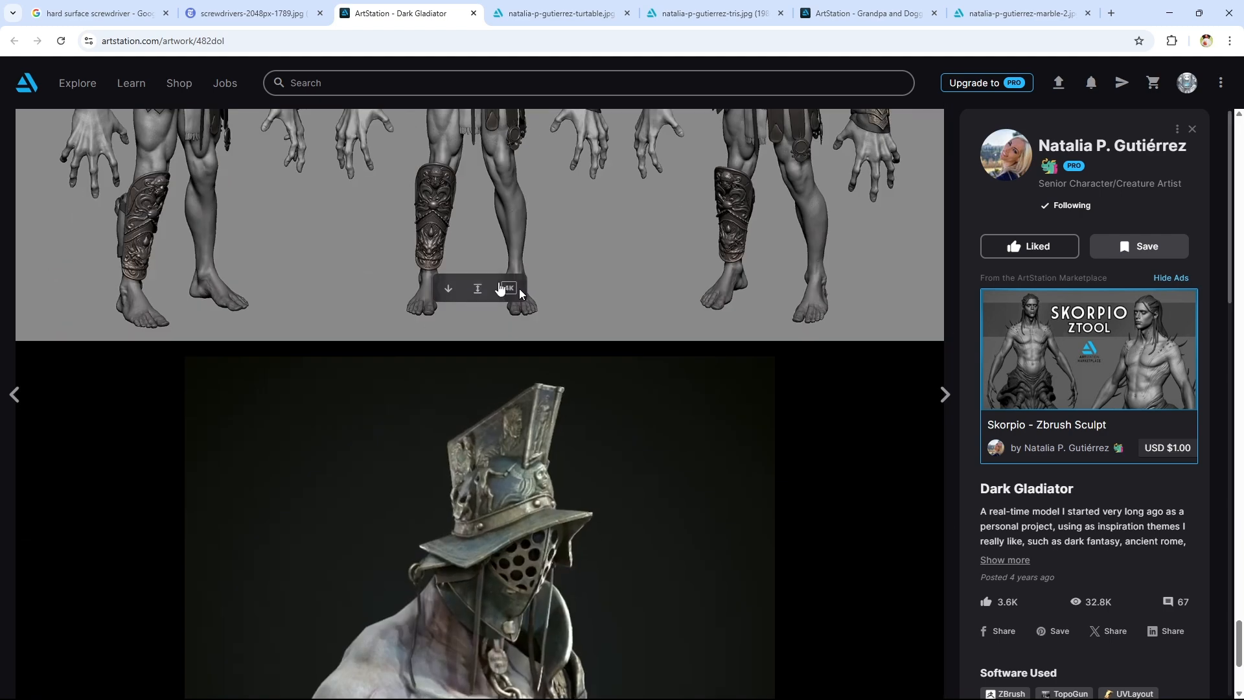
scroll(525, 282, down, 5)
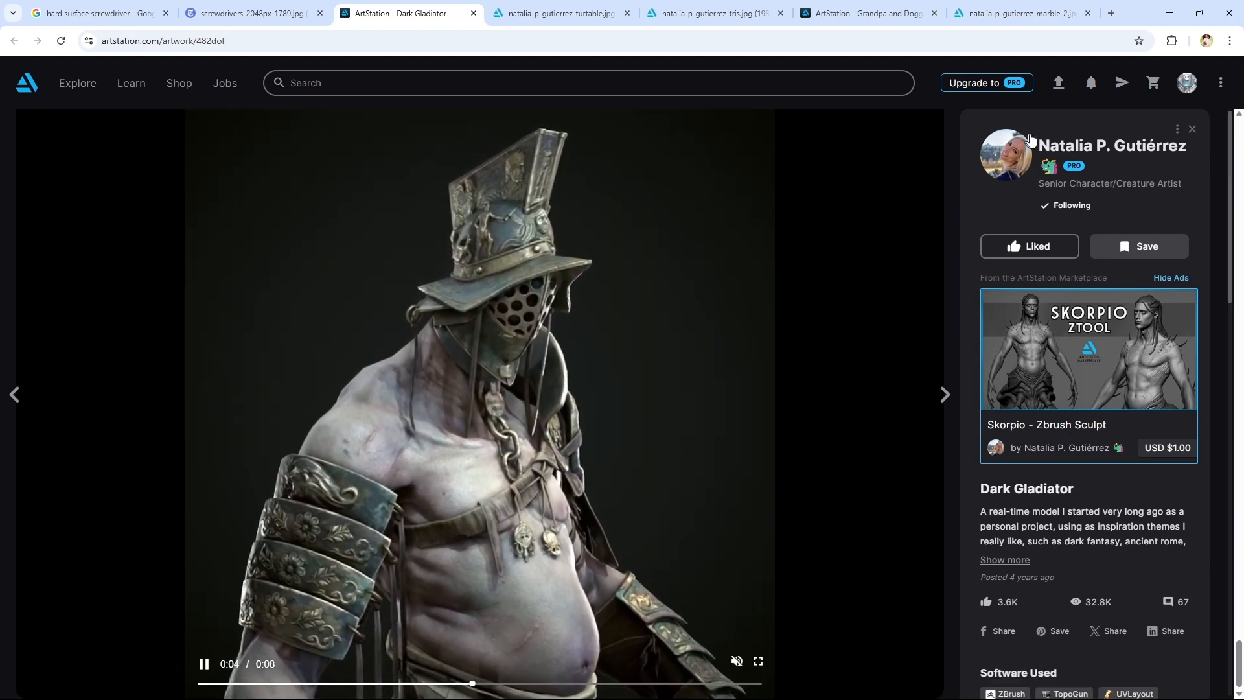
Open the artist's profile from the Dark Gladiator page and browse the portfolio thumbnails
click(1120, 148)
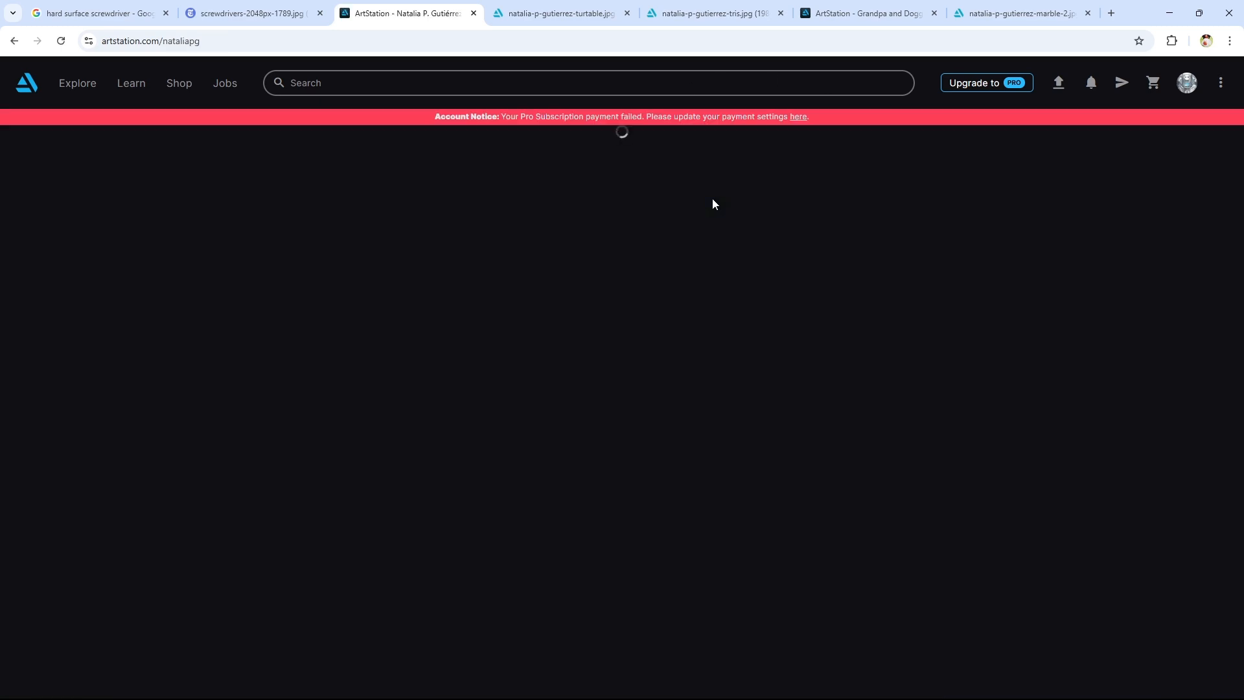
scroll(146, 278, down, 4)
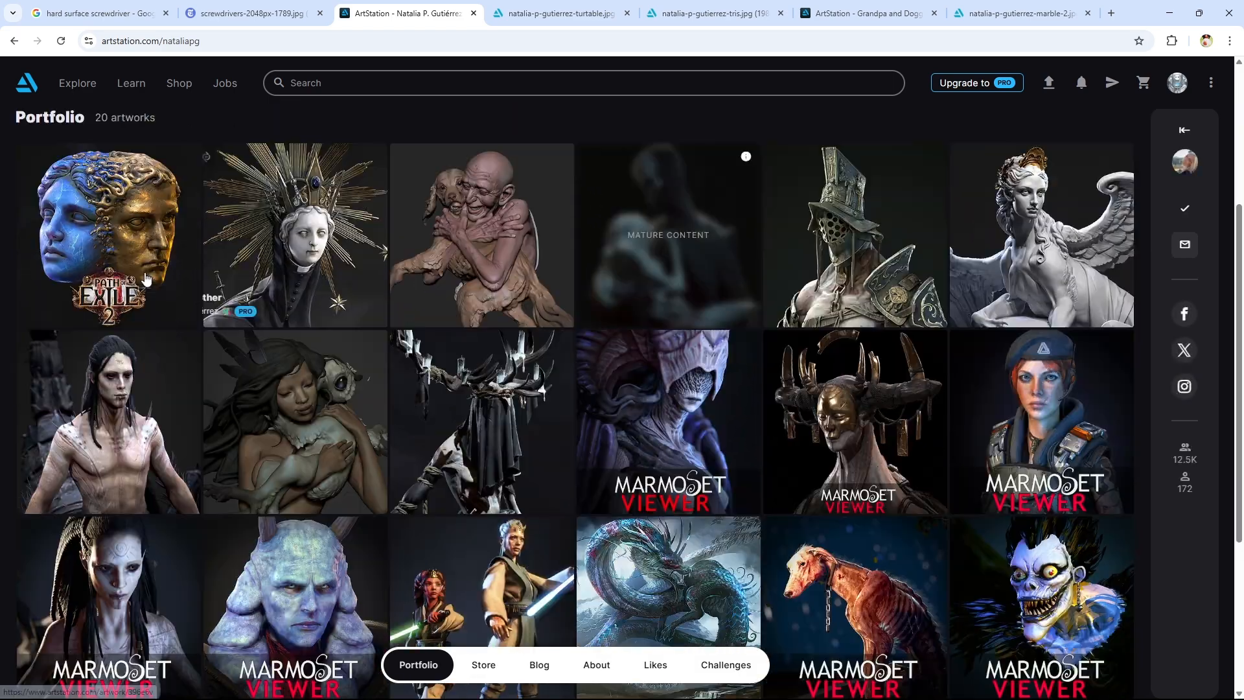
scroll(145, 279, down, 1)
scroll(110, 363, down, 2)
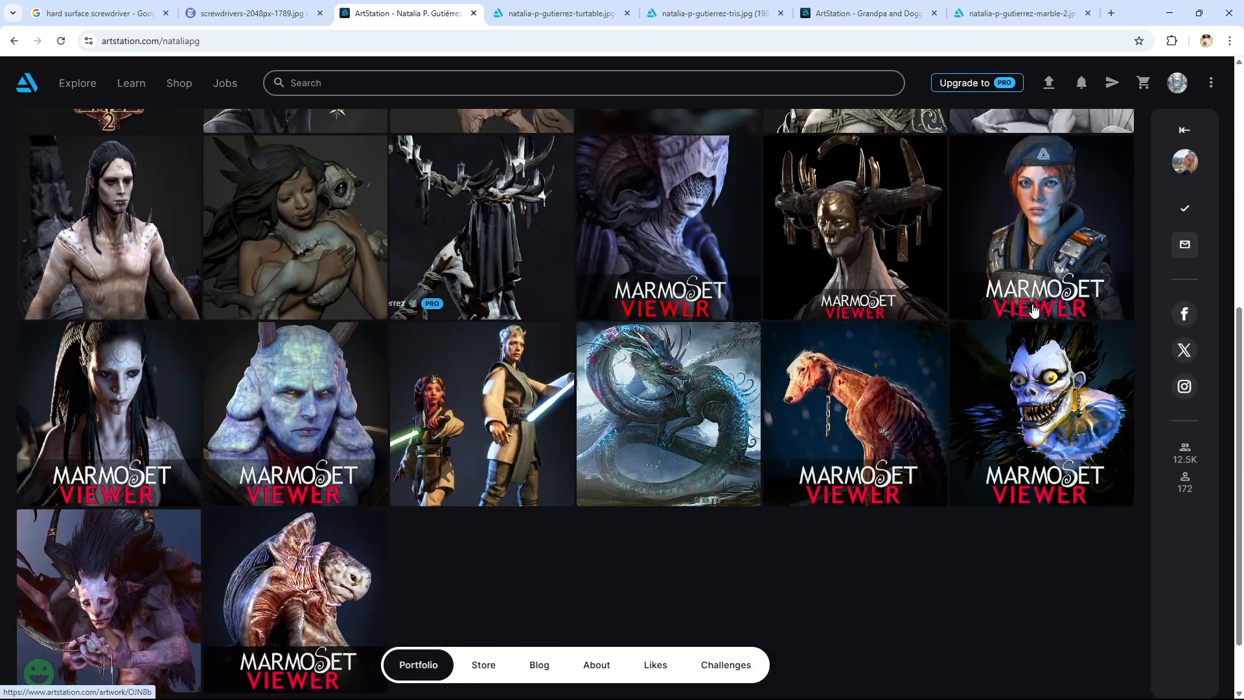
Open the Sphinx artwork, look through its renders and sculpt views, and return to the artist's portfolio
scroll(1034, 311, up, 4)
click(967, 254)
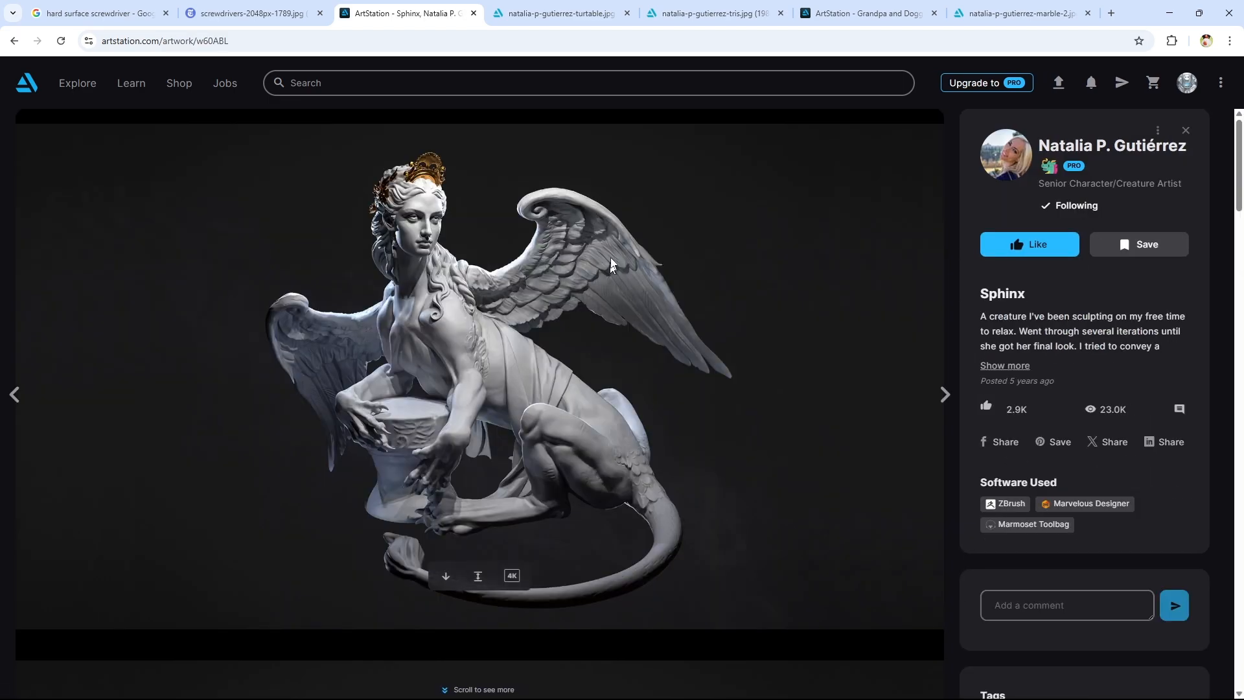
scroll(611, 264, down, 15)
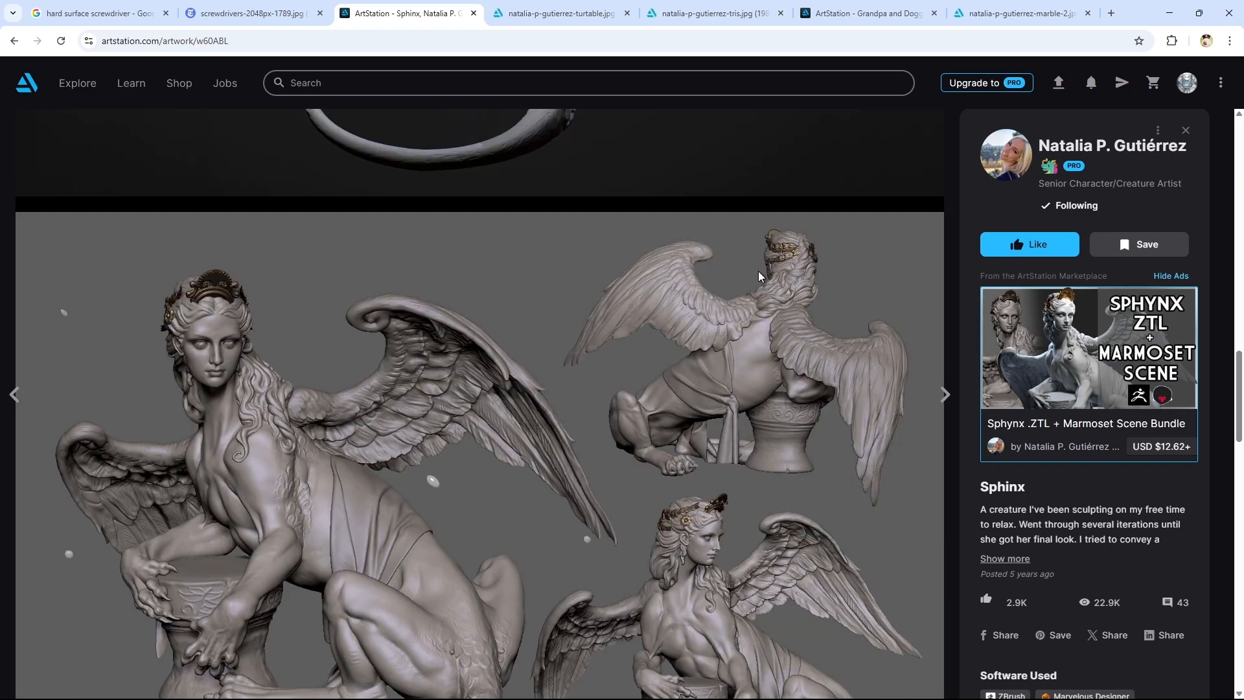
scroll(759, 271, down, 20)
middle_click(794, 363)
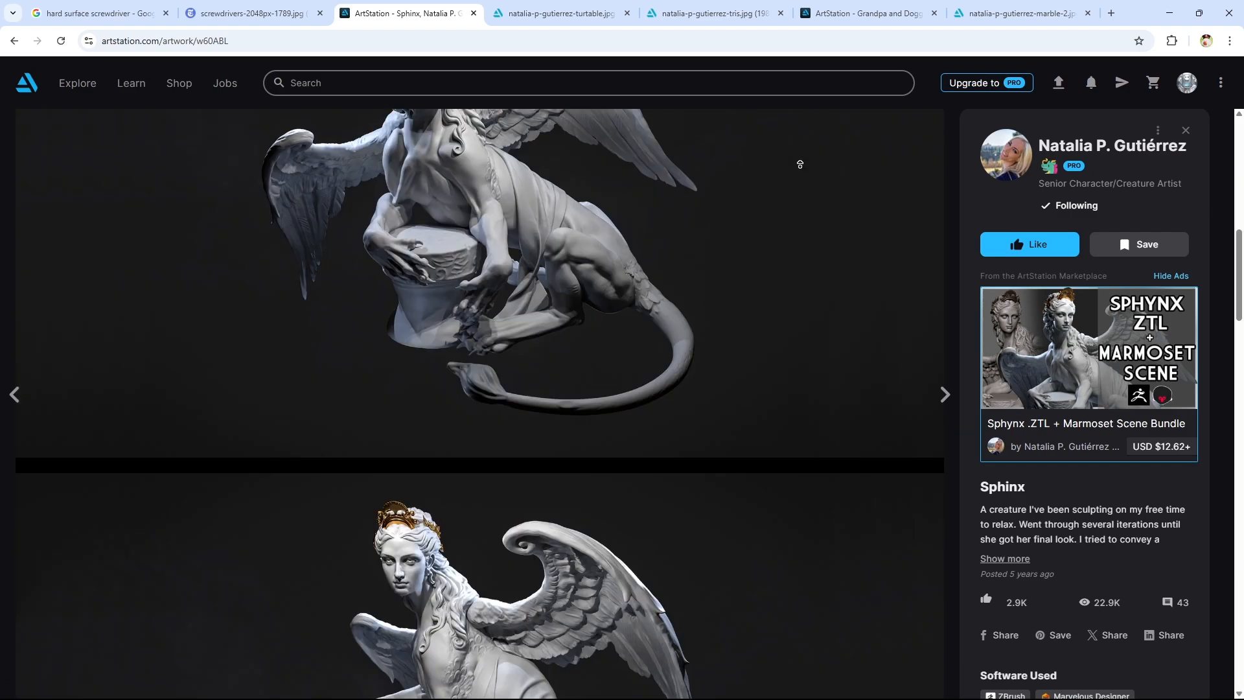
middle_click(800, 164)
key(alt+Left)
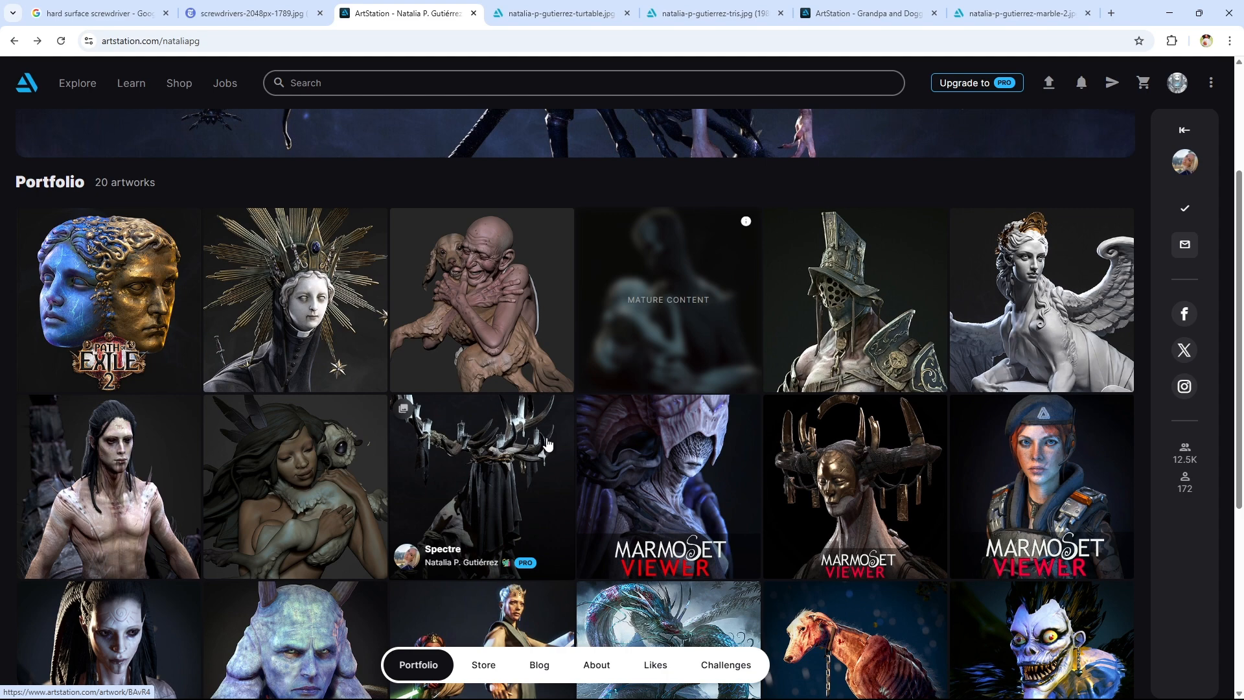
Open the Dark Gladiator artwork, glance through its renders, and go back to the artist's profile to browse the portfolio thumbnails
click(709, 312)
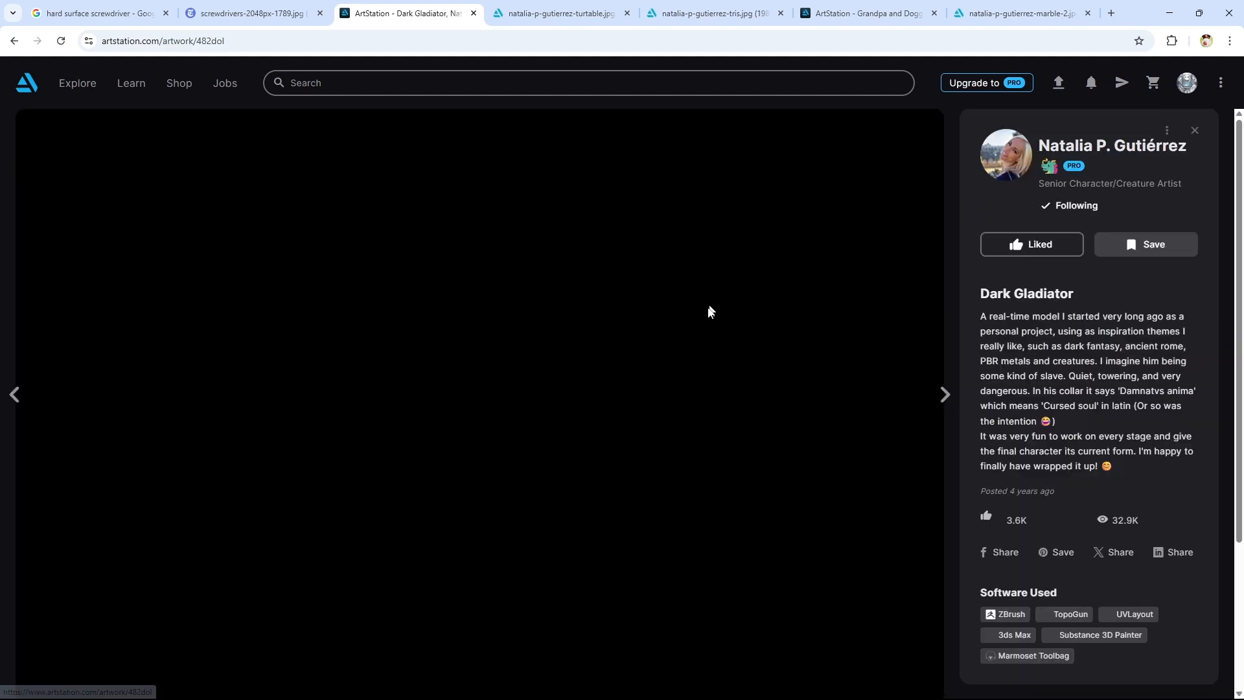
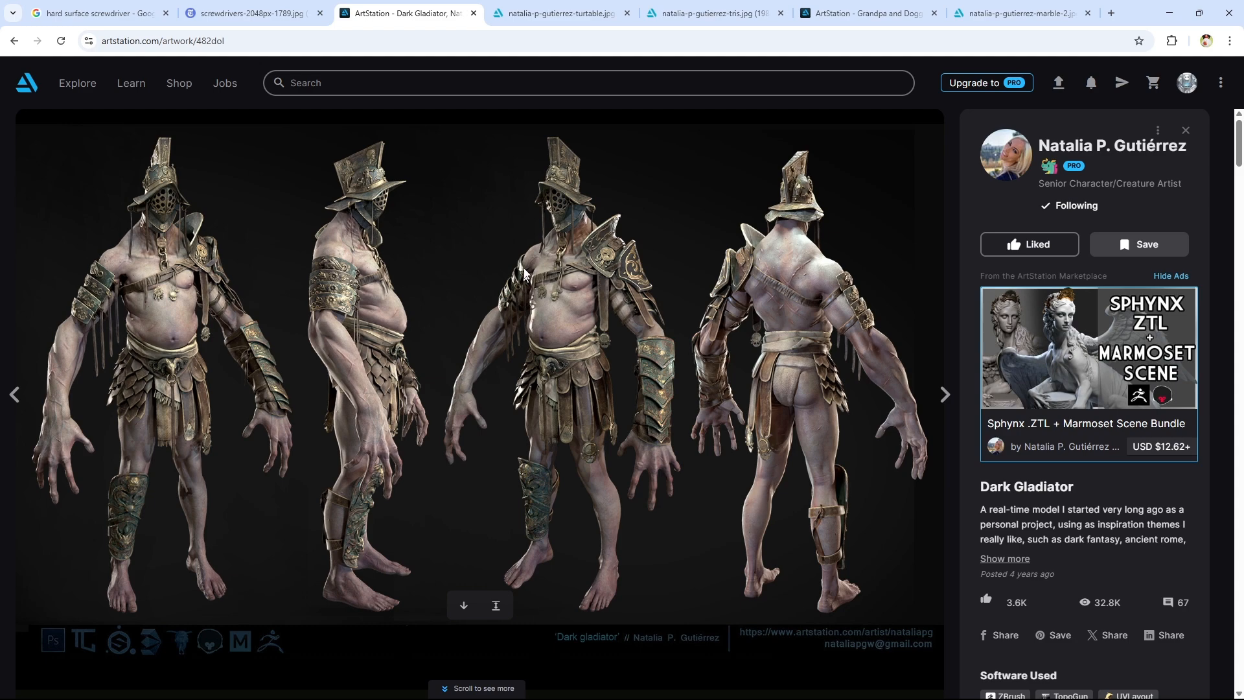
scroll(528, 276, down, 12)
click(1061, 147)
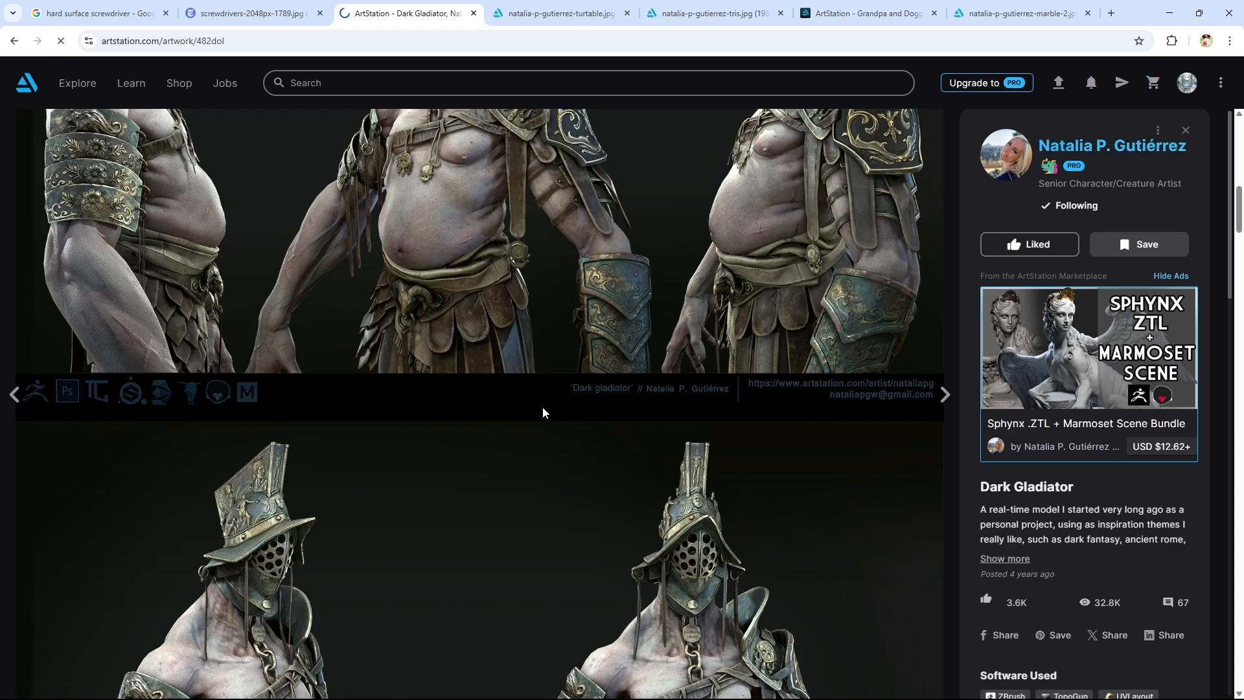
scroll(583, 421, down, 5)
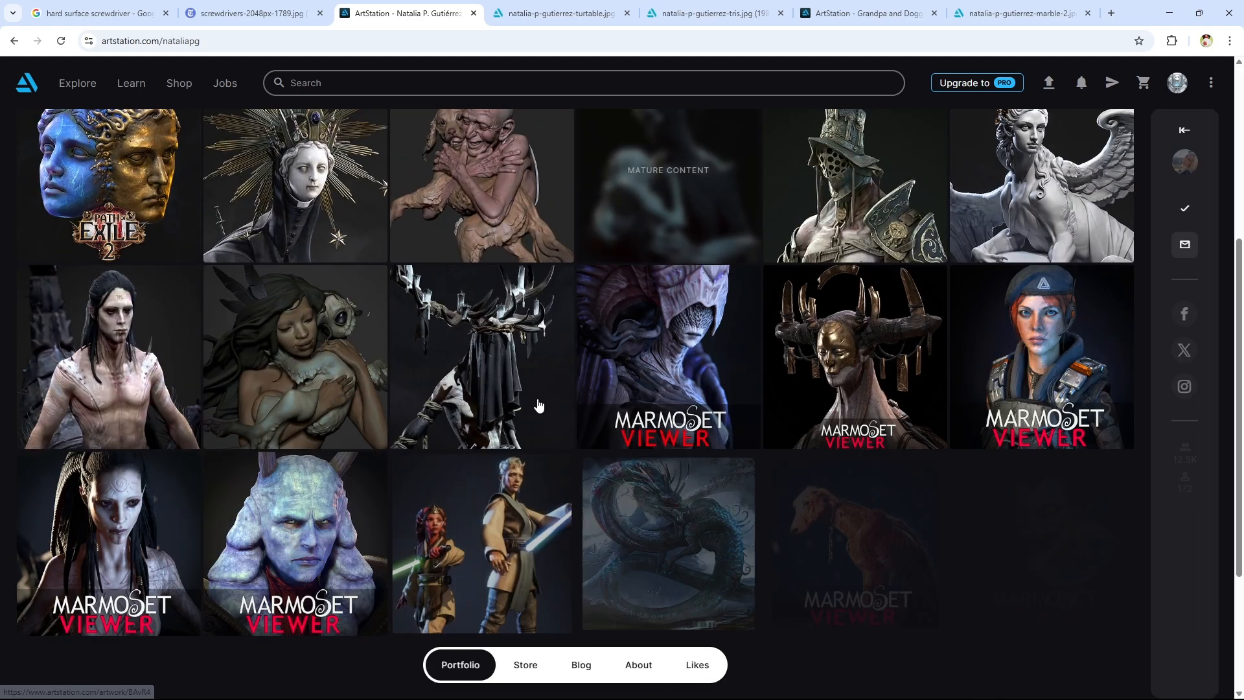
scroll(713, 454, down, 3)
scroll(721, 466, up, 3)
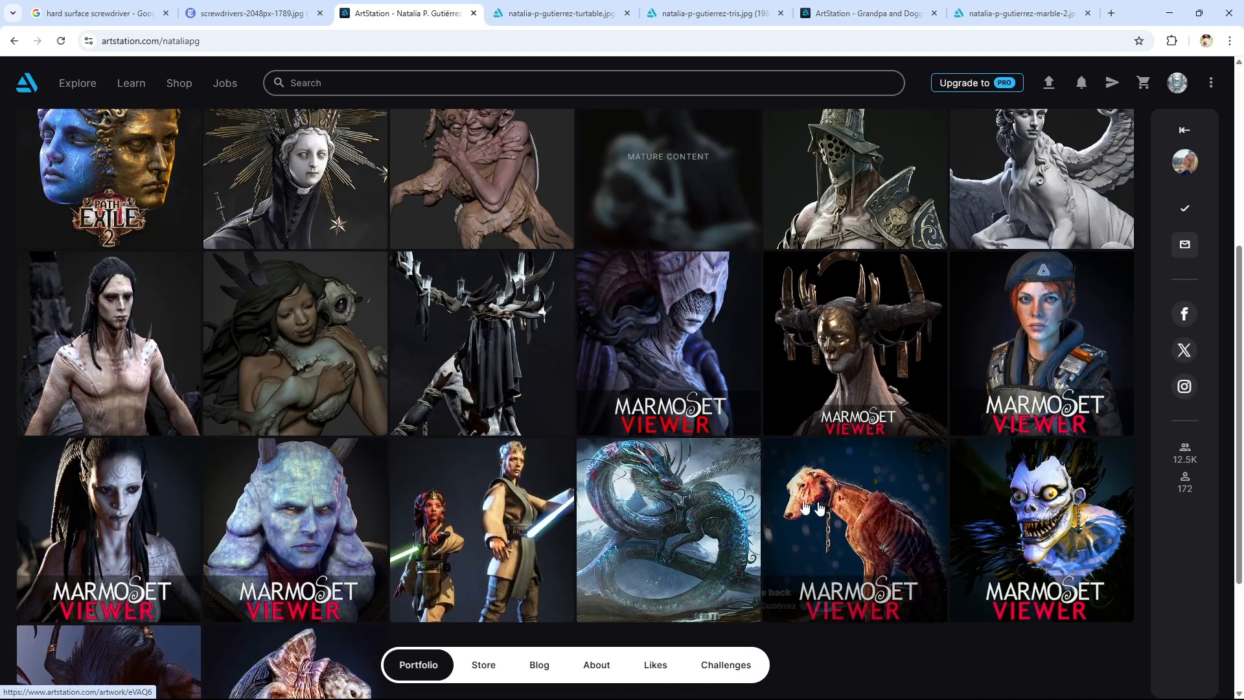
Open the Beneath the Waves - the Mother artwork and look through its renders down to the texture maps
click(690, 314)
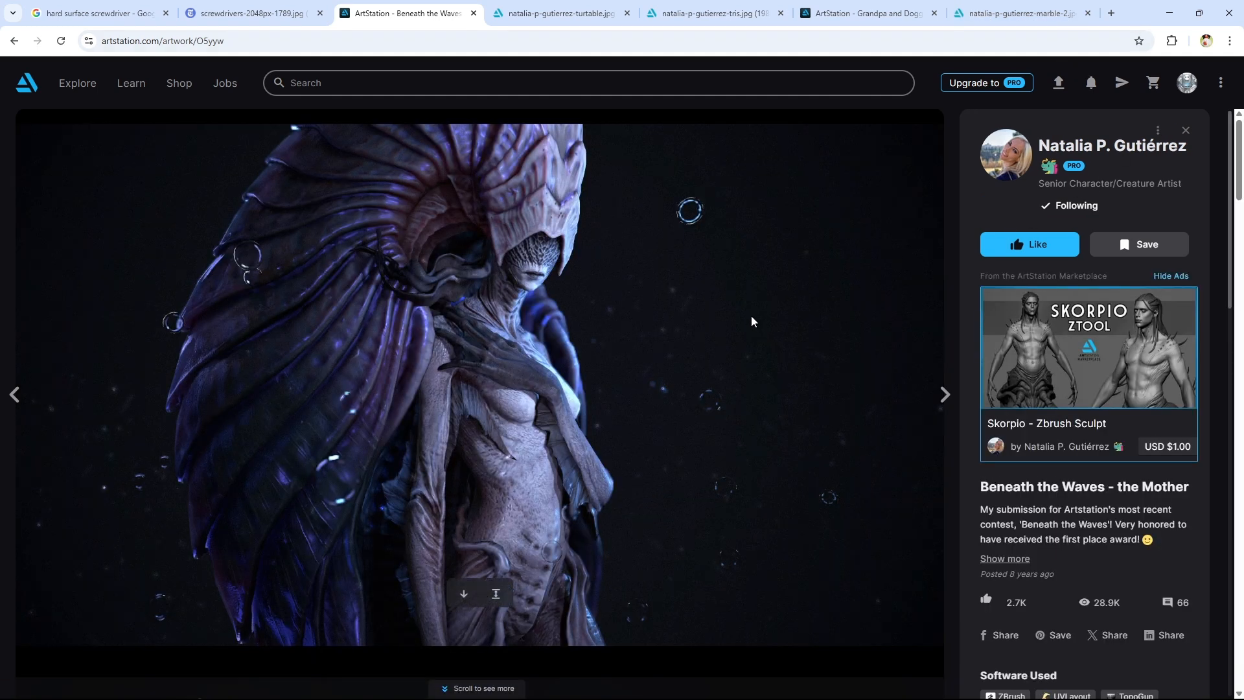
scroll(765, 371, down, 10)
scroll(765, 371, down, 15)
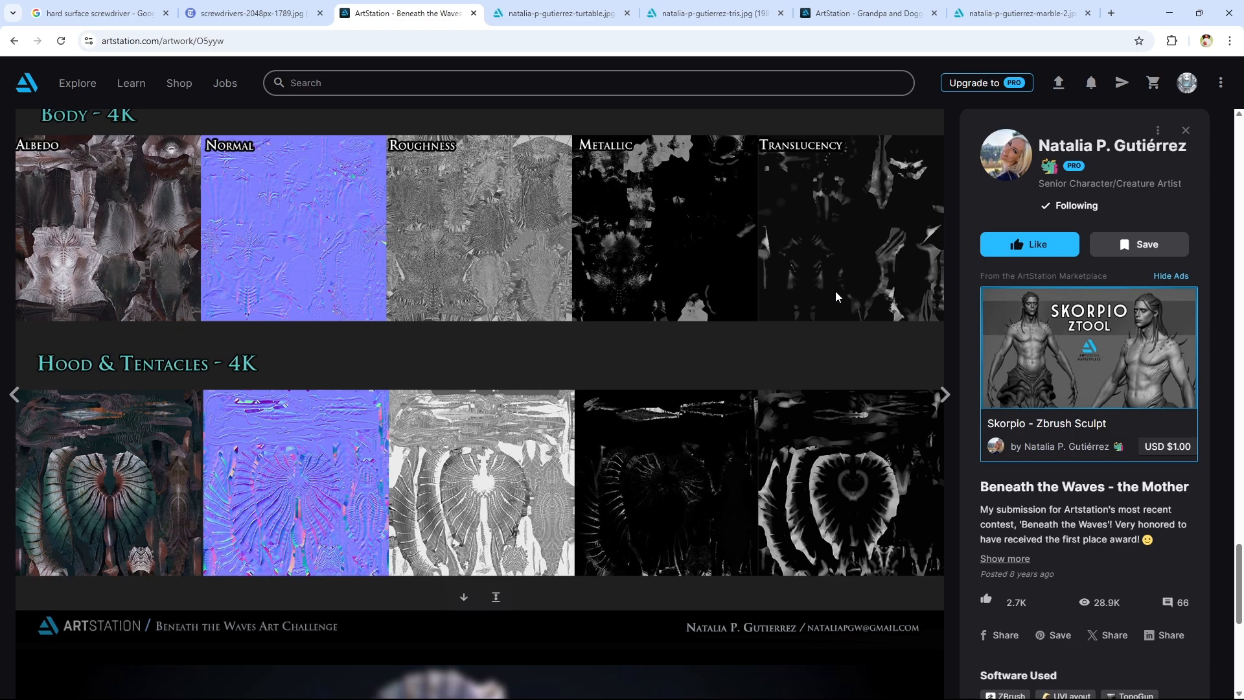
scroll(542, 332, up, 15)
scroll(626, 373, down, 15)
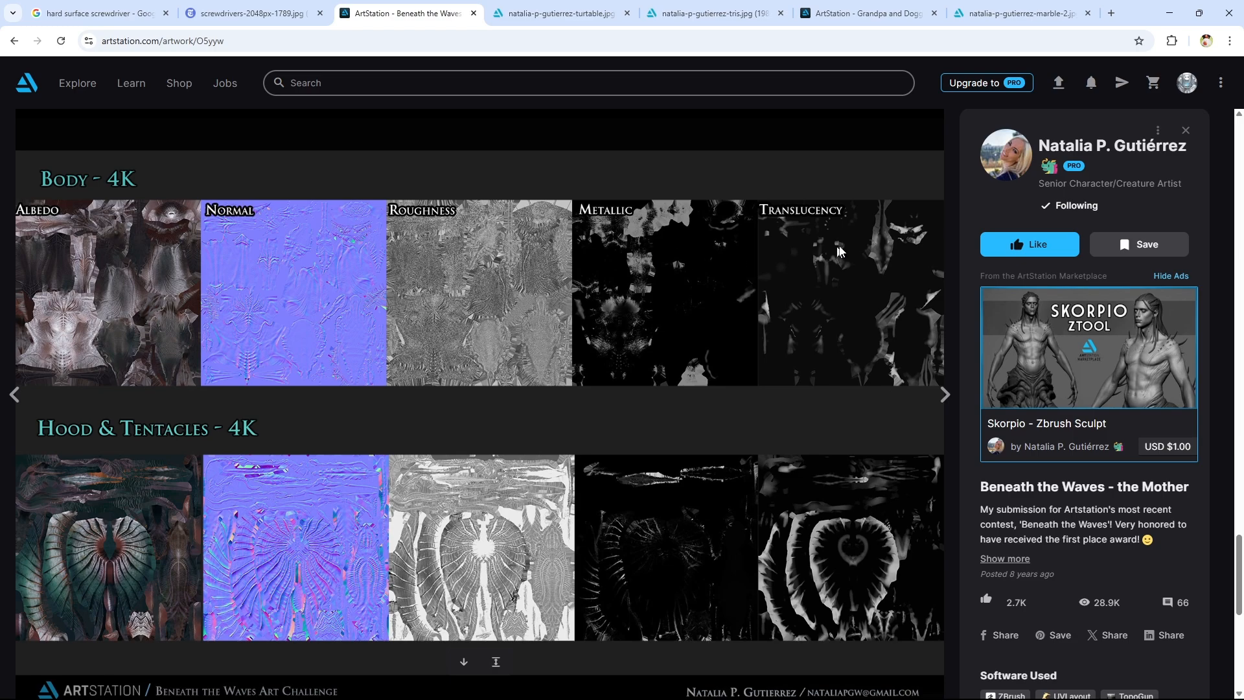
Examine the Body - 4K and Hood & Tentacles - 4K texture maps, from albedo through translucency
scroll(214, 333, down, 3)
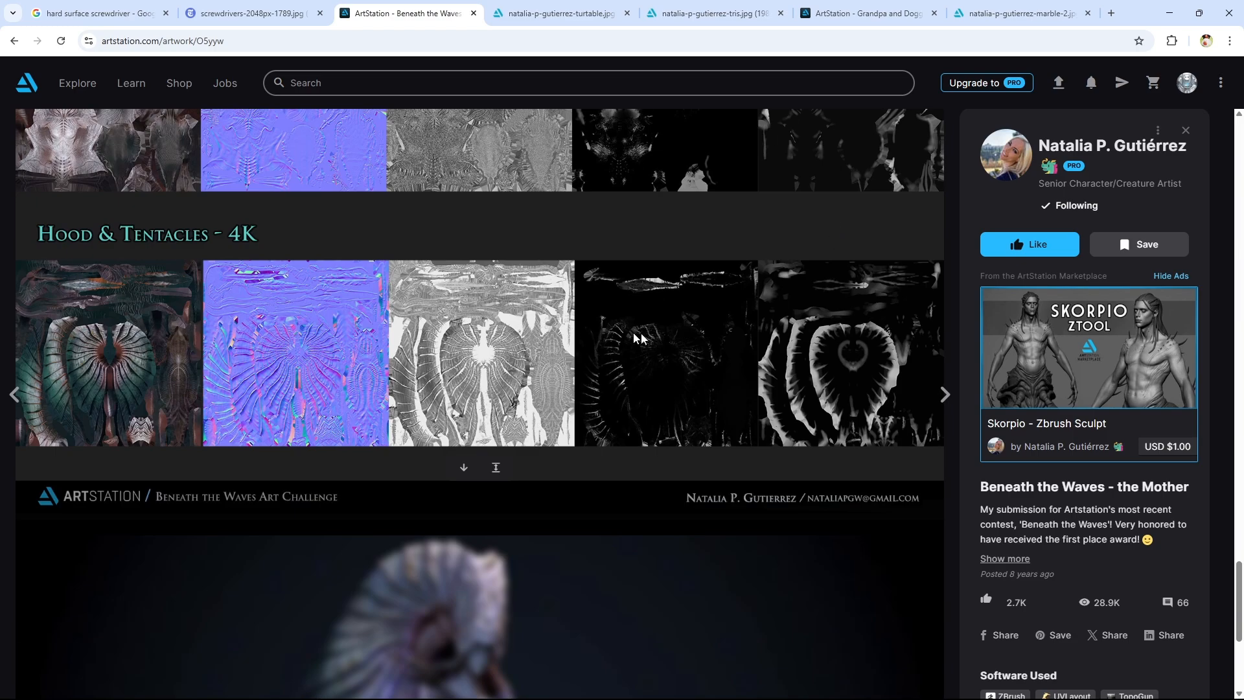
scroll(237, 278, up, 4)
scroll(84, 460, down, 3)
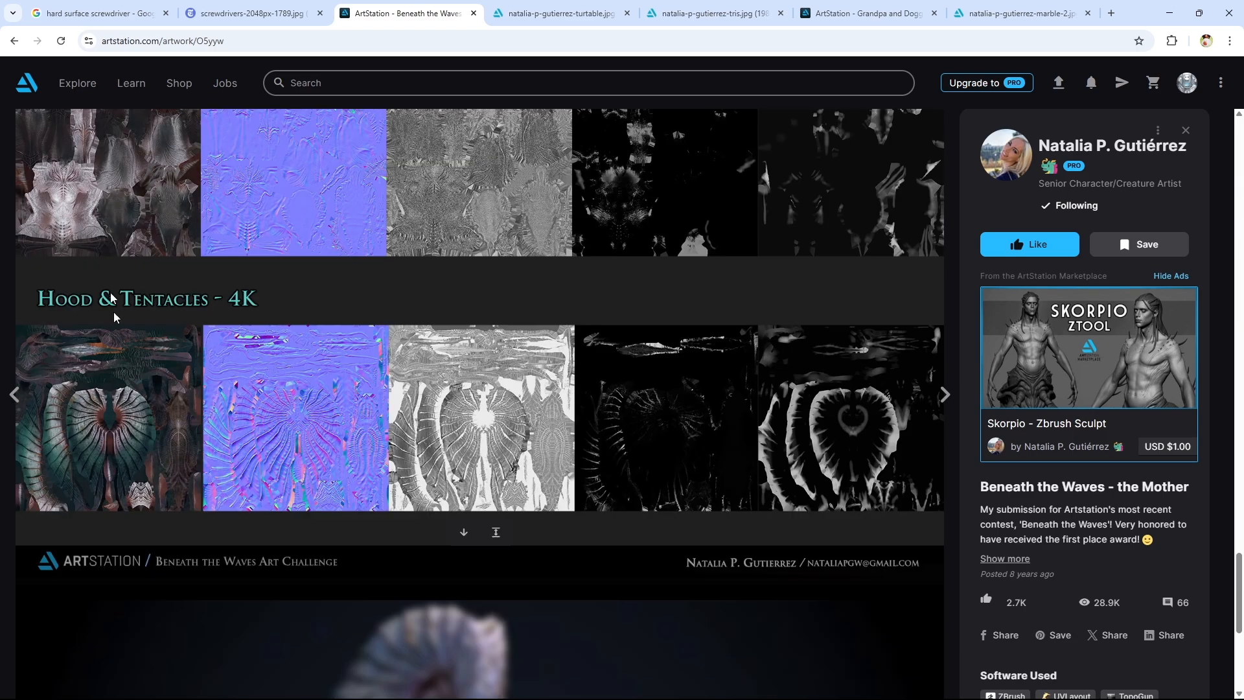
scroll(233, 386, down, 10)
Look over the creature's clay and wireframe views alongside the textured three-view render
scroll(512, 550, up, 8)
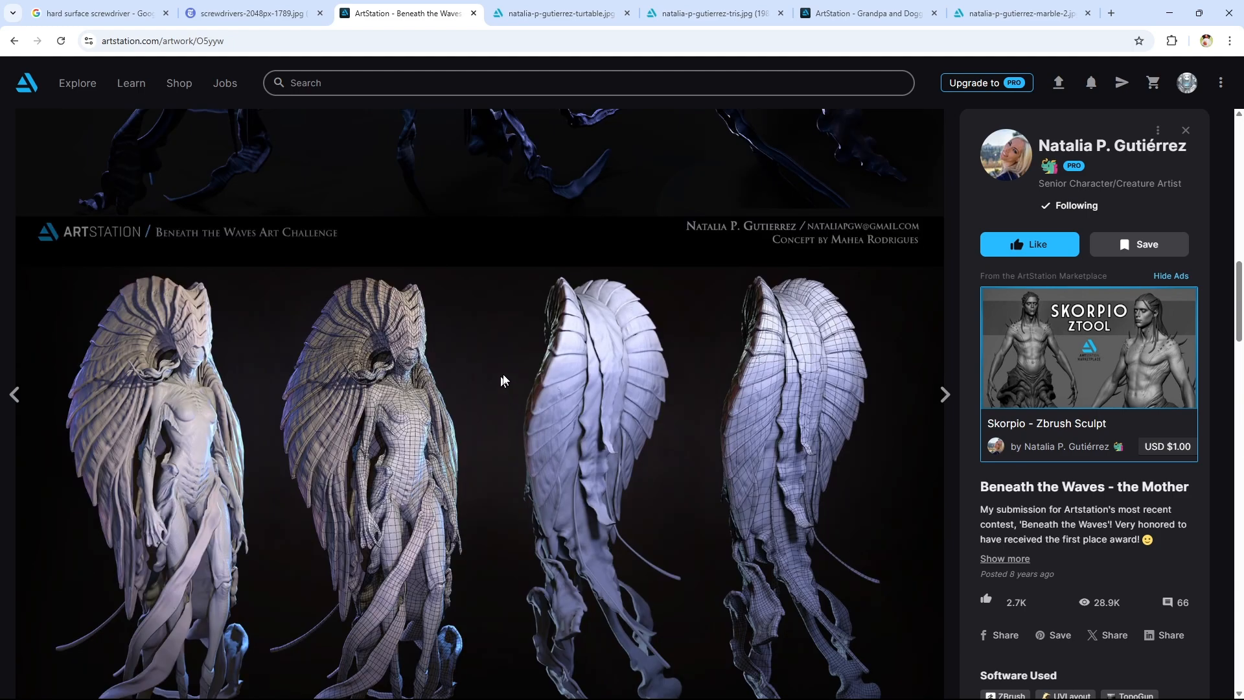
scroll(516, 359, up, 8)
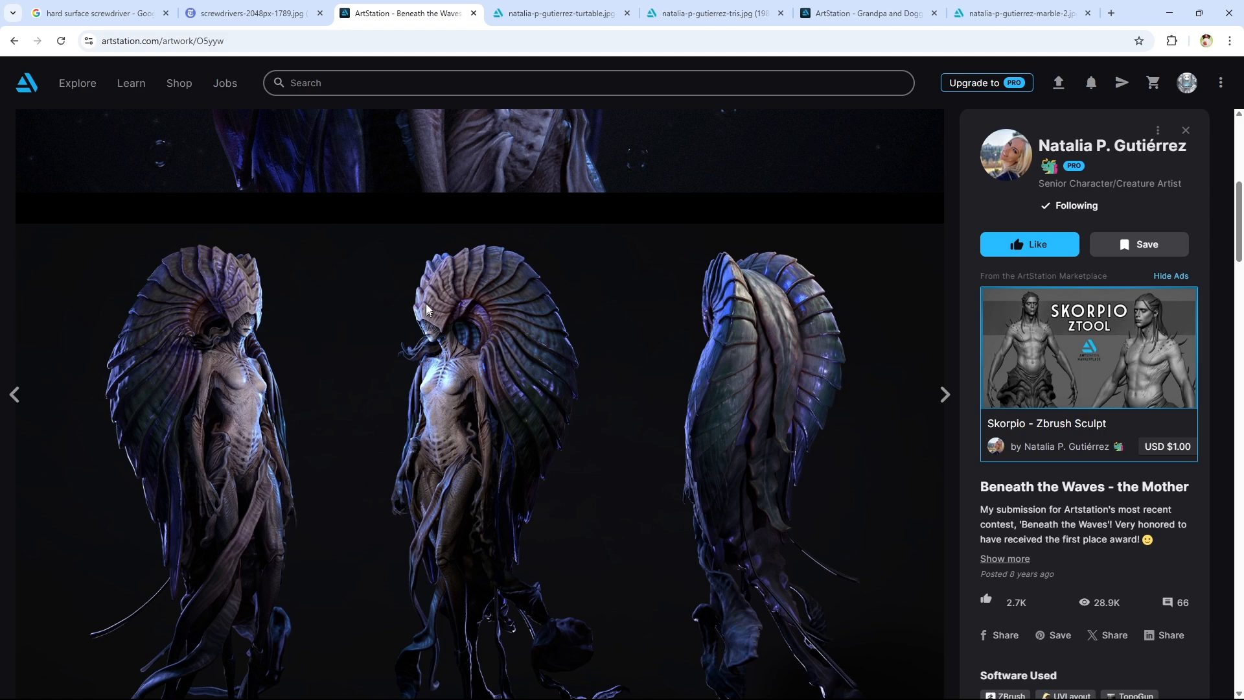
scroll(487, 311, down, 5)
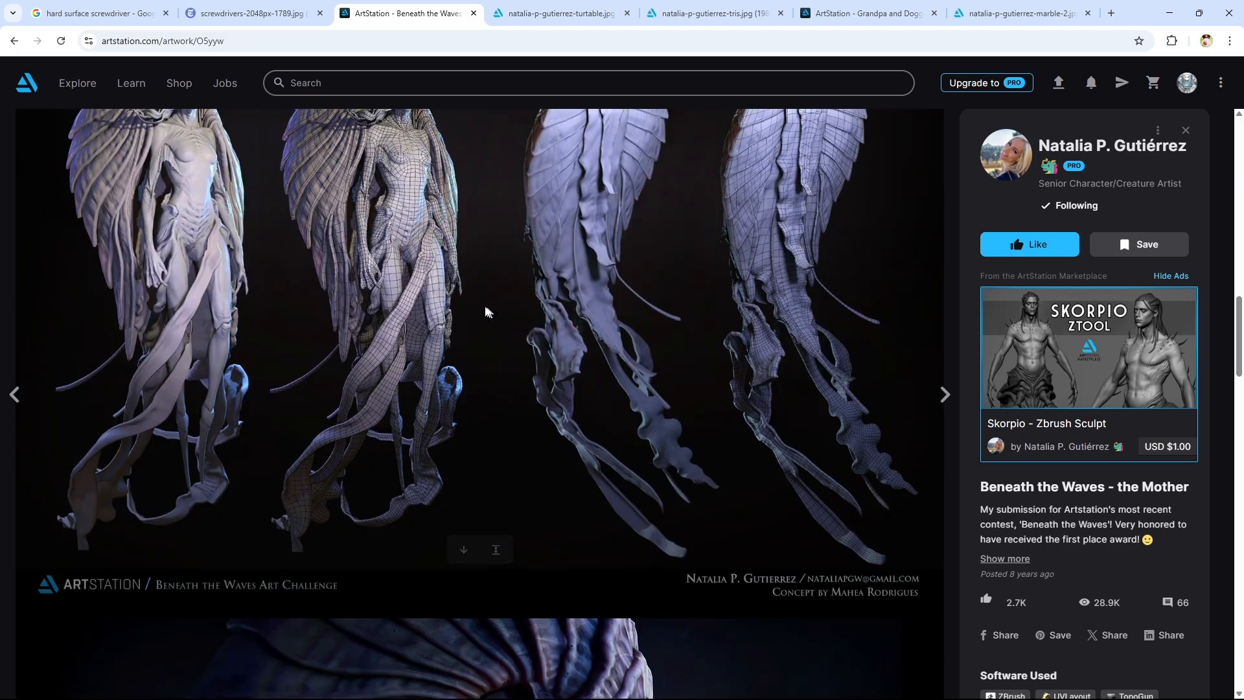
scroll(488, 311, down, 12)
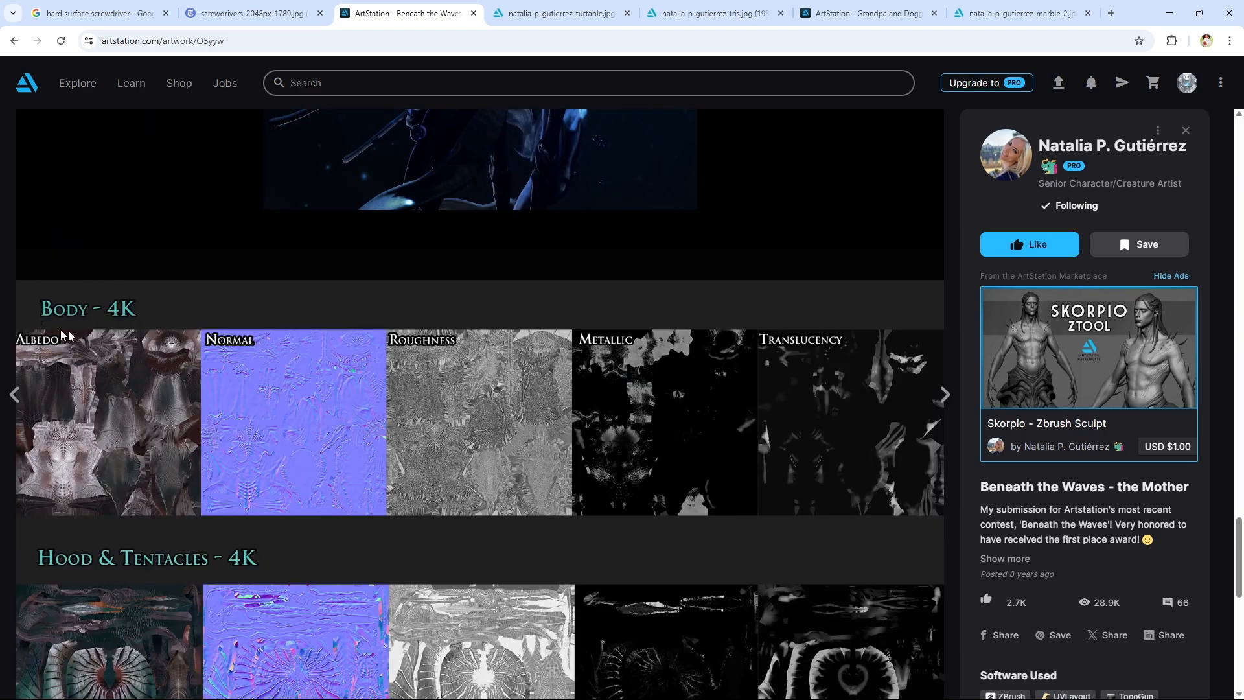
Compare the body and the hood and tentacles texture sets with the full-body render above them
scroll(252, 389, down, 3)
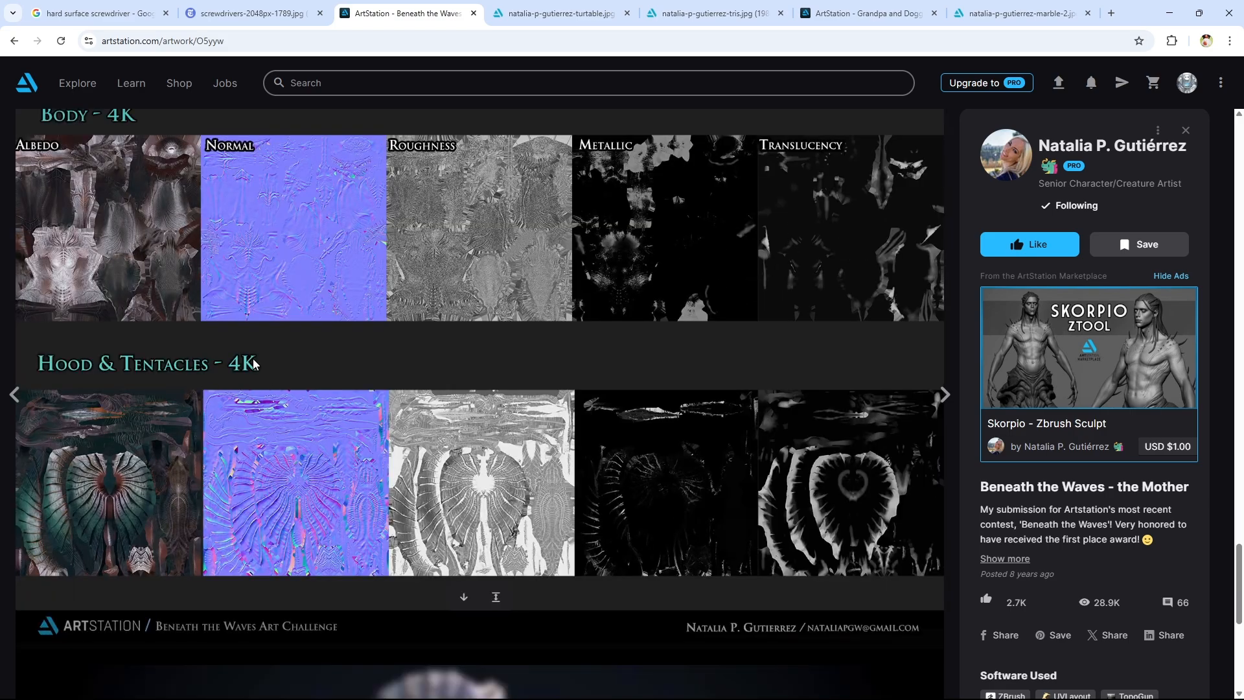
scroll(252, 364, up, 3)
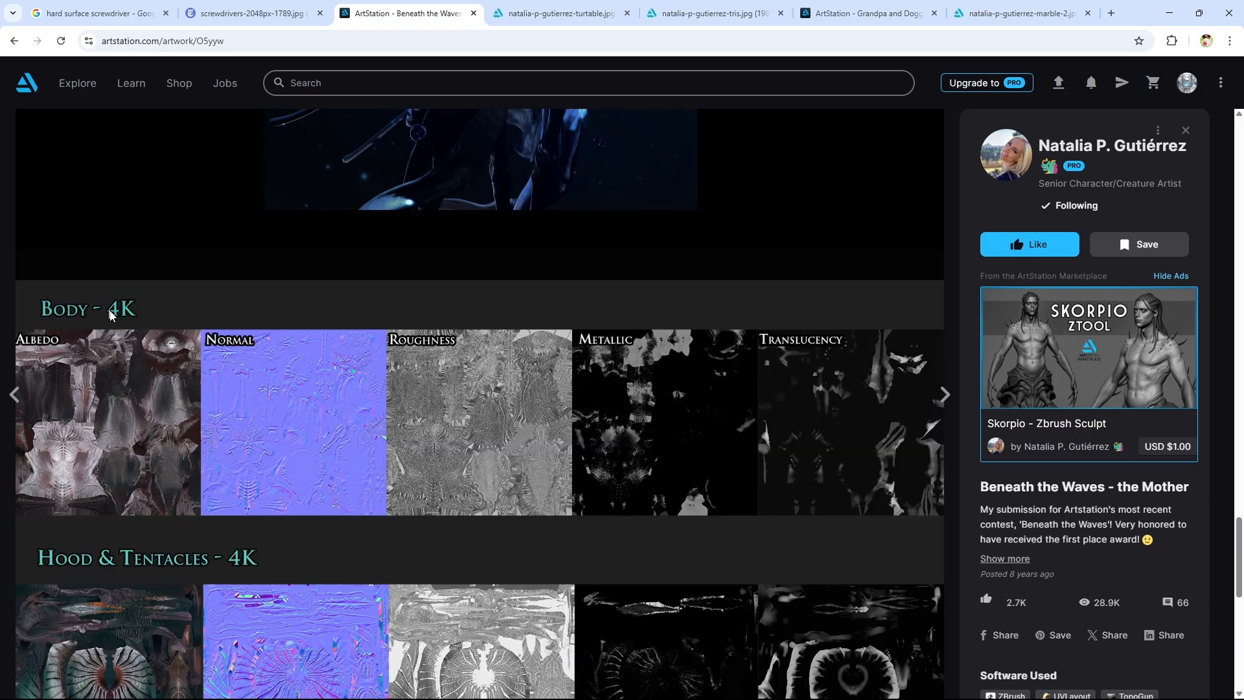
scroll(259, 479, up, 8)
scroll(498, 273, down, 6)
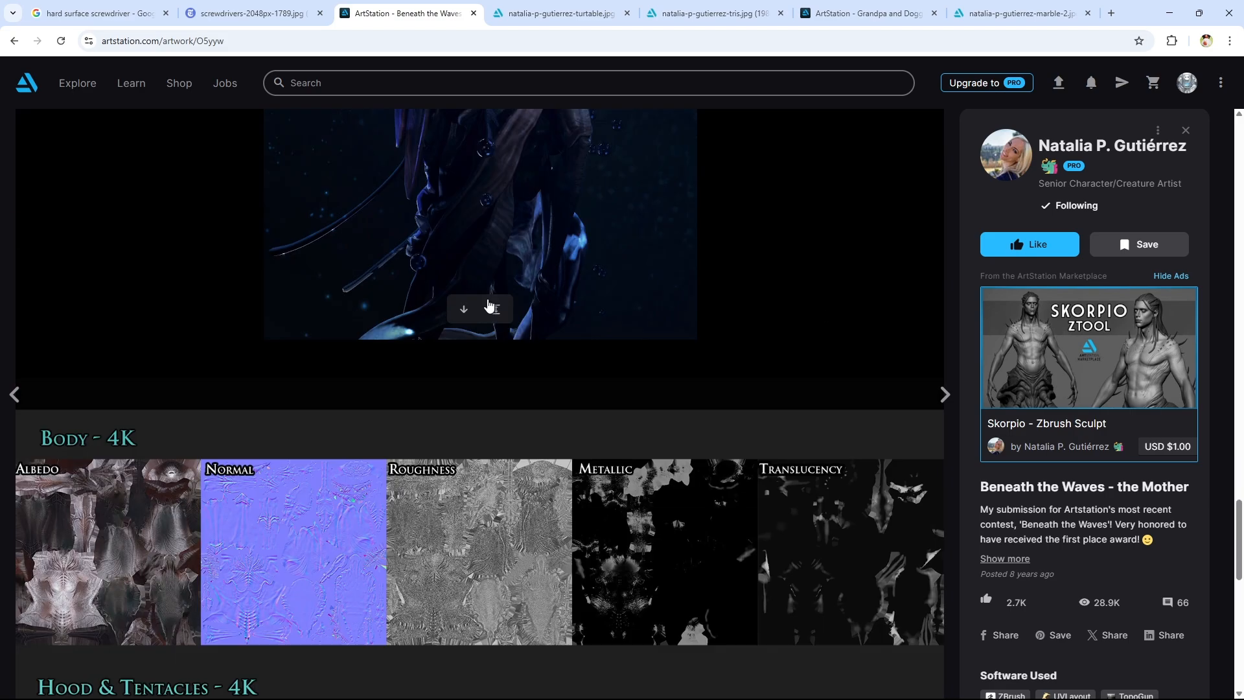
scroll(479, 301, up, 5)
scroll(389, 363, down, 12)
scroll(265, 441, up, 6)
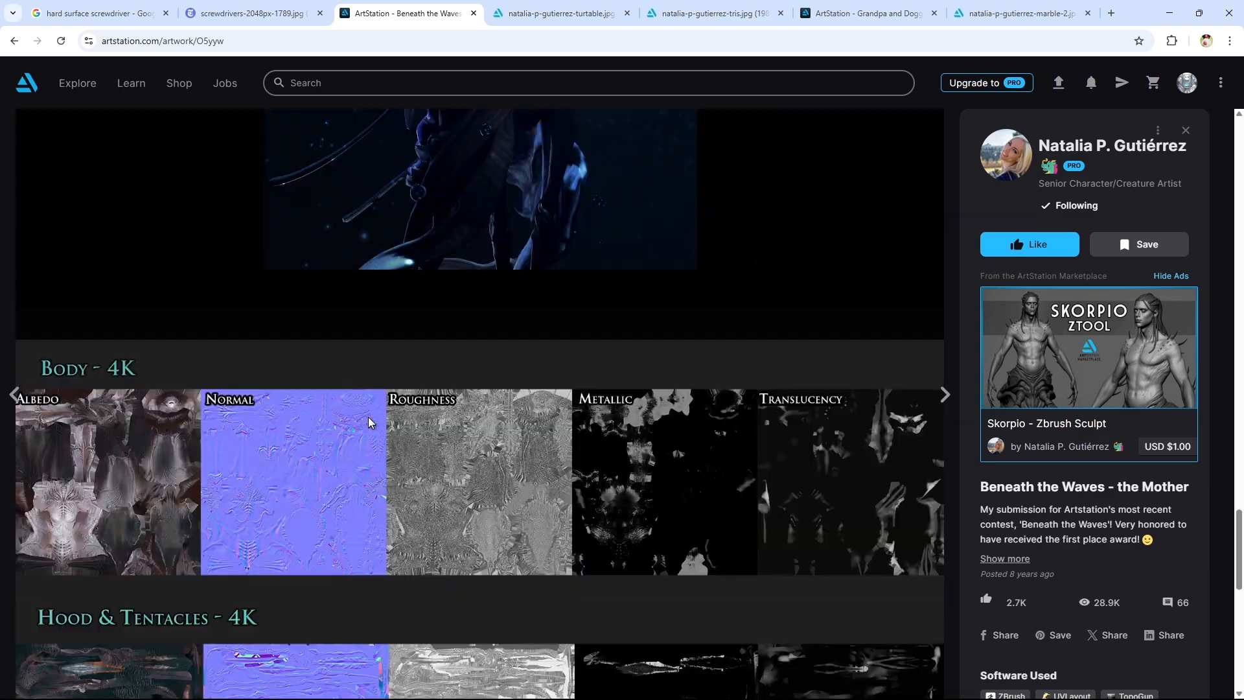
Compare the wireframe views with the full-body render and the body texture maps by moving between them
scroll(368, 421, up, 10)
scroll(619, 511, down, 3)
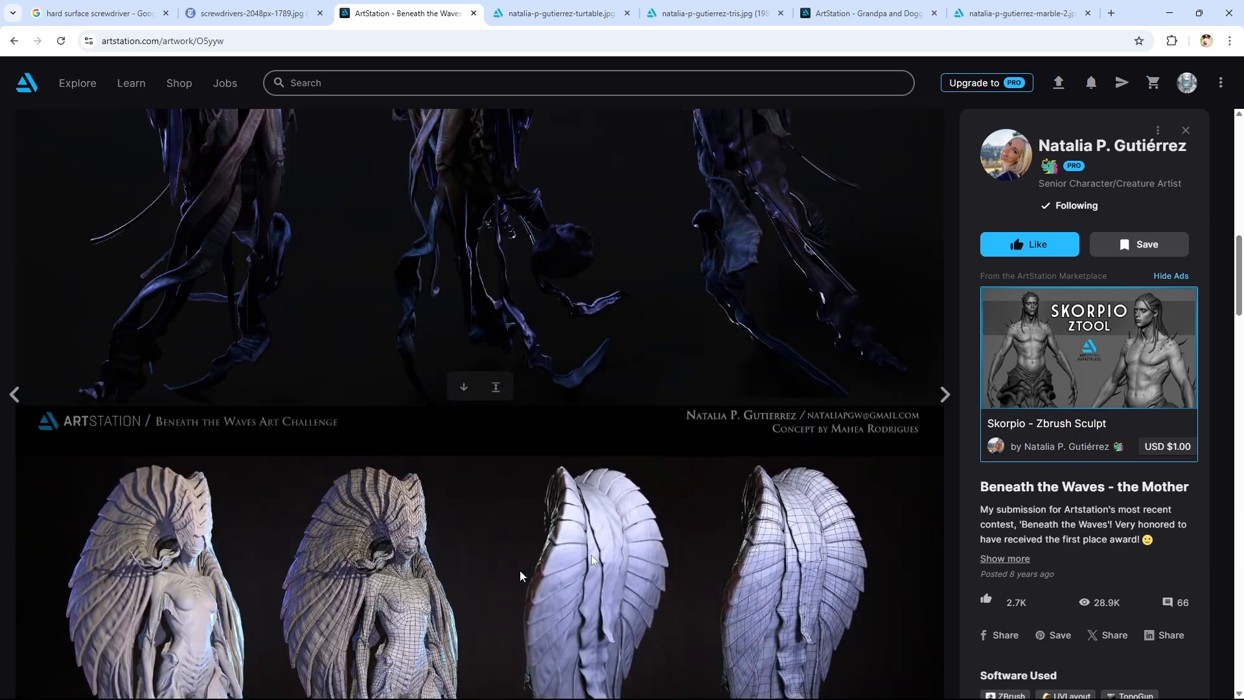
scroll(520, 576, down, 12)
scroll(551, 333, up, 2)
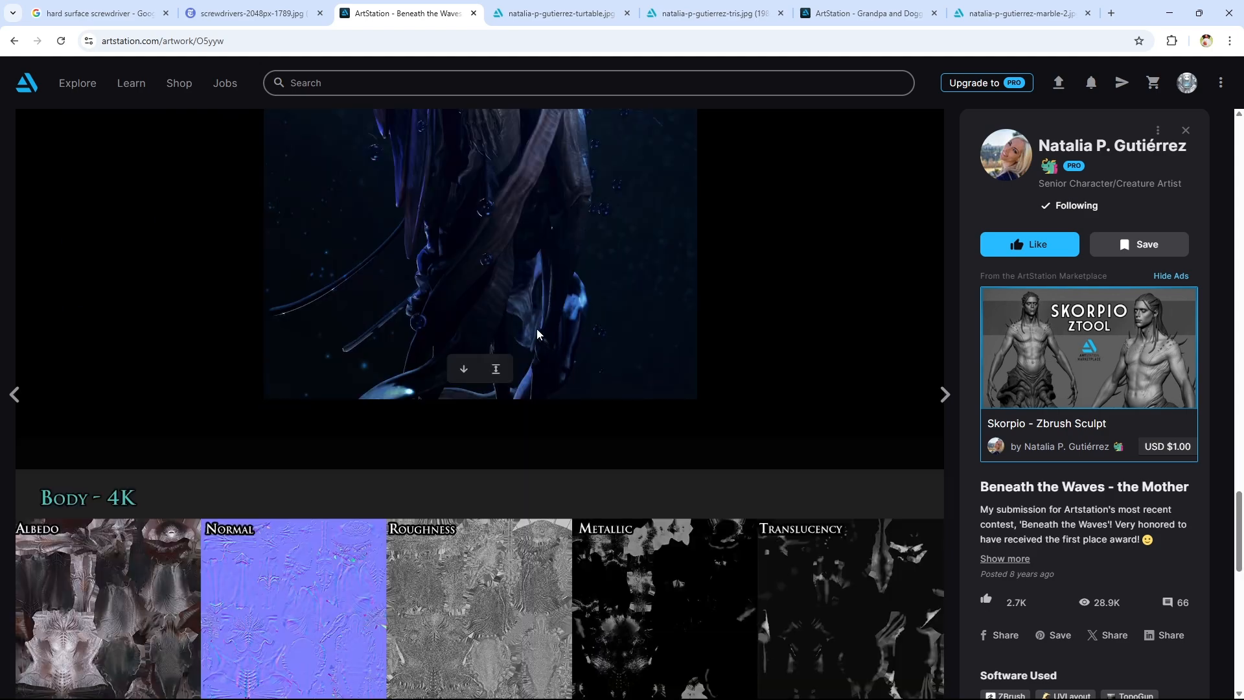
scroll(537, 328, up, 3)
scroll(499, 292, down, 4)
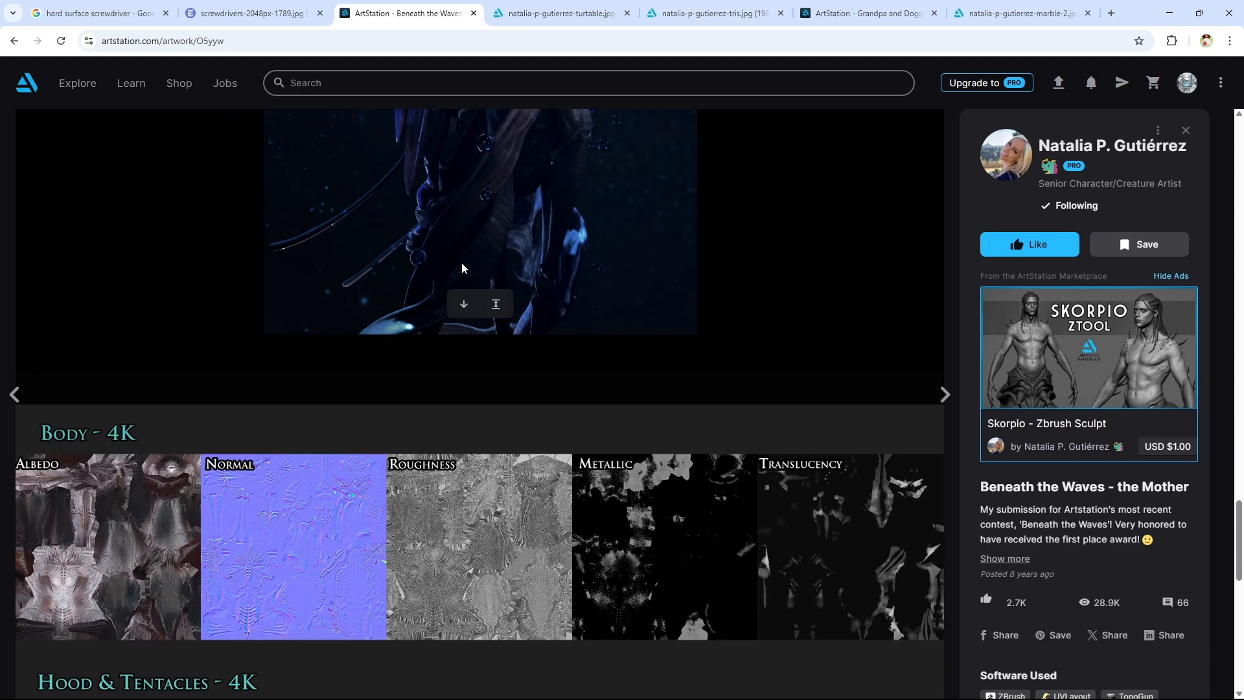
scroll(350, 199, up, 10)
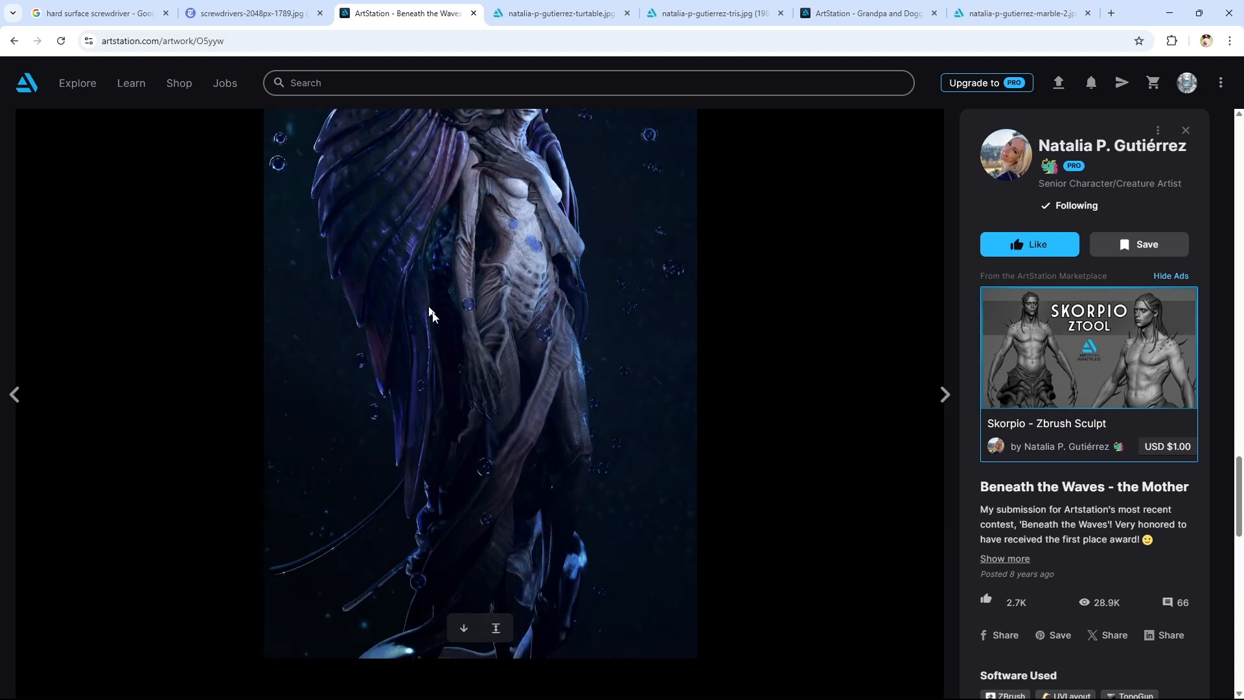
scroll(415, 415, up, 3)
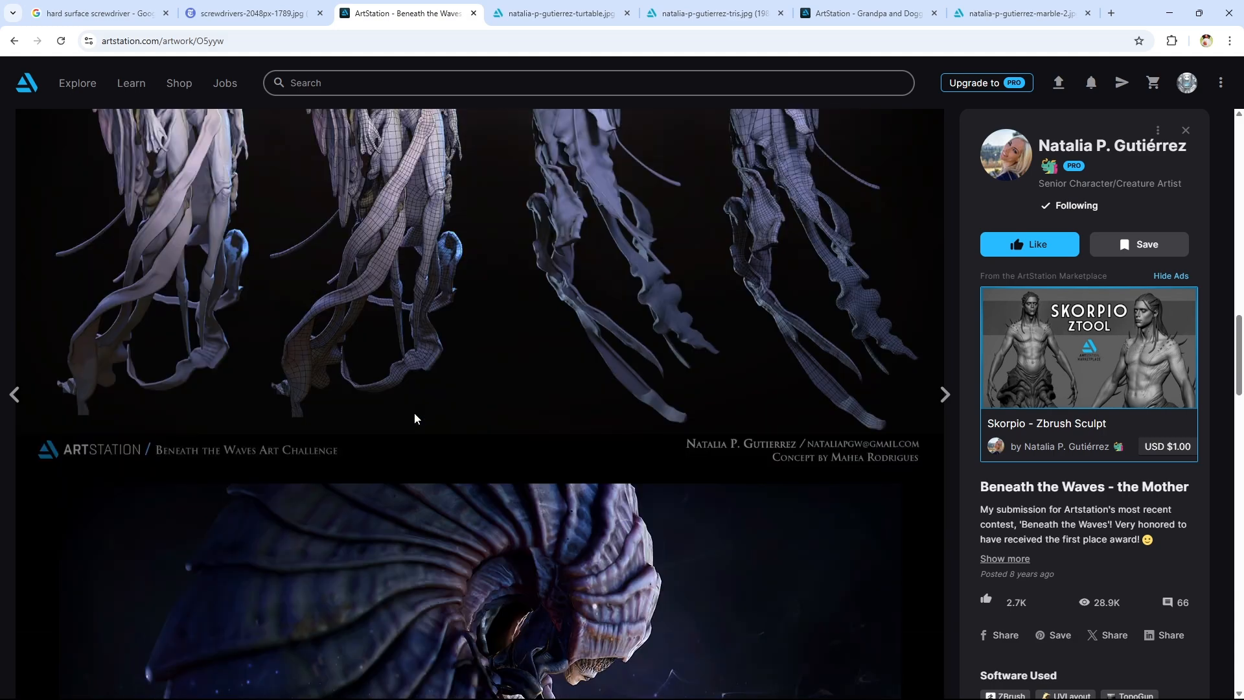
Expand the artwork's description and highlight the passage about the Beneath the Waves first place award
click(1005, 558)
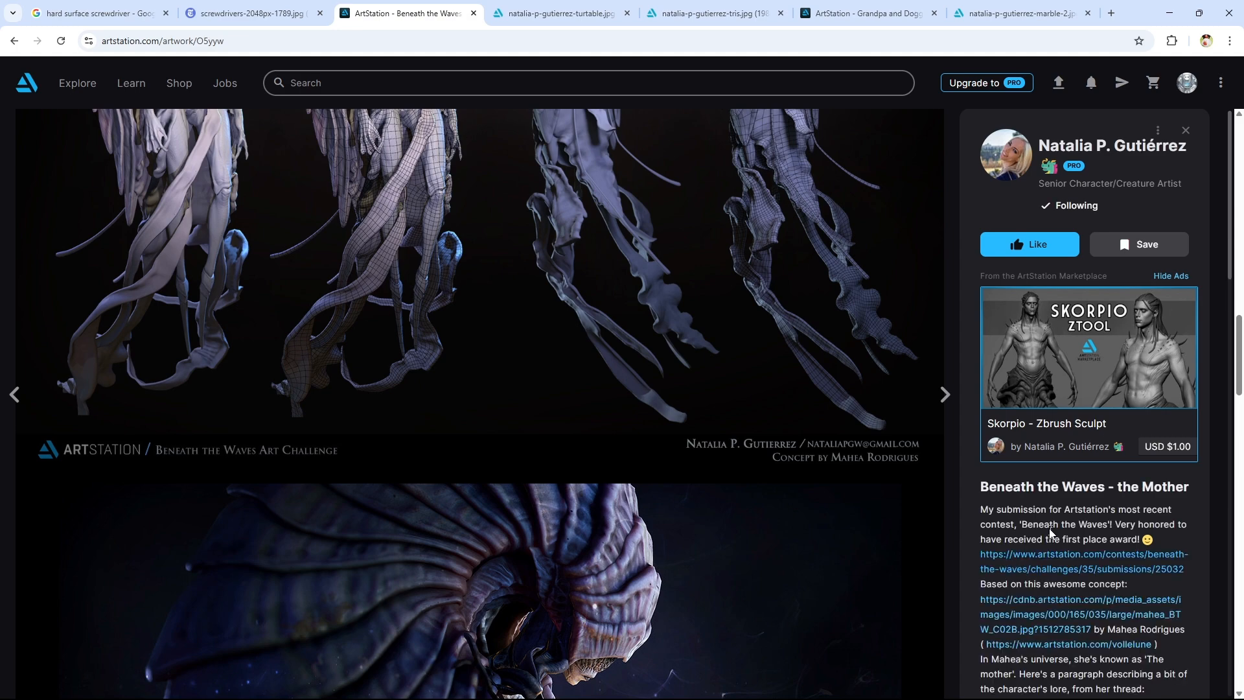
drag(1019, 524, 1143, 539)
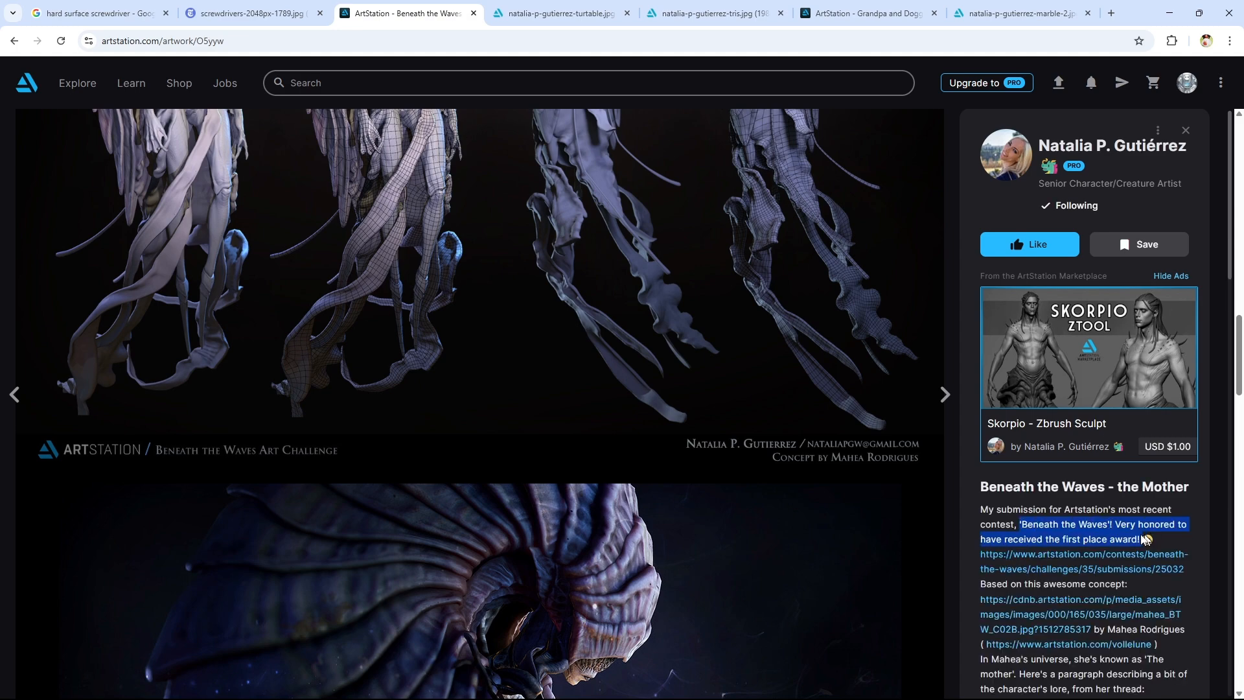
Review the creature's full-body render and both texture sets once more, and open the artist's profile
scroll(465, 423, down, 10)
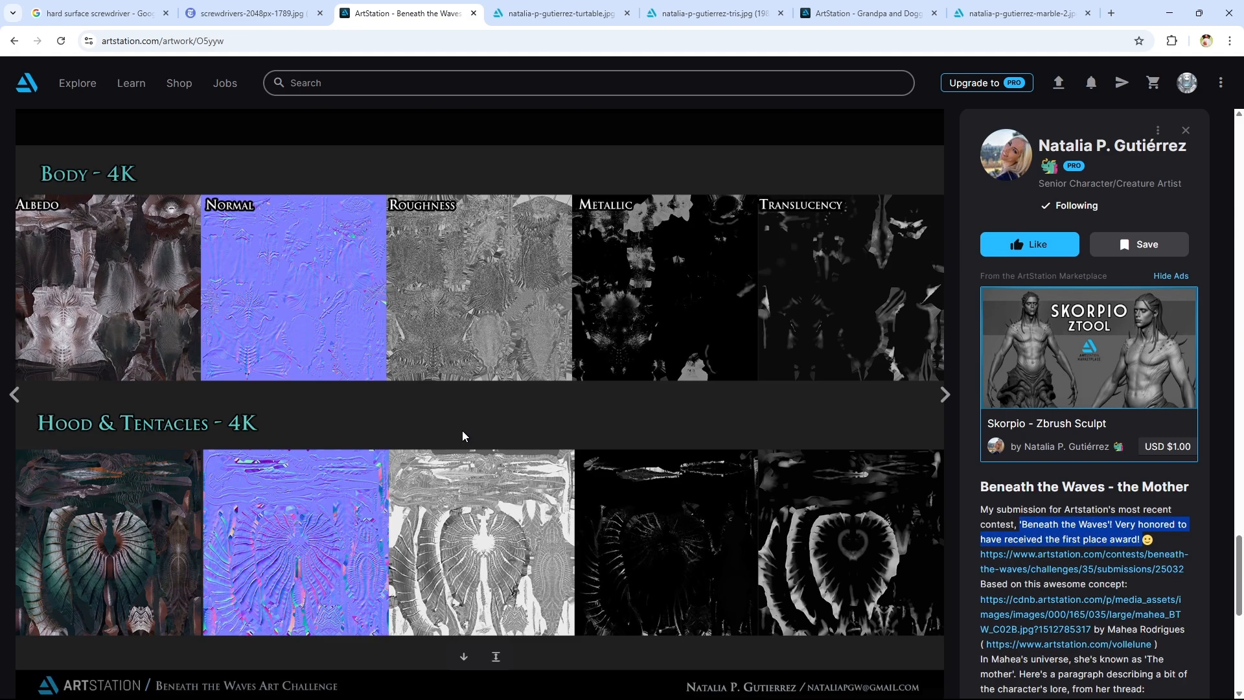
scroll(240, 392, down, 10)
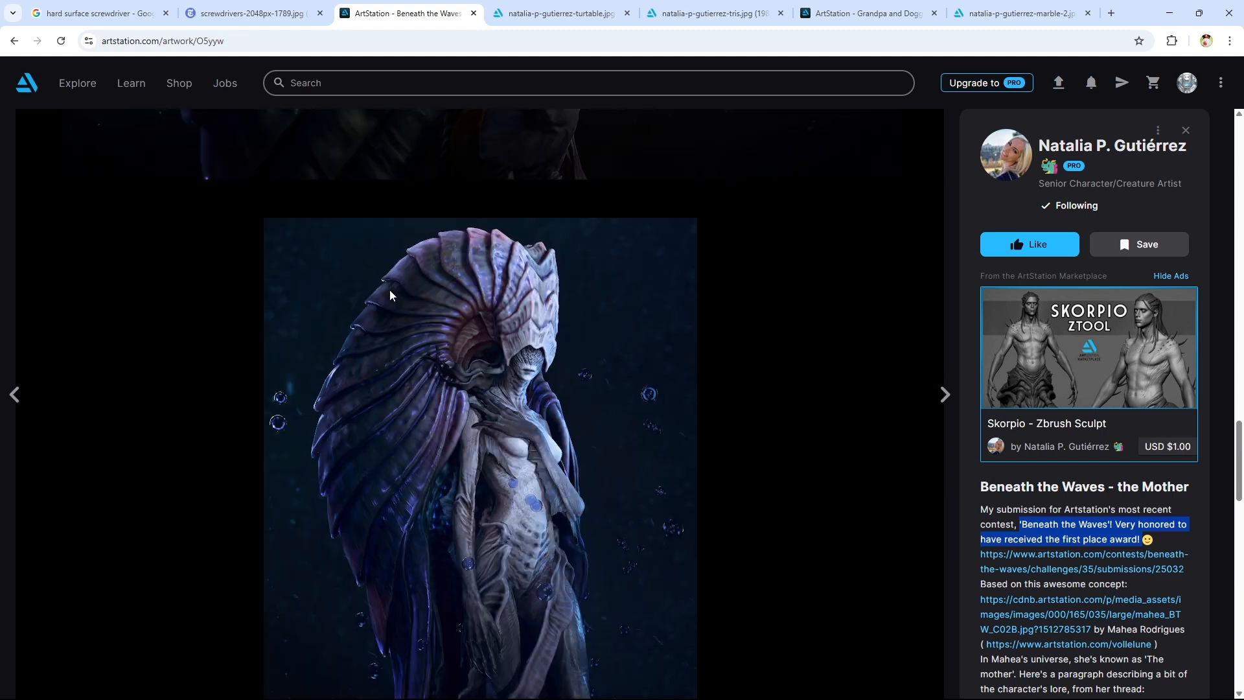
scroll(516, 337, down, 3)
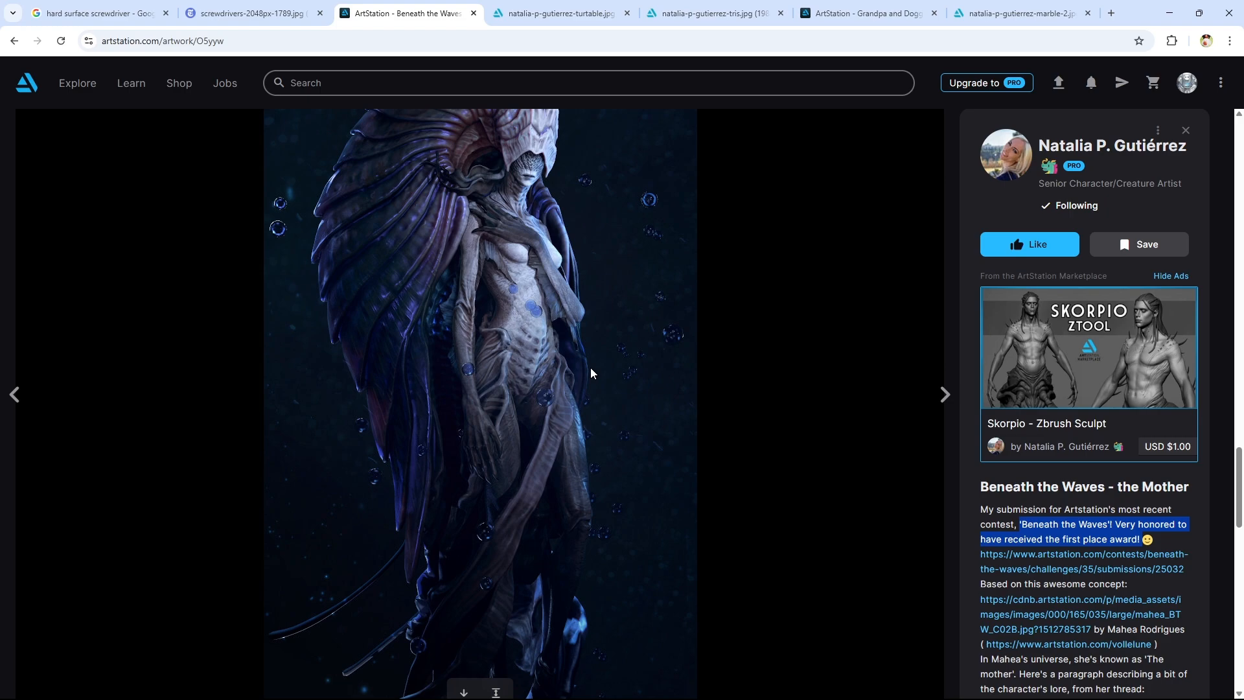
scroll(590, 368, down, 15)
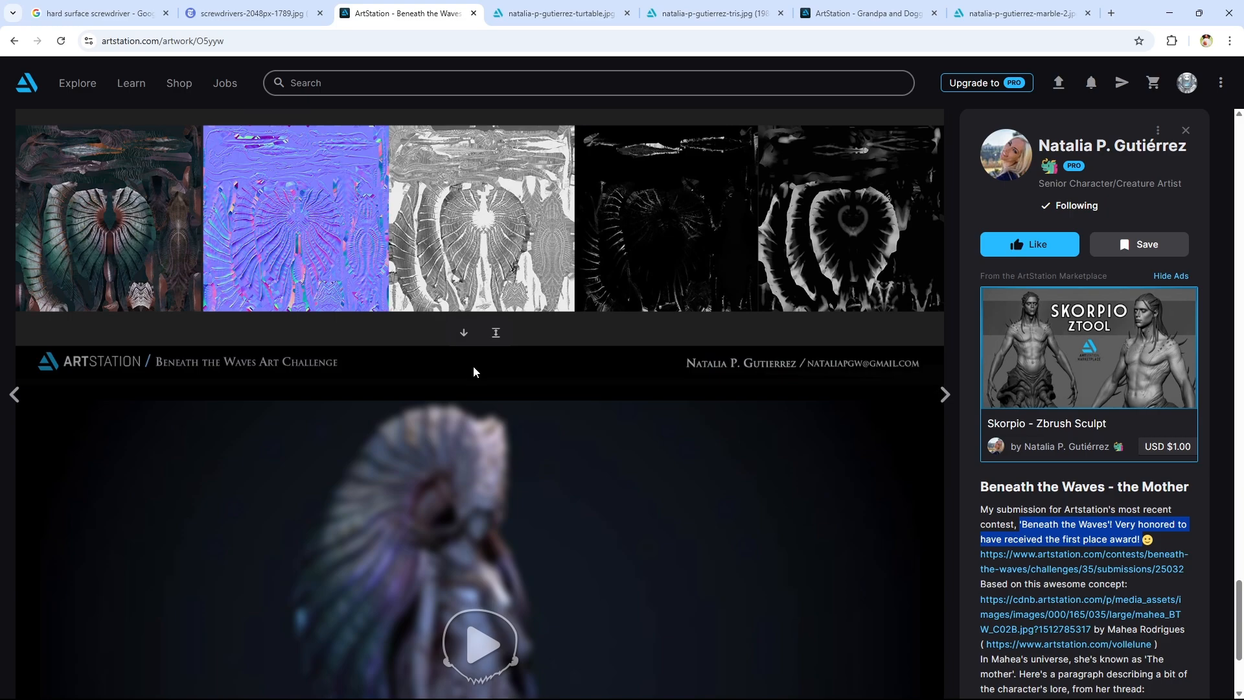
scroll(446, 395, up, 8)
scroll(546, 458, up, 5)
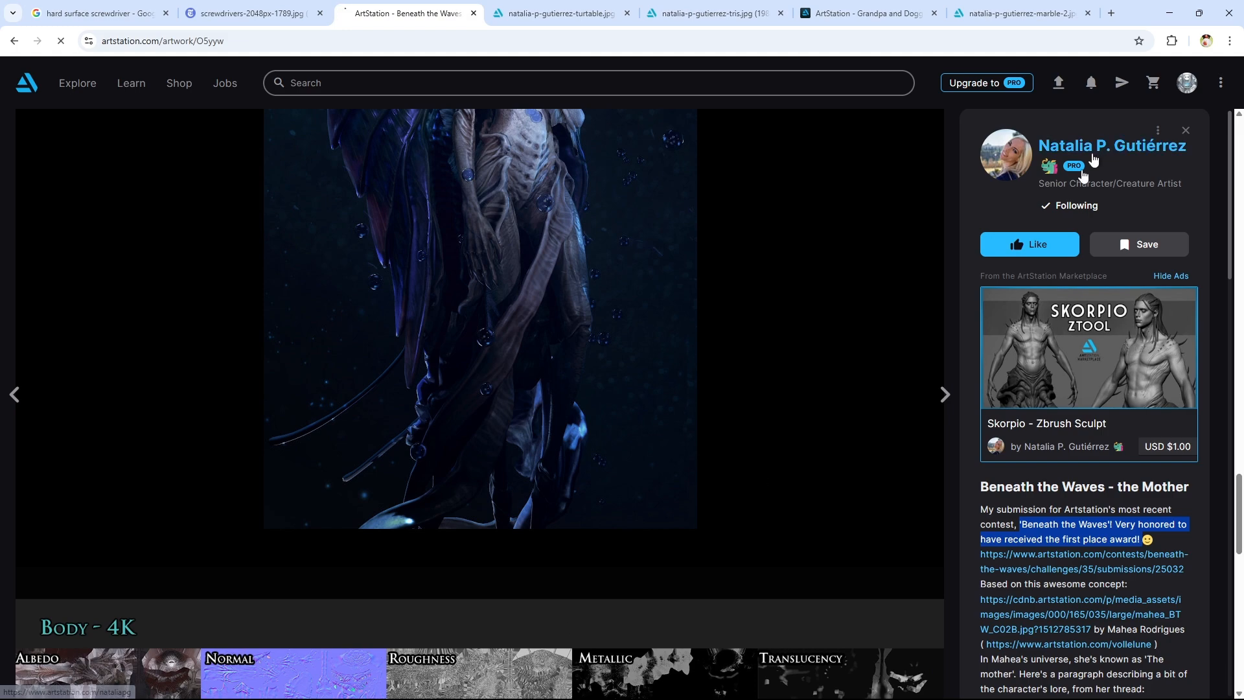
click(1112, 145)
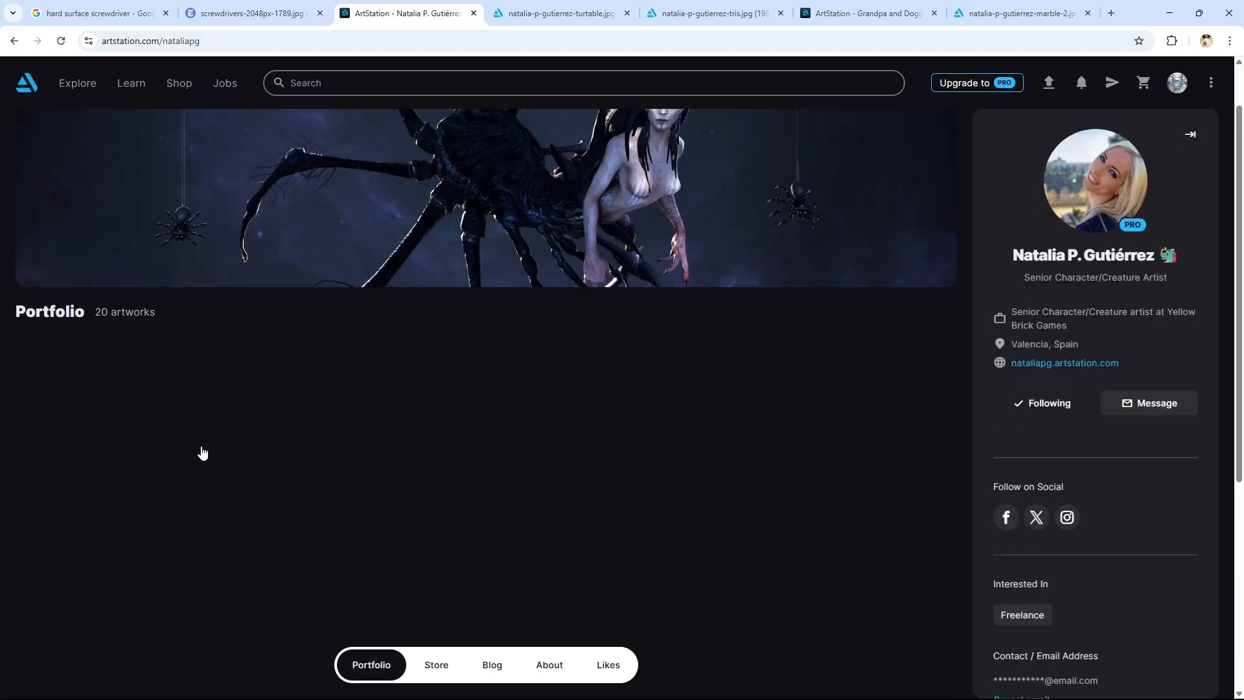
Open the Path of Exile II Work artwork and view its currency orbs, scrolls and lion statue
scroll(199, 449, down, 3)
click(211, 245)
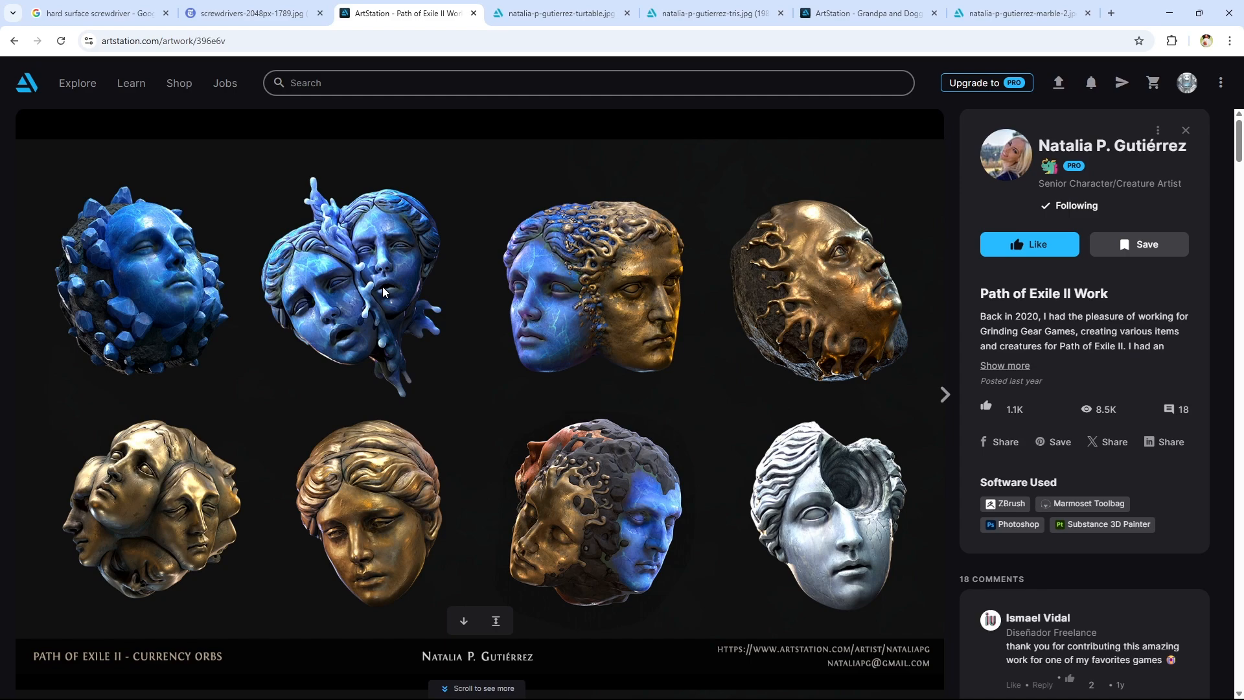
scroll(395, 285, down, 20)
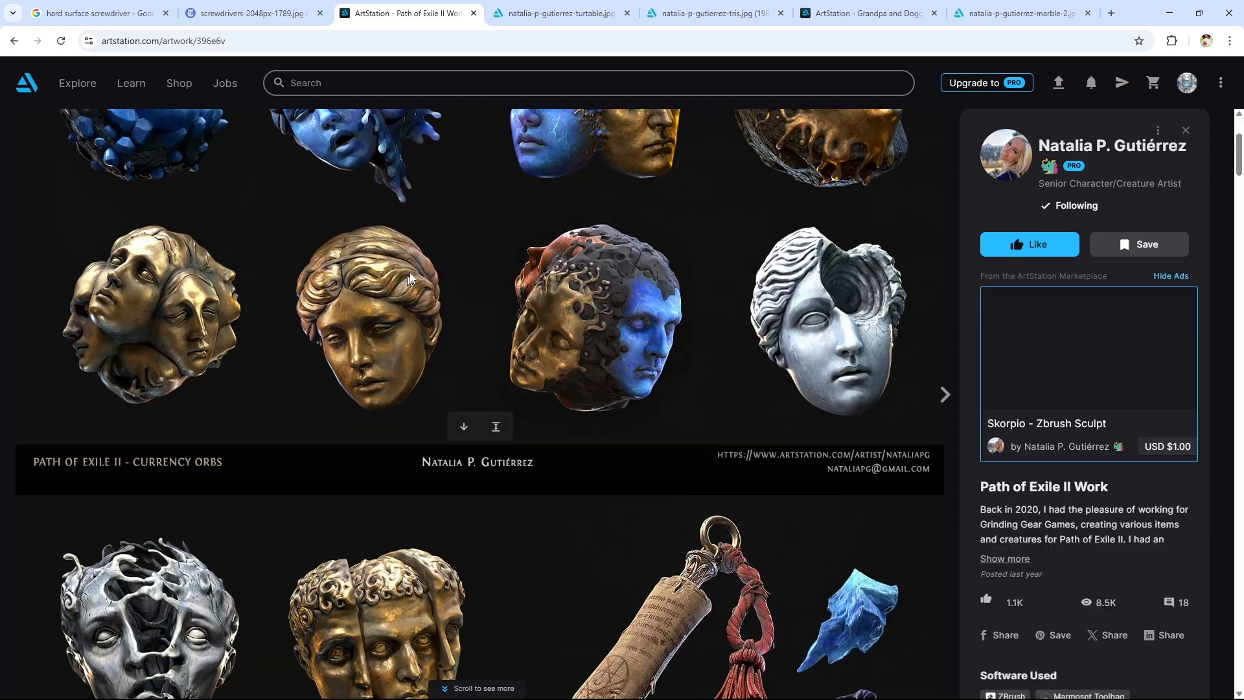
scroll(452, 309, up, 5)
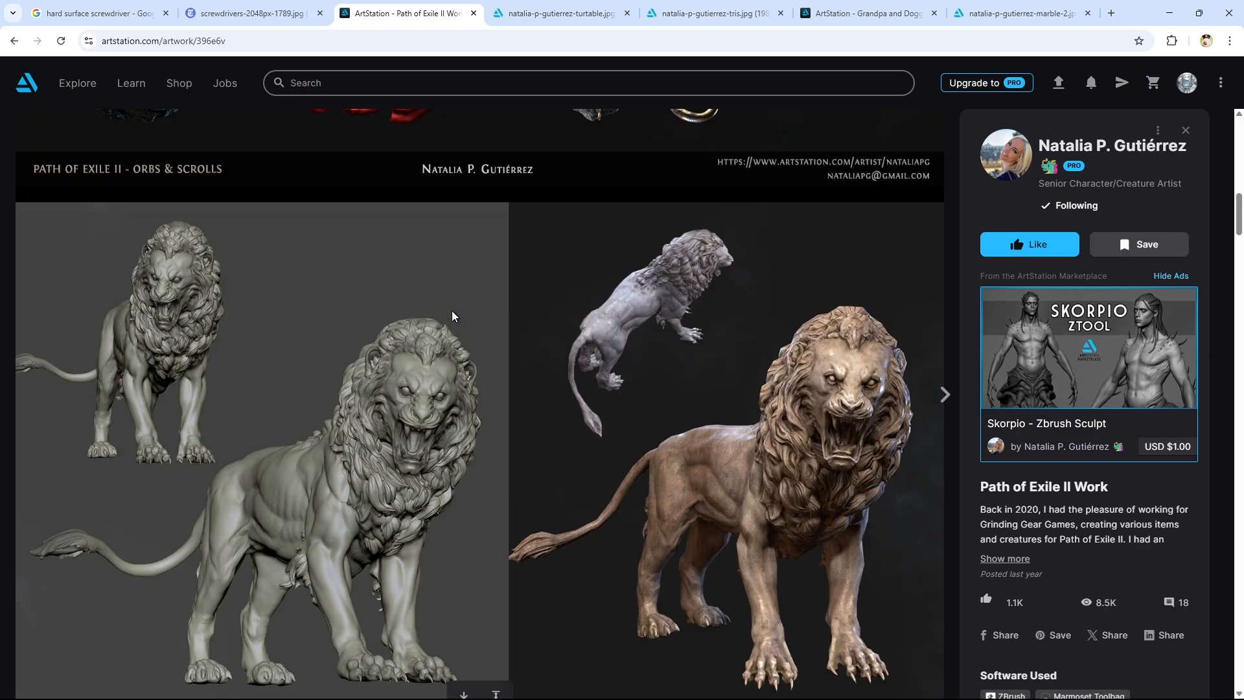
scroll(511, 286, down, 1)
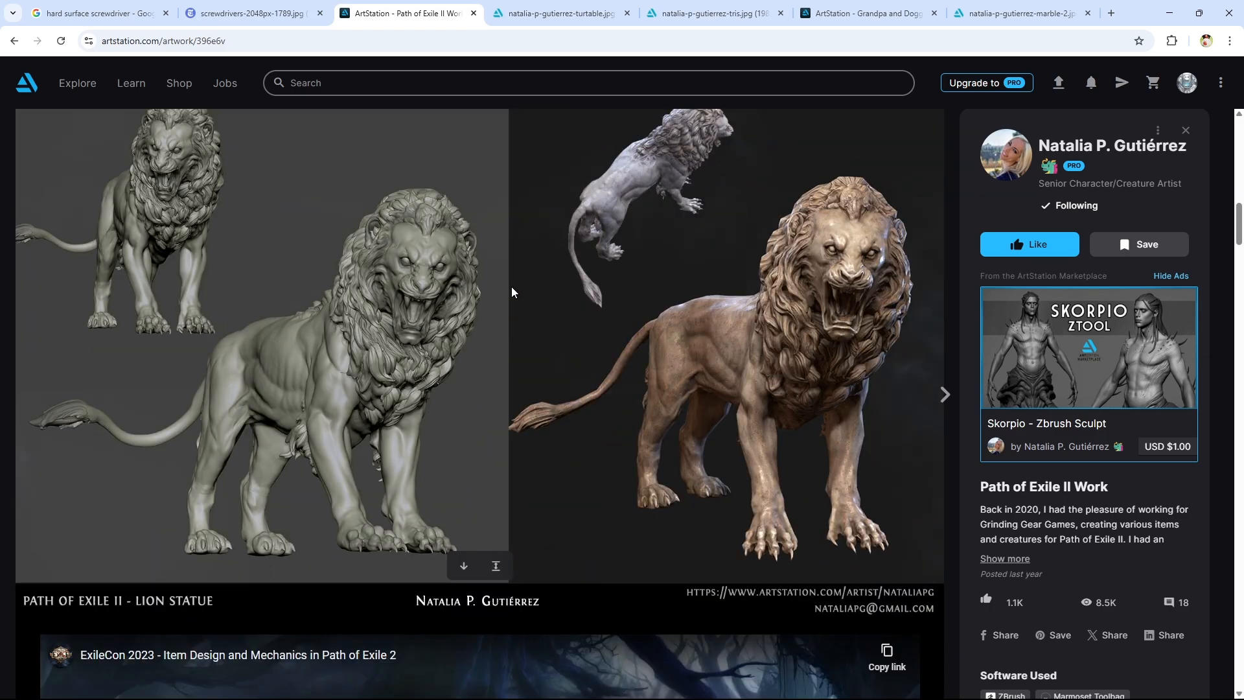
scroll(512, 291, up, 1)
scroll(697, 295, down, 10)
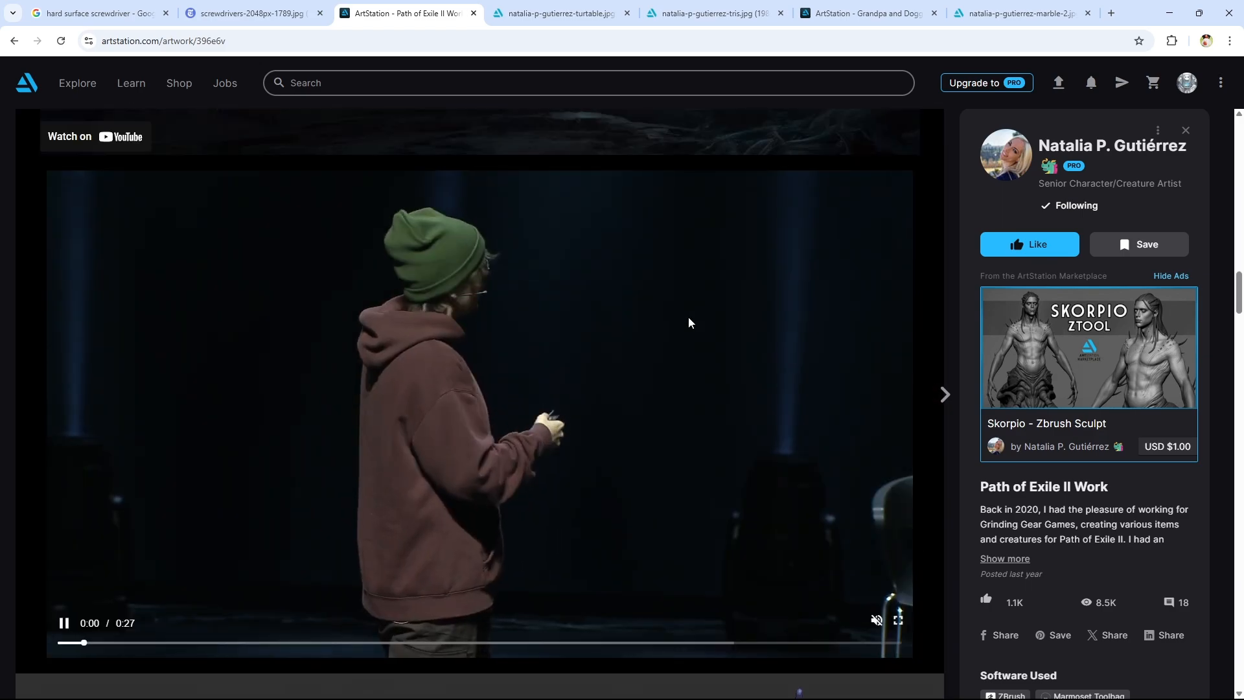
Examine the lion statue's grey sculpt beside its textured render and look over the conference videos below
scroll(689, 319, down, 14)
scroll(690, 388, up, 20)
scroll(718, 420, up, 15)
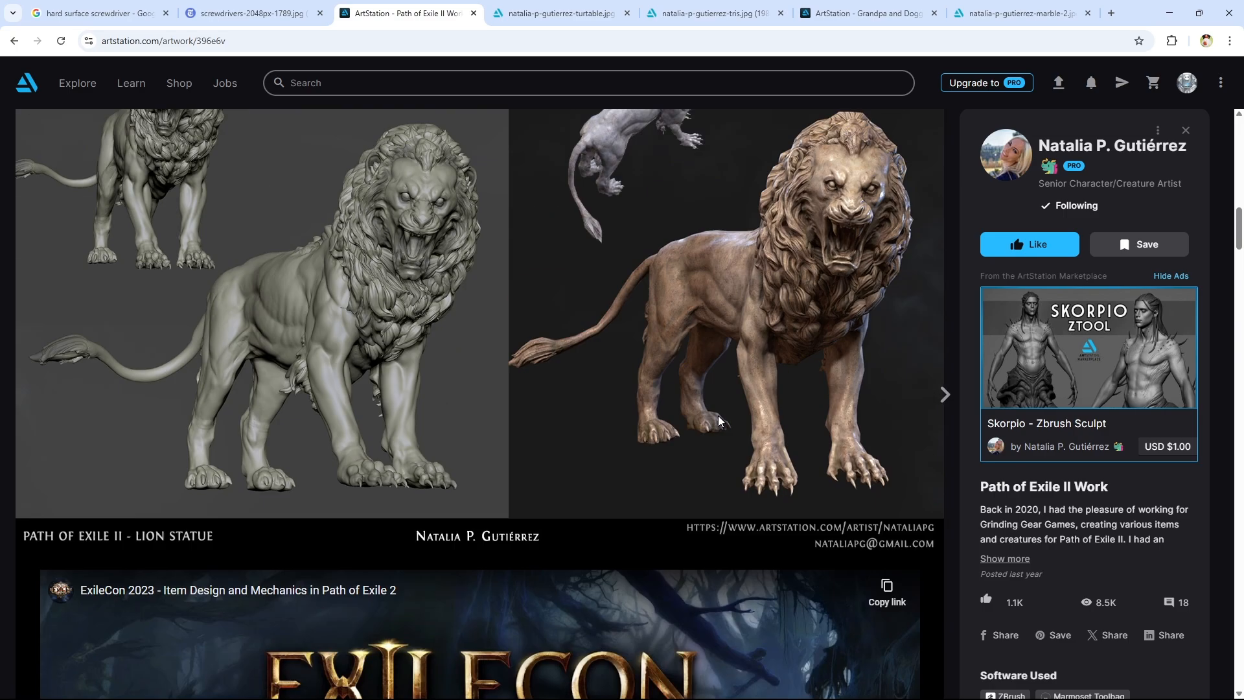
scroll(678, 402, down, 5)
scroll(676, 402, up, 3)
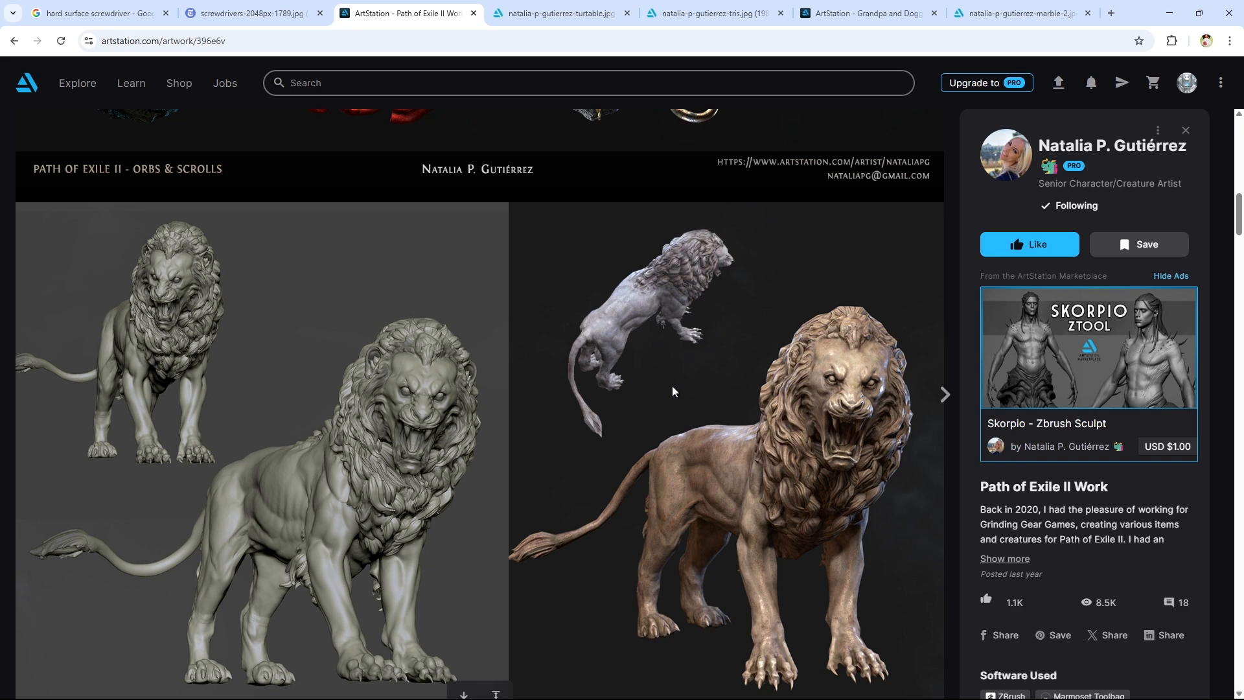
scroll(711, 399, down, 2)
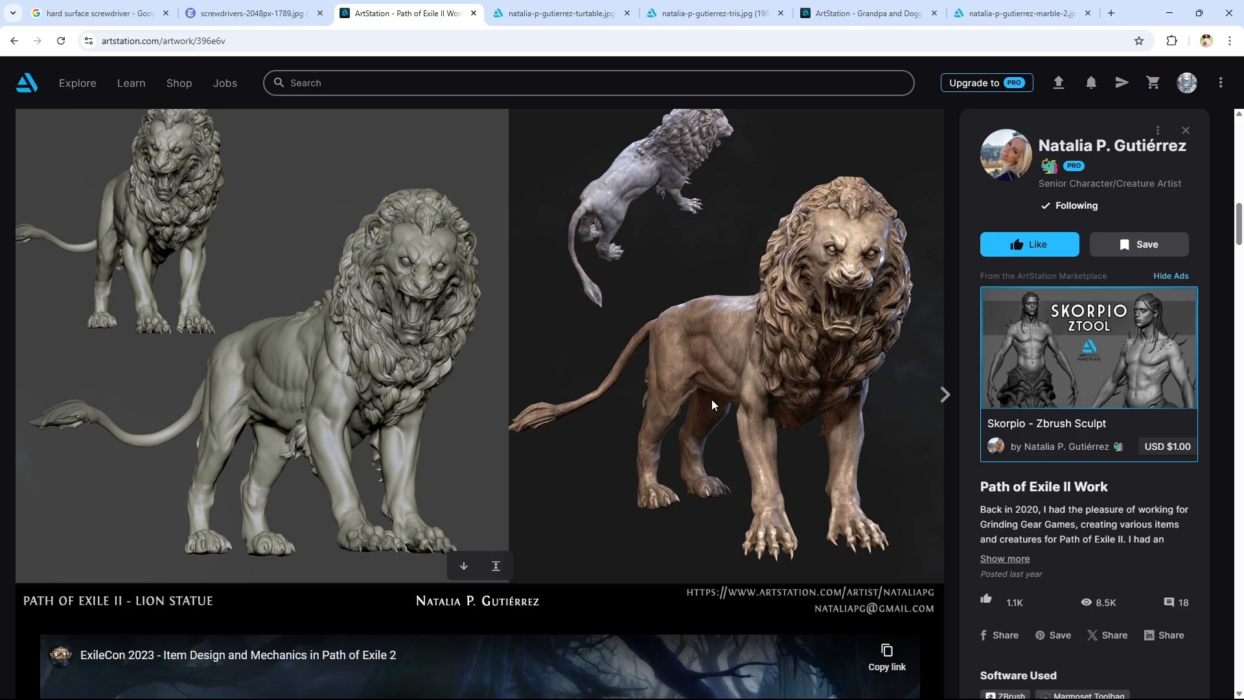
scroll(711, 399, down, 12)
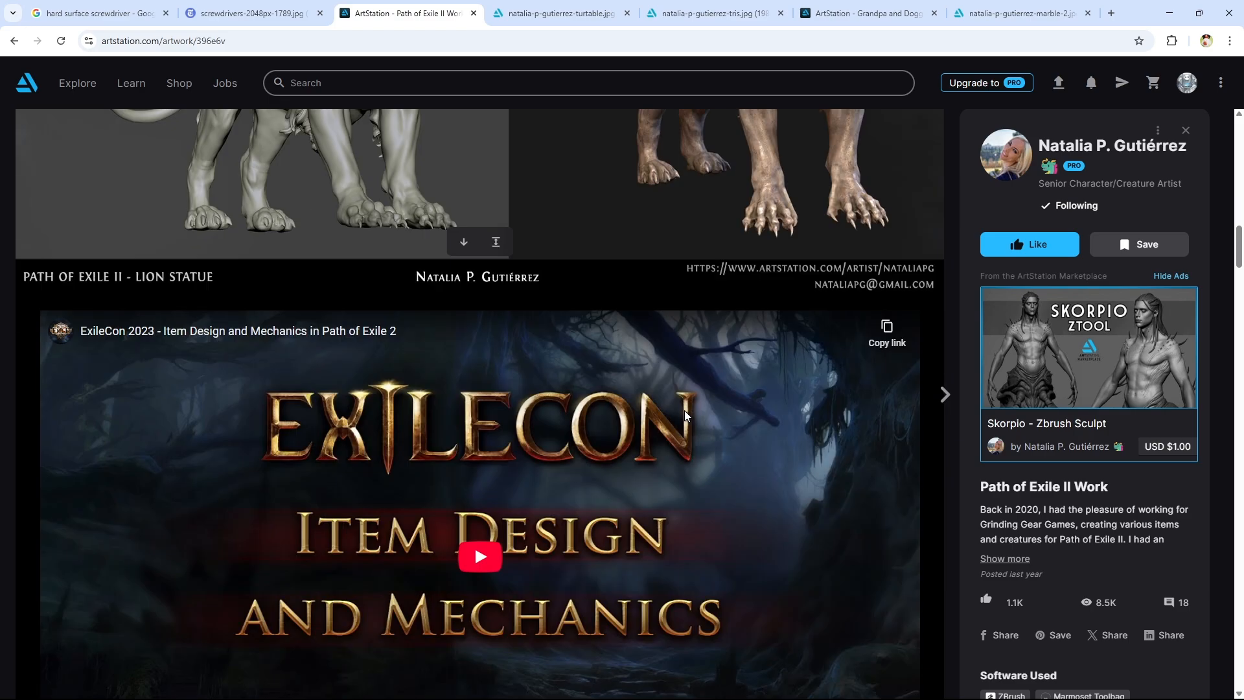
Review the orbs and scrolls renders, the high-poly head sculpts and the animated statue figures
scroll(667, 428, up, 20)
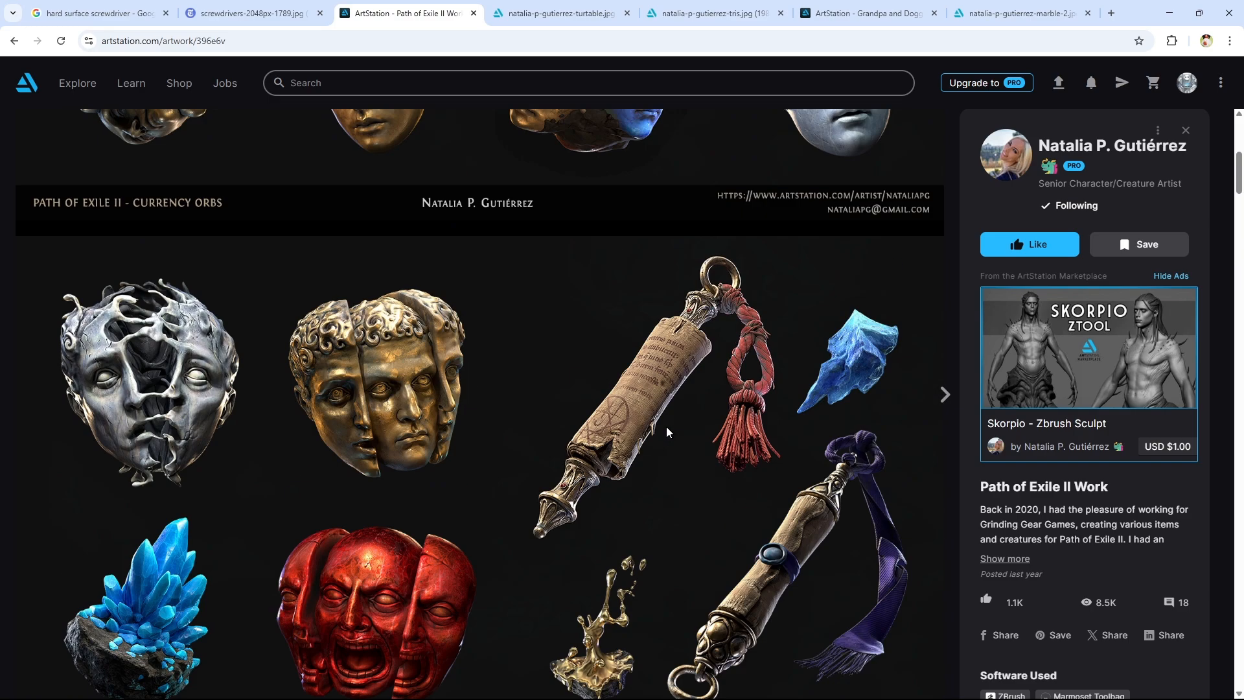
scroll(738, 408, down, 7)
scroll(746, 405, up, 2)
scroll(756, 399, down, 20)
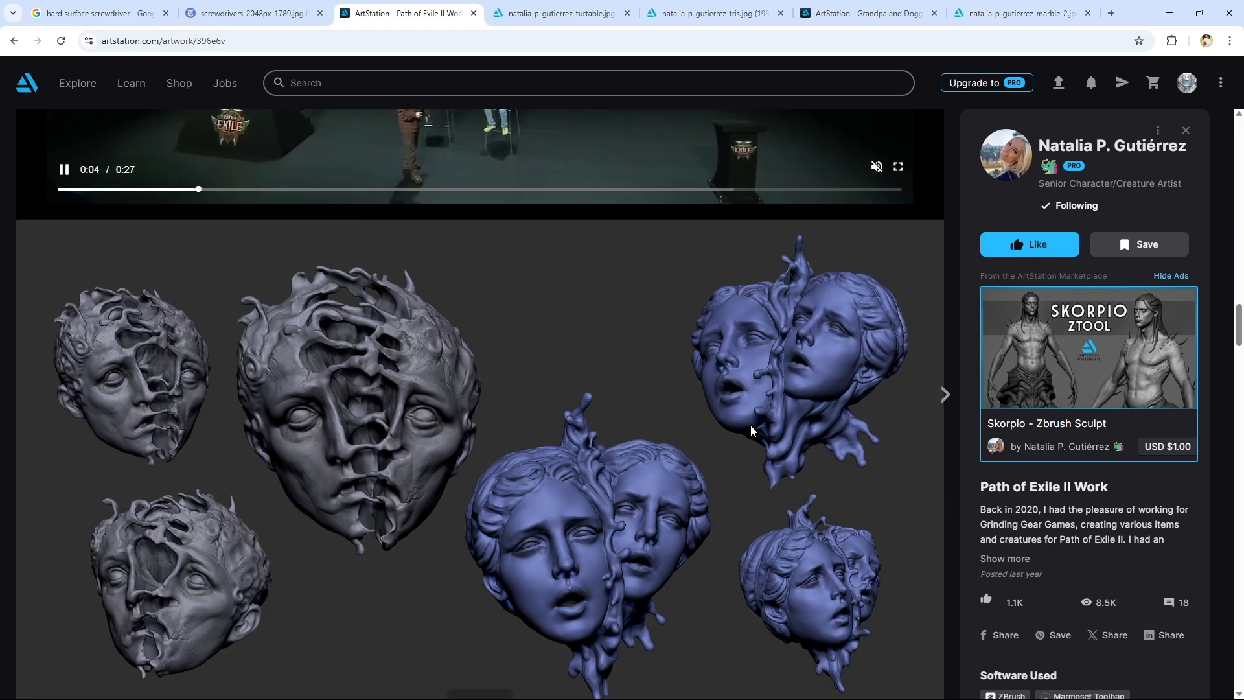
scroll(750, 425, down, 15)
scroll(753, 424, down, 20)
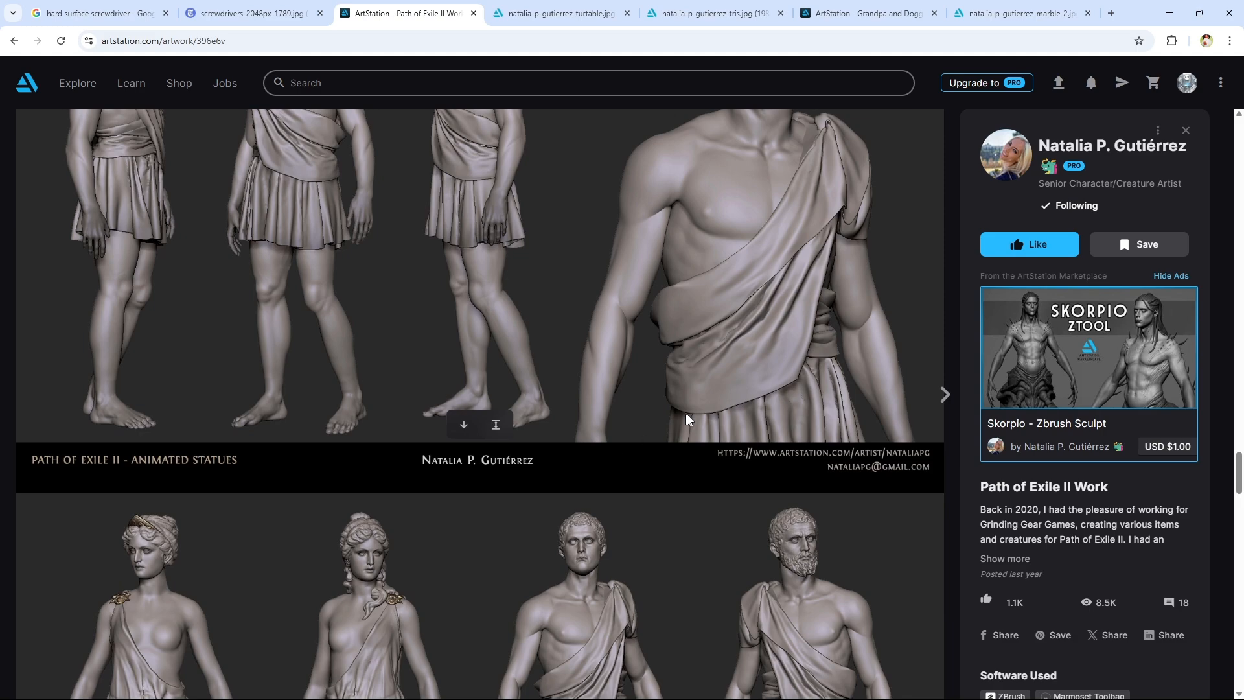
scroll(699, 445, up, 12)
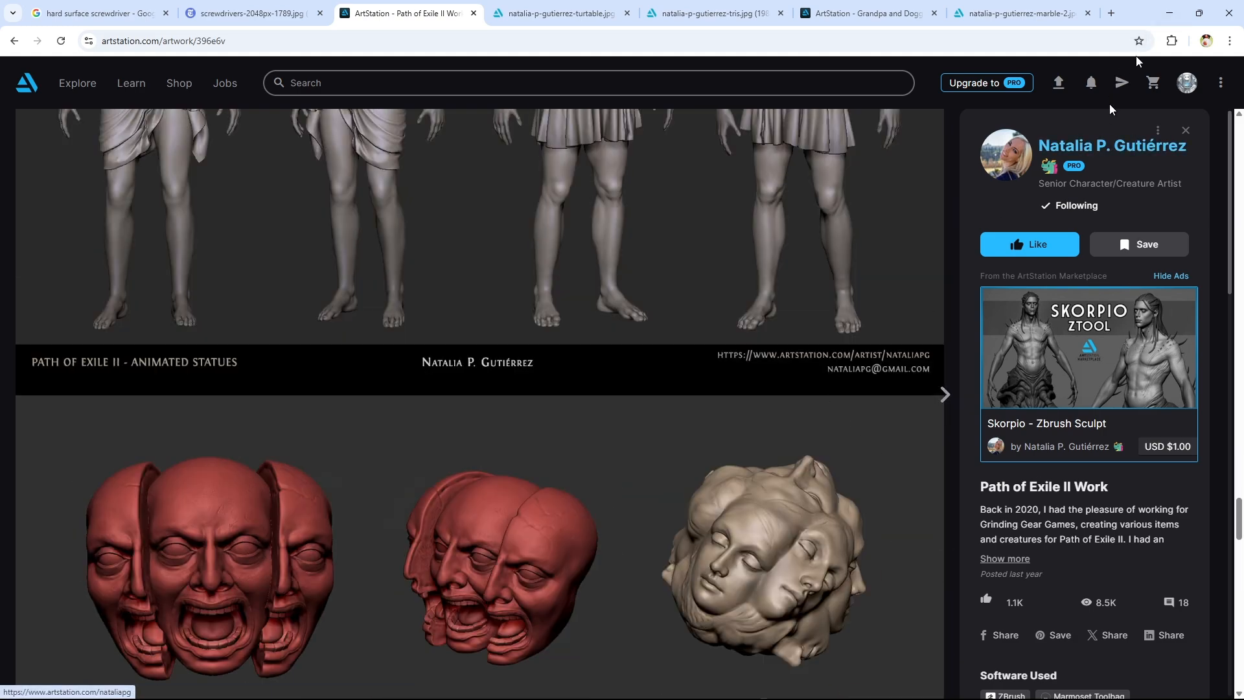
Switch to Blender and view the mushroom character from a raised side angle
click(1170, 13)
click(873, 305)
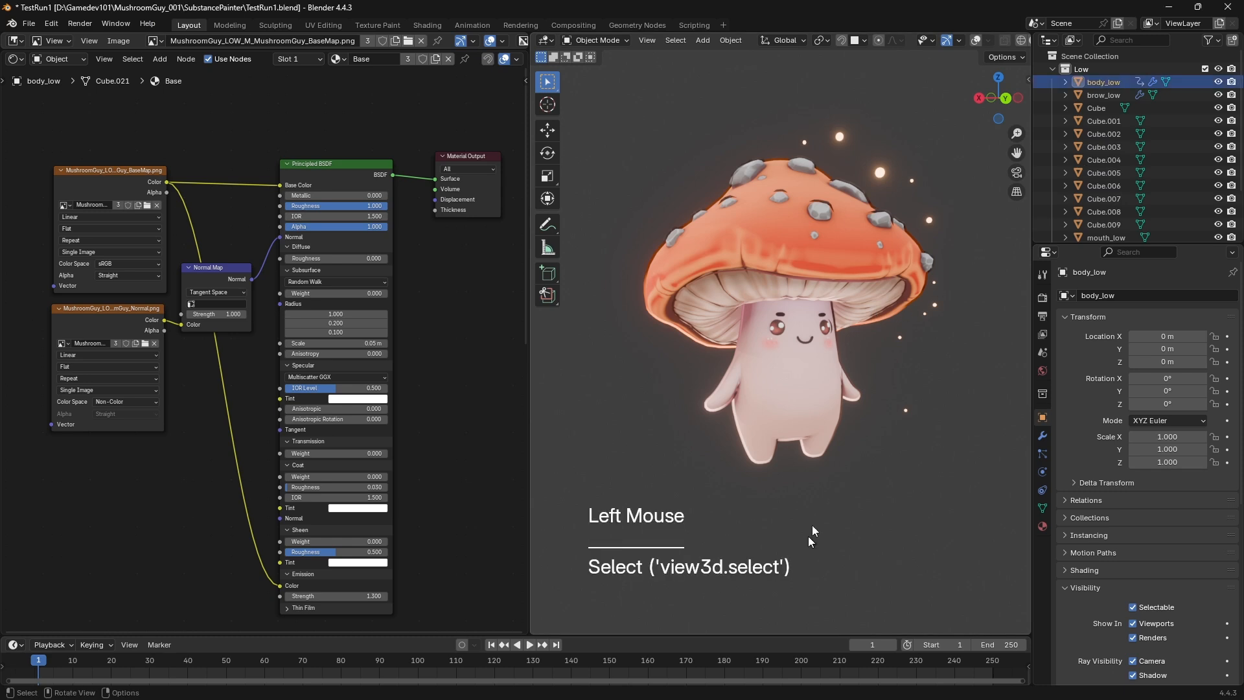
click(831, 454)
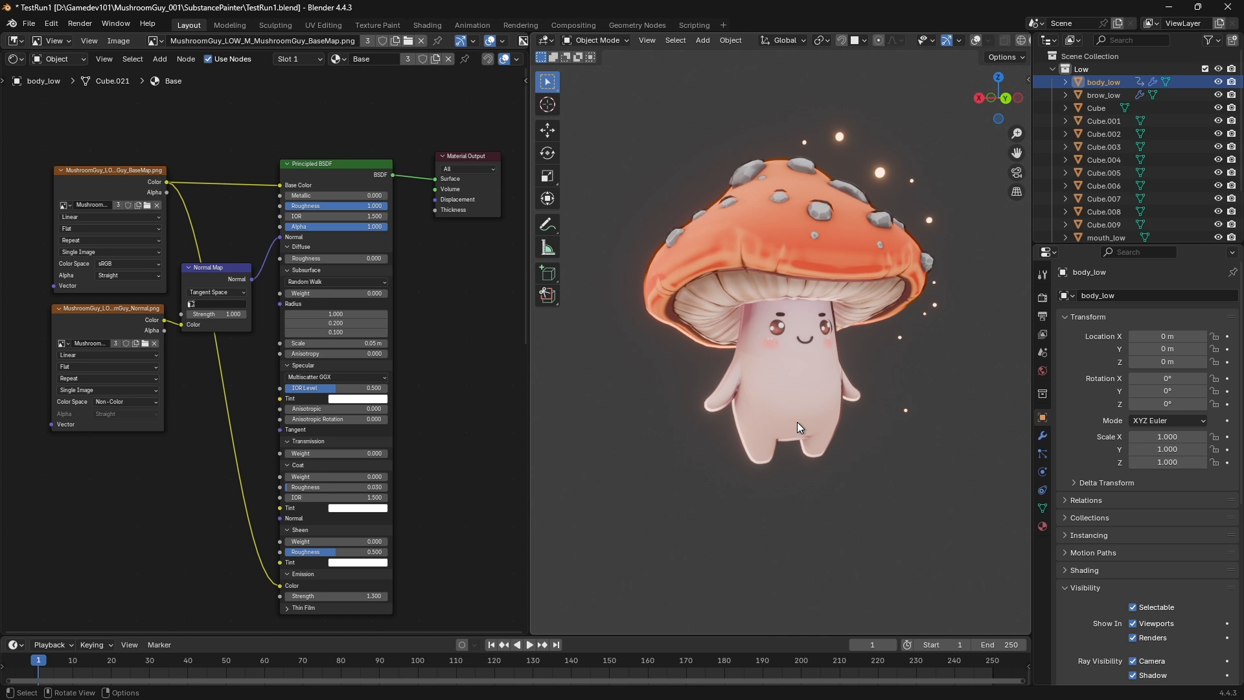
click(501, 406)
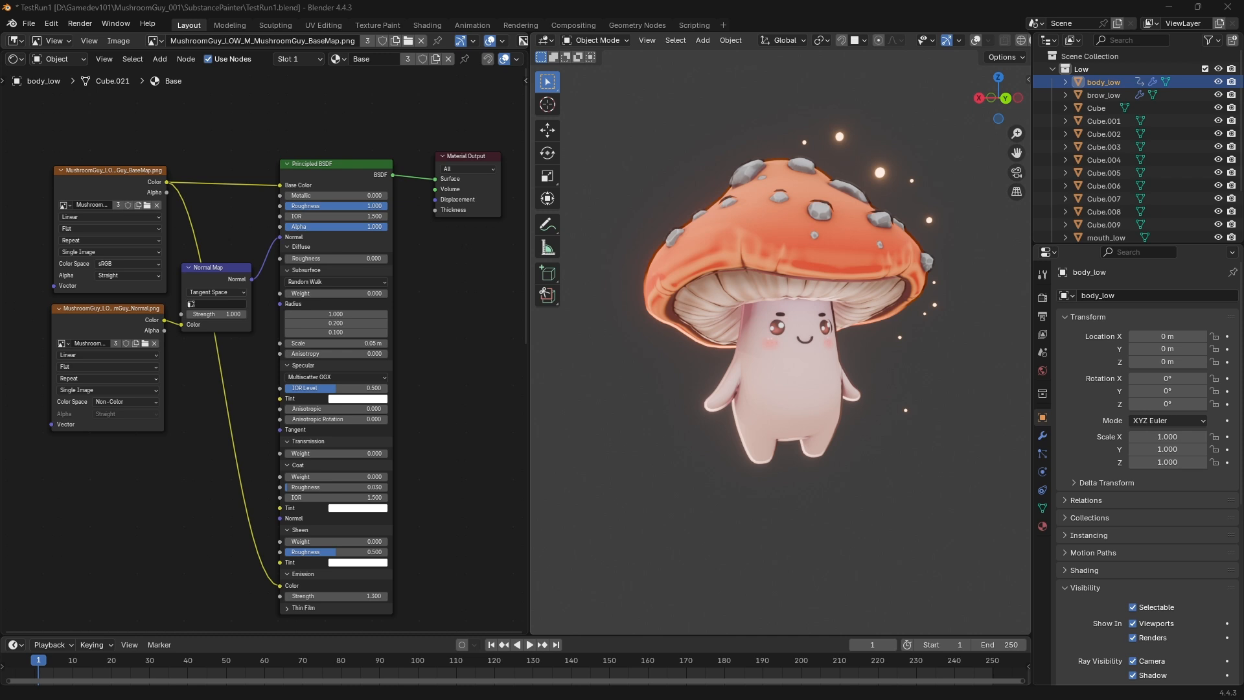
click(687, 247)
click(787, 111)
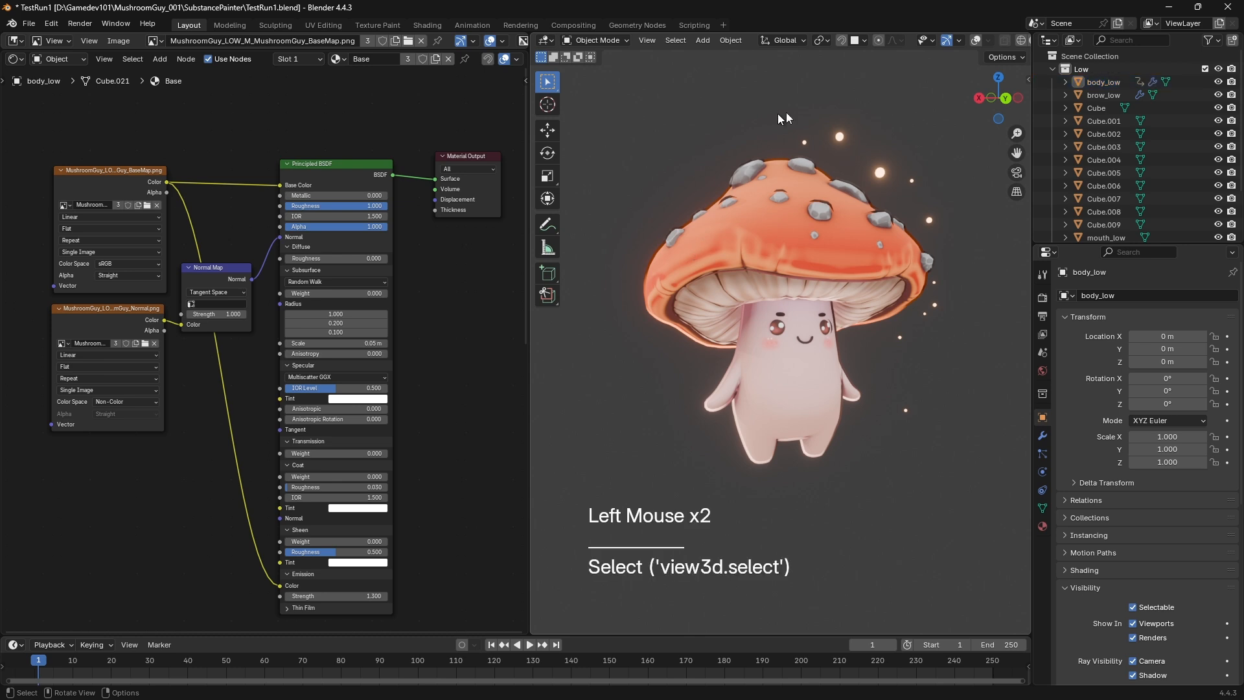
middle_drag(818, 64, 924, 176)
click(923, 176)
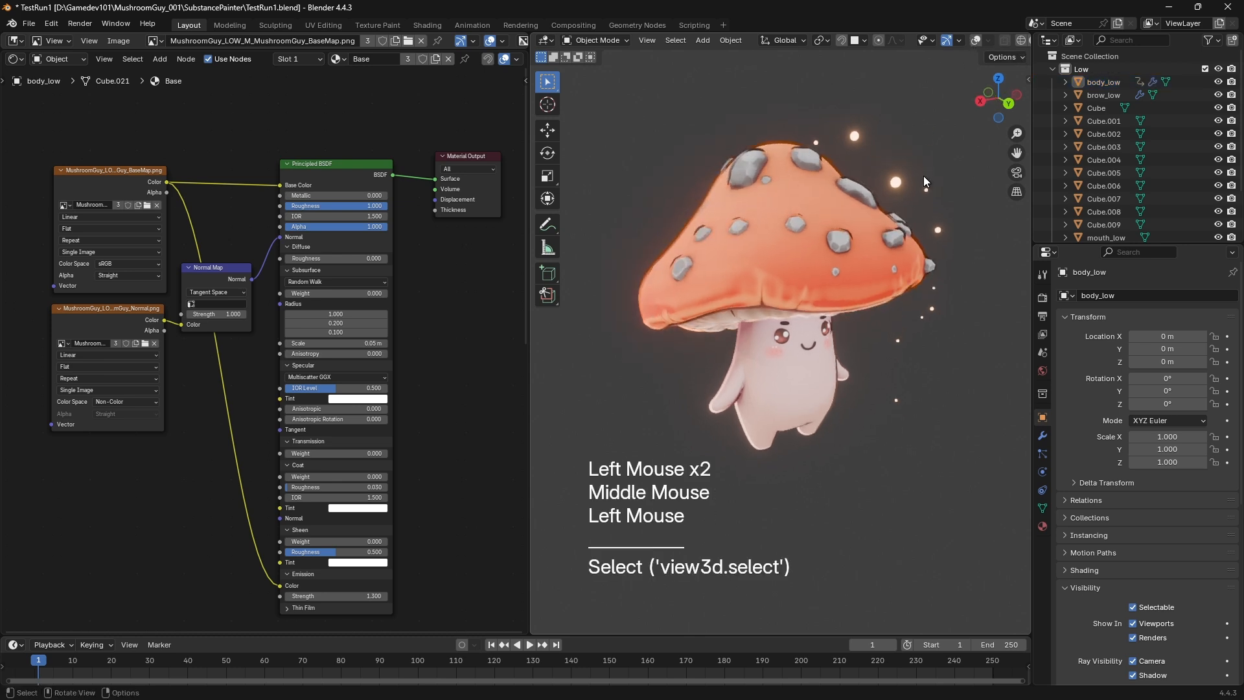
Turn on the viewport overlays, check the two point lights above the mushroom and clear the selection
click(975, 41)
click(831, 210)
scroll(818, 204, down, 3)
middle_drag(817, 205, 826, 228)
click(826, 228)
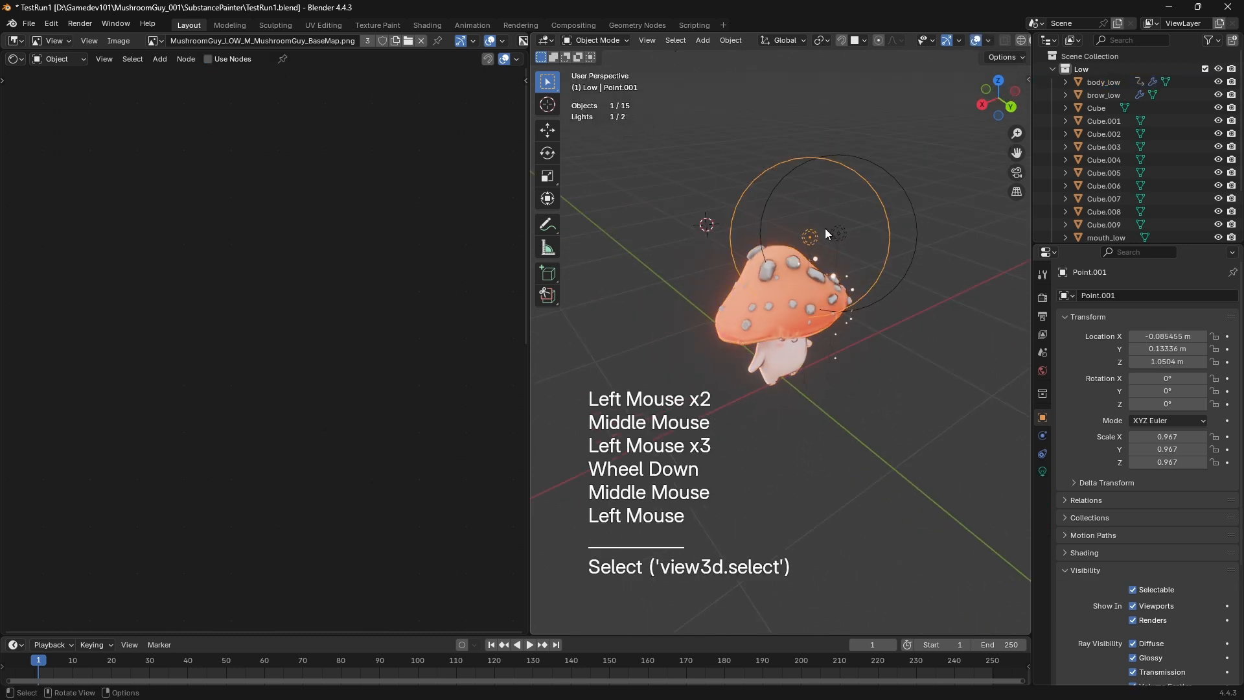
click(825, 228)
click(850, 231)
click(885, 408)
middle_drag(885, 408, 853, 387)
scroll(853, 387, up, 1)
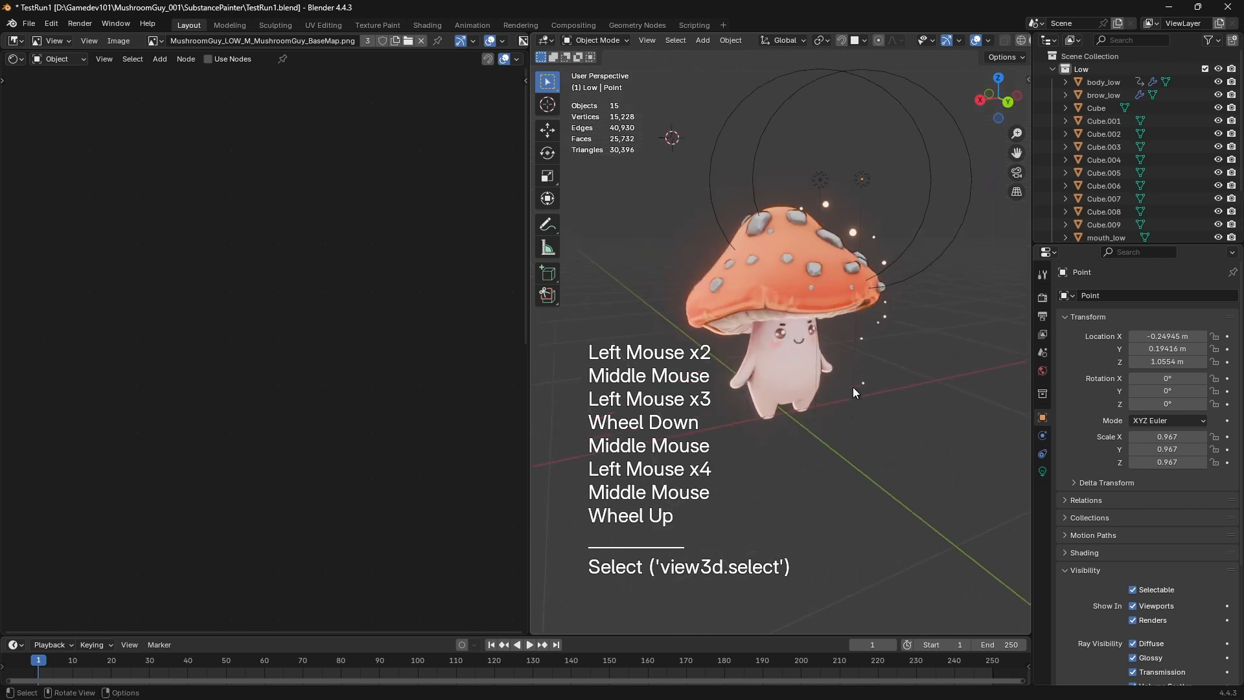
Widen the 3D viewport and add a Rigify human meta-rig to the scene
drag(527, 334, 322, 344)
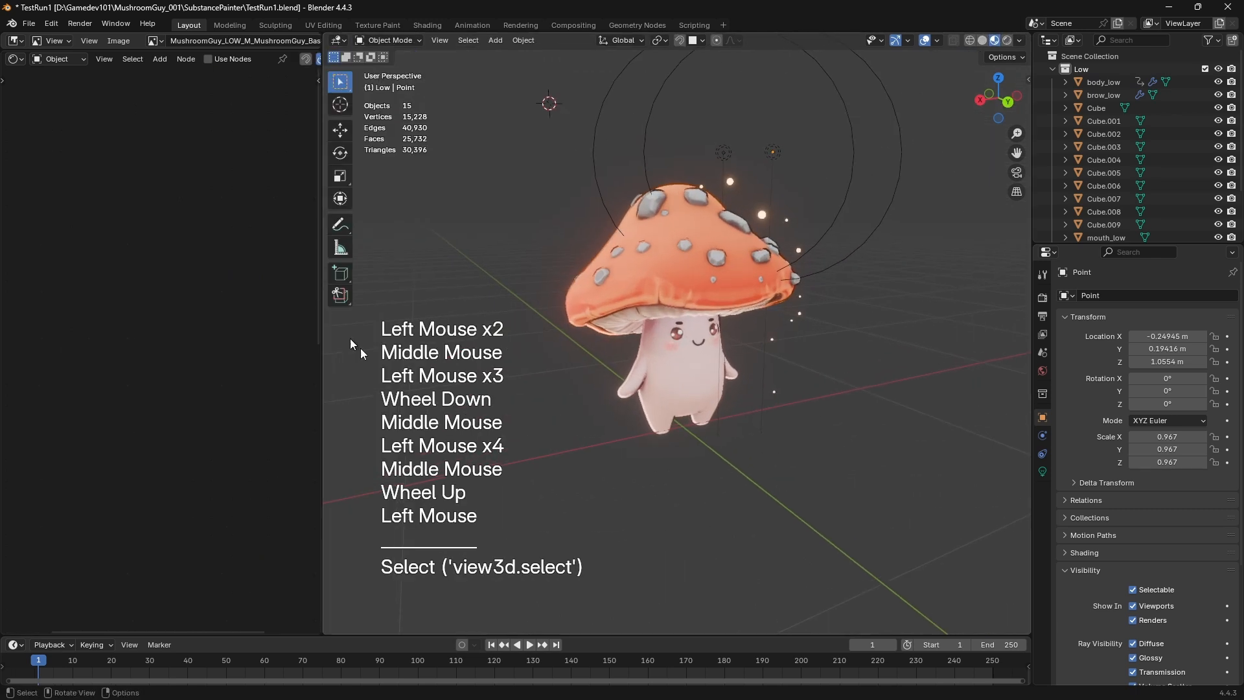
click(360, 348)
scroll(644, 458, down, 1)
middle_drag(644, 459, 551, 287)
shift+middle_drag(485, 246, 687, 246)
key(shift+a)
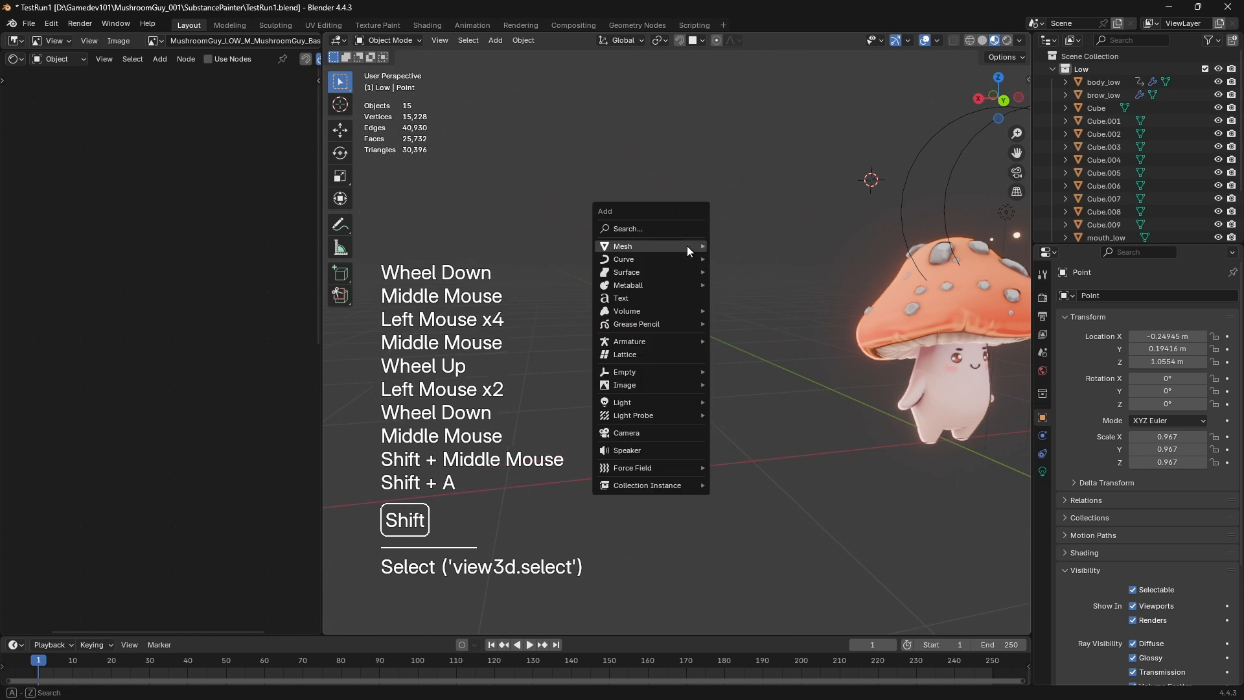
mouse_move(687, 245)
mouse_move(648, 341)
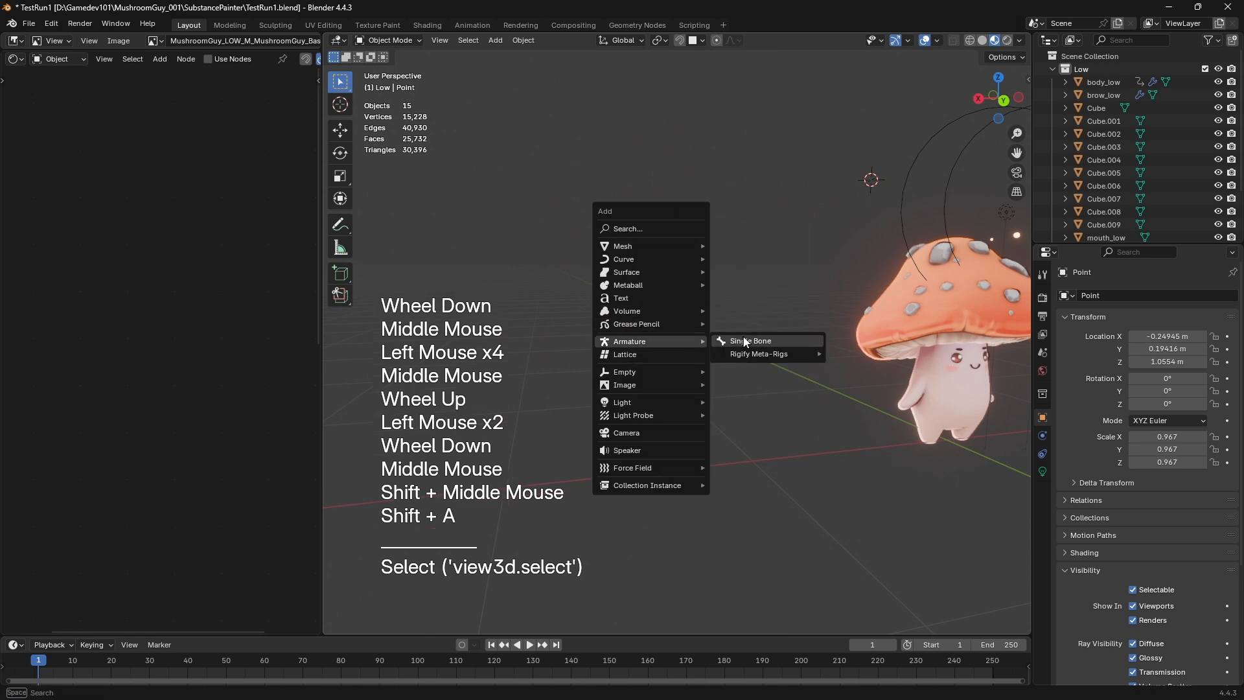
mouse_move(746, 355)
click(865, 354)
scroll(858, 353, down, 1)
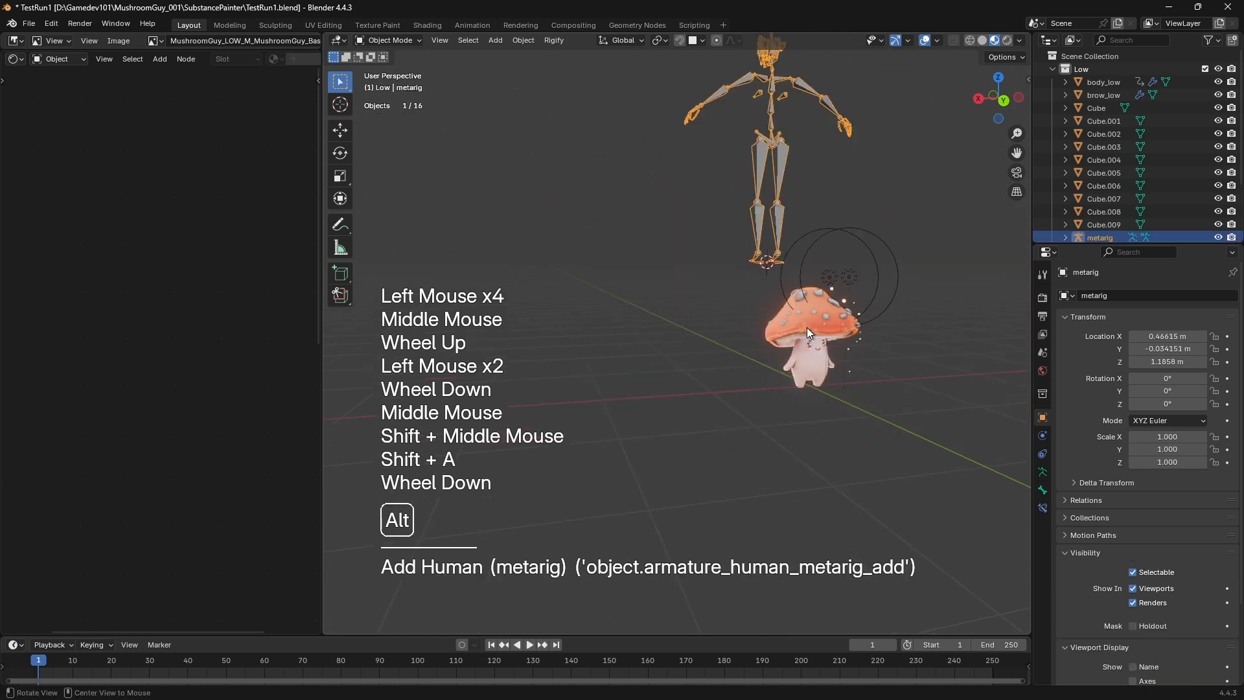
Clear the metarig's location and move it along X to about 2.59 m, beside the mushroom character
key(alt+g)
key(g)
key(x)
click(600, 339)
middle_drag(600, 339, 793, 348)
mouse_move(793, 348)
shift+middle_down()
mouse_move(700, 344)
mouse_move(803, 347)
shift+middle_up()
key(shift+a)
middle_drag(869, 164, 853, 172)
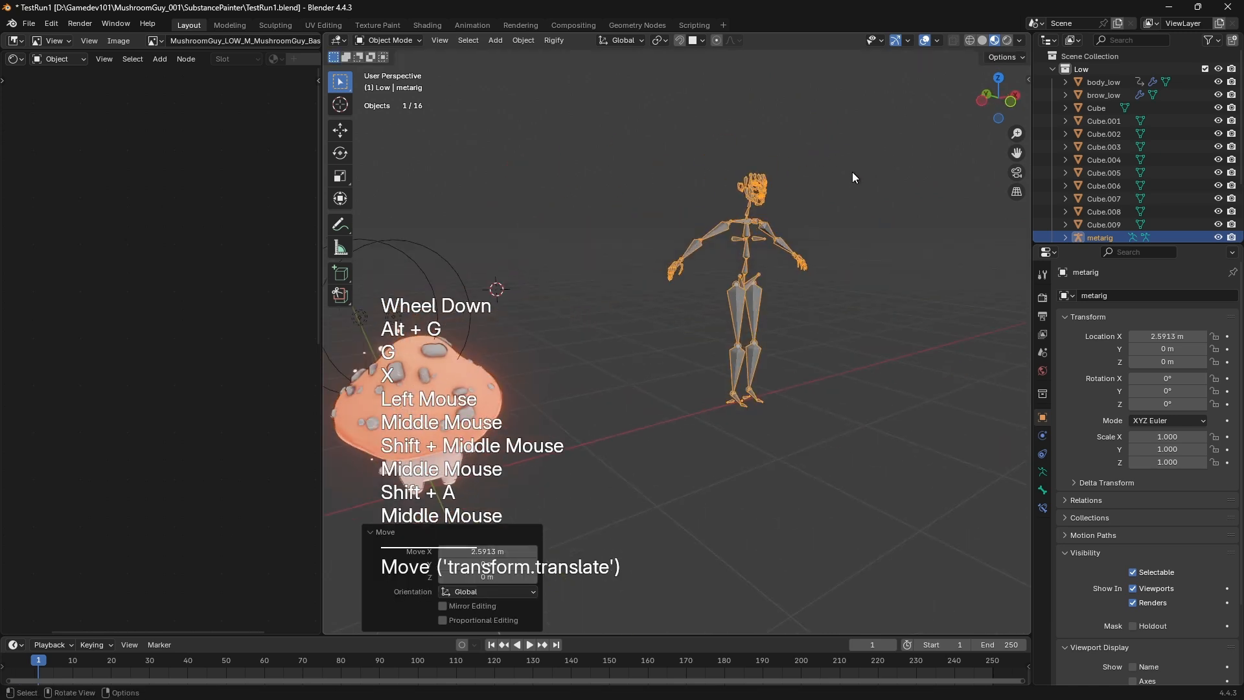
Add a biped armature with the Auto-Rig Pro add-on
key(n)
middle_drag(742, 174, 739, 176)
click(1024, 350)
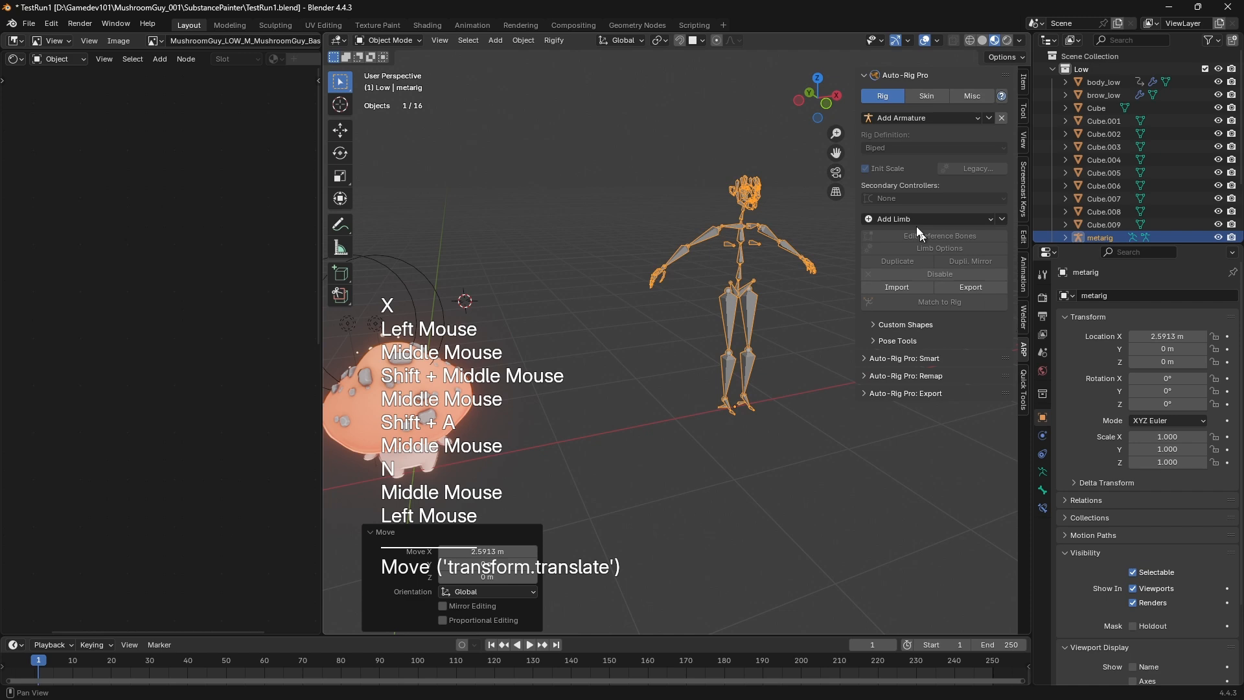
click(911, 122)
click(899, 134)
scroll(690, 302, down, 3)
middle_drag(667, 293, 627, 284)
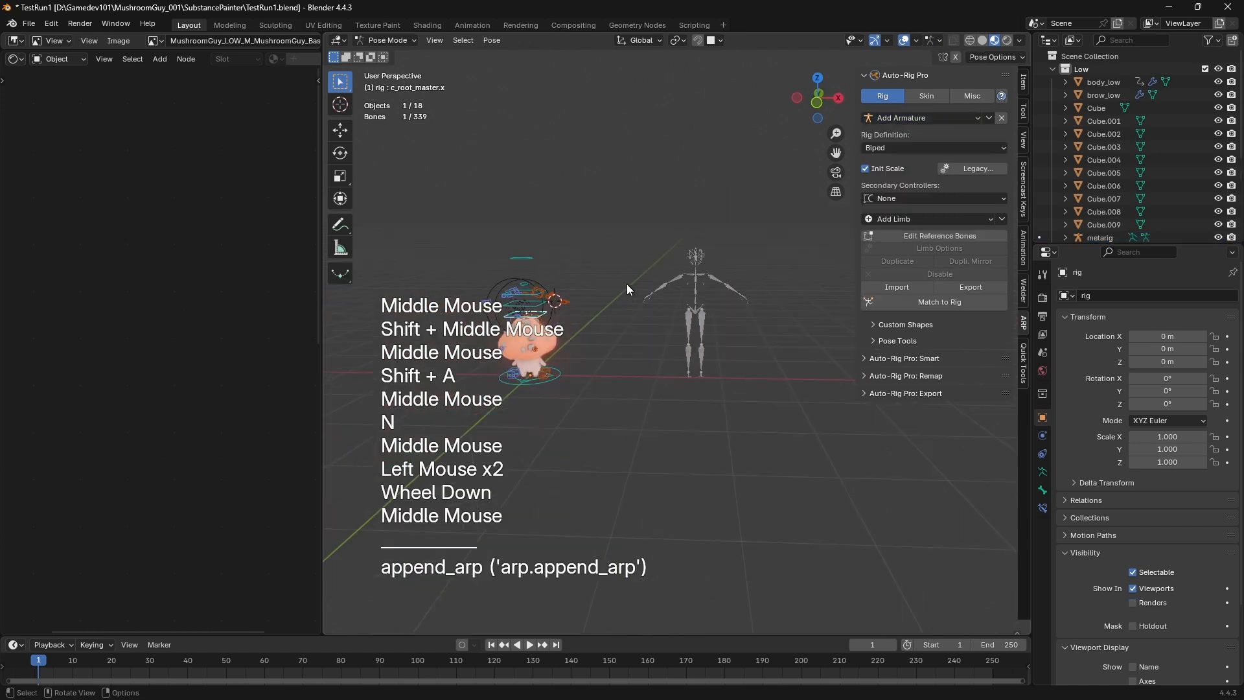
Return to Object Mode, move the Auto-Rig Pro rig along X to about 4.12 m and clear the selection
key(ctrl+Tab)
key(g)
key(x)
click(685, 422)
key(n)
click(713, 415)
scroll(732, 405, up, 2)
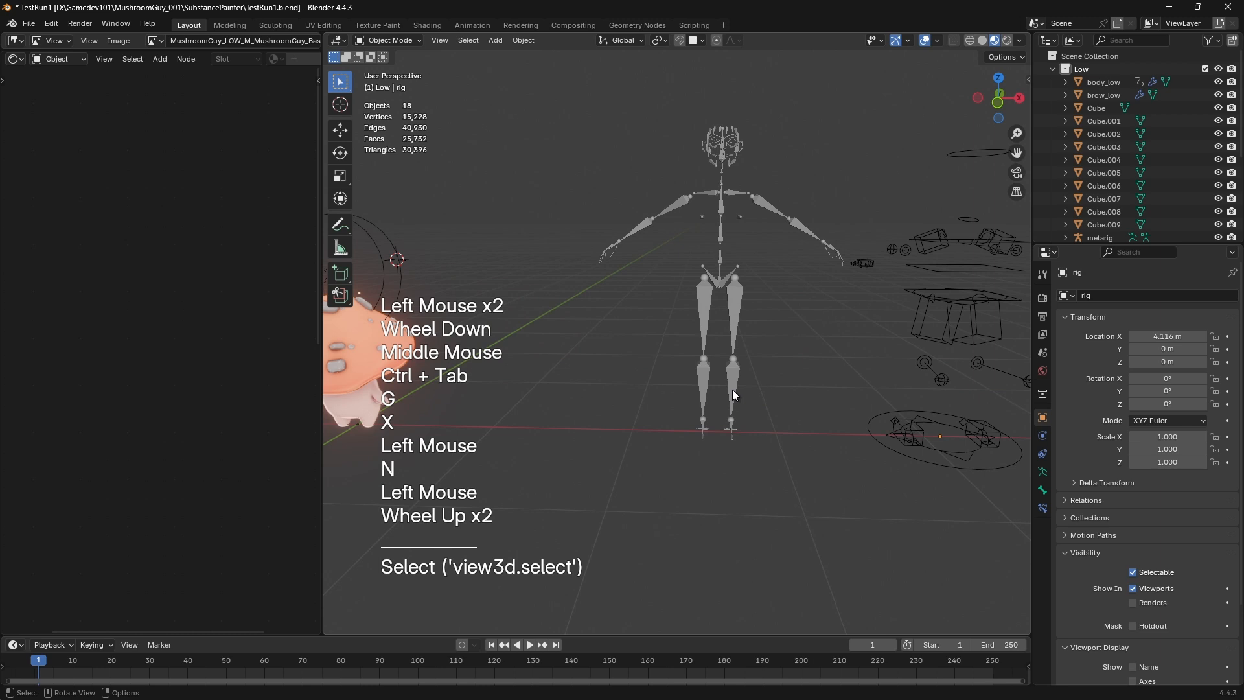
Select the metarig and inspect its bones alongside the control rig next to it
click(724, 250)
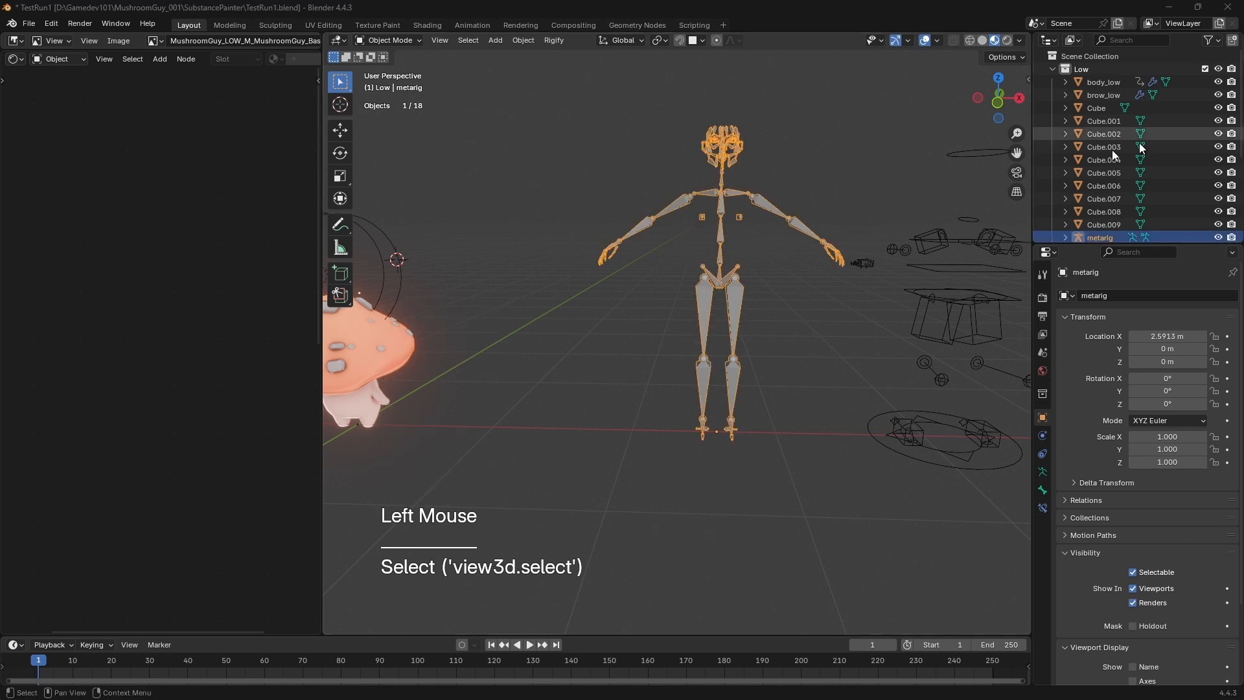
shift+middle_drag(791, 254, 736, 299)
click(883, 323)
middle_drag(883, 323, 875, 279)
shift+click(605, 225)
scroll(663, 178, up, 3)
middle_drag(605, 224, 750, 175)
click(608, 169)
click(654, 151)
Enter Edit Mode on the metarig, select the left upper arm bone and frame it
key(Tab)
key(3)
click(680, 260)
key(KP_Enter)
key(KP_Decimal)
key(KP_Decimal)
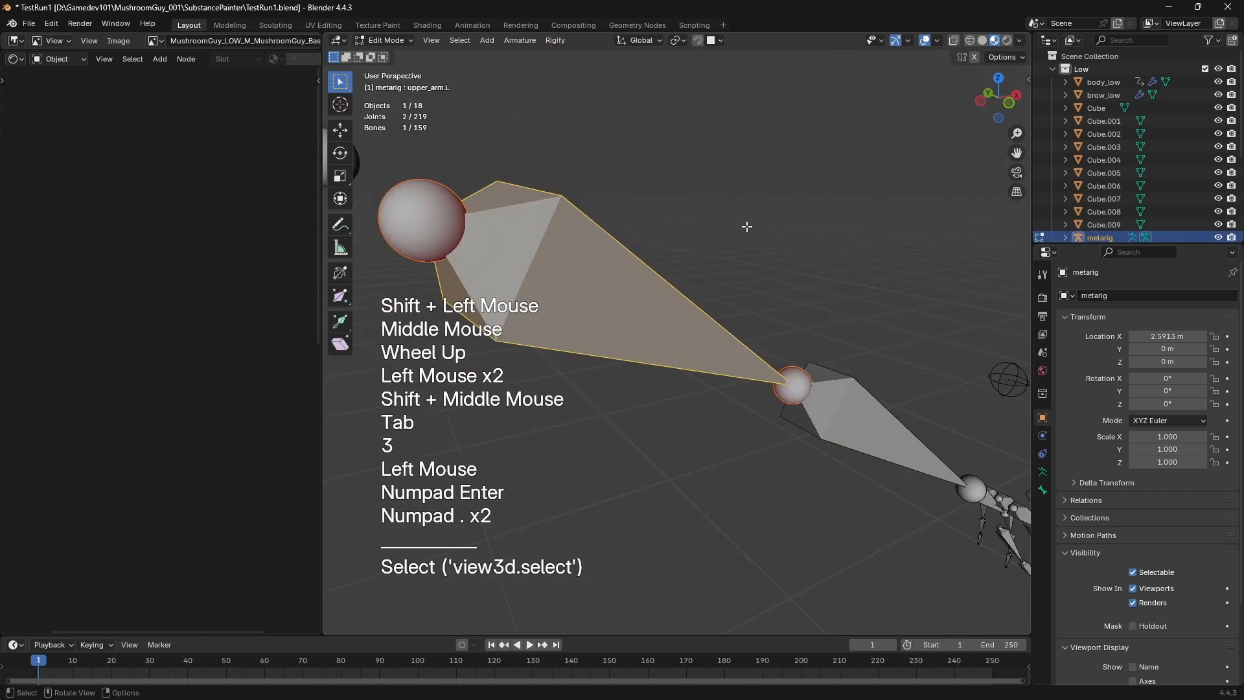
scroll(745, 389, down, 2)
mouse_move(746, 389)
middle_down()
mouse_move(777, 420)
mouse_move(767, 382)
middle_up()
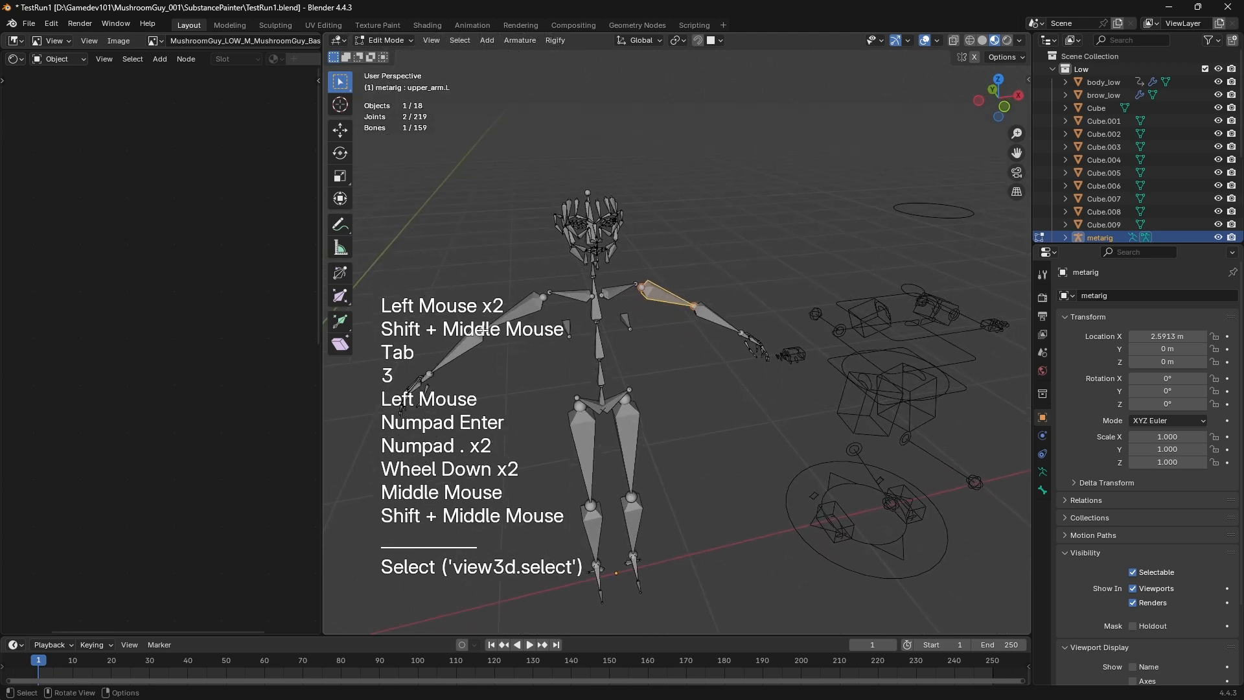
Widen the 3D viewport further and box-select the metarig's torso, arm and hand bones
click(320, 350)
drag(320, 350, 121, 349)
shift+middle_drag(483, 424, 502, 357)
middle_drag(502, 356, 531, 312)
ctrl+middle_drag(531, 311, 531, 337)
middle_drag(324, 162, 314, 164)
drag(315, 164, 723, 334)
click(719, 332)
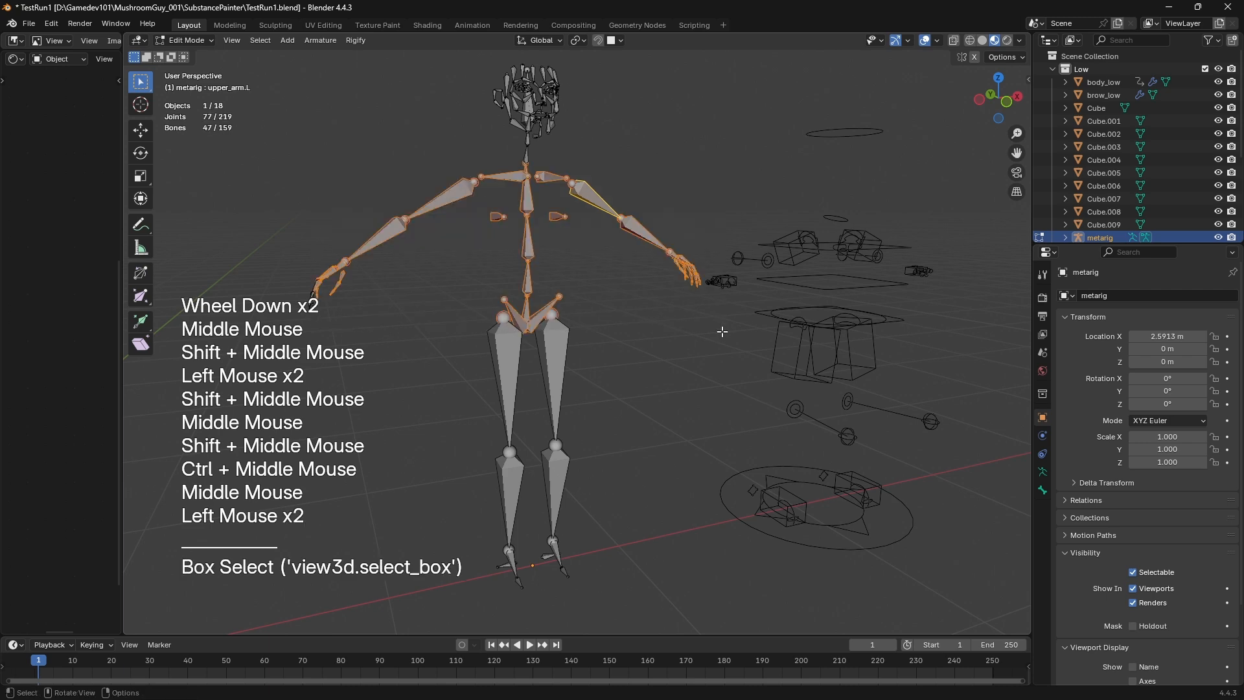
Pick out the left shoulder and upper arm bones individually and with a box selection
middle_drag(719, 332, 591, 199)
click(599, 192)
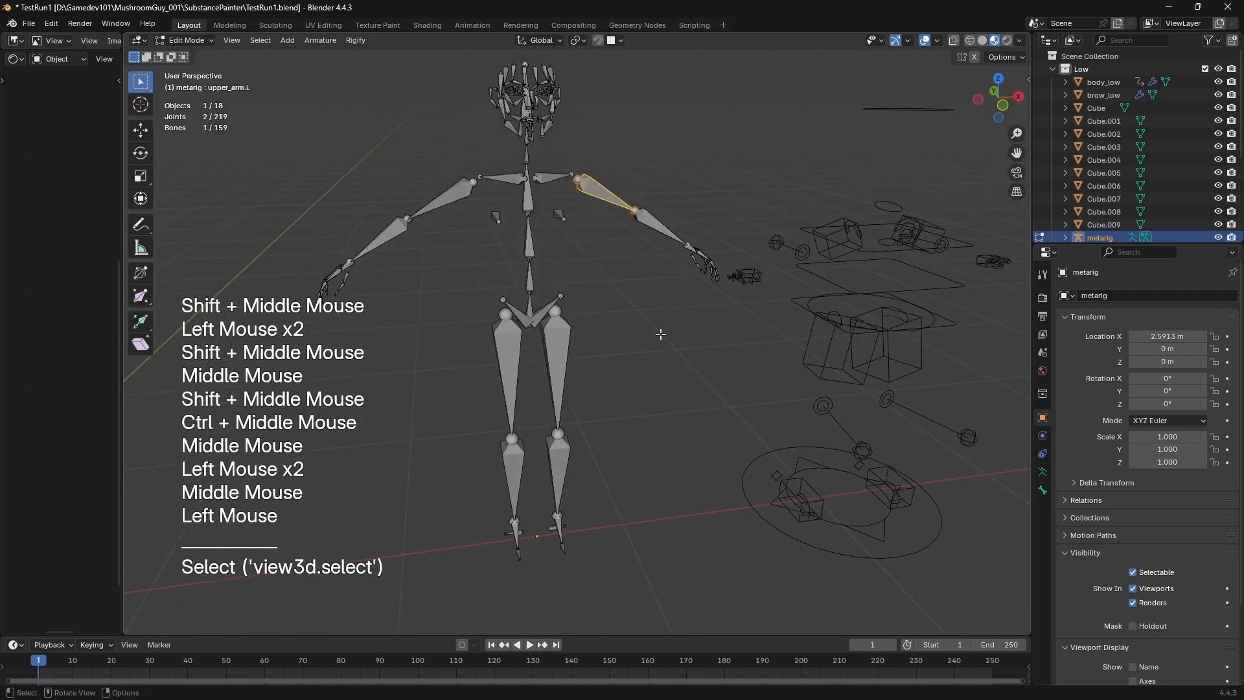
click(575, 182)
click(573, 176)
drag(558, 155, 655, 244)
click(640, 236)
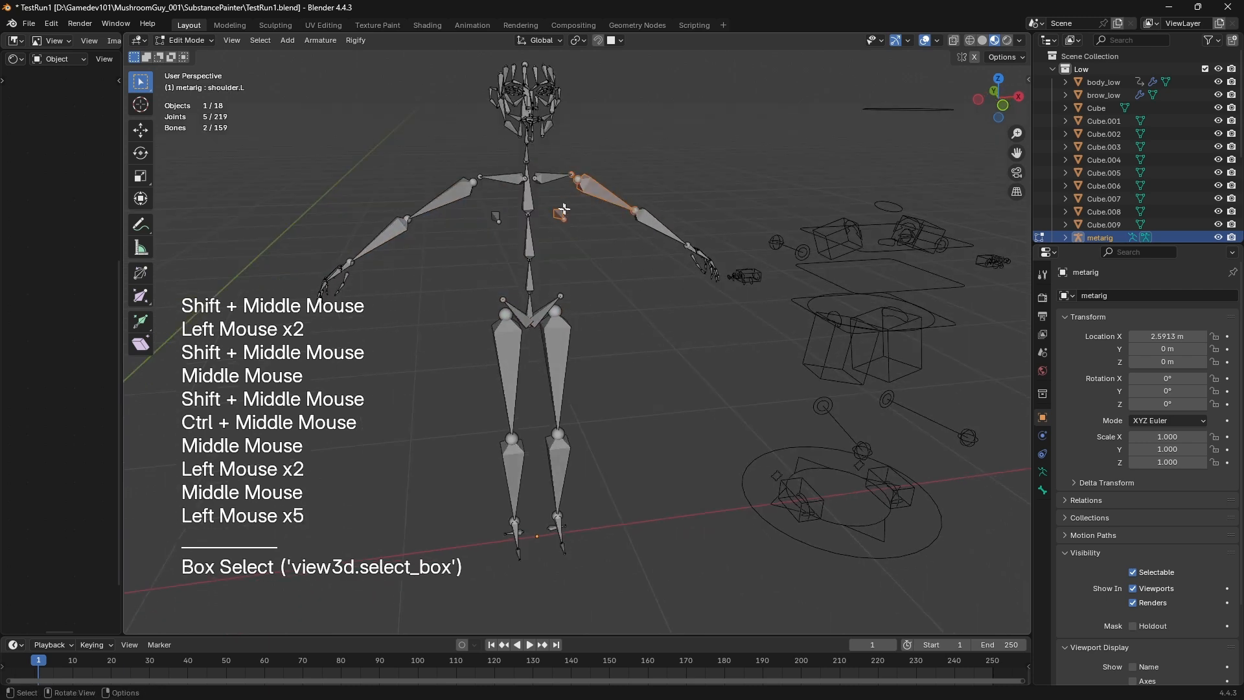
click(578, 179)
click(596, 190)
Try selecting the bones linked to the arm, and return the metarig to Object Mode
middle_drag(541, 154, 567, 179)
scroll(557, 168, up, 1)
scroll(567, 179, up, 1)
middle_drag(567, 178, 542, 246)
scroll(577, 188, down, 1)
key(ctrl+l)
key(ctrl+o)
scroll(551, 214, down, 1)
middle_drag(471, 222, 447, 188)
key(Tab)
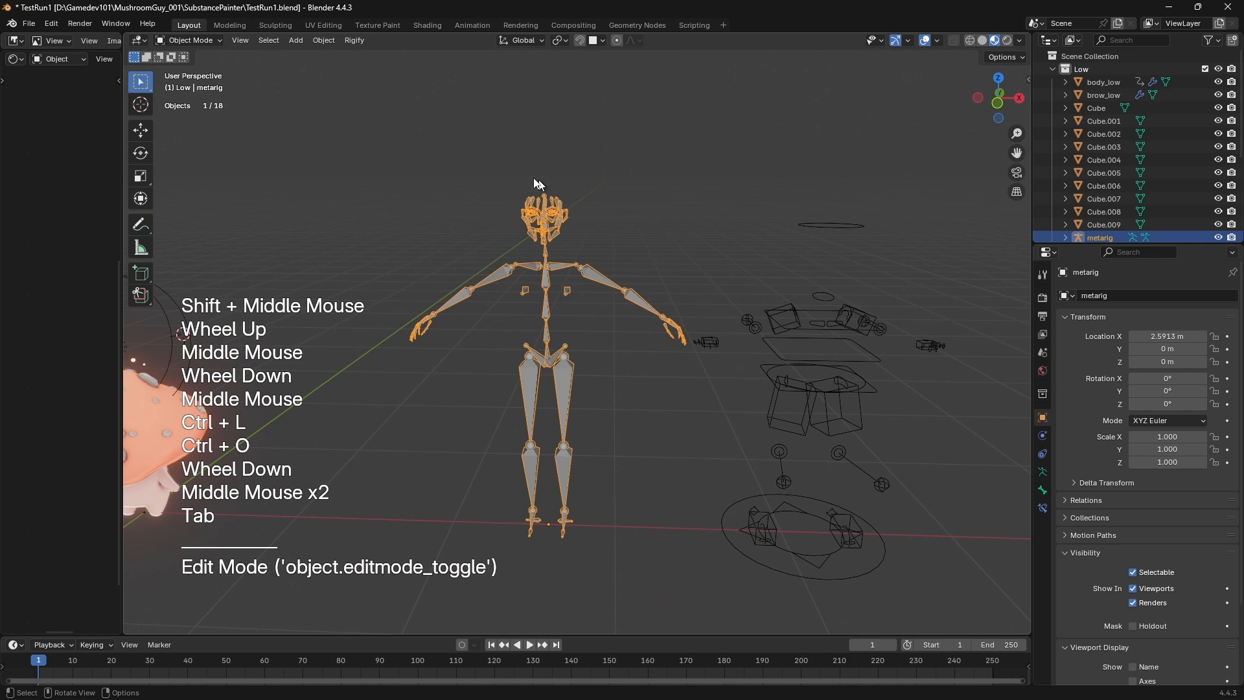
Try selecting and moving the whole metarig in Object Mode, and undo the move
click(404, 155)
drag(404, 156, 681, 561)
click(496, 269)
drag(569, 259, 585, 259)
key(g)
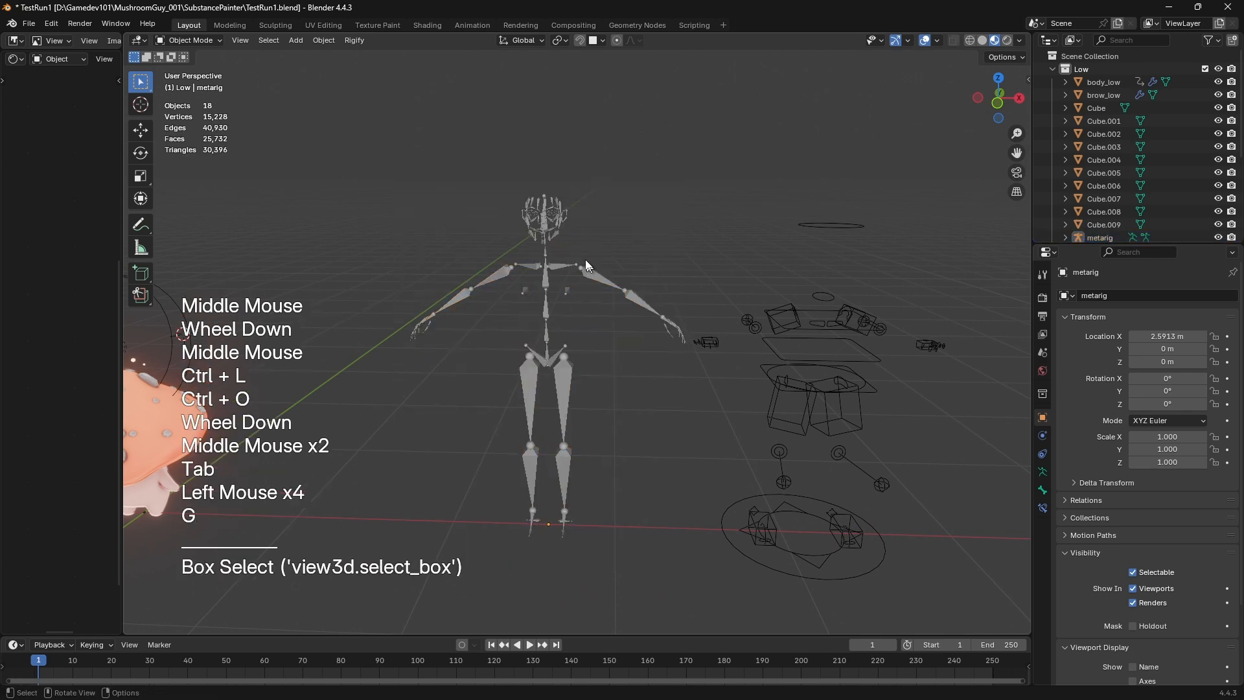
click(545, 279)
key(g)
click(538, 295)
key(ctrl+z)
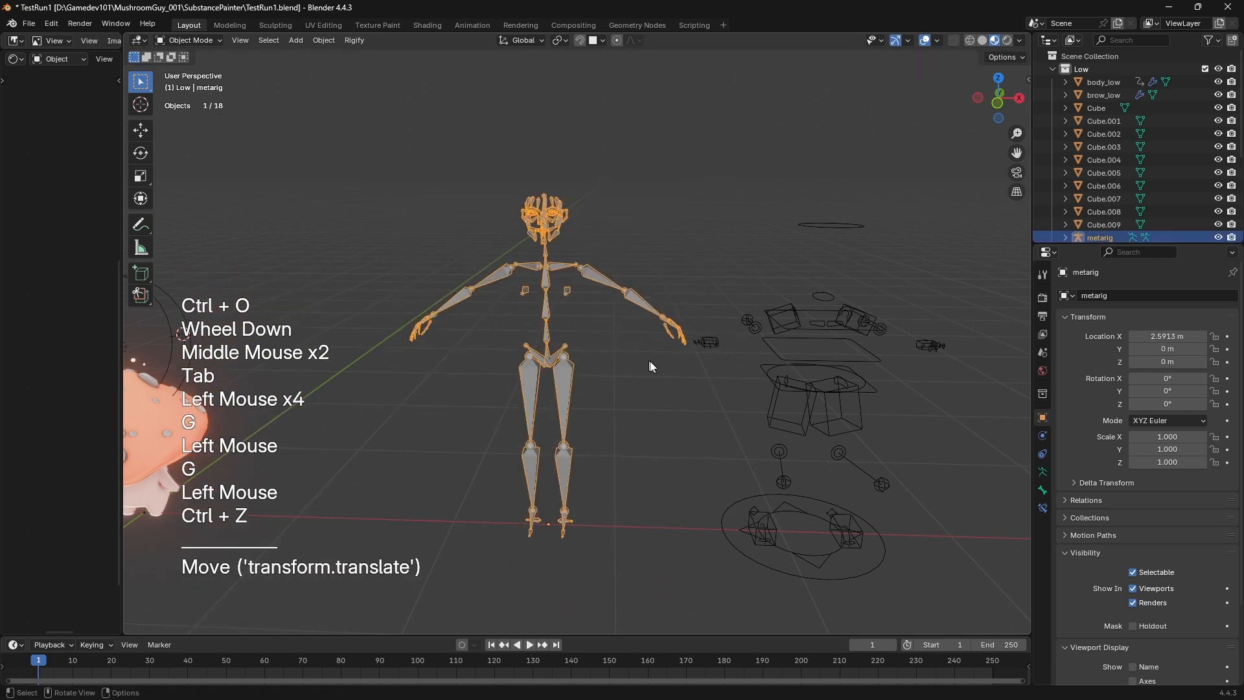
Select the Auto-Rig Pro rig beside the metarig and frame it
shift+middle_drag(768, 277, 660, 265)
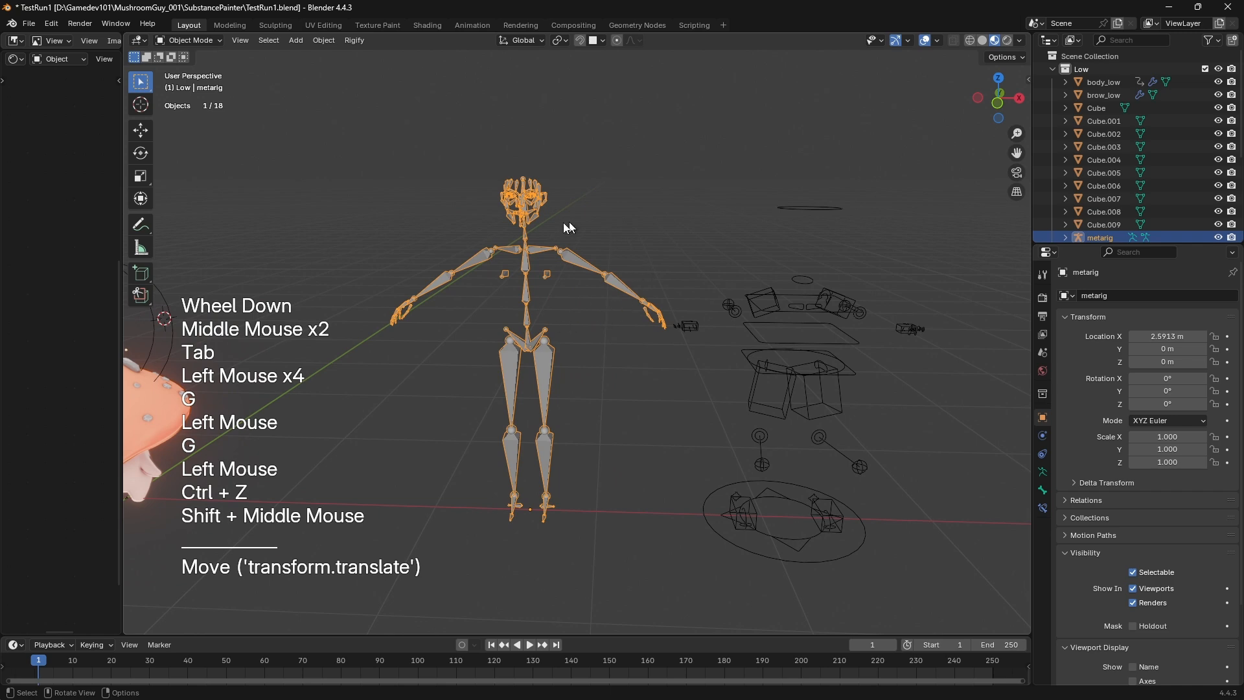
middle_drag(569, 226, 306, 368)
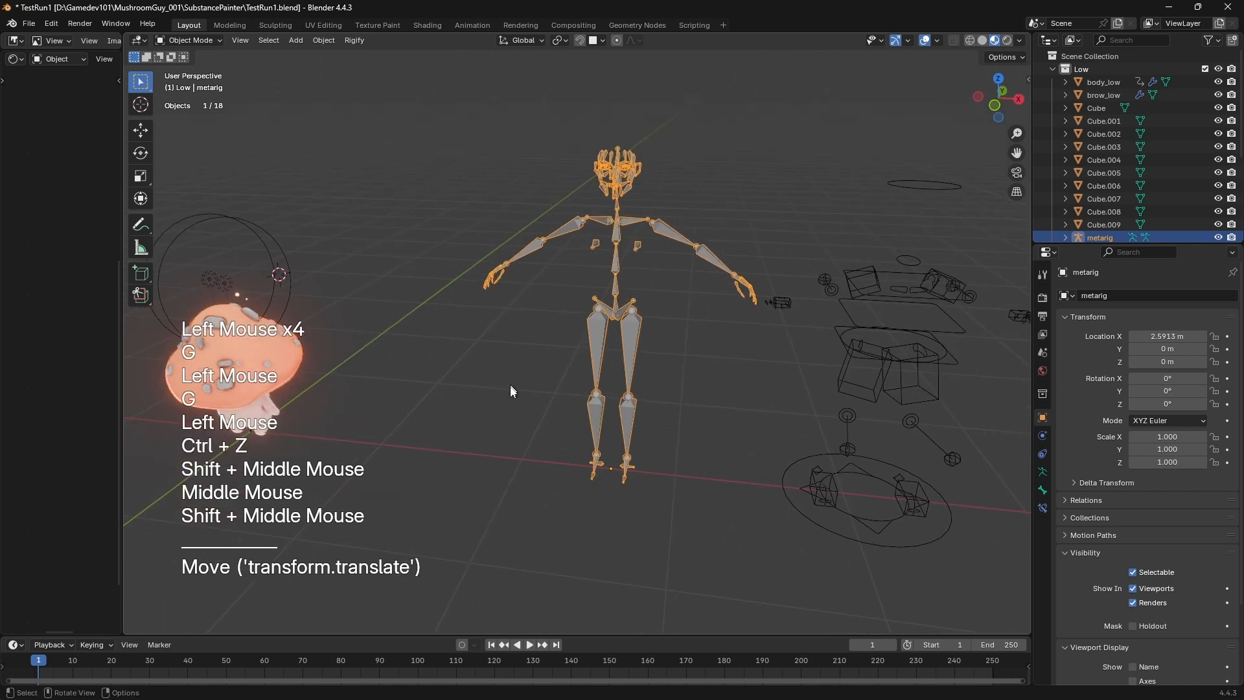
shift+middle_drag(650, 258, 561, 331)
click(561, 275)
scroll(561, 275, up, 2)
scroll(566, 257, down, 1)
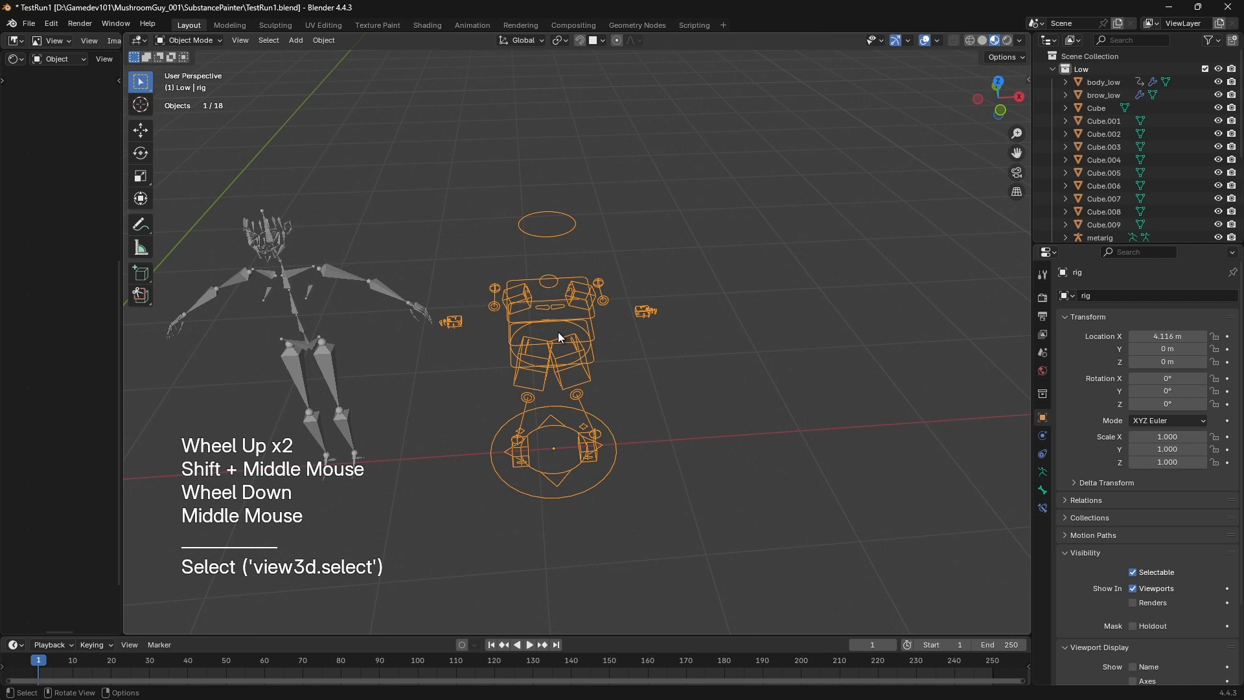
key(KP_Decimal)
scroll(558, 331, down, 3)
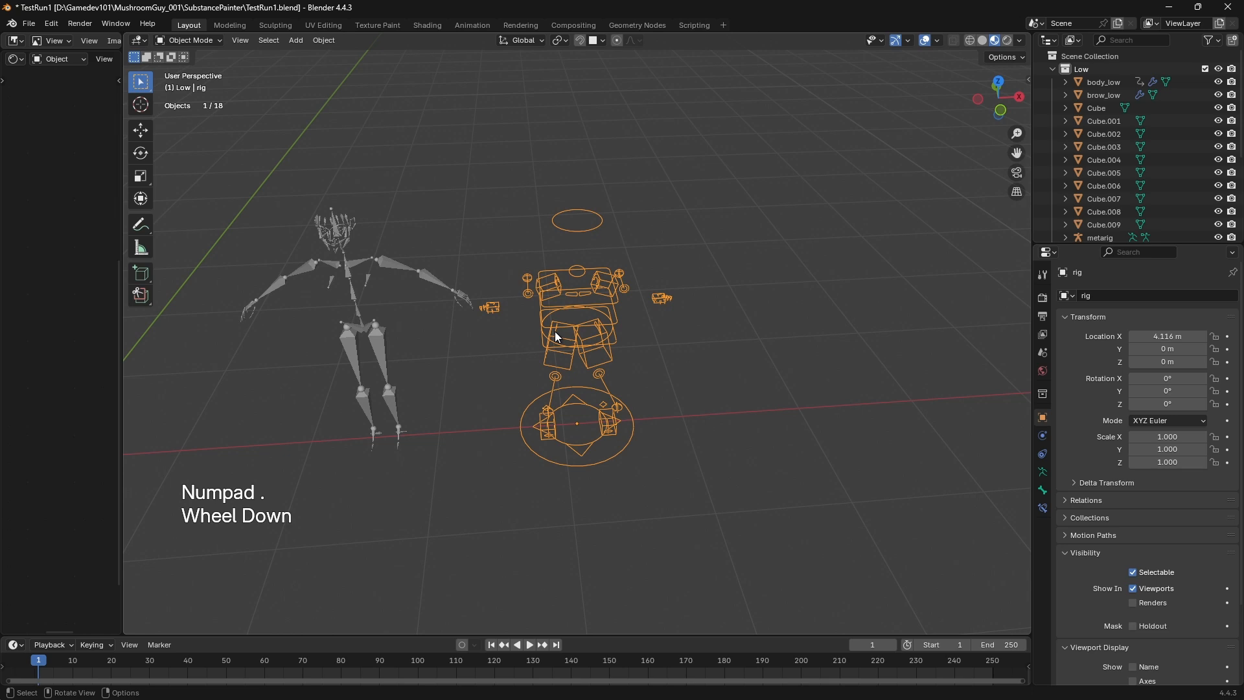
Move the Auto-Rig Pro rig about 0.82 m along X away from the metarig and keep it selected
shift+middle_drag(557, 336, 622, 311)
scroll(565, 350, up, 2)
key(g)
key(x)
click(701, 281)
shift+middle_drag(701, 282, 615, 328)
click(830, 389)
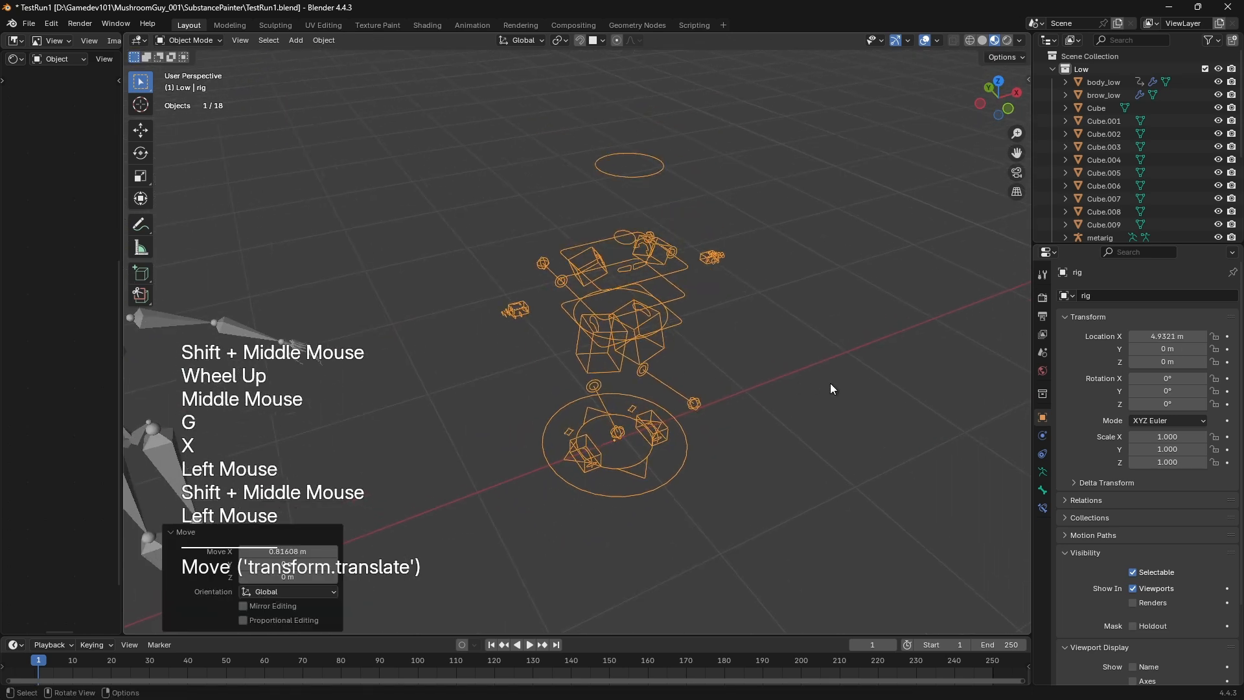
drag(482, 76, 803, 559)
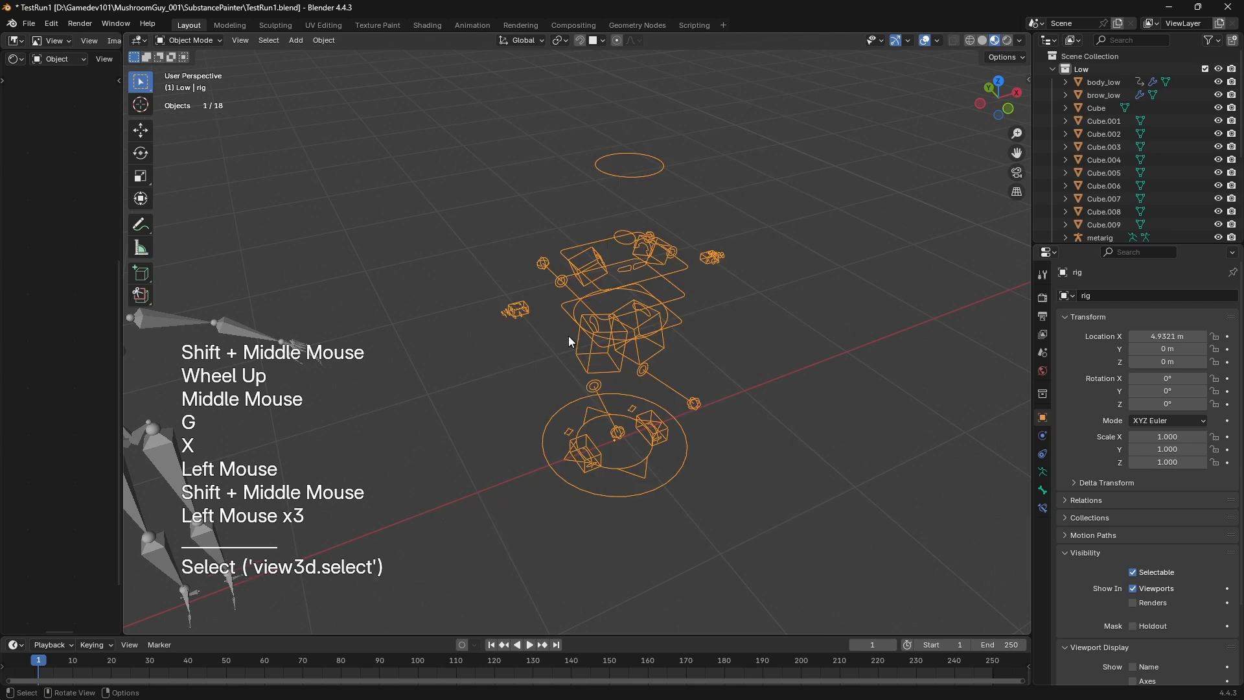
Enter Pose Mode on the rig, try transforming the right index finger base control, and undo the change
scroll(569, 336, up, 1)
middle_drag(569, 336, 592, 294)
scroll(591, 294, up, 2)
key(ctrl+Tab)
click(421, 238)
click(421, 239)
key(g)
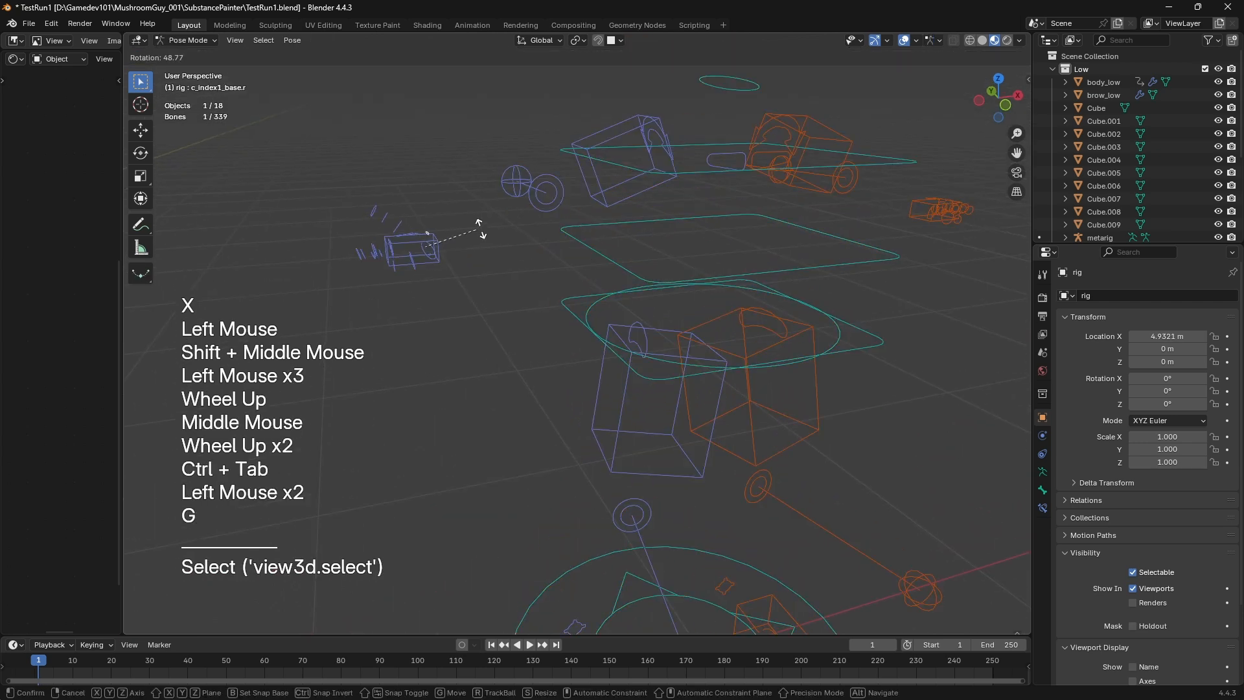
click(437, 231)
key(ctrl+z)
Try moving the right hand IK control, and undo the move
click(425, 241)
key(g)
click(1007, 410)
key(ctrl+z)
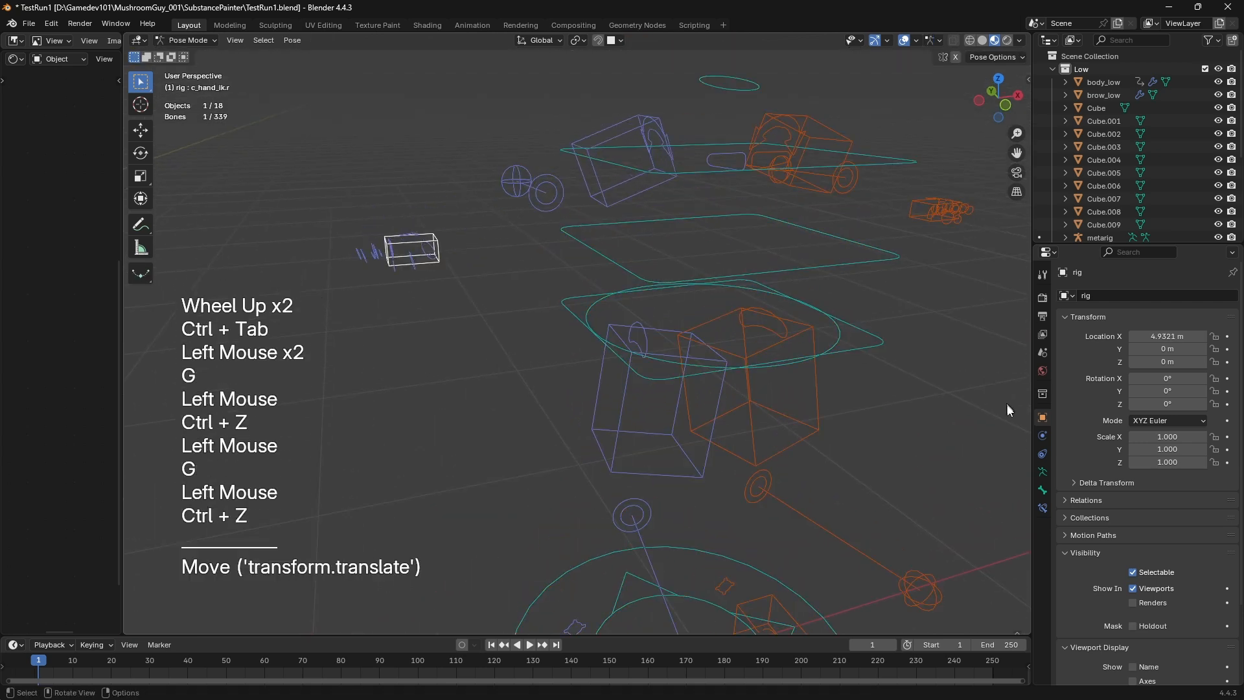
Show the bone constraints of the right hand IK control
click(1043, 508)
click(1065, 317)
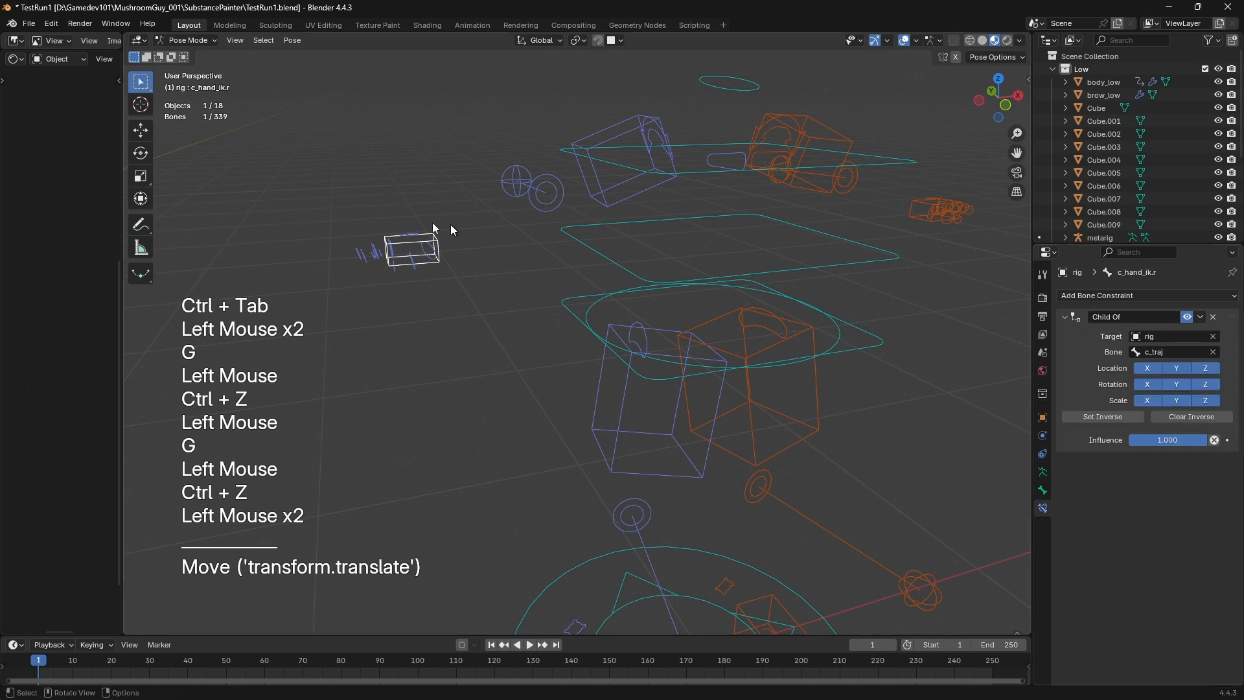
scroll(413, 224, down, 2)
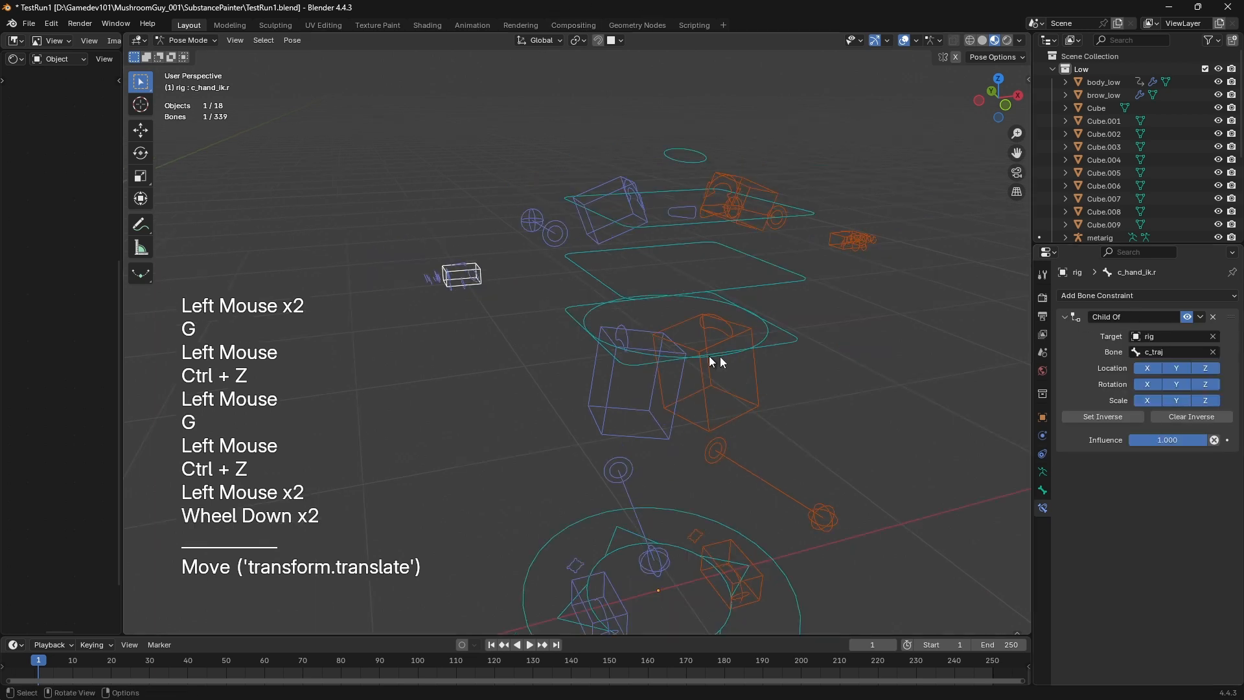
Enlarge the rig's bone collection list and make the Deform collection visible
click(1043, 490)
click(1043, 472)
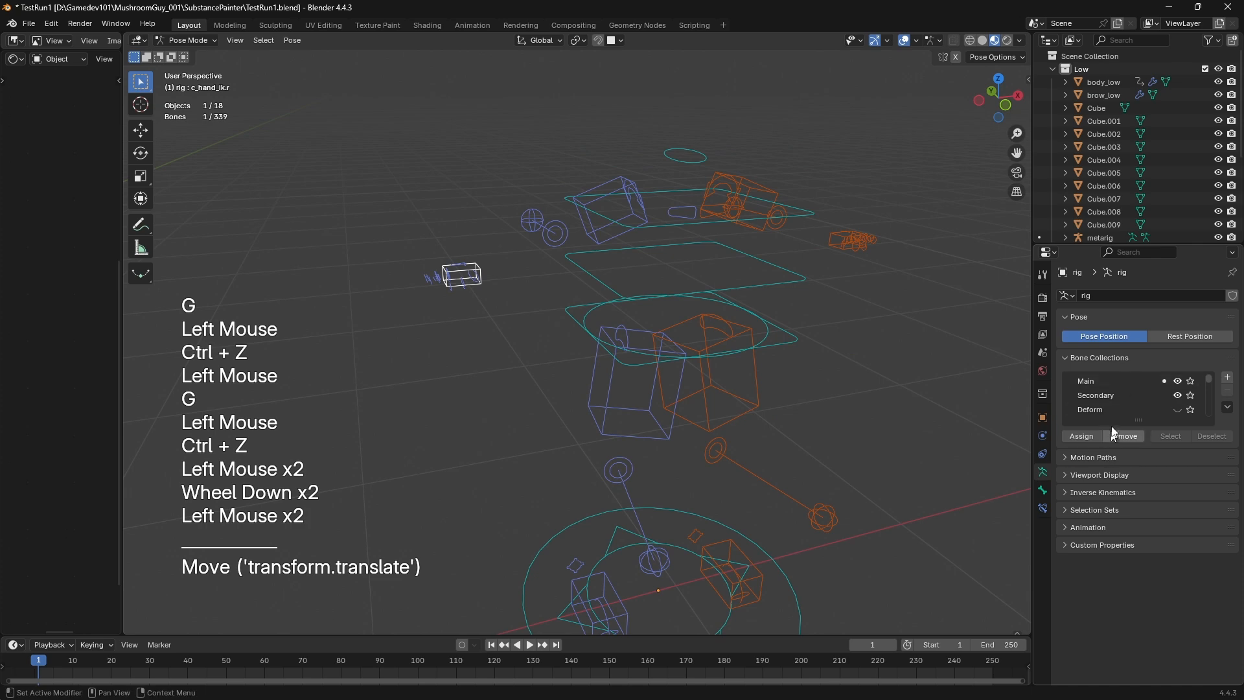
click(1147, 419)
drag(1147, 420, 1148, 476)
click(1177, 410)
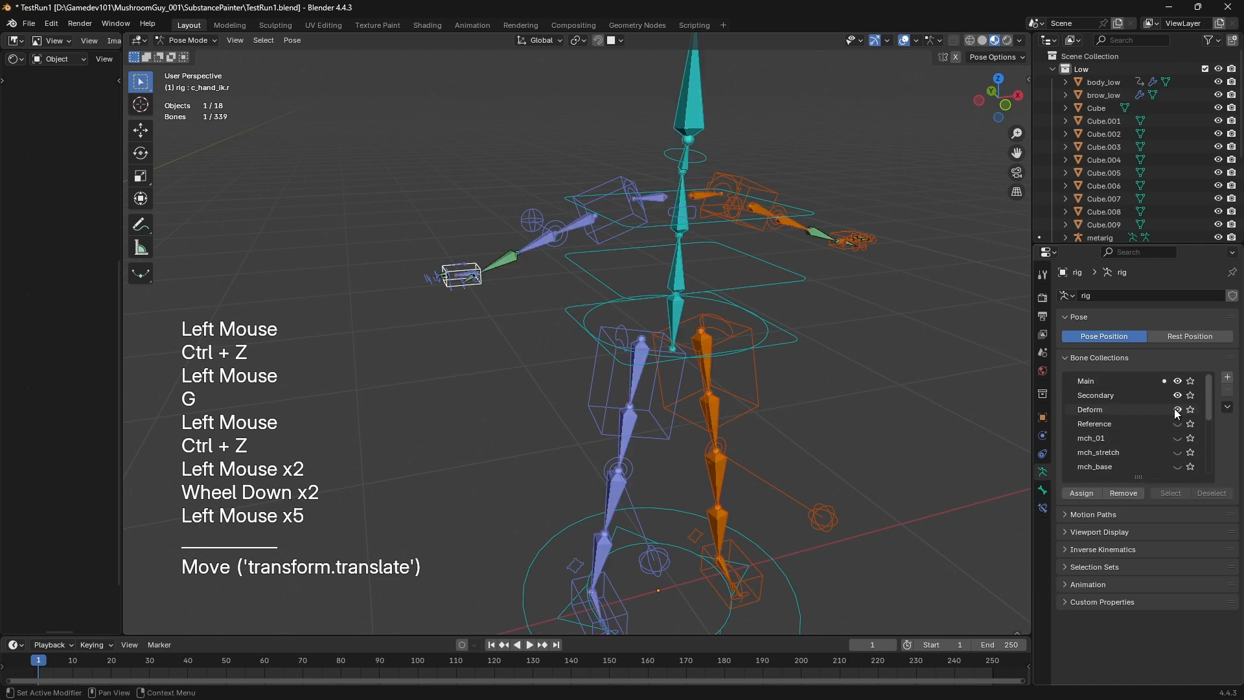
Pick out the head bone, a spine bone and the right pinky base control on the rig individually
shift+middle_drag(745, 372, 718, 386)
scroll(633, 87, up, 2)
click(653, 196)
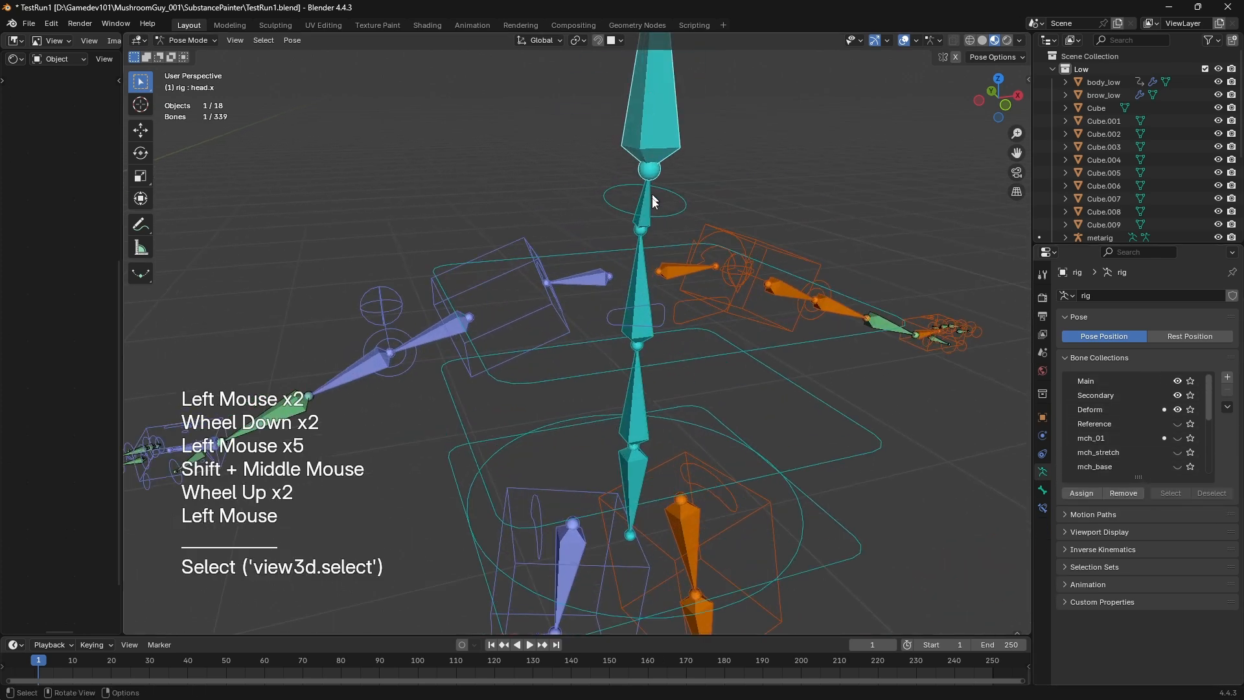
click(643, 234)
scroll(487, 278, down, 1)
scroll(372, 372, down, 1)
click(372, 372)
middle_drag(372, 372, 422, 429)
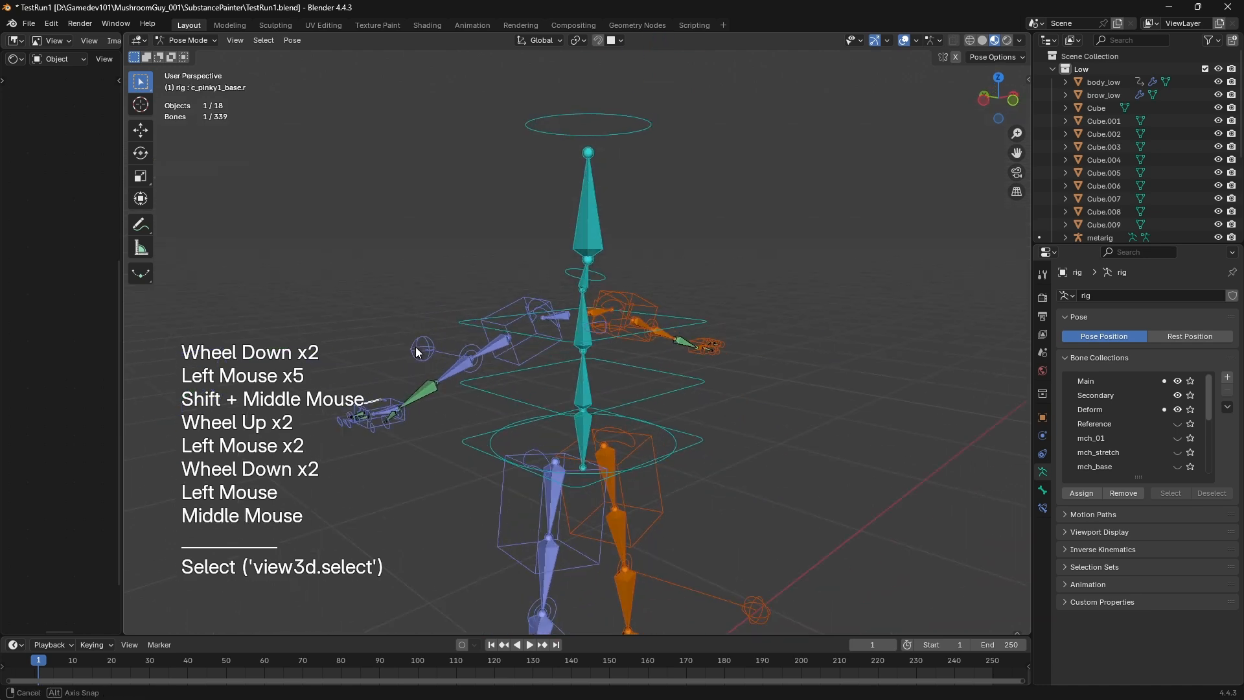
Try moving the right hand IK control with the deform bones displayed, and undo the move
click(361, 402)
click(398, 408)
scroll(398, 403, up, 1)
click(348, 407)
key(g)
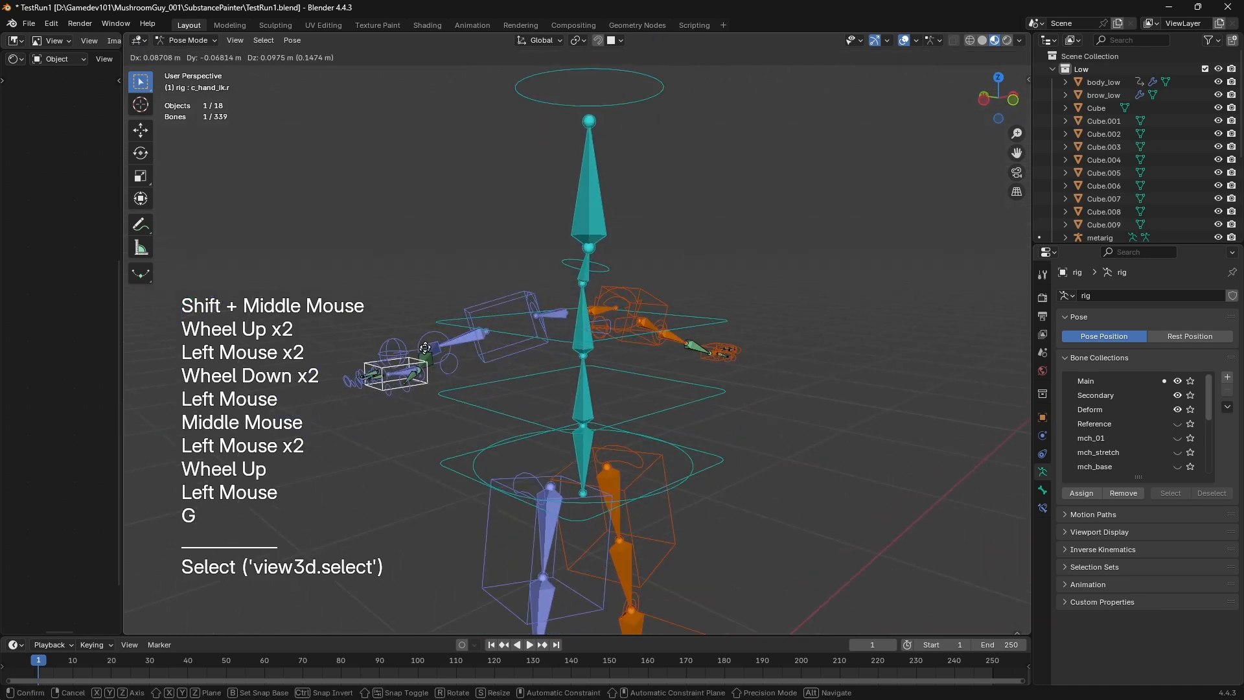
click(438, 311)
key(ctrl+z)
Examine how the deform bones and control shapes of the Auto-Rig Pro rig are arranged, from above and from the front
scroll(438, 311, down, 2)
middle_drag(438, 311, 496, 431)
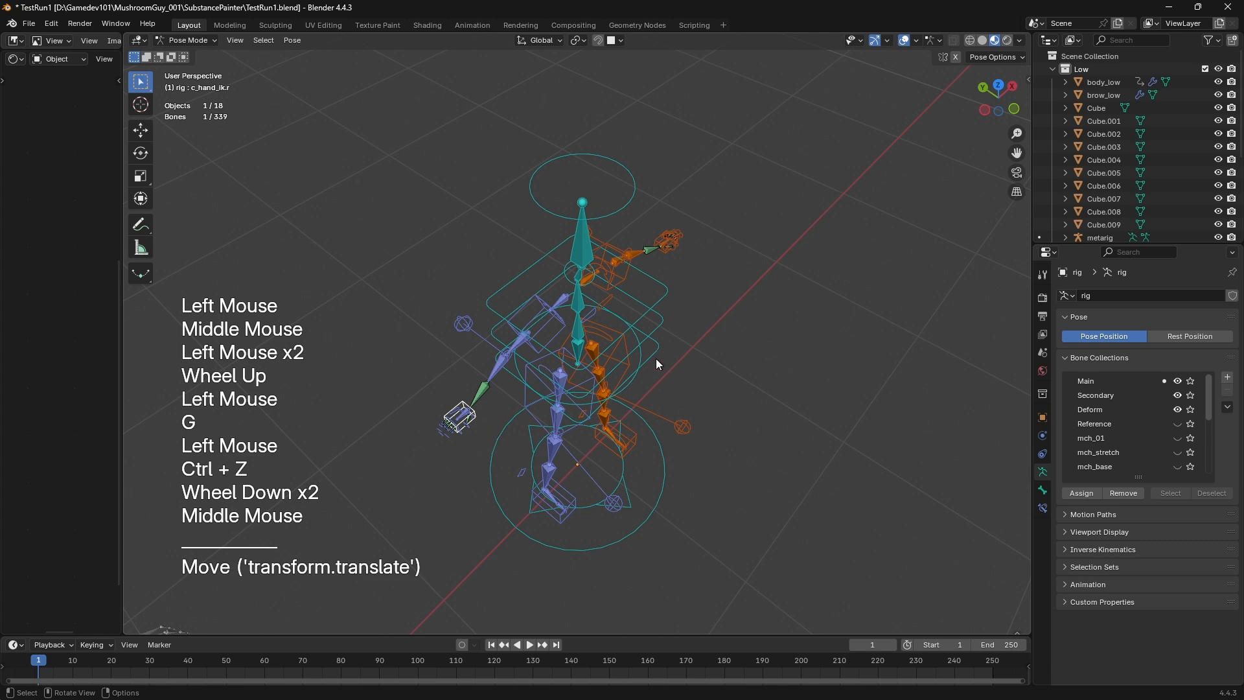
middle_drag(768, 383, 736, 412)
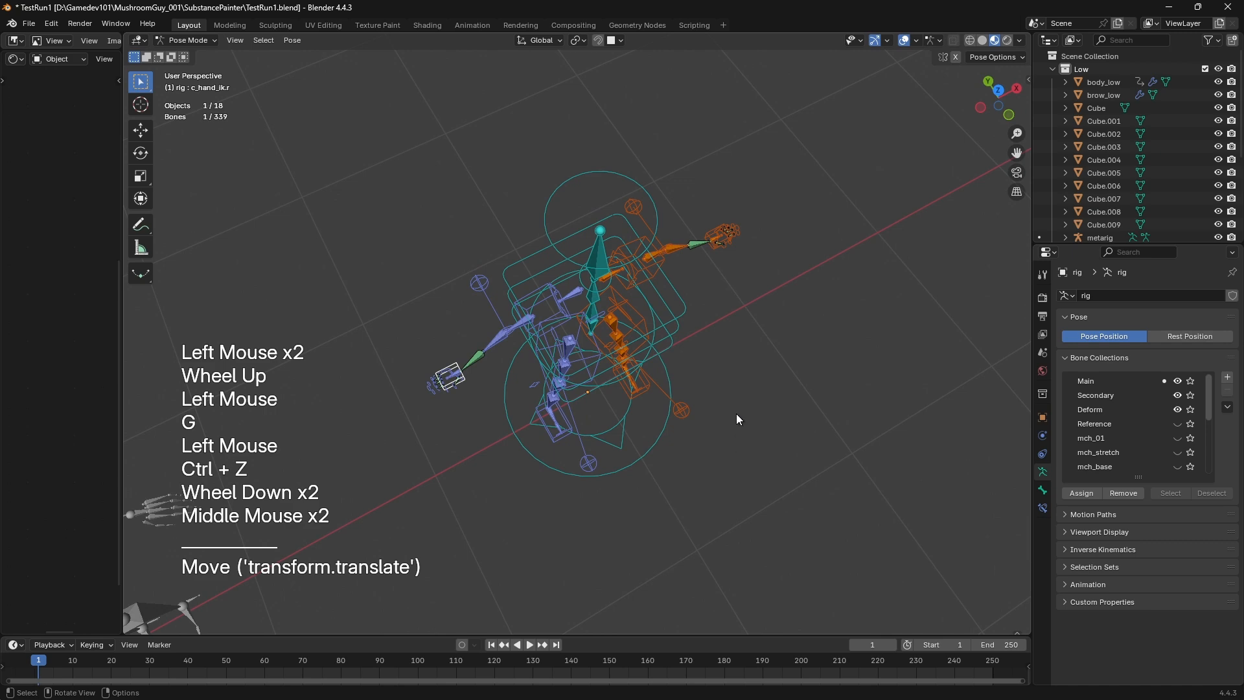
middle_click(709, 402)
key(KP_Decimal)
scroll(639, 305, down, 2)
scroll(648, 324, down, 3)
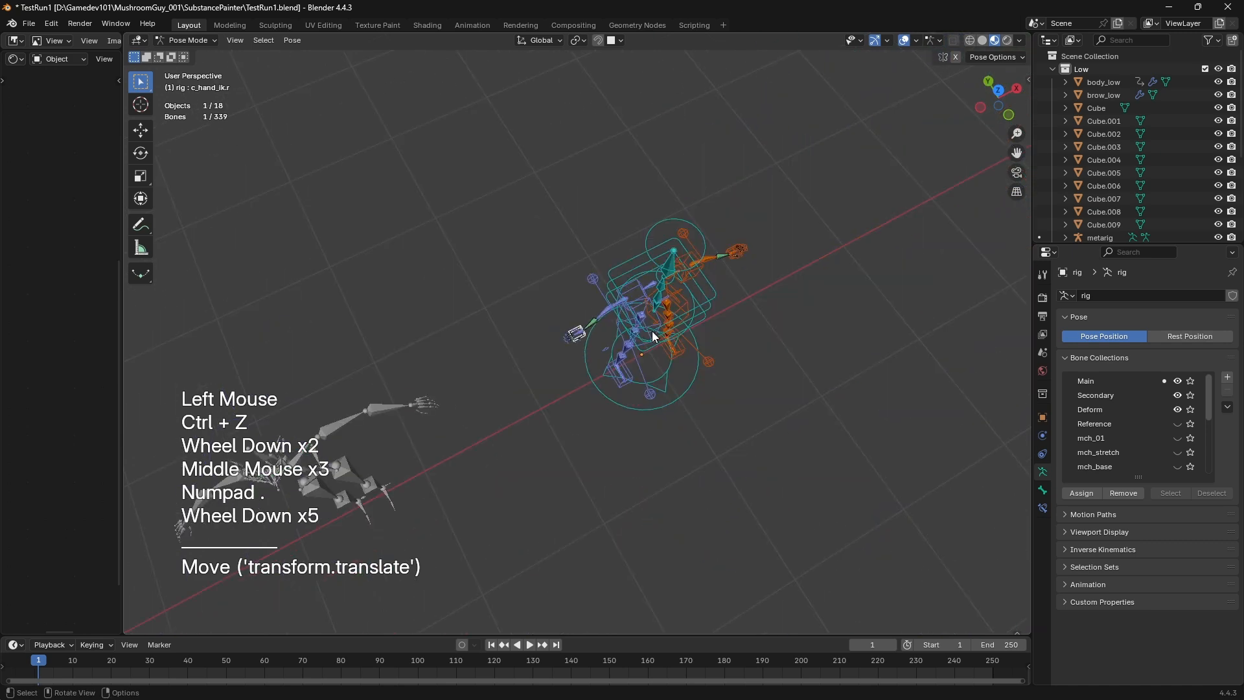
mouse_move(652, 331)
middle_down()
mouse_move(677, 364)
mouse_move(654, 302)
mouse_move(594, 318)
mouse_move(631, 333)
middle_up()
scroll(676, 356, up, 2)
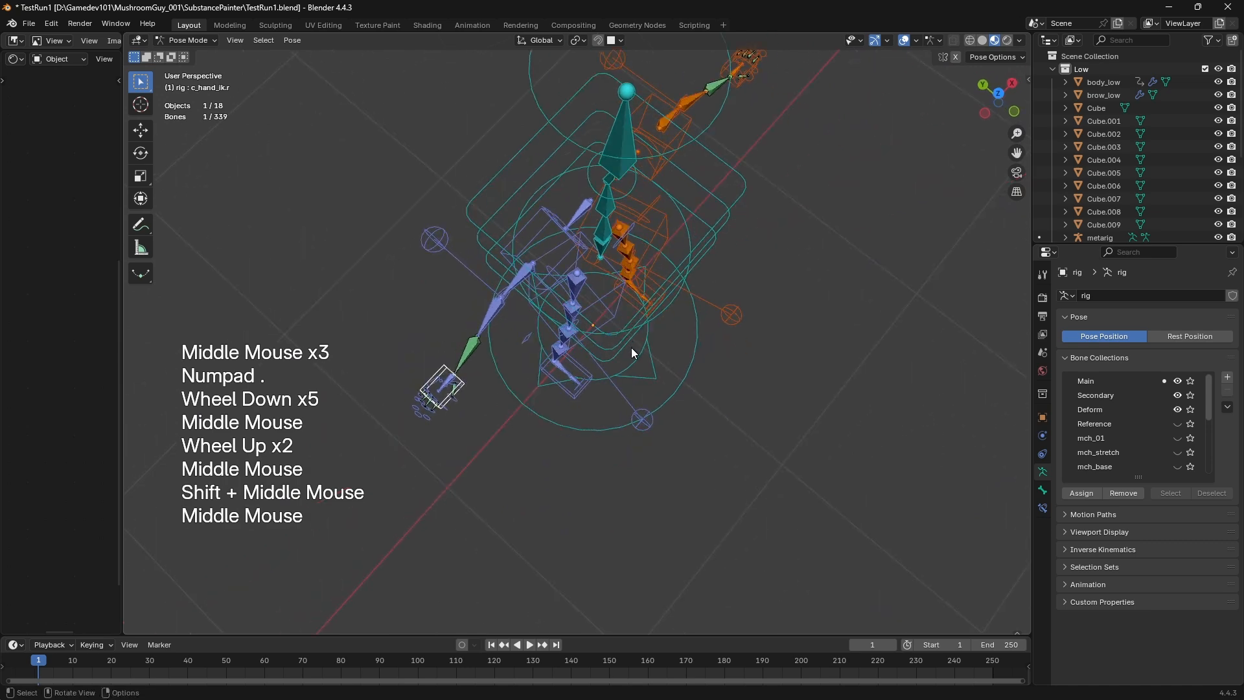
middle_drag(631, 347, 604, 262)
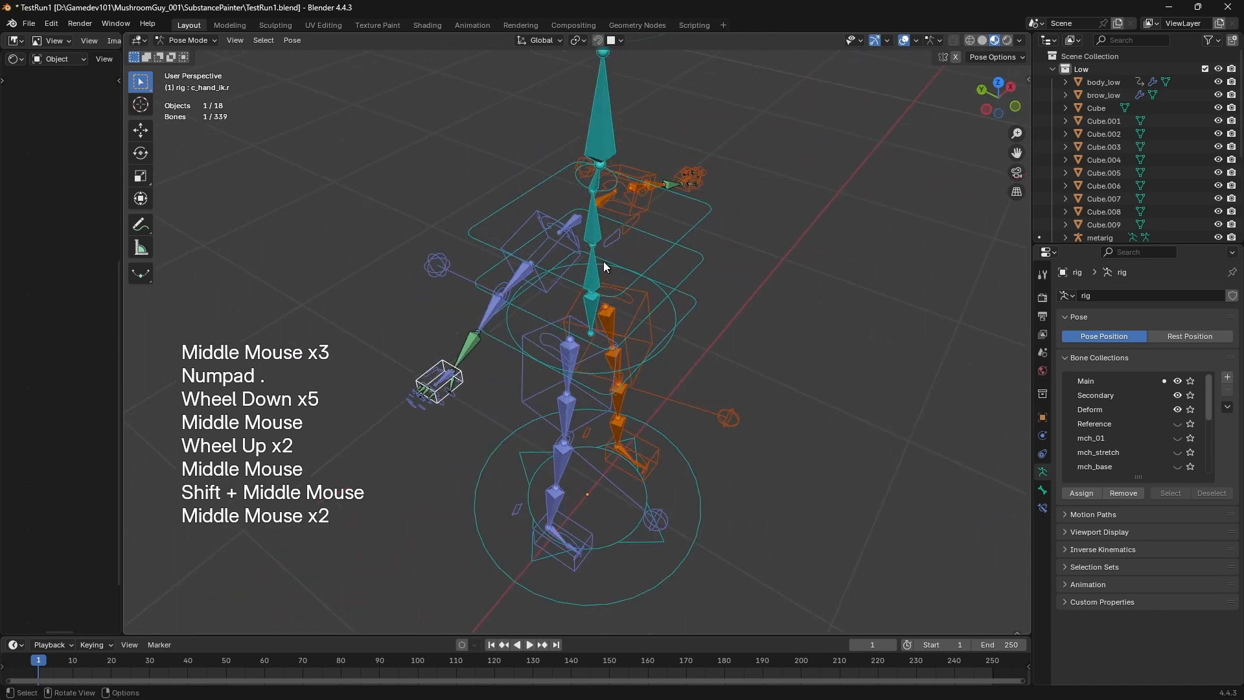
middle_drag(596, 346, 588, 338)
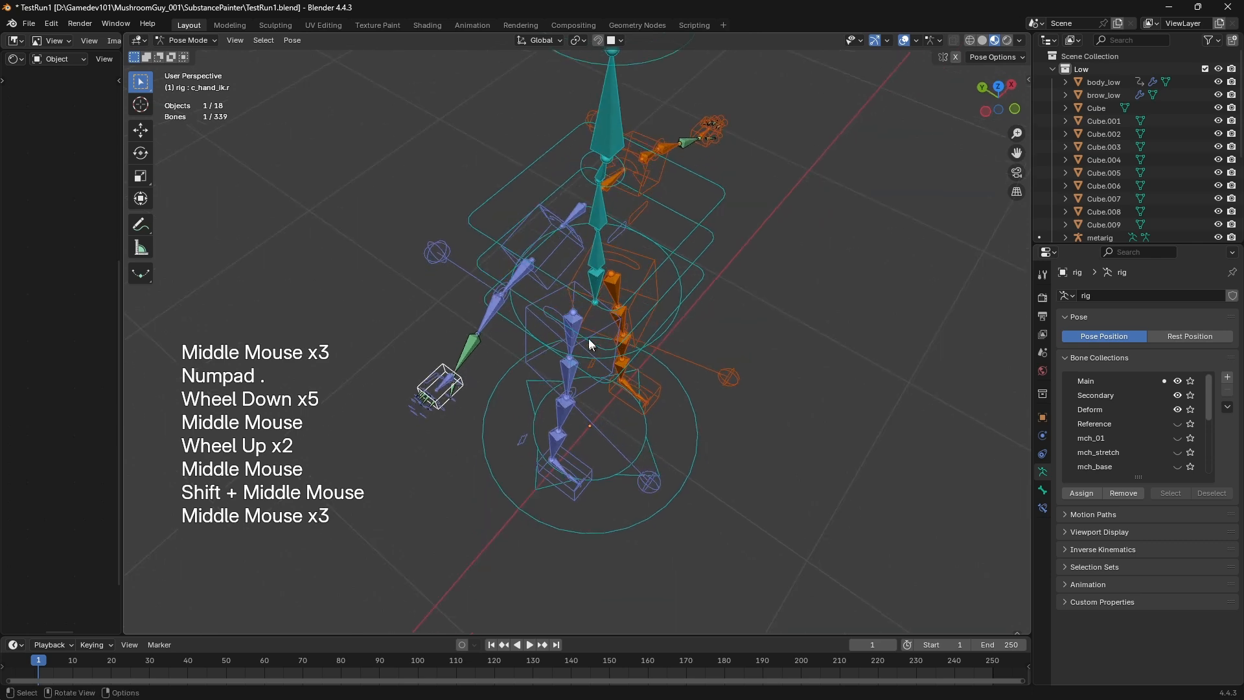
middle_drag(635, 205, 733, 197)
Return the rig to Object Mode, try moving it as a whole object, and undo the move
key(ctrl+Tab)
click(745, 136)
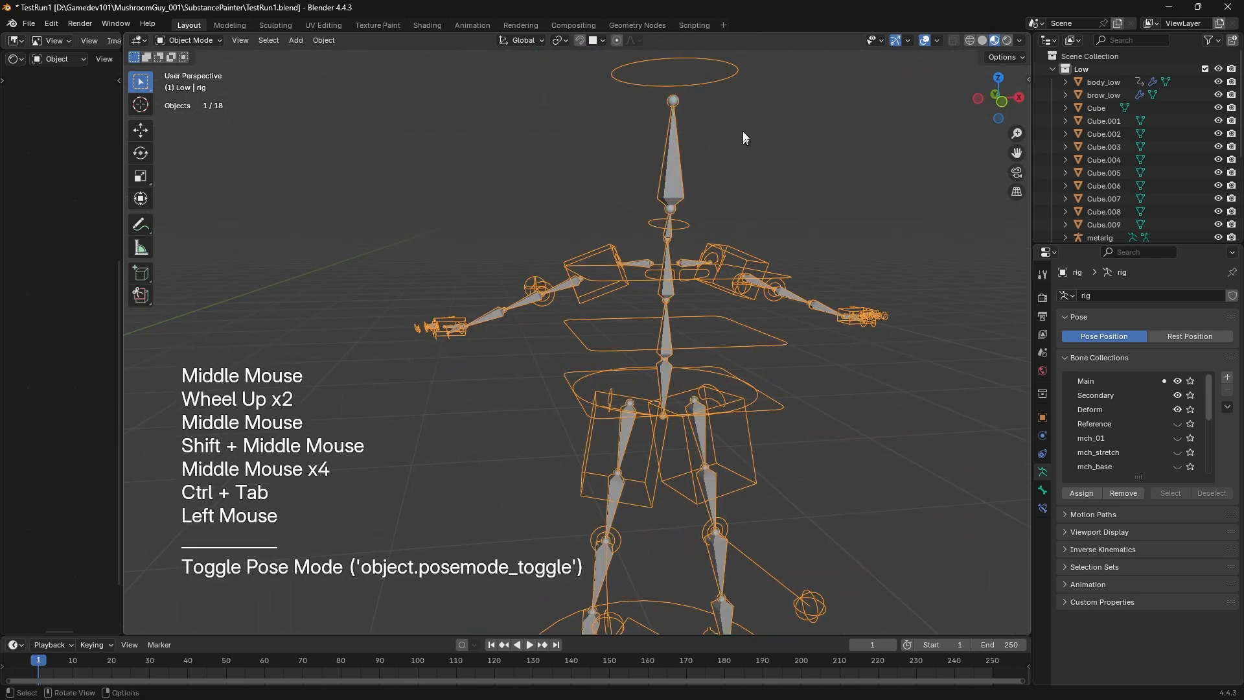
click(736, 77)
key(g)
click(502, 280)
key(ctrl+z)
shift+middle_drag(713, 272, 526, 256)
scroll(527, 262, down, 1)
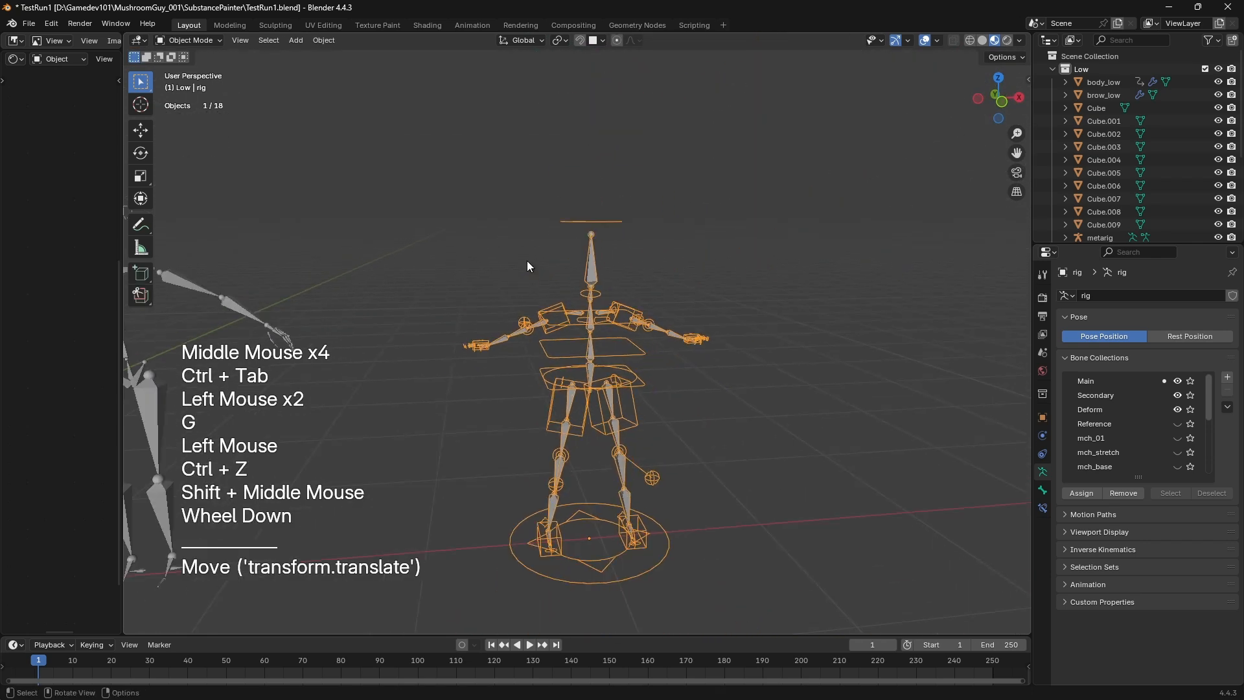